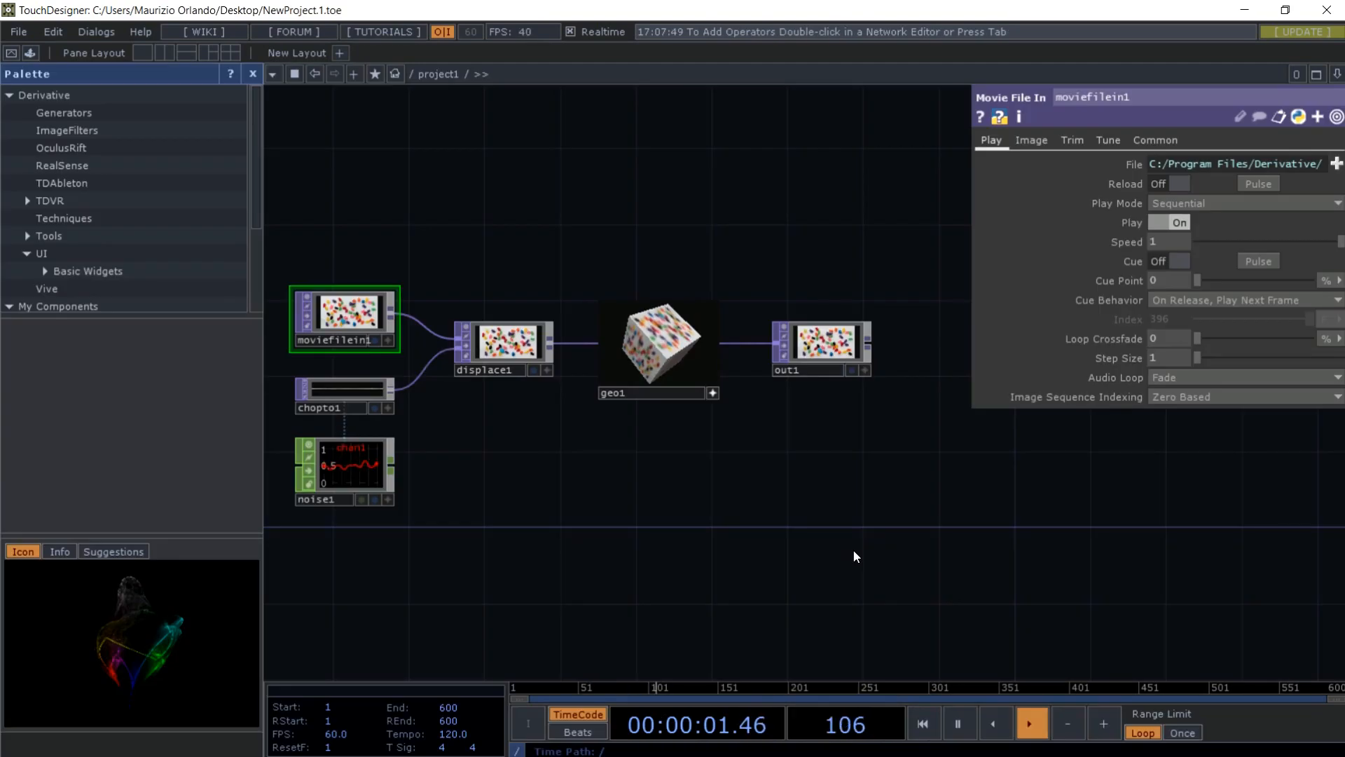
- Delete all six default operators from the project1 network and close the Palette browser
{"action": "key", "text": "p"}
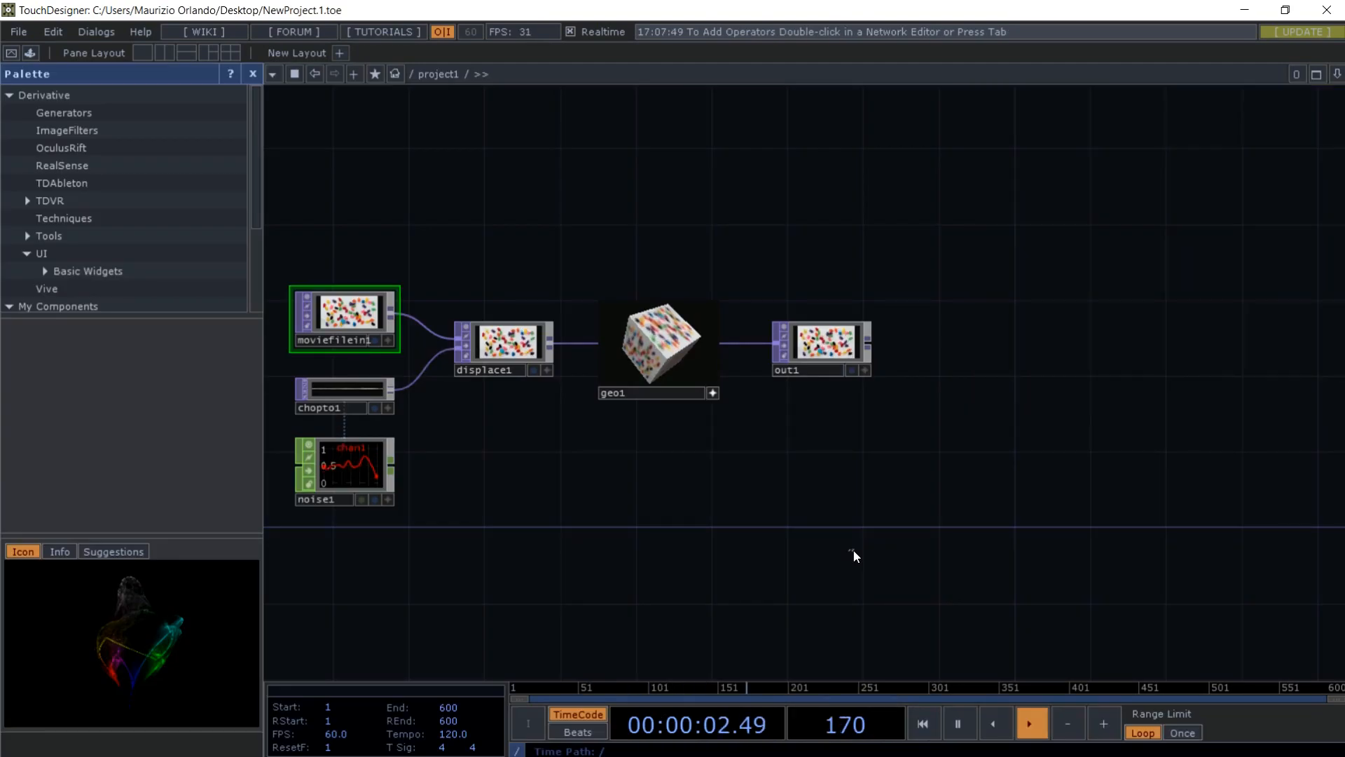
{"action": "left_click_drag", "start_coordinate": [852, 548], "coordinate": [351, 241]}
{"action": "key", "text": "Delete"}
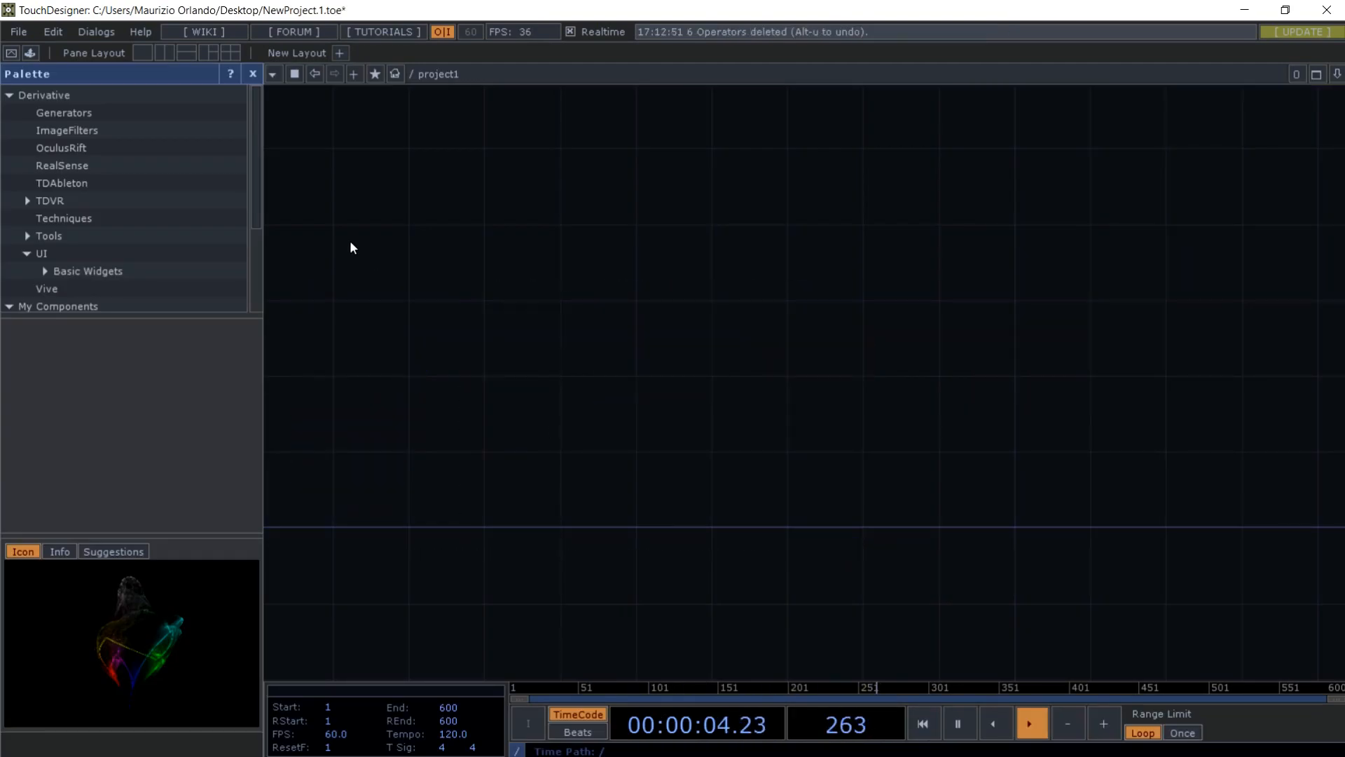
{"action": "left_click", "coordinate": [252, 75]}
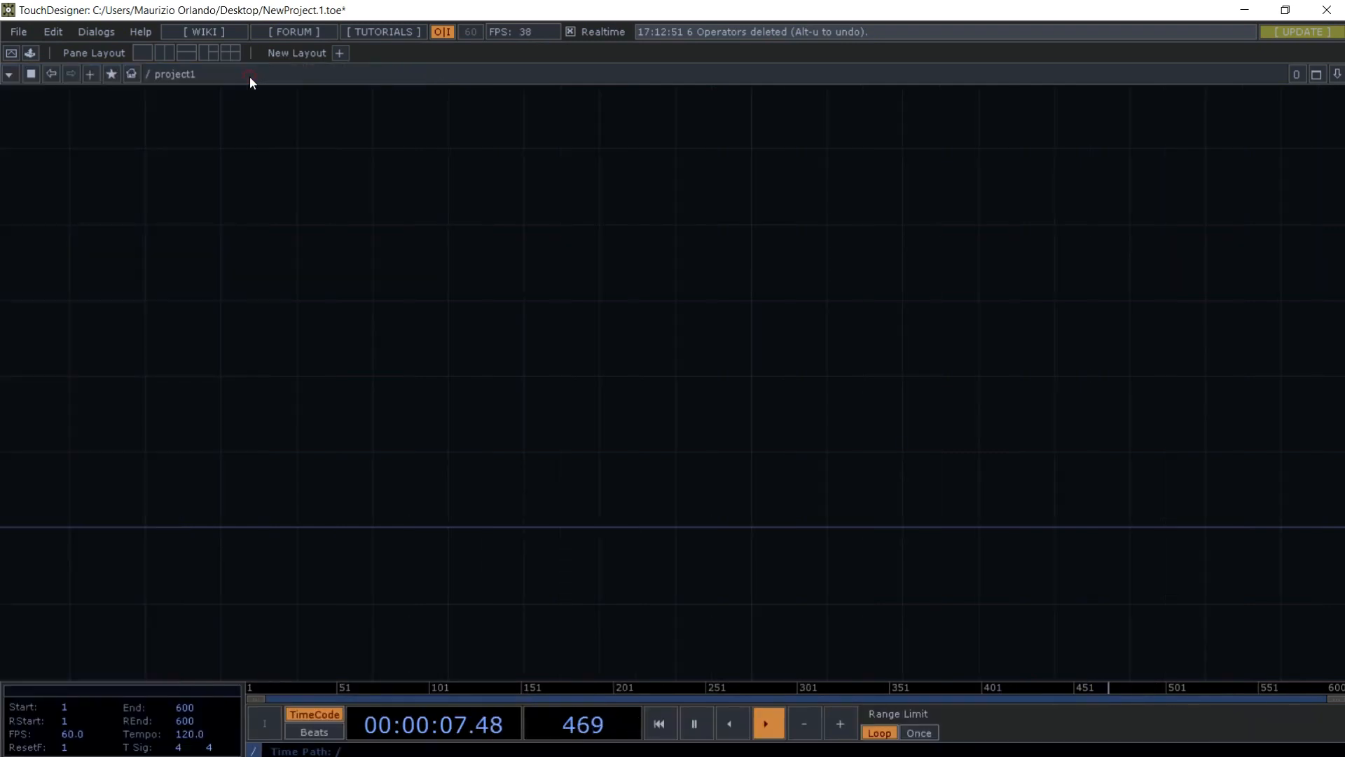
{"action": "left_click", "coordinate": [441, 342]}
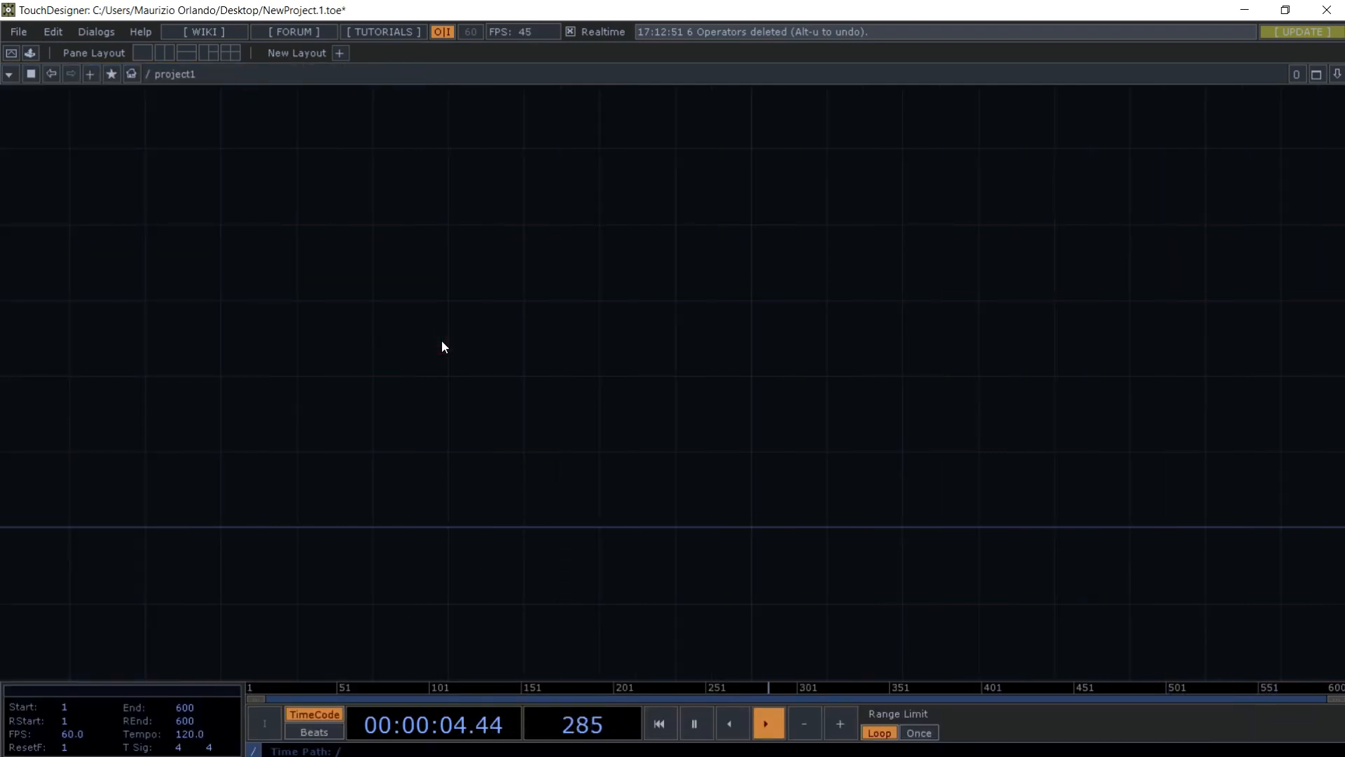
- Add a Sphere SOP to the empty network
{"action": "key", "text": "Tab"}
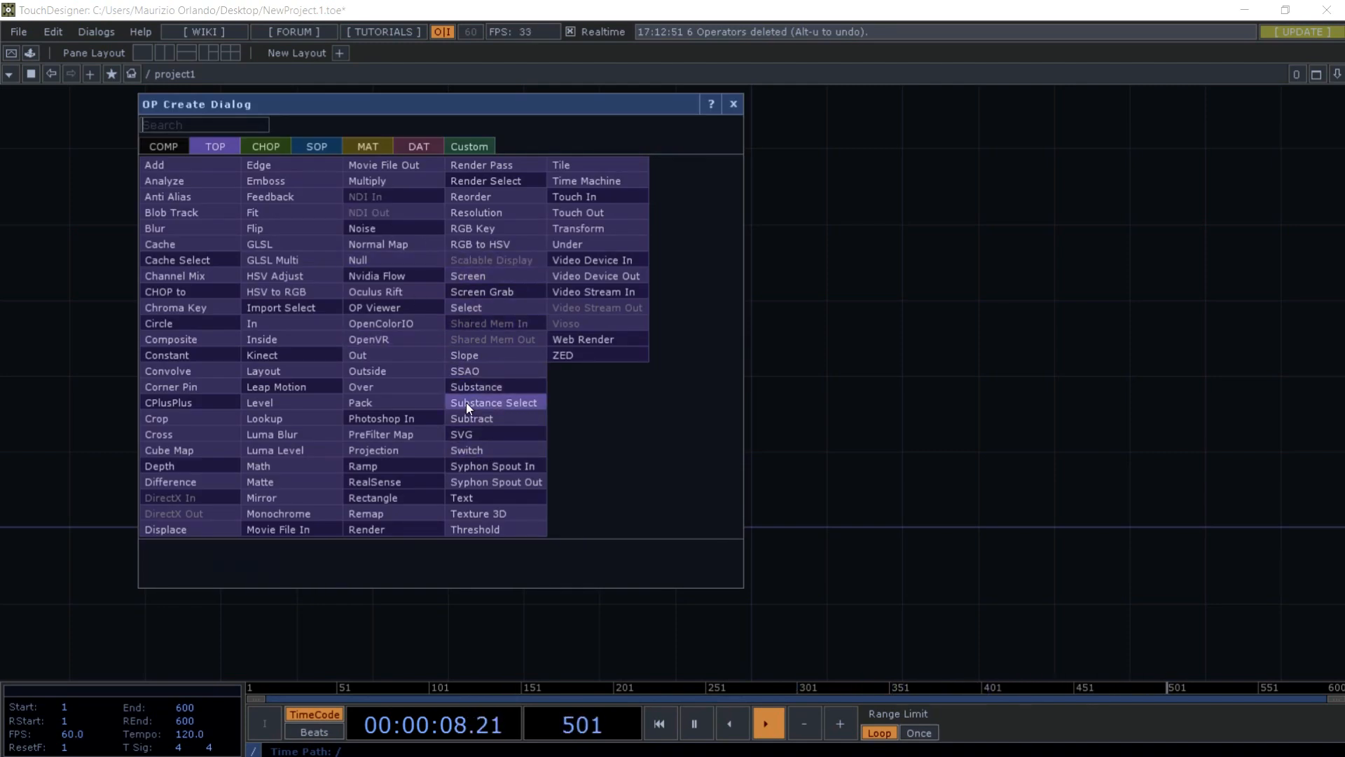
{"action": "left_click", "coordinate": [309, 145]}
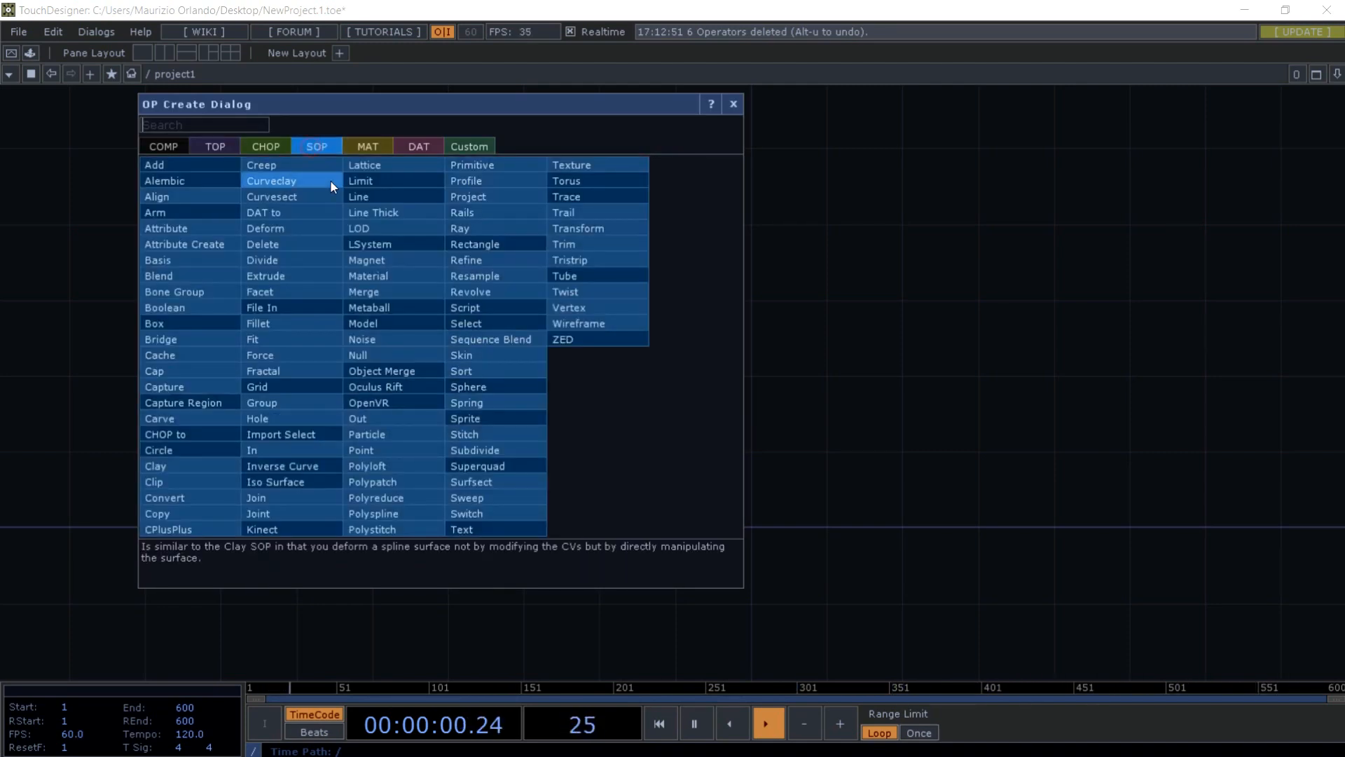
{"action": "type", "text": "sphere"}
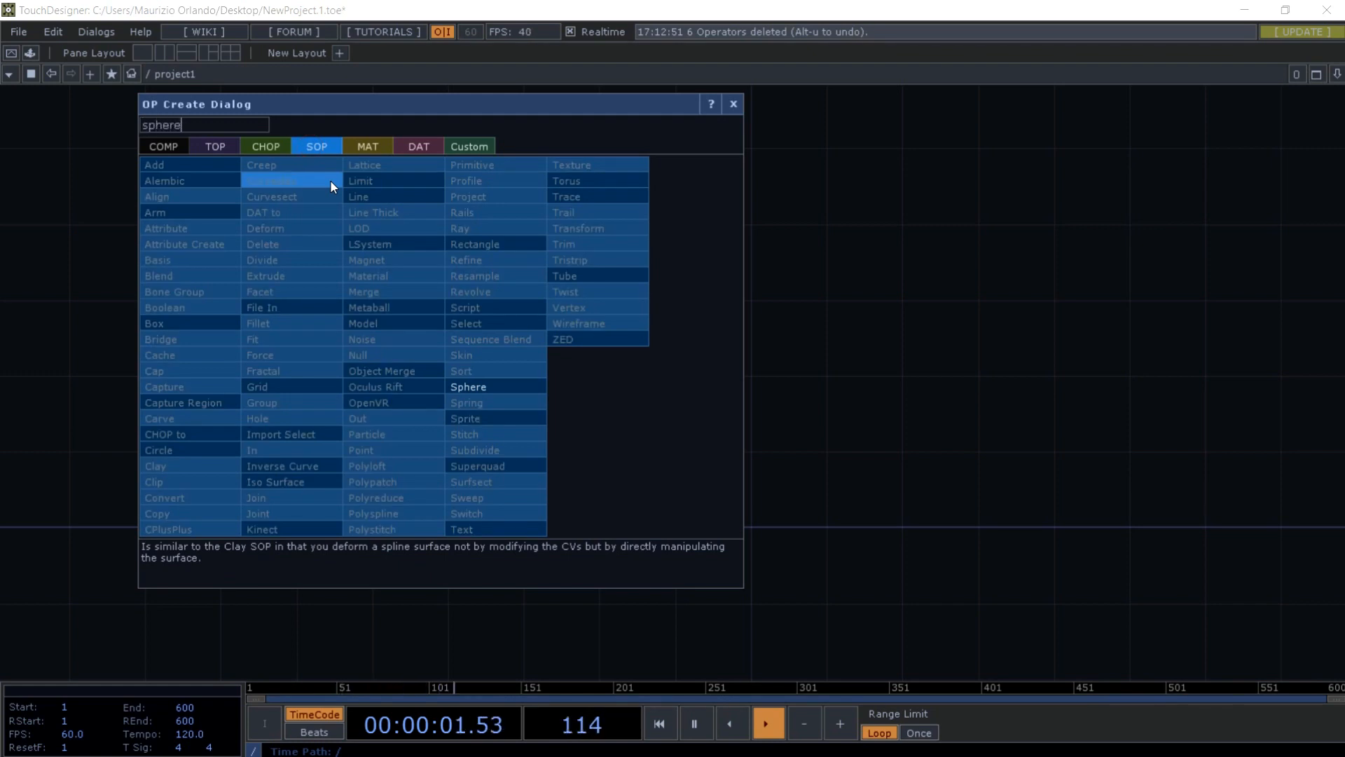
{"action": "left_click", "coordinate": [477, 385]}
{"action": "left_click", "coordinate": [805, 439]}
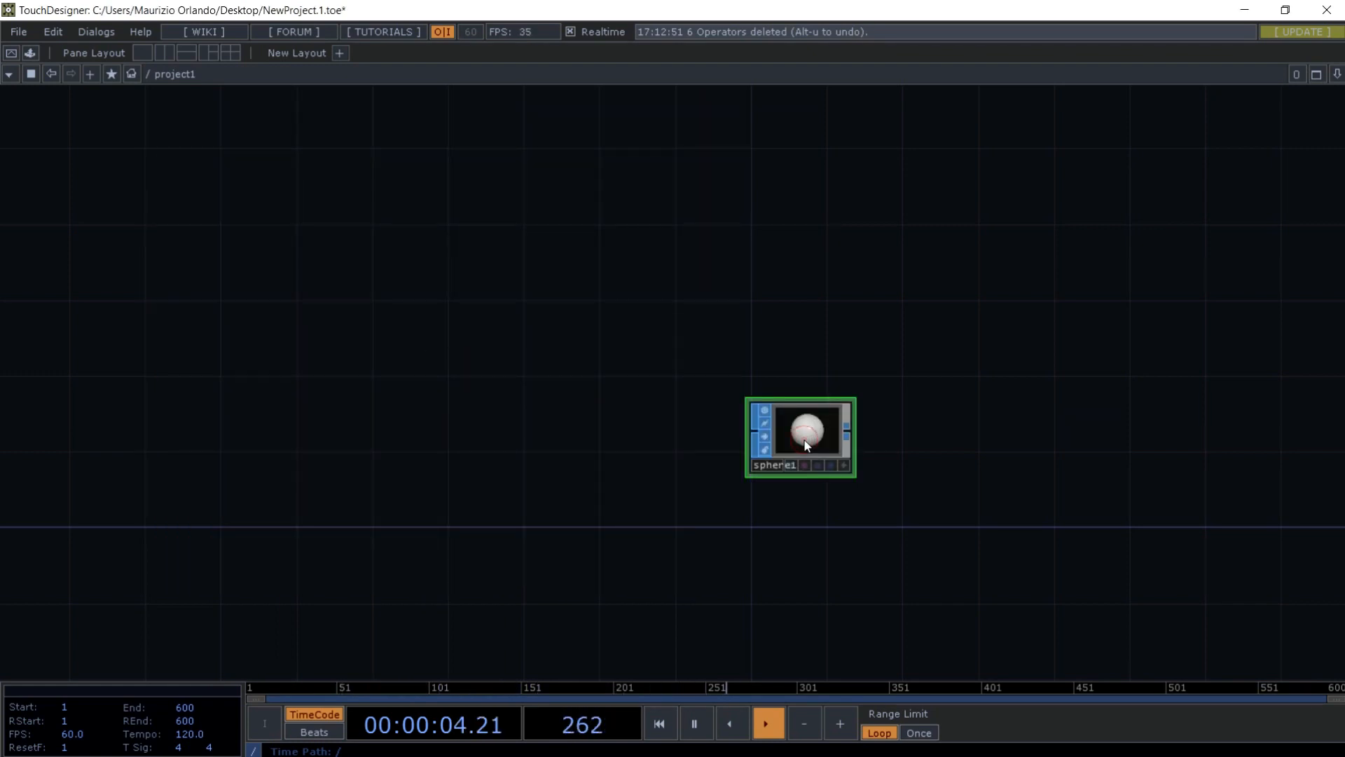
- Set the sphere's radius to 0.1 on all axes and its connectivity to Columns
{"action": "key", "text": "p"}
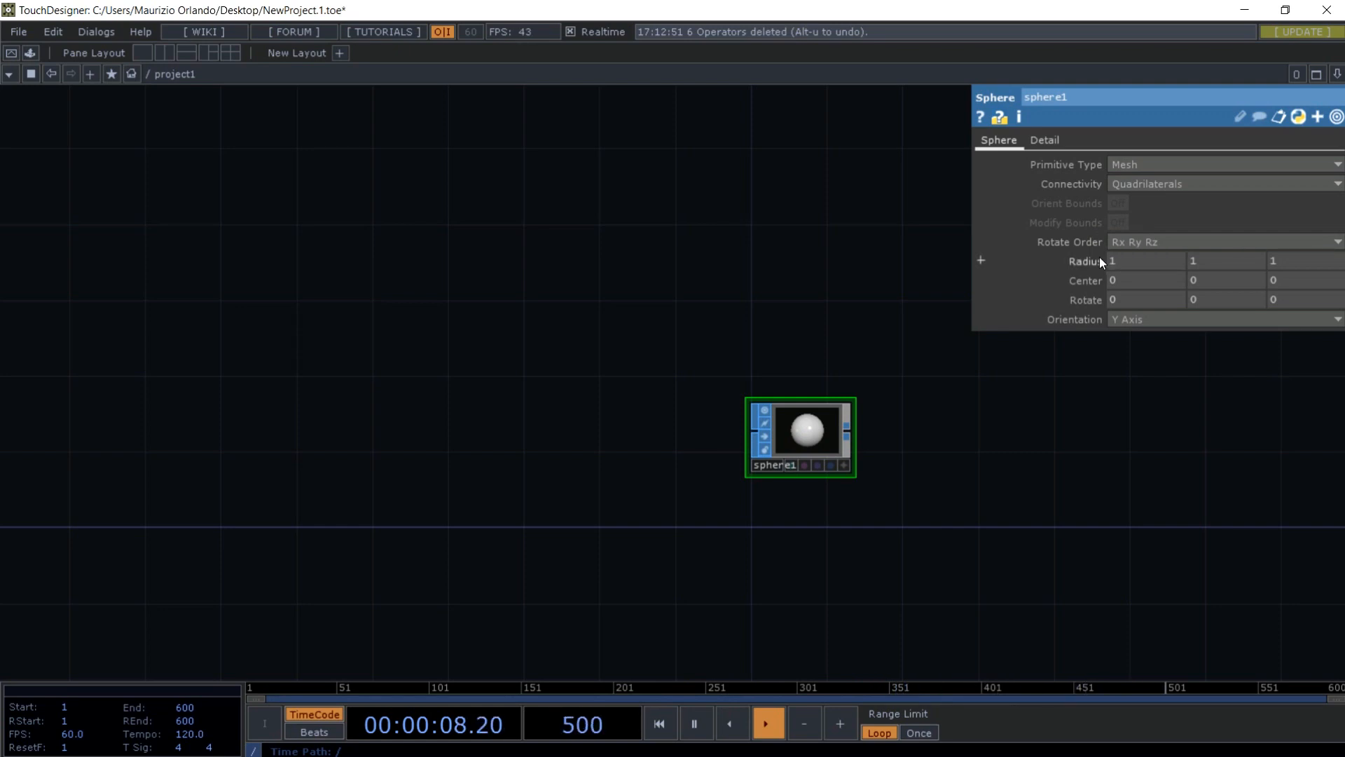
{"action": "middle_click_drag", "start_coordinate": [1094, 259], "coordinate": [995, 259]}
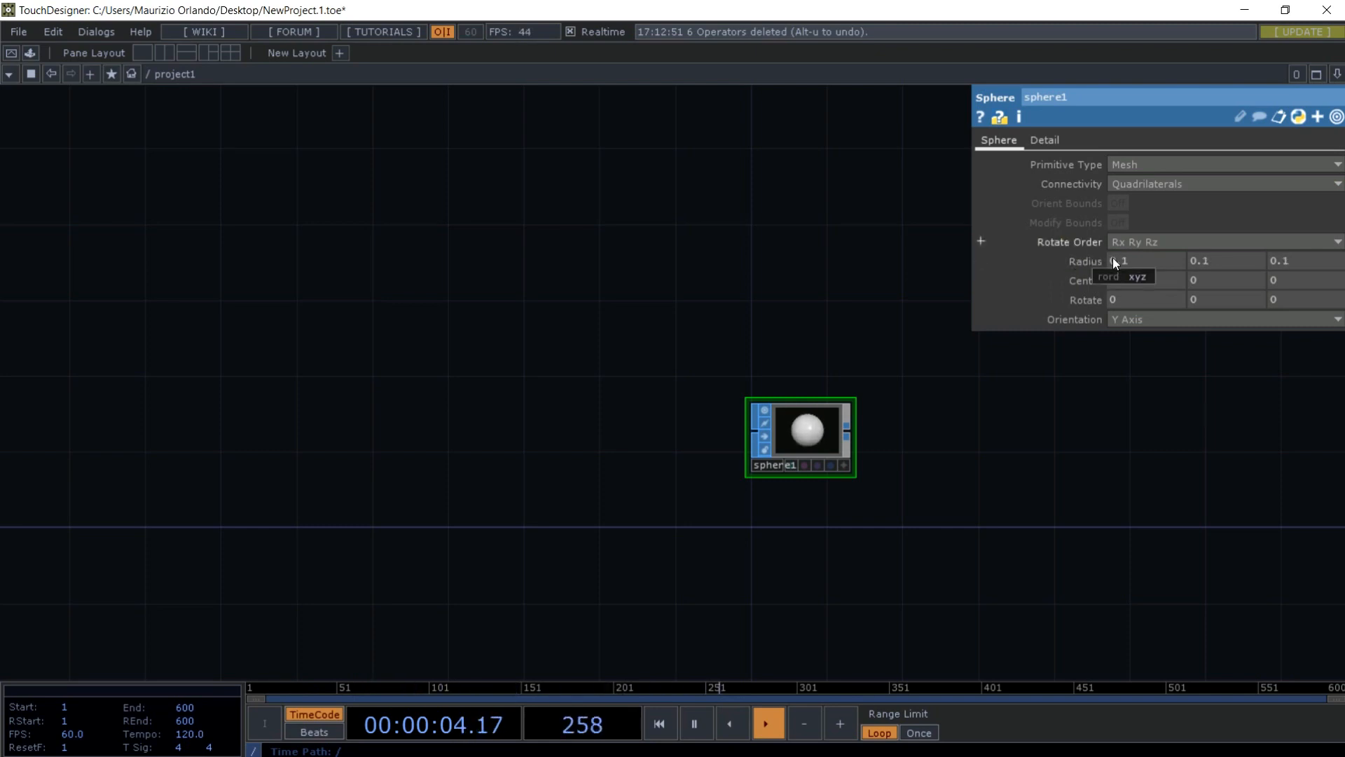
{"action": "left_click", "coordinate": [1128, 184]}
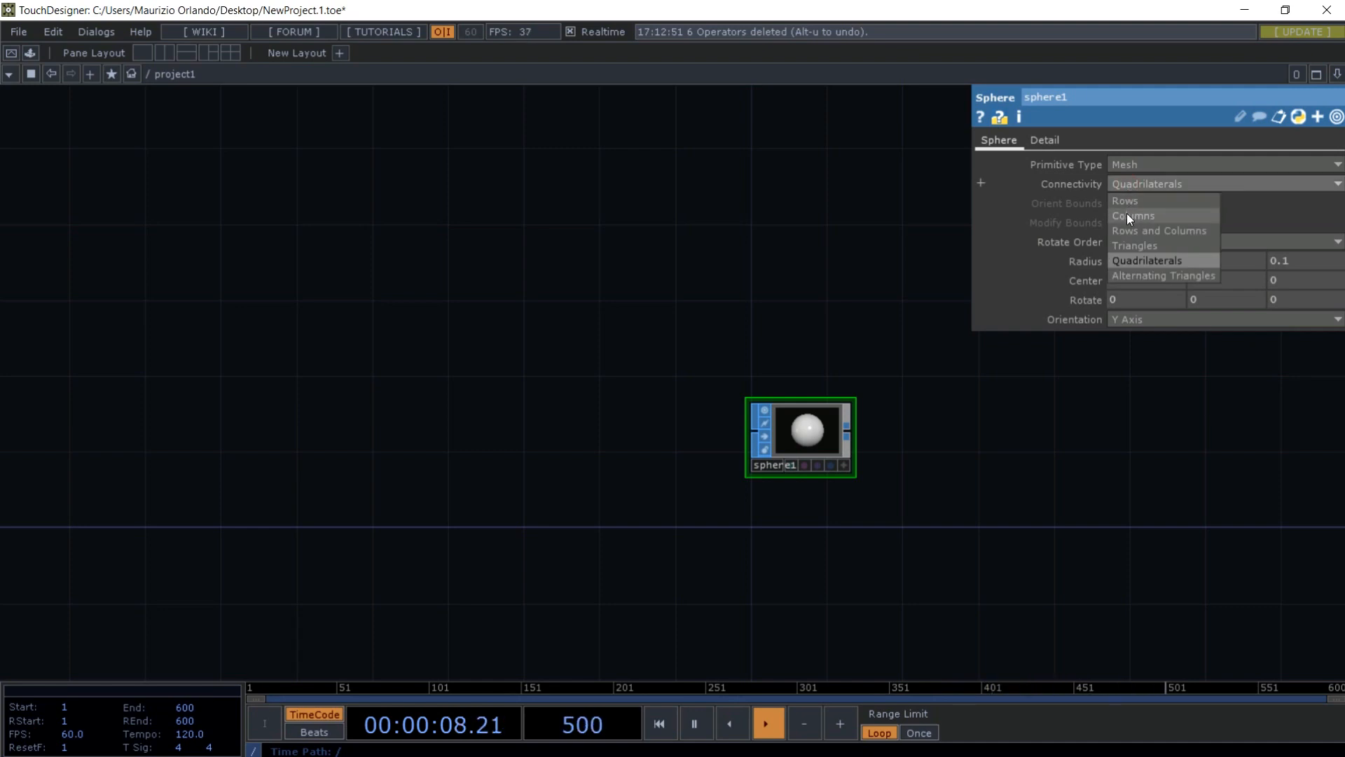
{"action": "left_click", "coordinate": [1128, 216]}
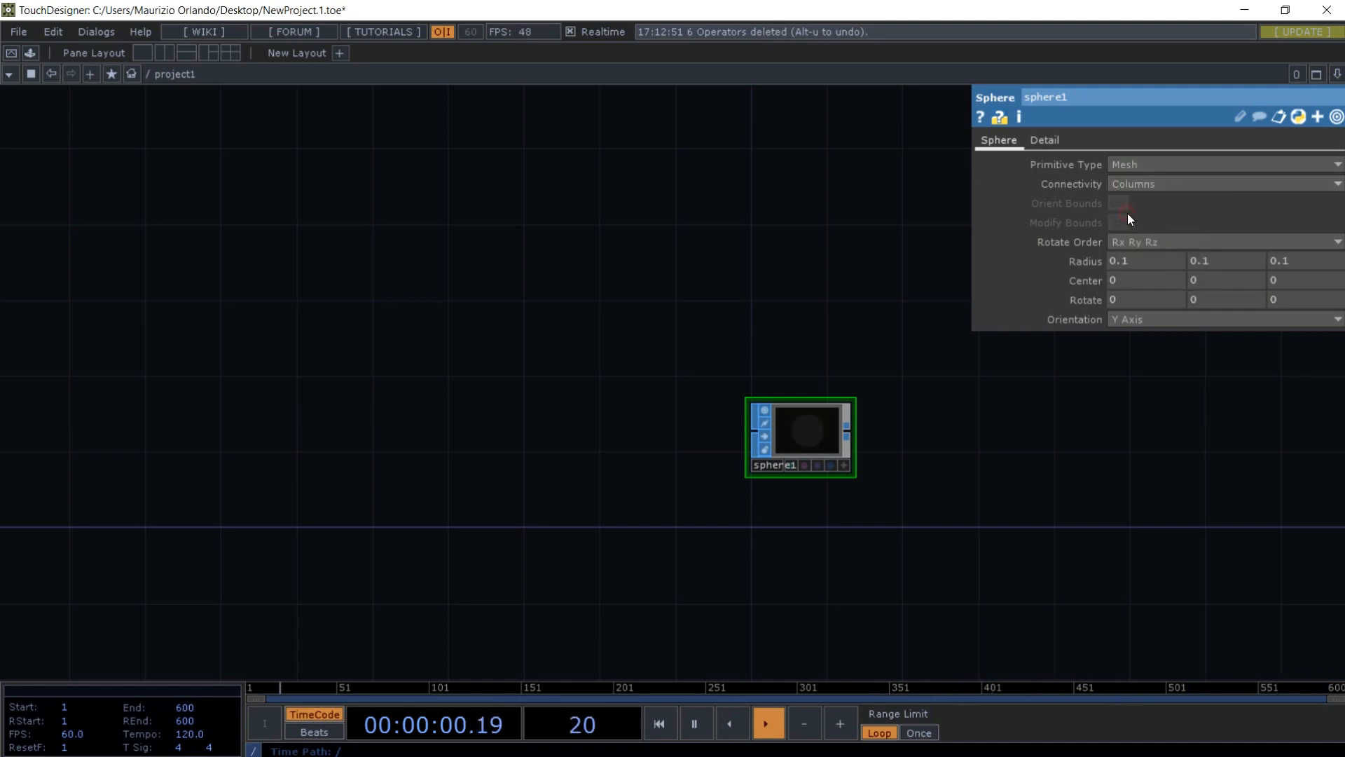
{"action": "left_click_drag", "start_coordinate": [1000, 488], "coordinate": [1006, 487]}
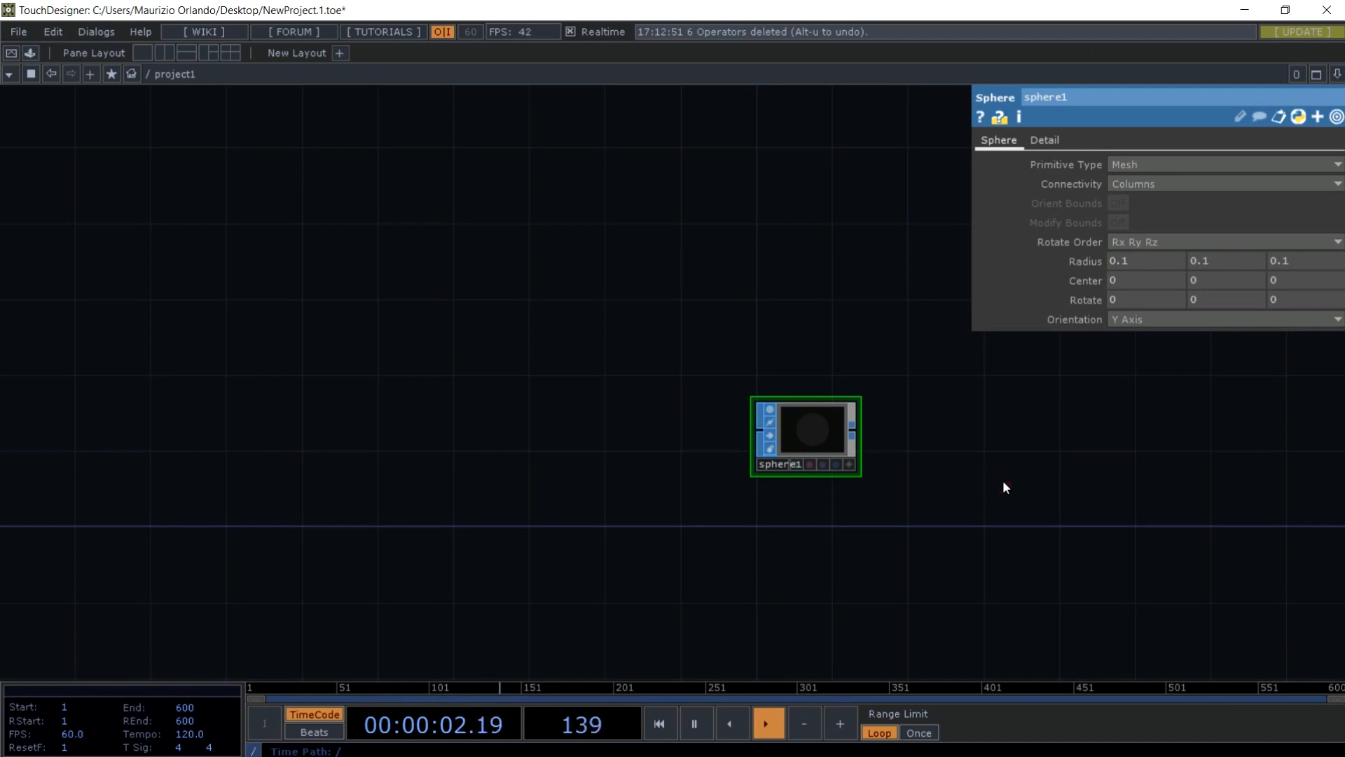
{"action": "key", "text": "p"}
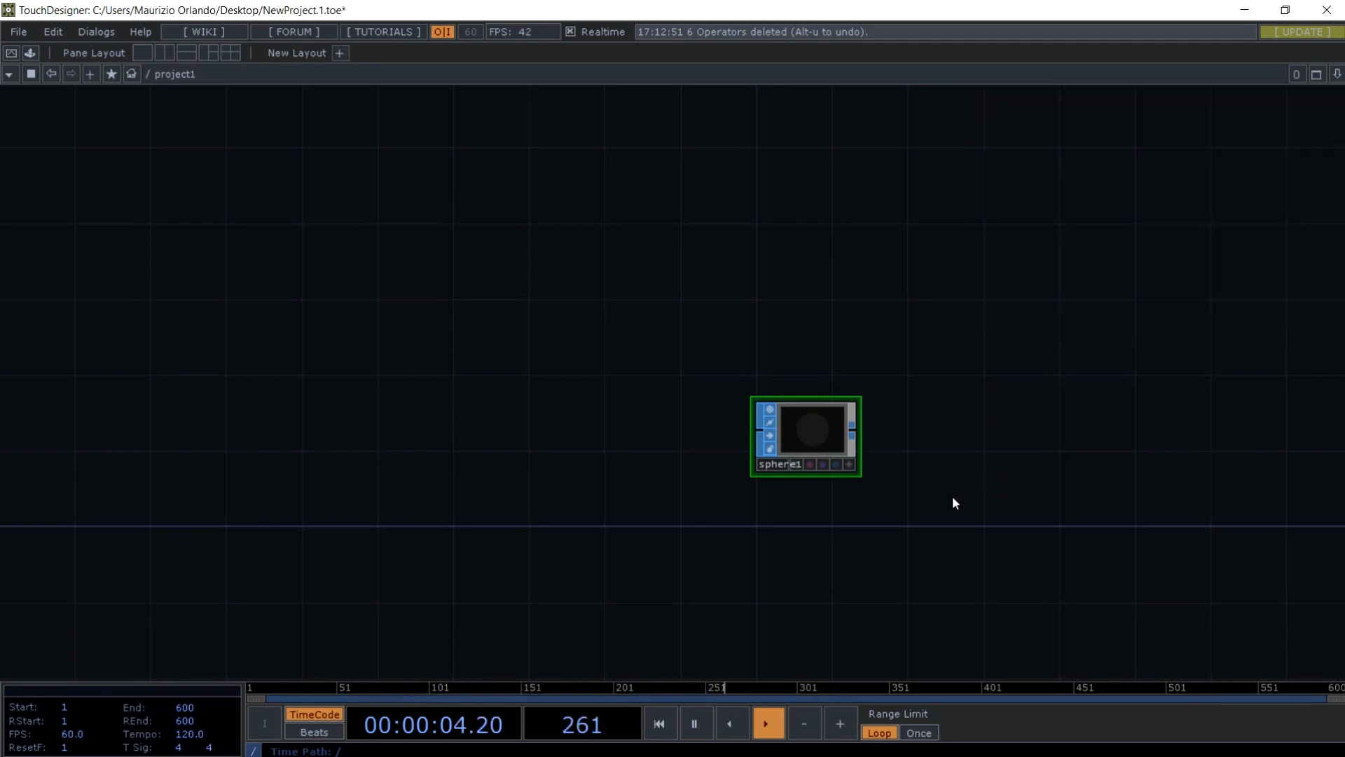
- Add a Sort SOP beside the sphere and connect the sphere's output to its input
{"action": "left_click_drag", "start_coordinate": [973, 502], "coordinate": [695, 517]}
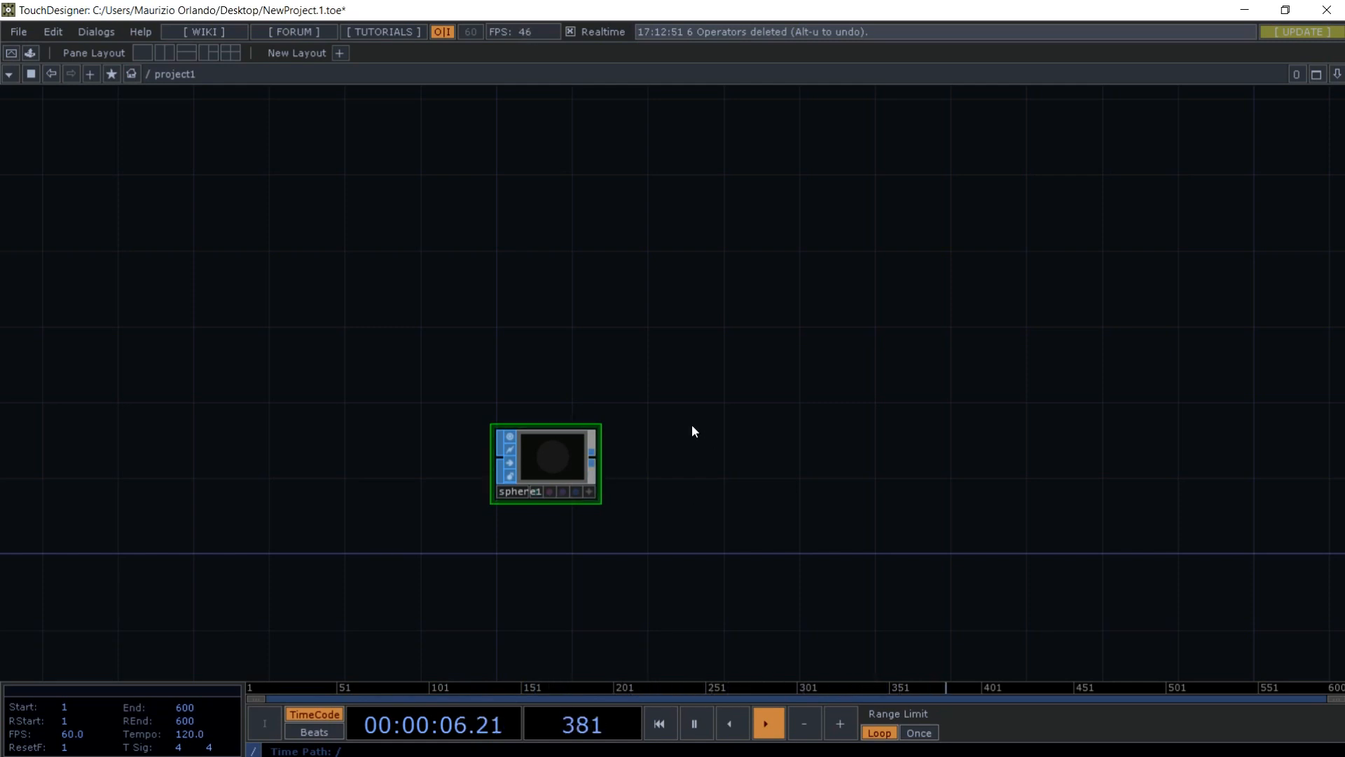
{"action": "key", "text": "Tab"}
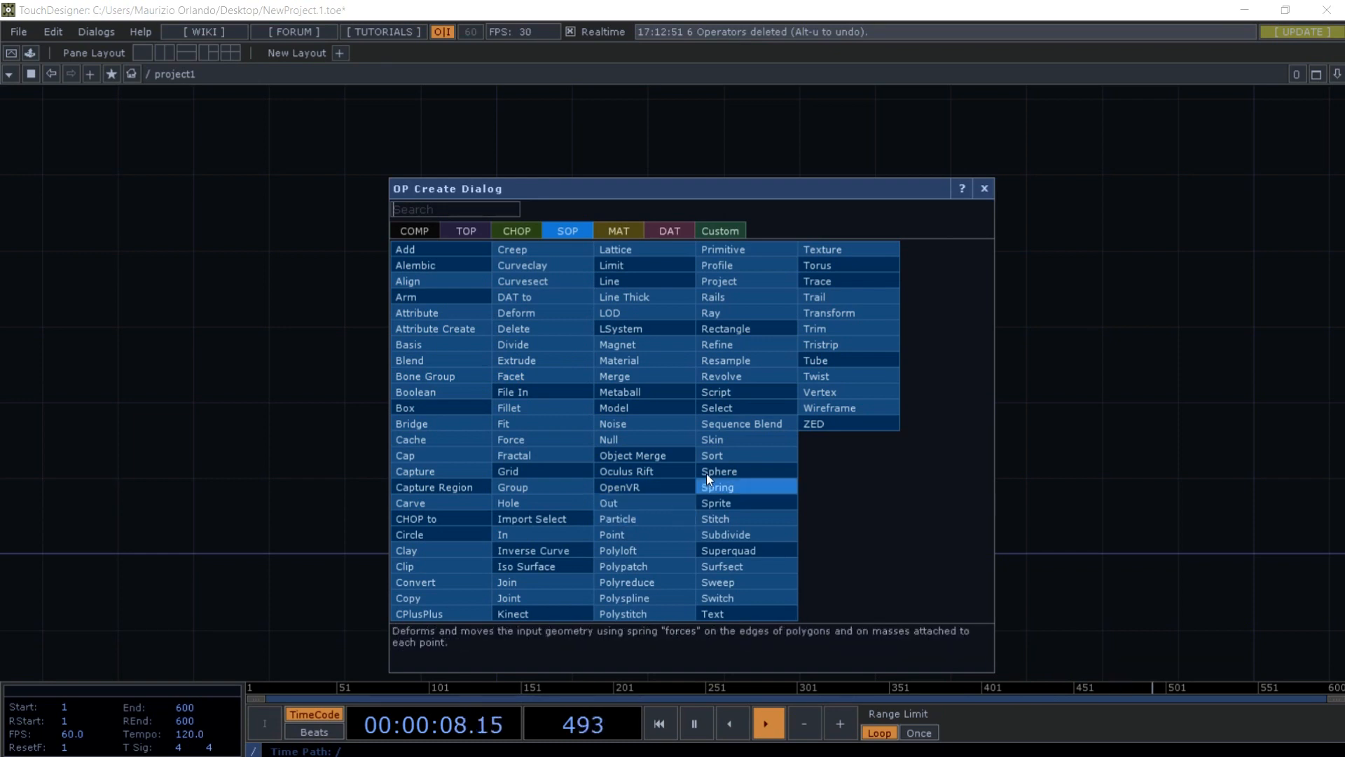
{"action": "left_click", "coordinate": [713, 457]}
{"action": "left_click", "coordinate": [674, 464]}
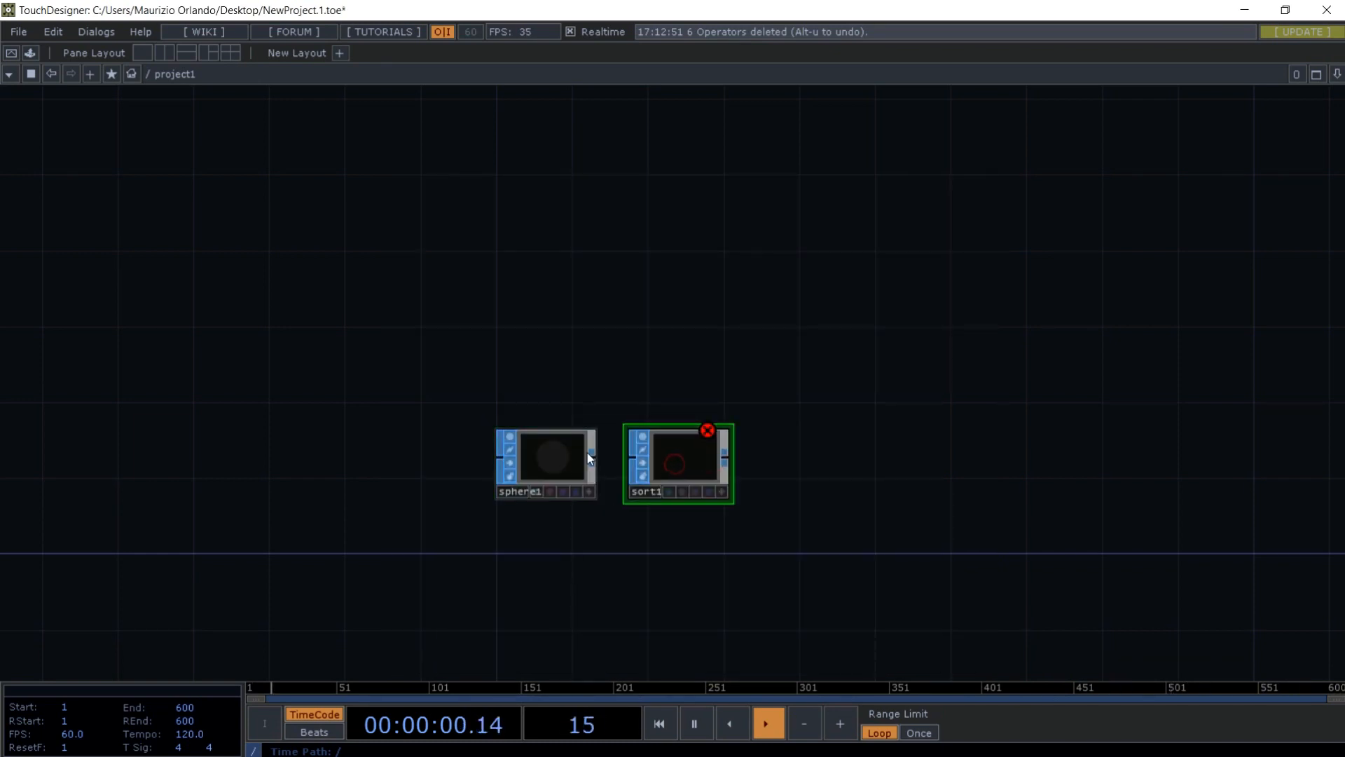
{"action": "left_click_drag", "start_coordinate": [593, 459], "coordinate": [635, 459]}
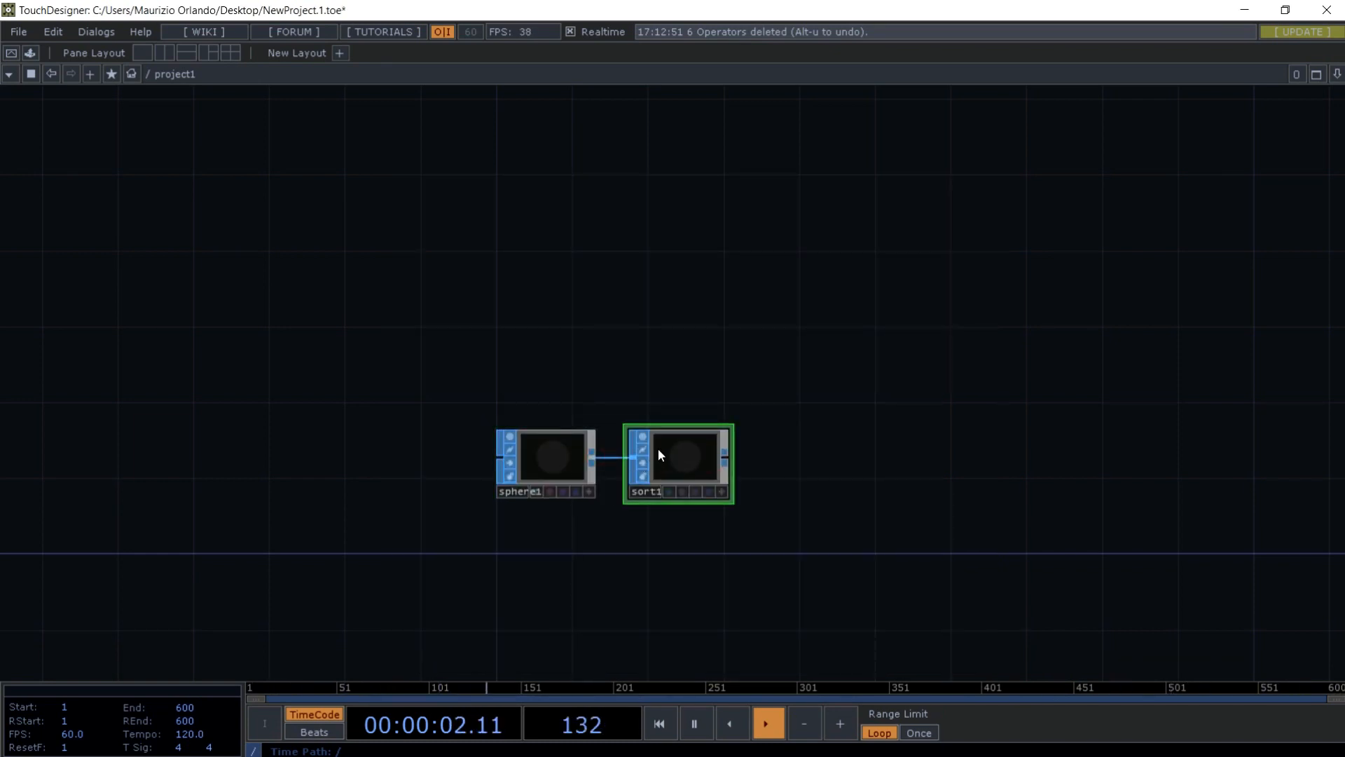
- Set the Sort operator's Point Sort to By y
{"action": "key", "text": "p"}
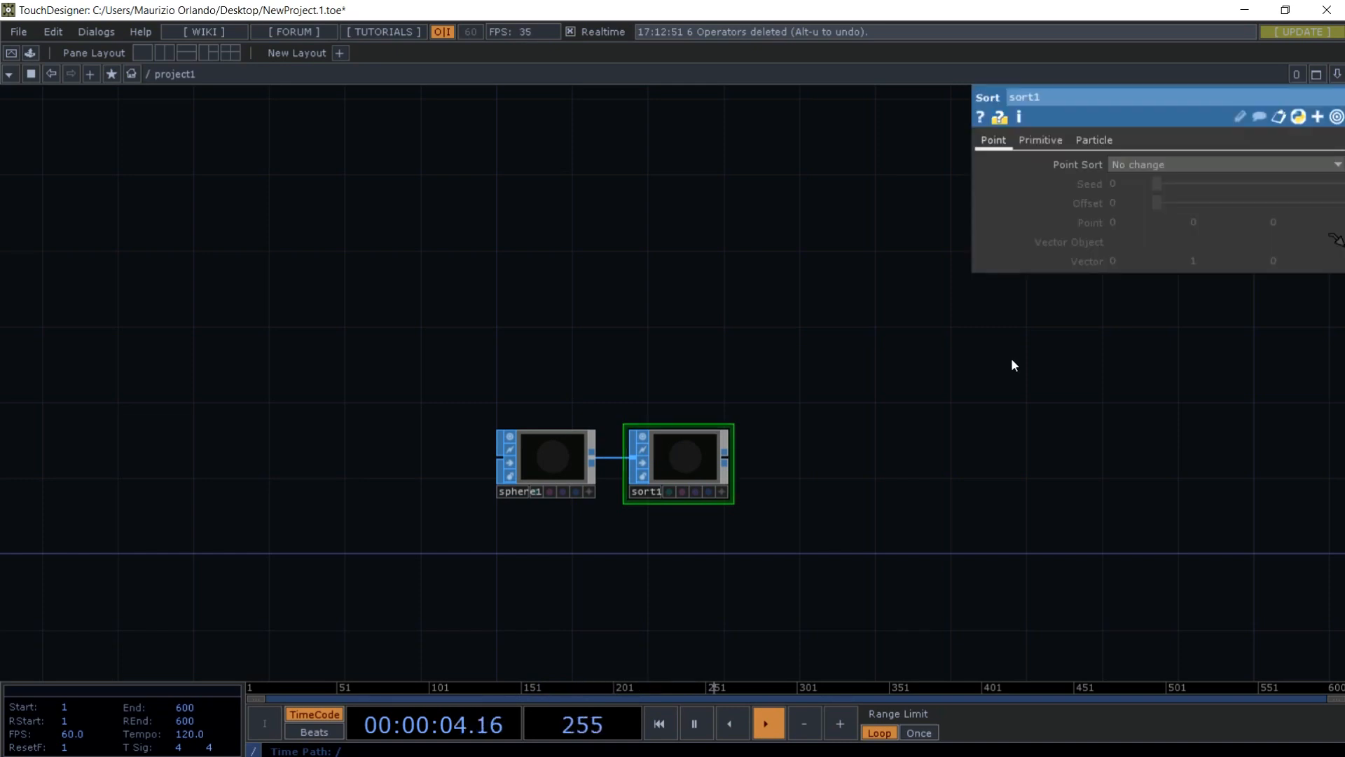
{"action": "left_click", "coordinate": [1214, 169]}
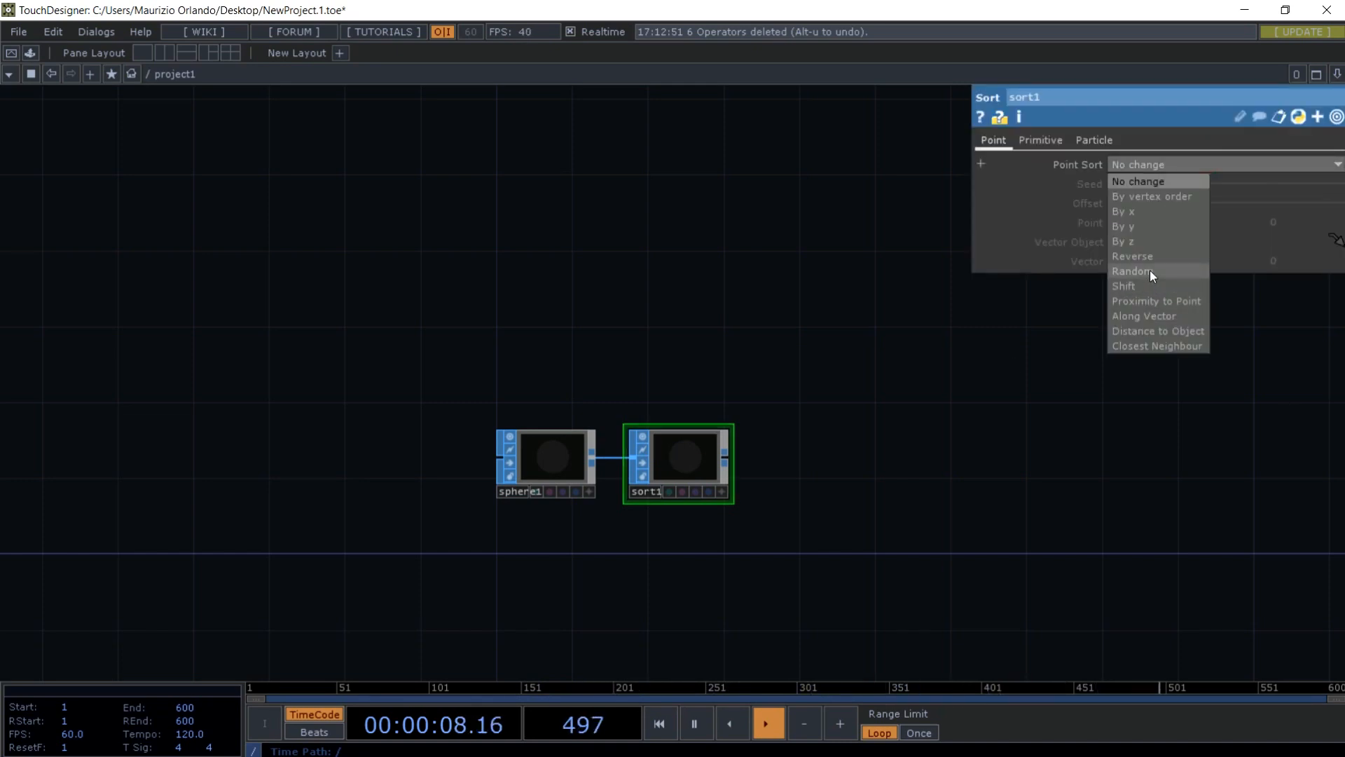
{"action": "left_click", "coordinate": [1145, 228]}
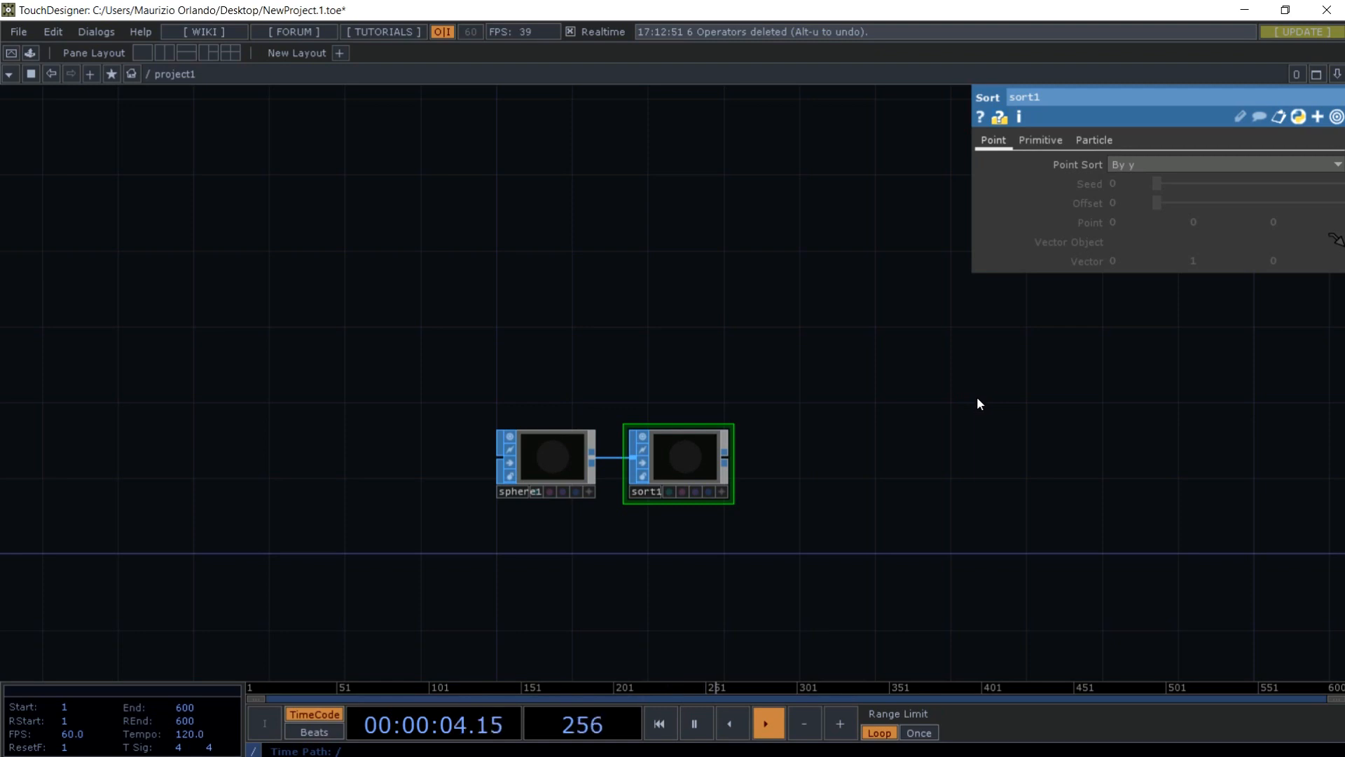
{"action": "key", "text": "p"}
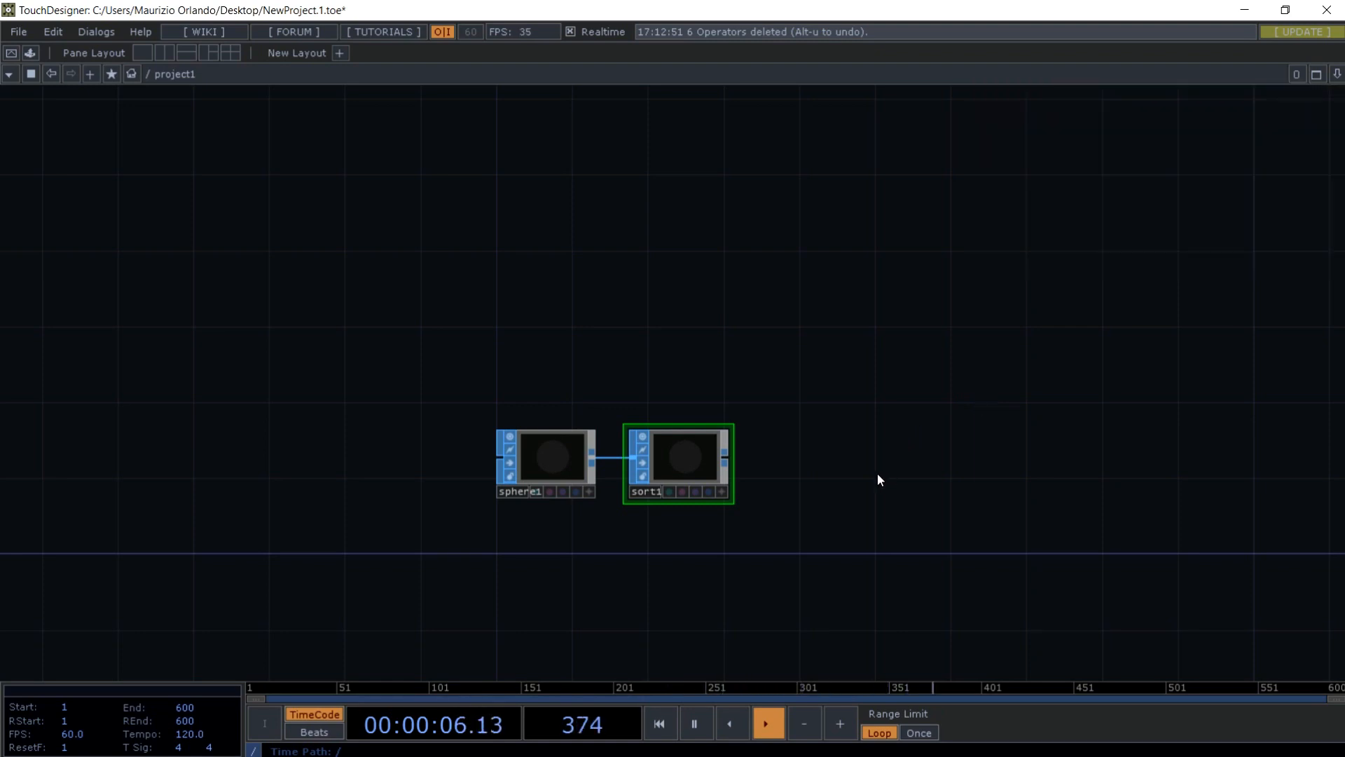
- Add a Transform SOP fed by the Sort operator and display its parameters
{"action": "key", "text": "Tab"}
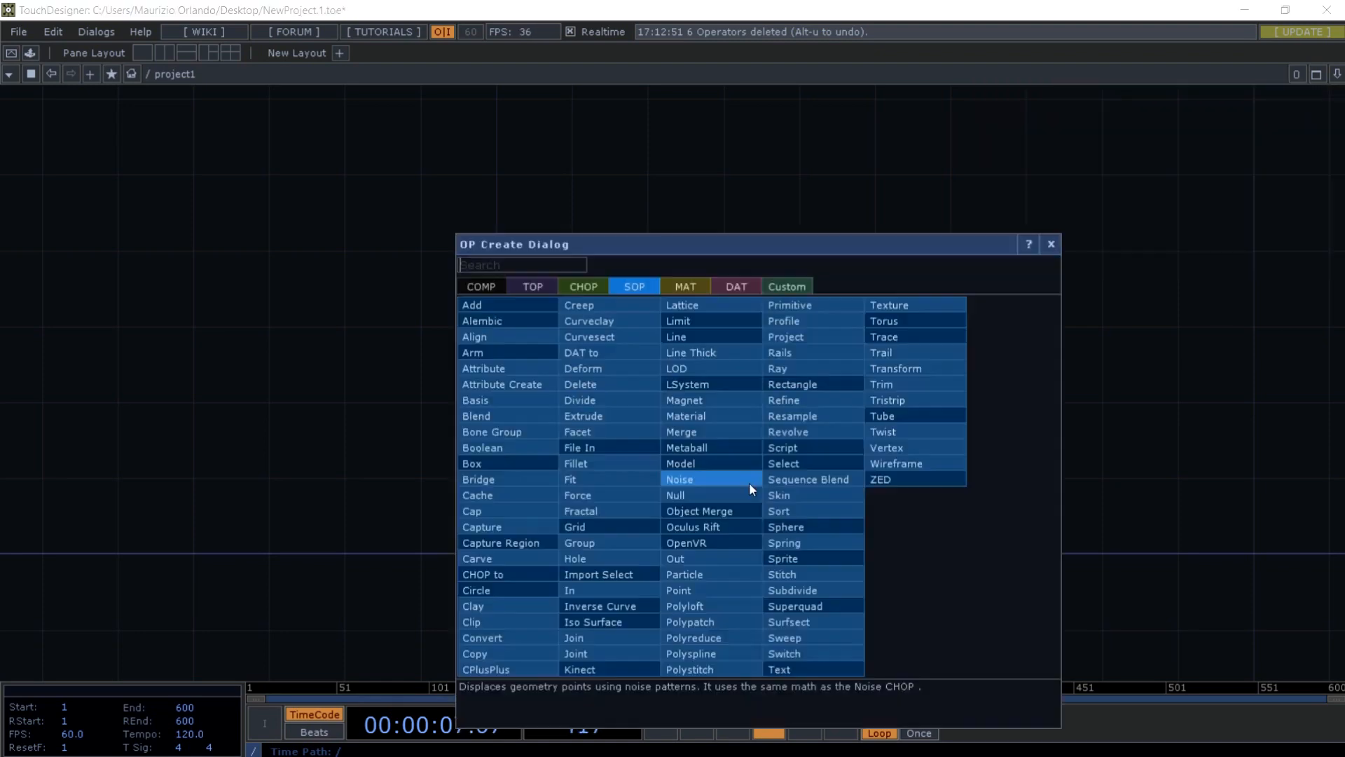
{"action": "left_click", "coordinate": [898, 370]}
{"action": "left_click", "coordinate": [796, 473]}
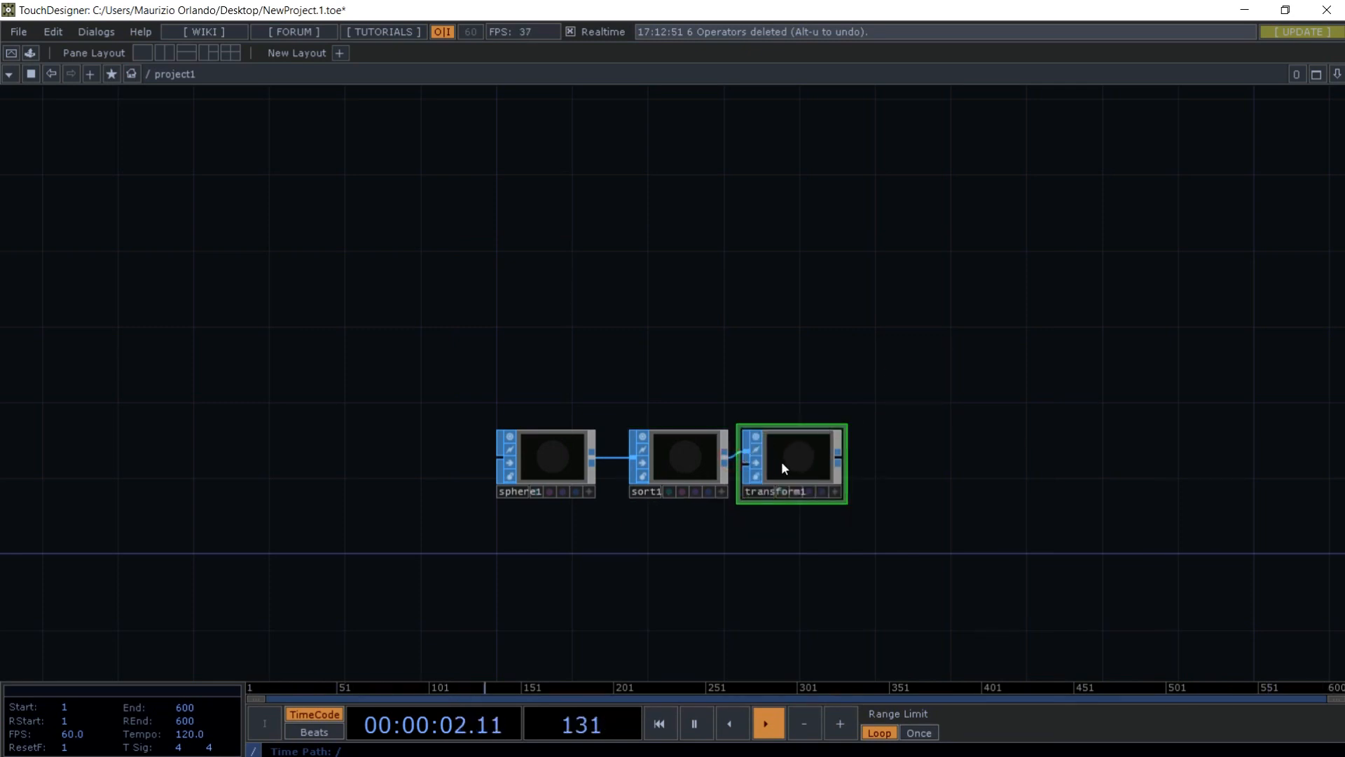
{"action": "left_click", "coordinate": [803, 464]}
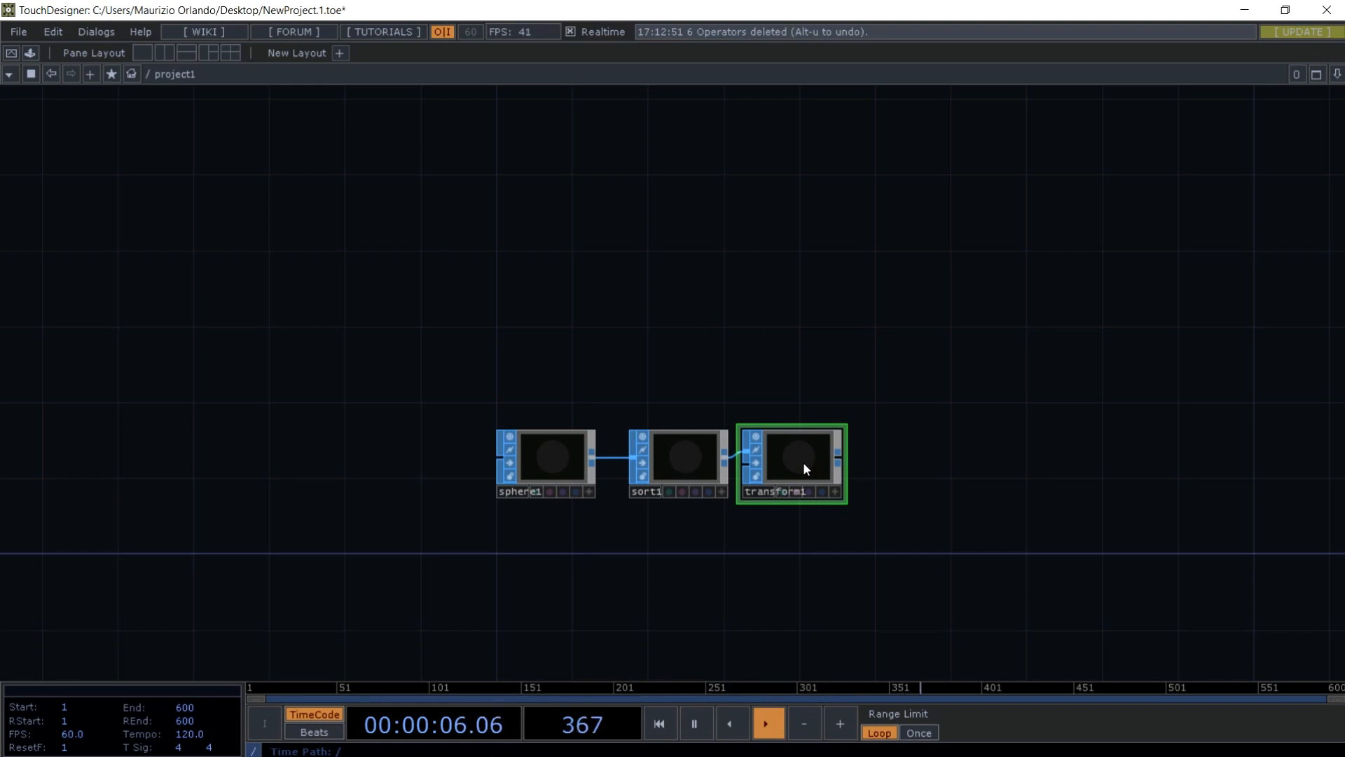
{"action": "key", "text": "p"}
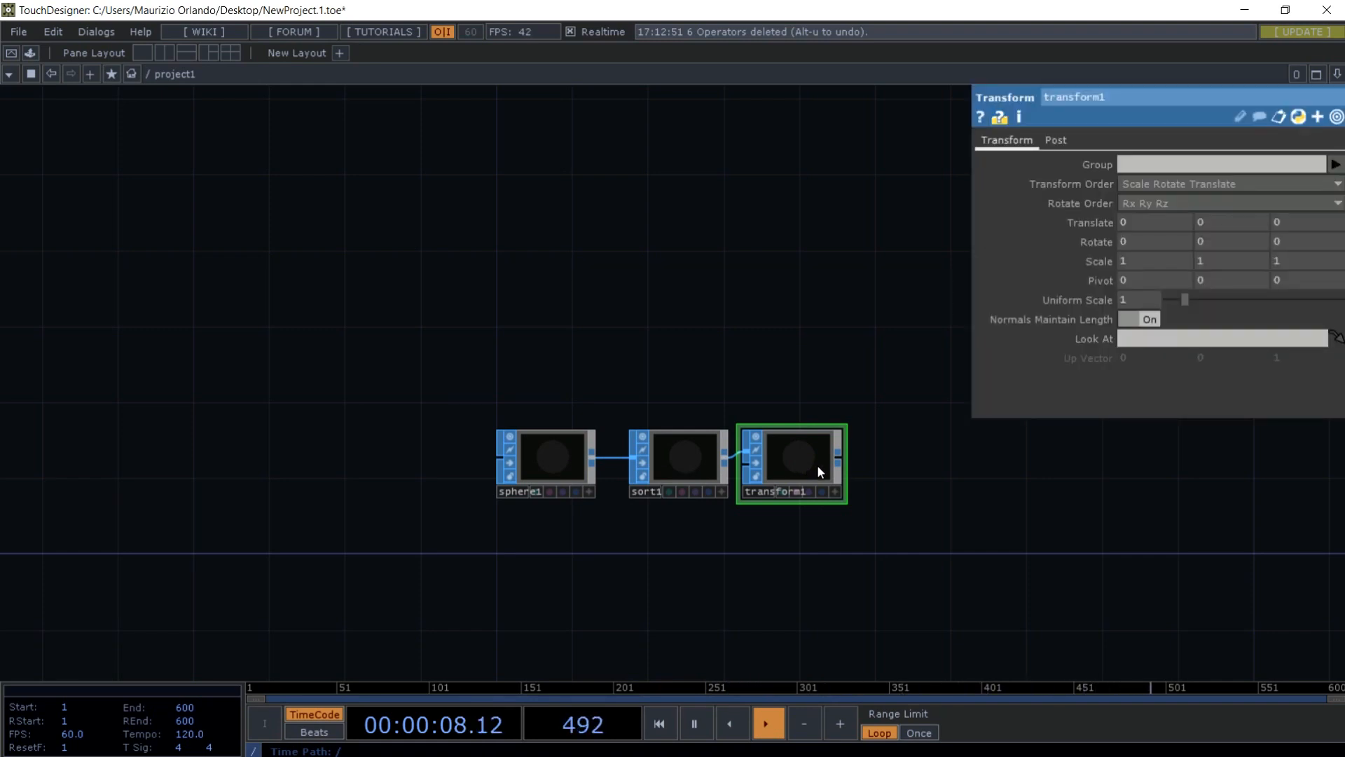
- Add a Null SOP after the Transform operator and connect the Transform's output to it
{"action": "left_click_drag", "start_coordinate": [1018, 451], "coordinate": [883, 456]}
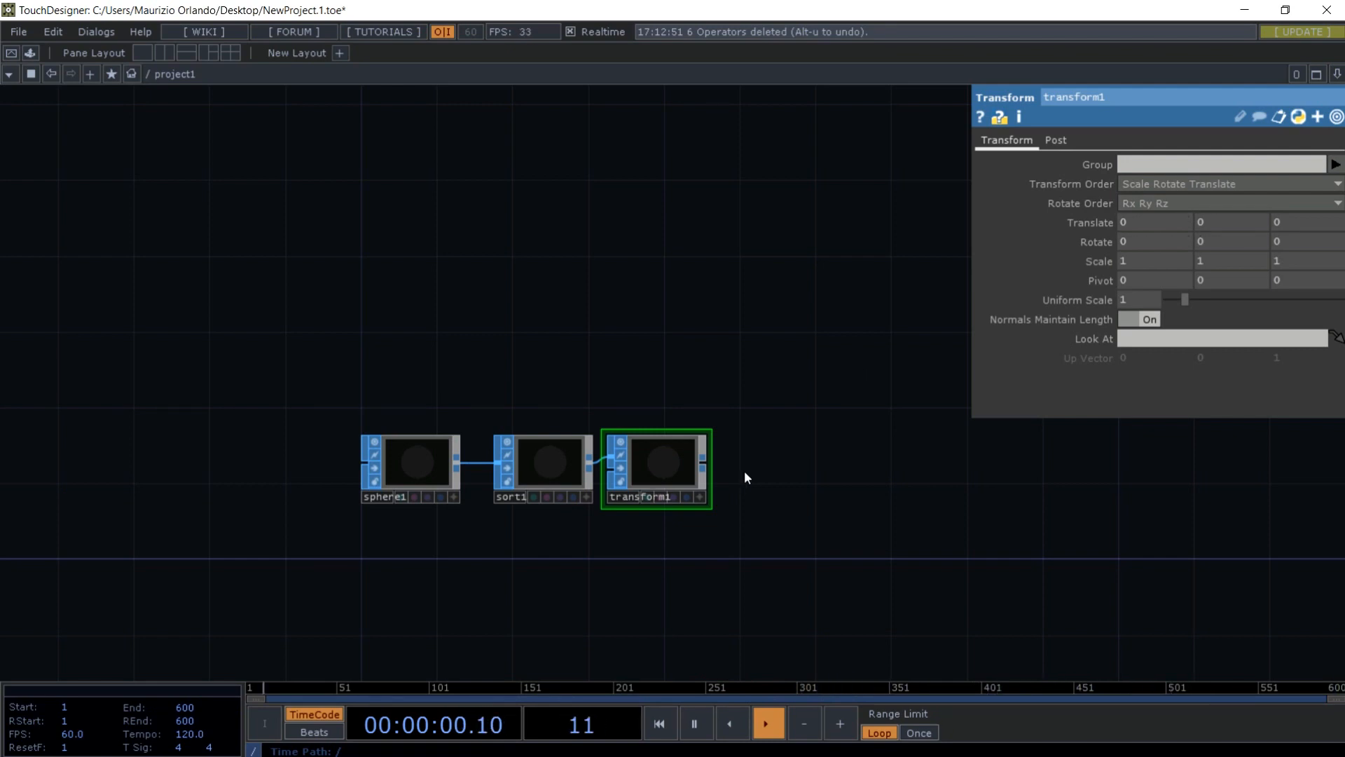
{"action": "key", "text": "Tab"}
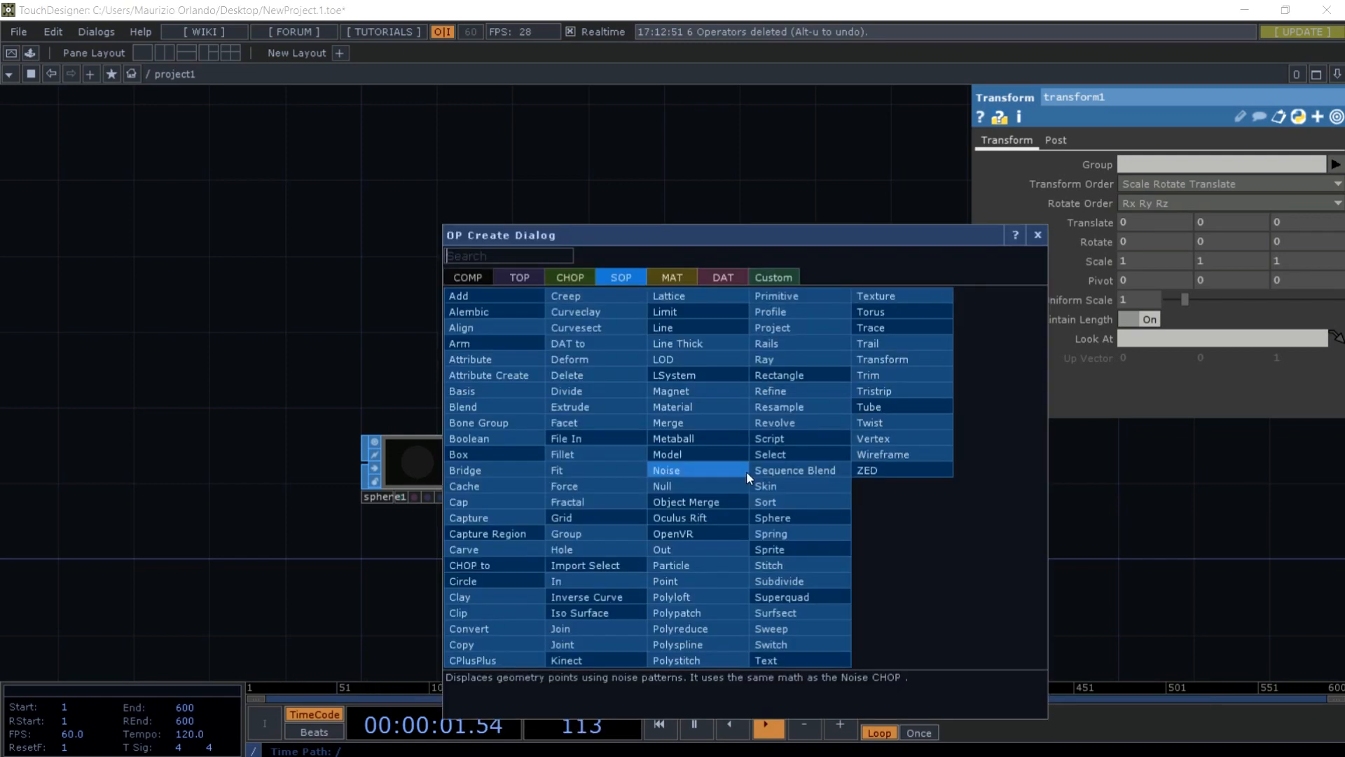
{"action": "left_click", "coordinate": [691, 484]}
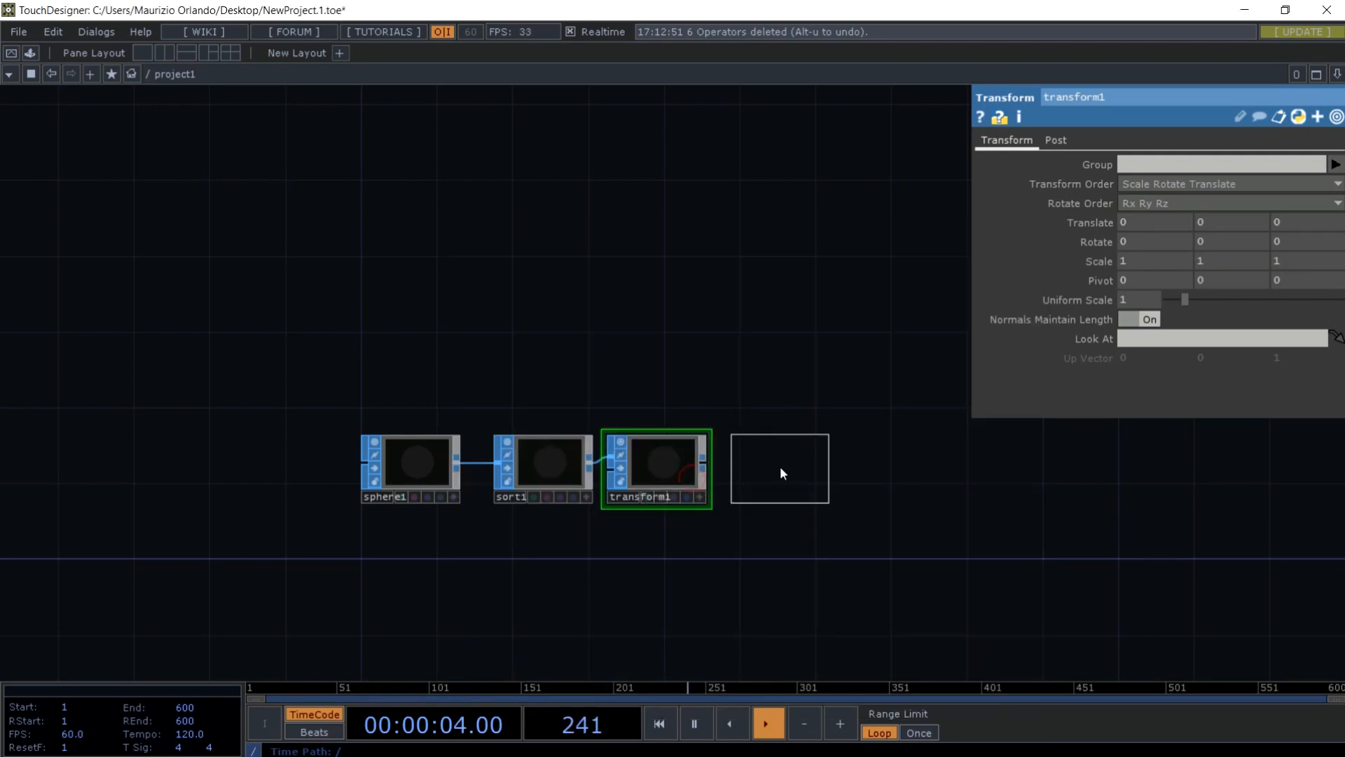
{"action": "left_click", "coordinate": [770, 468]}
{"action": "left_click_drag", "start_coordinate": [703, 461], "coordinate": [719, 462]}
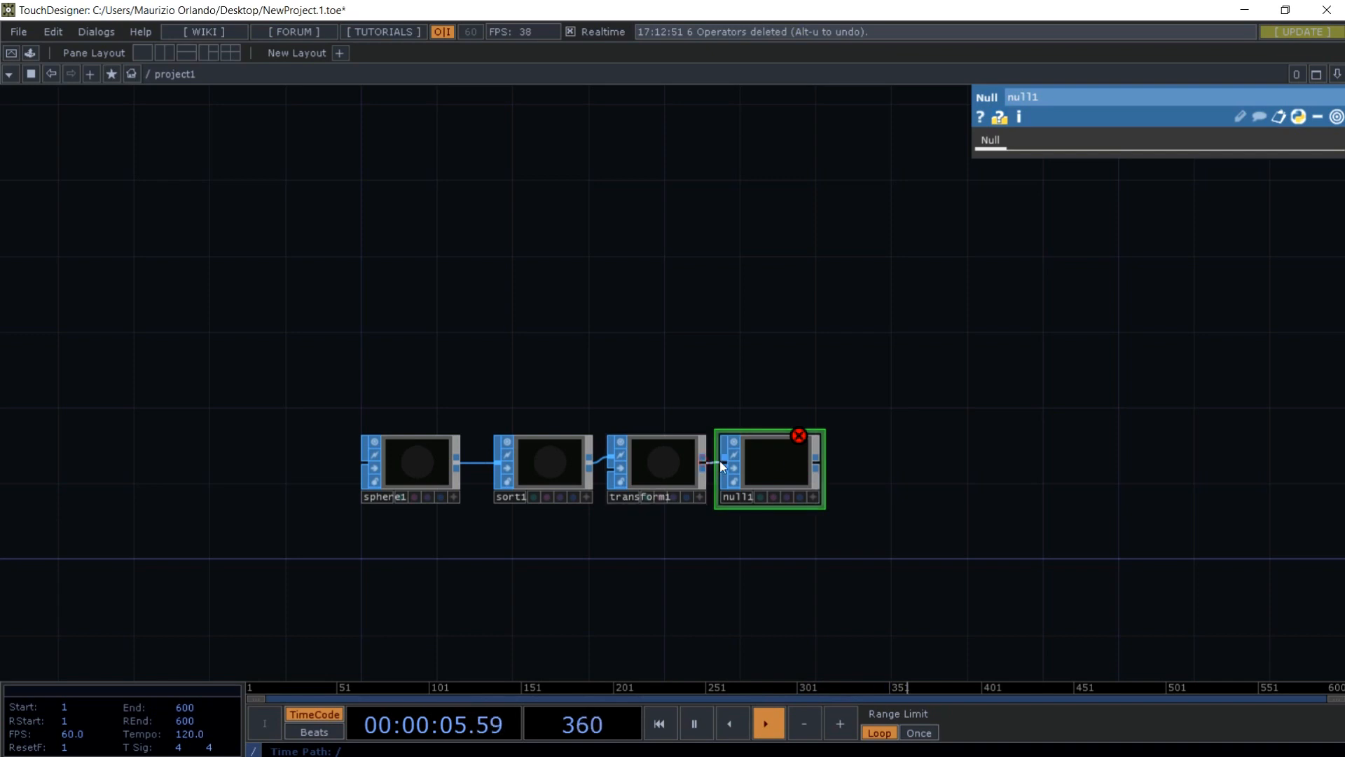
- Add a Particle SOP after the Null operator and wire the Null's output into its first input
{"action": "left_click_drag", "start_coordinate": [820, 468], "coordinate": [657, 479]}
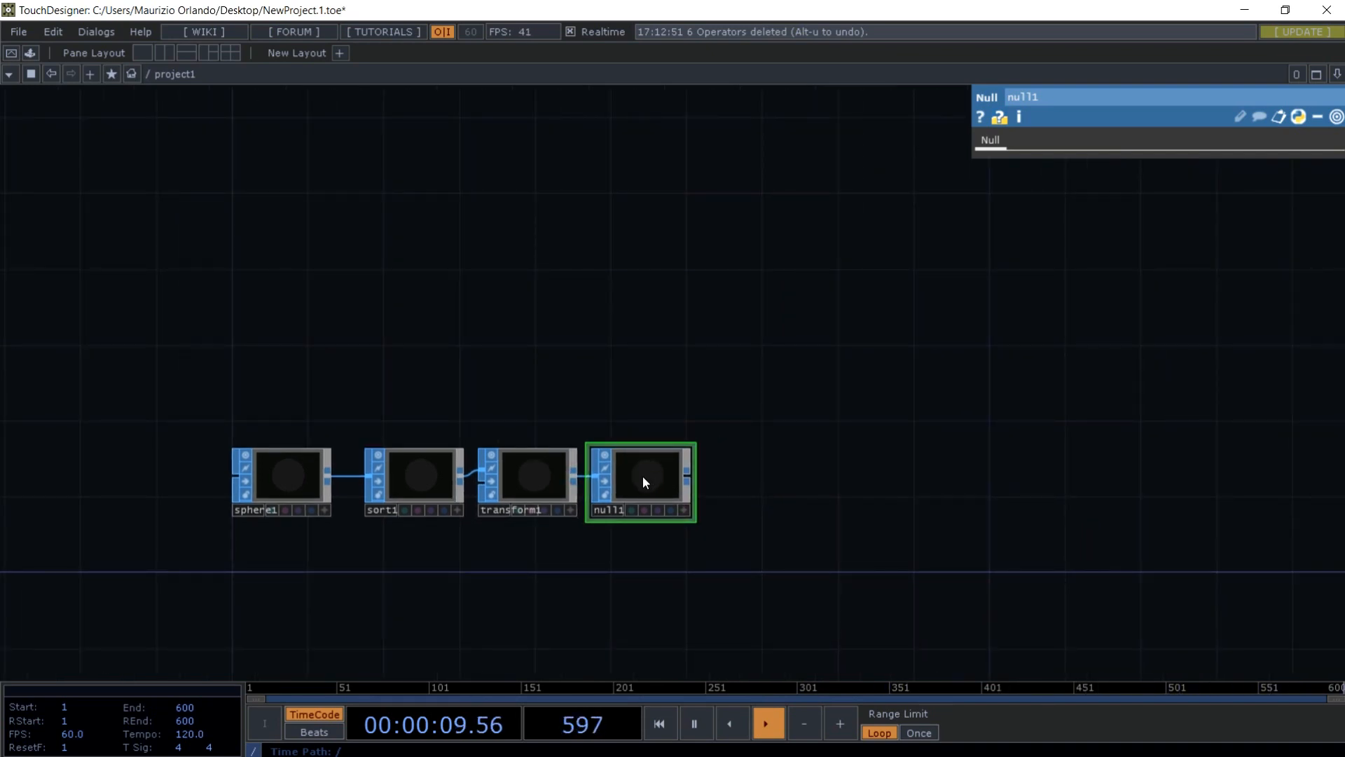
{"action": "right_click", "coordinate": [689, 475]}
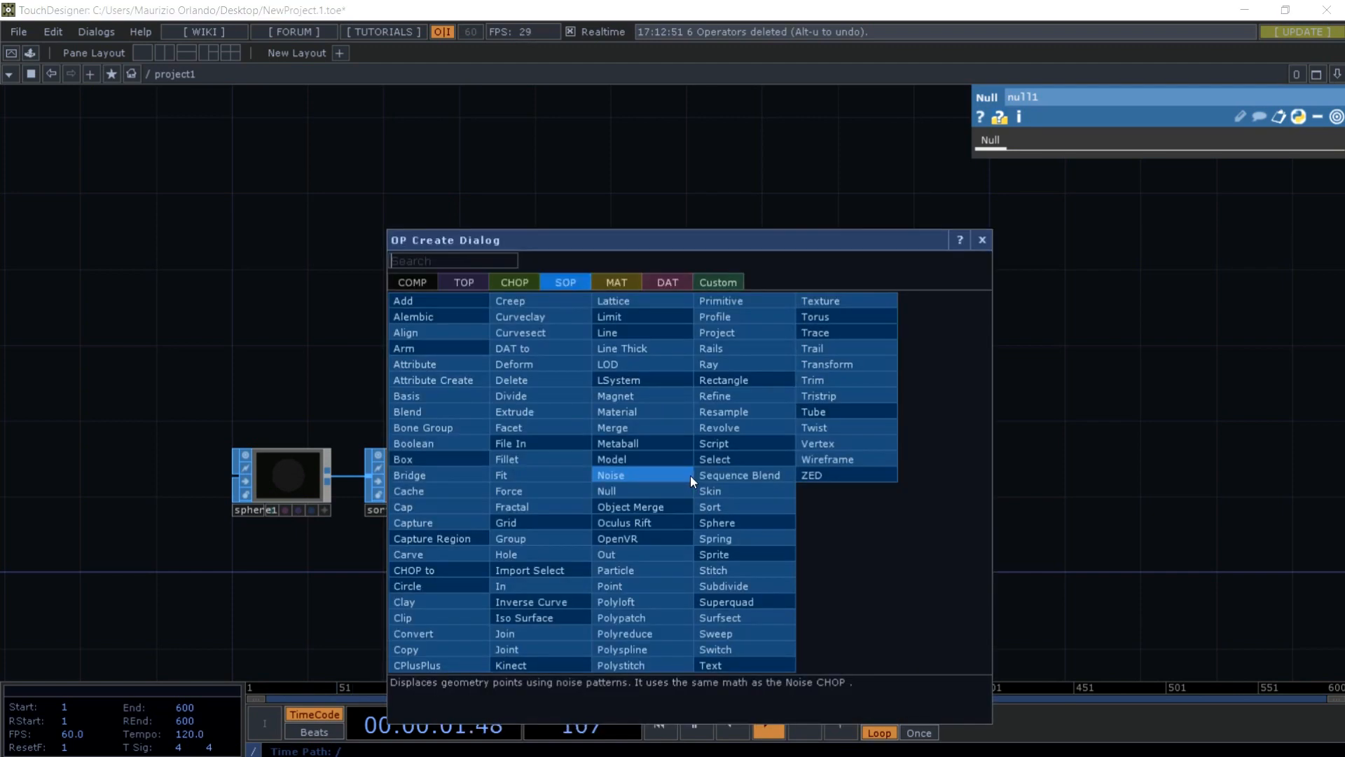
{"action": "left_click", "coordinate": [609, 570]}
{"action": "left_click", "coordinate": [757, 483]}
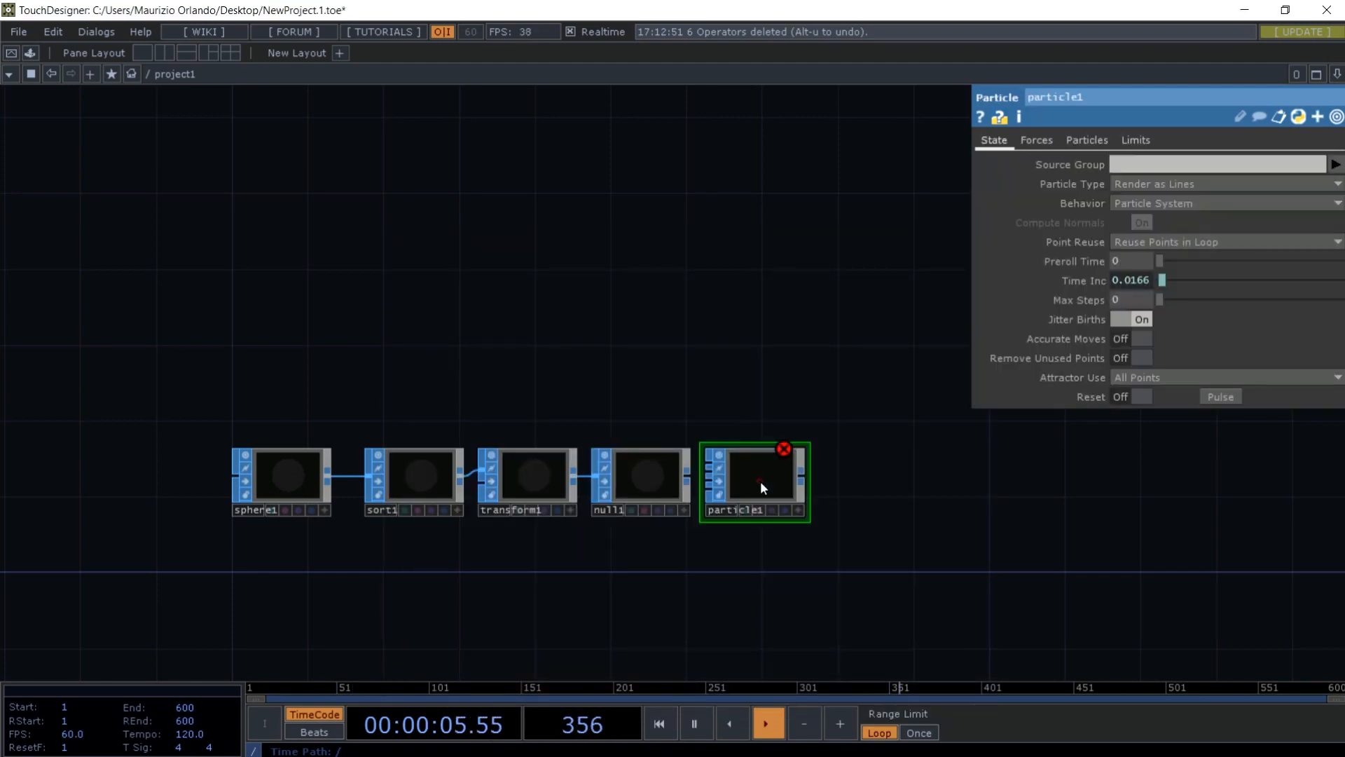
{"action": "left_click_drag", "start_coordinate": [691, 481], "coordinate": [706, 464]}
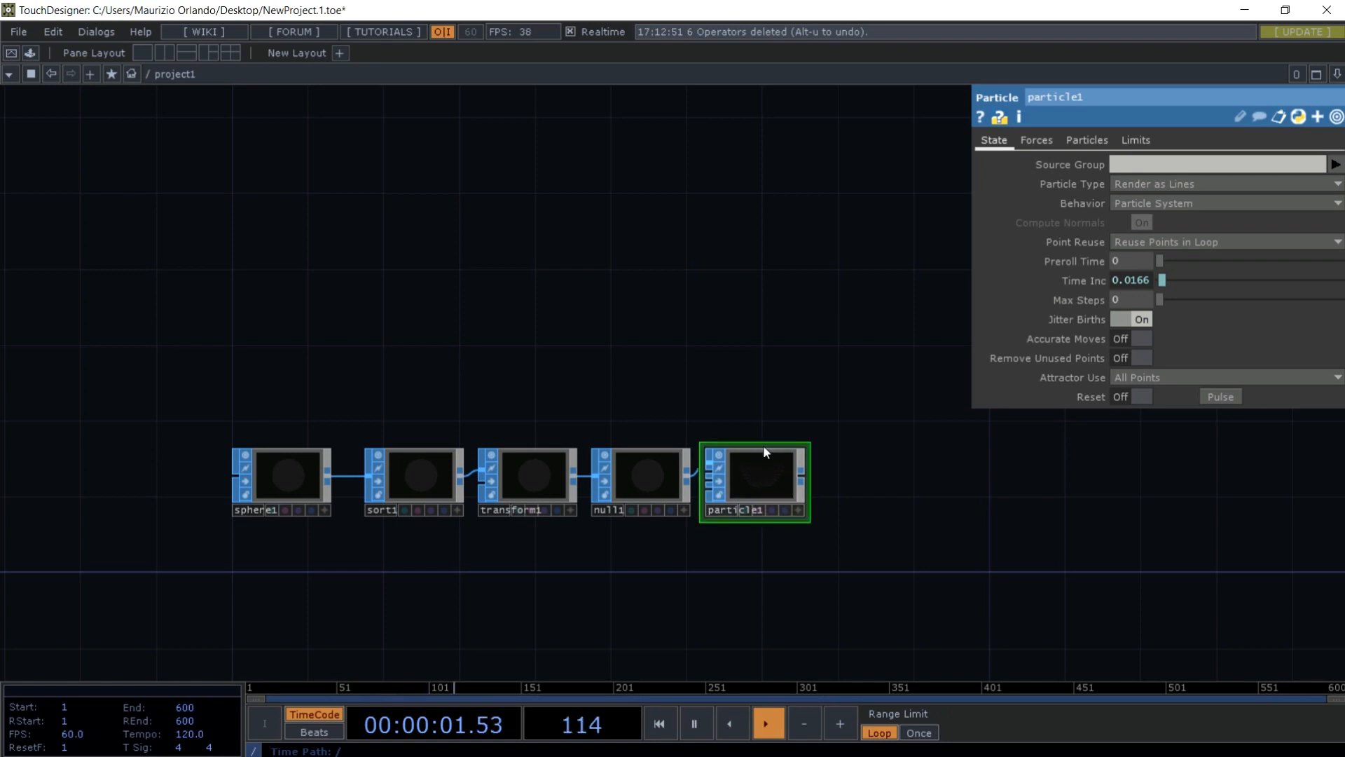
{"action": "scroll", "coordinate": [763, 444], "scroll_direction": "up", "scroll_amount": 3}
{"action": "scroll", "coordinate": [761, 436], "scroll_direction": "down", "scroll_amount": 2}
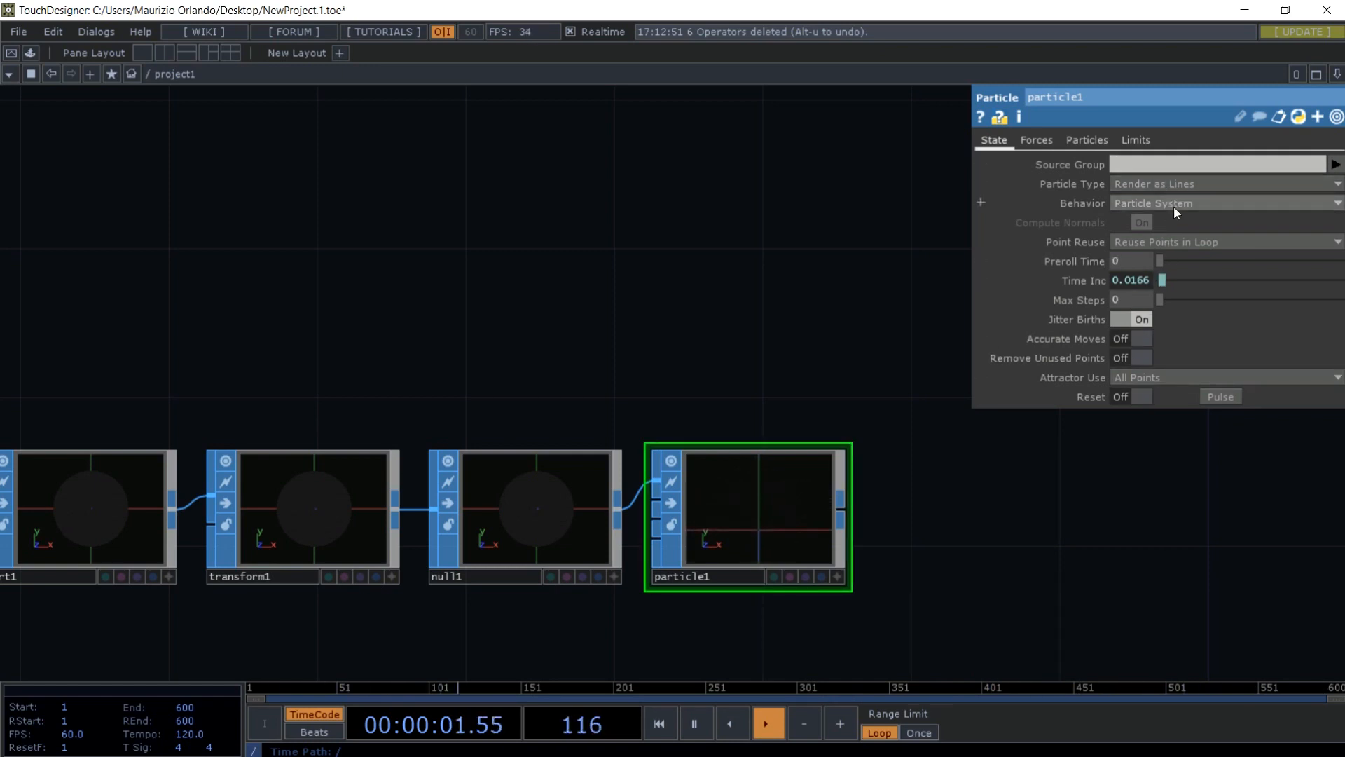
- Set the Particle operator's Point Reuse to Reuse First Available Point, with Jitter Births off and Remove Unused Points on
{"action": "left_click", "coordinate": [1174, 242]}
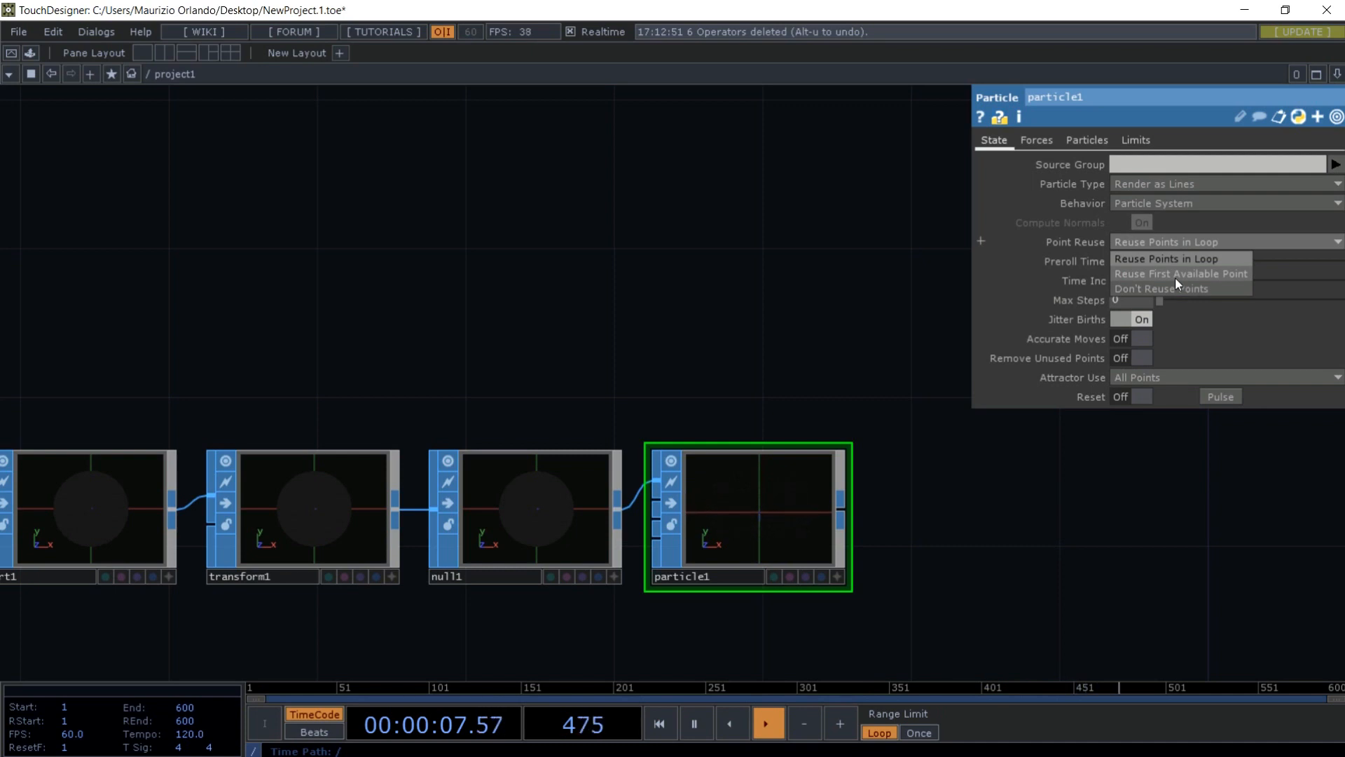
{"action": "left_click", "coordinate": [1175, 275]}
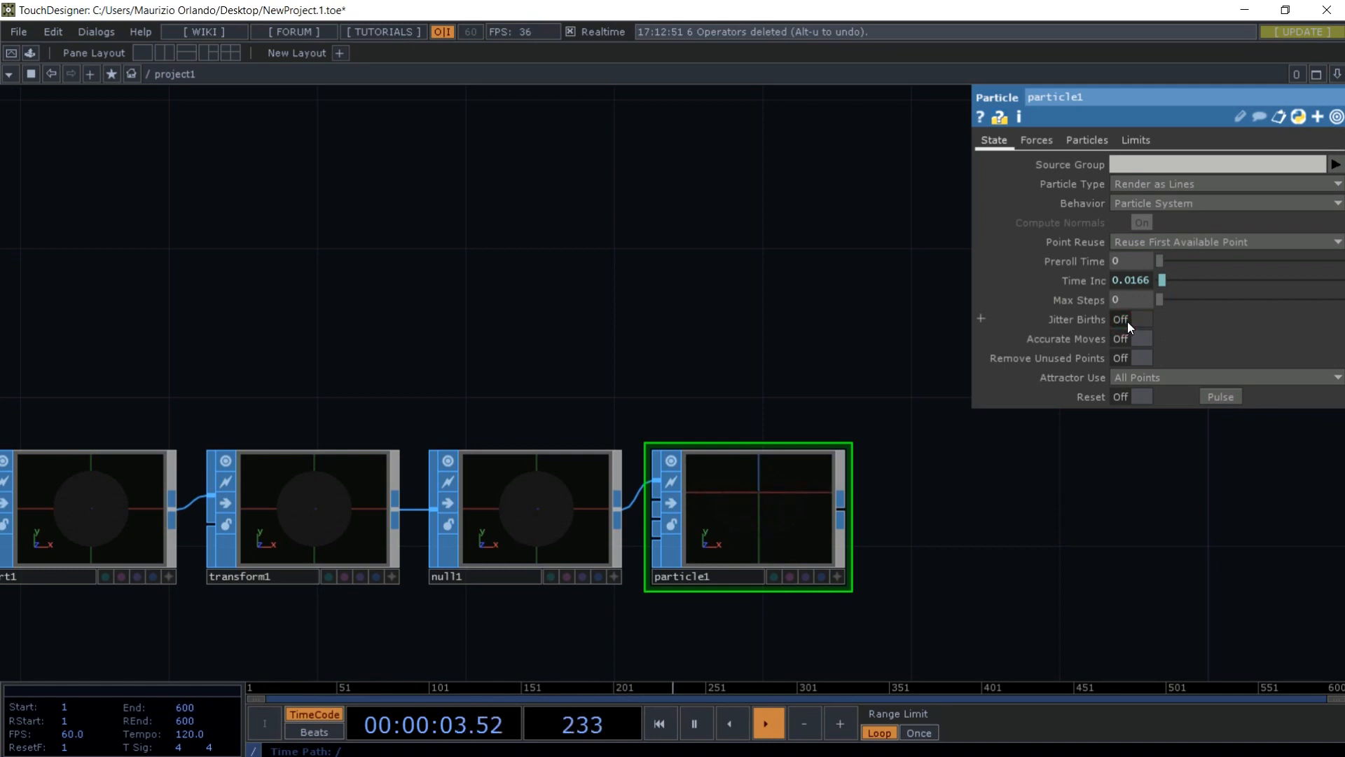
{"action": "left_click", "coordinate": [1143, 357]}
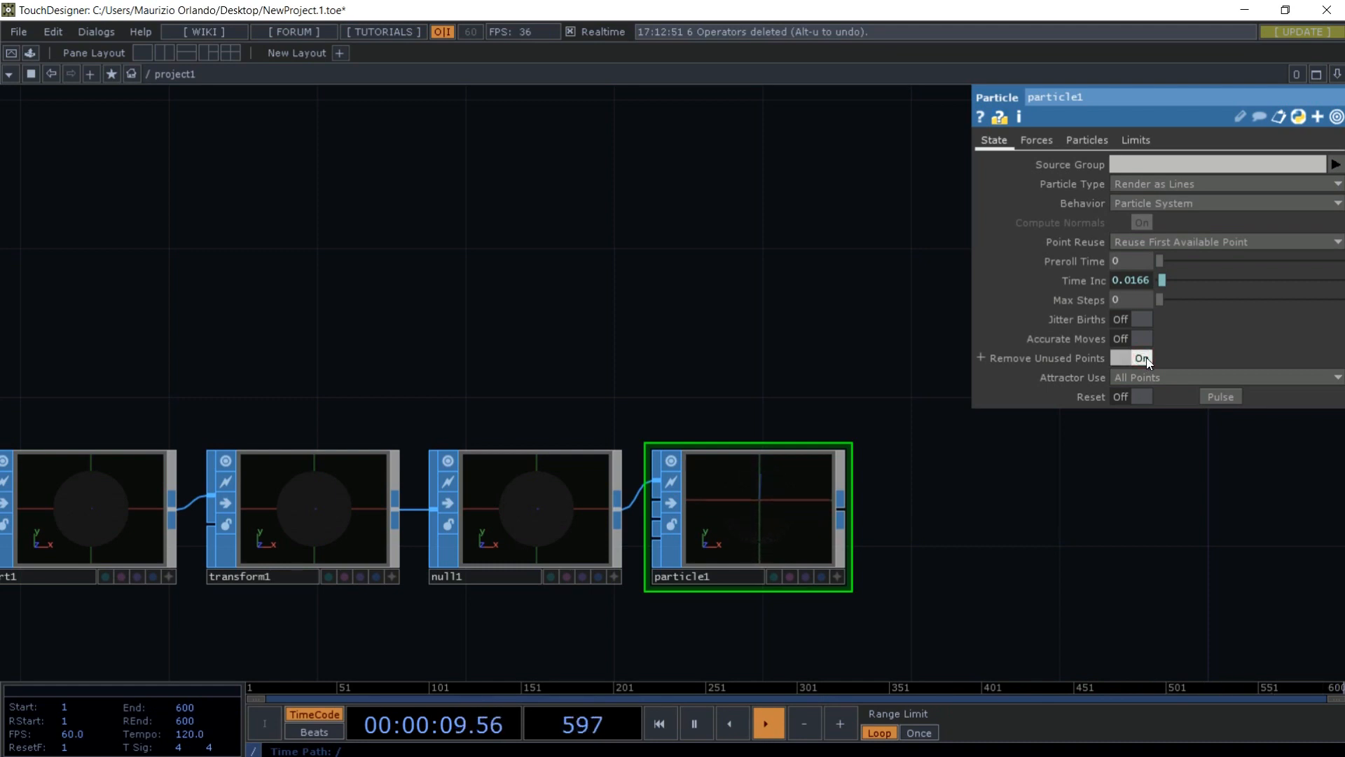
- Set the Particle operator's Wind force to 0.05 along the Y axis
{"action": "left_click", "coordinate": [1036, 141]}
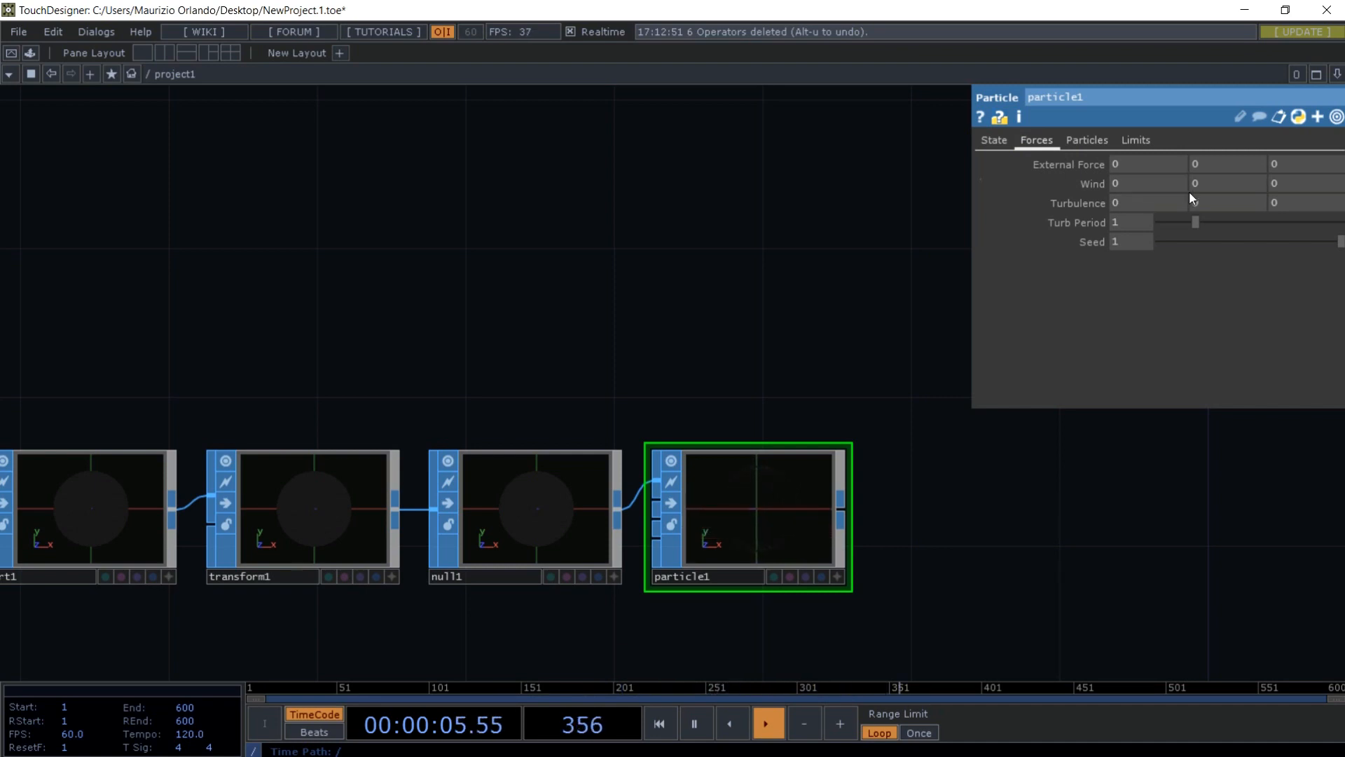
{"action": "left_click", "coordinate": [1205, 184]}
{"action": "type", "text": "."}
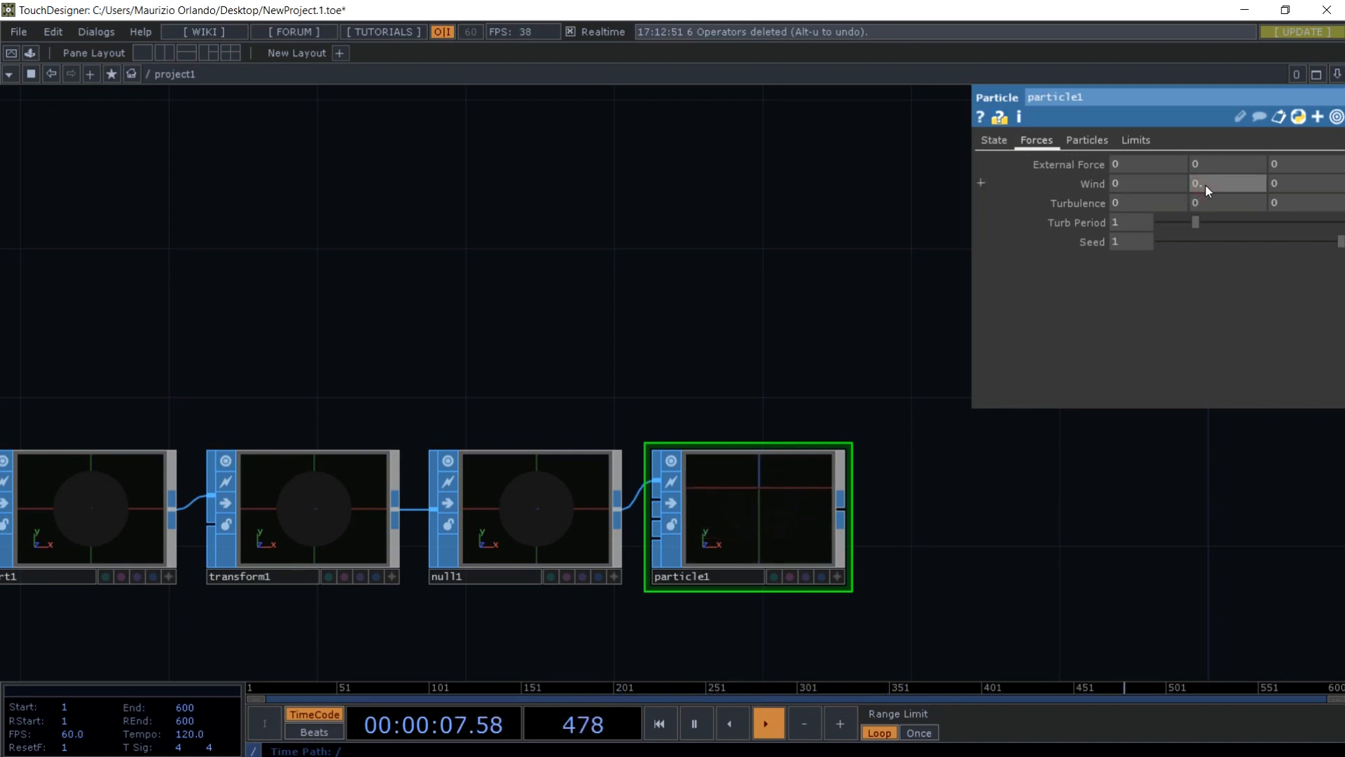
{"action": "type", "text": "05"}
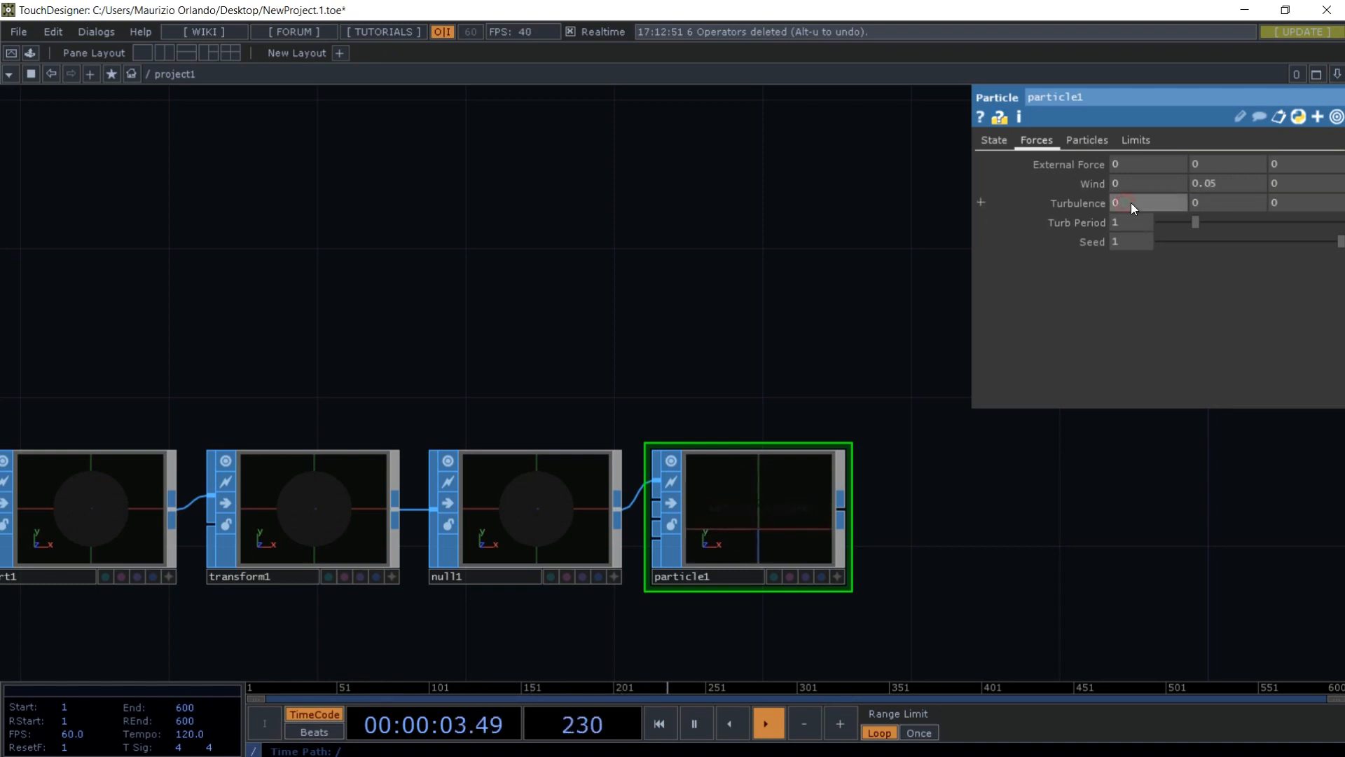
- Set the Particle operator's Turbulence to 0.25 along both the X and Z axes
{"action": "type", "text": ".25"}
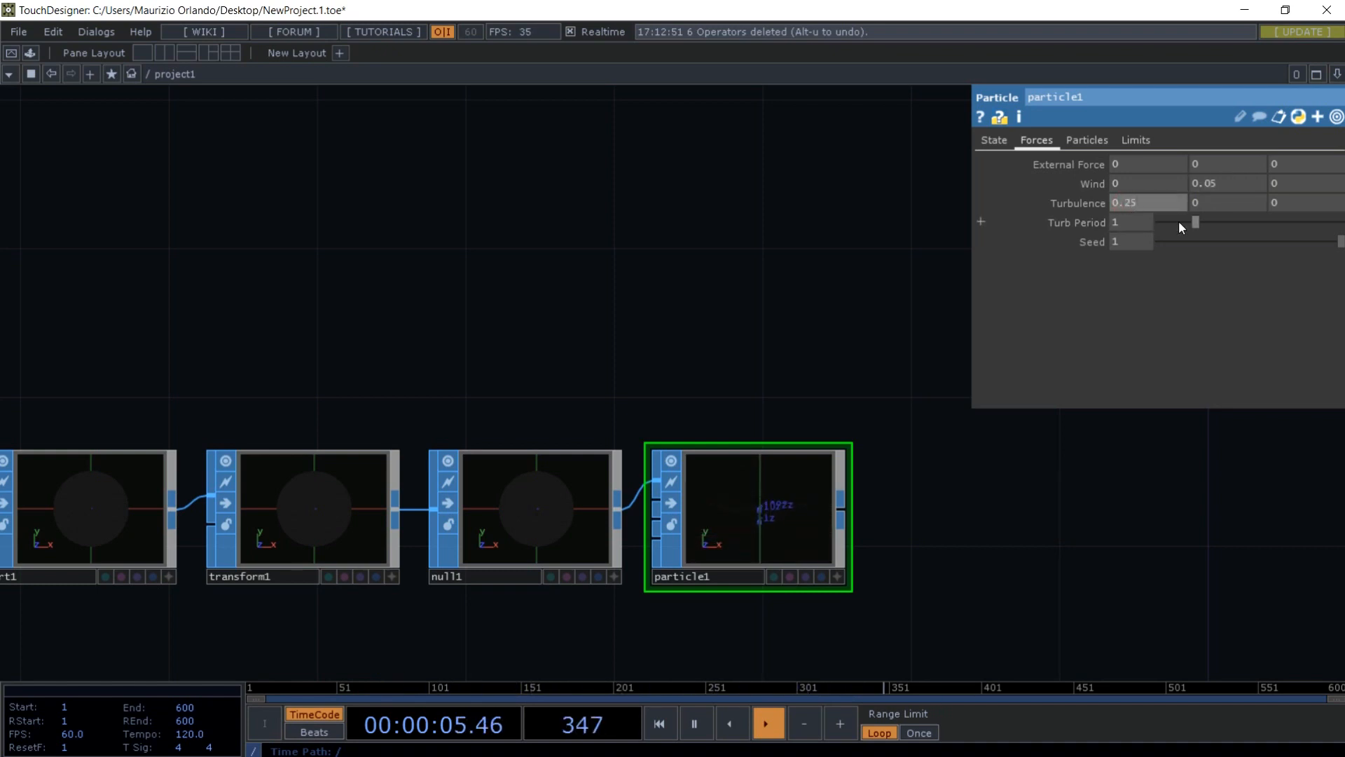
{"action": "left_click", "coordinate": [1292, 202]}
{"action": "type", "text": "."}
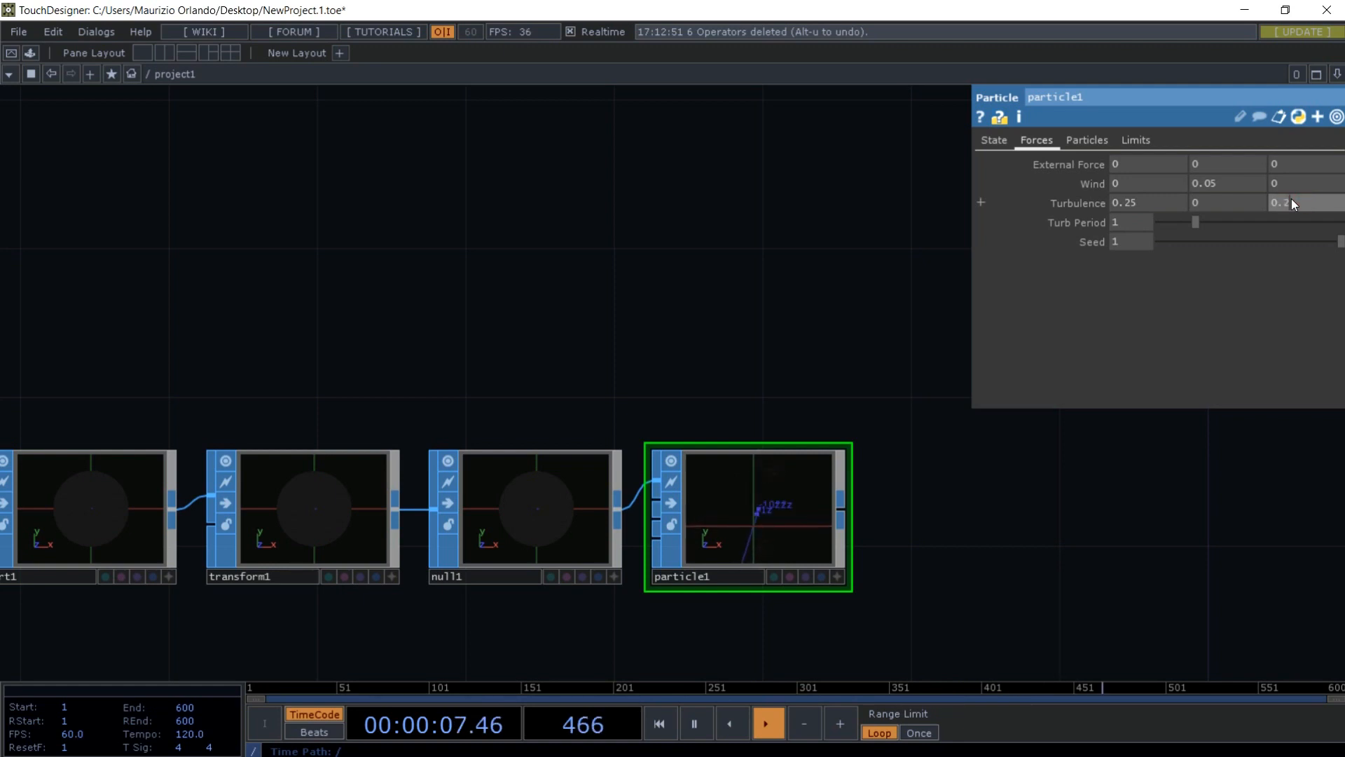
{"action": "type", "text": "2"}
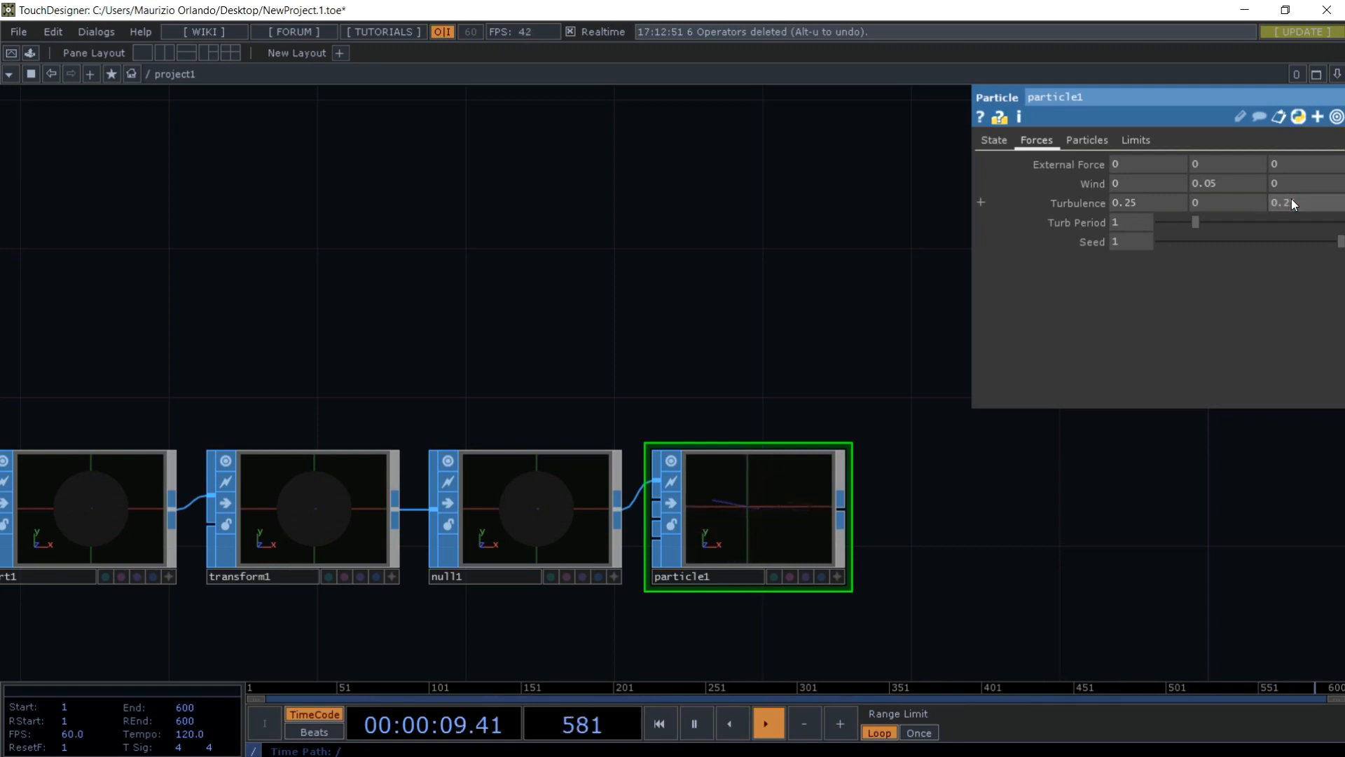
{"action": "type", "text": "5"}
{"action": "key", "text": "Return"}
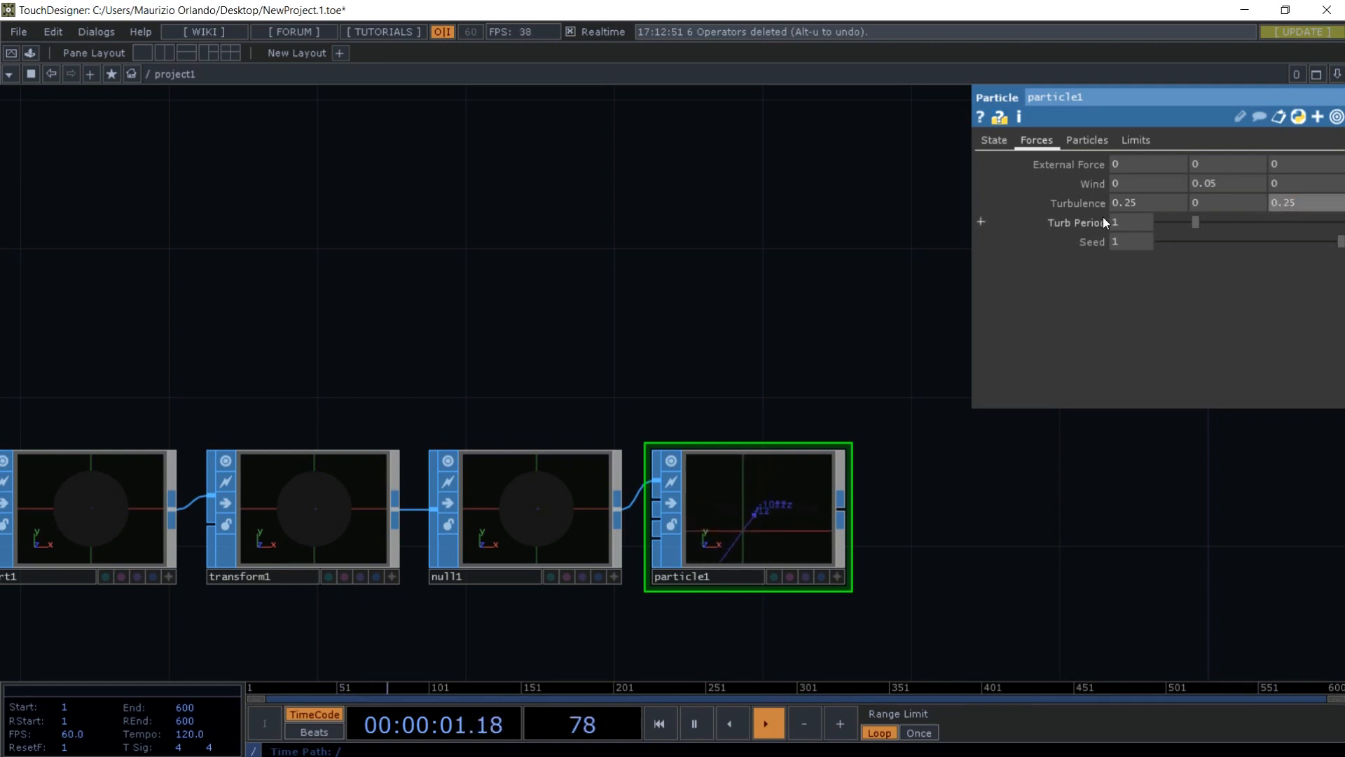
- Set the Particle operator's Birth rate to 5 and its Life Expect to 5
{"action": "left_click", "coordinate": [1090, 143]}
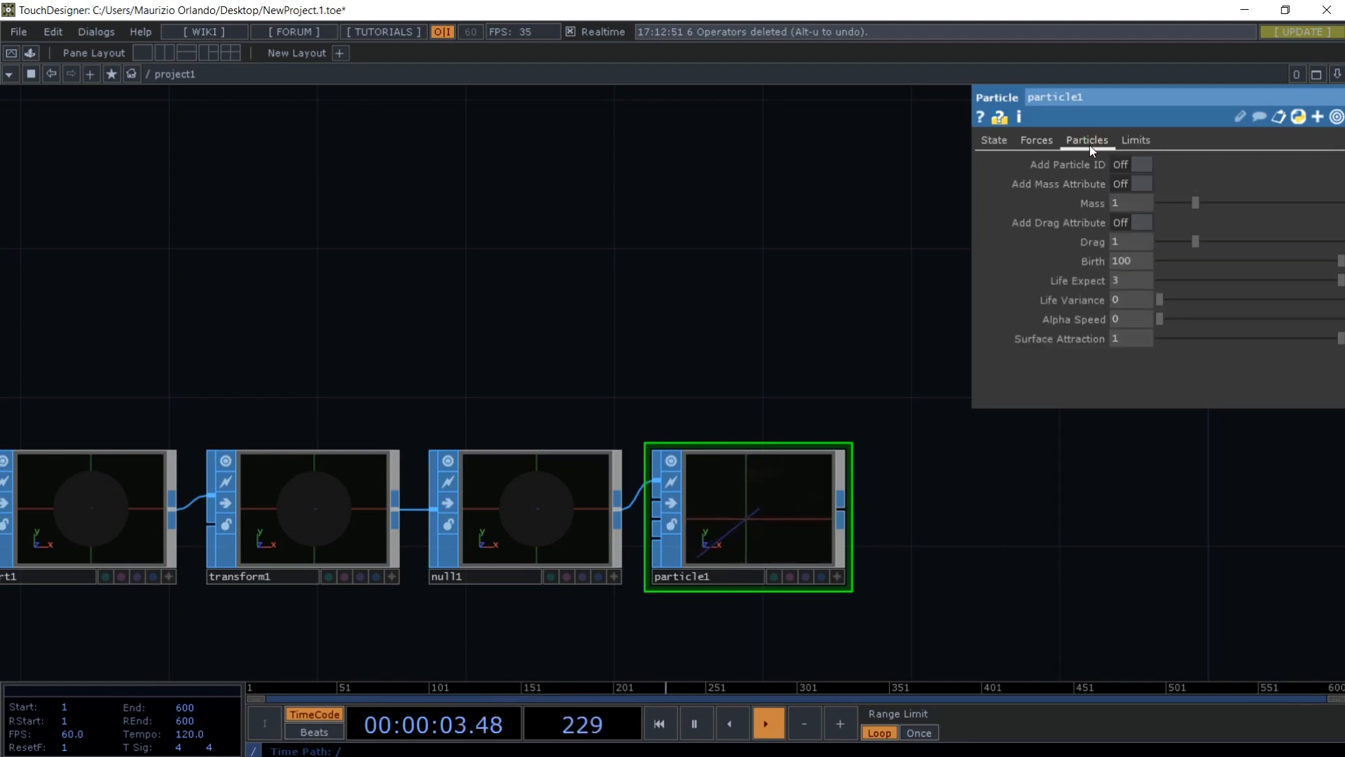
{"action": "left_click", "coordinate": [1142, 260]}
{"action": "type", "text": "5"}
{"action": "key", "text": "Return"}
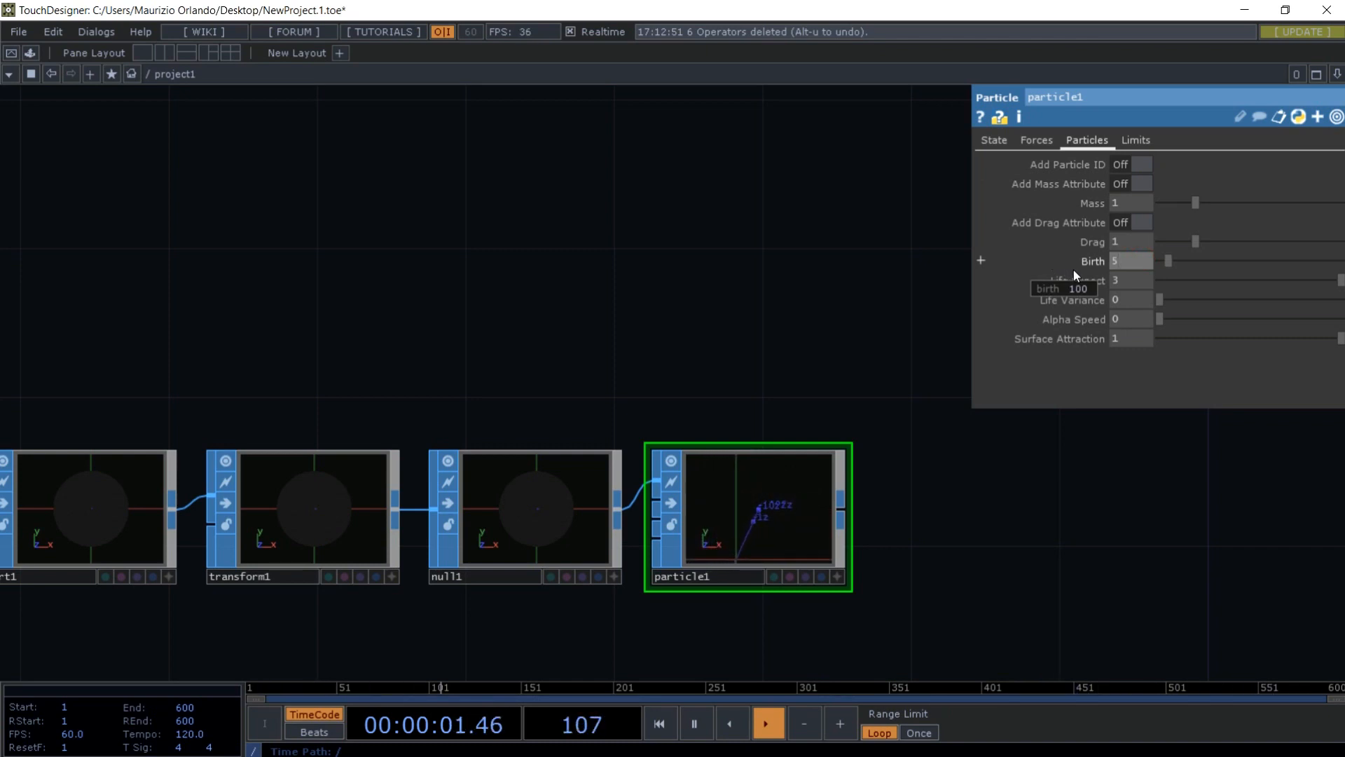
{"action": "left_click", "coordinate": [1125, 275]}
{"action": "type", "text": "5"}
{"action": "key", "text": "Return"}
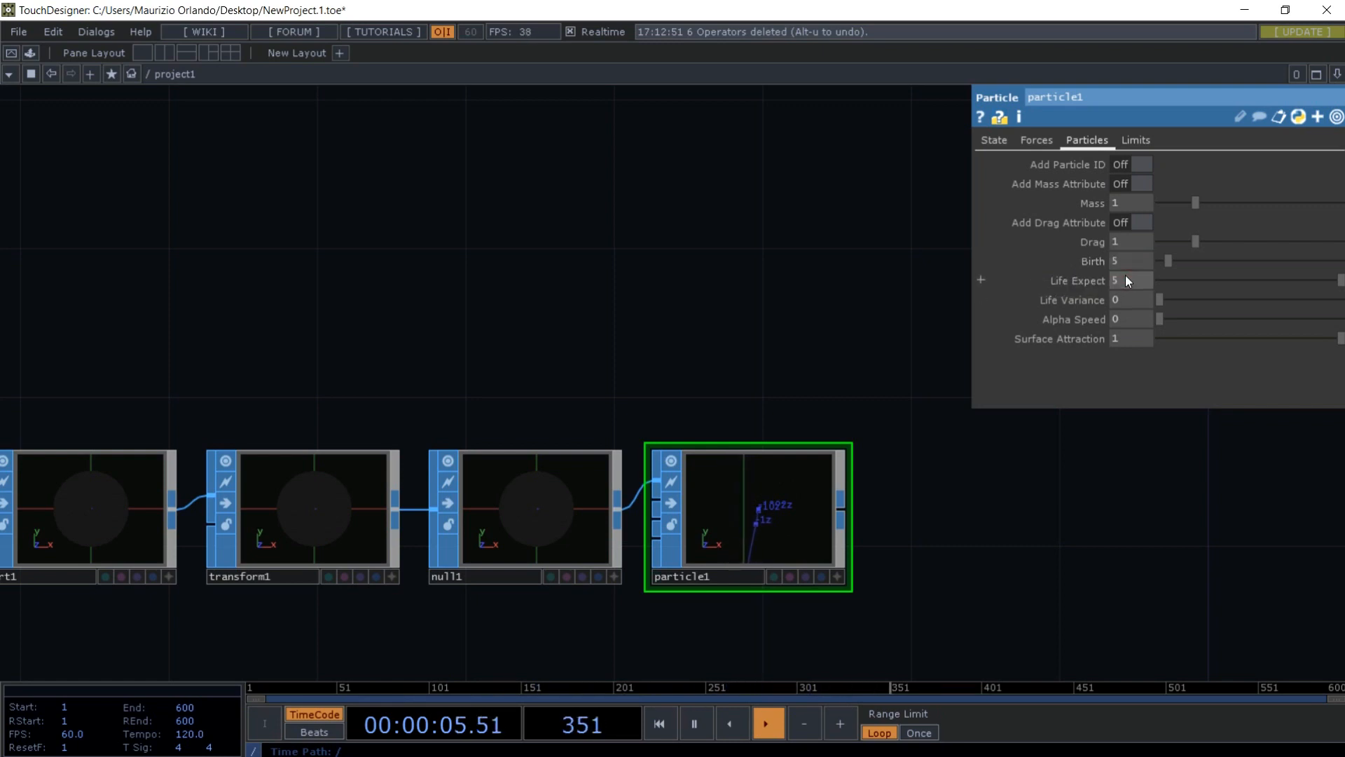
- Set the Particle operator's Hit Behavior to Bounce on Contact
{"action": "left_click", "coordinate": [1135, 140]}
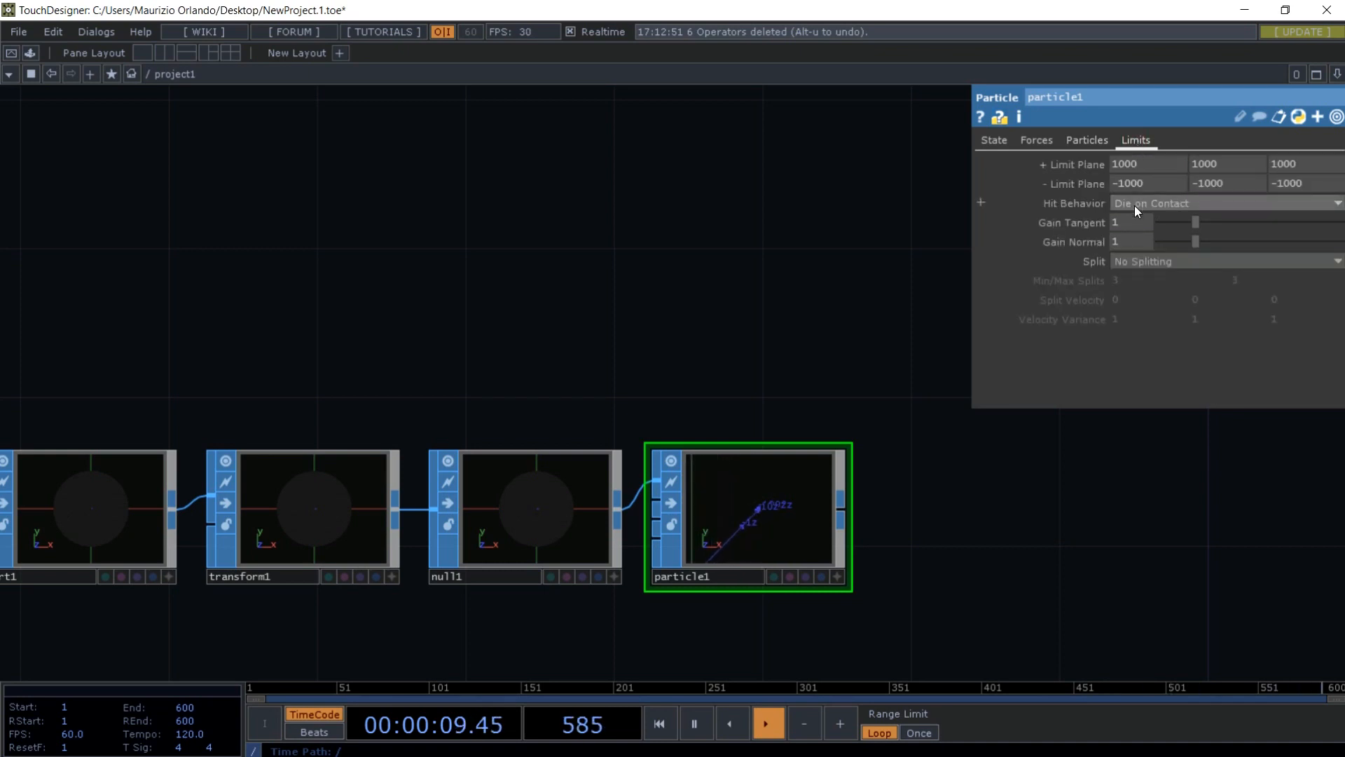
{"action": "left_click", "coordinate": [1133, 204]}
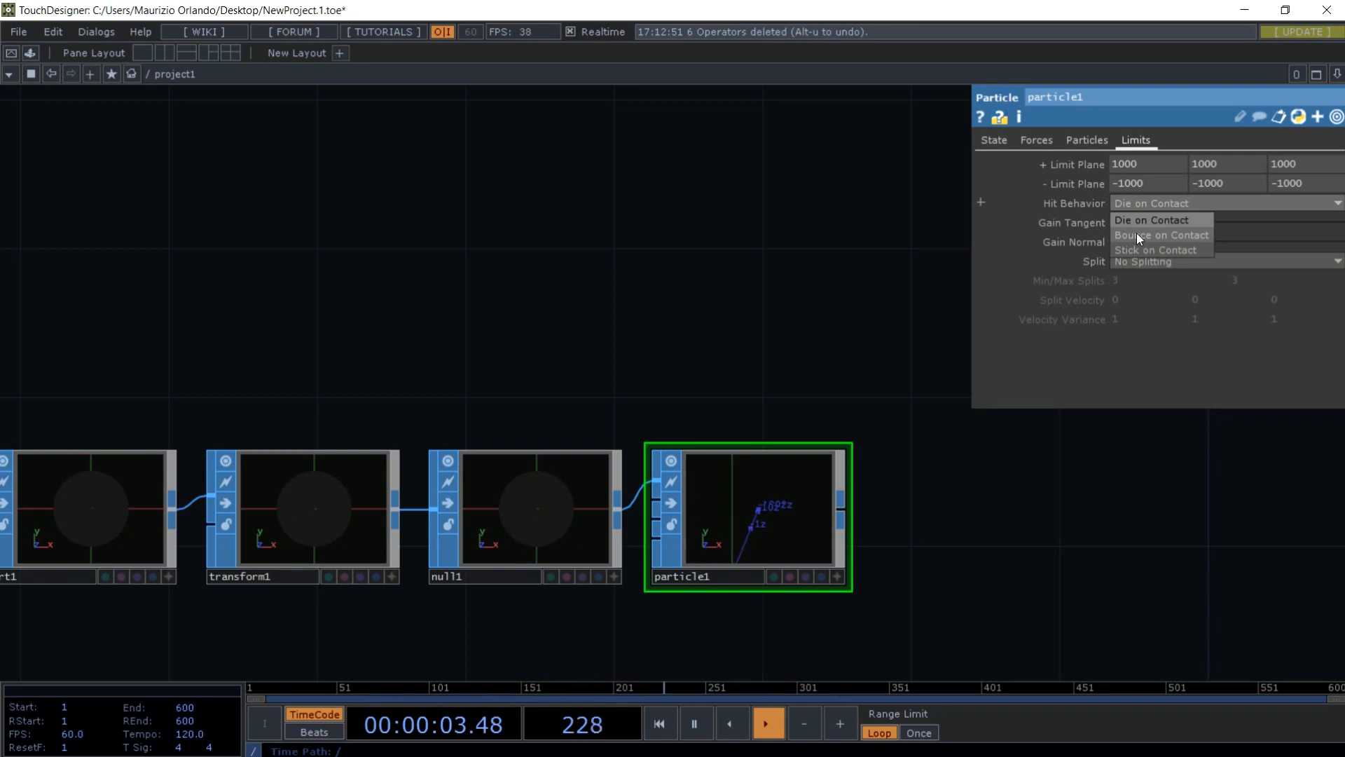
{"action": "left_click", "coordinate": [1136, 234]}
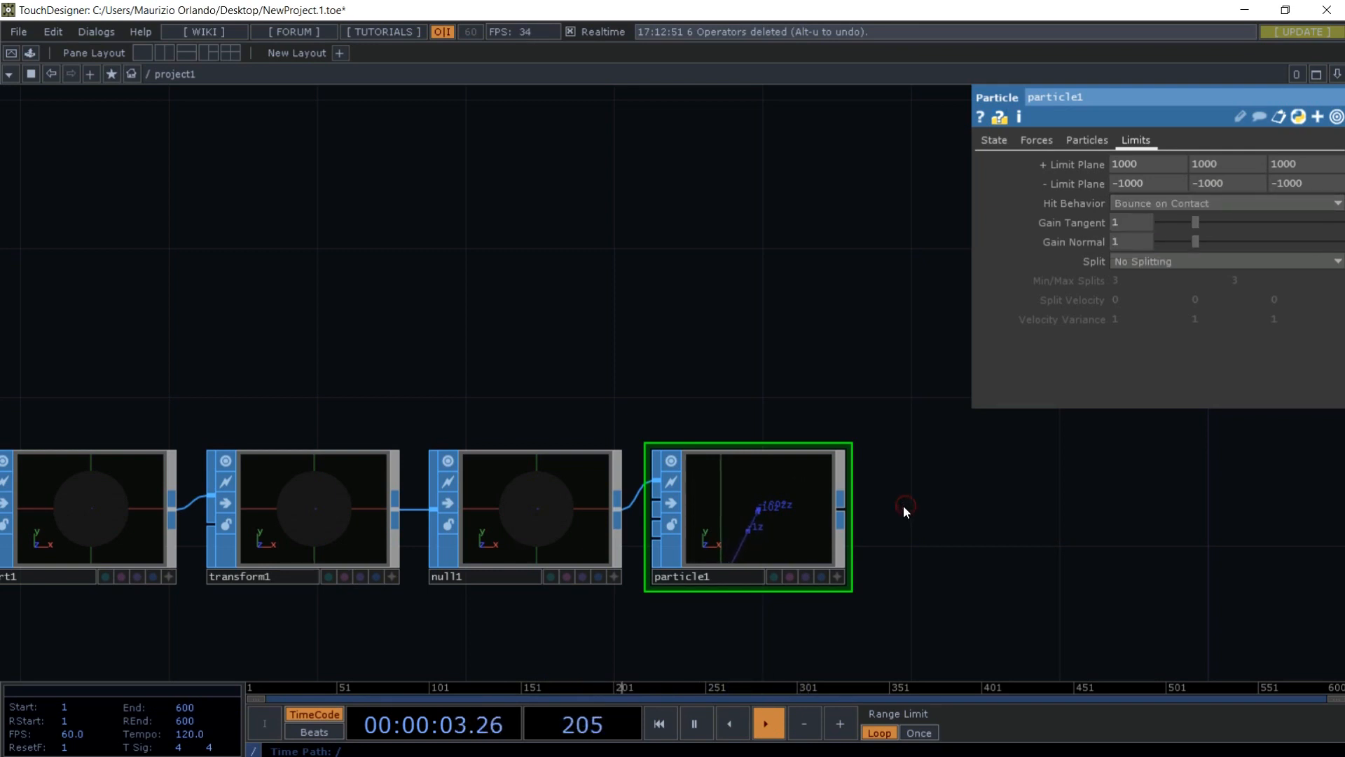
- Hide the parameters and add a second Sphere SOP in the empty area below the existing operator chain
{"action": "left_click_drag", "start_coordinate": [902, 524], "coordinate": [909, 410]}
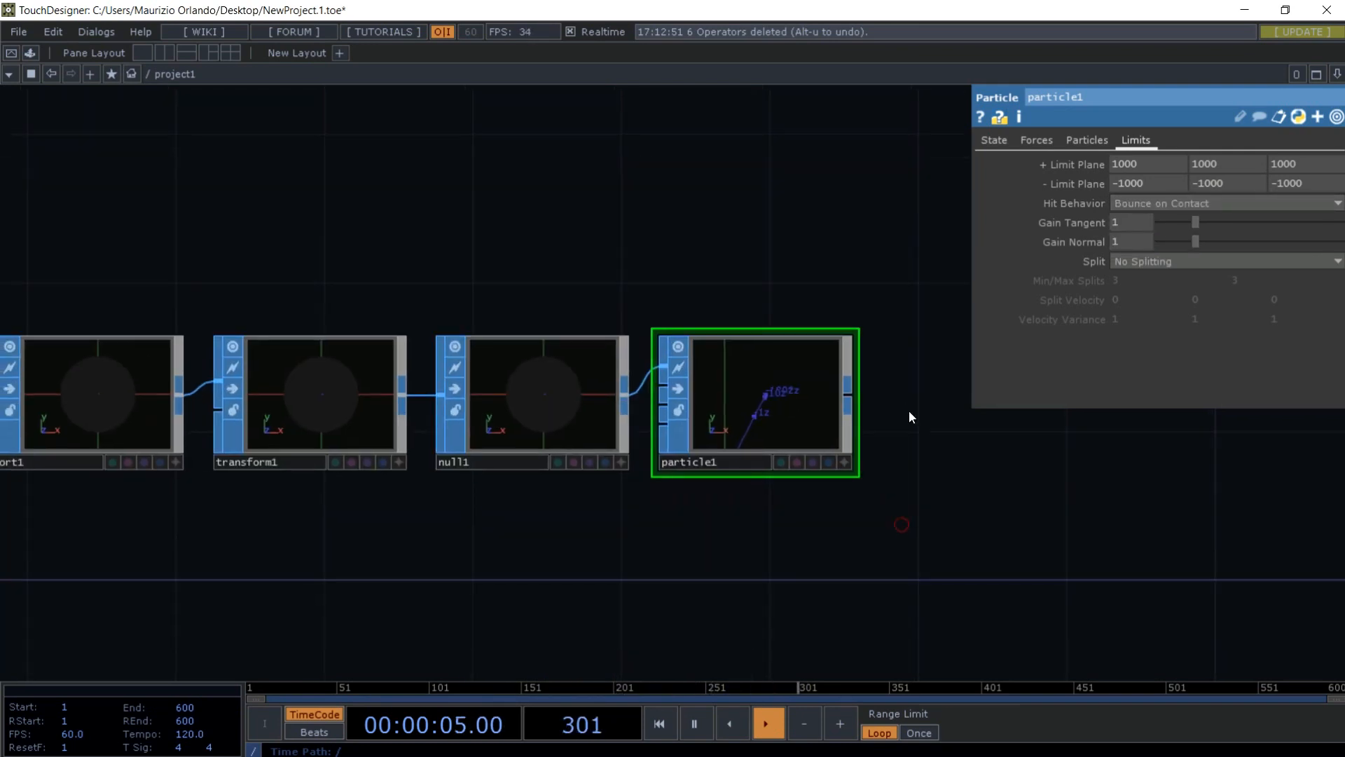
{"action": "left_click", "coordinate": [892, 458]}
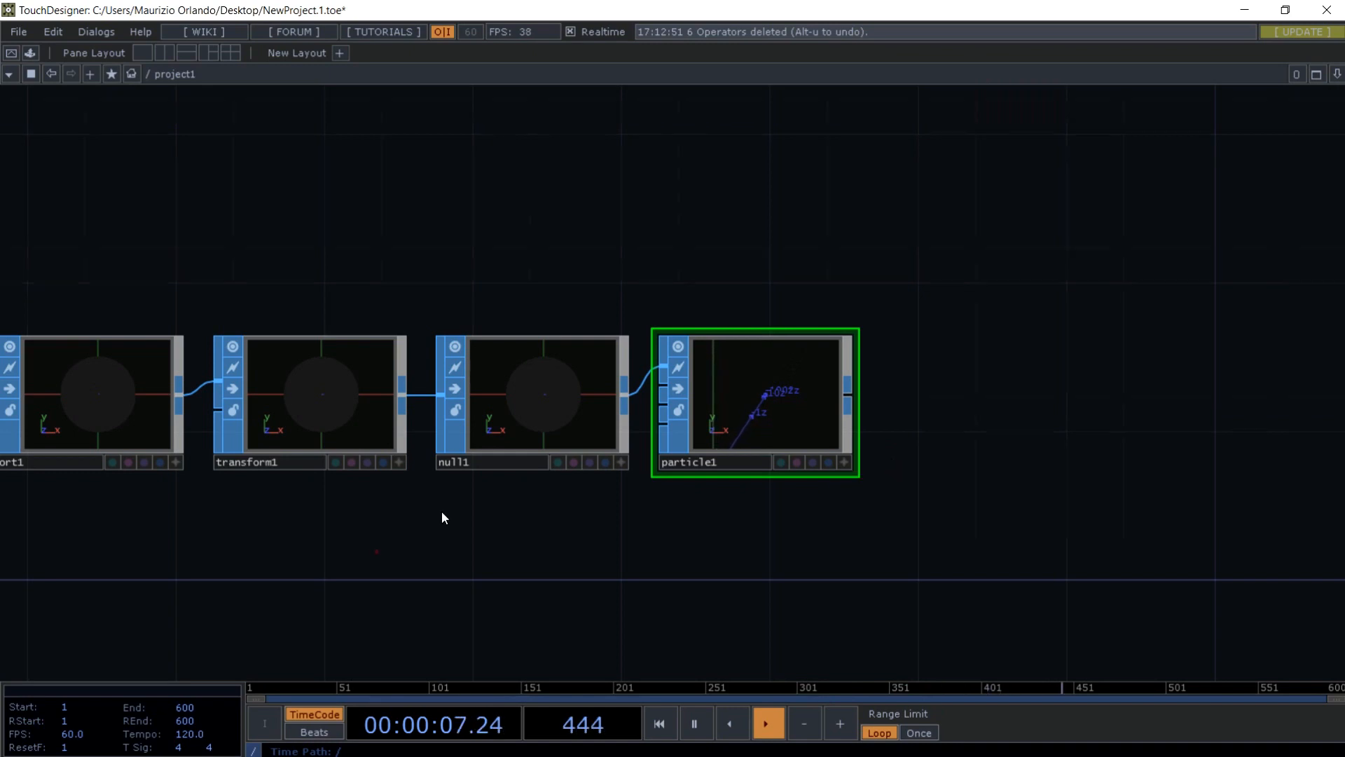
{"action": "left_click_drag", "start_coordinate": [442, 516], "coordinate": [760, 381]}
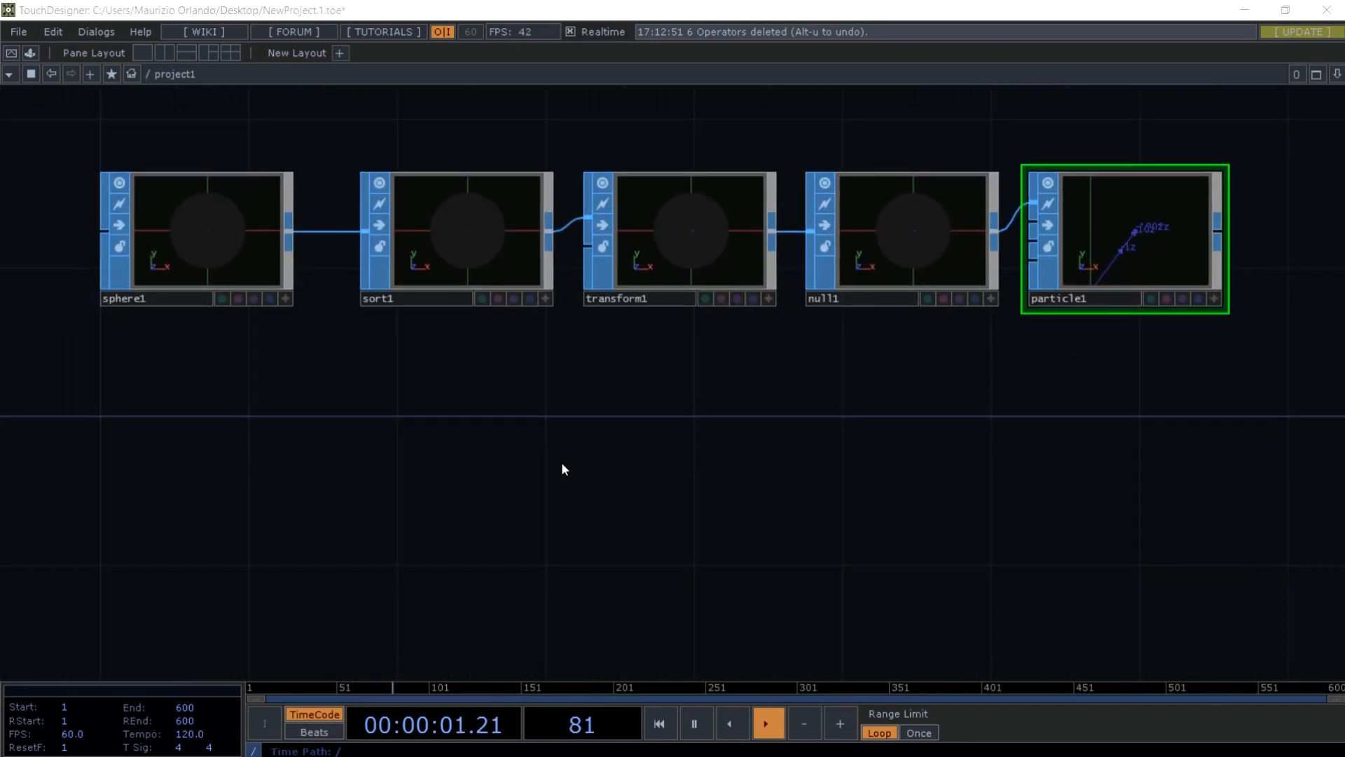
{"action": "key", "text": "Tab"}
{"action": "type", "text": "spher"}
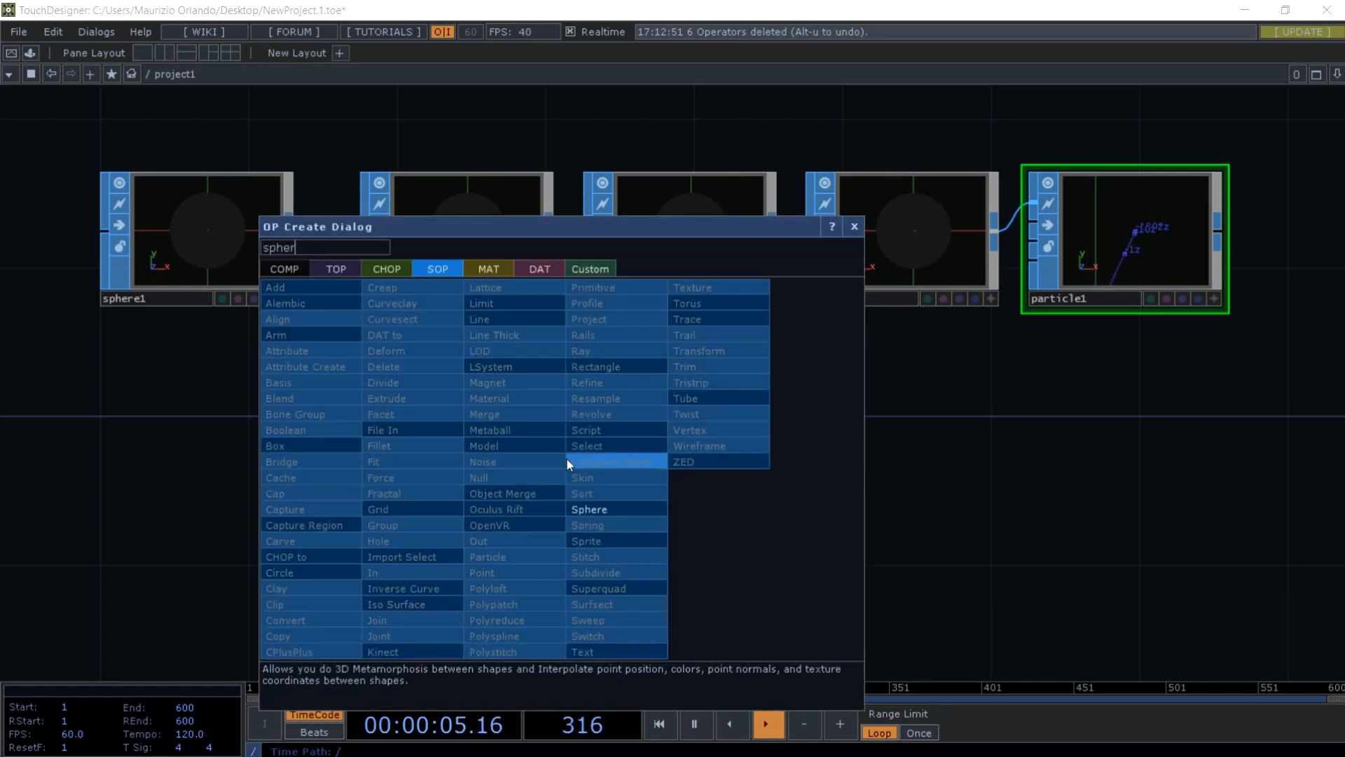
{"action": "key", "text": "Escape"}
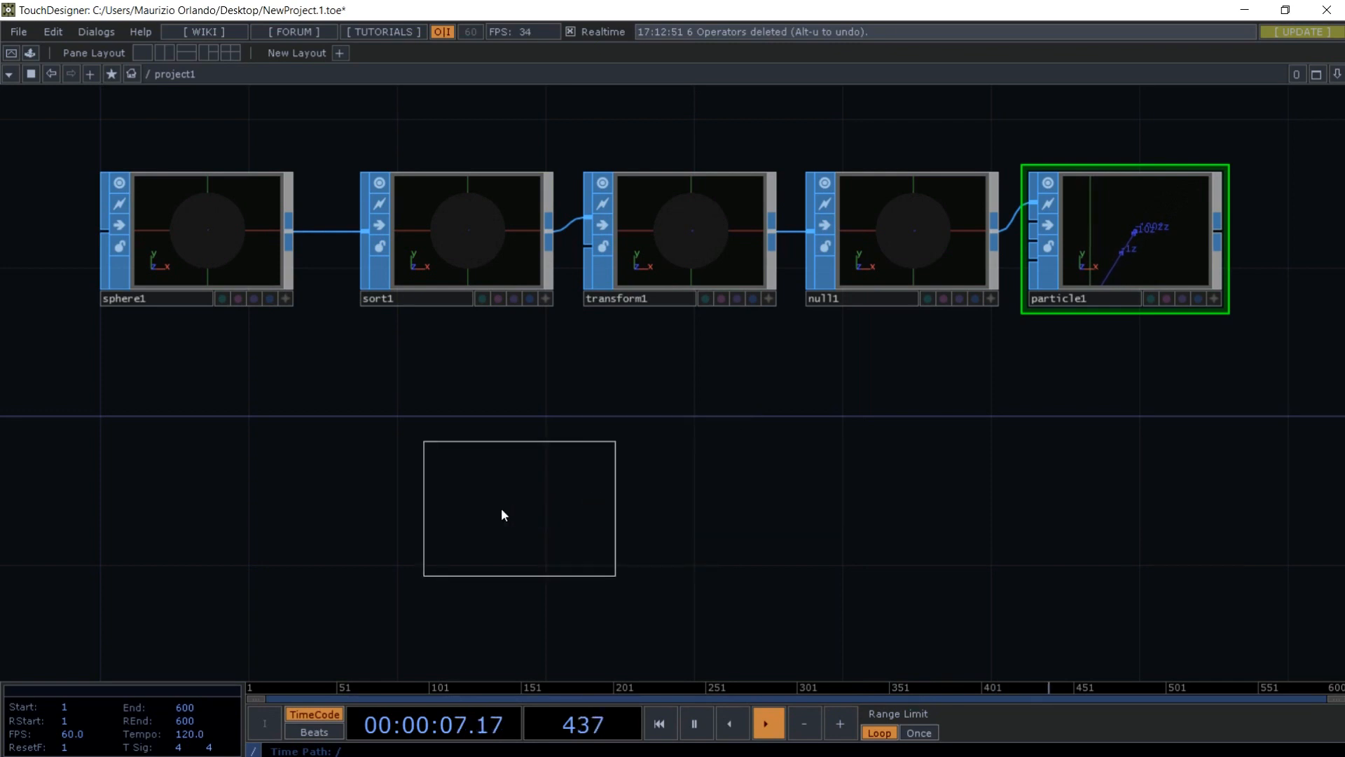
{"action": "left_click", "coordinate": [455, 506]}
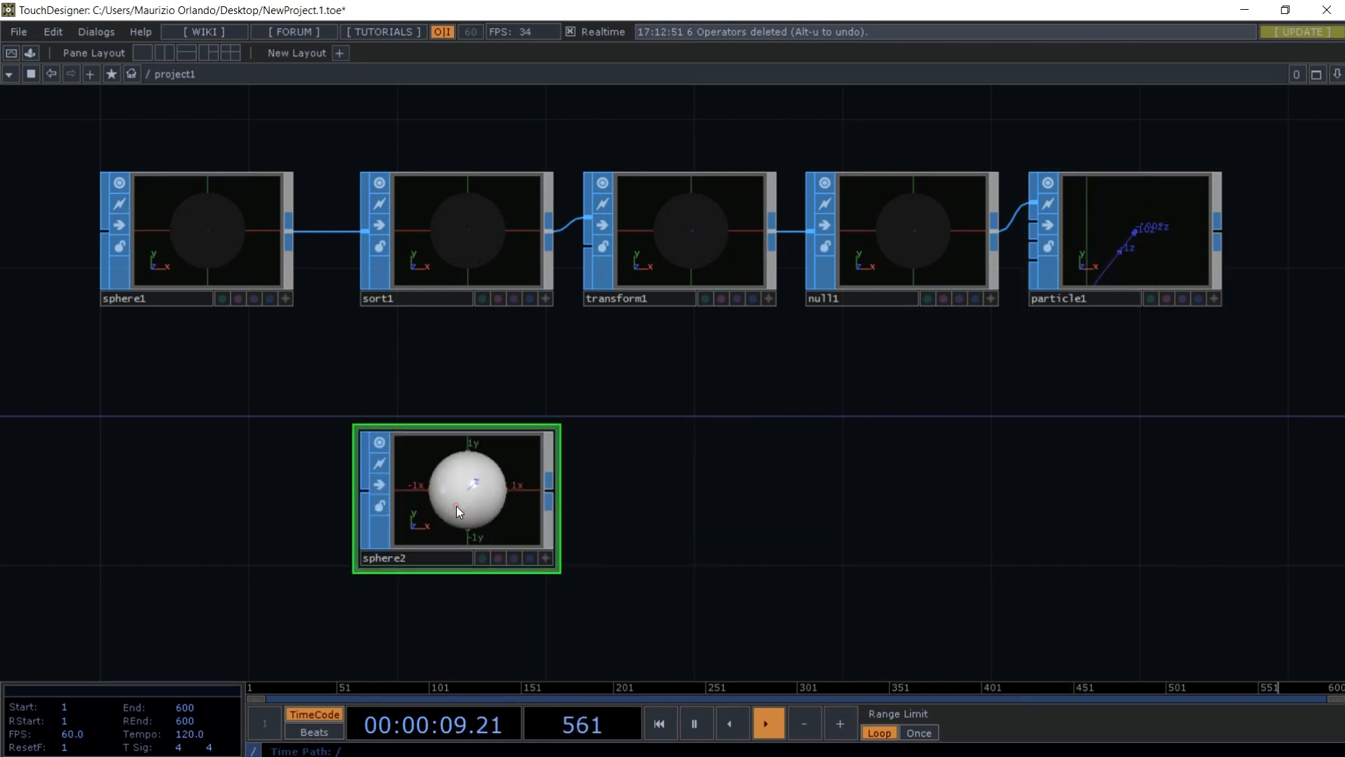
- Display the second Sphere's parameters and set its Radius to 0.4 on all three axes
{"action": "key", "text": "p"}
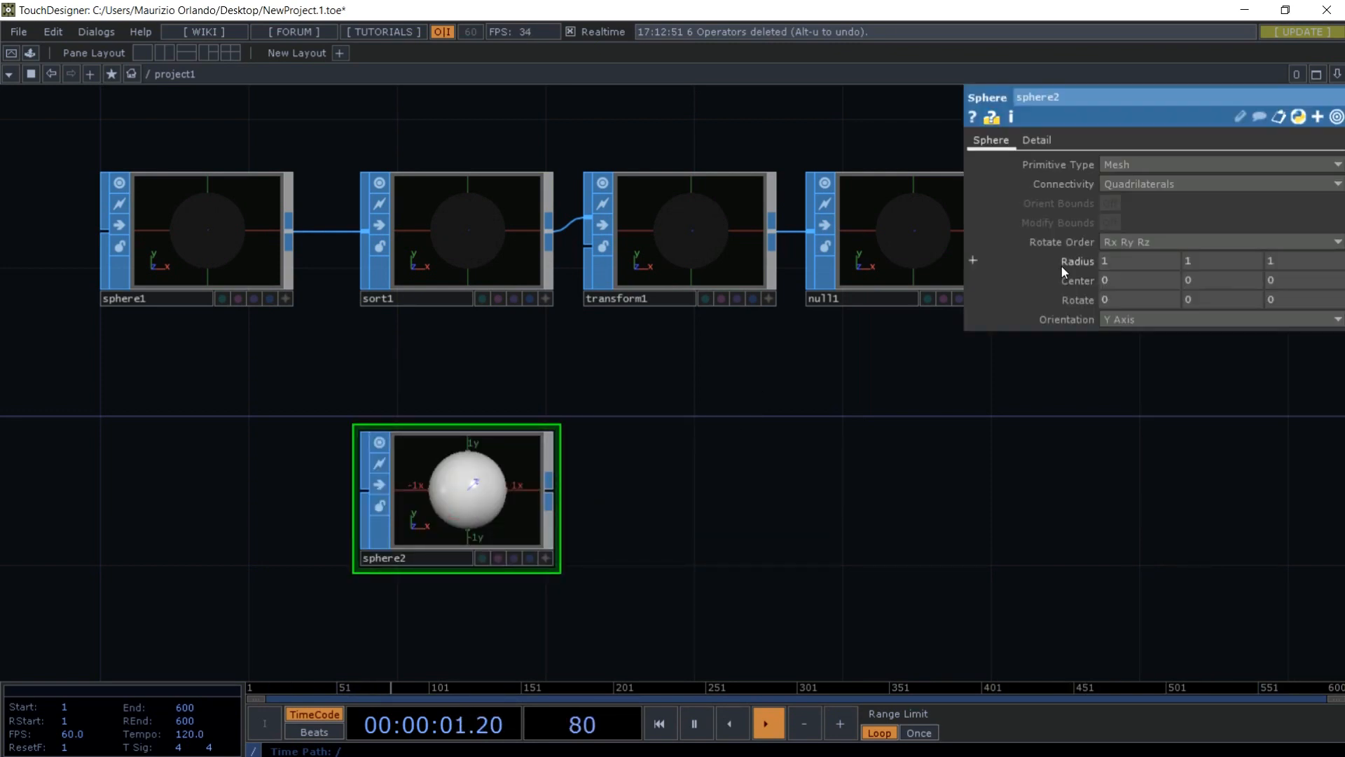
{"action": "middle_click_drag", "start_coordinate": [1061, 267], "coordinate": [984, 260]}
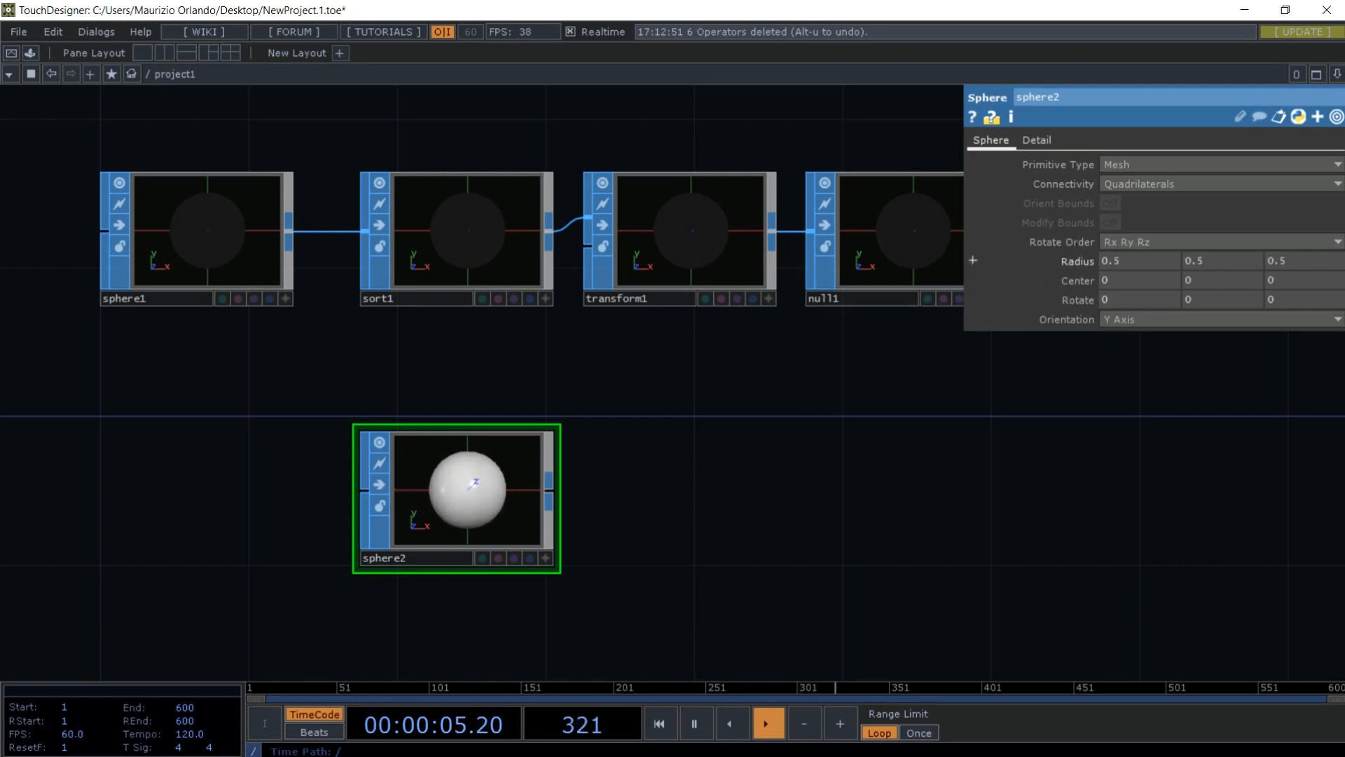
{"action": "mouse_move", "coordinate": [1070, 262]}
{"action": "middle_mouse_down"}
{"action": "mouse_move", "coordinate": [1054, 261]}
{"action": "mouse_move", "coordinate": [1074, 261]}
{"action": "middle_mouse_up"}
- Add a Transform SOP beside the second Sphere and connect the Sphere's output to it
{"action": "key", "text": "Tab"}
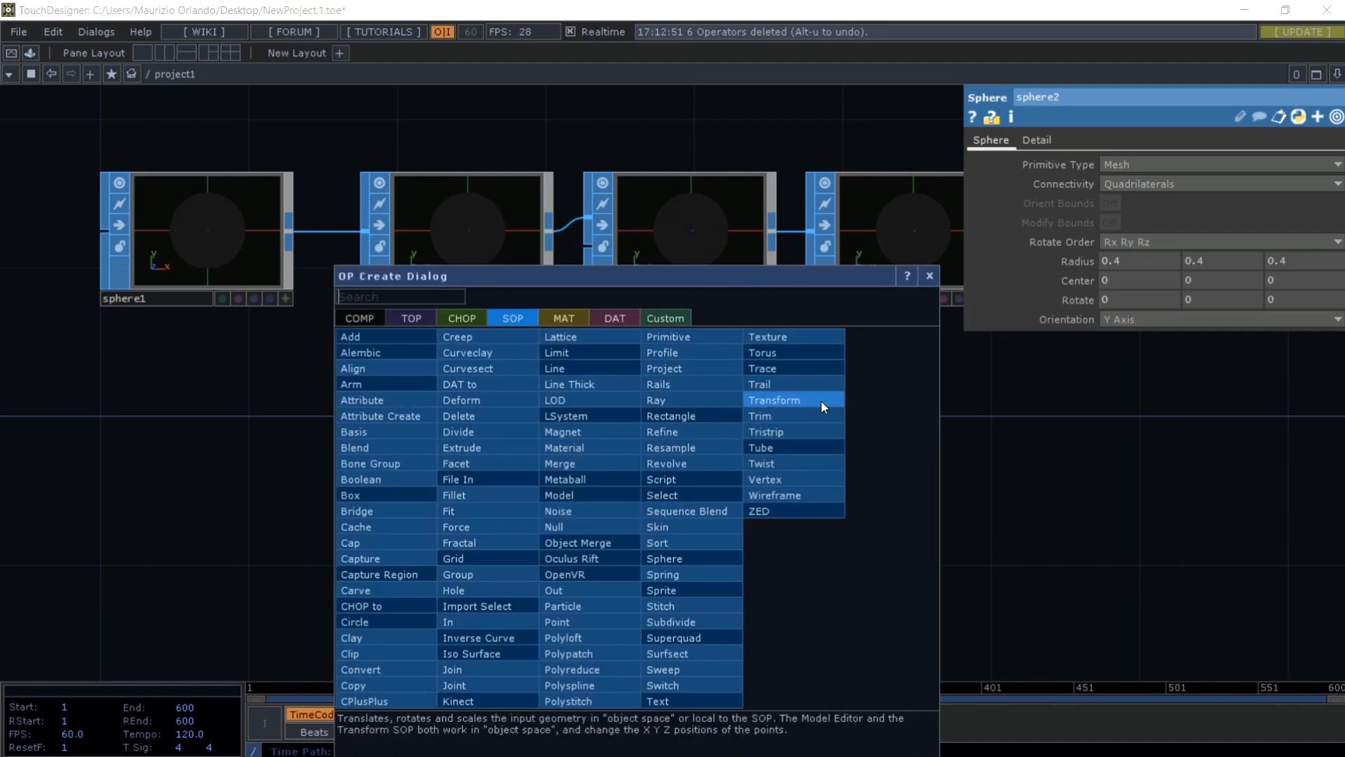
{"action": "left_click", "coordinate": [821, 401]}
{"action": "left_click", "coordinate": [688, 506]}
{"action": "left_click_drag", "start_coordinate": [550, 488], "coordinate": [592, 484]}
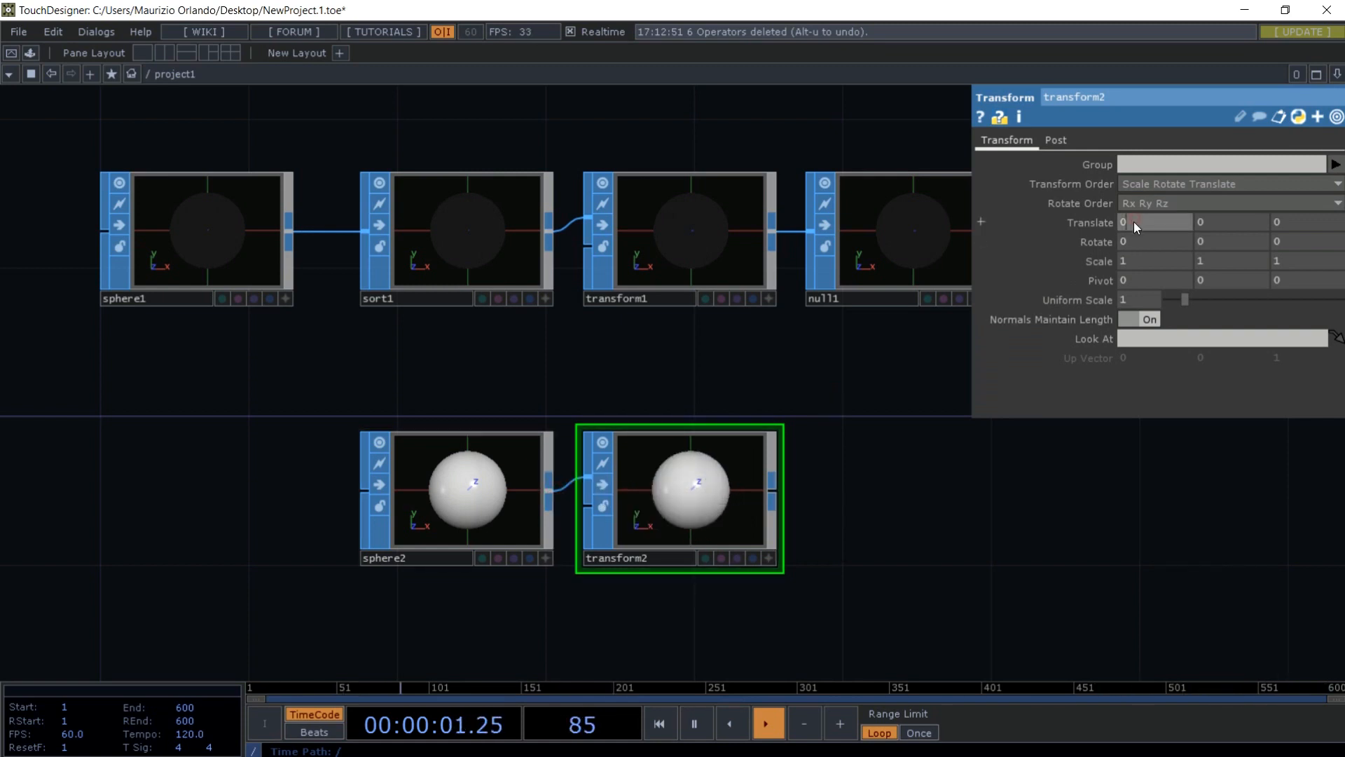
- Set the second Transform's Translate to -1 in X and 3 in Y, and its Scale to 2 in X
{"action": "key", "text": "Return"}
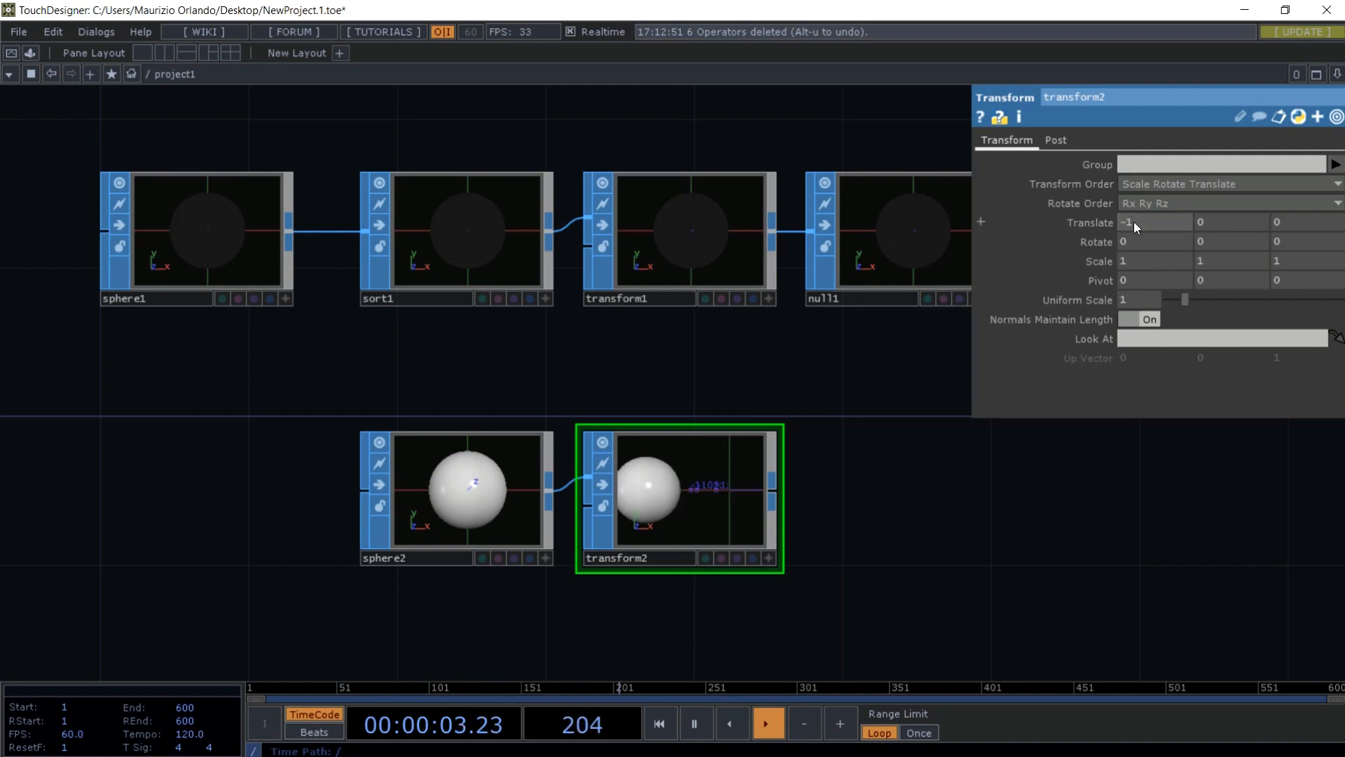
{"action": "left_click", "coordinate": [1229, 222]}
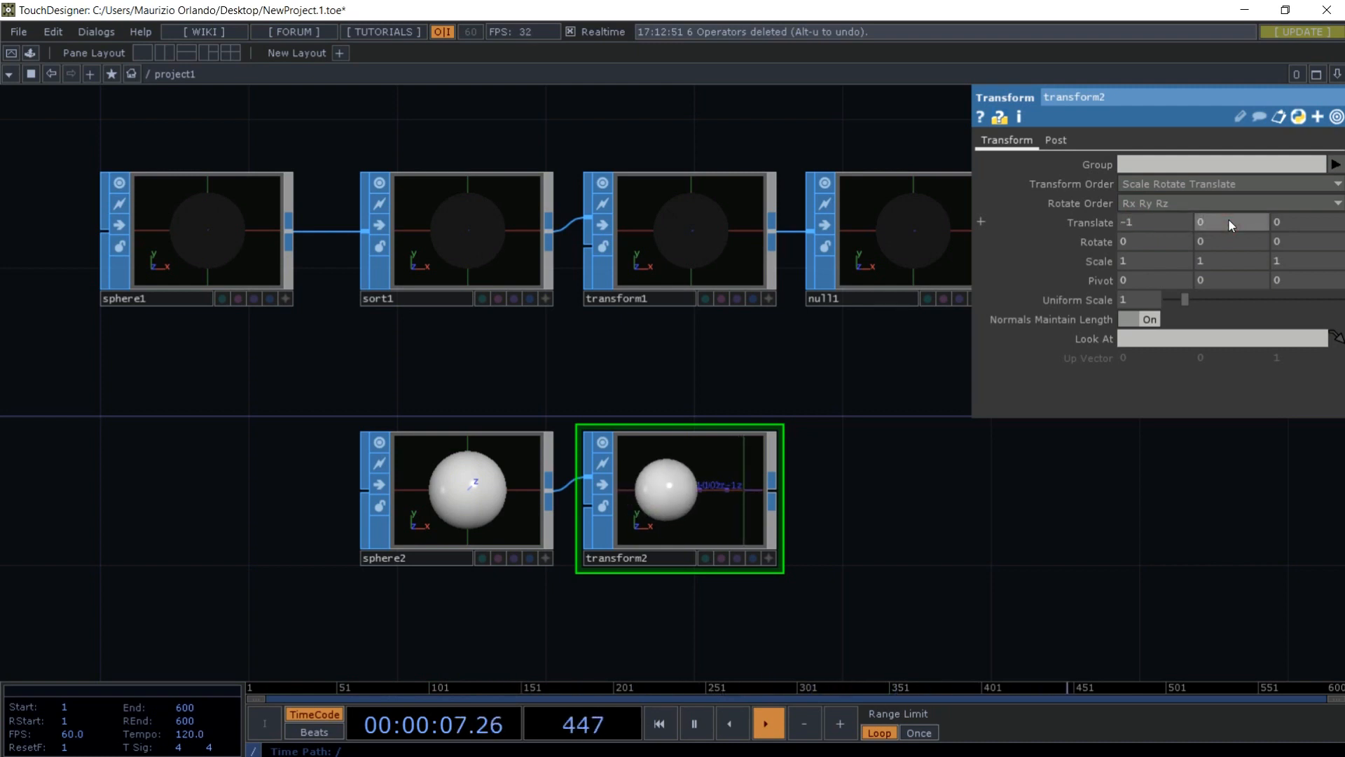
{"action": "key", "text": "BackSpace"}
{"action": "type", "text": "3"}
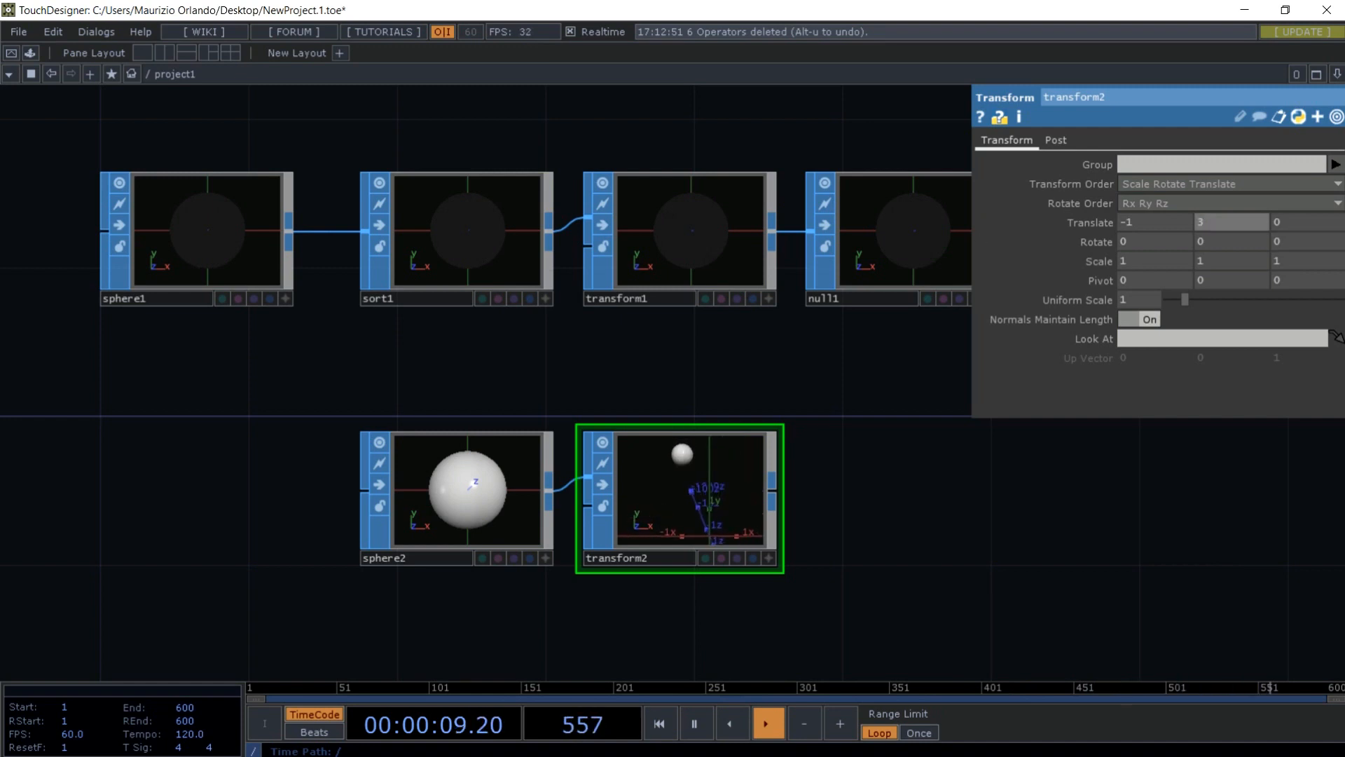
{"action": "mouse_move", "coordinate": [1326, 214]}
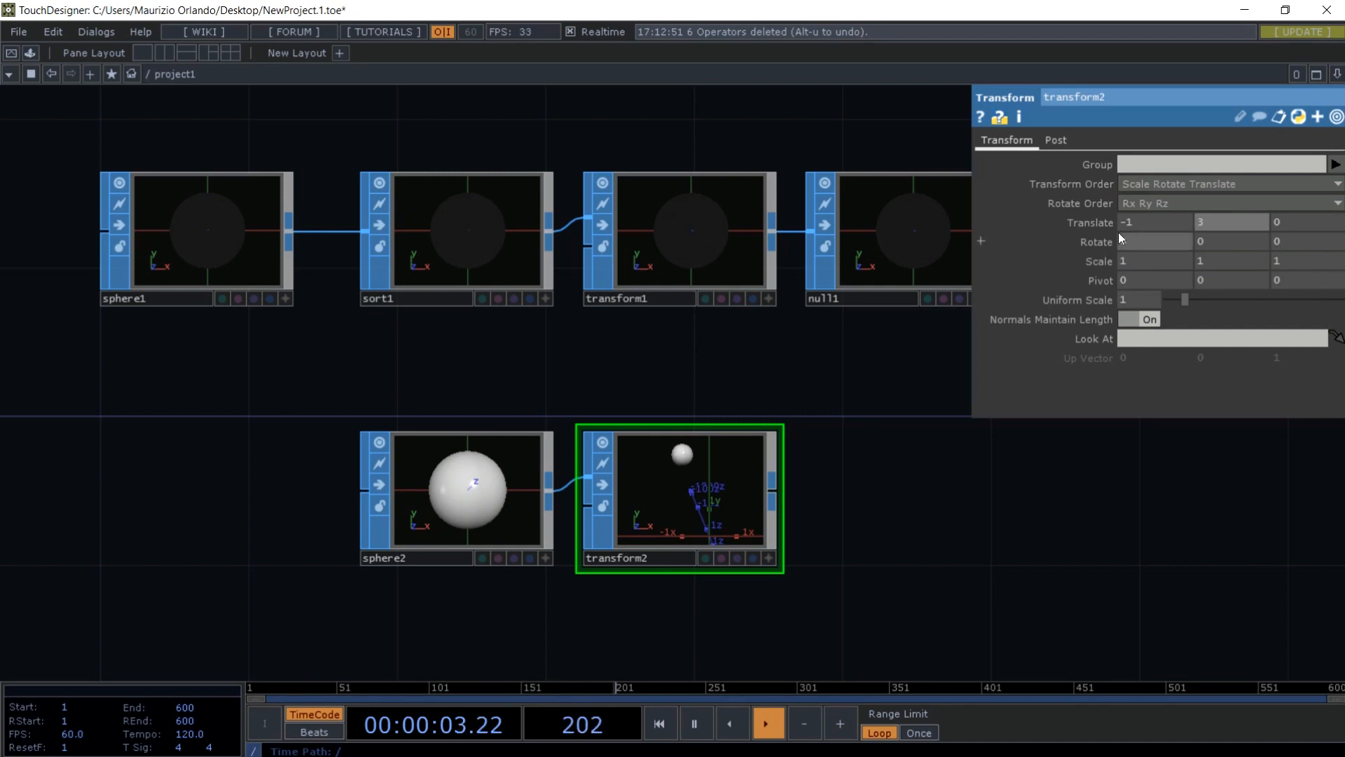
{"action": "left_click", "coordinate": [1136, 260]}
{"action": "type", "text": "2"}
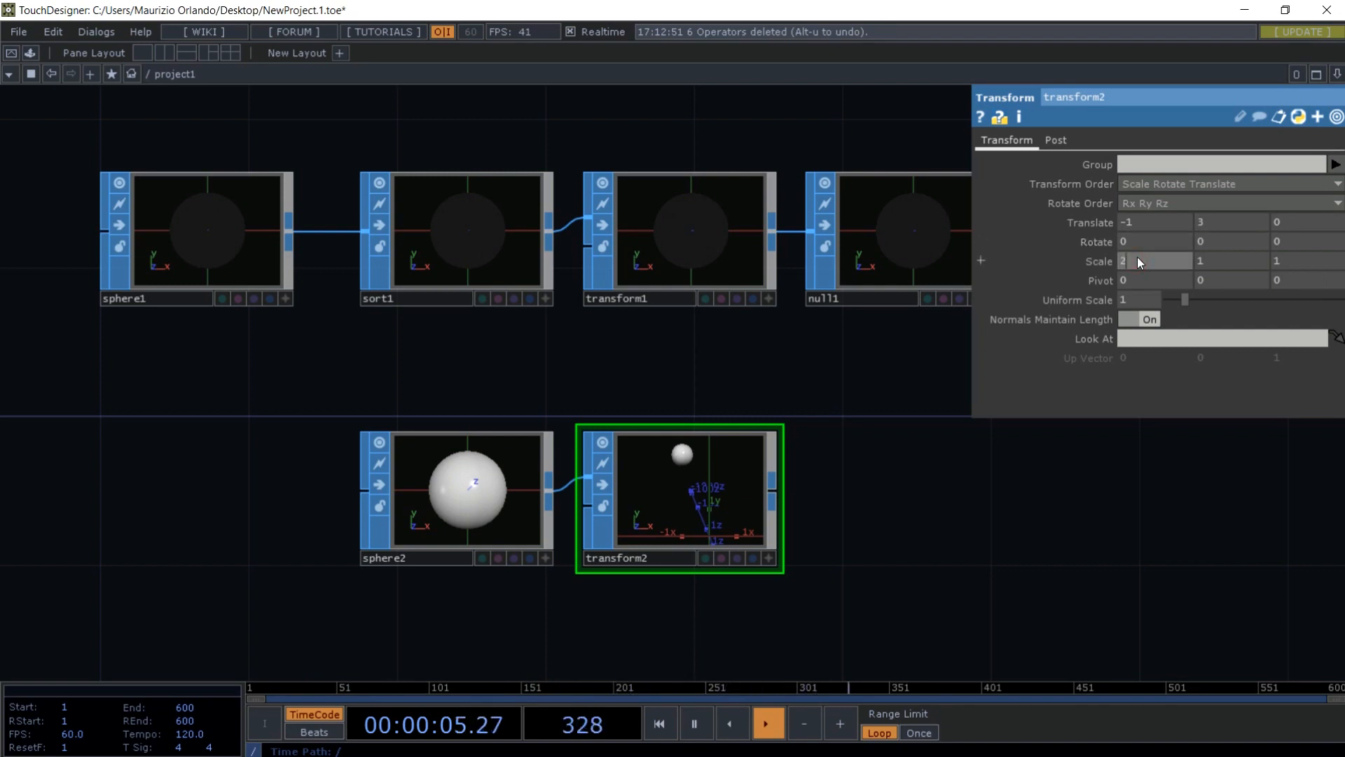
{"action": "key", "text": "Return"}
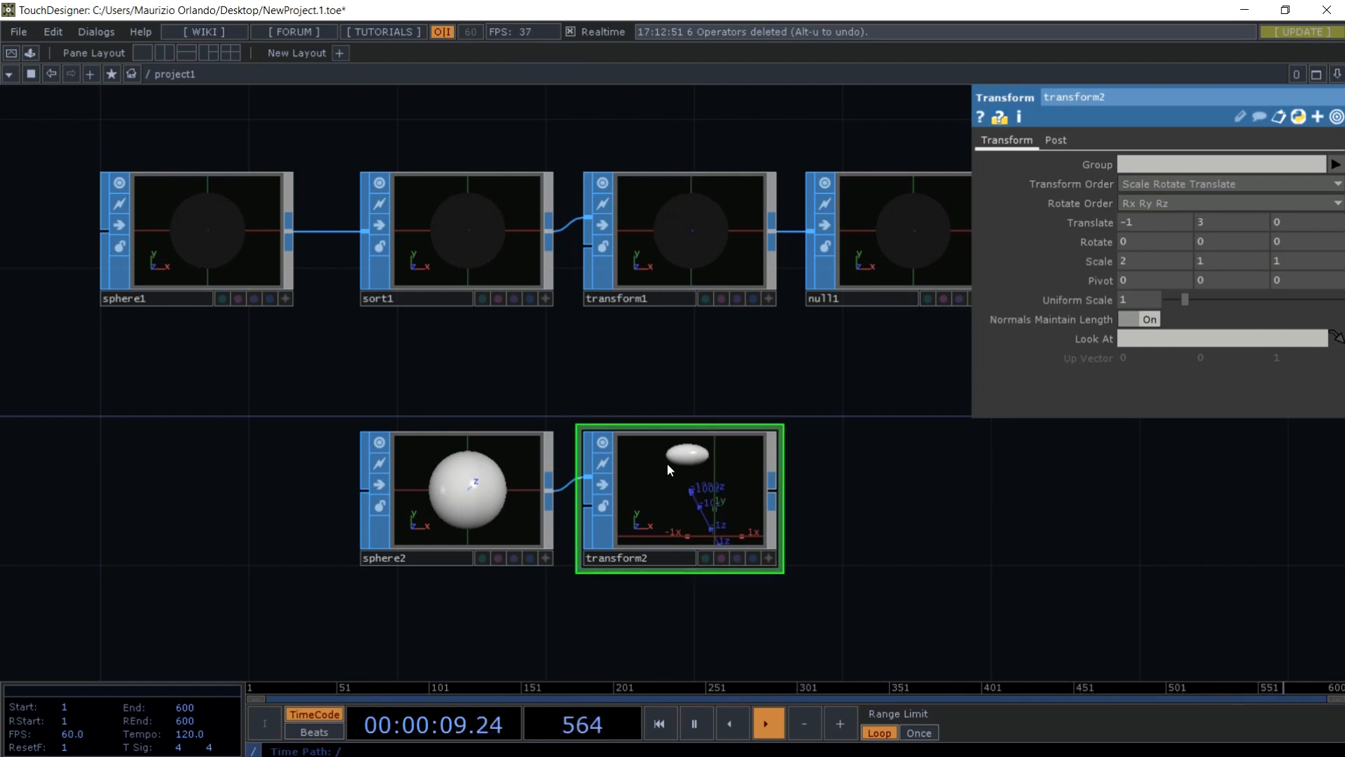
- Wire the second Transform's output into the Particle operator's fourth input
{"action": "left_click_drag", "start_coordinate": [859, 496], "coordinate": [698, 496]}
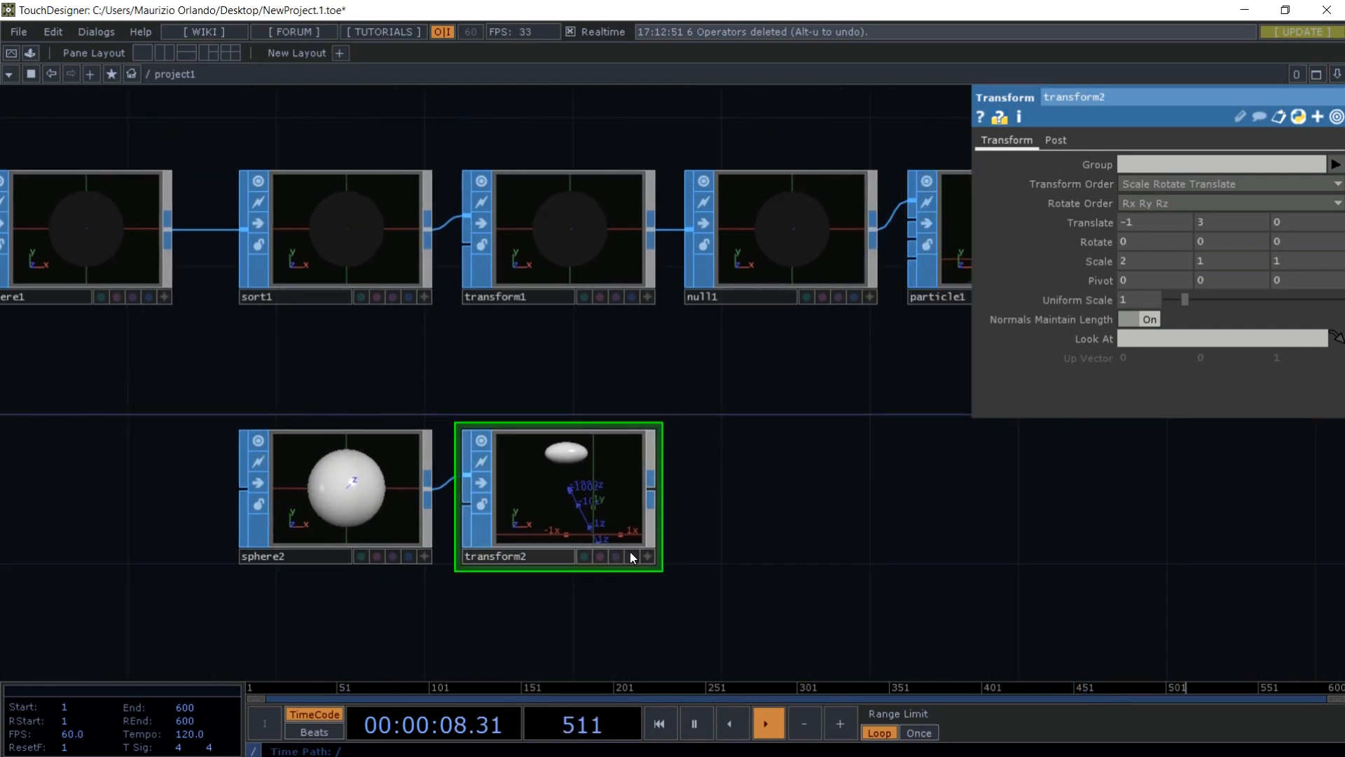
{"action": "left_click", "coordinate": [651, 490]}
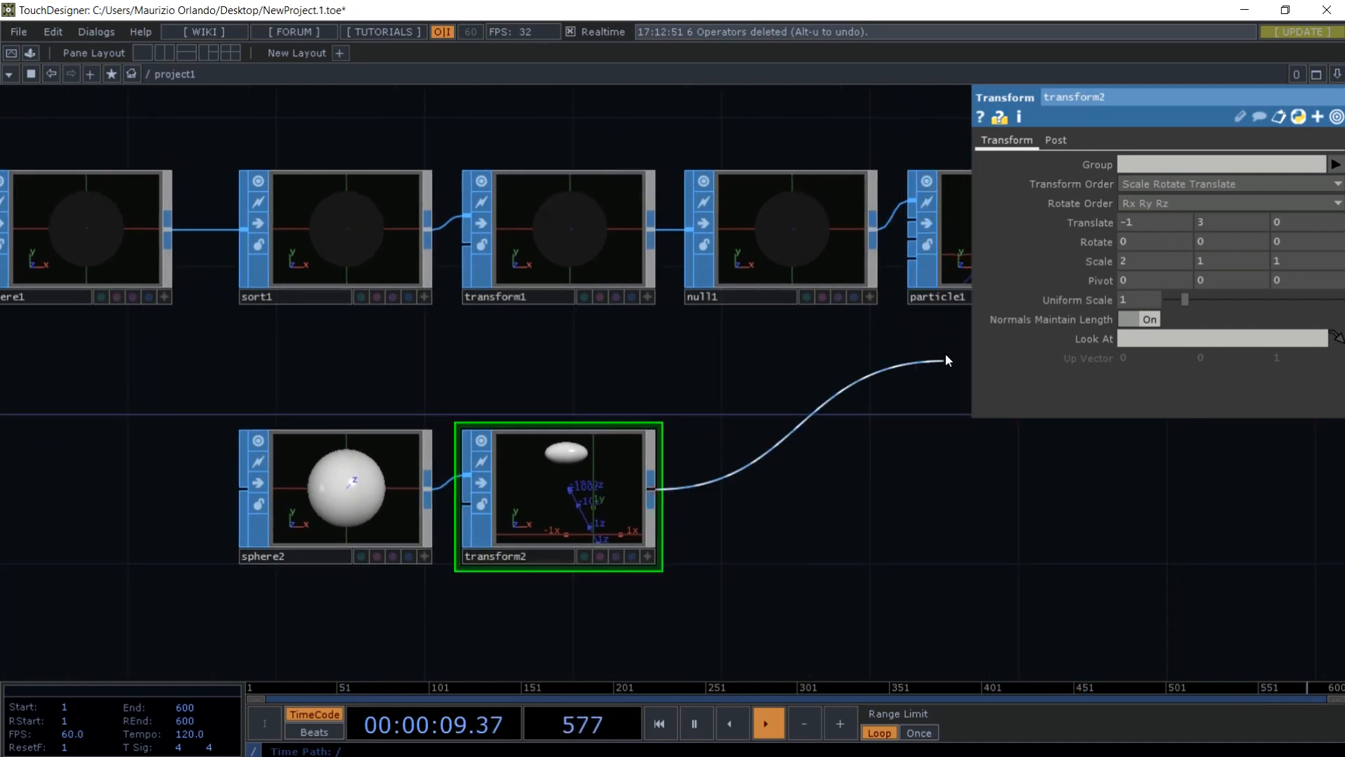
{"action": "left_click", "coordinate": [905, 262]}
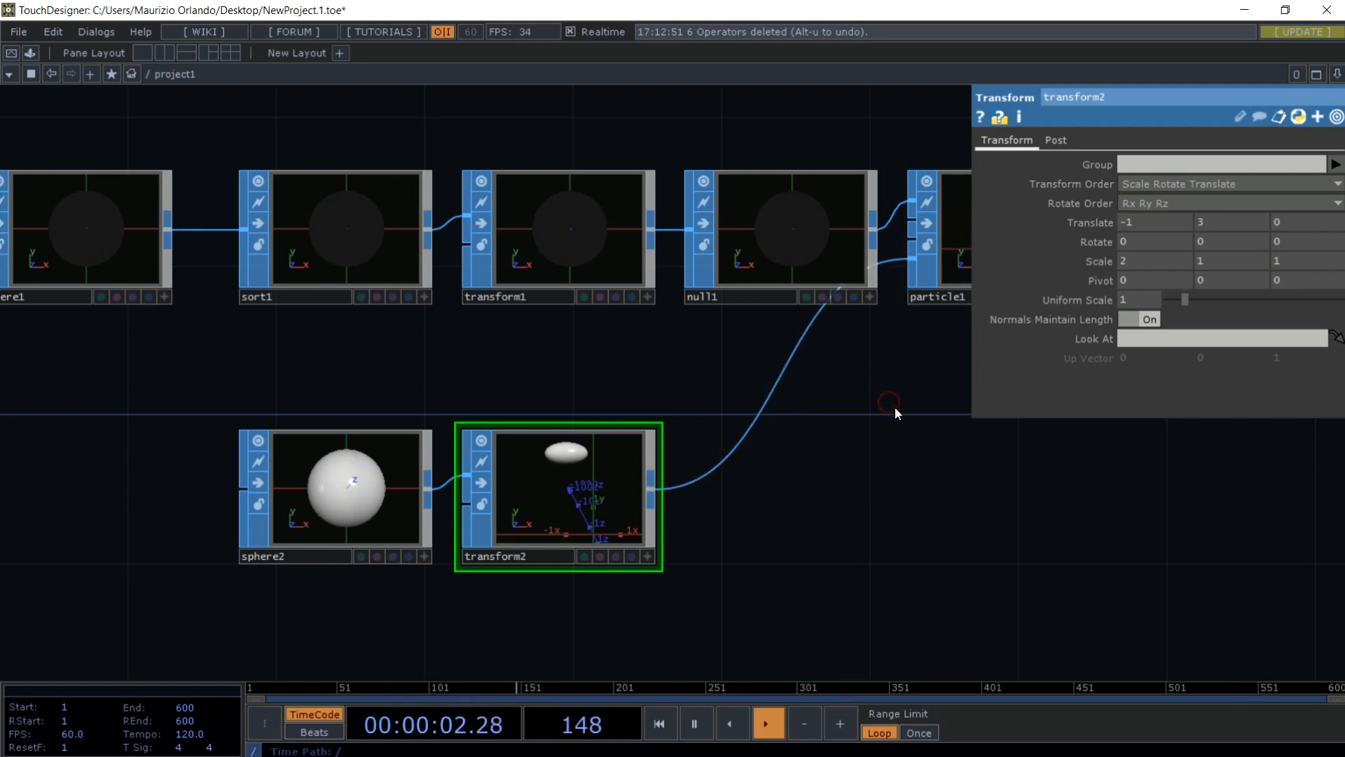
- Hide the parameters, reposition the second Transform beneath null1, and place the second Sphere just before it
{"action": "key", "text": "p"}
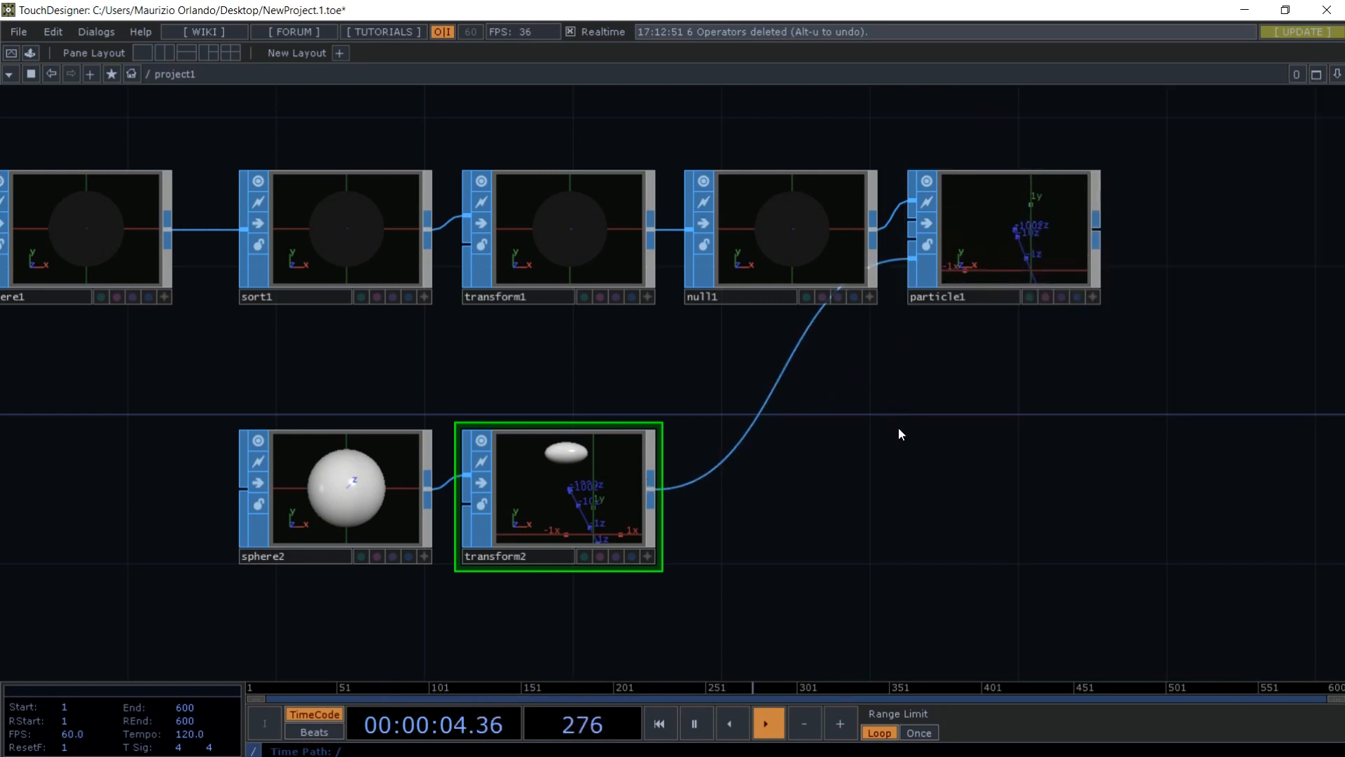
{"action": "scroll", "coordinate": [898, 427], "scroll_direction": "down", "scroll_amount": 3}
{"action": "left_click_drag", "start_coordinate": [675, 498], "coordinate": [820, 416]}
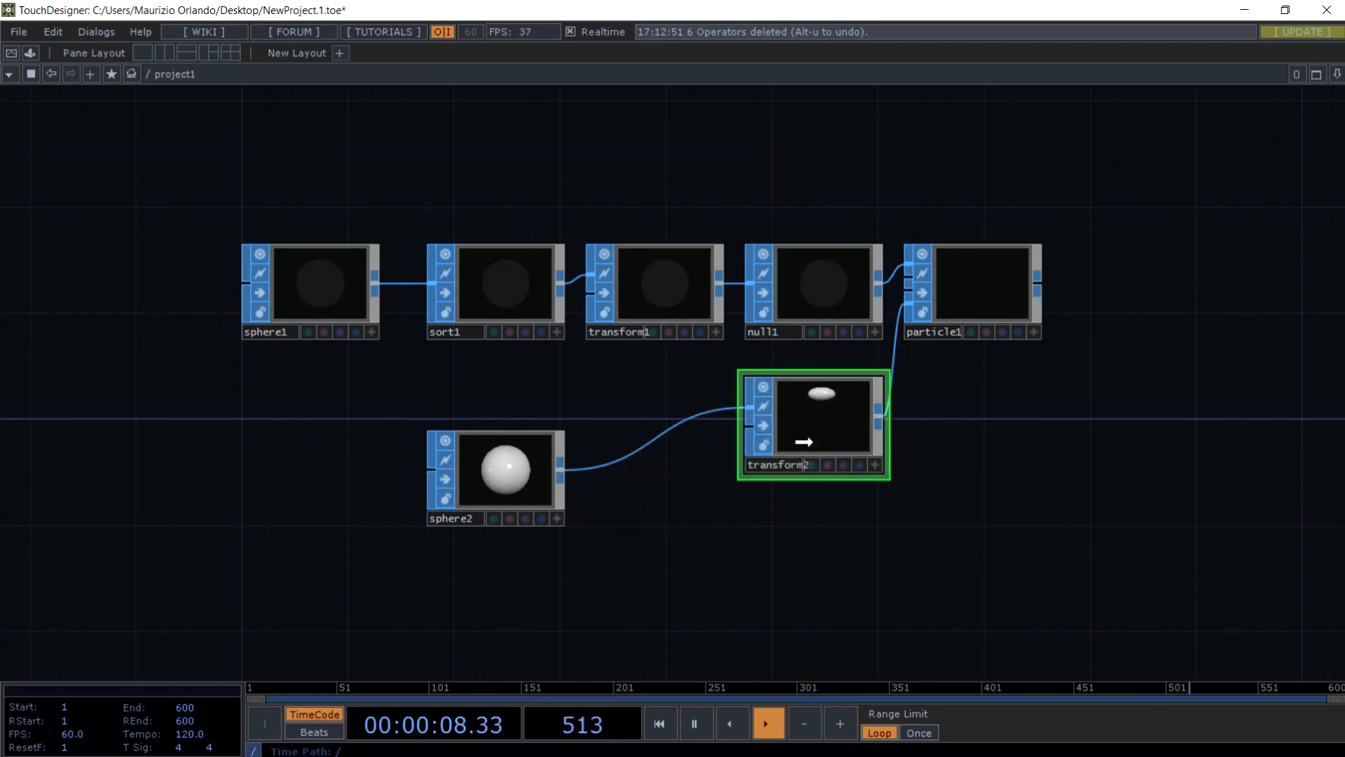
{"action": "left_click_drag", "start_coordinate": [527, 477], "coordinate": [658, 478]}
{"action": "scroll", "coordinate": [759, 507], "scroll_direction": "down", "scroll_amount": 2}
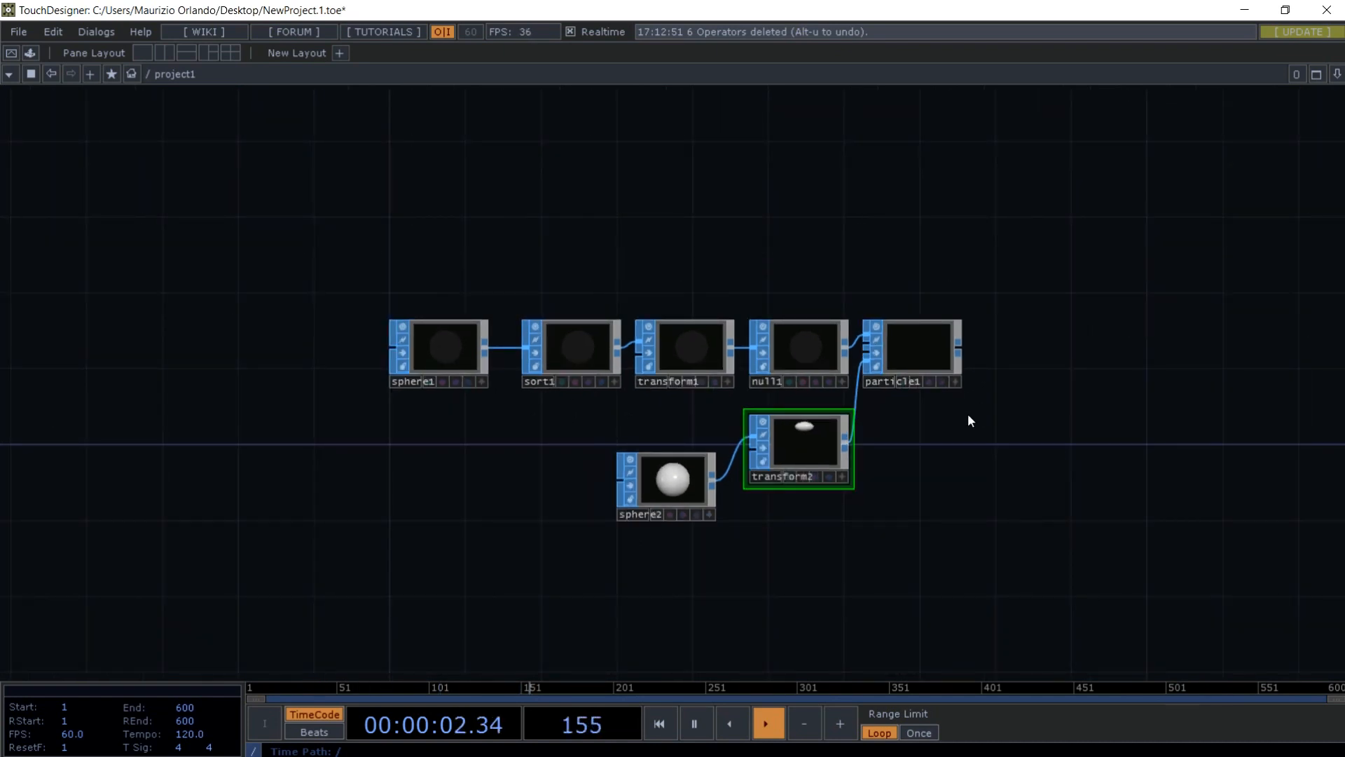
- Duplicate the sphere1-to-particle1 chain together with transform2, and place the copies in a row below the second Sphere
{"action": "left_click_drag", "start_coordinate": [960, 426], "coordinate": [407, 340]}
{"action": "key", "text": "ctrl+c"}
{"action": "key", "text": "ctrl+v"}
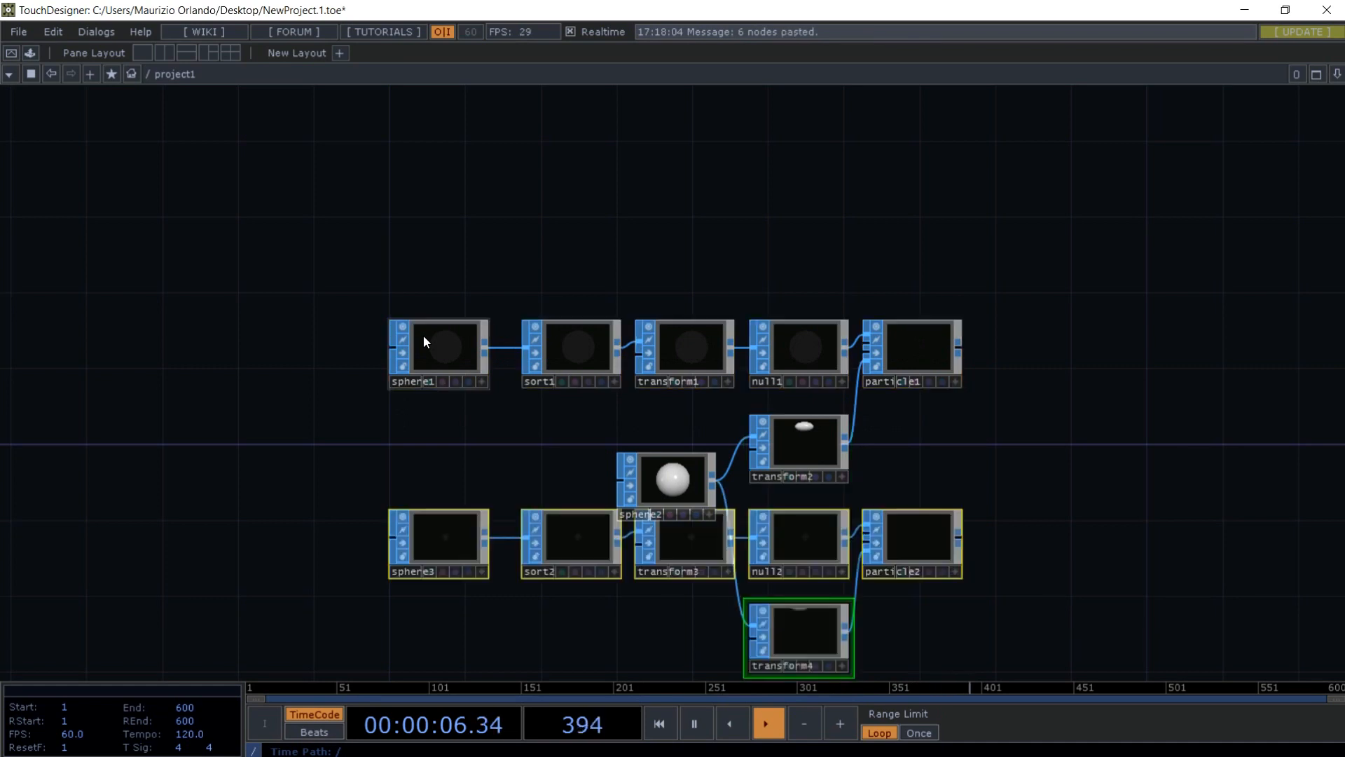
{"action": "left_click_drag", "start_coordinate": [373, 461], "coordinate": [349, 263]}
{"action": "left_click_drag", "start_coordinate": [405, 372], "coordinate": [423, 465]}
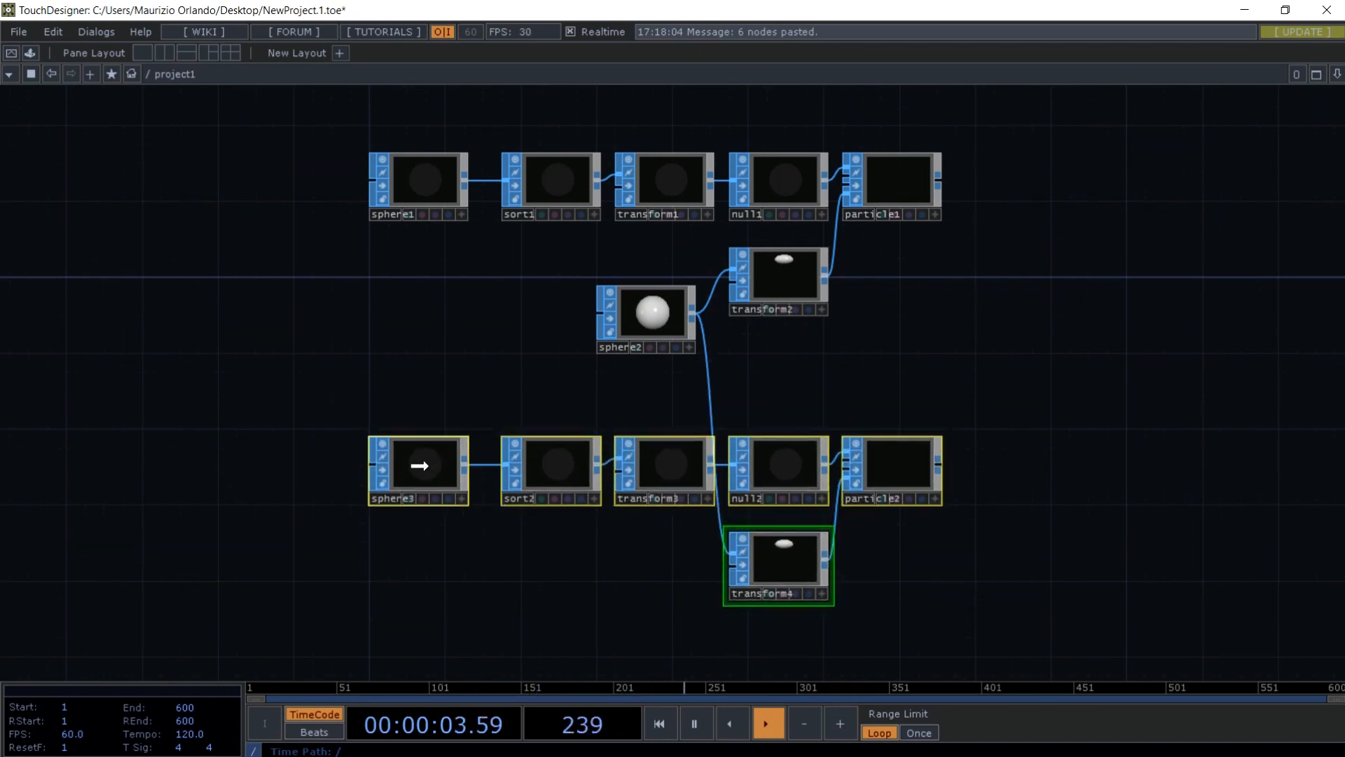
- Duplicate transform2 directly beneath itself and delete transform4 from the copied chain
{"action": "left_click", "coordinate": [780, 270]}
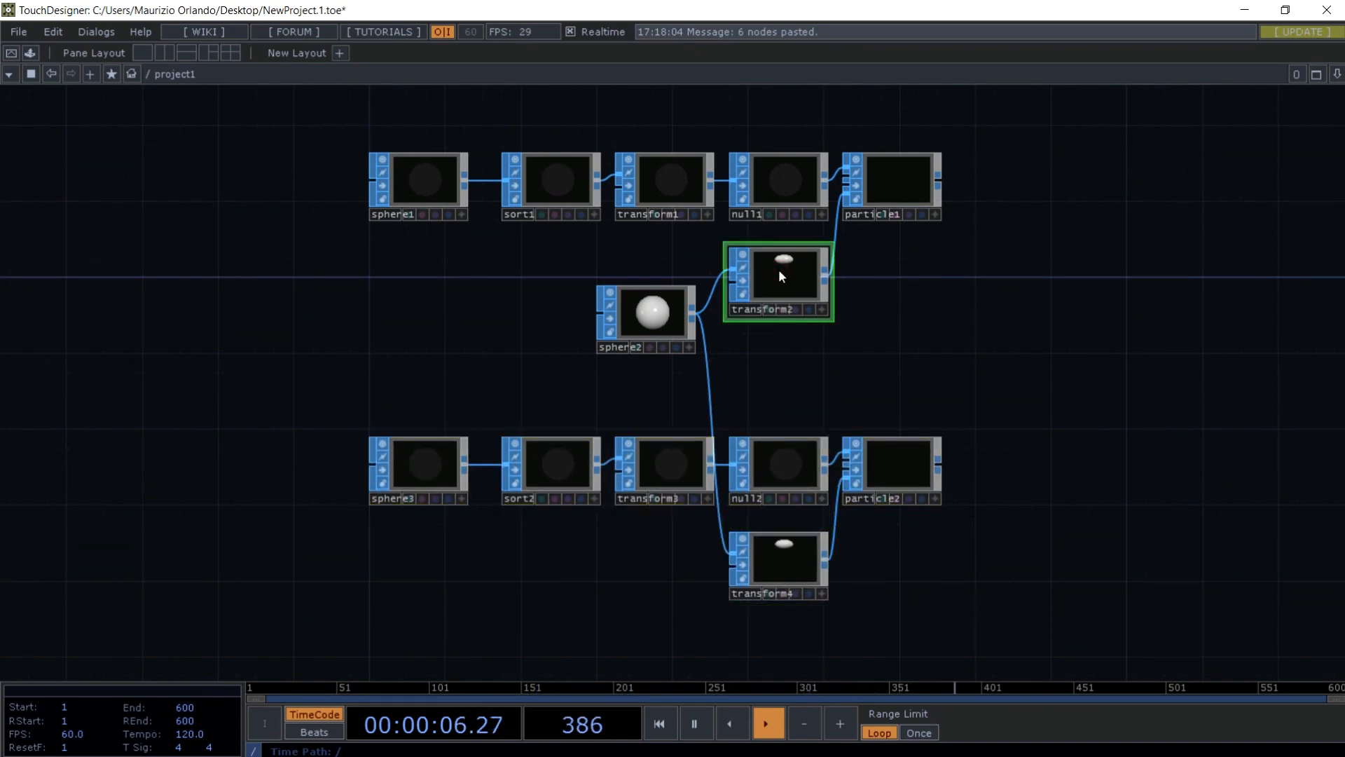
{"action": "key", "text": "ctrl+c"}
{"action": "key", "text": "ctrl+v"}
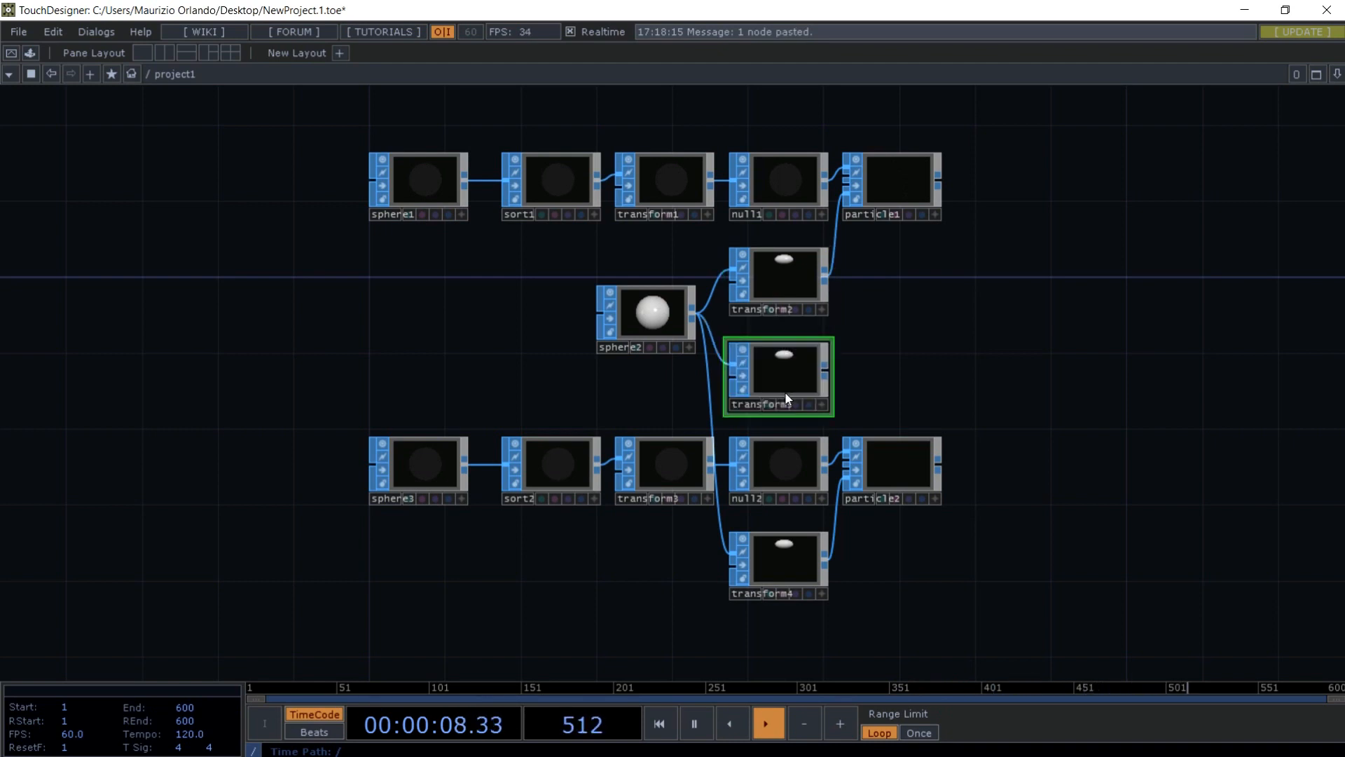
{"action": "left_click", "coordinate": [787, 565]}
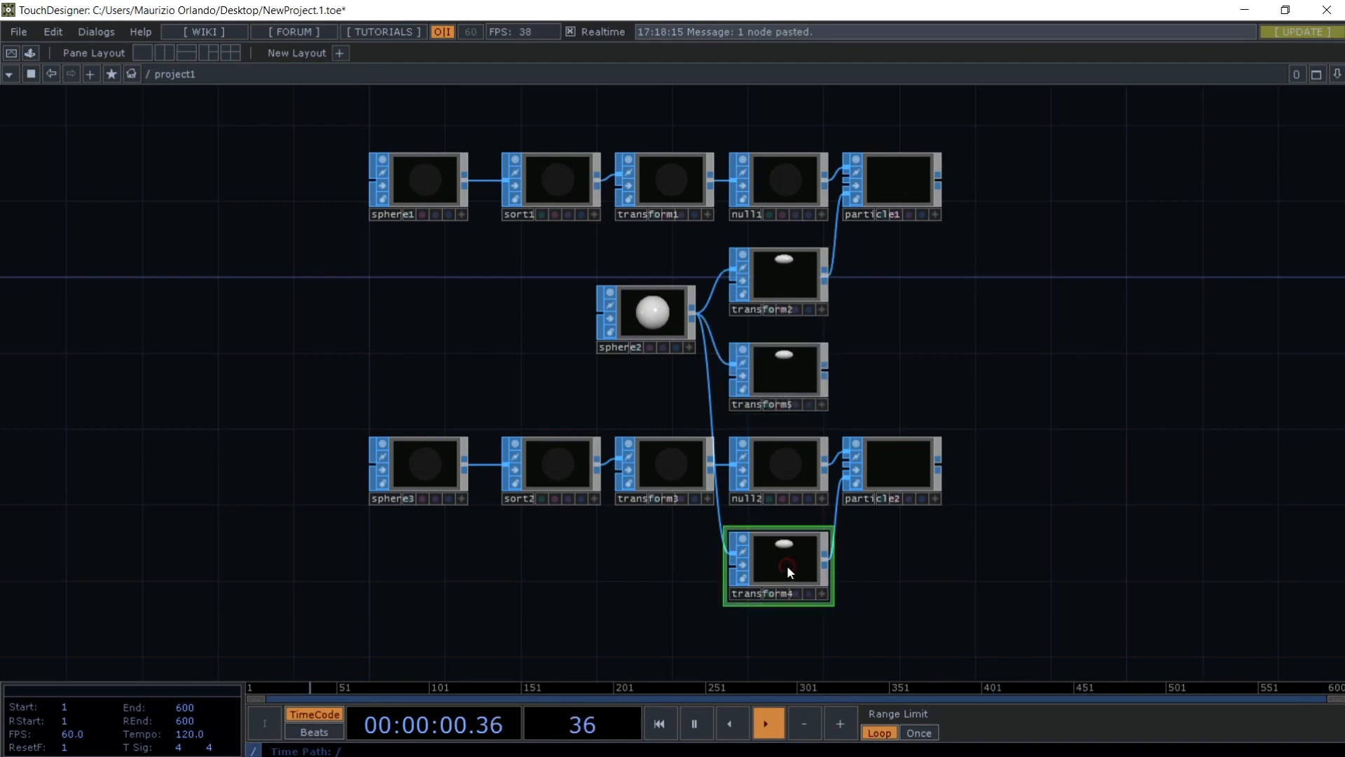
{"action": "key", "text": "Delete"}
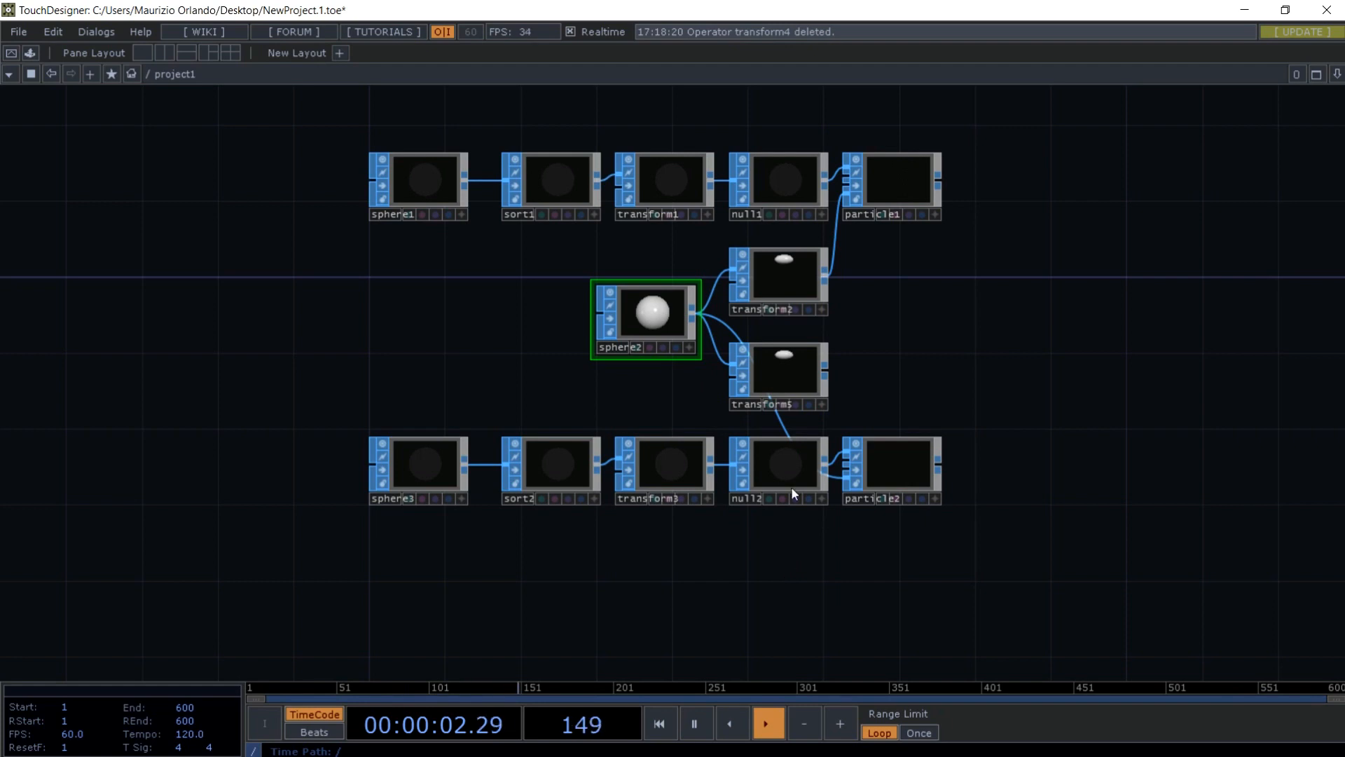
- Set the Translate X of the new Transform below transform2 to 1
{"action": "left_click", "coordinate": [777, 366]}
{"action": "key", "text": "p"}
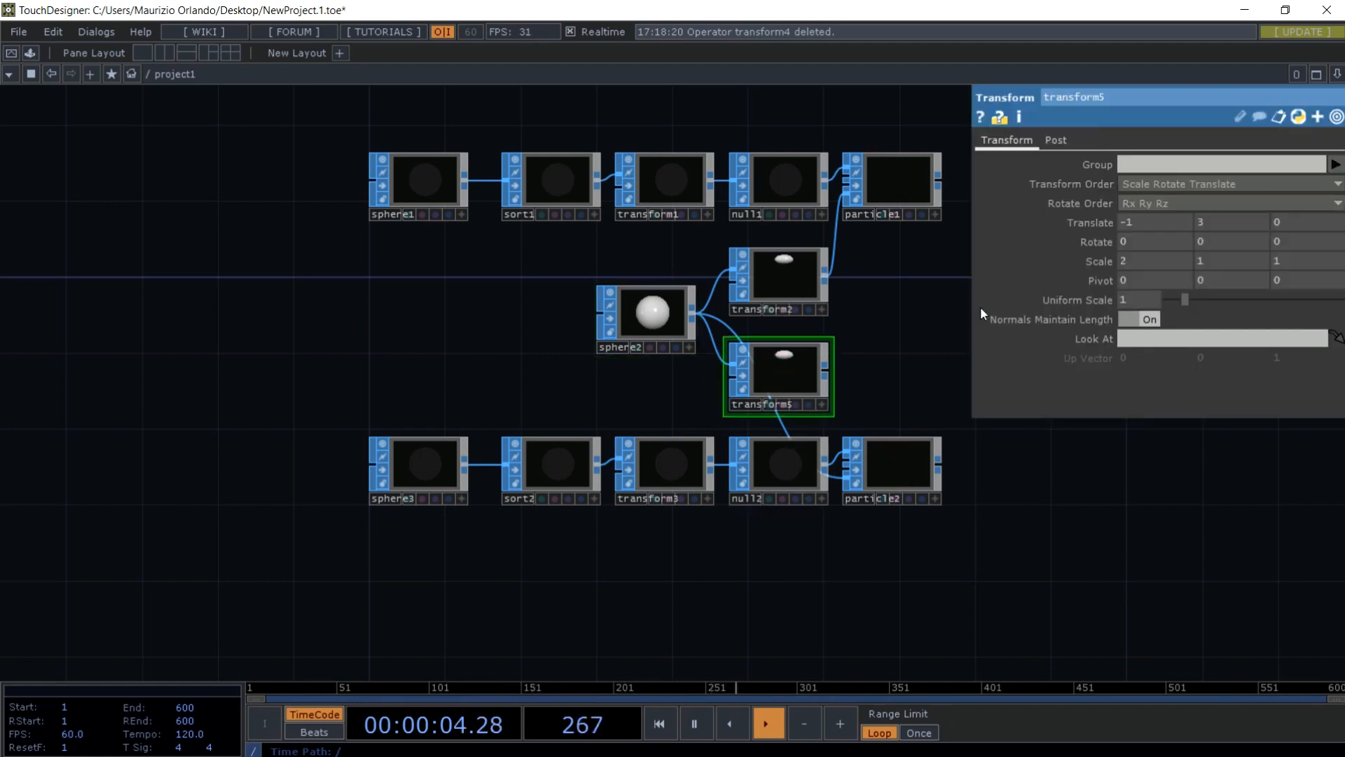
{"action": "left_click", "coordinate": [1124, 223]}
{"action": "key", "text": "BackSpace"}
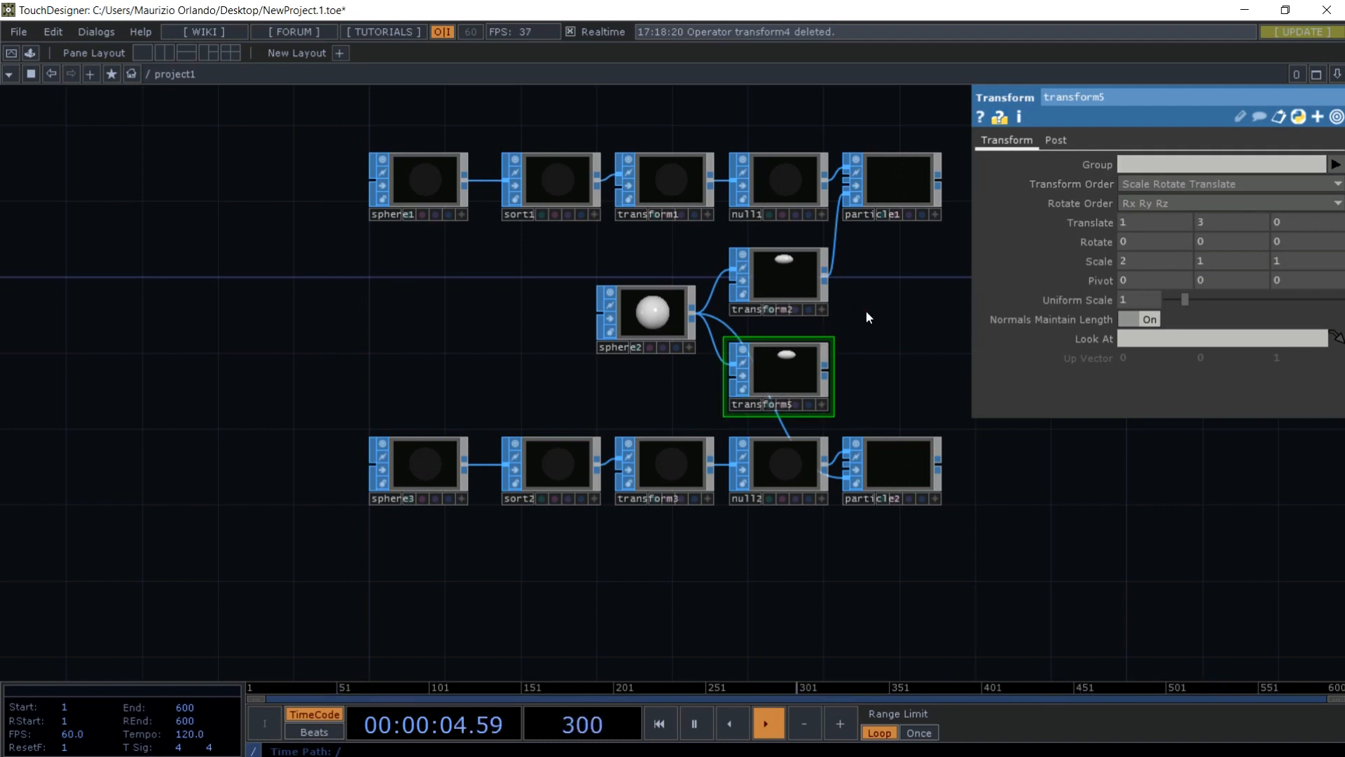
{"action": "key", "text": "p"}
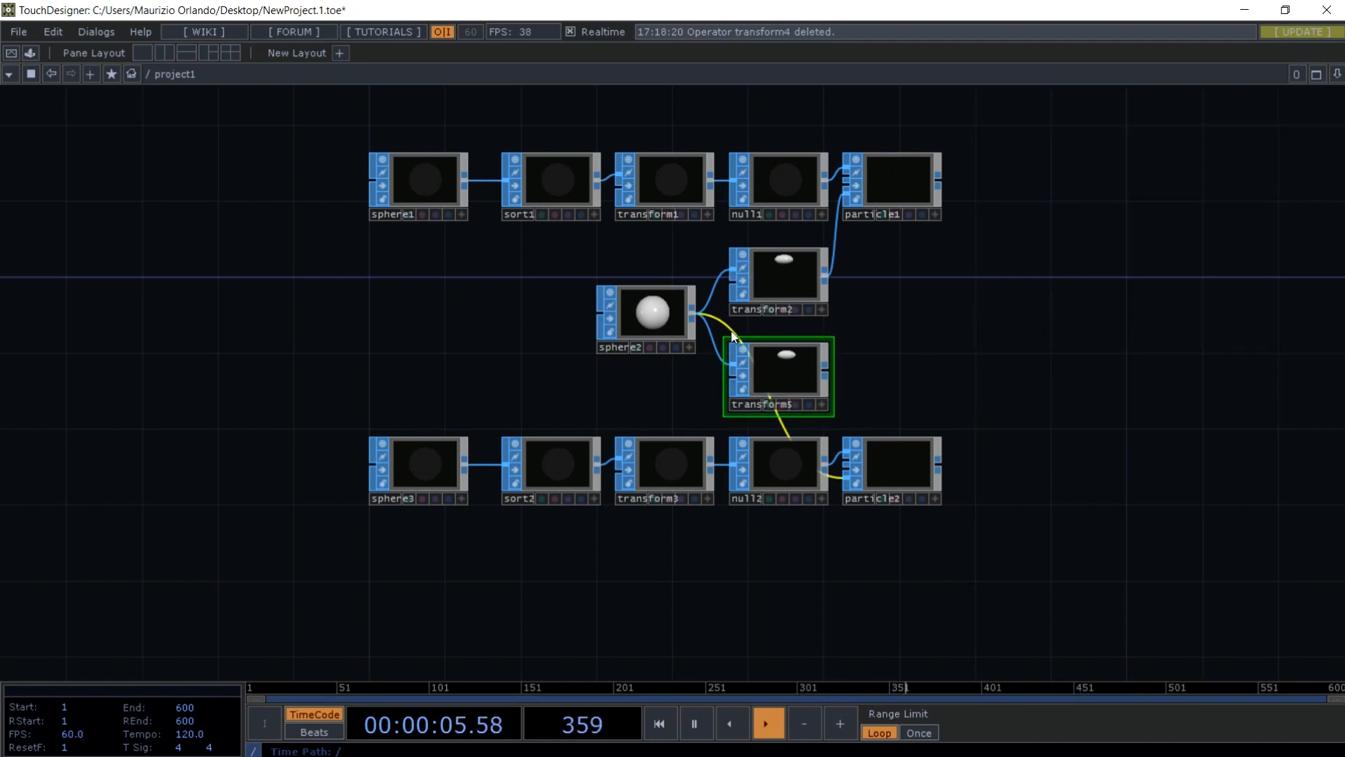
- Disconnect sphere2's direct wire to particle2 and connect transform5's output to particle2's fourth input instead
{"action": "right_click", "coordinate": [736, 338]}
{"action": "left_click", "coordinate": [770, 383]}
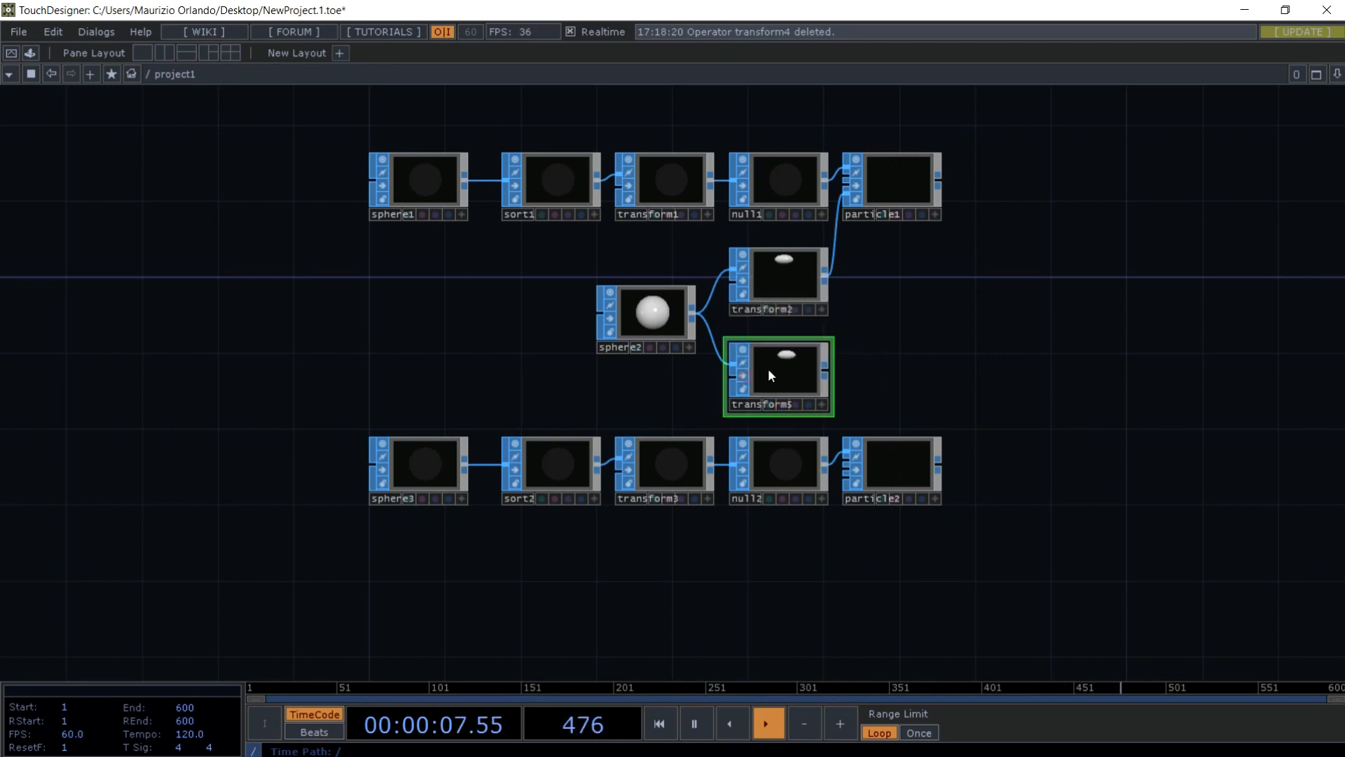
{"action": "left_click_drag", "start_coordinate": [826, 371], "coordinate": [830, 473]}
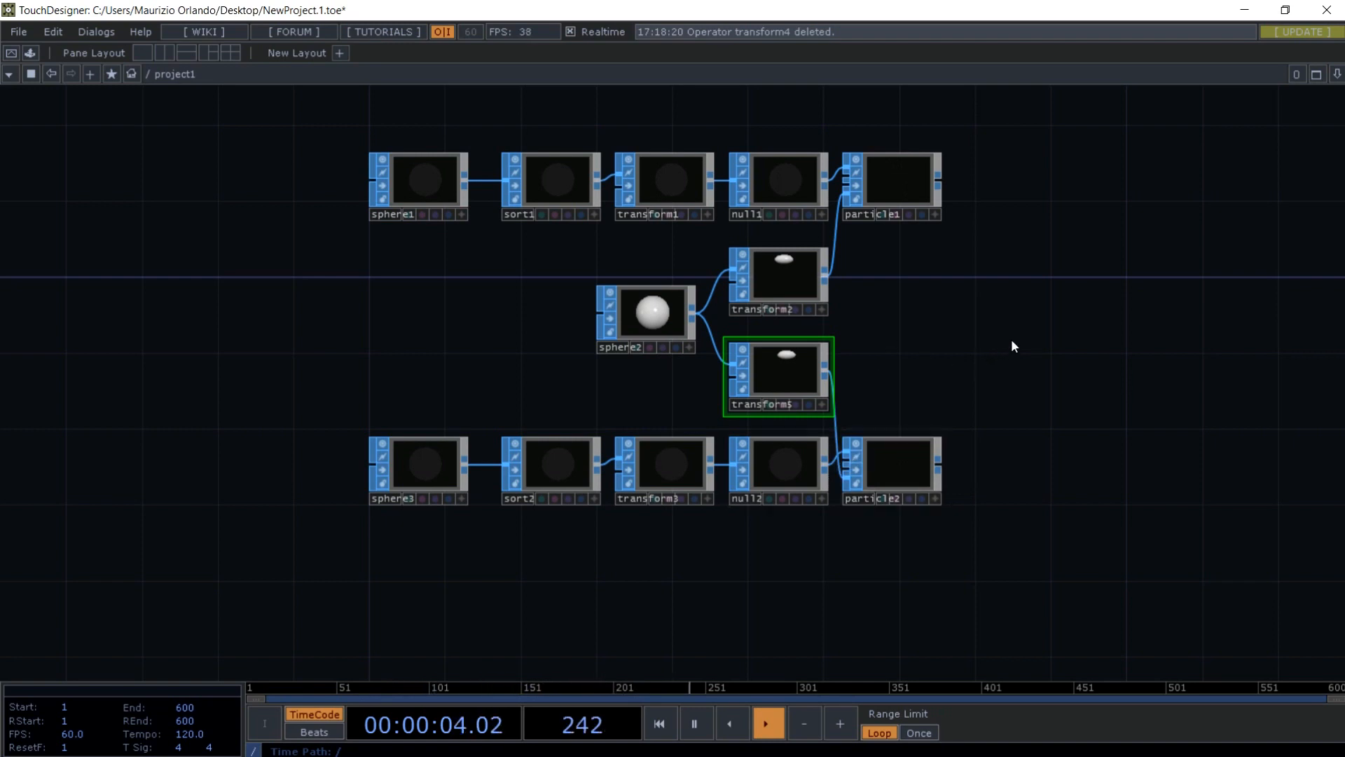
- Add a Merge SOP beyond the two particle chains and connect the outputs of particle1 and particle2 to it
{"action": "key", "text": "Tab"}
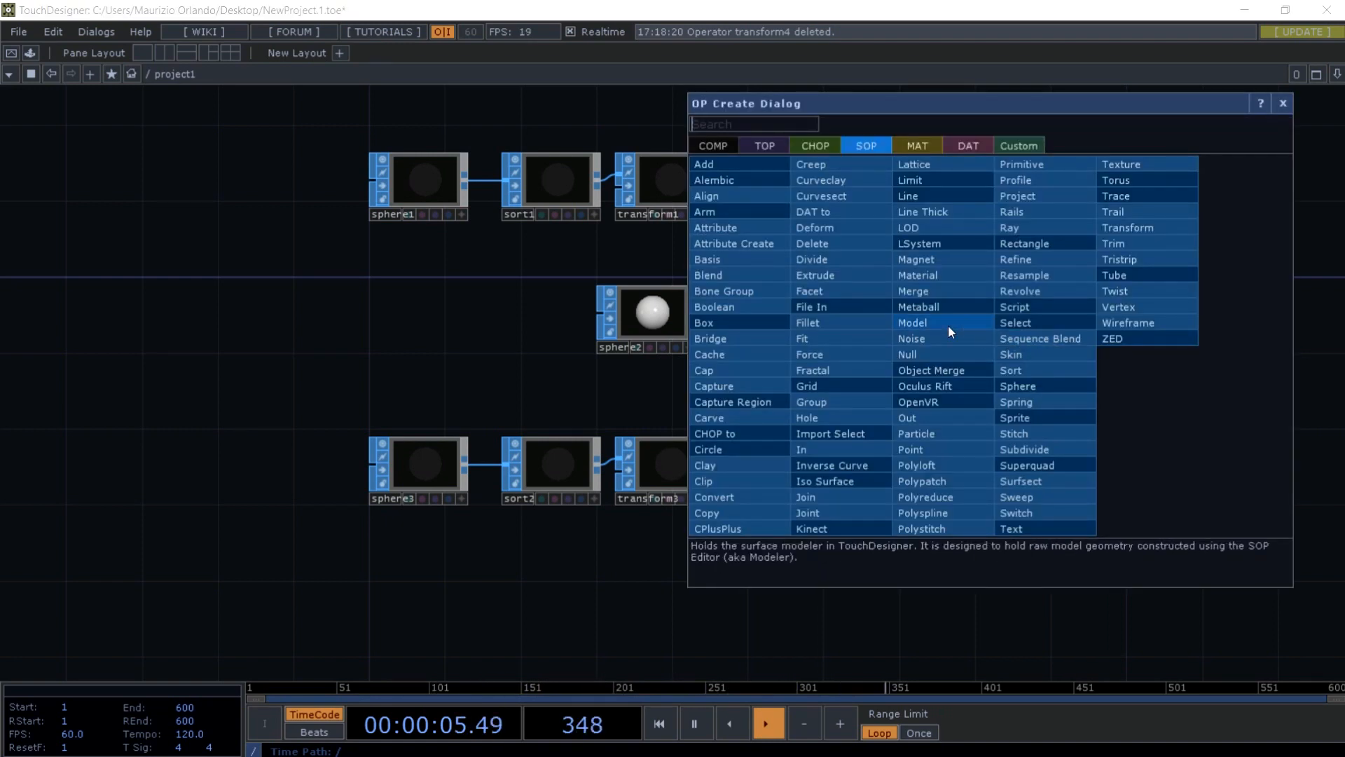
{"action": "left_click", "coordinate": [929, 291]}
{"action": "left_click", "coordinate": [1041, 325]}
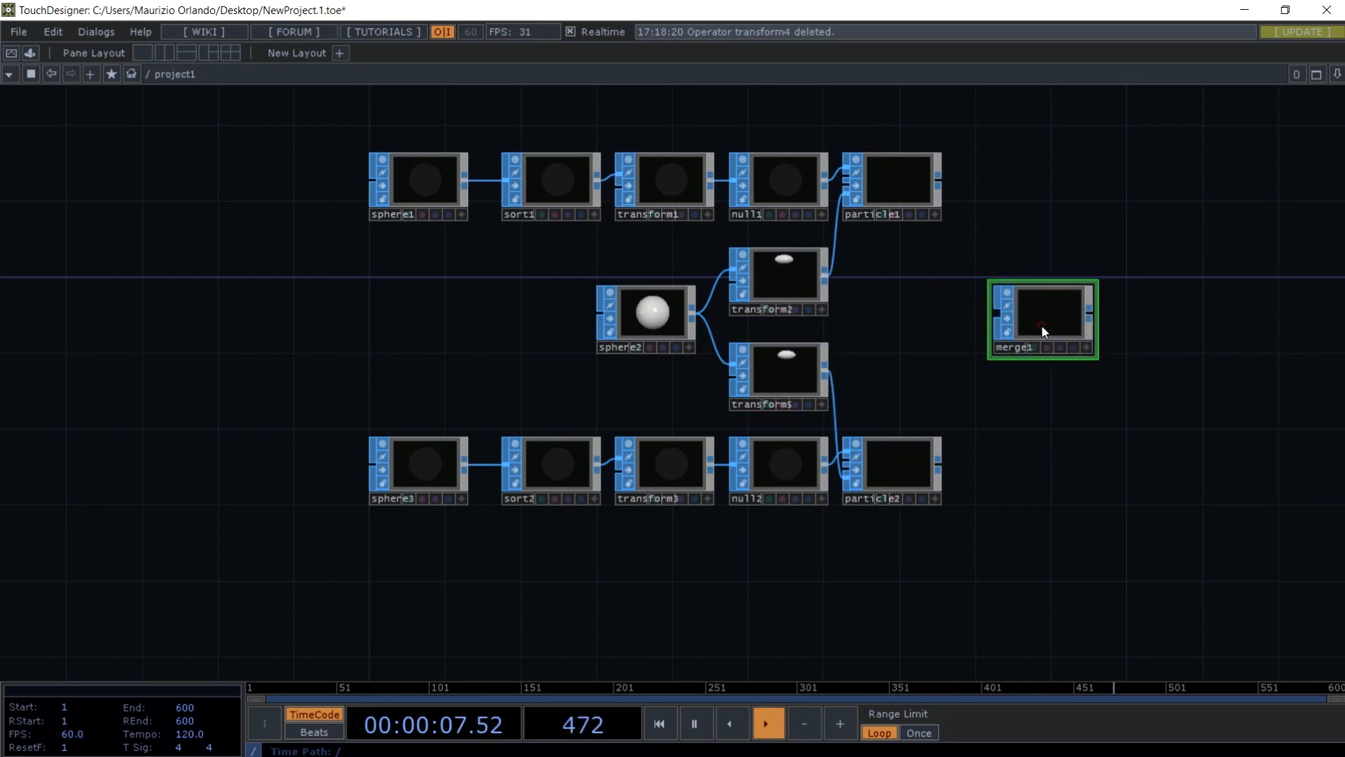
{"action": "left_click_drag", "start_coordinate": [939, 185], "coordinate": [997, 313]}
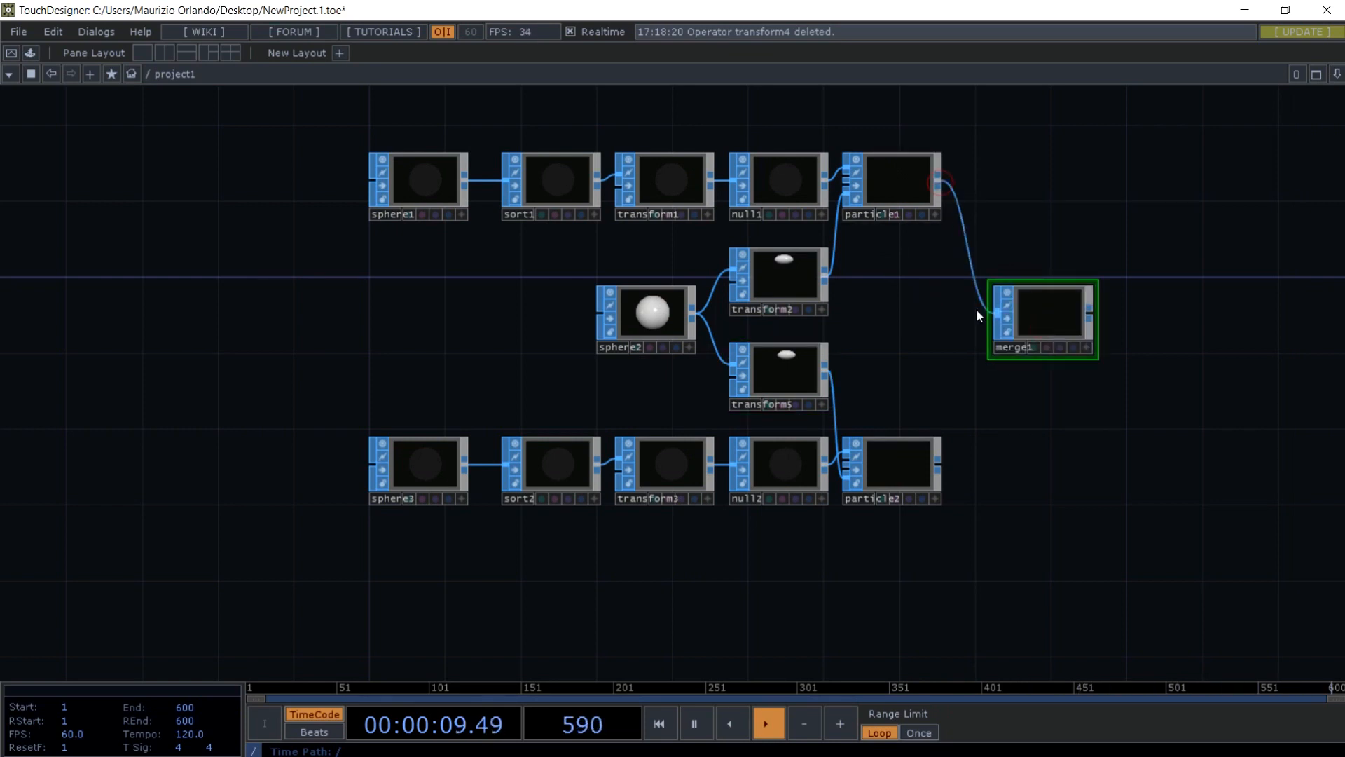
{"action": "left_click_drag", "start_coordinate": [940, 465], "coordinate": [981, 327]}
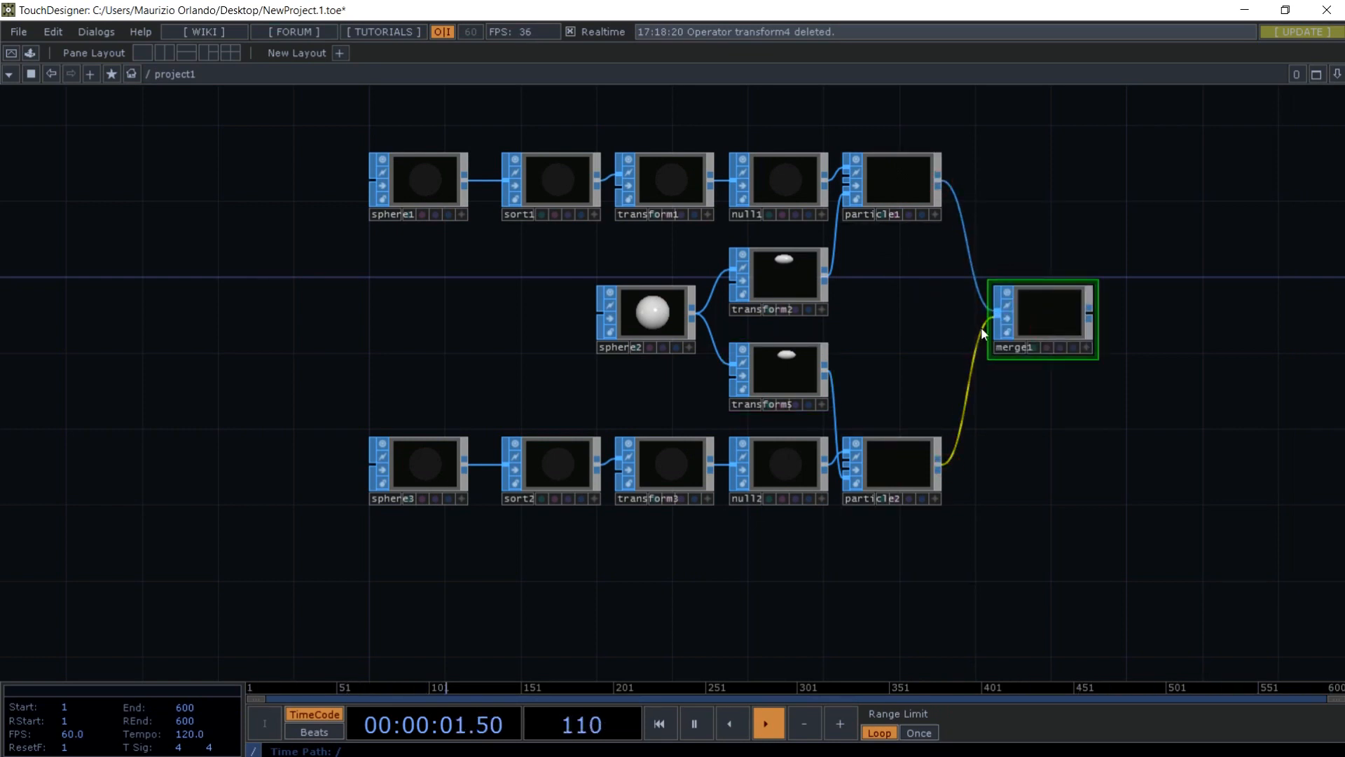
- Examine the viewers of the Merge and both Particle operators, and check how the two chains are connected
{"action": "scroll", "coordinate": [1087, 378], "scroll_direction": "up", "scroll_amount": 5}
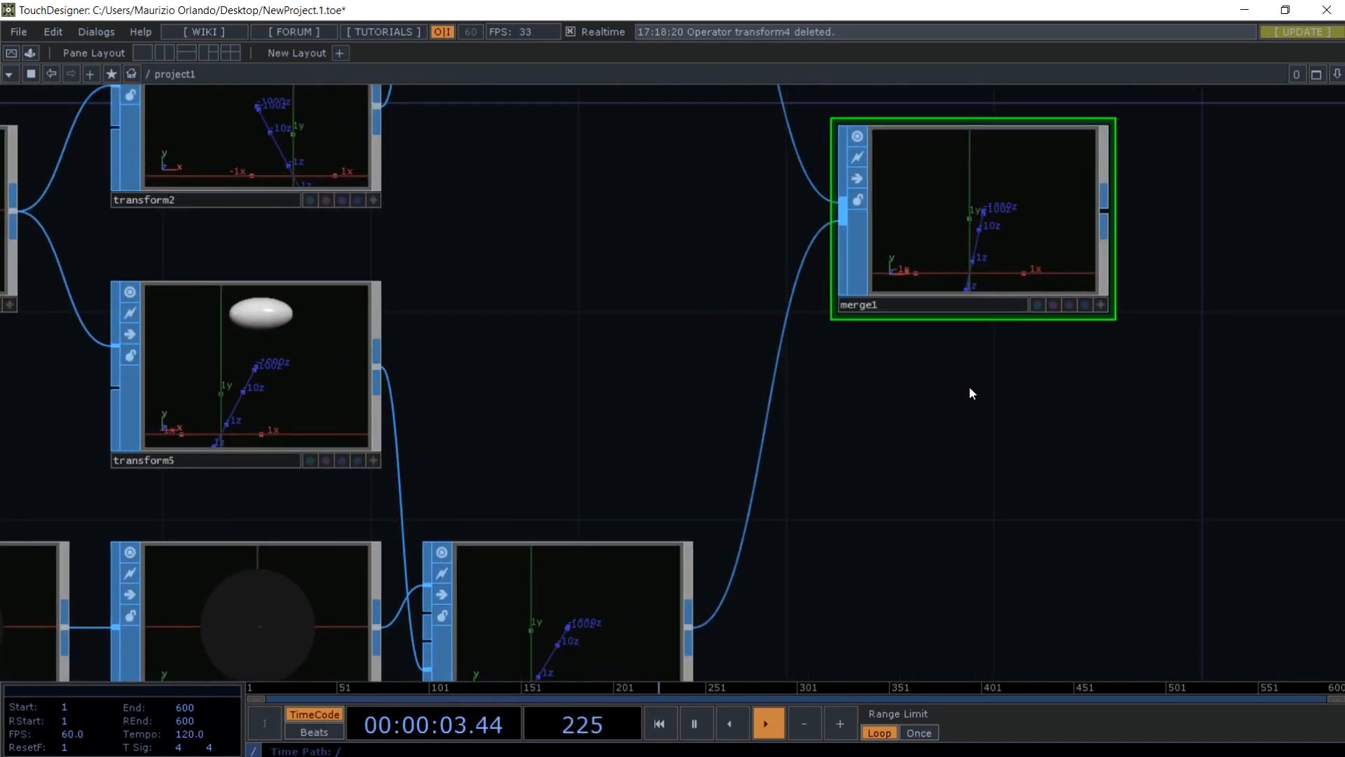
{"action": "left_click_drag", "start_coordinate": [969, 390], "coordinate": [873, 593]}
{"action": "scroll", "coordinate": [815, 340], "scroll_direction": "up", "scroll_amount": 5}
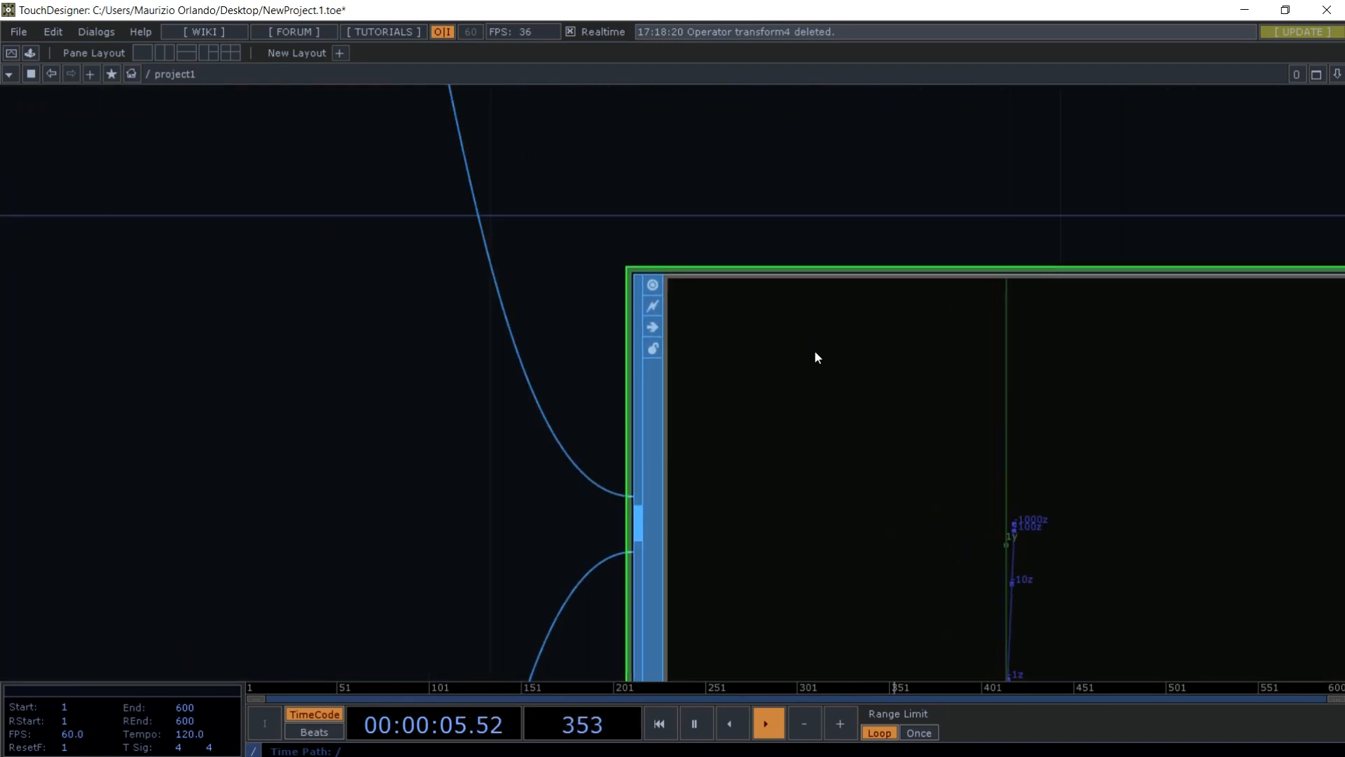
{"action": "scroll", "coordinate": [545, 154], "scroll_direction": "down", "scroll_amount": 6}
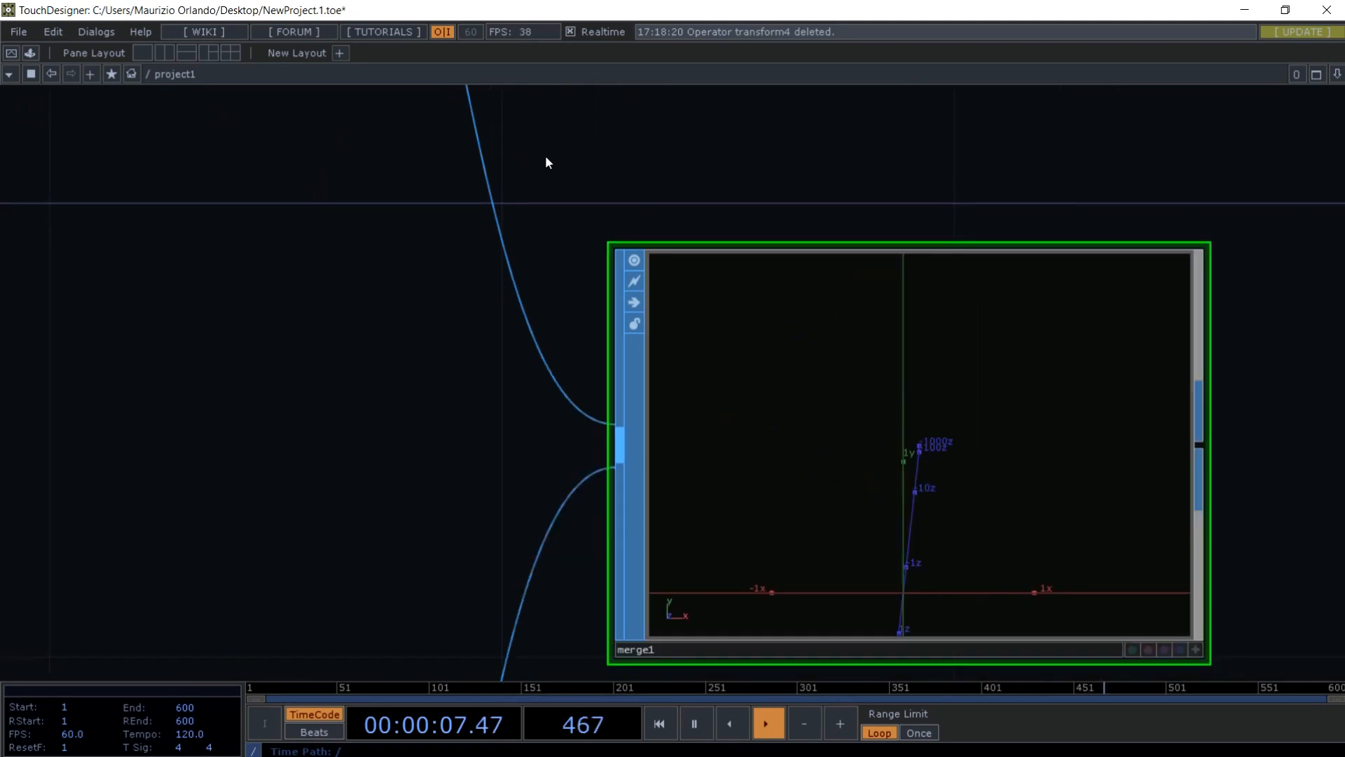
{"action": "left_click_drag", "start_coordinate": [452, 174], "coordinate": [482, 380]}
{"action": "scroll", "coordinate": [572, 368], "scroll_direction": "up", "scroll_amount": 4}
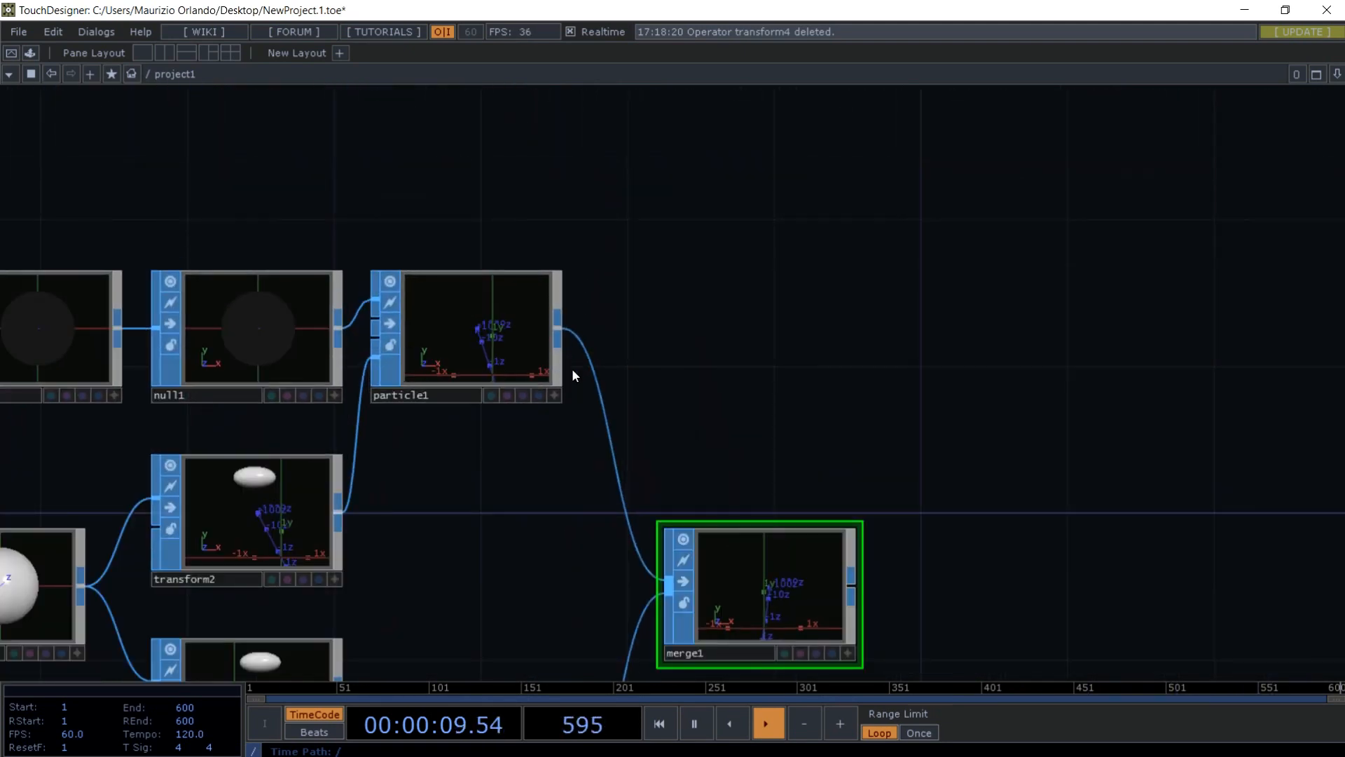
{"action": "left_click", "coordinate": [550, 407]}
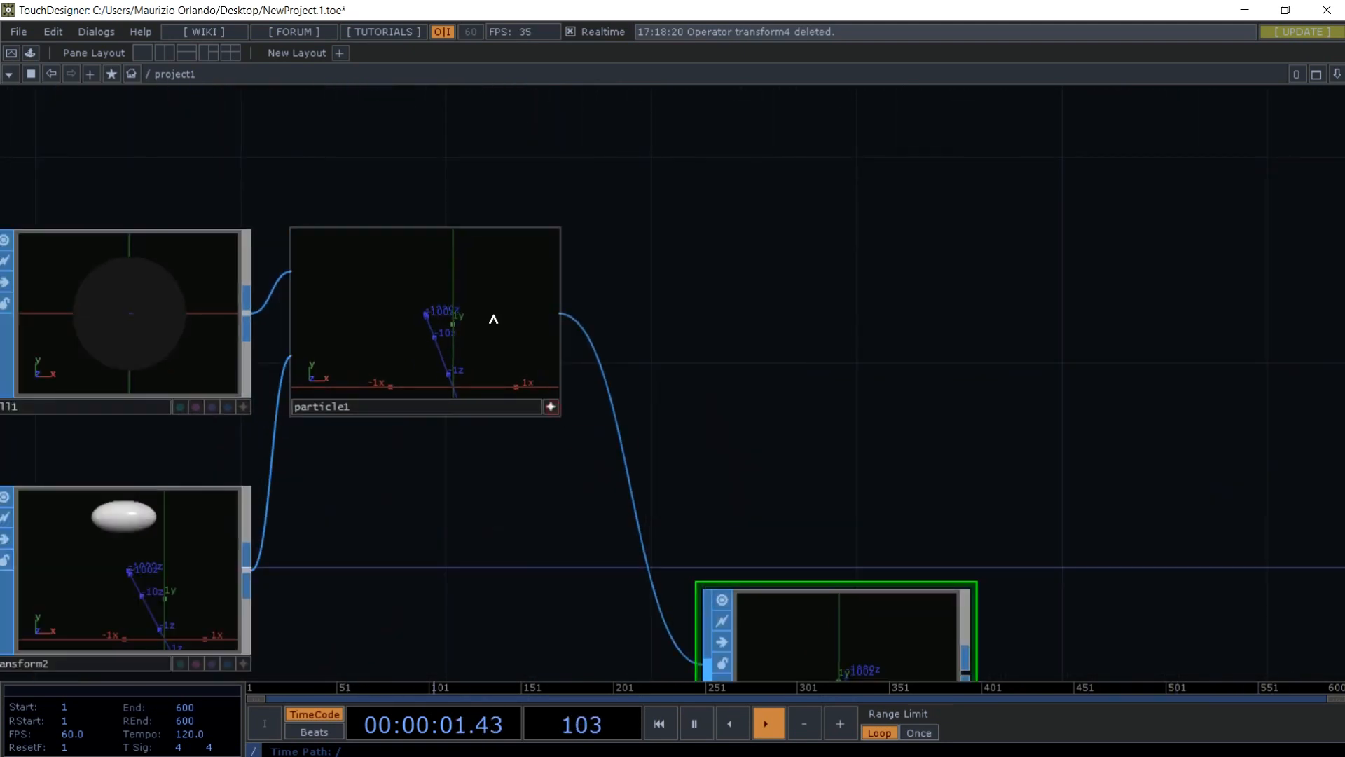
{"action": "scroll", "coordinate": [613, 343], "scroll_direction": "down", "scroll_amount": 3}
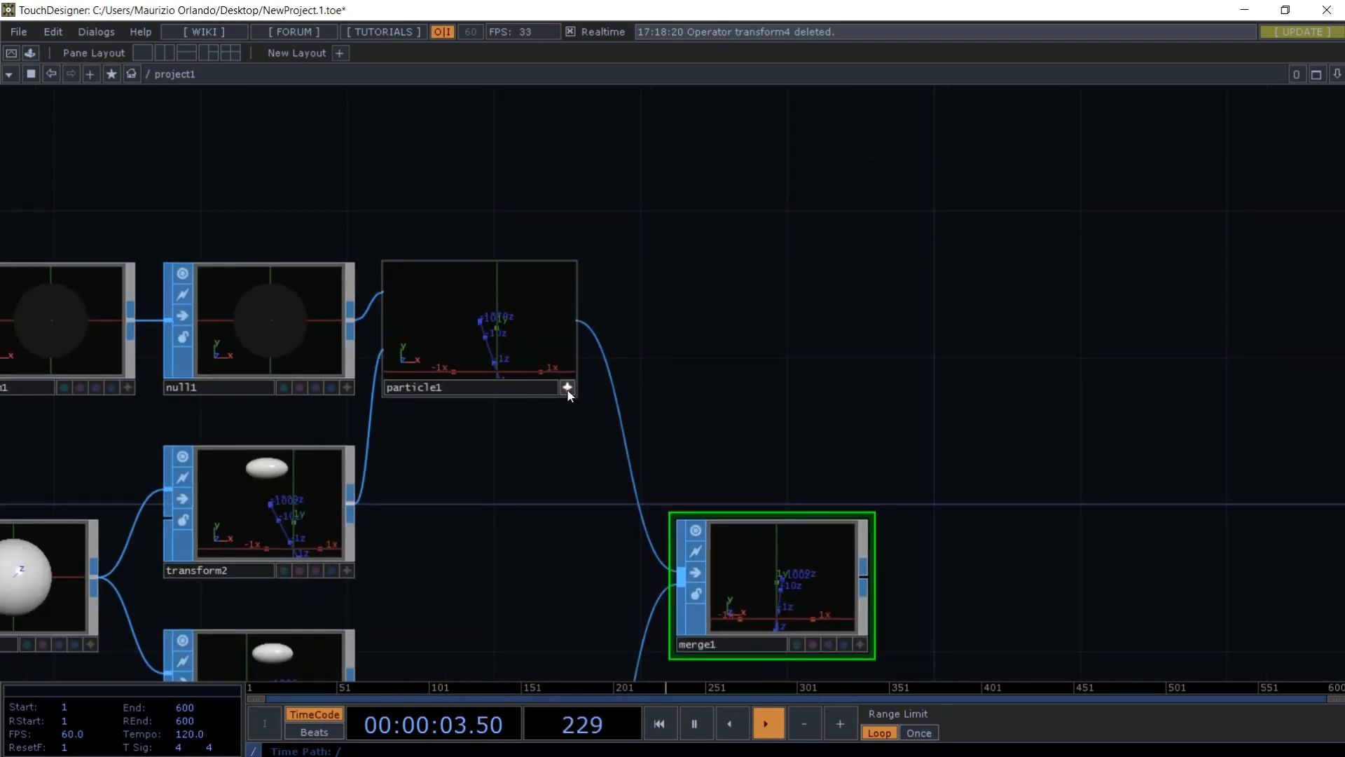
{"action": "left_click", "coordinate": [567, 388]}
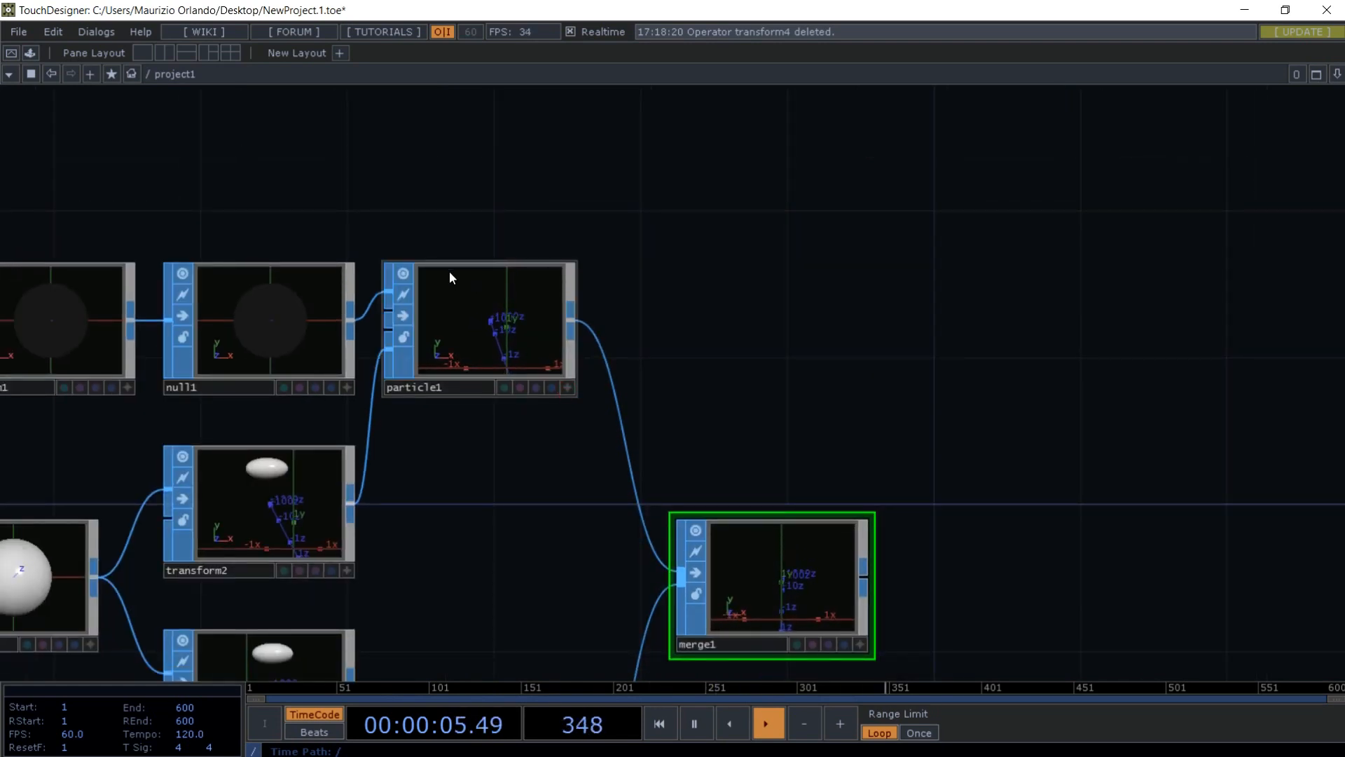
{"action": "left_click_drag", "start_coordinate": [464, 514], "coordinate": [600, 170]}
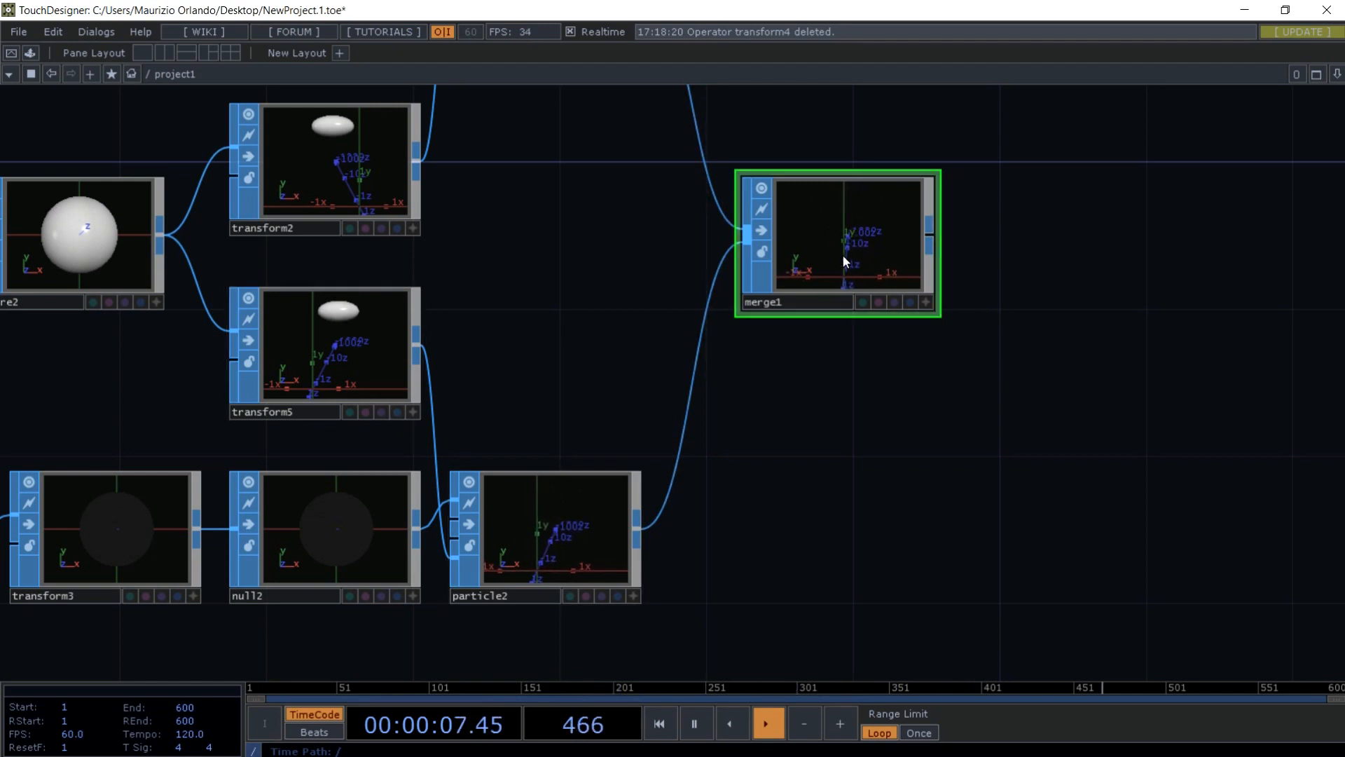
{"action": "left_click_drag", "start_coordinate": [998, 241], "coordinate": [978, 492]}
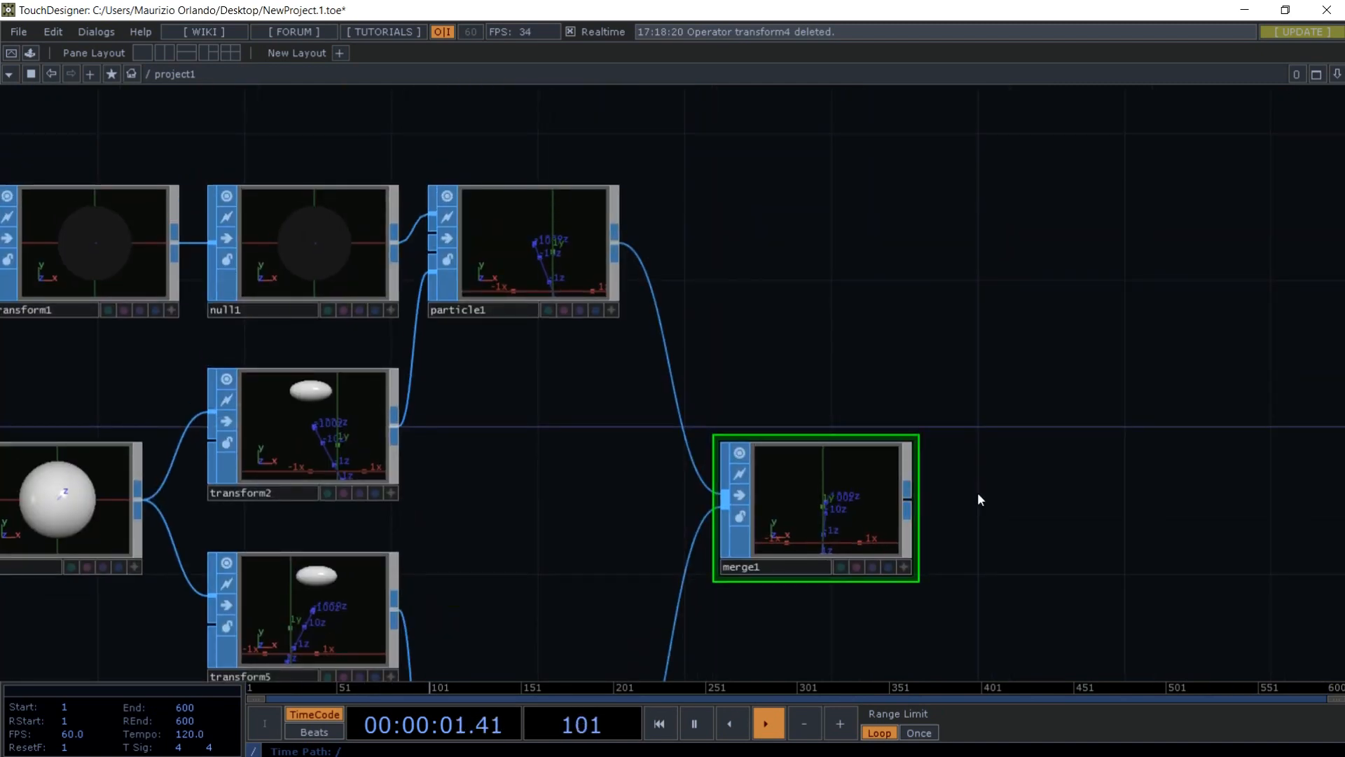
{"action": "scroll", "coordinate": [528, 529], "scroll_direction": "down", "scroll_amount": 3}
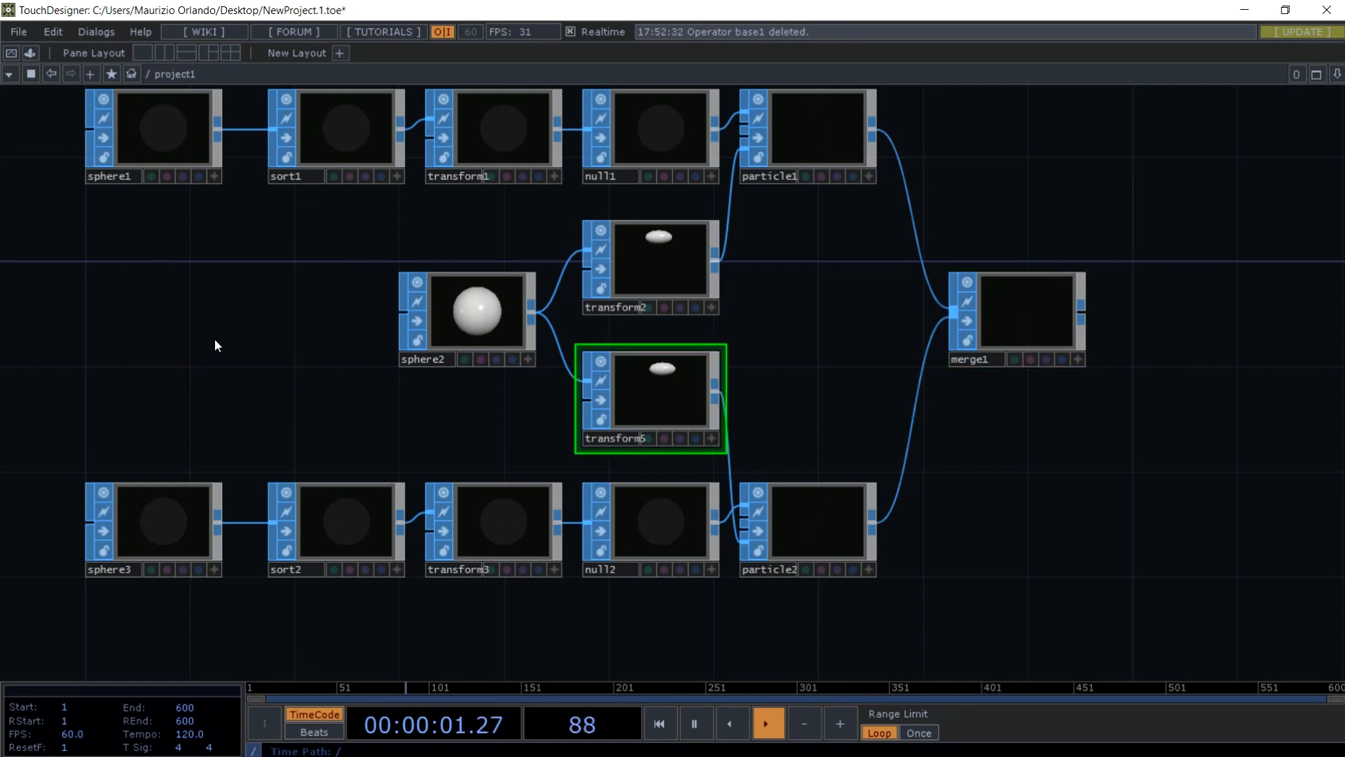
- Add a Container COMP in the empty space beside sphere2 and rename it Kinect_controller
{"action": "key", "text": "Tab"}
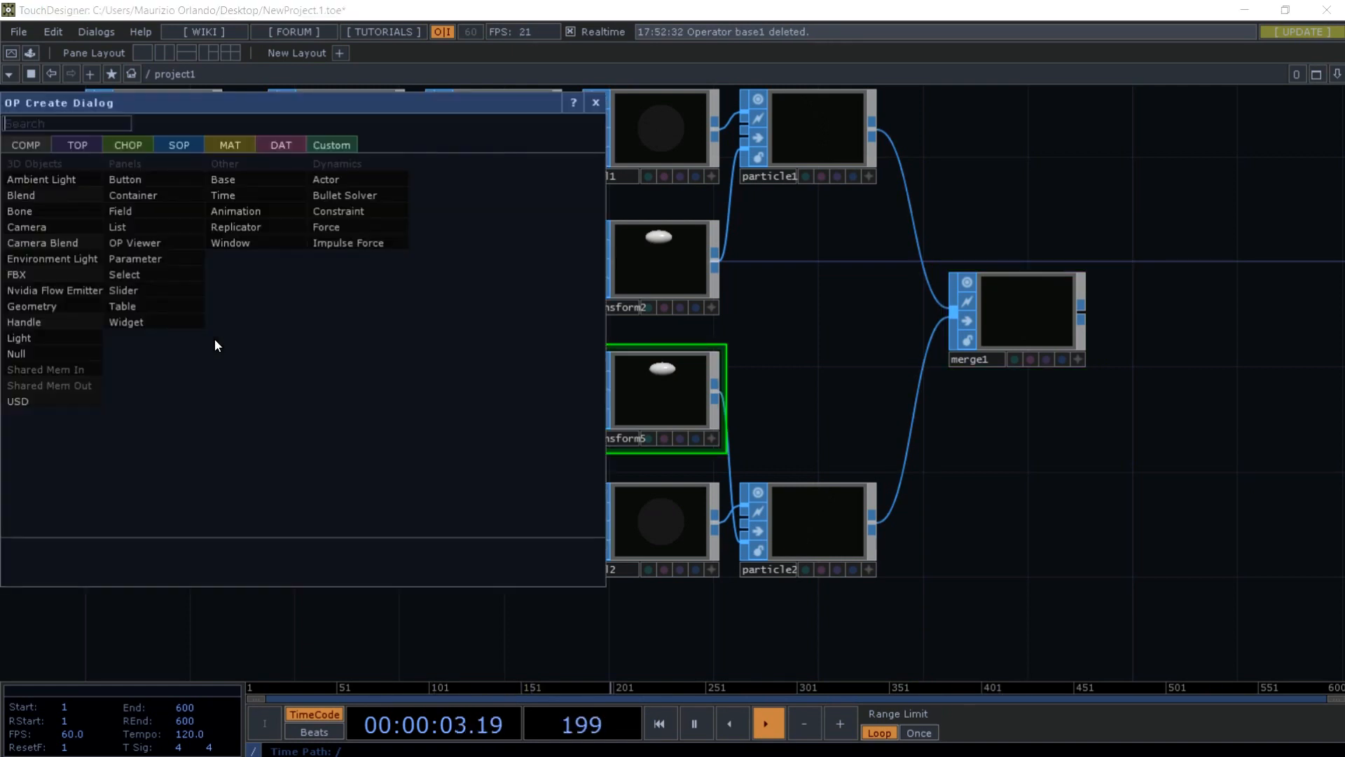
{"action": "left_click", "coordinate": [136, 198]}
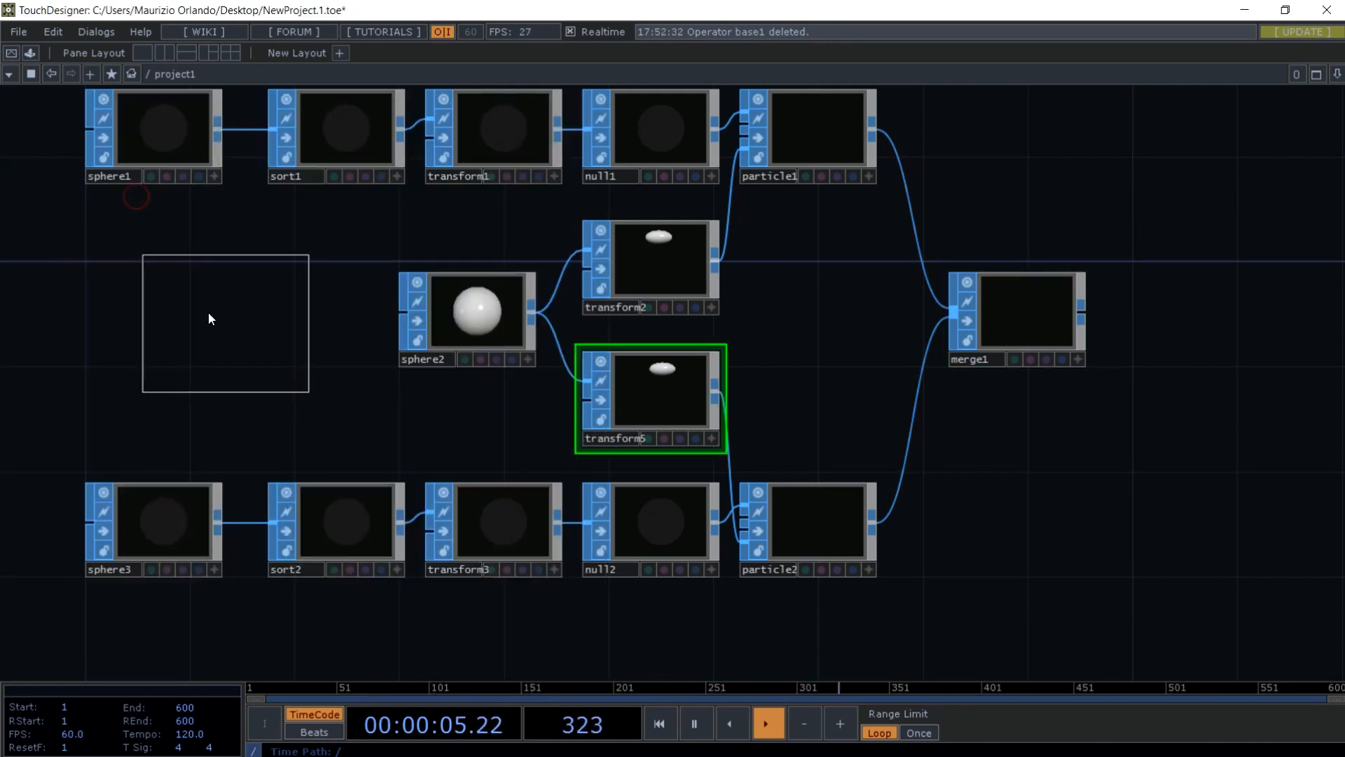
{"action": "left_click", "coordinate": [197, 325]}
{"action": "left_click", "coordinate": [195, 385]}
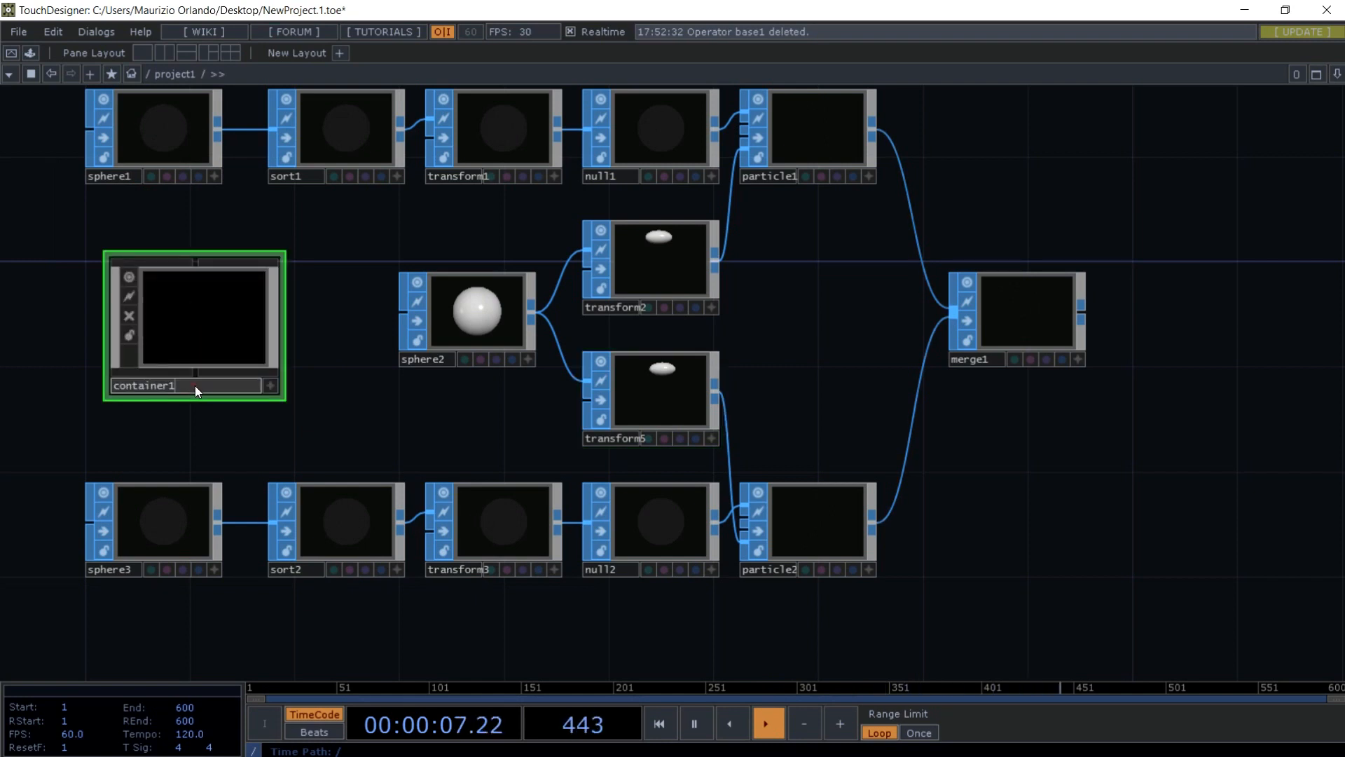
{"action": "type", "text": "Kin"}
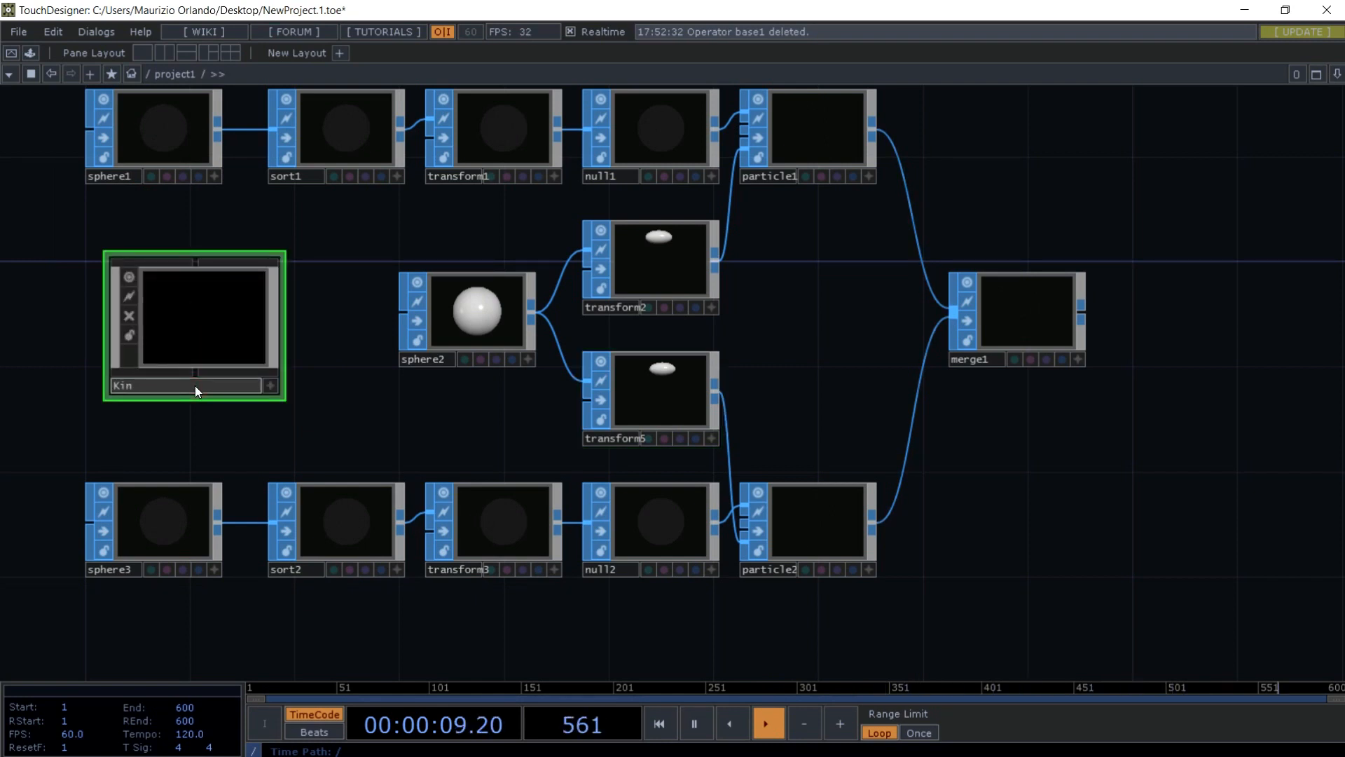
{"action": "type", "text": "ect_controller"}
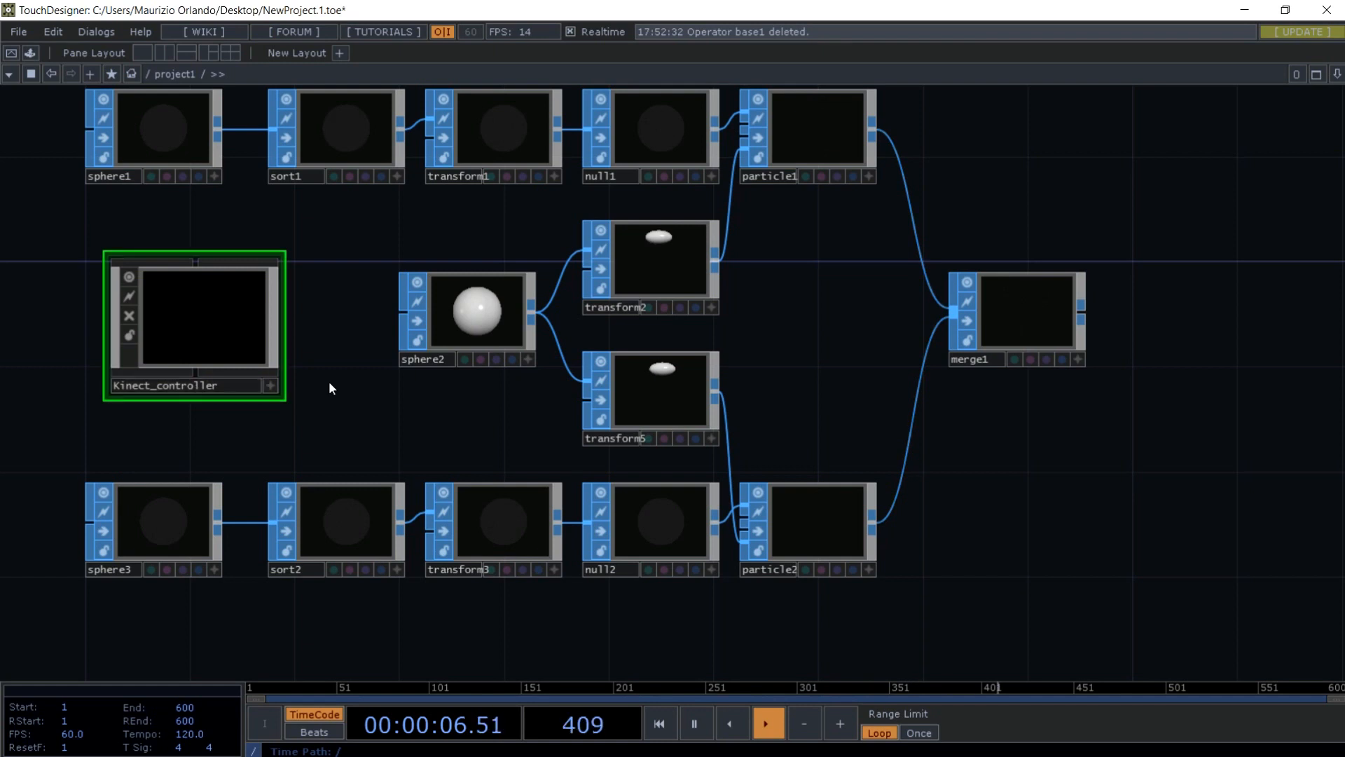
- Go inside the Kinect_controller container and add a Kinect CHOP in the middle of its empty network
{"action": "left_click_drag", "start_coordinate": [336, 387], "coordinate": [505, 398]}
{"action": "left_click_drag", "start_coordinate": [371, 343], "coordinate": [312, 336]}
{"action": "double_click", "coordinate": [312, 336]}
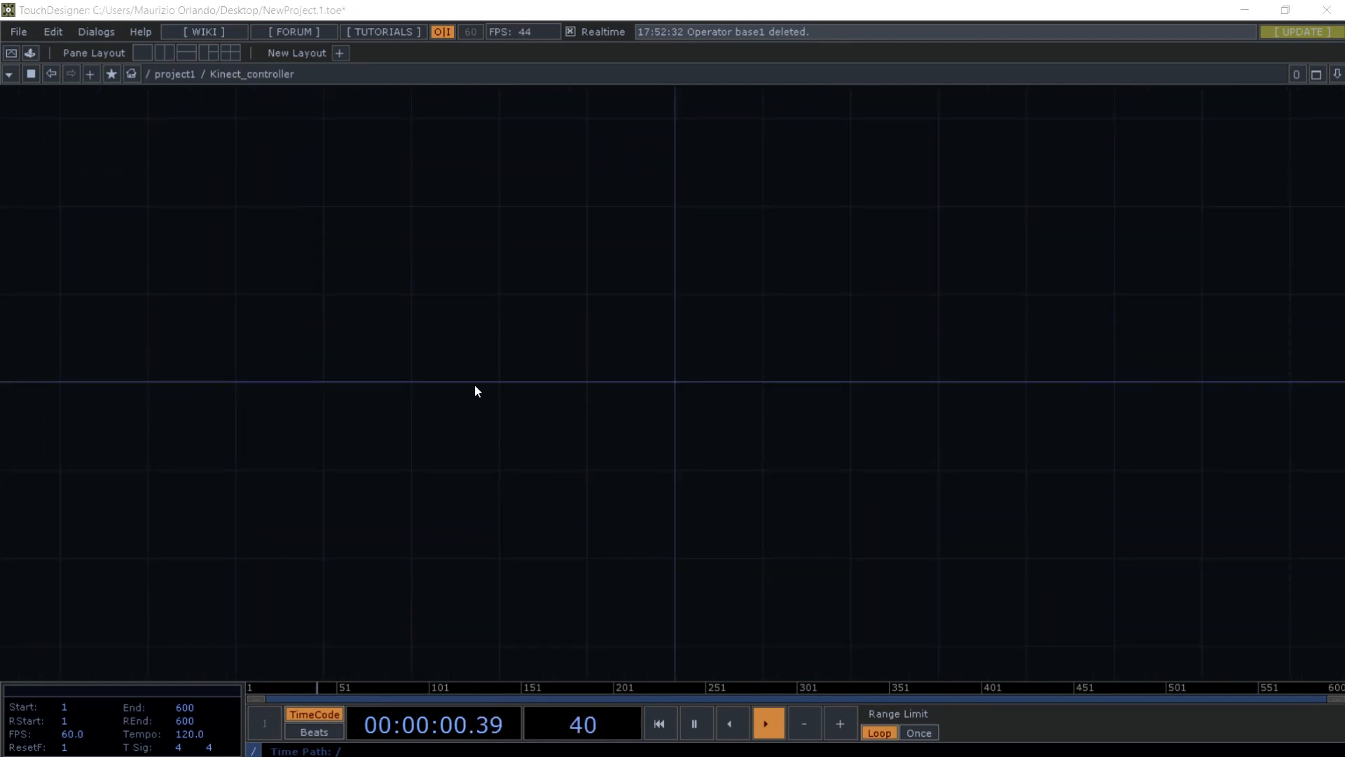
{"action": "key", "text": "Tab"}
{"action": "left_click", "coordinate": [299, 191]}
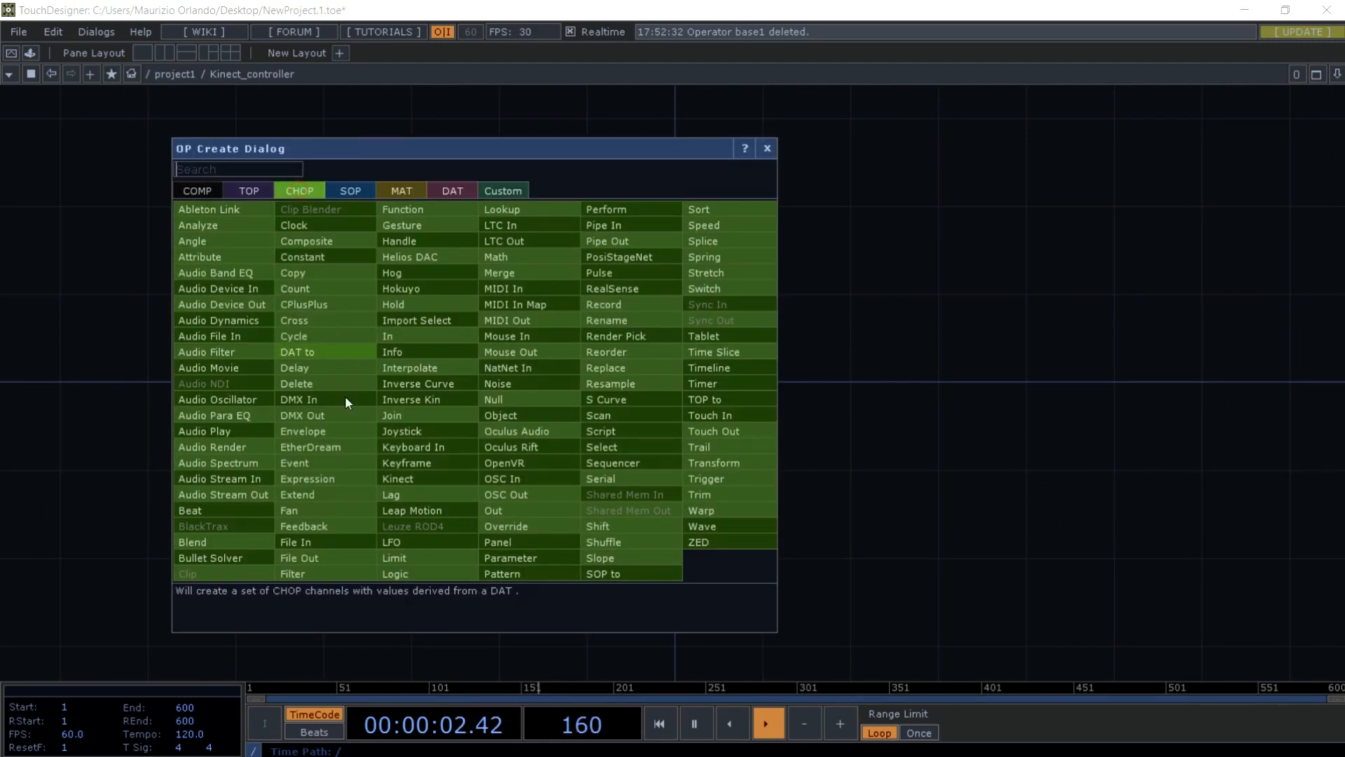
{"action": "type", "text": "kine"}
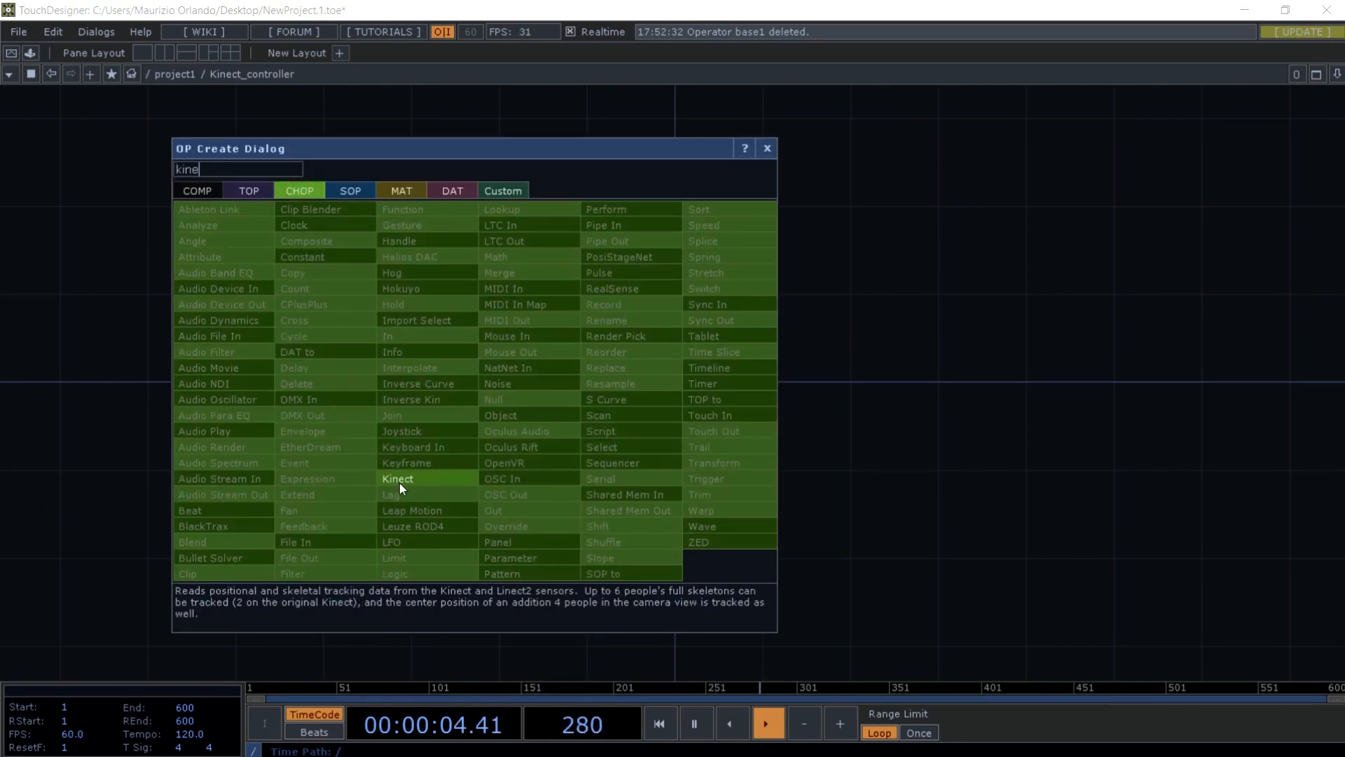
{"action": "left_click", "coordinate": [399, 481]}
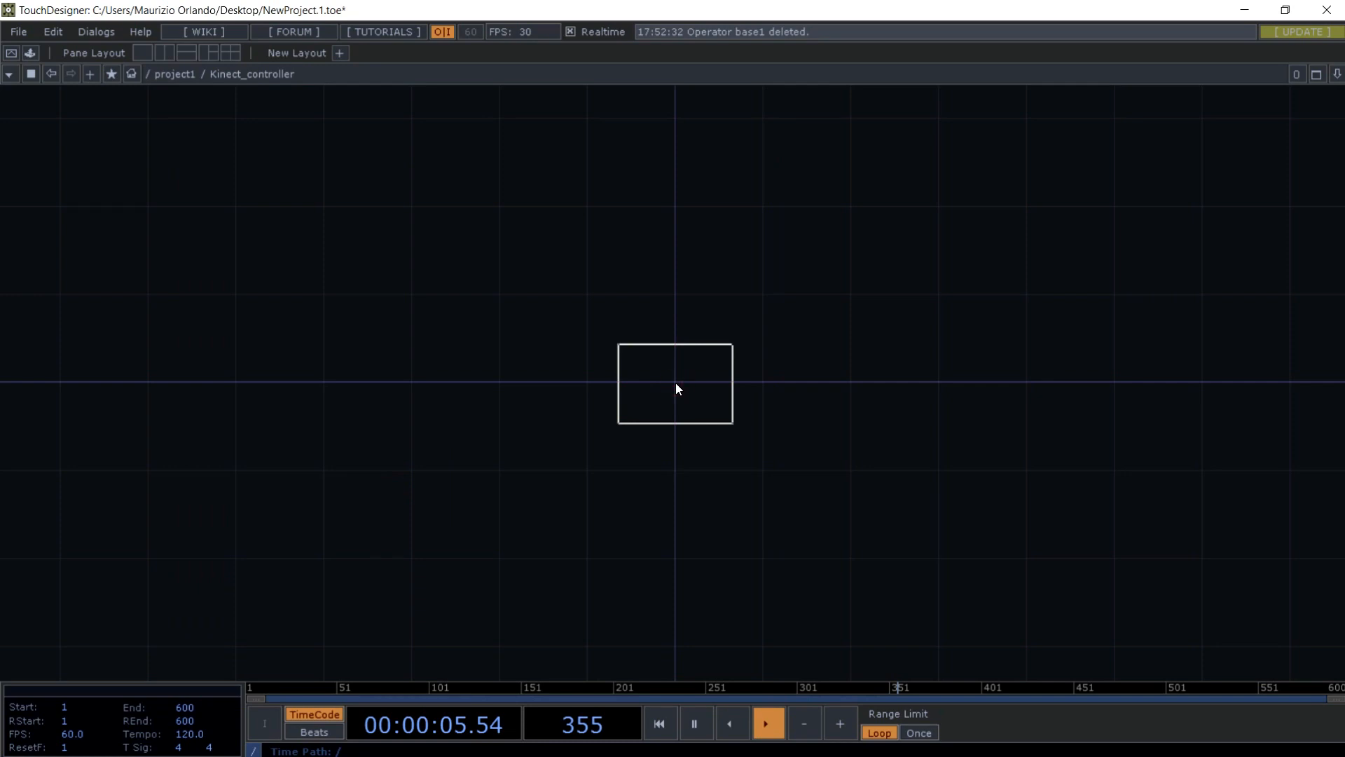
{"action": "left_click", "coordinate": [675, 383]}
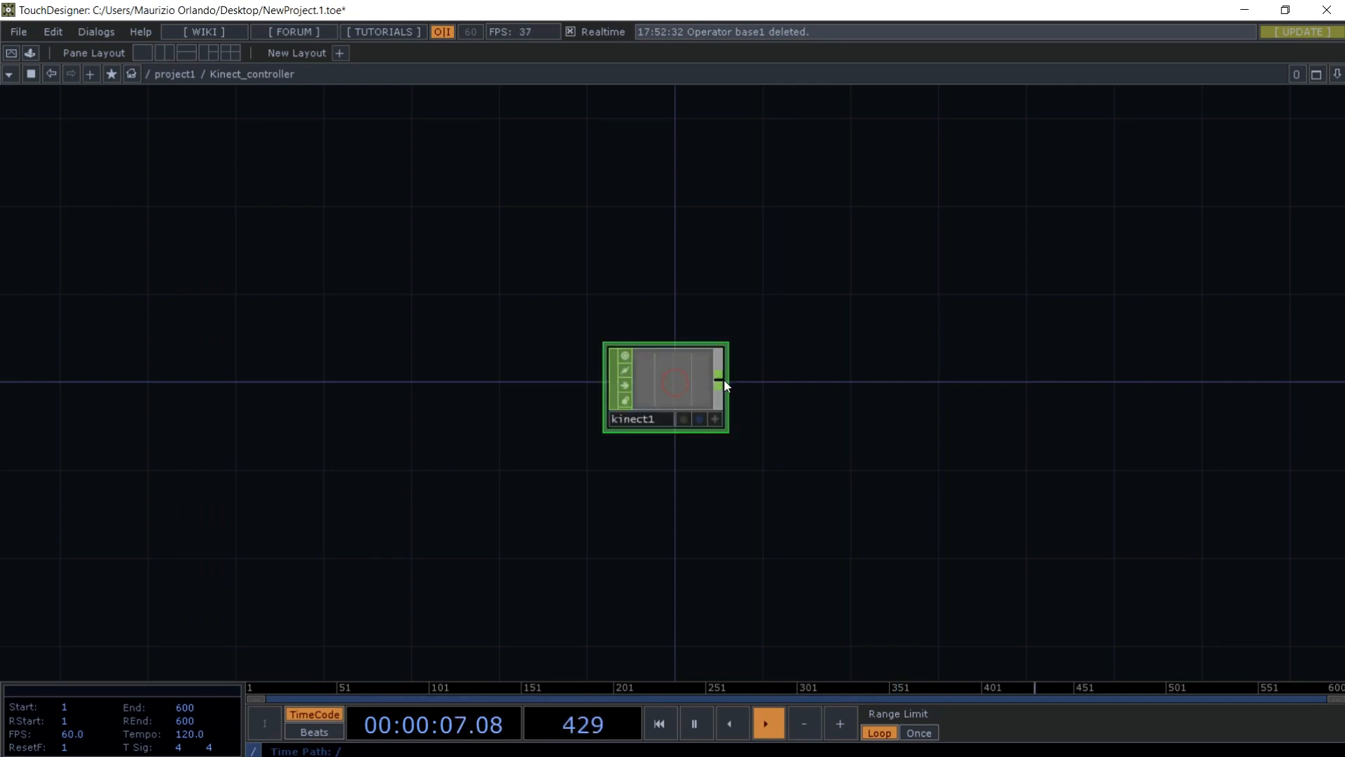
- Add a Lag CHOP fed by kinect1's output and place it directly beside it
{"action": "right_click", "coordinate": [725, 379]}
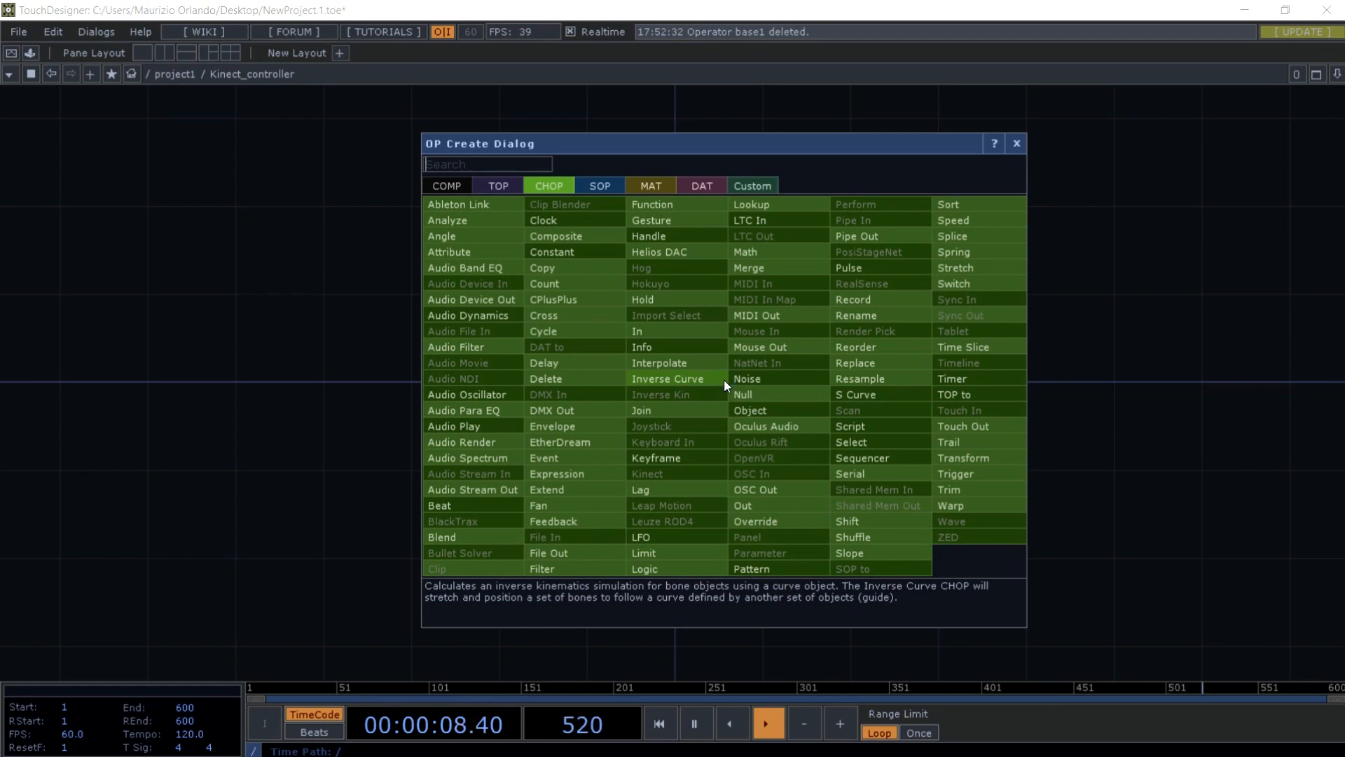
{"action": "type", "text": "lag"}
{"action": "left_click", "coordinate": [664, 490]}
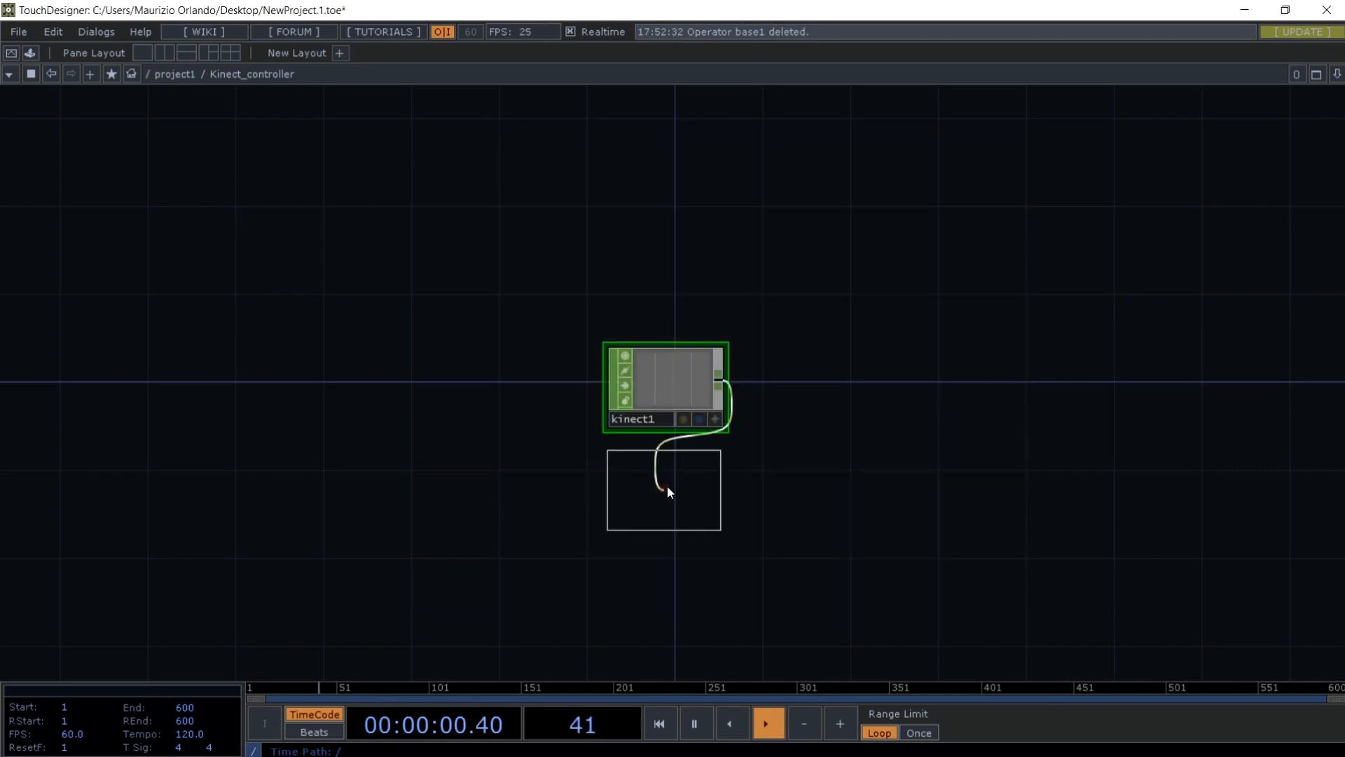
{"action": "left_click", "coordinate": [796, 389]}
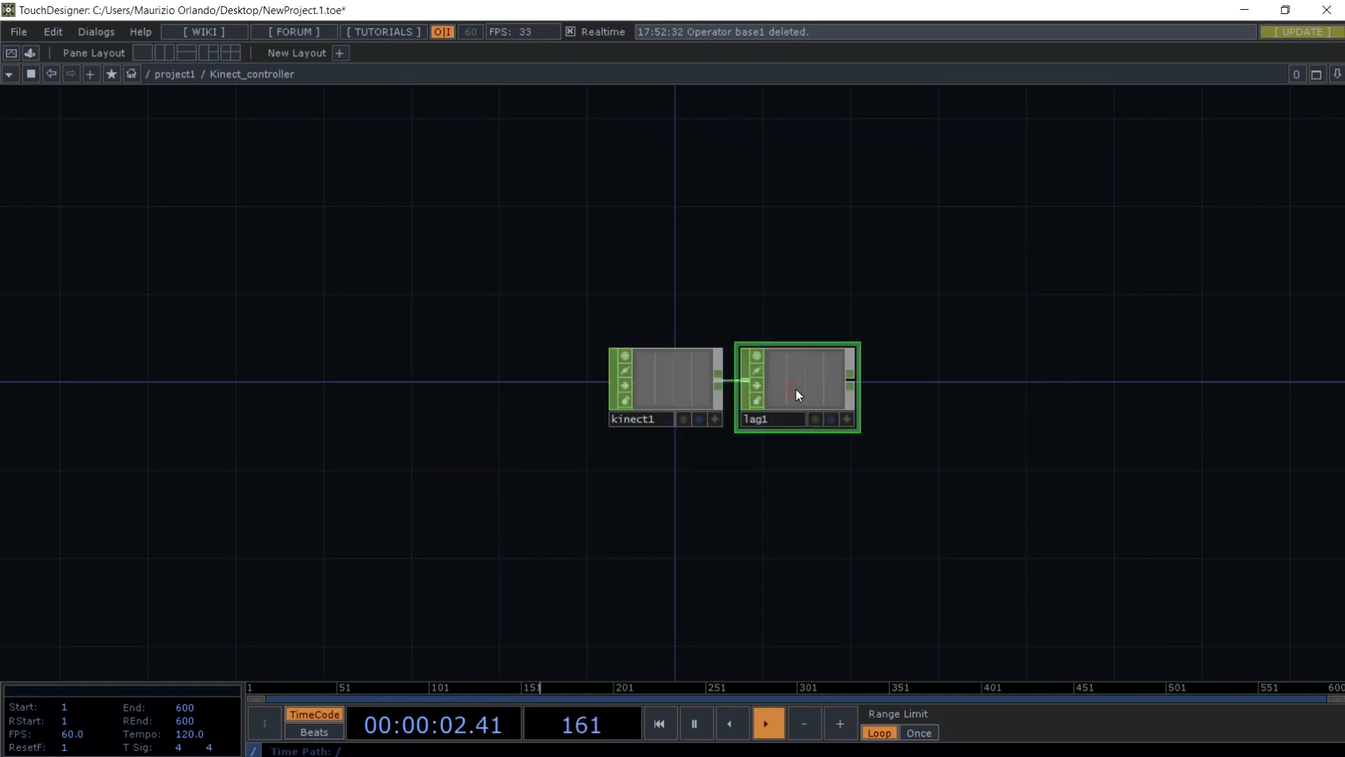
- Add a Select CHOP beyond lag1 and make two copies of it below
{"action": "left_click_drag", "start_coordinate": [888, 485], "coordinate": [641, 497]}
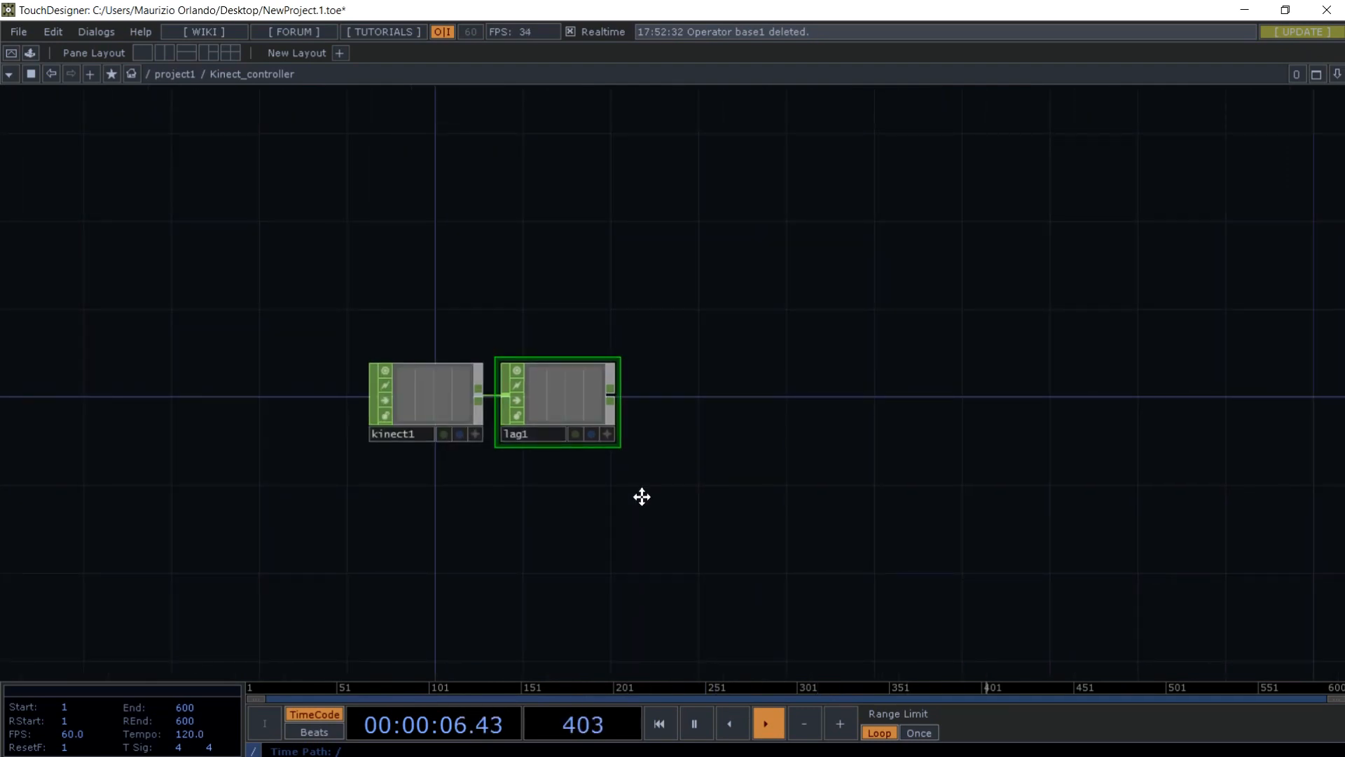
{"action": "right_click", "coordinate": [615, 404]}
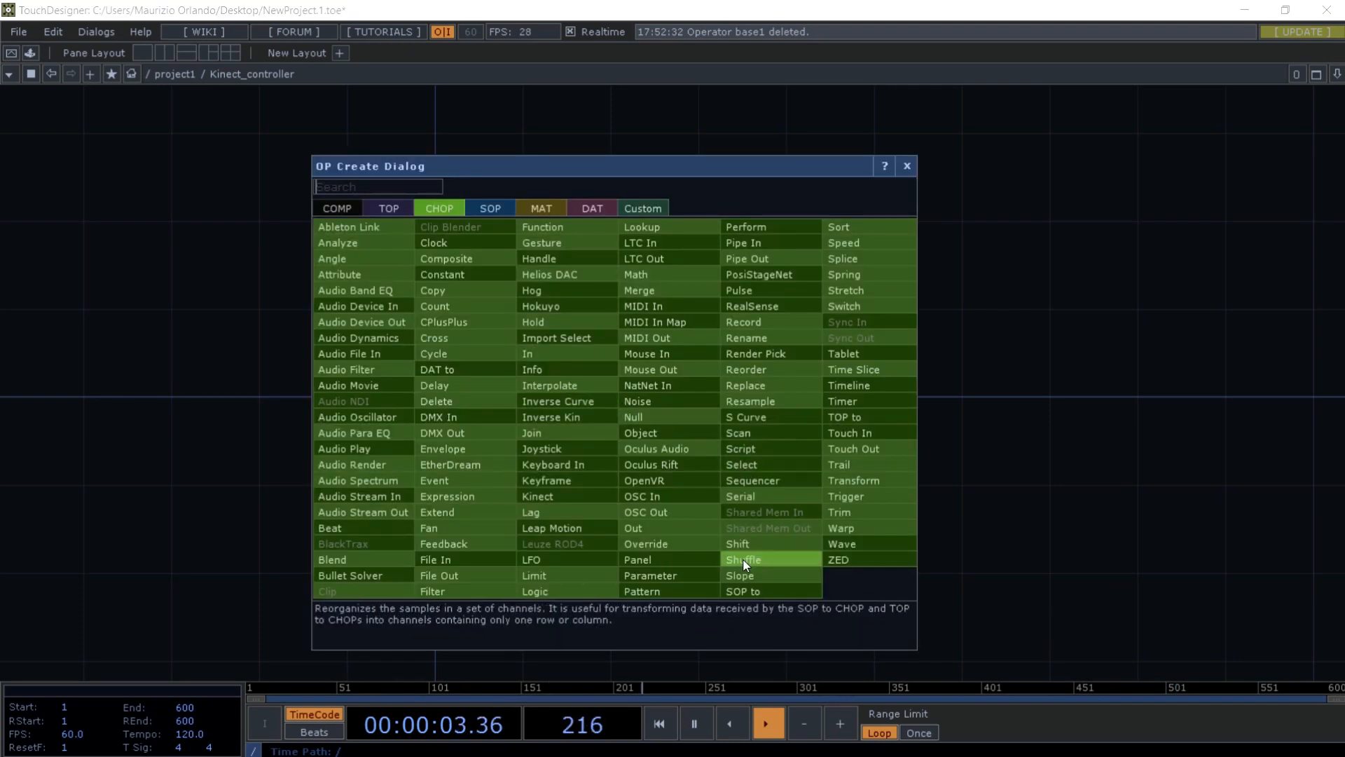
{"action": "key", "text": "Escape"}
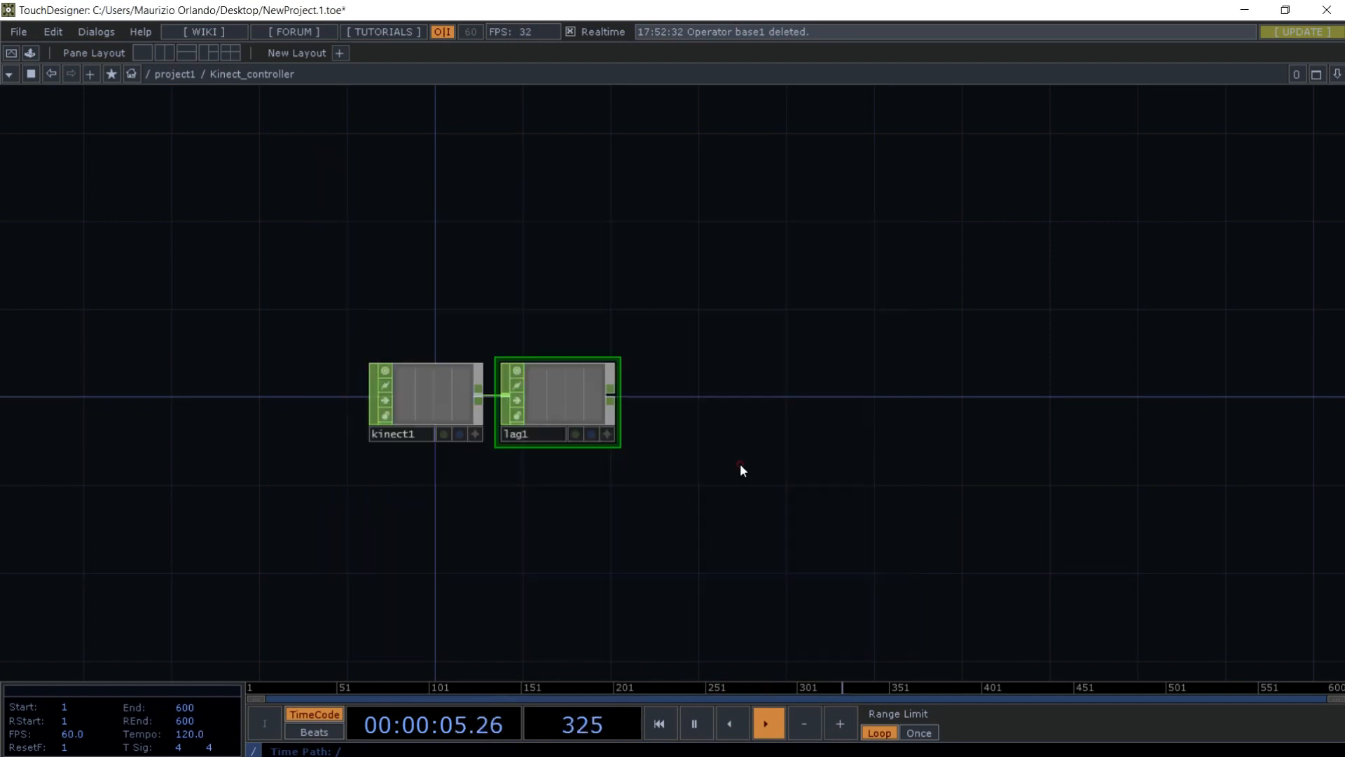
{"action": "left_click", "coordinate": [716, 308]}
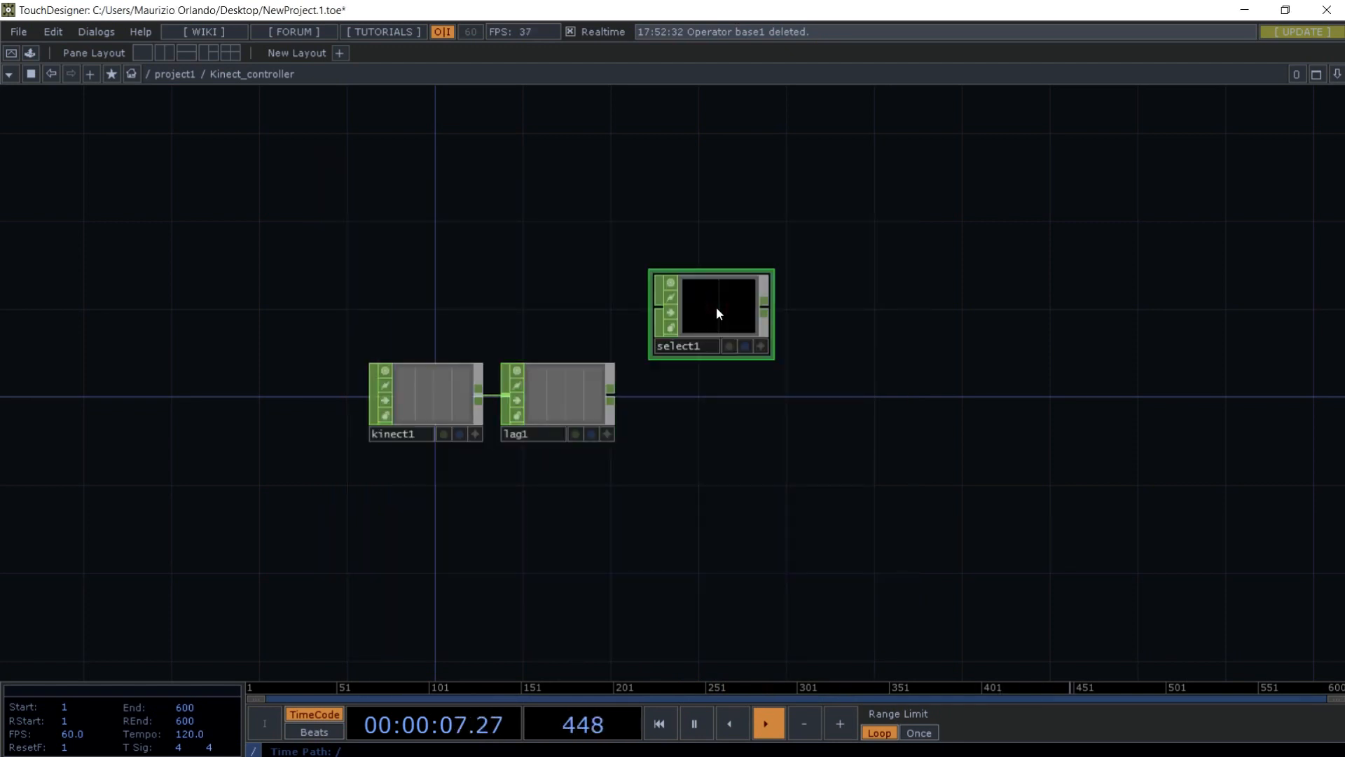
{"action": "key", "text": "ctrl+c"}
{"action": "key", "text": "ctrl+v"}
{"action": "key", "text": "ctrl+v"}
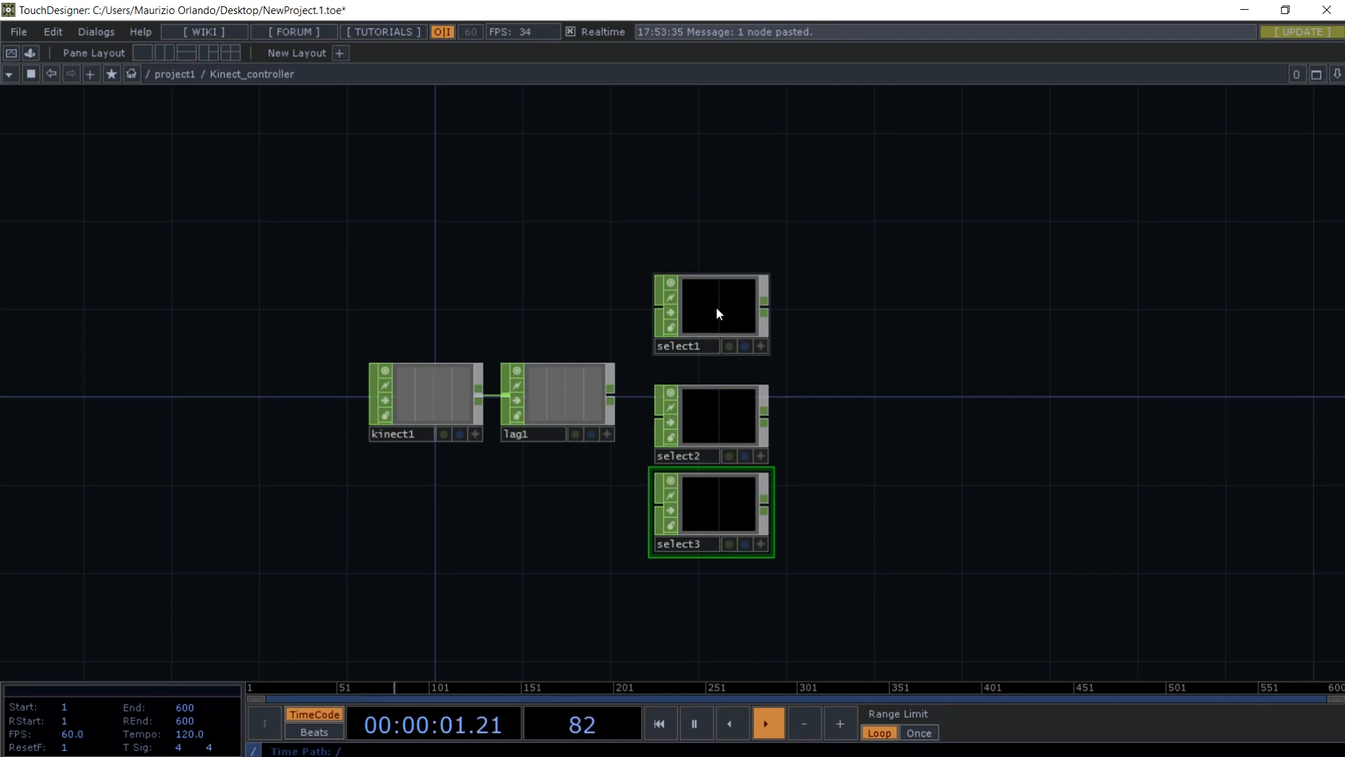
- Connect lag1's output to all three Select CHOPs and space them out vertically, with select1 highest
{"action": "left_click_drag", "start_coordinate": [716, 306], "coordinate": [715, 131]}
{"action": "left_click_drag", "start_coordinate": [615, 392], "coordinate": [643, 106]}
{"action": "left_click_drag", "start_coordinate": [620, 395], "coordinate": [637, 490]}
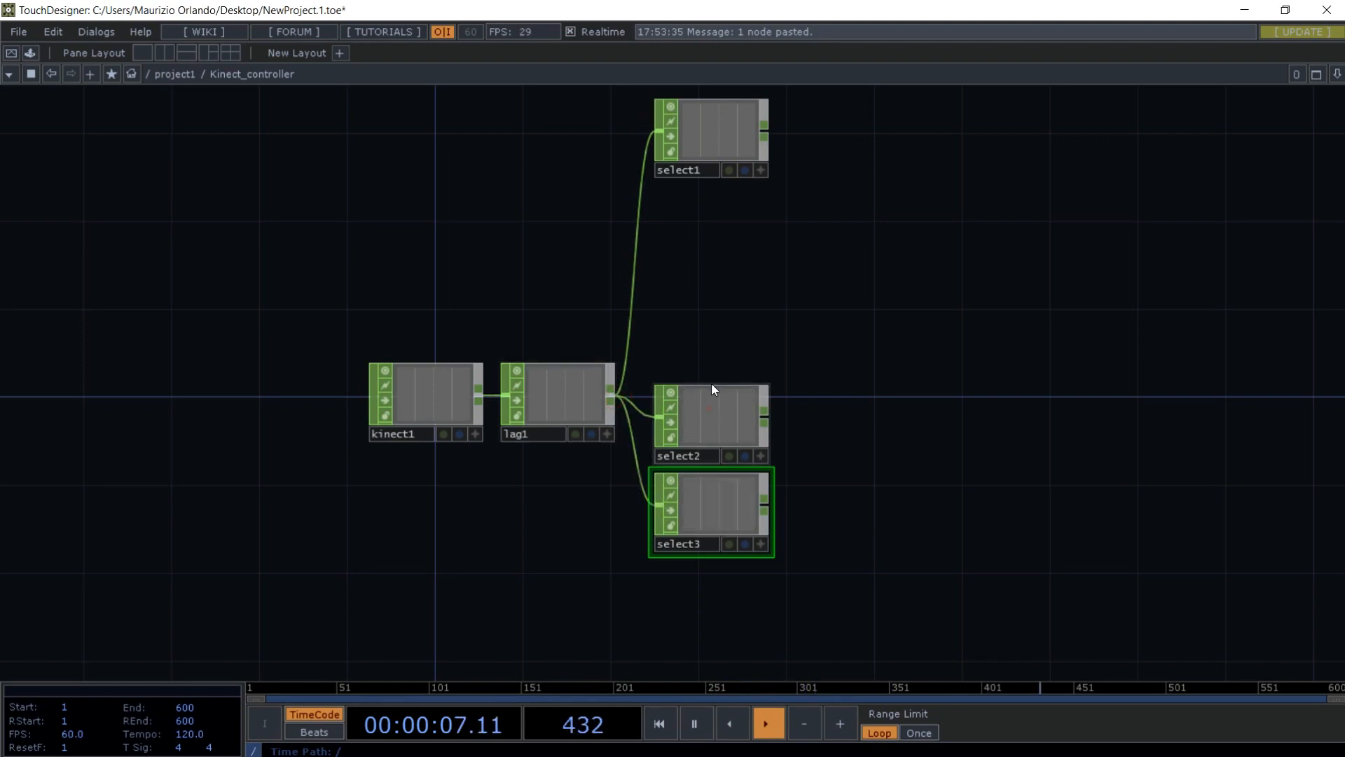
{"action": "left_click_drag", "start_coordinate": [712, 384], "coordinate": [712, 275]}
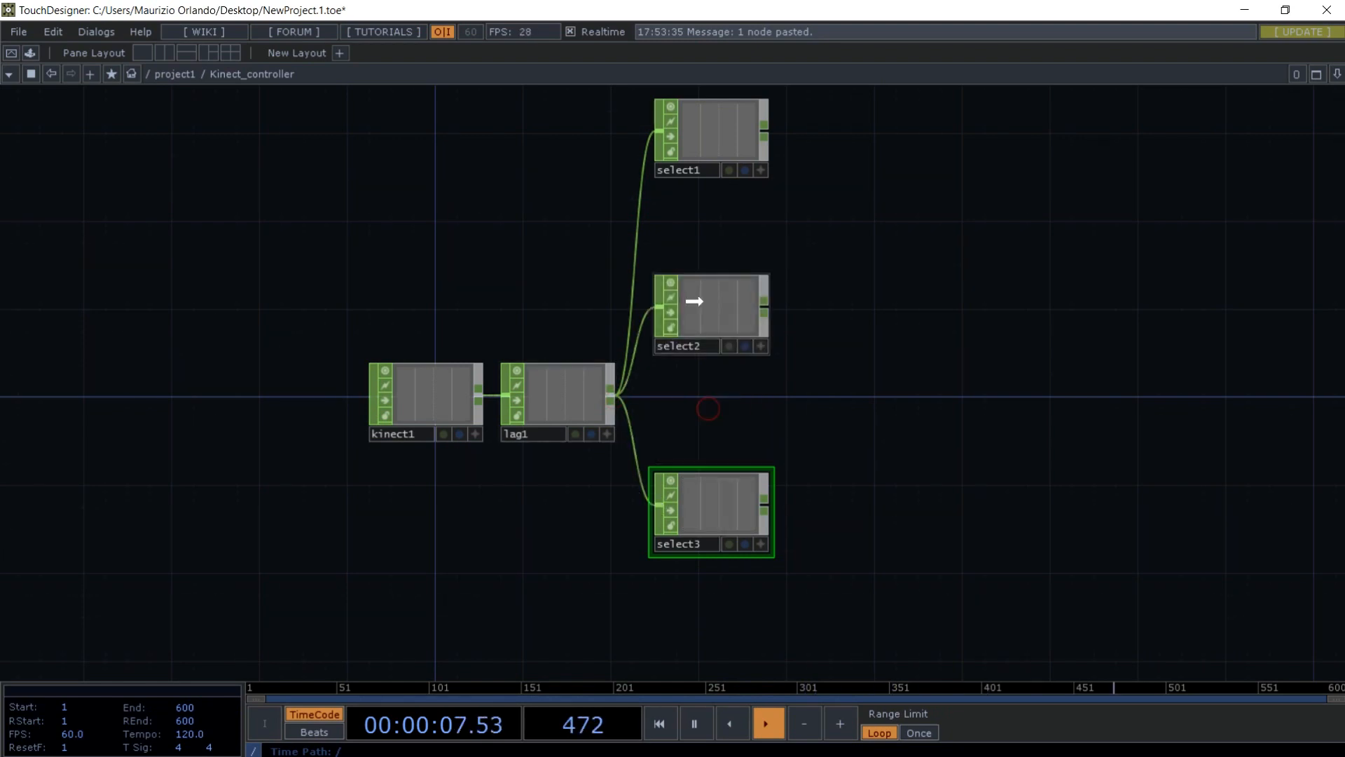
- Show select1's parameters and set its Channel Names to p1/id
{"action": "left_click", "coordinate": [708, 136]}
{"action": "key", "text": "p"}
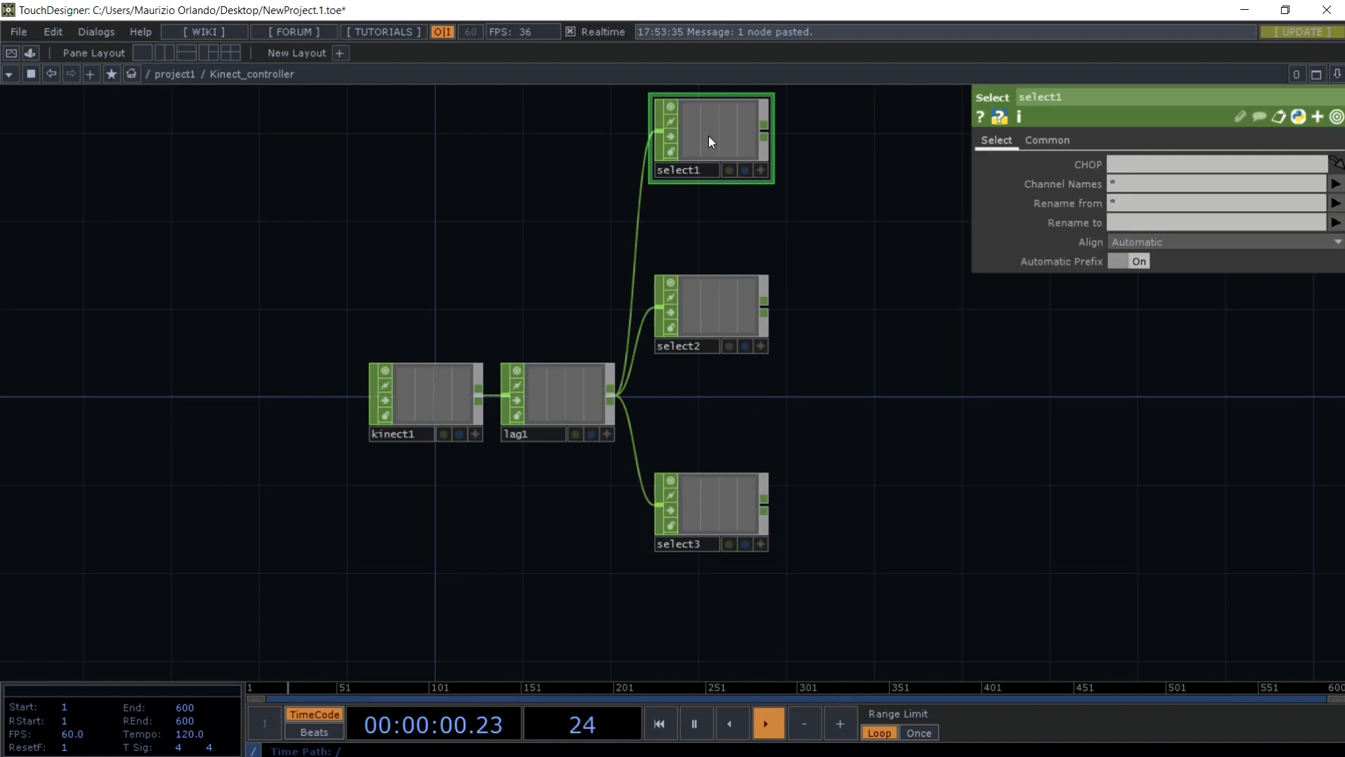
{"action": "left_click", "coordinate": [1335, 185]}
{"action": "left_click", "coordinate": [1112, 217]}
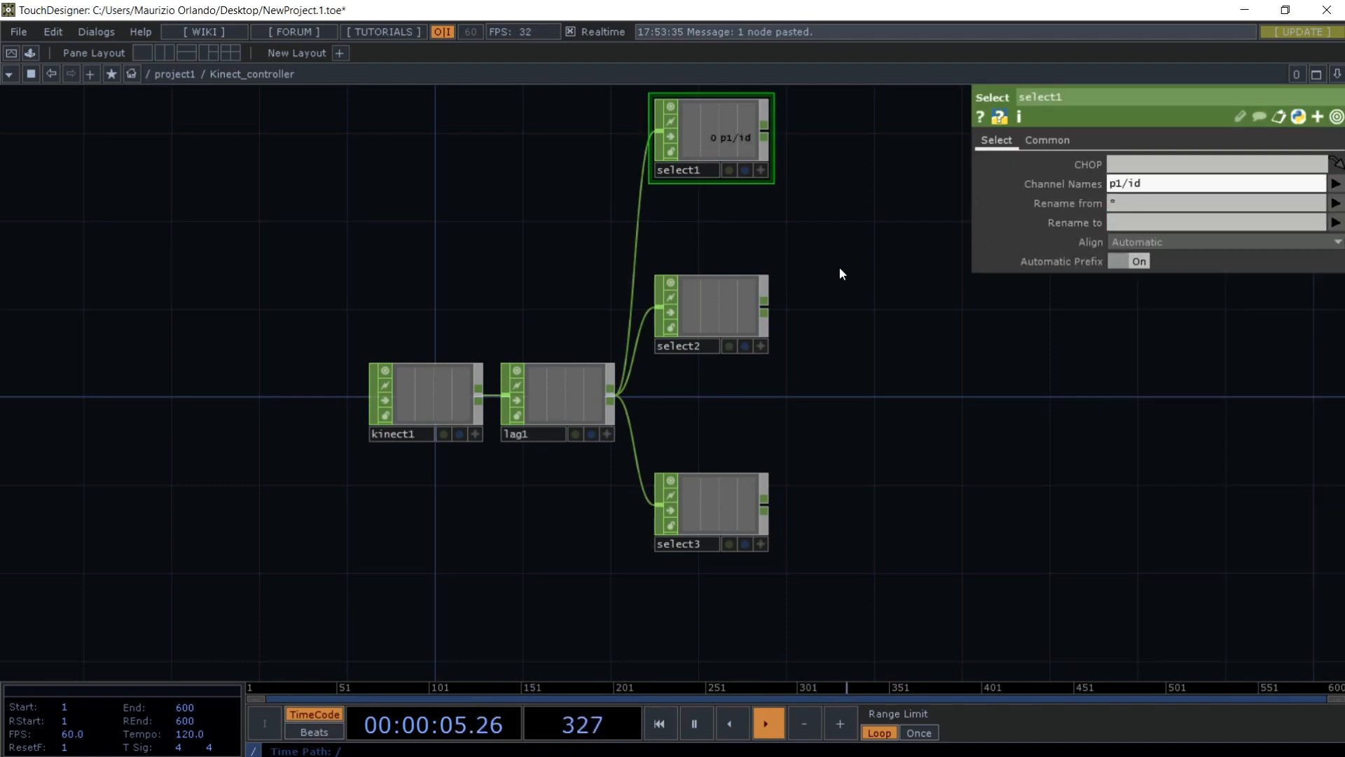
- Set select2's Channel Names to *hand_l* so it passes only the left-hand channels
{"action": "left_click", "coordinate": [738, 315]}
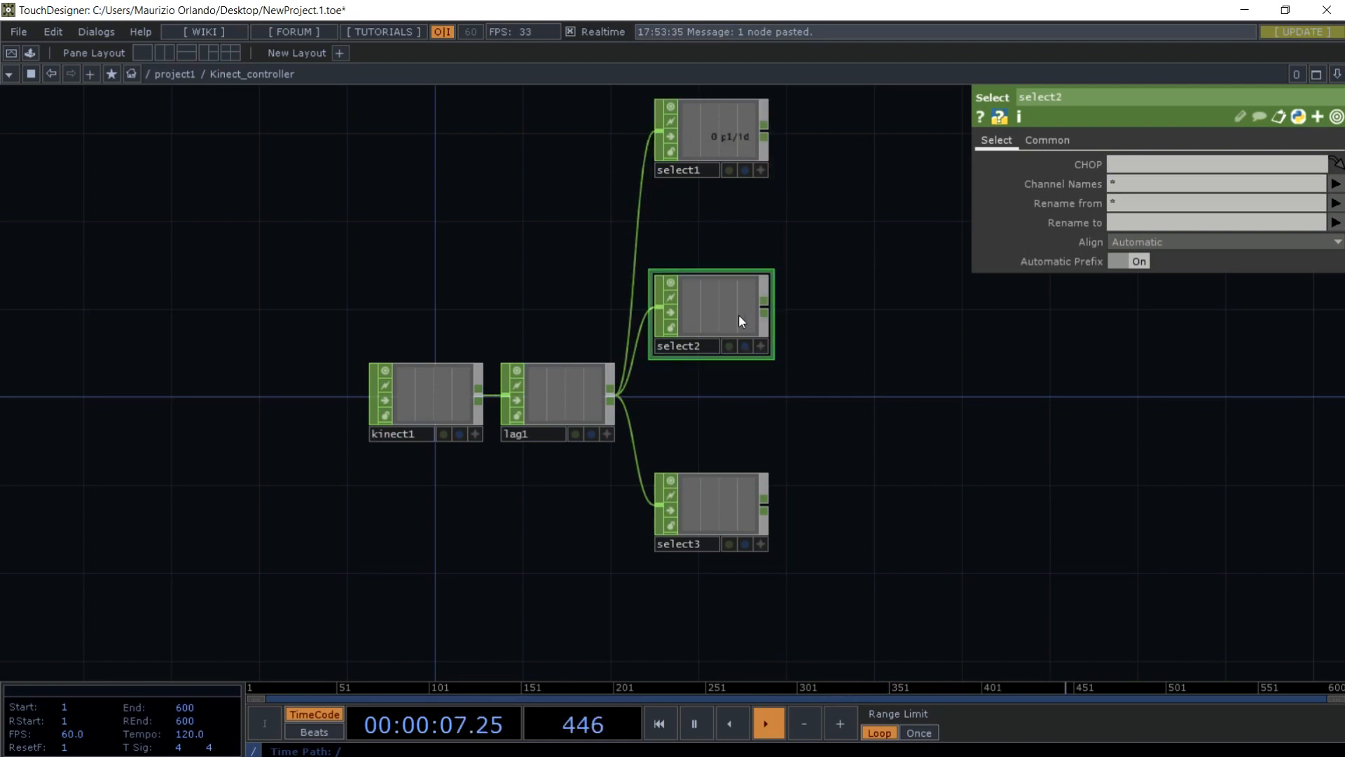
{"action": "left_click", "coordinate": [1141, 183]}
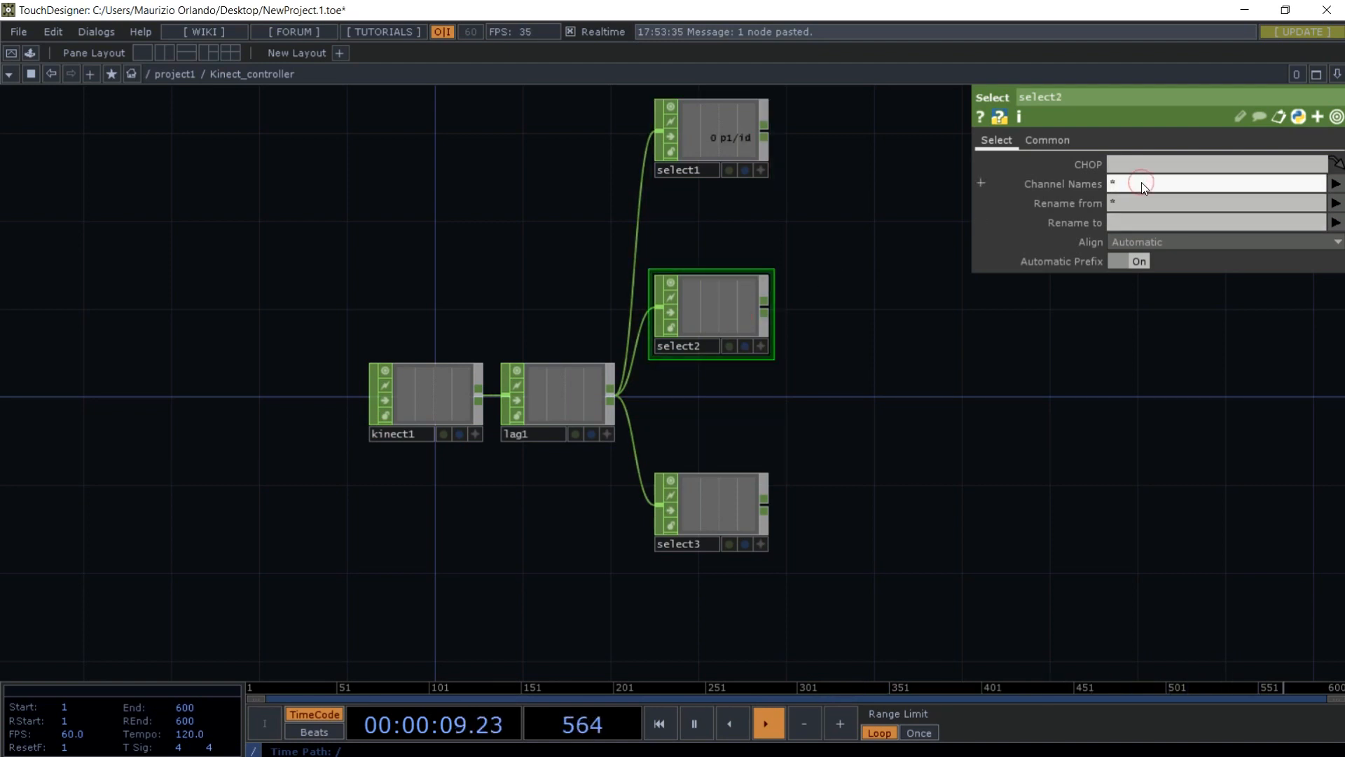
{"action": "type", "text": "*hand_l*"}
{"action": "key", "text": "Return"}
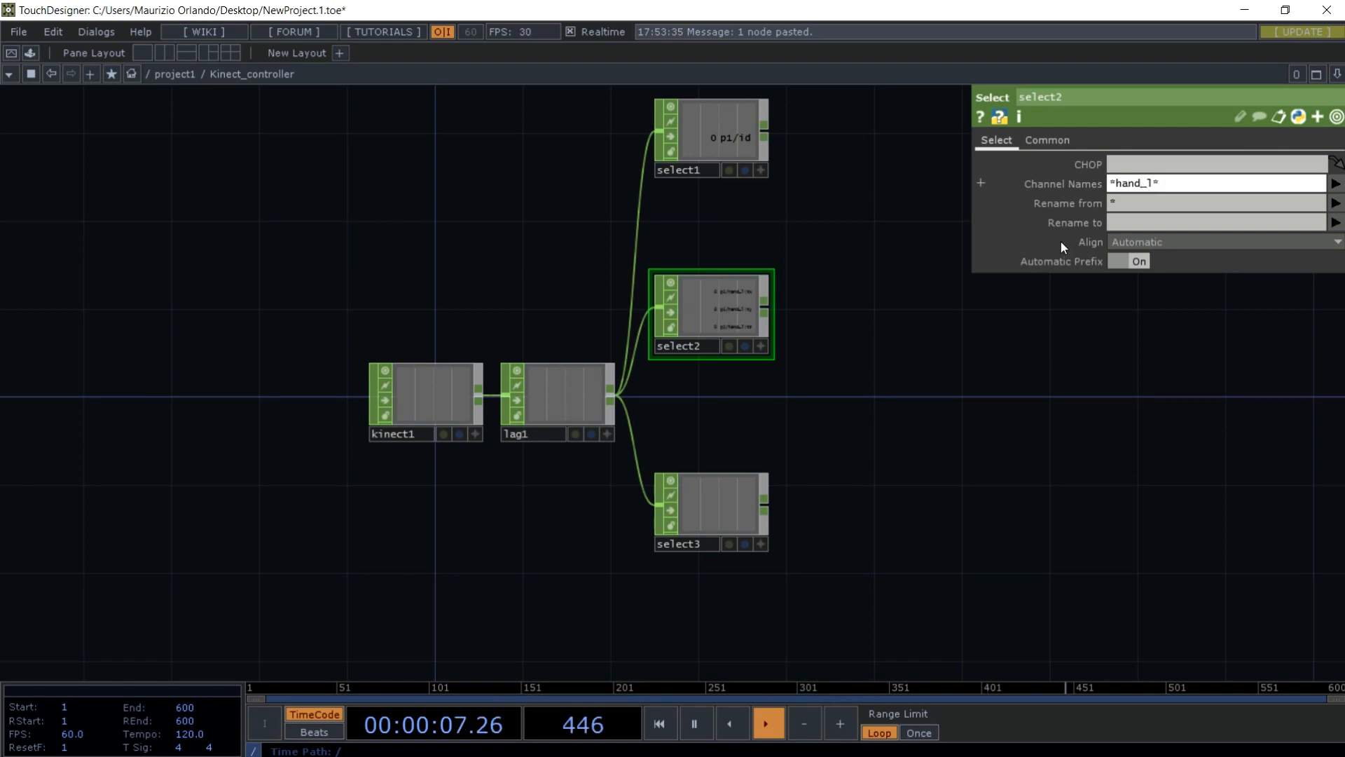
- Set select3's Channel Names to *hand_r* so it passes only the right-hand channels
{"action": "left_click", "coordinate": [746, 485]}
{"action": "left_click", "coordinate": [1140, 183]}
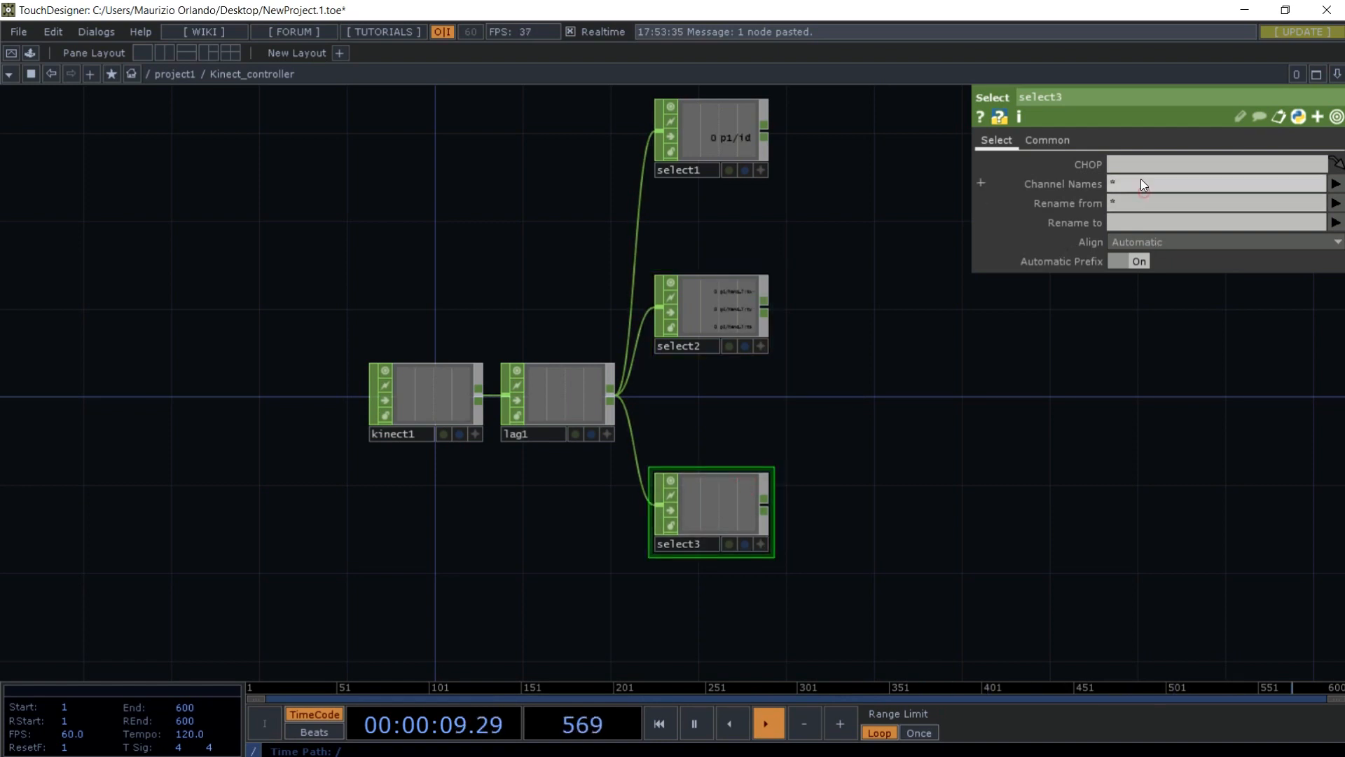
{"action": "type", "text": "hand"}
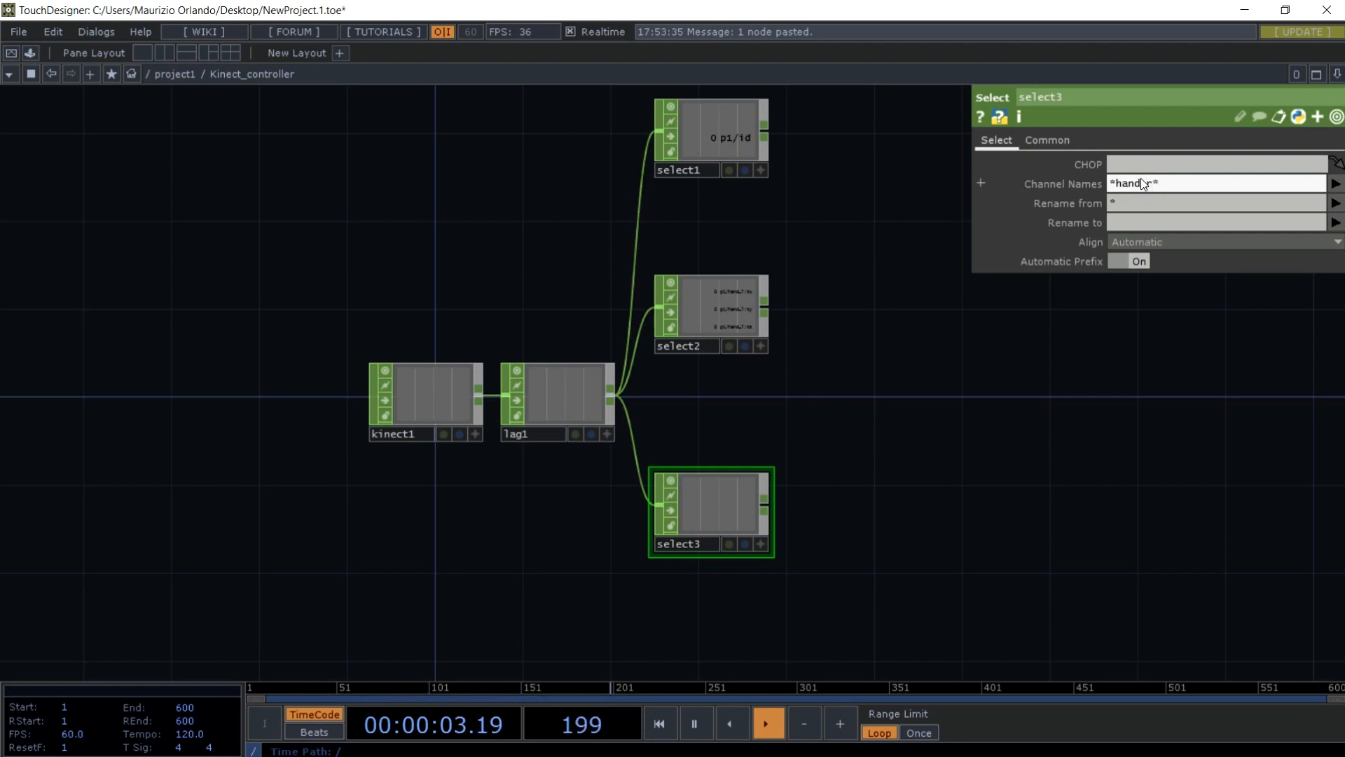
{"action": "type", "text": "_r*"}
{"action": "key", "text": "Return"}
- Add a Select CHOP fed by select2, then paste a copy below it on the same output
{"action": "left_click_drag", "start_coordinate": [920, 324], "coordinate": [749, 321]}
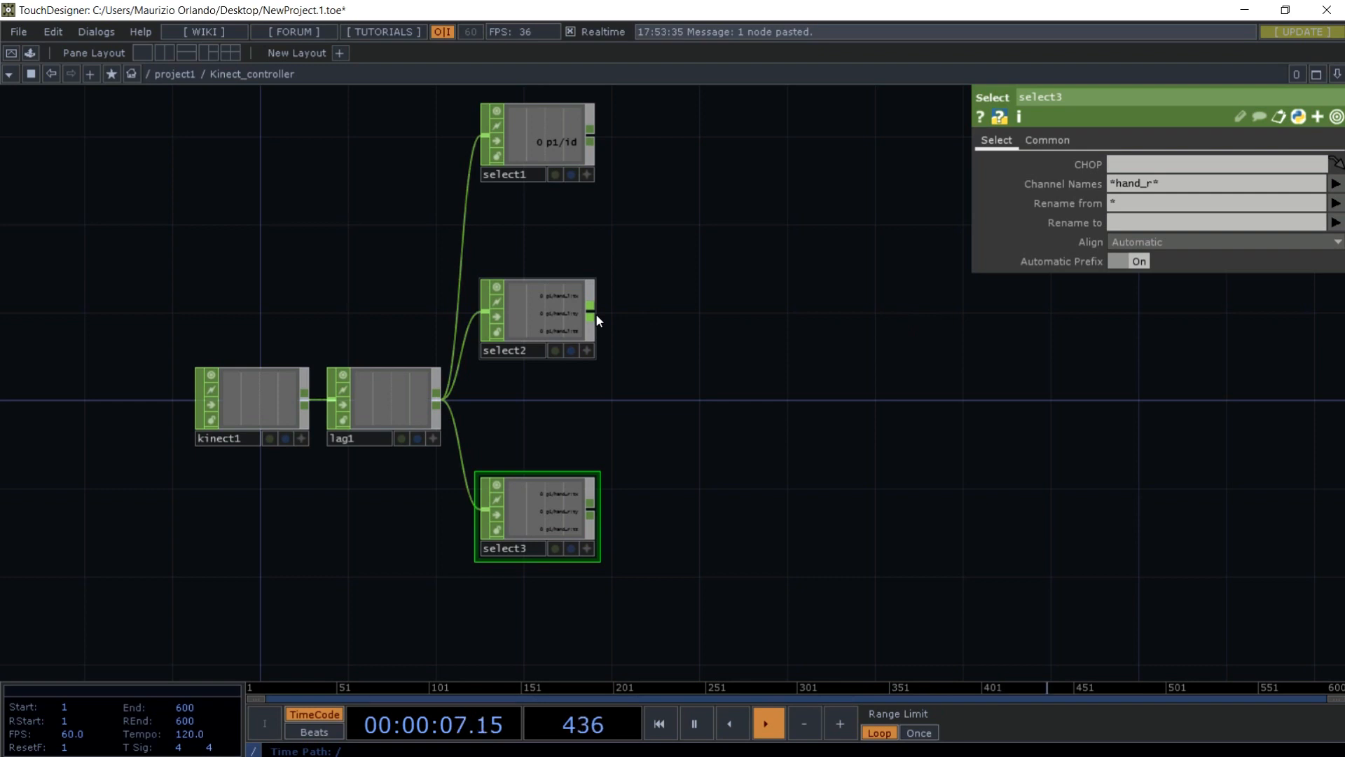
{"action": "right_click", "coordinate": [596, 318]}
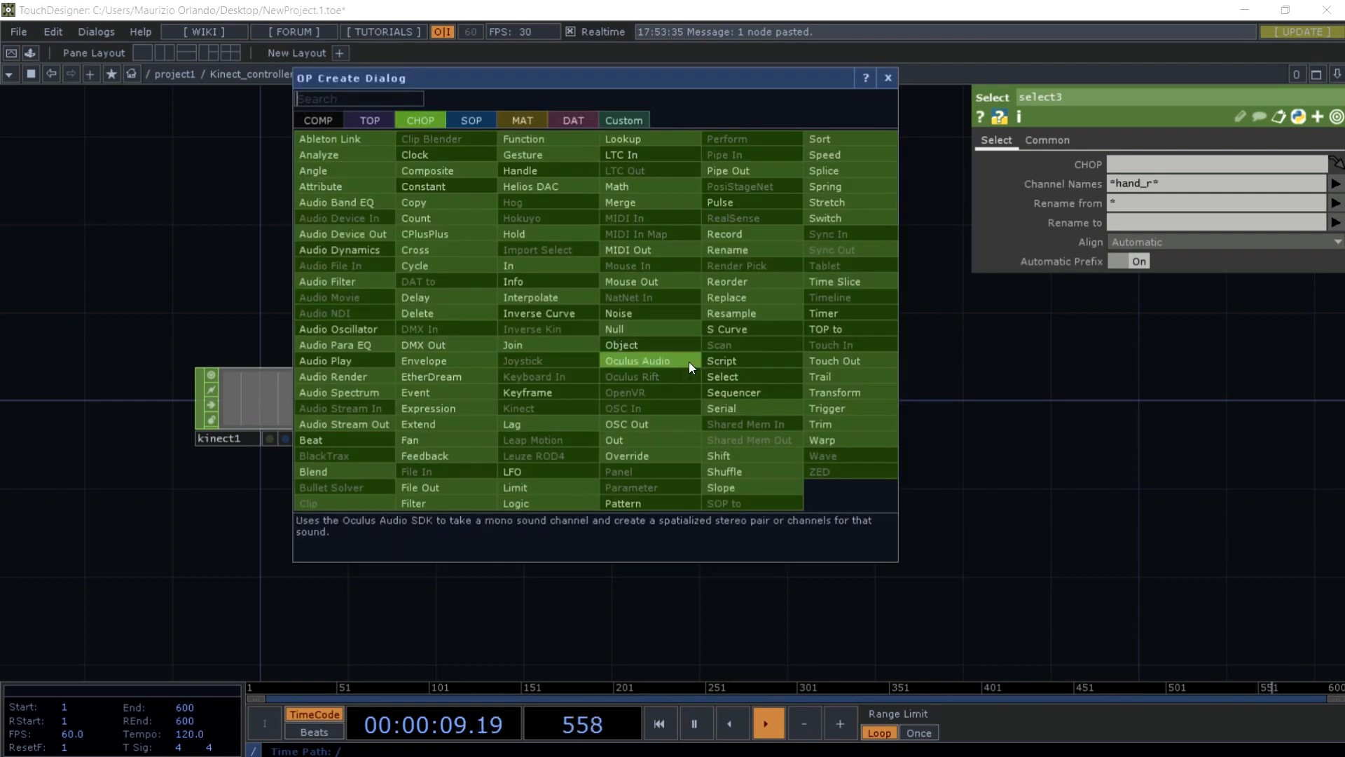
{"action": "left_click", "coordinate": [789, 394]}
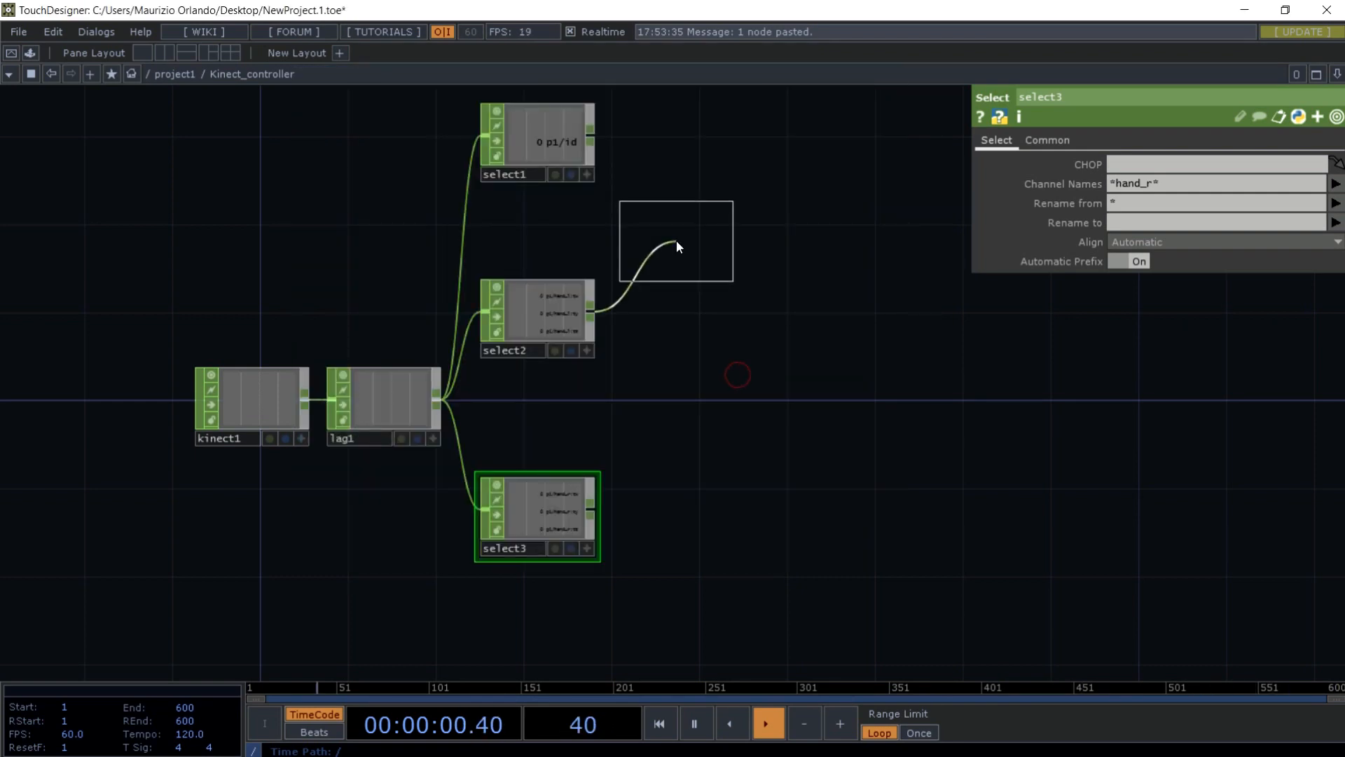
{"action": "left_click", "coordinate": [686, 237]}
{"action": "key", "text": "ctrl+v"}
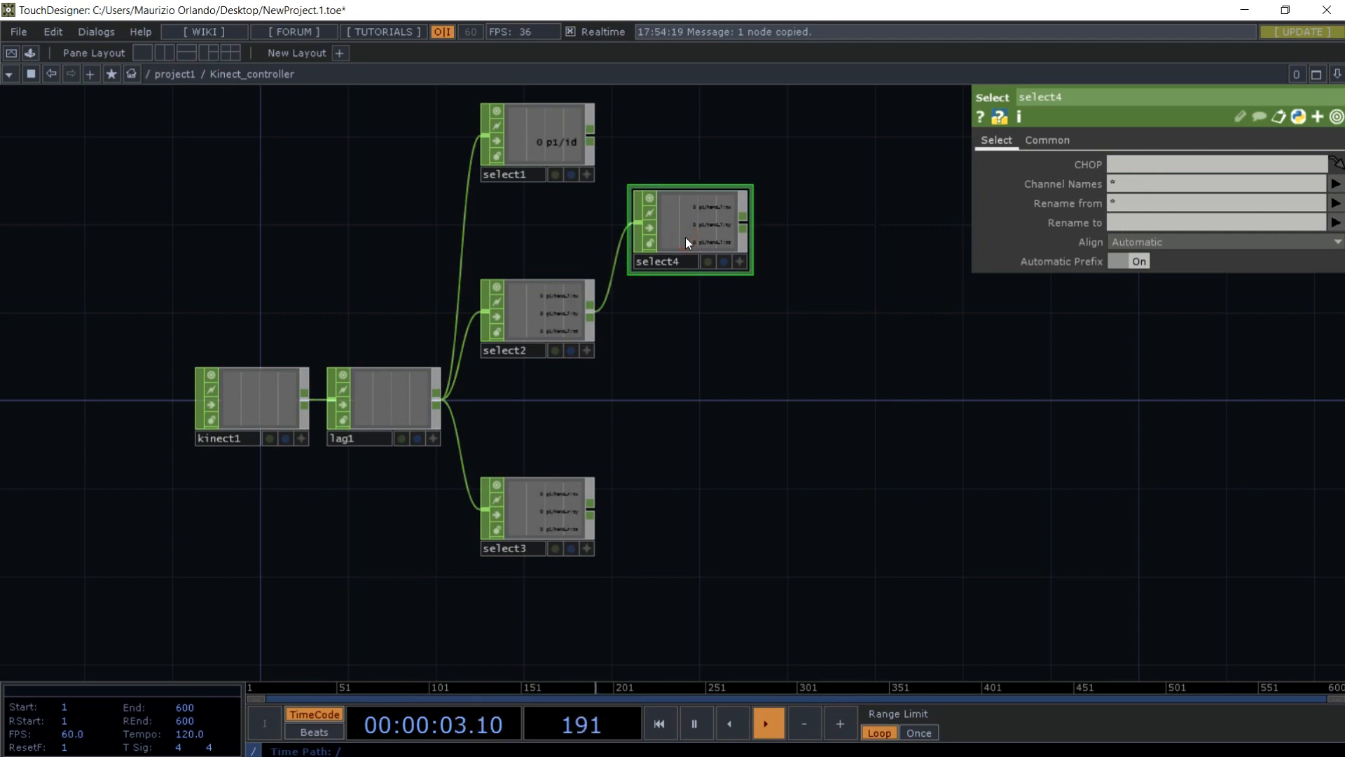
- Branch select3's output into two stacked Select CHOPs by pasting the copied operator
{"action": "right_click", "coordinate": [594, 508]}
{"action": "key", "text": "Escape"}
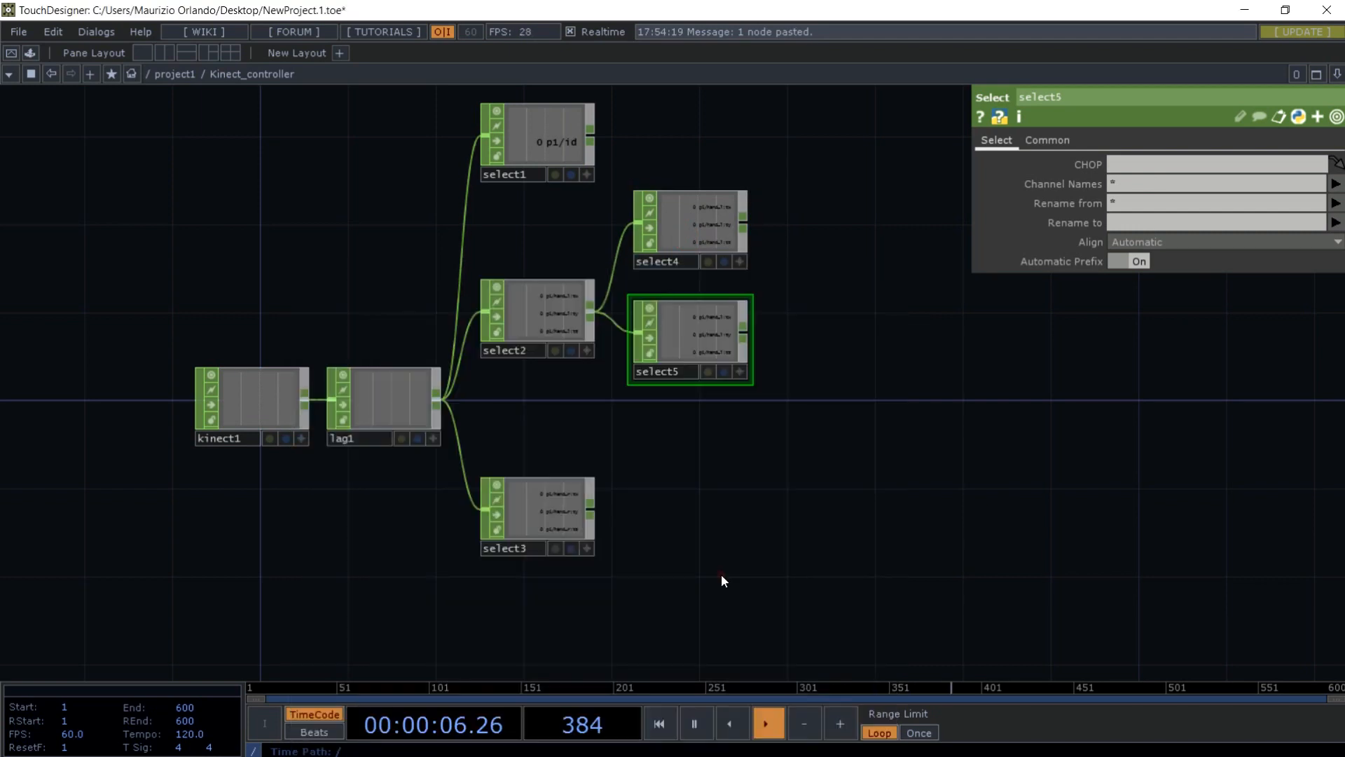
{"action": "left_click", "coordinate": [688, 468]}
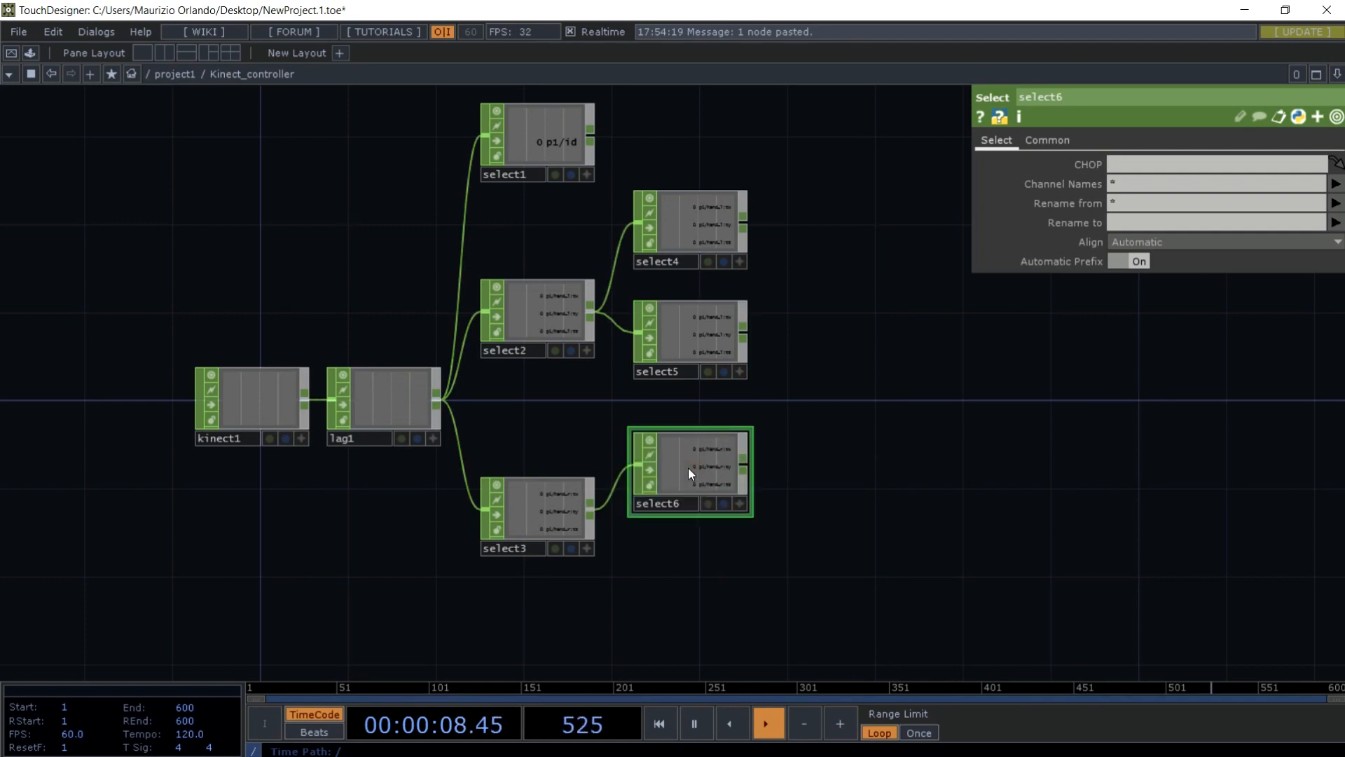
{"action": "key", "text": "ctrl+v"}
- Set select4's Channel Names to p1/hand_l:ty and select5's Channel Names to p1/hand_l:tx
{"action": "left_click", "coordinate": [704, 233]}
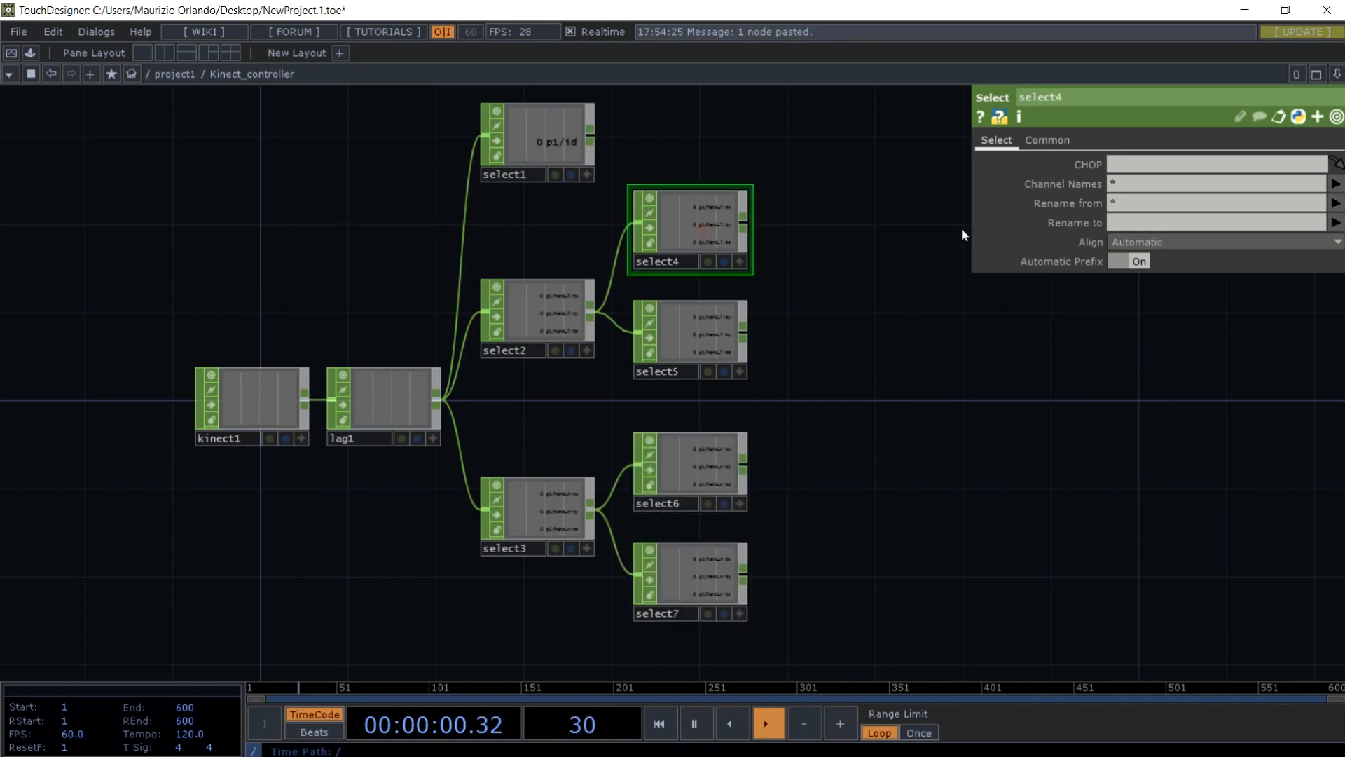
{"action": "left_click", "coordinate": [1336, 184]}
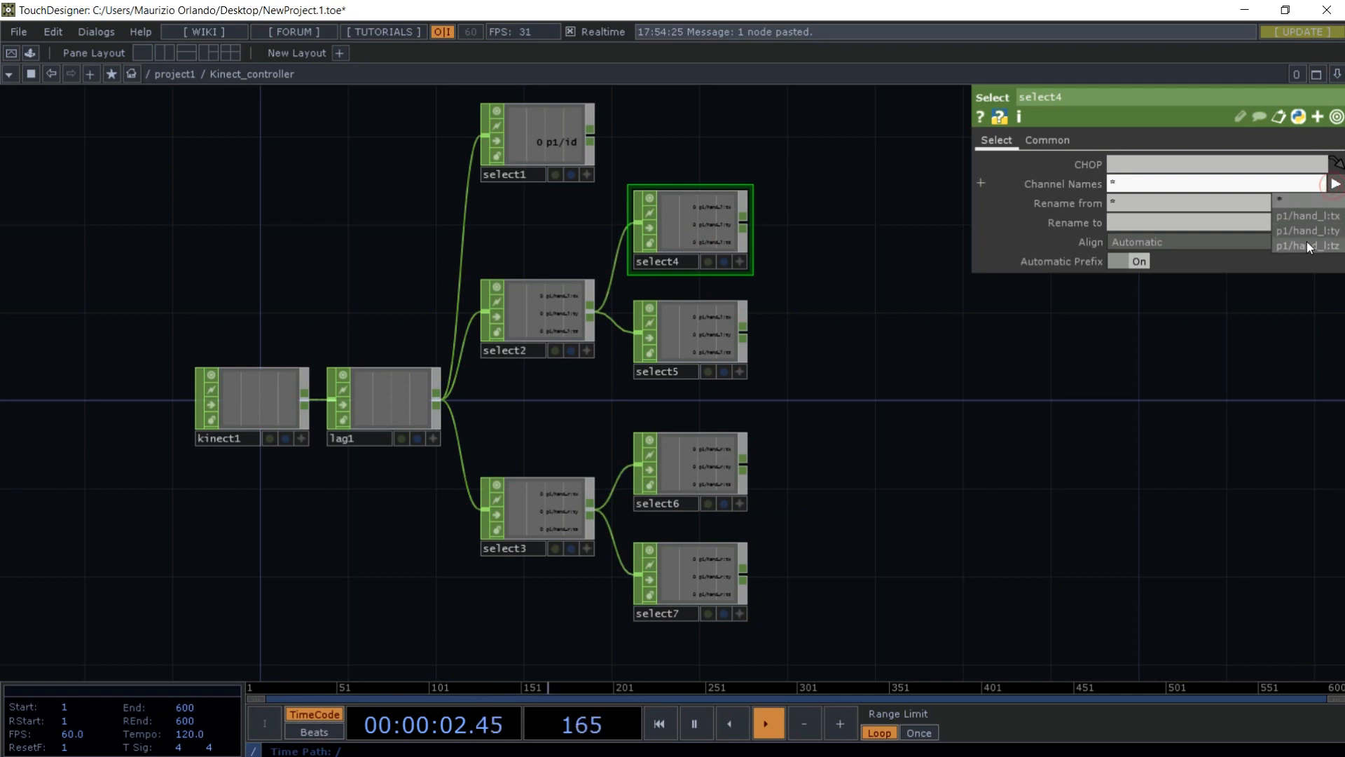
{"action": "left_click", "coordinate": [1306, 231]}
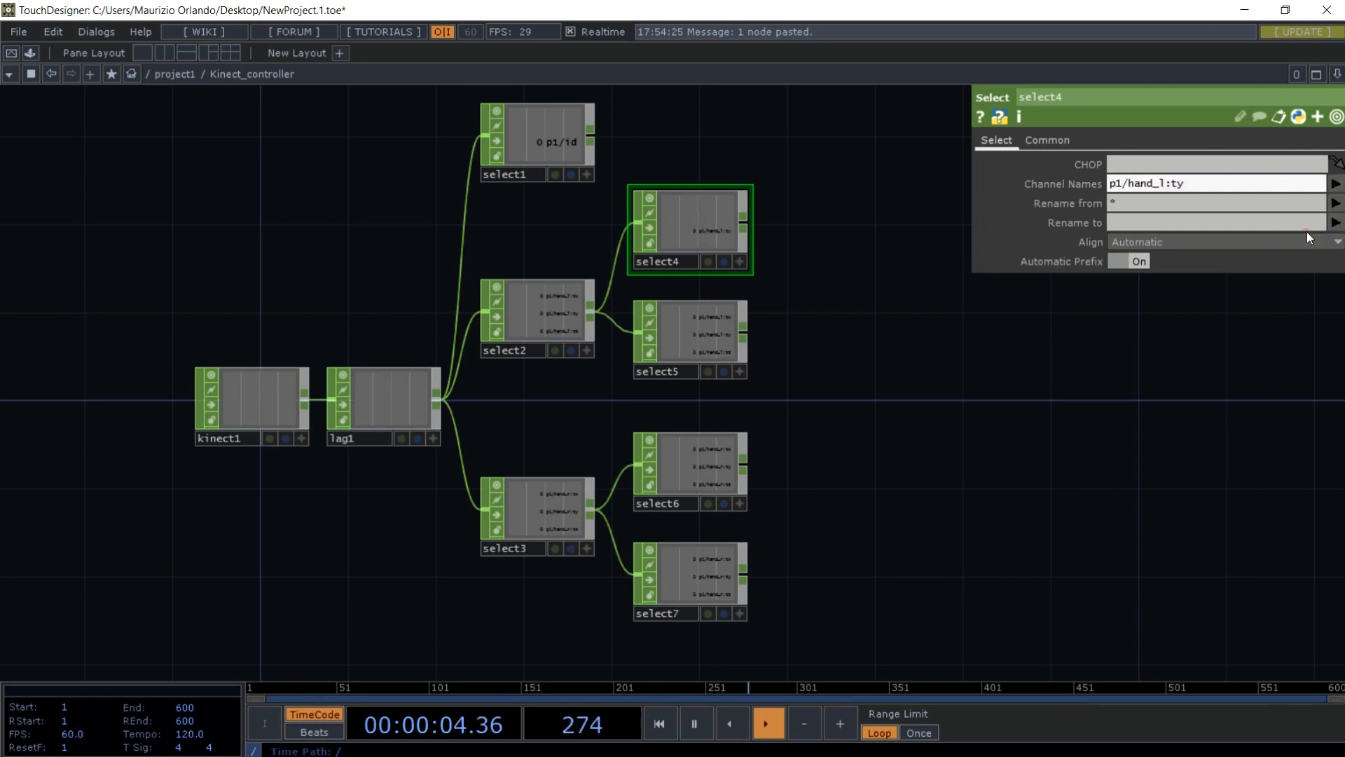
{"action": "left_click", "coordinate": [678, 325]}
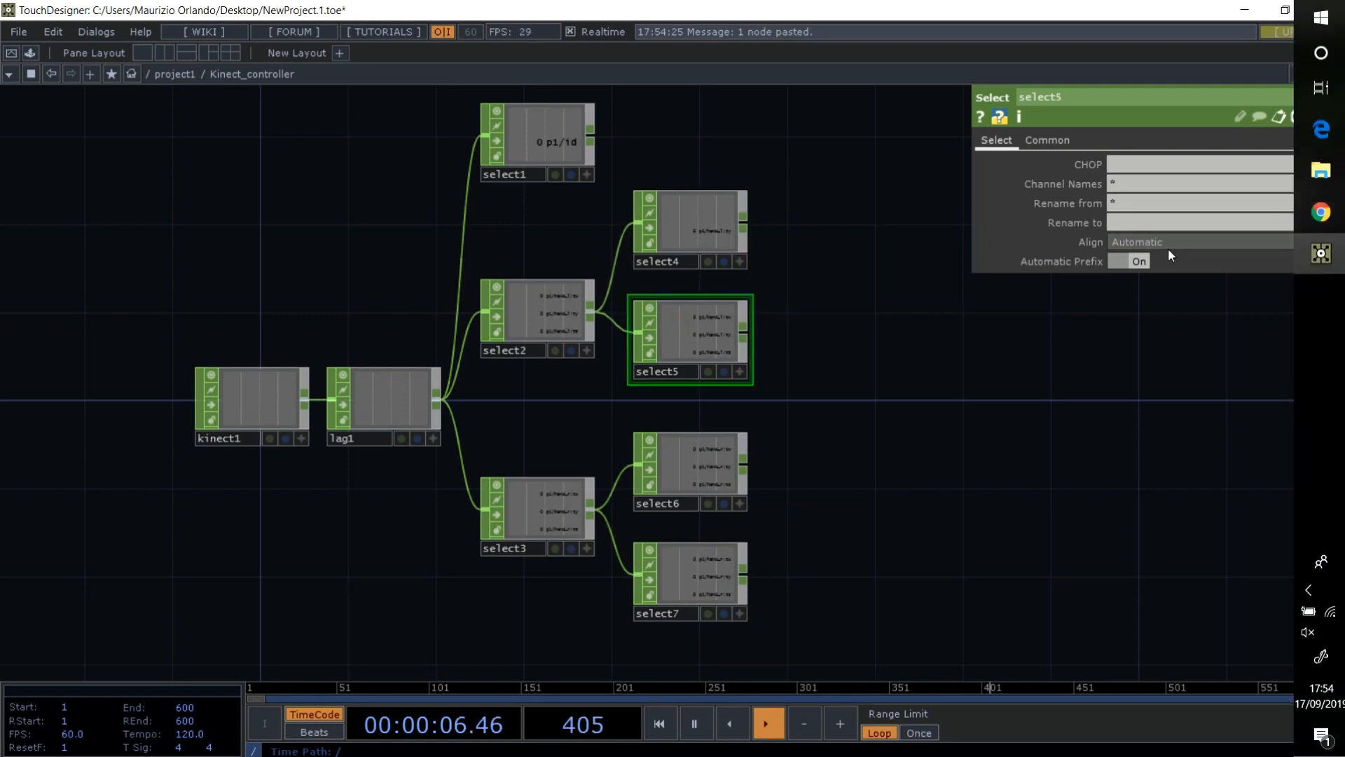
{"action": "left_click", "coordinate": [1336, 203]}
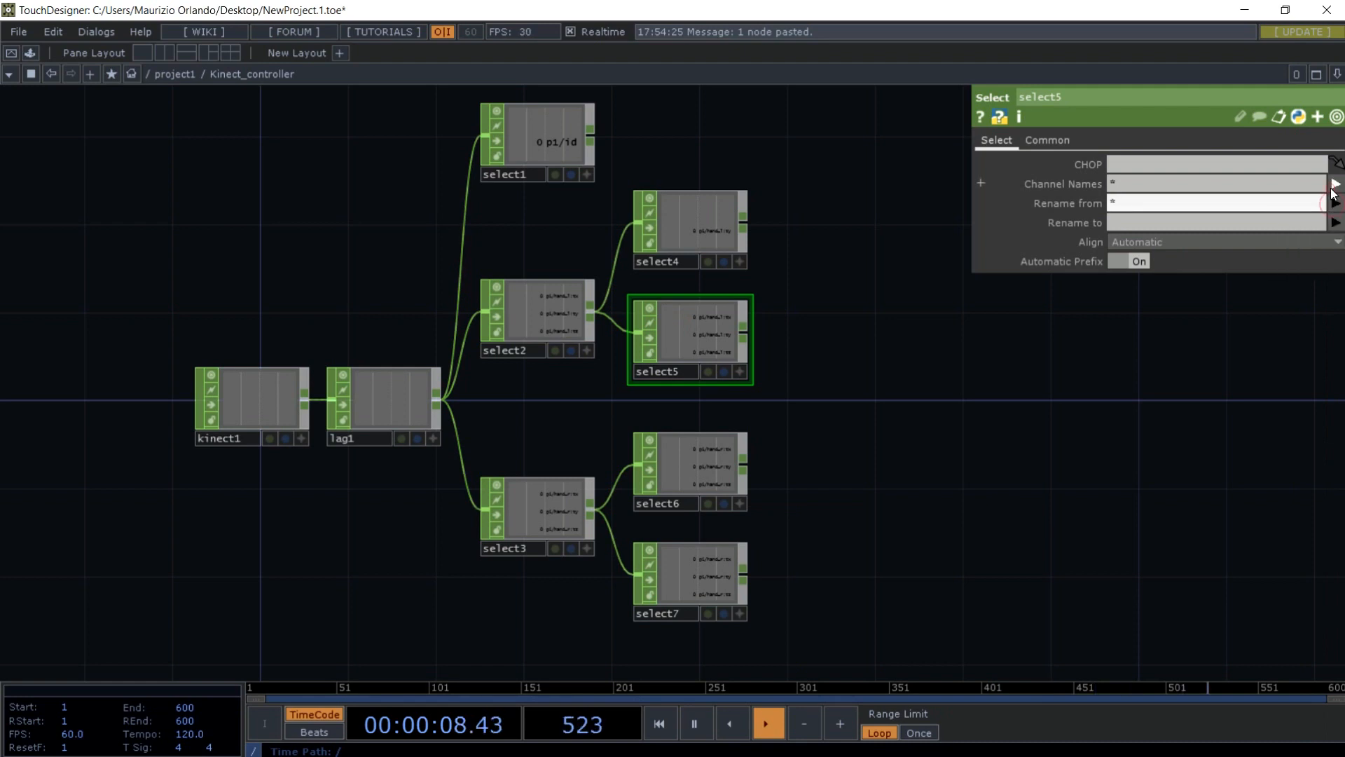
{"action": "left_click", "coordinate": [1336, 183]}
{"action": "left_click", "coordinate": [1314, 217]}
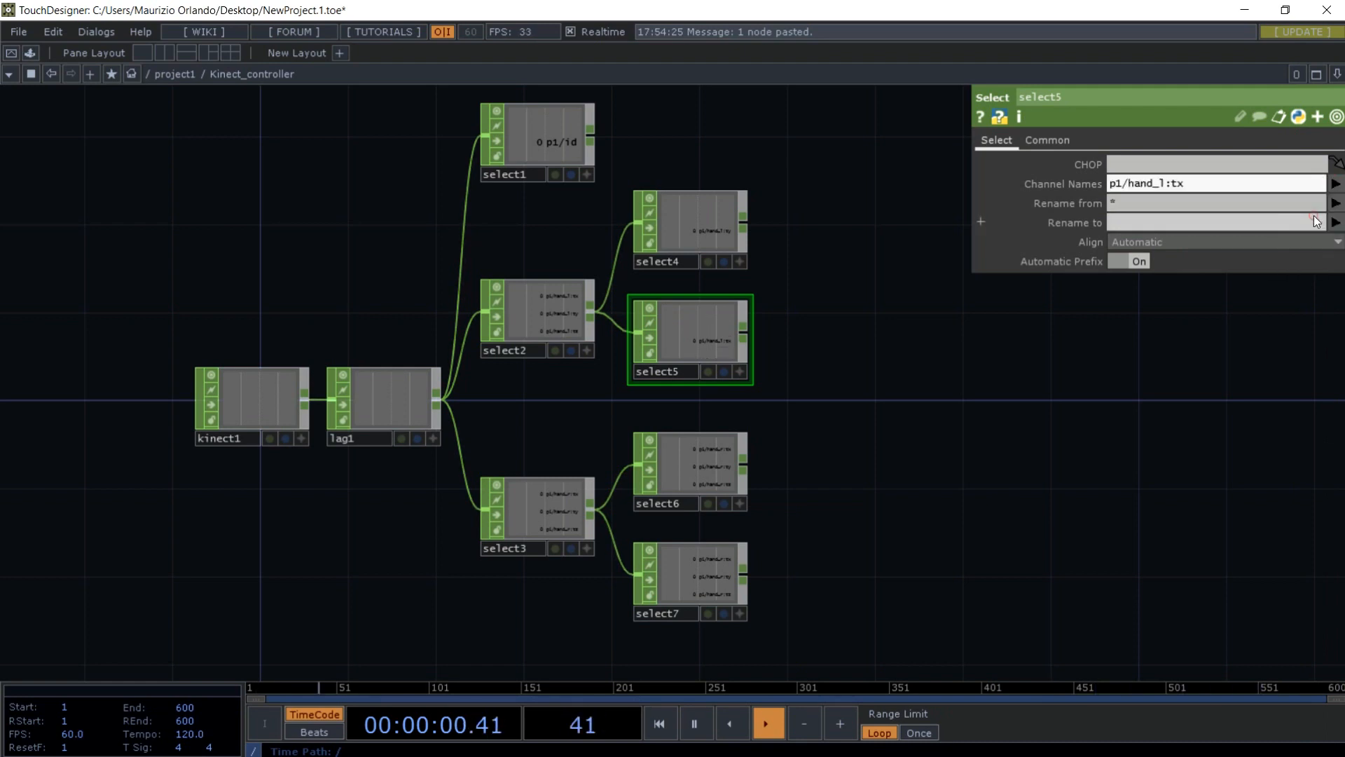
- Set select6's Channel Names to p1/hand_r:tx and select7's Channel Names to p1/hand_r:ty
{"action": "left_click", "coordinate": [693, 475]}
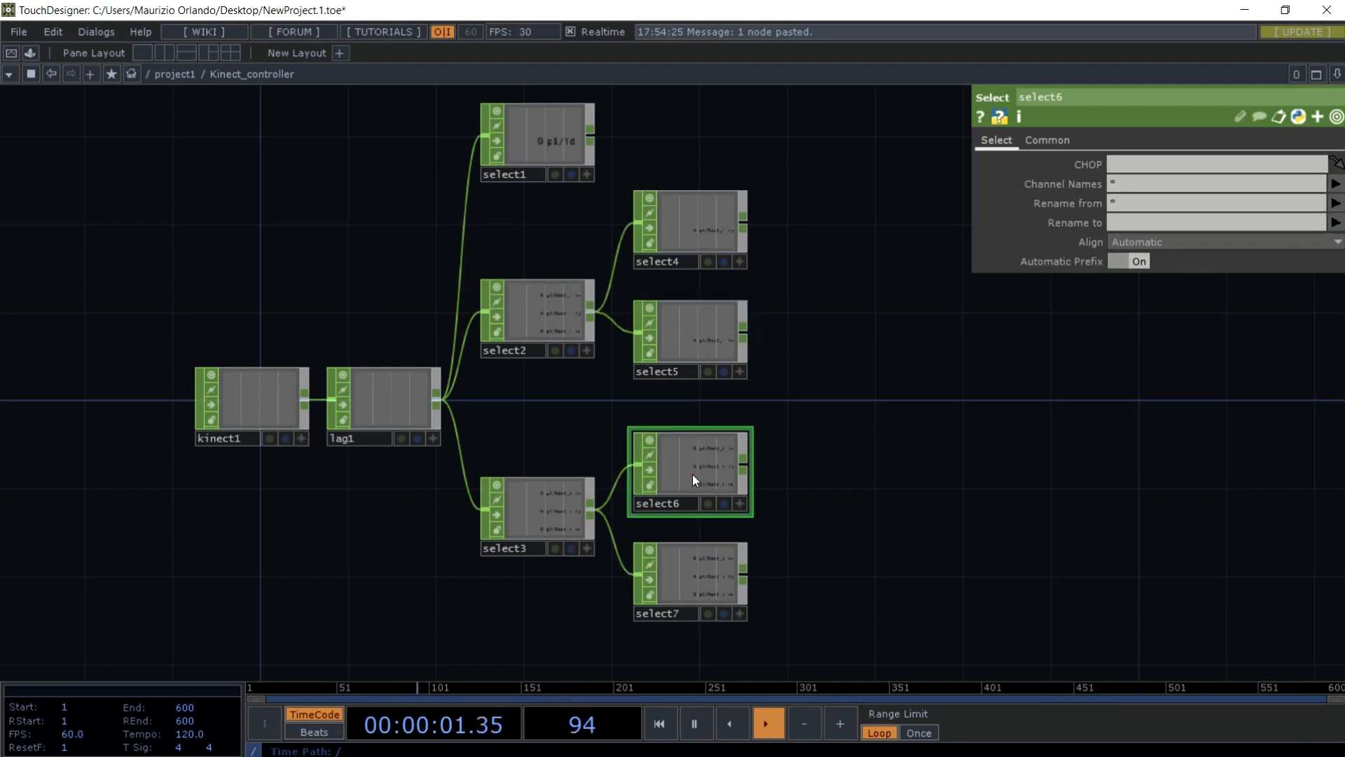
{"action": "left_click", "coordinate": [1335, 184]}
{"action": "left_click", "coordinate": [1317, 218]}
{"action": "left_click", "coordinate": [694, 561]}
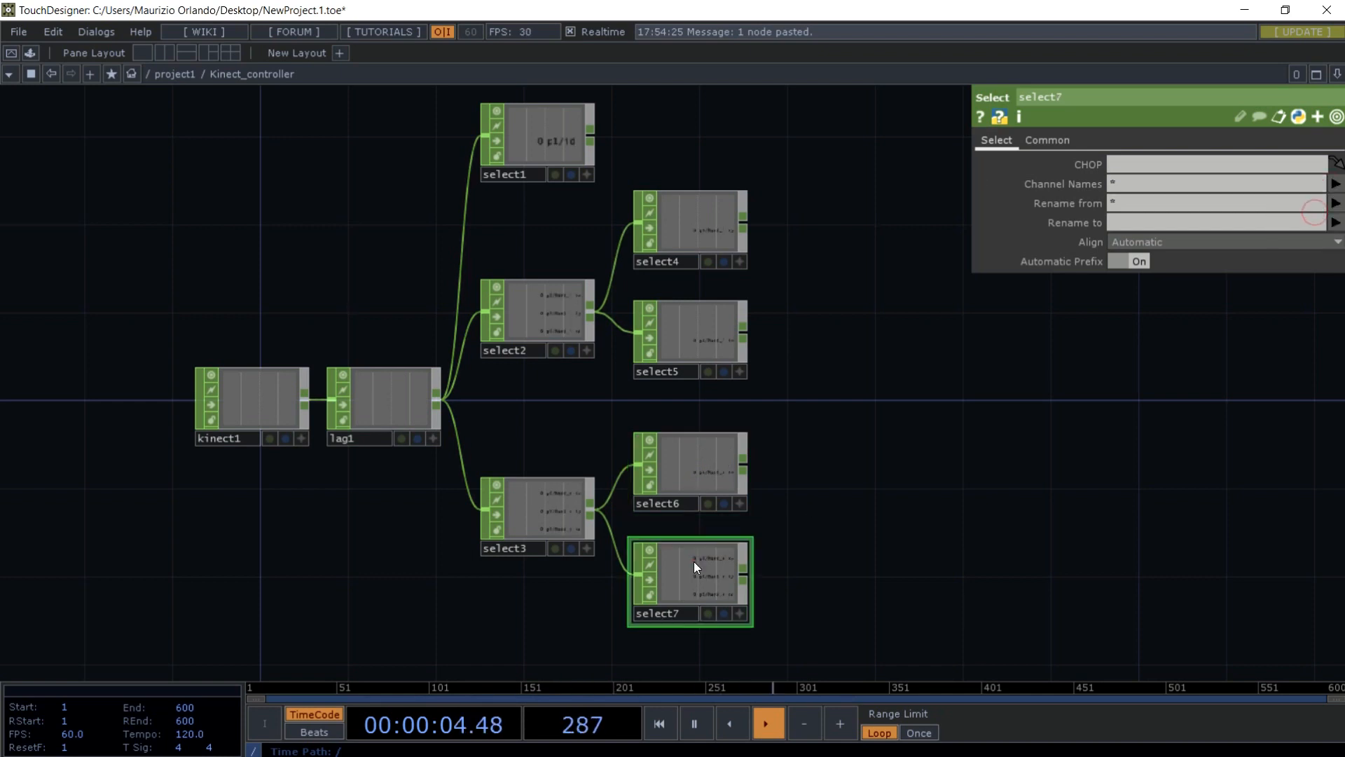
{"action": "left_click", "coordinate": [1335, 184]}
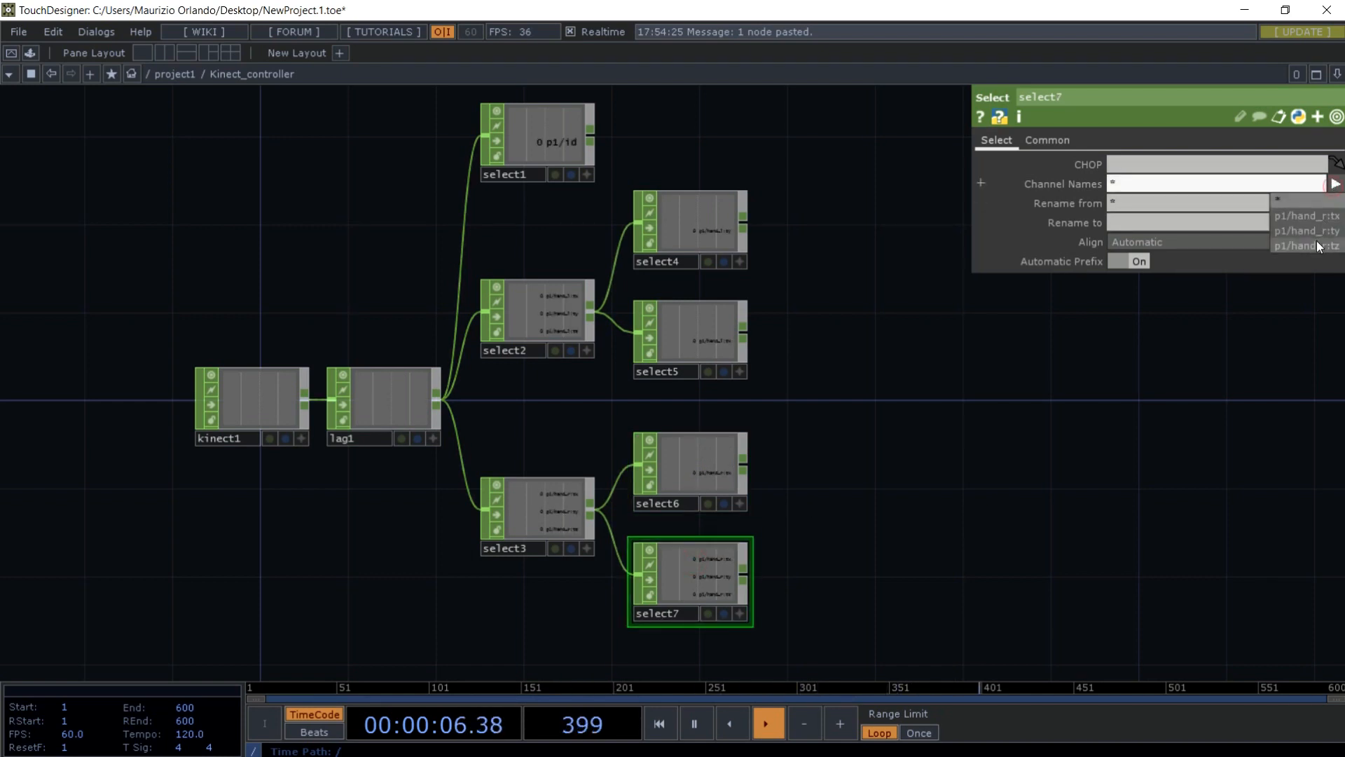
{"action": "left_click", "coordinate": [1317, 230]}
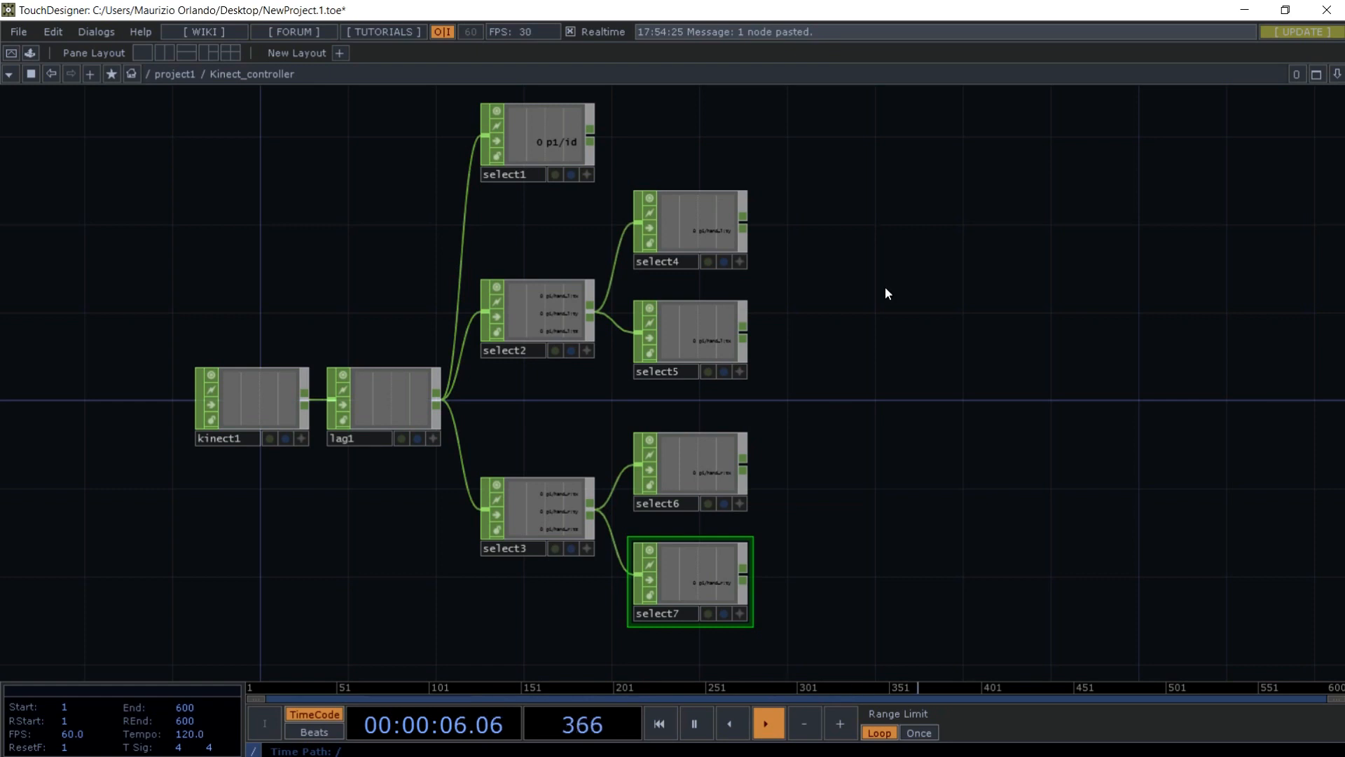
- Add a Math CHOP beside select4 with three pasted copies below it, aligning the copies with select5, select6 and select7
{"action": "key", "text": "Tab"}
{"action": "left_click", "coordinate": [932, 159]}
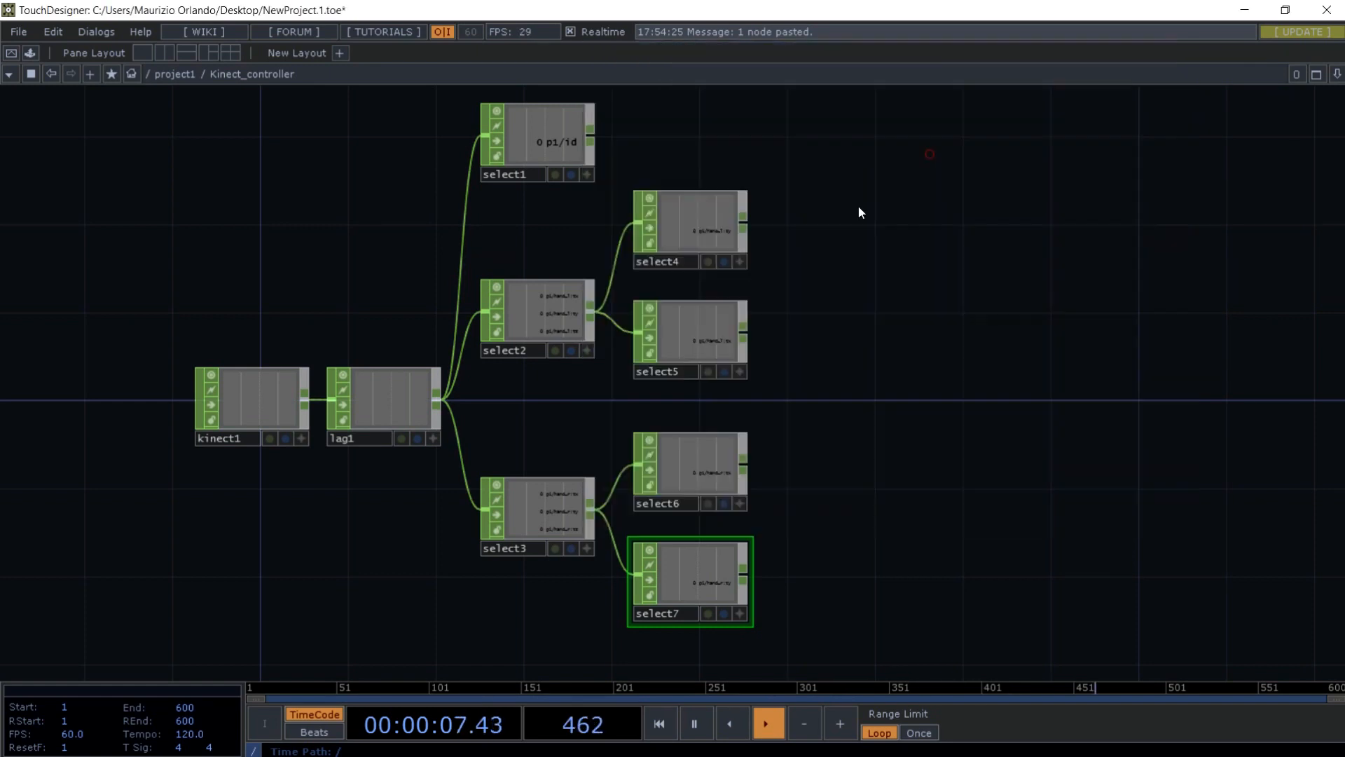
{"action": "left_click", "coordinate": [852, 231]}
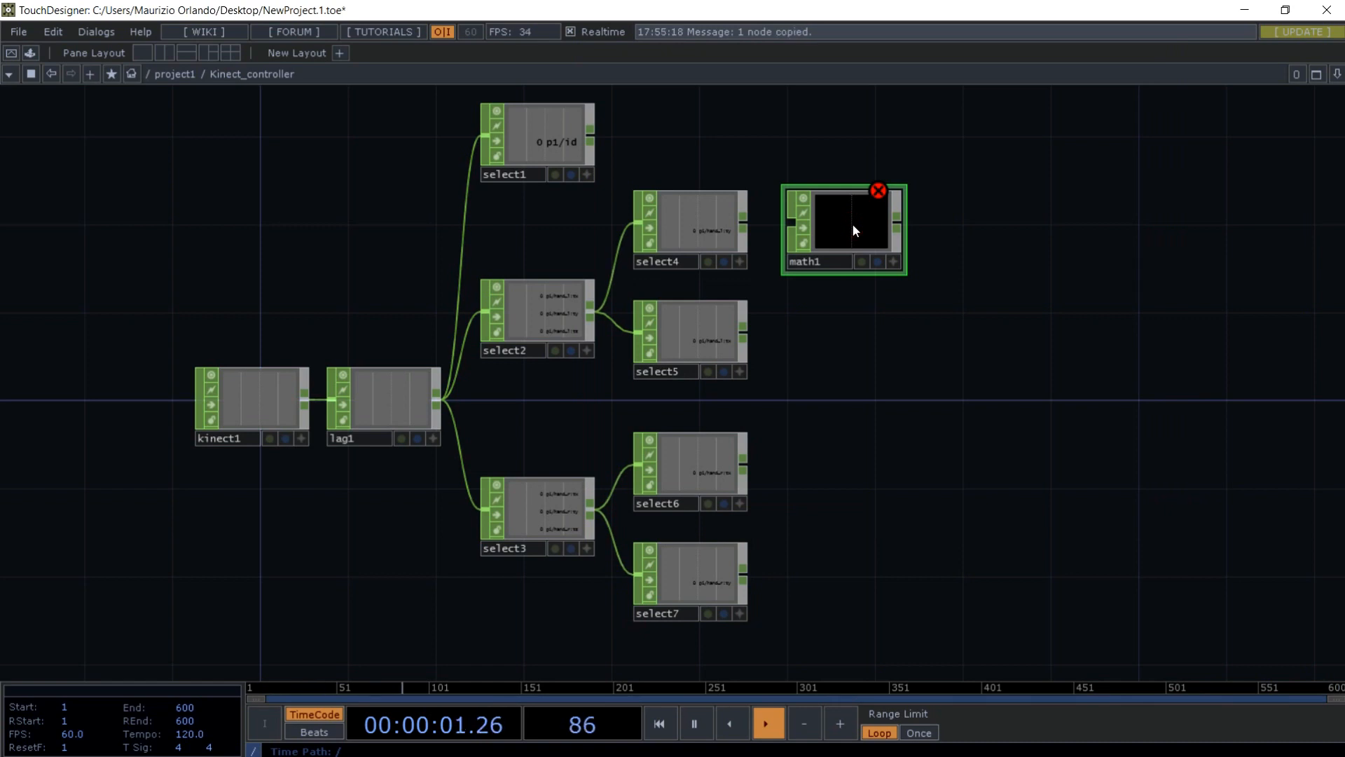
{"action": "key", "text": "ctrl+c"}
{"action": "key", "text": "ctrl+v"}
{"action": "key", "text": "ctrl+v"}
{"action": "key", "text": "ctrl+v"}
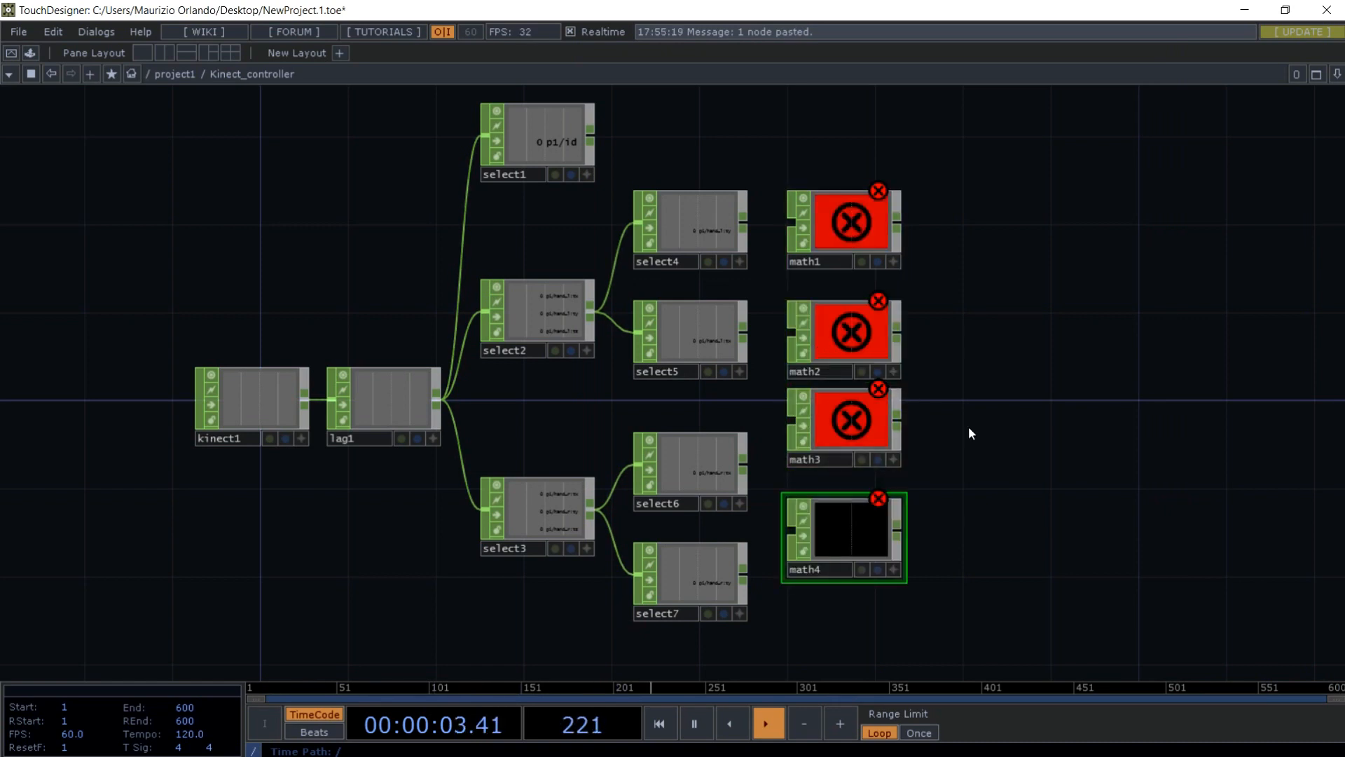
{"action": "left_click_drag", "start_coordinate": [968, 426], "coordinate": [903, 435]}
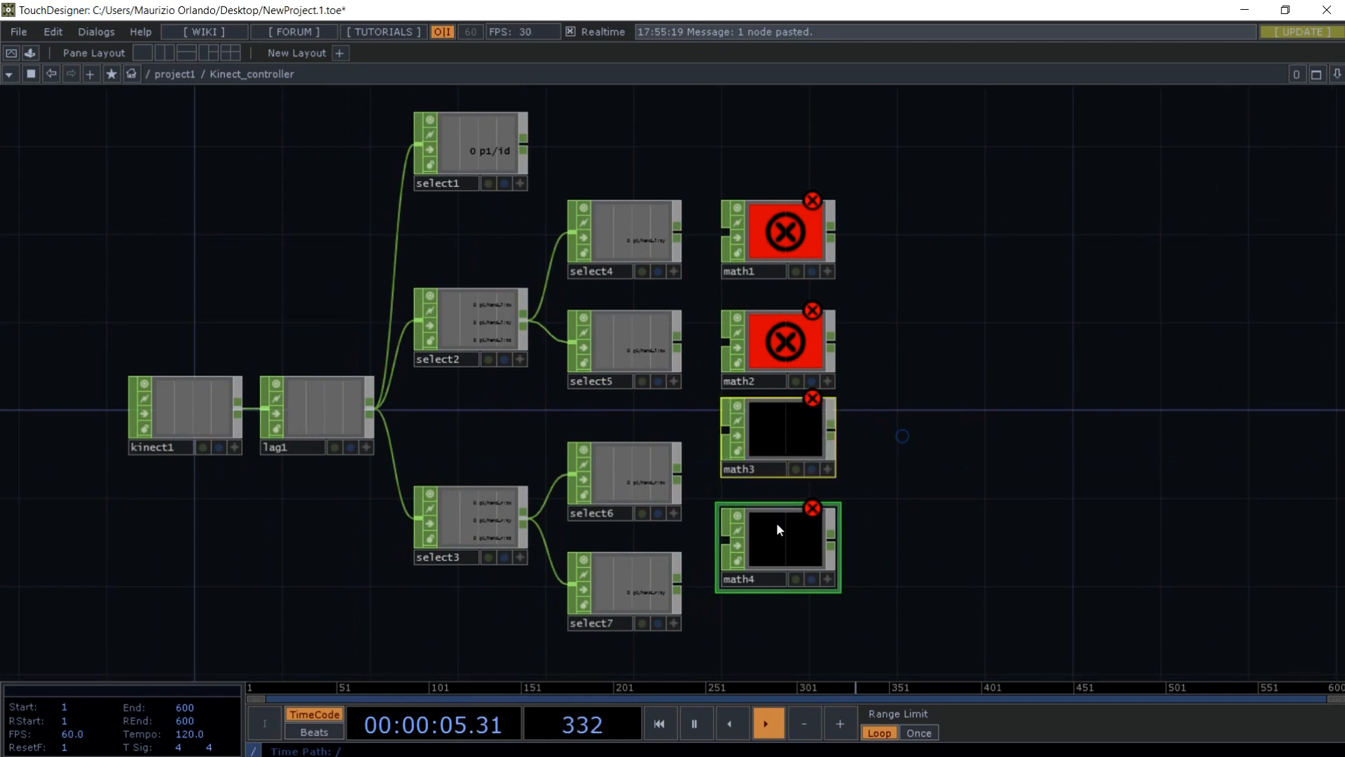
{"action": "left_click_drag", "start_coordinate": [784, 447], "coordinate": [778, 501], "text": "shift"}
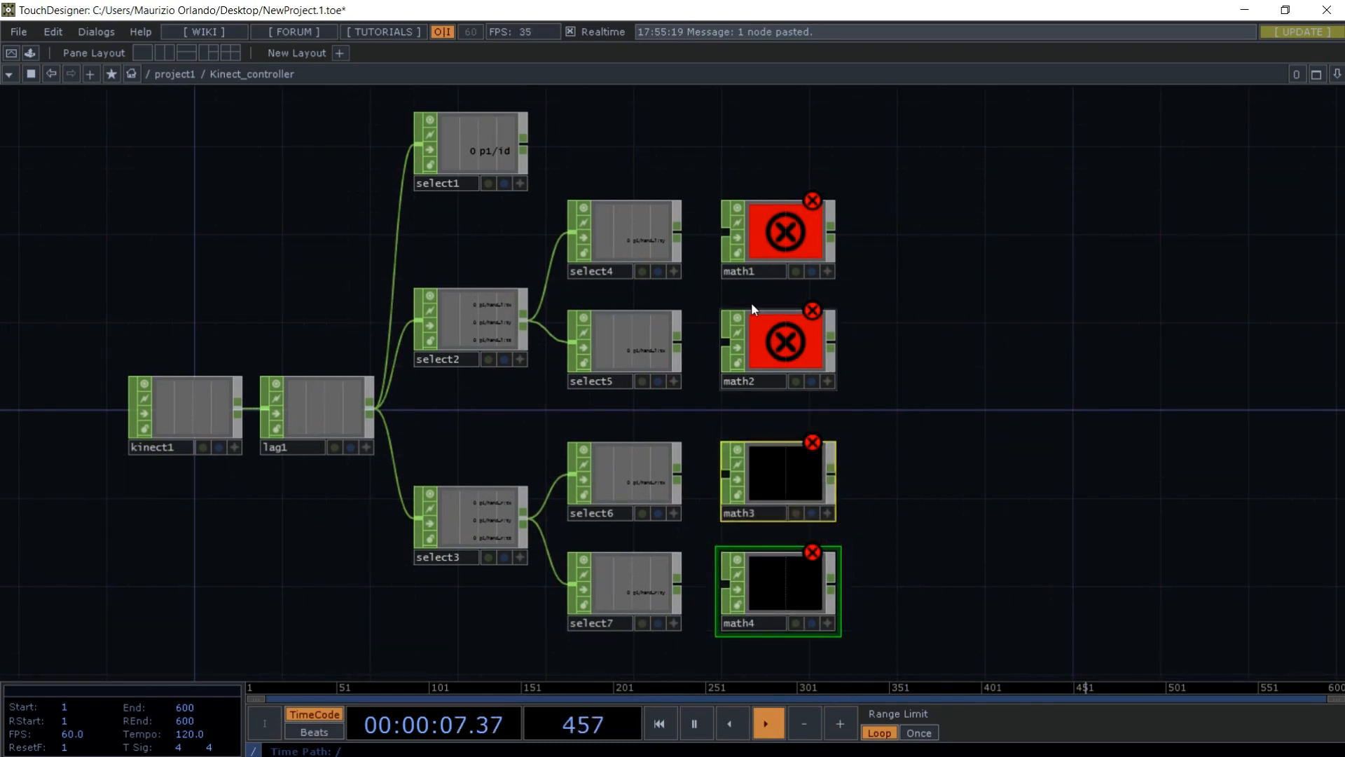
- Wire select5 into math2 and select6 into math3
{"action": "left_click", "coordinate": [704, 241]}
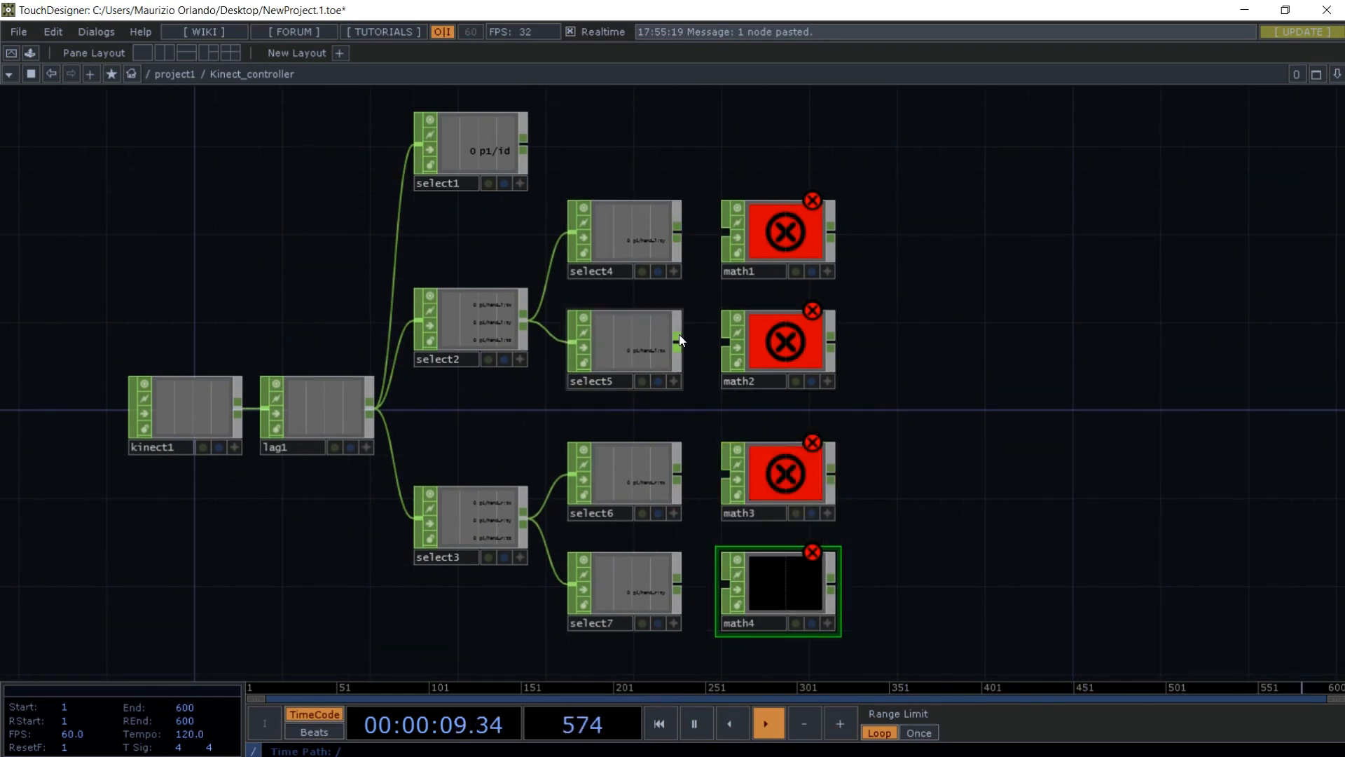
{"action": "left_click_drag", "start_coordinate": [678, 342], "coordinate": [726, 342]}
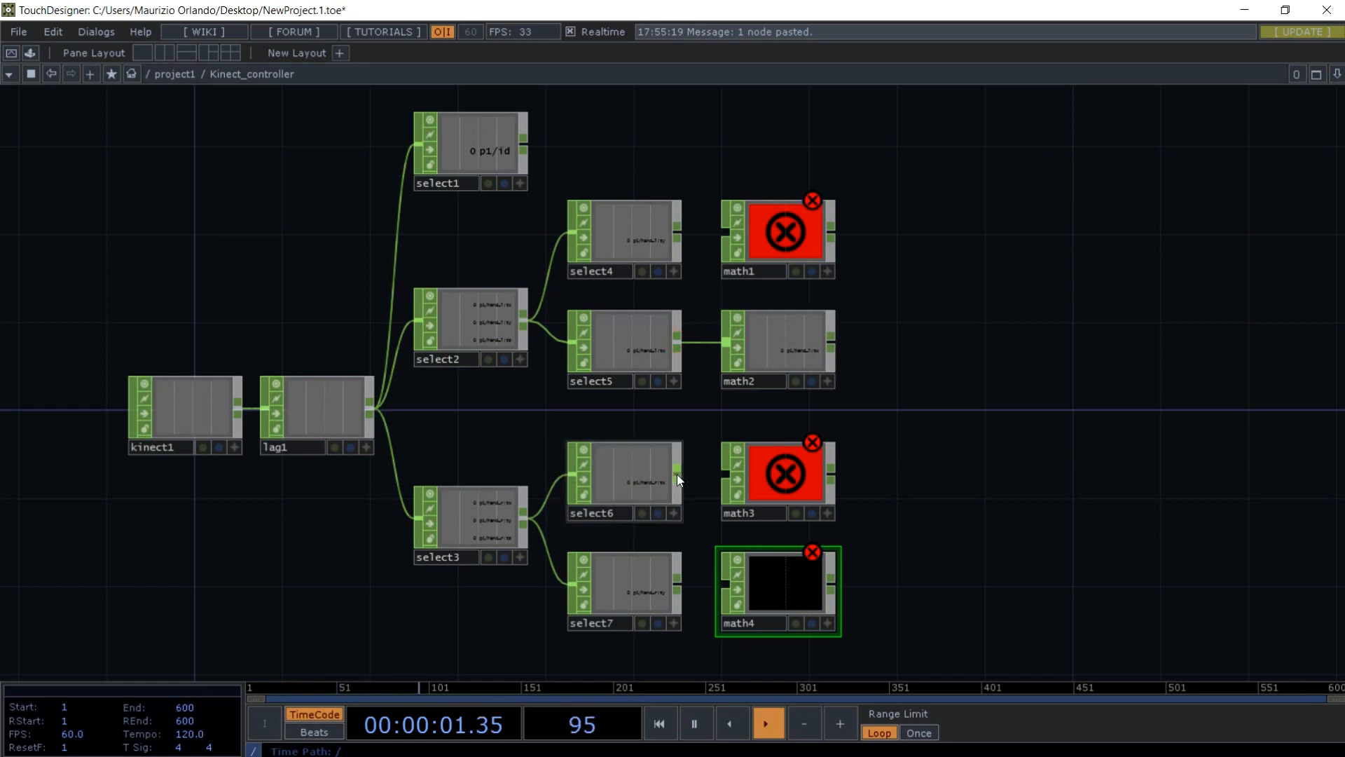
{"action": "left_click_drag", "start_coordinate": [677, 473], "coordinate": [724, 472]}
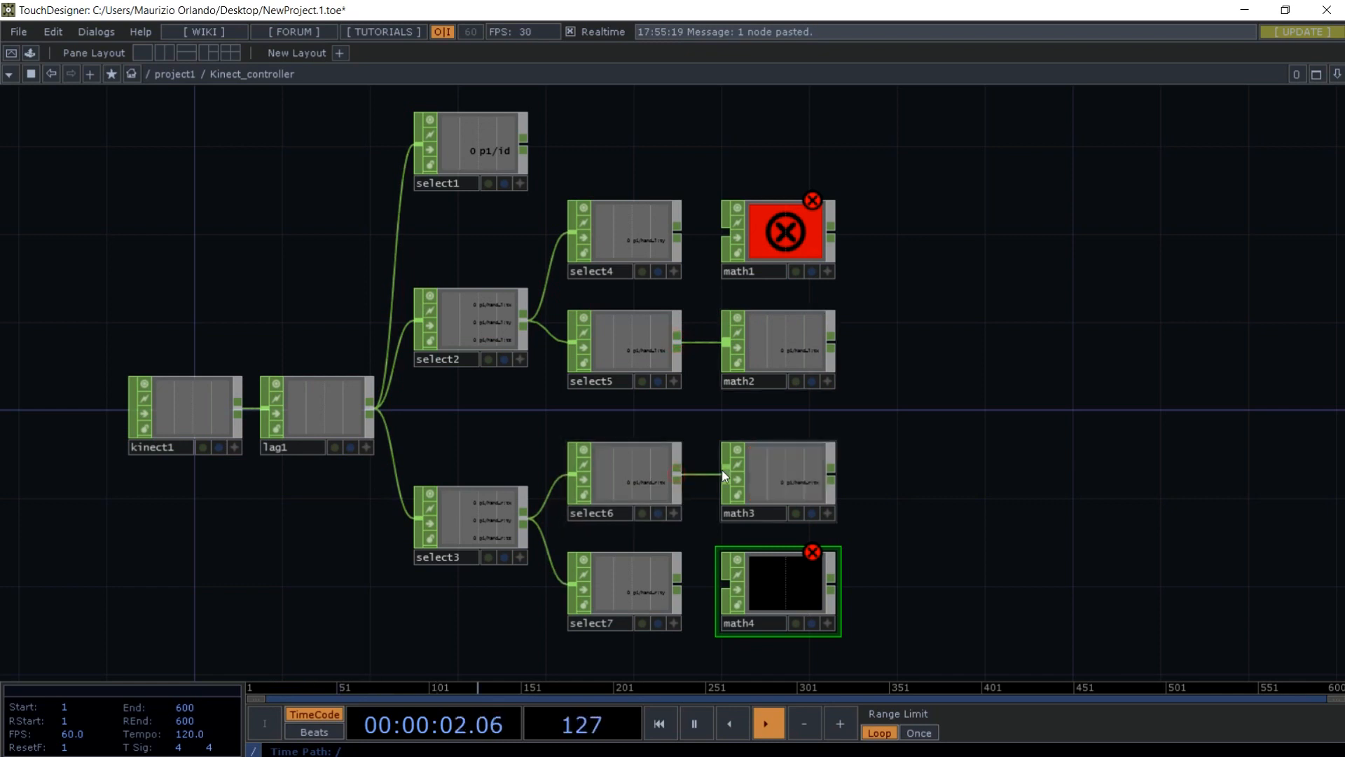
- Set math2's From Range minimum to -1 and its To Range to -2.9 and 2.7
{"action": "left_click", "coordinate": [768, 356]}
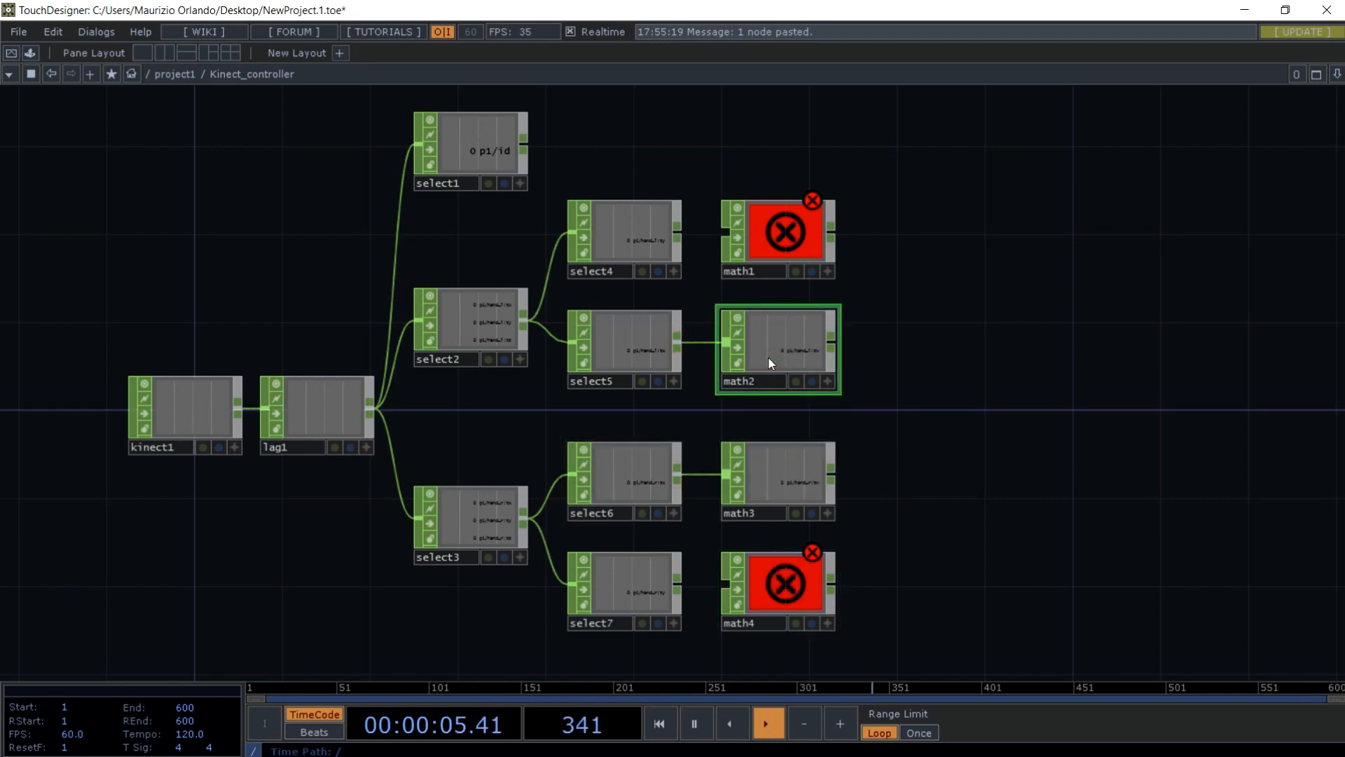
{"action": "key", "text": "p"}
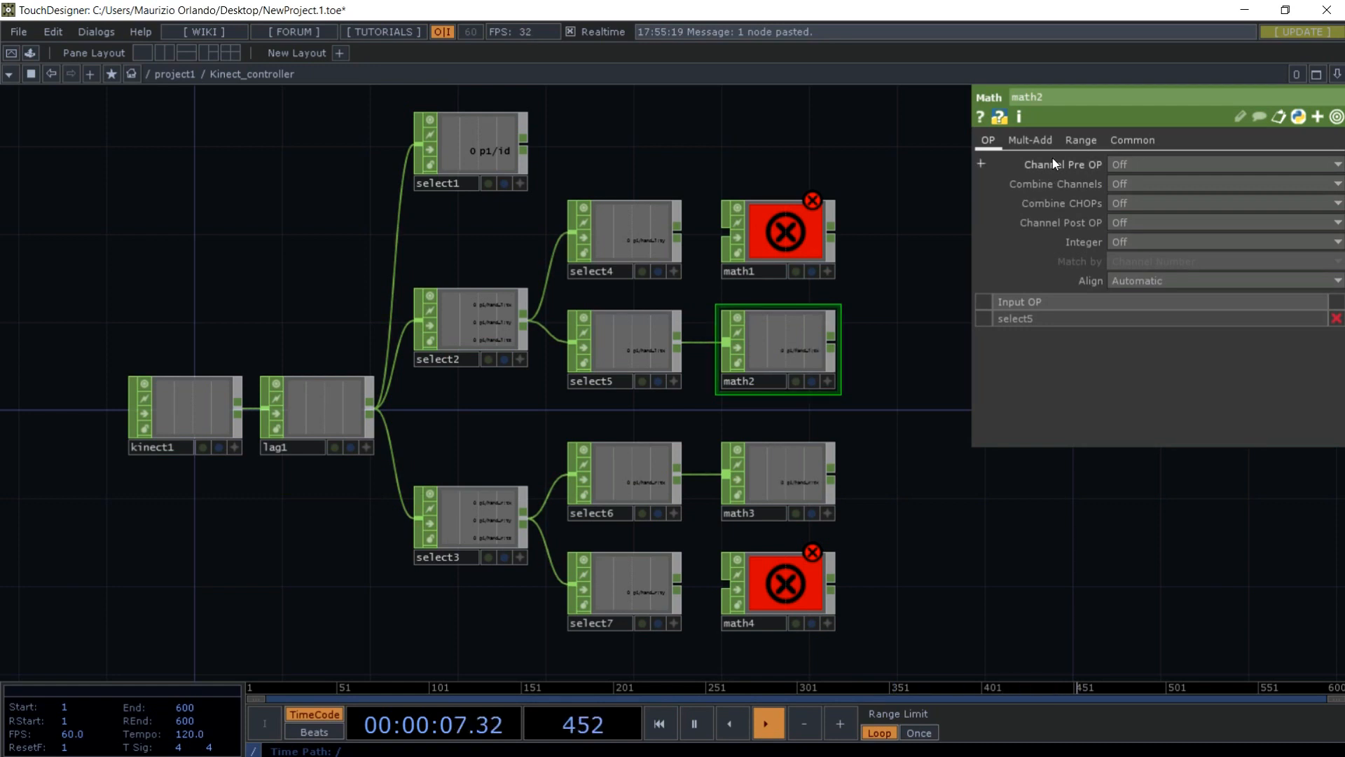
{"action": "left_click", "coordinate": [1072, 137]}
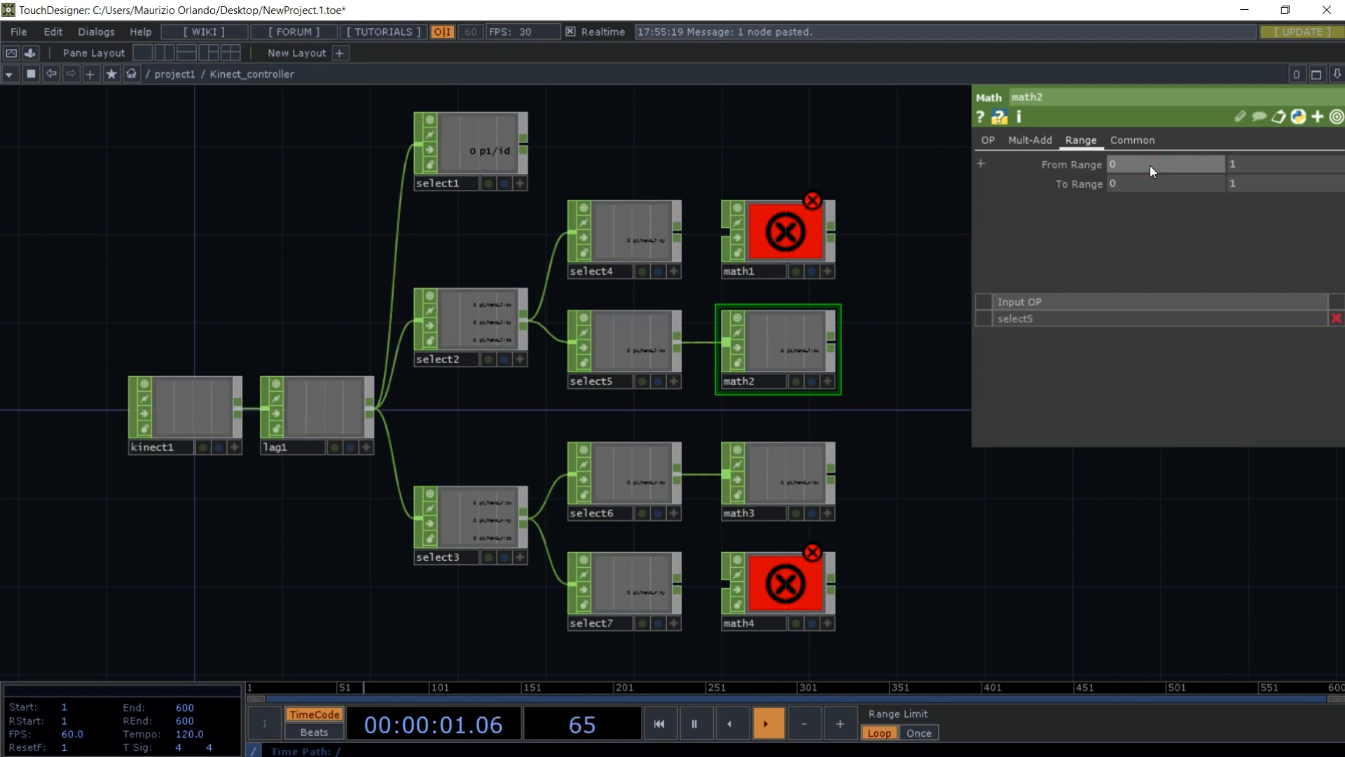
{"action": "type", "text": "-1"}
{"action": "key", "text": "Return"}
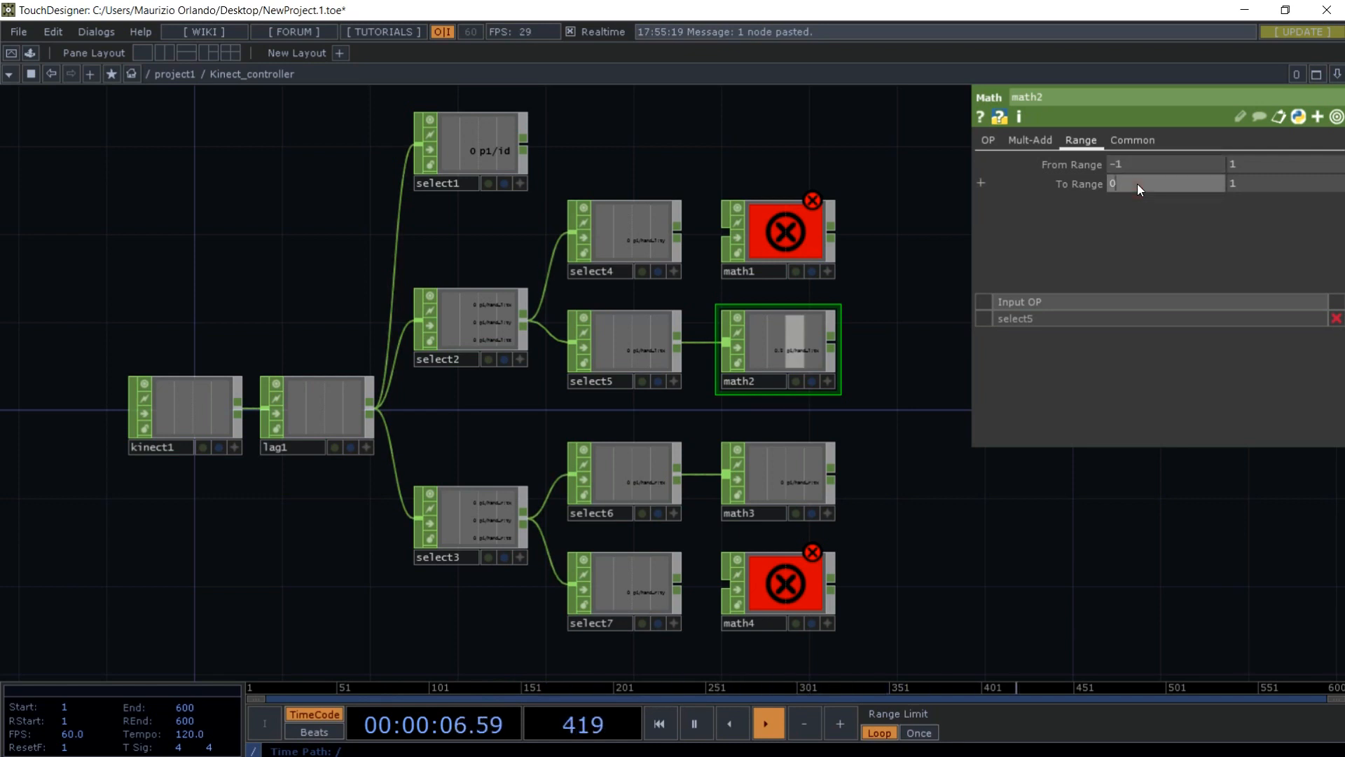
{"action": "type", "text": "-2.9"}
{"action": "left_click", "coordinate": [1247, 184]}
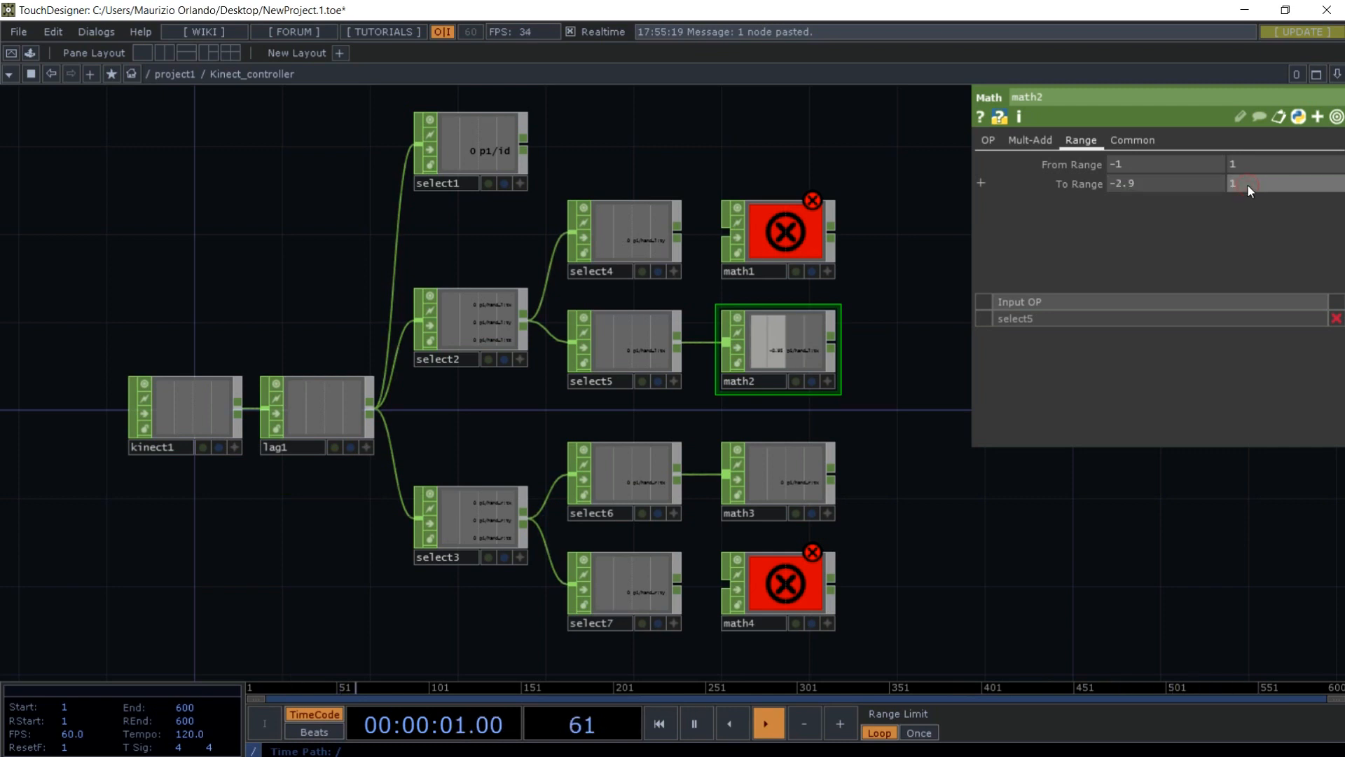
{"action": "type", "text": "2"}
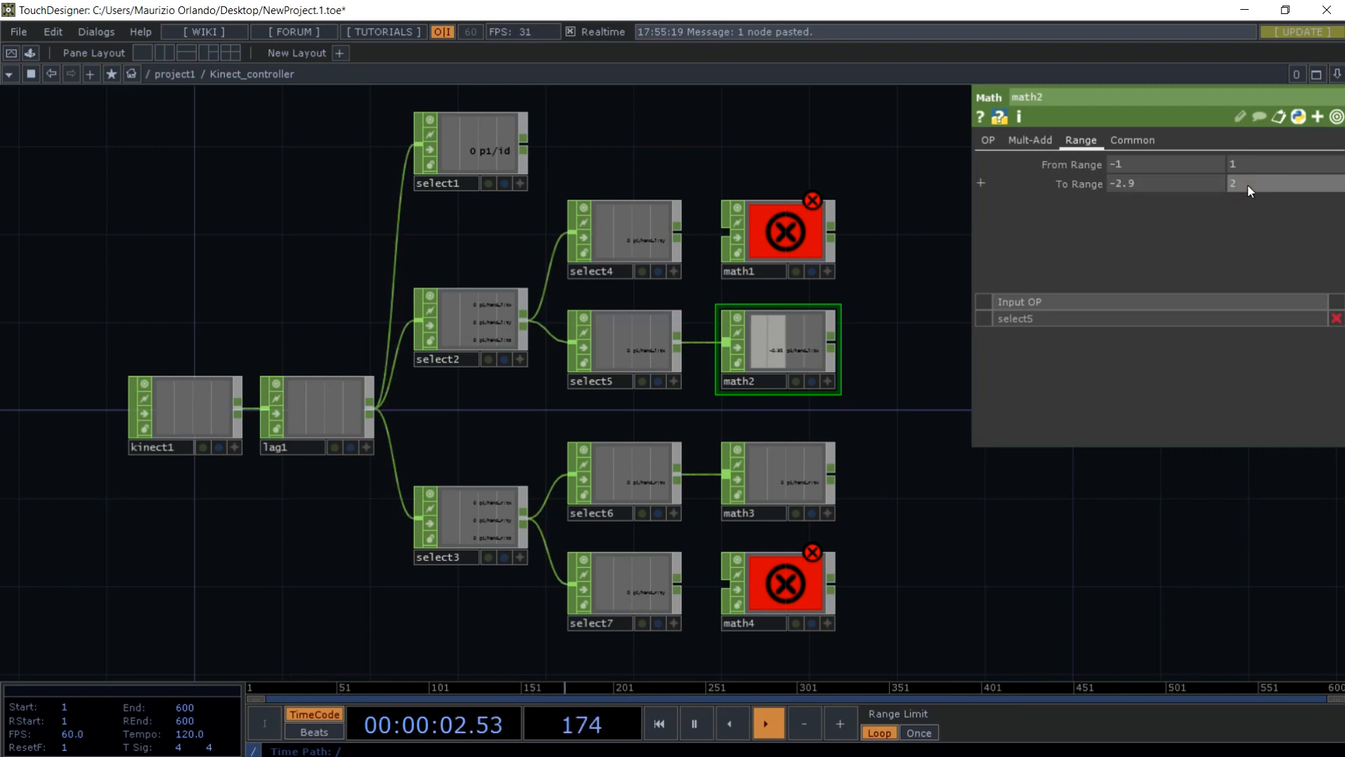
{"action": "type", "text": ".7"}
{"action": "key", "text": "Return"}
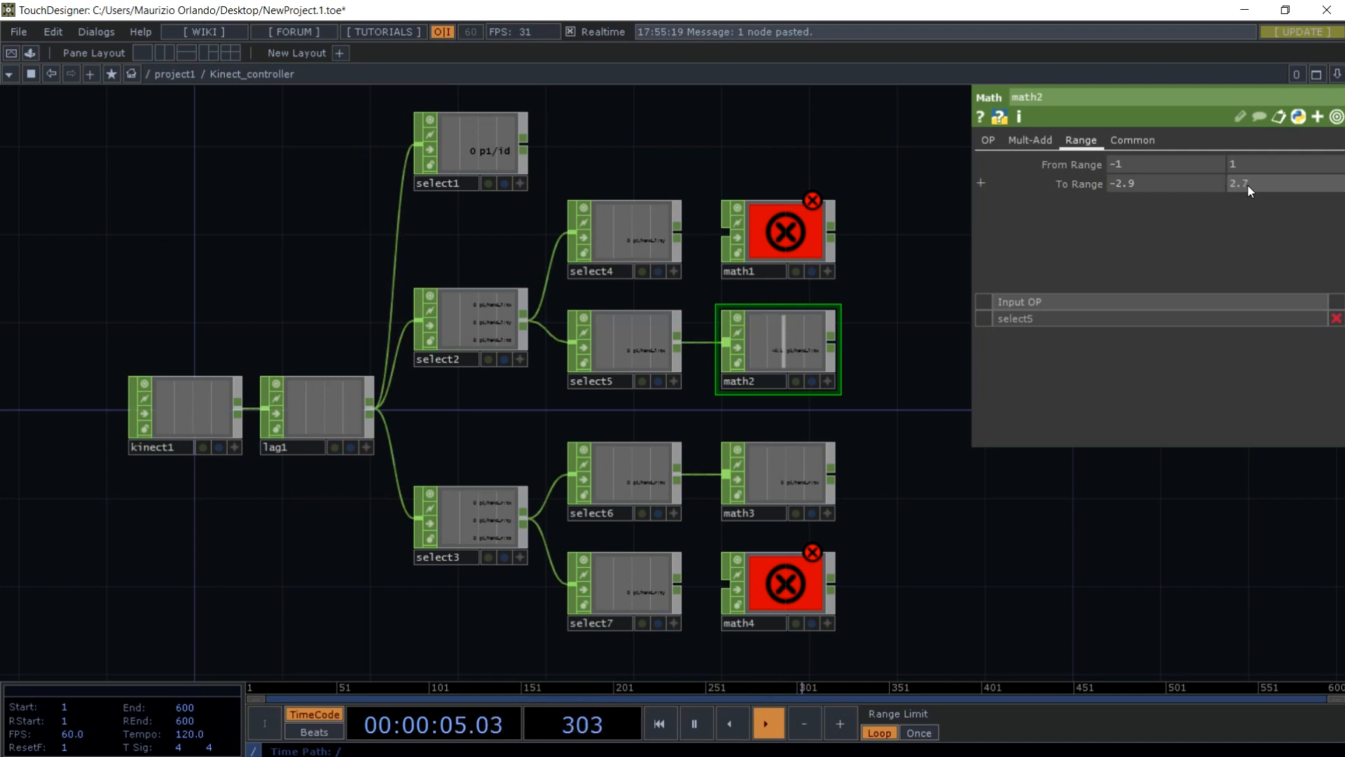
- Set math3's From Range minimum to -1 and its To Range to -3 and 1.7
{"action": "left_click", "coordinate": [779, 473]}
{"action": "left_click", "coordinate": [1082, 140]}
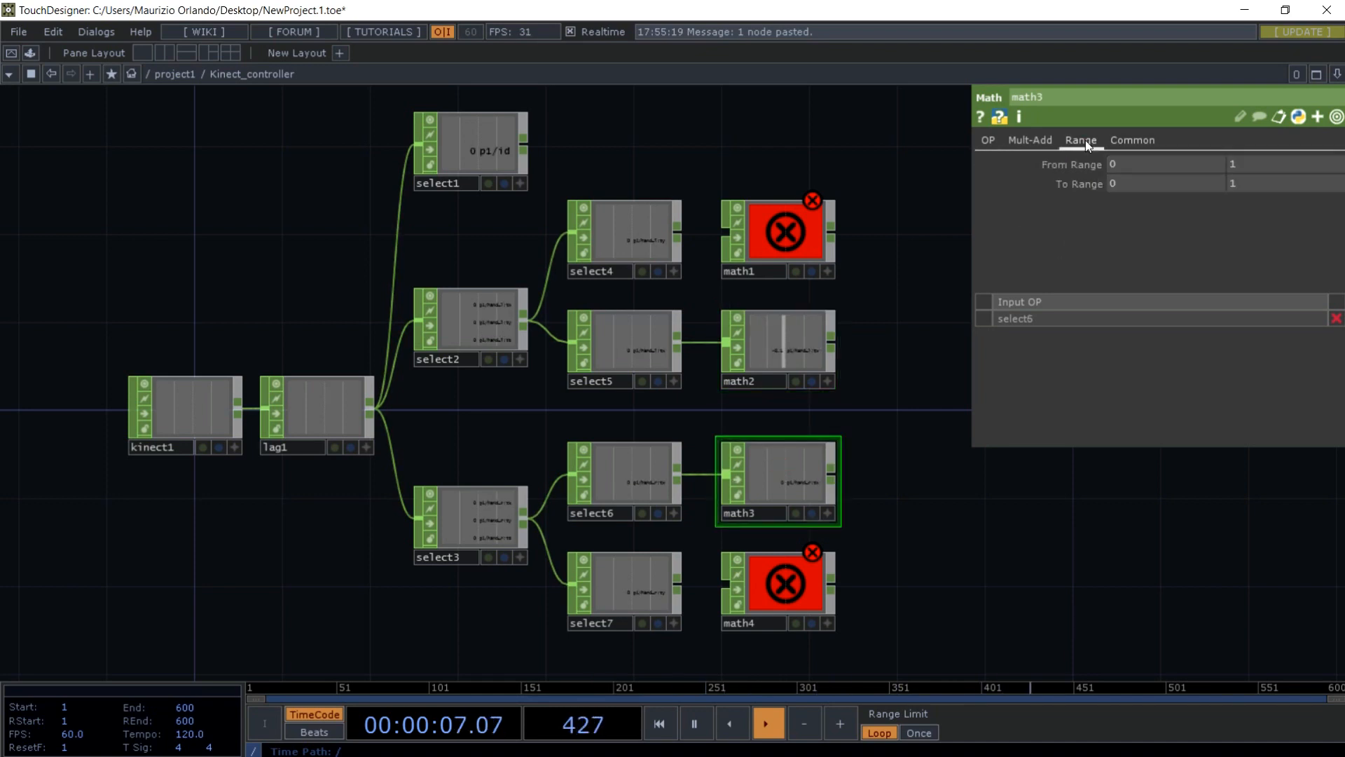
{"action": "left_click", "coordinate": [1129, 164]}
{"action": "type", "text": "-1"}
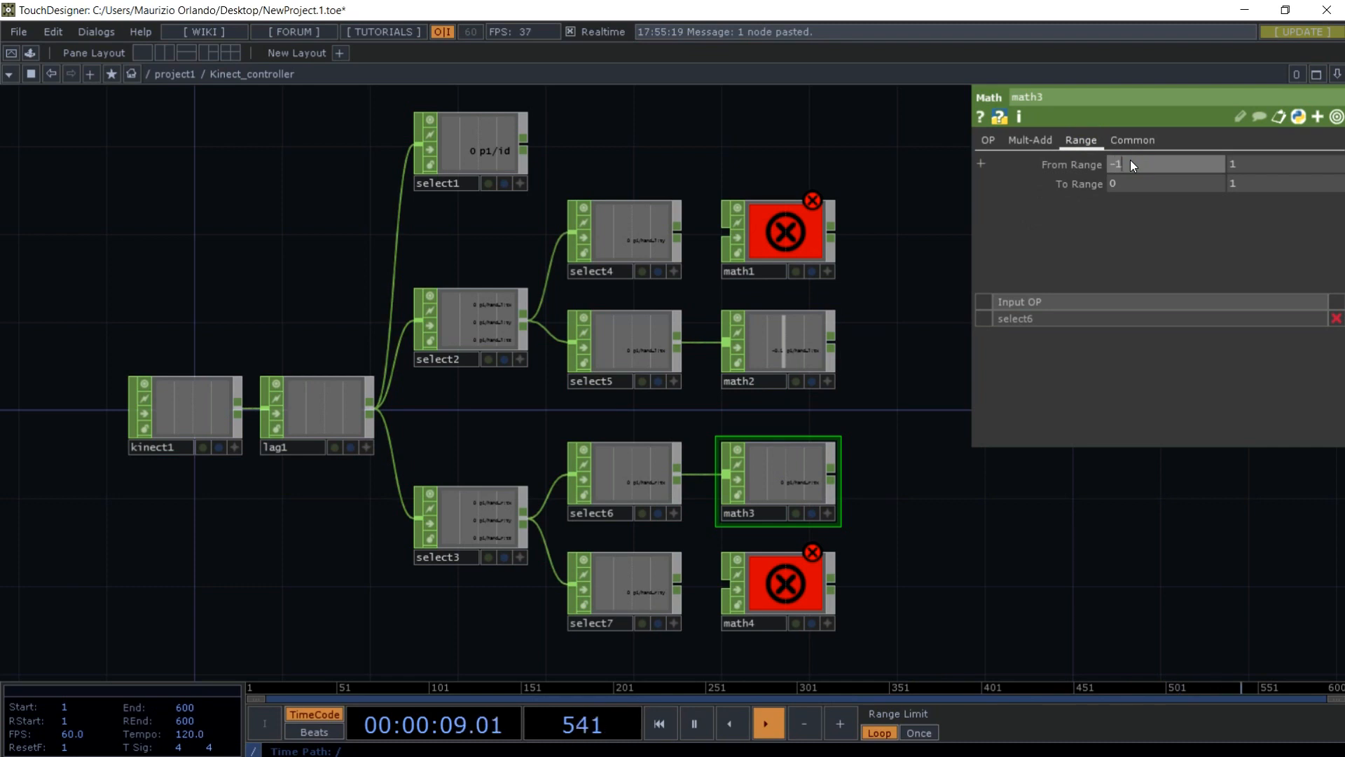
{"action": "key", "text": "Return"}
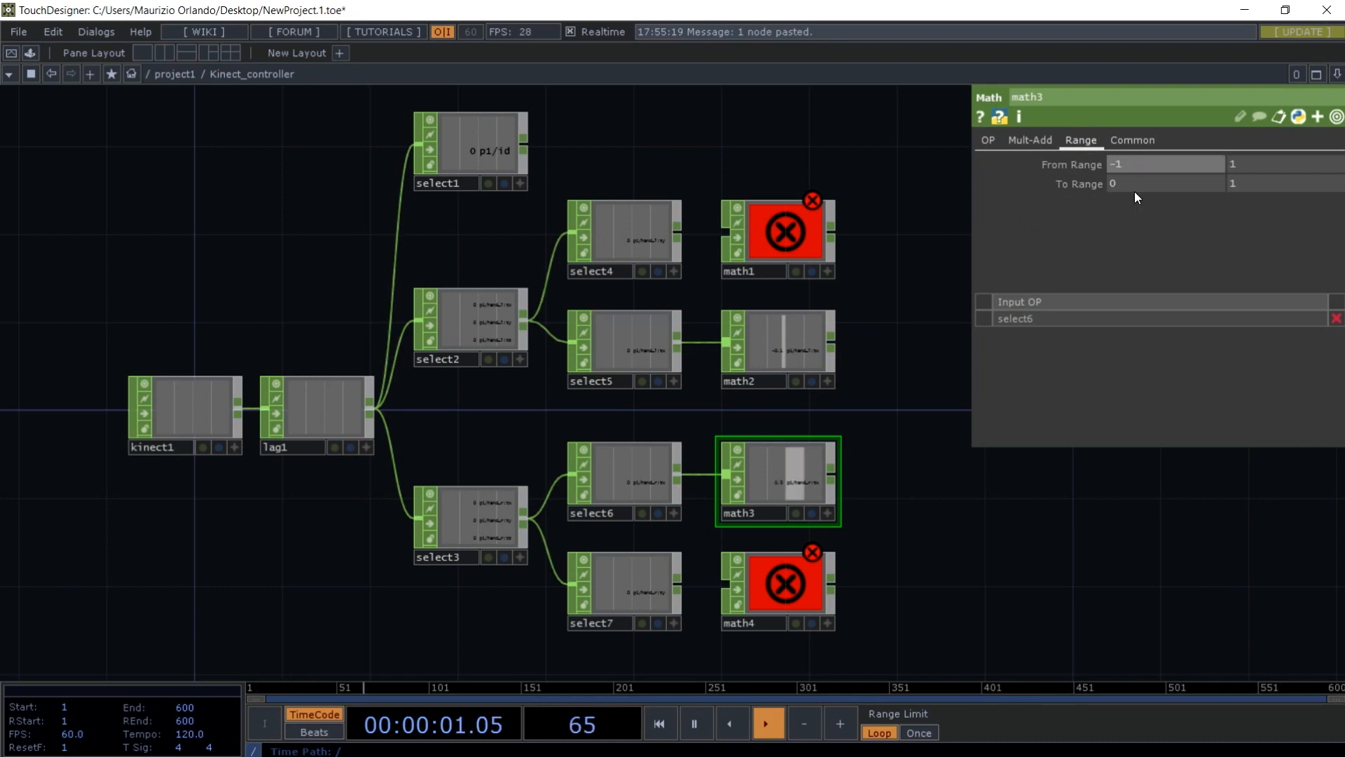
{"action": "left_click", "coordinate": [1130, 183]}
{"action": "type", "text": "-3"}
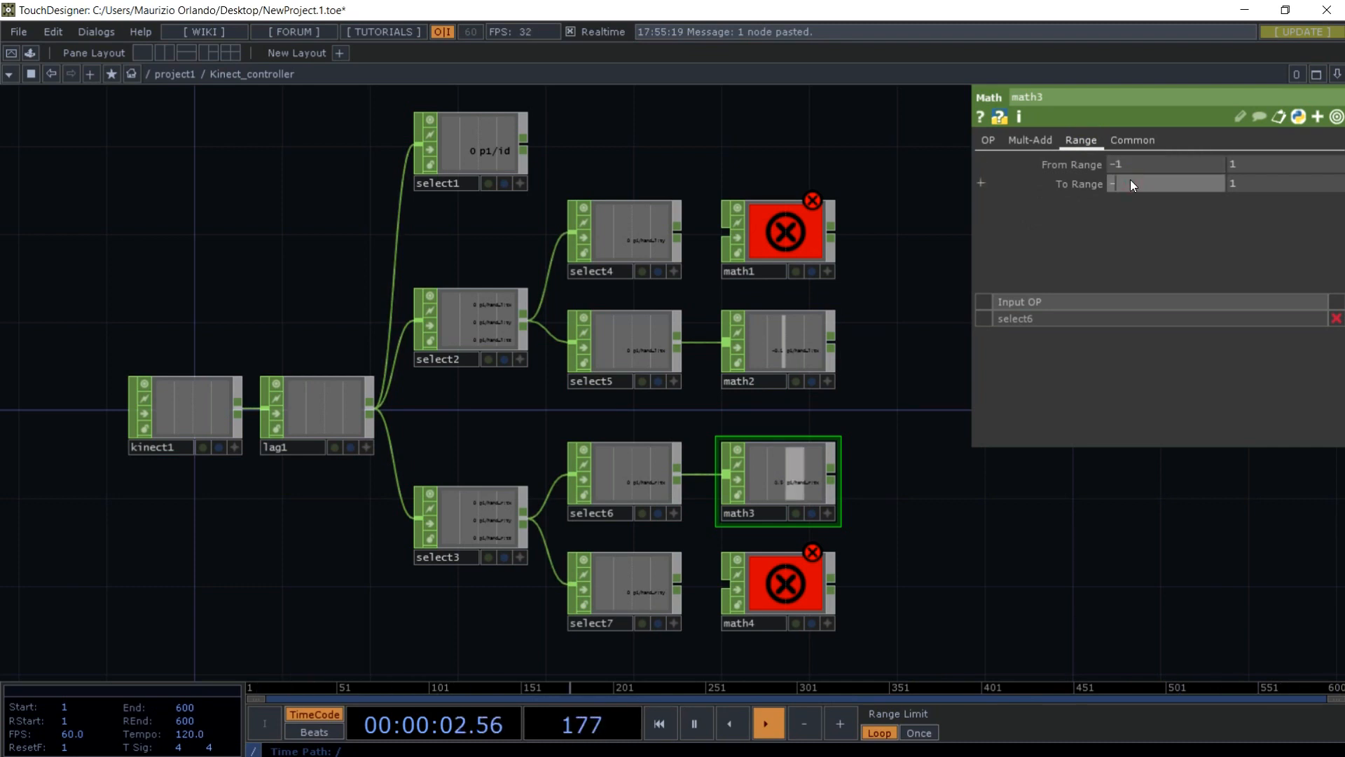
{"action": "key", "text": "Return"}
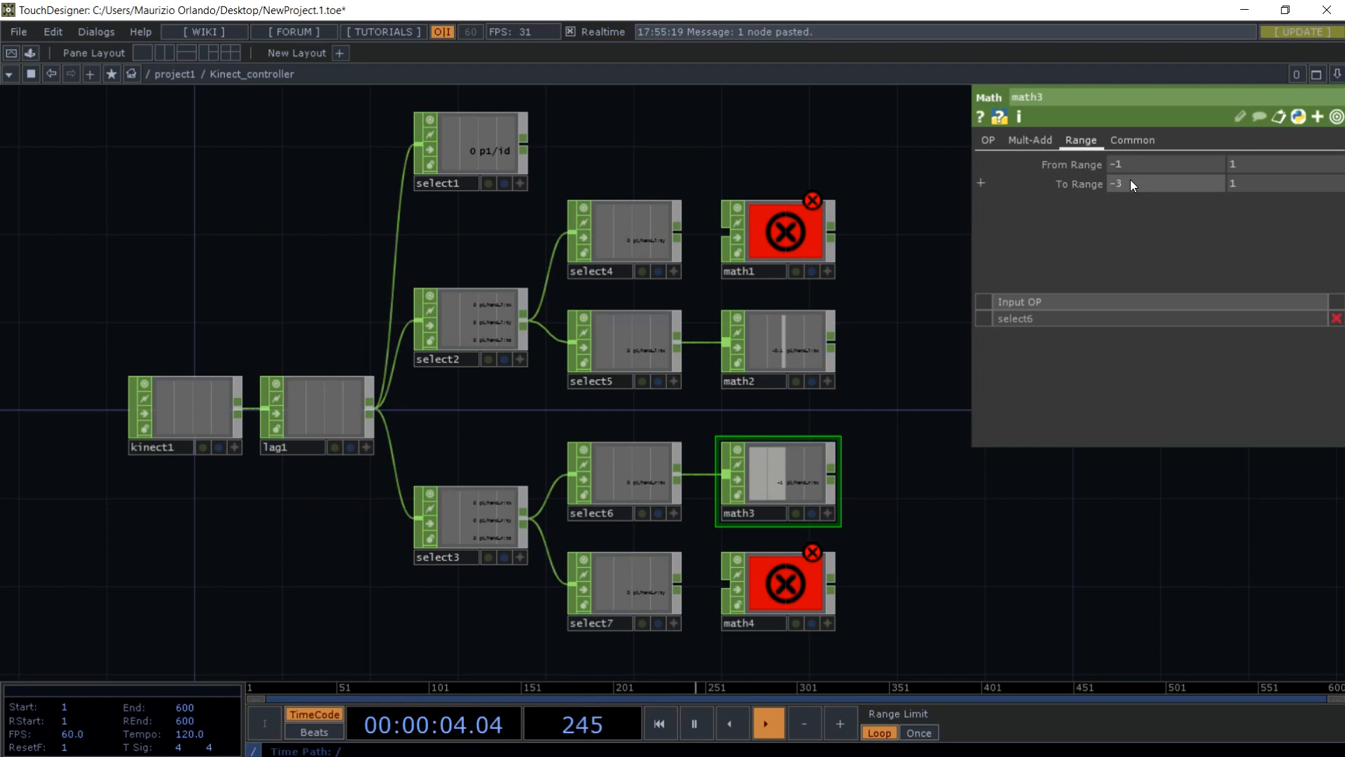
{"action": "left_click", "coordinate": [1261, 186]}
{"action": "type", "text": "1."}
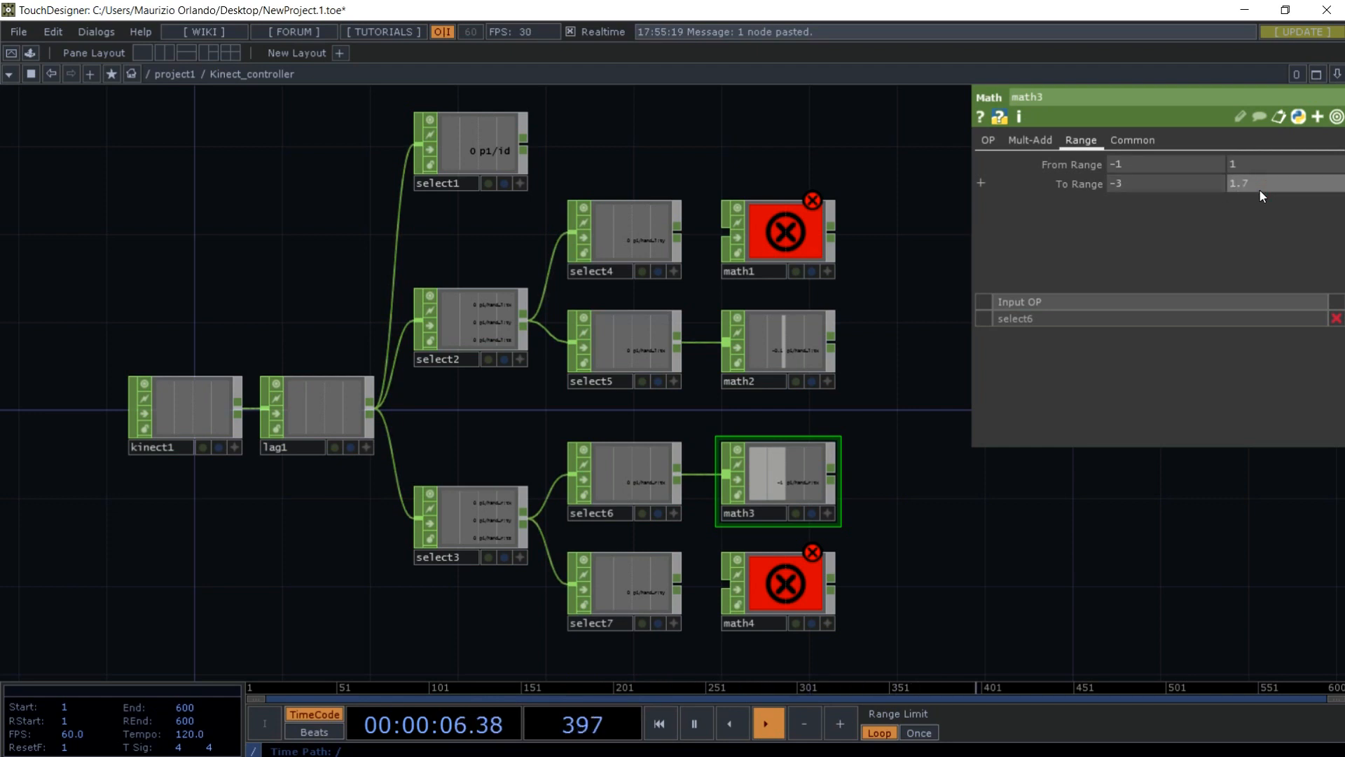
{"action": "type", "text": "7"}
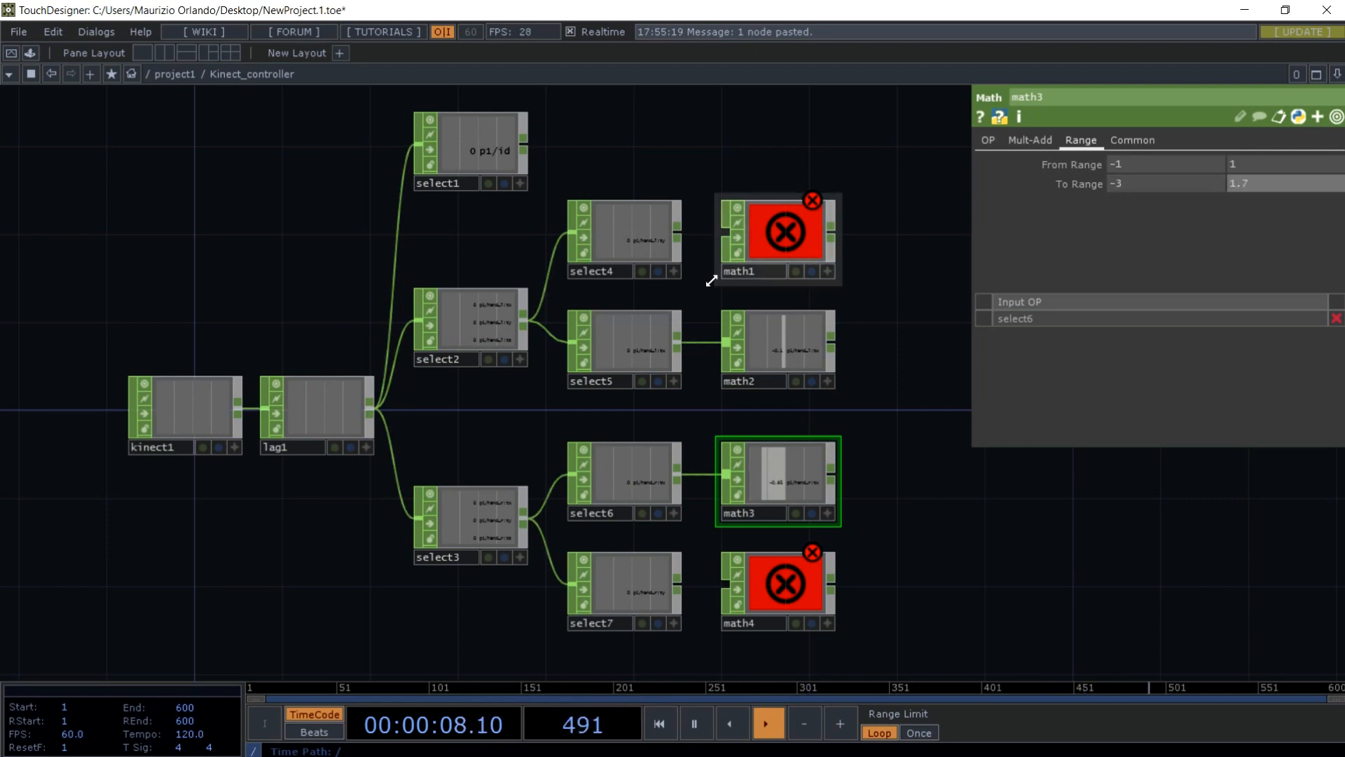
- Set math1's From Range minimum to 0.1
{"action": "left_click", "coordinate": [775, 240]}
{"action": "left_click", "coordinate": [769, 597]}
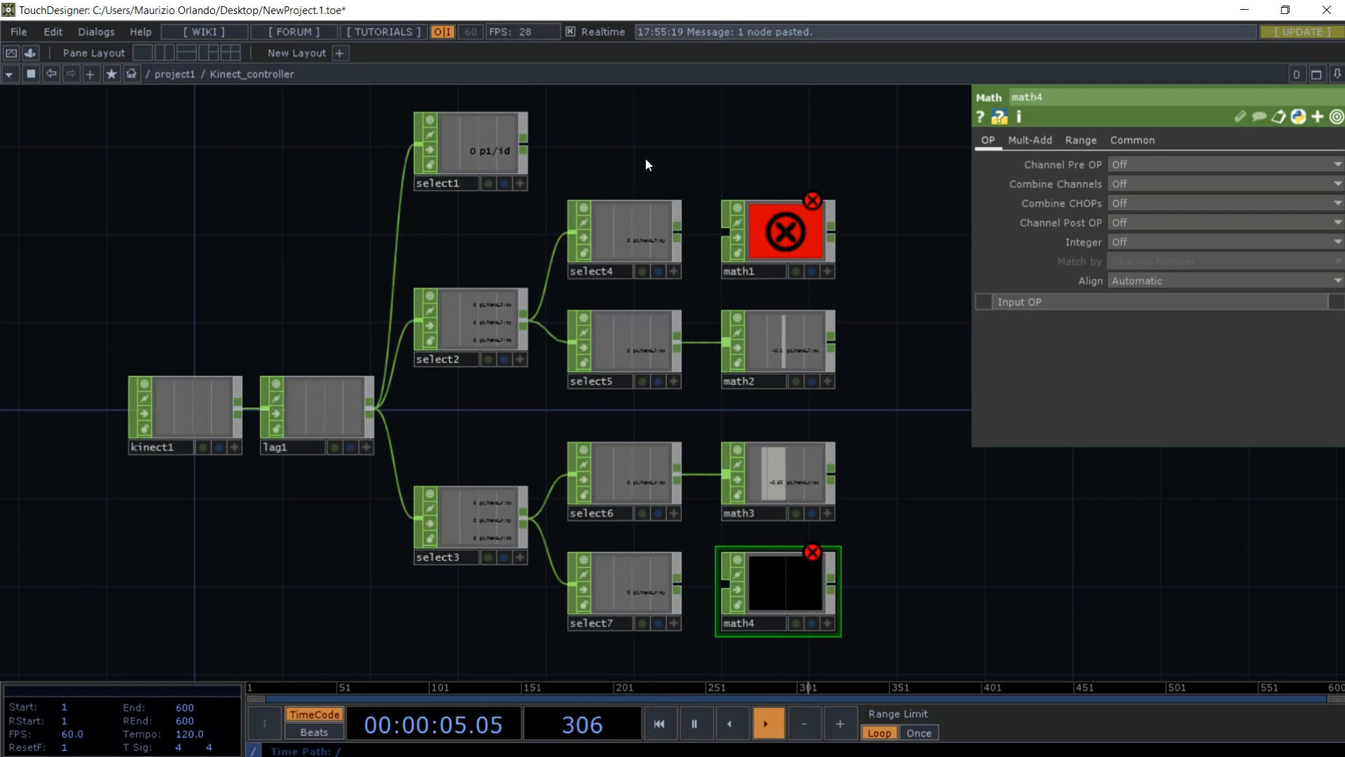
{"action": "left_click", "coordinate": [779, 225]}
{"action": "left_click", "coordinate": [1082, 141]}
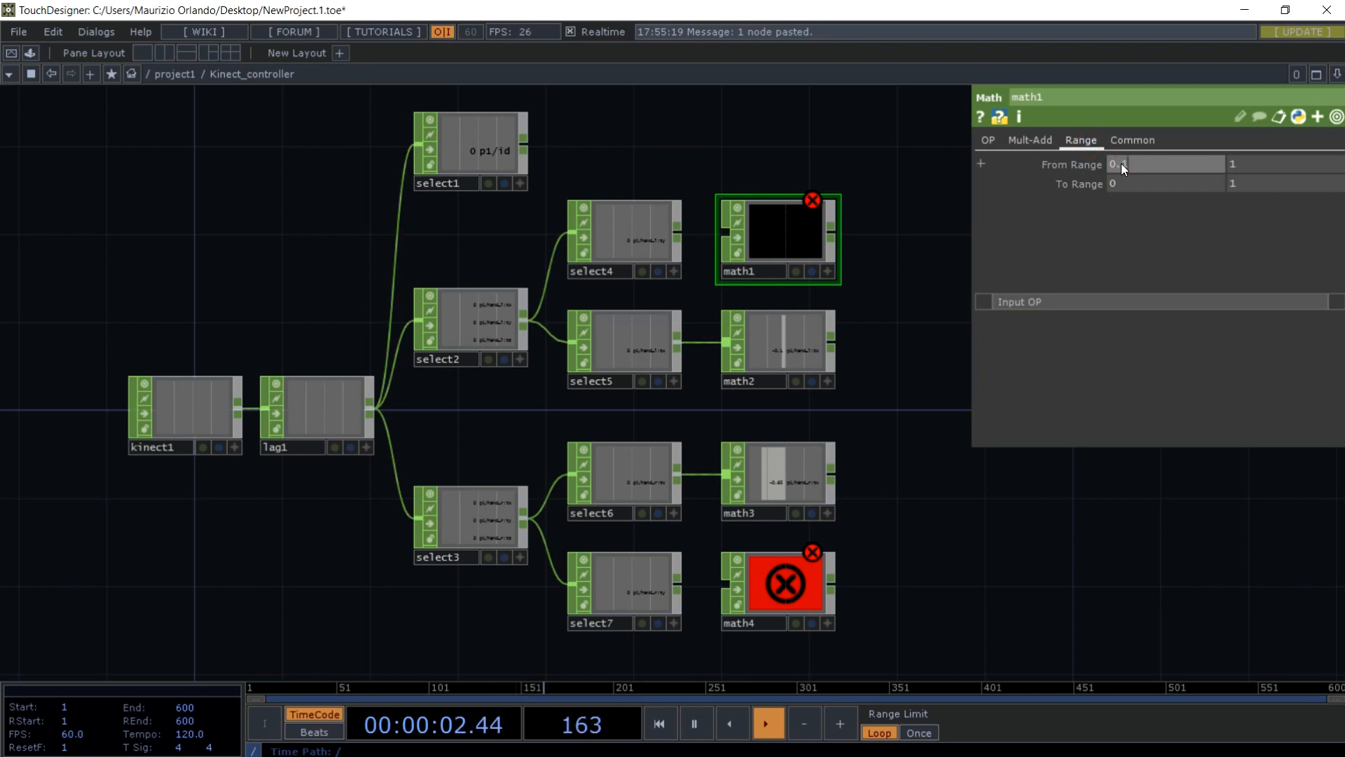
{"action": "left_click", "coordinate": [1121, 162]}
{"action": "type", "text": "0.1"}
{"action": "key", "text": "Return"}
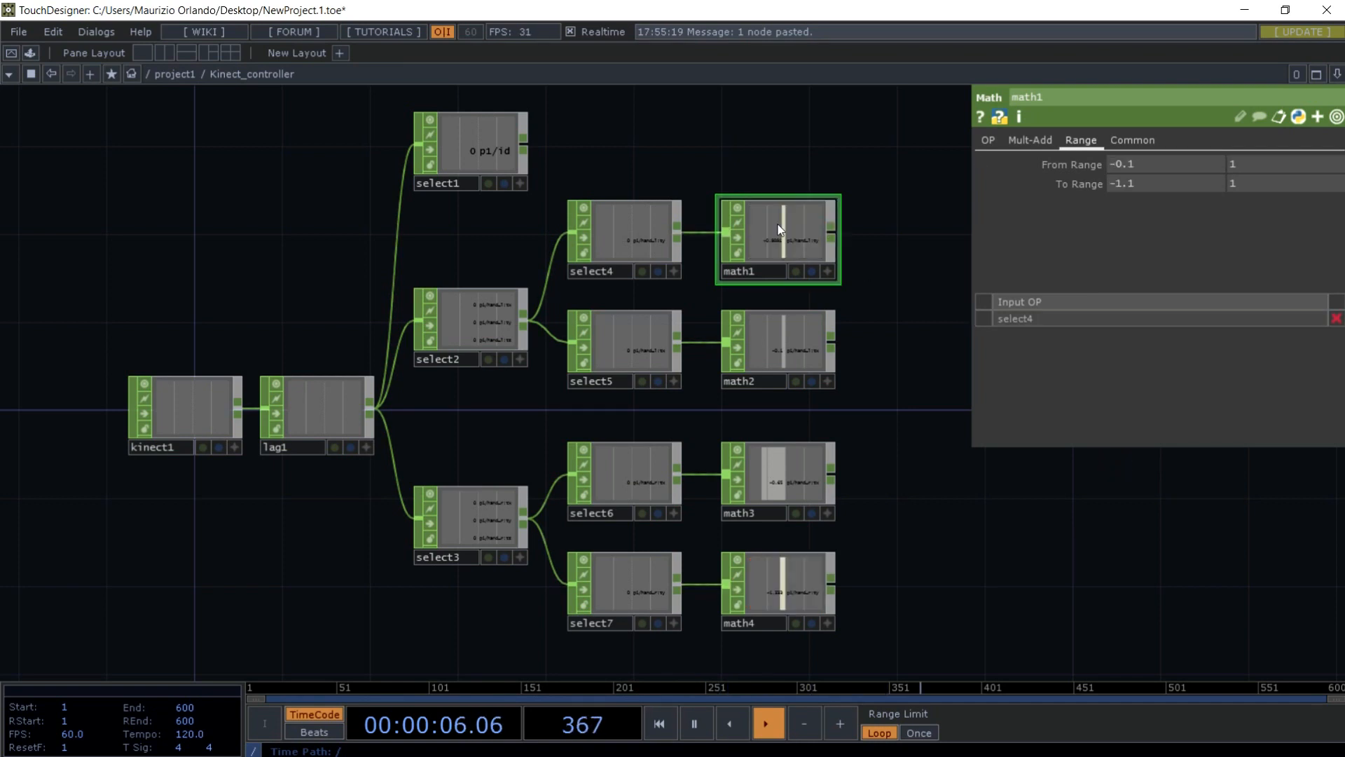
- Set math4's From Range minimum to -0.1 and its To Range maximum to 0.7
{"action": "left_click", "coordinate": [767, 590]}
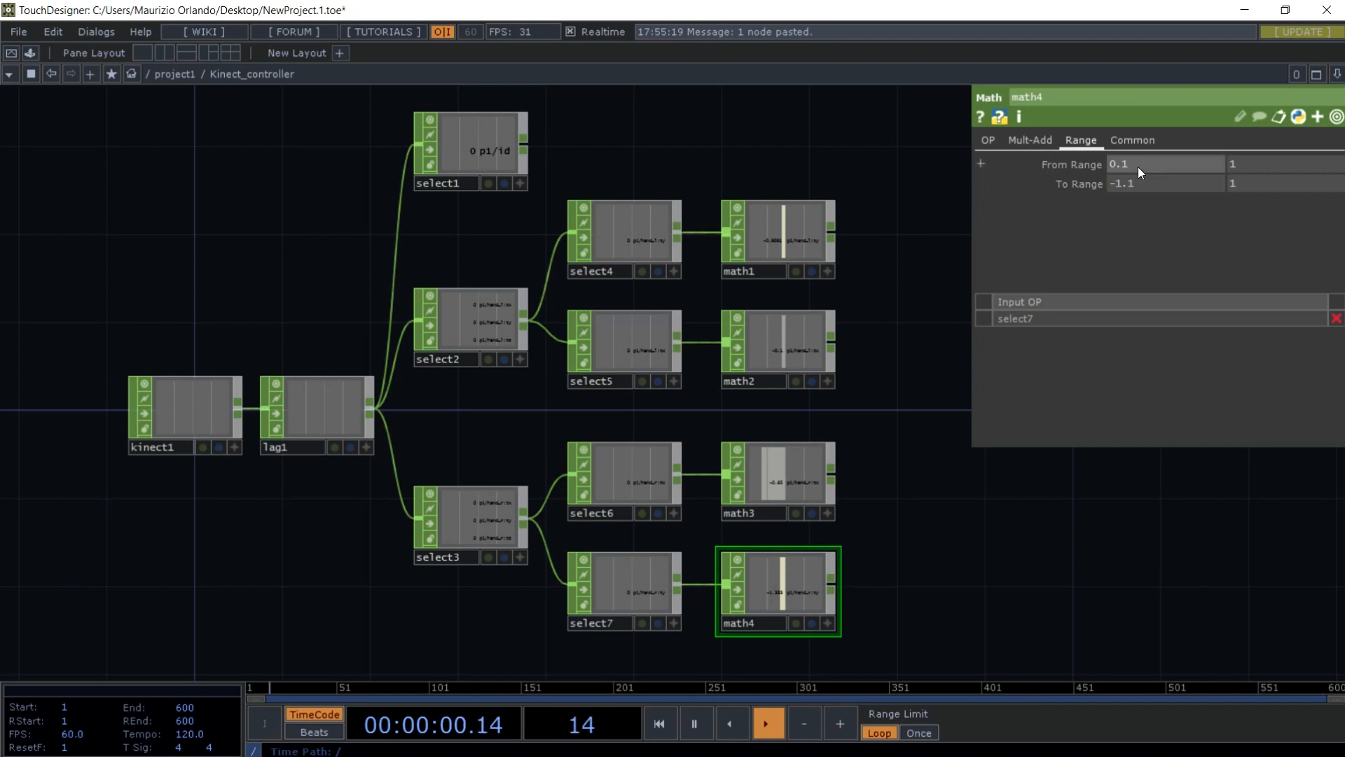
{"action": "left_click", "coordinate": [1111, 167]}
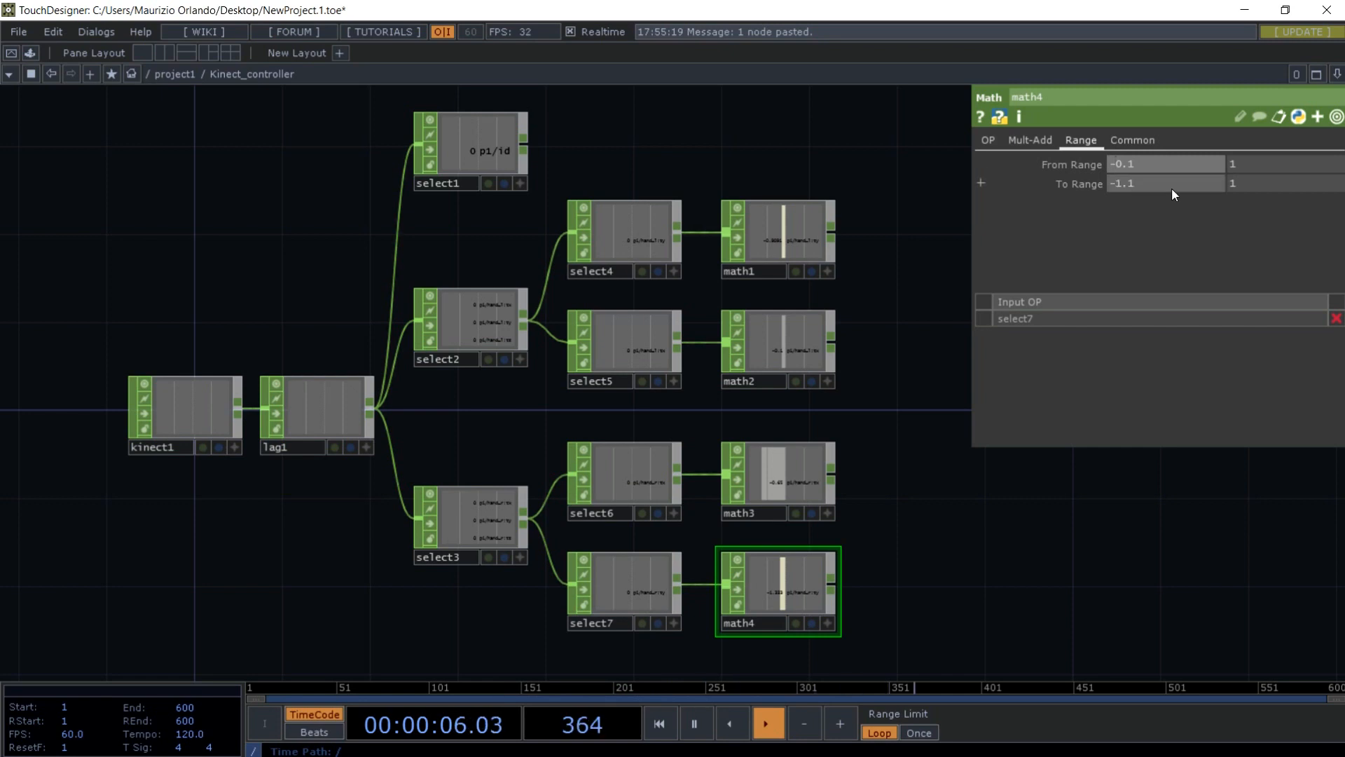
{"action": "left_click", "coordinate": [1256, 183]}
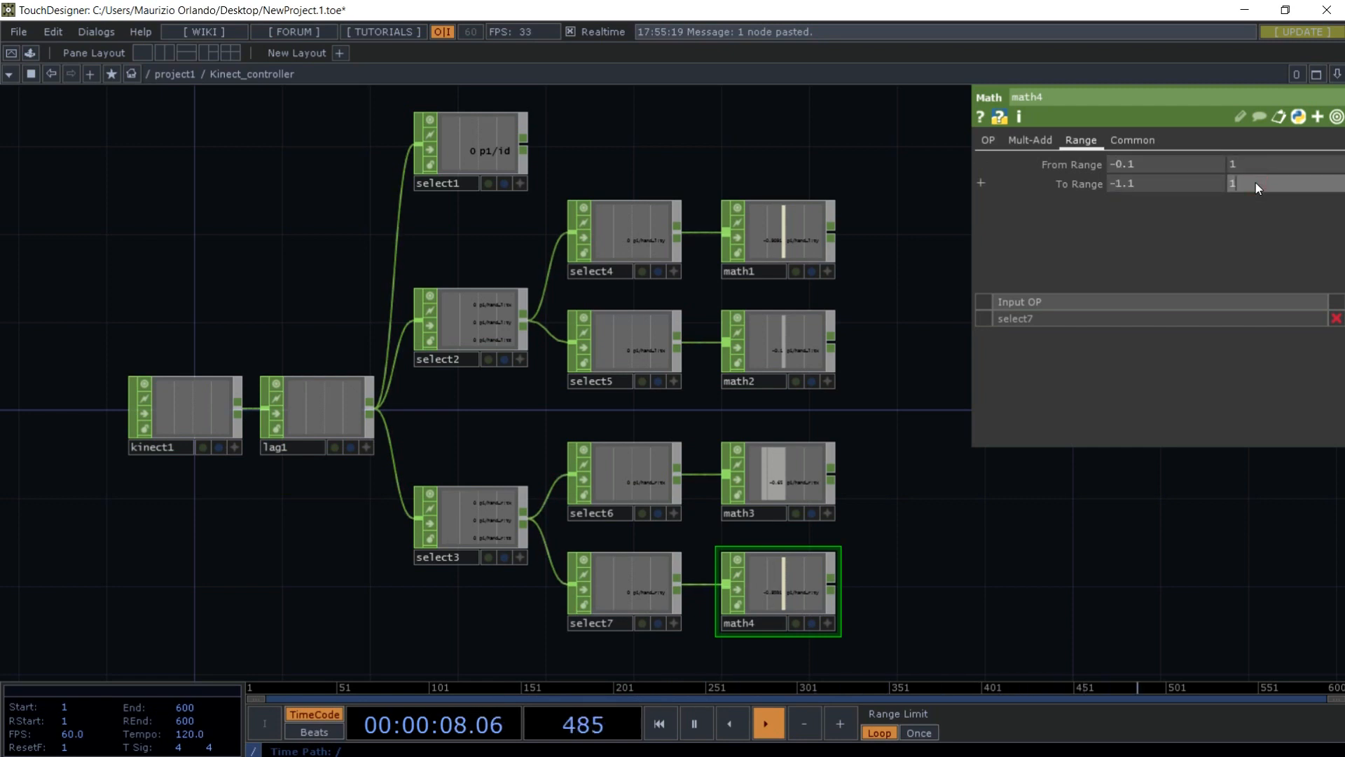
{"action": "type", "text": "."}
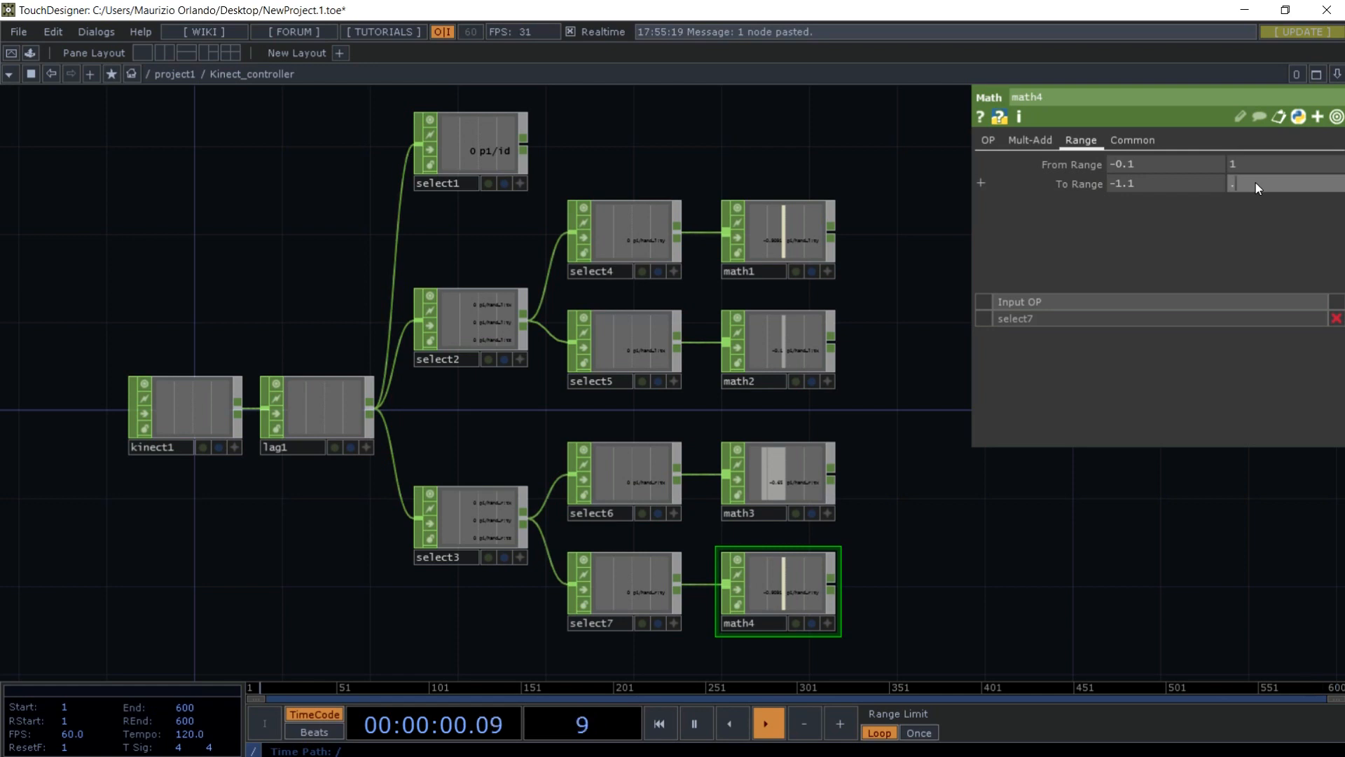
{"action": "type", "text": "0.7"}
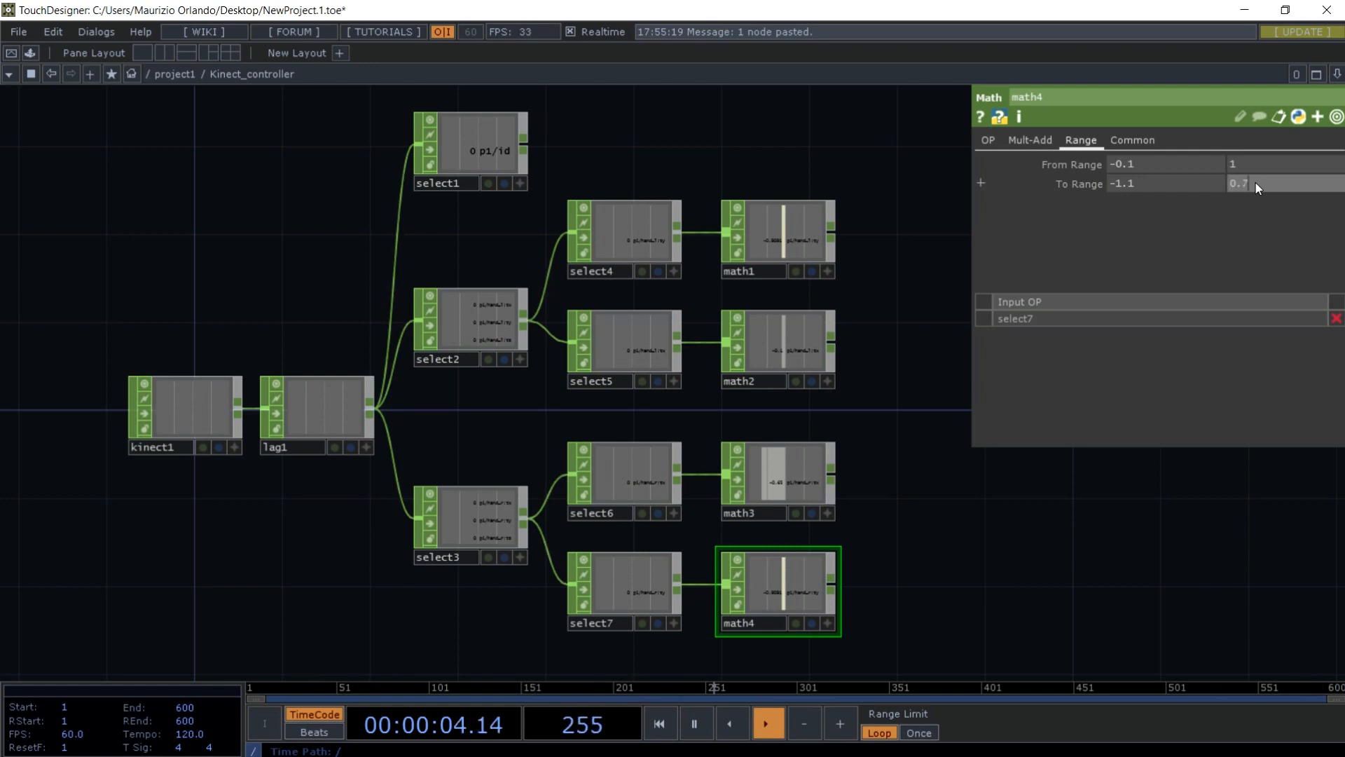
{"action": "key", "text": "Return"}
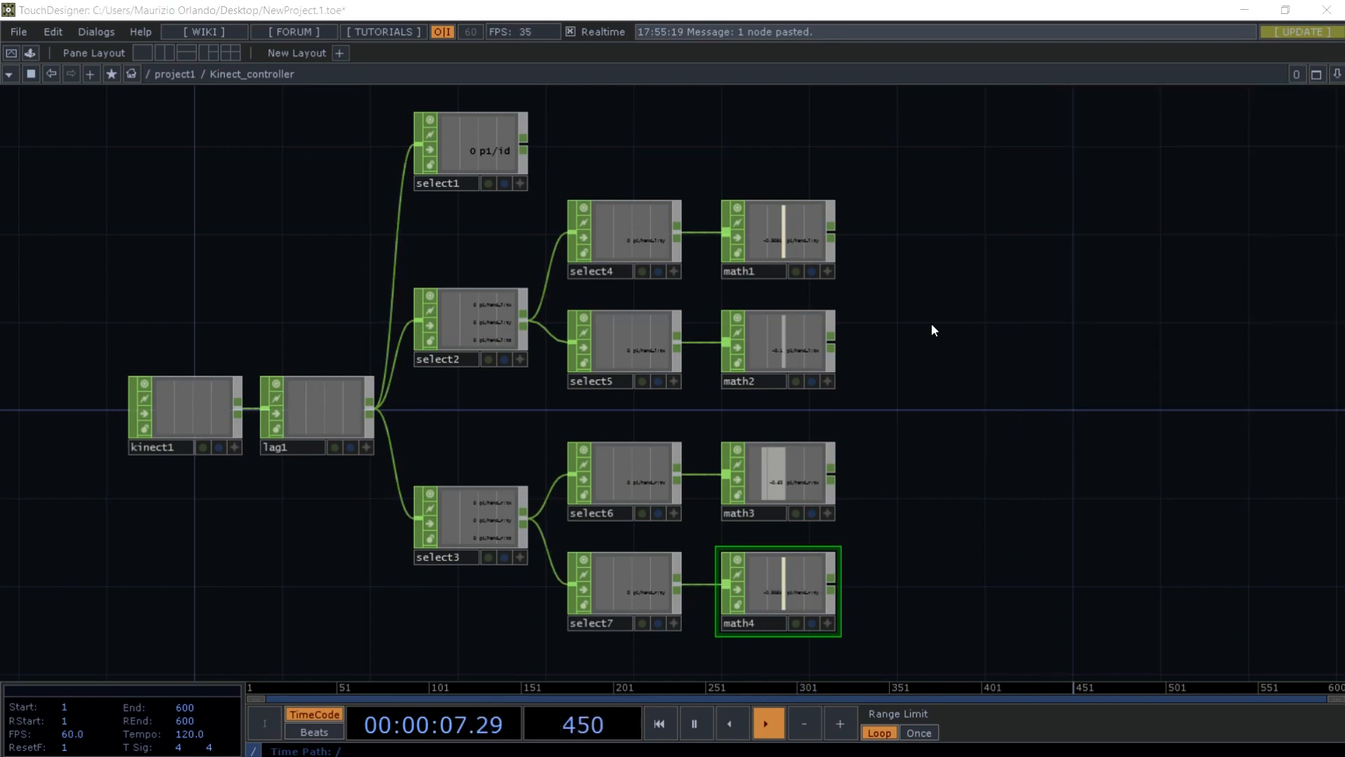
- Add a Limit CHOP beside math1 and a copy of it beside math4, wiring each math node into its limit
{"action": "key", "text": "Tab"}
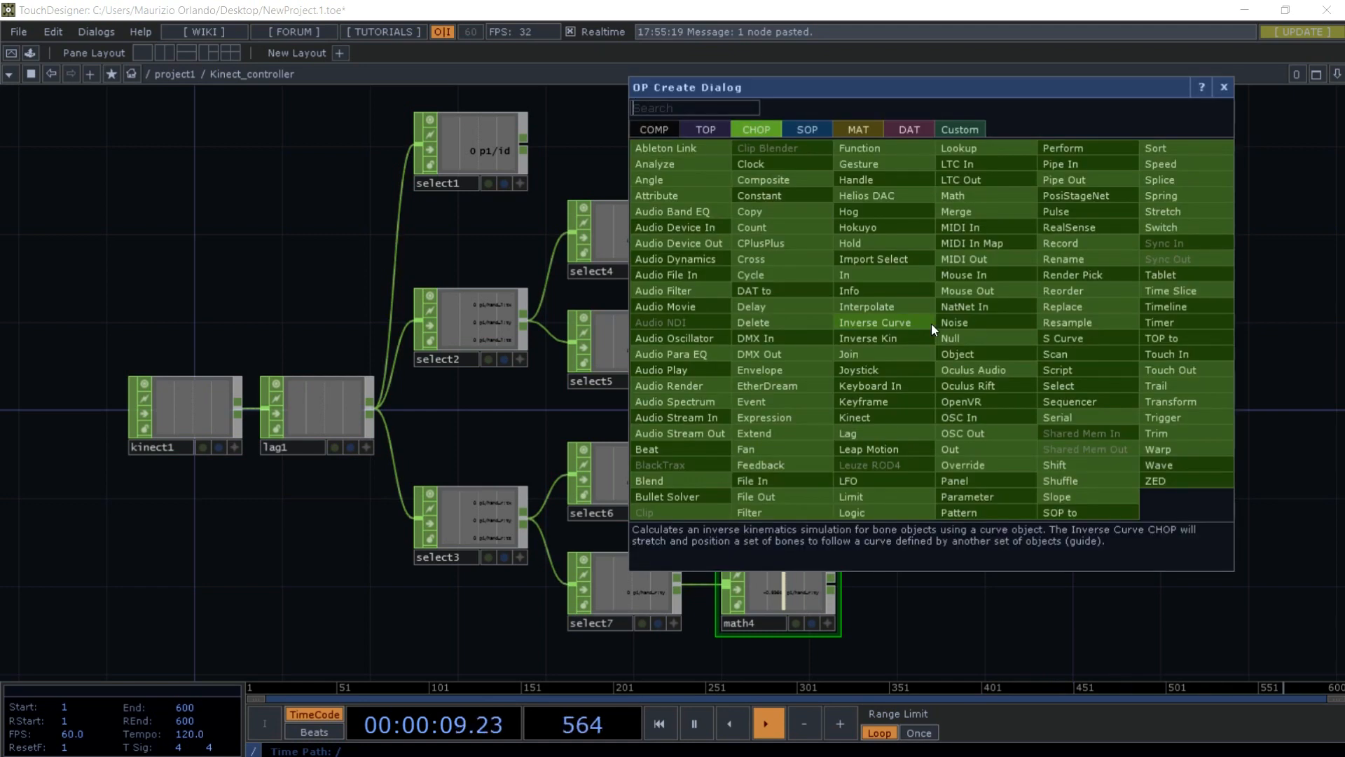
{"action": "left_click", "coordinate": [865, 494]}
{"action": "left_click", "coordinate": [926, 239]}
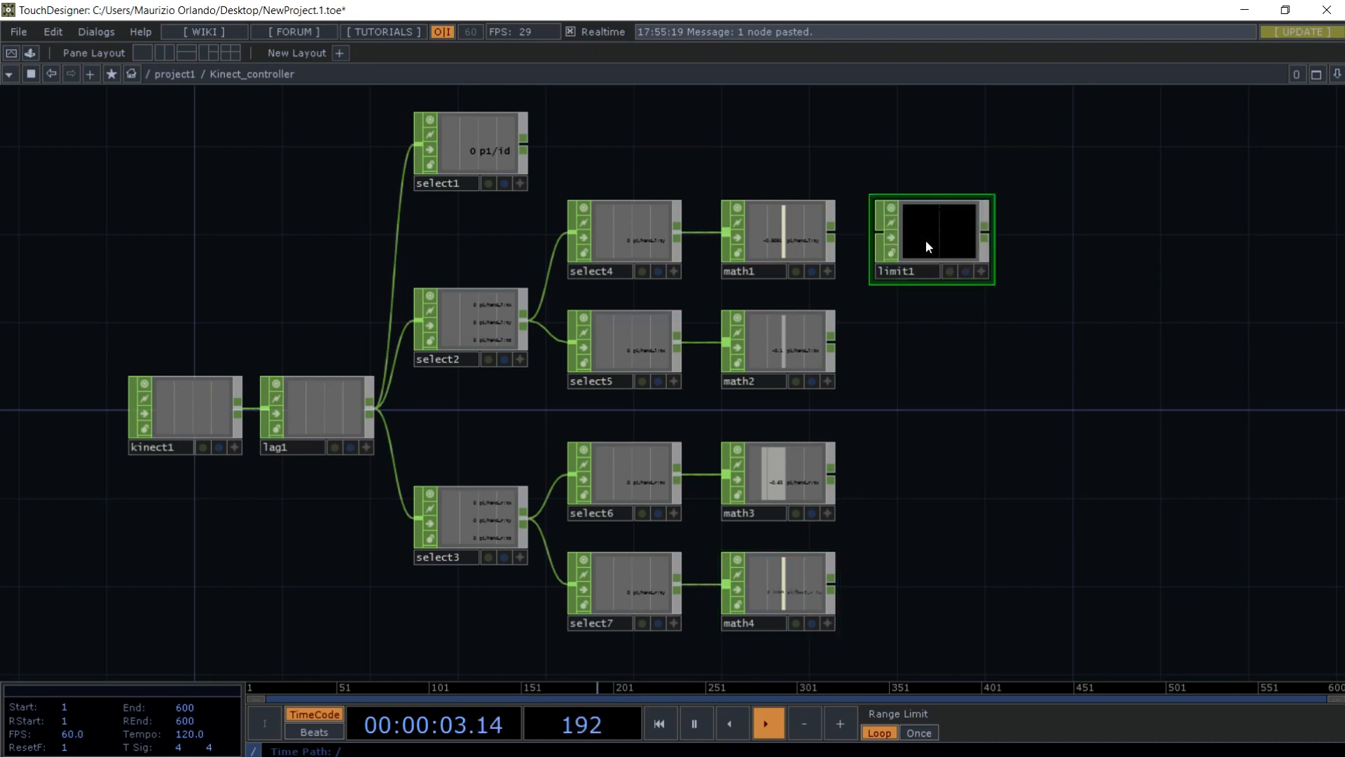
{"action": "key", "text": "ctrl+c"}
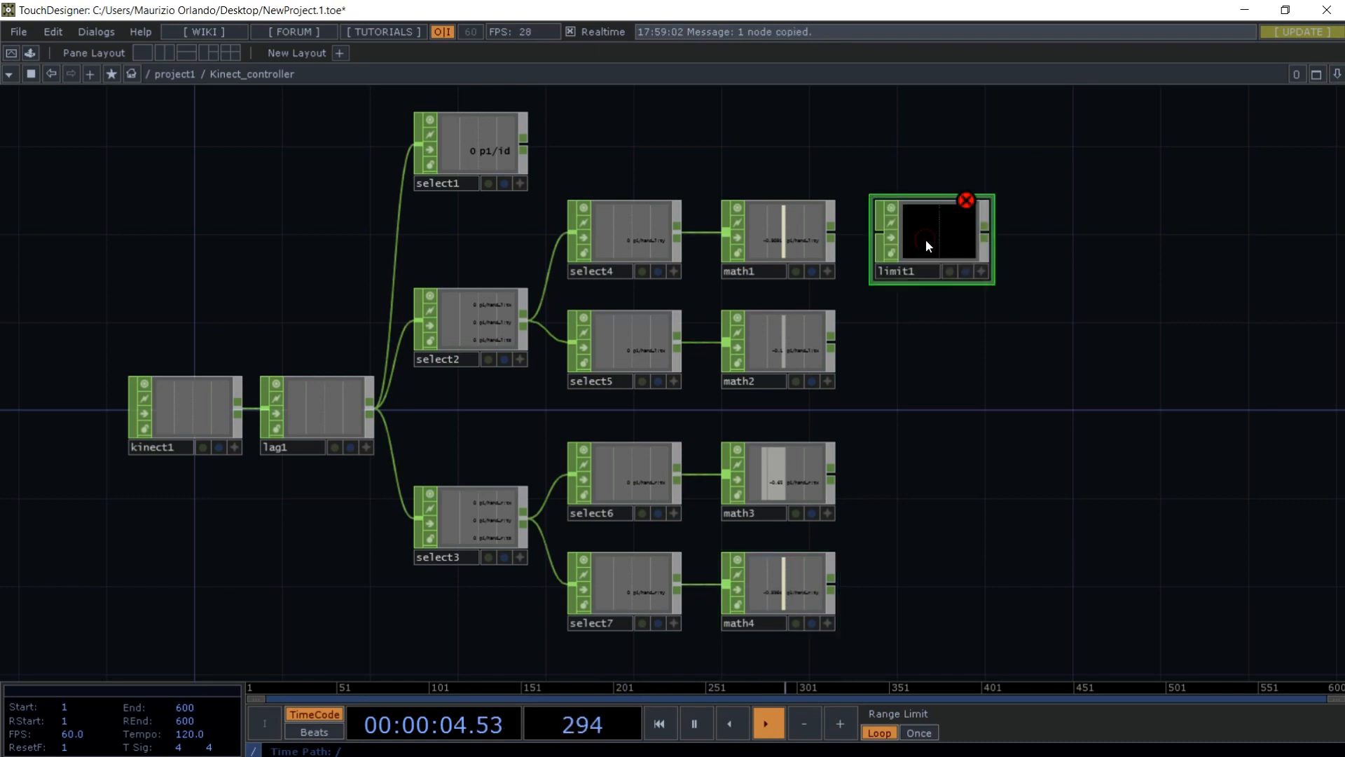
{"action": "key", "text": "ctrl+v"}
{"action": "left_click", "coordinate": [913, 594]}
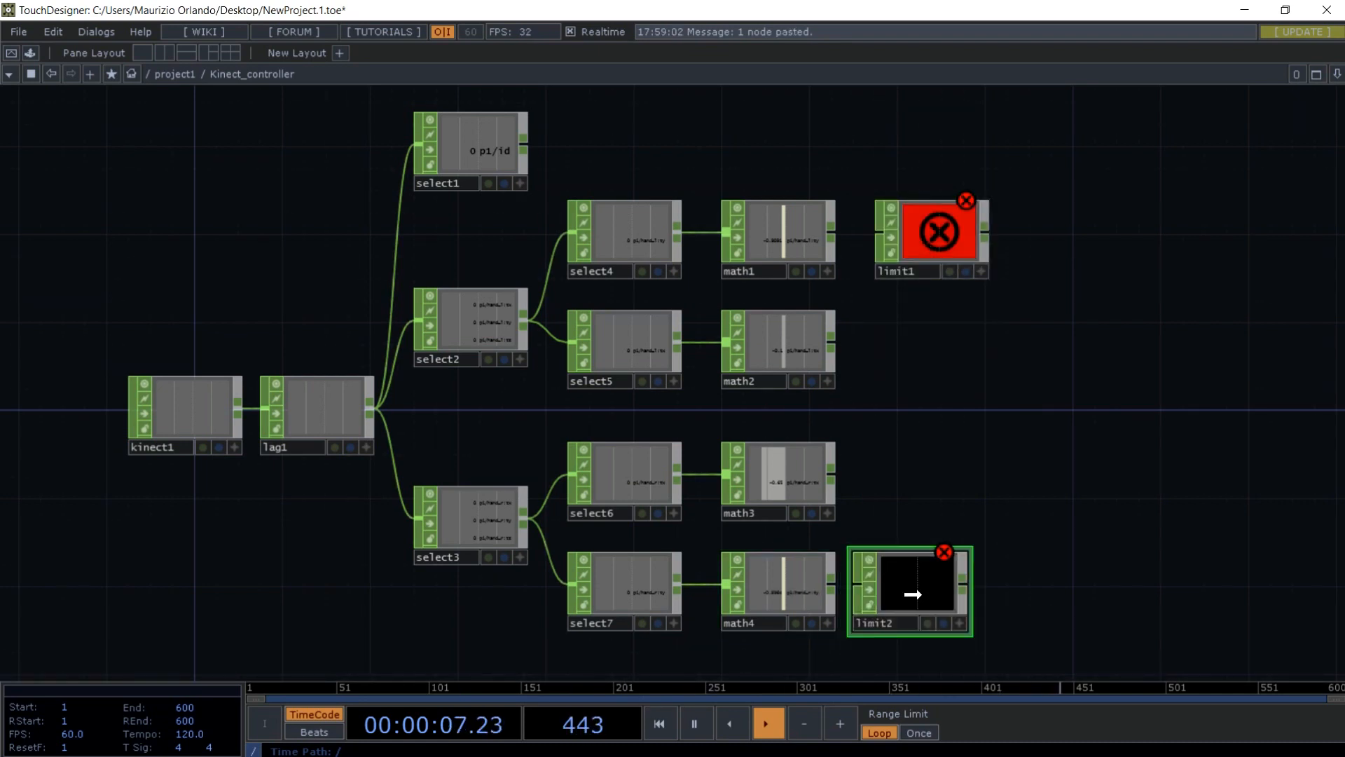
{"action": "left_click_drag", "start_coordinate": [933, 586], "coordinate": [947, 585]}
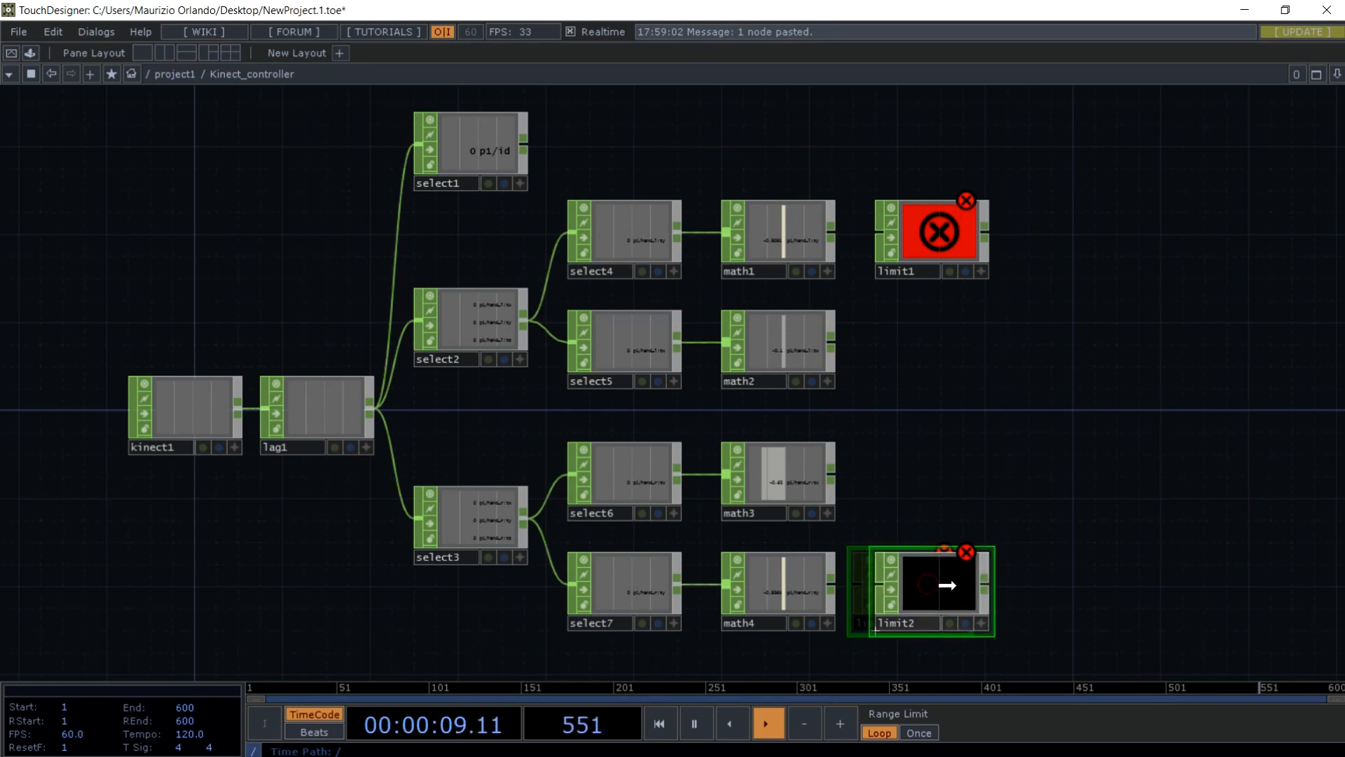
{"action": "left_click_drag", "start_coordinate": [832, 227], "coordinate": [893, 238]}
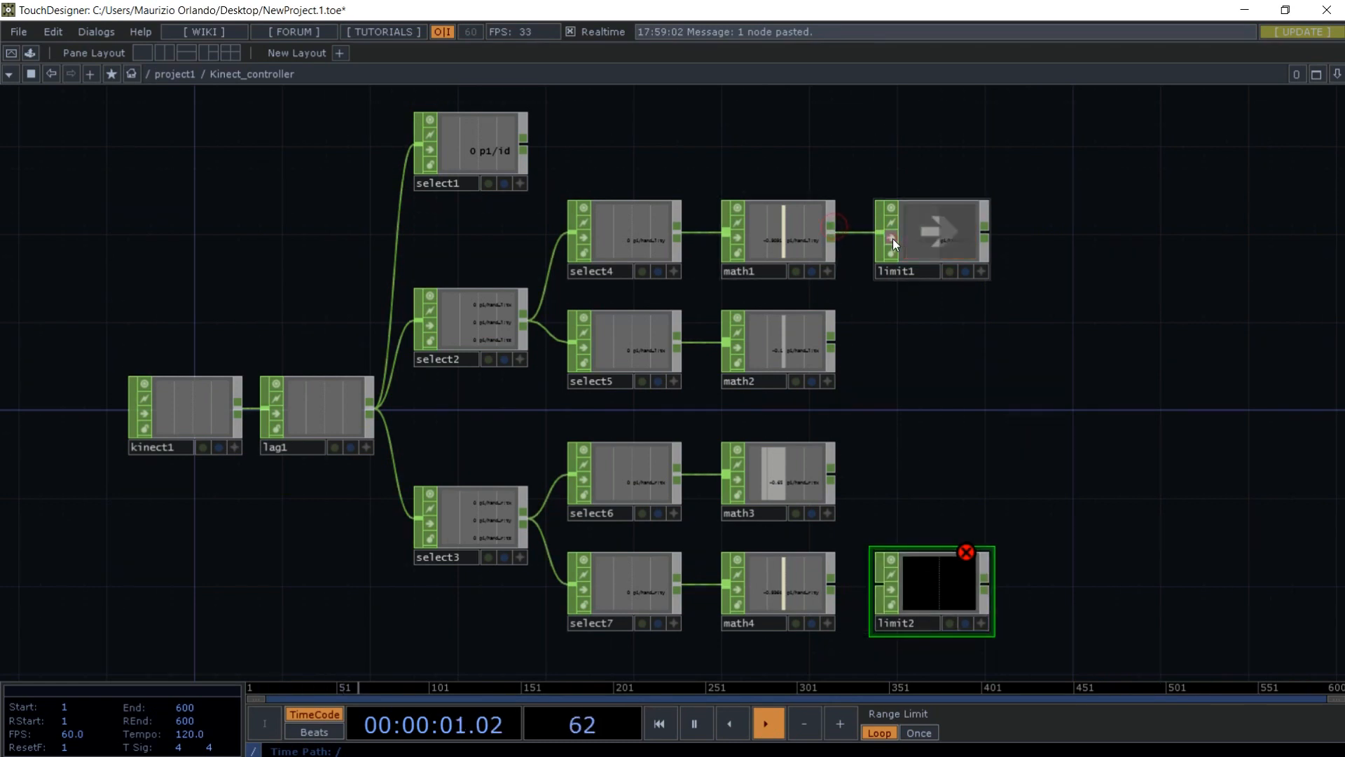
{"action": "left_click_drag", "start_coordinate": [831, 584], "coordinate": [890, 583]}
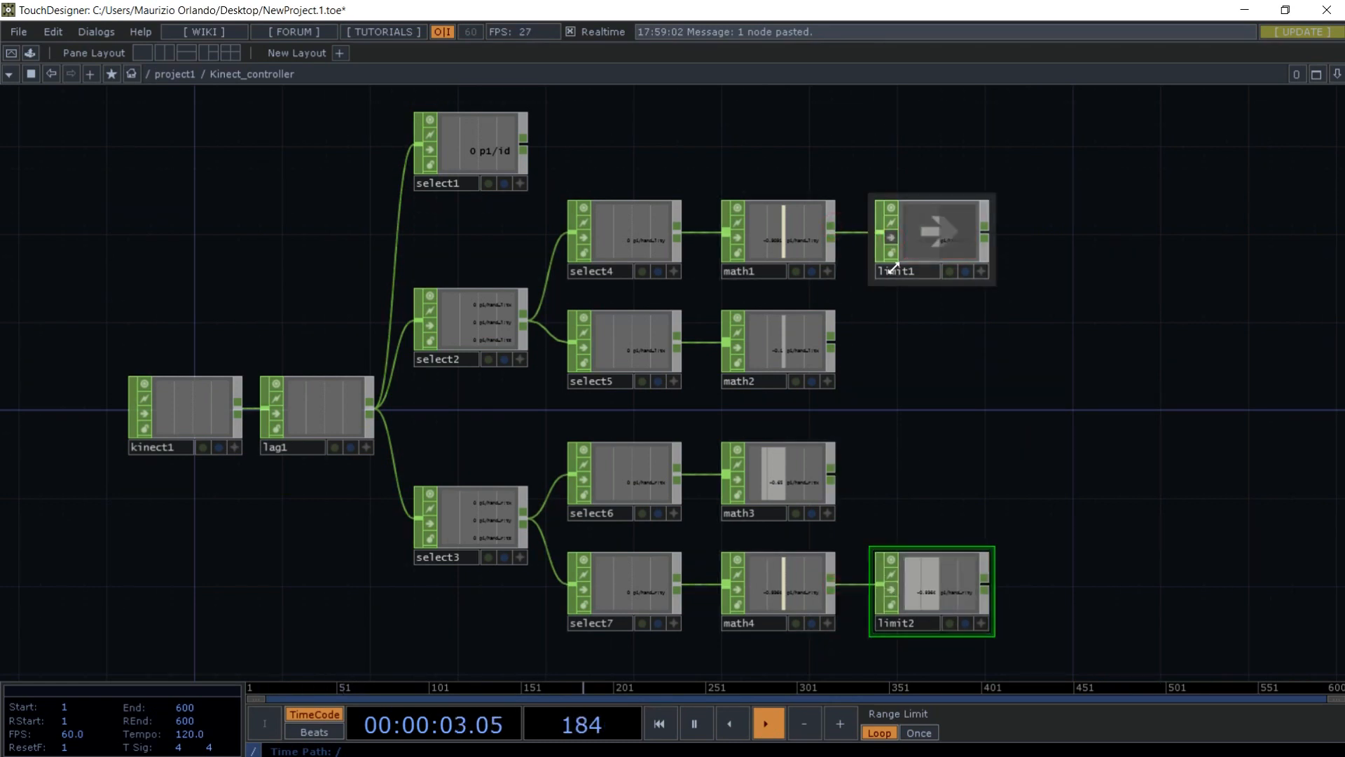
- Set limit1's Type to Clamp
{"action": "left_click", "coordinate": [943, 238]}
{"action": "key", "text": "p"}
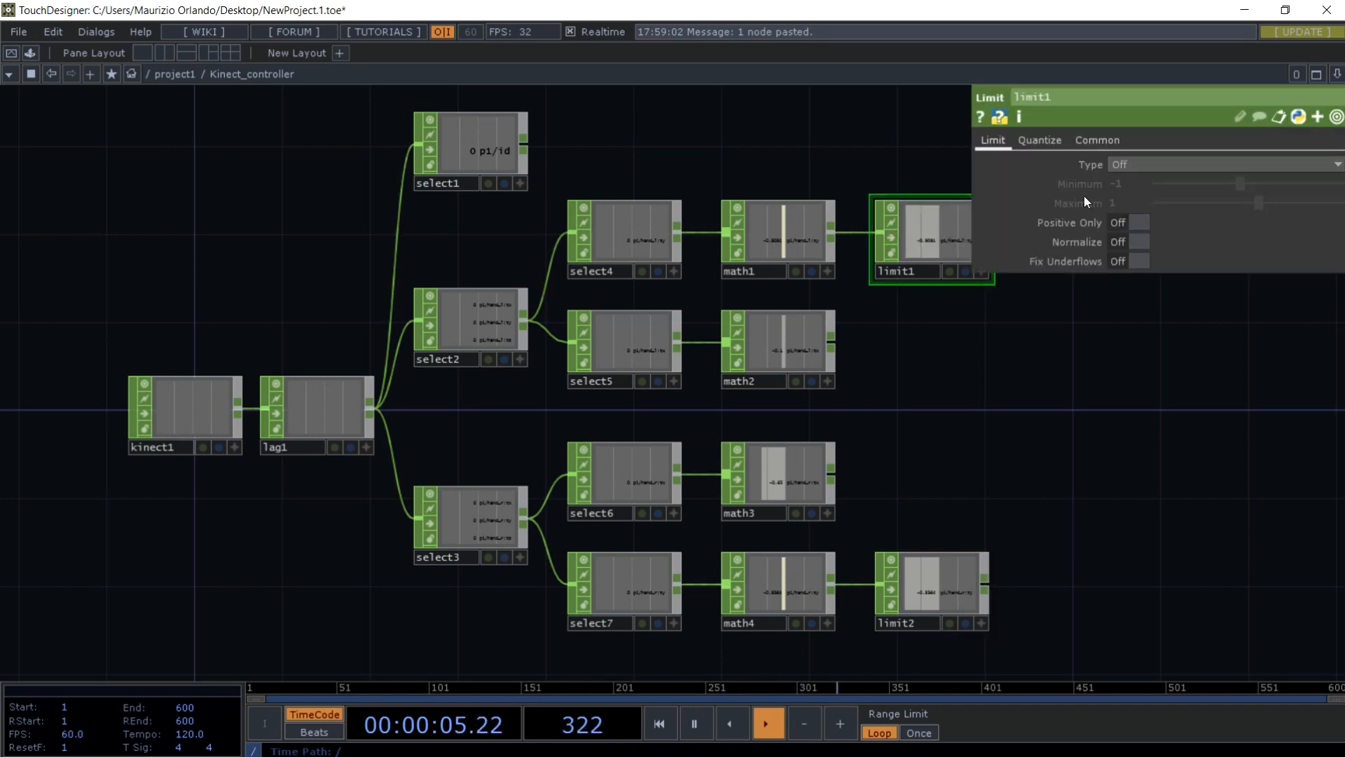
{"action": "left_click", "coordinate": [1136, 163]}
{"action": "left_click", "coordinate": [1125, 184]}
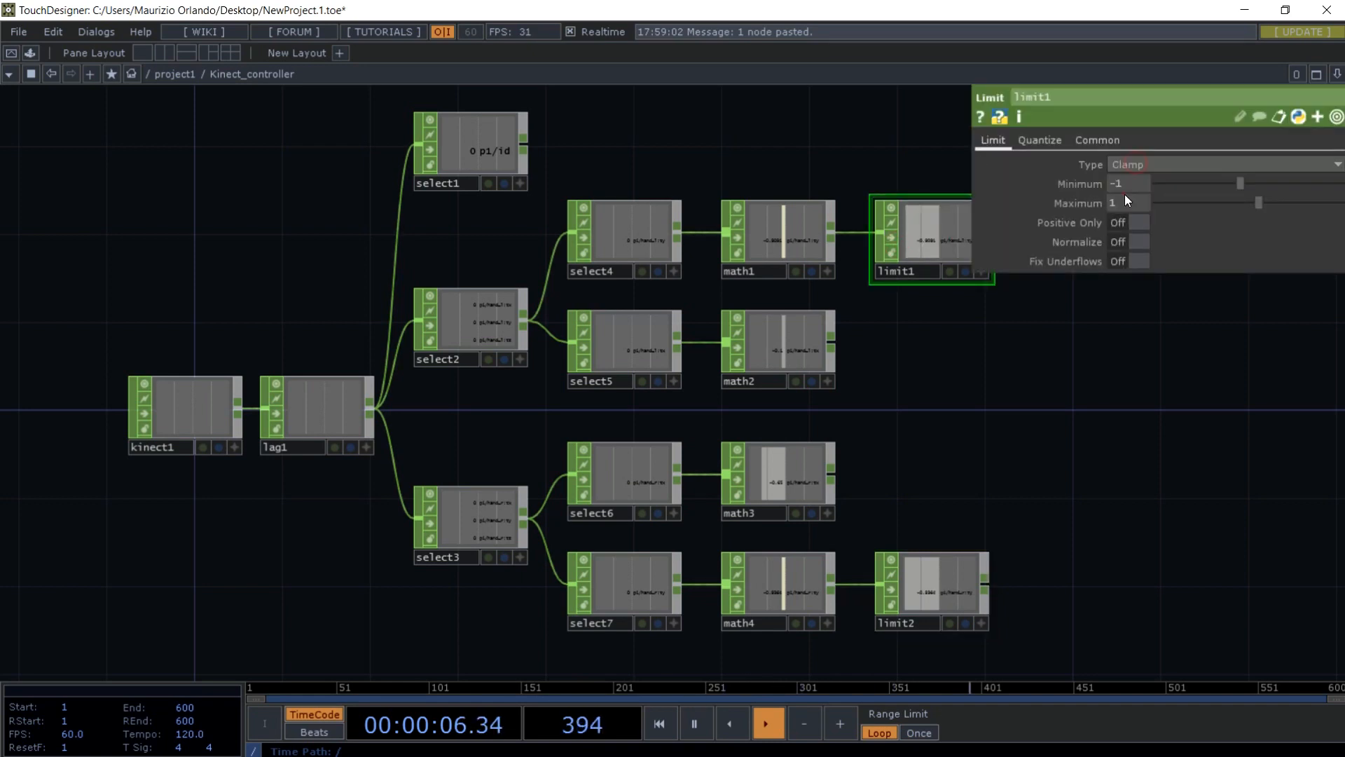
- Set limit2's Type to Clamp with a Minimum of -1.1 and a Maximum of .1
{"action": "left_click", "coordinate": [951, 576]}
{"action": "left_click", "coordinate": [1149, 164]}
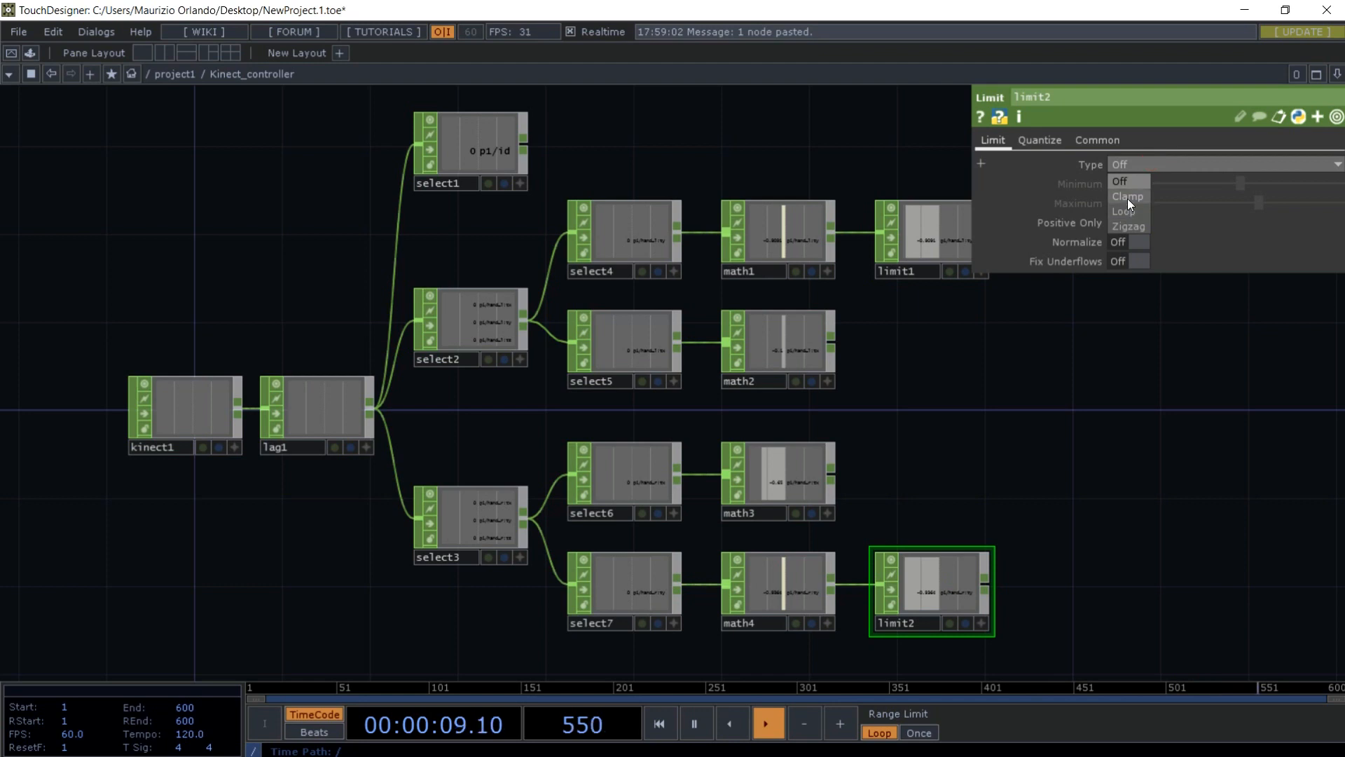
{"action": "left_click", "coordinate": [1128, 196]}
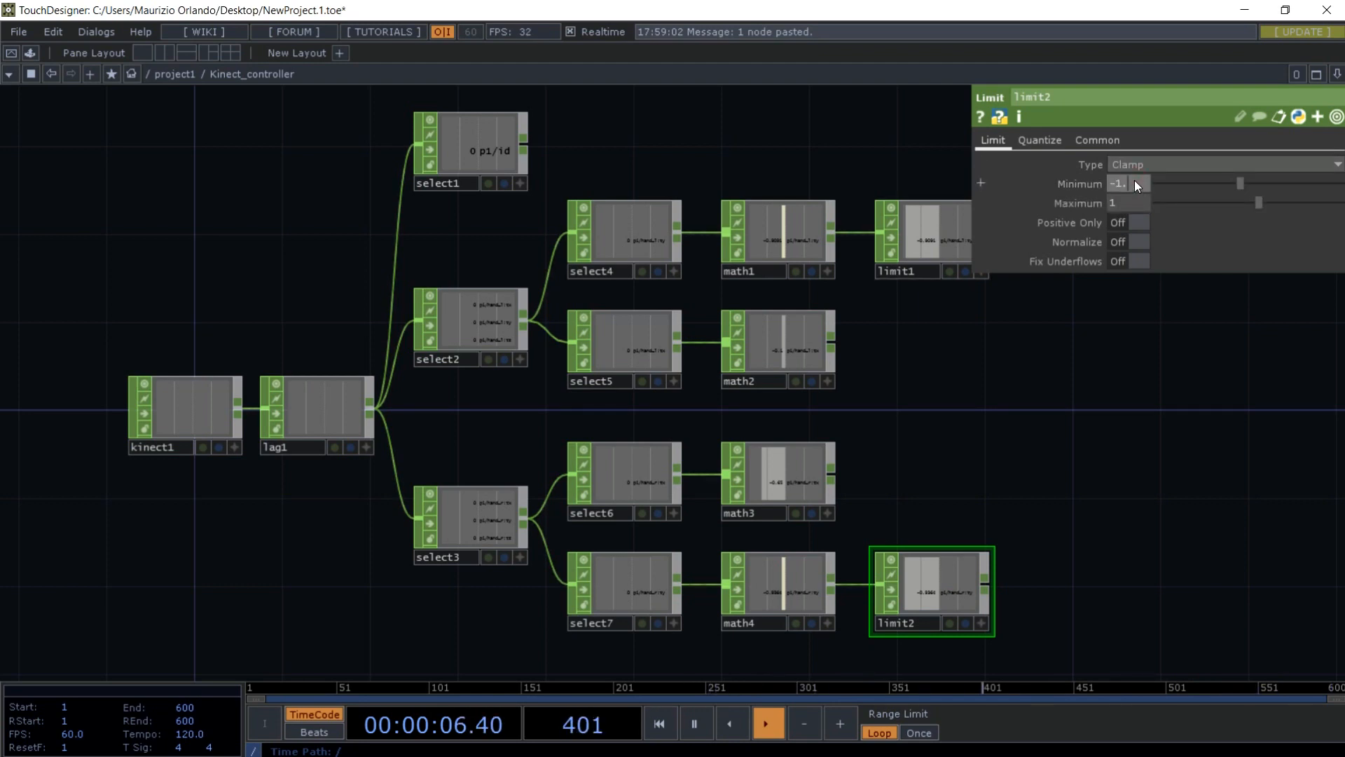
{"action": "key", "text": "Return"}
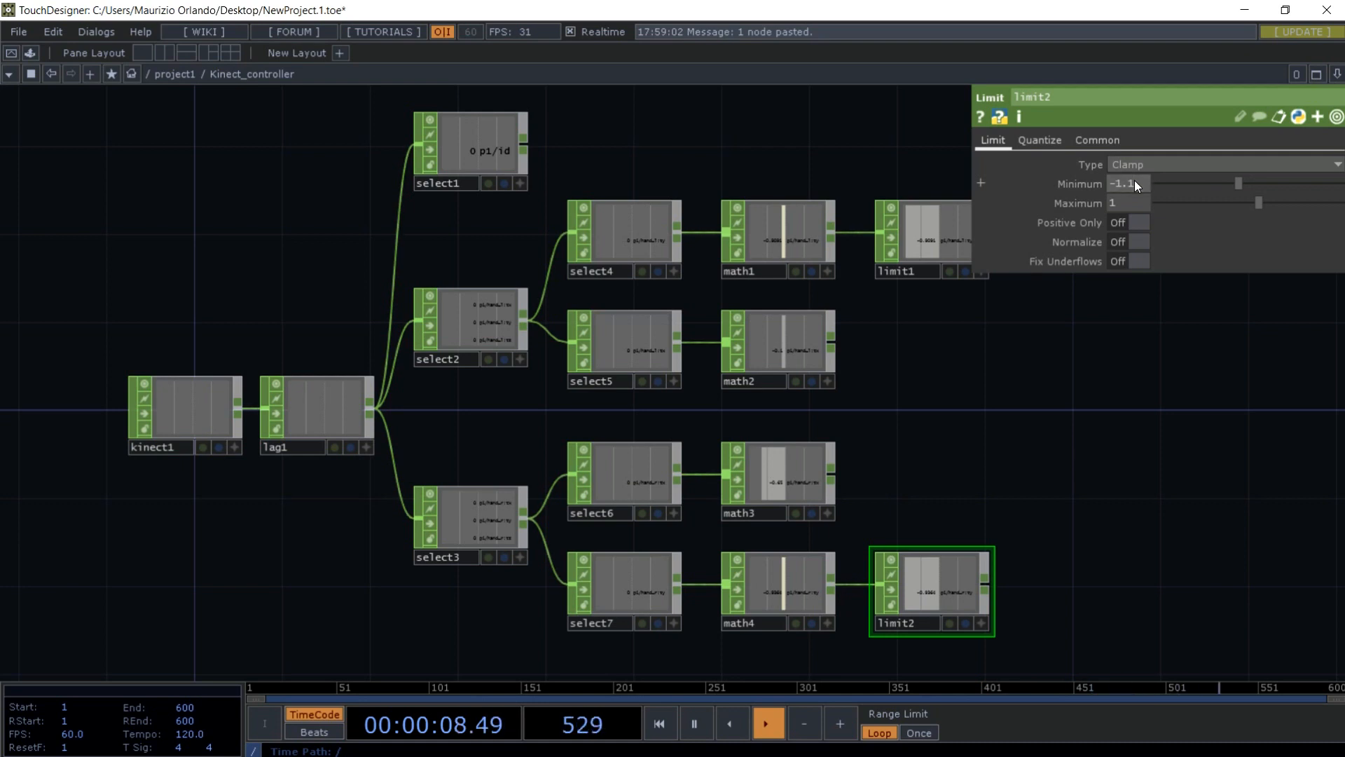
{"action": "left_click", "coordinate": [1110, 204]}
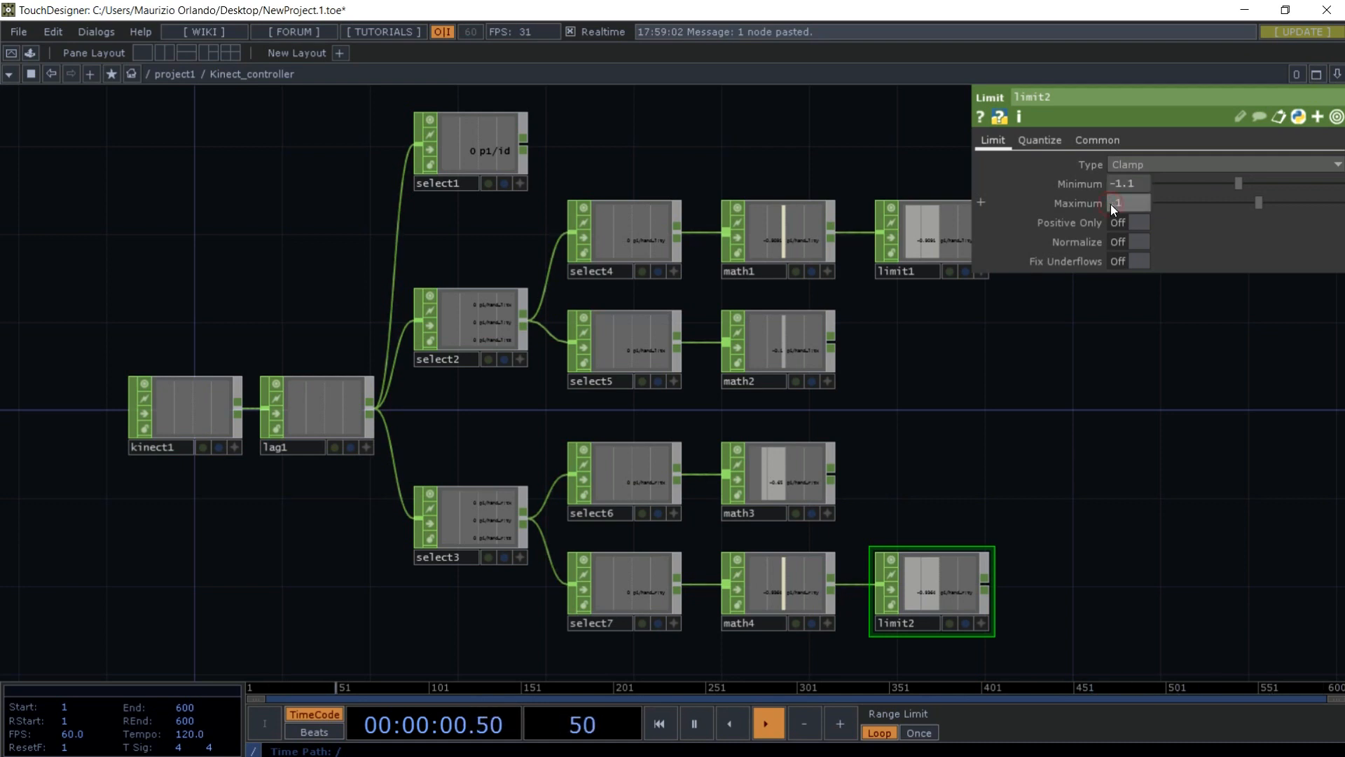
{"action": "key", "text": "Return"}
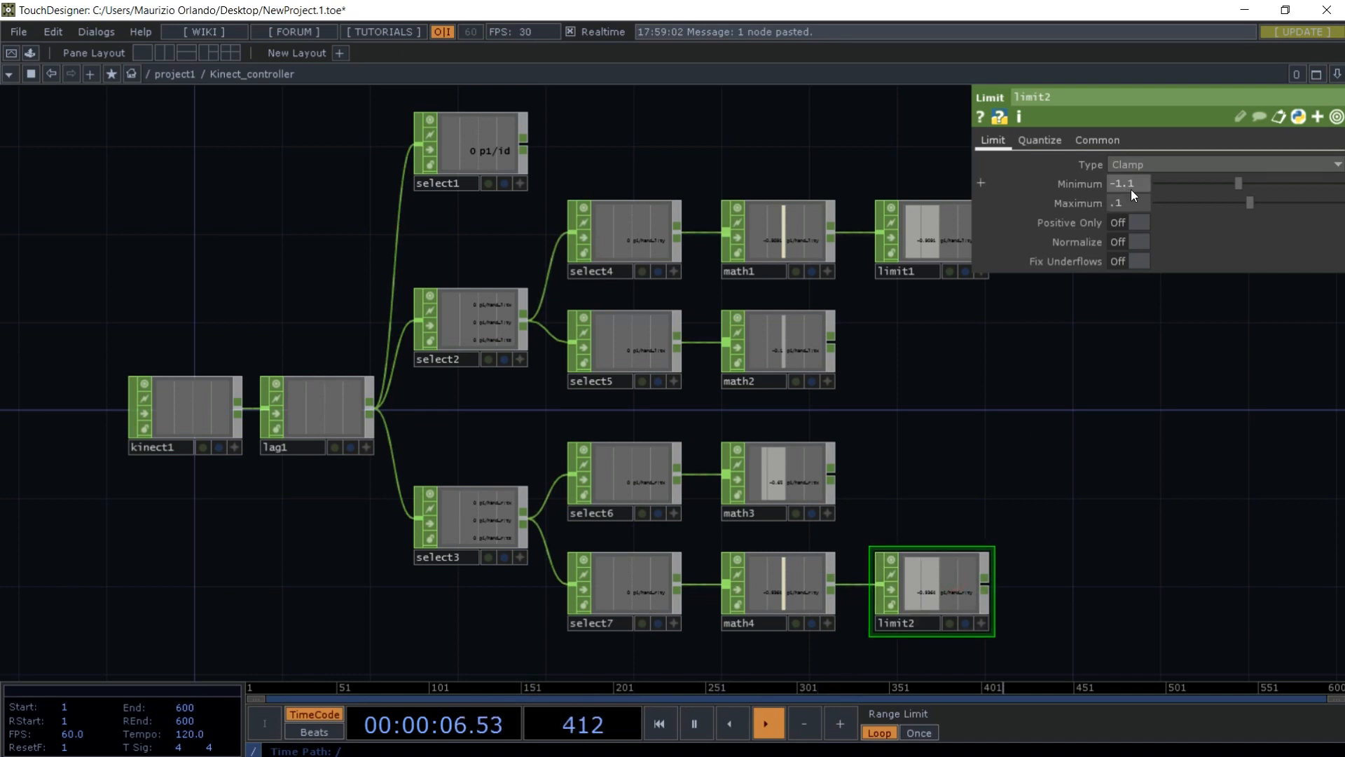
- Set limit1's Minimum to -1.1 and its Maximum to .1
{"action": "left_click", "coordinate": [953, 217]}
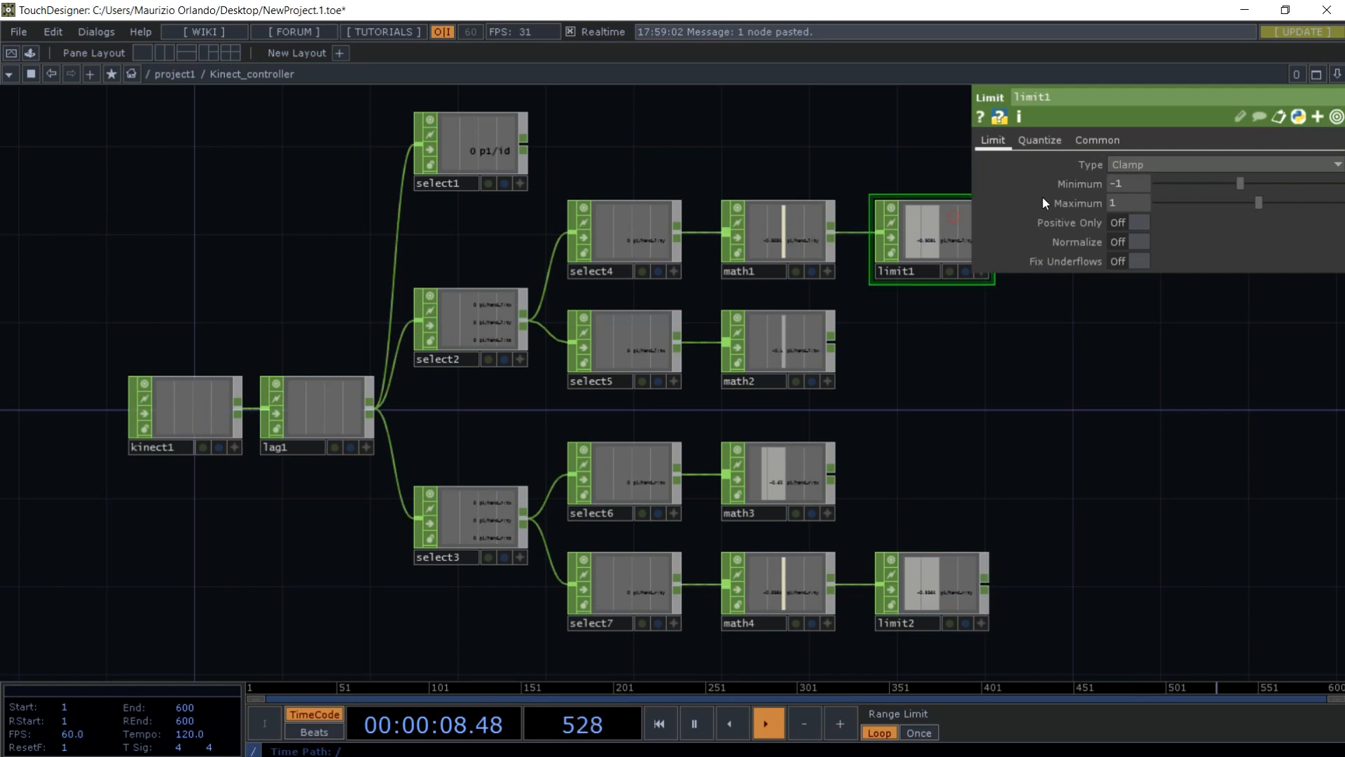
{"action": "left_click", "coordinate": [1128, 184]}
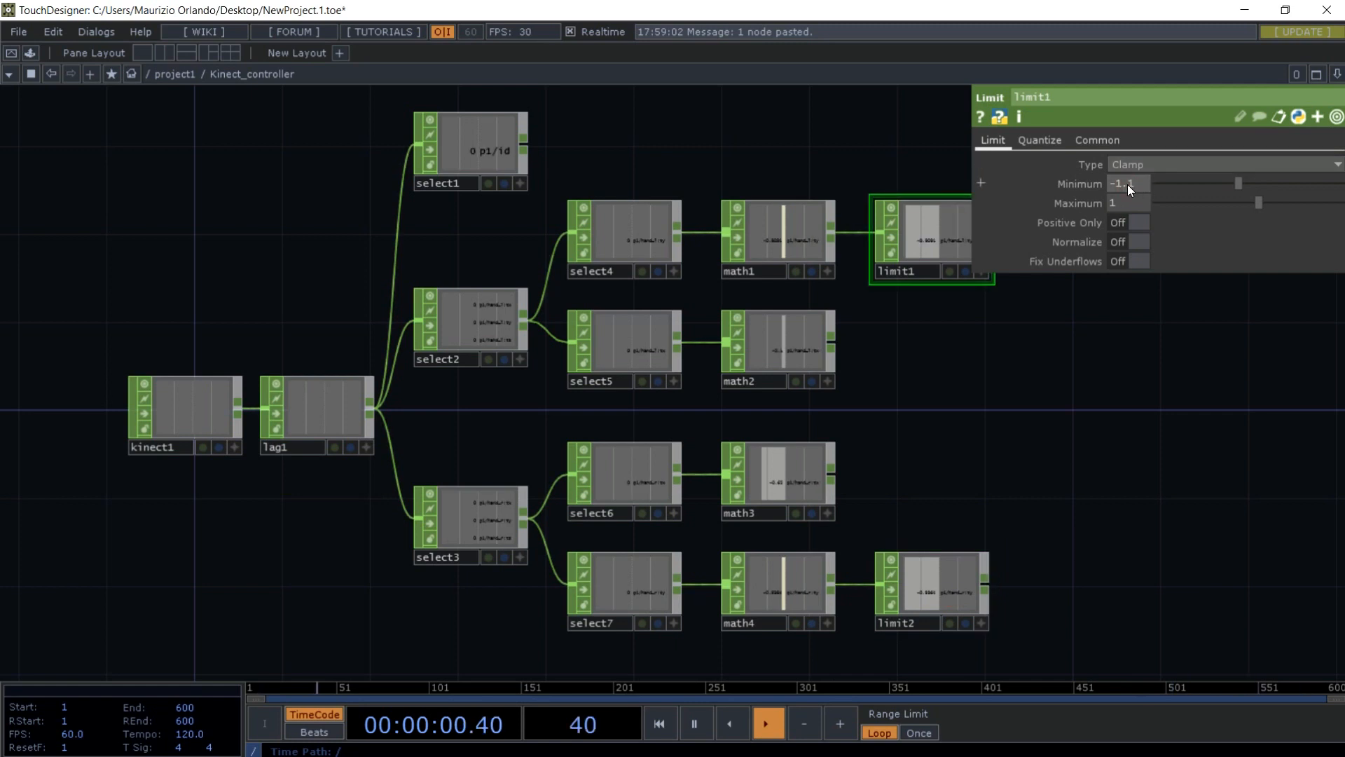
{"action": "type", "text": ".1"}
{"action": "left_click", "coordinate": [1125, 203]}
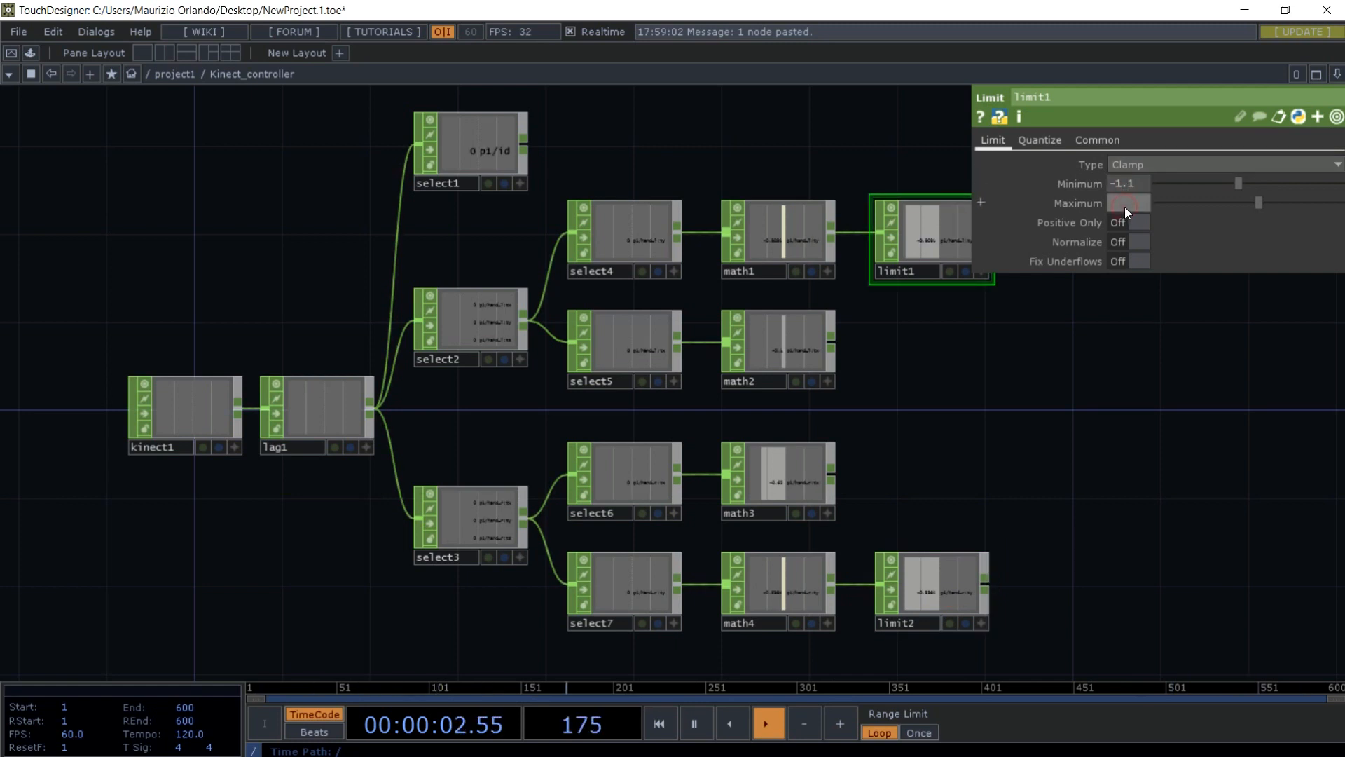
{"action": "type", "text": ".1"}
{"action": "key", "text": "Return"}
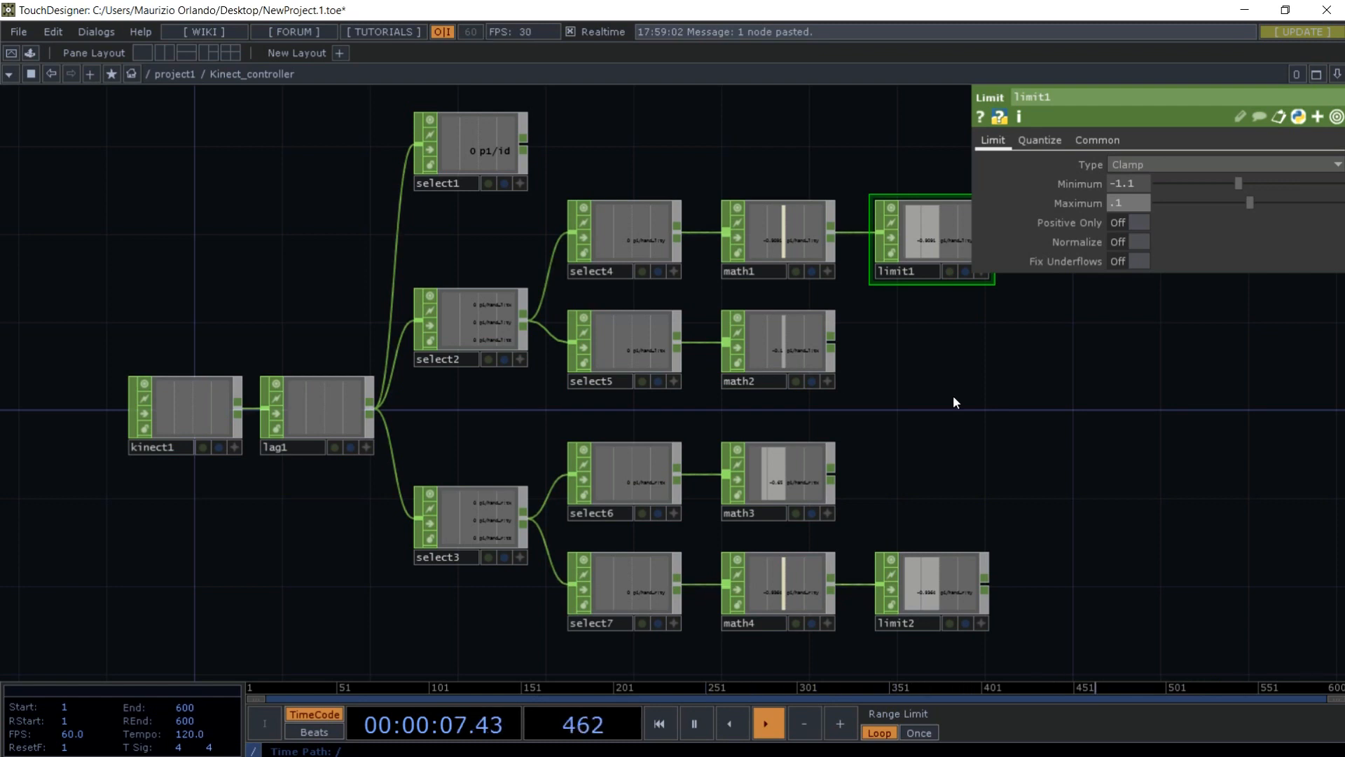
- Add a Merge CHOP and wire limit1, math2, math3 and limit2 into it in that order
{"action": "left_click_drag", "start_coordinate": [1041, 411], "coordinate": [847, 423]}
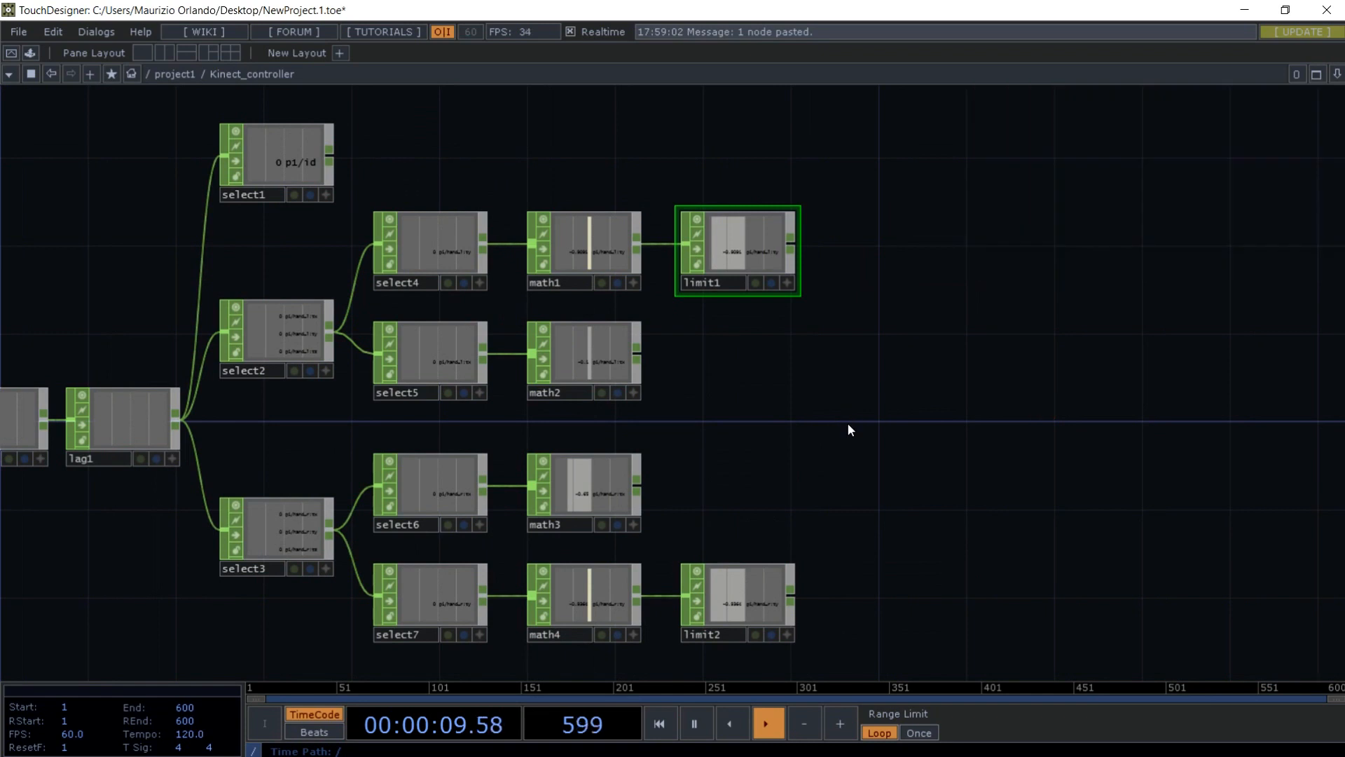
{"action": "key", "text": "Tab"}
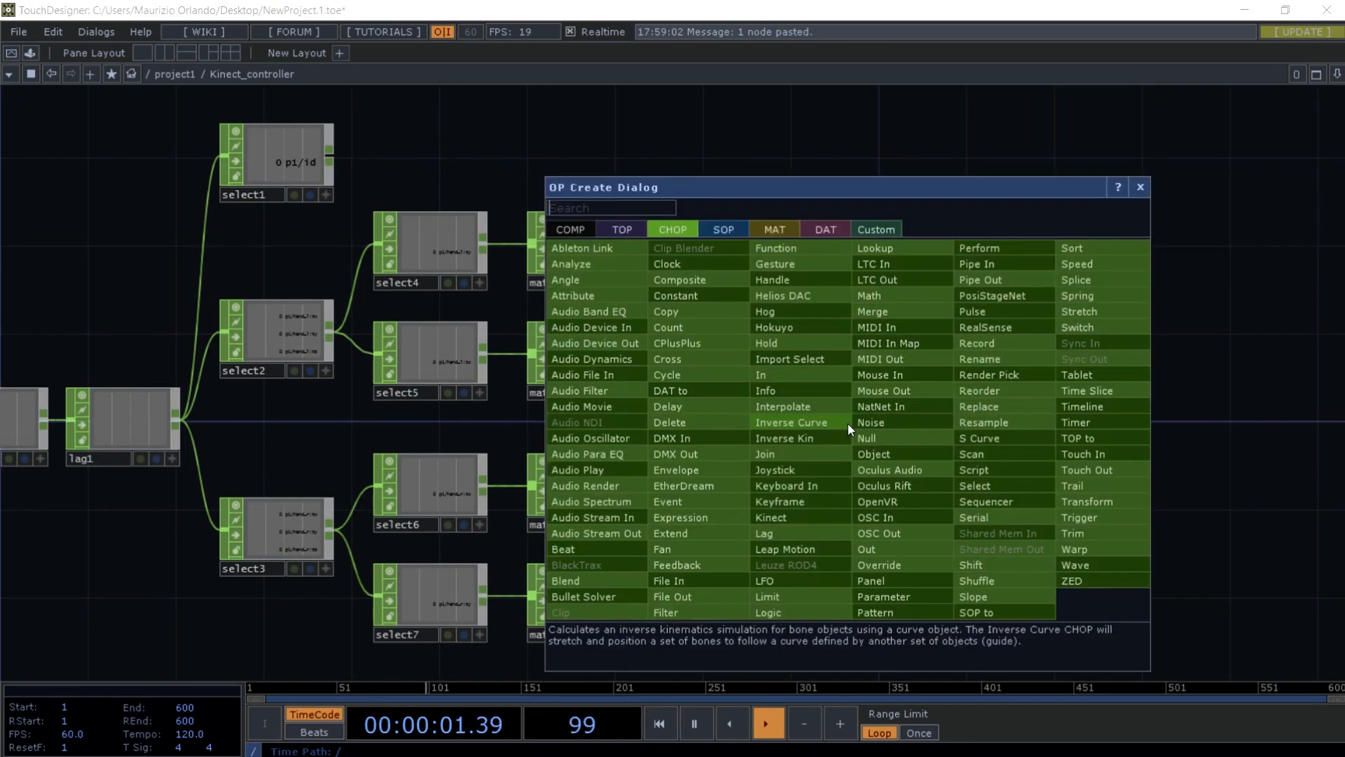
{"action": "left_click", "coordinate": [893, 311]}
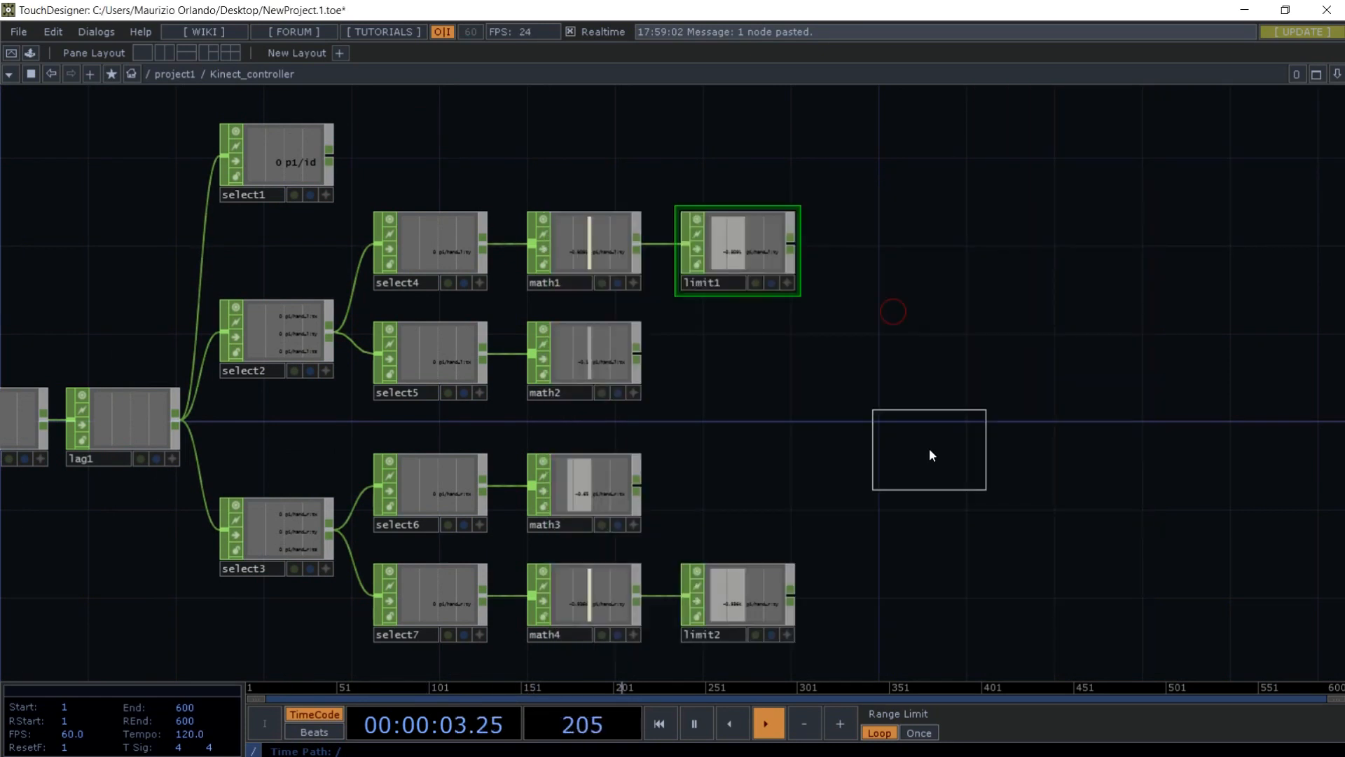
{"action": "left_click", "coordinate": [931, 455]}
{"action": "left_click_drag", "start_coordinate": [792, 246], "coordinate": [884, 442]}
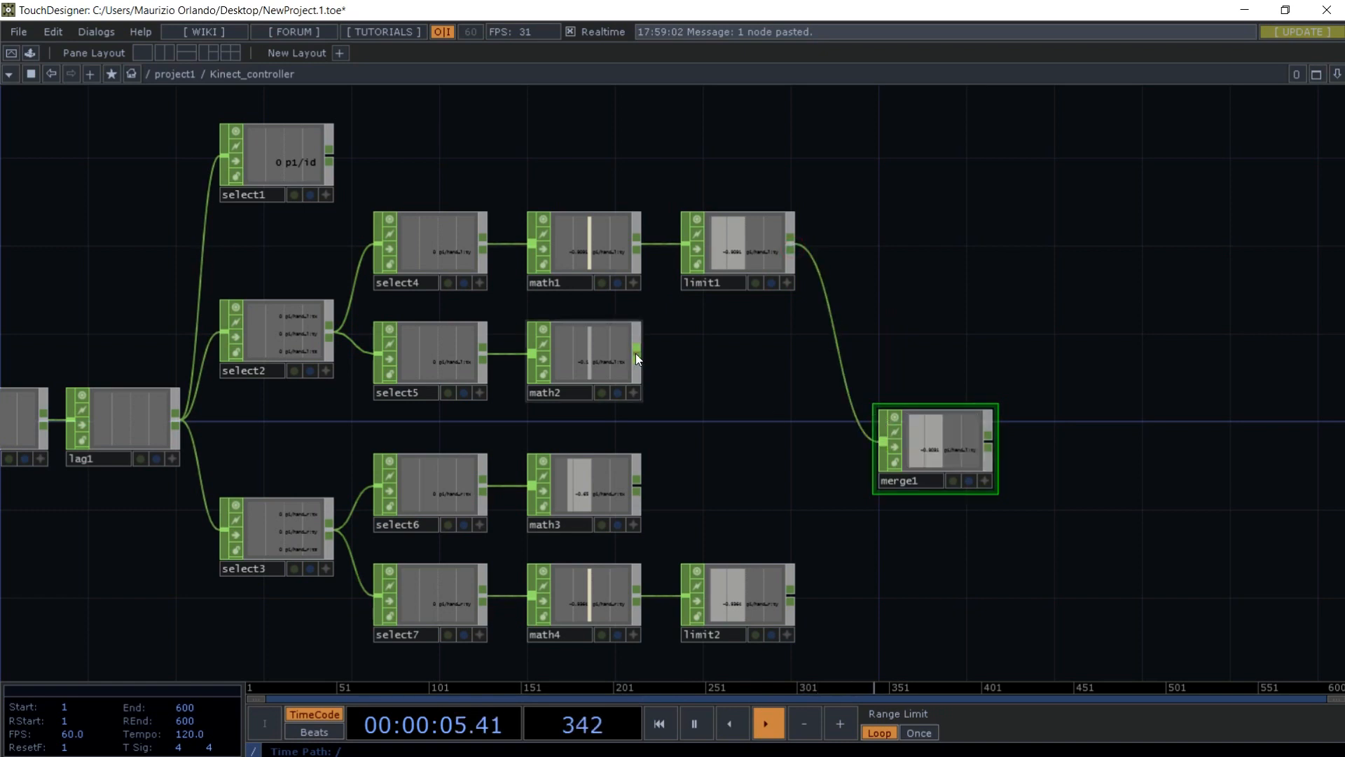
{"action": "left_click_drag", "start_coordinate": [636, 353], "coordinate": [868, 440]}
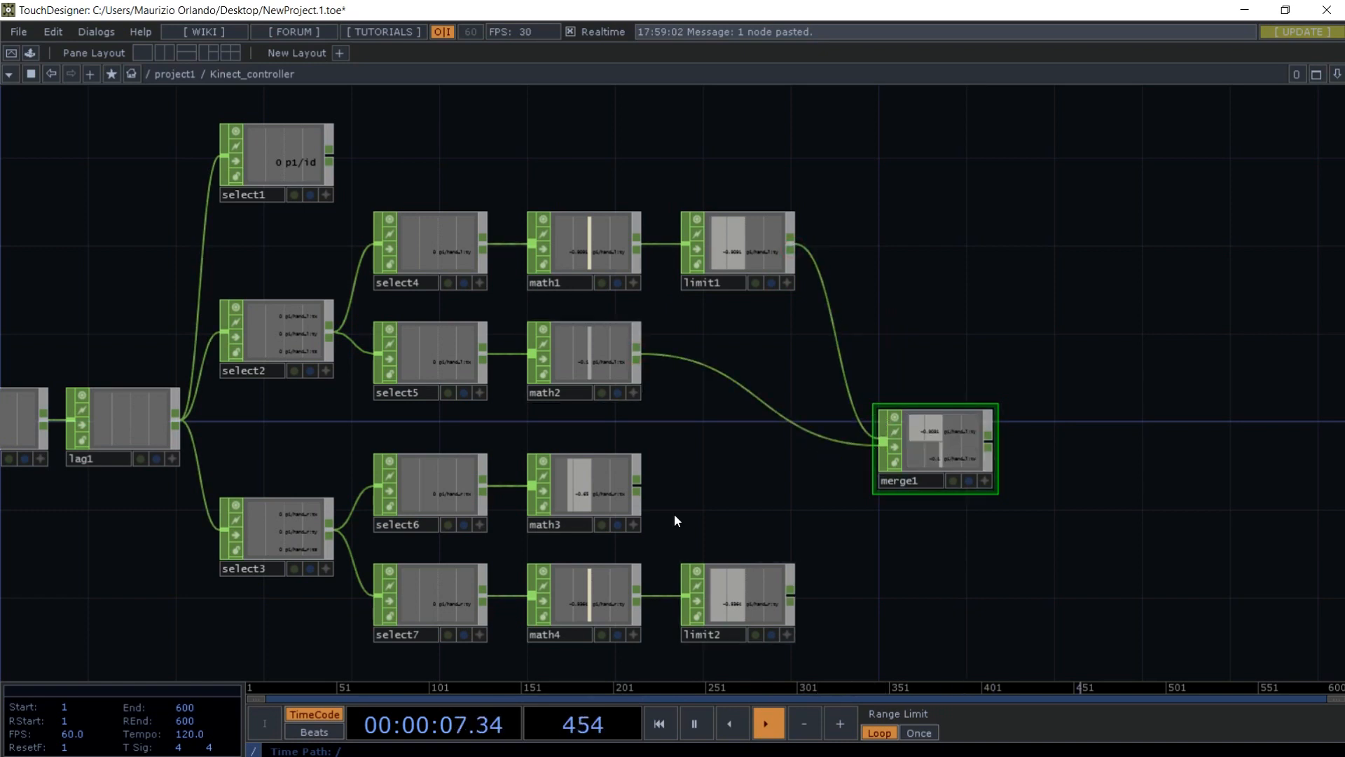
{"action": "left_click_drag", "start_coordinate": [640, 487], "coordinate": [865, 472]}
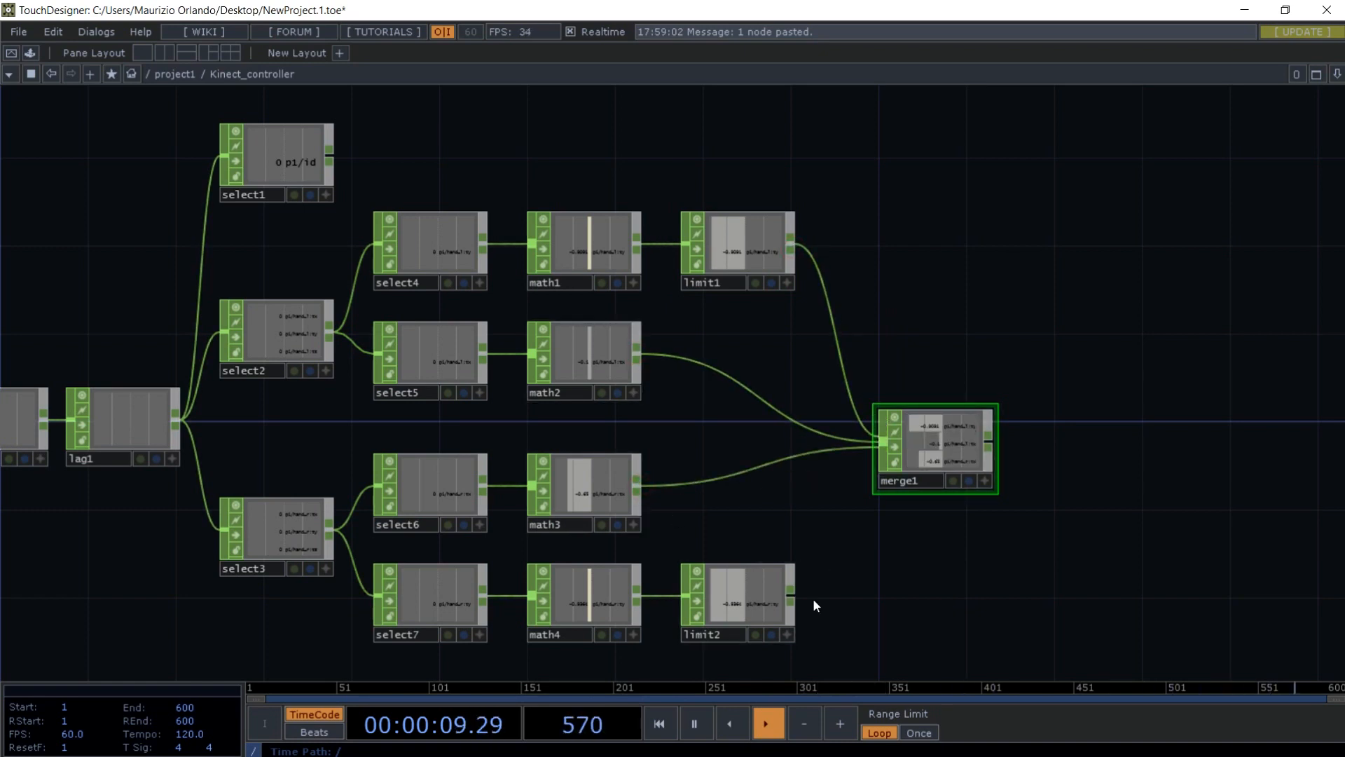
{"action": "left_click_drag", "start_coordinate": [791, 596], "coordinate": [879, 456]}
- Add a Null CHOP after merge1 and connect merge1 to it
{"action": "scroll", "coordinate": [1053, 445], "scroll_direction": "up", "scroll_amount": 3}
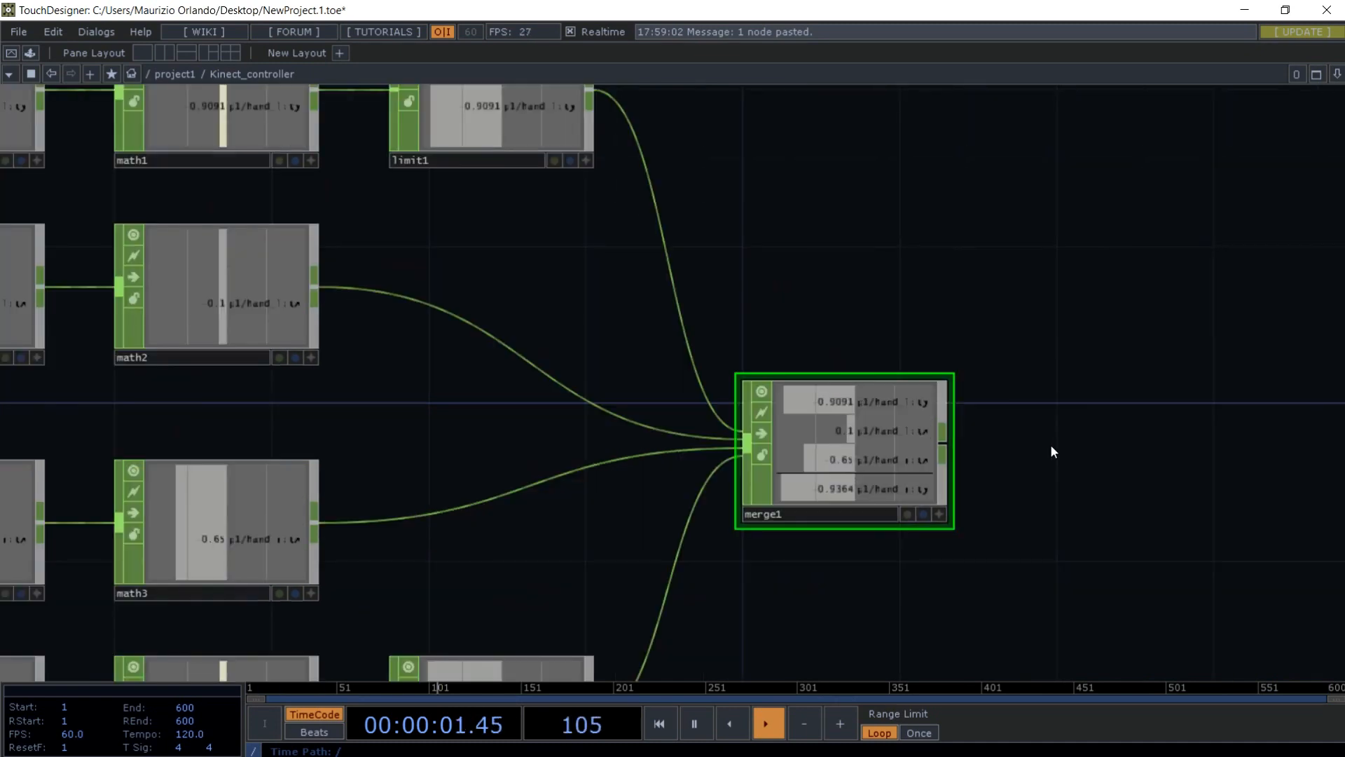
{"action": "scroll", "coordinate": [1049, 444], "scroll_direction": "up", "scroll_amount": 3}
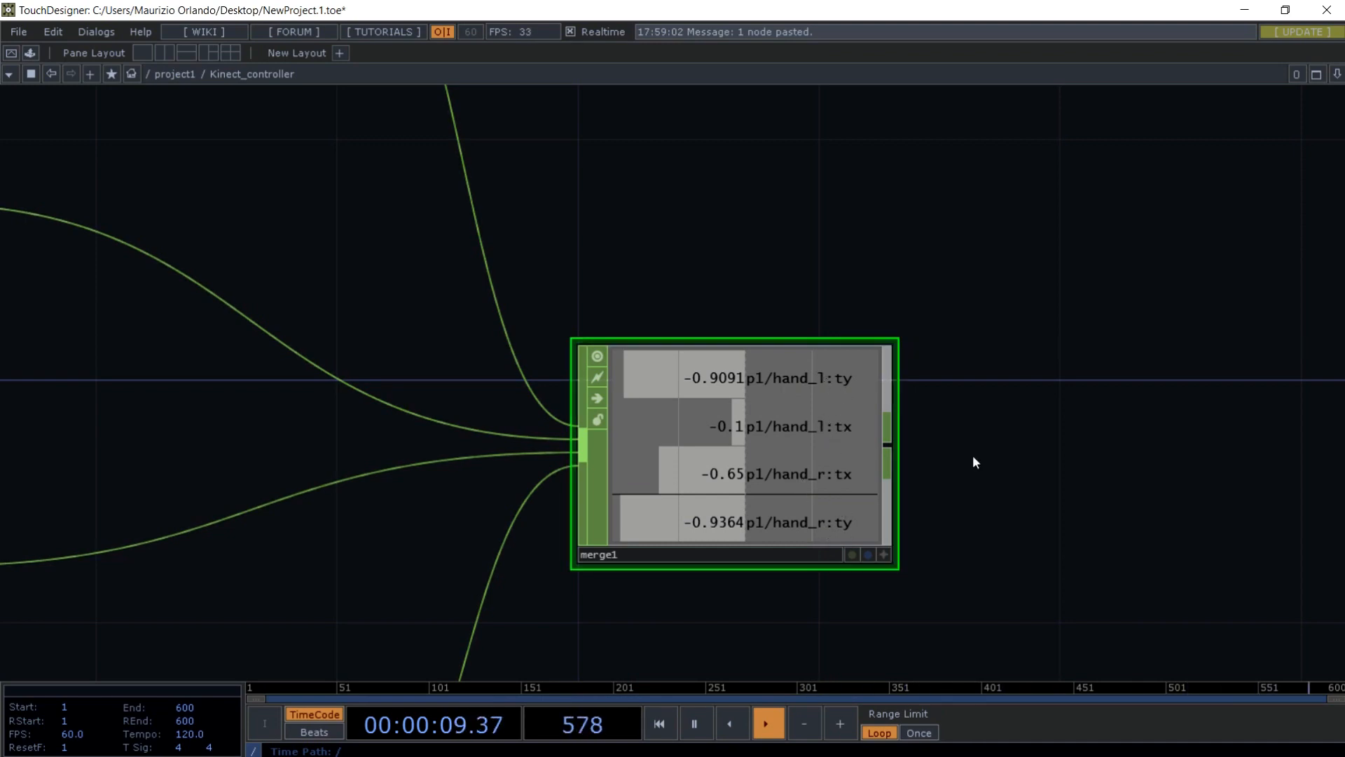
{"action": "key", "text": "Tab"}
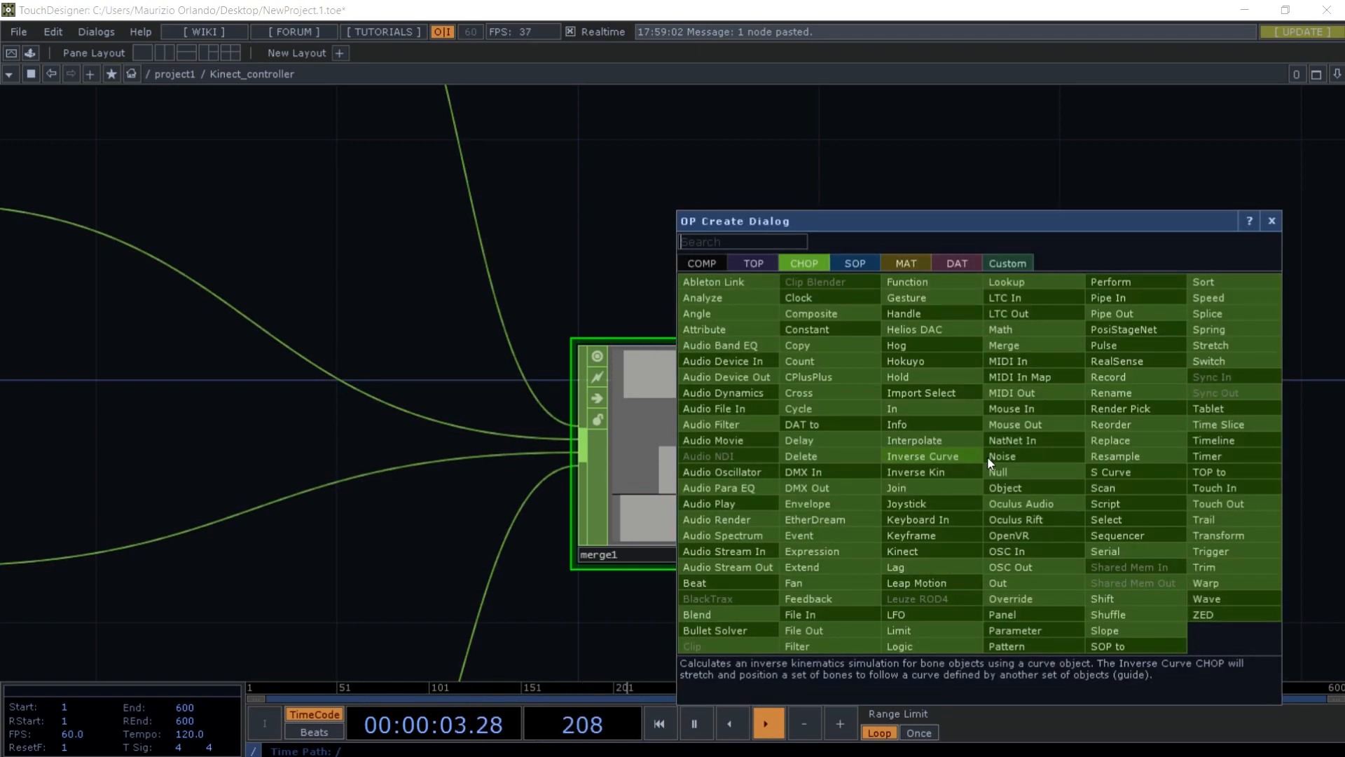
{"action": "left_click", "coordinate": [1003, 464]}
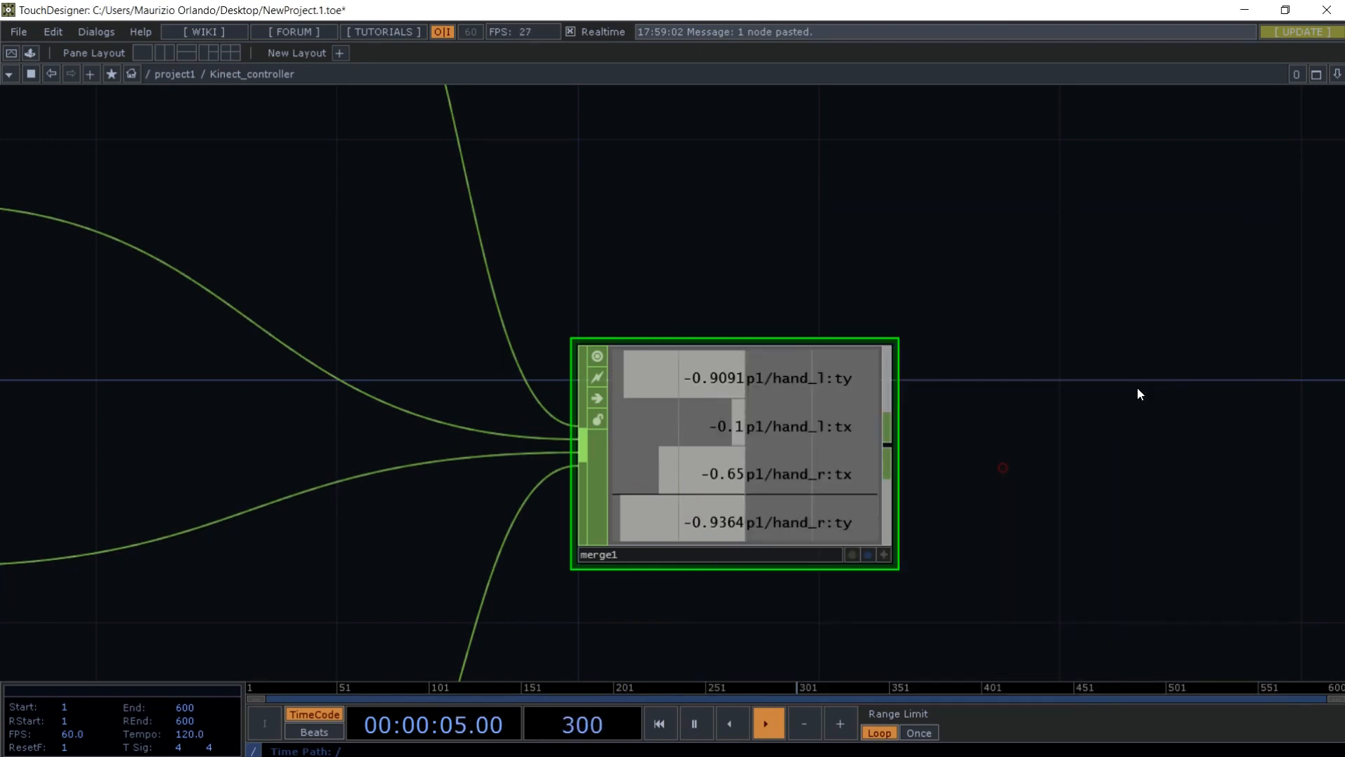
{"action": "left_click", "coordinate": [1097, 454]}
{"action": "left_click_drag", "start_coordinate": [888, 445], "coordinate": [942, 446]}
- Add an Out CHOP after null1 and connect null1 to it
{"action": "left_click_drag", "start_coordinate": [1054, 214], "coordinate": [501, 213]}
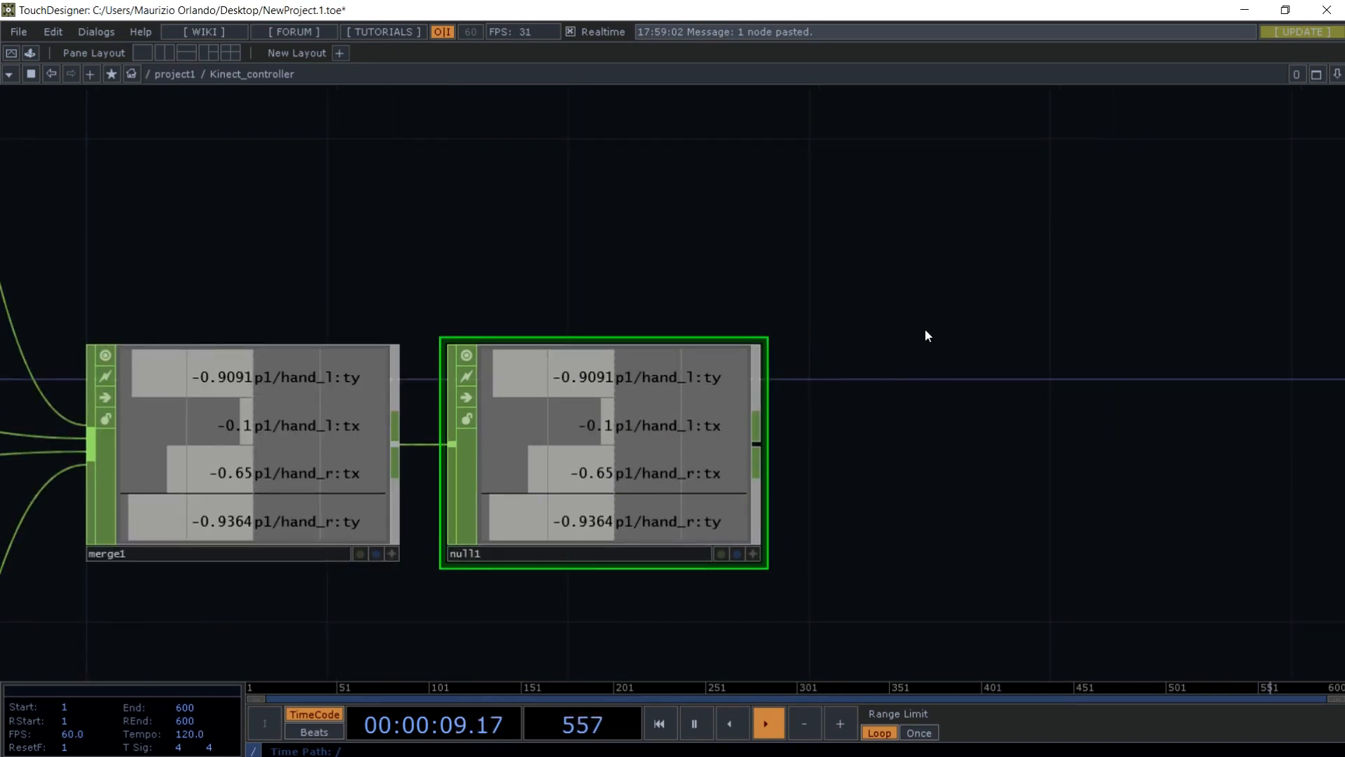
{"action": "key", "text": "Tab"}
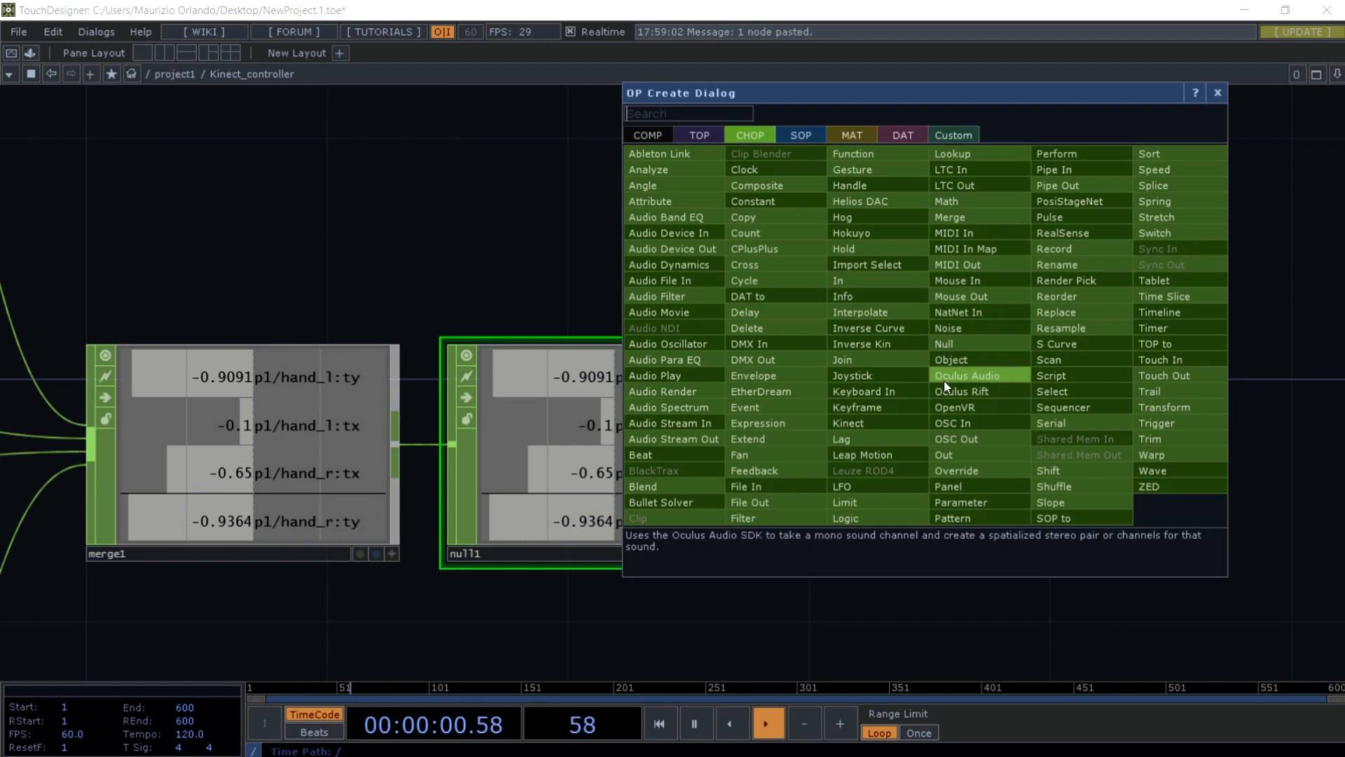
{"action": "left_click", "coordinate": [952, 449]}
{"action": "left_click", "coordinate": [953, 452]}
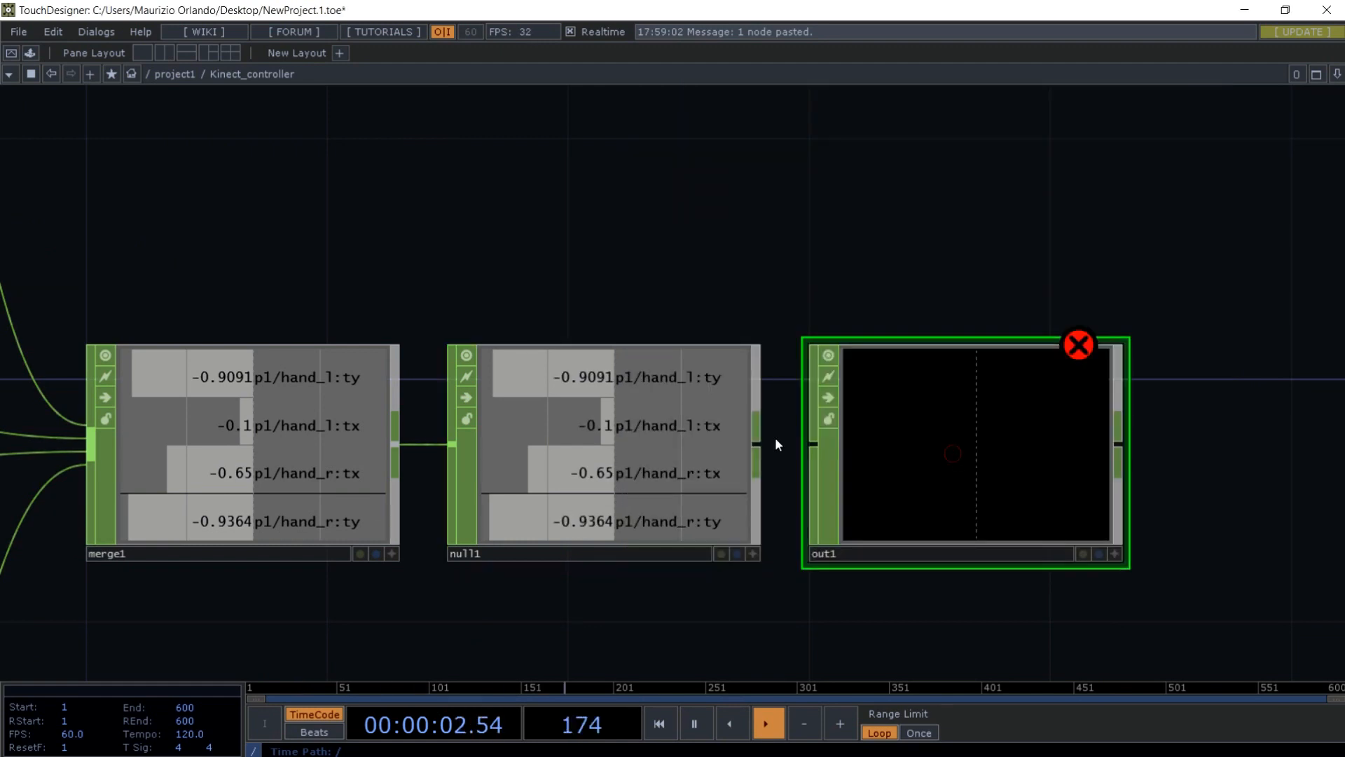
{"action": "left_click_drag", "start_coordinate": [758, 444], "coordinate": [811, 444]}
- Go back up to project1 and attach a Null CHOP to the Kinect_controller output, placed between the container and sphere2
{"action": "left_click", "coordinate": [711, 234]}
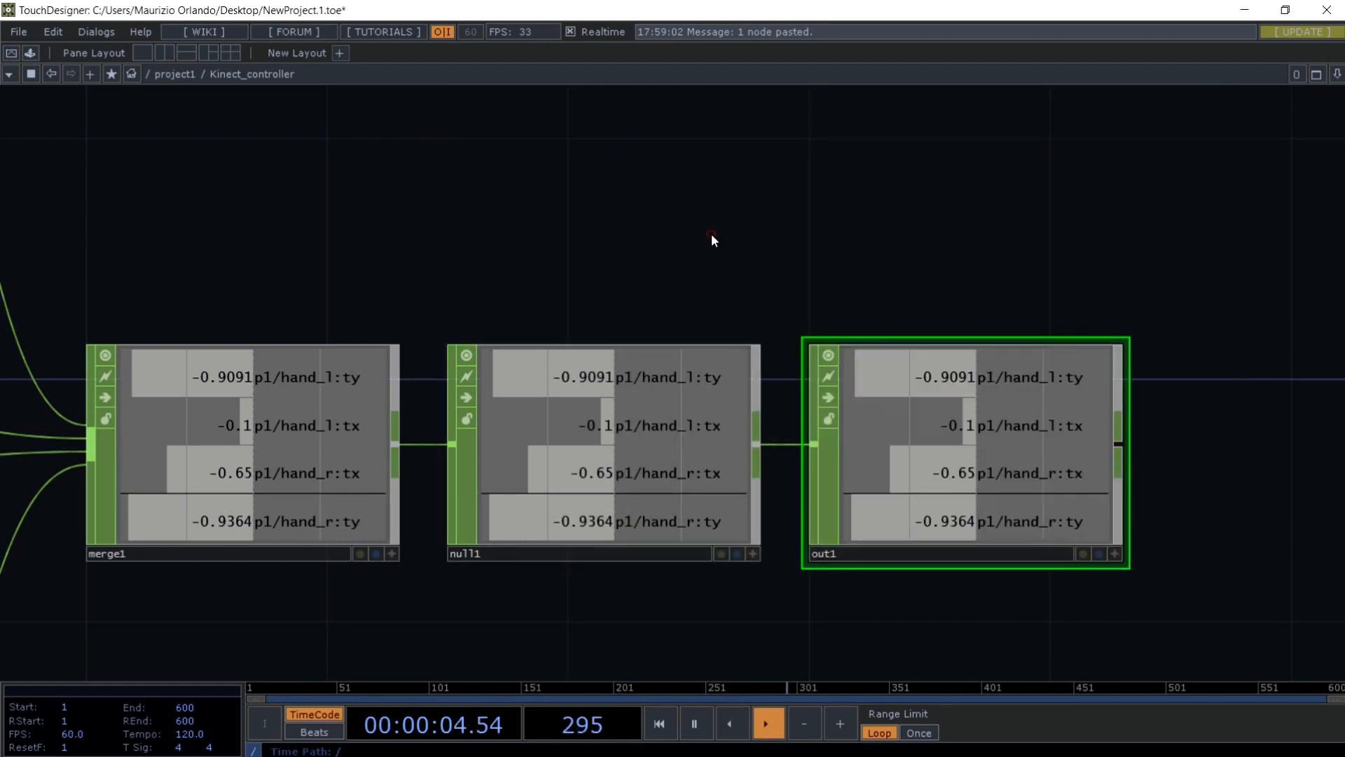
{"action": "key", "text": "u"}
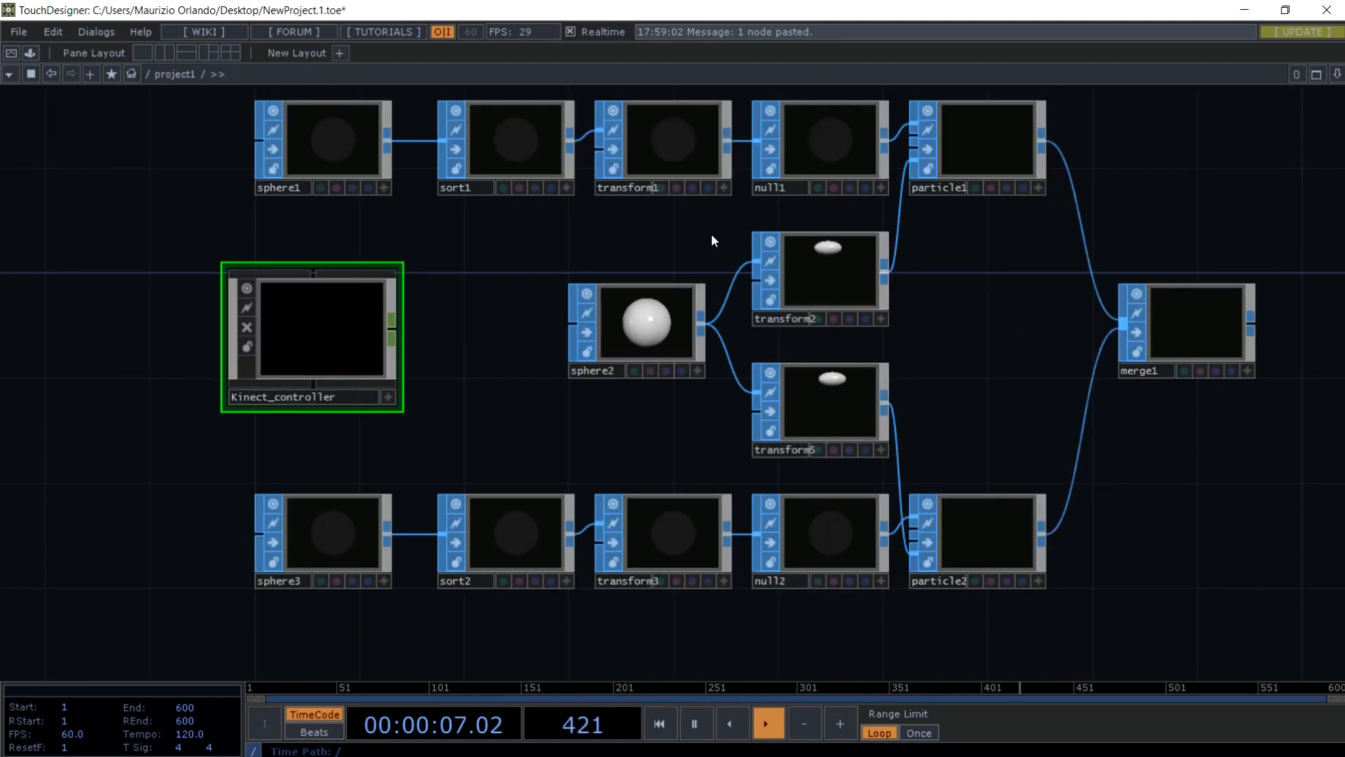
{"action": "right_click", "coordinate": [394, 329]}
{"action": "left_click", "coordinate": [407, 339]}
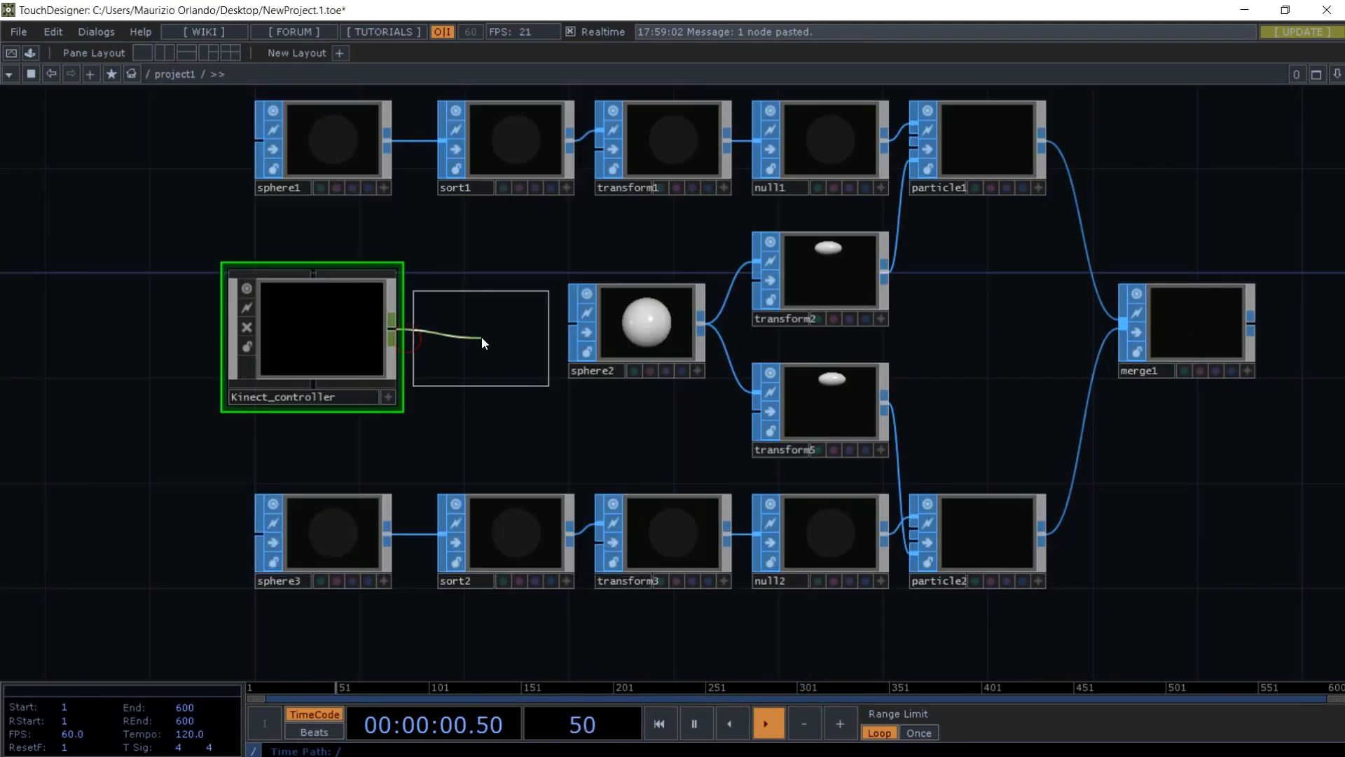
{"action": "left_click", "coordinate": [489, 333]}
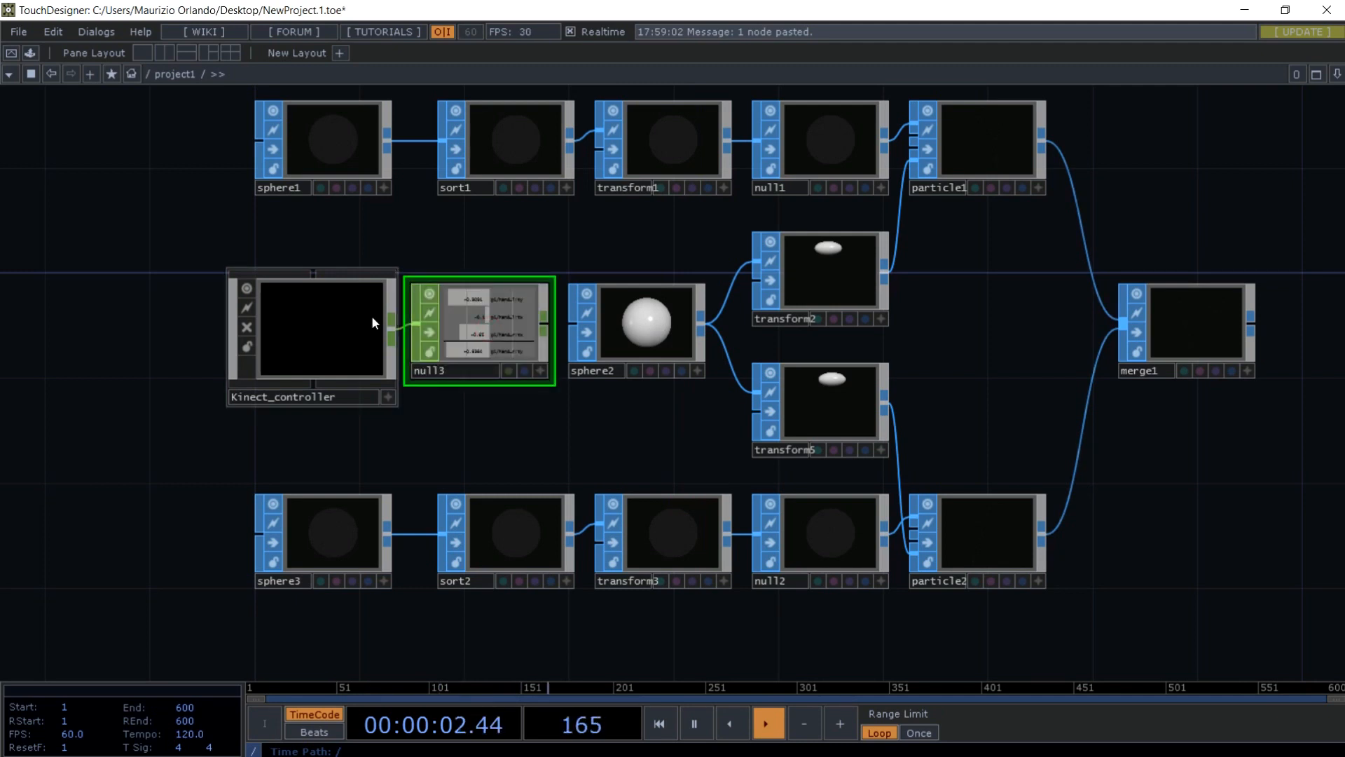
- Space out sphere2 and null3 from Kinect_controller and make null3's viewer active
{"action": "left_click_drag", "start_coordinate": [663, 325], "coordinate": [689, 325]}
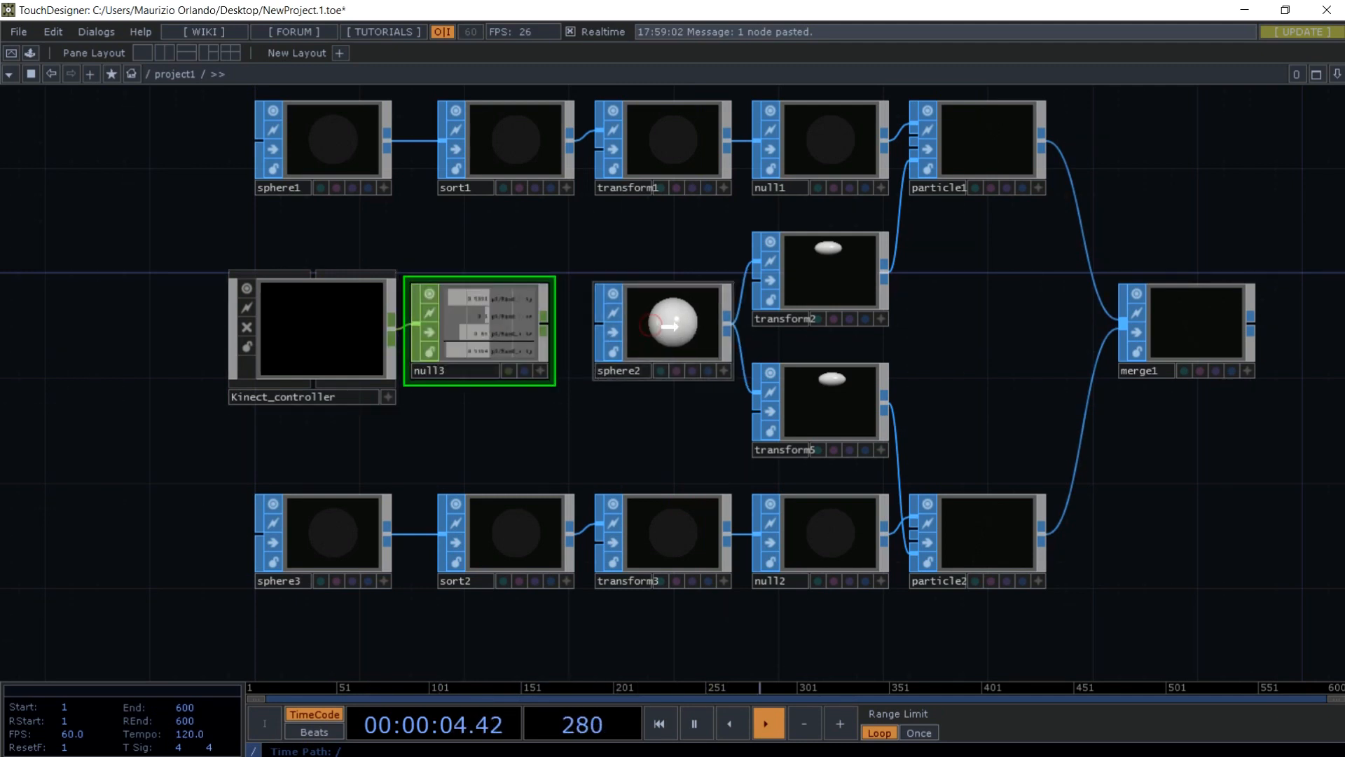
{"action": "left_click_drag", "start_coordinate": [499, 333], "coordinate": [525, 333]}
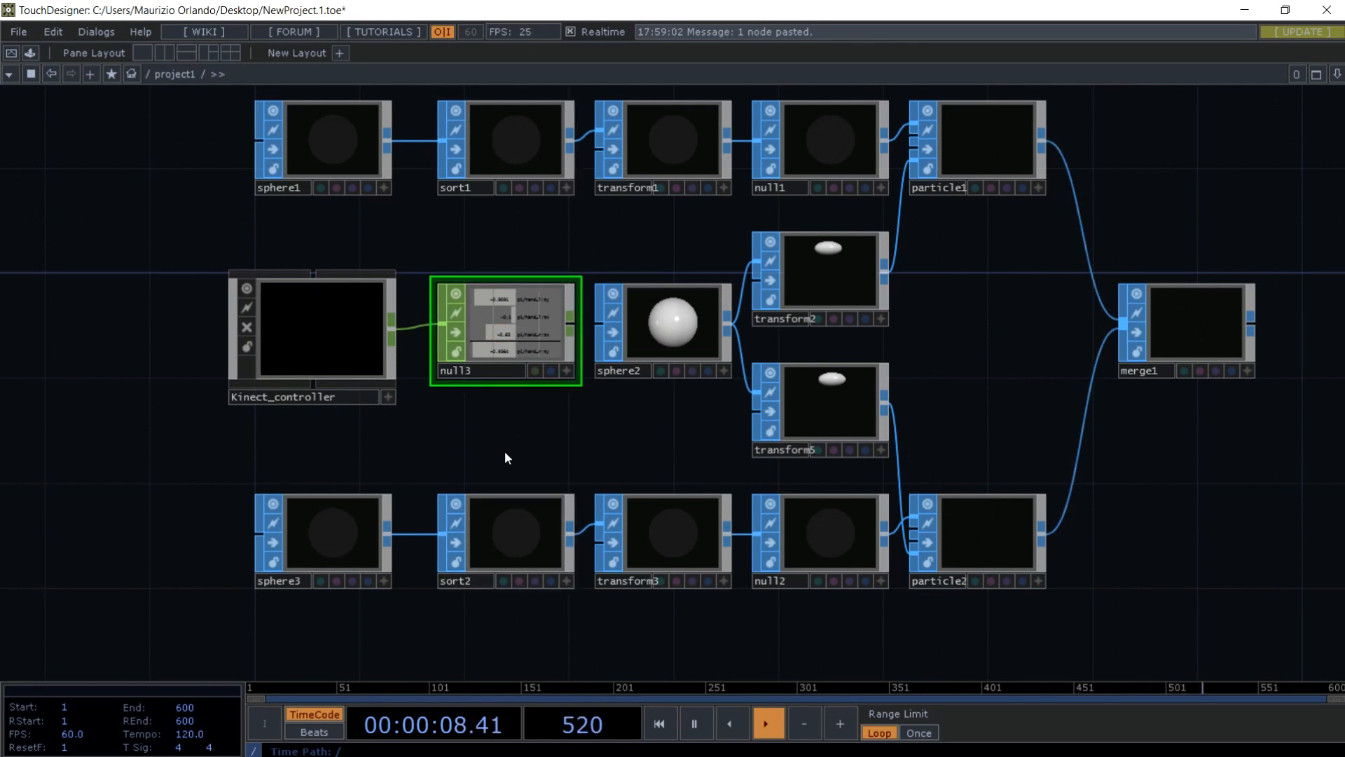
{"action": "left_click", "coordinate": [566, 371]}
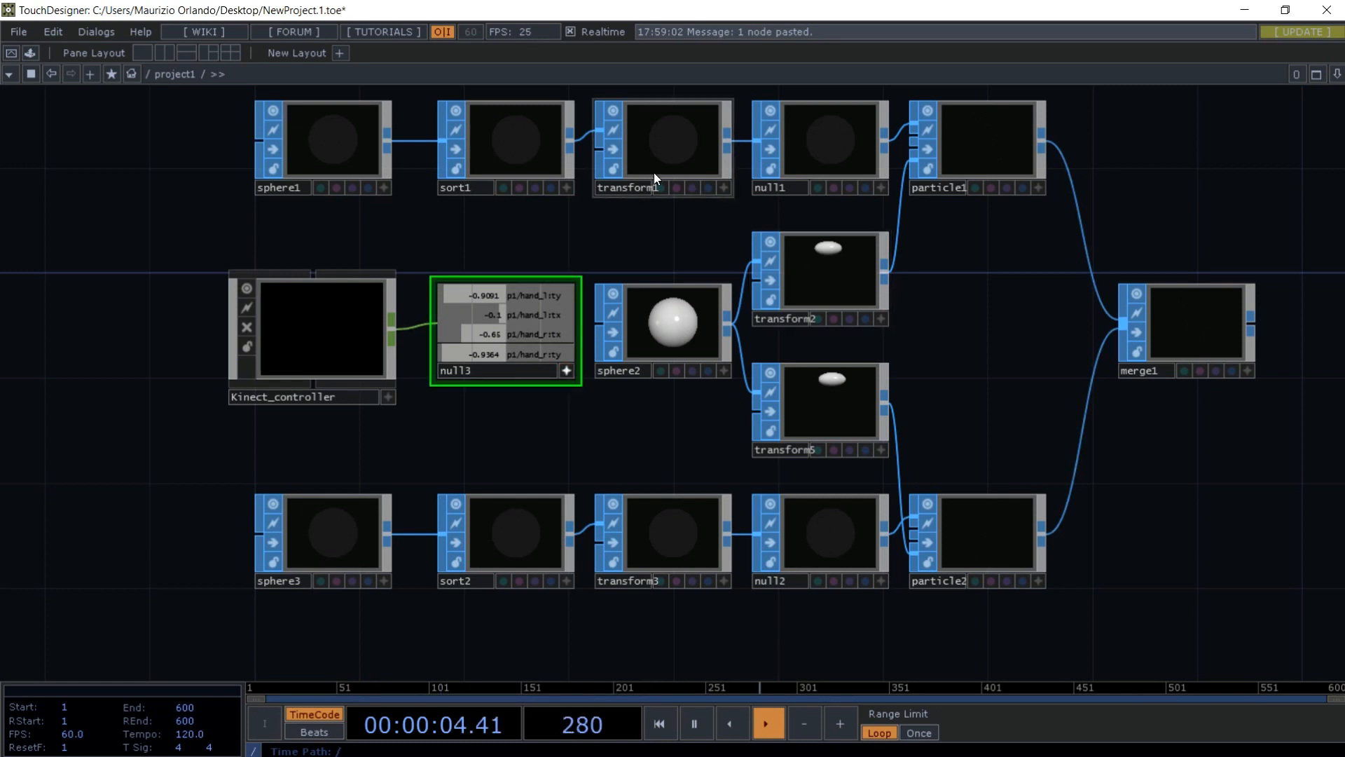
- Shift the sphere, sort and transform nodes of both the upper and lower chains left, aligning transform1 and transform3 with null3
{"action": "left_click_drag", "start_coordinate": [645, 229], "coordinate": [167, 143]}
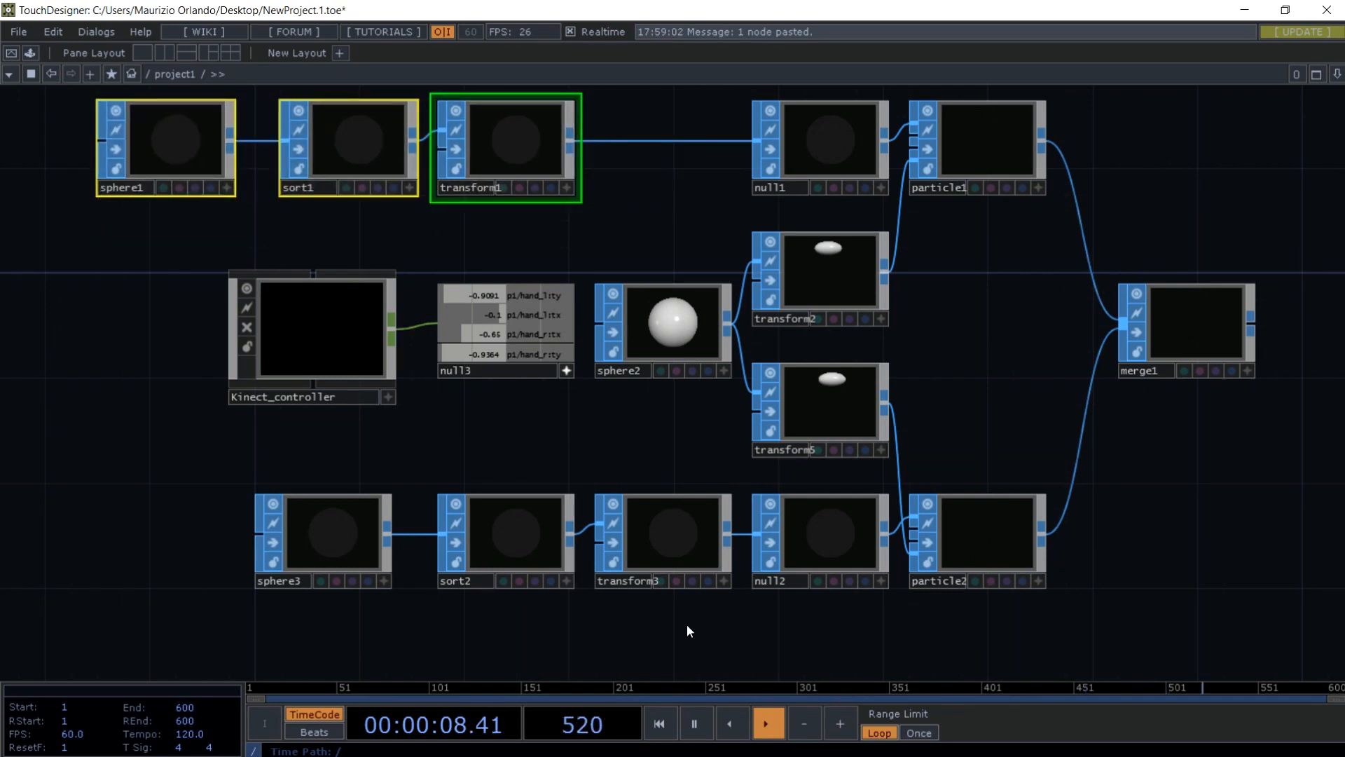
{"action": "left_click_drag", "start_coordinate": [687, 623], "coordinate": [163, 537]}
{"action": "left_click_drag", "start_coordinate": [512, 431], "coordinate": [325, 323]}
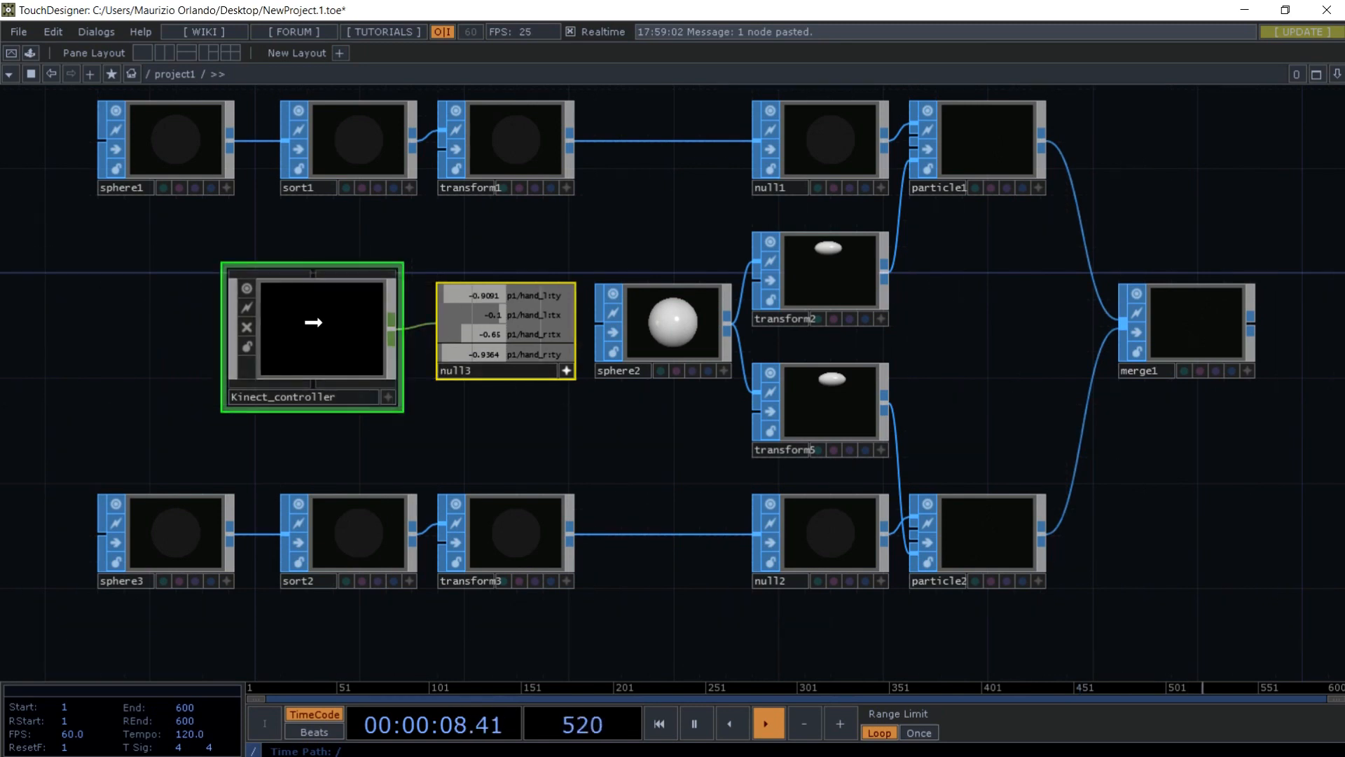
{"action": "left_click", "coordinate": [512, 223]}
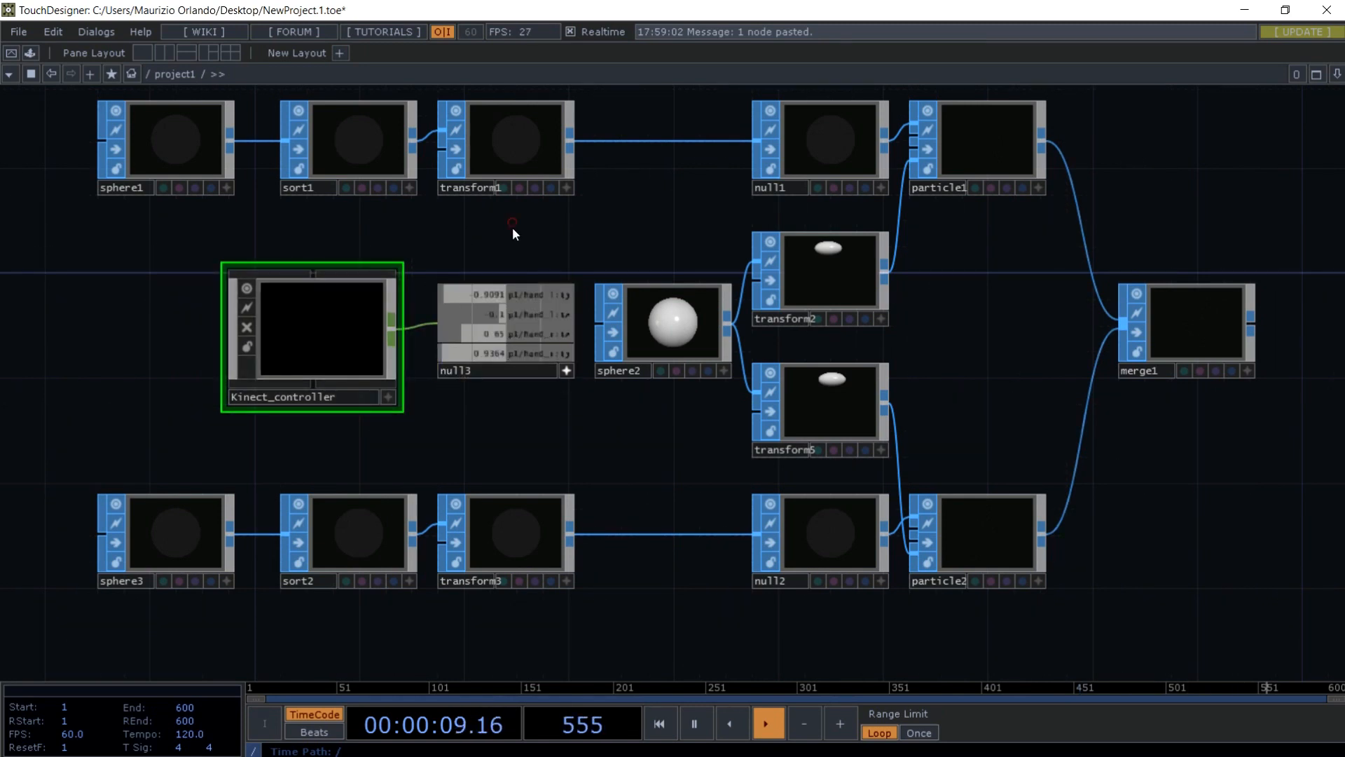
- Link transform1's Translate X and Y to null3's p1/hand_l:tx and p1/hand_l:ty channels as CHOP references
{"action": "left_click", "coordinate": [543, 322]}
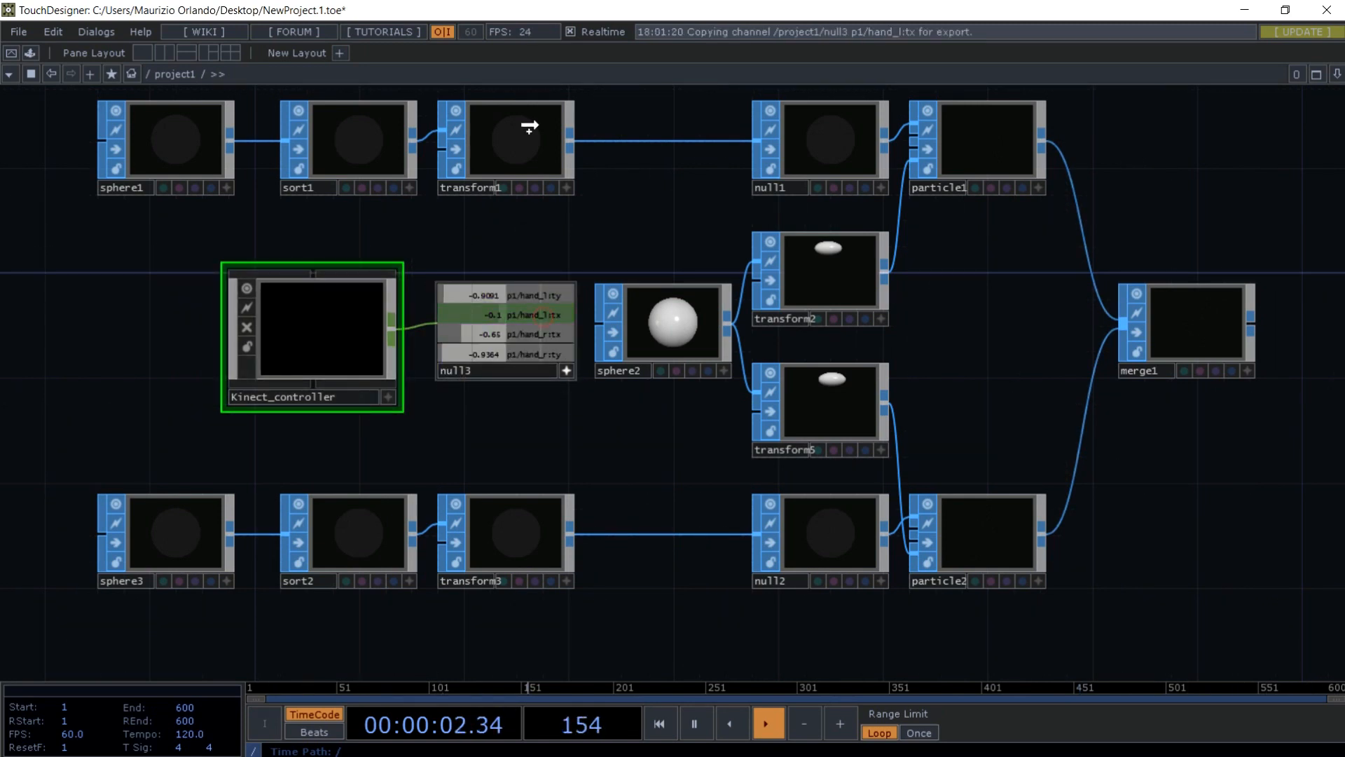
{"action": "left_click_drag", "start_coordinate": [529, 126], "coordinate": [525, 130]}
{"action": "left_click_drag", "start_coordinate": [885, 144], "coordinate": [1136, 226]}
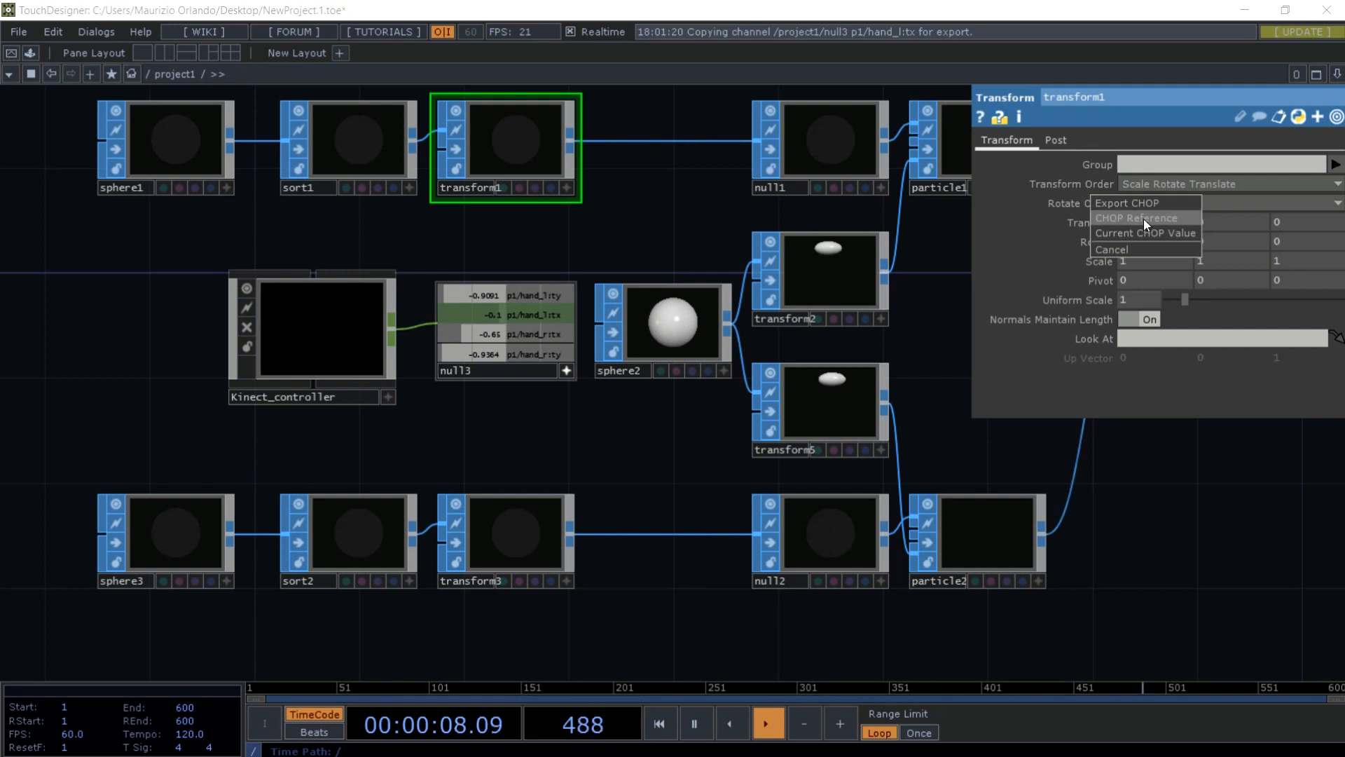
{"action": "left_click", "coordinate": [1141, 217]}
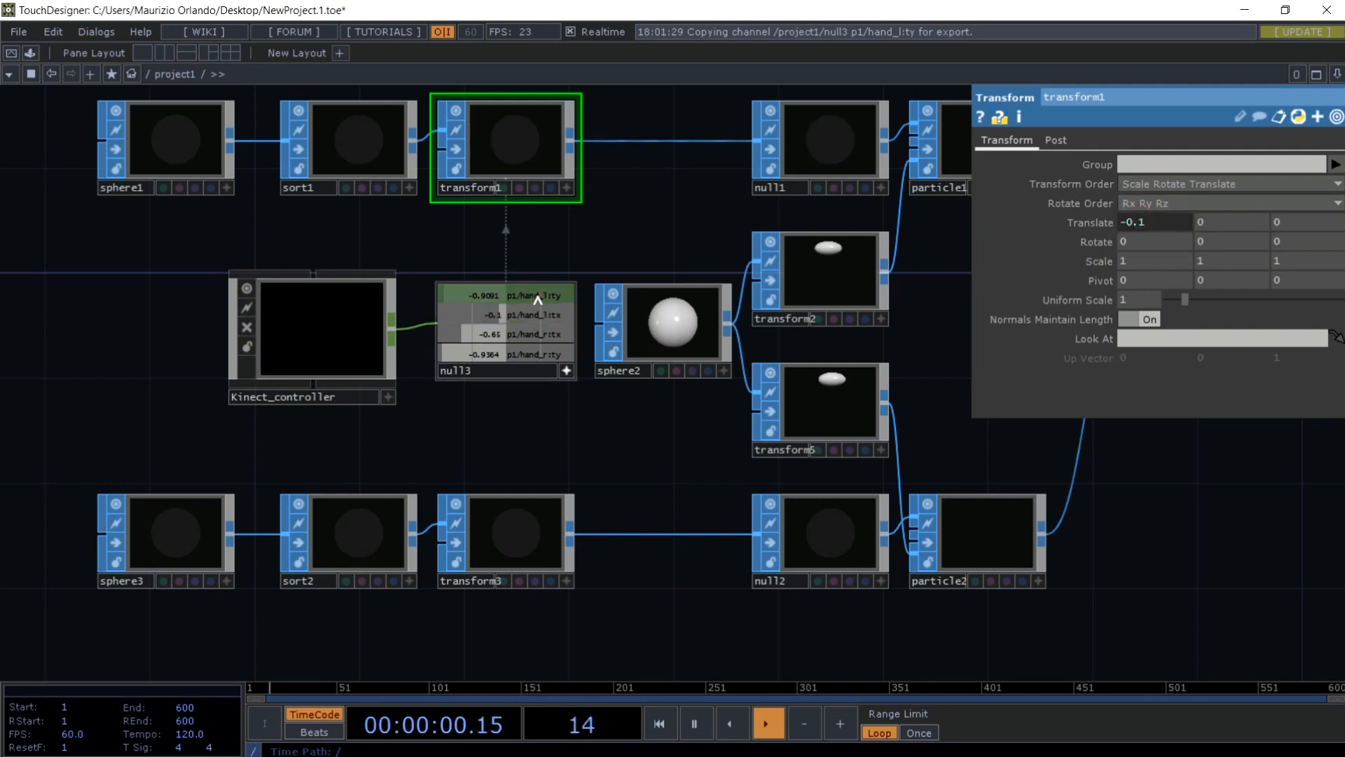
{"action": "left_click_drag", "start_coordinate": [1127, 242], "coordinate": [1230, 223]}
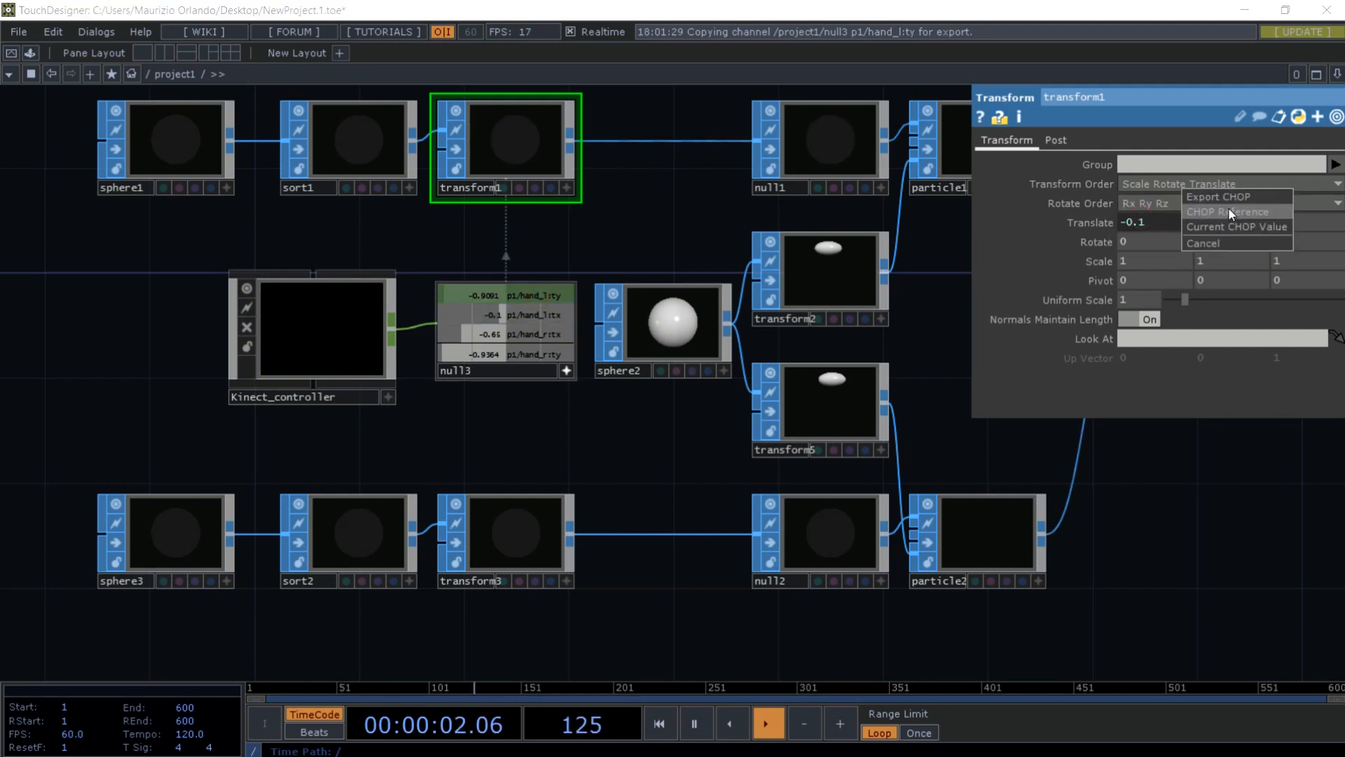
{"action": "left_click", "coordinate": [1229, 210]}
{"action": "left_click", "coordinate": [1091, 224]}
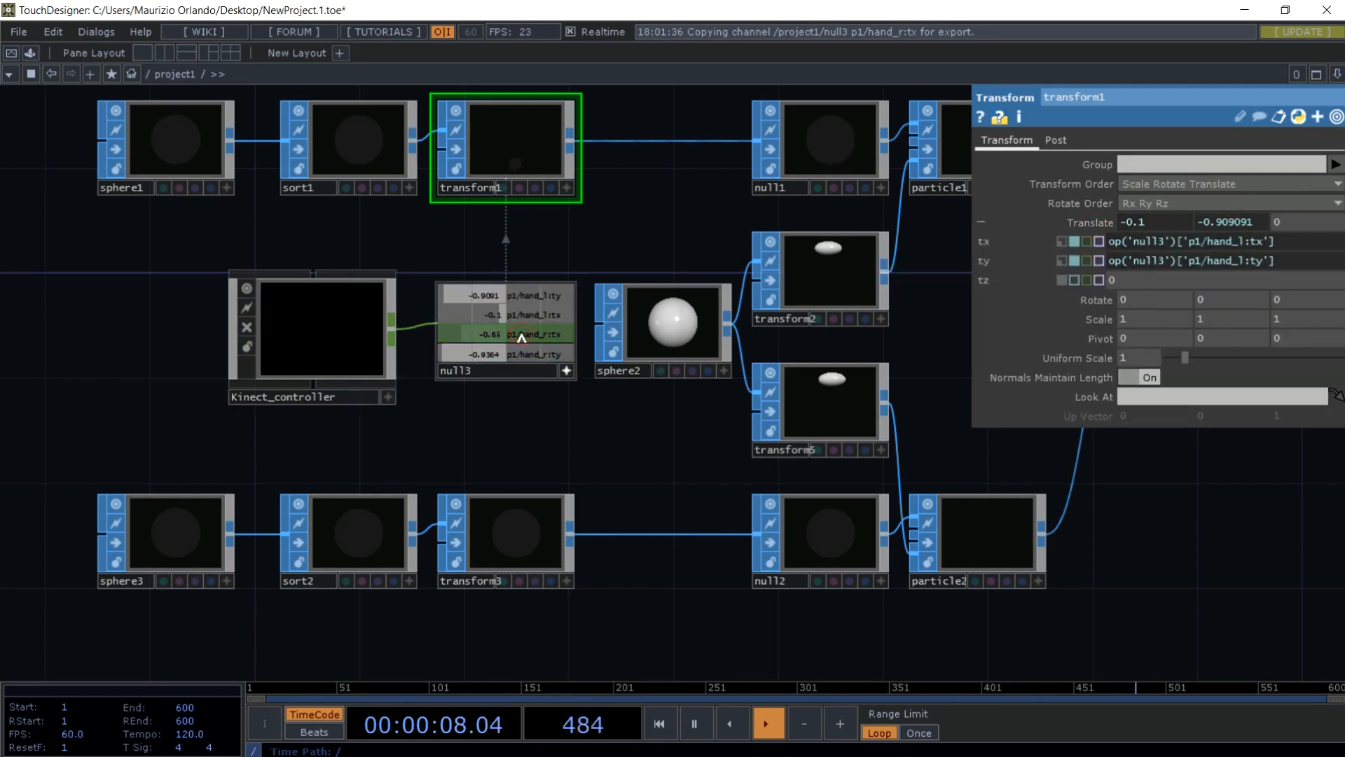
- Link transform3's Translate X and Y to null3's p1/hand_r:tx and p1/hand_r:ty channels as CHOP references
{"action": "left_click", "coordinate": [529, 545]}
{"action": "left_click_drag", "start_coordinate": [530, 550], "coordinate": [1128, 222]}
{"action": "left_click", "coordinate": [1170, 215]}
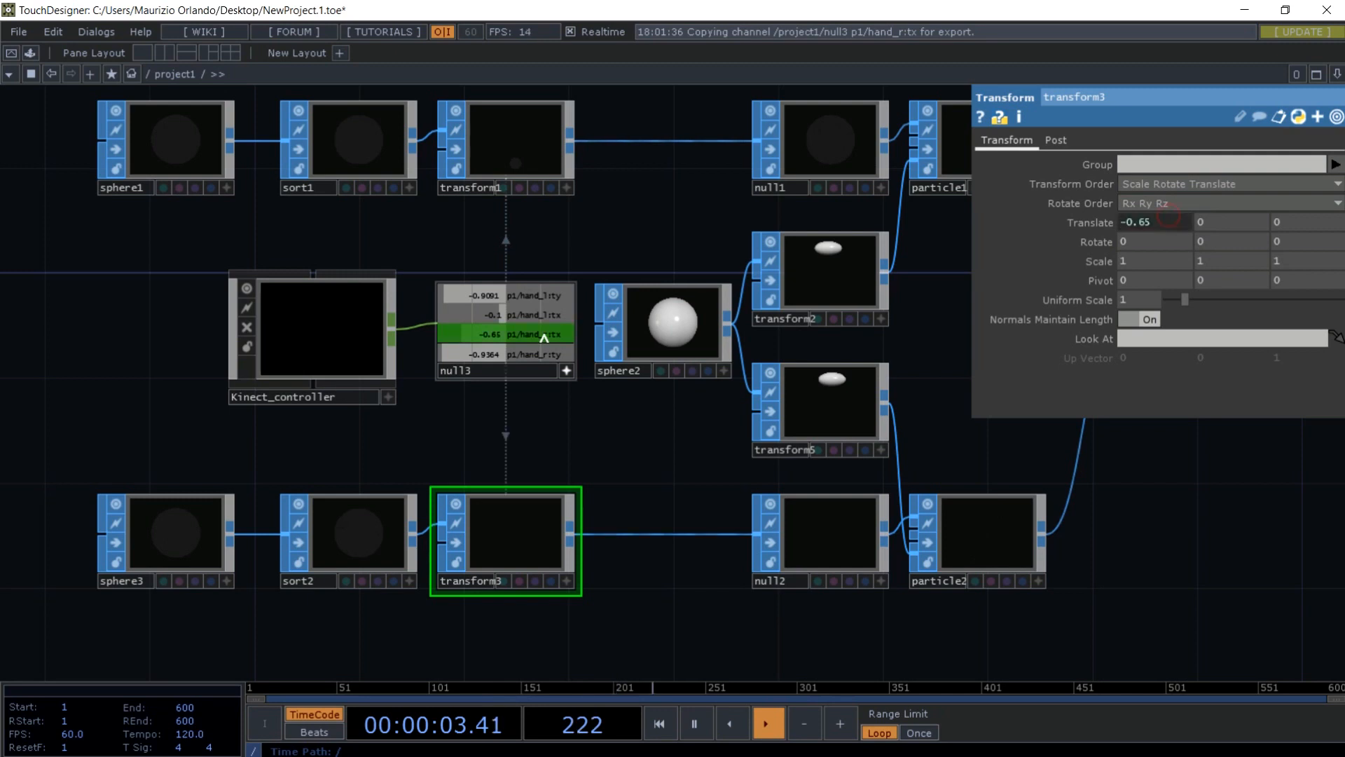
{"action": "left_click_drag", "start_coordinate": [533, 354], "coordinate": [1247, 223]}
{"action": "left_click", "coordinate": [1250, 216]}
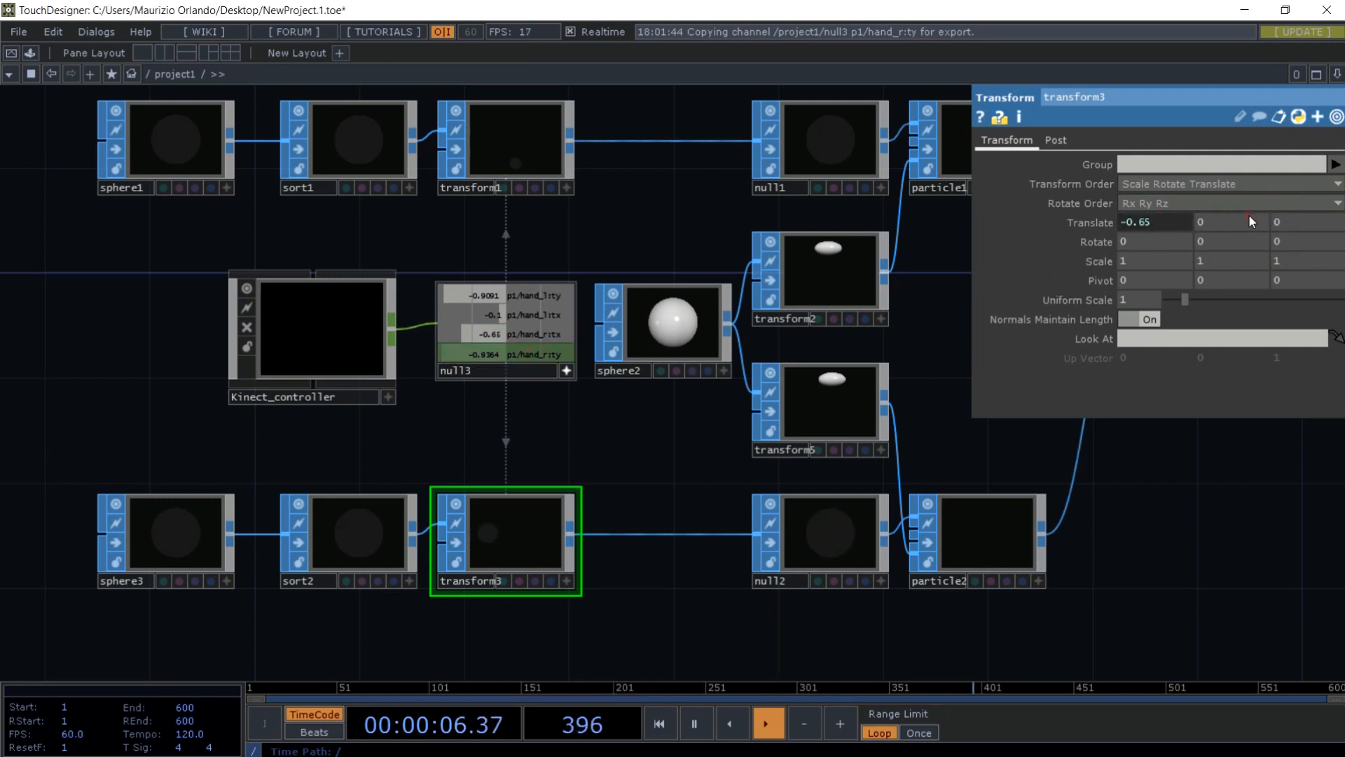
{"action": "left_click", "coordinate": [1088, 223]}
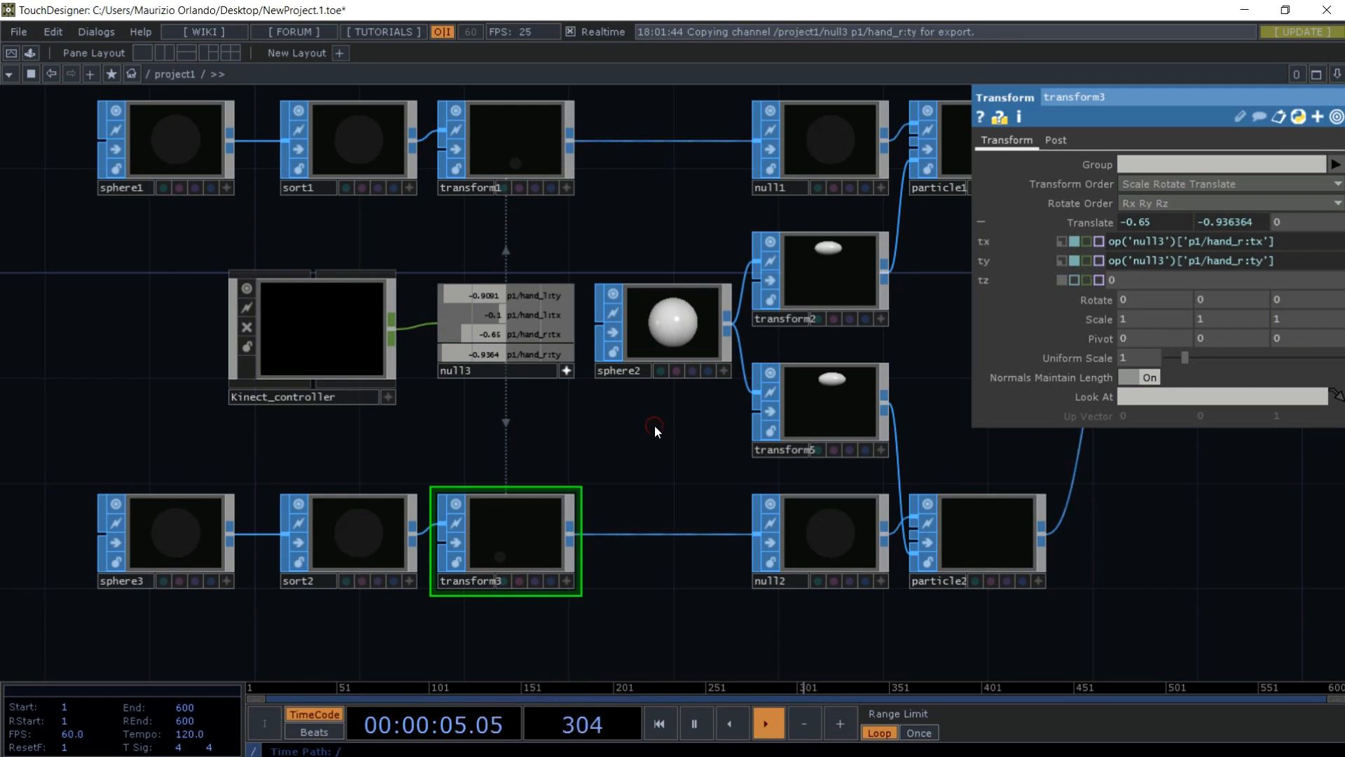
{"action": "key", "text": "p"}
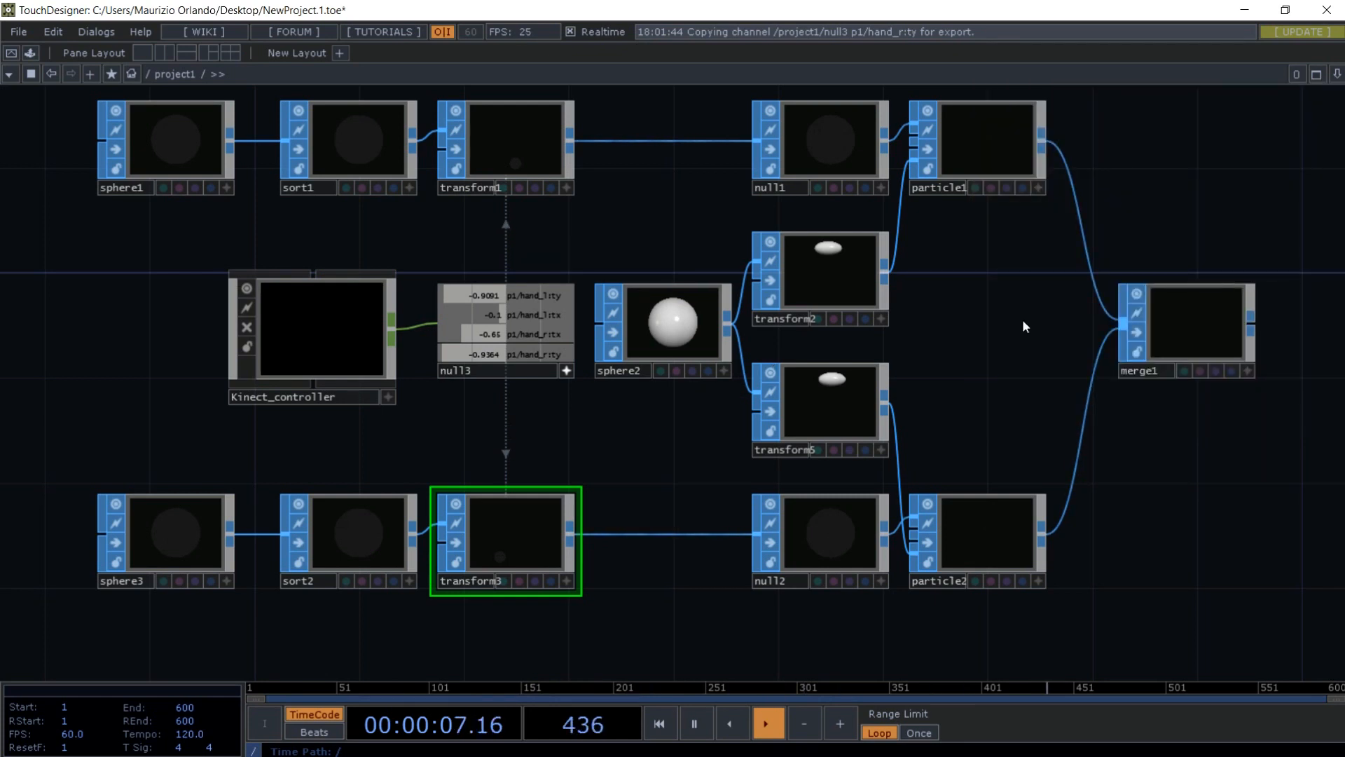
- Add a Null SOP connected to the output of merge1
{"action": "middle_click_drag", "start_coordinate": [1022, 322], "coordinate": [778, 299]}
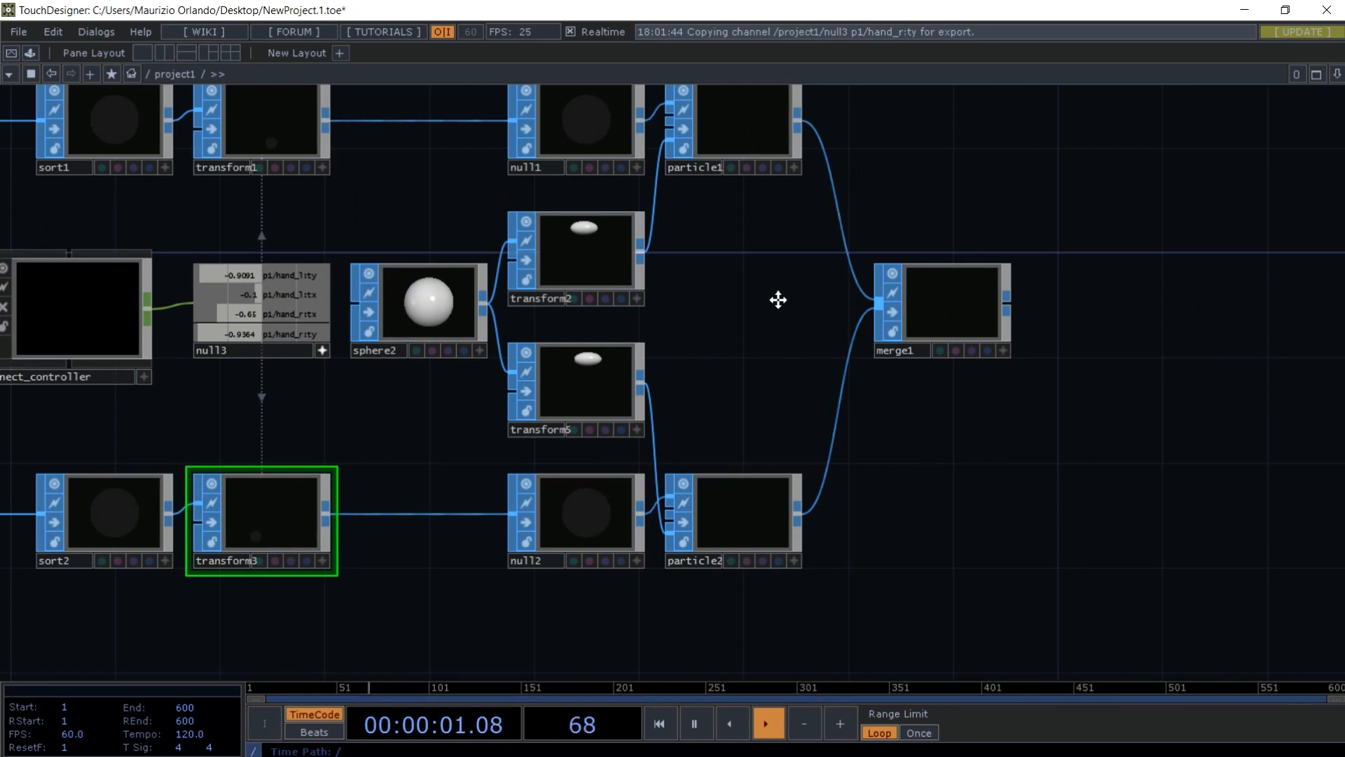
{"action": "scroll", "coordinate": [778, 300], "scroll_direction": "down", "scroll_amount": 1}
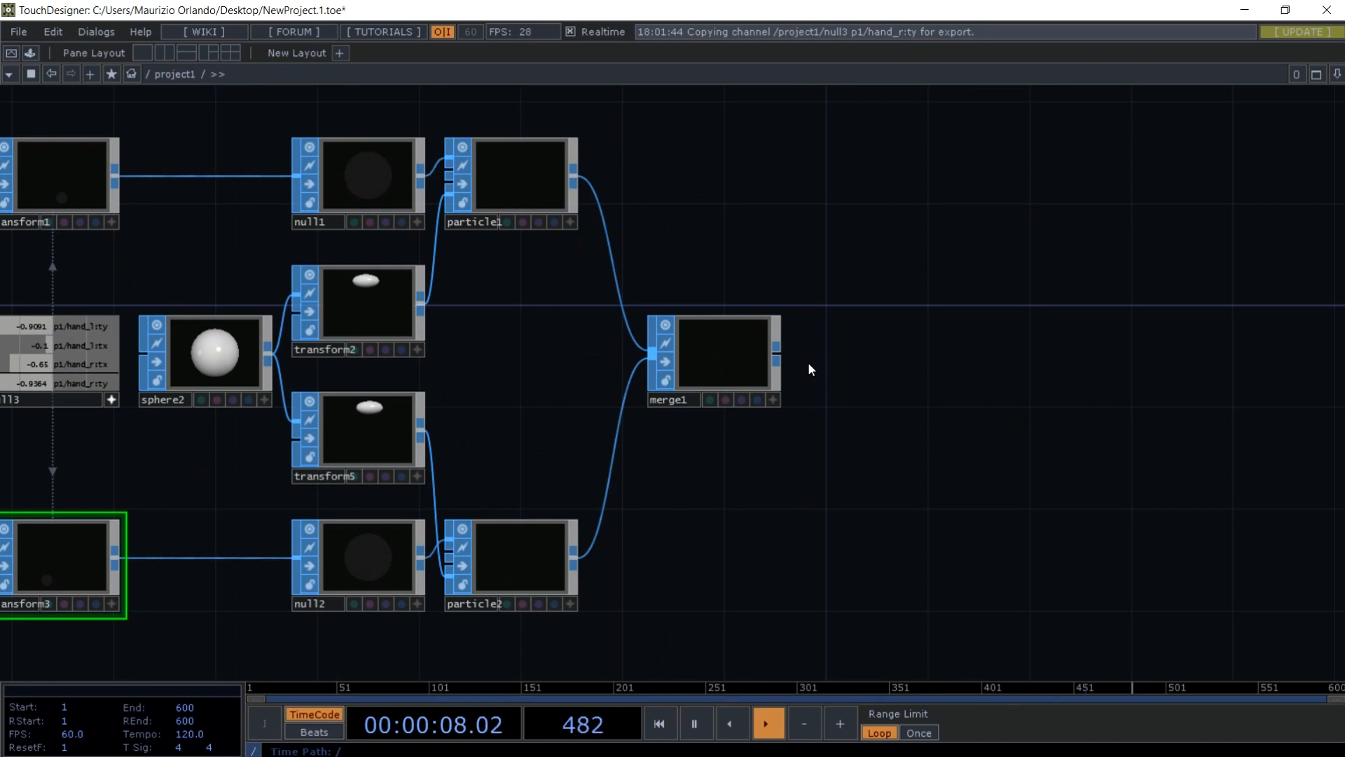
{"action": "scroll", "coordinate": [809, 362], "scroll_direction": "down", "scroll_amount": 2}
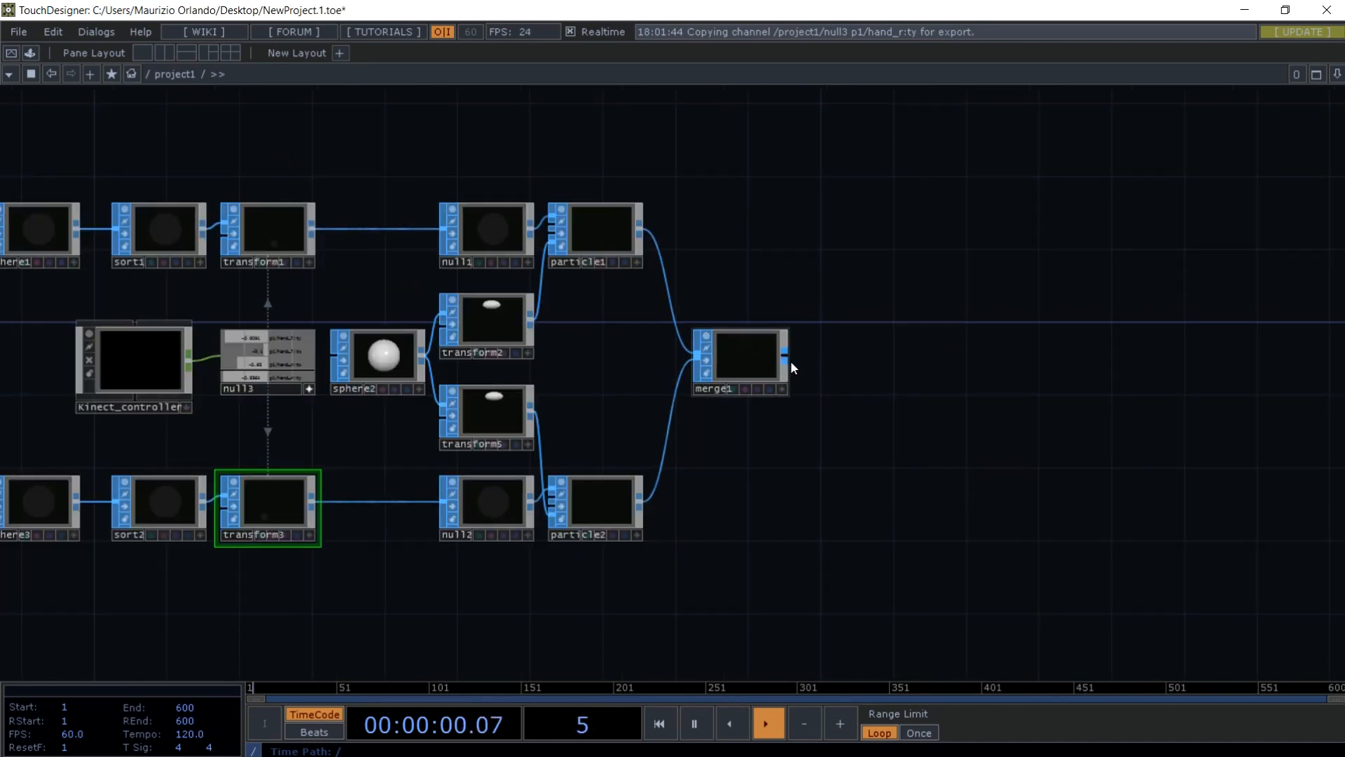
{"action": "right_click", "coordinate": [789, 355]}
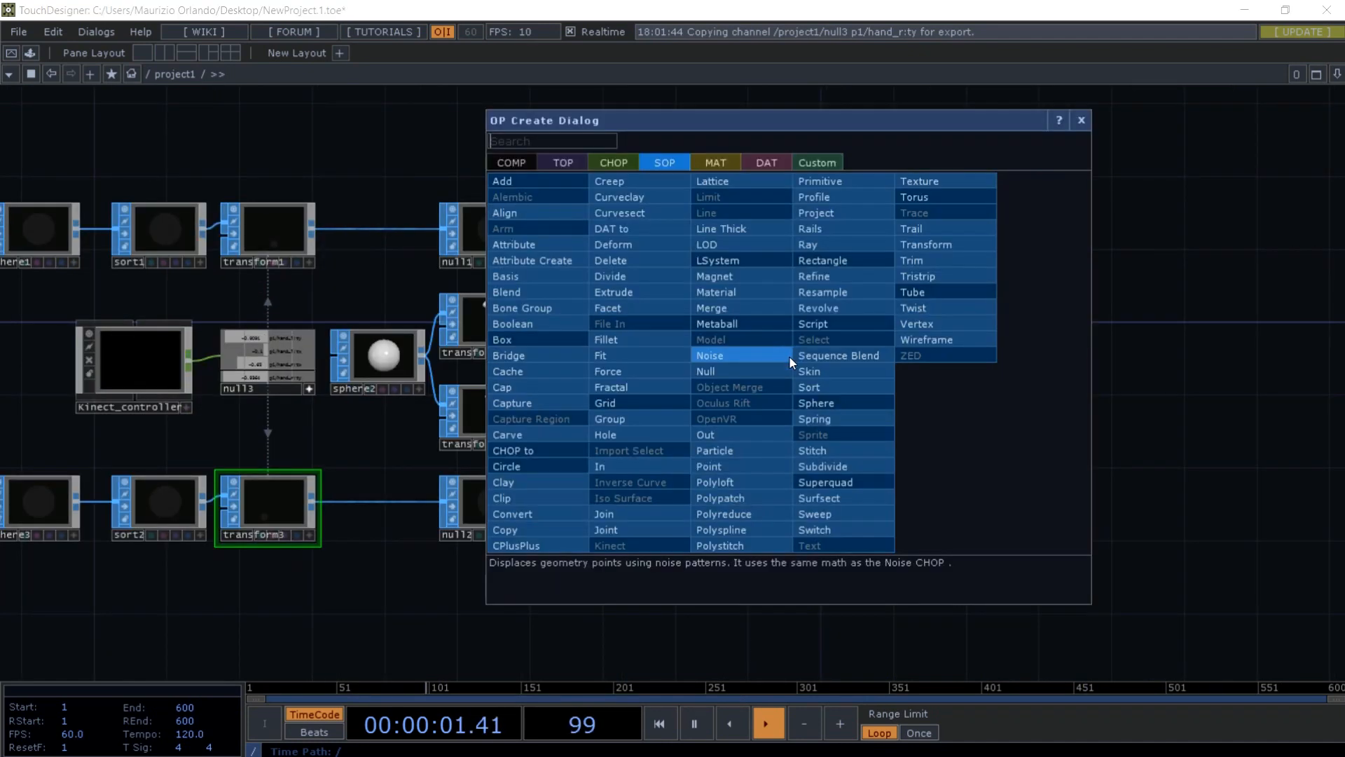
{"action": "left_click", "coordinate": [773, 372]}
{"action": "left_click", "coordinate": [867, 370]}
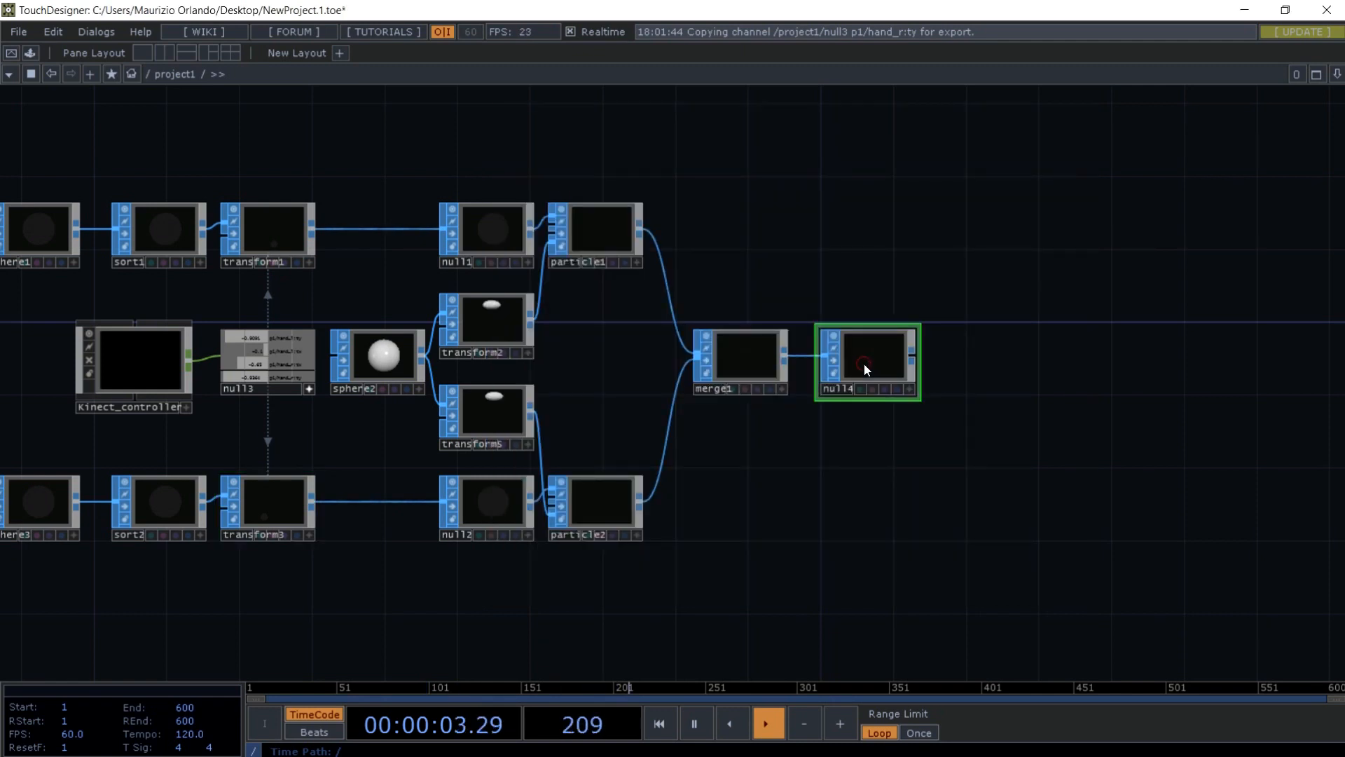
- Add a SOP to CHOP beside null4 and assign null4 as its source SOP
{"action": "key", "text": "Tab"}
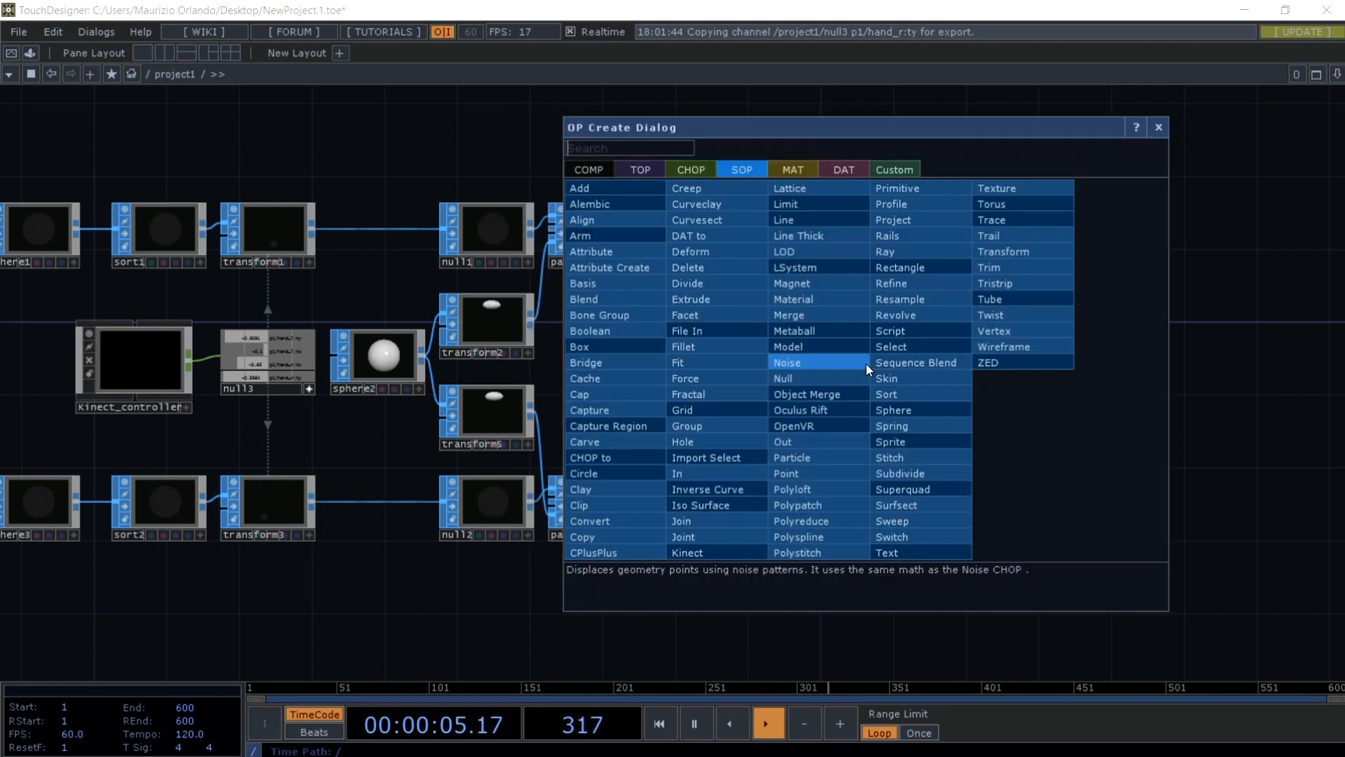
{"action": "left_click", "coordinate": [684, 170]}
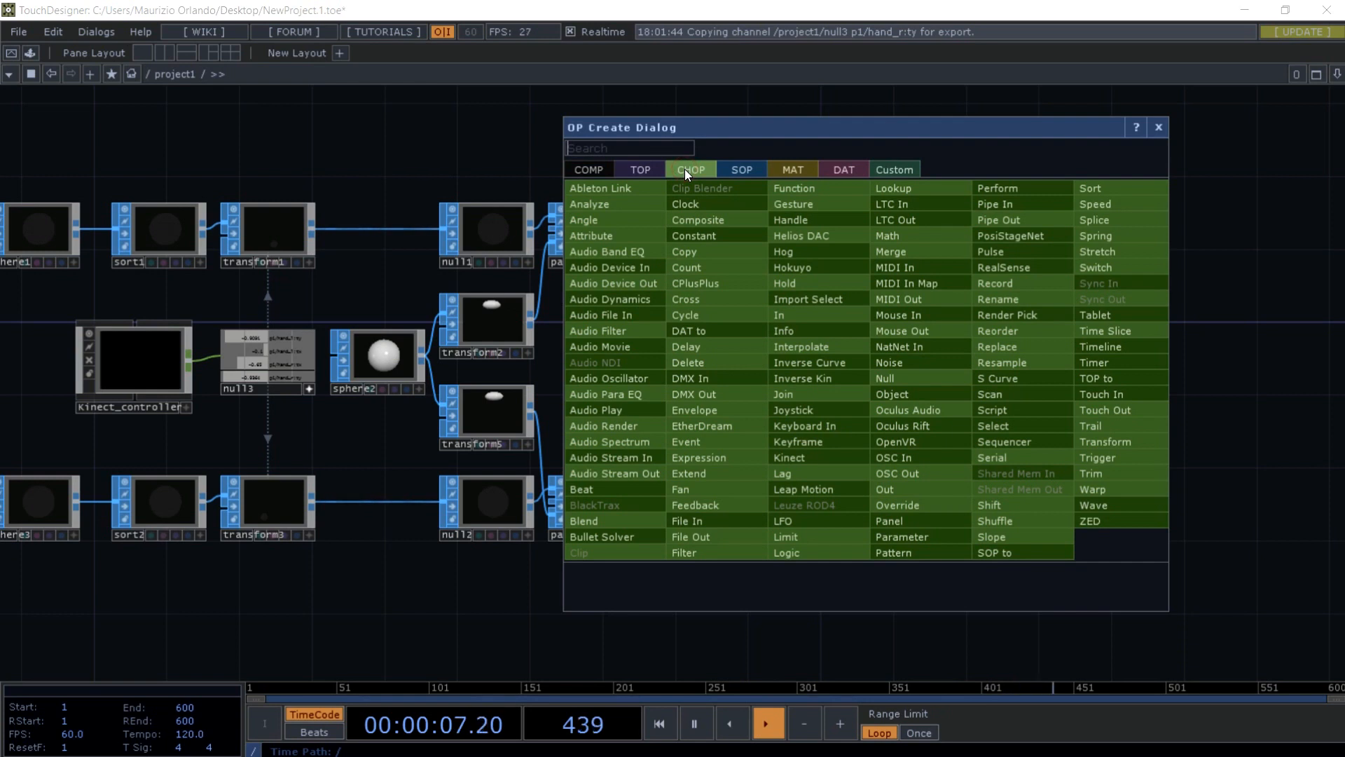
{"action": "left_click", "coordinate": [1031, 548]}
{"action": "left_click", "coordinate": [1002, 365]}
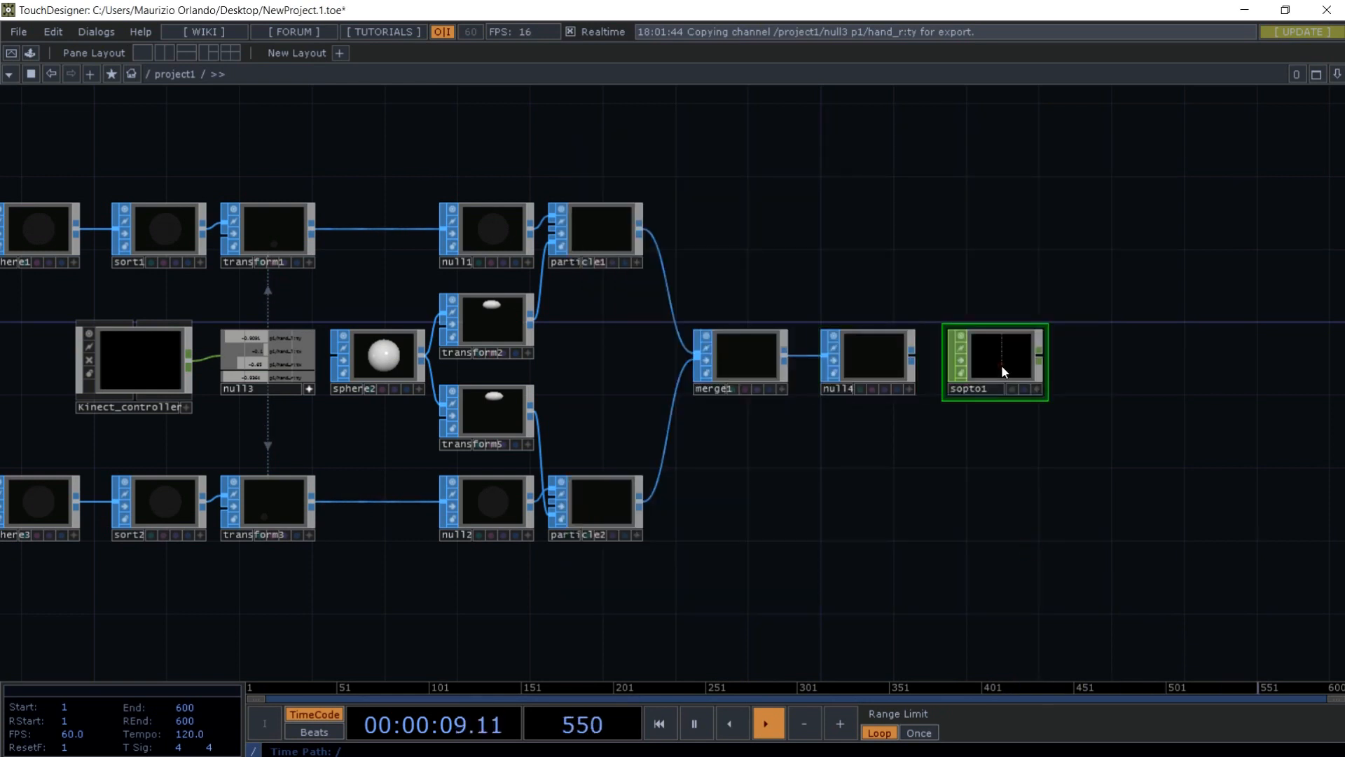
{"action": "left_click_drag", "start_coordinate": [873, 360], "coordinate": [1171, 164]}
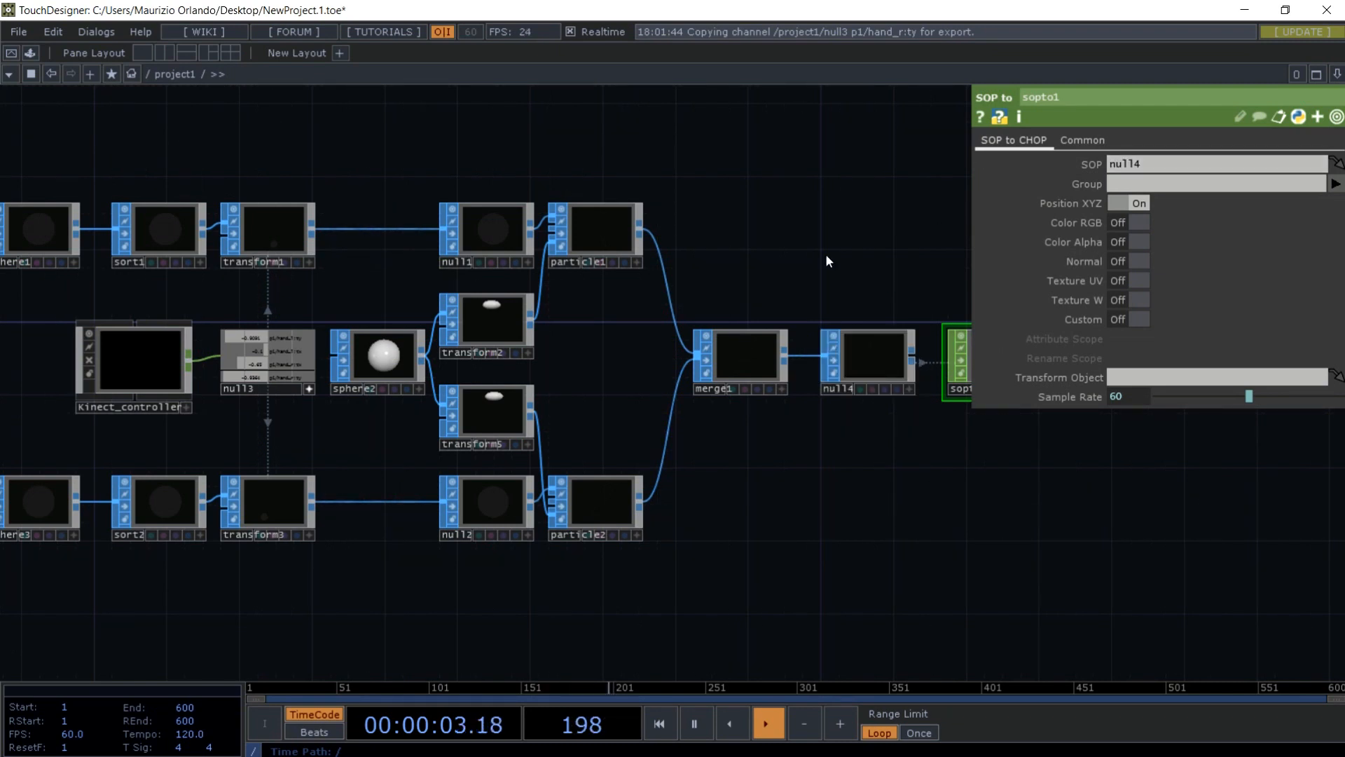
{"action": "key", "text": "p"}
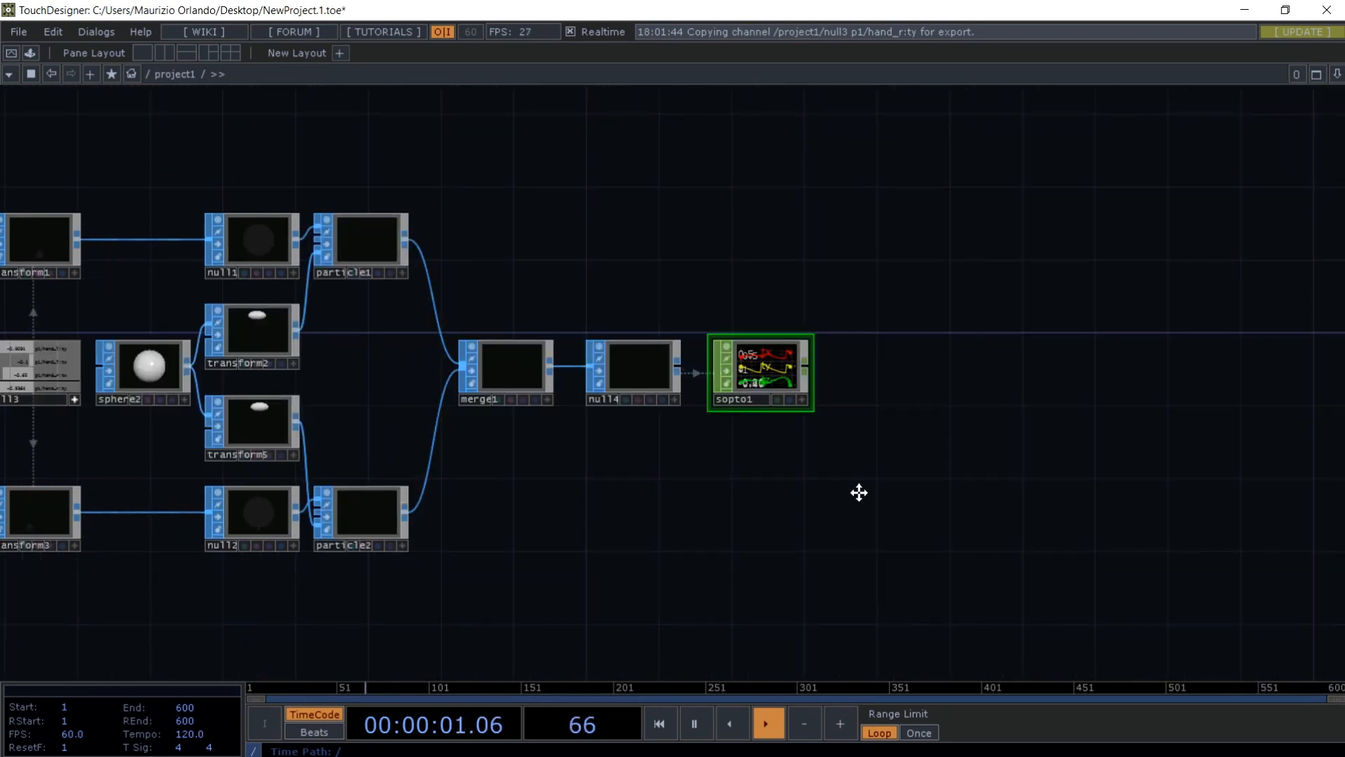
- Turn on Custom attributes in sopto1 and set its Attribute Scope to life
{"action": "key", "text": "p"}
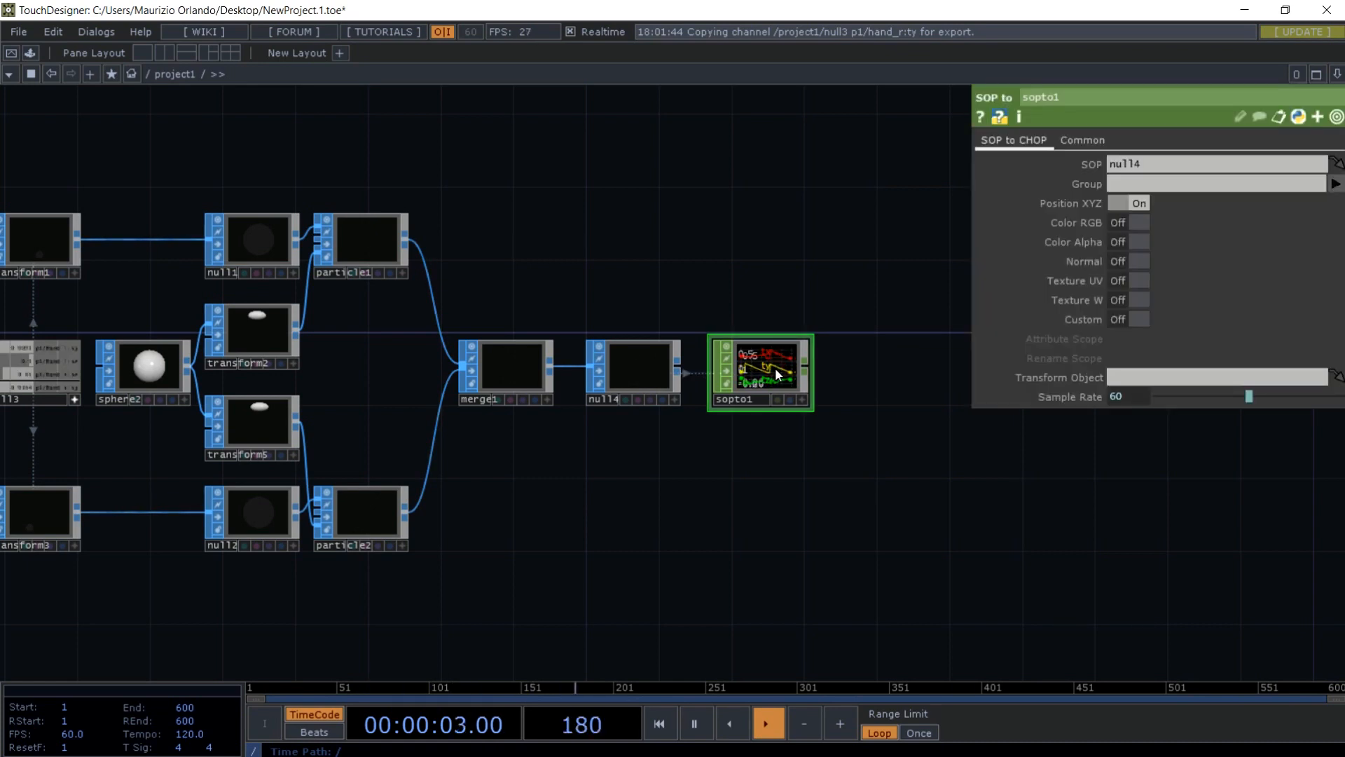
{"action": "left_click", "coordinate": [1137, 320]}
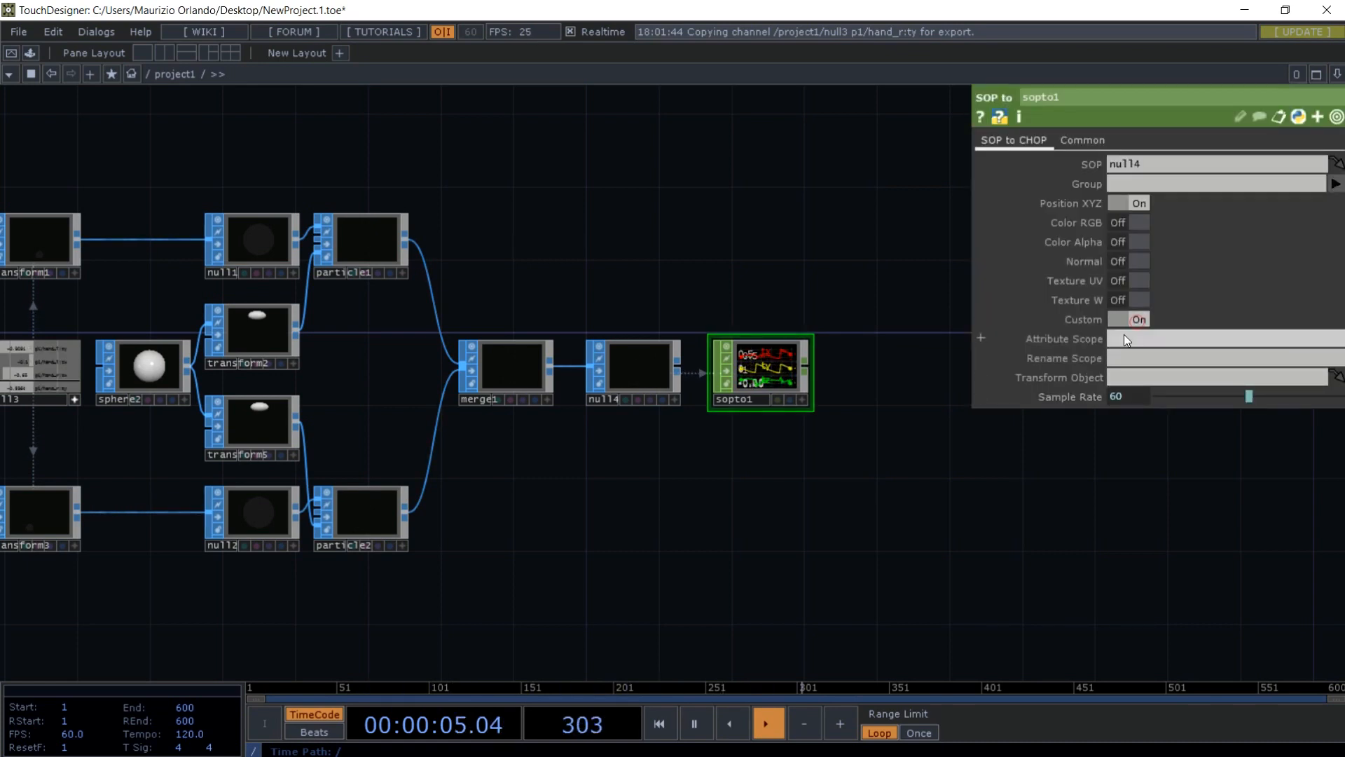
{"action": "left_click", "coordinate": [1121, 338]}
{"action": "type", "text": "life"}
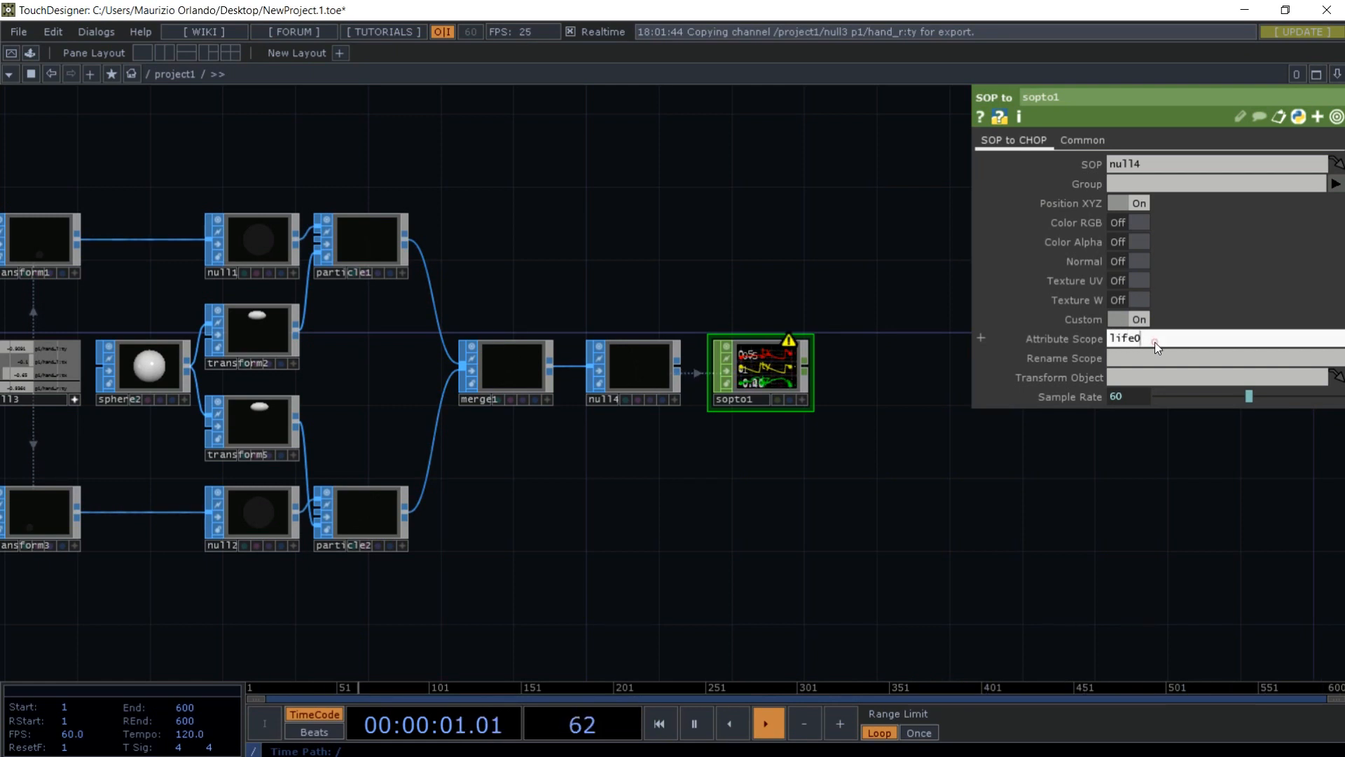
{"action": "key", "text": "Return"}
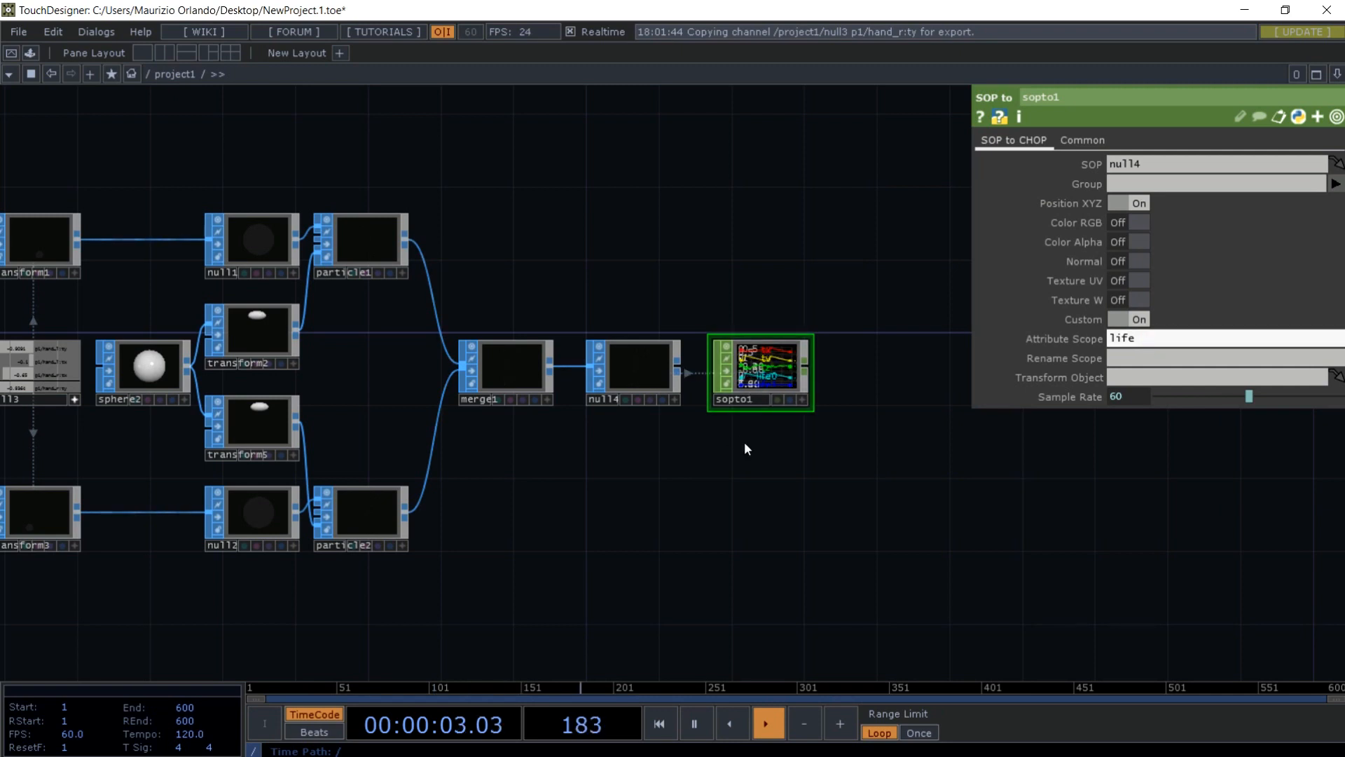
- Examine the position and life channel graphs in sopto1's viewer up close
{"action": "scroll", "coordinate": [845, 397], "scroll_direction": "up", "scroll_amount": 5}
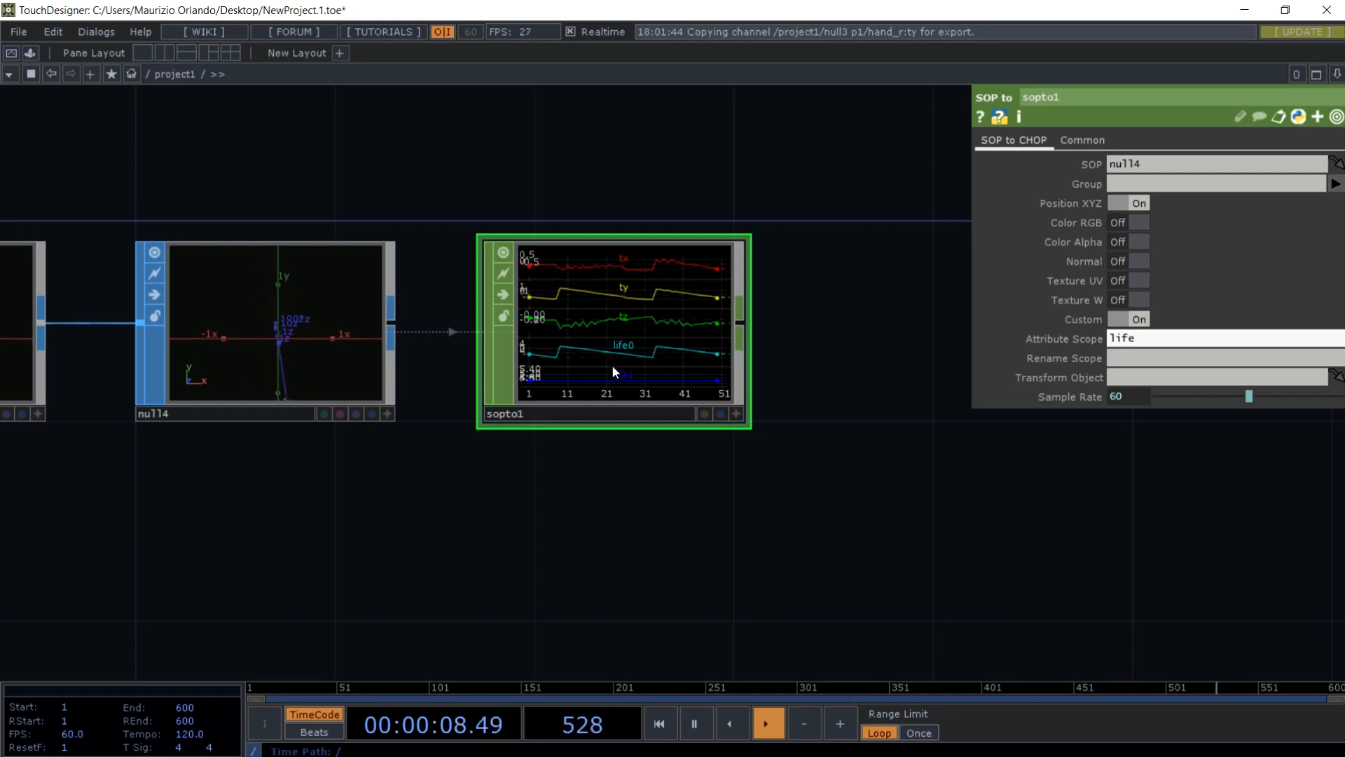
{"action": "scroll", "coordinate": [299, 460], "scroll_direction": "down", "scroll_amount": 4}
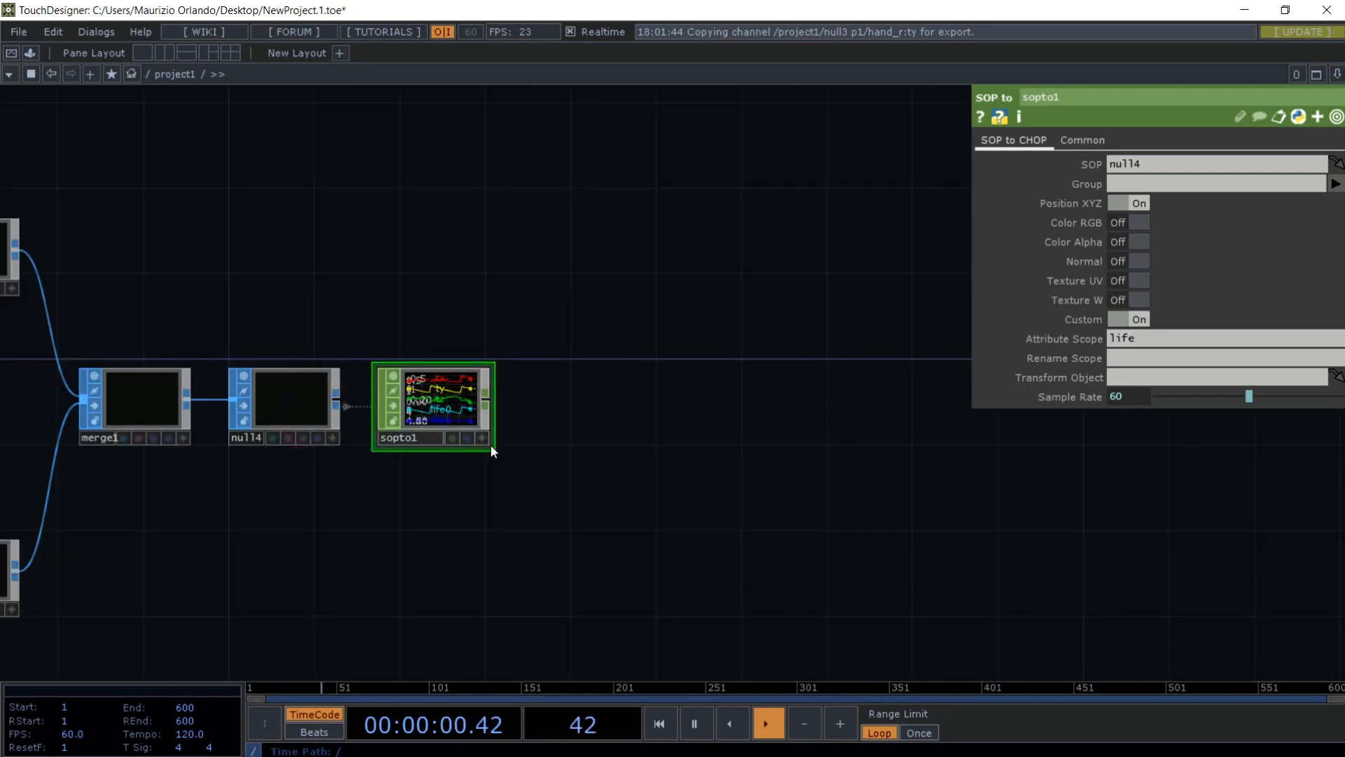
{"action": "scroll", "coordinate": [490, 444], "scroll_direction": "up", "scroll_amount": 6}
{"action": "scroll", "coordinate": [264, 585], "scroll_direction": "down", "scroll_amount": 5}
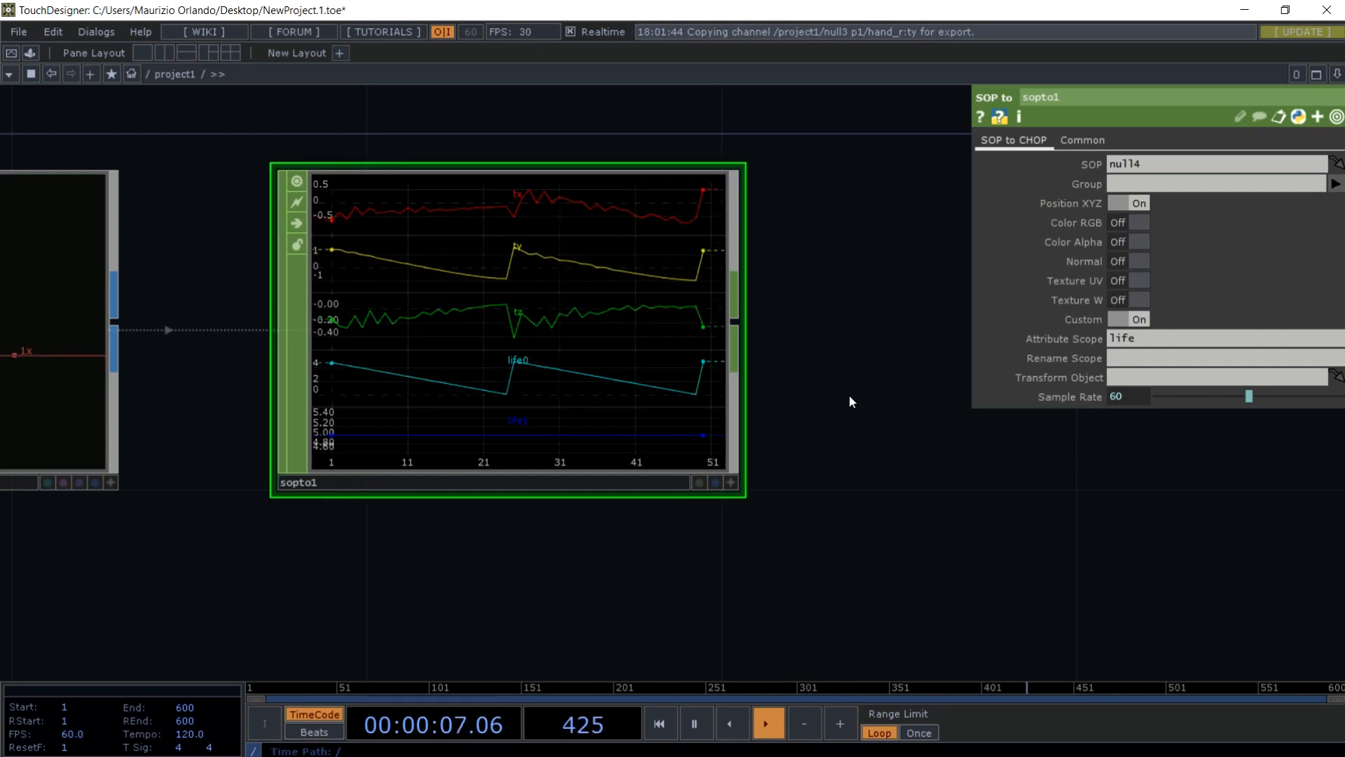
{"action": "scroll", "coordinate": [848, 394], "scroll_direction": "down", "scroll_amount": 3}
{"action": "left_click_drag", "start_coordinate": [927, 438], "coordinate": [809, 538]}
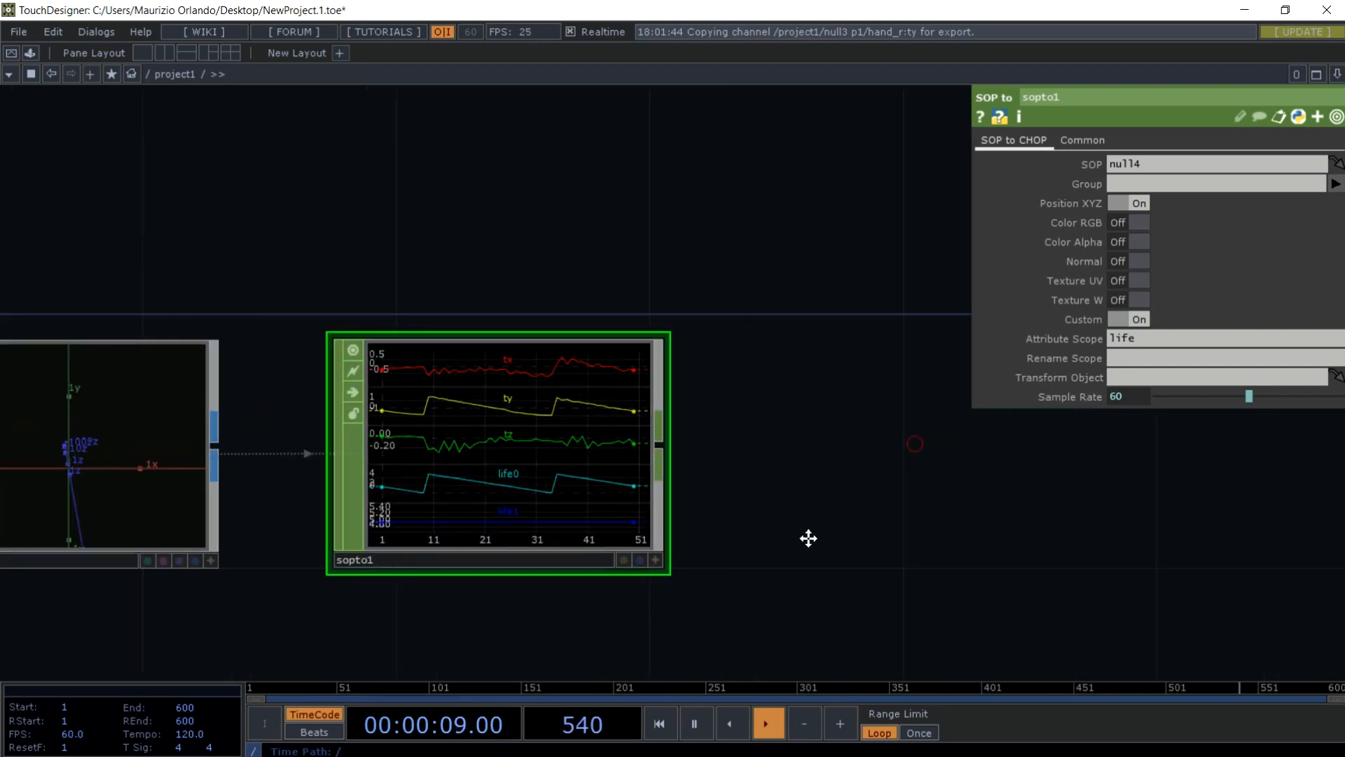
{"action": "key", "text": "p"}
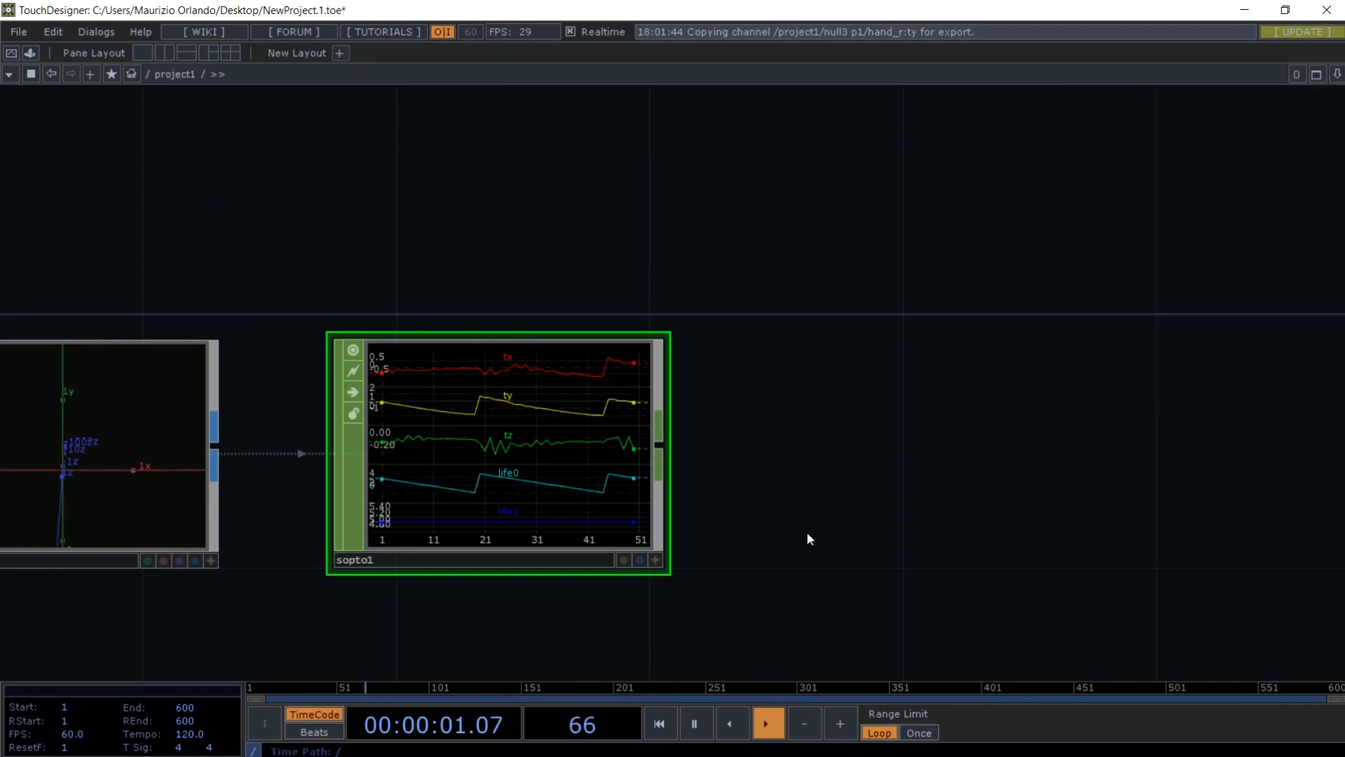
- Add a Select CHOP beside sopto1 and connect sopto1's output to its input
{"action": "key", "text": "Tab"}
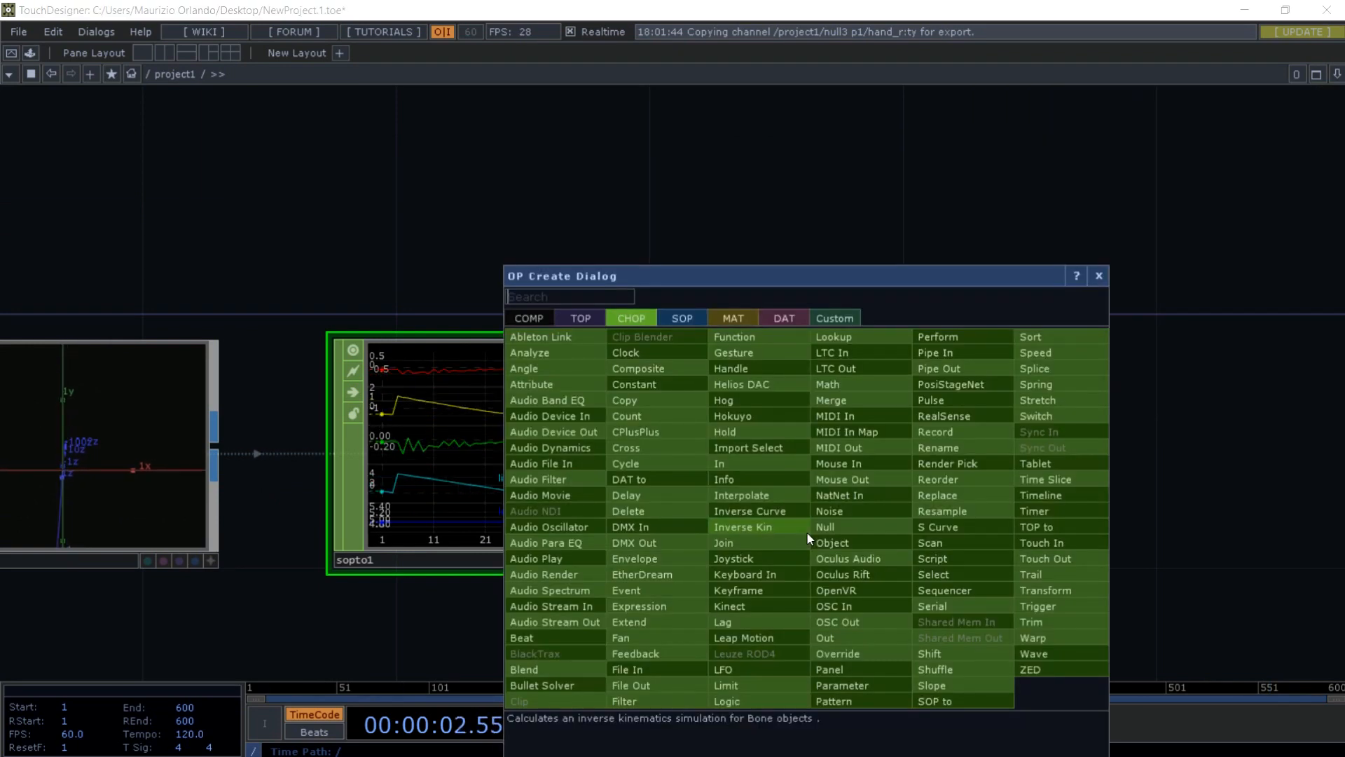
{"action": "left_click", "coordinate": [943, 576]}
{"action": "left_click", "coordinate": [905, 307]}
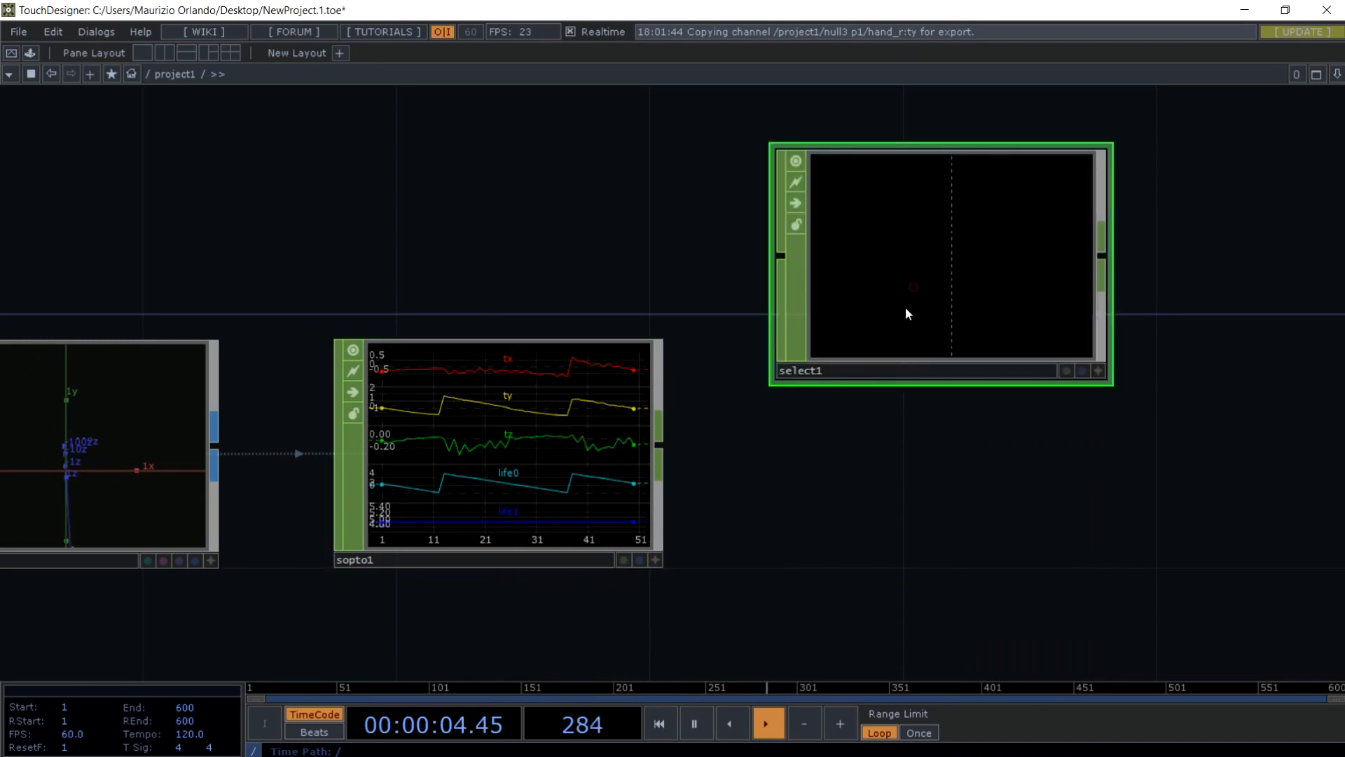
{"action": "left_click_drag", "start_coordinate": [660, 444], "coordinate": [780, 256]}
- Set select1's Channel Names to life0 so it passes only that channel
{"action": "key", "text": "p"}
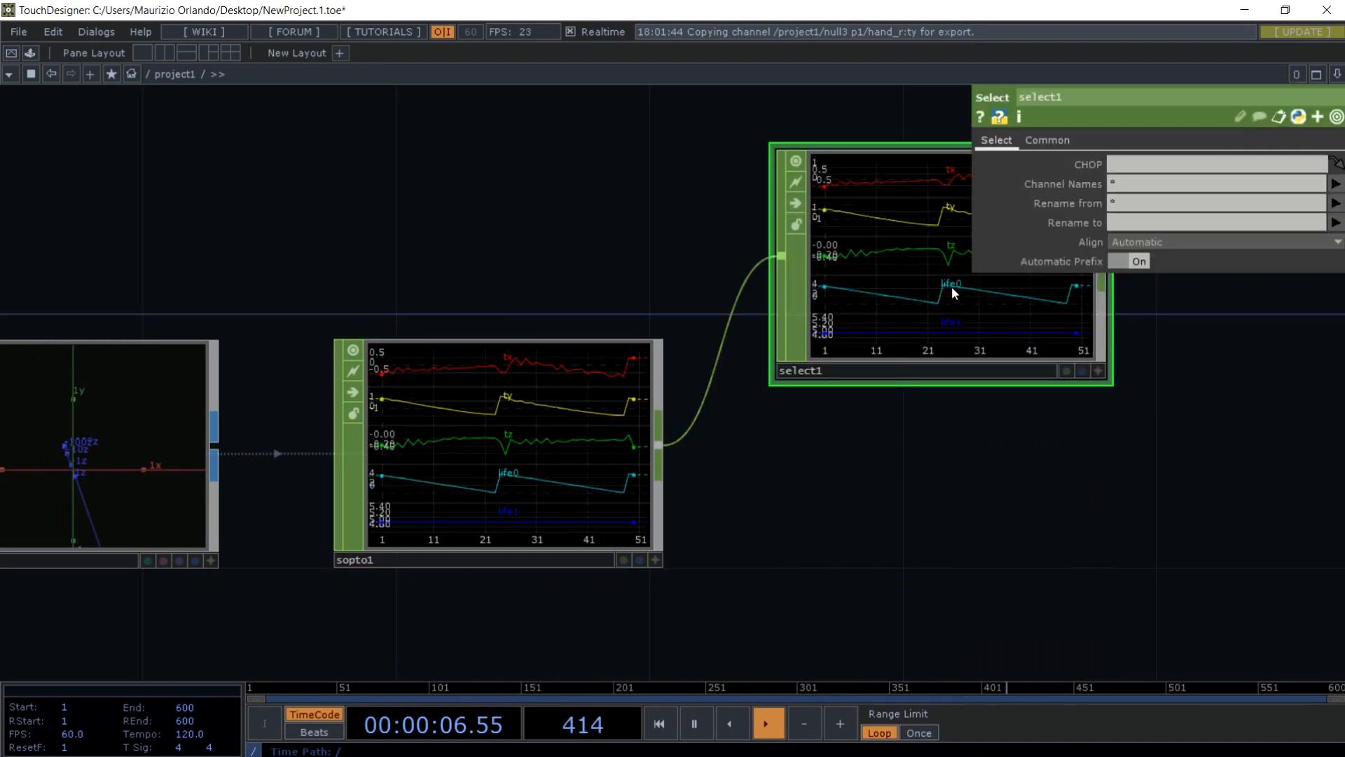
{"action": "left_click", "coordinate": [1334, 184]}
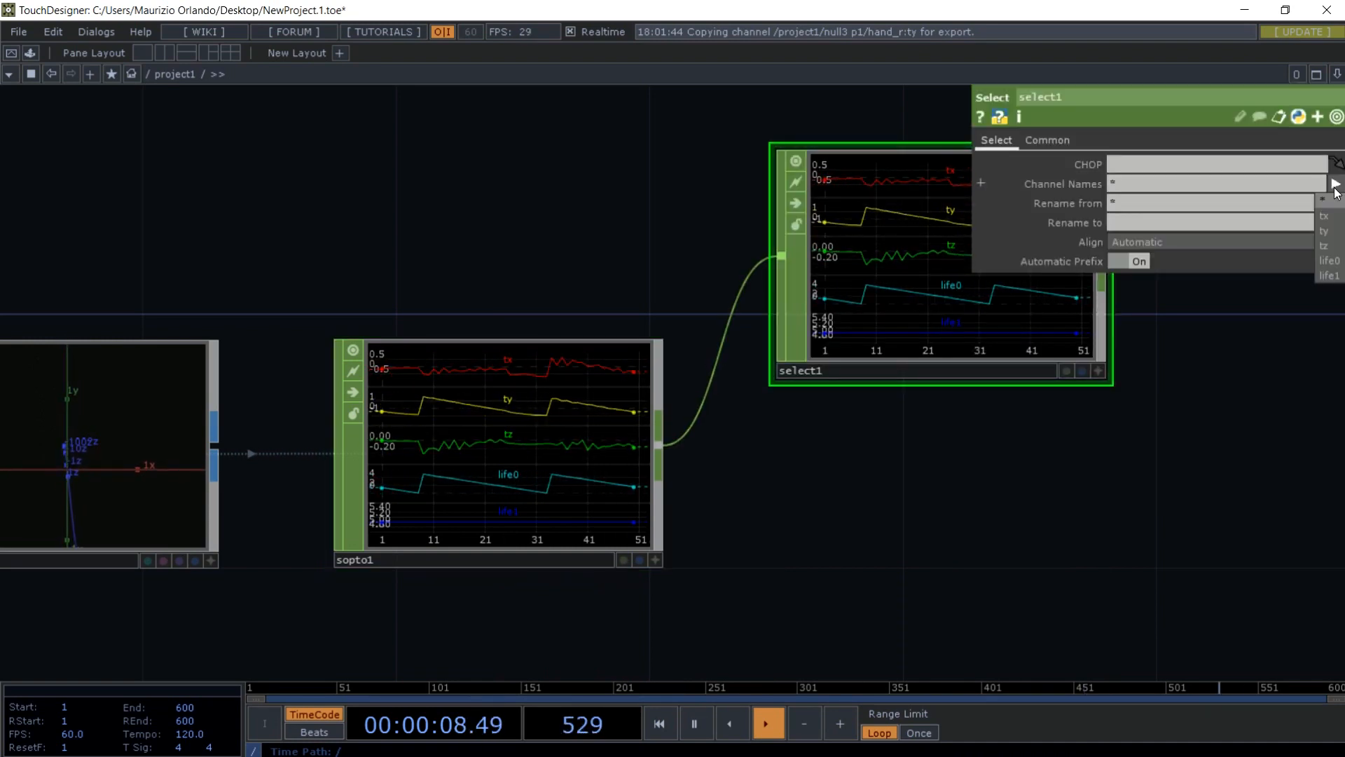
{"action": "left_click", "coordinate": [1326, 265]}
{"action": "left_click_drag", "start_coordinate": [1112, 499], "coordinate": [622, 523]}
{"action": "key", "text": "p"}
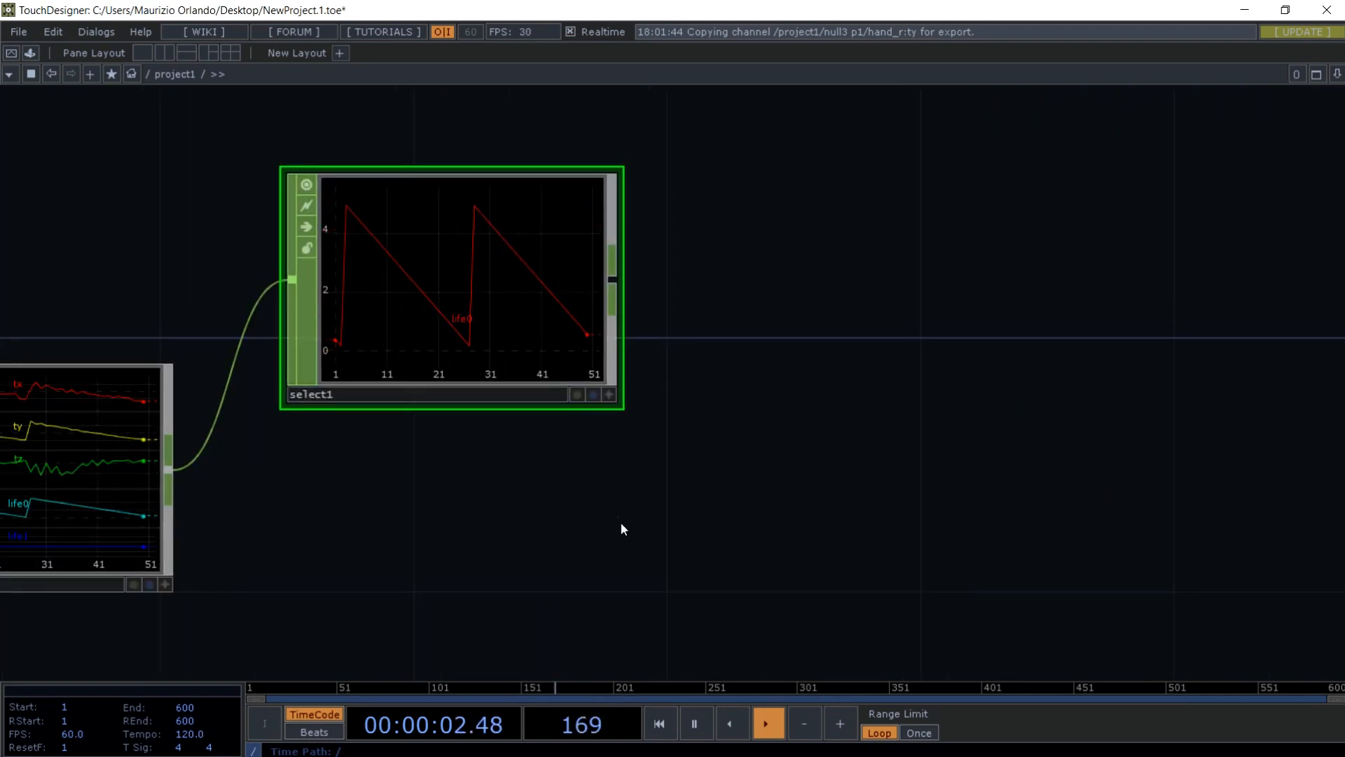
- Add a Math CHOP connected to the output of select1
{"action": "scroll", "coordinate": [620, 521], "scroll_direction": "down", "scroll_amount": 3}
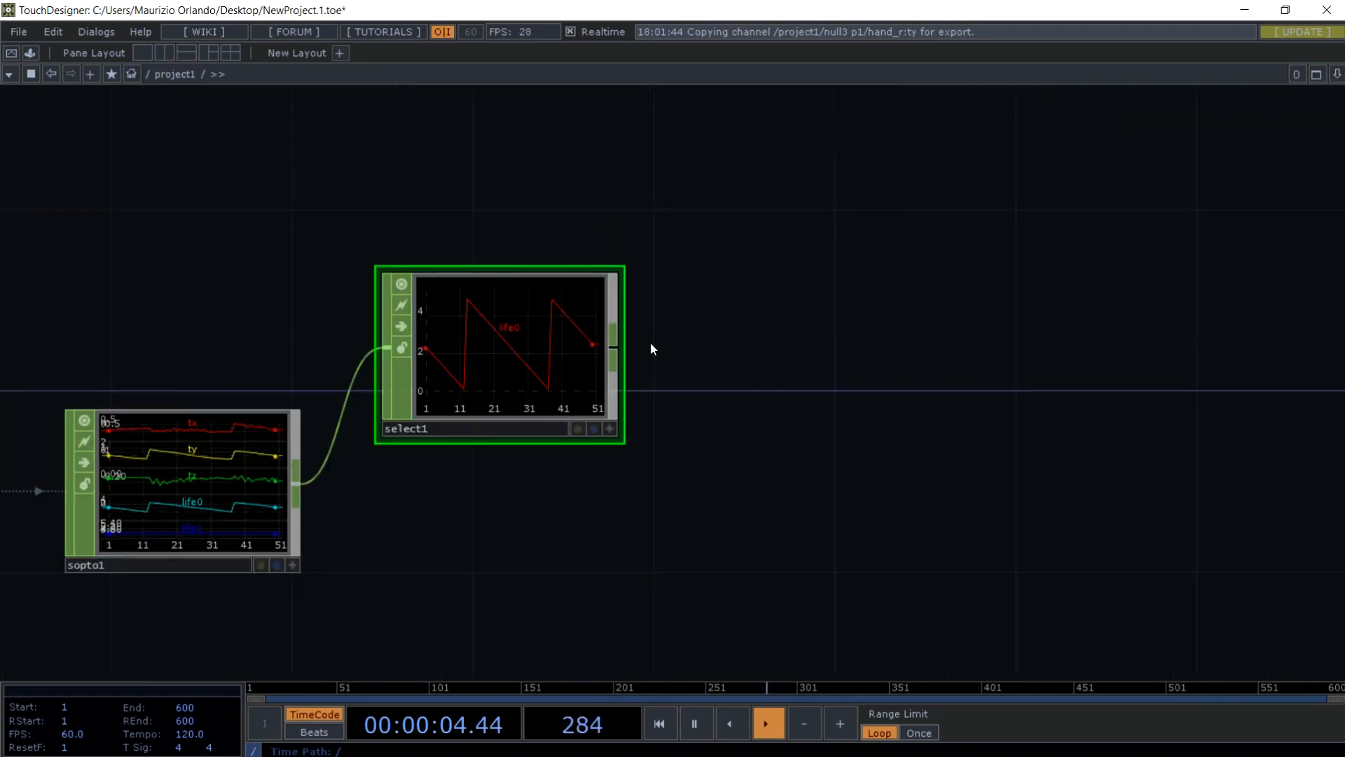
{"action": "right_click", "coordinate": [612, 348]}
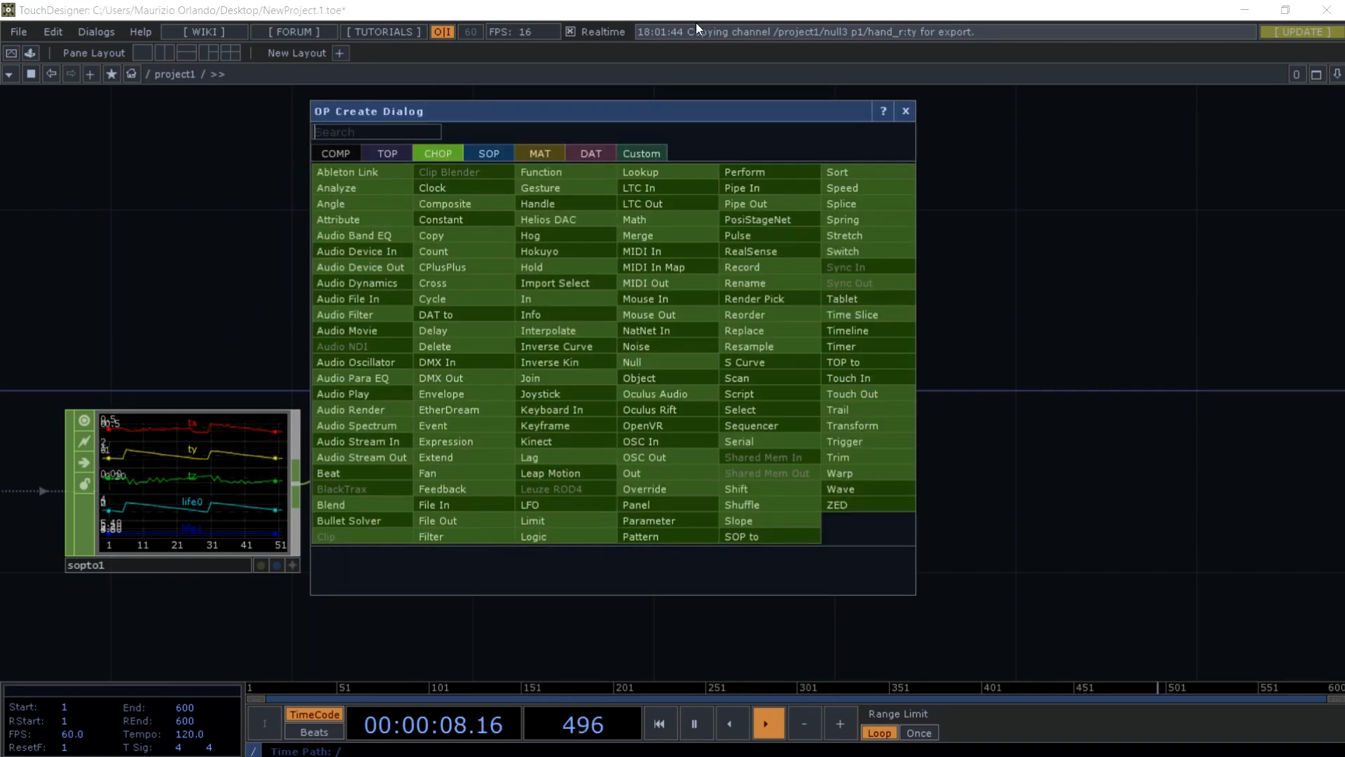
{"action": "left_click", "coordinate": [645, 223]}
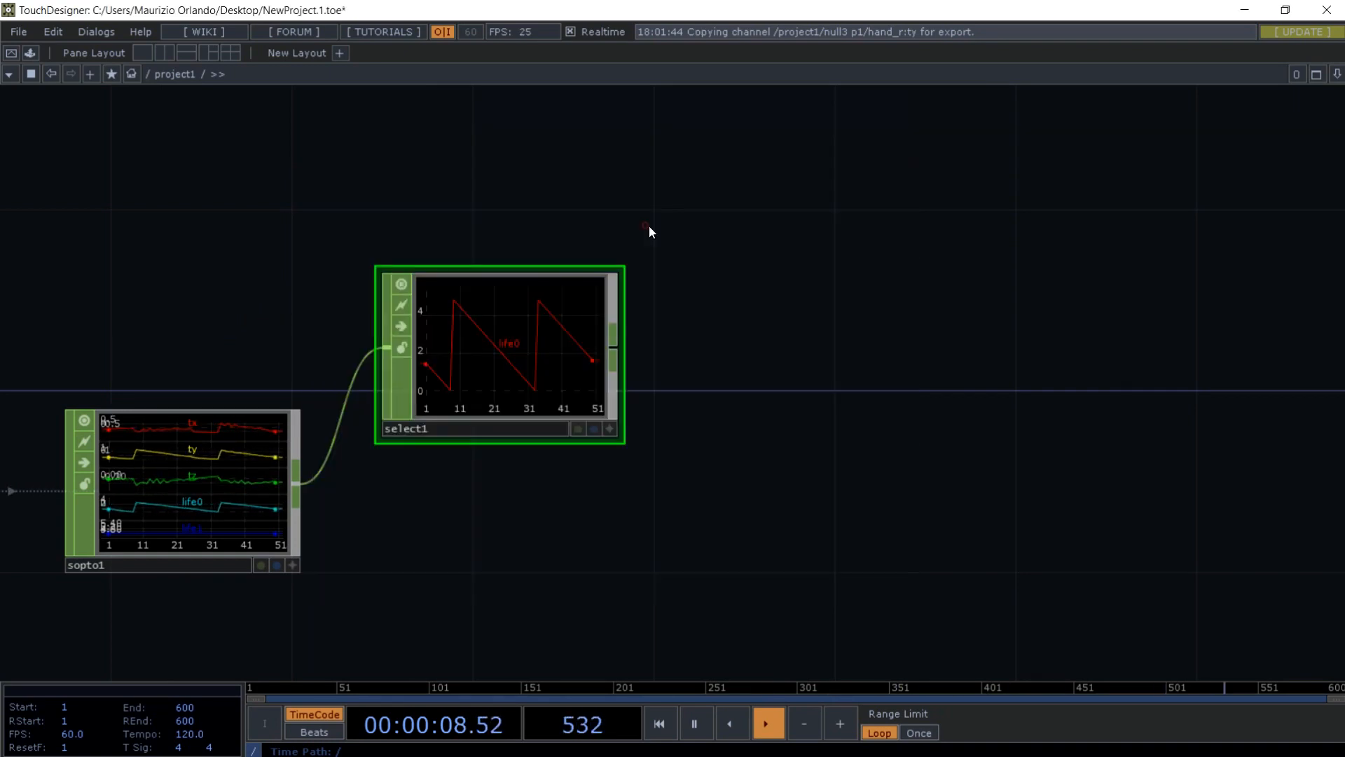
{"action": "left_click", "coordinate": [778, 350]}
{"action": "left_click_drag", "start_coordinate": [619, 349], "coordinate": [645, 351]}
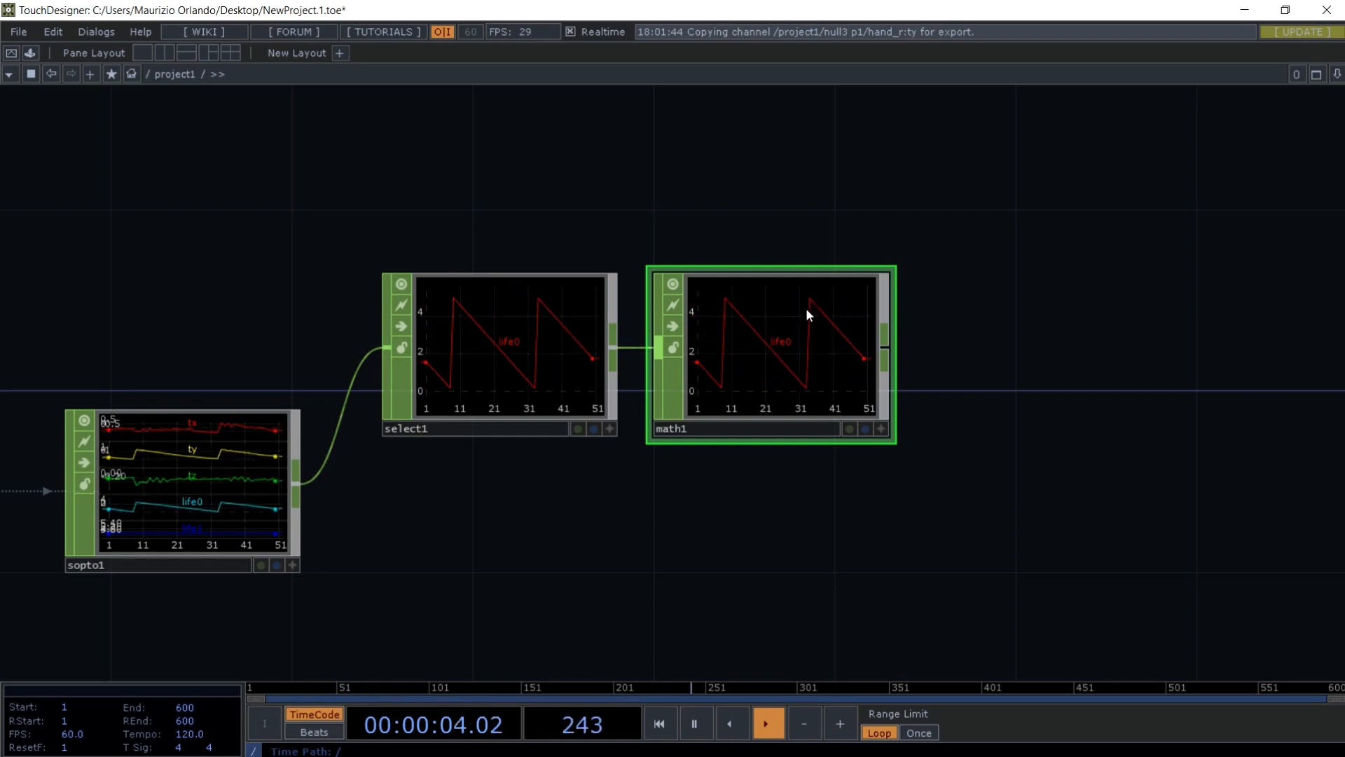
- Set math1's To Range to 0.2 and 1.4
{"action": "key", "text": "p"}
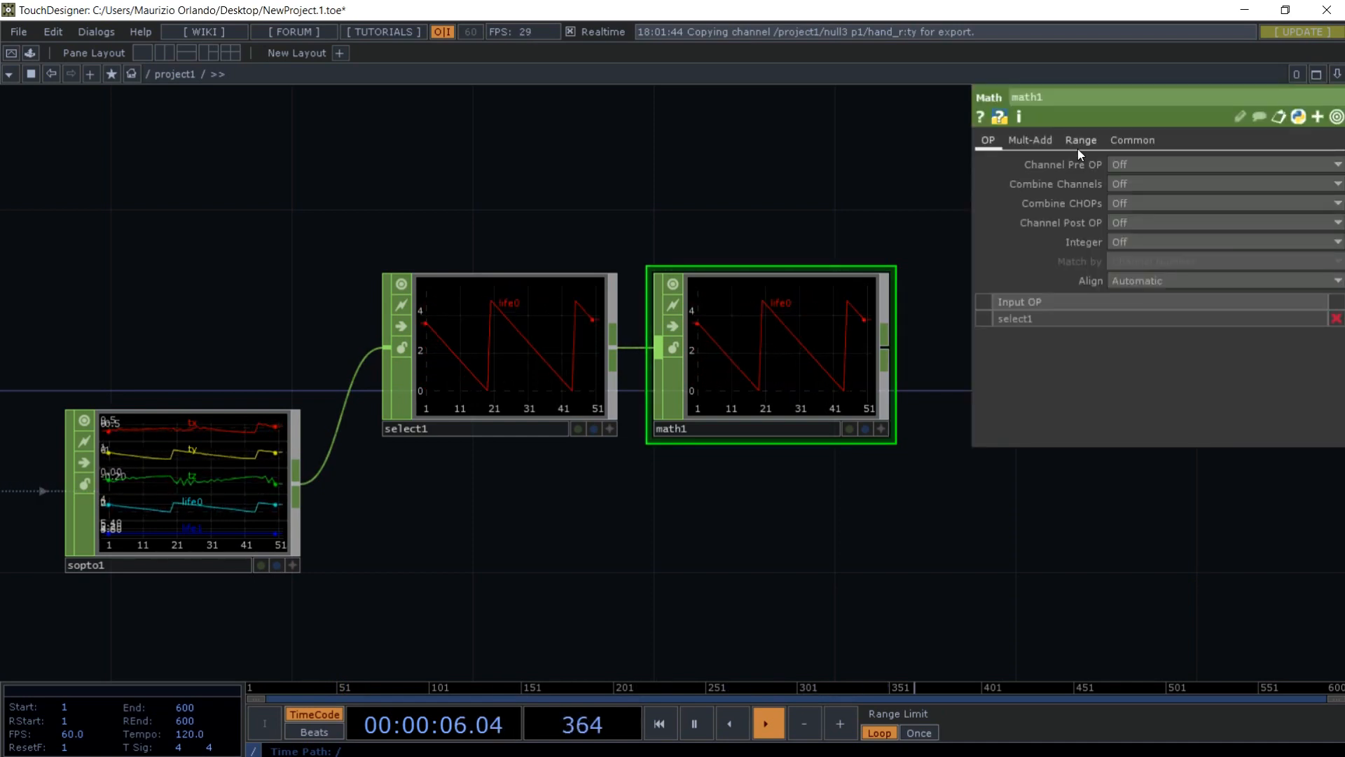
{"action": "left_click", "coordinate": [1076, 141]}
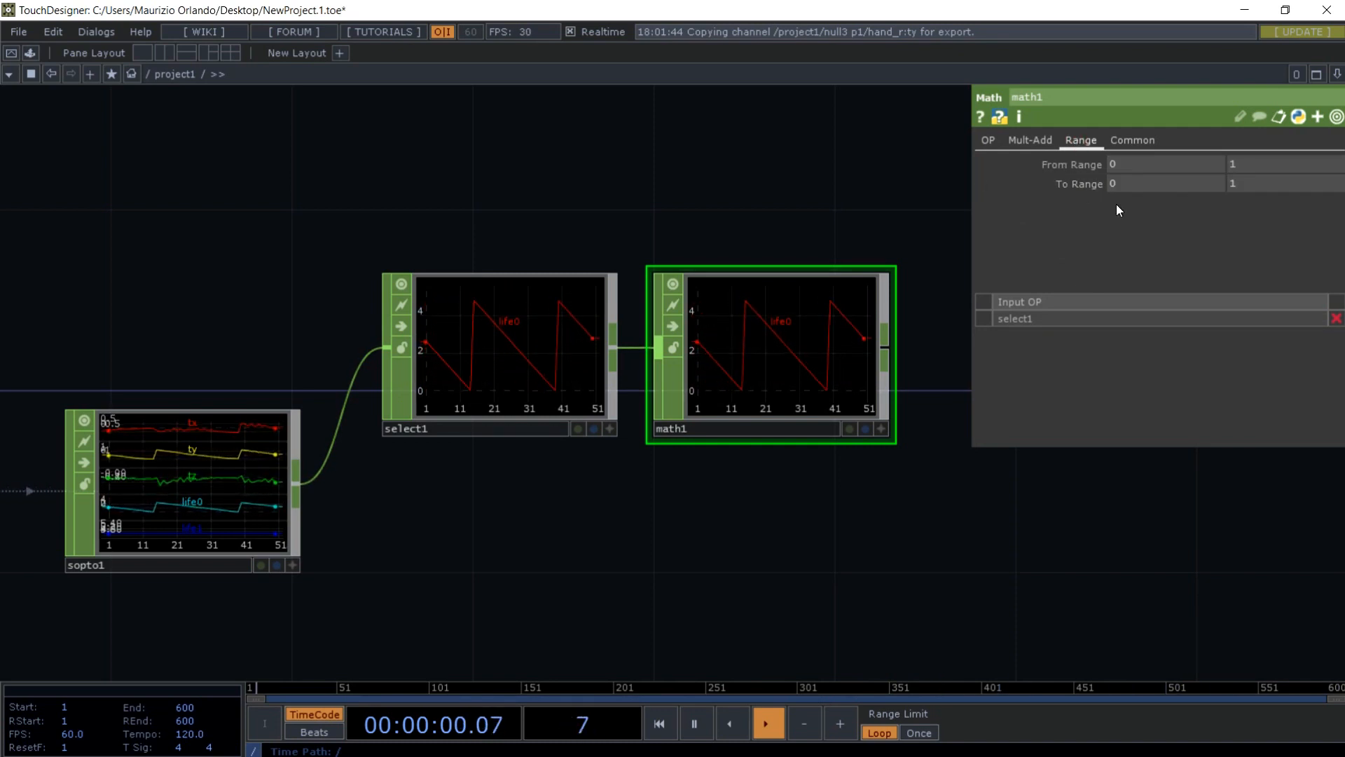
{"action": "left_click", "coordinate": [1128, 186]}
{"action": "type", "text": "0."}
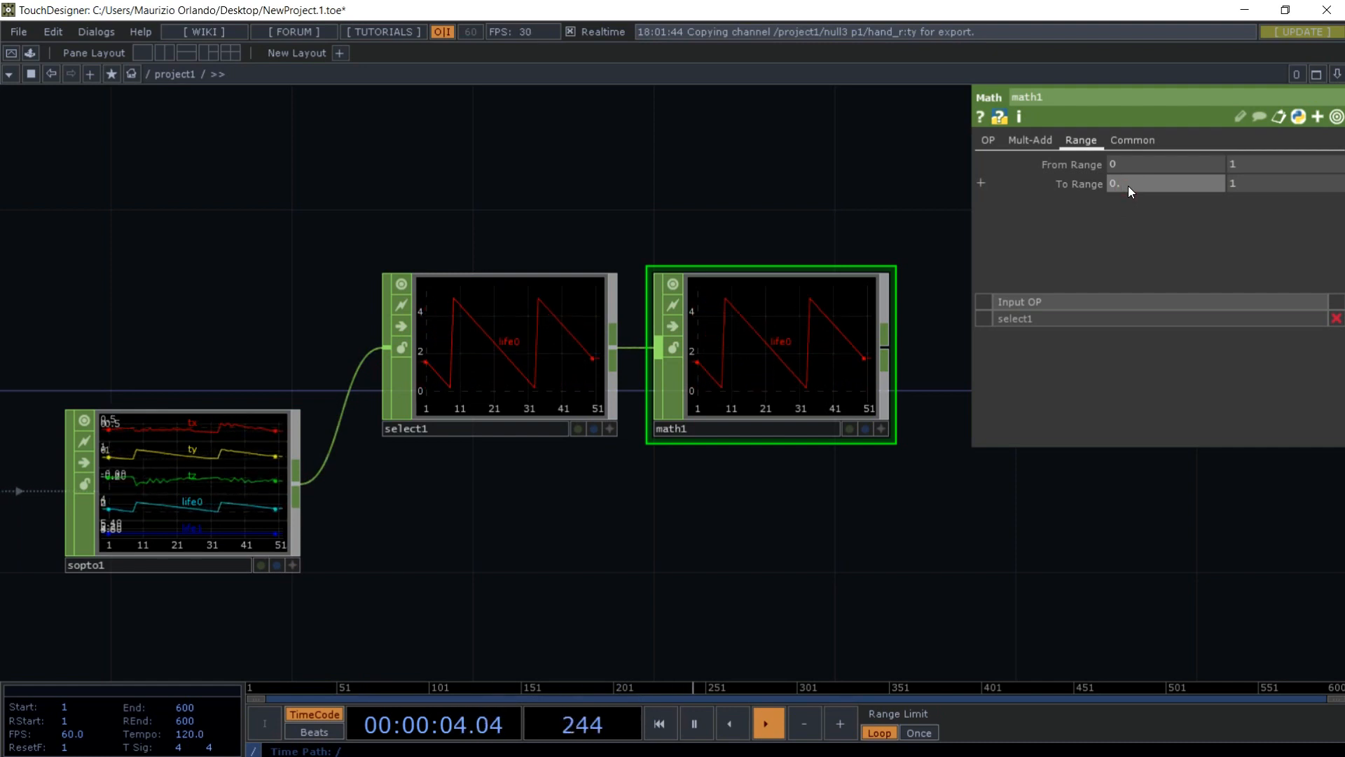
{"action": "type", "text": "2"}
{"action": "key", "text": "Return"}
{"action": "left_click", "coordinate": [1250, 184]}
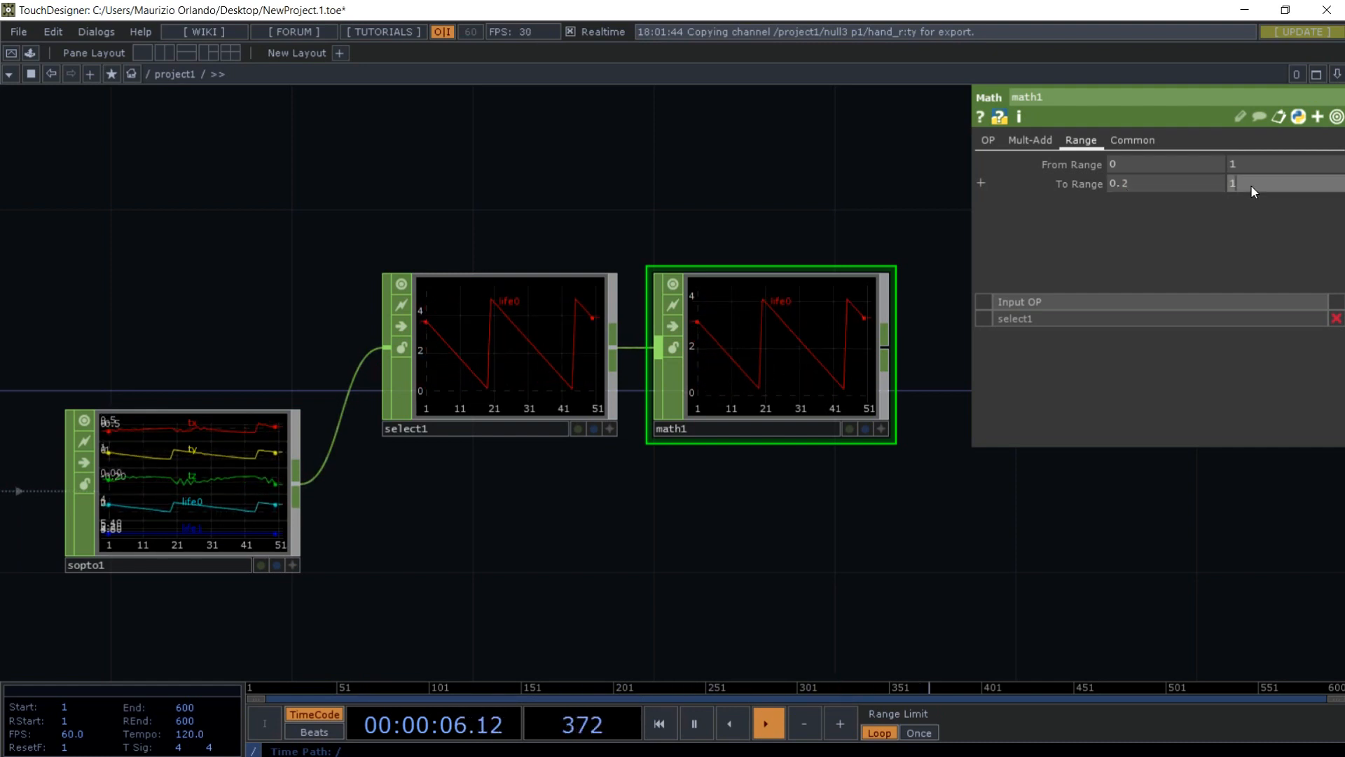
{"action": "type", "text": "1."}
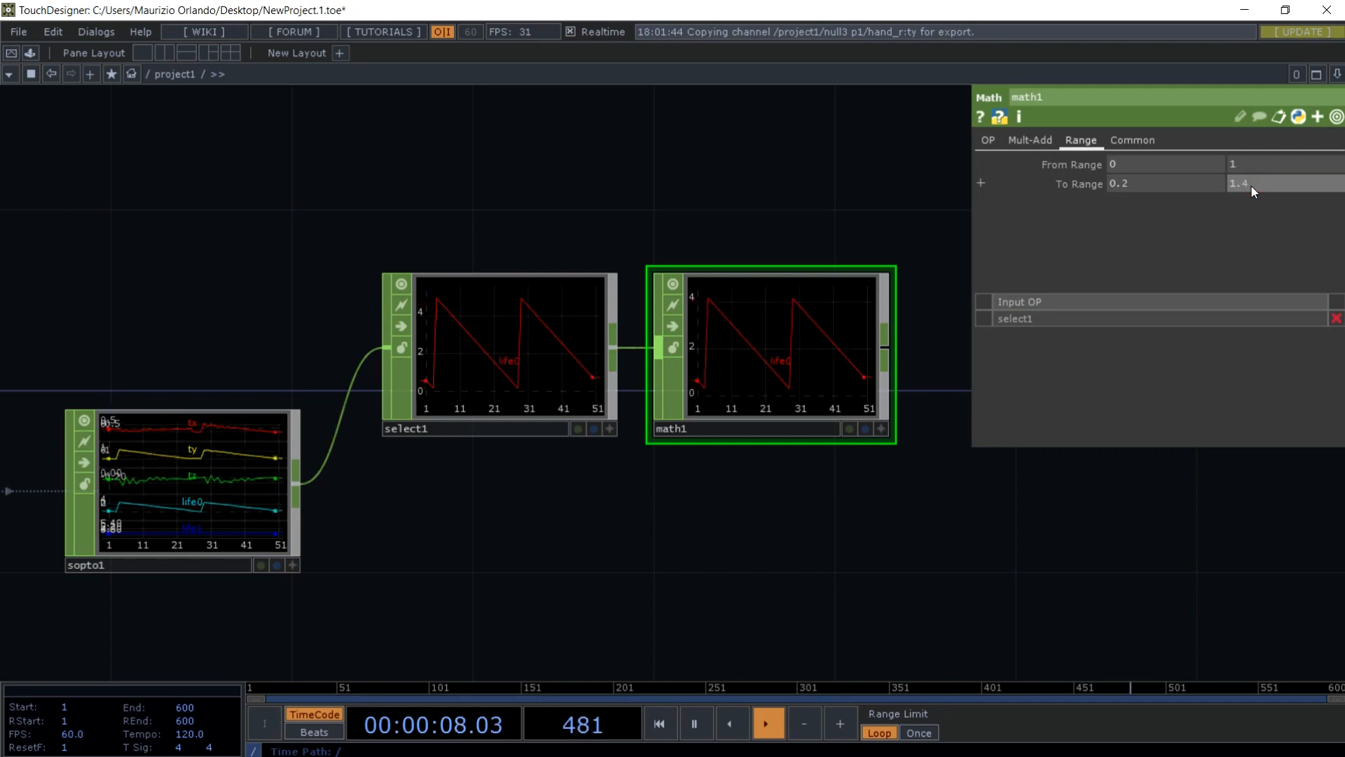
{"action": "type", "text": "4"}
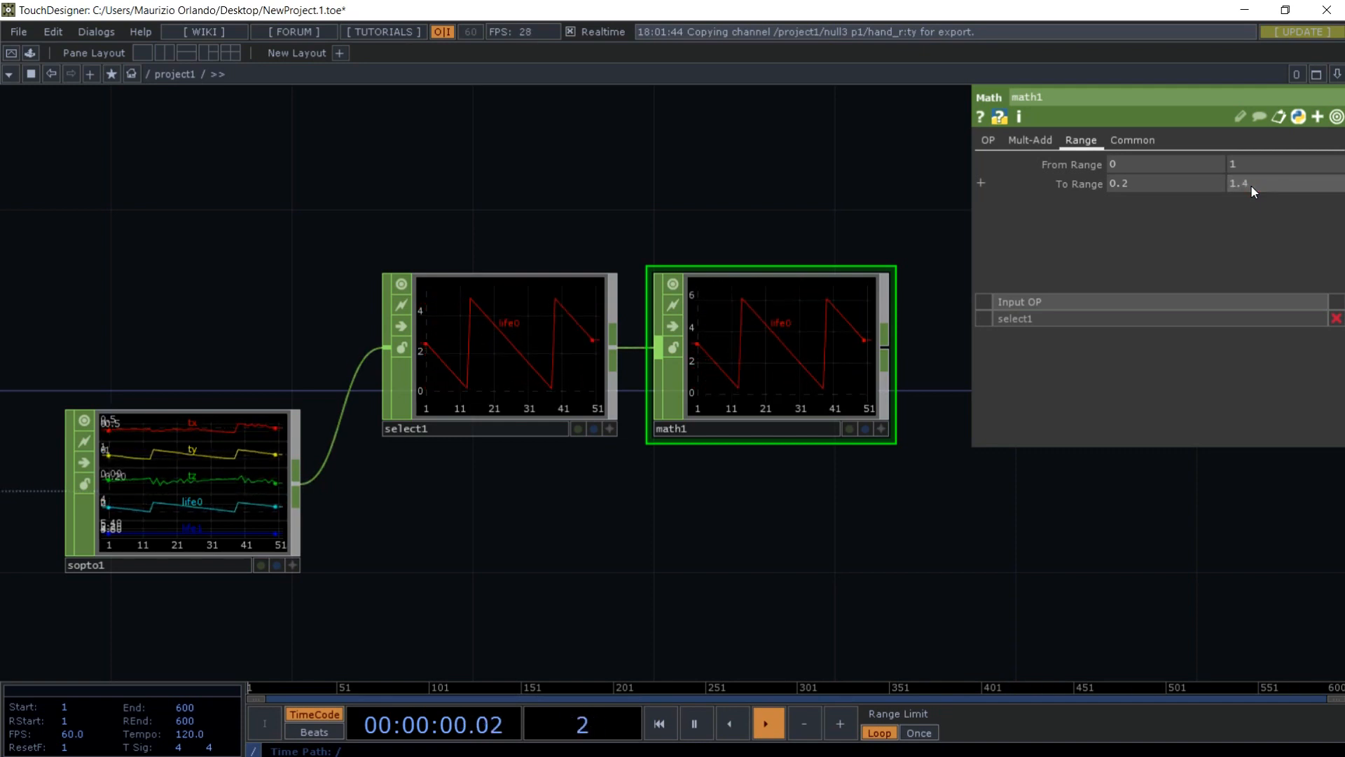
- Set the upper value of math1's From Range to 5
{"action": "left_click", "coordinate": [1242, 161]}
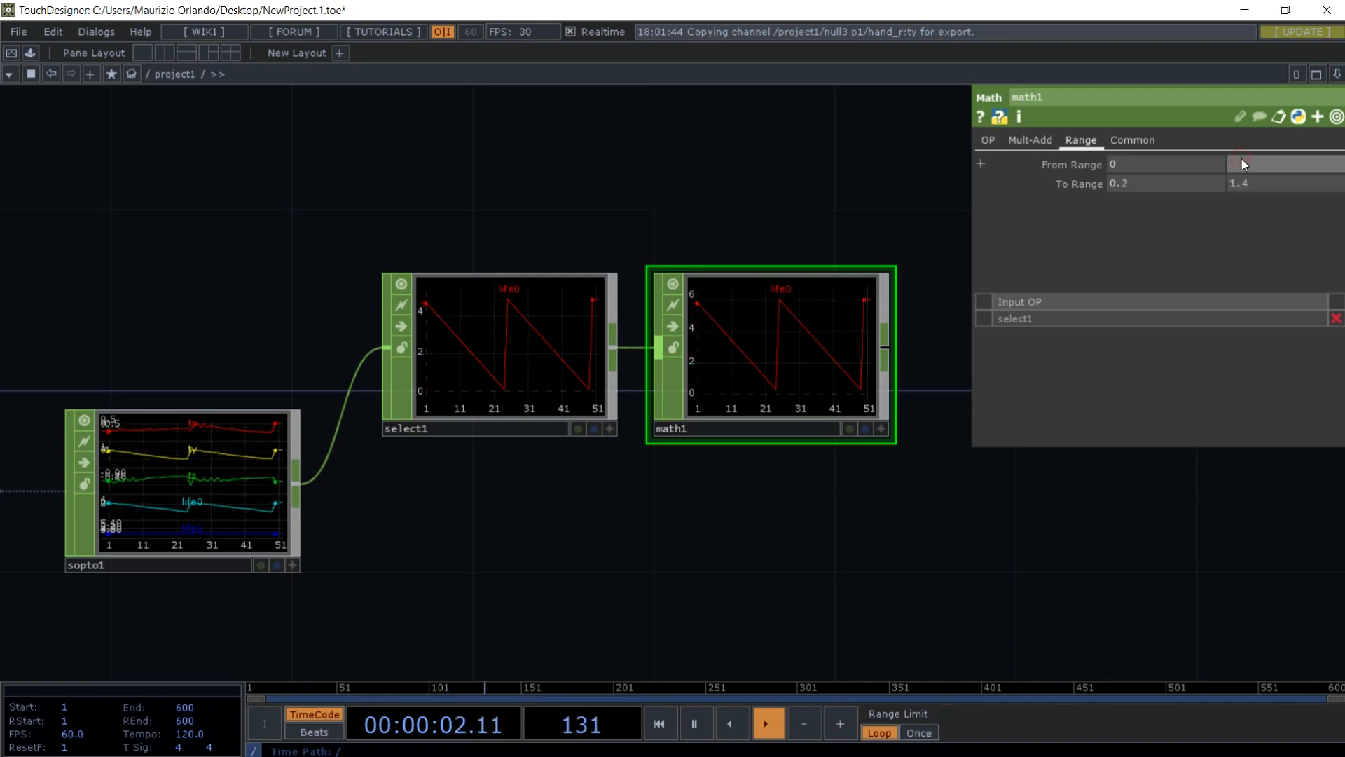
{"action": "type", "text": "5"}
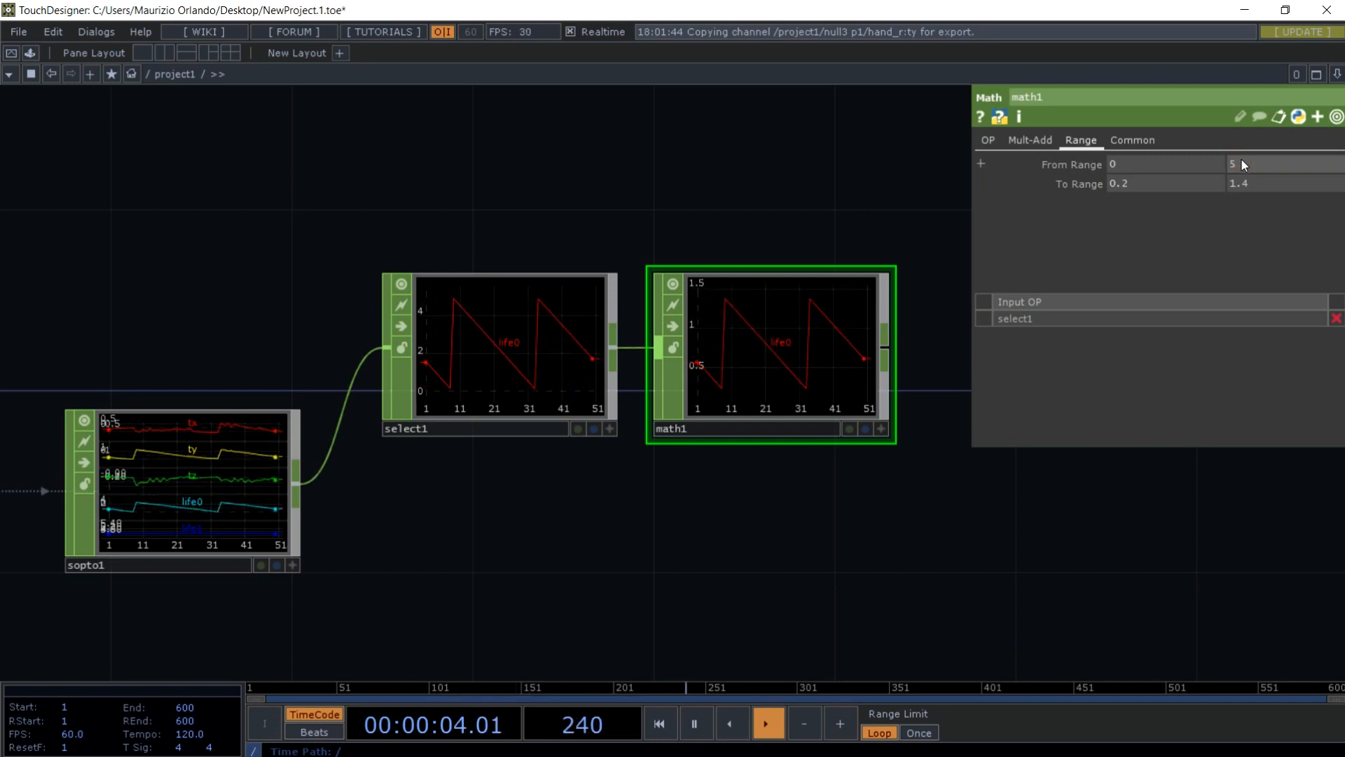
{"action": "key", "text": "Return"}
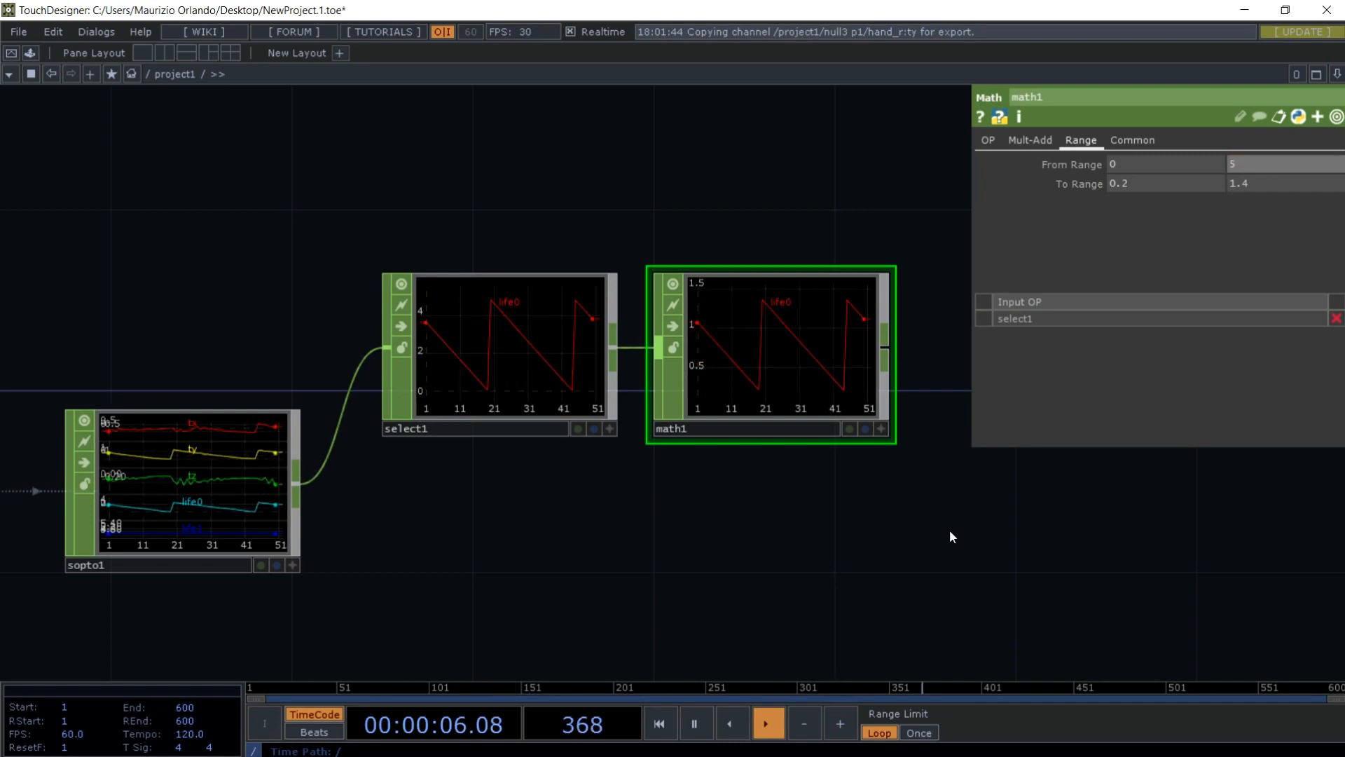
{"action": "key", "text": "p"}
- Add a Replace CHOP with sopto1 wired into its first input and math1 into its second
{"action": "key", "text": "Tab"}
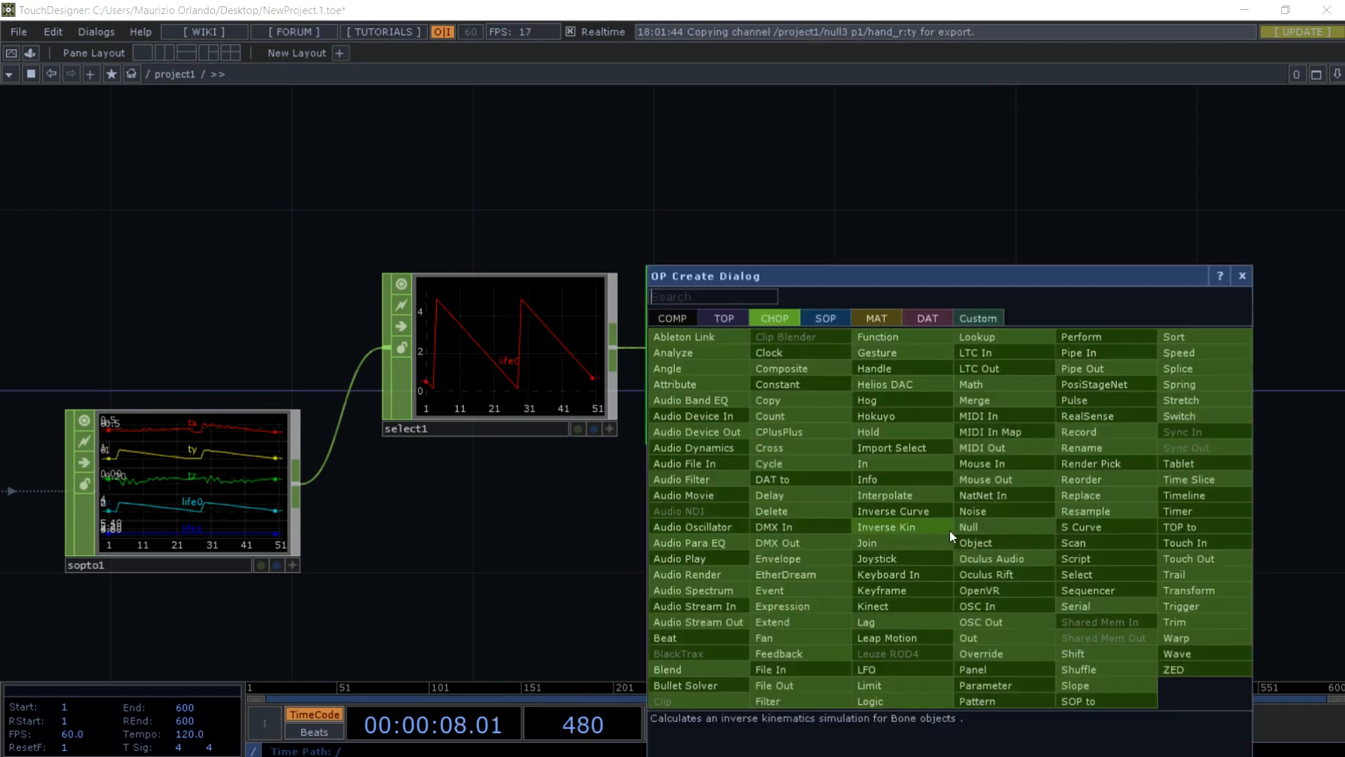
{"action": "left_click", "coordinate": [1084, 496]}
{"action": "left_click", "coordinate": [1071, 482]}
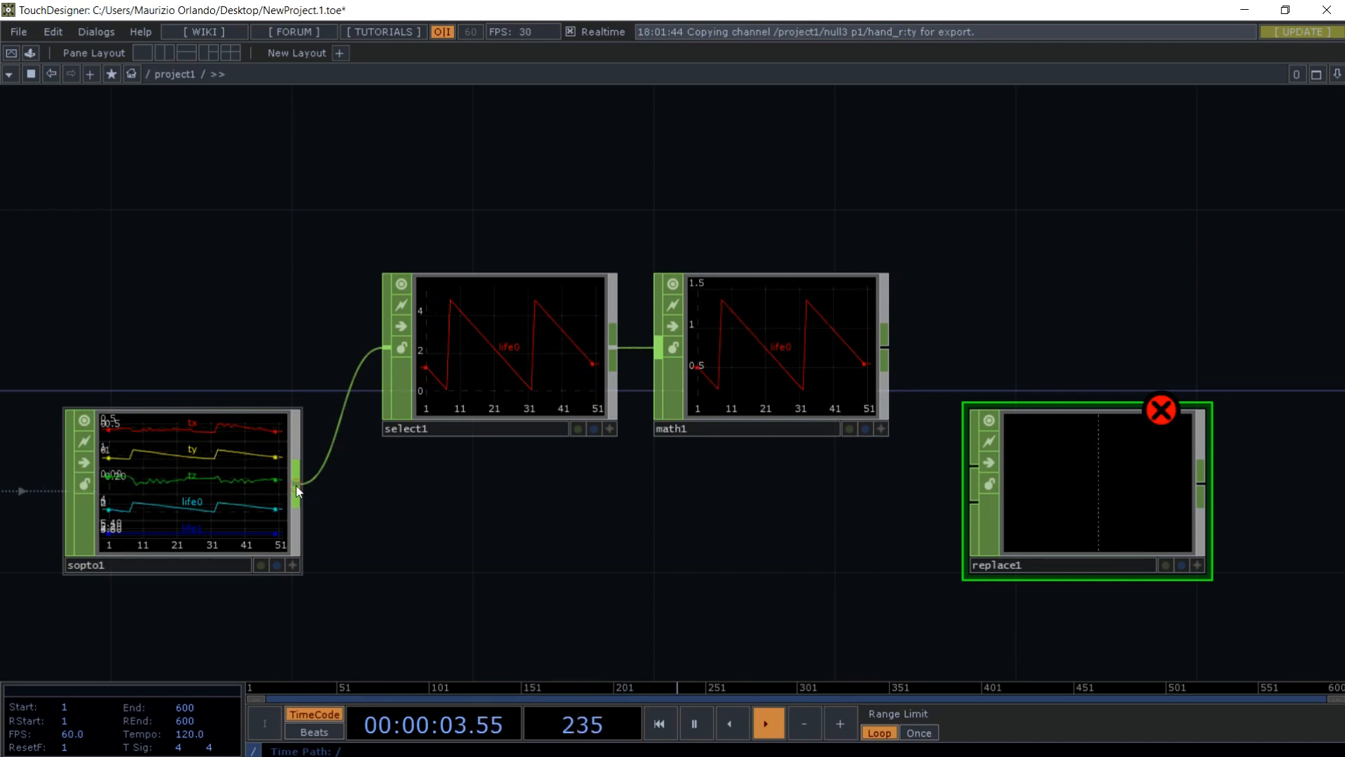
{"action": "left_click_drag", "start_coordinate": [297, 489], "coordinate": [961, 471]}
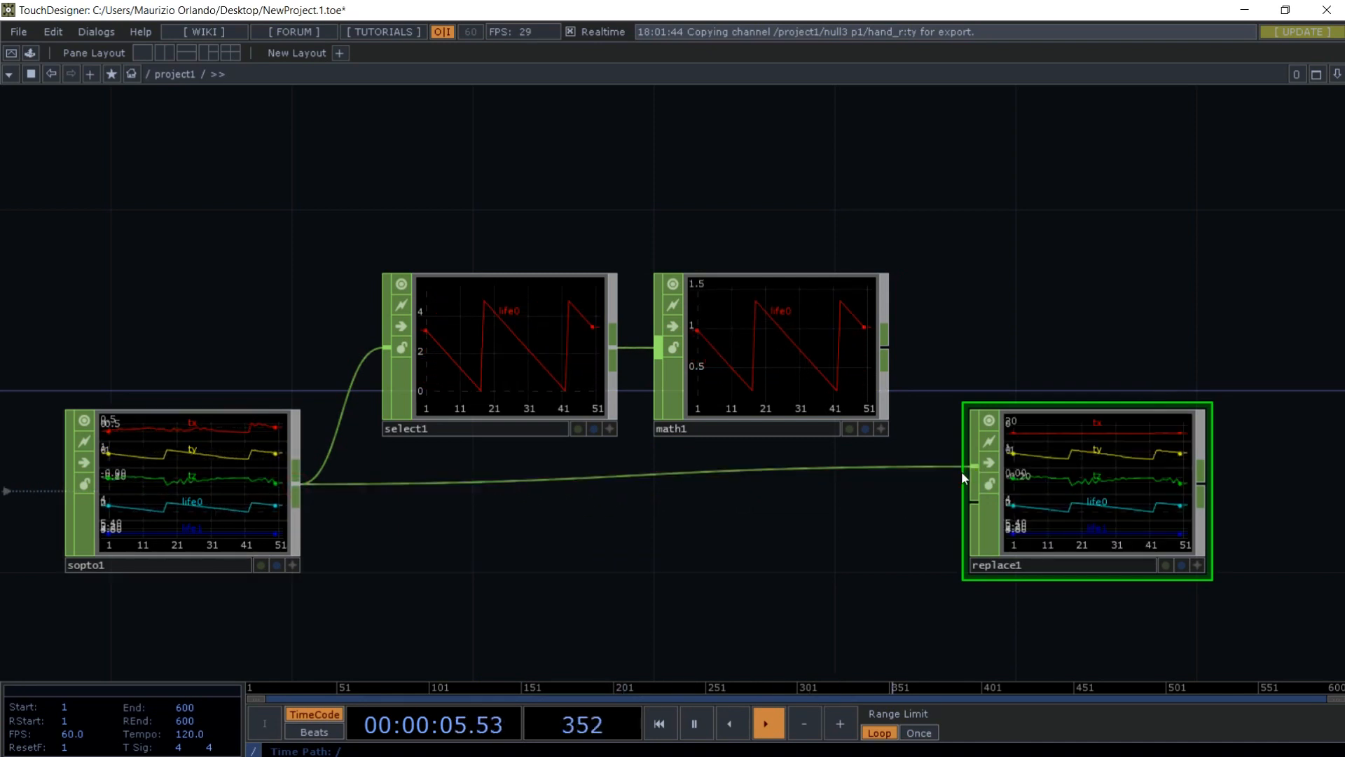
{"action": "left_click_drag", "start_coordinate": [883, 346], "coordinate": [943, 501]}
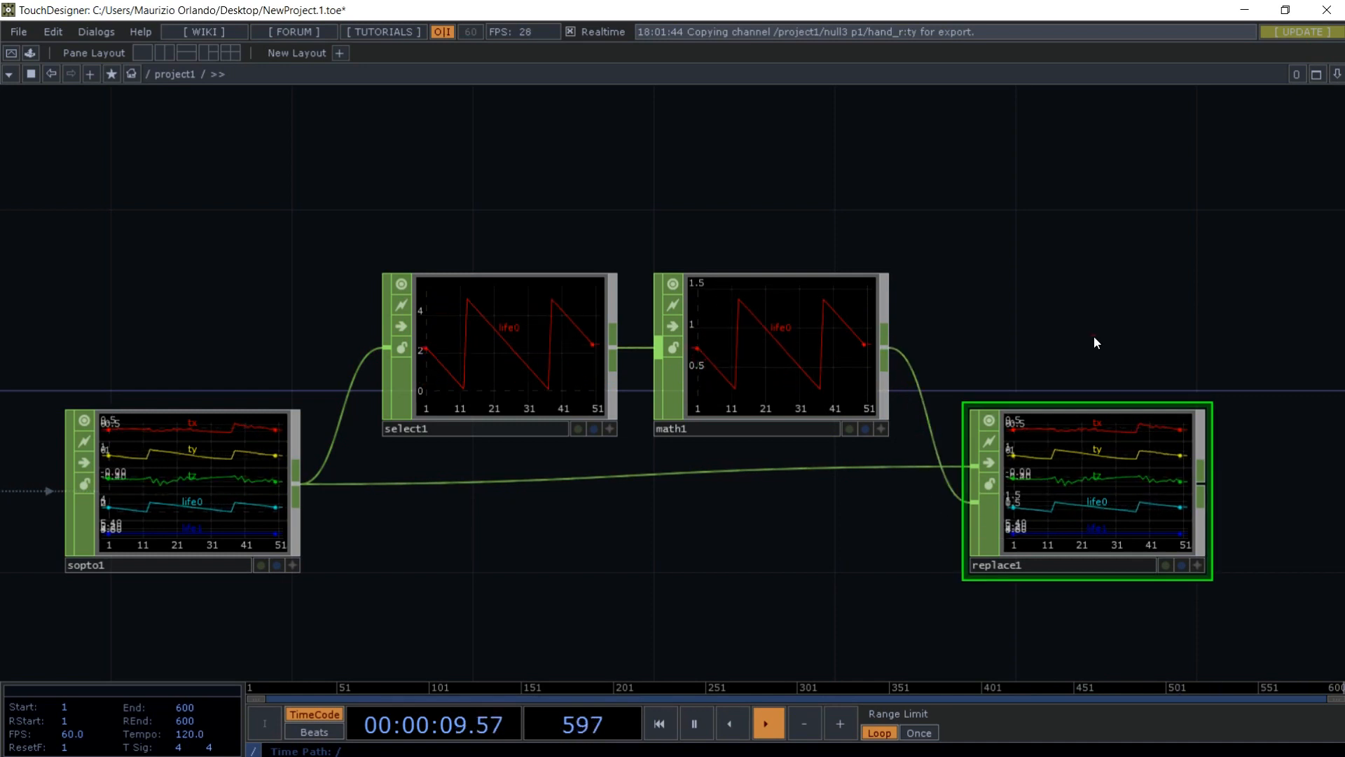
- Add a Null CHOP after replace1 and connect replace1's output to it
{"action": "left_click_drag", "start_coordinate": [1094, 335], "coordinate": [576, 276]}
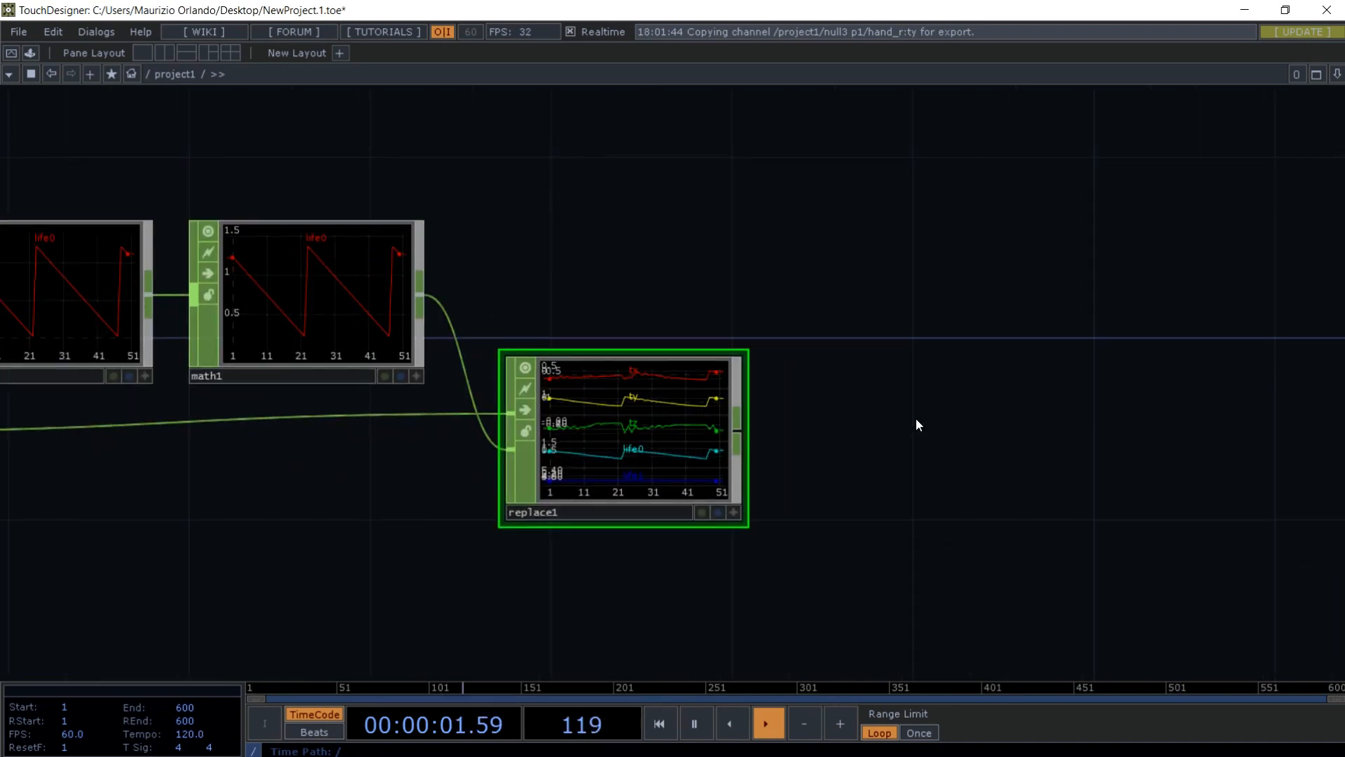
{"action": "scroll", "coordinate": [915, 418], "scroll_direction": "down", "scroll_amount": 2}
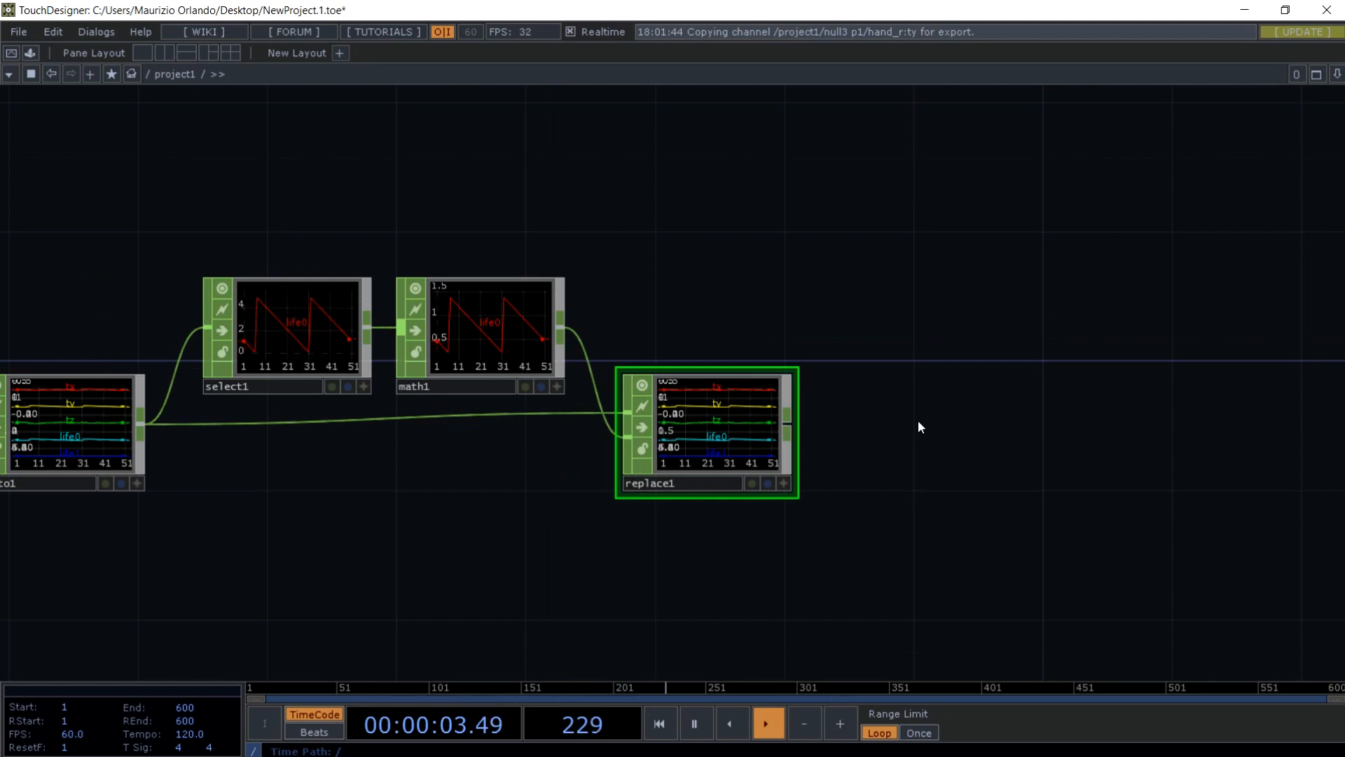
{"action": "key", "text": "Tab"}
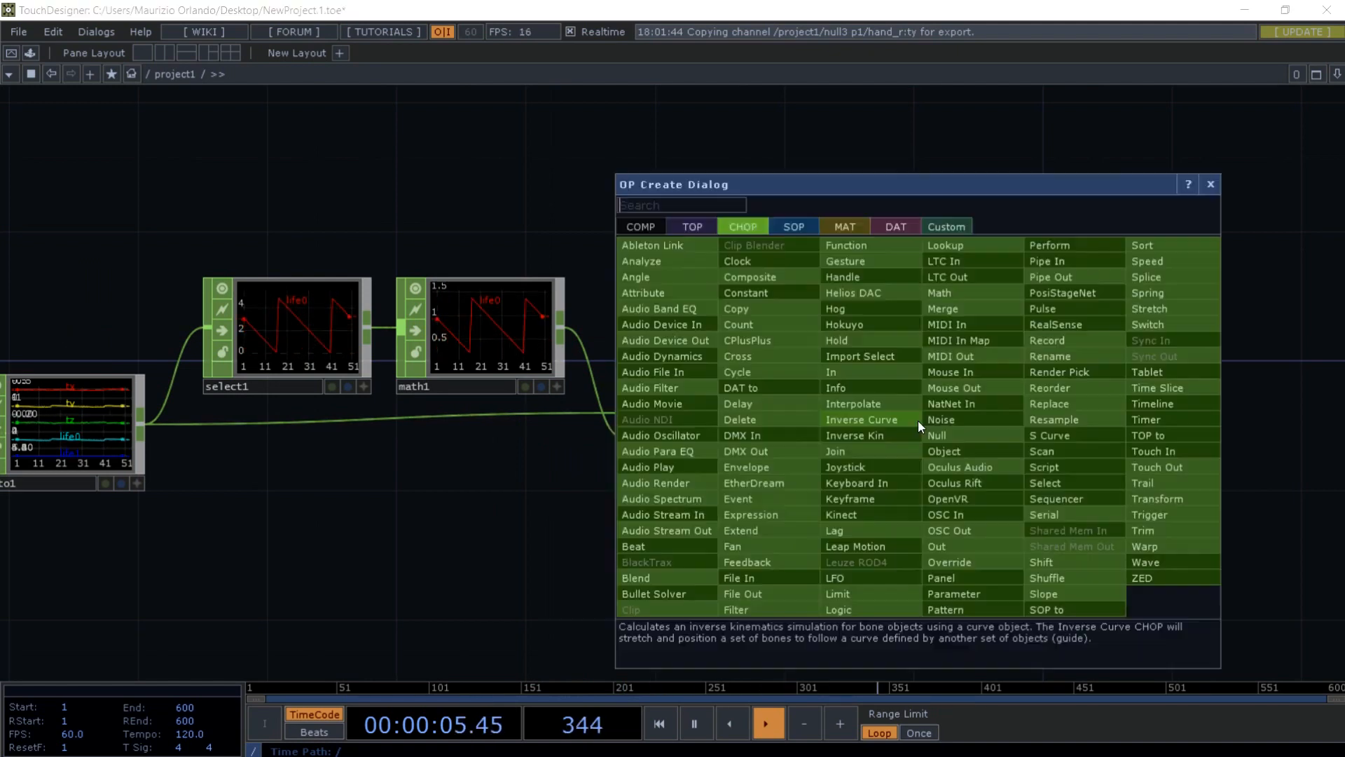
{"action": "left_click", "coordinate": [923, 422]}
{"action": "left_click", "coordinate": [940, 439]}
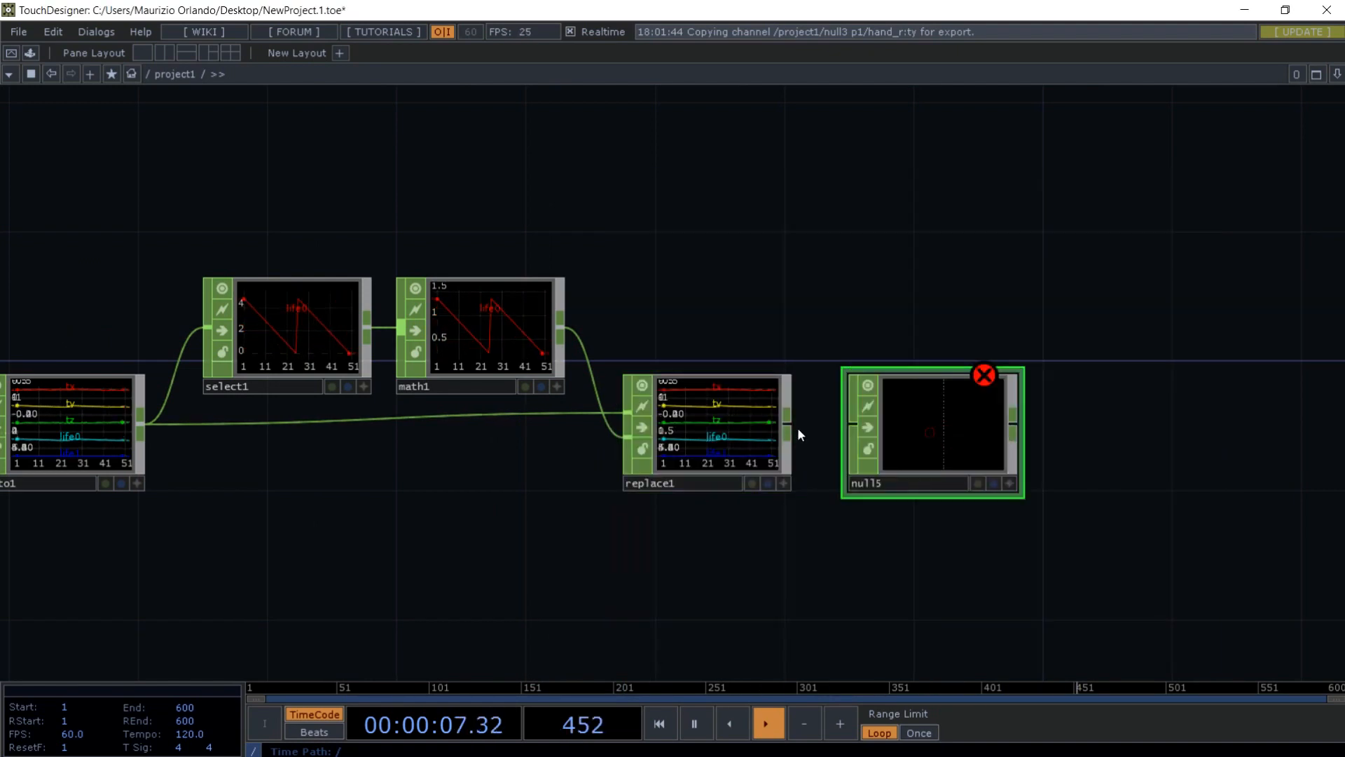
{"action": "left_click_drag", "start_coordinate": [790, 423], "coordinate": [856, 431]}
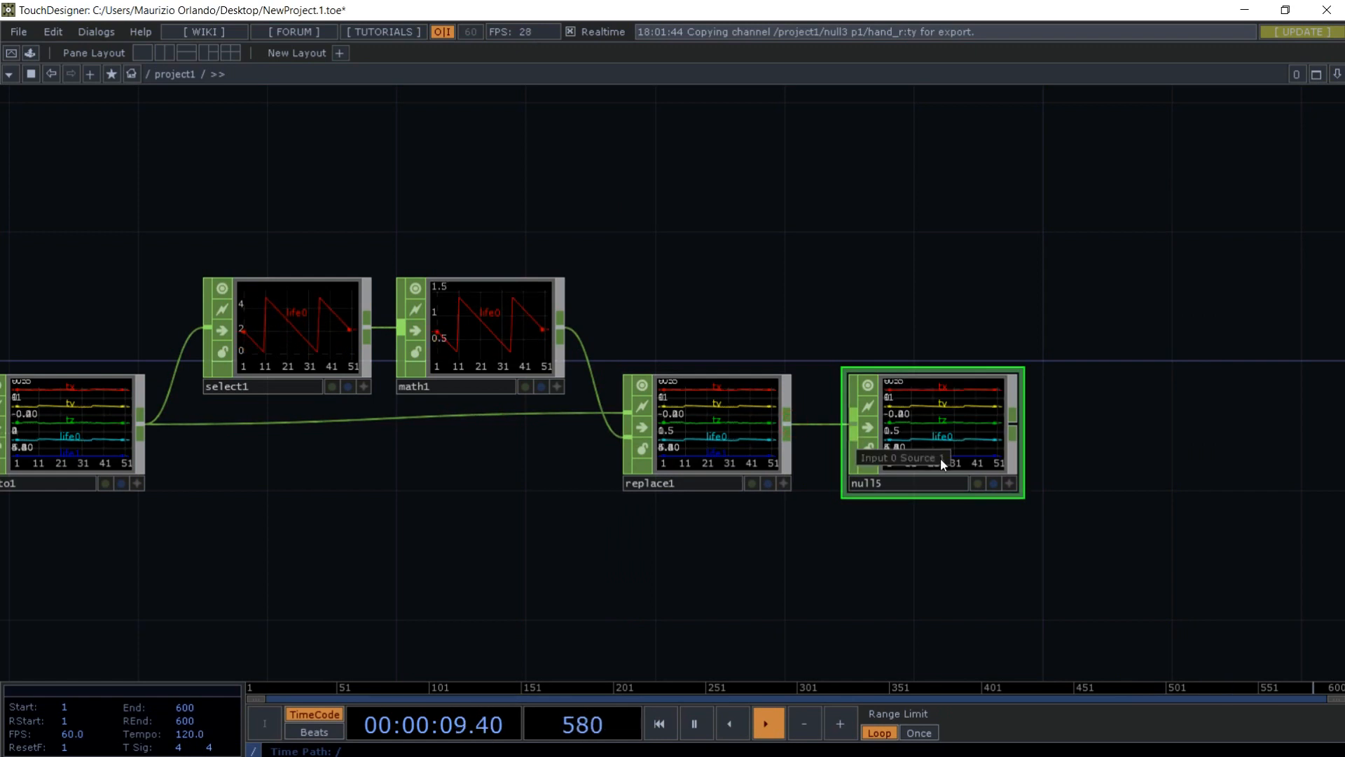
{"action": "scroll", "coordinate": [1072, 355], "scroll_direction": "up", "scroll_amount": 3}
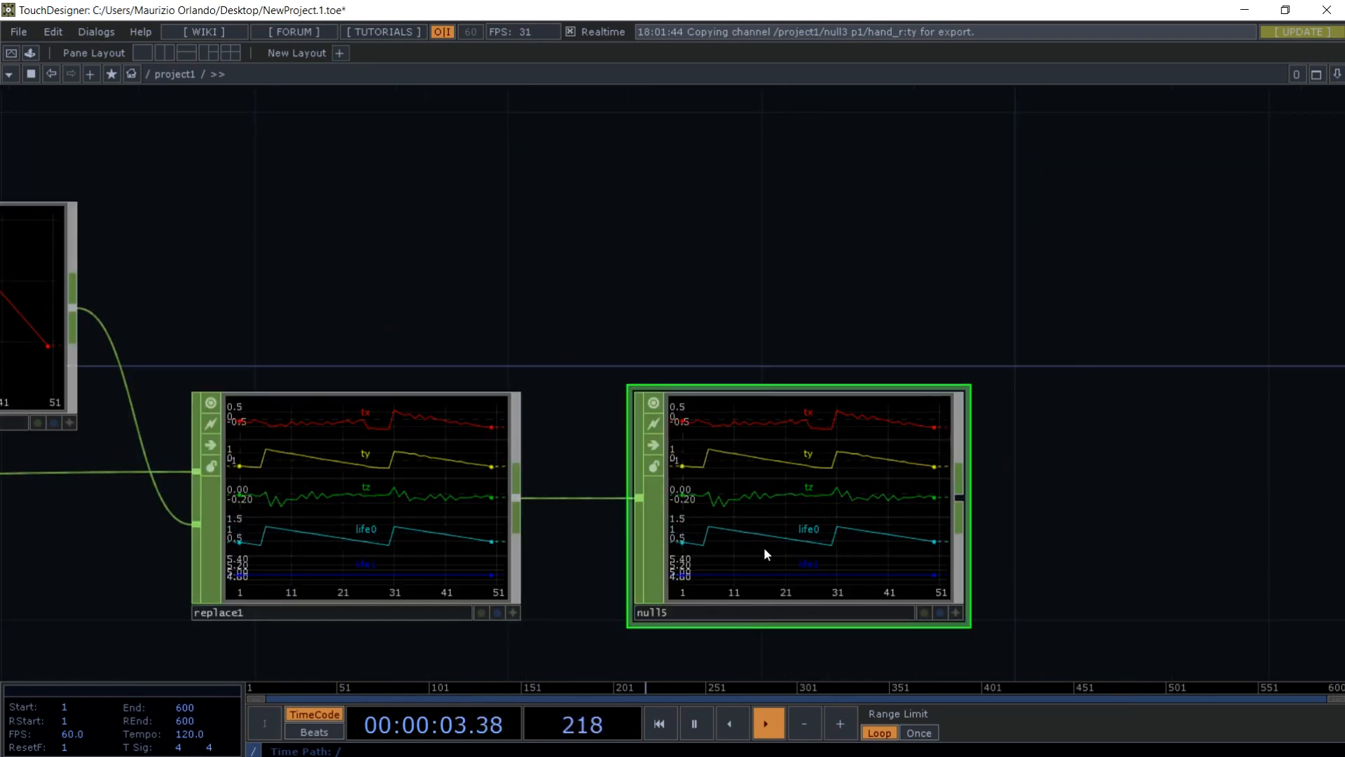
{"action": "left_click_drag", "start_coordinate": [536, 306], "coordinate": [616, 230]}
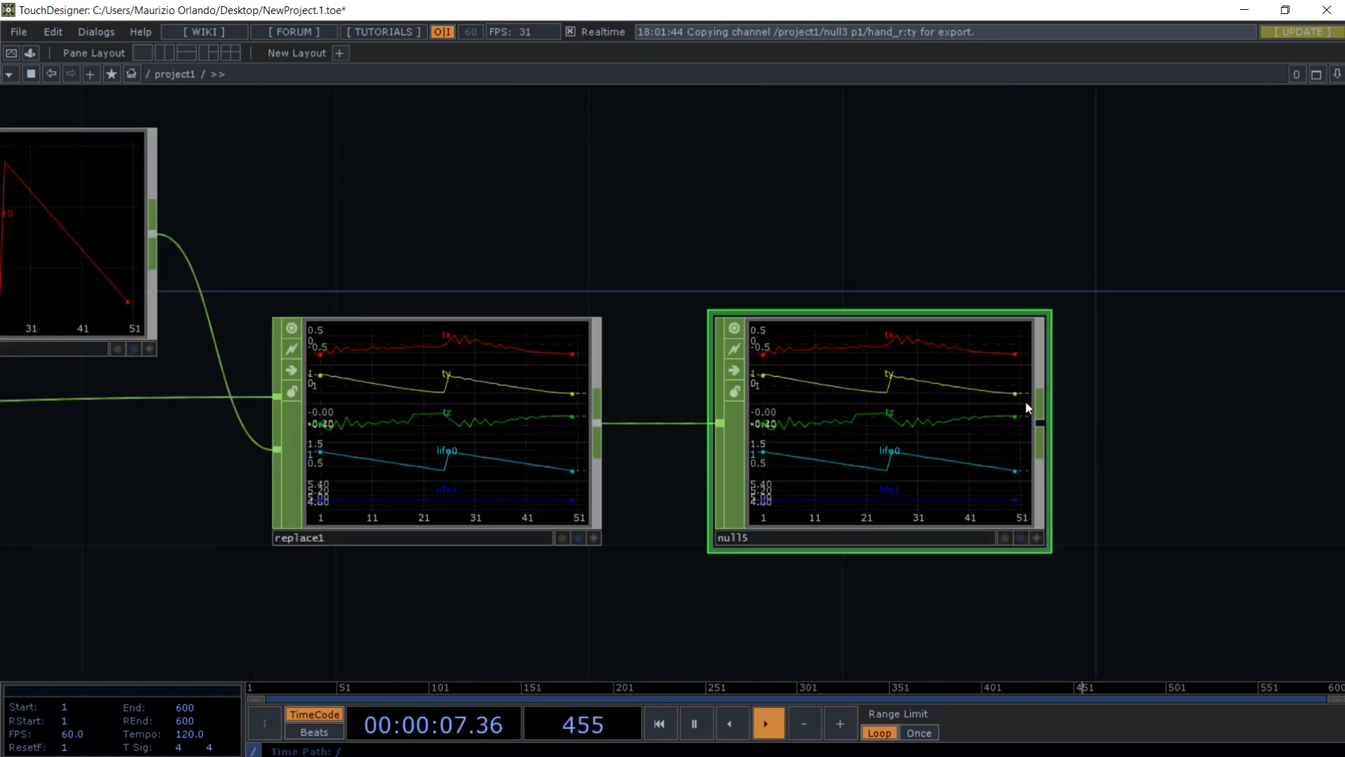
{"action": "scroll", "coordinate": [913, 440], "scroll_direction": "down", "scroll_amount": 5}
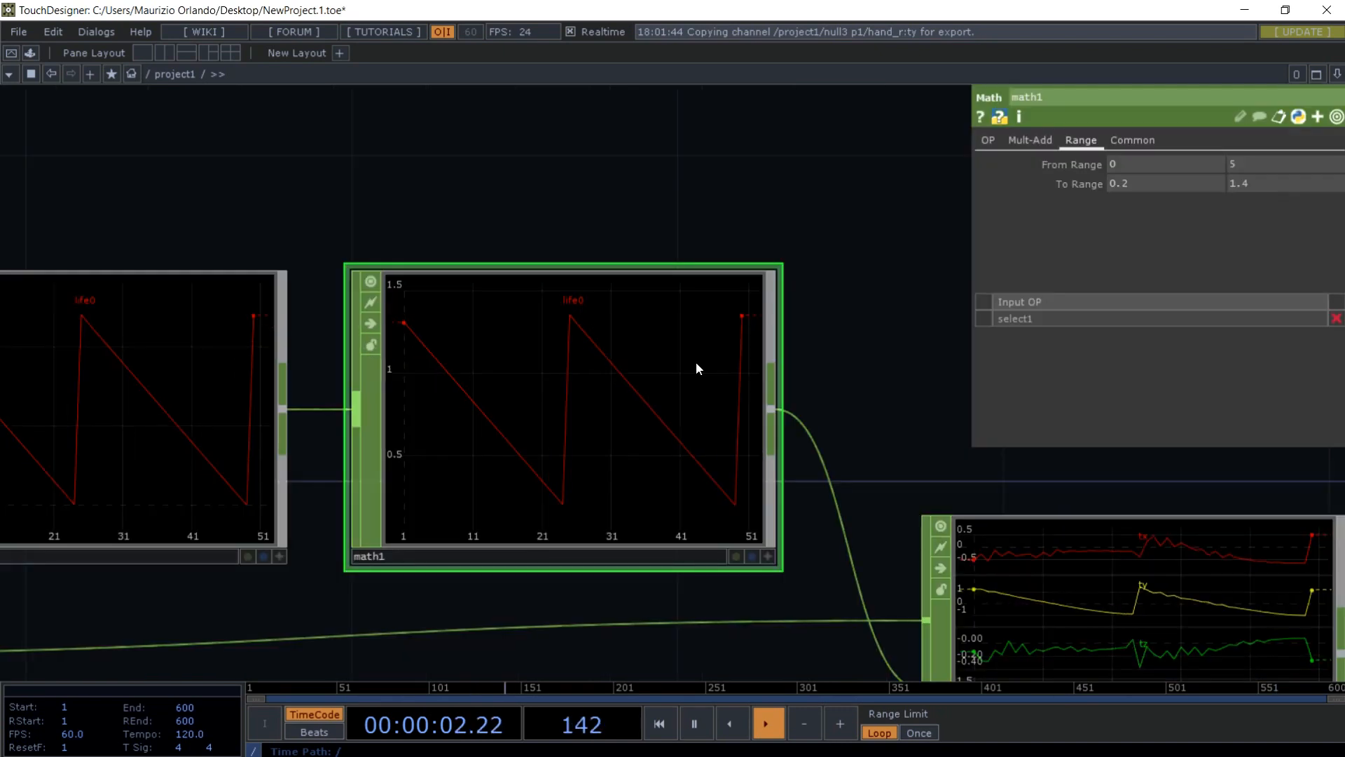
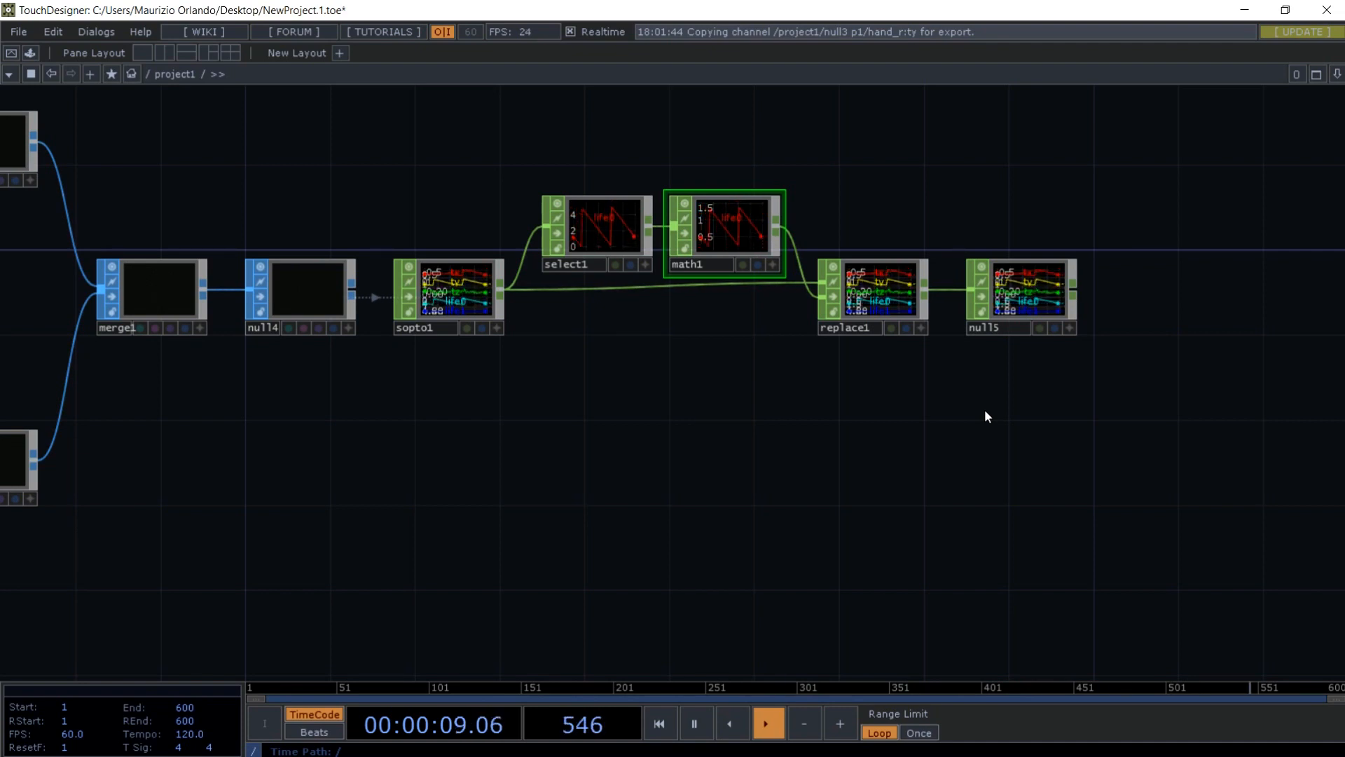
- Switch to Chrome and examine the free Trumpet model's included file formats on its TurboSquid page
{"action": "mouse_move", "coordinate": [1340, 330]}
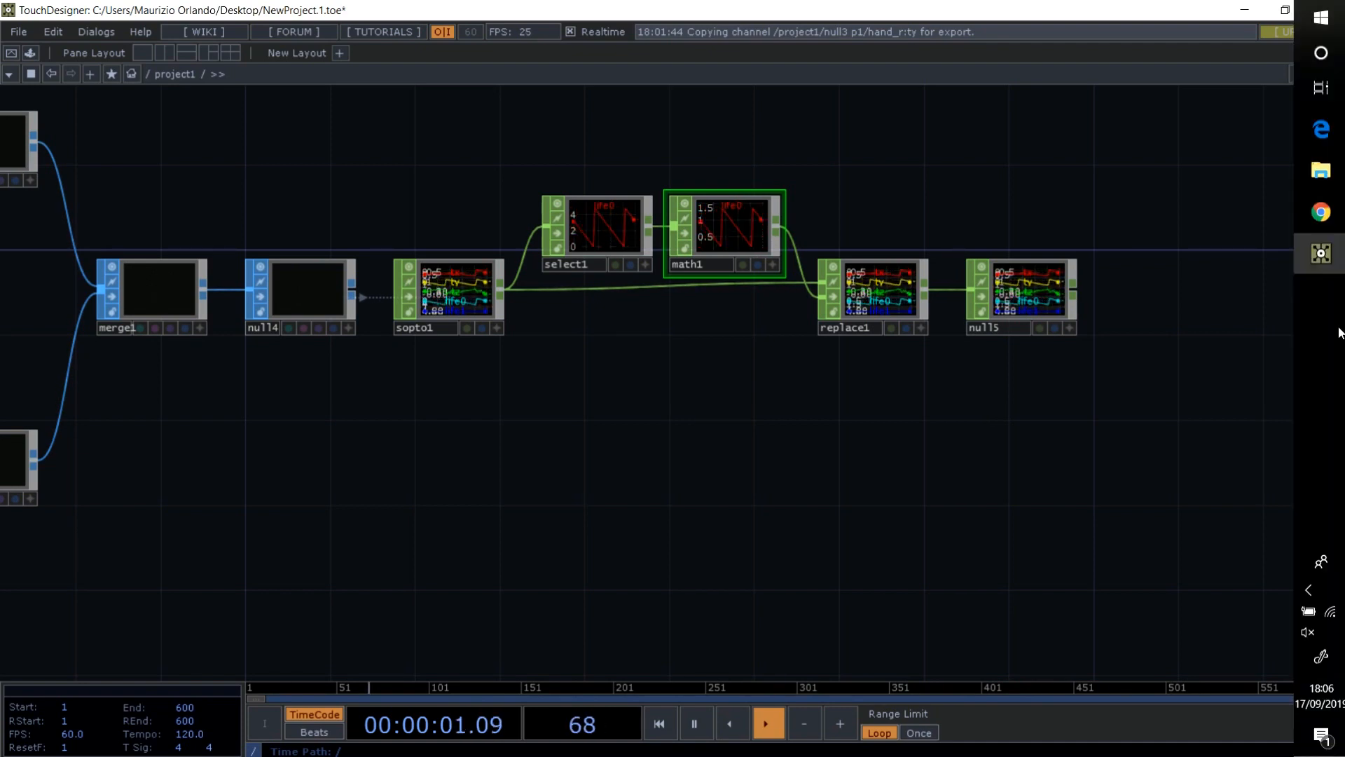
{"action": "left_click", "coordinate": [1315, 210]}
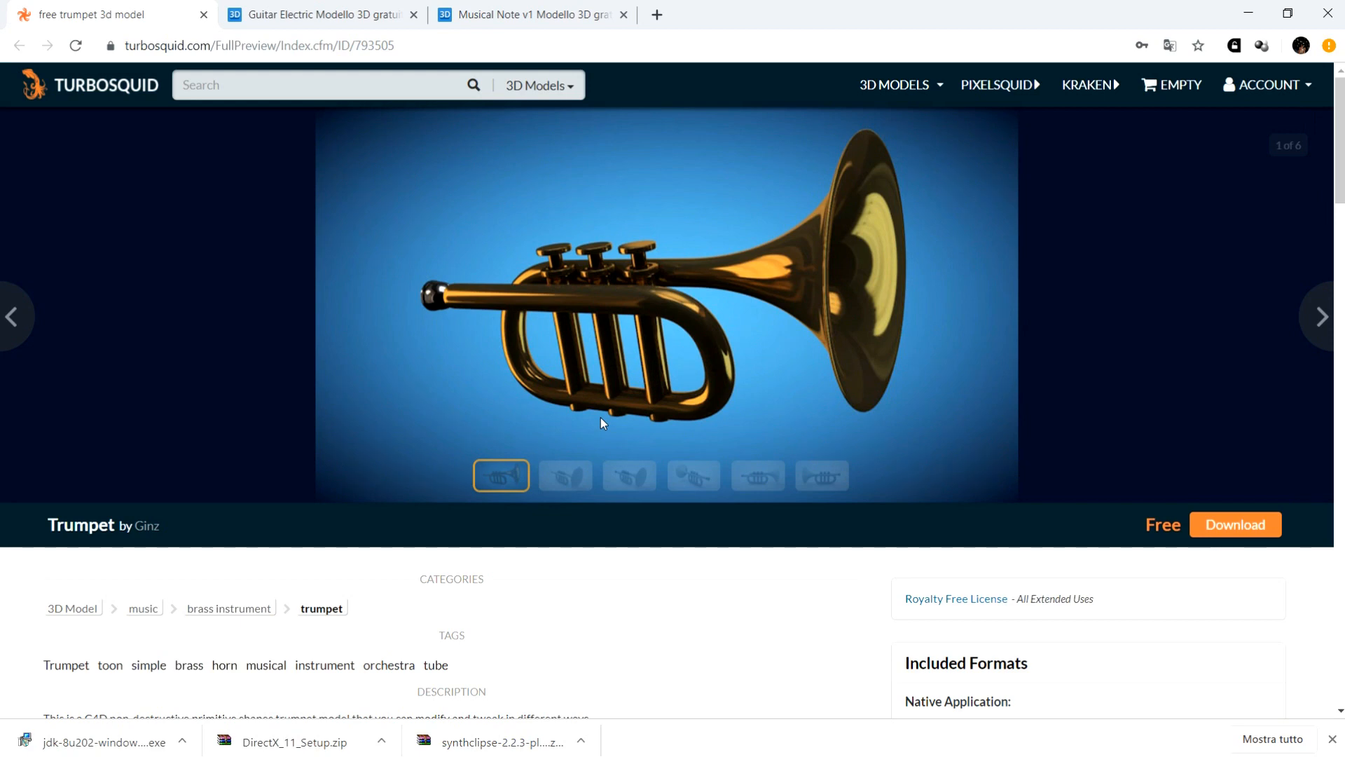
{"action": "scroll", "coordinate": [600, 417], "scroll_direction": "down", "scroll_amount": 4}
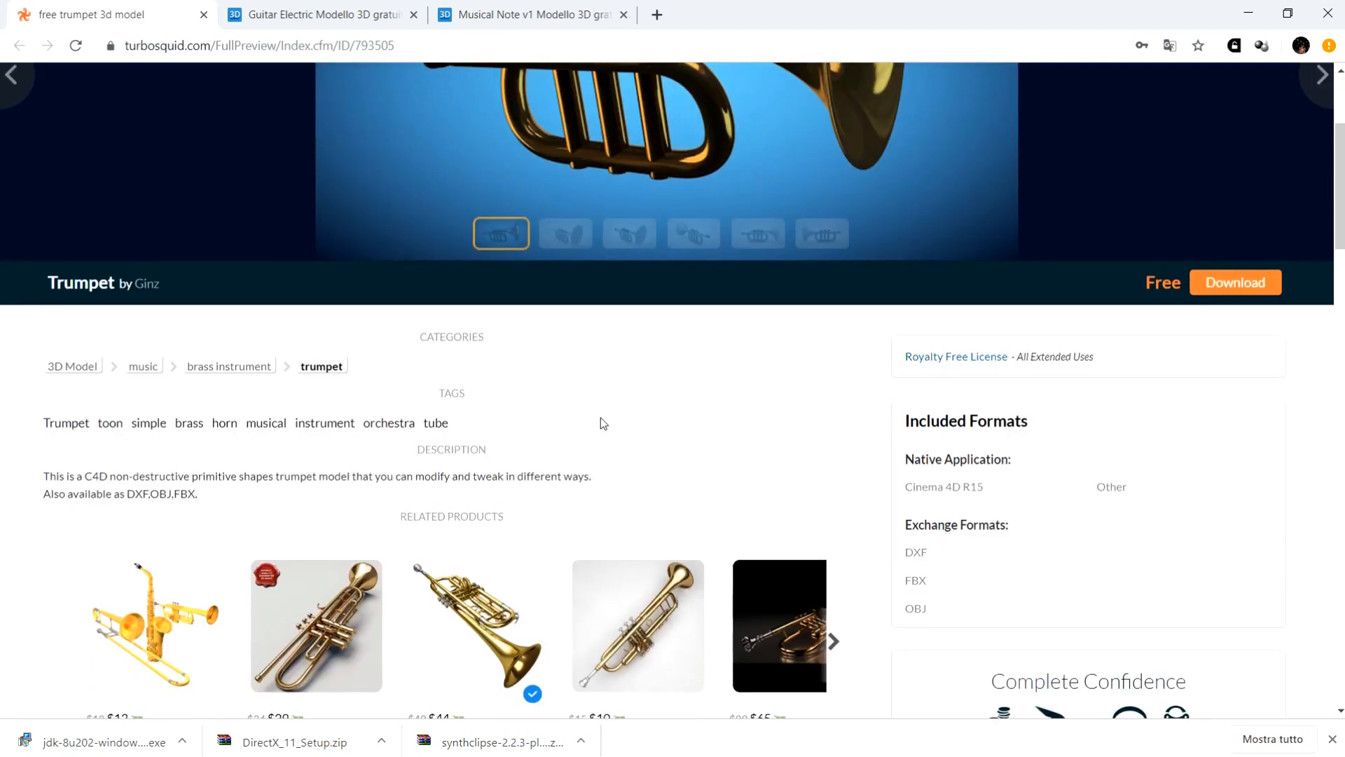
{"action": "scroll", "coordinate": [600, 418], "scroll_direction": "down", "scroll_amount": 1}
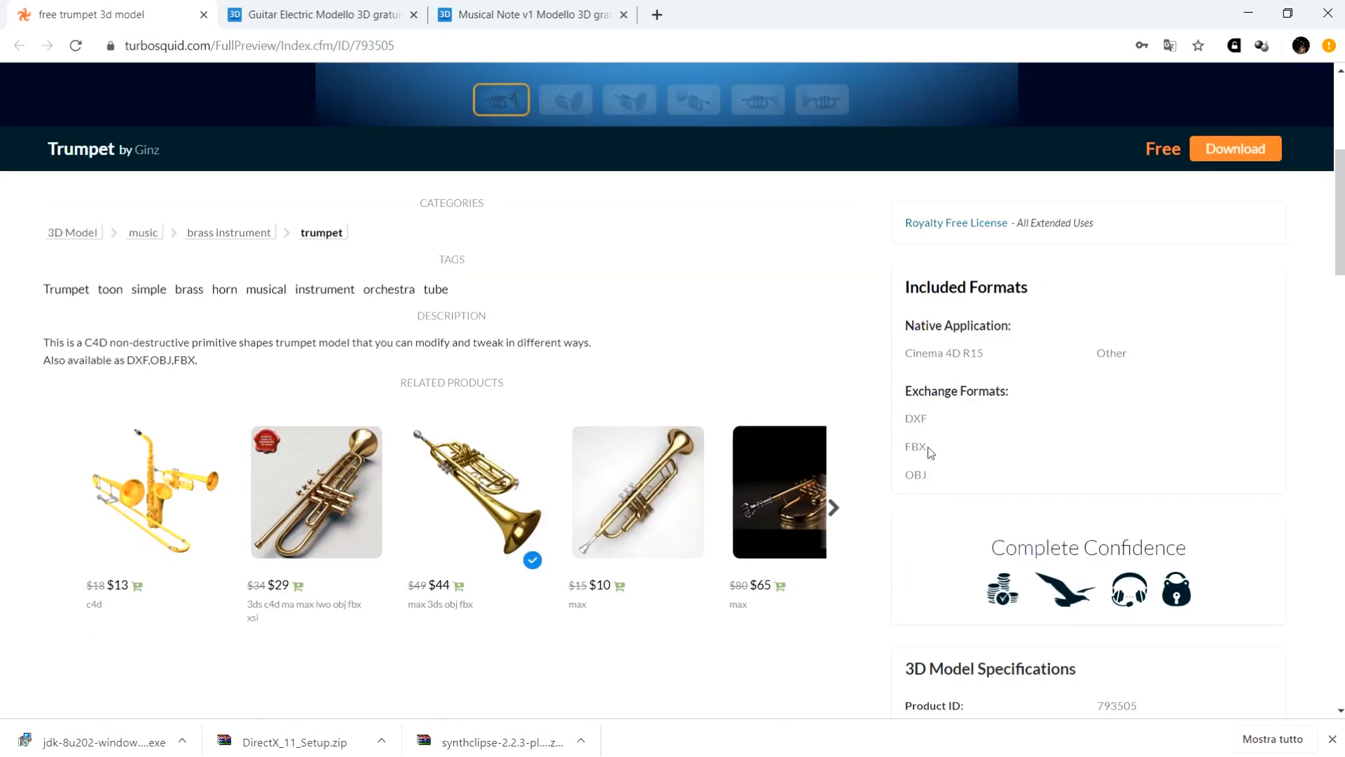
- Compare the free Trumpet model's TurboSquid page with the Guitar Electric model's Free3D page
{"action": "scroll", "coordinate": [521, 328], "scroll_direction": "up", "scroll_amount": 5}
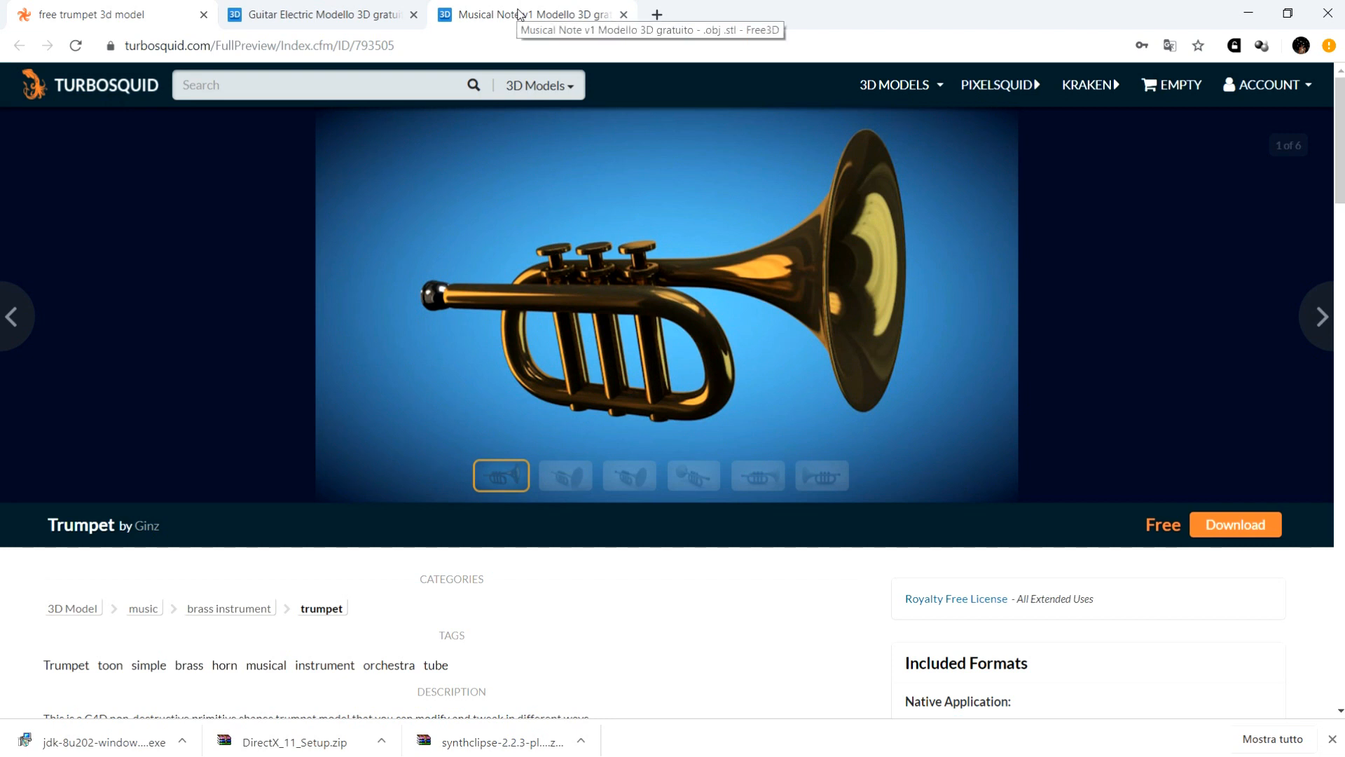
{"action": "left_click", "coordinate": [350, 12]}
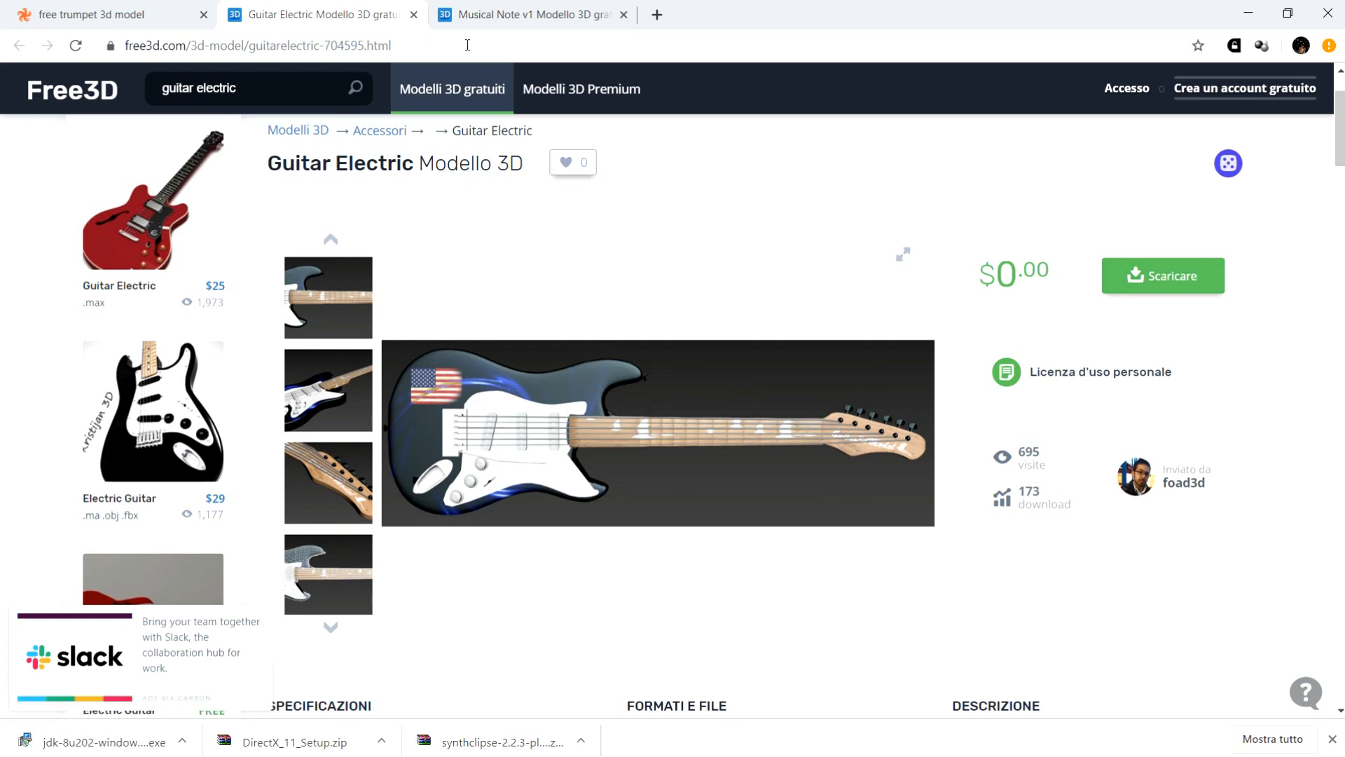
{"action": "left_click", "coordinate": [154, 14]}
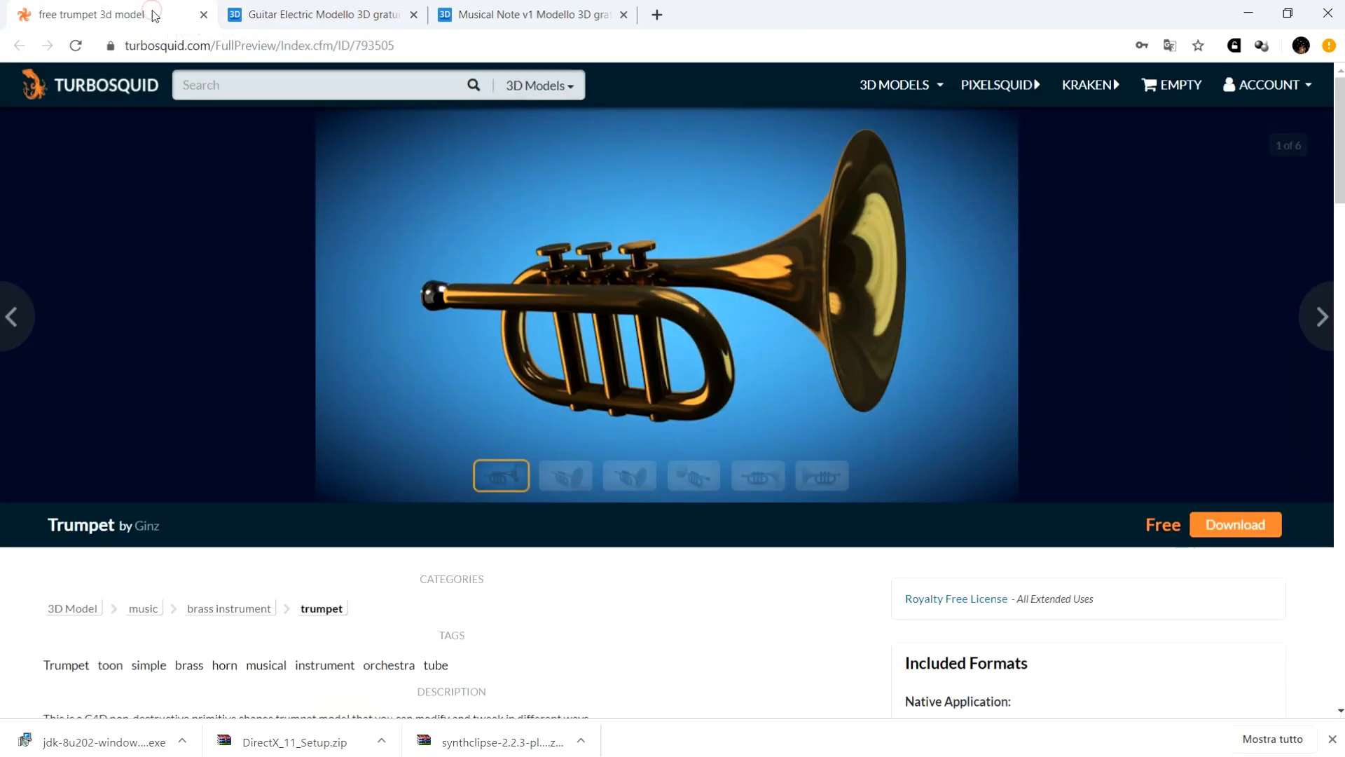
{"action": "scroll", "coordinate": [320, 367], "scroll_direction": "down", "scroll_amount": 3}
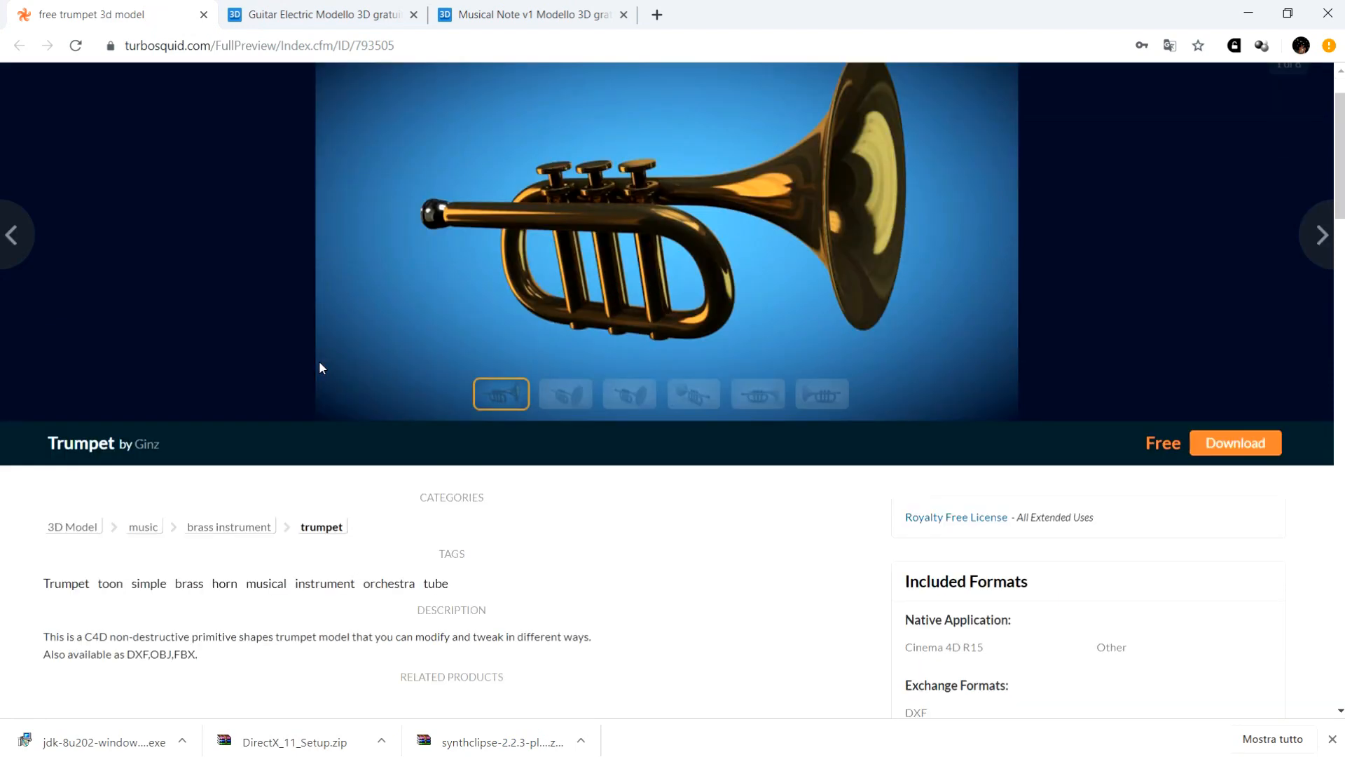
{"action": "scroll", "coordinate": [320, 367], "scroll_direction": "up", "scroll_amount": 3}
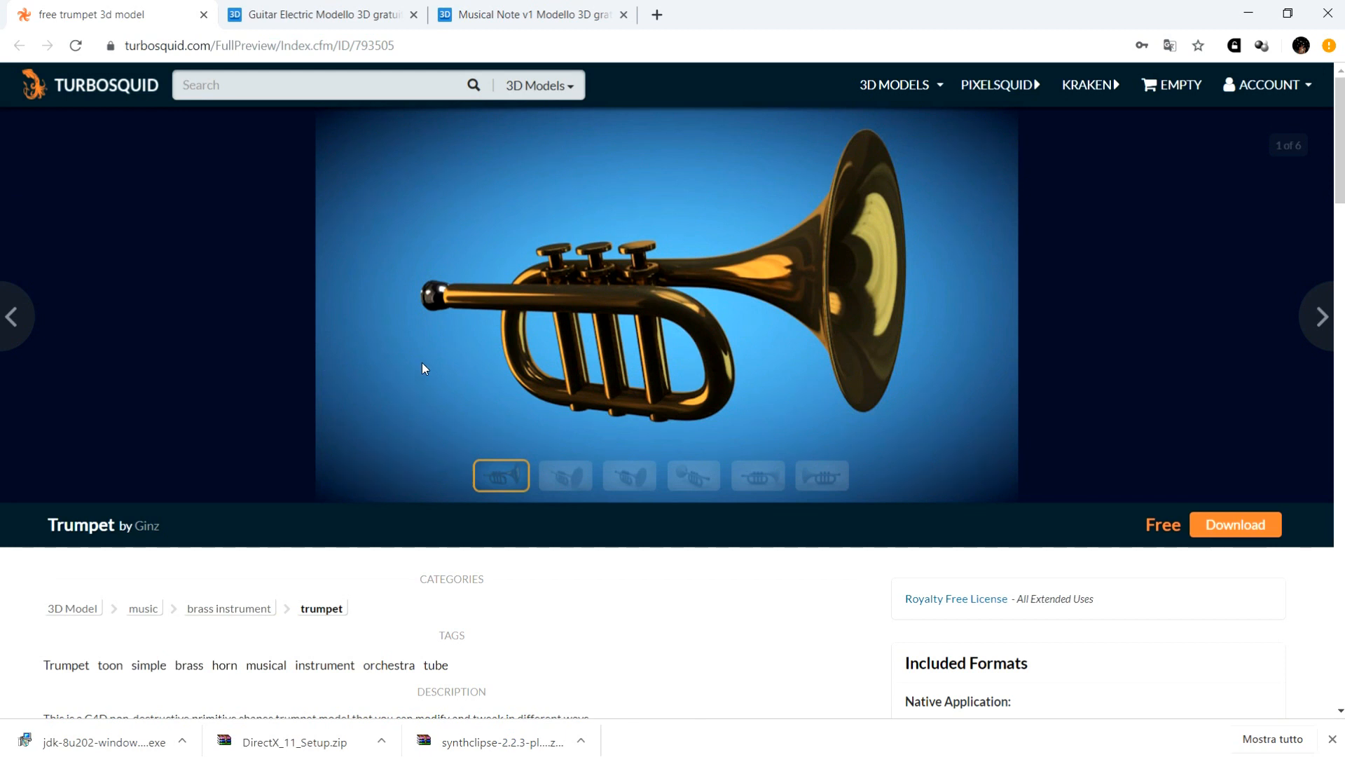
{"action": "left_click", "coordinate": [1323, 253]}
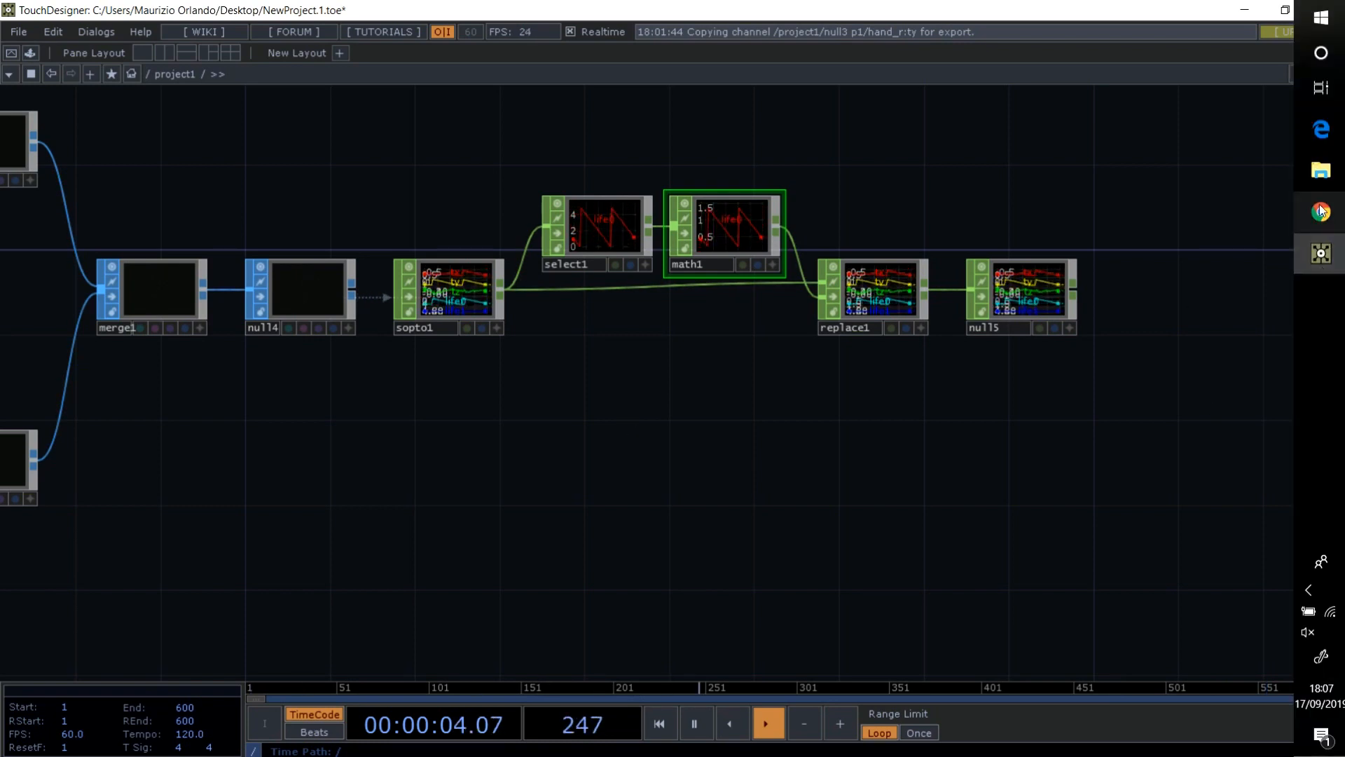
{"action": "mouse_move", "coordinate": [1322, 211]}
{"action": "left_click", "coordinate": [1223, 273]}
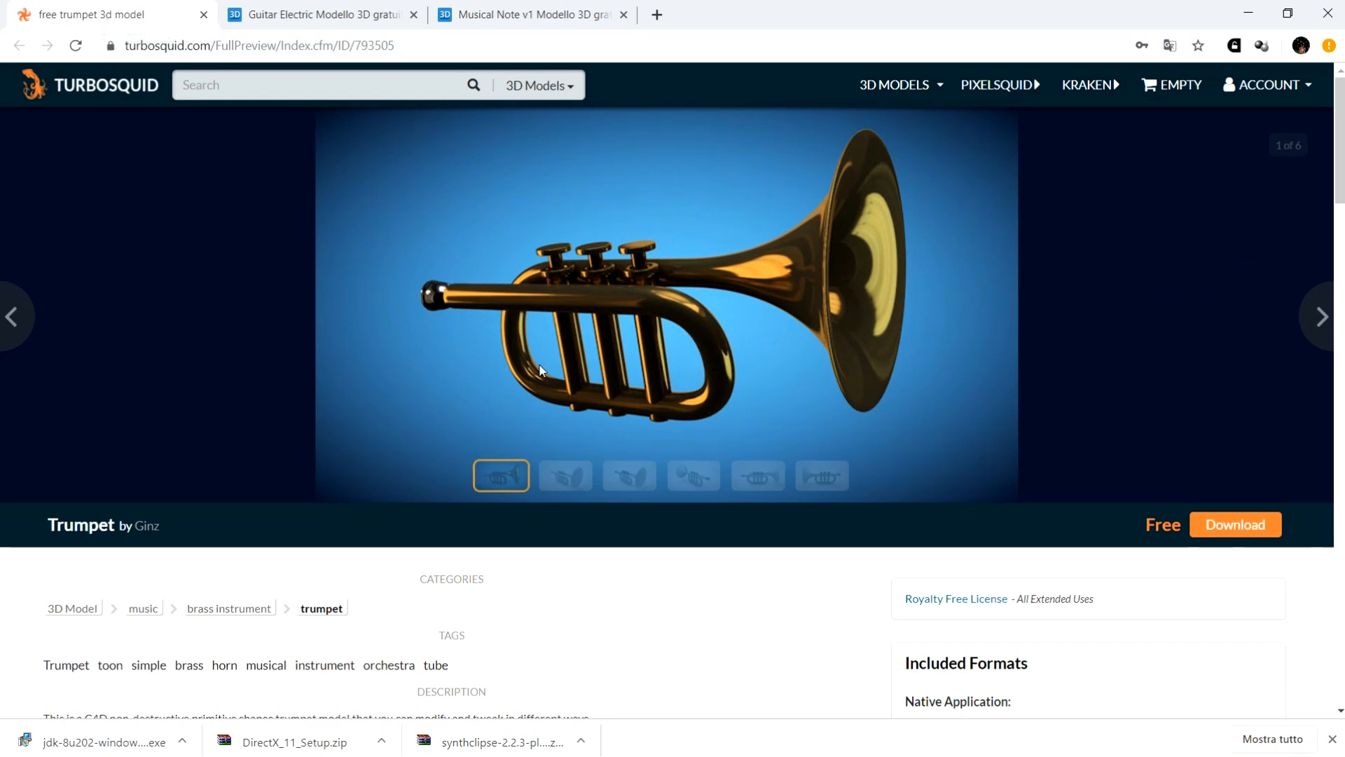
- Examine the free Guitar Electric and Musical Note V1 model pages on Free3D
{"action": "left_click", "coordinate": [300, 14]}
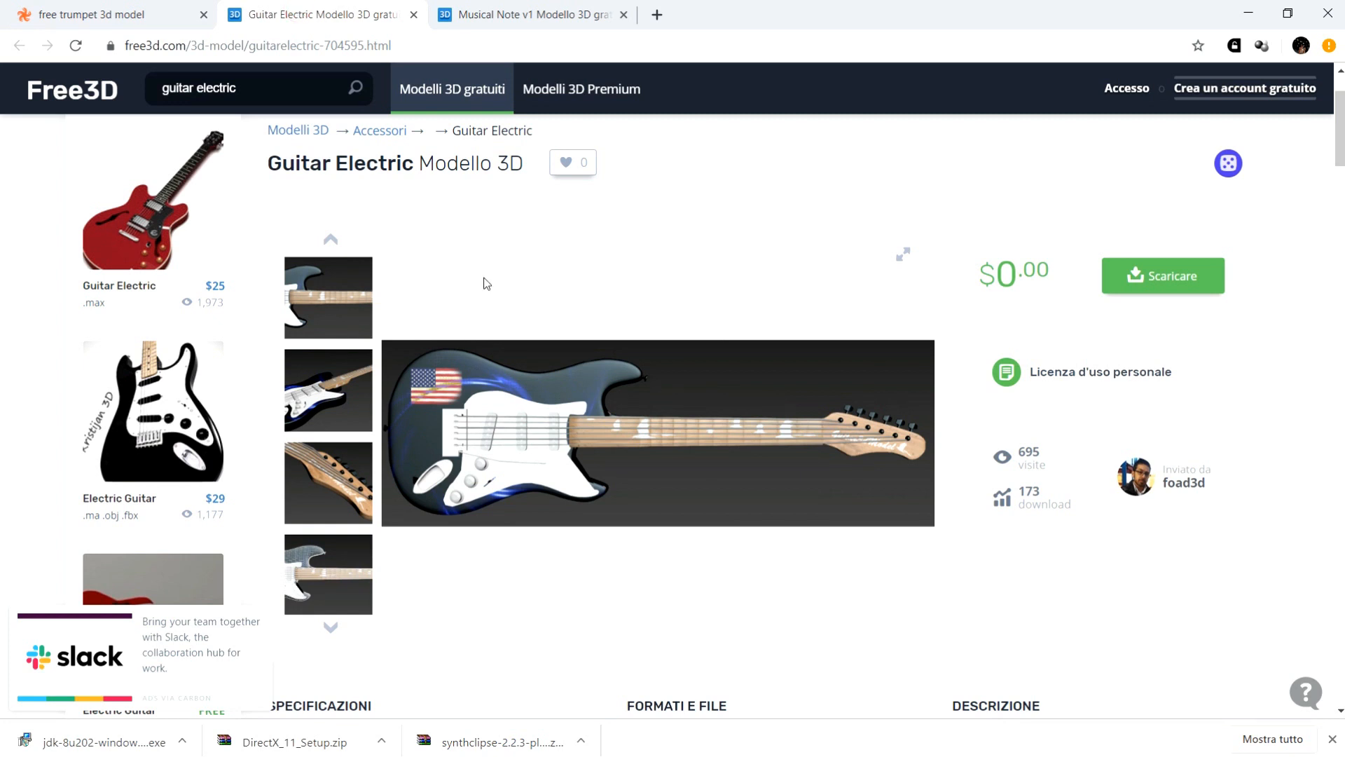
{"action": "left_click", "coordinate": [529, 8]}
{"action": "scroll", "coordinate": [552, 496], "scroll_direction": "down", "scroll_amount": 2}
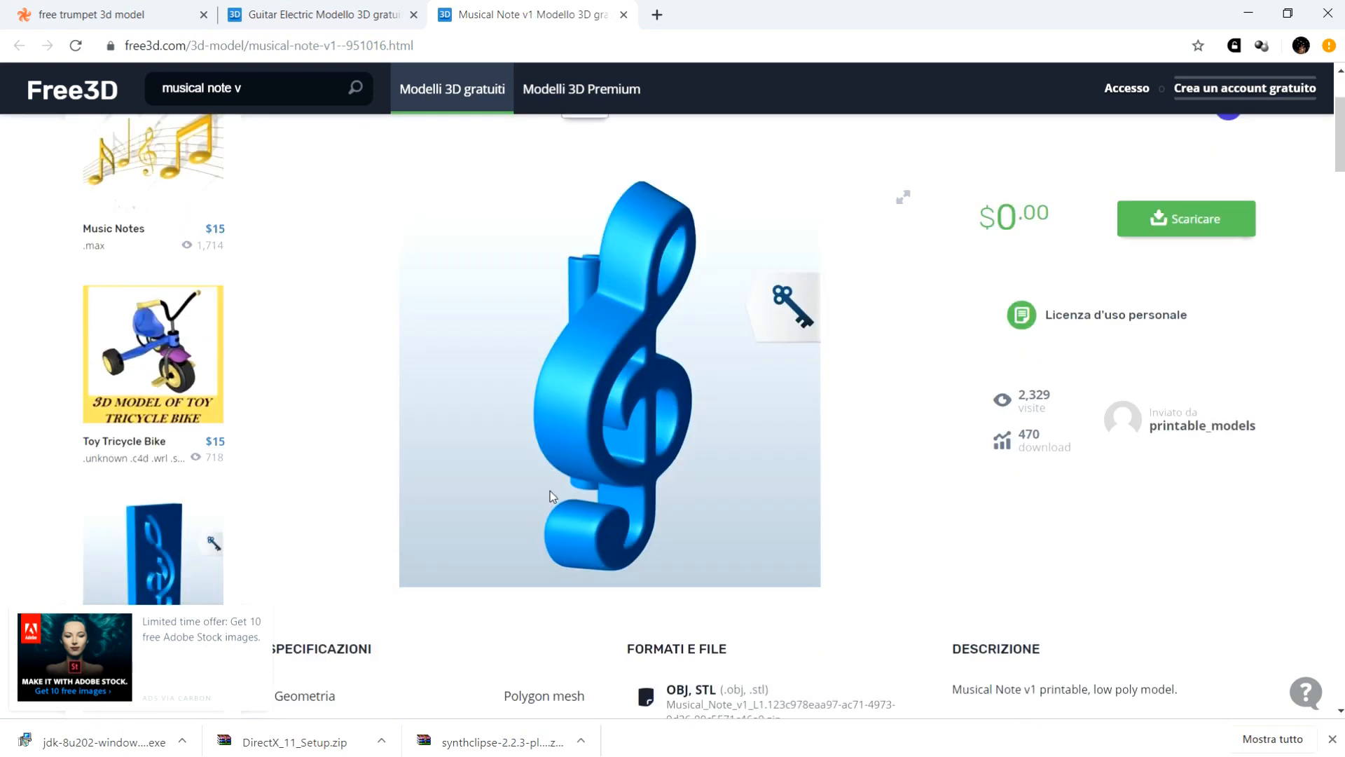
{"action": "scroll", "coordinate": [553, 496], "scroll_direction": "up", "scroll_amount": 1}
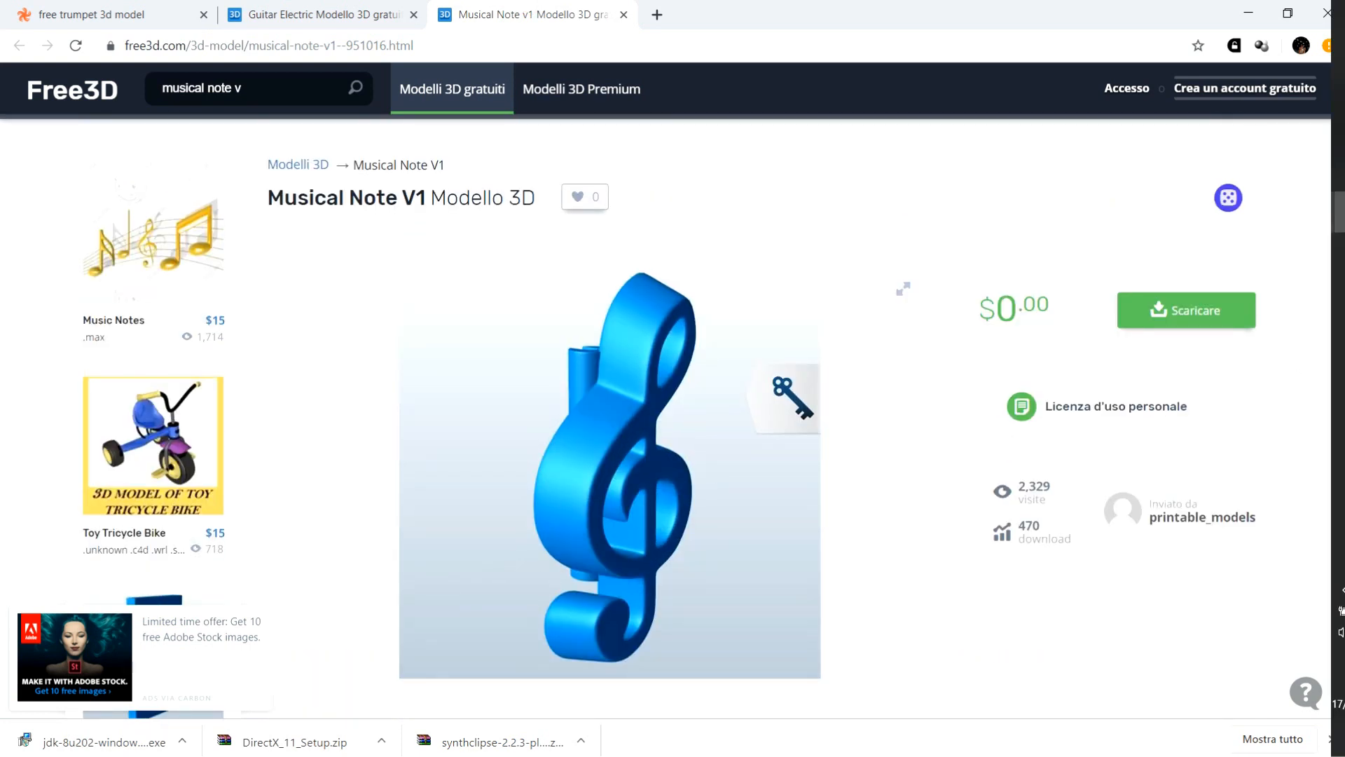
{"action": "mouse_move", "coordinate": [1328, 232]}
- Switch to TouchDesigner and stack the musical note, Trumpet and GuitarElectric nodes in a column below the sopto1 chain
{"action": "left_click", "coordinate": [1319, 254]}
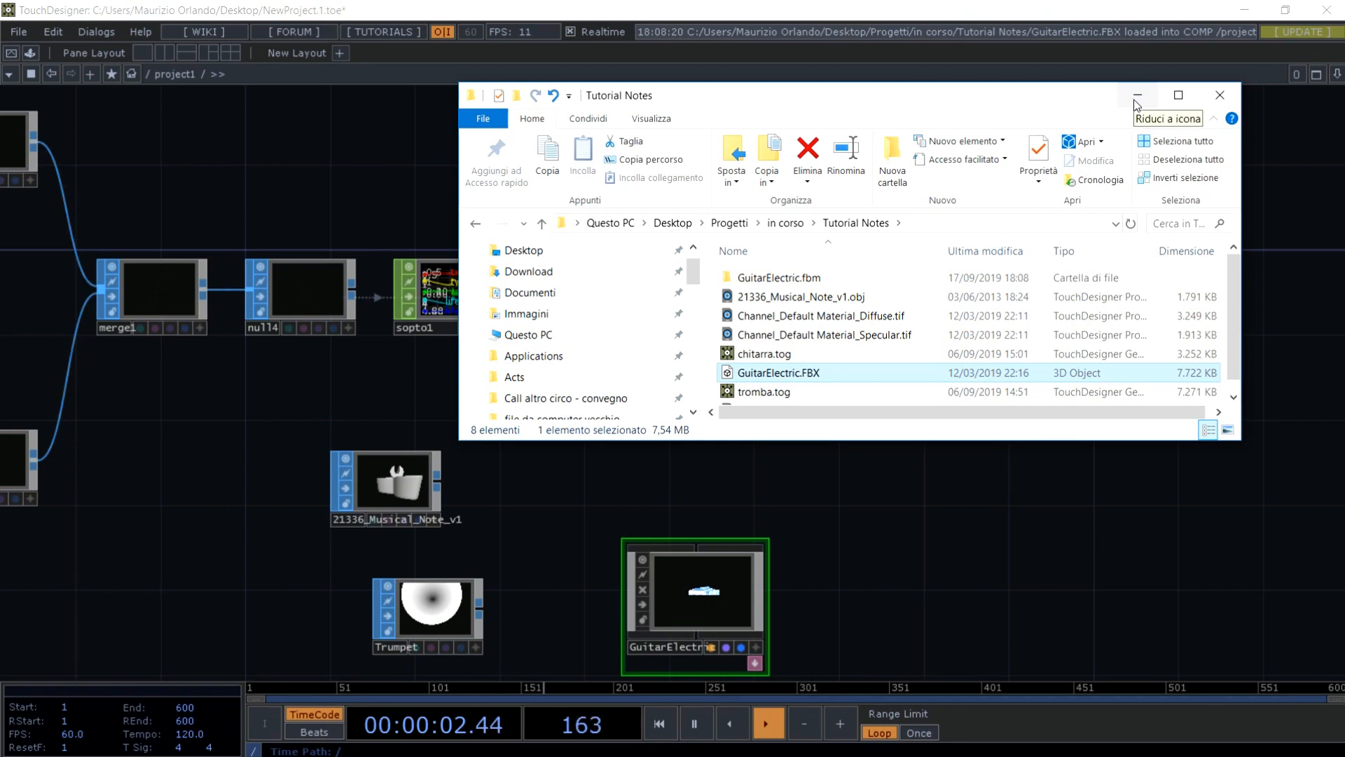
{"action": "left_click", "coordinate": [1136, 102]}
{"action": "left_click_drag", "start_coordinate": [606, 458], "coordinate": [868, 222]}
{"action": "left_click_drag", "start_coordinate": [663, 238], "coordinate": [726, 197]}
{"action": "left_click_drag", "start_coordinate": [690, 388], "coordinate": [711, 323]}
{"action": "left_click_drag", "start_coordinate": [889, 416], "coordinate": [635, 501]}
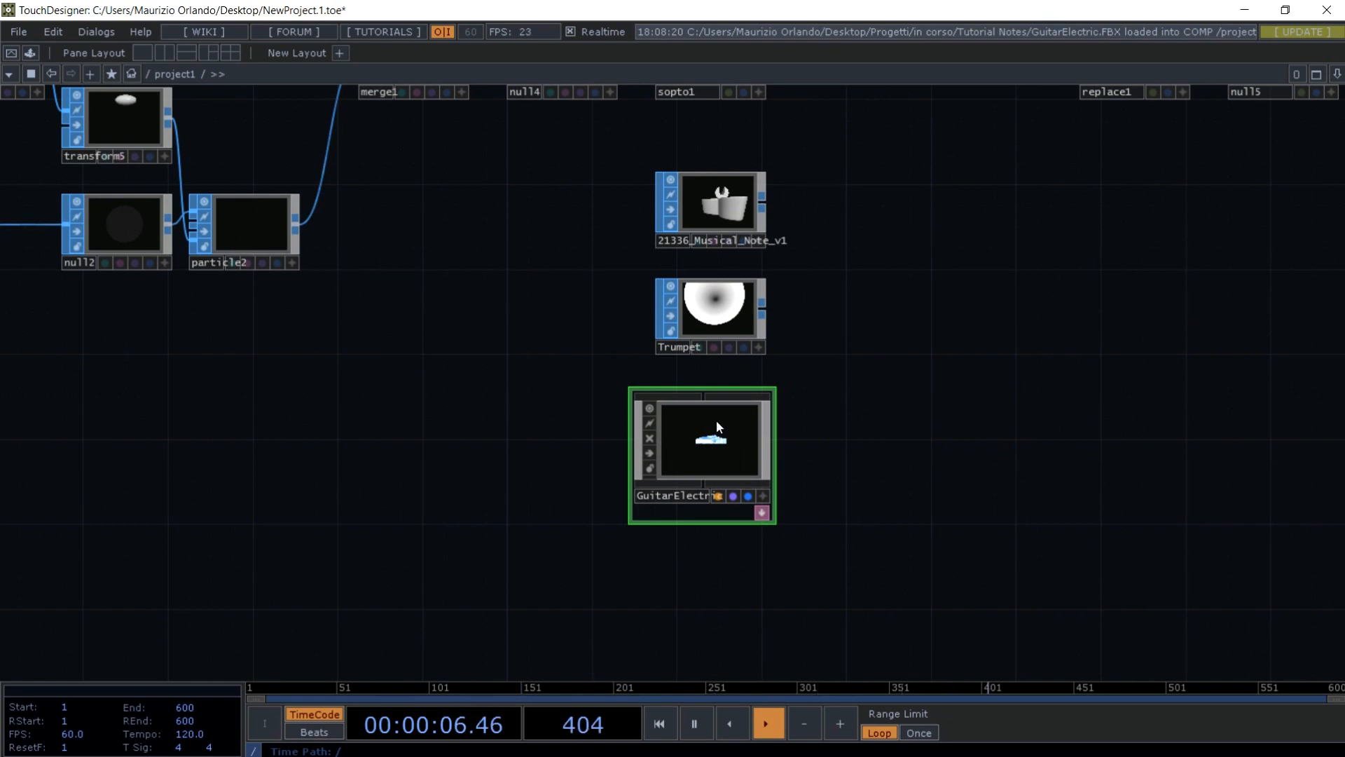
- Add a Polyreduce SOP beside the Trumpet node
{"action": "left_click", "coordinate": [709, 322]}
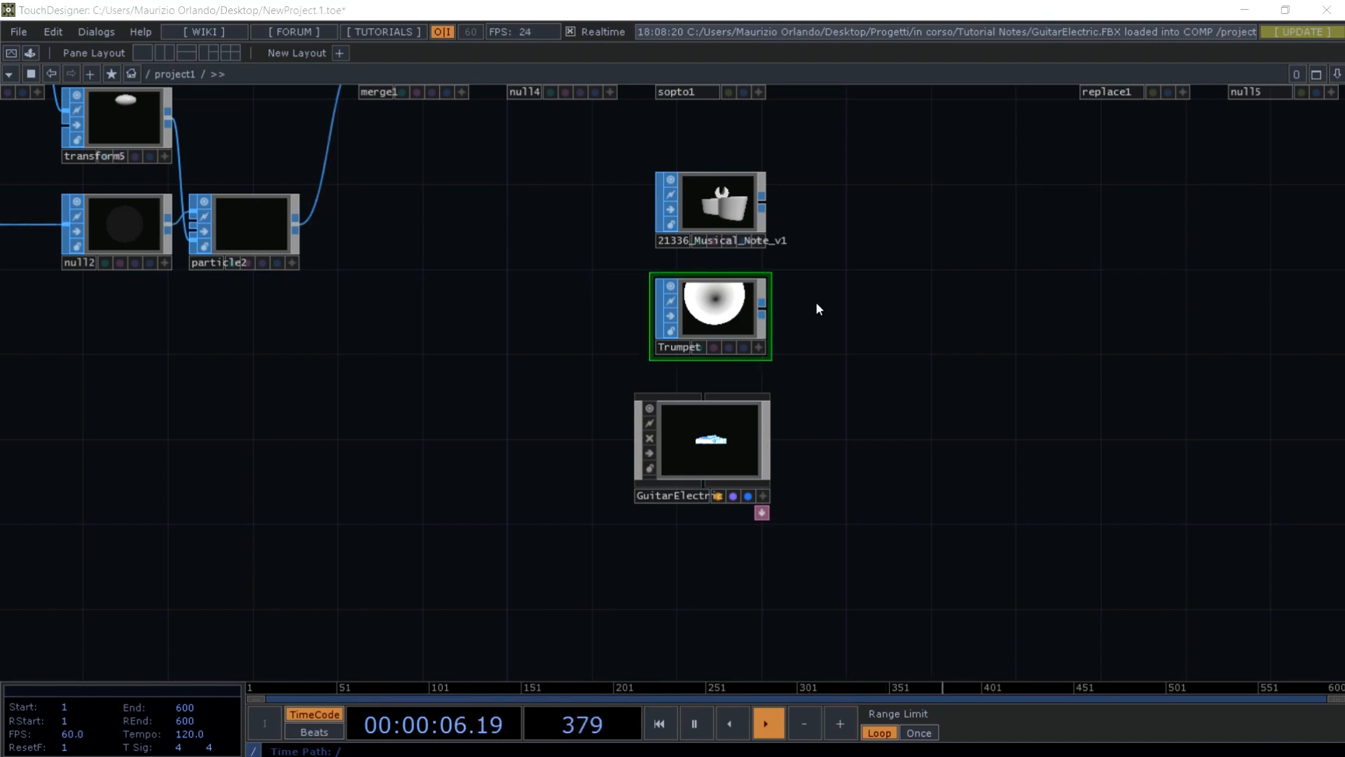
{"action": "key", "text": "Tab"}
{"action": "left_click", "coordinate": [684, 110]}
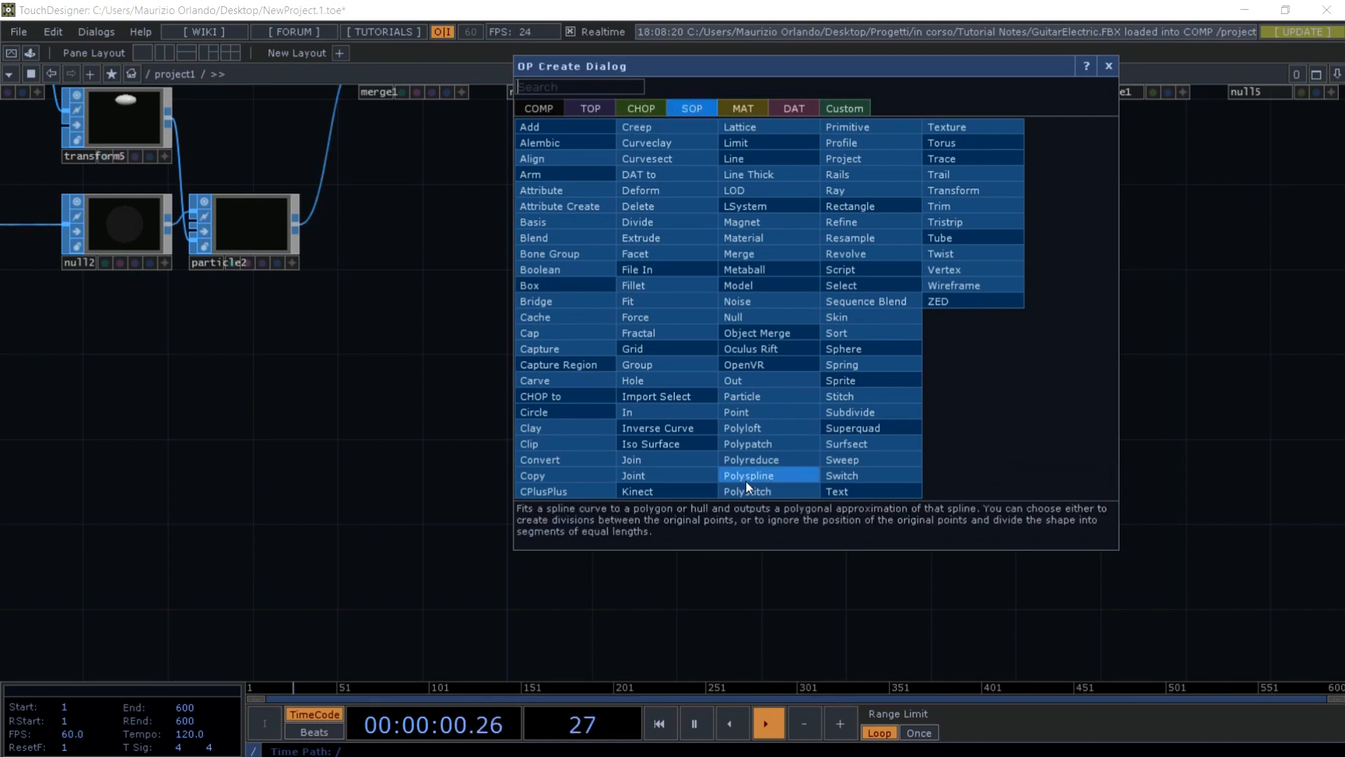
{"action": "left_click", "coordinate": [746, 459]}
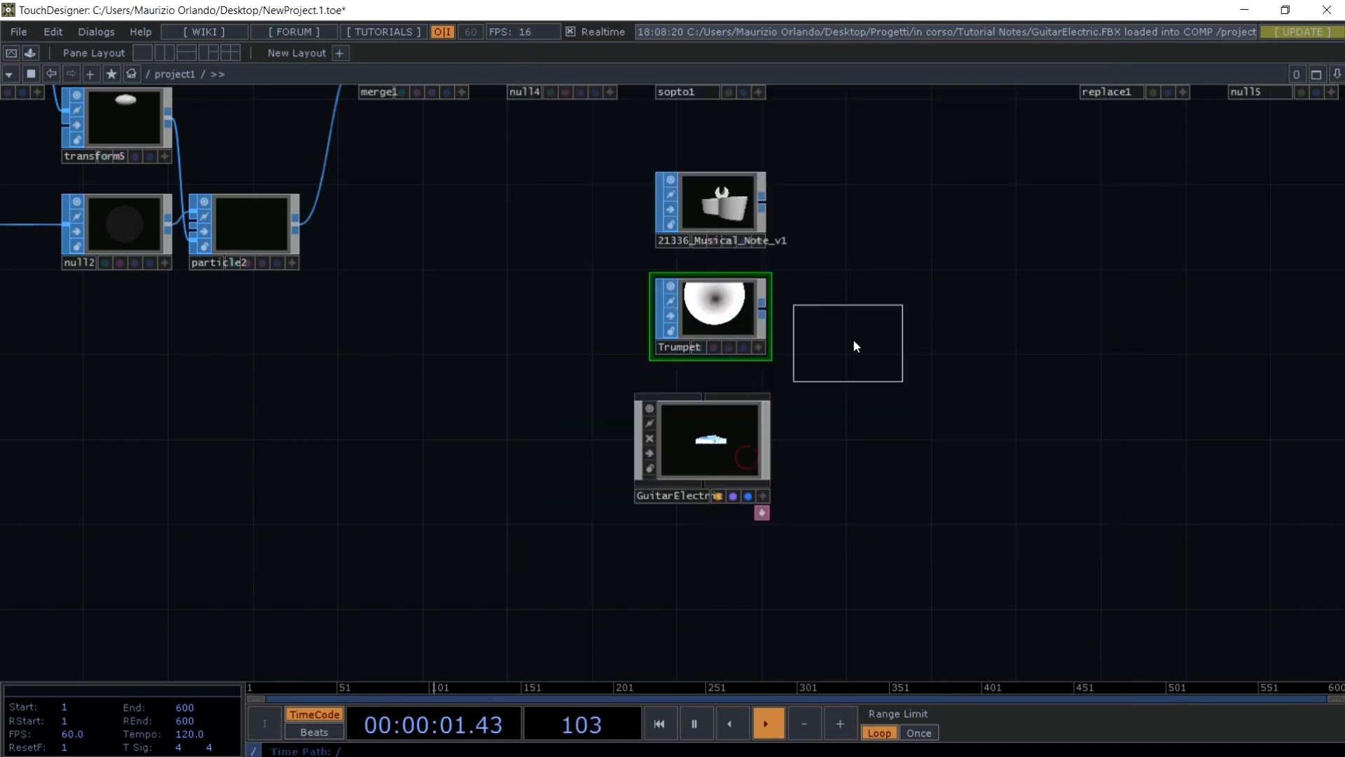
{"action": "left_click", "coordinate": [851, 319]}
- Check the Trumpet node's geometry information for its point and polygon counts
{"action": "left_click", "coordinate": [709, 327]}
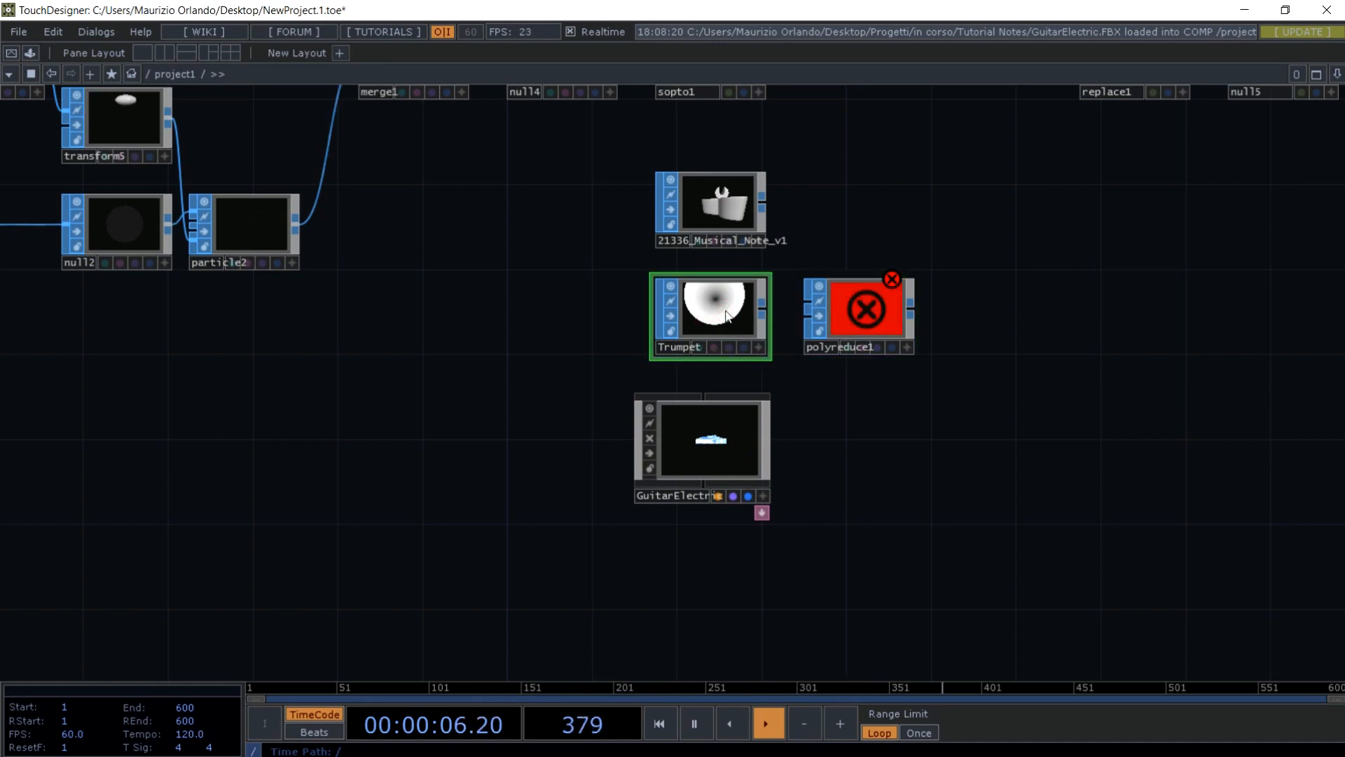
{"action": "key", "text": "p"}
{"action": "mouse_move", "coordinate": [1021, 120]}
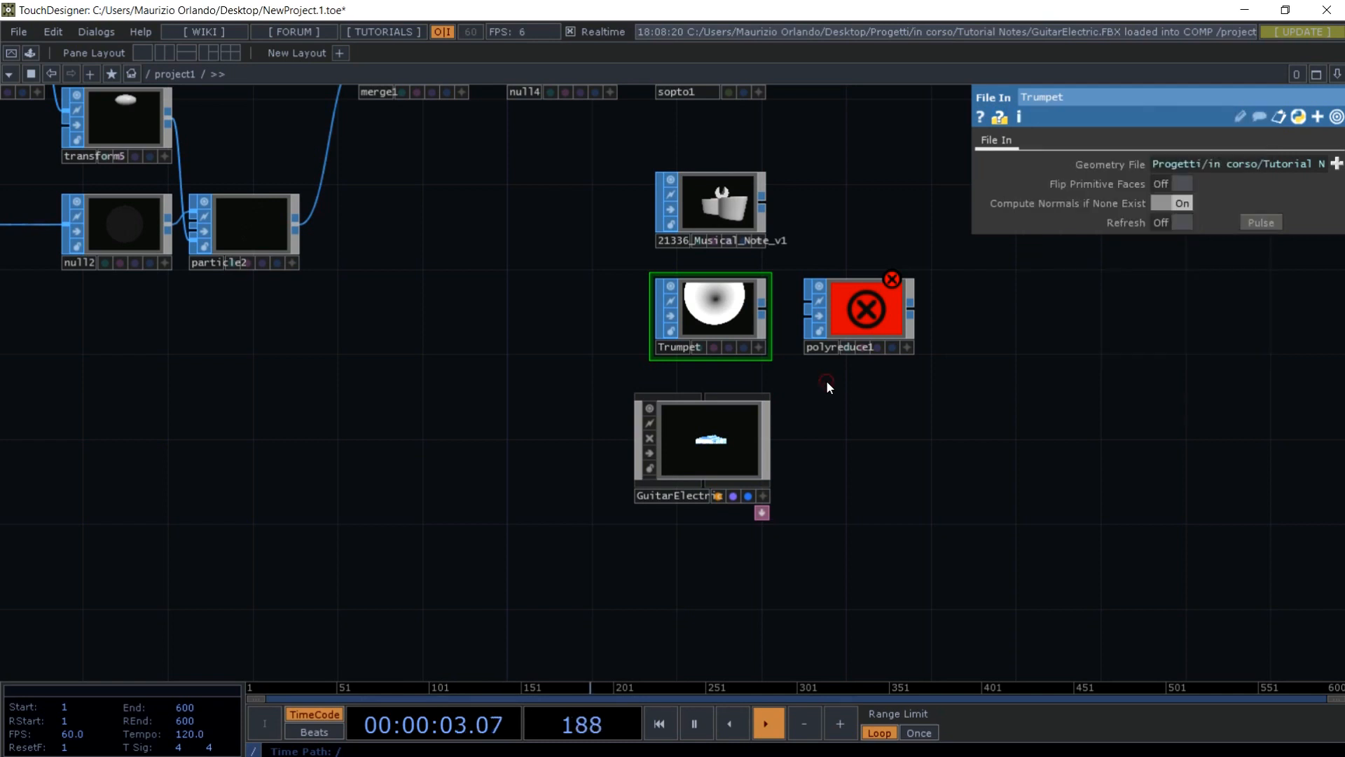
- Wire Trumpet into polyreduce1's first input, set its Keep % to 20 and check the reduced geometry's information
{"action": "left_click", "coordinate": [763, 308]}
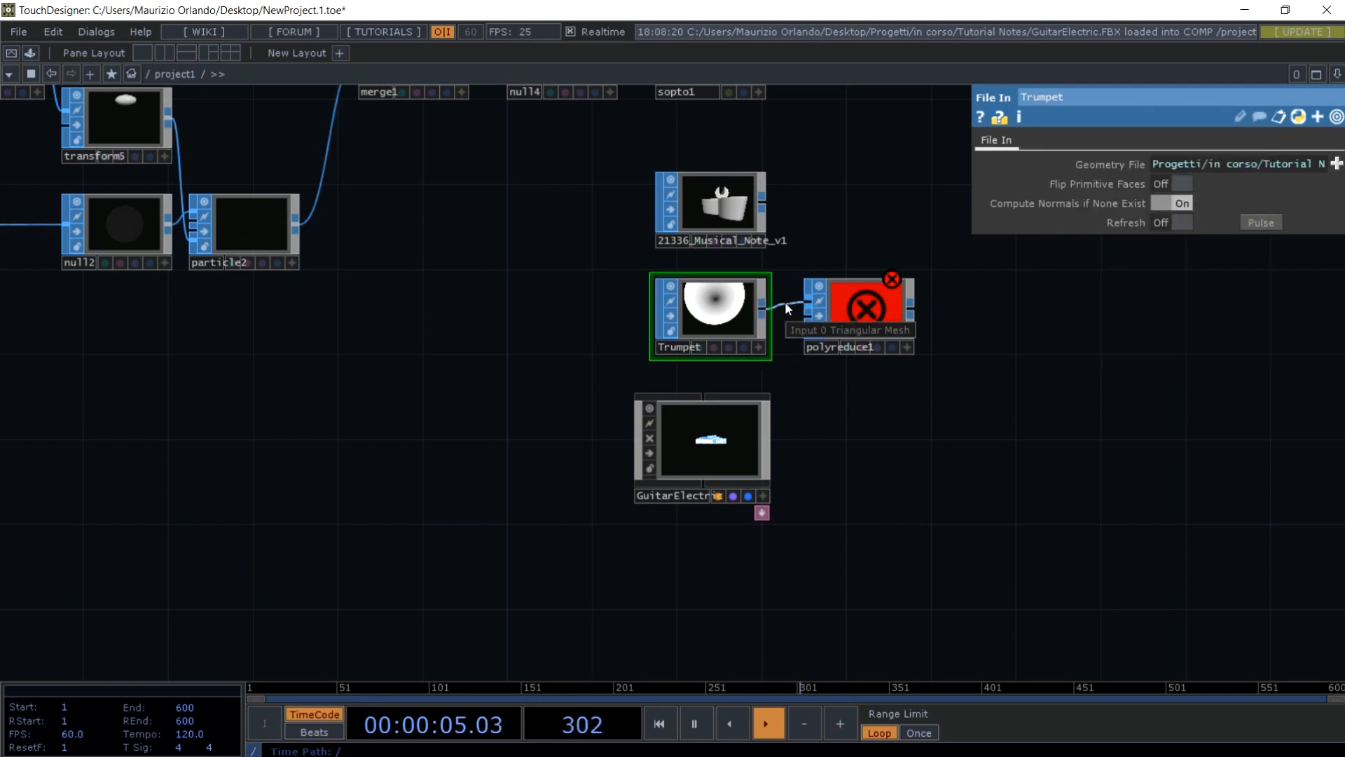
{"action": "left_click", "coordinate": [773, 303]}
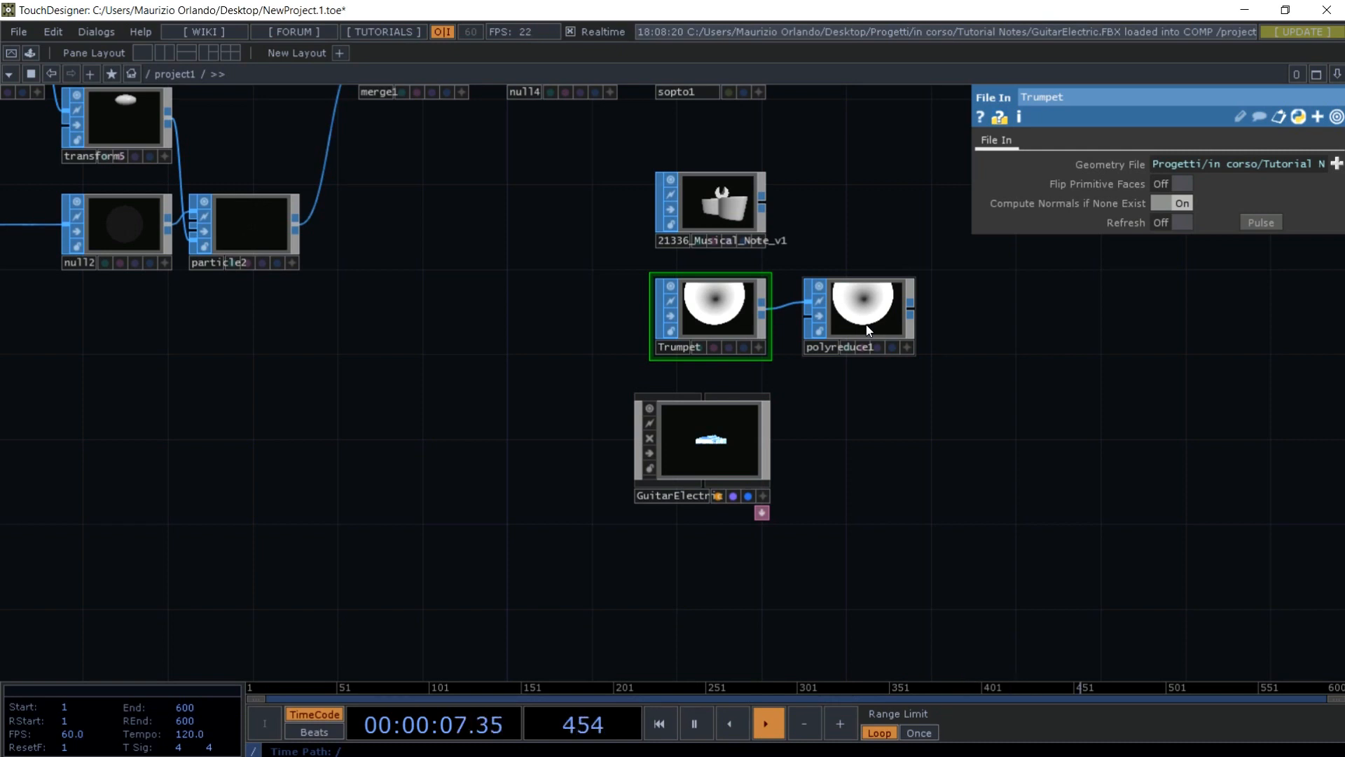
{"action": "left_click", "coordinate": [866, 325]}
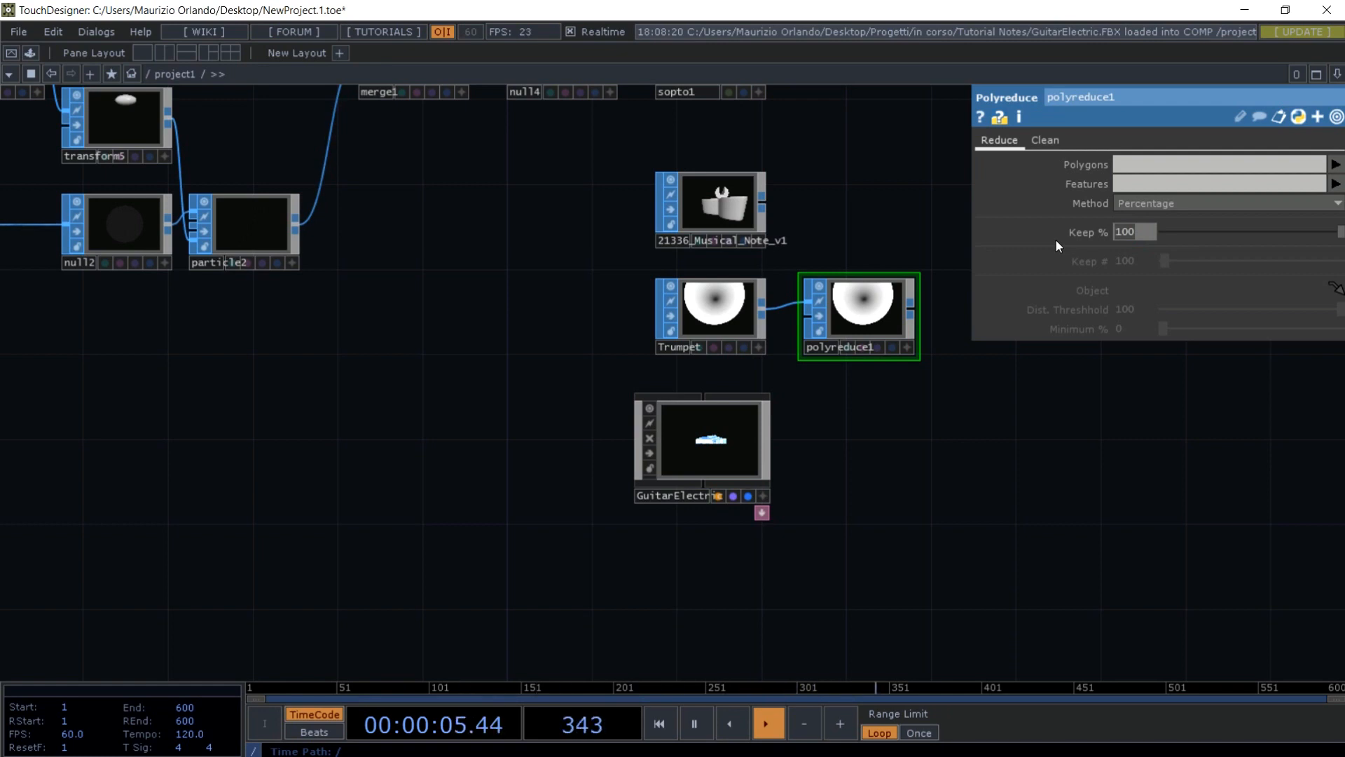
{"action": "type", "text": "2"}
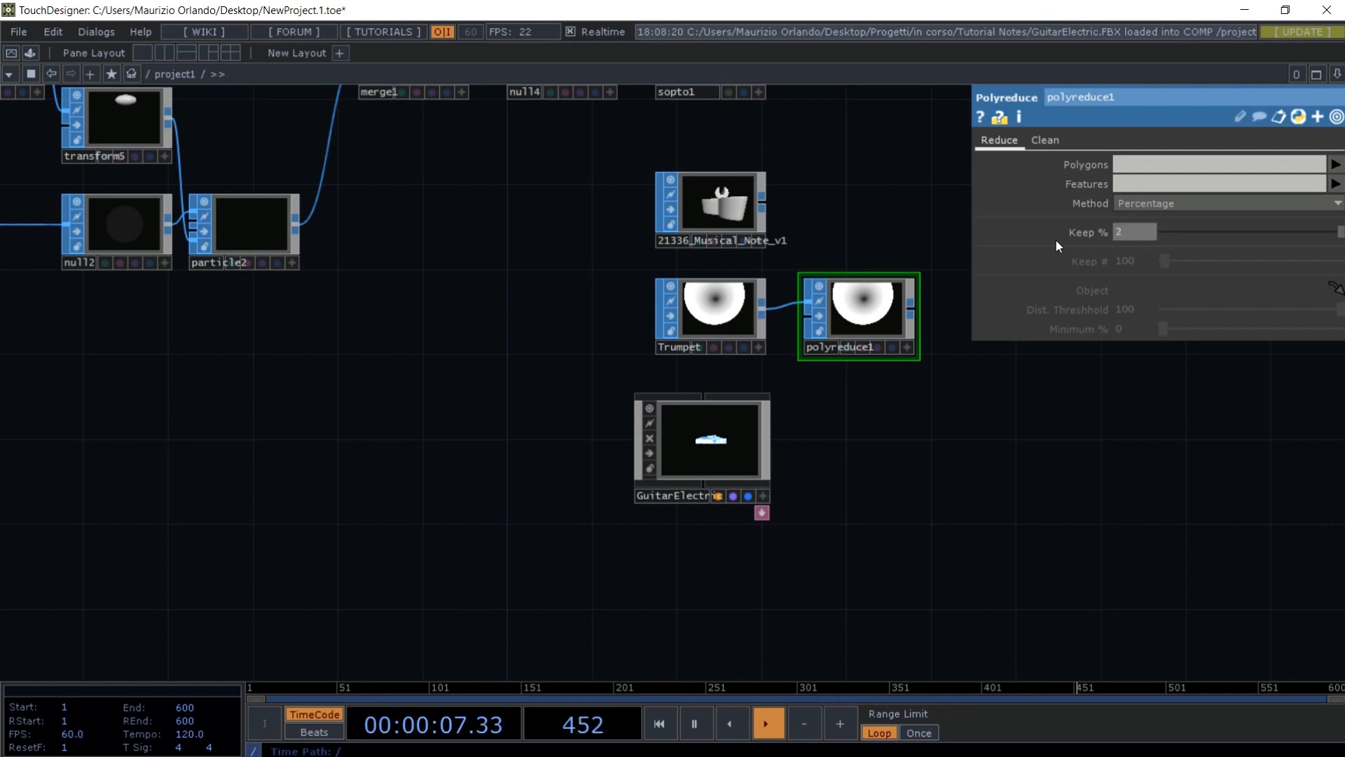
{"action": "type", "text": "0"}
{"action": "key", "text": "Return"}
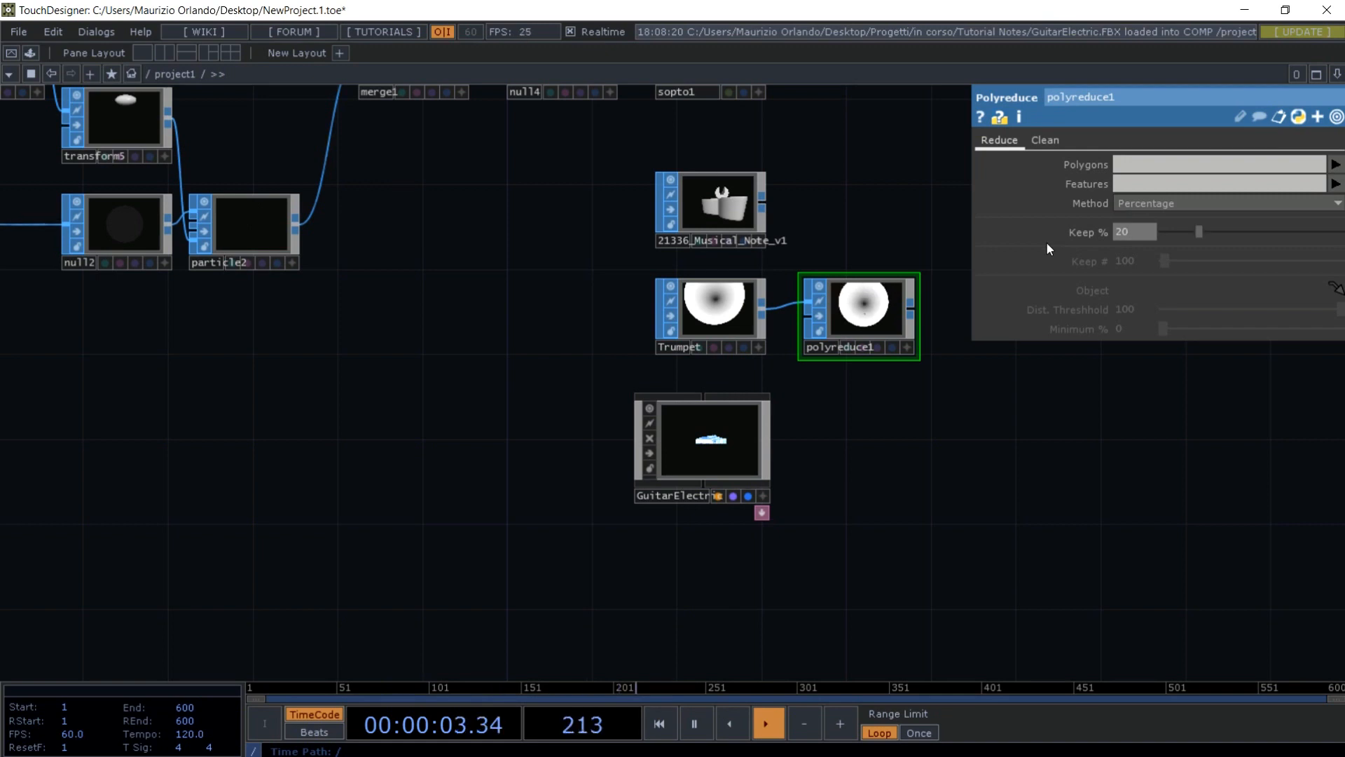
{"action": "left_click", "coordinate": [1019, 119]}
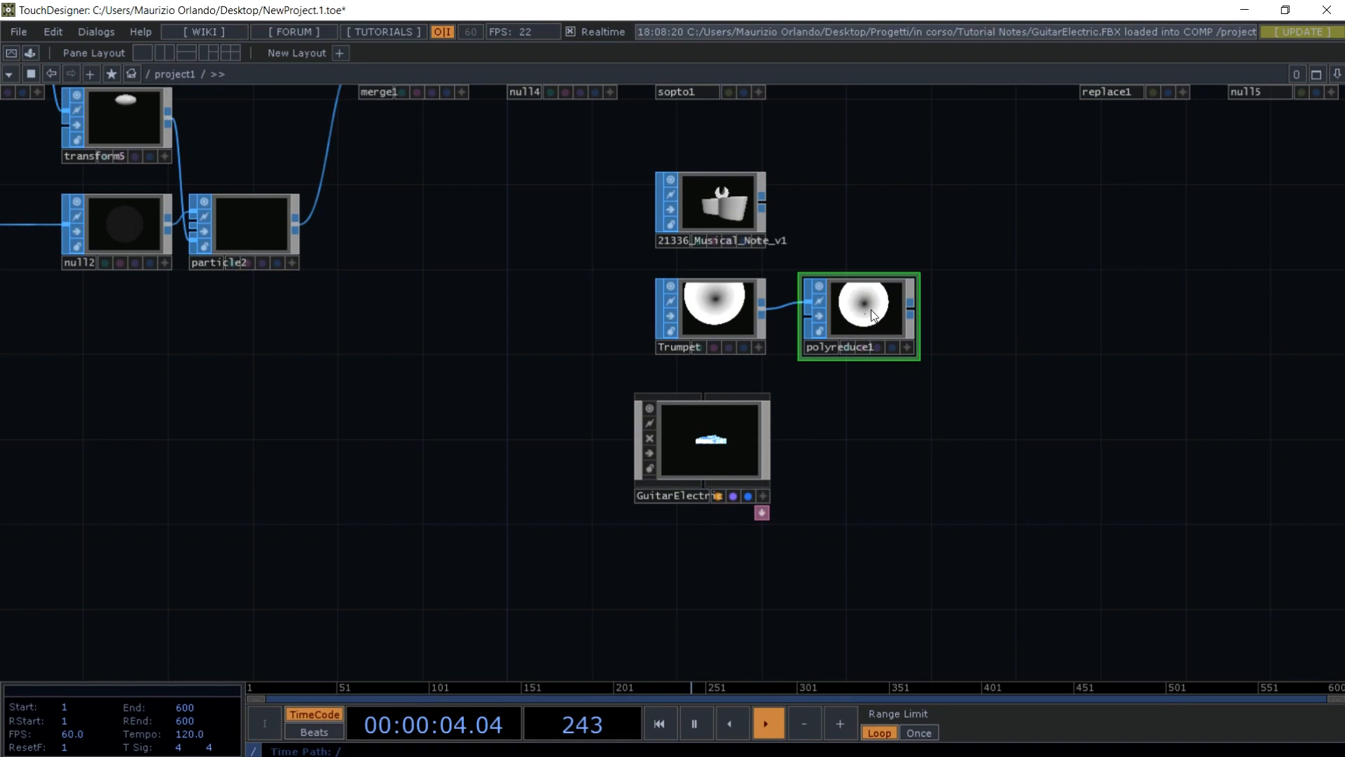
- Save polyreduce1's geometry as Trumpet_Tut.tog in the Tutorial Notes folder
{"action": "right_click", "coordinate": [872, 310]}
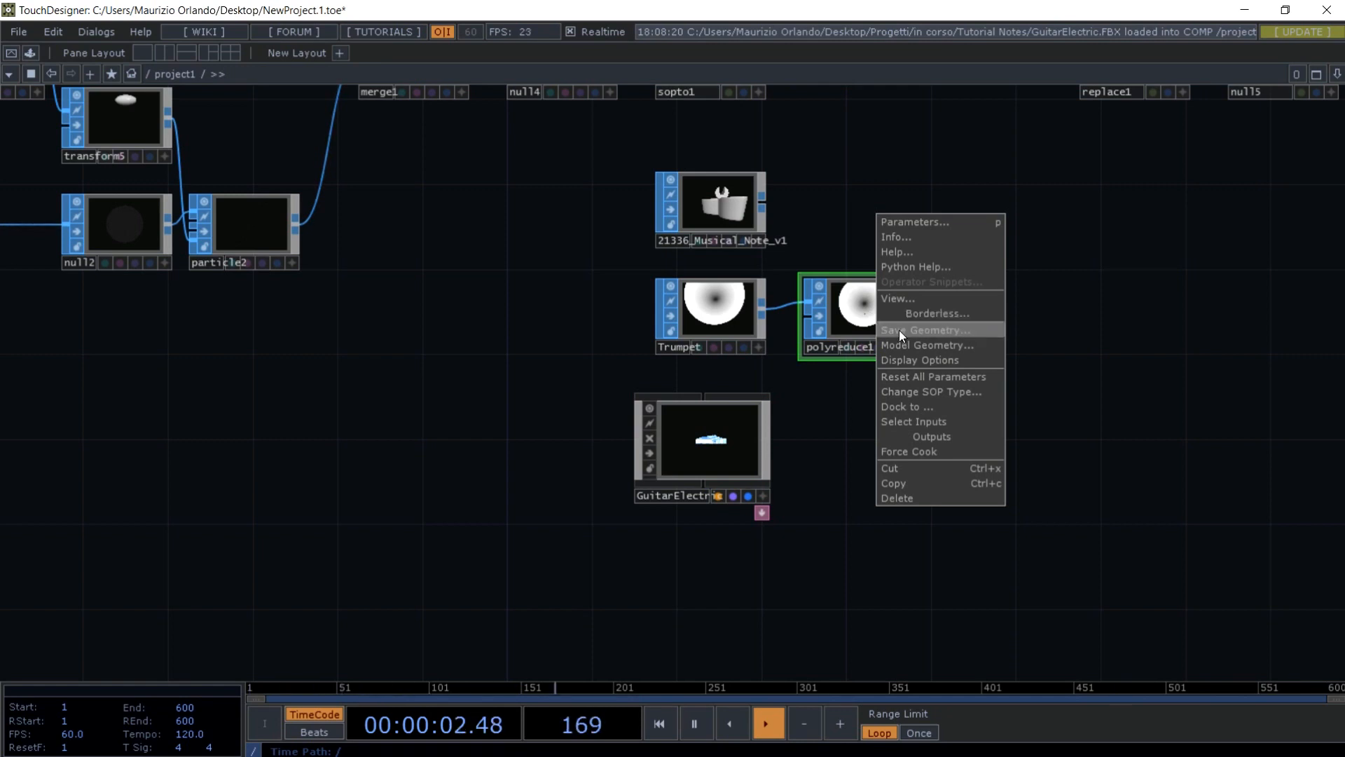
{"action": "left_click", "coordinate": [899, 330]}
{"action": "type", "text": "Trumpe"}
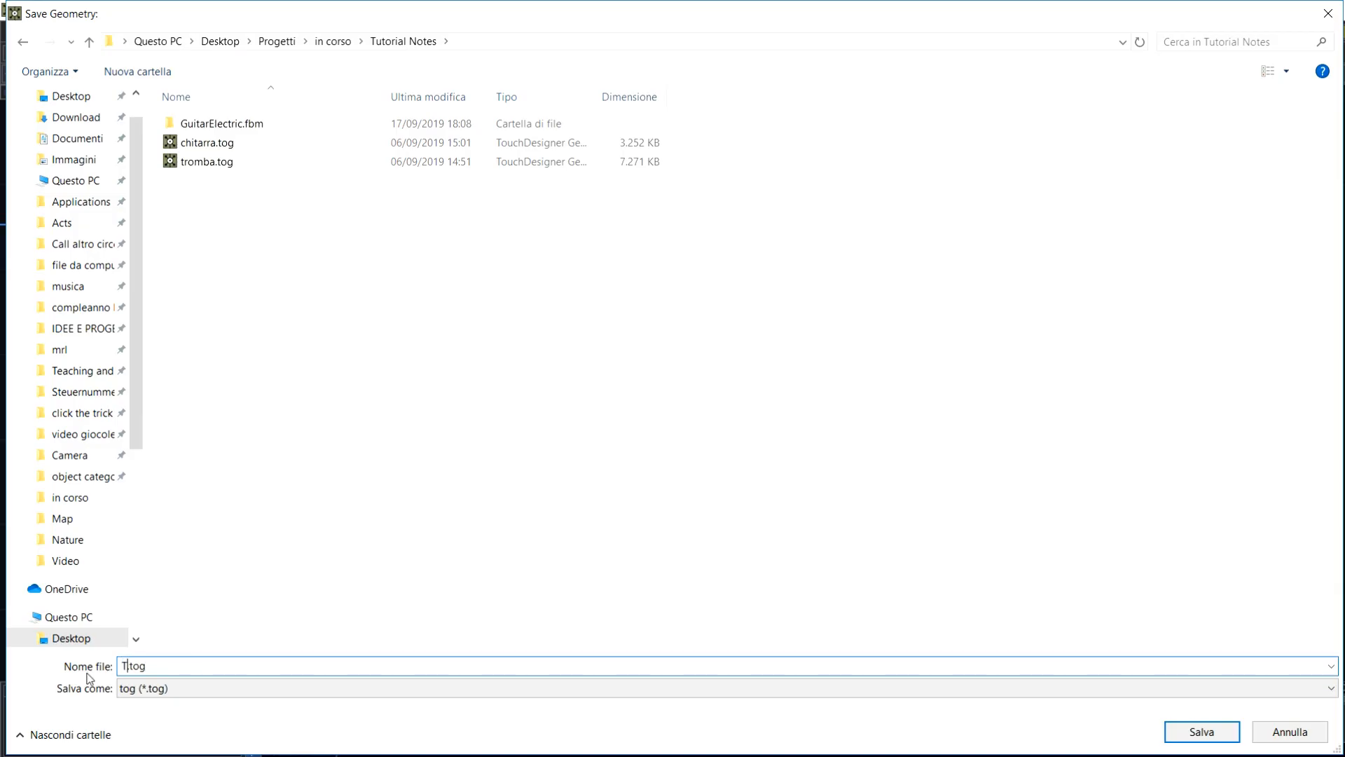
{"action": "type", "text": "t_Tut"}
{"action": "left_click_drag", "start_coordinate": [200, 666], "coordinate": [185, 666]}
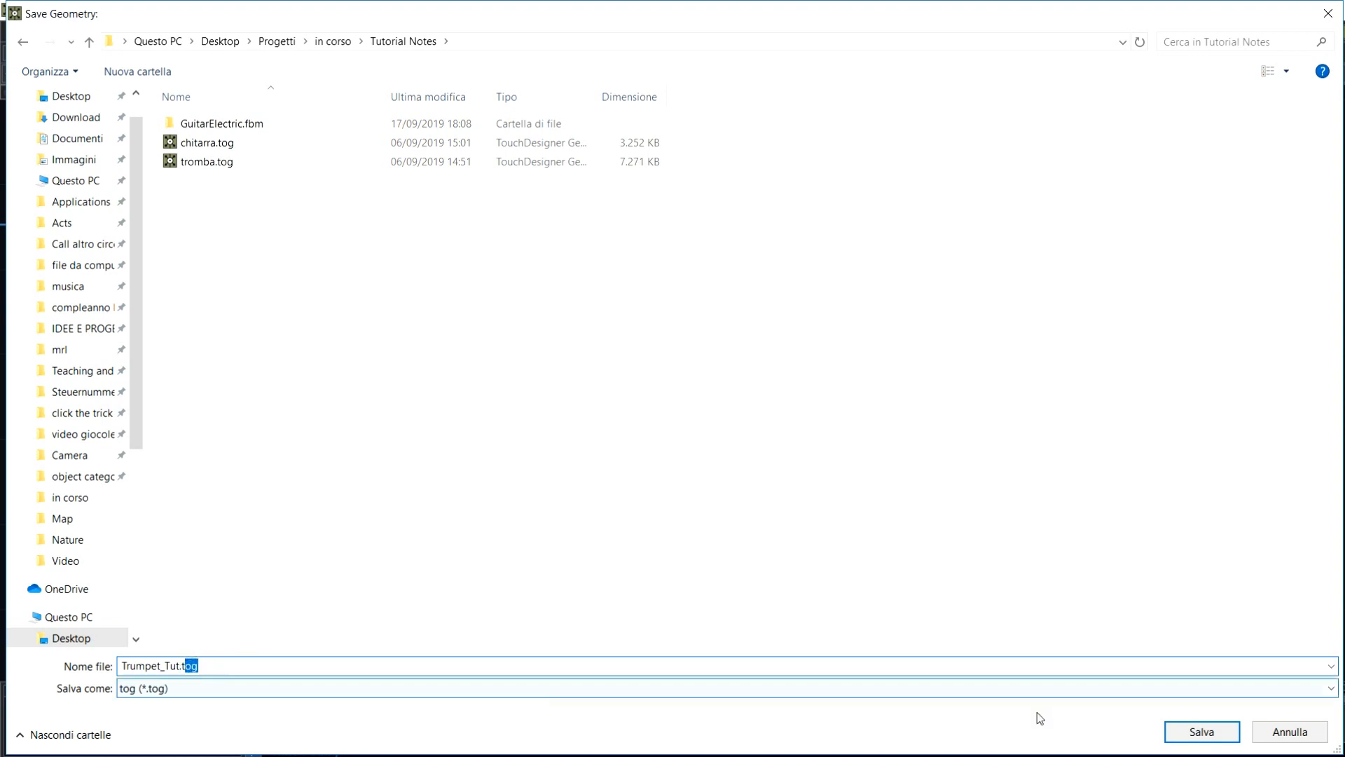
{"action": "left_click", "coordinate": [1183, 736]}
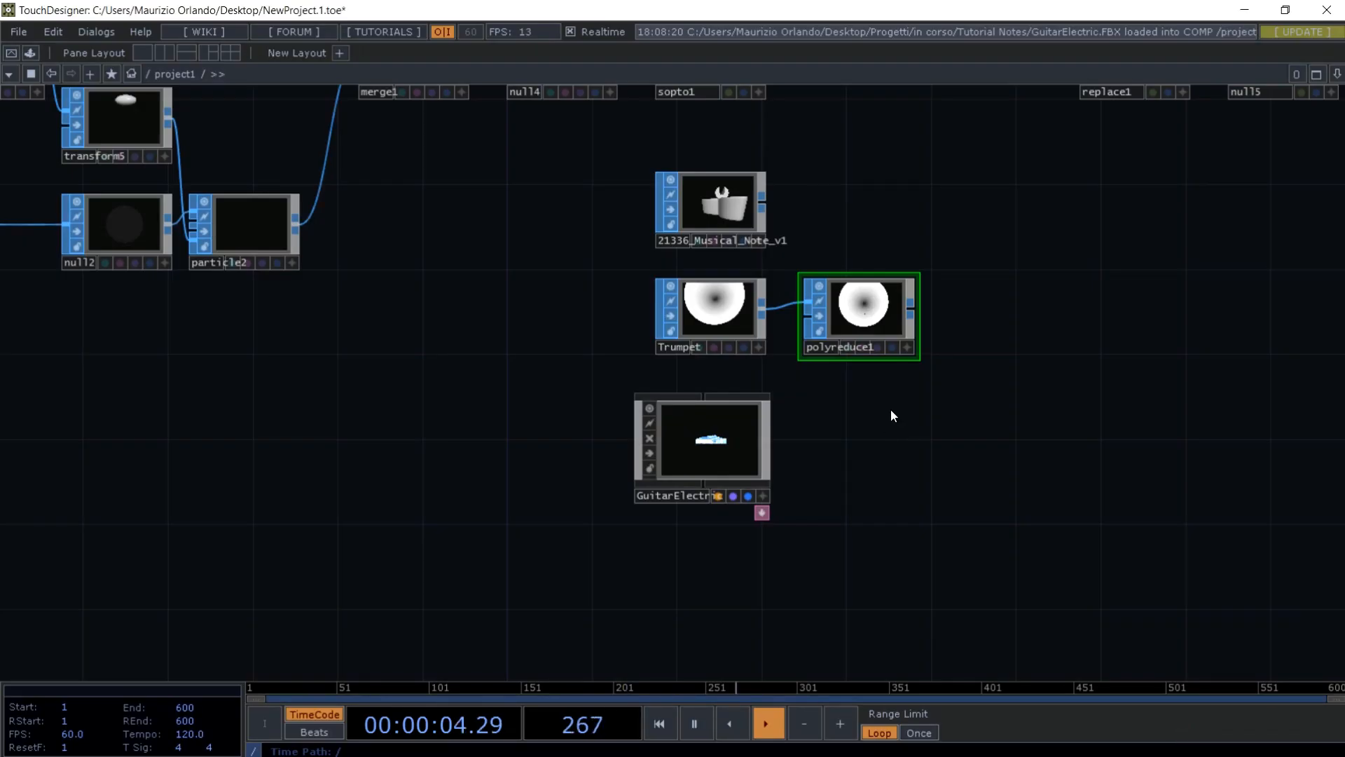
- Import Trumpet_Tut.tog from the Tutorial Notes folder into the network
{"action": "key", "text": "Tab"}
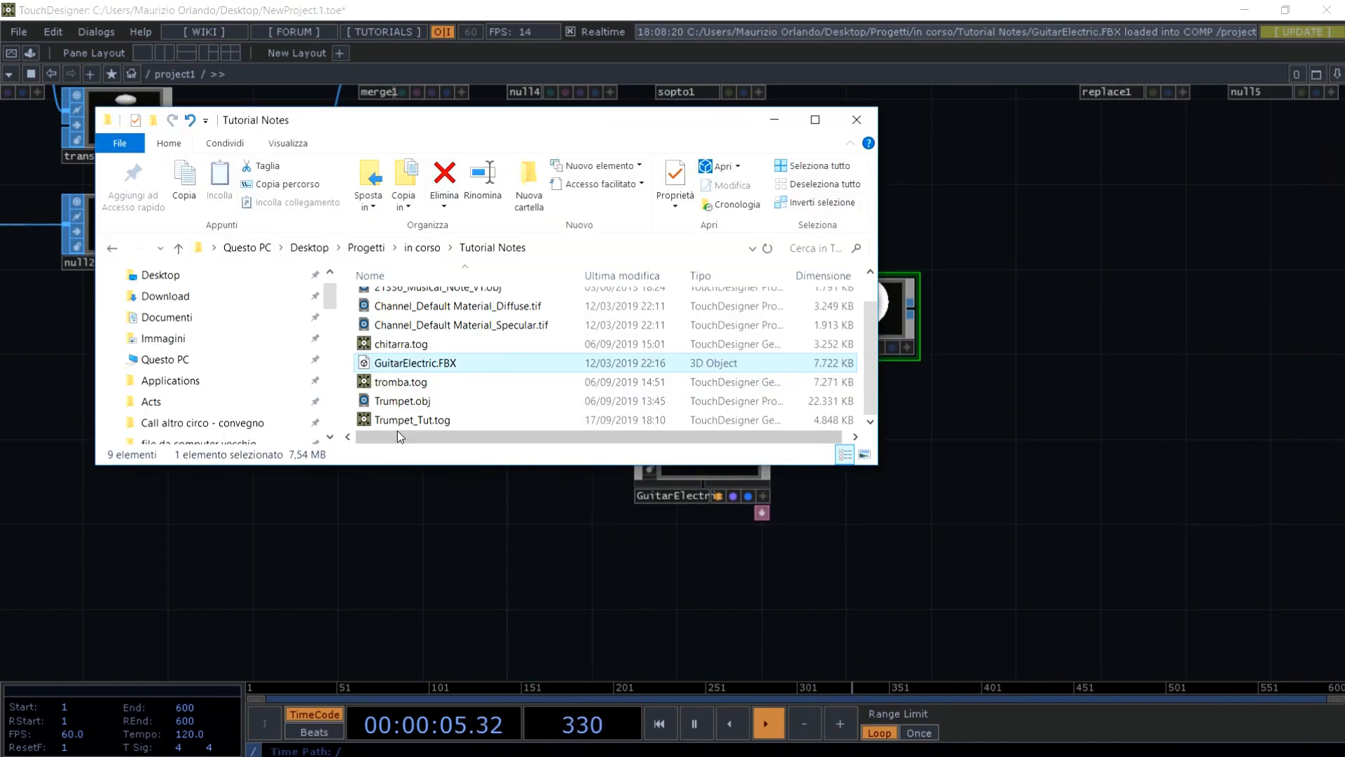
{"action": "left_click_drag", "start_coordinate": [398, 420], "coordinate": [1009, 445]}
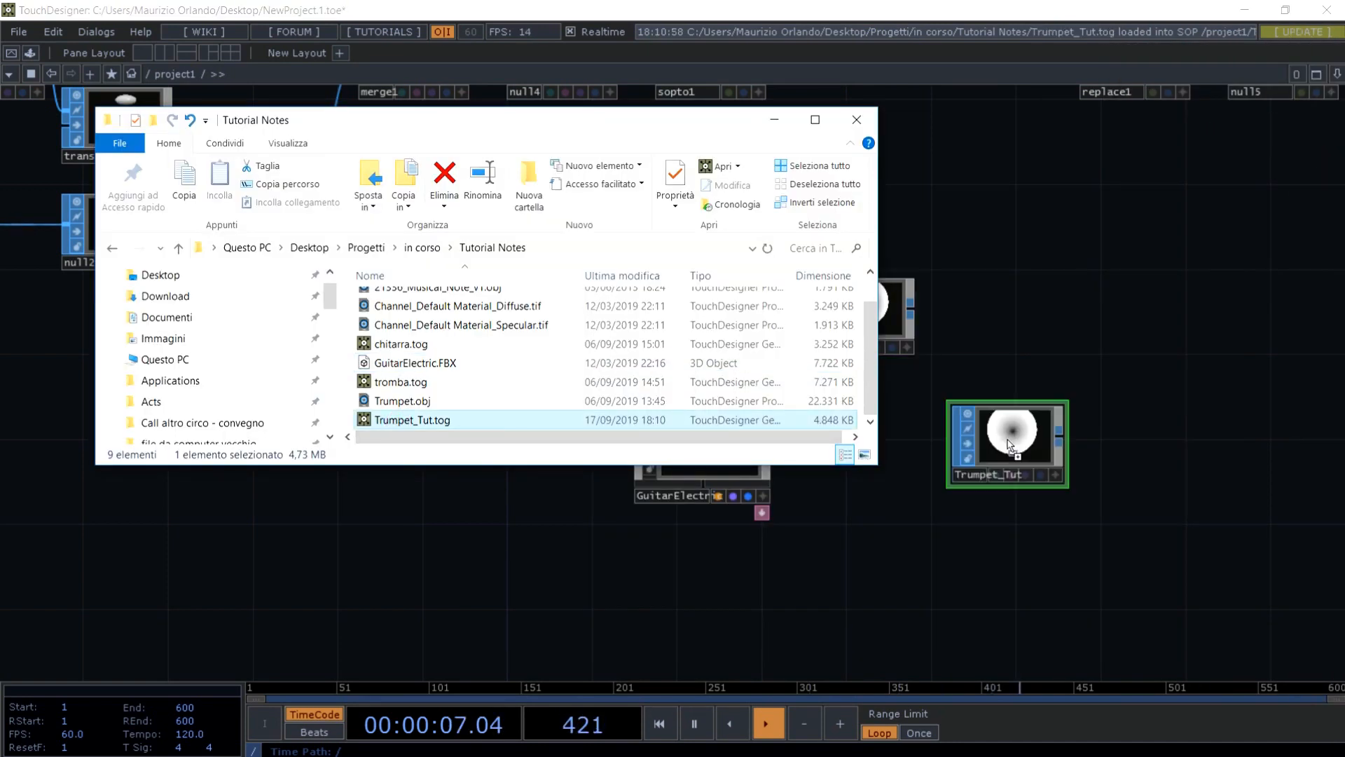
{"action": "left_click", "coordinate": [775, 120]}
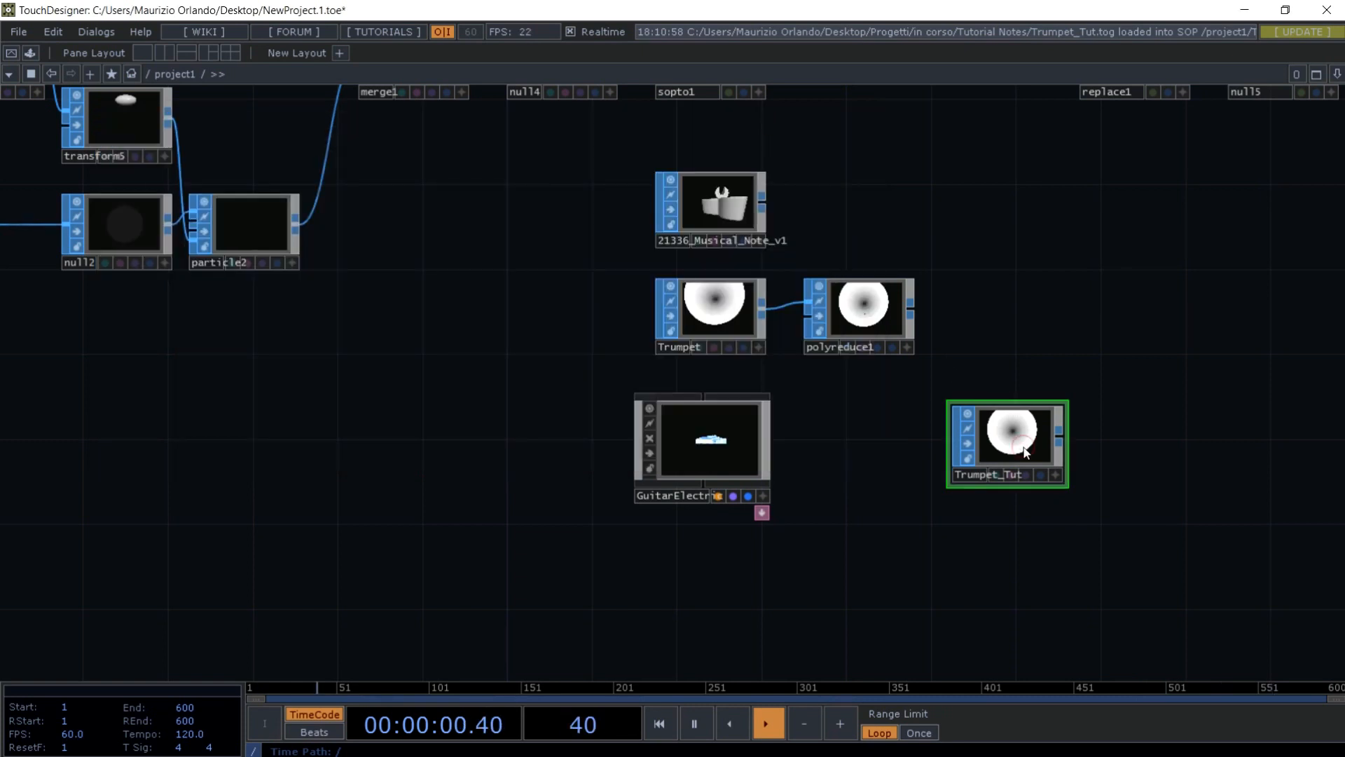
- Check the Trumpet_Tut node's geometry information
{"action": "key", "text": "p"}
{"action": "left_click", "coordinate": [1019, 117]}
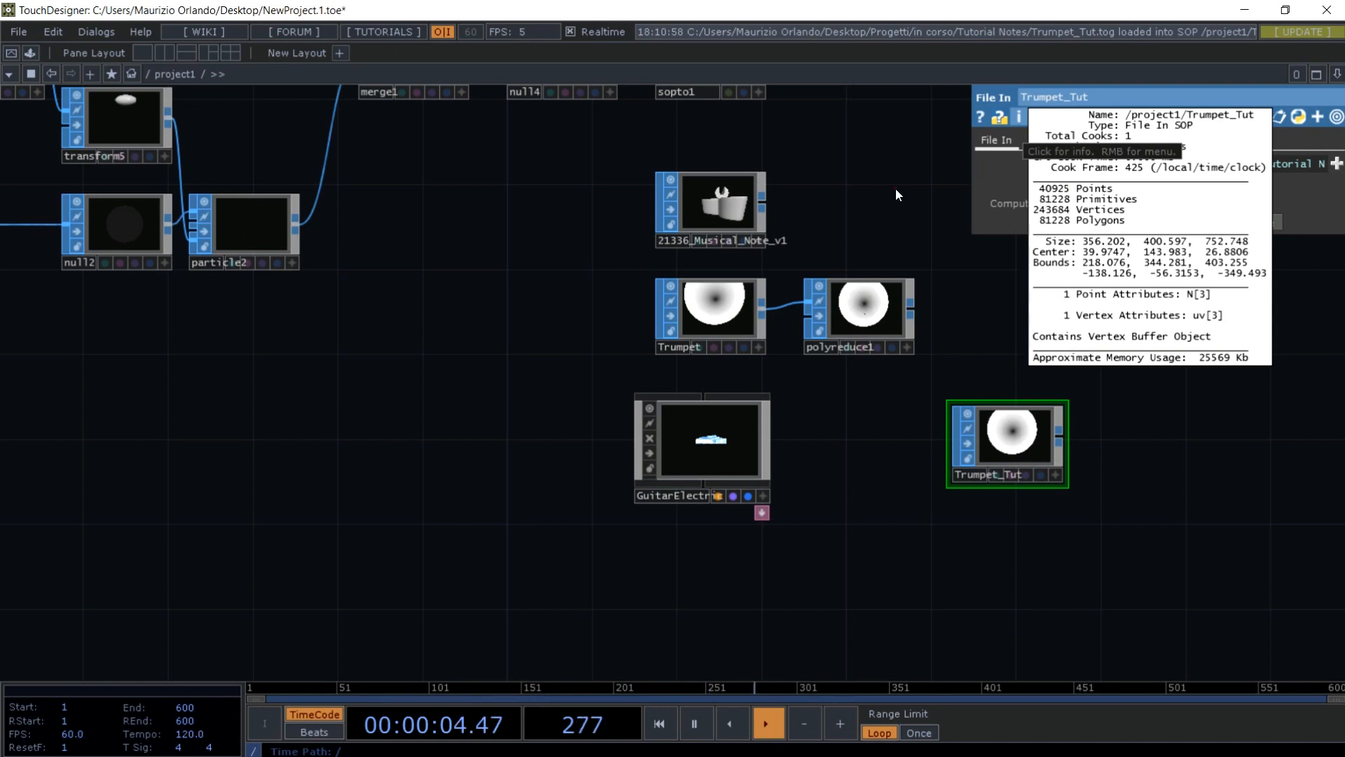
{"action": "key", "text": "p"}
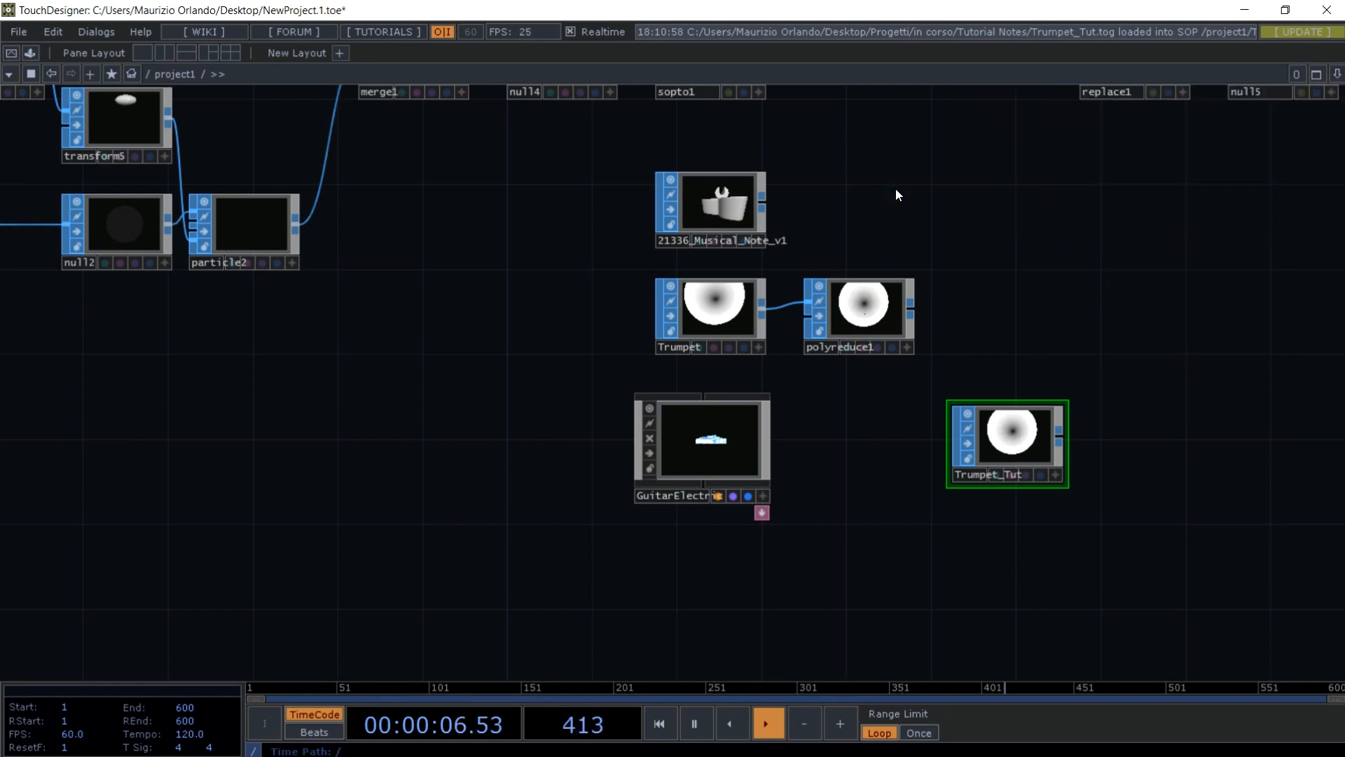
- Delete the original Trumpet and polyreduce1 nodes and move Trumpet_Tut into their place between the musical note and the guitar
{"action": "left_click_drag", "start_coordinate": [969, 293], "coordinate": [693, 300]}
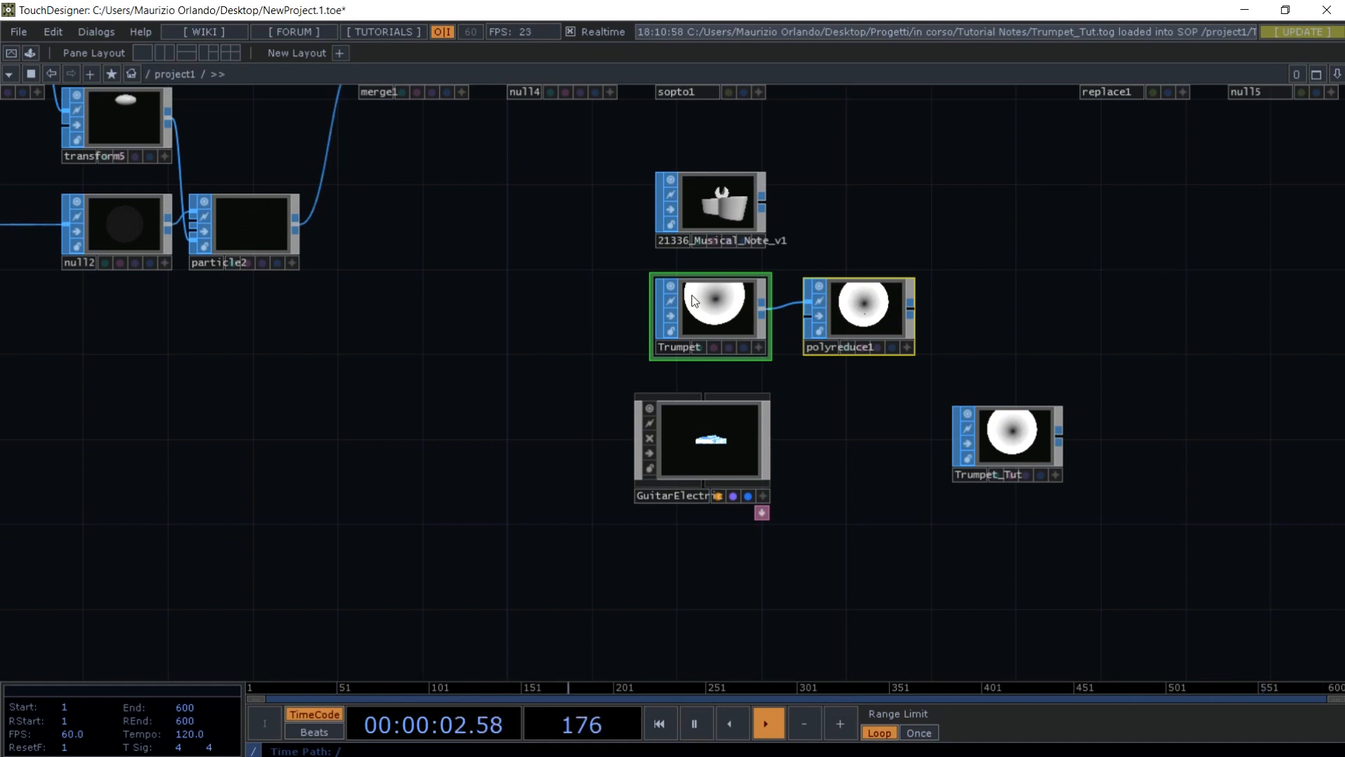
{"action": "key", "text": "Delete"}
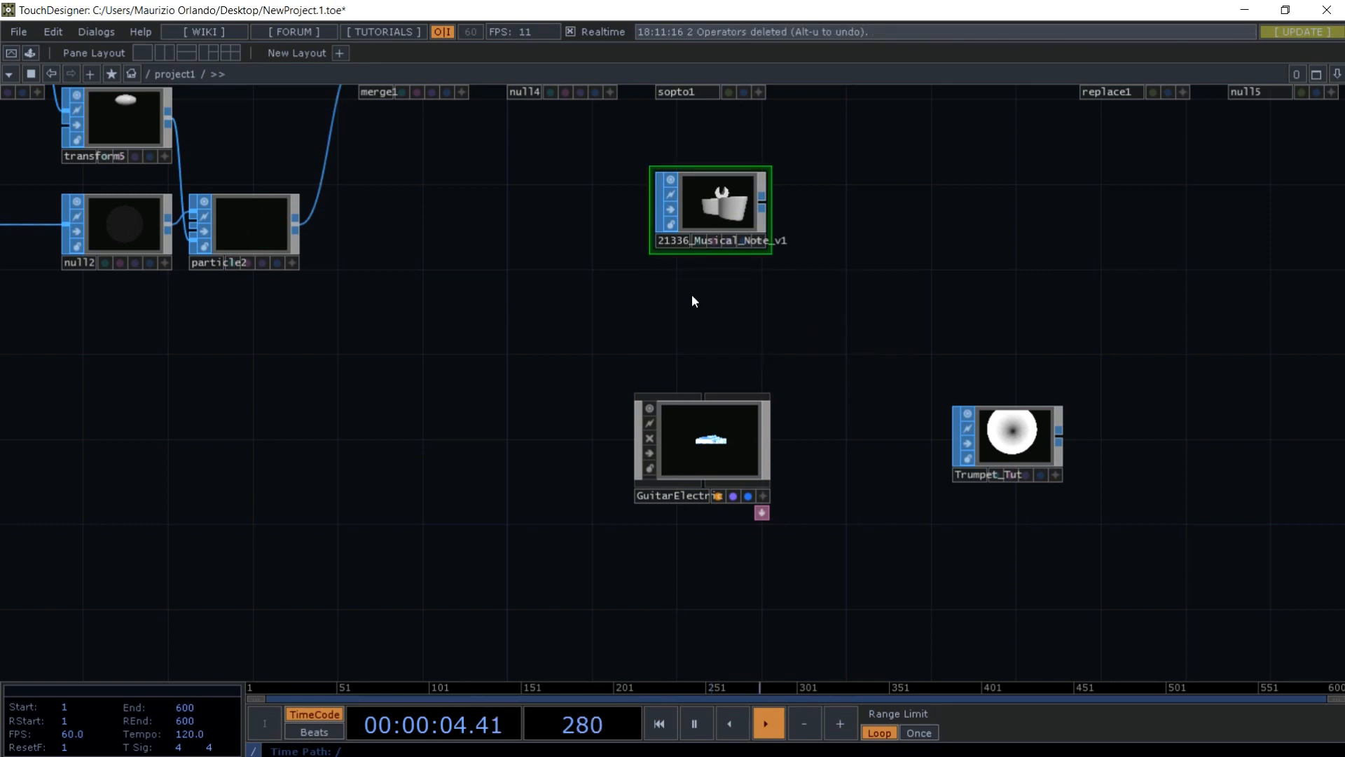
{"action": "left_click_drag", "start_coordinate": [1063, 406], "coordinate": [765, 279]}
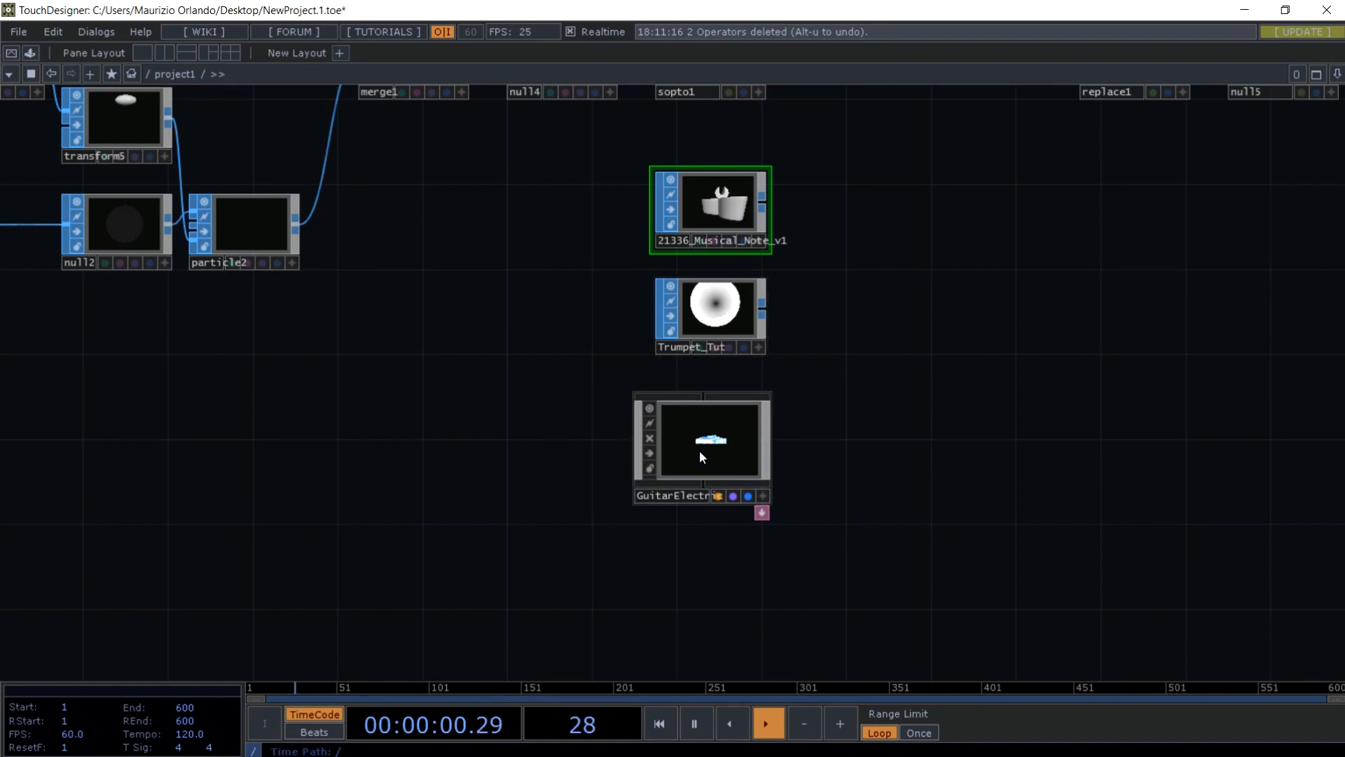
- Examine the contents of the GuitarElectric component, including the diffuse, specular and horizon textures inside touchTextures
{"action": "key", "text": "i"}
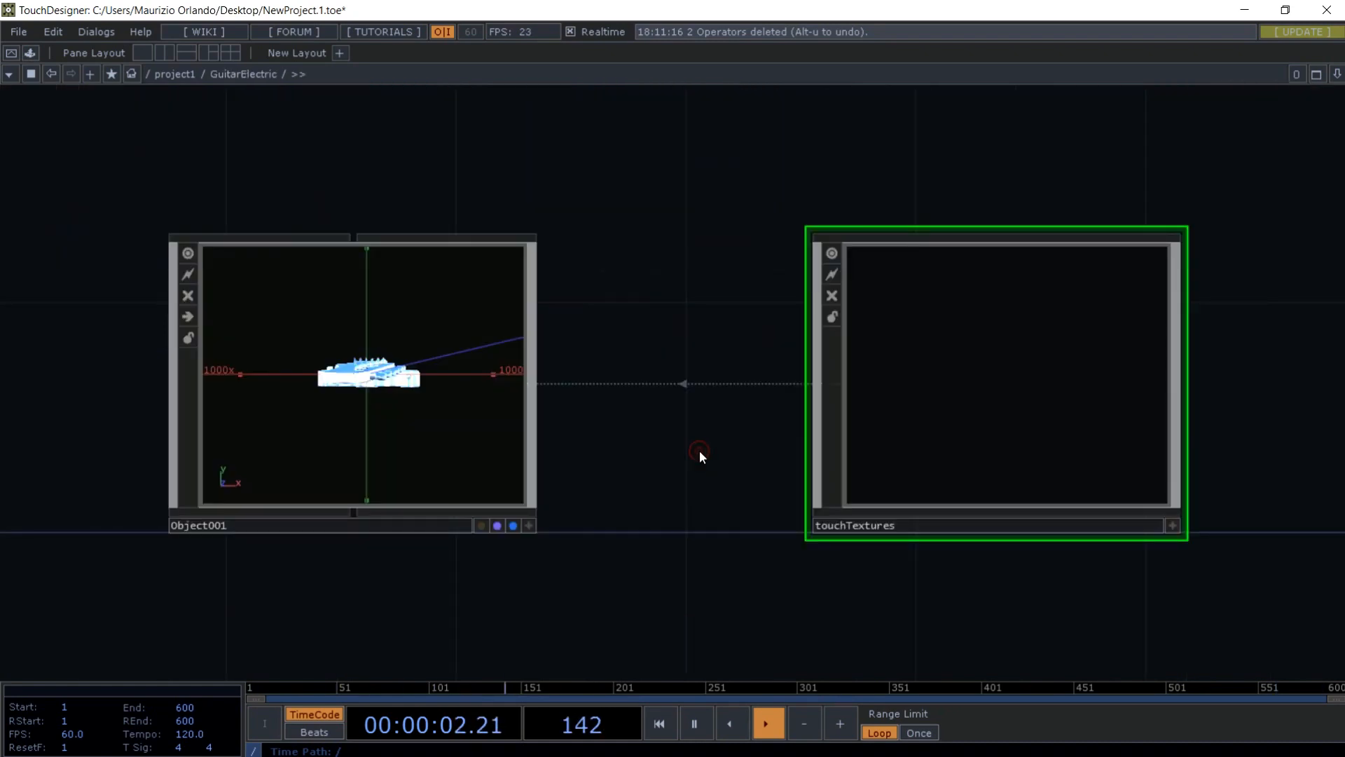
{"action": "key", "text": "u"}
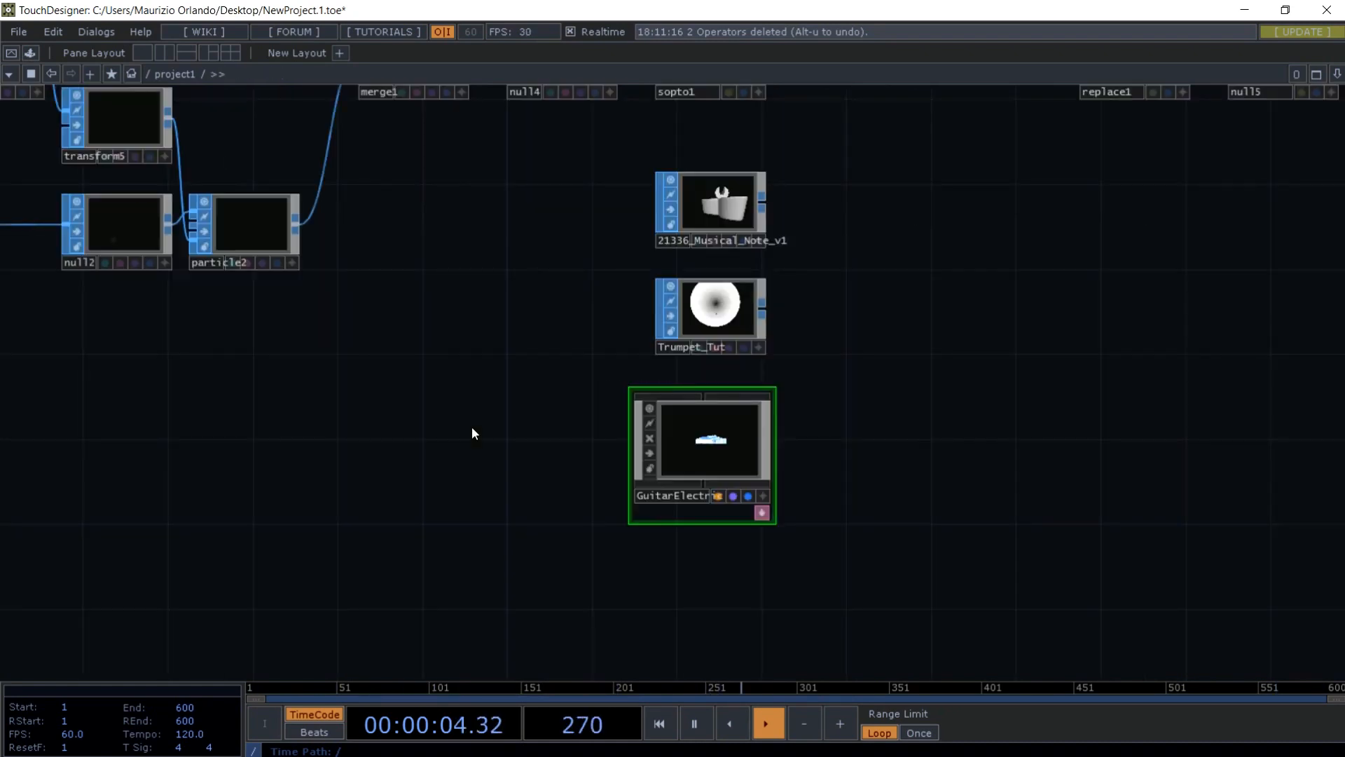
{"action": "key", "text": "i"}
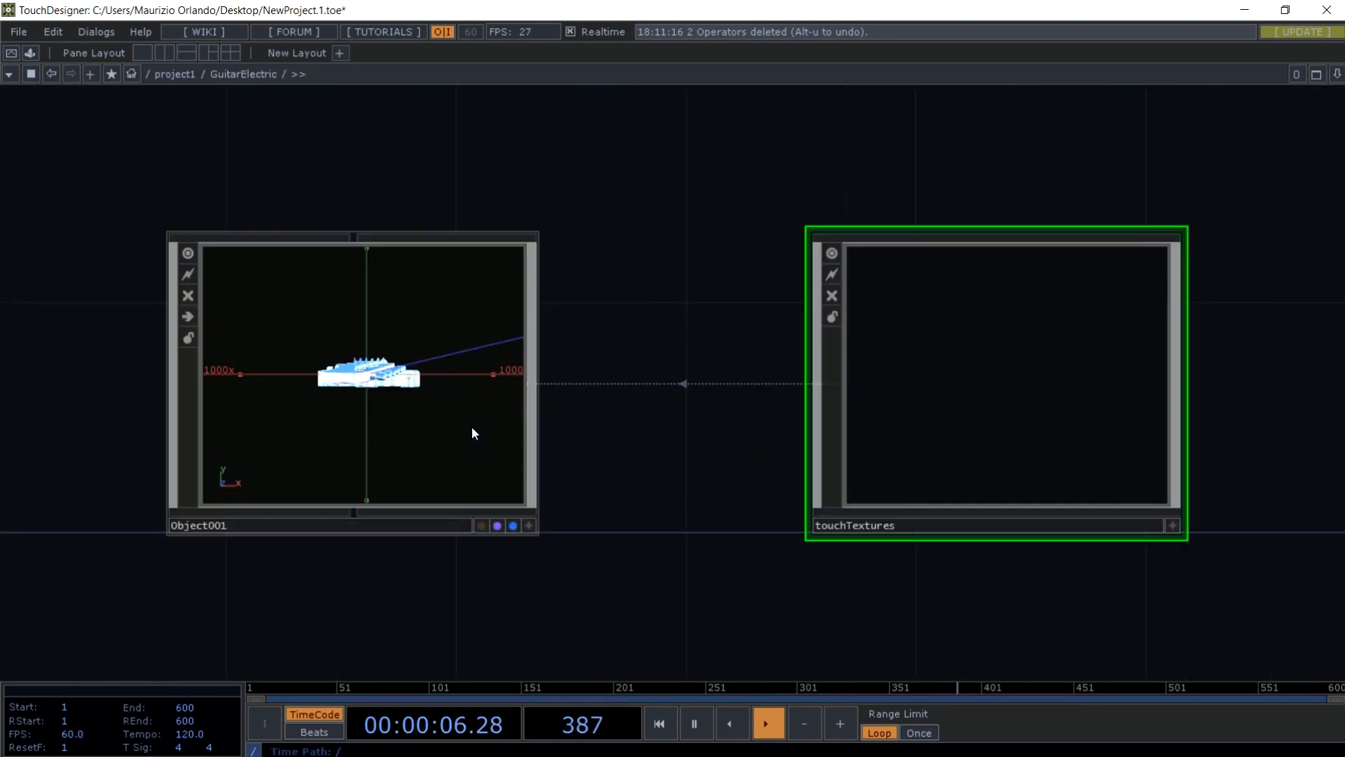
{"action": "key", "text": "i"}
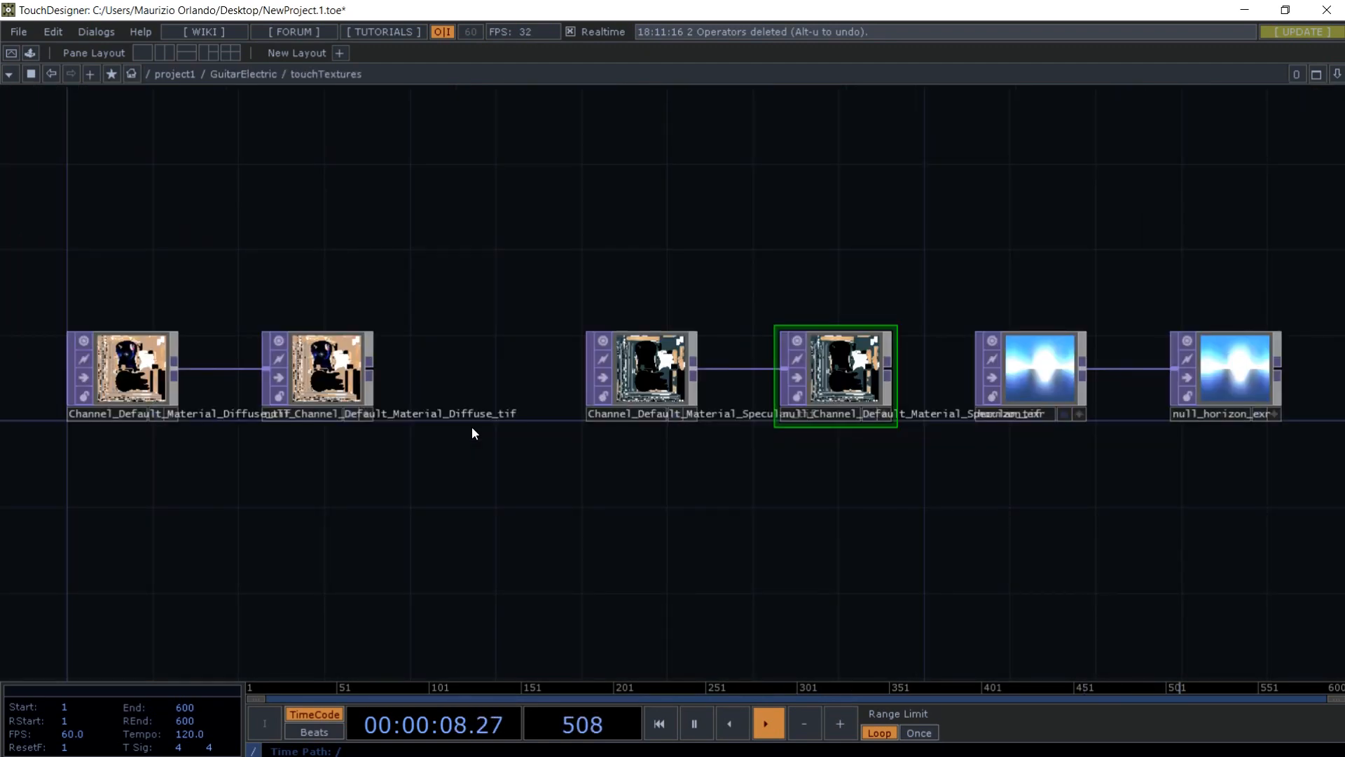
{"action": "left_click_drag", "start_coordinate": [267, 544], "coordinate": [823, 520]}
{"action": "left_click_drag", "start_coordinate": [1116, 509], "coordinate": [561, 503]}
{"action": "left_click_drag", "start_coordinate": [1002, 513], "coordinate": [888, 513]}
{"action": "key", "text": "u"}
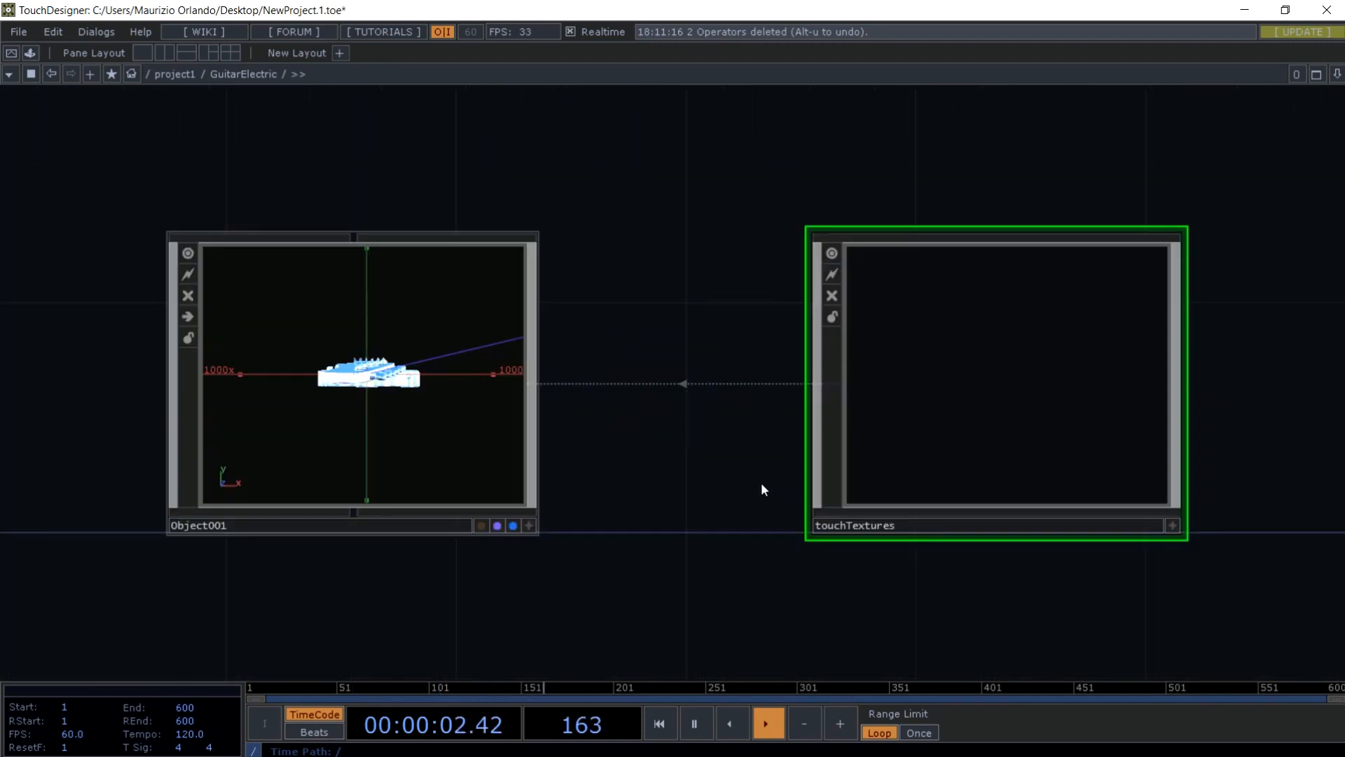
- Save the geometry of the mesh node inside GuitarElectric's Object001 as guitar_tut.tog in the Tutorial Notes folder
{"action": "left_click", "coordinate": [328, 475]}
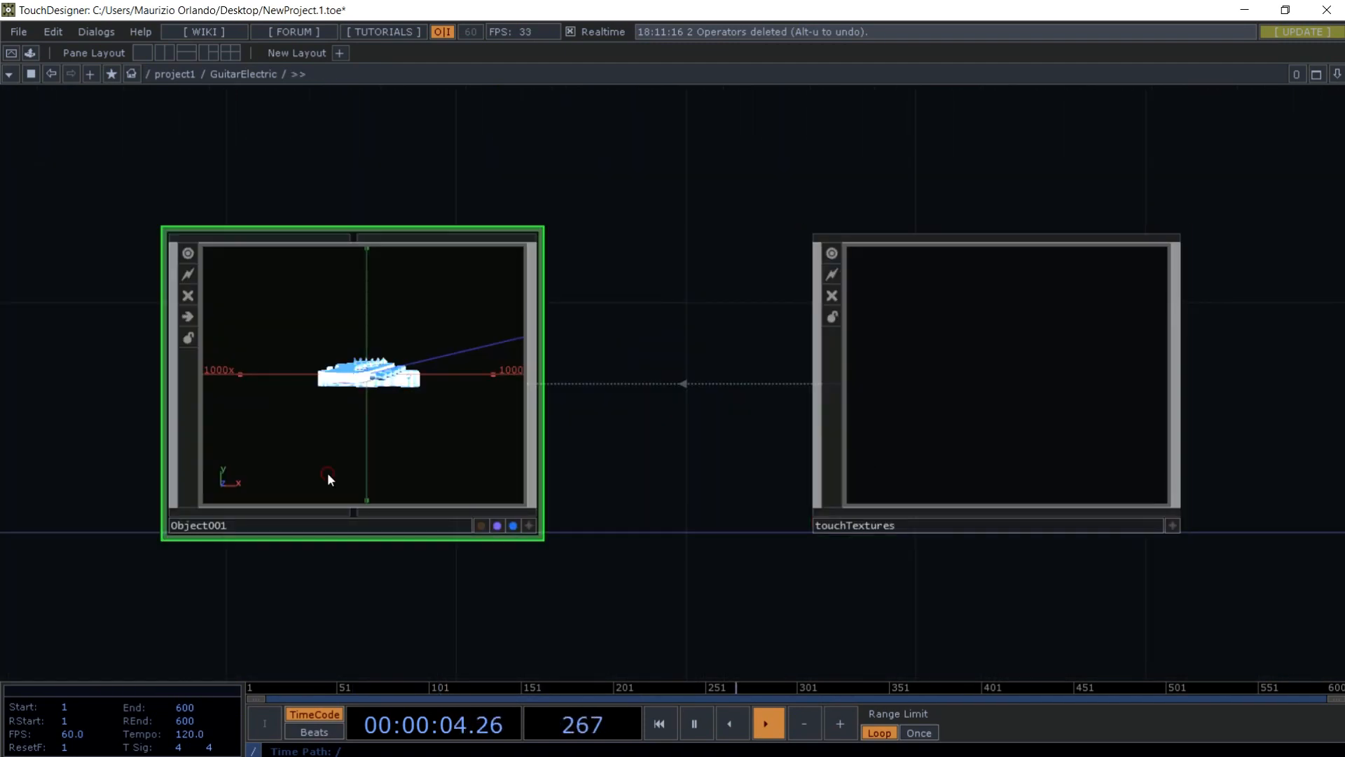
{"action": "key", "text": "i"}
{"action": "left_click_drag", "start_coordinate": [1079, 470], "coordinate": [652, 498]}
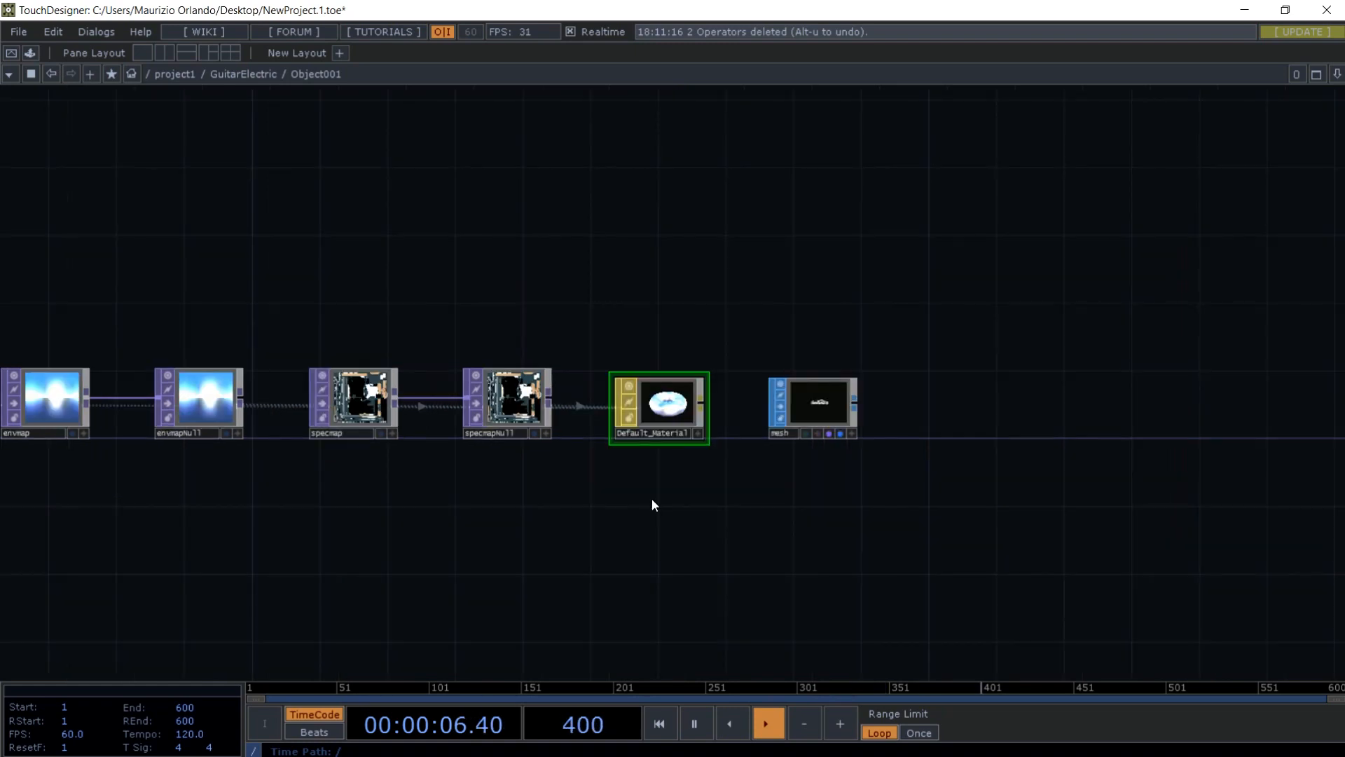
{"action": "left_click", "coordinate": [709, 407]}
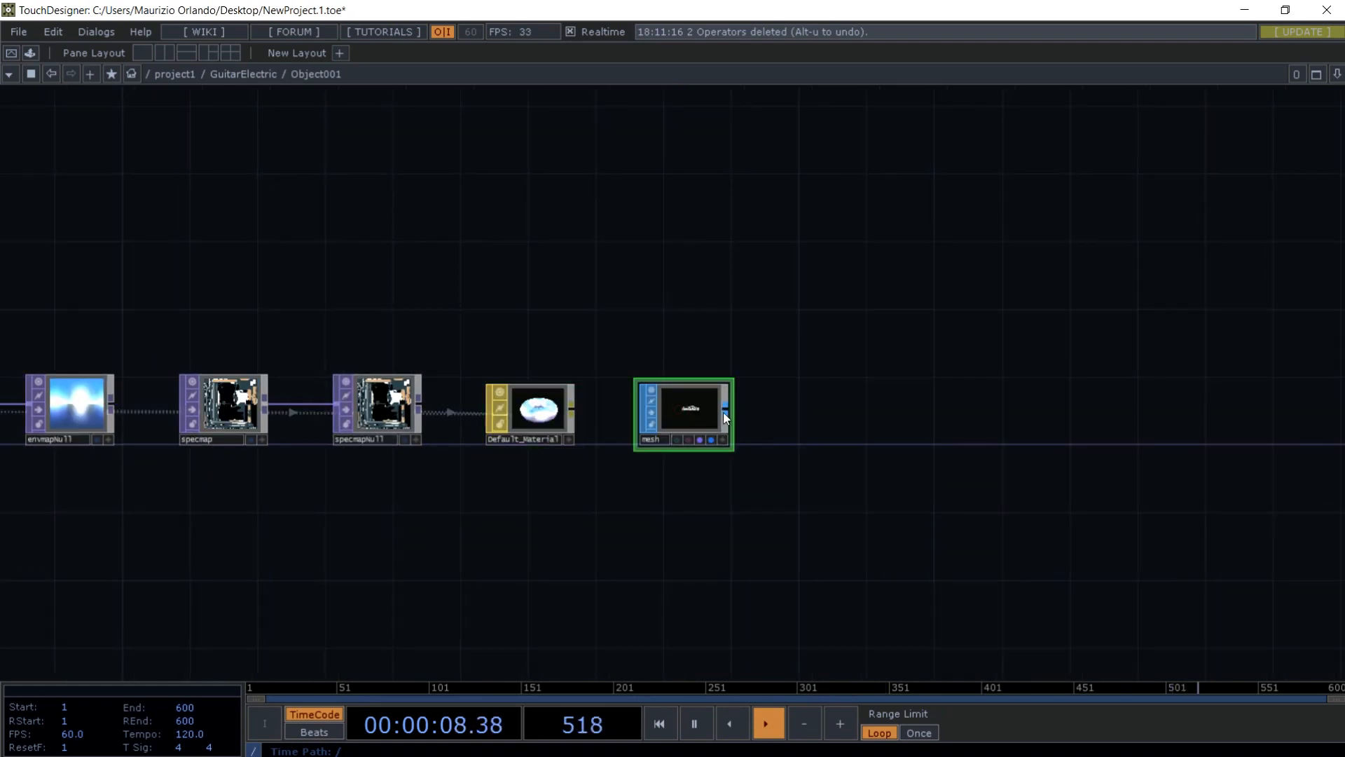
{"action": "right_click", "coordinate": [700, 422]}
{"action": "left_click", "coordinate": [722, 437]}
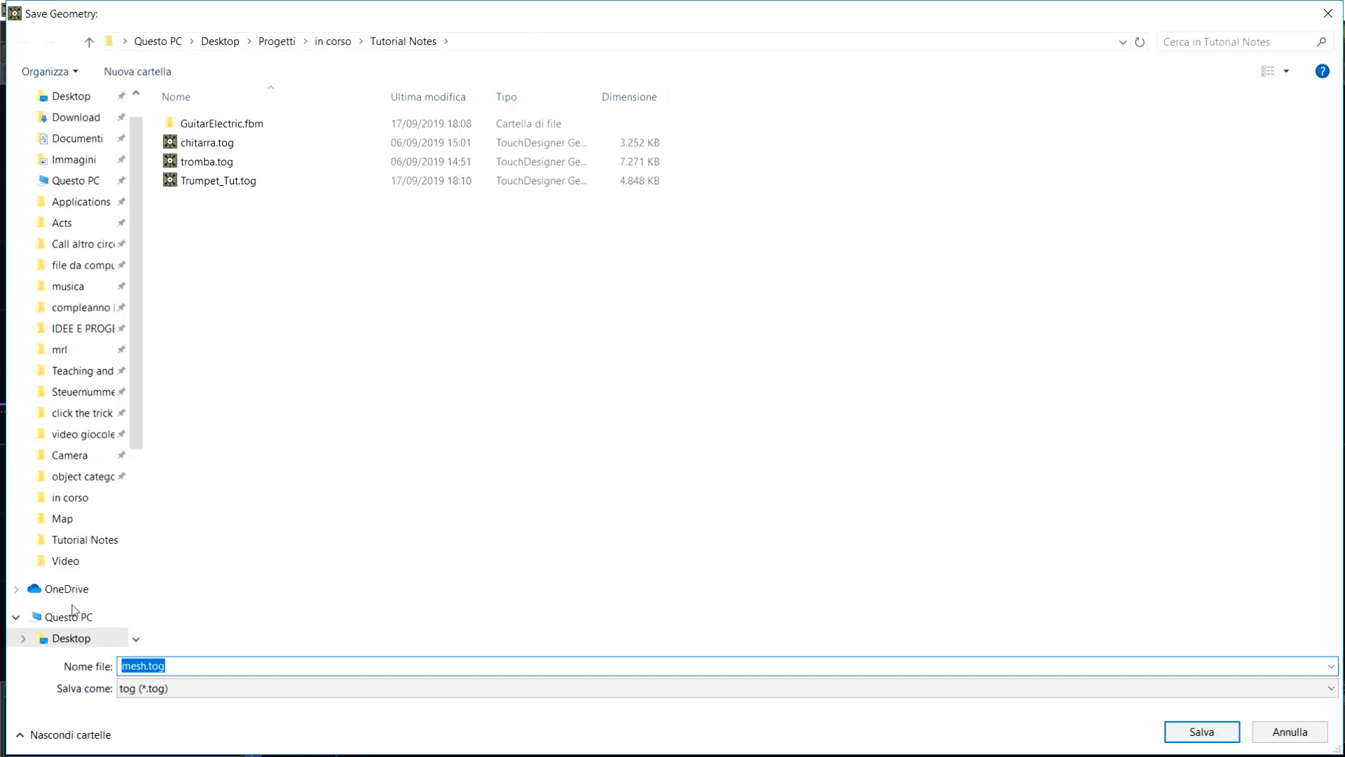
{"action": "double_click", "coordinate": [134, 666]}
{"action": "type", "text": "guitar_tut"}
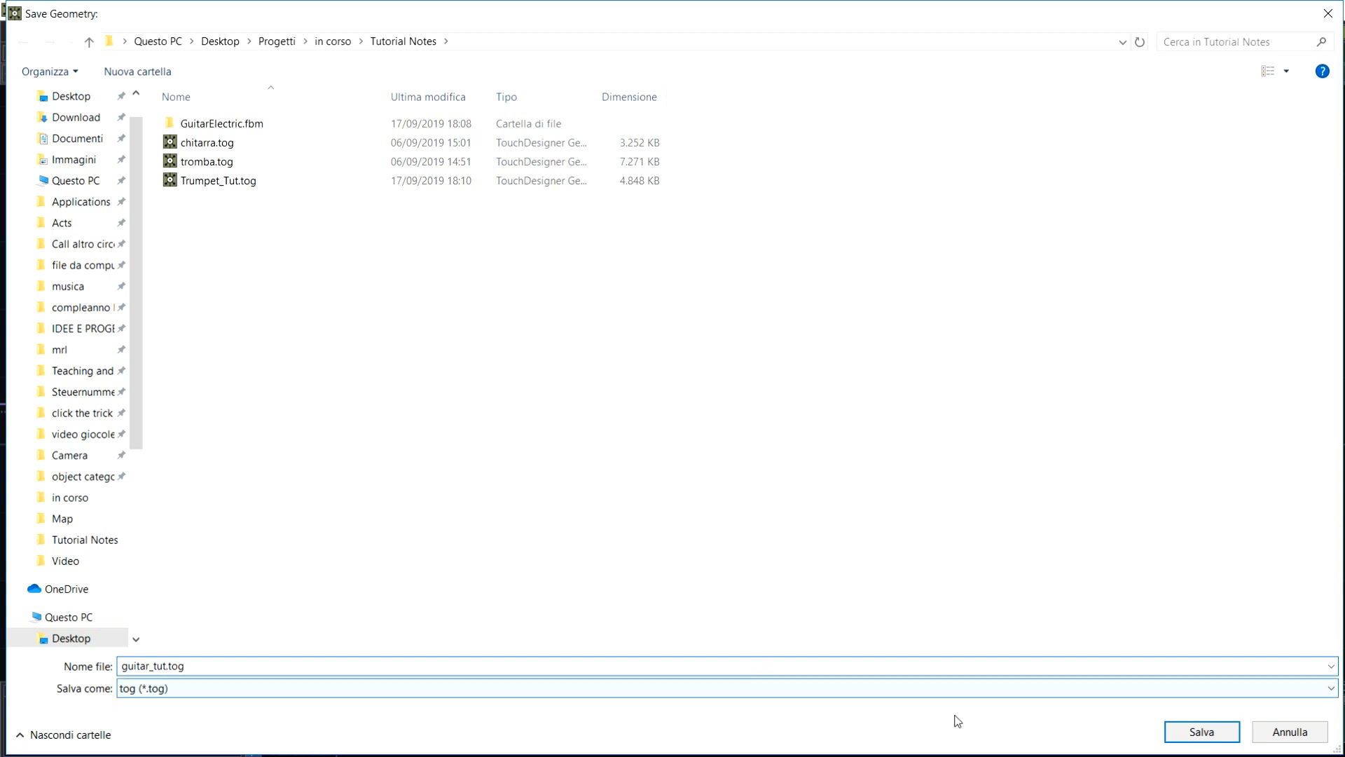
{"action": "left_click", "coordinate": [1201, 731]}
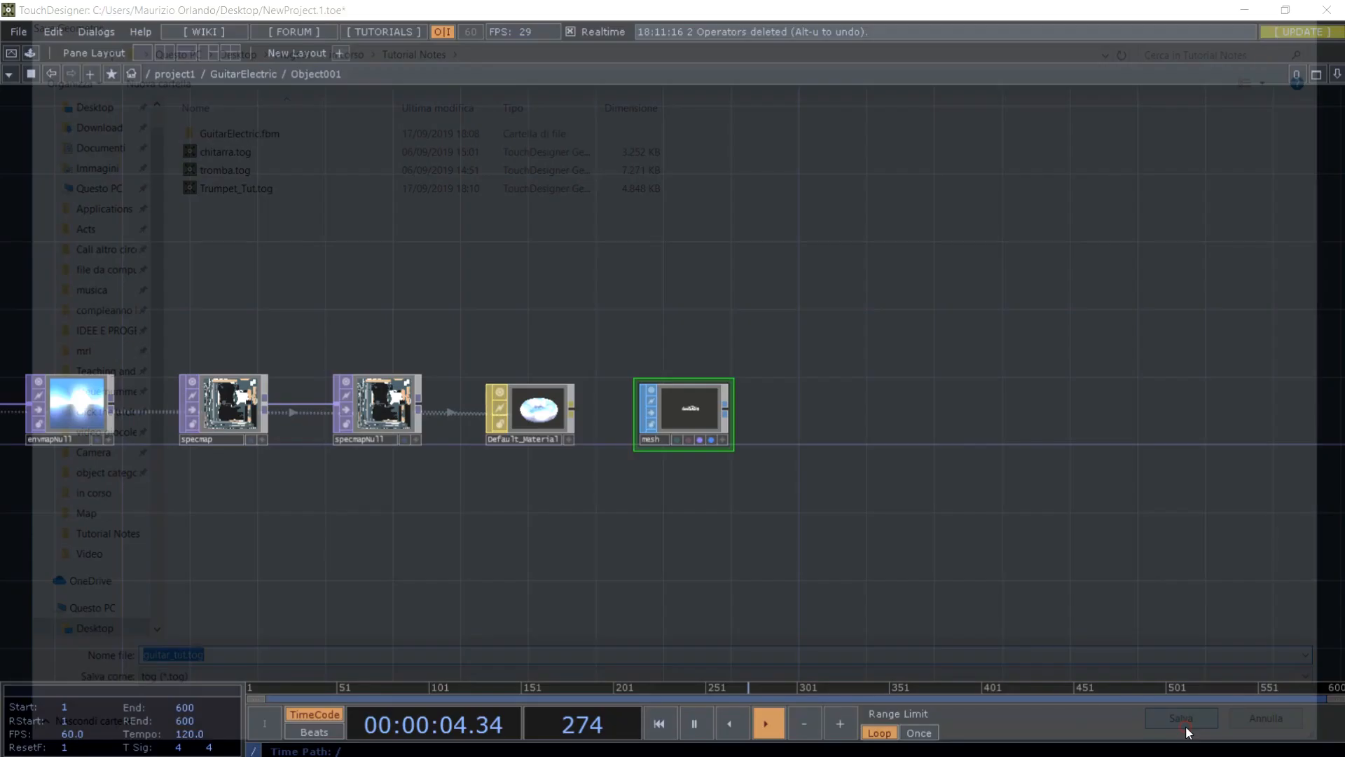
- Check the mesh node's parameters and geometry information, and return to the project1 network
{"action": "key", "text": "p"}
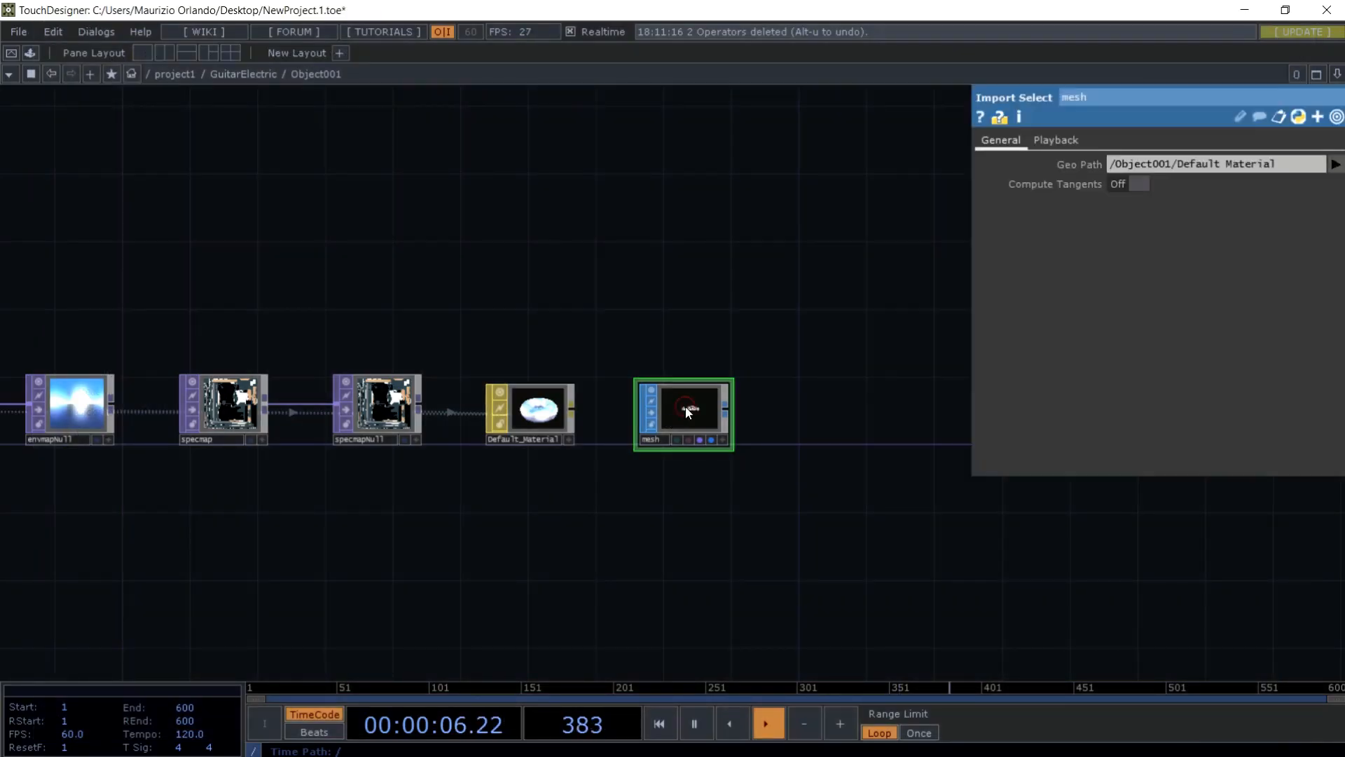
{"action": "left_click", "coordinate": [1019, 119]}
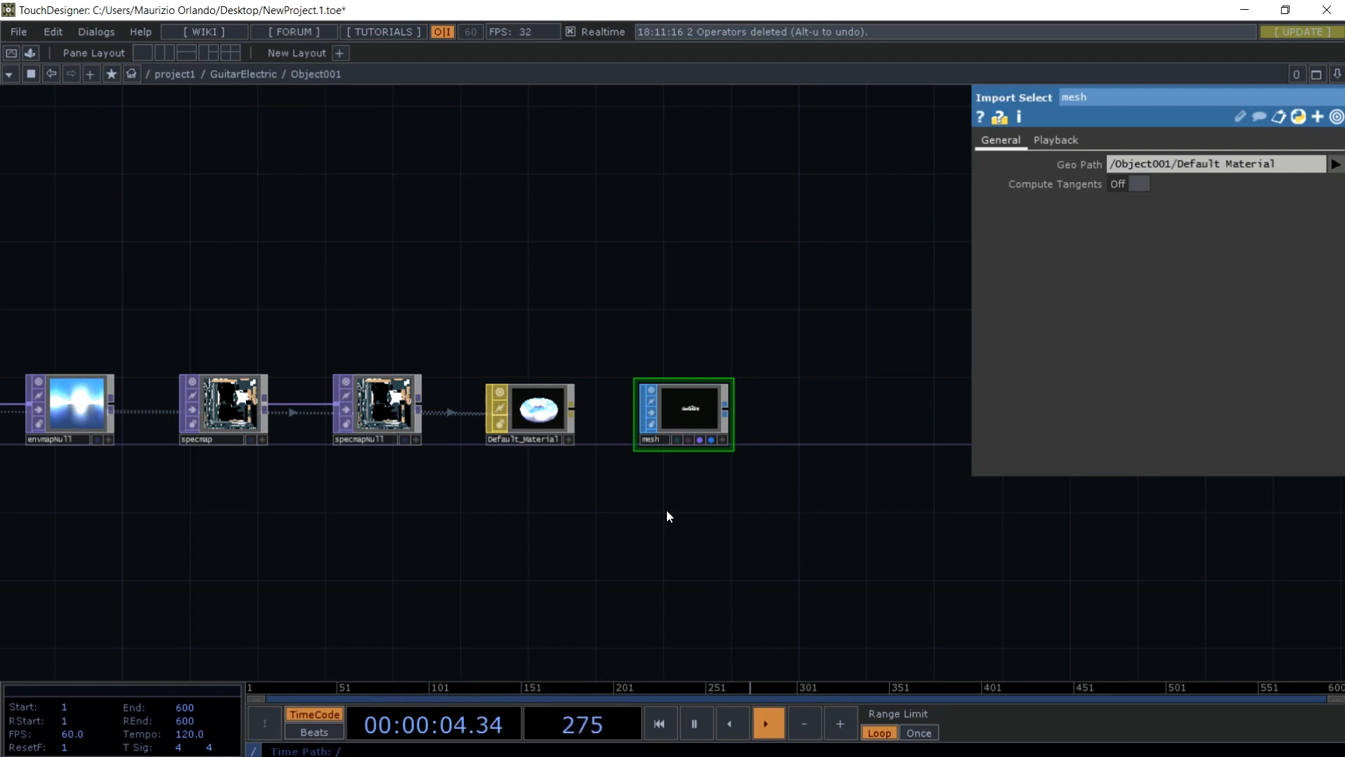
{"action": "key", "text": "u"}
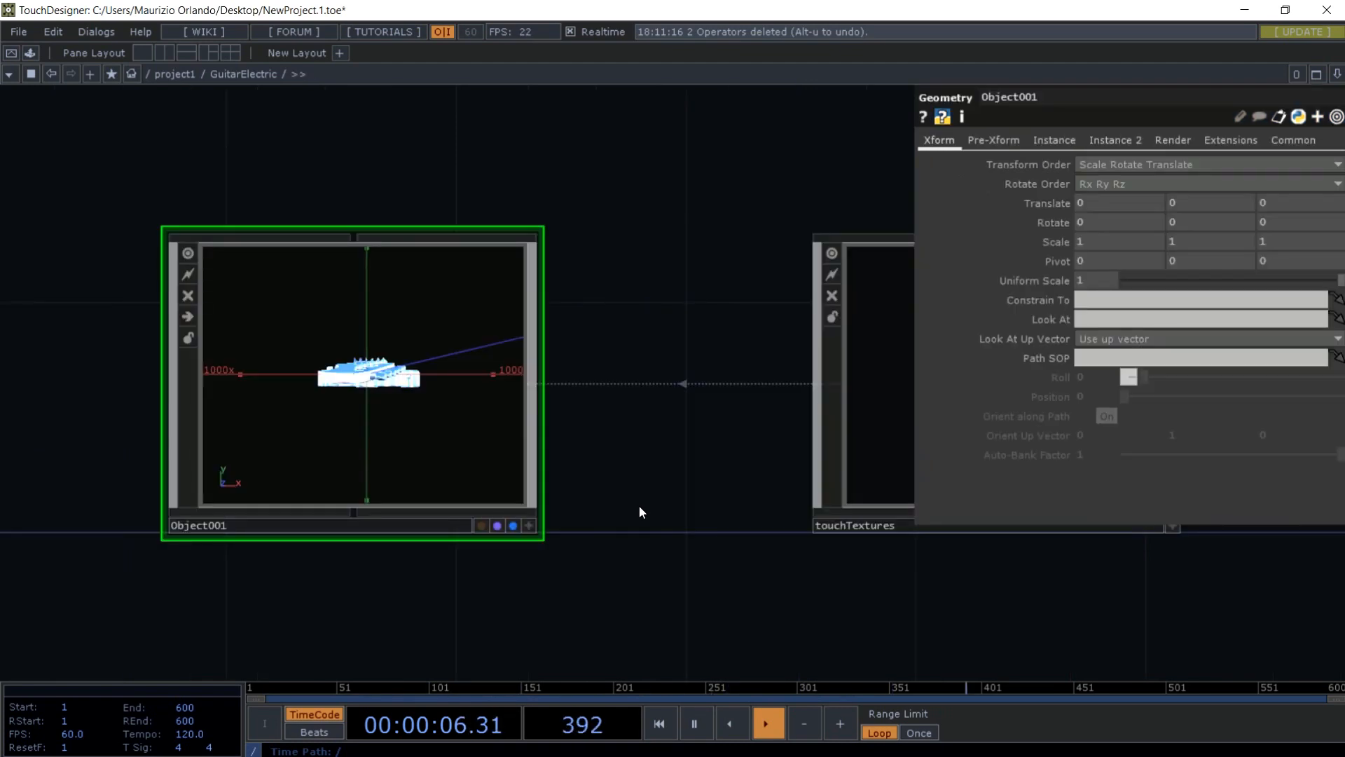
{"action": "key", "text": "u"}
{"action": "key", "text": "p"}
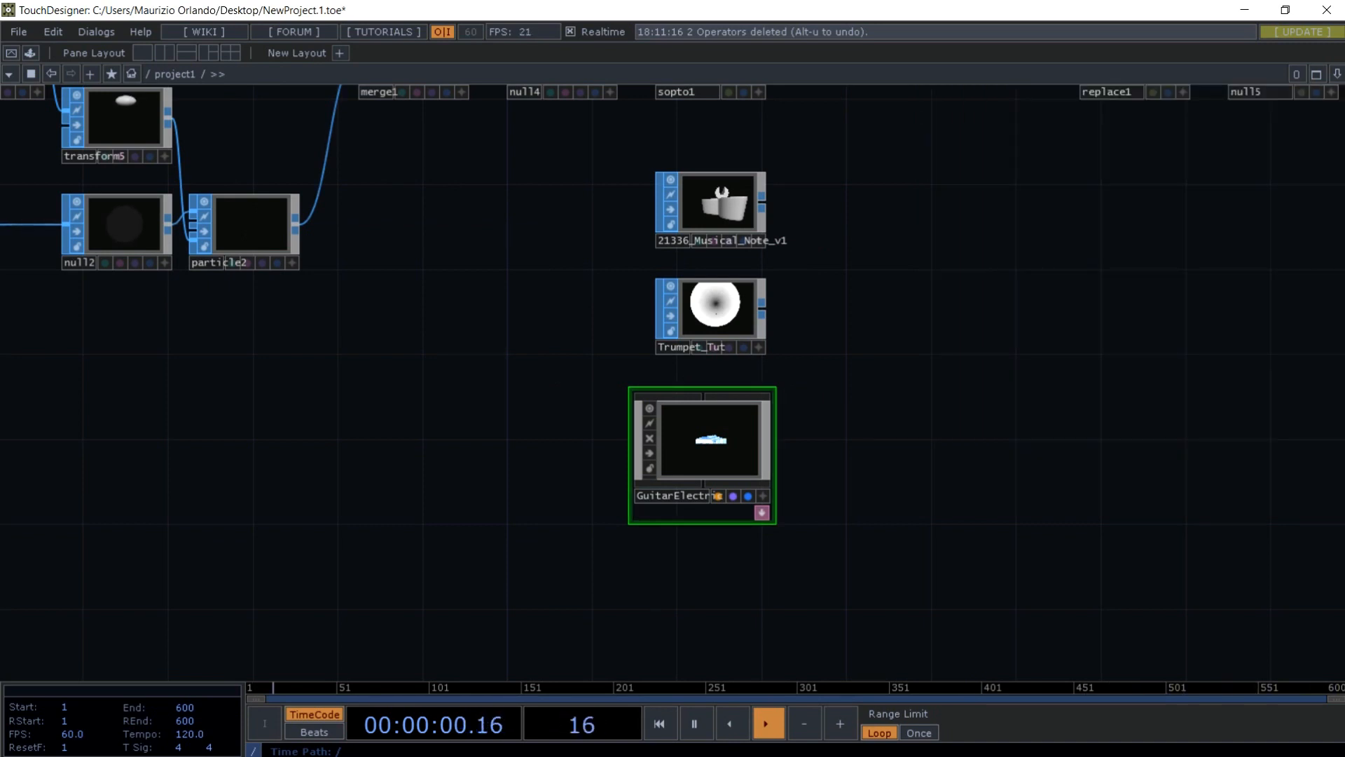
- Import guitar_tut.tog from the Tutorial Notes folder and place it below the GuitarElectric component
{"action": "mouse_move", "coordinate": [1320, 179]}
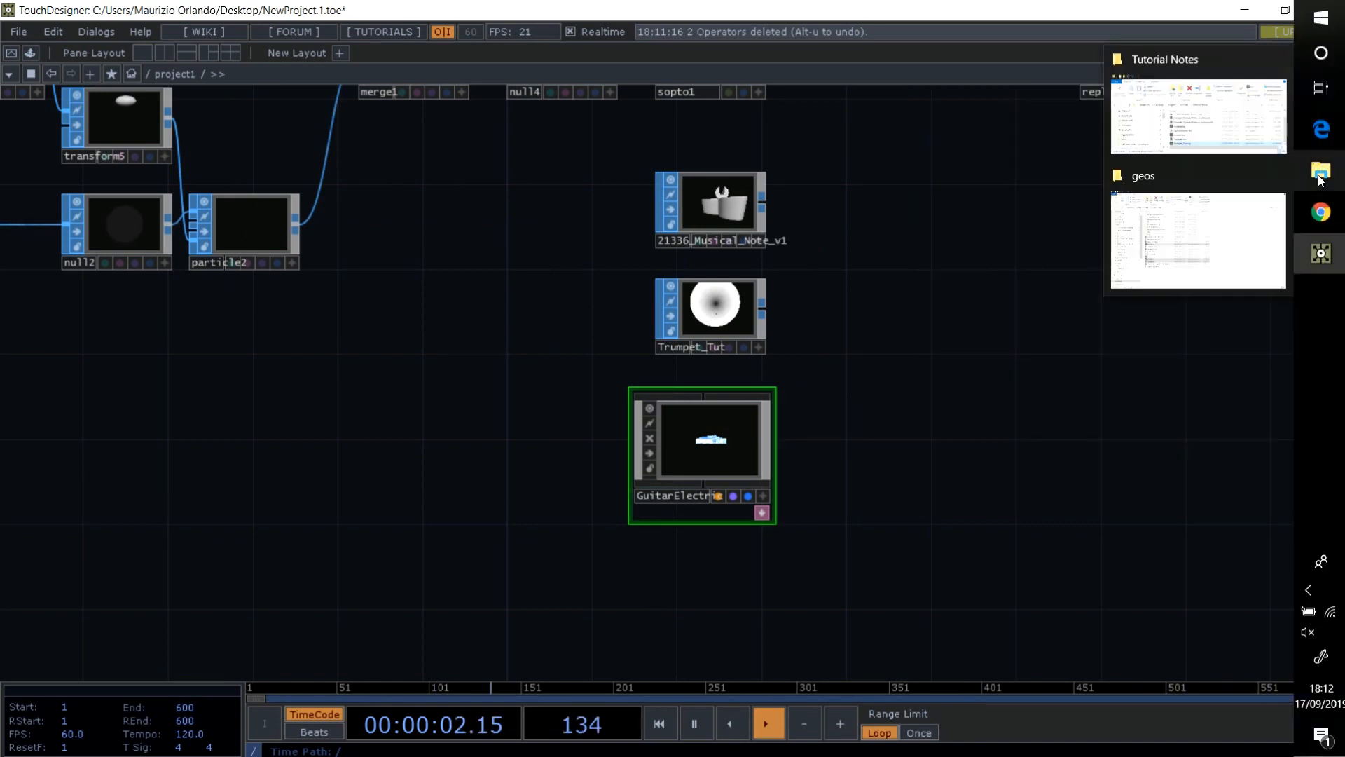
{"action": "left_click", "coordinate": [1221, 129]}
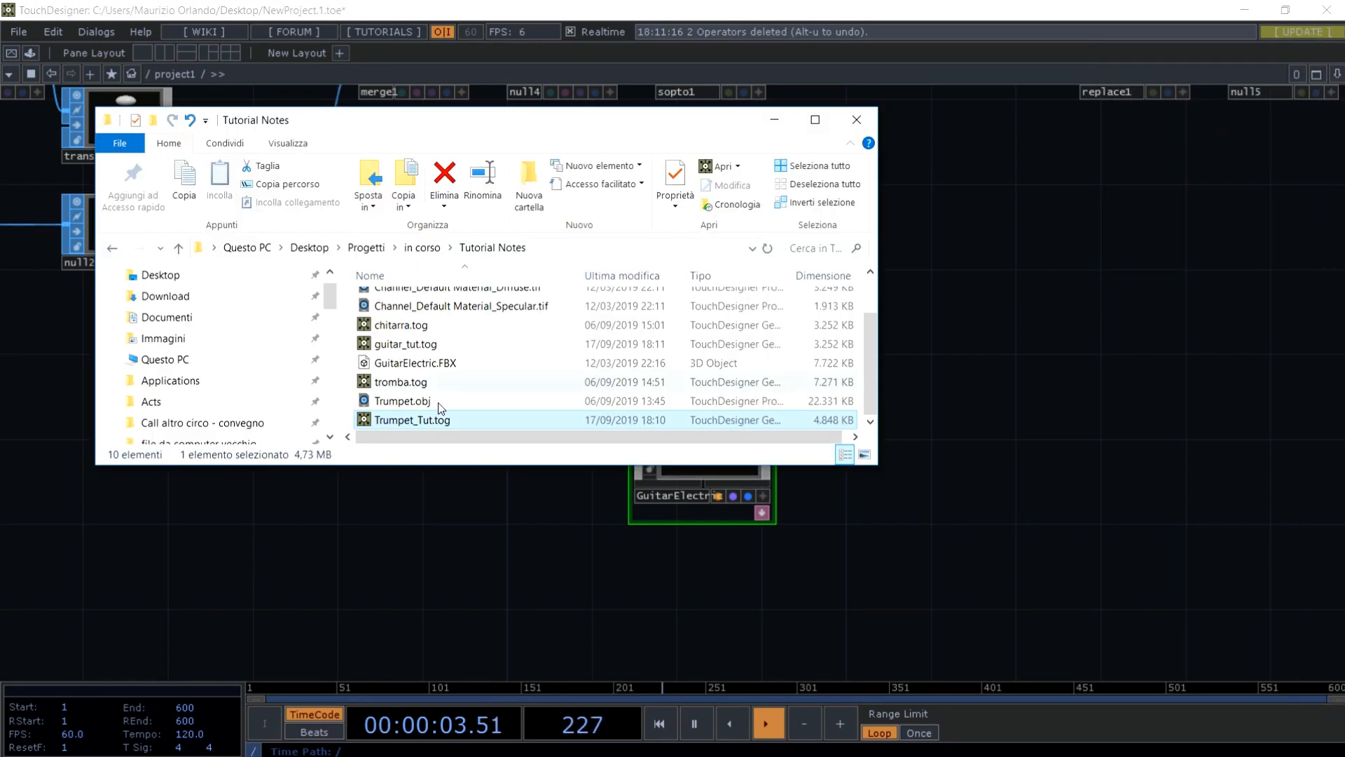
{"action": "left_click_drag", "start_coordinate": [406, 344], "coordinate": [619, 599]}
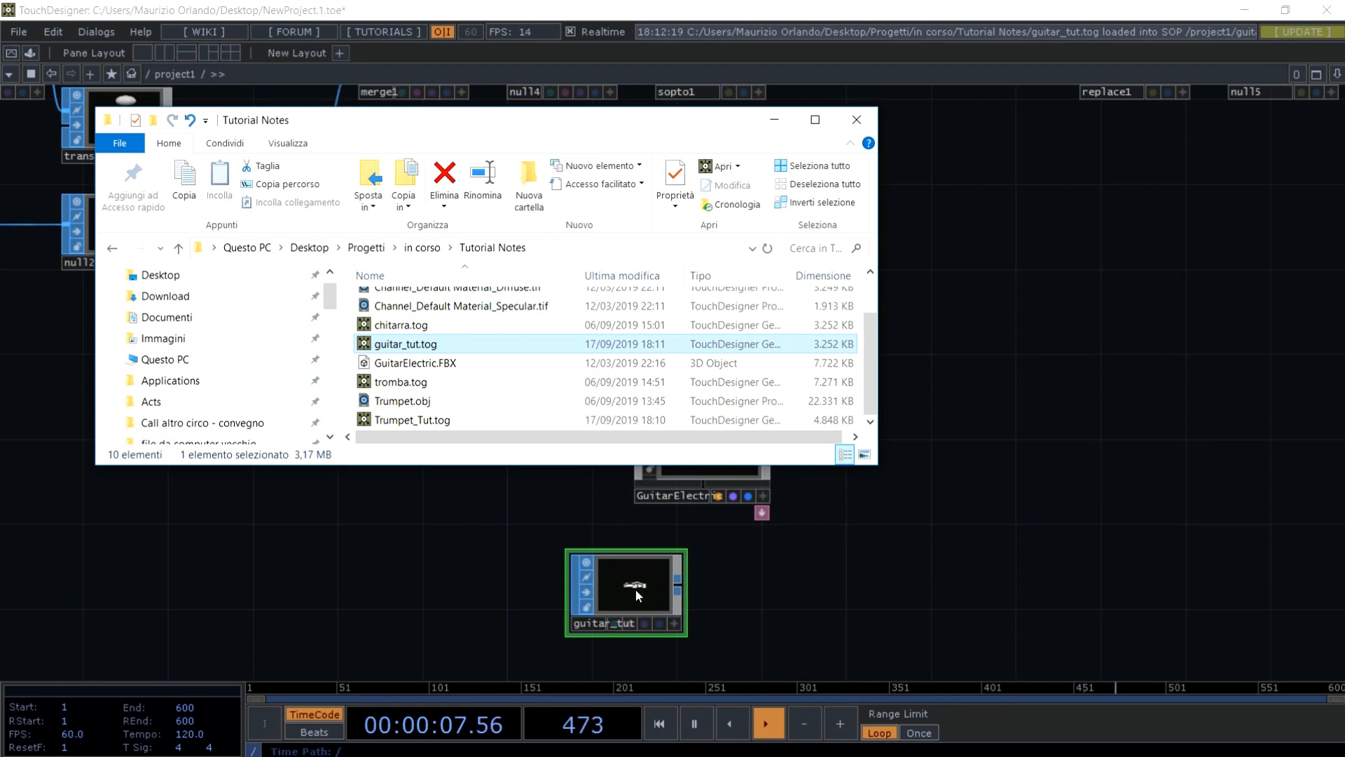
{"action": "left_click", "coordinate": [636, 590]}
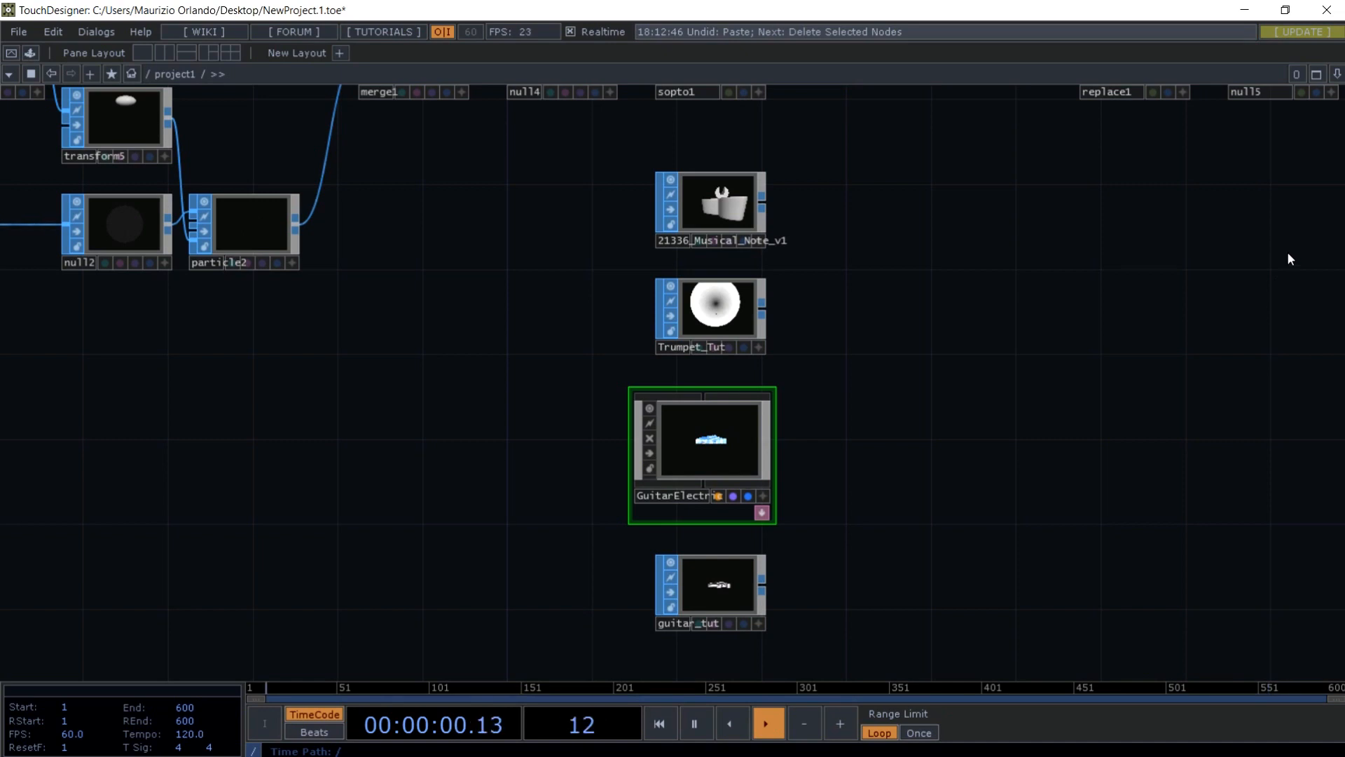
- Import the Channel_Default Material Diffuse and Specular .tif textures from the GuitarElectric.fbm folder into the network
{"action": "mouse_move", "coordinate": [1341, 245]}
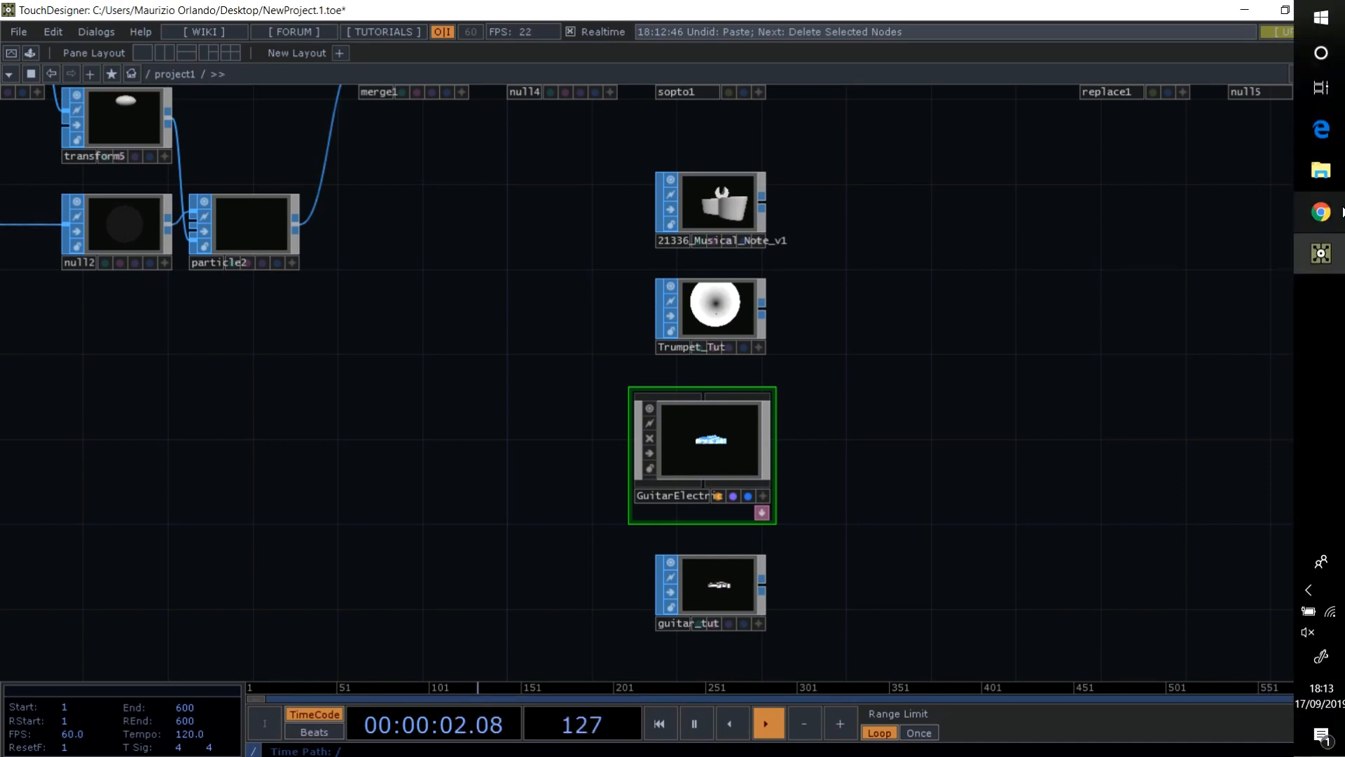
{"action": "mouse_move", "coordinate": [1326, 179]}
{"action": "left_click", "coordinate": [1177, 231]}
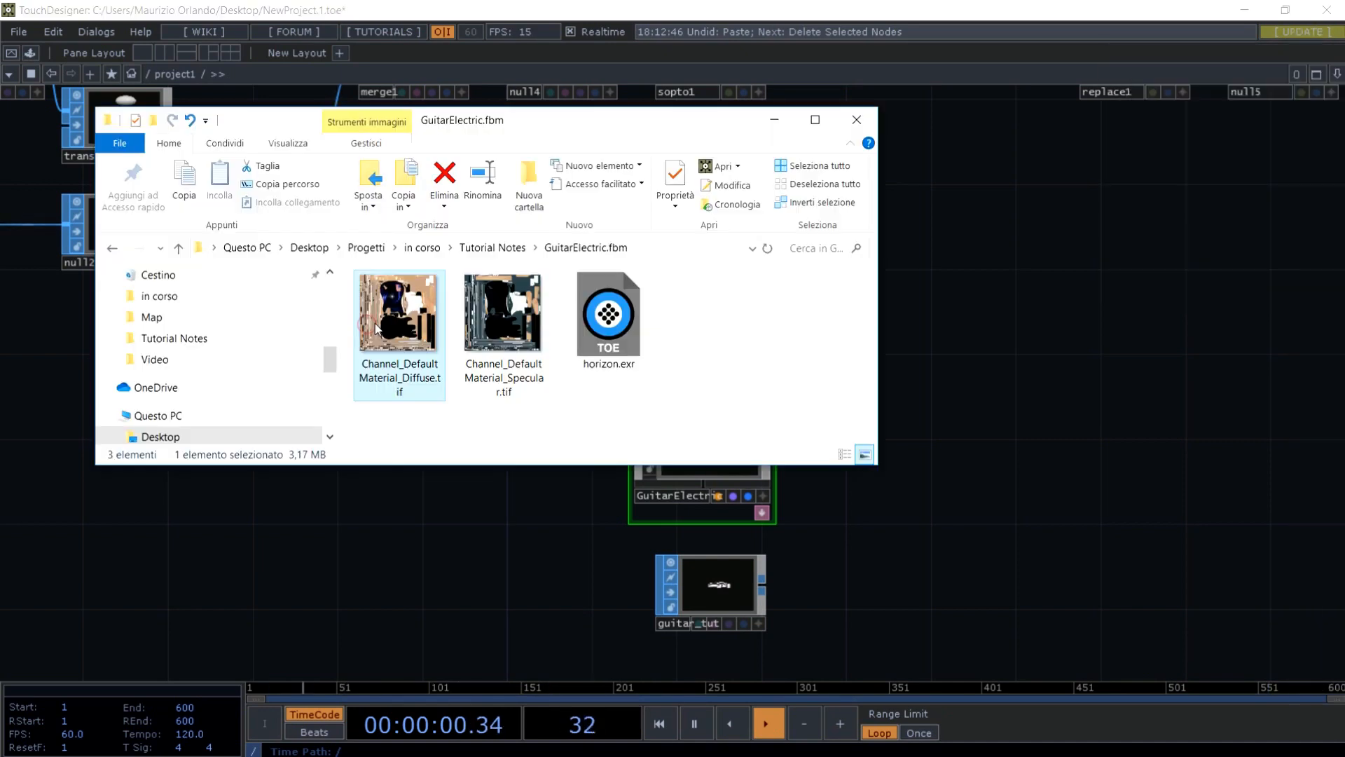
{"action": "left_click_drag", "start_coordinate": [388, 424], "coordinate": [504, 366]}
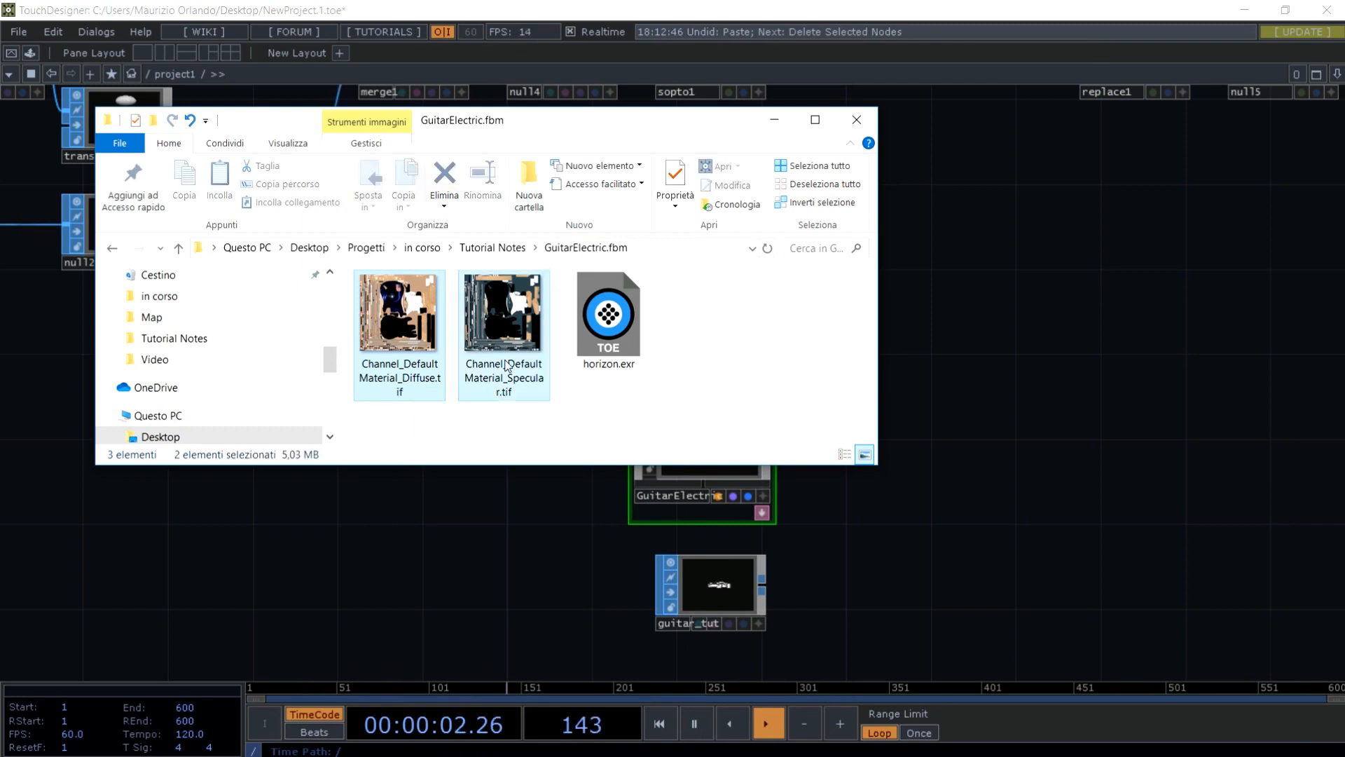
{"action": "left_click_drag", "start_coordinate": [403, 320], "coordinate": [413, 571]}
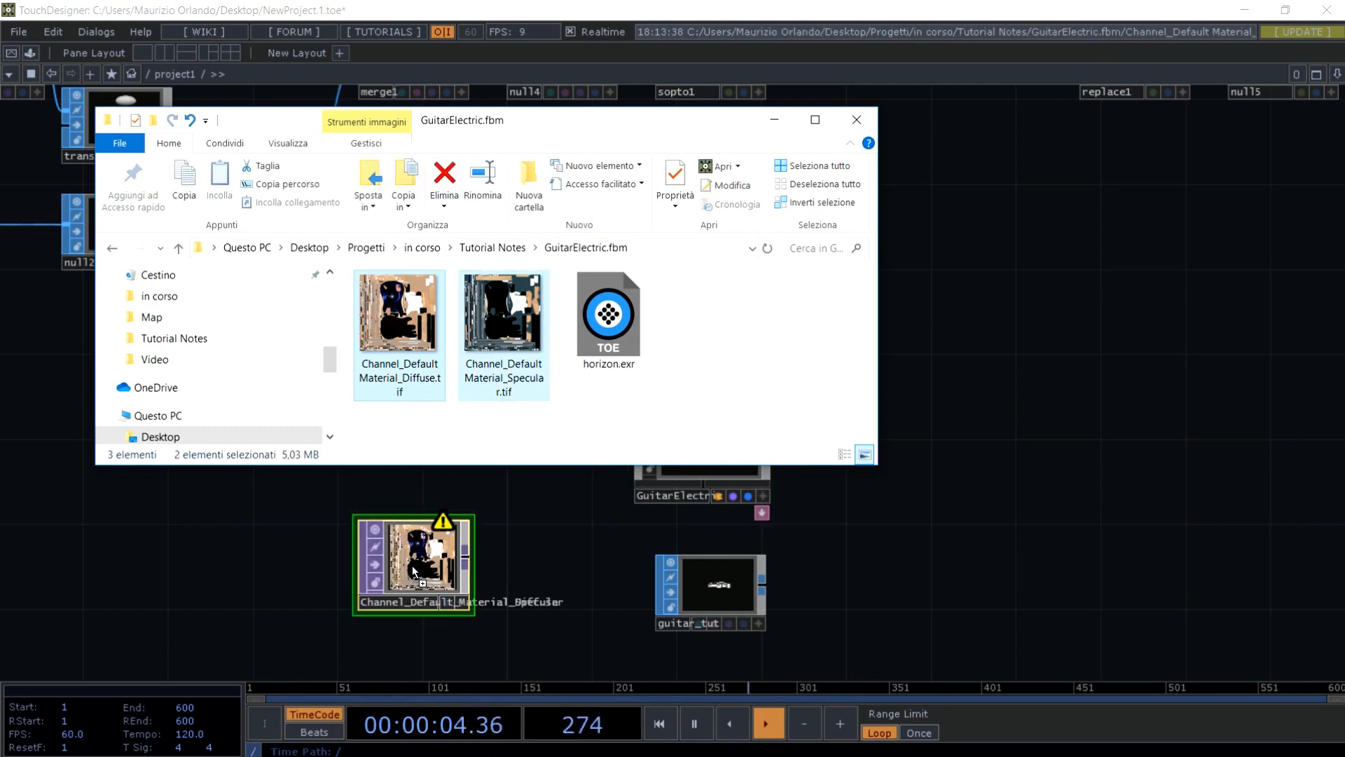
- Separate the overlapping diffuse and specular texture nodes and line them up side by side next to guitar_tut
{"action": "left_click", "coordinate": [779, 124]}
{"action": "left_click_drag", "start_coordinate": [412, 575], "coordinate": [285, 576]}
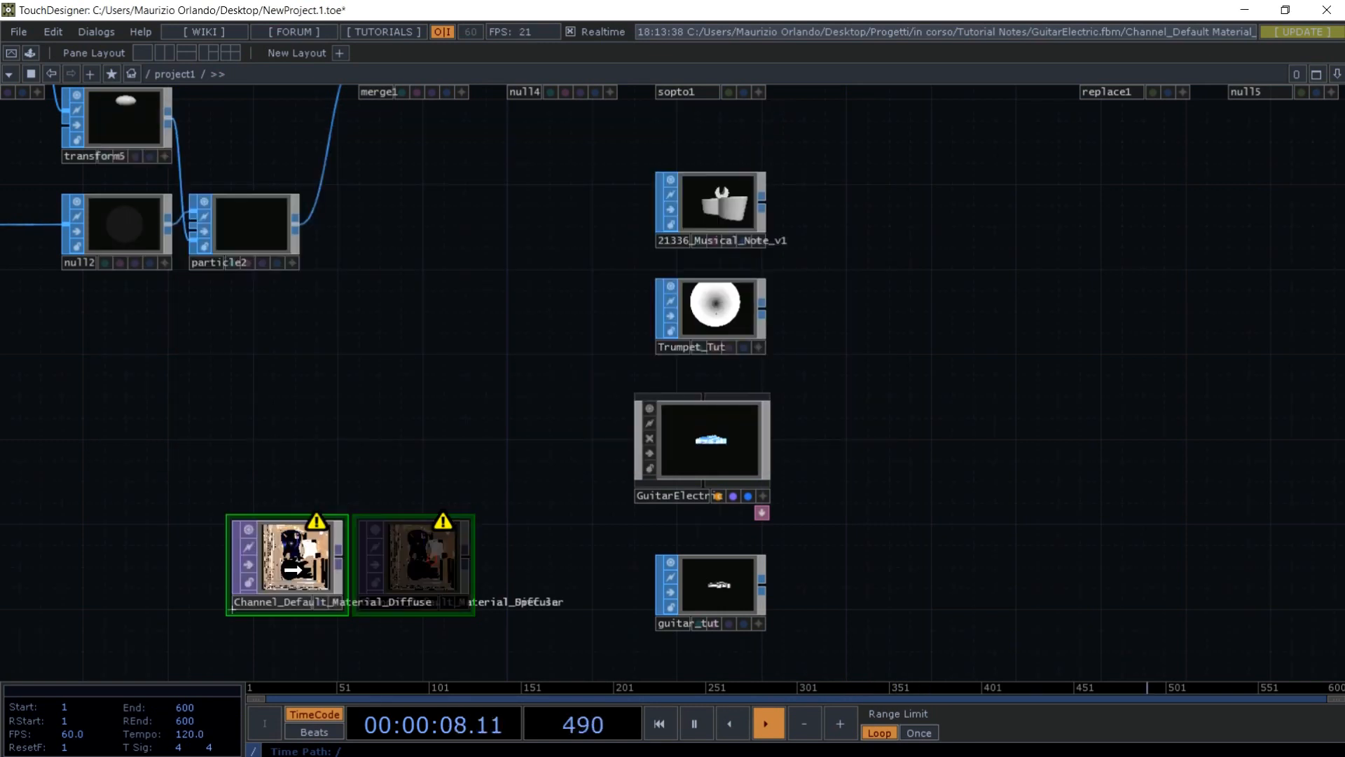
{"action": "left_click_drag", "start_coordinate": [440, 558], "coordinate": [568, 579]}
{"action": "left_click_drag", "start_coordinate": [303, 554], "coordinate": [429, 575]}
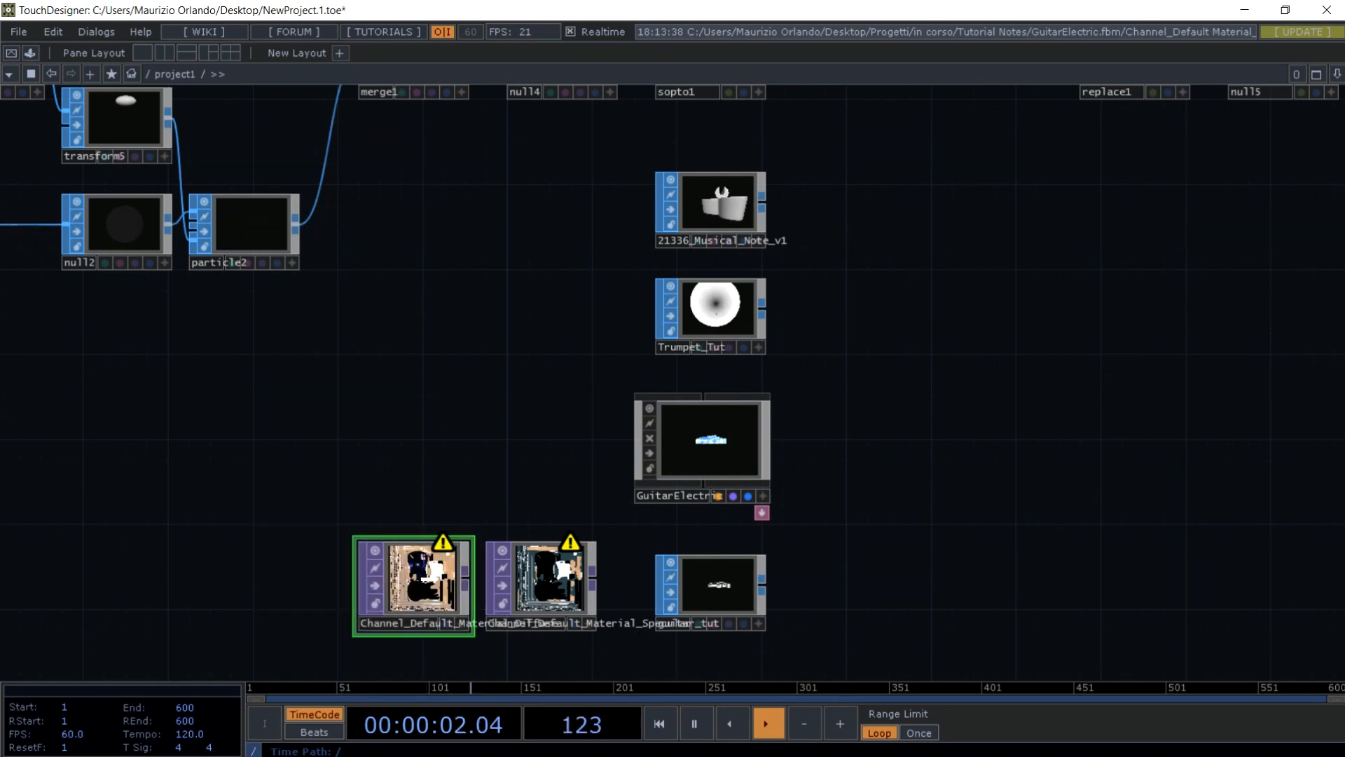
- Delete the GuitarElectric component from the network
{"action": "left_click", "coordinate": [709, 456]}
{"action": "key", "text": "Delete"}
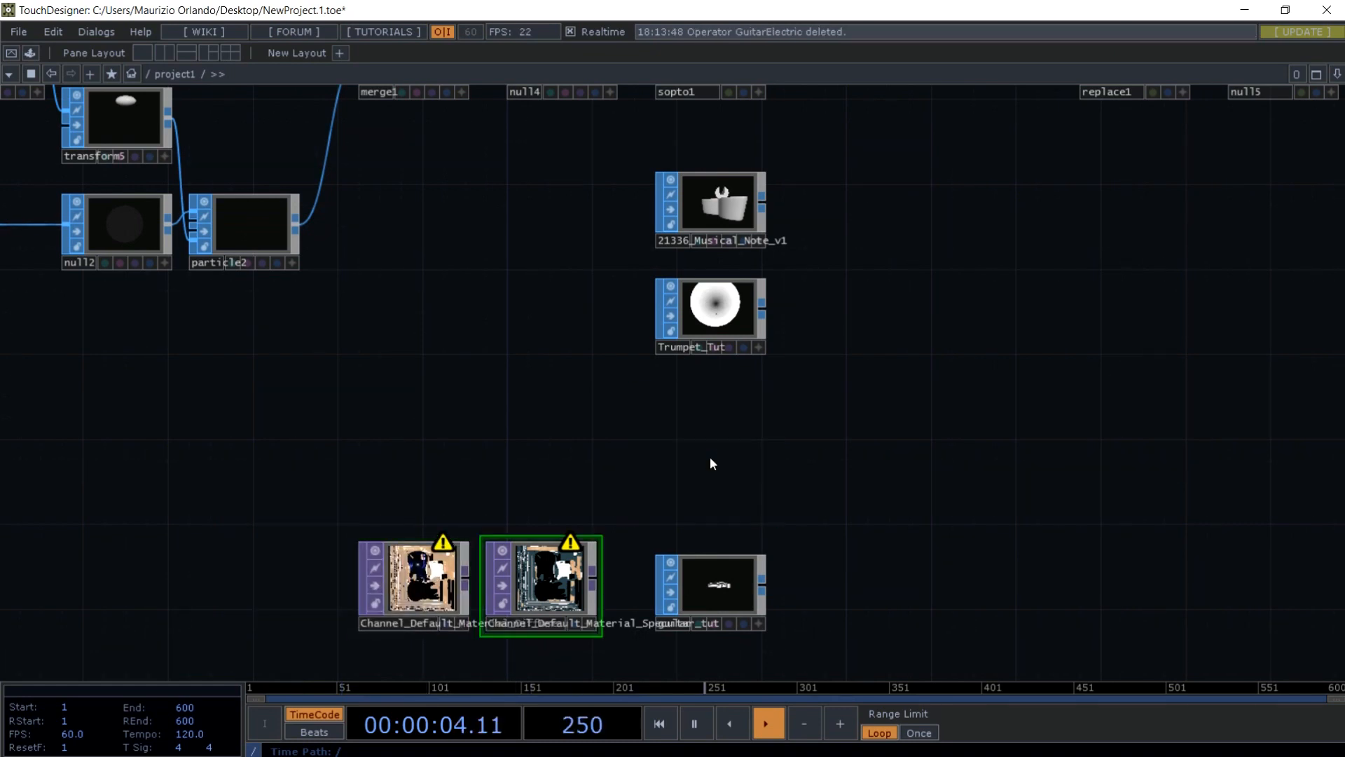
- Check the parameters and geometry information of the 21336_Musical_Note_v1 File In SOP
{"action": "left_click", "coordinate": [736, 201]}
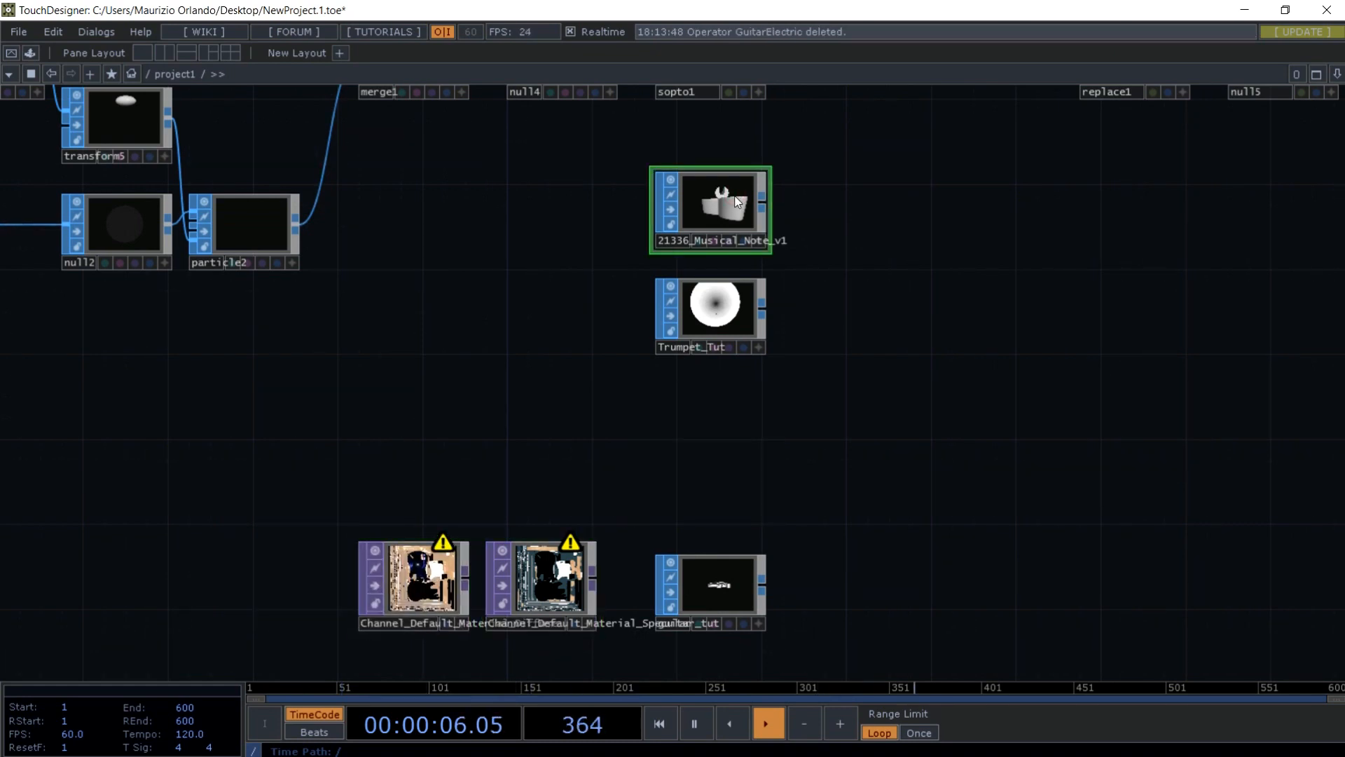
{"action": "key", "text": "p"}
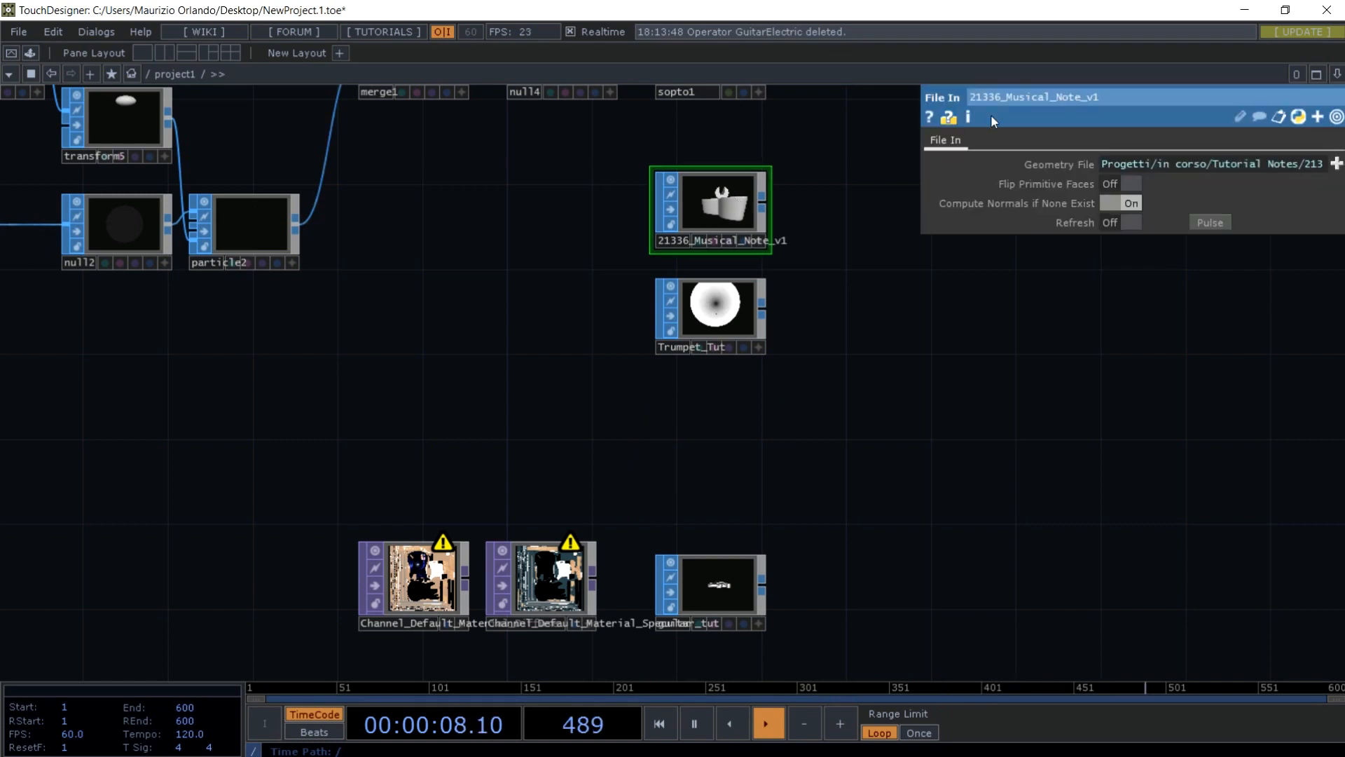
{"action": "mouse_move", "coordinate": [975, 114]}
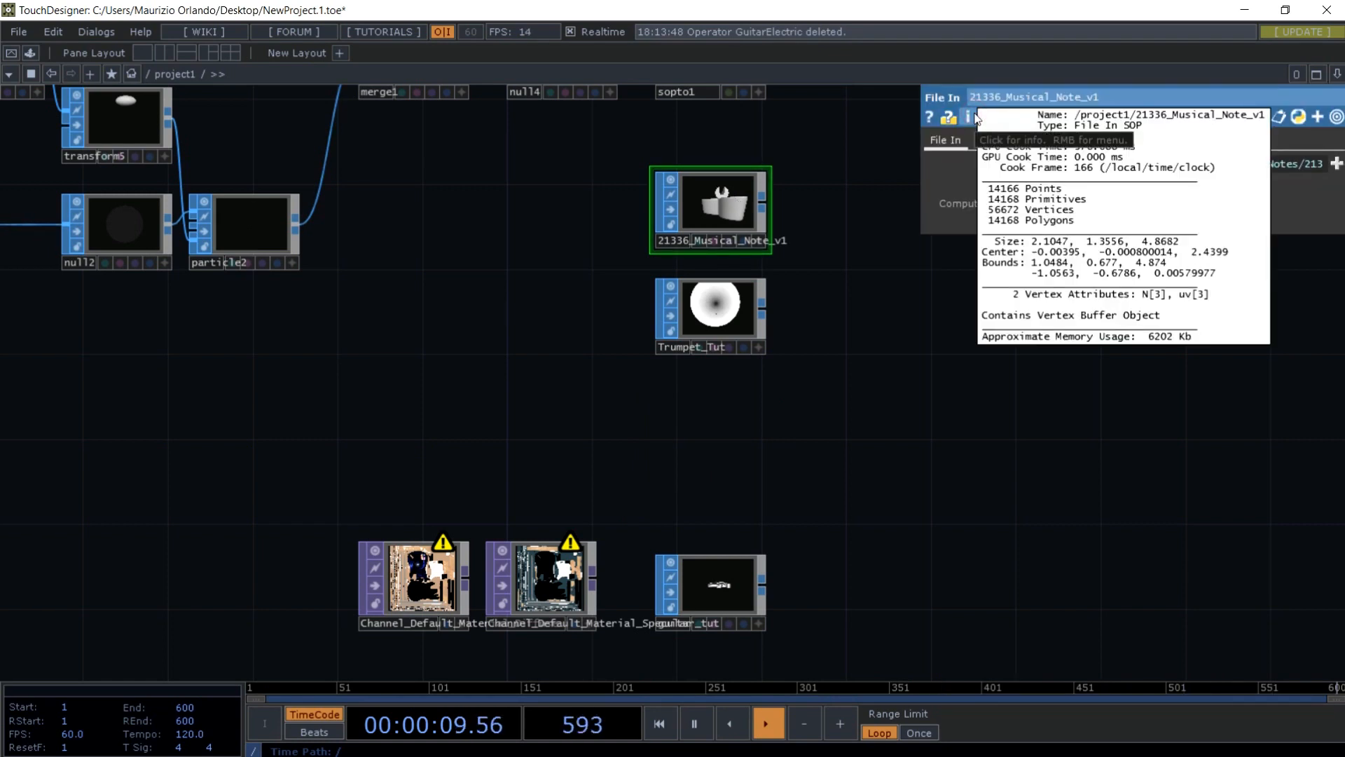
{"action": "key", "text": "p"}
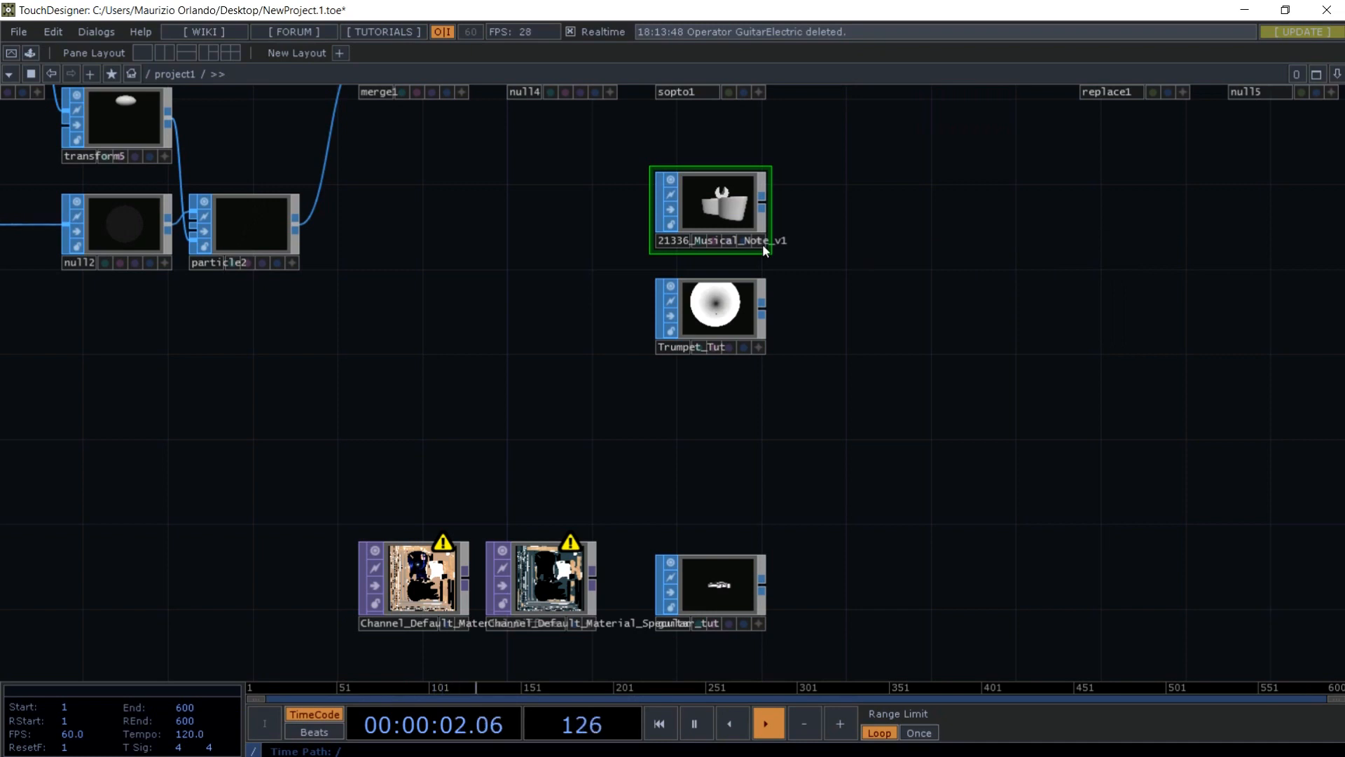
- Place the 21336_Musical_Note_v1 node below the merge1 and null4 nodes, and move Trumpet_Tut down to just above guitar_tut
{"action": "left_click_drag", "start_coordinate": [729, 207], "coordinate": [548, 209]}
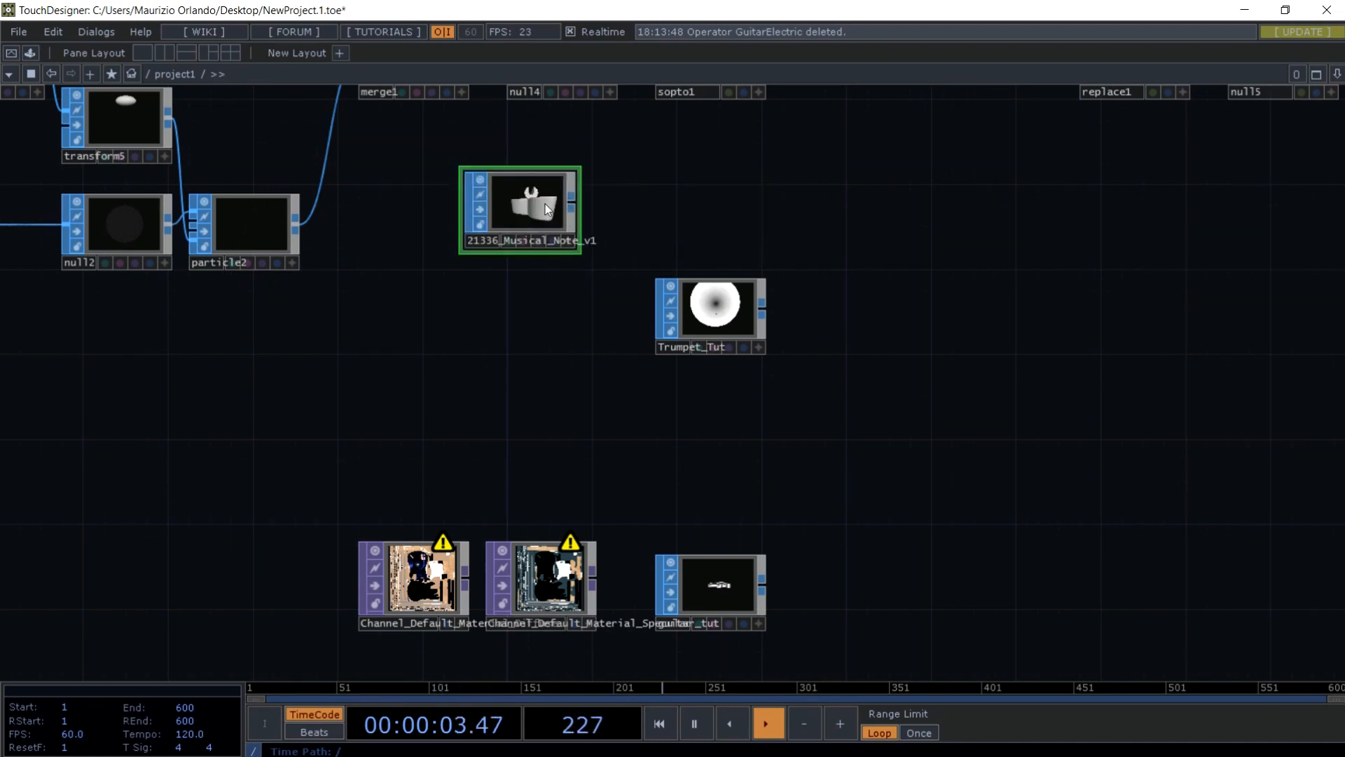
{"action": "left_click_drag", "start_coordinate": [701, 308], "coordinate": [701, 480]}
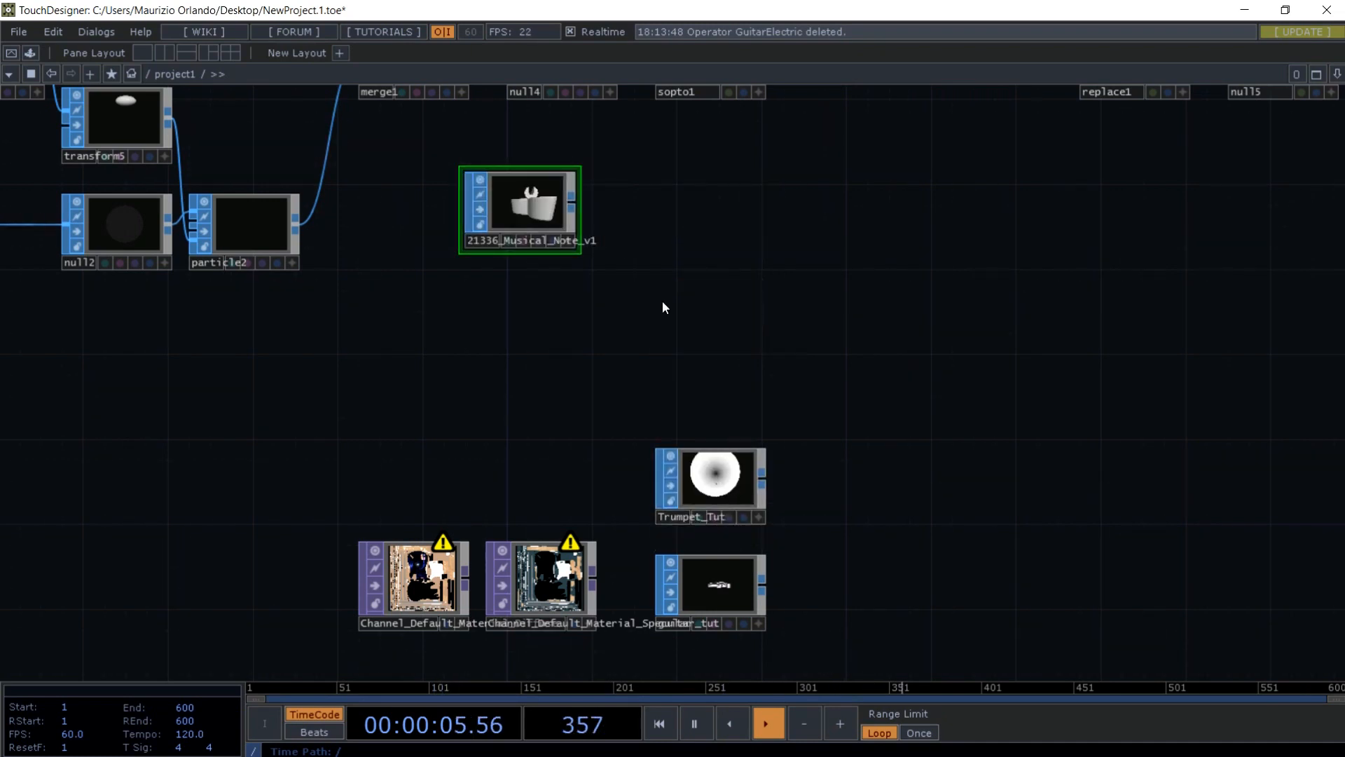
{"action": "left_click_drag", "start_coordinate": [664, 308], "coordinate": [697, 456]}
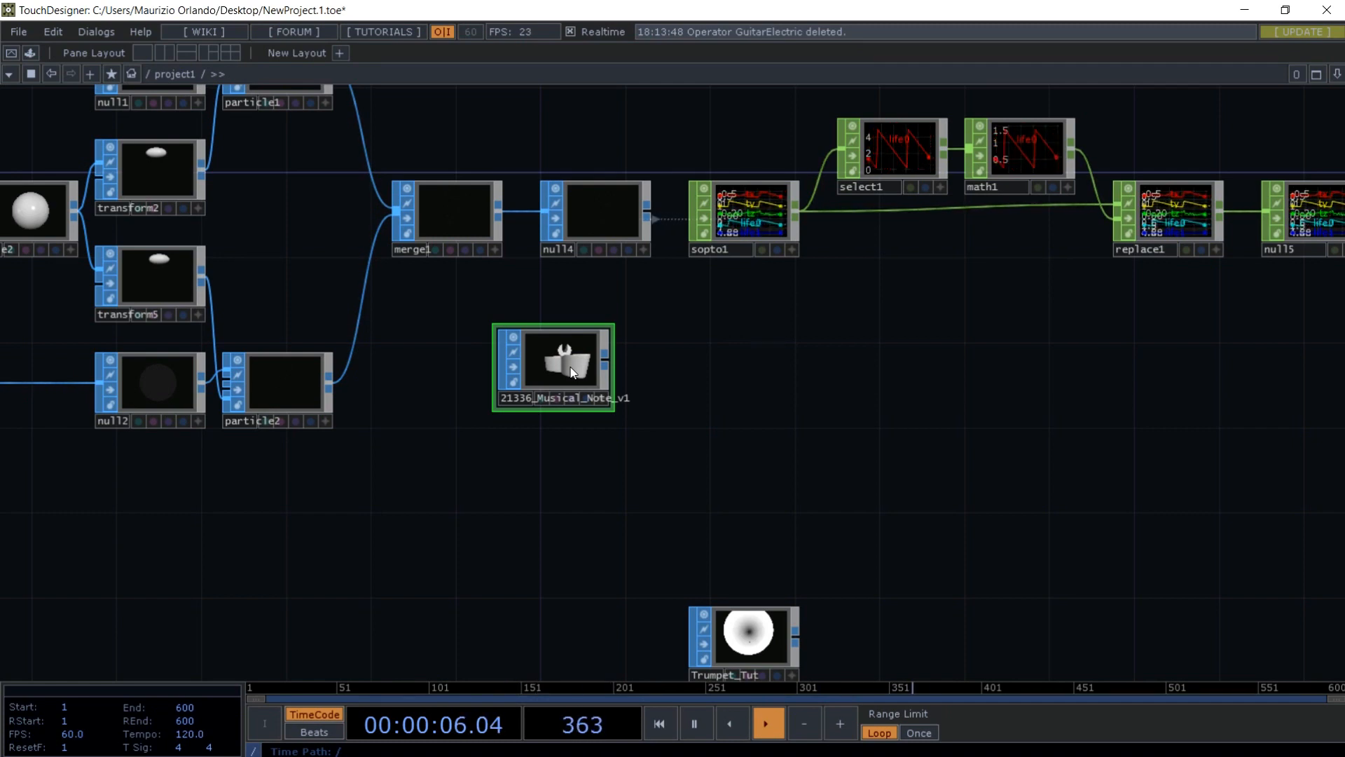
- Rotate the musical note model in its interactive node viewer to inspect its shape
{"action": "left_click", "coordinate": [603, 399]}
{"action": "mouse_move", "coordinate": [579, 372]}
{"action": "left_mouse_down"}
{"action": "mouse_move", "coordinate": [548, 341]}
{"action": "mouse_move", "coordinate": [584, 353]}
{"action": "mouse_move", "coordinate": [581, 370]}
{"action": "mouse_move", "coordinate": [545, 344]}
{"action": "mouse_move", "coordinate": [571, 359]}
{"action": "left_mouse_up"}
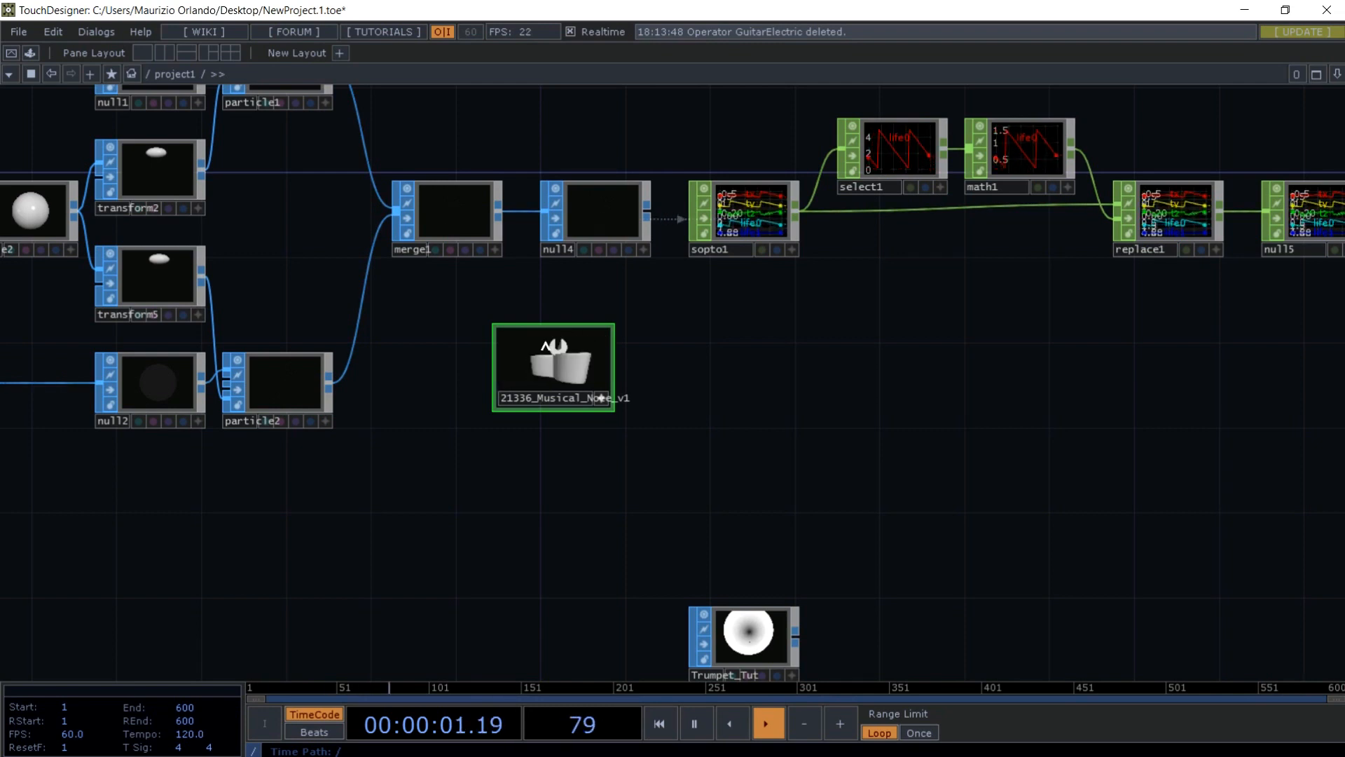
{"action": "left_click", "coordinate": [602, 401]}
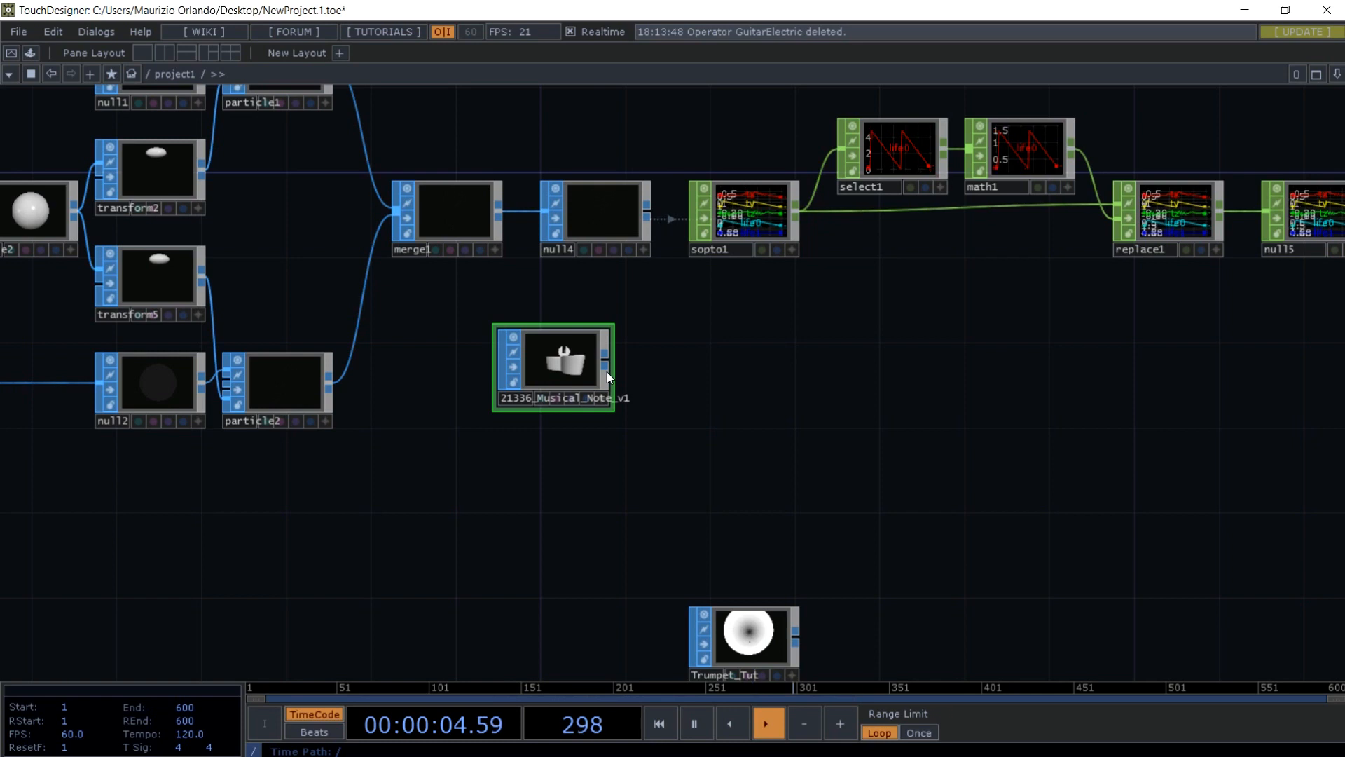
- Add a Transform SOP beside 21336_Musical_Note_v1 and connect the note's output to it
{"action": "key", "text": "Tab"}
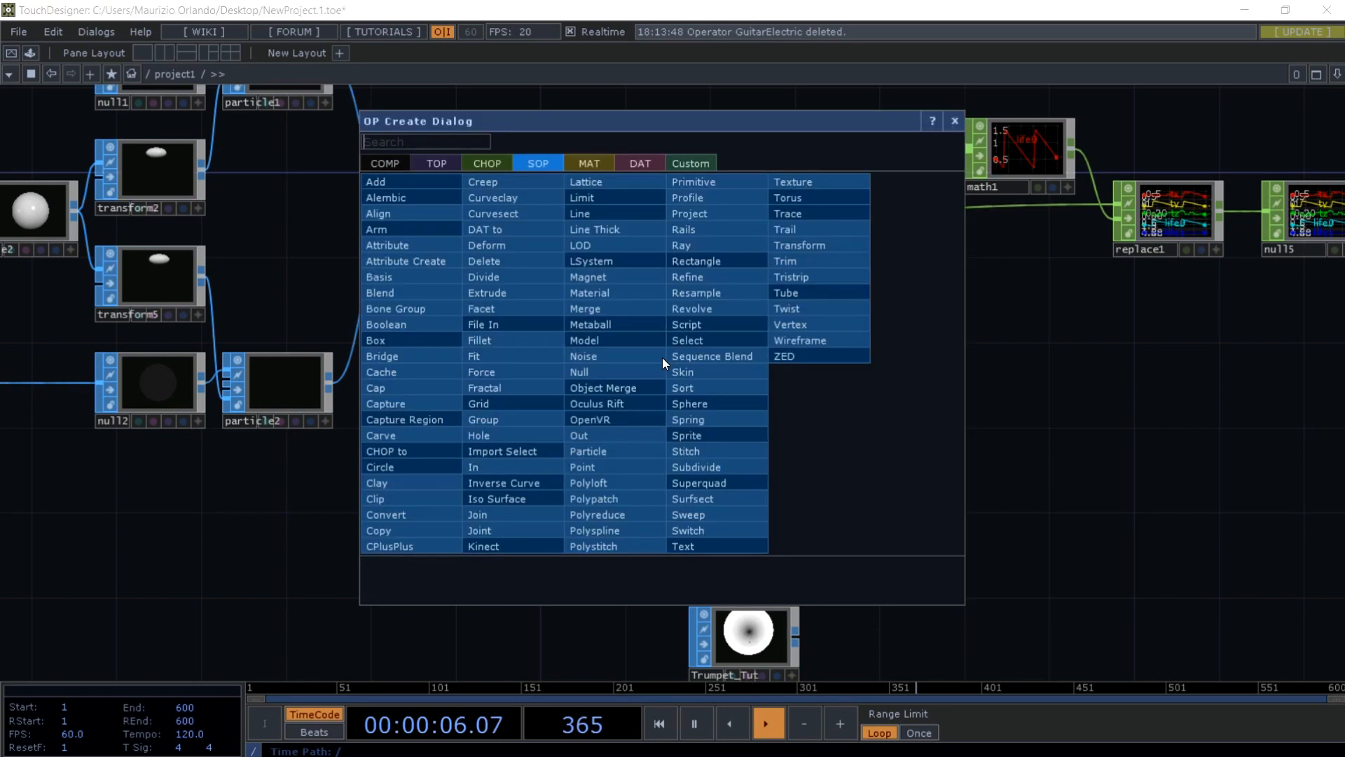
{"action": "left_click", "coordinate": [800, 260]}
{"action": "left_click", "coordinate": [698, 365]}
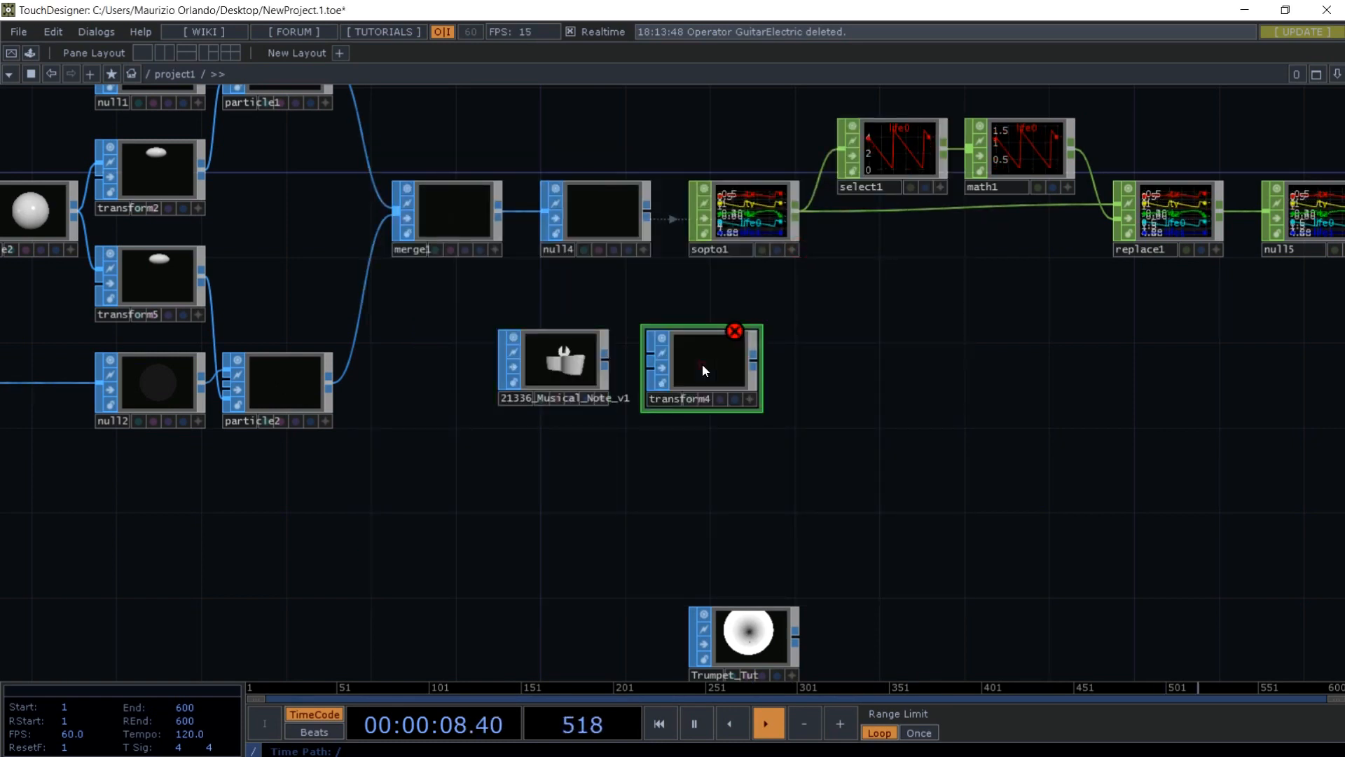
{"action": "left_click_drag", "start_coordinate": [605, 361], "coordinate": [650, 359]}
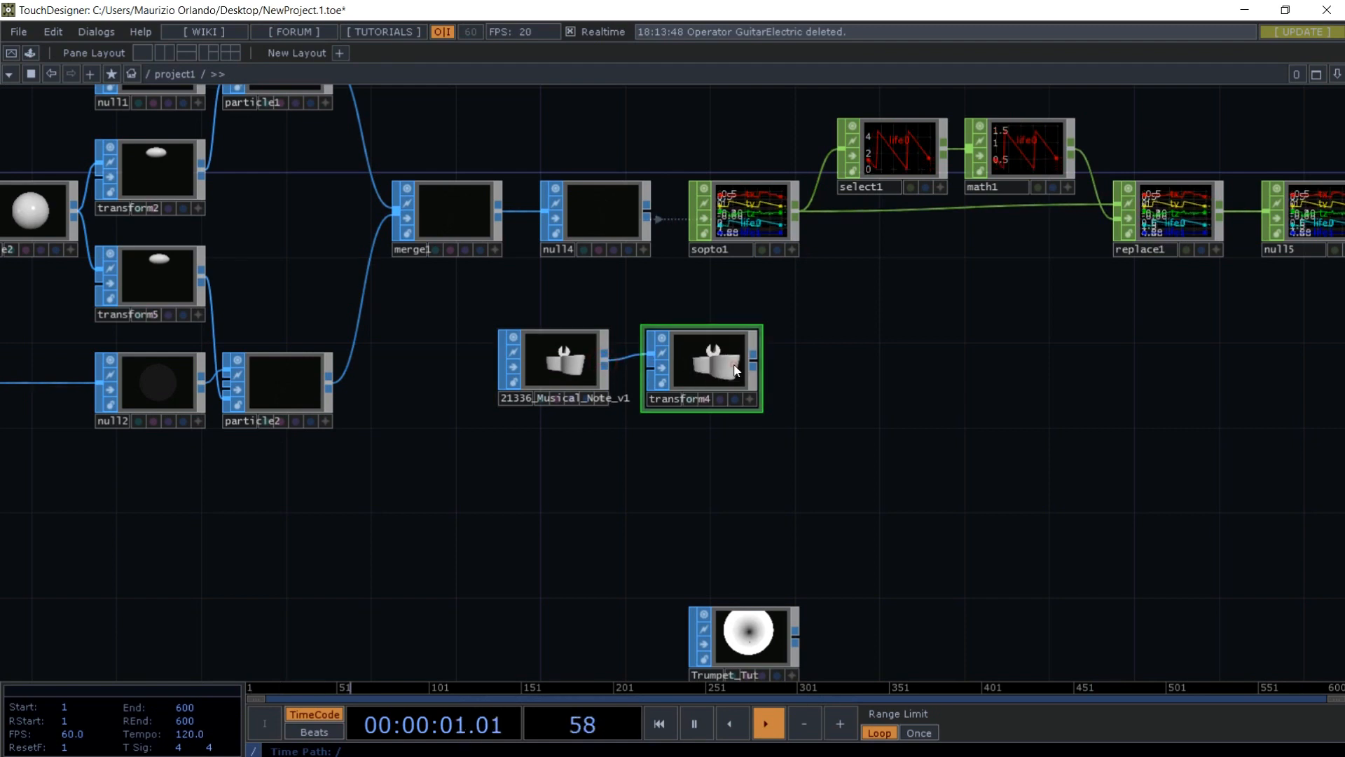
- Set the X rotation of the musical note's Transform SOP to -90
{"action": "key", "text": "p"}
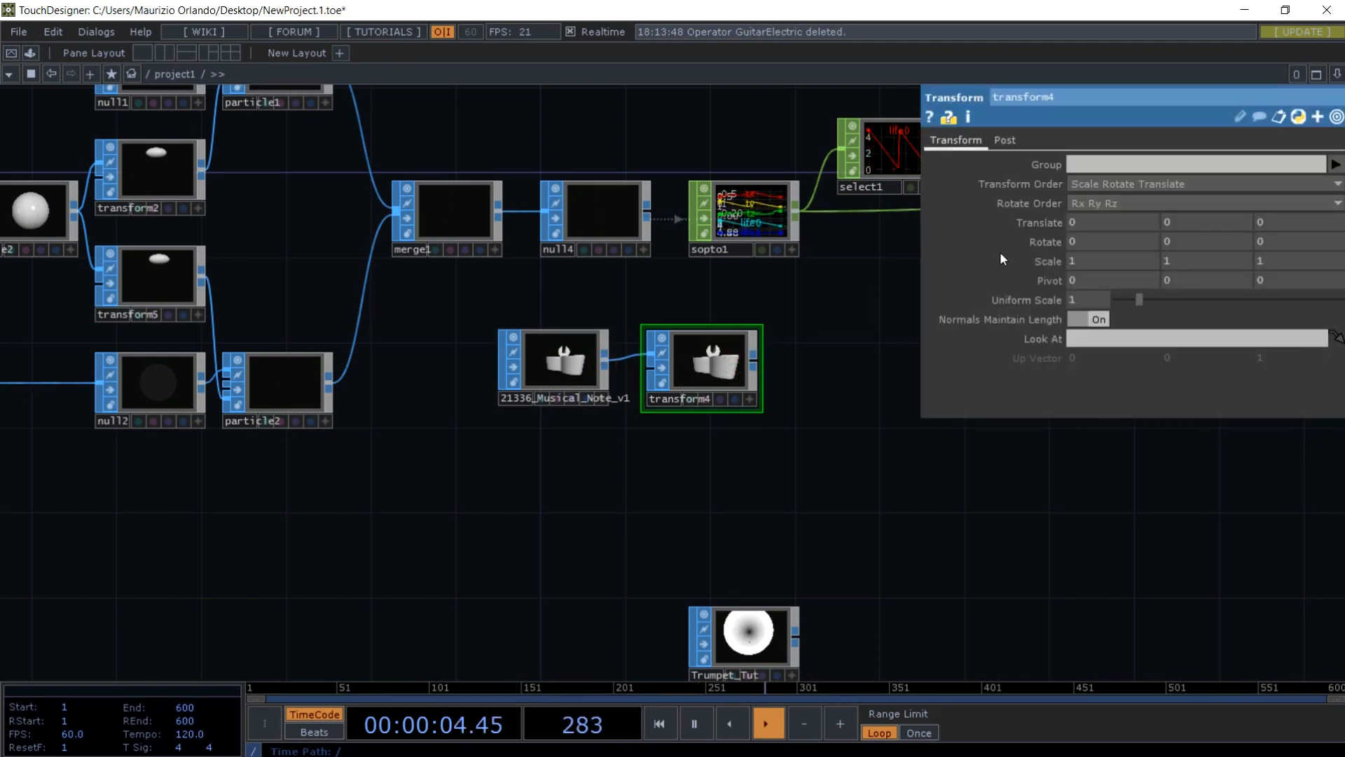
{"action": "left_click", "coordinate": [1123, 241]}
{"action": "type", "text": "-"}
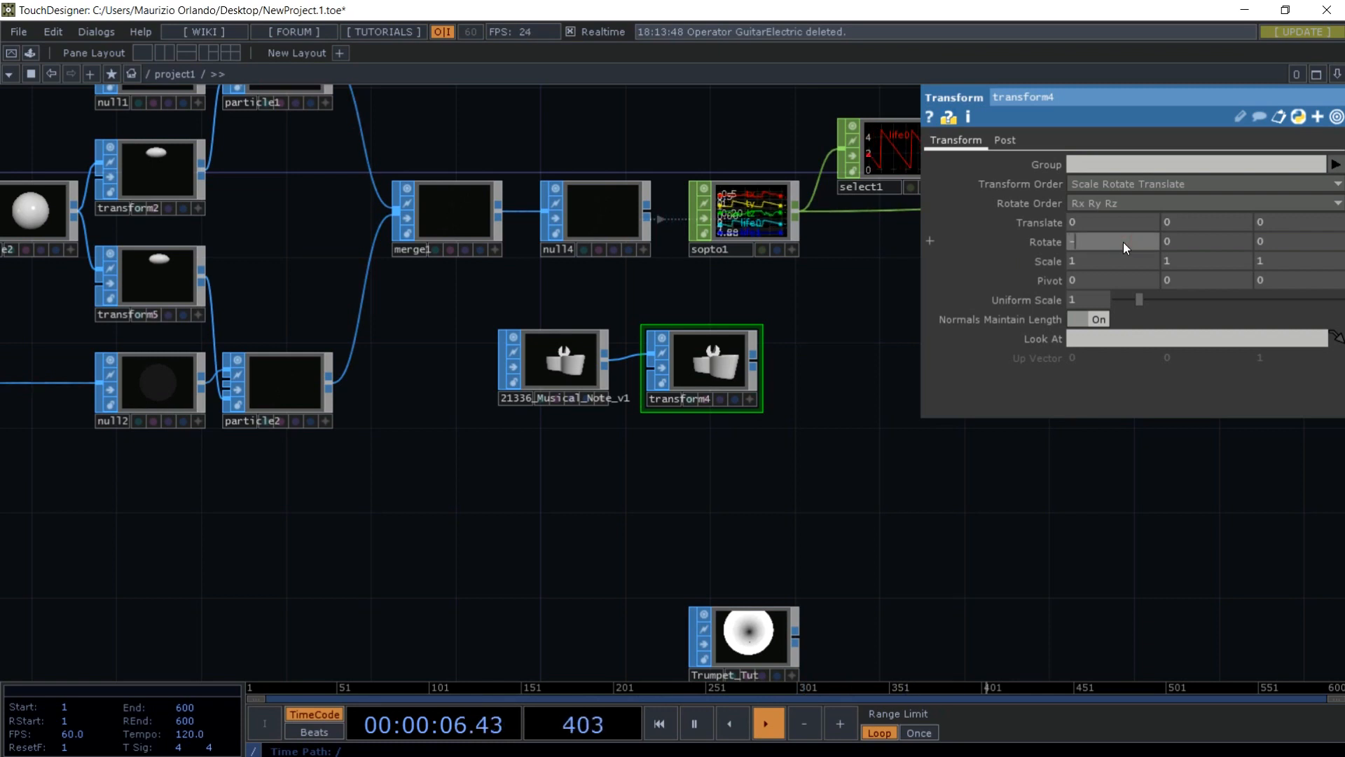
{"action": "type", "text": "90"}
{"action": "key", "text": "Tab"}
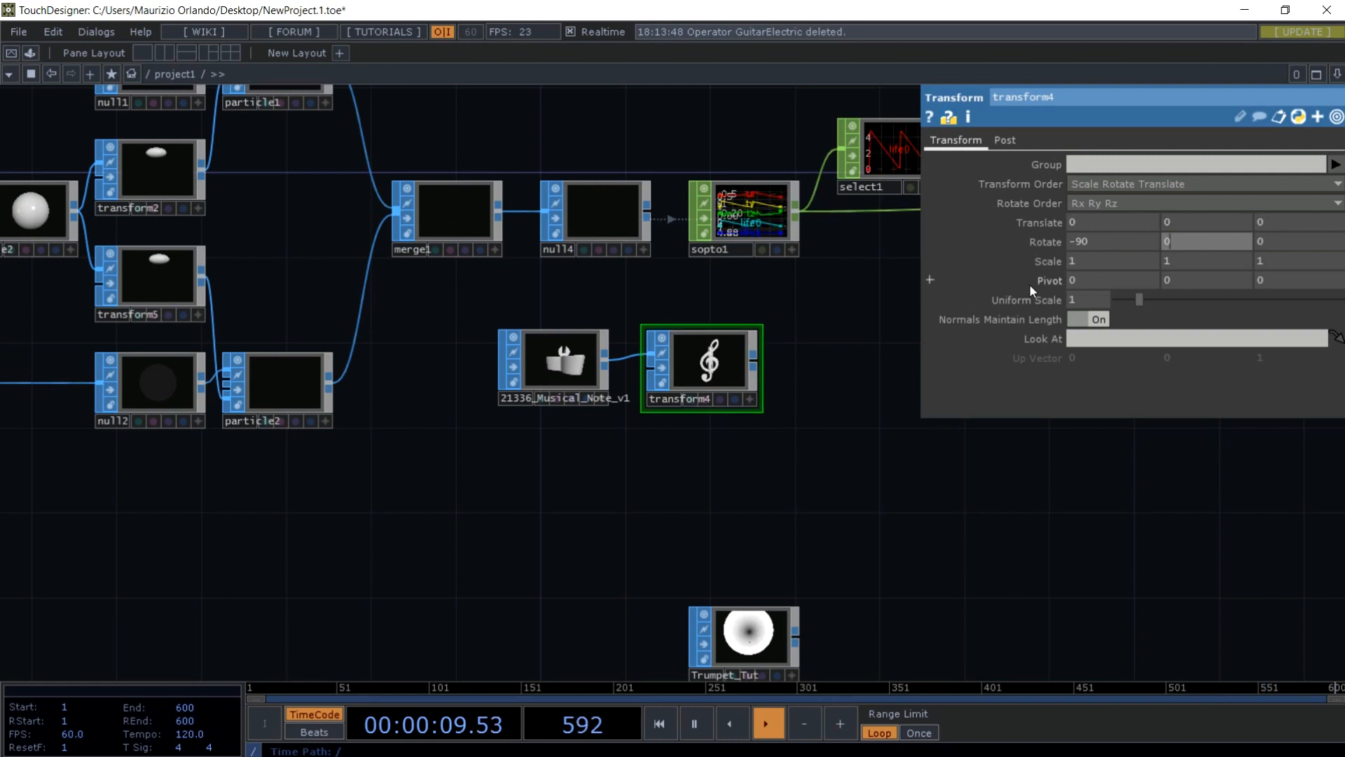
- Set the Uniform Scale of the musical note's Transform SOP to 0.035
{"action": "left_click", "coordinate": [1083, 298]}
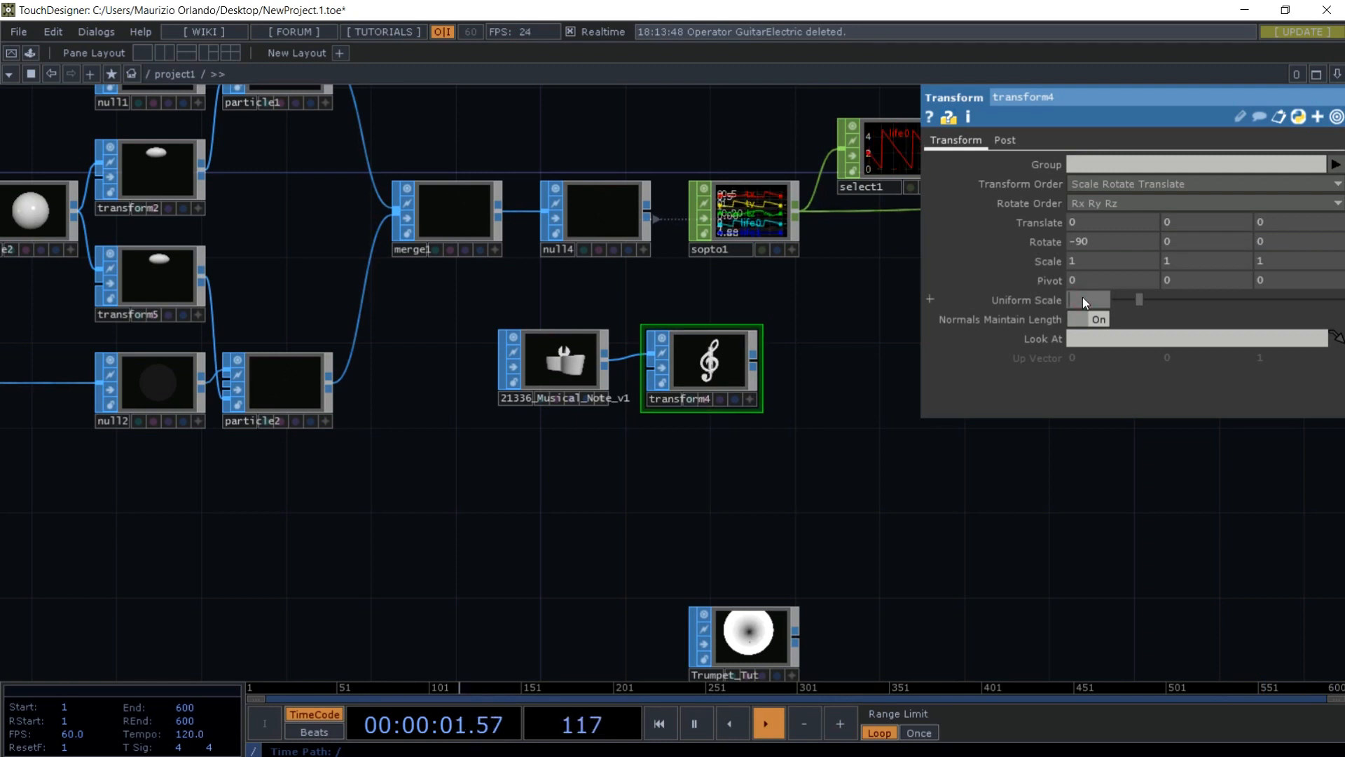
{"action": "type", "text": "0.035"}
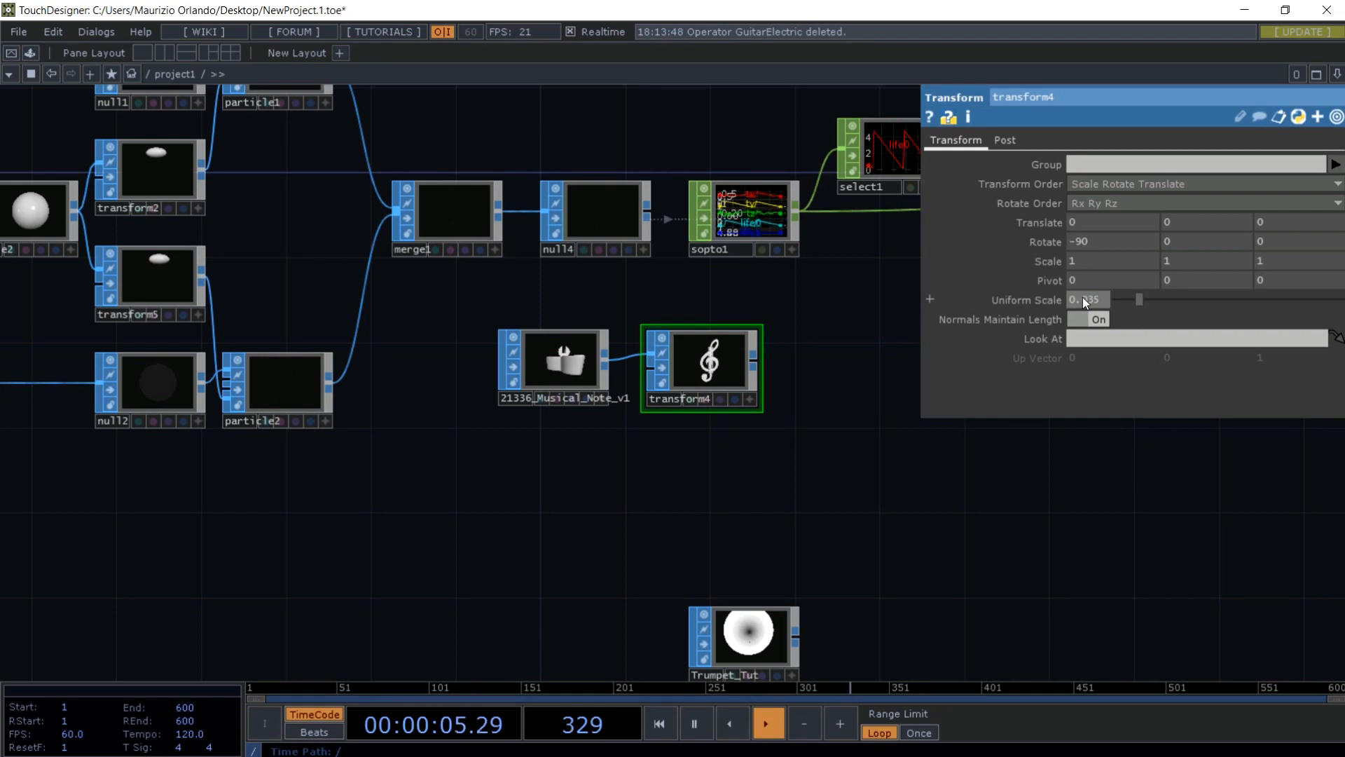
{"action": "key", "text": "Return"}
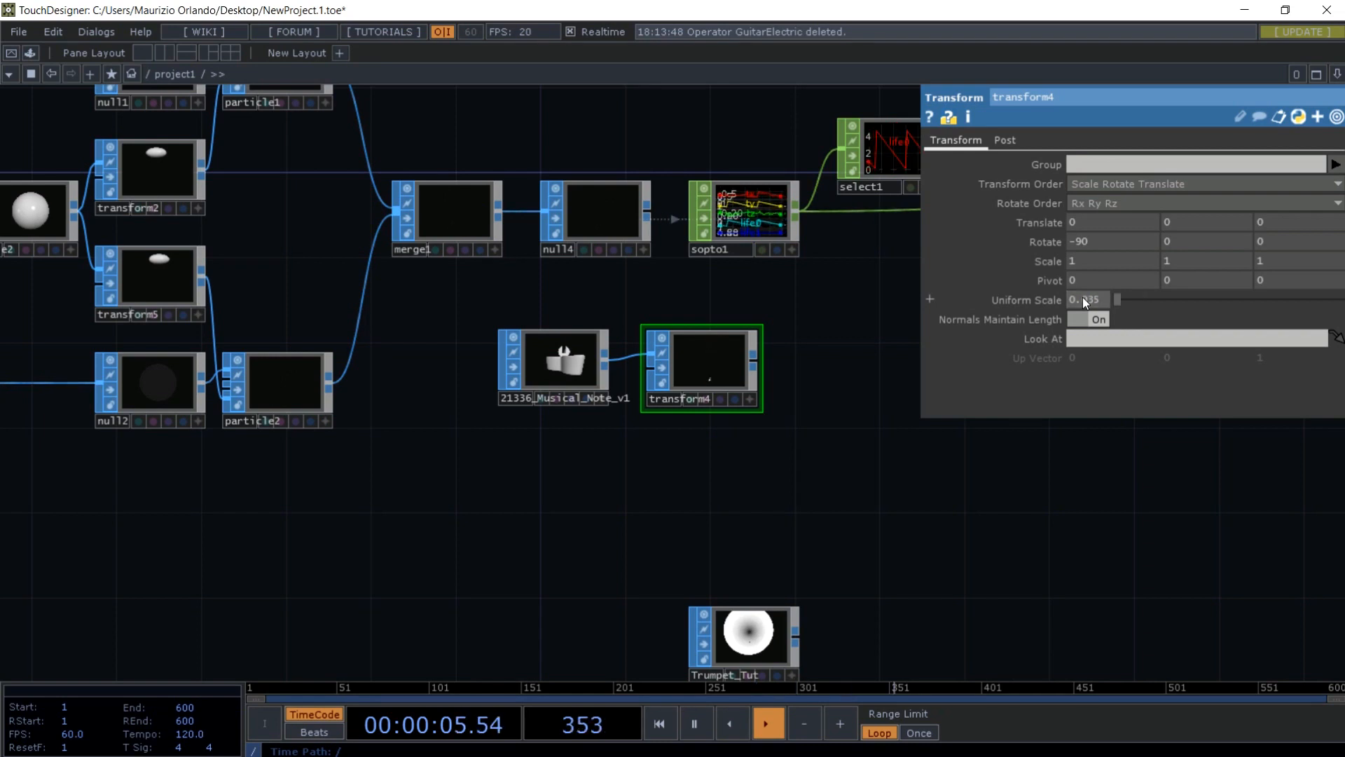
{"action": "scroll", "coordinate": [704, 352], "scroll_direction": "up", "scroll_amount": 5}
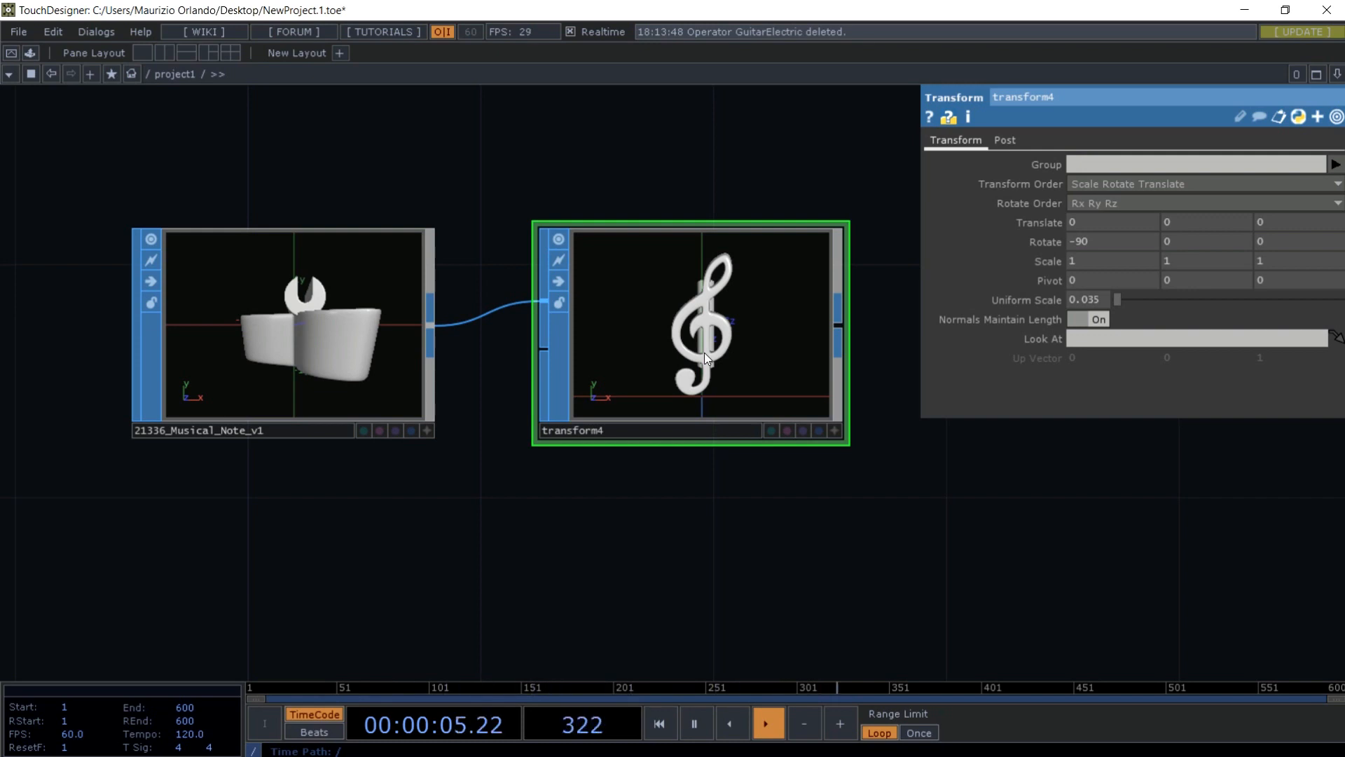
{"action": "left_click_drag", "start_coordinate": [964, 480], "coordinate": [880, 488]}
{"action": "key", "text": "p"}
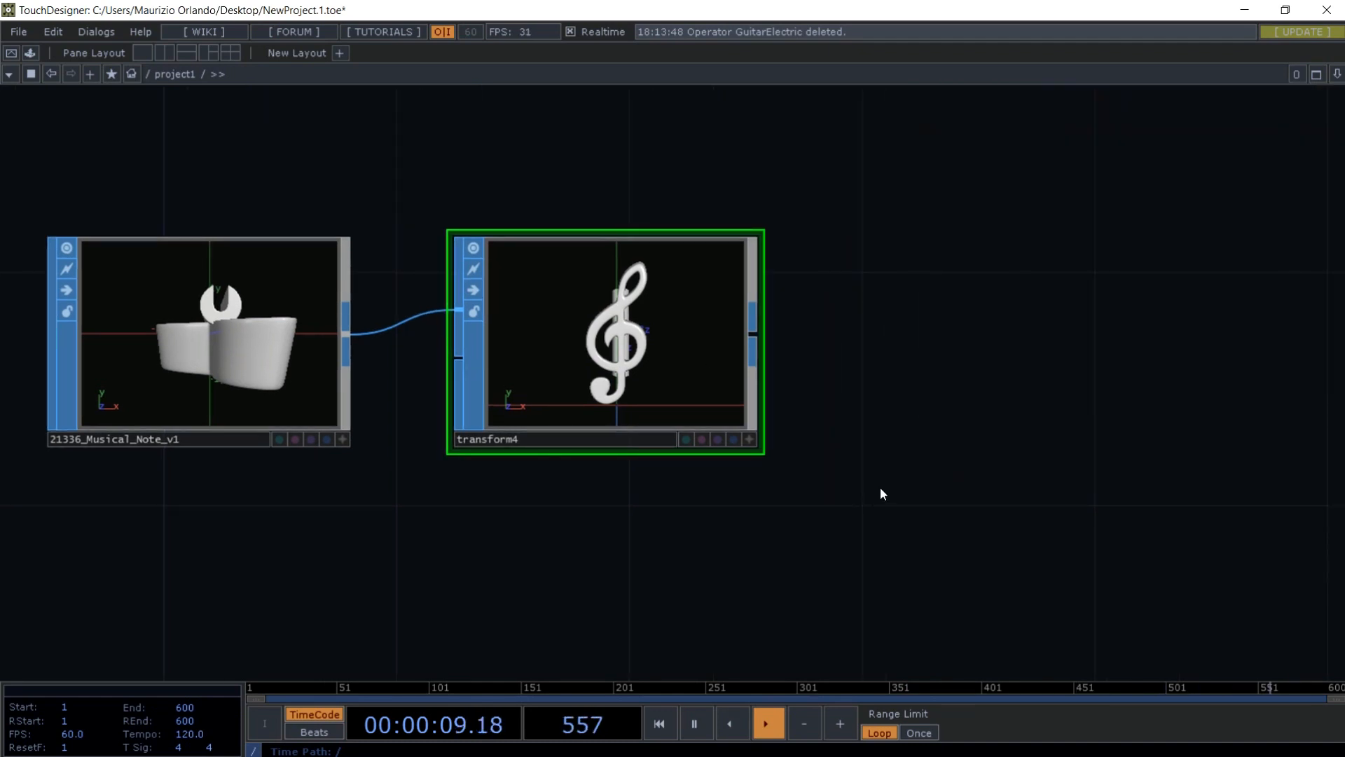
{"action": "key", "text": "p"}
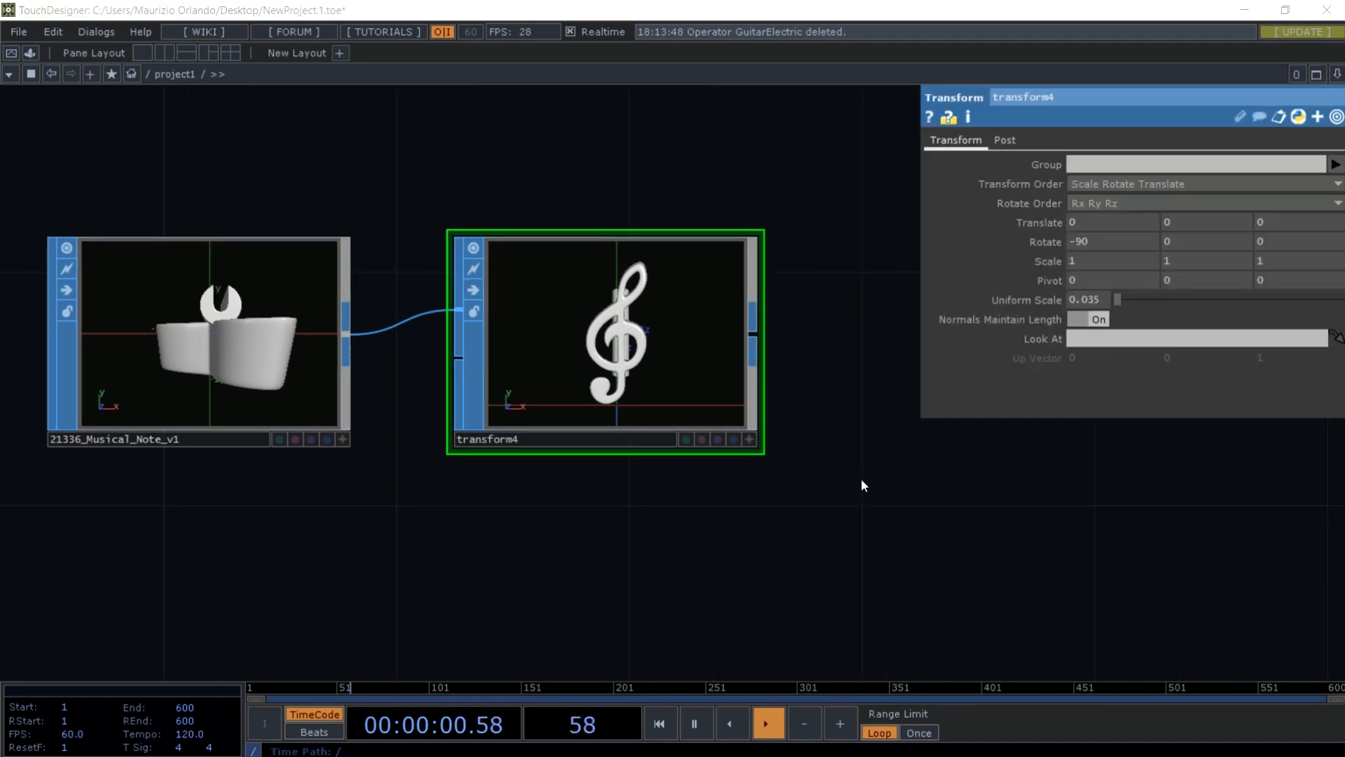
- Add a Delete SOP beside transform4 and connect the transform's output to it
{"action": "key", "text": "Tab"}
{"action": "left_click", "coordinate": [700, 384]}
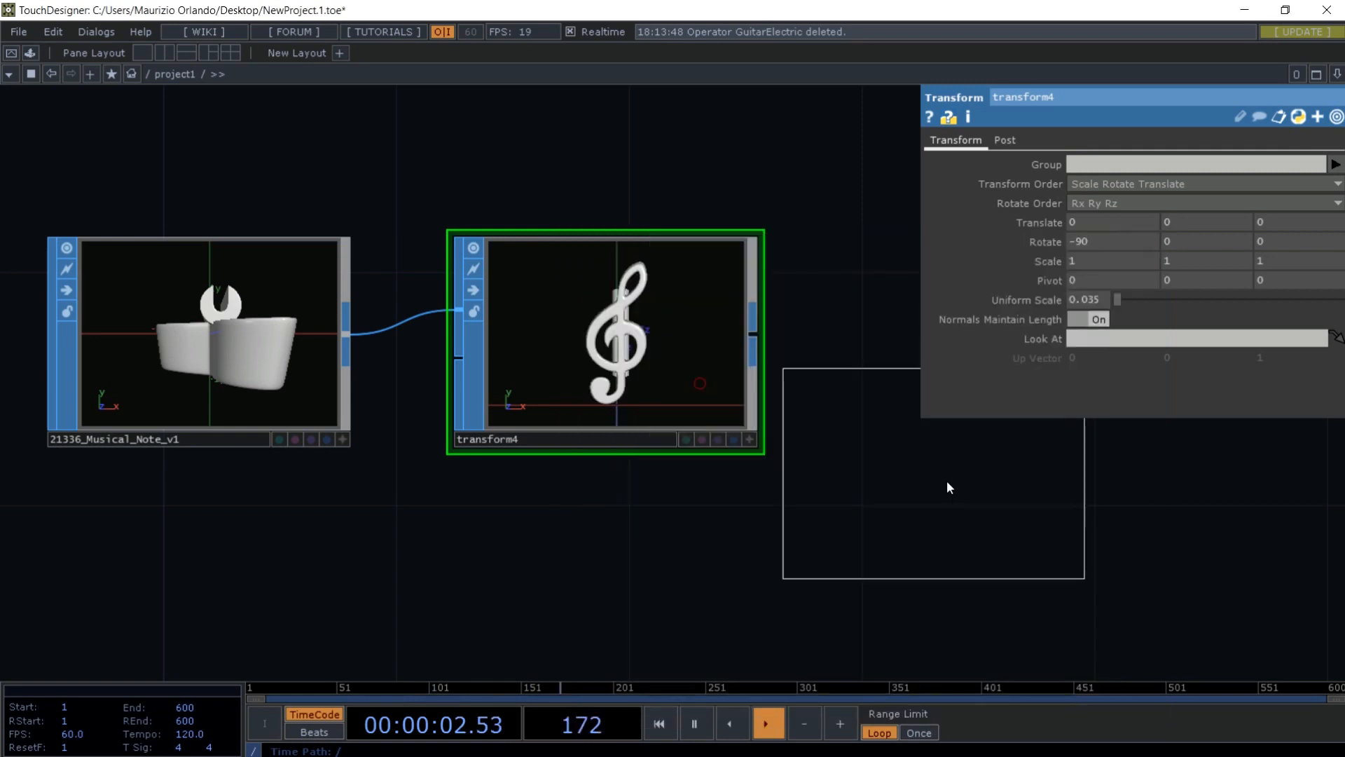
{"action": "left_click", "coordinate": [1002, 519]}
{"action": "left_click_drag", "start_coordinate": [991, 506], "coordinate": [933, 330]}
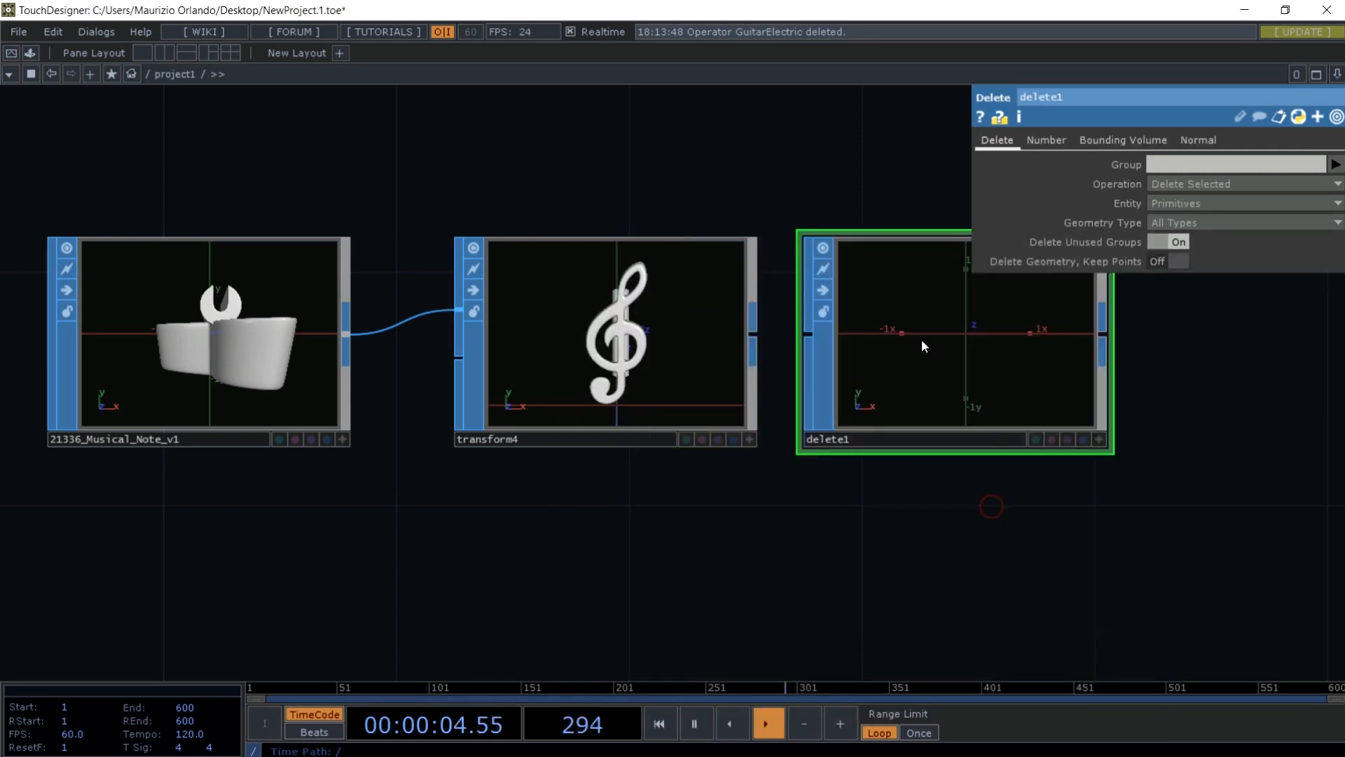
{"action": "left_click", "coordinate": [753, 335]}
{"action": "left_click", "coordinate": [793, 332]}
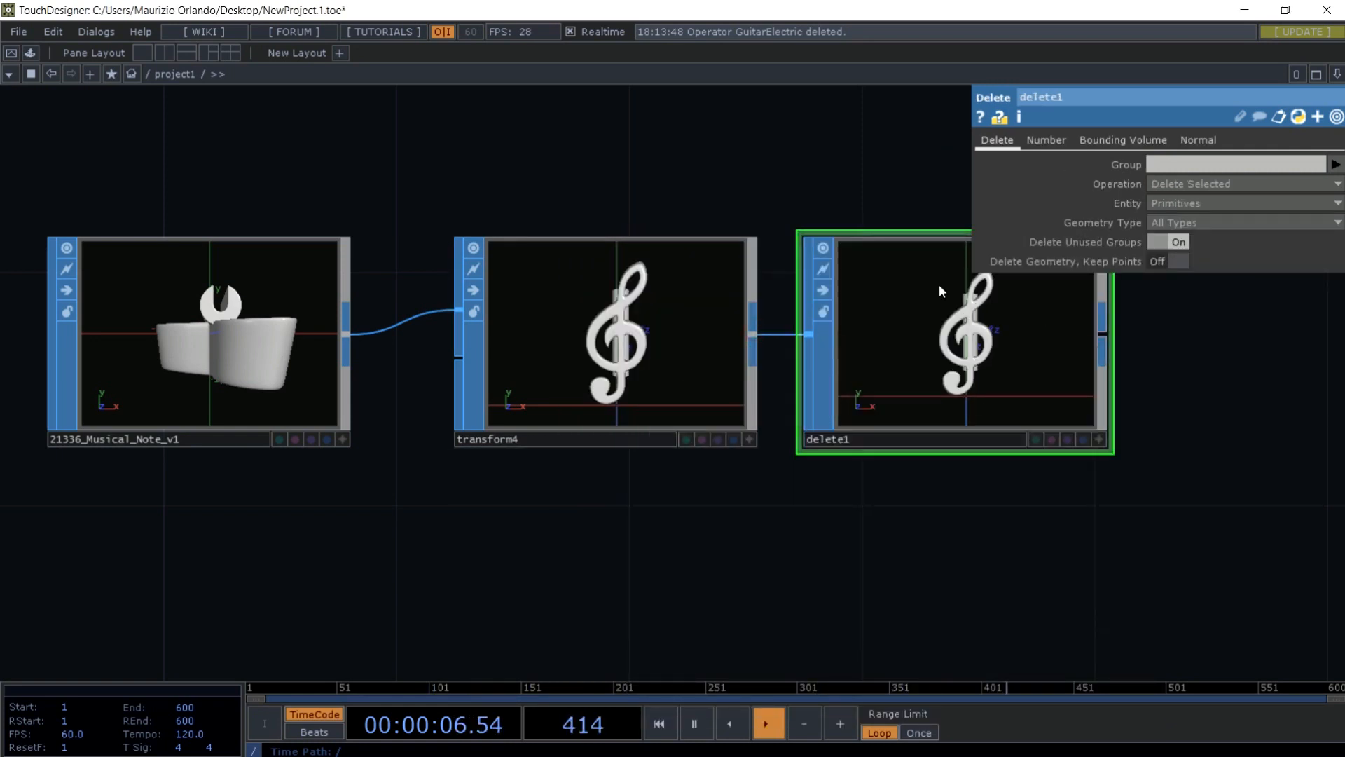
- Enable Use Bounds on the Delete SOP and set the bounding box's center X to 0.6
{"action": "left_click", "coordinate": [1114, 143]}
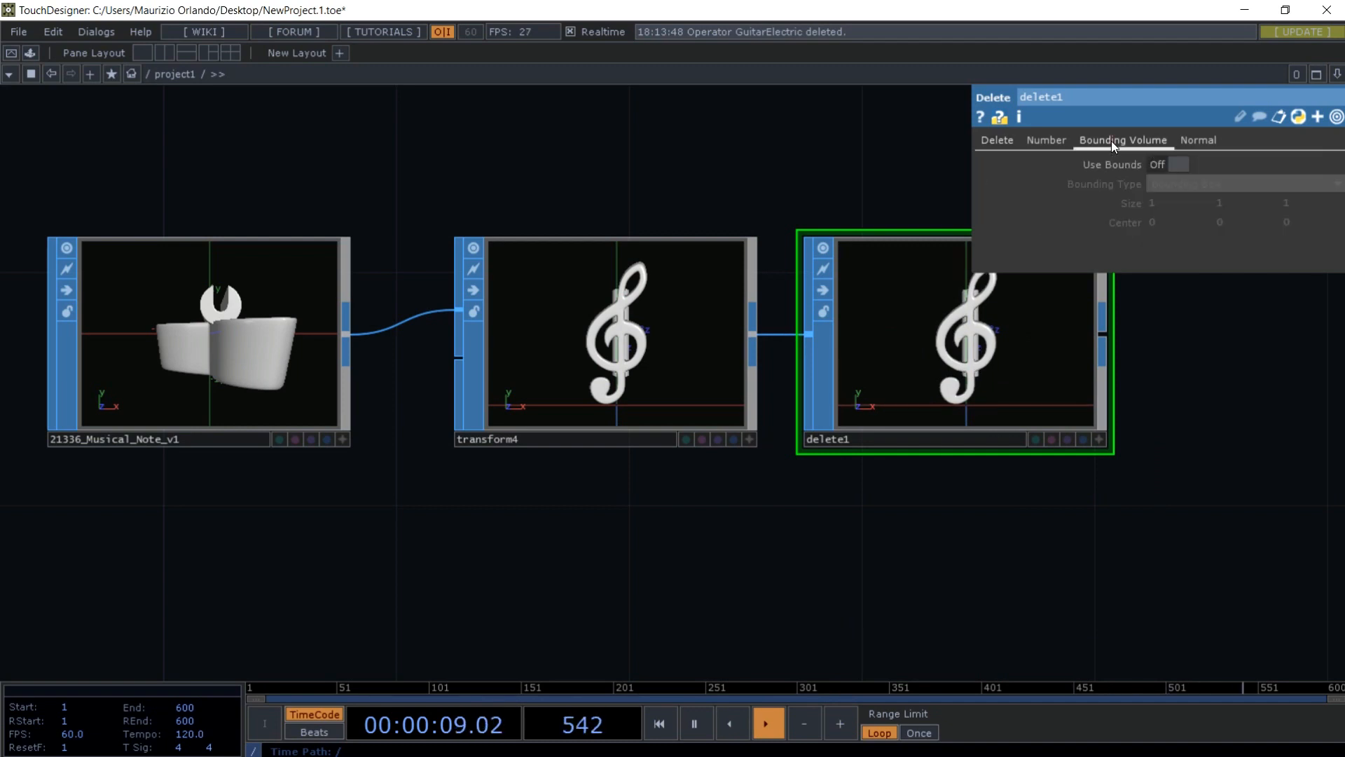
{"action": "left_click", "coordinate": [1175, 163]}
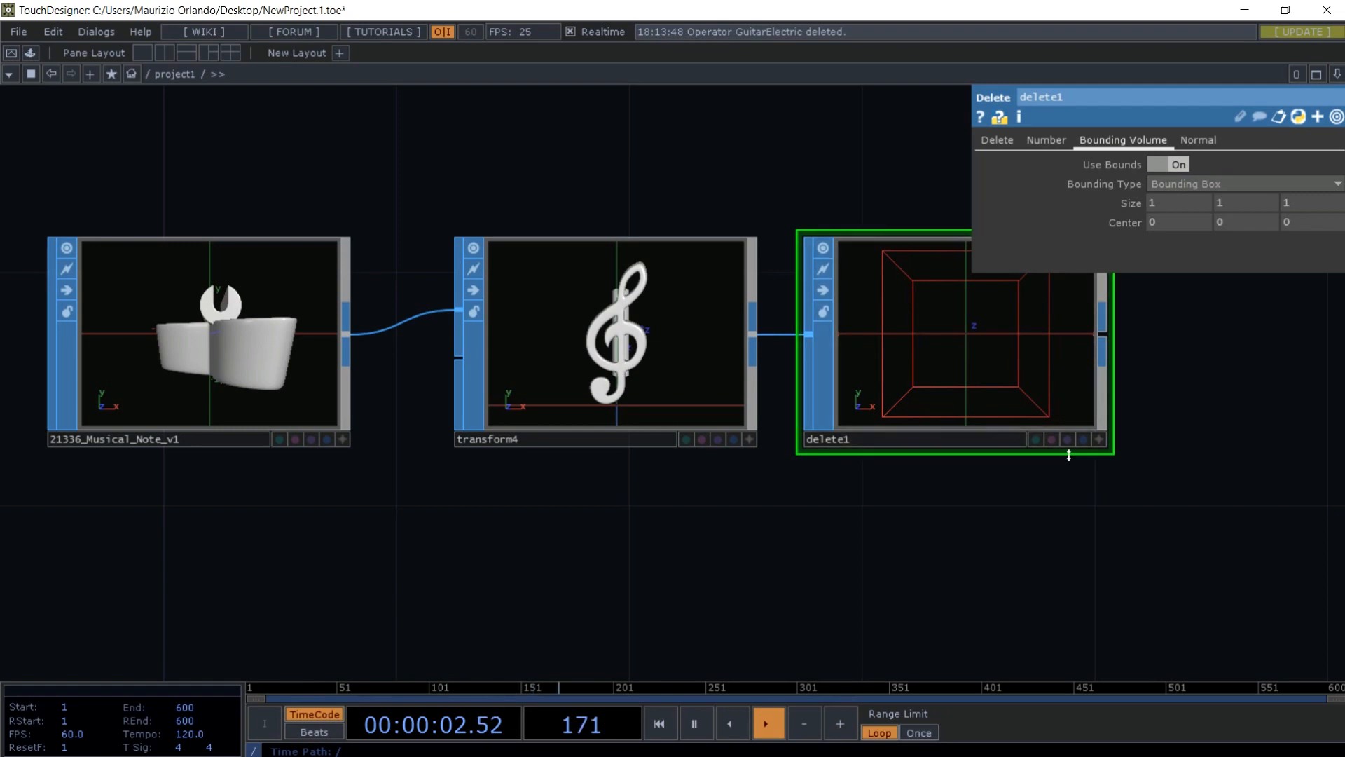
{"action": "left_click_drag", "start_coordinate": [914, 550], "coordinate": [727, 599]}
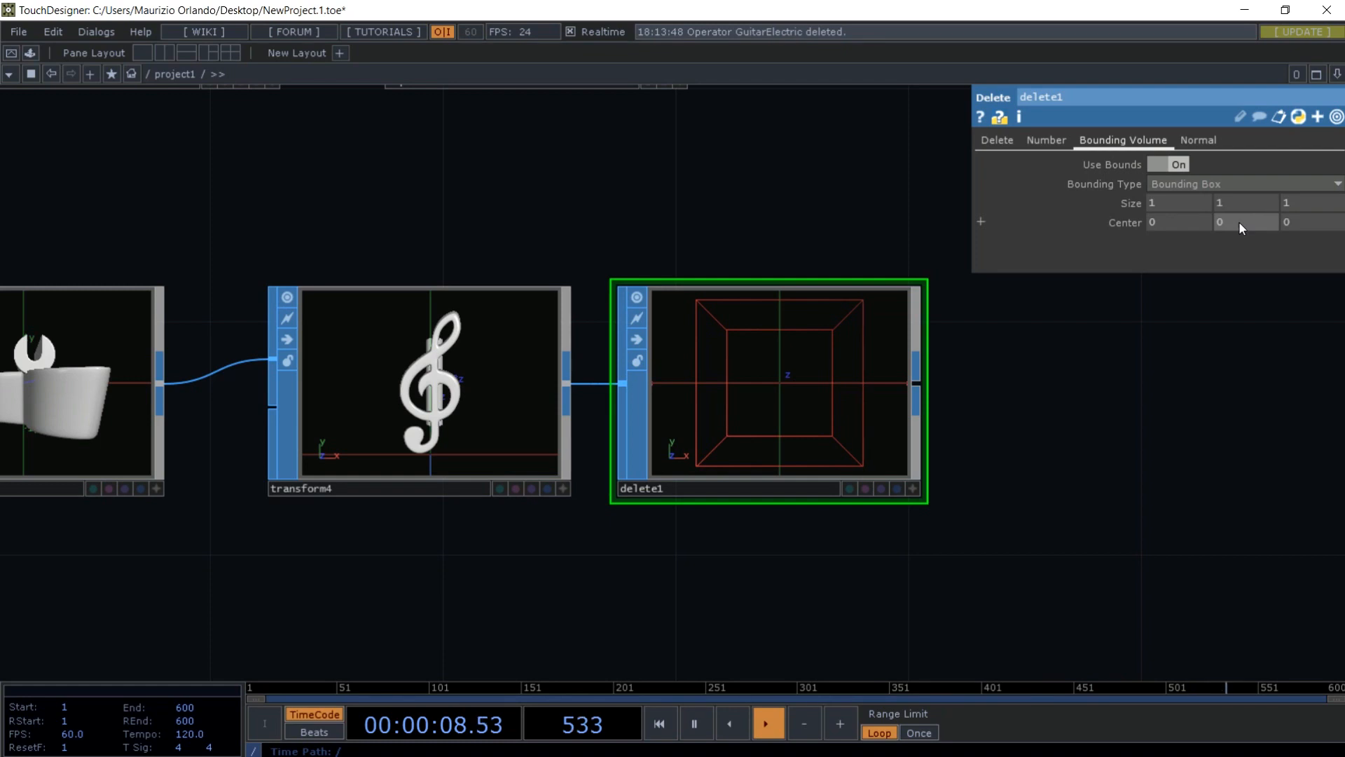
{"action": "middle_click", "coordinate": [1189, 221]}
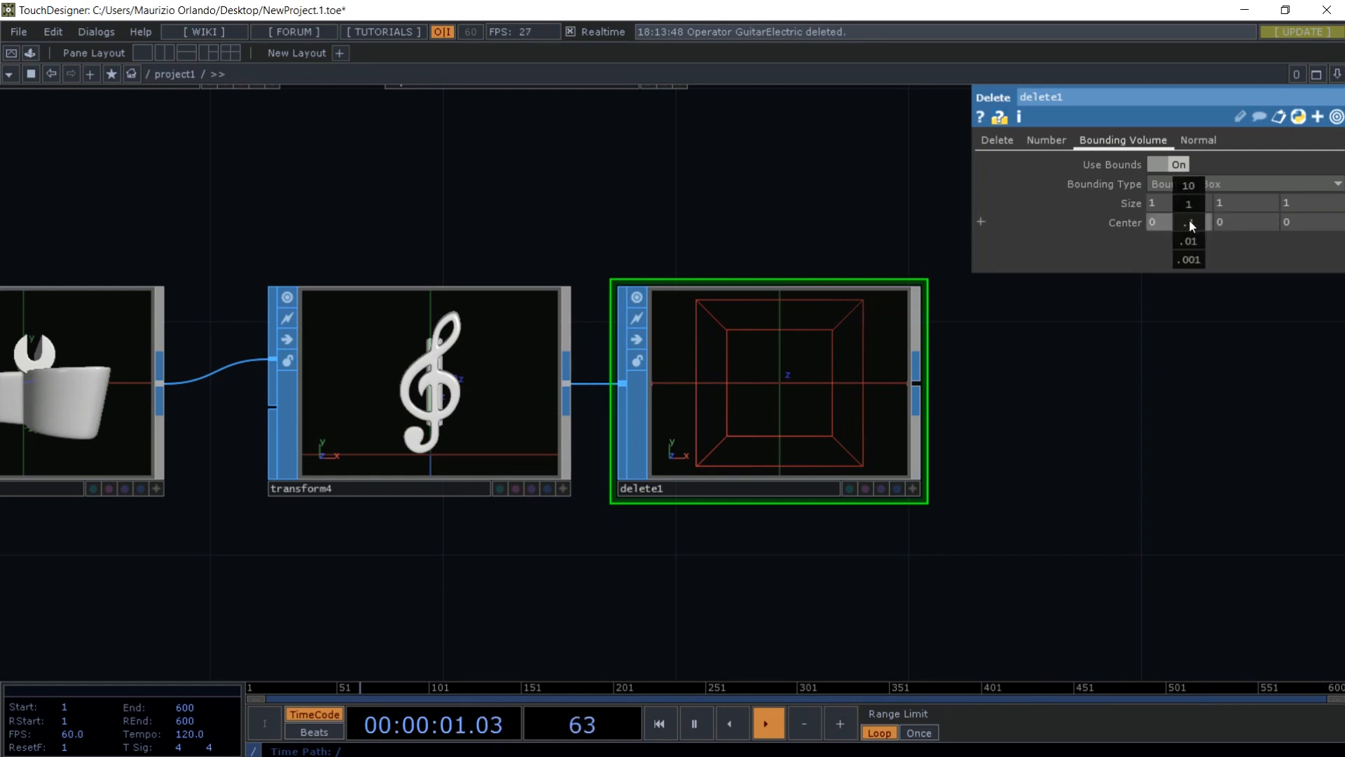
{"action": "mouse_move", "coordinate": [1189, 208]}
{"action": "middle_mouse_down"}
{"action": "mouse_move", "coordinate": [1248, 204]}
{"action": "mouse_move", "coordinate": [1190, 187]}
{"action": "middle_mouse_up"}
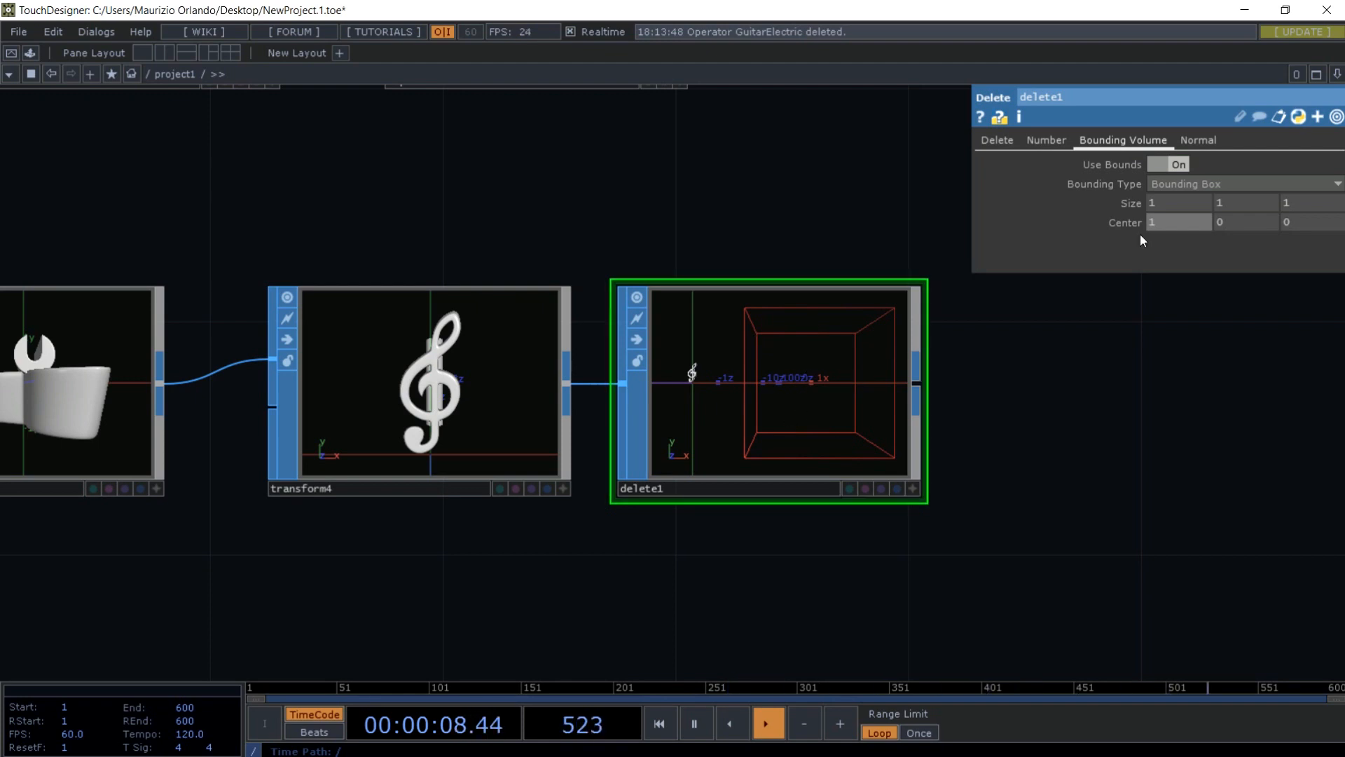
{"action": "middle_click_drag", "start_coordinate": [1169, 223], "coordinate": [1111, 223]}
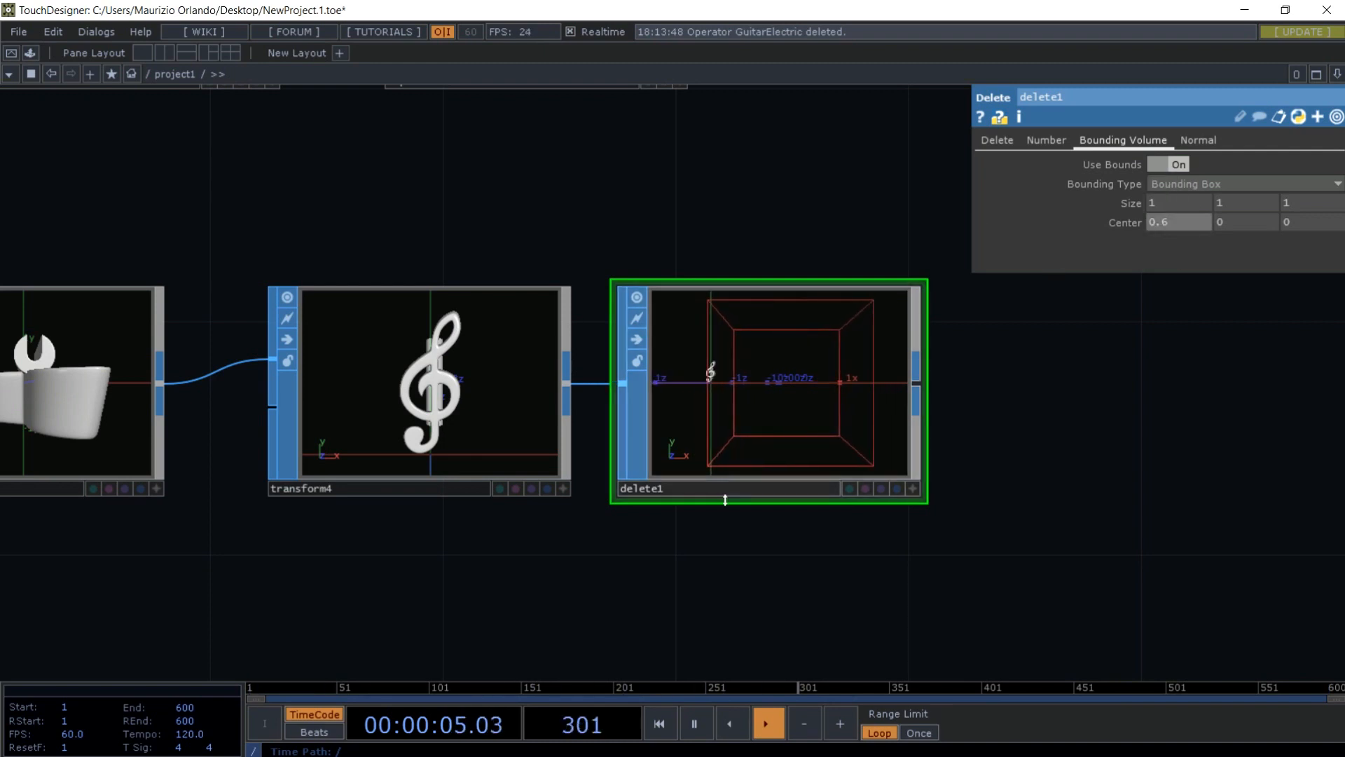
- Activate the Delete SOP's viewer for a closer view and set the bounding box's center X to 0.5
{"action": "left_click", "coordinate": [912, 489]}
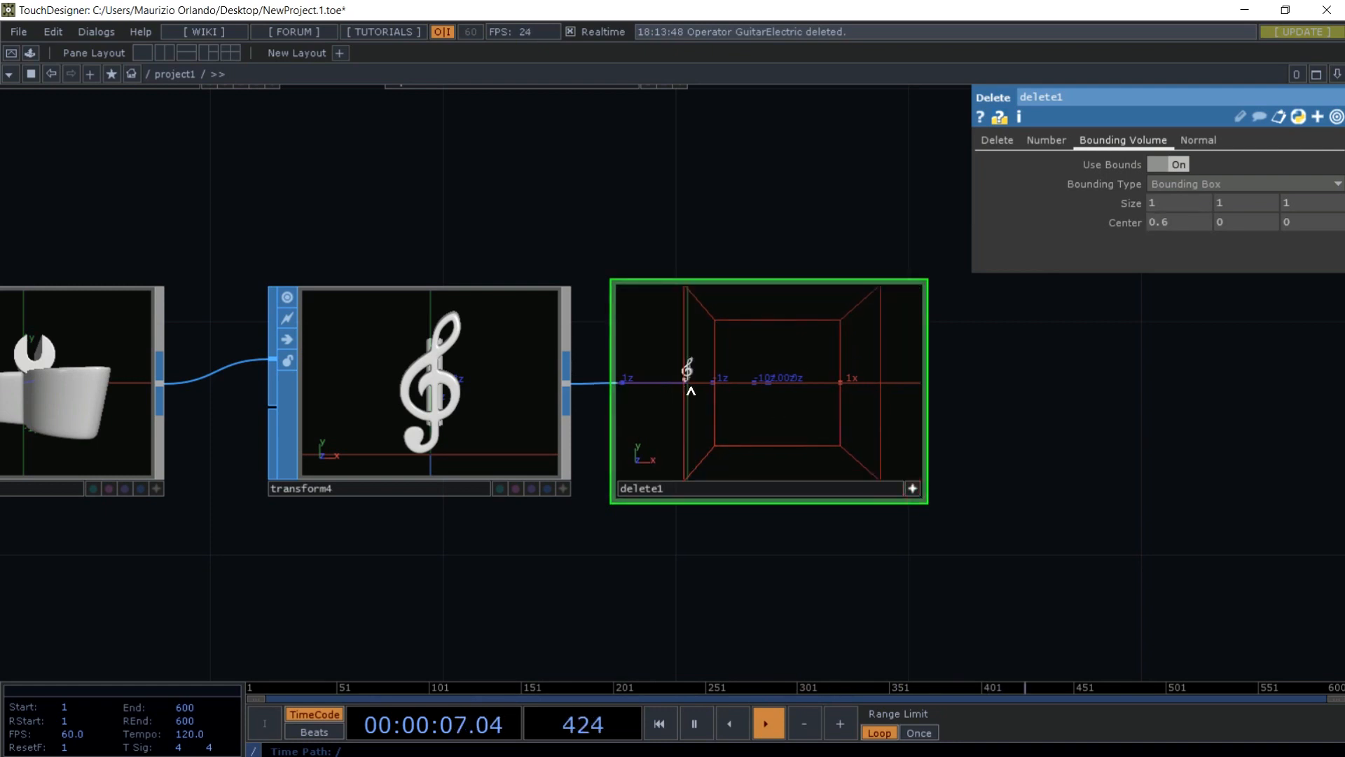
{"action": "scroll", "coordinate": [692, 391], "scroll_direction": "up", "scroll_amount": 8}
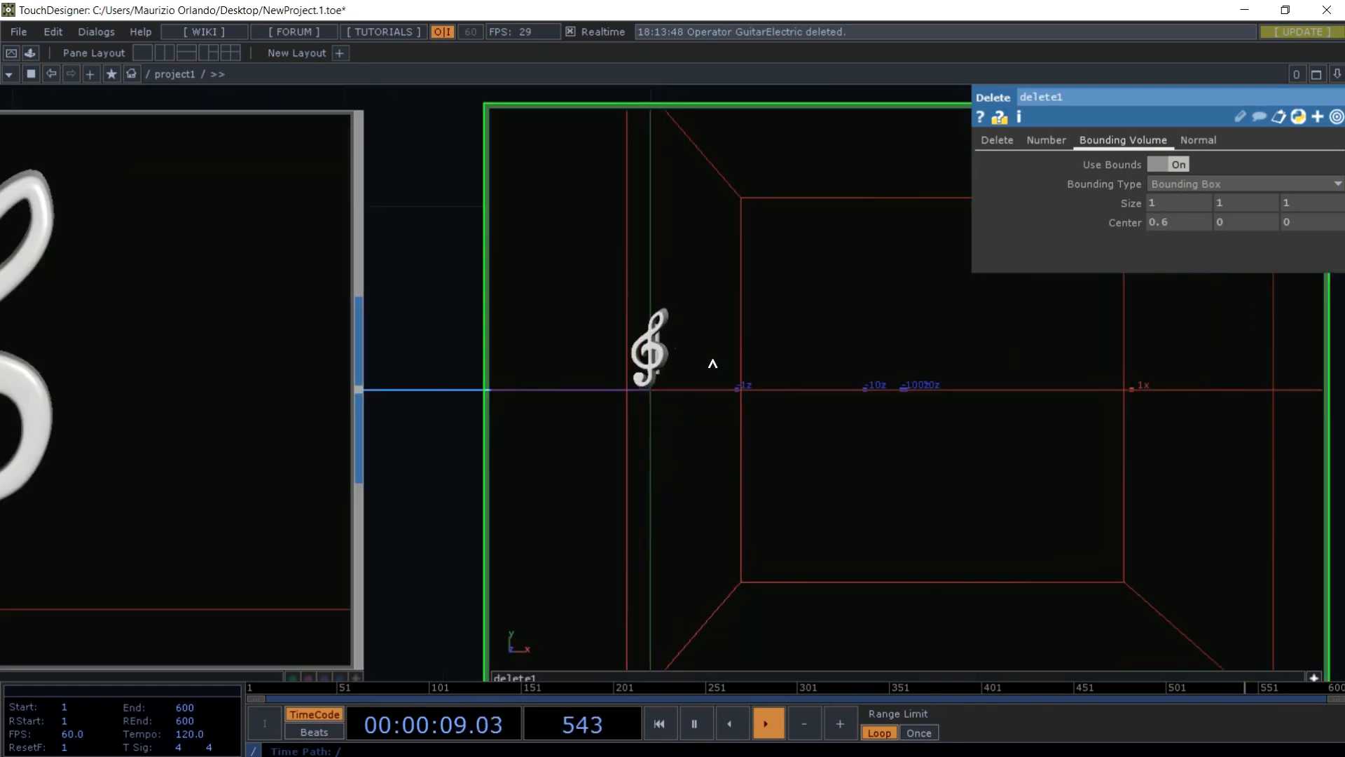
{"action": "mouse_move", "coordinate": [1182, 222]}
{"action": "middle_mouse_down"}
{"action": "mouse_move", "coordinate": [1139, 222]}
{"action": "mouse_move", "coordinate": [1156, 222]}
{"action": "middle_mouse_up"}
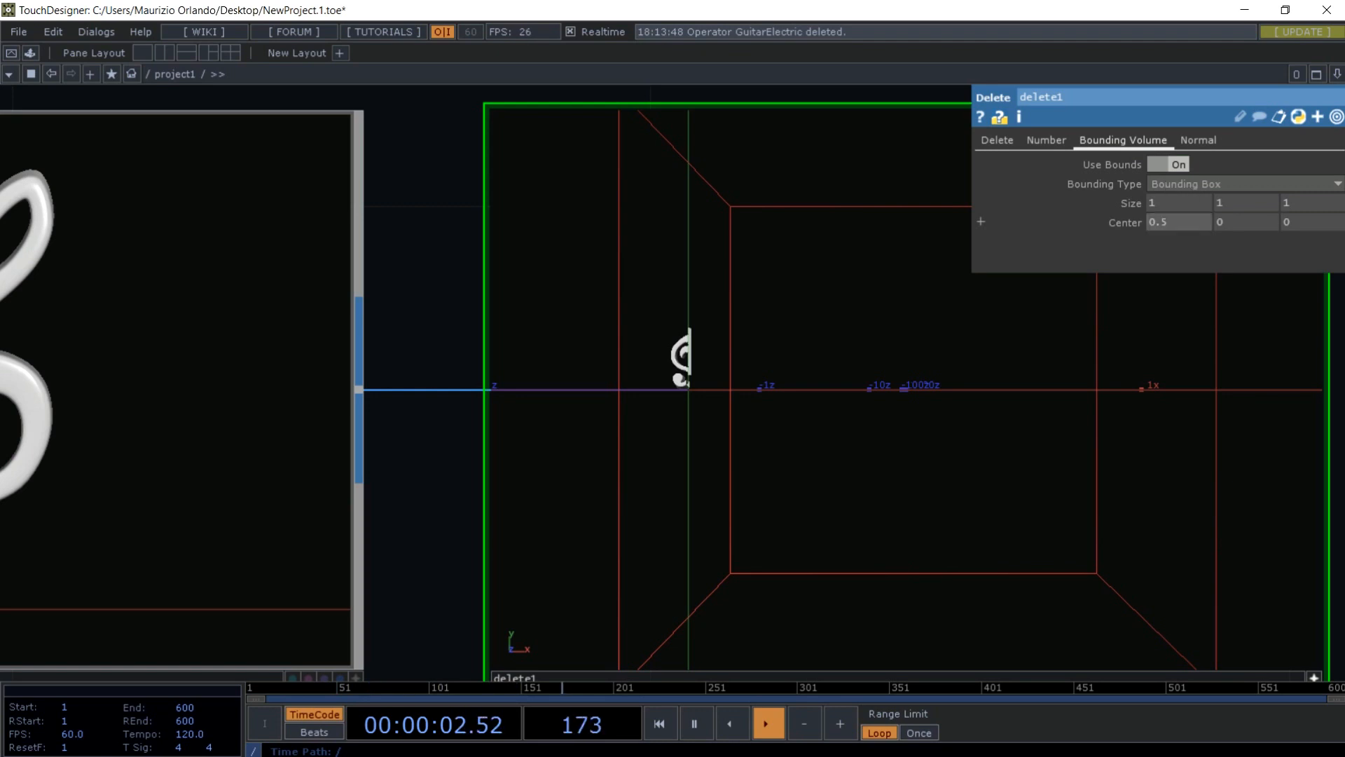
{"action": "scroll", "coordinate": [780, 381], "scroll_direction": "down", "scroll_amount": 3}
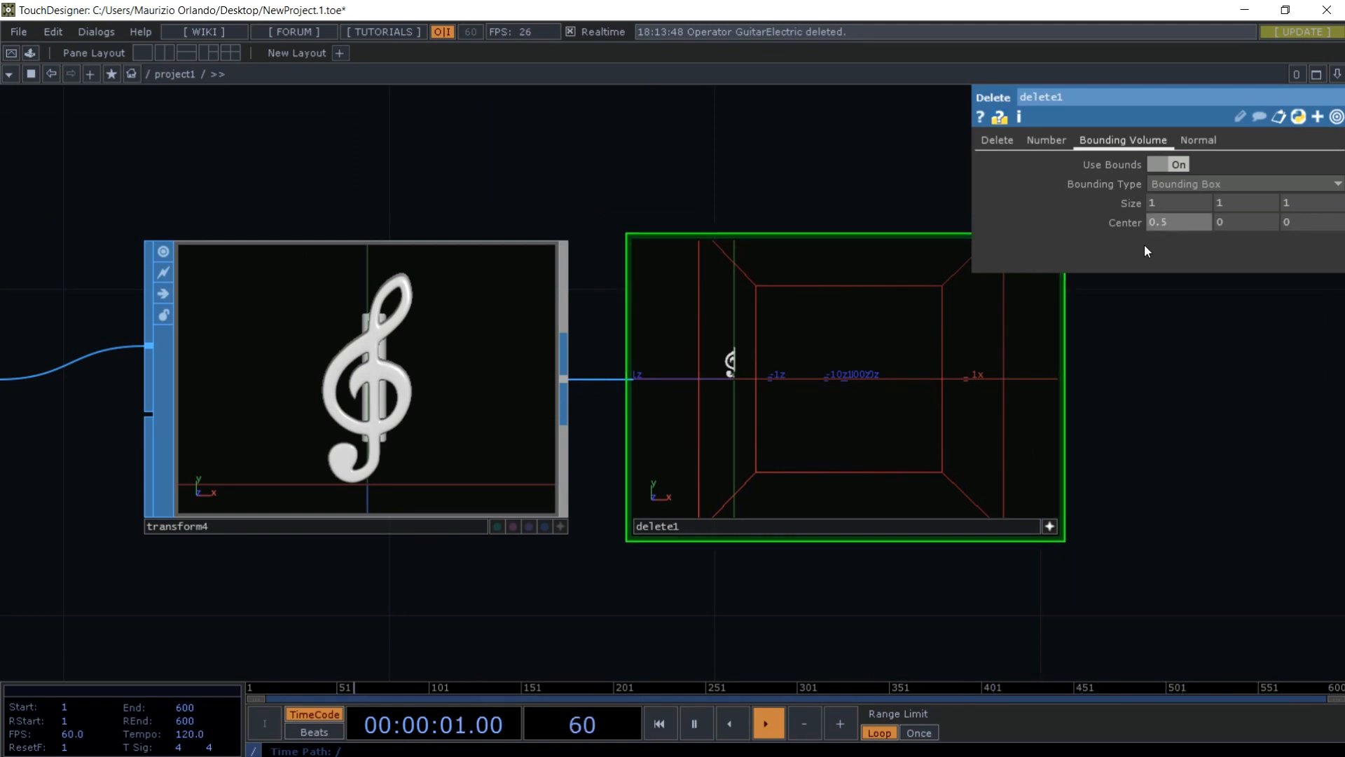
- Set the size of the Delete SOP's bounding box to 0.1 in X, 0.2 in Y and 0.021 in Z
{"action": "left_click", "coordinate": [1152, 199]}
{"action": "type", "text": ".1"}
{"action": "key", "text": "Return"}
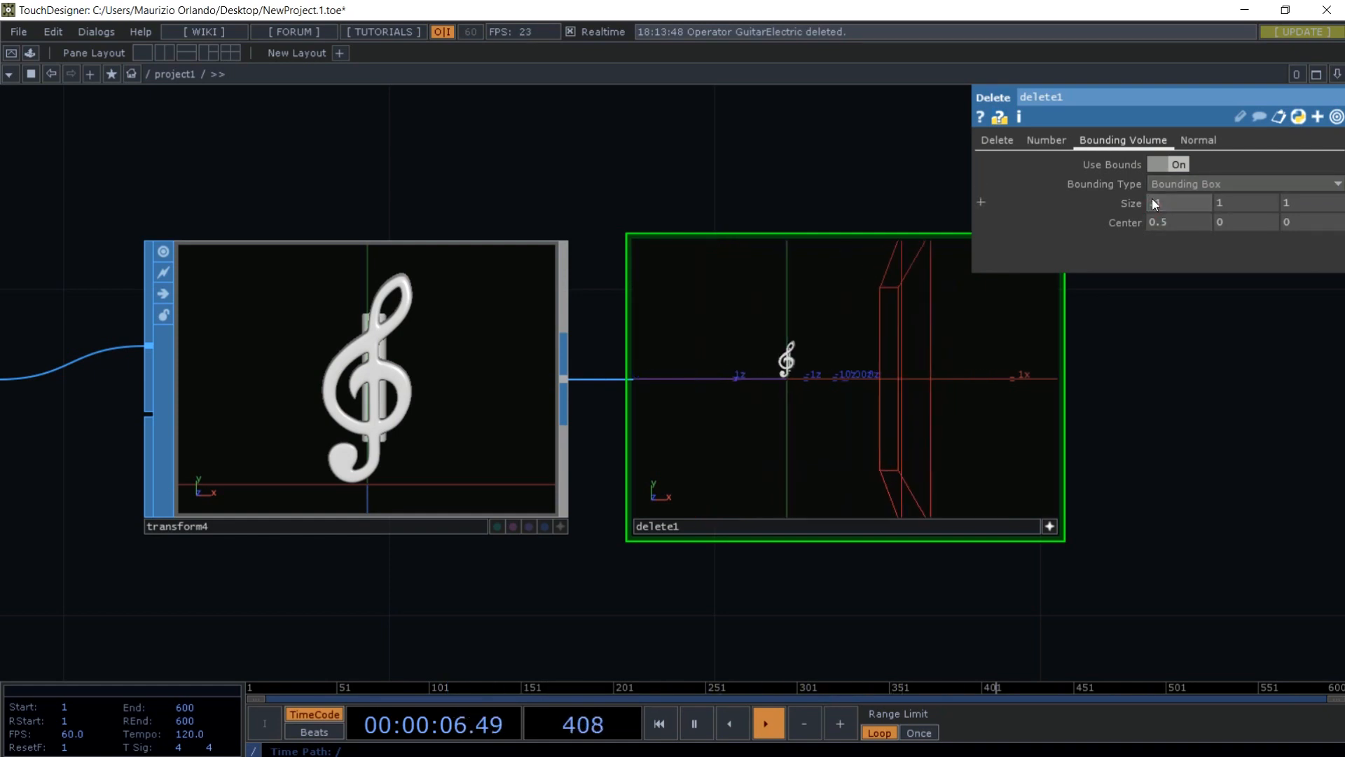
{"action": "left_click", "coordinate": [1214, 199]}
{"action": "type", "text": ".1"}
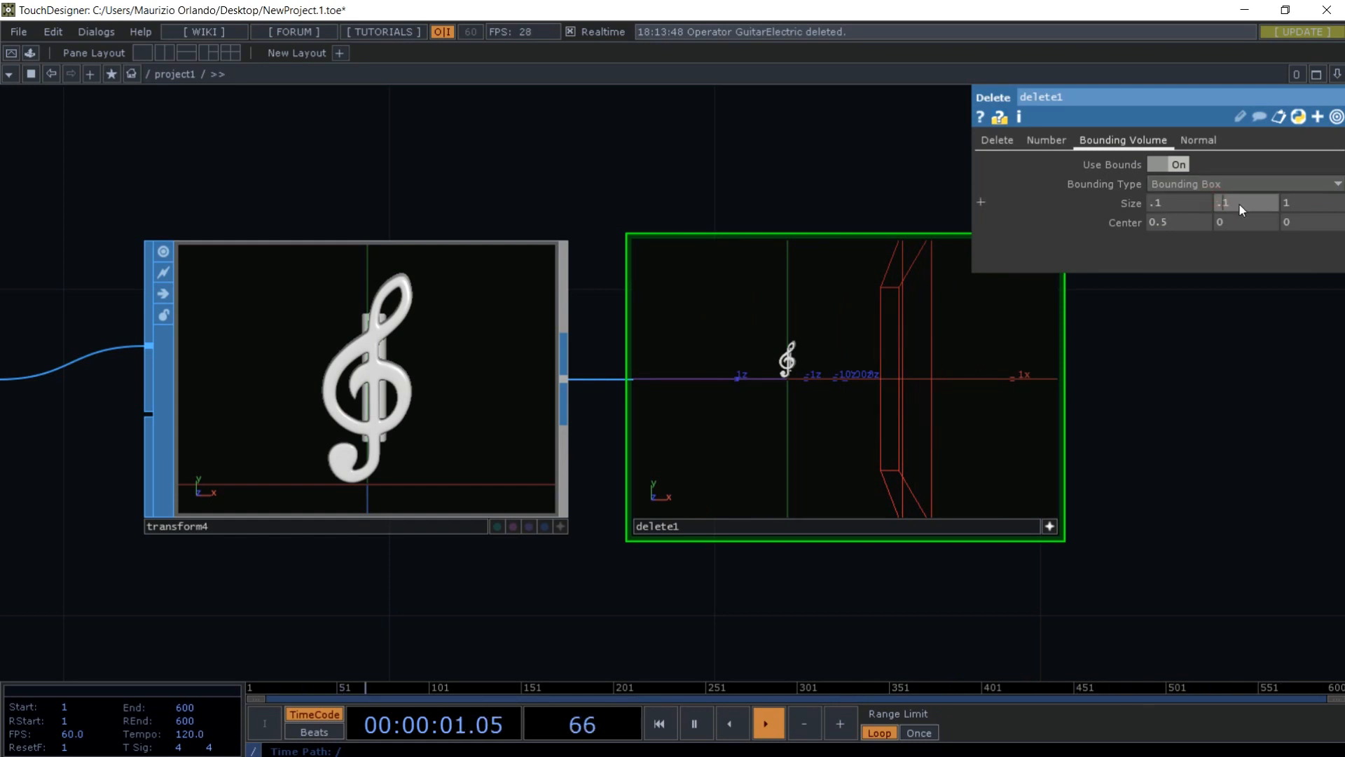
{"action": "key", "text": "BackSpace"}
{"action": "type", "text": "2"}
{"action": "key", "text": "Return"}
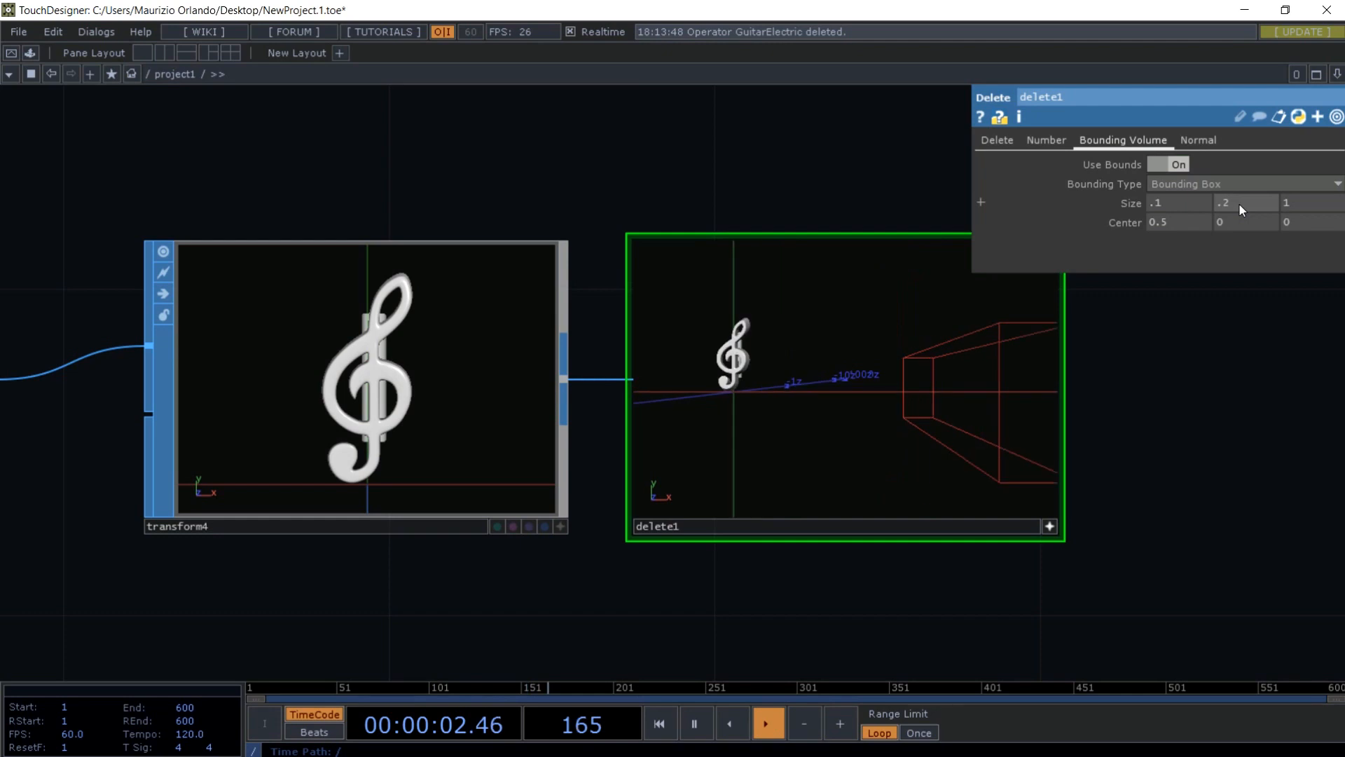
{"action": "left_click", "coordinate": [1288, 202]}
{"action": "type", "text": "0"}
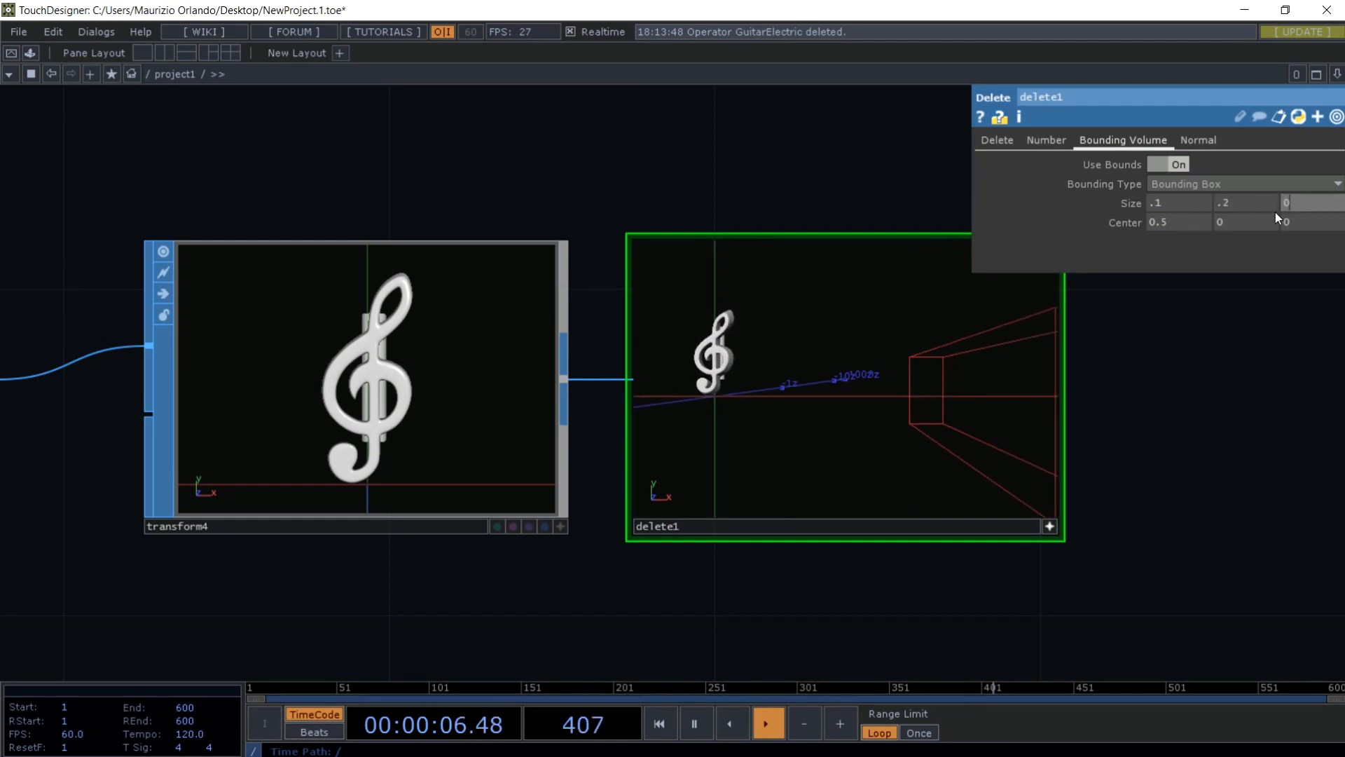
{"action": "type", "text": ".021"}
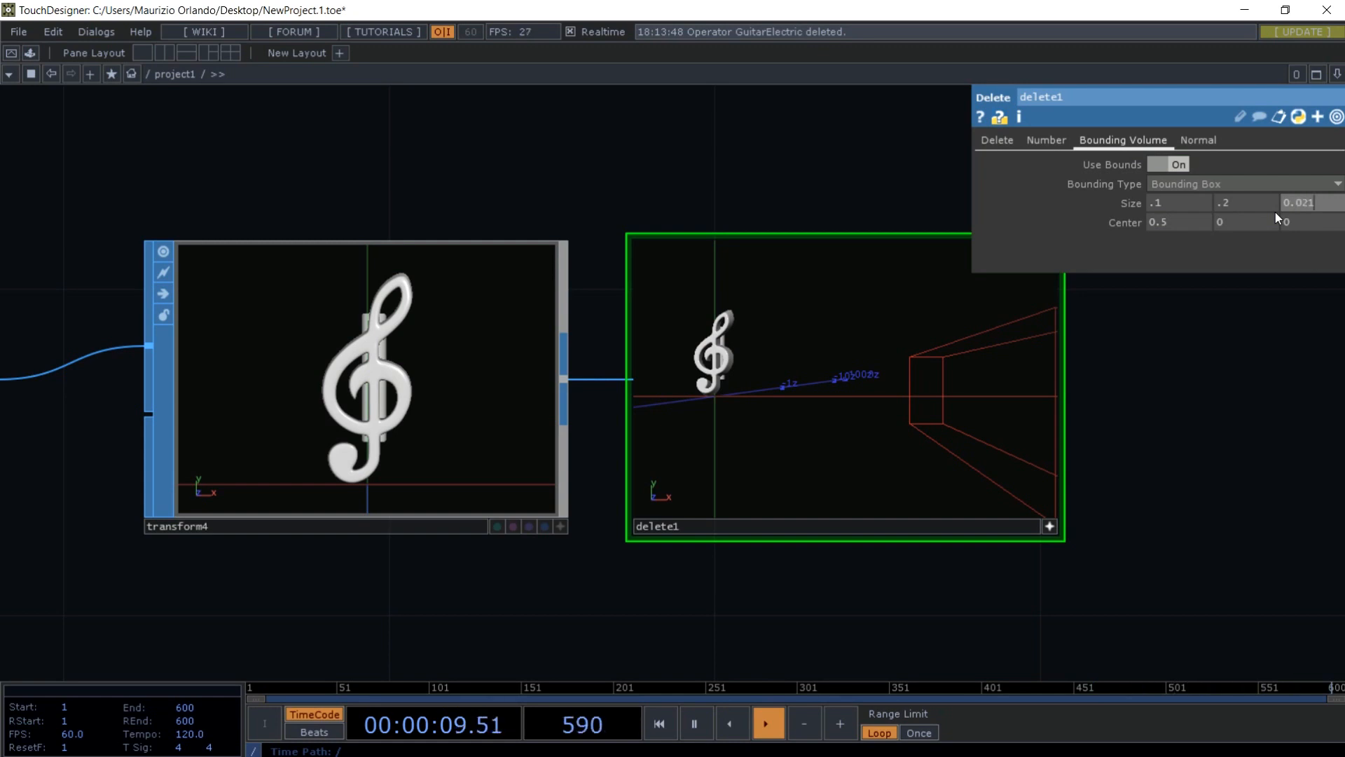
{"action": "key", "text": "Return"}
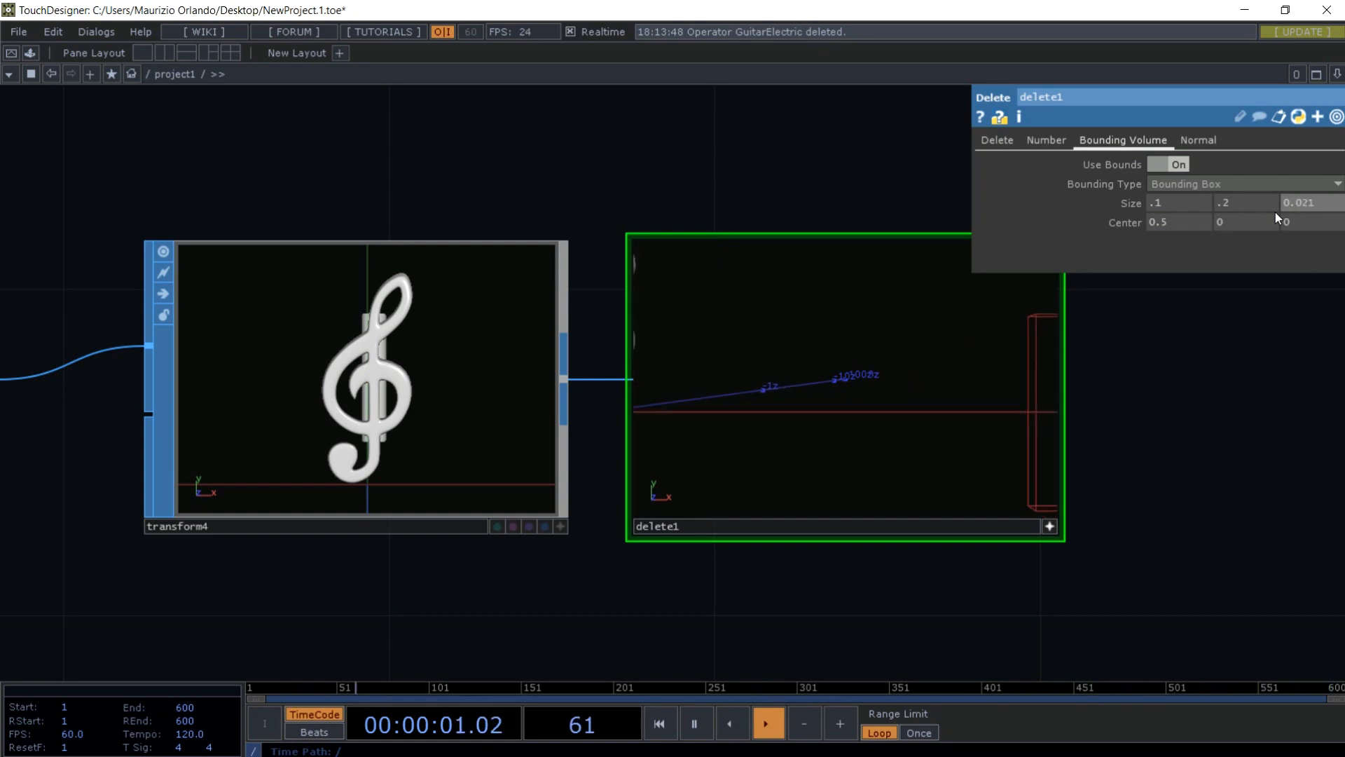
- Set the Delete SOP's bounding box center to 0 in X and 0.1 in Y
{"action": "left_click", "coordinate": [1195, 220]}
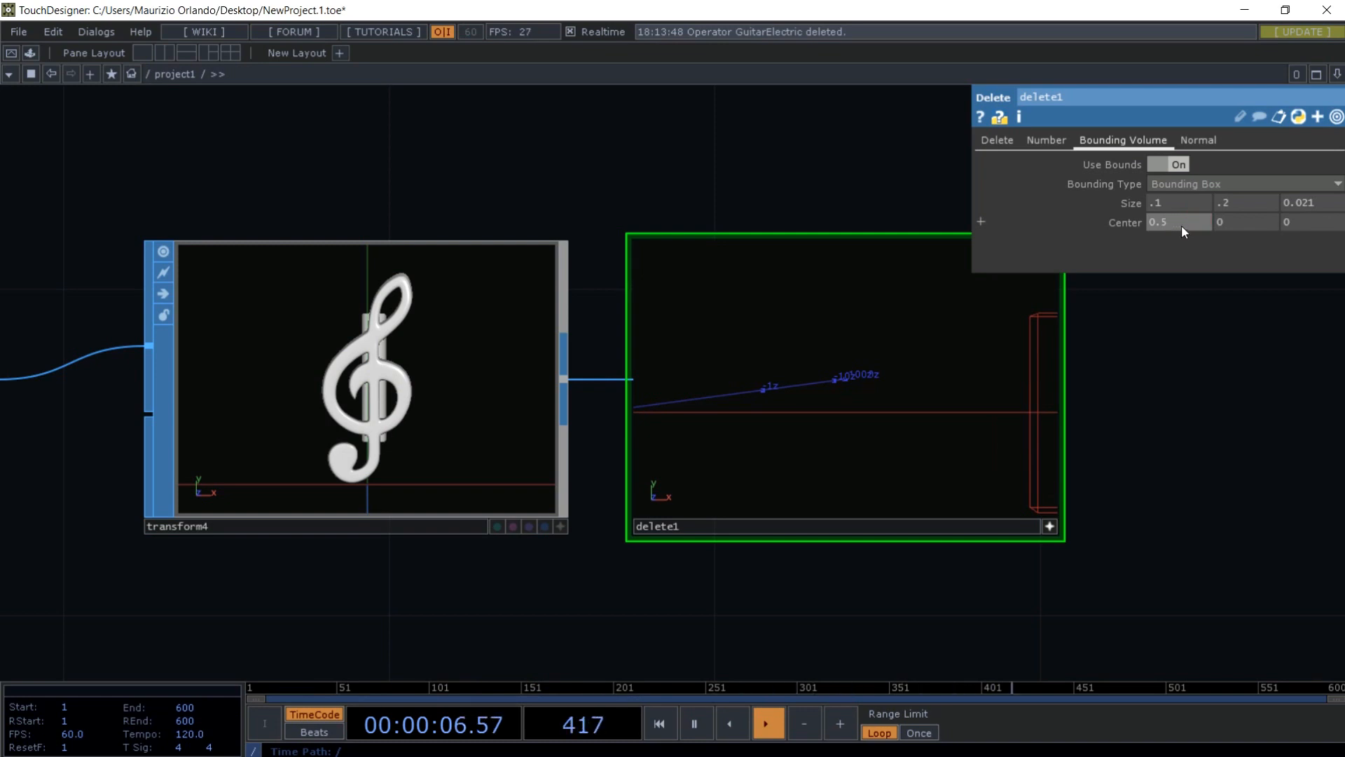
{"action": "type", "text": "0"}
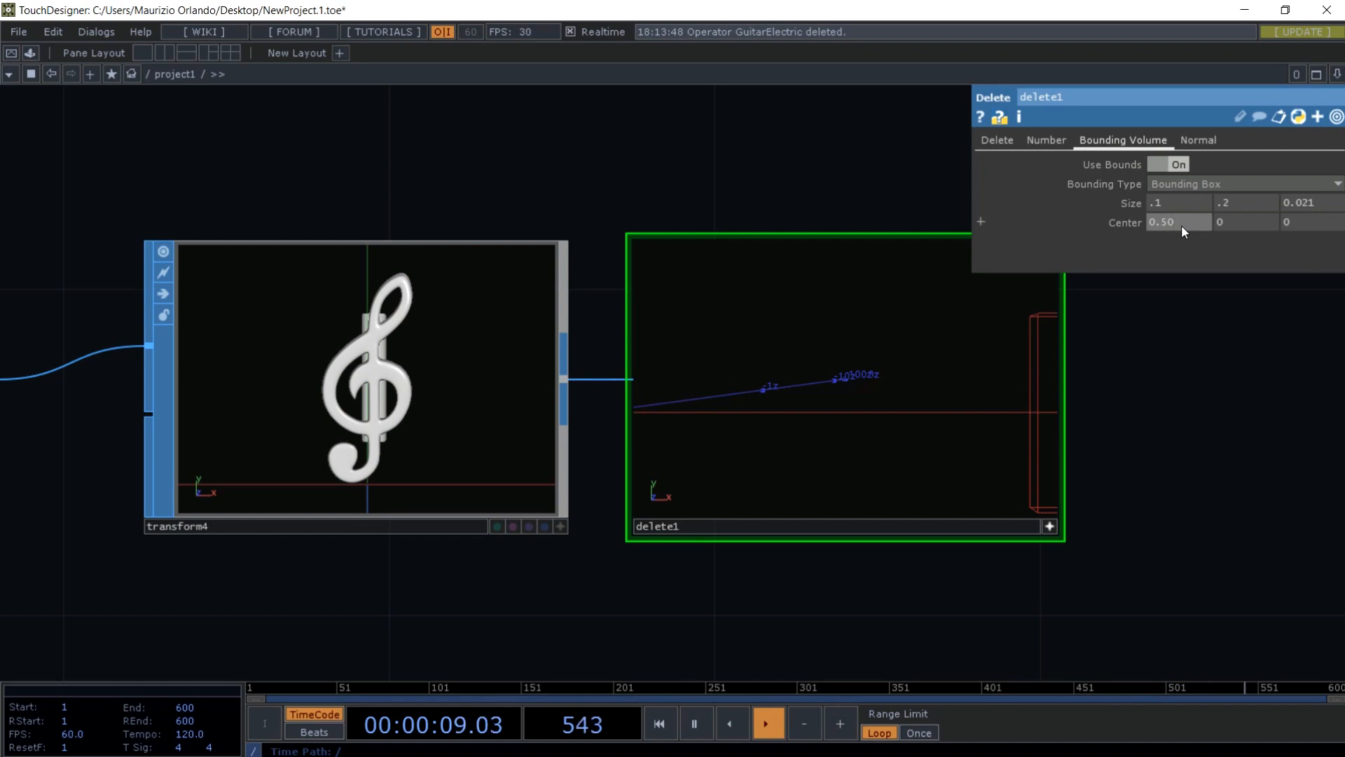
{"action": "key", "text": "BackSpace"}
{"action": "key", "text": "BackSpace"}
{"action": "key", "text": "Return"}
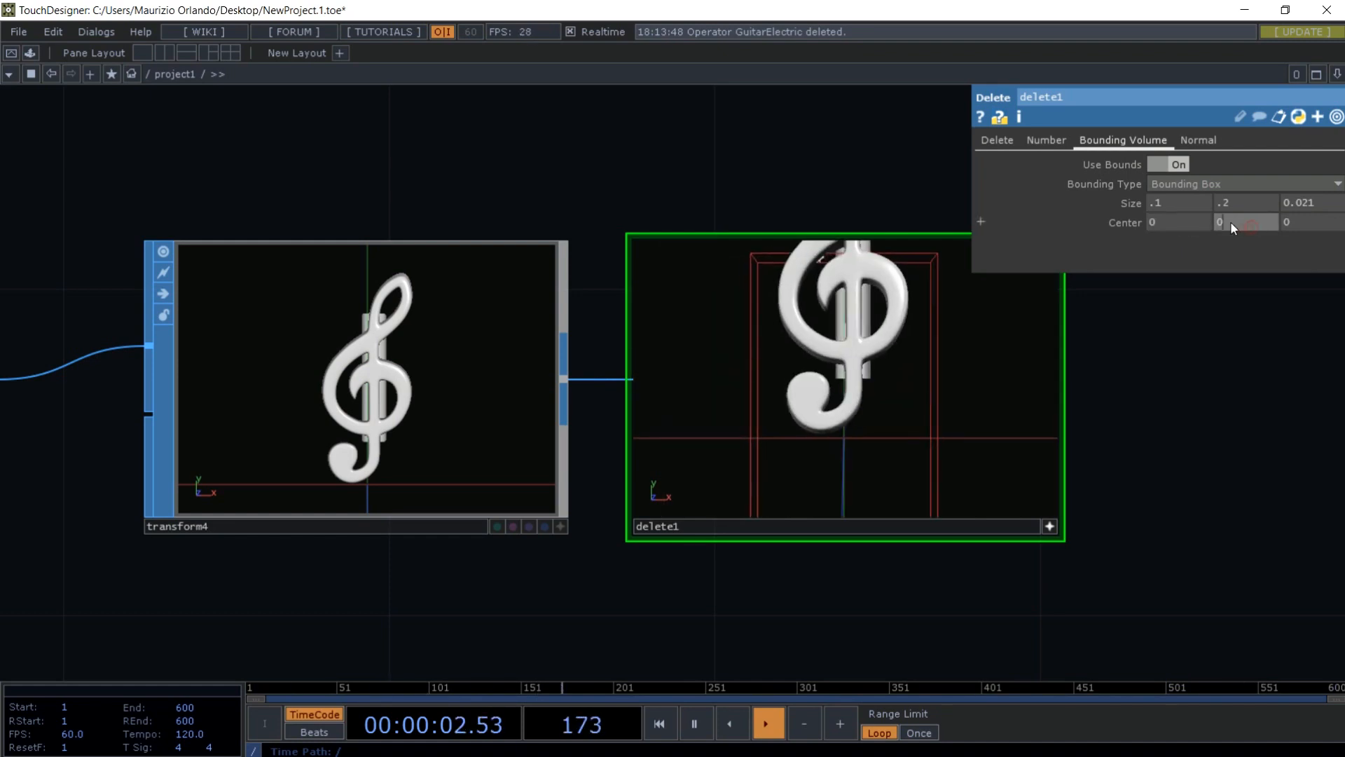
{"action": "type", "text": ".1"}
{"action": "key", "text": "Return"}
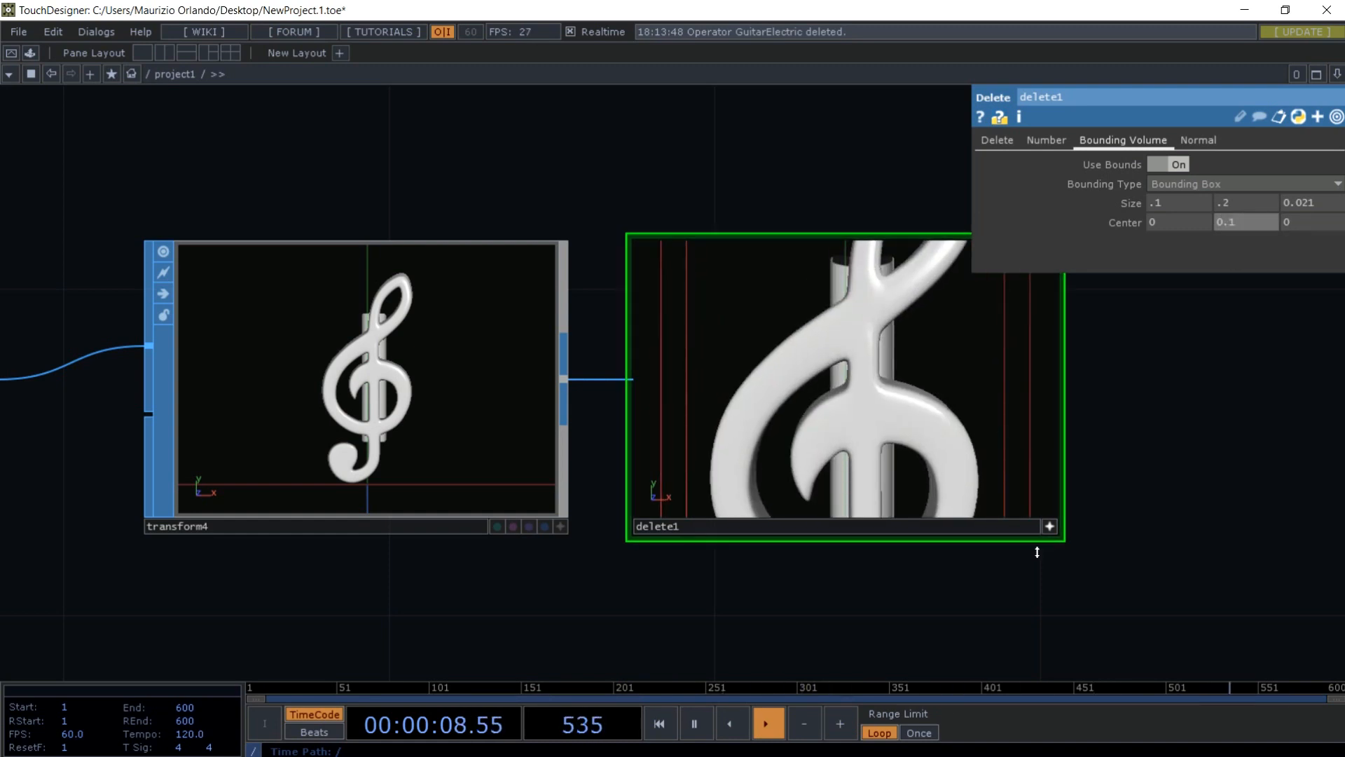
- View the note in the Delete SOP from the side and set the bounding box's center Z to -0.014
{"action": "left_click", "coordinate": [1050, 527]}
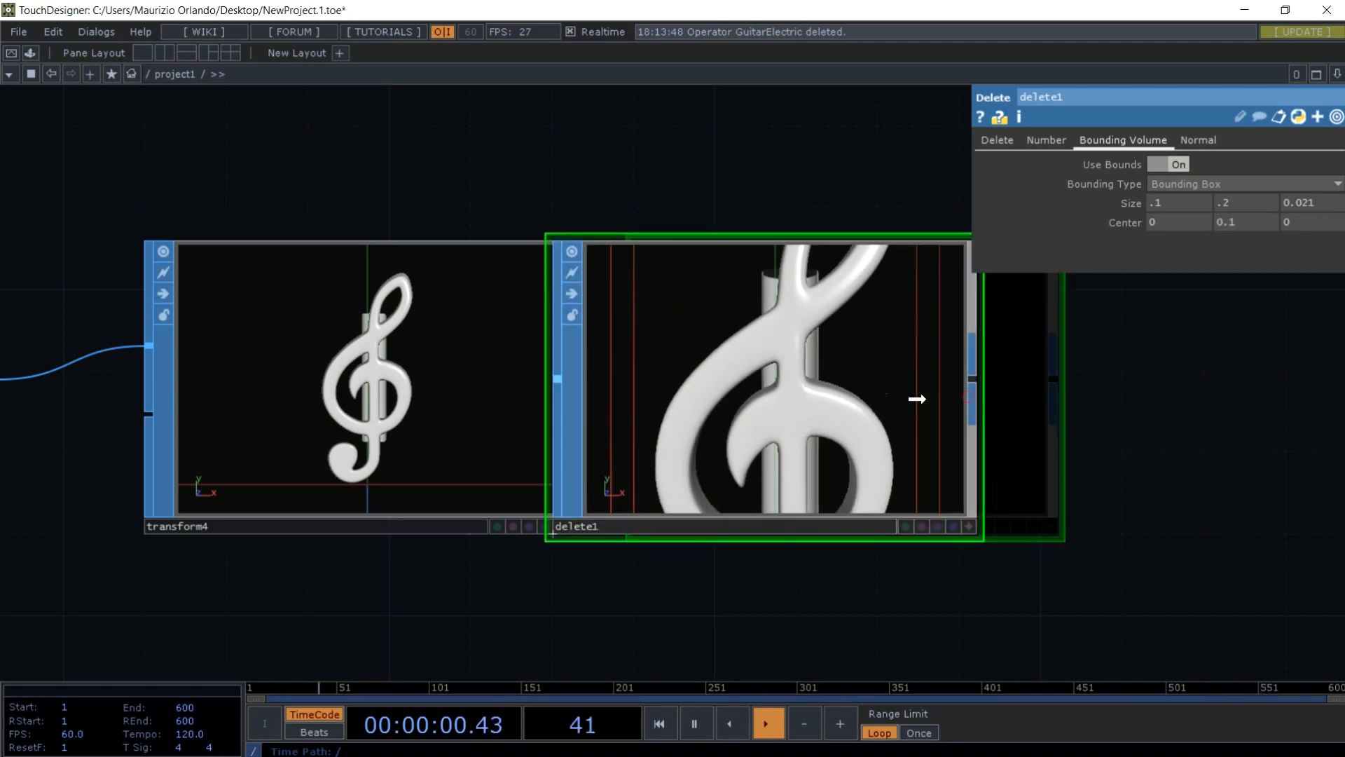
{"action": "left_click", "coordinate": [1050, 525]}
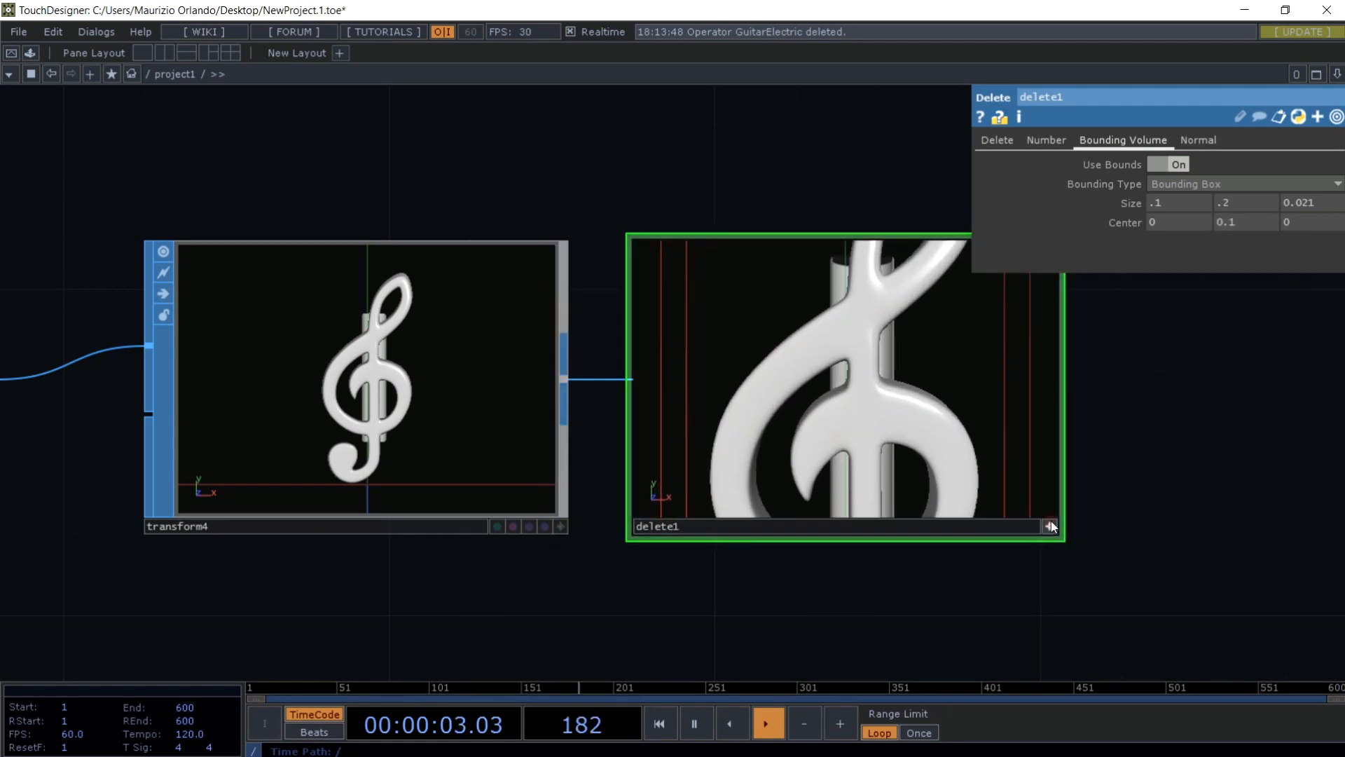
{"action": "left_click_drag", "start_coordinate": [1050, 521], "coordinate": [859, 397]}
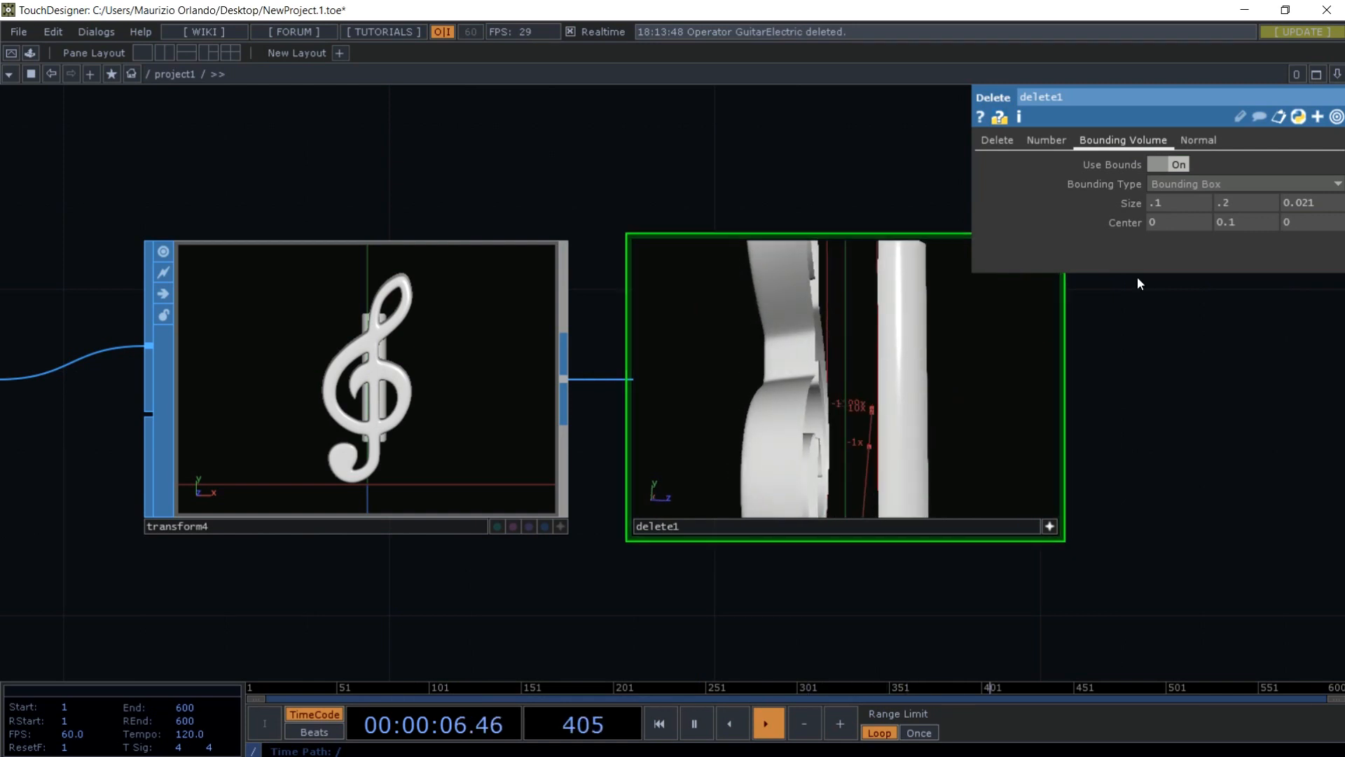
{"action": "middle_click_drag", "start_coordinate": [1303, 222], "coordinate": [1264, 252]}
{"action": "type", "text": "0.014"}
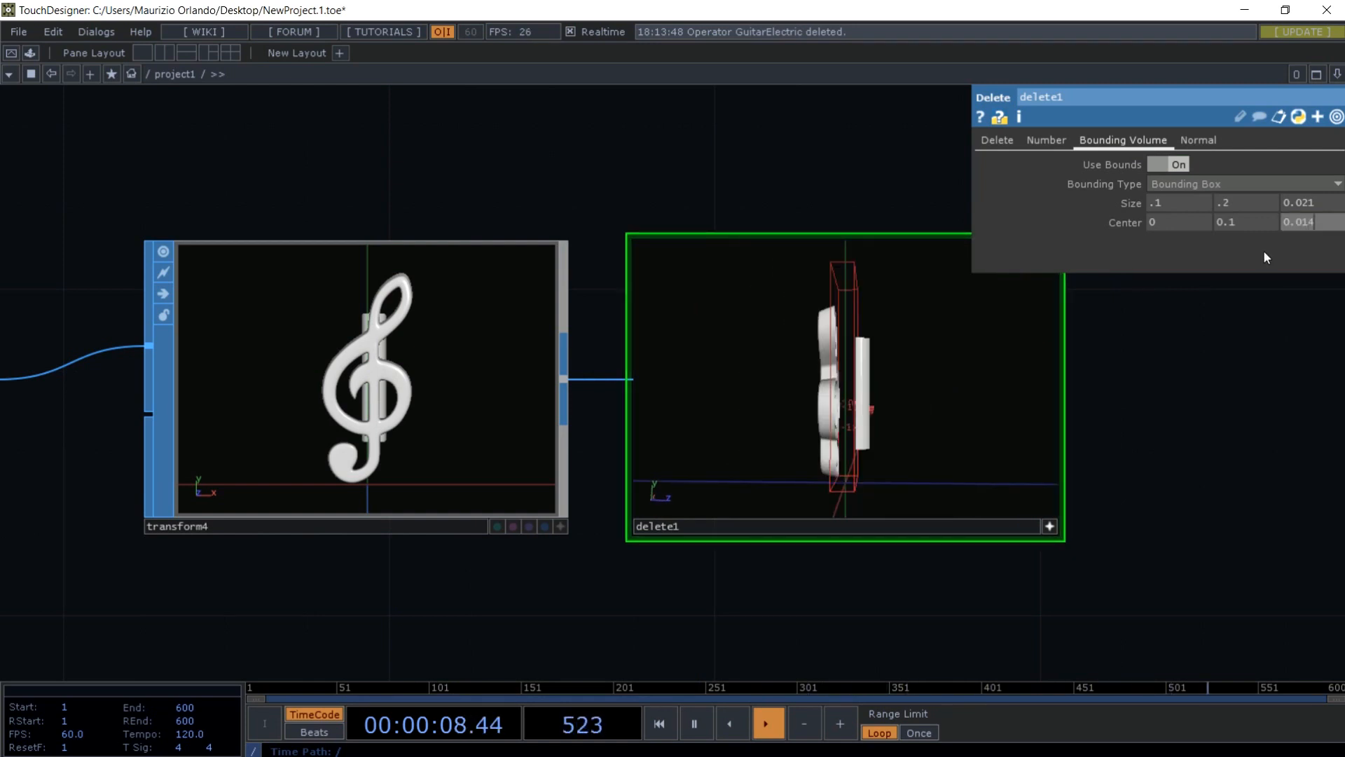
{"action": "key", "text": "Return"}
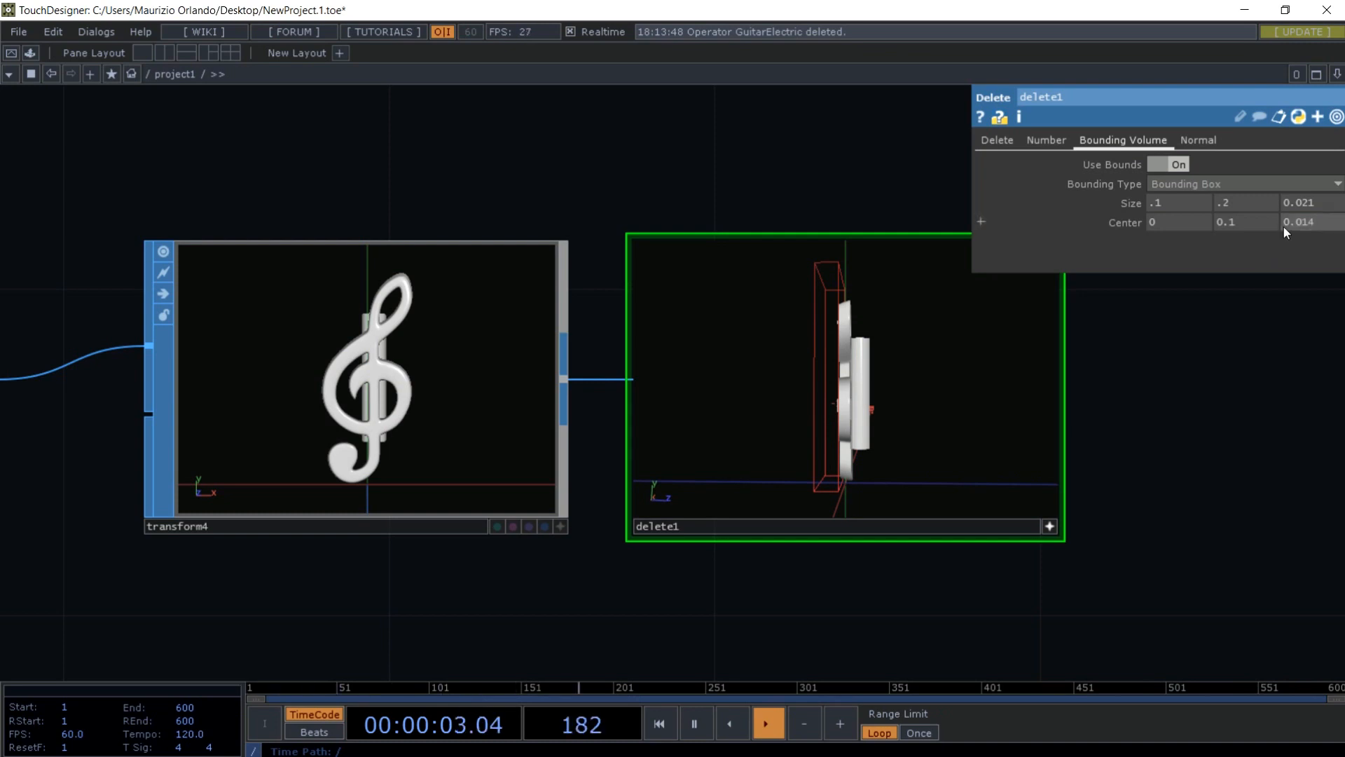
{"action": "left_click", "coordinate": [1284, 225]}
{"action": "type", "text": "-"}
{"action": "key", "text": "Return"}
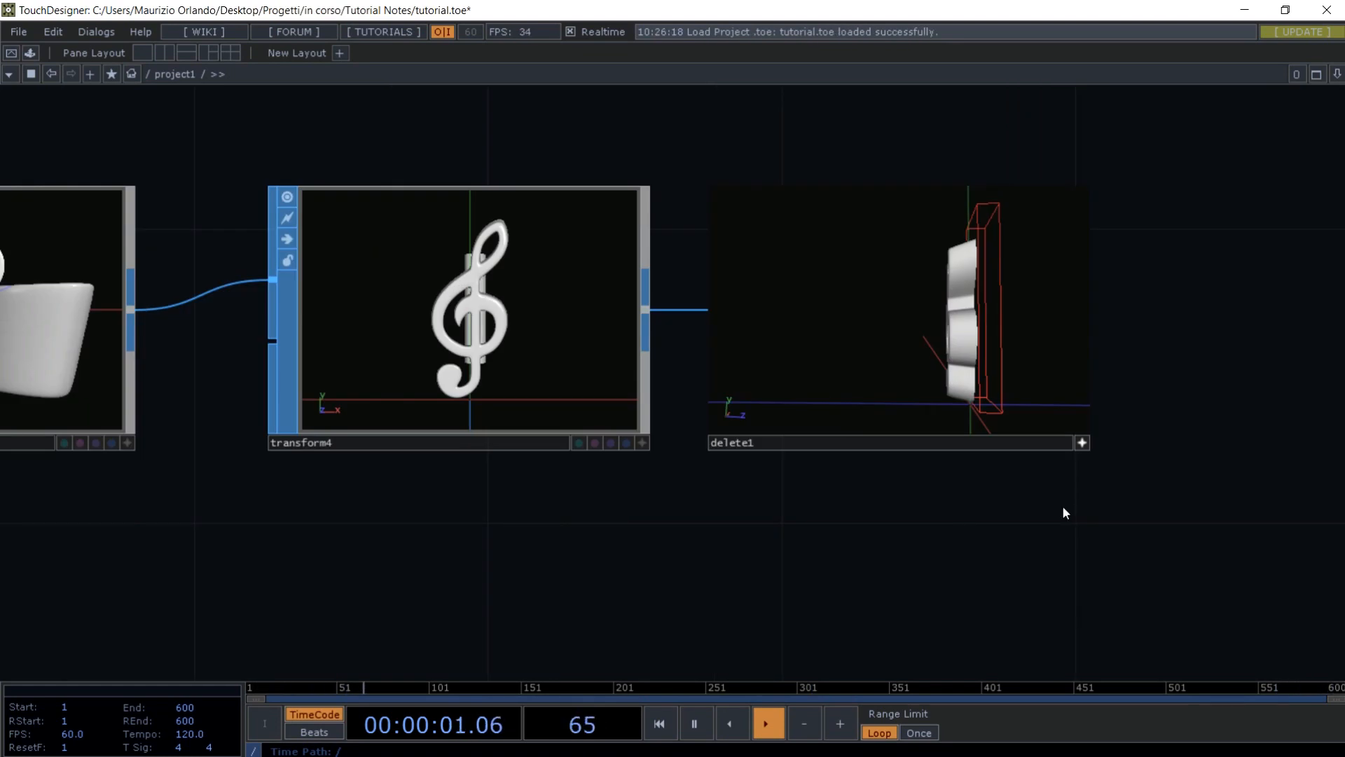
- Compare the note in the Delete SOP with the untrimmed transform4 model by viewing both from the side
{"action": "left_click_drag", "start_coordinate": [1032, 530], "coordinate": [697, 525]}
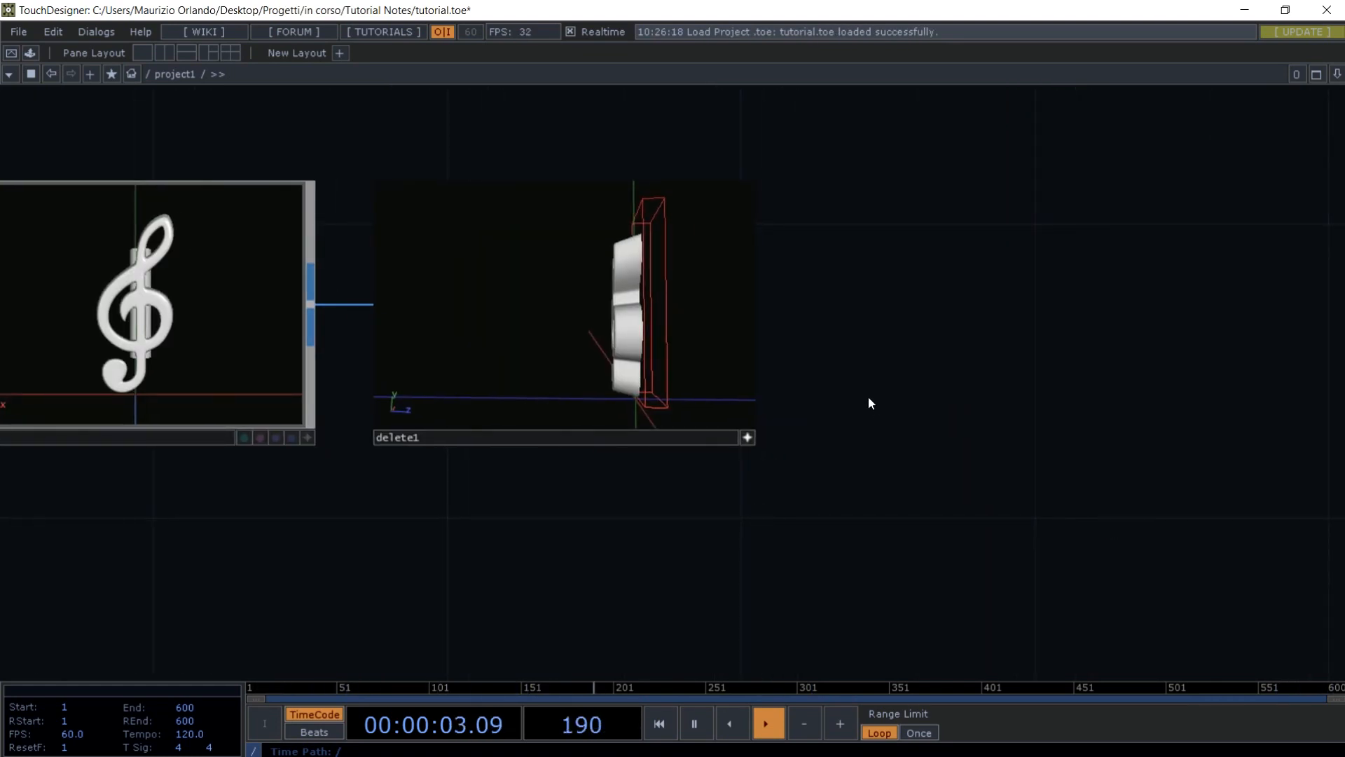
{"action": "left_click", "coordinate": [747, 437]}
{"action": "mouse_move", "coordinate": [643, 343]}
{"action": "left_mouse_down"}
{"action": "mouse_move", "coordinate": [700, 352]}
{"action": "mouse_move", "coordinate": [633, 343]}
{"action": "left_mouse_up"}
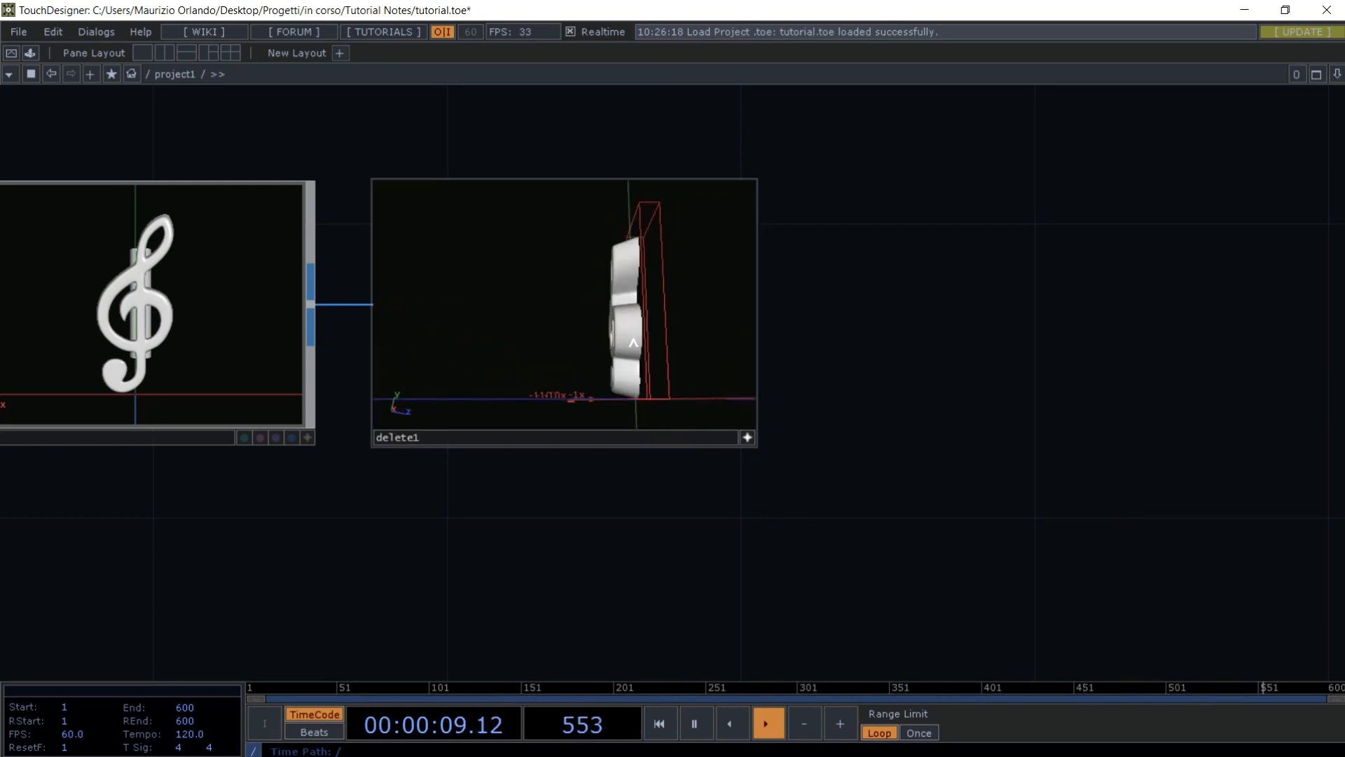
{"action": "left_click", "coordinate": [312, 439]}
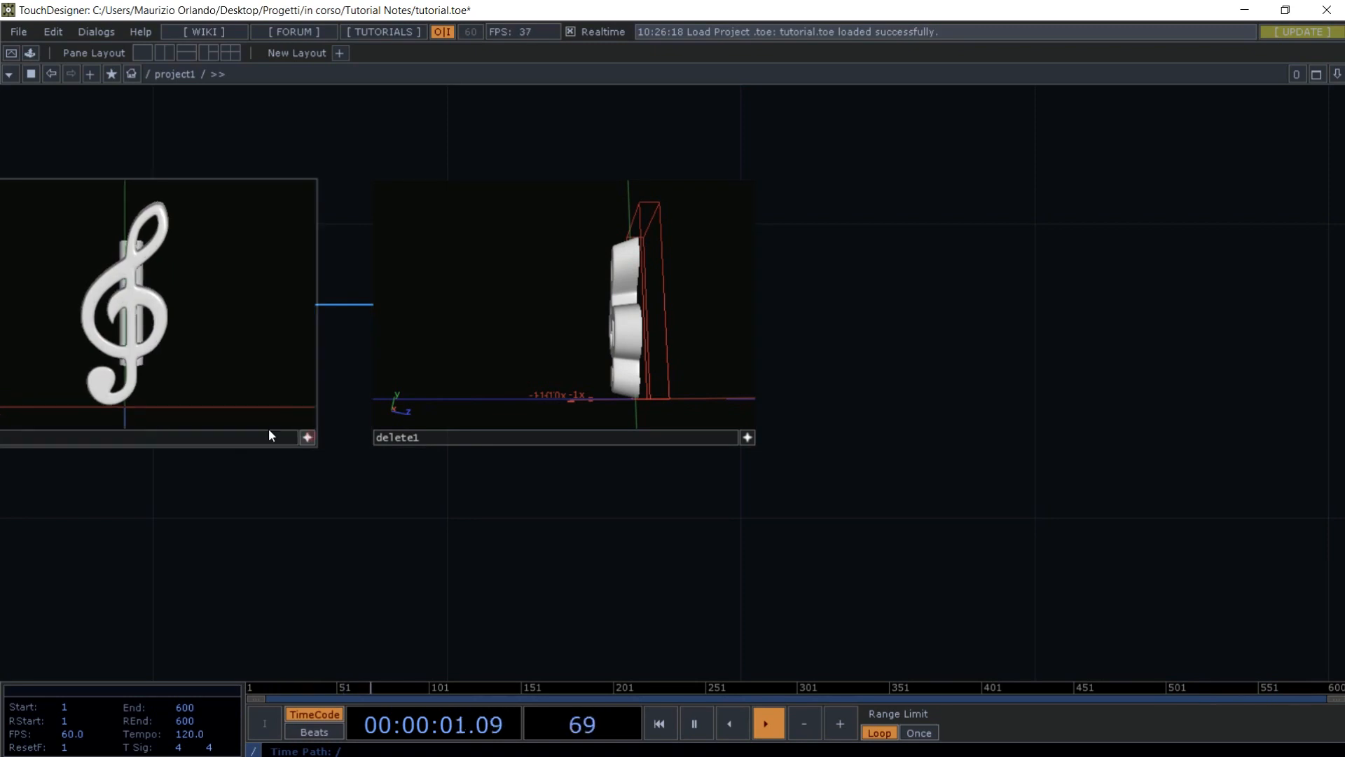
{"action": "left_click_drag", "start_coordinate": [161, 352], "coordinate": [81, 356]}
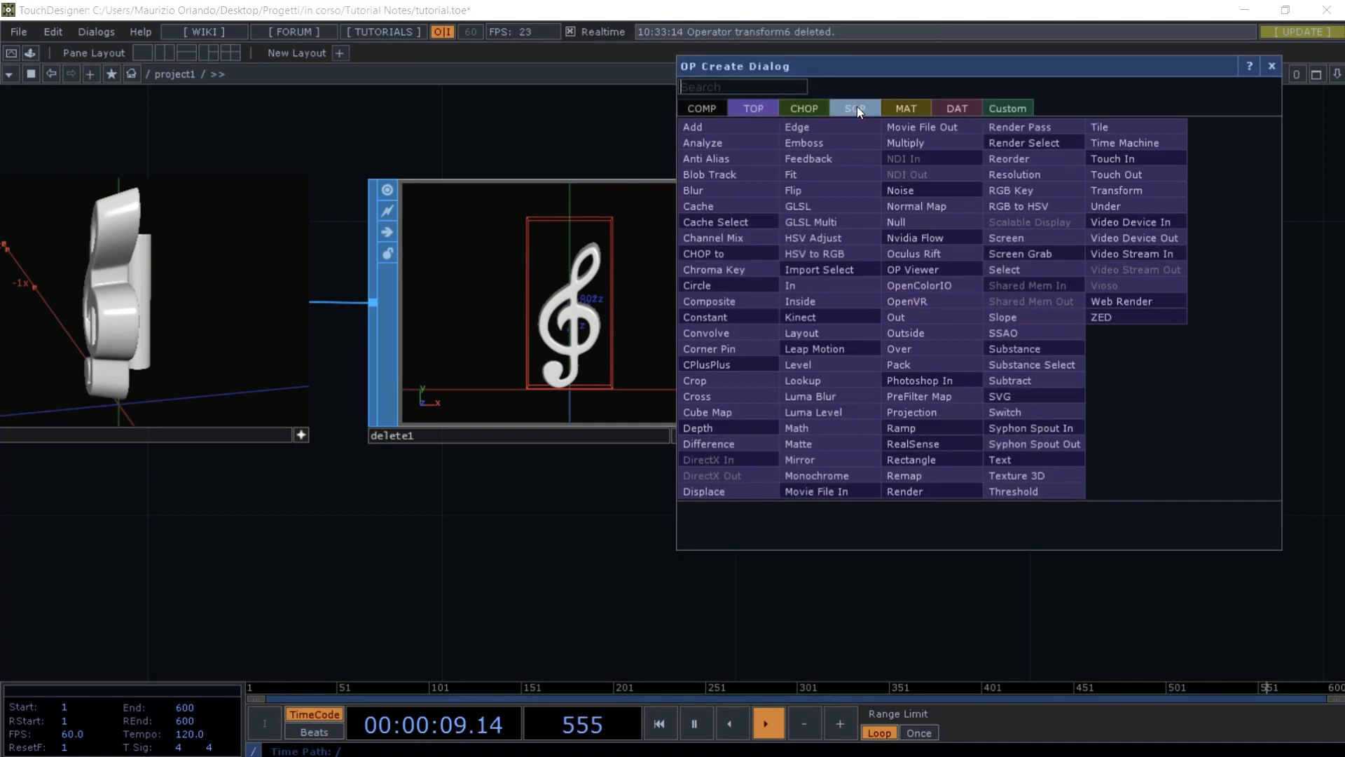
- Add a Transform SOP after delete1, connect the Delete output to it and set its Y rotation to -5
{"action": "left_click", "coordinate": [856, 108]}
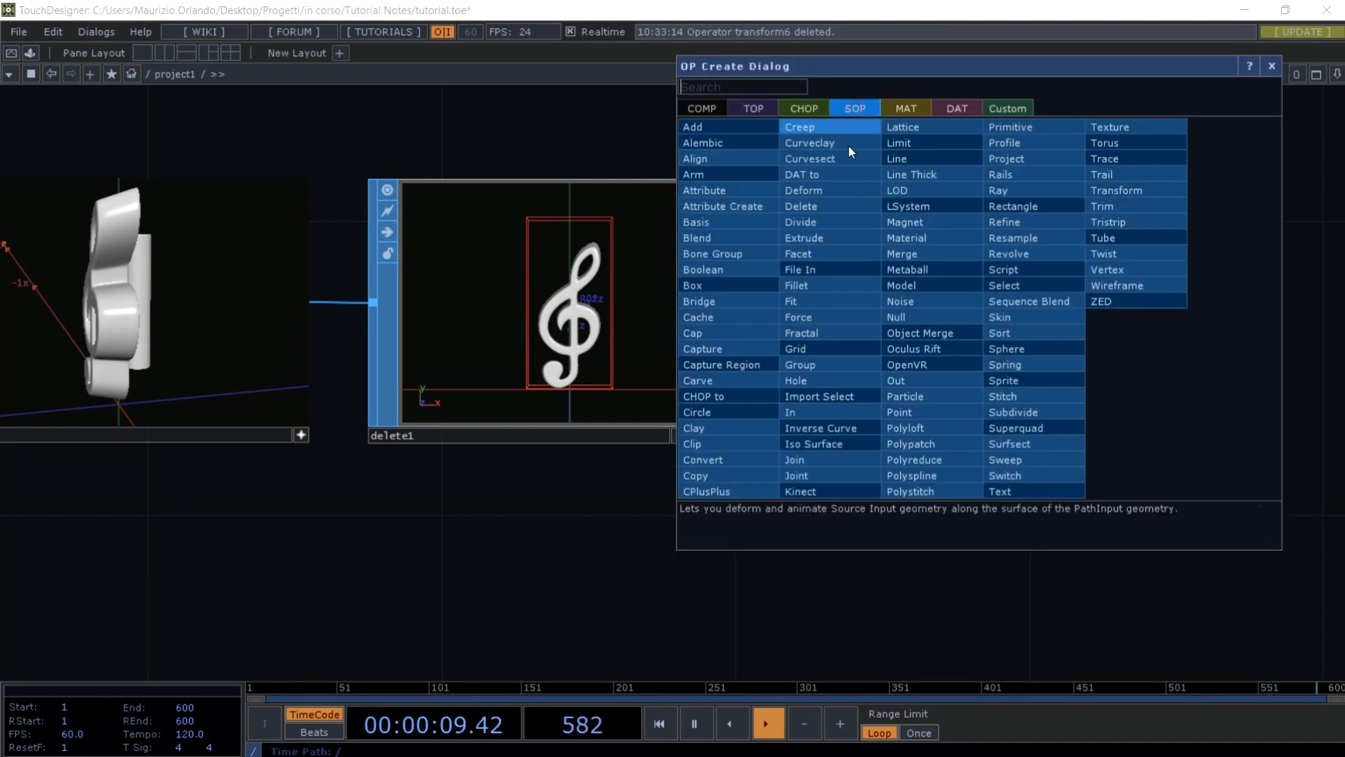
{"action": "left_click", "coordinate": [1108, 189]}
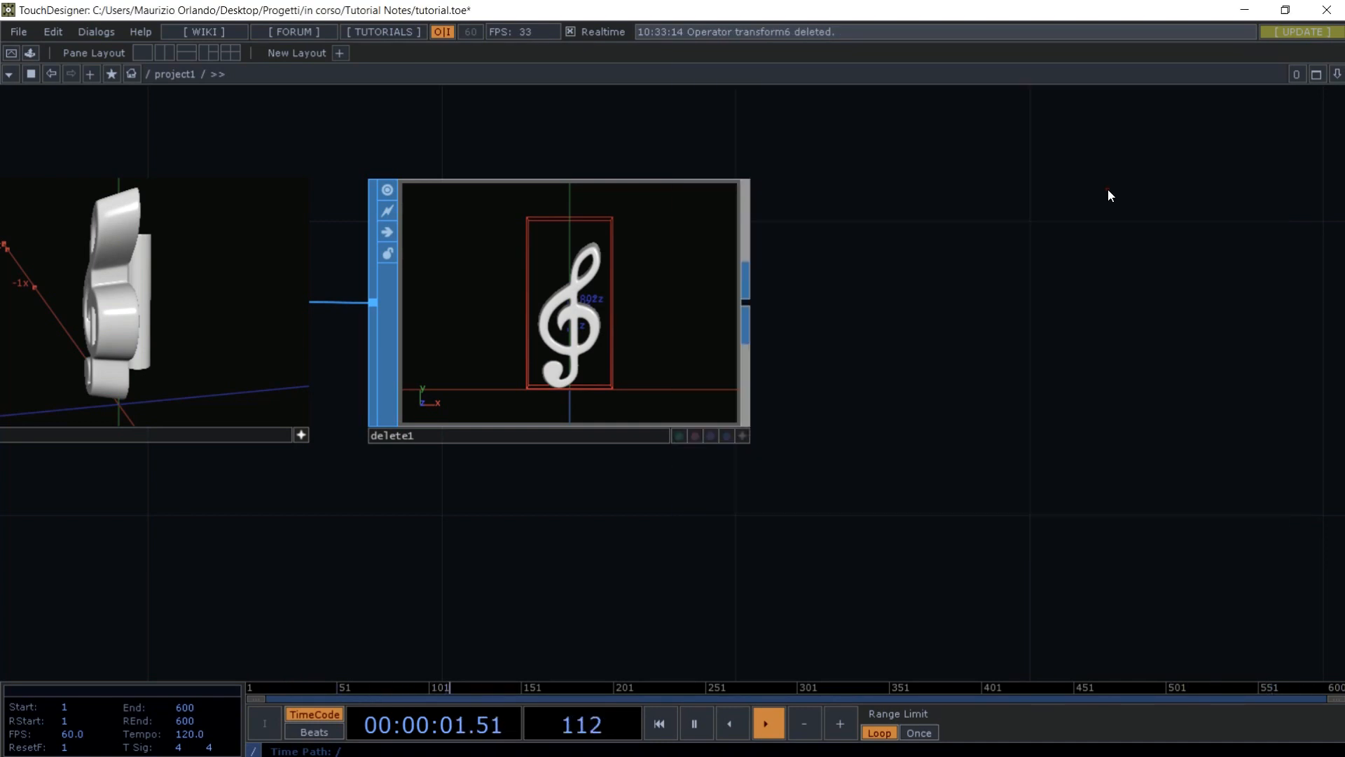
{"action": "left_click", "coordinate": [1038, 308]}
{"action": "left_click_drag", "start_coordinate": [750, 297], "coordinate": [804, 280]}
{"action": "key", "text": "p"}
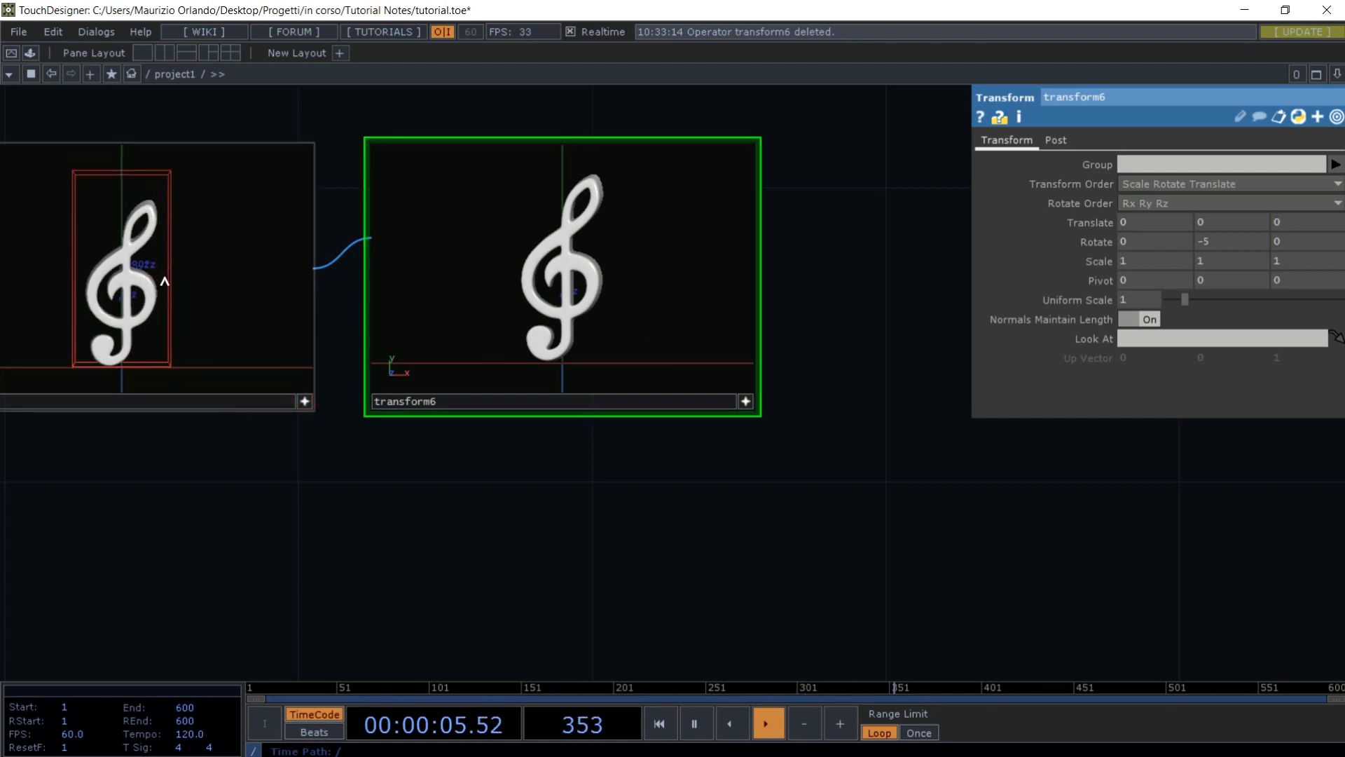
{"action": "key", "text": "p"}
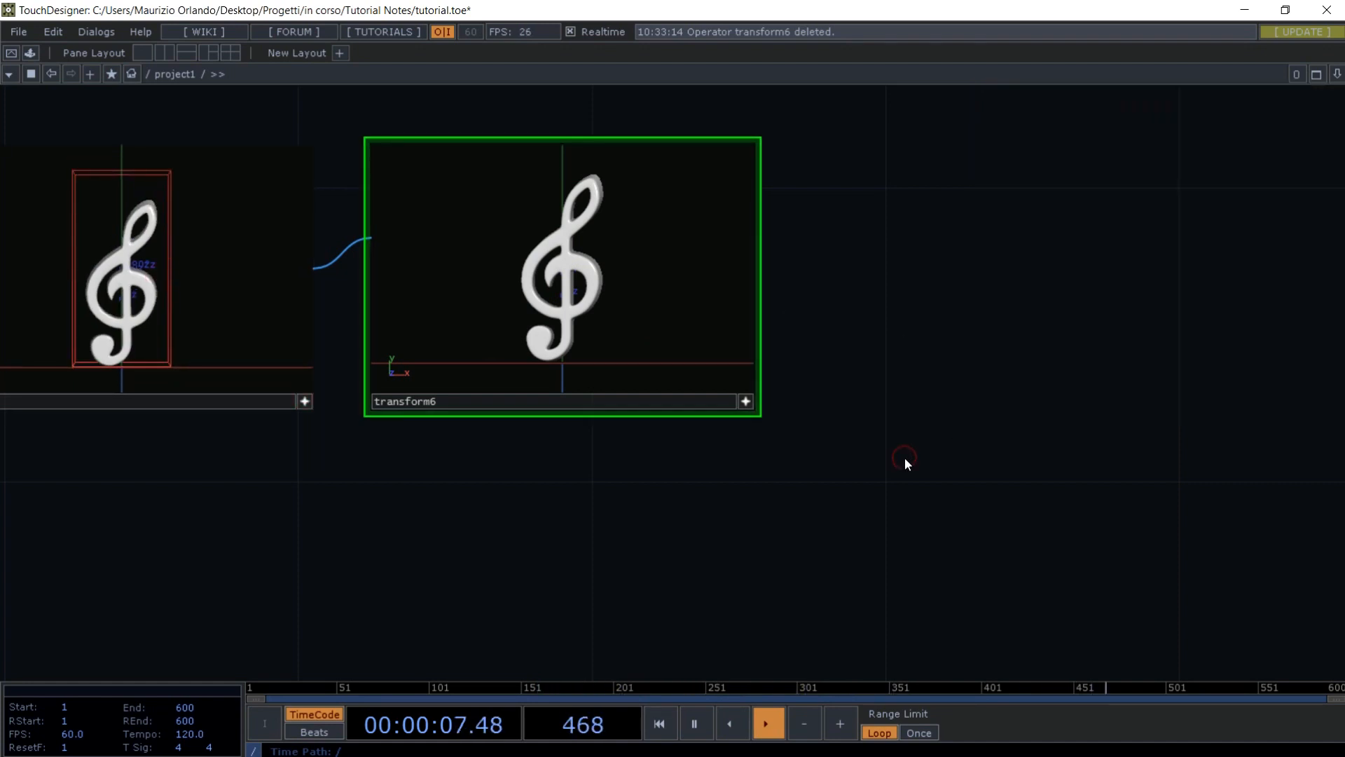
- Deactivate transform6's viewer and add a Geometry COMP connected to its output
{"action": "scroll", "coordinate": [905, 457], "scroll_direction": "down", "scroll_amount": 4}
{"action": "left_click_drag", "start_coordinate": [936, 496], "coordinate": [371, 537]}
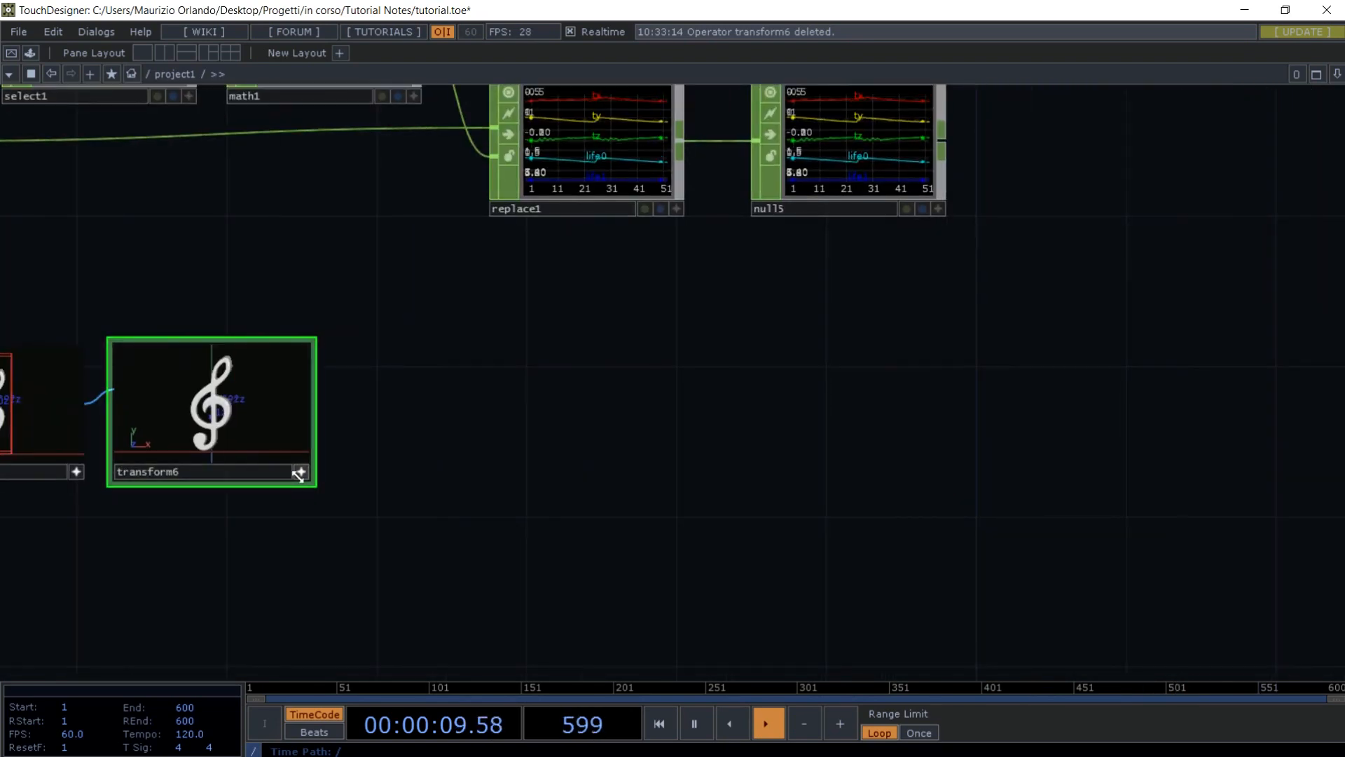
{"action": "left_click", "coordinate": [301, 472]}
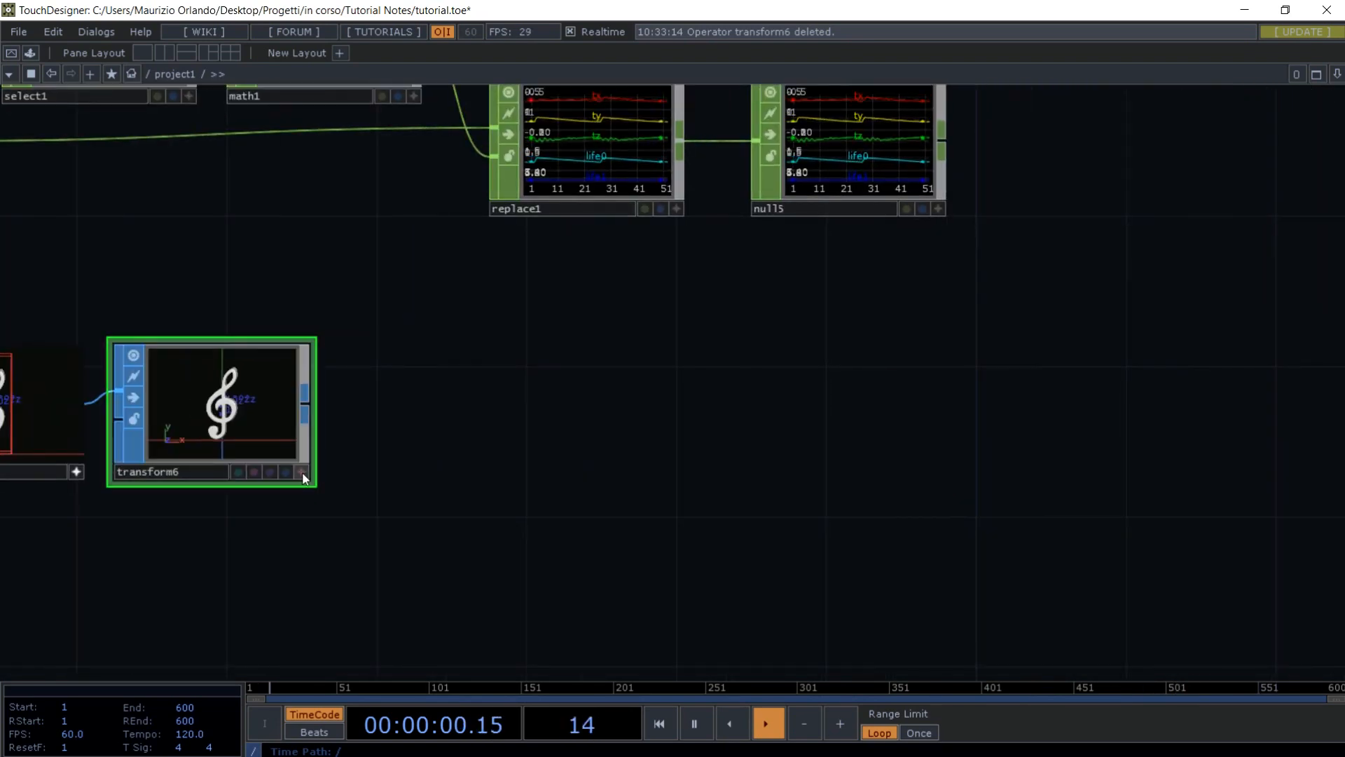
{"action": "right_click", "coordinate": [309, 405]}
{"action": "left_click", "coordinate": [39, 208]}
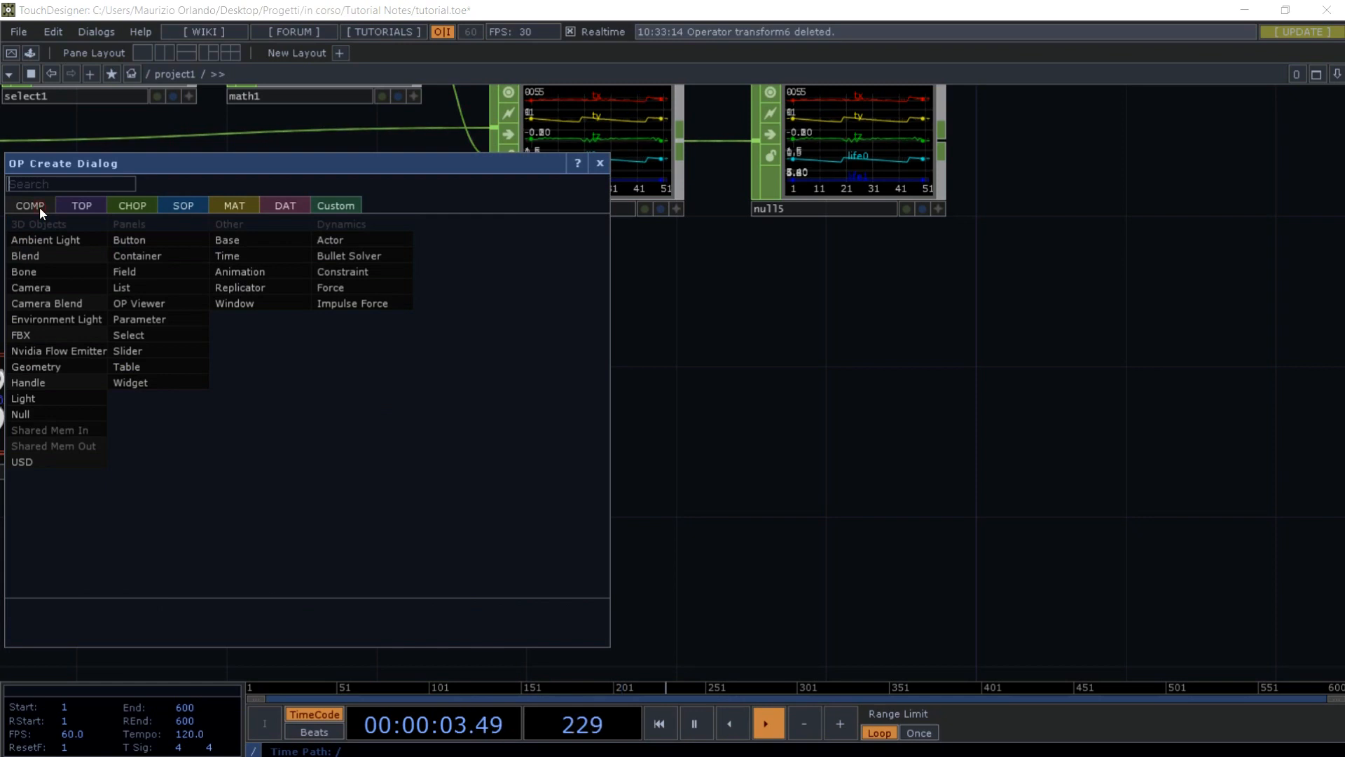
{"action": "left_click", "coordinate": [44, 369]}
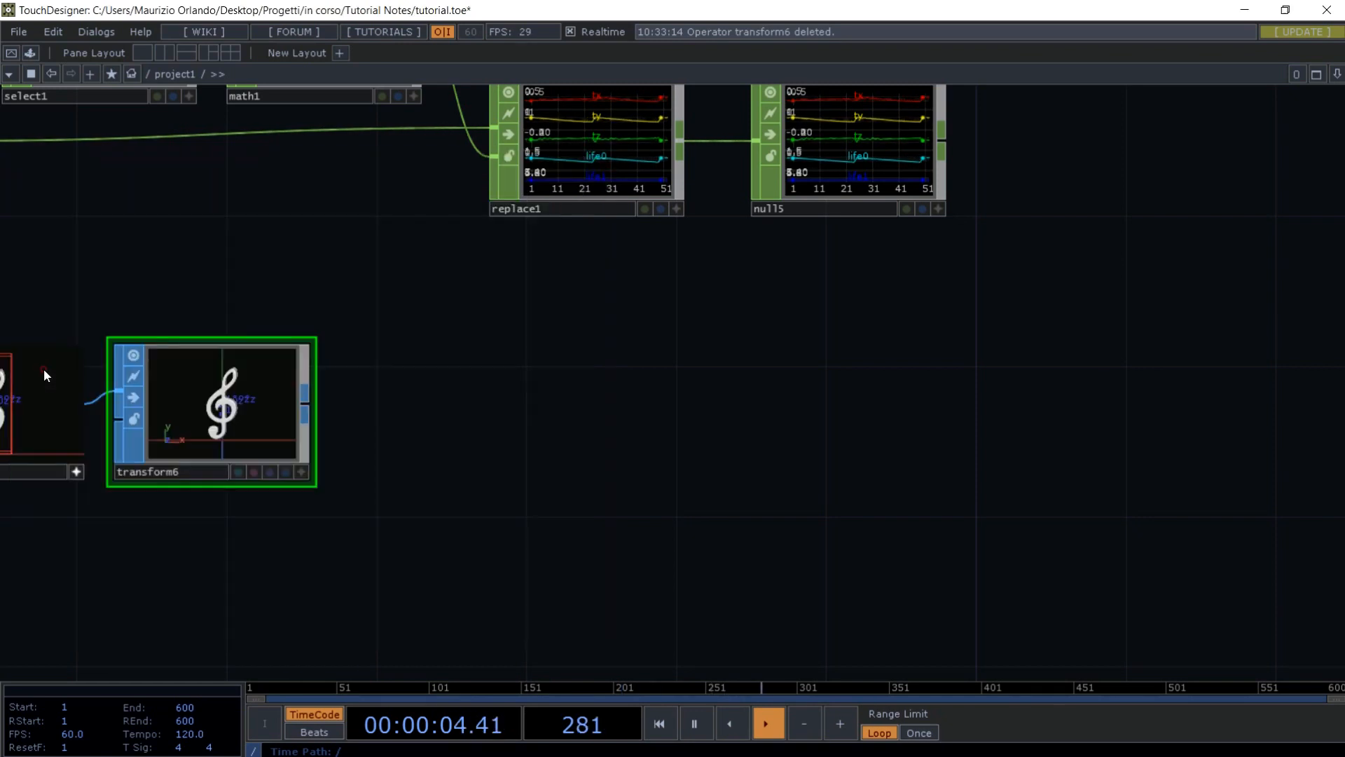
{"action": "left_click", "coordinate": [606, 449]}
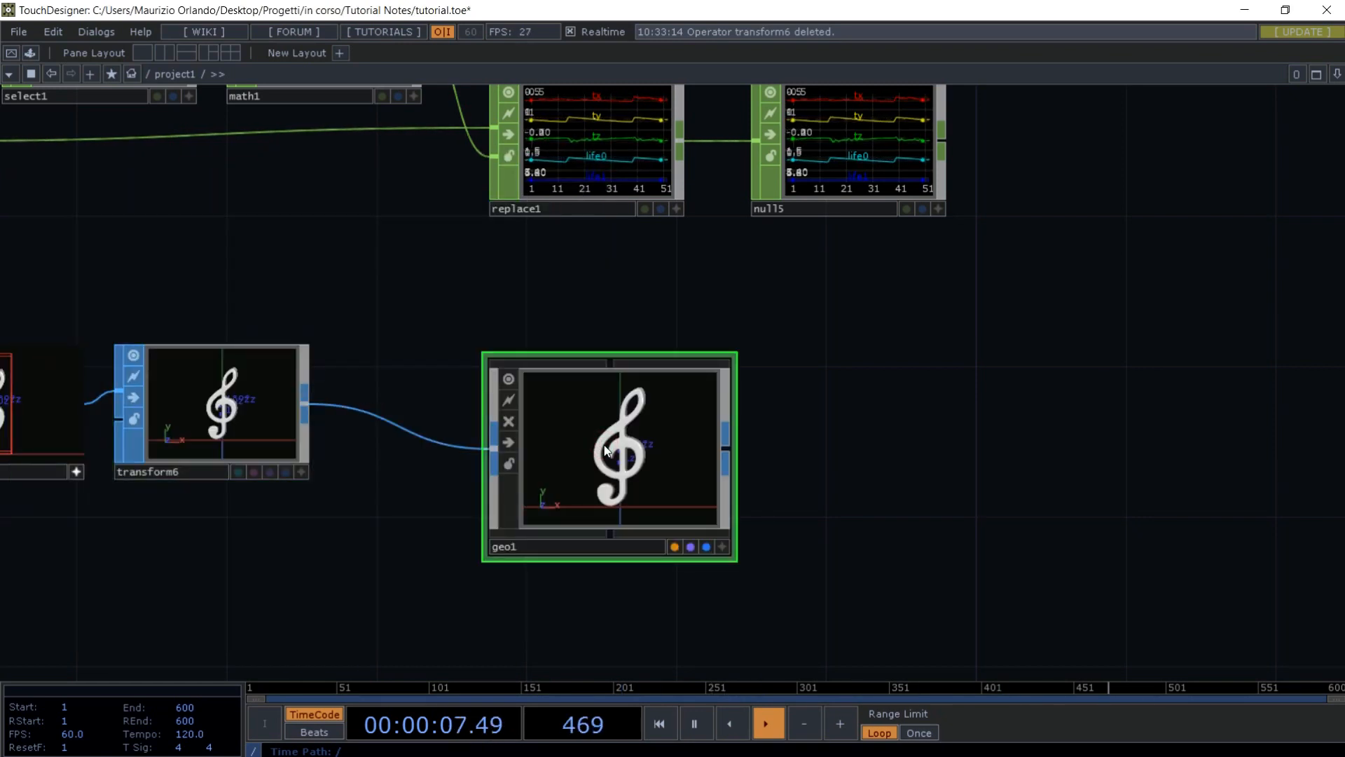
- Turn on Instancing in the instance parameters of the geo1 Geometry COMP
{"action": "key", "text": "p"}
{"action": "left_click", "coordinate": [1054, 140]}
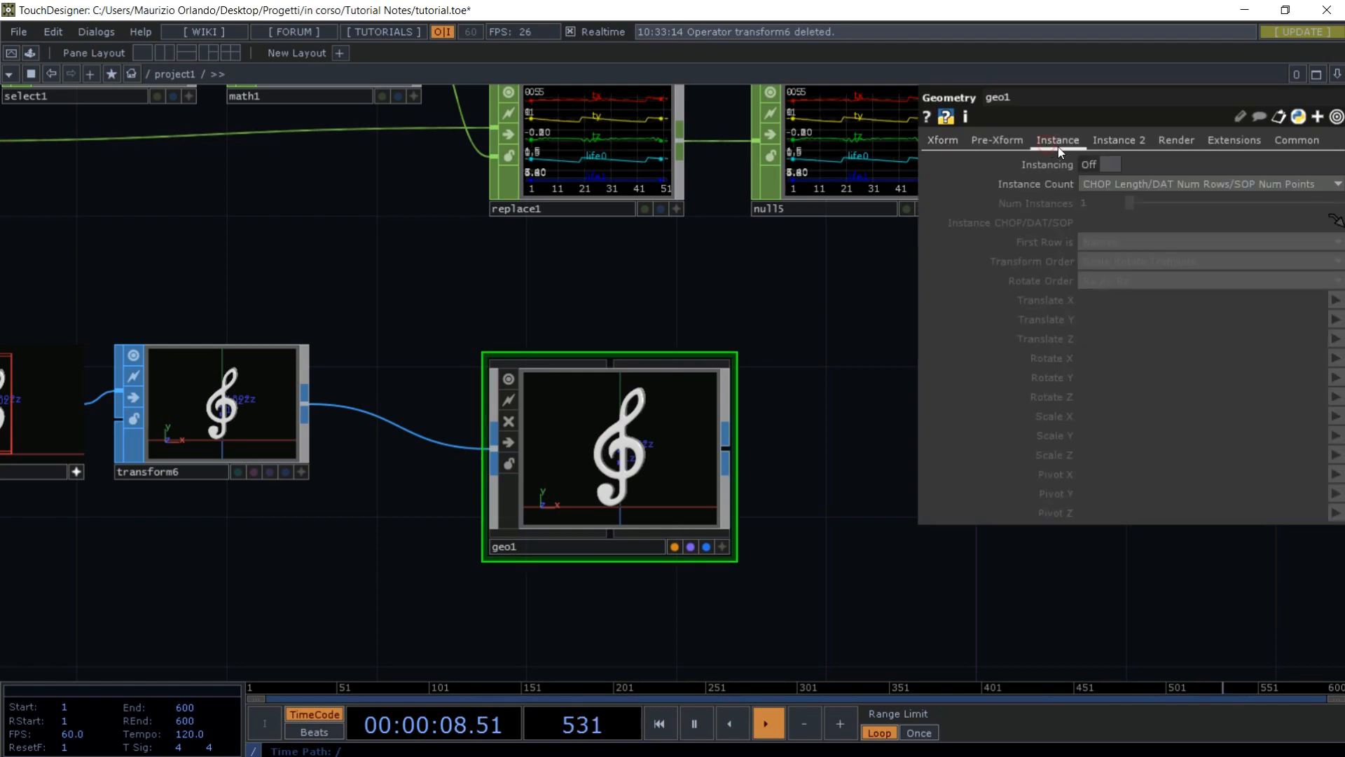
{"action": "left_click", "coordinate": [1117, 164]}
- Rename the null5 CHOP after replace1 as Instancing
{"action": "left_click_drag", "start_coordinate": [839, 320], "coordinate": [628, 292]}
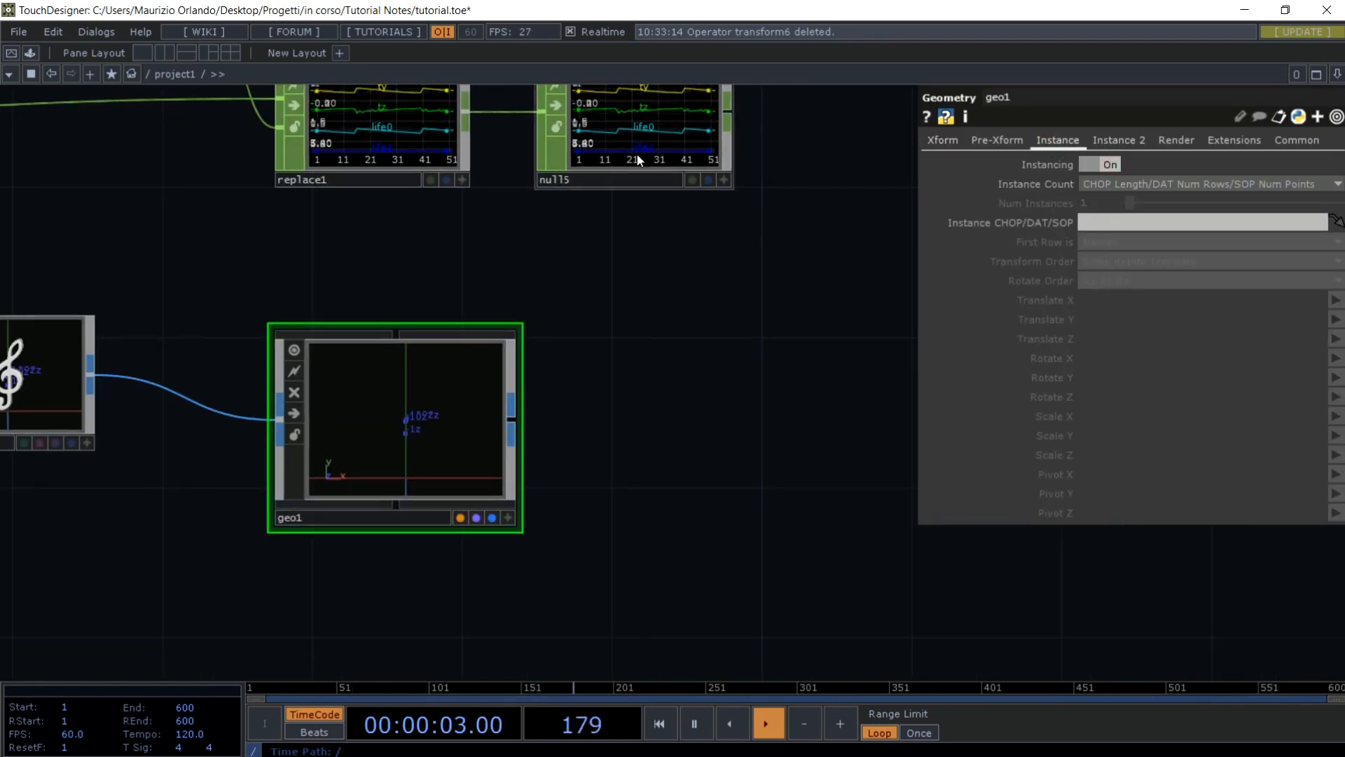
{"action": "scroll", "coordinate": [612, 247], "scroll_direction": "down", "scroll_amount": 3}
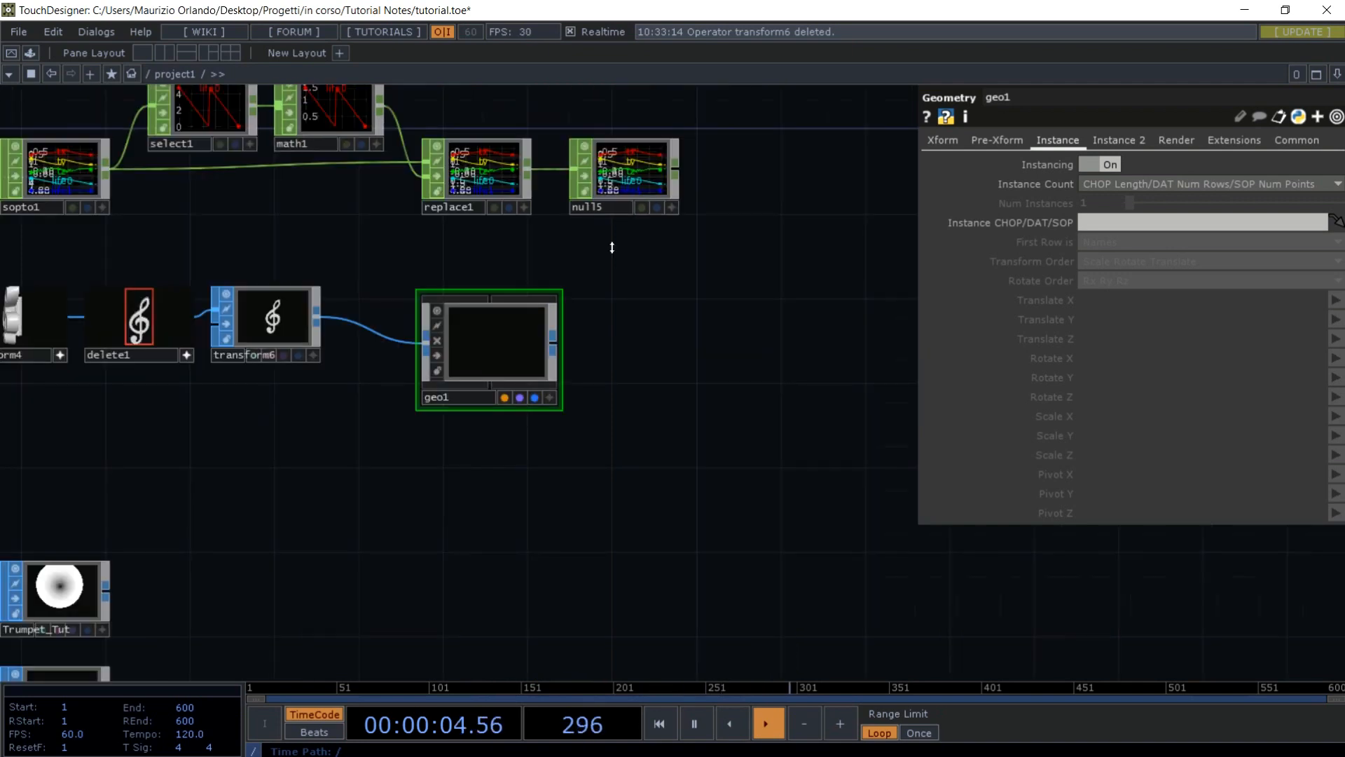
{"action": "scroll", "coordinate": [612, 246], "scroll_direction": "down", "scroll_amount": 3}
{"action": "left_click_drag", "start_coordinate": [718, 248], "coordinate": [727, 423]}
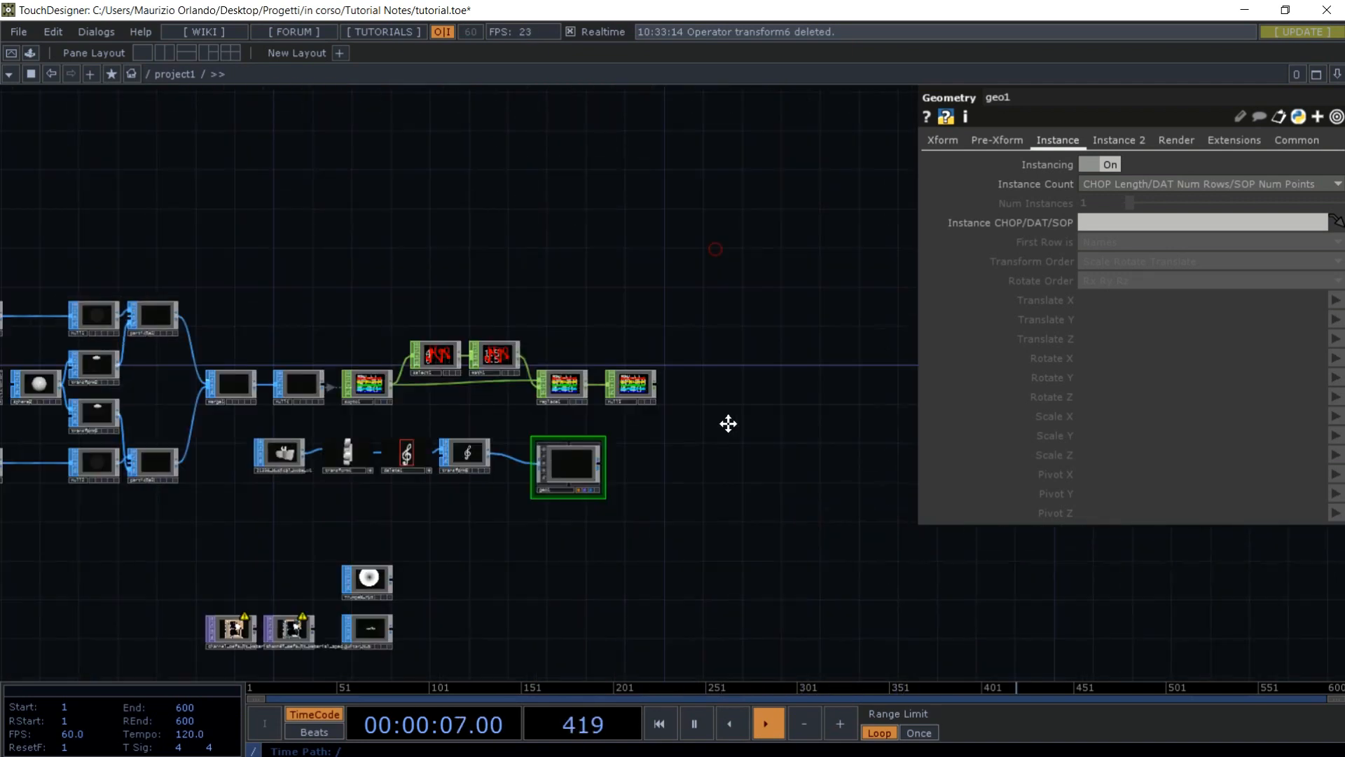
{"action": "scroll", "coordinate": [727, 423], "scroll_direction": "up", "scroll_amount": 5}
{"action": "left_click_drag", "start_coordinate": [471, 491], "coordinate": [641, 380]}
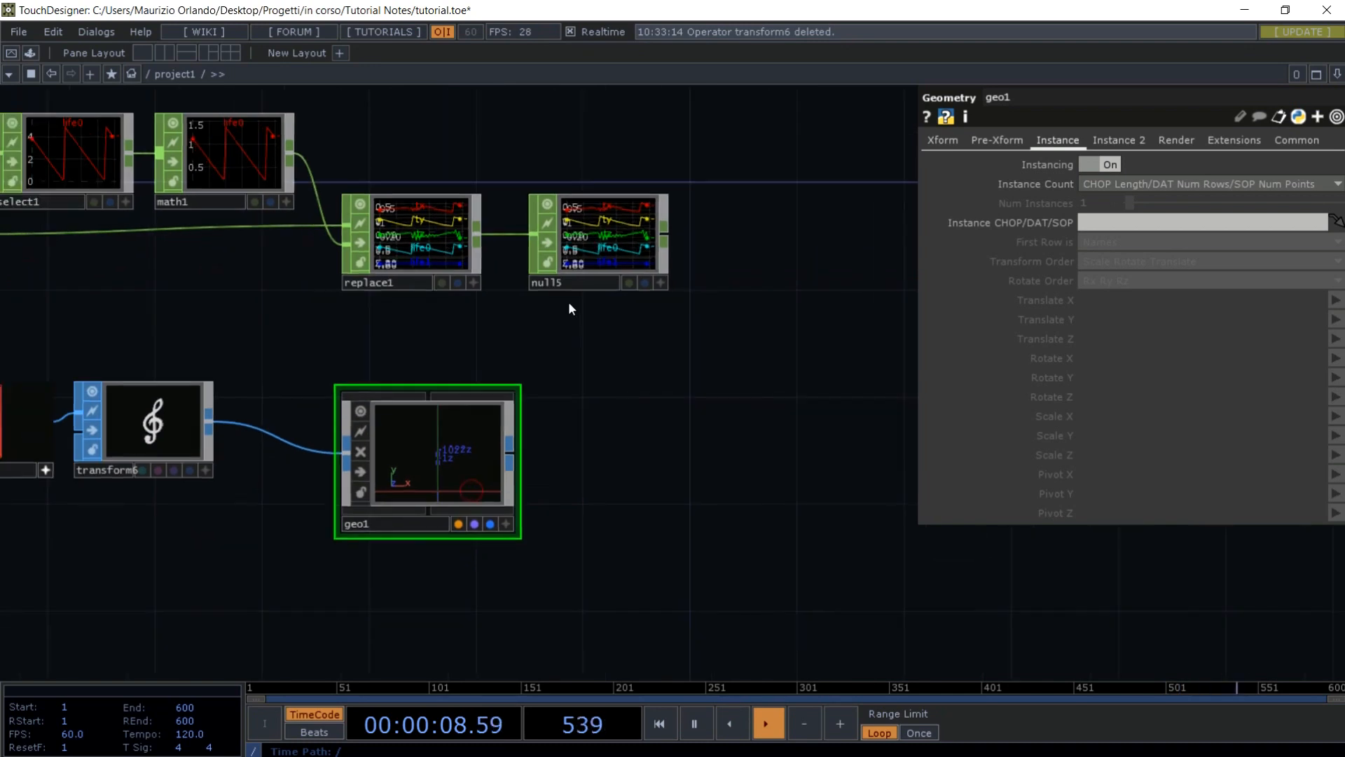
{"action": "double_click", "coordinate": [563, 282]}
{"action": "type", "text": "In"}
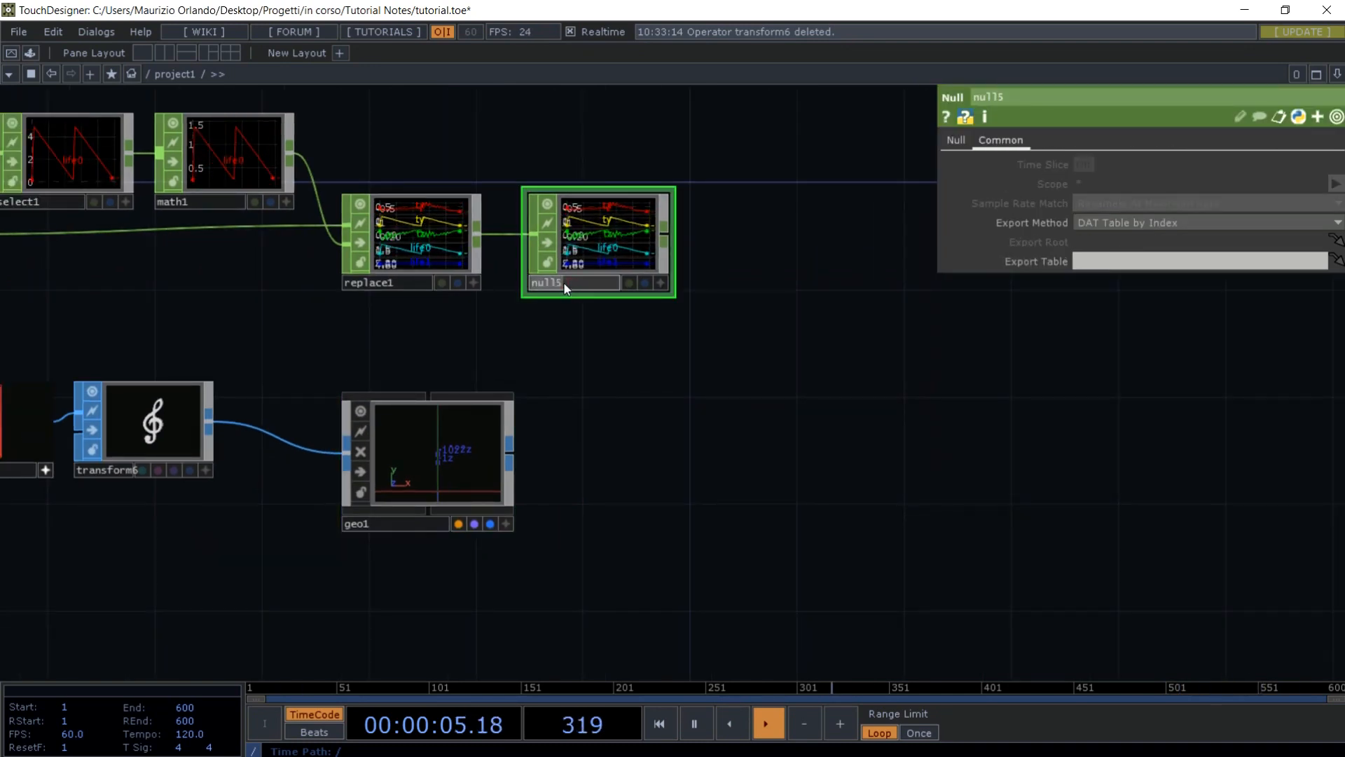
{"action": "type", "text": "stancig"}
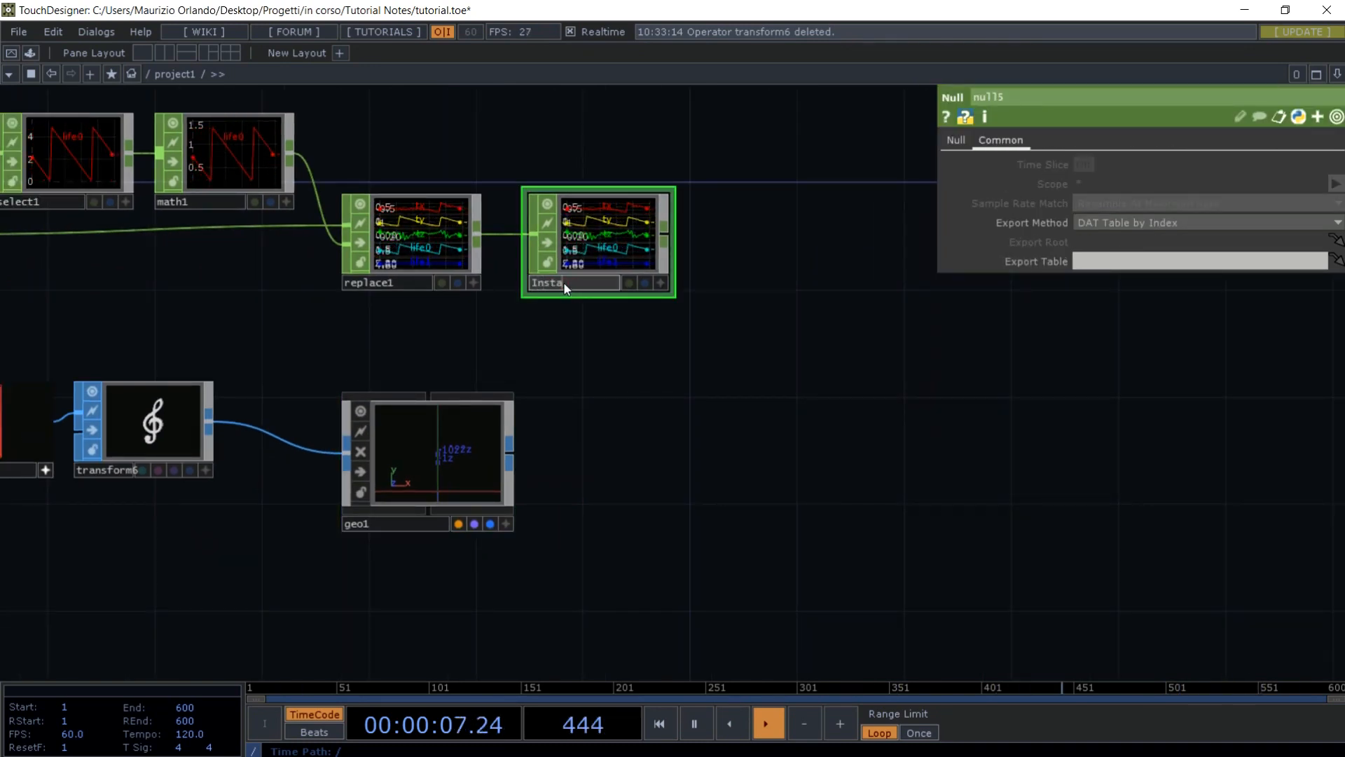
{"action": "key", "text": "Return"}
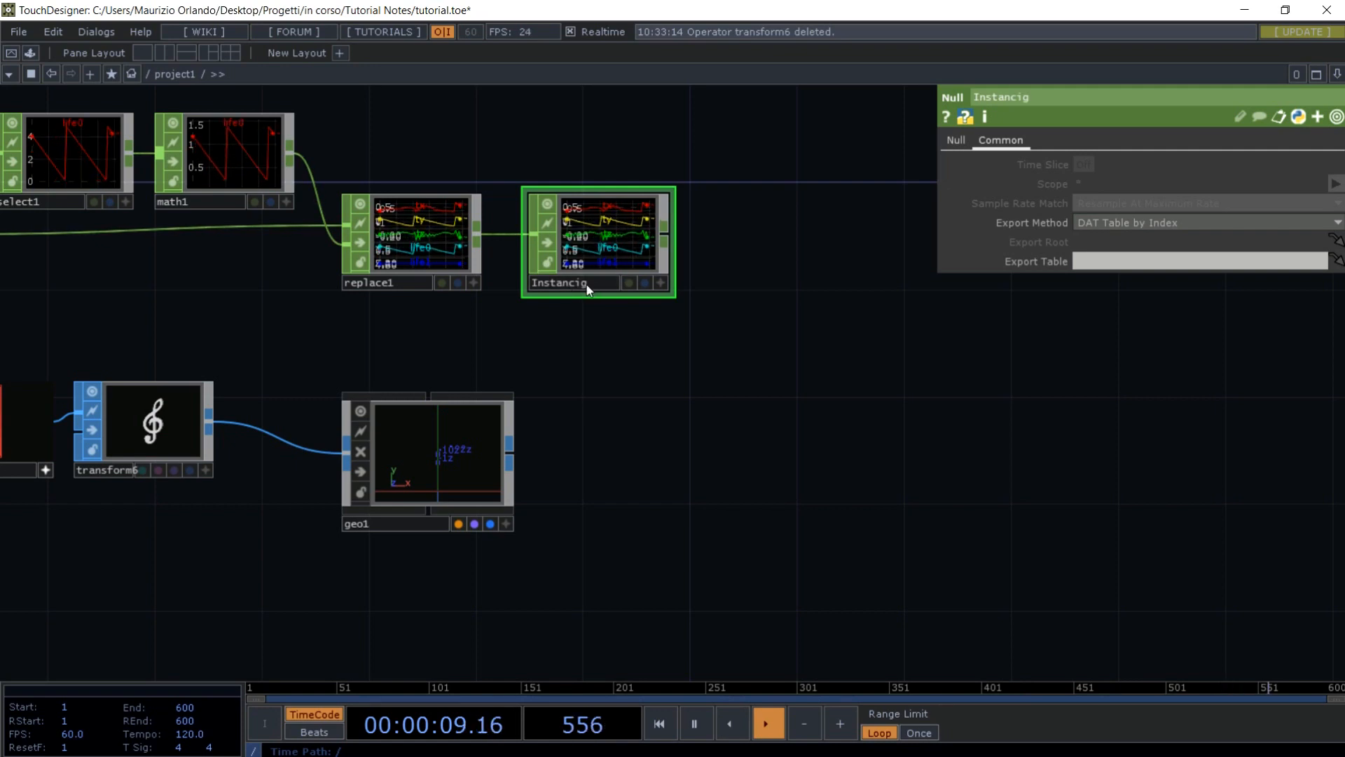
{"action": "type", "text": "n"}
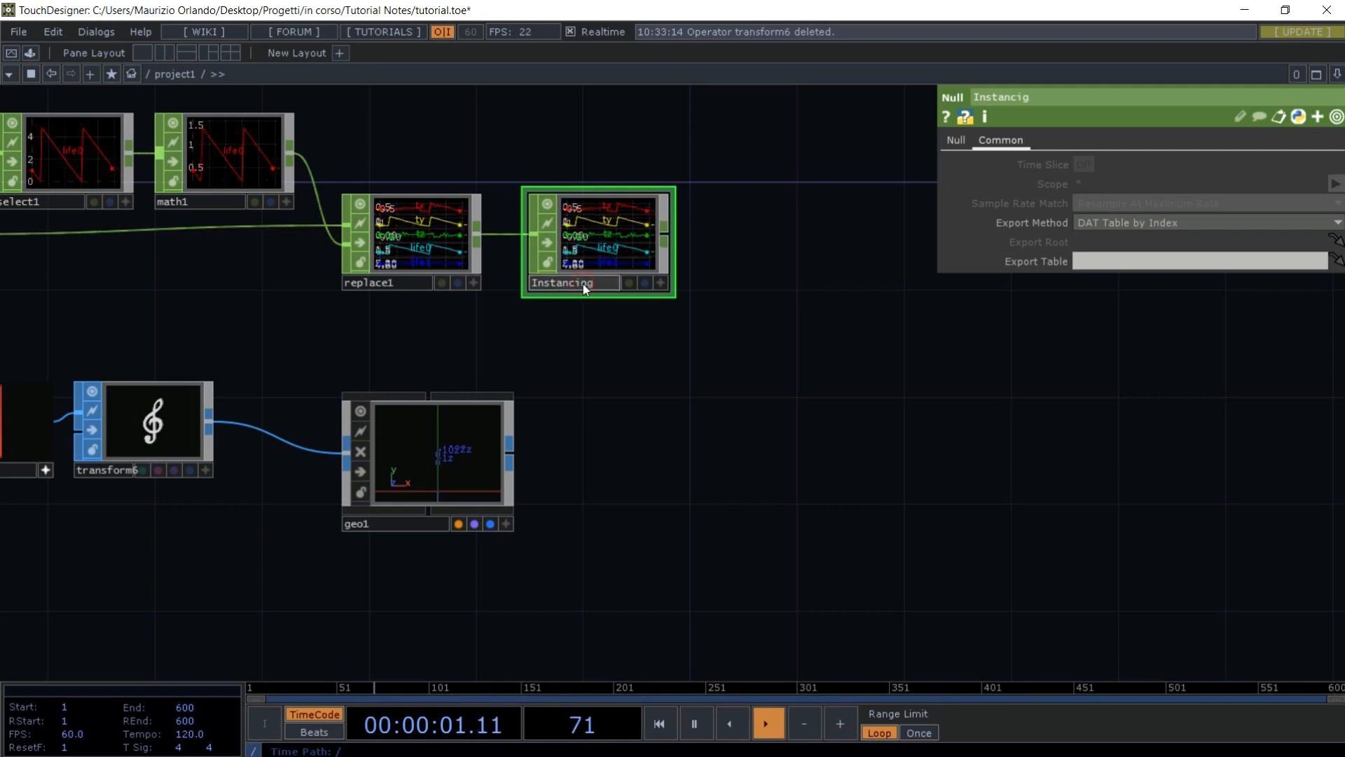
{"action": "key", "text": "Return"}
- Assign the Instancing CHOP as geo1's instance source and map Translate X, Y and Z to tx, ty and tz
{"action": "left_click", "coordinate": [443, 482]}
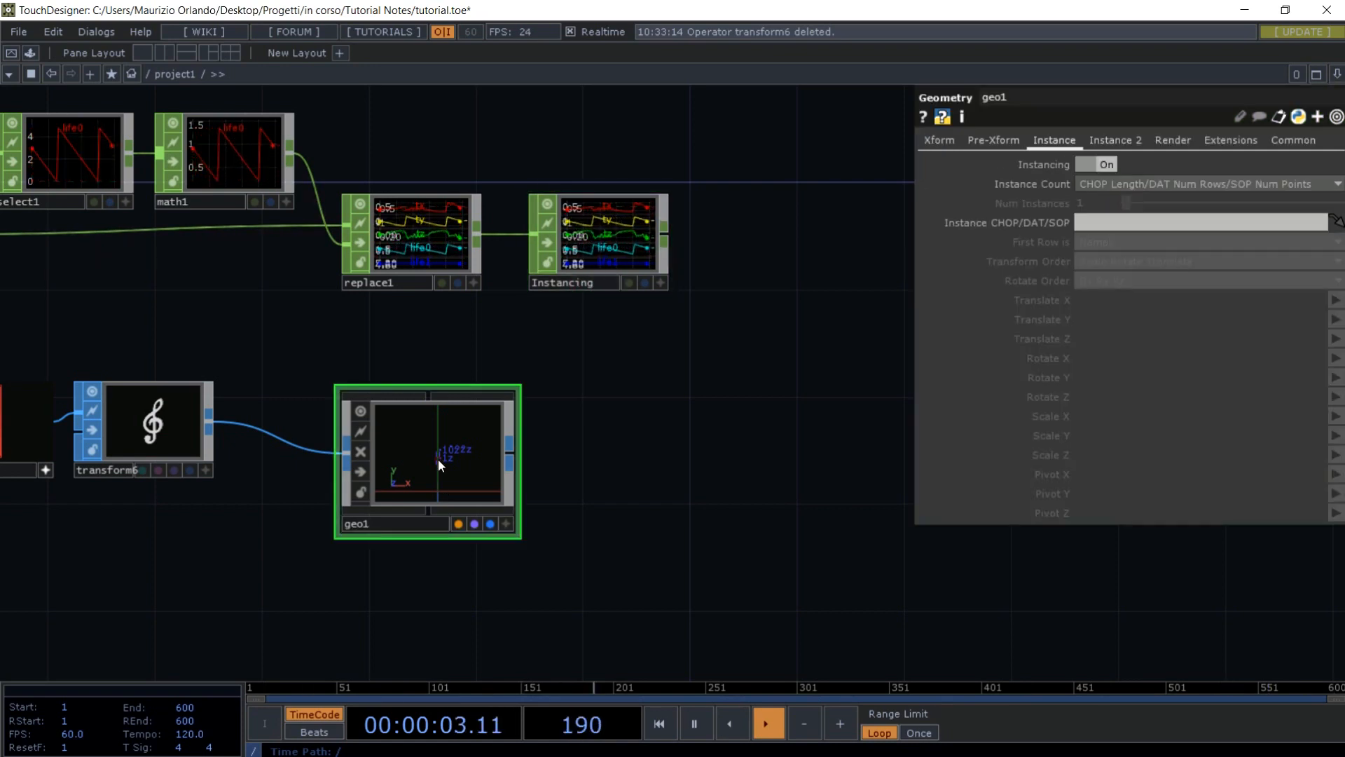
{"action": "left_click_drag", "start_coordinate": [599, 233], "coordinate": [1191, 223]}
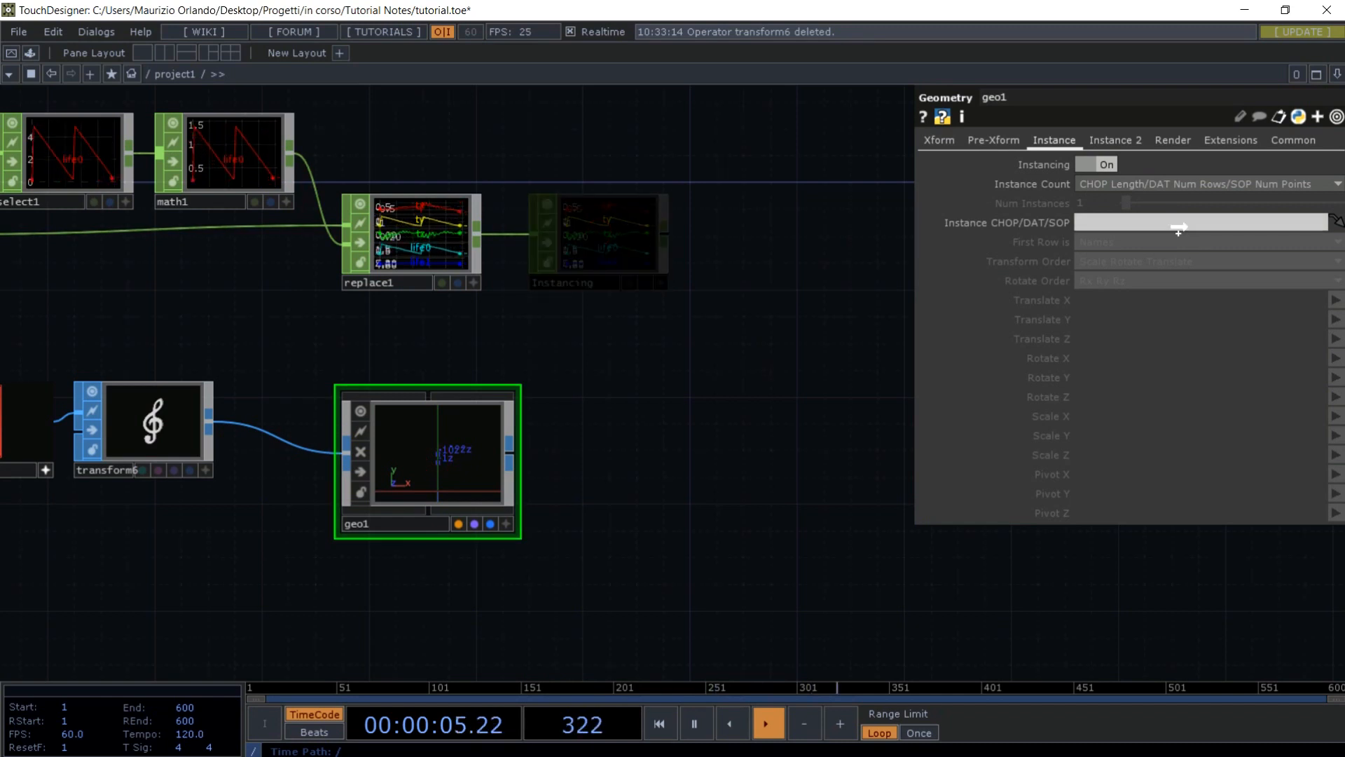
{"action": "left_click", "coordinate": [1094, 297]}
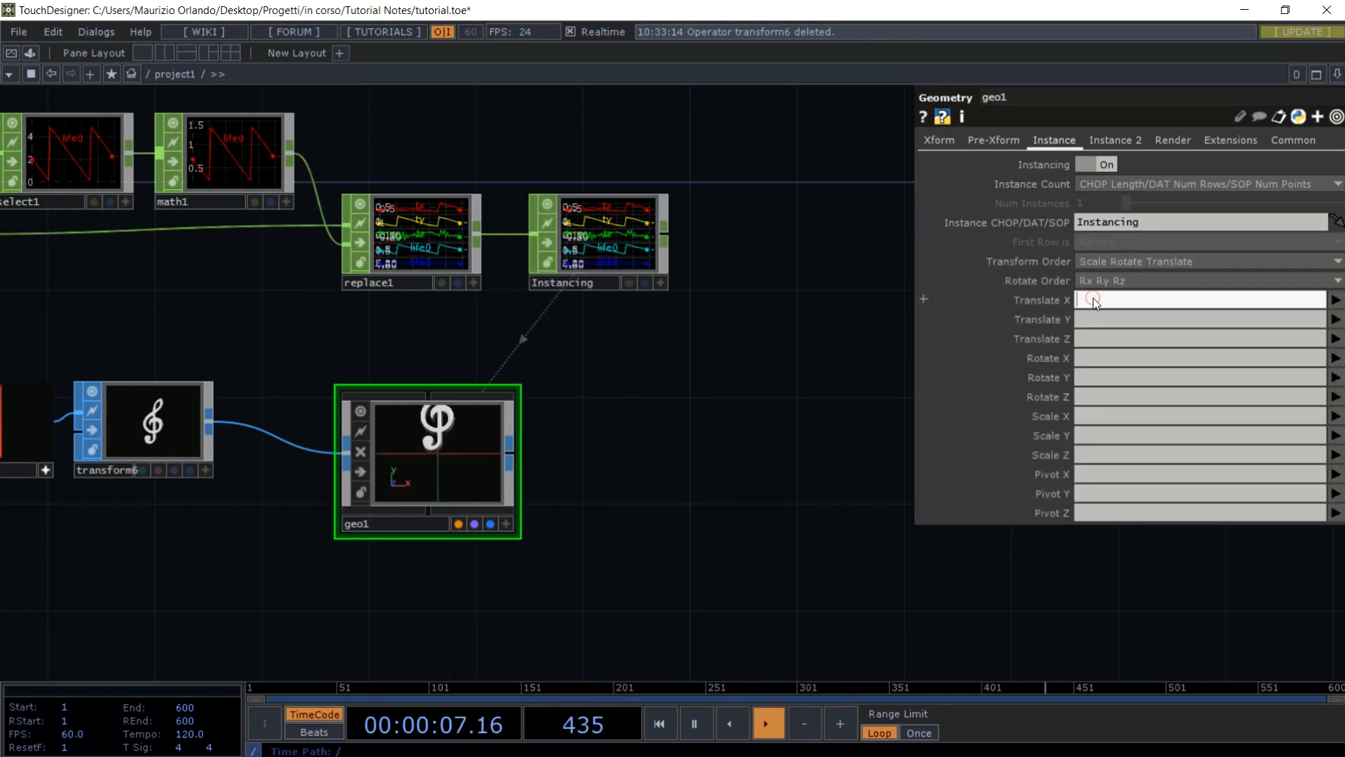
{"action": "type", "text": "tx"}
{"action": "left_click", "coordinate": [1095, 316]}
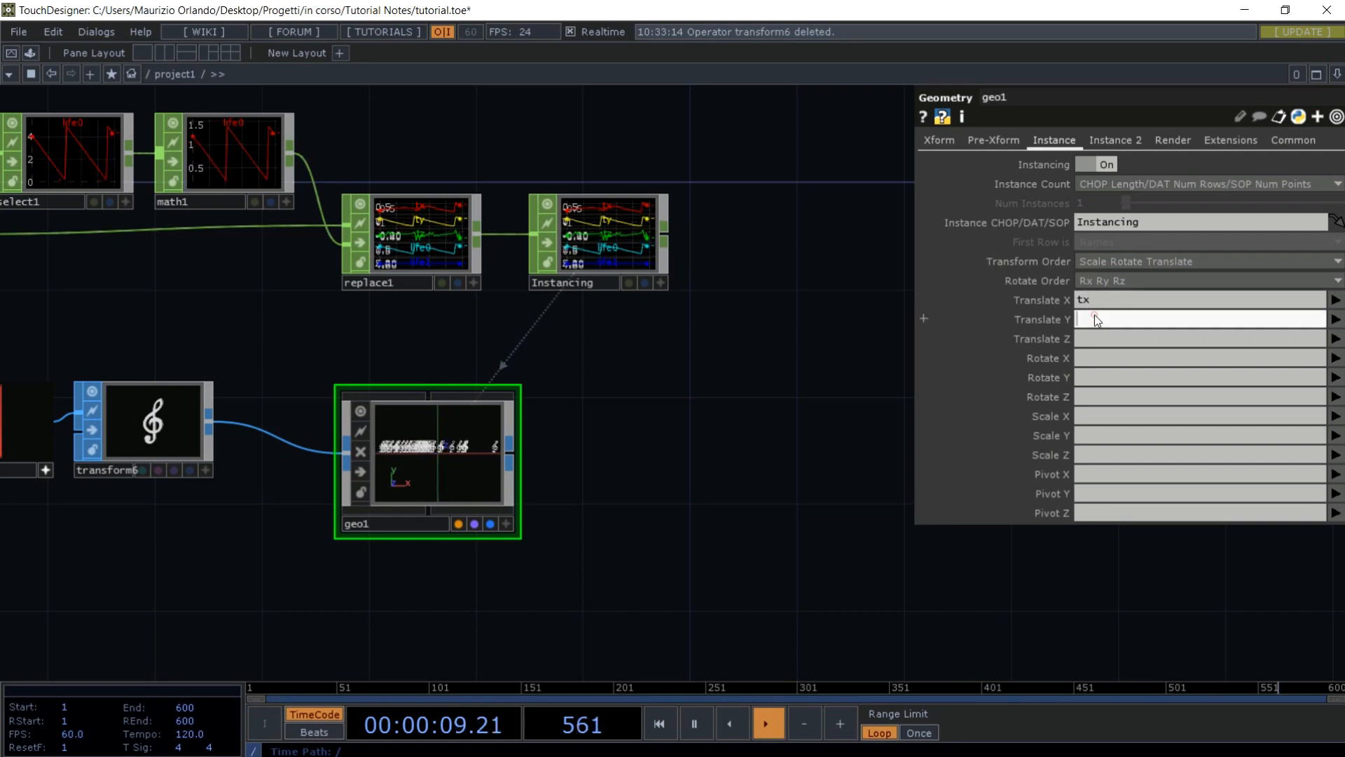
{"action": "type", "text": "ty"}
{"action": "left_click", "coordinate": [1095, 336]}
{"action": "type", "text": "tz"}
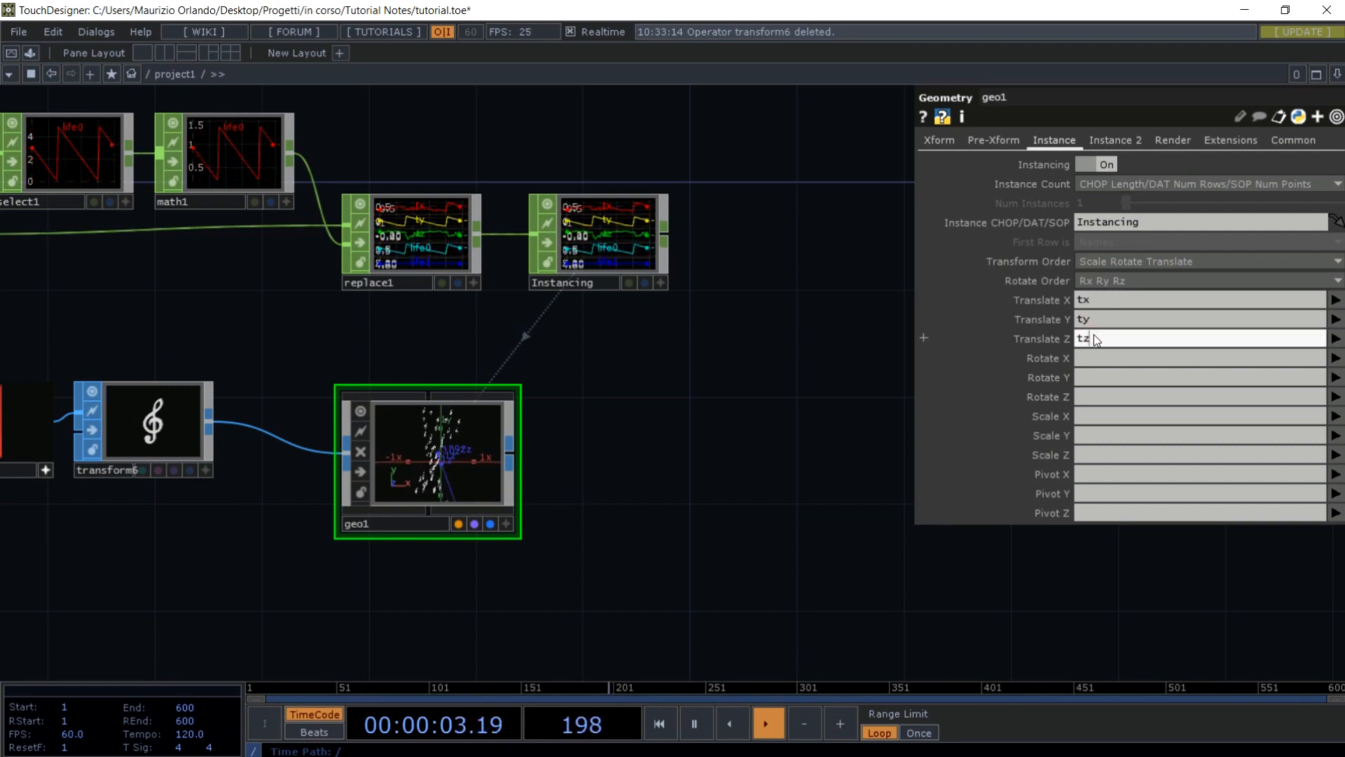
{"action": "left_click", "coordinate": [868, 385]}
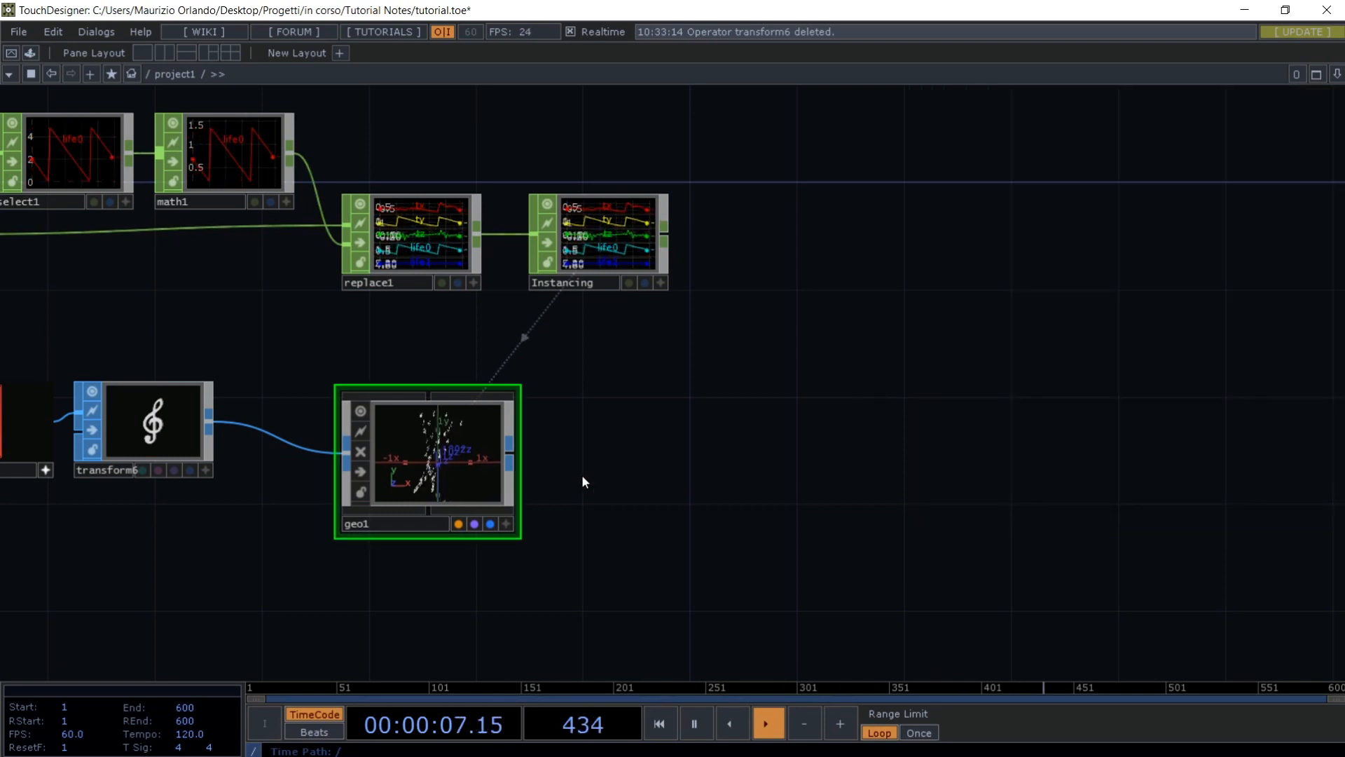
- Move geo1 farther from transform6 and add a Camera COMP, a Light COMP and a Render TOP to the network
{"action": "left_click_drag", "start_coordinate": [469, 444], "coordinate": [843, 418]}
{"action": "key", "text": "Tab"}
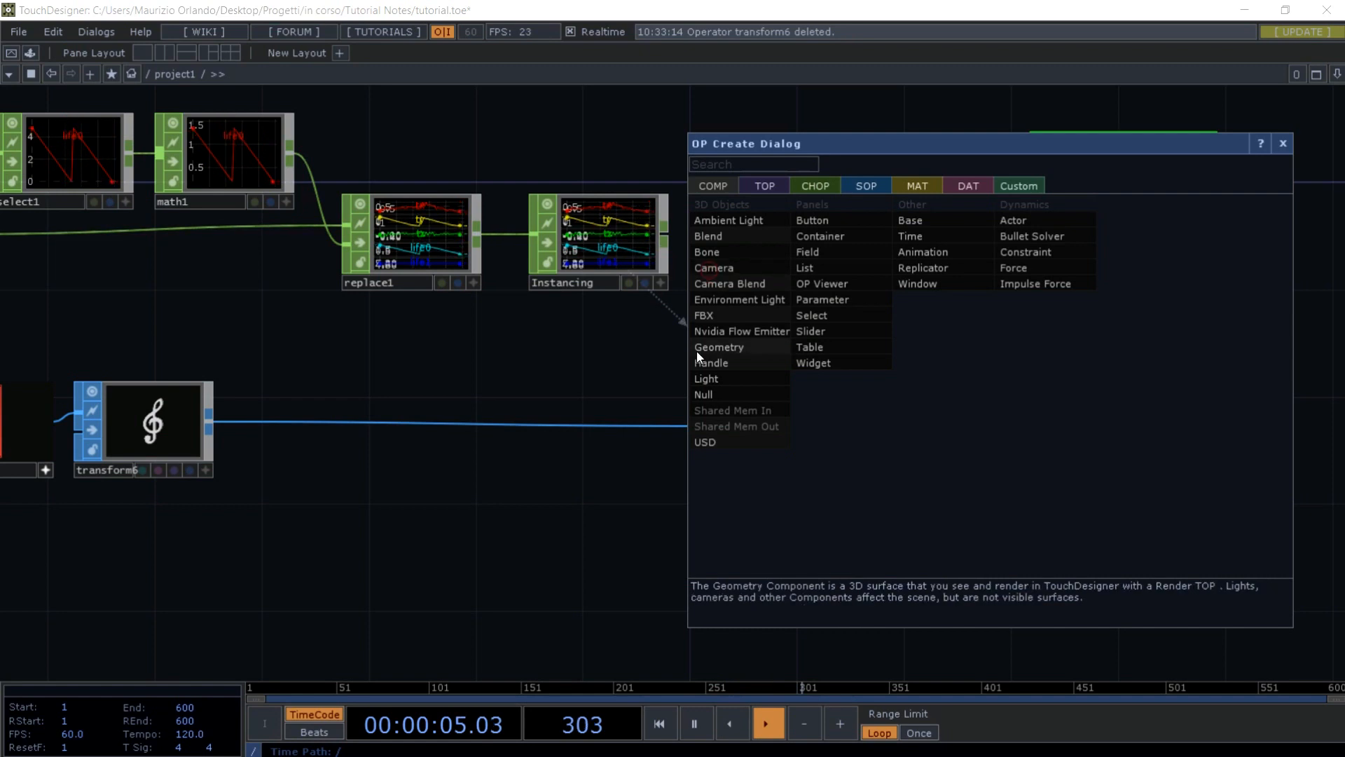
{"action": "left_click", "coordinate": [764, 186]}
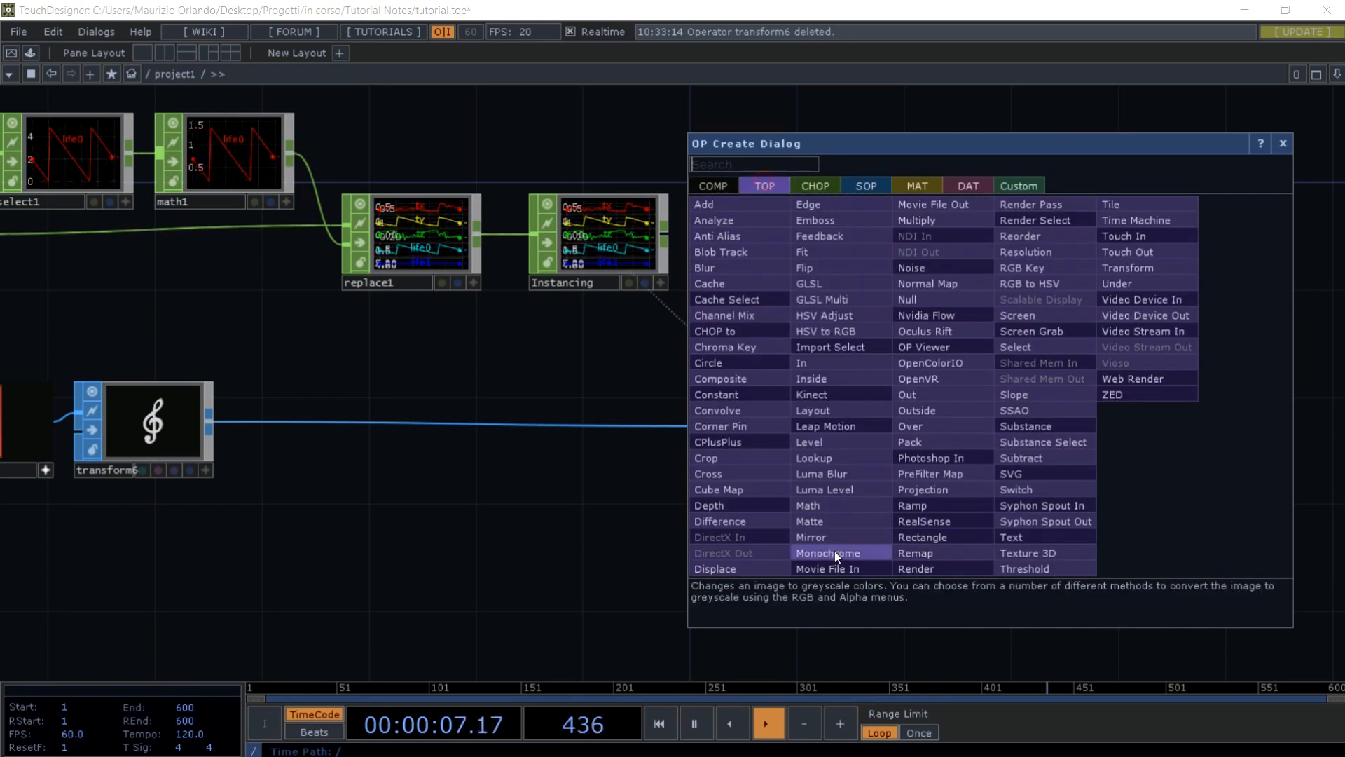
{"action": "left_click", "coordinate": [915, 569]}
{"action": "left_click", "coordinate": [1284, 143]}
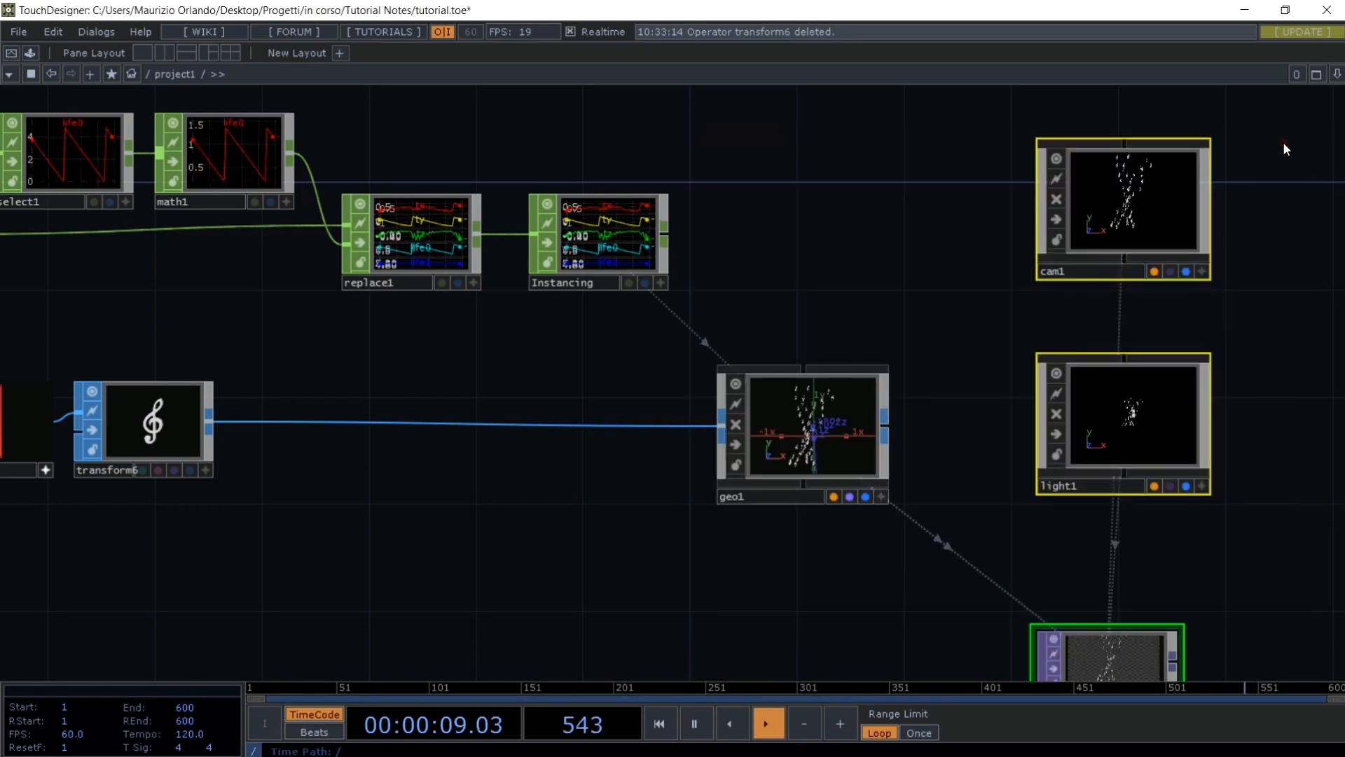
- Stack cam1 and light1 above geo1 and show render1's output as the network background
{"action": "left_click", "coordinate": [851, 267]}
{"action": "left_click_drag", "start_coordinate": [1123, 197], "coordinate": [804, 249]}
{"action": "left_click_drag", "start_coordinate": [1104, 407], "coordinate": [777, 108]}
{"action": "left_click_drag", "start_coordinate": [1046, 391], "coordinate": [1017, 152]}
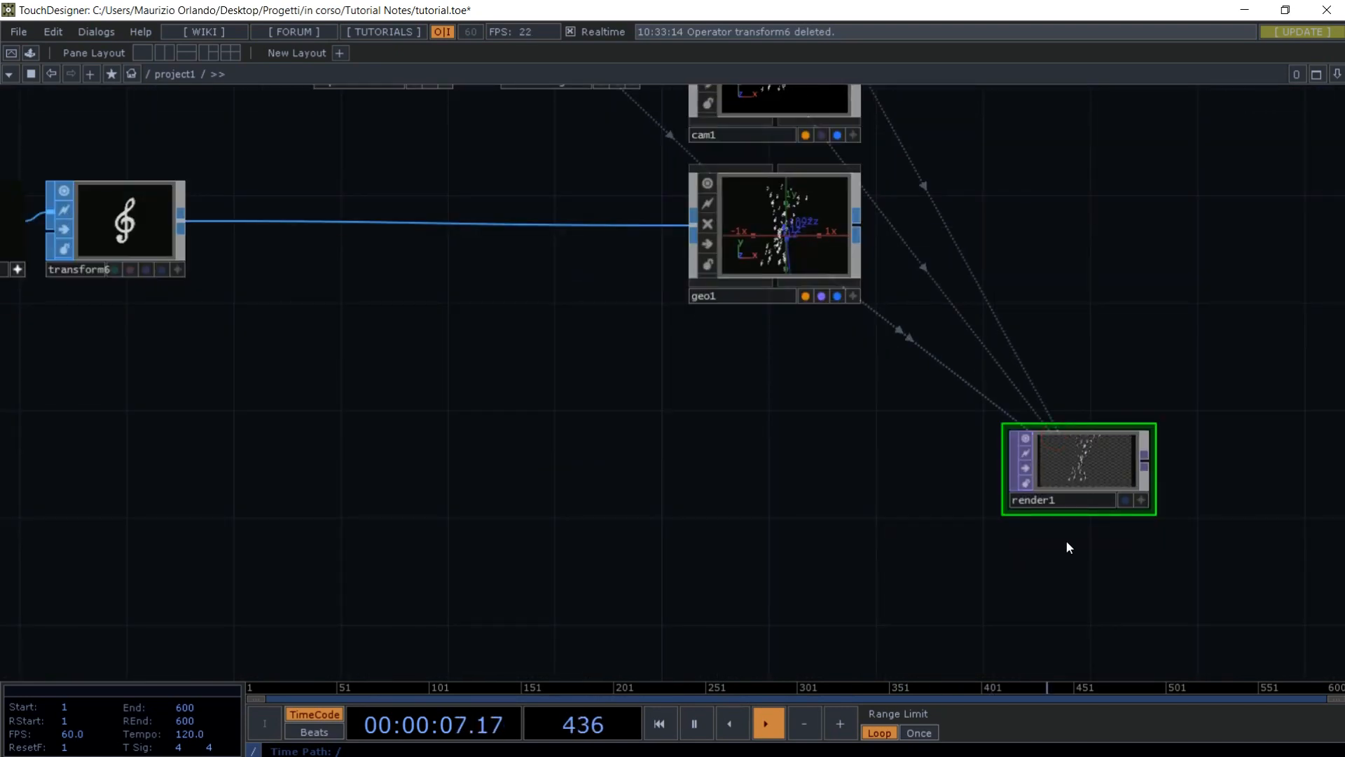
{"action": "left_click", "coordinate": [1125, 500]}
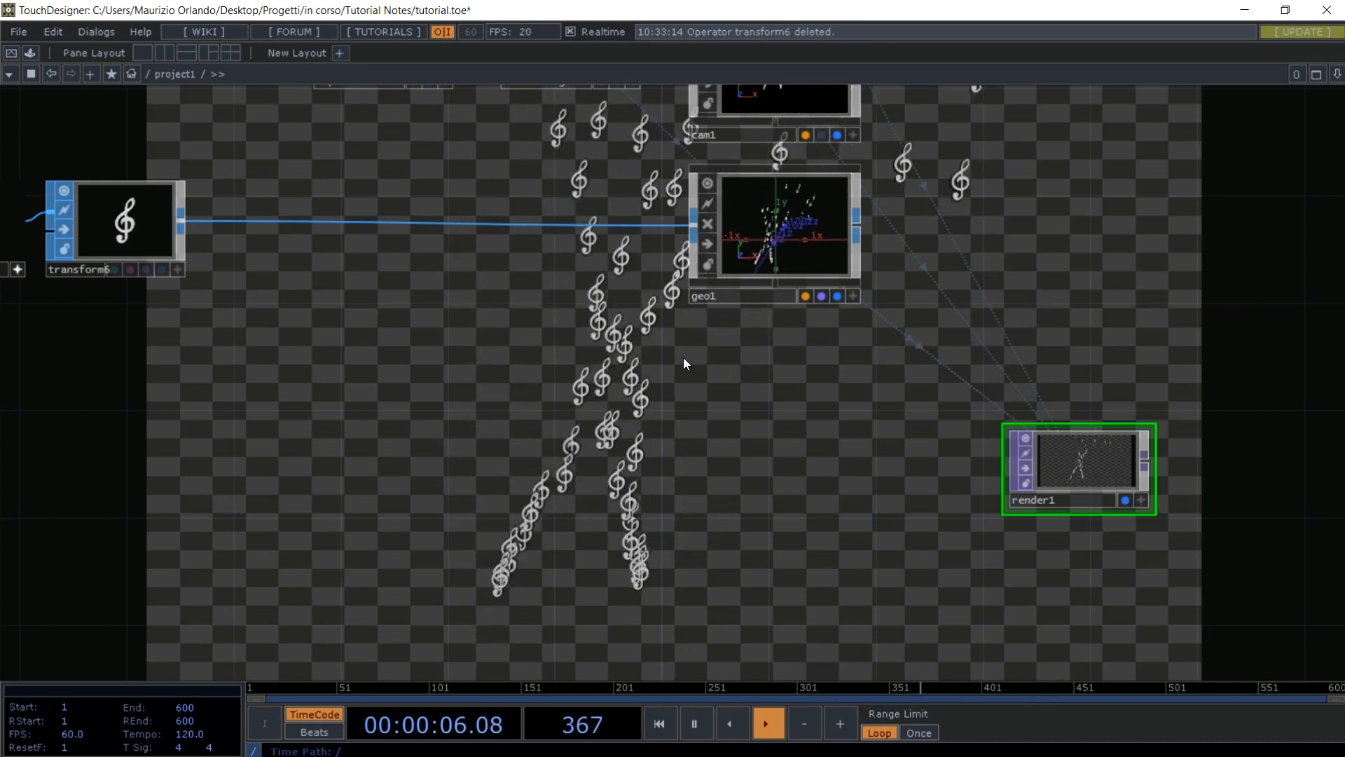
- Rename the geo1 Geometry COMP as Notes
{"action": "left_click", "coordinate": [720, 294]}
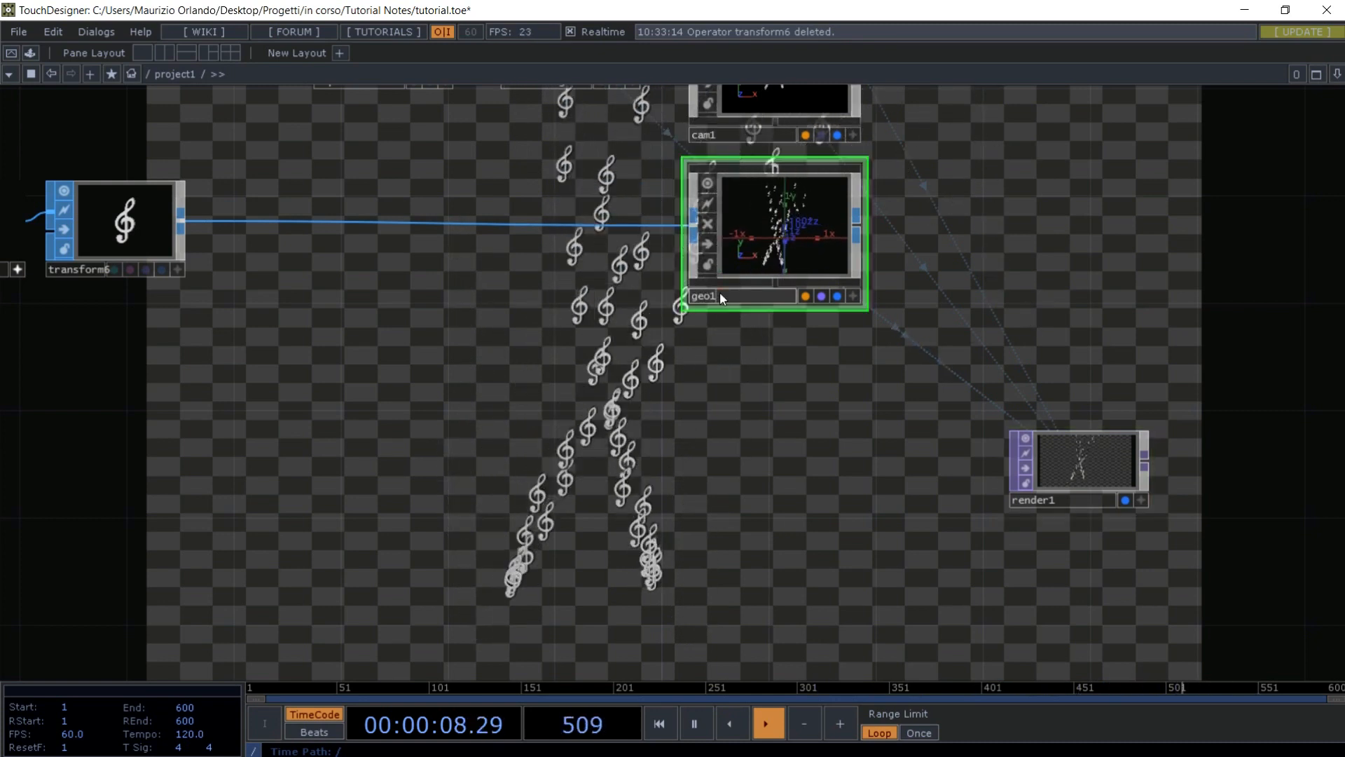
{"action": "type", "text": "No"}
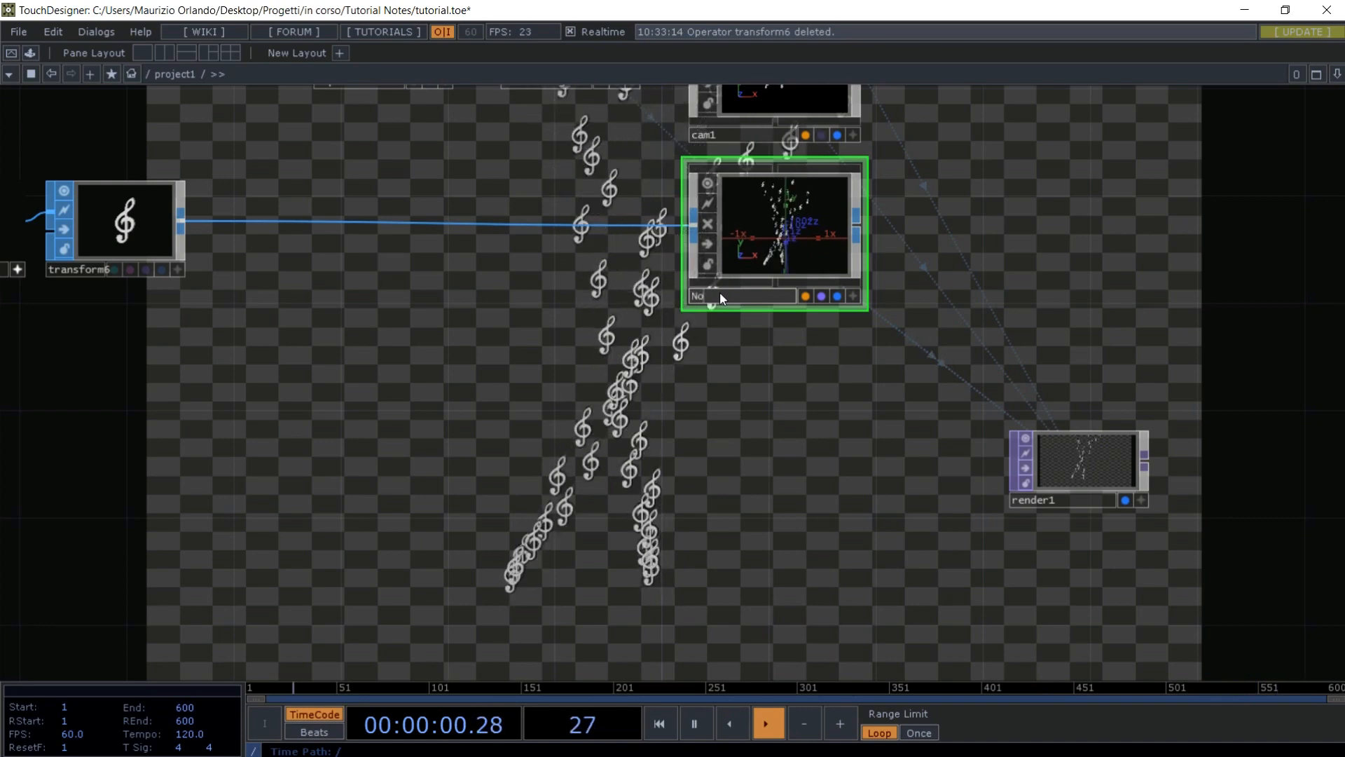
{"action": "type", "text": "tes"}
{"action": "key", "text": "Return"}
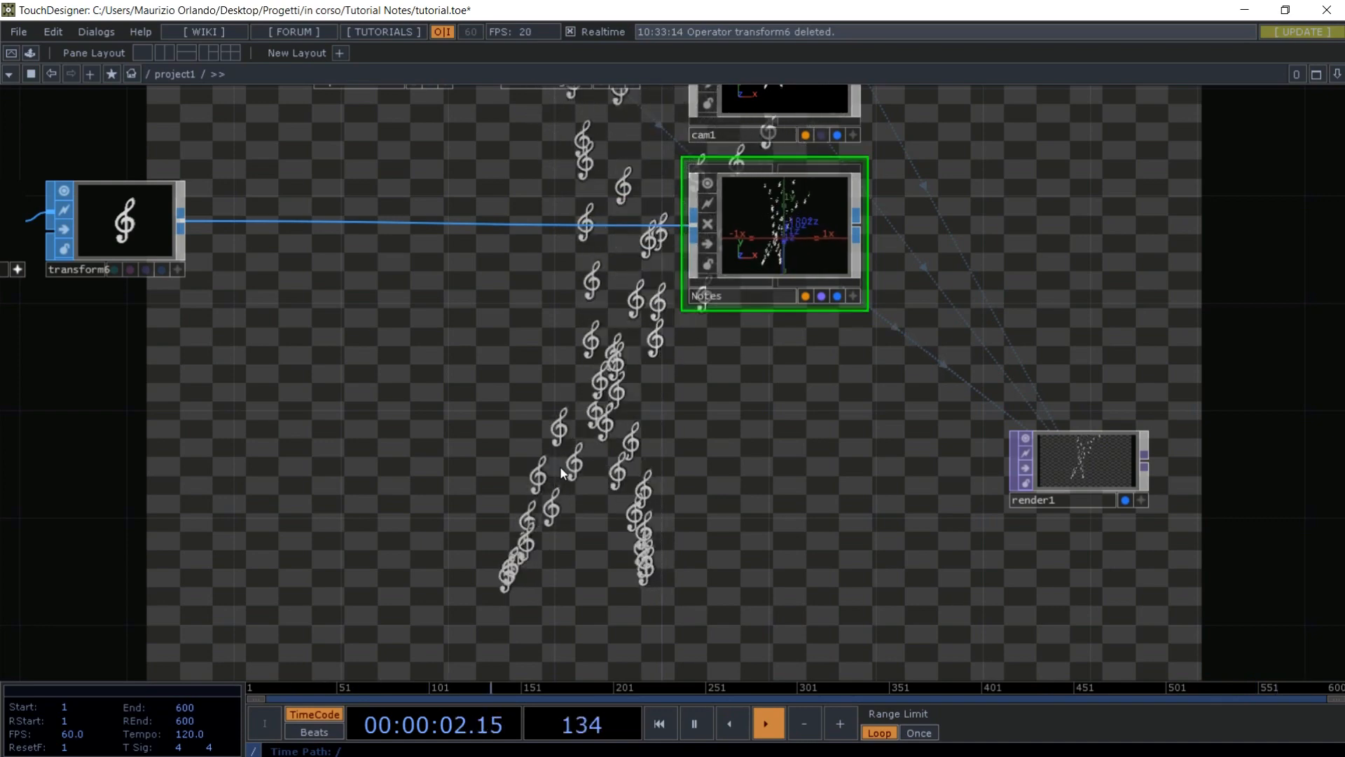
- Add a Geometry COMP connected to the Trumpet_Tut output and place it below Notes
{"action": "scroll", "coordinate": [560, 465], "scroll_direction": "down", "scroll_amount": 5}
{"action": "scroll", "coordinate": [560, 465], "scroll_direction": "down", "scroll_amount": 1}
{"action": "left_click_drag", "start_coordinate": [487, 480], "coordinate": [512, 413]}
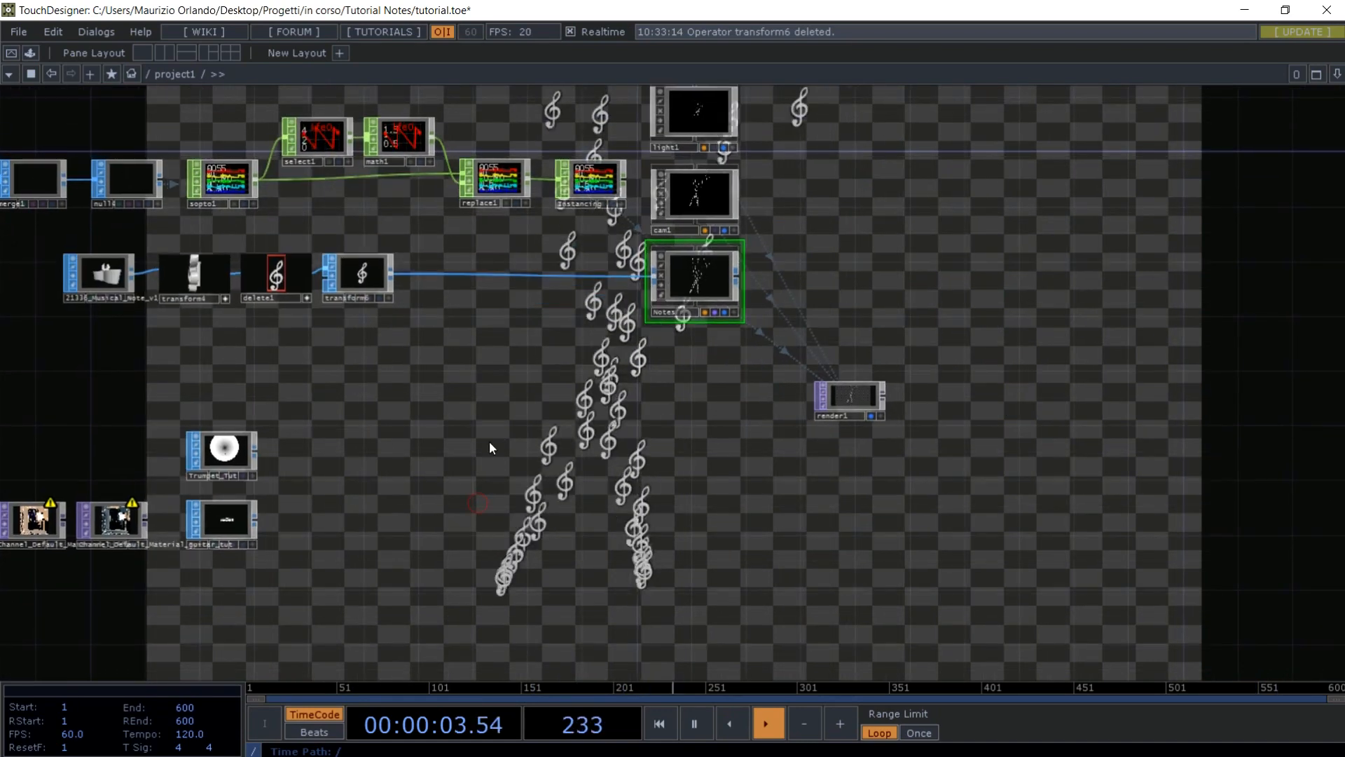
{"action": "right_click", "coordinate": [255, 451]}
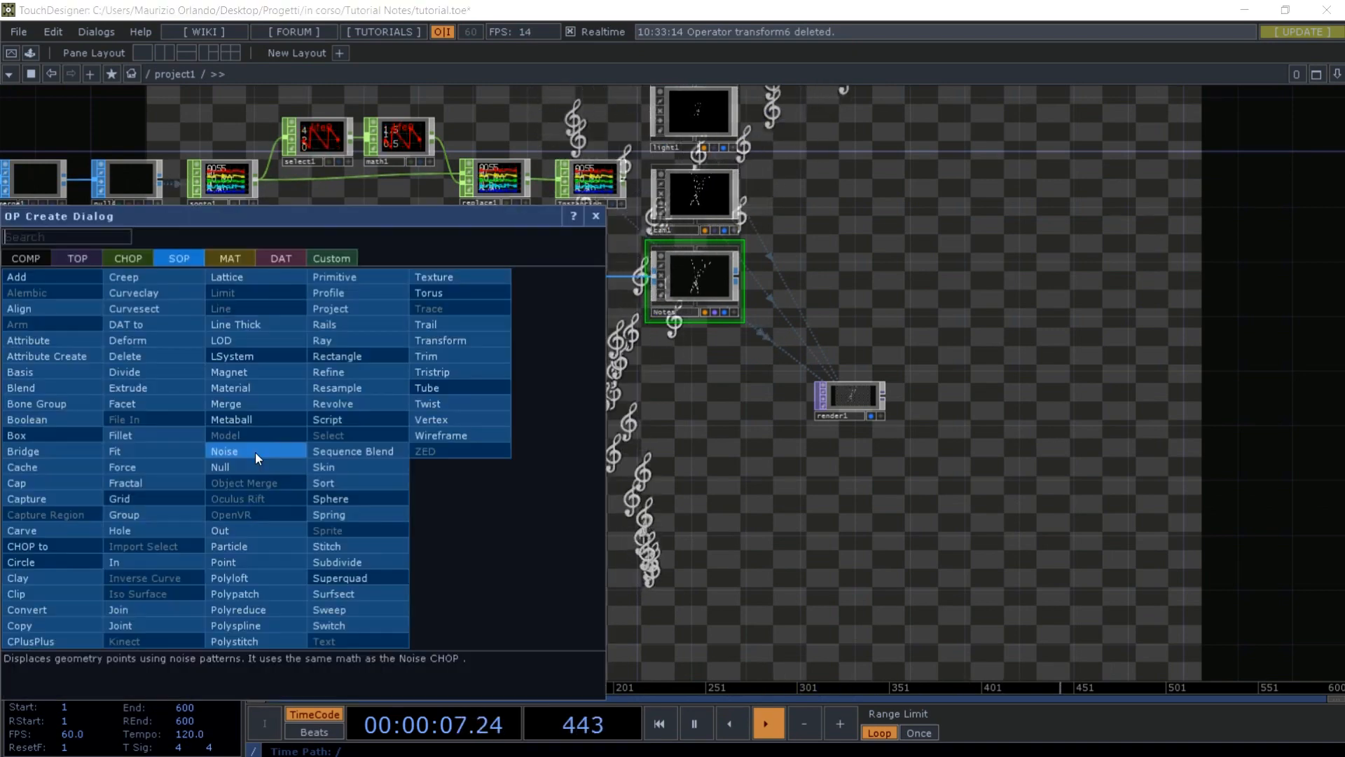
{"action": "left_click", "coordinate": [26, 259]}
{"action": "left_click", "coordinate": [47, 420]}
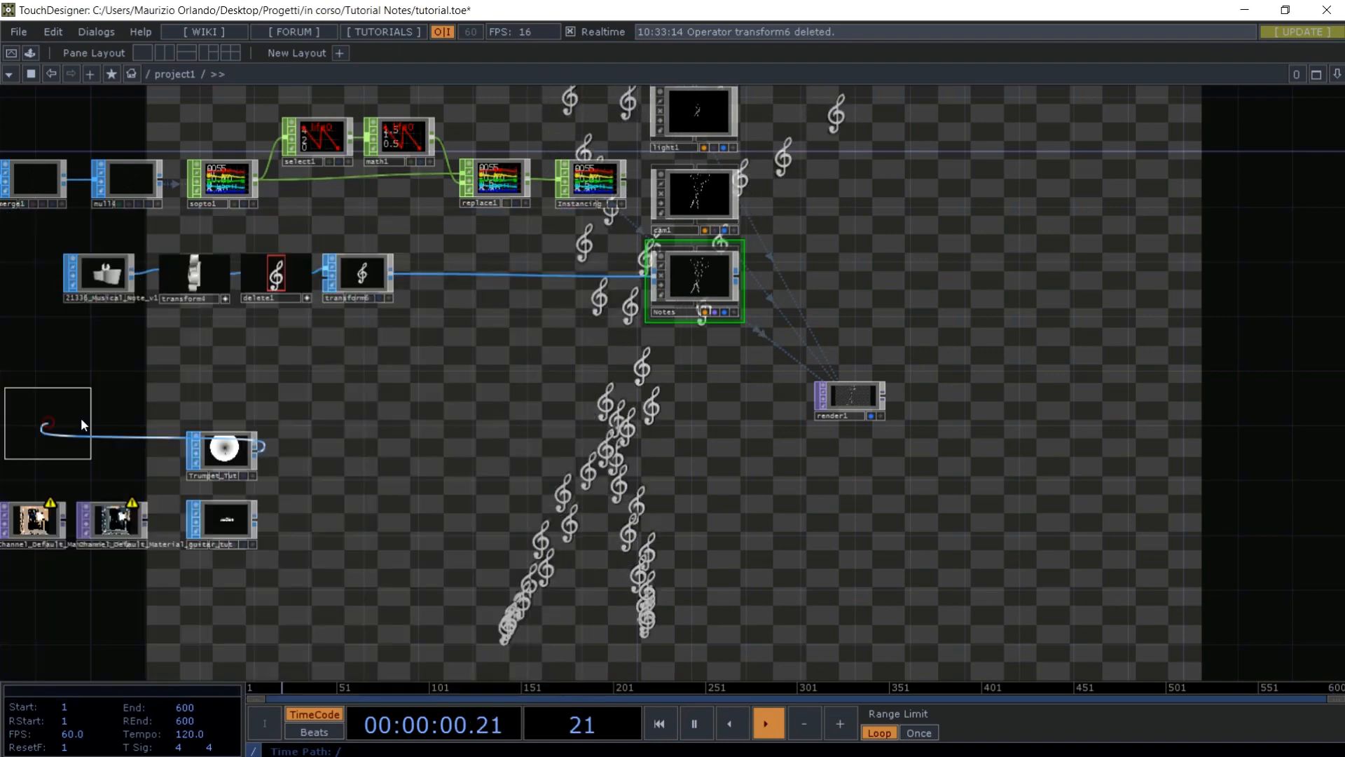
{"action": "left_click", "coordinate": [699, 387]}
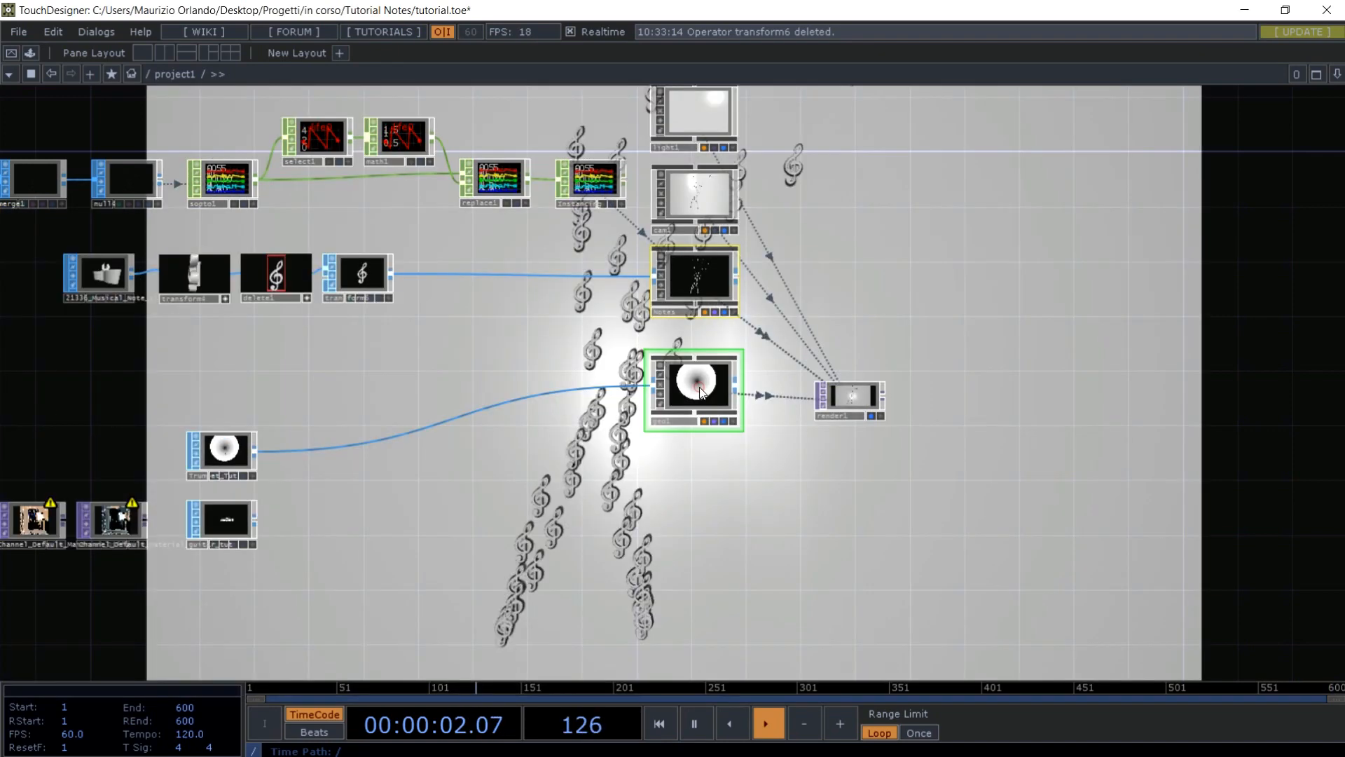
- Add another Geometry COMP connected to the guitar SOP's output and place it below the trumpet's Geometry COMP
{"action": "right_click", "coordinate": [257, 520]}
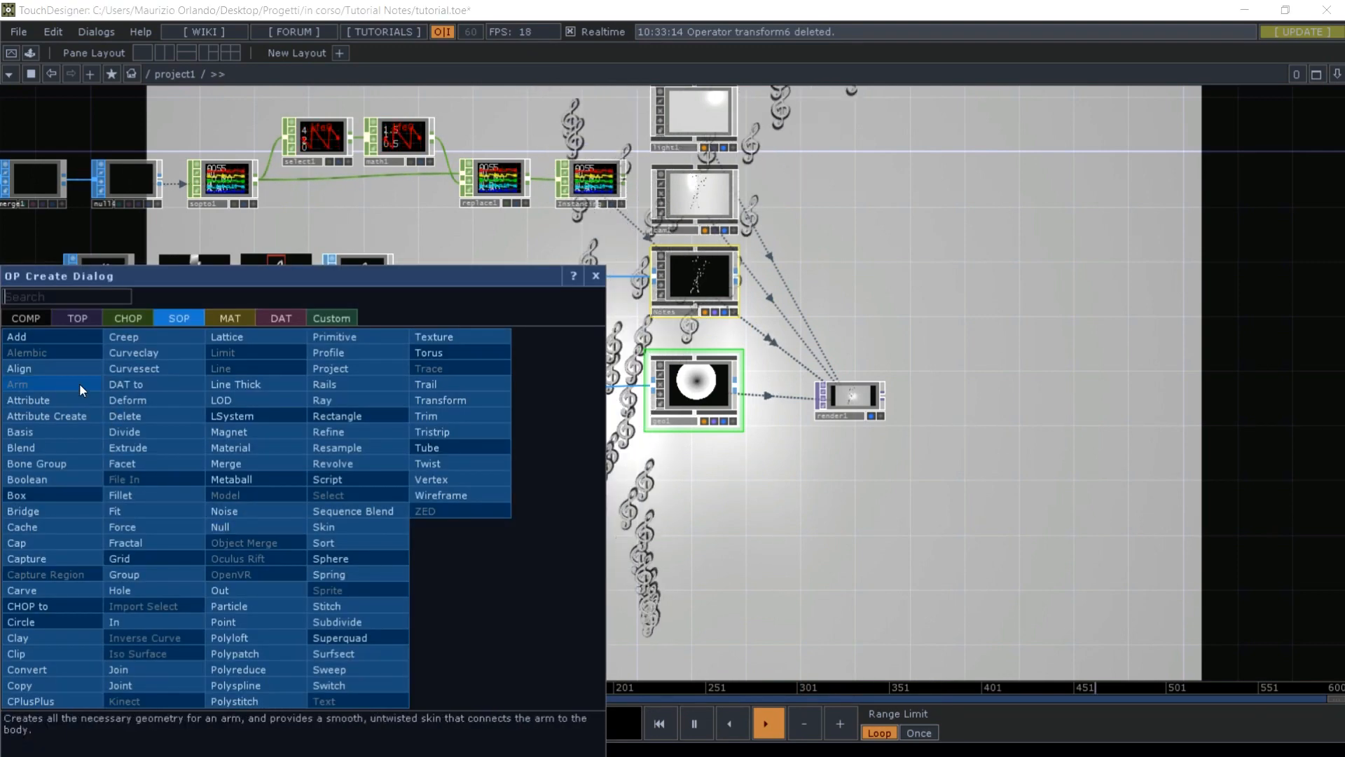
{"action": "left_click", "coordinate": [41, 317]}
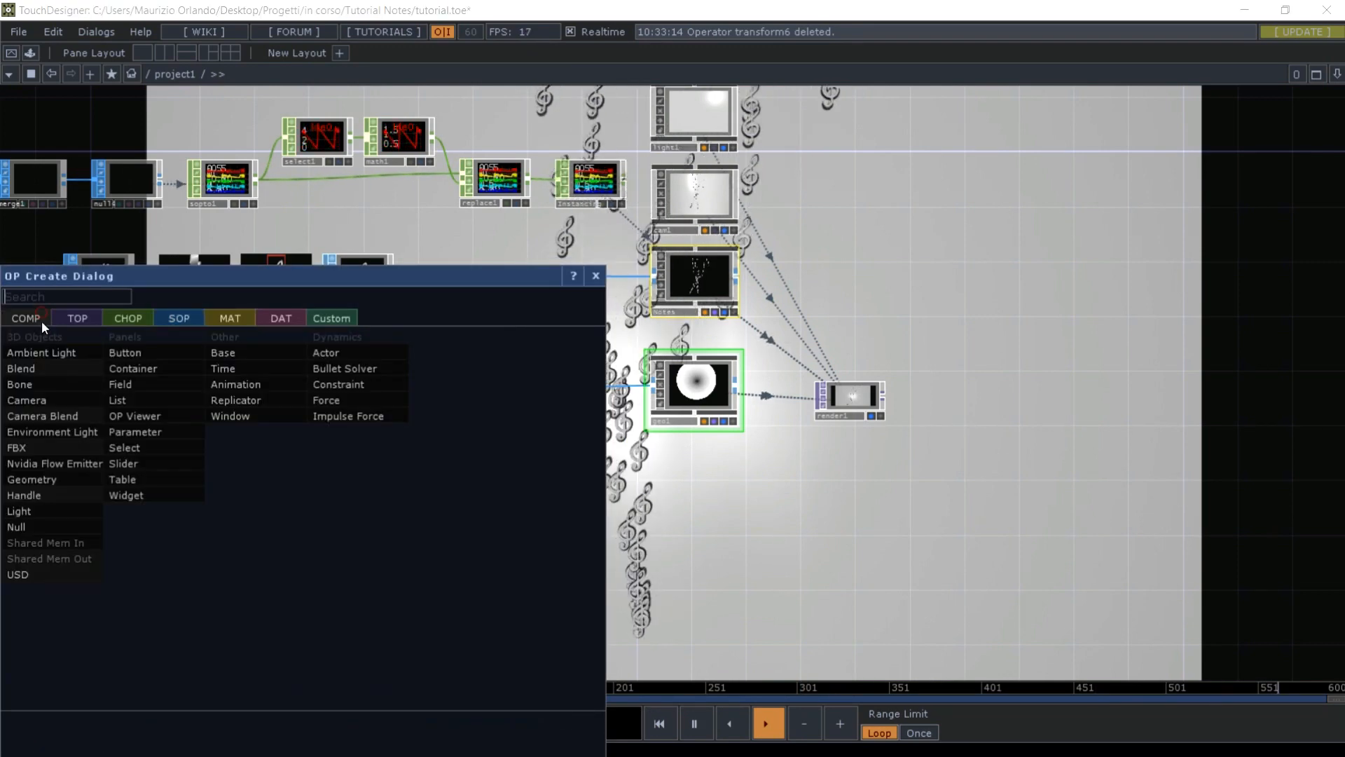
{"action": "left_click", "coordinate": [51, 478]}
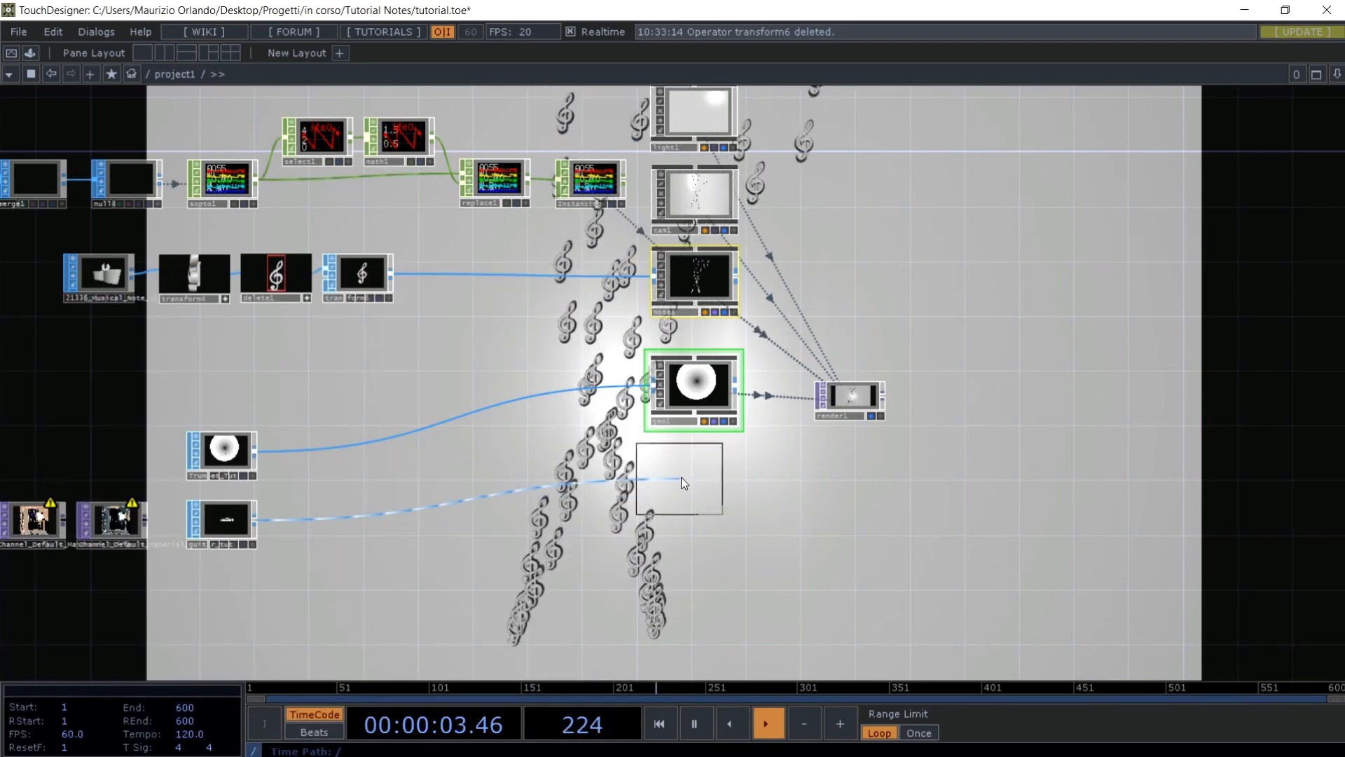
{"action": "left_click", "coordinate": [692, 476]}
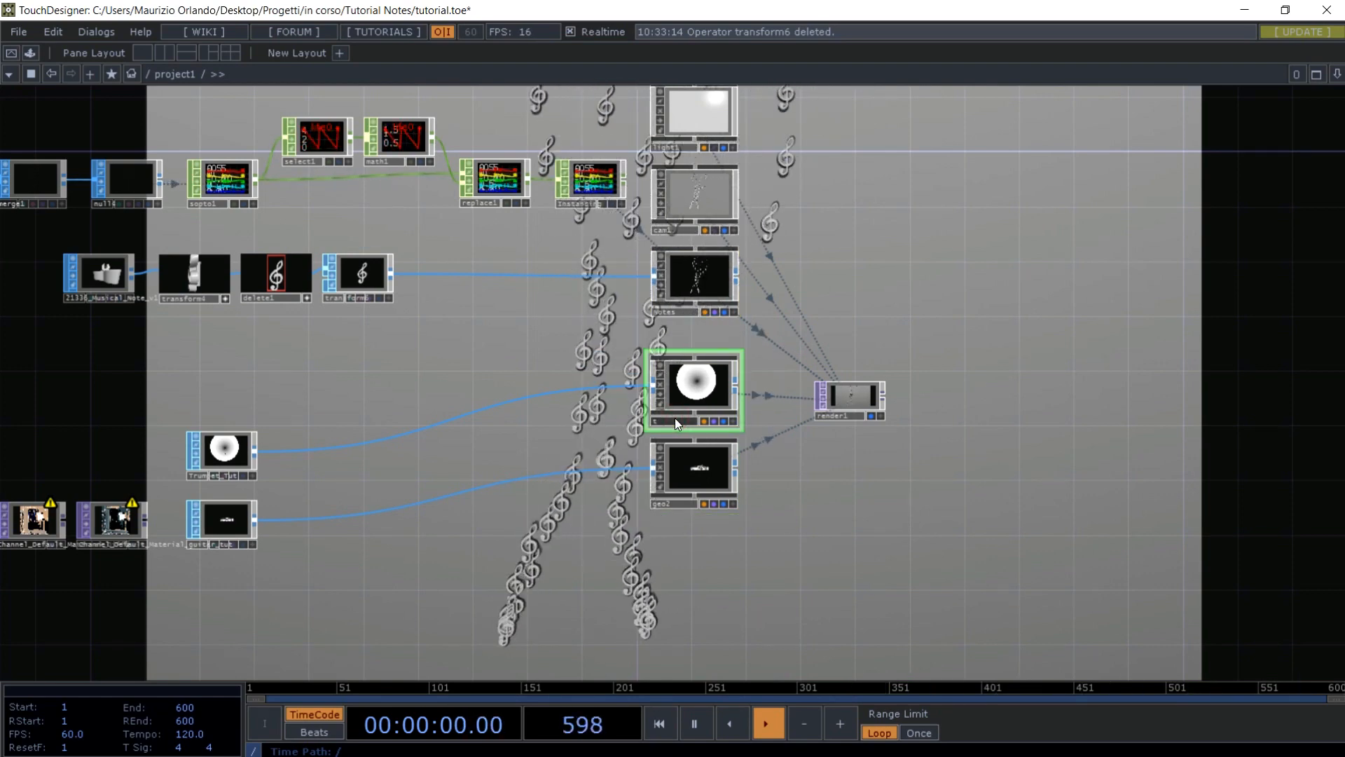
- Rename the two new Geometry COMPs as Trumpet and Guitar to match their connected models
{"action": "key", "text": "BackSpace"}
{"action": "key", "text": "BackSpace"}
{"action": "key", "text": "BackSpace"}
{"action": "key", "text": "BackSpace"}
{"action": "type", "text": "Trumpet"}
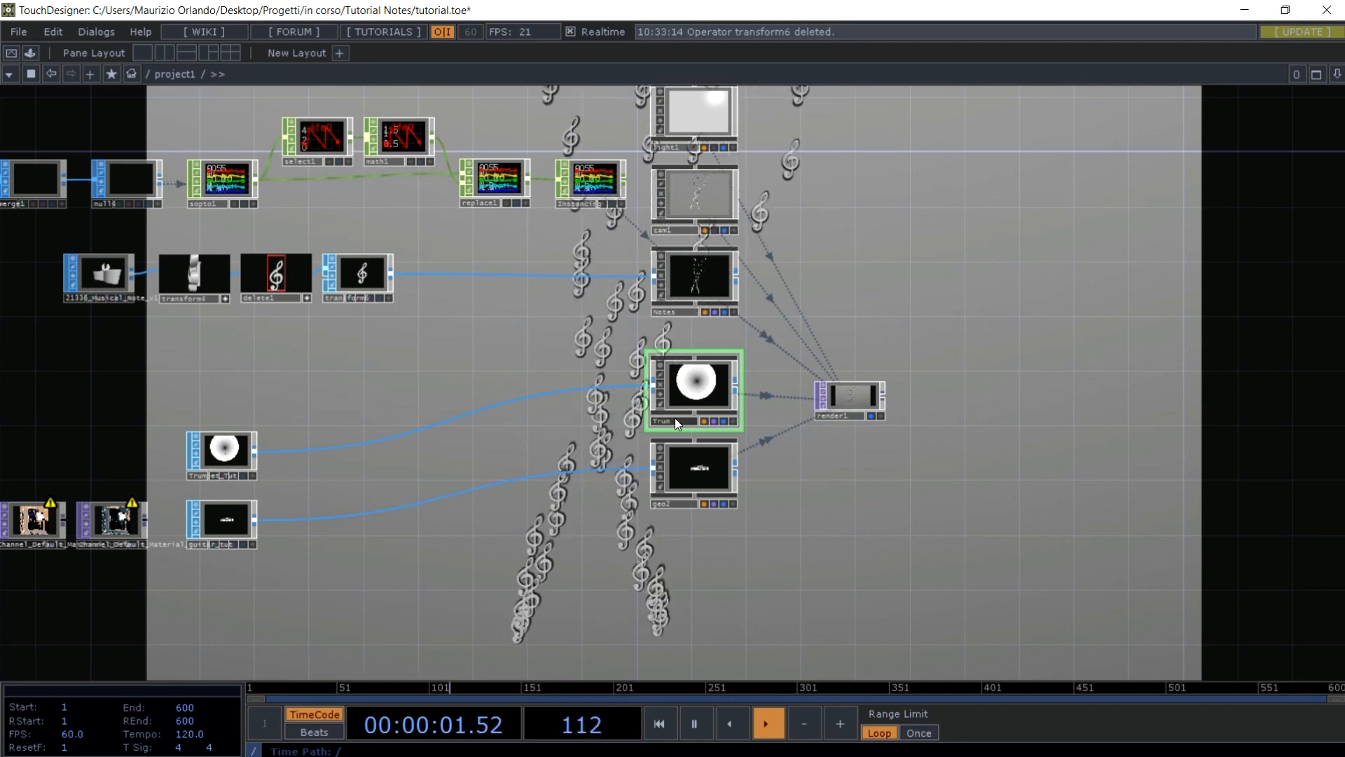
{"action": "left_click", "coordinate": [678, 503]}
{"action": "key", "text": "BackSpace"}
{"action": "key", "text": "BackSpace"}
{"action": "key", "text": "BackSpace"}
{"action": "key", "text": "BackSpace"}
{"action": "type", "text": "Guitar"}
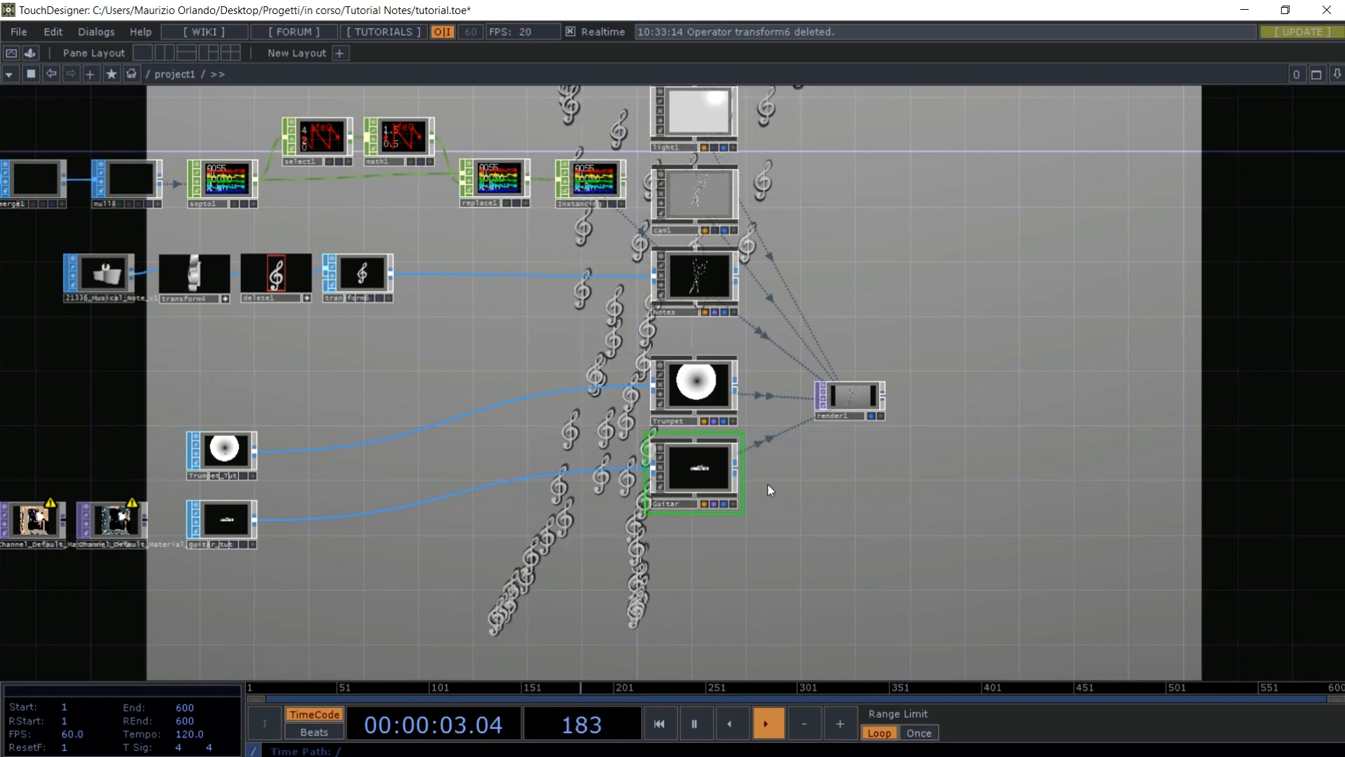
{"action": "scroll", "coordinate": [860, 401], "scroll_direction": "up", "scroll_amount": 4}
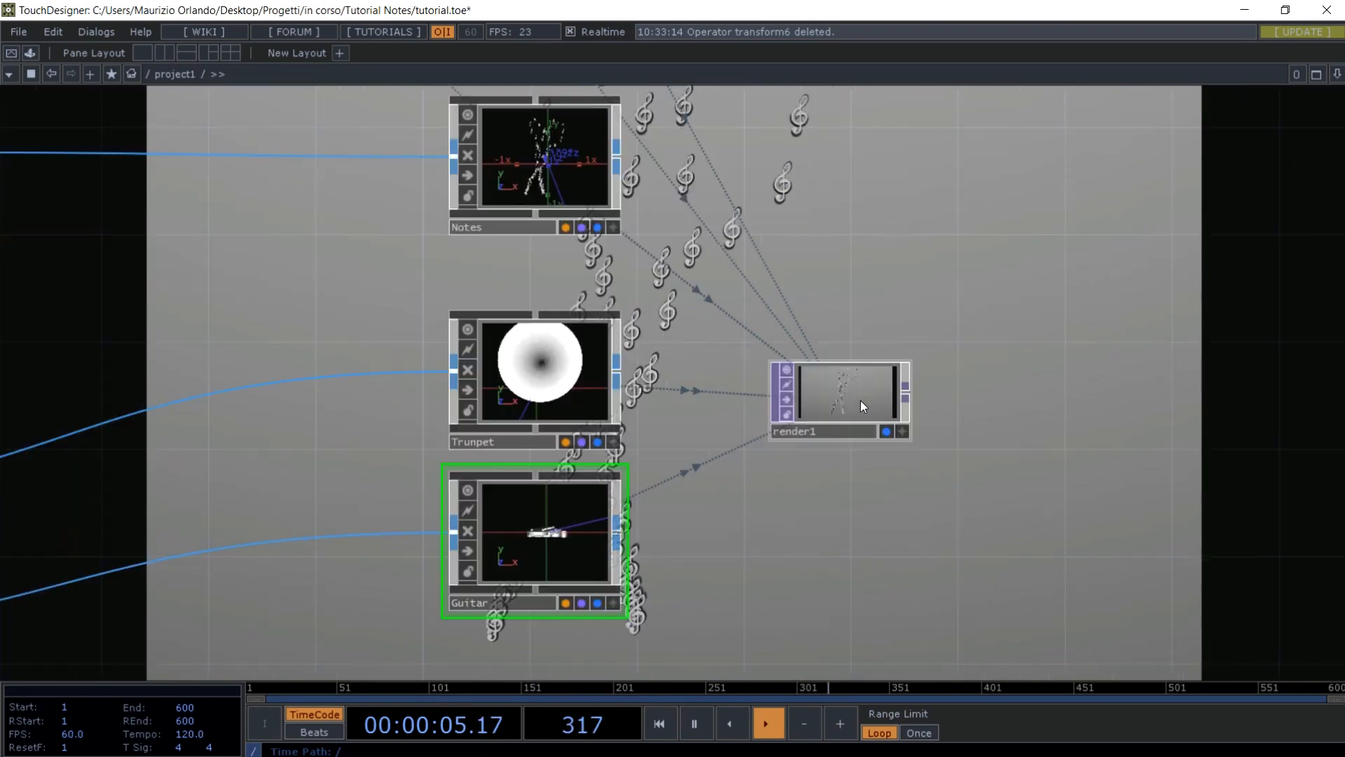
{"action": "scroll", "coordinate": [859, 395], "scroll_direction": "down", "scroll_amount": 2}
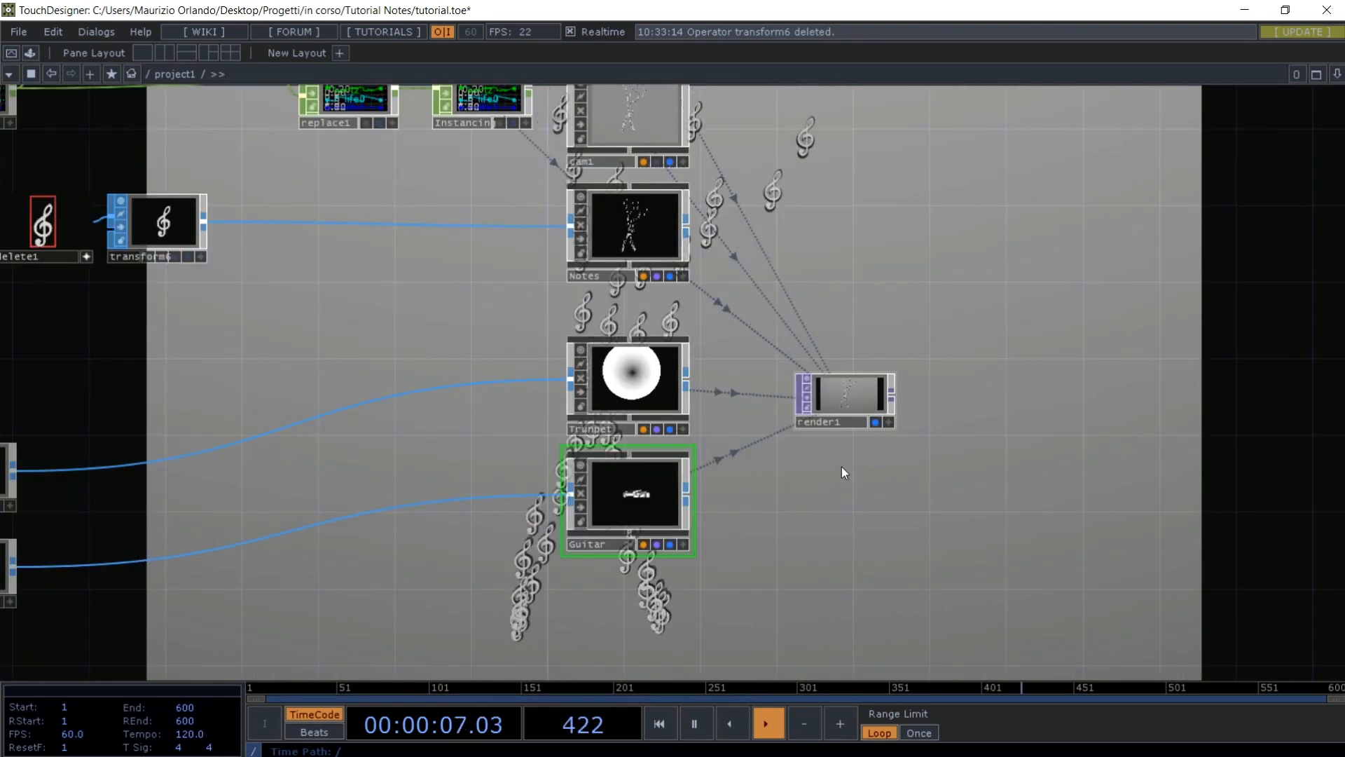
{"action": "scroll", "coordinate": [863, 539], "scroll_direction": "down", "scroll_amount": 3}
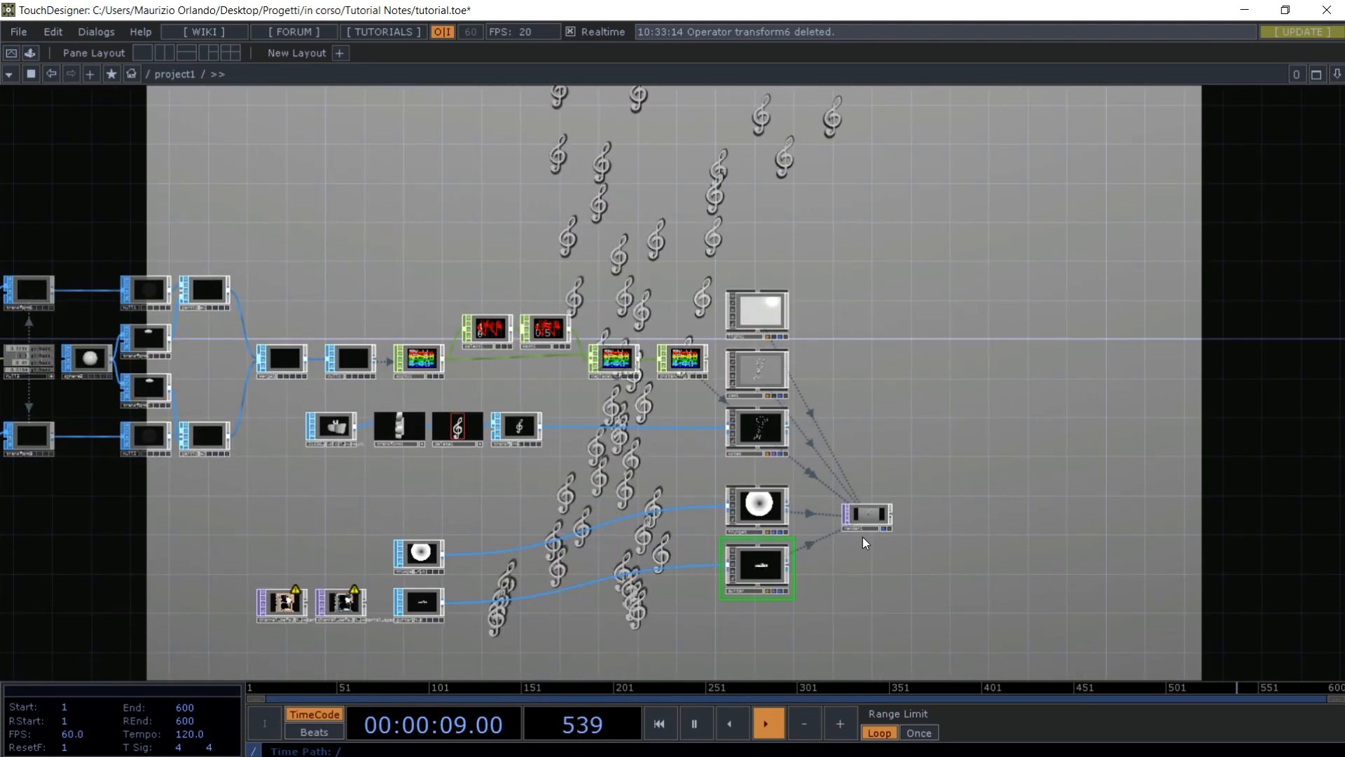
- Move the render1 Render TOP beside the Notes Geometry COMP and set its Geometry parameter to Notes
{"action": "left_click_drag", "start_coordinate": [863, 513], "coordinate": [852, 438]}
{"action": "key", "text": "p"}
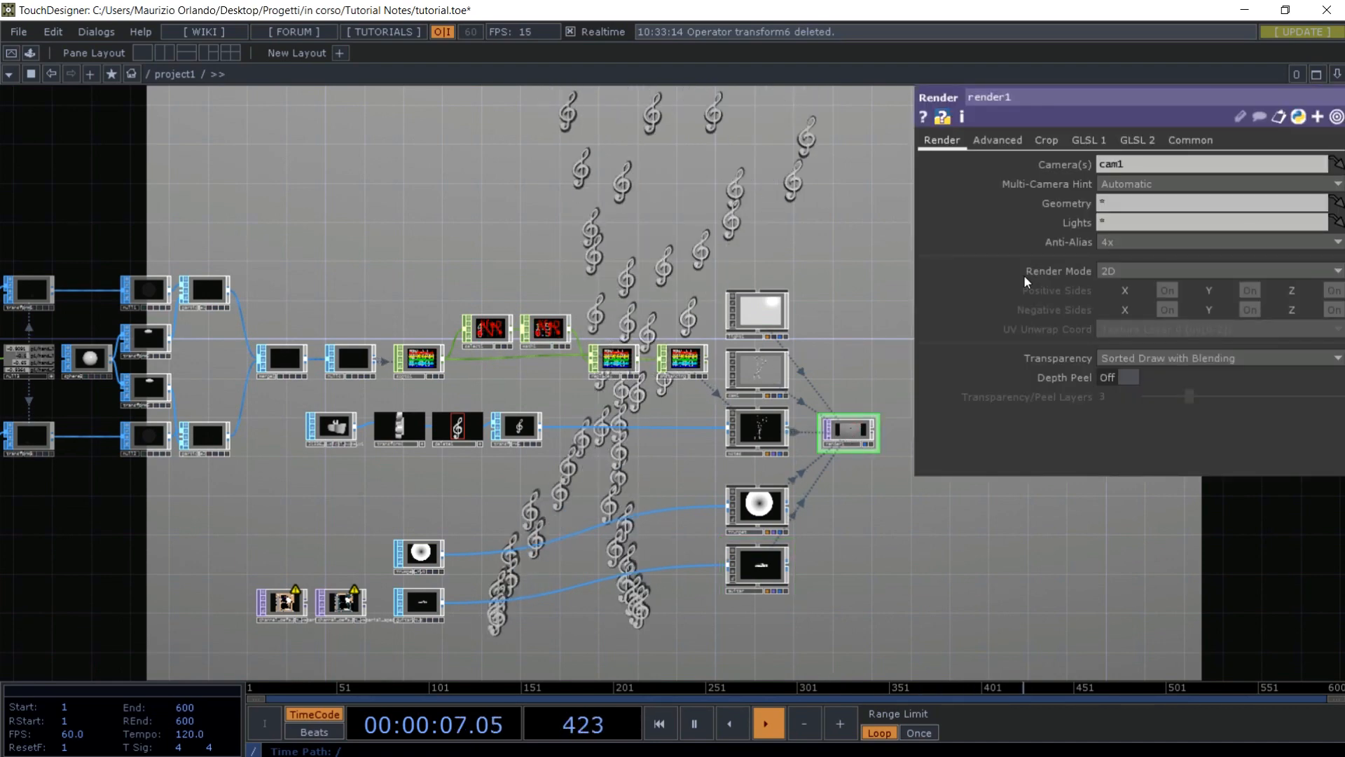
{"action": "left_click", "coordinate": [1120, 201]}
{"action": "key", "text": "BackSpace"}
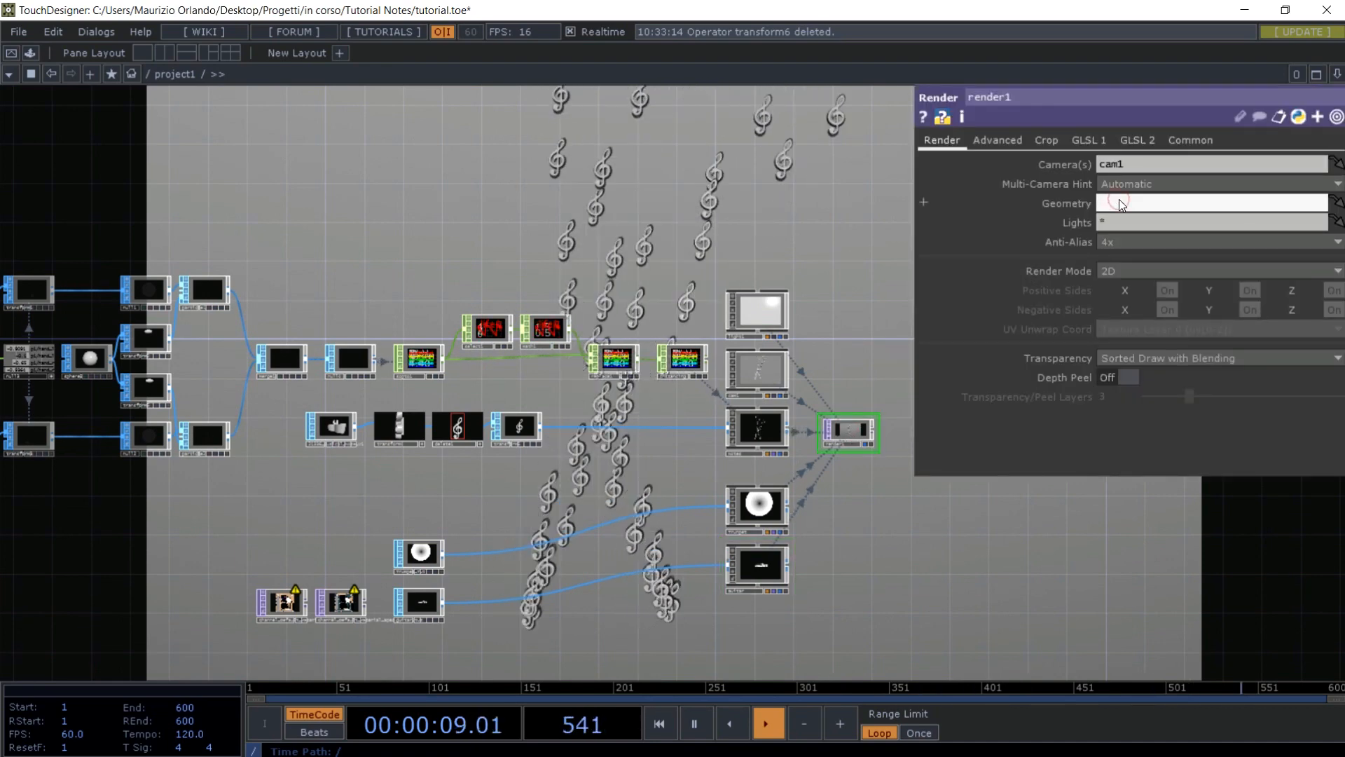
{"action": "type", "text": "No"}
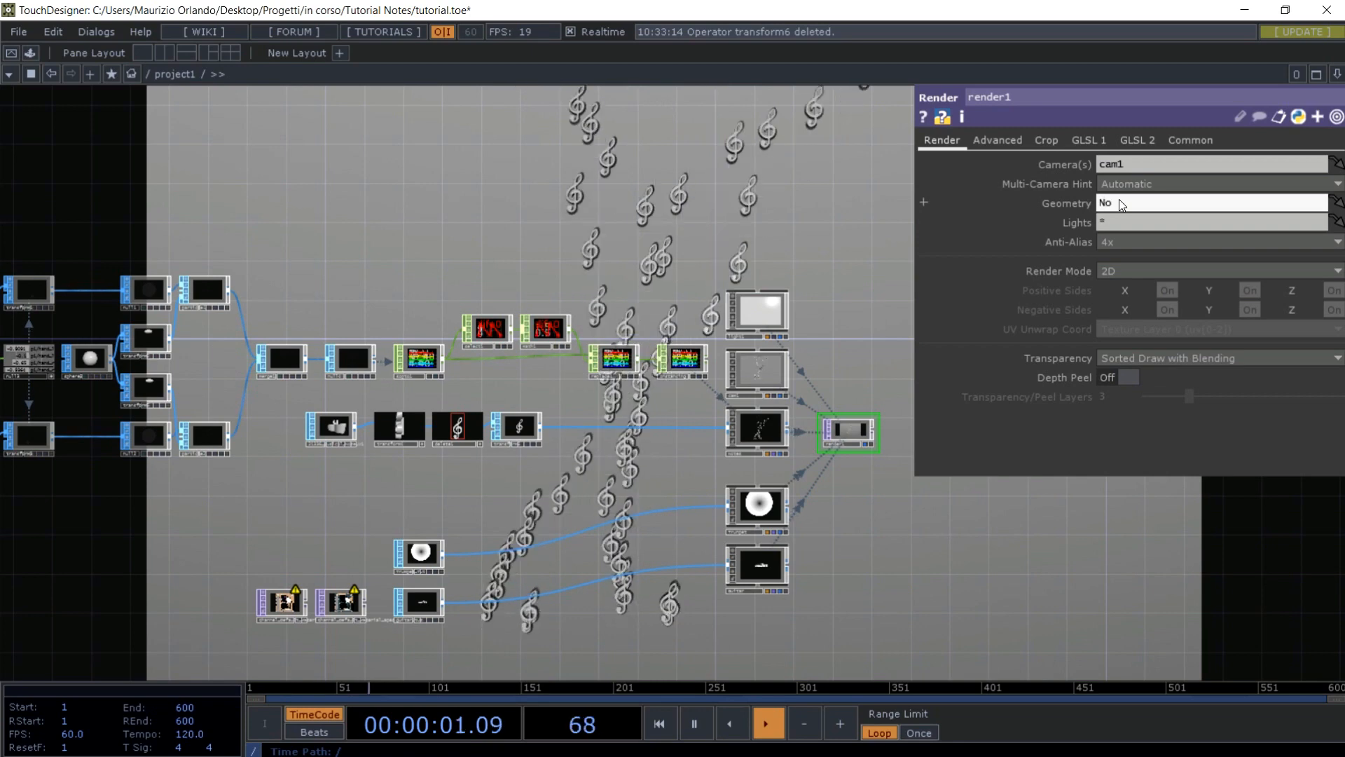
{"action": "type", "text": "tes"}
{"action": "key", "text": "Return"}
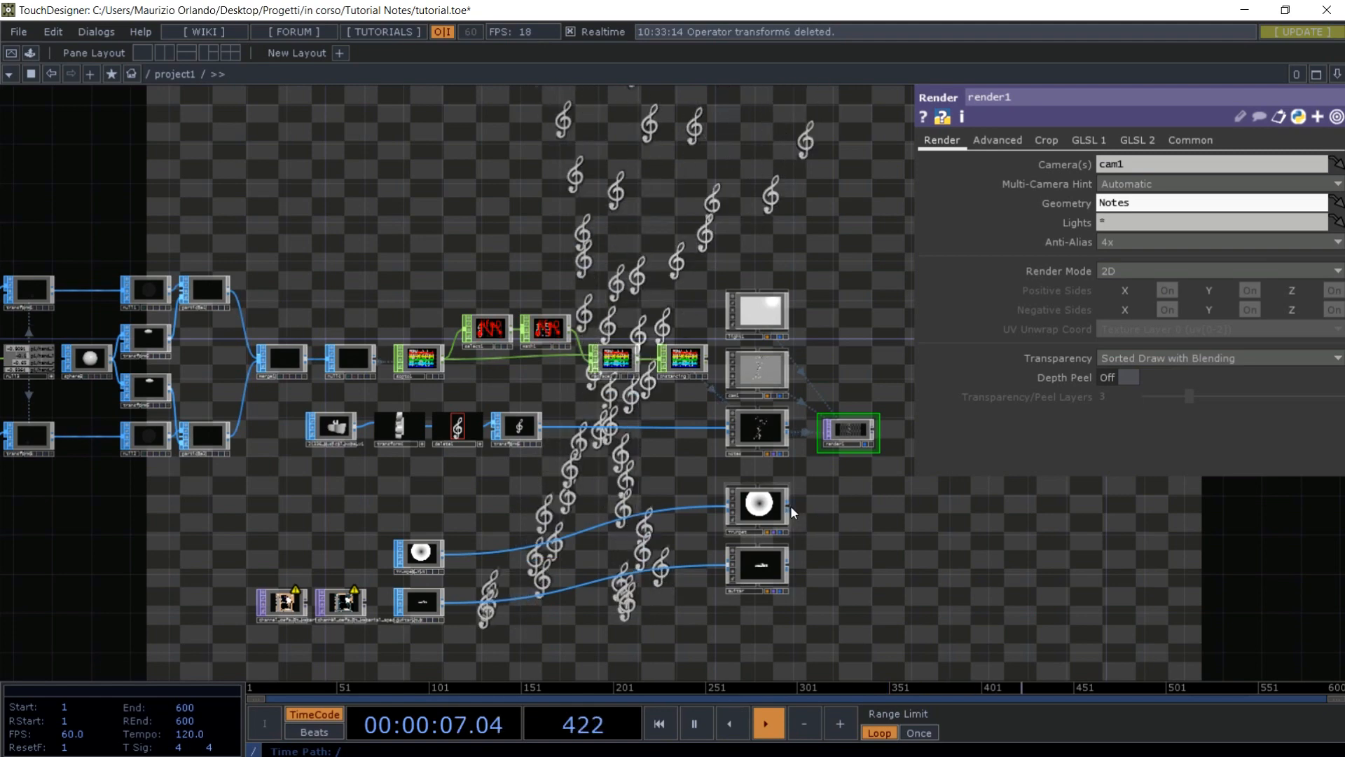
- Add a second Render TOP beside the trumpet's Geometry COMP and set its Geometry parameter to Trumpet
{"action": "key", "text": "Tab"}
{"action": "left_click", "coordinate": [578, 317]}
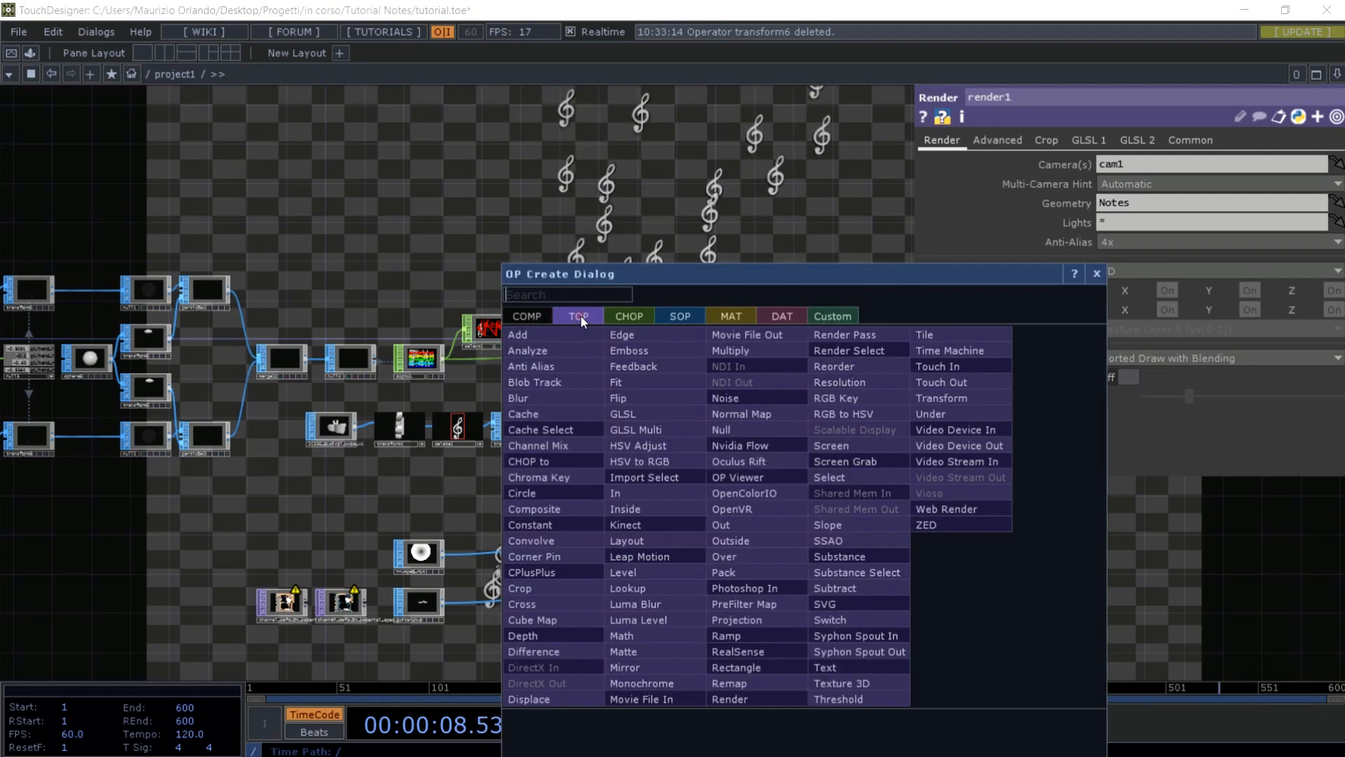
{"action": "left_click", "coordinate": [738, 695]}
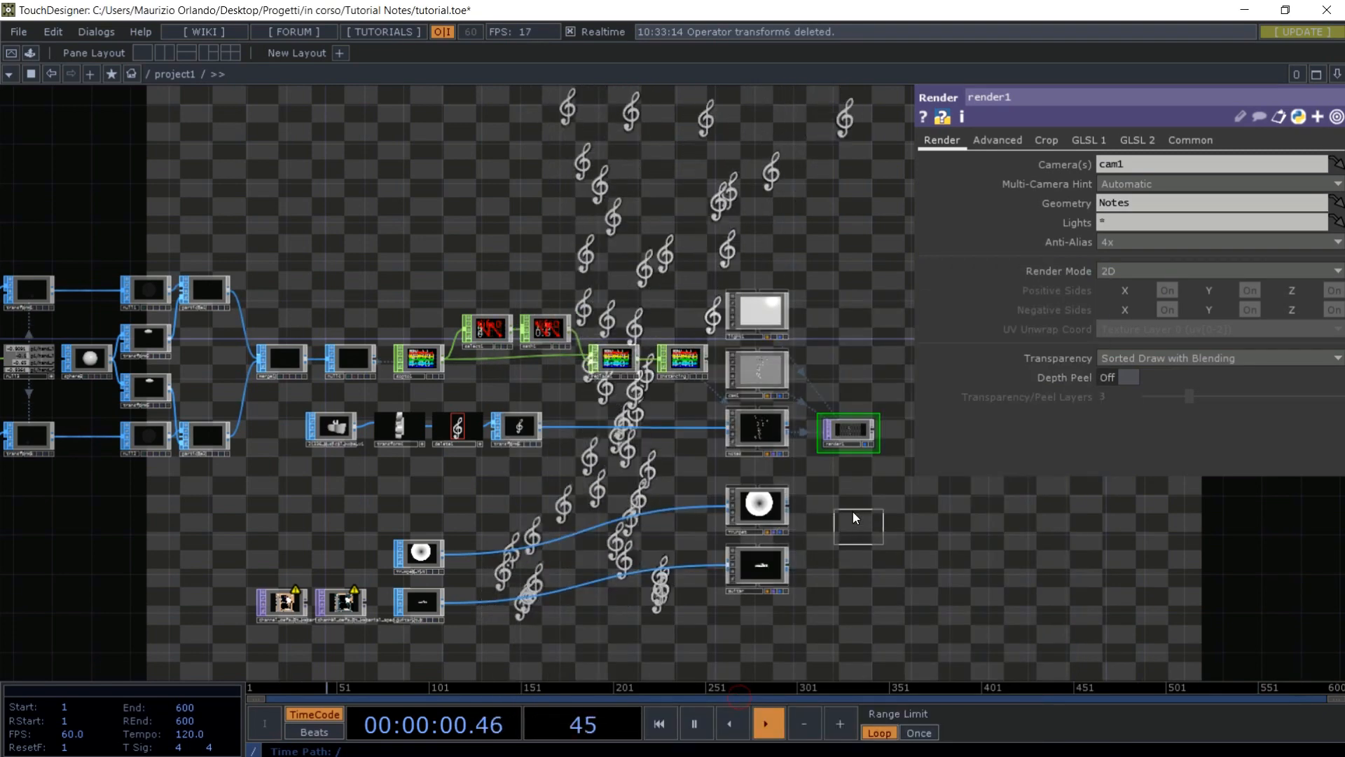
{"action": "left_click", "coordinate": [846, 507]}
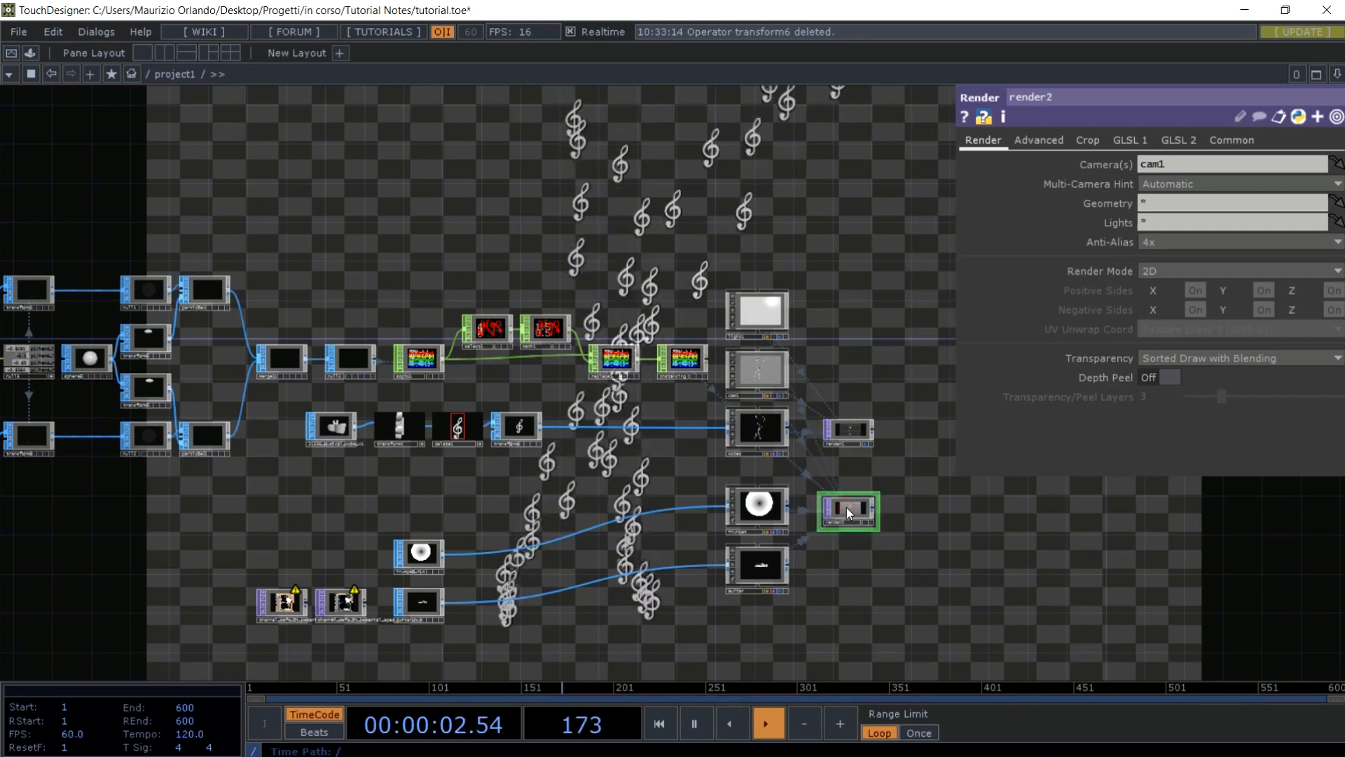
{"action": "type", "text": "Trumpet"}
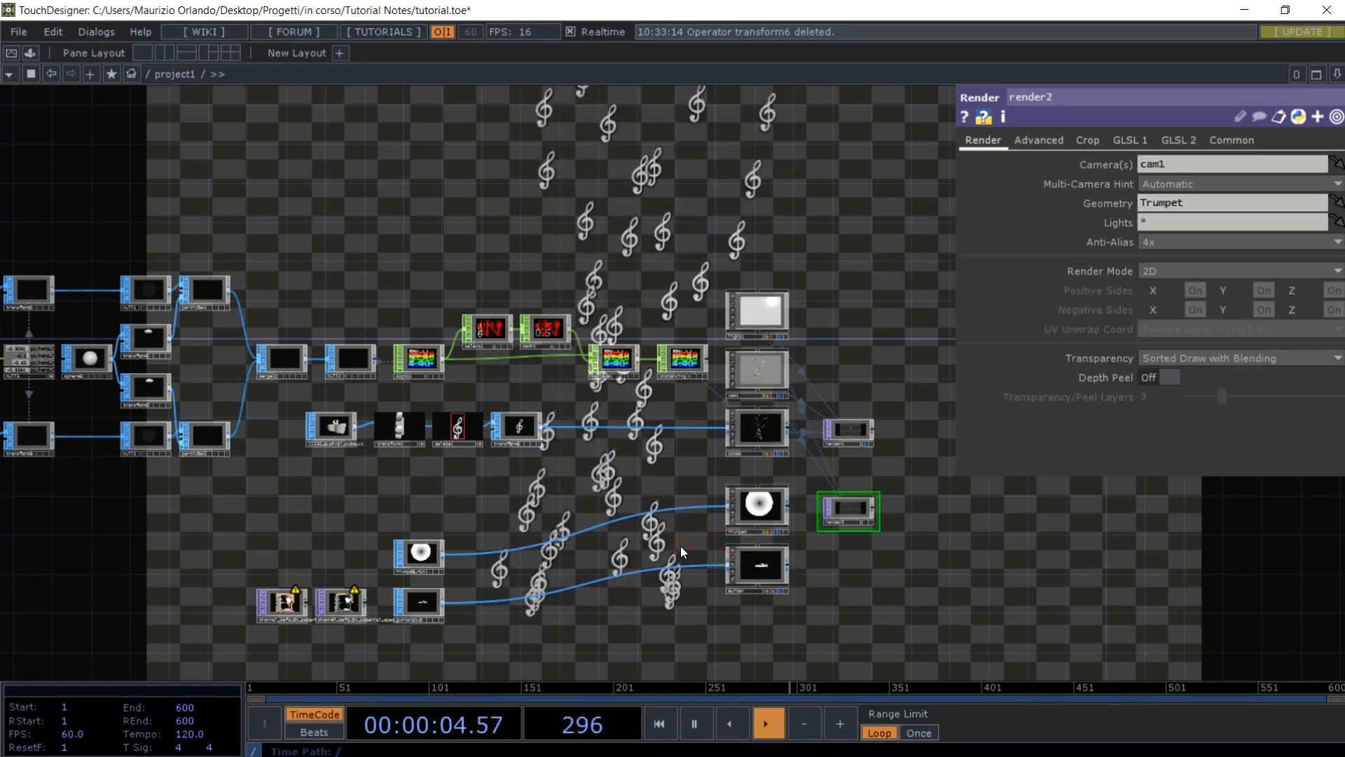
- Correct the misspelled name of the trumpet's Geometry COMP to Trumpet
{"action": "scroll", "coordinate": [694, 531], "scroll_direction": "up", "scroll_amount": 3}
{"action": "scroll", "coordinate": [728, 533], "scroll_direction": "up", "scroll_amount": 5}
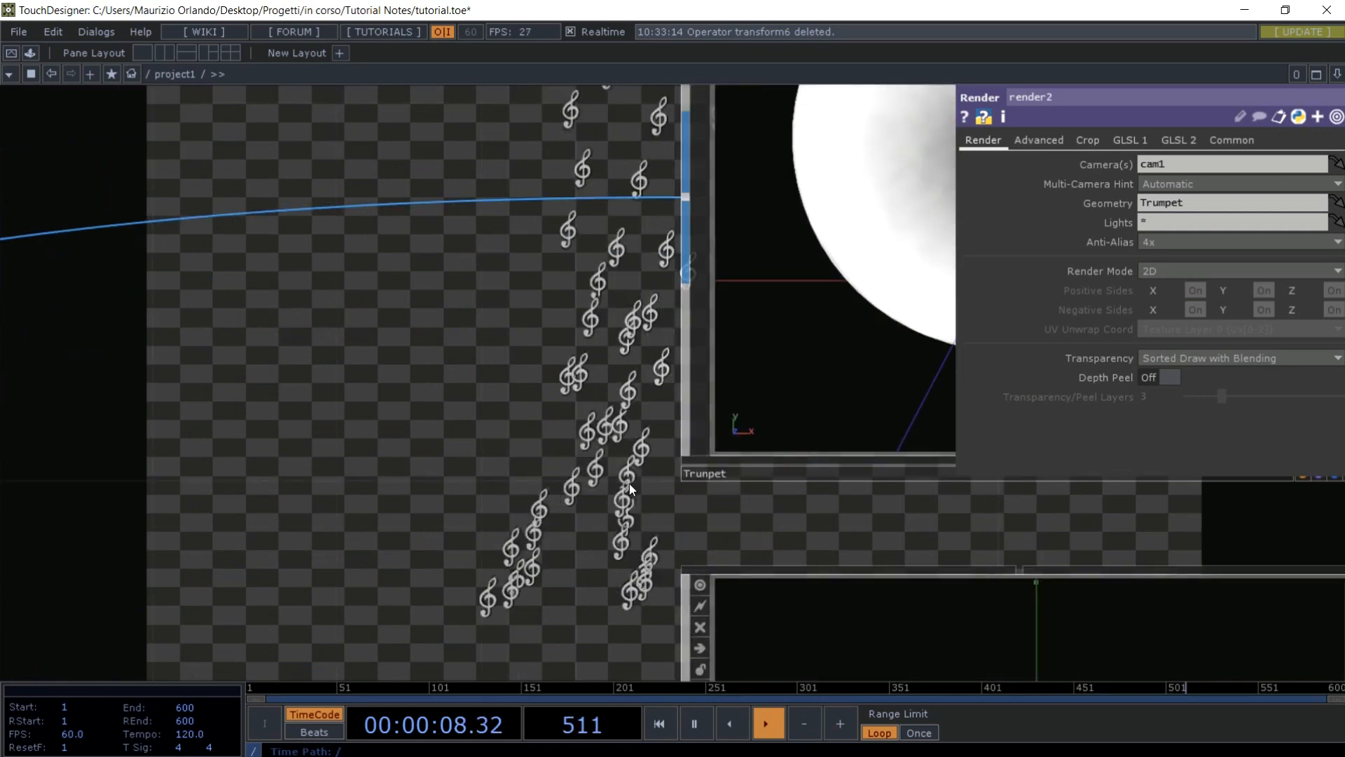
{"action": "left_click", "coordinate": [706, 473]}
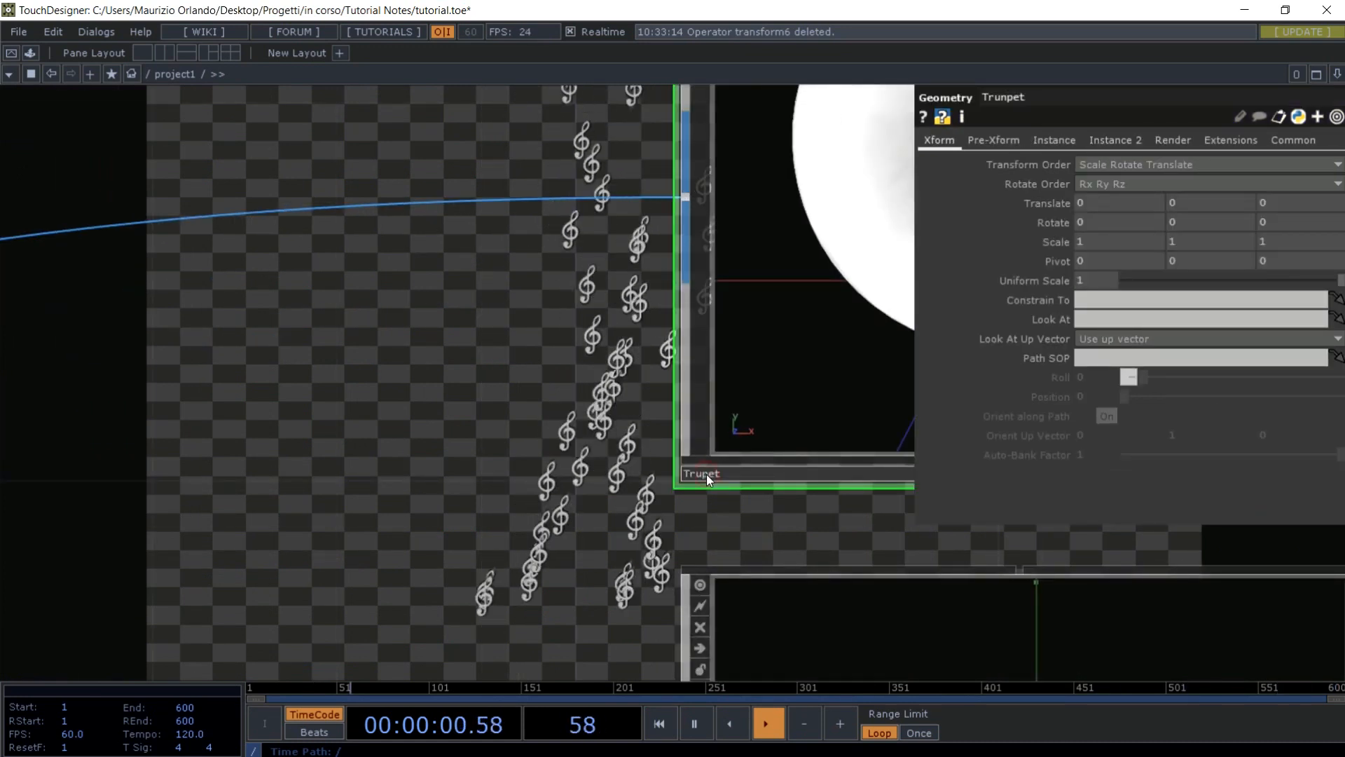
{"action": "key", "text": "p"}
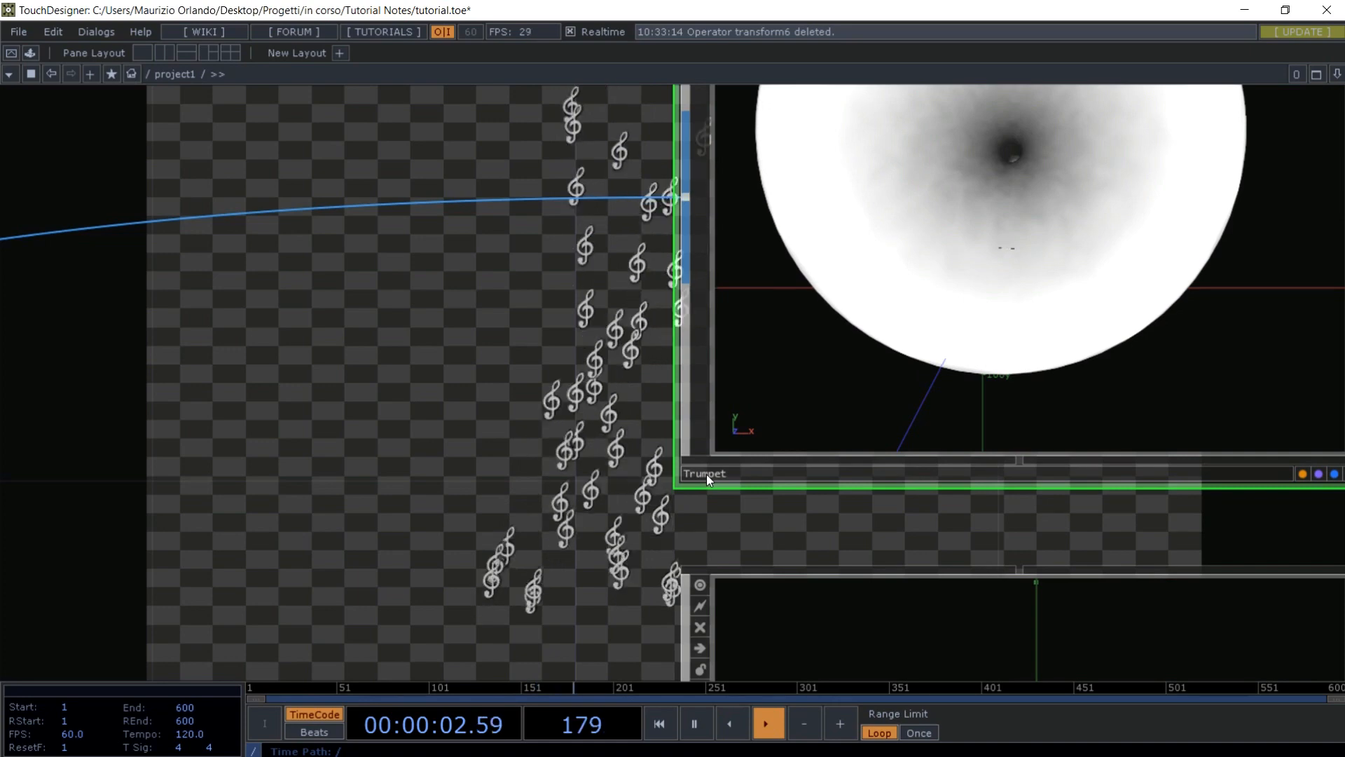
{"action": "scroll", "coordinate": [707, 473], "scroll_direction": "down", "scroll_amount": 5}
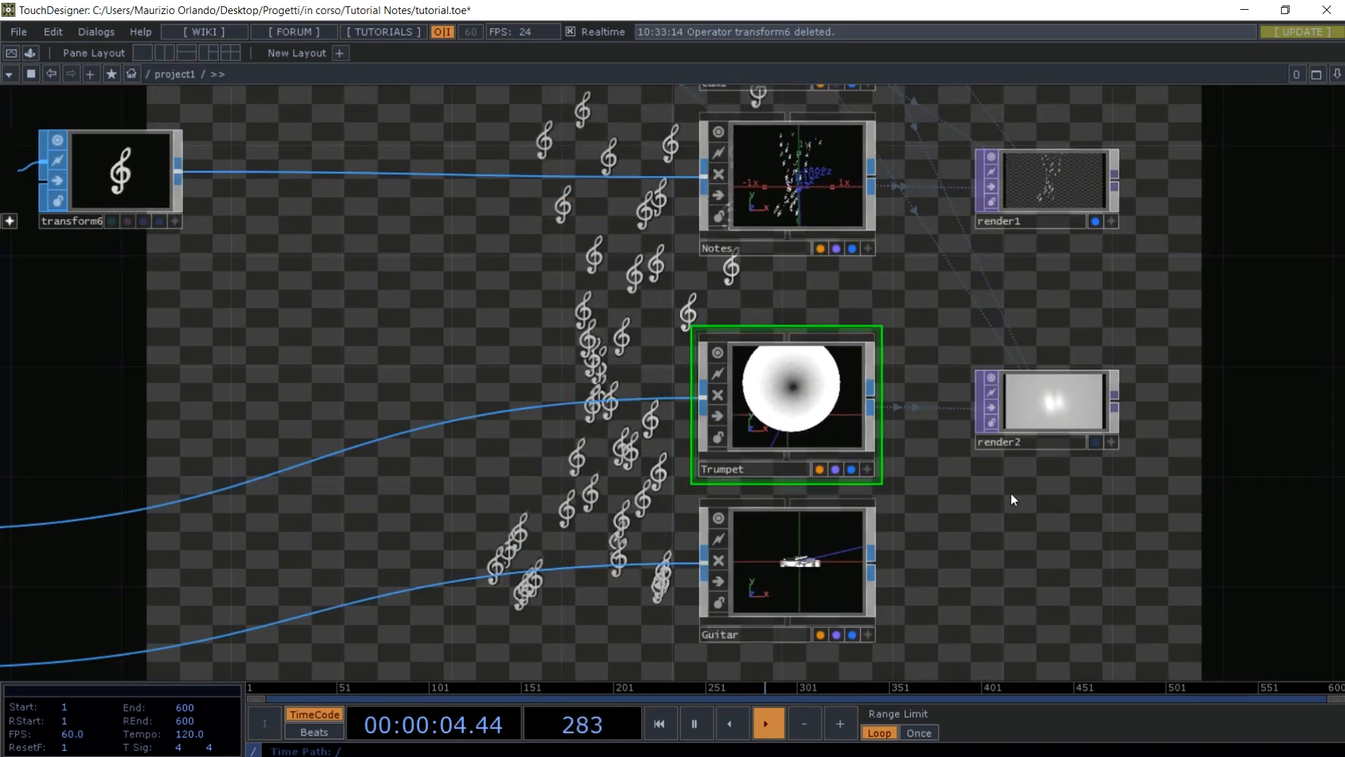
- Add a third Render TOP beside the Guitar Geometry COMP and set its Geometry parameter to Guitar
{"action": "key", "text": "Tab"}
{"action": "left_click", "coordinate": [905, 682]}
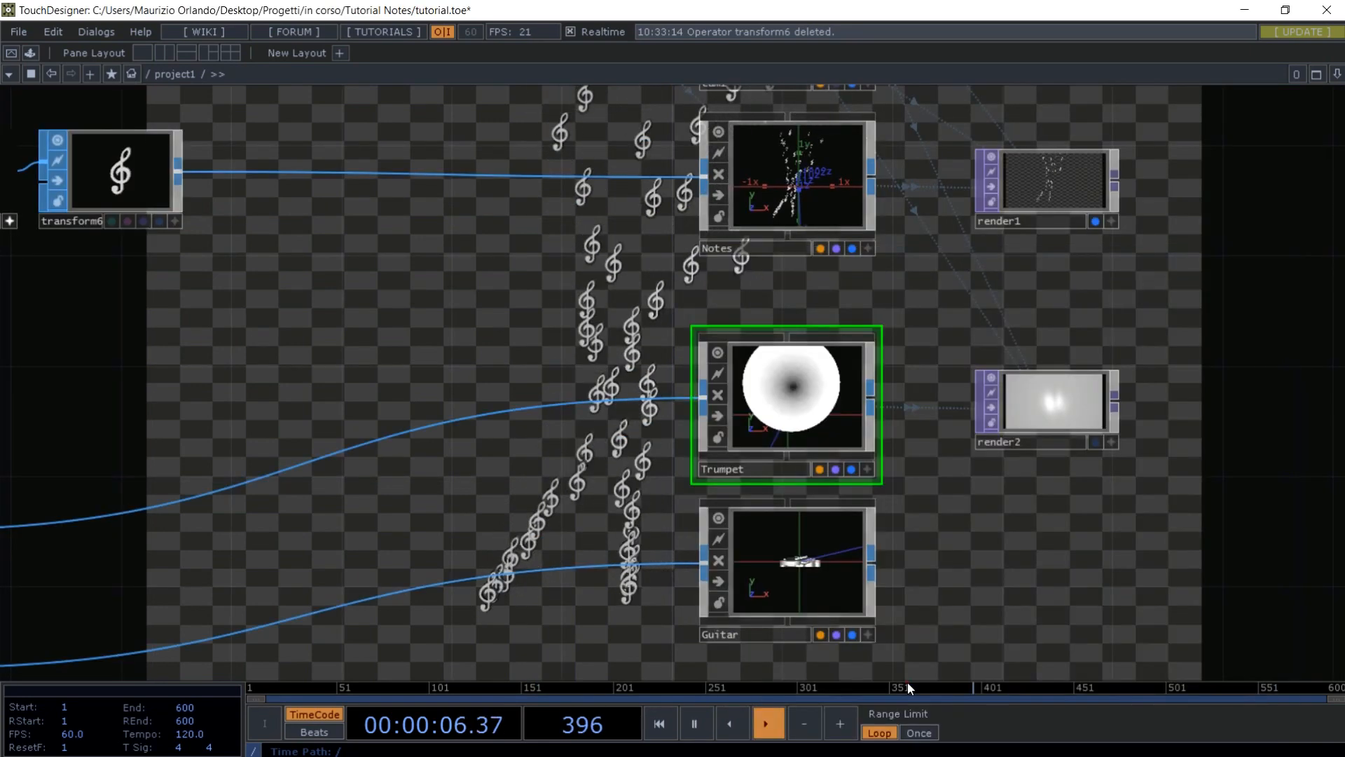
{"action": "left_click", "coordinate": [1052, 580]}
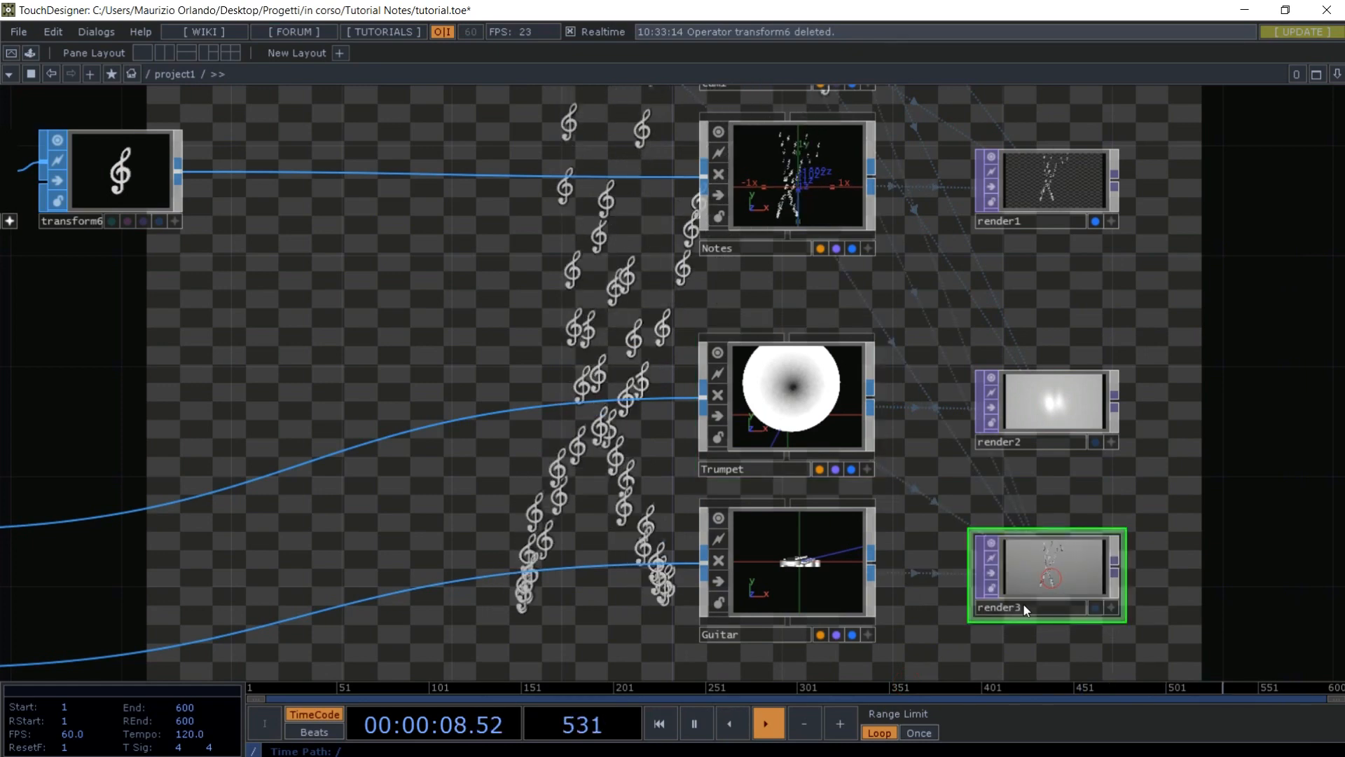
{"action": "left_click", "coordinate": [1034, 571]}
{"action": "key", "text": "p"}
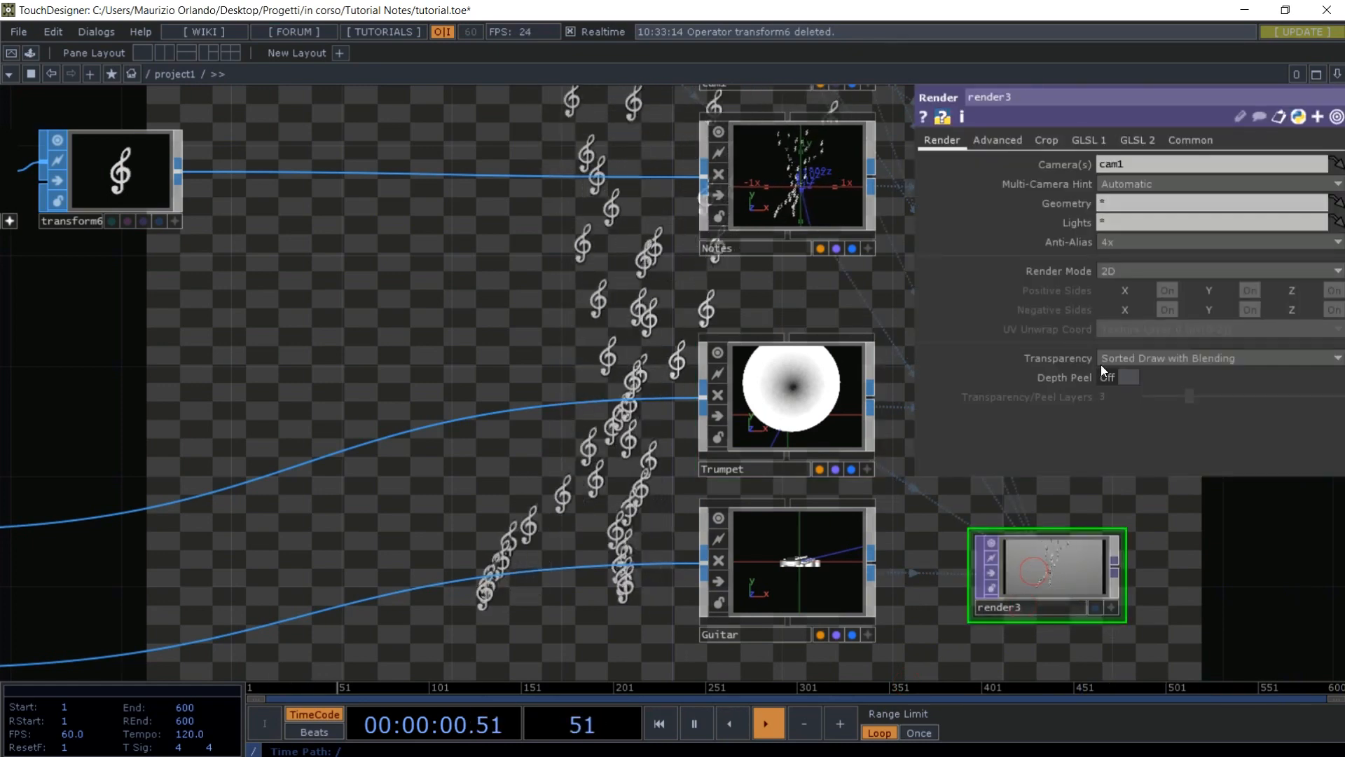
{"action": "left_click", "coordinate": [1112, 202]}
{"action": "type", "text": "Guitar"}
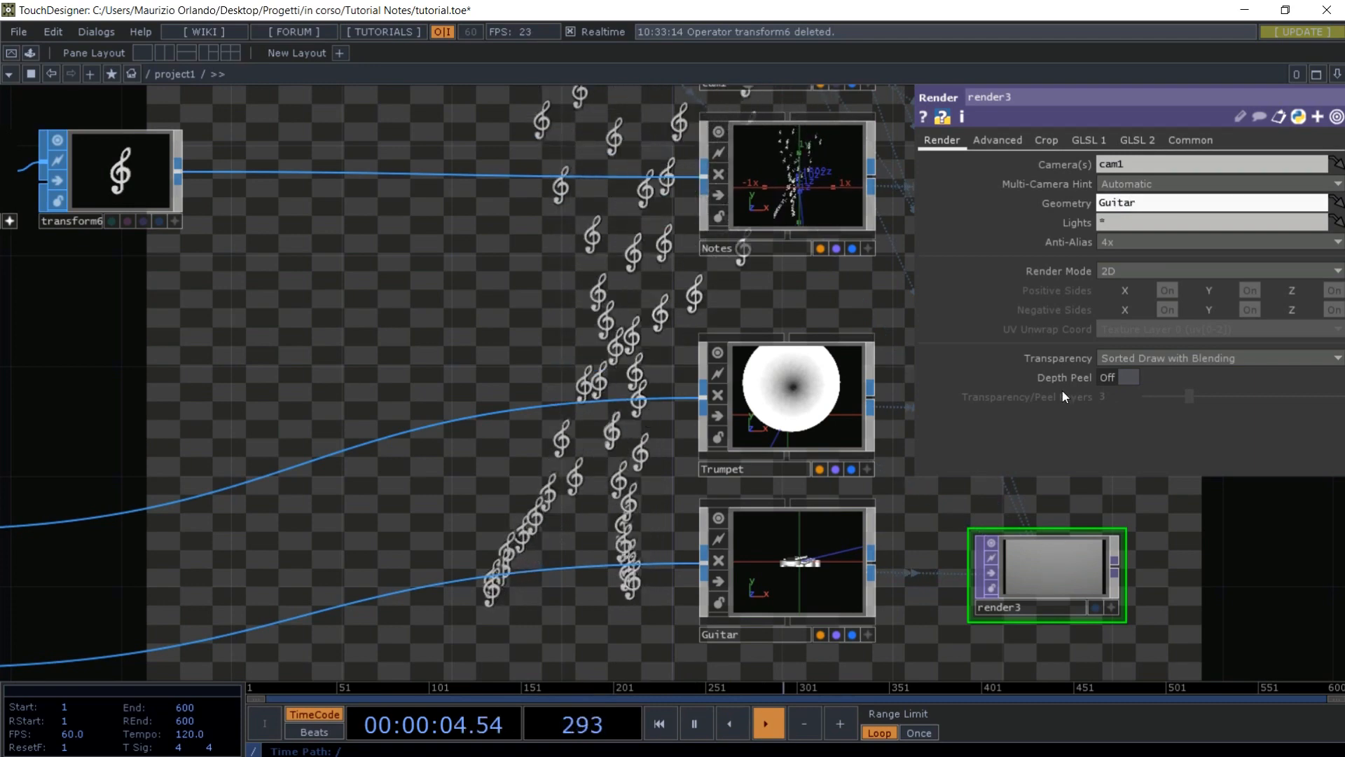
{"action": "left_click", "coordinate": [1261, 595]}
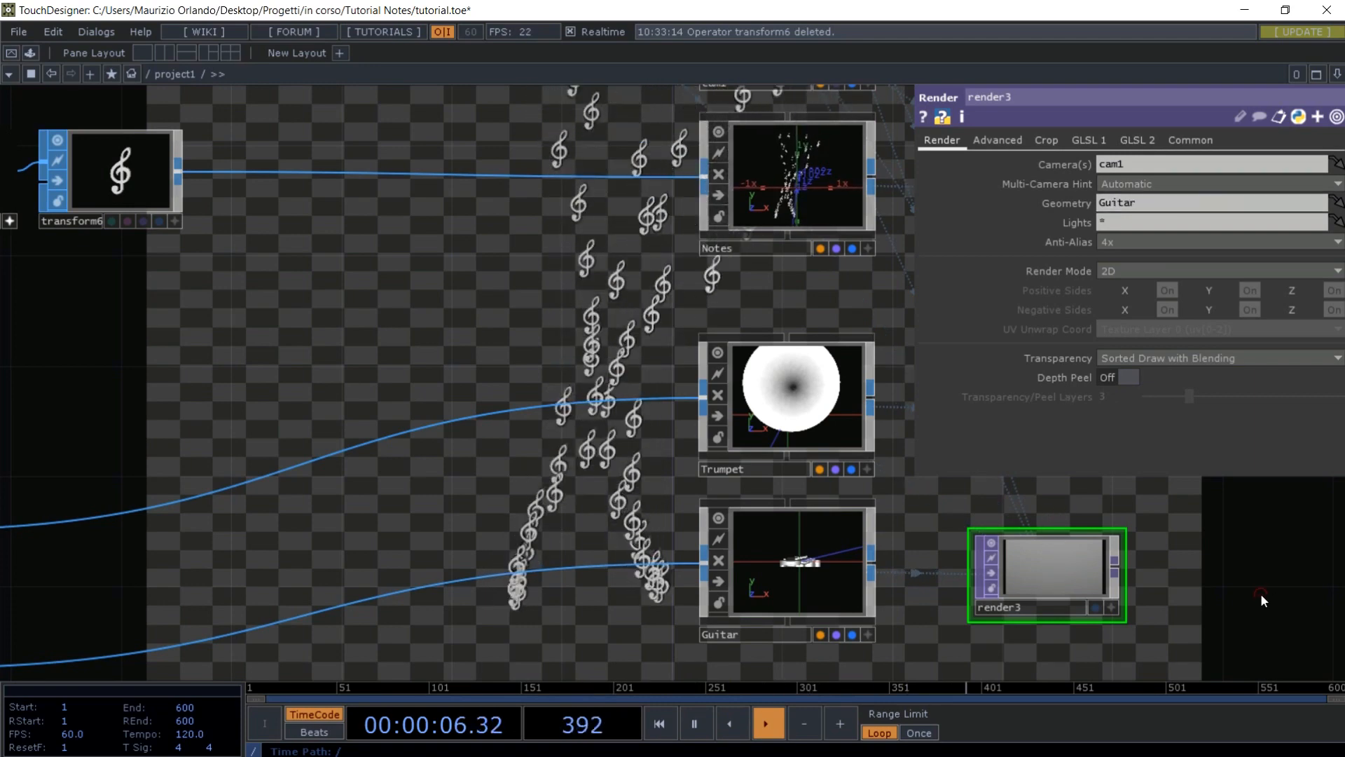
{"action": "key", "text": "p"}
- Add a fourth Render TOP below render3 and set its Geometry parameter to Notes Trumpet
{"action": "left_click_drag", "start_coordinate": [1163, 553], "coordinate": [1154, 326]}
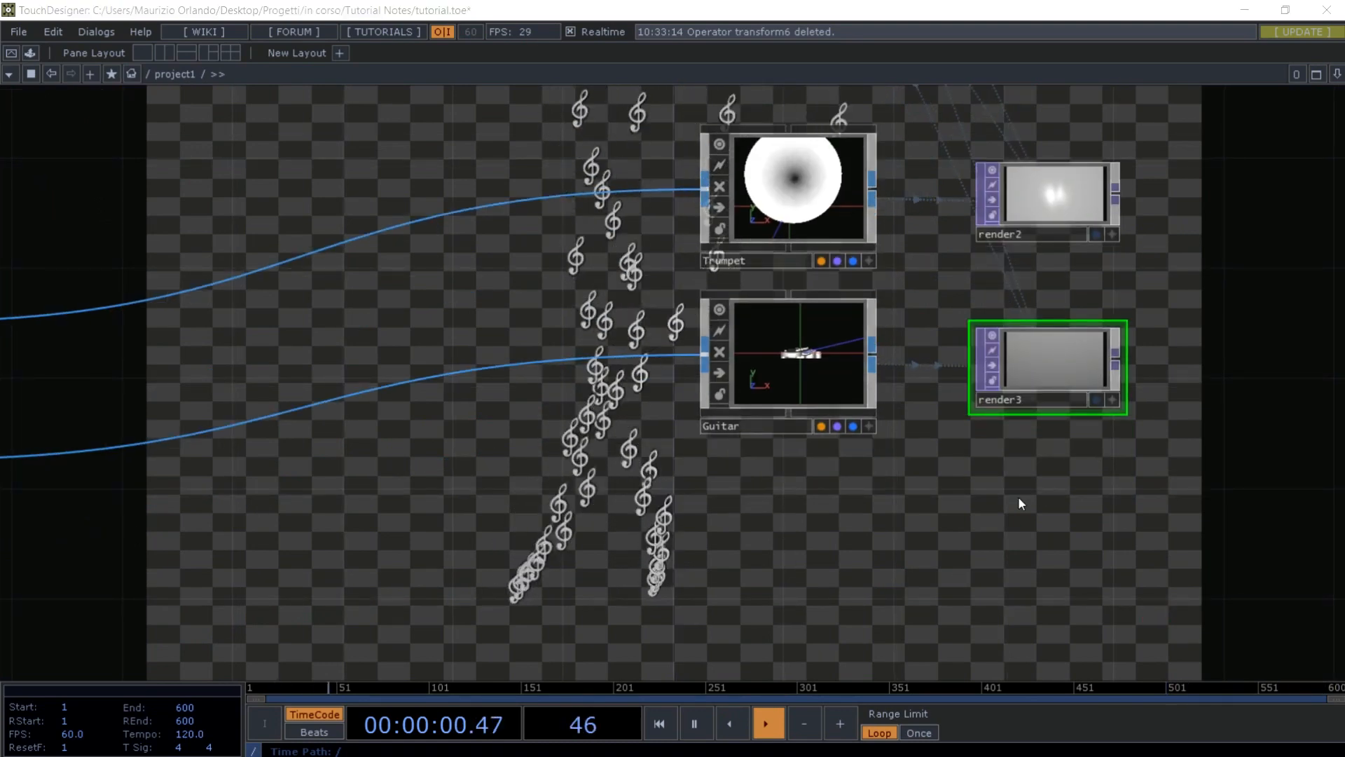
{"action": "key", "text": "Tab"}
{"action": "left_click", "coordinate": [949, 685]}
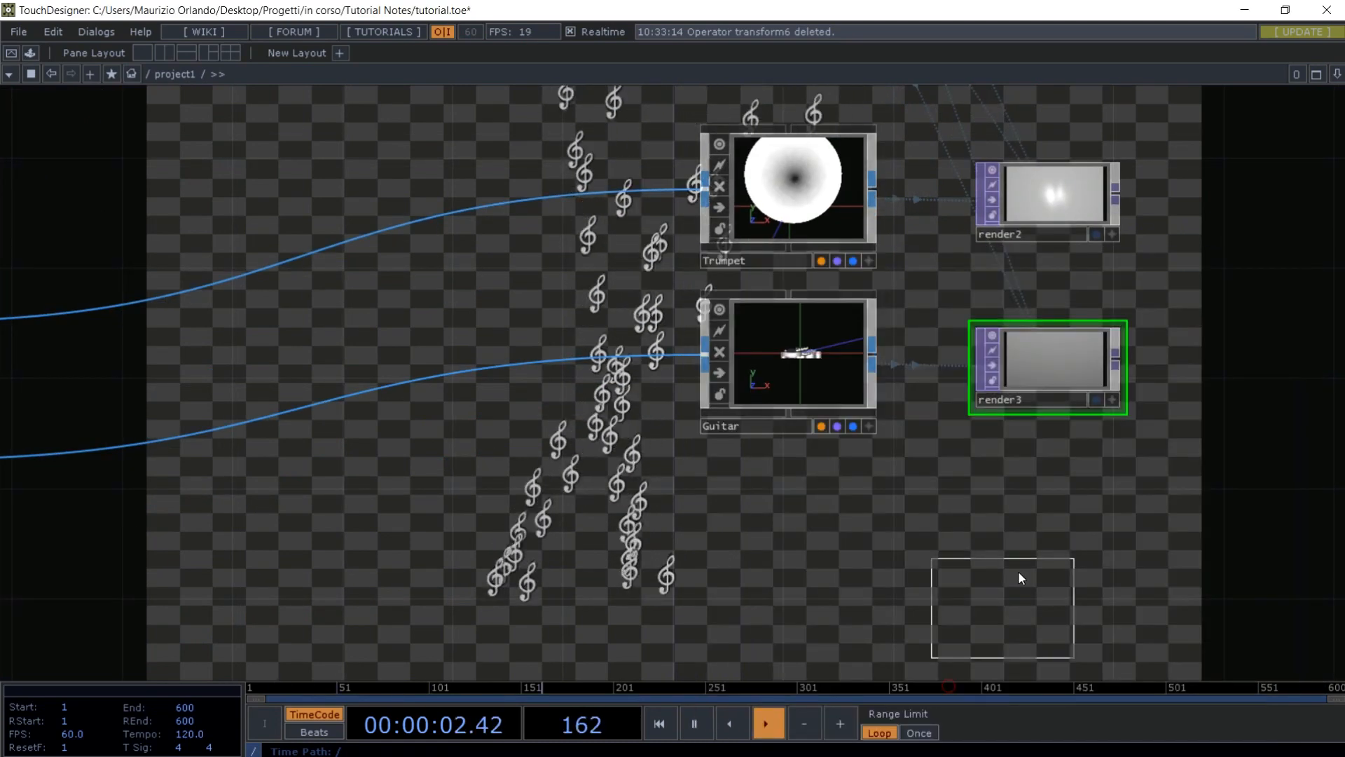
{"action": "left_click", "coordinate": [1050, 528]}
{"action": "key", "text": "p"}
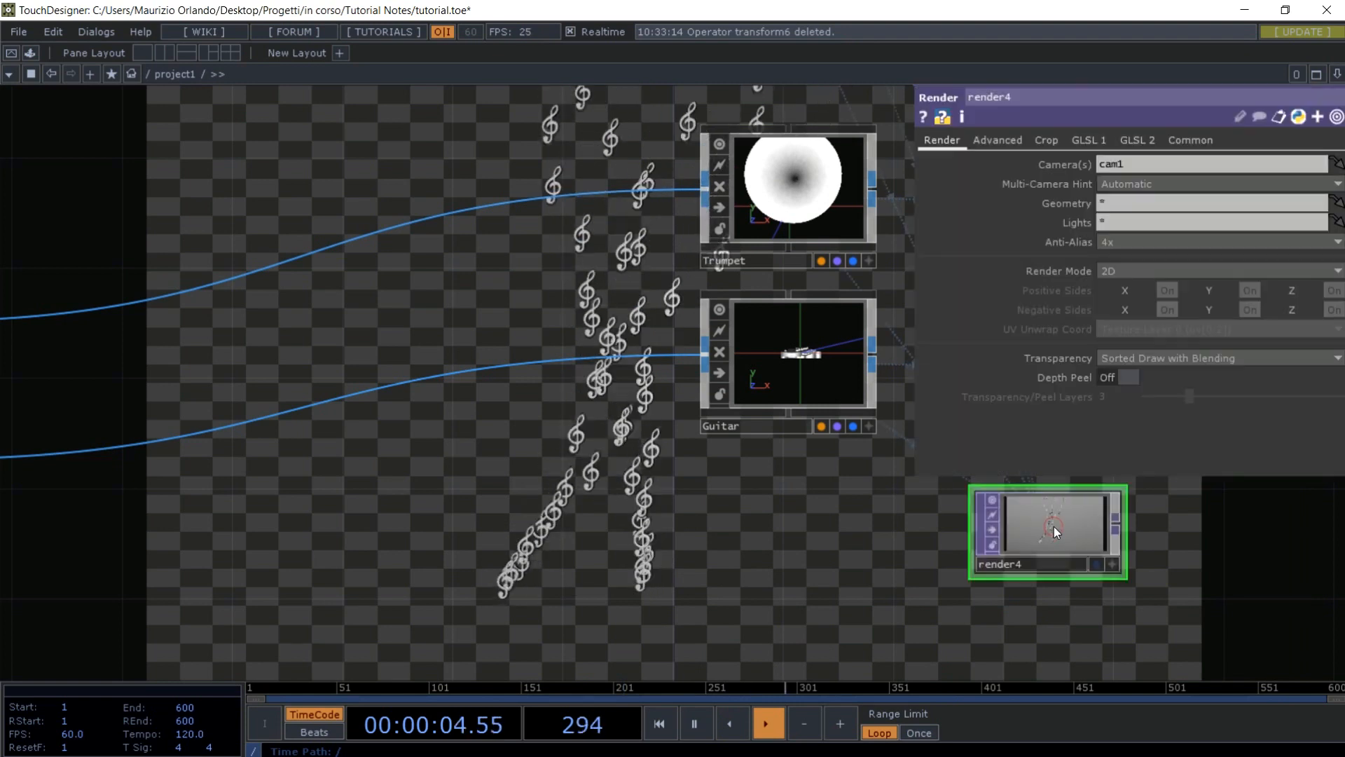
{"action": "left_click", "coordinate": [1115, 202]}
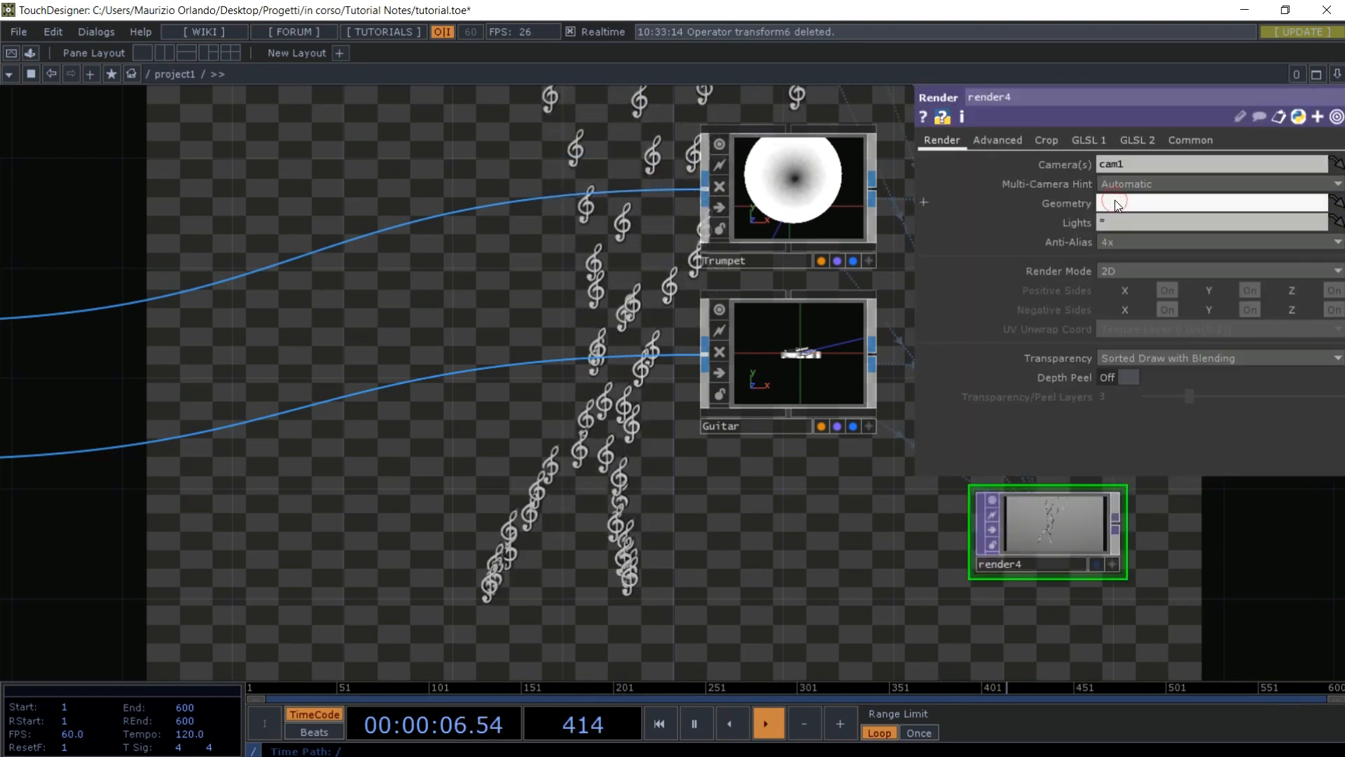
{"action": "type", "text": "Notes Trumpet"}
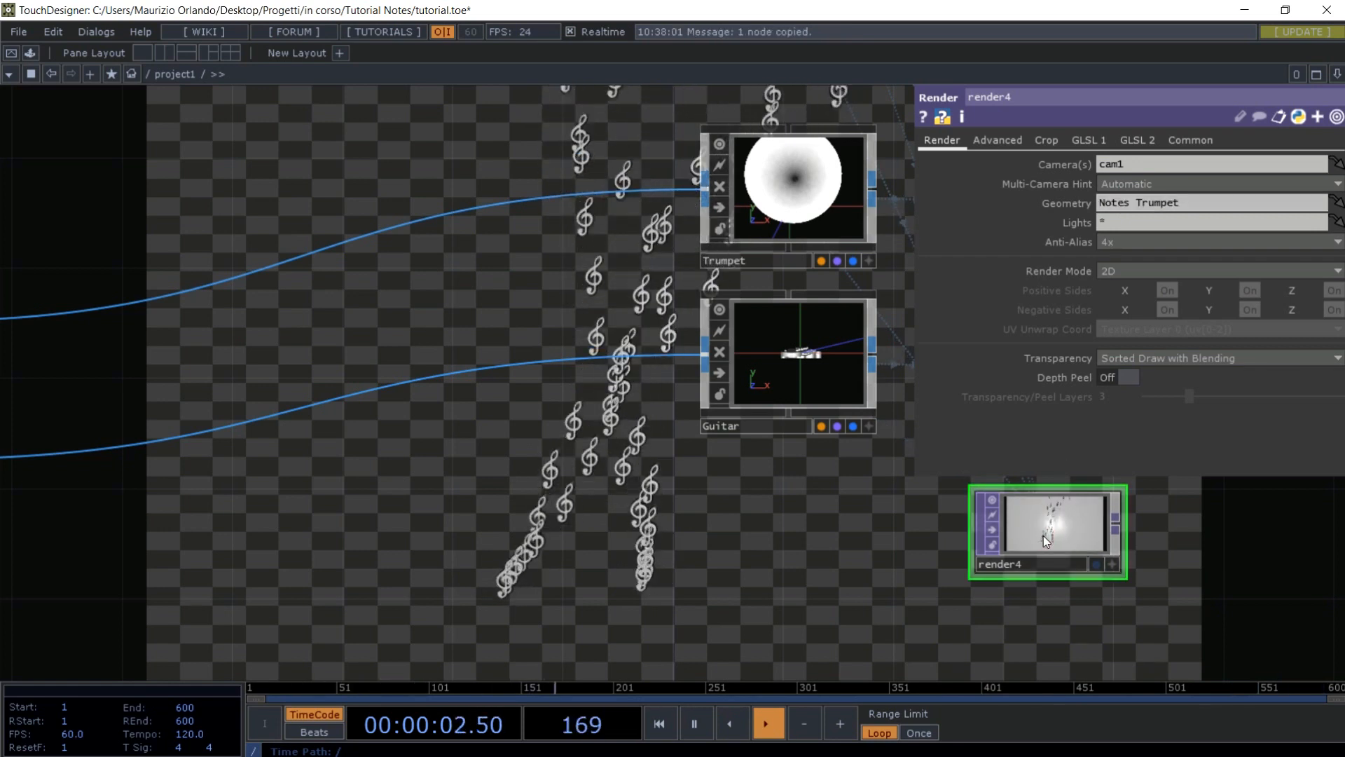
- Paste a copy of render4 below it and set the copy's Geometry parameter to Notes Guitar
{"action": "key", "text": "ctrl+v"}
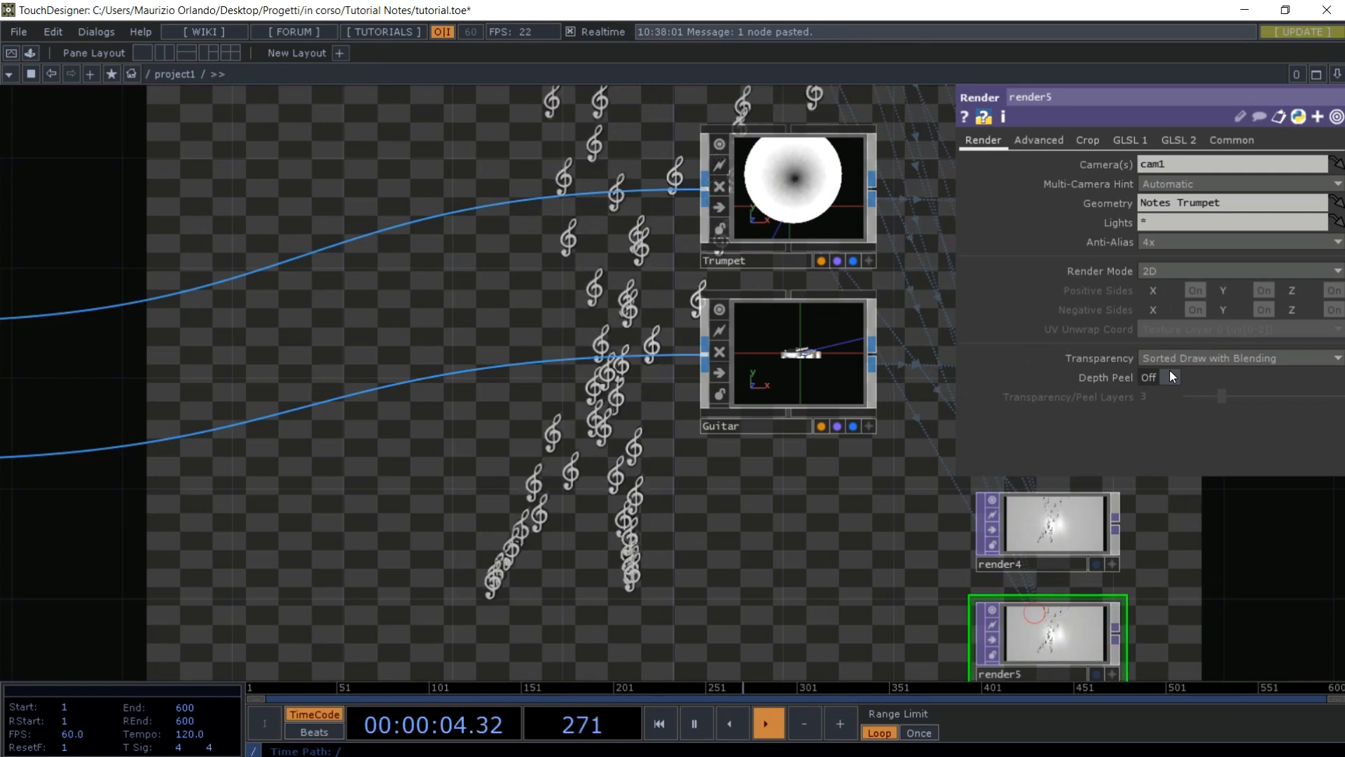
{"action": "left_click", "coordinate": [1225, 202]}
{"action": "key", "text": "BackSpace"}
{"action": "key", "text": "BackSpace"}
{"action": "key", "text": "BackSpace"}
{"action": "key", "text": "BackSpace"}
{"action": "key", "text": "BackSpace"}
{"action": "key", "text": "BackSpace"}
{"action": "key", "text": "BackSpace"}
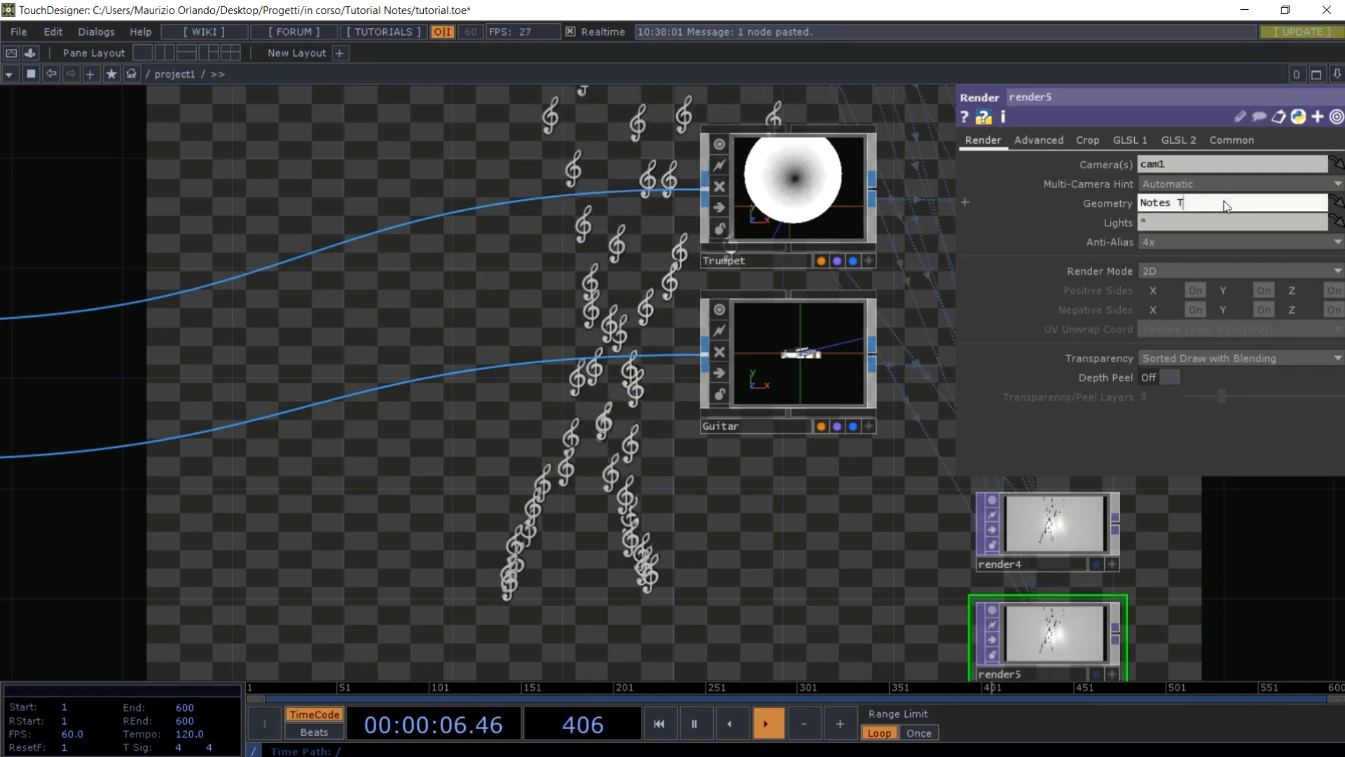
{"action": "type", "text": "Guitar"}
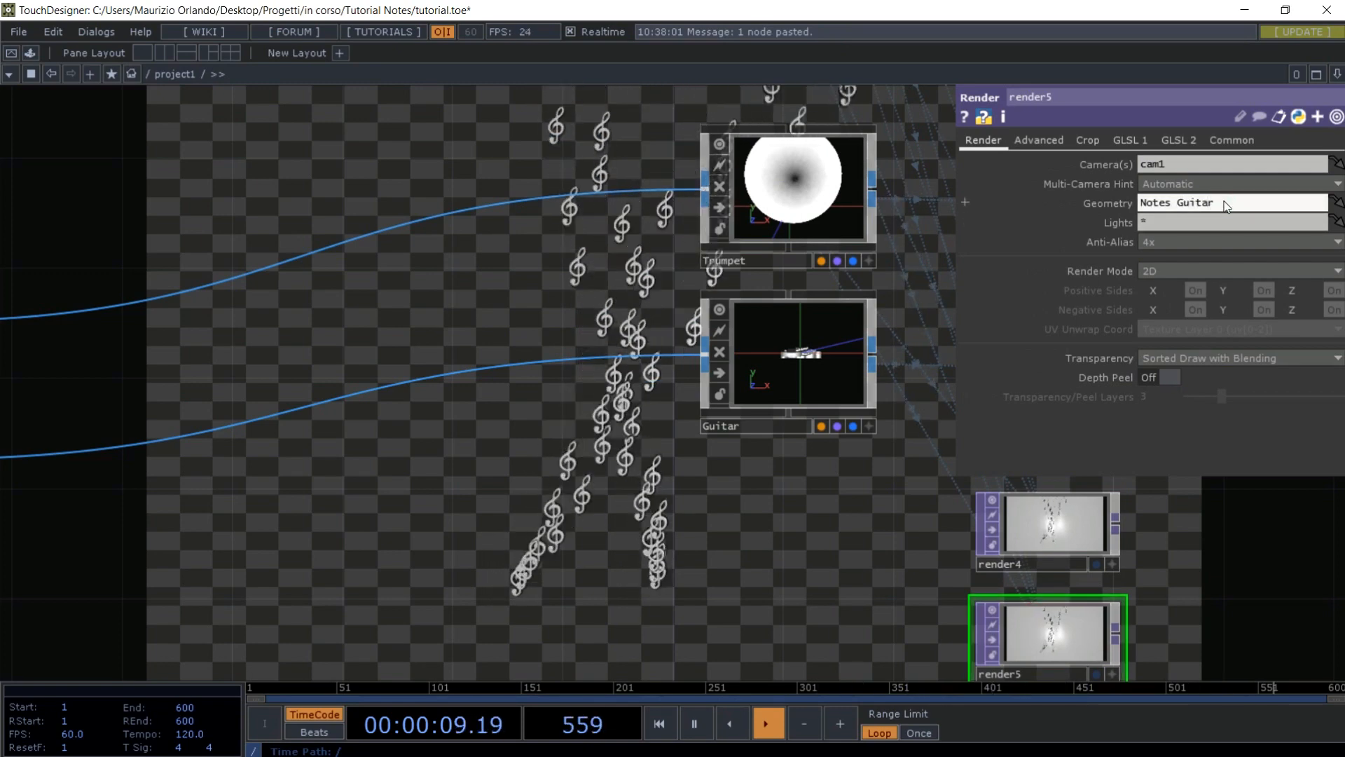
{"action": "key", "text": "Return"}
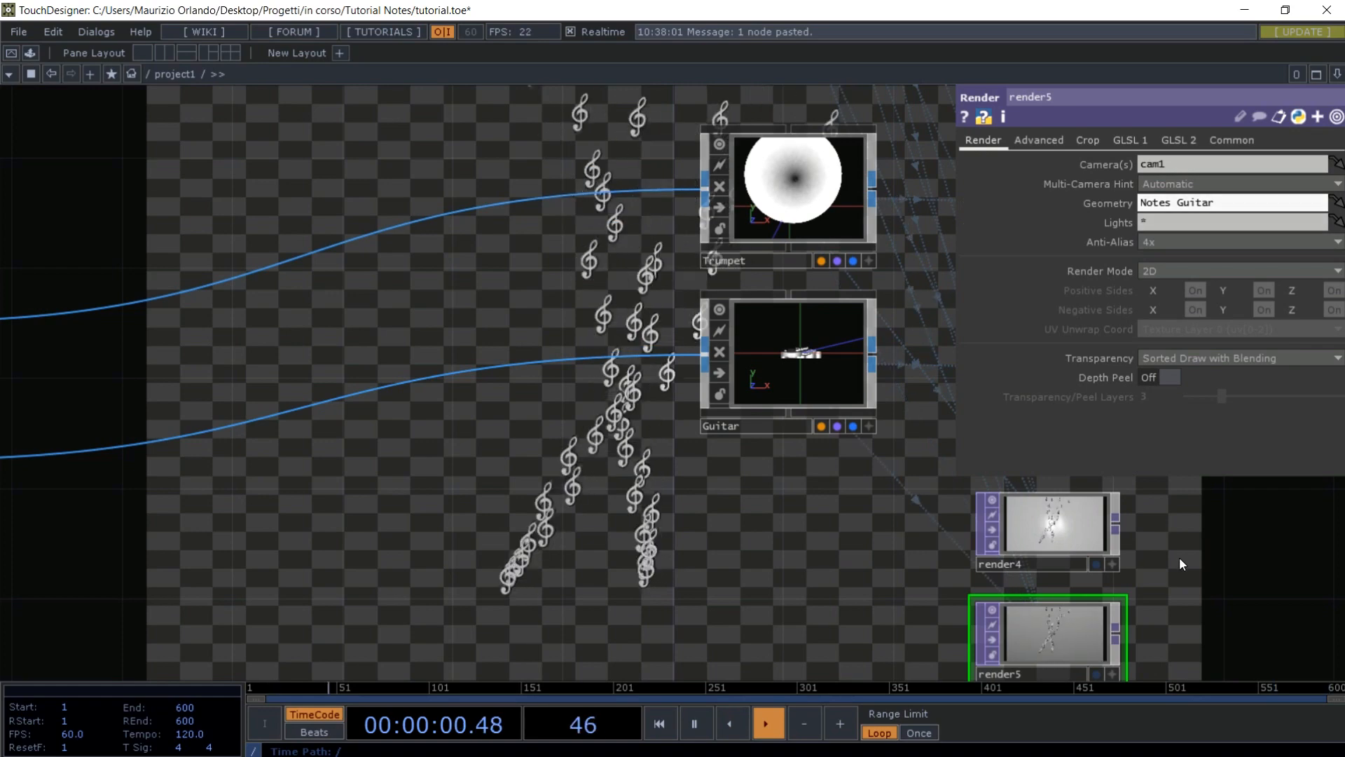
{"action": "key", "text": "p"}
- Set the Trumpet Geometry COMP's uniform scale to 0.001 and its translation to -1 in X and 0.7 in Y
{"action": "scroll", "coordinate": [1179, 557], "scroll_direction": "down", "scroll_amount": 4}
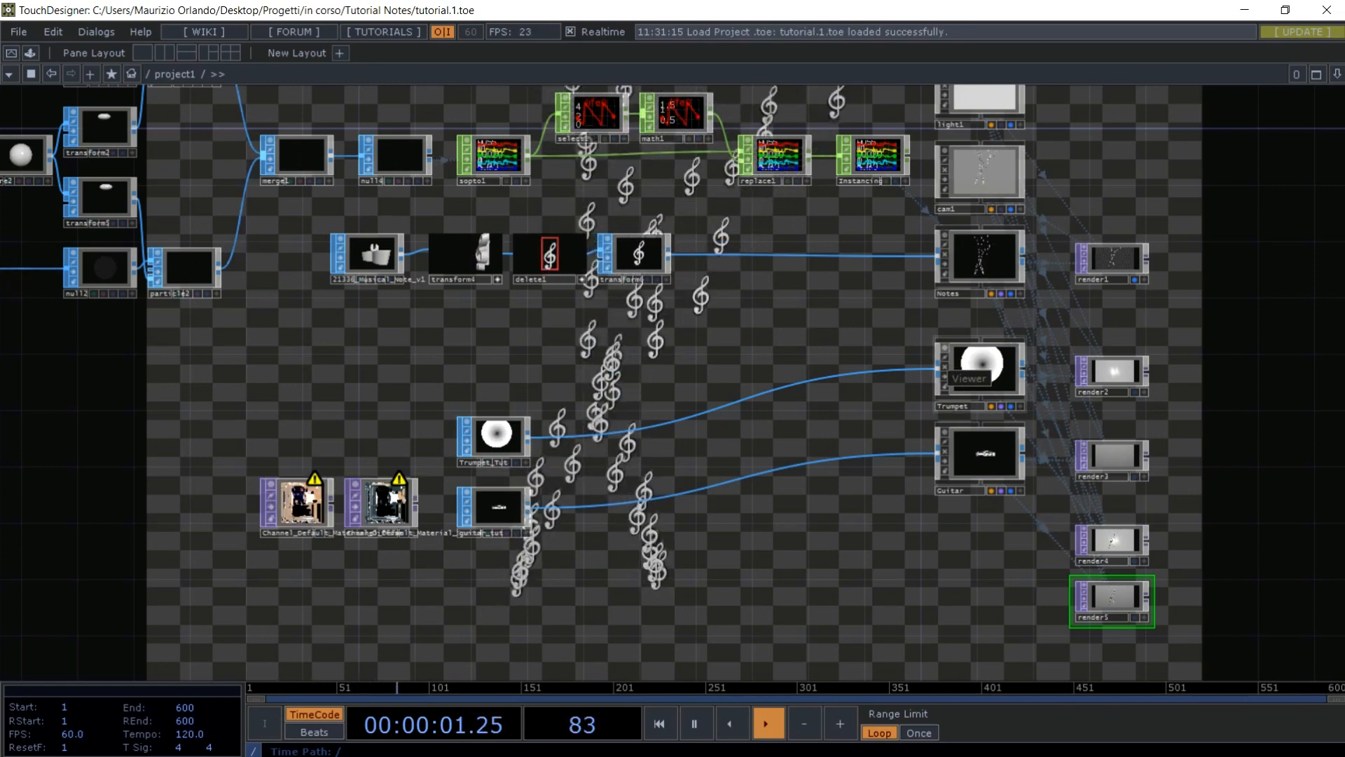
{"action": "left_click", "coordinate": [974, 374]}
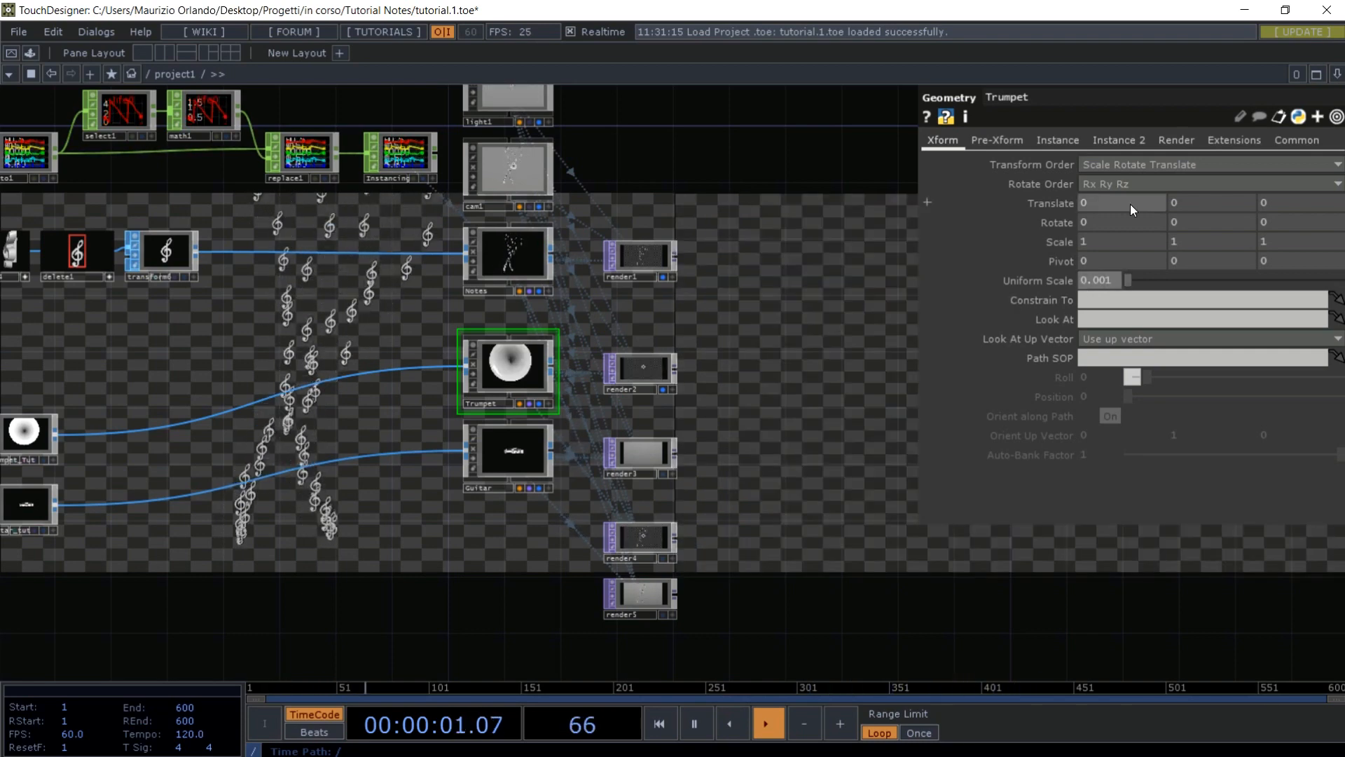
{"action": "left_click", "coordinate": [1130, 200]}
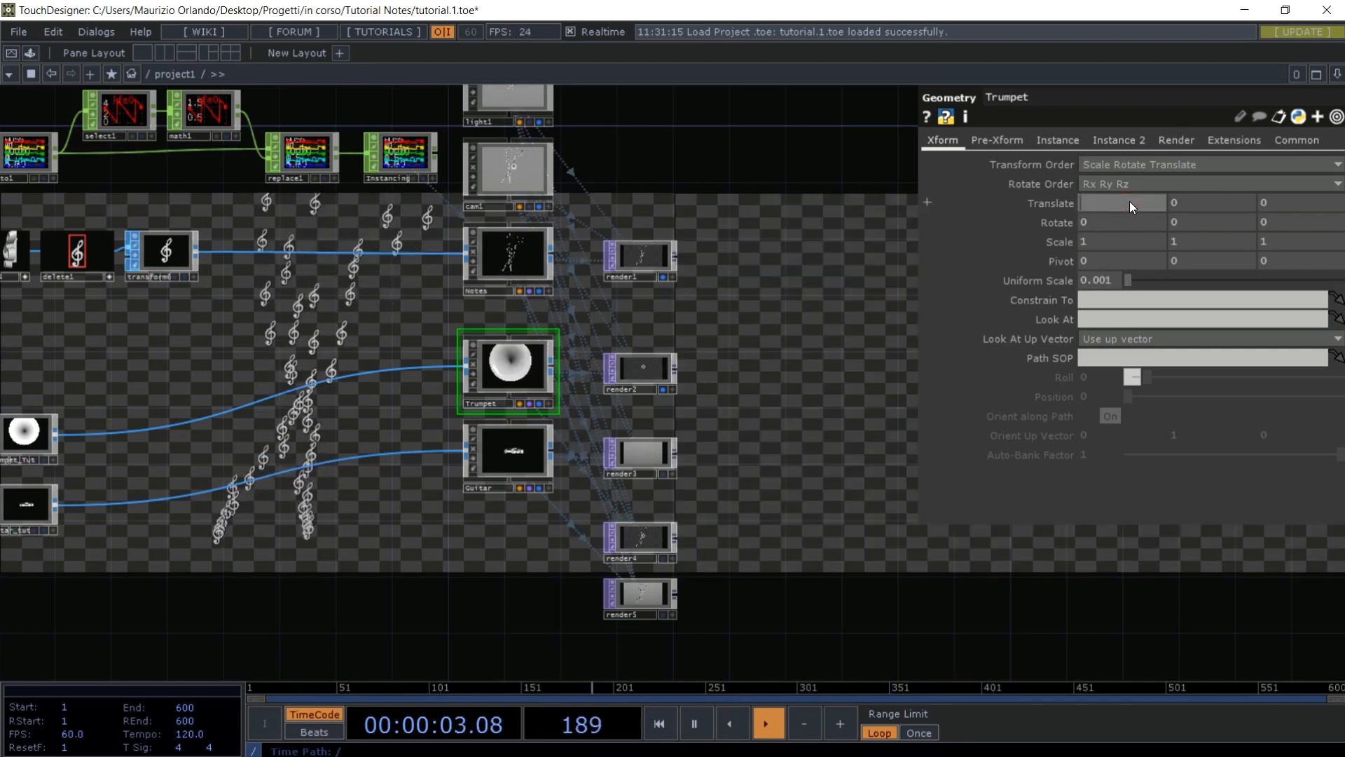
{"action": "type", "text": "-1"}
{"action": "key", "text": "Return"}
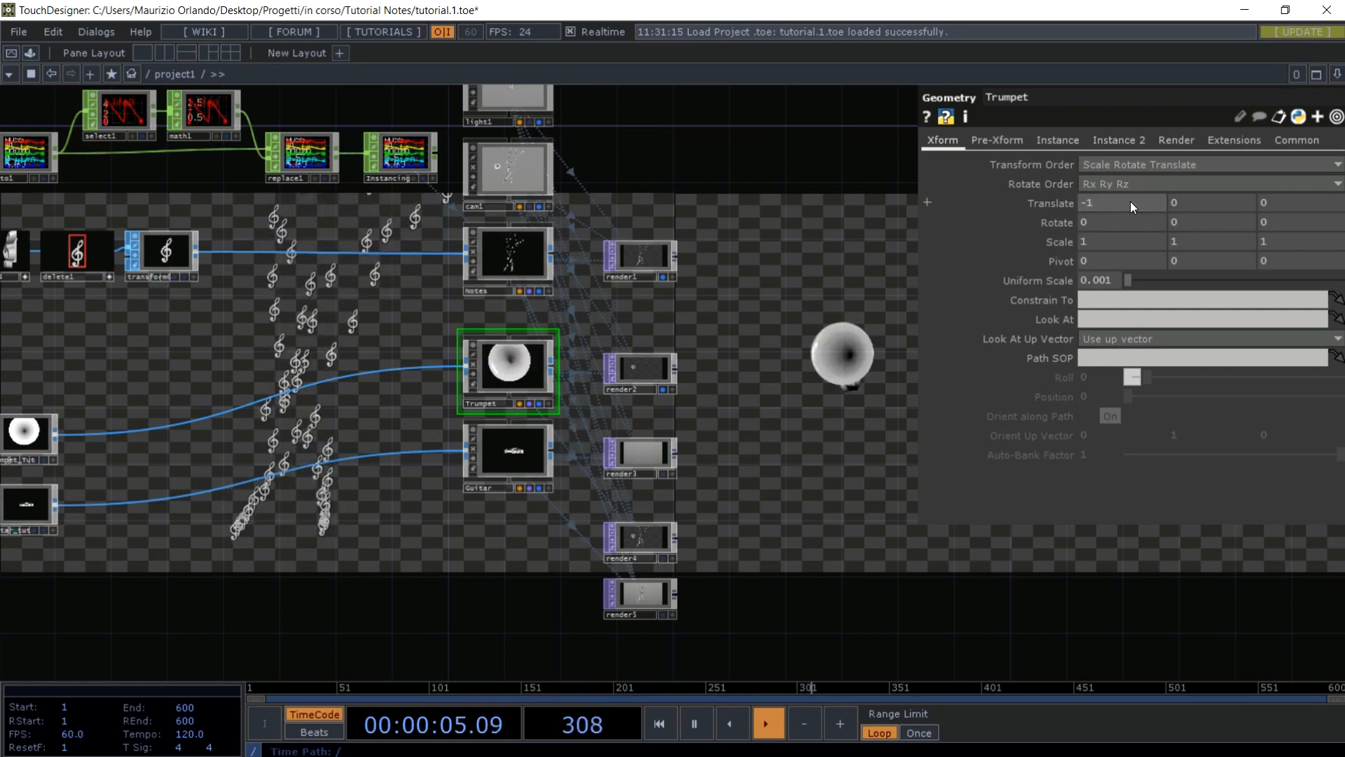
{"action": "left_click", "coordinate": [1205, 199]}
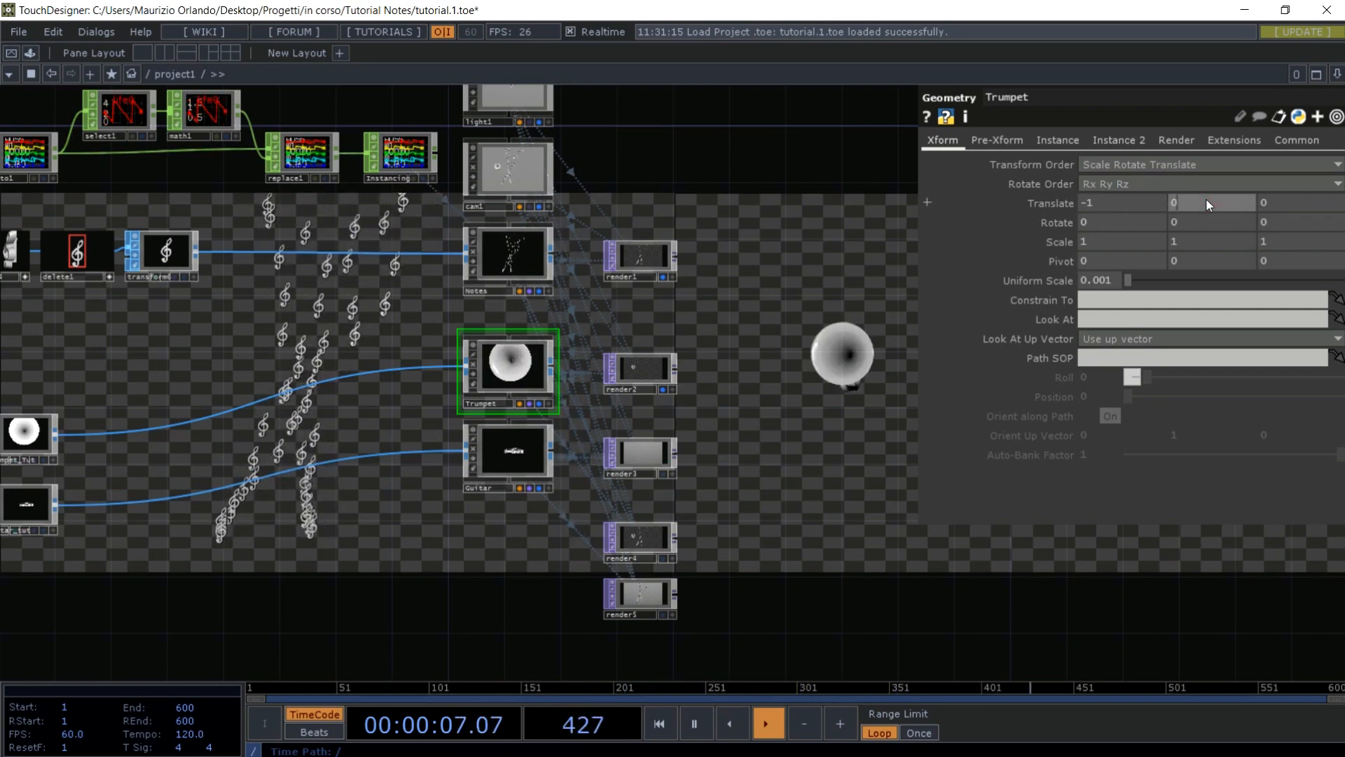
{"action": "key", "text": "Return"}
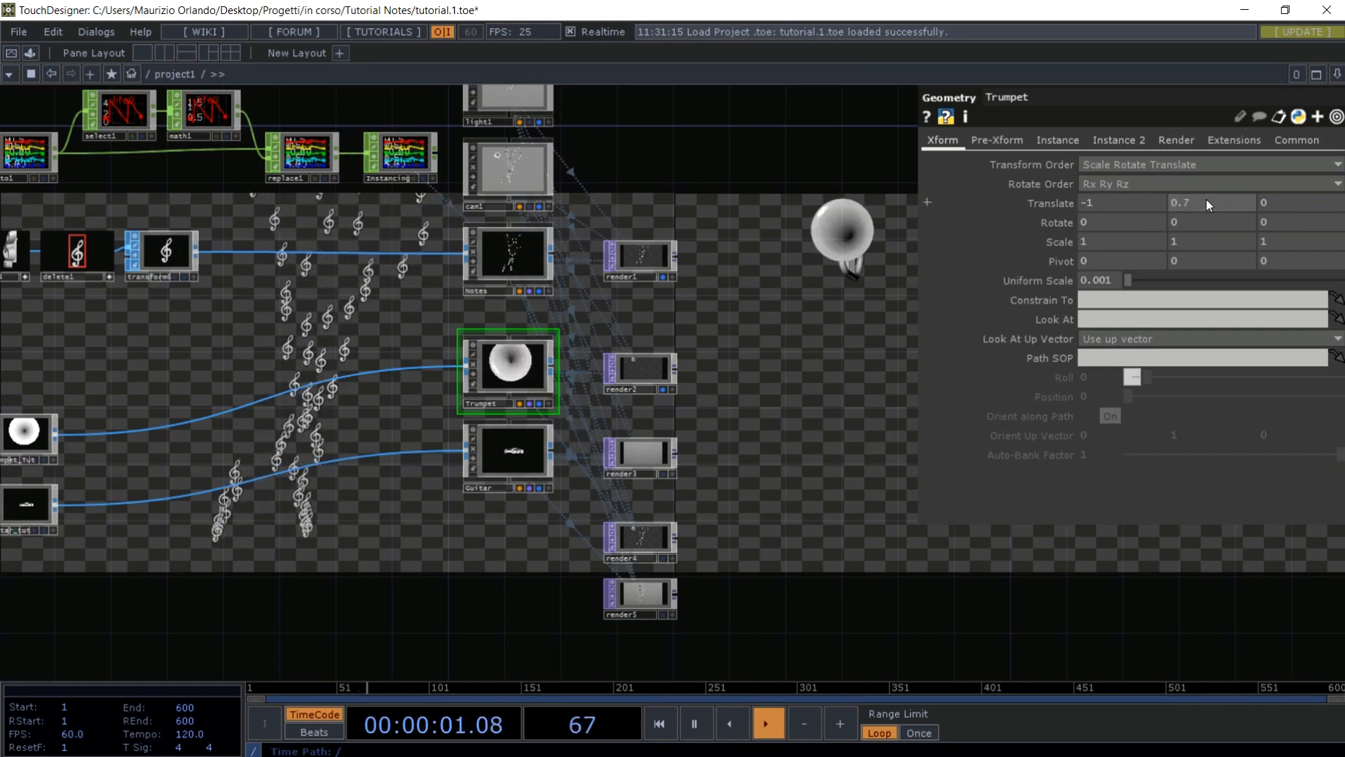
- Rotate the Trumpet Geometry COMP 40 degrees about the Y axis
{"action": "left_click", "coordinate": [1125, 221]}
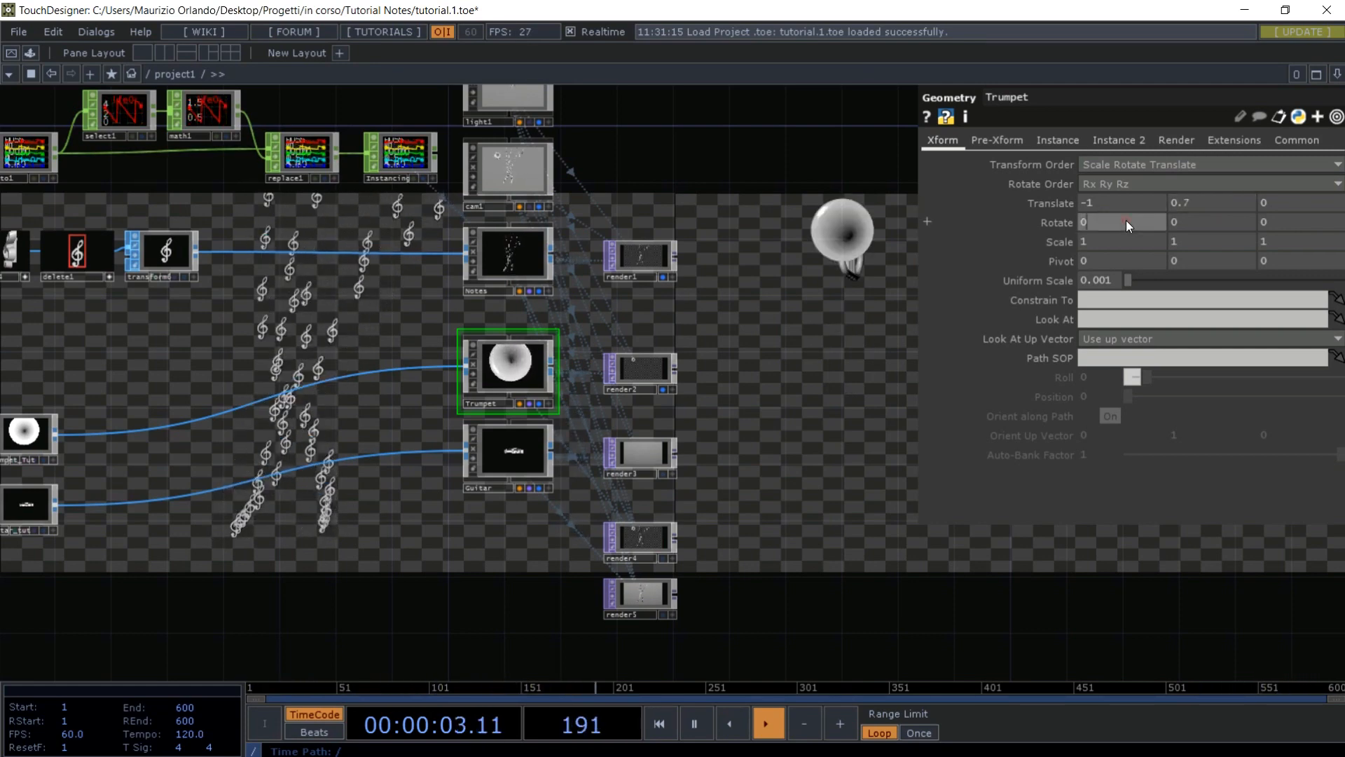
{"action": "left_click", "coordinate": [1188, 223]}
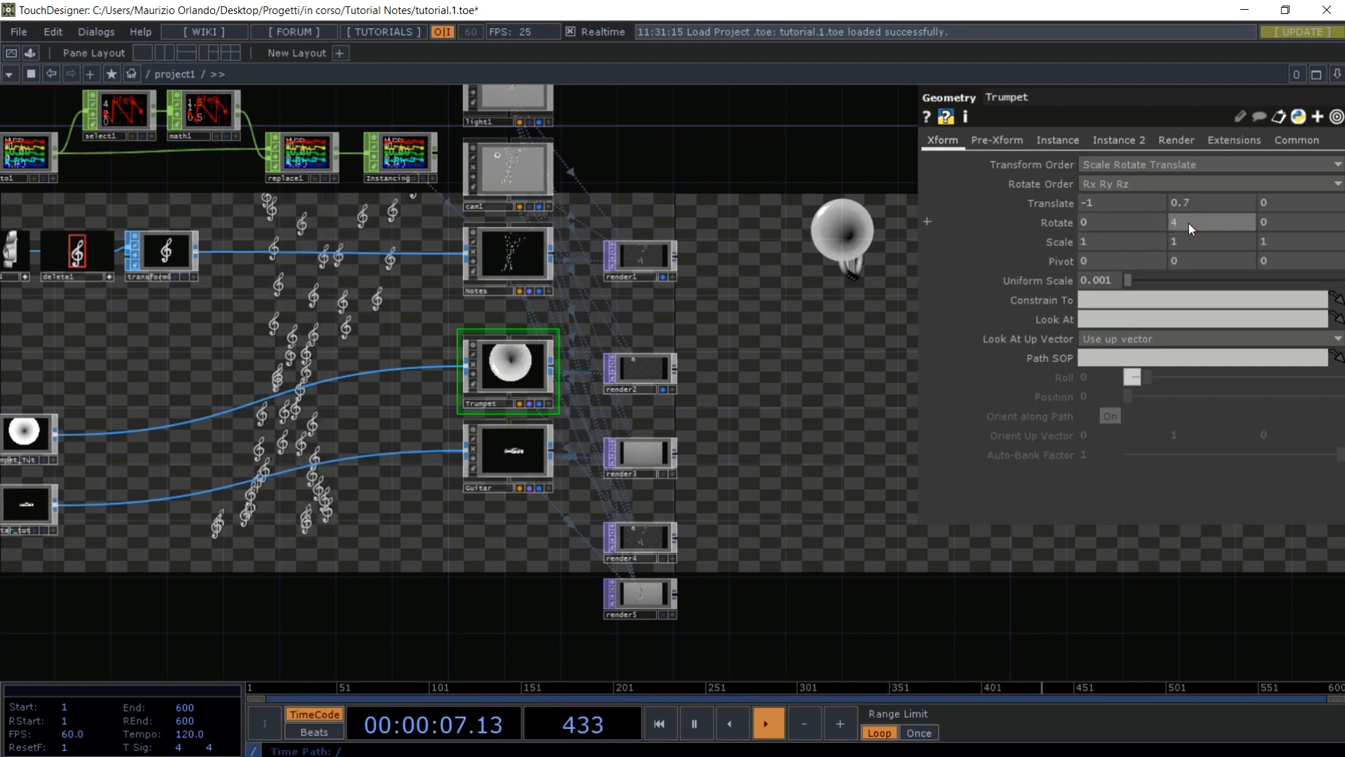
{"action": "key", "text": "Return"}
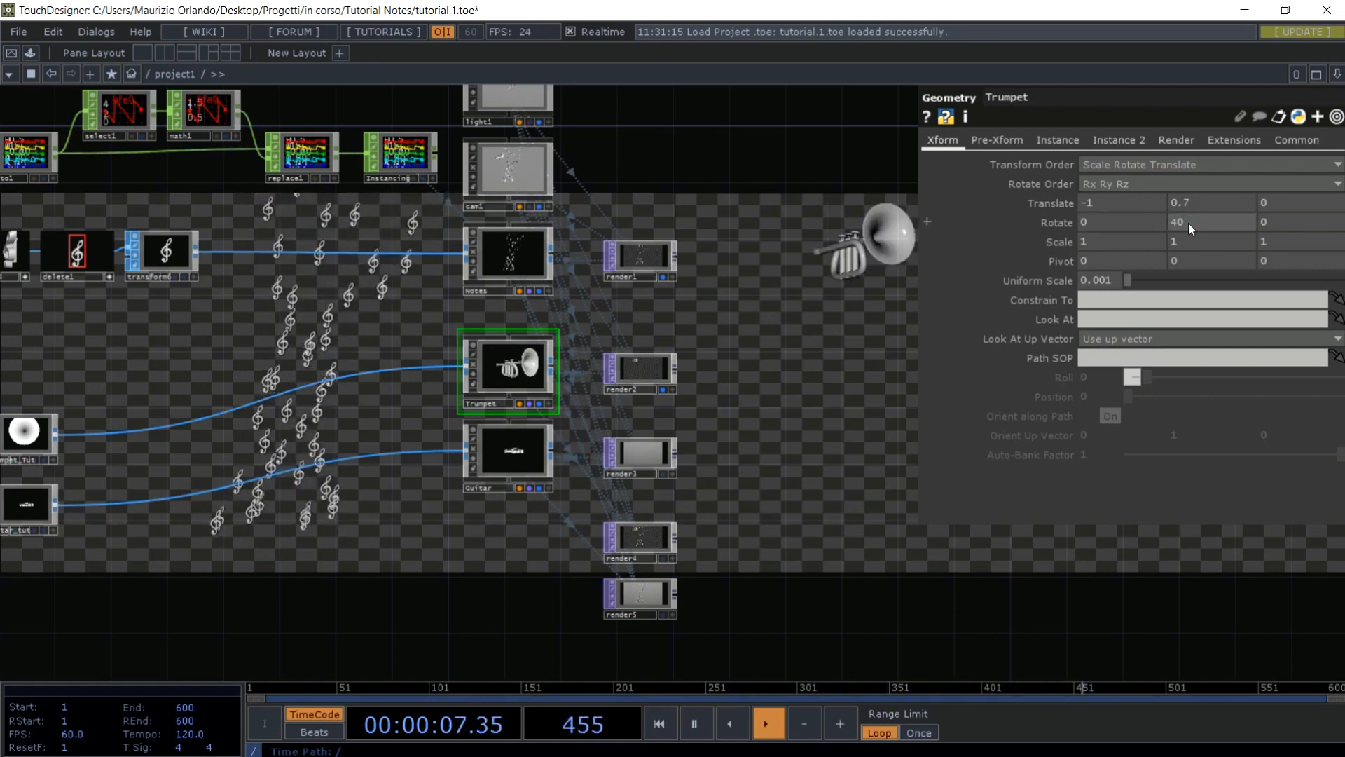
- Open the Guitar Geometry COMP's parameters and show only render3 as the network backdrop in place of render1 and render2
{"action": "left_click", "coordinate": [761, 368]}
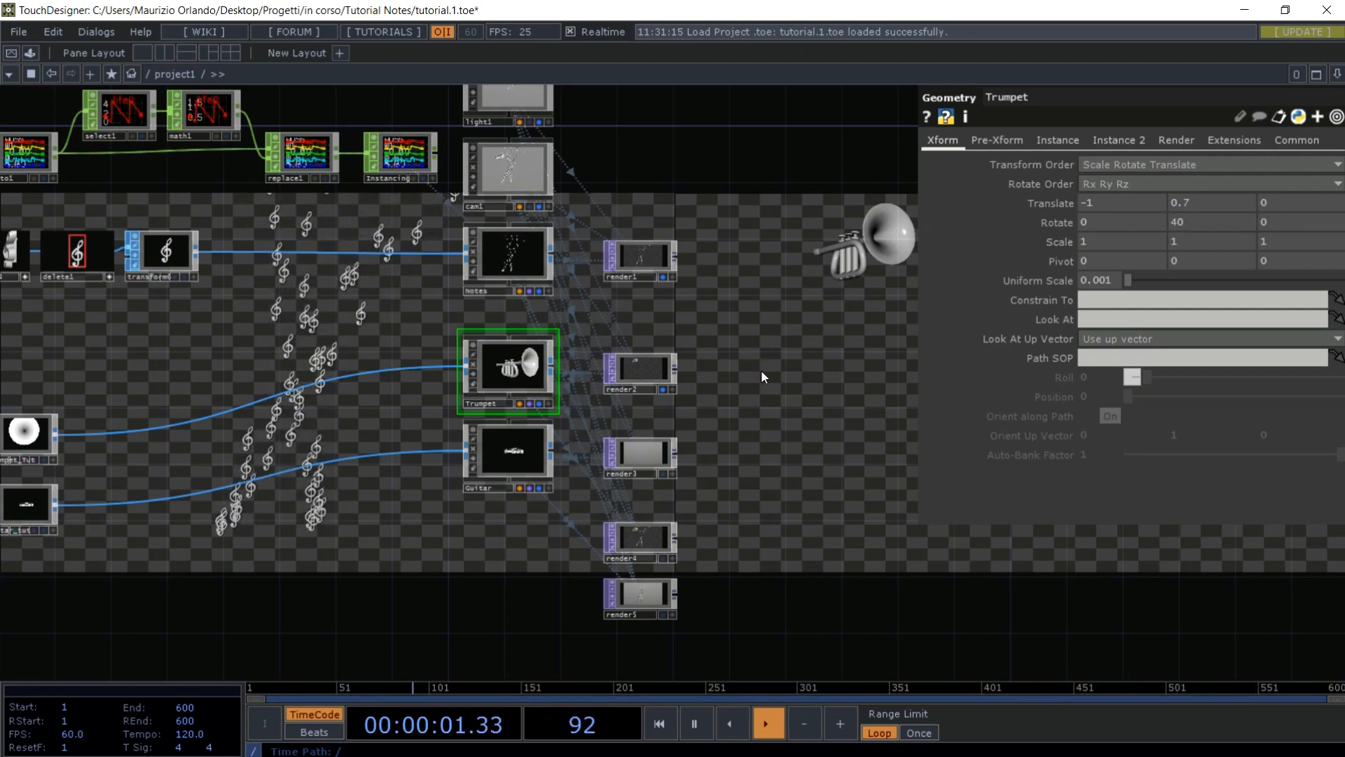
{"action": "key", "text": "p"}
{"action": "left_click", "coordinate": [528, 444]}
{"action": "key", "text": "p"}
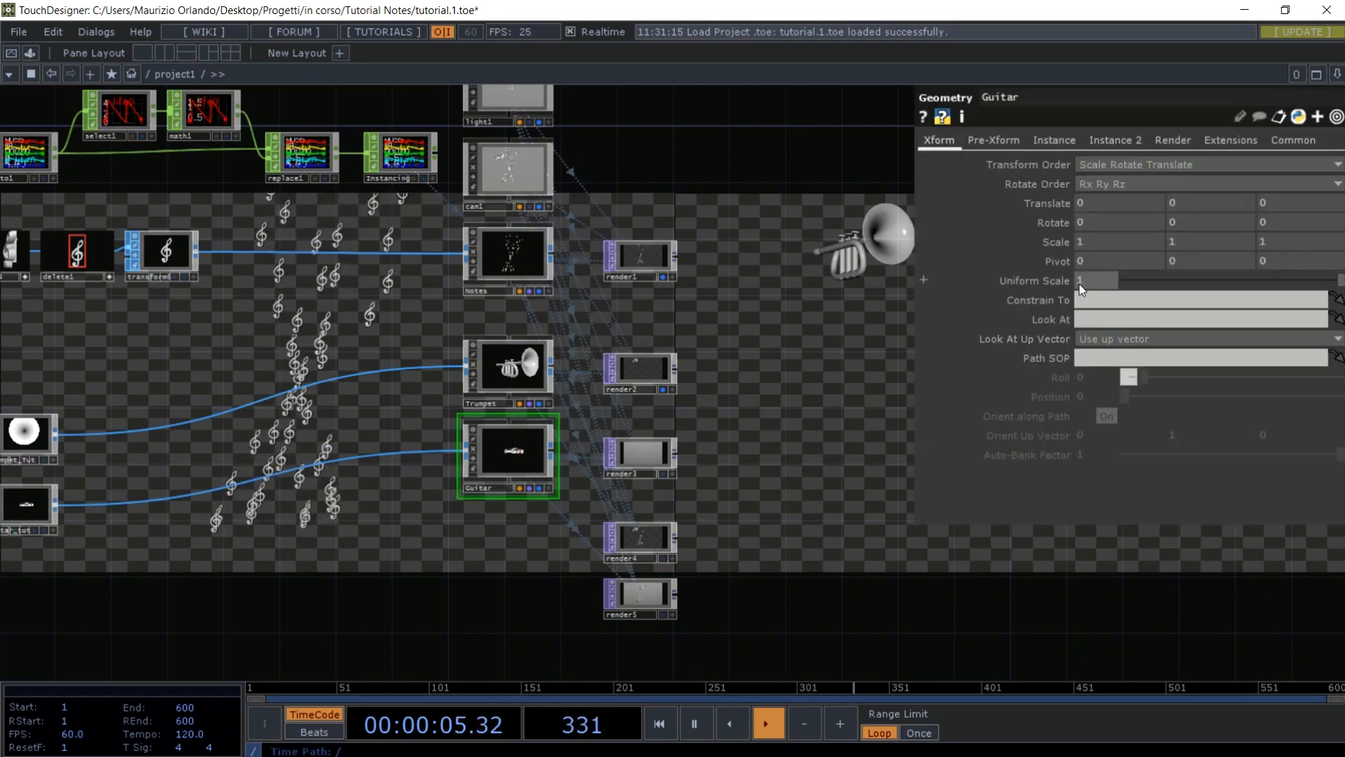
{"action": "left_click", "coordinate": [663, 388]}
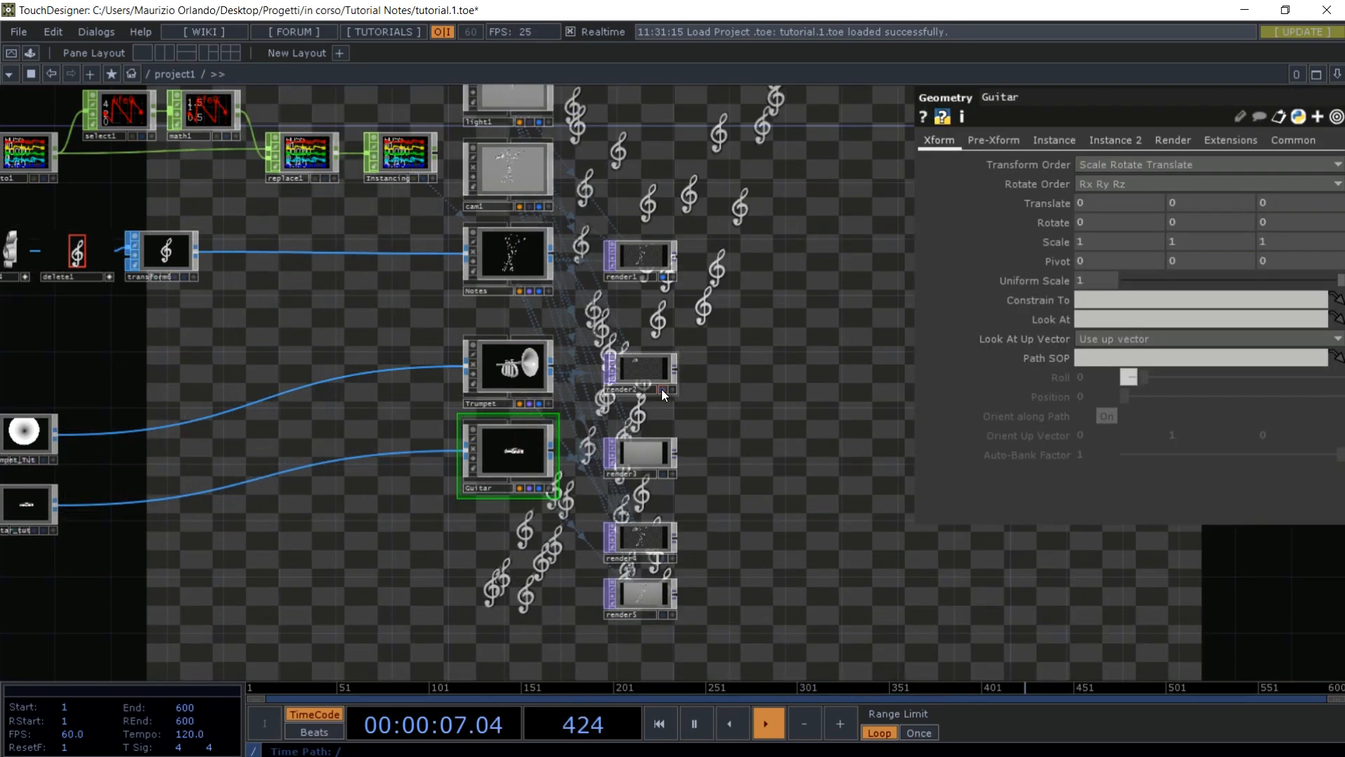
{"action": "left_click", "coordinate": [662, 475]}
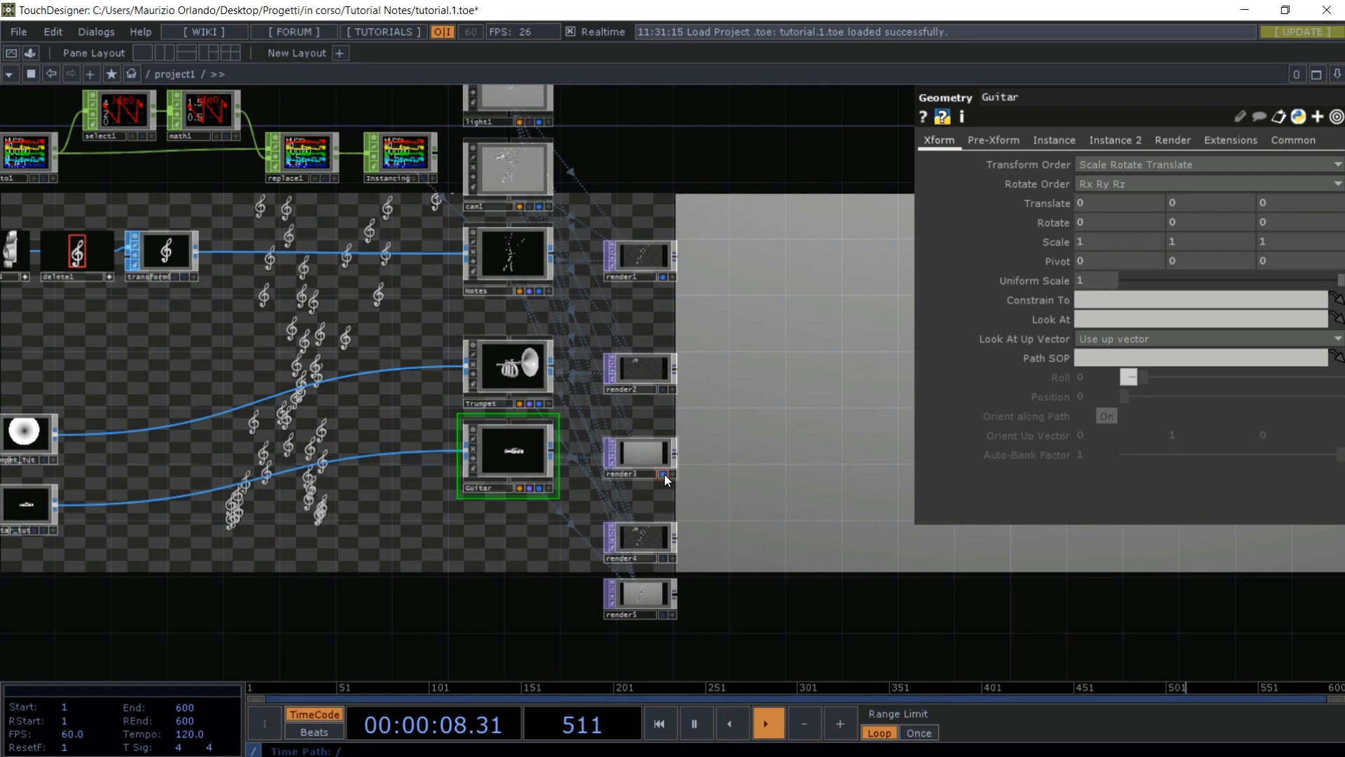
{"action": "left_click", "coordinate": [663, 277]}
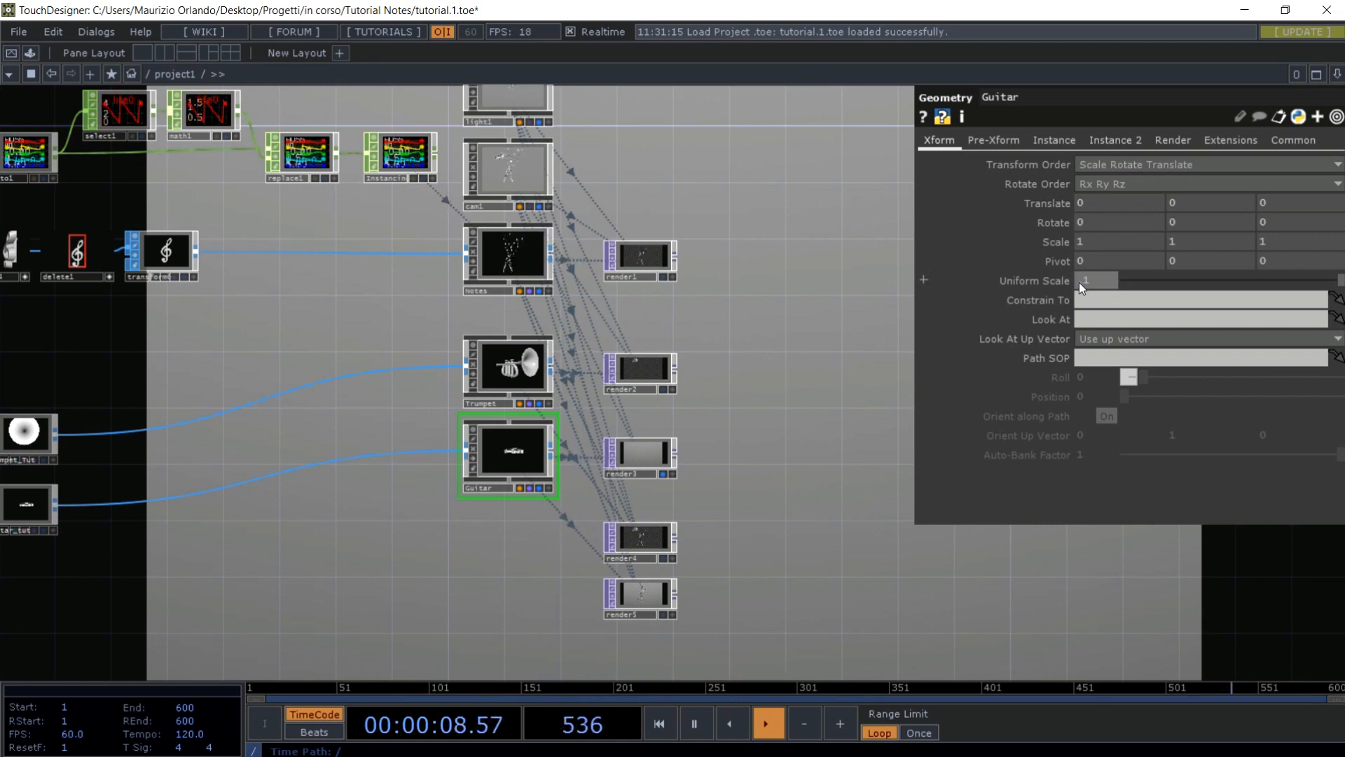
- Set the Guitar Geometry COMP's uniform scale to .0002
{"action": "key", "text": "BackSpace"}
{"action": "type", "text": "0"}
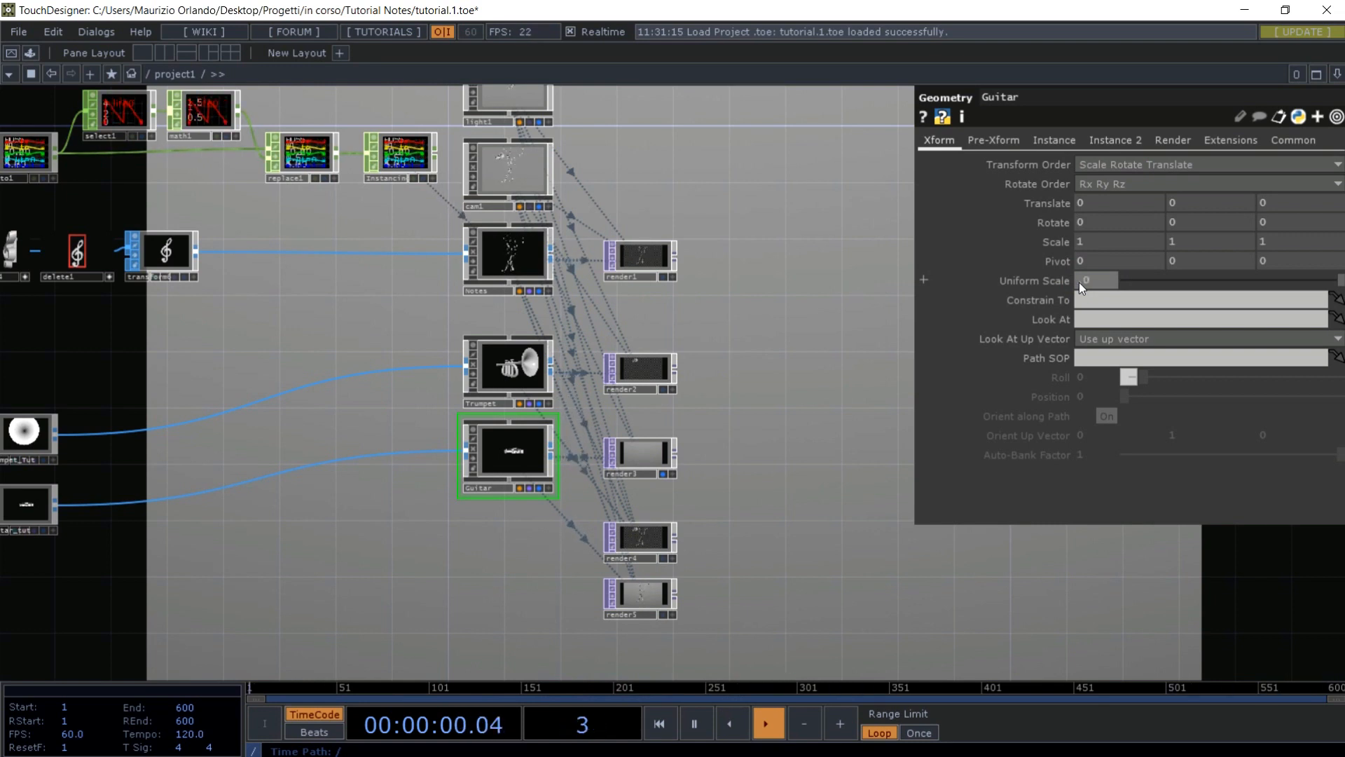
{"action": "type", "text": "00"}
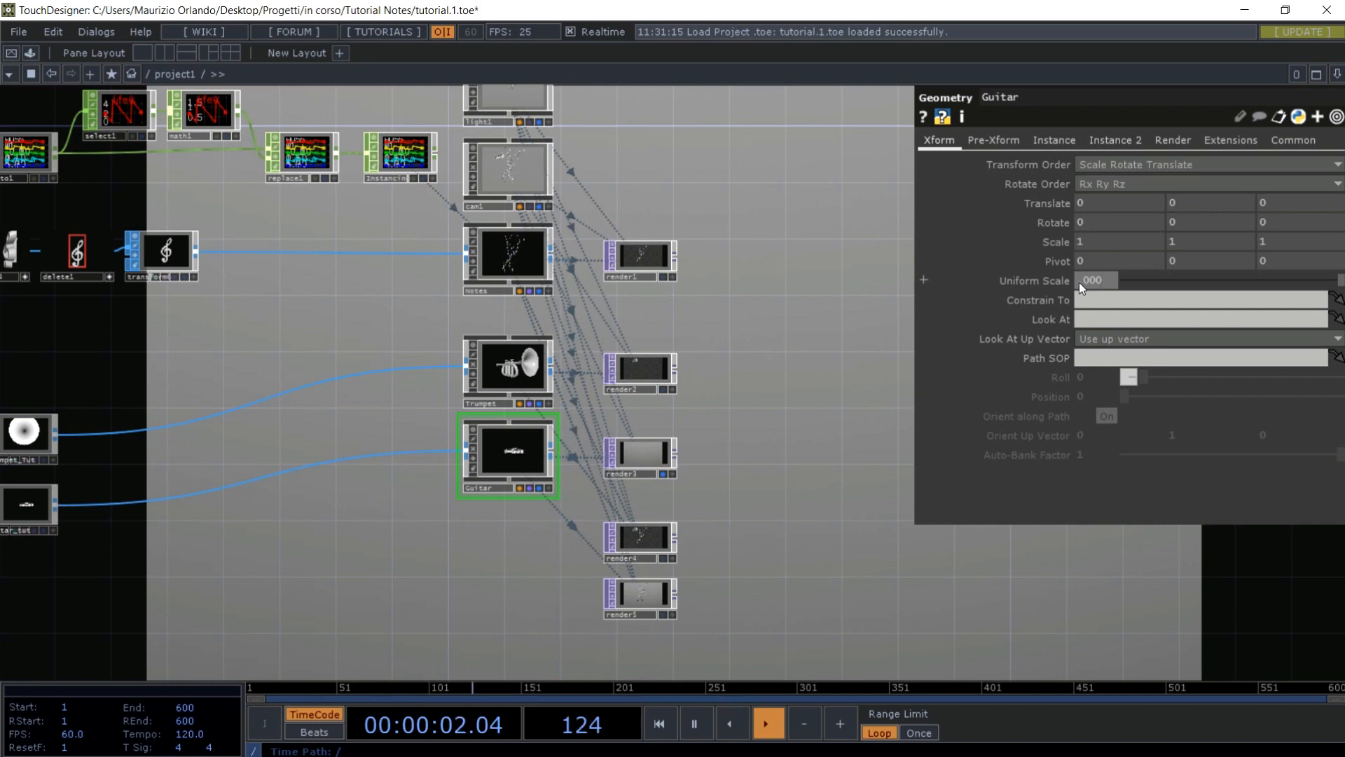
{"action": "type", "text": "2"}
{"action": "key", "text": "Return"}
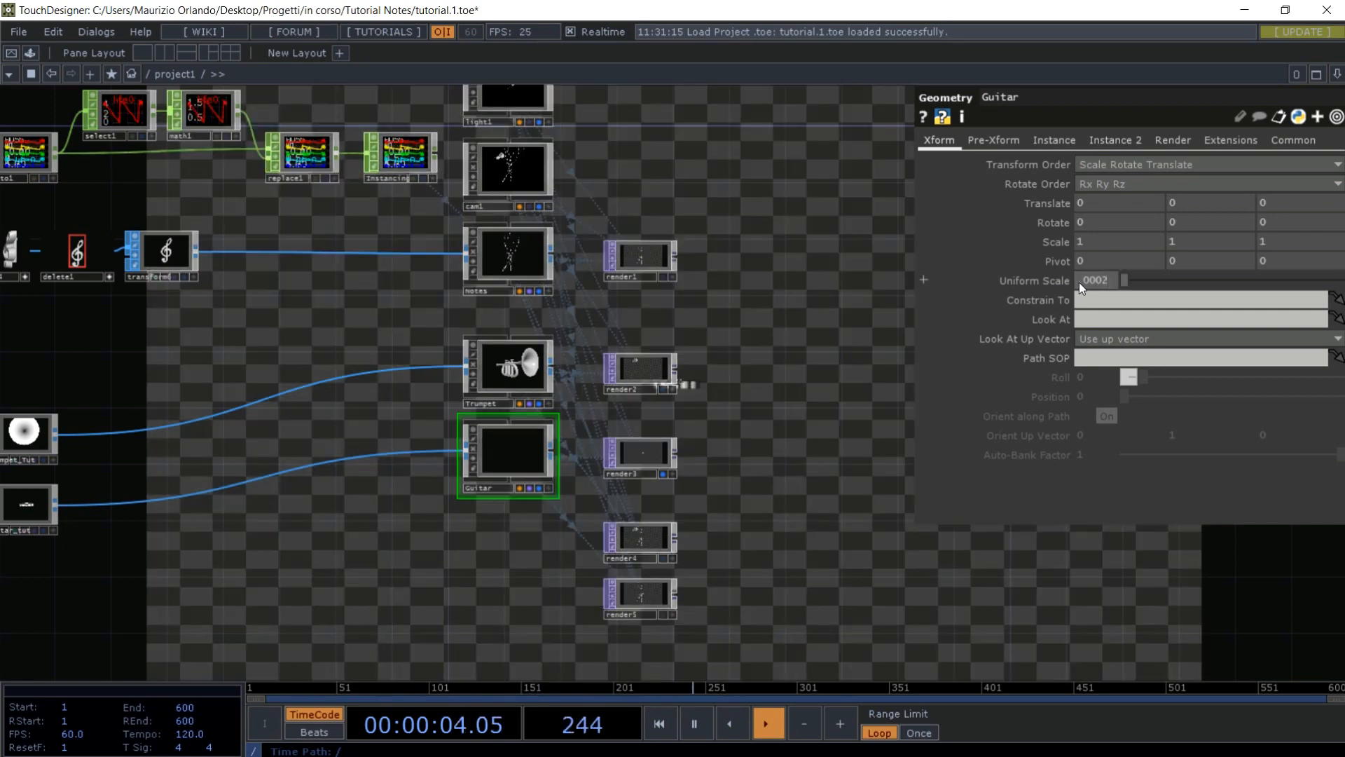
- Set the Guitar Geometry COMP's translation to .87 in X and 0.88 in Y
{"action": "left_click", "coordinate": [1103, 203]}
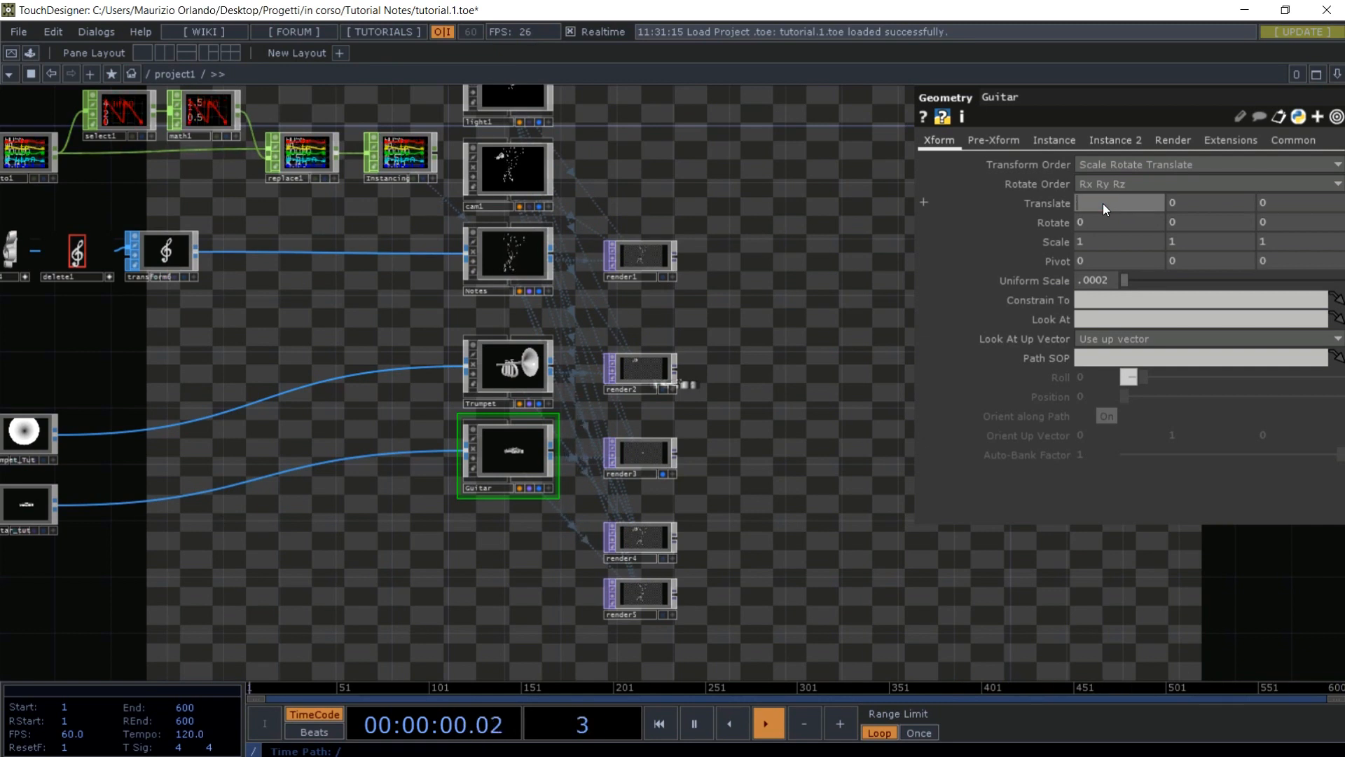
{"action": "type", "text": ".87"}
{"action": "key", "text": "Return"}
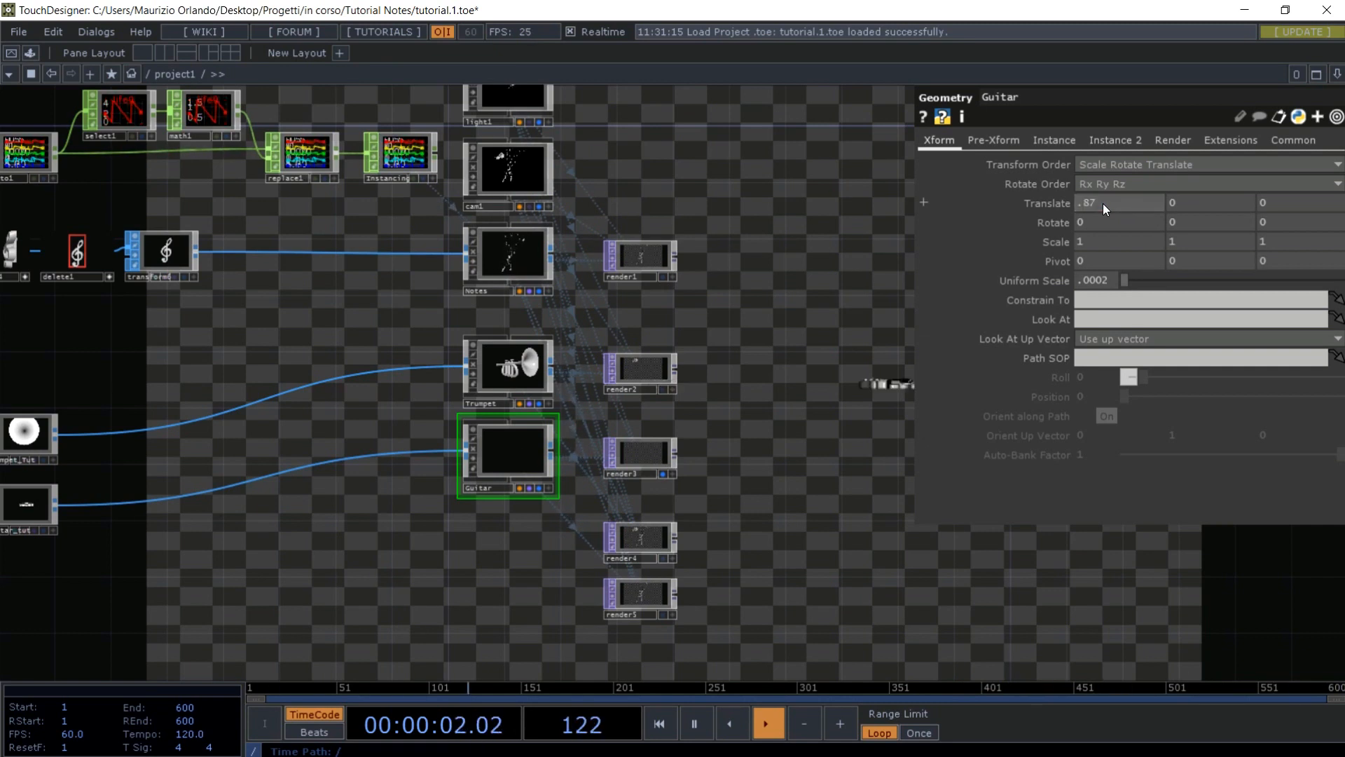
{"action": "left_click", "coordinate": [1183, 201]}
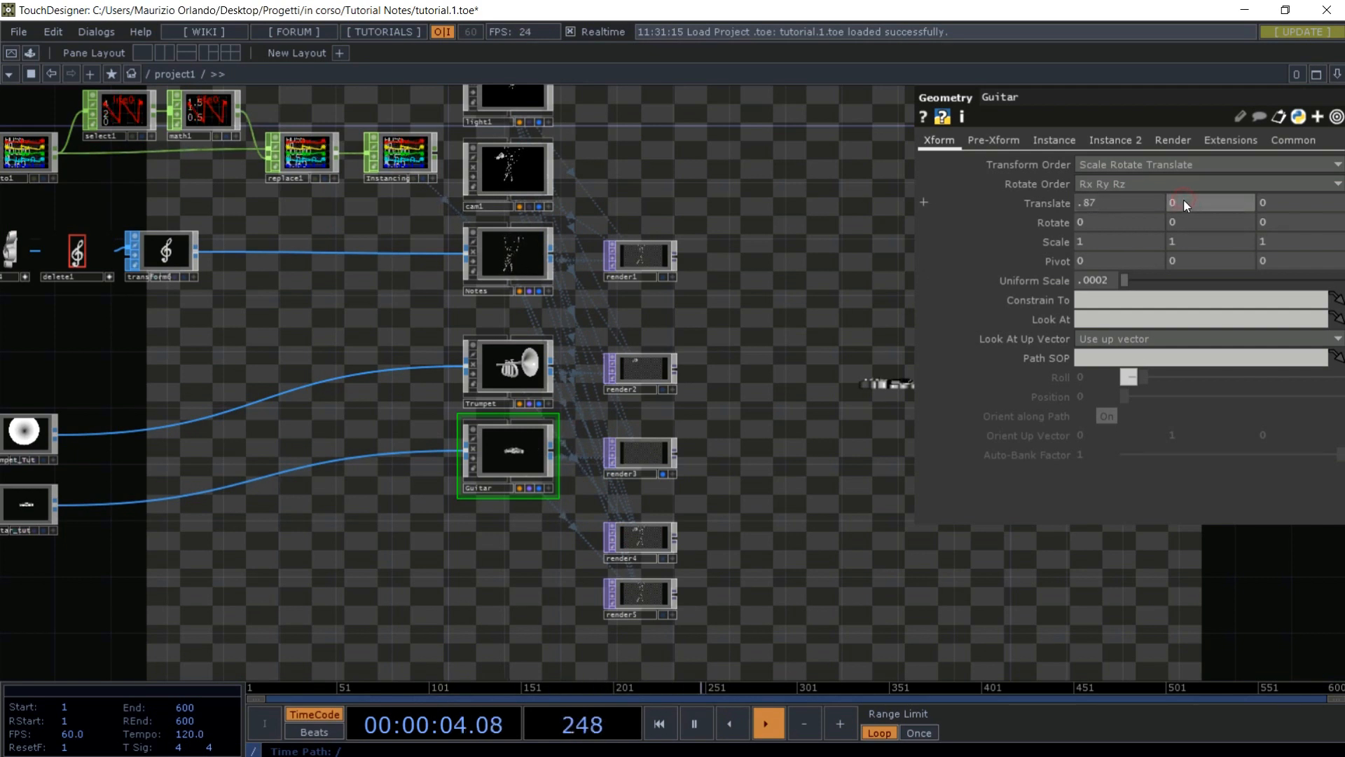
{"action": "type", "text": "0."}
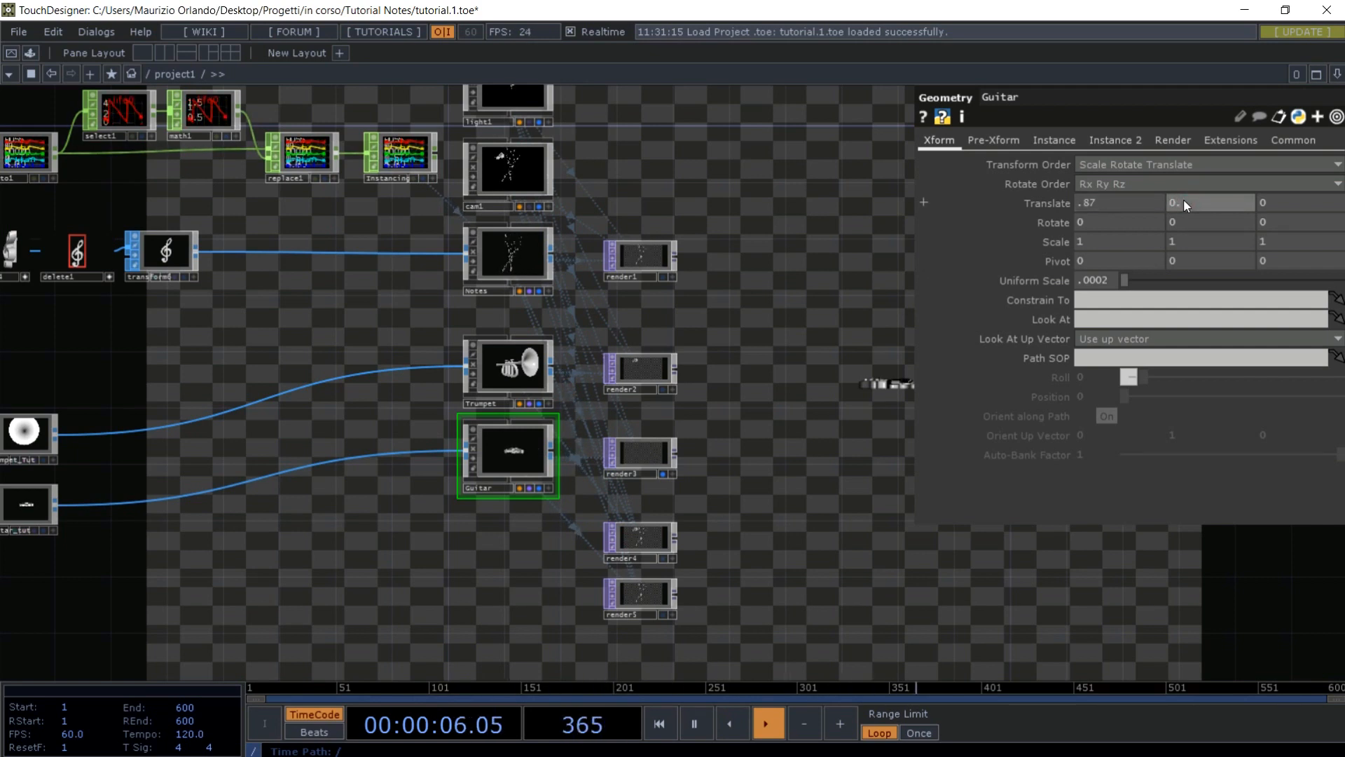
{"action": "type", "text": "88"}
{"action": "key", "text": "Return"}
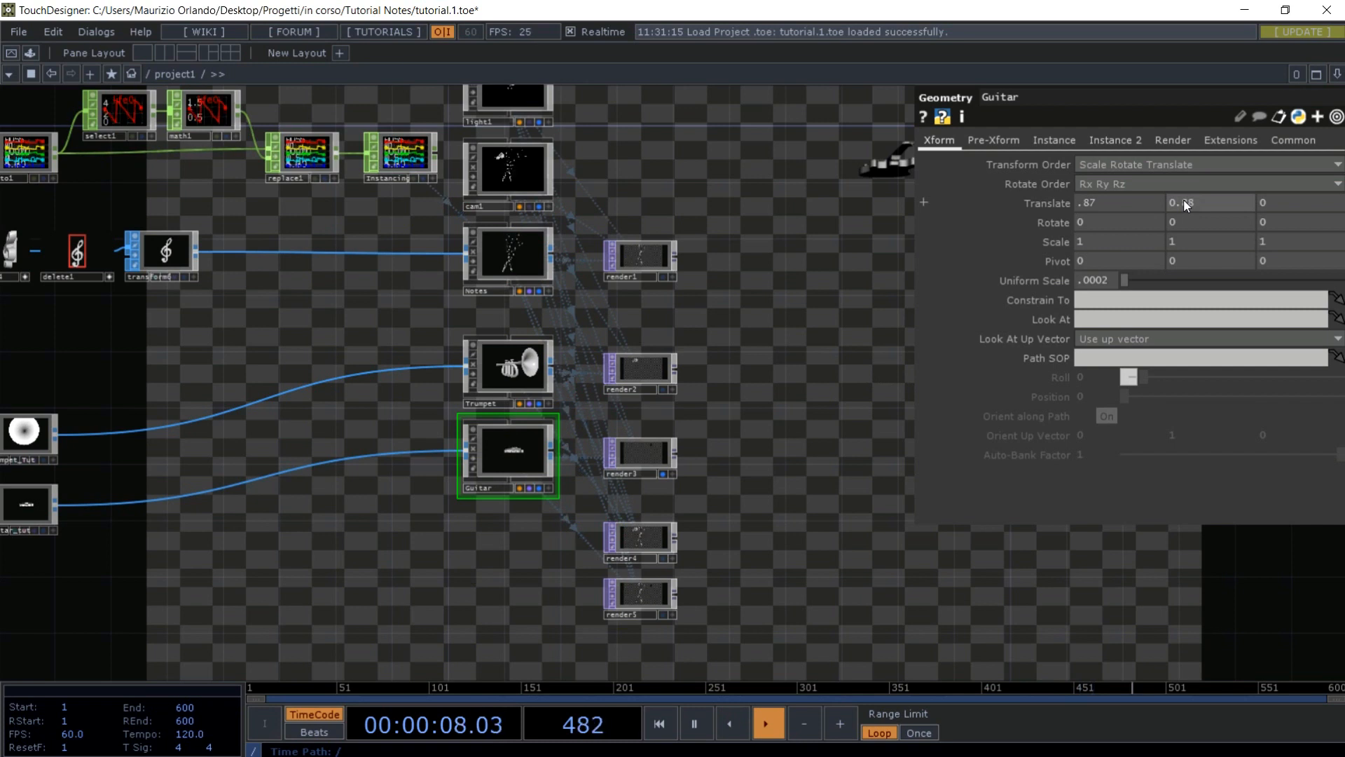
- Rotate the Guitar Geometry COMP 270 degrees in X, 170 in Y and 70 in Z
{"action": "left_click", "coordinate": [1120, 219]}
{"action": "type", "text": "270"}
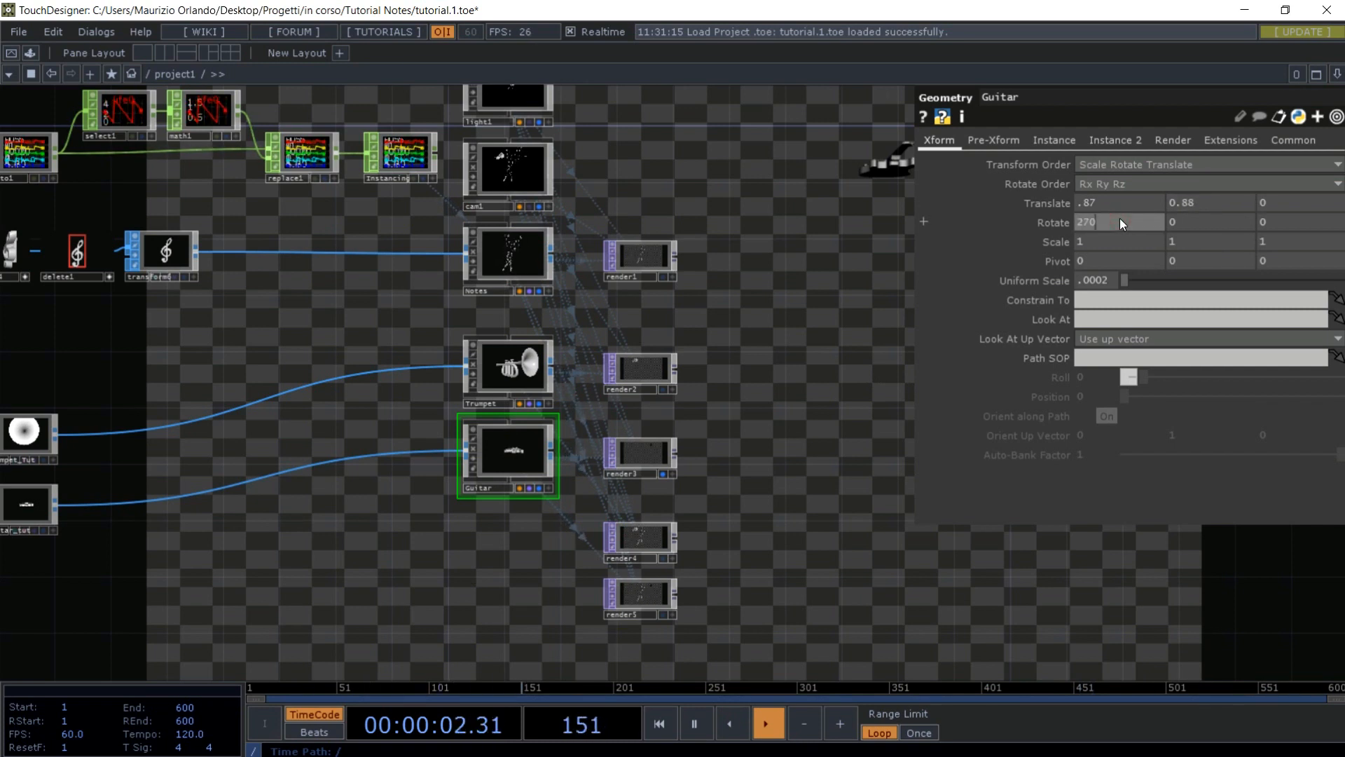
{"action": "key", "text": "Return"}
{"action": "left_click", "coordinate": [1198, 222]}
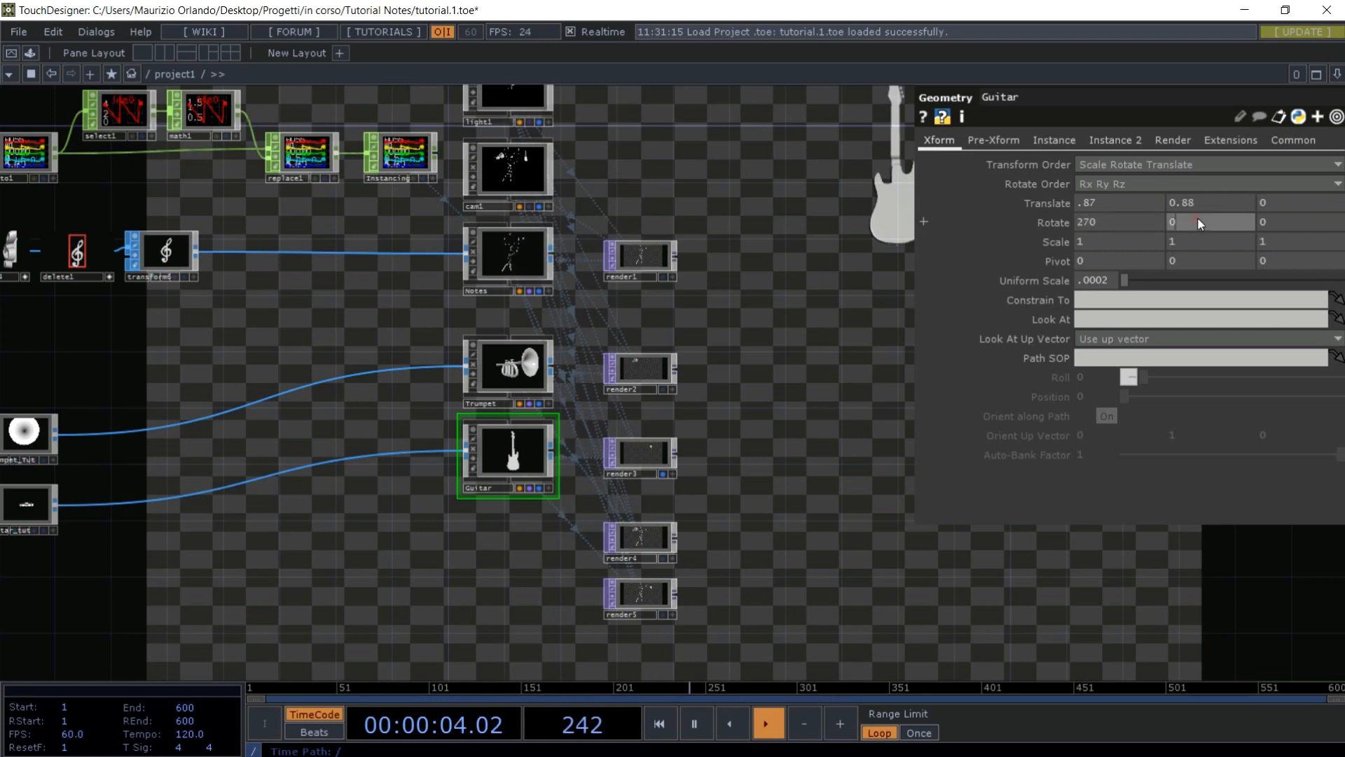
{"action": "type", "text": "170"}
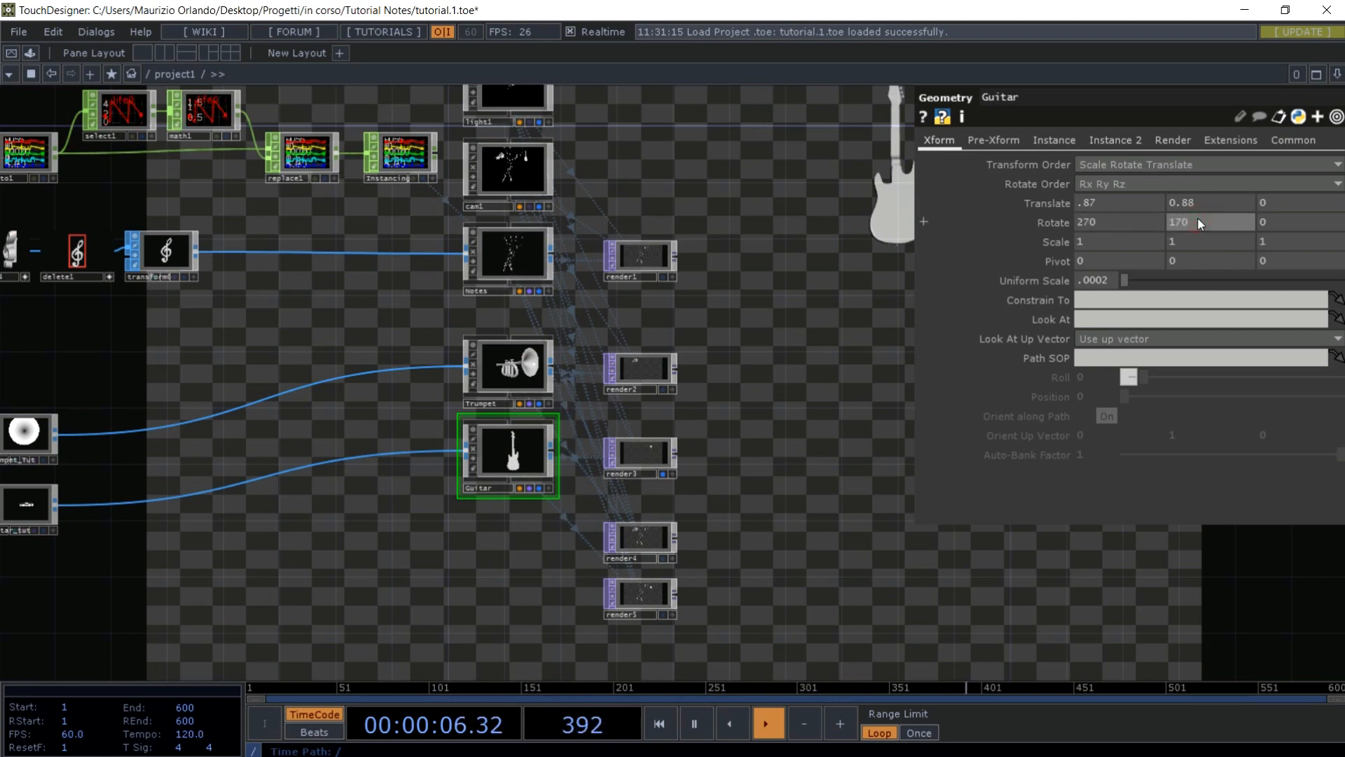
{"action": "key", "text": "Return"}
{"action": "left_click", "coordinate": [1267, 223]}
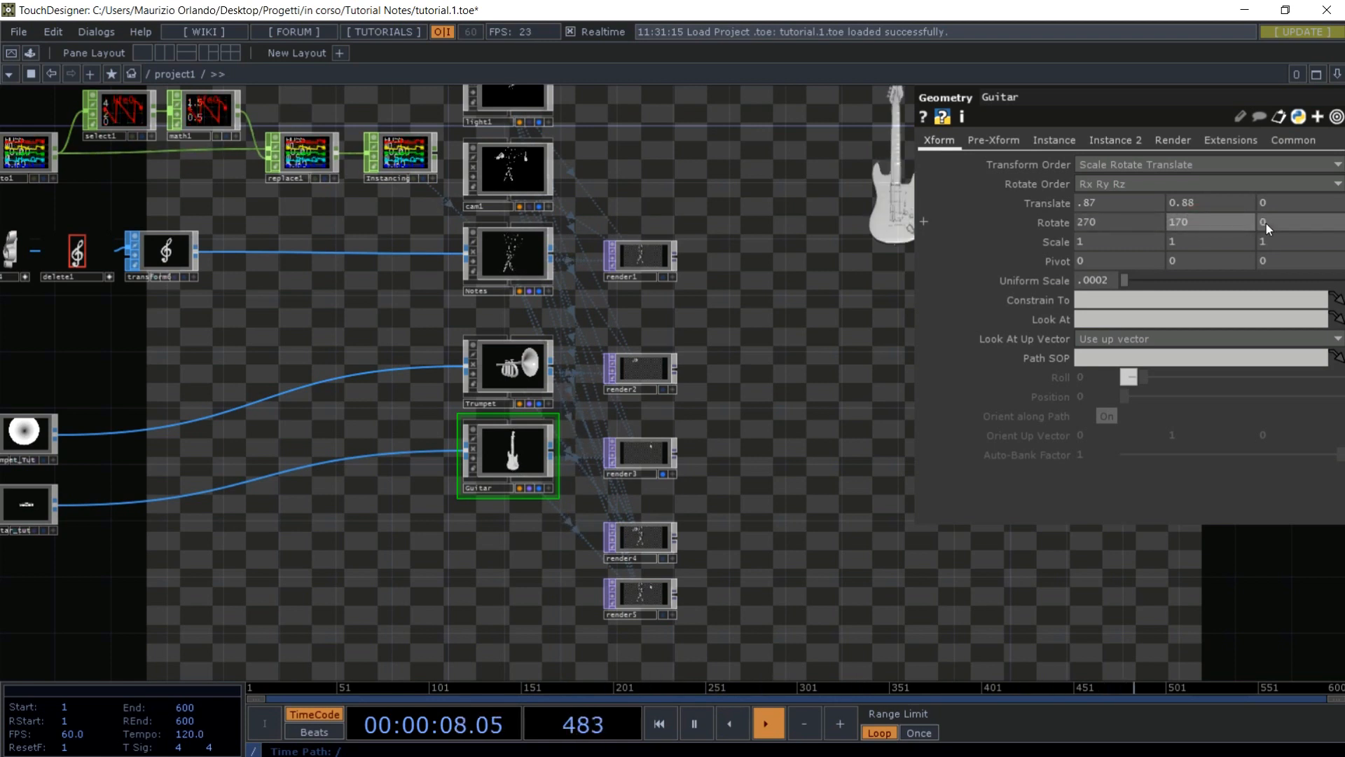
{"action": "type", "text": "70"}
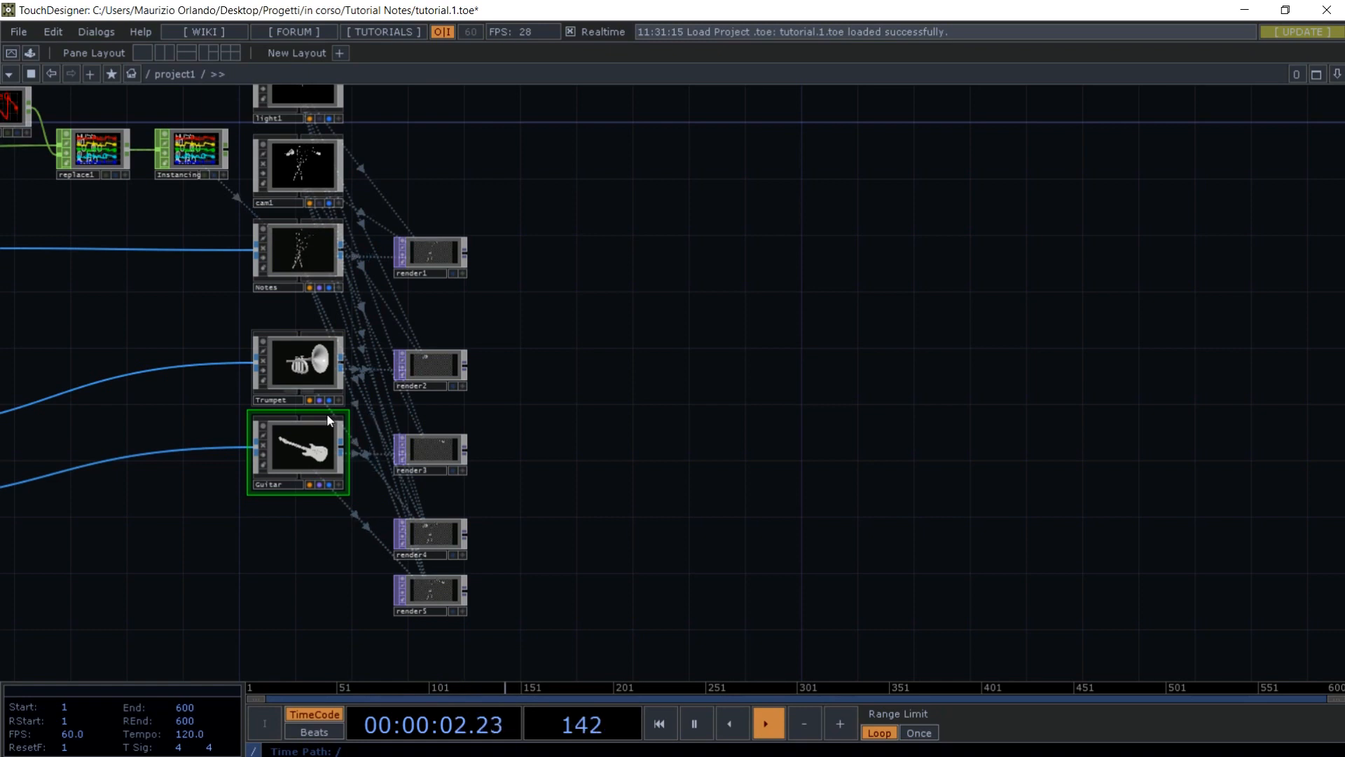
- Add a Phong MAT between the Notes and Trumpet Geometry COMPs and open its parameters
{"action": "left_click_drag", "start_coordinate": [561, 336], "coordinate": [831, 333]}
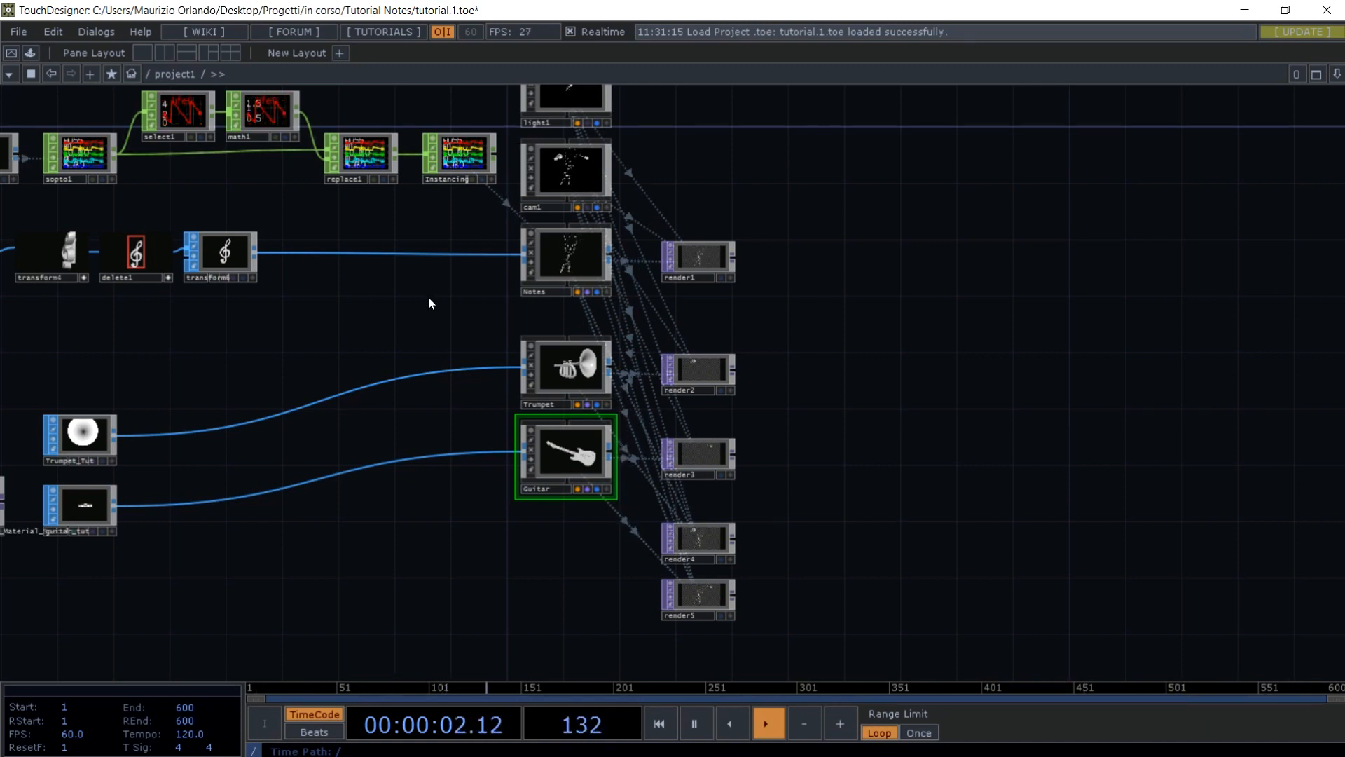
{"action": "key", "text": "Tab"}
{"action": "left_click", "coordinate": [360, 101]}
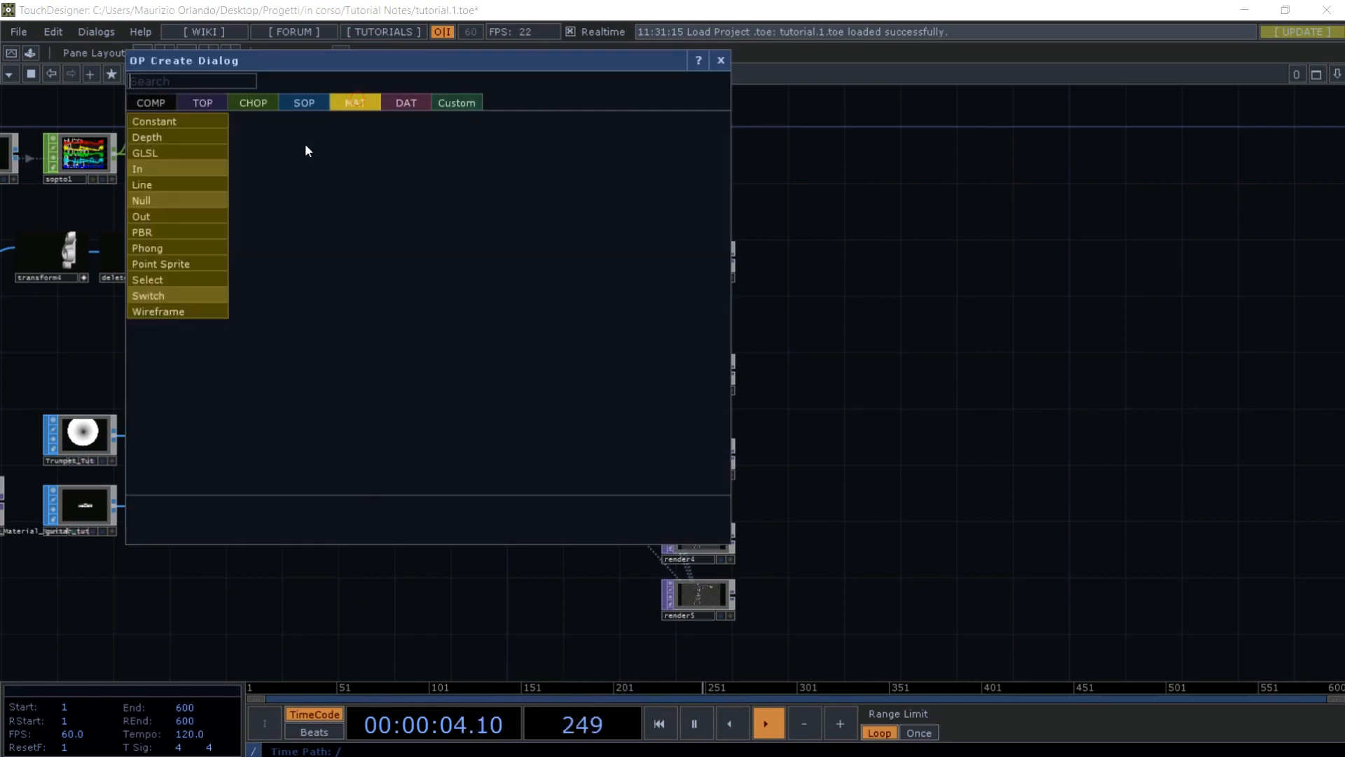
{"action": "left_click", "coordinate": [166, 247]}
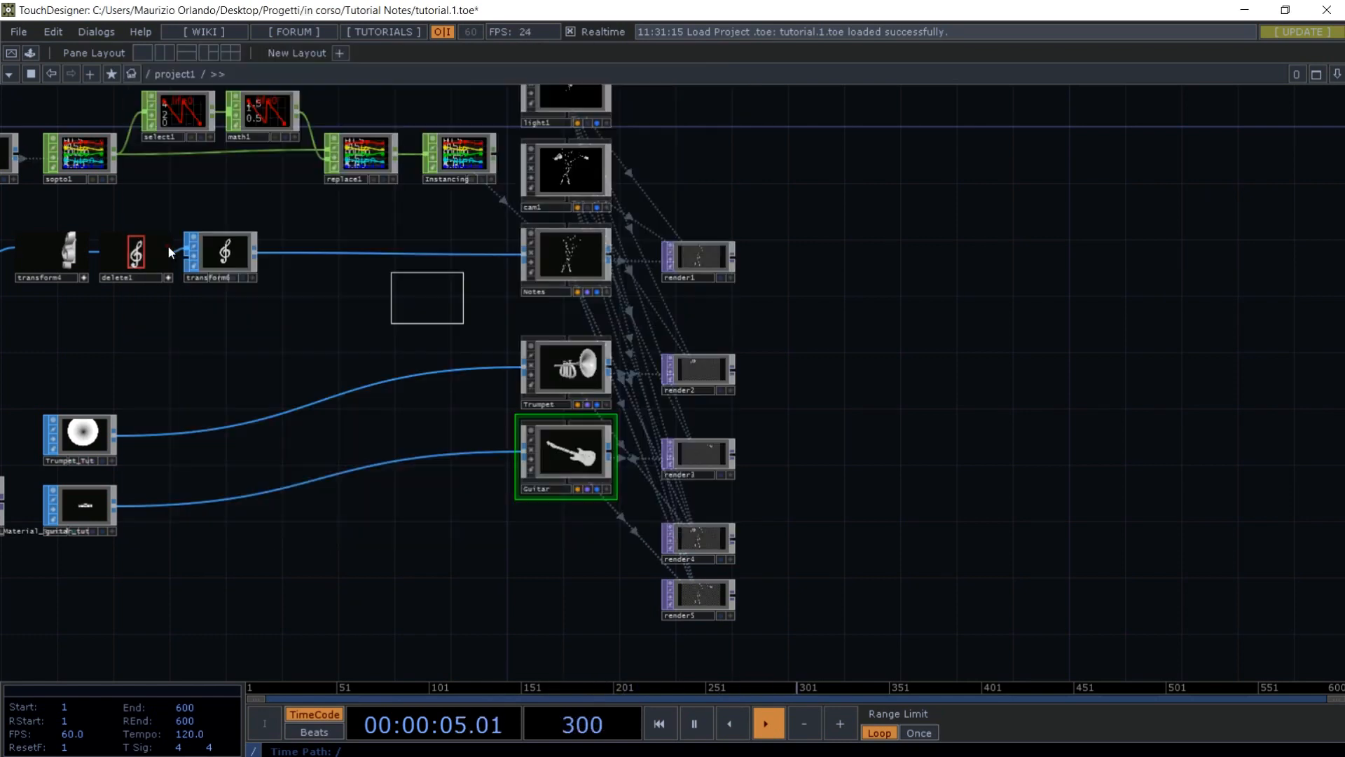
{"action": "left_click", "coordinate": [441, 312]}
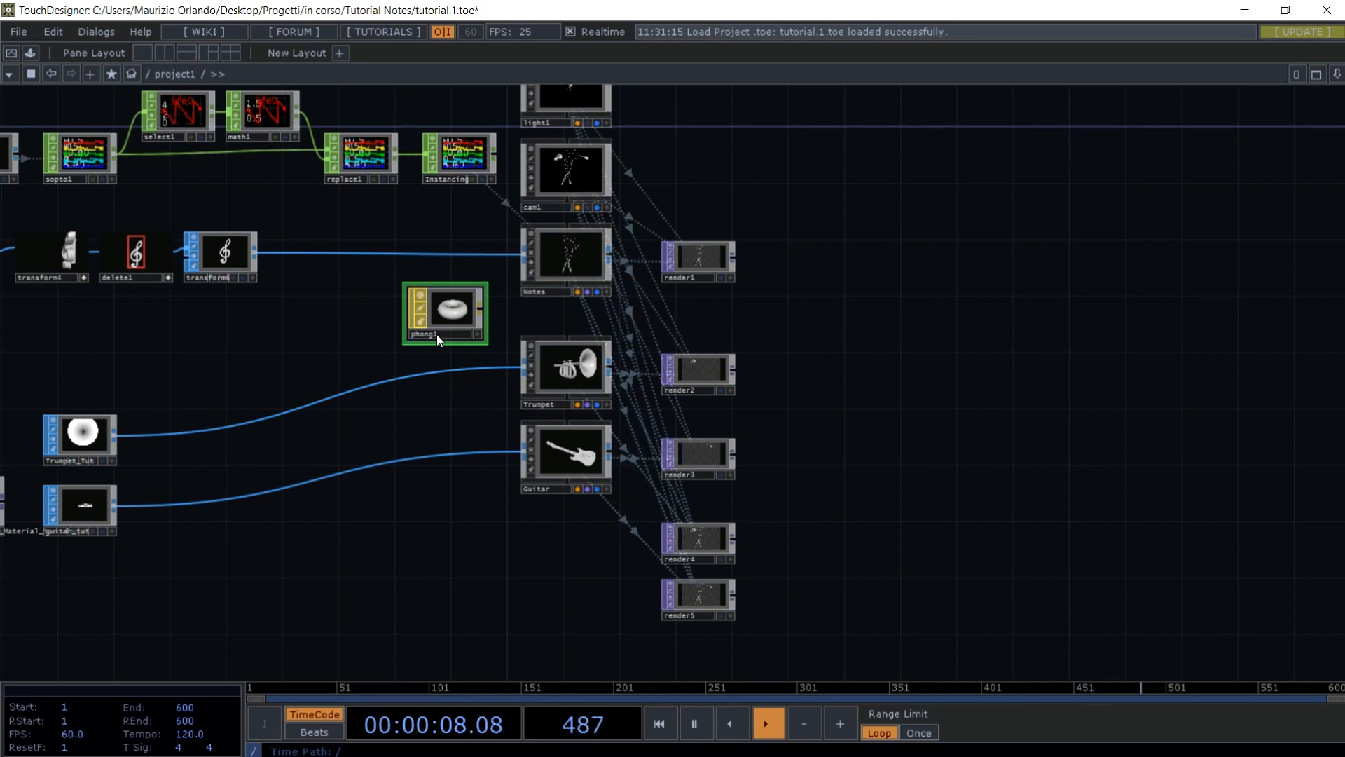
{"action": "key", "text": "p"}
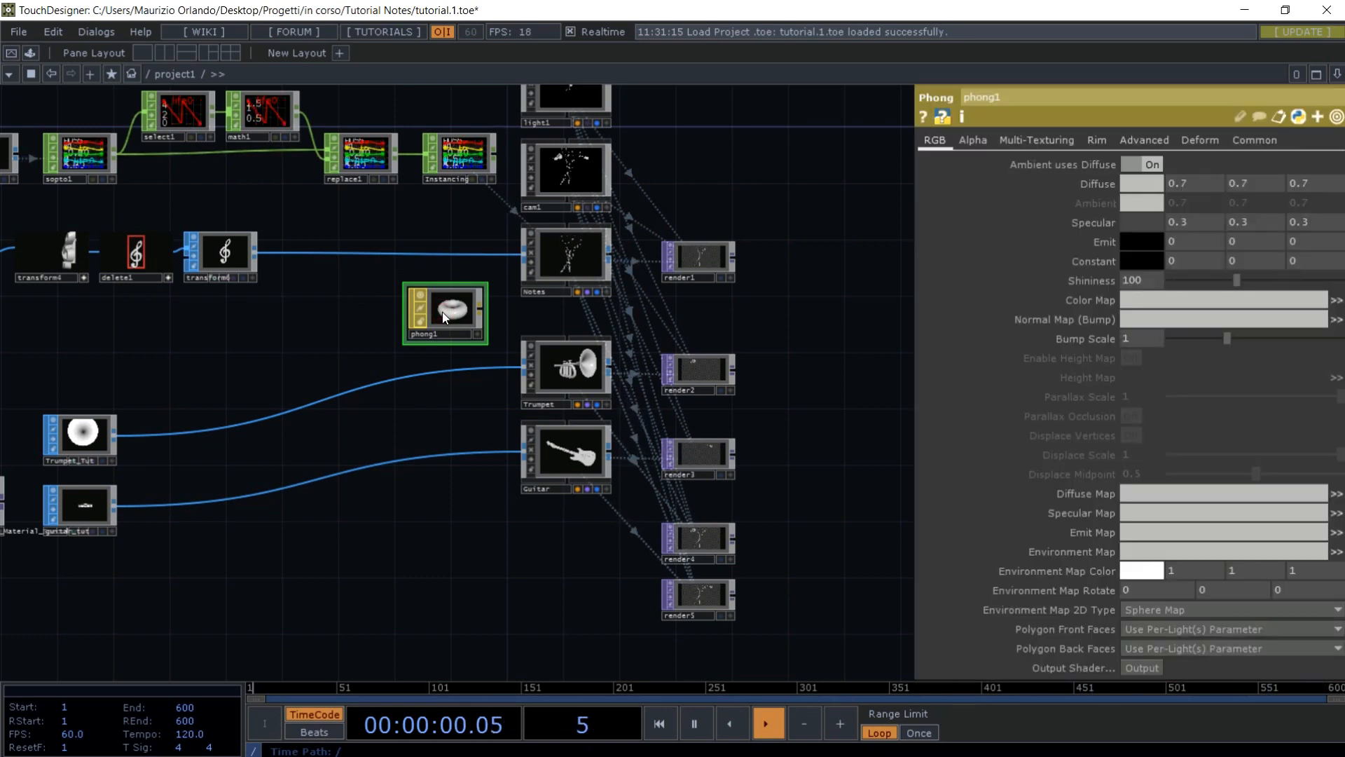
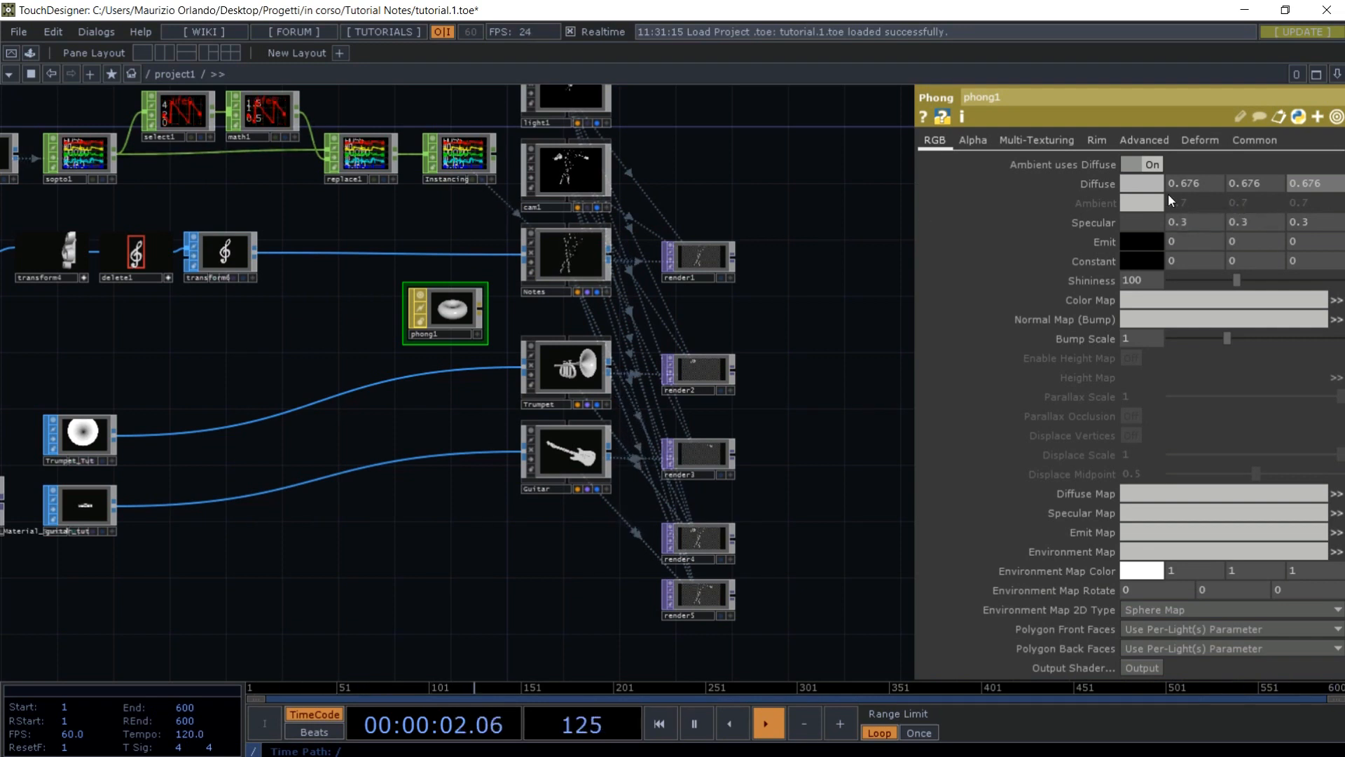
- Display render1 as the backdrop, then enable Rim Light 1 on phong1 with a white rim color
{"action": "left_click", "coordinate": [719, 278]}
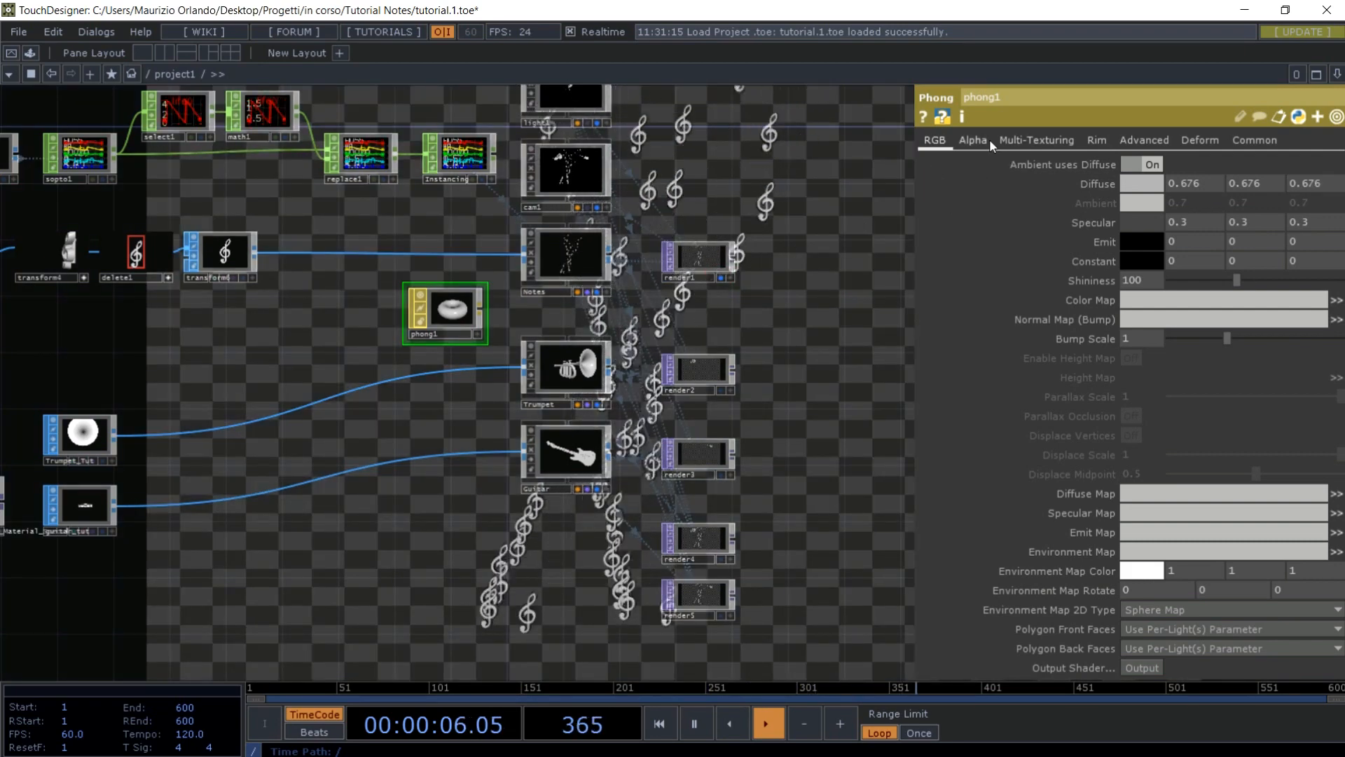
{"action": "left_click", "coordinate": [1097, 141]}
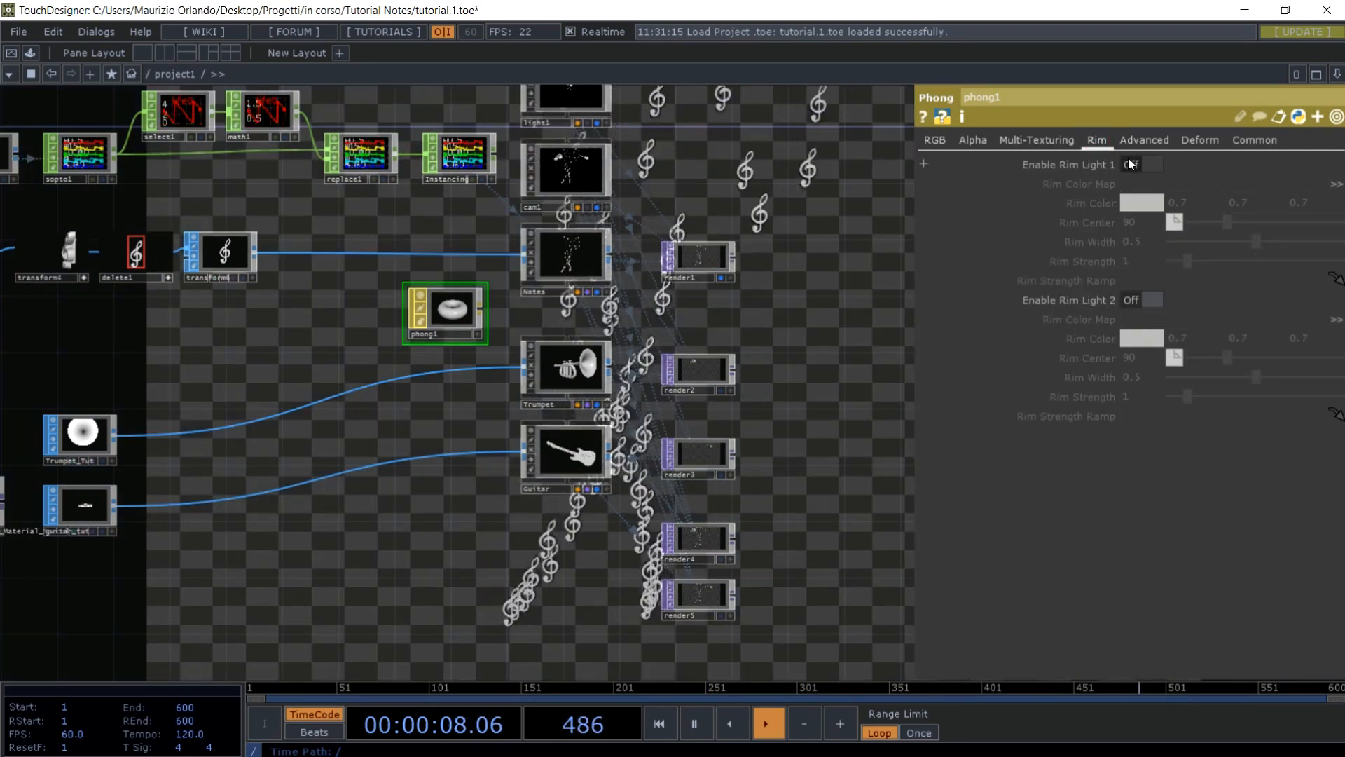
{"action": "left_click", "coordinate": [1150, 163]}
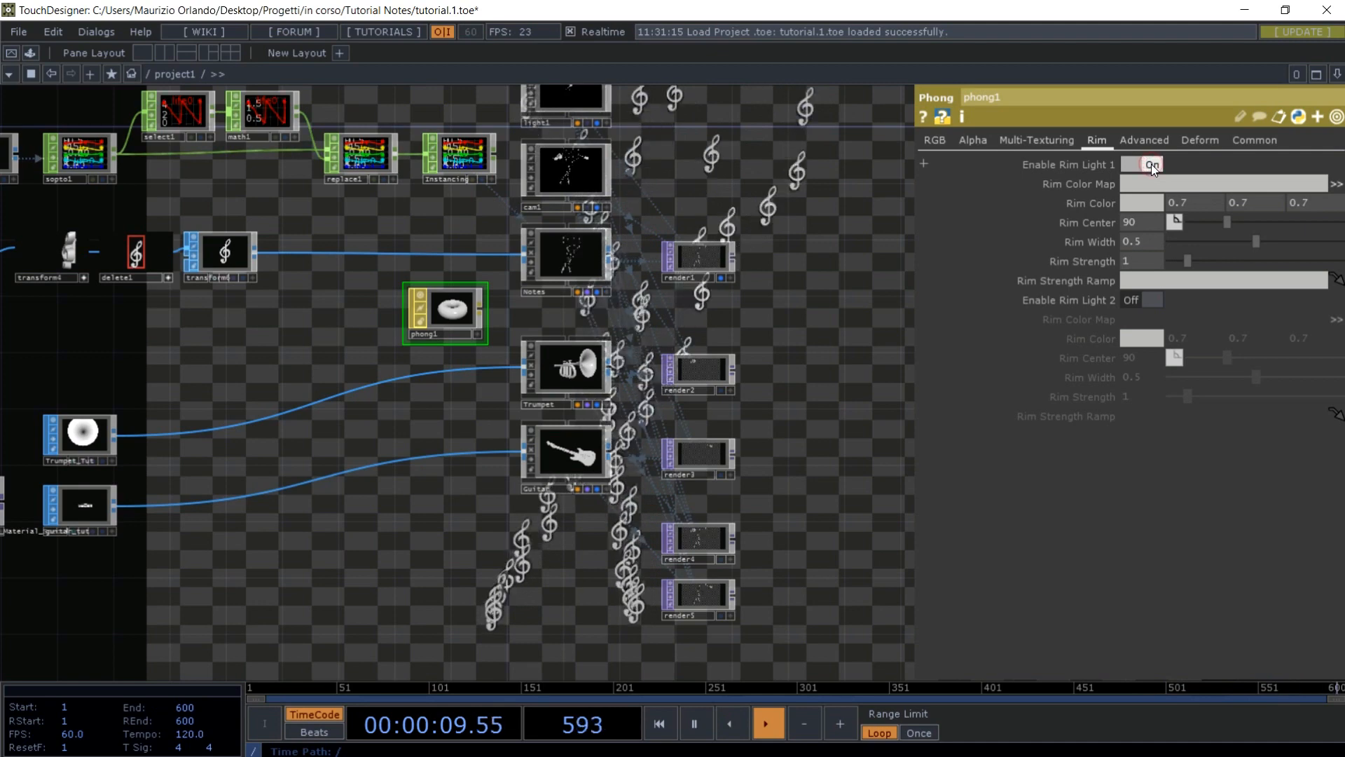
{"action": "left_click", "coordinate": [1140, 202]}
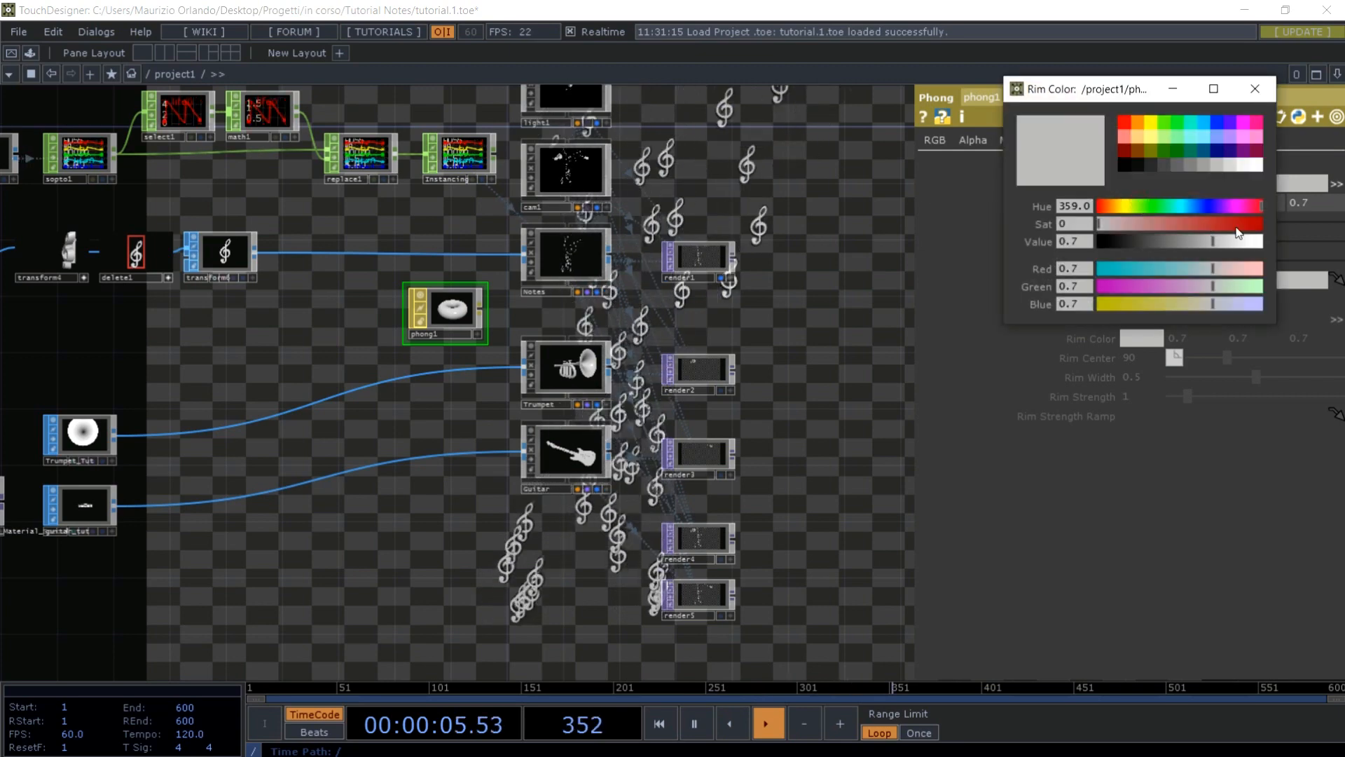
{"action": "left_click", "coordinate": [1254, 166]}
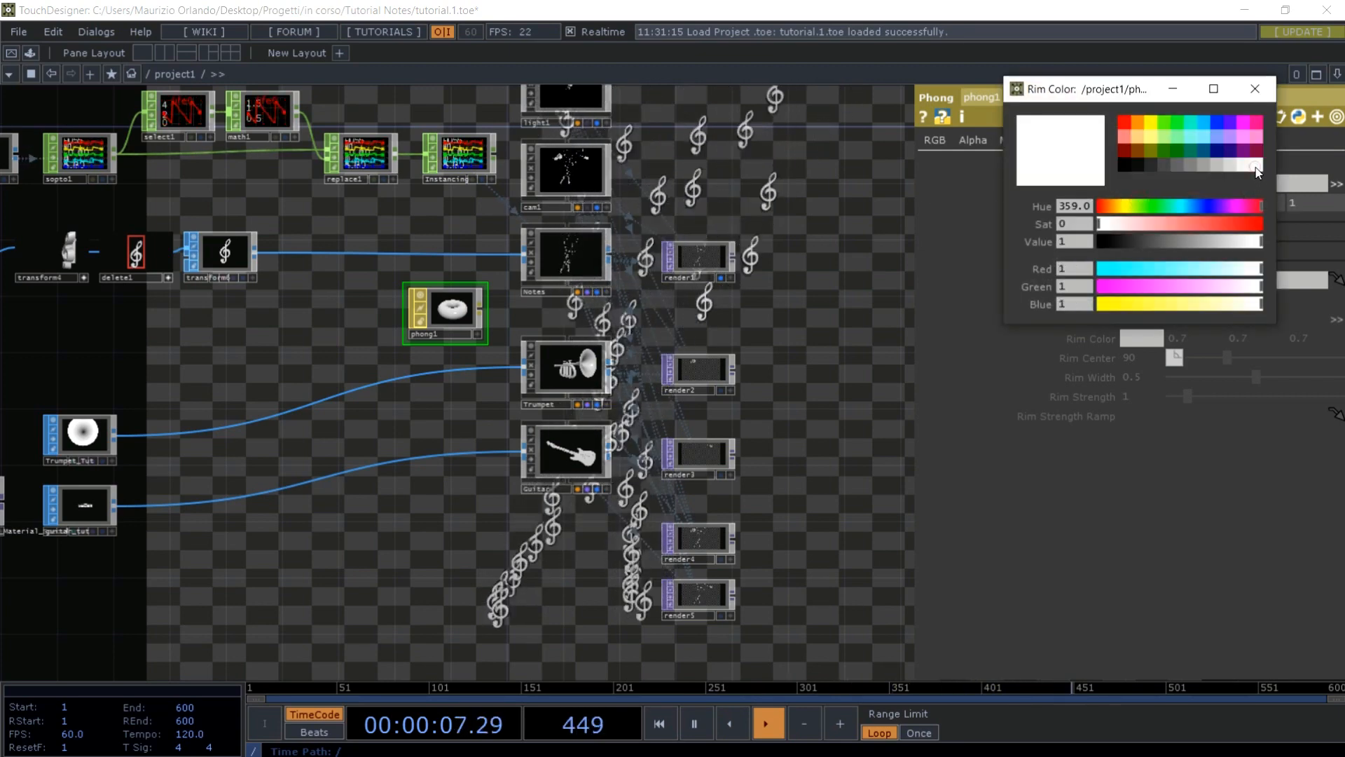
{"action": "left_click", "coordinate": [1256, 89]}
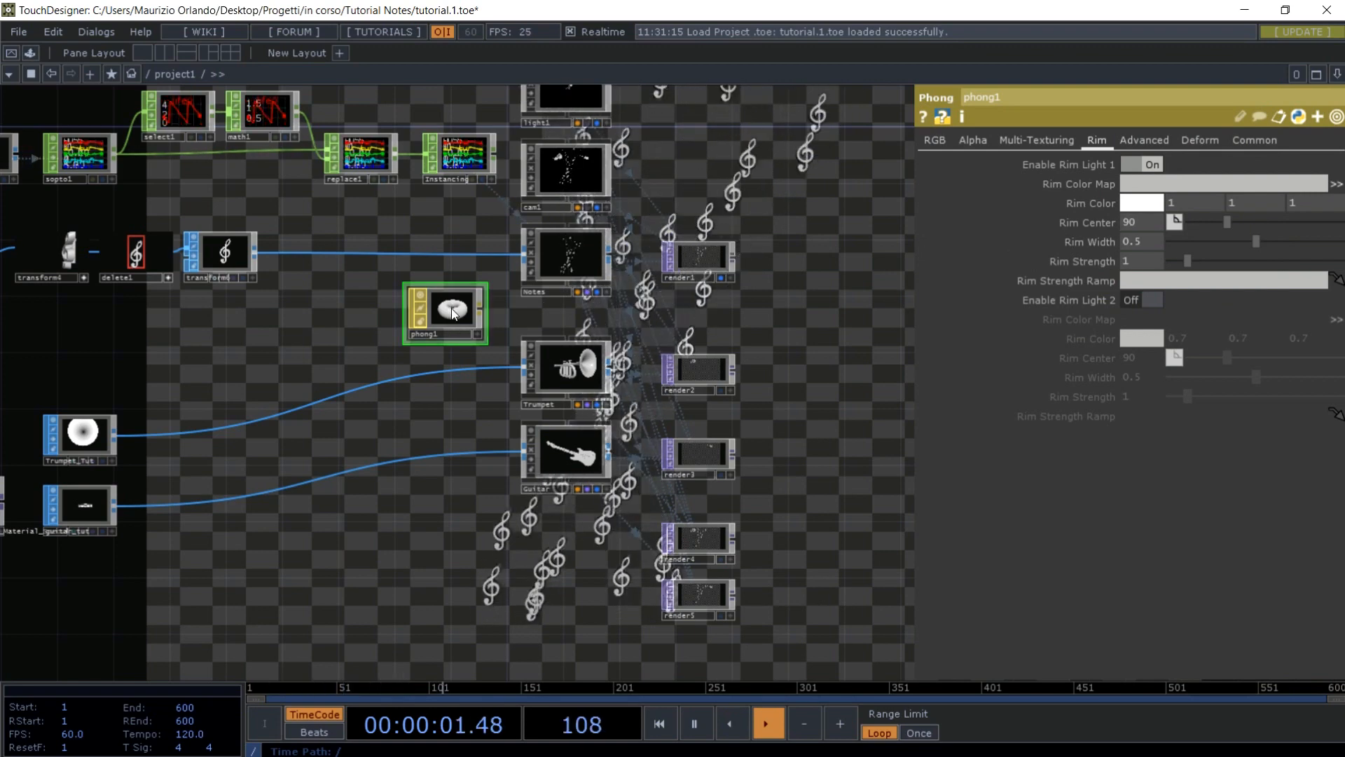
- Assign phong1 as the material of the Notes Geometry COMP
{"action": "left_click_drag", "start_coordinate": [447, 313], "coordinate": [537, 262]}
{"action": "left_click", "coordinate": [535, 223]}
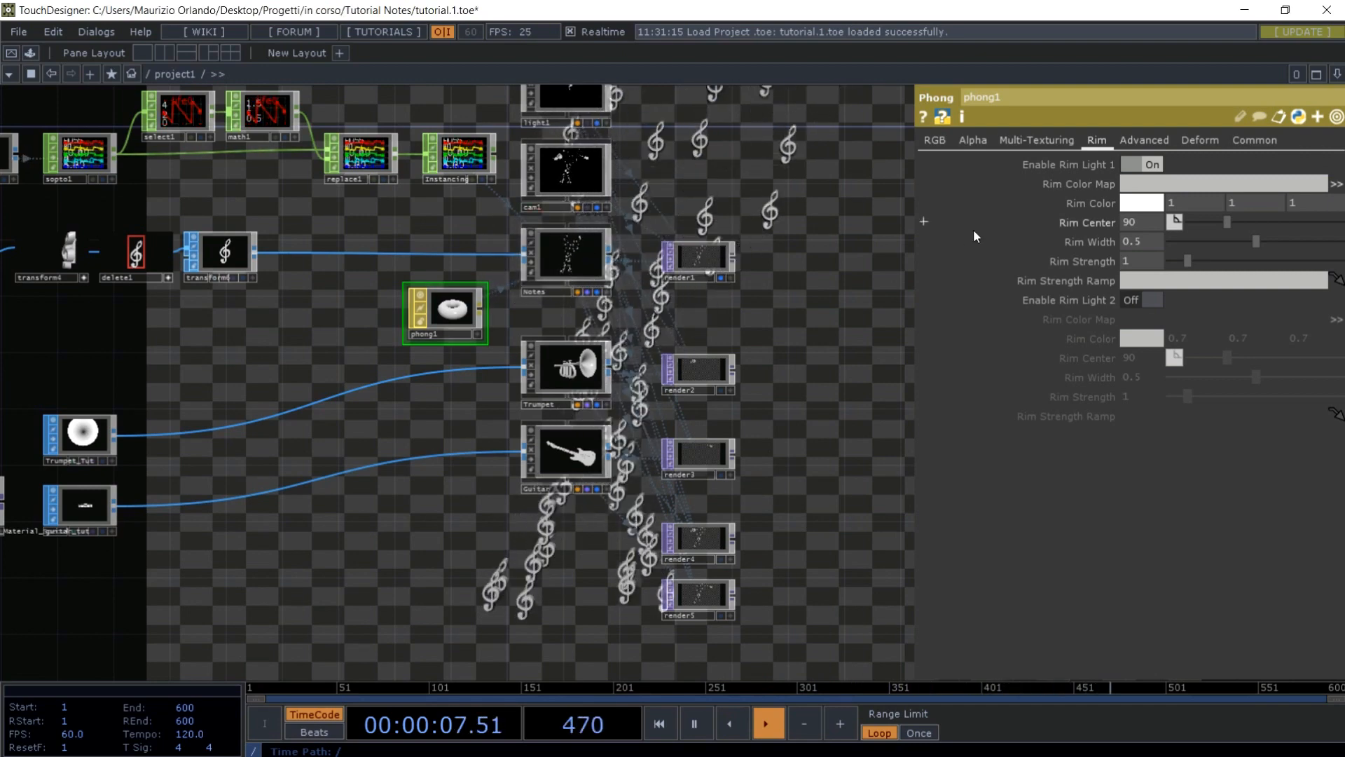
- Set phong1's Rim Width to 1.5 and Rim Strength to 1.1, and return to its RGB parameters
{"action": "left_click", "coordinate": [1152, 239]}
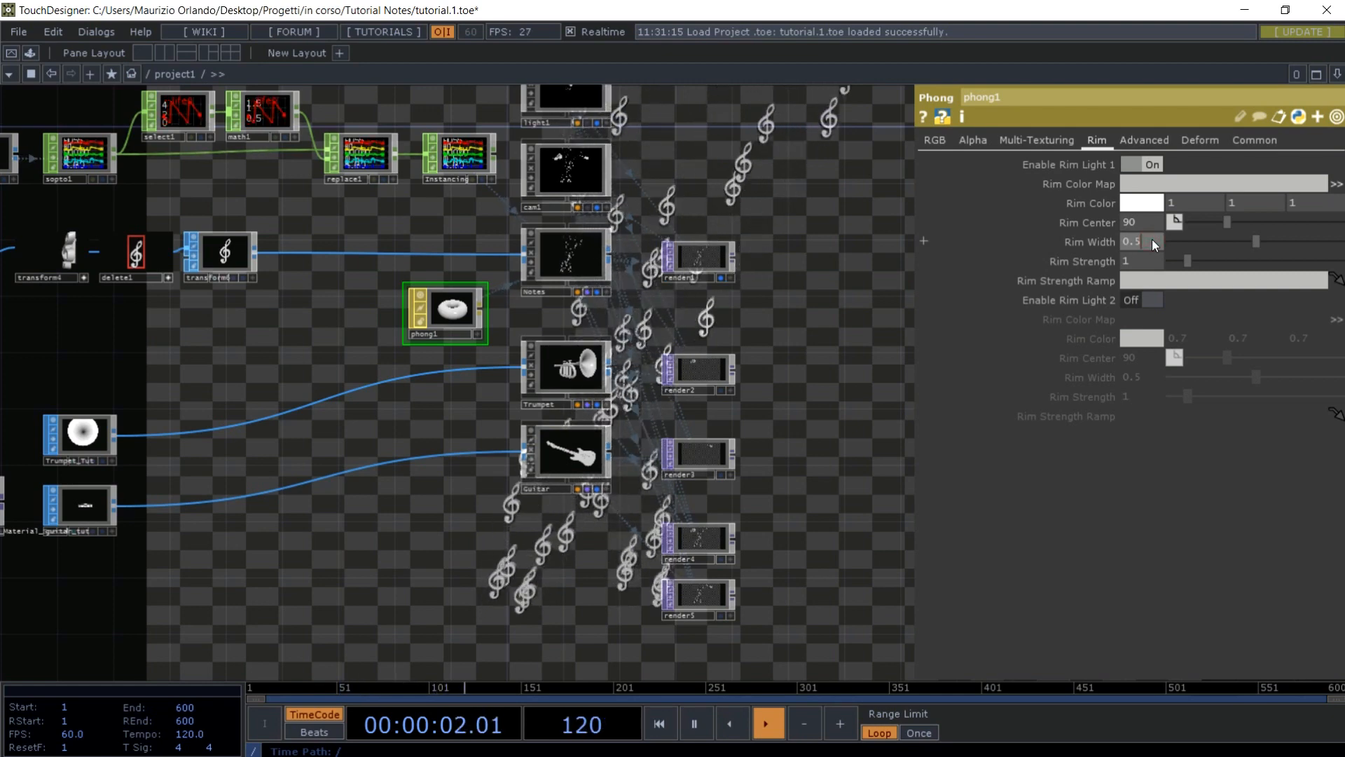
{"action": "key", "text": "Left"}
{"action": "key", "text": "Left"}
{"action": "key", "text": "BackSpace"}
{"action": "type", "text": "1"}
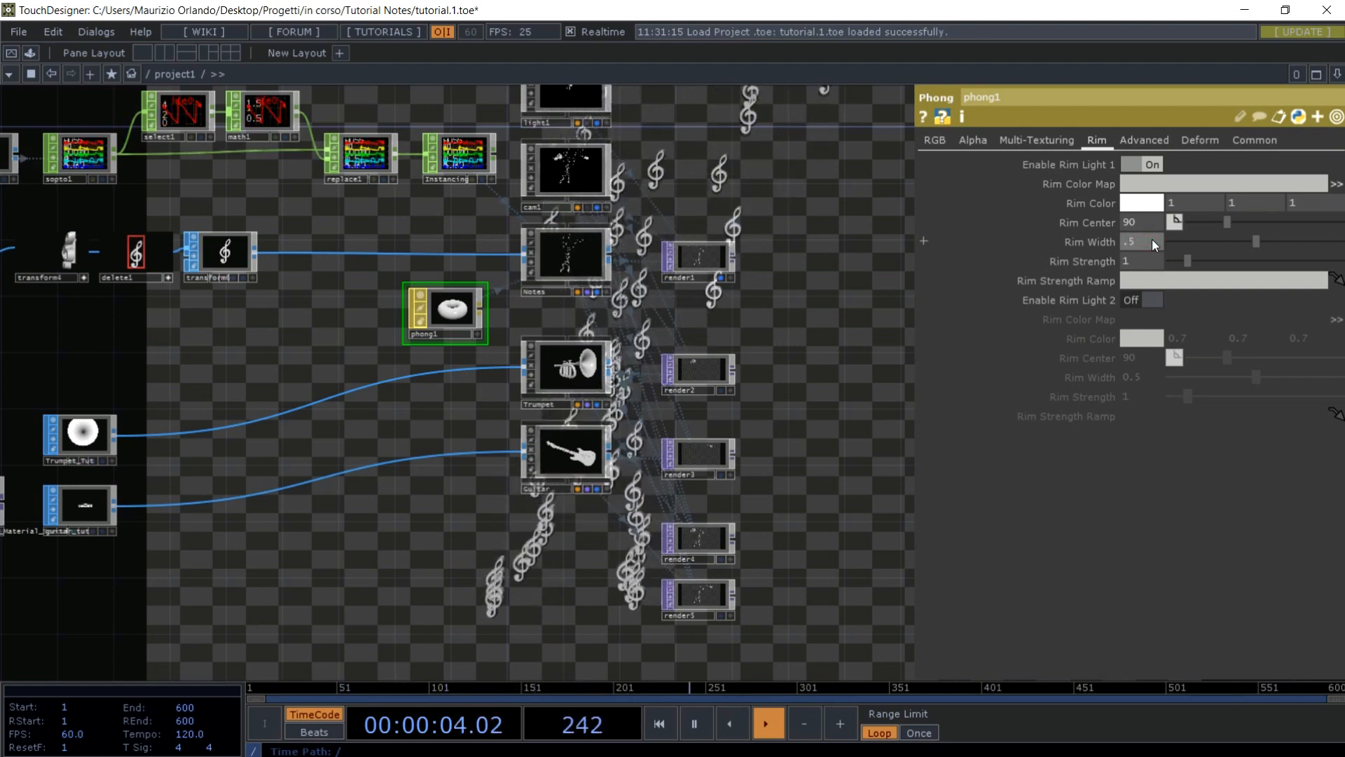
{"action": "key", "text": "Return"}
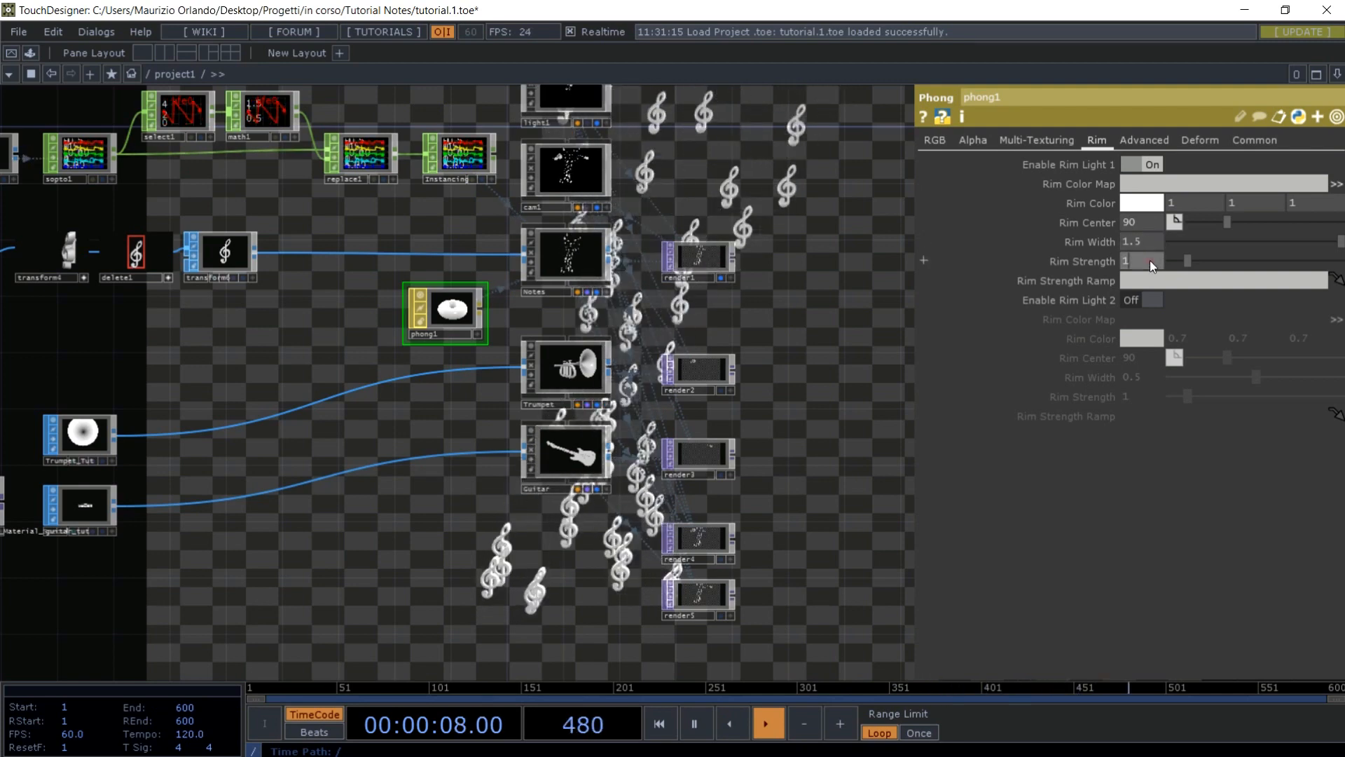
{"action": "left_click", "coordinate": [1150, 261]}
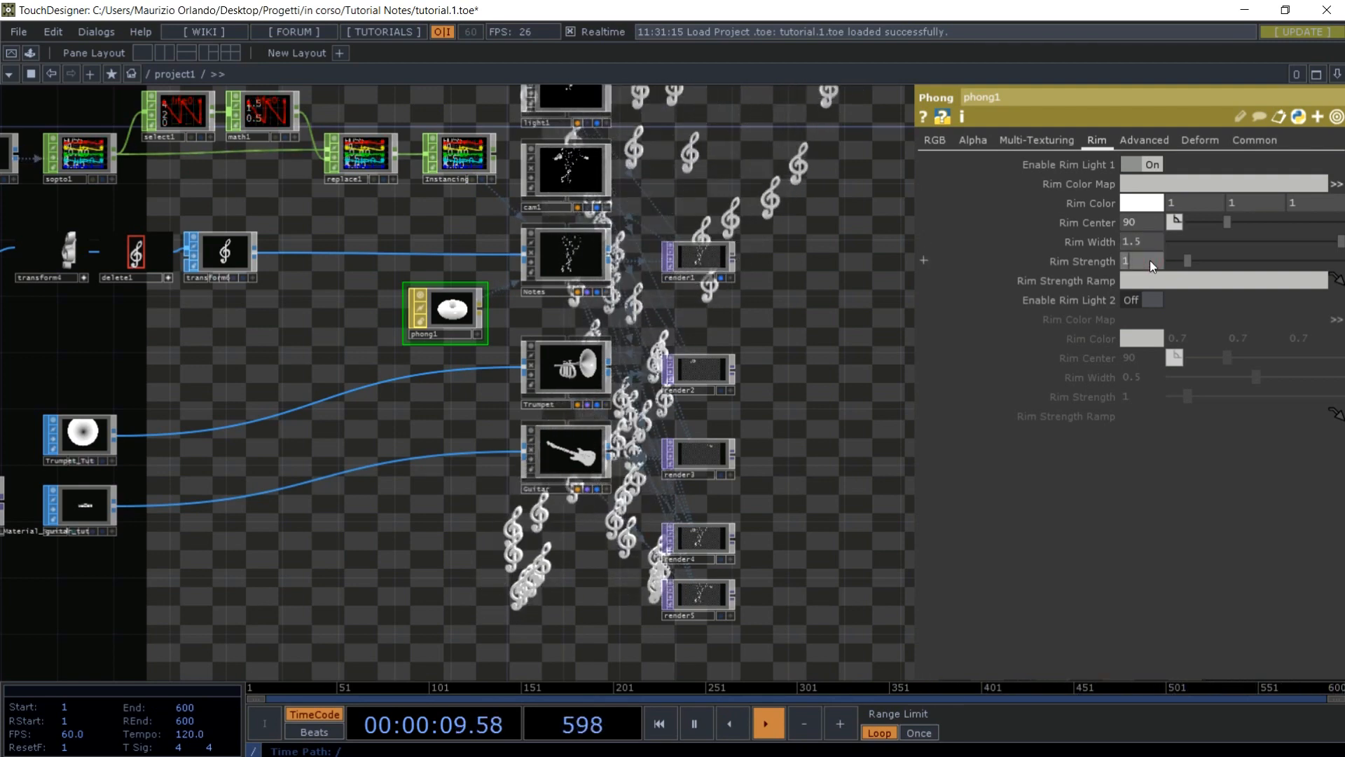
{"action": "type", "text": "1.1"}
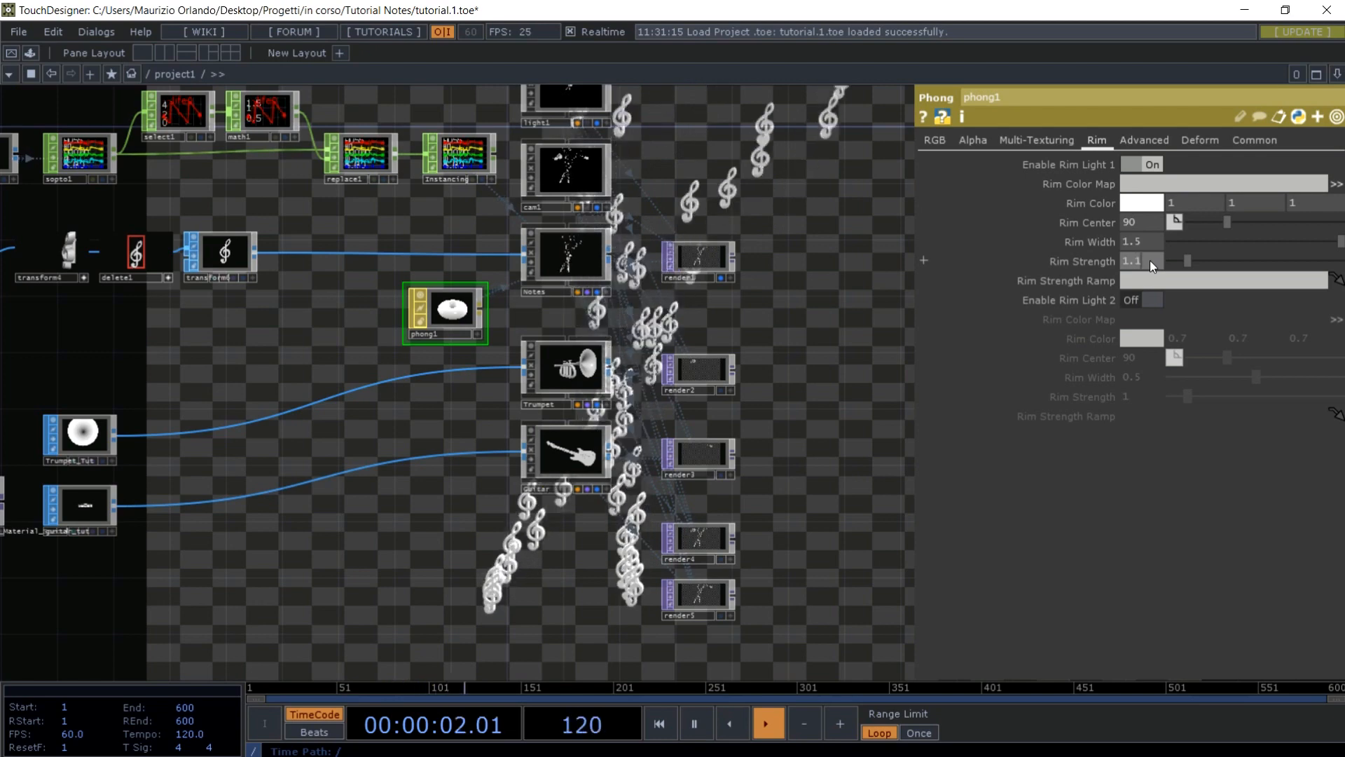
{"action": "key", "text": "Return"}
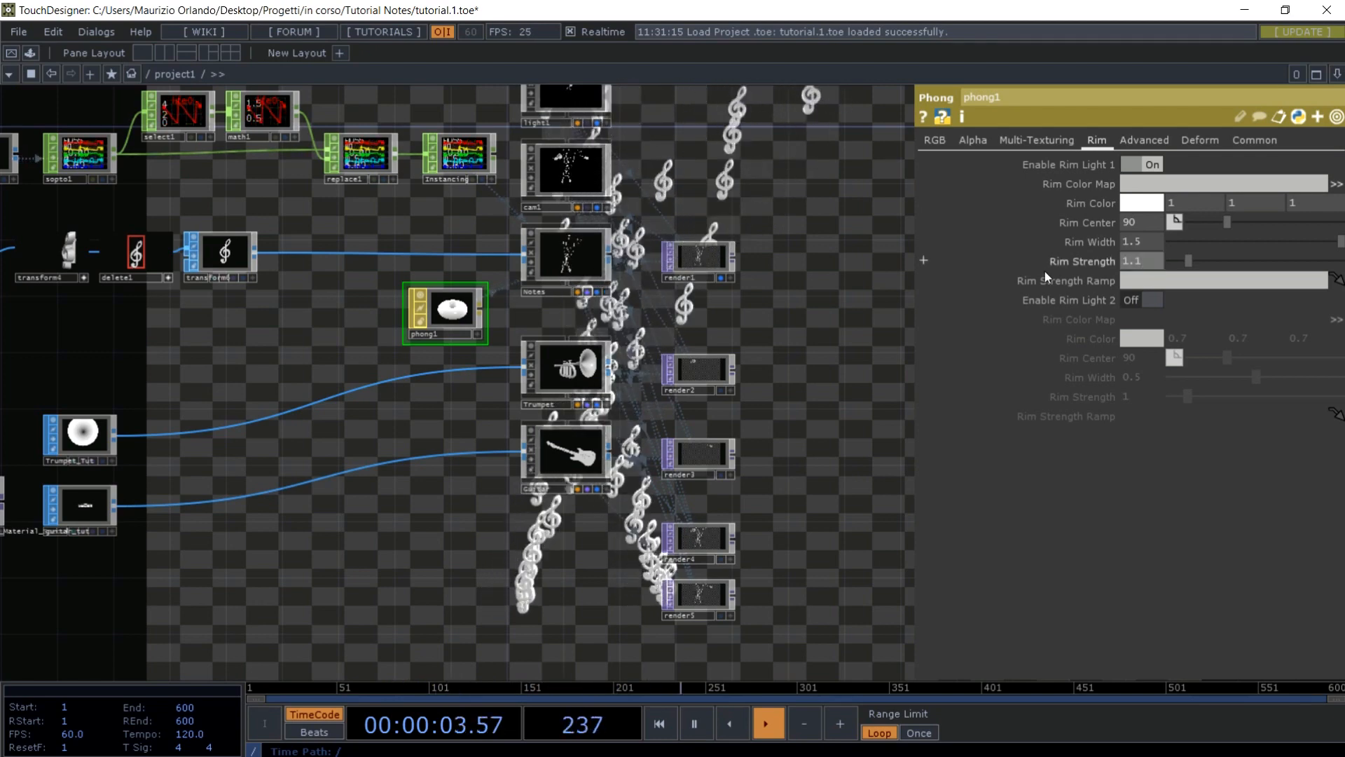
{"action": "left_click", "coordinate": [934, 140]}
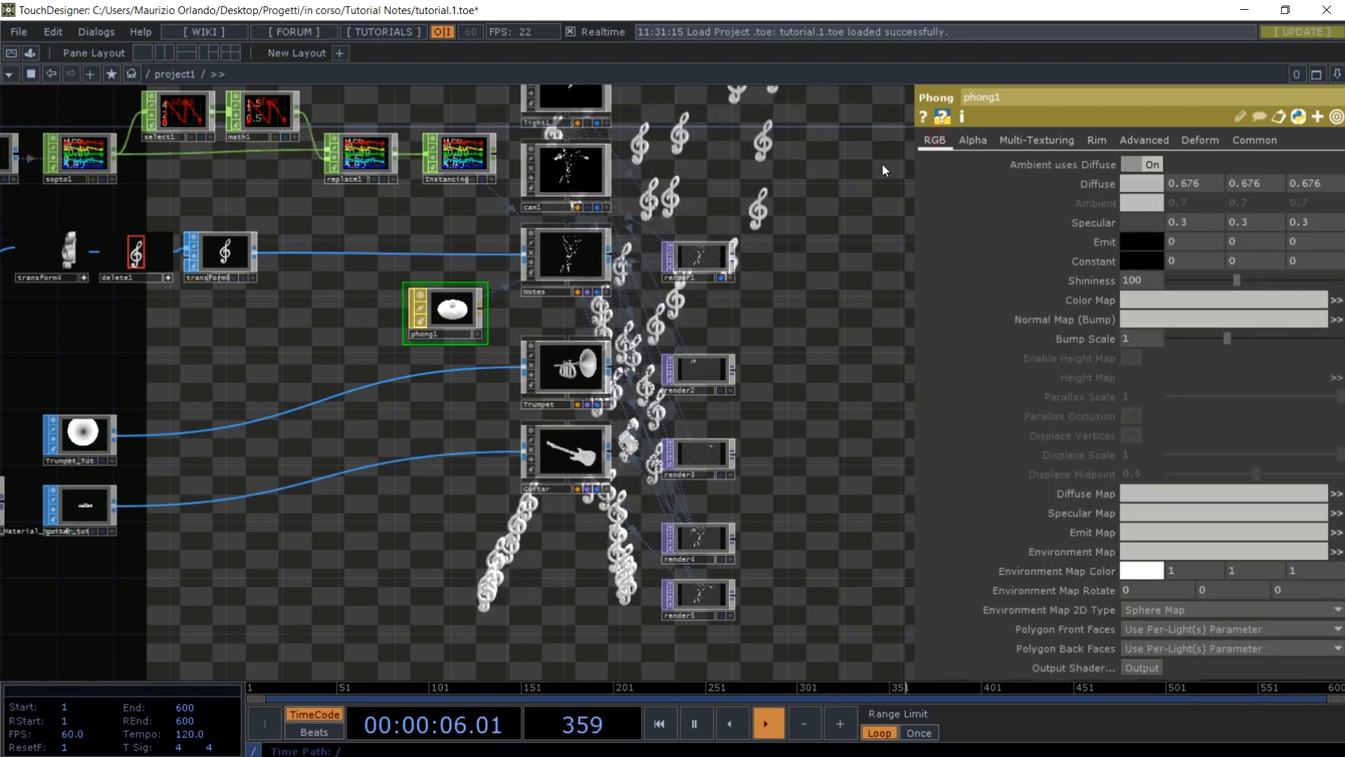
- Move the Phong MAT from the project network into the Notes Geometry COMP, place it above out1 and rename it Material
{"action": "left_click_drag", "start_coordinate": [413, 316], "coordinate": [413, 301]}
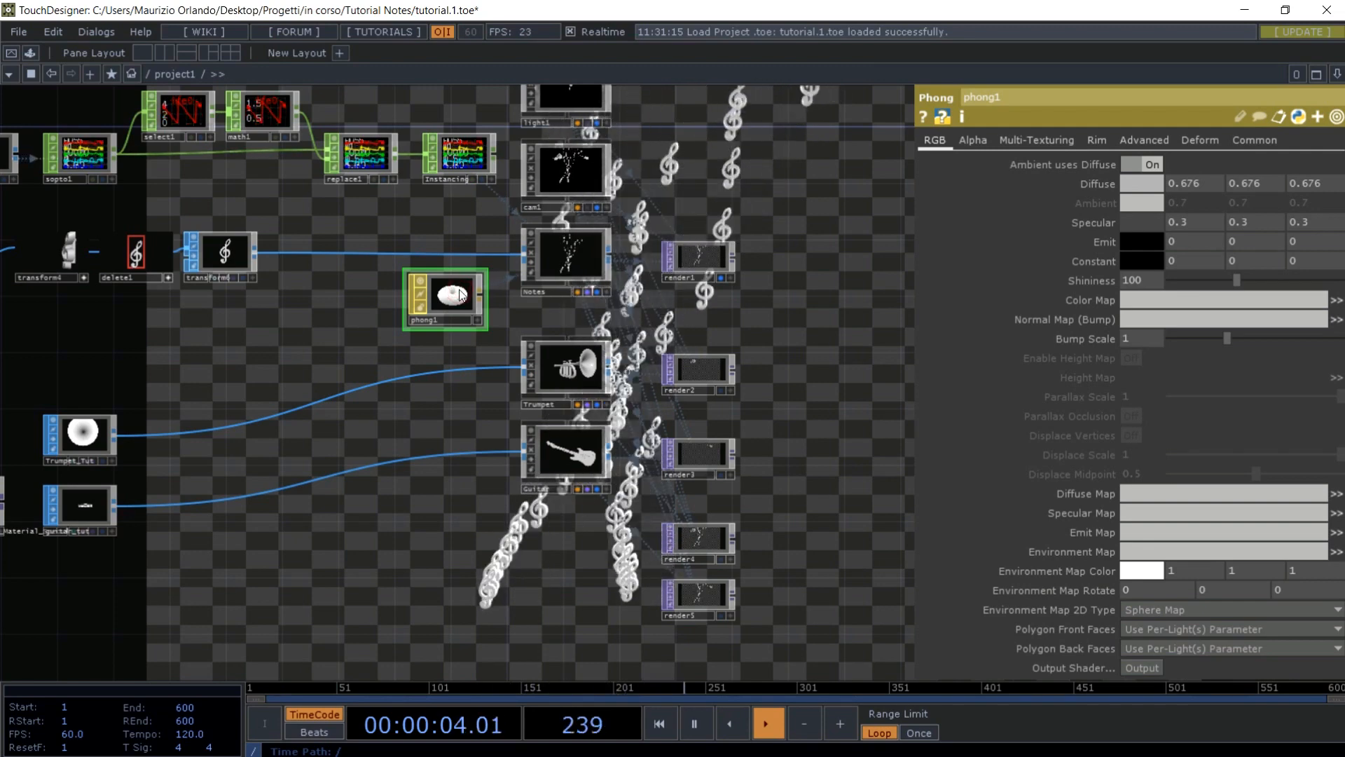
{"action": "key", "text": "Delete"}
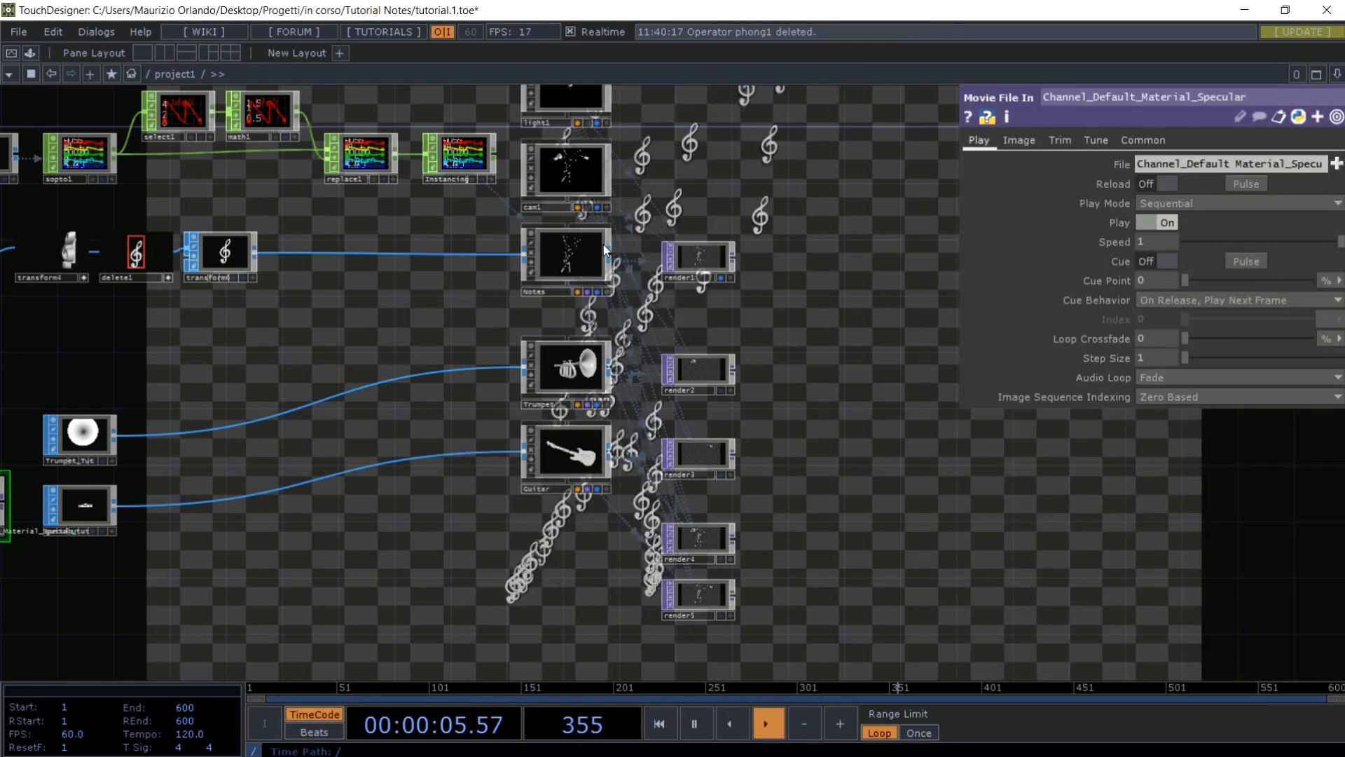
{"action": "double_click", "coordinate": [575, 250]}
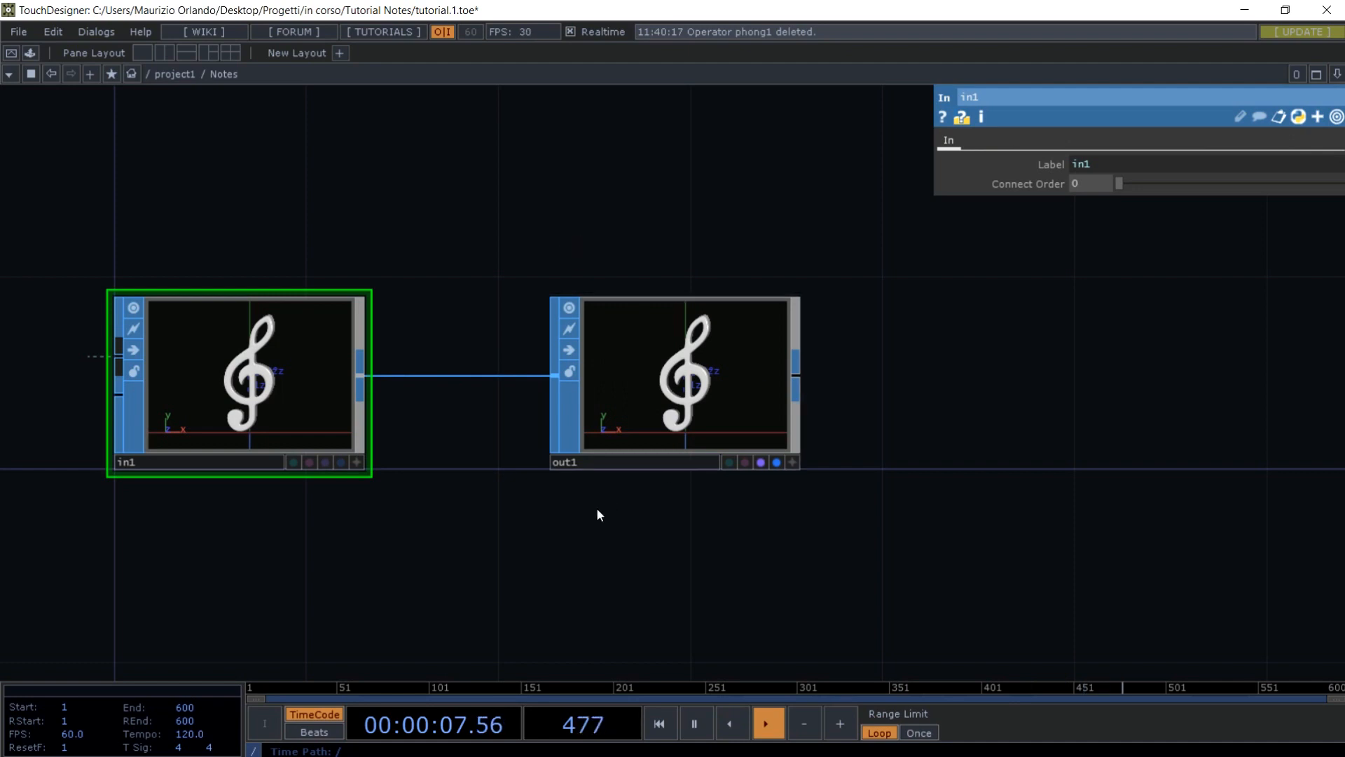
{"action": "key", "text": "ctrl+v"}
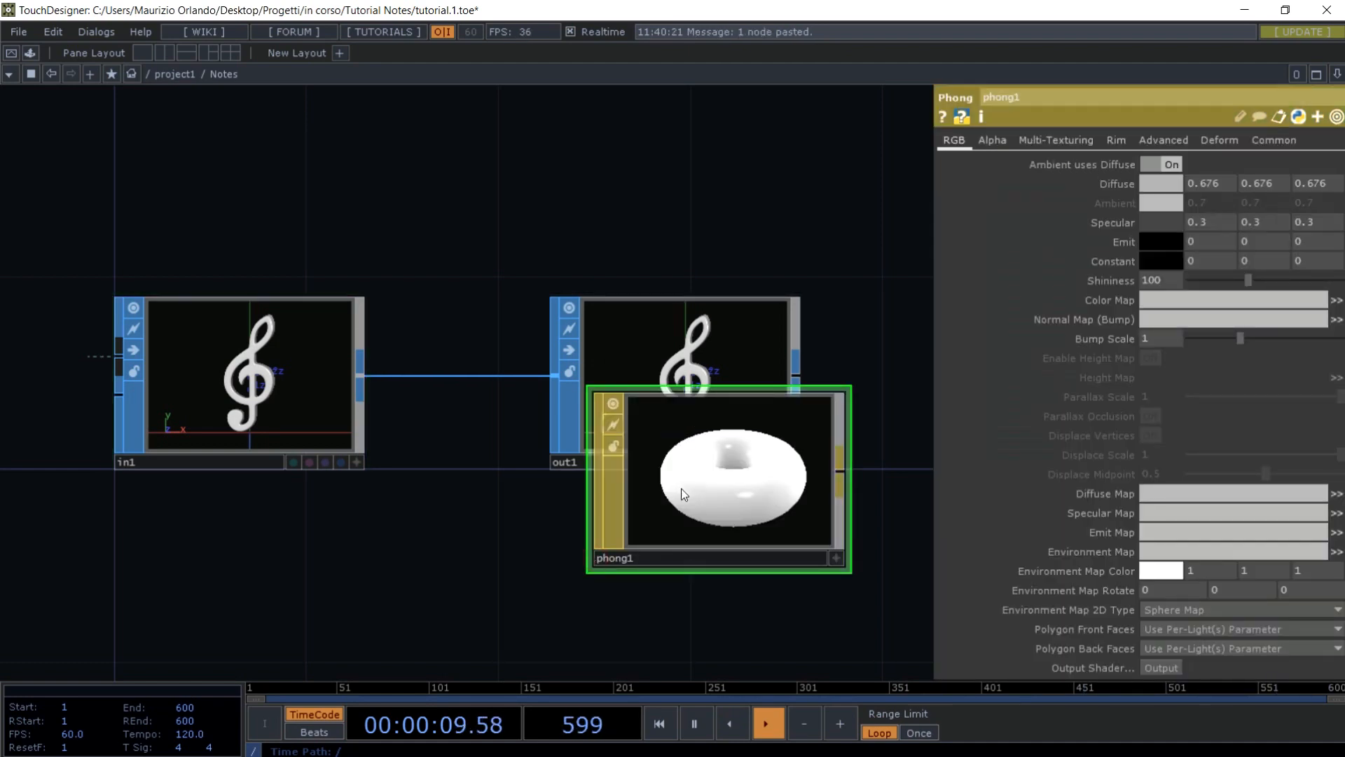
{"action": "left_click_drag", "start_coordinate": [622, 191], "coordinate": [623, 194]}
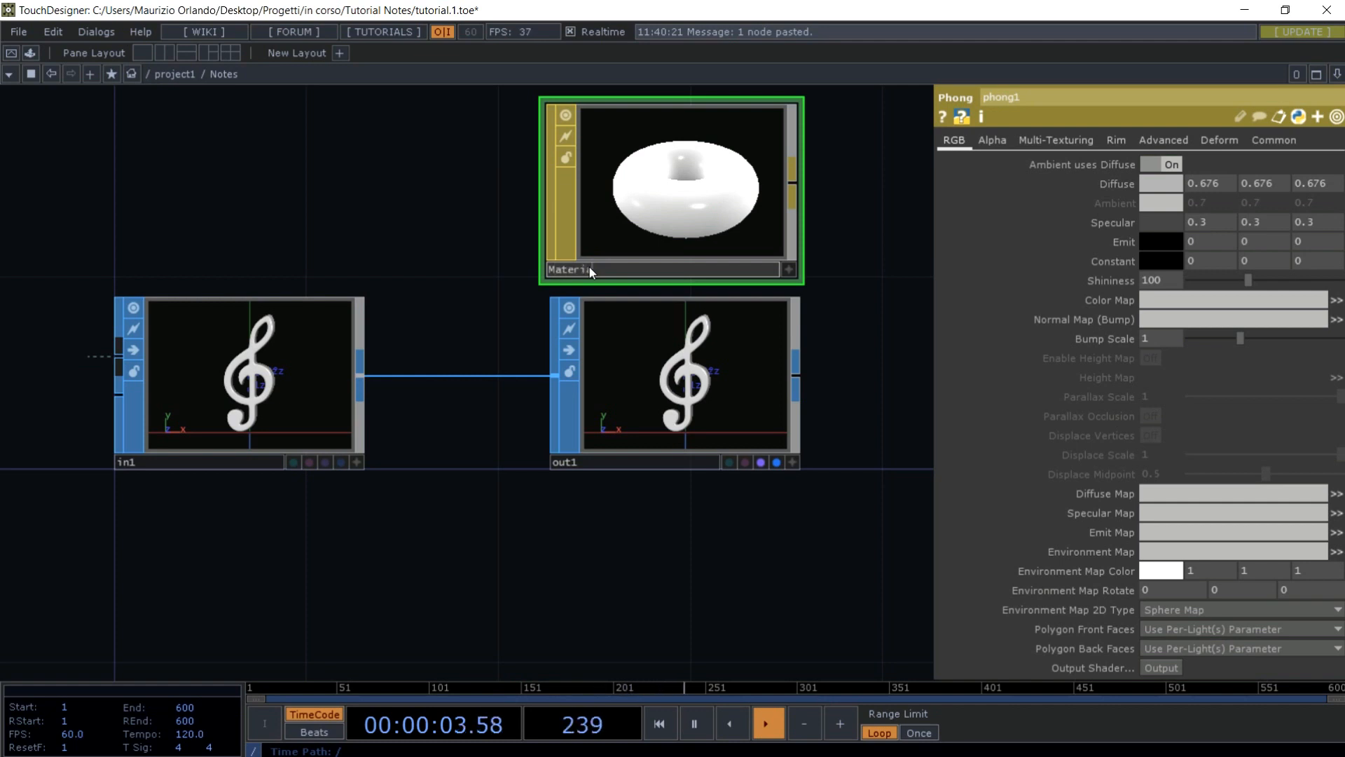
{"action": "type", "text": "al"}
{"action": "key", "text": "Return"}
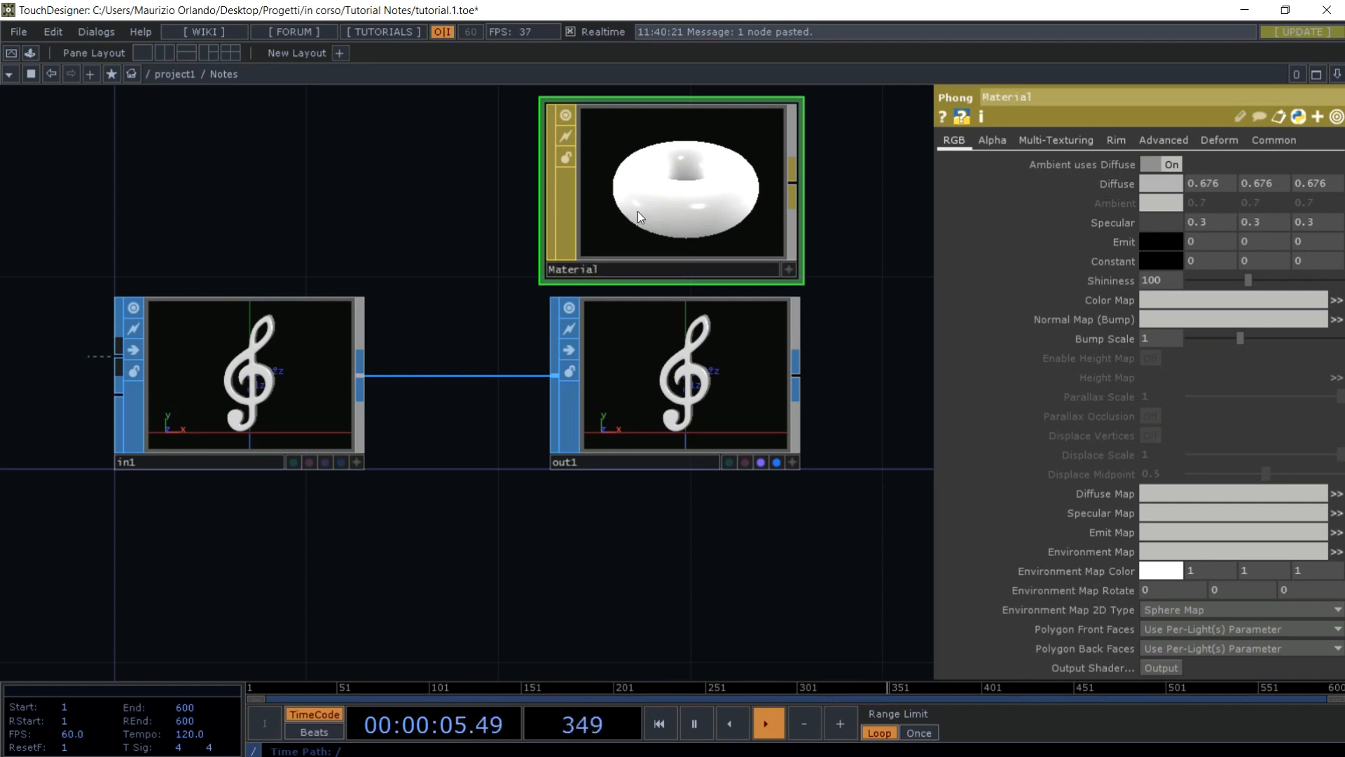
- Try to point the Notes Geometry COMP's material reference to ../Material
{"action": "key", "text": "u"}
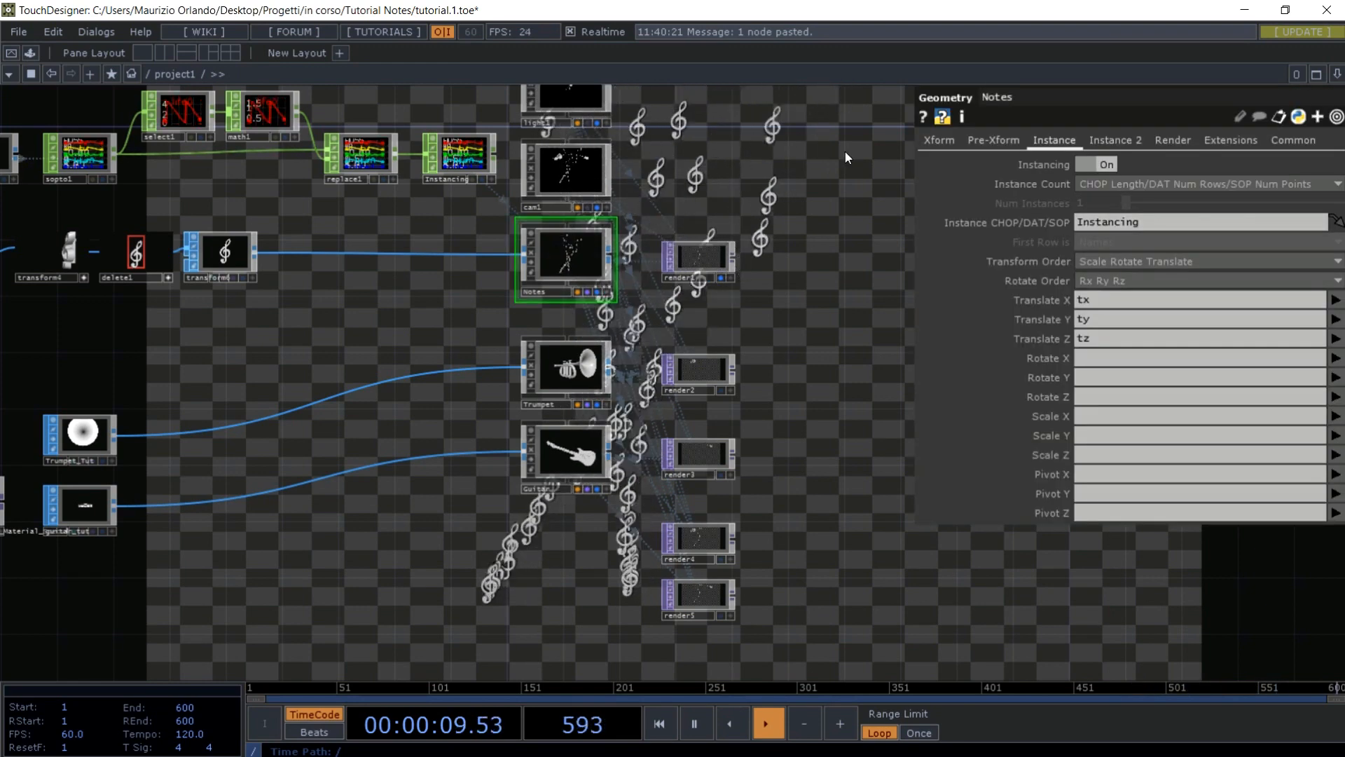
{"action": "left_click", "coordinate": [1172, 140]}
{"action": "left_click_drag", "start_coordinate": [1115, 167], "coordinate": [811, 154]}
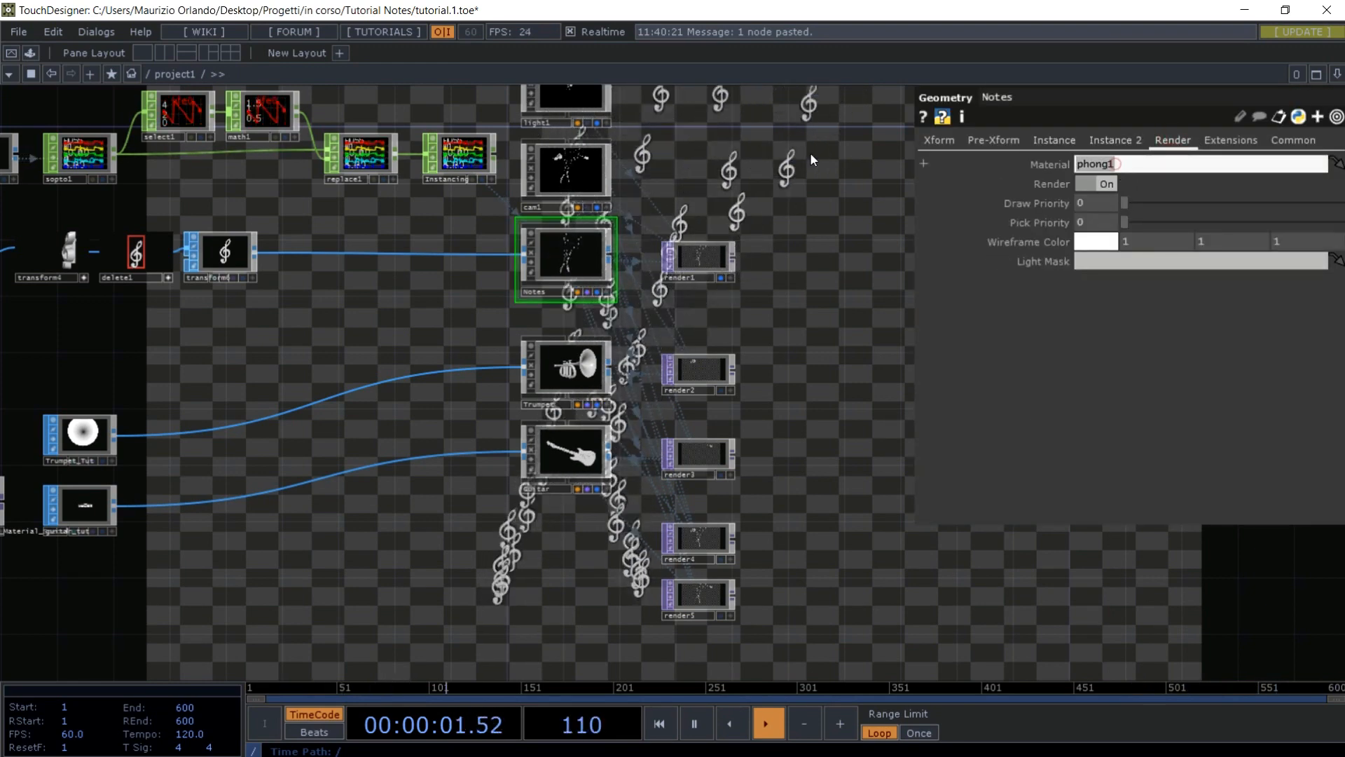
{"action": "type", "text": "."}
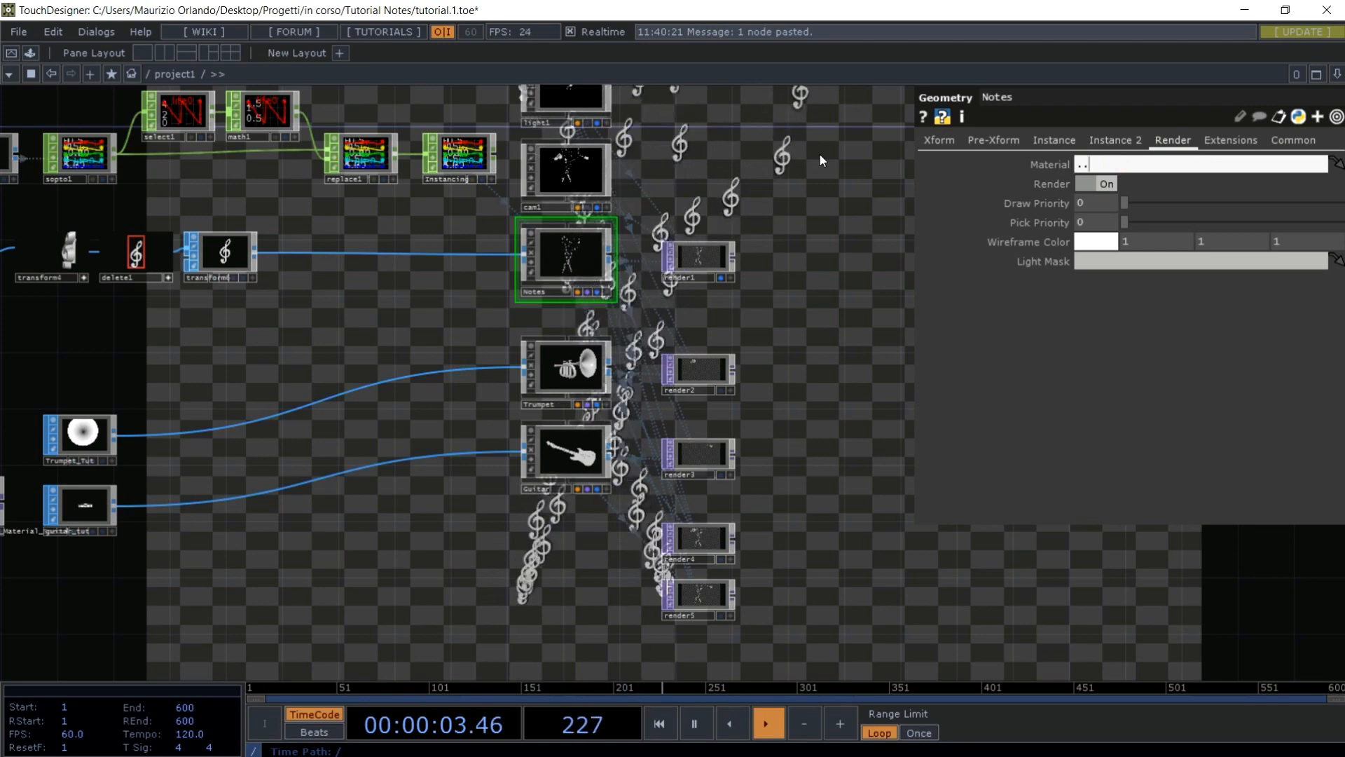
{"action": "type", "text": "./Material"}
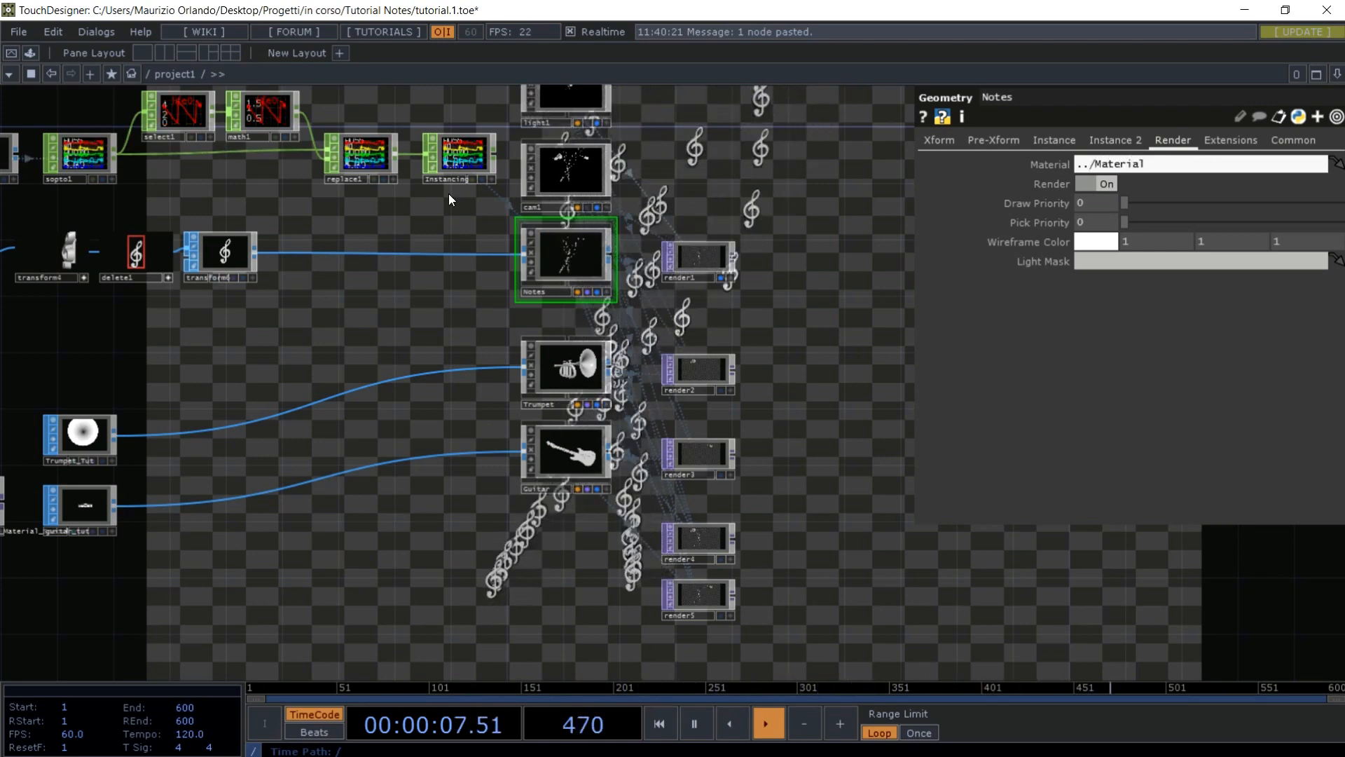
- Check the material's location inside the Notes Geometry COMP and set the COMP's material reference to ./Material
{"action": "double_click", "coordinate": [558, 242]}
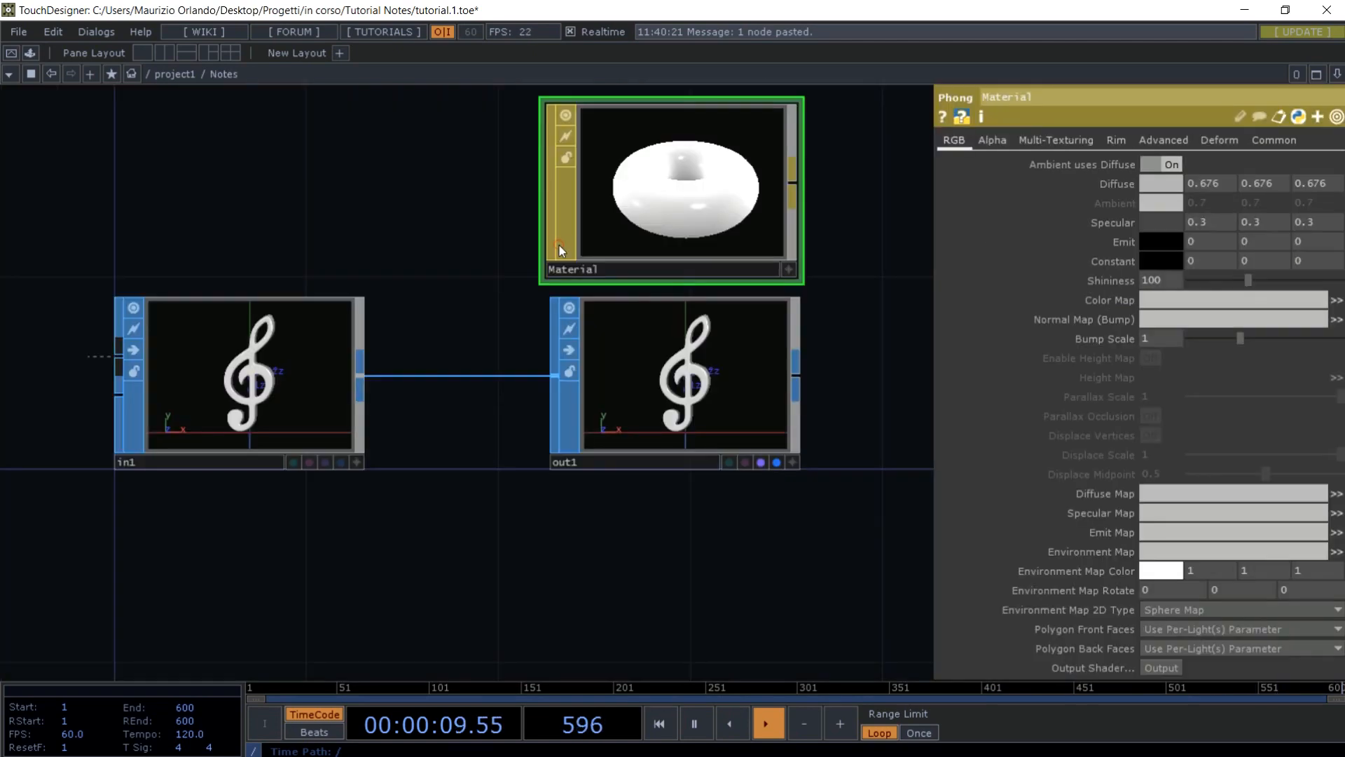
{"action": "key", "text": "u"}
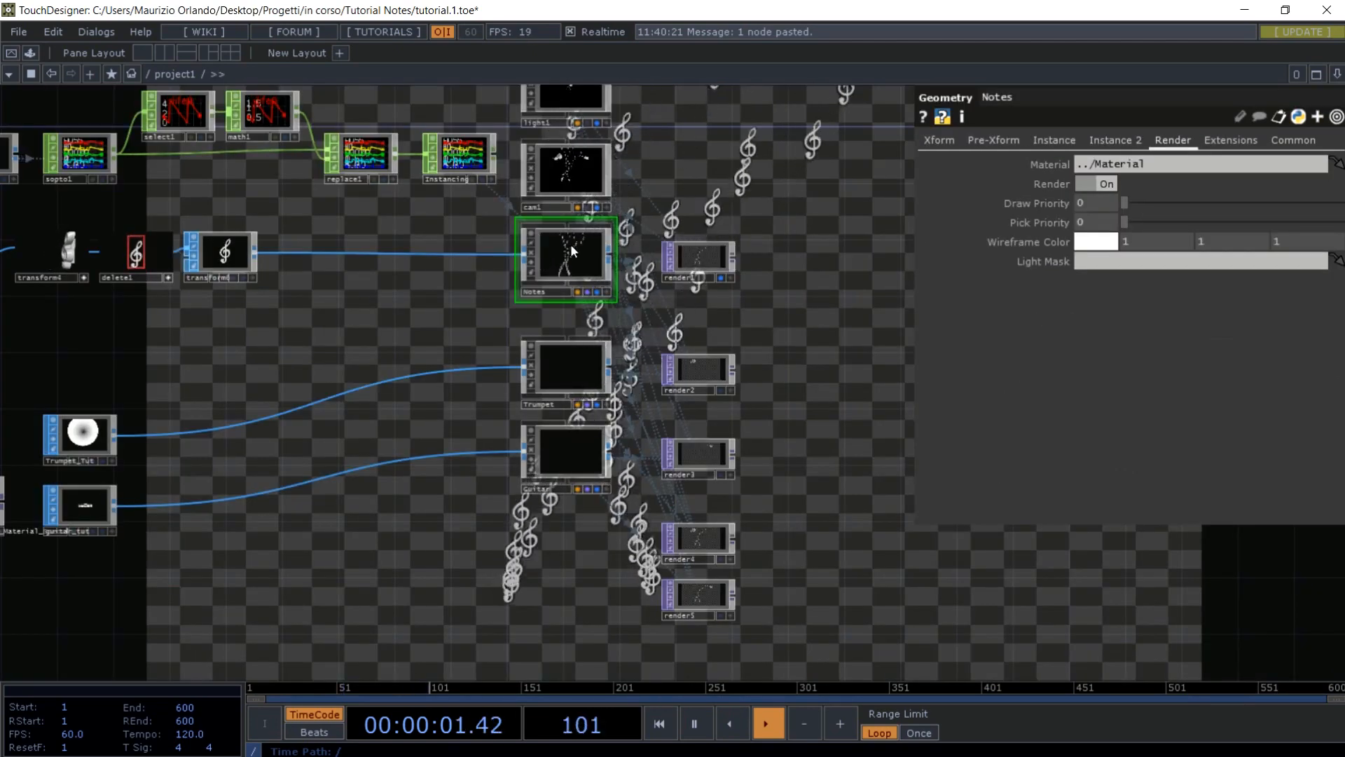
{"action": "left_click", "coordinate": [1150, 162]}
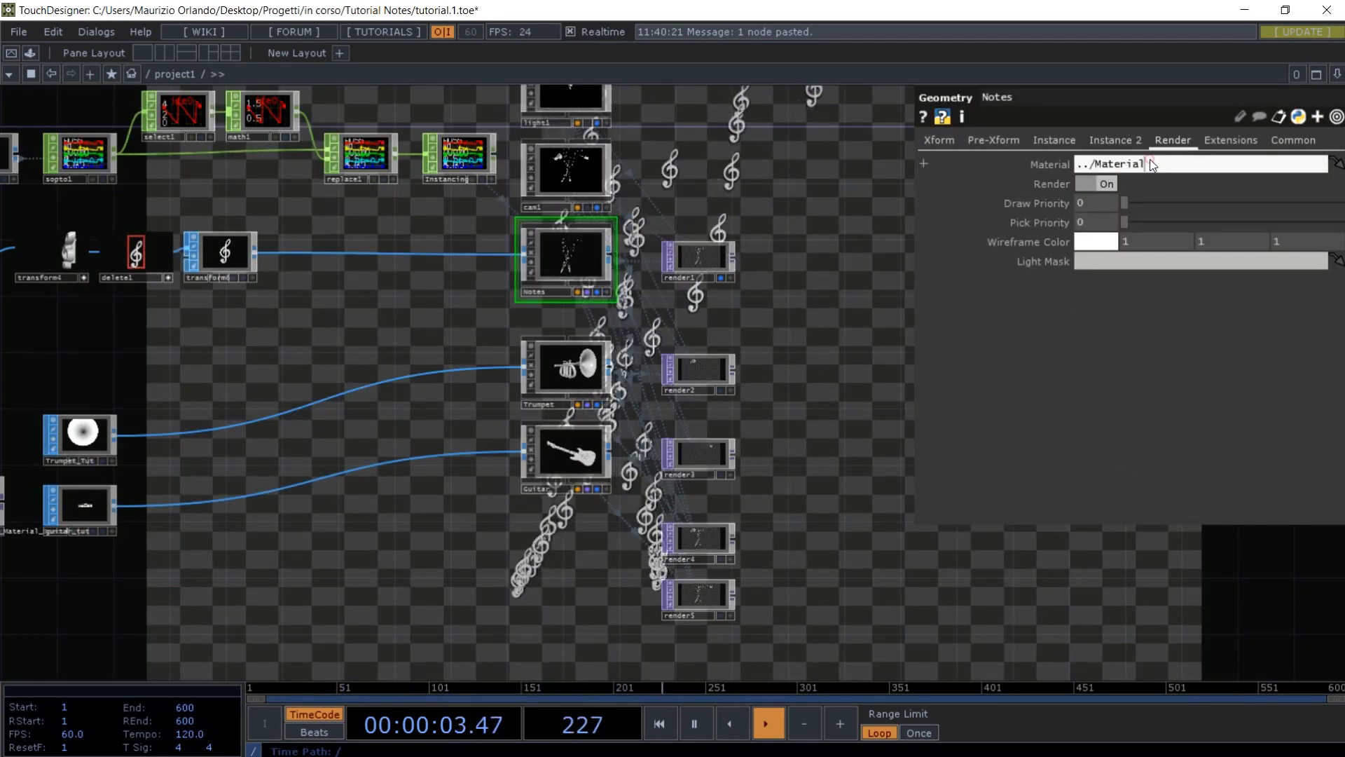
{"action": "key", "text": "Left"}
{"action": "key", "text": "Left"}
{"action": "key", "text": "Left"}
{"action": "key", "text": "Left"}
{"action": "key", "text": "Left"}
{"action": "key", "text": "Left"}
{"action": "key", "text": "Left"}
{"action": "key", "text": "Left"}
{"action": "key", "text": "Left"}
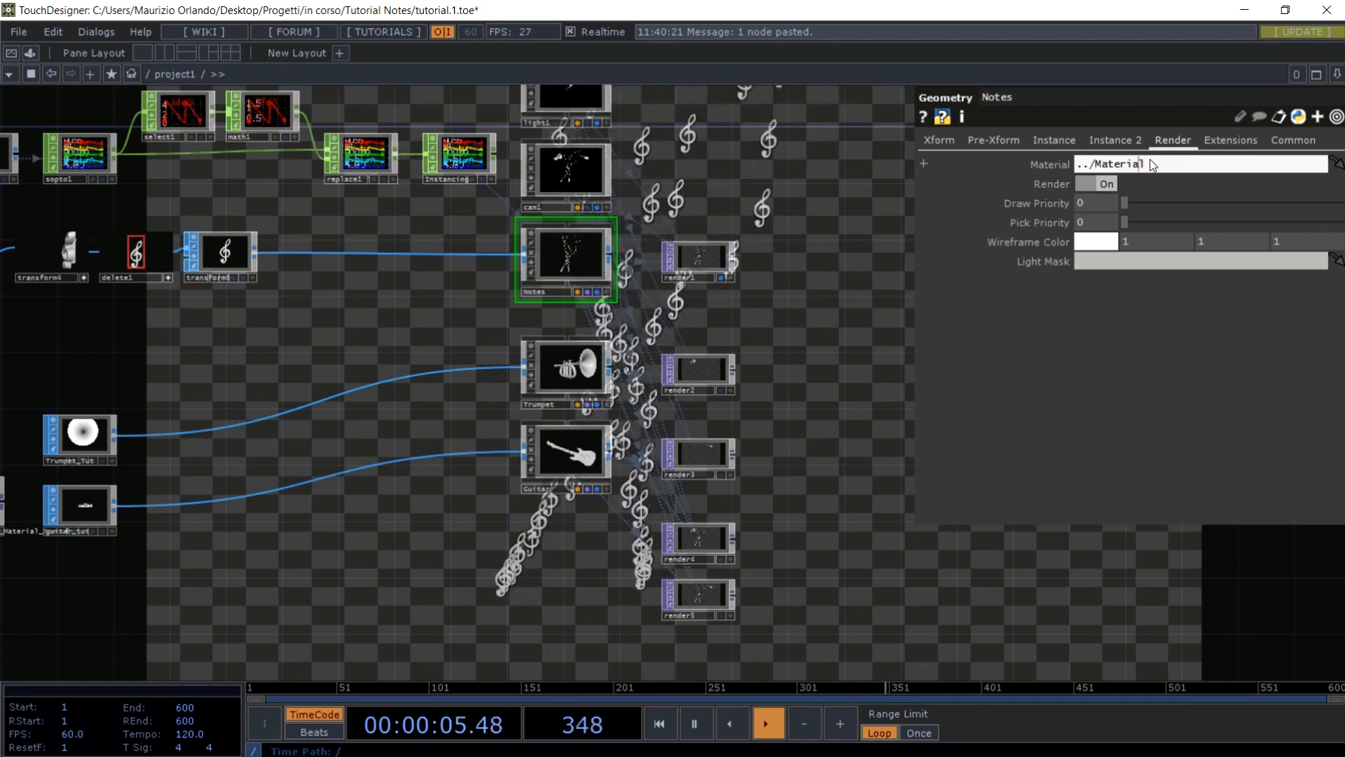
{"action": "key", "text": "BackSpace"}
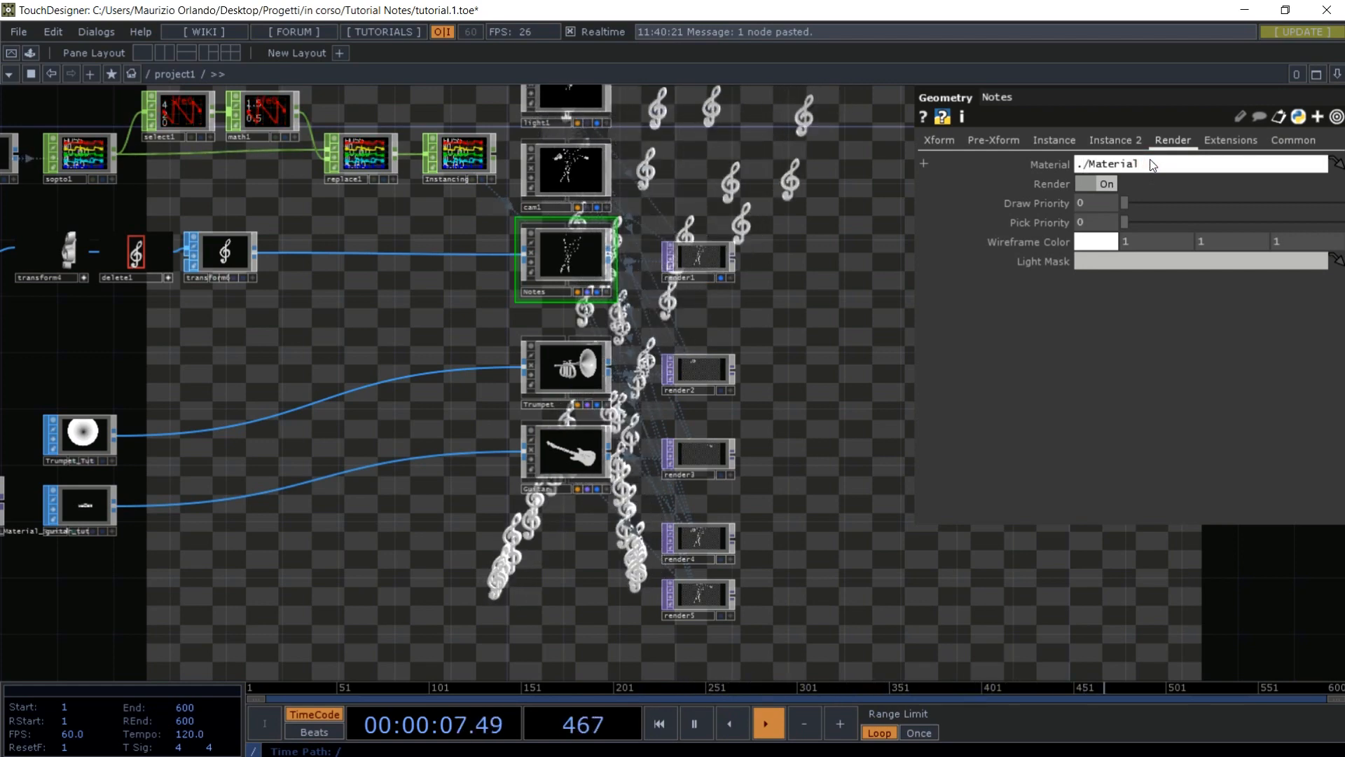
{"action": "key", "text": "Return"}
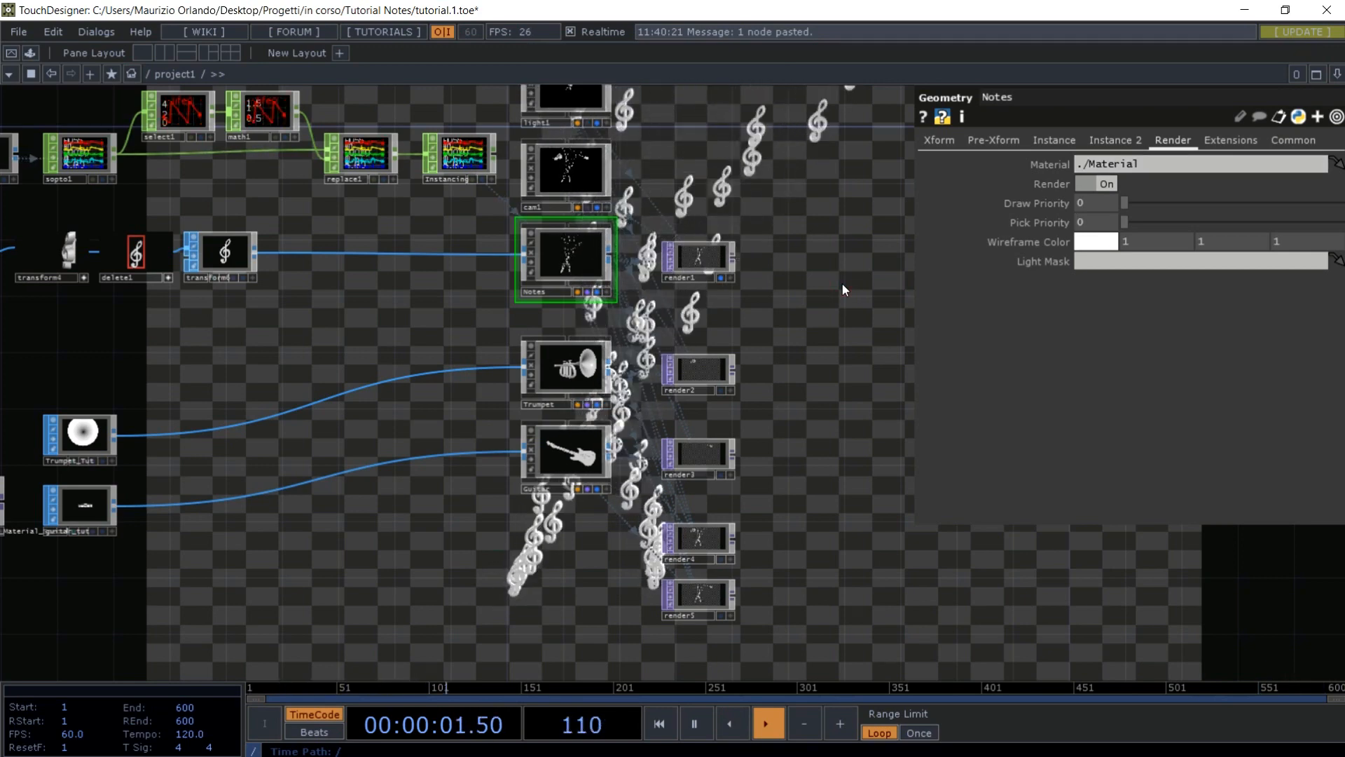
- Add a new Phong MAT beside the Trumpet Geometry COMP and open its parameters
{"action": "key", "text": "p"}
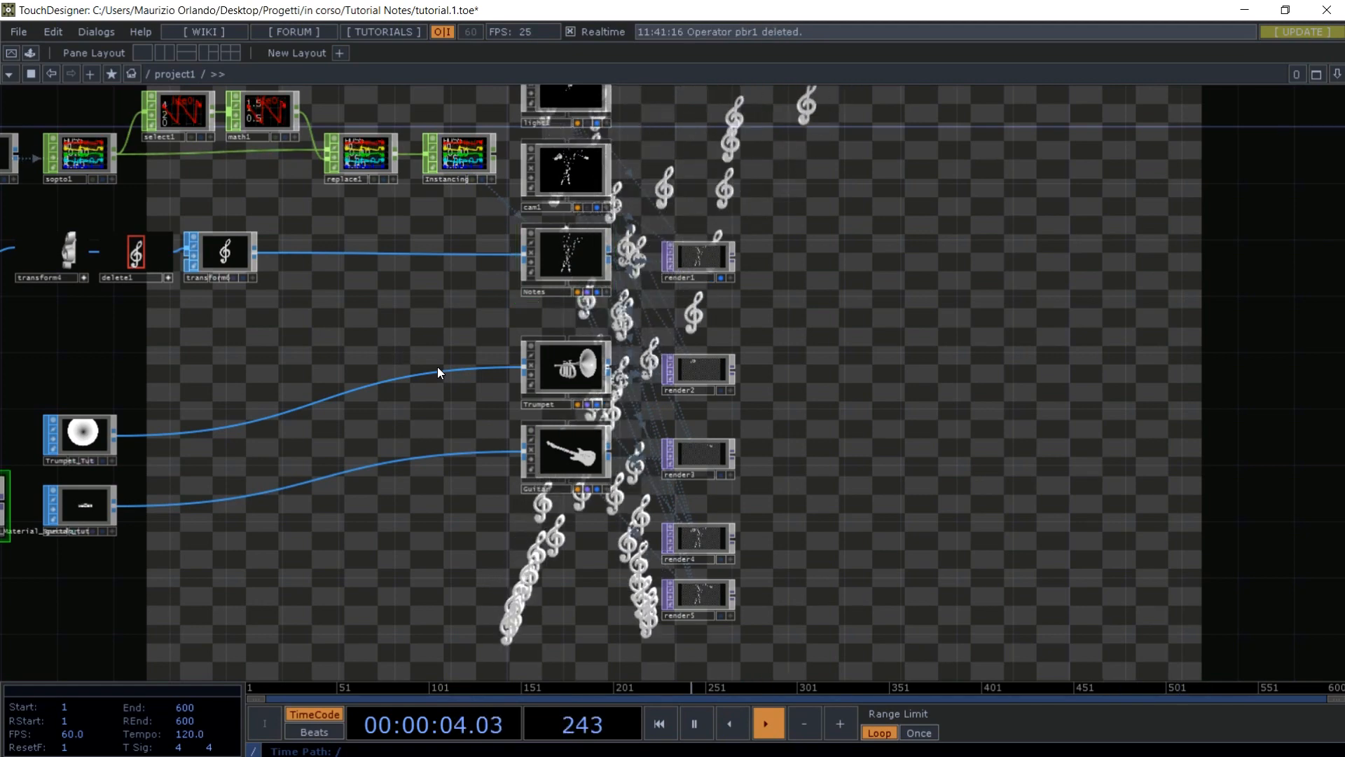
{"action": "key", "text": "Tab"}
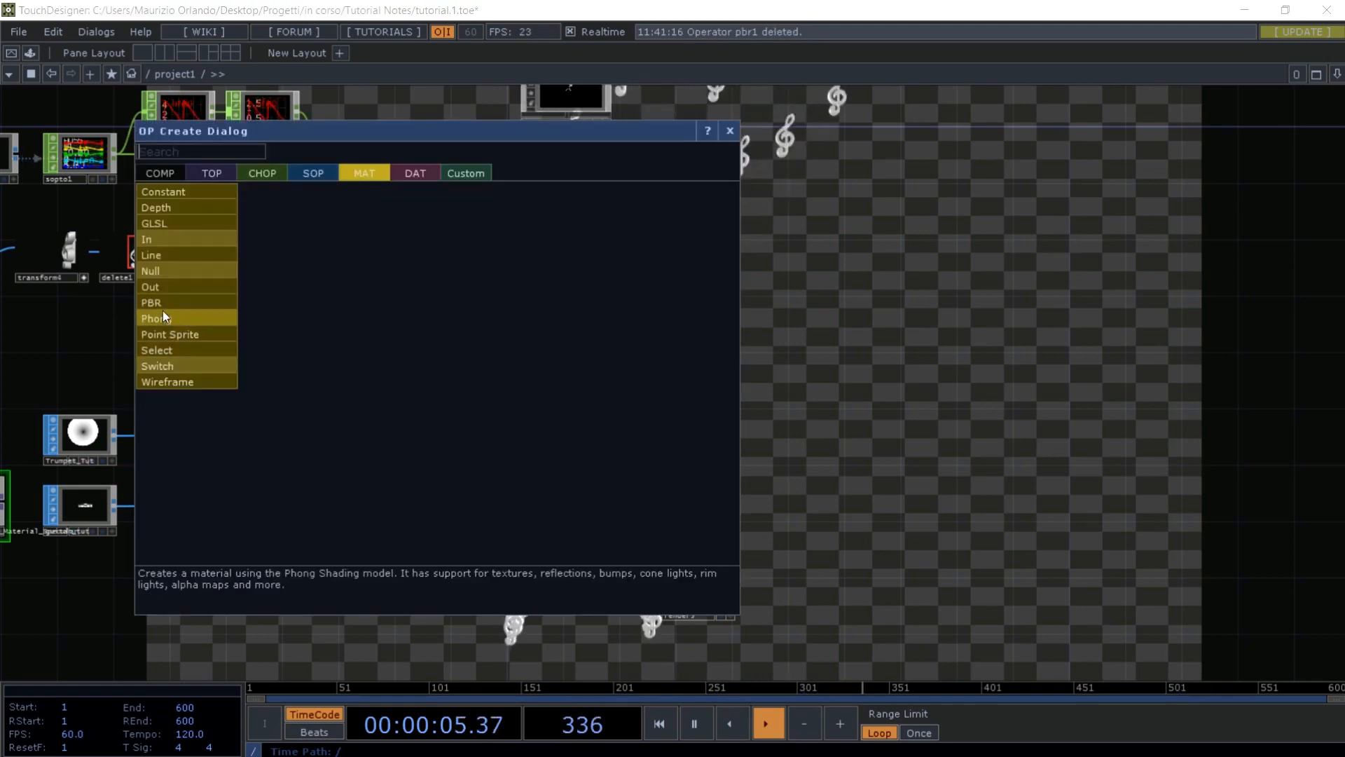
{"action": "left_click", "coordinate": [163, 317]}
{"action": "left_click", "coordinate": [446, 380]}
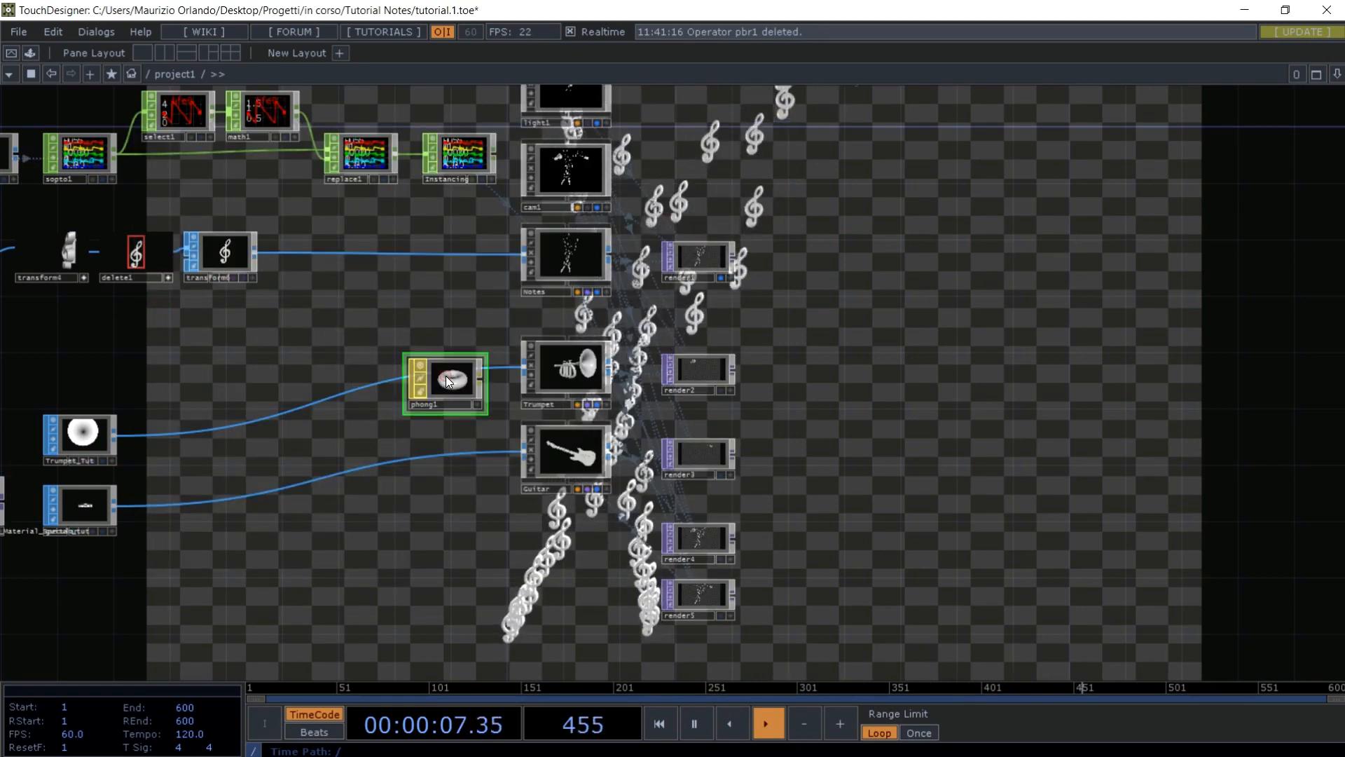
{"action": "key", "text": "p"}
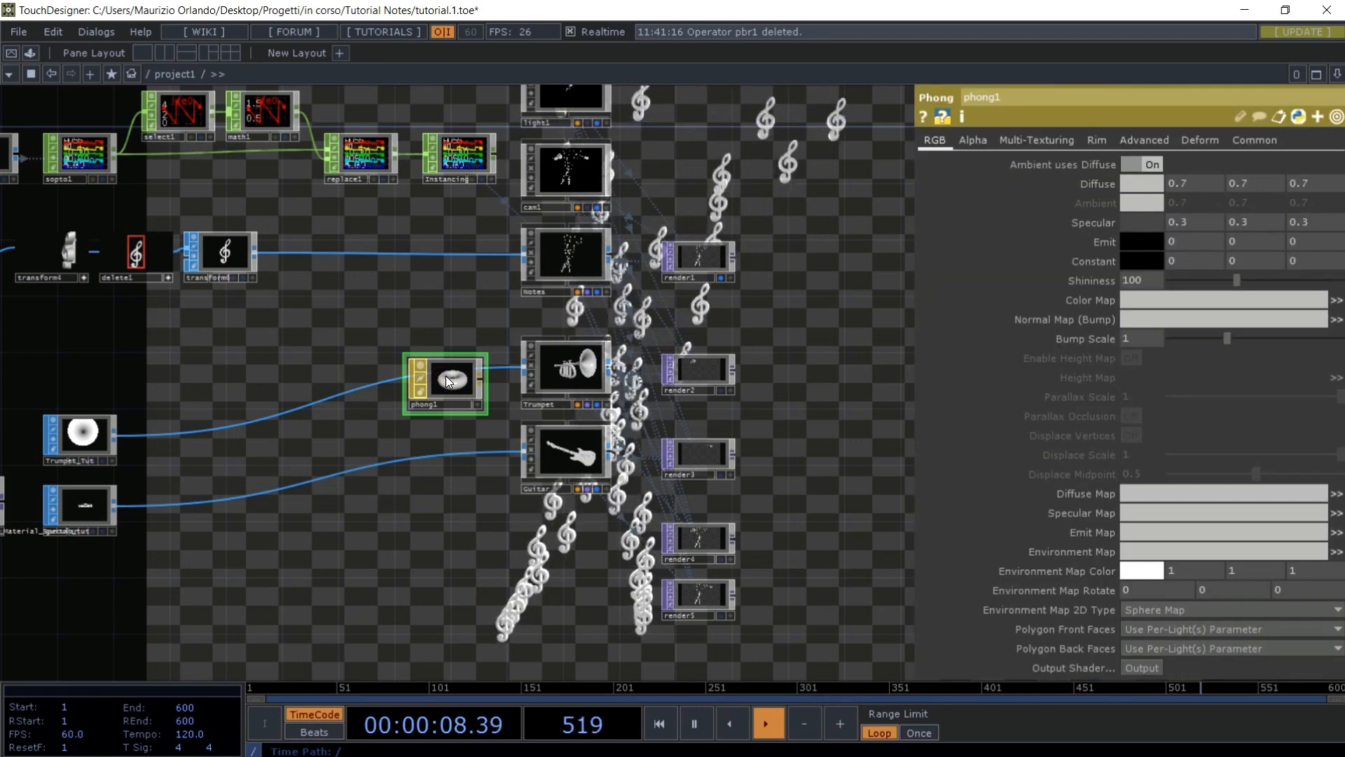
- Give the new Phong MAT a yellow diffuse color with red 1, green 1 and blue 0
{"action": "left_click", "coordinate": [1140, 183]}
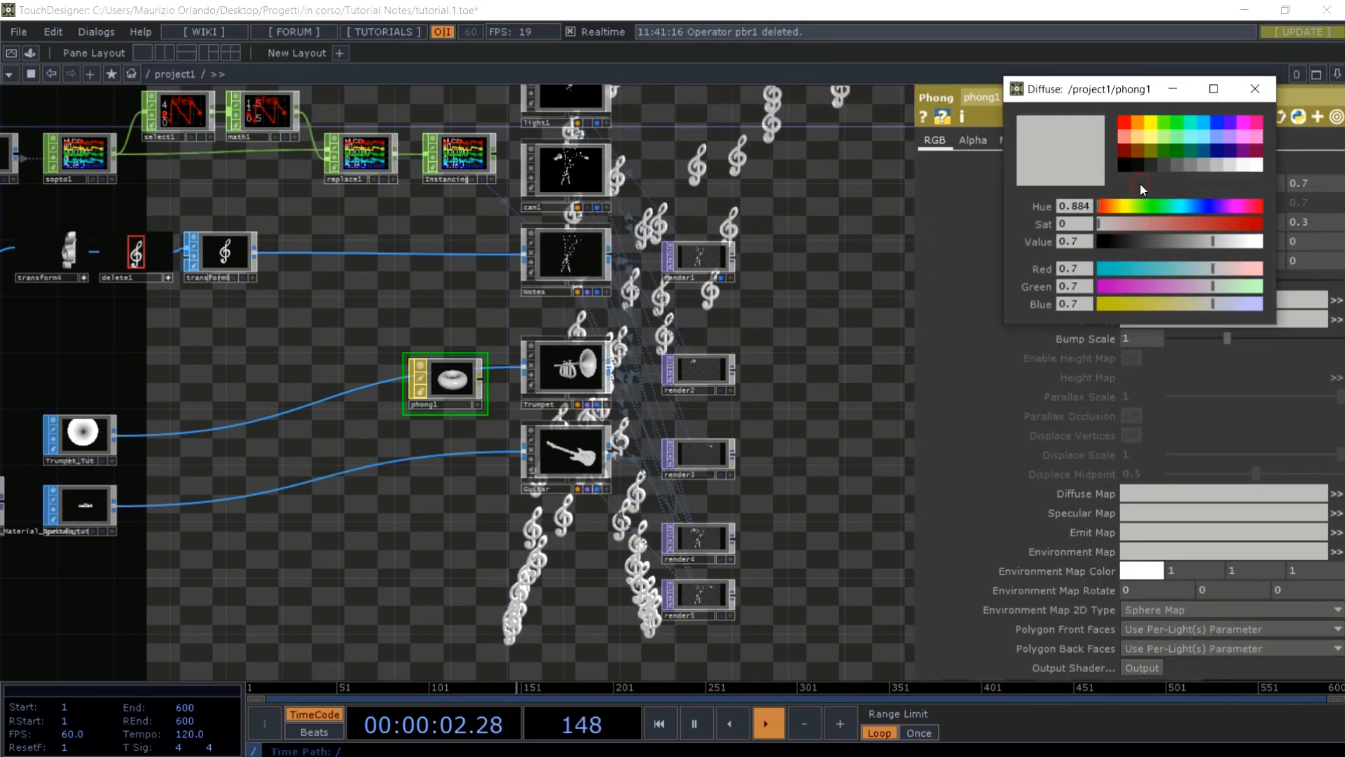
{"action": "left_click", "coordinate": [1155, 126]}
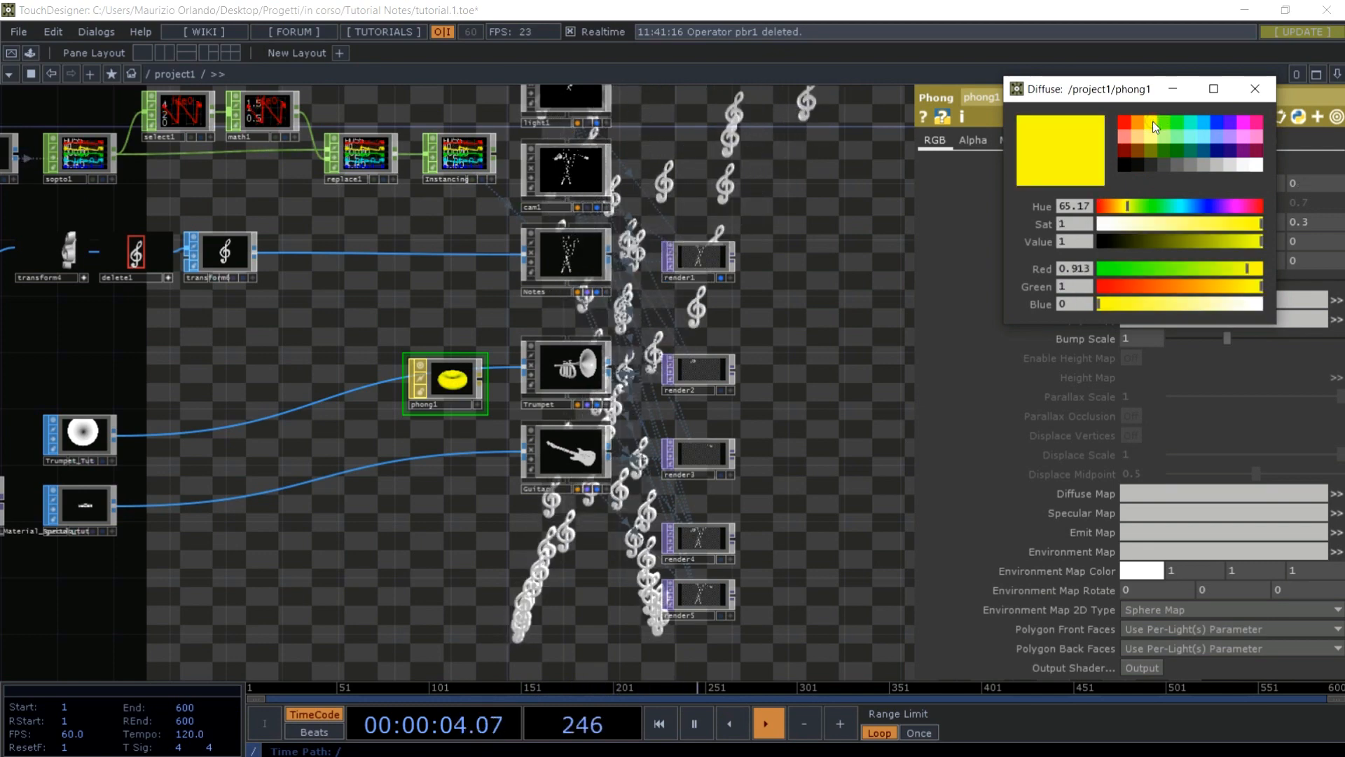
{"action": "left_click", "coordinate": [1255, 89]}
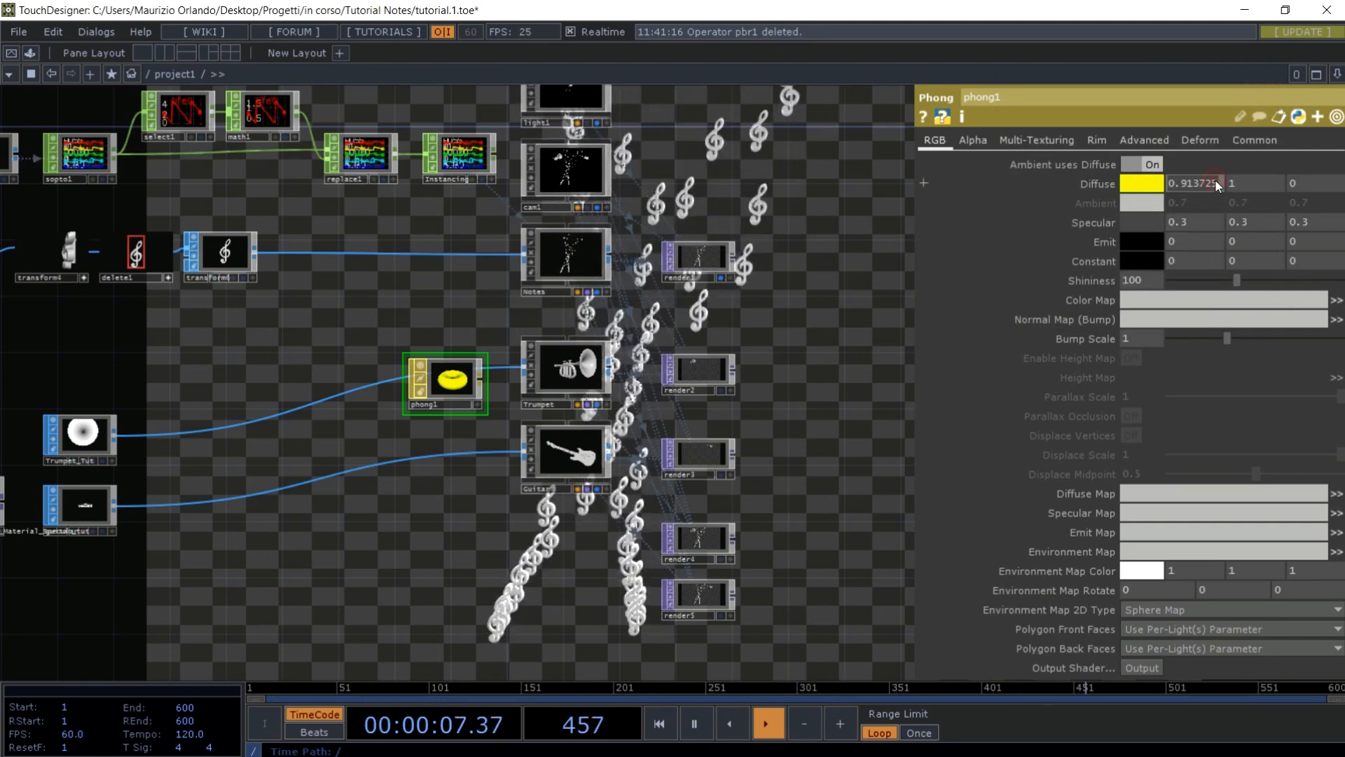
{"action": "type", "text": "1"}
{"action": "key", "text": "Return"}
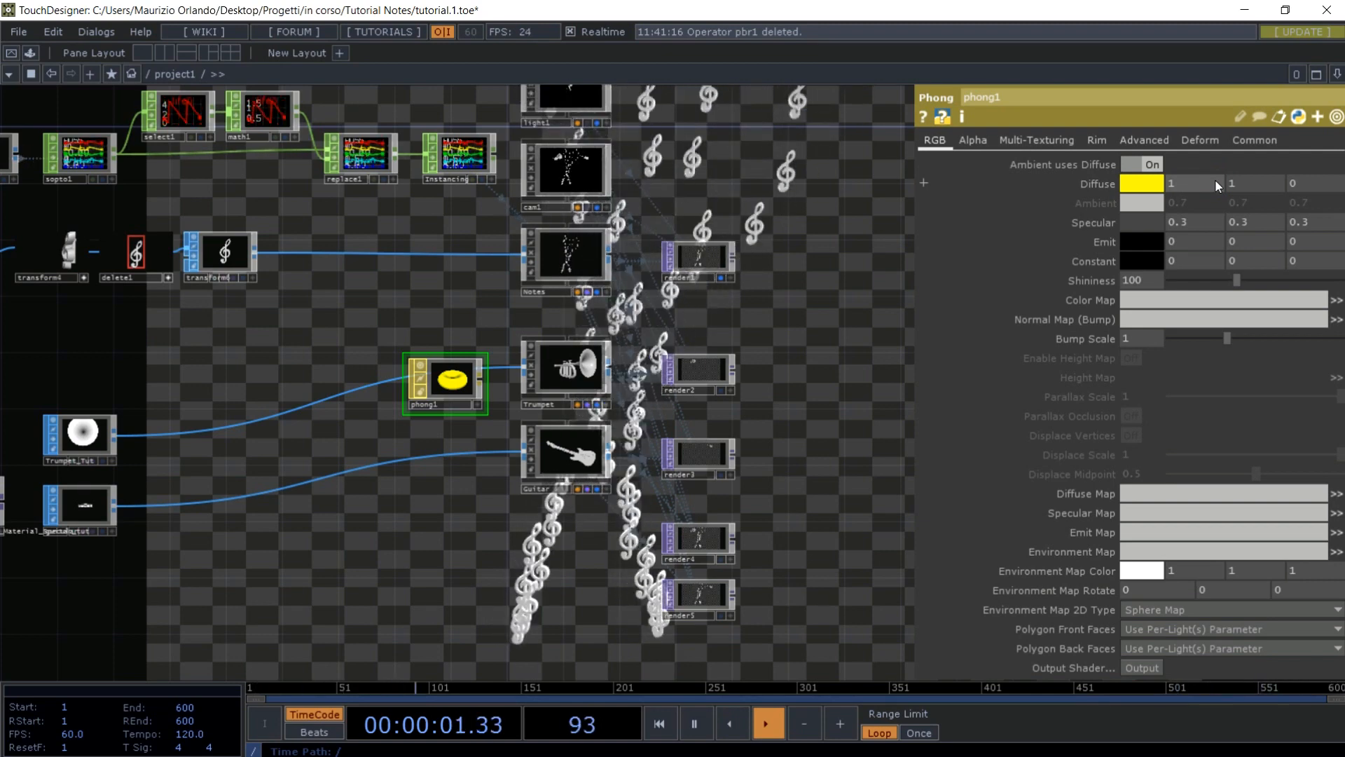
- Set phong1's specular color to 1, 1, 1 and assign it as the Trumpet Geometry COMP's material
{"action": "left_click", "coordinate": [1200, 222]}
{"action": "type", "text": "1"}
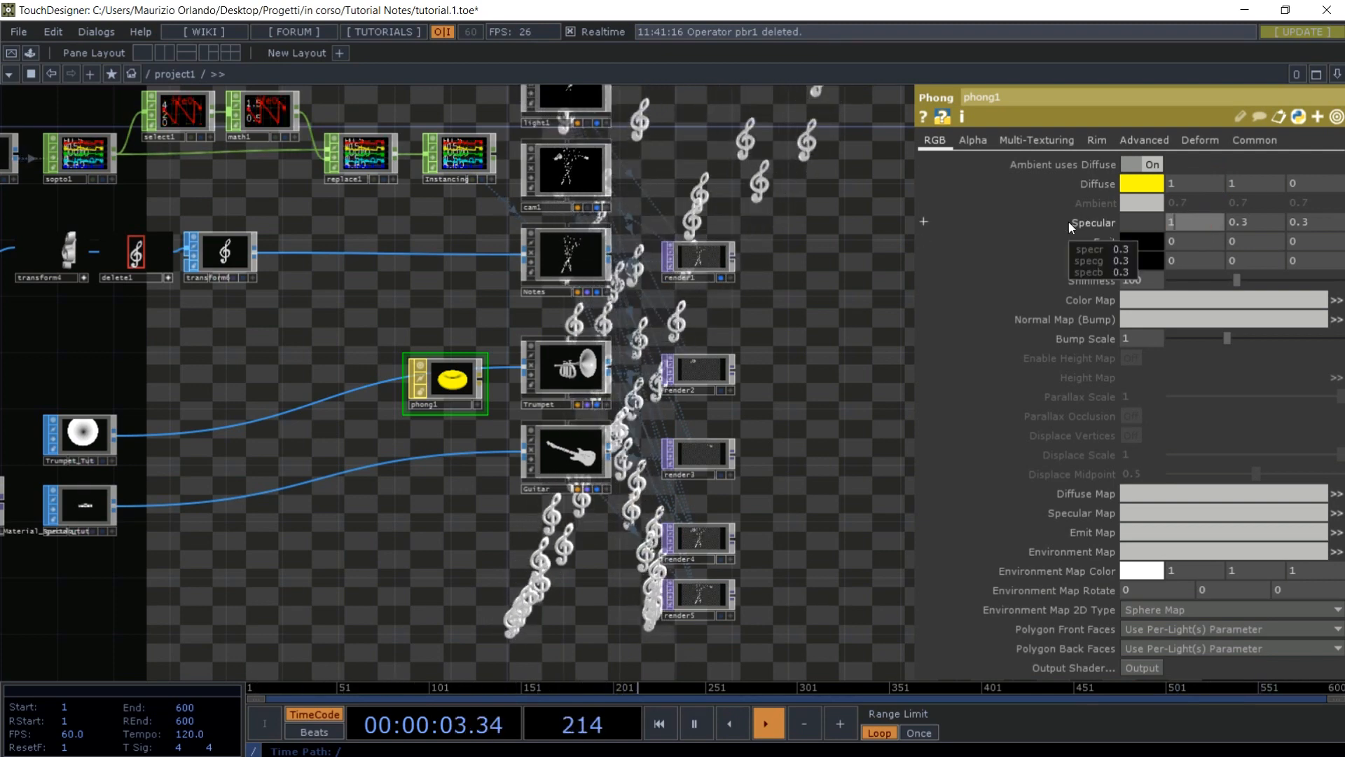
{"action": "key", "text": "Tab"}
{"action": "type", "text": "1"}
{"action": "key", "text": "Tab"}
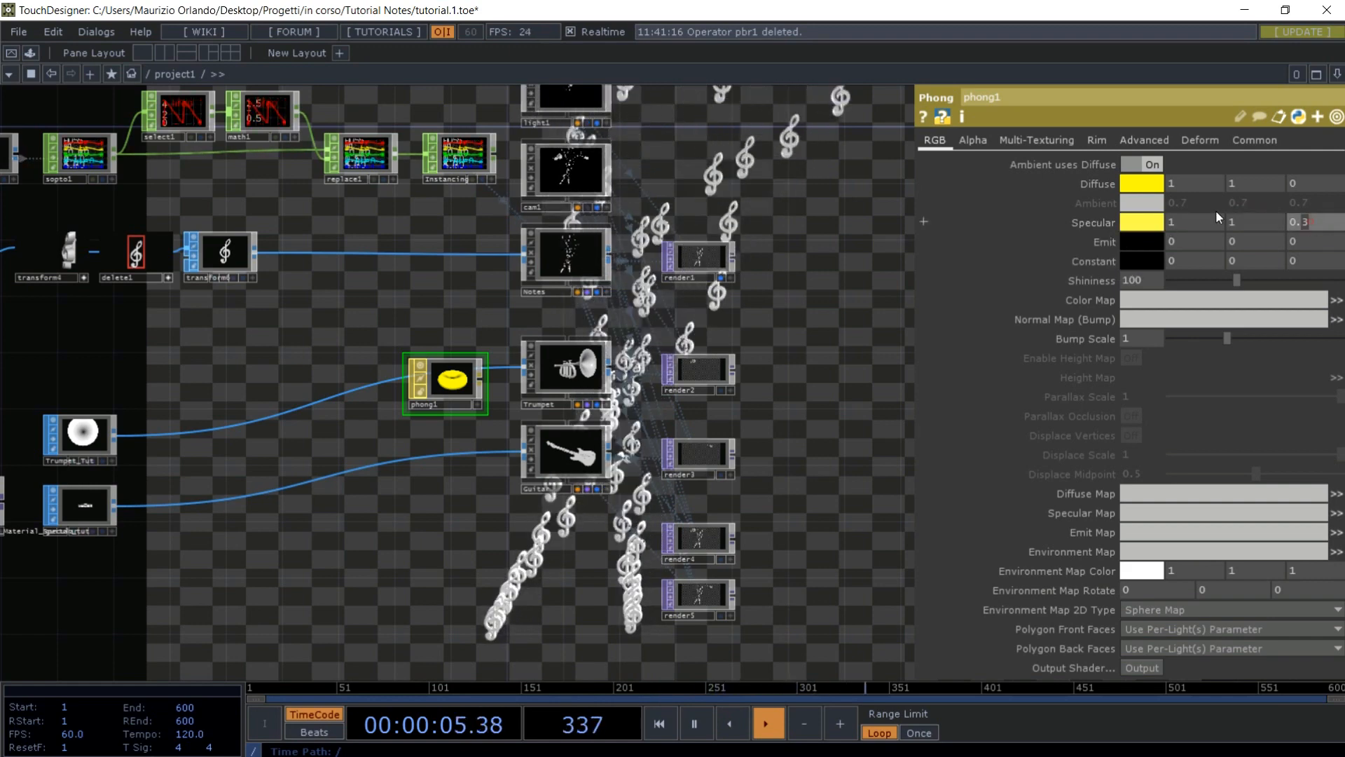
{"action": "type", "text": "1"}
{"action": "key", "text": "Return"}
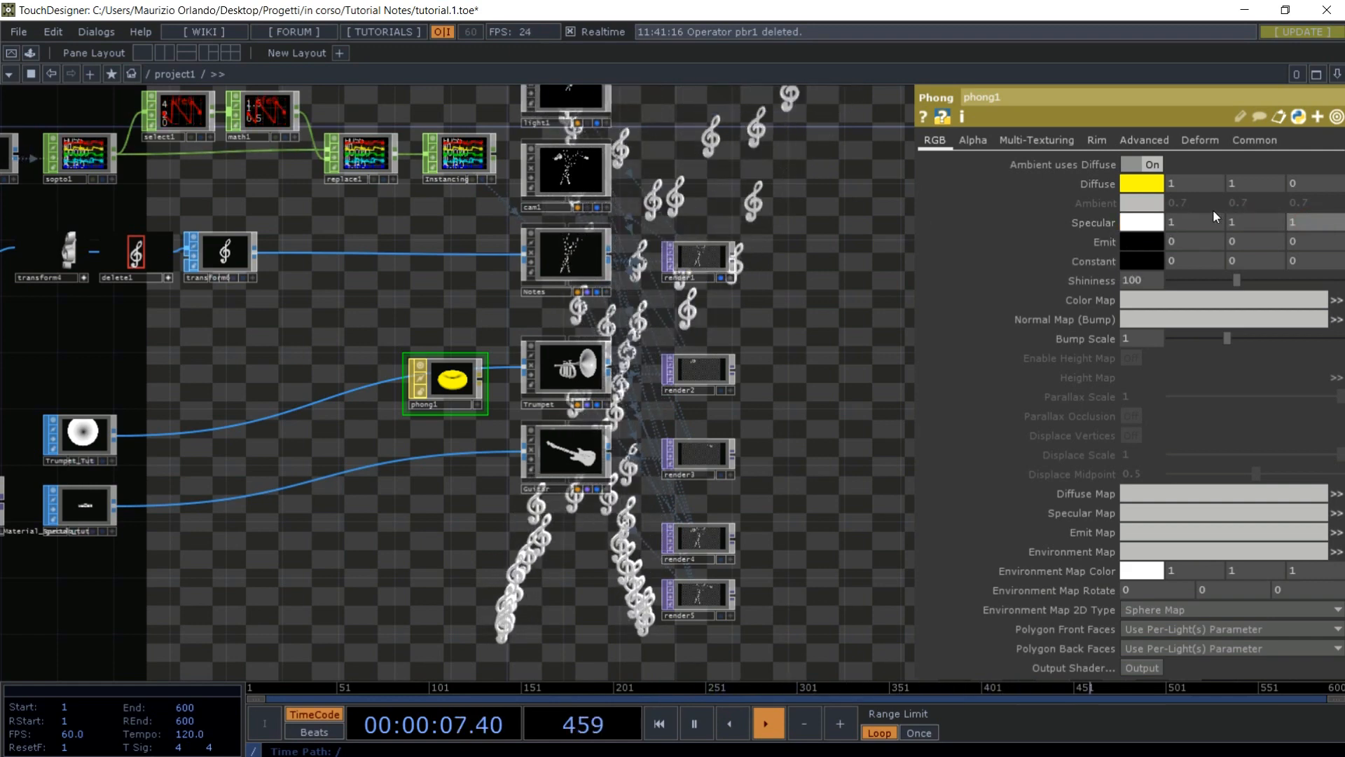
{"action": "left_click_drag", "start_coordinate": [440, 376], "coordinate": [572, 366]}
{"action": "left_click", "coordinate": [569, 332]}
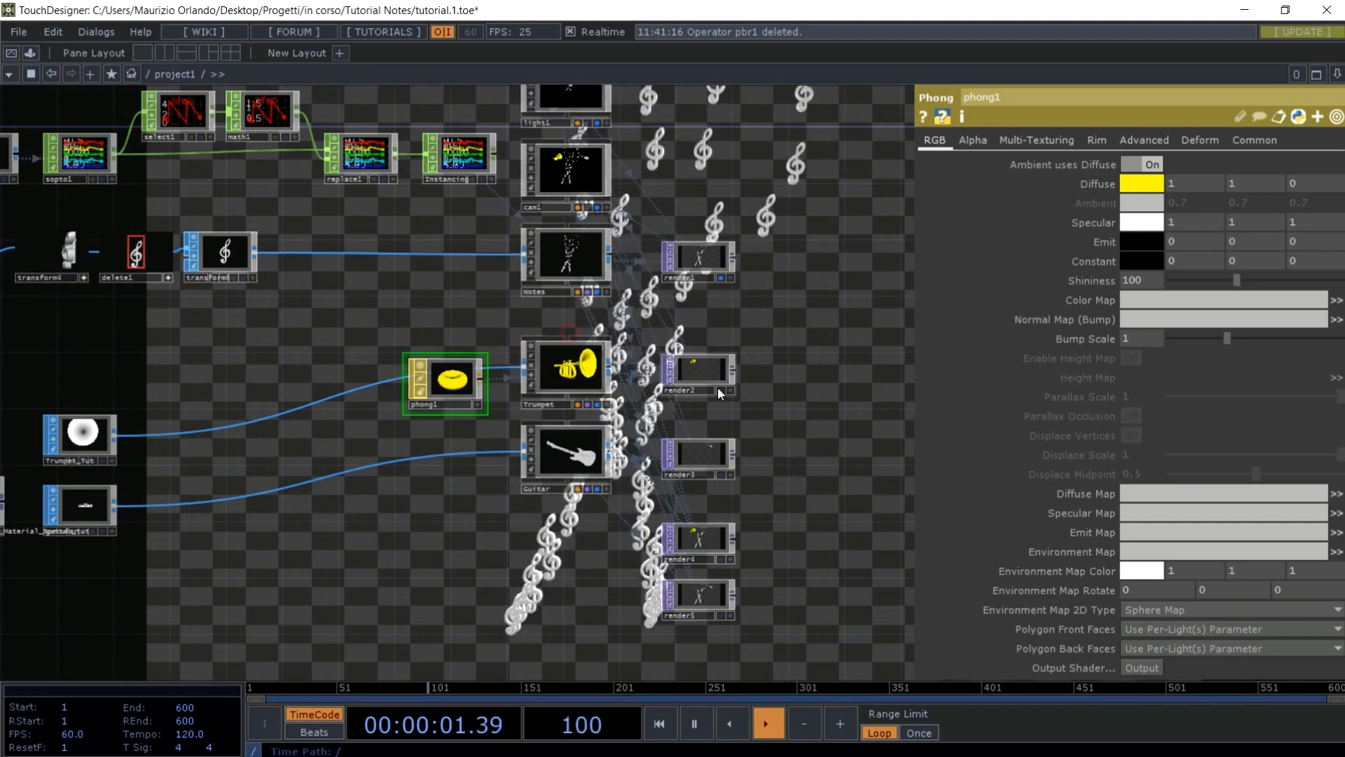
- Display render2 in the network background and turn off the background display of render1
{"action": "left_click", "coordinate": [721, 390]}
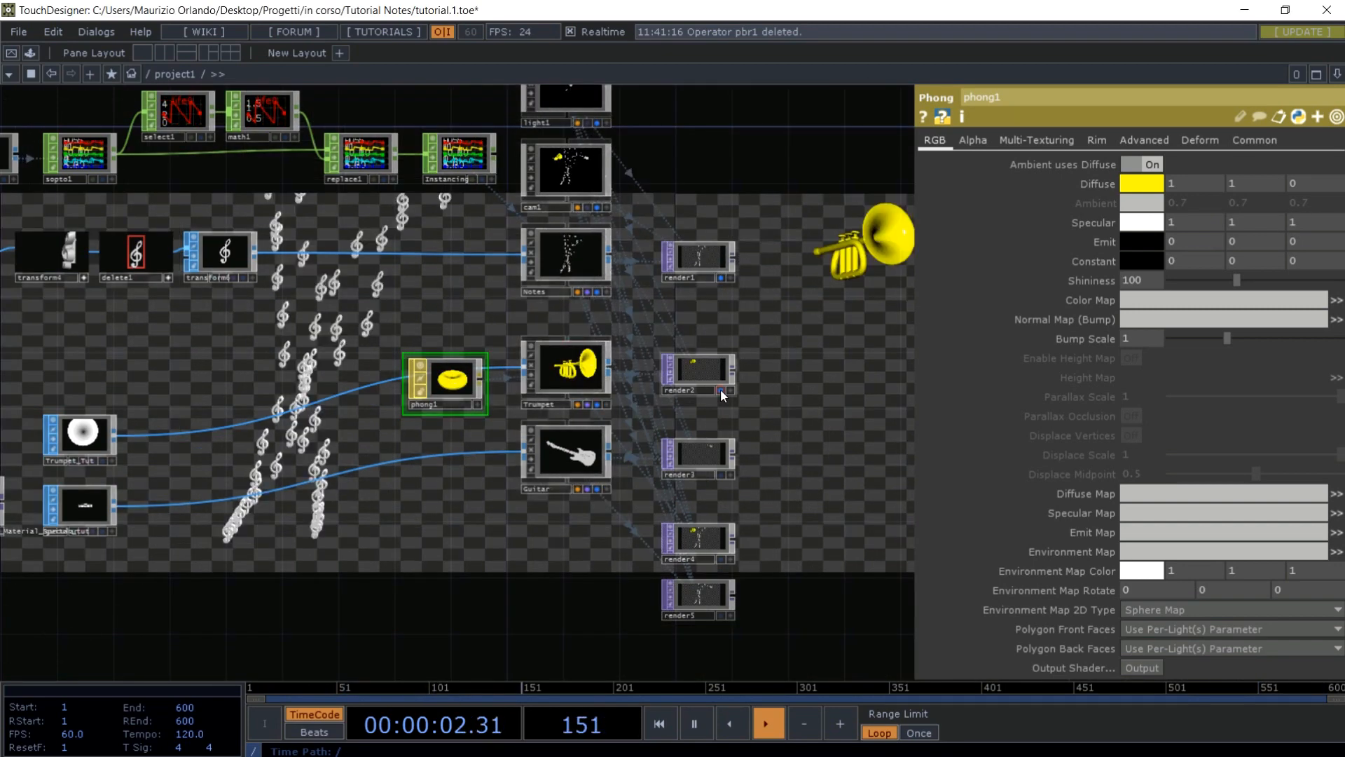
{"action": "left_click", "coordinate": [721, 277]}
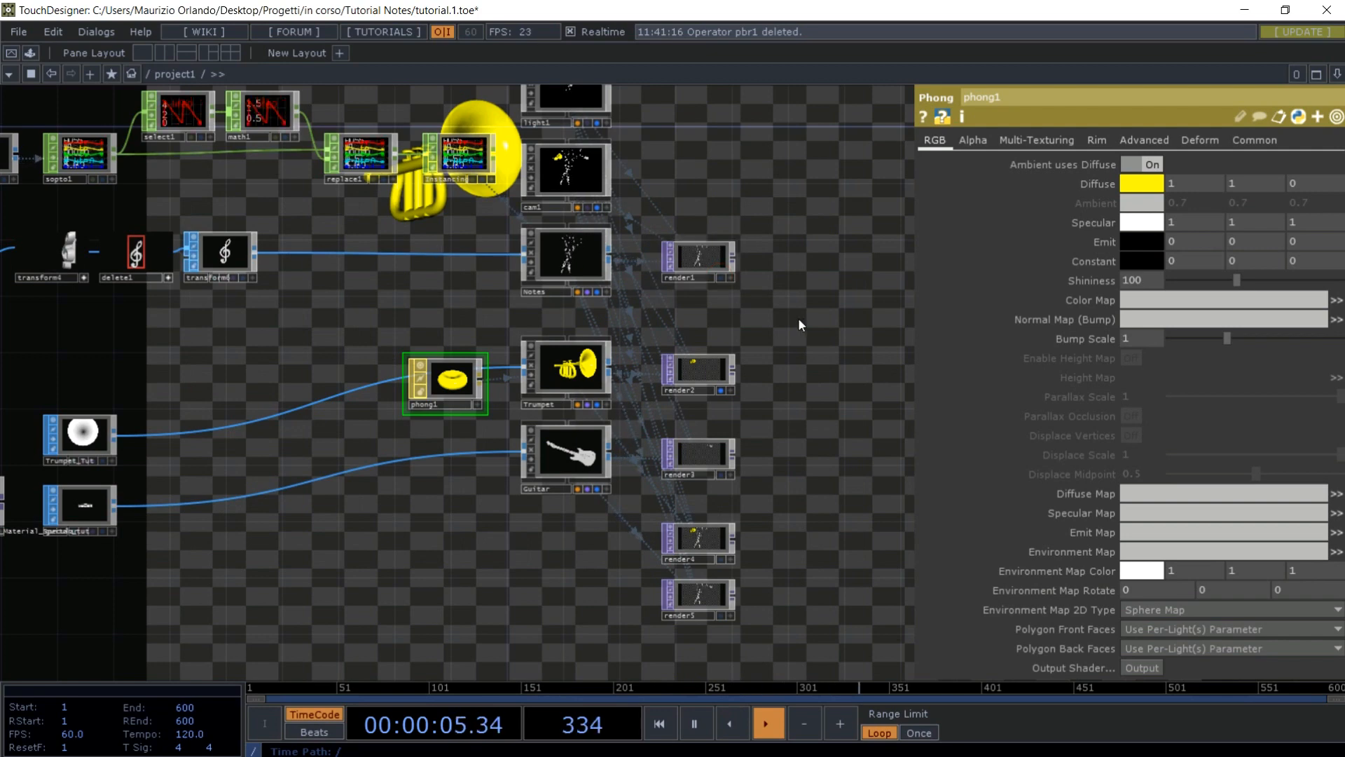
{"action": "left_click_drag", "start_coordinate": [798, 324], "coordinate": [505, 379]}
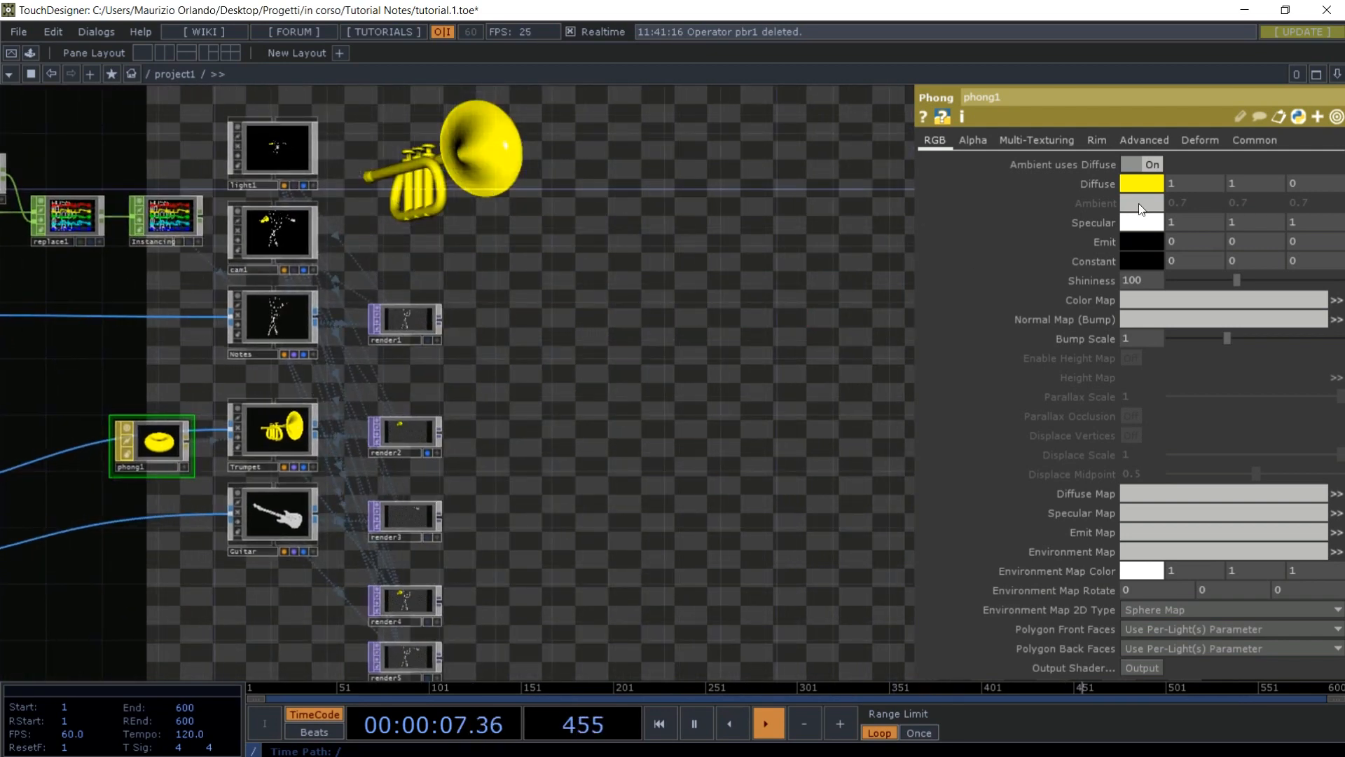
- Try different brightness levels for phong1's specular color in its color picker
{"action": "left_click", "coordinate": [1139, 221]}
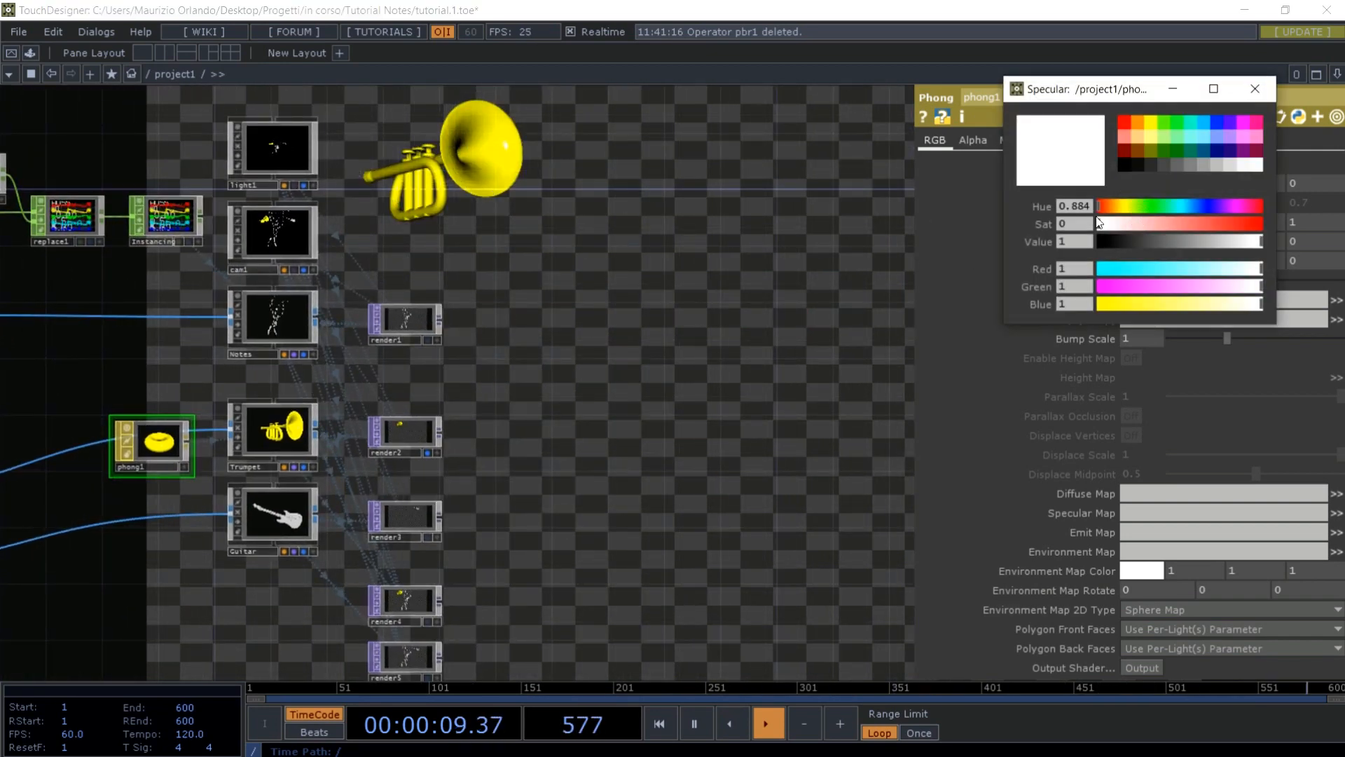
{"action": "left_click_drag", "start_coordinate": [1263, 243], "coordinate": [1295, 251]}
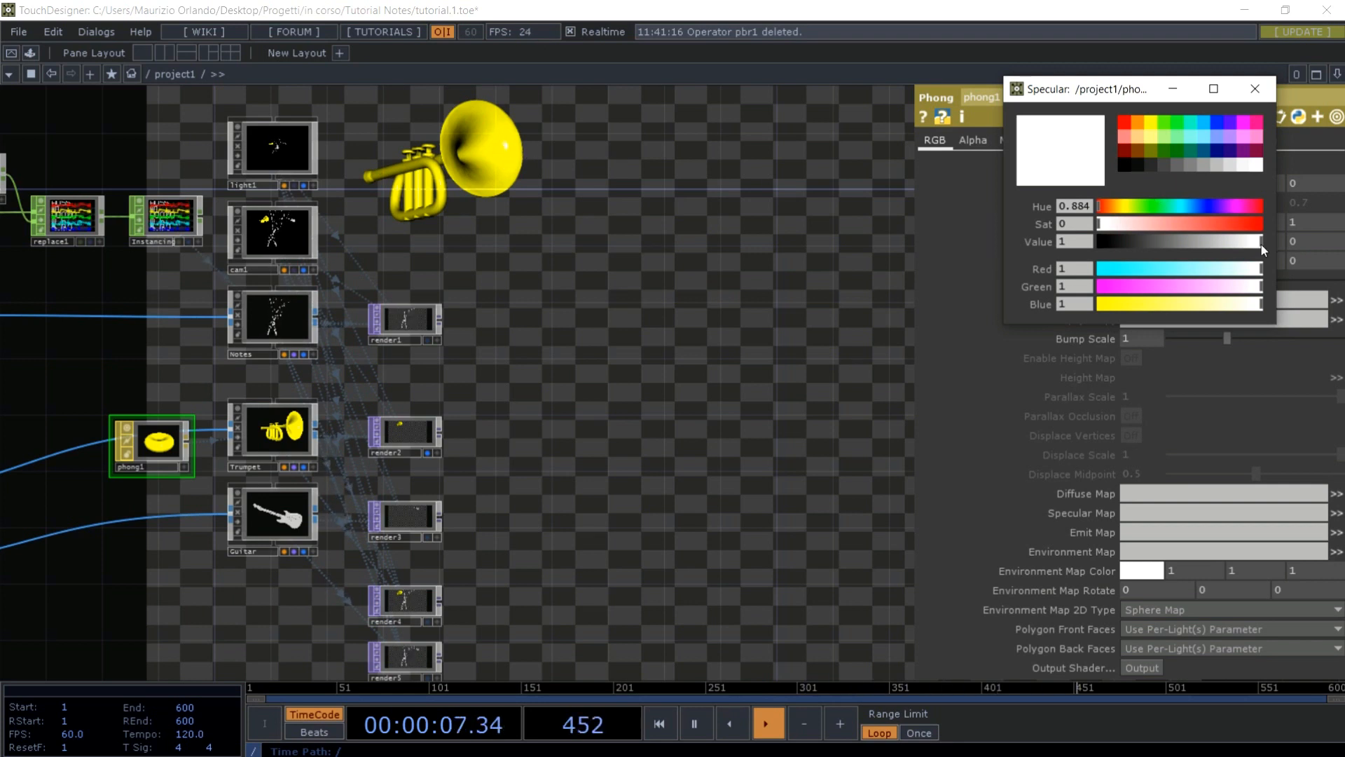
{"action": "mouse_move", "coordinate": [1261, 245]}
{"action": "left_mouse_down"}
{"action": "mouse_move", "coordinate": [1121, 242]}
{"action": "mouse_move", "coordinate": [1247, 244]}
{"action": "left_mouse_up"}
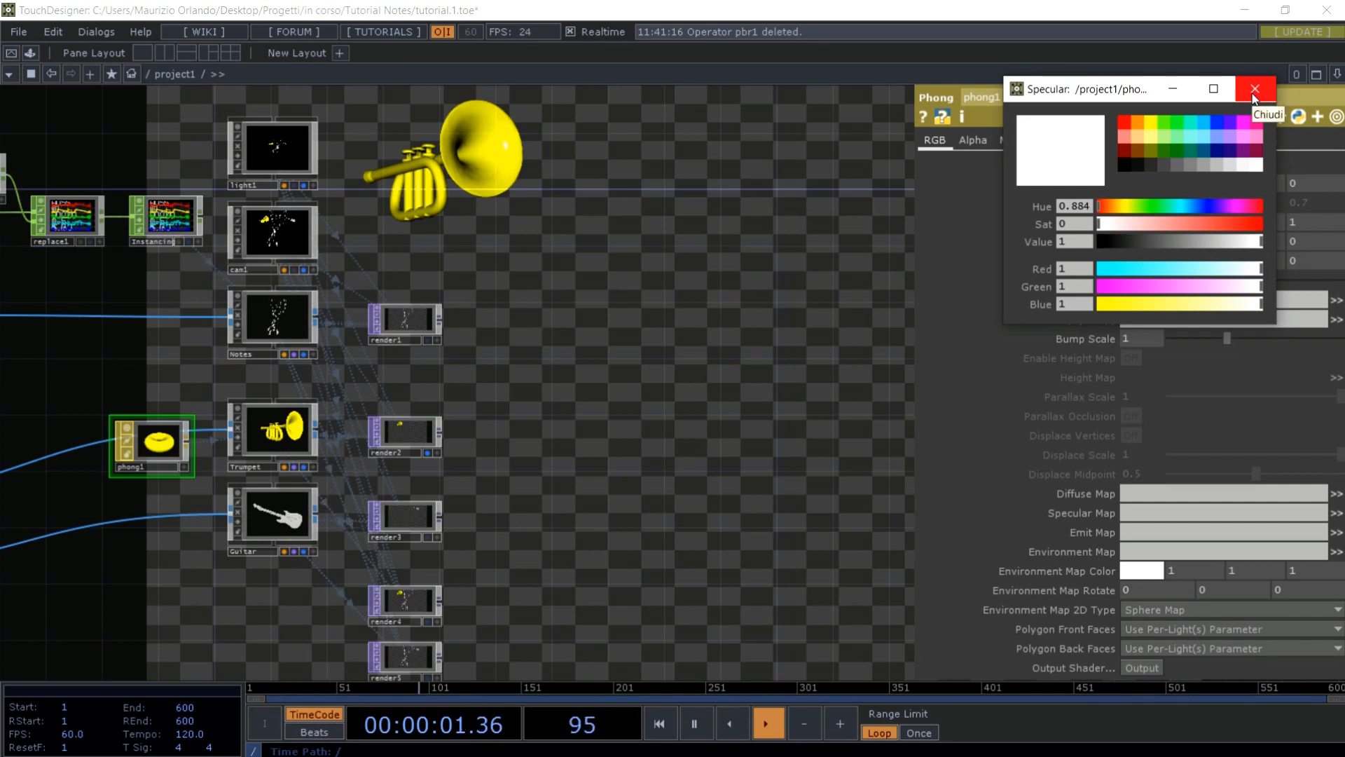
{"action": "left_click", "coordinate": [1255, 89]}
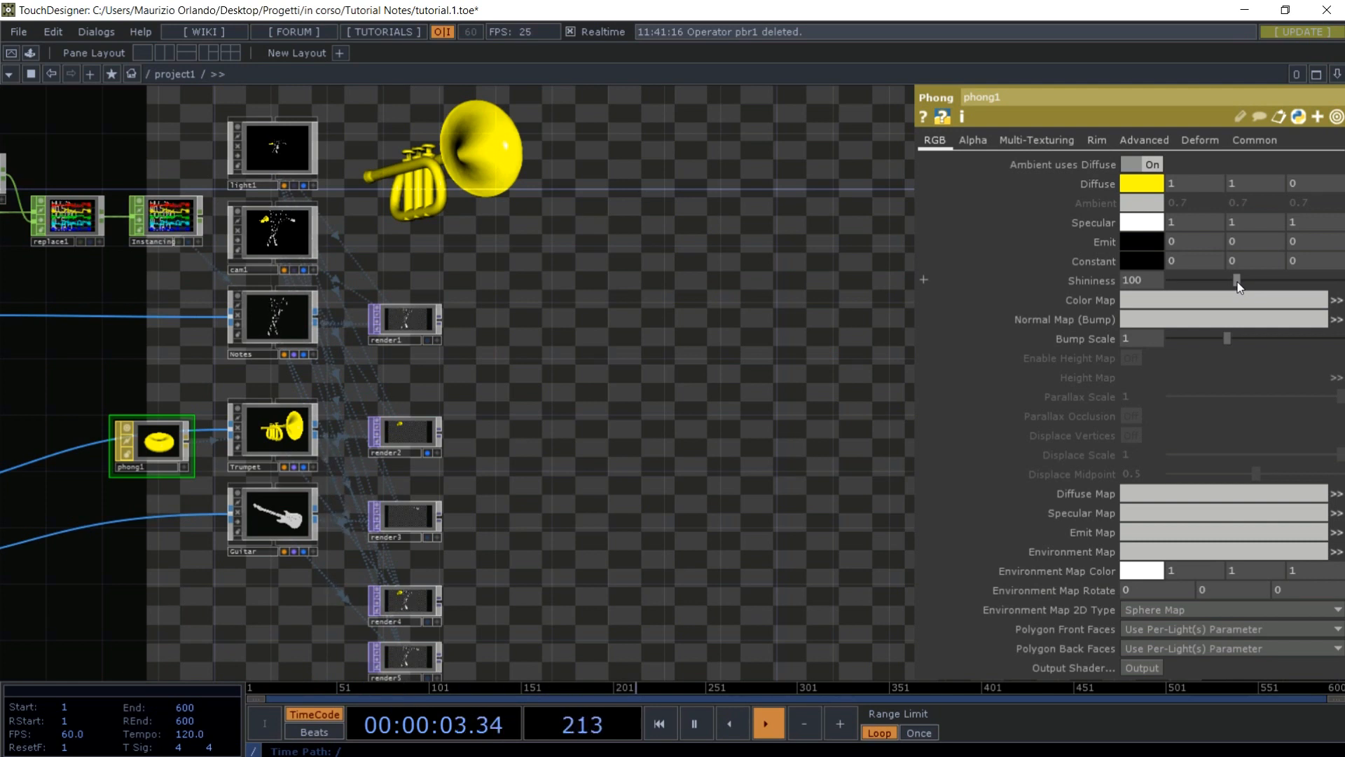
- Set phong1's shininess to 18 and enable Rim Light 1
{"action": "left_click_drag", "start_coordinate": [1237, 281], "coordinate": [1315, 283]}
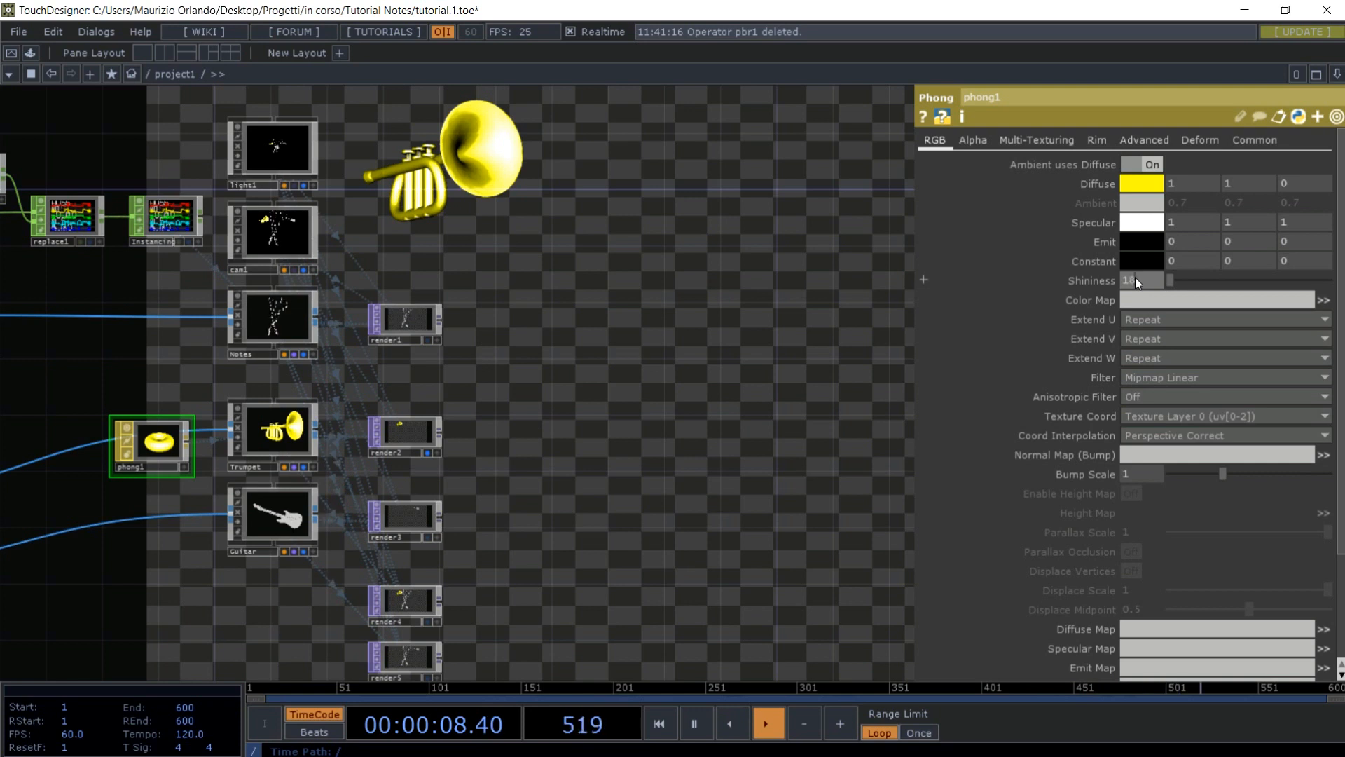
{"action": "key", "text": "Return"}
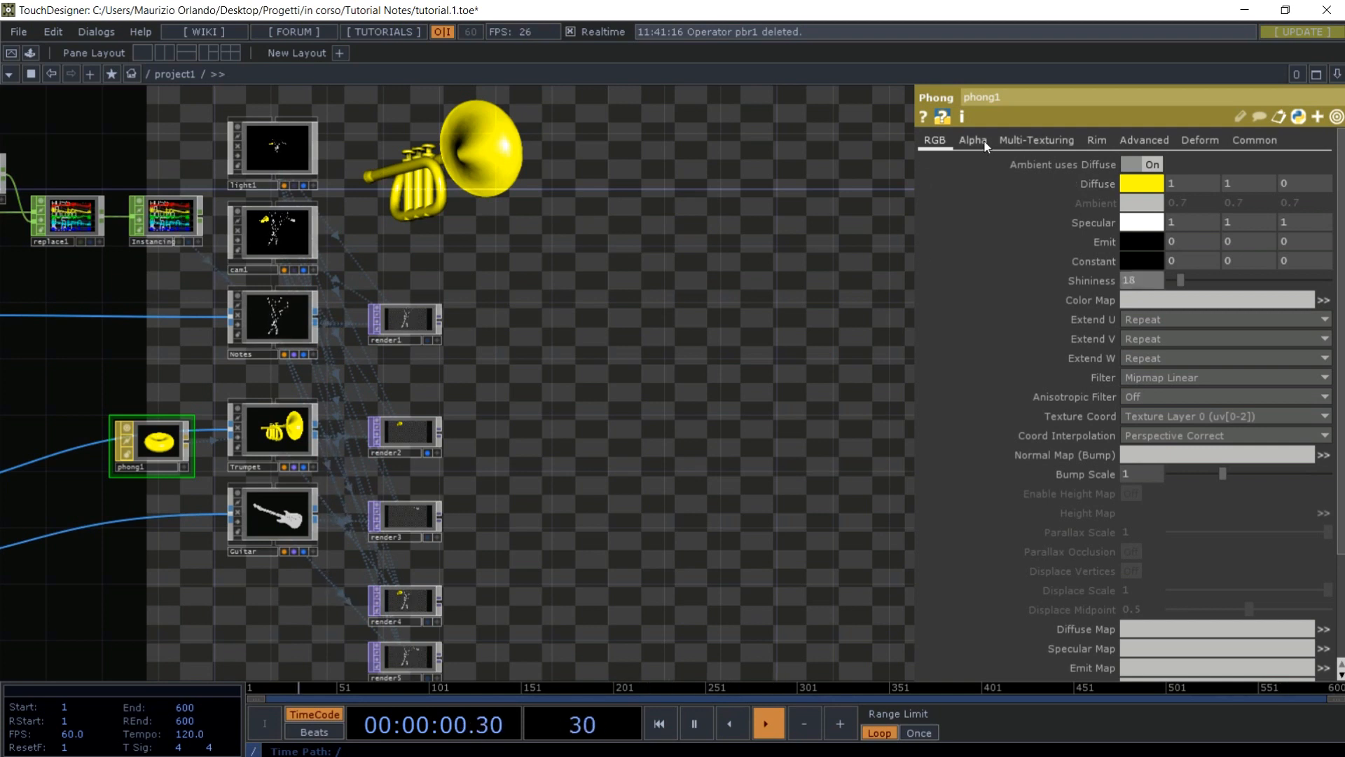
{"action": "left_click", "coordinate": [1097, 140]}
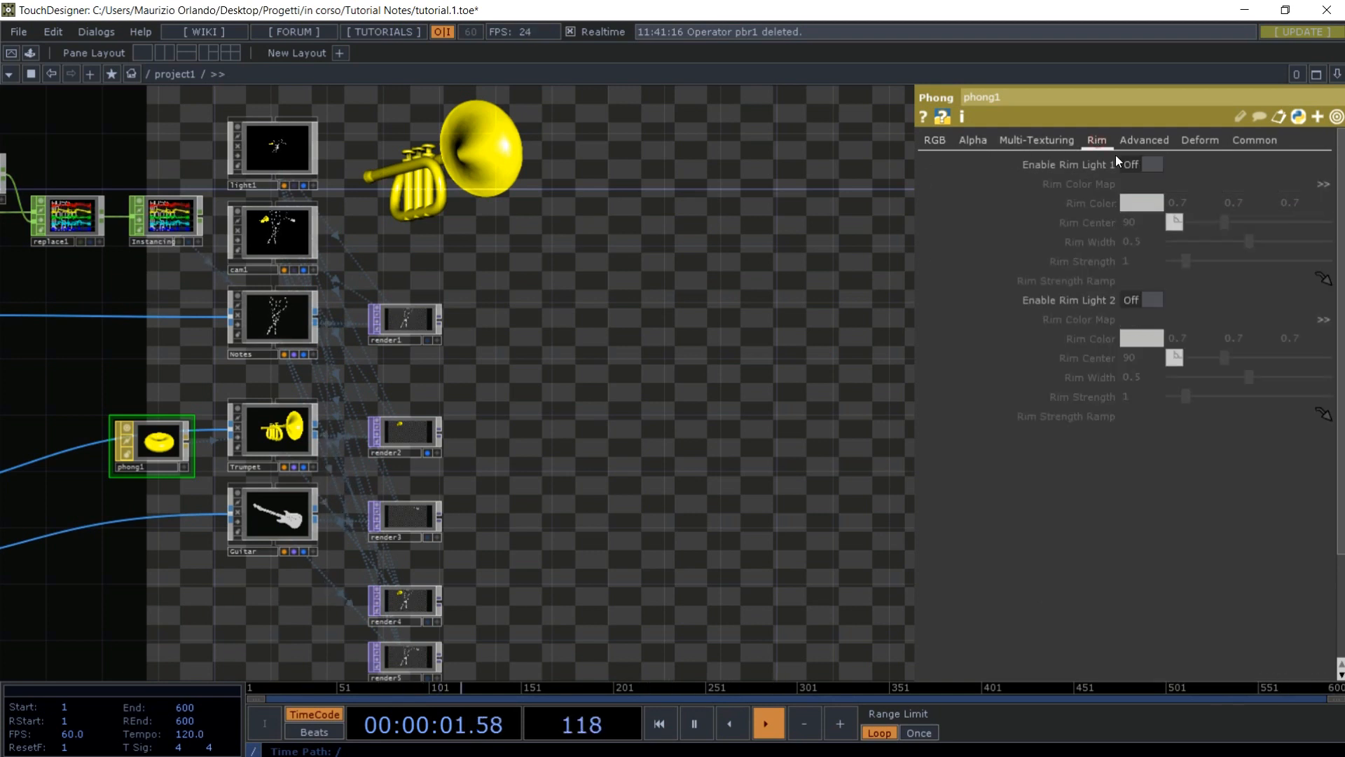
{"action": "left_click", "coordinate": [1153, 163]}
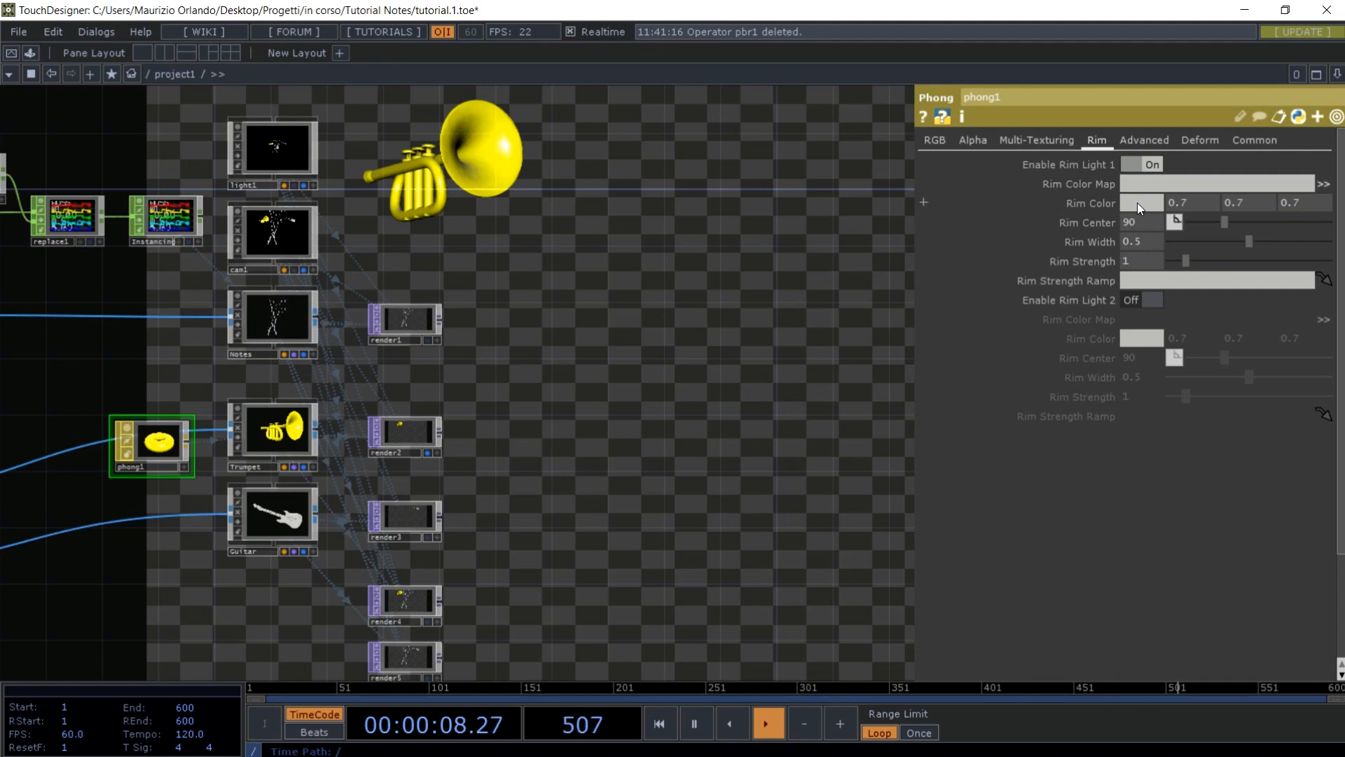
- Set the color of phong1's Rim Light 1 to 0.9, 0.9, 0.9
{"action": "left_click", "coordinate": [1191, 204]}
{"action": "type", "text": "0.9"}
{"action": "key", "text": "Tab"}
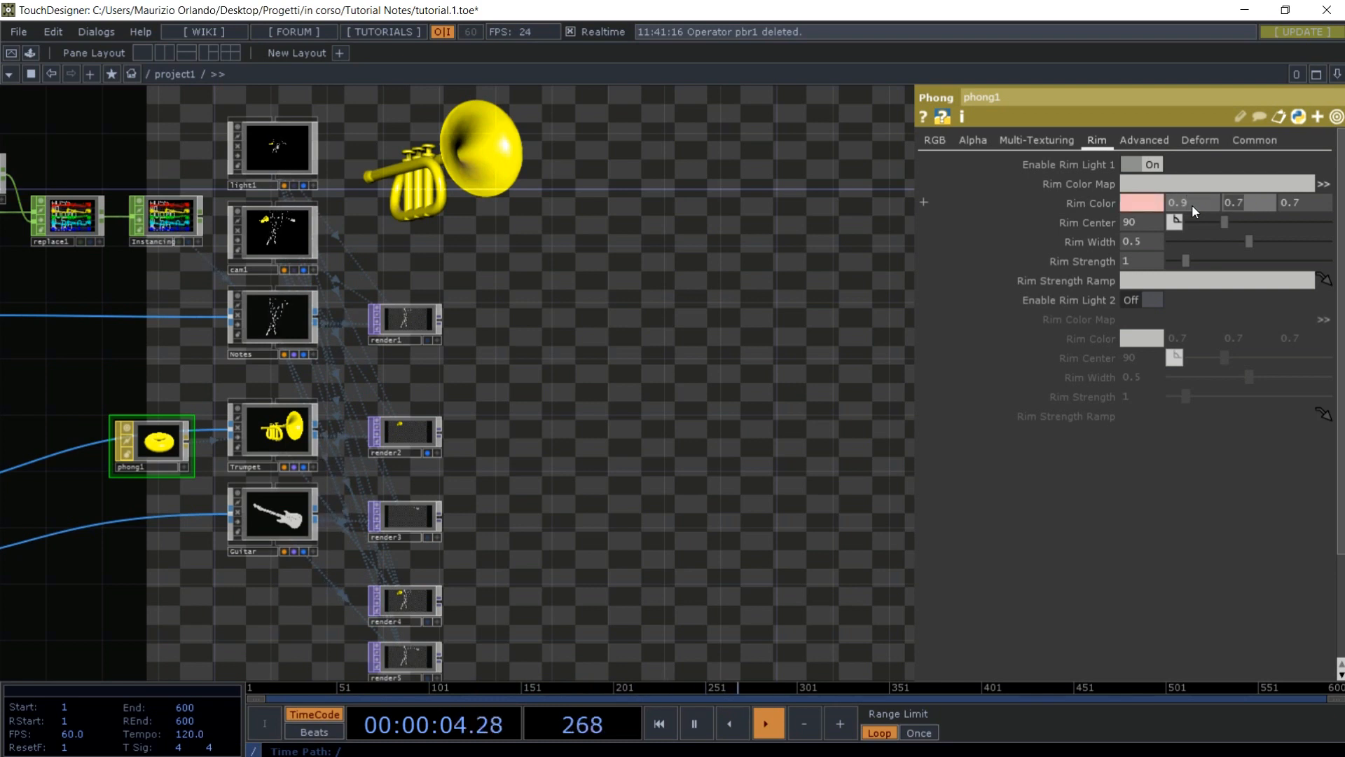
{"action": "type", "text": ".5"}
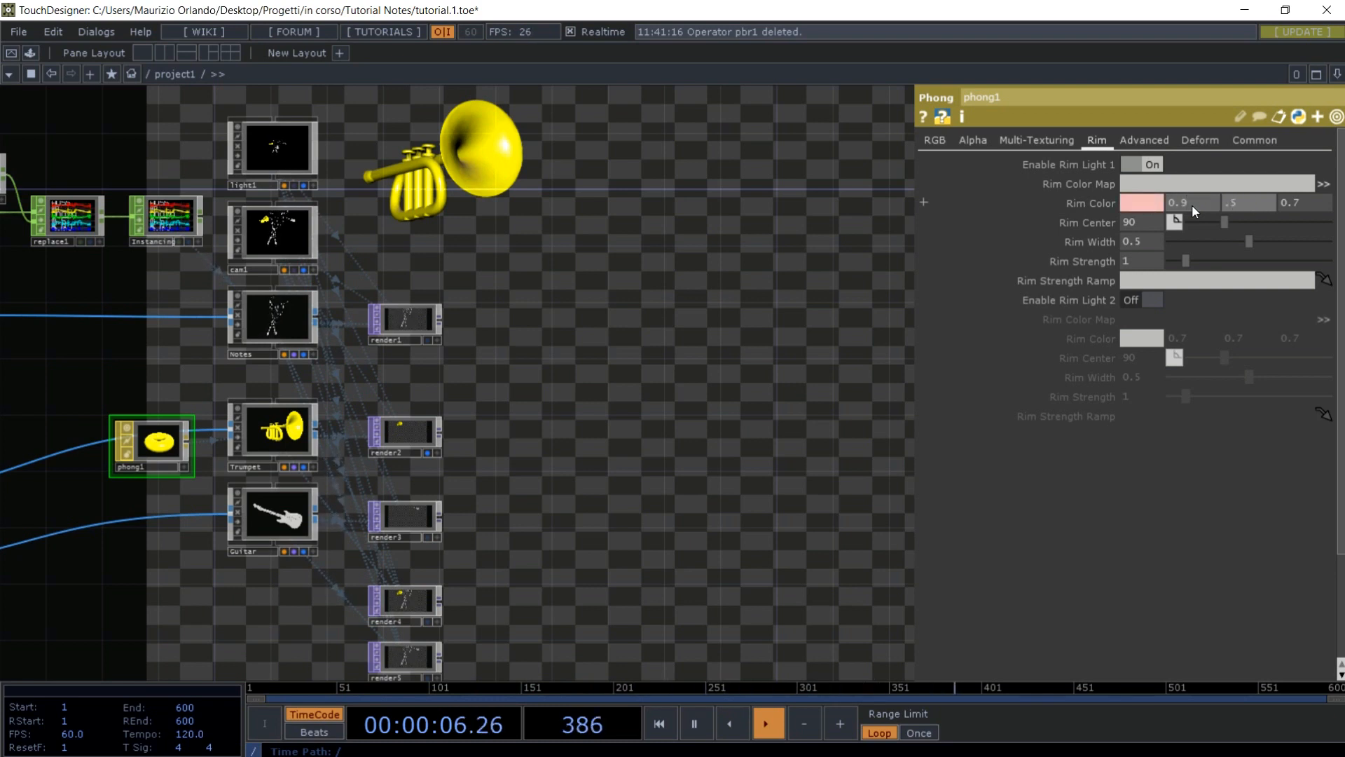
{"action": "key", "text": "Tab"}
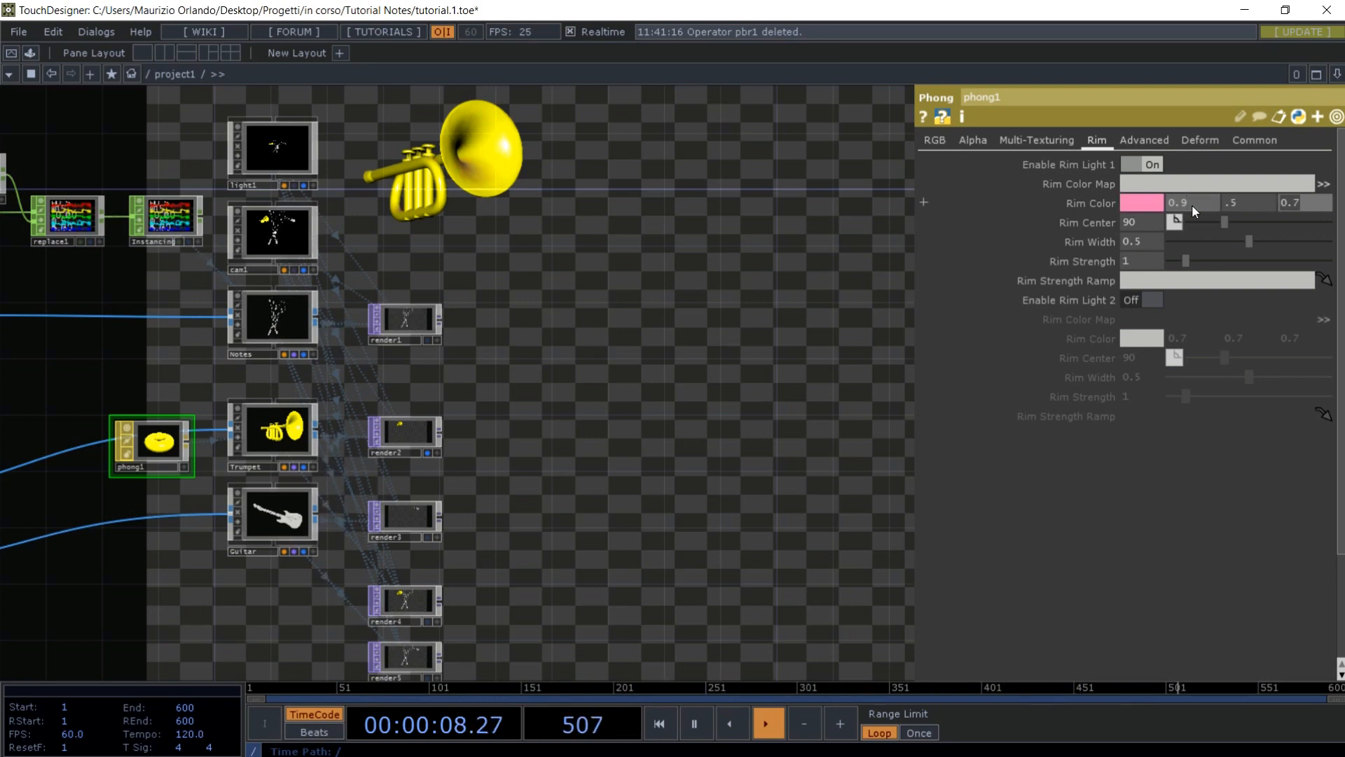
{"action": "type", "text": ".9"}
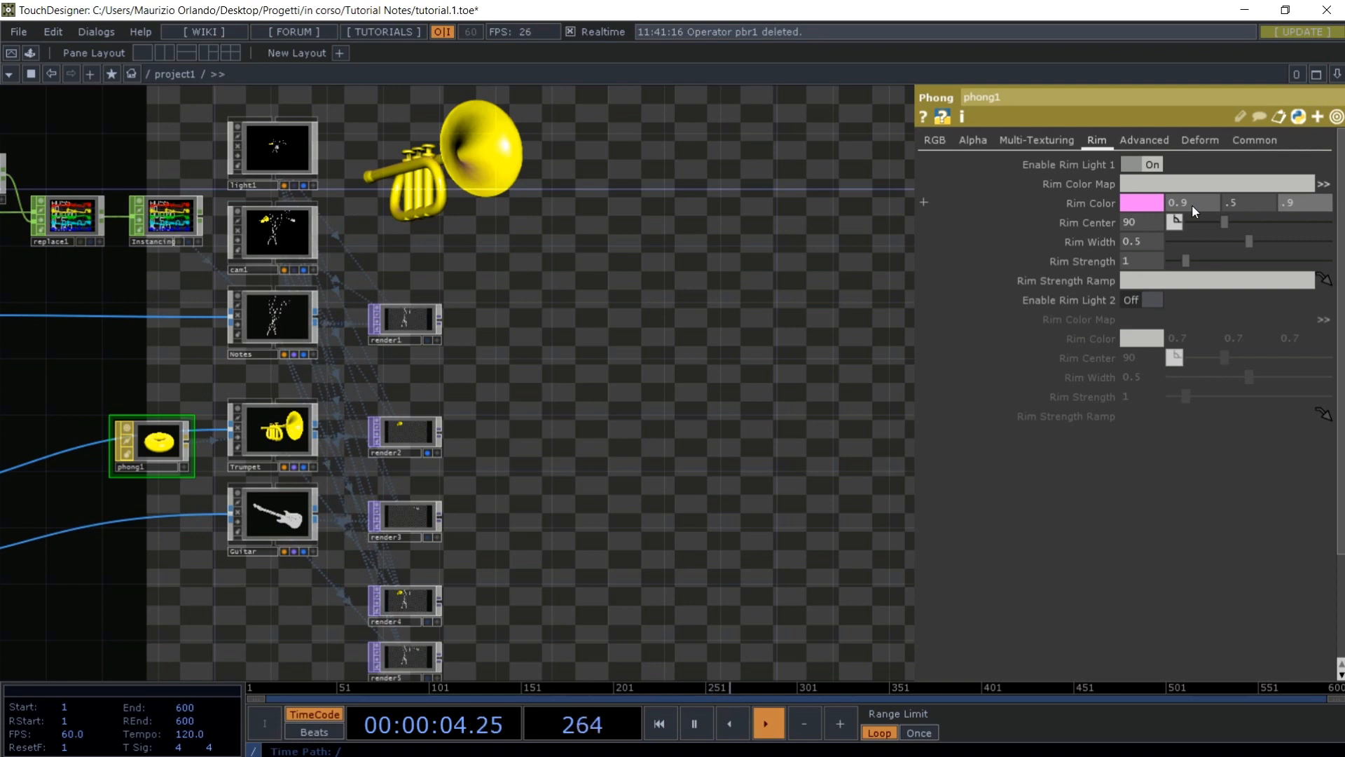
{"action": "left_click", "coordinate": [1240, 205]}
{"action": "type", "text": "."}
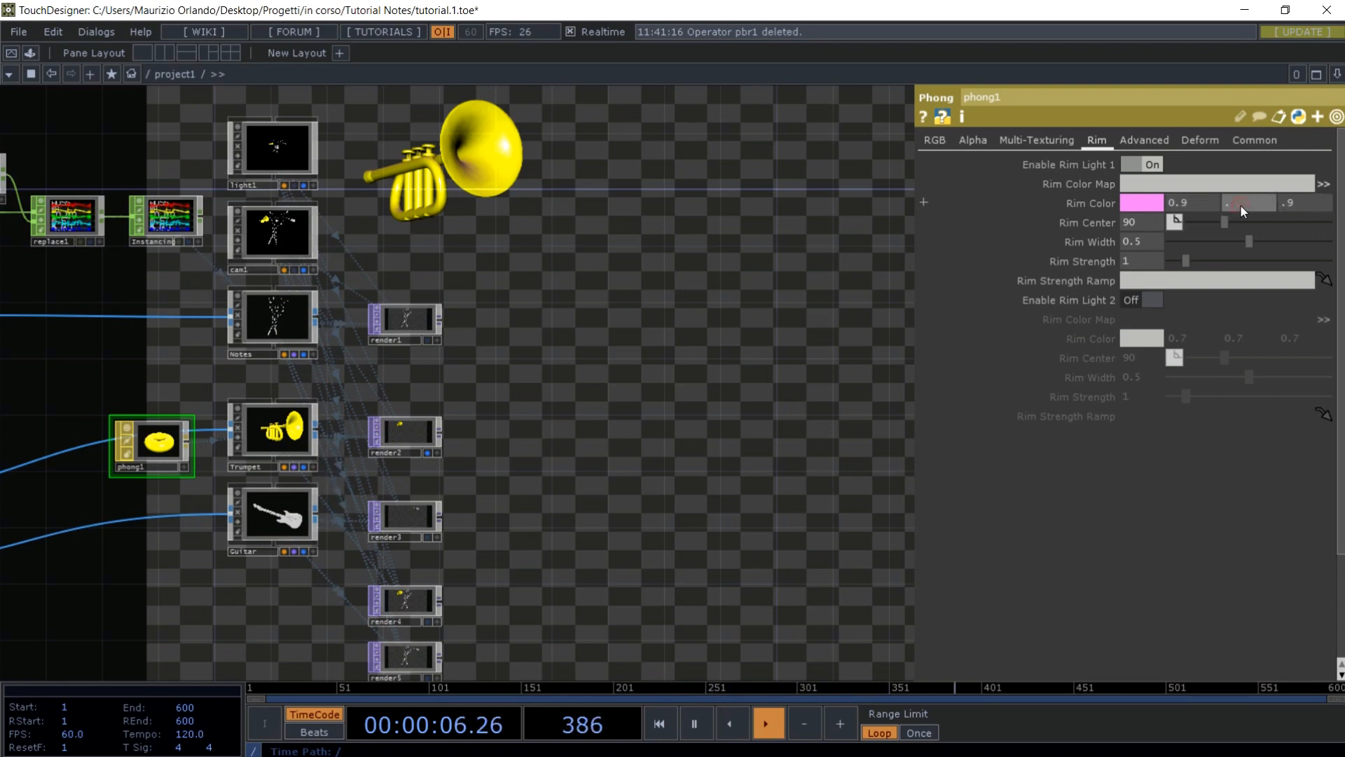
{"action": "type", "text": "9"}
{"action": "key", "text": "Return"}
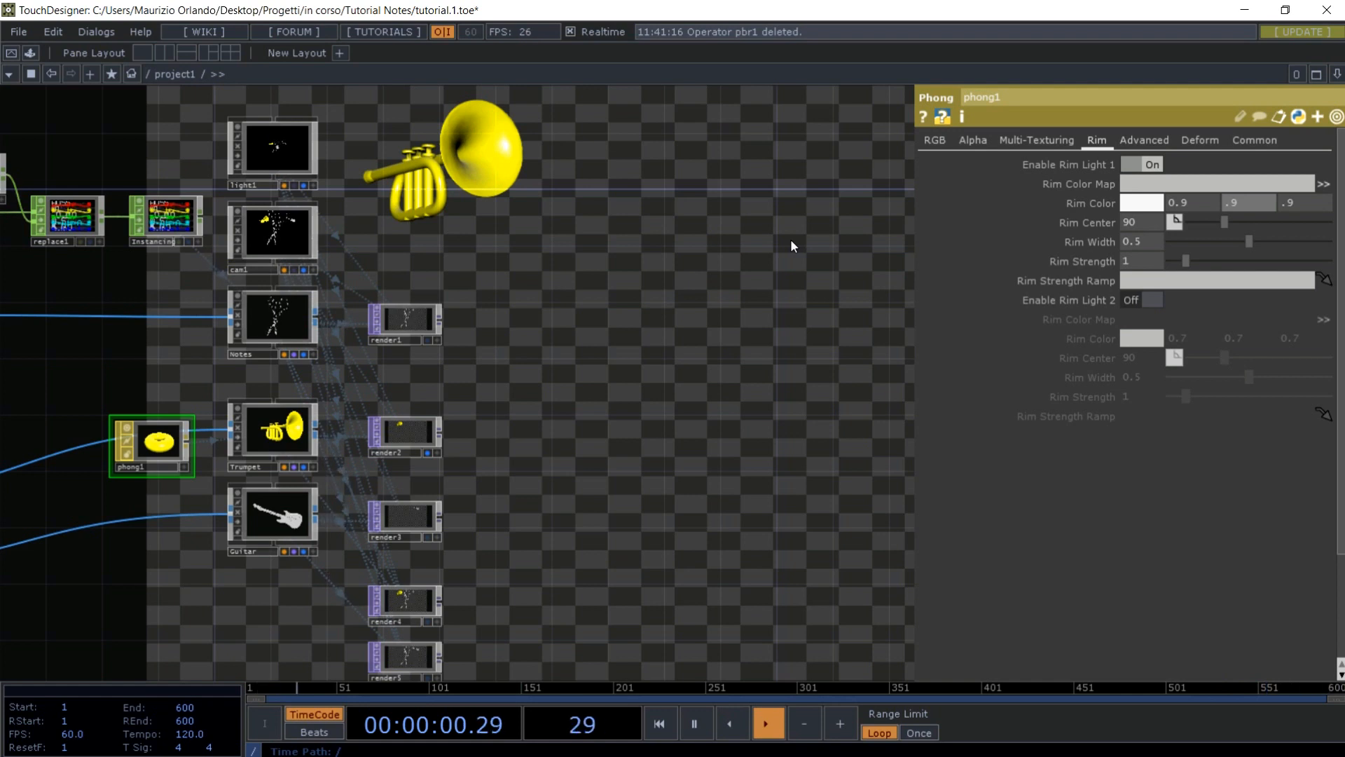
- Set the Rim Center of phong1's Rim Light 1 to 212
{"action": "left_click", "coordinate": [1137, 224]}
{"action": "type", "text": "212"}
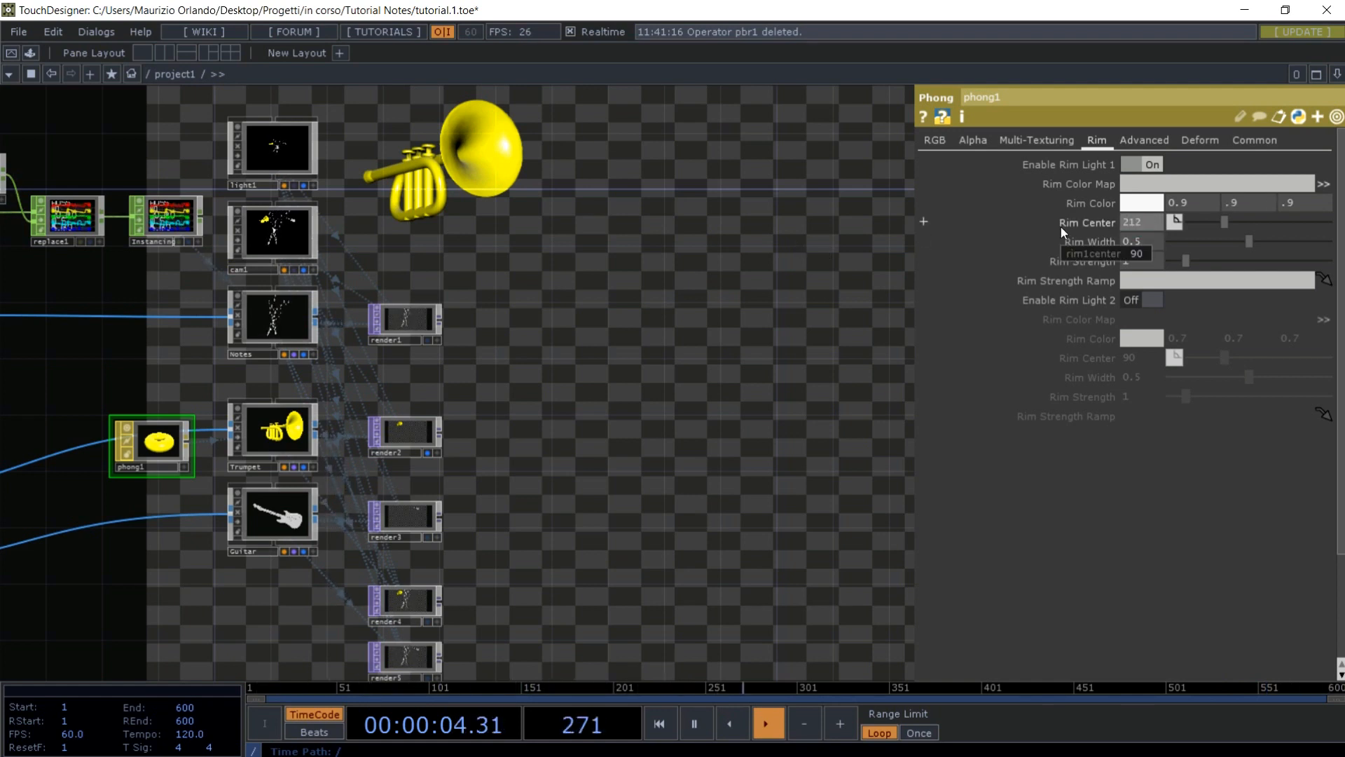
{"action": "key", "text": "Return"}
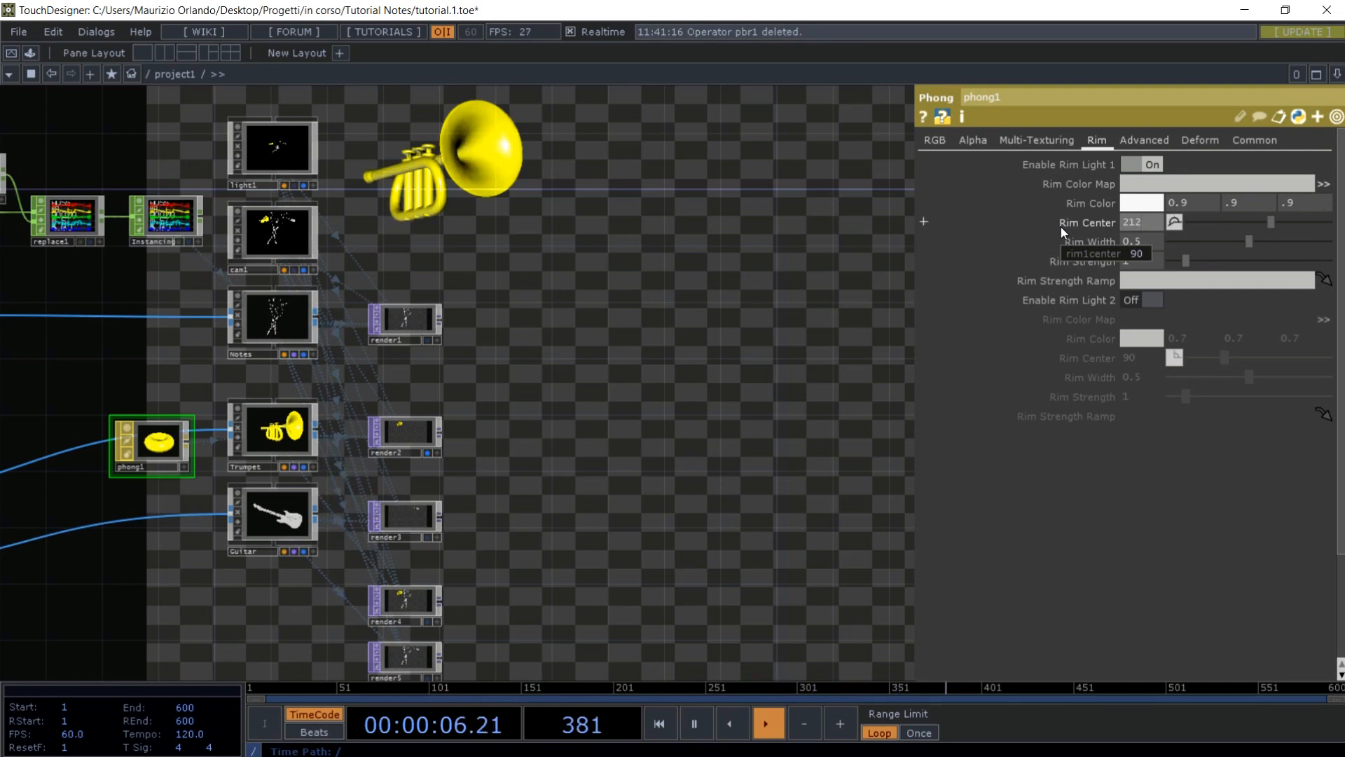
{"action": "mouse_move", "coordinate": [1273, 224]}
{"action": "left_mouse_down"}
{"action": "mouse_move", "coordinate": [1218, 227]}
{"action": "mouse_move", "coordinate": [1297, 225]}
{"action": "mouse_move", "coordinate": [1205, 225]}
{"action": "mouse_move", "coordinate": [1280, 222]}
{"action": "mouse_move", "coordinate": [1246, 221]}
{"action": "left_mouse_up"}
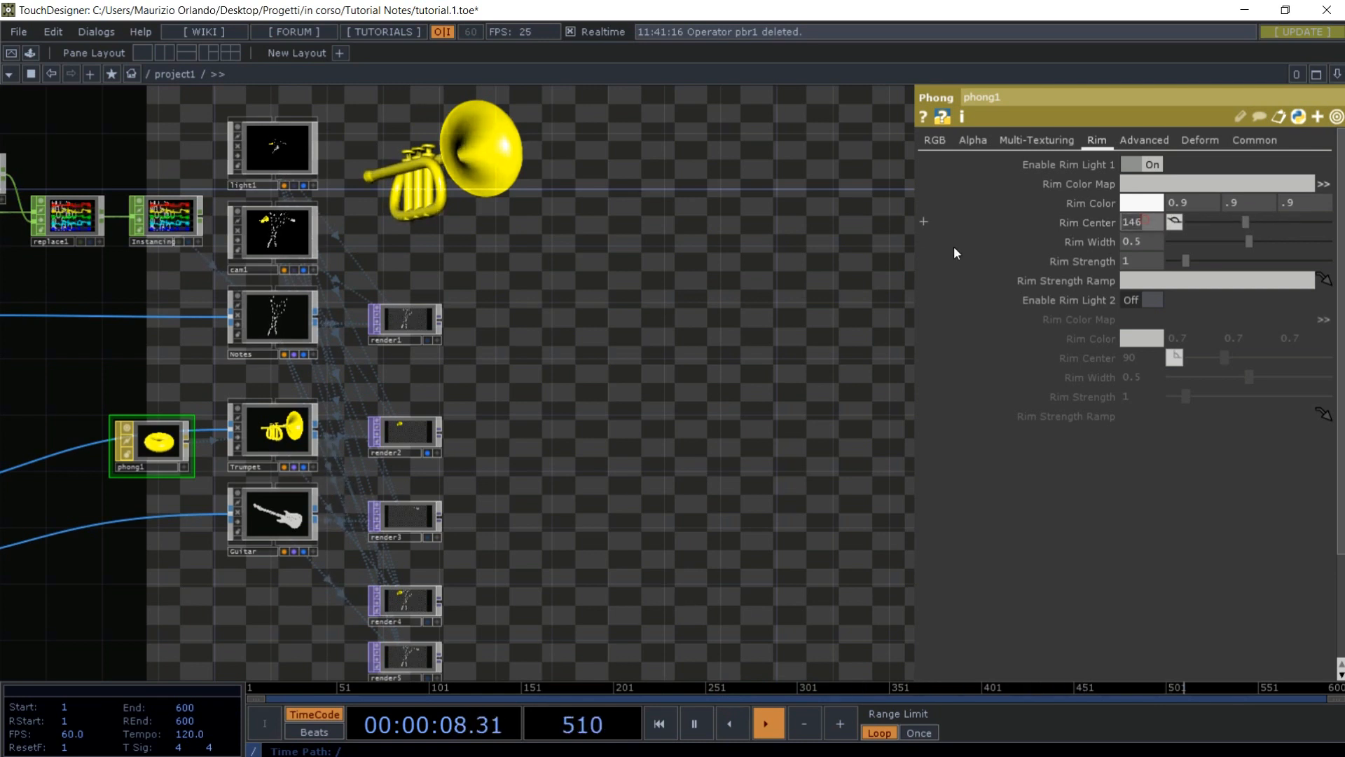
{"action": "type", "text": "212"}
{"action": "key", "text": "Return"}
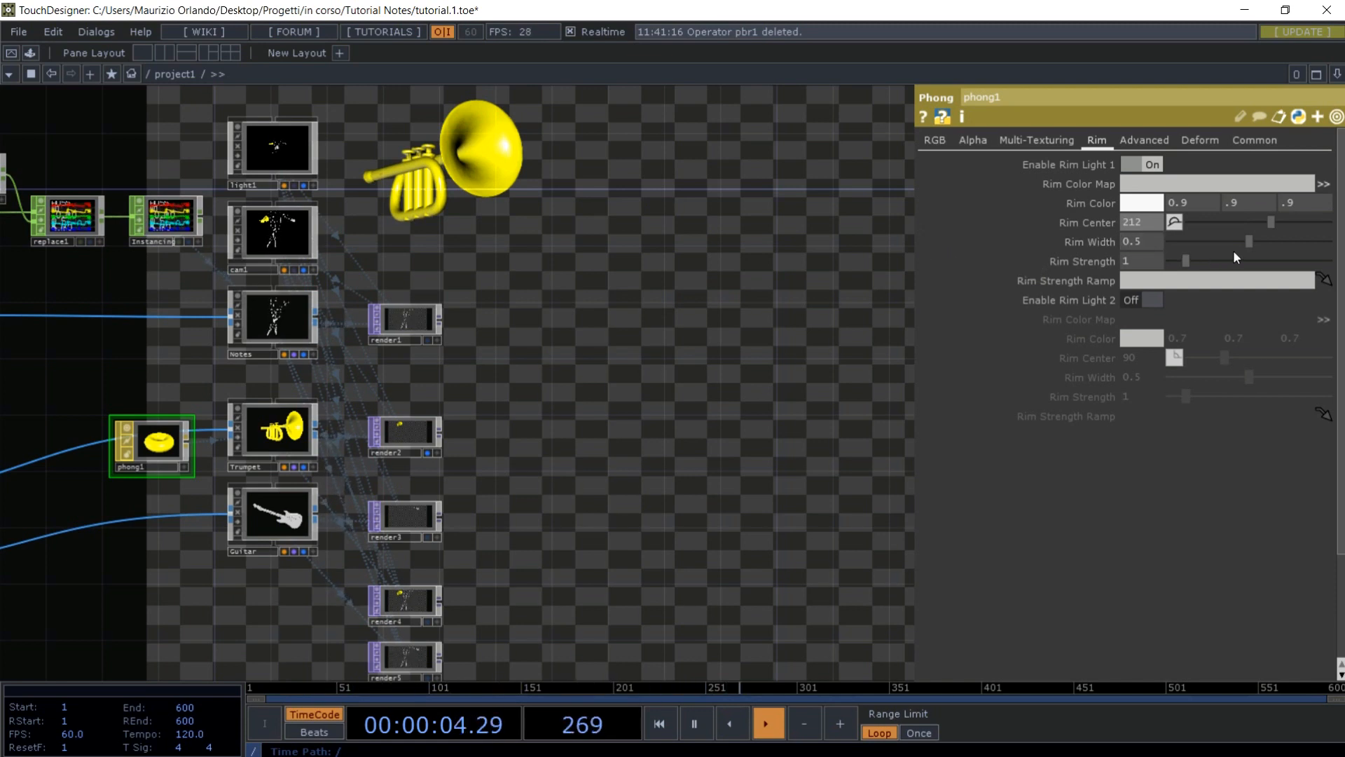
- Try several widths for phong1's Rim Light 1 and set its Rim Width to 0.11
{"action": "mouse_move", "coordinate": [1247, 240]}
{"action": "left_mouse_down"}
{"action": "mouse_move", "coordinate": [1288, 245]}
{"action": "mouse_move", "coordinate": [1170, 236]}
{"action": "mouse_move", "coordinate": [1271, 248]}
{"action": "left_mouse_up"}
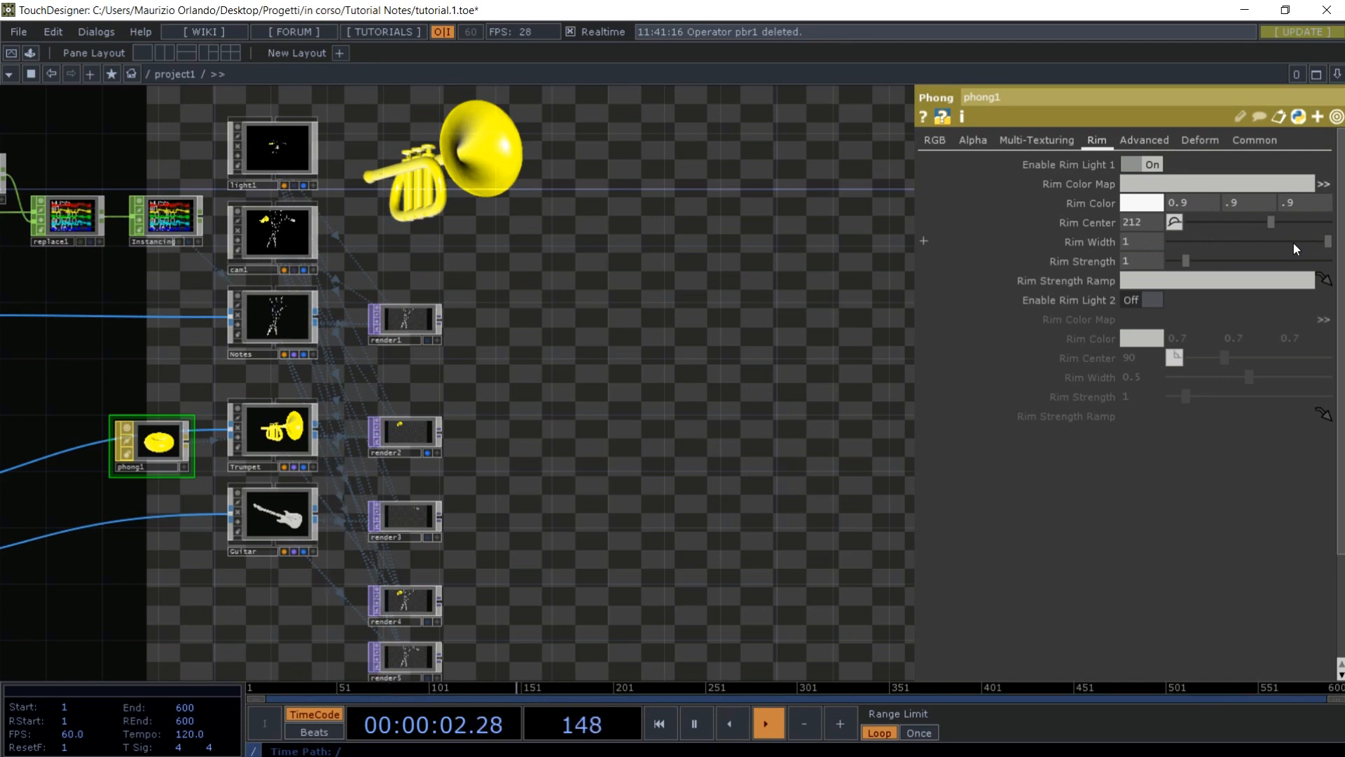
{"action": "mouse_move", "coordinate": [1293, 243]}
{"action": "left_mouse_down"}
{"action": "mouse_move", "coordinate": [1264, 234]}
{"action": "mouse_move", "coordinate": [1306, 241]}
{"action": "left_mouse_up"}
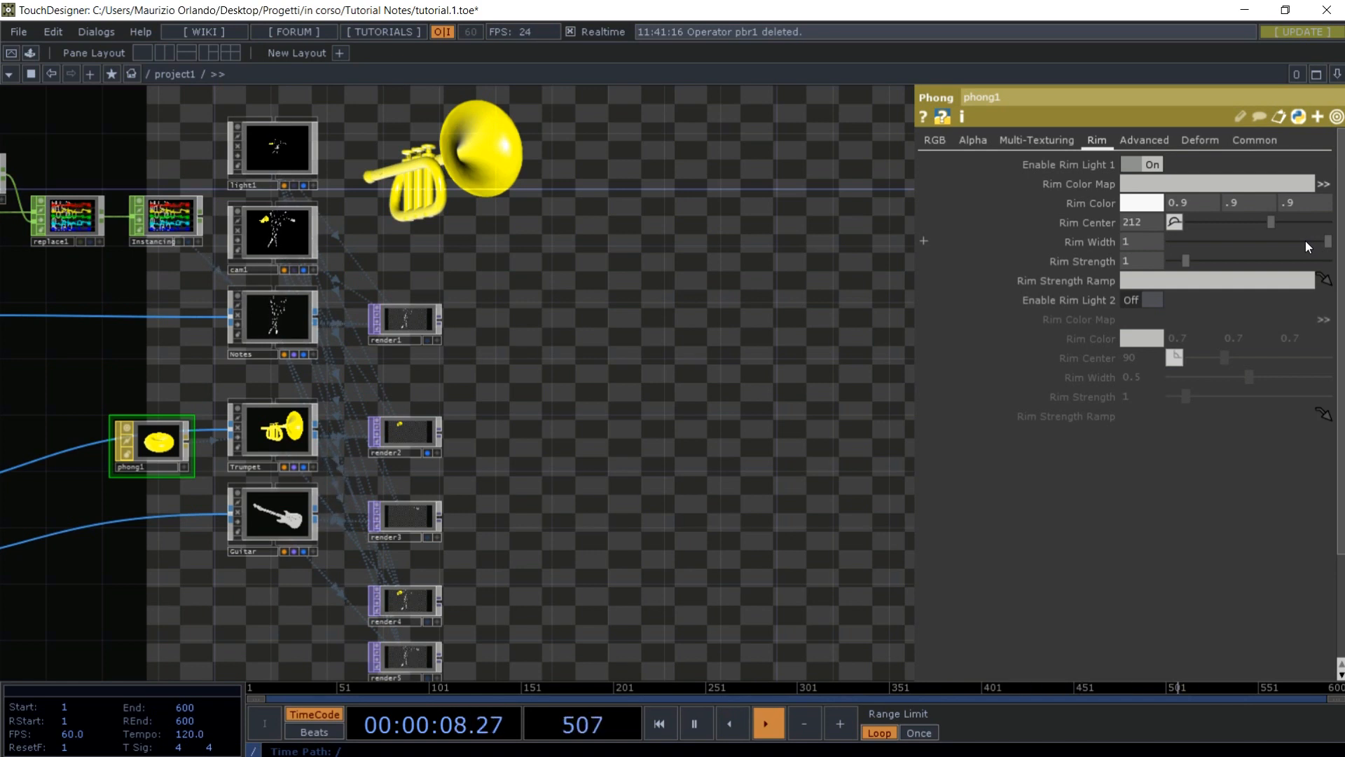
{"action": "left_click_drag", "start_coordinate": [1306, 241], "coordinate": [1257, 250]}
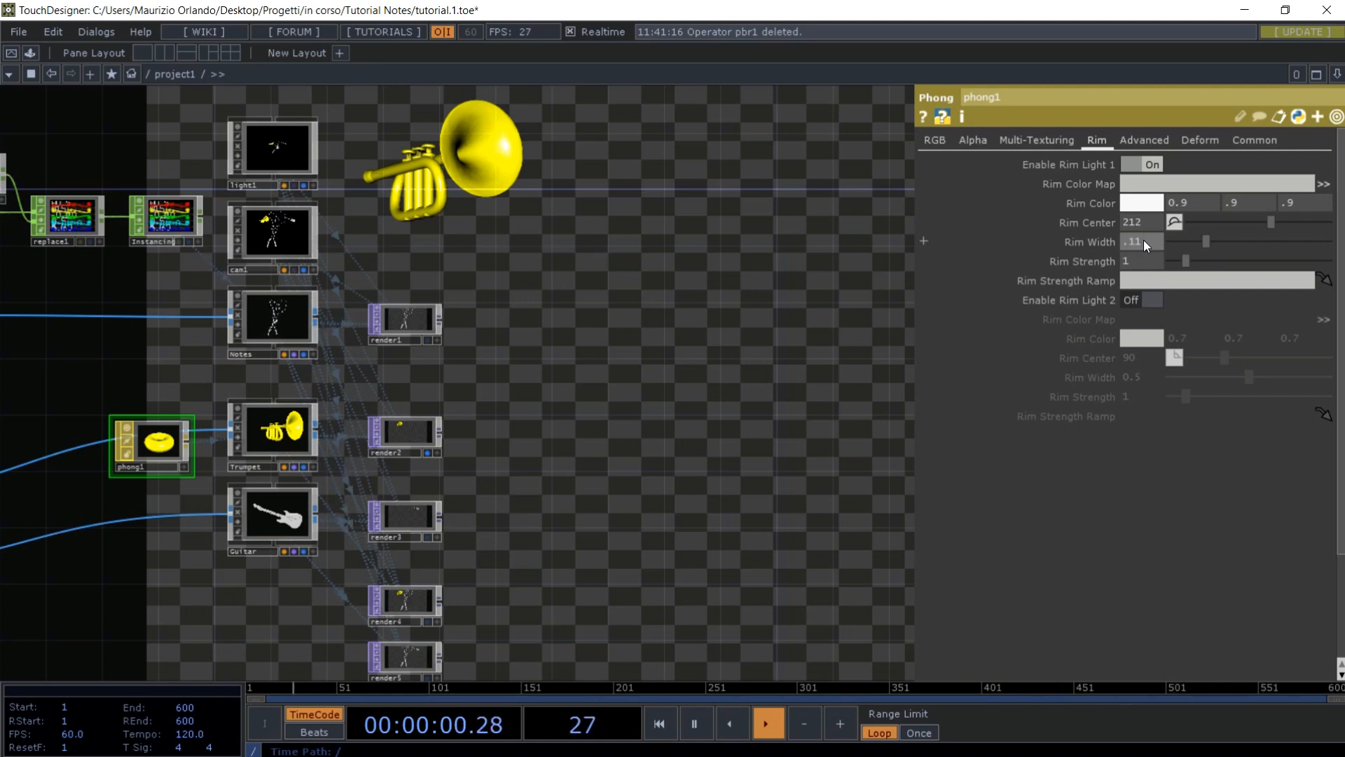
{"action": "key", "text": "Return"}
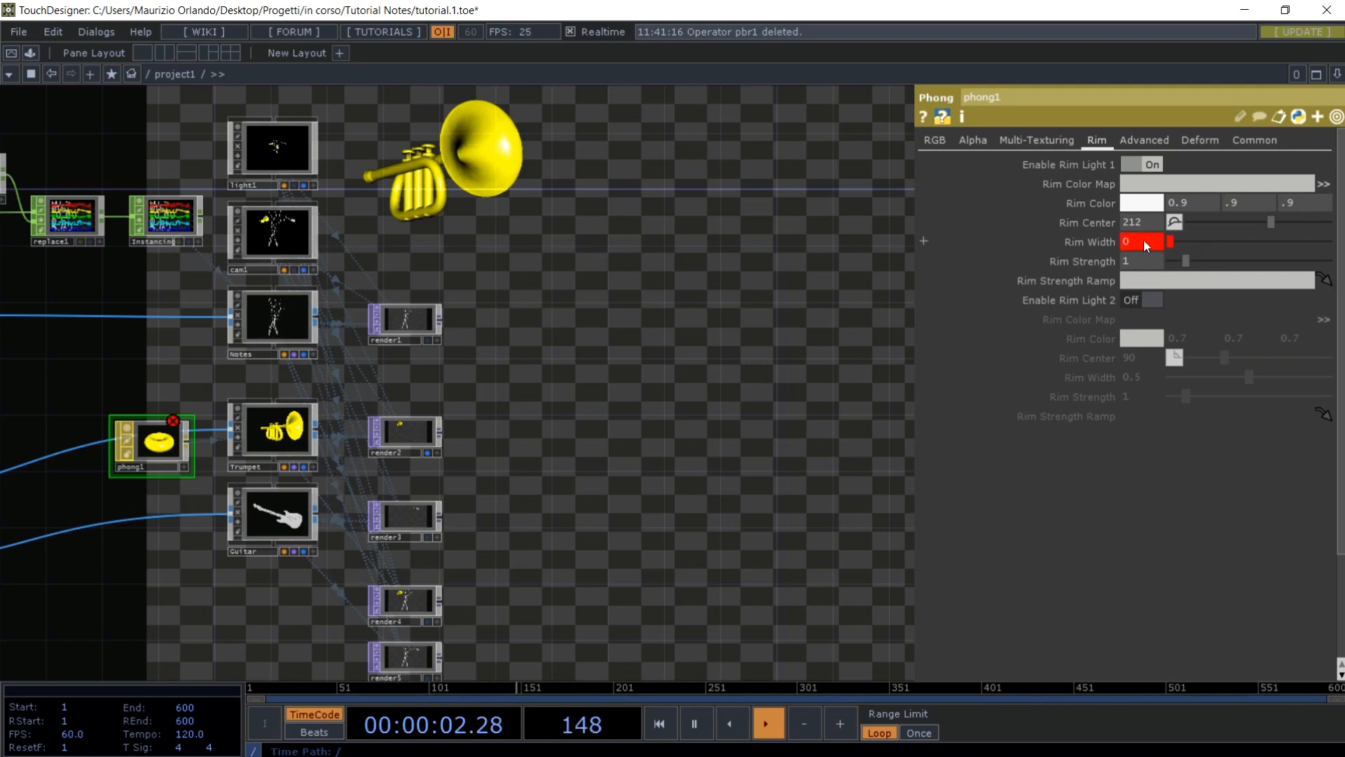
{"action": "left_click", "coordinate": [1145, 241]}
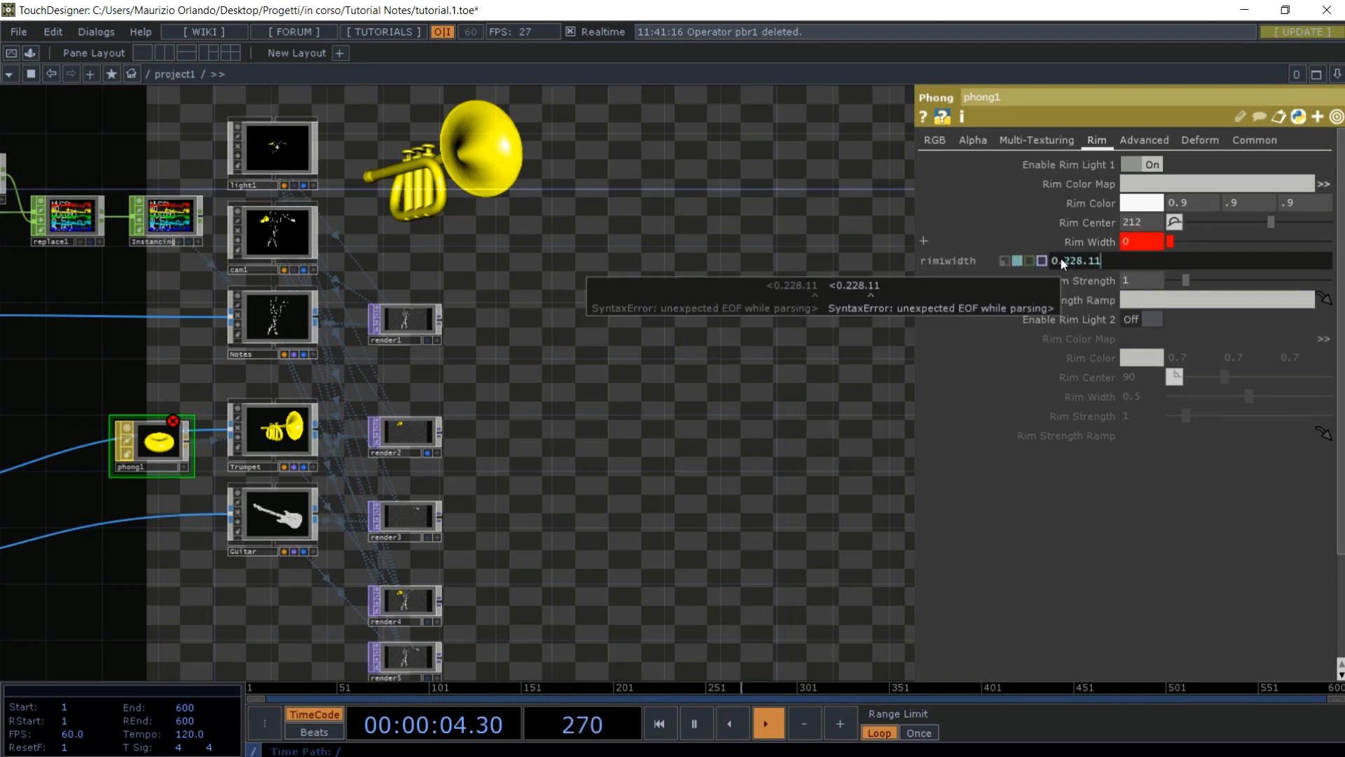
{"action": "left_click_drag", "start_coordinate": [1069, 261], "coordinate": [1171, 263]}
{"action": "key", "text": "BackSpace"}
{"action": "key", "text": "BackSpace"}
{"action": "type", "text": "11"}
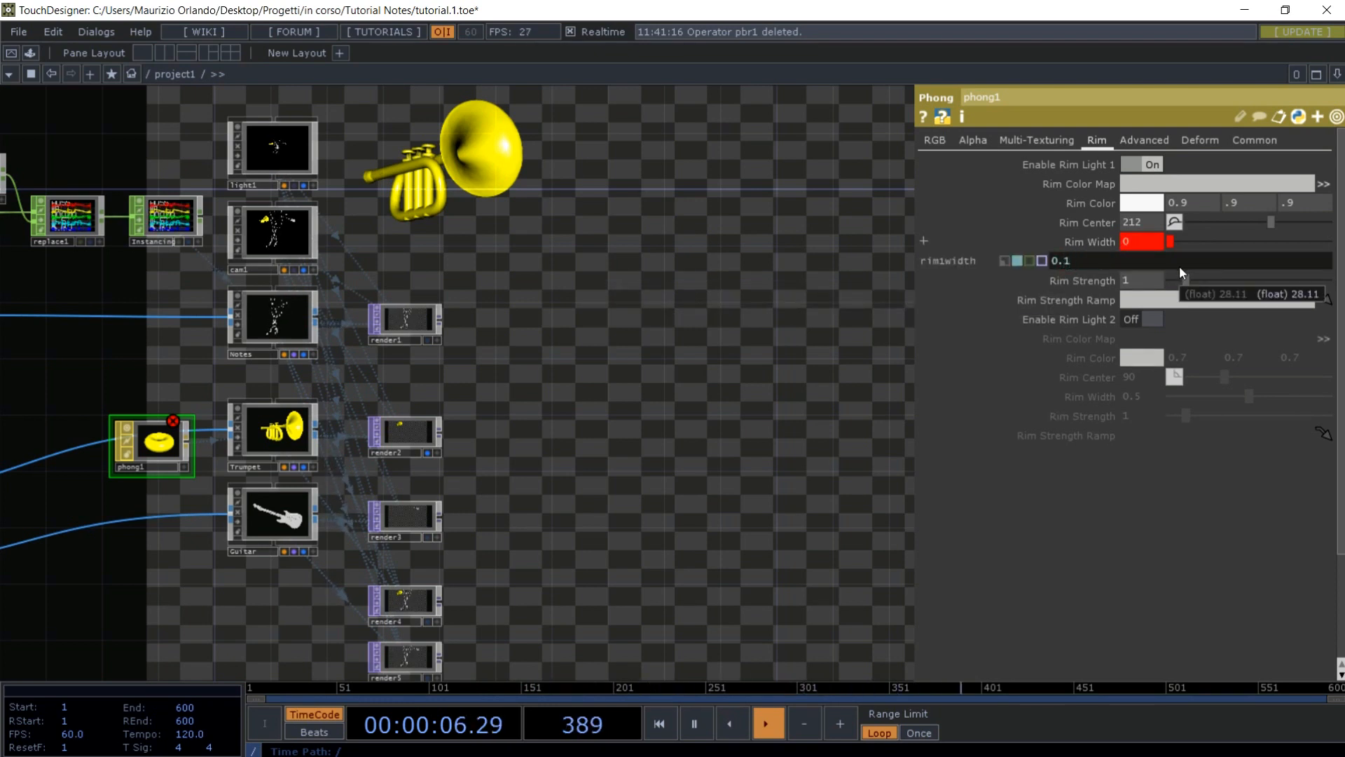
{"action": "key", "text": "Return"}
- Set the Rim Strength of phong1's Rim Light 1 to 10
{"action": "mouse_move", "coordinate": [1187, 280]}
{"action": "left_mouse_down"}
{"action": "mouse_move", "coordinate": [1280, 291]}
{"action": "mouse_move", "coordinate": [1132, 299]}
{"action": "mouse_move", "coordinate": [1295, 311]}
{"action": "mouse_move", "coordinate": [1180, 308]}
{"action": "mouse_move", "coordinate": [1283, 319]}
{"action": "left_mouse_up"}
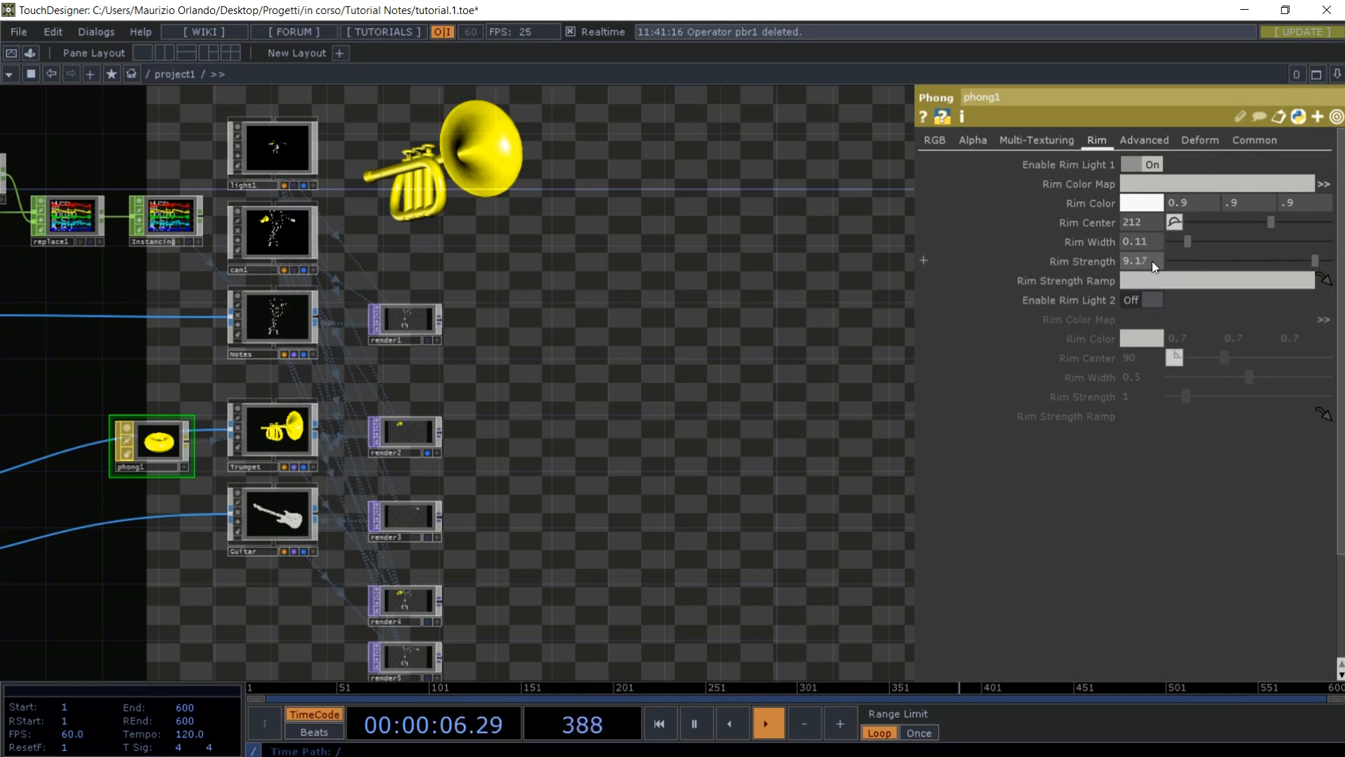
{"action": "type", "text": "100"}
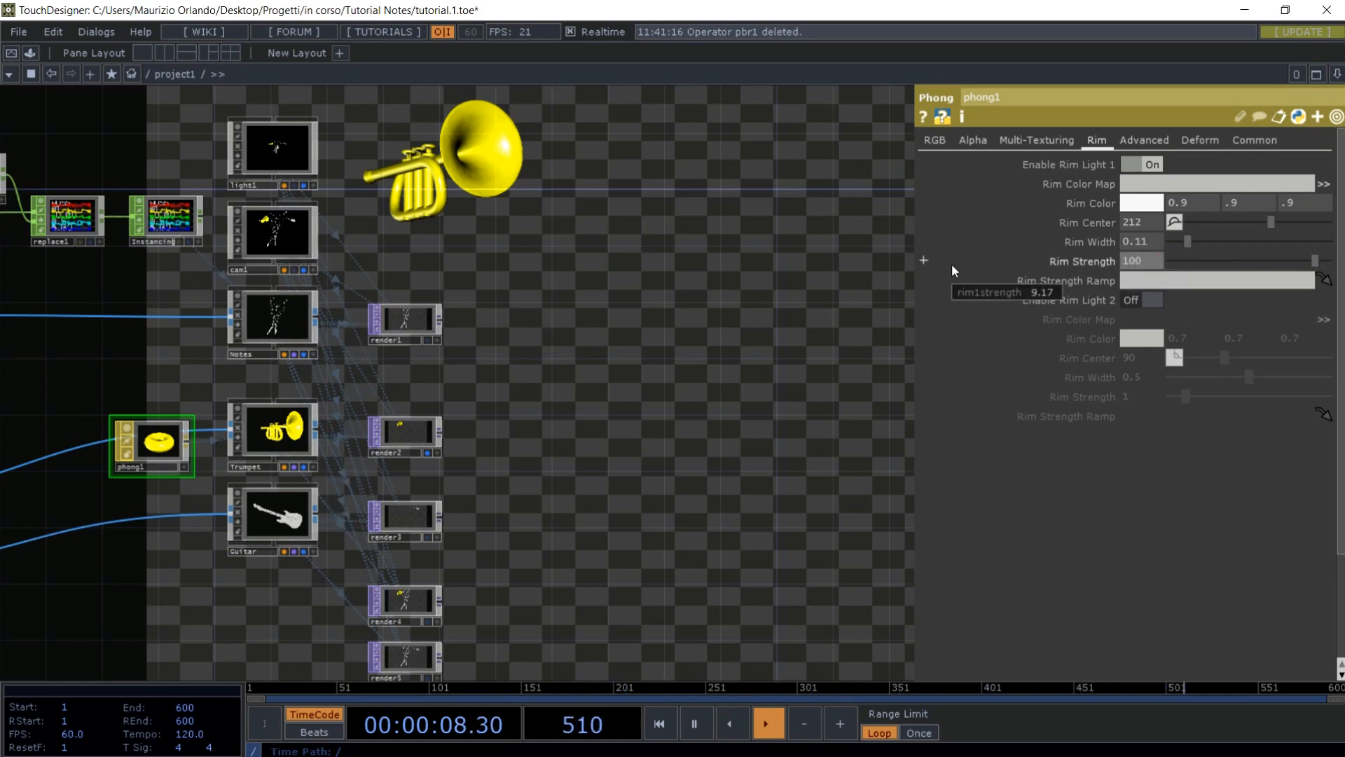
{"action": "key", "text": "BackSpace"}
{"action": "key", "text": "Return"}
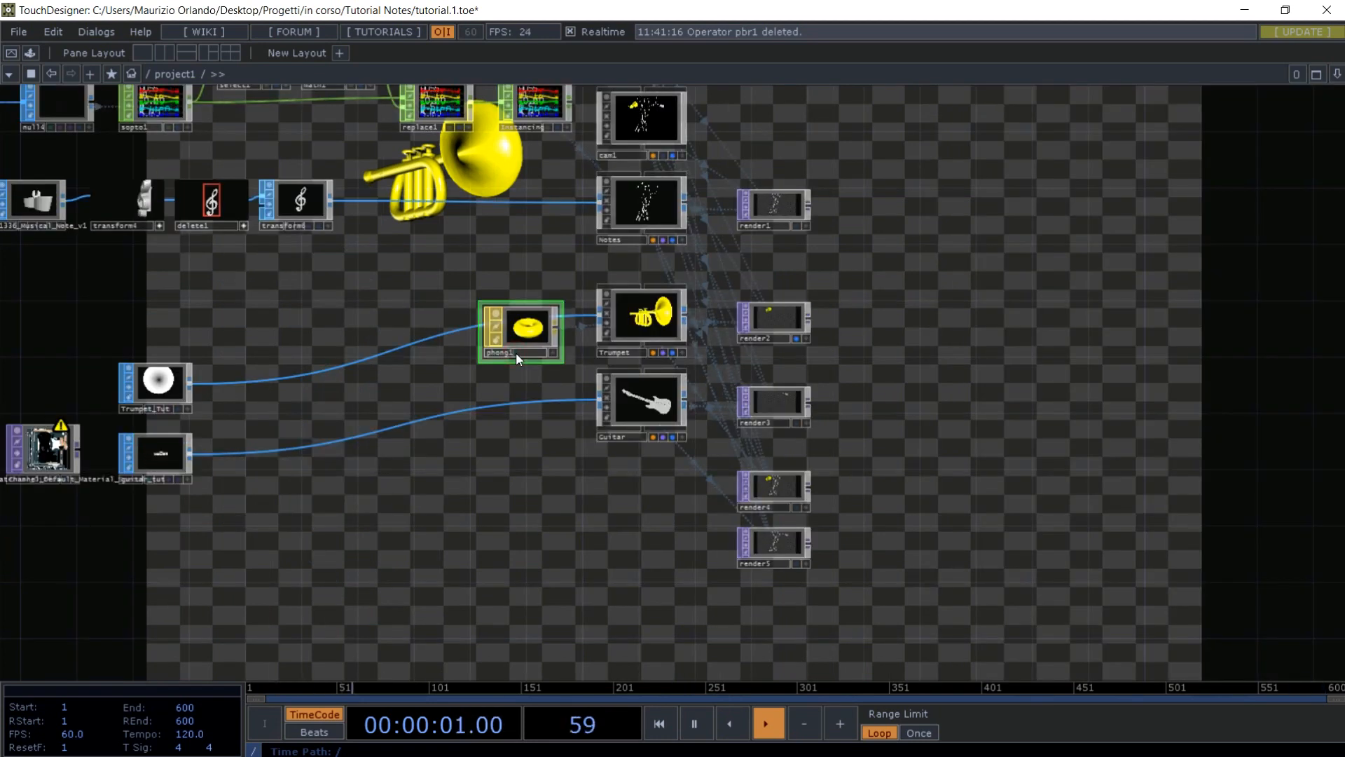
- Rename the phong1 MAT to Material and update all parameters that reference it
{"action": "type", "text": "Material"}
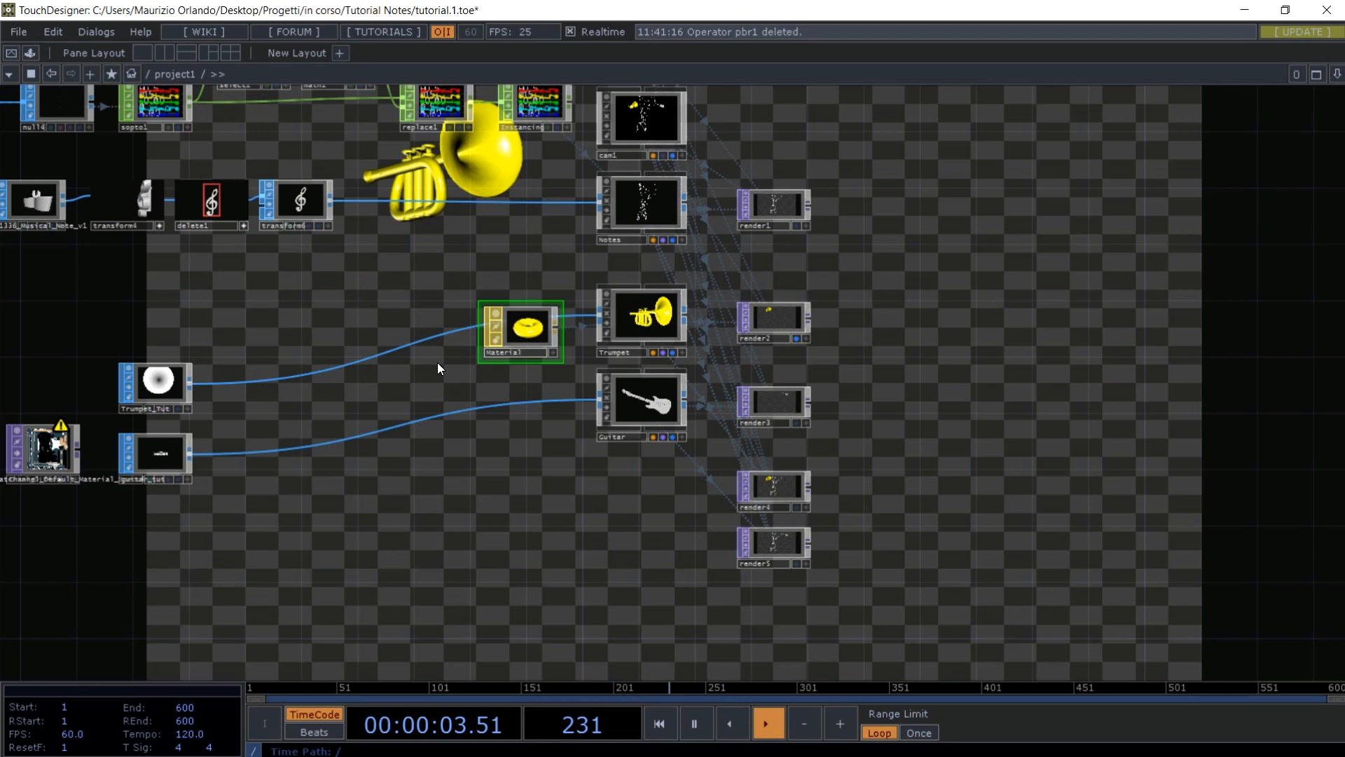
{"action": "key", "text": "Return"}
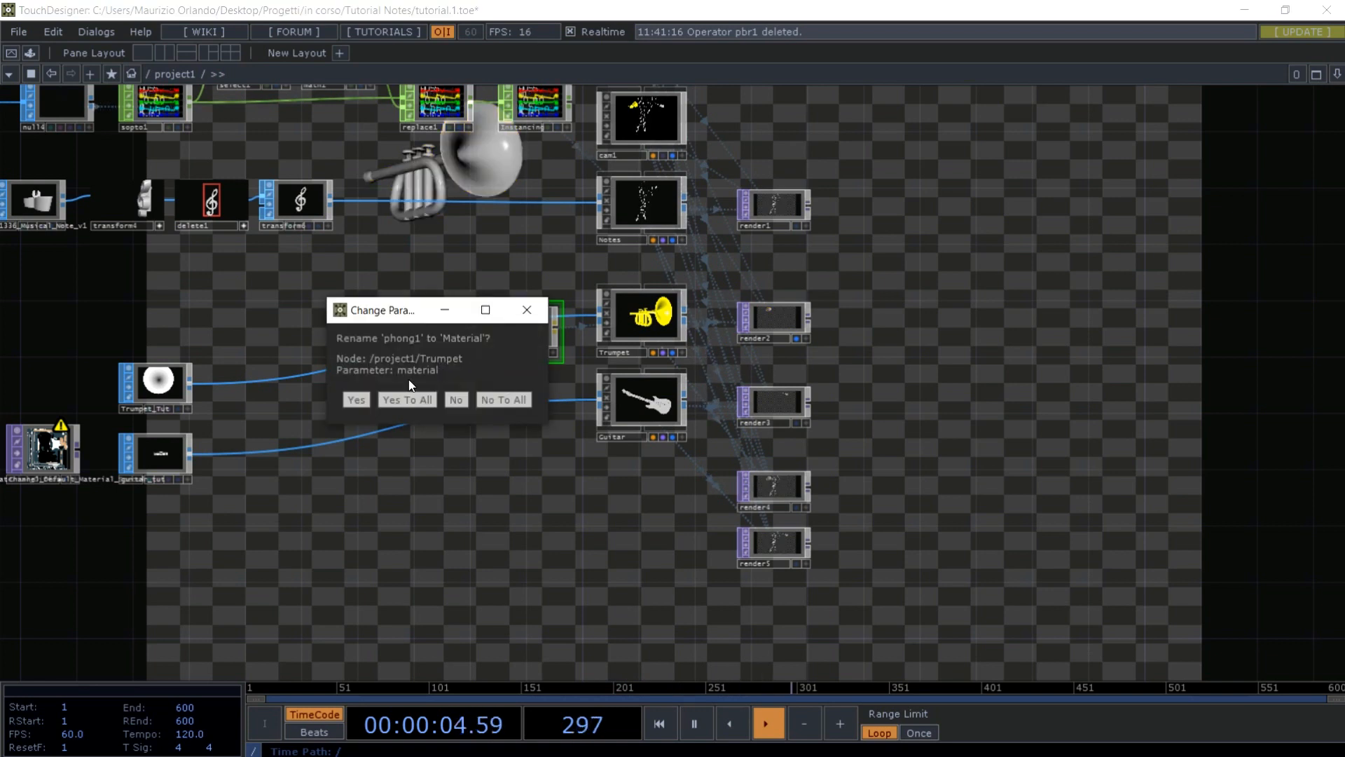
{"action": "left_click", "coordinate": [407, 400]}
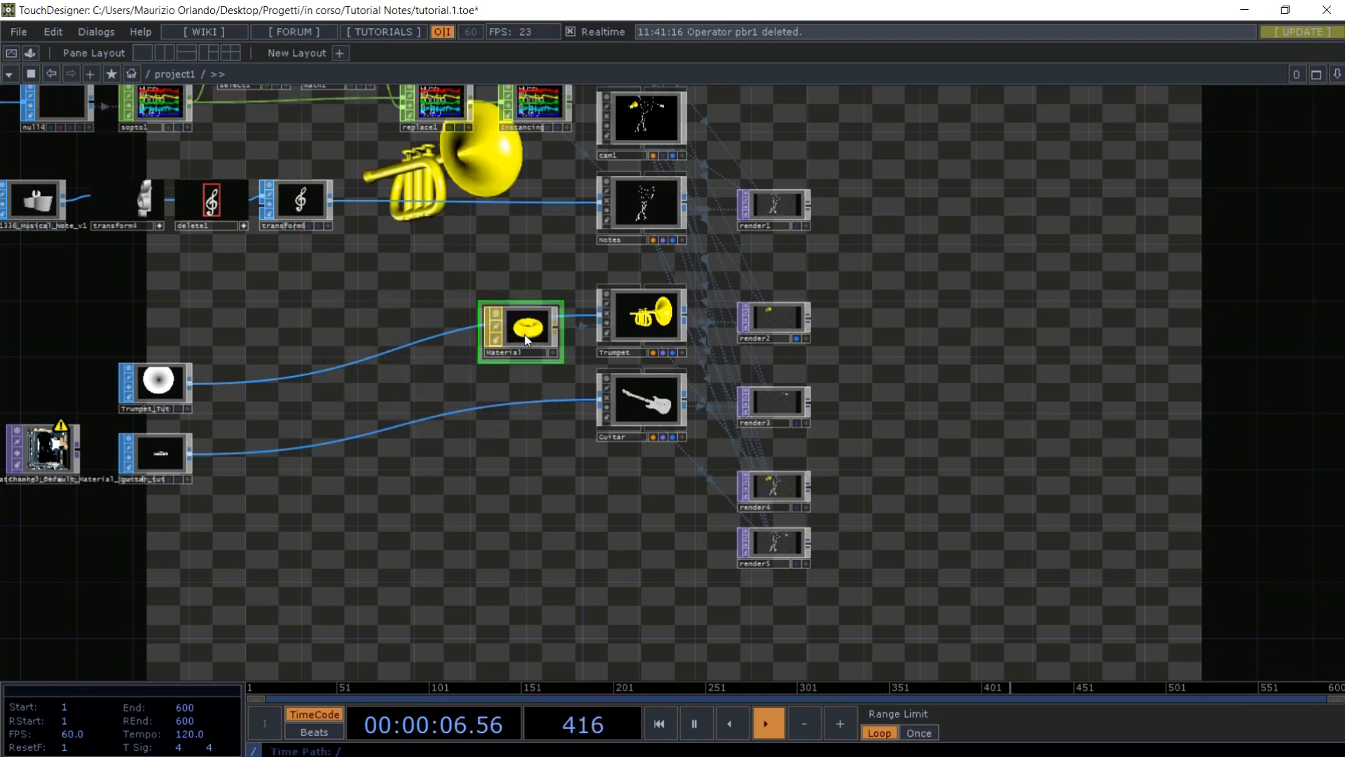
- Remove the Material MAT from project1 and go inside the Trumpet Geometry COMP
{"action": "key", "text": "Delete"}
{"action": "left_click", "coordinate": [658, 321]}
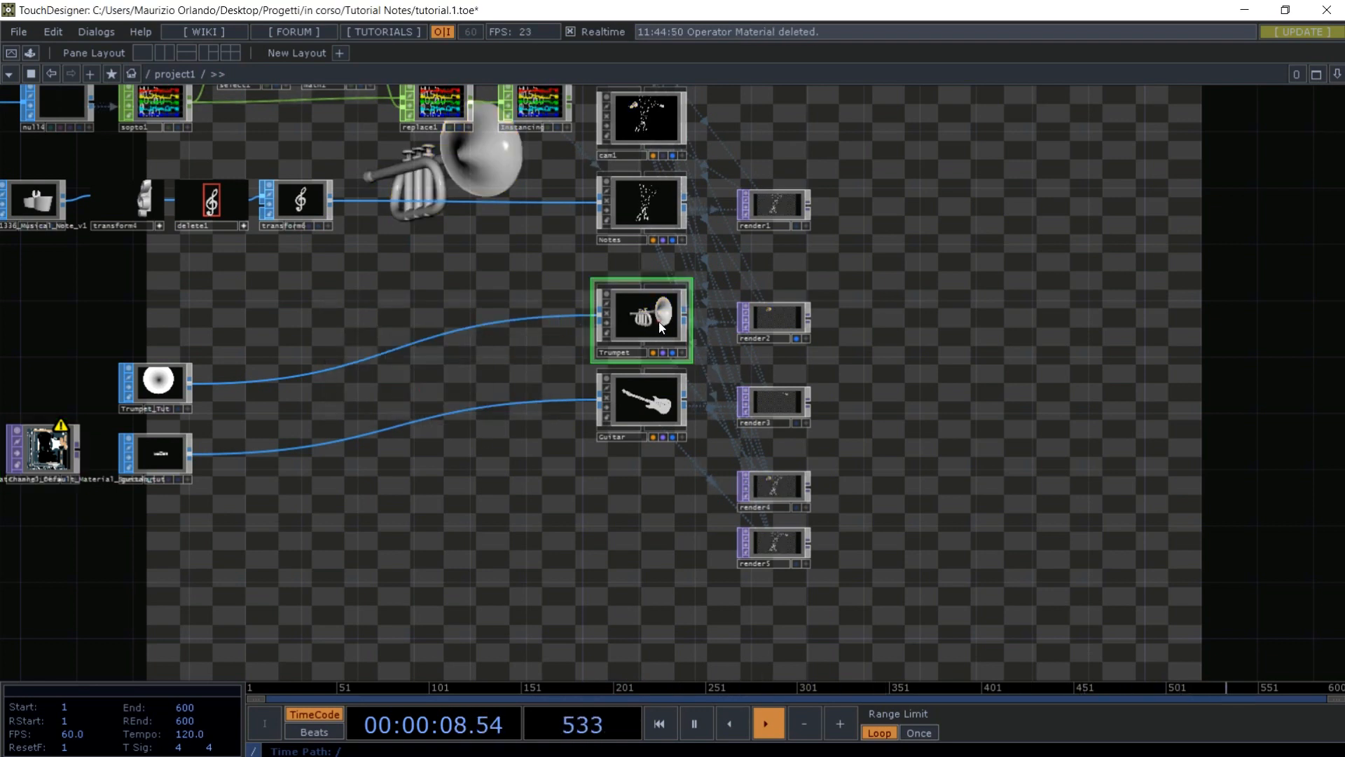
{"action": "key", "text": "i"}
{"action": "left_click_drag", "start_coordinate": [646, 643], "coordinate": [603, 335]}
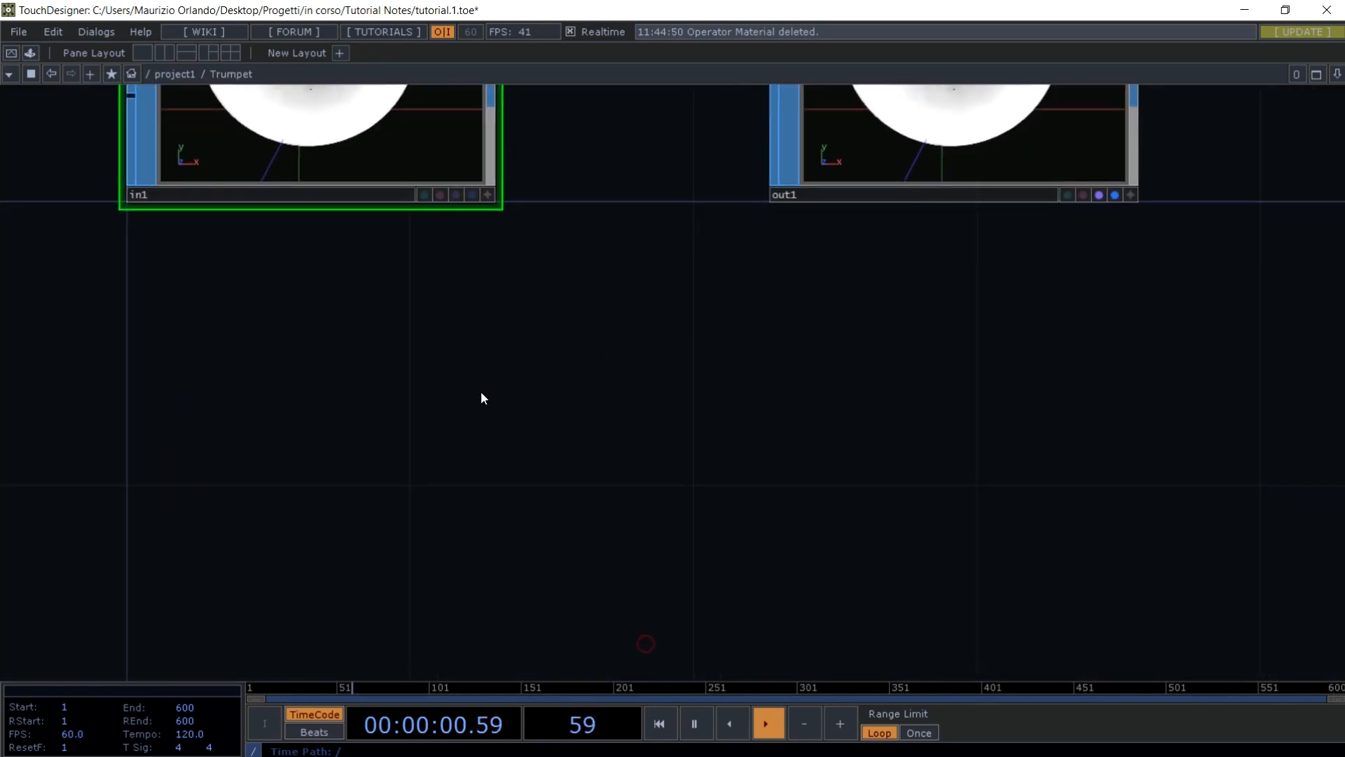
- Paste the Material MAT below in1 inside Trumpet and set the Trumpet Geometry COMP's Material to ./Material
{"action": "key", "text": "ctrl+v"}
{"action": "left_click_drag", "start_coordinate": [694, 308], "coordinate": [342, 384]}
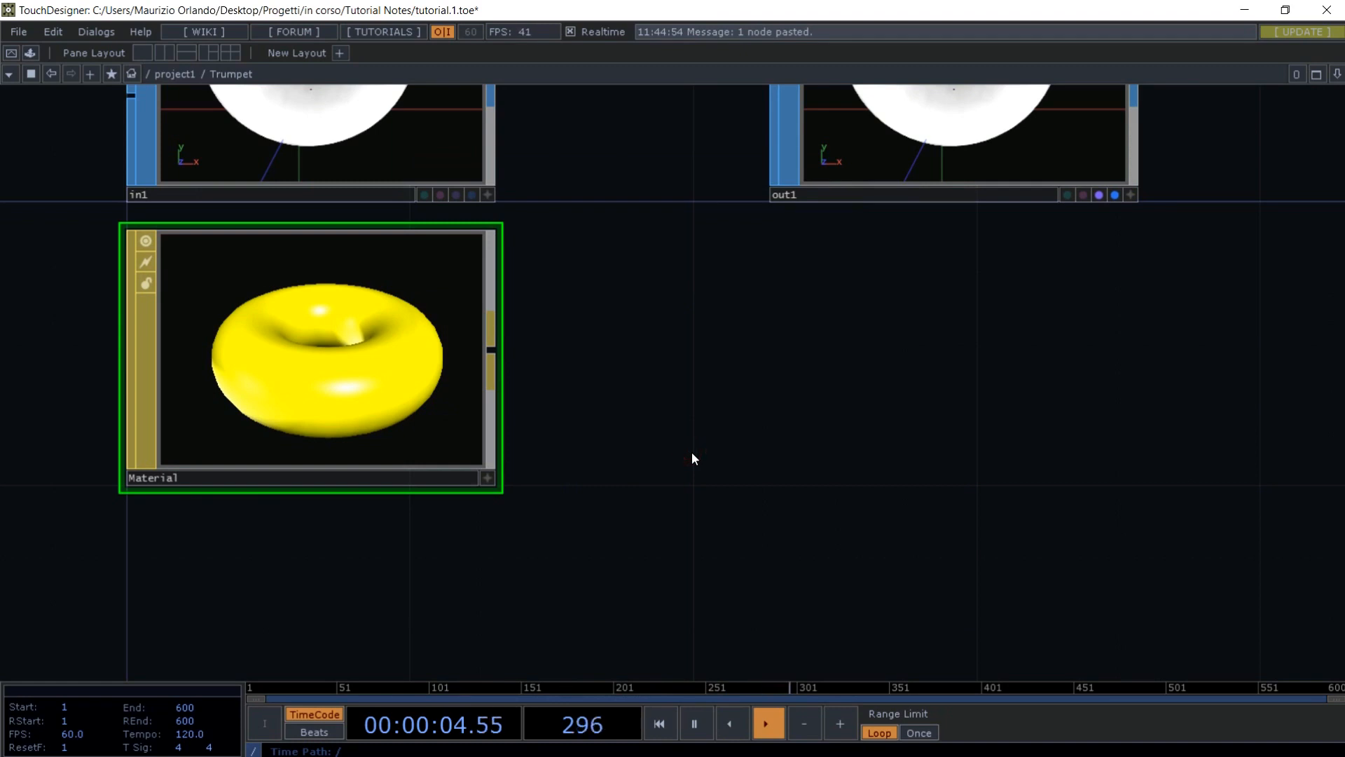
{"action": "key", "text": "u"}
{"action": "key", "text": "p"}
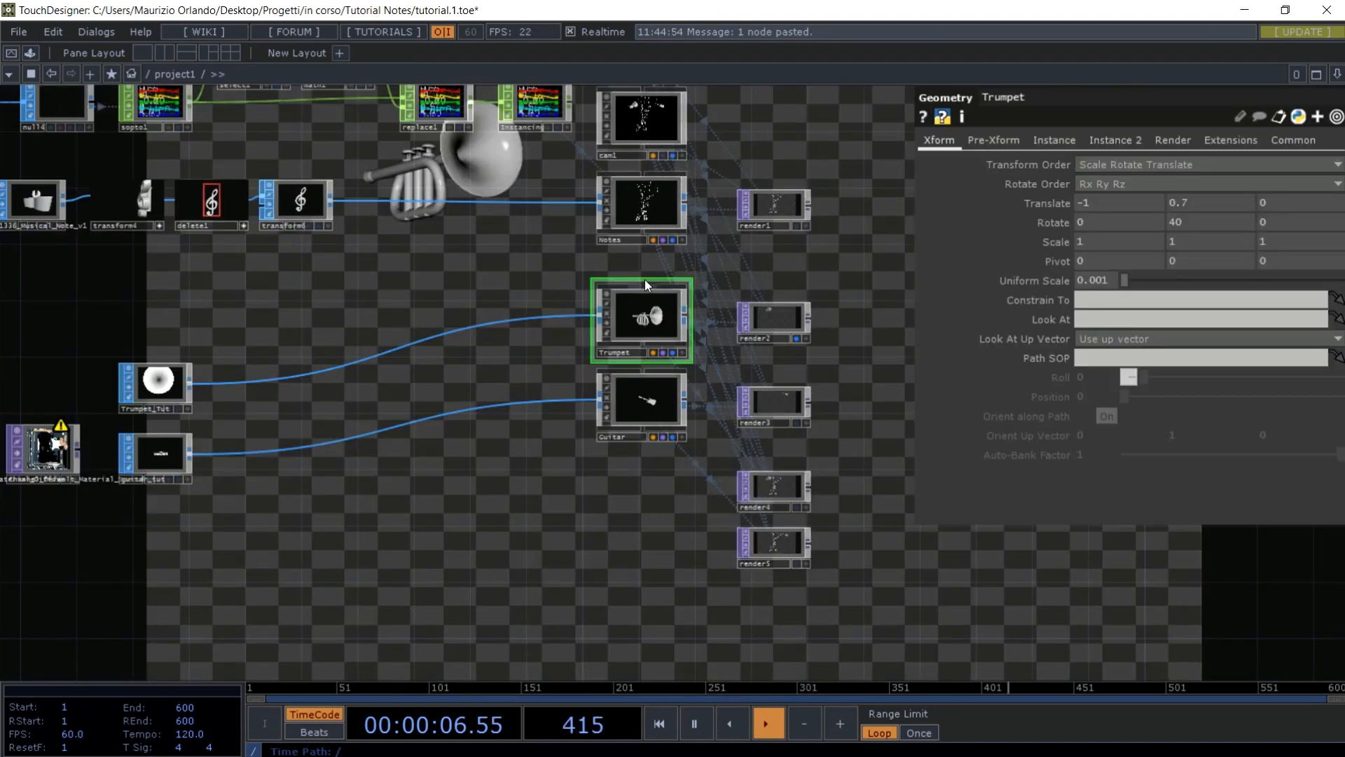
{"action": "left_click", "coordinate": [1172, 140]}
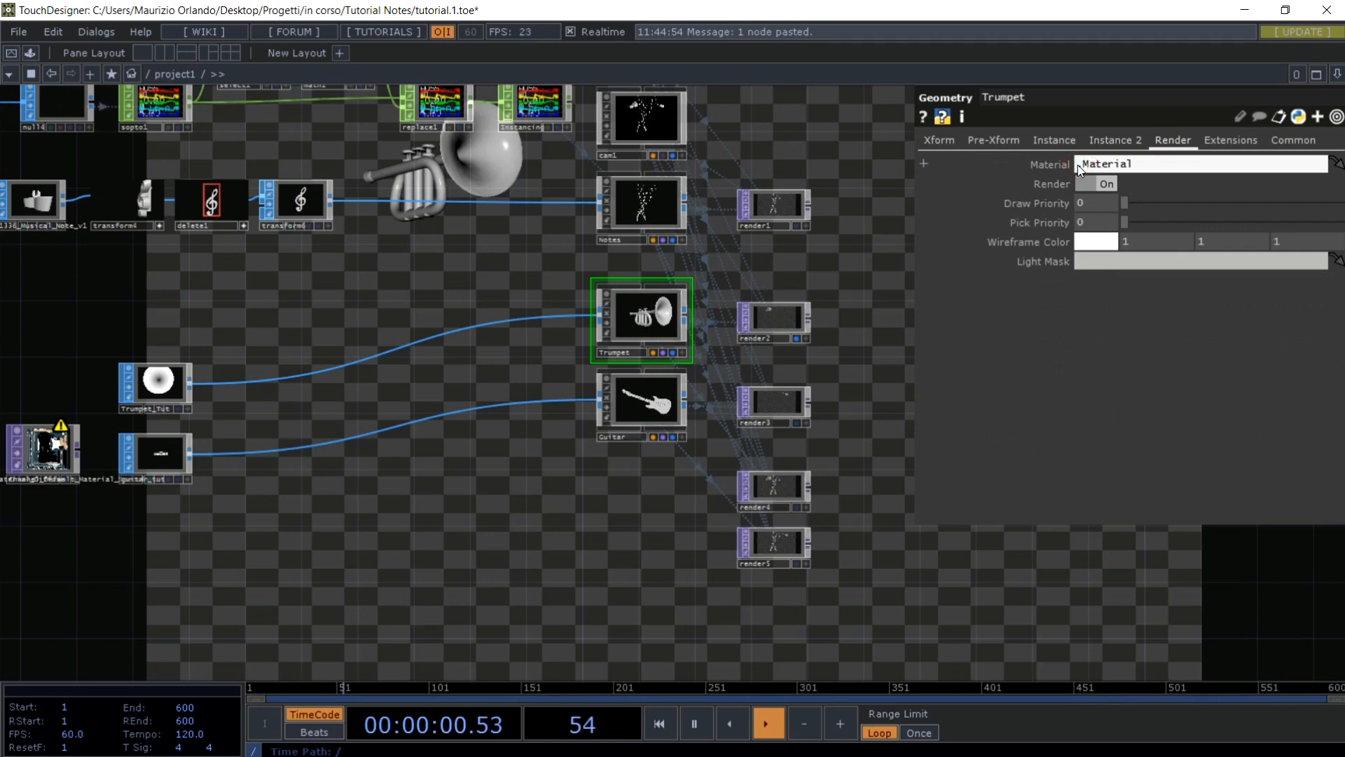
{"action": "type", "text": "/"}
{"action": "key", "text": "Return"}
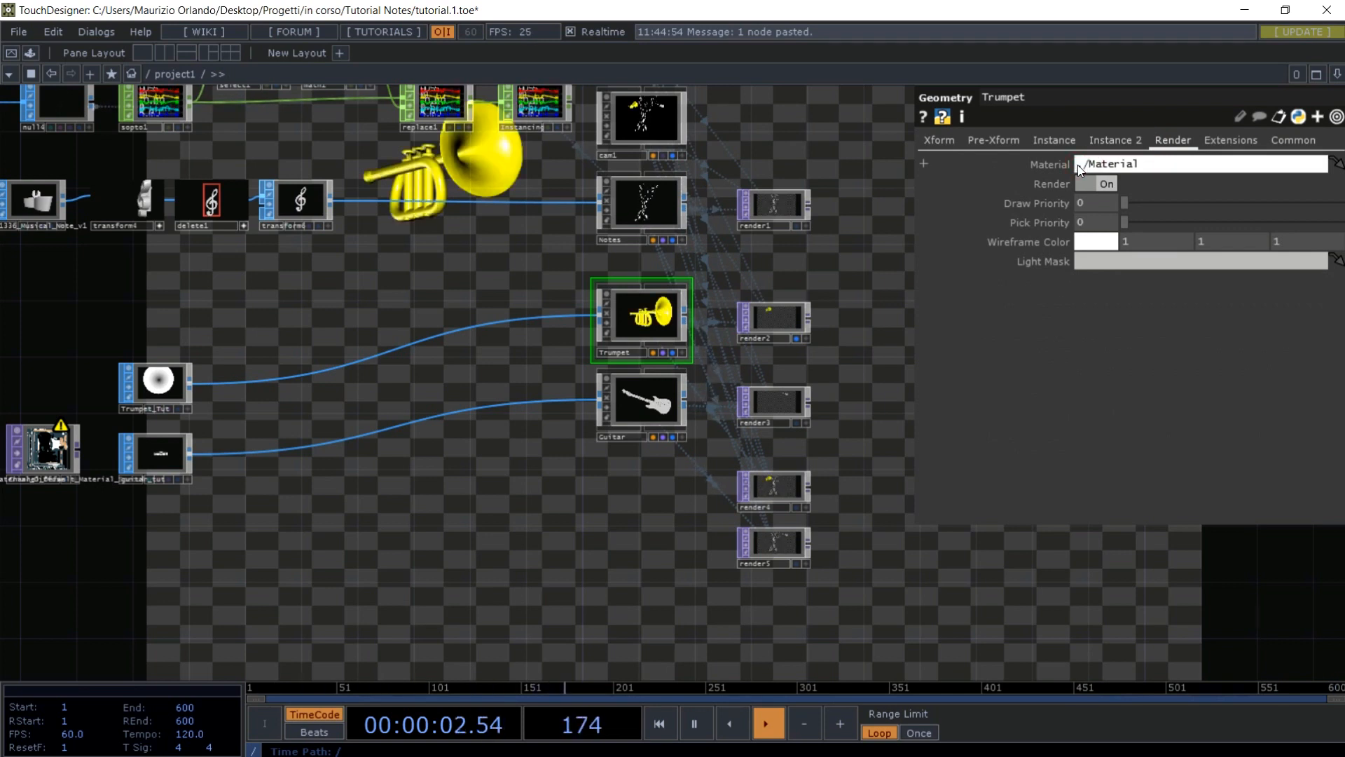
- Move the Channel_Default_Material_Diffuse and Channel_Default_Material_Specular Movie File In TOPs side by side between guitar_tut and the Guitar COMP
{"action": "left_click", "coordinate": [630, 396]}
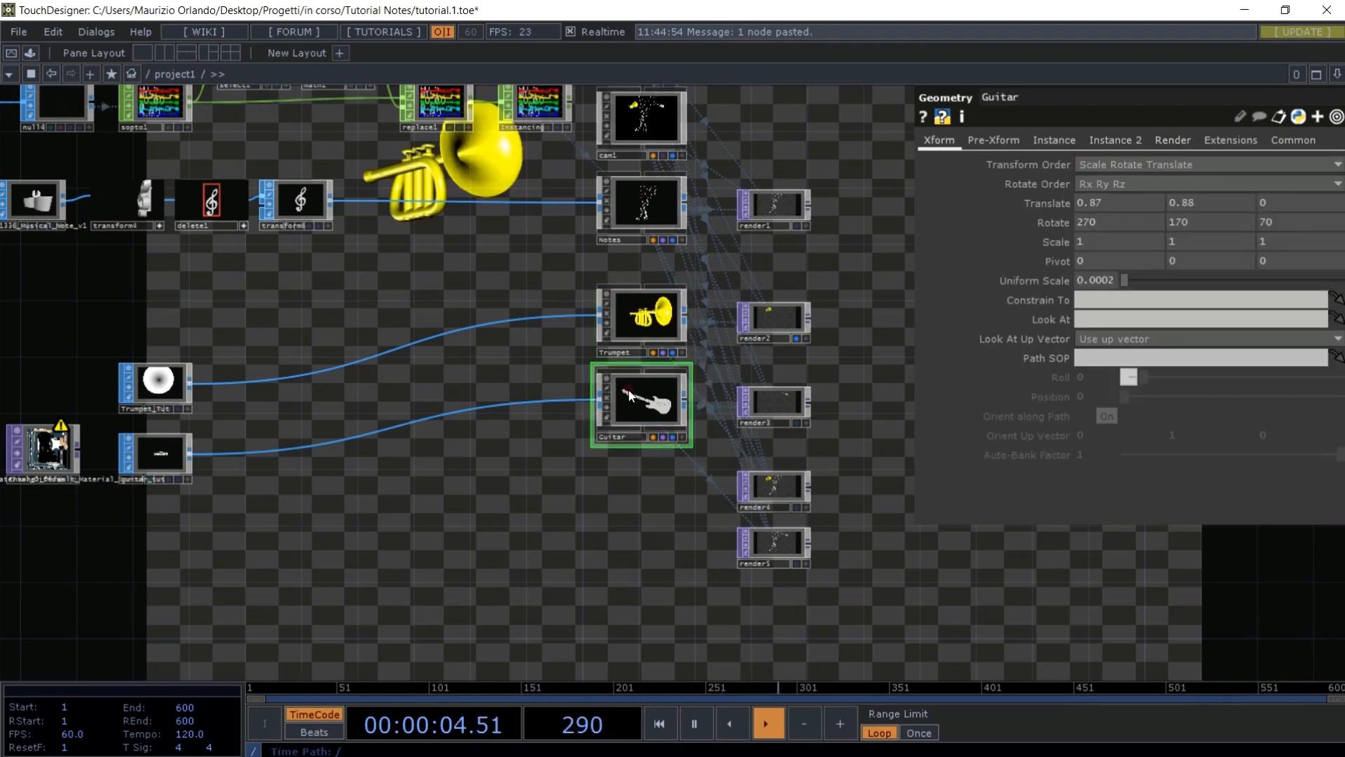
{"action": "left_click_drag", "start_coordinate": [158, 520], "coordinate": [40, 446]}
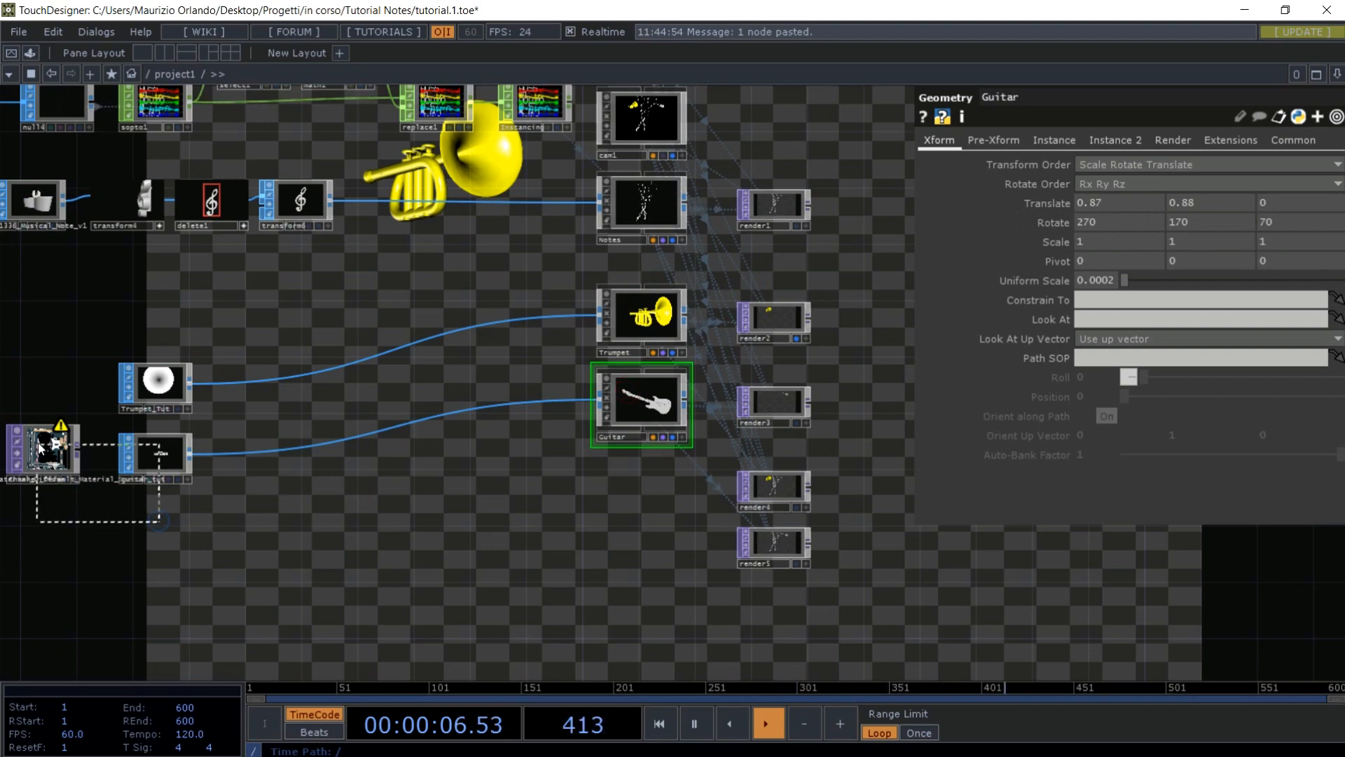
{"action": "right_click_drag", "start_coordinate": [40, 446], "coordinate": [161, 524]}
{"action": "left_click_drag", "start_coordinate": [140, 555], "coordinate": [486, 475]}
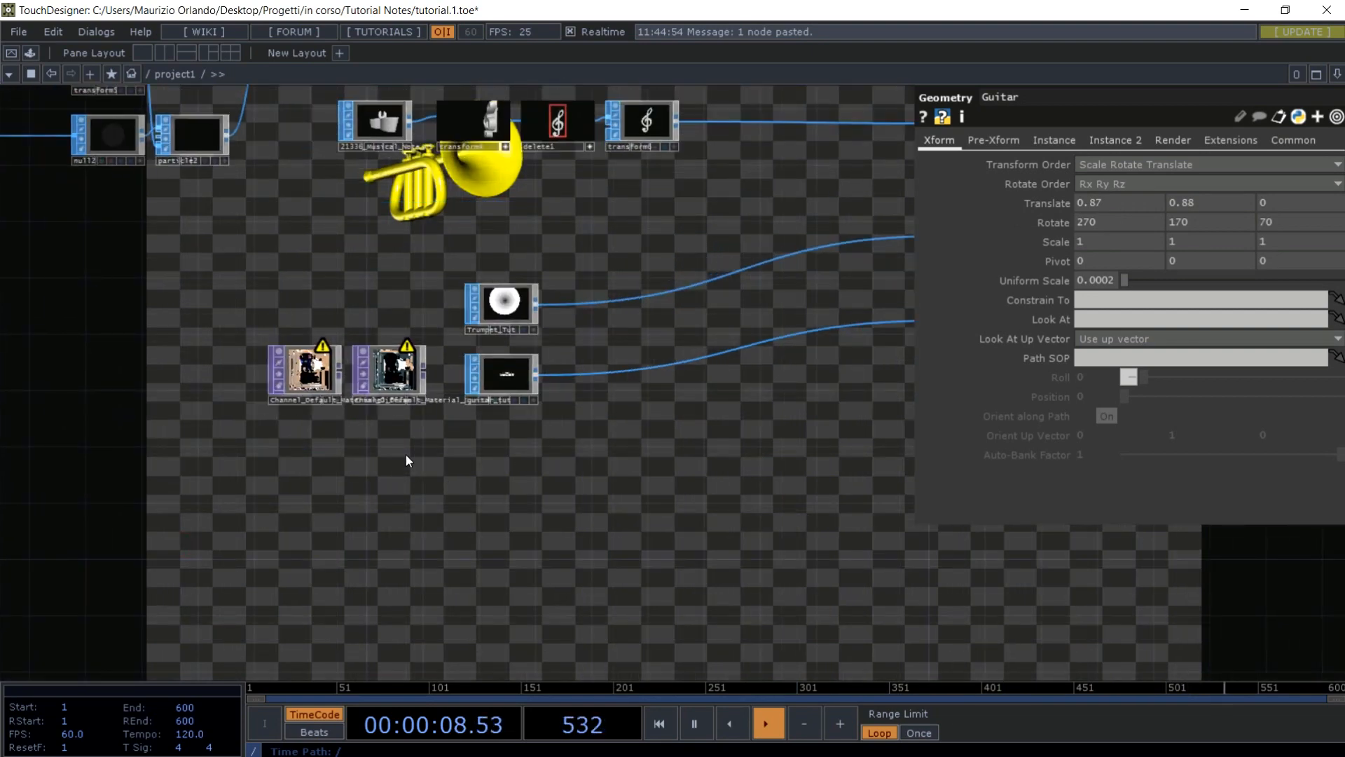
{"action": "right_click_drag", "start_coordinate": [408, 460], "coordinate": [284, 371]}
{"action": "left_click_drag", "start_coordinate": [301, 372], "coordinate": [667, 360]}
{"action": "left_click_drag", "start_coordinate": [585, 473], "coordinate": [343, 460]}
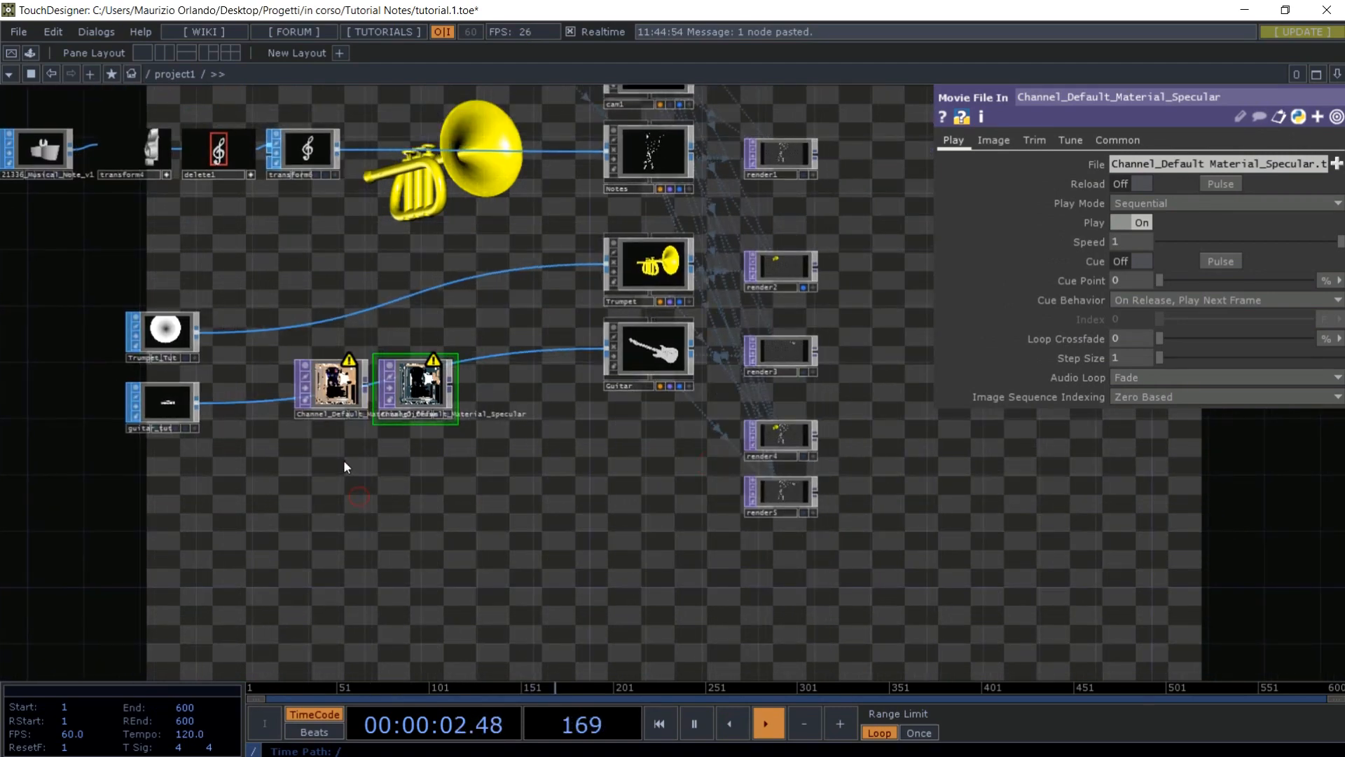
{"action": "scroll", "coordinate": [343, 460], "scroll_direction": "up", "scroll_amount": 8}
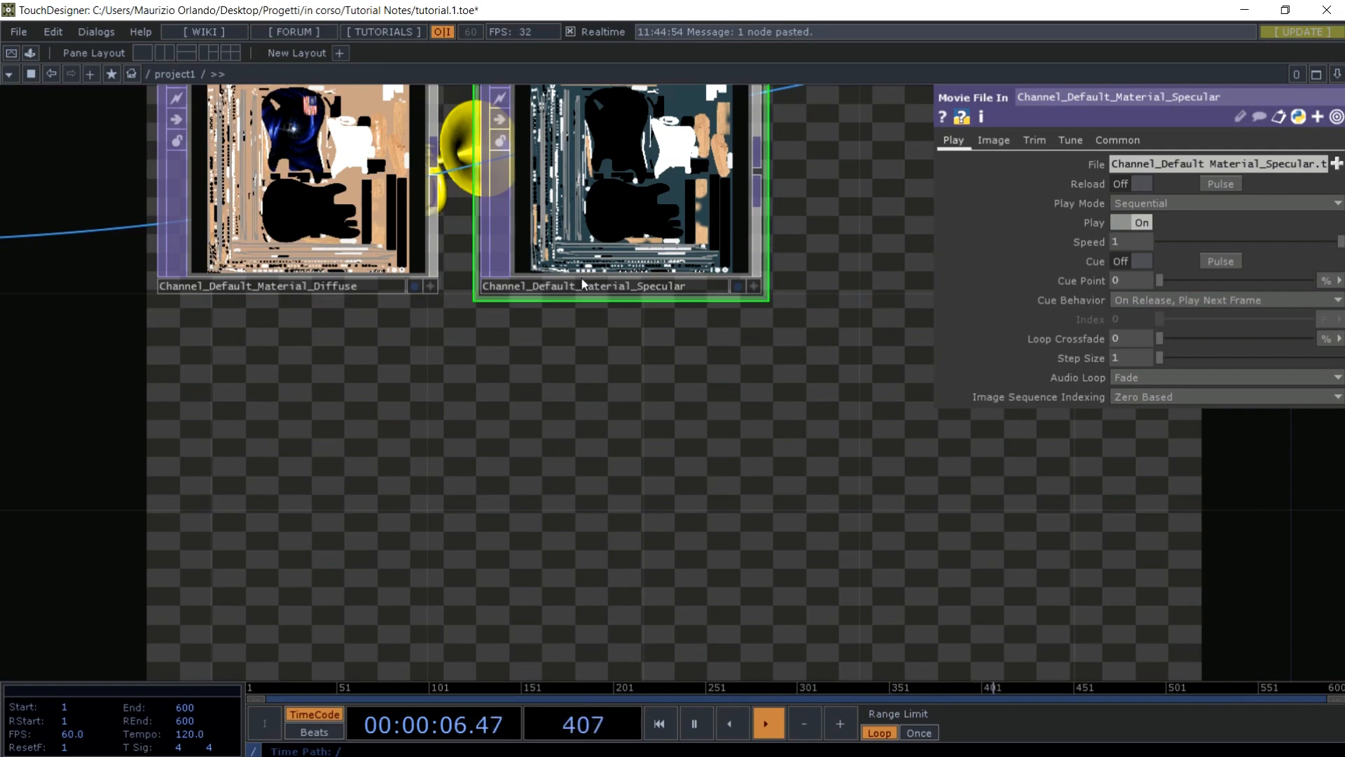
{"action": "scroll", "coordinate": [553, 431], "scroll_direction": "down", "scroll_amount": 6}
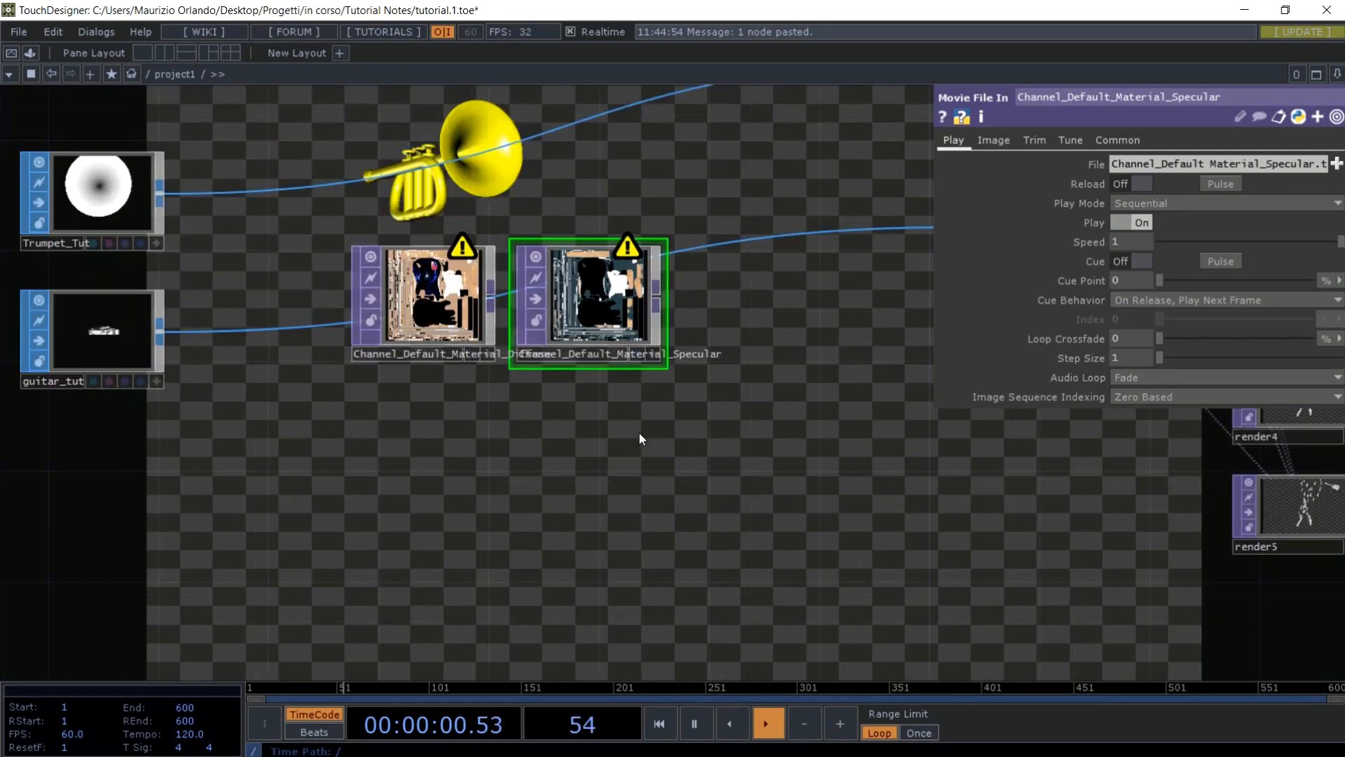
{"action": "key", "text": "p"}
{"action": "left_click_drag", "start_coordinate": [615, 406], "coordinate": [433, 322]}
{"action": "left_click_drag", "start_coordinate": [433, 323], "coordinate": [434, 377]}
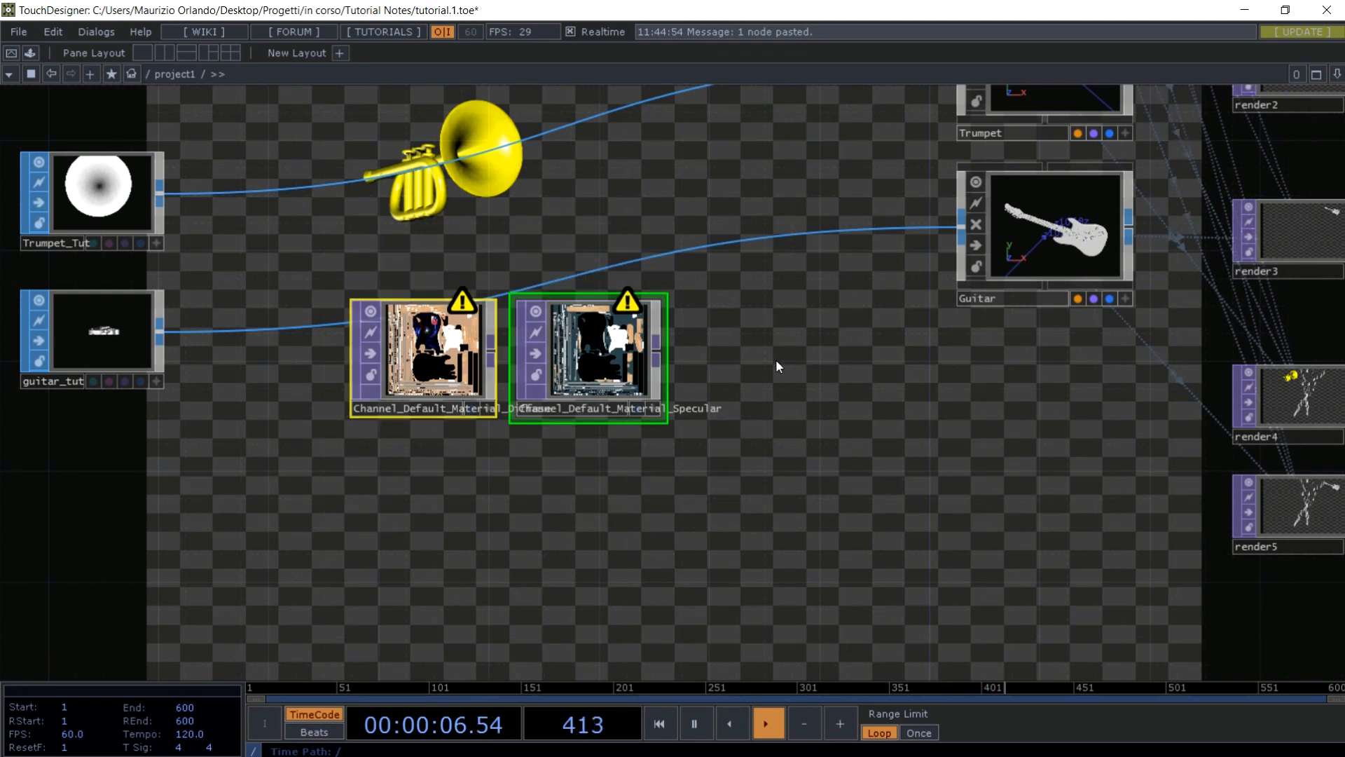
- Add a PBR MAT beside the Channel_Default_Material_Specular texture
{"action": "left_click", "coordinate": [776, 361]}
{"action": "key", "text": "Tab"}
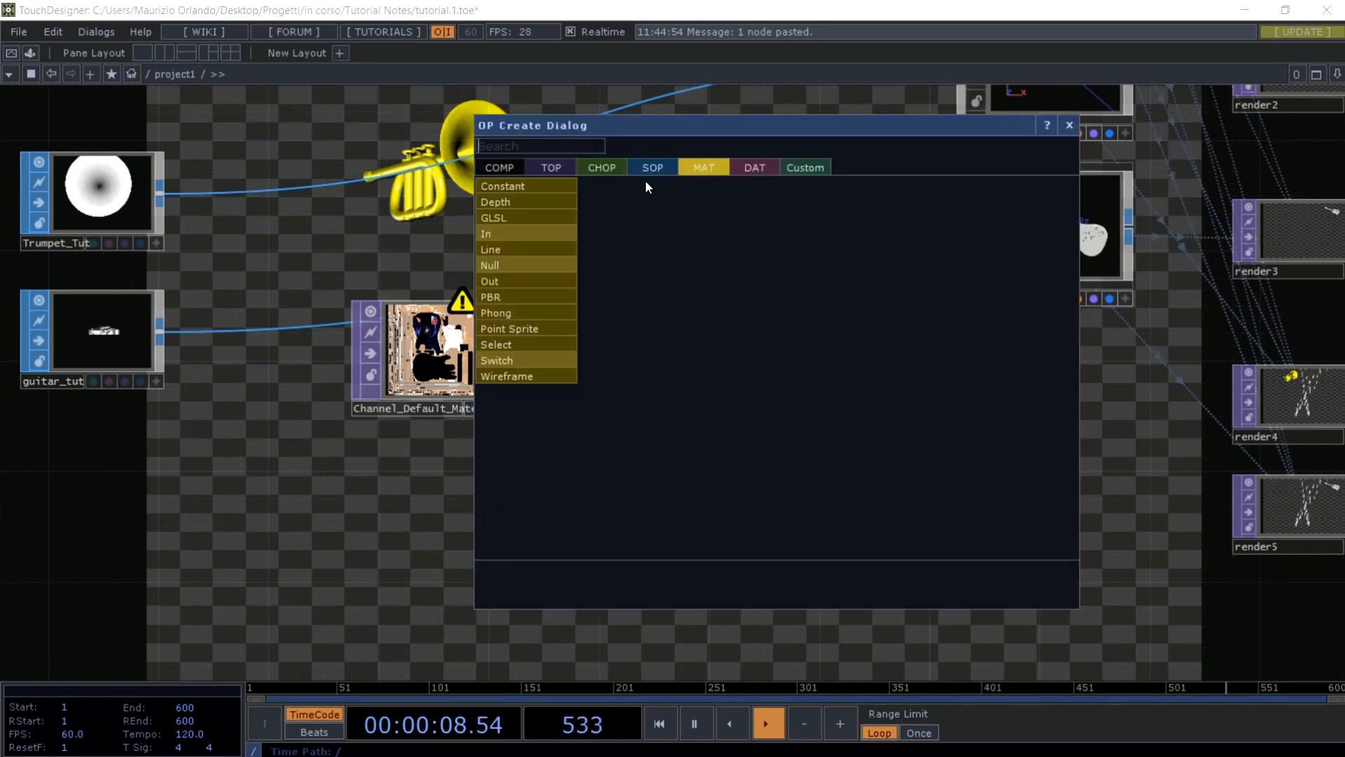
{"action": "left_click", "coordinate": [498, 294]}
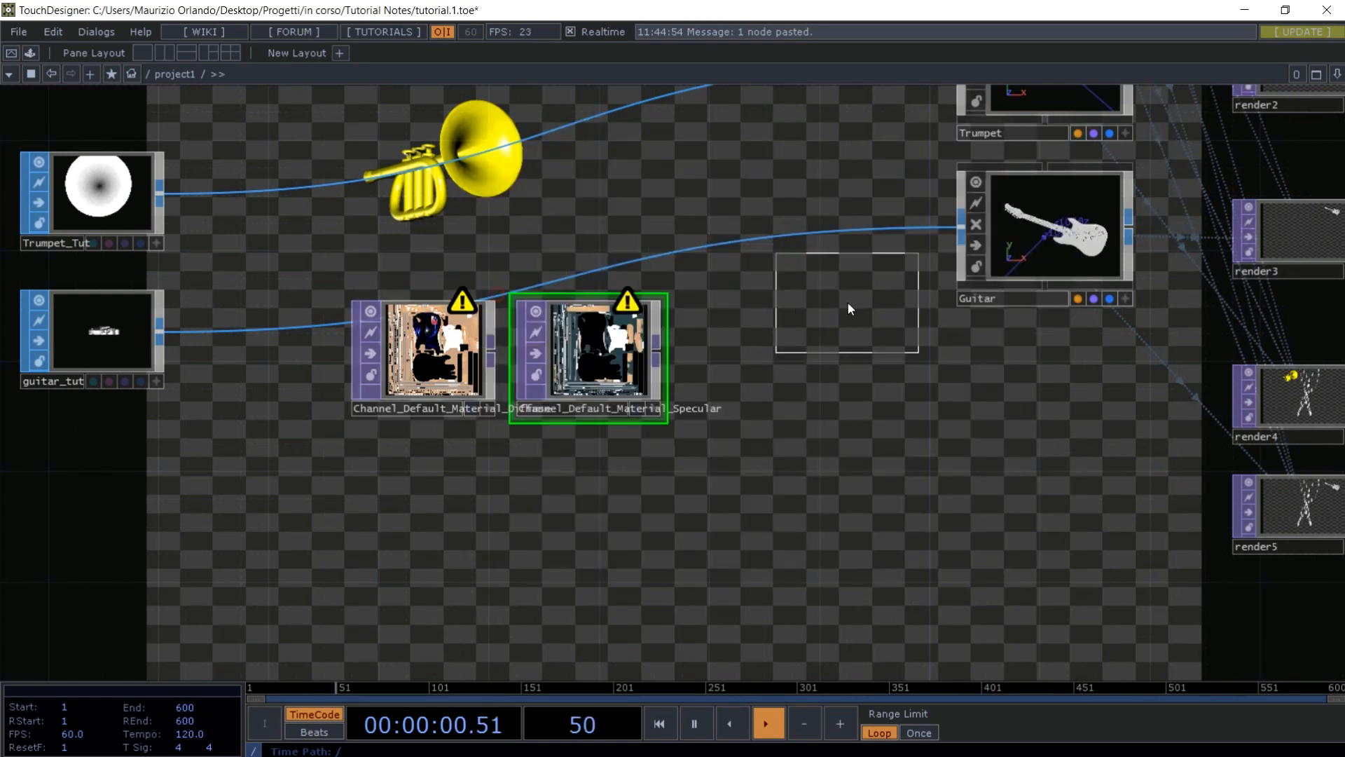
{"action": "left_click", "coordinate": [795, 361]}
- Show render3 as the network background instead of render2
{"action": "left_click_drag", "start_coordinate": [1091, 402], "coordinate": [679, 507]}
{"action": "scroll", "coordinate": [678, 507], "scroll_direction": "down", "scroll_amount": 5}
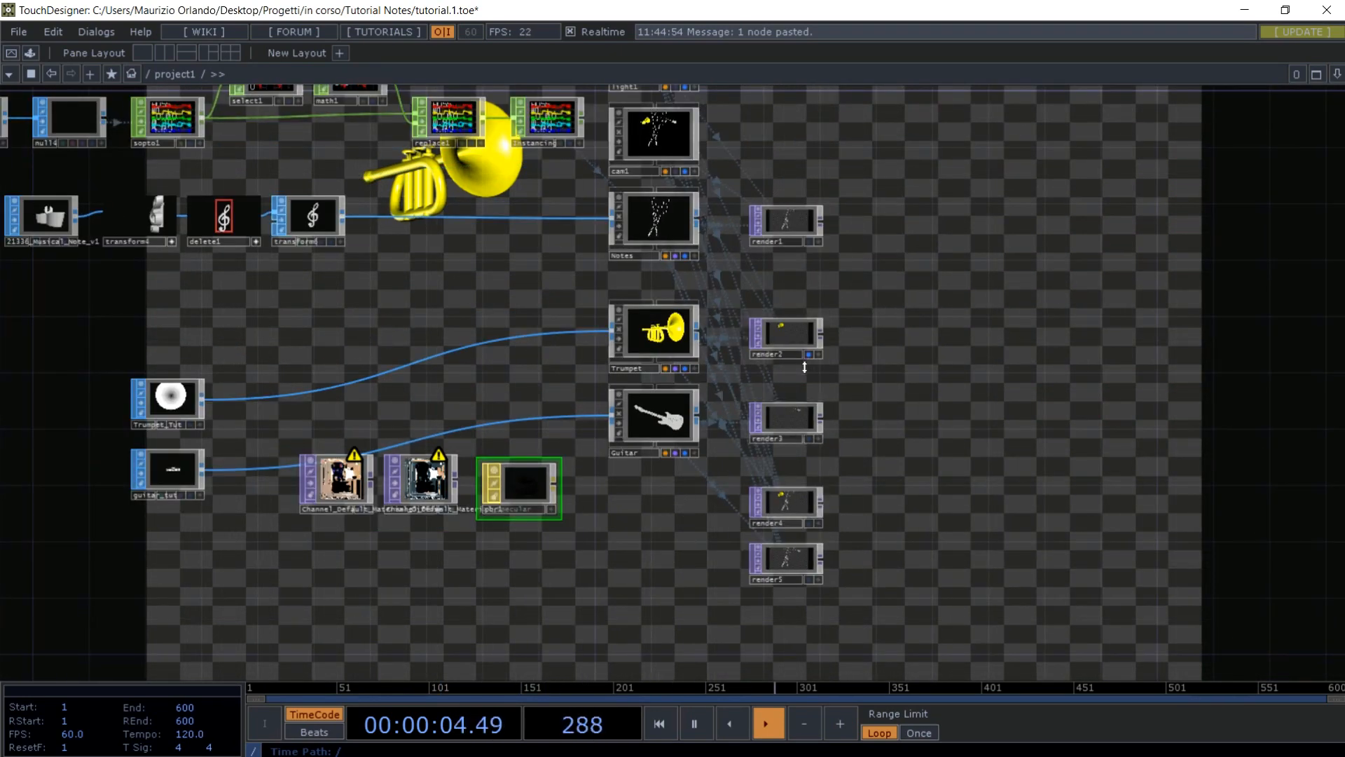
{"action": "left_click", "coordinate": [809, 355]}
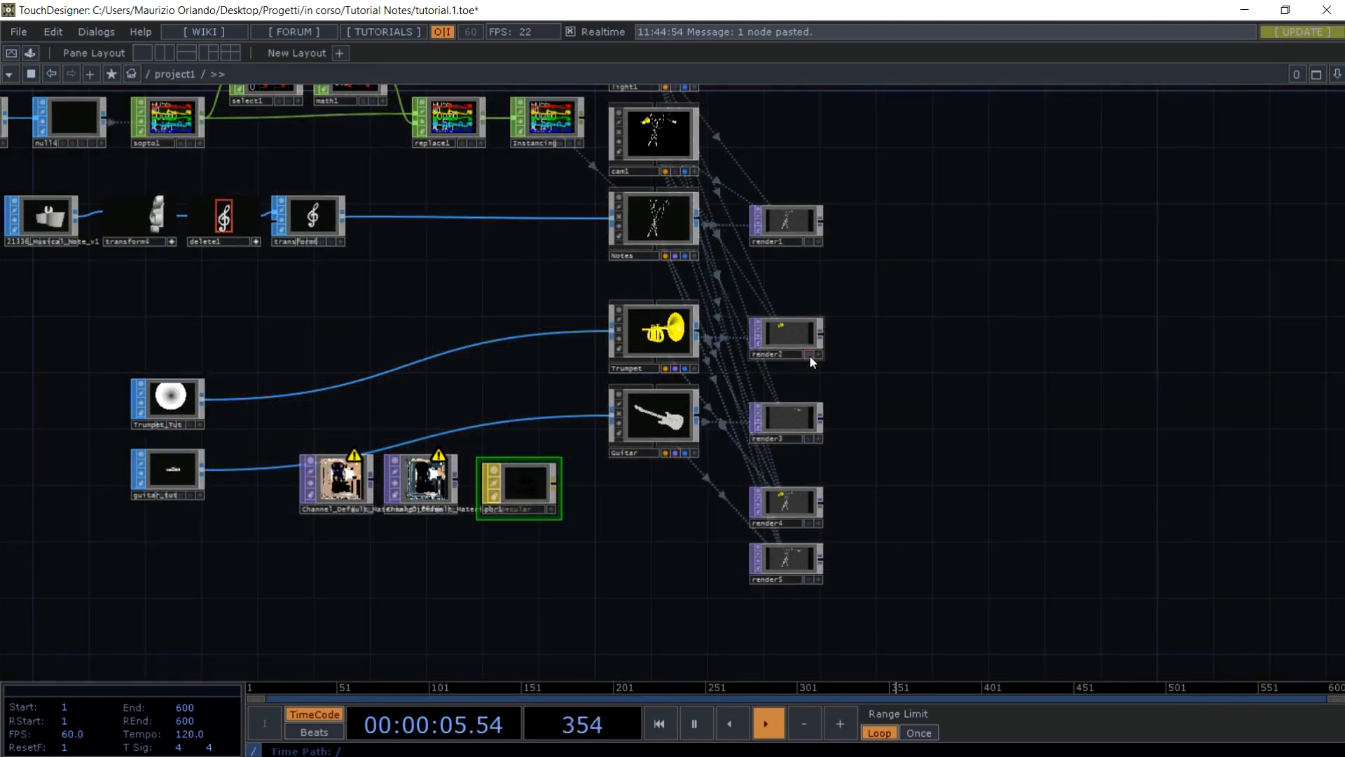
{"action": "left_click", "coordinate": [807, 438]}
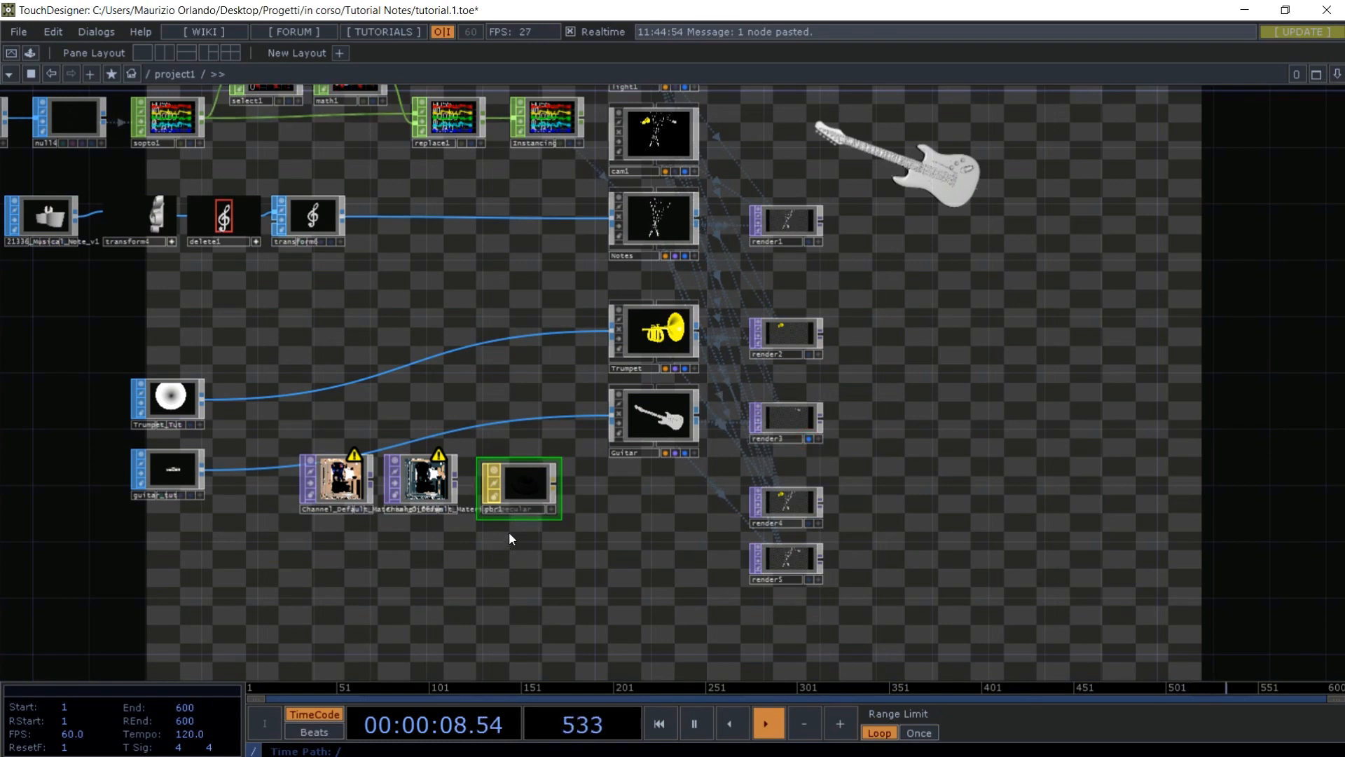
- Rename the pbr1 MAT to Material and assign it to the Guitar Geometry COMP's Material parameter
{"action": "left_click", "coordinate": [528, 481]}
{"action": "key", "text": "p"}
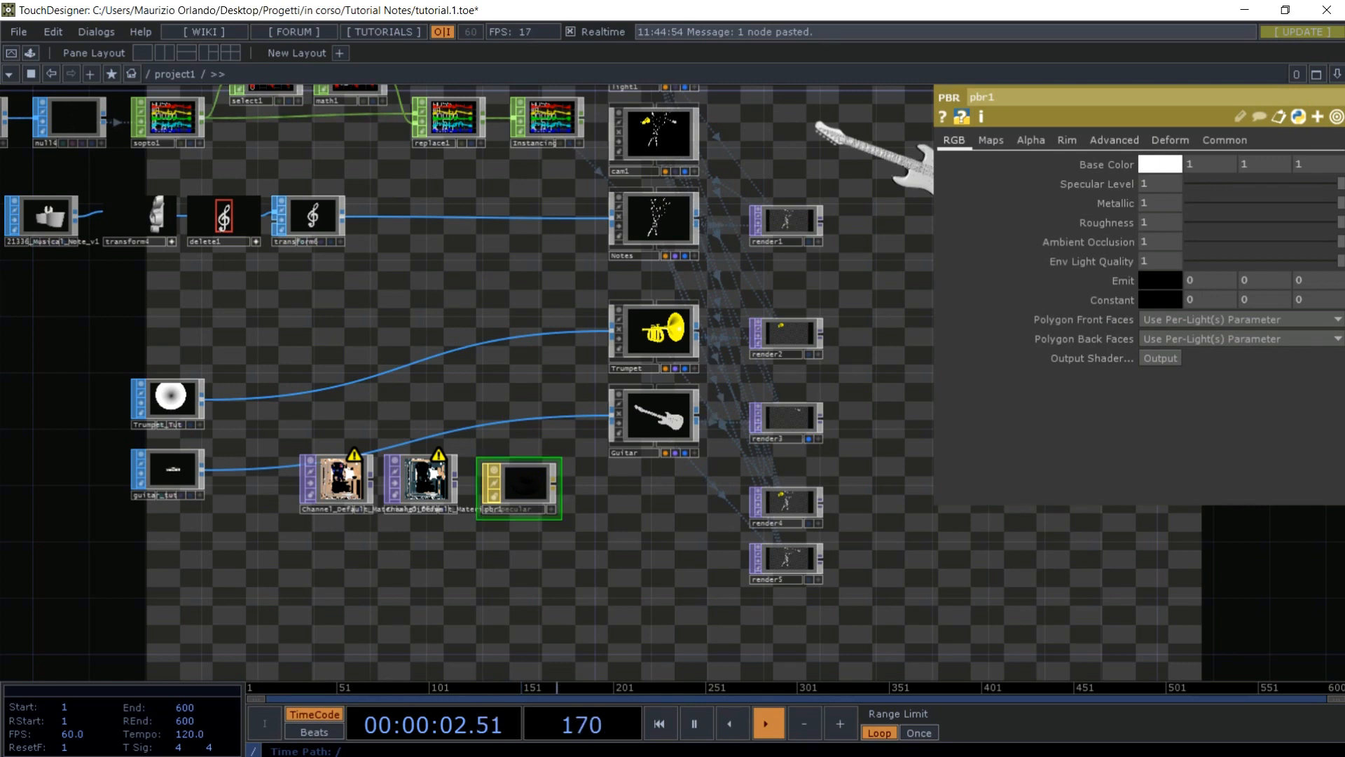
{"action": "left_click", "coordinate": [1006, 95]}
{"action": "type", "text": "Ma"}
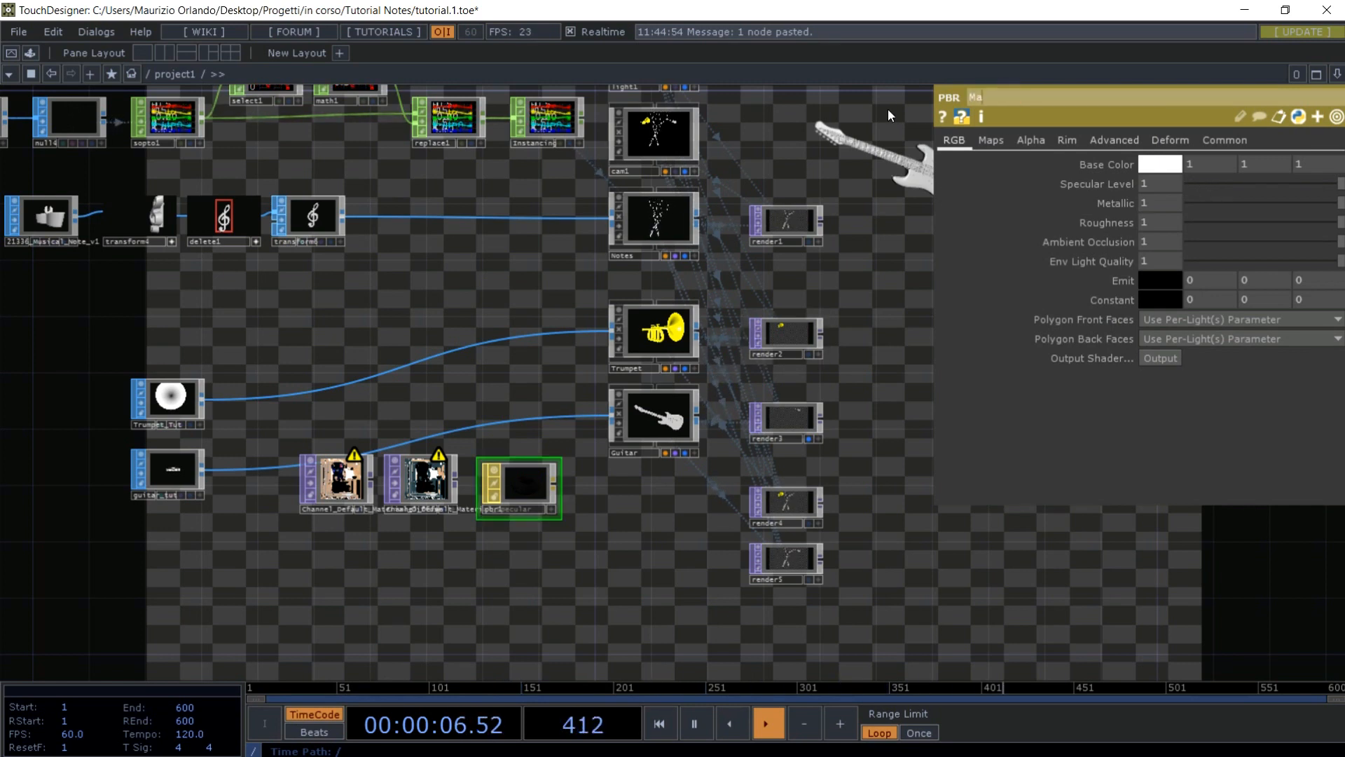
{"action": "type", "text": "terial"}
{"action": "key", "text": "Return"}
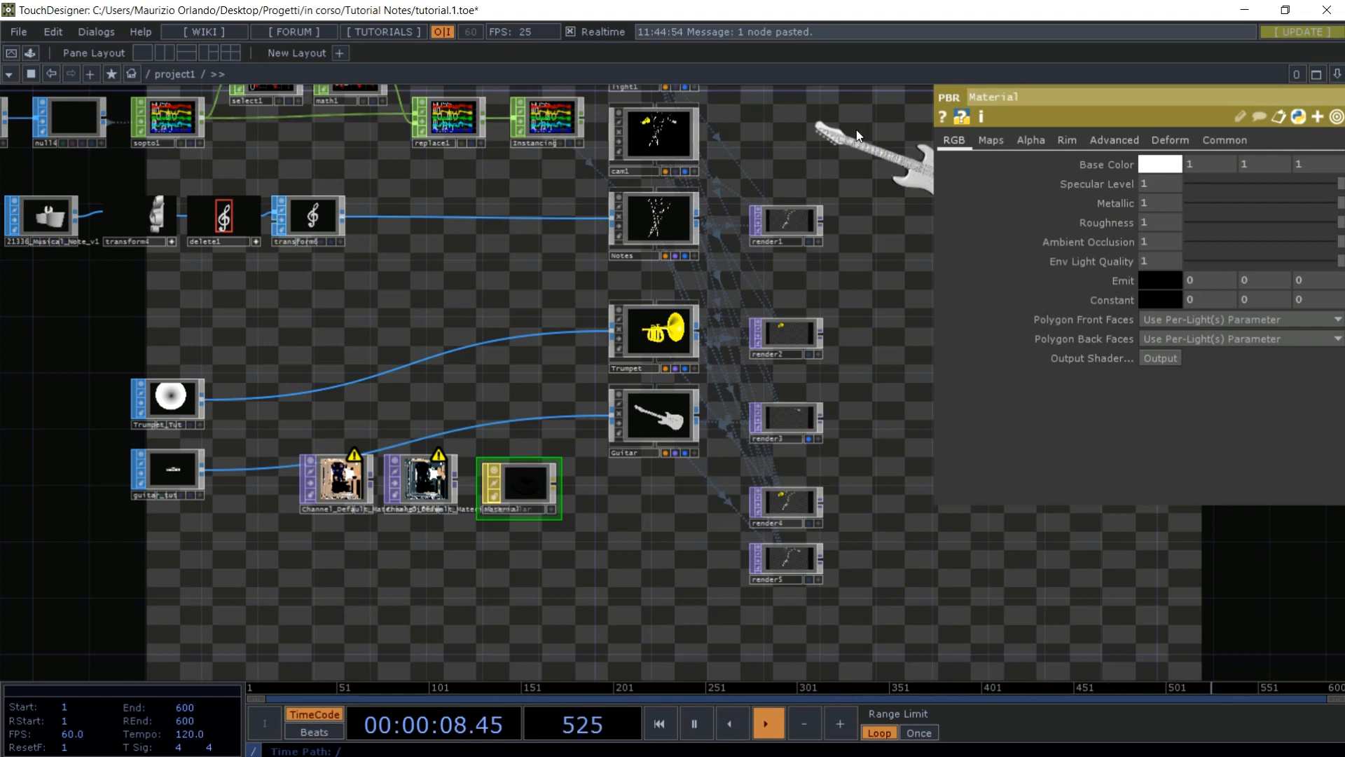
{"action": "left_click_drag", "start_coordinate": [528, 478], "coordinate": [661, 392]}
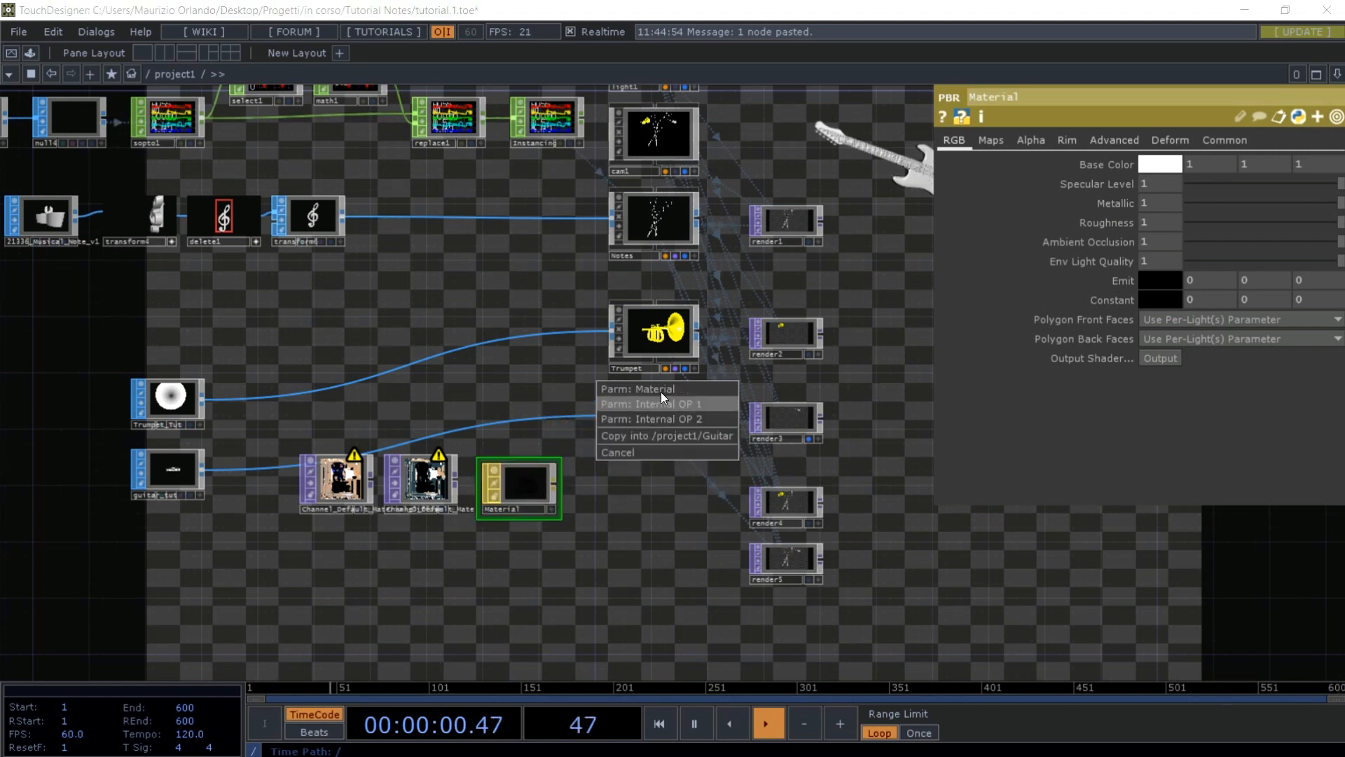
{"action": "left_click", "coordinate": [659, 387]}
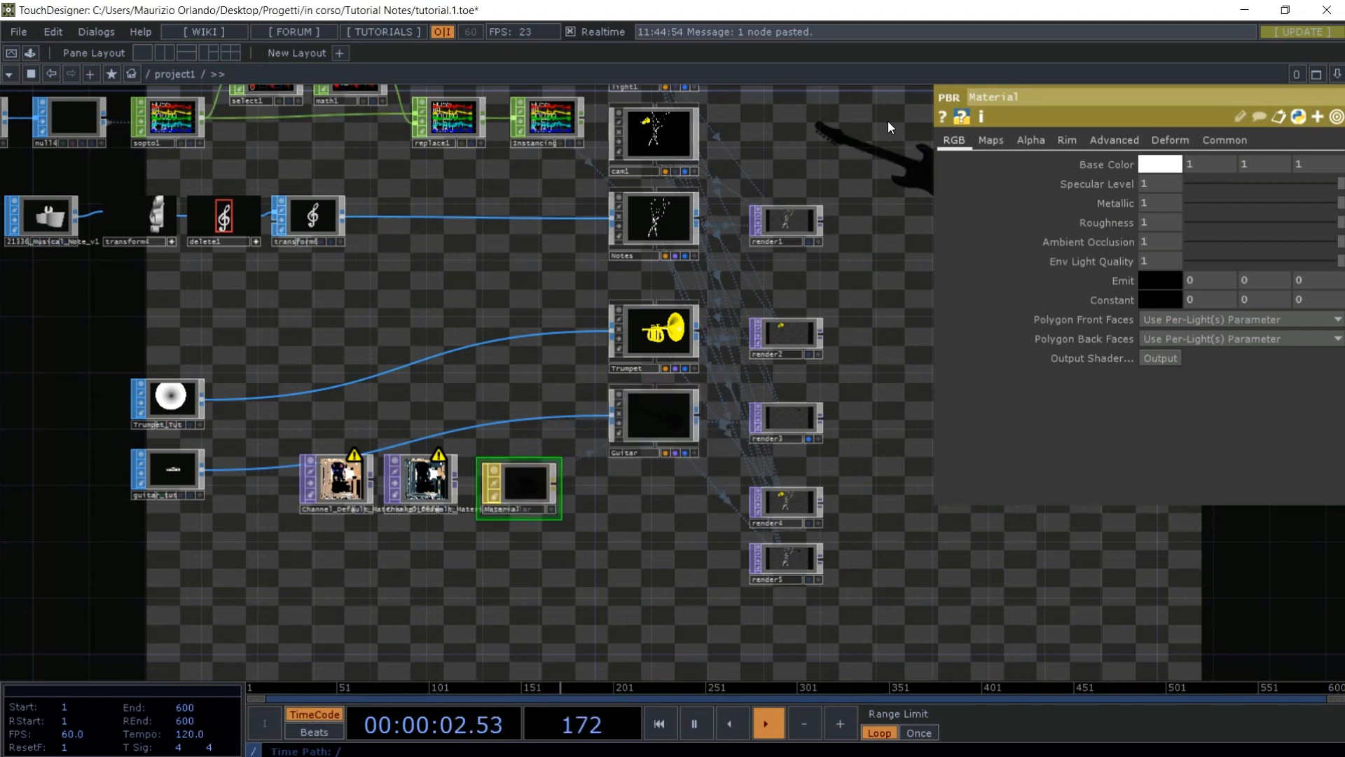
- Try the Channel_Default_Material_Specular texture as the Specular Level Map of the guitar's PBR Material
{"action": "left_click", "coordinate": [990, 138]}
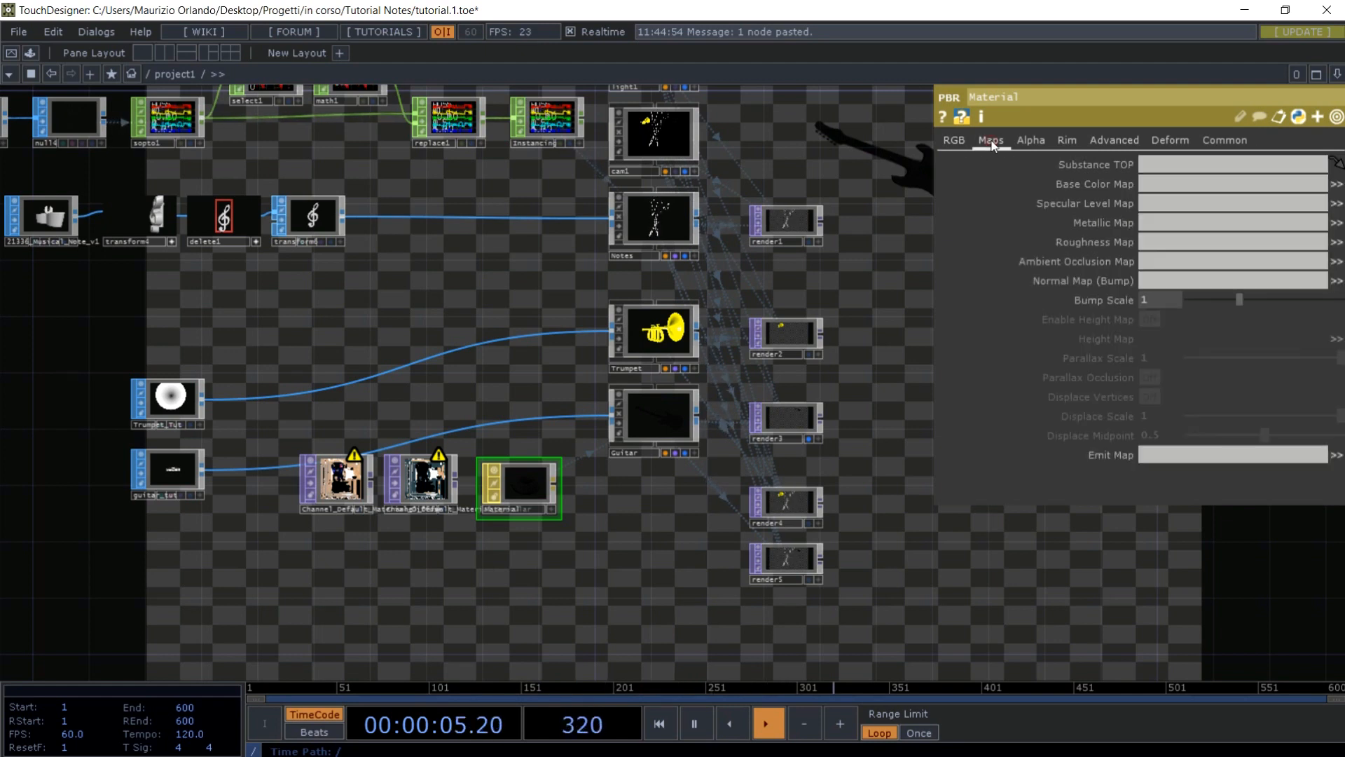
{"action": "left_click", "coordinate": [357, 494]}
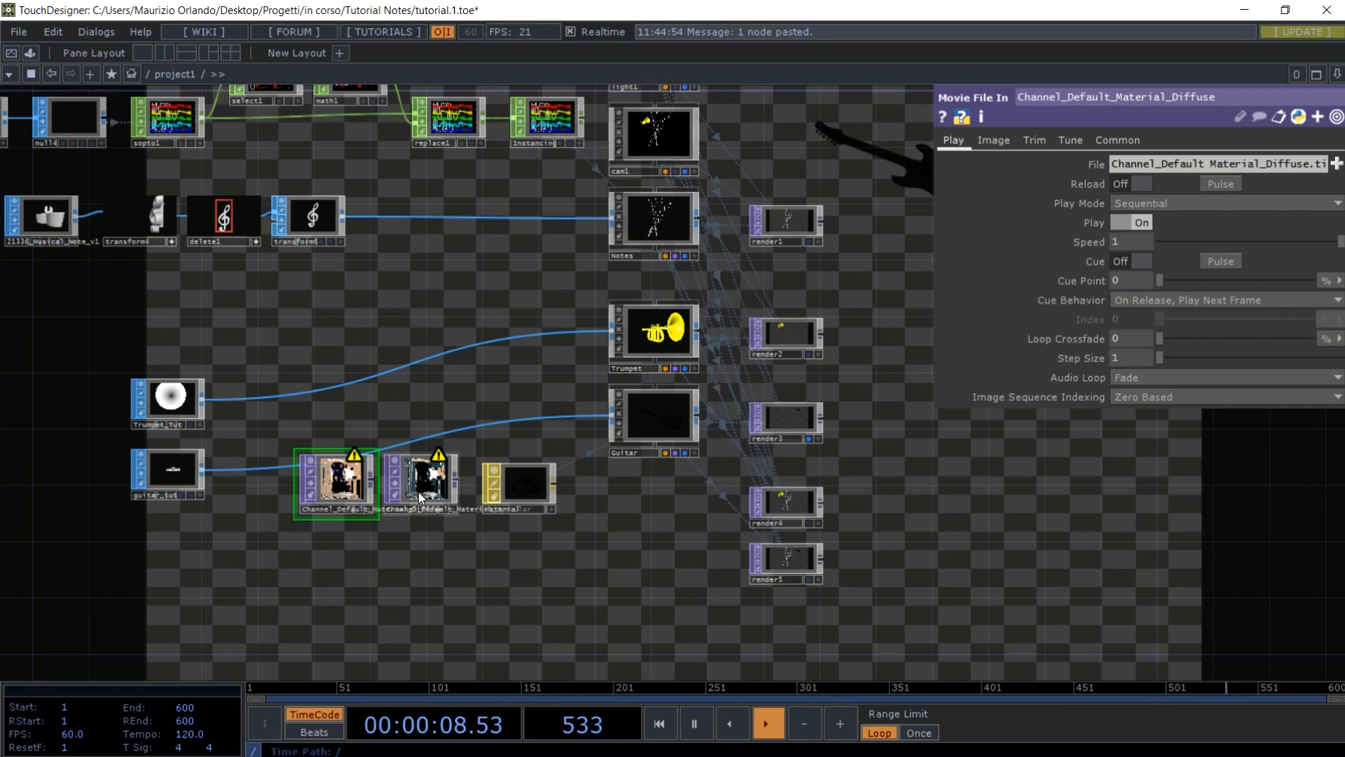
{"action": "scroll", "coordinate": [418, 492], "scroll_direction": "up", "scroll_amount": 3}
{"action": "left_click", "coordinate": [418, 492]}
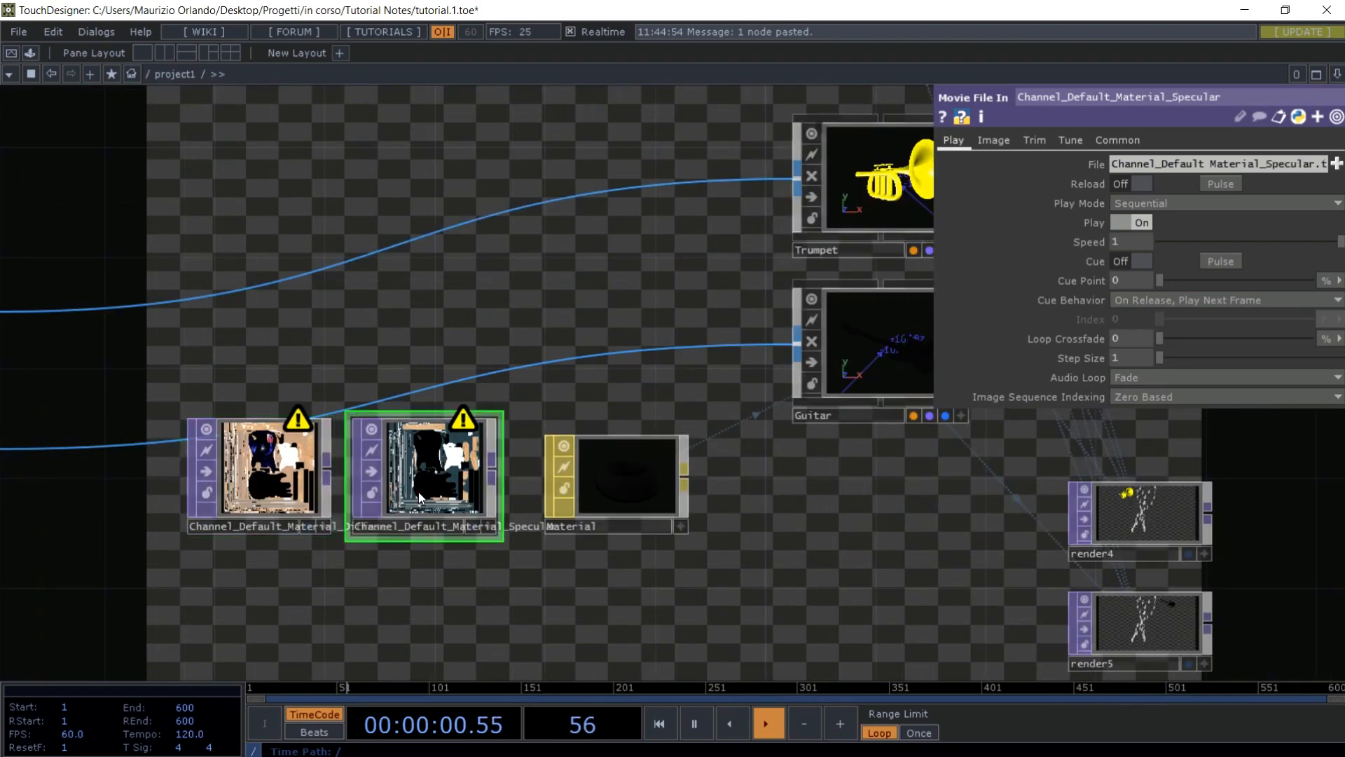
{"action": "left_click", "coordinate": [623, 488]}
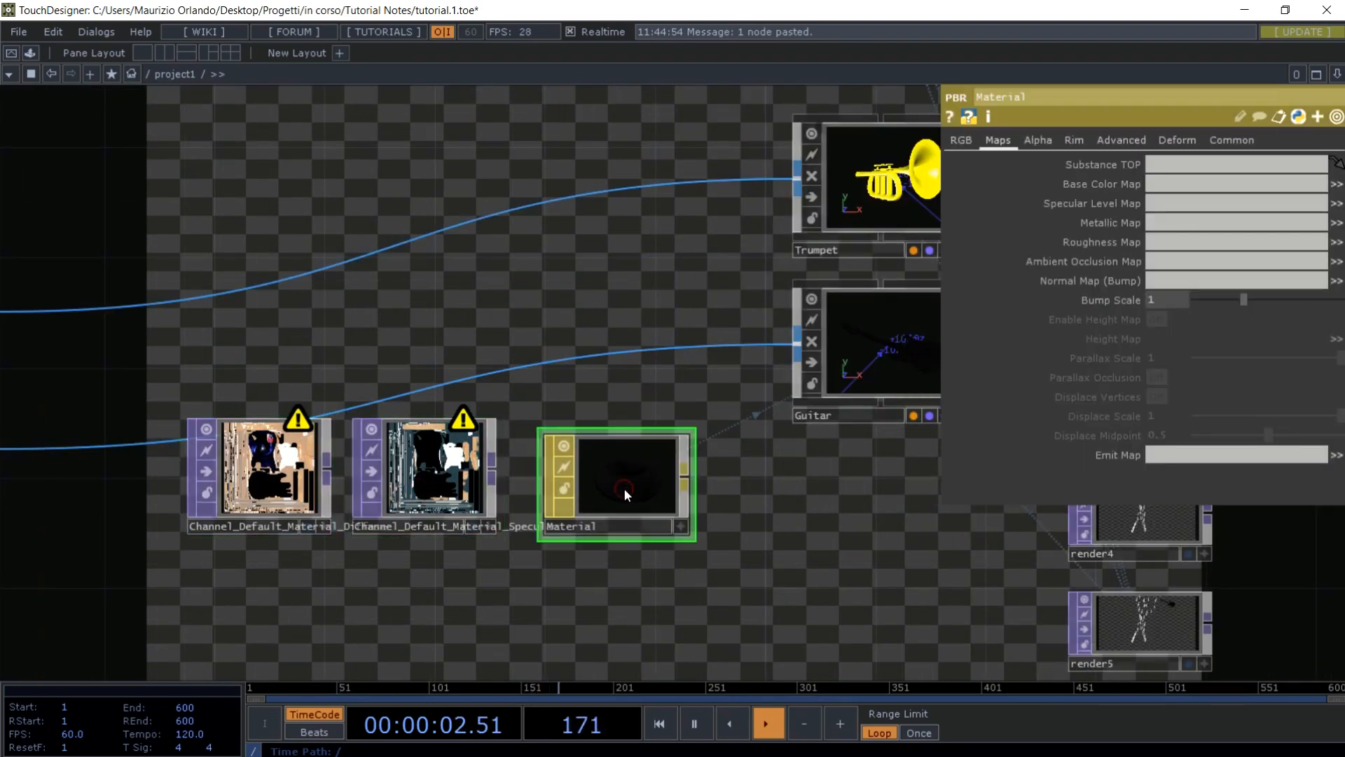
{"action": "key", "text": "p"}
{"action": "key", "text": "p"}
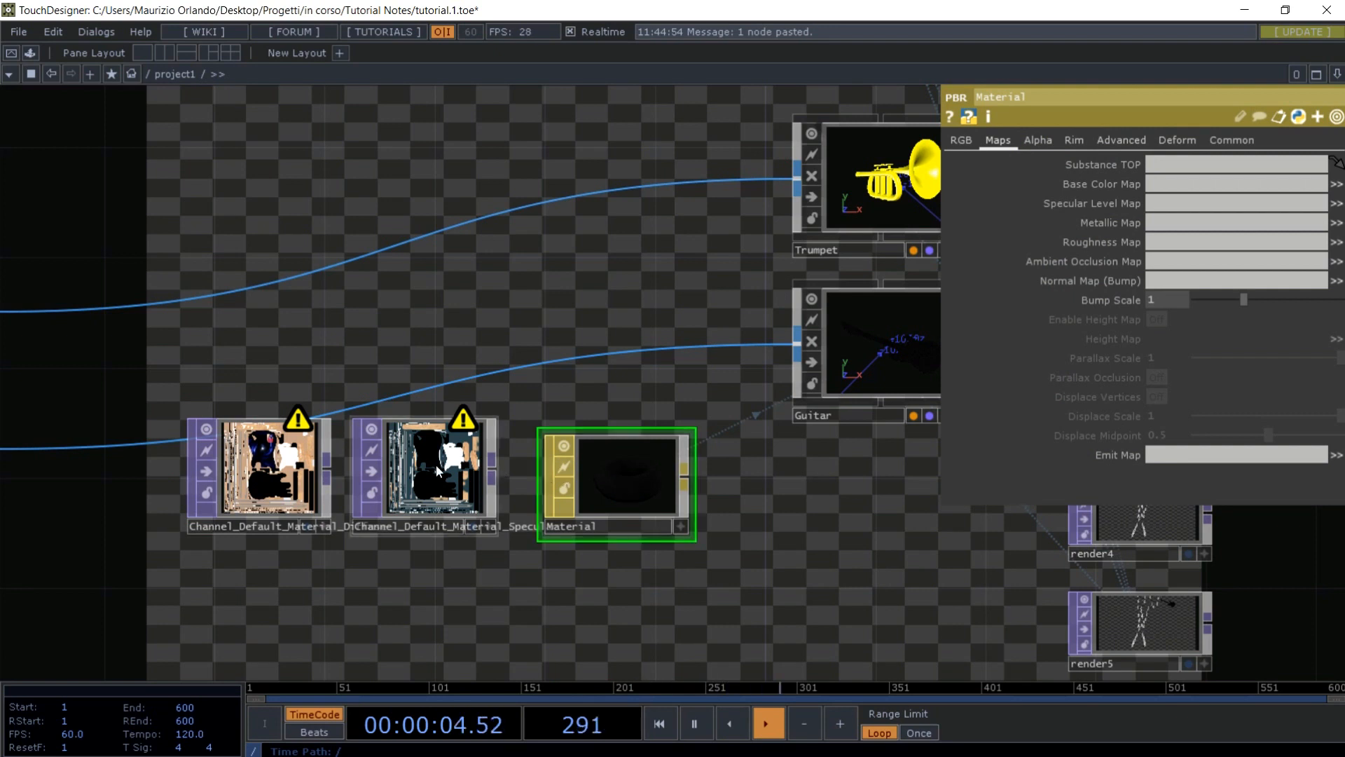
{"action": "left_click_drag", "start_coordinate": [436, 464], "coordinate": [1206, 203]}
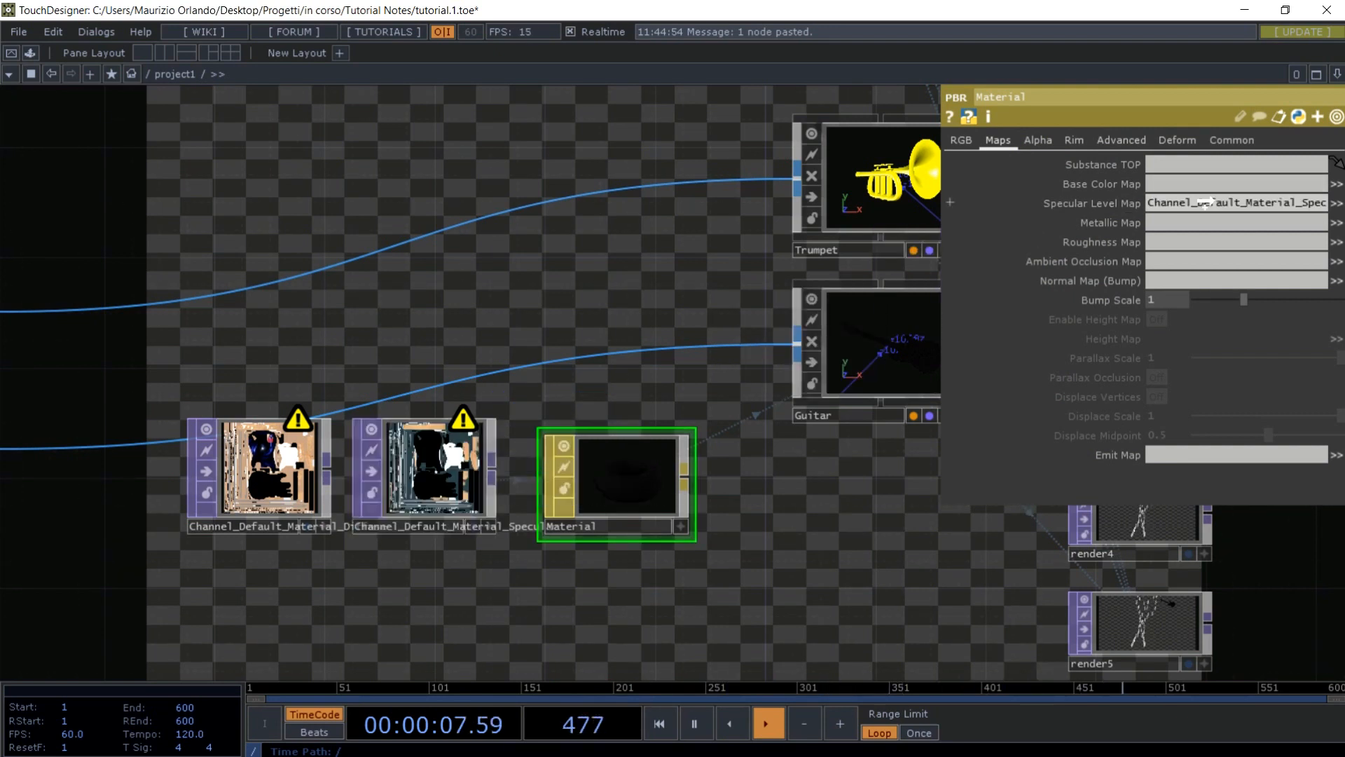
{"action": "left_click_drag", "start_coordinate": [729, 270], "coordinate": [531, 306]}
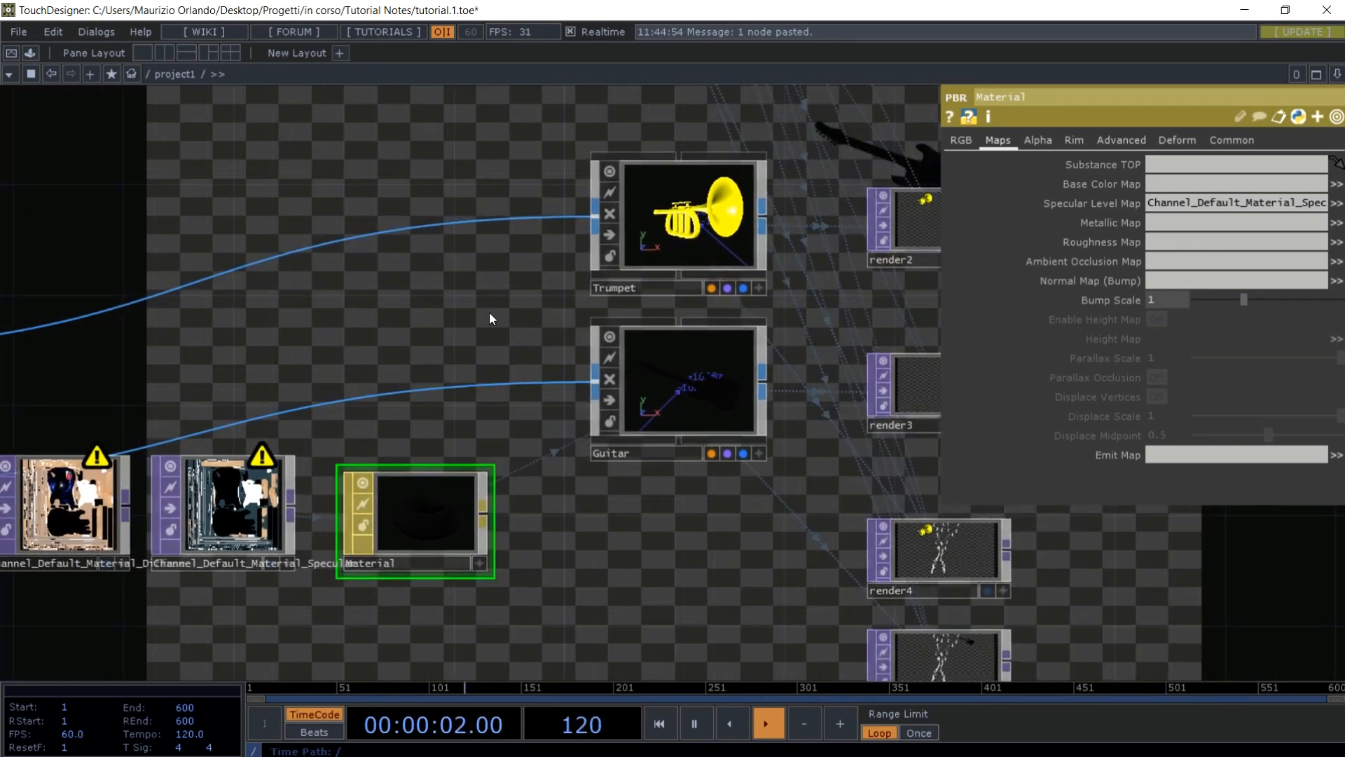
- Assign the Channel_Default_Material_Diffuse texture to the PBR Material's Specular Level Map, Base Color Map and Substance TOP
{"action": "left_click", "coordinate": [71, 522]}
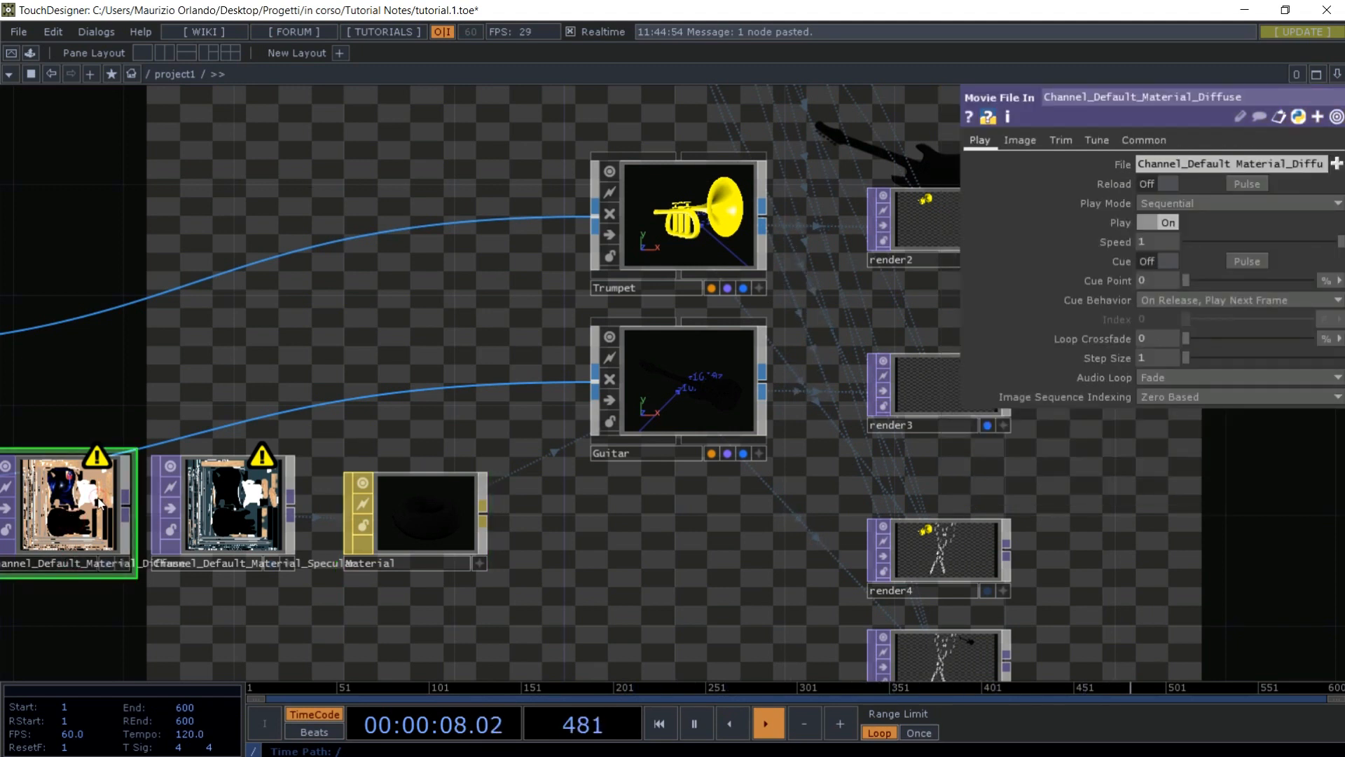
{"action": "left_click", "coordinate": [444, 507]}
{"action": "key", "text": "p"}
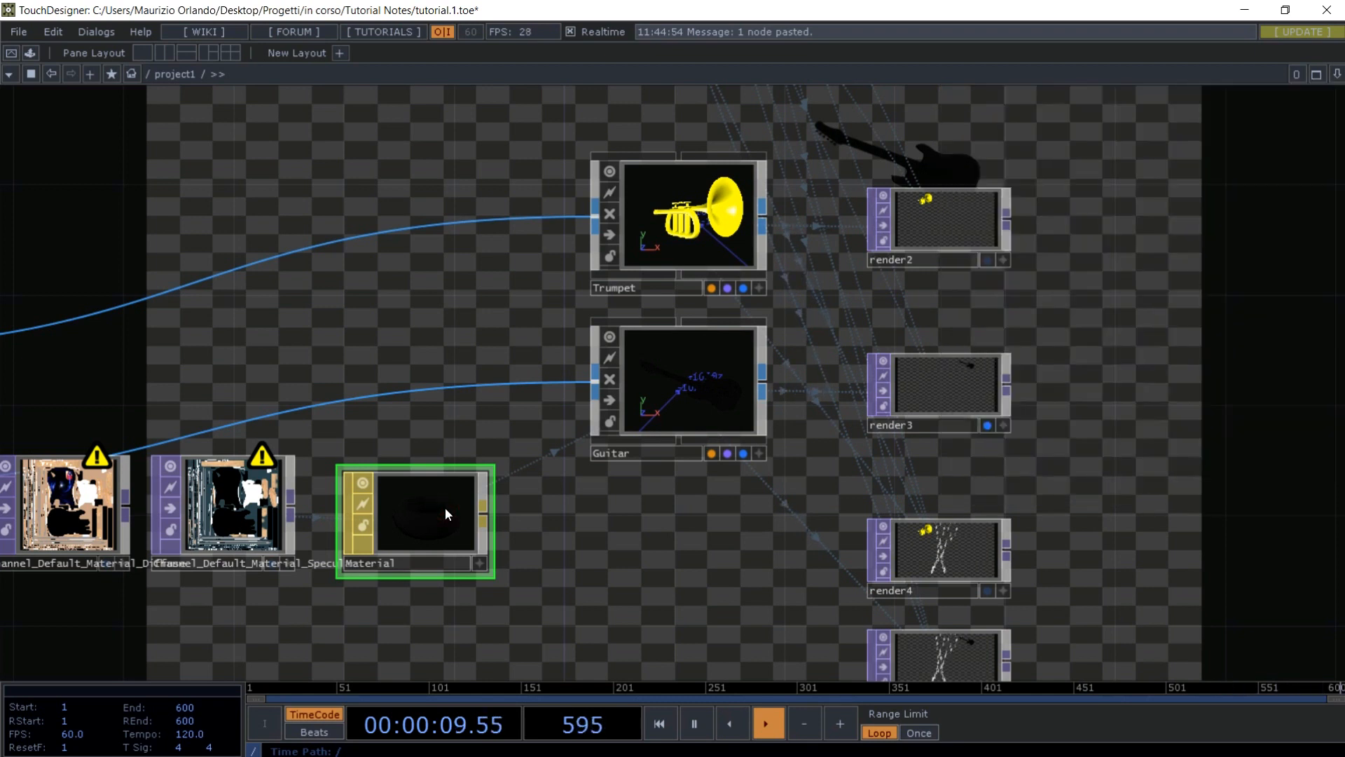
{"action": "key", "text": "p"}
{"action": "left_click_drag", "start_coordinate": [54, 502], "coordinate": [1205, 203]}
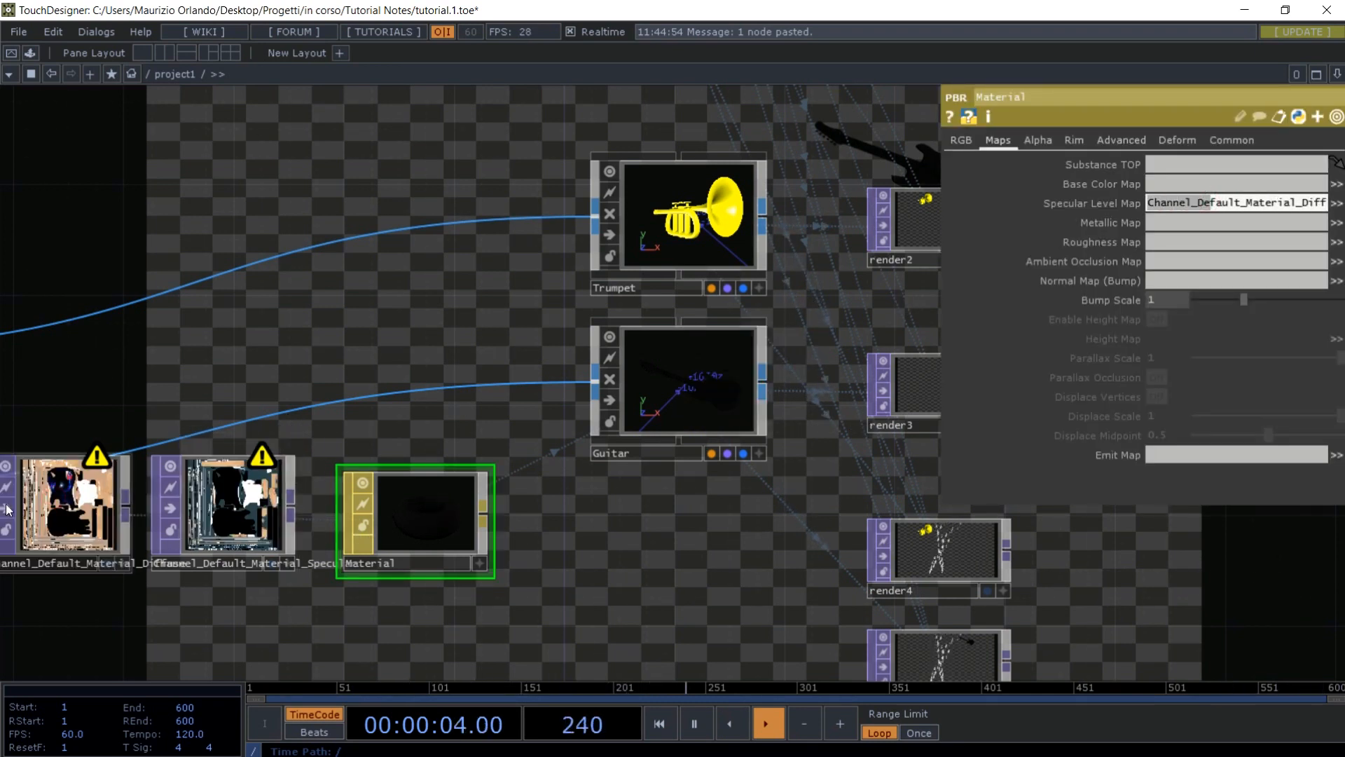
{"action": "left_click_drag", "start_coordinate": [79, 500], "coordinate": [907, 280]}
{"action": "left_click_drag", "start_coordinate": [812, 349], "coordinate": [1160, 183]}
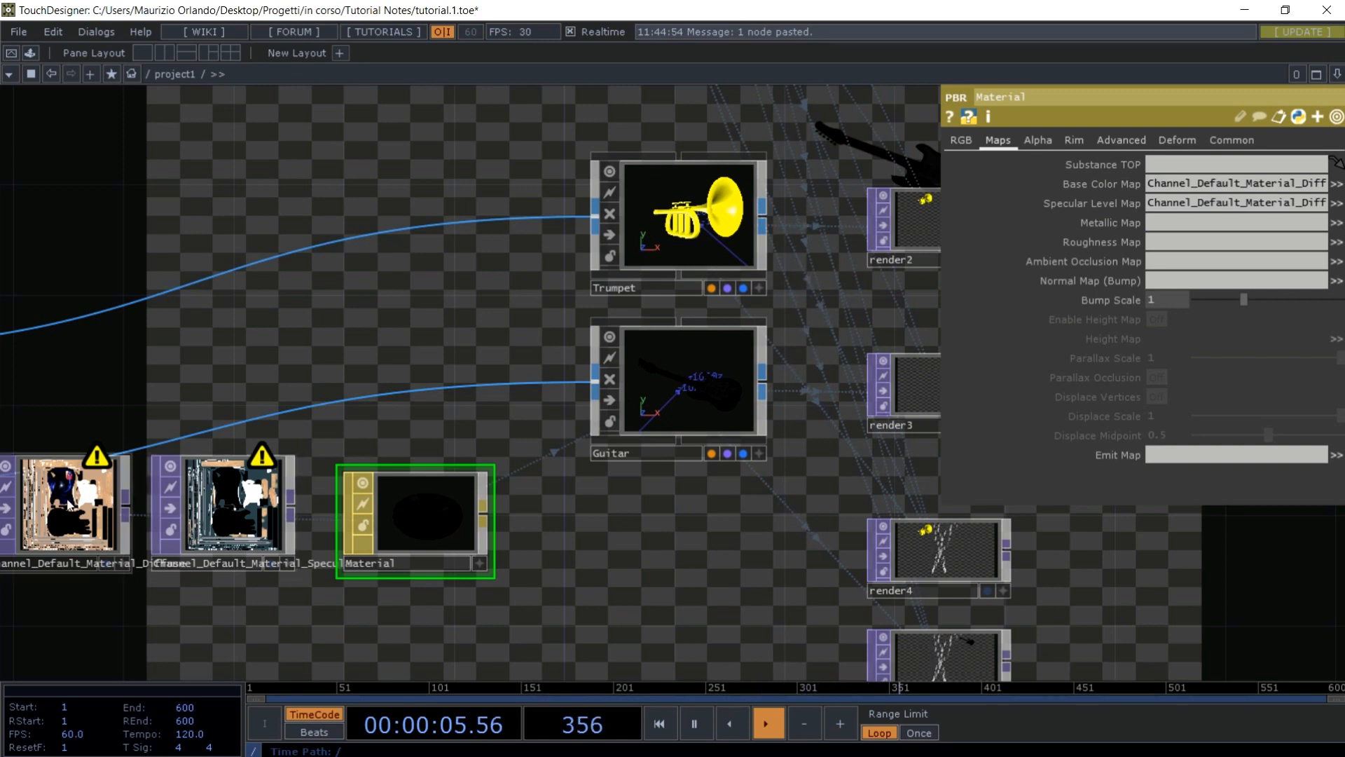
{"action": "left_click_drag", "start_coordinate": [63, 506], "coordinate": [1168, 167]}
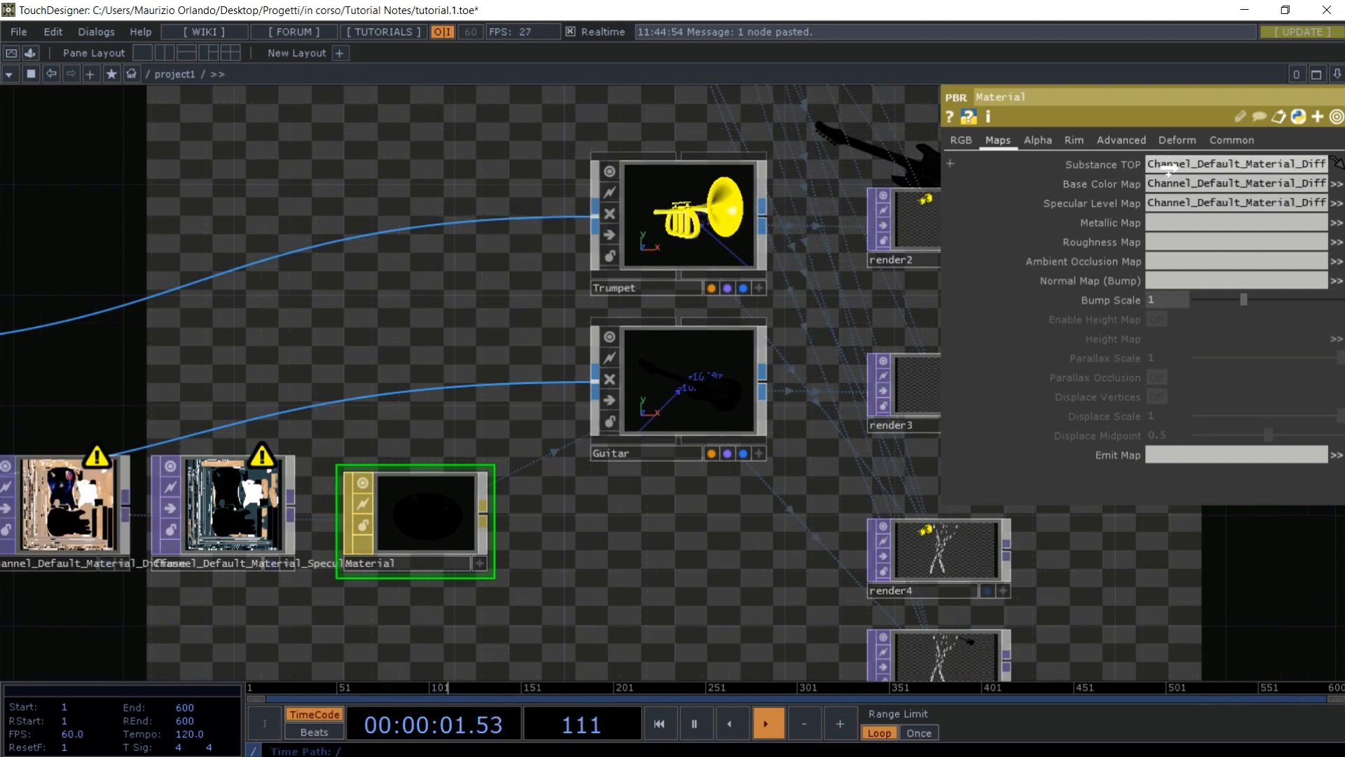
- Assign the Channel_Default_Material_Specular texture to the PBR Material's Metallic Map and open its RGB parameters
{"action": "left_click_drag", "start_coordinate": [214, 501], "coordinate": [1156, 222]}
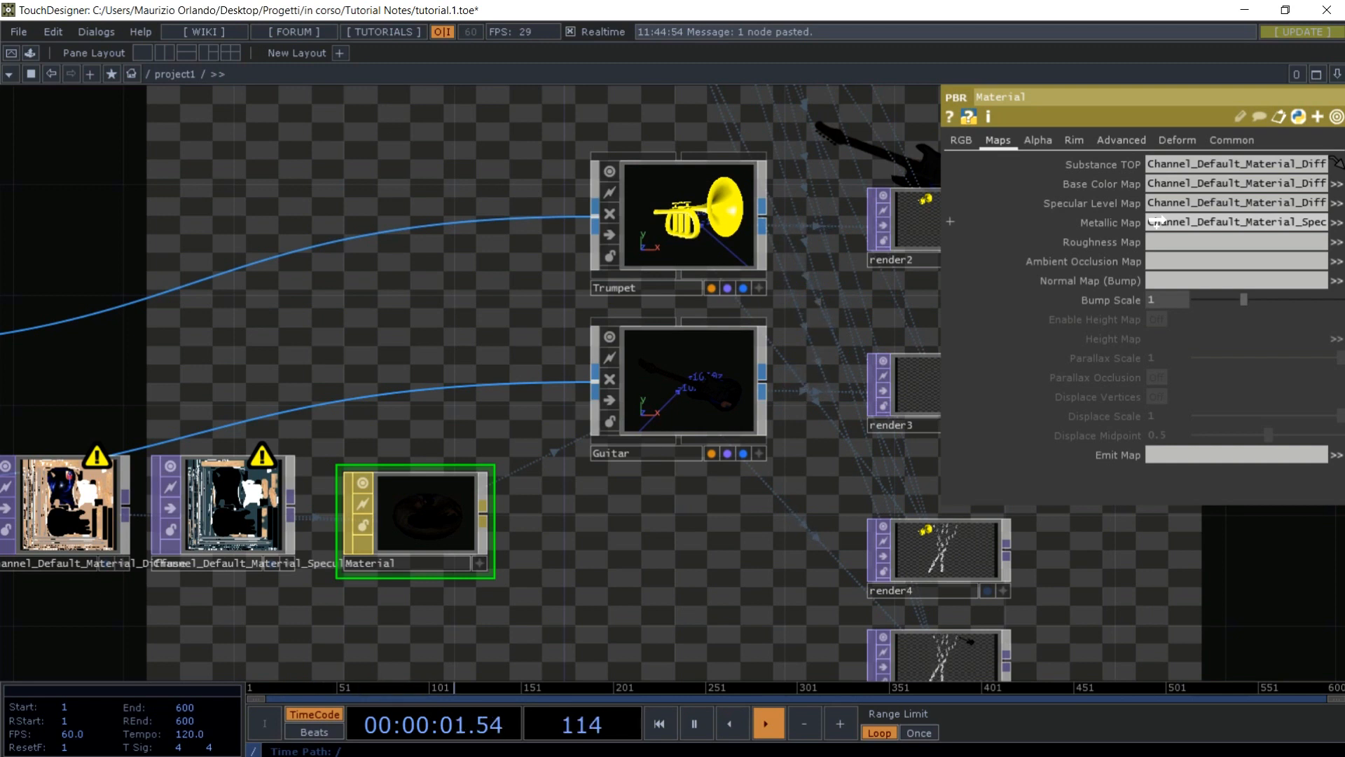
{"action": "left_click", "coordinate": [958, 145]}
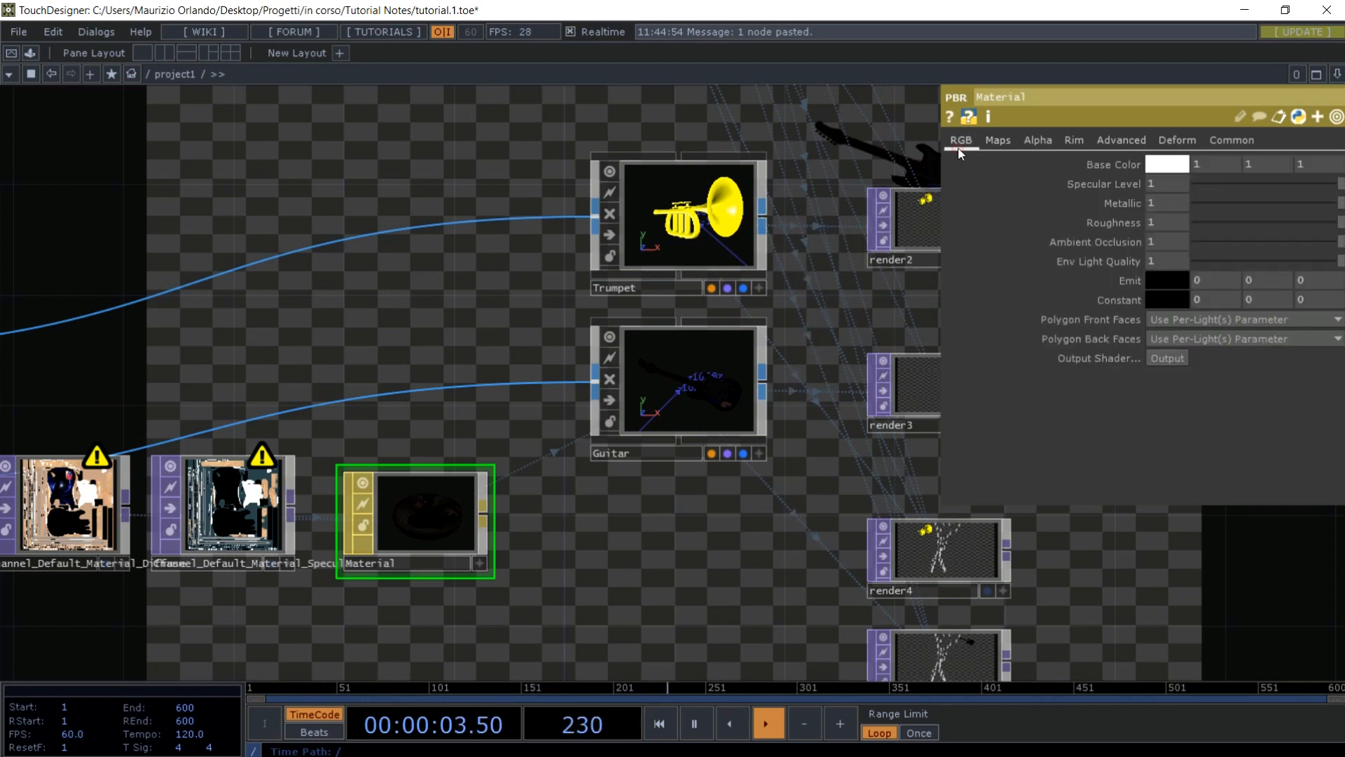
- Set the Roughness of the guitar's PBR Material to 0.229
{"action": "left_click_drag", "start_coordinate": [1308, 220], "coordinate": [1242, 217]}
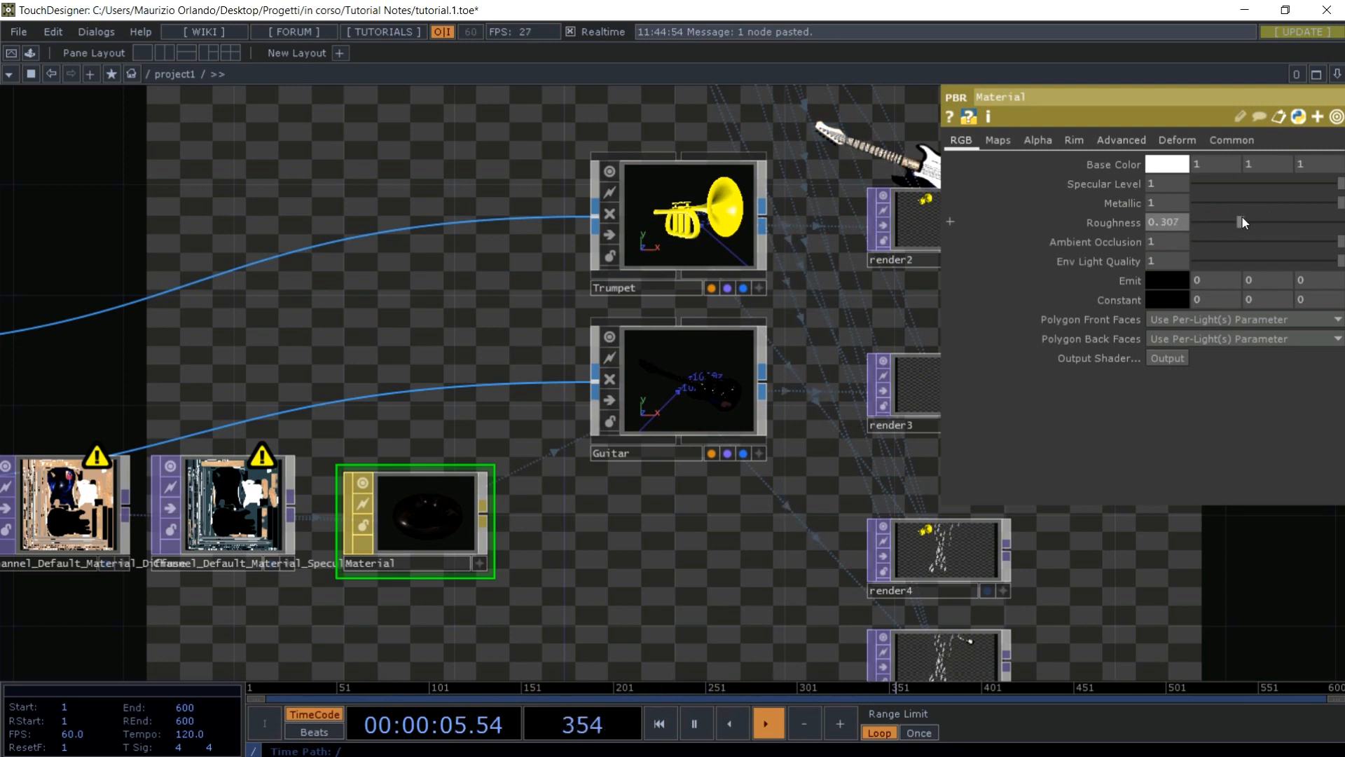
{"action": "double_click", "coordinate": [1164, 221]}
{"action": "type", "text": "0.2"}
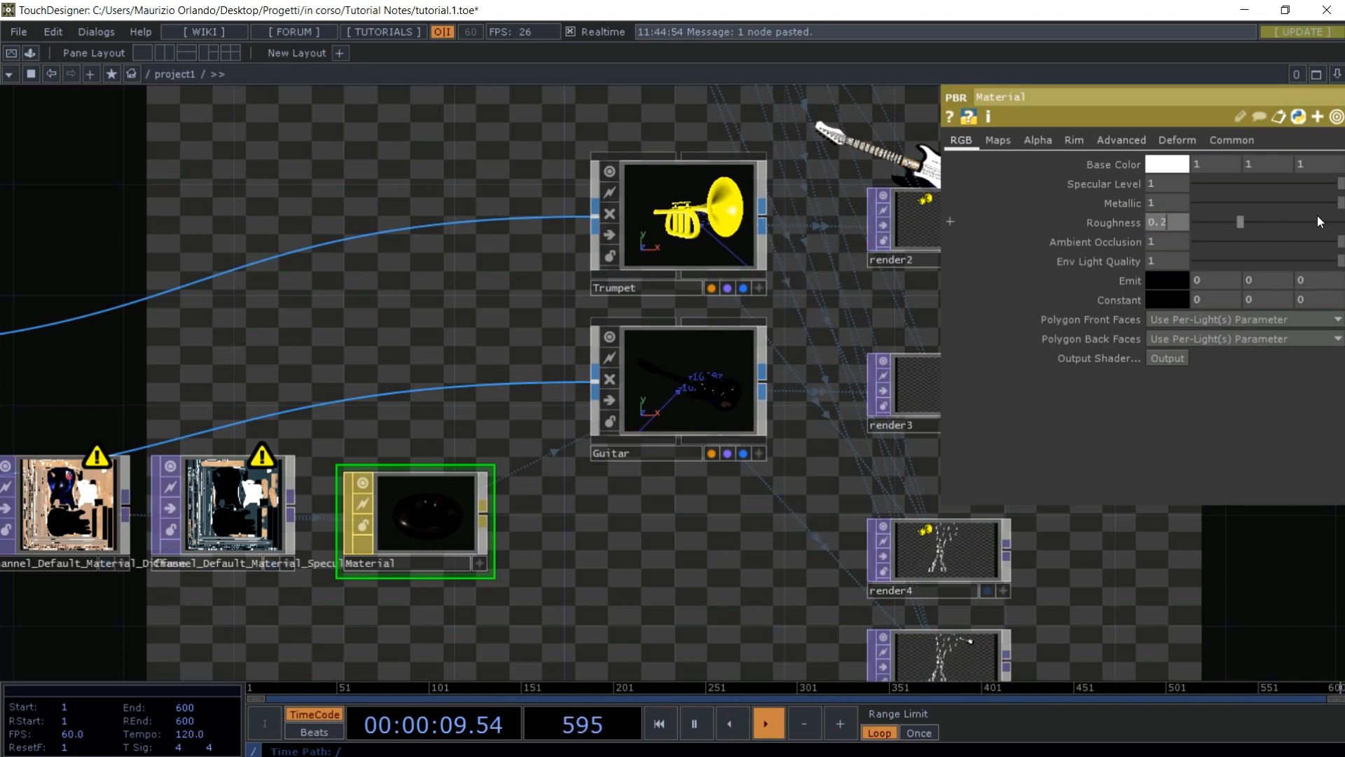
{"action": "type", "text": "29"}
{"action": "key", "text": "Return"}
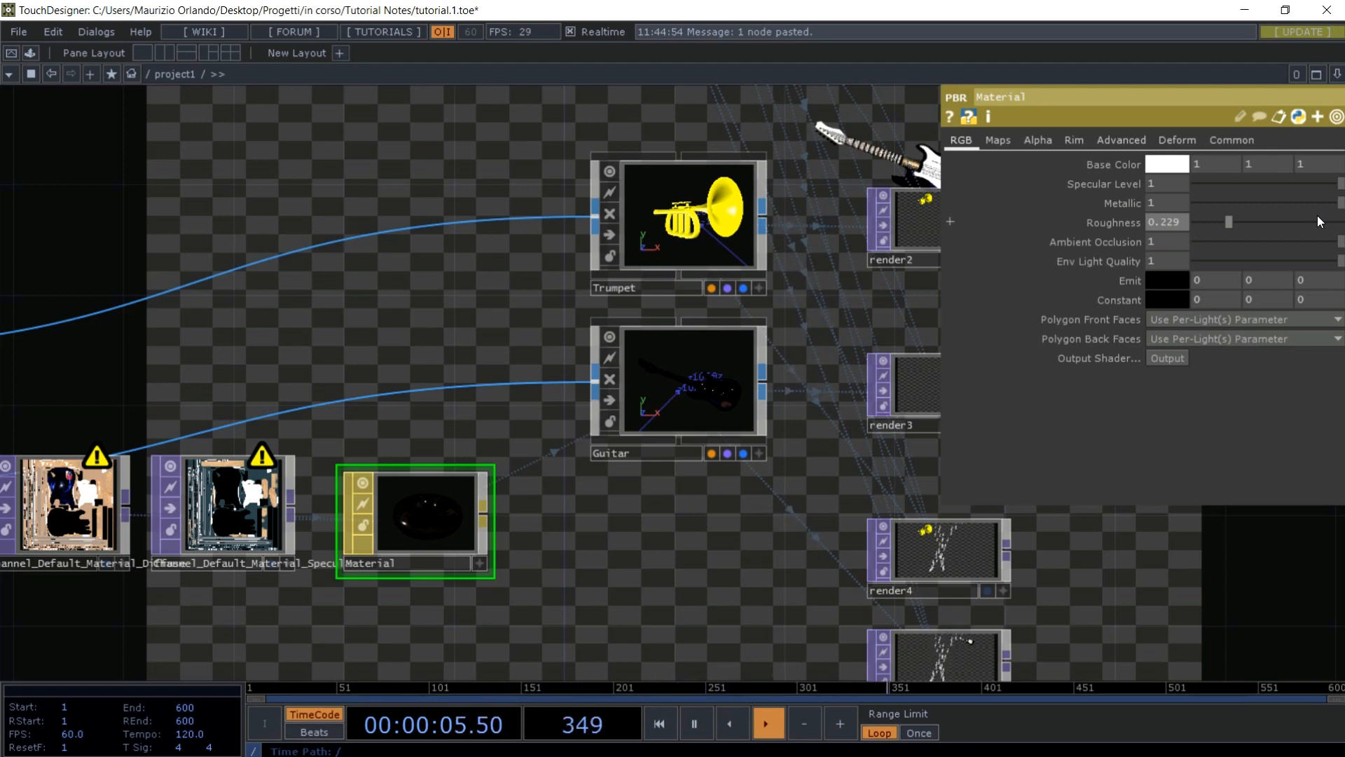
- Enable Rim Light 1 on the PBR Material and set its Rim Color to white
{"action": "left_click", "coordinate": [1075, 140]}
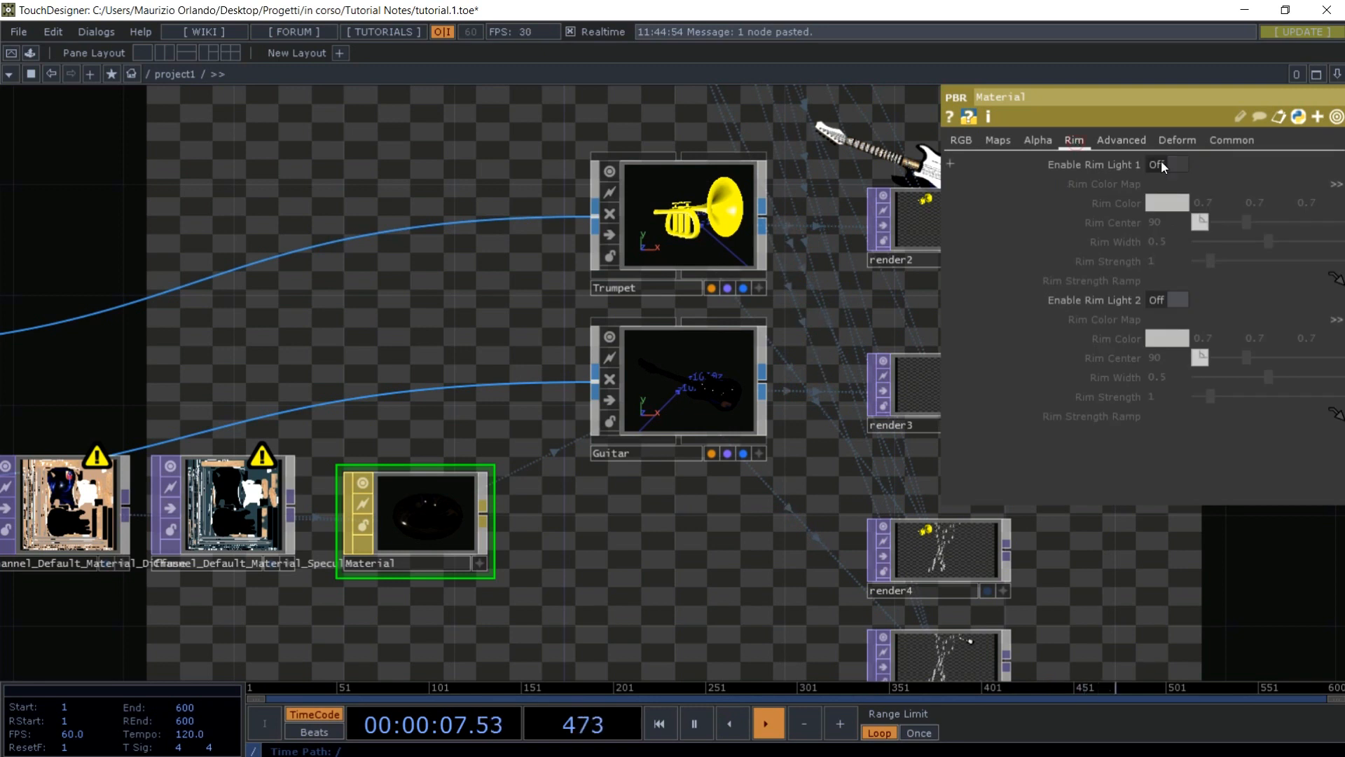
{"action": "left_click", "coordinate": [1175, 161]}
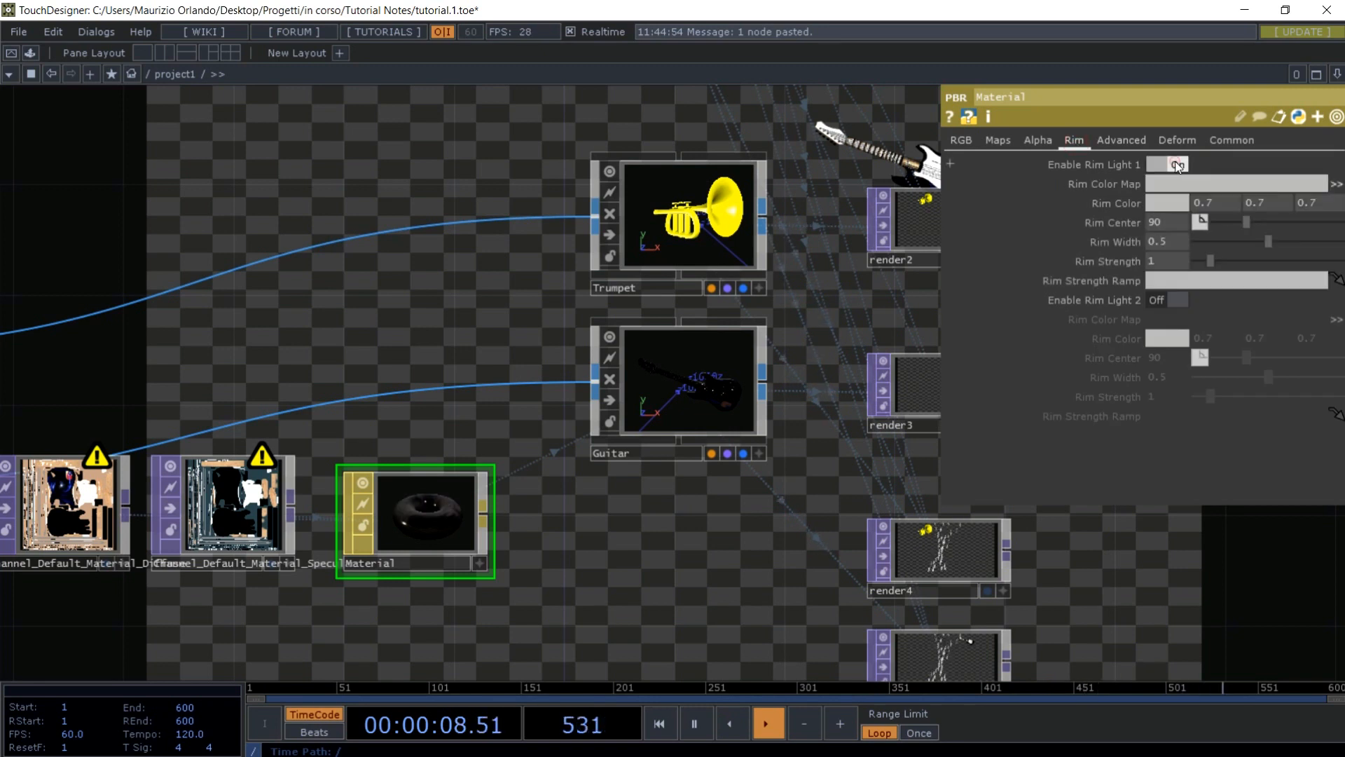
{"action": "left_click", "coordinate": [1156, 201]}
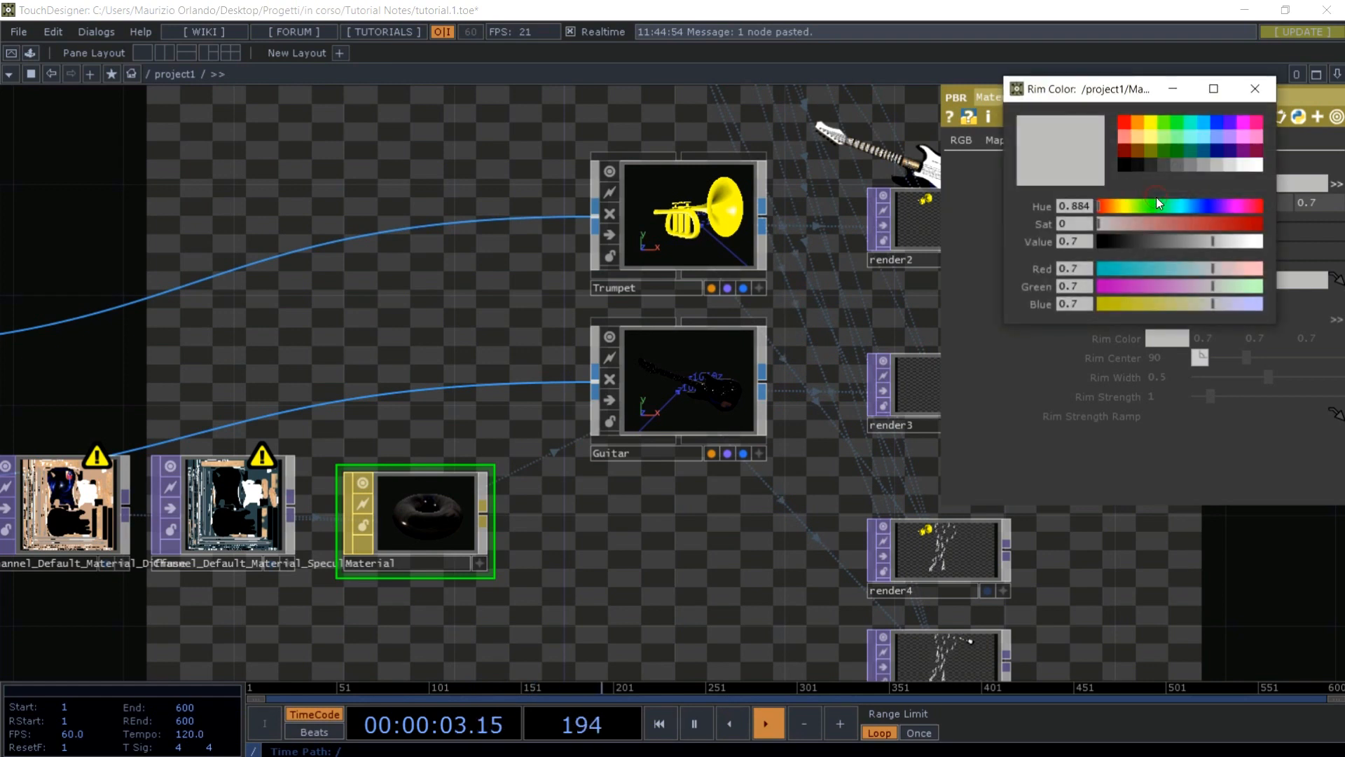
{"action": "left_click", "coordinate": [1258, 164]}
{"action": "left_click", "coordinate": [1256, 90]}
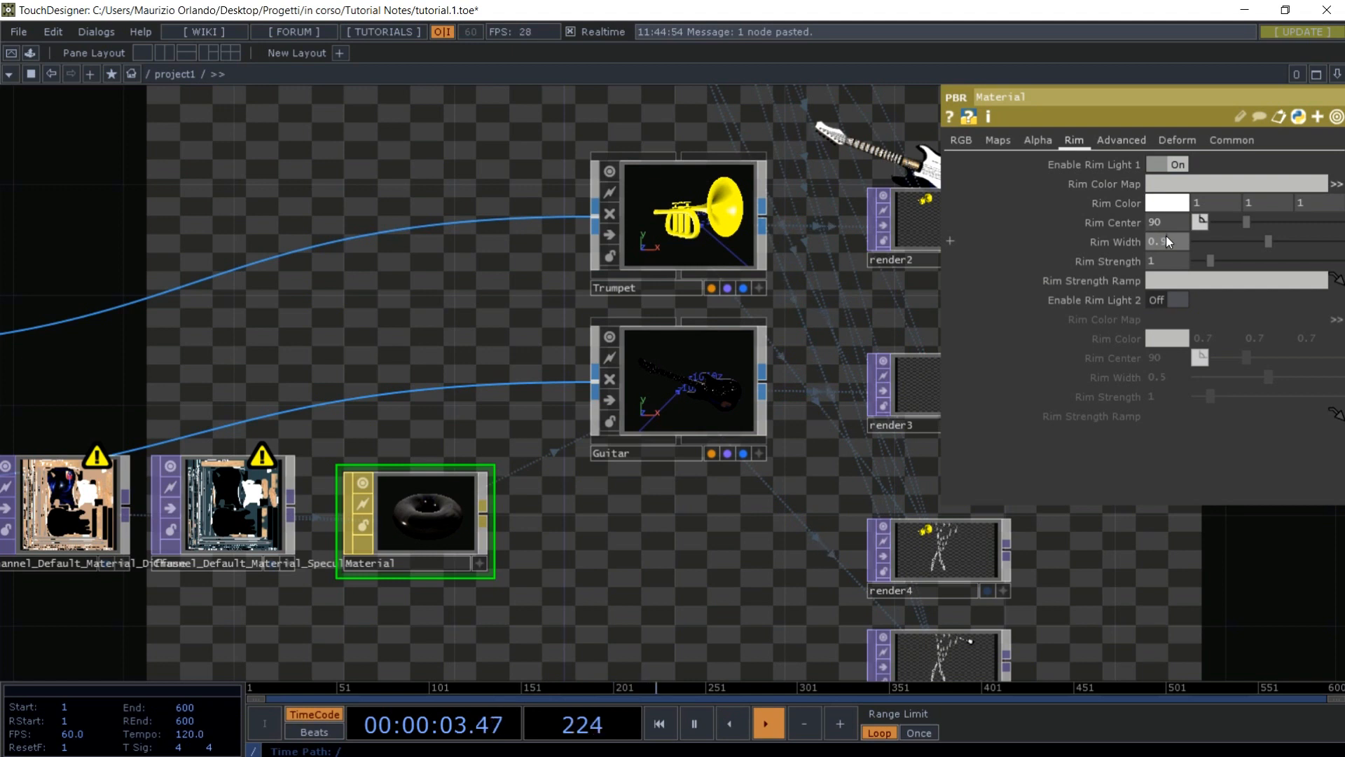
- Set Rim Light 1's Rim Width to 0.964 and its Rim Strength to 5.19
{"action": "middle_click_drag", "start_coordinate": [1166, 236], "coordinate": [1165, 276]}
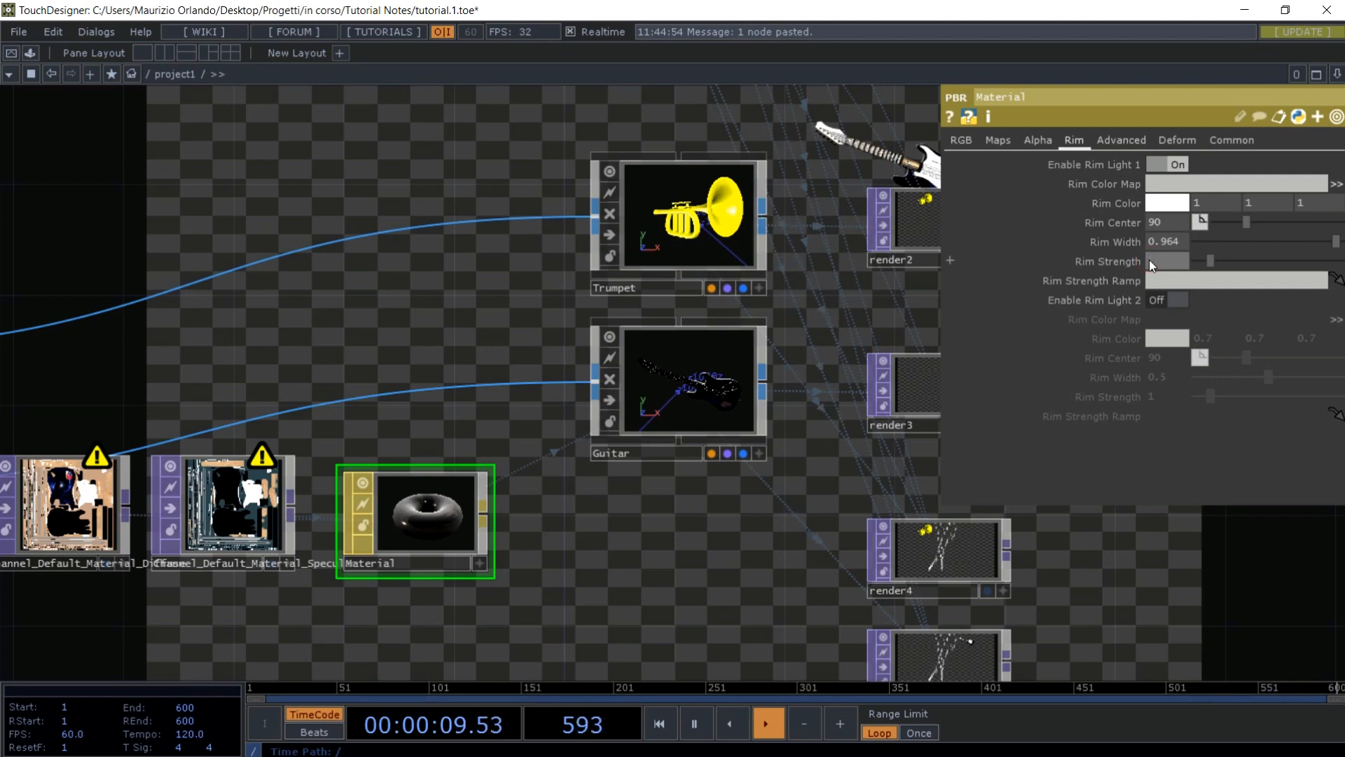
{"action": "type", "text": "5.19"}
{"action": "key", "text": "Return"}
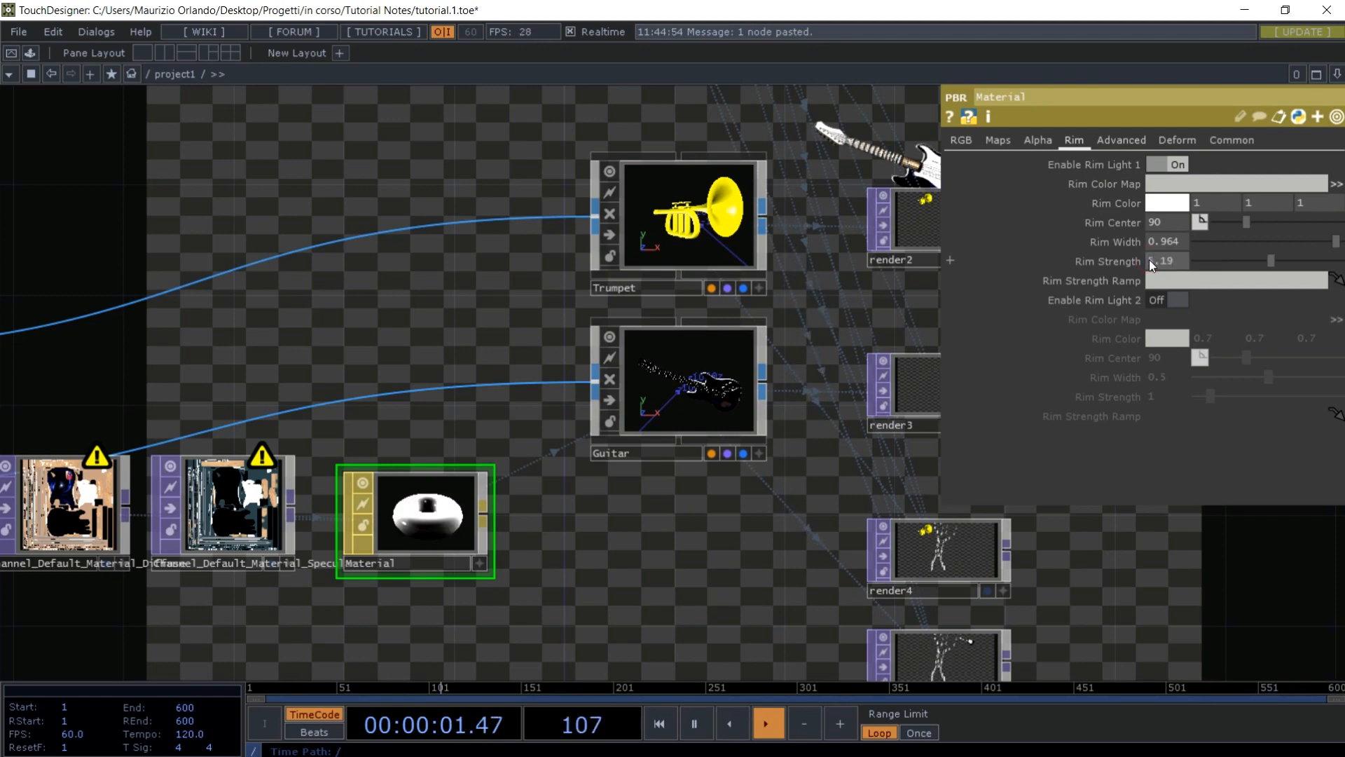
- Clear the PBR Material's Substance TOP and Metallic Map
{"action": "left_click_drag", "start_coordinate": [733, 524], "coordinate": [548, 586]}
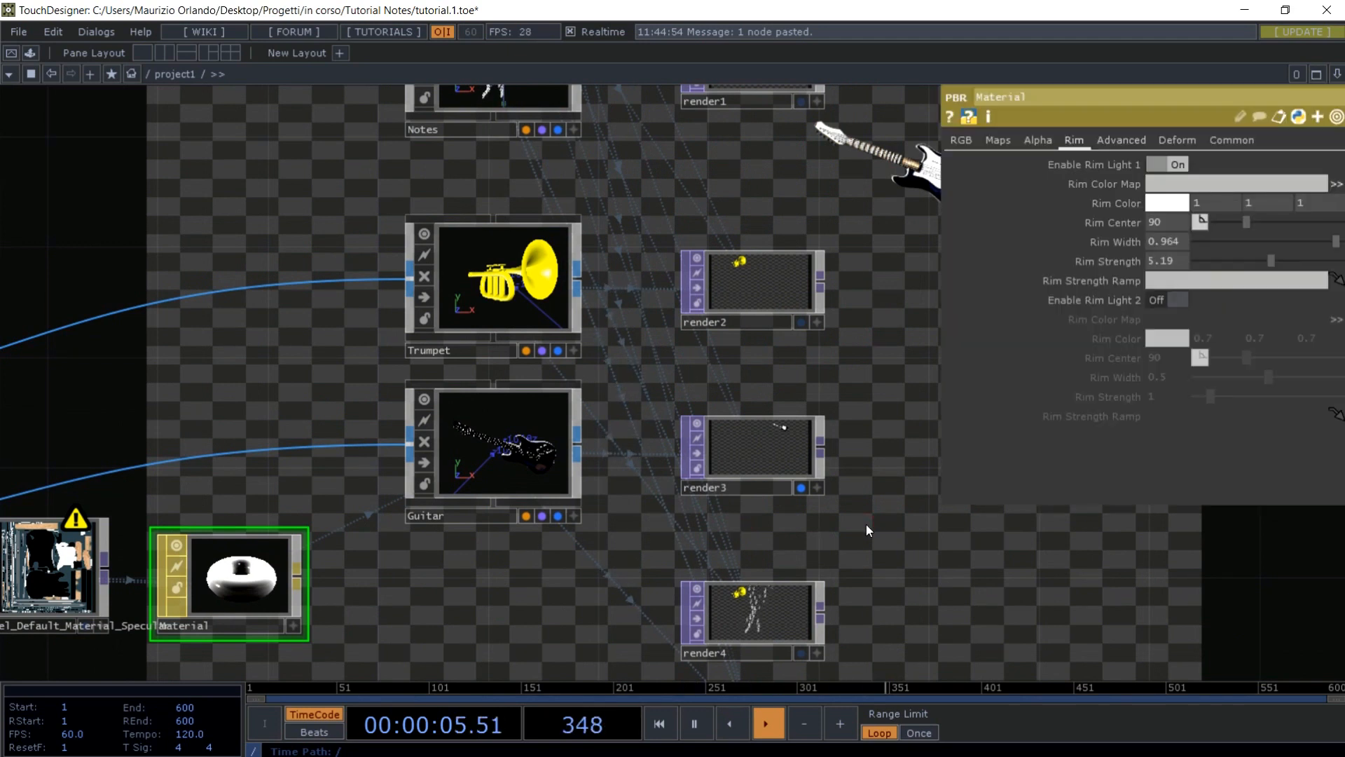
{"action": "left_click", "coordinate": [998, 140]}
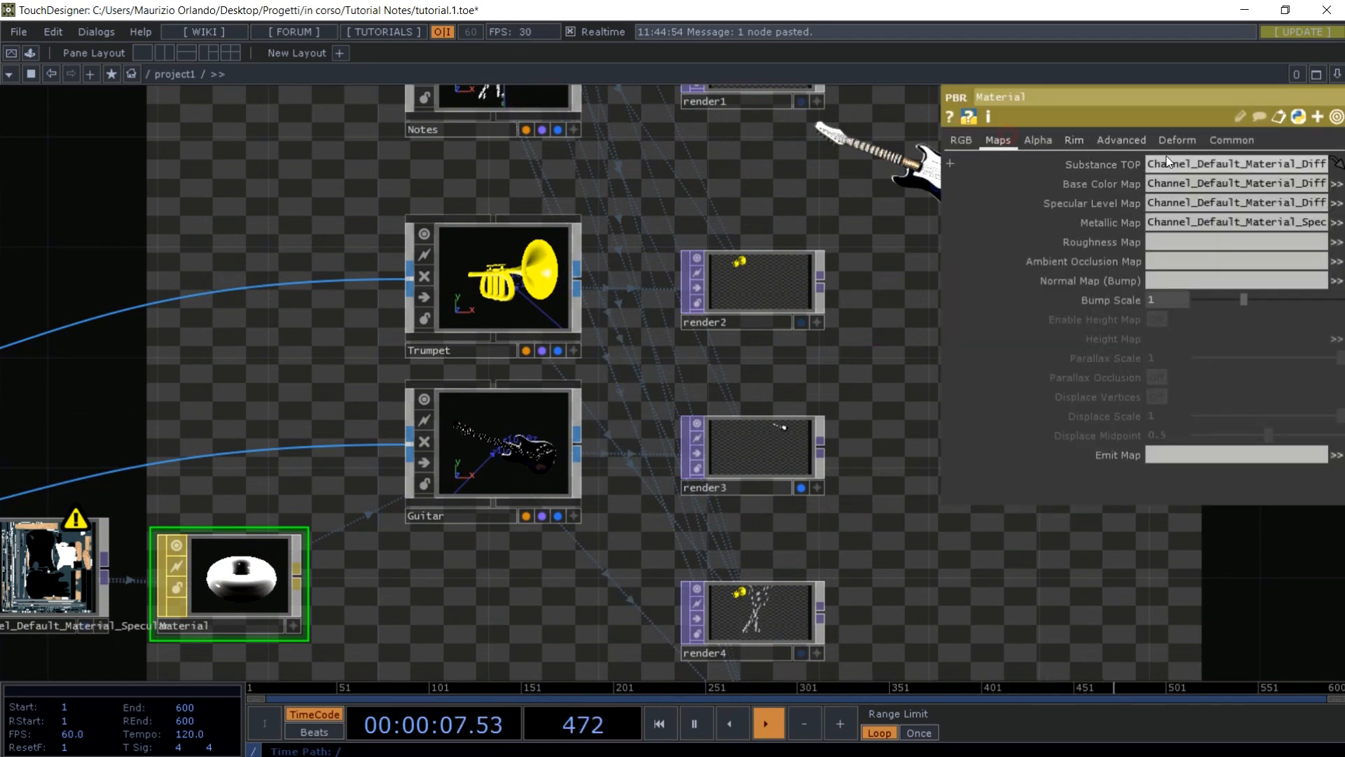
{"action": "left_click", "coordinate": [1153, 162]}
{"action": "key", "text": "BackSpace"}
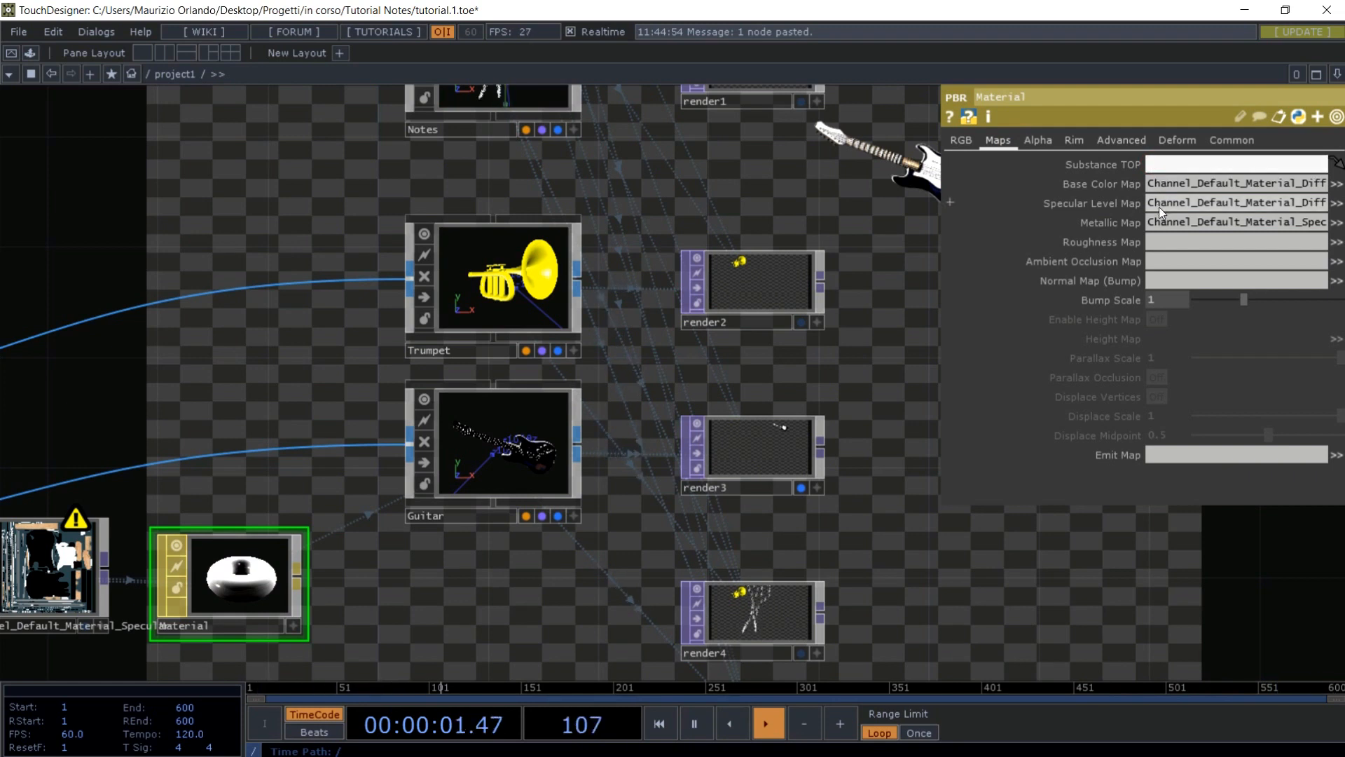
{"action": "left_click", "coordinate": [1168, 225]}
{"action": "key", "text": "BackSpace"}
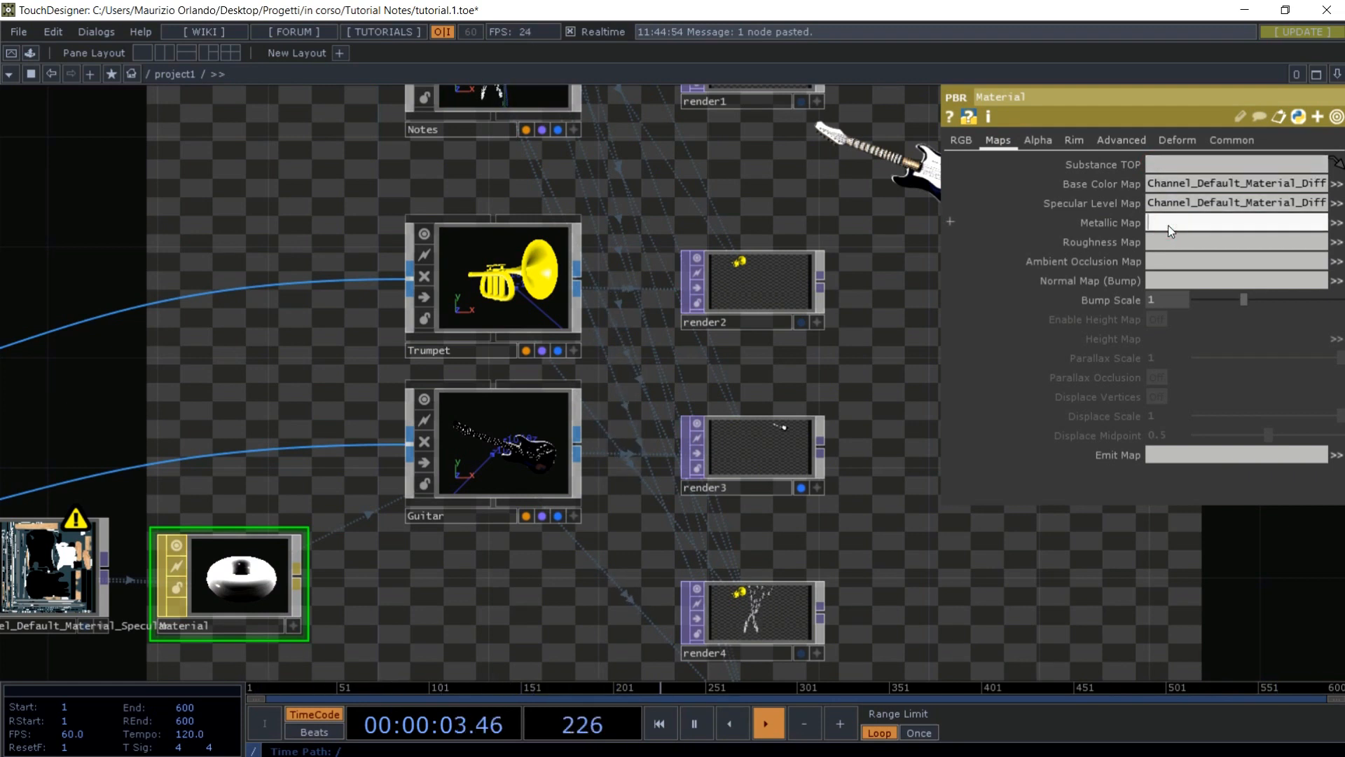
- Open the Material MAT's parameters in a floating window clear of the guitar preview and hide the network's parameter display
{"action": "left_click_drag", "start_coordinate": [883, 293], "coordinate": [699, 356]}
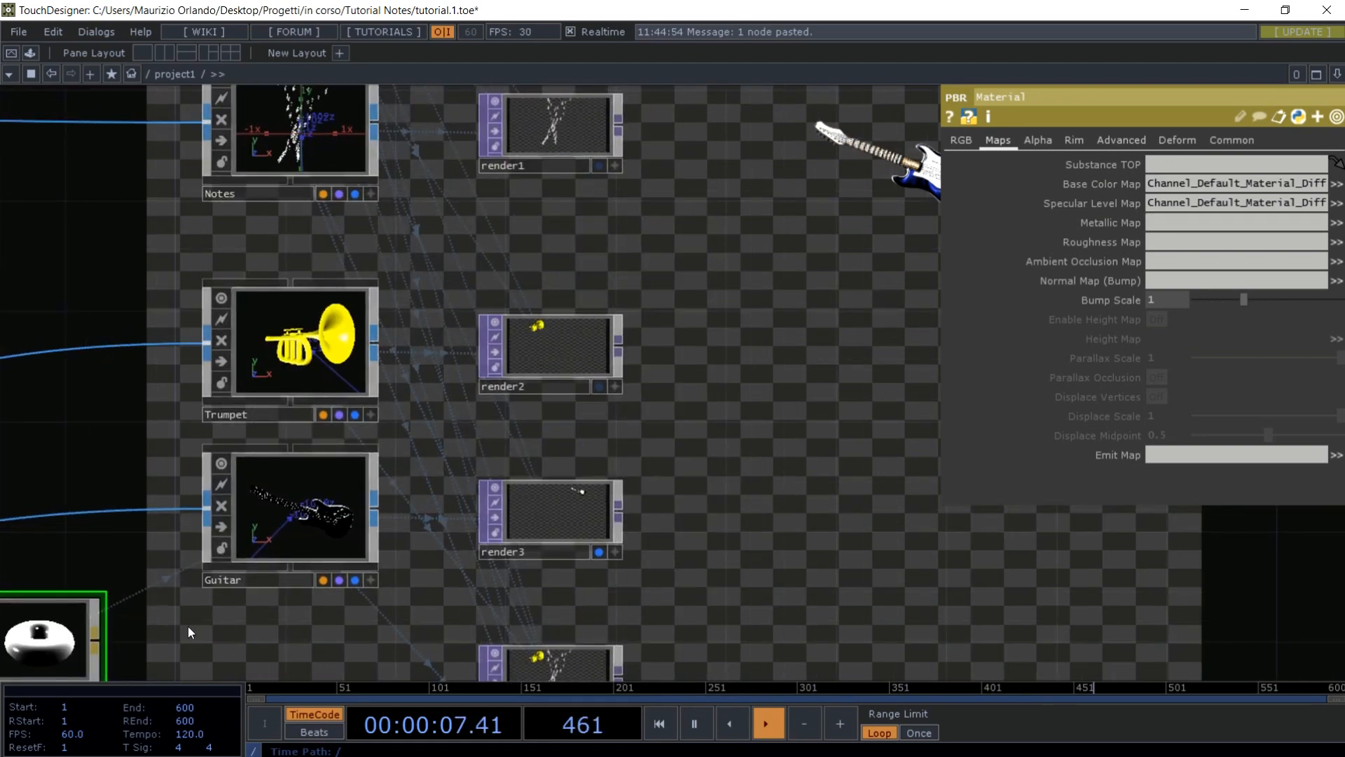
{"action": "left_click_drag", "start_coordinate": [189, 632], "coordinate": [312, 538]}
{"action": "right_click", "coordinate": [312, 538]}
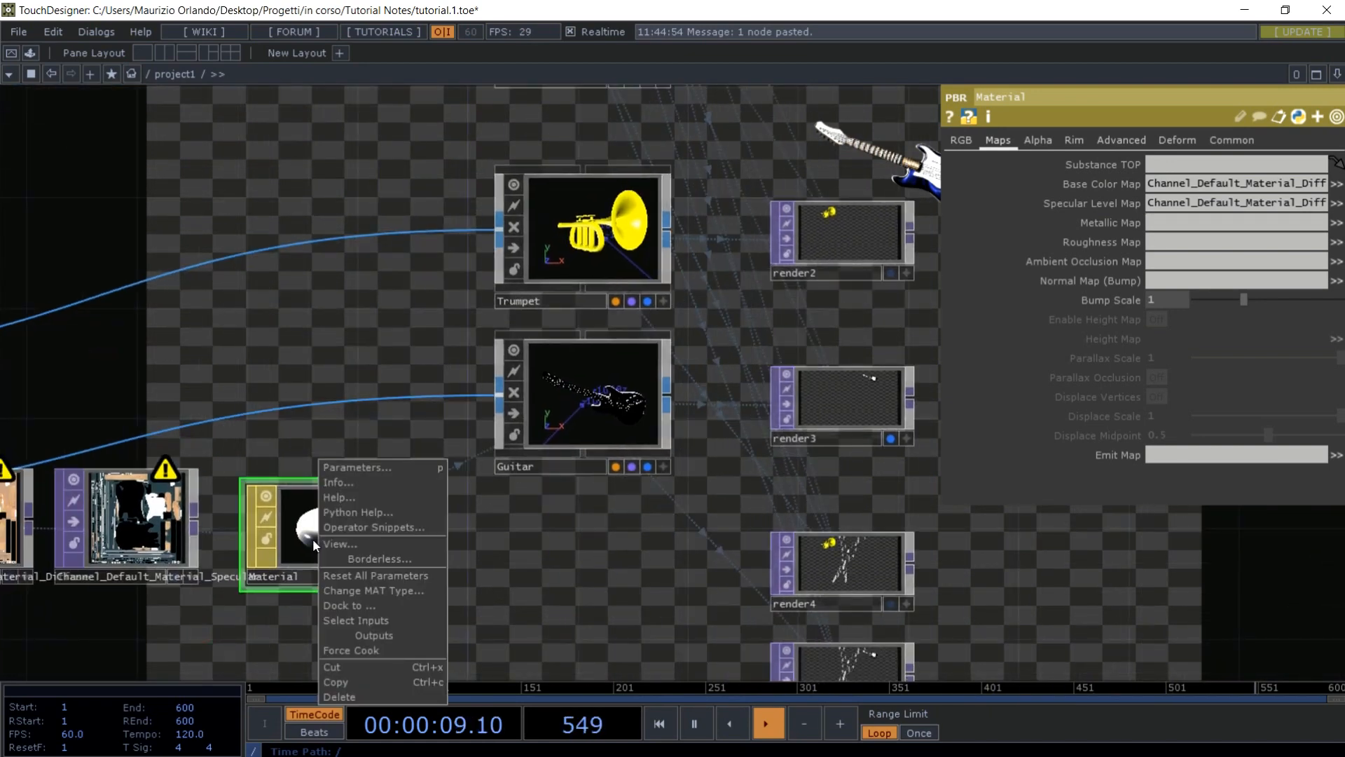
{"action": "left_click", "coordinate": [363, 464]}
{"action": "left_click_drag", "start_coordinate": [379, 252], "coordinate": [251, 125]}
{"action": "left_click", "coordinate": [517, 531]}
{"action": "key", "text": "p"}
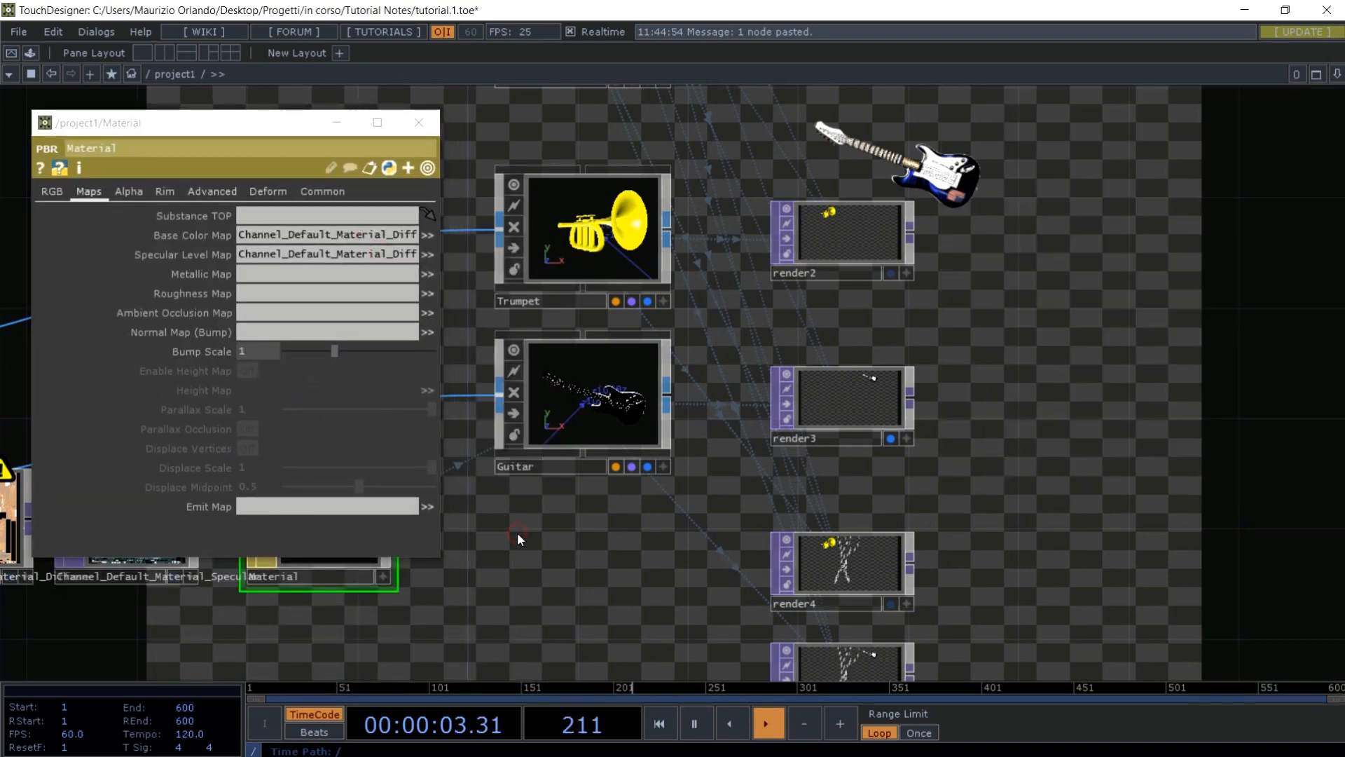
- Assign the Channel_Default_Material_Diffuse texture to the PBR Material's Metallic Map and close its parameter window
{"action": "left_click", "coordinate": [289, 273]}
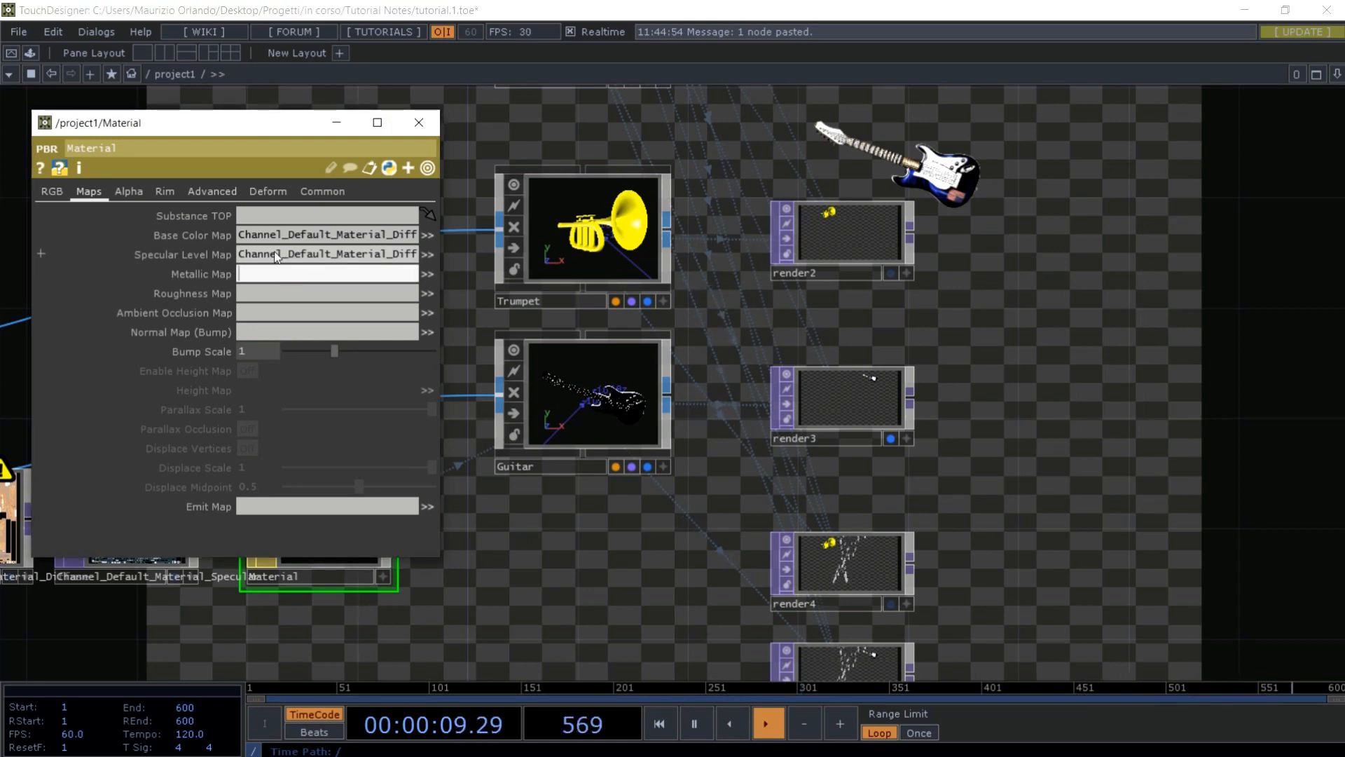
{"action": "left_click", "coordinate": [274, 252]}
{"action": "left_click", "coordinate": [269, 274]}
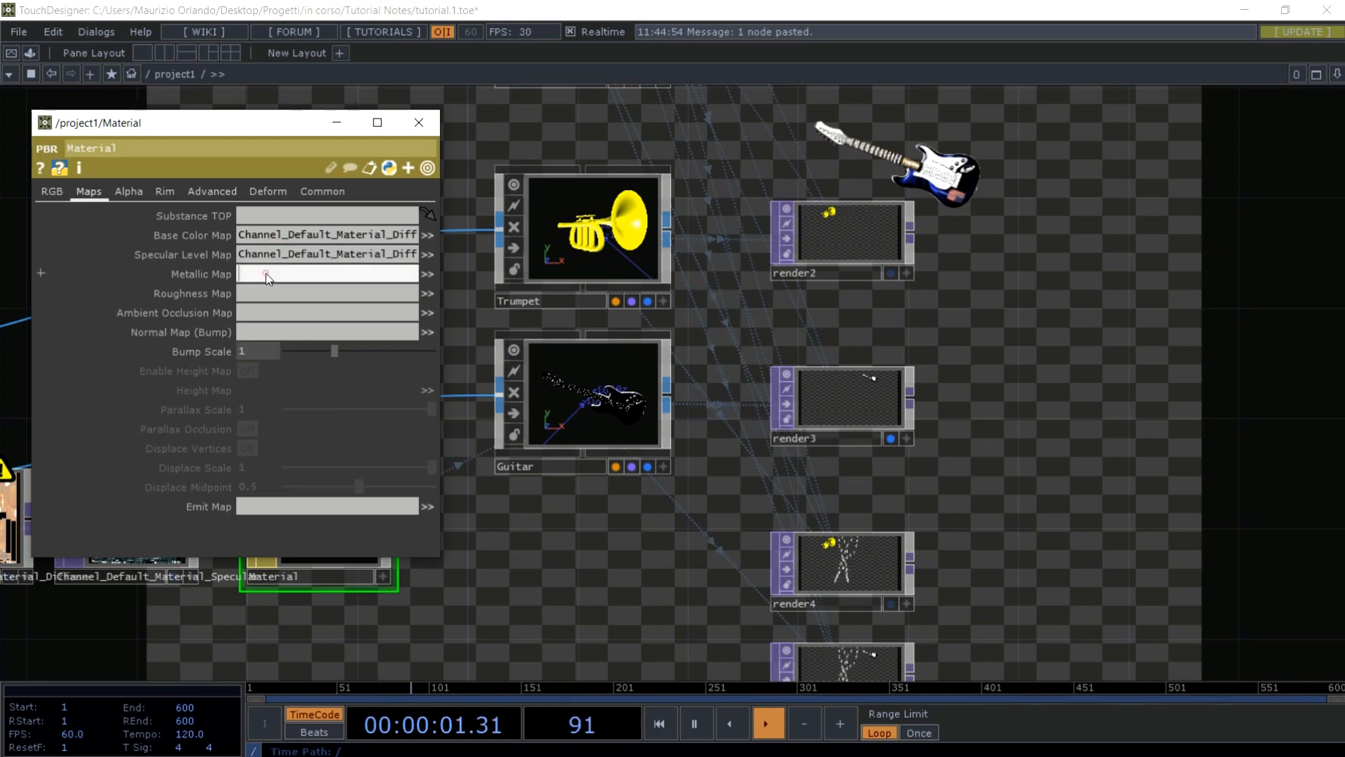
{"action": "type", "text": "Channel_Default_Material_Diffuse"}
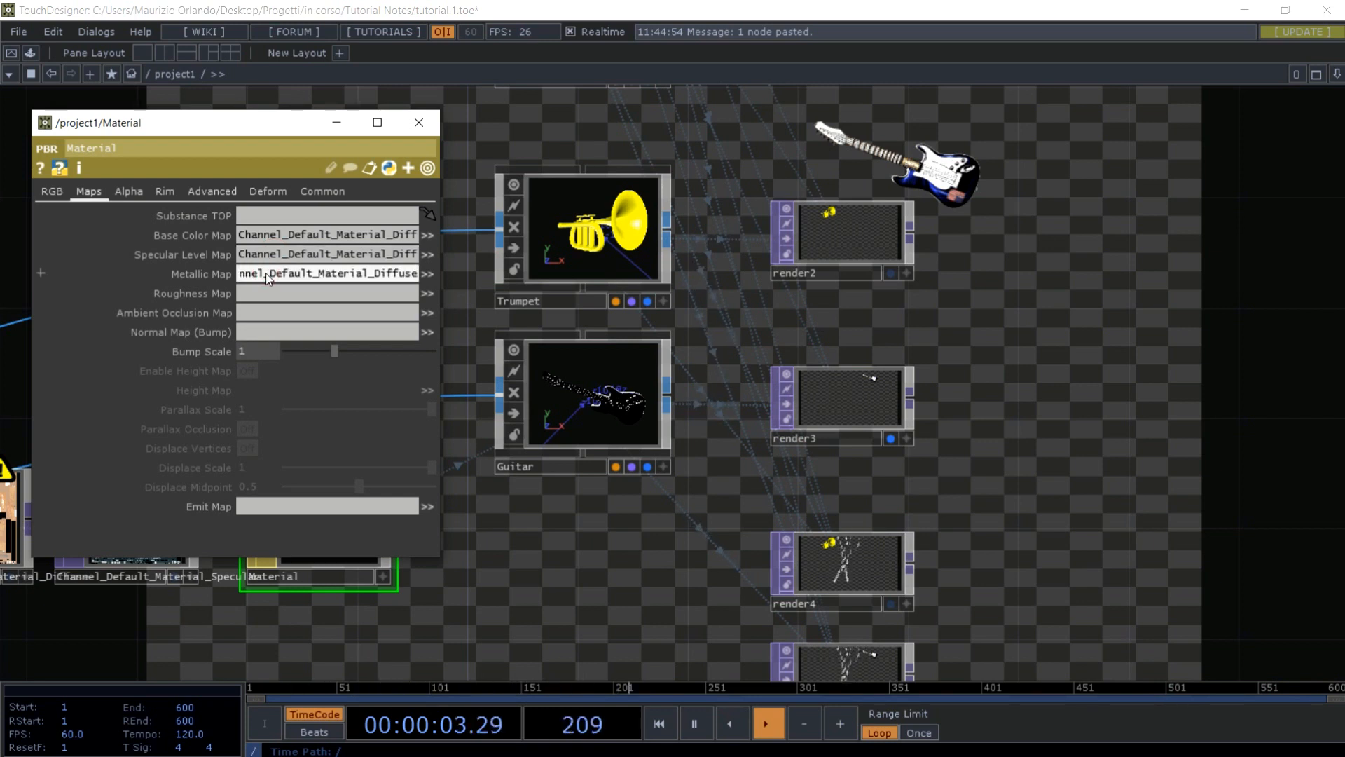
{"action": "key", "text": "Return"}
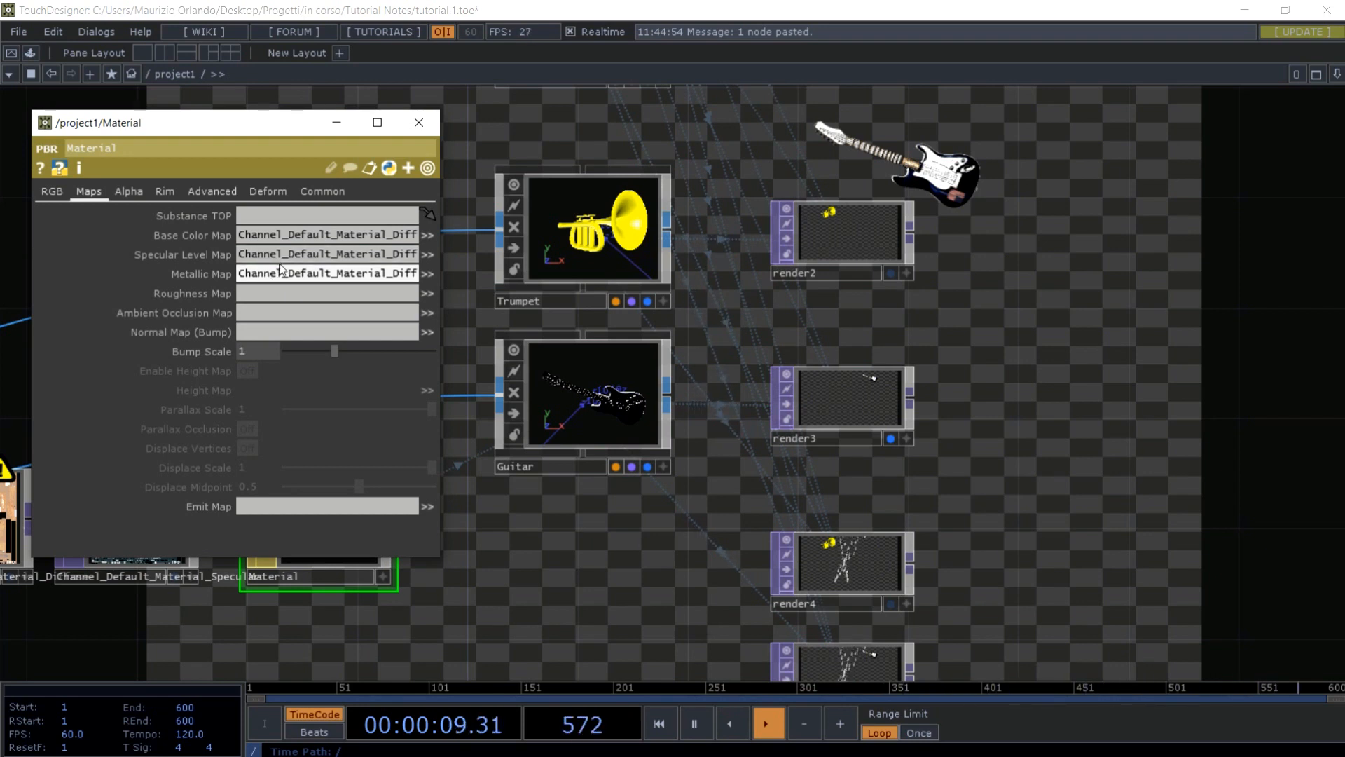
{"action": "left_click_drag", "start_coordinate": [216, 133], "coordinate": [280, 115]}
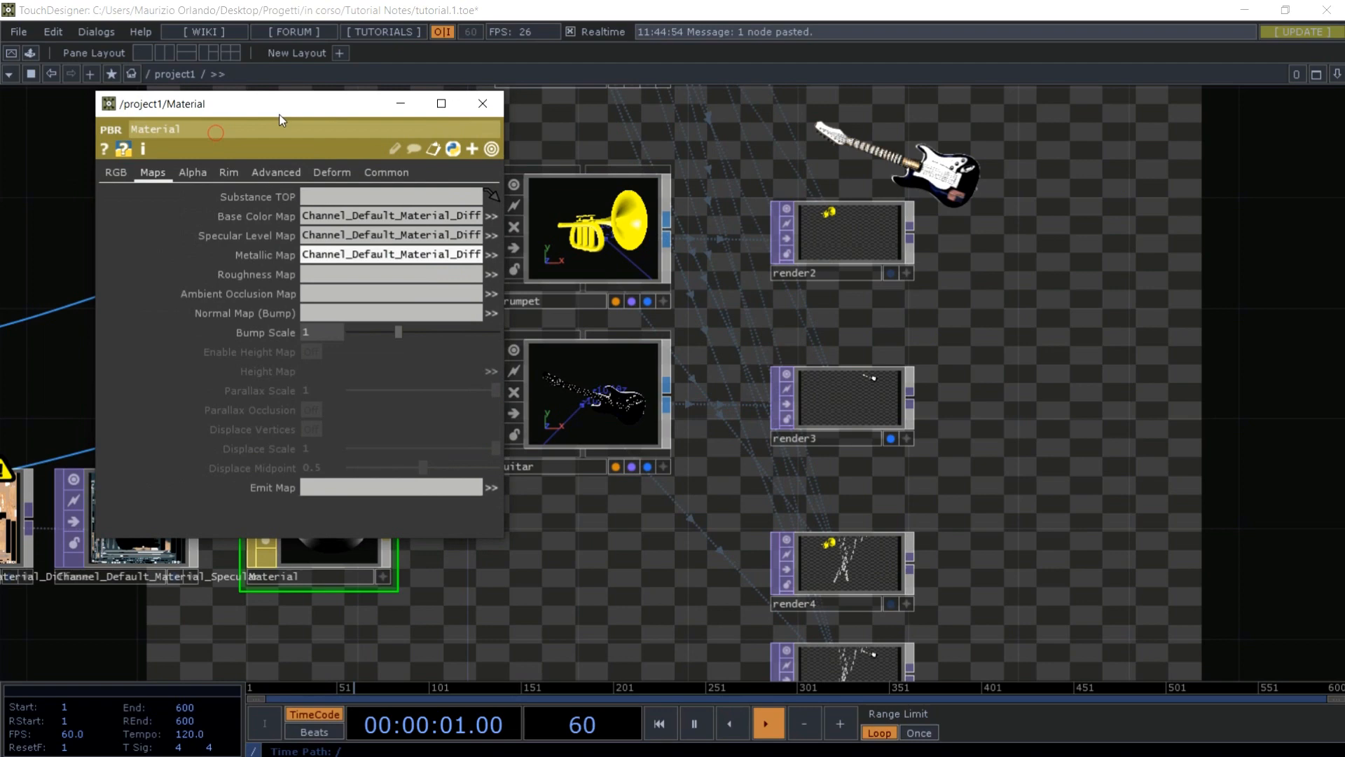
{"action": "left_click", "coordinate": [484, 104]}
- Move the Diffuse and Specular texture TOPs and the Material MAT from project1 into the Guitar Geometry COMP's network
{"action": "left_click_drag", "start_coordinate": [228, 382], "coordinate": [555, 236]}
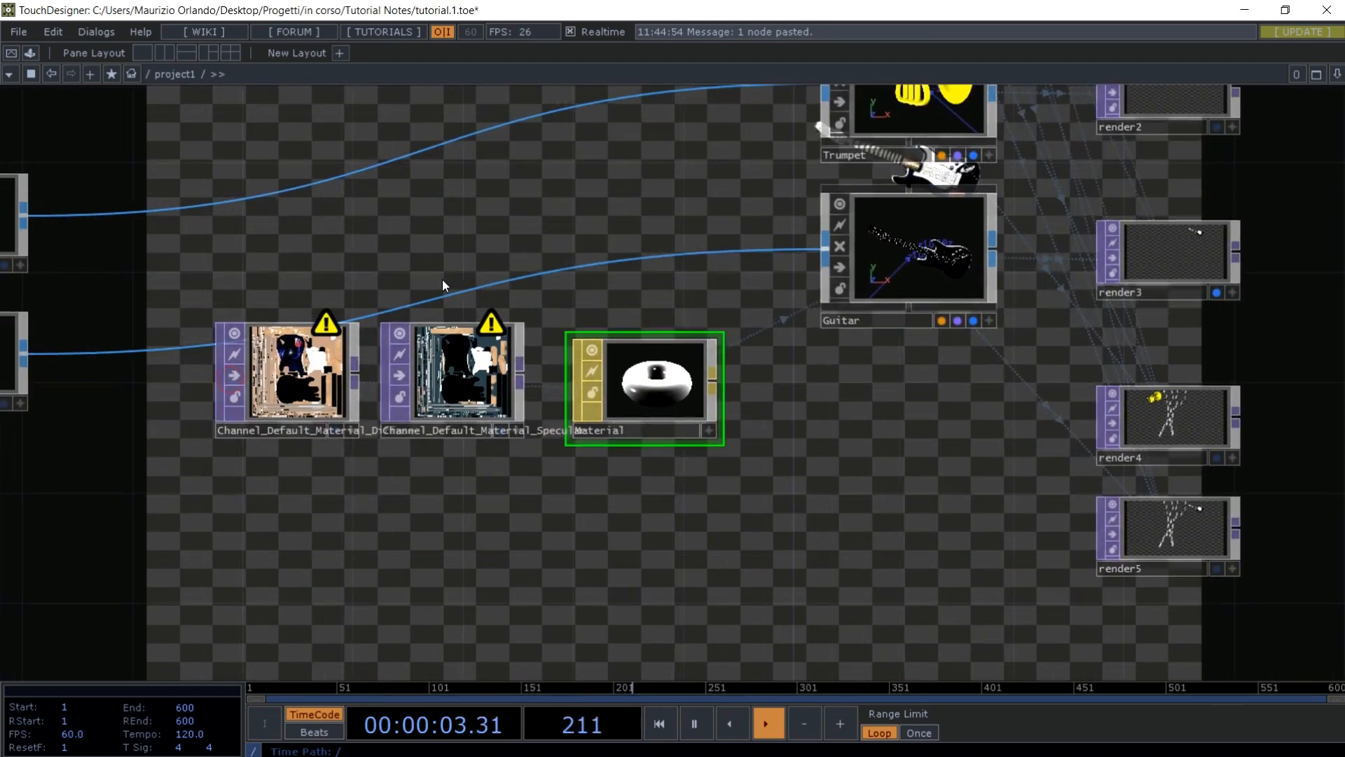
{"action": "scroll", "coordinate": [234, 401], "scroll_direction": "up", "scroll_amount": 4}
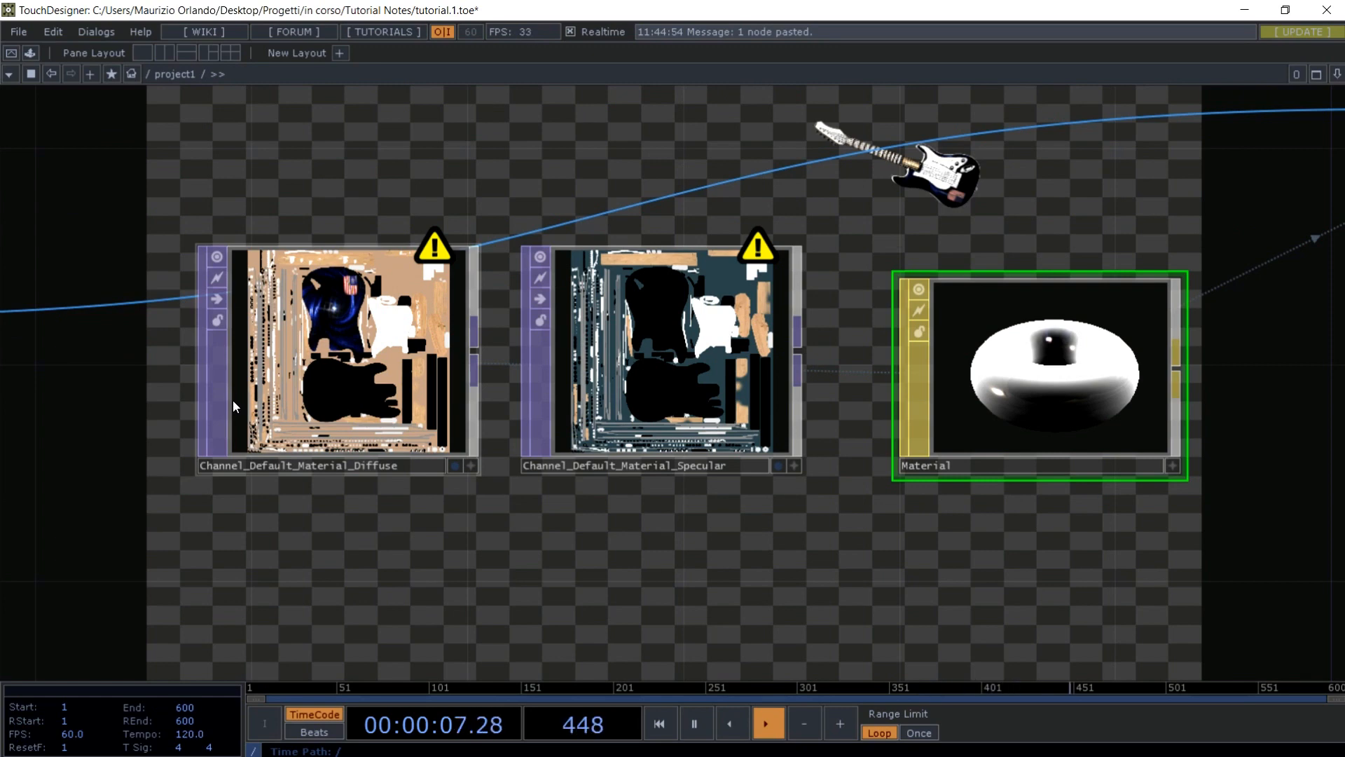
{"action": "scroll", "coordinate": [233, 401], "scroll_direction": "down", "scroll_amount": 8}
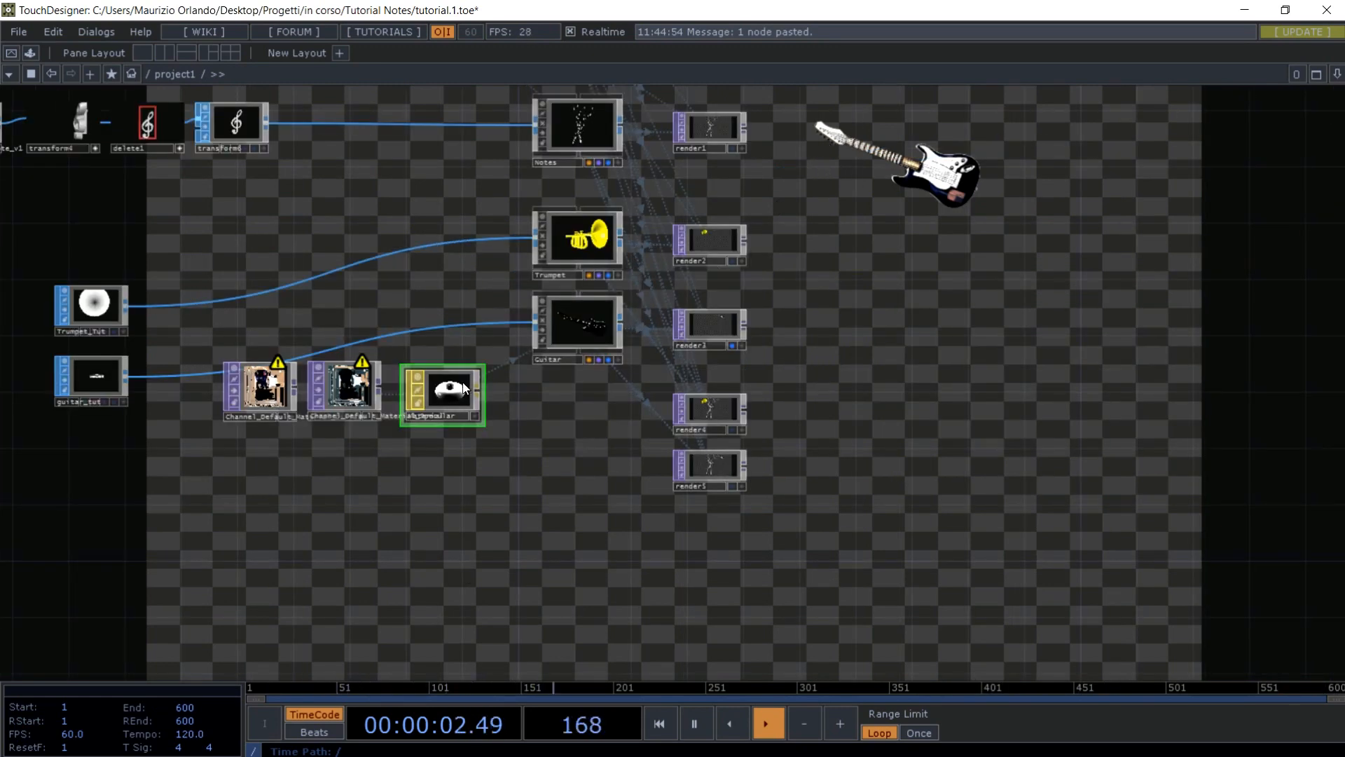
{"action": "left_click_drag", "start_coordinate": [456, 455], "coordinate": [258, 327]}
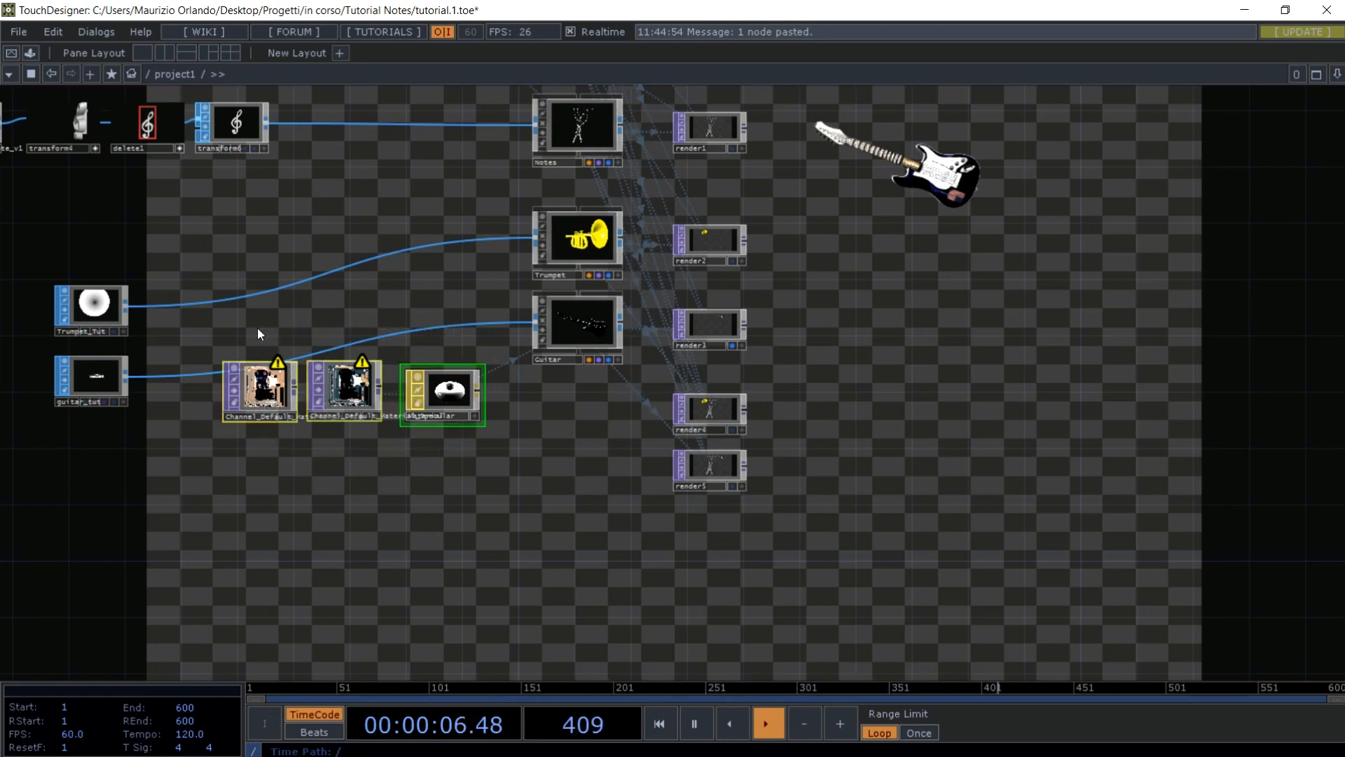
{"action": "key", "text": "Delete"}
{"action": "double_click", "coordinate": [579, 333]}
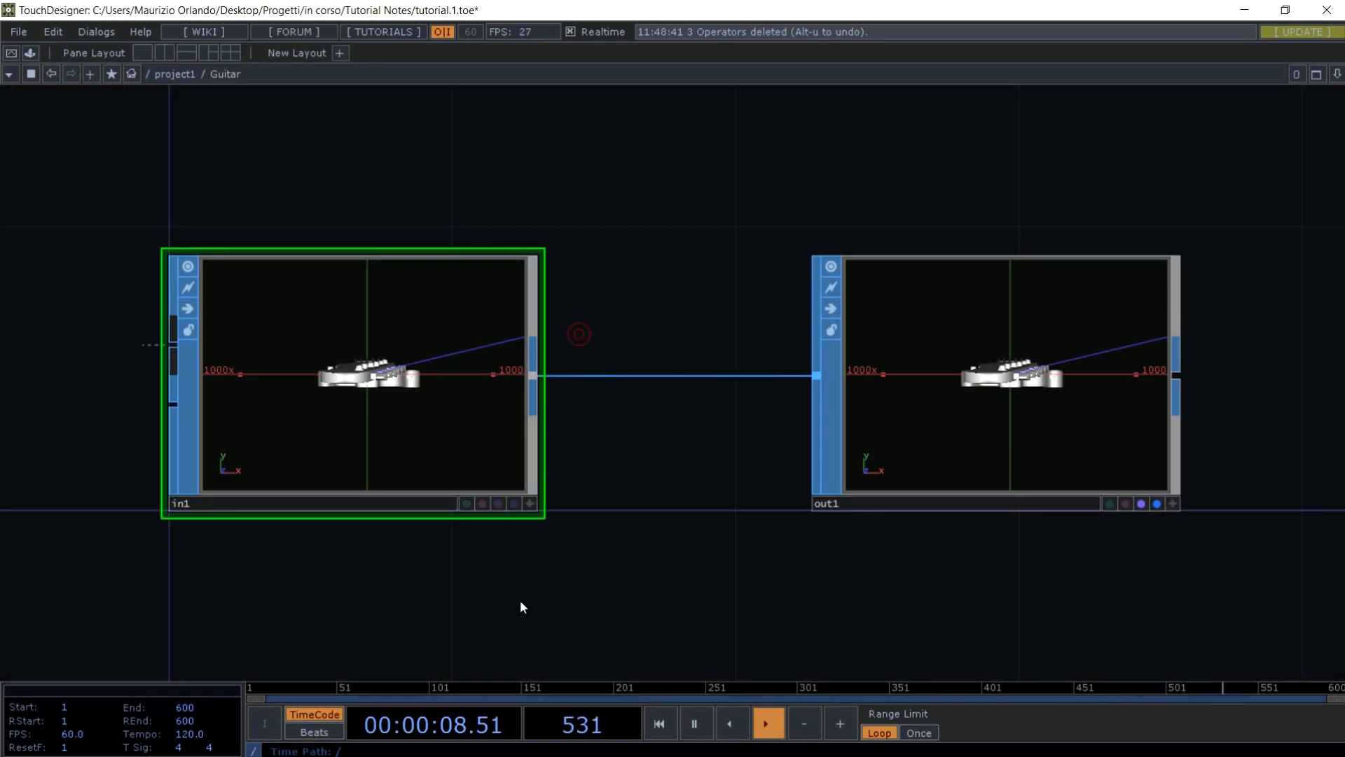
{"action": "left_click_drag", "start_coordinate": [520, 600], "coordinate": [514, 413]}
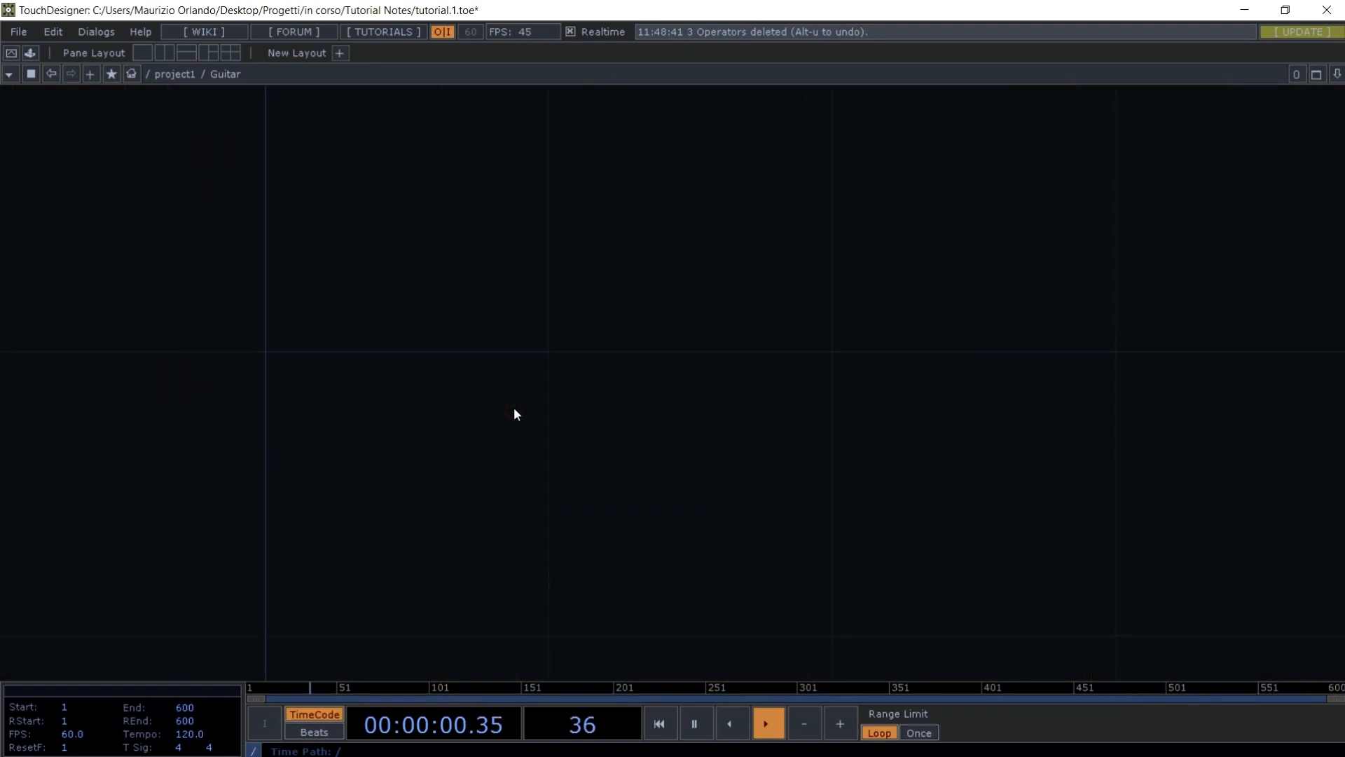
{"action": "key", "text": "ctrl+v"}
{"action": "key", "text": "h"}
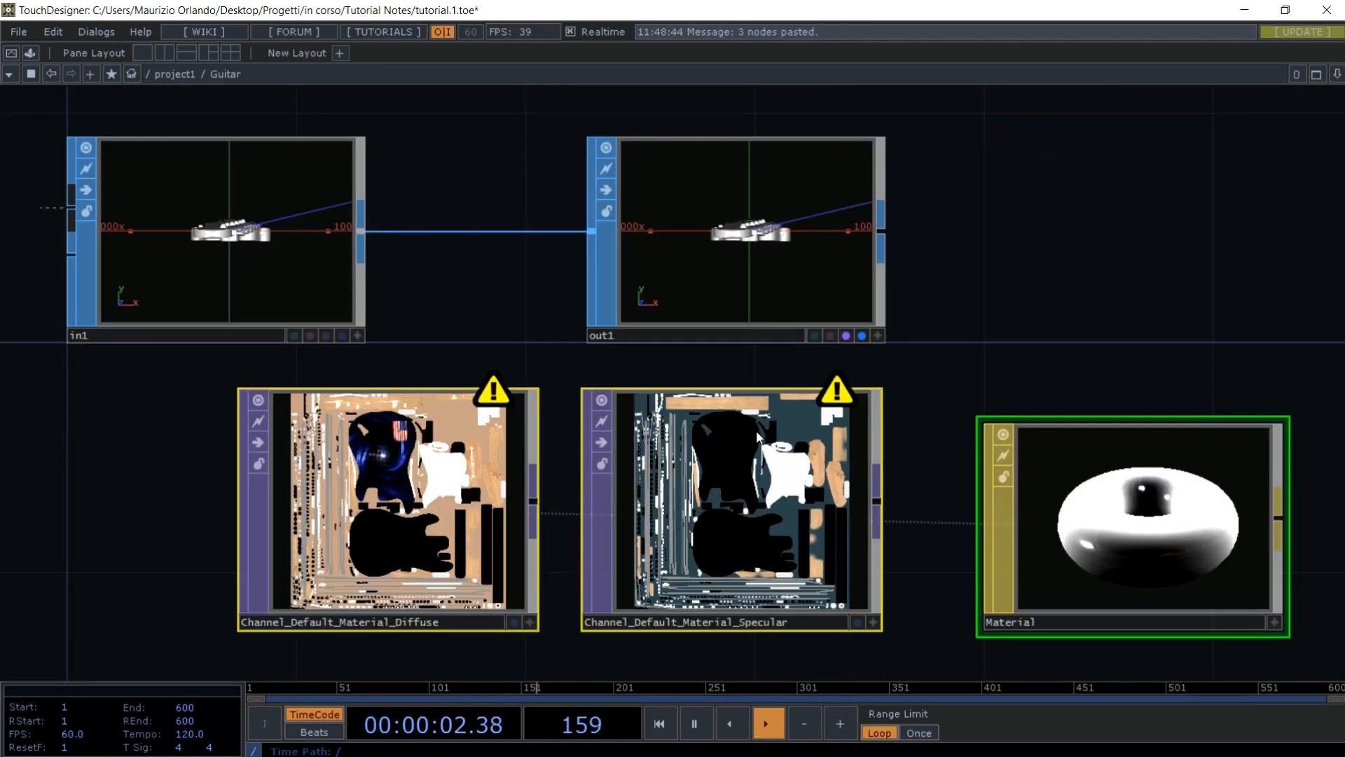
{"action": "left_click", "coordinate": [1156, 230]}
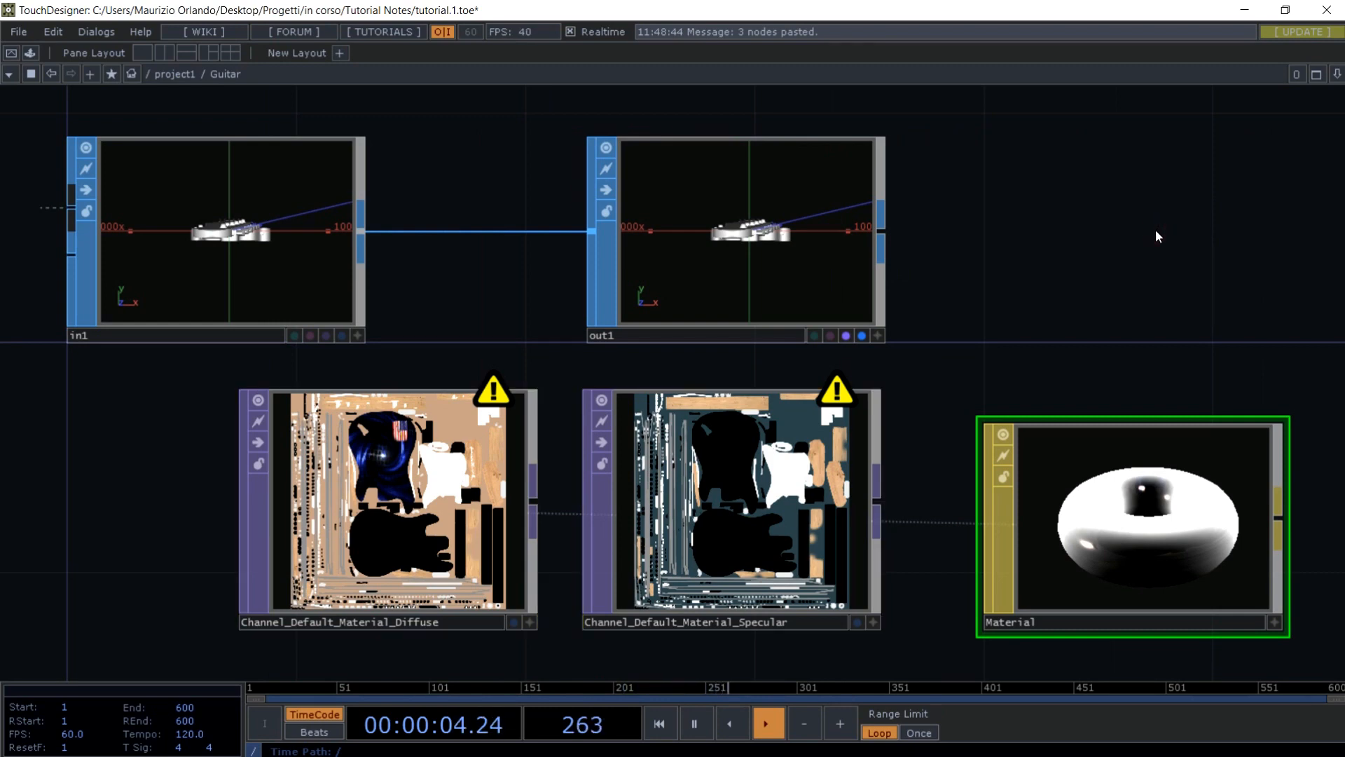
- Return to project1 and set the Guitar Geometry COMP's Material path to ./Material
{"action": "key", "text": "u"}
{"action": "key", "text": "p"}
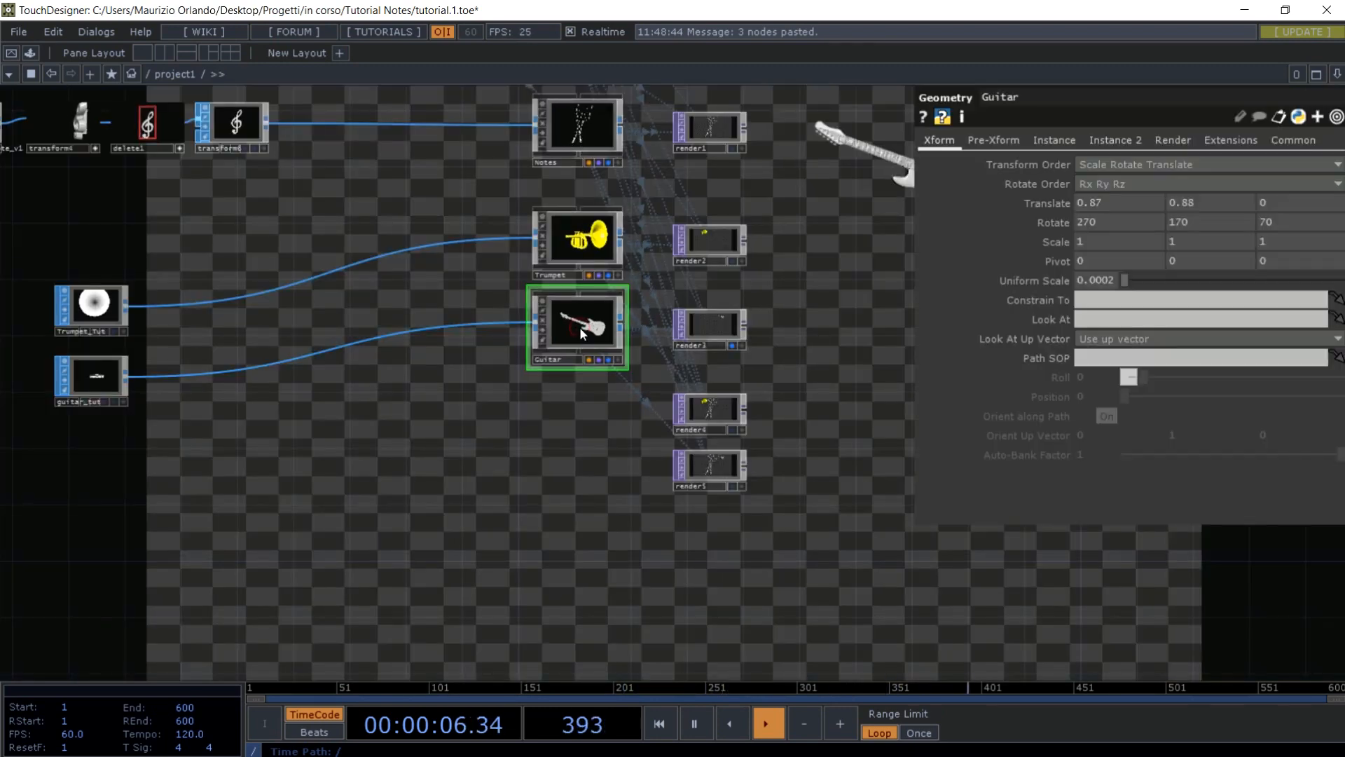
{"action": "left_click", "coordinate": [1172, 139]}
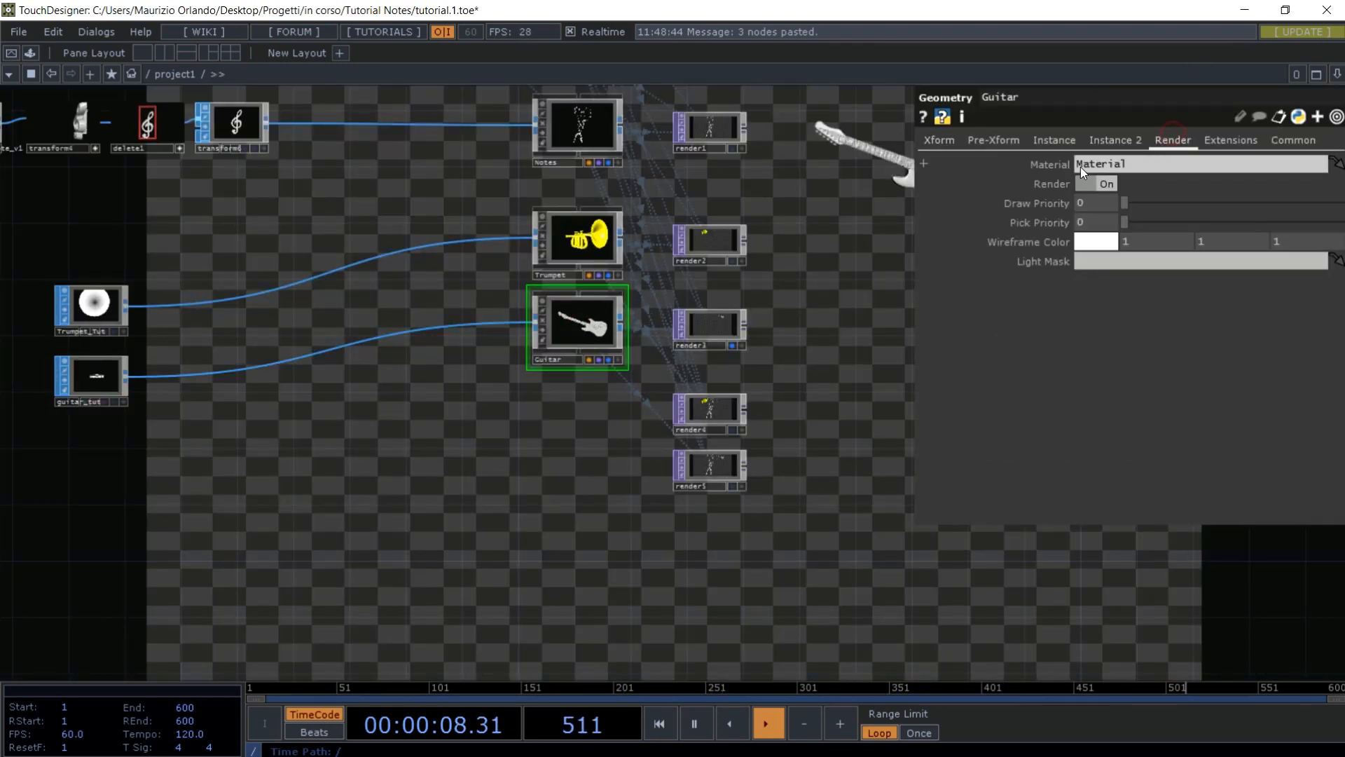
{"action": "type", "text": "./"}
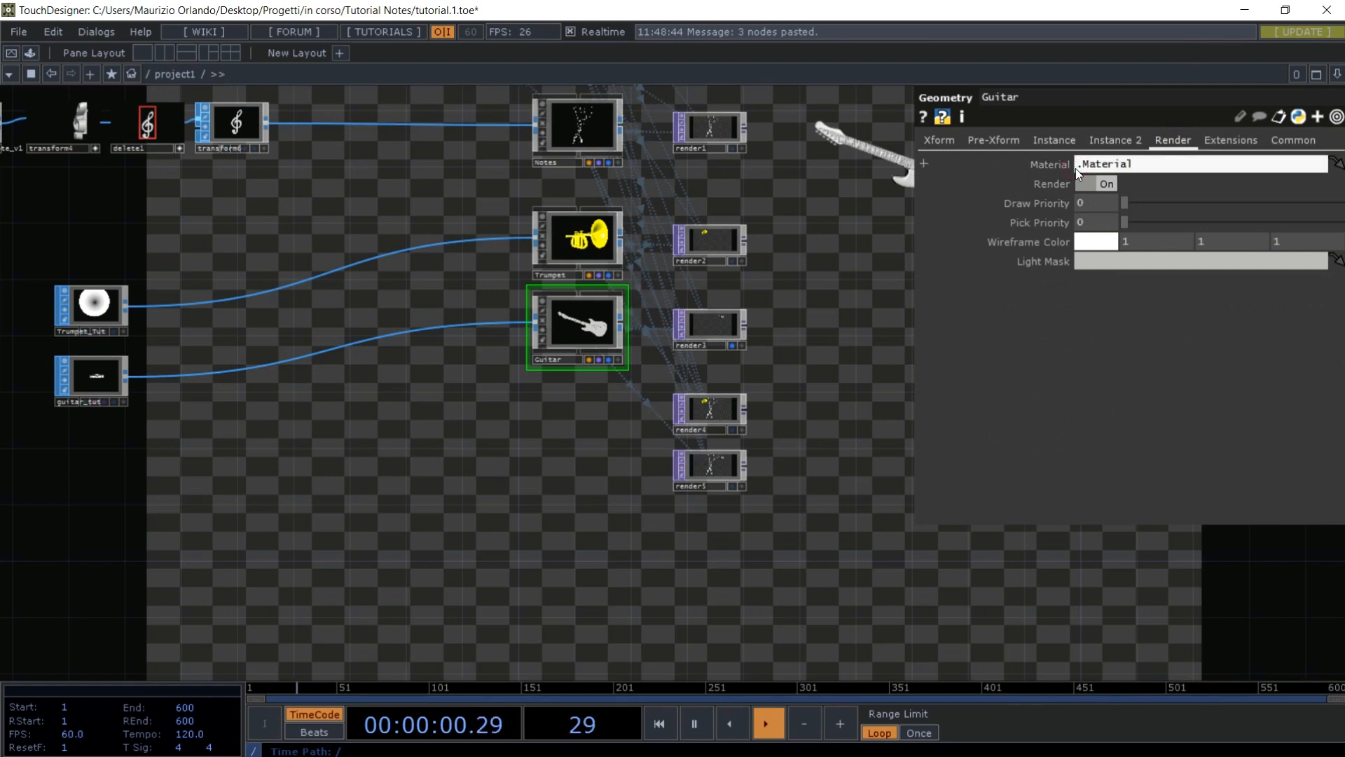
{"action": "key", "text": "Return"}
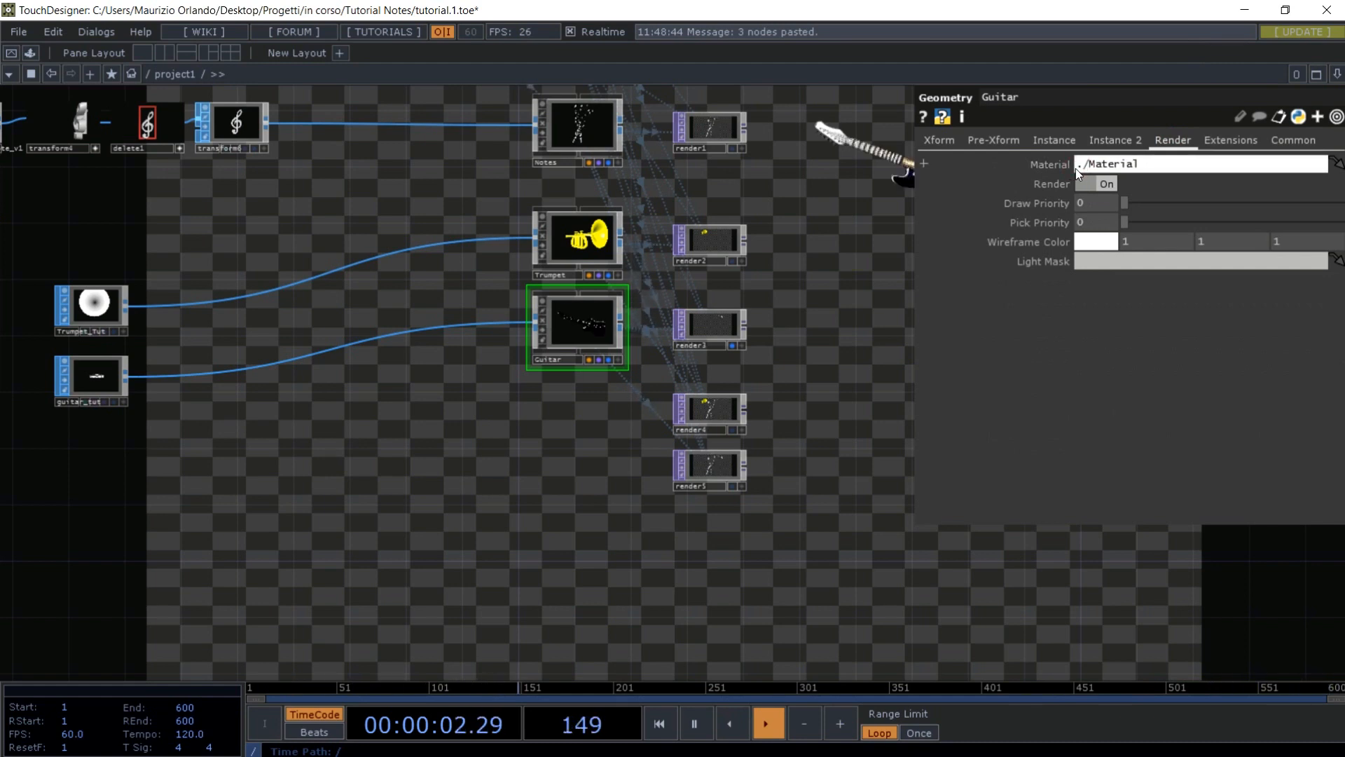
{"action": "left_click", "coordinate": [800, 334]}
{"action": "key", "text": "p"}
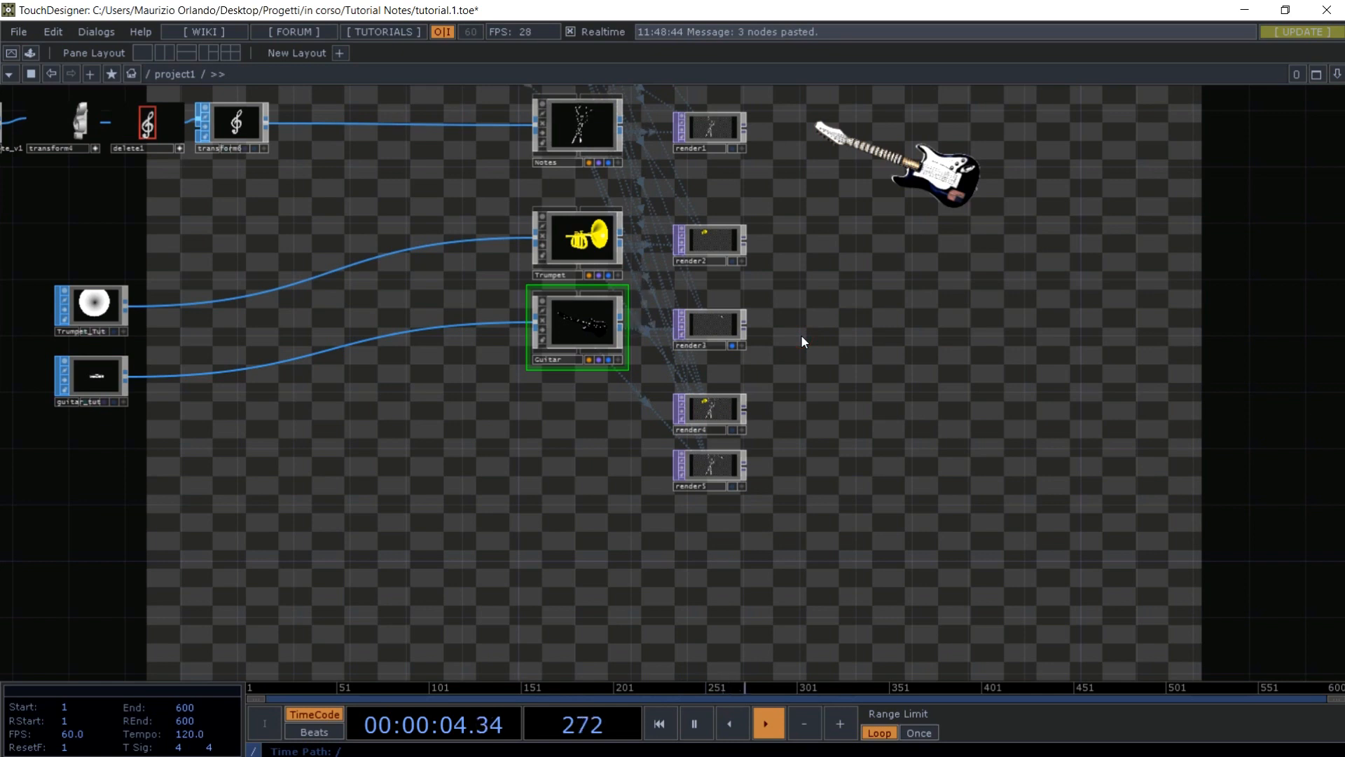
{"action": "scroll", "coordinate": [187, 355], "scroll_direction": "down", "scroll_amount": 2}
{"action": "scroll", "coordinate": [187, 356], "scroll_direction": "down", "scroll_amount": 2}
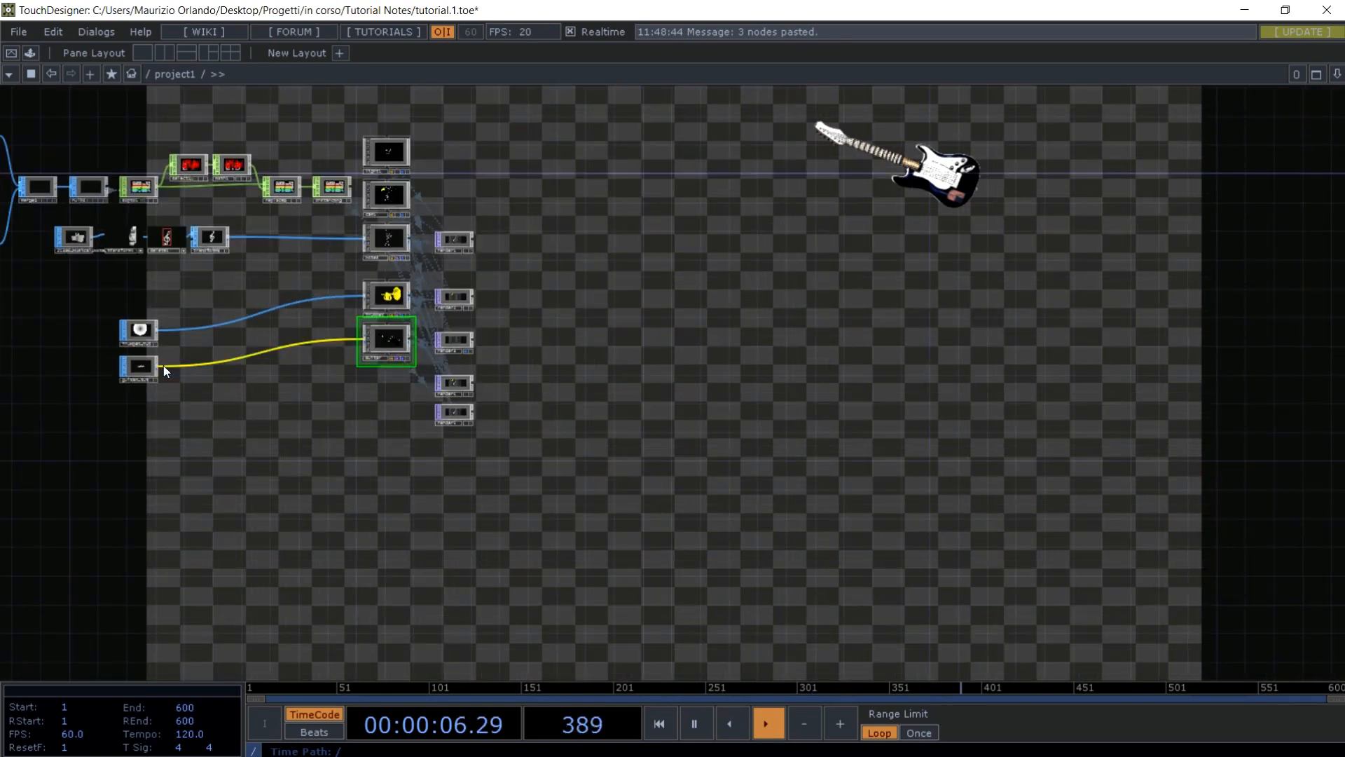
- Move the guitar_tut and Trumpet_Tut SOPs and the musical-note SOP chain closer to their Geometry COMPs, and hide the network's parameter display
{"action": "left_click_drag", "start_coordinate": [143, 365], "coordinate": [323, 343]}
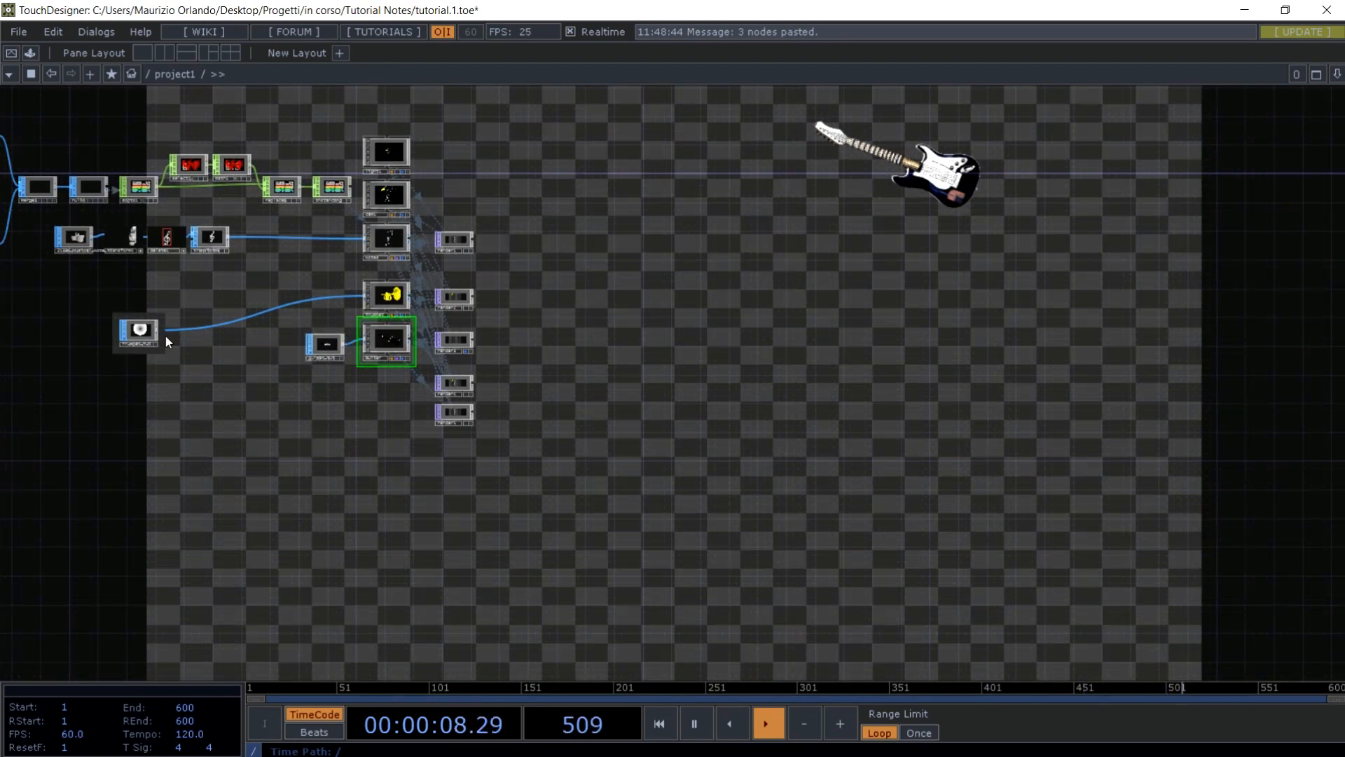
{"action": "left_click_drag", "start_coordinate": [149, 329], "coordinate": [328, 302]}
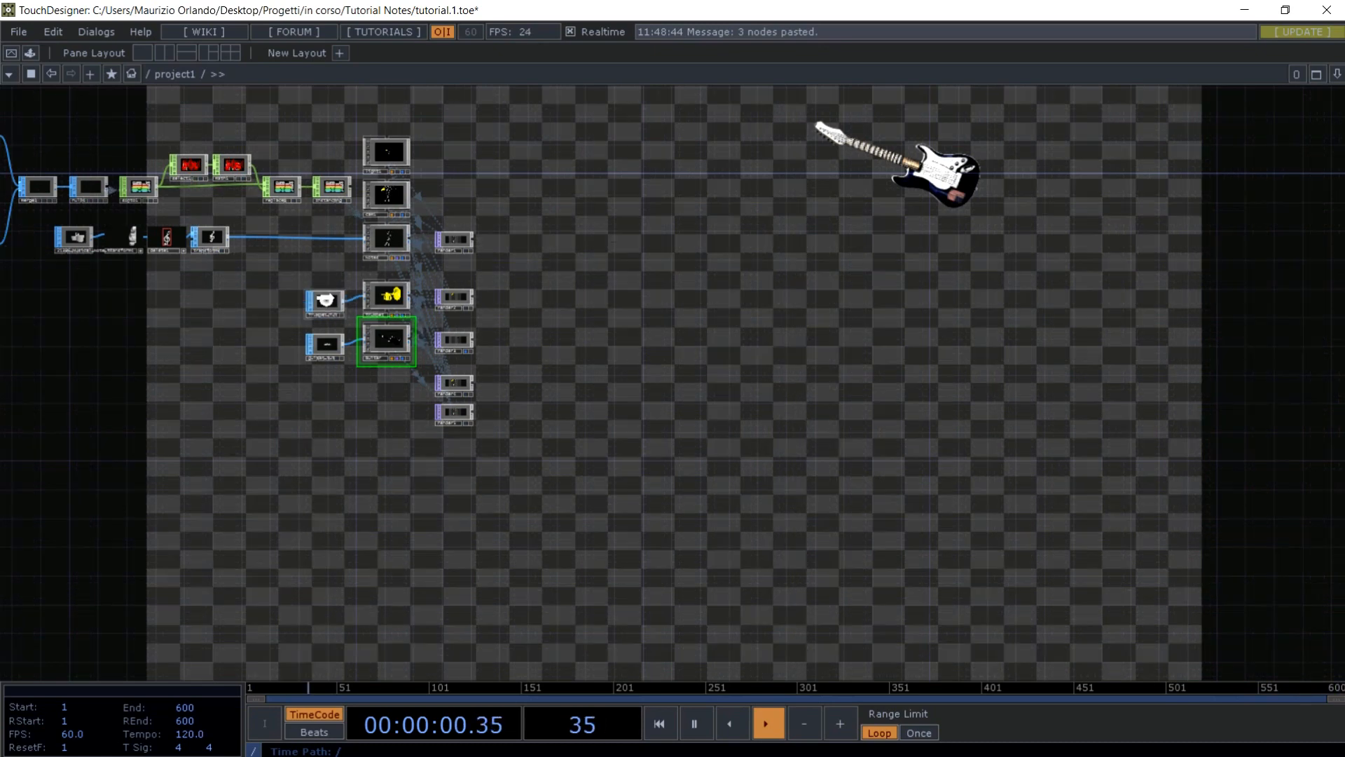
{"action": "left_click_drag", "start_coordinate": [194, 278], "coordinate": [360, 516]}
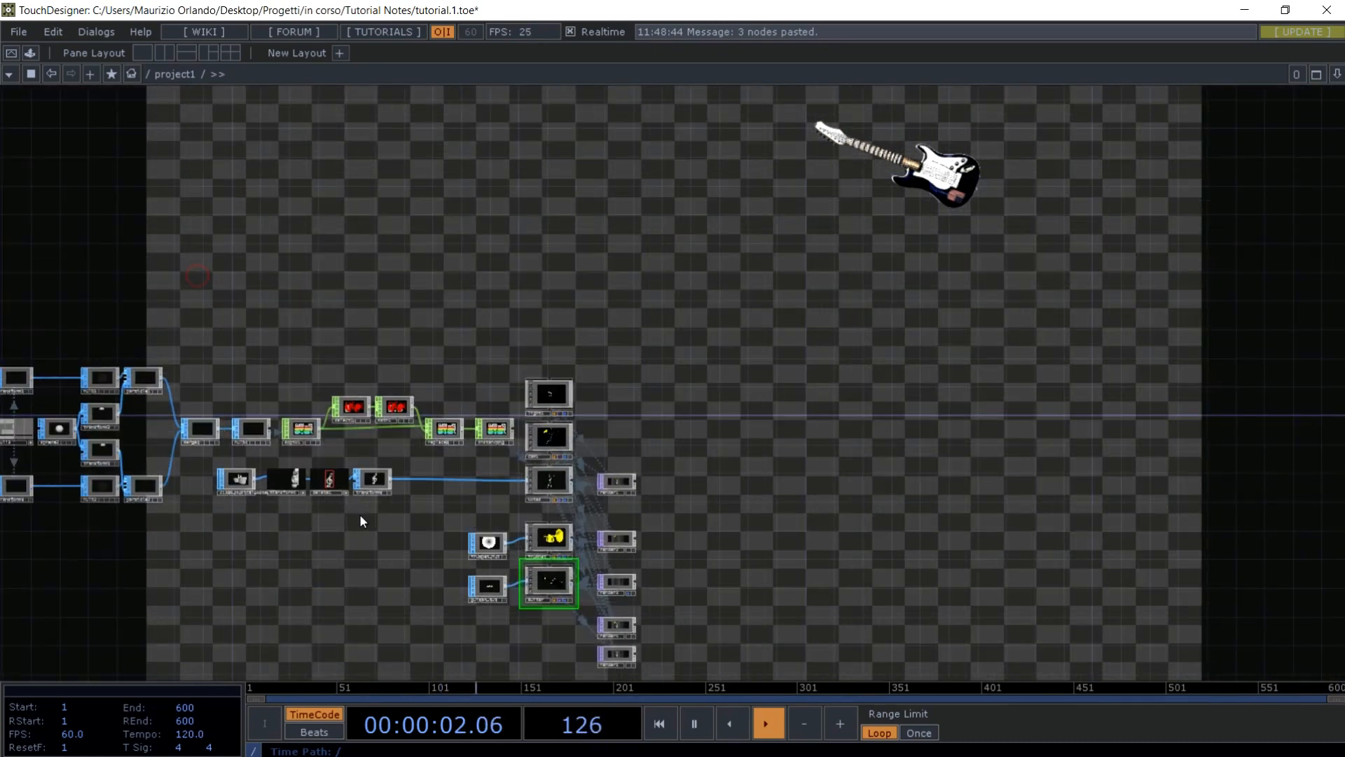
{"action": "left_click", "coordinate": [303, 495]}
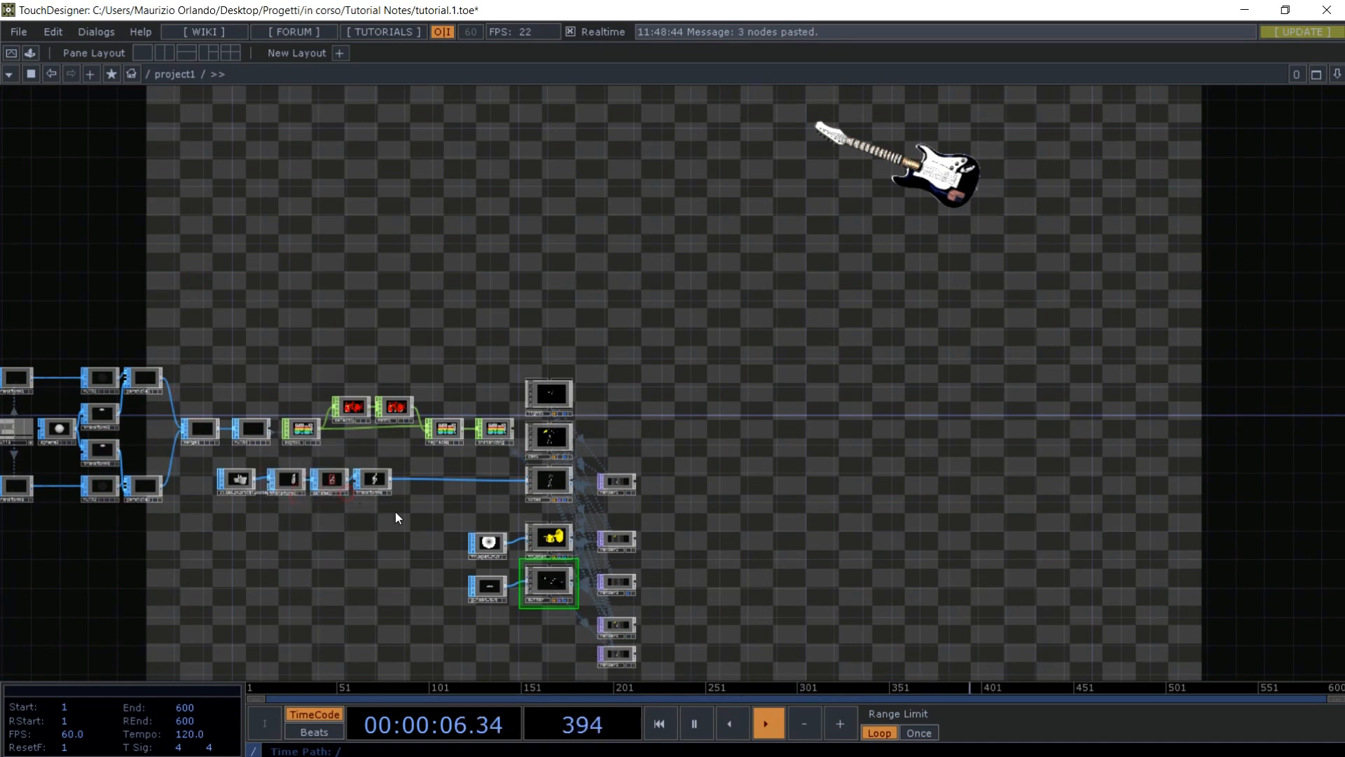
{"action": "right_click_drag", "start_coordinate": [395, 511], "coordinate": [227, 464]}
{"action": "left_click_drag", "start_coordinate": [233, 477], "coordinate": [345, 486]}
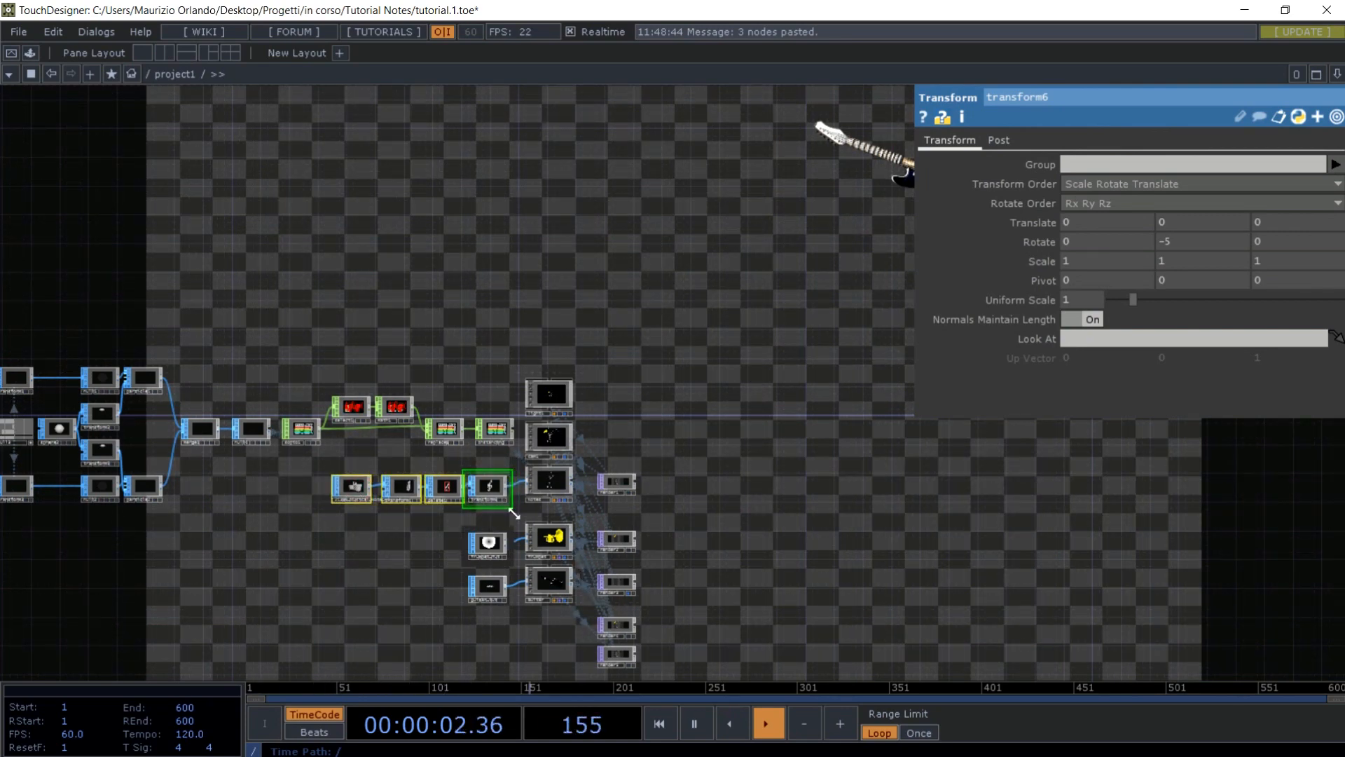
{"action": "left_click_drag", "start_coordinate": [703, 469], "coordinate": [685, 313]}
{"action": "key", "text": "p"}
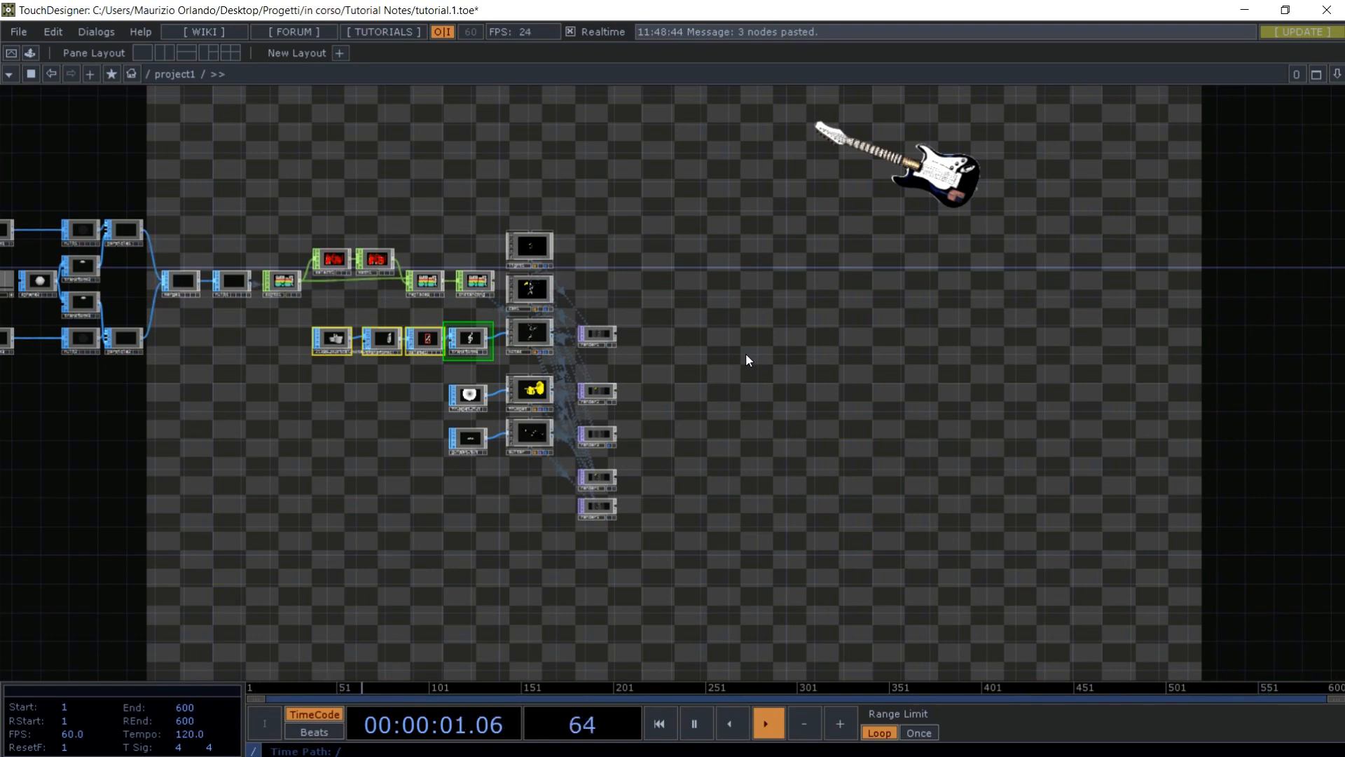
- Add a Base COMP beside the Render TOPs, name it Masks and enter its network
{"action": "scroll", "coordinate": [642, 418], "scroll_direction": "up", "scroll_amount": 2}
{"action": "scroll", "coordinate": [641, 417], "scroll_direction": "up", "scroll_amount": 3}
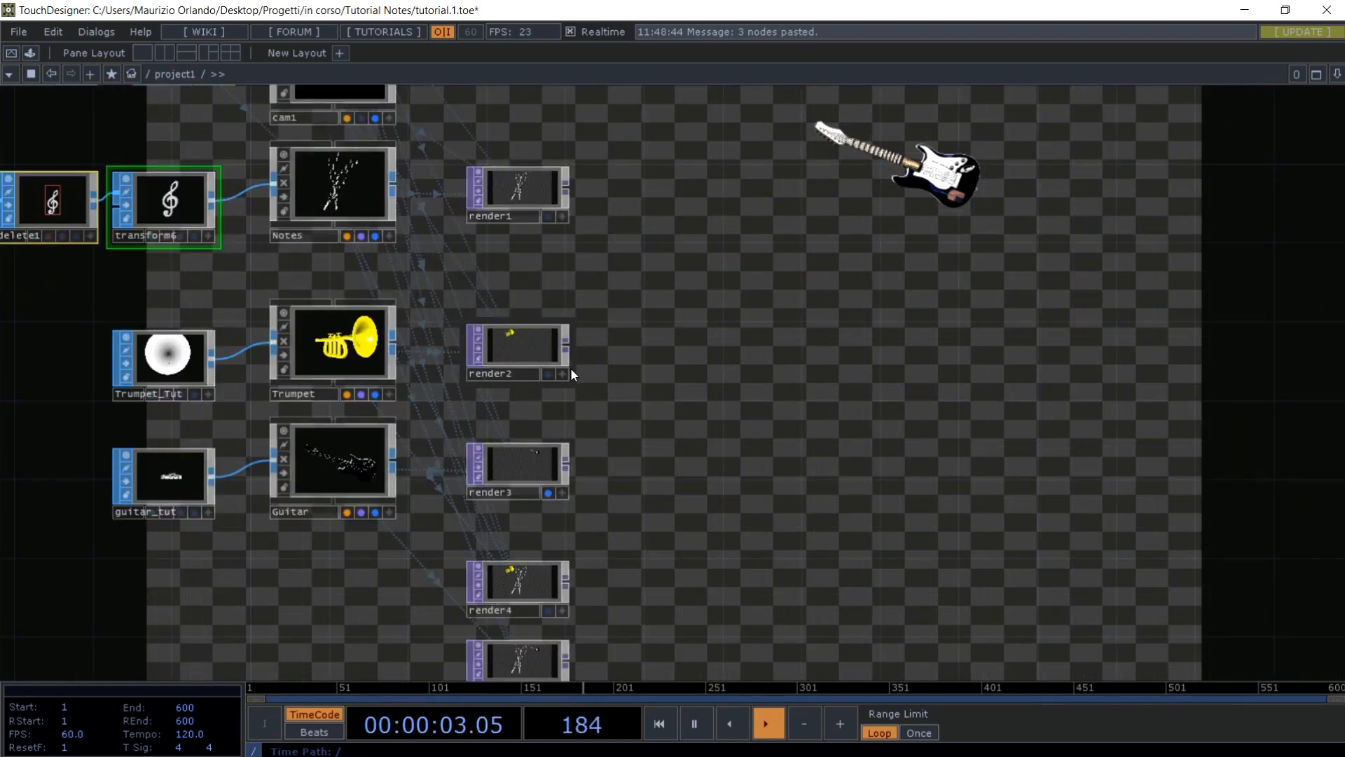
{"action": "left_click", "coordinate": [501, 339]}
{"action": "left_click", "coordinate": [515, 469]}
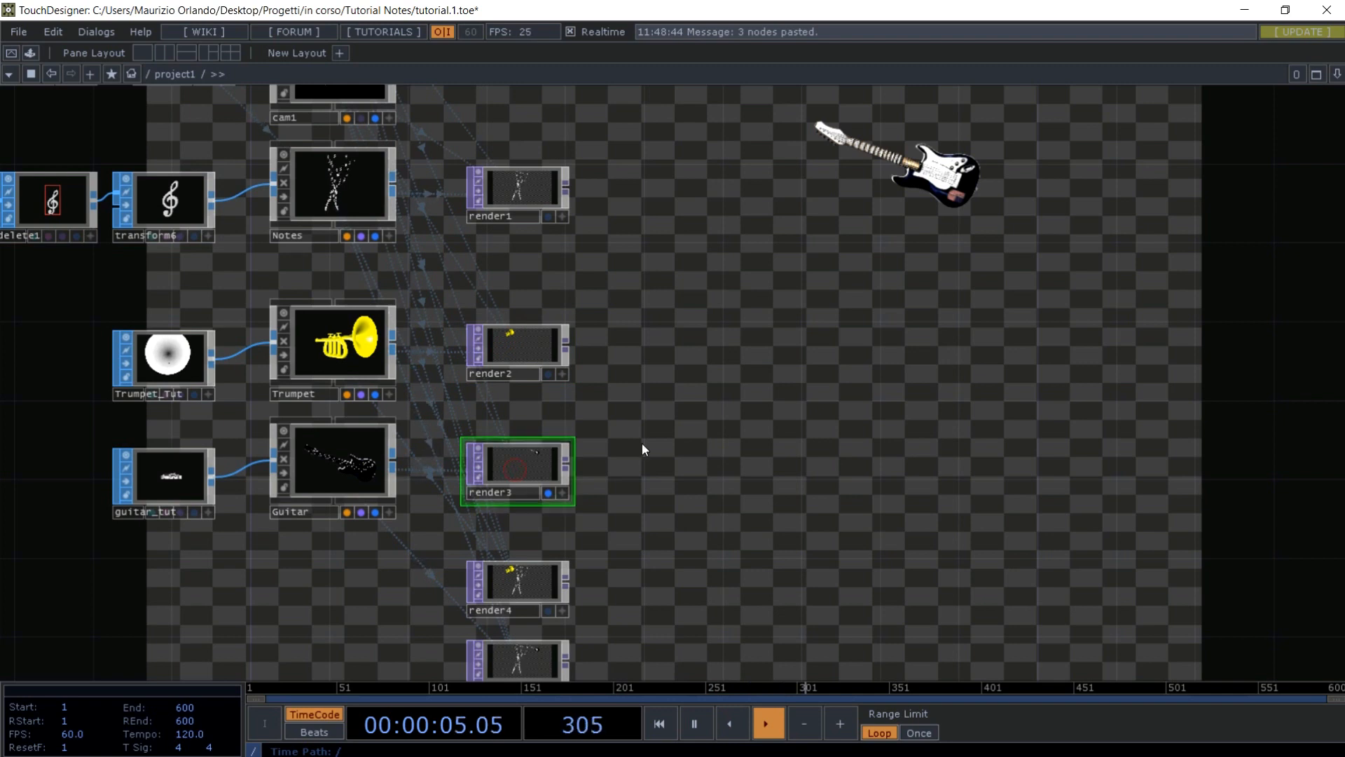
{"action": "scroll", "coordinate": [642, 443], "scroll_direction": "down", "scroll_amount": 3}
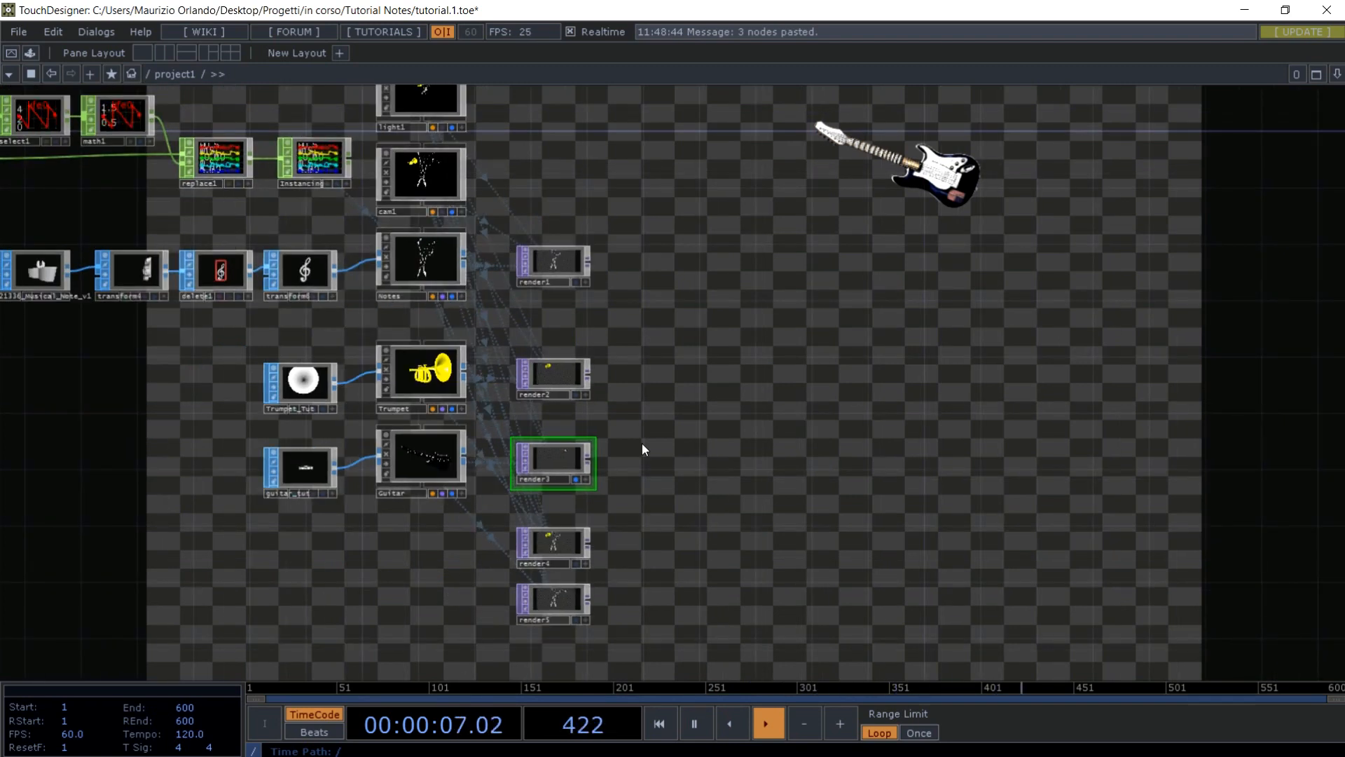
{"action": "key", "text": "Tab"}
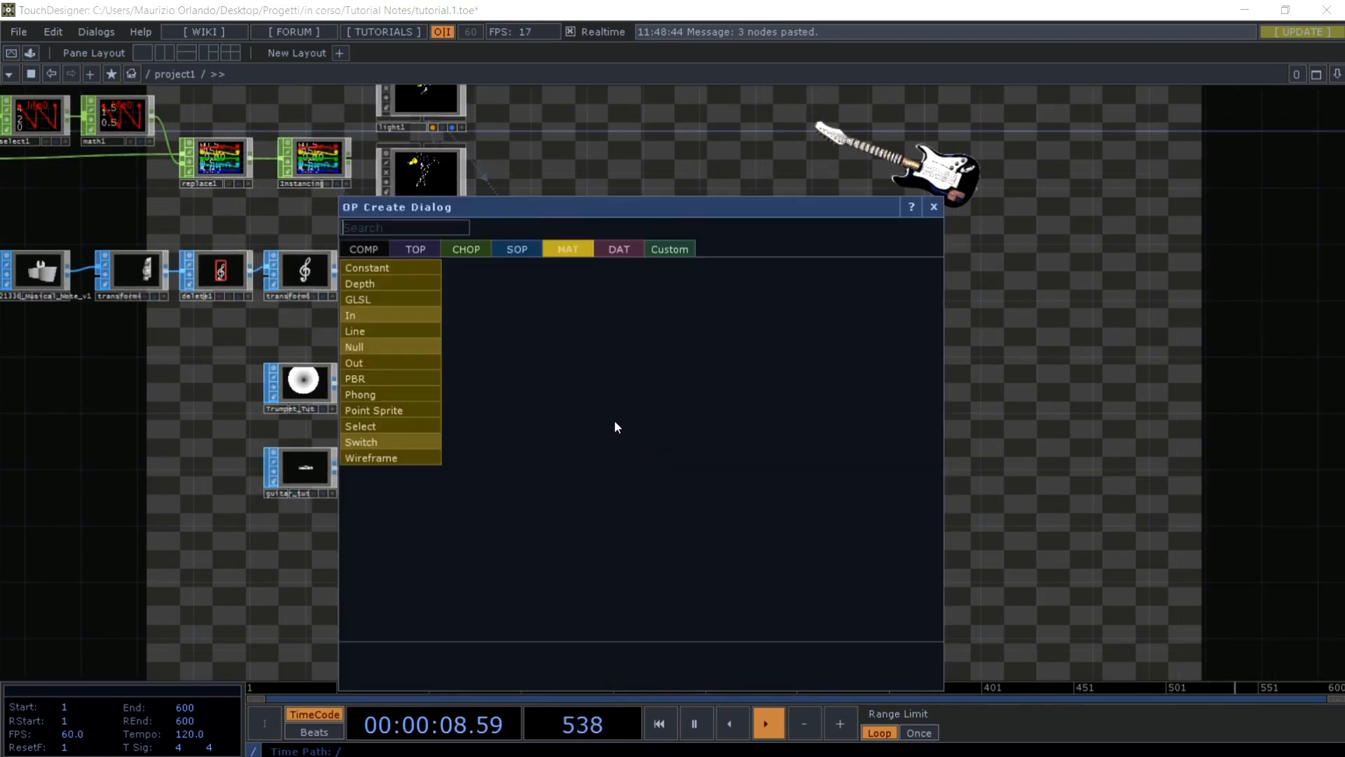
{"action": "left_click", "coordinate": [366, 250]}
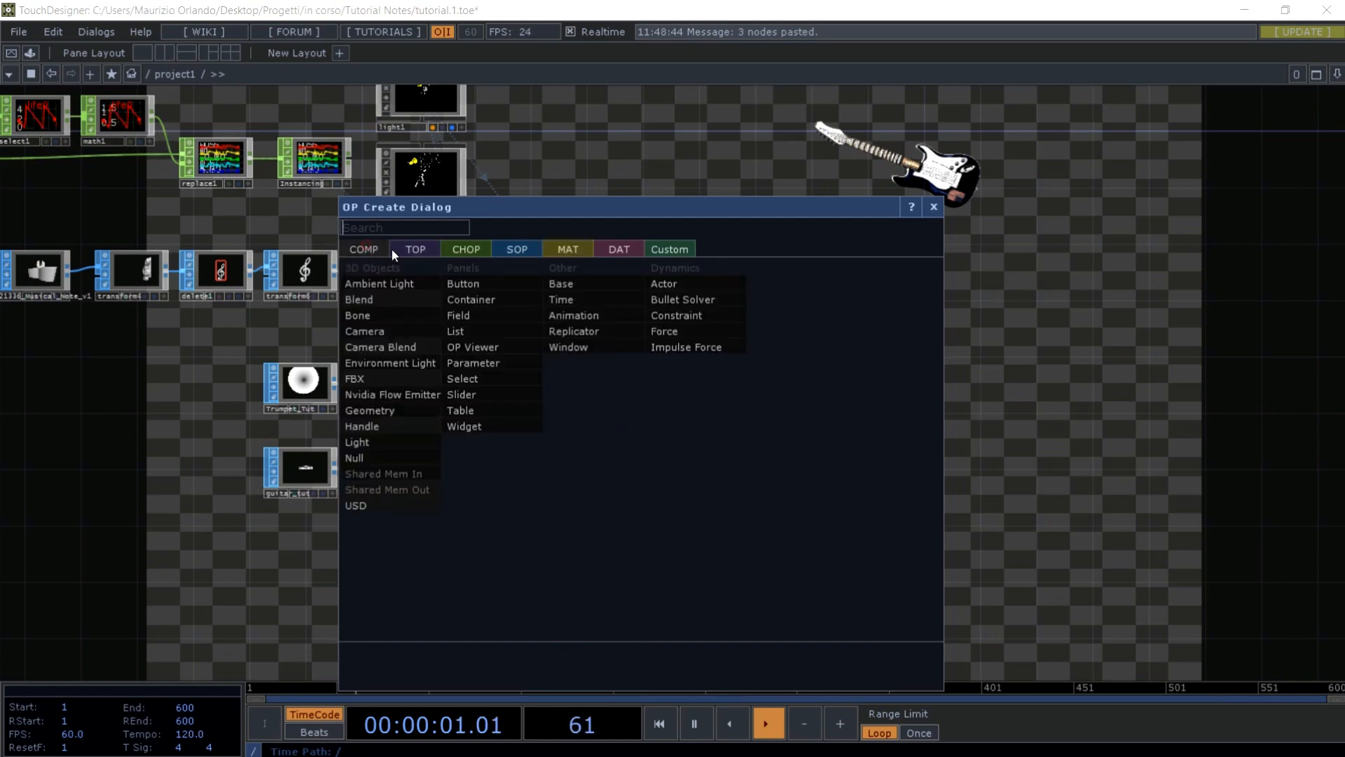
{"action": "left_click", "coordinate": [556, 280]}
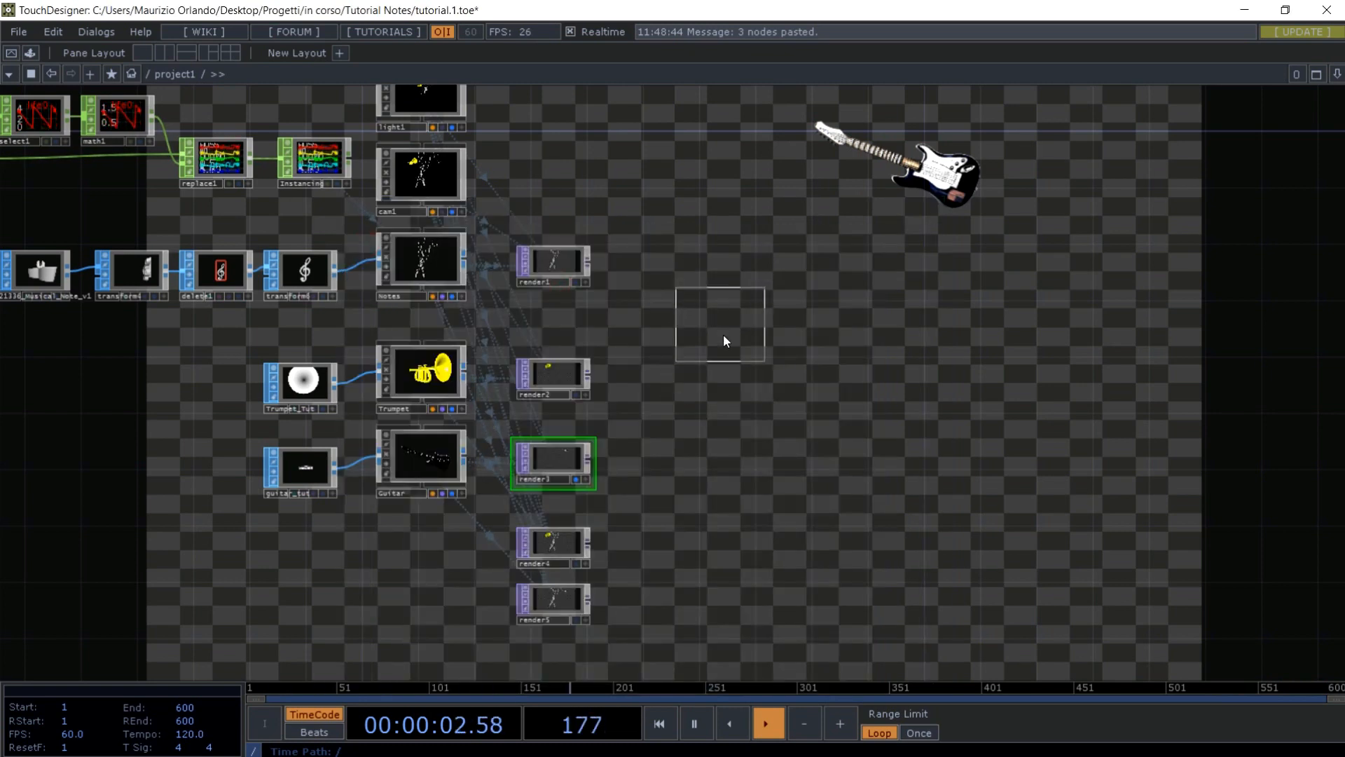
{"action": "left_click", "coordinate": [742, 398]}
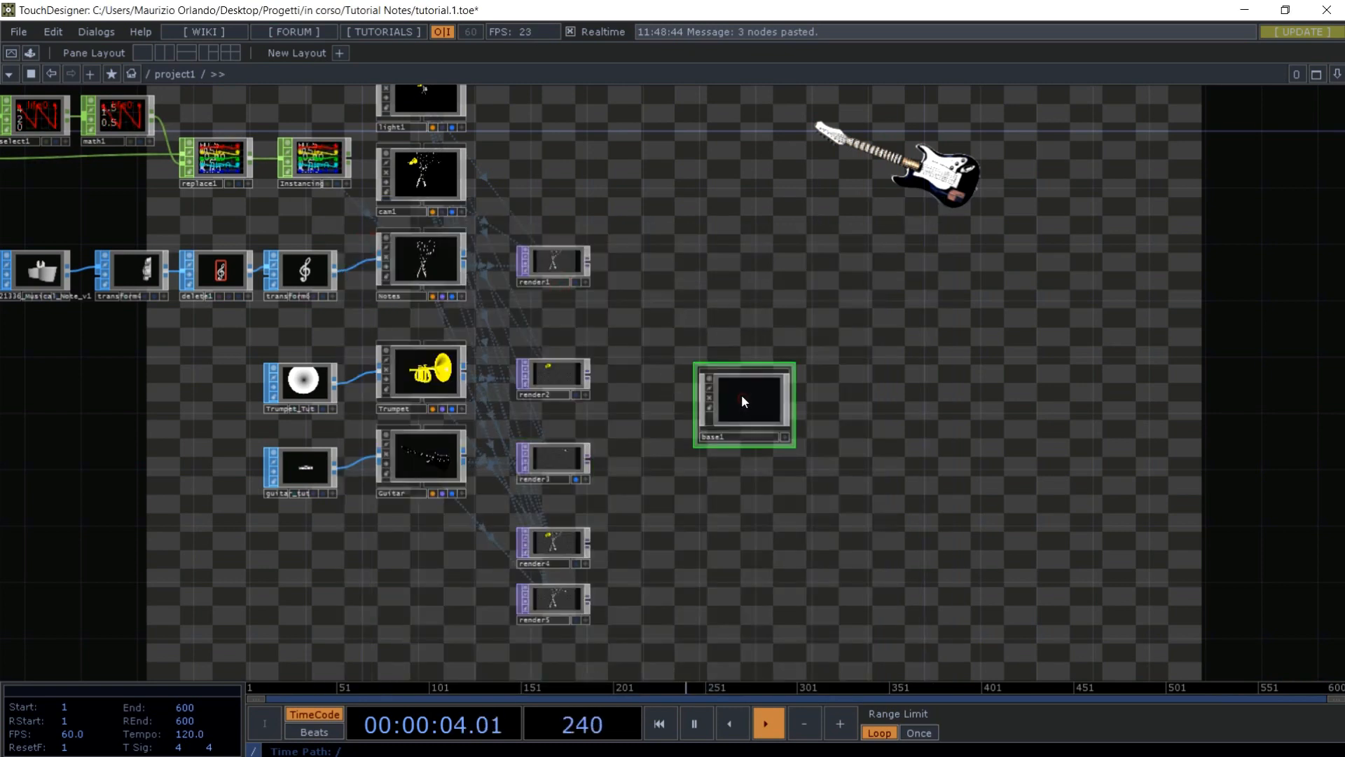
{"action": "left_click", "coordinate": [726, 437]}
{"action": "type", "text": "Mas"}
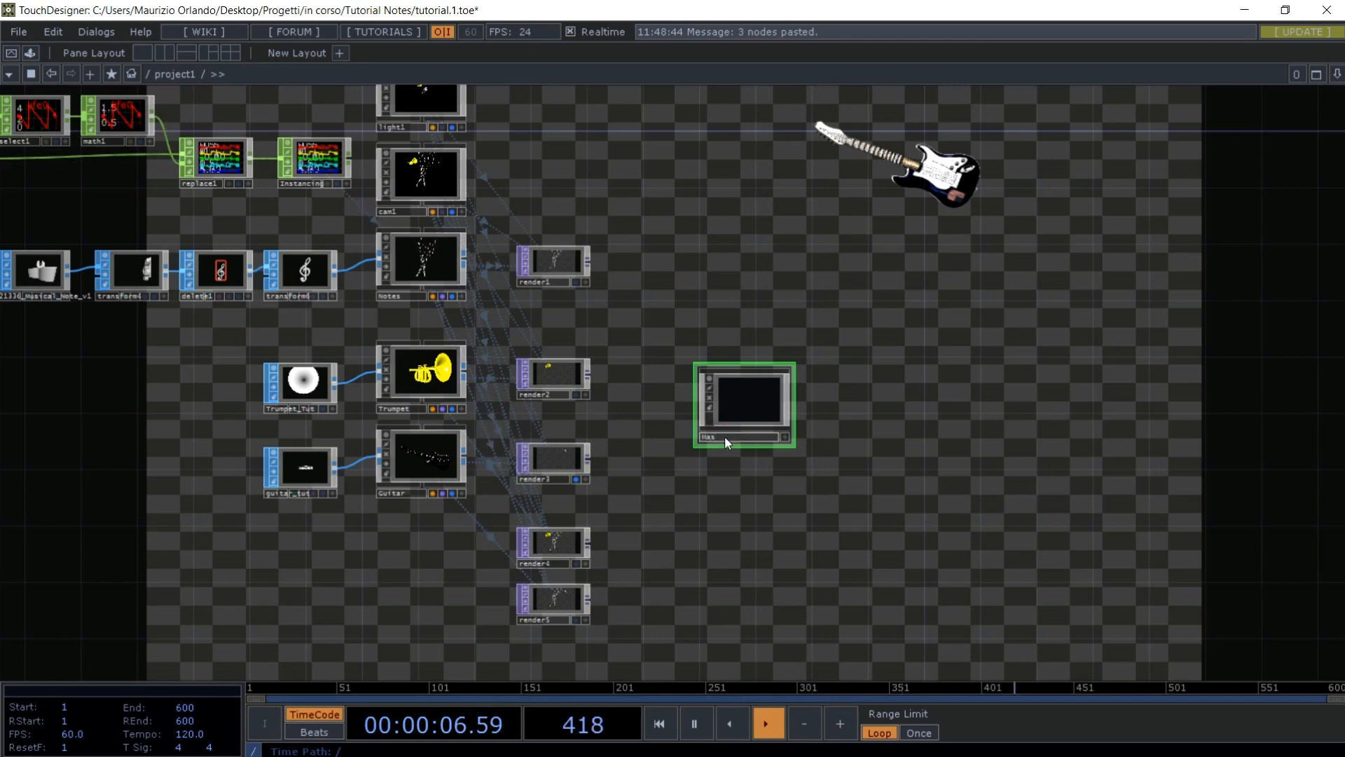
{"action": "type", "text": "ksi"}
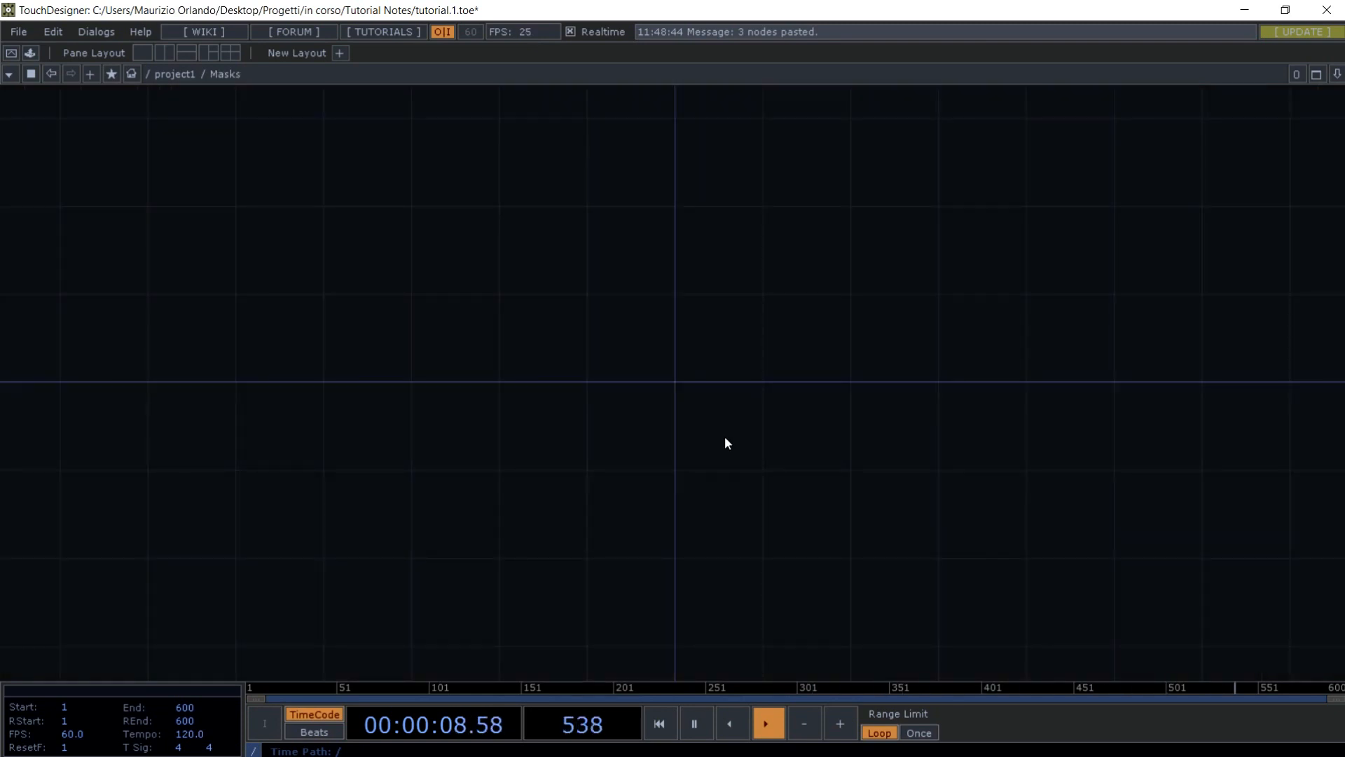
- Add an In TOP to the Masks network, duplicate it and space the two In TOPs well apart vertically
{"action": "key", "text": "Tab"}
{"action": "left_click", "coordinate": [348, 186]}
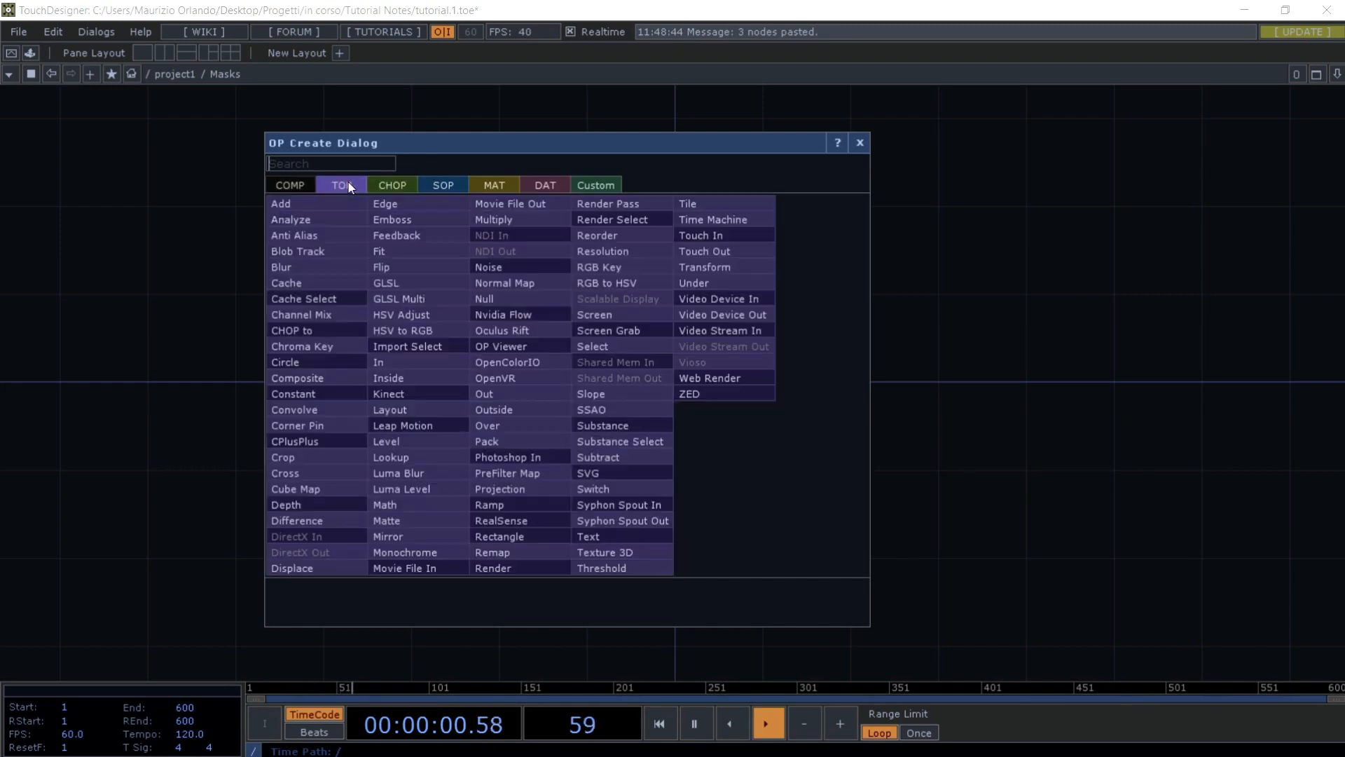
{"action": "left_click", "coordinate": [384, 362]}
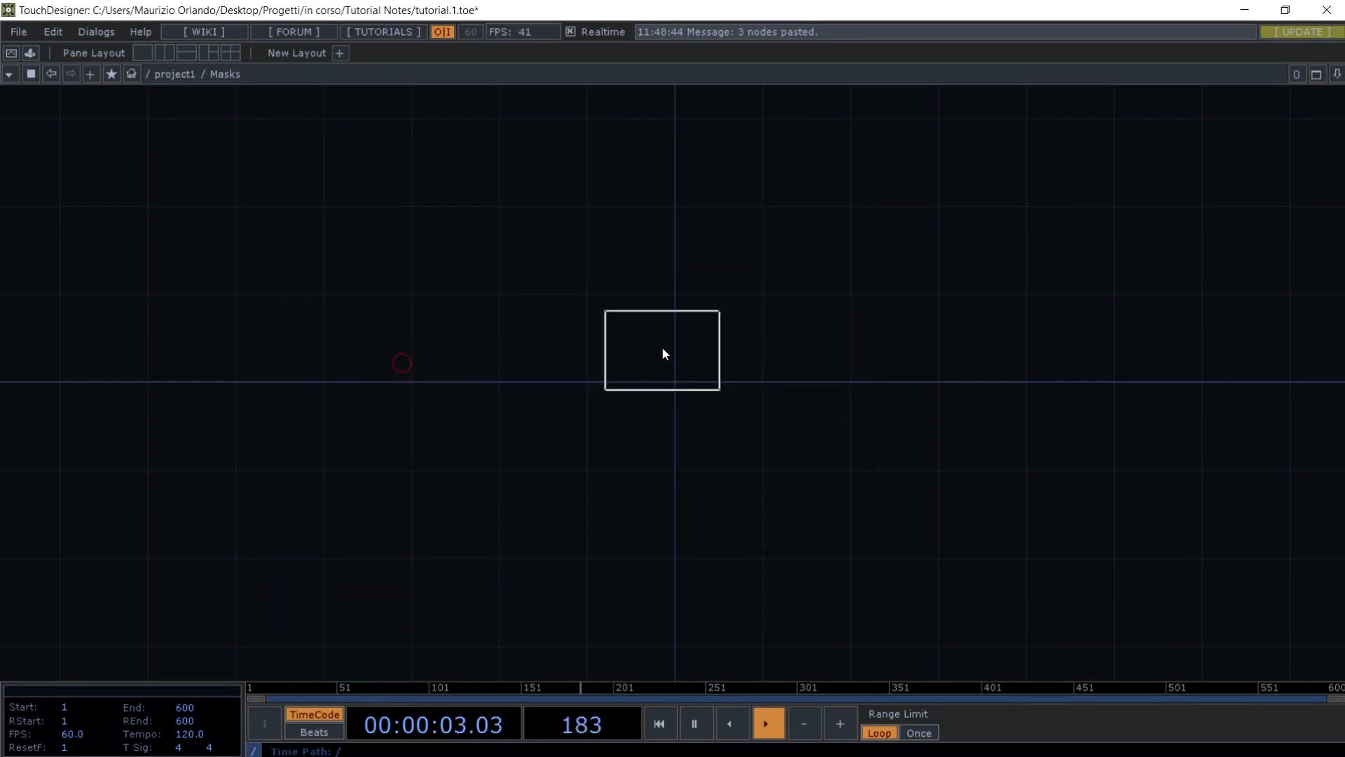
{"action": "left_click", "coordinate": [675, 351]}
{"action": "key", "text": "ctrl+c"}
{"action": "key", "text": "ctrl+v"}
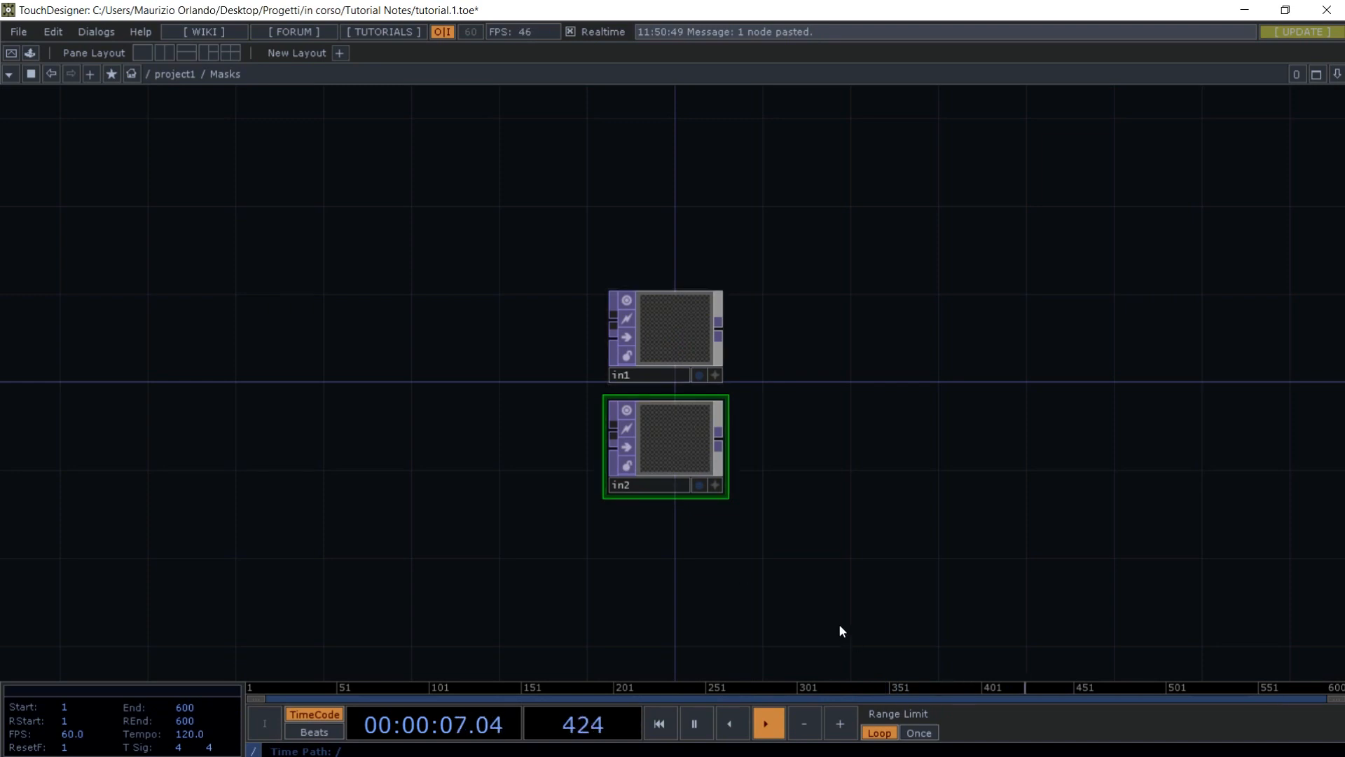
{"action": "left_click_drag", "start_coordinate": [839, 623], "coordinate": [831, 384]}
{"action": "left_click_drag", "start_coordinate": [670, 193], "coordinate": [669, 457]}
- Return to project1 and connect render2 to the first input and render3 to the second input of Masks
{"action": "key", "text": "u"}
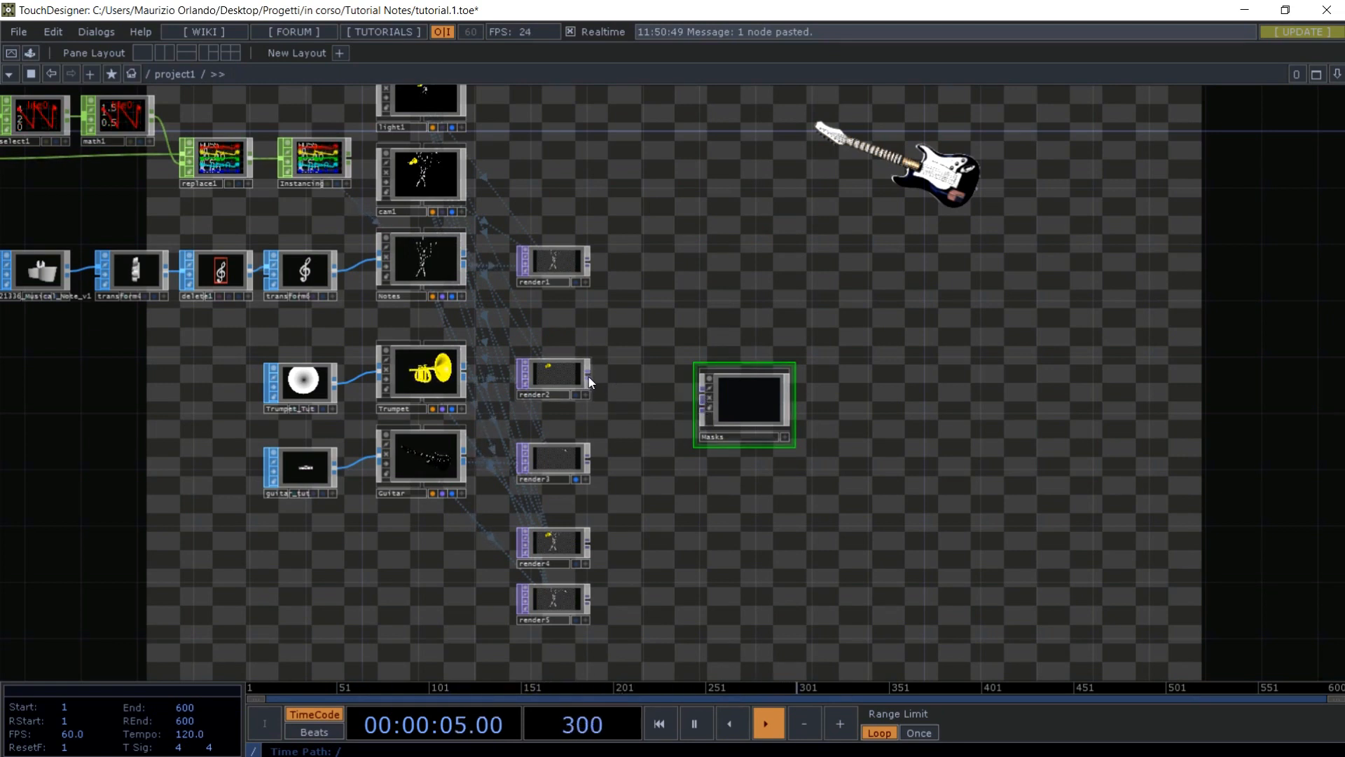
{"action": "left_click_drag", "start_coordinate": [589, 379], "coordinate": [692, 391]}
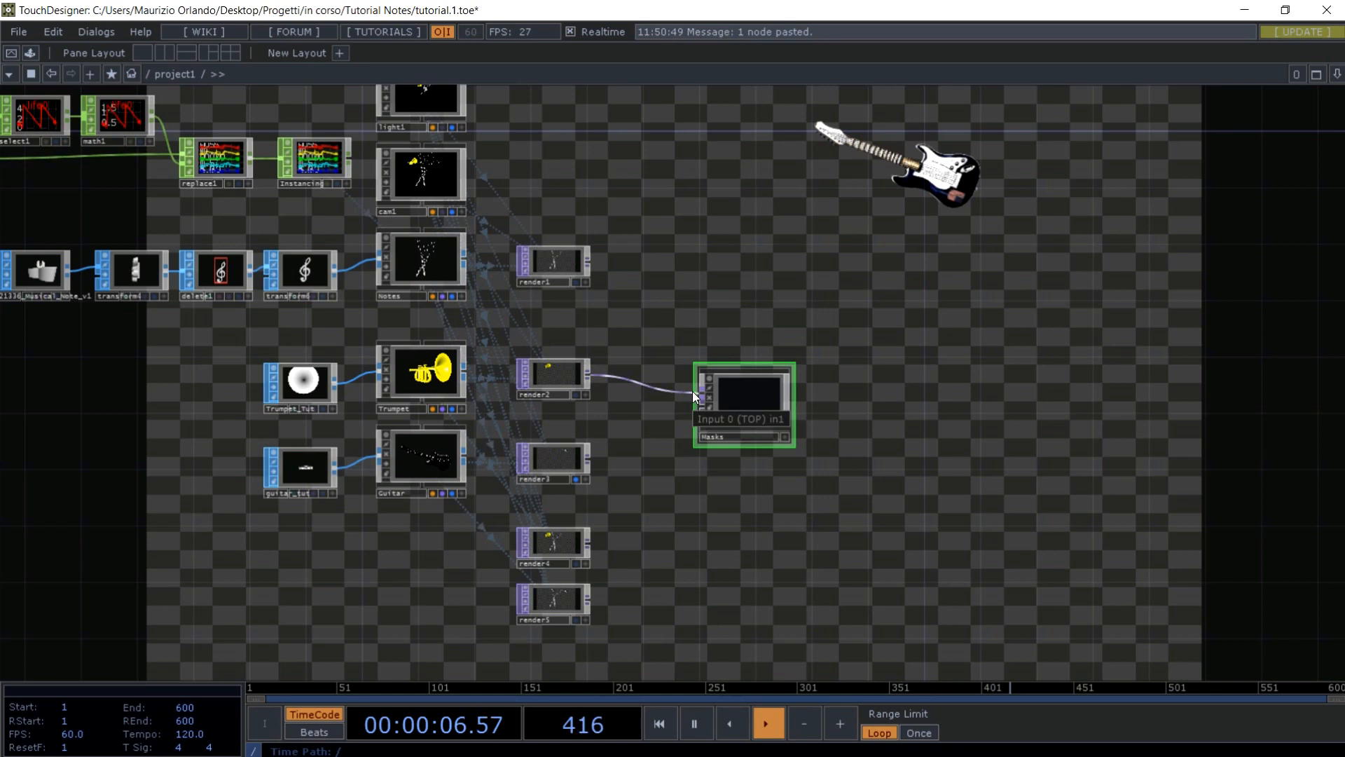
{"action": "left_click_drag", "start_coordinate": [590, 461], "coordinate": [699, 410]}
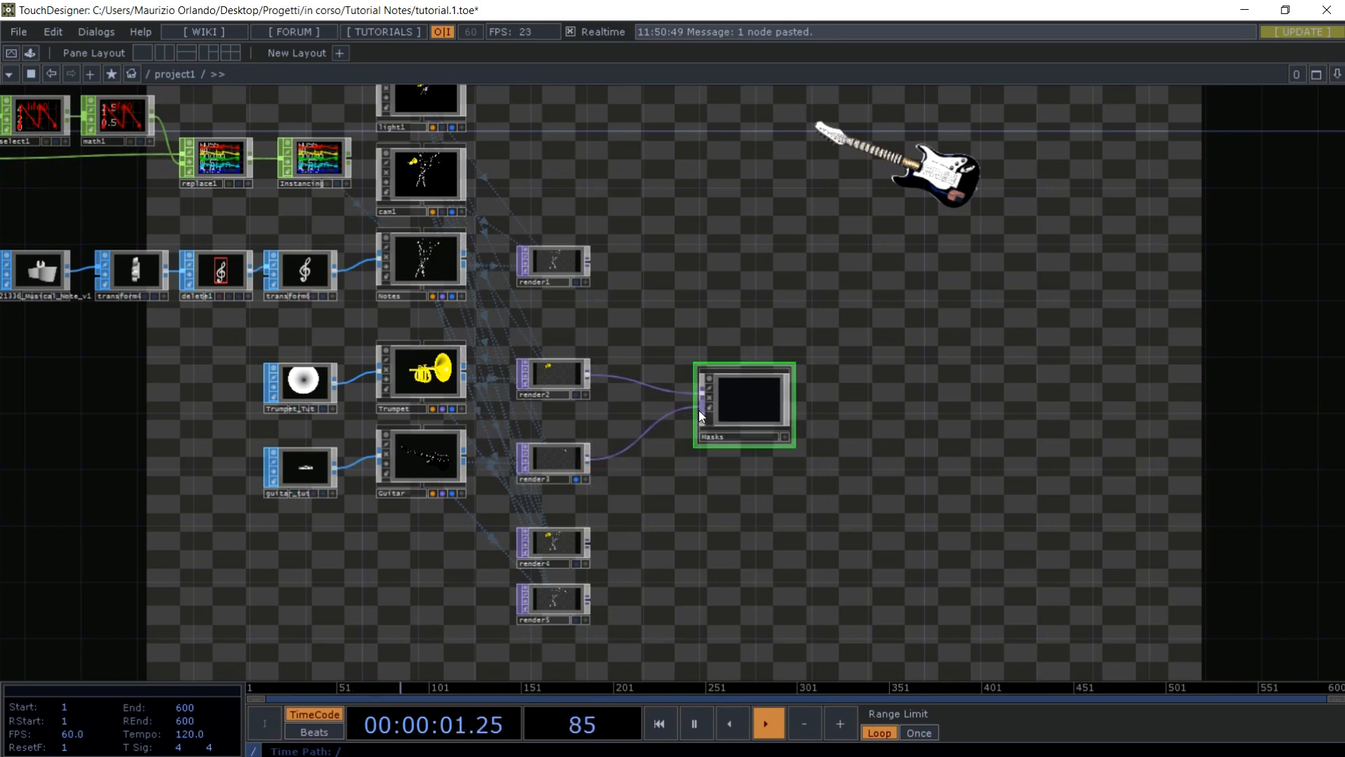
- Enter the Masks network and add a Constant TOP between in1 and in2
{"action": "double_click", "coordinate": [751, 405]}
{"action": "left_click_drag", "start_coordinate": [695, 276], "coordinate": [648, 443]}
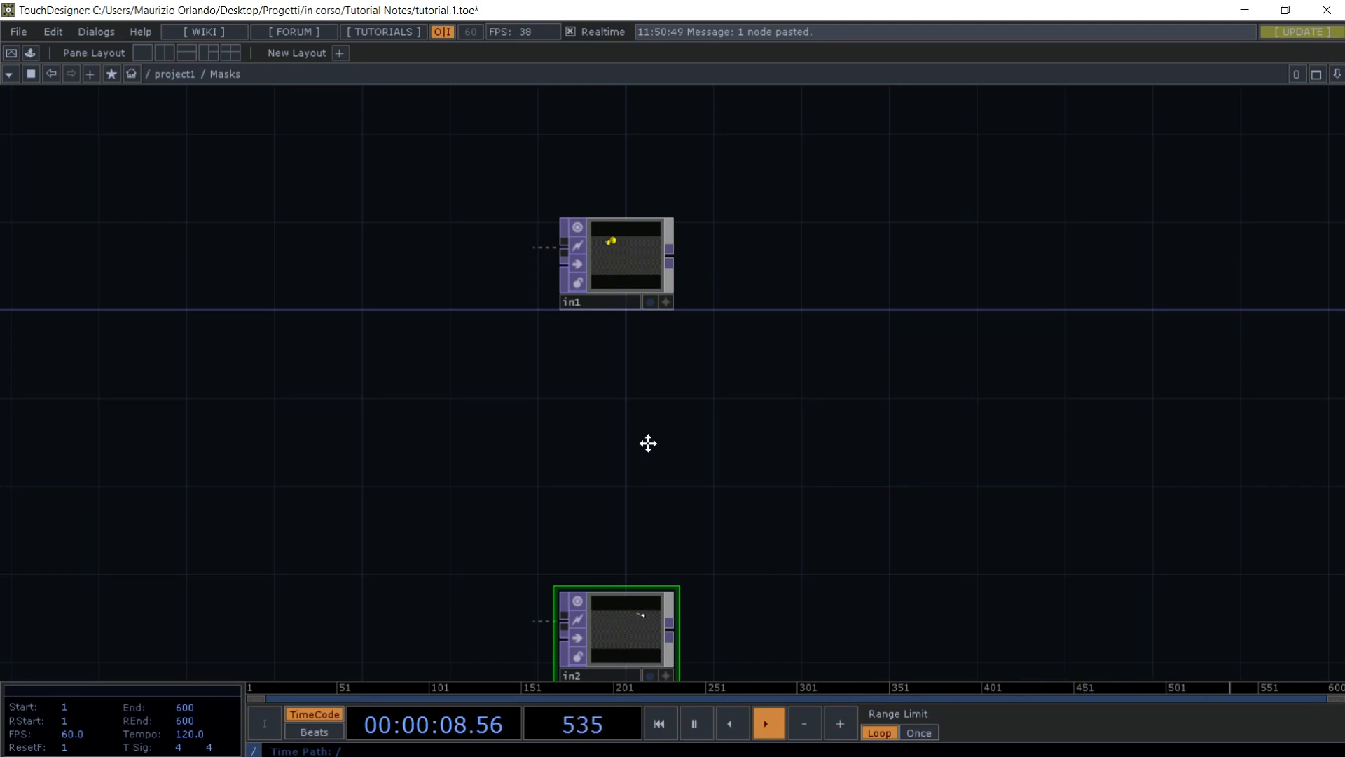
{"action": "scroll", "coordinate": [688, 356], "scroll_direction": "down", "scroll_amount": 2}
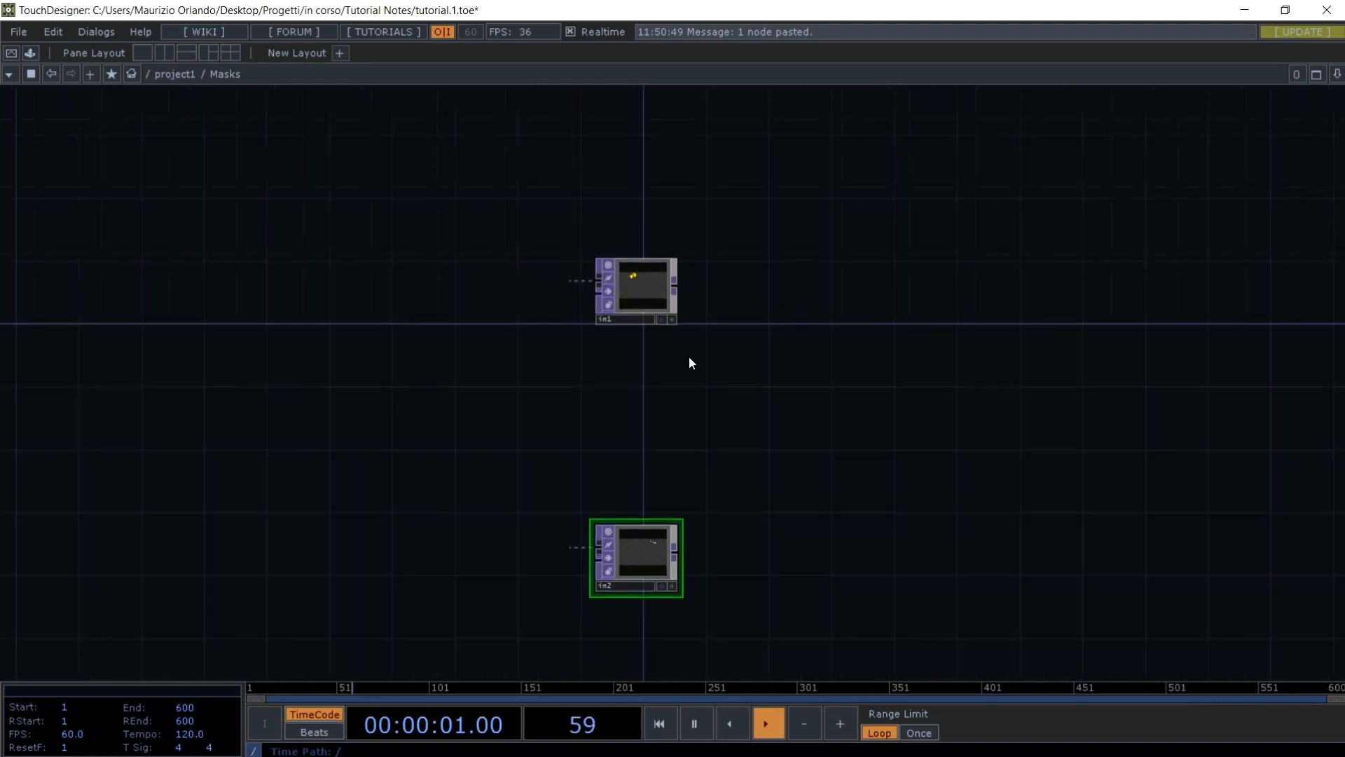
{"action": "left_click_drag", "start_coordinate": [688, 356], "coordinate": [709, 457]}
{"action": "double_click", "coordinate": [646, 298]}
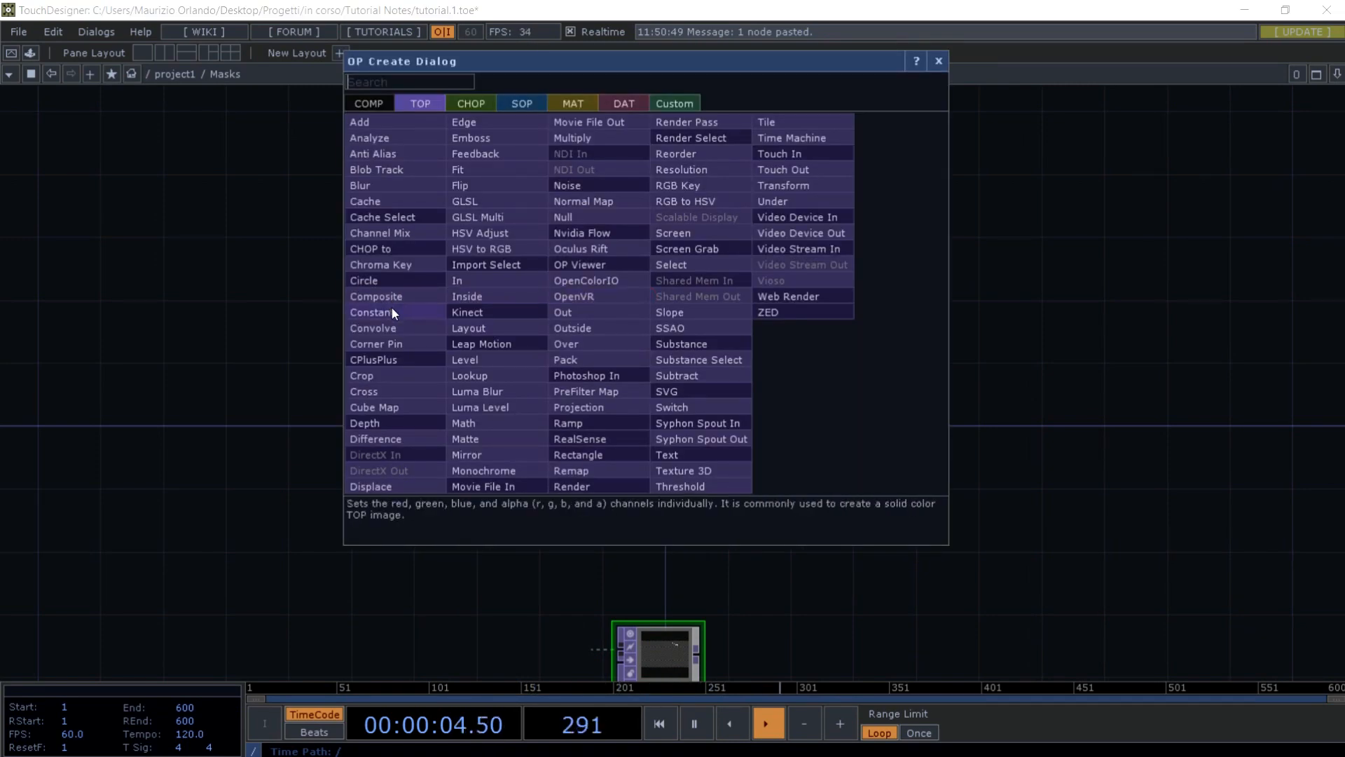
{"action": "left_click", "coordinate": [391, 309]}
{"action": "left_click", "coordinate": [664, 288]}
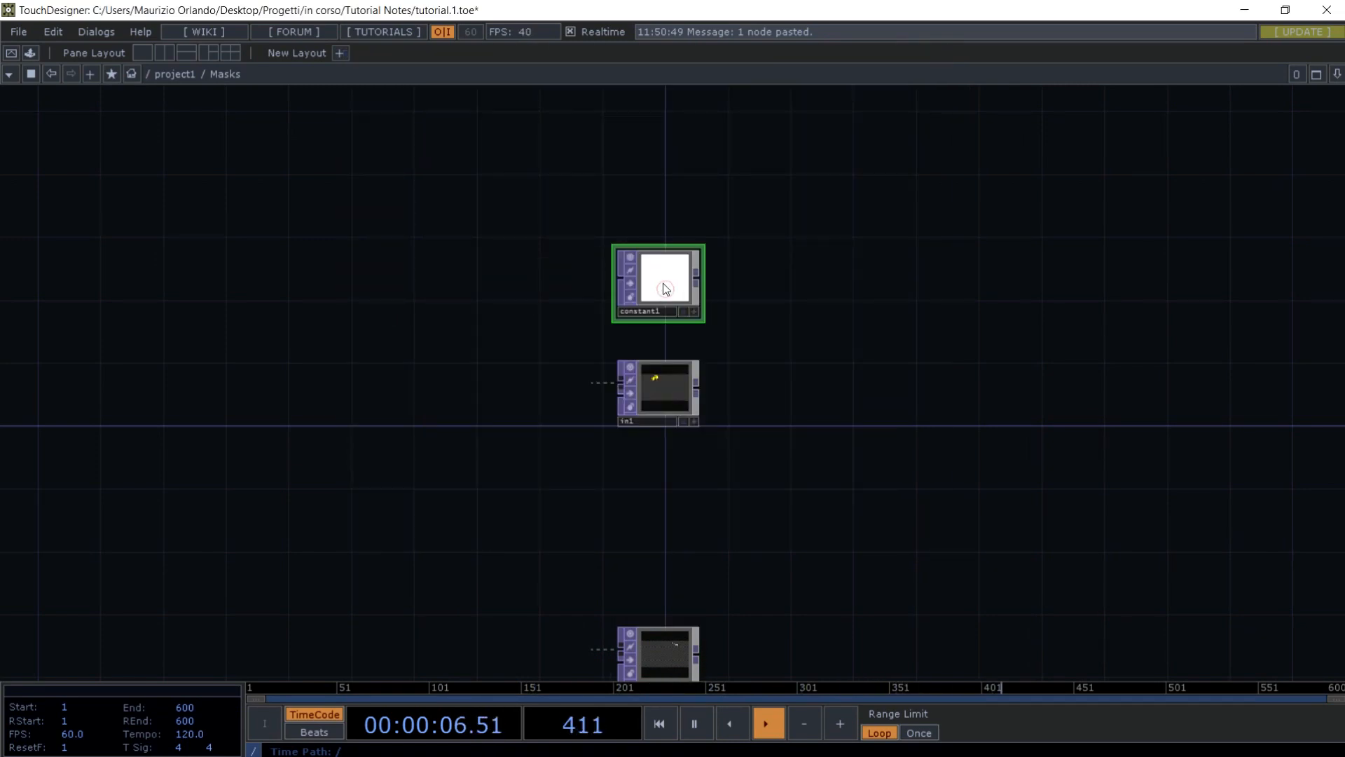
{"action": "left_click_drag", "start_coordinate": [663, 283], "coordinate": [673, 517]}
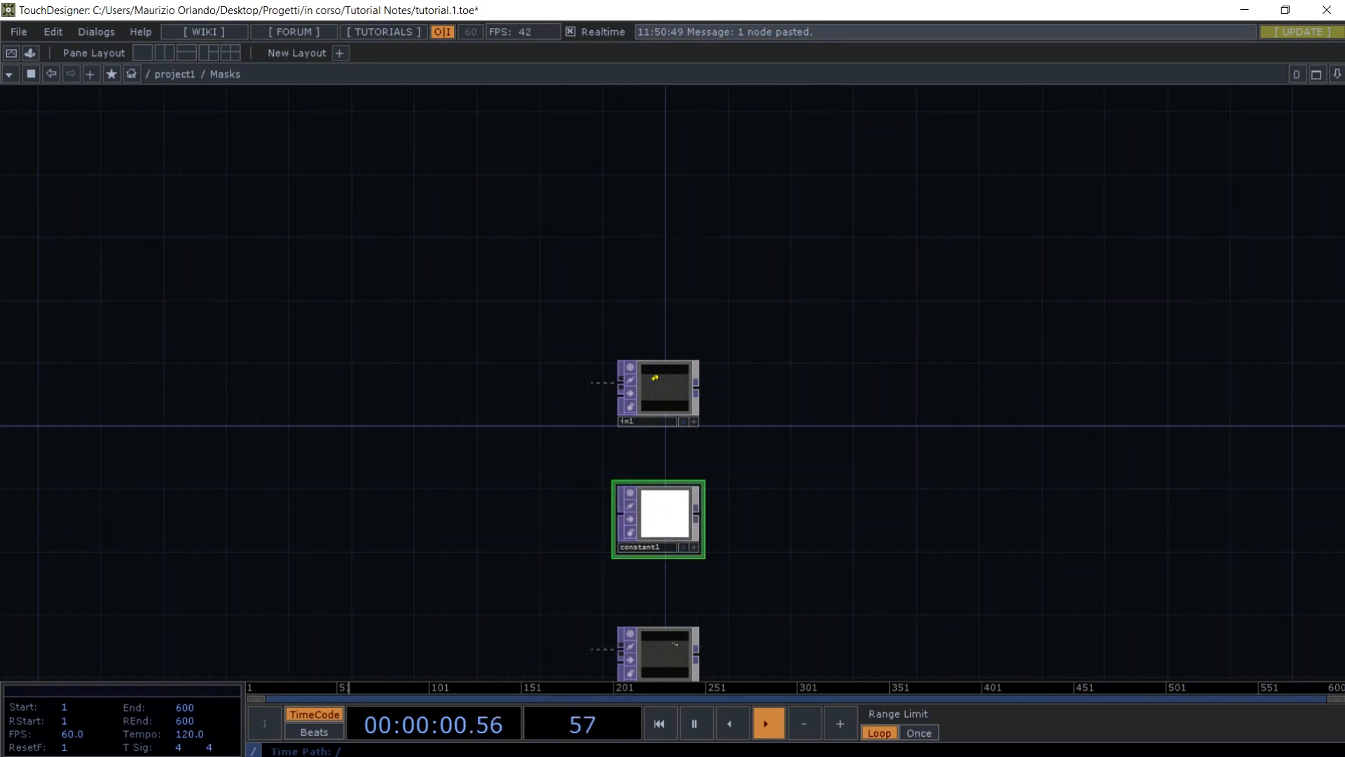
- Open in1's Common parameters and check its resolution in the operator info
{"action": "left_click", "coordinate": [671, 373]}
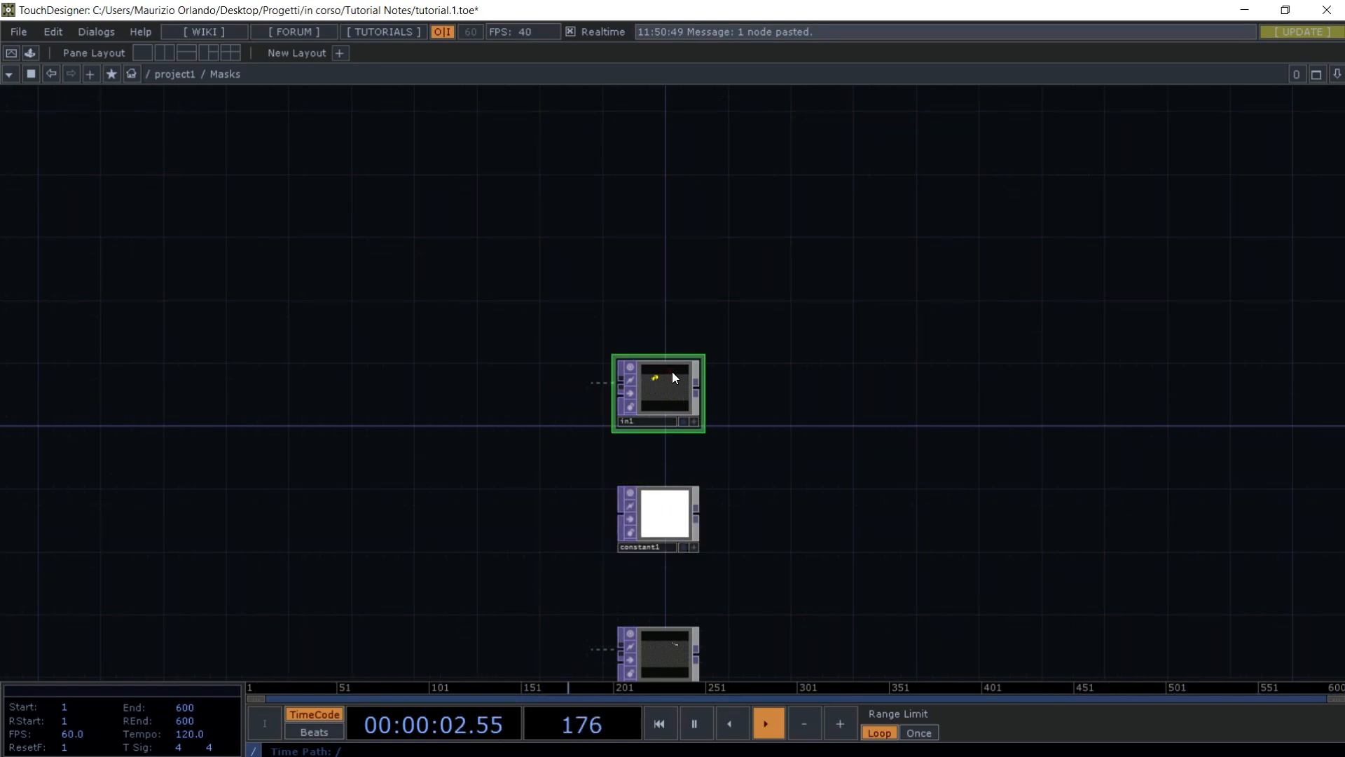
{"action": "key", "text": "p"}
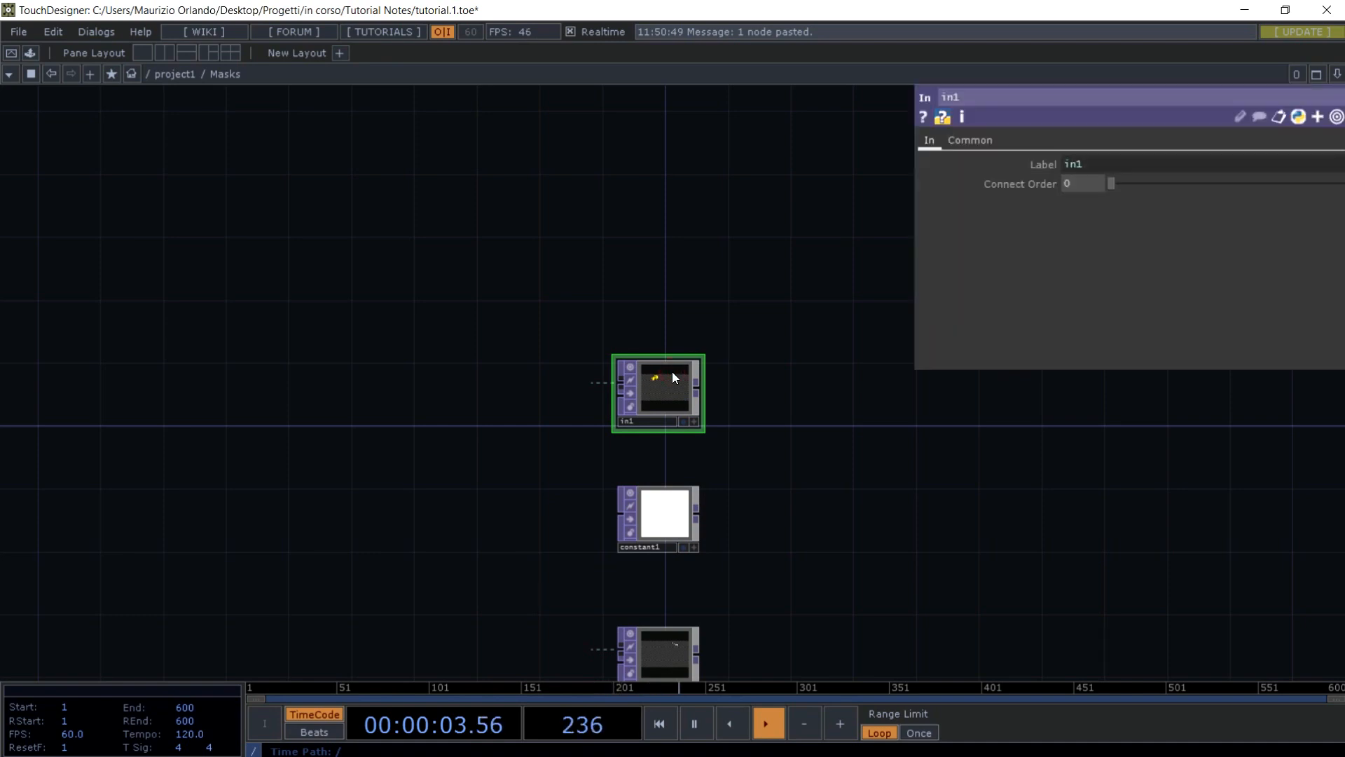
{"action": "left_click", "coordinate": [979, 139]}
{"action": "mouse_move", "coordinate": [962, 118]}
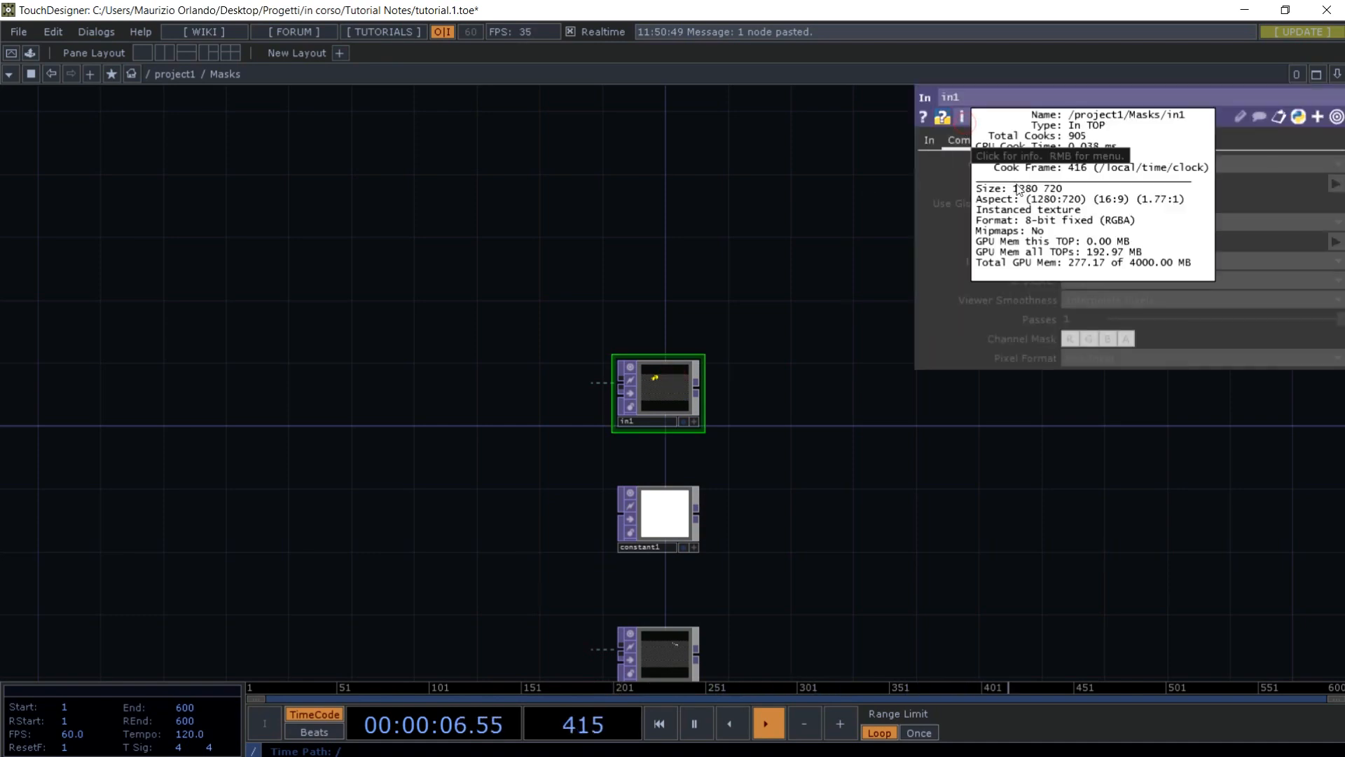
- Set the resolution of the constant1 node to 1280 by 720
{"action": "left_click", "coordinate": [677, 517]}
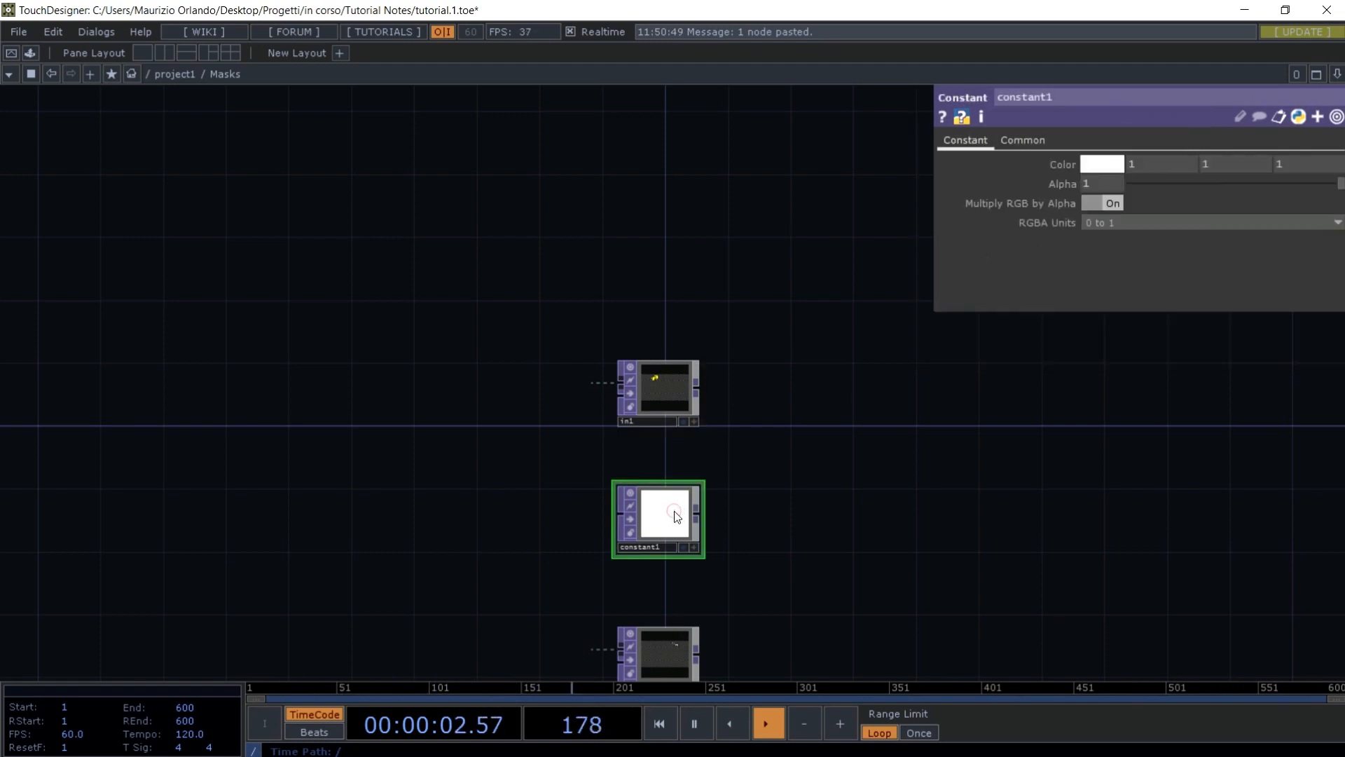
{"action": "left_click", "coordinate": [1020, 141]}
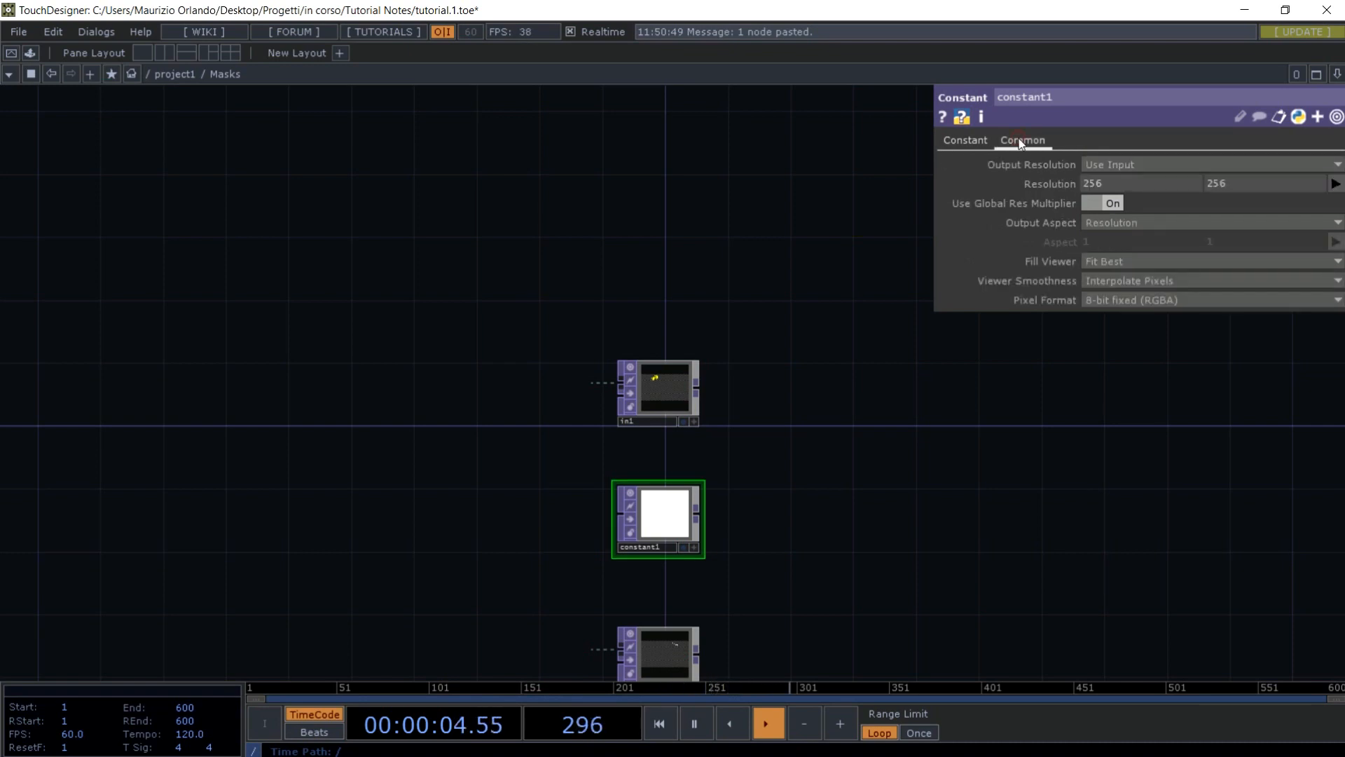
{"action": "type", "text": "1280"}
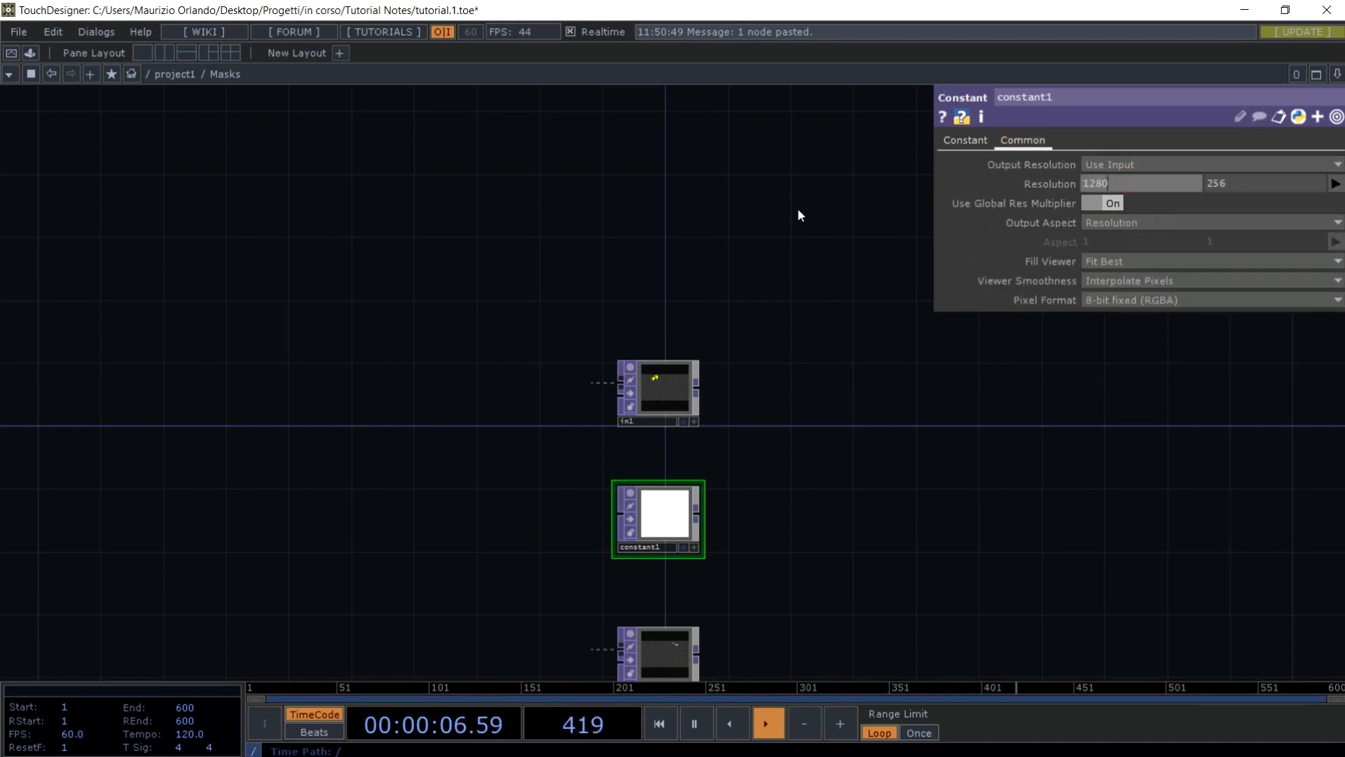
{"action": "key", "text": "Tab"}
{"action": "type", "text": "72"}
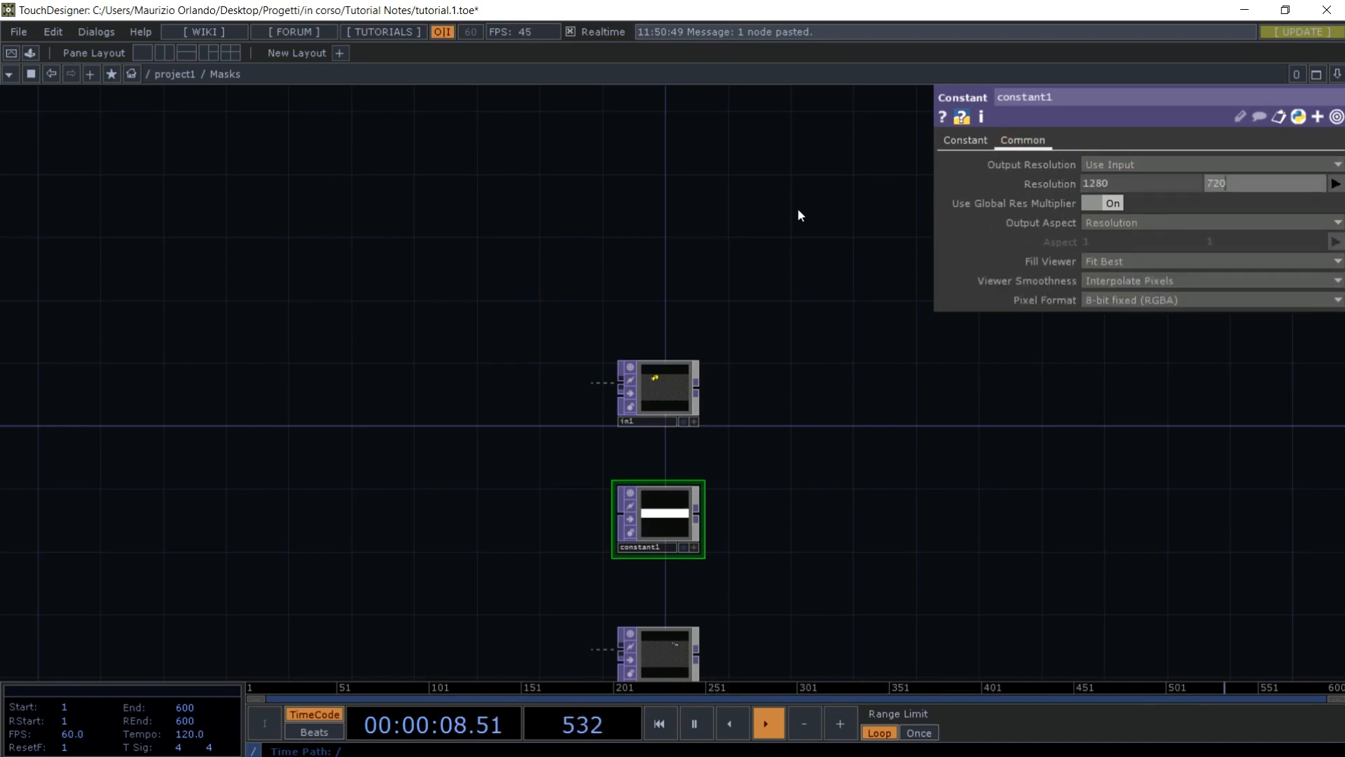
{"action": "type", "text": "0"}
{"action": "key", "text": "Return"}
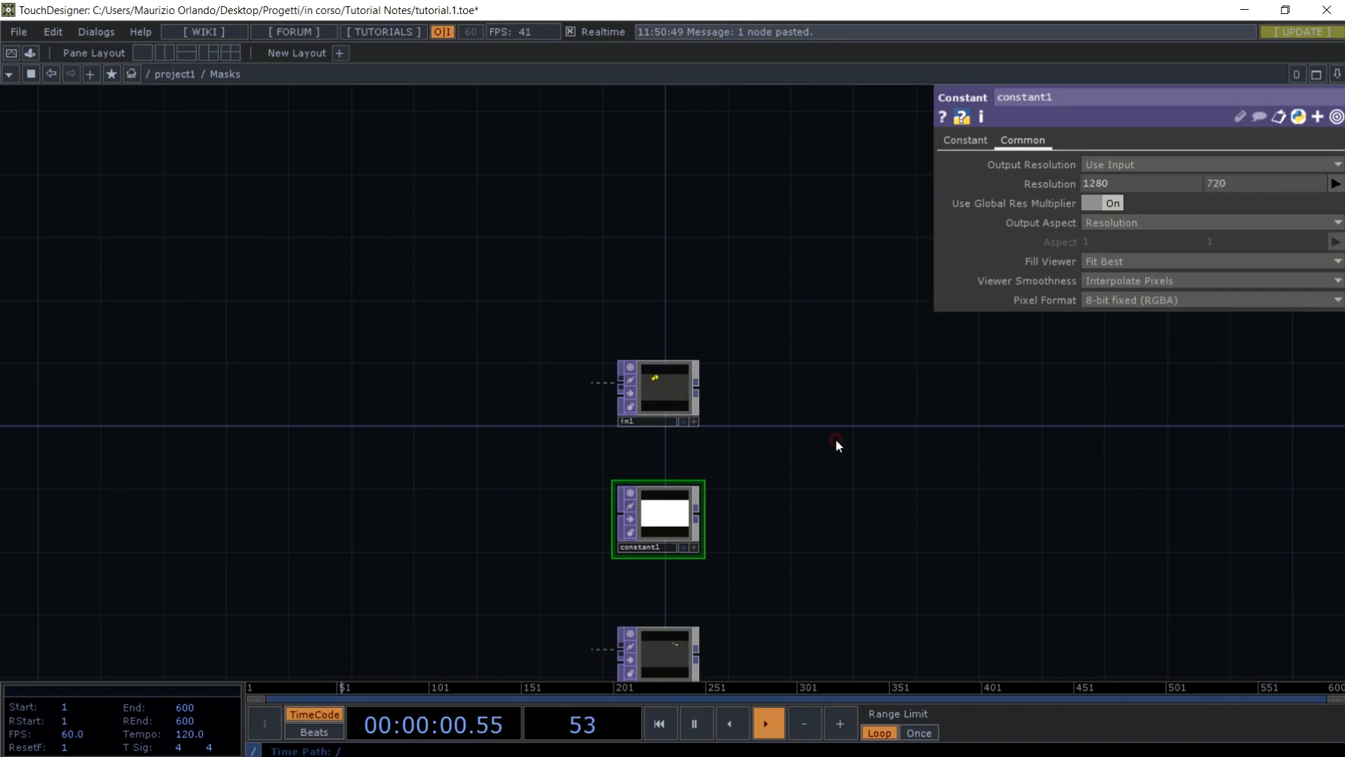
{"action": "key", "text": "p"}
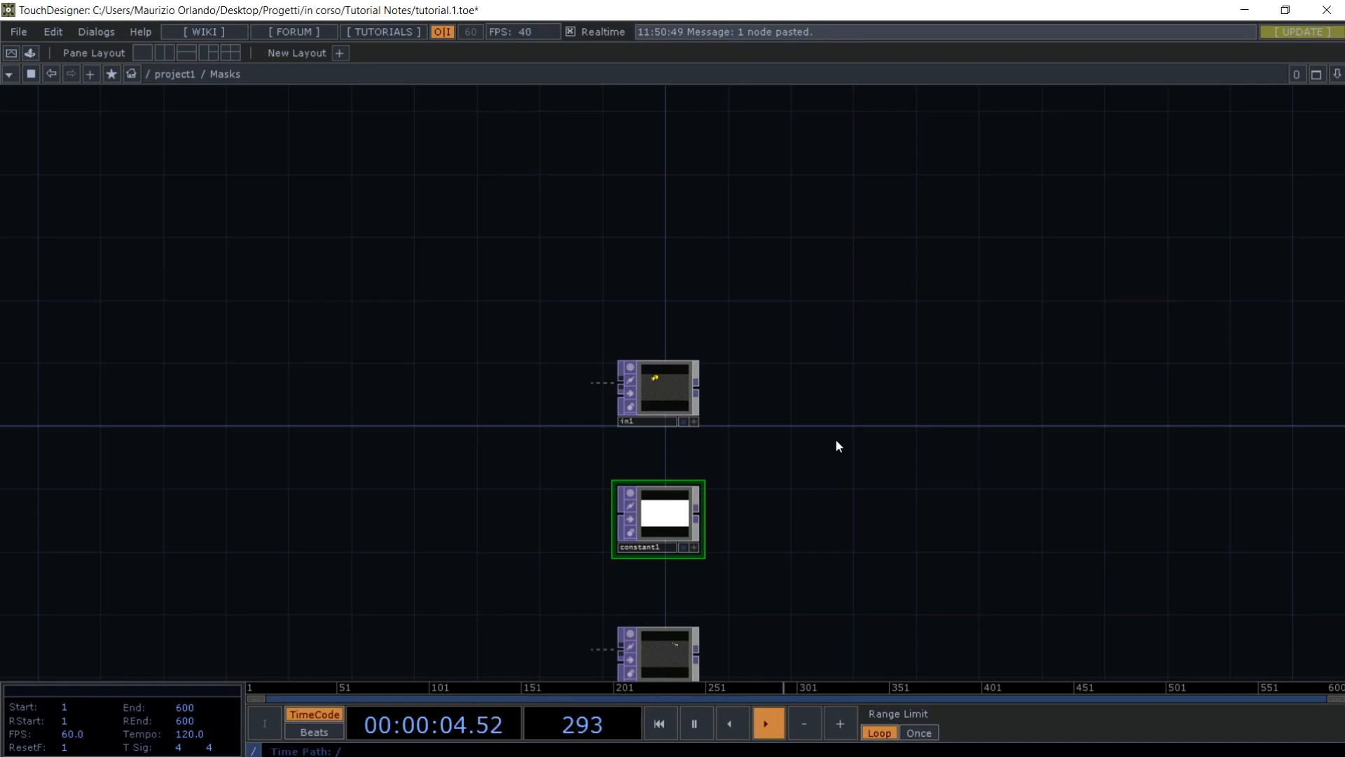
- Add a Composite TOP combining constant1 and in1, and set its operation to Atop
{"action": "key", "text": "Tab"}
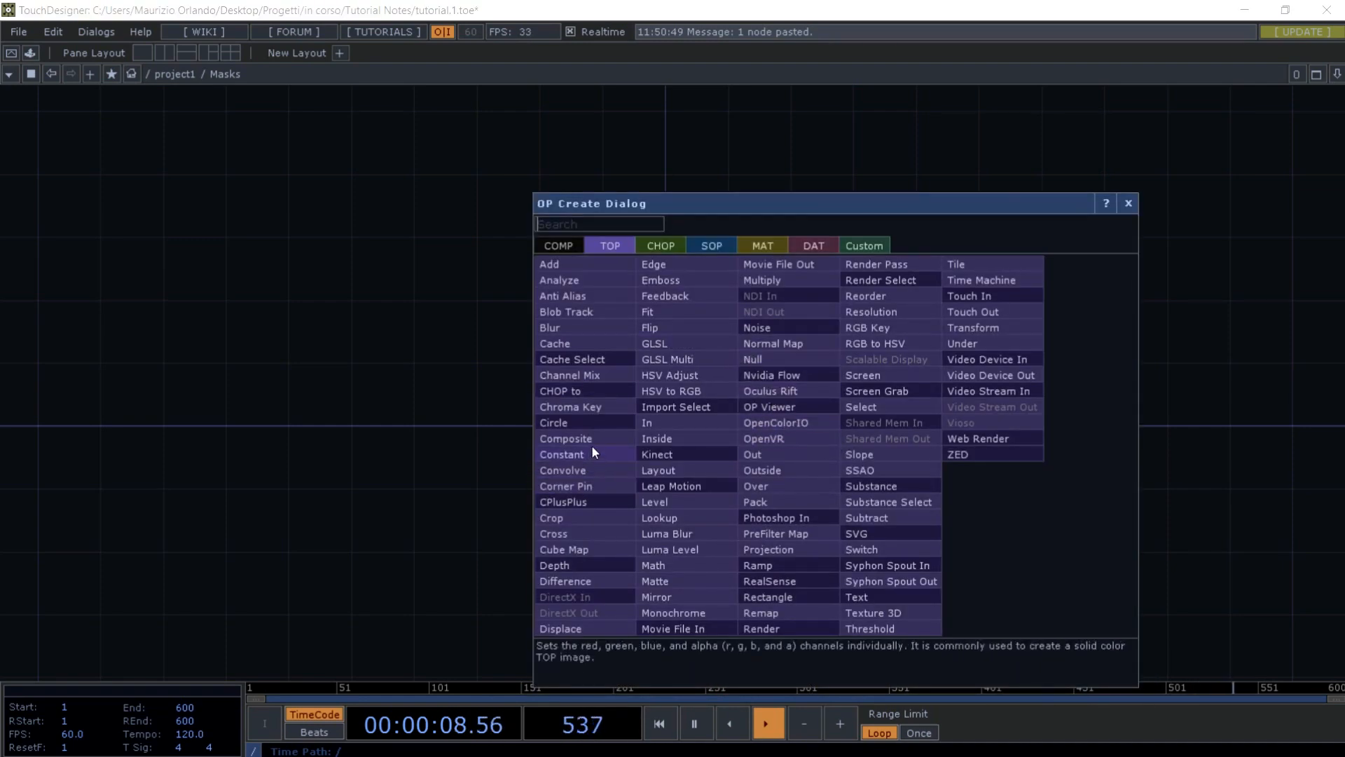
{"action": "left_click", "coordinate": [591, 443]}
{"action": "left_click", "coordinate": [822, 443]}
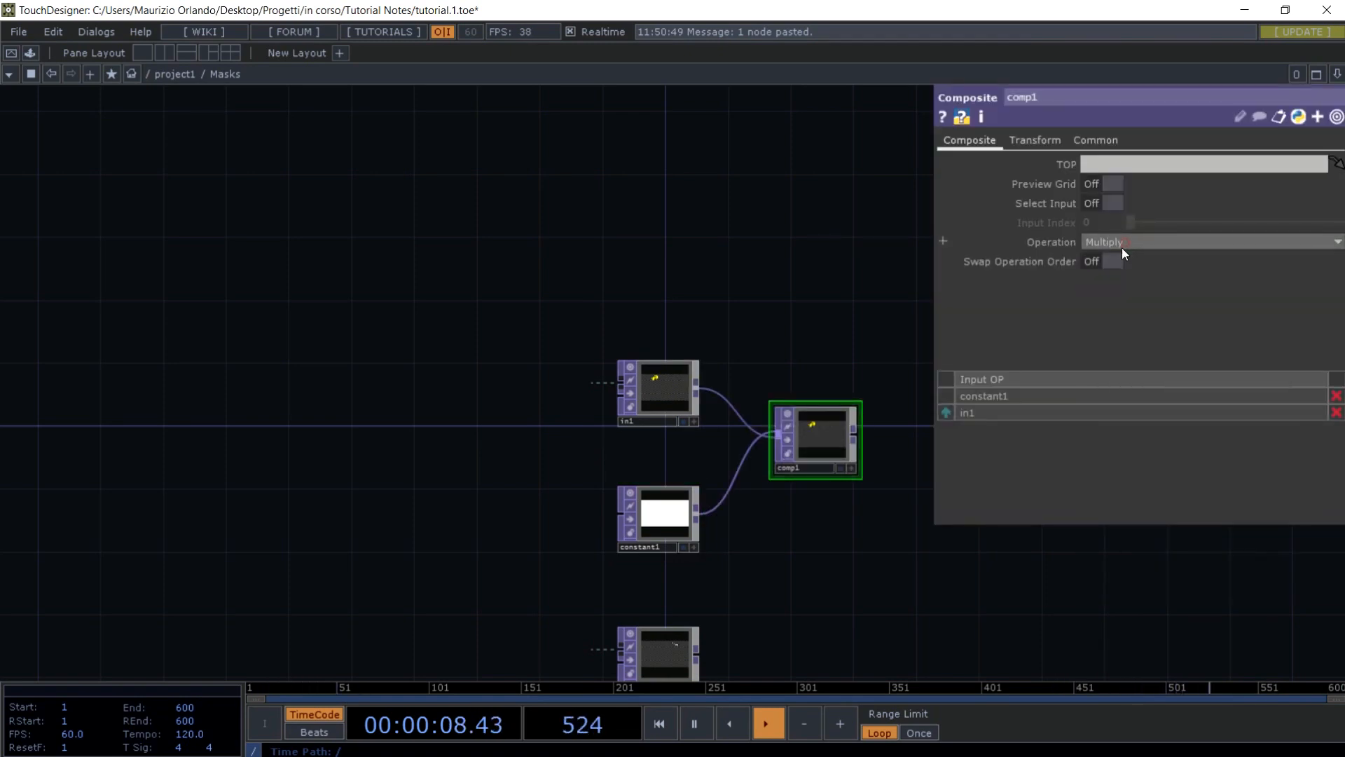
{"action": "left_click", "coordinate": [1124, 241]}
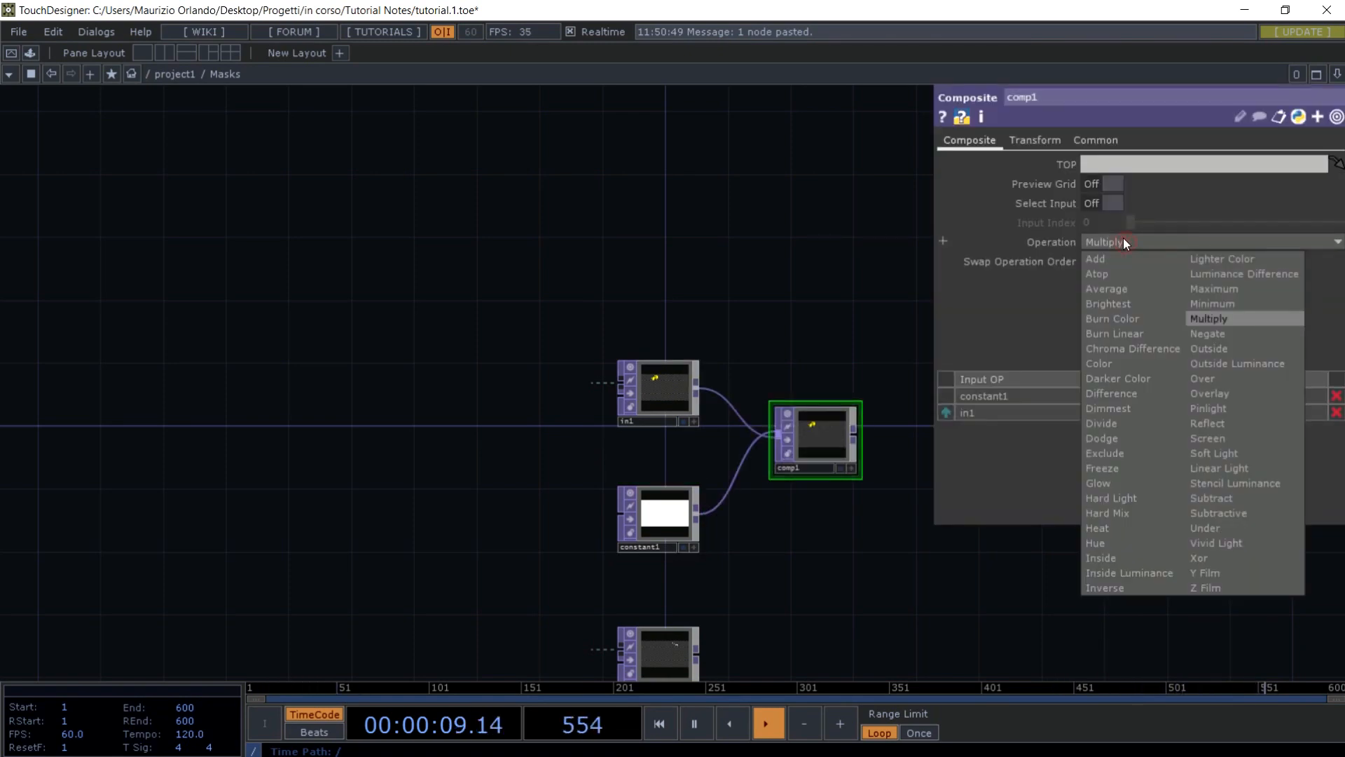
{"action": "left_click", "coordinate": [1097, 274]}
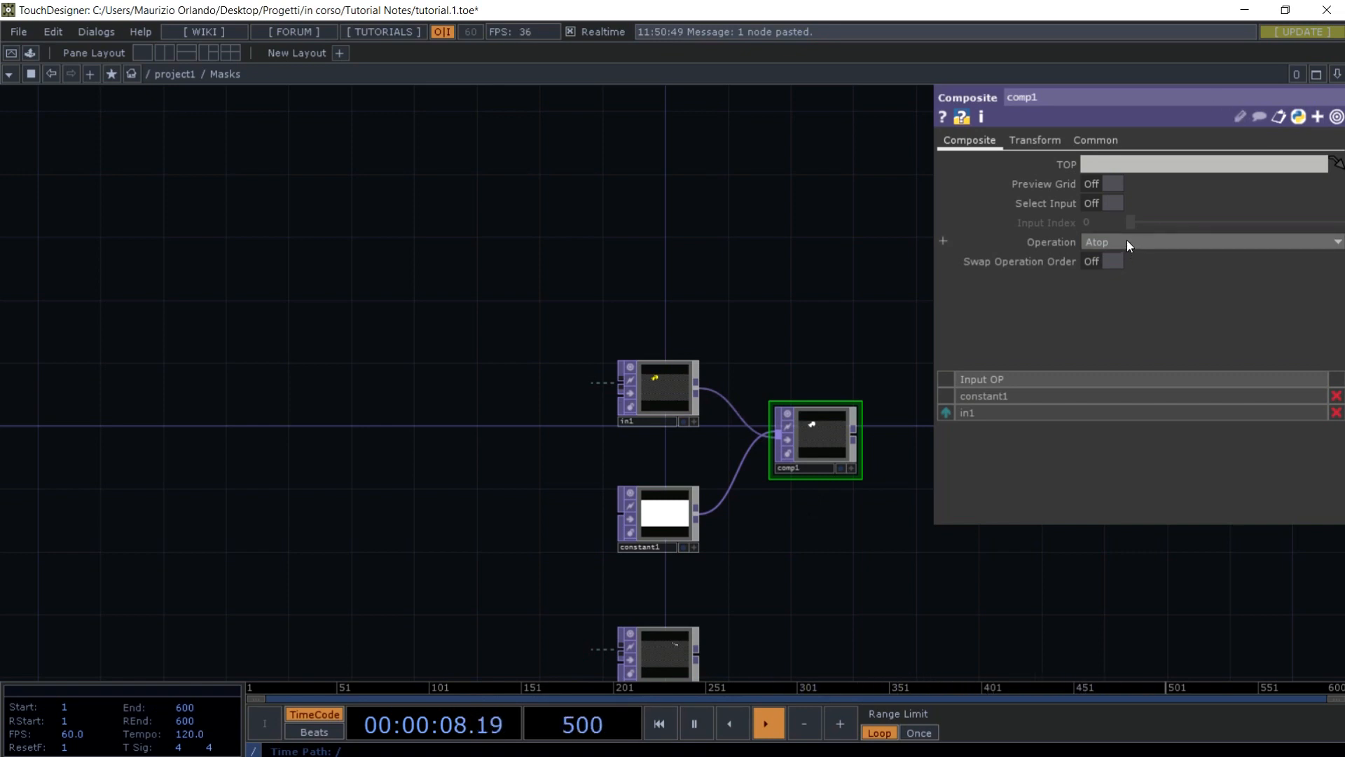
- Add a second Composite TOP beside in2 and connect in2 and constant1 to its input
{"action": "left_click_drag", "start_coordinate": [811, 554], "coordinate": [794, 490]}
{"action": "left_click_drag", "start_coordinate": [781, 562], "coordinate": [758, 468]}
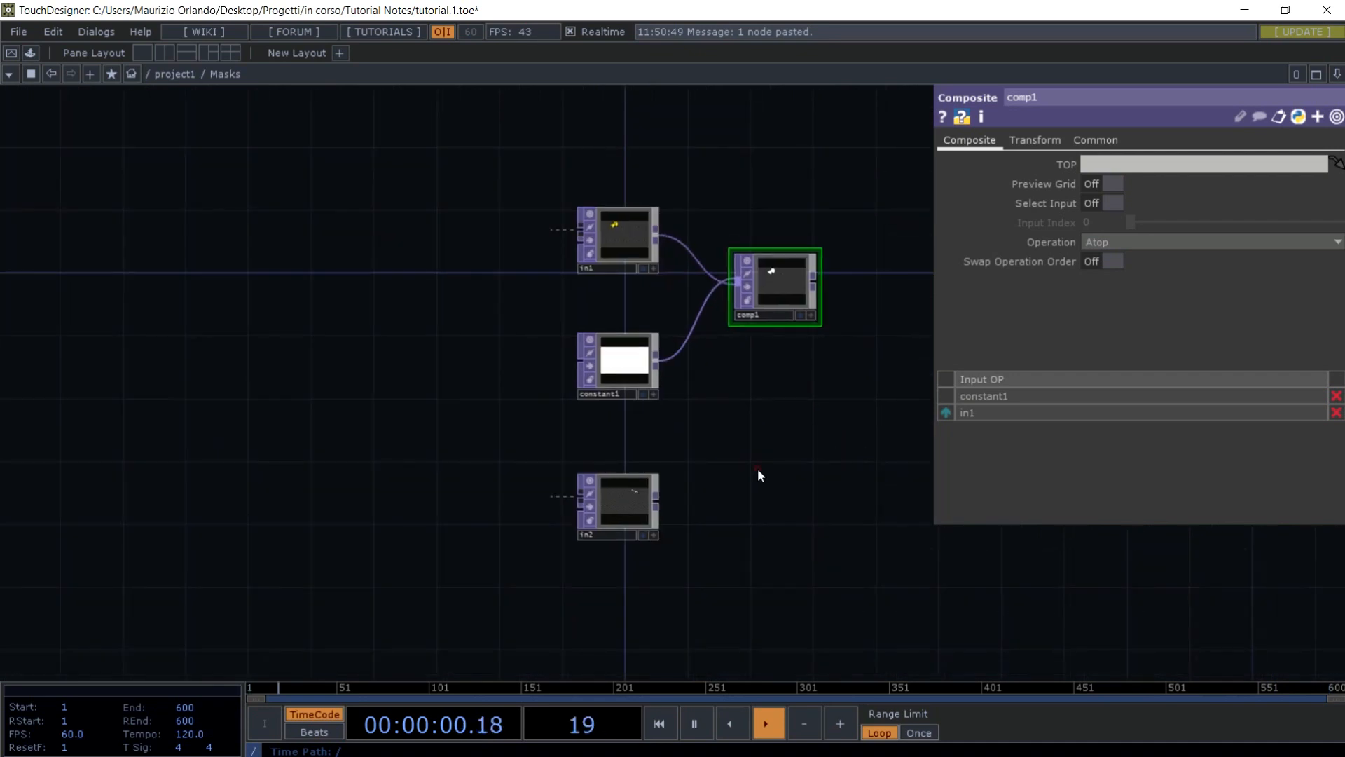
{"action": "key", "text": "Tab"}
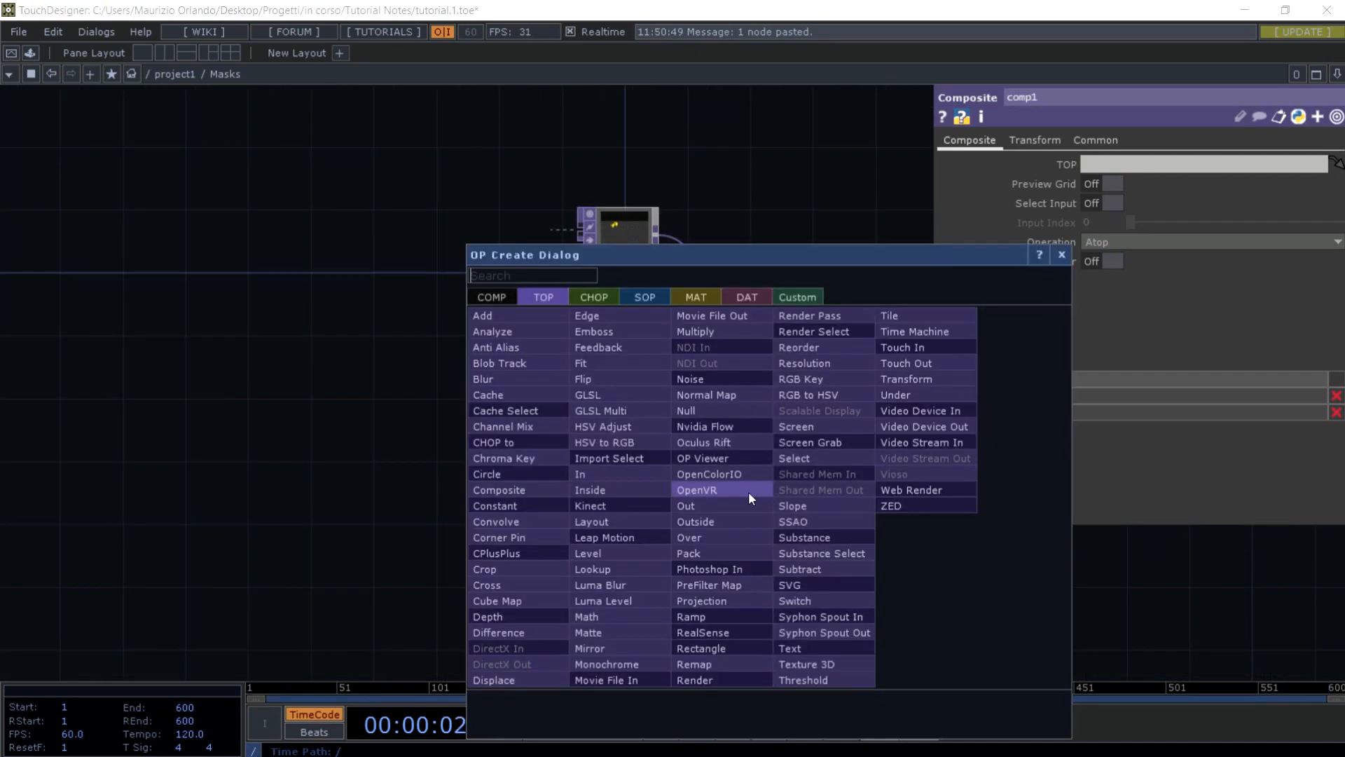
{"action": "left_click", "coordinate": [520, 490]}
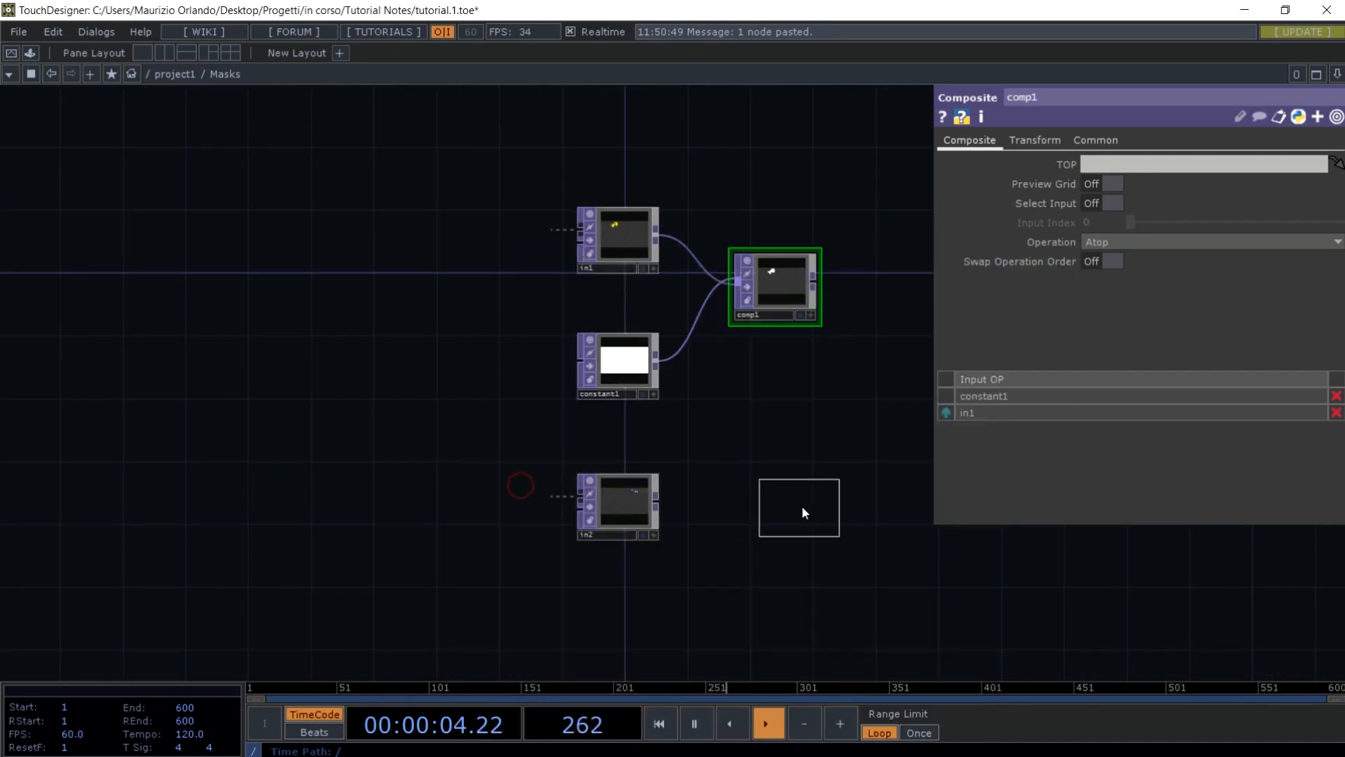
{"action": "left_click", "coordinate": [802, 506]}
{"action": "left_click", "coordinate": [762, 501]}
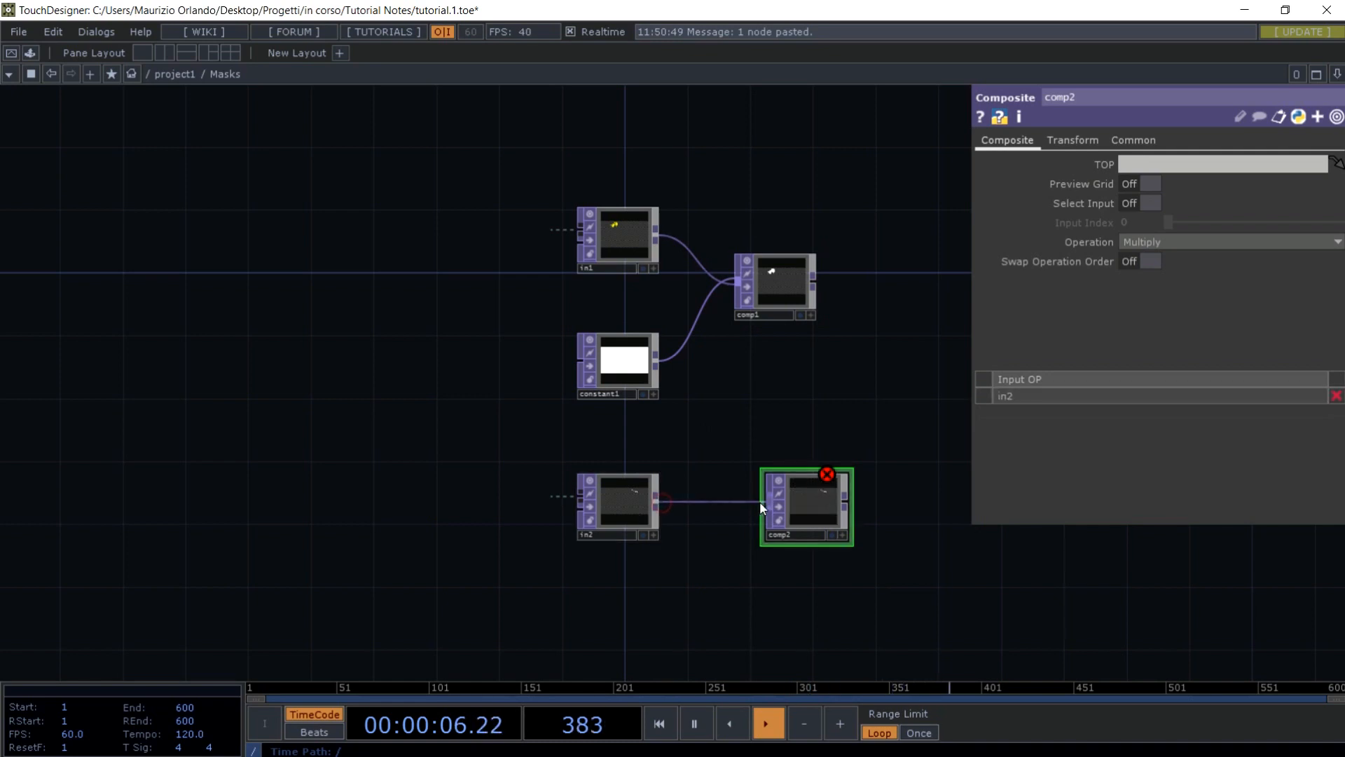
{"action": "left_click", "coordinate": [656, 364]}
{"action": "left_click", "coordinate": [755, 513]}
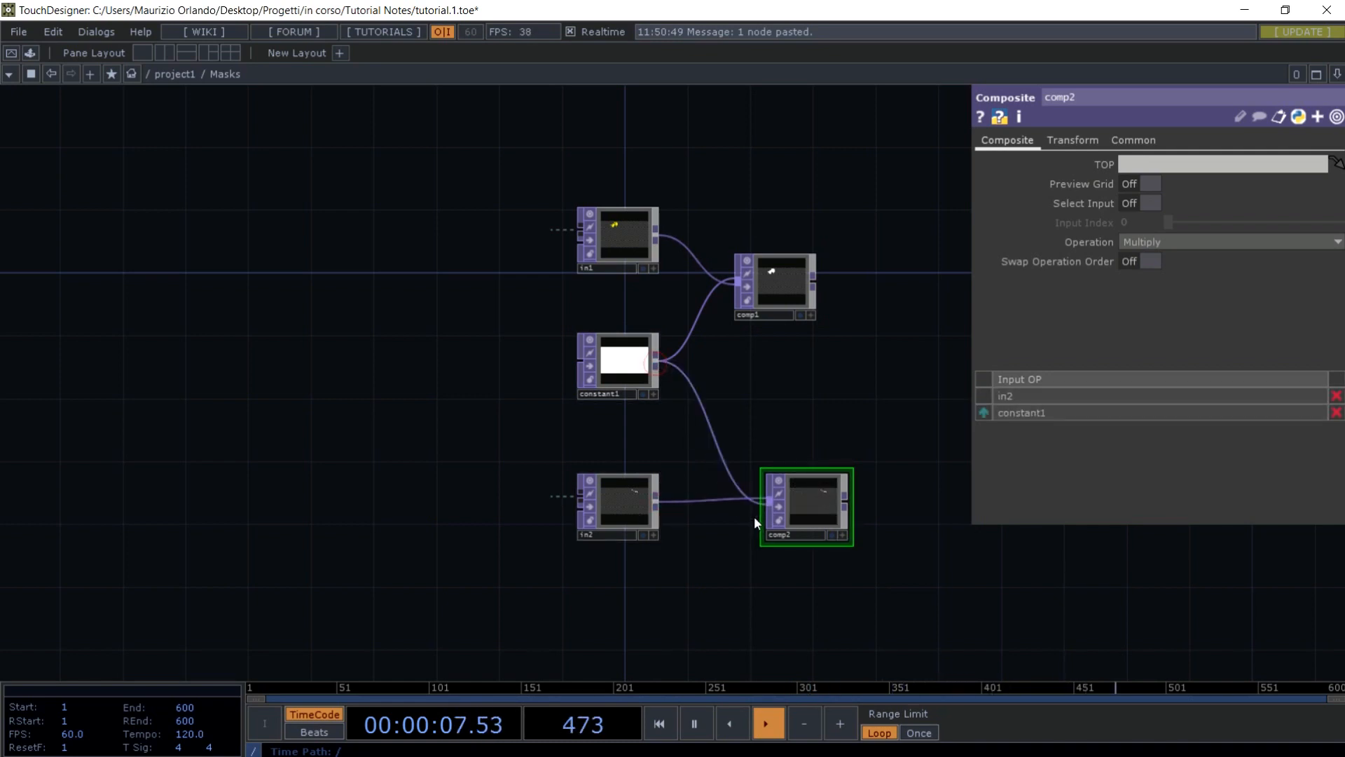
- Set comp2's operation to Atop and reorder its inputs so constant1 comes before in2
{"action": "left_click", "coordinate": [1180, 242]}
{"action": "left_click", "coordinate": [1138, 273]}
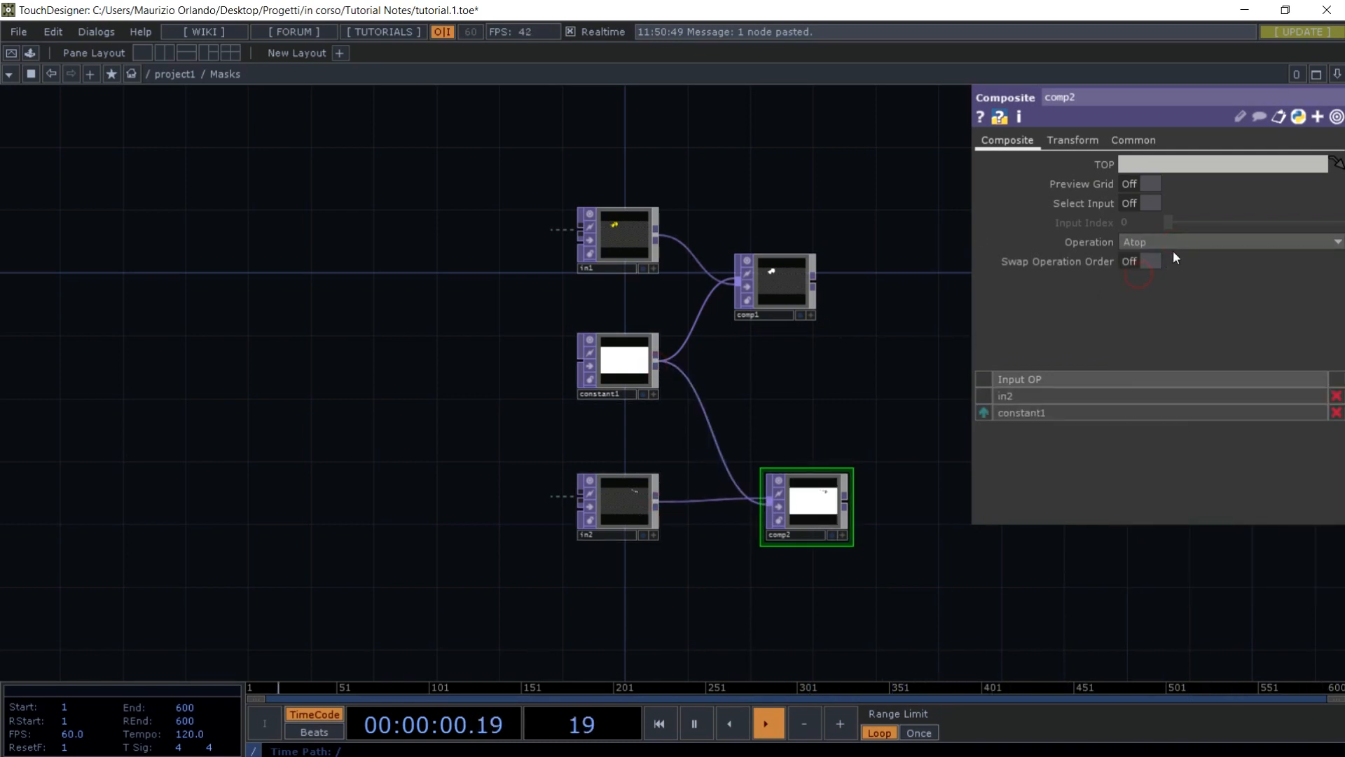
{"action": "left_click", "coordinate": [985, 412]}
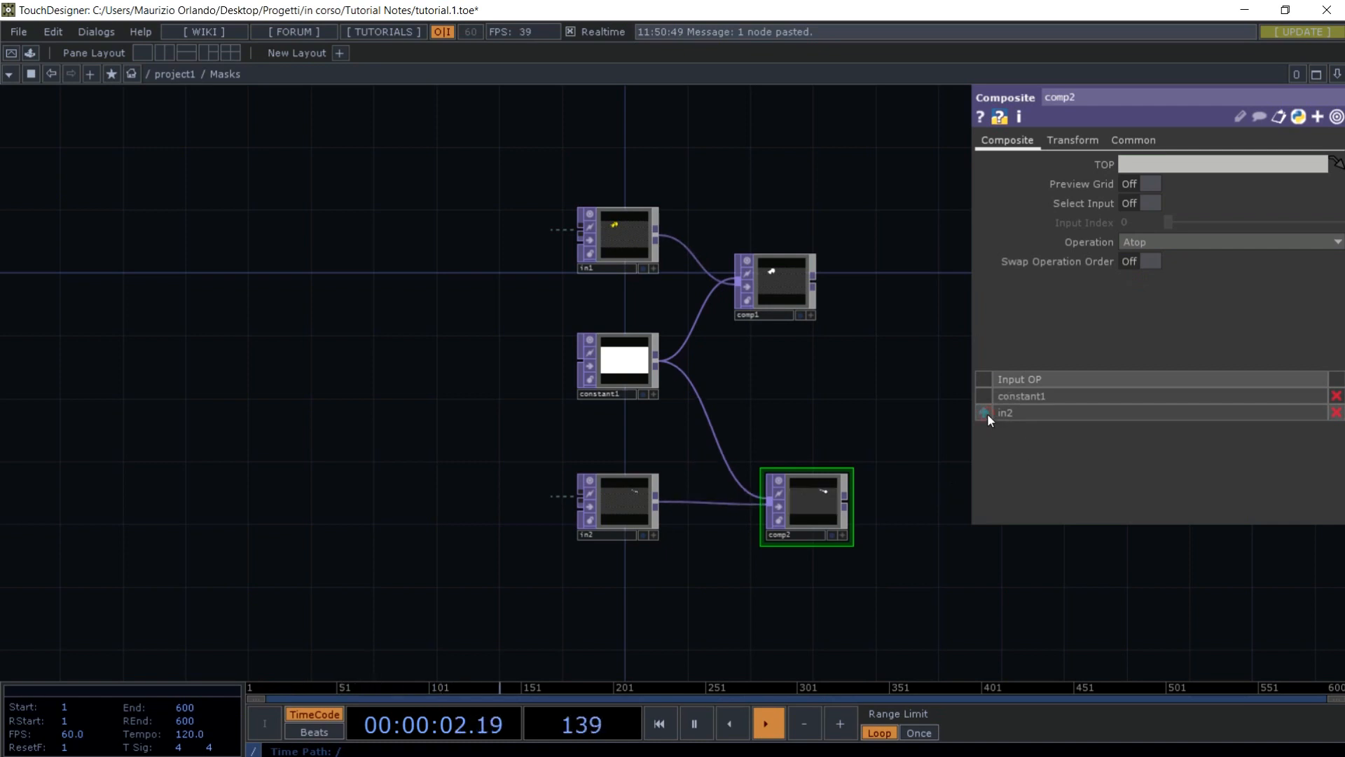
{"action": "scroll", "coordinate": [825, 571], "scroll_direction": "up", "scroll_amount": 3}
{"action": "scroll", "coordinate": [826, 570], "scroll_direction": "up", "scroll_amount": 2}
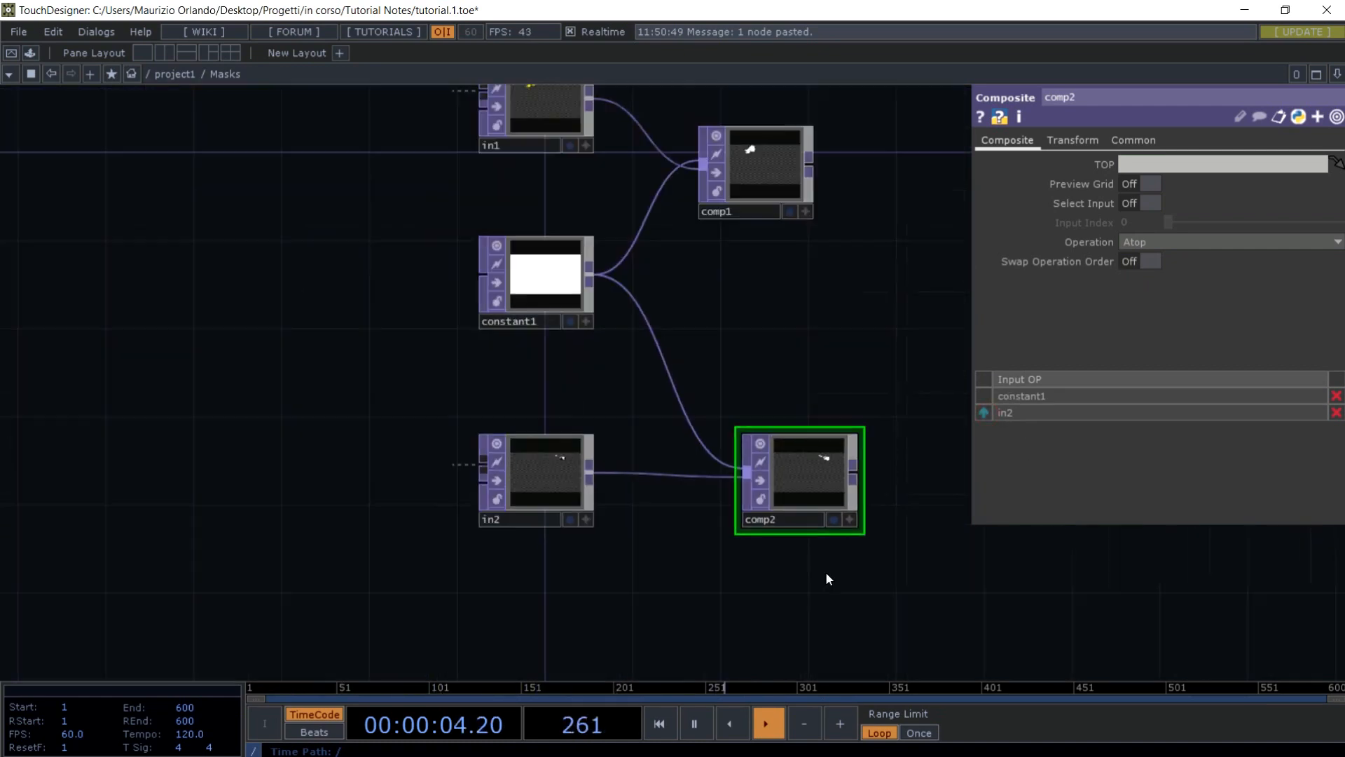
{"action": "scroll", "coordinate": [825, 572], "scroll_direction": "down", "scroll_amount": 4}
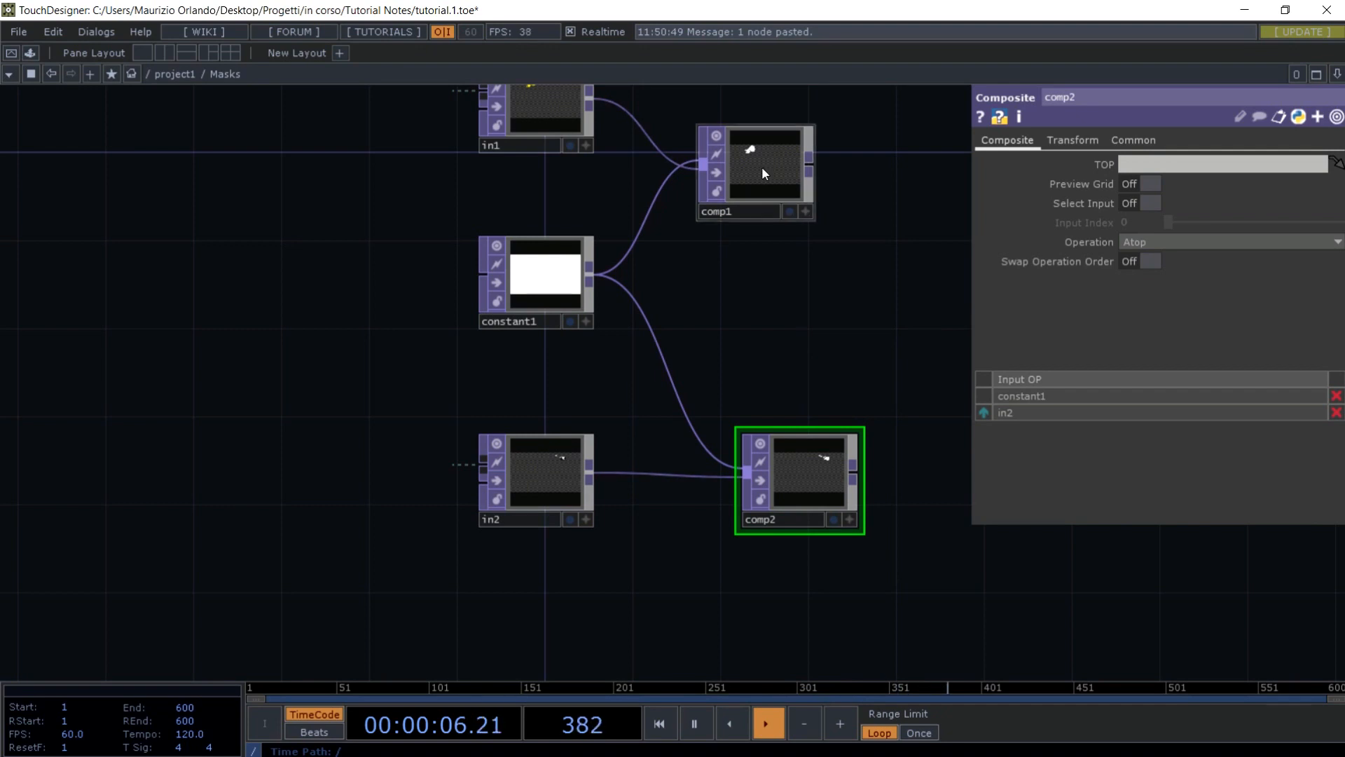
- Duplicate the whole five-node mask network and place the copy to the right of the original
{"action": "left_click_drag", "start_coordinate": [867, 378], "coordinate": [663, 360]}
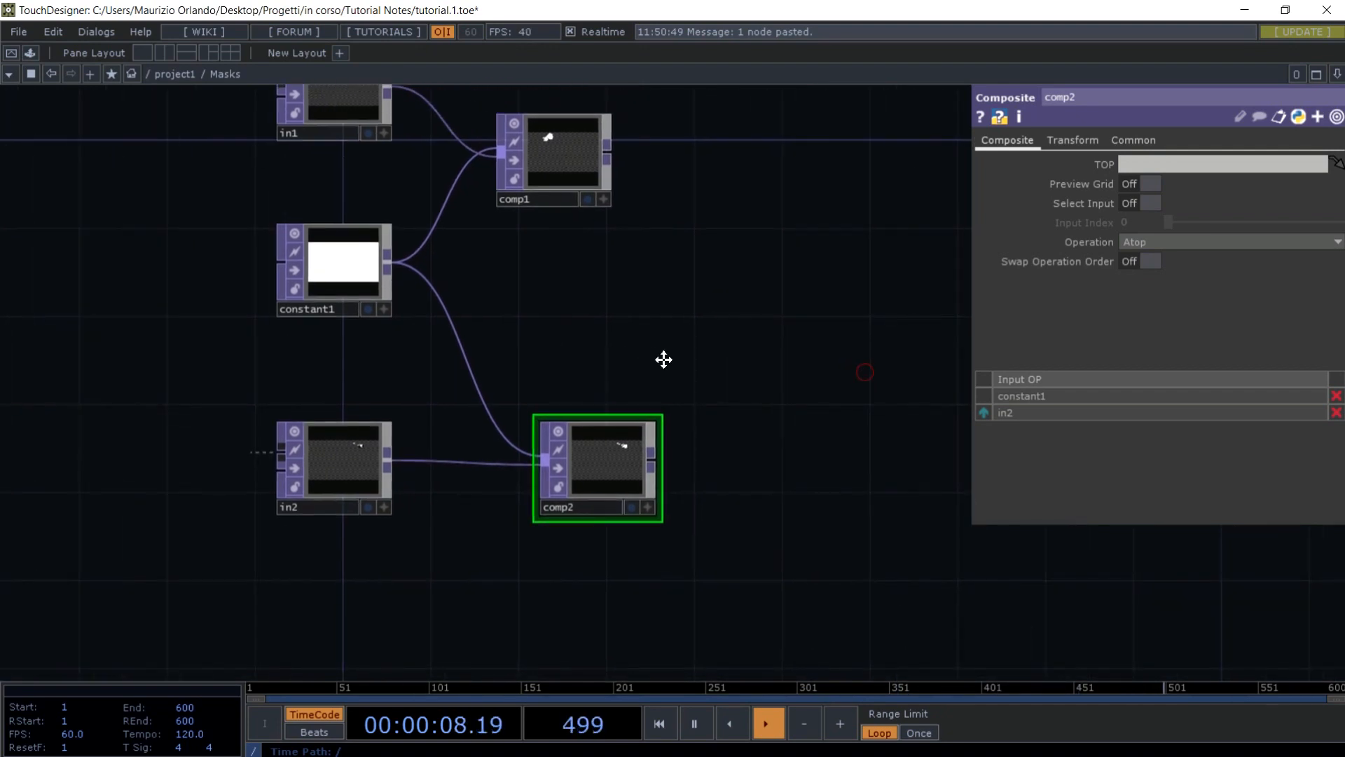
{"action": "key", "text": "p"}
{"action": "scroll", "coordinate": [663, 358], "scroll_direction": "down", "scroll_amount": 2}
{"action": "left_click_drag", "start_coordinate": [663, 551], "coordinate": [311, 124]}
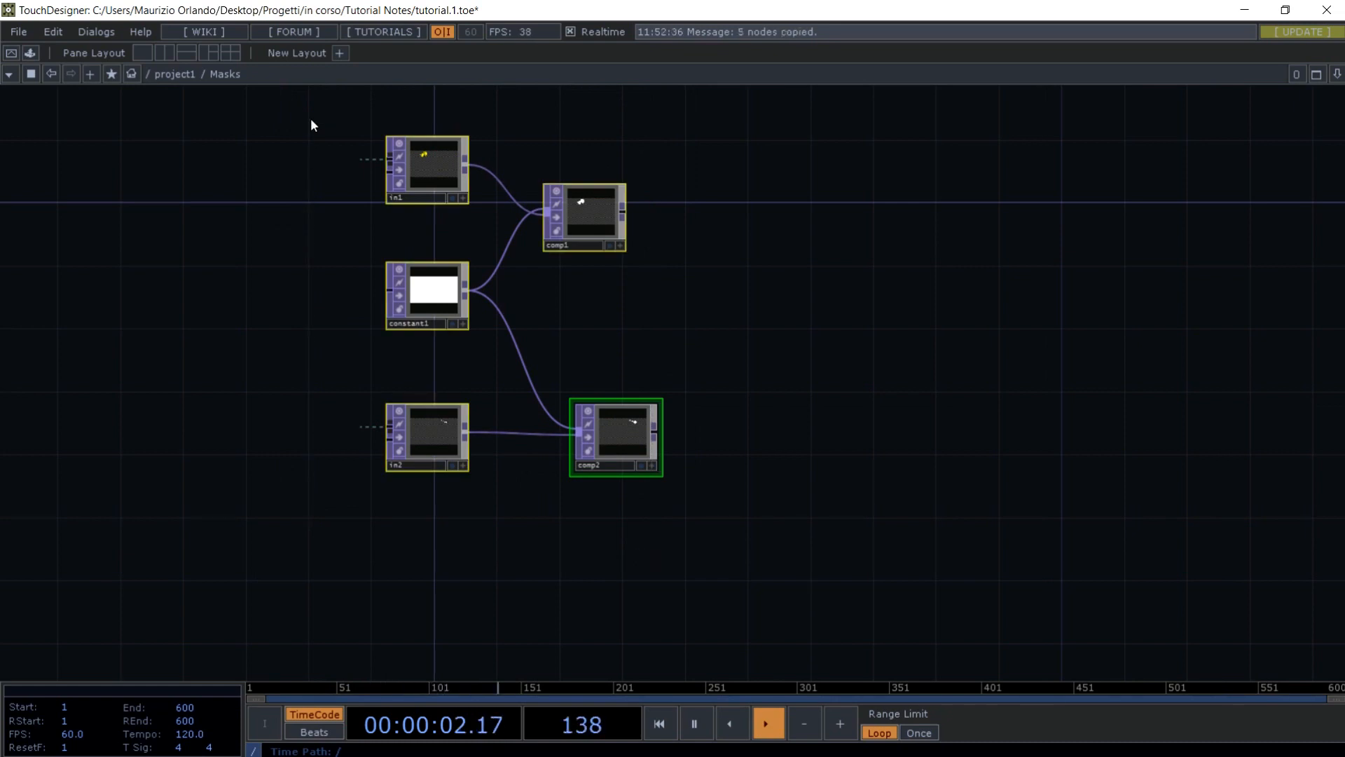
{"action": "key", "text": "ctrl+c"}
{"action": "key", "text": "ctrl+v"}
{"action": "left_click_drag", "start_coordinate": [428, 510], "coordinate": [924, 195]}
- Set the color of the duplicated constant2 node to black (0, 0, 0)
{"action": "left_click", "coordinate": [921, 331]}
{"action": "key", "text": "p"}
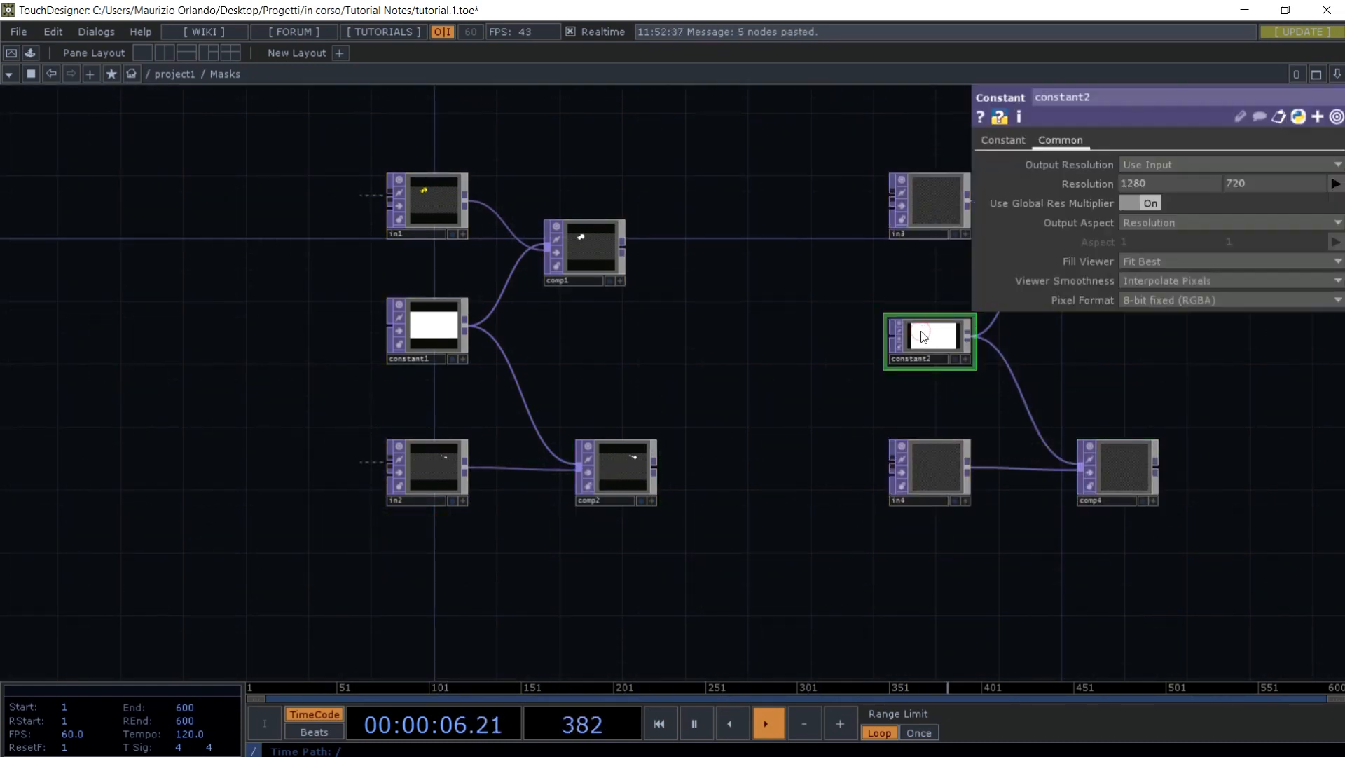
{"action": "left_click", "coordinate": [1007, 143]}
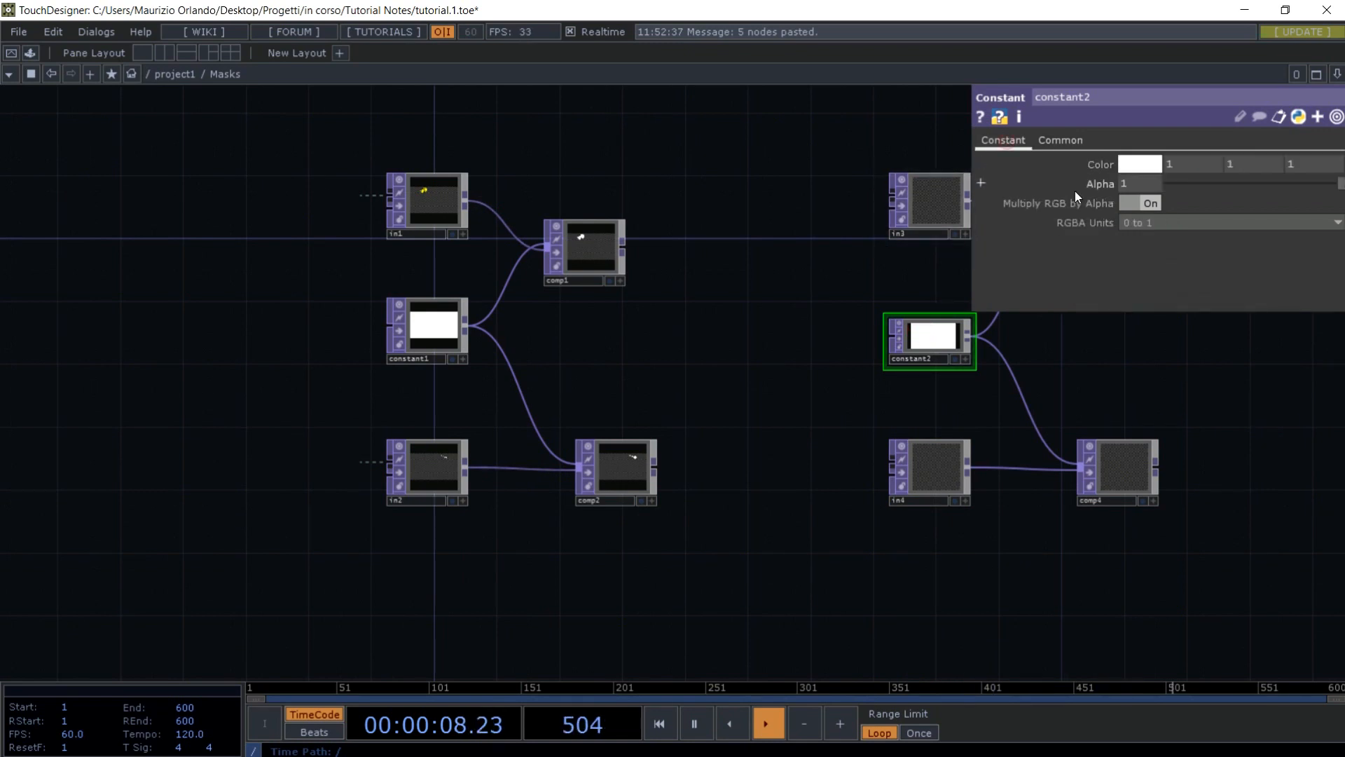
{"action": "left_click", "coordinate": [1139, 166]}
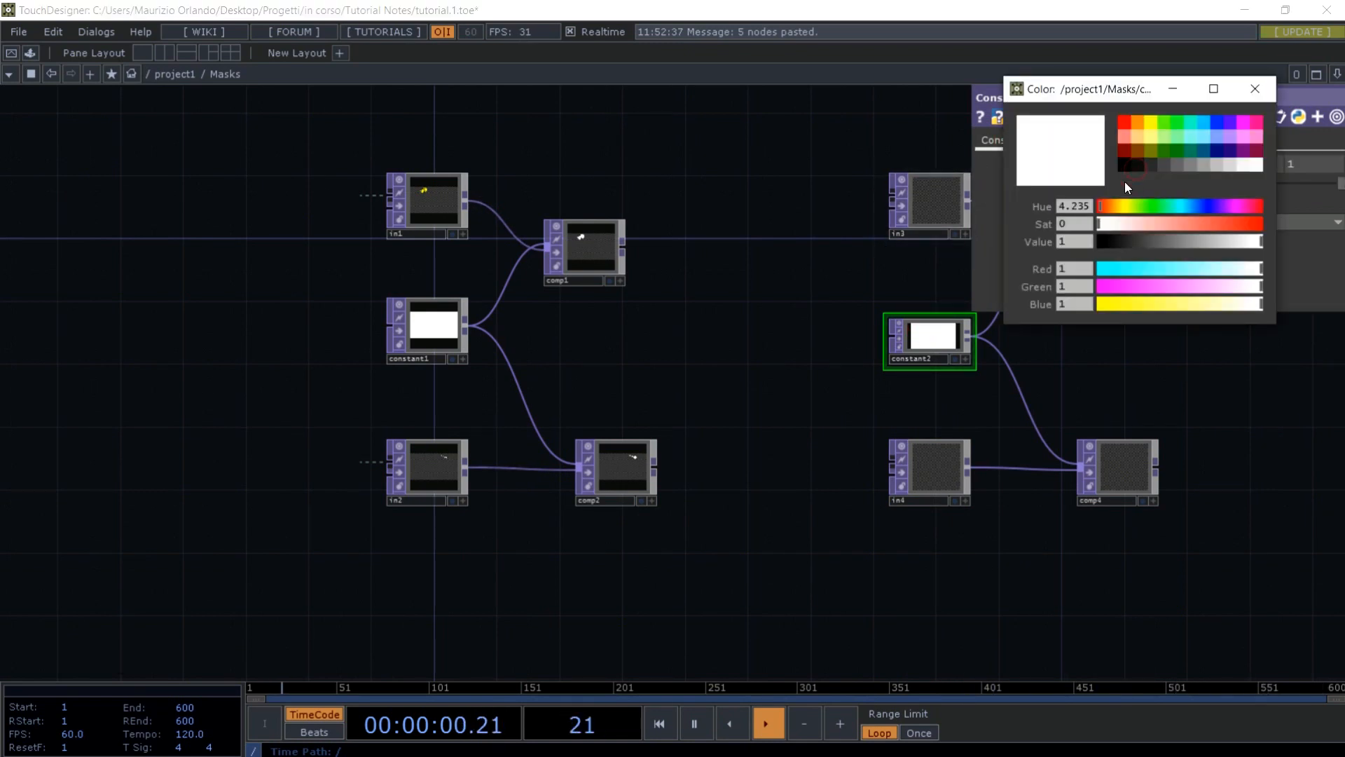
{"action": "left_click", "coordinate": [1123, 166]}
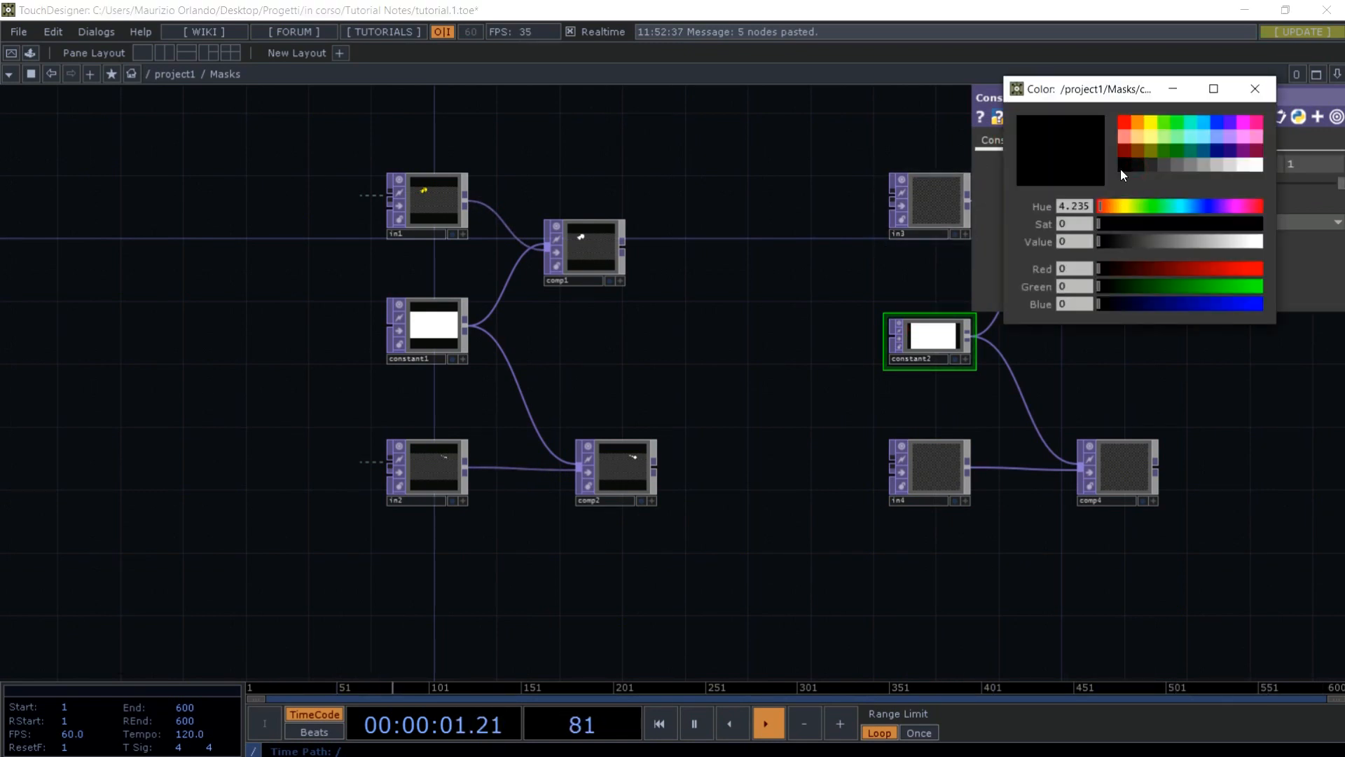
{"action": "left_click", "coordinate": [1255, 88]}
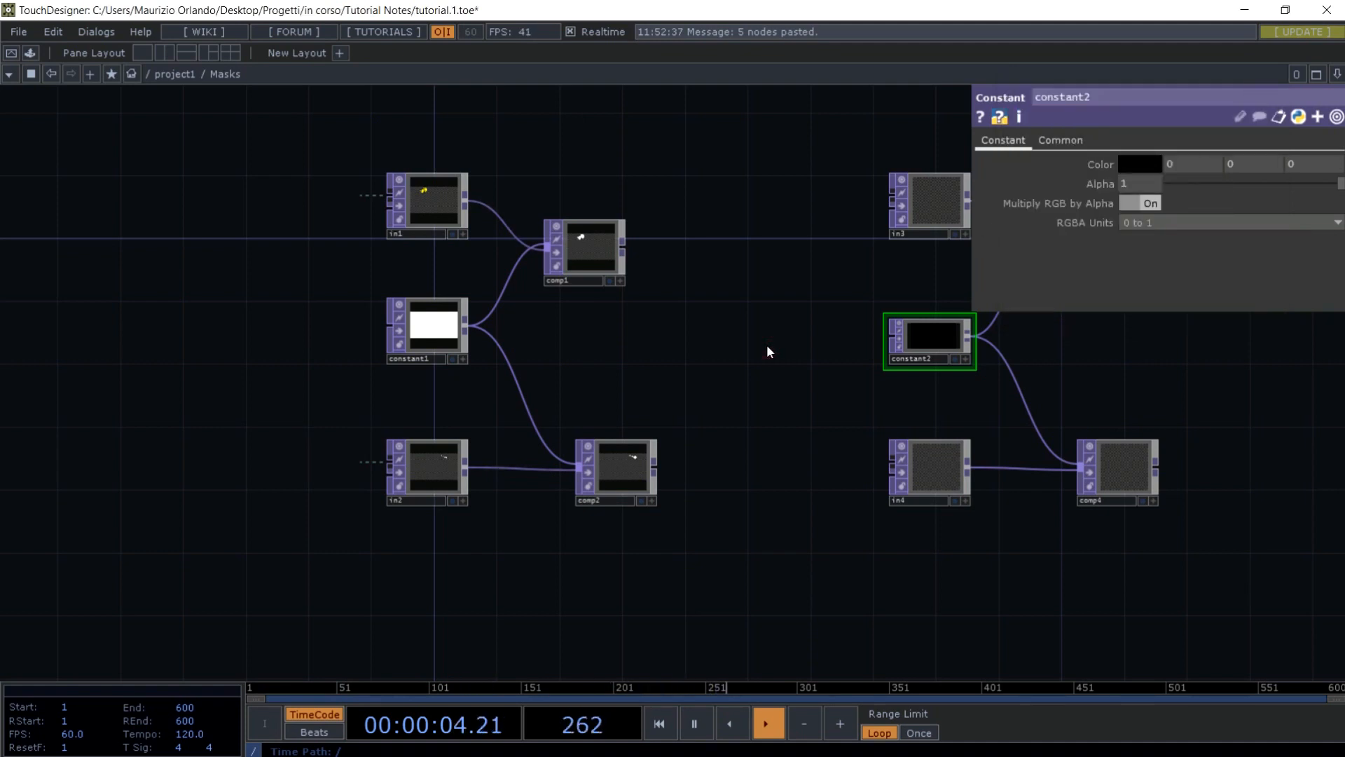
{"action": "key", "text": "p"}
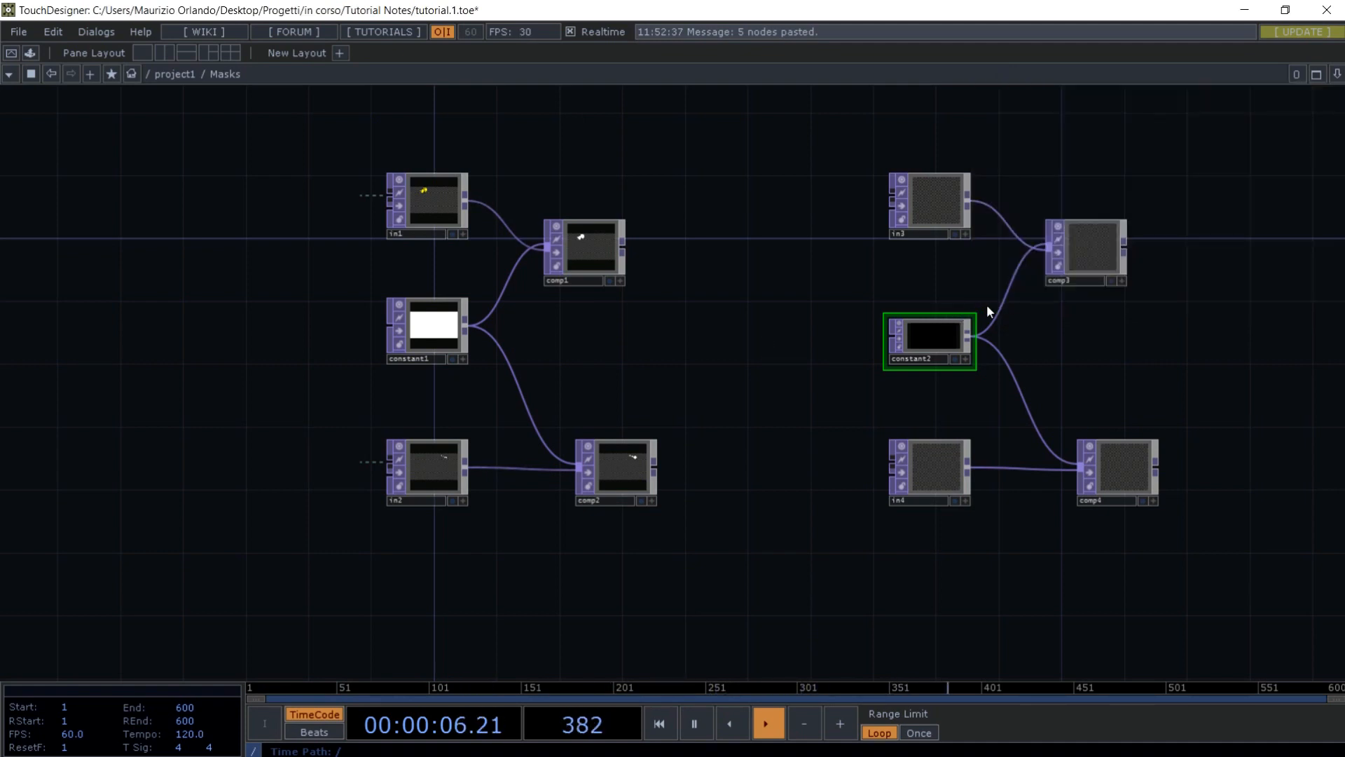
- Examine how the render nodes feed the Masks component in the parent network, and return inside Masks
{"action": "scroll", "coordinate": [987, 305], "scroll_direction": "up", "scroll_amount": 3}
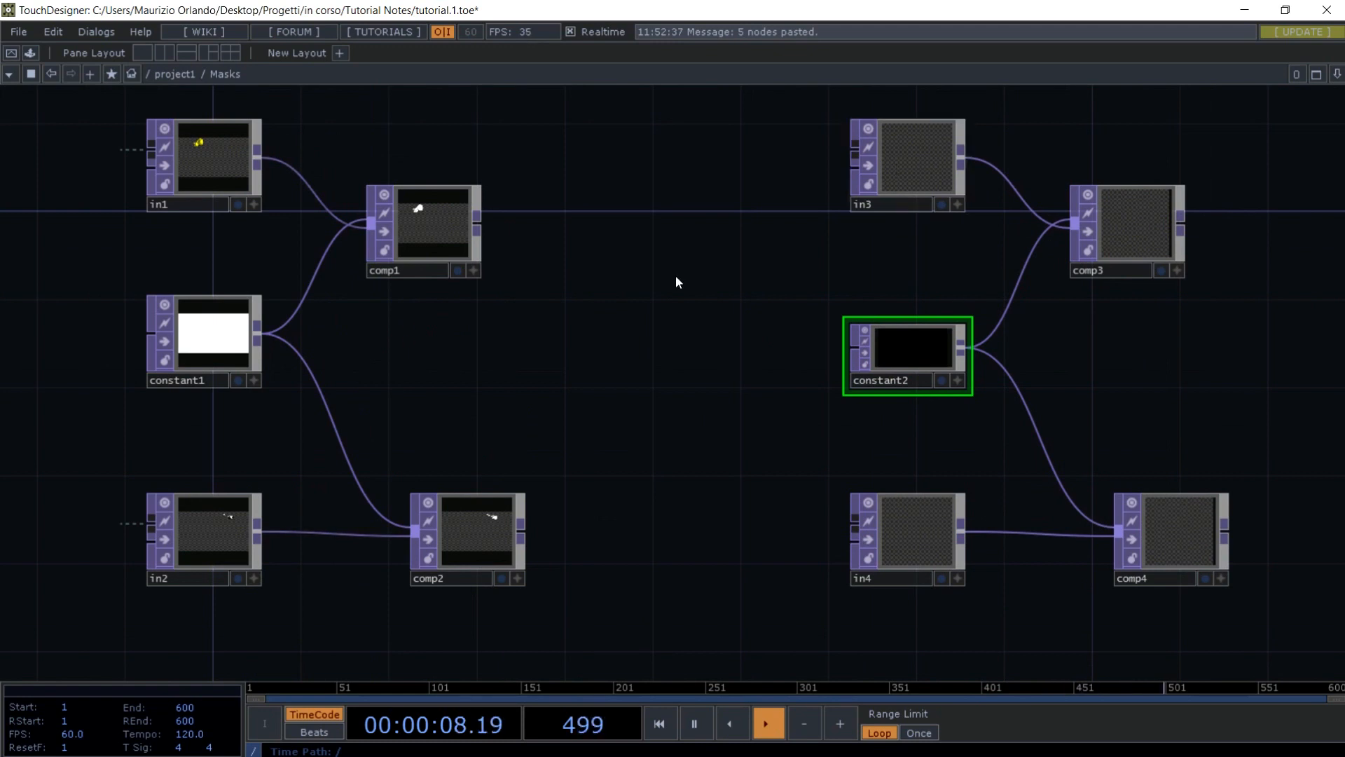
{"action": "key", "text": "u"}
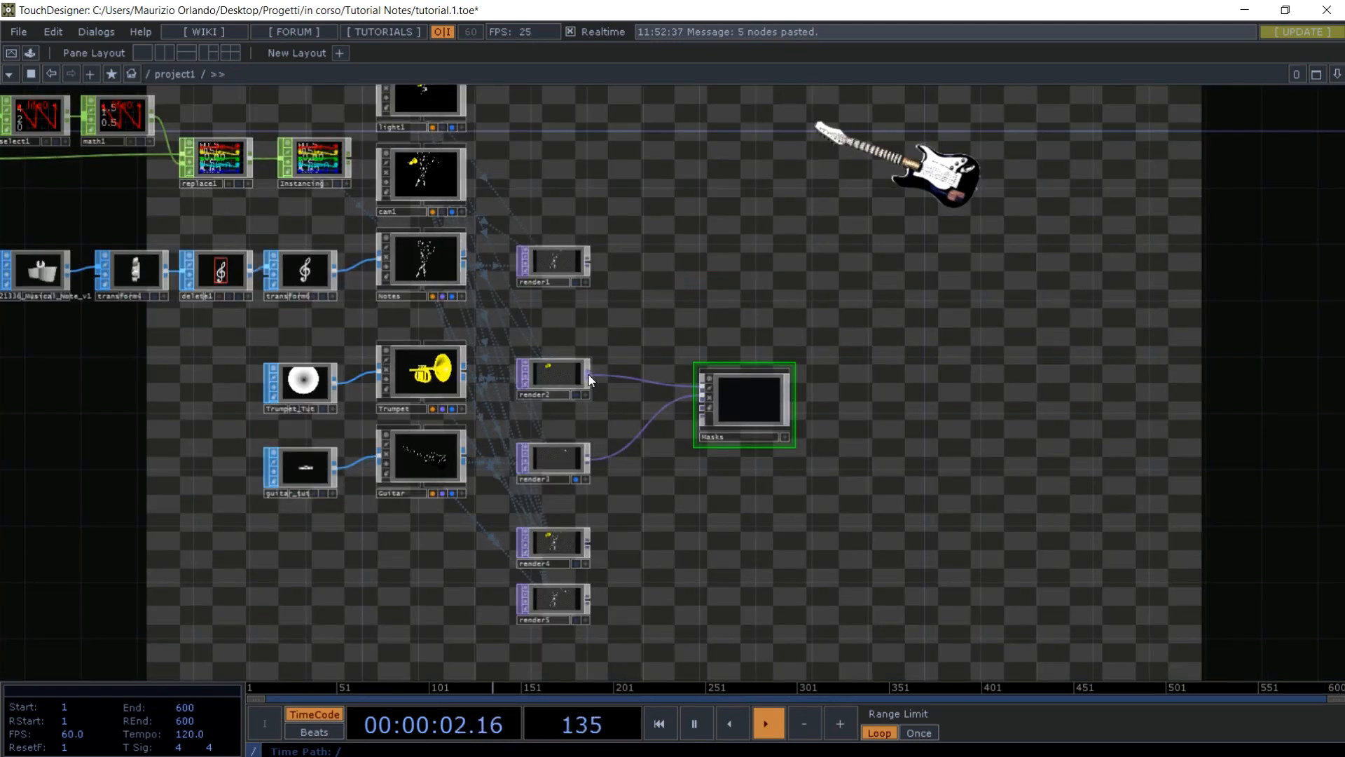
{"action": "left_click", "coordinate": [683, 468]}
{"action": "key", "text": "u"}
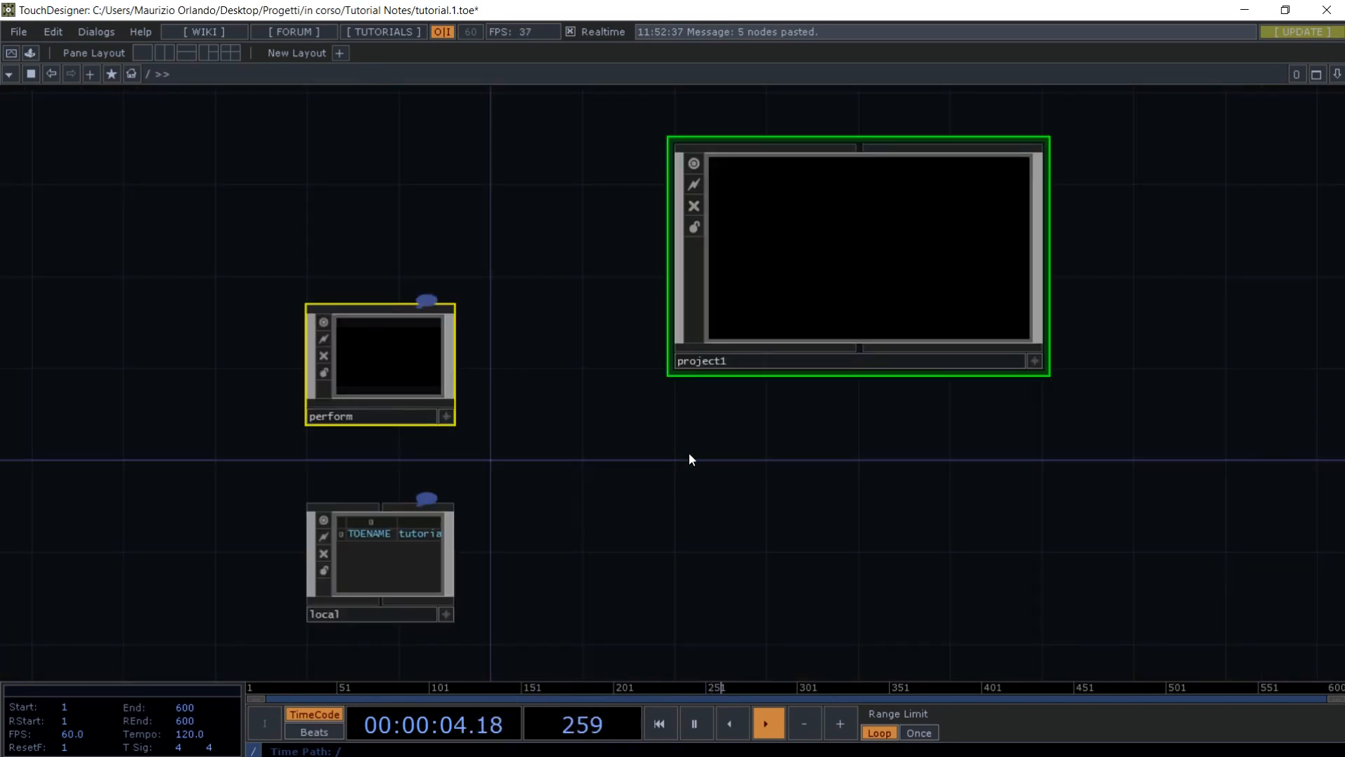
{"action": "key", "text": "i"}
{"action": "key", "text": "i"}
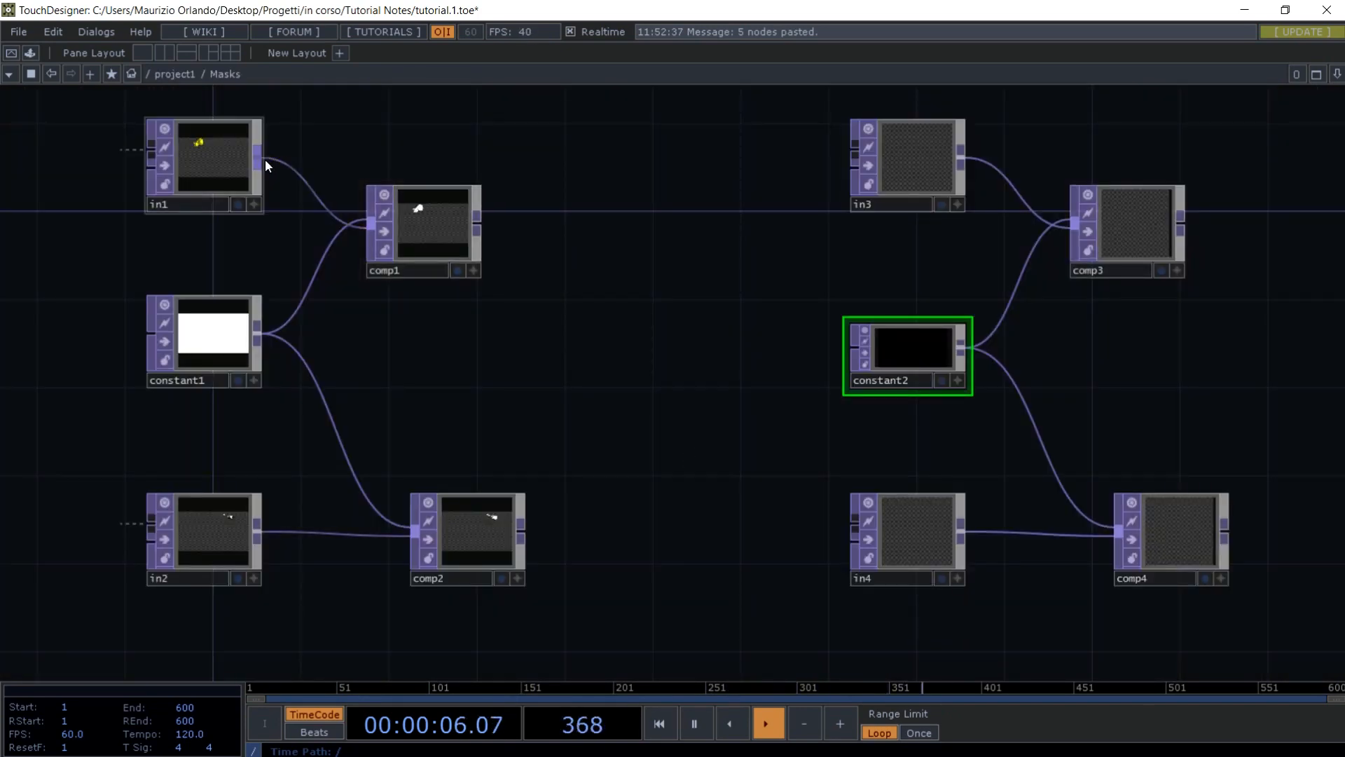
- Connect in1 to comp3 and in2 to comp4, replacing the connections from the duplicated inputs
{"action": "left_click_drag", "start_coordinate": [266, 162], "coordinate": [1074, 223]}
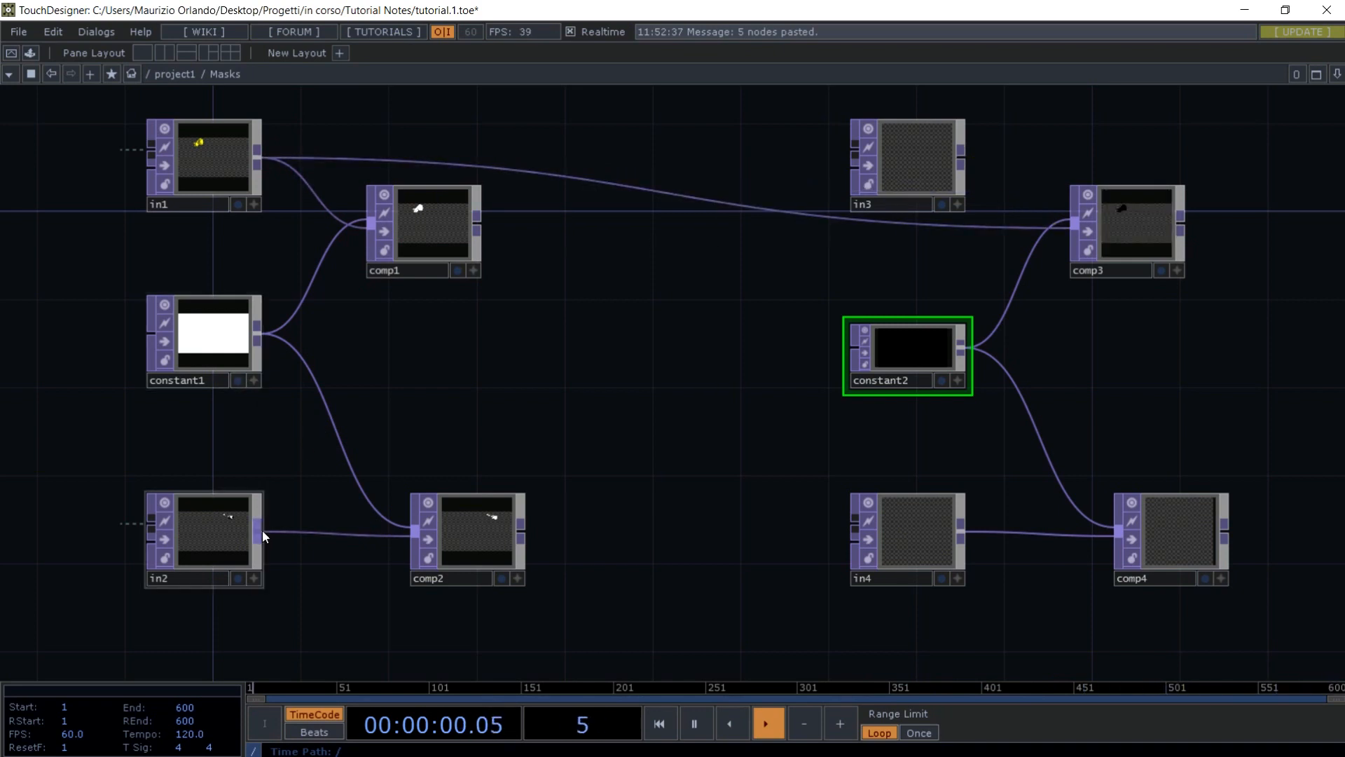
{"action": "left_click_drag", "start_coordinate": [262, 531], "coordinate": [1021, 532]}
- Delete the unneeded duplicate input nodes in3 and in4
{"action": "left_click", "coordinate": [927, 148]}
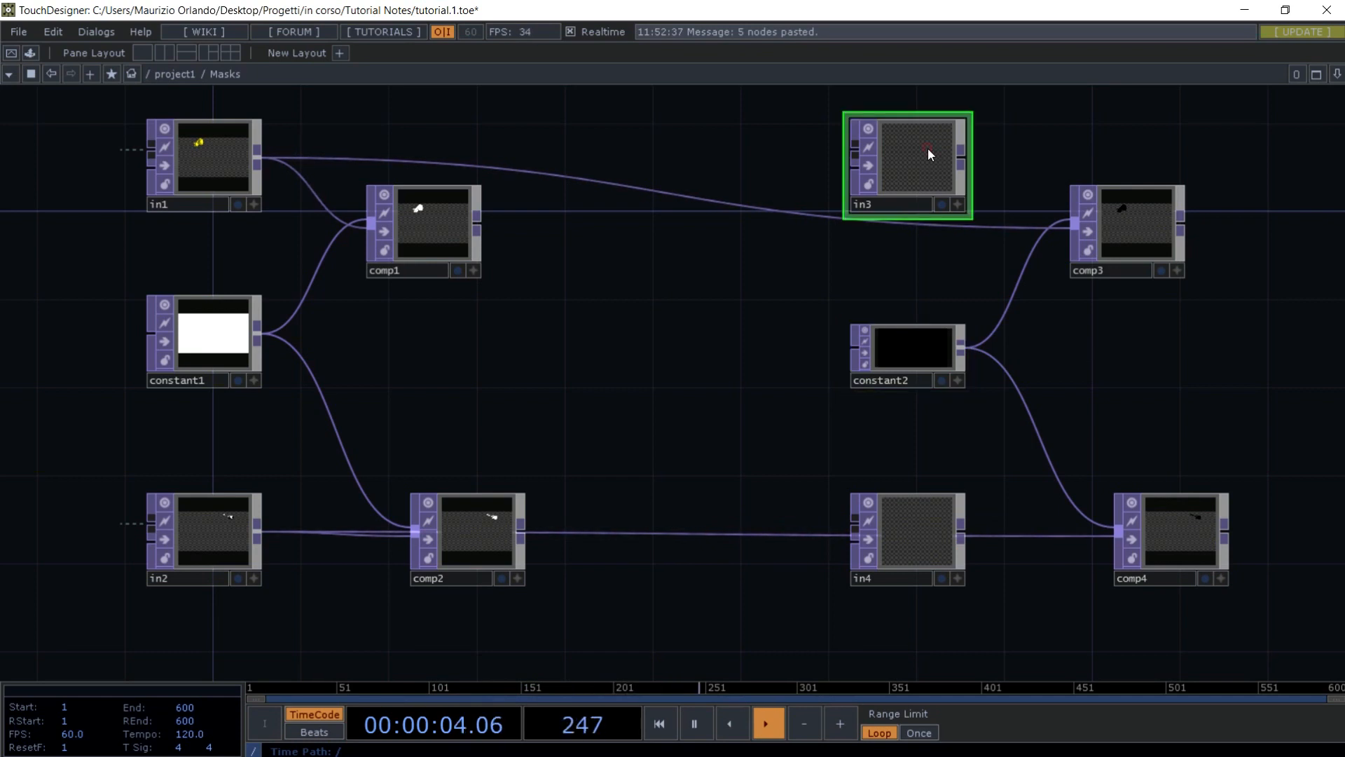
{"action": "key", "text": "Delete"}
{"action": "left_click", "coordinate": [906, 515]}
{"action": "key", "text": "Delete"}
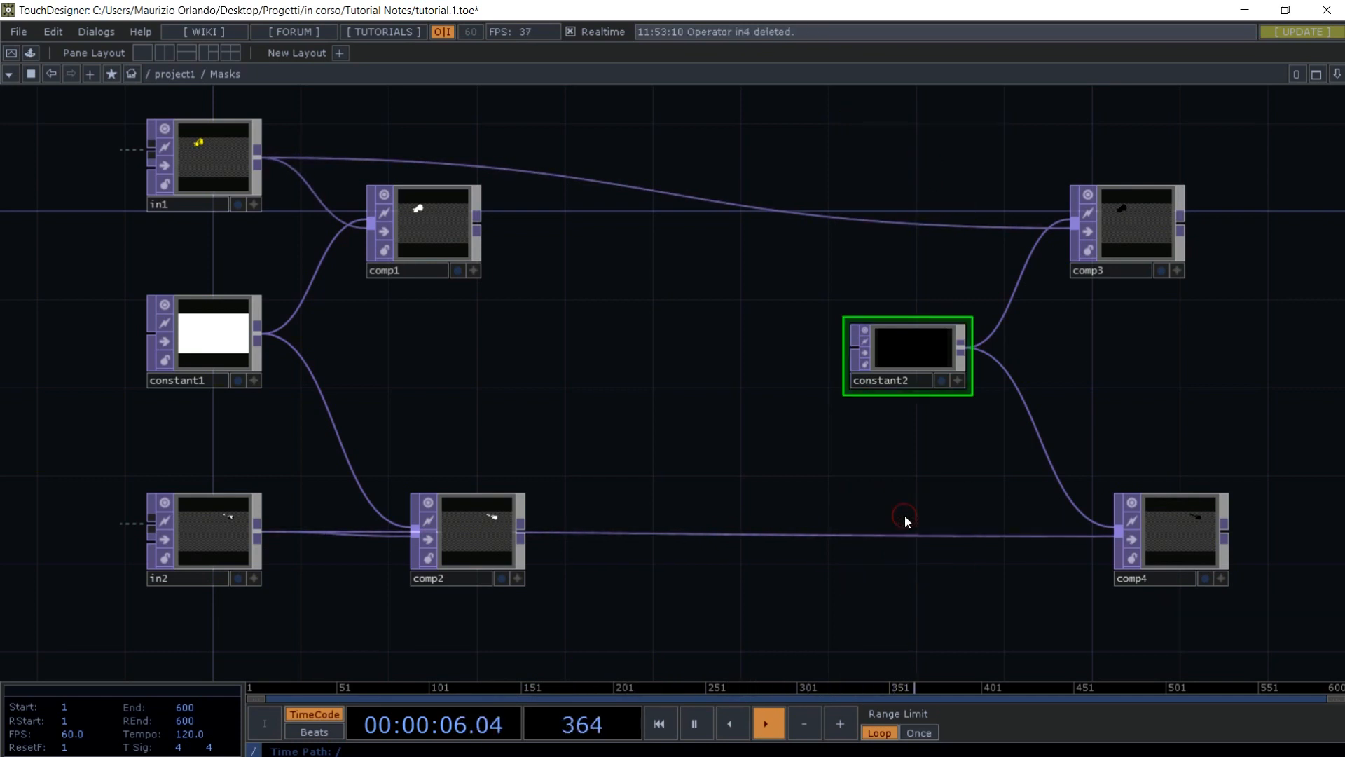
{"action": "left_click_drag", "start_coordinate": [1156, 421], "coordinate": [948, 306]}
{"action": "scroll", "coordinate": [907, 279], "scroll_direction": "up", "scroll_amount": 8}
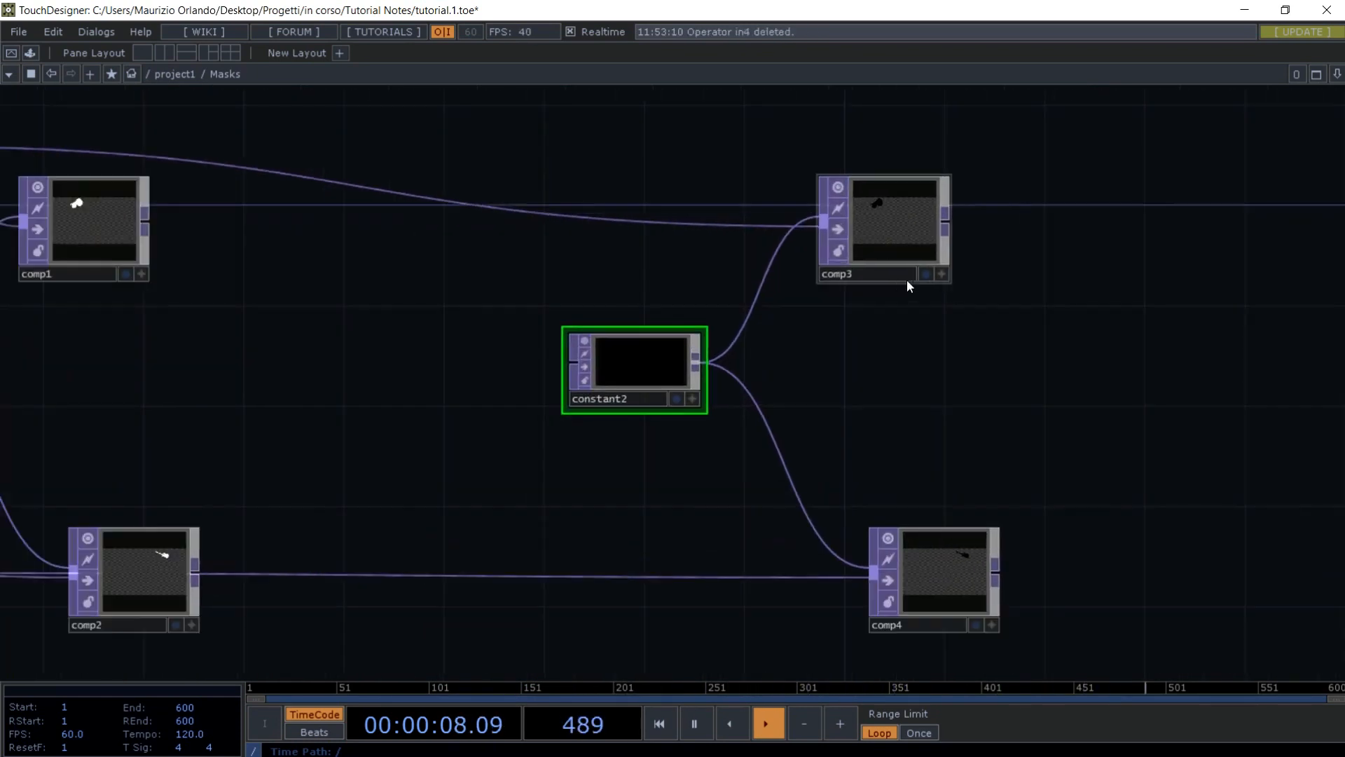
- Add an Out TOP after comp1 and another after comp2 for the white masks
{"action": "scroll", "coordinate": [907, 280], "scroll_direction": "down", "scroll_amount": 5}
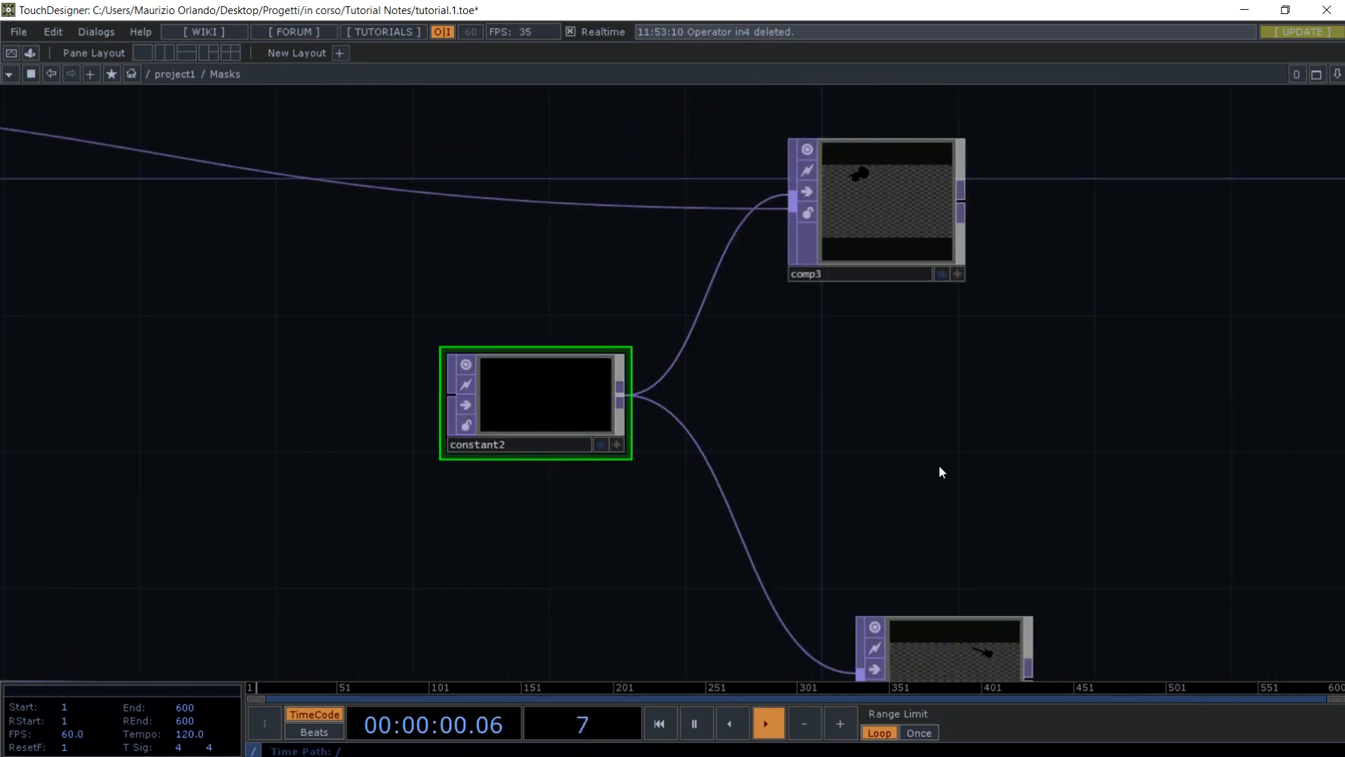
{"action": "left_click_drag", "start_coordinate": [939, 464], "coordinate": [910, 293]}
{"action": "scroll", "coordinate": [905, 359], "scroll_direction": "down", "scroll_amount": 3}
{"action": "left_click_drag", "start_coordinate": [588, 472], "coordinate": [872, 590]}
{"action": "right_click", "coordinate": [432, 229]}
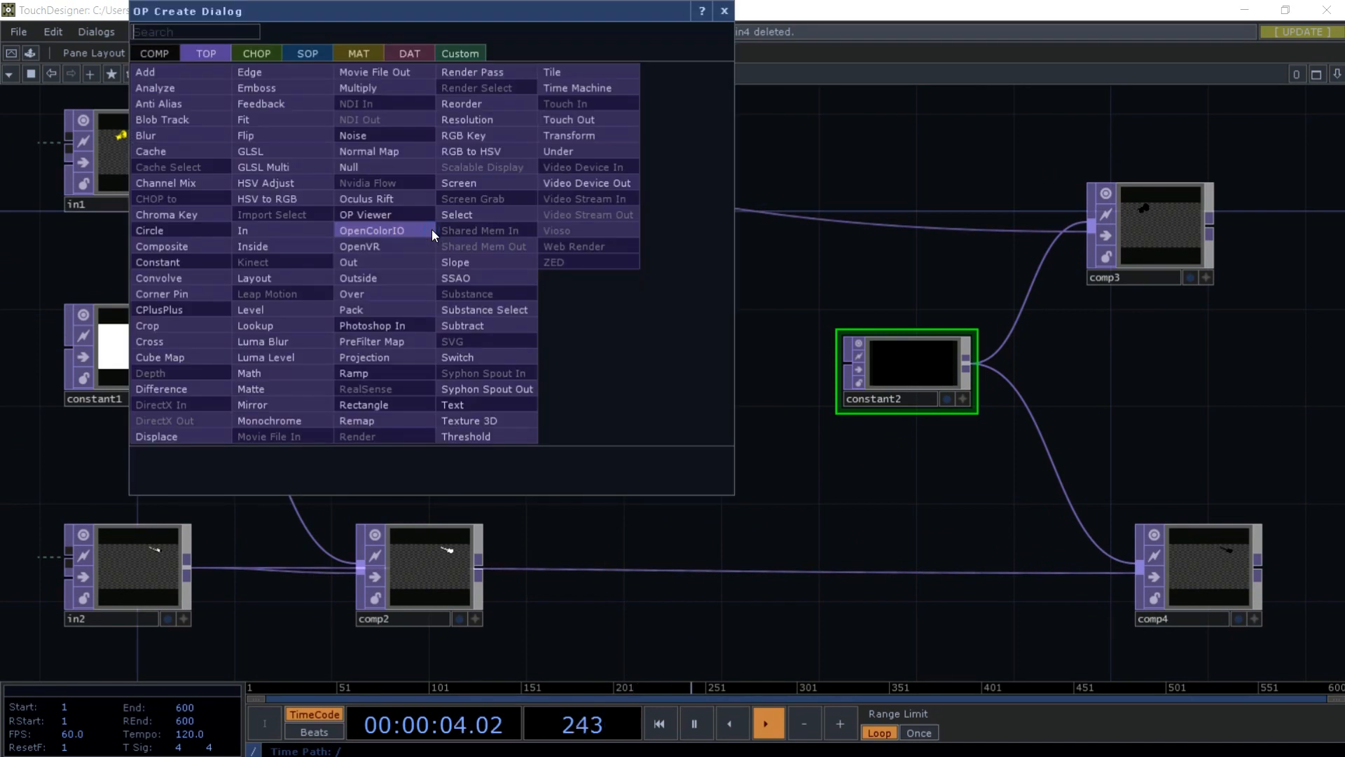
{"action": "left_click", "coordinate": [372, 272]}
{"action": "left_click", "coordinate": [522, 240]}
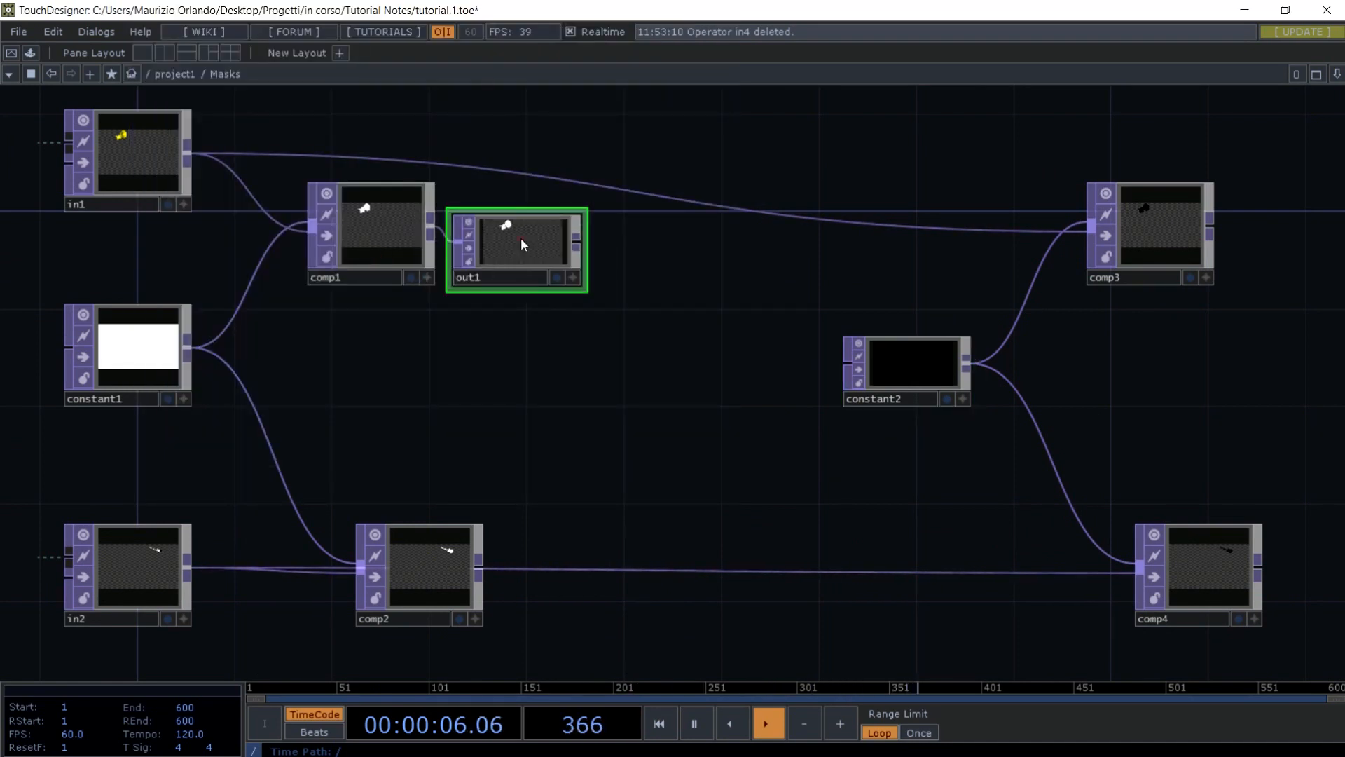
{"action": "right_click", "coordinate": [481, 566]}
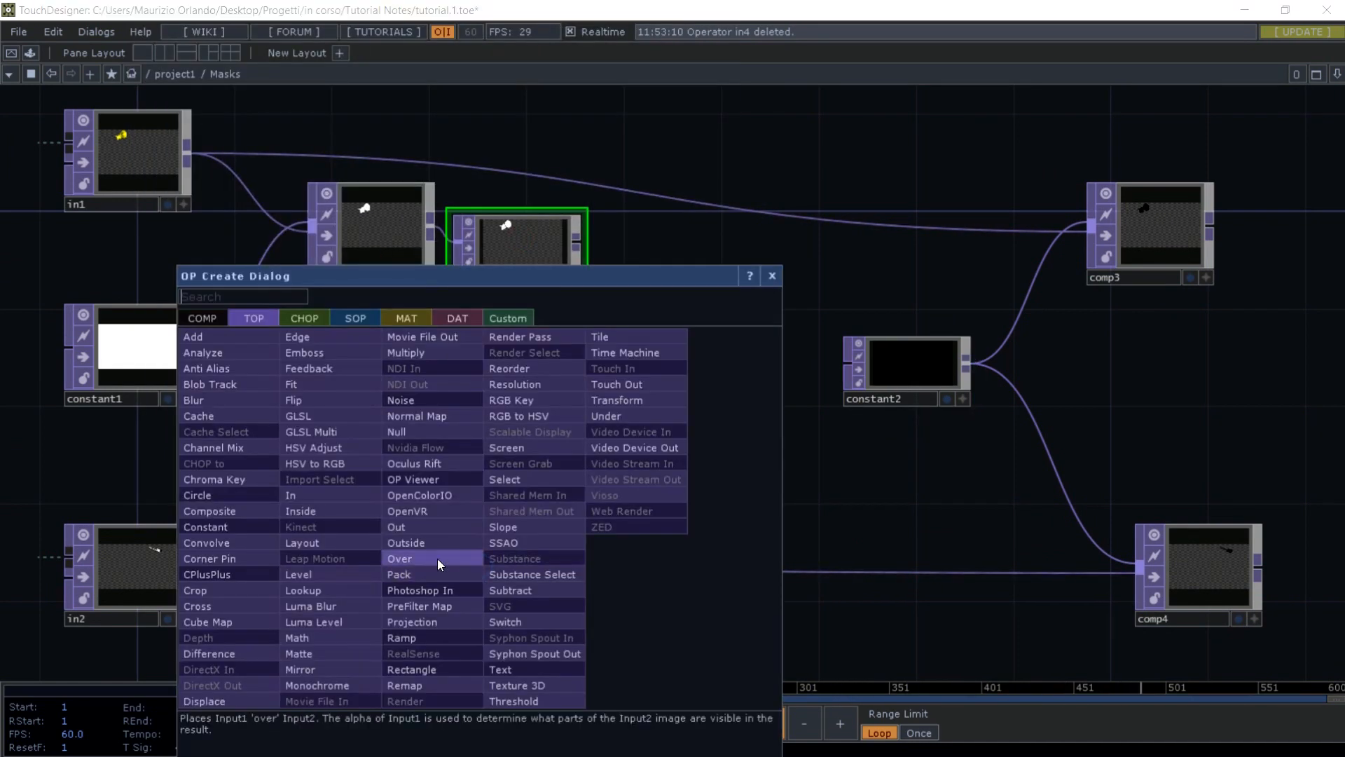
{"action": "left_click", "coordinate": [422, 527]}
{"action": "left_click", "coordinate": [577, 580]}
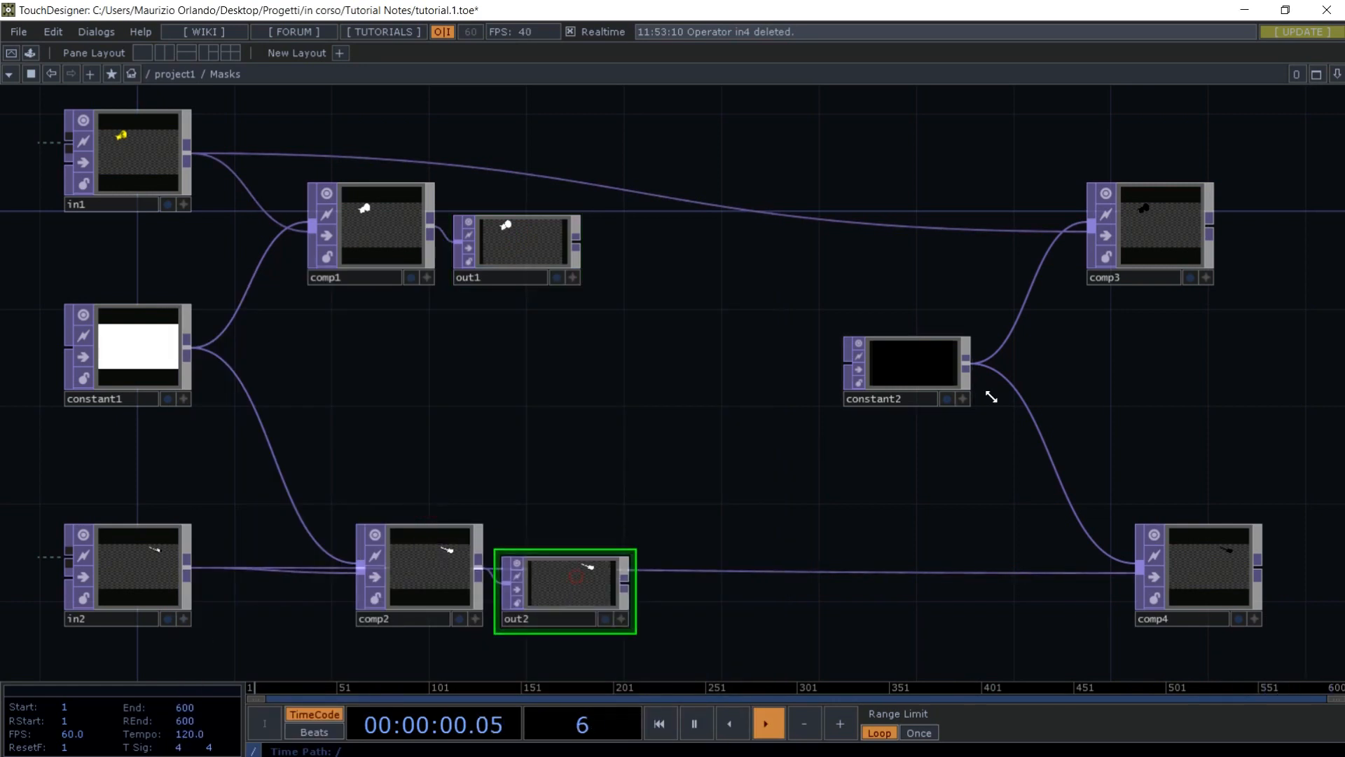
- Add Out TOPs after comp3 and comp4 for the black masks, and return to the parent network
{"action": "left_click_drag", "start_coordinate": [1079, 384], "coordinate": [862, 369]}
{"action": "right_click", "coordinate": [1020, 206]}
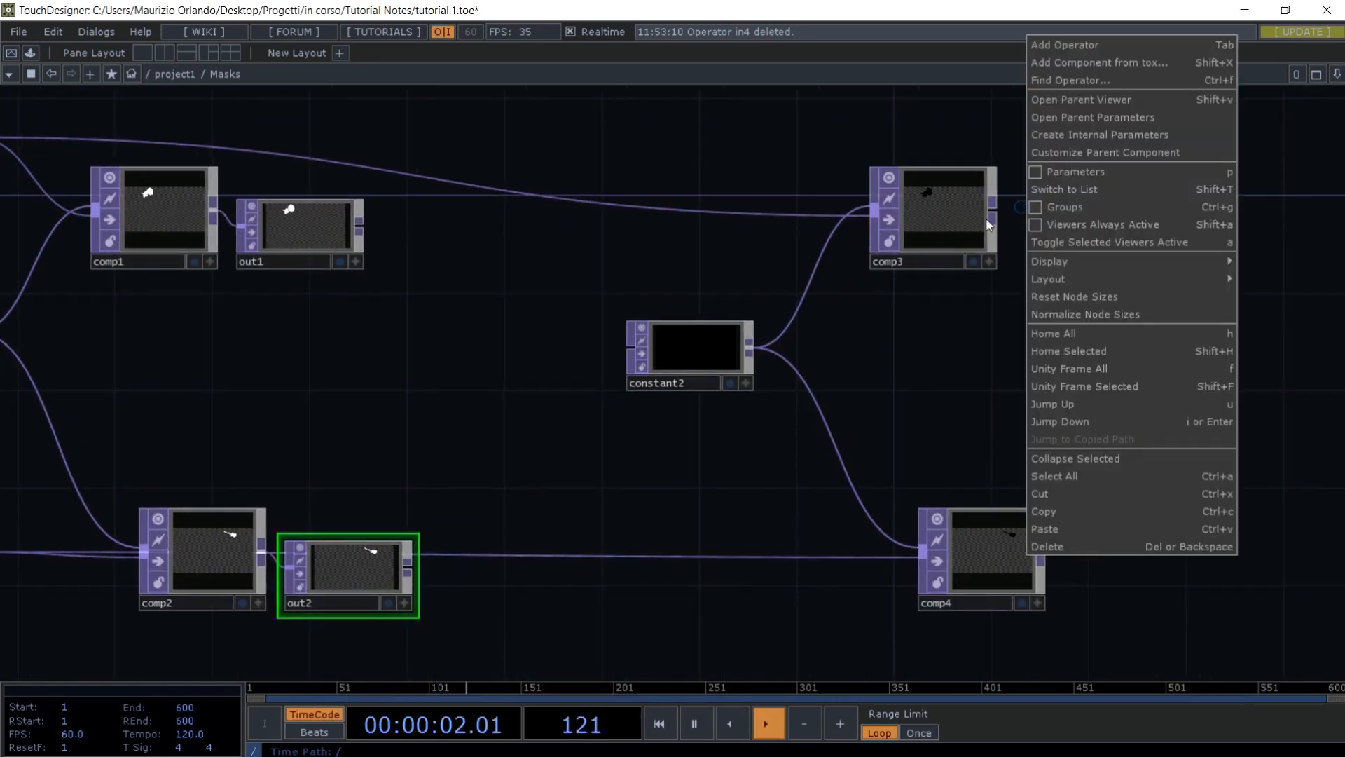
{"action": "left_click", "coordinate": [1019, 207]}
{"action": "right_click", "coordinate": [1001, 205]}
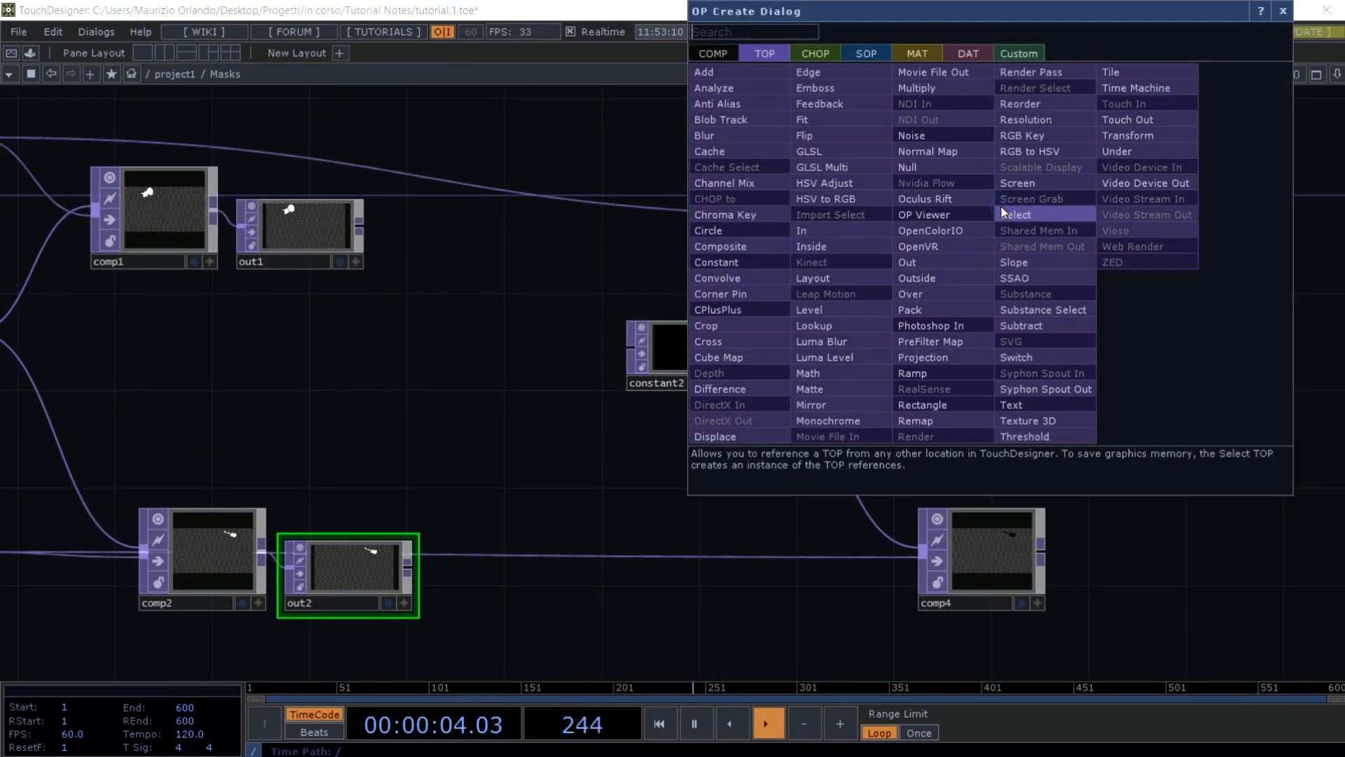
{"action": "left_click", "coordinate": [941, 258]}
{"action": "left_click", "coordinate": [1097, 208]}
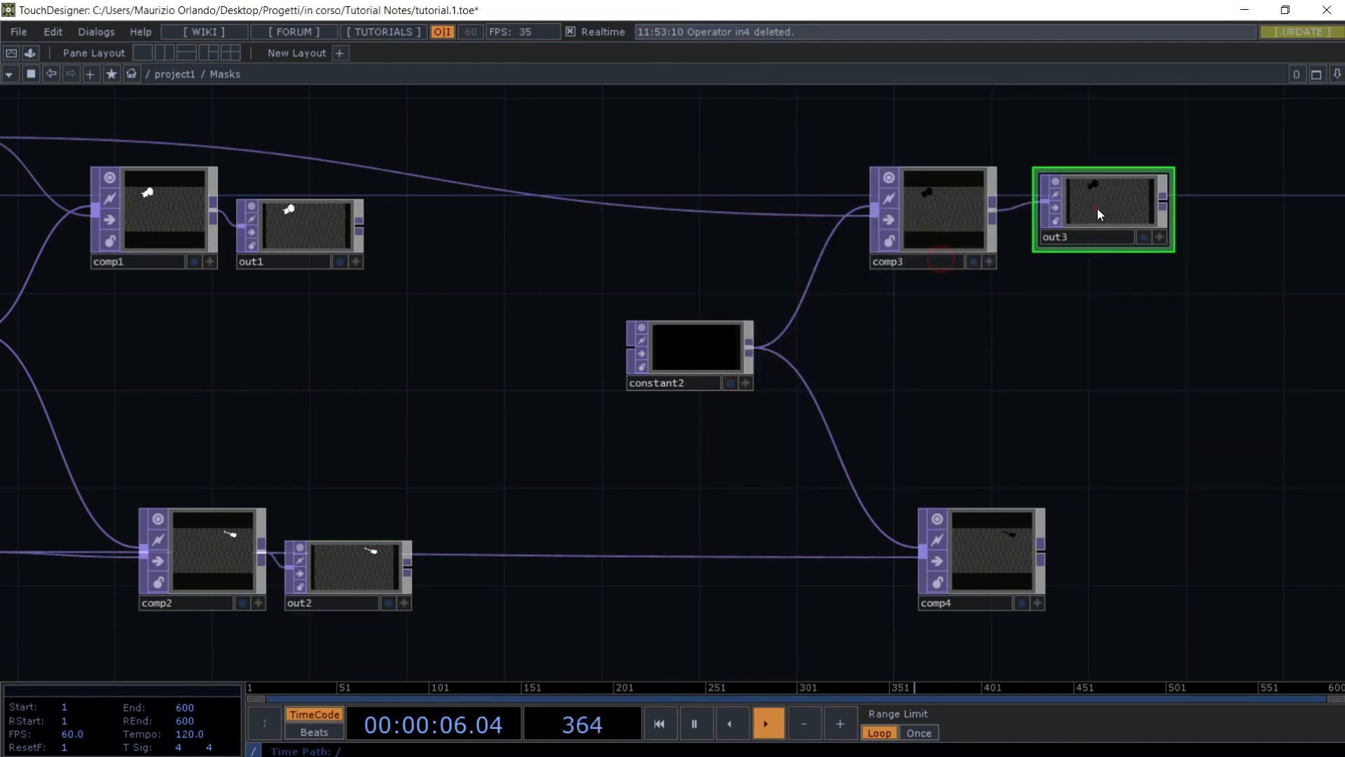
{"action": "right_click", "coordinate": [1040, 551]}
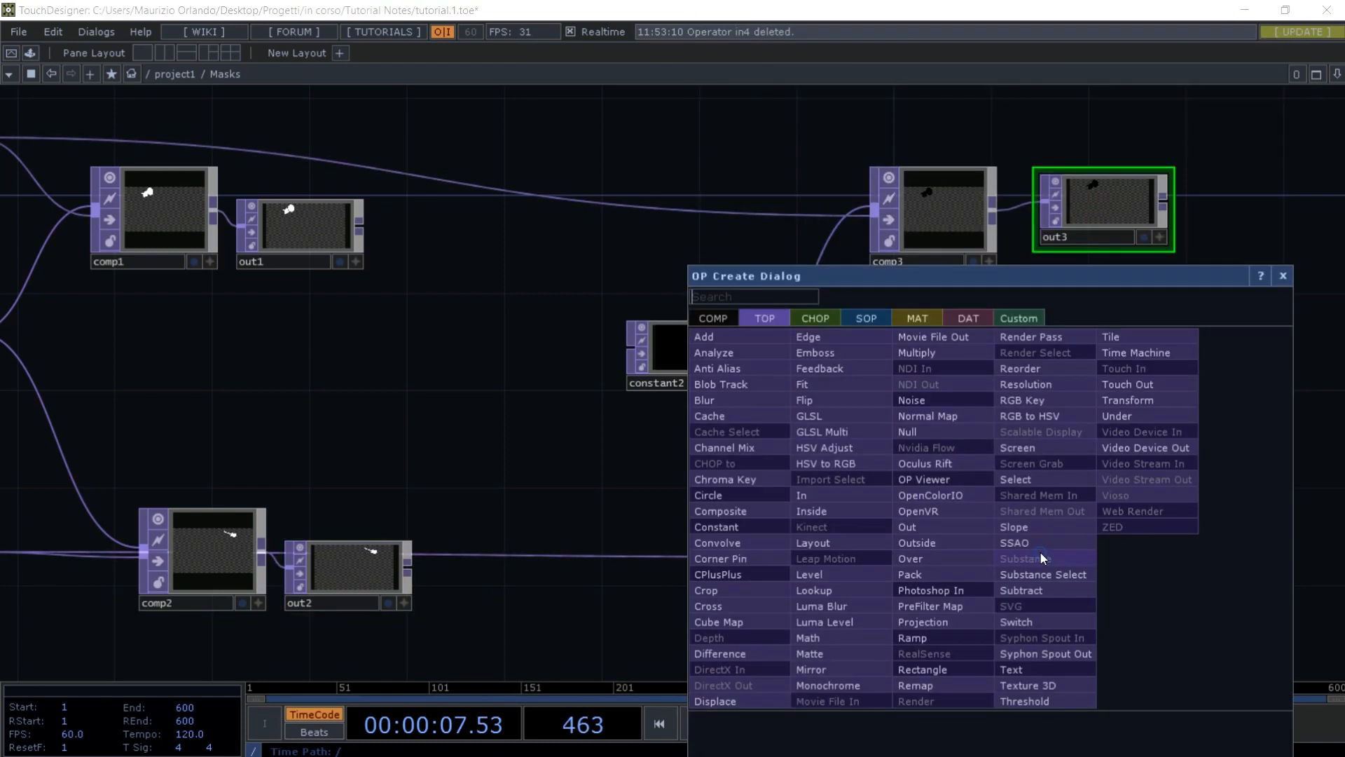
{"action": "left_click", "coordinate": [999, 445]}
{"action": "left_click", "coordinate": [1149, 558]}
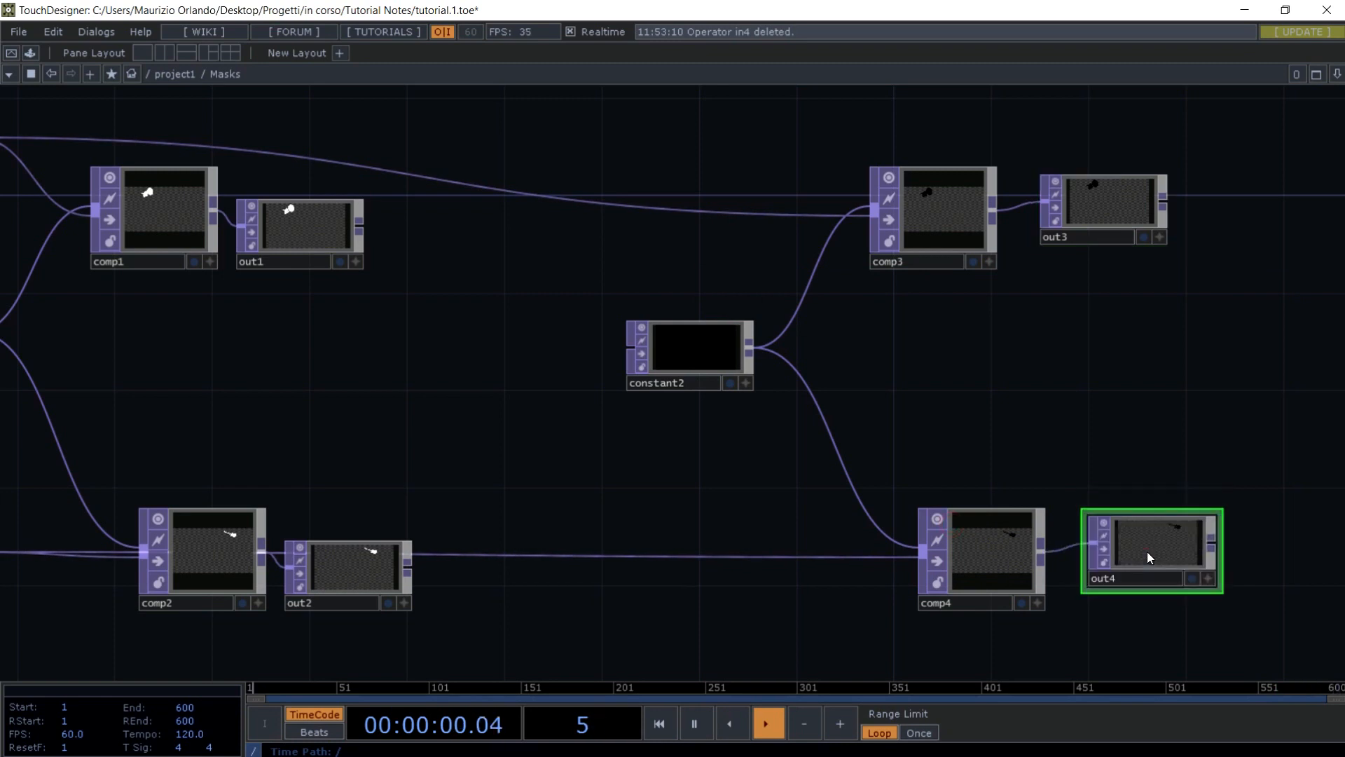
{"action": "key", "text": "u"}
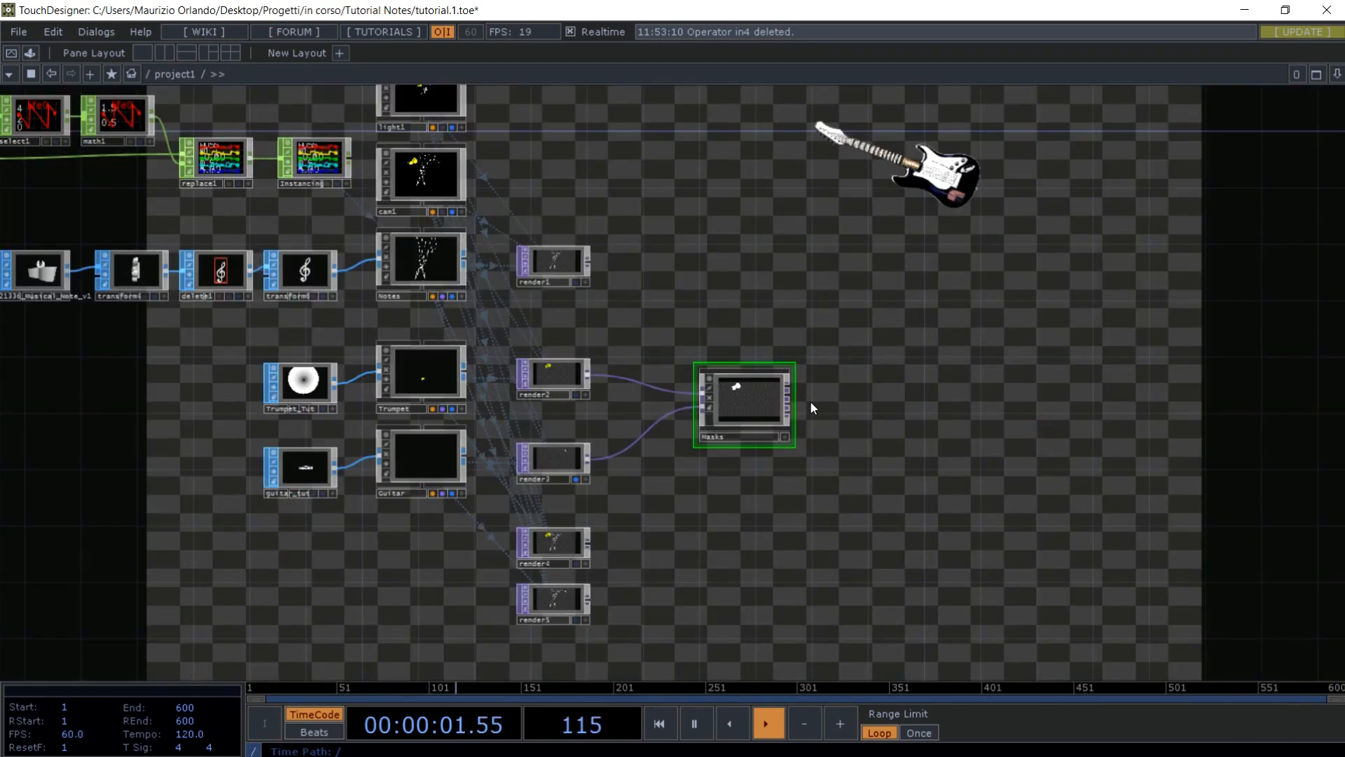
{"action": "right_click", "coordinate": [789, 385]}
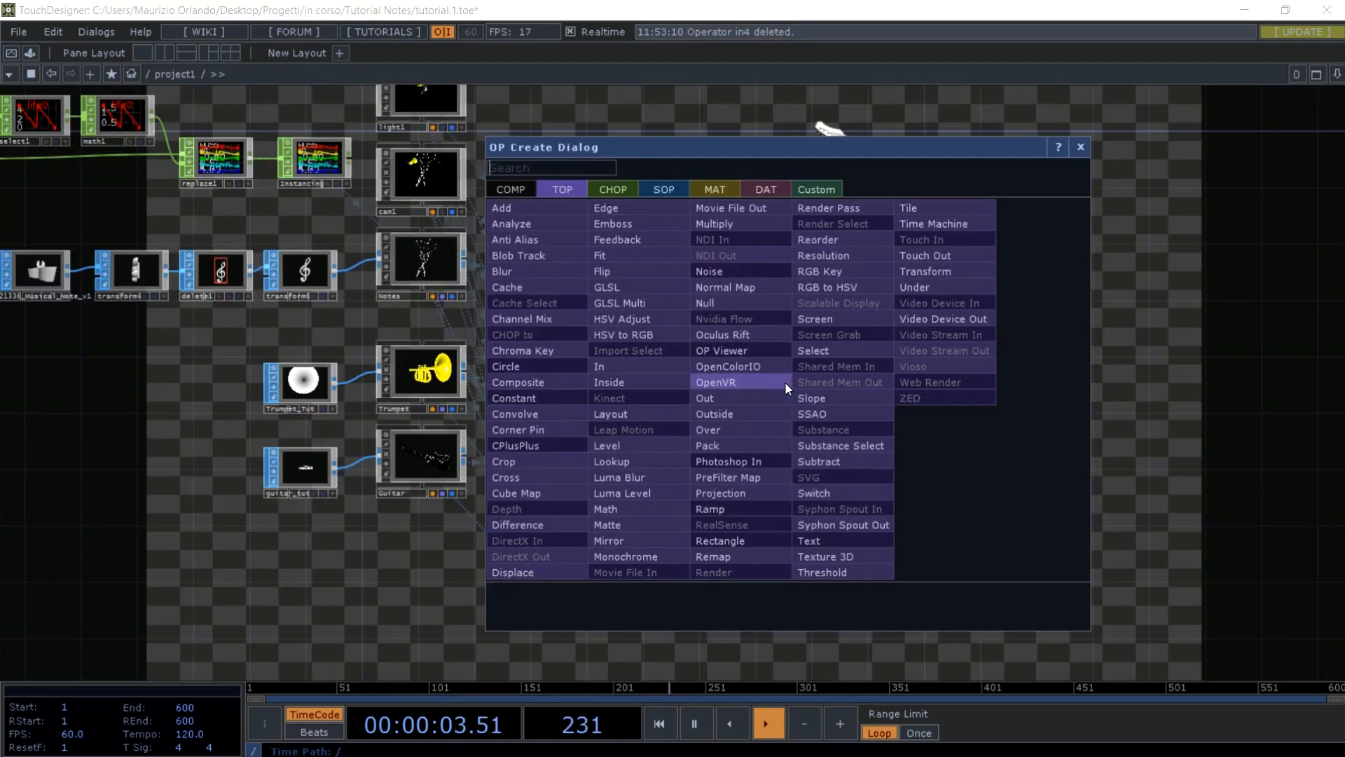
{"action": "left_click", "coordinate": [751, 396]}
{"action": "left_click", "coordinate": [872, 317]}
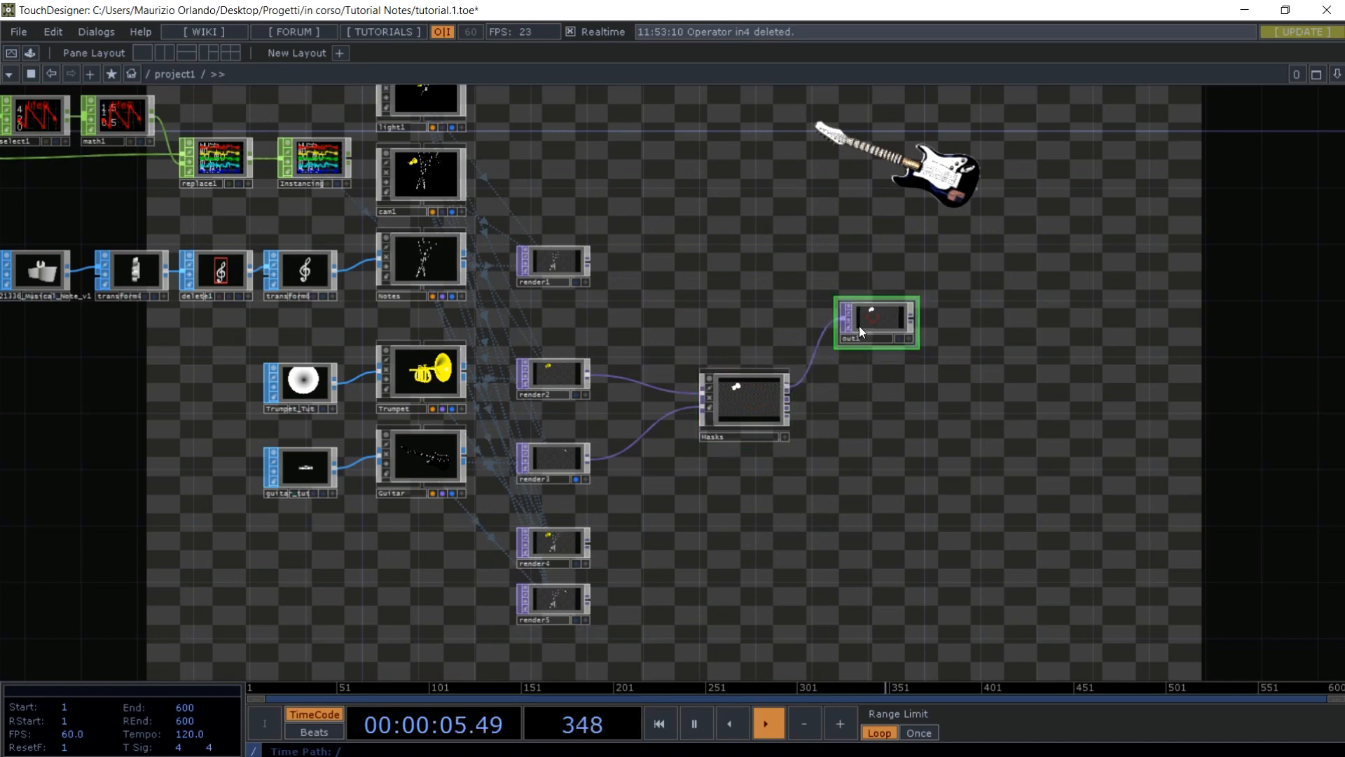
- Attach a Null TOP to the second output of Masks and delete the mistaken Out TOP above it
{"action": "right_click", "coordinate": [788, 394]}
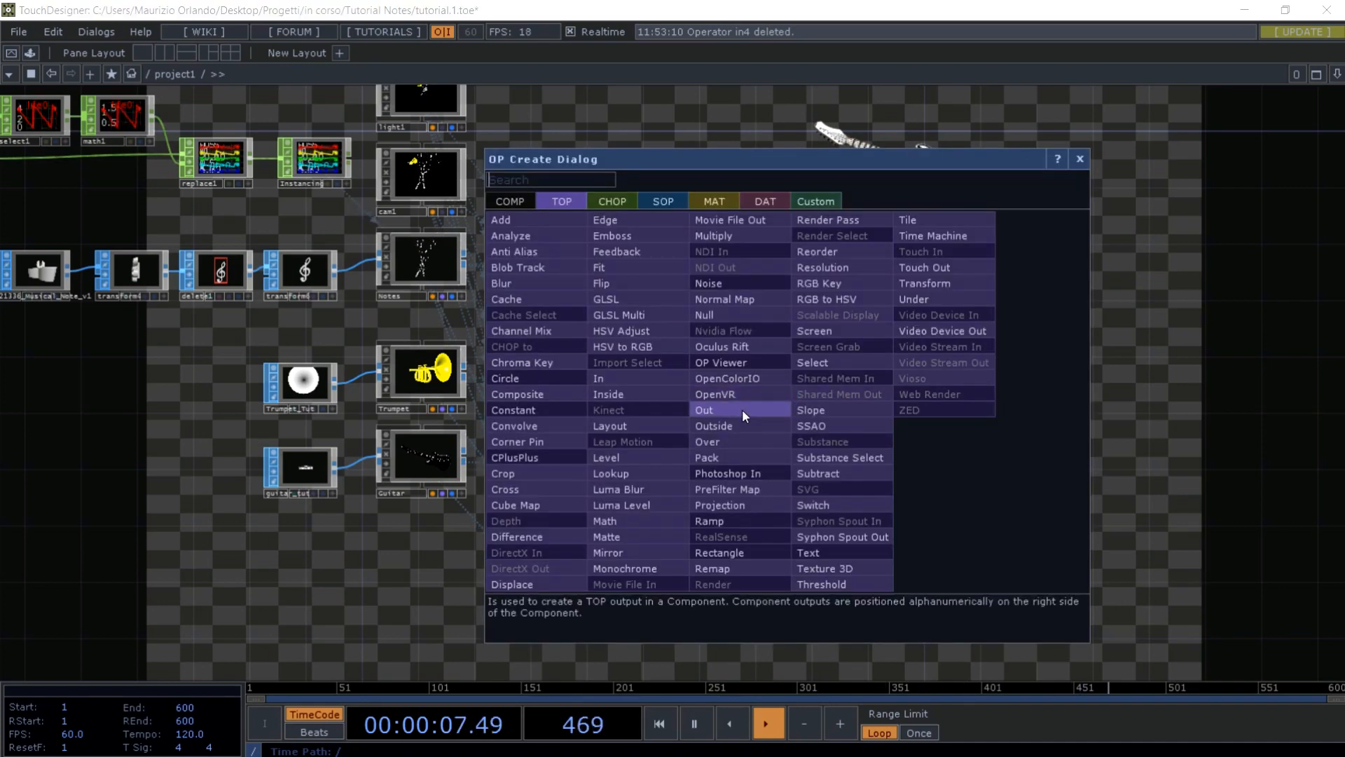
{"action": "left_click", "coordinate": [707, 301]}
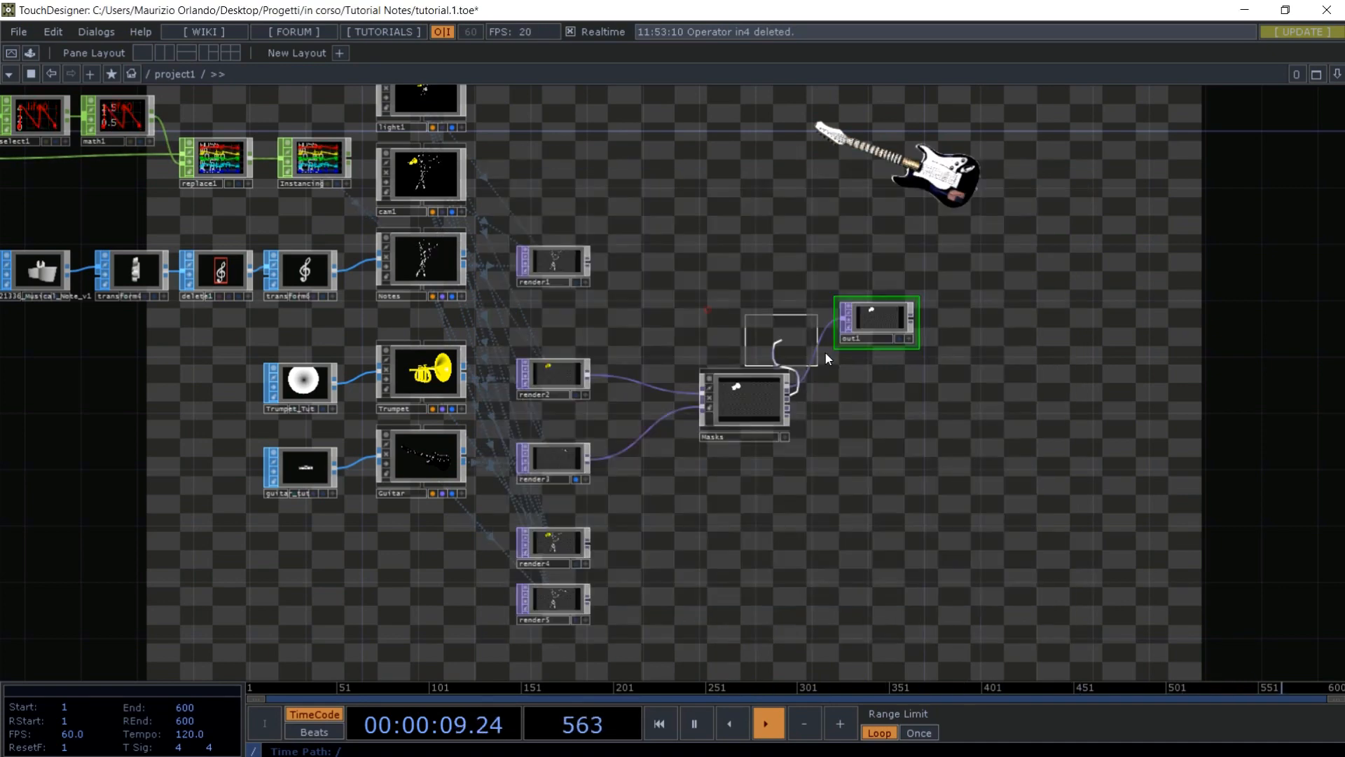
{"action": "left_click", "coordinate": [872, 371]}
{"action": "left_click", "coordinate": [868, 318]}
{"action": "key", "text": "Delete"}
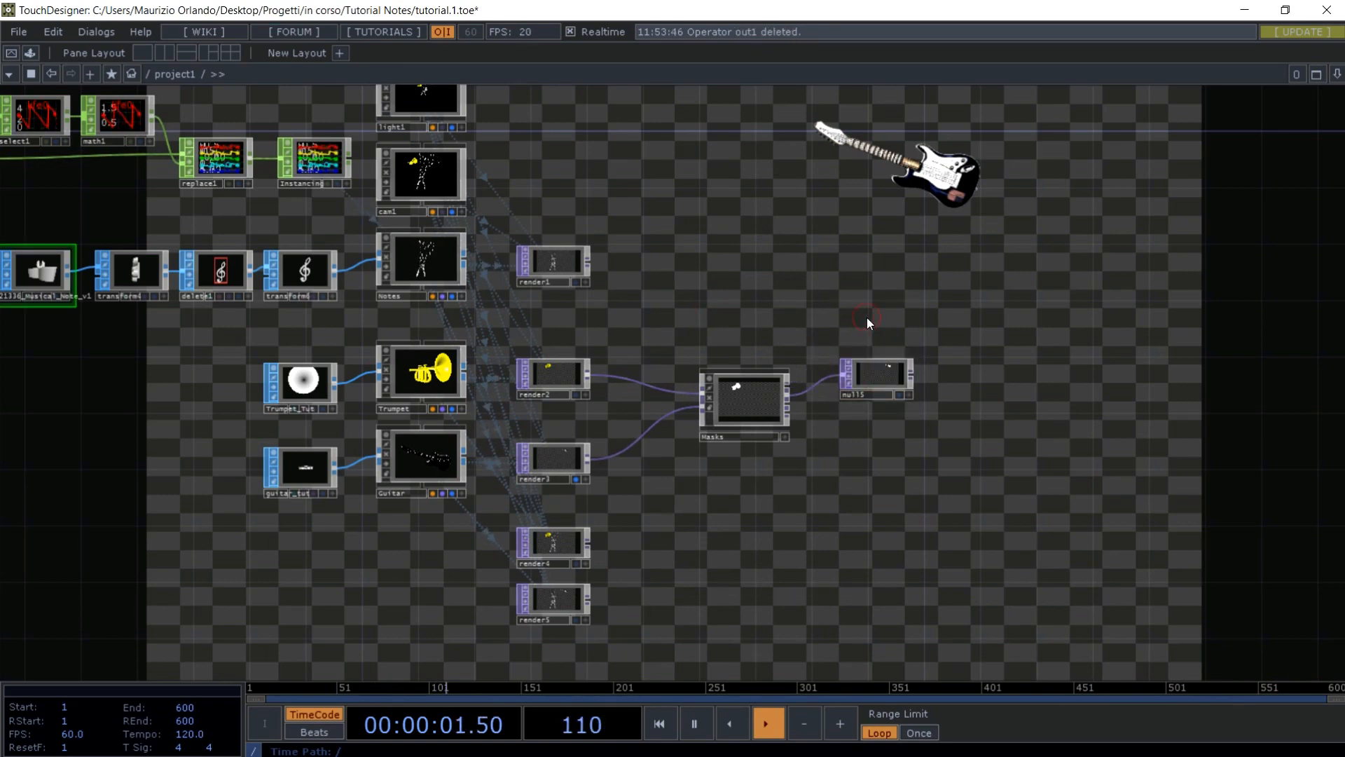
- Create a Null TOP above the existing Null and connect the first output of Masks to it
{"action": "key", "text": "Tab"}
{"action": "key", "text": "Escape"}
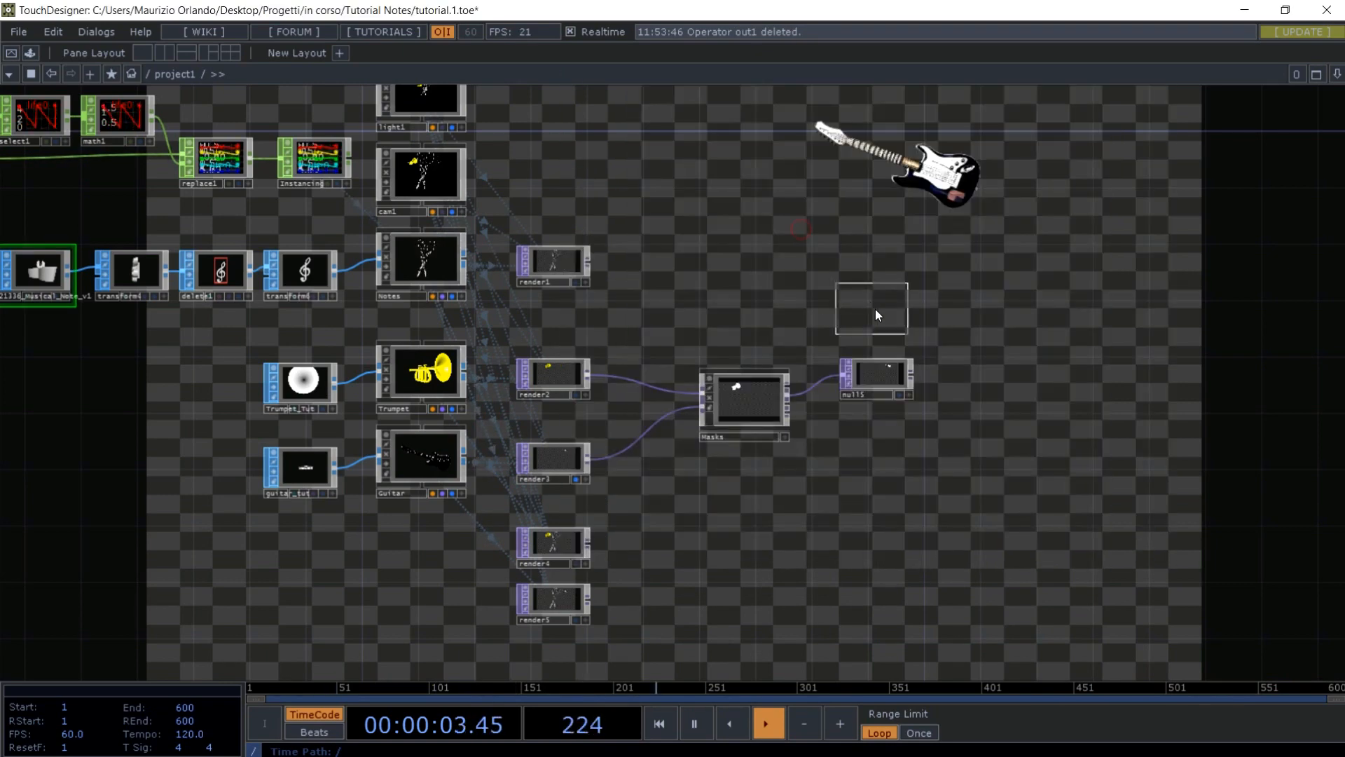
{"action": "left_click", "coordinate": [878, 317]}
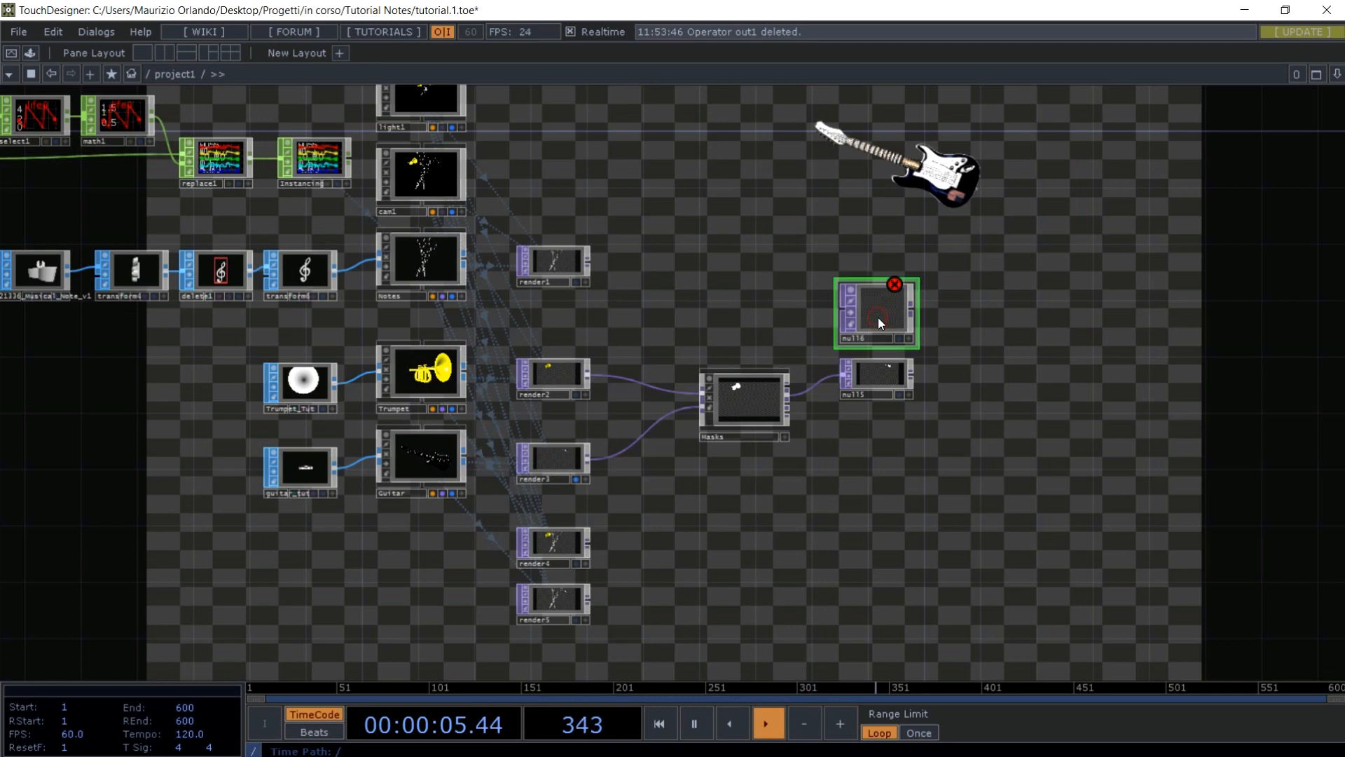
{"action": "mouse_move", "coordinate": [793, 380]}
{"action": "left_mouse_down"}
{"action": "mouse_move", "coordinate": [842, 314]}
{"action": "mouse_move", "coordinate": [874, 315]}
{"action": "left_mouse_up"}
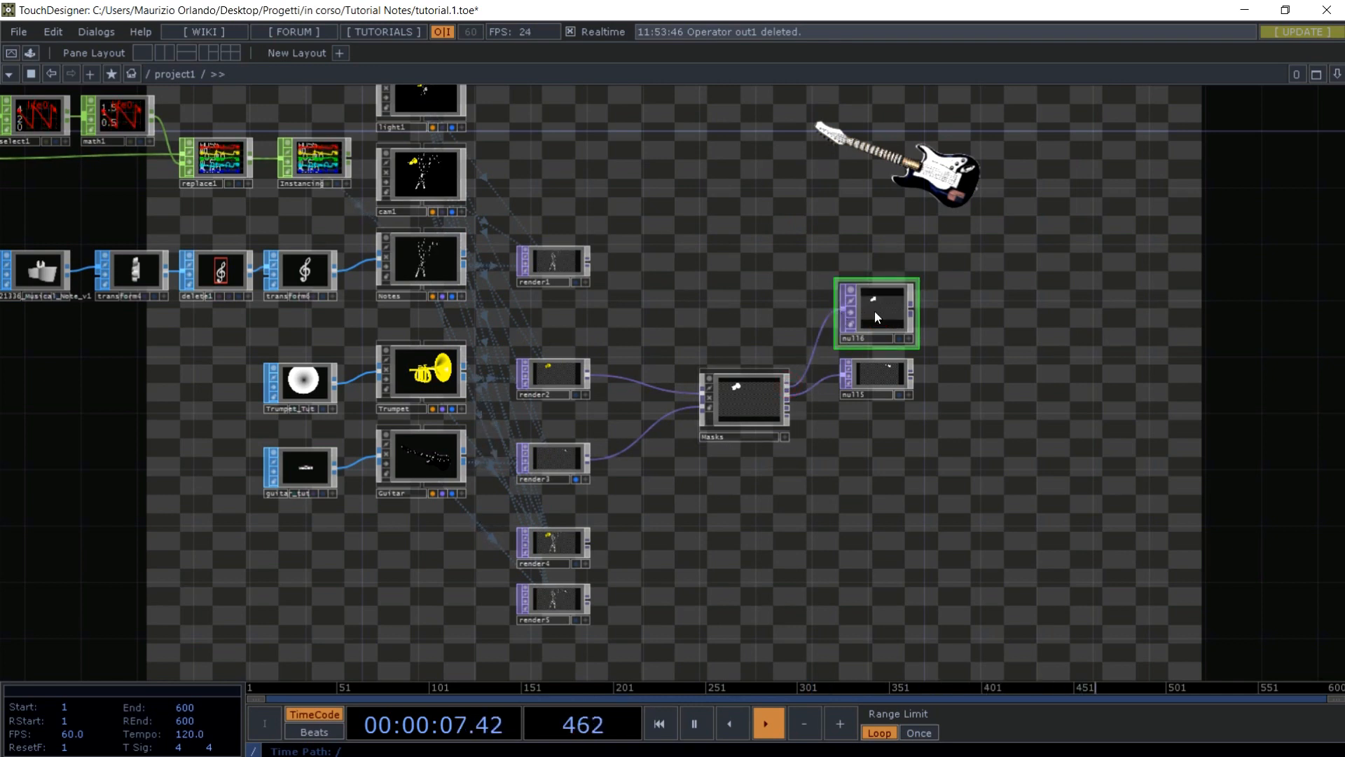
- Paste two copies of the new Null TOP below the others, and connect them to the third and fourth outputs of Masks
{"action": "key", "text": "ctrl+c"}
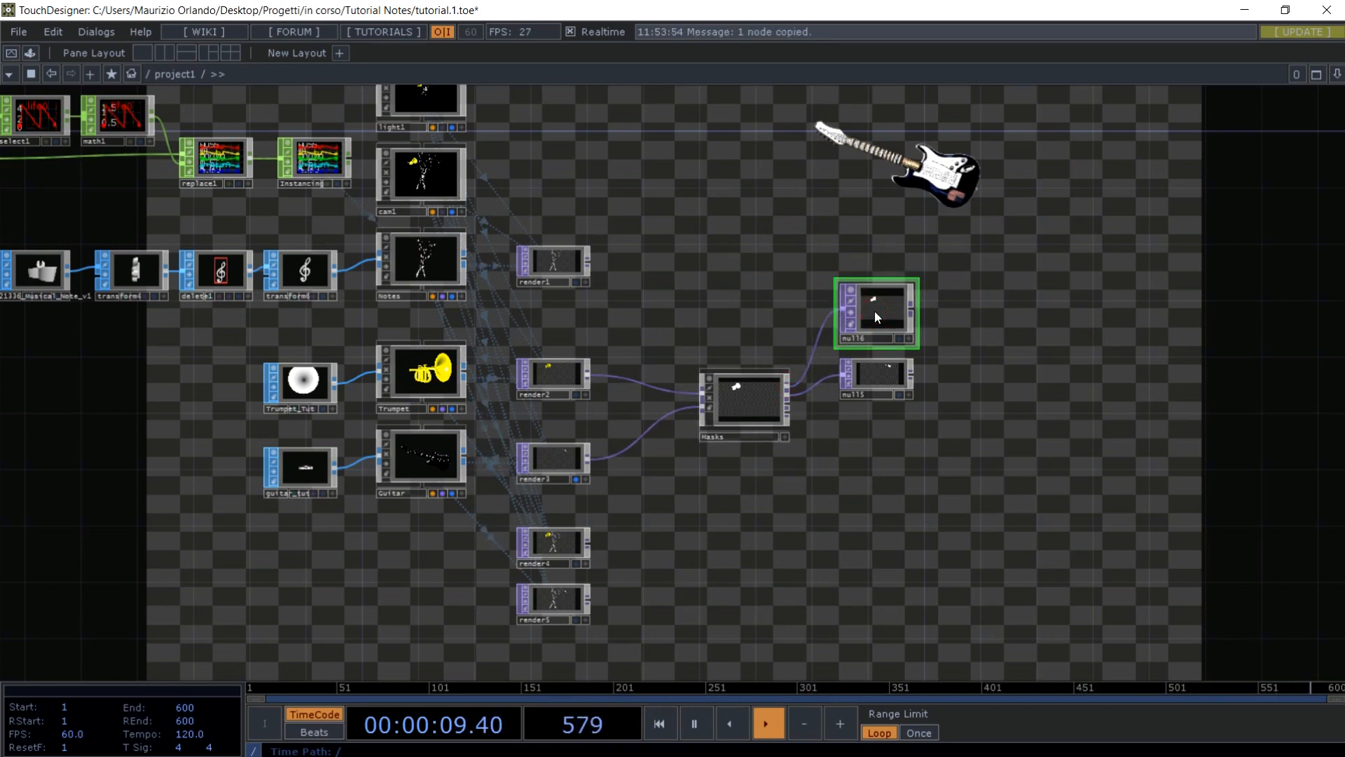
{"action": "key", "text": "ctrl+v"}
{"action": "key", "text": "ctrl+v"}
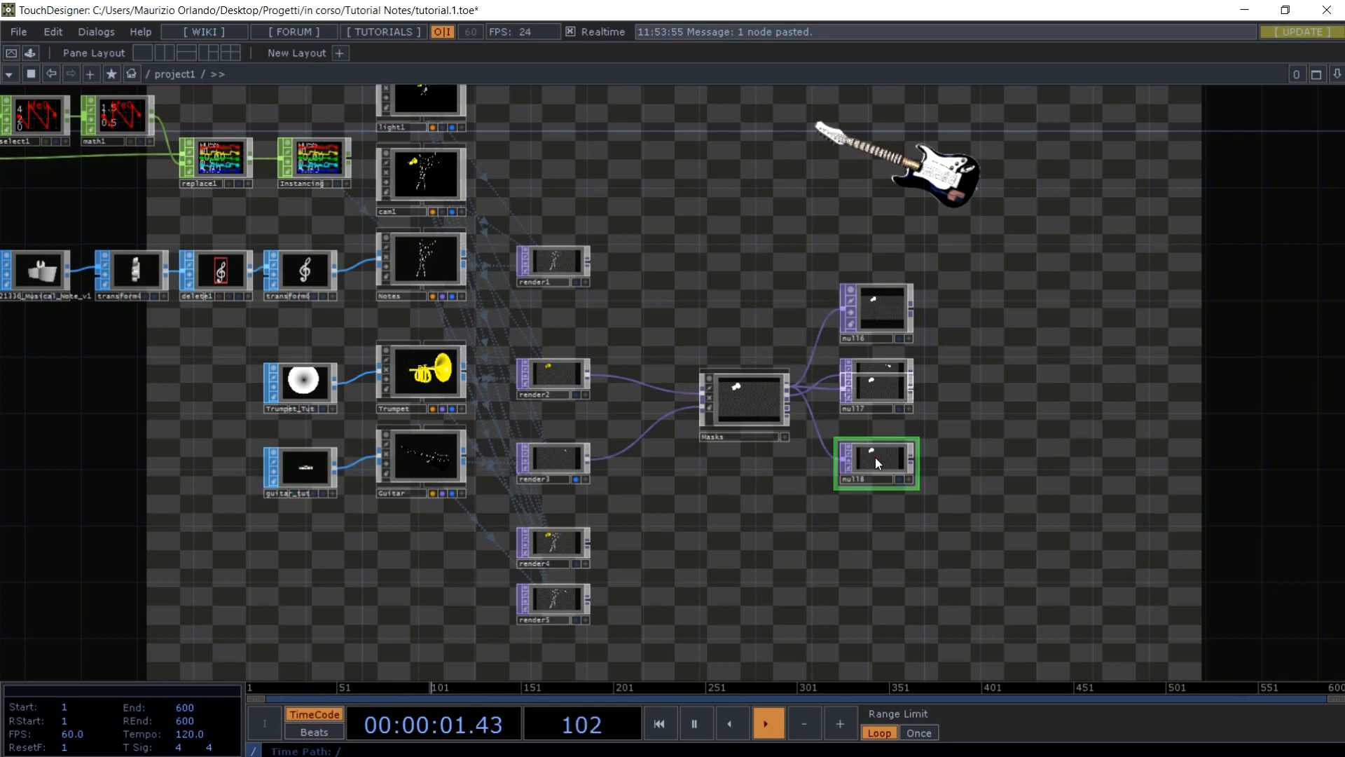
{"action": "left_click_drag", "start_coordinate": [875, 457], "coordinate": [876, 499]}
{"action": "left_click_drag", "start_coordinate": [881, 391], "coordinate": [879, 433]}
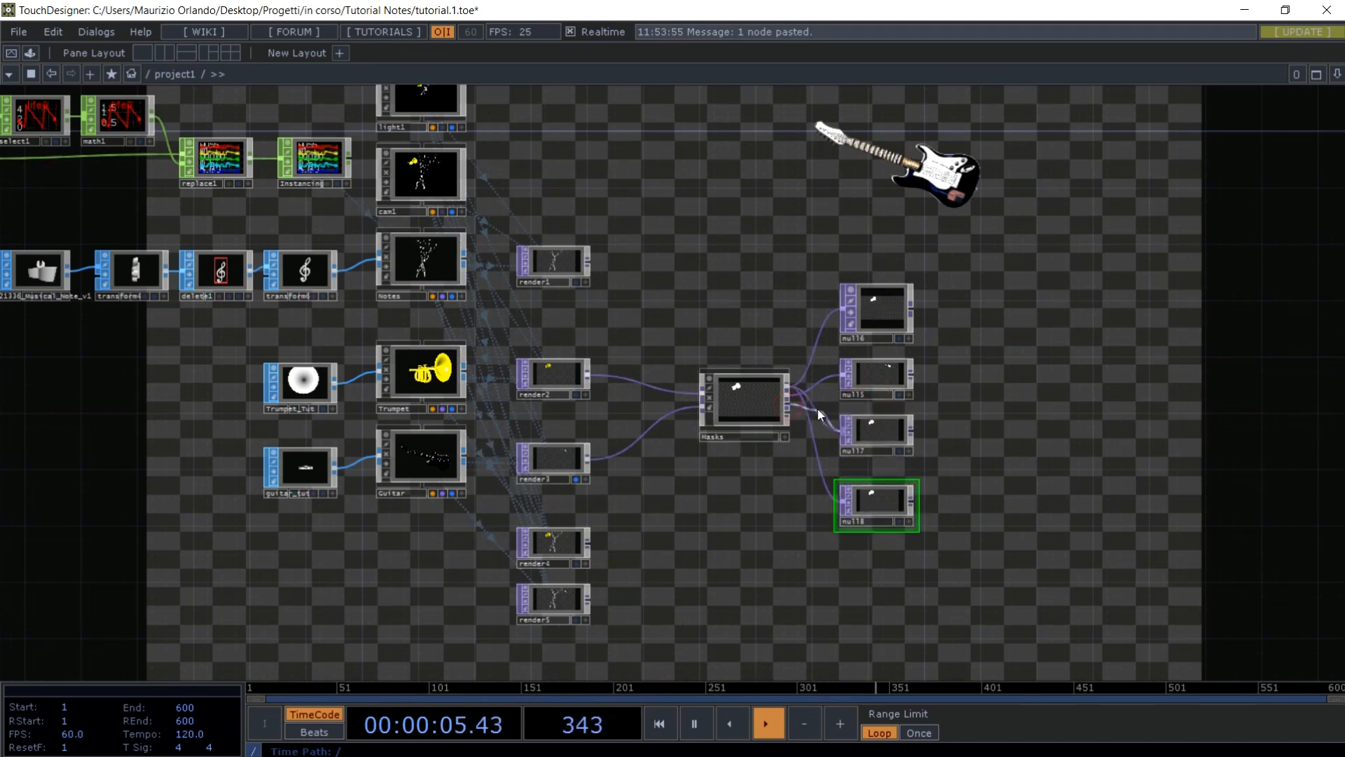
{"action": "left_click_drag", "start_coordinate": [788, 416], "coordinate": [823, 481]}
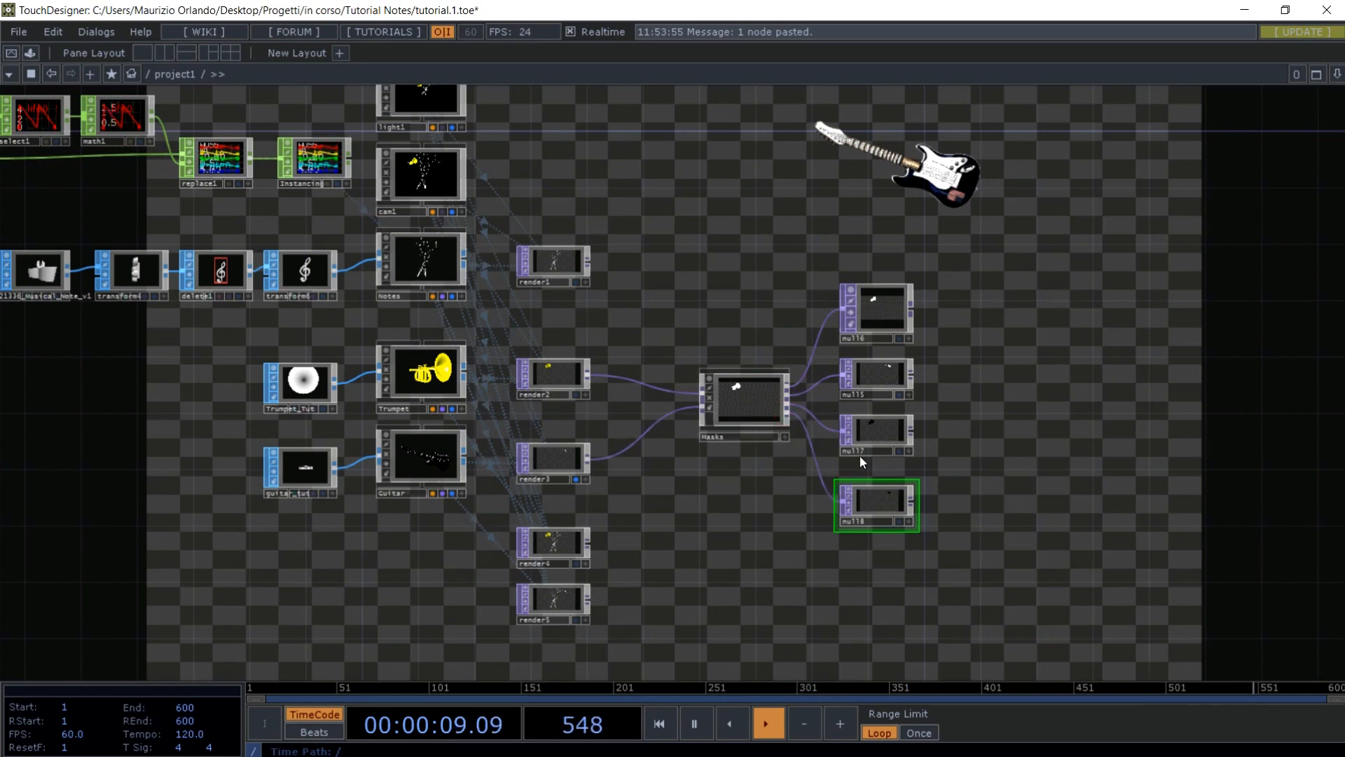
- Rename the Null TOP on the first output of Masks as W_Trumpet
{"action": "left_click", "coordinate": [868, 334]}
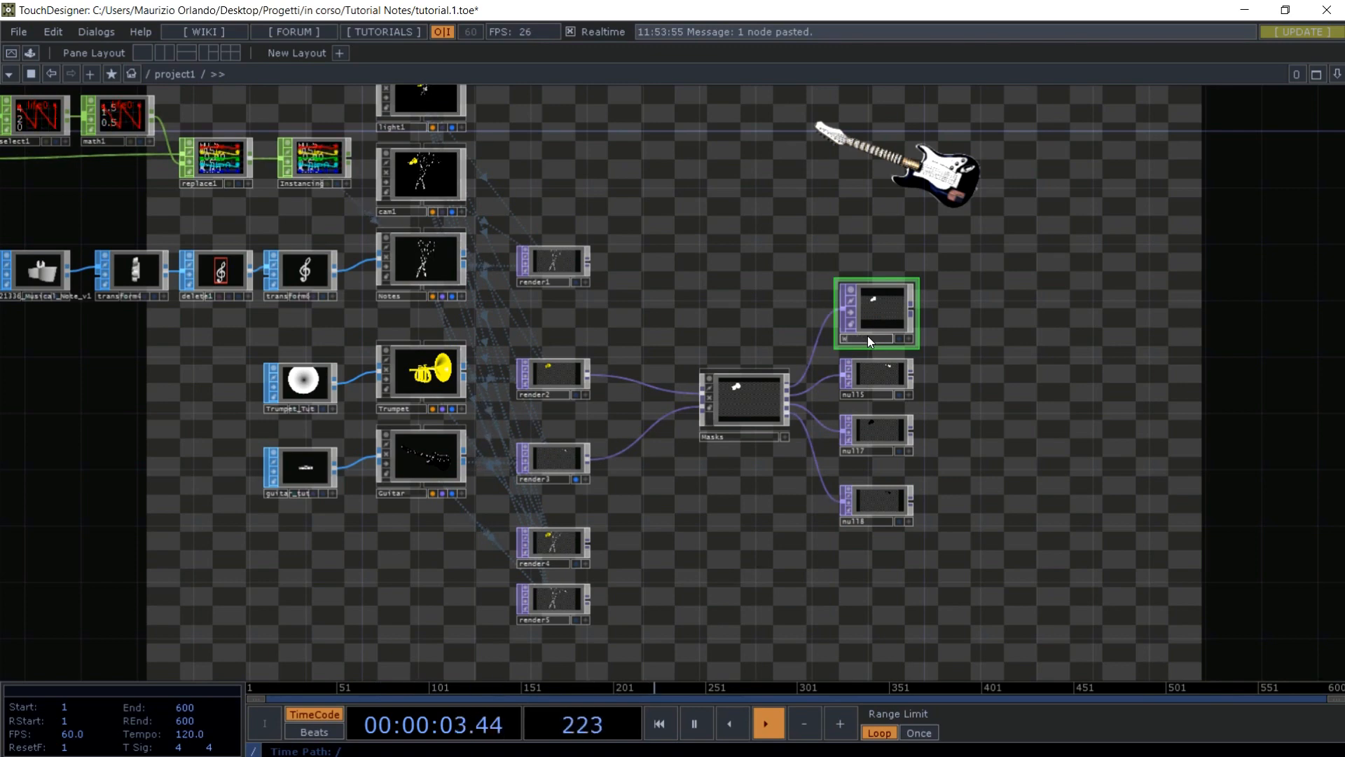
{"action": "scroll", "coordinate": [868, 335], "scroll_direction": "up", "scroll_amount": 3}
{"action": "type", "text": "W_"}
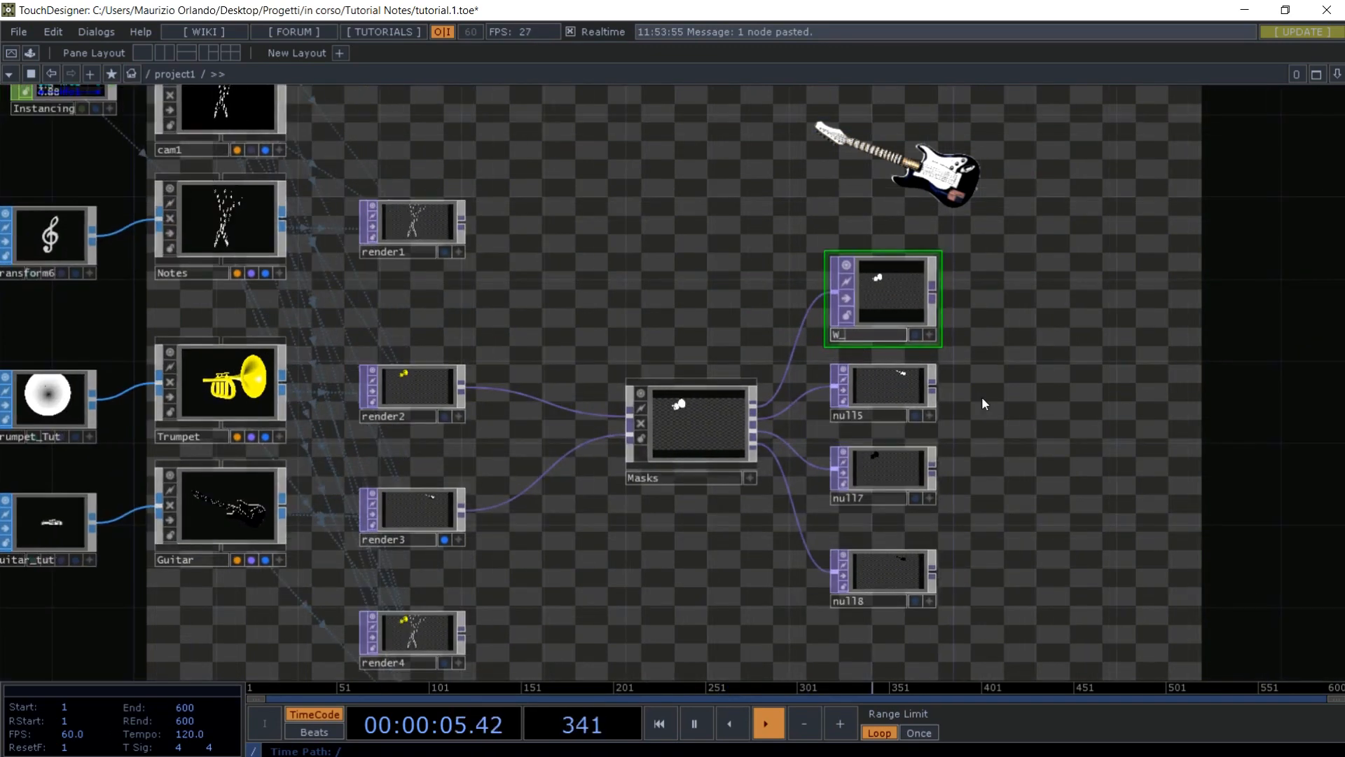
{"action": "type", "text": "Trumpet"}
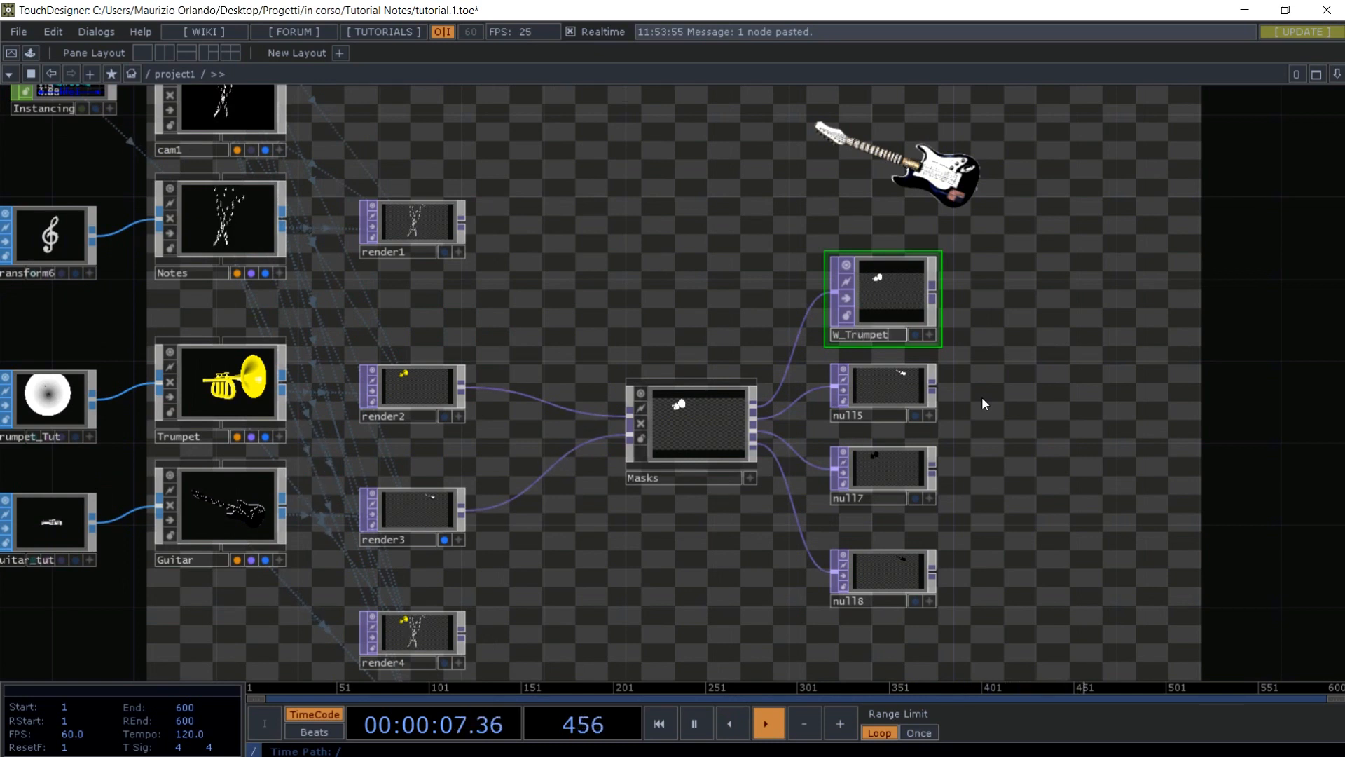
{"action": "key", "text": "Return"}
- Rename the Null TOP on the second output of Masks as W_Guitar
{"action": "left_click", "coordinate": [879, 414]}
{"action": "type", "text": "W"}
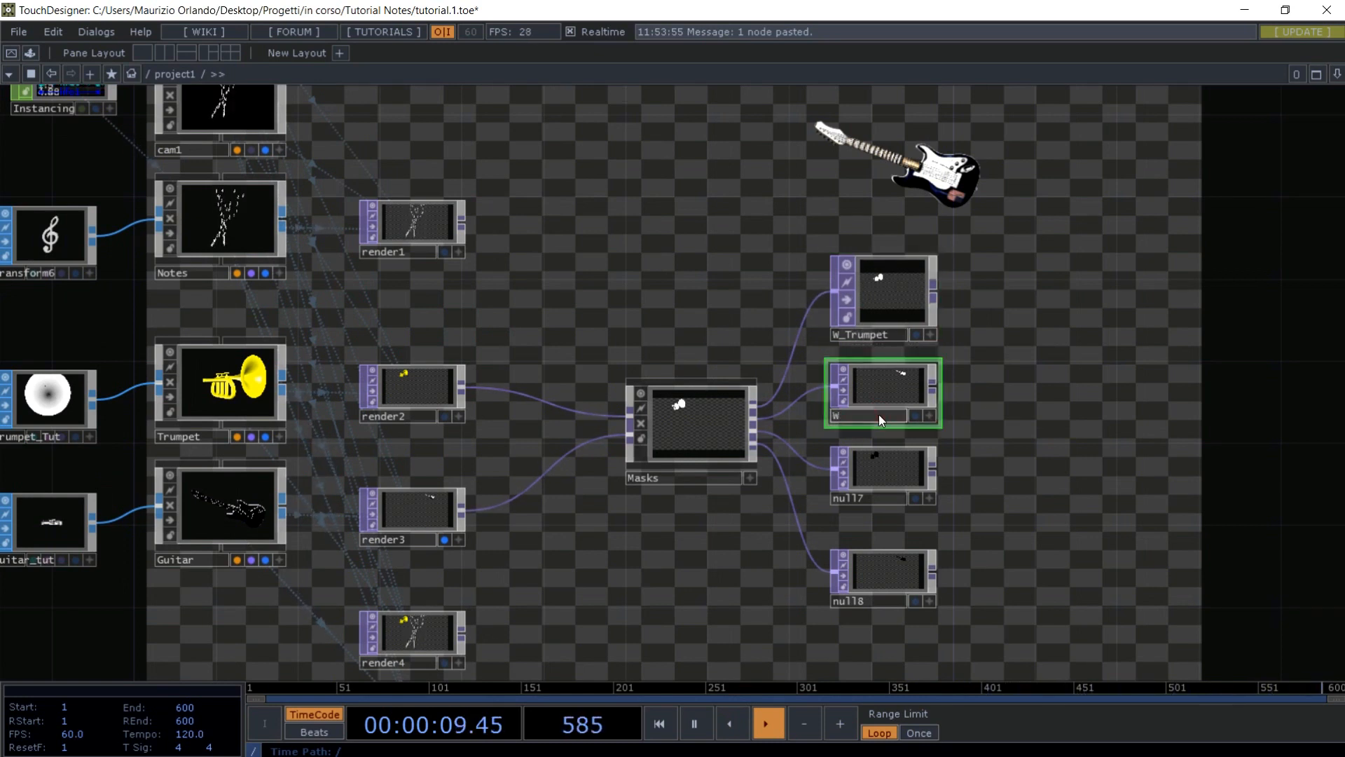
{"action": "type", "text": "_Gui"}
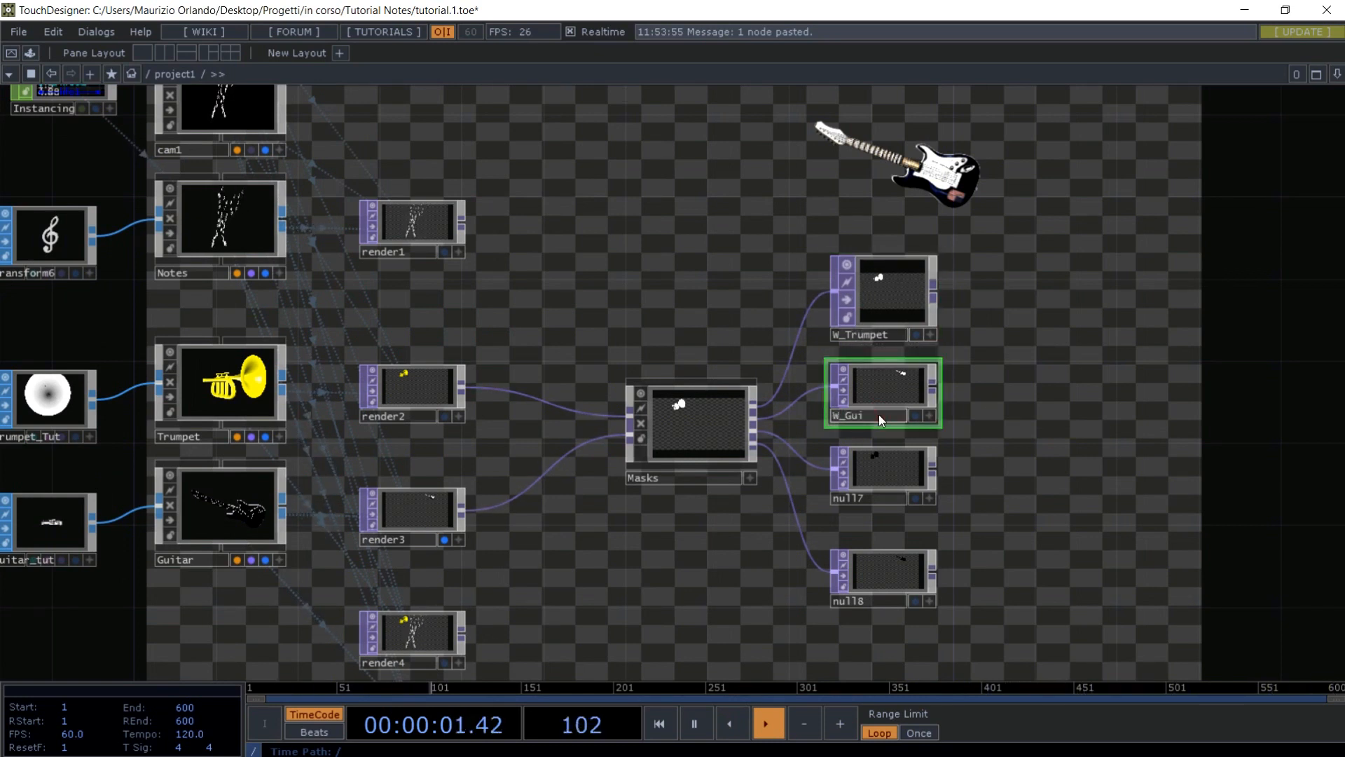
{"action": "type", "text": "tar"}
{"action": "key", "text": "Return"}
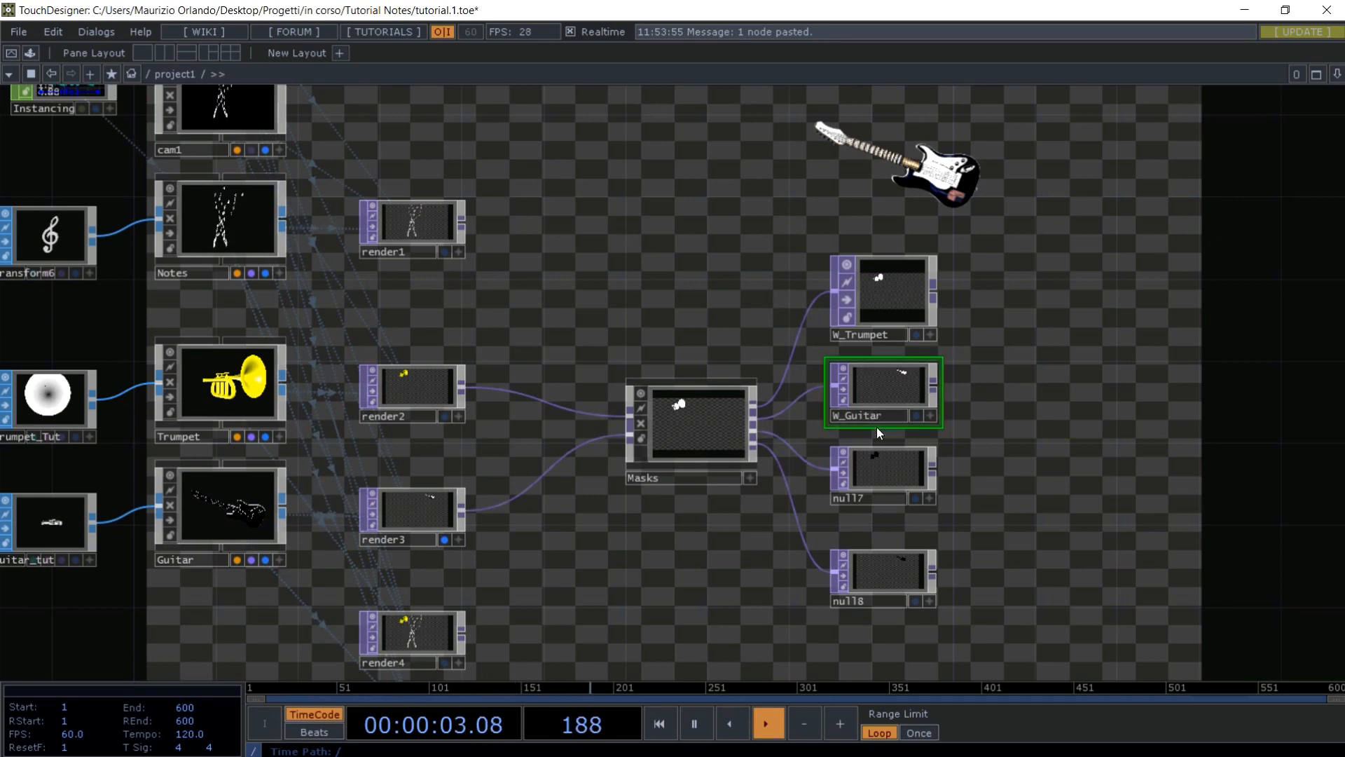
- Rename the Null TOP on the third output of Masks as B_Trumpet
{"action": "left_click", "coordinate": [872, 494]}
{"action": "left_click", "coordinate": [872, 496]}
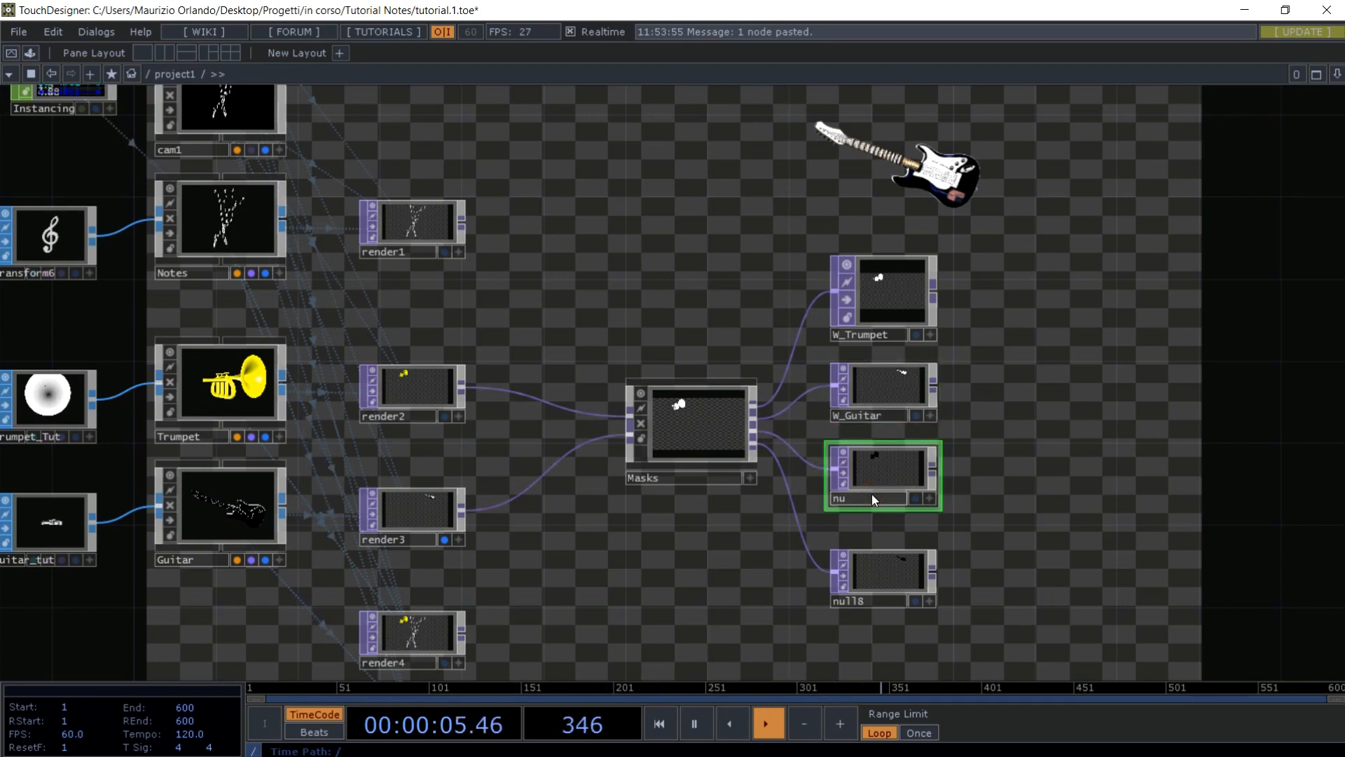
{"action": "type", "text": "B_T"}
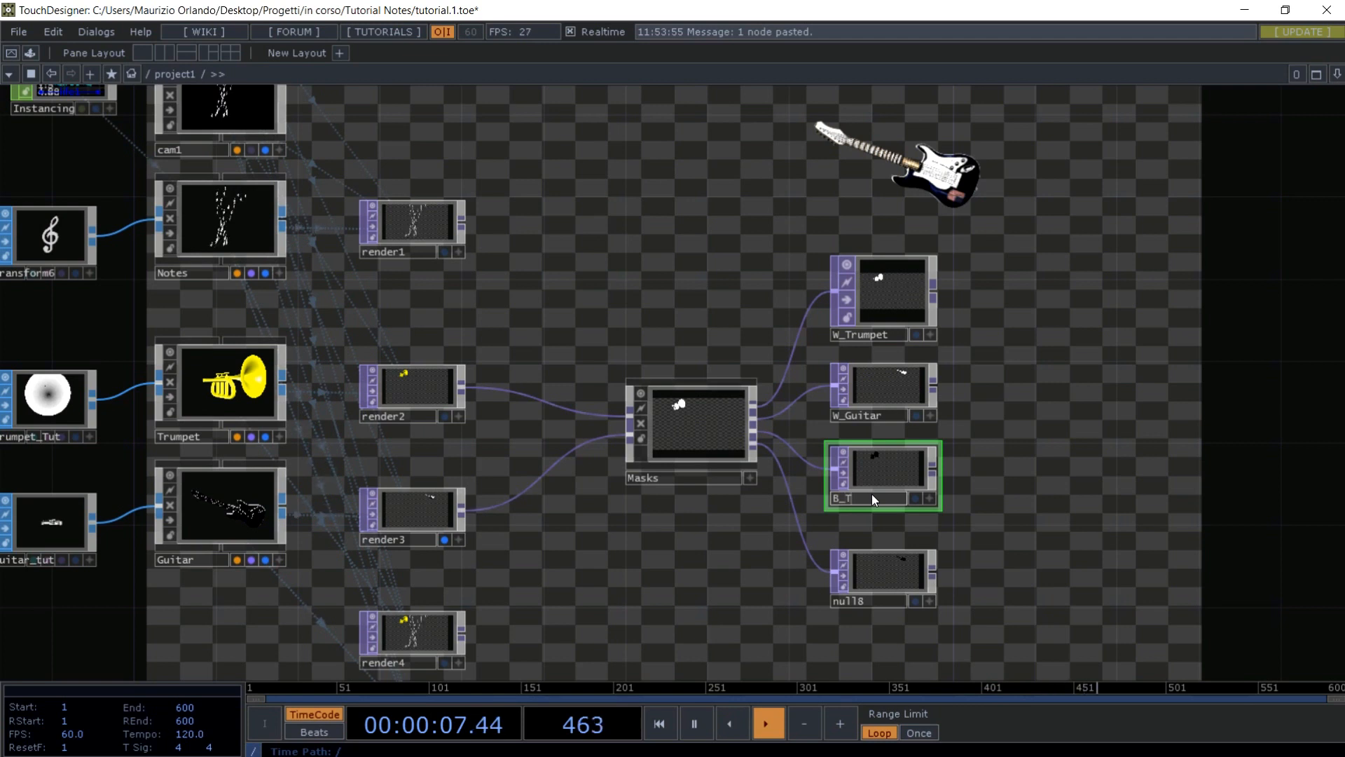
{"action": "type", "text": "rumpet"}
{"action": "key", "text": "Return"}
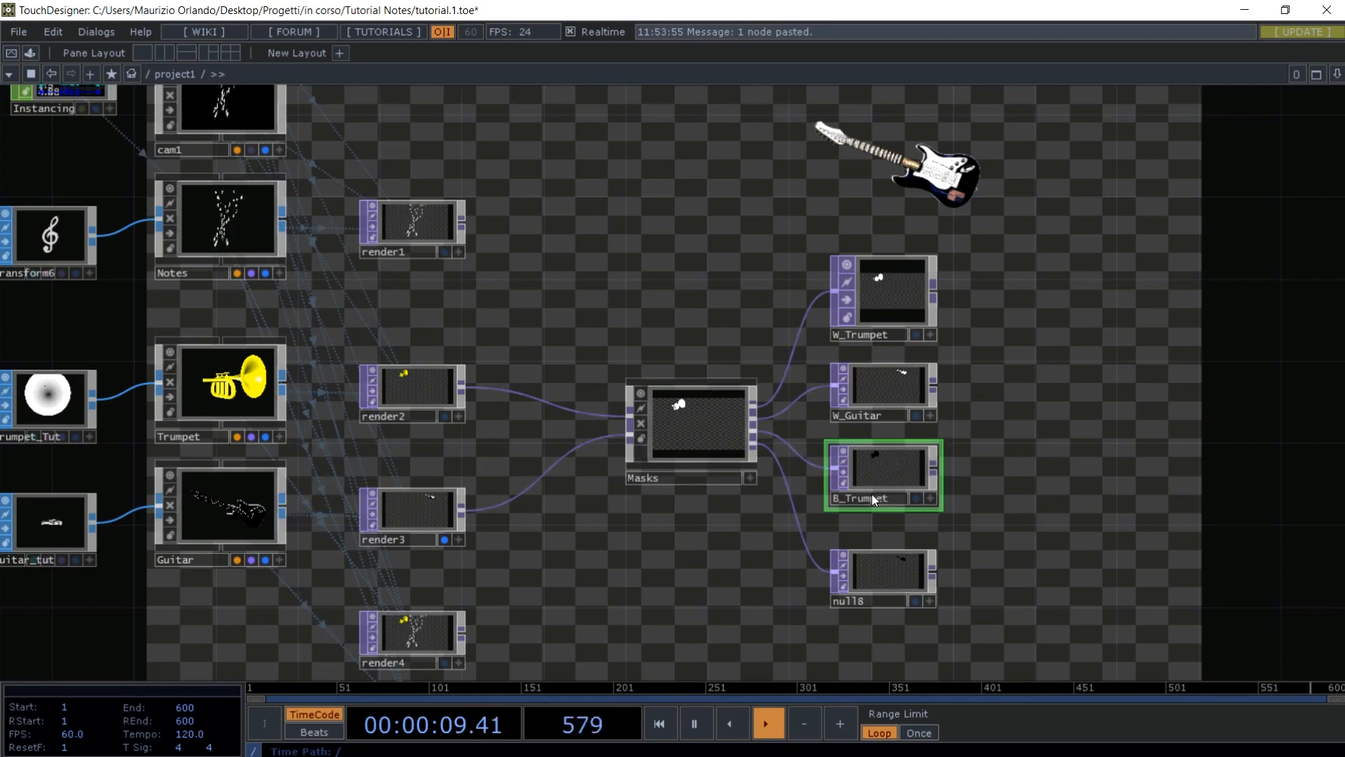
- Rename the Null TOP on the fourth output of Masks as B_Guitar
{"action": "left_click", "coordinate": [868, 600]}
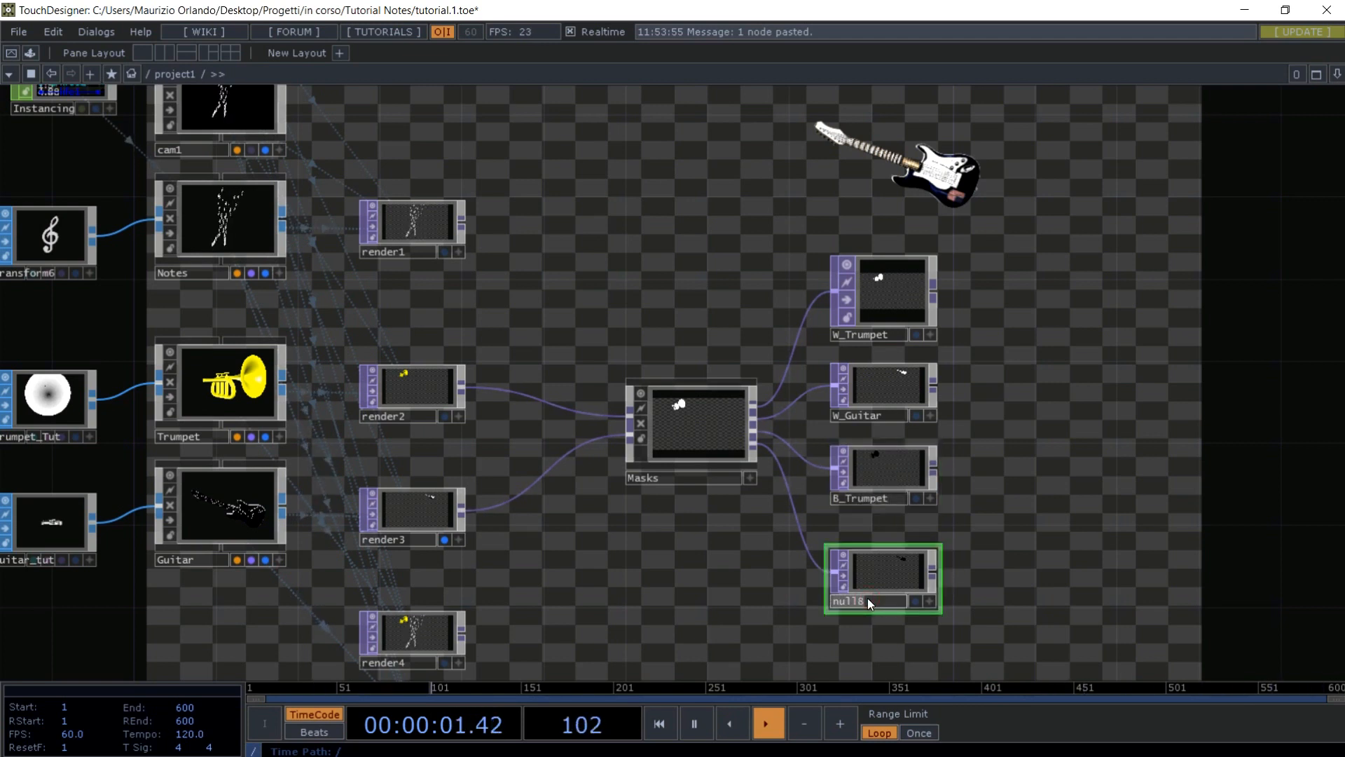
{"action": "left_click", "coordinate": [867, 599]}
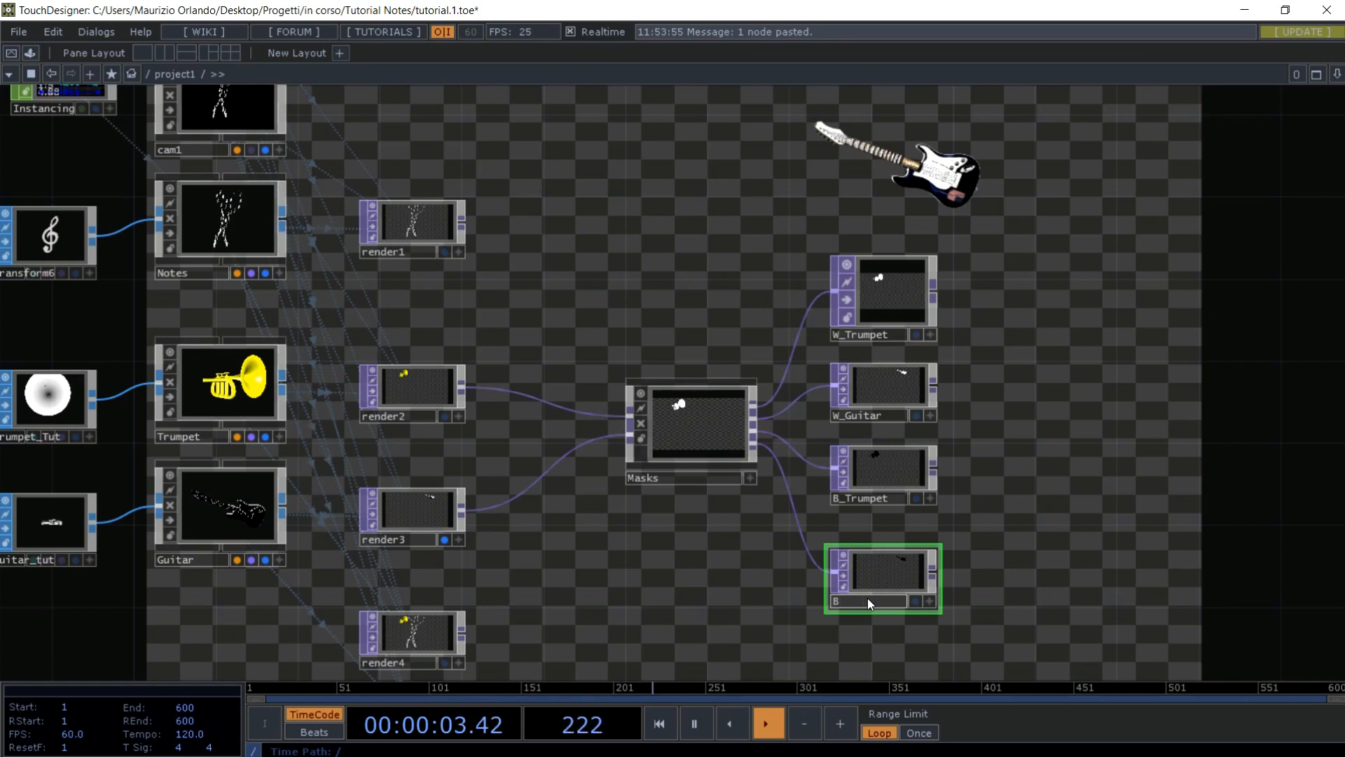
{"action": "type", "text": "B_Guit"}
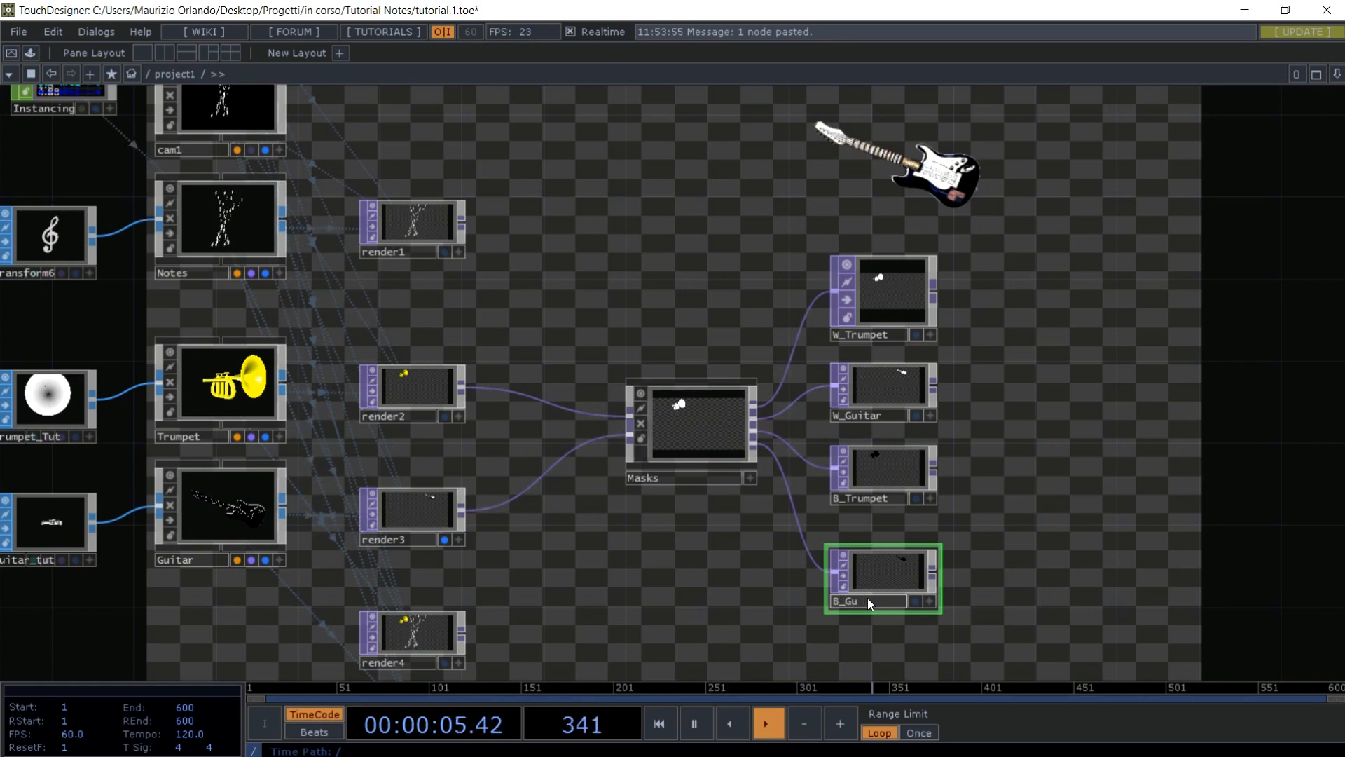
{"action": "type", "text": "ar"}
{"action": "key", "text": "Return"}
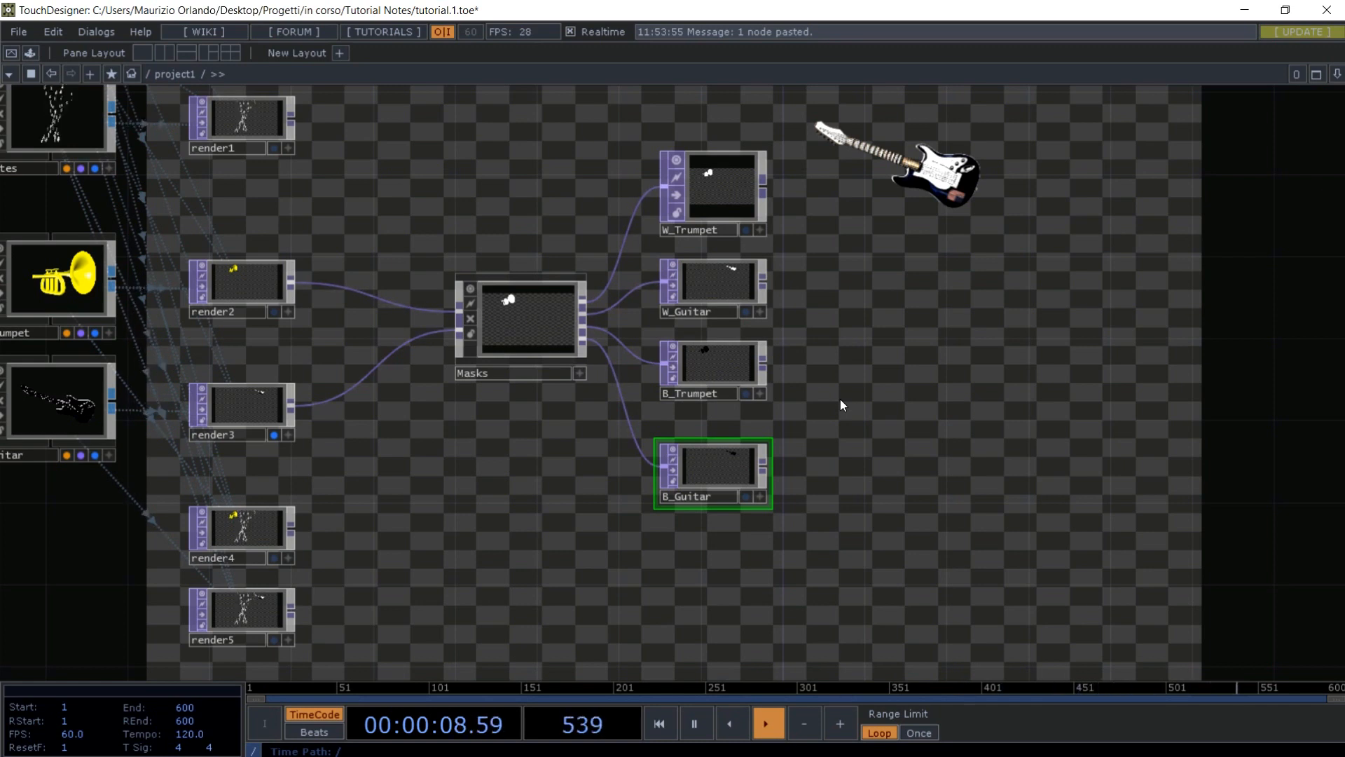
{"action": "key", "text": "Tab"}
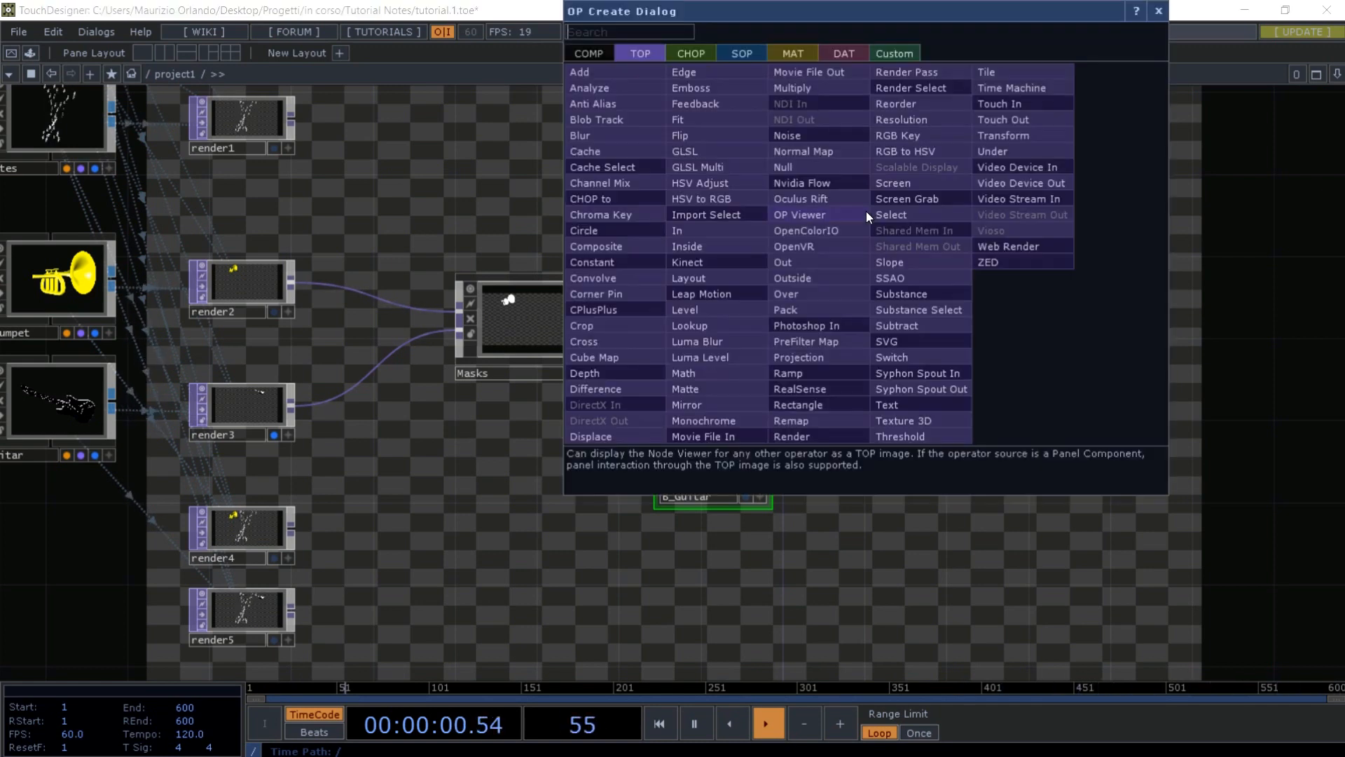
{"action": "left_click", "coordinate": [684, 74]}
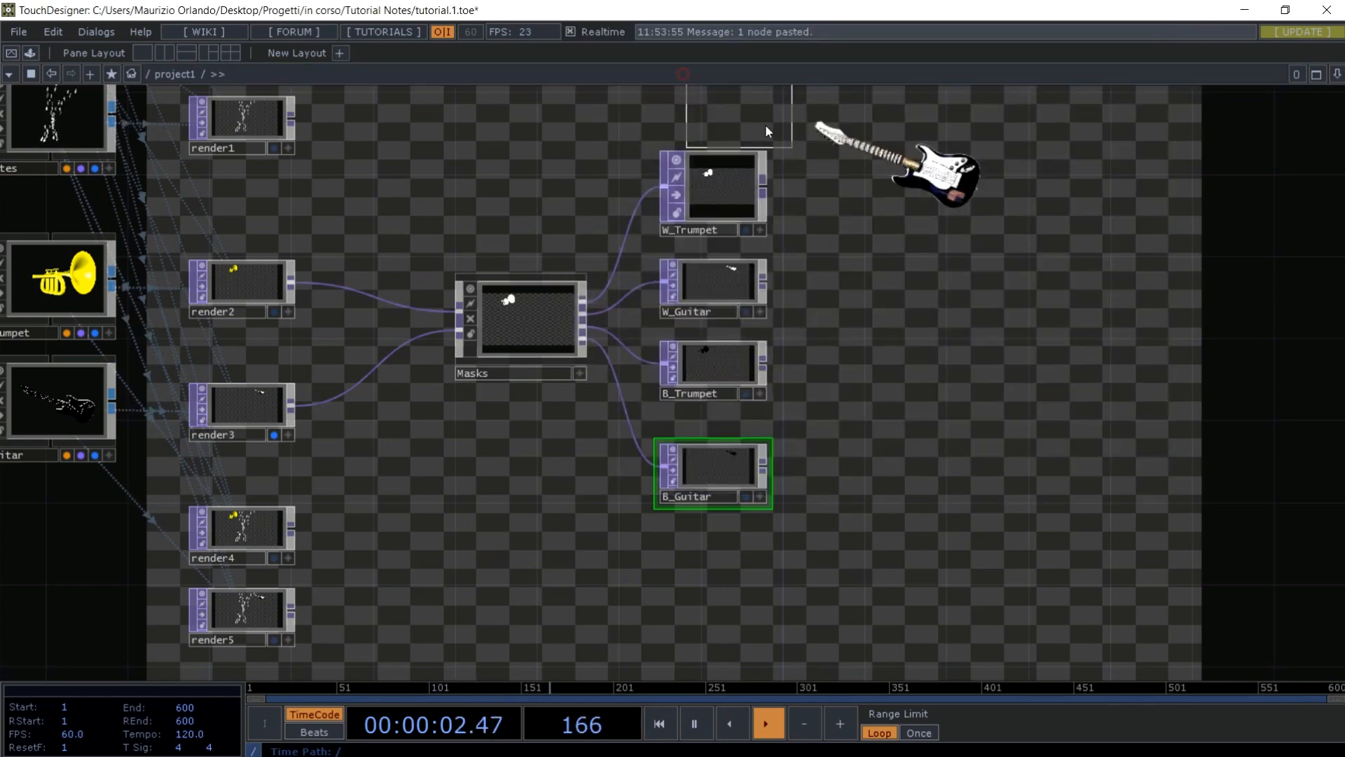
{"action": "key", "text": "Escape"}
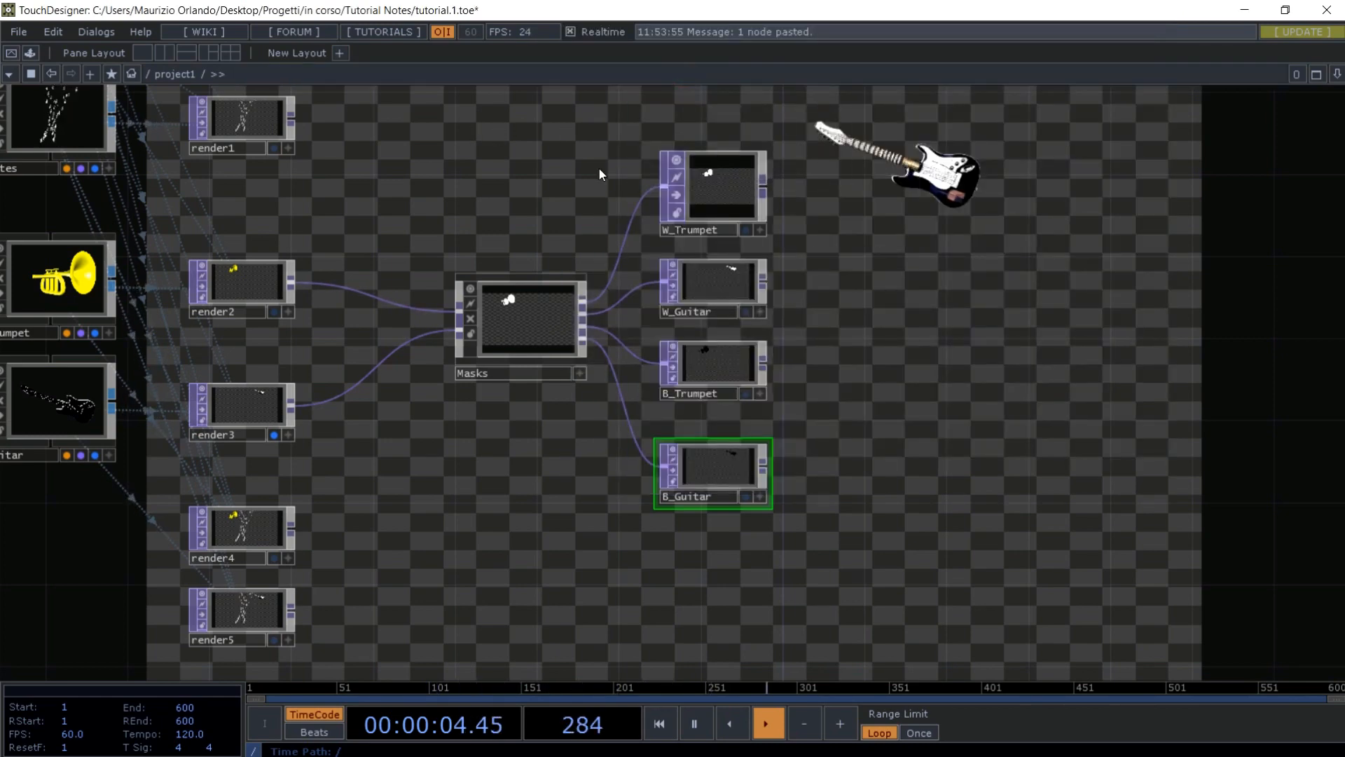
- Add a Base component beside the W_Trumpet Null TOP
{"action": "key", "text": "Tab"}
{"action": "left_click", "coordinate": [527, 55]}
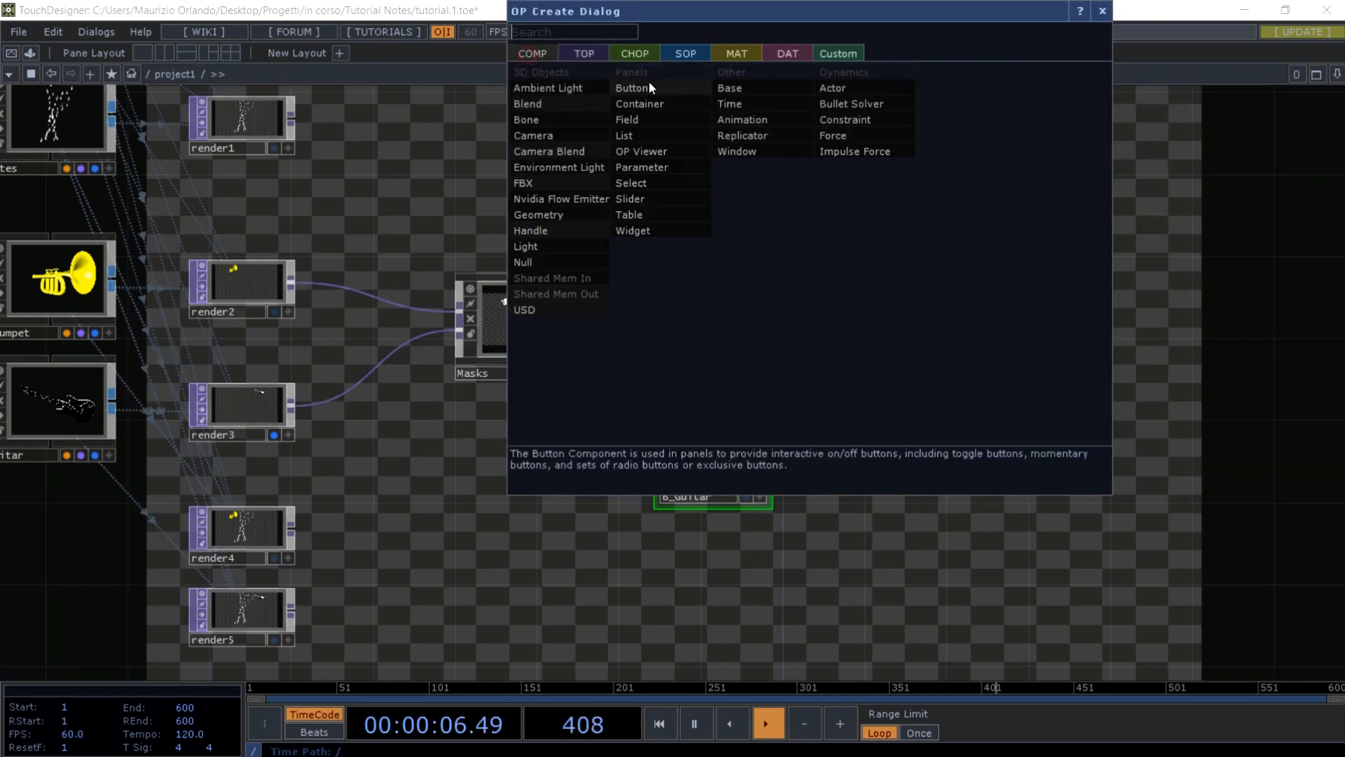
{"action": "left_click", "coordinate": [739, 85]}
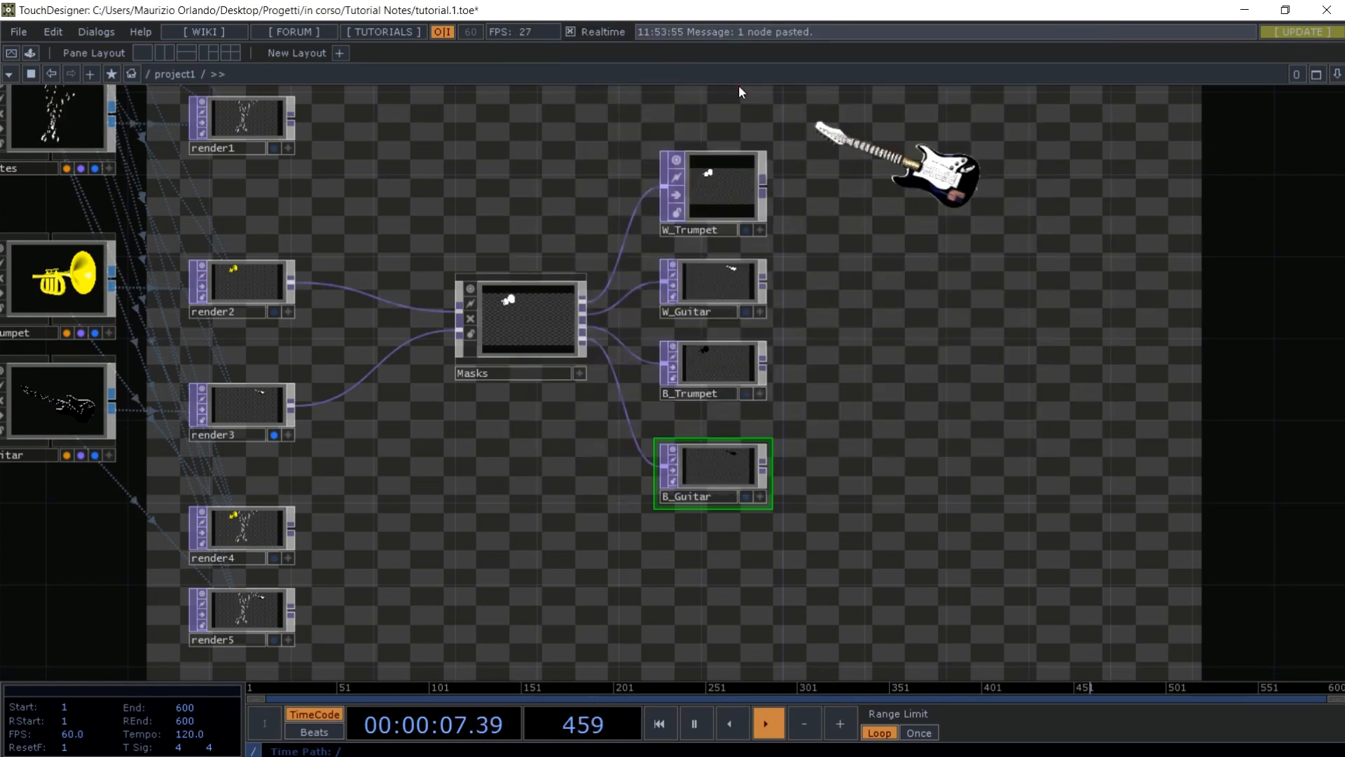
{"action": "left_click", "coordinate": [911, 234]}
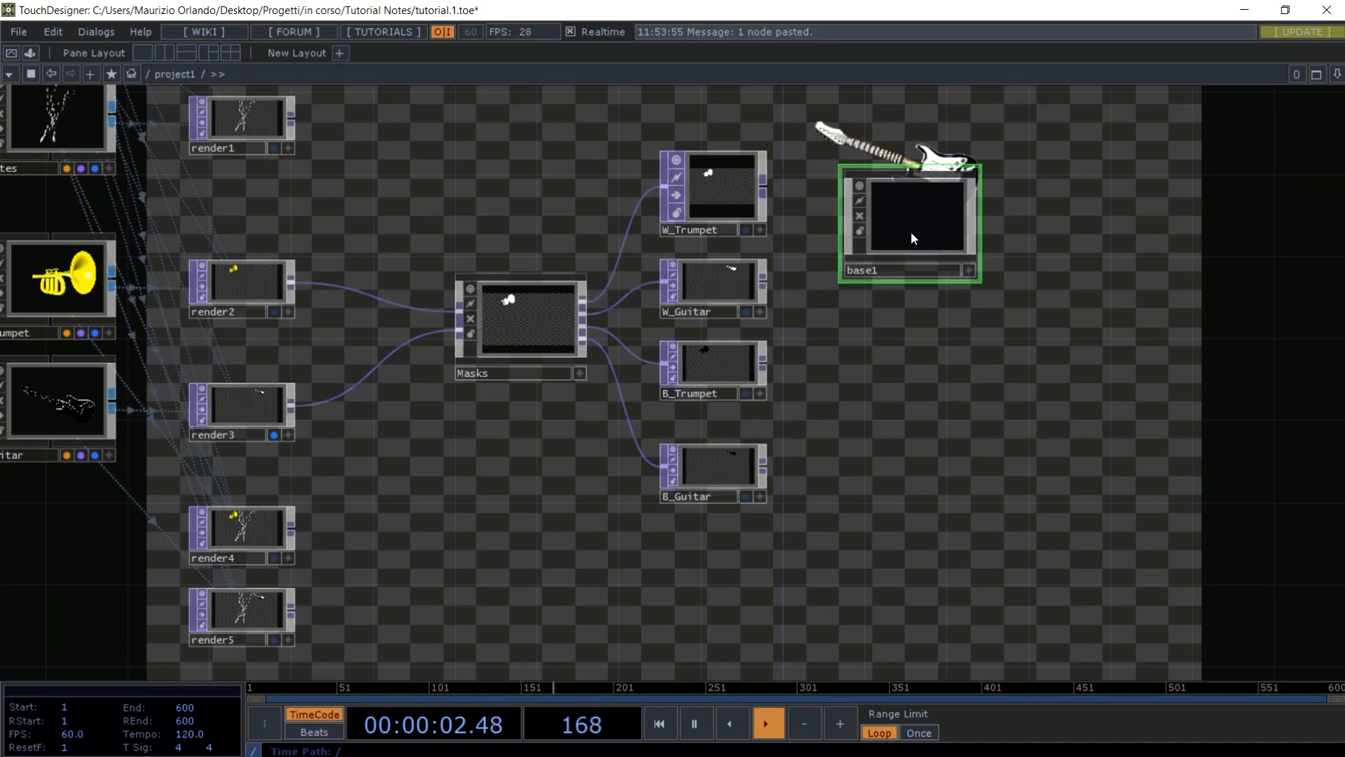
- Inside the new Base component, create an In TOP and paste a copy of it well below the first
{"action": "key", "text": "i"}
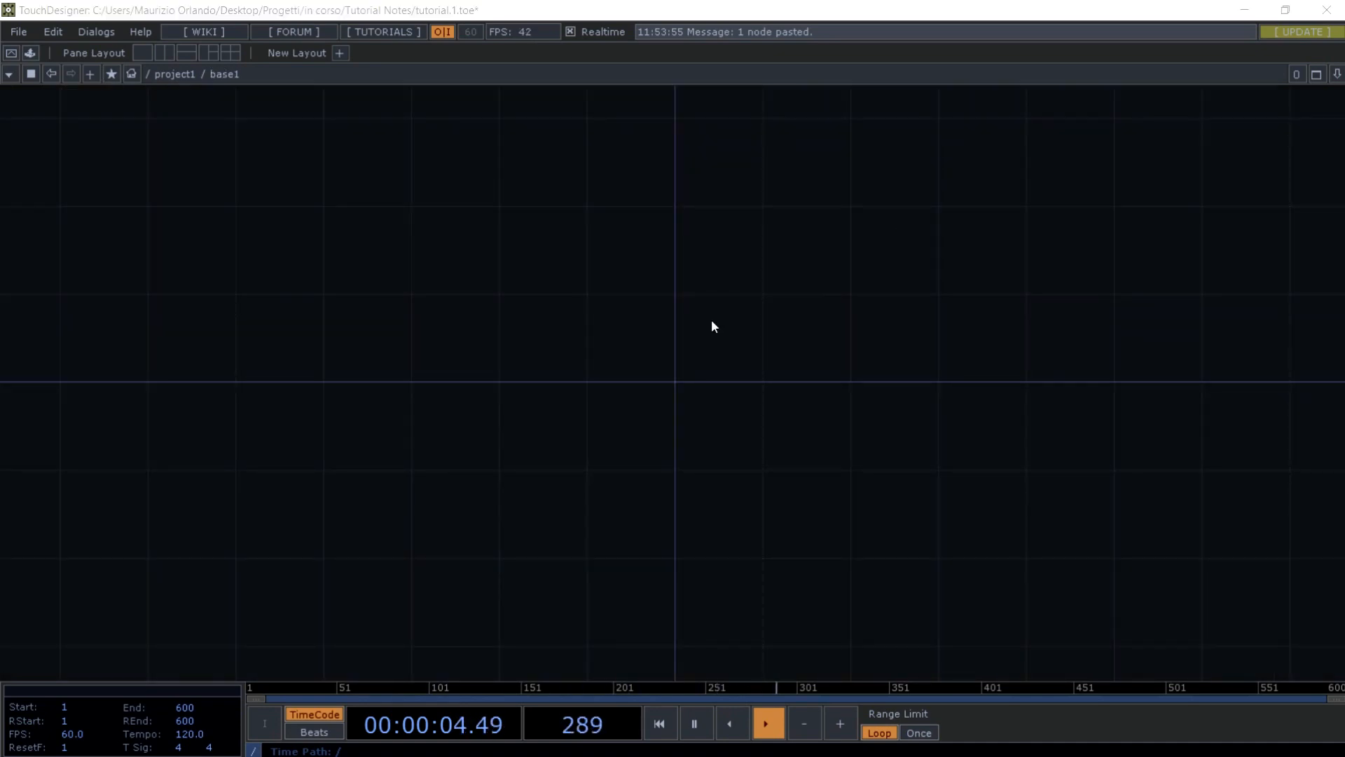
{"action": "key", "text": "Tab"}
{"action": "left_click", "coordinate": [488, 127]}
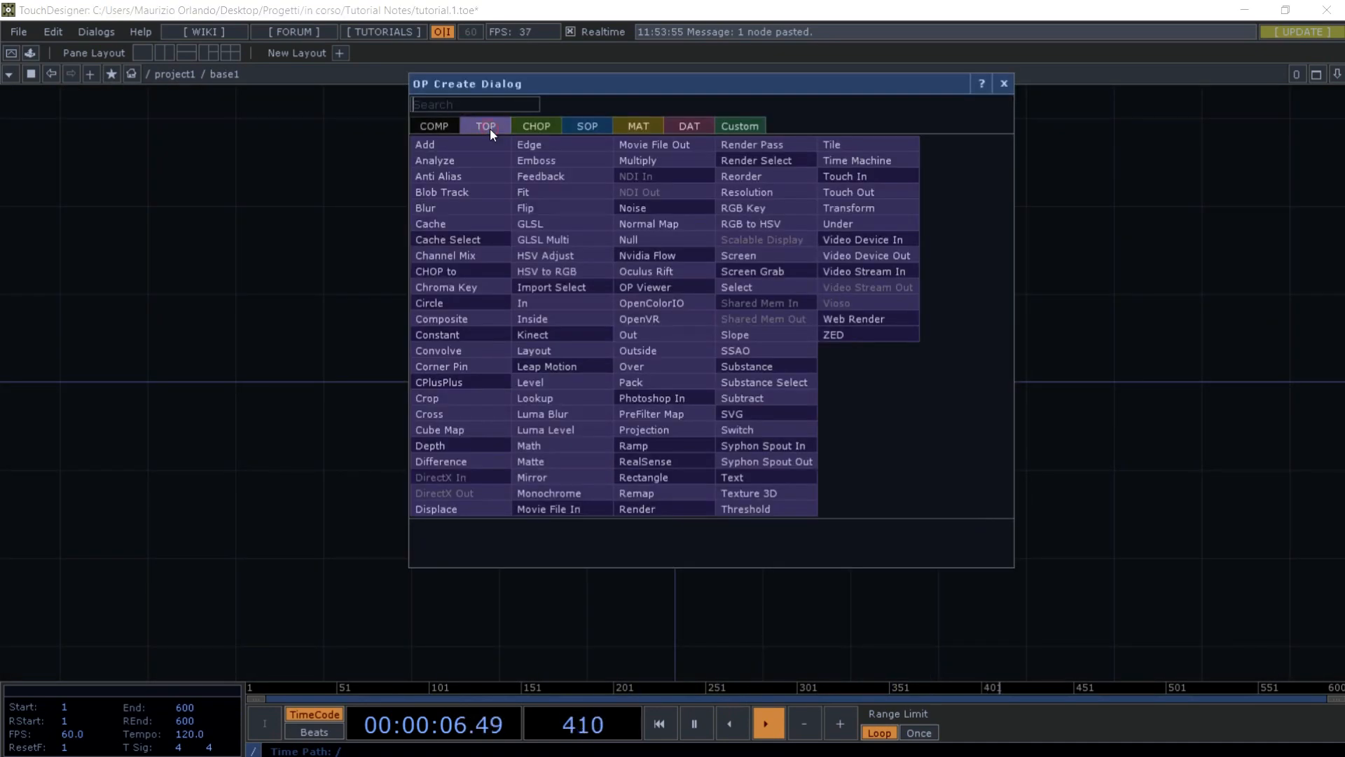
{"action": "left_click", "coordinate": [540, 301]}
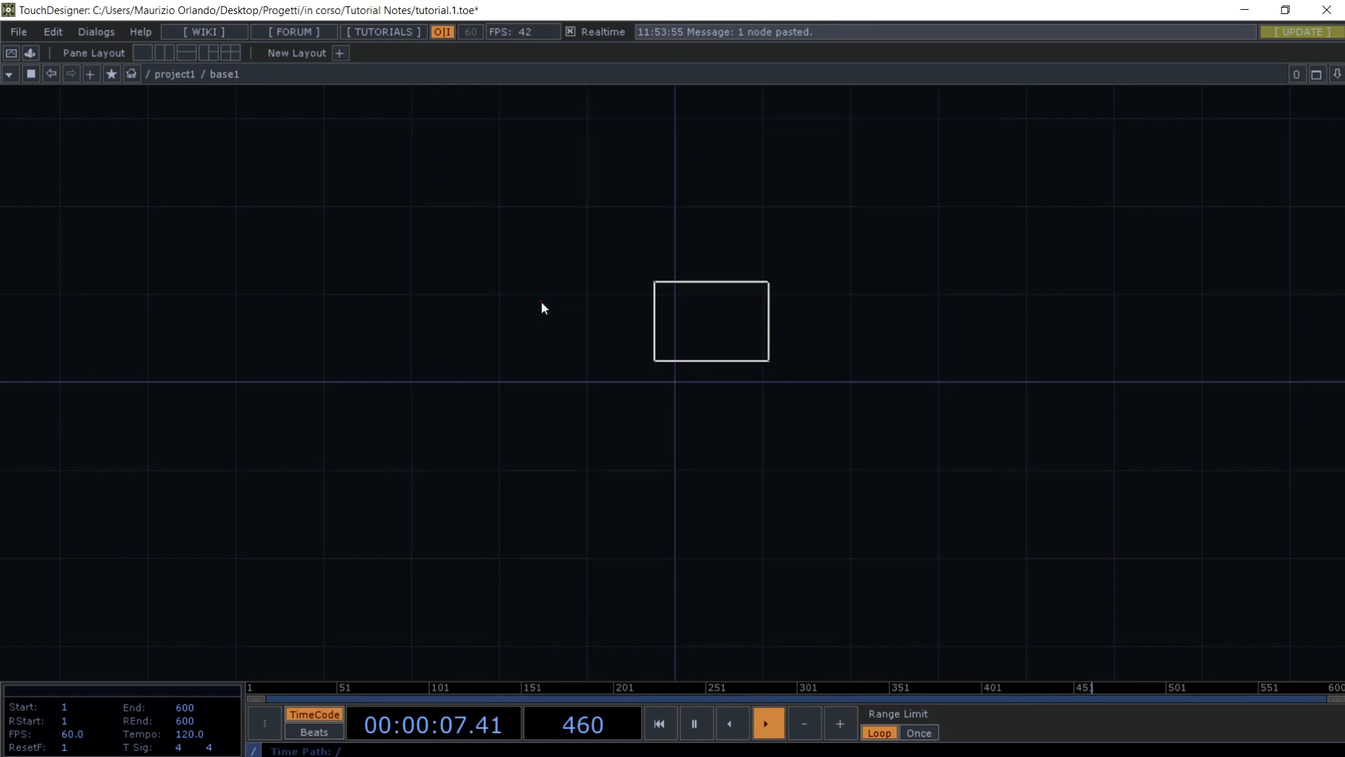
{"action": "left_click", "coordinate": [671, 343]}
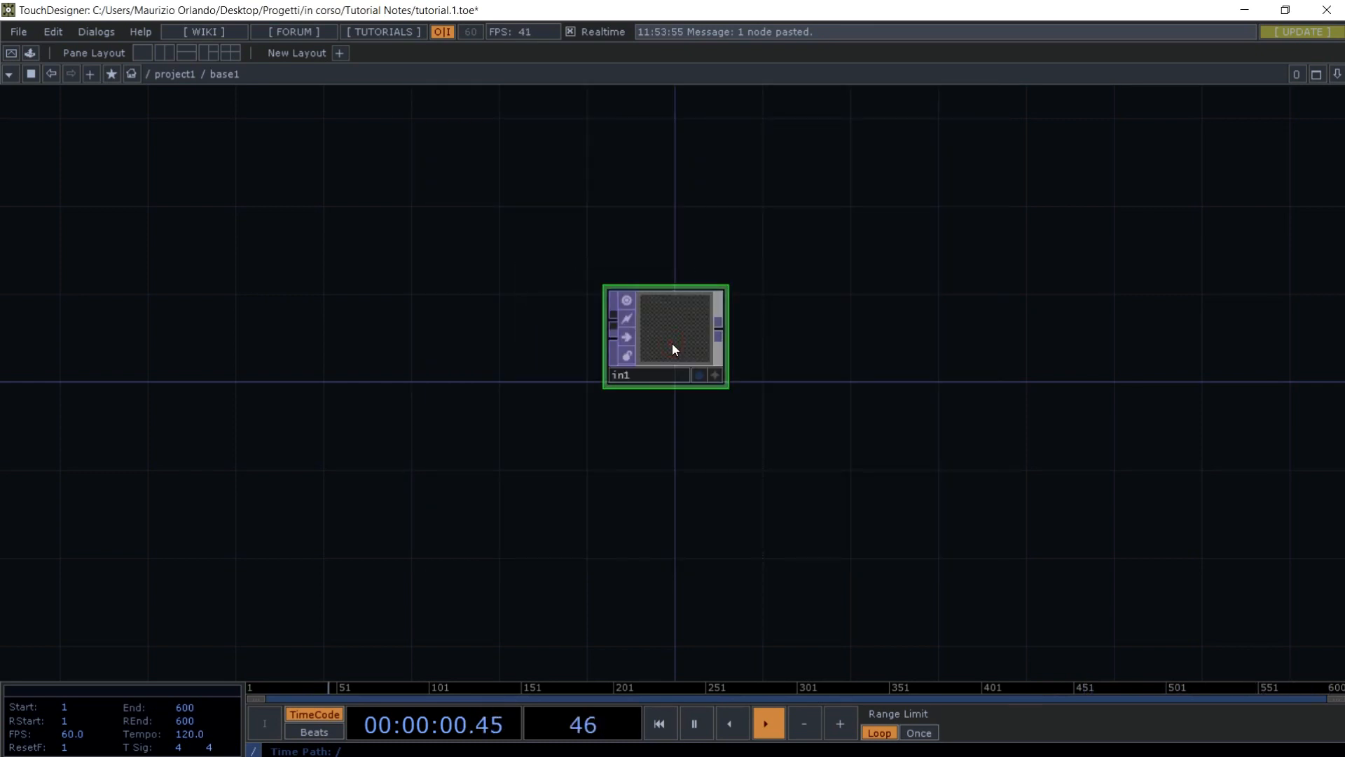
{"action": "key", "text": "ctrl+c"}
{"action": "key", "text": "ctrl+v"}
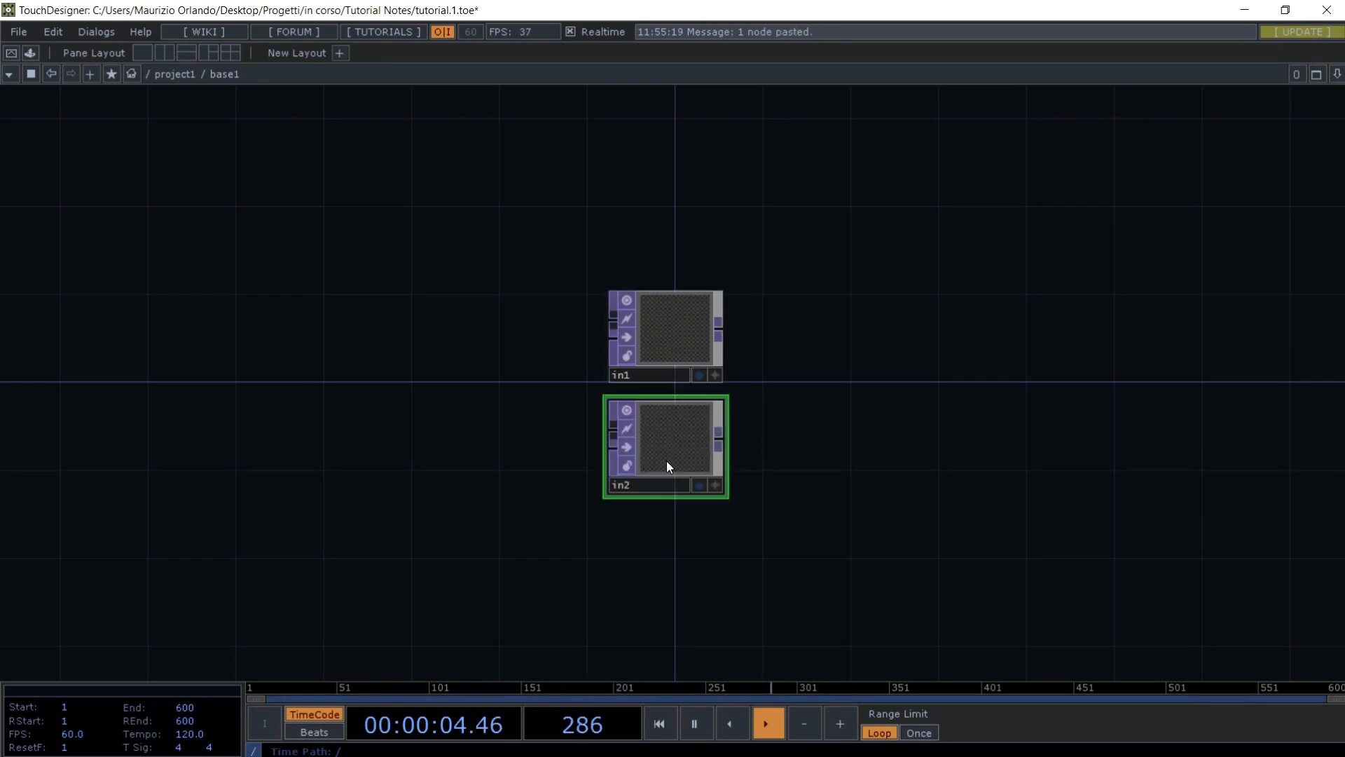
{"action": "left_click_drag", "start_coordinate": [880, 324], "coordinate": [877, 84]}
{"action": "left_click_drag", "start_coordinate": [671, 217], "coordinate": [660, 431]}
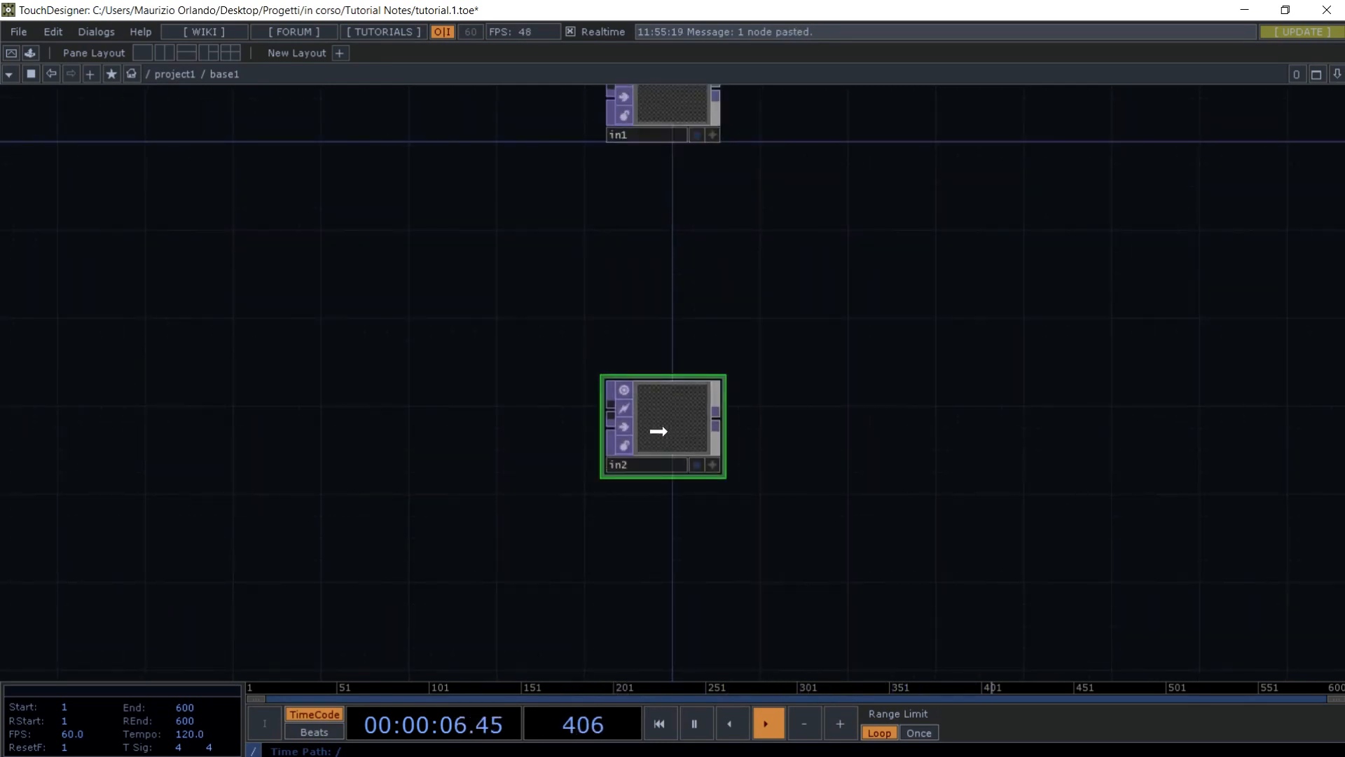
- Back in project1, connect W_Trumpet to the Base component's first input and W_Guitar to its second
{"action": "key", "text": "u"}
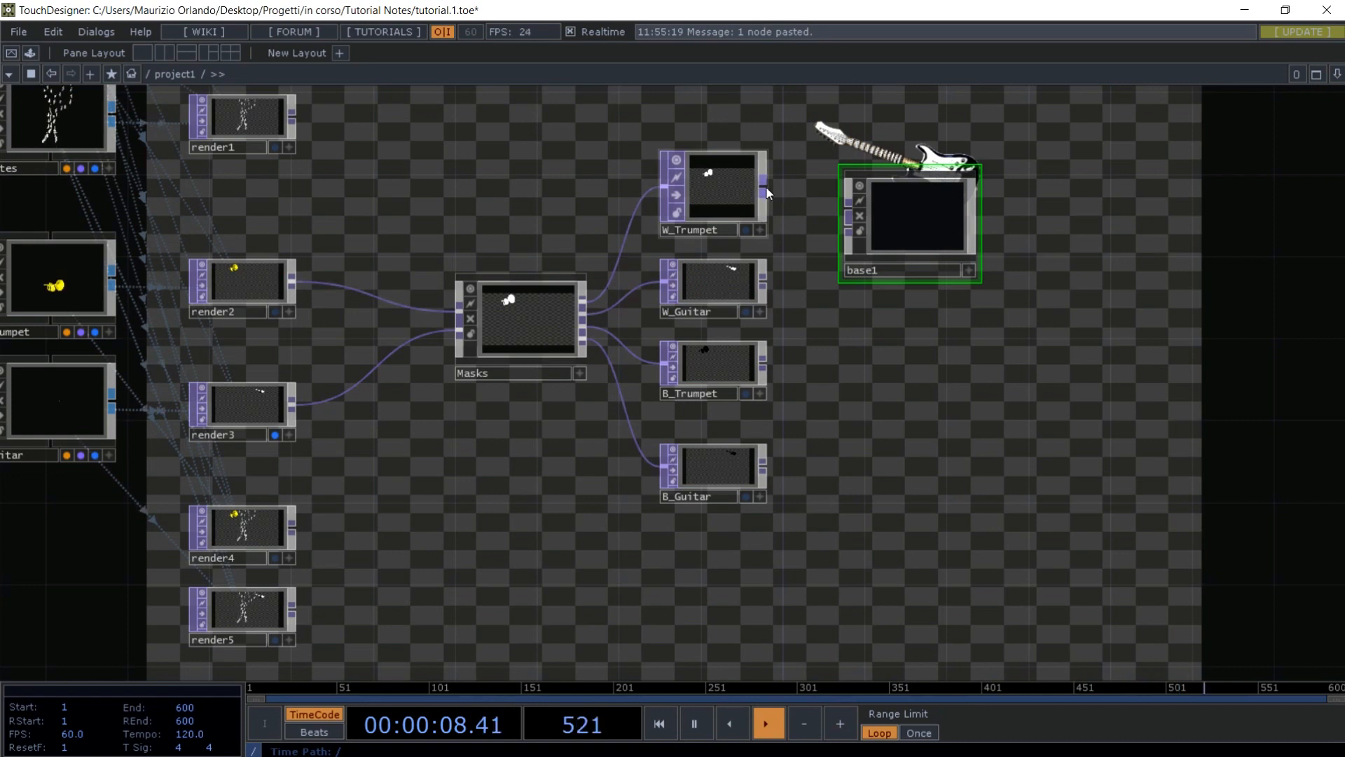
{"action": "left_click", "coordinate": [848, 208]}
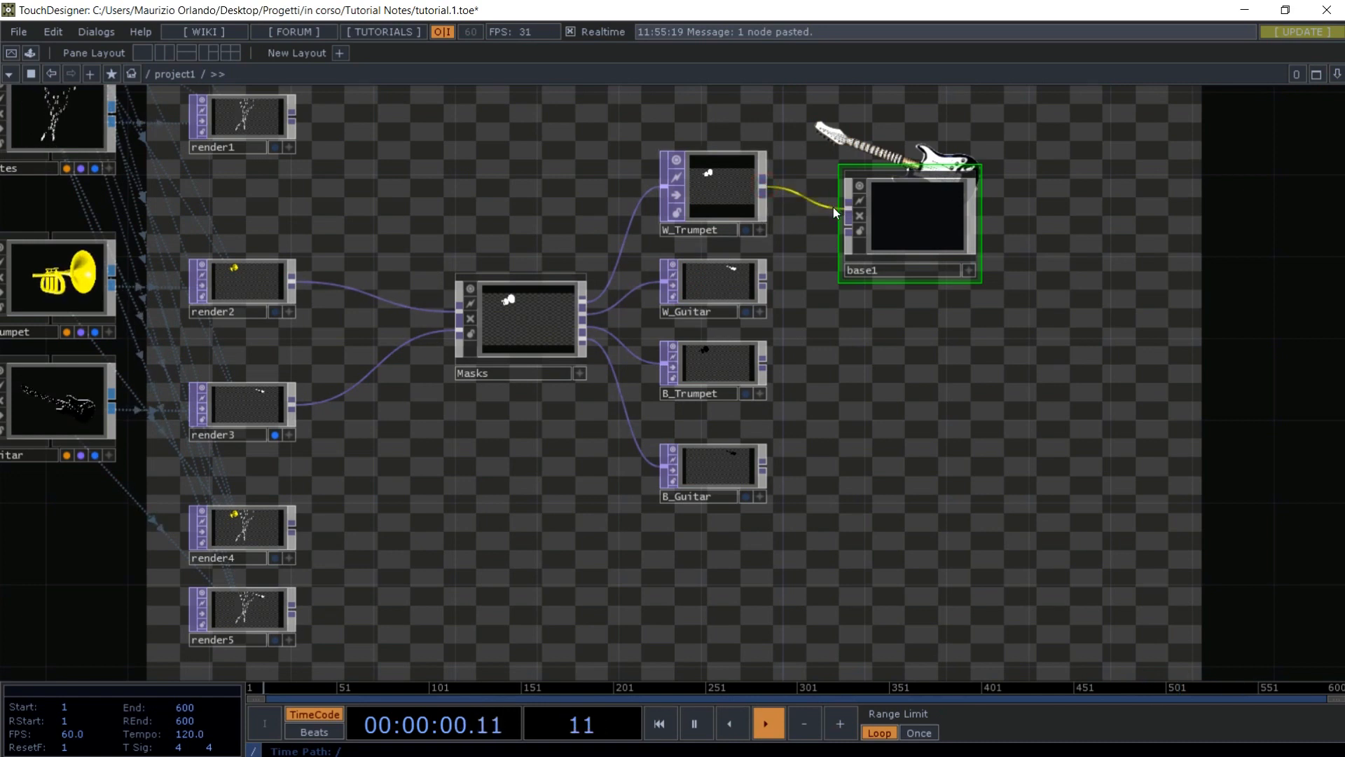
{"action": "left_click", "coordinate": [768, 277]}
{"action": "left_click", "coordinate": [831, 244]}
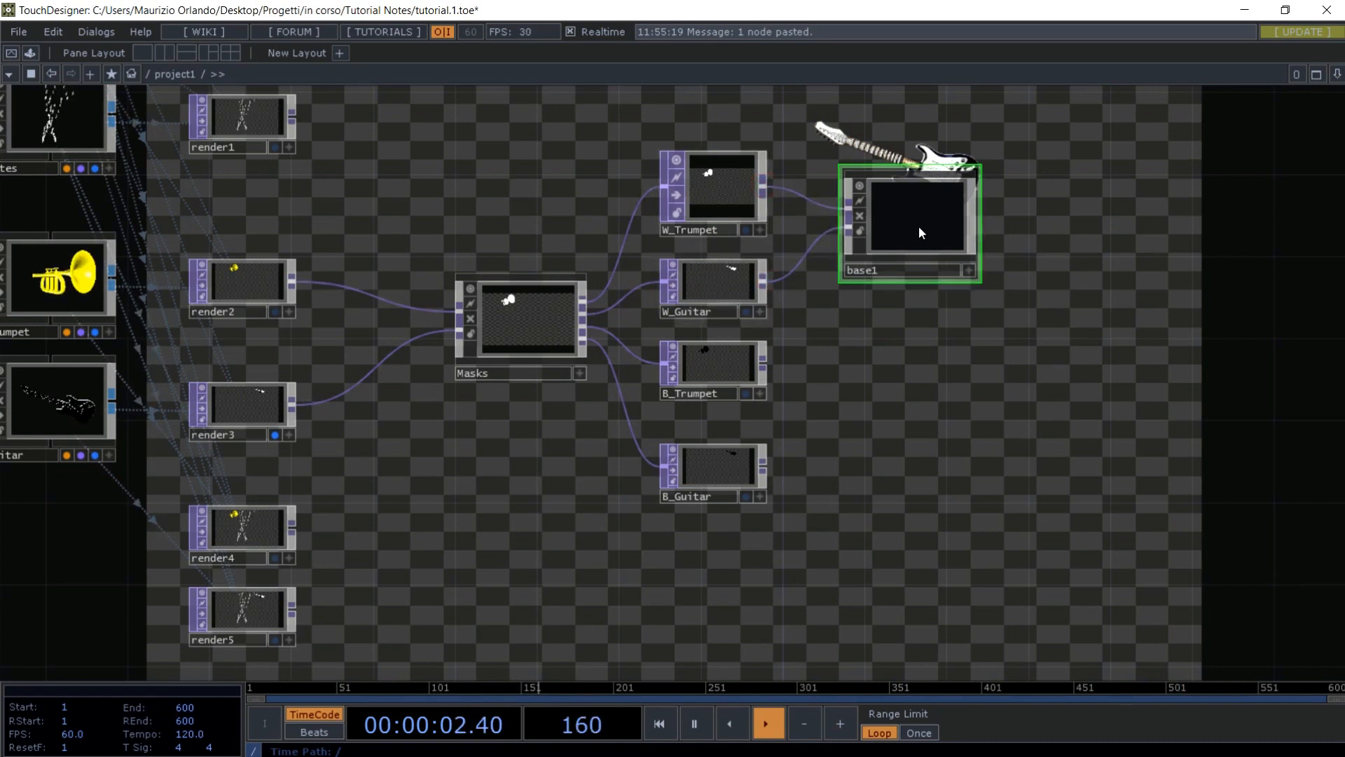
- Rename the Base component as Edge
{"action": "double_click", "coordinate": [919, 225]}
{"action": "type", "text": "u"}
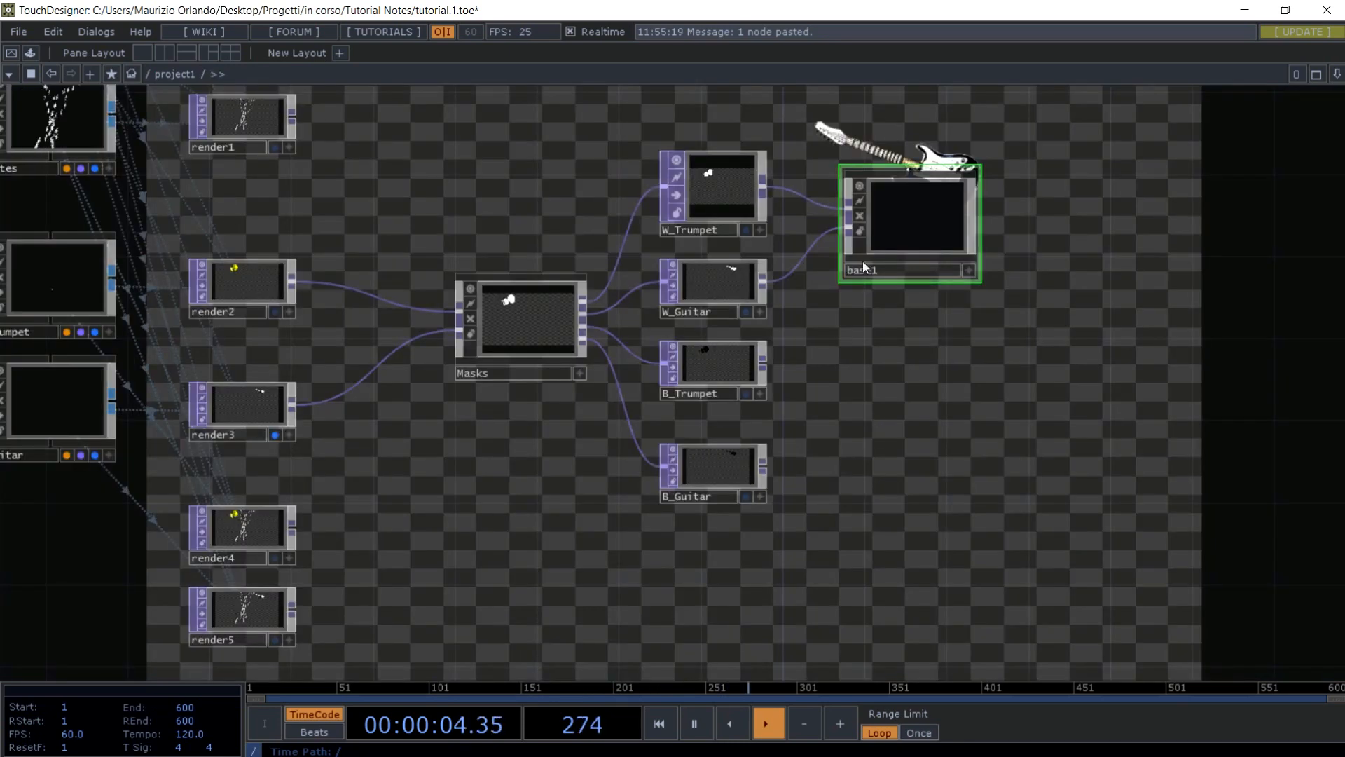
{"action": "type", "text": "Edge"}
{"action": "key", "text": "Return"}
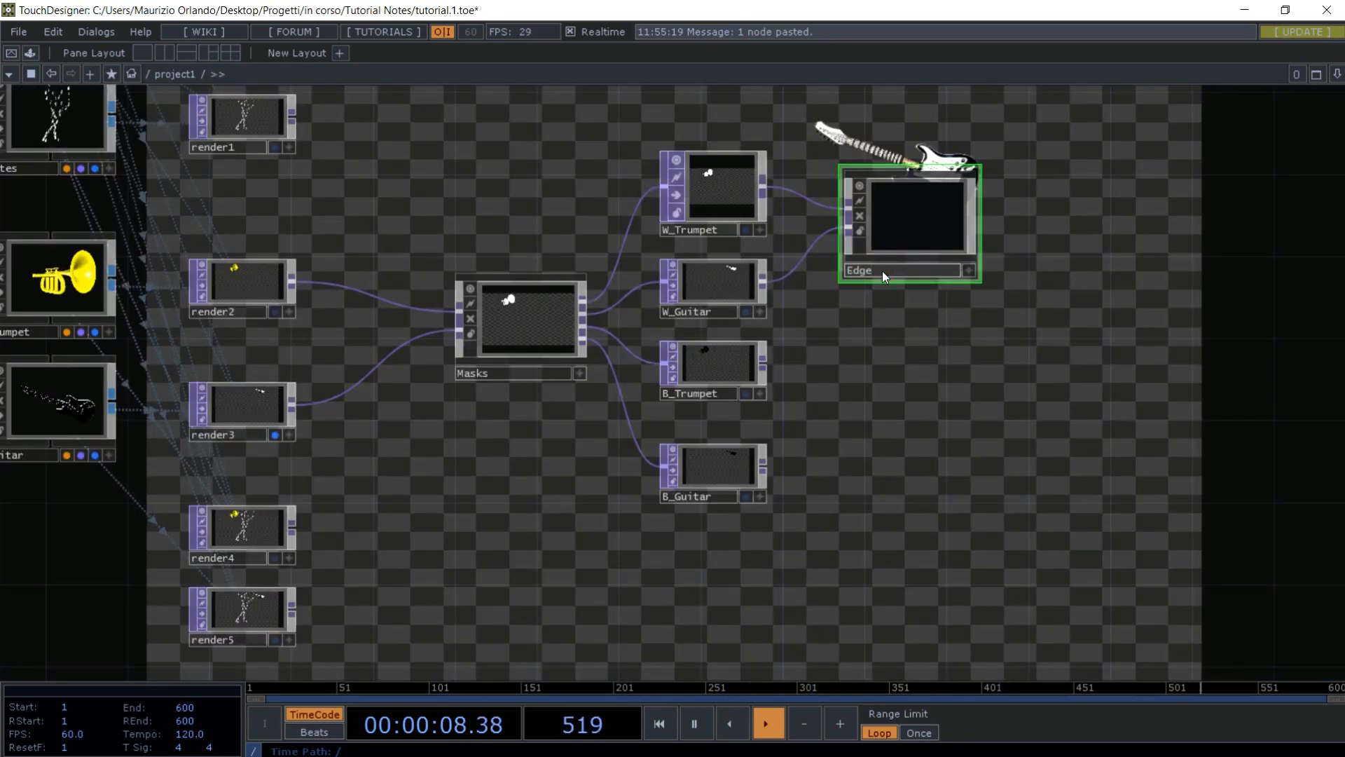
- Inside the Edge component, add an Edge TOP beside in1 and connect in1 to it
{"action": "key", "text": "i"}
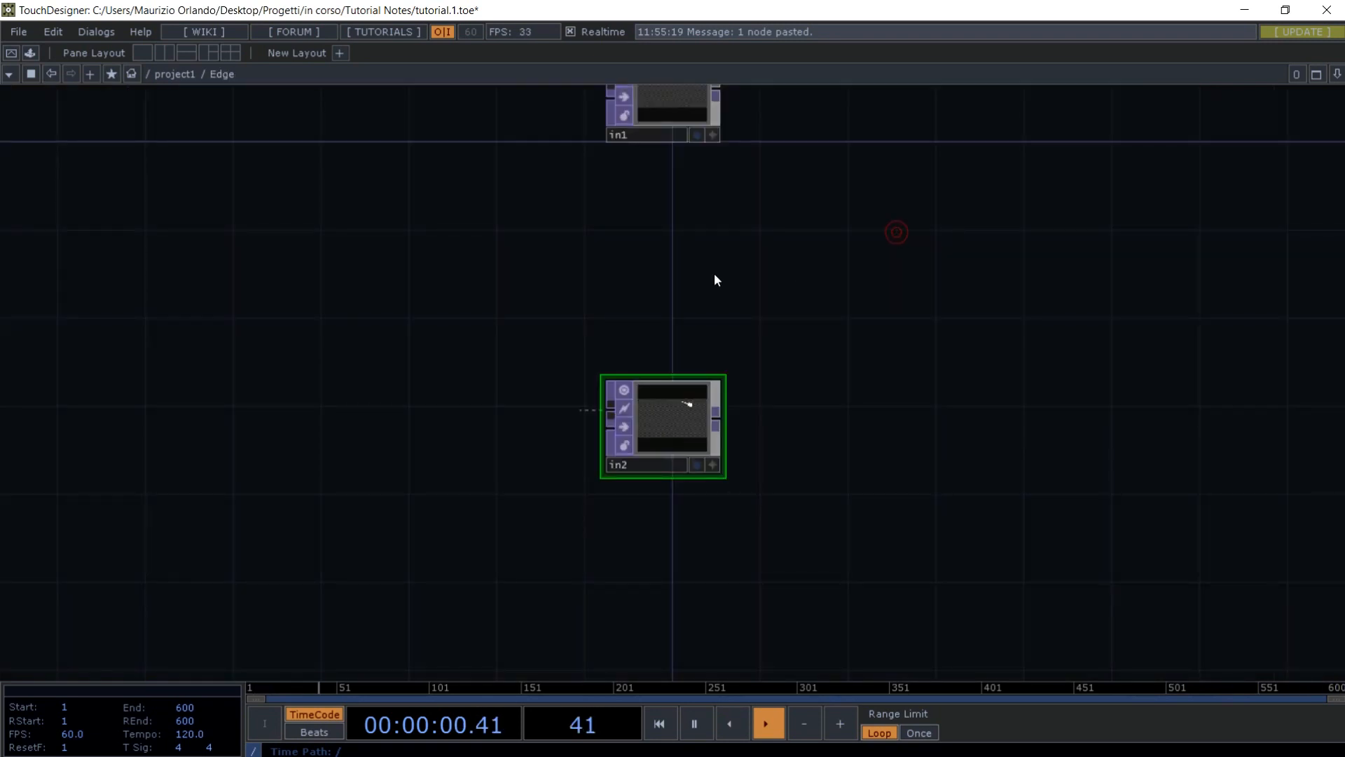
{"action": "scroll", "coordinate": [714, 275], "scroll_direction": "down", "scroll_amount": 2}
{"action": "left_click_drag", "start_coordinate": [806, 252], "coordinate": [751, 498]}
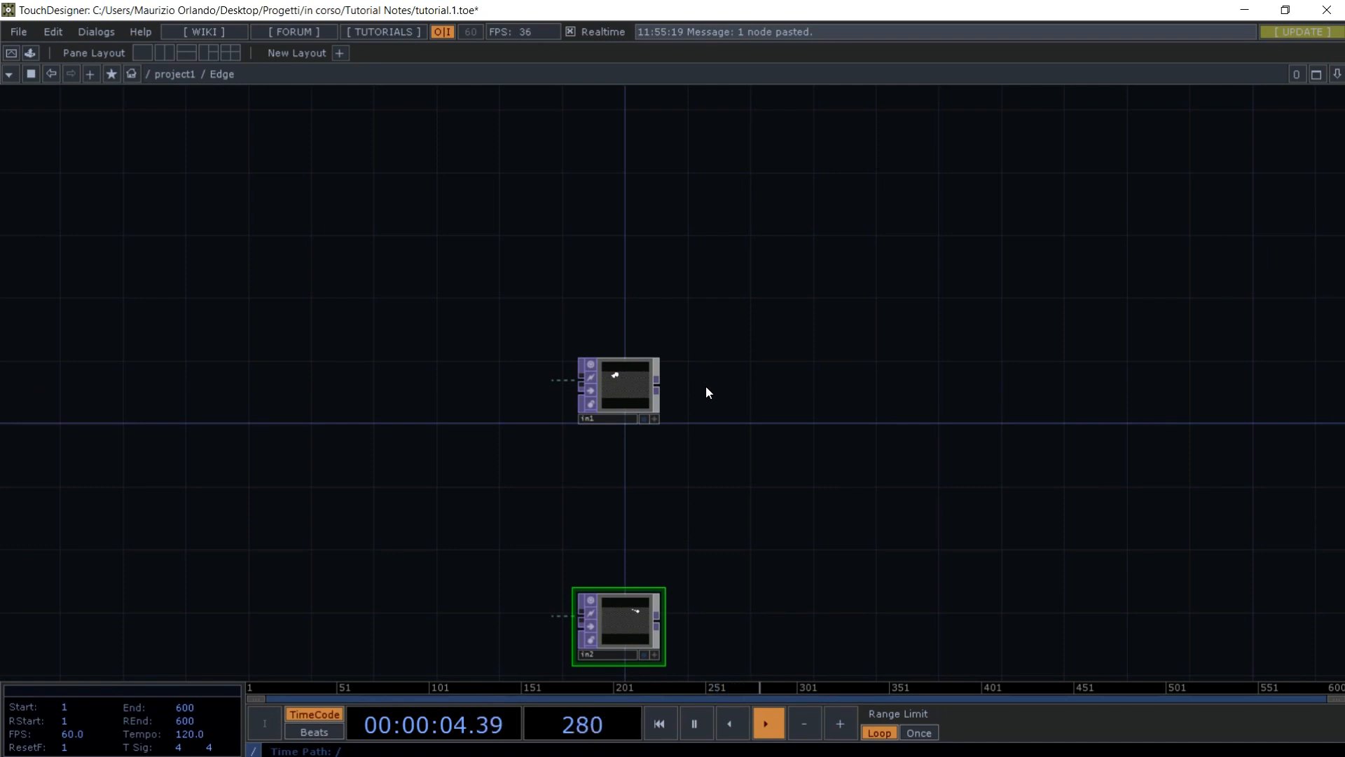
{"action": "key", "text": "Tab"}
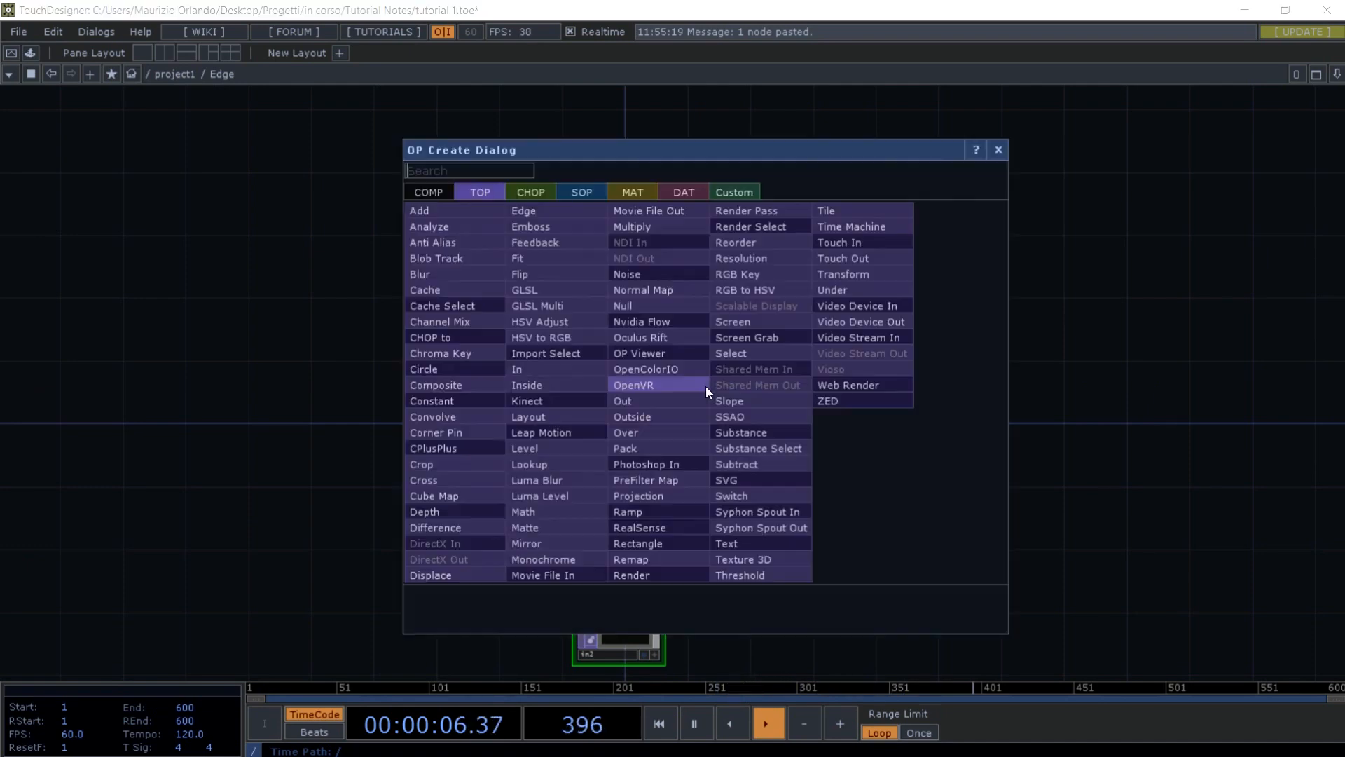
{"action": "left_click", "coordinate": [551, 209]}
{"action": "left_click", "coordinate": [732, 388]}
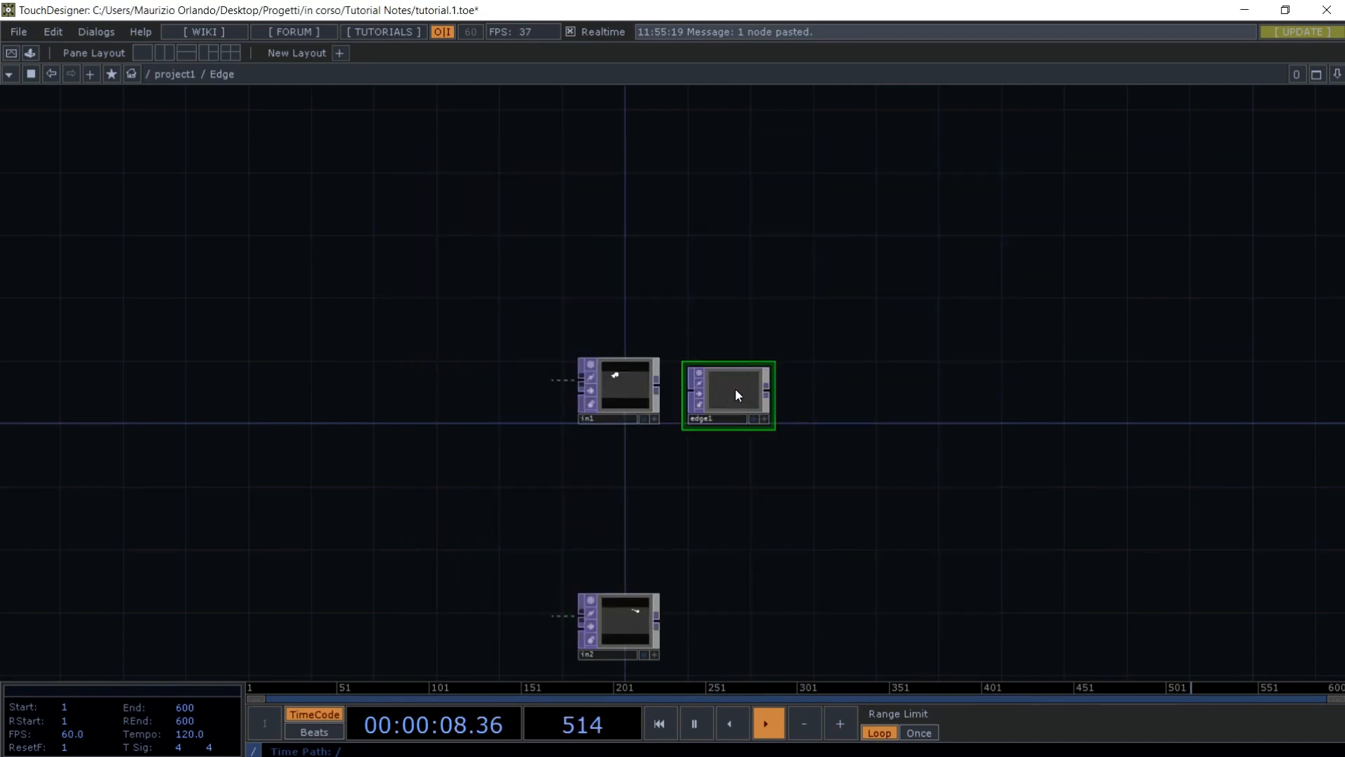
{"action": "left_click_drag", "start_coordinate": [656, 387], "coordinate": [704, 390]}
- Set the Edge TOP's Strength to 2.34 and both Sample Step values to 2
{"action": "key", "text": "p"}
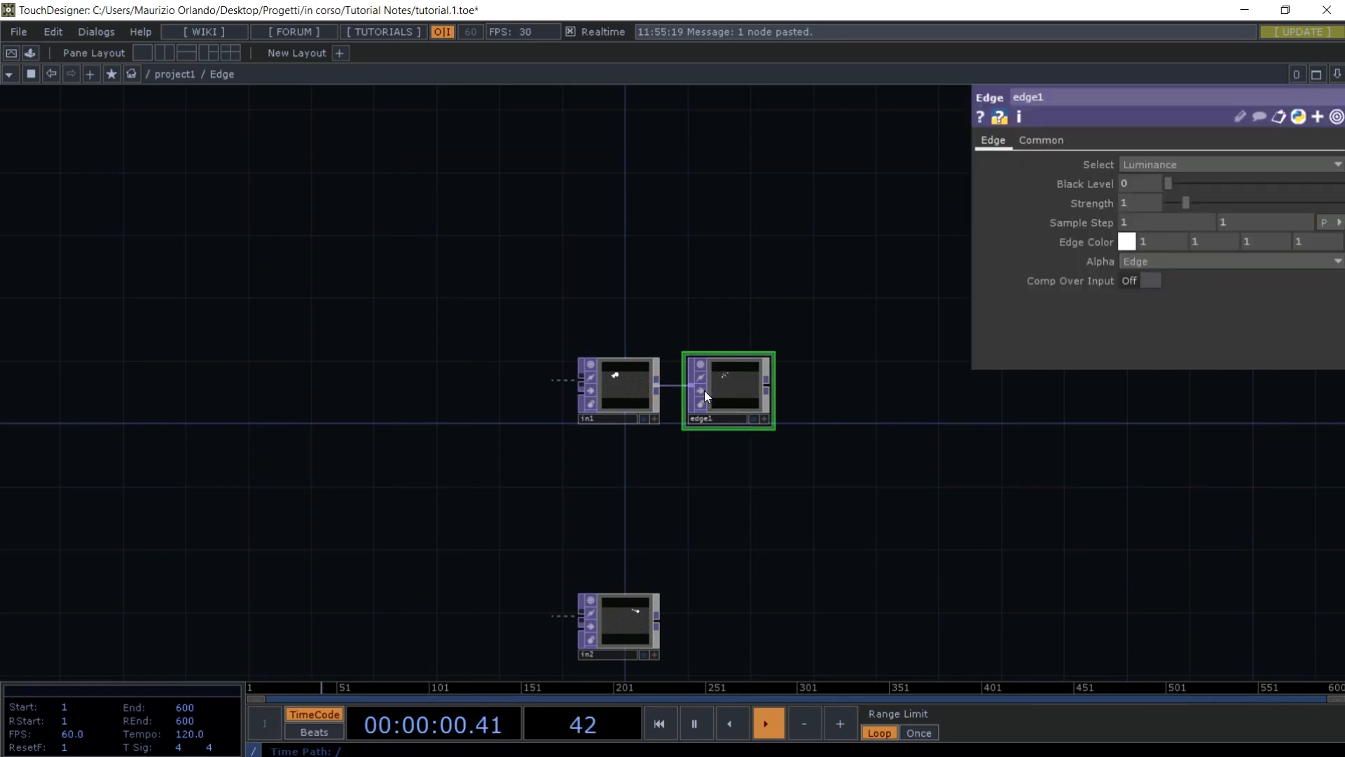
{"action": "left_click", "coordinate": [1129, 206]}
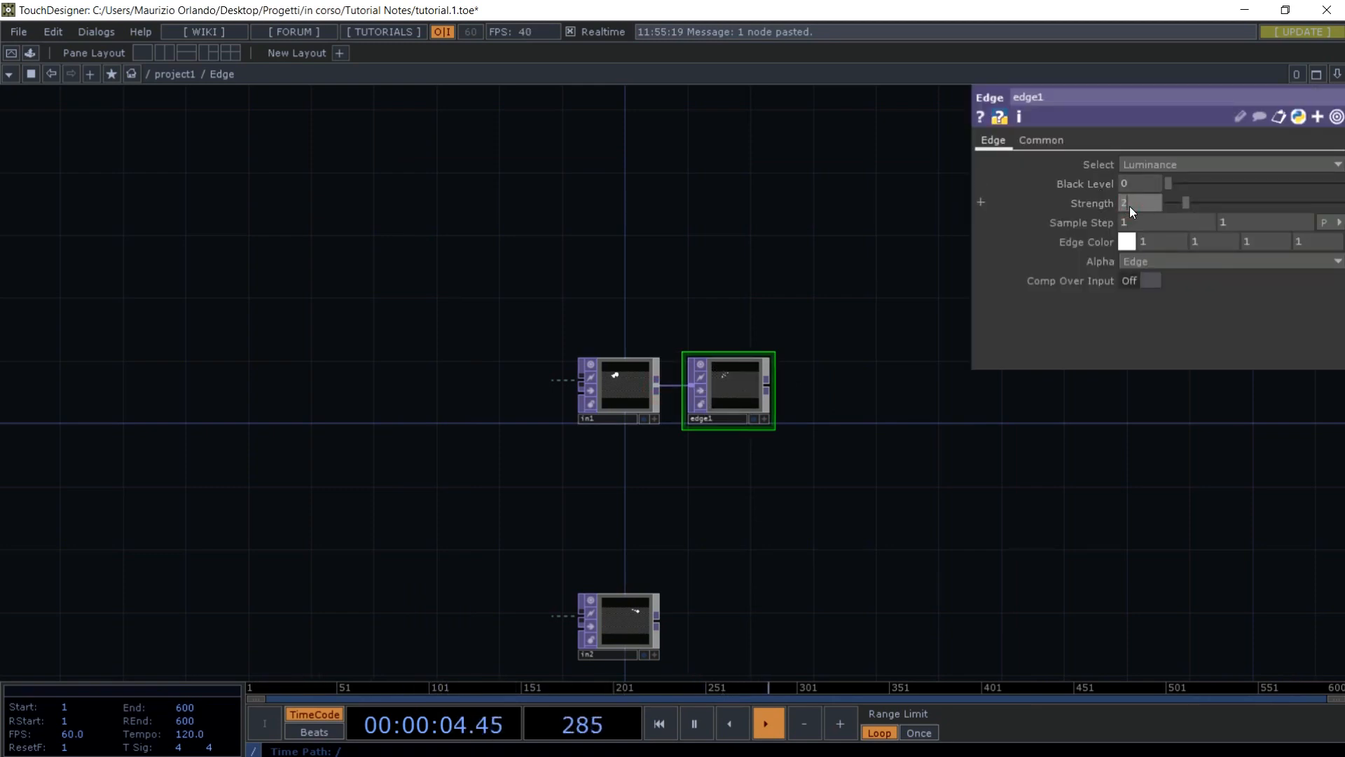
{"action": "type", "text": "2.34"}
{"action": "key", "text": "Return"}
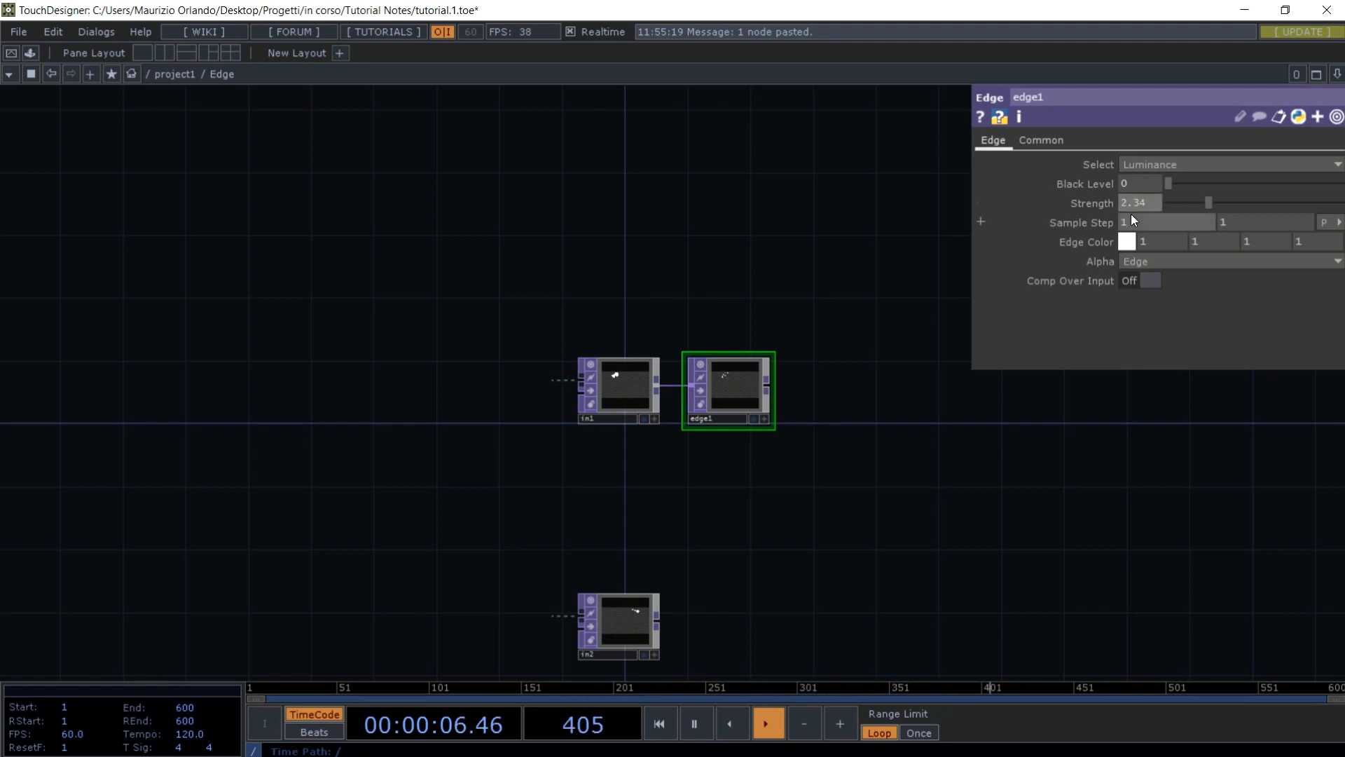
{"action": "left_click", "coordinate": [1132, 225]}
{"action": "key", "text": "BackSpace"}
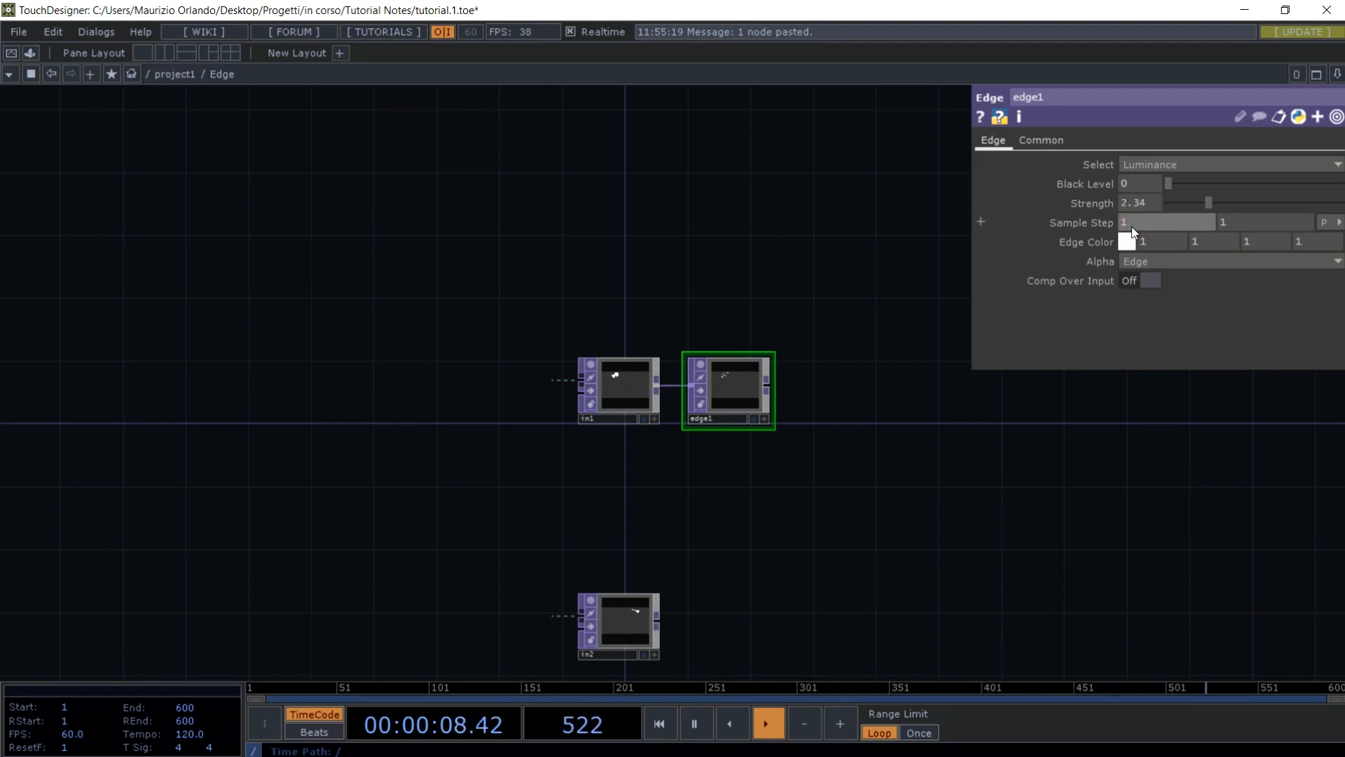
{"action": "type", "text": "2"}
{"action": "key", "text": "Return"}
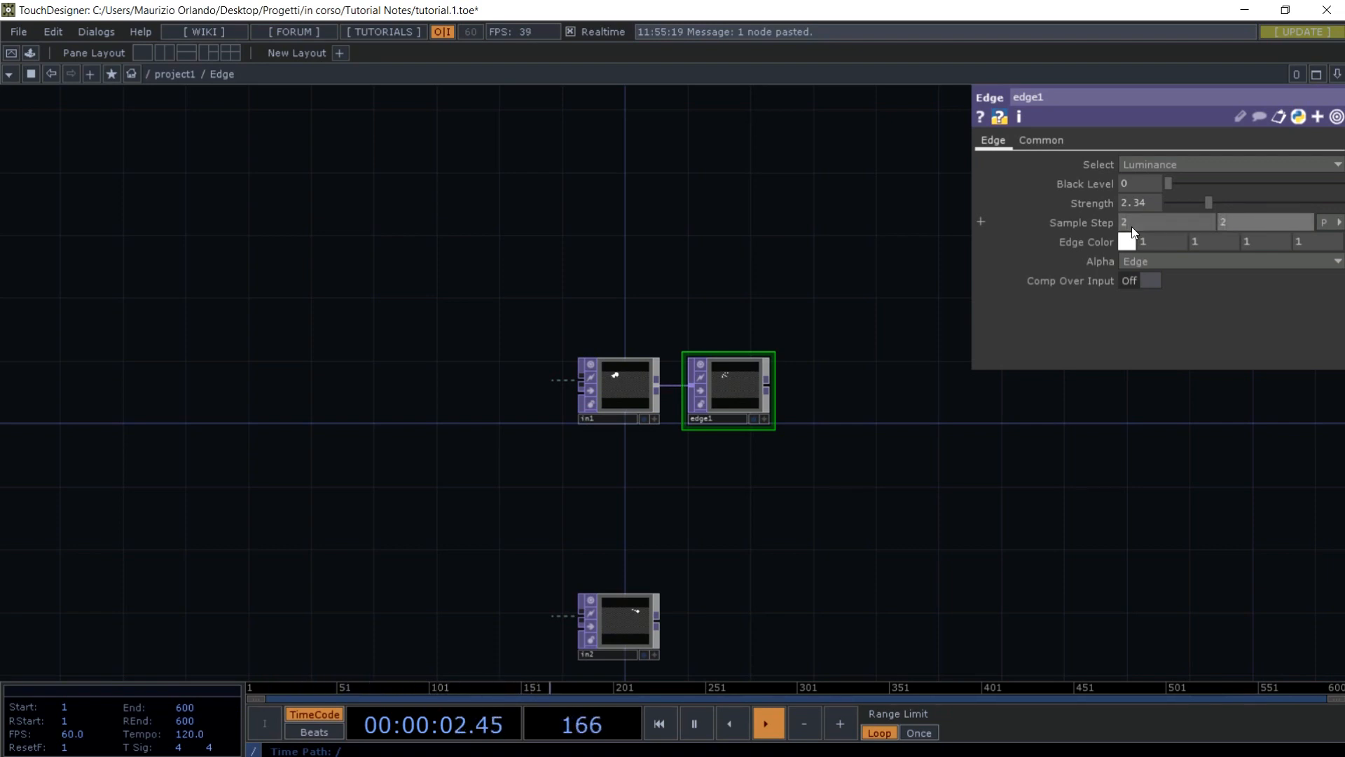
- Add a Blur TOP after edge1 and connect the output of edge1 to it
{"action": "scroll", "coordinate": [770, 360], "scroll_direction": "up", "scroll_amount": 5}
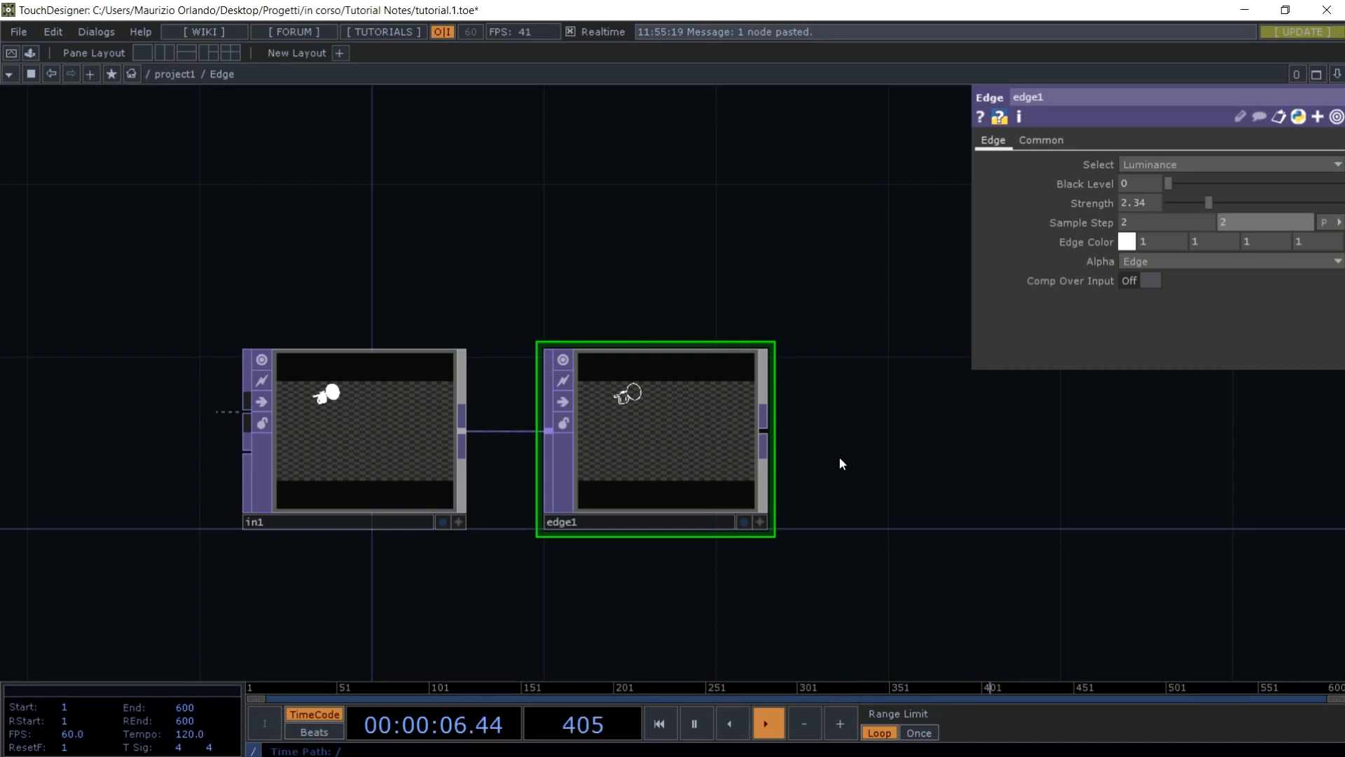
{"action": "key", "text": "Tab"}
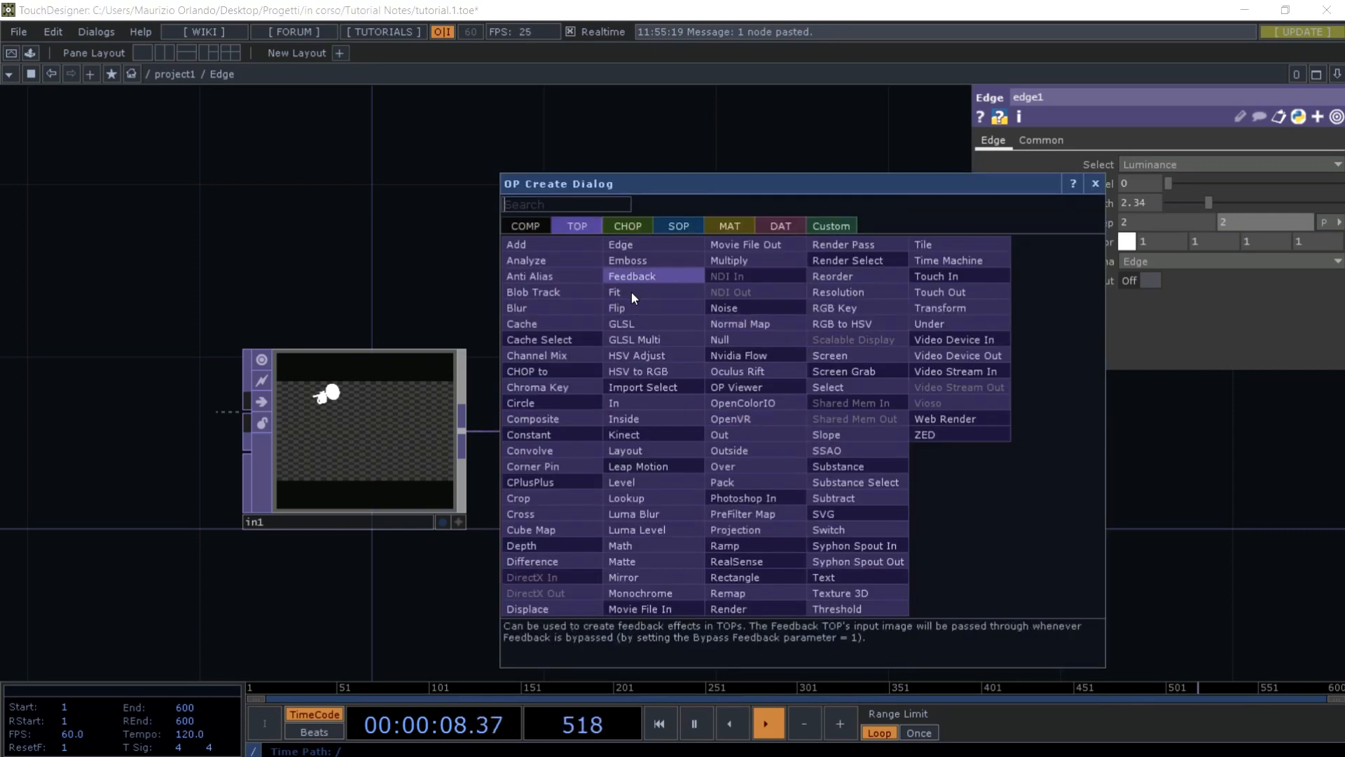
{"action": "left_click", "coordinate": [525, 306]}
{"action": "left_click", "coordinate": [922, 440]}
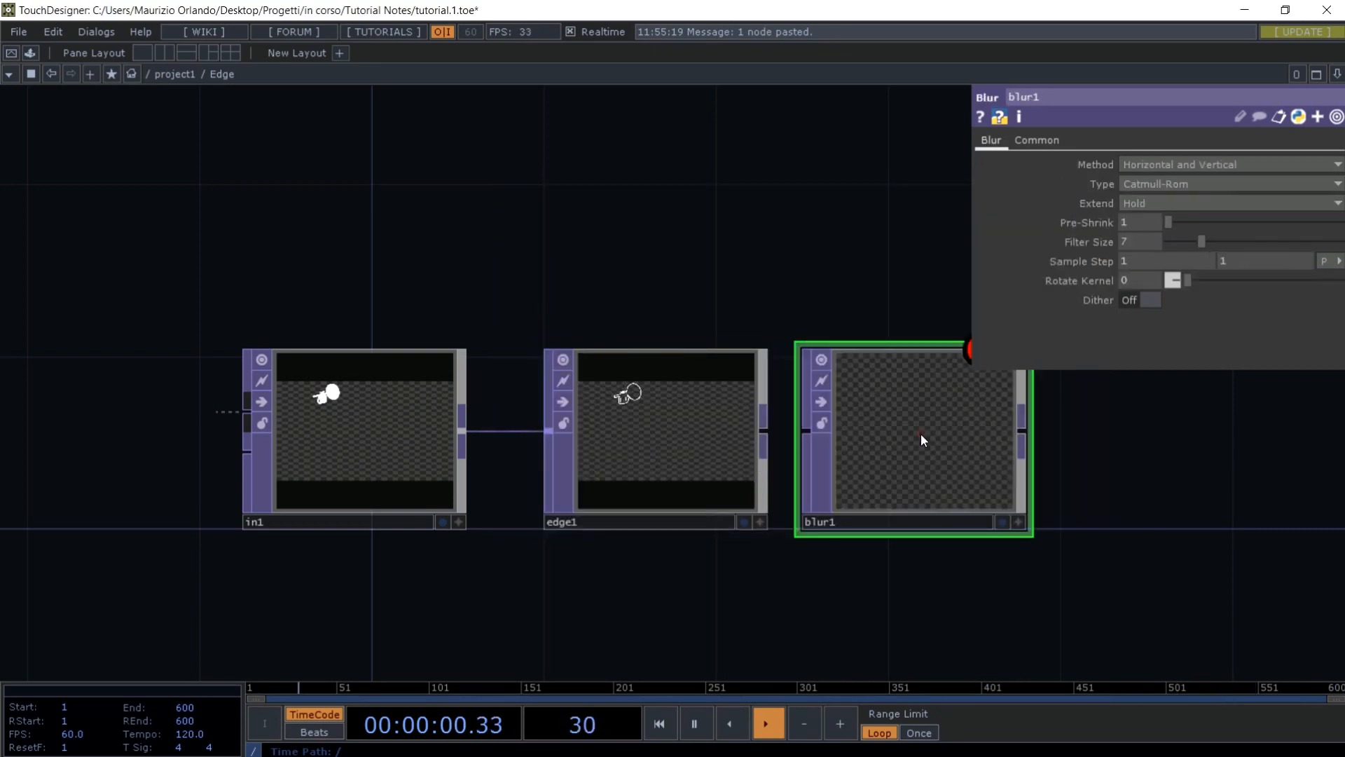
{"action": "left_click_drag", "start_coordinate": [766, 430], "coordinate": [806, 431]}
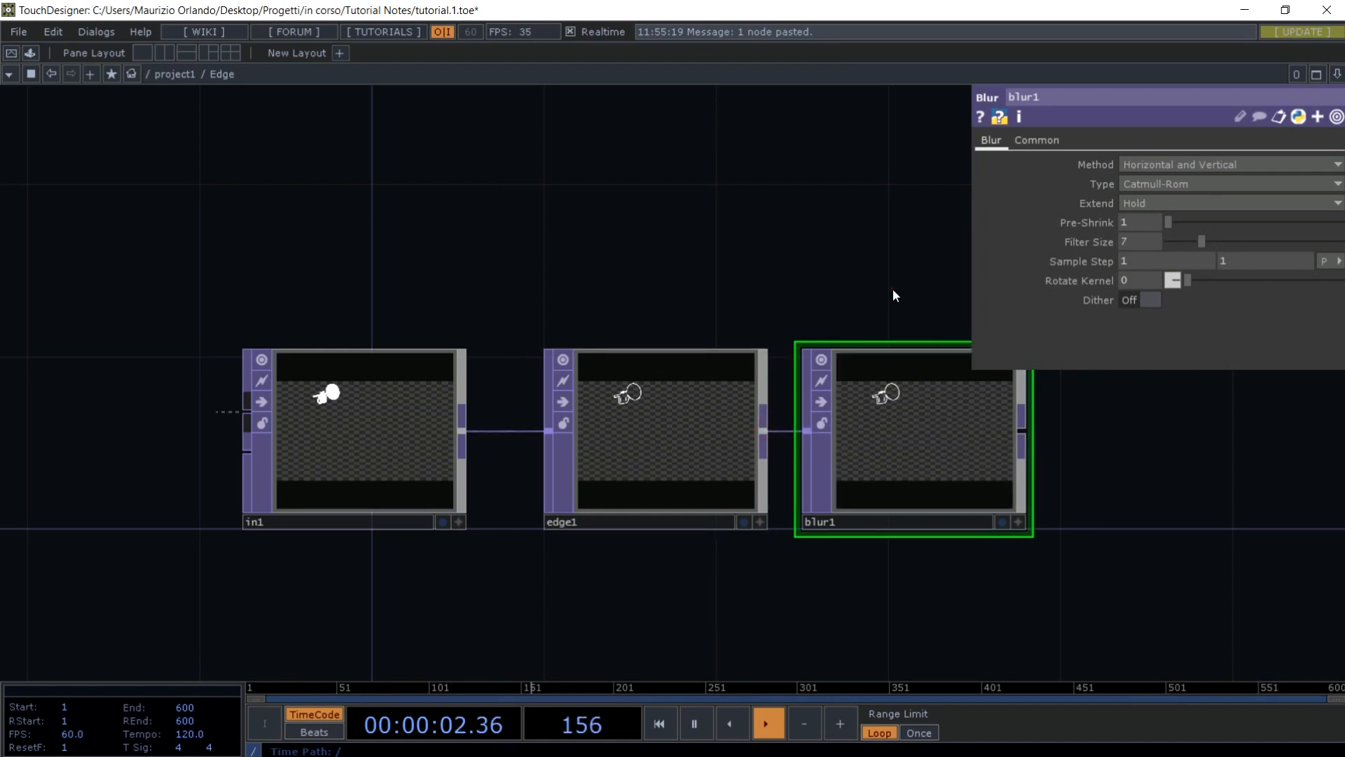
{"action": "left_click_drag", "start_coordinate": [893, 289], "coordinate": [535, 287]}
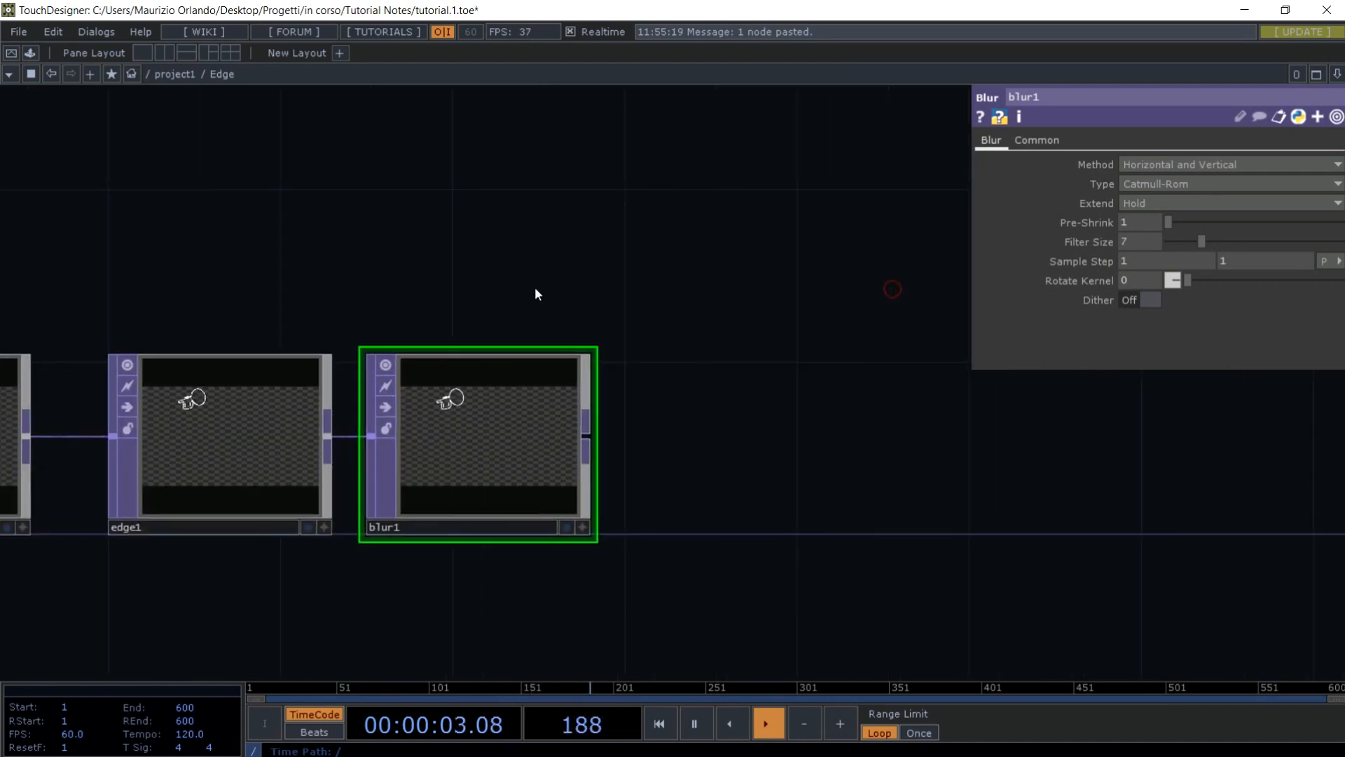
- Set the Blur TOP's Pre-Shrink to 2 and its Filter Size to 10
{"action": "left_click", "coordinate": [1136, 221]}
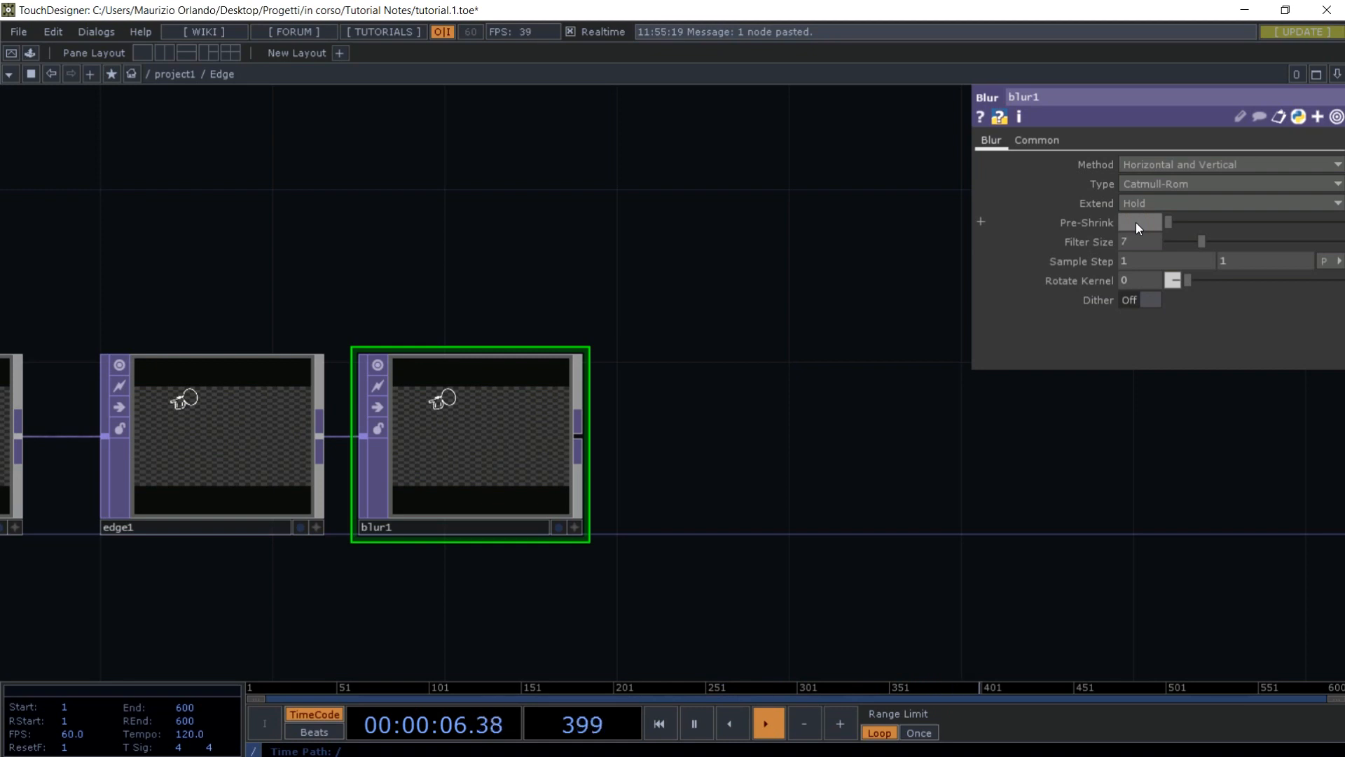
{"action": "type", "text": "2"}
{"action": "key", "text": "Return"}
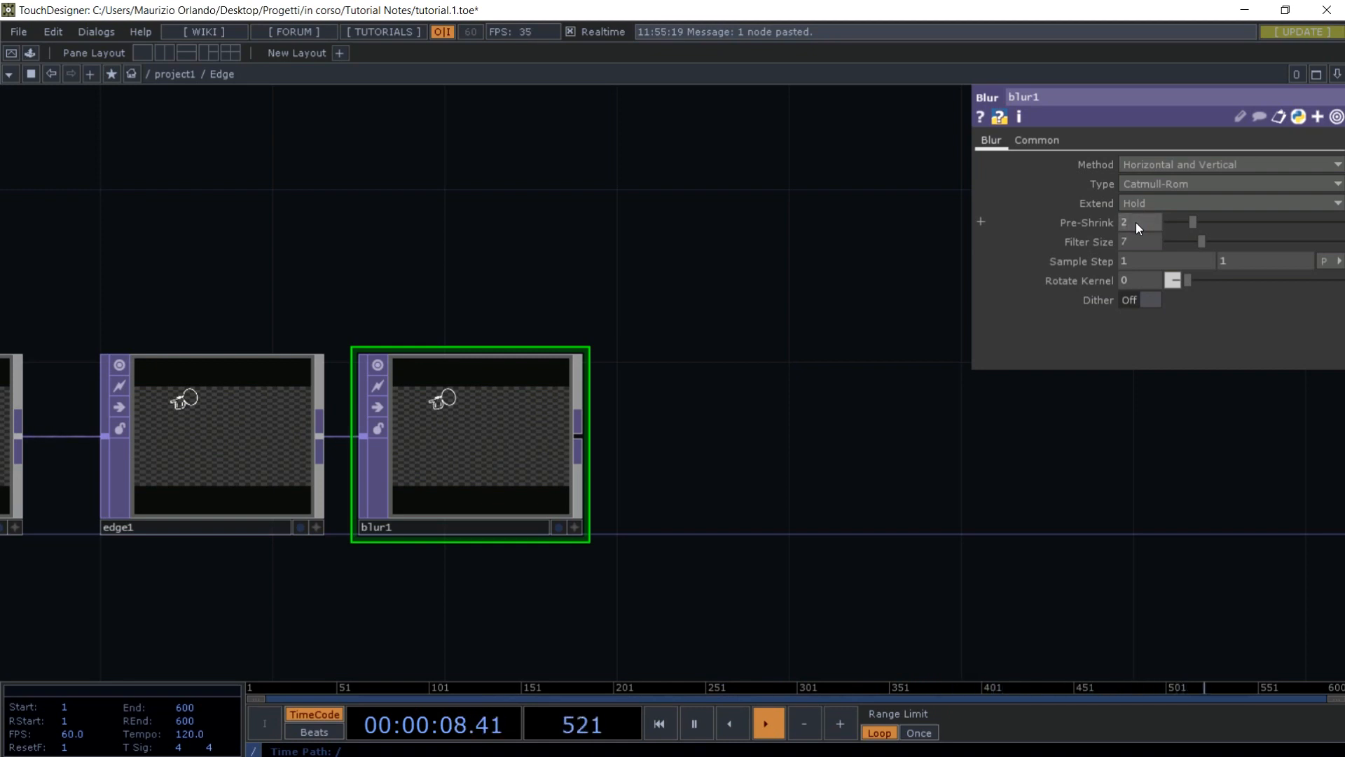
{"action": "left_click", "coordinate": [1134, 237]}
{"action": "type", "text": "10"}
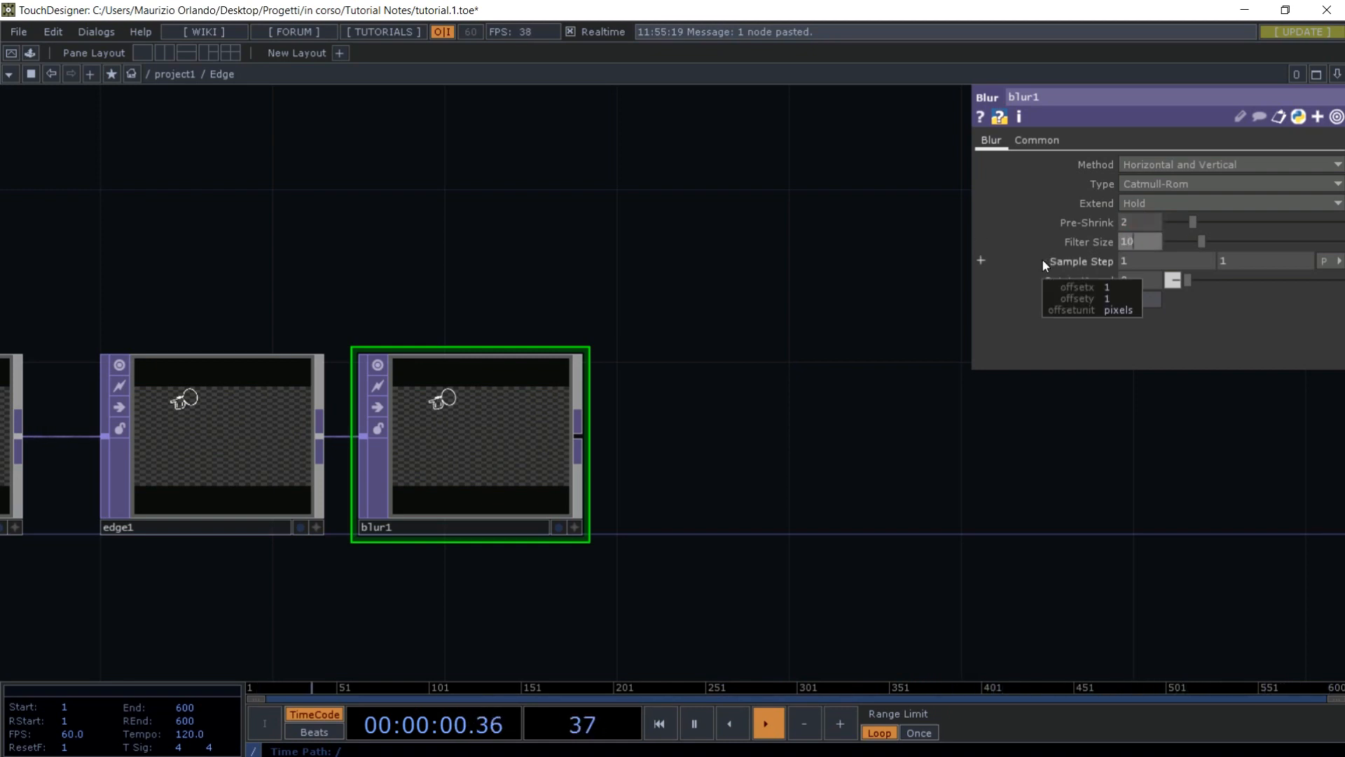
{"action": "key", "text": "Return"}
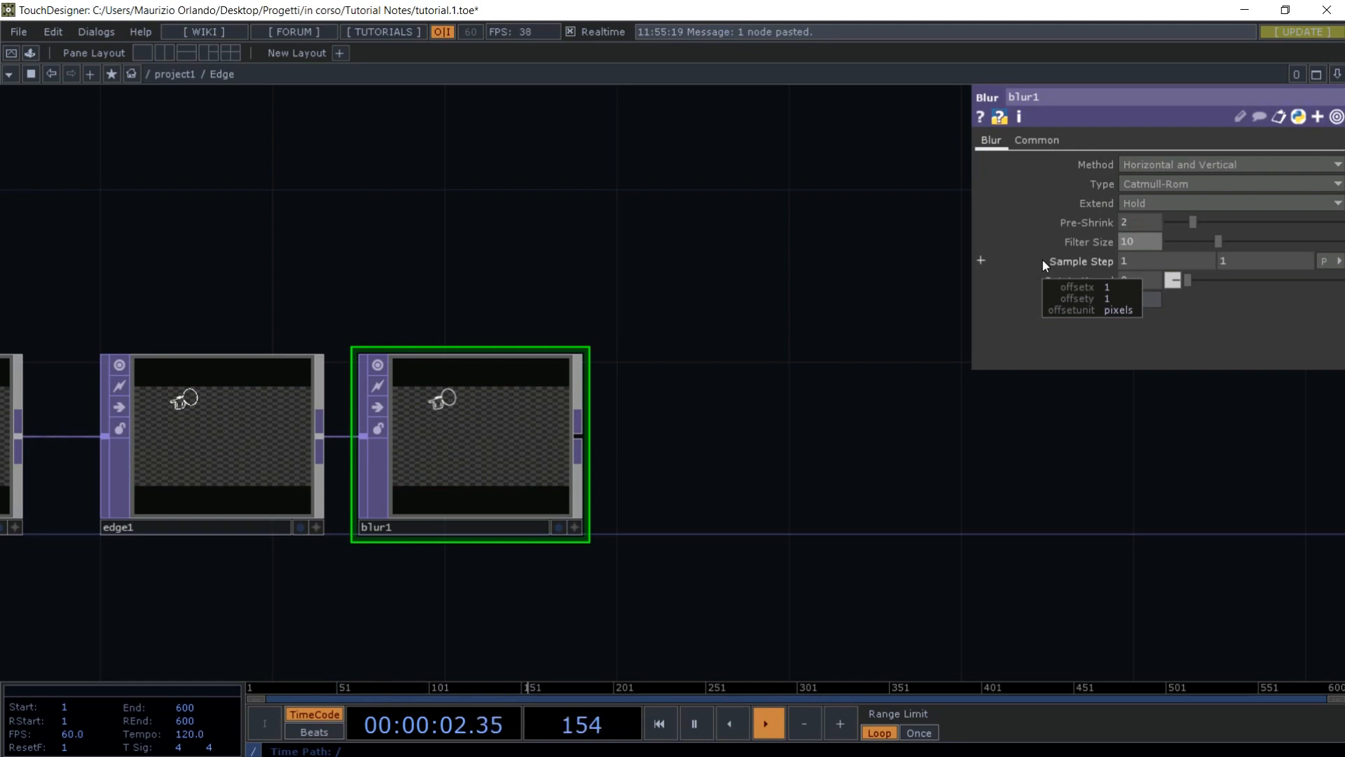
- Add a Level TOP after blur1 and connect the output of blur1 to it
{"action": "key", "text": "Tab"}
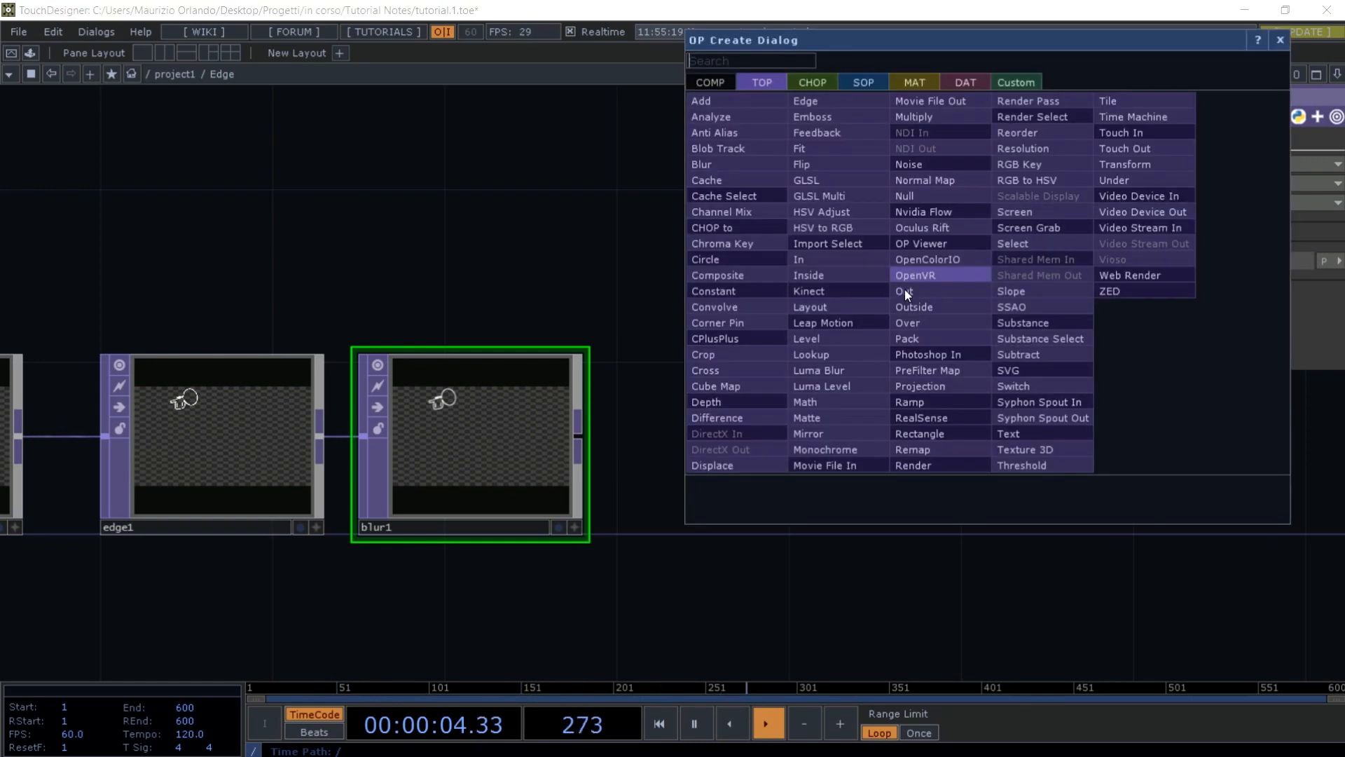
{"action": "left_click", "coordinate": [817, 335]}
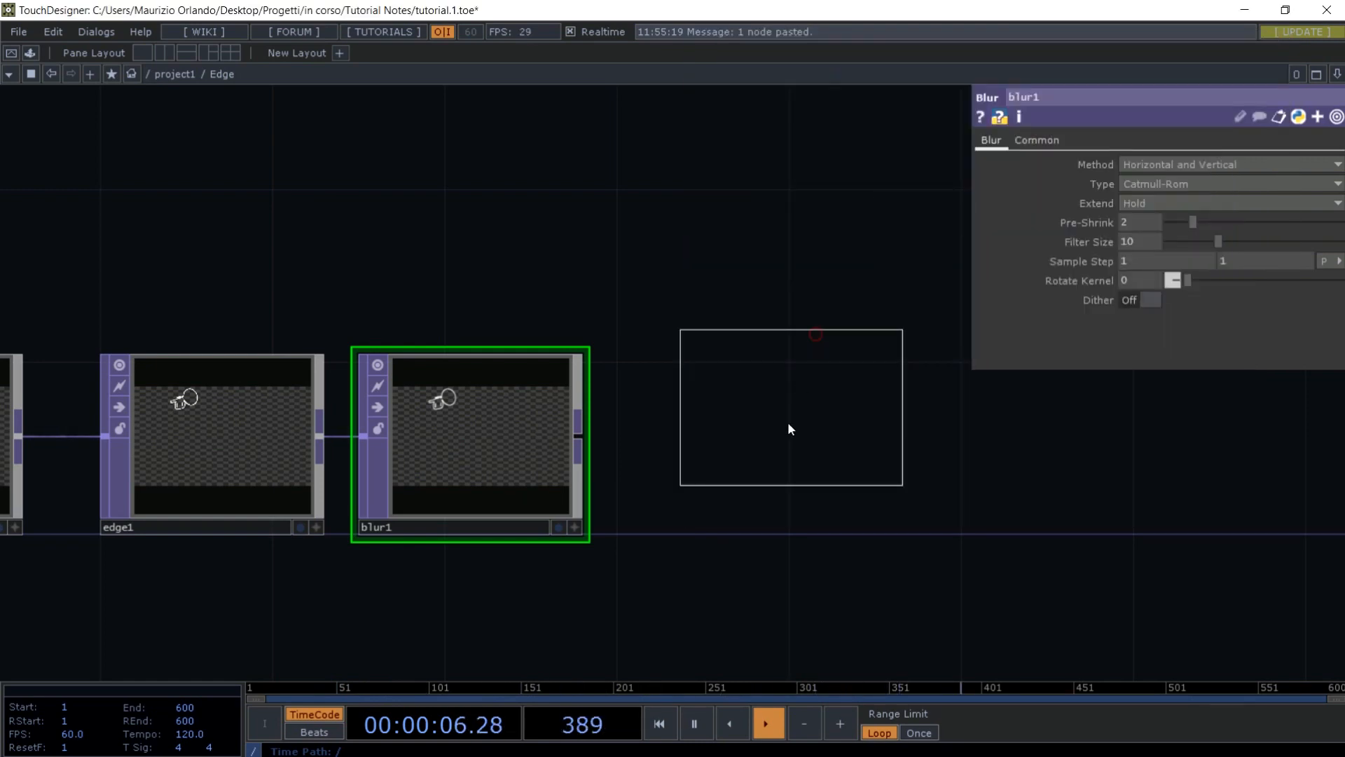
{"action": "left_click", "coordinate": [776, 440]}
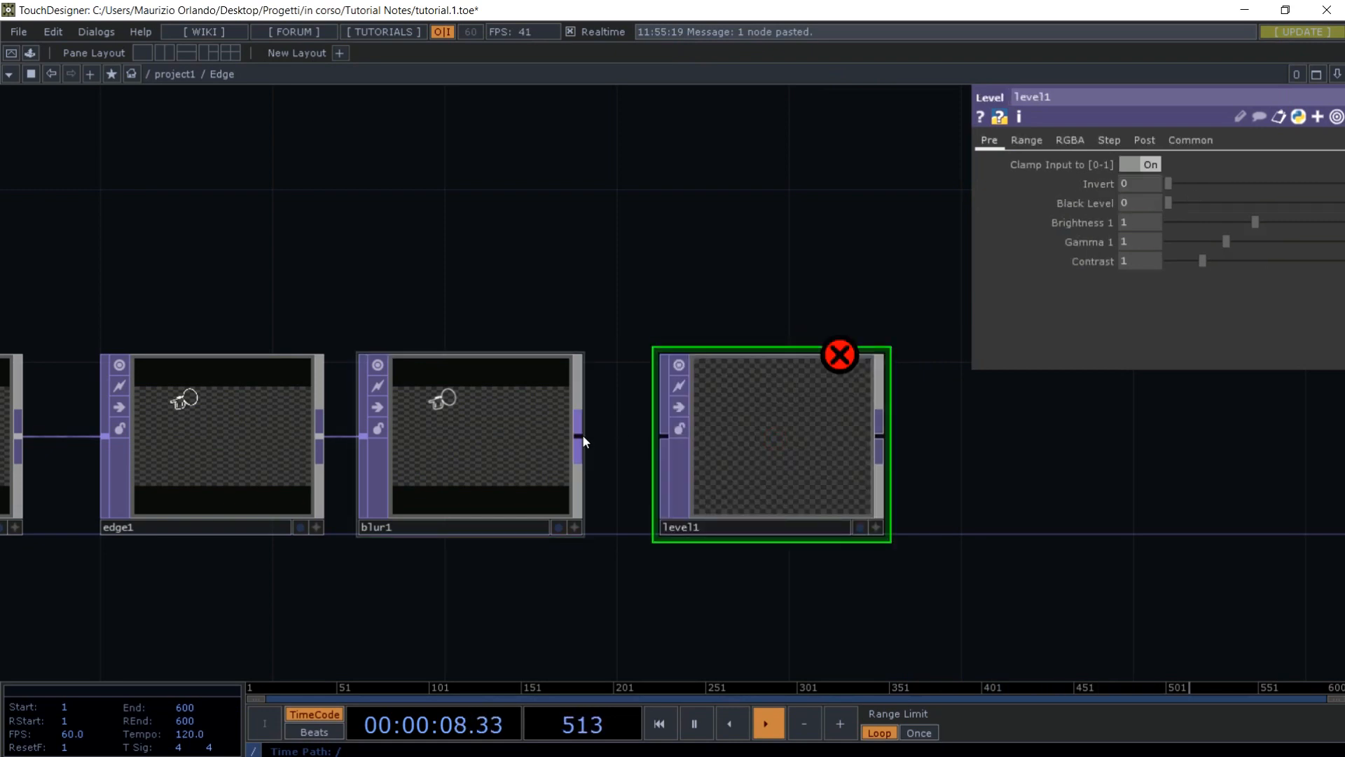
{"action": "left_click_drag", "start_coordinate": [582, 435], "coordinate": [745, 414]}
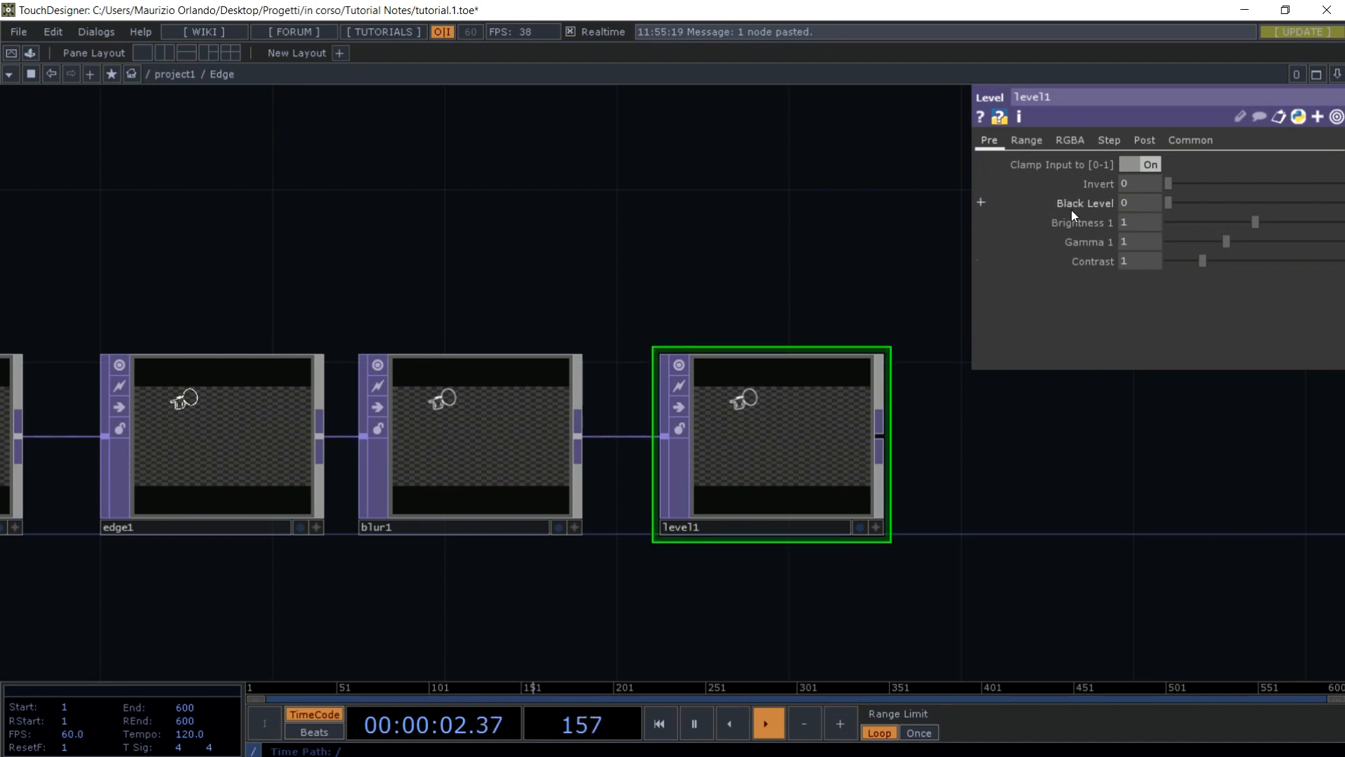
- Display level1 in the network background and test its post Opacity by lowering it to 0 and restoring it to 1
{"action": "left_click", "coordinate": [1145, 141]}
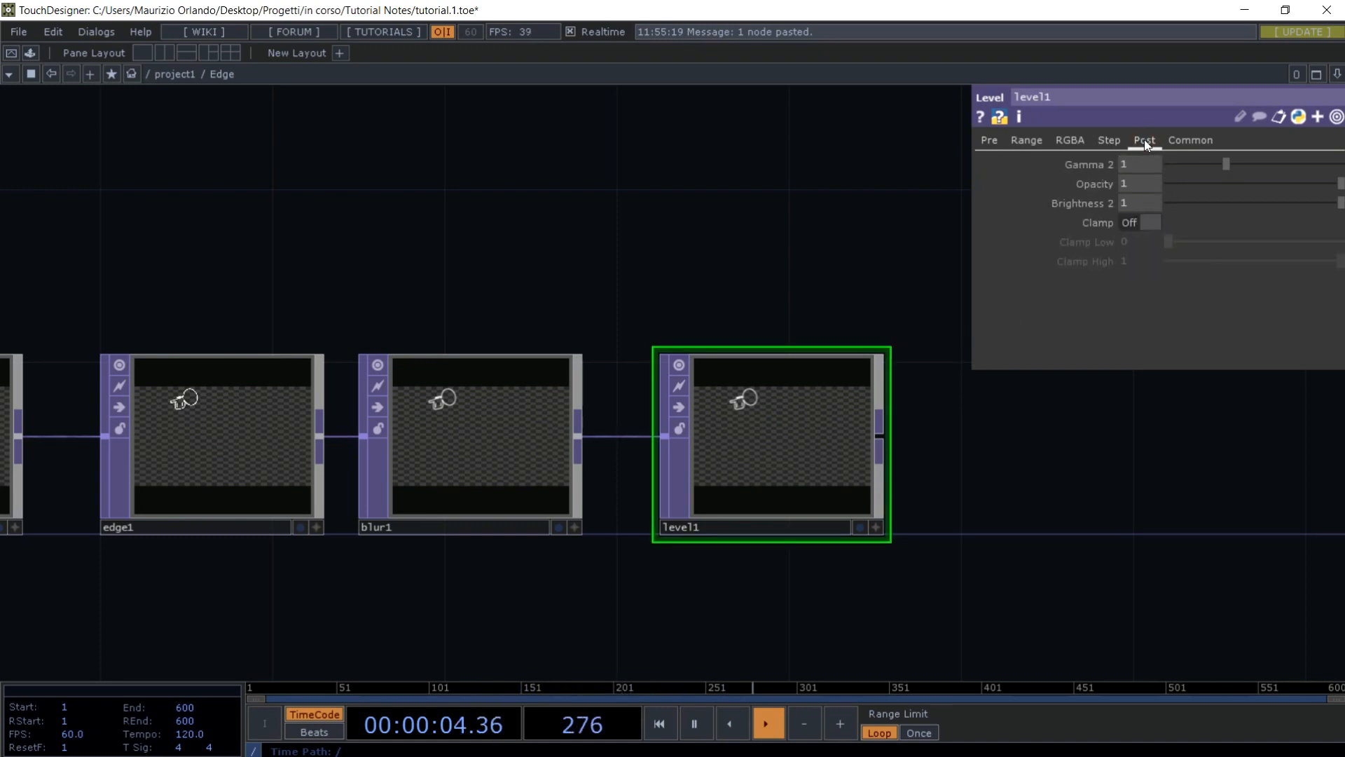
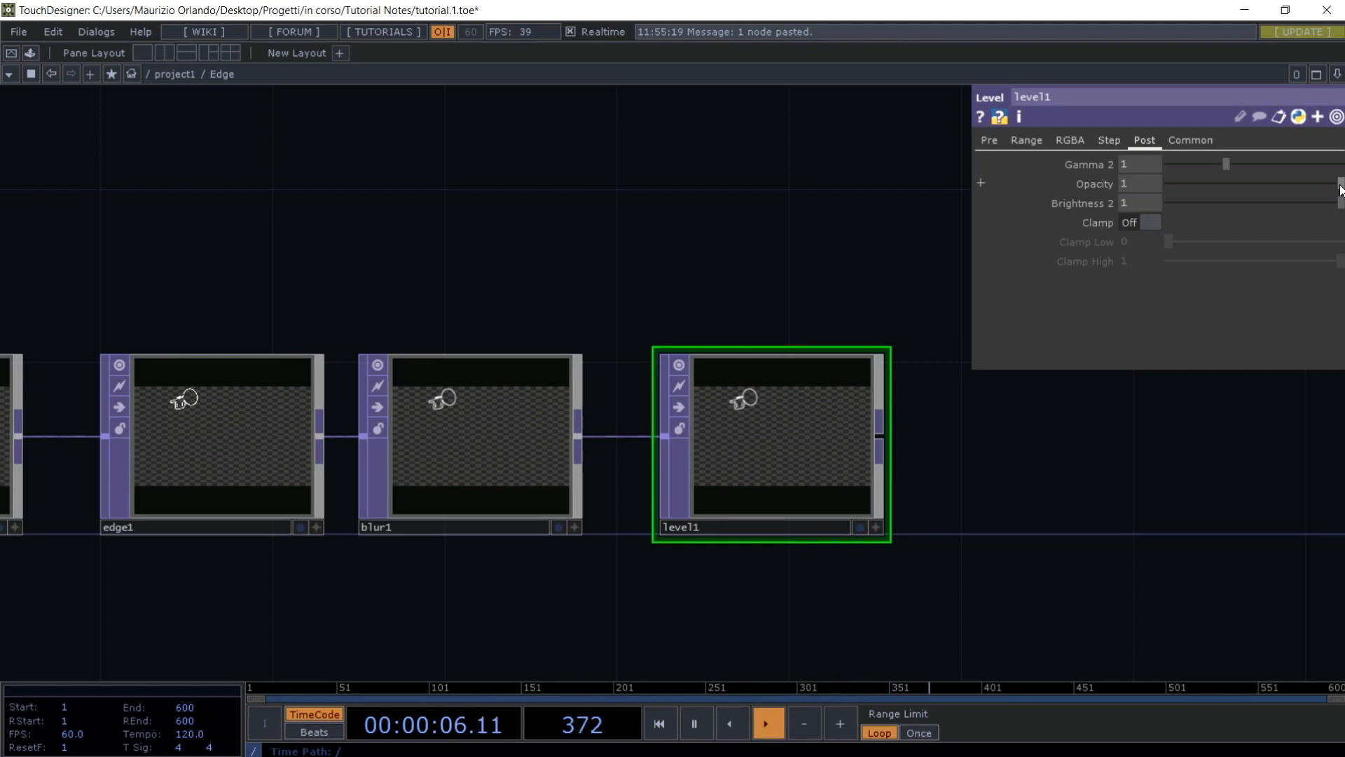
{"action": "left_click", "coordinate": [861, 527]}
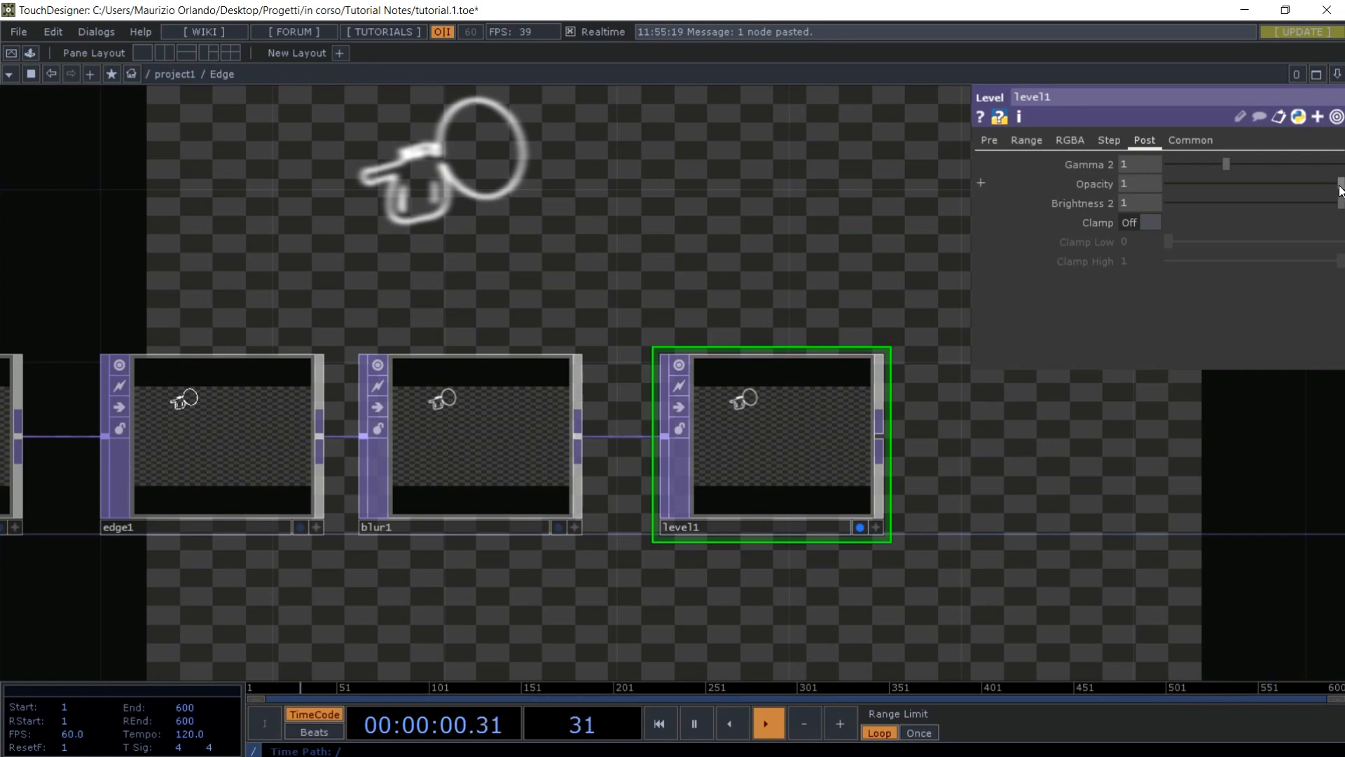
{"action": "left_click_drag", "start_coordinate": [1341, 189], "coordinate": [1153, 186]}
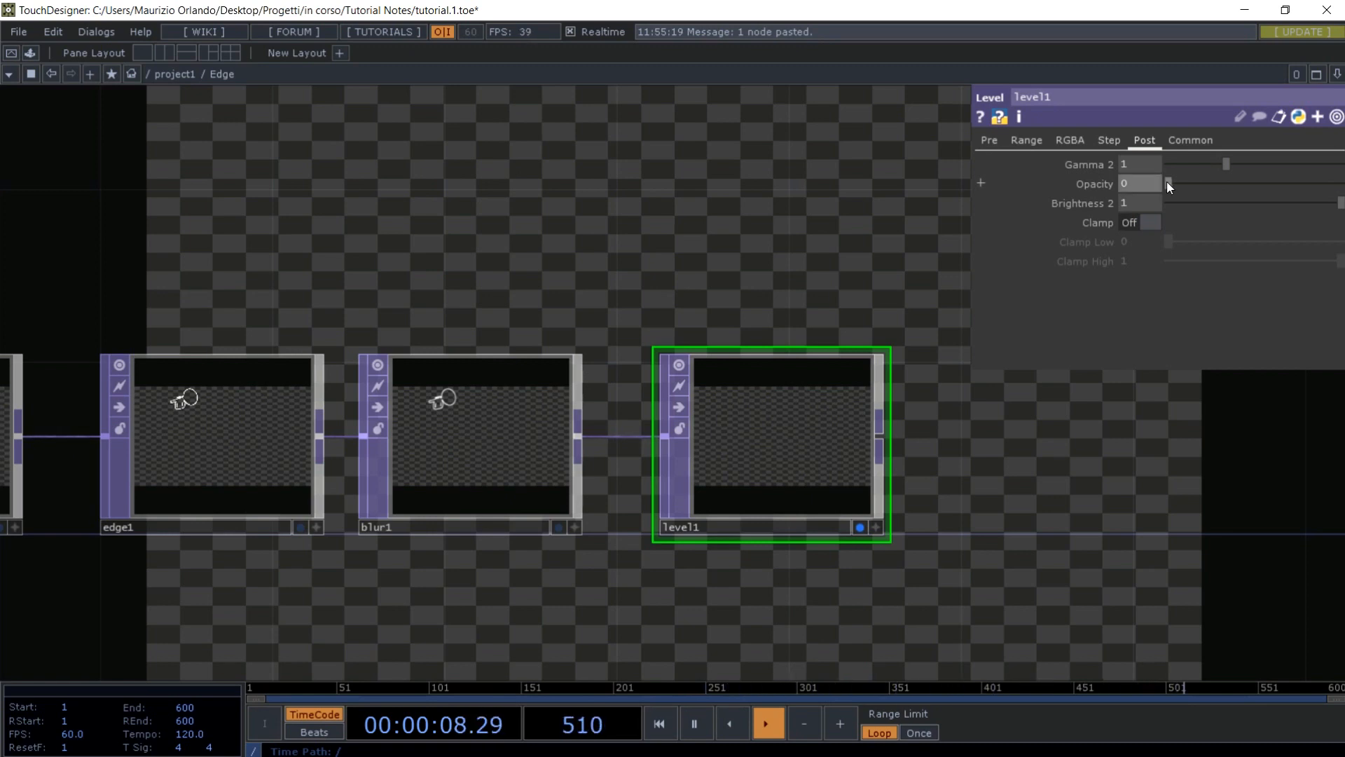
{"action": "left_click_drag", "start_coordinate": [1168, 182], "coordinate": [1344, 183]}
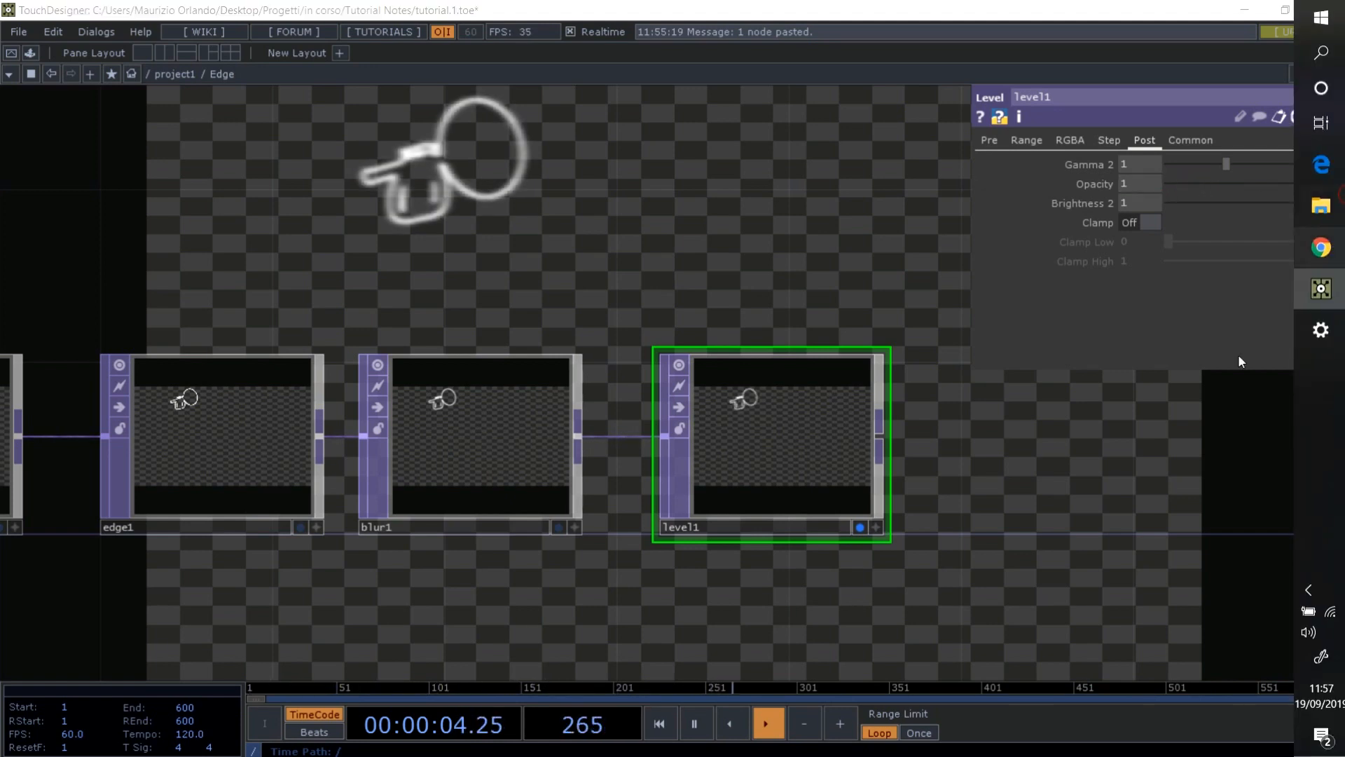
{"action": "left_click", "coordinate": [1027, 458]}
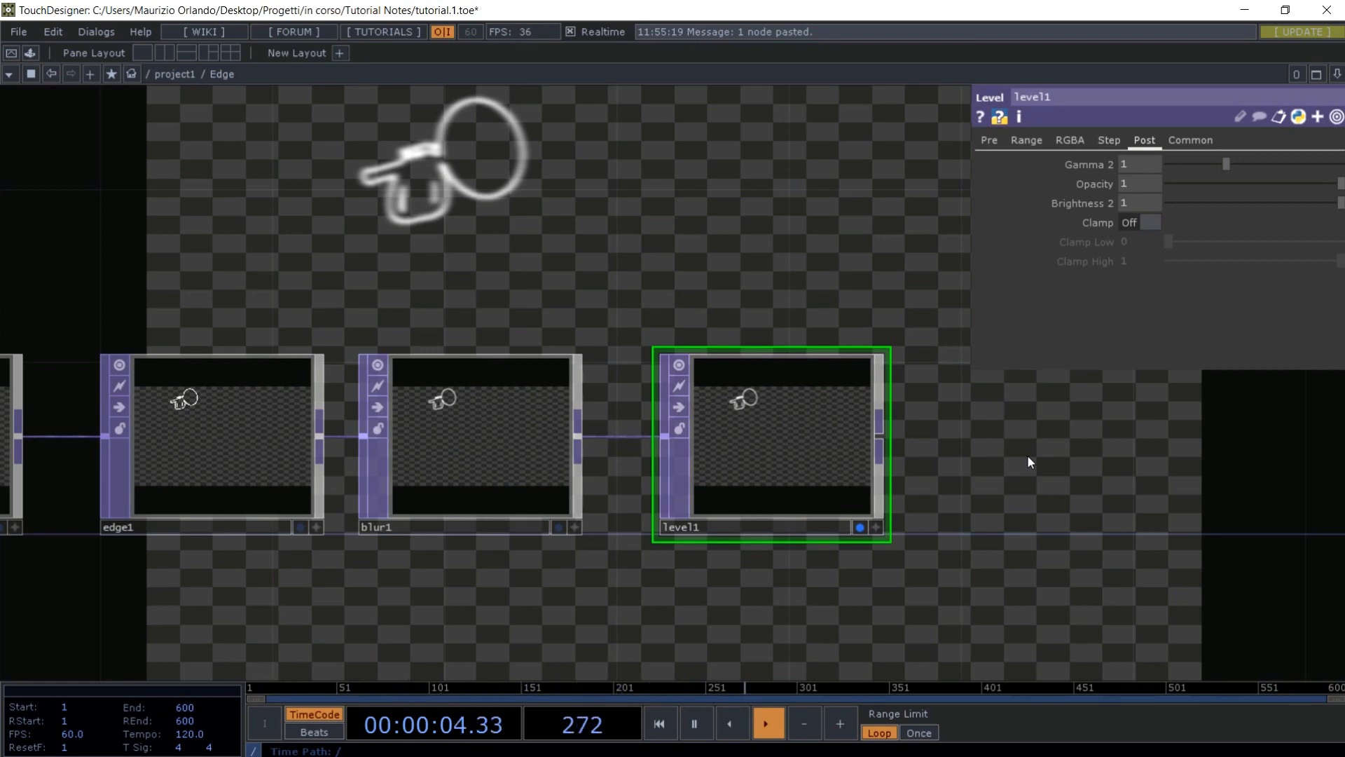
{"action": "key", "text": "p"}
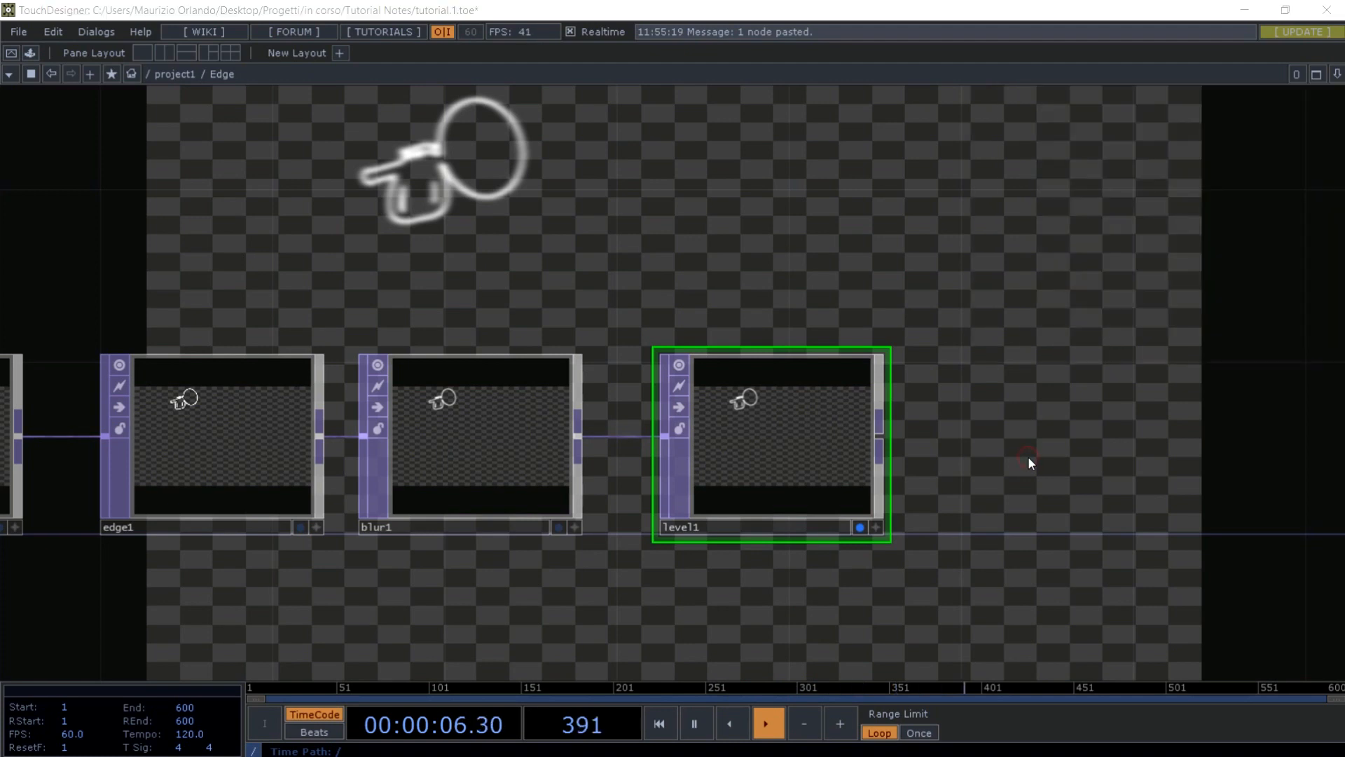
- Add a Composite TOP after level1 and connect the output of level1 to it
{"action": "key", "text": "Tab"}
{"action": "left_click", "coordinate": [720, 456]}
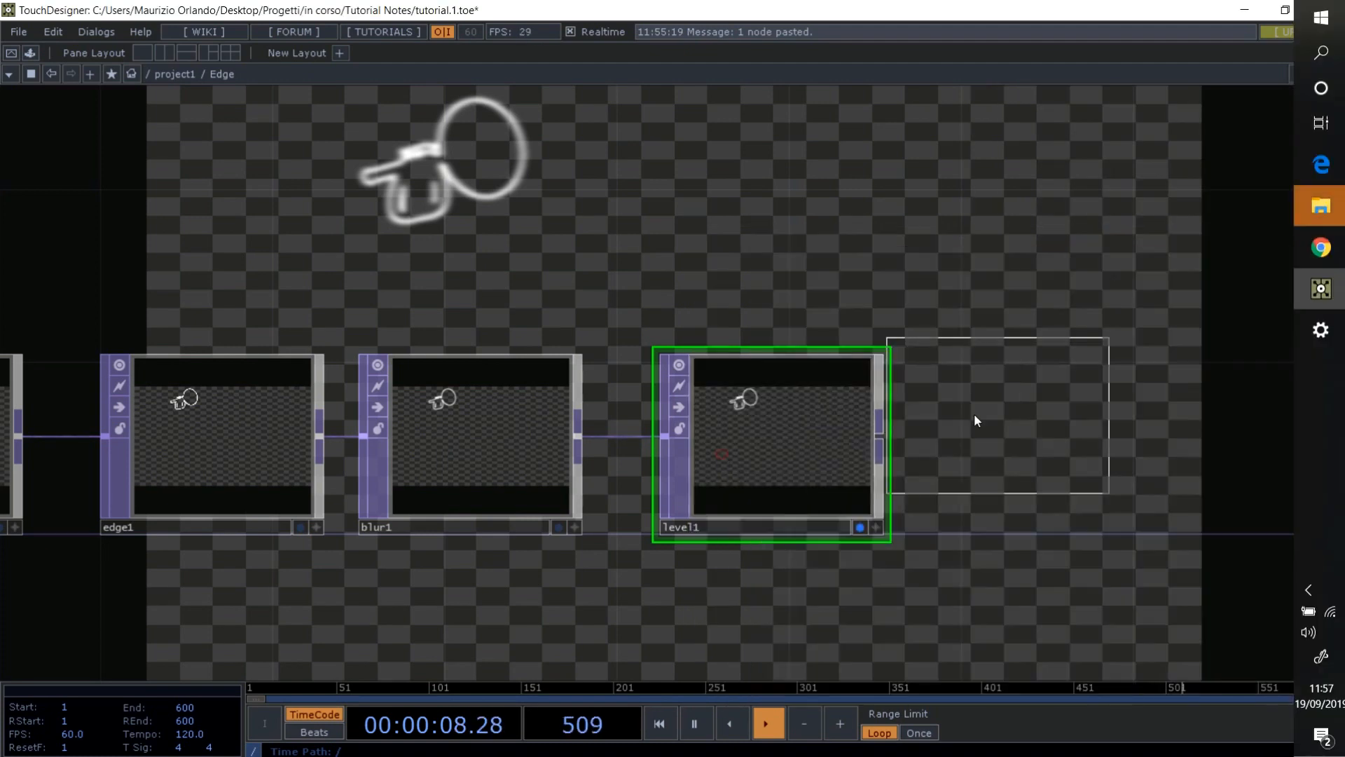
{"action": "left_click", "coordinate": [1073, 441]}
{"action": "left_click_drag", "start_coordinate": [880, 437], "coordinate": [965, 436]}
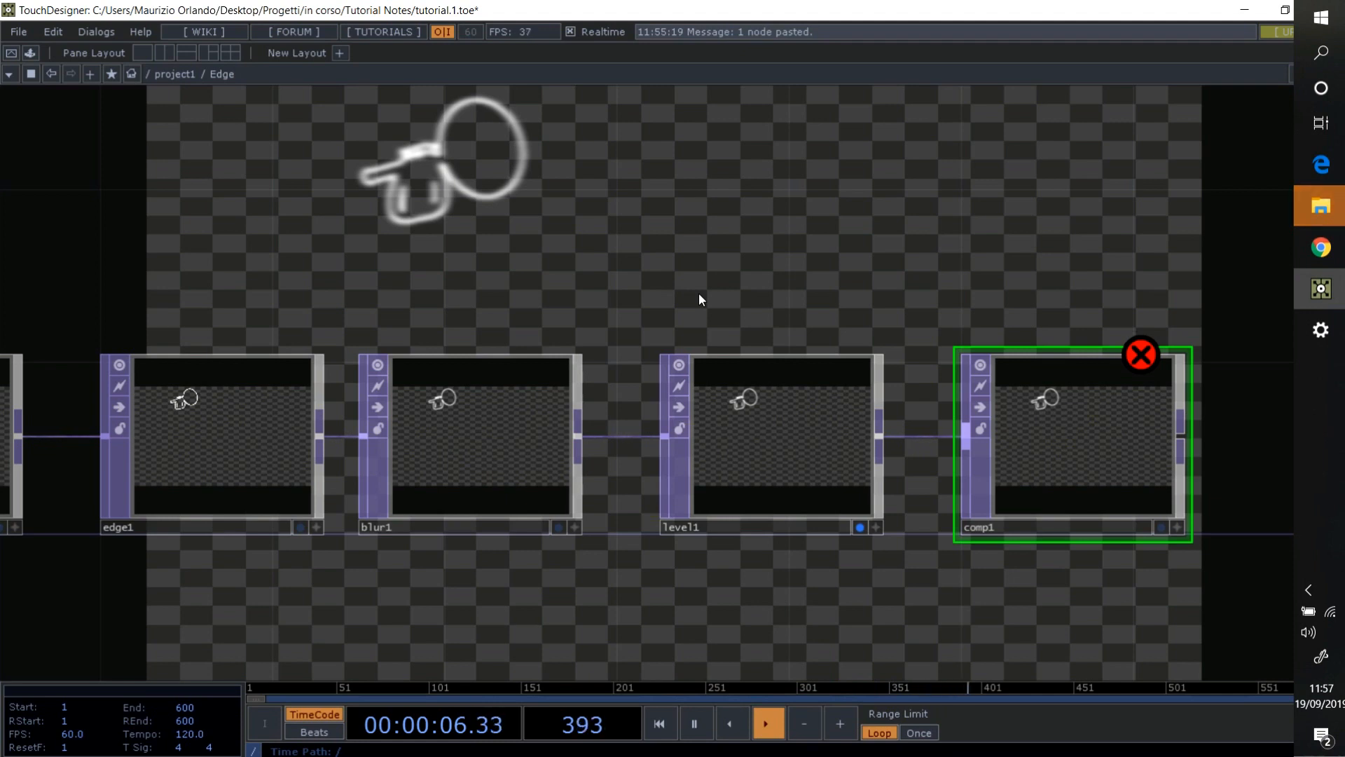
- Add another In TOP above level1 inside the Edge component
{"action": "scroll", "coordinate": [748, 267], "scroll_direction": "down", "scroll_amount": 2}
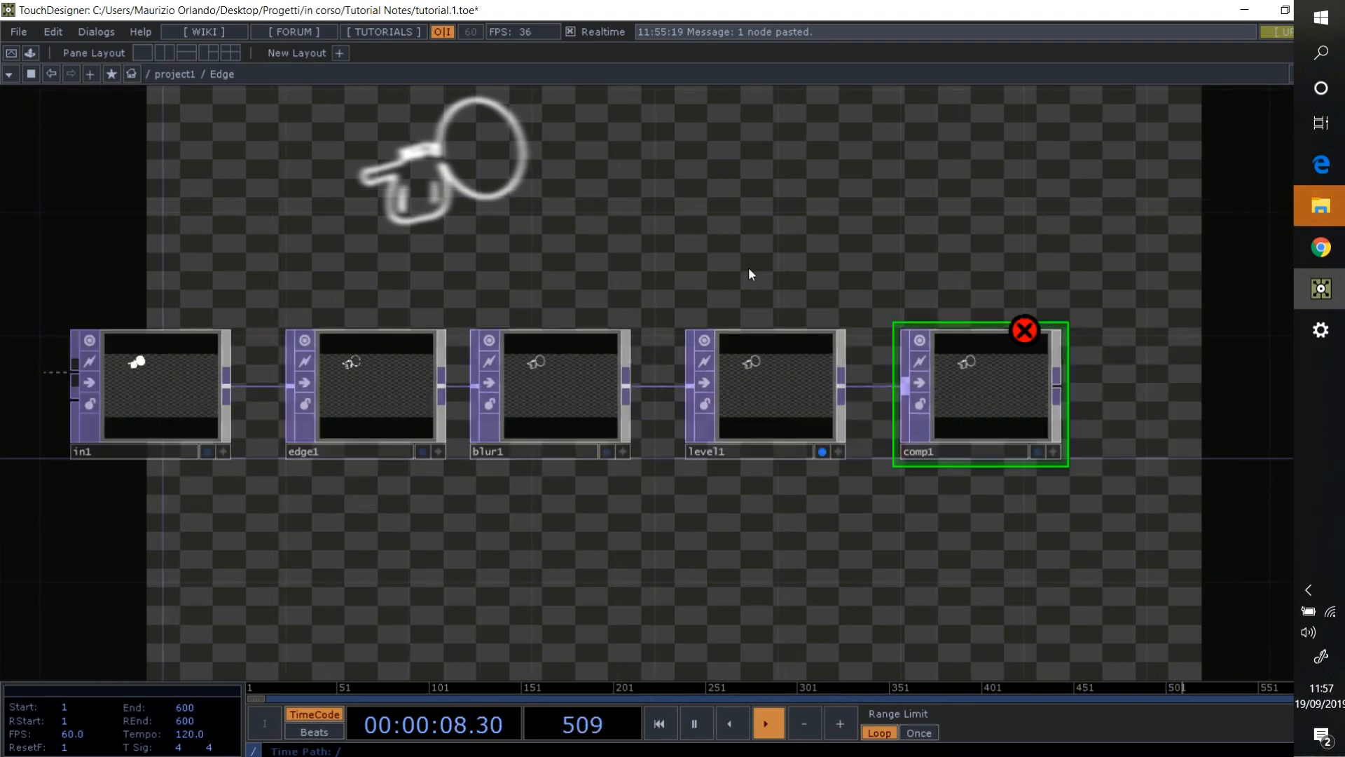
{"action": "scroll", "coordinate": [748, 267], "scroll_direction": "down", "scroll_amount": 3}
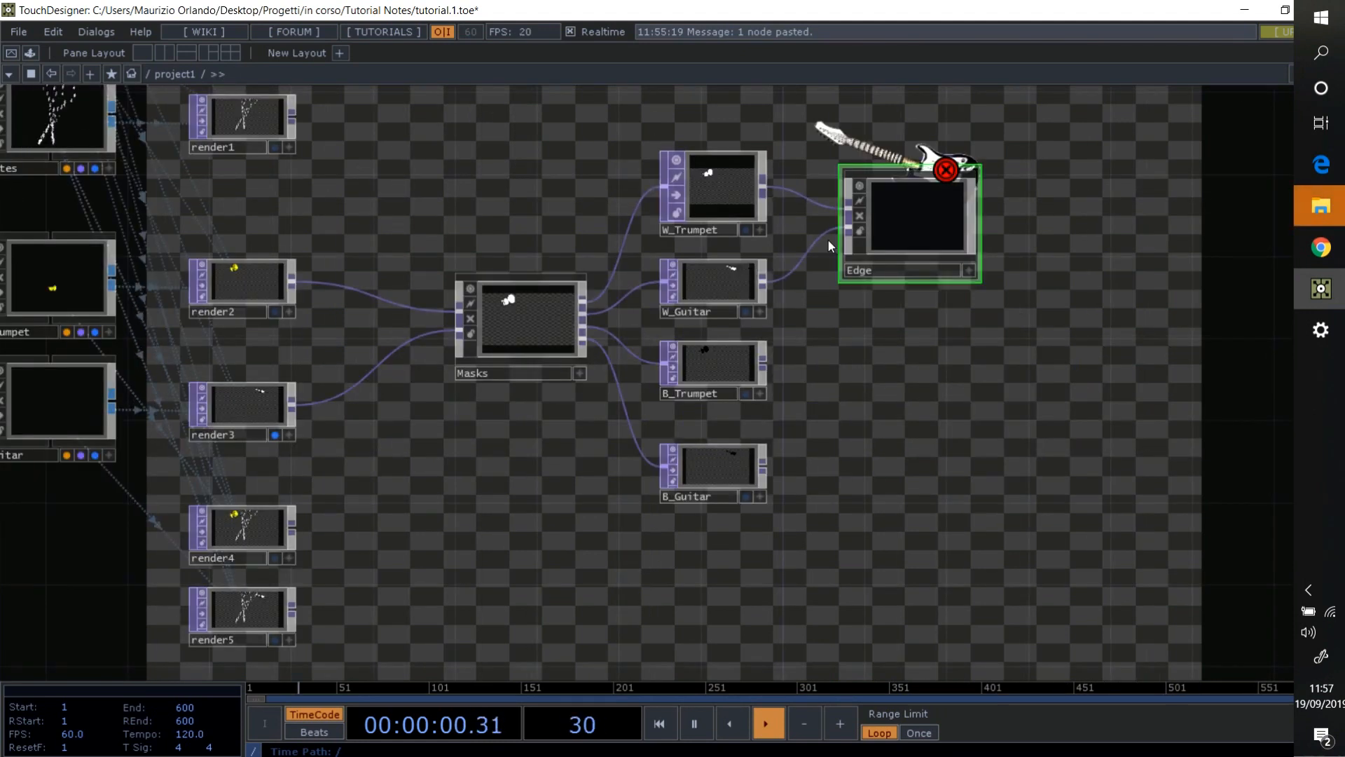
{"action": "scroll", "coordinate": [902, 220], "scroll_direction": "up", "scroll_amount": 3}
{"action": "key", "text": "Tab"}
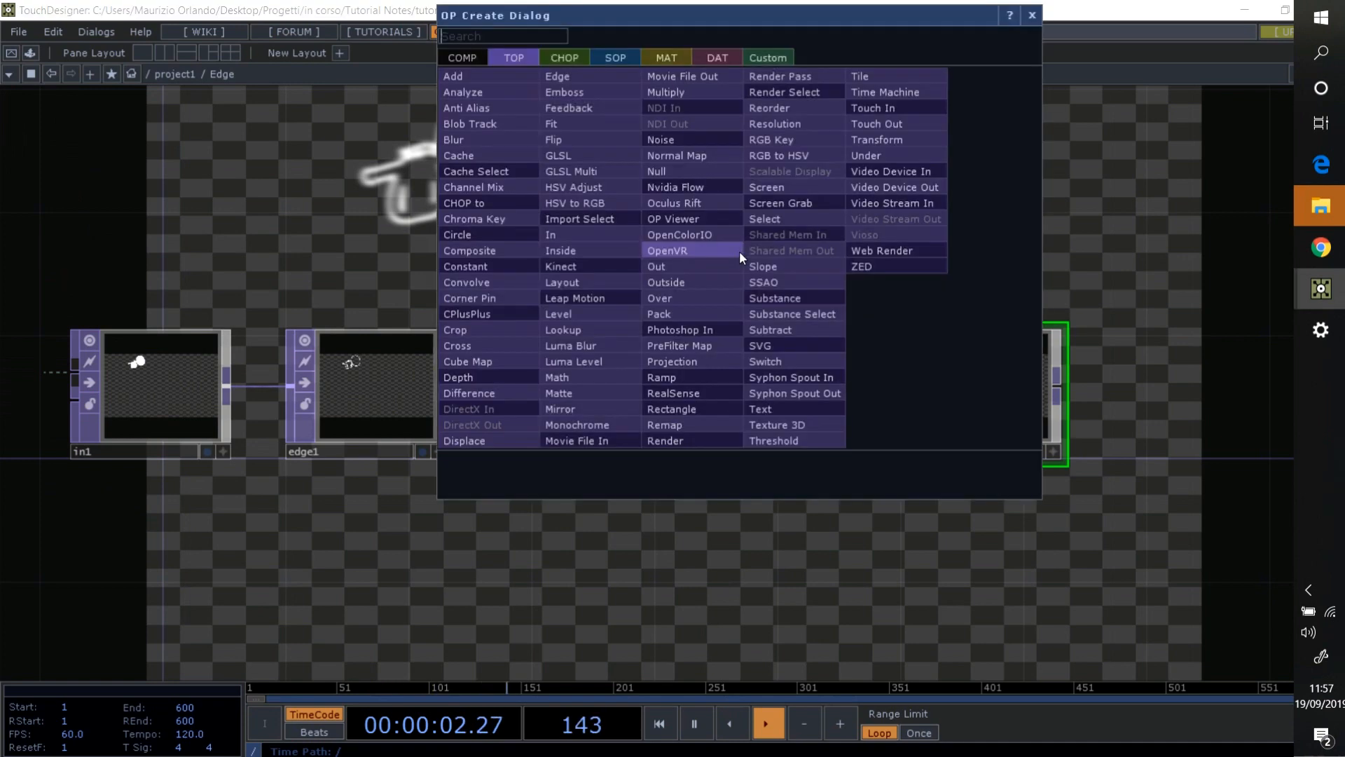
{"action": "left_click", "coordinate": [579, 230]}
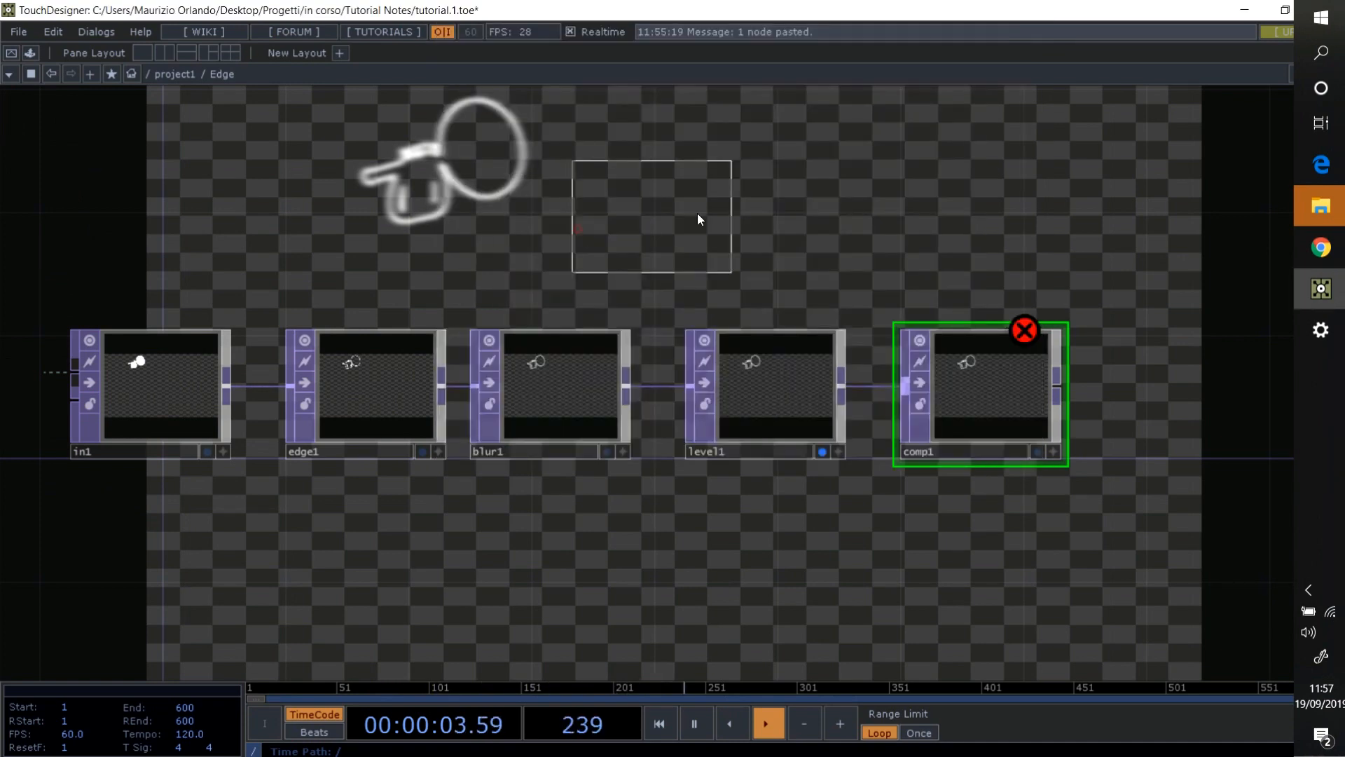
{"action": "left_click", "coordinate": [760, 226]}
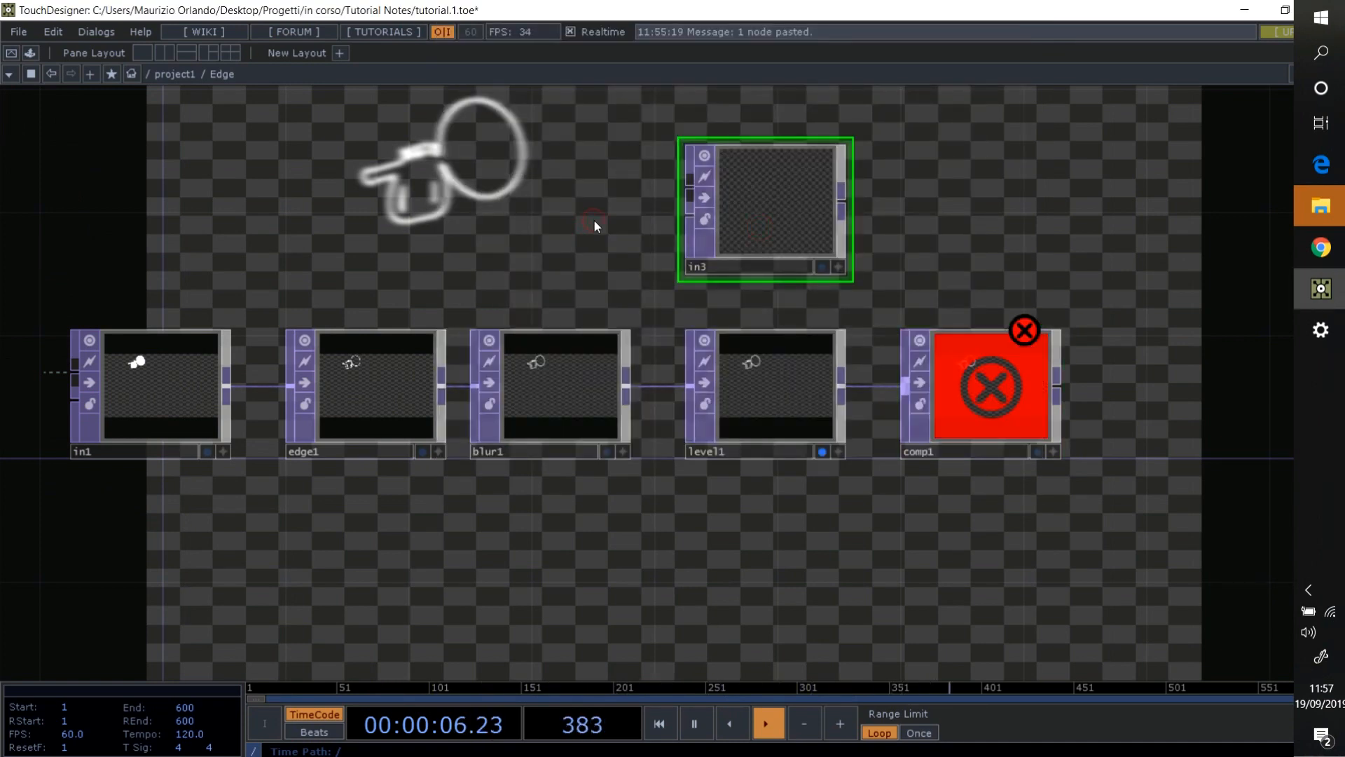
- Connect render2 to the Edge component's third input and, inside Edge, connect in3 to comp1
{"action": "scroll", "coordinate": [594, 226], "scroll_direction": "down", "scroll_amount": 3}
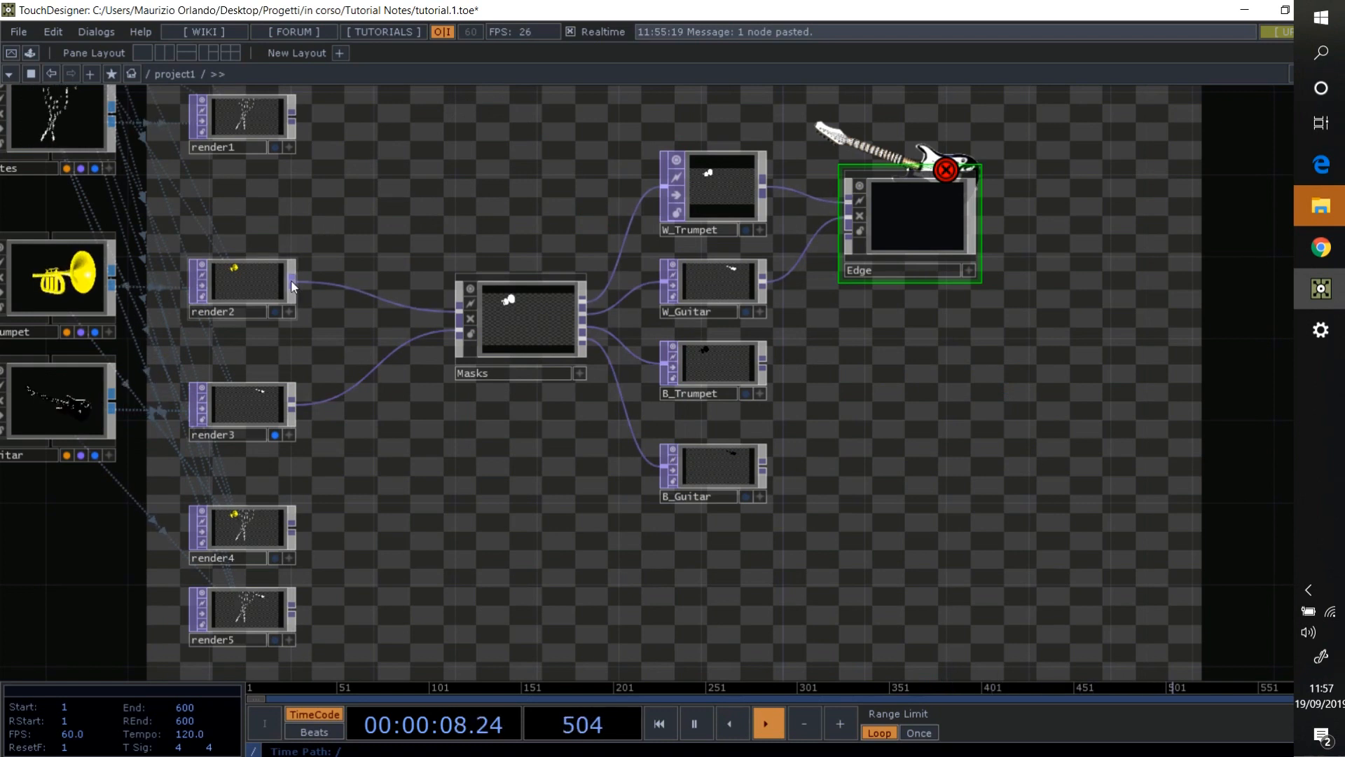
{"action": "left_click_drag", "start_coordinate": [294, 284], "coordinate": [822, 236]}
{"action": "double_click", "coordinate": [934, 216]}
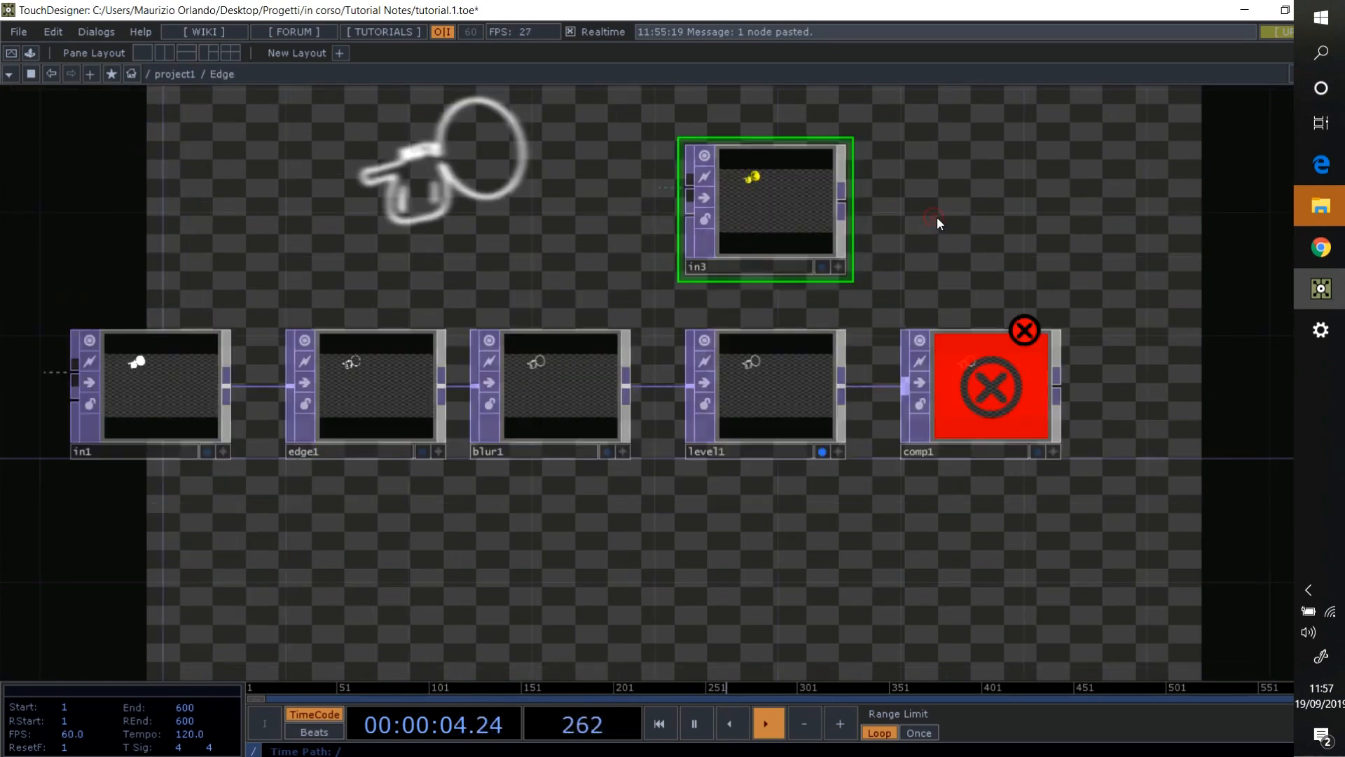
{"action": "left_click_drag", "start_coordinate": [840, 201], "coordinate": [872, 389]}
- Set comp1's Operation to Add and display comp1 in the network background instead of level1
{"action": "left_click", "coordinate": [941, 394]}
{"action": "key", "text": "p"}
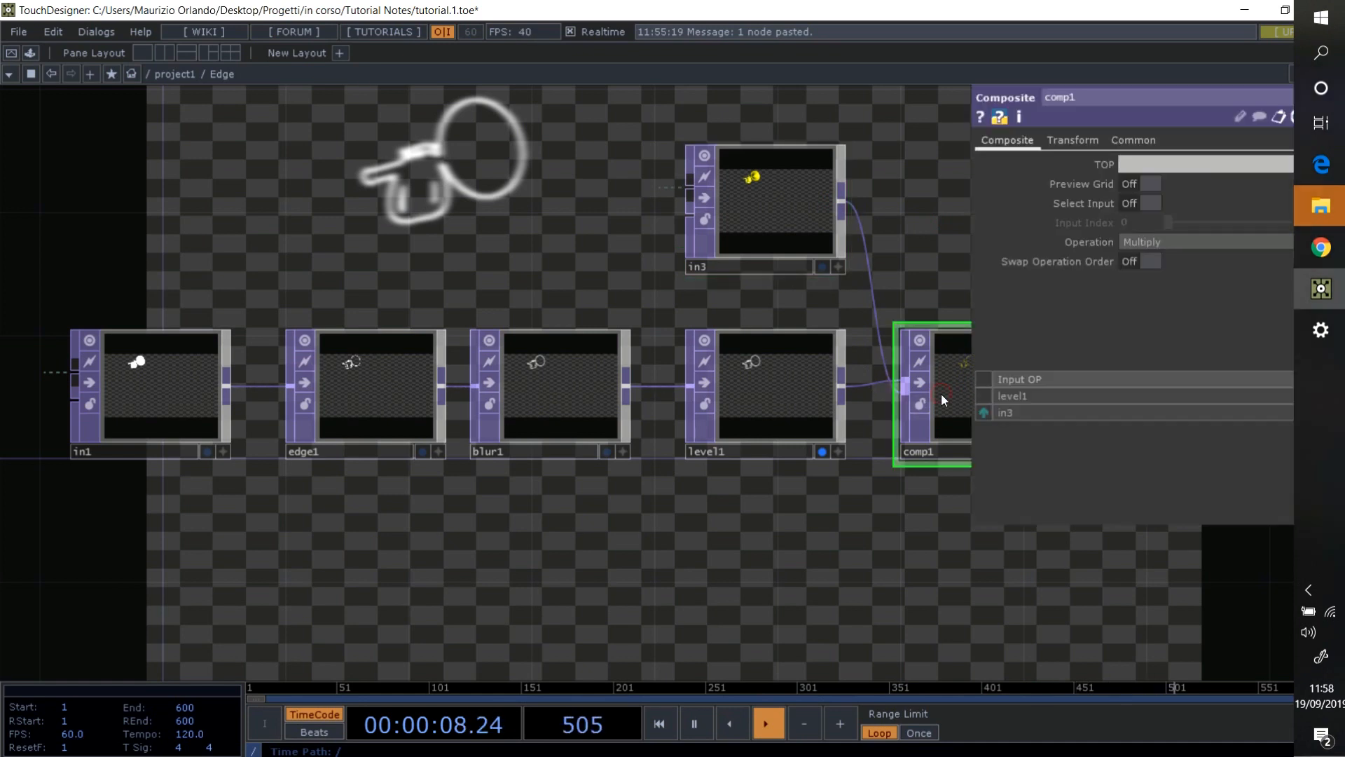
{"action": "left_click", "coordinate": [1159, 241]}
{"action": "left_click", "coordinate": [1135, 257]}
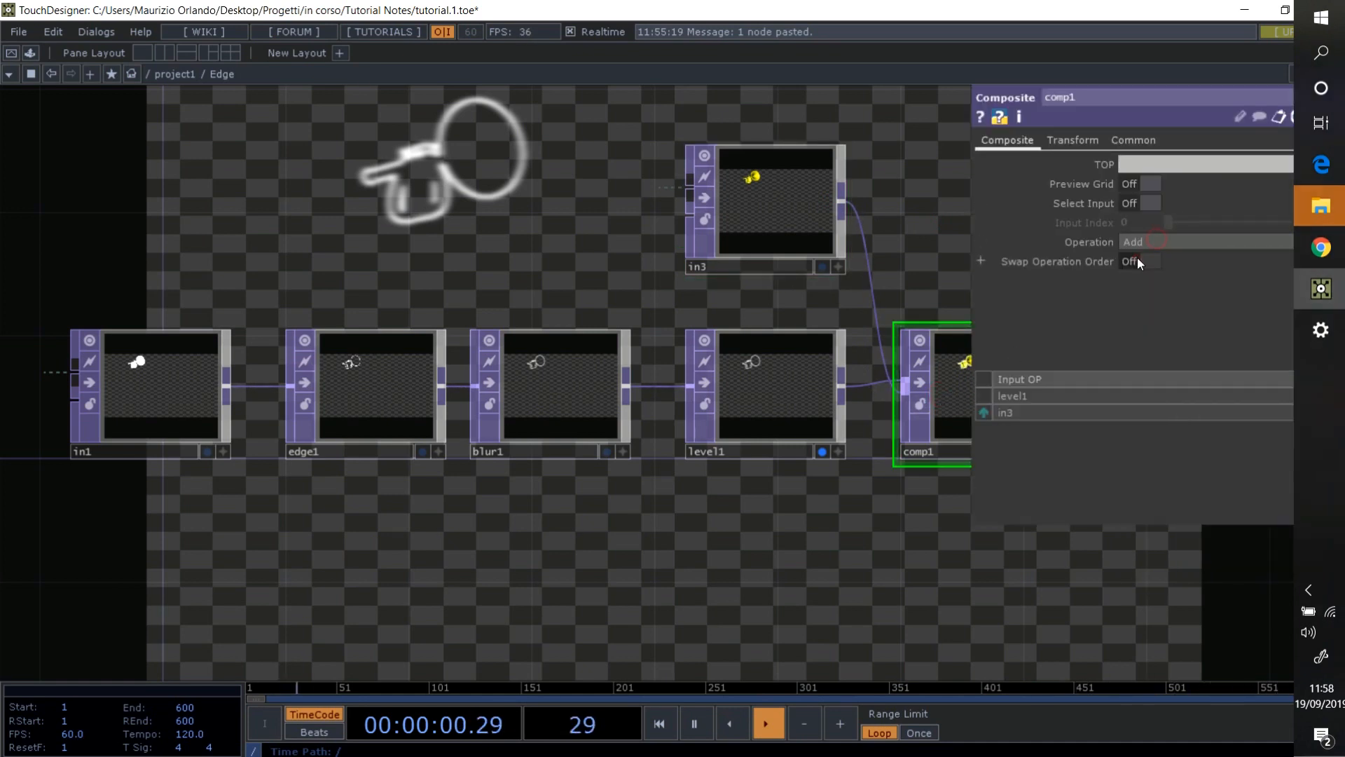
{"action": "key", "text": "p"}
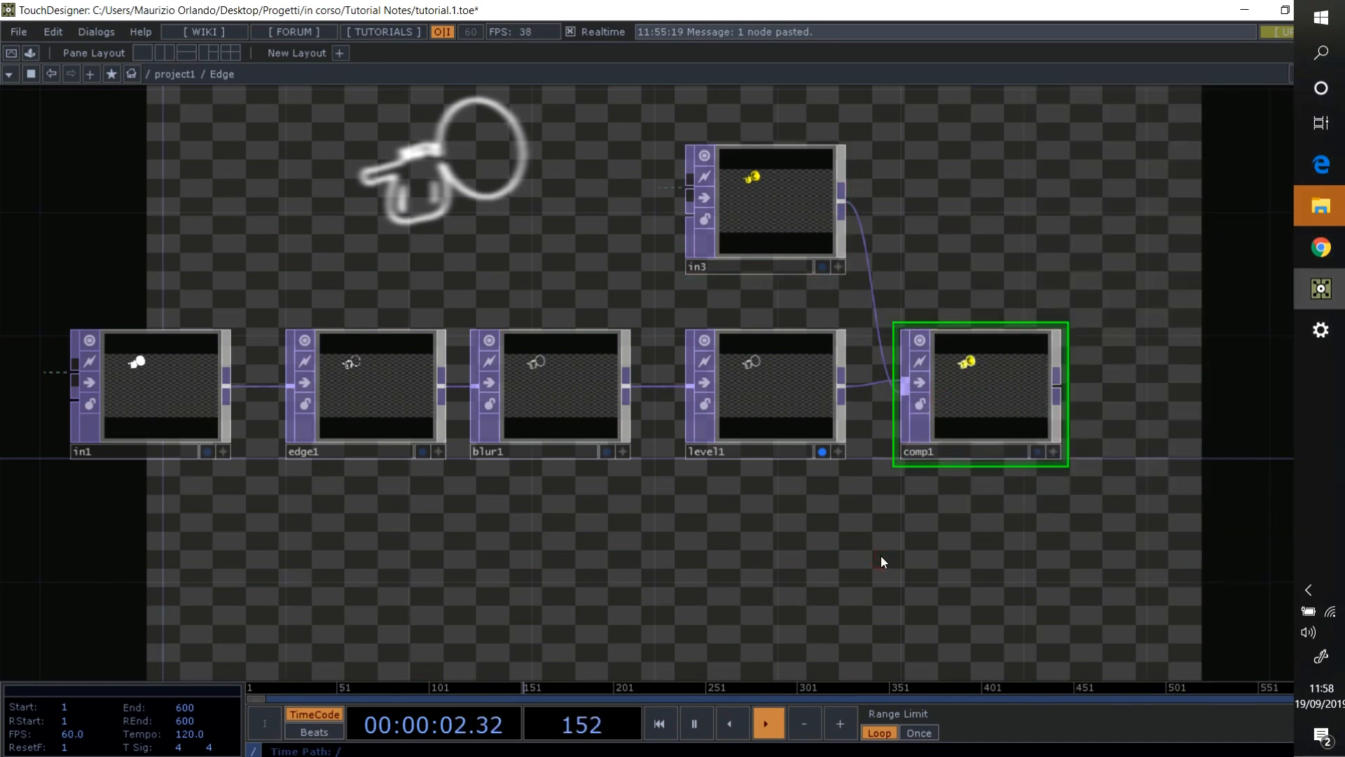
{"action": "left_click", "coordinate": [822, 452]}
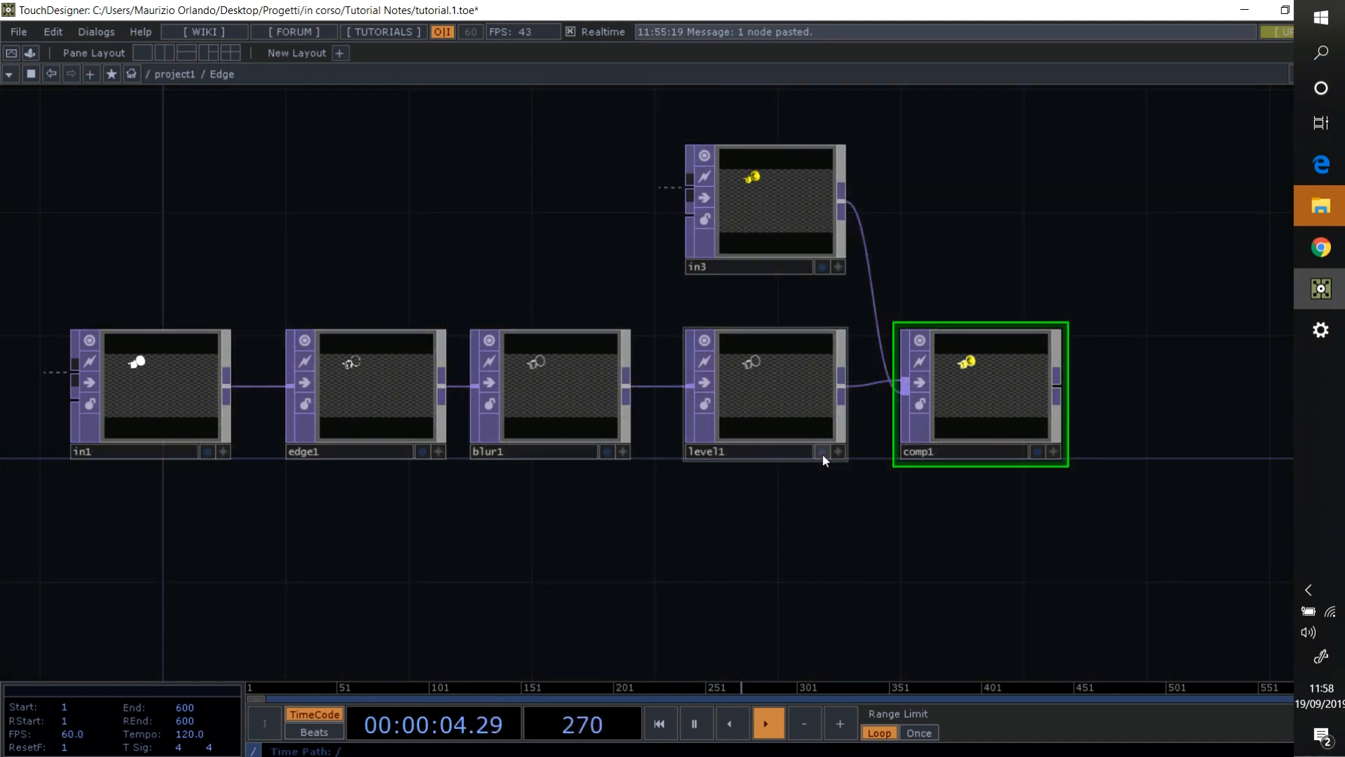
{"action": "left_click", "coordinate": [1037, 452]}
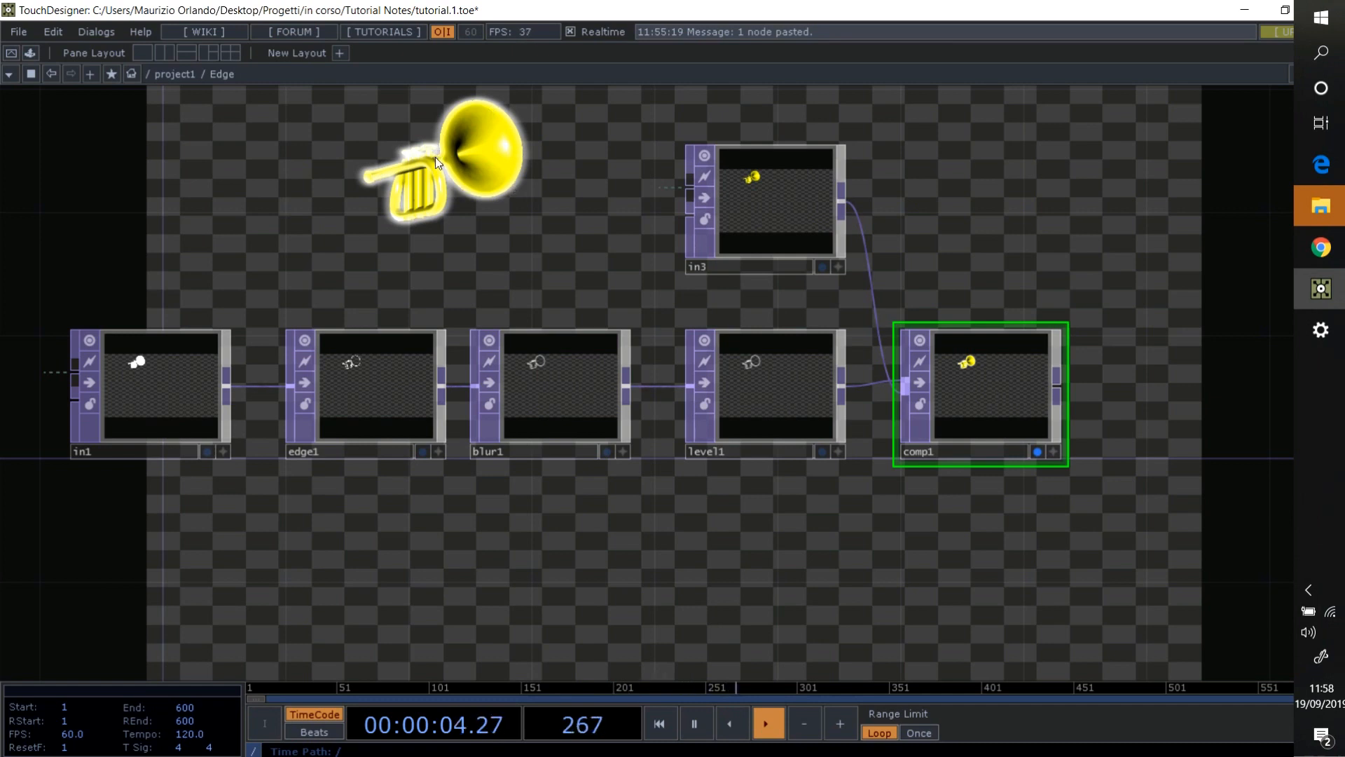
- Test the glow's visibility on the trumpet by setting level1's Opacity to 0 and restoring it to 1
{"action": "left_click", "coordinate": [759, 367]}
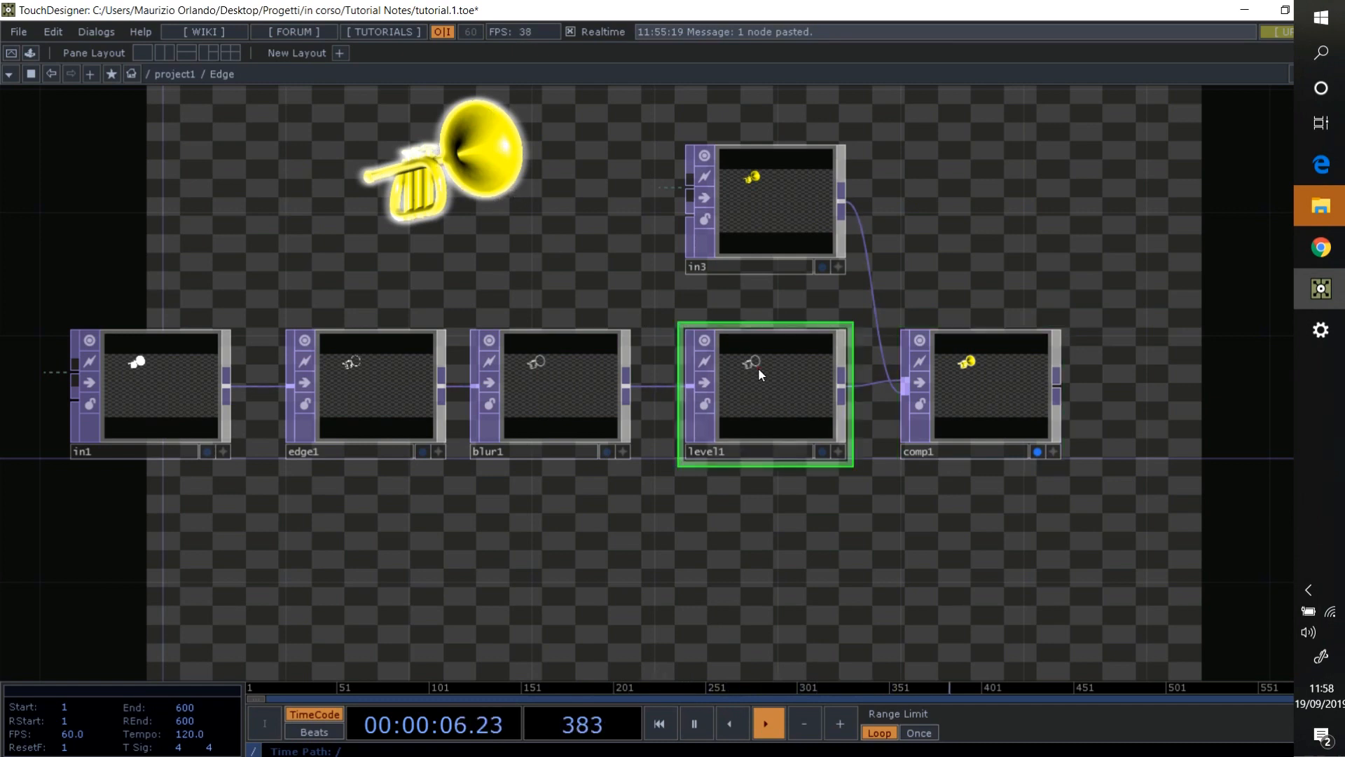
{"action": "key", "text": "p"}
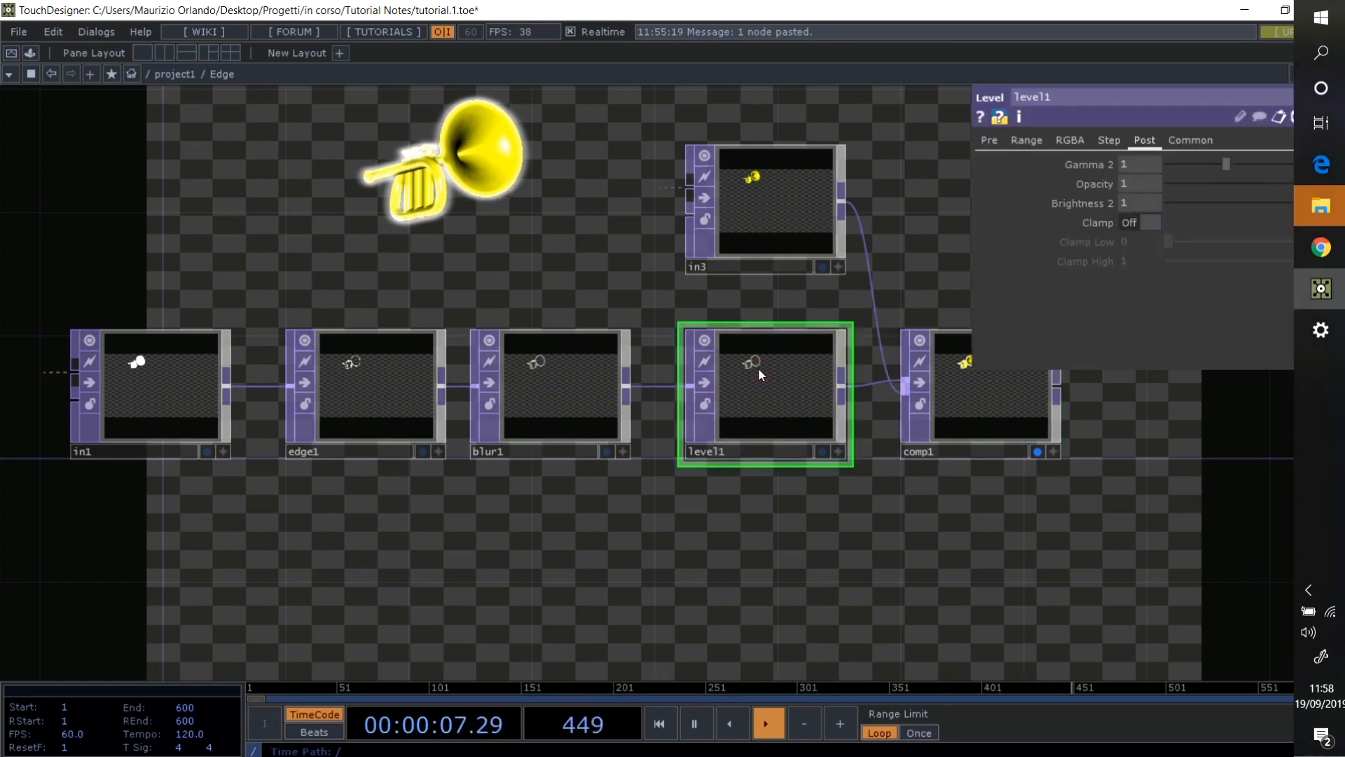
{"action": "left_click", "coordinate": [1168, 183]}
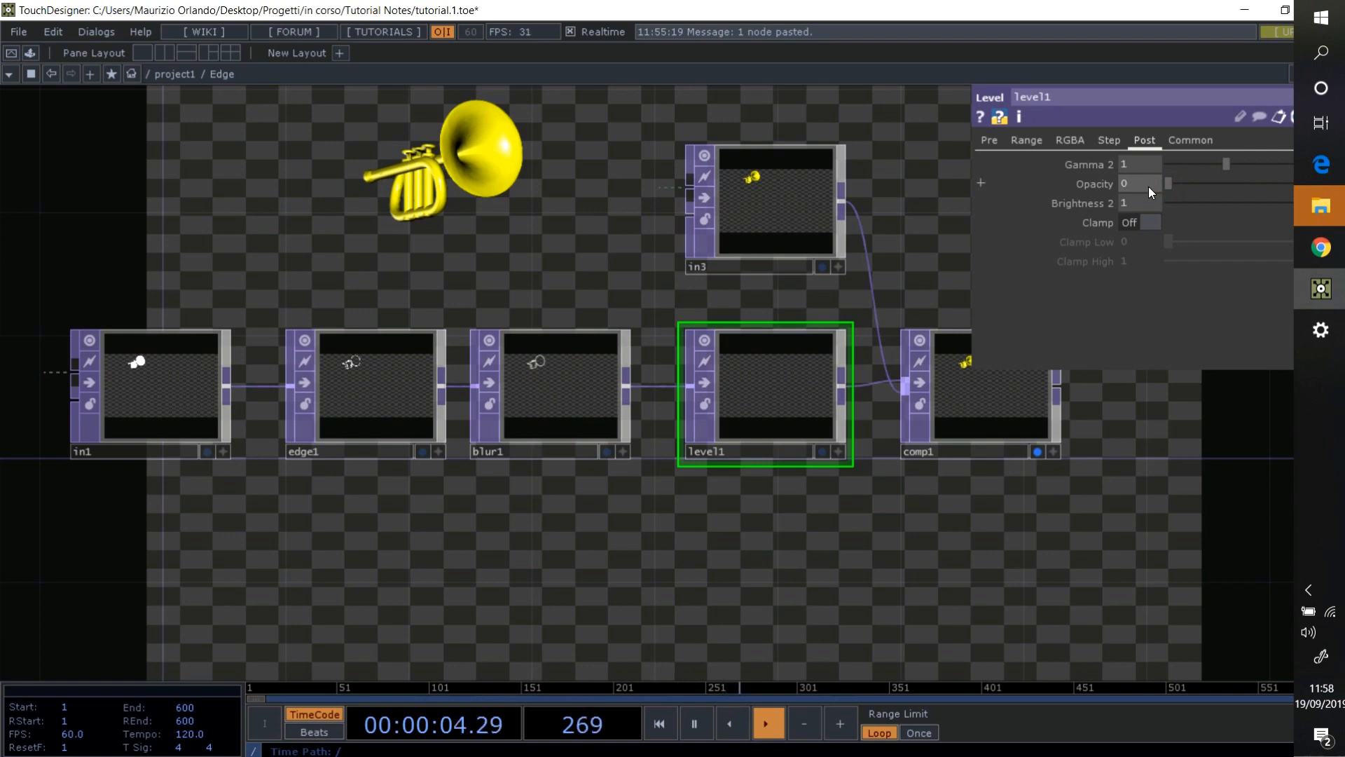
{"action": "left_click", "coordinate": [1135, 183]}
{"action": "key", "text": "Return"}
{"action": "left_click", "coordinate": [931, 522]}
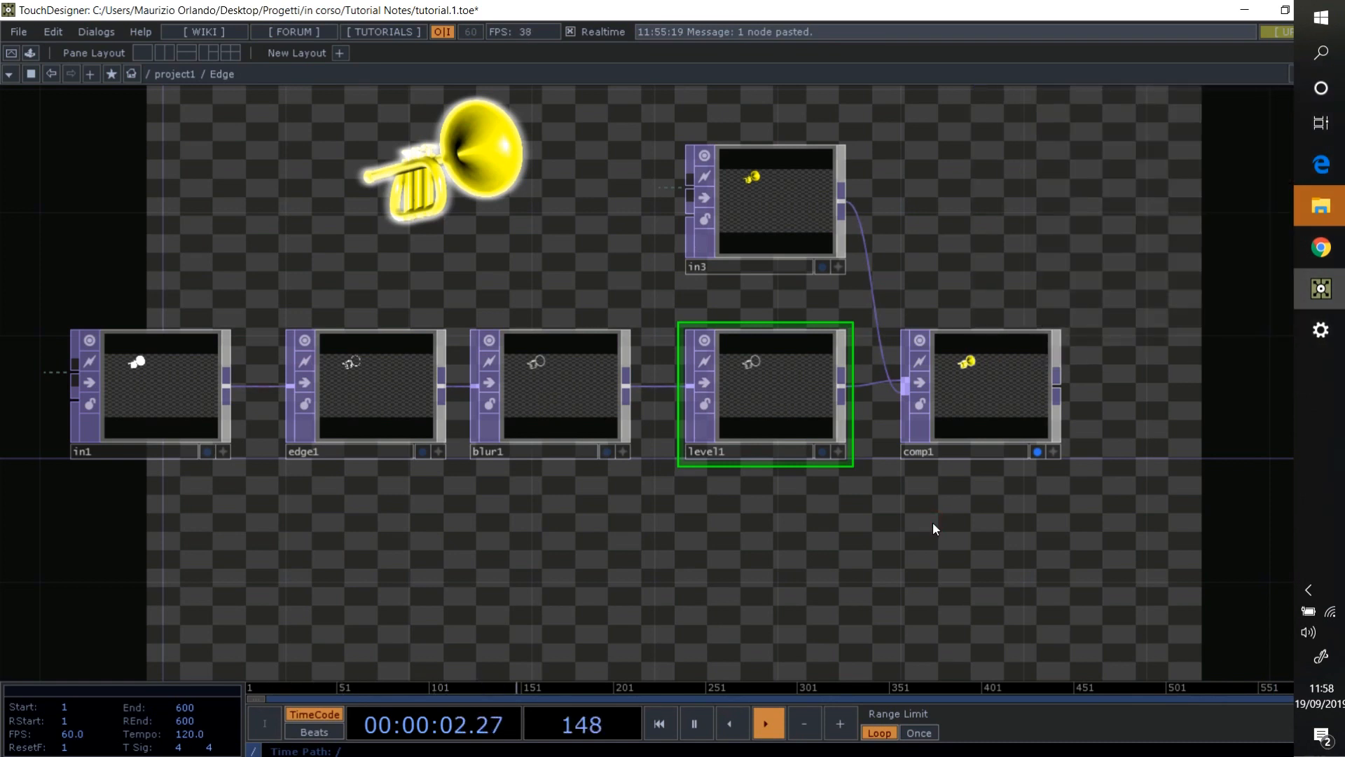
- Add a Null TOP after comp1 inside Edge and connect comp1 to it
{"action": "left_click_drag", "start_coordinate": [1017, 576], "coordinate": [544, 579]}
{"action": "key", "text": "Tab"}
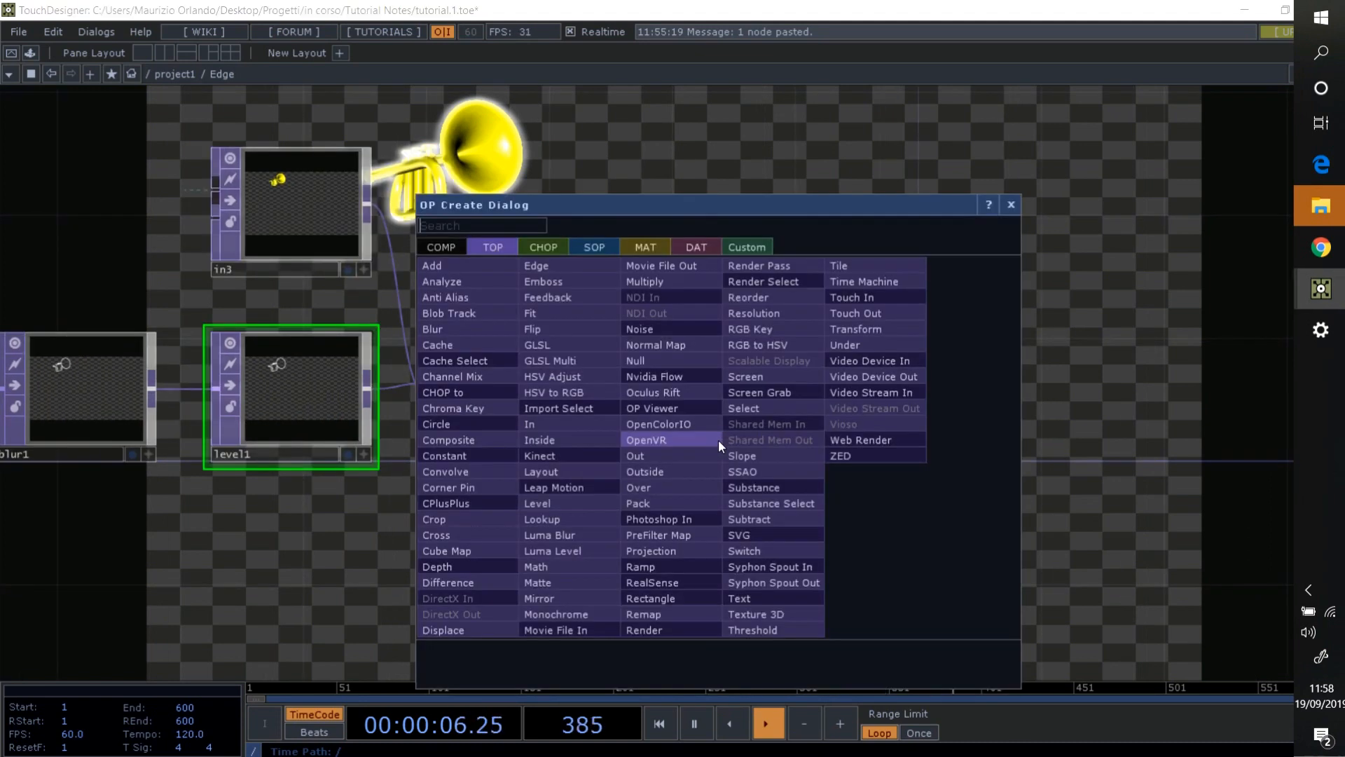
{"action": "left_click", "coordinate": [657, 363]}
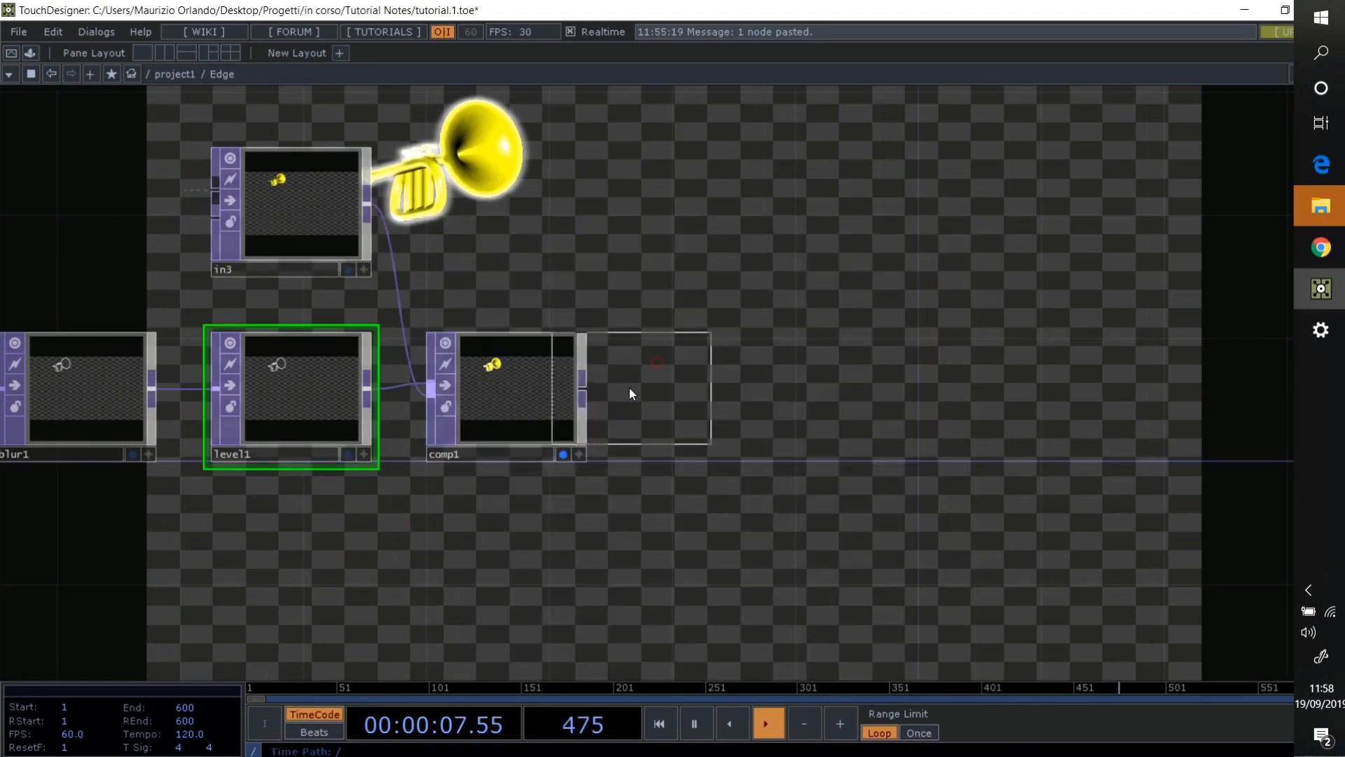
{"action": "left_click", "coordinate": [711, 390]}
{"action": "left_click_drag", "start_coordinate": [590, 392], "coordinate": [648, 387]}
- Add an Out TOP after null1, connect null1 to it, and return to the parent network
{"action": "key", "text": "Tab"}
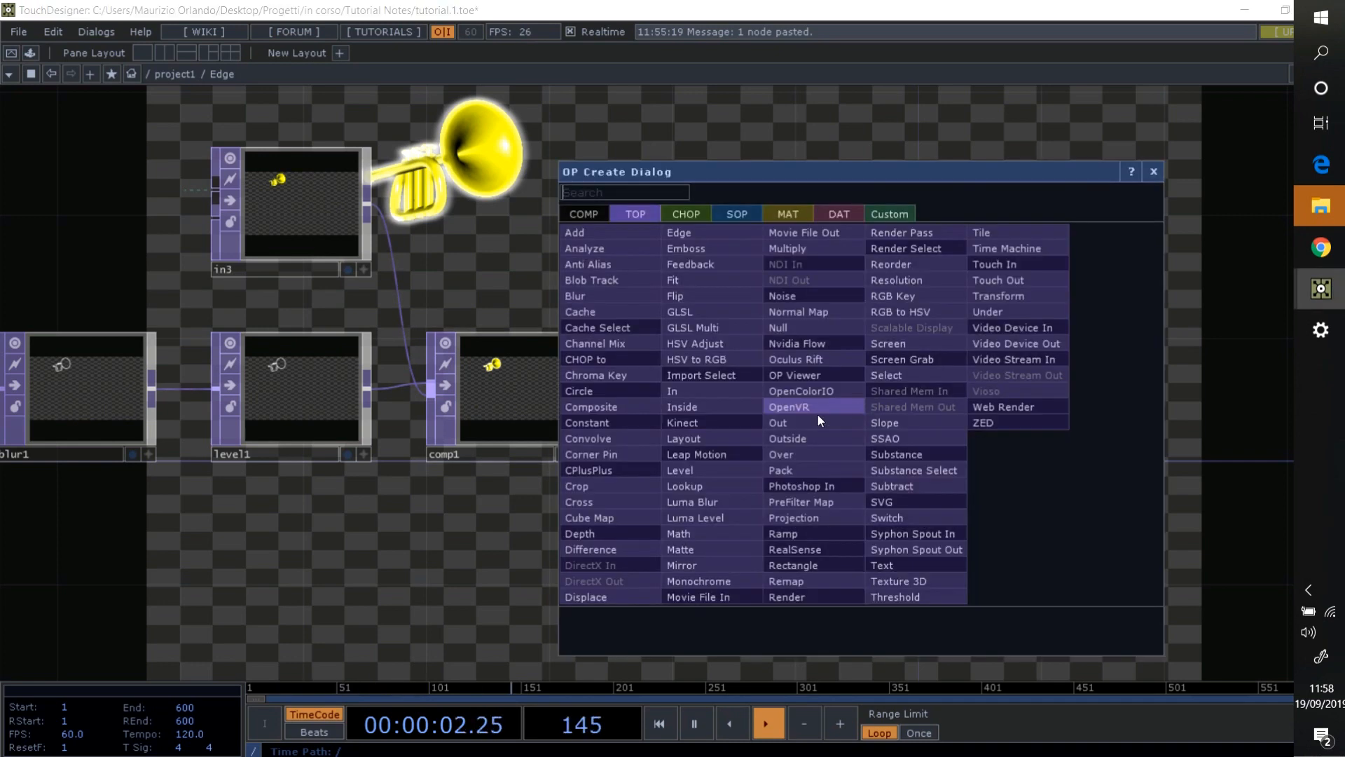
{"action": "left_click", "coordinate": [817, 413]}
{"action": "left_click", "coordinate": [915, 402]}
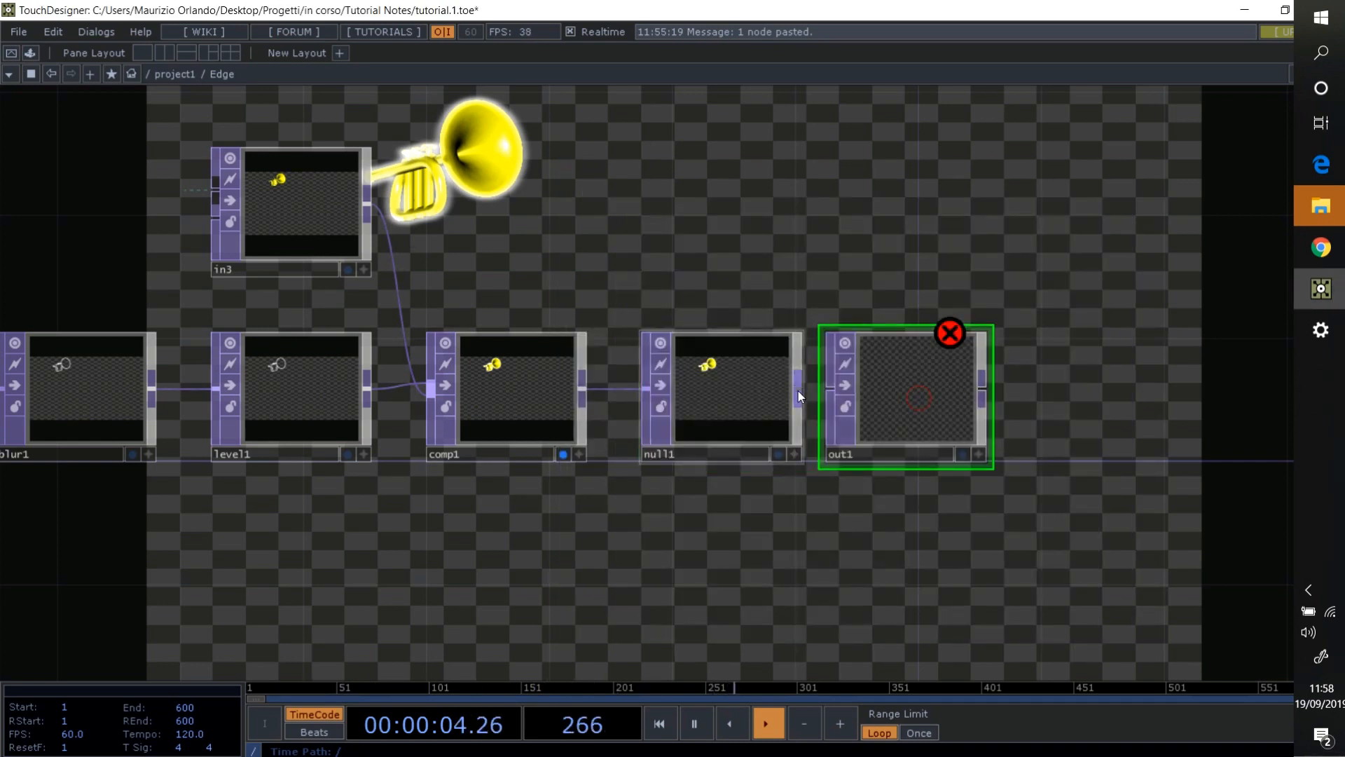
{"action": "left_click_drag", "start_coordinate": [797, 391], "coordinate": [822, 389]}
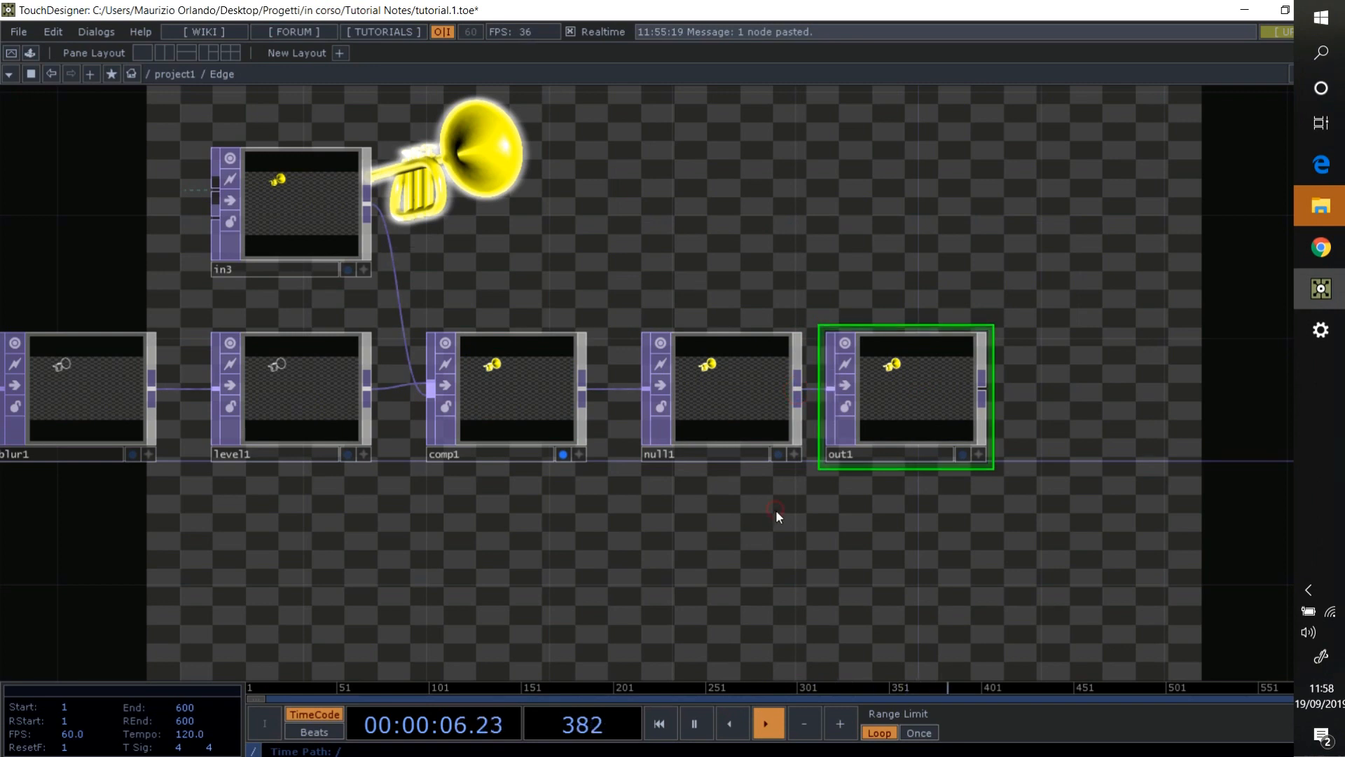
{"action": "key", "text": "u"}
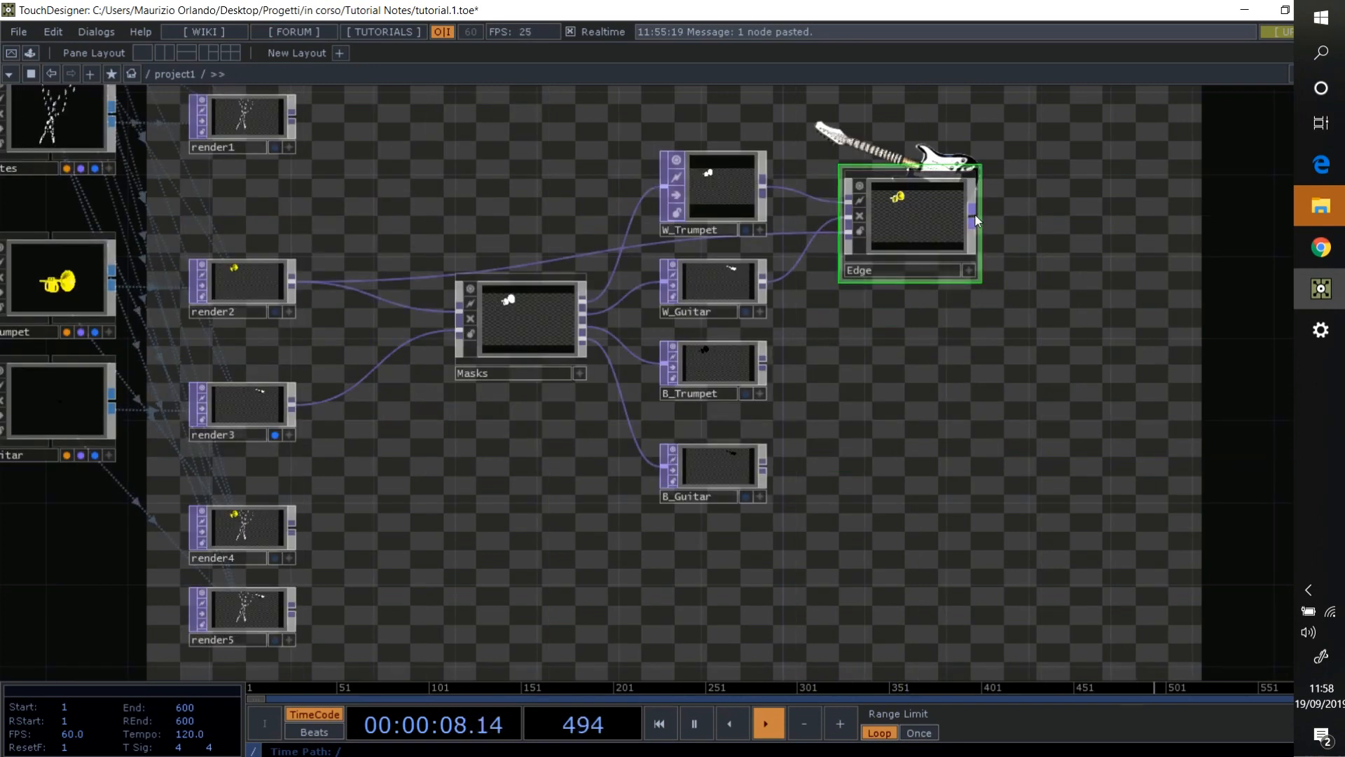
- Inside Edge, duplicate the chain from edge1 through out1 and place the copy in line with in2
{"action": "double_click", "coordinate": [919, 231]}
{"action": "scroll", "coordinate": [717, 395], "scroll_direction": "down", "scroll_amount": 8}
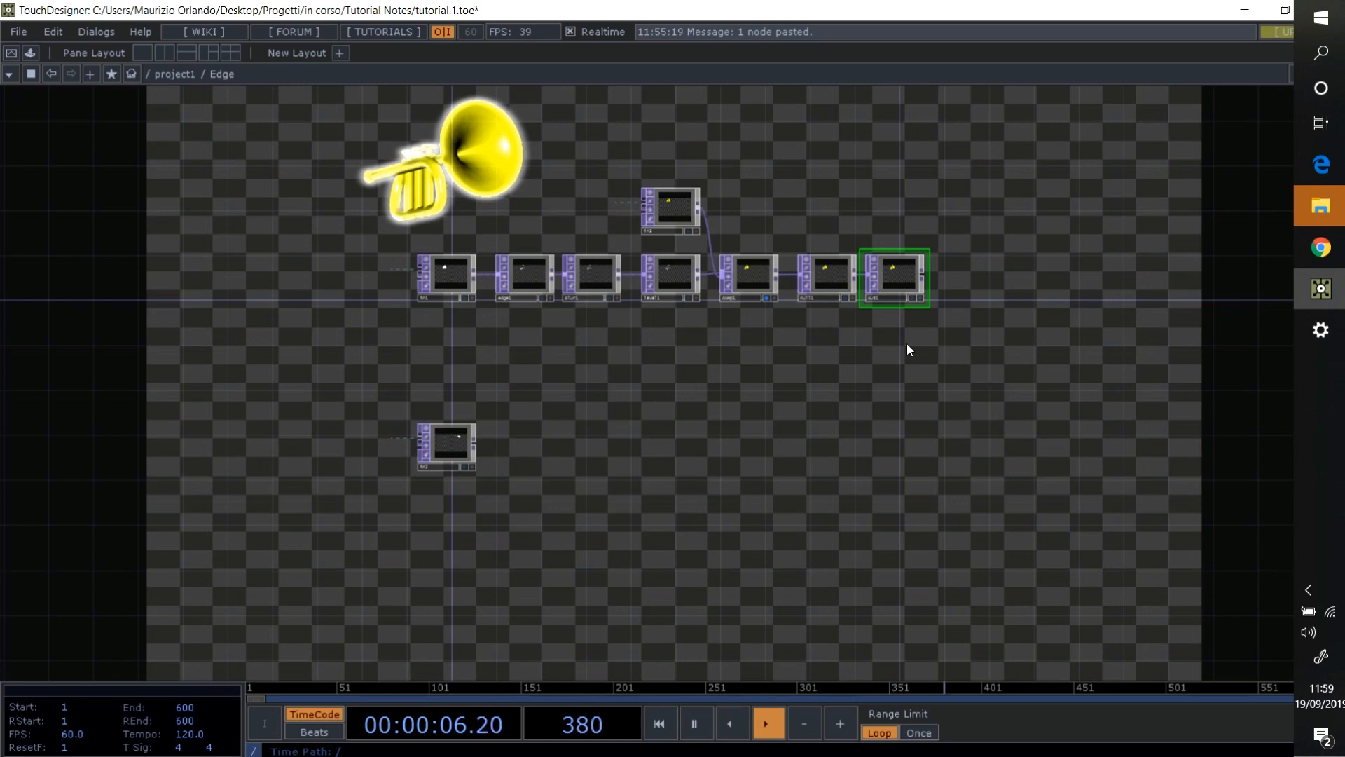
{"action": "left_click_drag", "start_coordinate": [884, 321], "coordinate": [531, 275]}
{"action": "key", "text": "ctrl+c"}
{"action": "key", "text": "ctrl+v"}
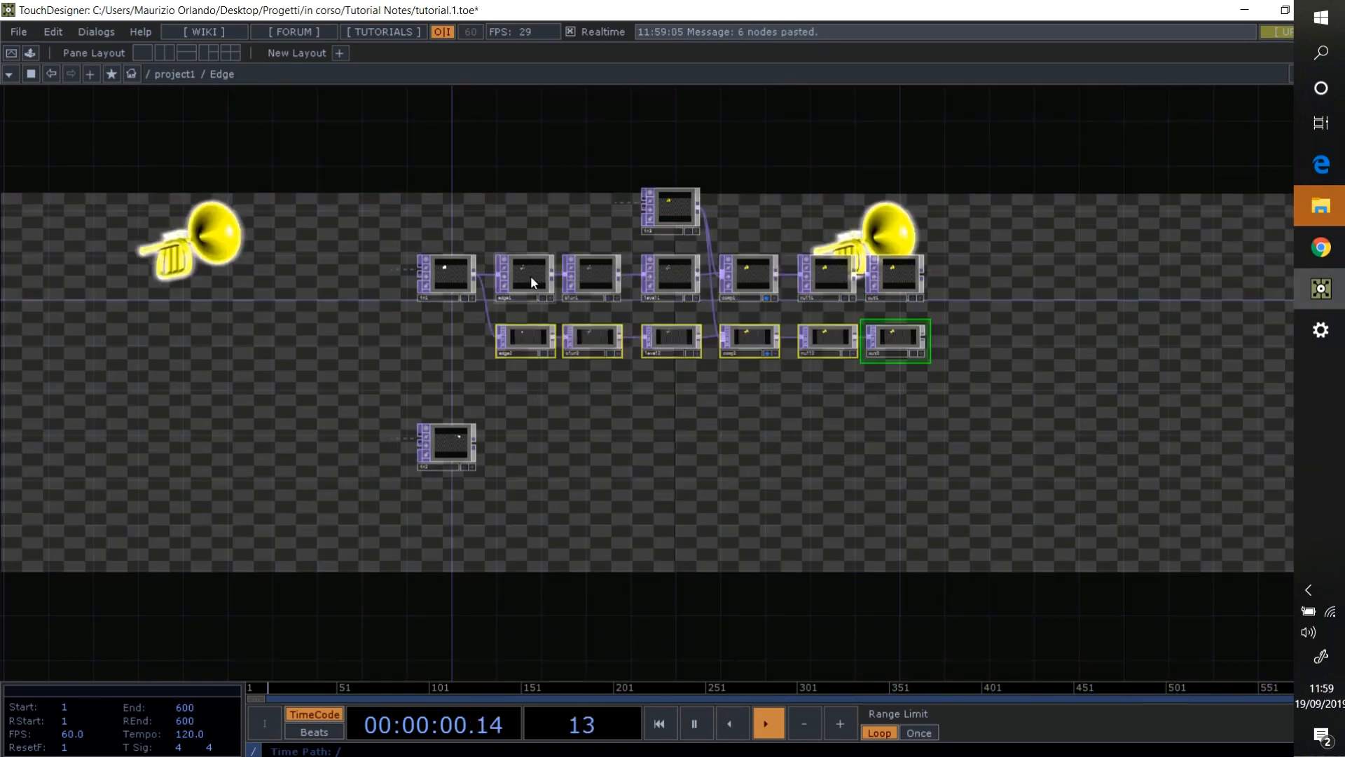
{"action": "mouse_move", "coordinate": [524, 334]}
{"action": "left_mouse_down"}
{"action": "mouse_move", "coordinate": [514, 445]}
{"action": "mouse_move", "coordinate": [503, 434]}
{"action": "mouse_move", "coordinate": [533, 438]}
{"action": "left_mouse_up"}
{"action": "left_click", "coordinate": [561, 377]}
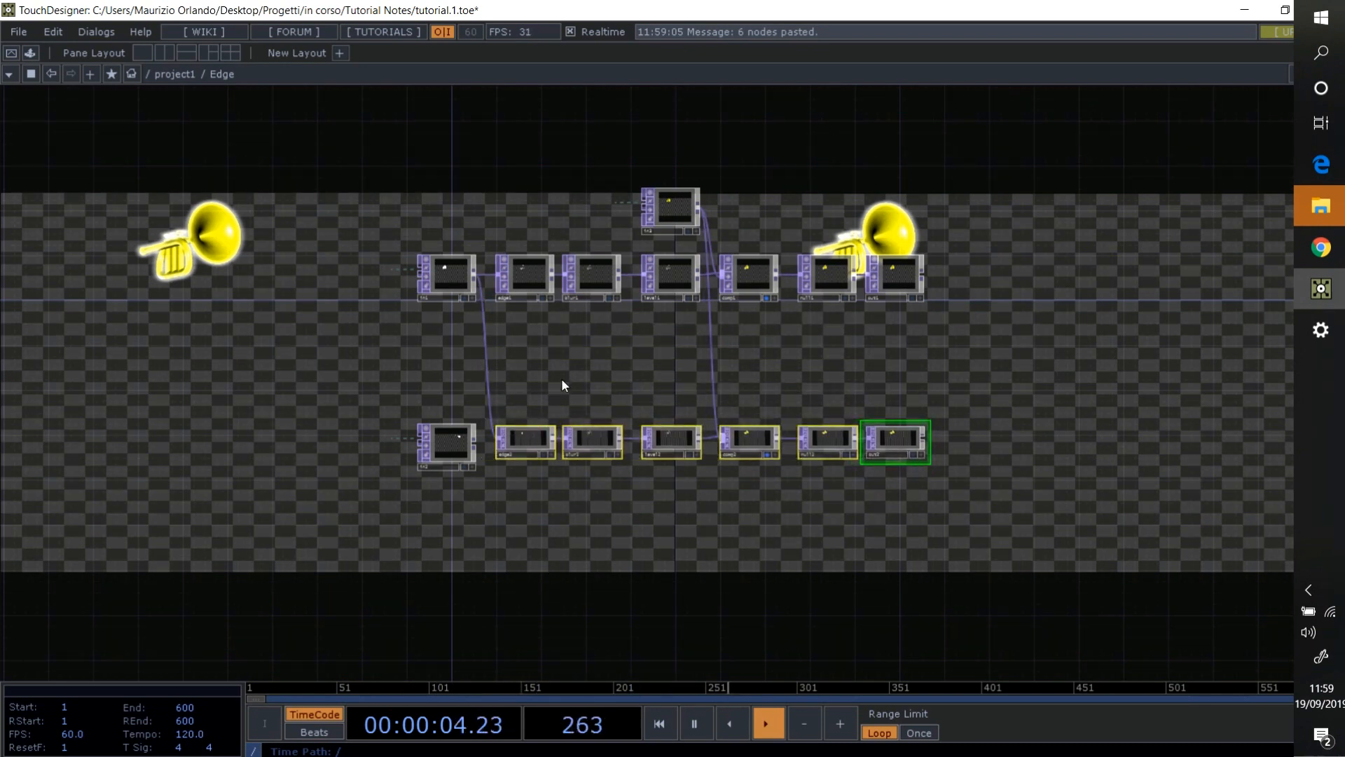
- Disconnect in1 from the copied Edge TOP and connect in2 to it instead
{"action": "right_click", "coordinate": [490, 385]}
{"action": "left_click", "coordinate": [503, 438]}
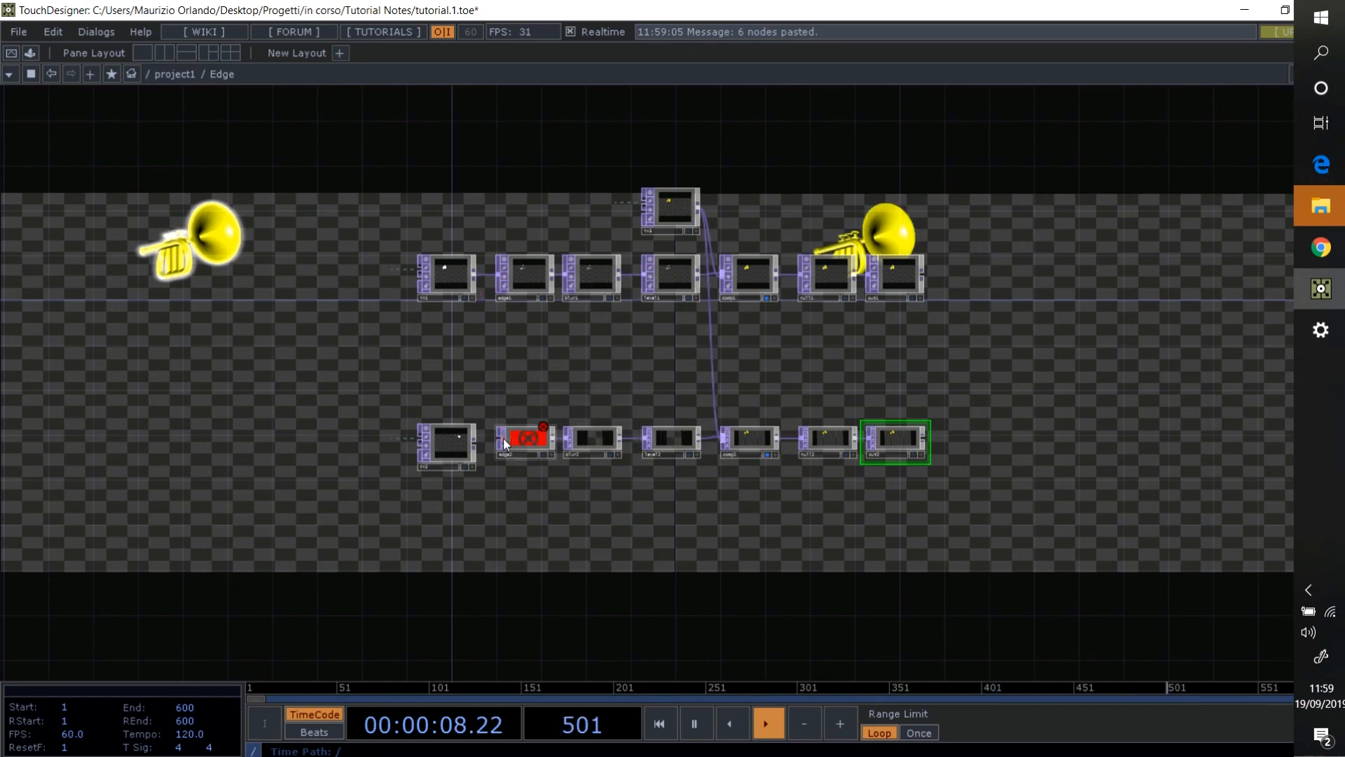
{"action": "left_click_drag", "start_coordinate": [475, 444], "coordinate": [496, 438]}
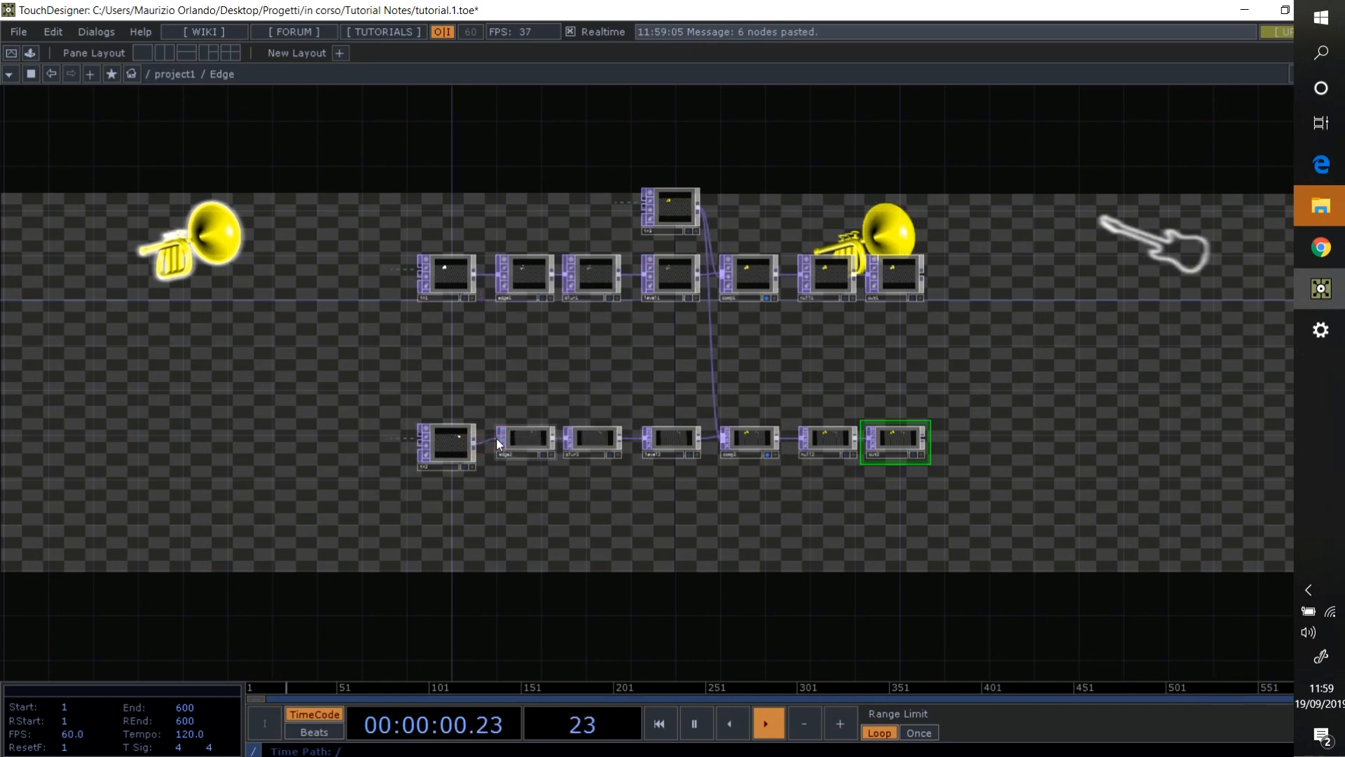
- Disconnect in3 from the copied Composite TOP and turn off comp1's background display
{"action": "right_click", "coordinate": [713, 378]}
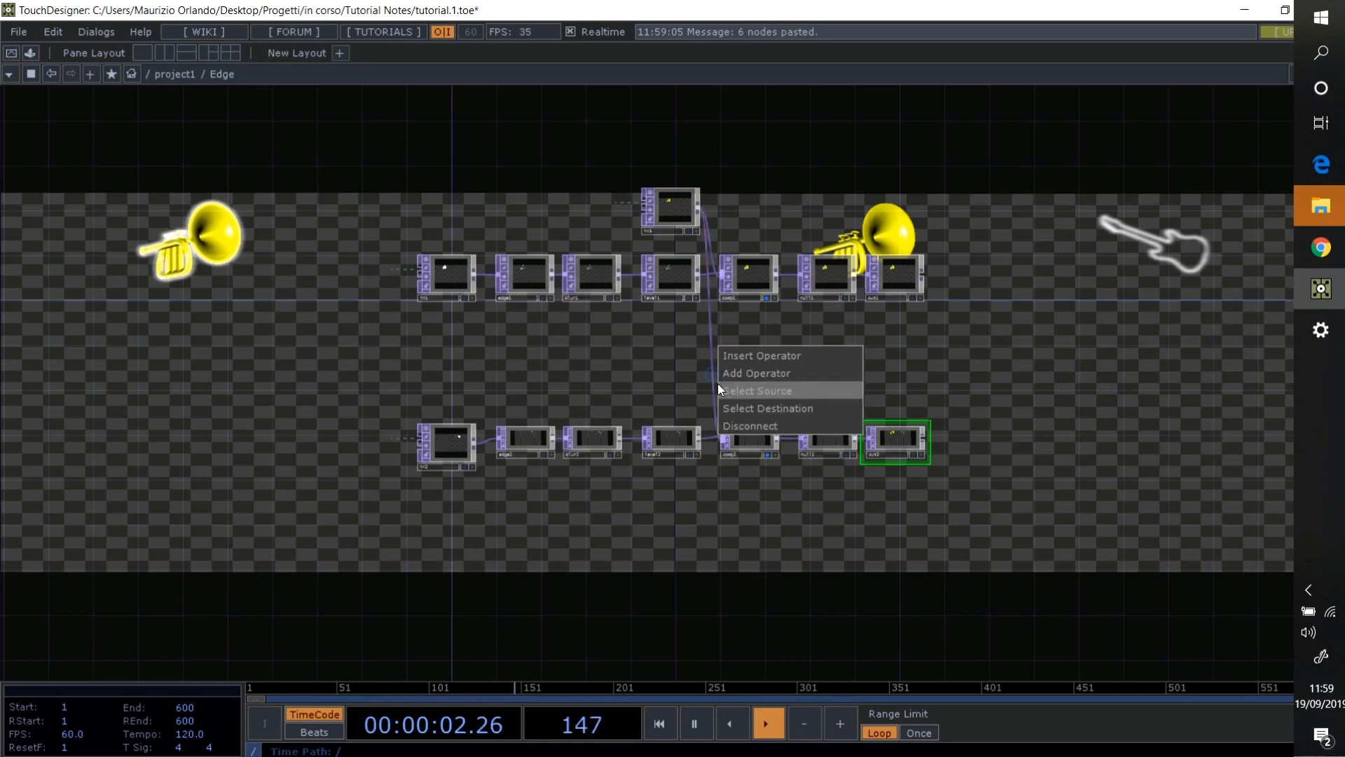
{"action": "left_click", "coordinate": [737, 427]}
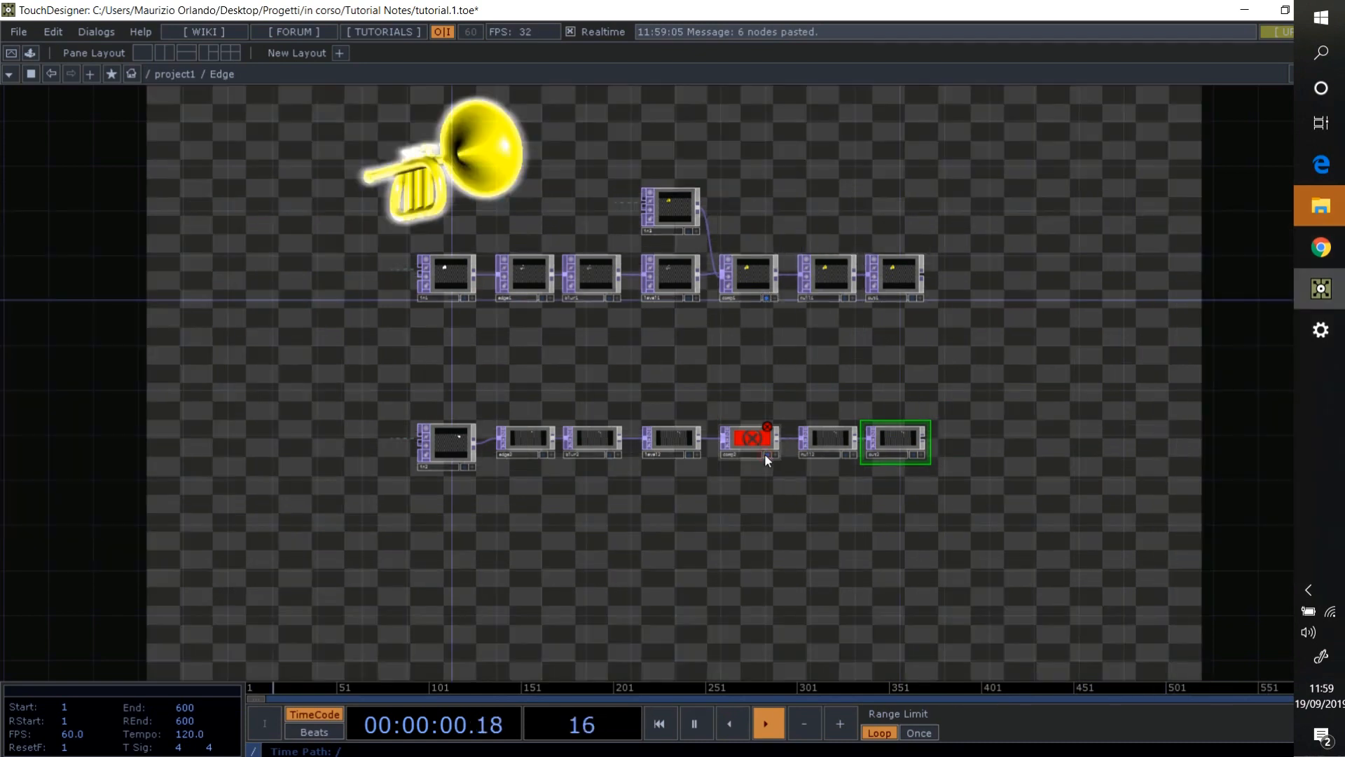
{"action": "left_click", "coordinate": [768, 299]}
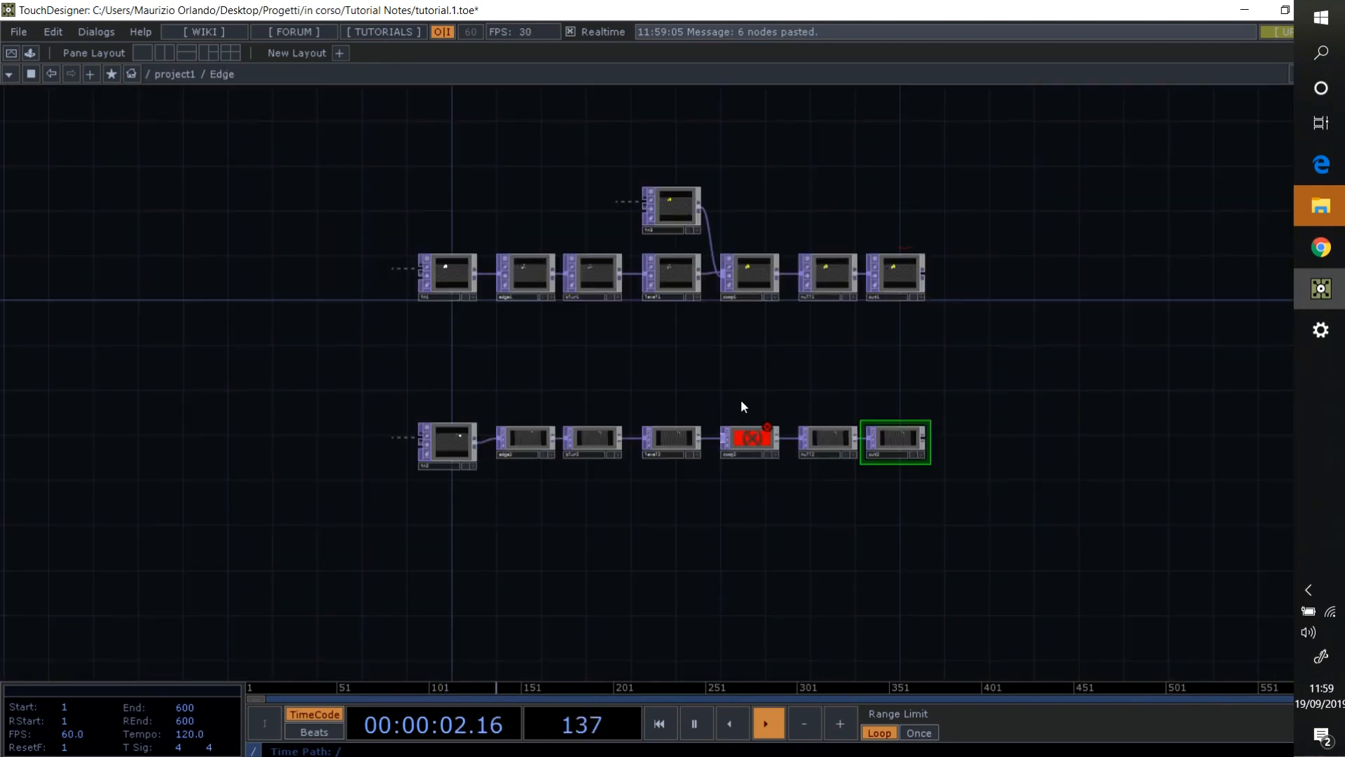
- Add an In TOP above the copied Level TOP and connect it to the copied Composite TOP
{"action": "key", "text": "Tab"}
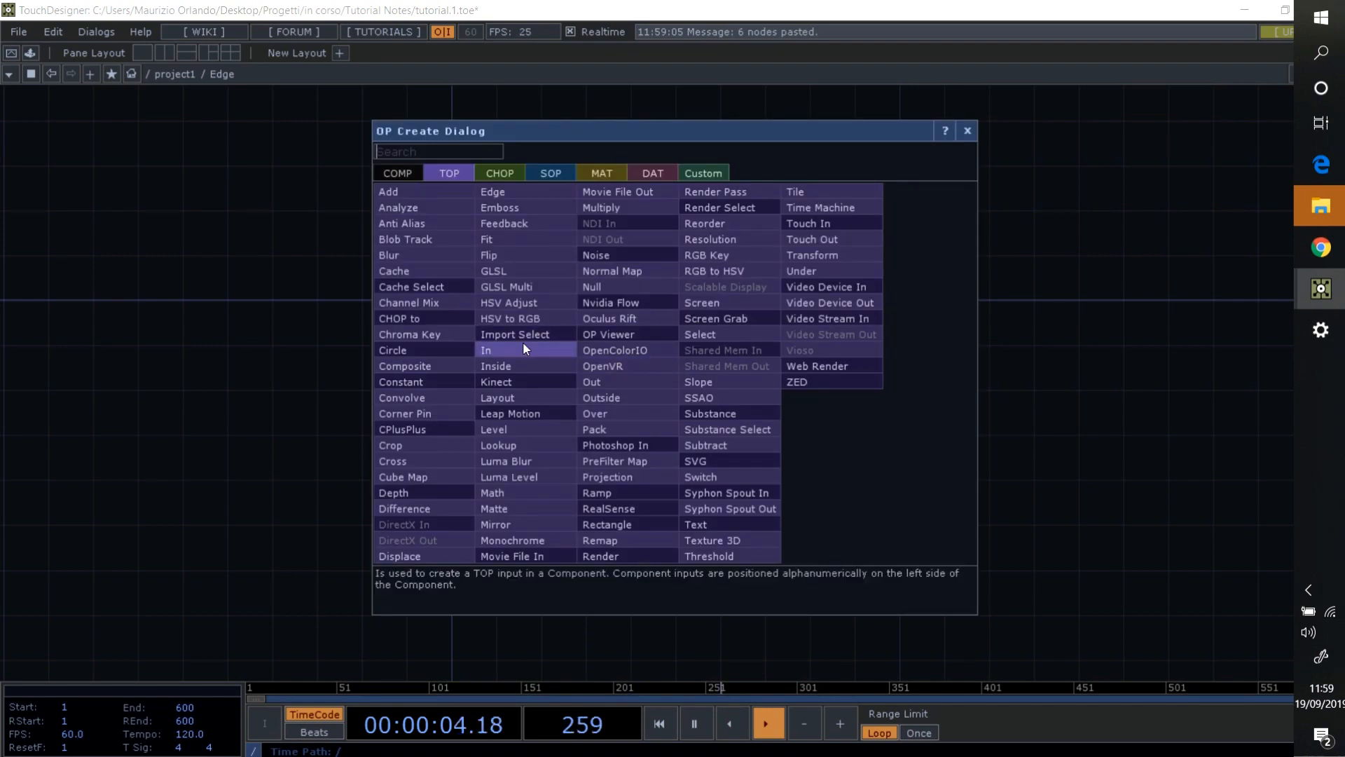
{"action": "left_click", "coordinate": [522, 342]}
{"action": "left_click", "coordinate": [670, 394]}
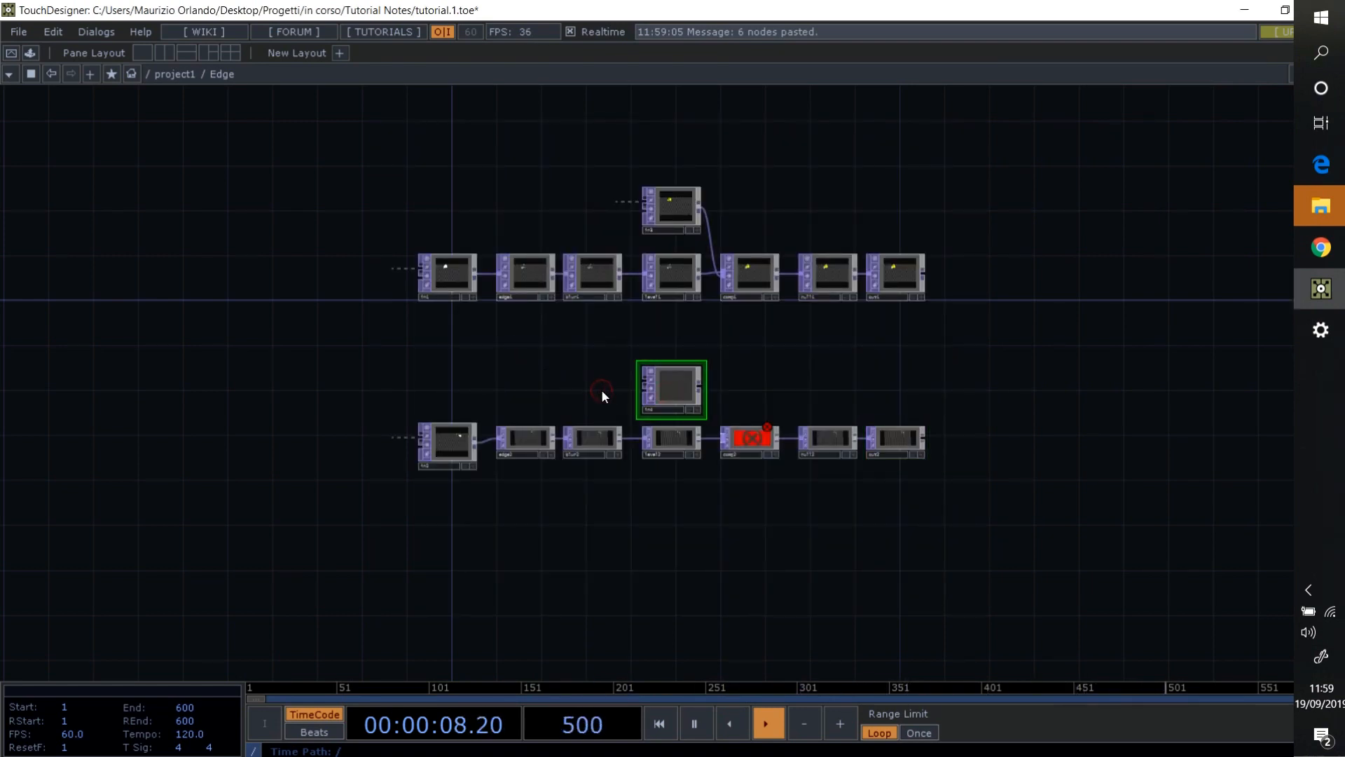
{"action": "left_click_drag", "start_coordinate": [702, 387], "coordinate": [713, 451]}
{"action": "left_click", "coordinate": [581, 397]}
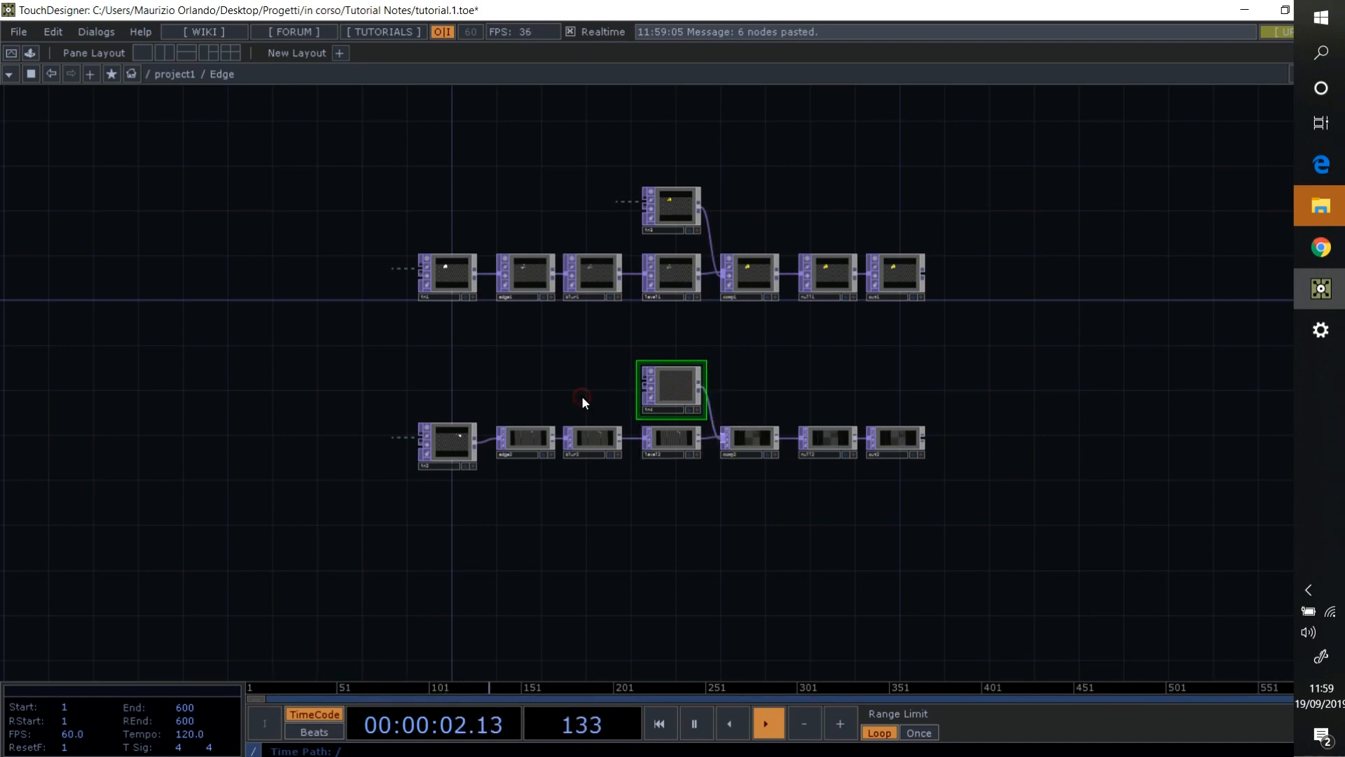
- Connect render3 to the Edge component's fourth input and go back inside Edge
{"action": "key", "text": "u"}
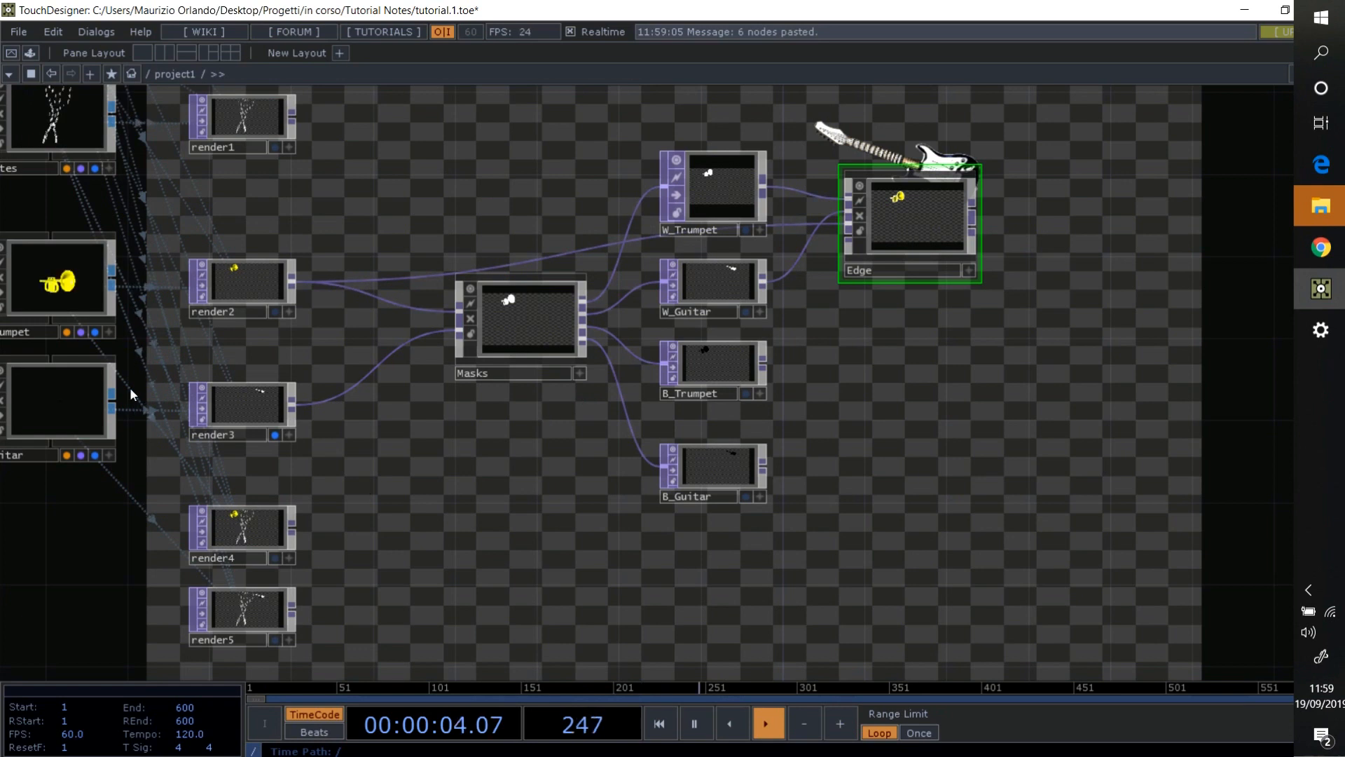
{"action": "left_click_drag", "start_coordinate": [293, 405], "coordinate": [851, 238]}
{"action": "double_click", "coordinate": [914, 234]}
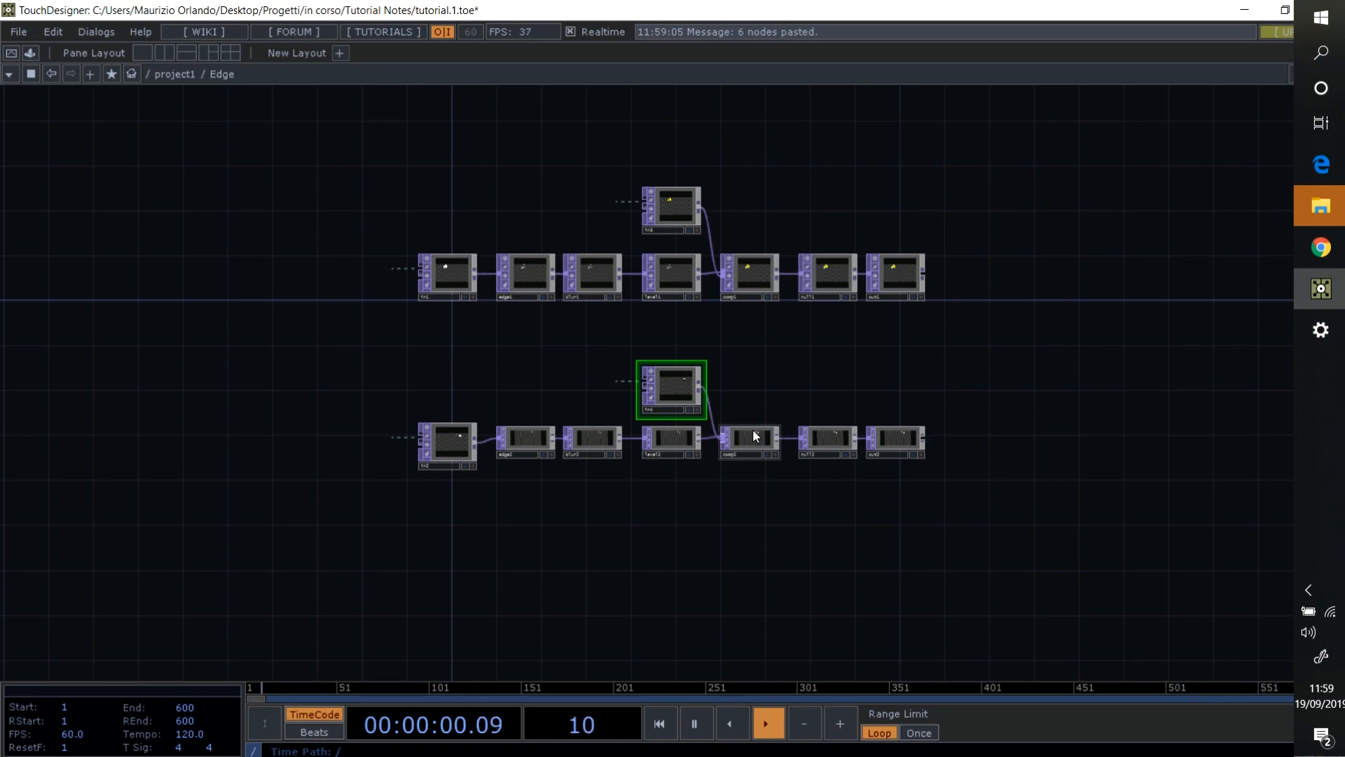
- Inspect the common parameters of the in4 TOP
{"action": "scroll", "coordinate": [771, 385], "scroll_direction": "up", "scroll_amount": 3}
{"action": "scroll", "coordinate": [745, 412], "scroll_direction": "up", "scroll_amount": 3}
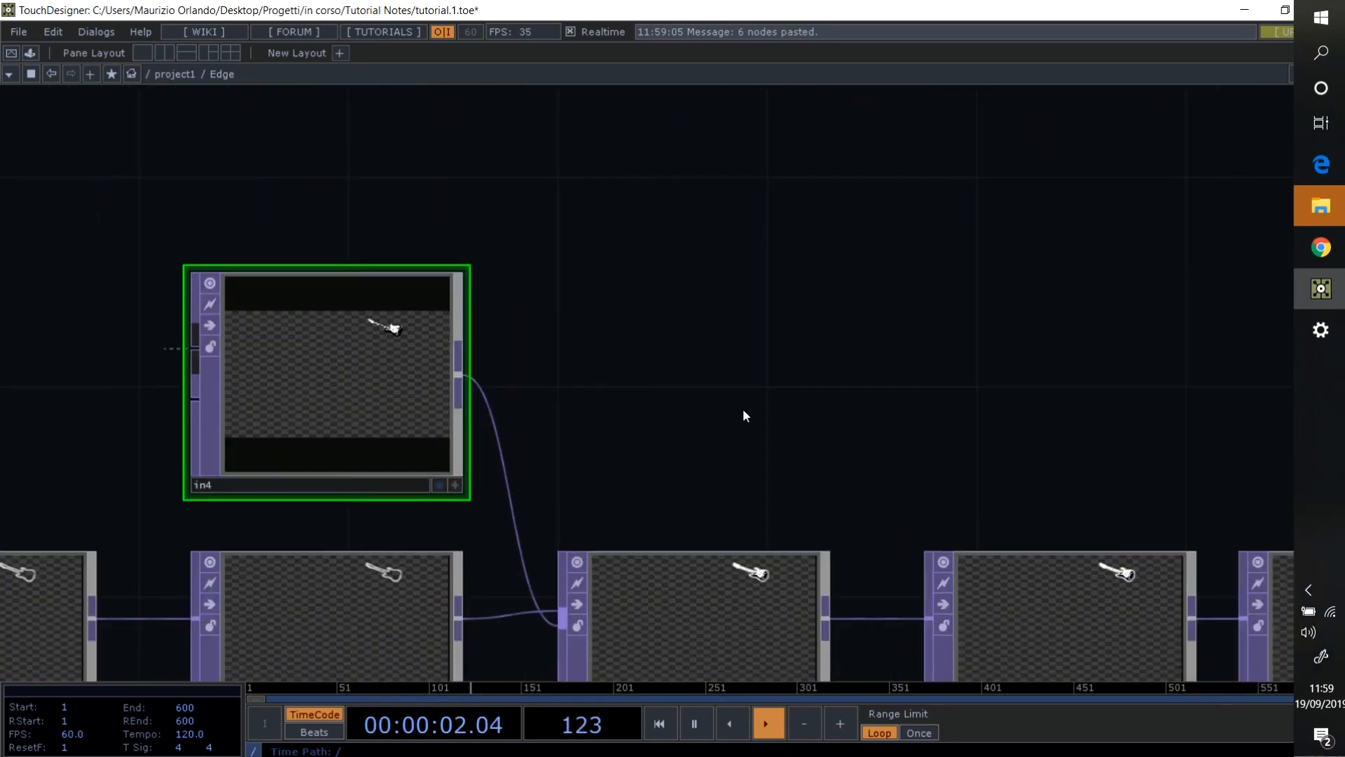
{"action": "key", "text": "p"}
{"action": "left_click", "coordinate": [1027, 139]}
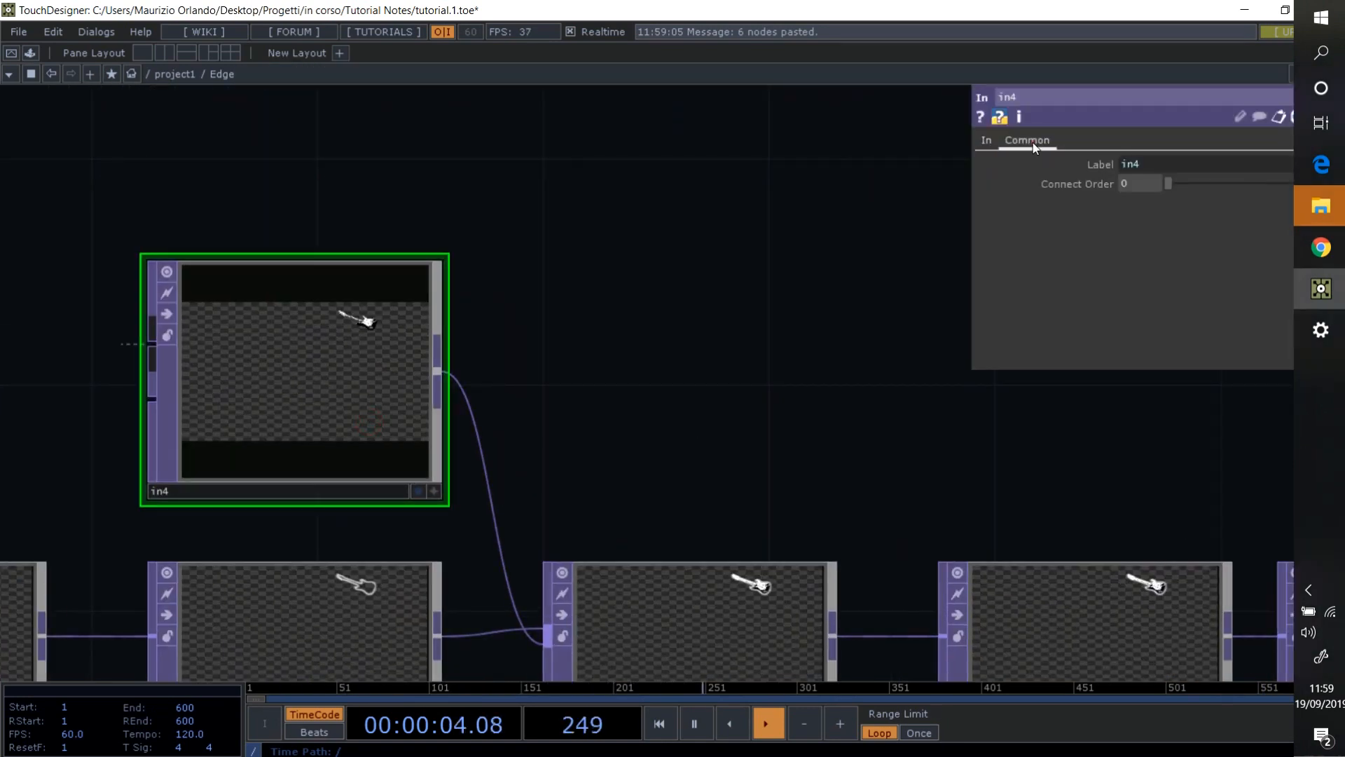
{"action": "left_click", "coordinate": [835, 342]}
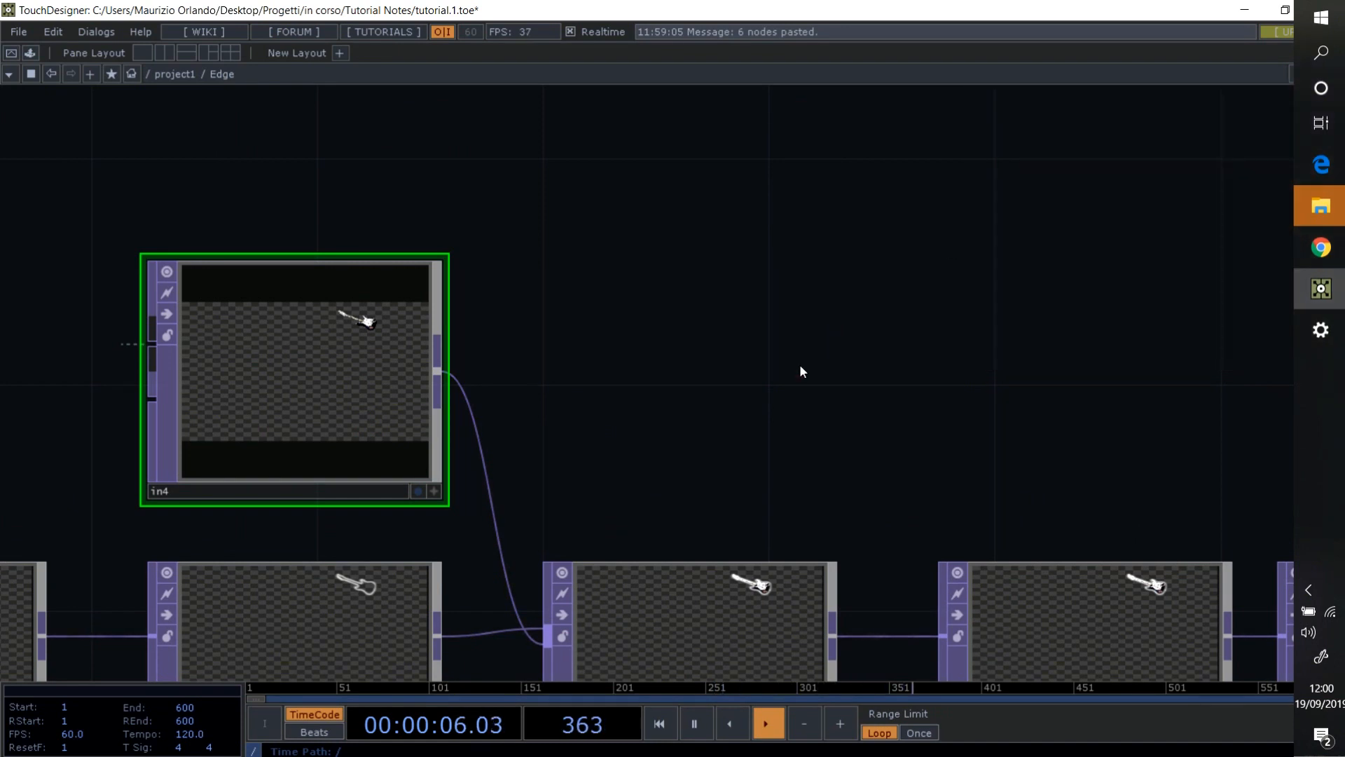
- Display out2 in the network background
{"action": "left_click_drag", "start_coordinate": [643, 437], "coordinate": [630, 247]}
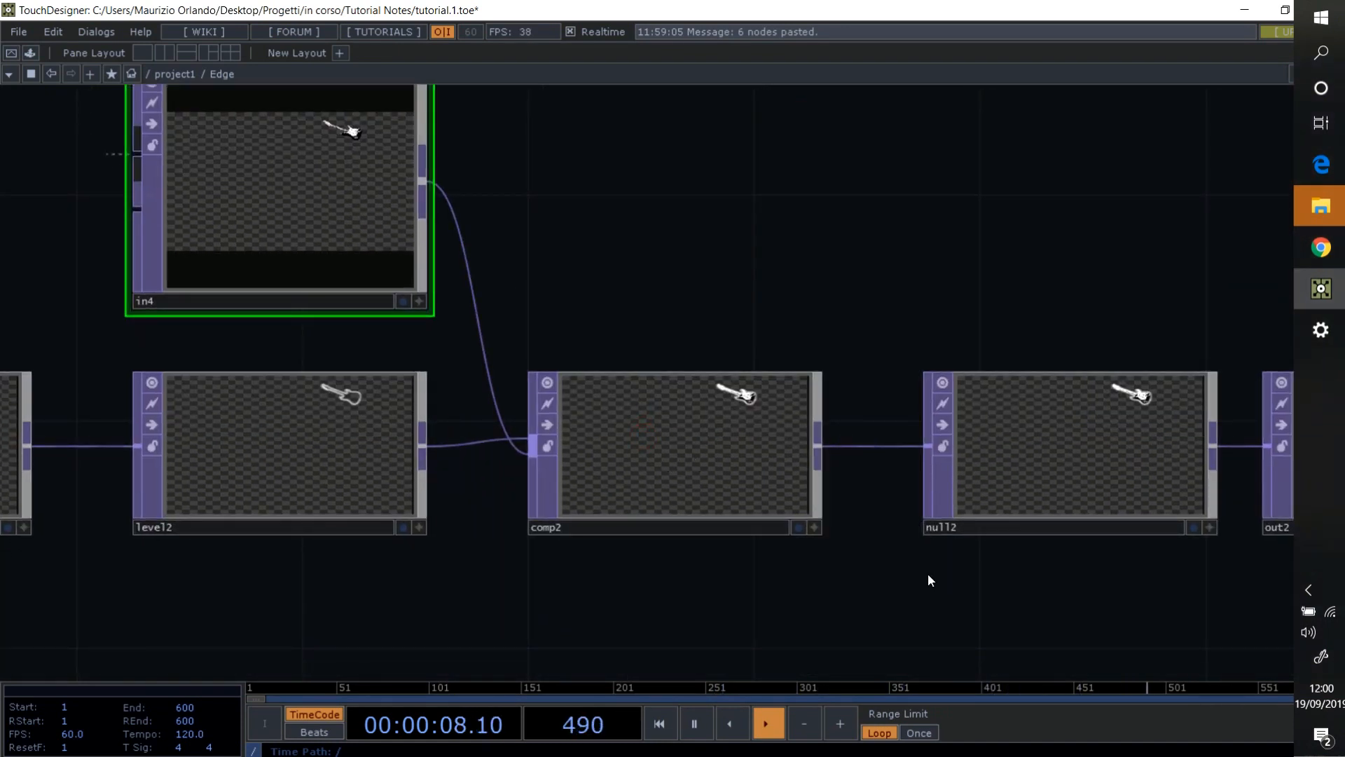
{"action": "left_click_drag", "start_coordinate": [1080, 566], "coordinate": [865, 582]}
{"action": "left_click_drag", "start_coordinate": [1252, 561], "coordinate": [967, 565]}
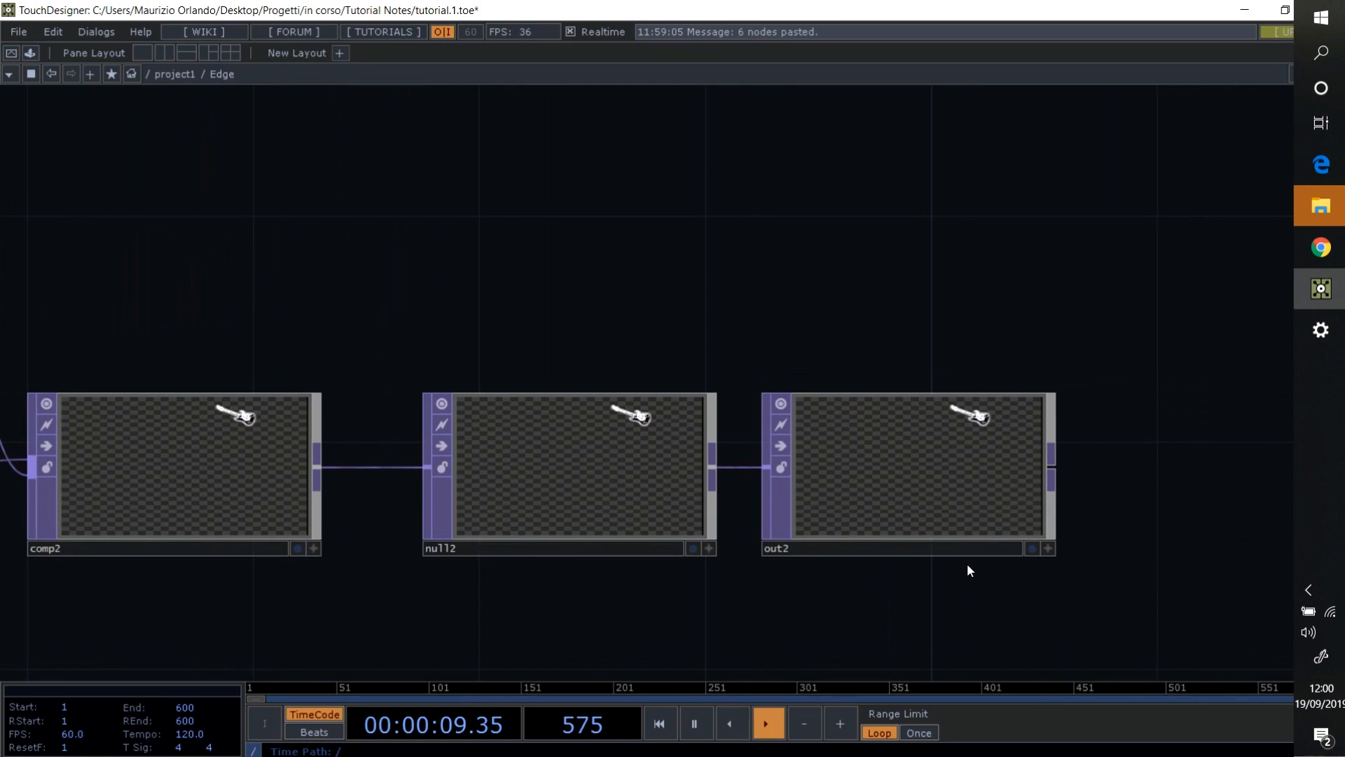
{"action": "left_click", "coordinate": [1031, 546]}
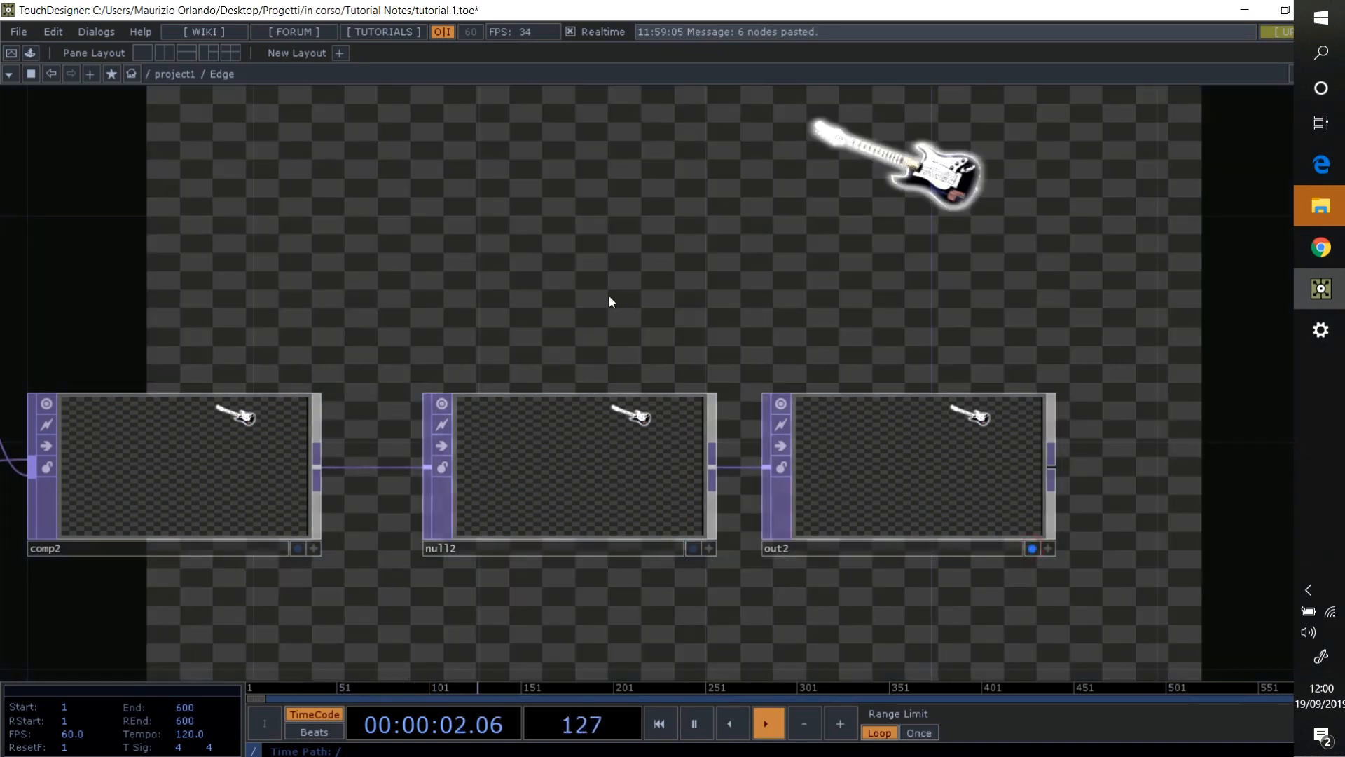
- Test the glow on the guitar by setting level2's Opacity to 0 and restoring it to 1
{"action": "left_click_drag", "start_coordinate": [233, 304], "coordinate": [493, 251]}
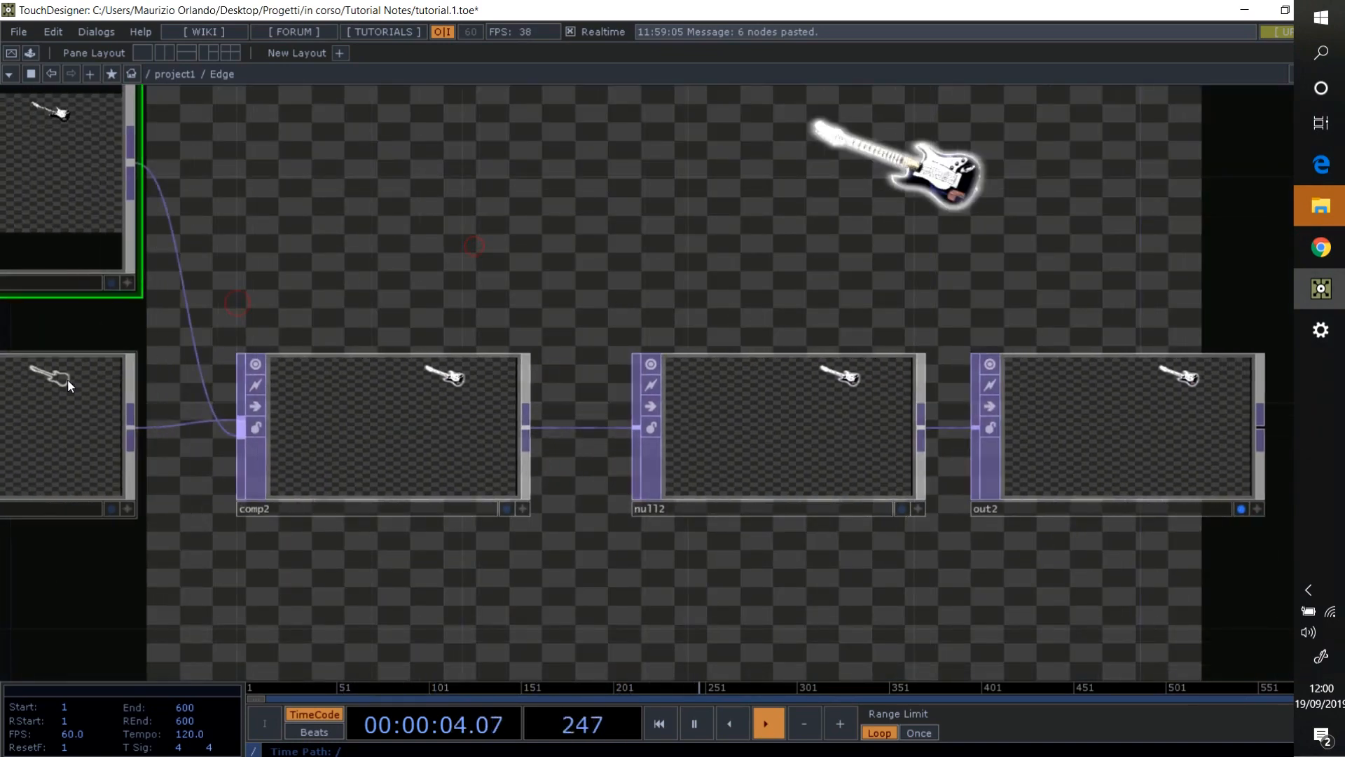
{"action": "left_click", "coordinate": [102, 428]}
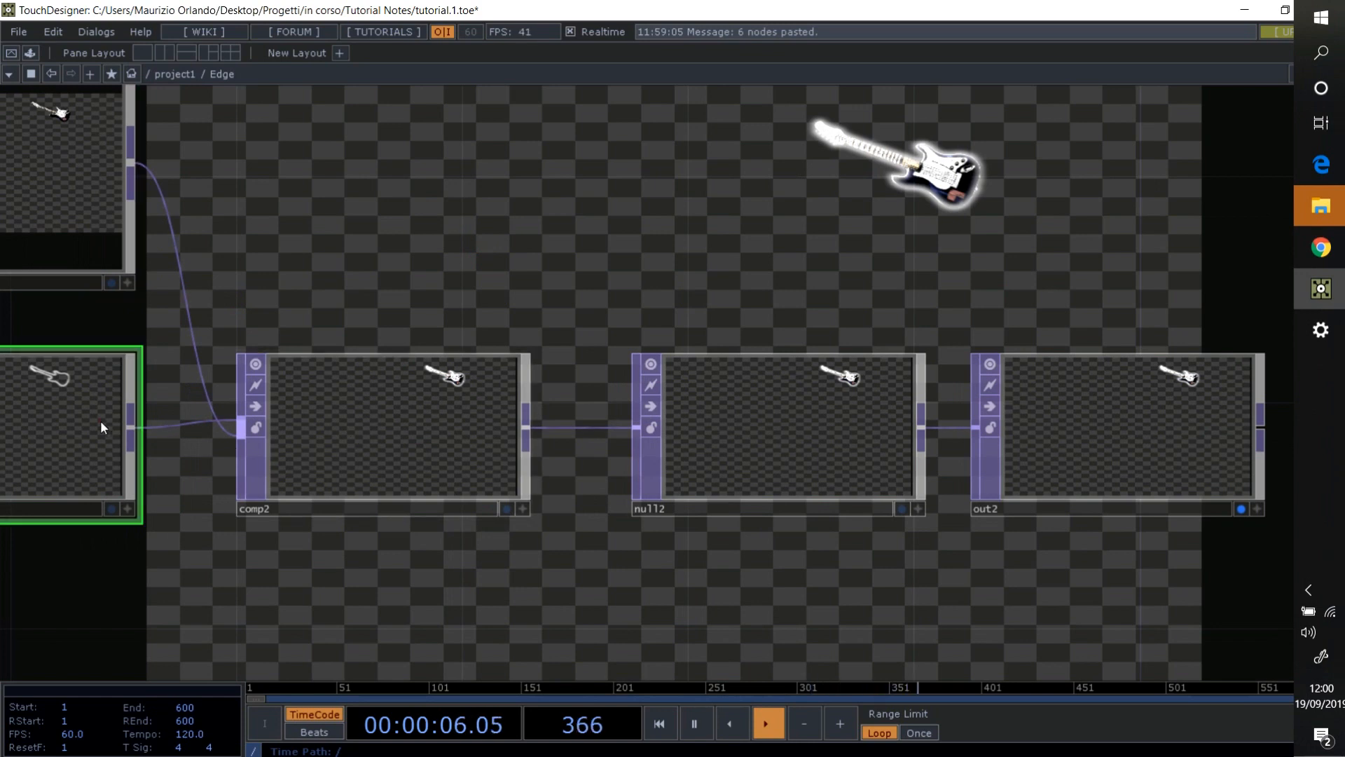
{"action": "key", "text": "p"}
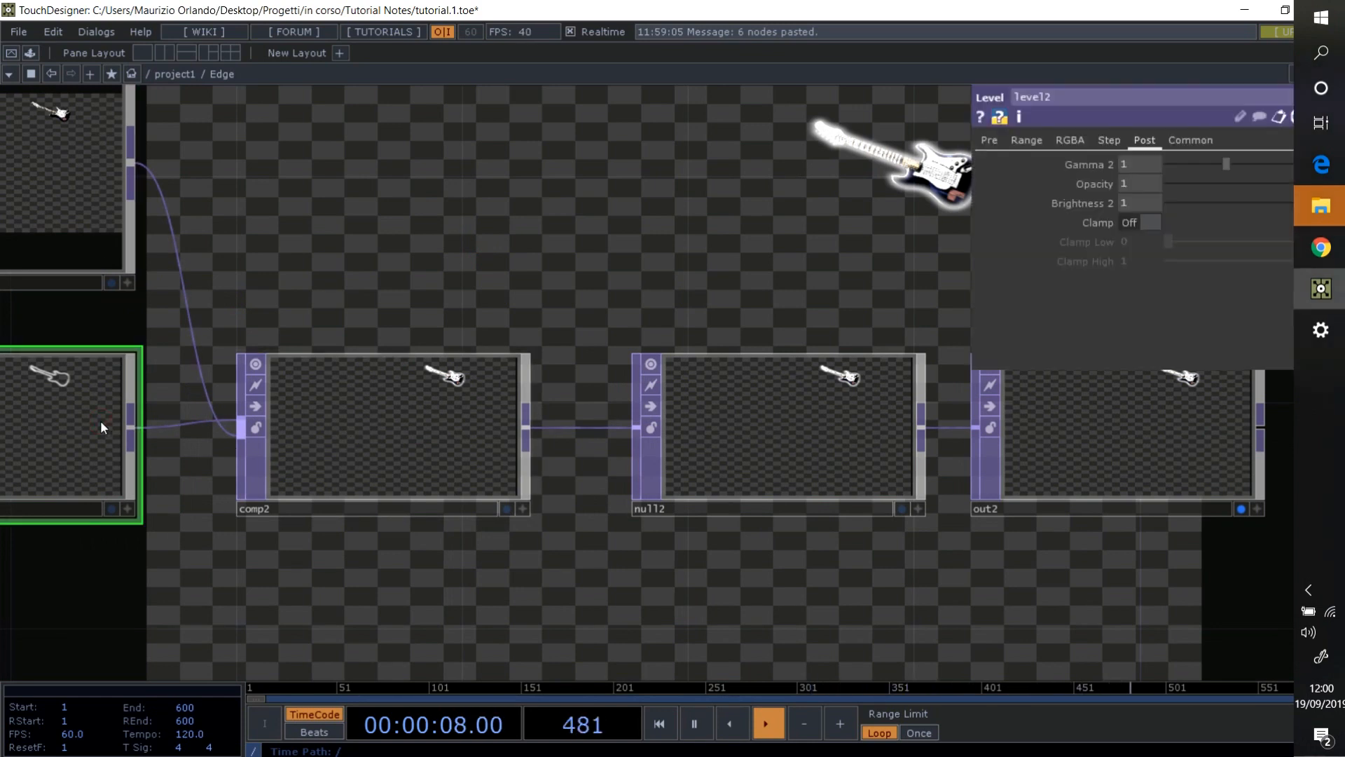
{"action": "left_click", "coordinate": [1139, 183]}
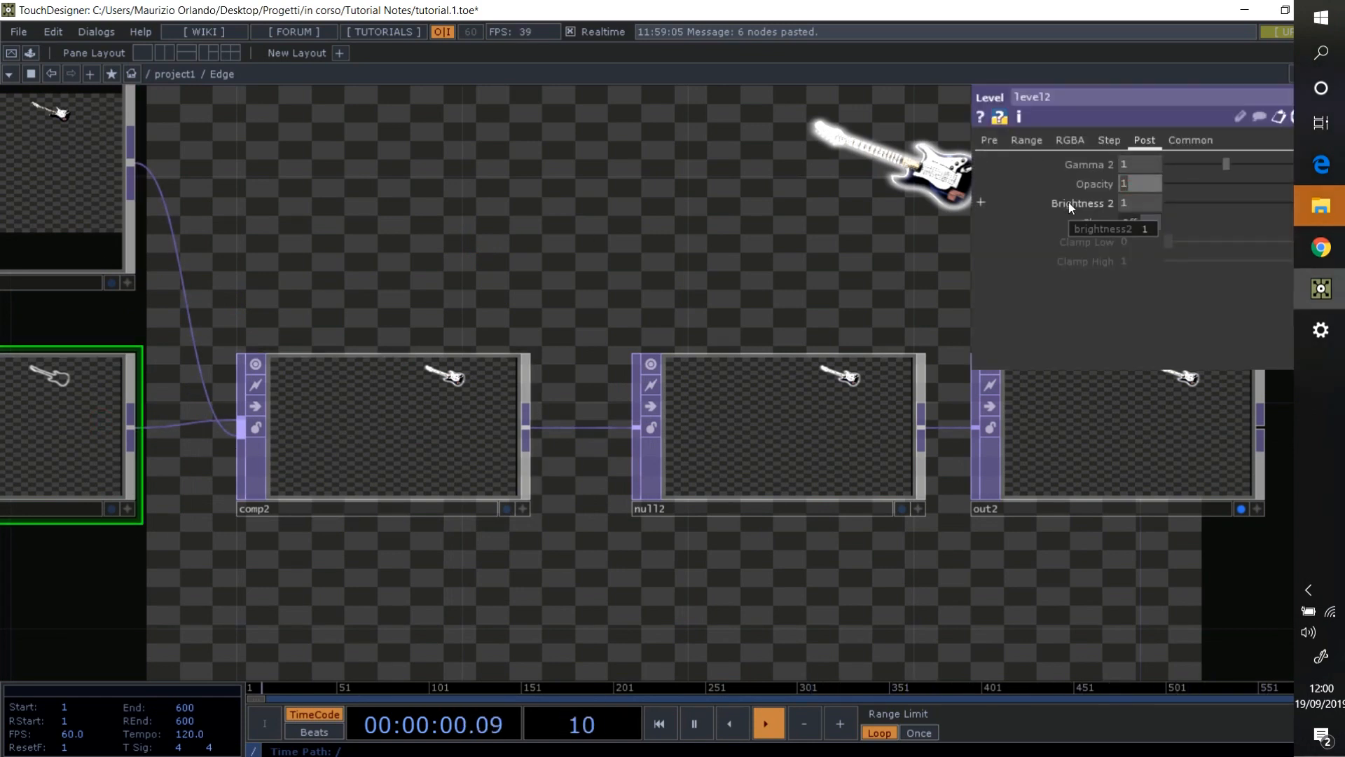
{"action": "type", "text": "0"}
{"action": "key", "text": "Return"}
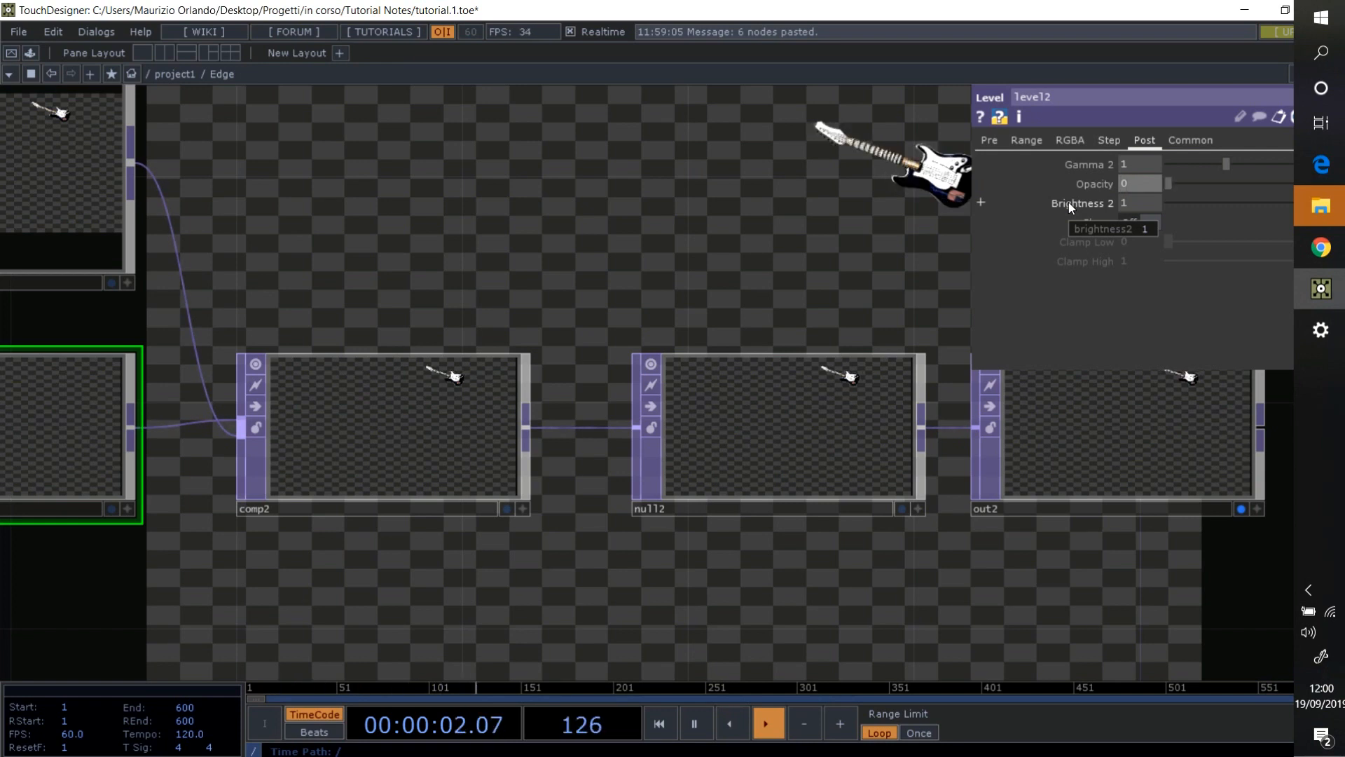
{"action": "left_click", "coordinate": [1133, 184]}
{"action": "type", "text": "1"}
{"action": "key", "text": "Return"}
{"action": "key", "text": "p"}
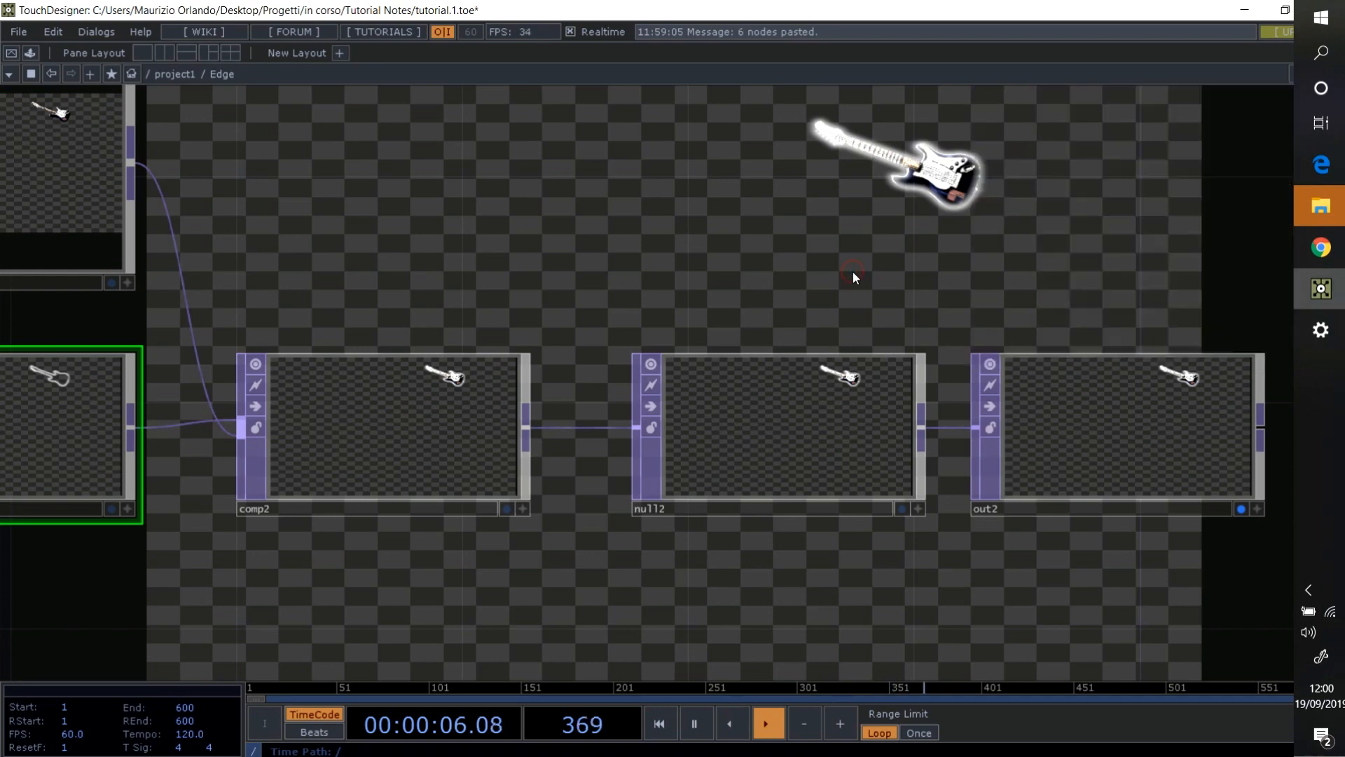
- In the parent network, add a Null TOP to Edge's first output and a duplicate Null to its second output
{"action": "key", "text": "u"}
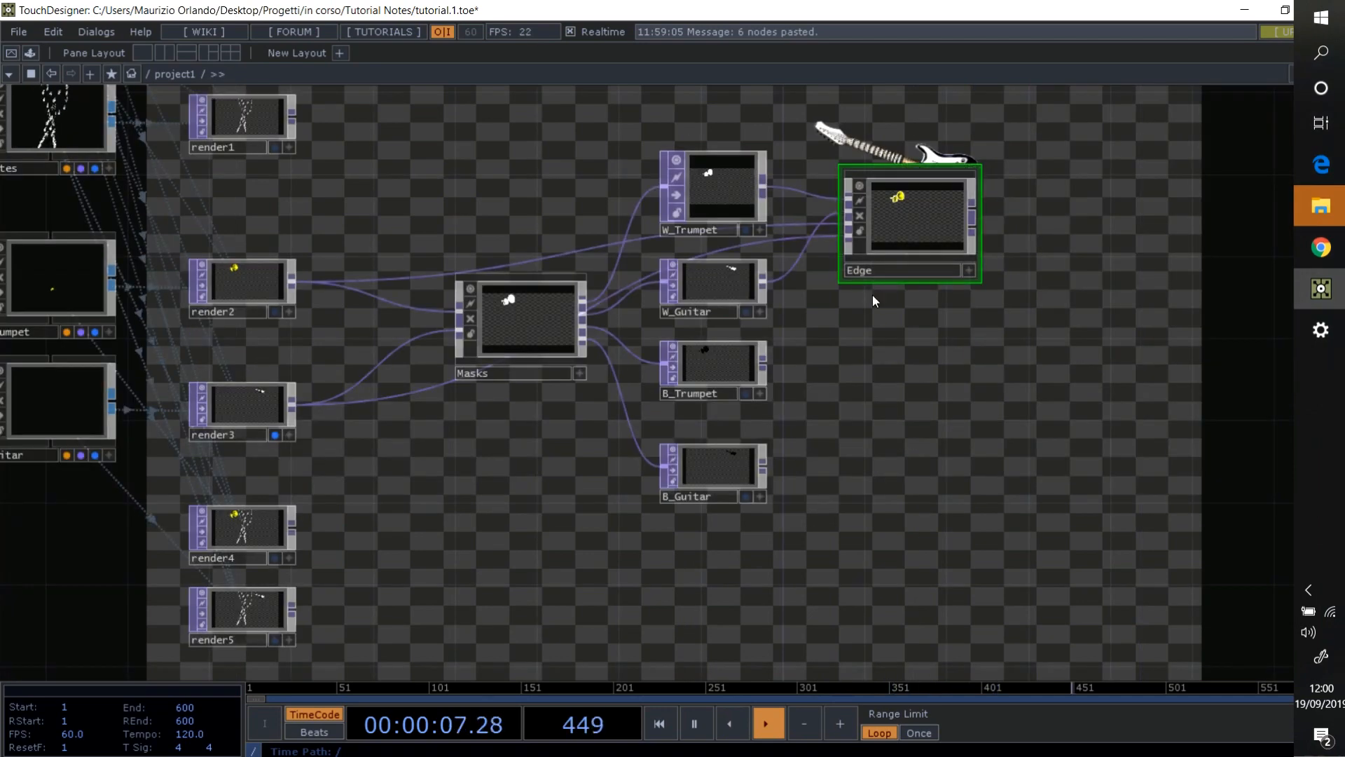
{"action": "right_click", "coordinate": [976, 203]}
{"action": "left_click", "coordinate": [935, 171]}
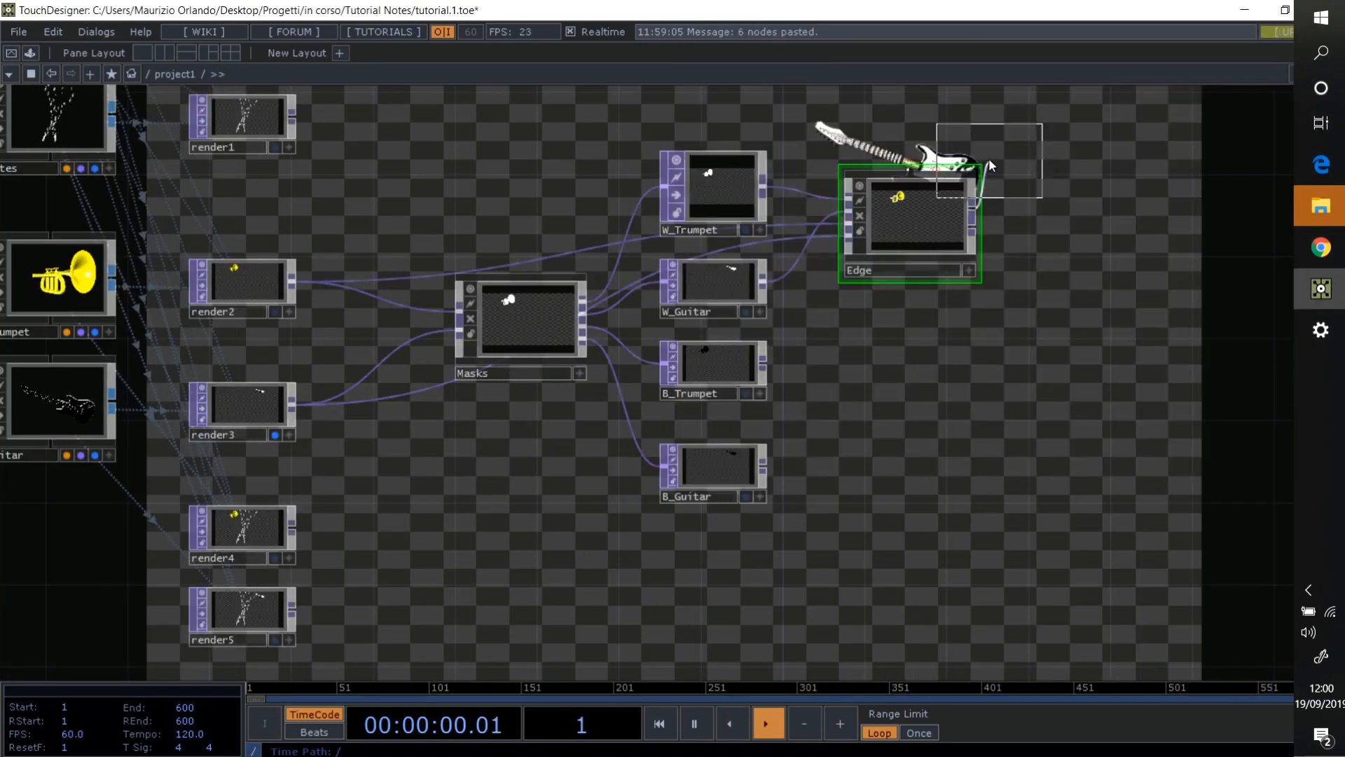
{"action": "left_click", "coordinate": [1058, 128]}
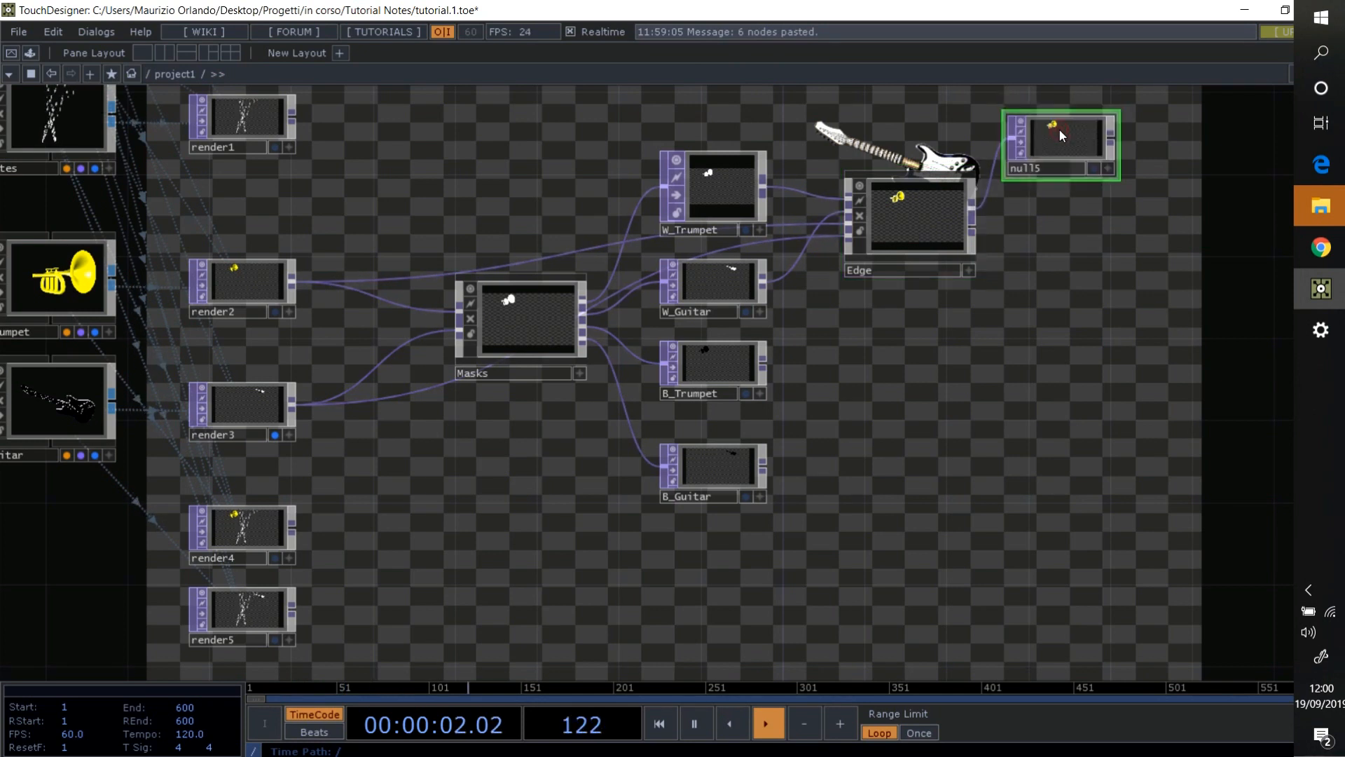
{"action": "key", "text": "ctrl+c"}
{"action": "key", "text": "ctrl+v"}
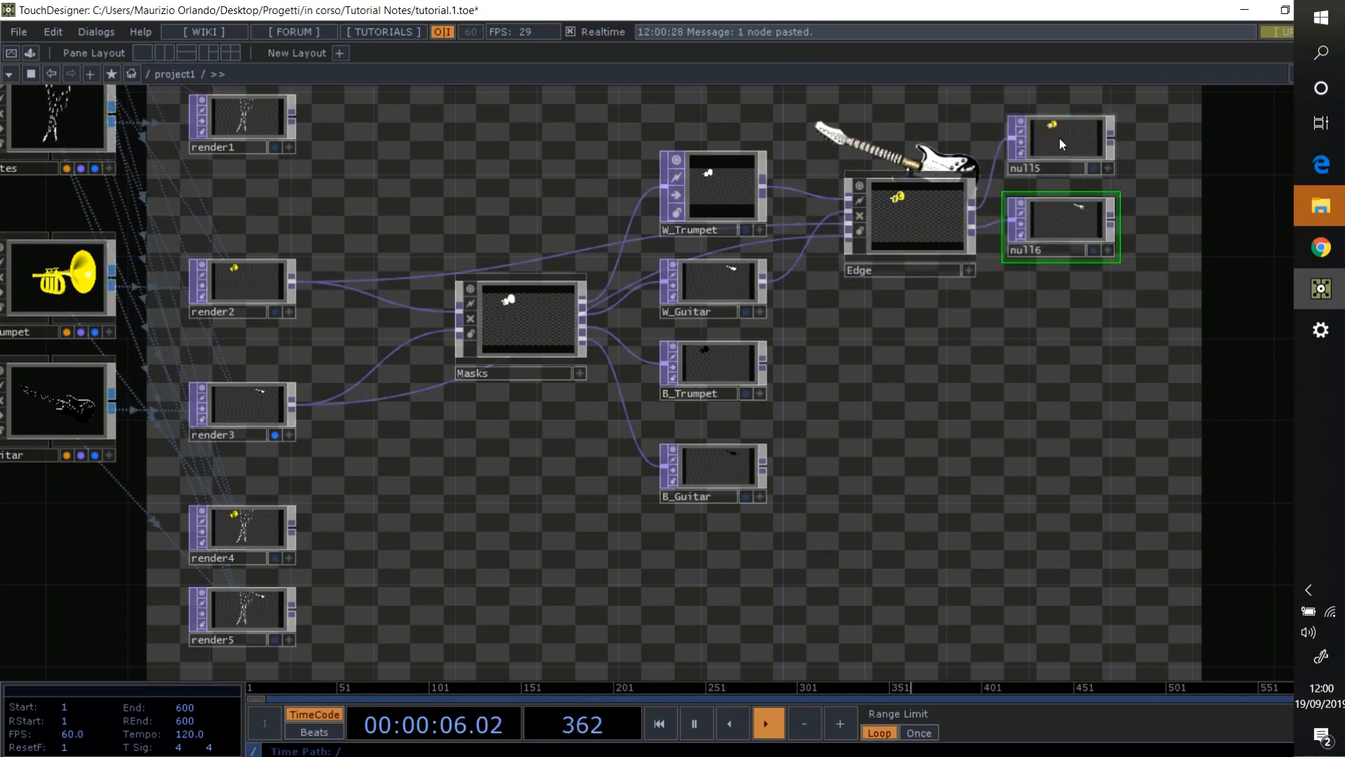
- Rename the Null TOP on Edge's first output to Edge_Trumpet
{"action": "left_click_drag", "start_coordinate": [1058, 136], "coordinate": [1057, 142]}
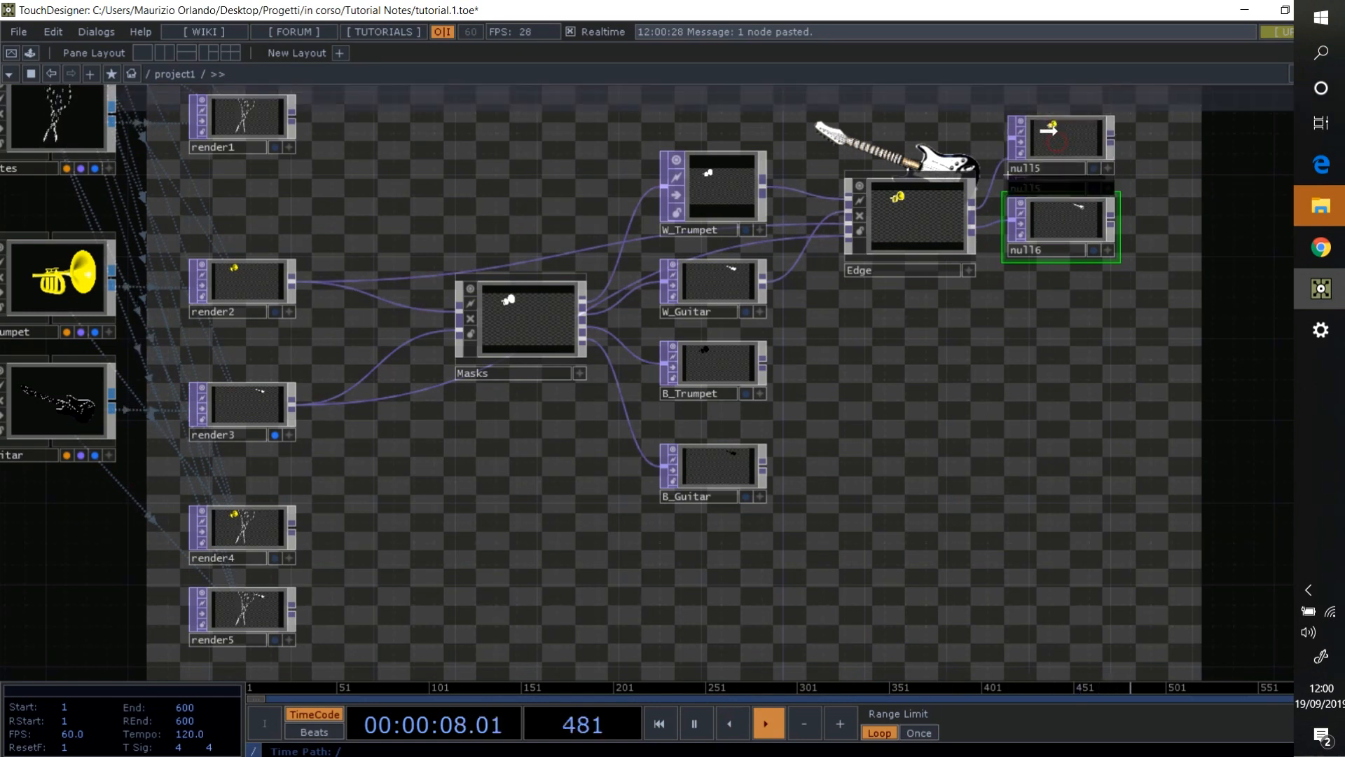
{"action": "left_click", "coordinate": [1053, 170]}
{"action": "left_click", "coordinate": [1050, 168]}
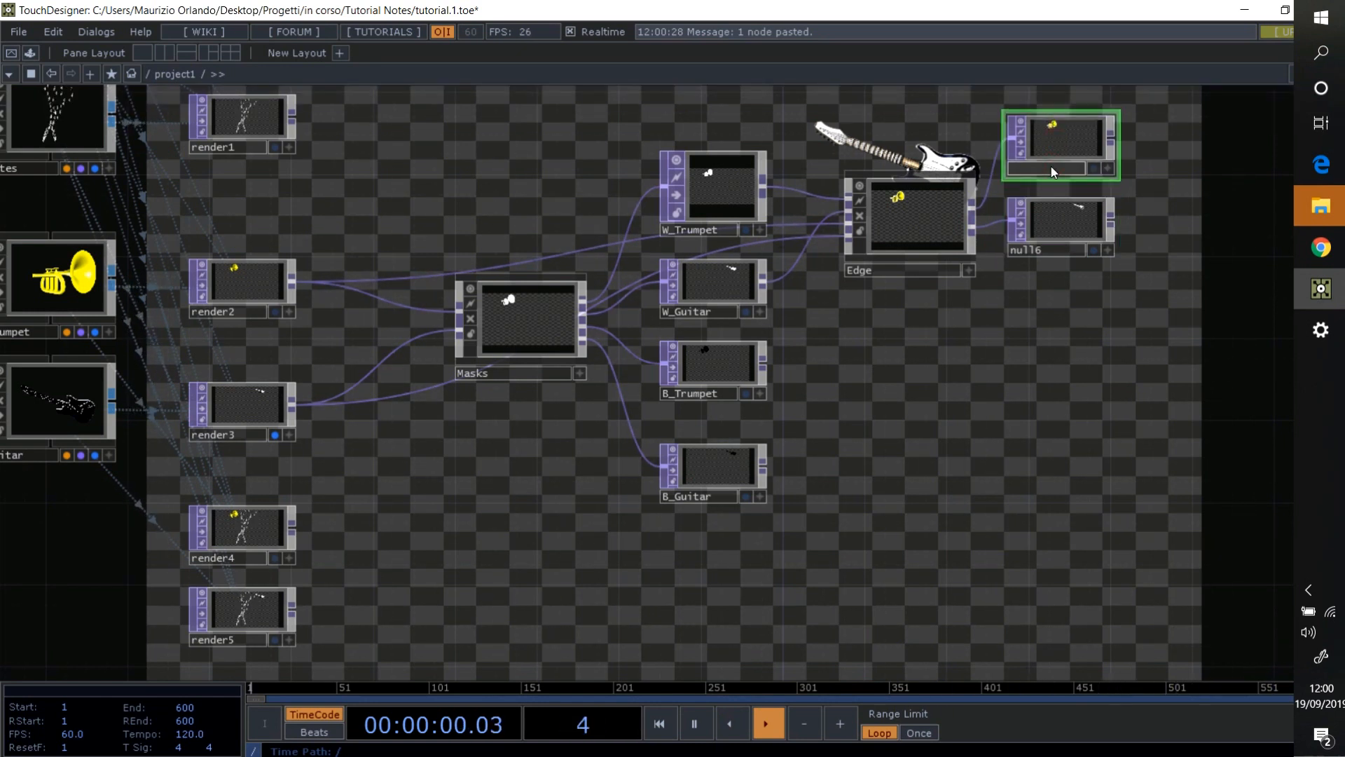
{"action": "type", "text": "Edge"}
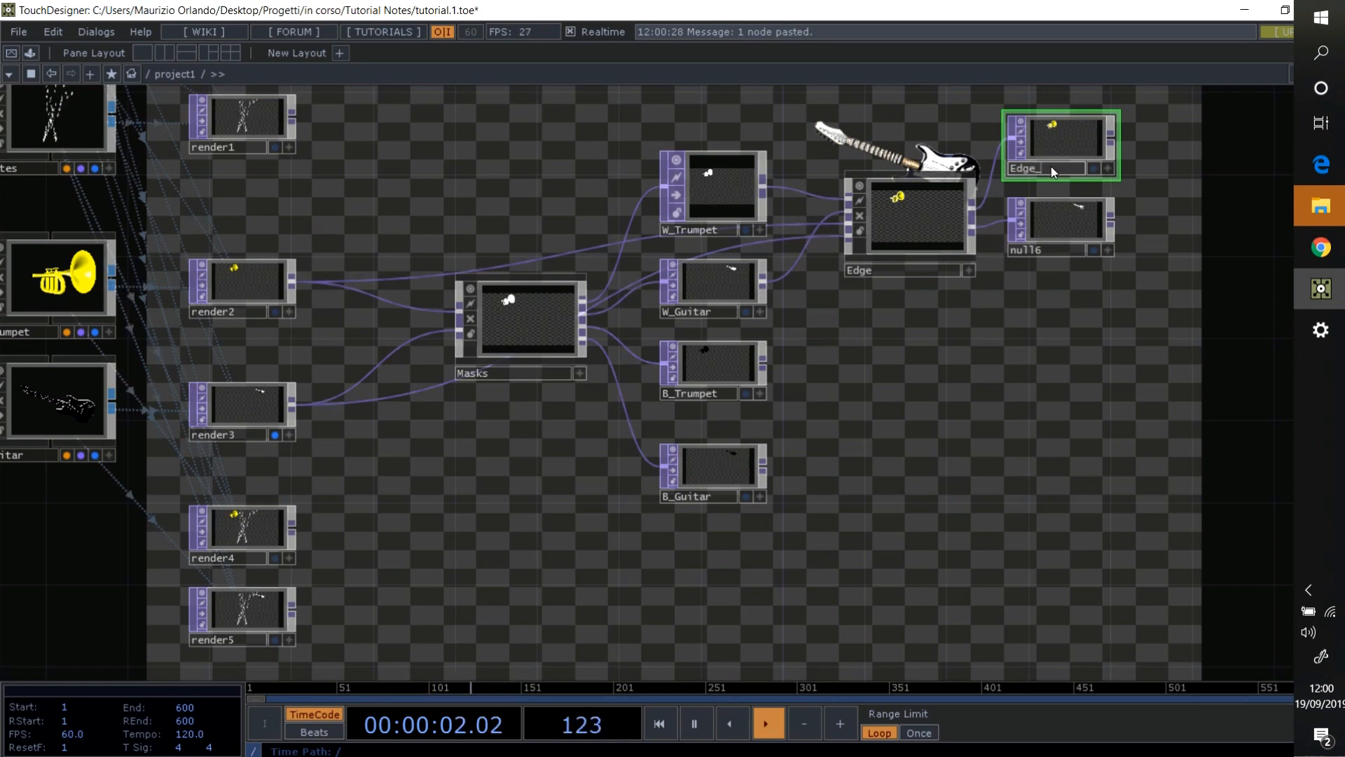
{"action": "type", "text": "_Trumpet"}
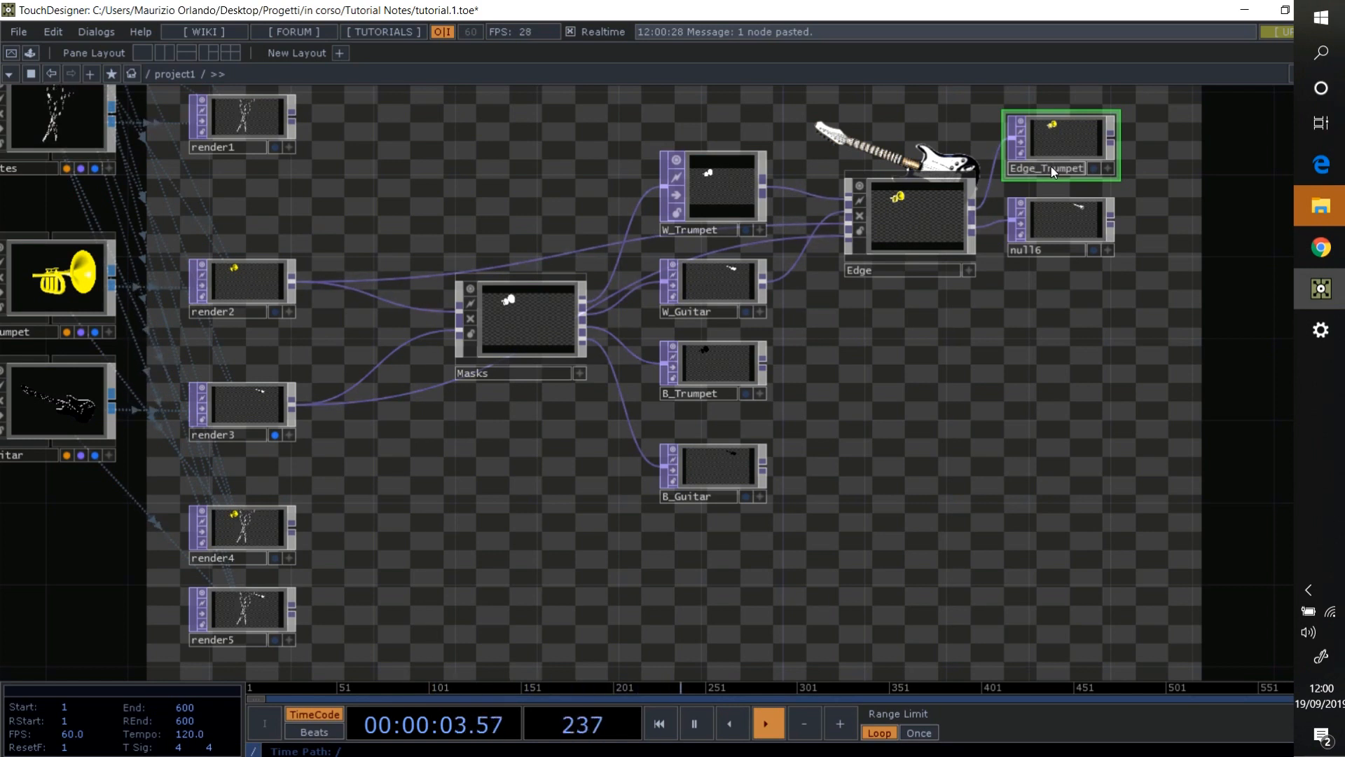
- Rename the Null TOP on Edge's second output to Edge_Guitar
{"action": "left_click", "coordinate": [1047, 251]}
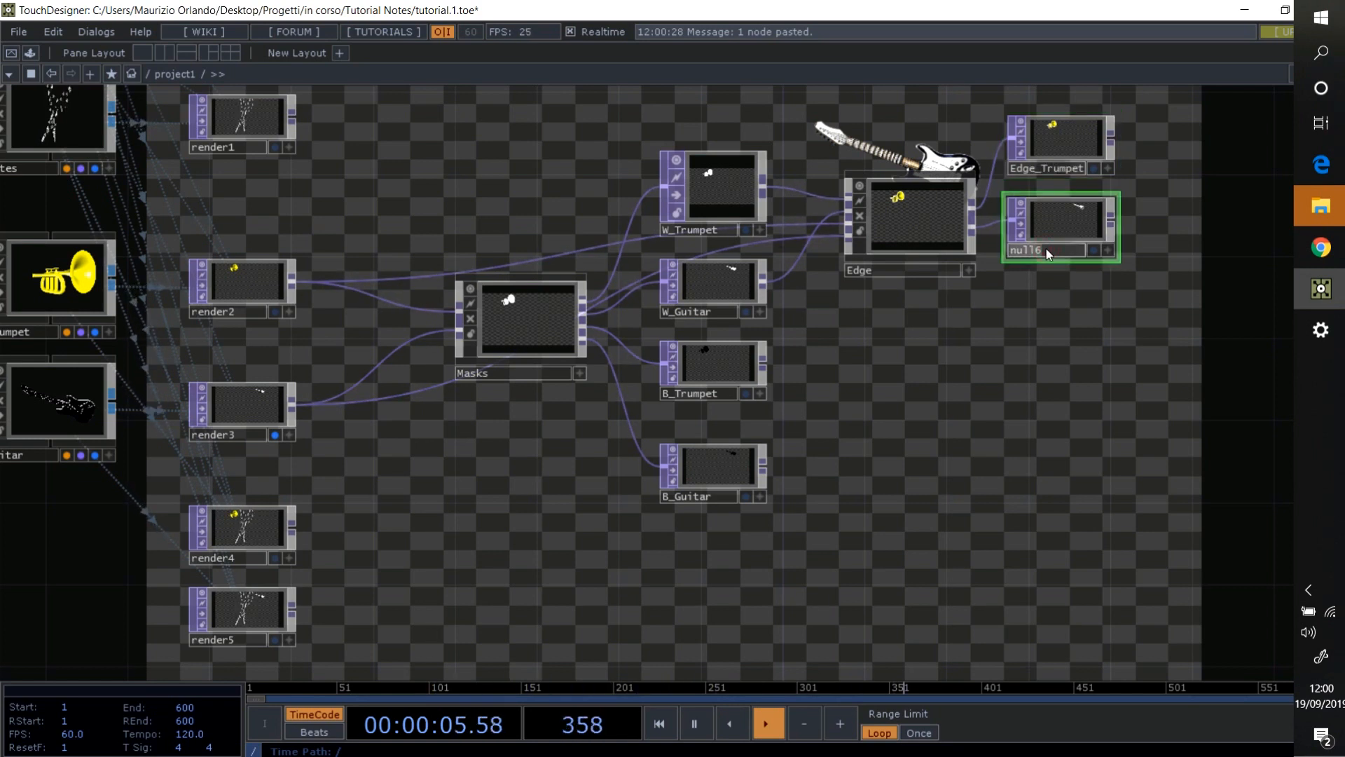
{"action": "double_click", "coordinate": [1045, 249]}
{"action": "type", "text": "Edge_"}
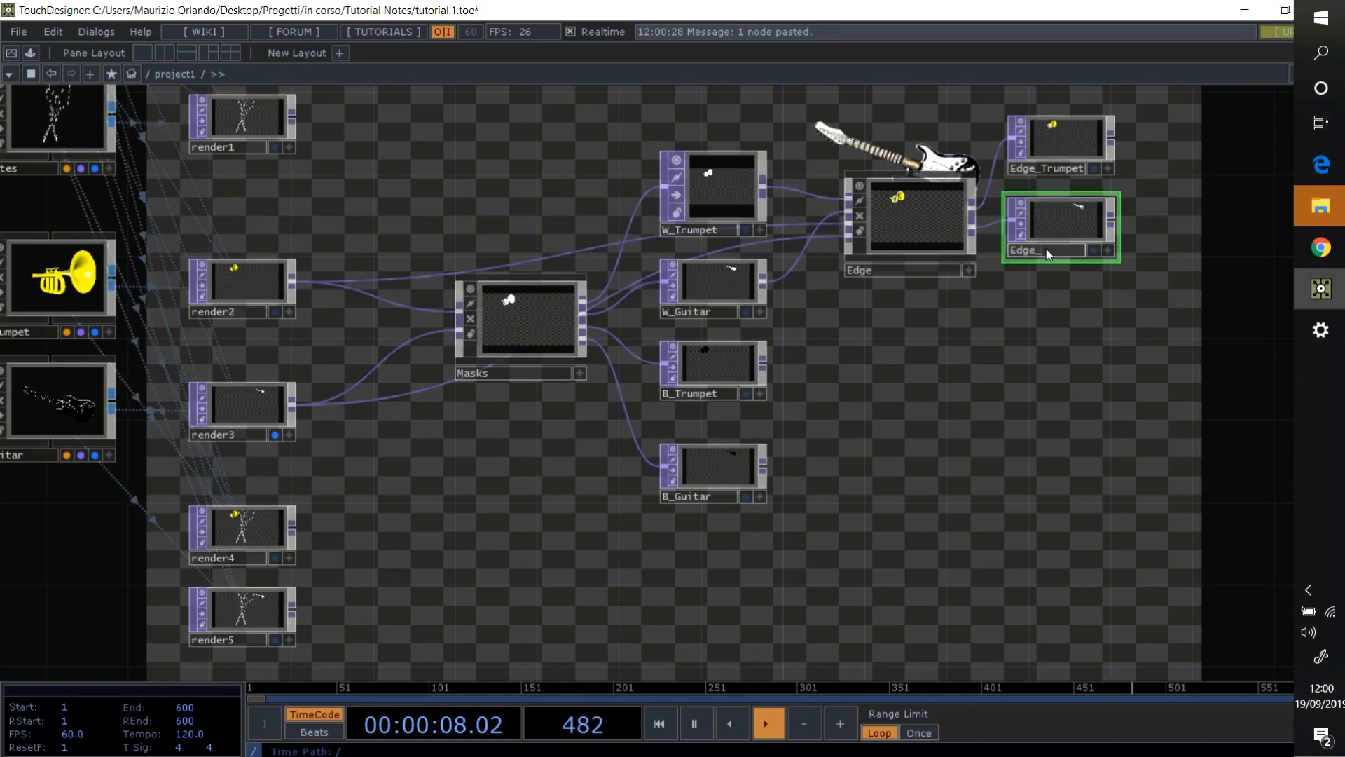
{"action": "type", "text": "uitar"}
{"action": "key", "text": "BackSpace"}
{"action": "key", "text": "BackSpace"}
{"action": "key", "text": "BackSpace"}
{"action": "key", "text": "BackSpace"}
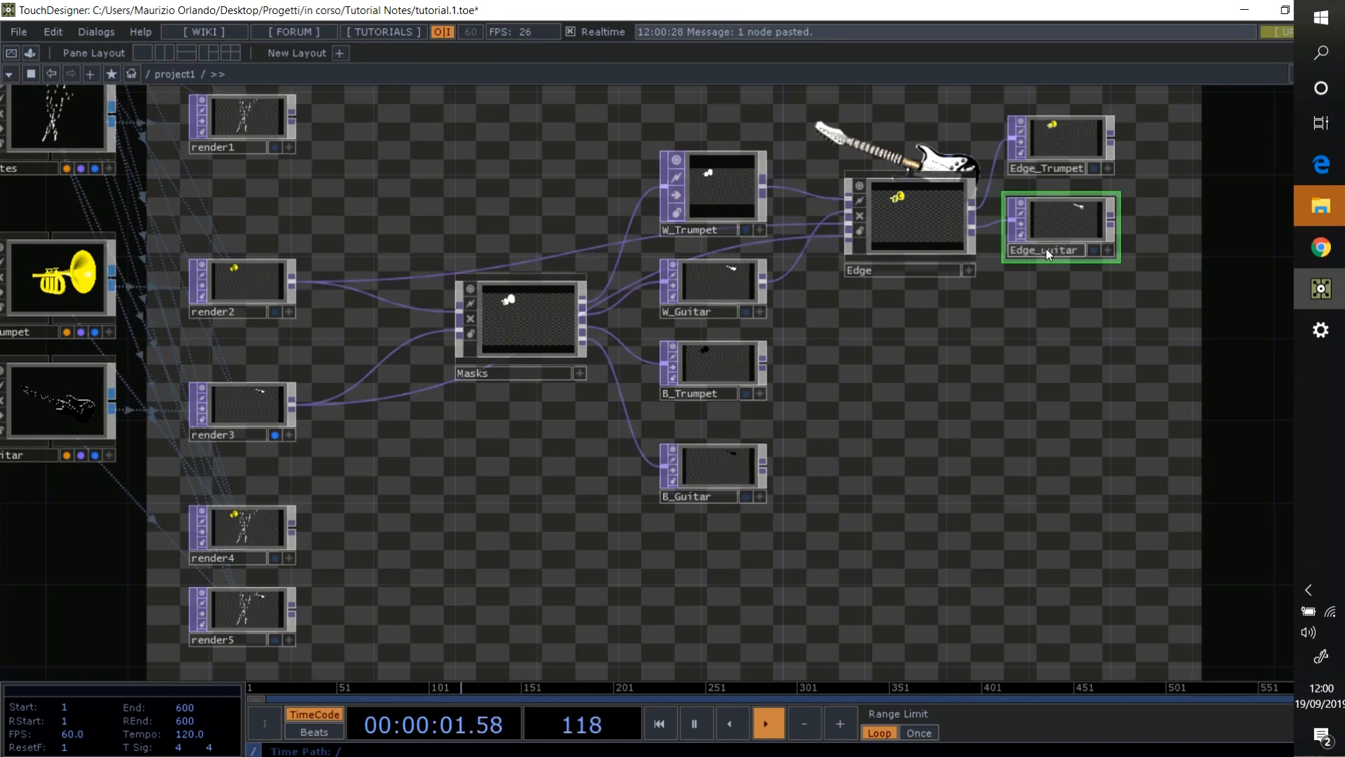
{"action": "type", "text": "uitar"}
{"action": "scroll", "coordinate": [1046, 284], "scroll_direction": "up", "scroll_amount": 5}
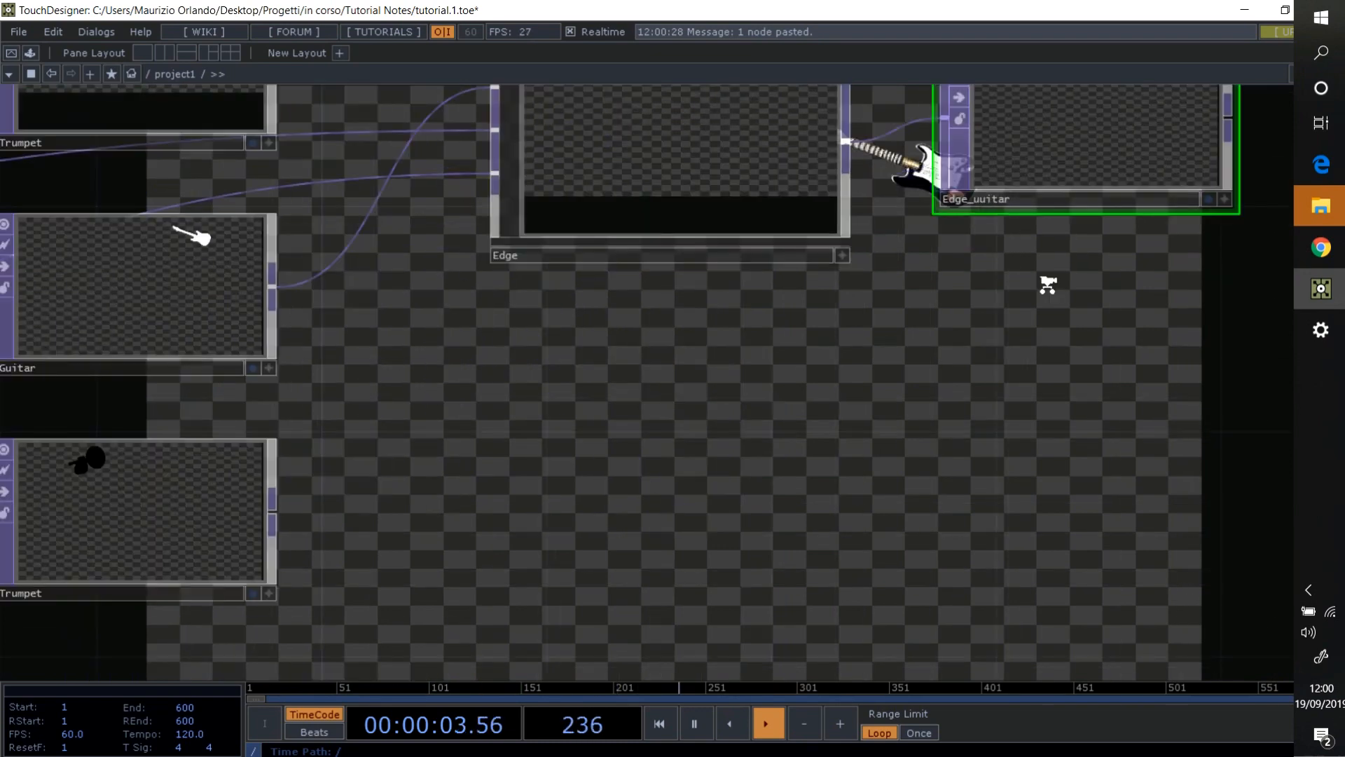
{"action": "type", "text": "G"}
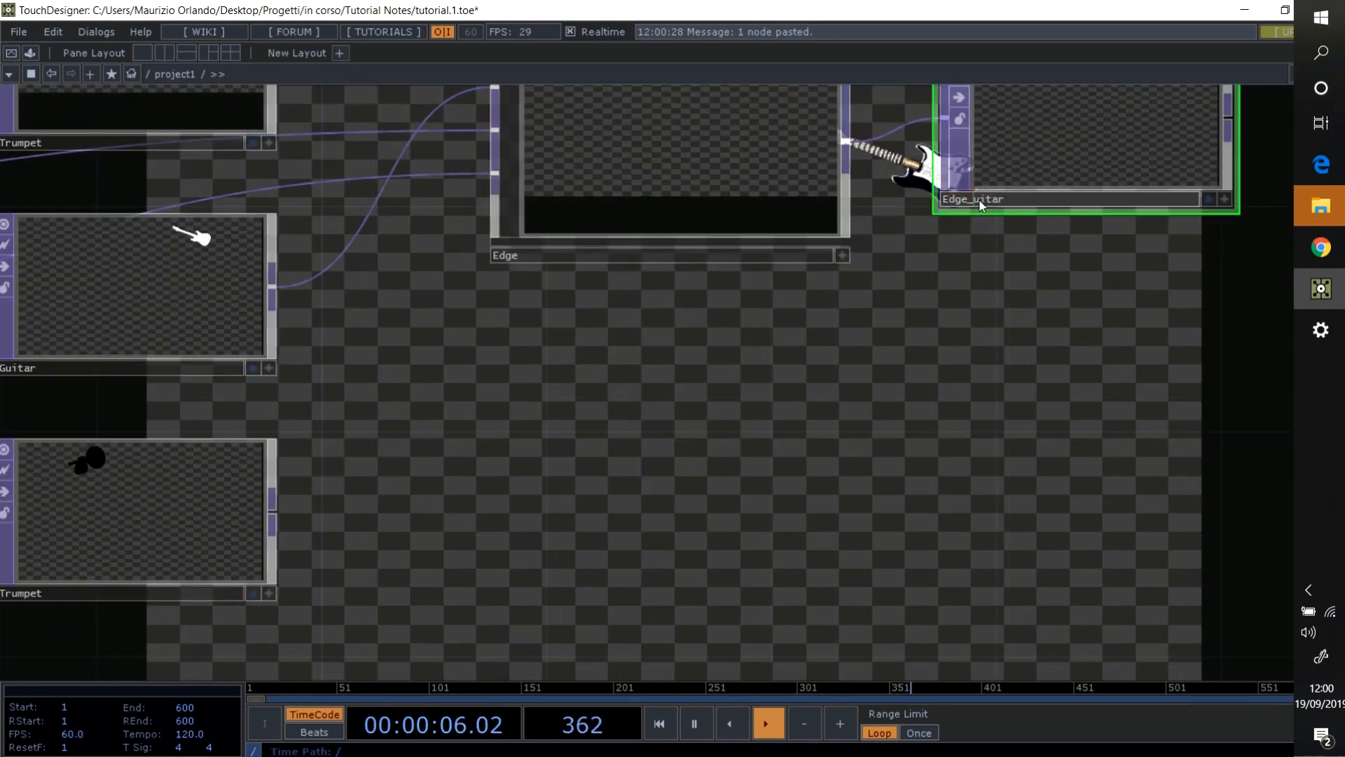
{"action": "key", "text": "Return"}
{"action": "scroll", "coordinate": [850, 384], "scroll_direction": "down", "scroll_amount": 3}
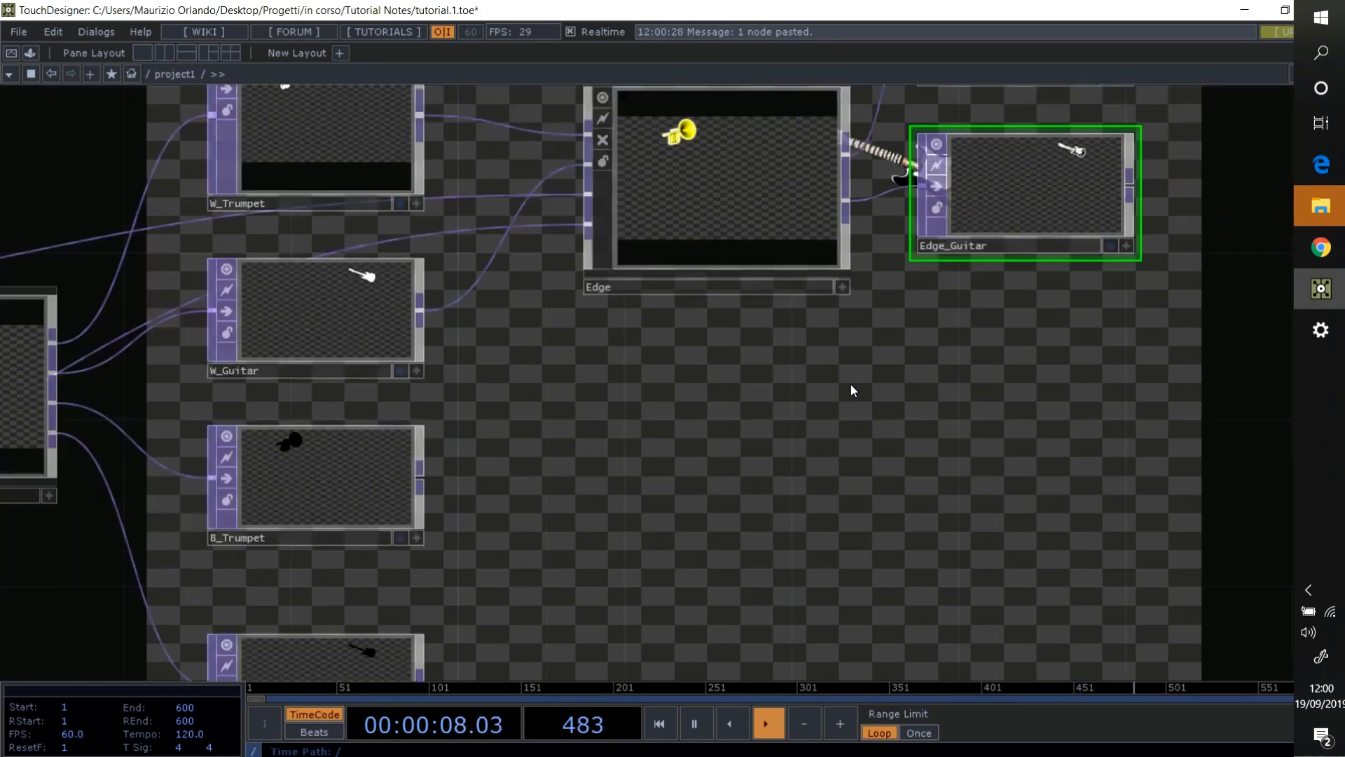
- Add a Base COMP below the Edge component and open its name for editing
{"action": "left_click_drag", "start_coordinate": [751, 440], "coordinate": [724, 306]}
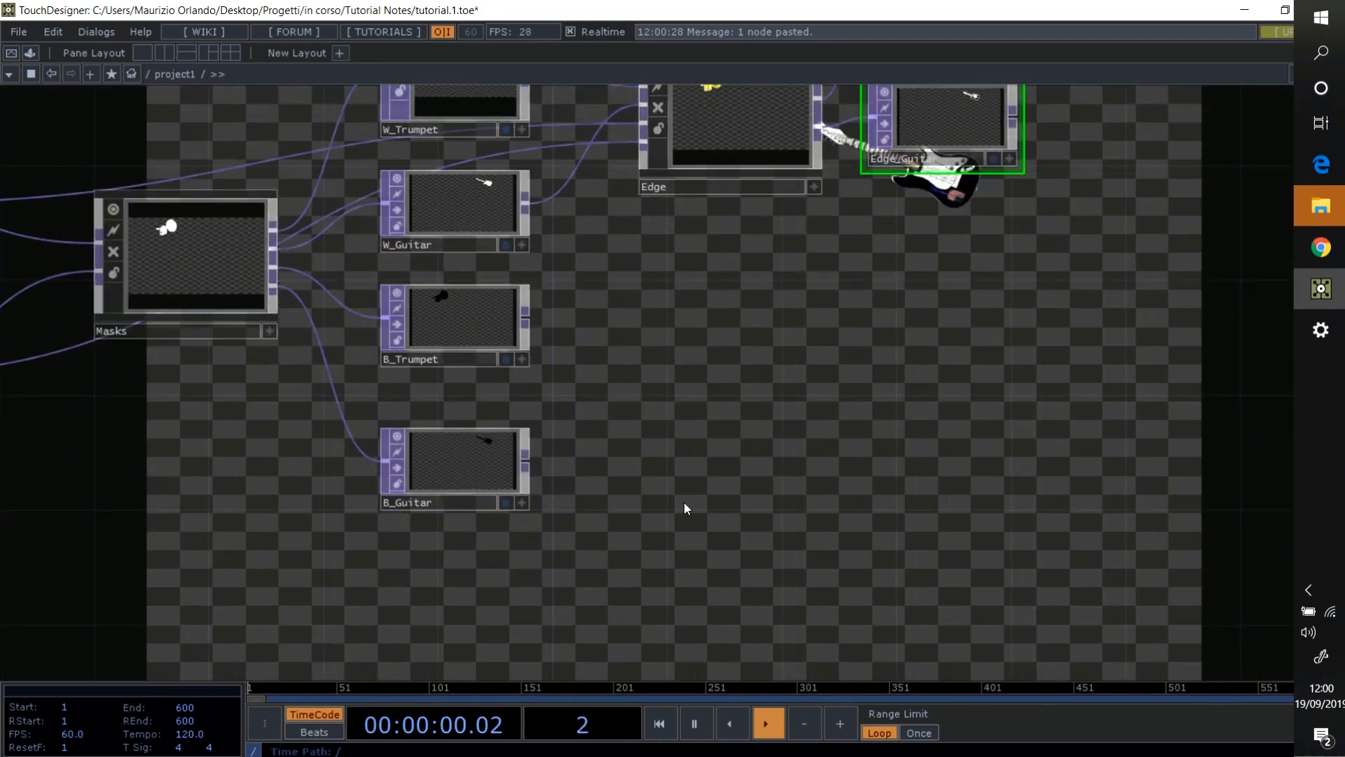
{"action": "key", "text": "Tab"}
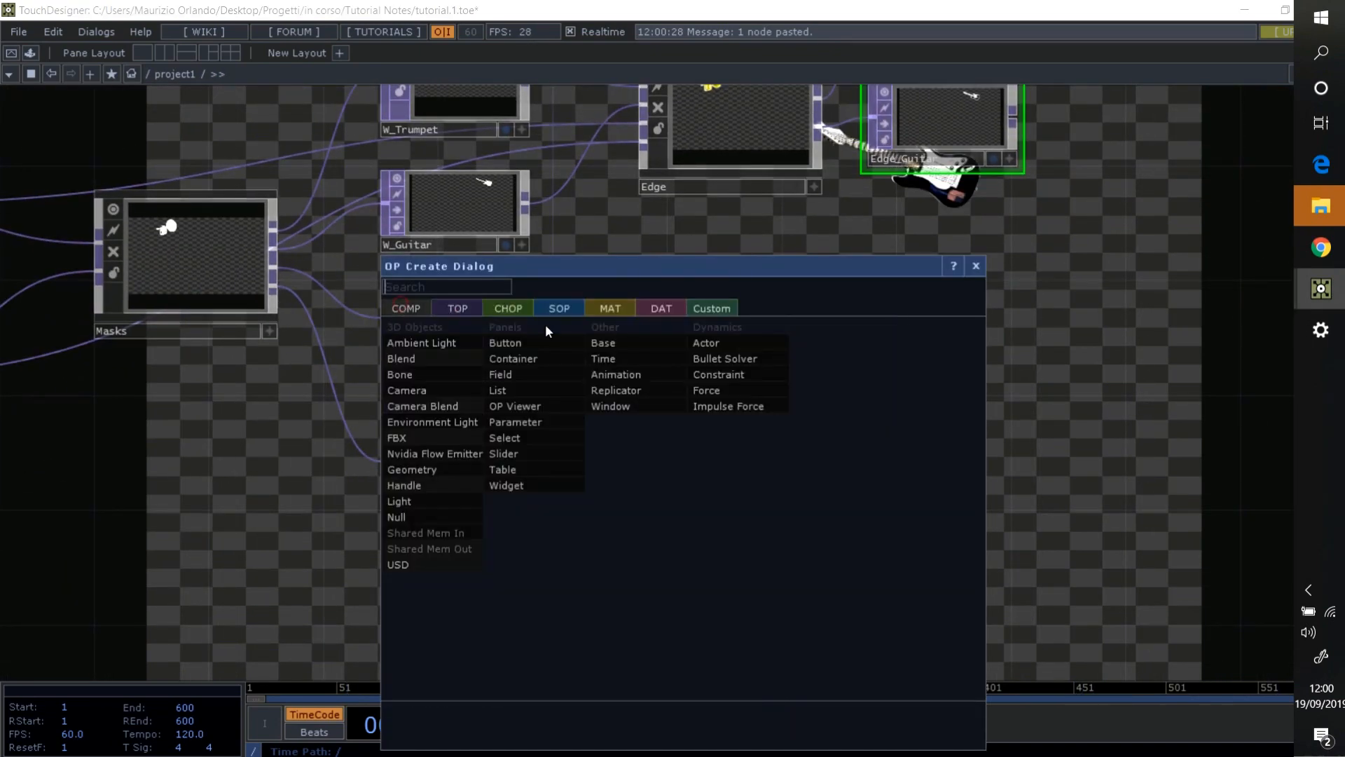
{"action": "left_click", "coordinate": [620, 341]}
{"action": "left_click", "coordinate": [741, 385]}
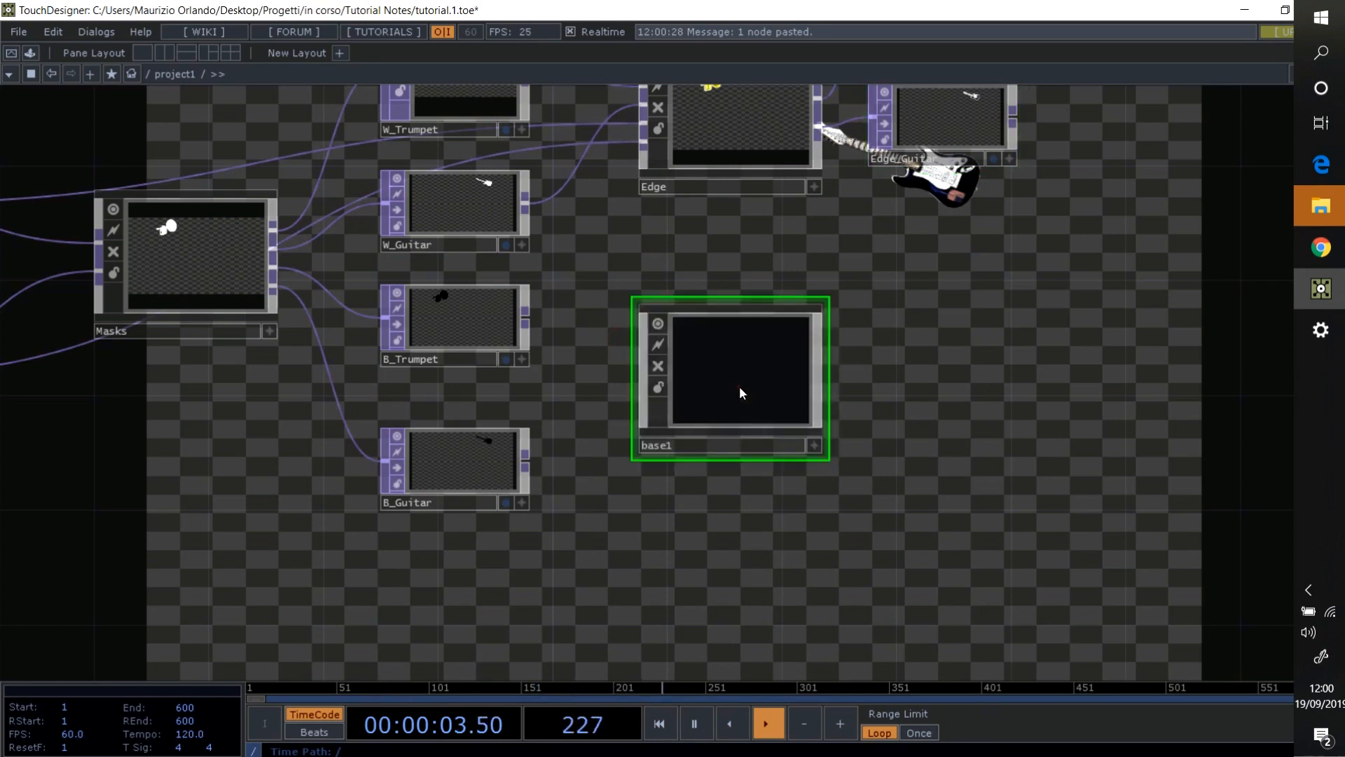
{"action": "left_click", "coordinate": [691, 450]}
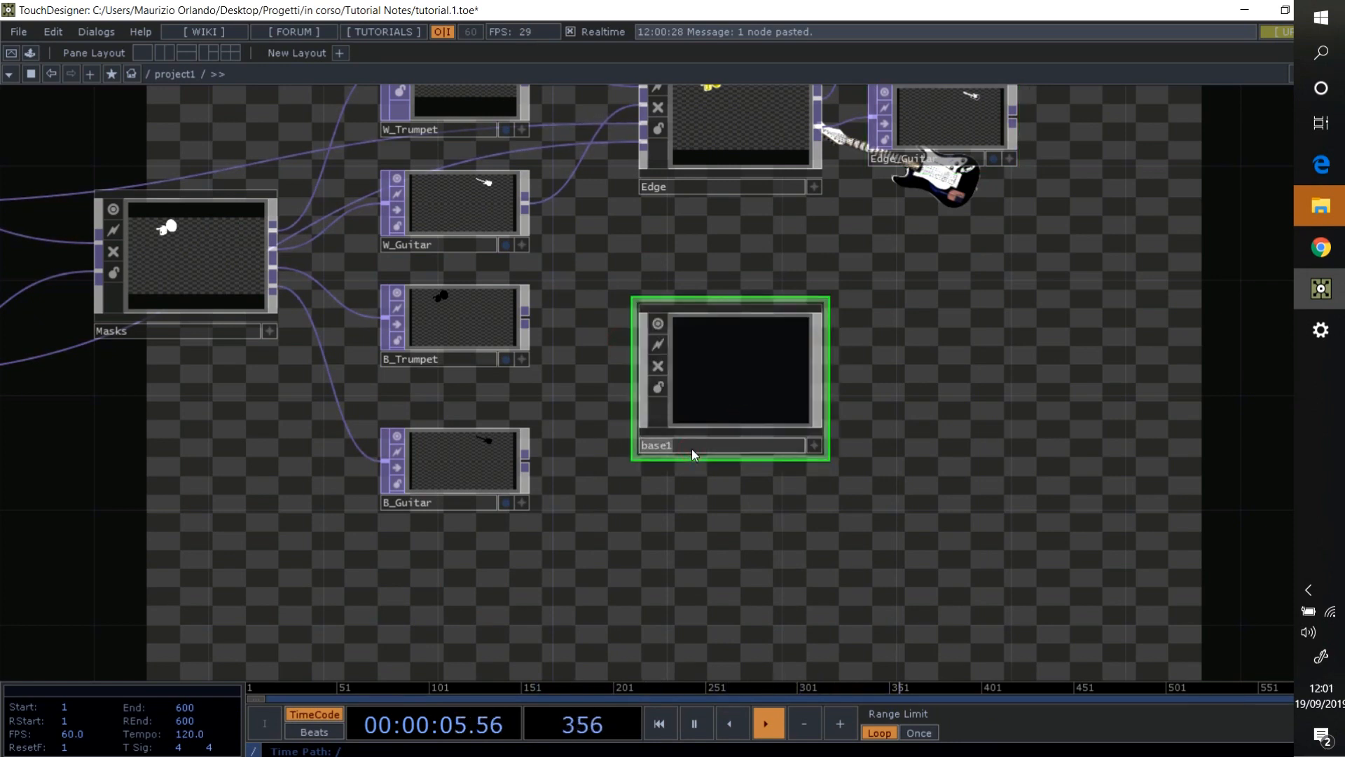
{"action": "type", "text": "B1"}
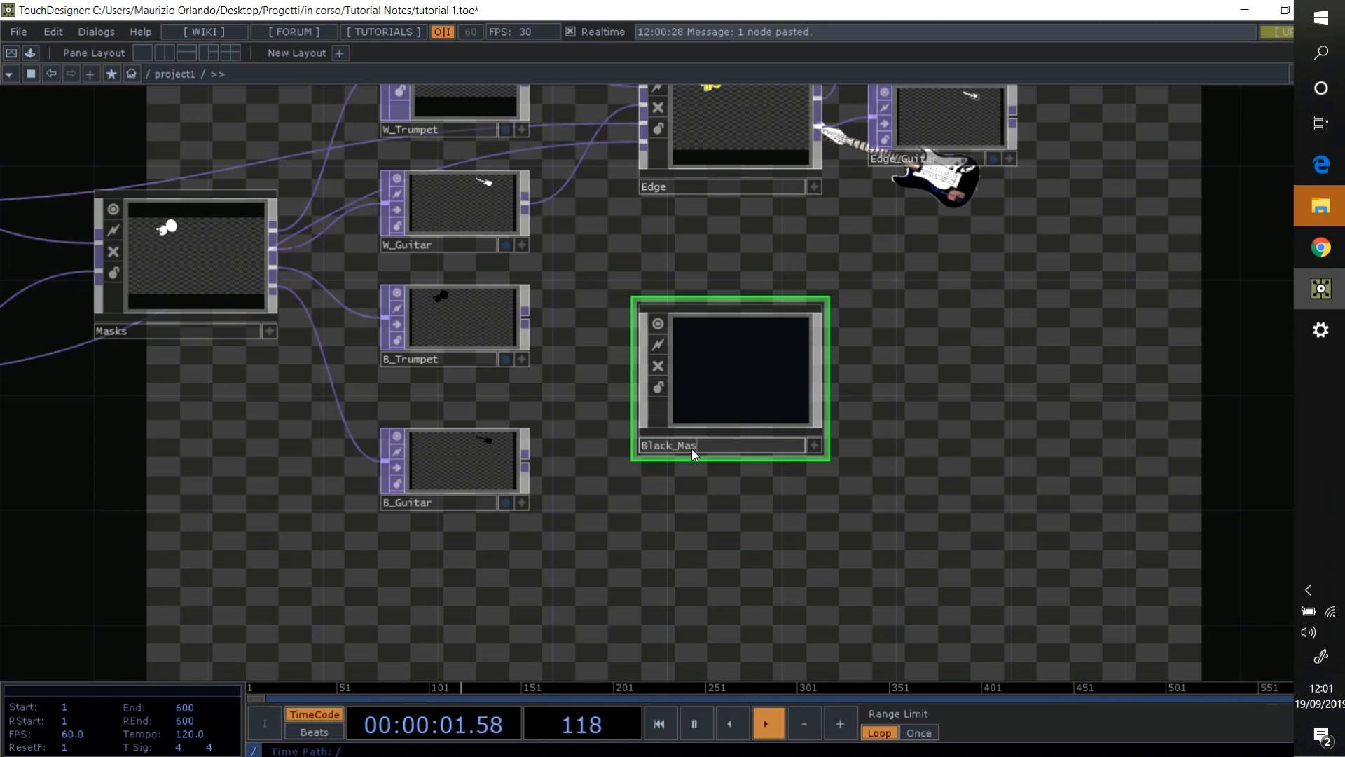
{"action": "key", "text": "BackSpace"}
{"action": "key", "text": "BackSpace"}
{"action": "key", "text": "BackSpace"}
{"action": "key", "text": "BackSpace"}
{"action": "key", "text": "BackSpace"}
{"action": "key", "text": "BackSpace"}
{"action": "key", "text": "BackSpace"}
{"action": "key", "text": "BackSpace"}
{"action": "key", "text": "BackSpace"}
{"action": "key", "text": "BackSpace"}
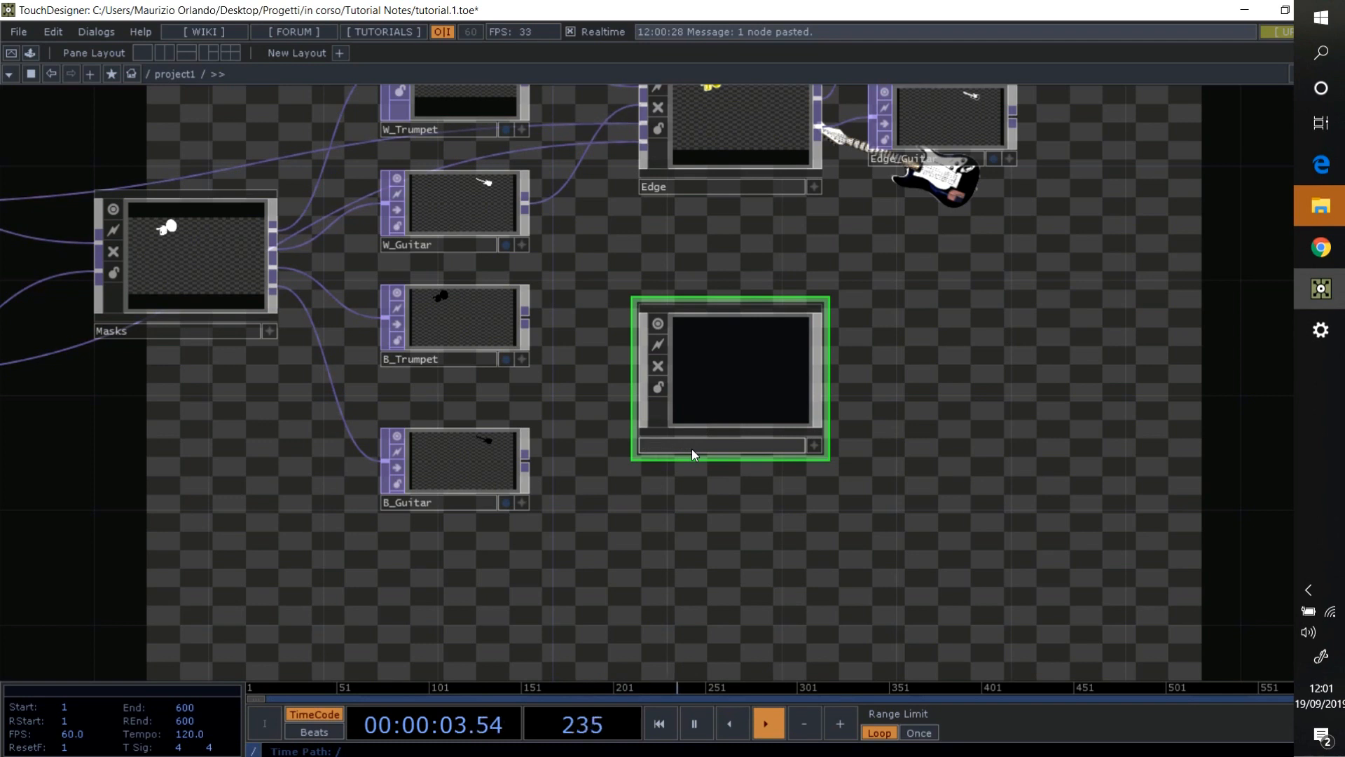
- Name the new Base COMP Opacity and enter its network
{"action": "type", "text": "Opacity"}
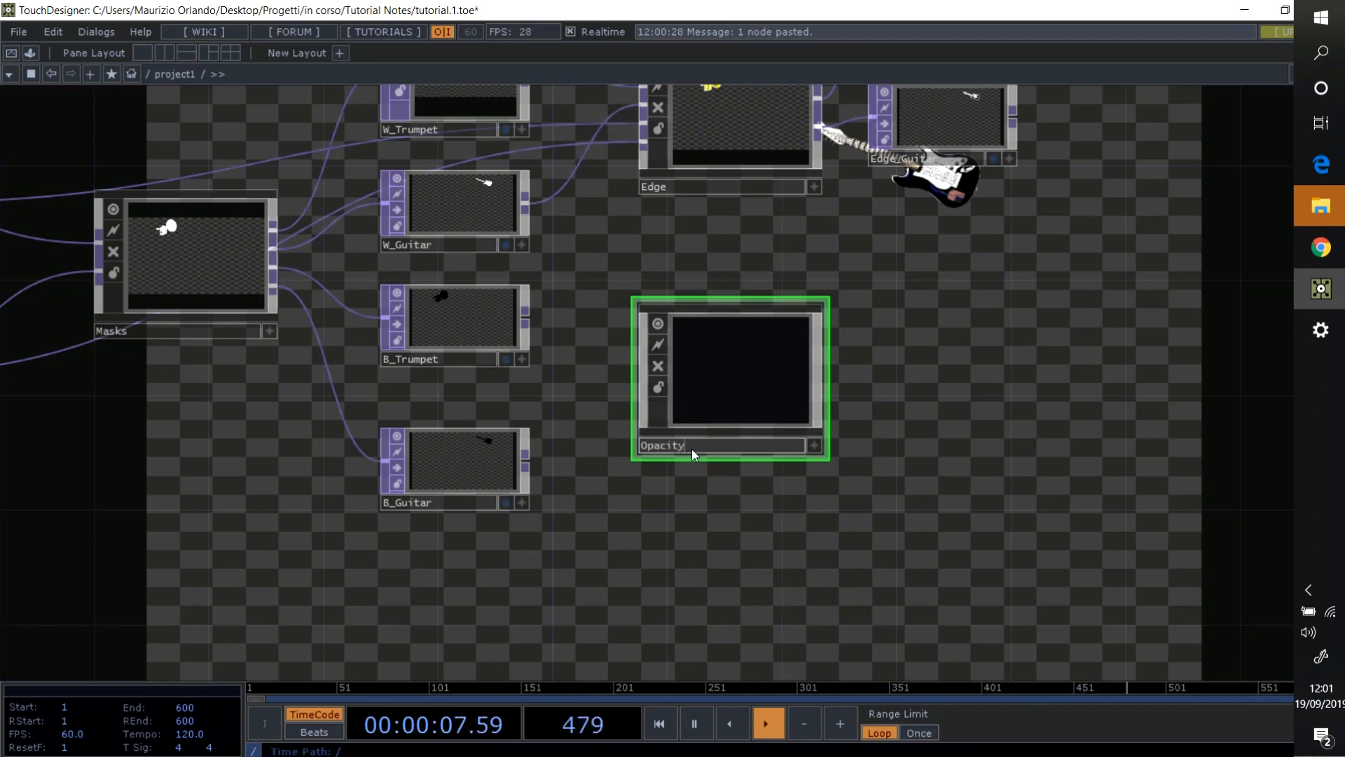
{"action": "key", "text": "Return"}
{"action": "double_click", "coordinate": [754, 360]}
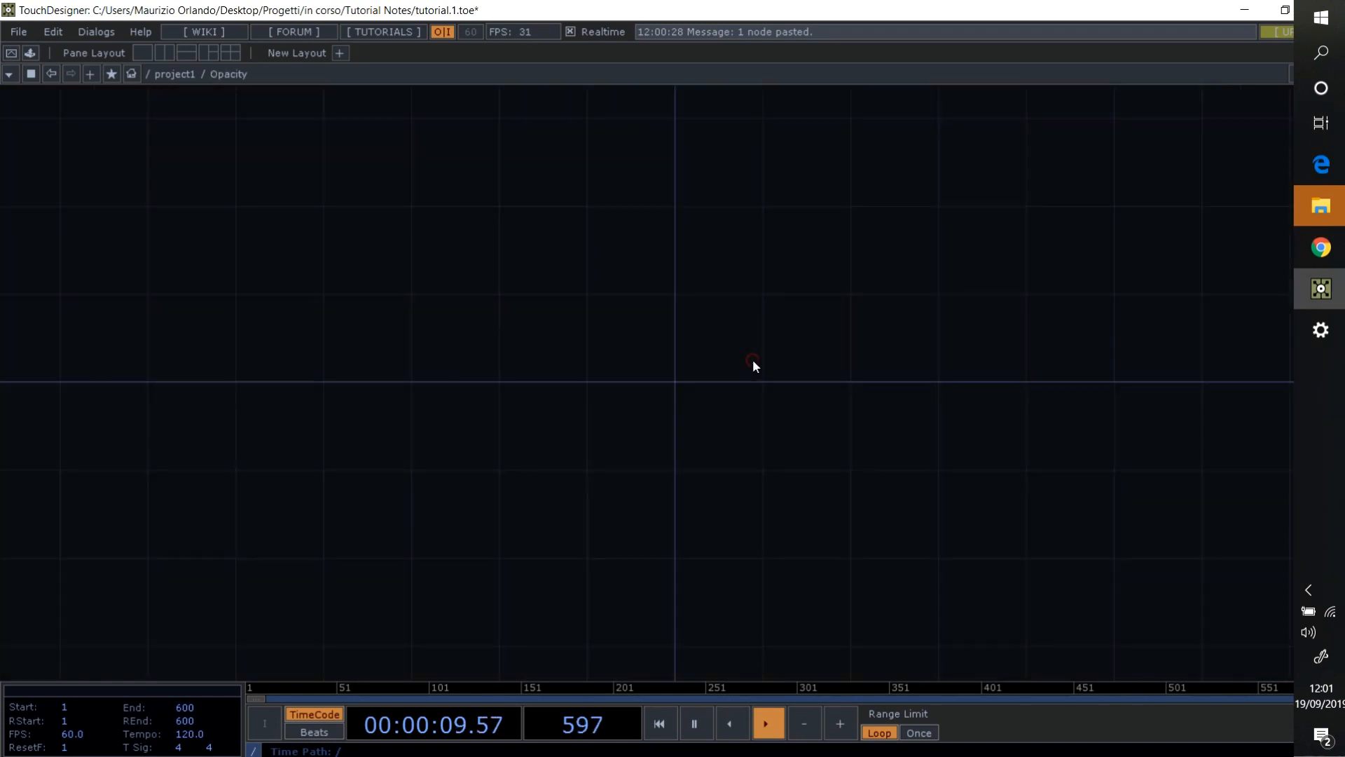
- Inside Opacity, add an In TOP and paste a duplicate of it well below the first
{"action": "key", "text": "Tab"}
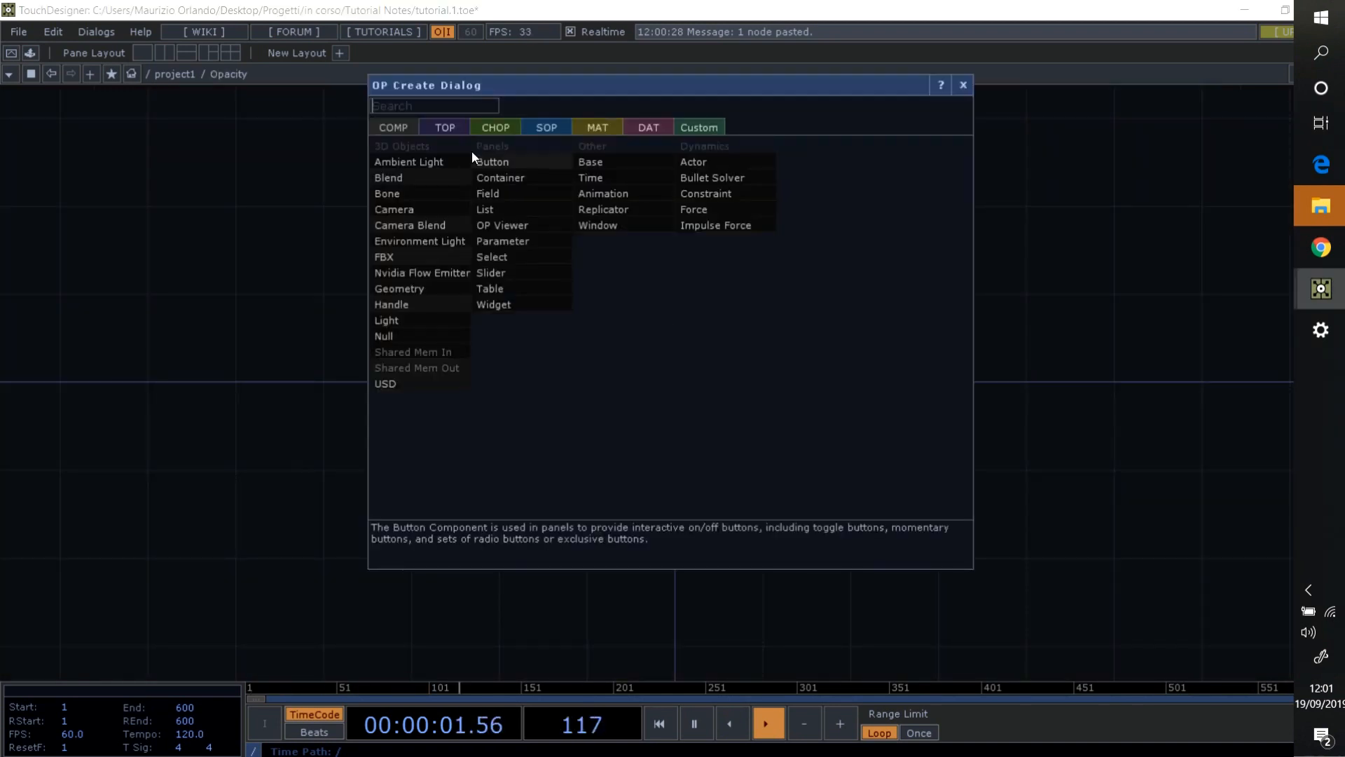
{"action": "left_click", "coordinate": [442, 127]}
{"action": "left_click", "coordinate": [499, 304]}
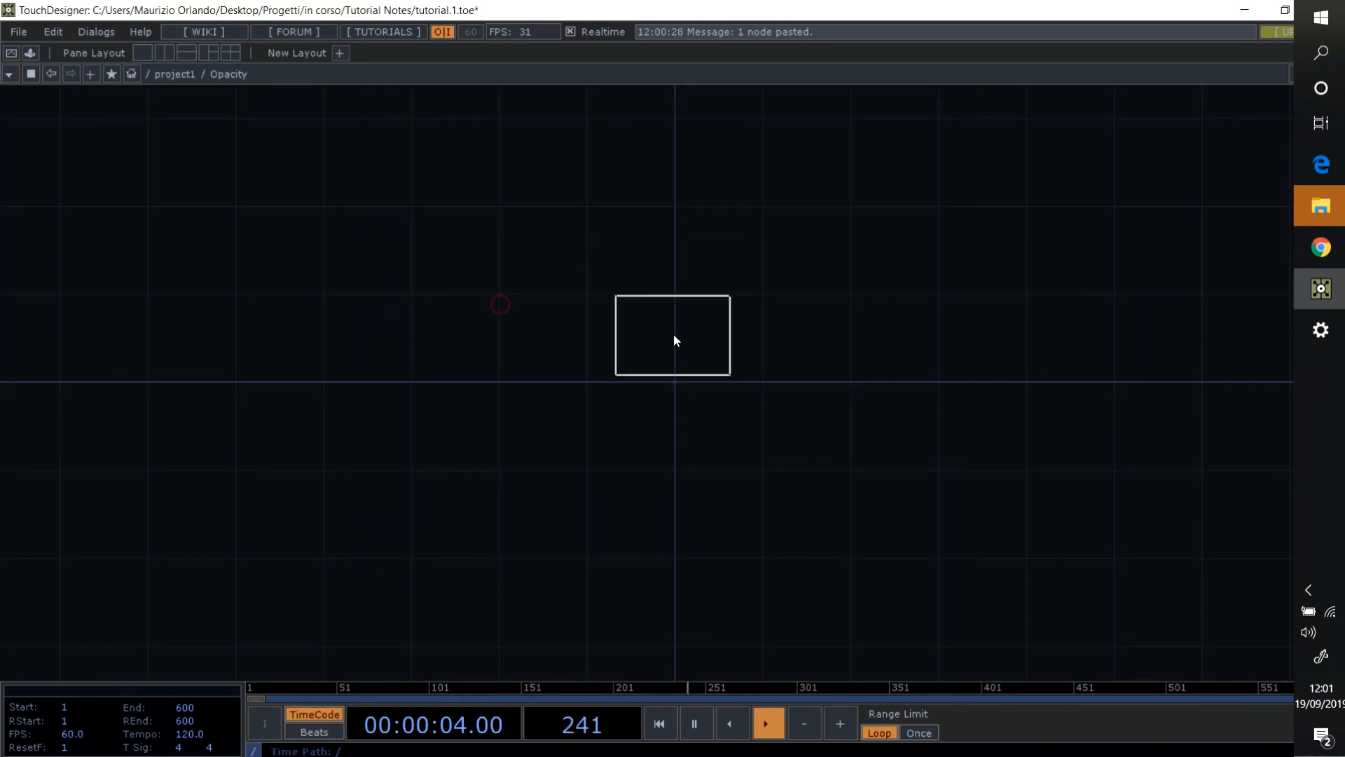
{"action": "left_click", "coordinate": [674, 336]}
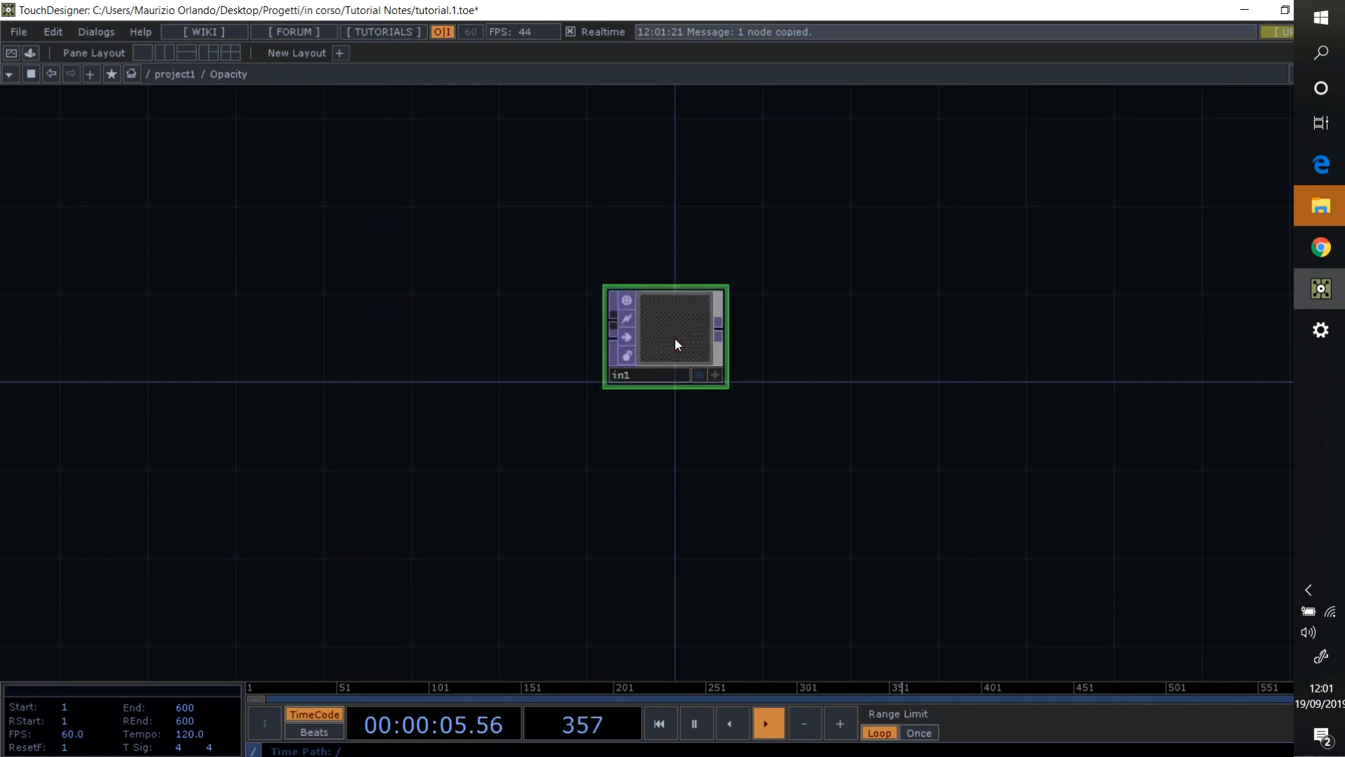
{"action": "key", "text": "ctrl+v"}
{"action": "left_click_drag", "start_coordinate": [779, 462], "coordinate": [762, 245]}
{"action": "left_click_drag", "start_coordinate": [646, 241], "coordinate": [645, 481]}
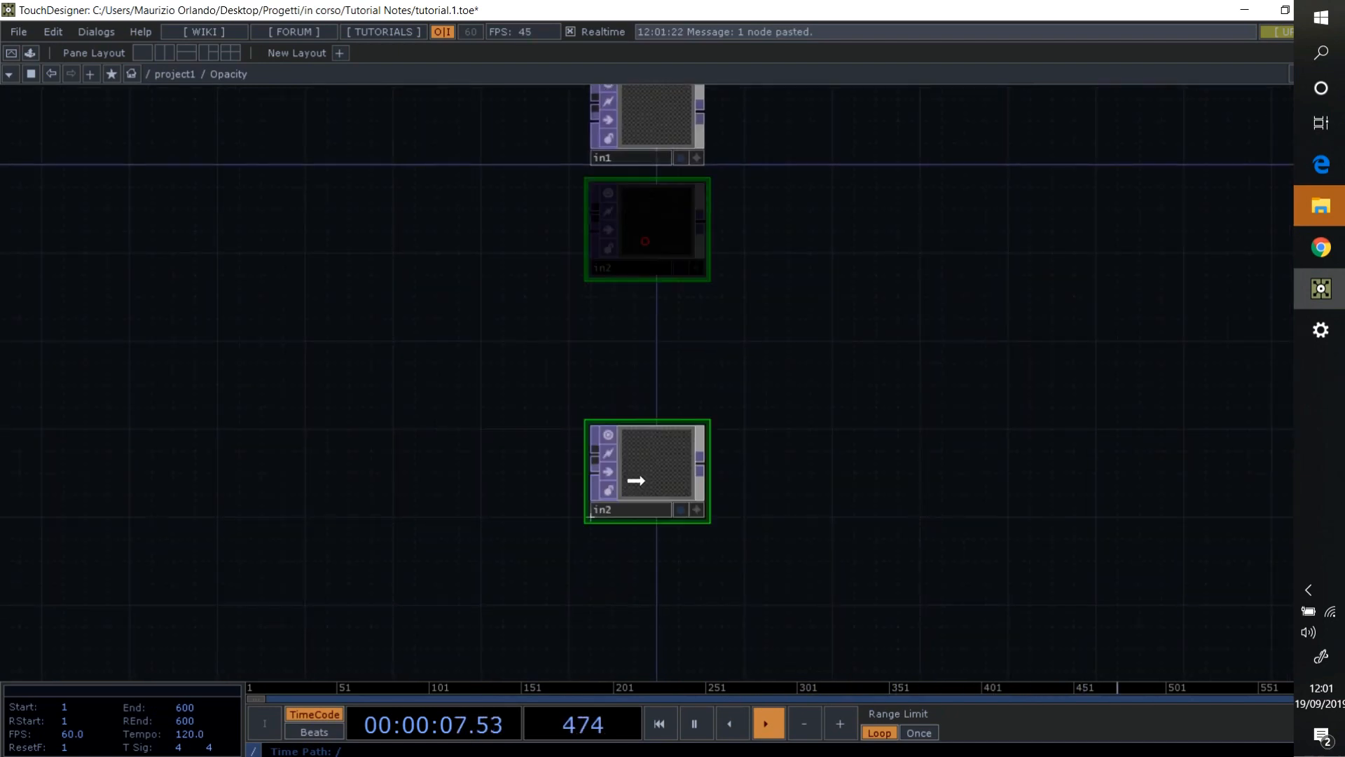
- In the parent network, wire B_Trumpet into Opacity's first input and B_Guitar into its second input
{"action": "key", "text": "u"}
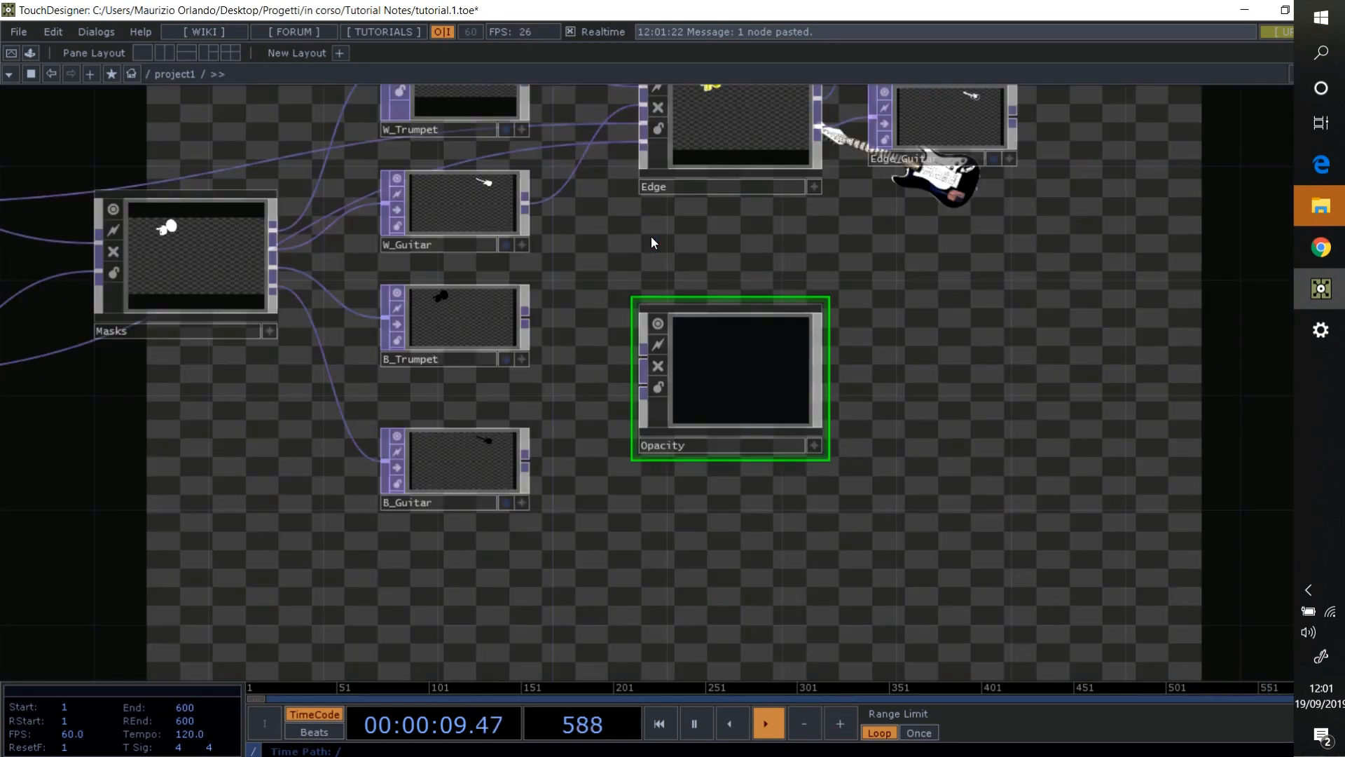
{"action": "left_click_drag", "start_coordinate": [529, 318], "coordinate": [641, 350]}
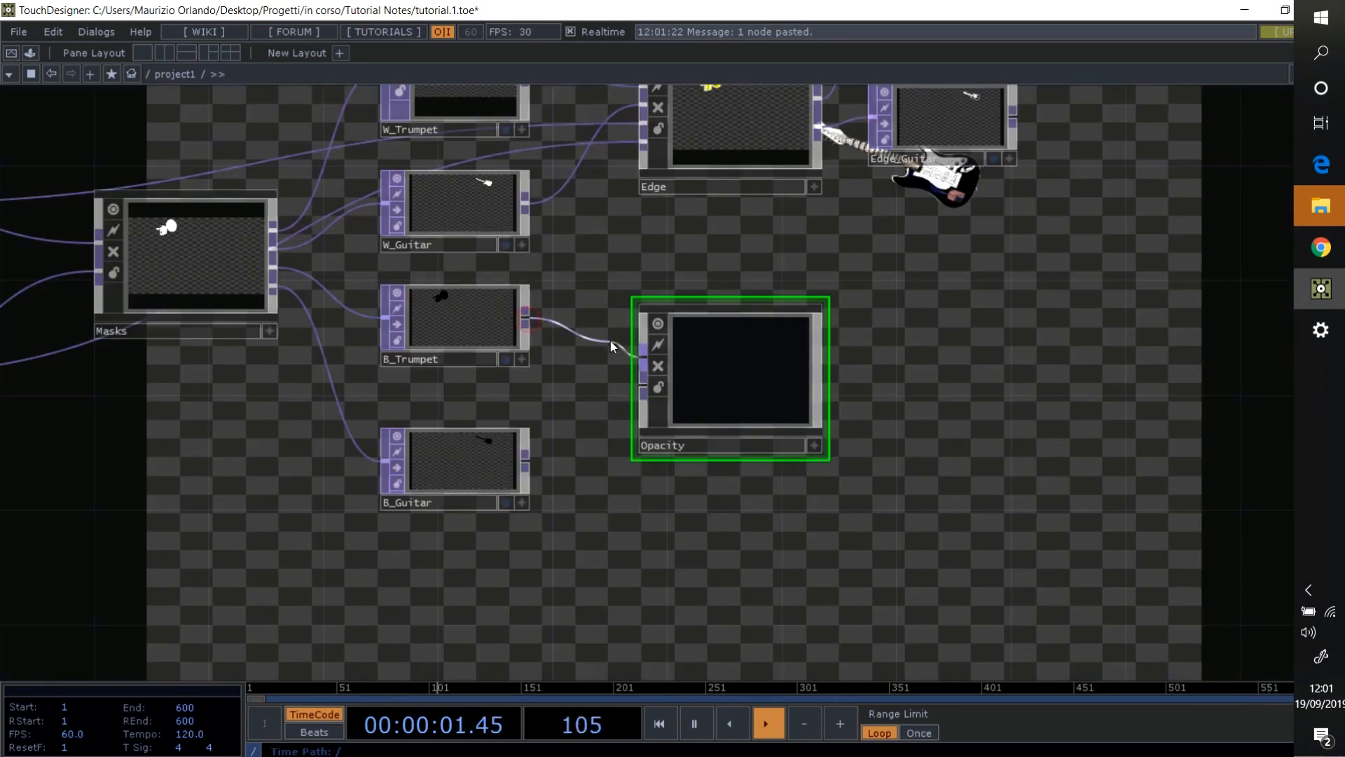
{"action": "left_click_drag", "start_coordinate": [531, 452], "coordinate": [720, 401]}
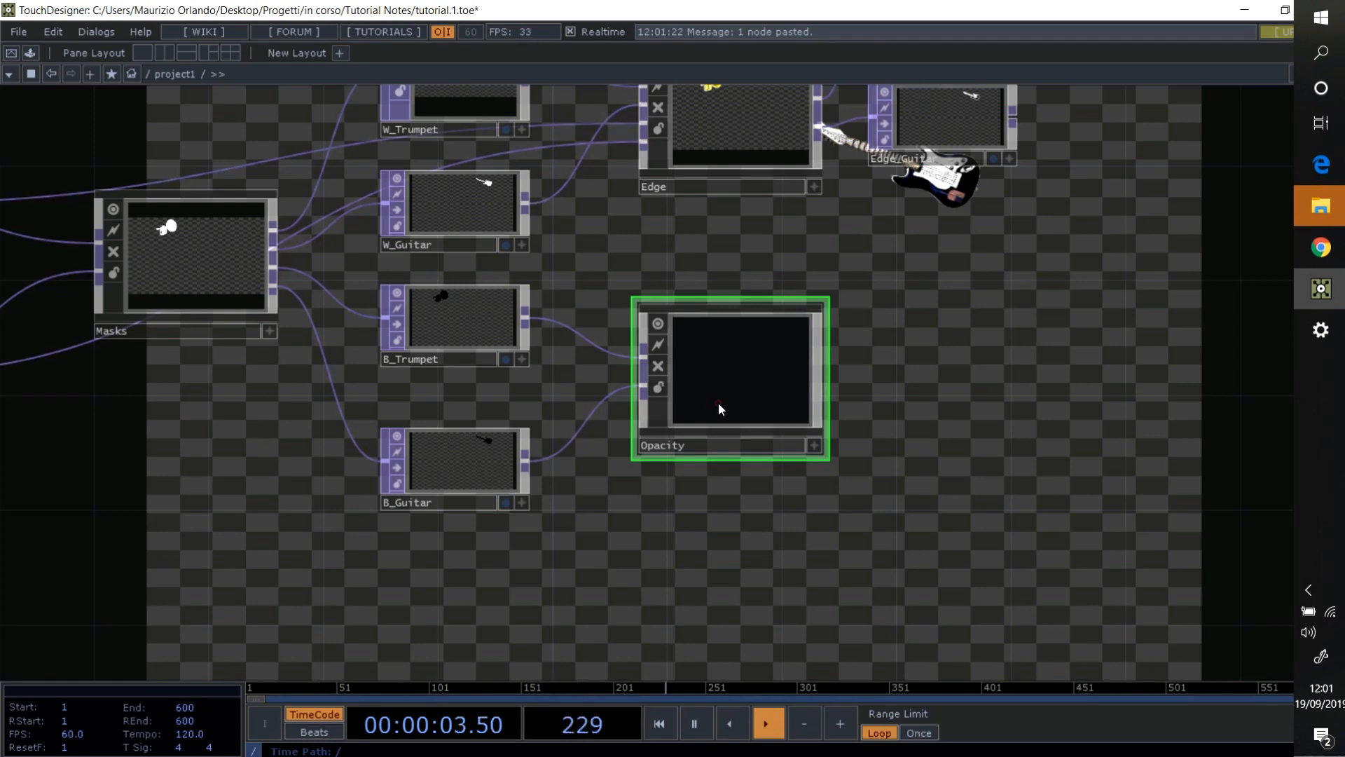
- Inside Opacity, add a Constant TOP above in1
{"action": "key", "text": "i"}
{"action": "left_click_drag", "start_coordinate": [706, 411], "coordinate": [736, 629]}
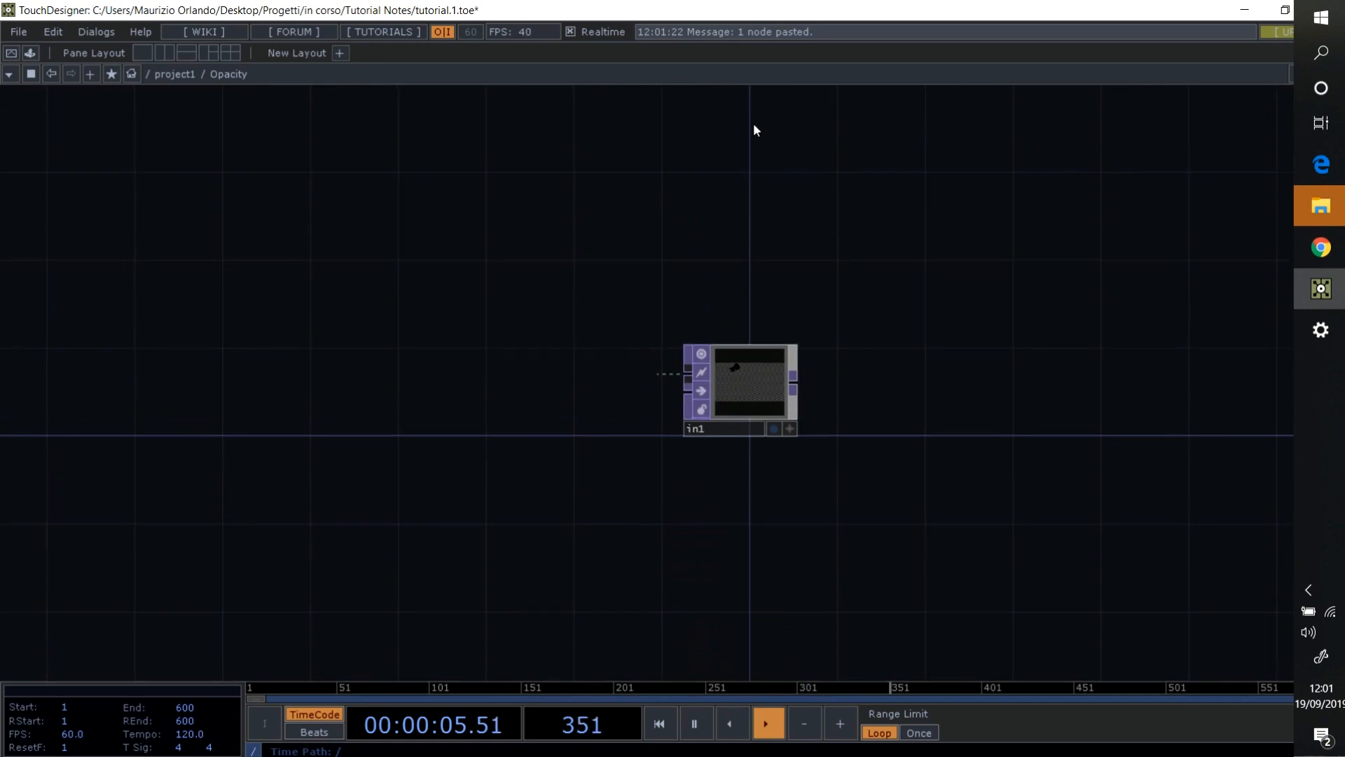
{"action": "double_click", "coordinate": [724, 217]}
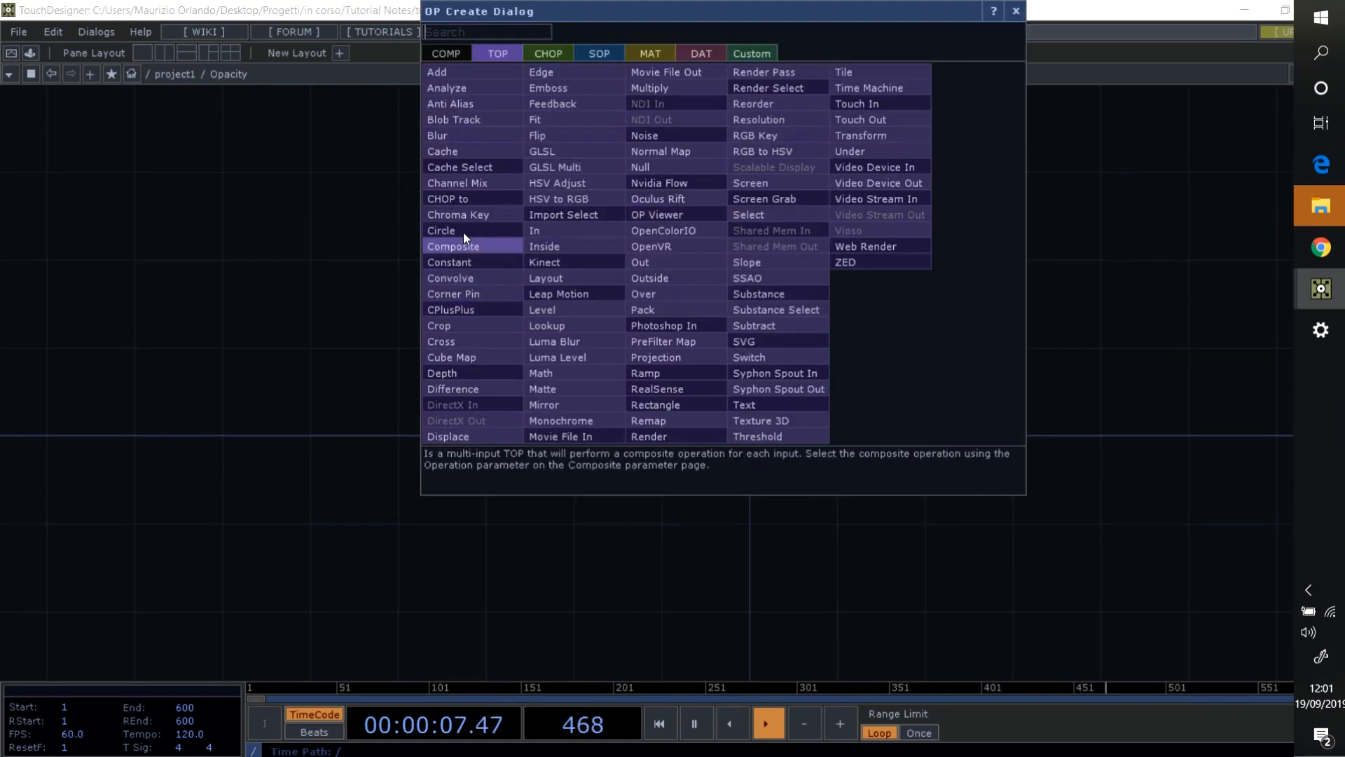
{"action": "left_click", "coordinate": [451, 263]}
{"action": "left_click", "coordinate": [733, 262]}
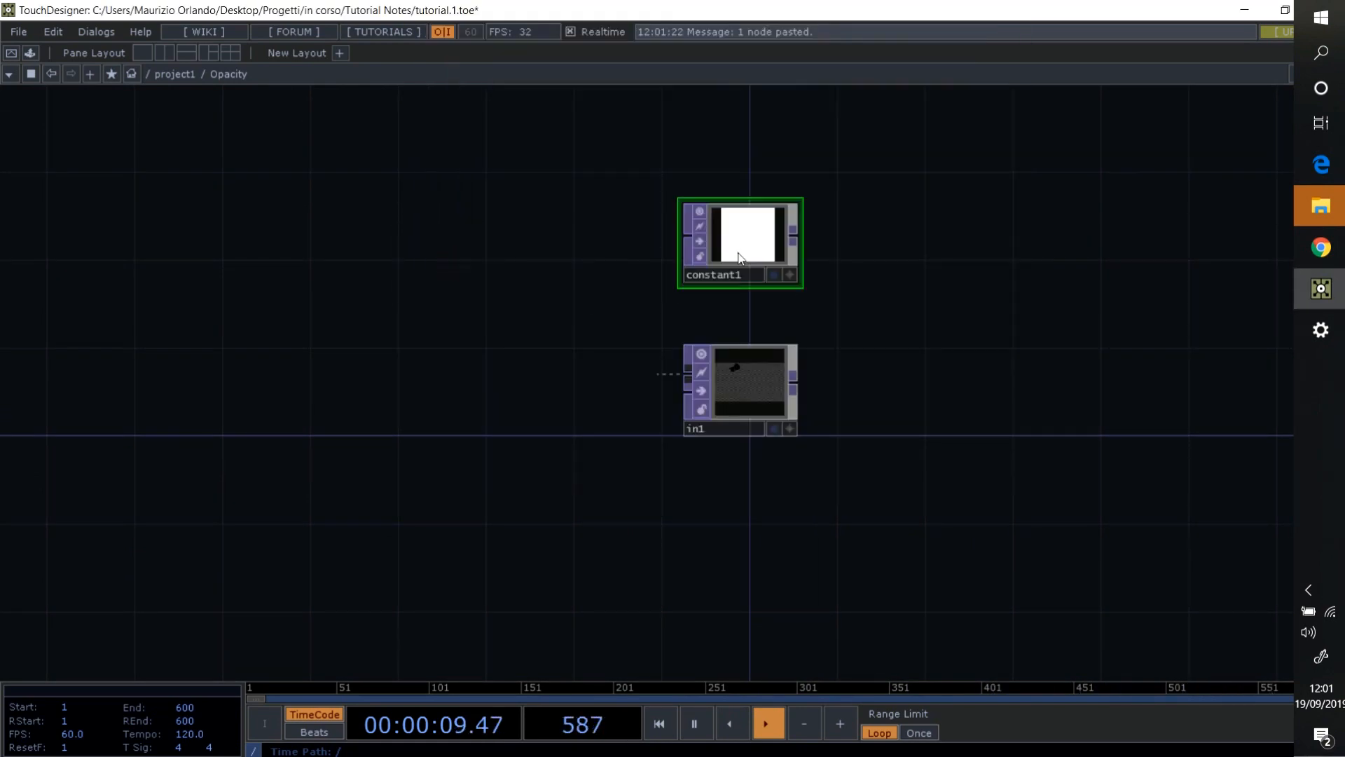
- Set the Constant TOP's resolution to 1280 by 720
{"action": "key", "text": "p"}
{"action": "left_click", "coordinate": [1059, 140]}
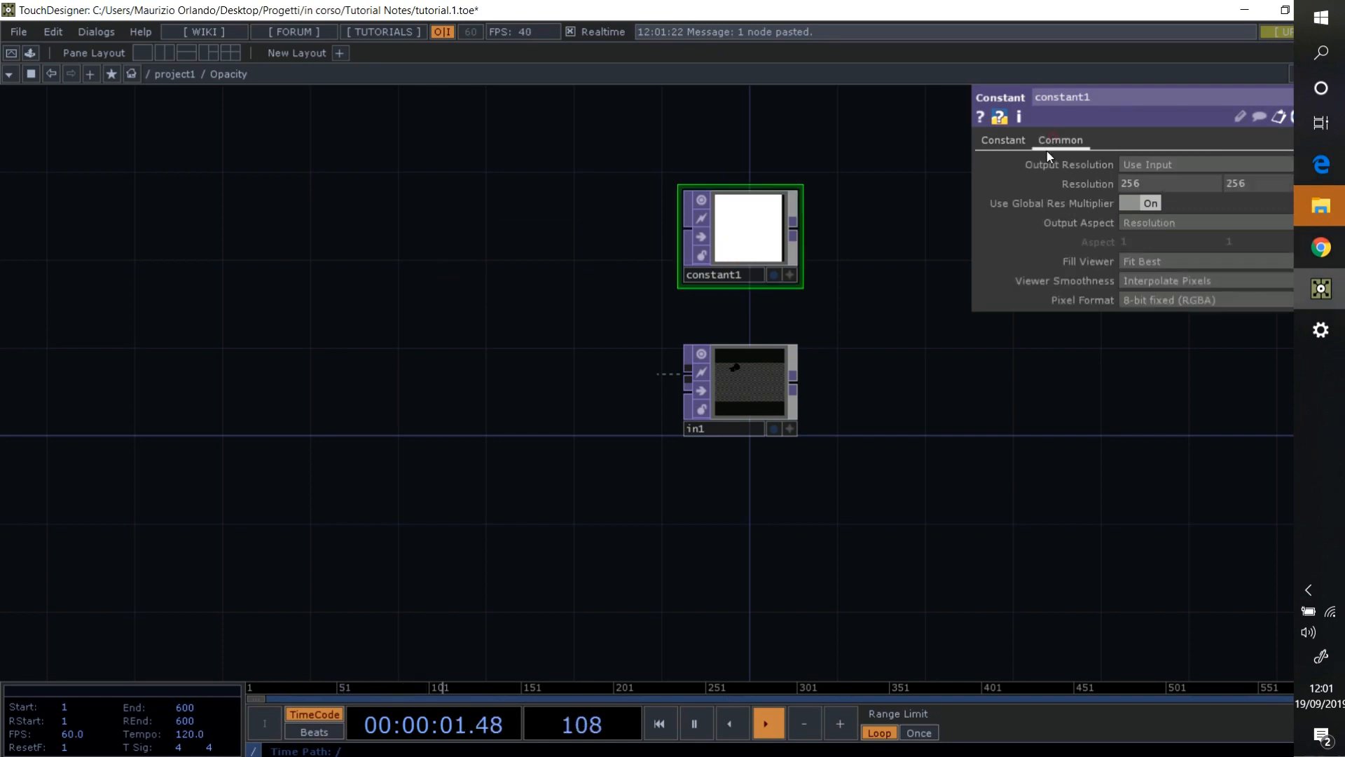
{"action": "left_click", "coordinate": [1139, 183]}
{"action": "type", "text": "1280"}
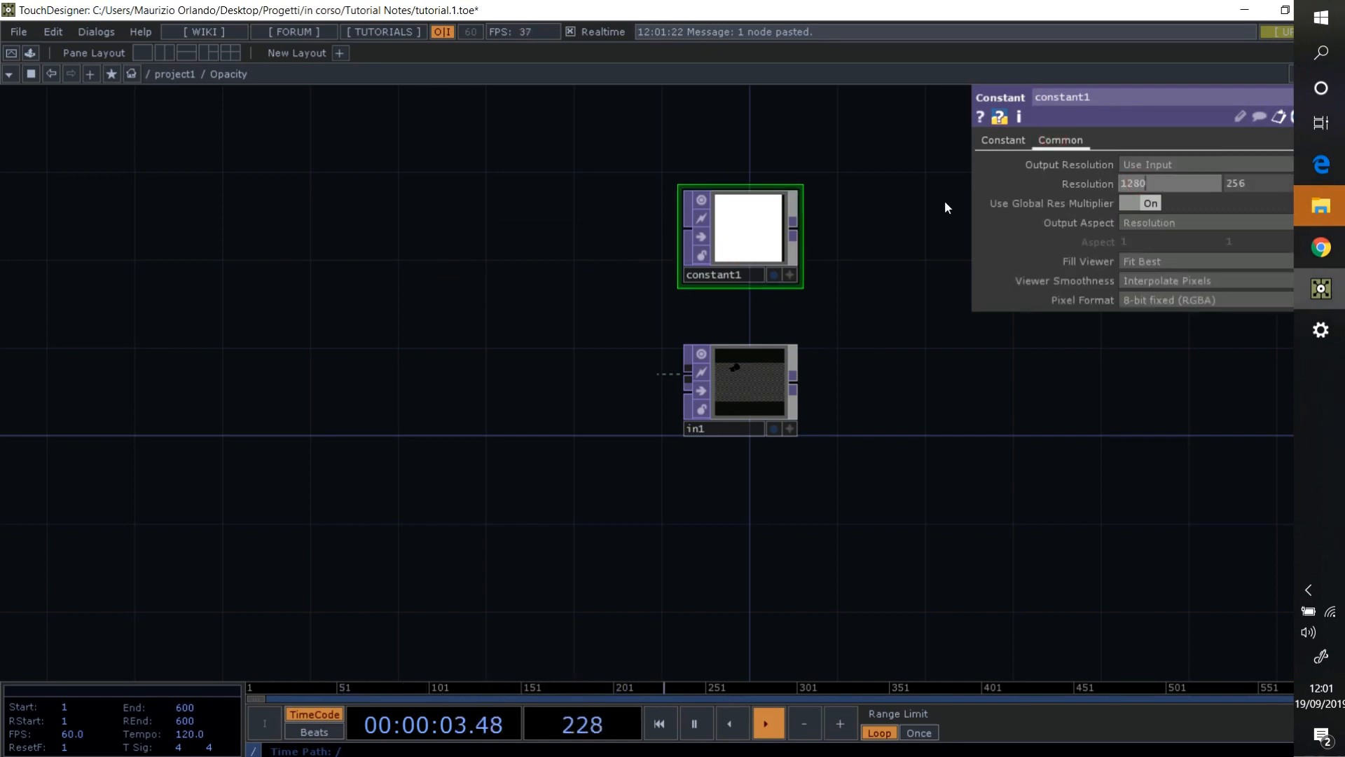
{"action": "left_click", "coordinate": [1241, 185]}
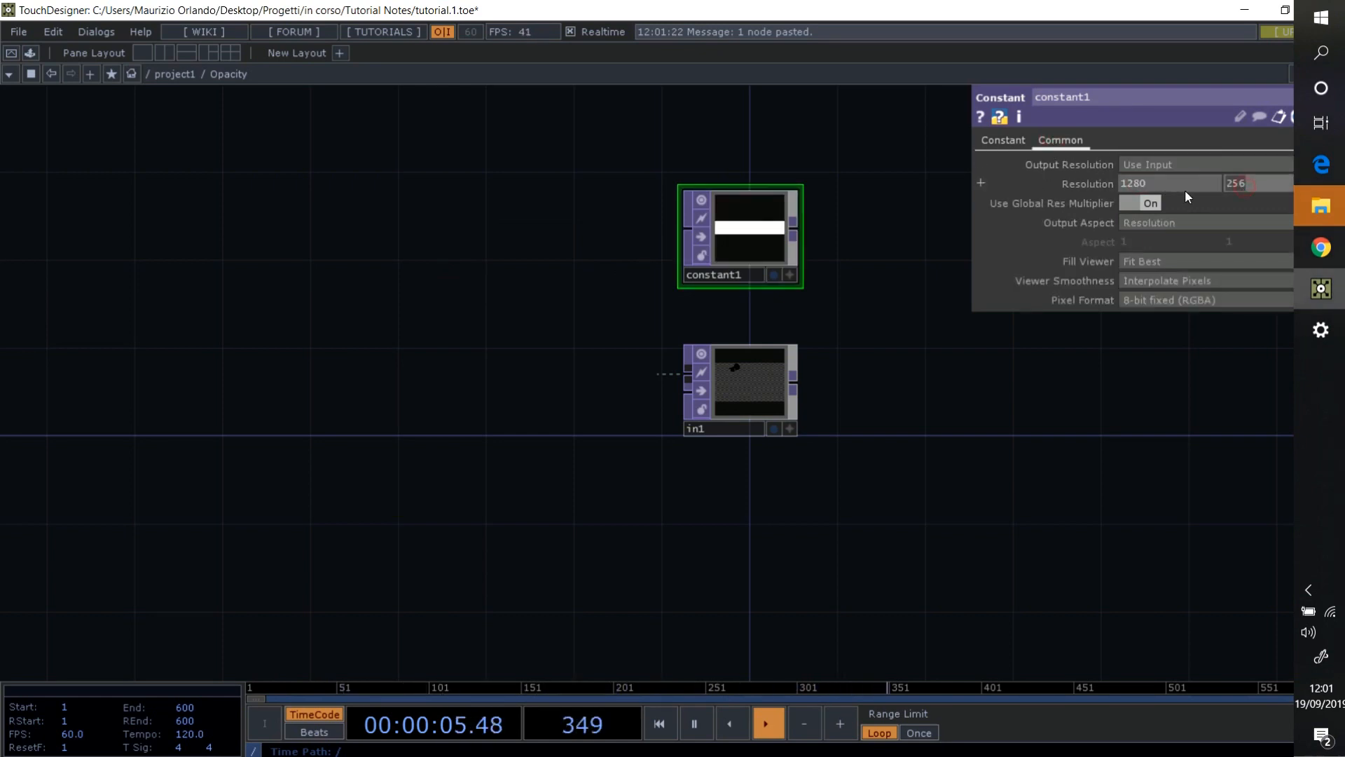
{"action": "type", "text": "720"}
{"action": "key", "text": "Return"}
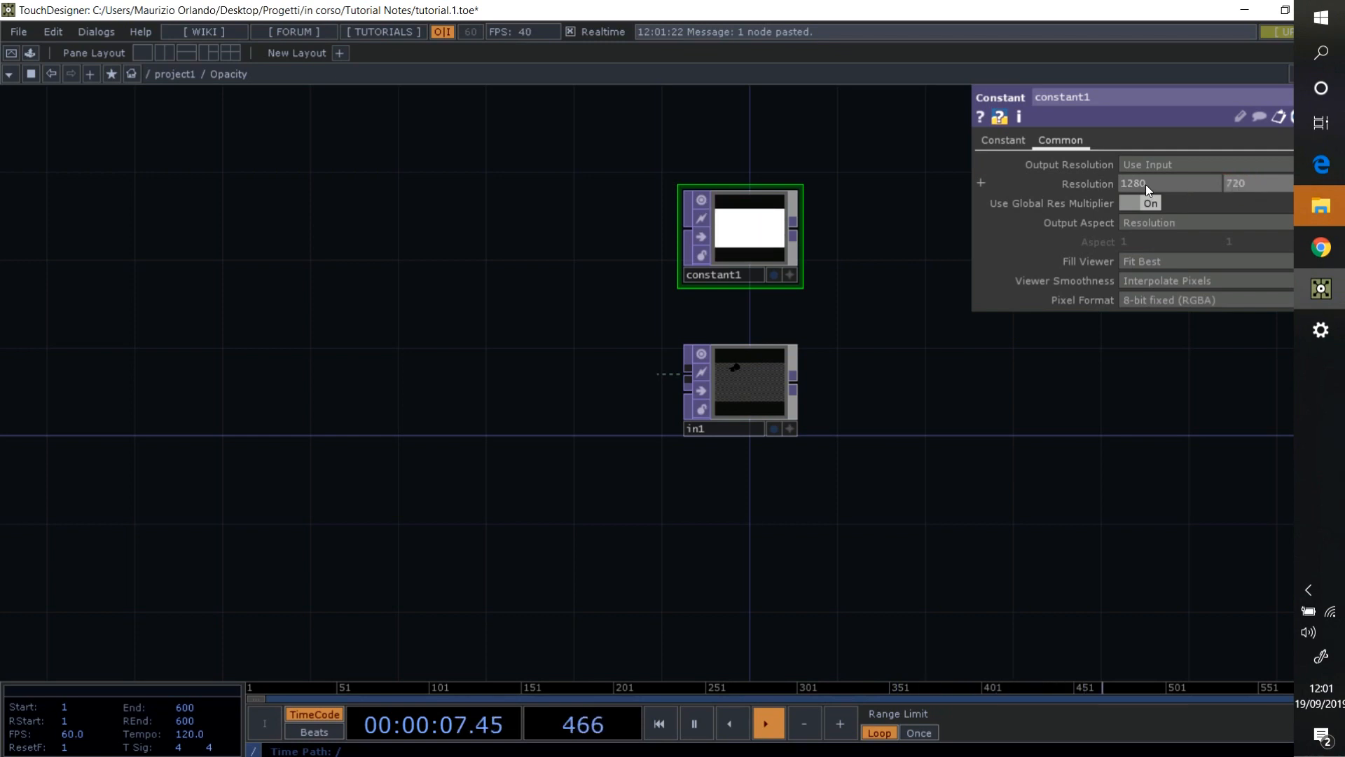
- Set the Constant TOP's color to black (0, 0, 0)
{"action": "left_click", "coordinate": [1003, 141]}
{"action": "left_click", "coordinate": [1139, 162]}
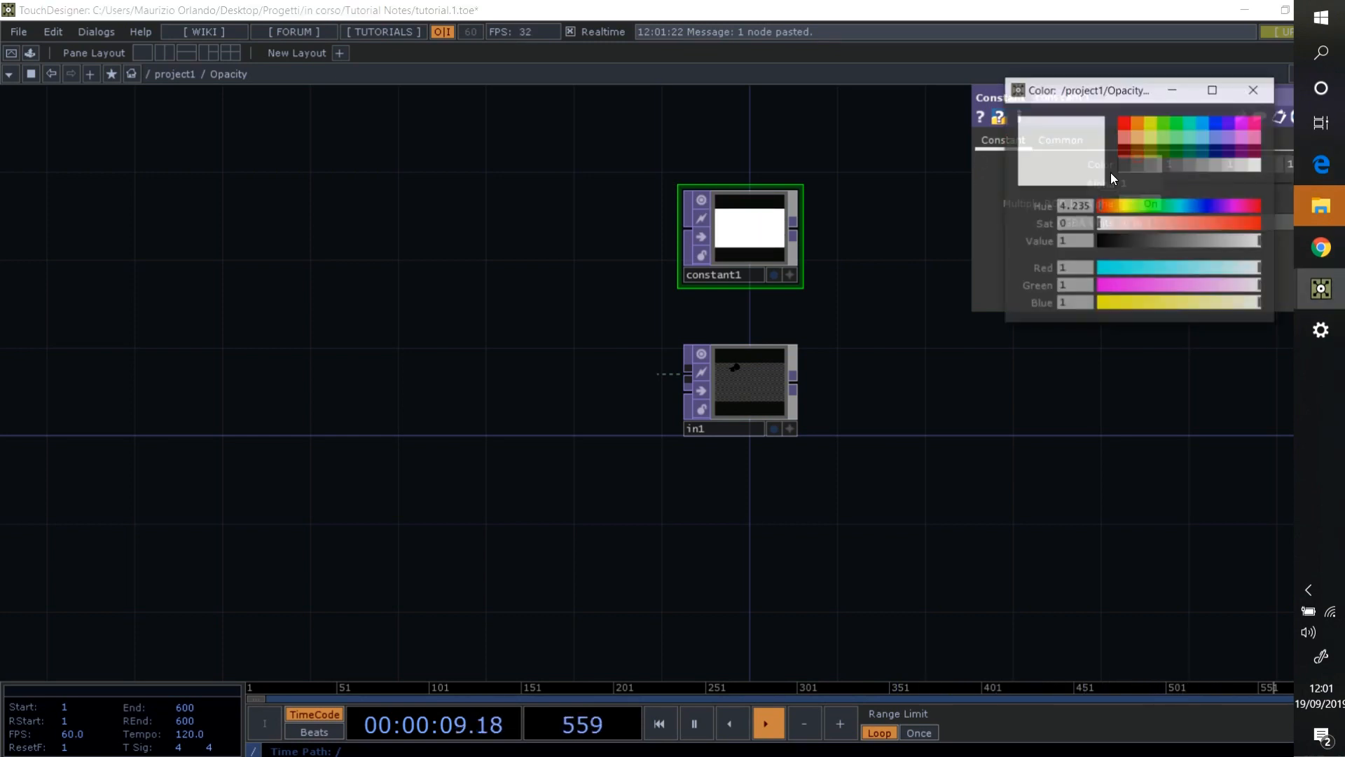
{"action": "left_click", "coordinate": [1124, 162]}
{"action": "left_click", "coordinate": [1253, 92]}
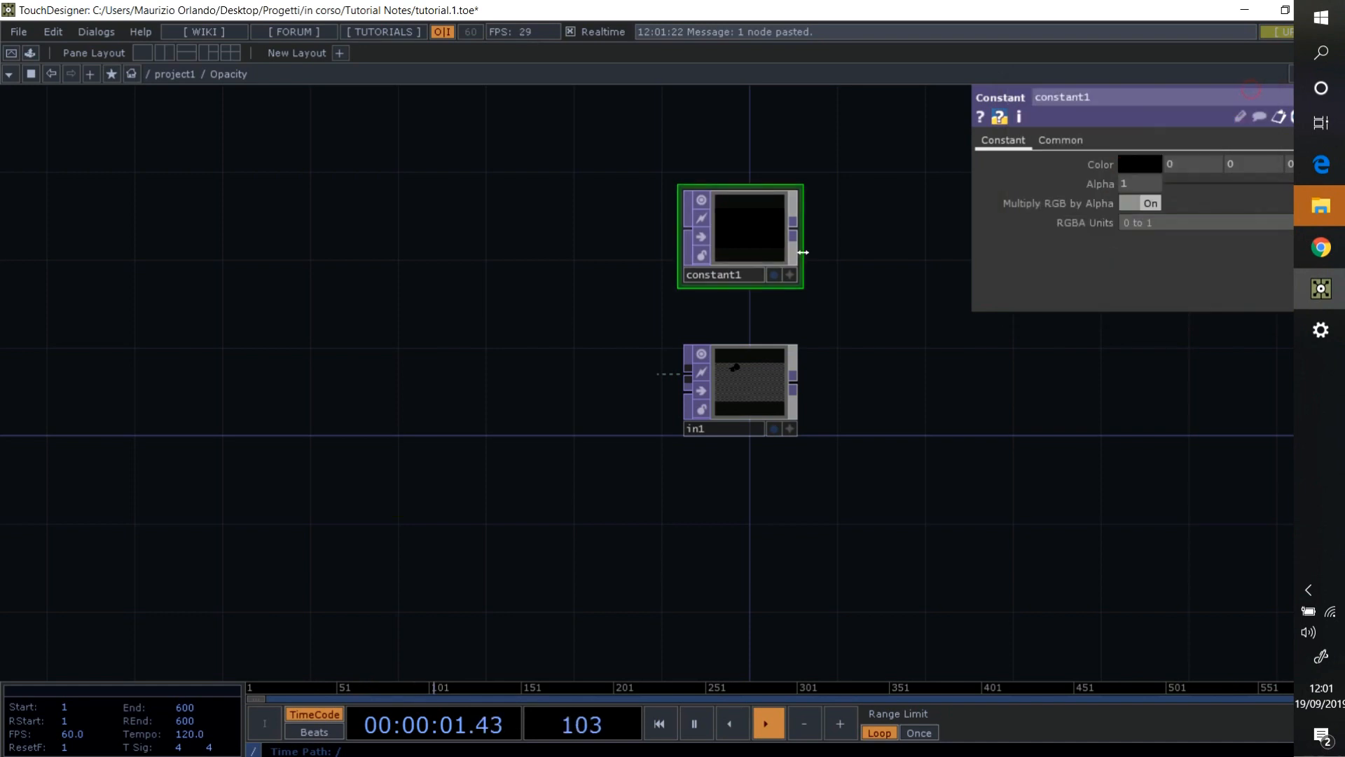
{"action": "key", "text": "p"}
{"action": "left_click_drag", "start_coordinate": [874, 214], "coordinate": [860, 389]}
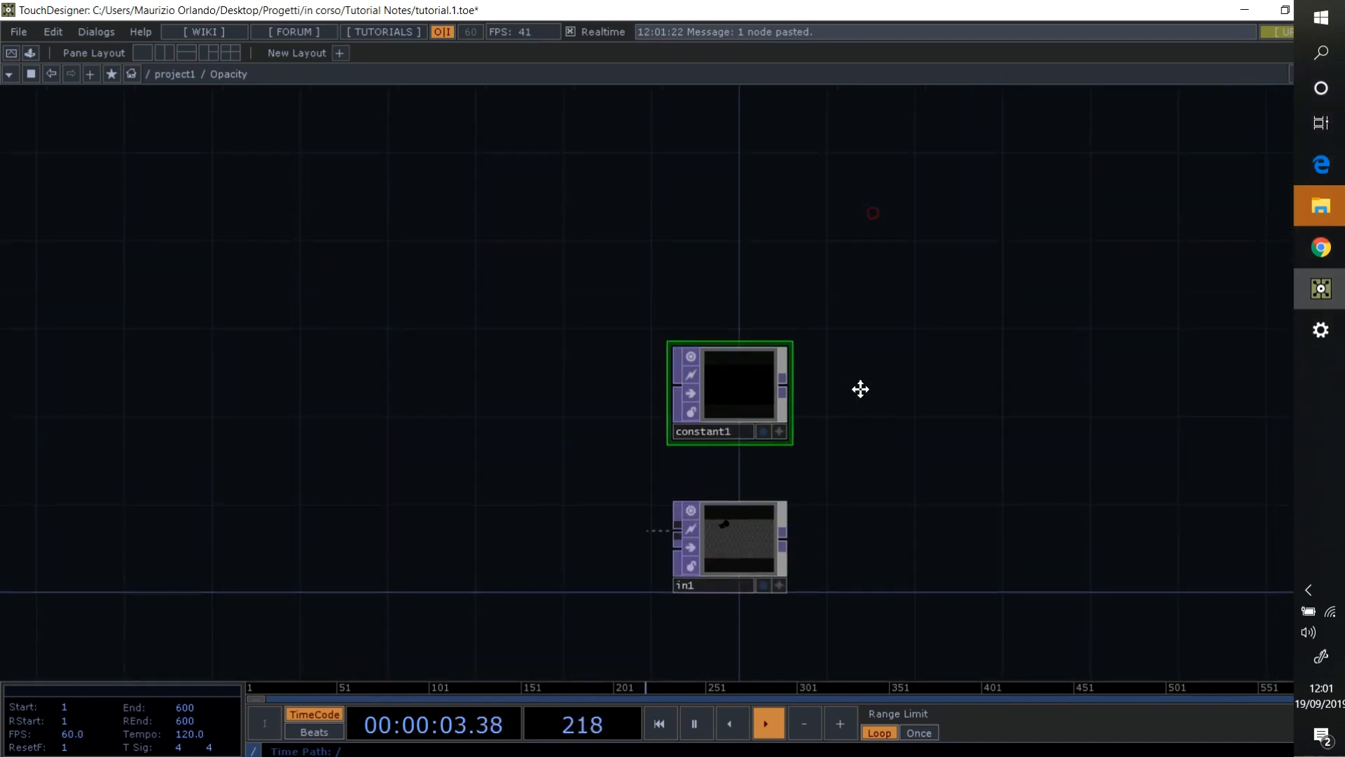
- Add two Transform TOPs beside constant1 and wire constant1's output into both of them
{"action": "key", "text": "Tab"}
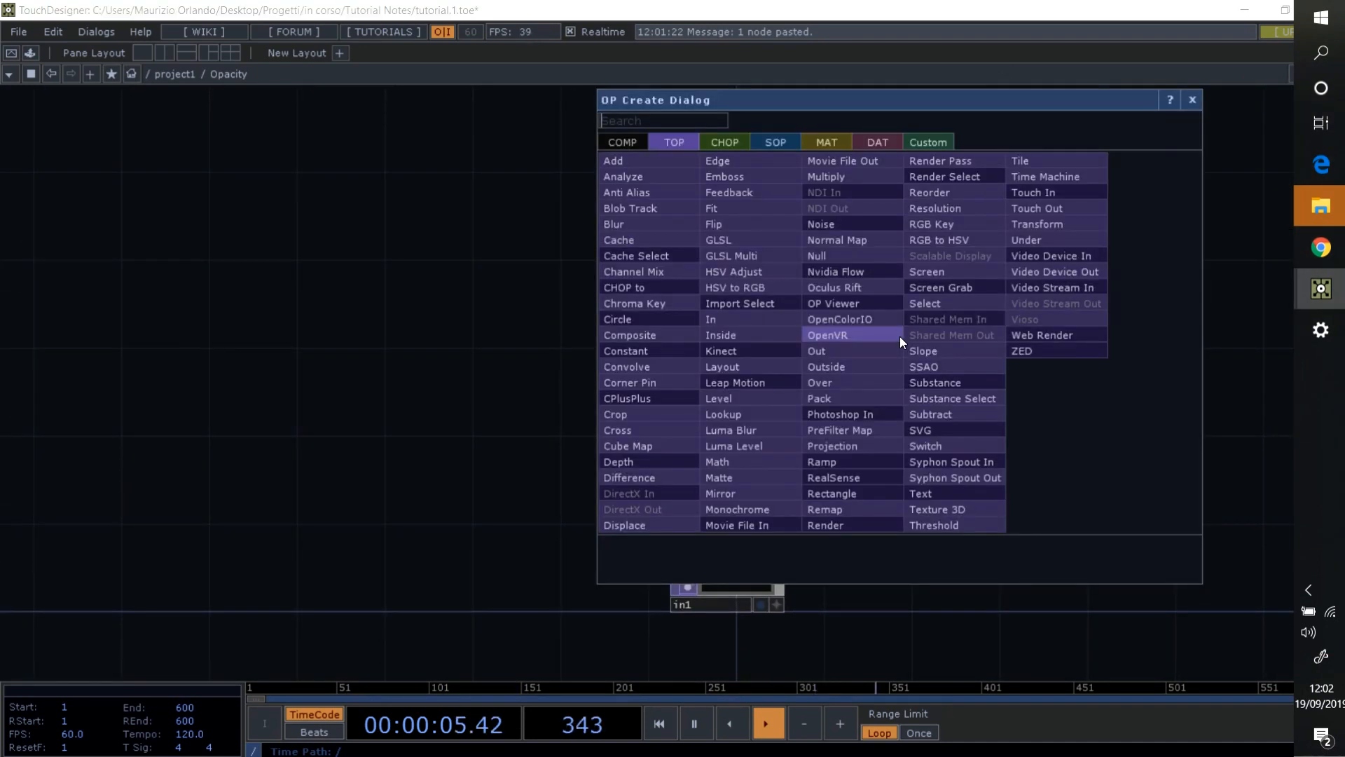
{"action": "left_click", "coordinate": [1027, 229]}
{"action": "left_click", "coordinate": [887, 276]}
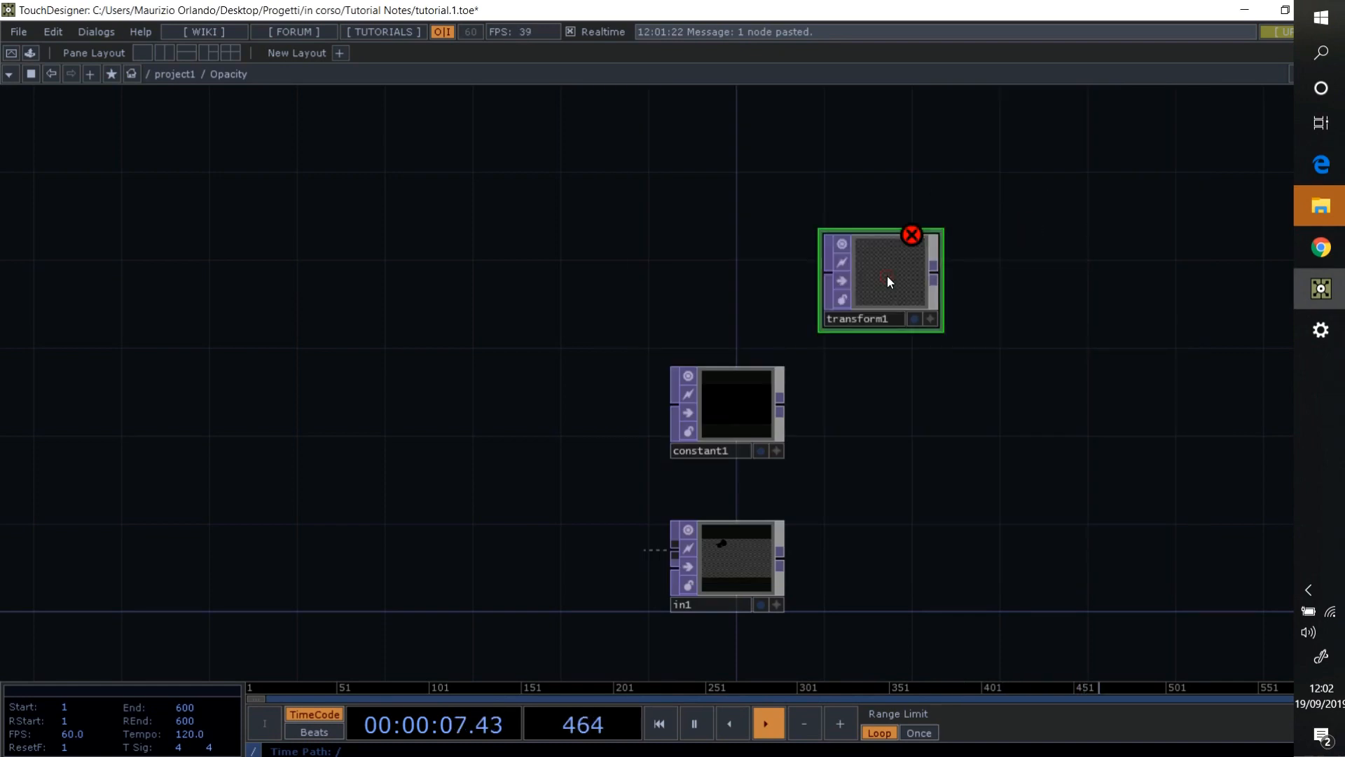
{"action": "key", "text": "ctrl+c"}
{"action": "key", "text": "ctrl+v"}
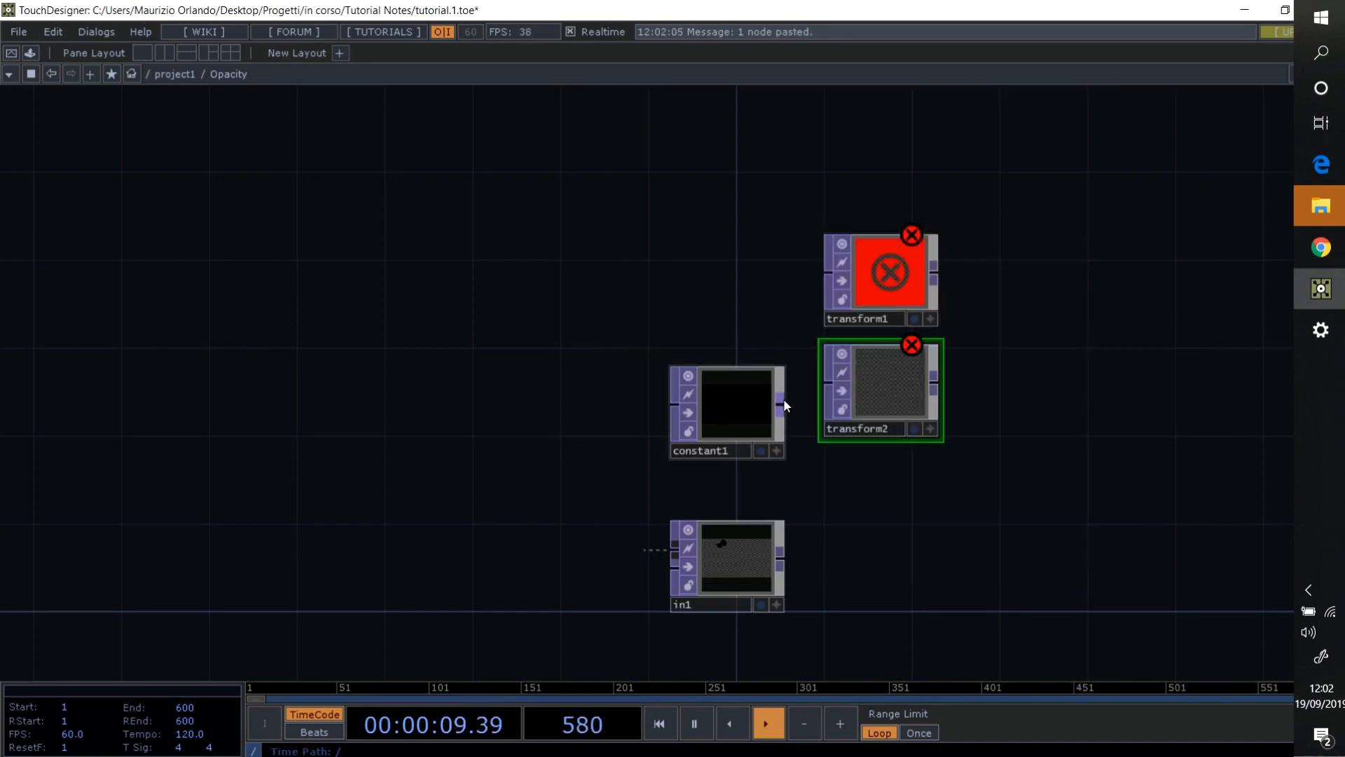
{"action": "left_click_drag", "start_coordinate": [783, 402], "coordinate": [844, 519]}
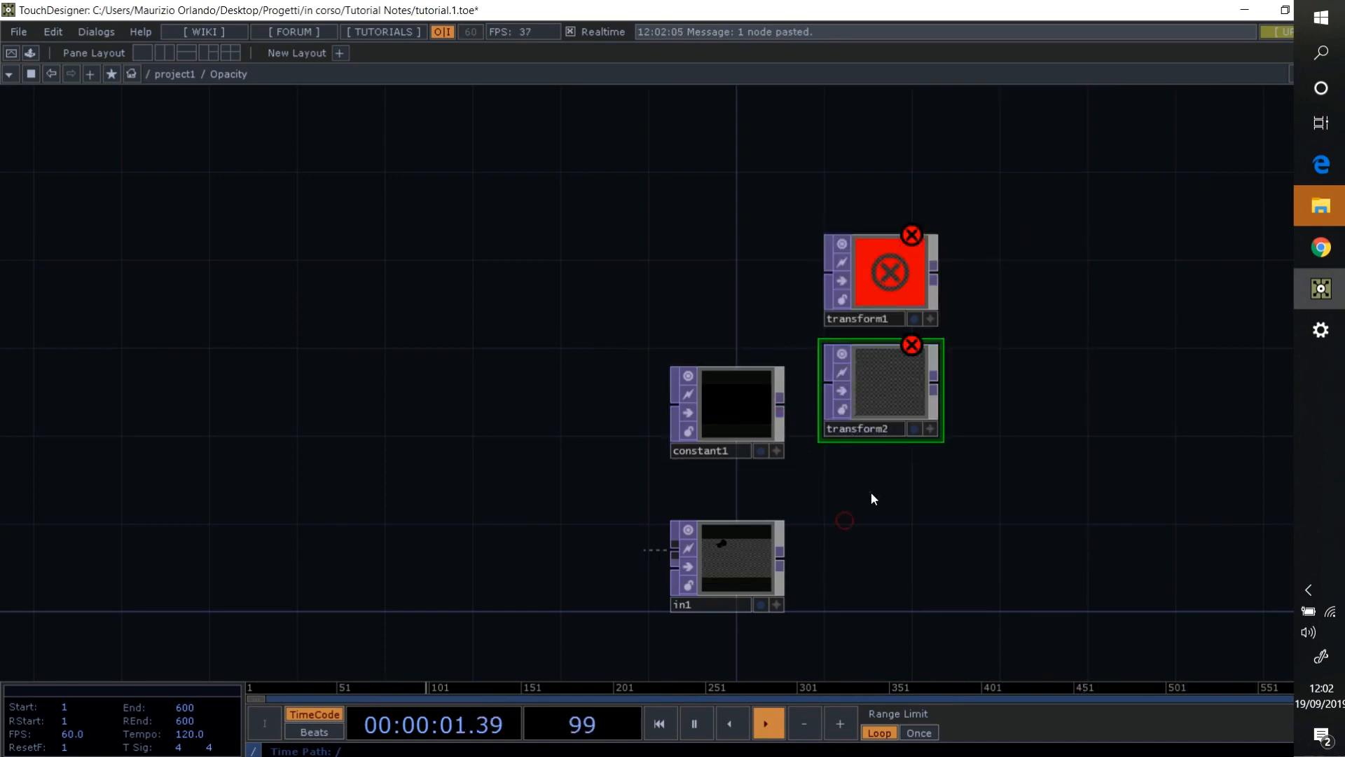
{"action": "left_click_drag", "start_coordinate": [783, 401], "coordinate": [830, 274]}
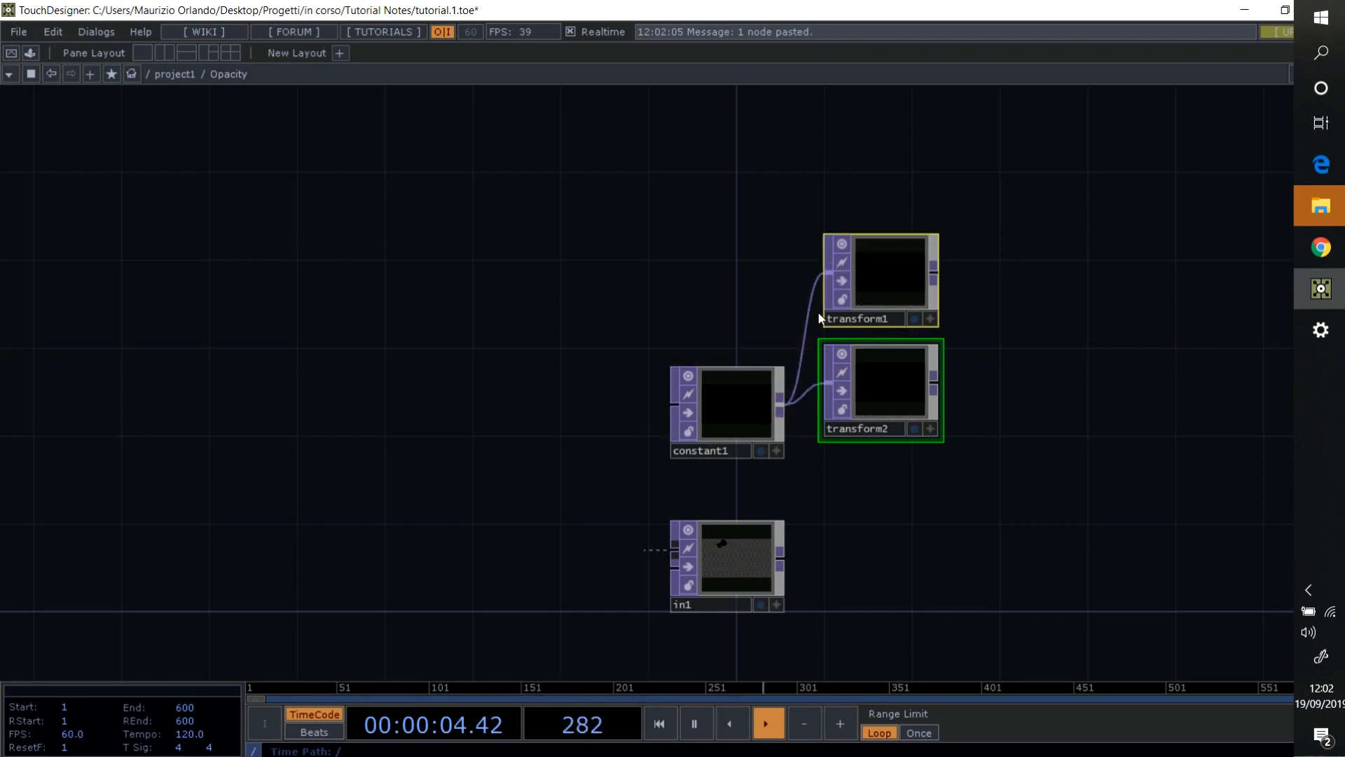
- Set transform1's Translate values to -0.243 and 0.318
{"action": "left_click", "coordinate": [884, 293]}
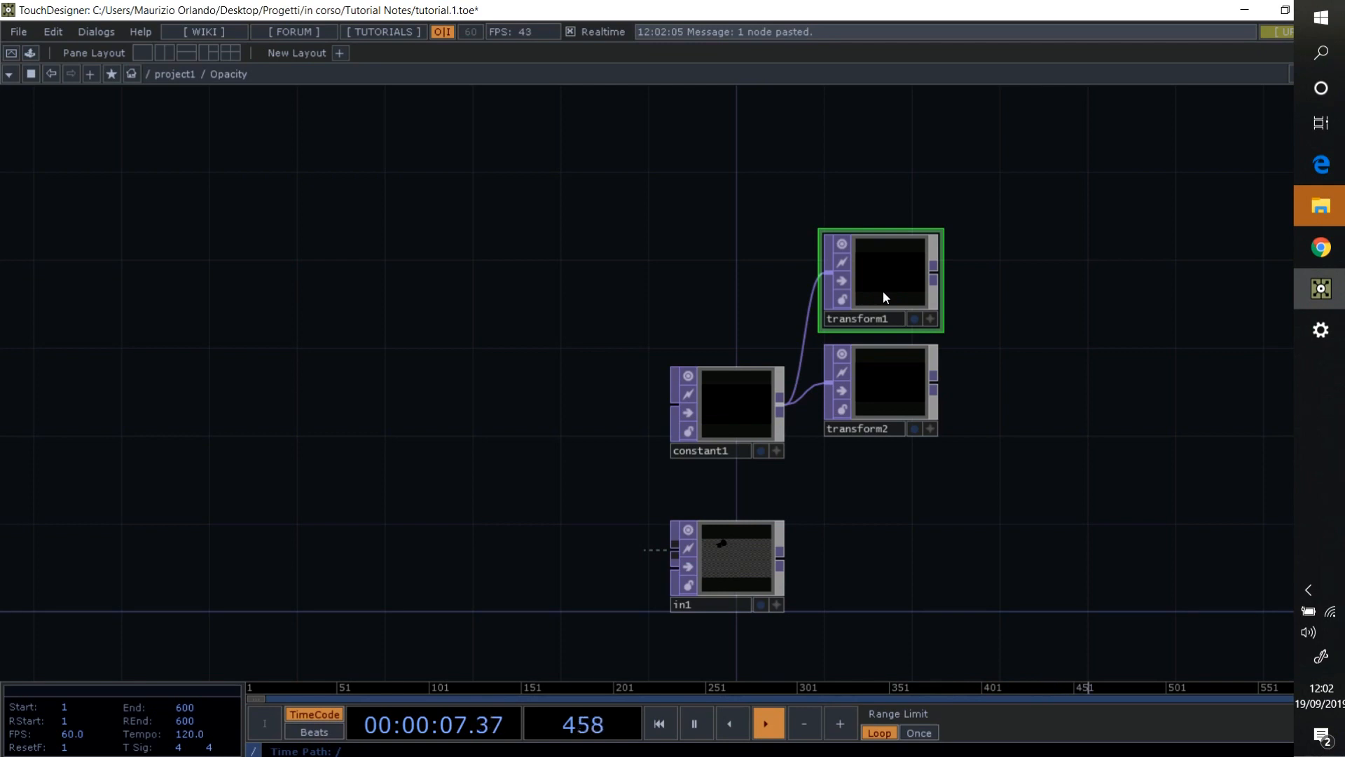
{"action": "key", "text": "p"}
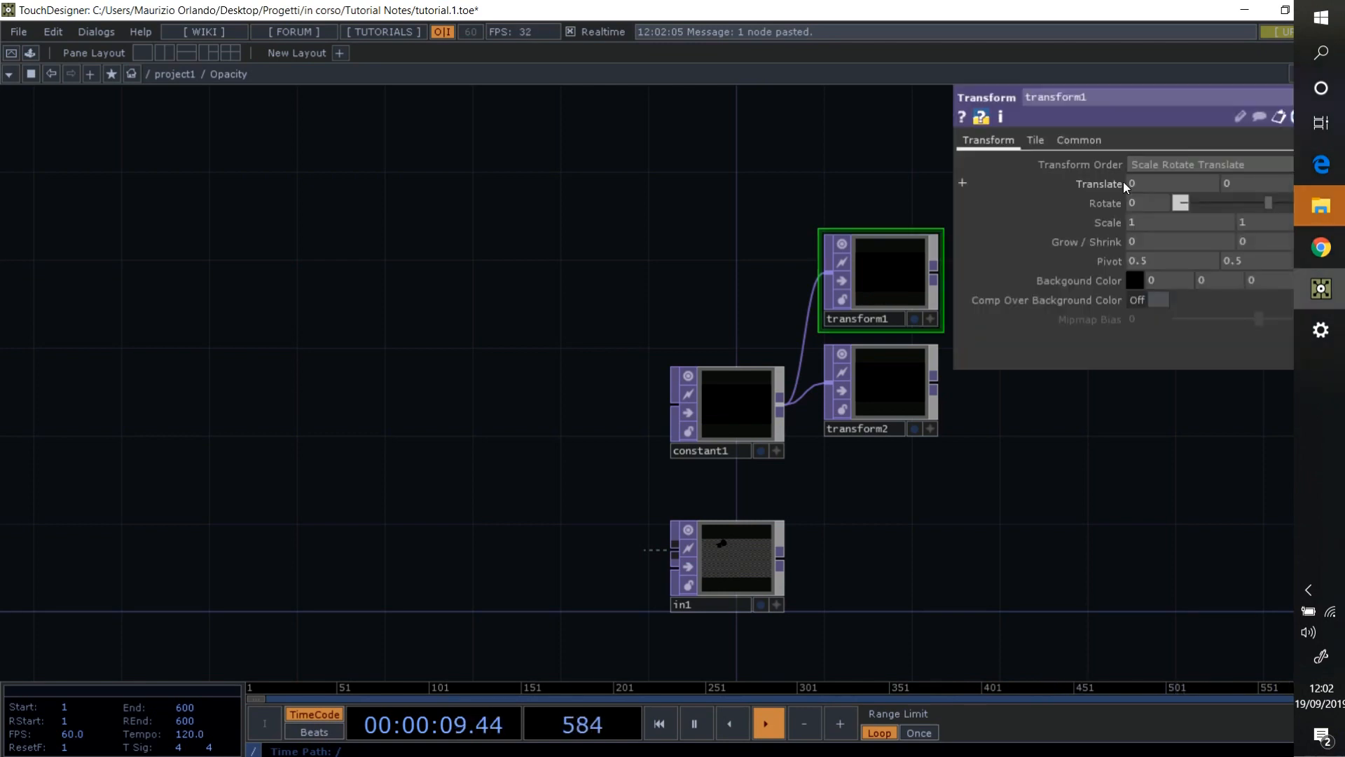
{"action": "type", "text": "-0.2"}
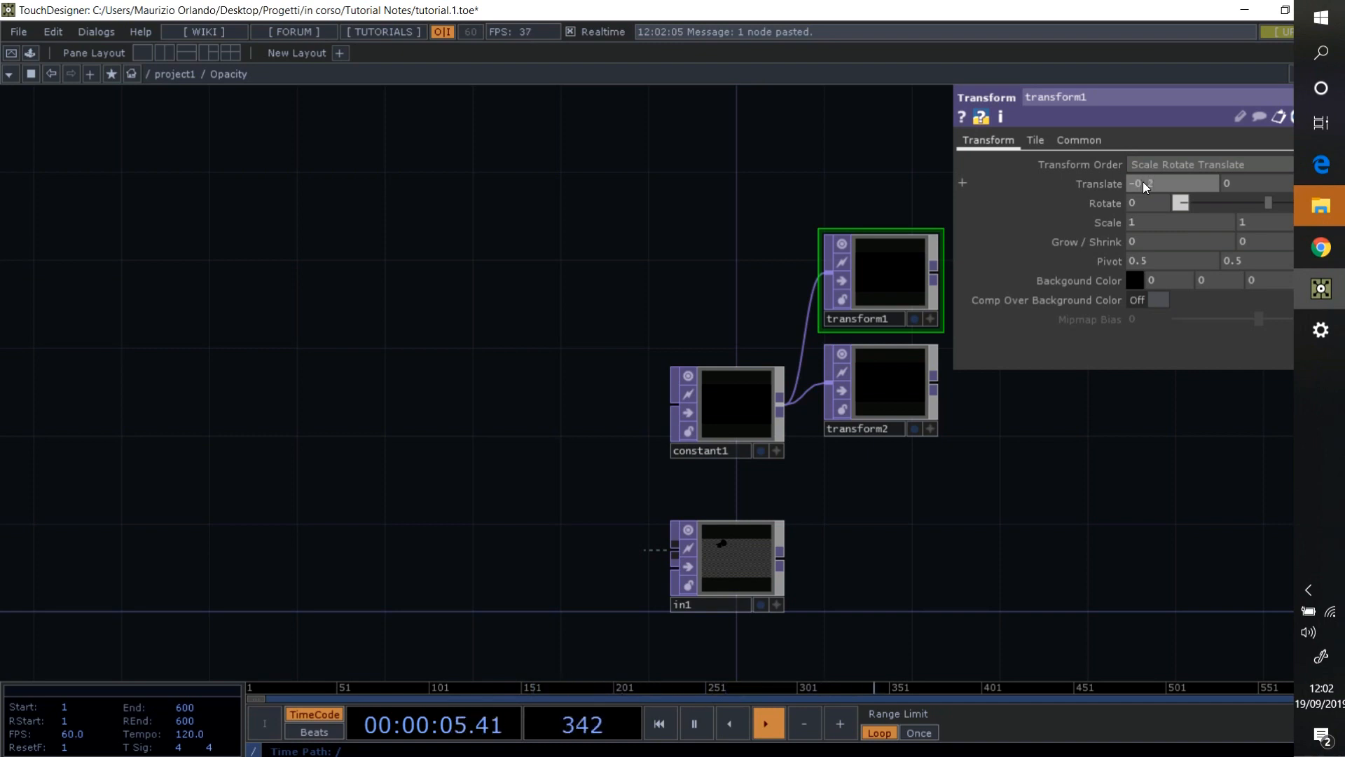
{"action": "type", "text": "3"}
{"action": "key", "text": "Return"}
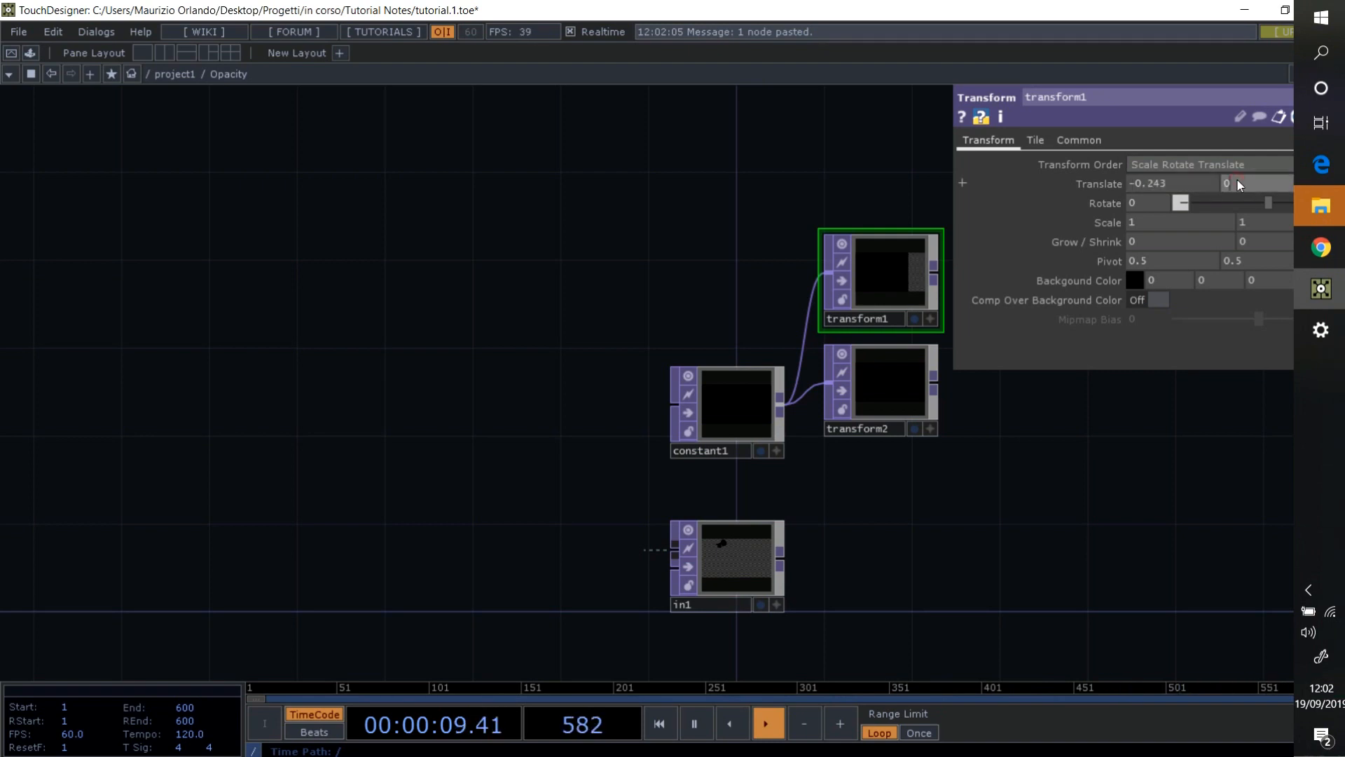
{"action": "type", "text": ".218"}
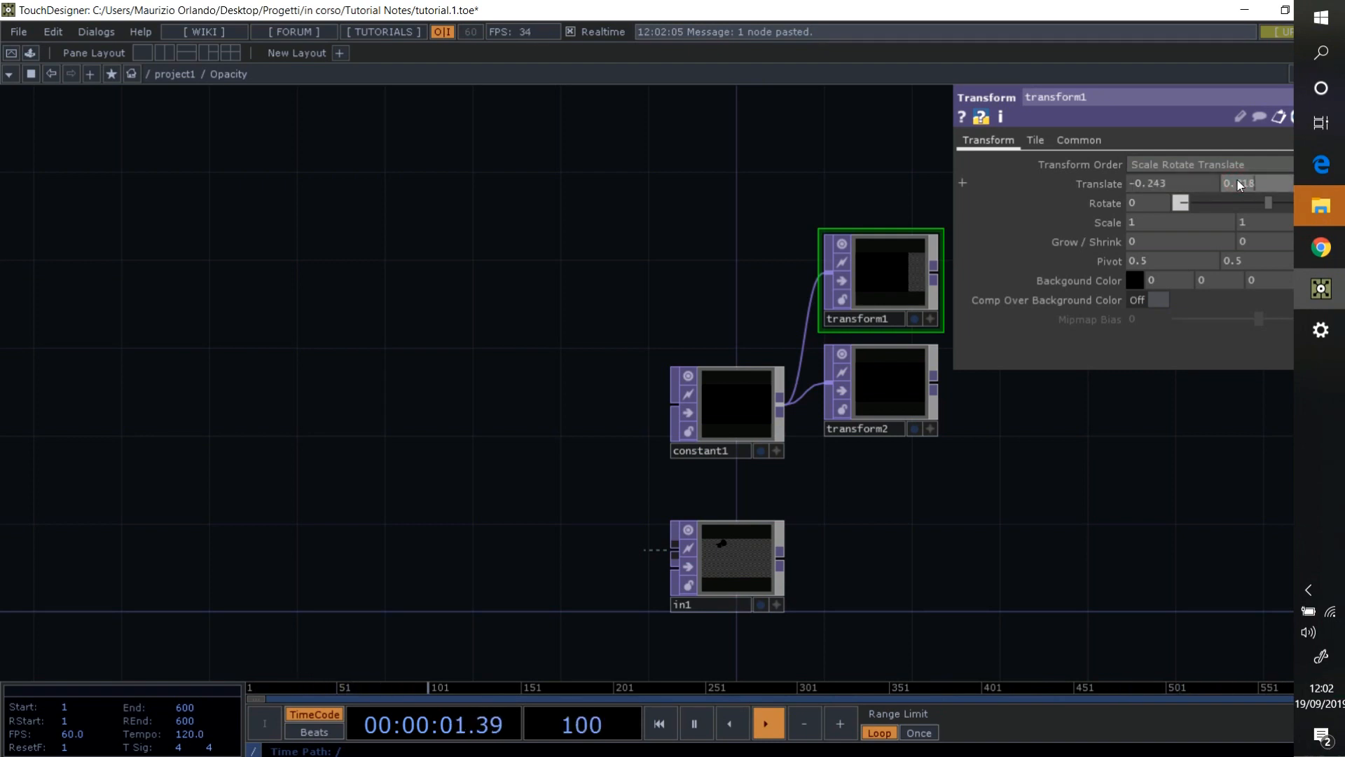
{"action": "key", "text": "Return"}
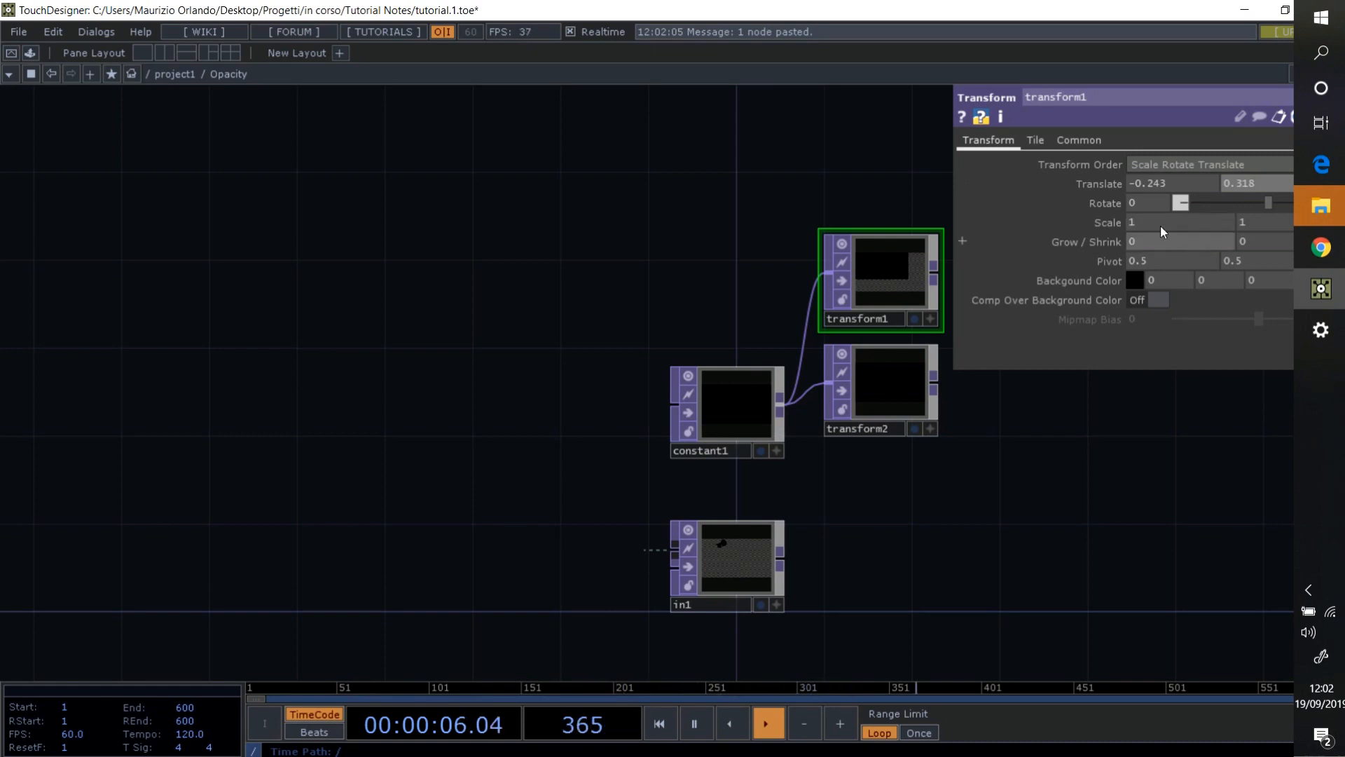
- Set transform1's Scale values to 0.1 and 0.065
{"action": "left_click", "coordinate": [1133, 224]}
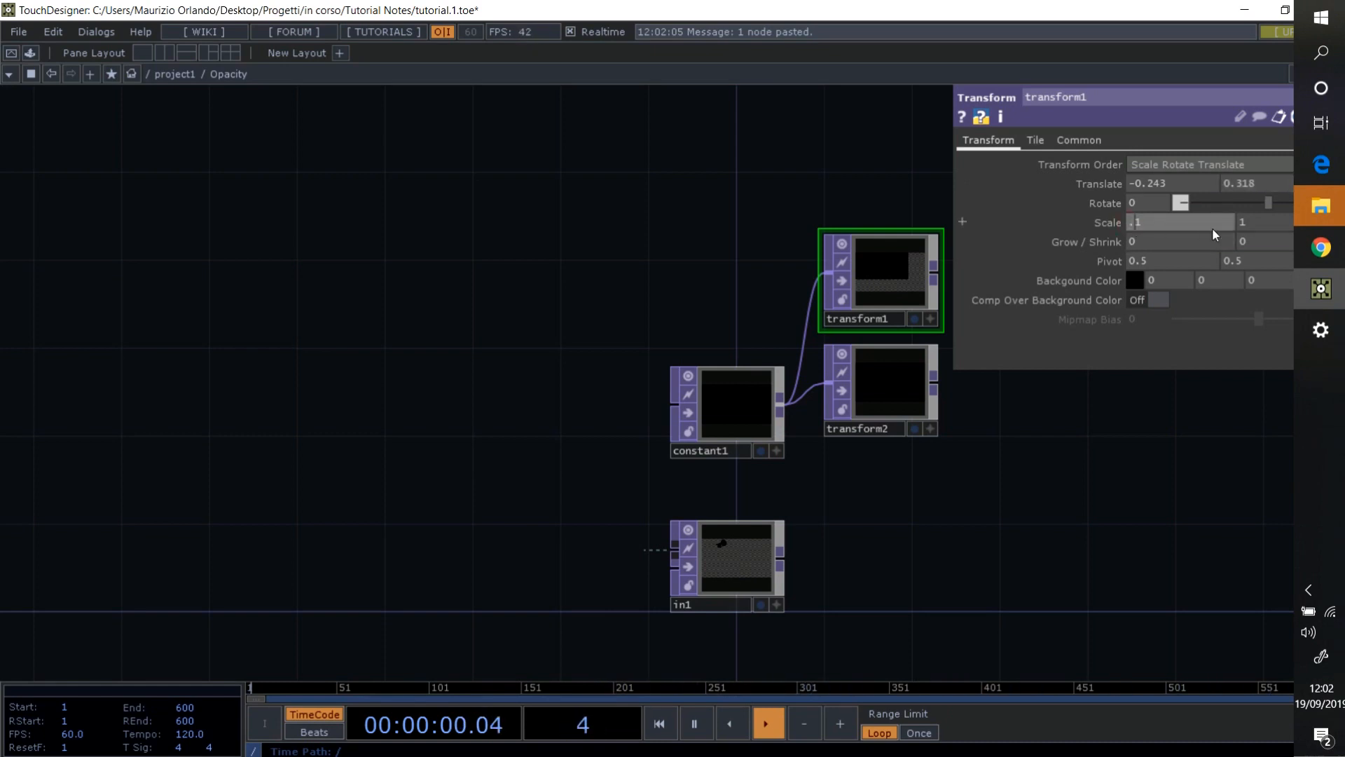
{"action": "type", "text": "."}
{"action": "left_click", "coordinate": [1239, 225]}
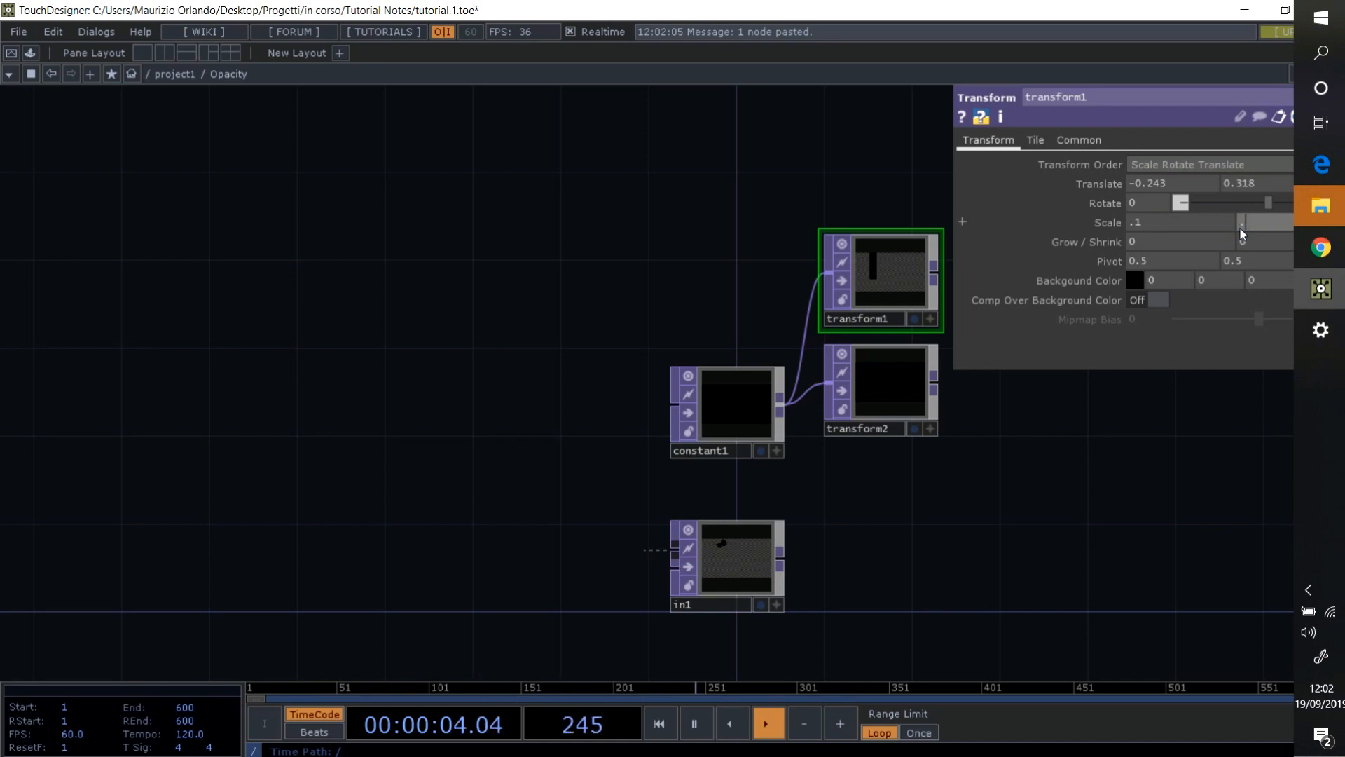
{"action": "type", "text": ".065"}
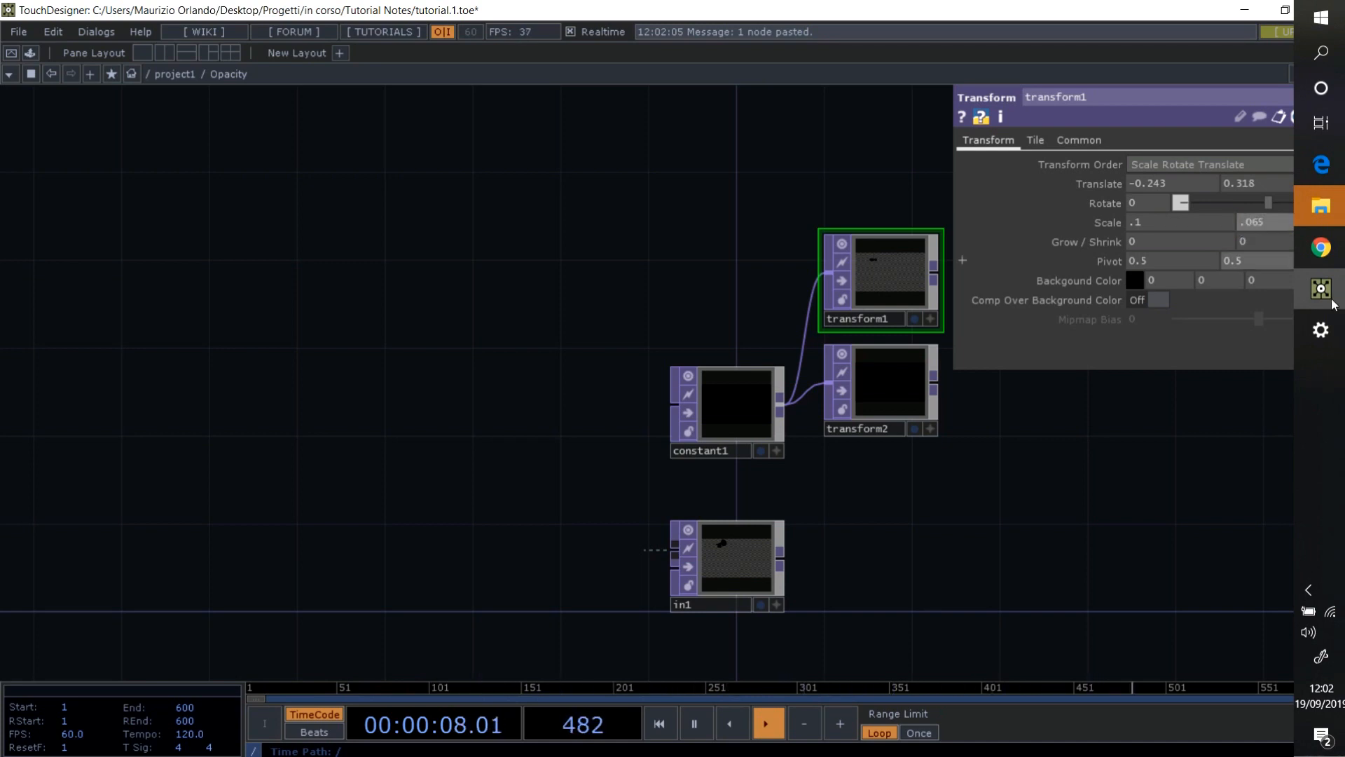
{"action": "key", "text": "Return"}
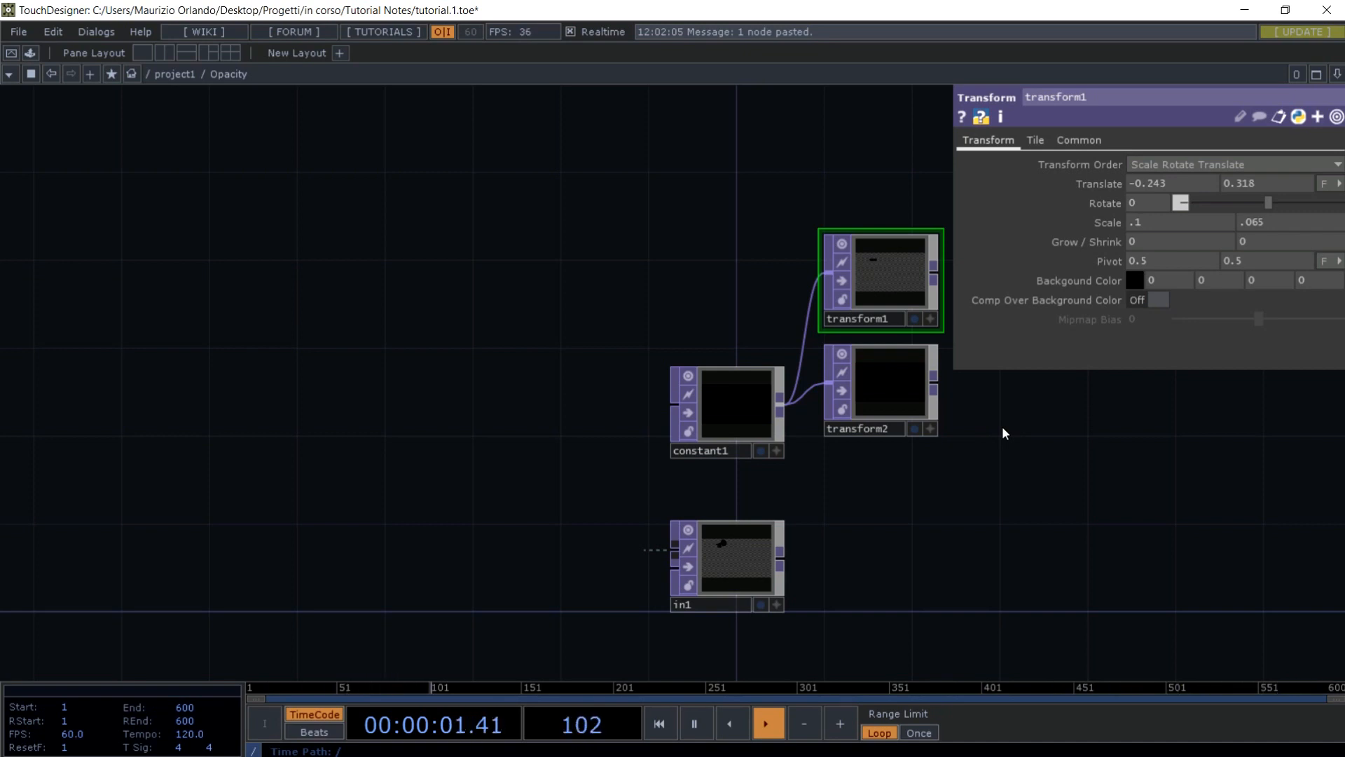
{"action": "key", "text": "p"}
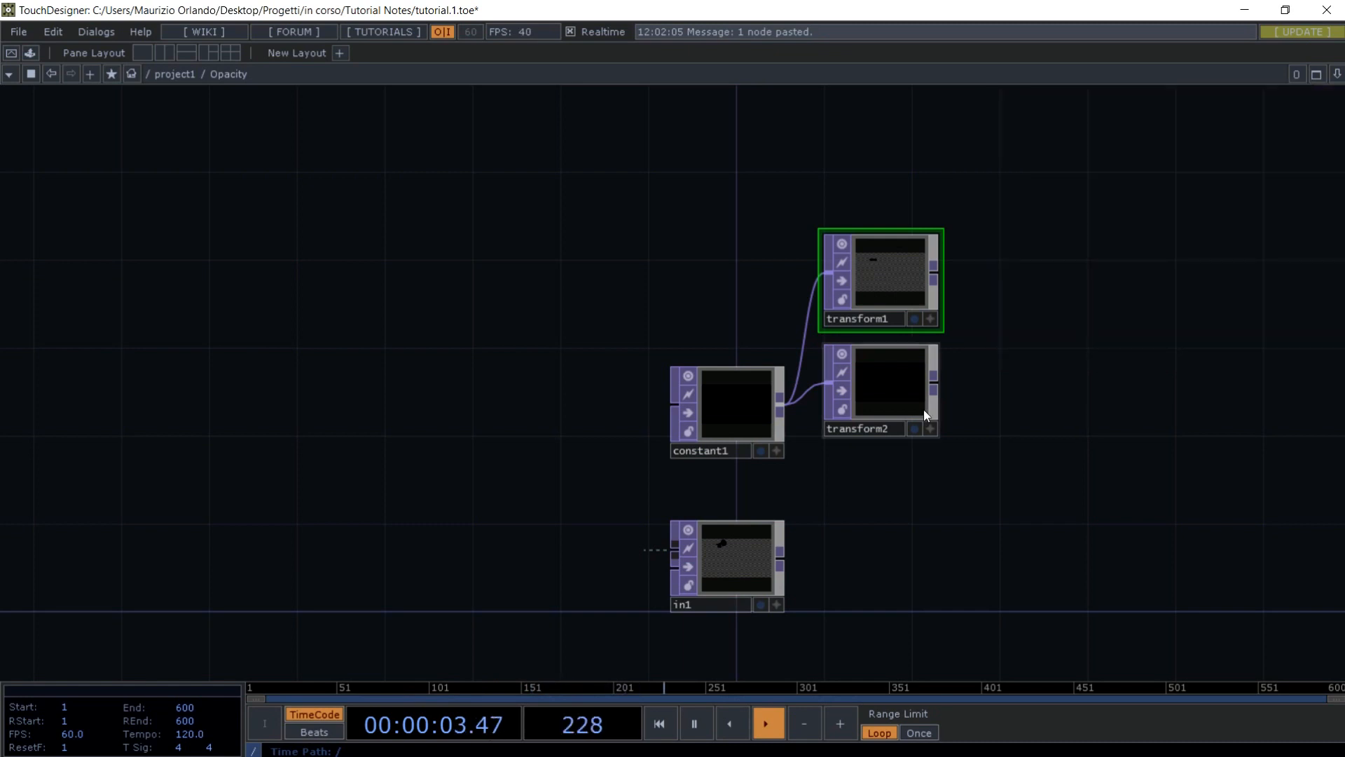
- Set transform2's Translate values to -0.22 and 0.528
{"action": "left_click", "coordinate": [892, 394]}
{"action": "key", "text": "p"}
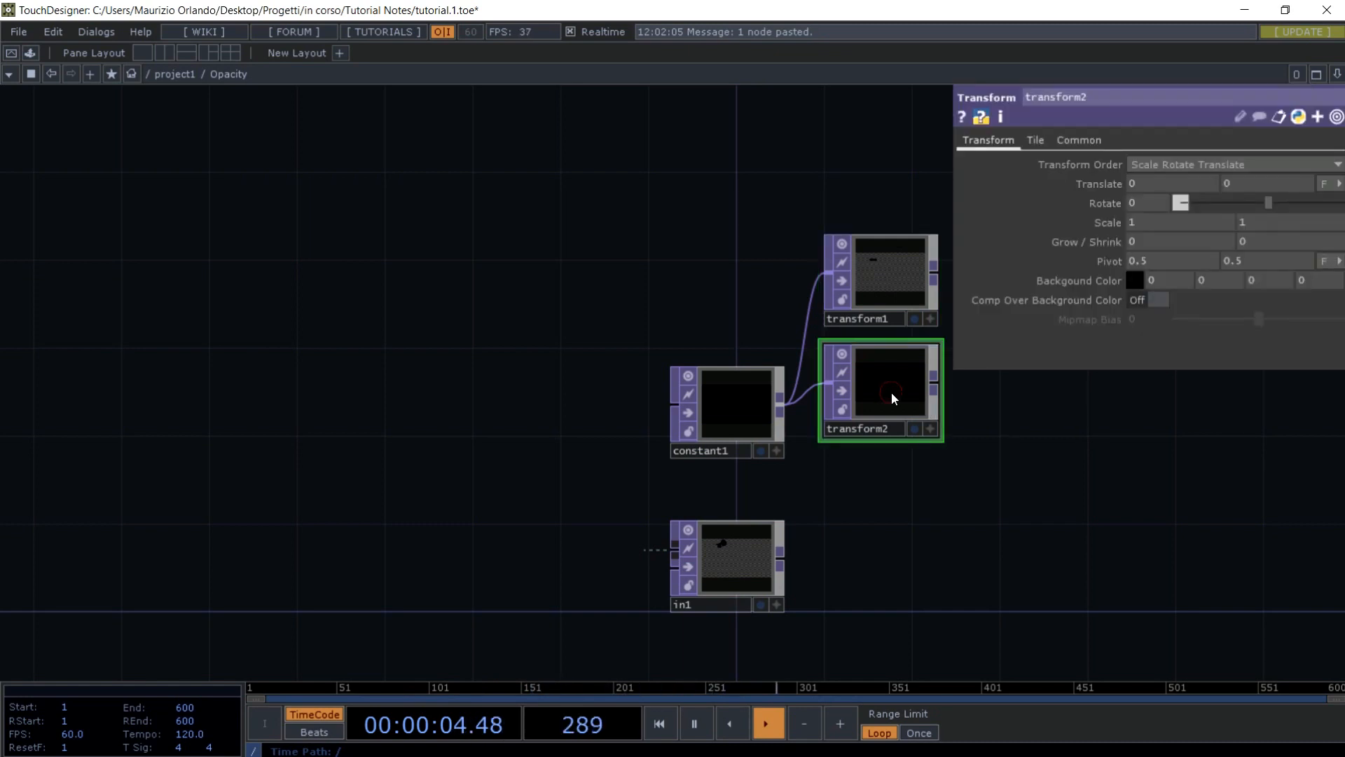
{"action": "left_click", "coordinate": [1158, 183]}
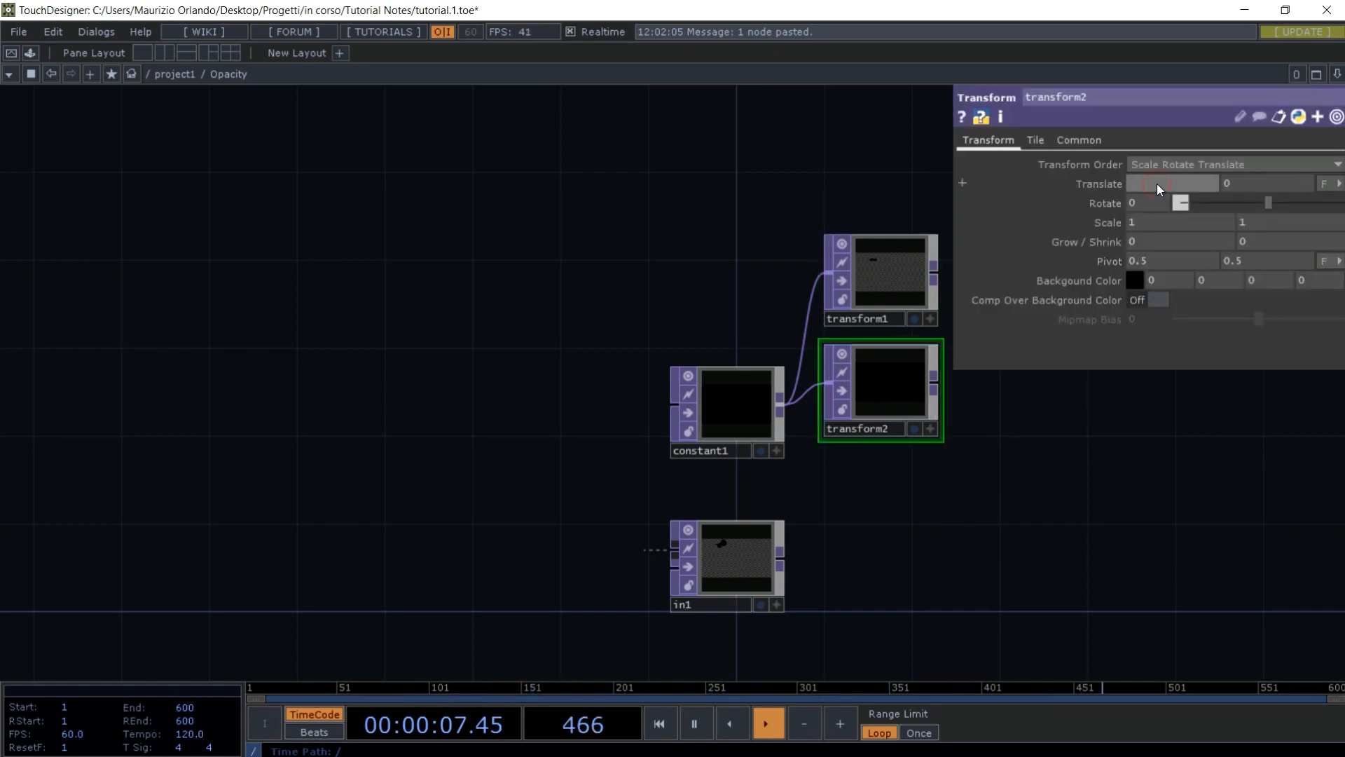
{"action": "type", "text": "-.22"}
{"action": "left_click", "coordinate": [1247, 185]}
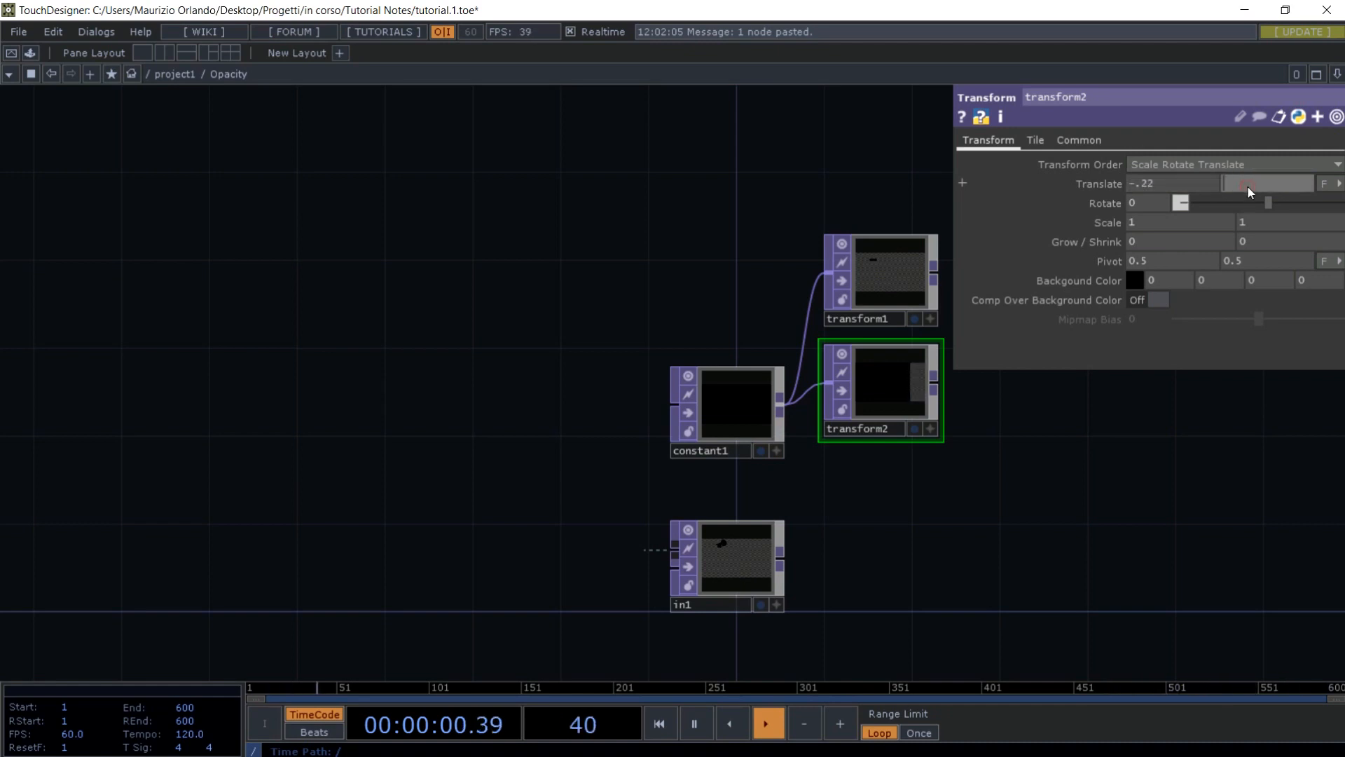
{"action": "type", "text": ".528"}
{"action": "key", "text": "Return"}
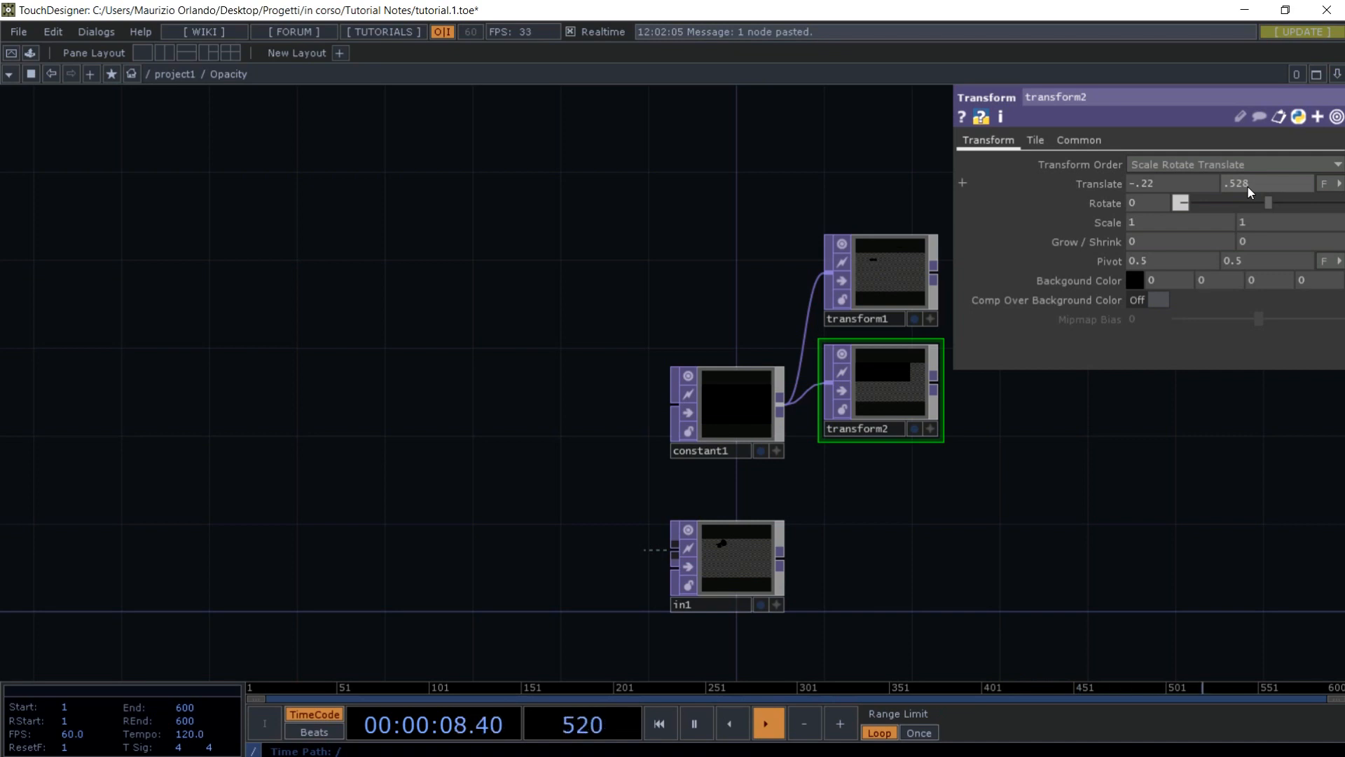
- Set transform2's Scale values to 0.495 and 0.4
{"action": "left_click", "coordinate": [1162, 222]}
{"action": "type", "text": ".4"}
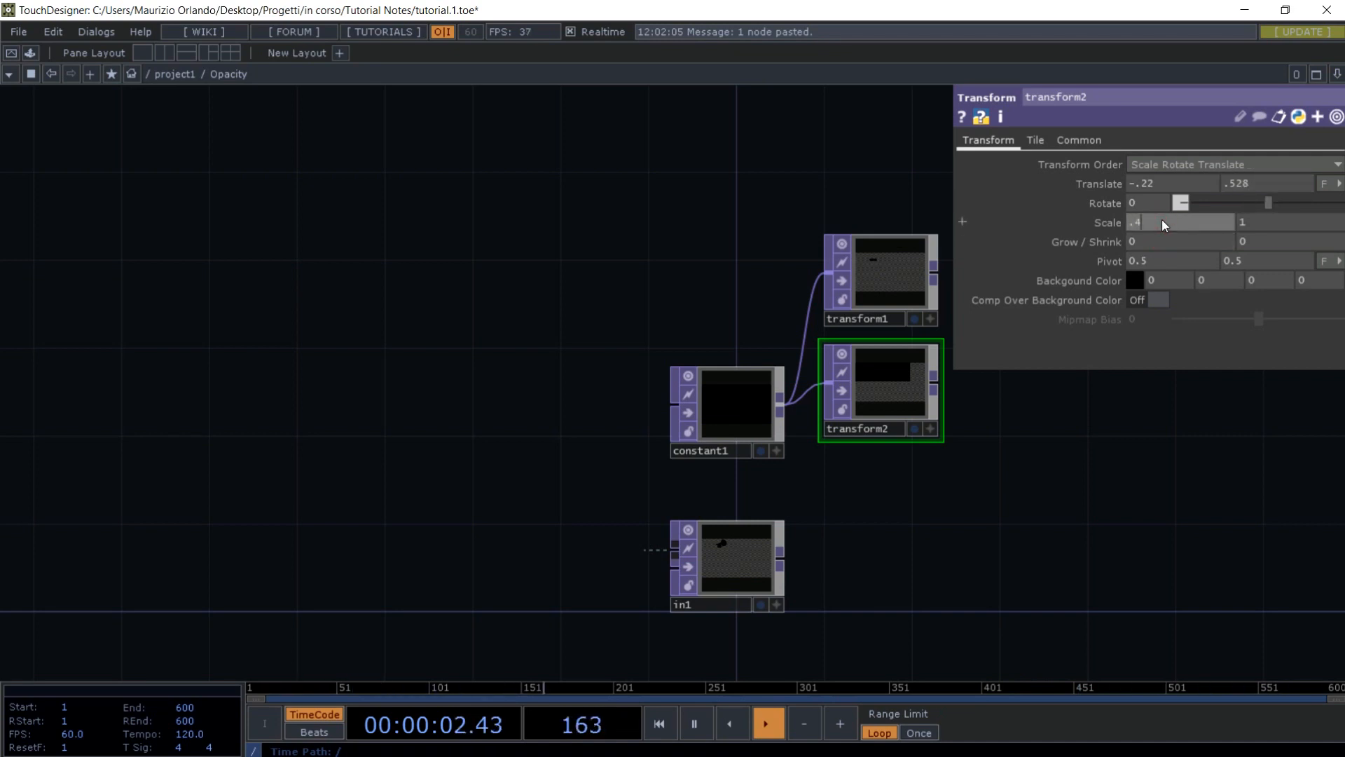
{"action": "type", "text": "95"}
{"action": "key", "text": "Return"}
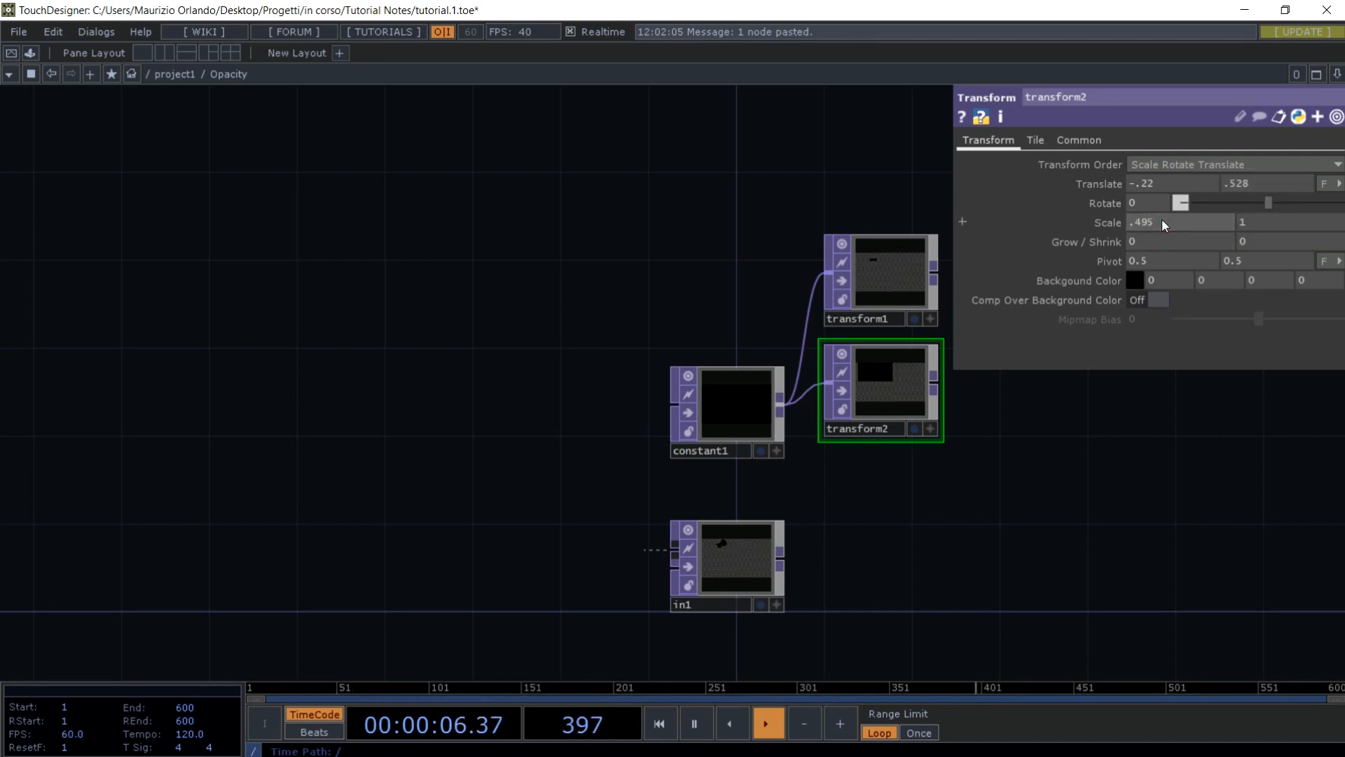
{"action": "left_click", "coordinate": [1255, 222]}
{"action": "type", "text": ".4"}
{"action": "key", "text": "Return"}
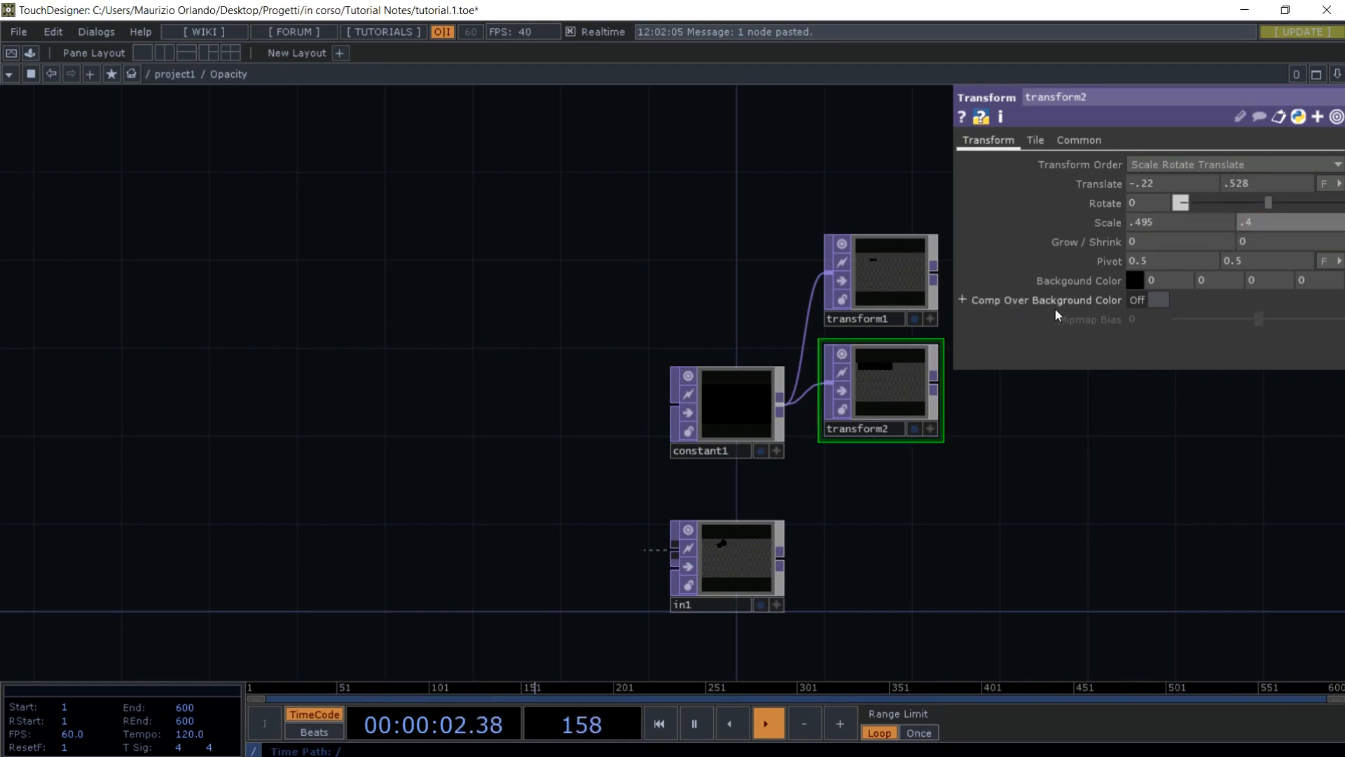
- Check constant1's resolution and switch transform1 to Custom Resolution with a width of 1280
{"action": "left_click", "coordinate": [741, 390]}
{"action": "left_click", "coordinate": [1049, 144]}
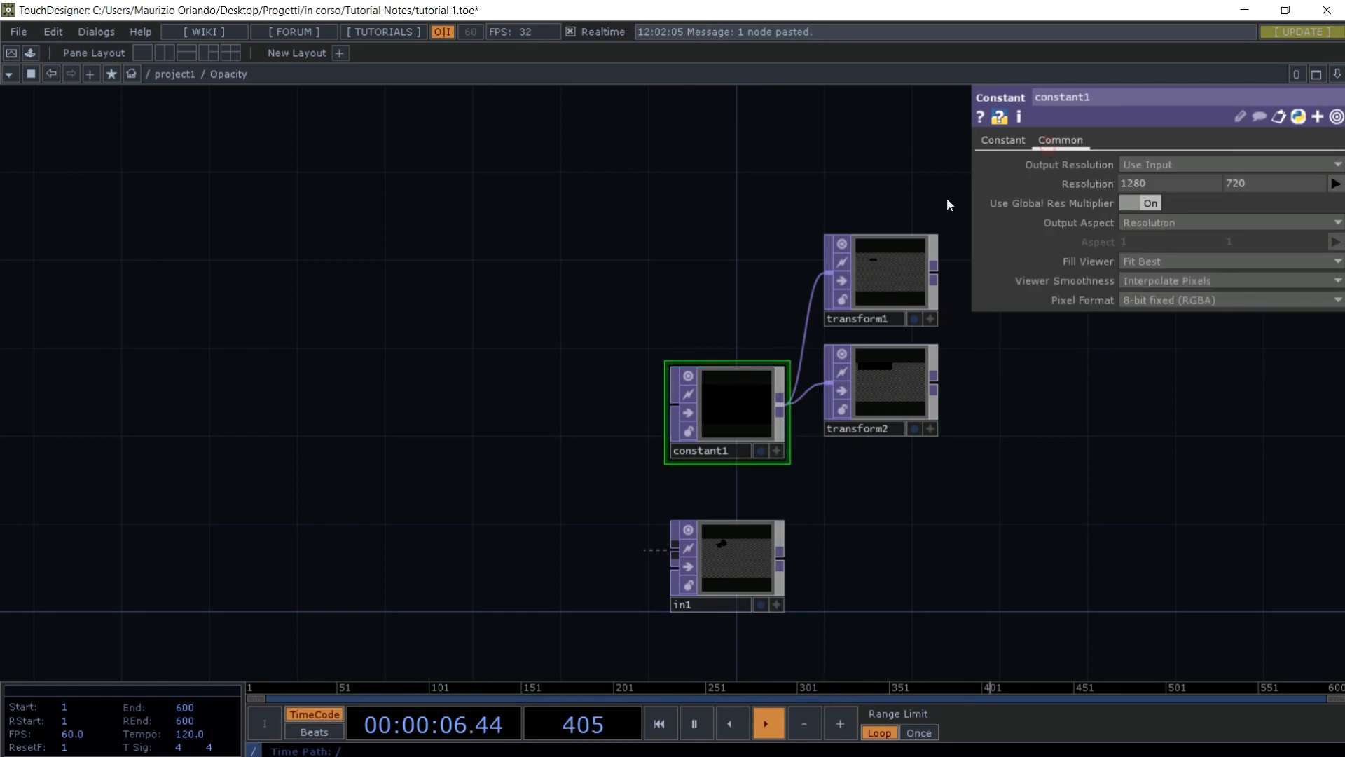
{"action": "left_click", "coordinate": [902, 254]}
{"action": "left_click", "coordinate": [1078, 143]}
{"action": "left_click", "coordinate": [1188, 164]}
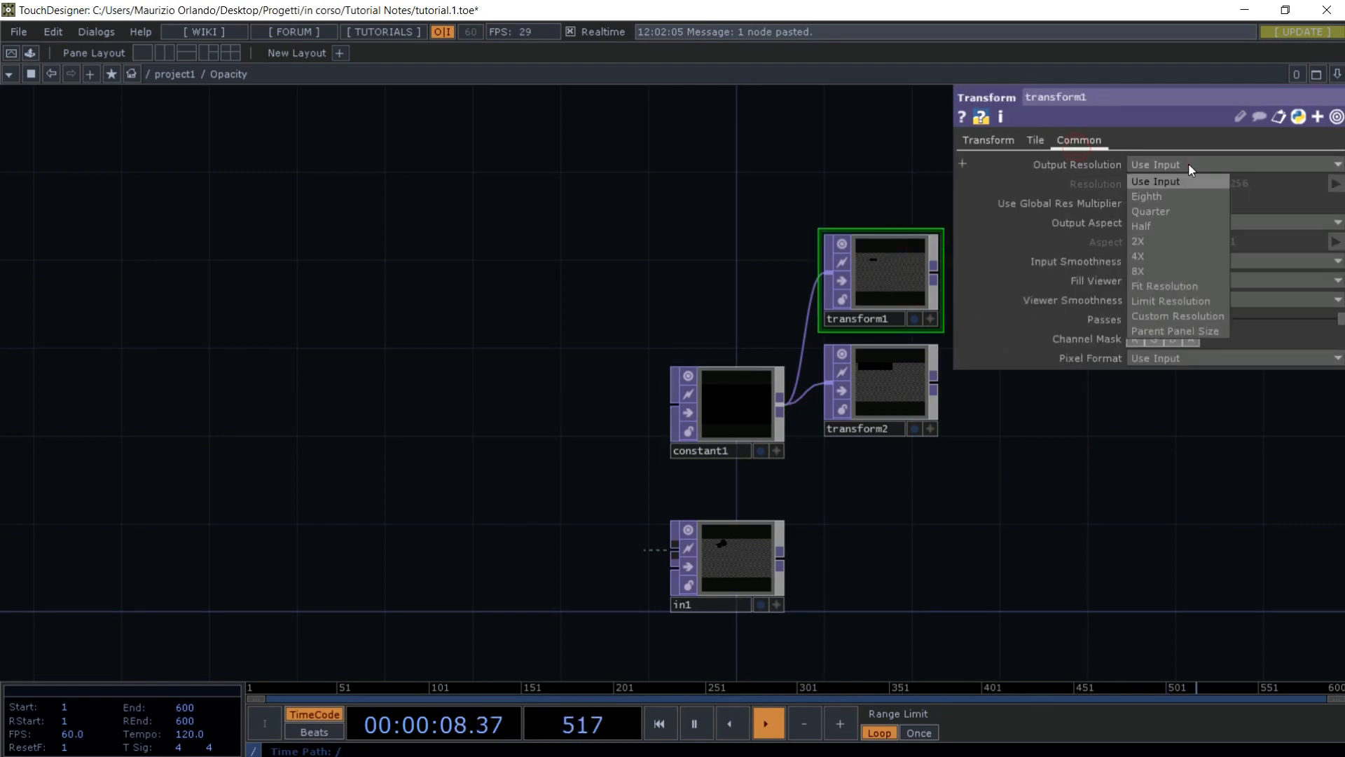
{"action": "left_click", "coordinate": [1140, 315]}
{"action": "left_click", "coordinate": [1163, 183]}
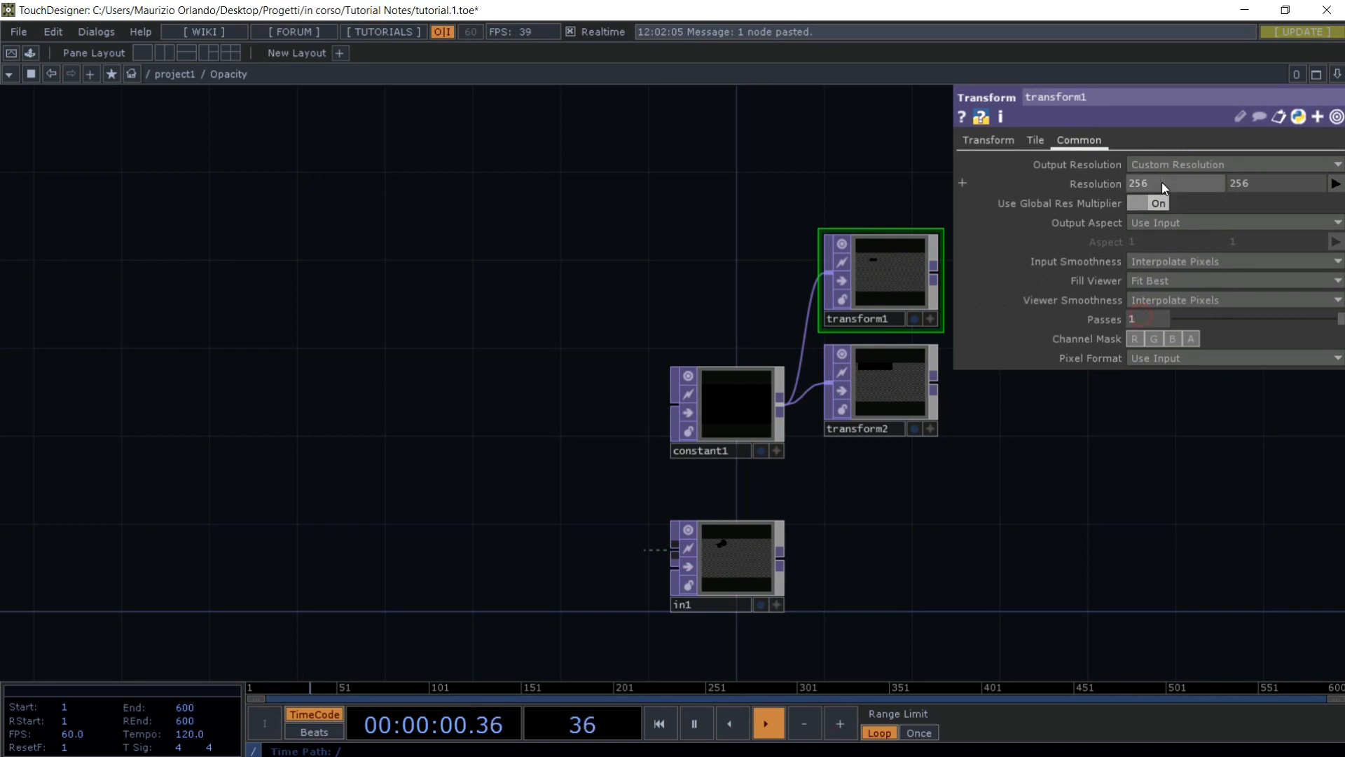
{"action": "type", "text": "1280"}
{"action": "key", "text": "Tab"}
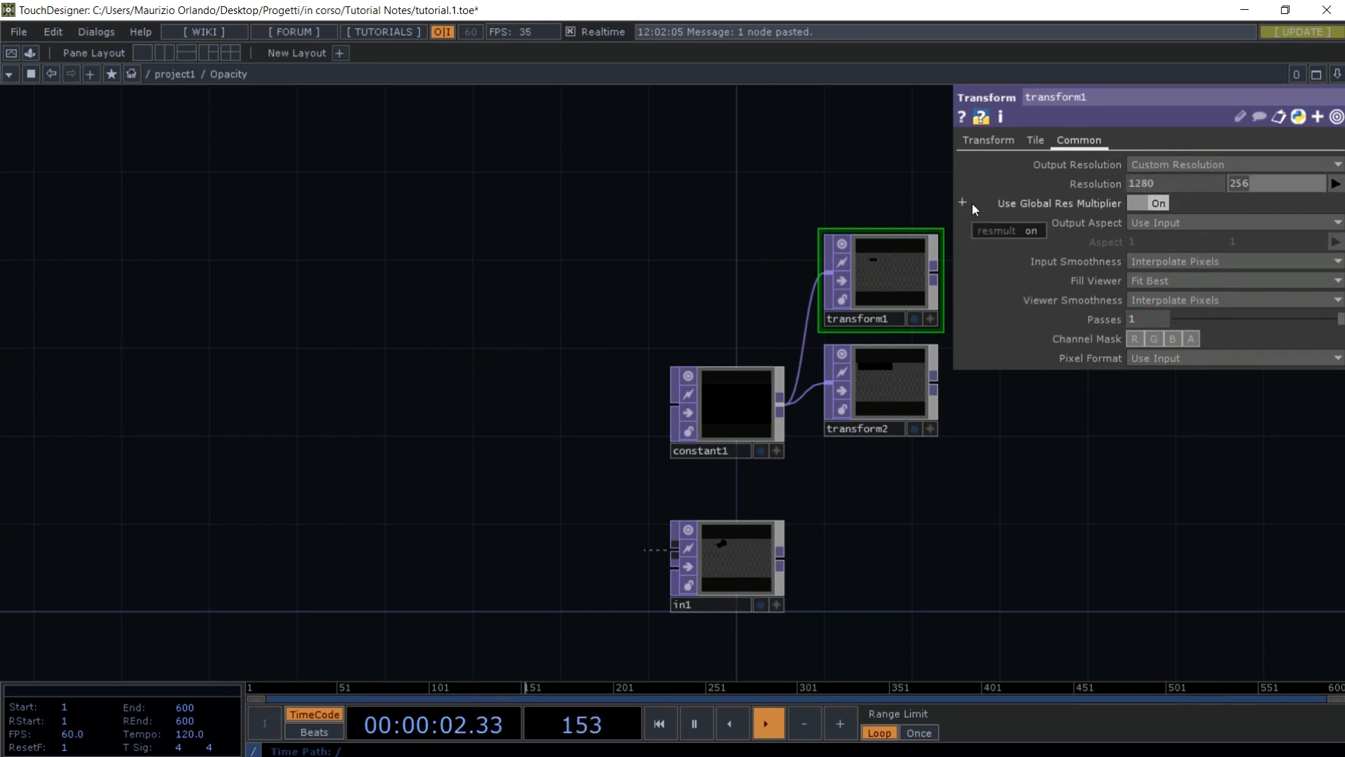
- Switch transform2 to Custom Resolution and set it to 1280 by 720
{"action": "left_click", "coordinate": [890, 413]}
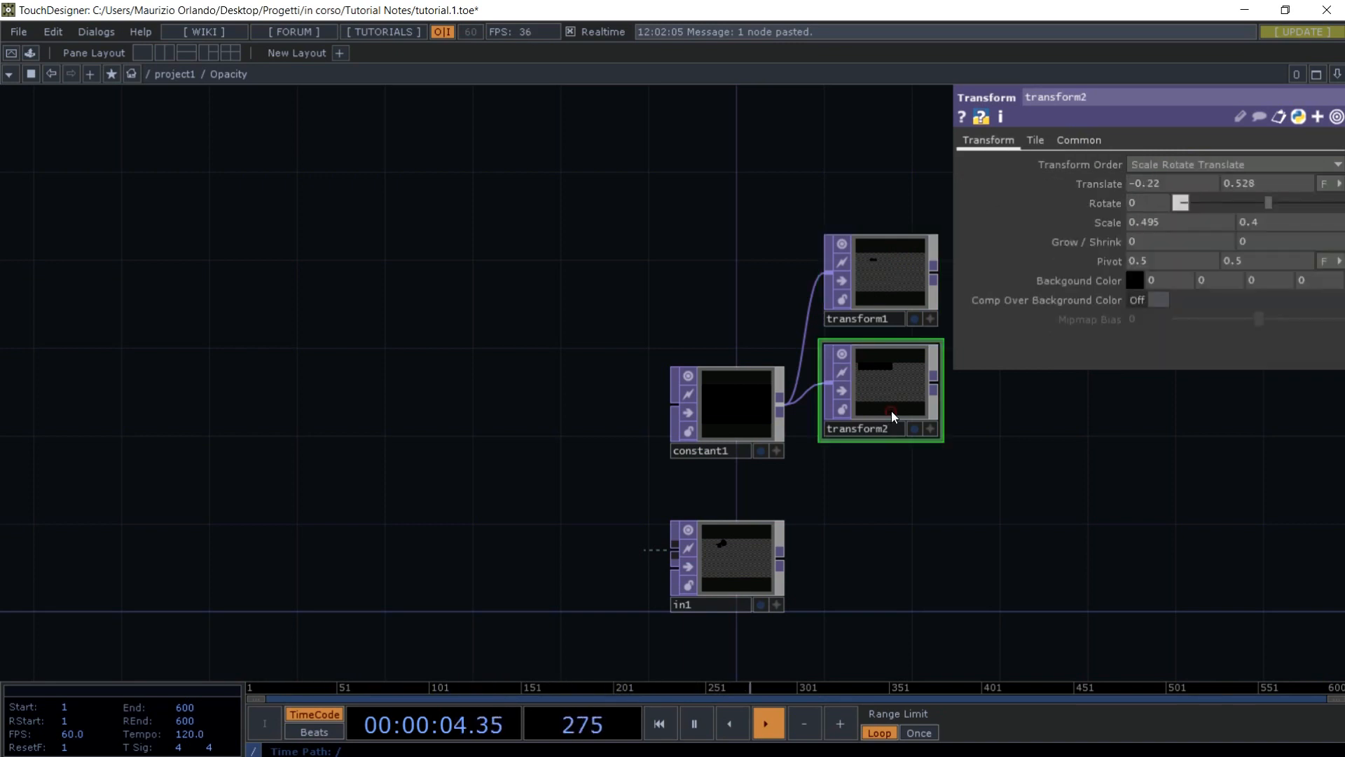
{"action": "left_click", "coordinate": [1091, 139]}
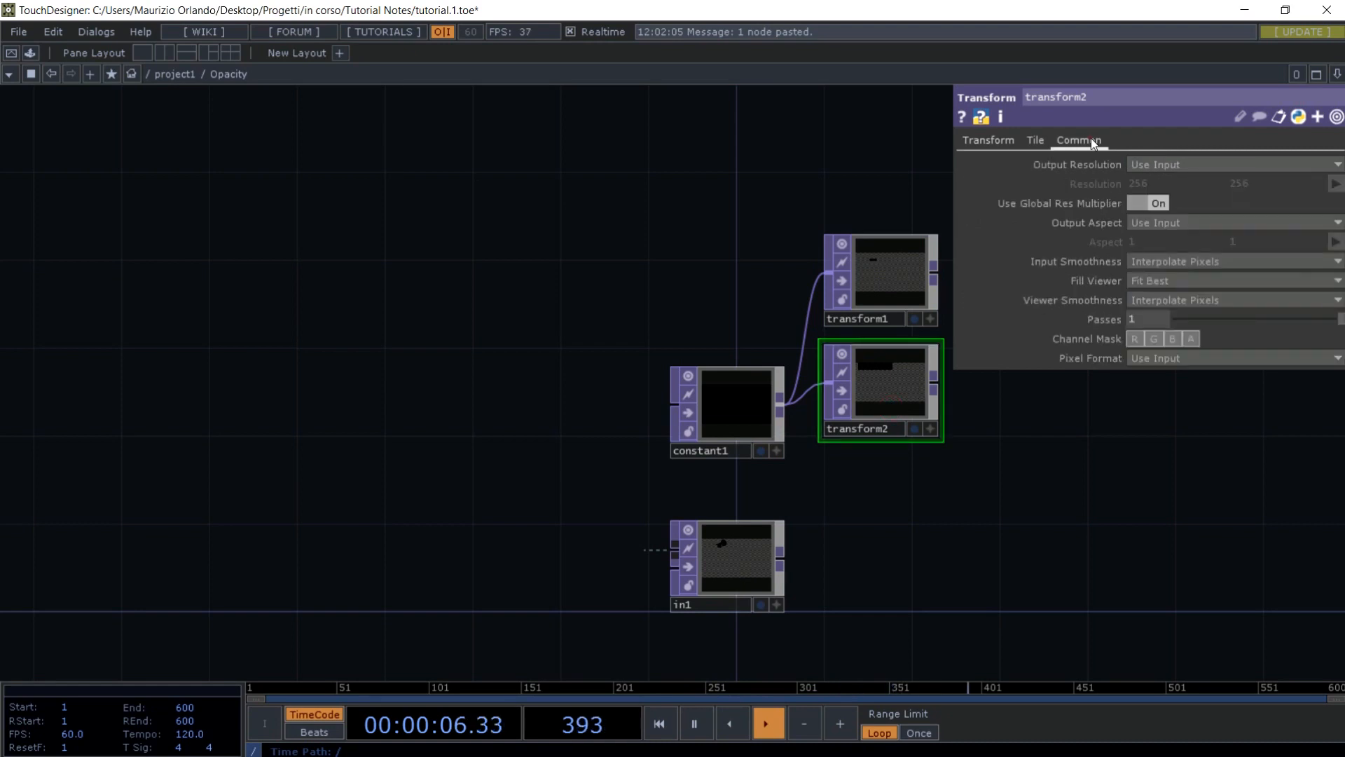
{"action": "left_click", "coordinate": [1191, 164]}
{"action": "left_click", "coordinate": [1139, 316]}
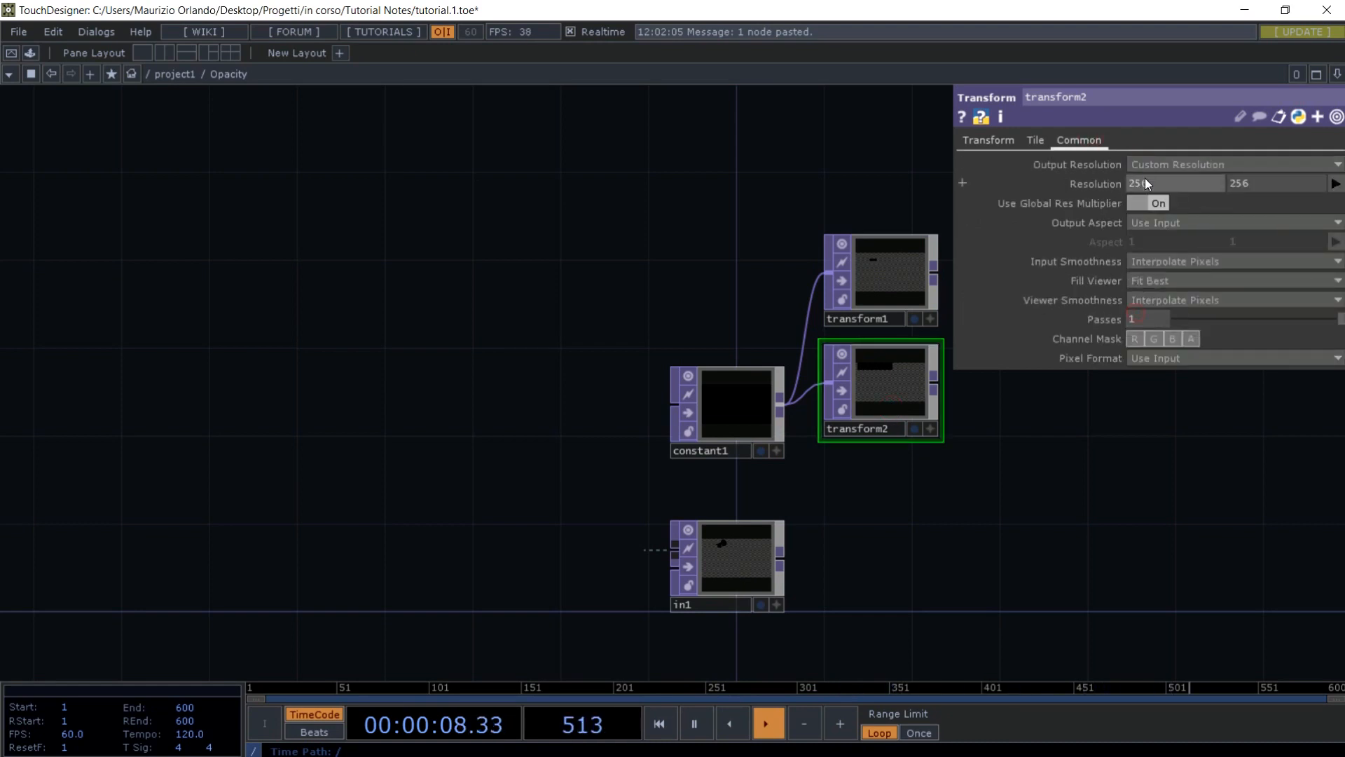
{"action": "type", "text": "1280"}
{"action": "key", "text": "Tab"}
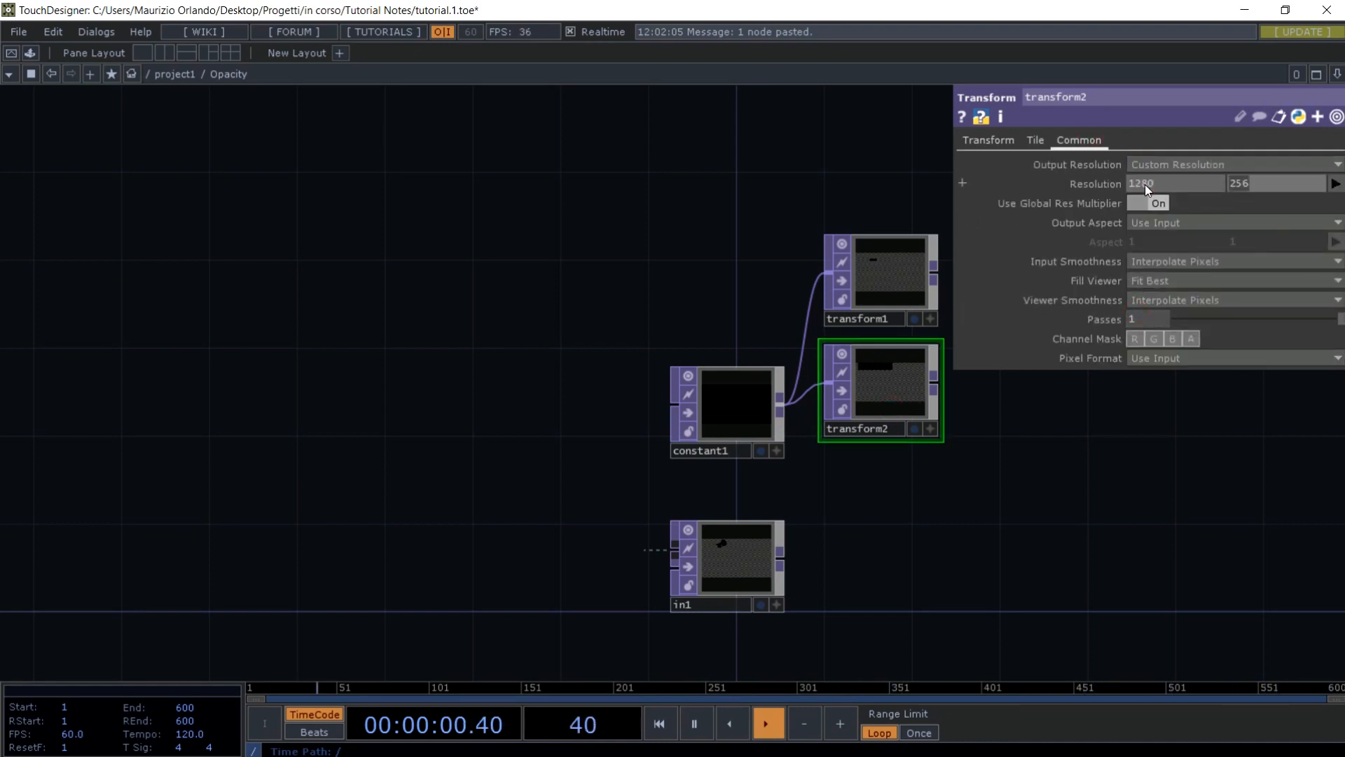
{"action": "type", "text": "720"}
{"action": "key", "text": "Return"}
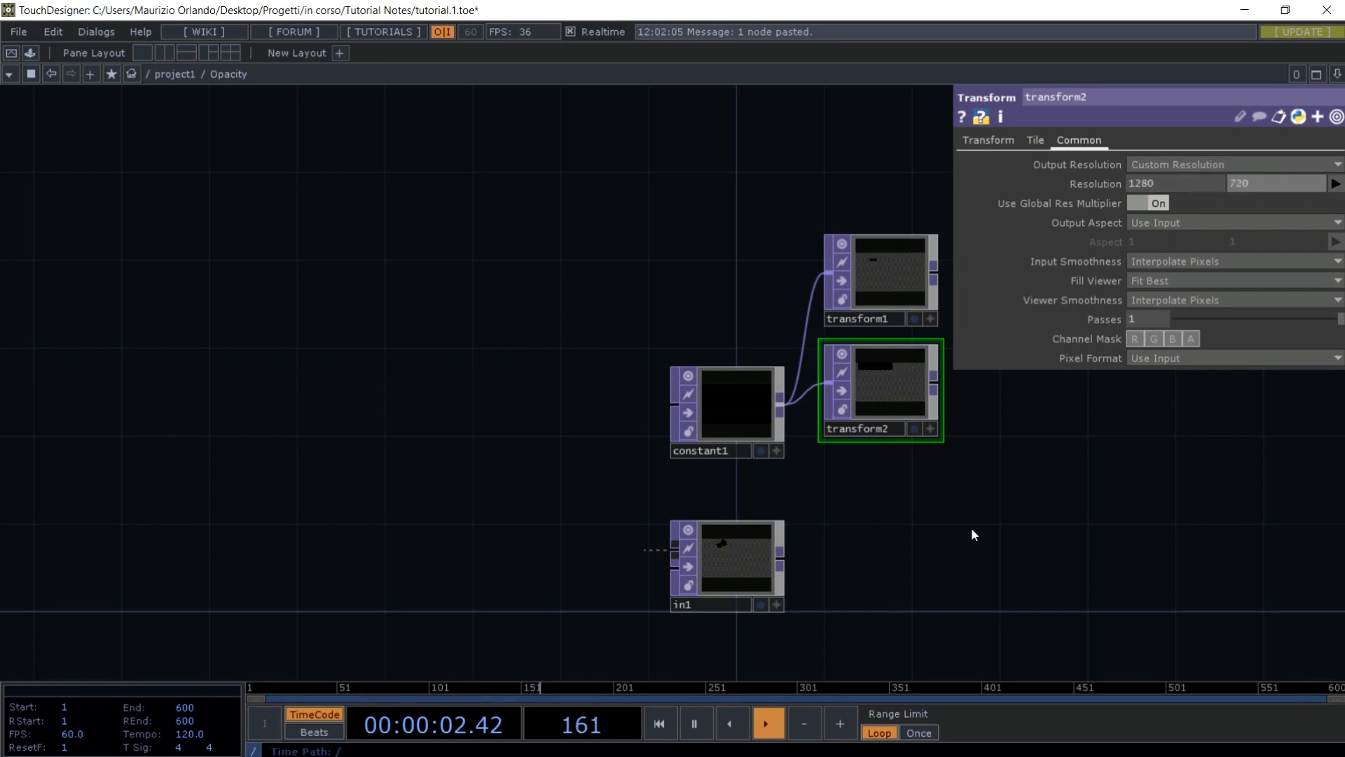
{"action": "left_click", "coordinate": [956, 535]}
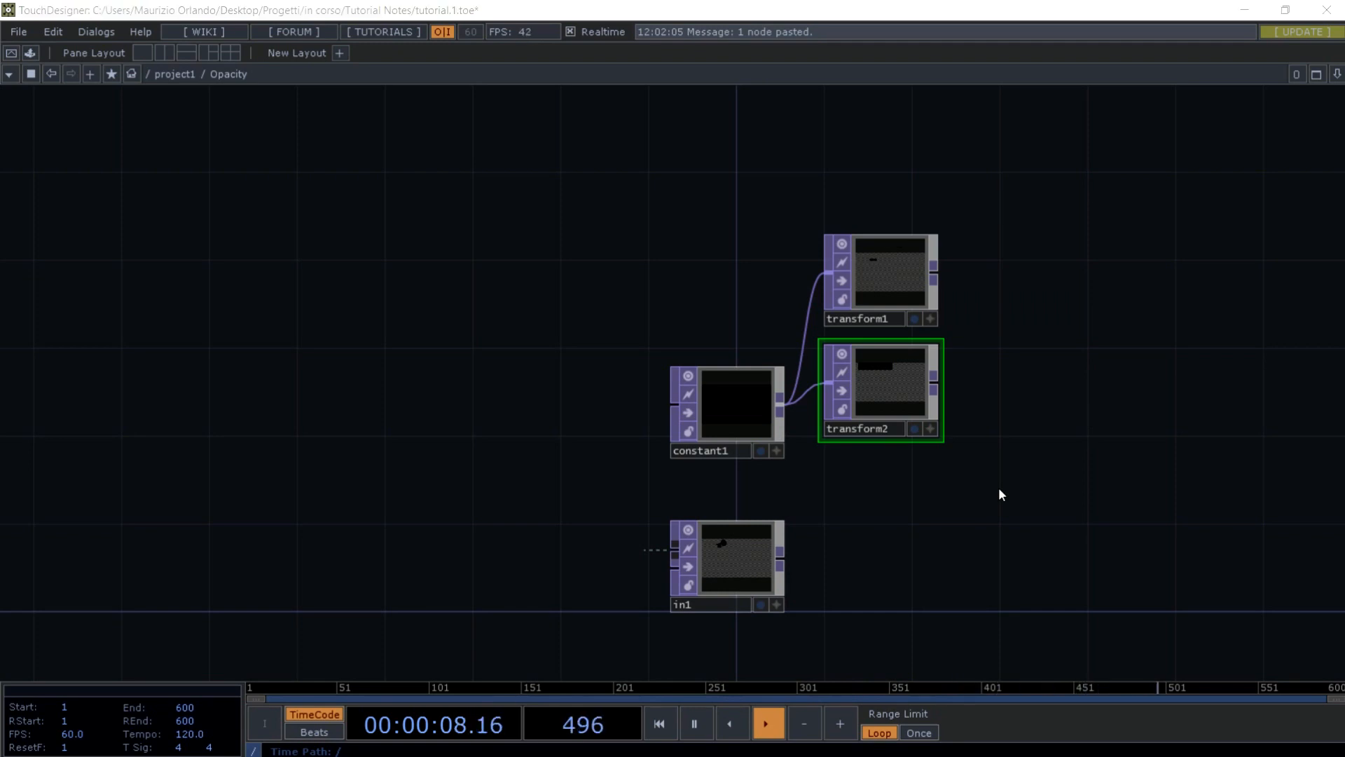
- Add a Composite TOP in line with in1 and set its Operation to Add
{"action": "key", "text": "Tab"}
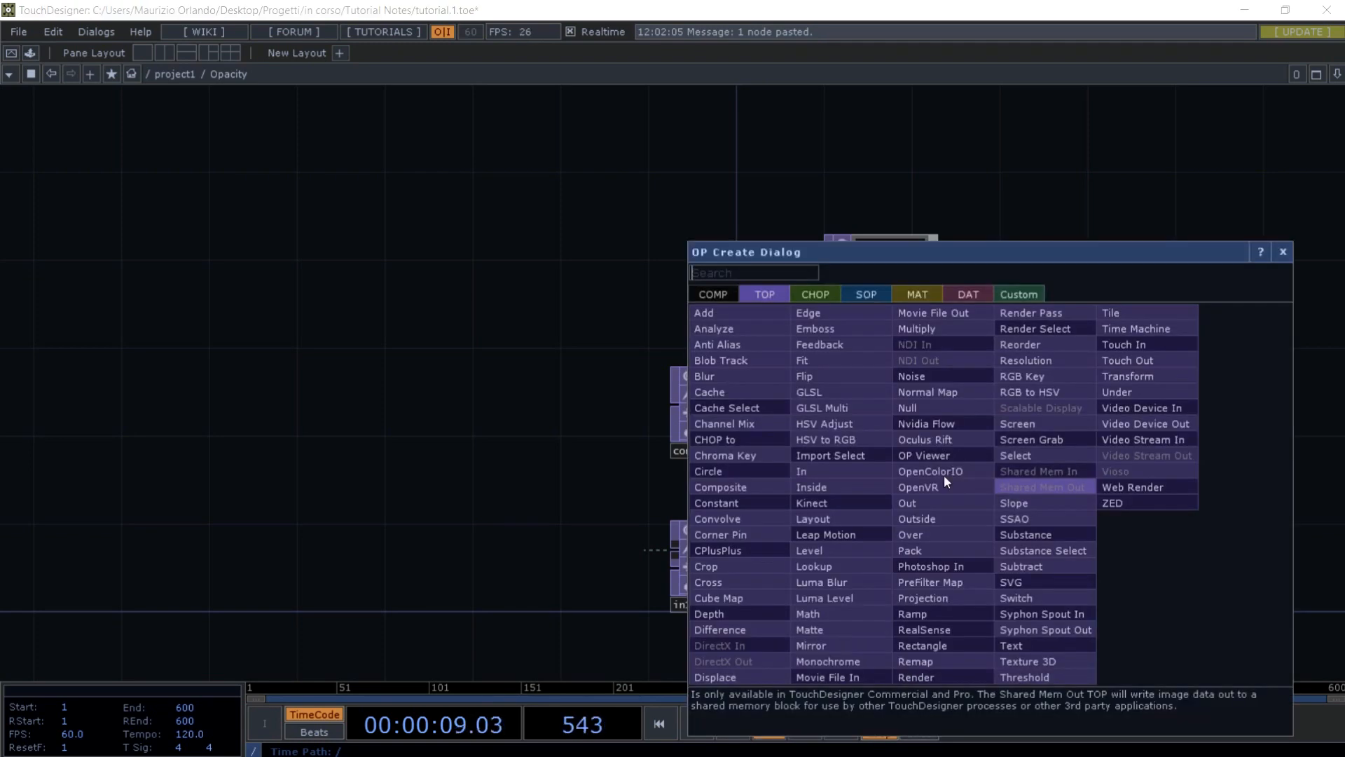
{"action": "left_click", "coordinate": [759, 487]}
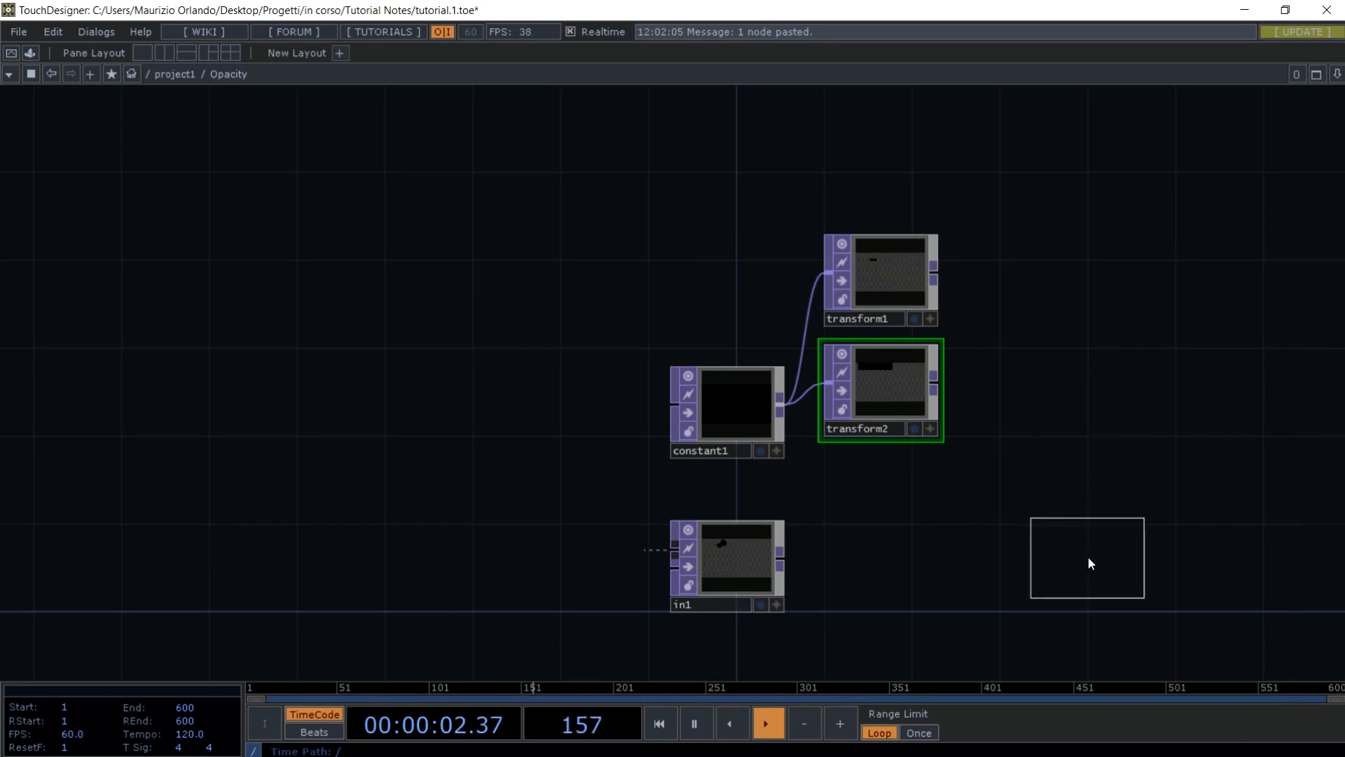
{"action": "left_click", "coordinate": [1088, 557]}
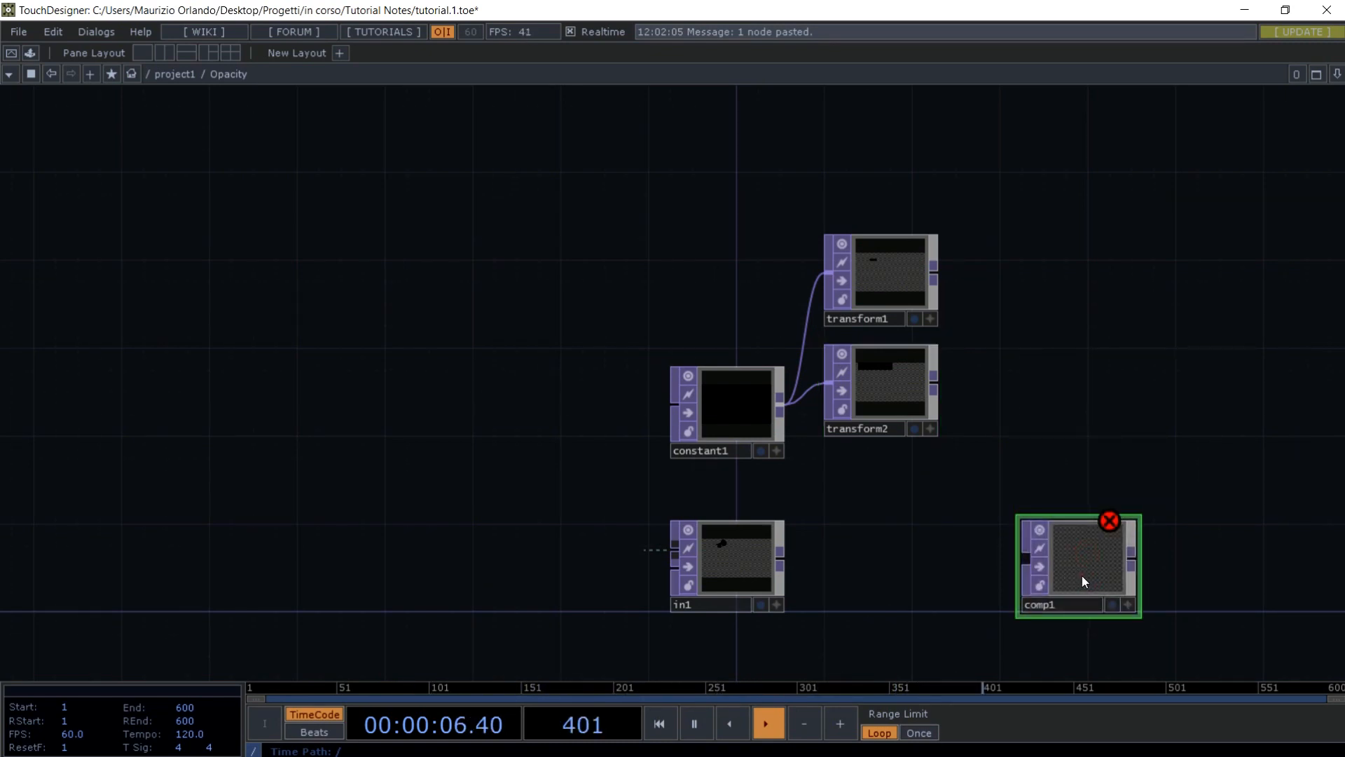
{"action": "key", "text": "p"}
{"action": "left_click", "coordinate": [1163, 241]}
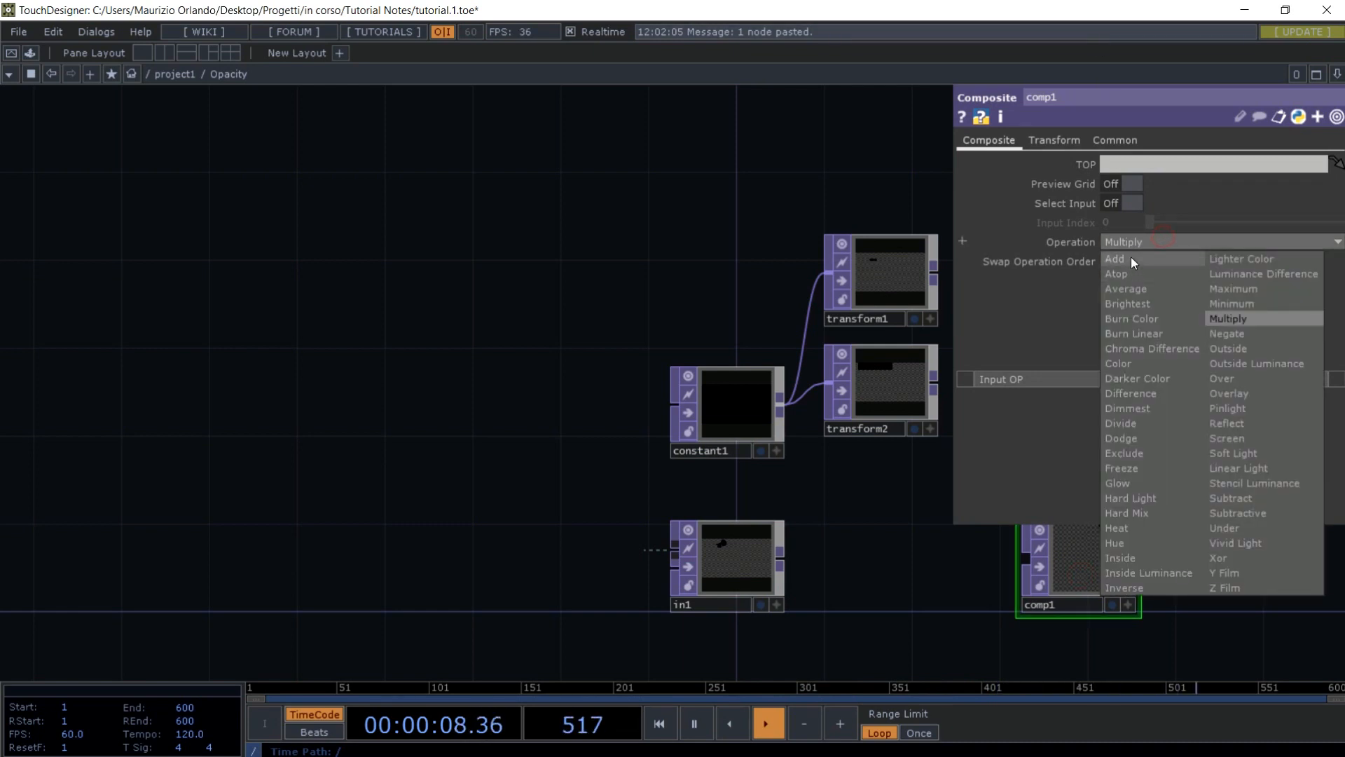
{"action": "left_click", "coordinate": [1131, 256]}
{"action": "left_click", "coordinate": [864, 544]}
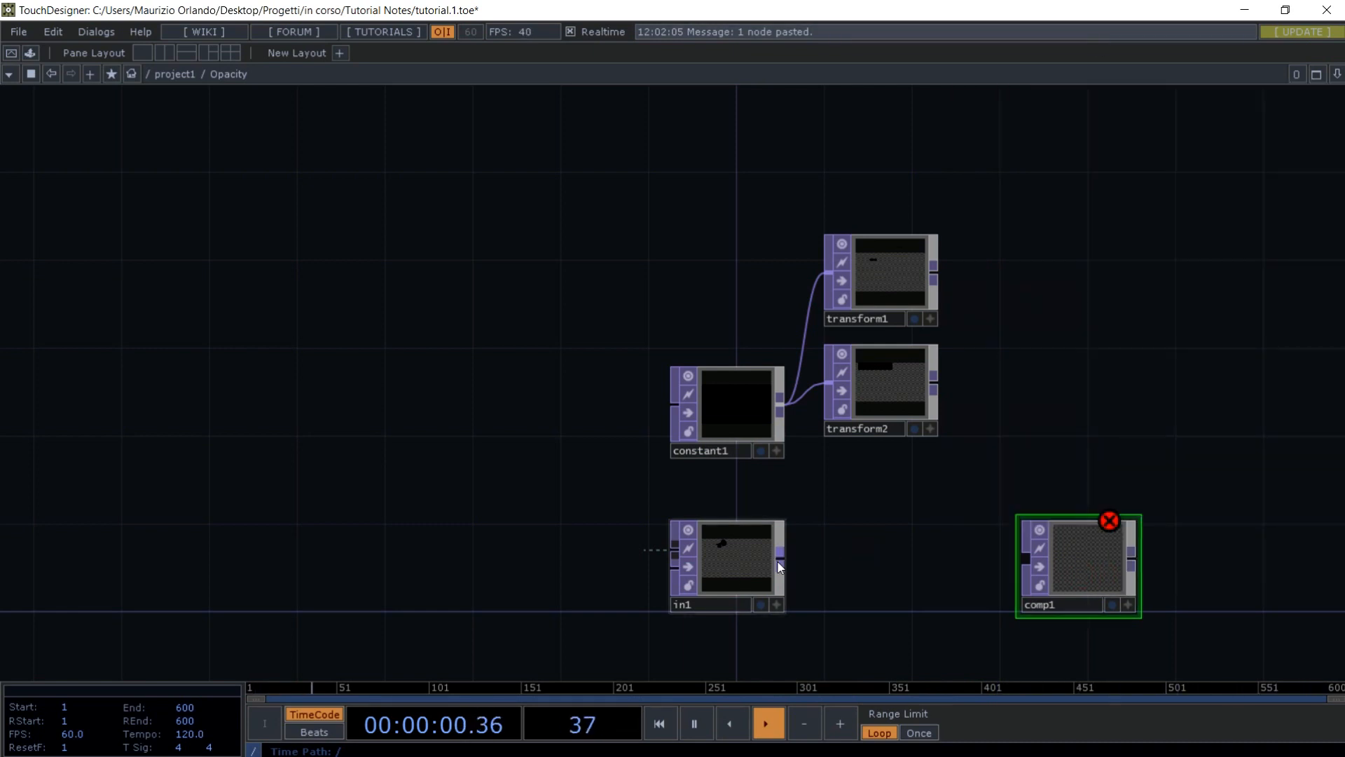
- Connect in1, transform2 and transform1 to the input of comp1
{"action": "left_click_drag", "start_coordinate": [779, 558], "coordinate": [1026, 558]}
{"action": "left_click_drag", "start_coordinate": [933, 384], "coordinate": [1009, 550]}
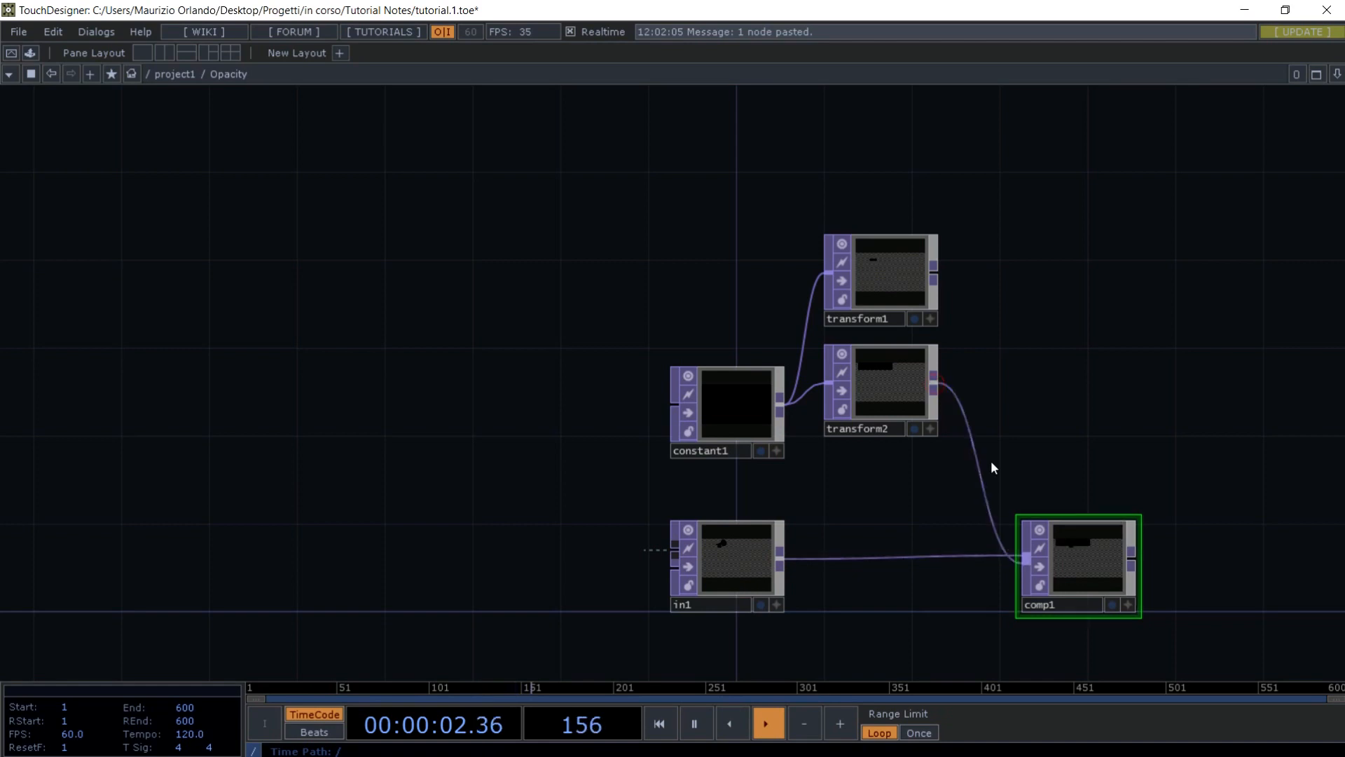
{"action": "left_click_drag", "start_coordinate": [937, 272], "coordinate": [998, 552]}
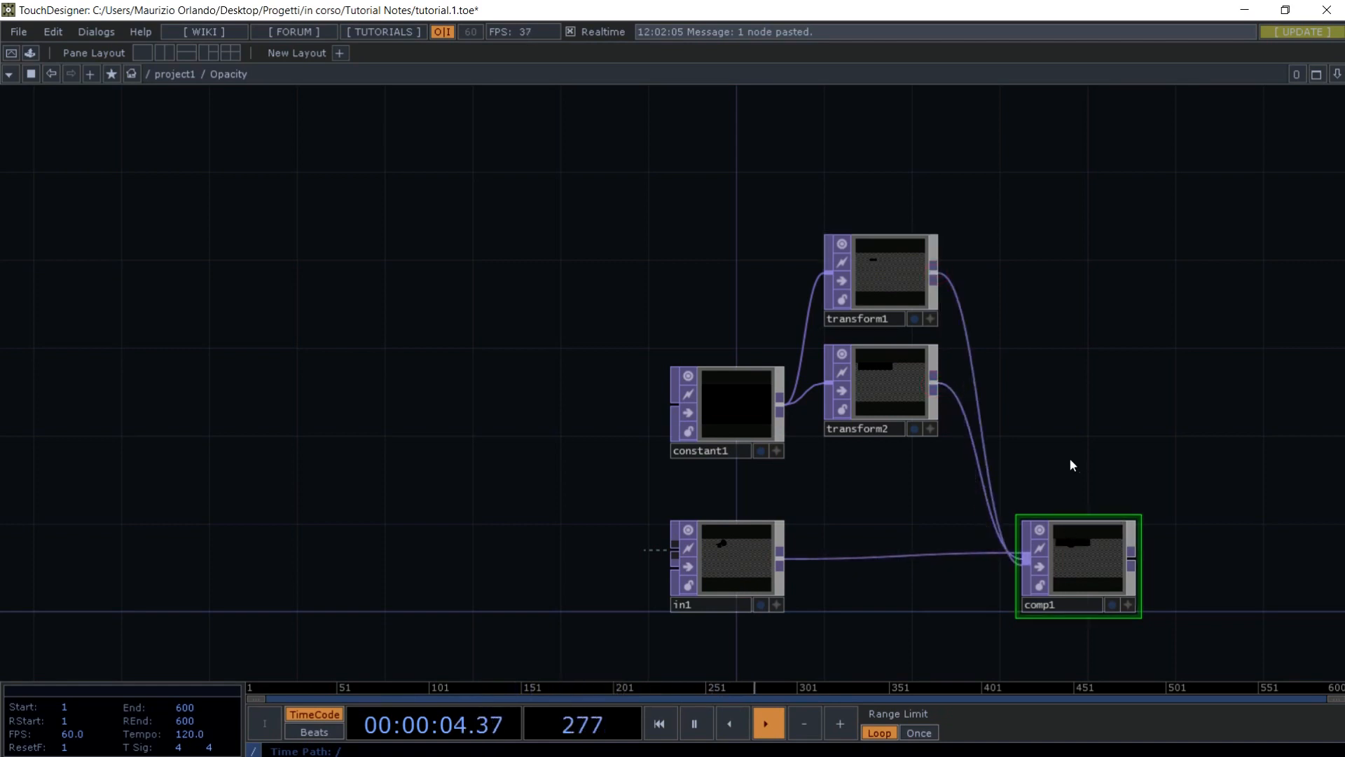
- Display comp1 in the network background and set transform2's Scale to 0.152 and 0.427
{"action": "scroll", "coordinate": [1069, 457], "scroll_direction": "up", "scroll_amount": 5}
{"action": "scroll", "coordinate": [1067, 457], "scroll_direction": "down", "scroll_amount": 5}
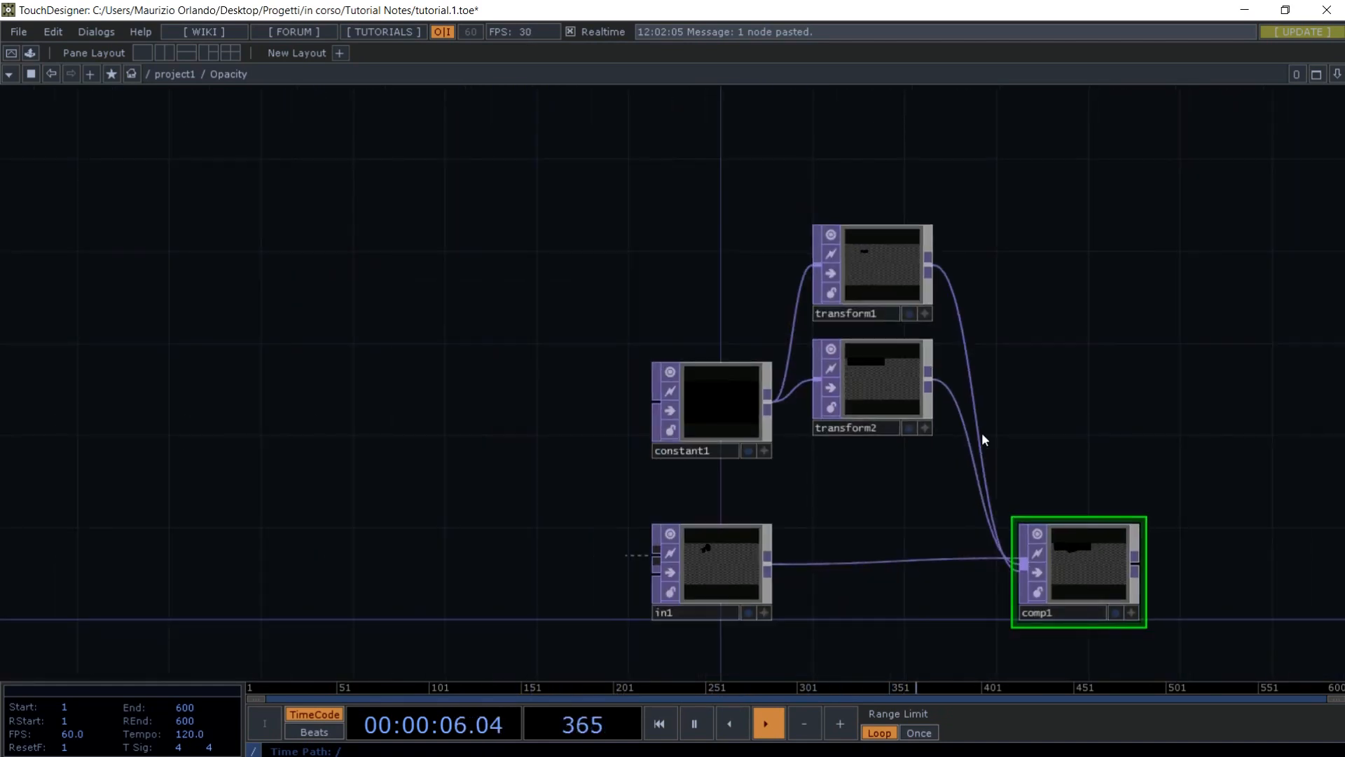
{"action": "left_click", "coordinate": [891, 380]}
{"action": "key", "text": "p"}
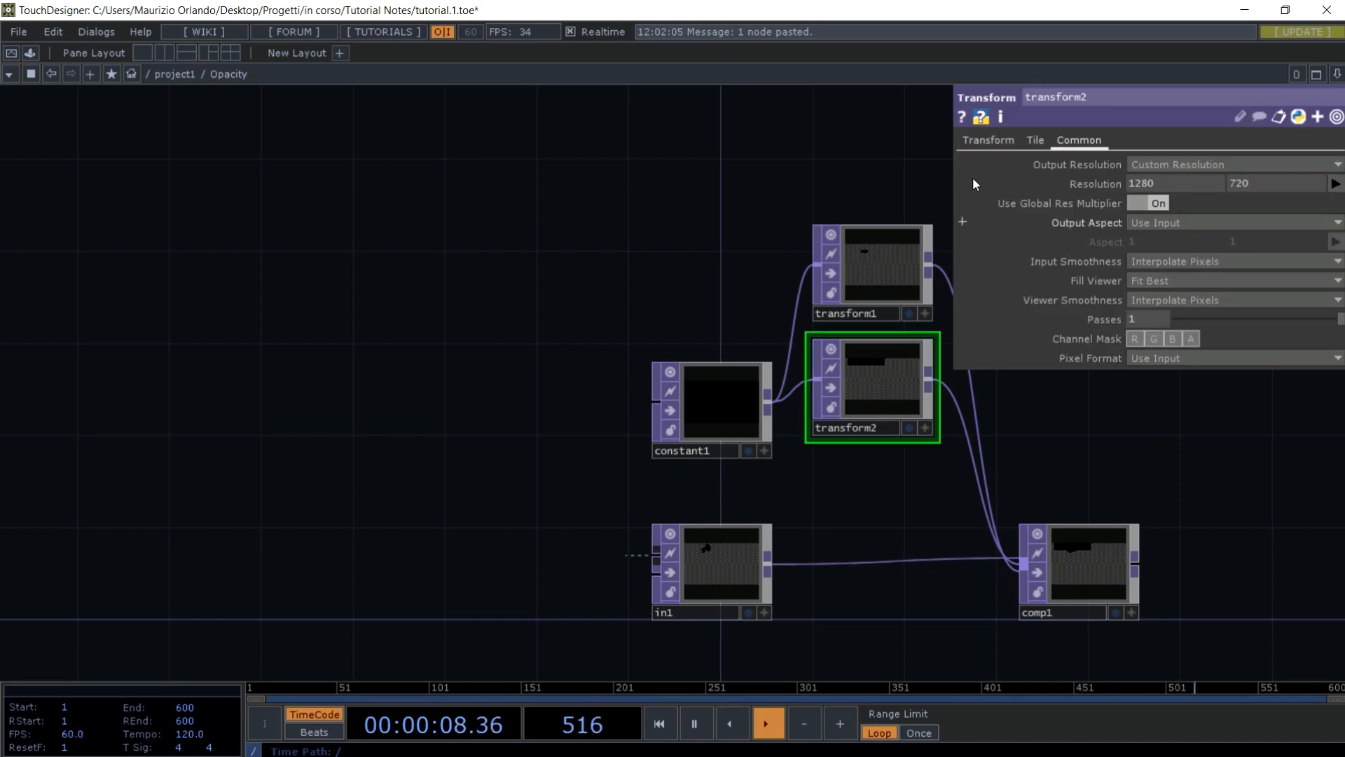
{"action": "left_click", "coordinate": [985, 140]}
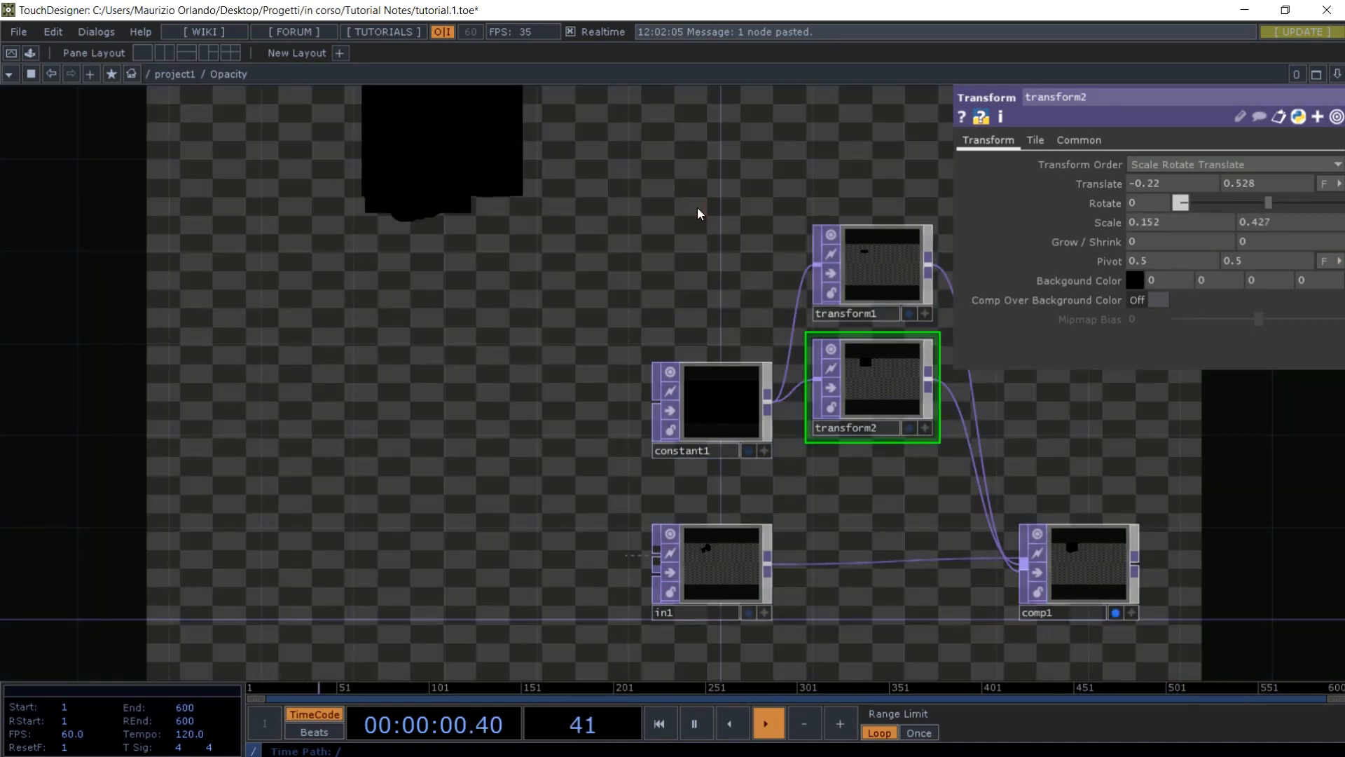
- Narrow the transform1 rectangle by setting its horizontal Scale to 0.05
{"action": "left_click", "coordinate": [863, 256]}
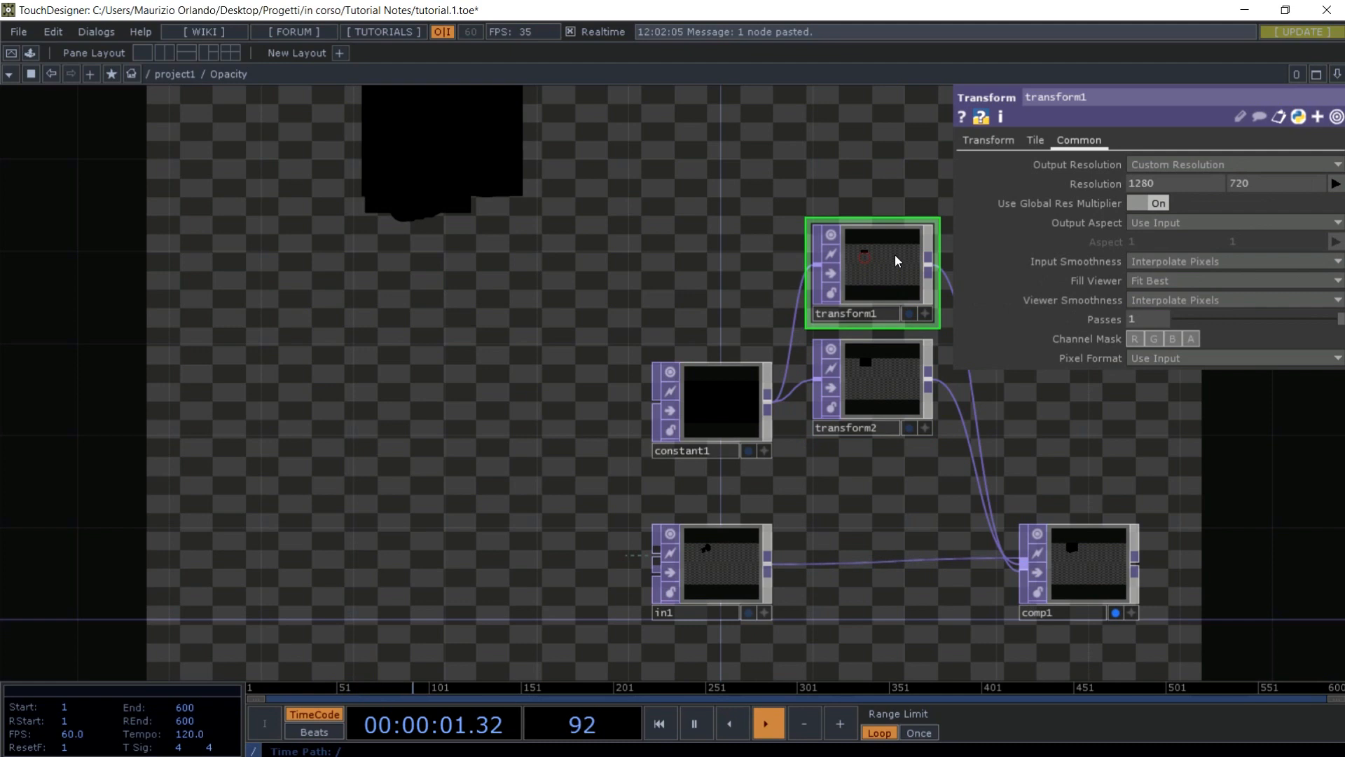
{"action": "left_click", "coordinate": [998, 140]}
{"action": "mouse_move", "coordinate": [1177, 183]}
{"action": "middle_mouse_down"}
{"action": "mouse_move", "coordinate": [1166, 201]}
{"action": "mouse_move", "coordinate": [1204, 221]}
{"action": "mouse_move", "coordinate": [1199, 233]}
{"action": "mouse_move", "coordinate": [1193, 189]}
{"action": "middle_mouse_up"}
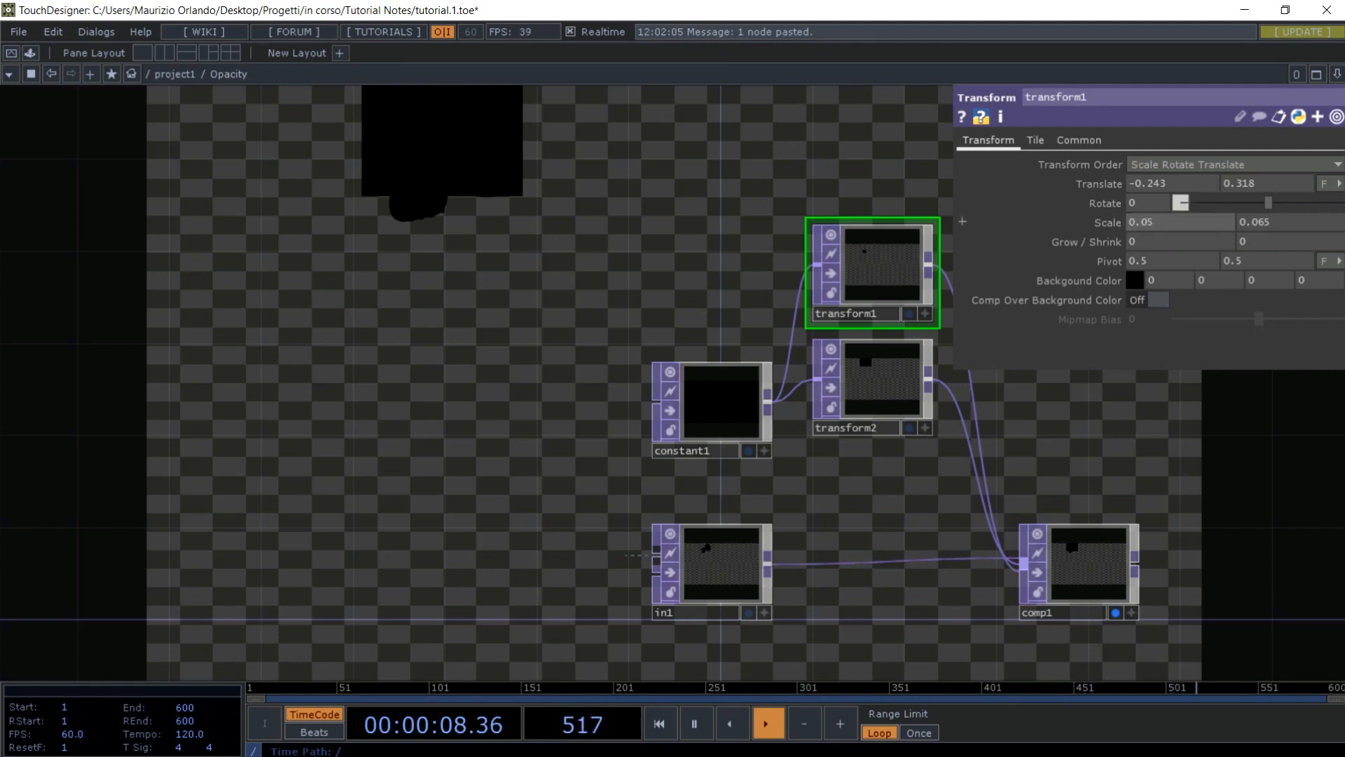
{"action": "left_click", "coordinate": [775, 170]}
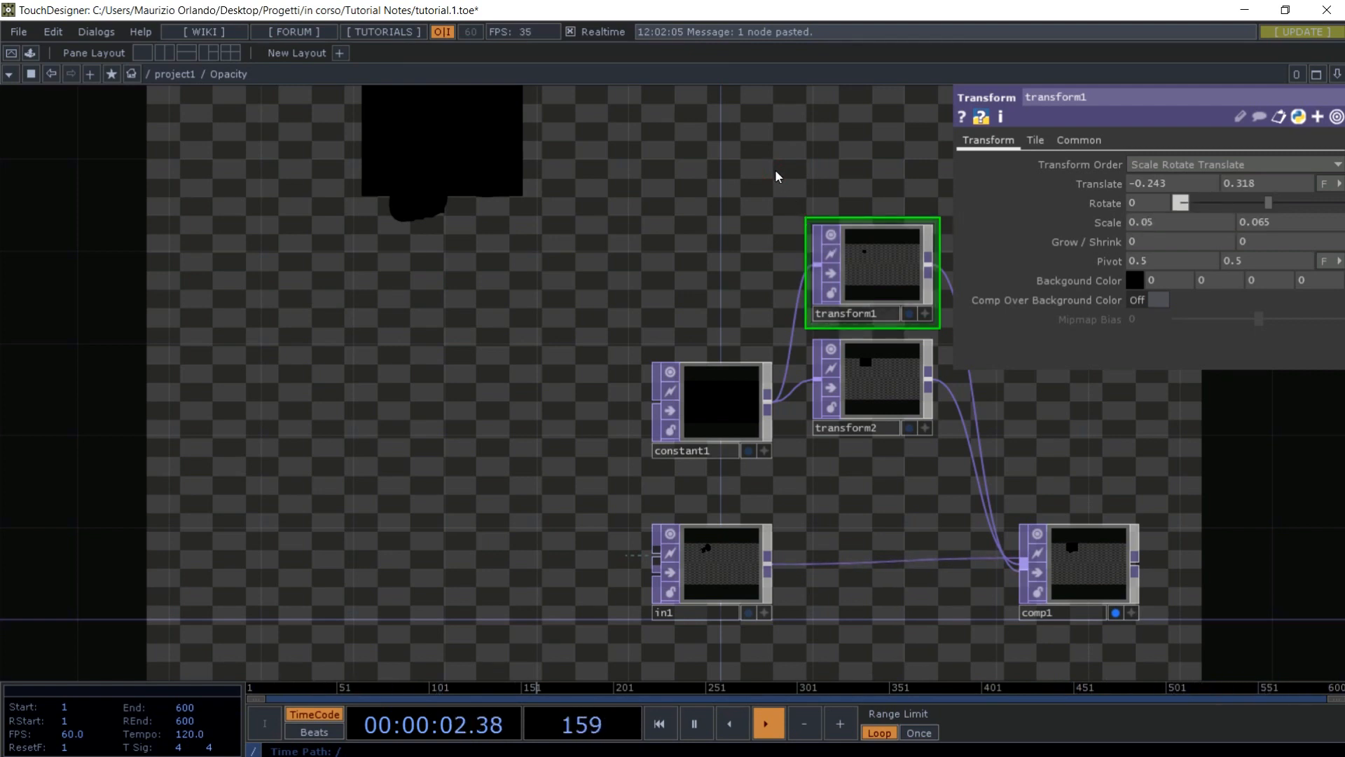
{"action": "key", "text": "p"}
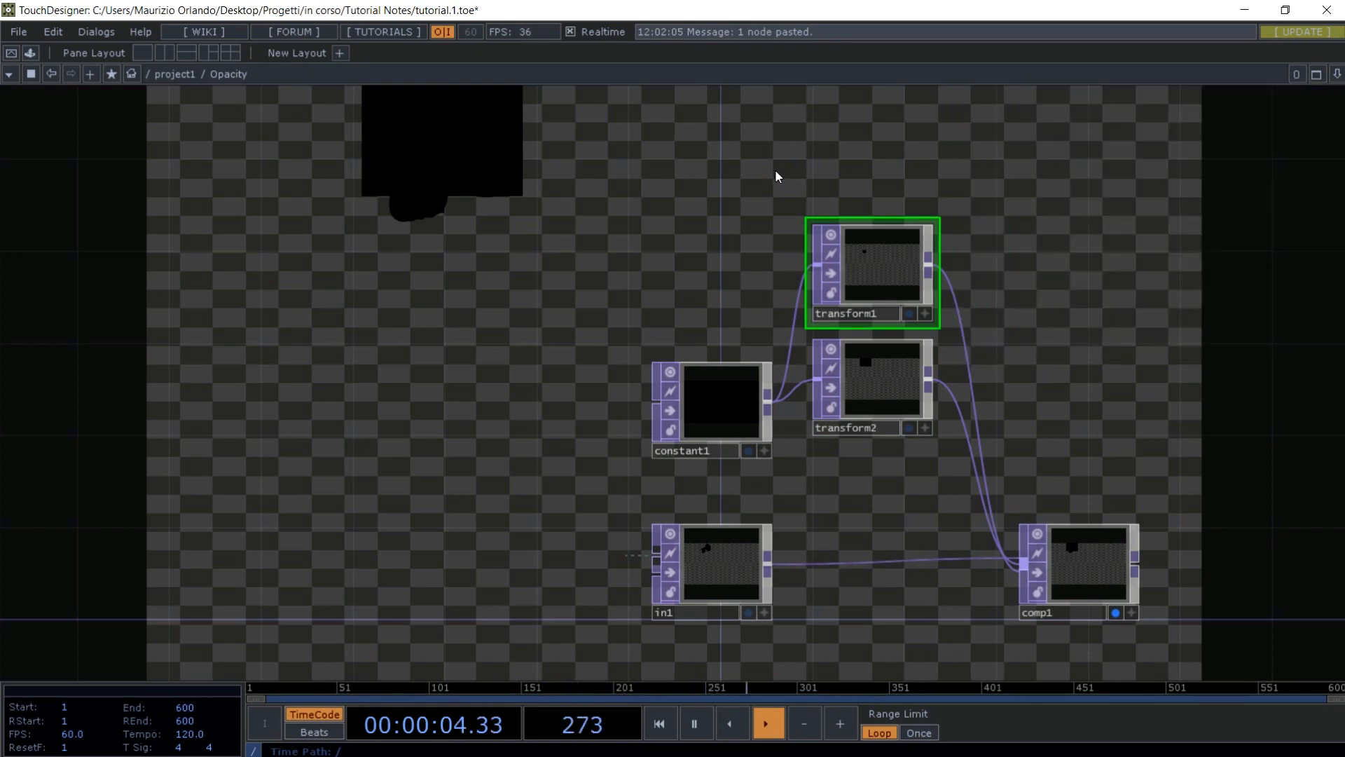
- Add a Blur TOP after comp1 and connect comp1's output to it
{"action": "scroll", "coordinate": [774, 170], "scroll_direction": "down", "scroll_amount": 3}
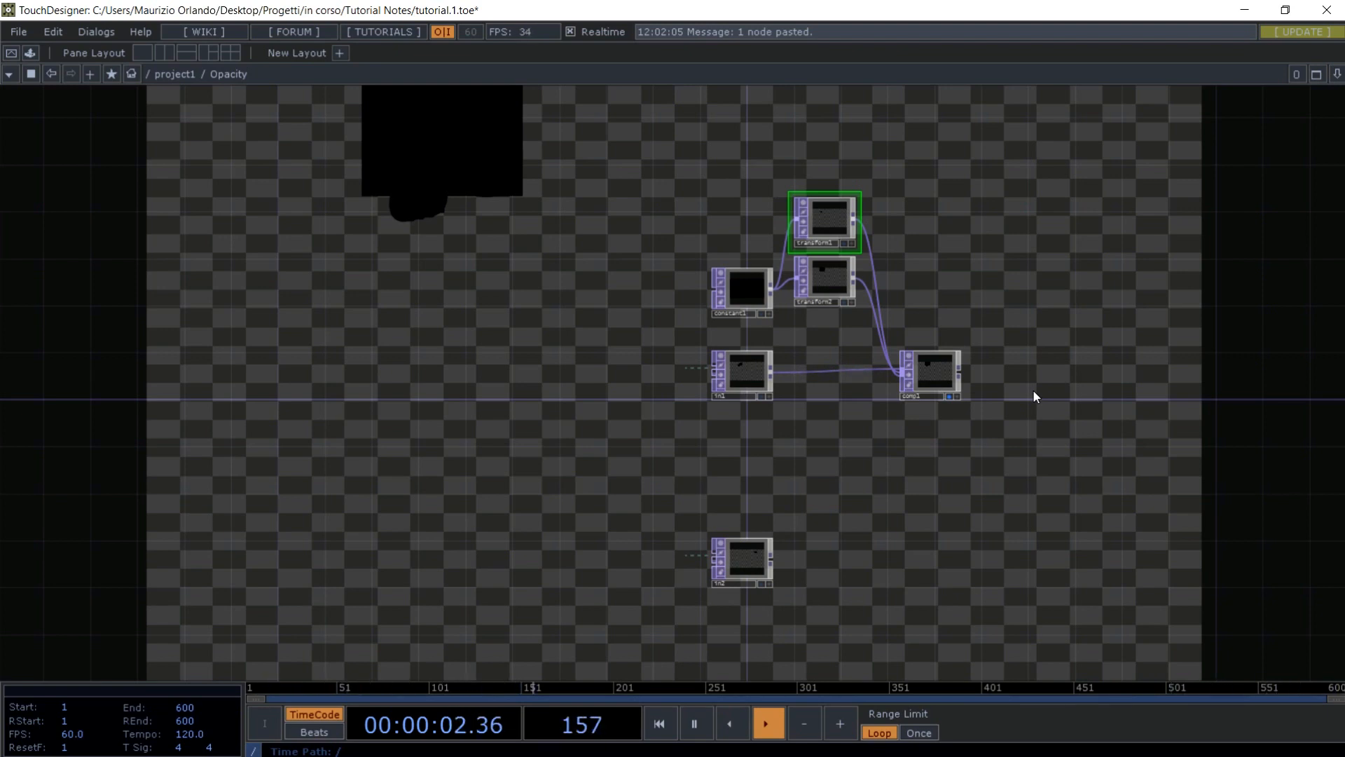
{"action": "key", "text": "Tab"}
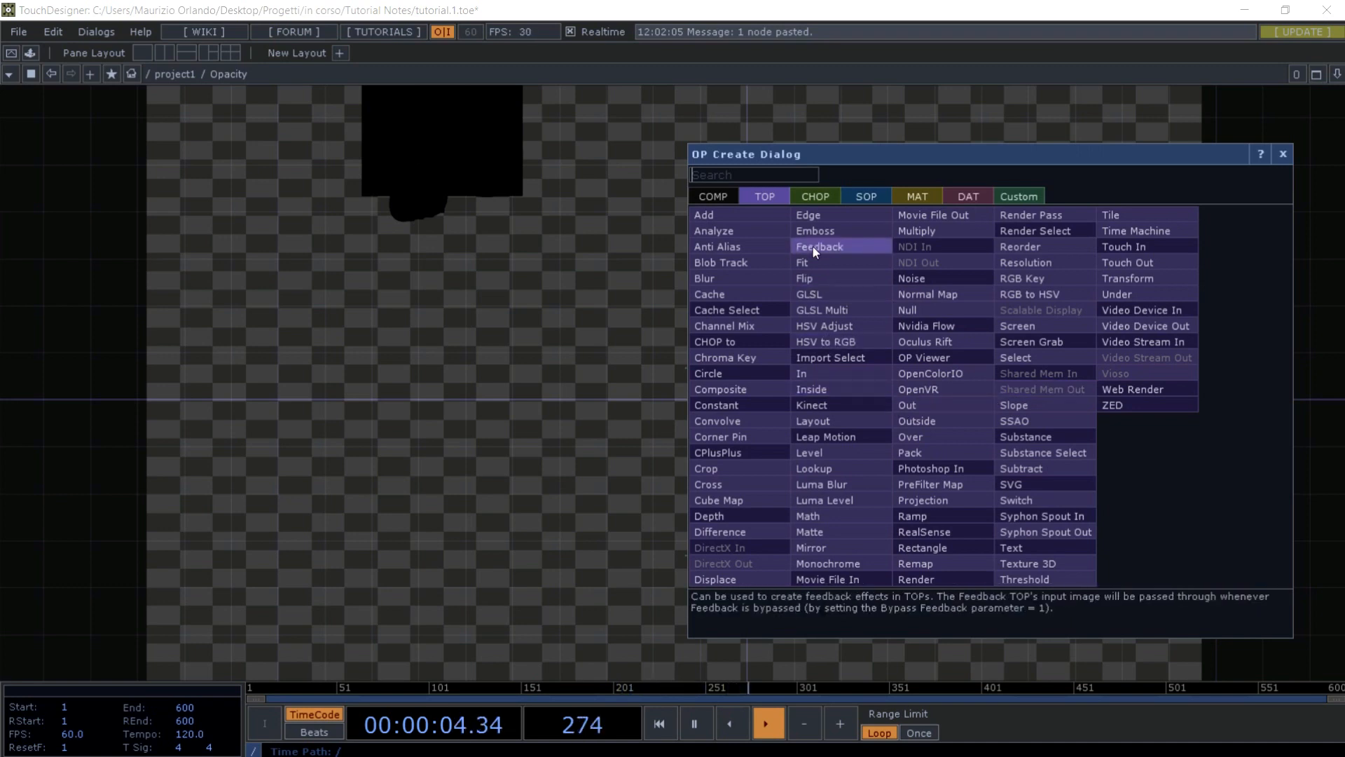
{"action": "left_click", "coordinate": [722, 276]}
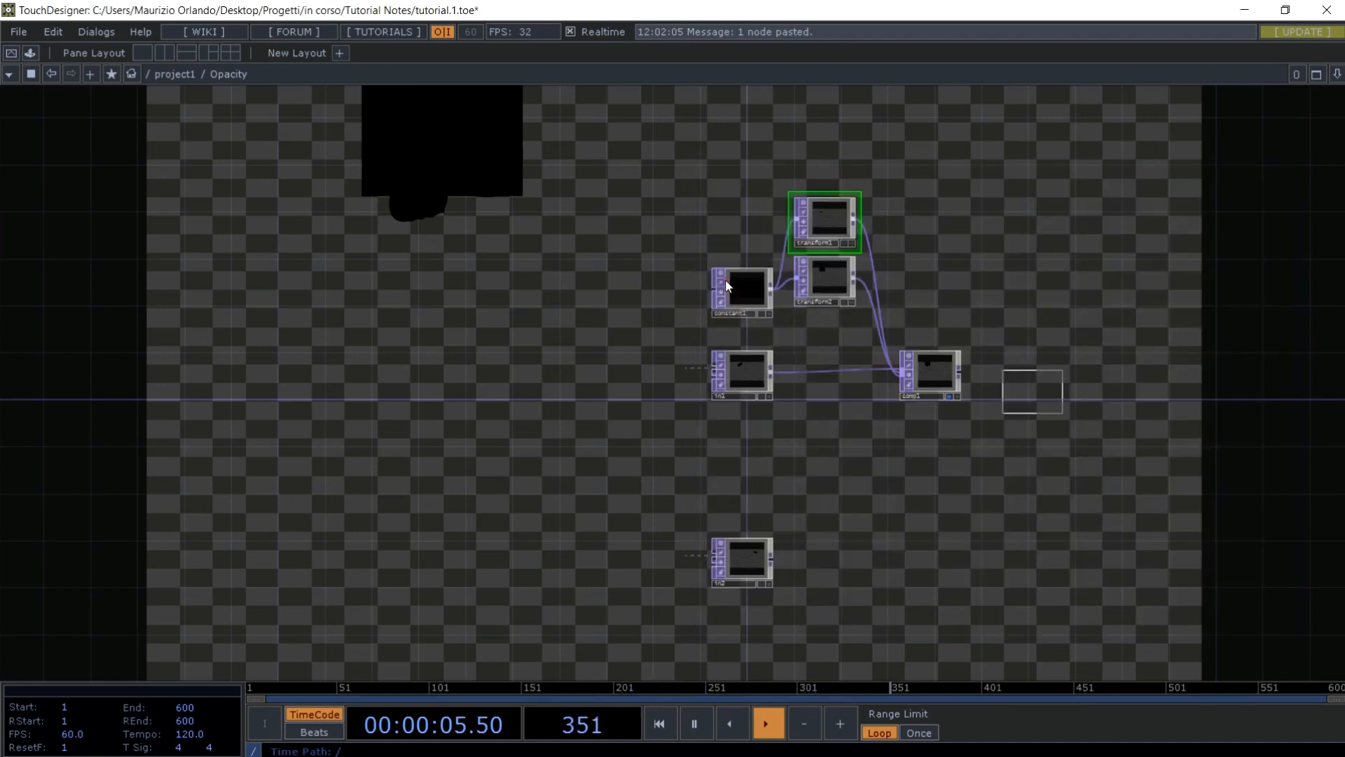
{"action": "left_click", "coordinate": [1015, 374]}
{"action": "left_click", "coordinate": [960, 372]}
{"action": "left_click", "coordinate": [1013, 374]}
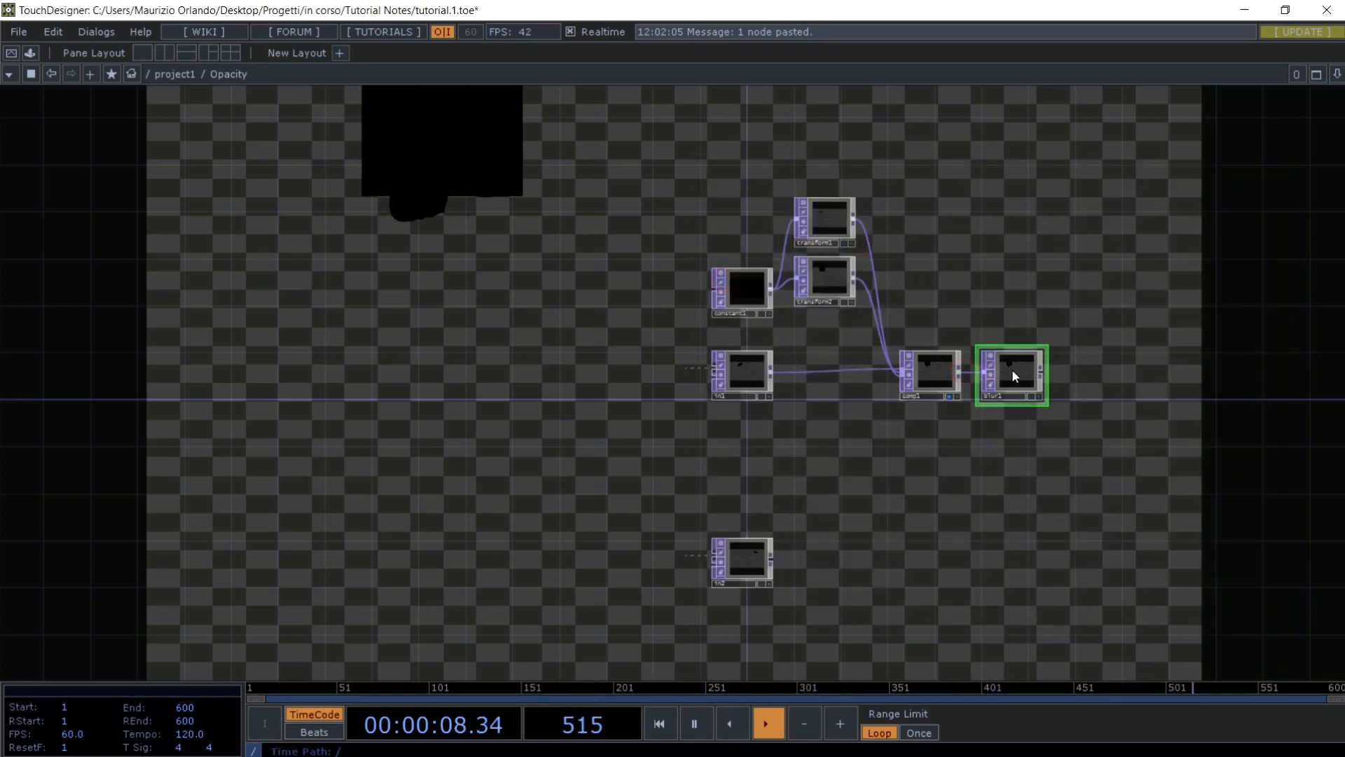
- Set blur1's Pre-Shrink to 8
{"action": "key", "text": "p"}
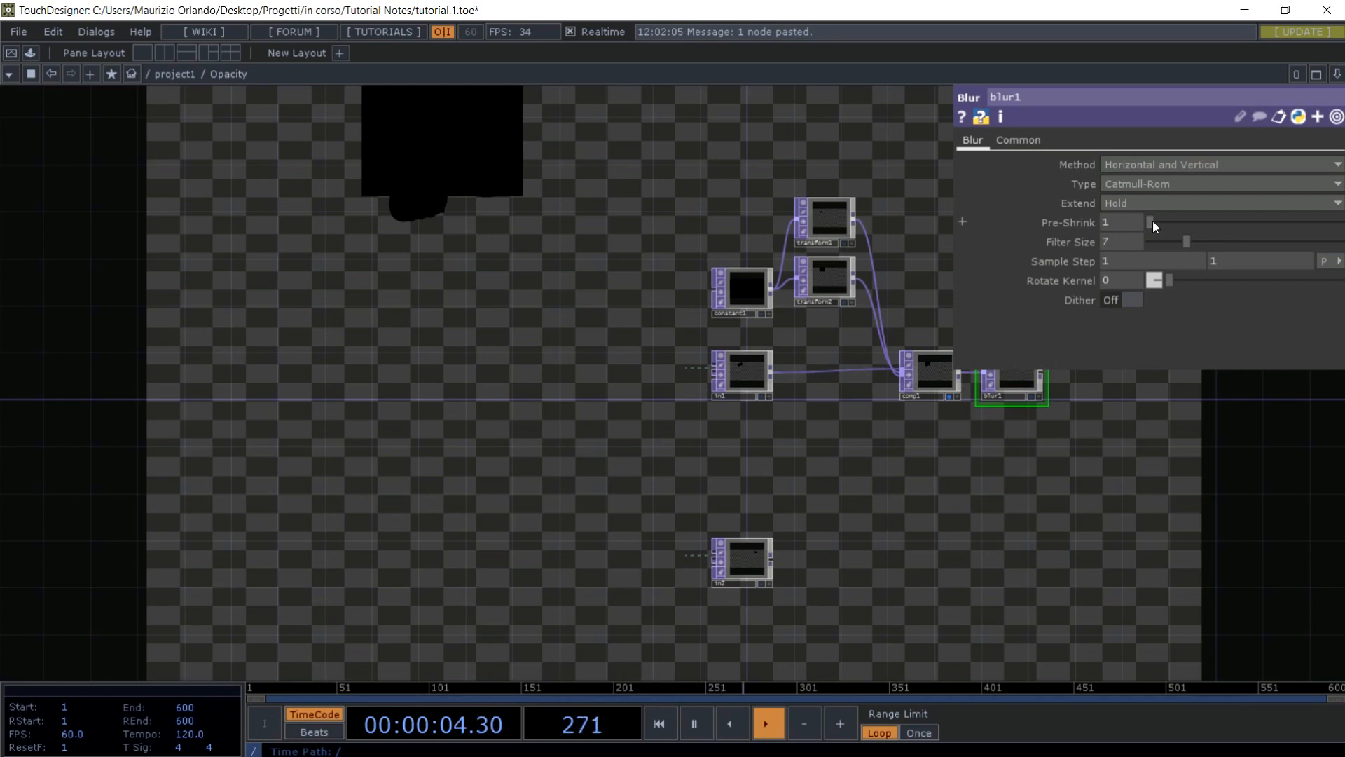
{"action": "left_click_drag", "start_coordinate": [1153, 221], "coordinate": [1311, 236]}
{"action": "left_click_drag", "start_coordinate": [1311, 237], "coordinate": [1308, 238]}
{"action": "left_click", "coordinate": [1125, 218]}
{"action": "type", "text": "8"}
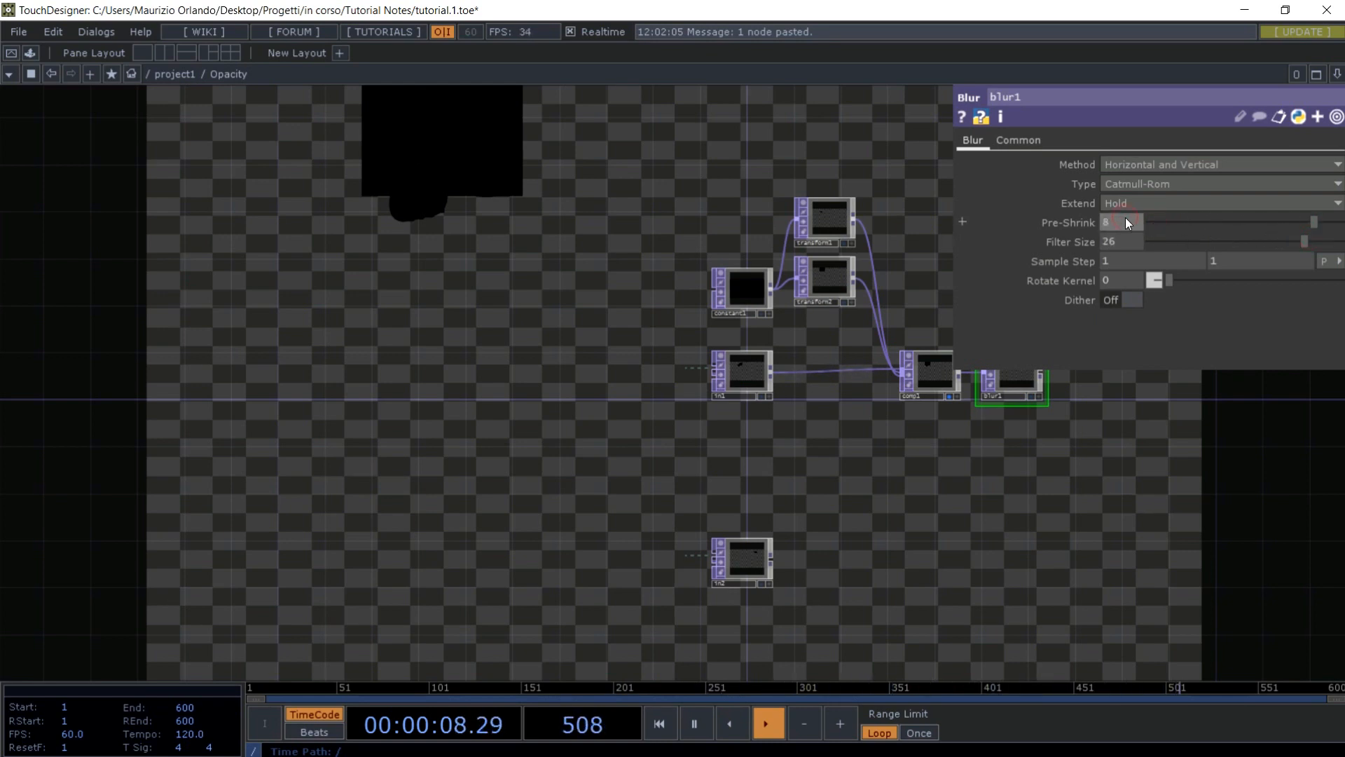
{"action": "key", "text": "Return"}
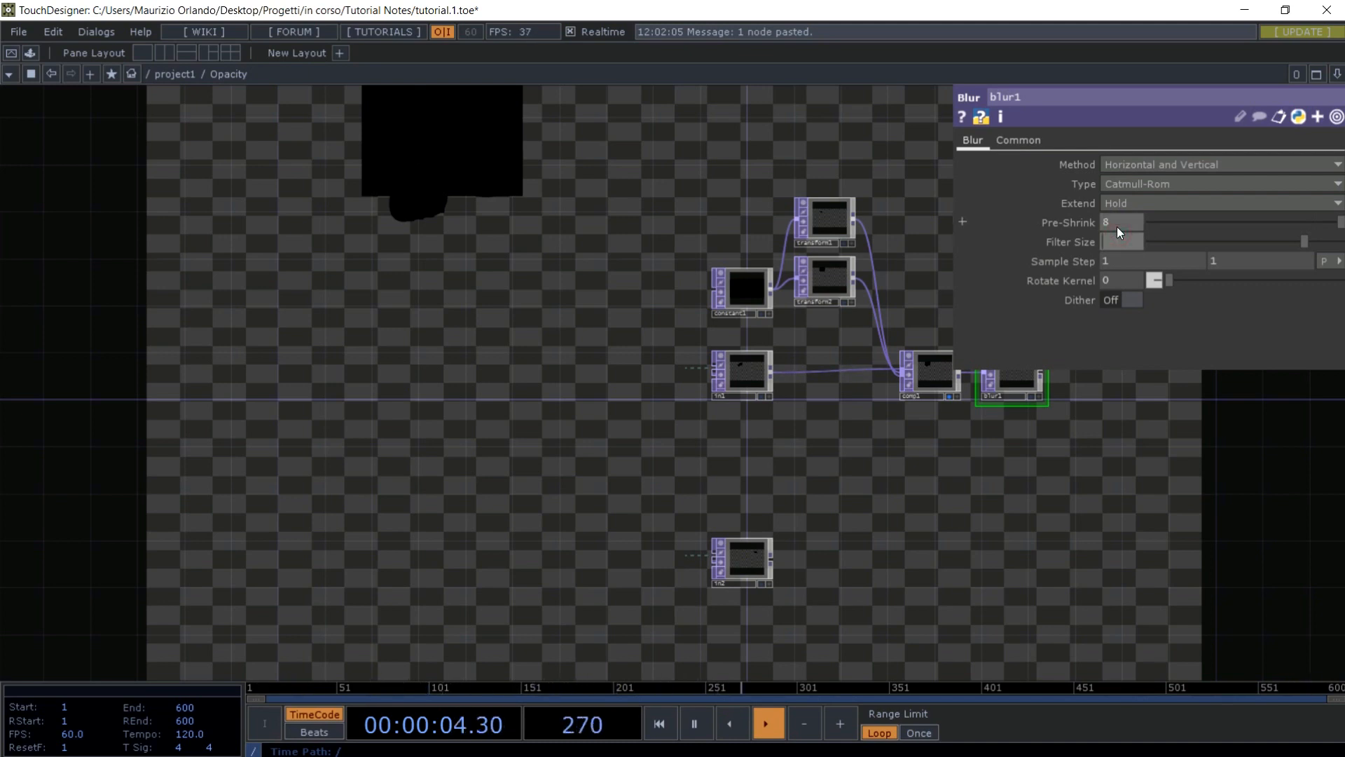
- Set blur1's Filter Size to 14 and its first Sample Step value to 2
{"action": "type", "text": "14"}
{"action": "key", "text": "Return"}
{"action": "left_click", "coordinate": [1123, 262]}
{"action": "type", "text": "2"}
{"action": "key", "text": "Return"}
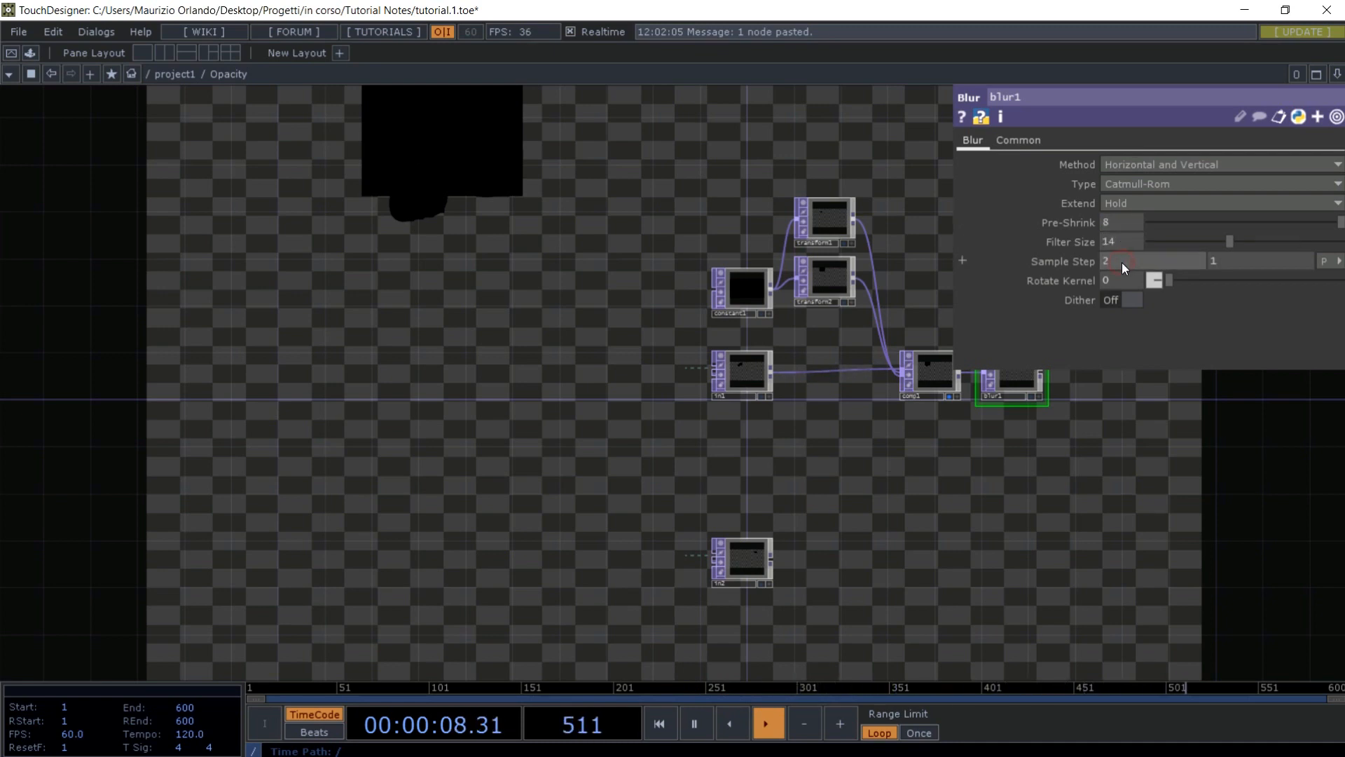
{"action": "key", "text": "p"}
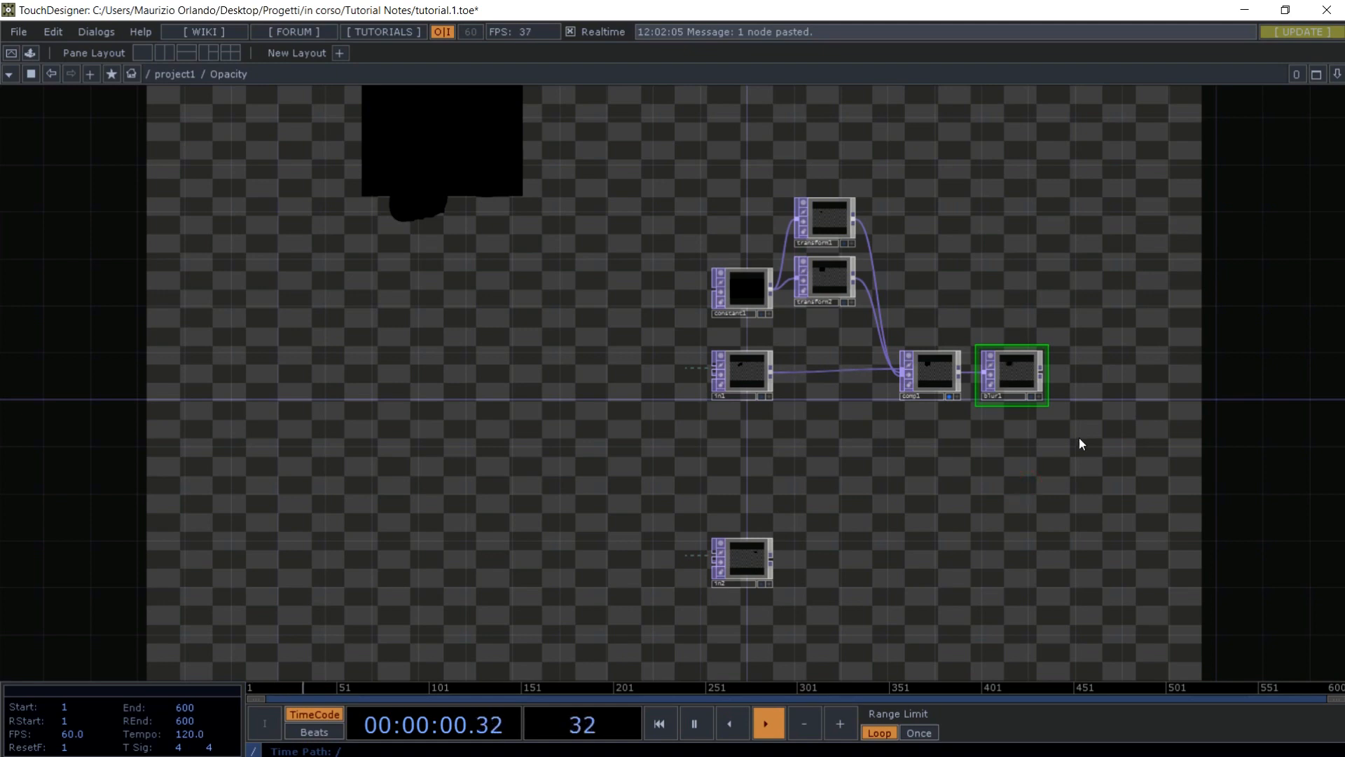
- Try transform2's Scale at 0.495 and 0.4, and undo the change
{"action": "left_click_drag", "start_coordinate": [1079, 439], "coordinate": [931, 481]}
{"action": "scroll", "coordinate": [932, 467], "scroll_direction": "up", "scroll_amount": 6}
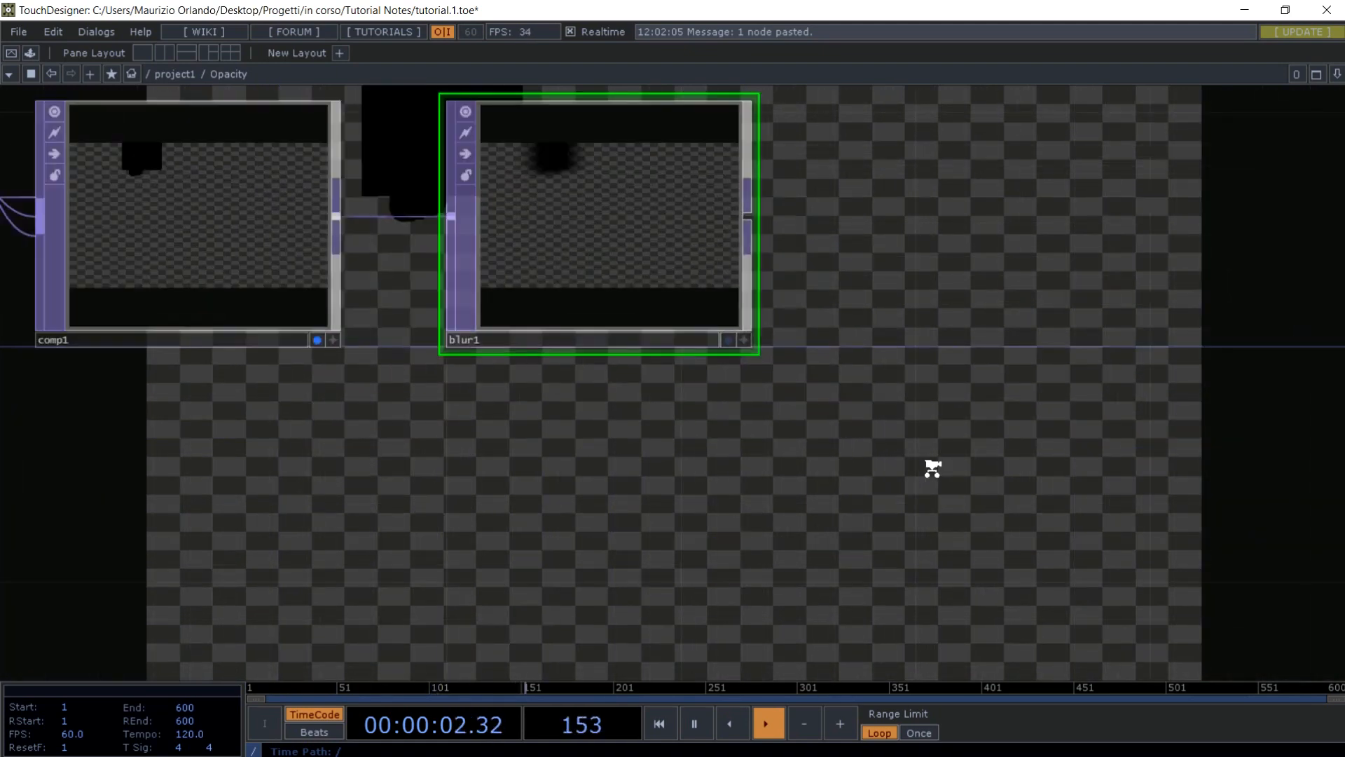
{"action": "scroll", "coordinate": [932, 467], "scroll_direction": "down", "scroll_amount": 5}
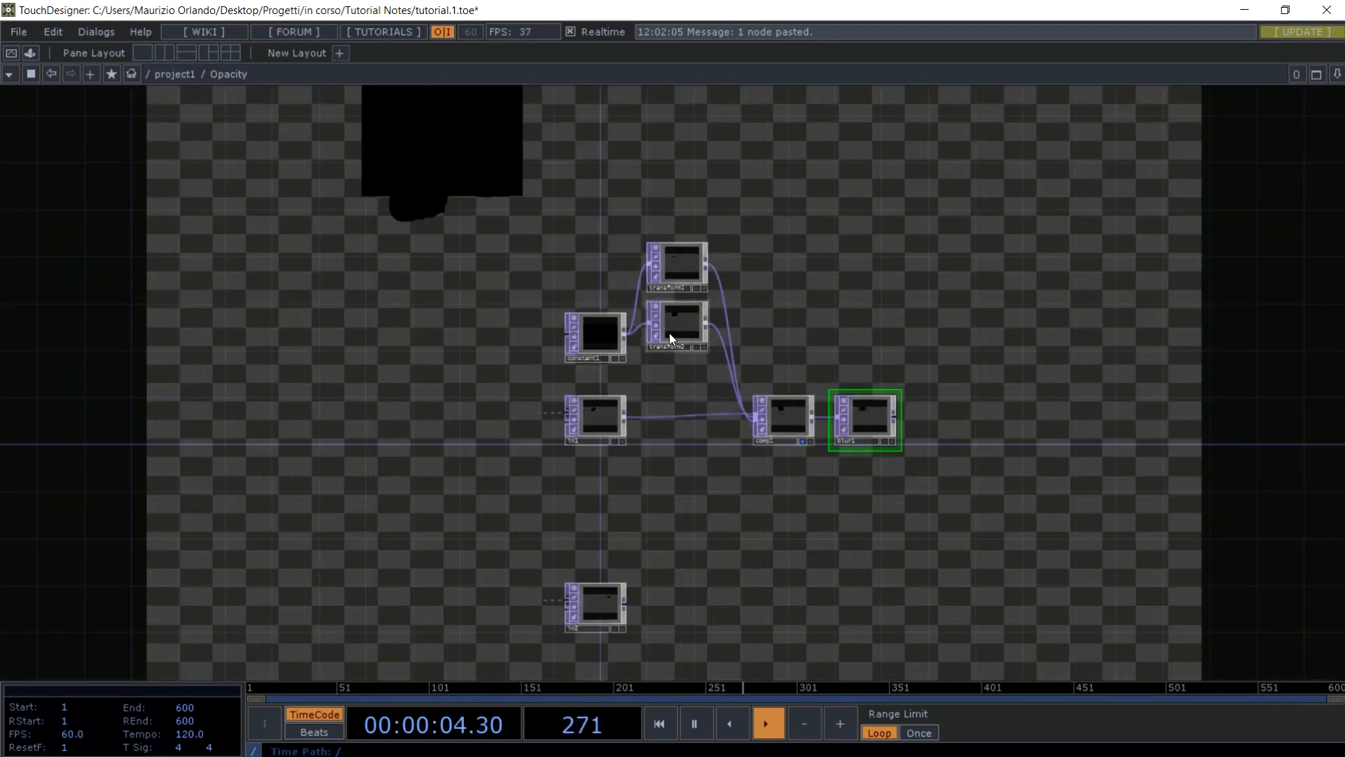
{"action": "left_click", "coordinate": [671, 324]}
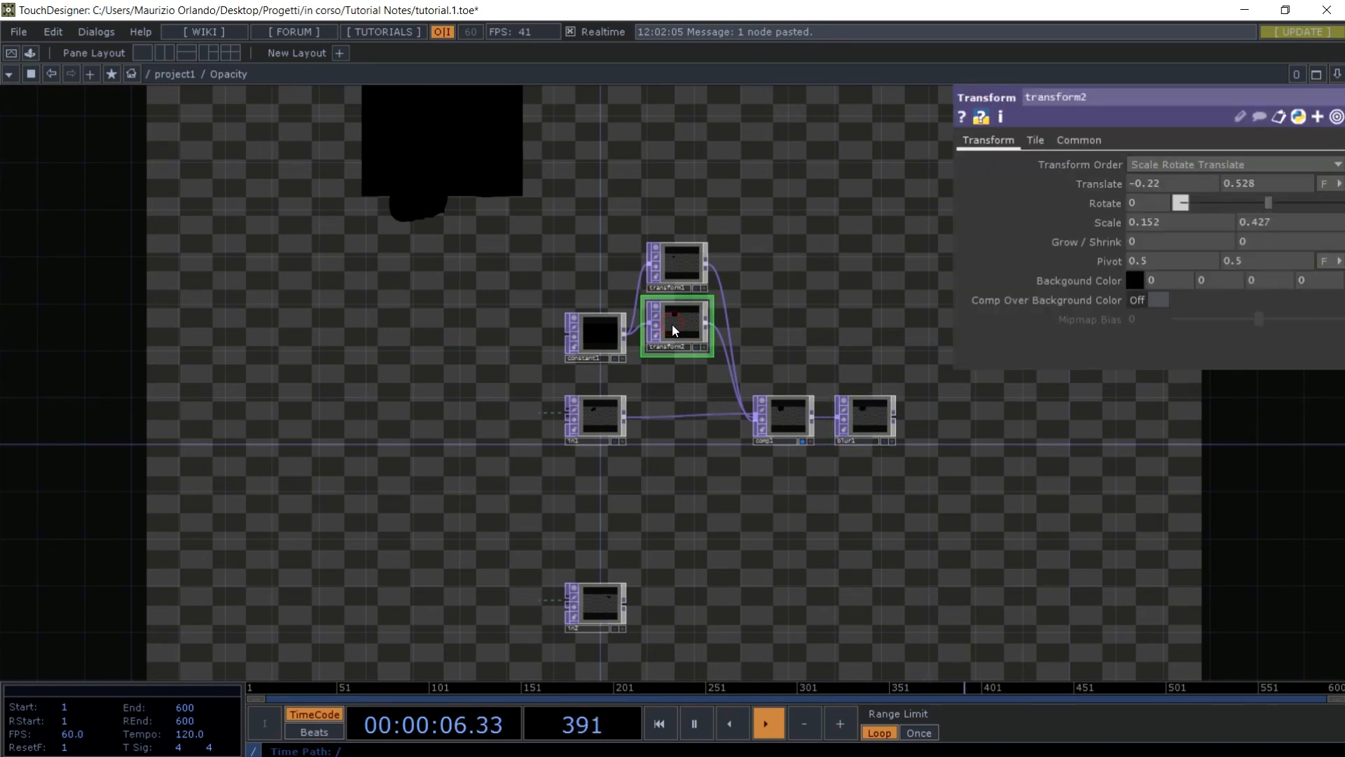
{"action": "key", "text": "p"}
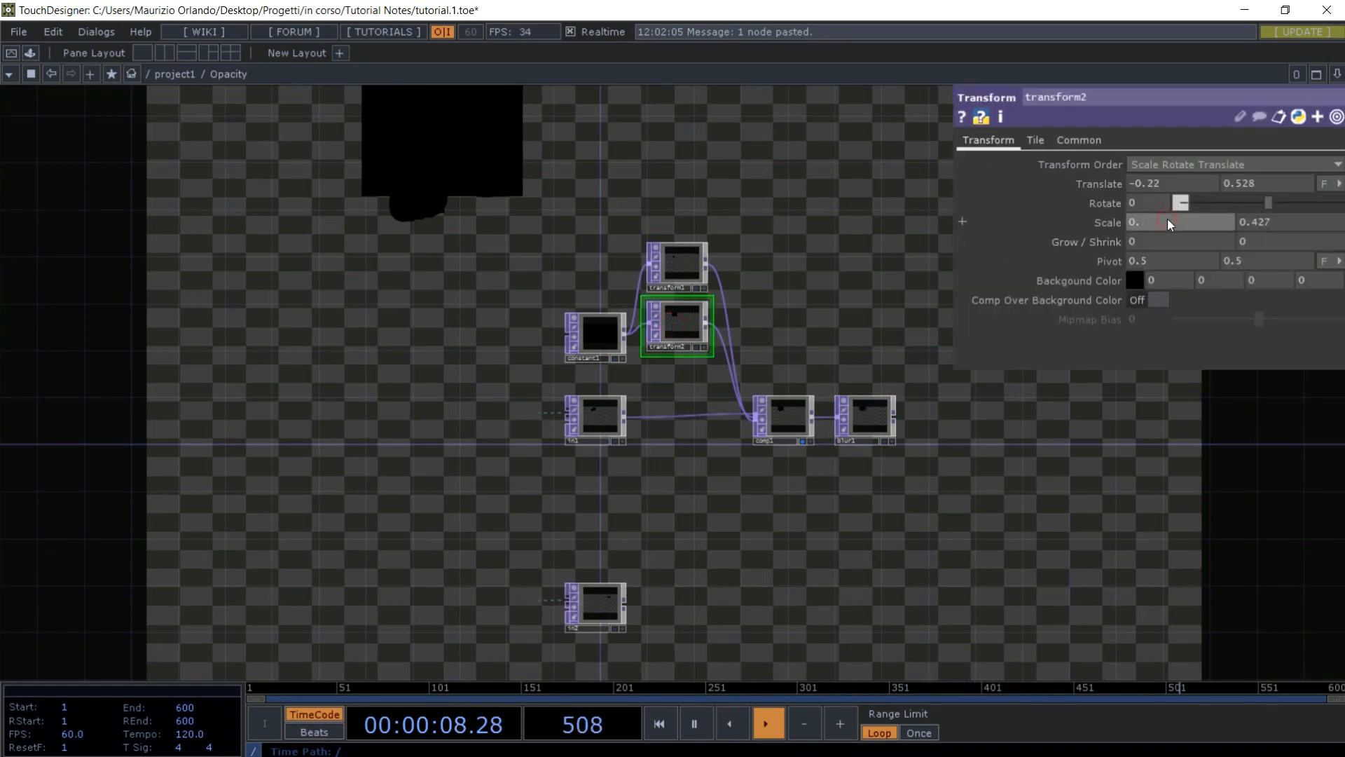
{"action": "type", "text": "5"}
{"action": "key", "text": "Return"}
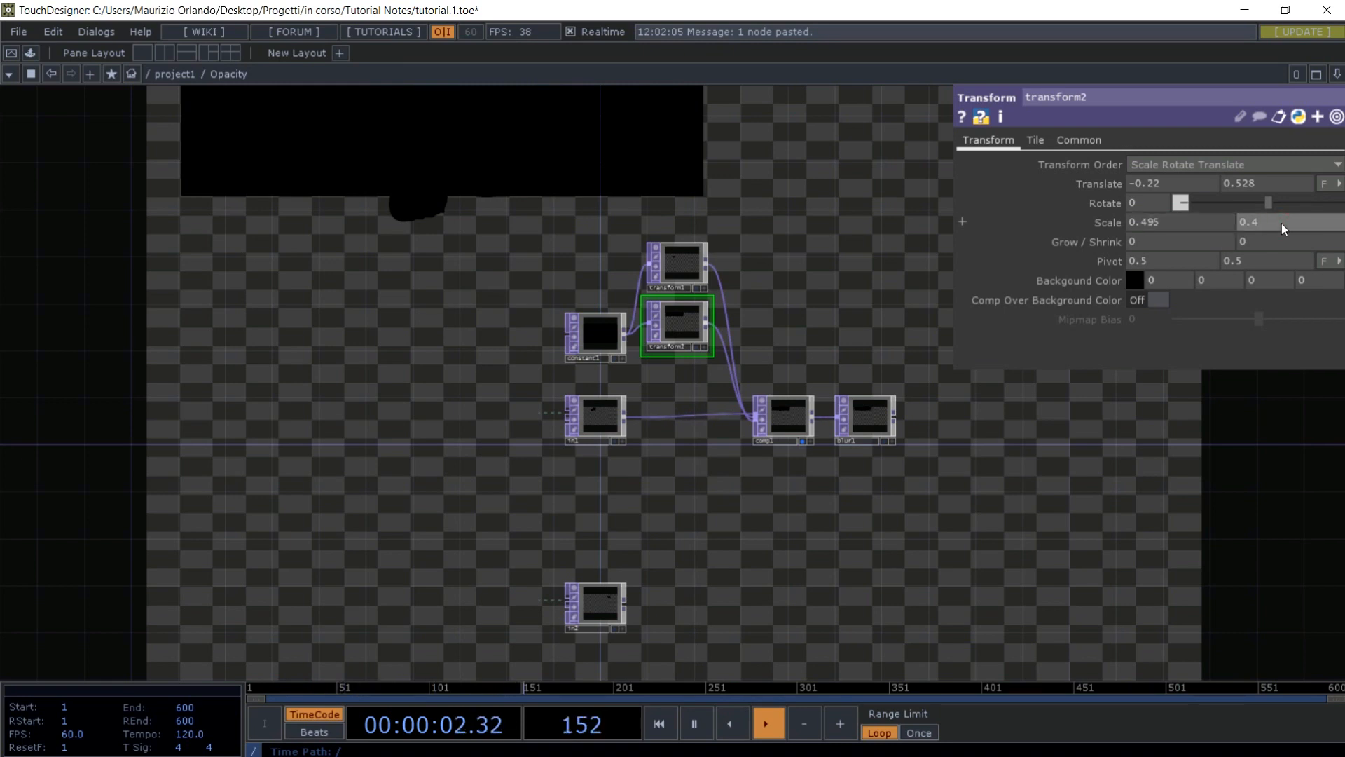
{"action": "key", "text": "BackSpace"}
{"action": "key", "text": "BackSpace"}
{"action": "key", "text": "Return"}
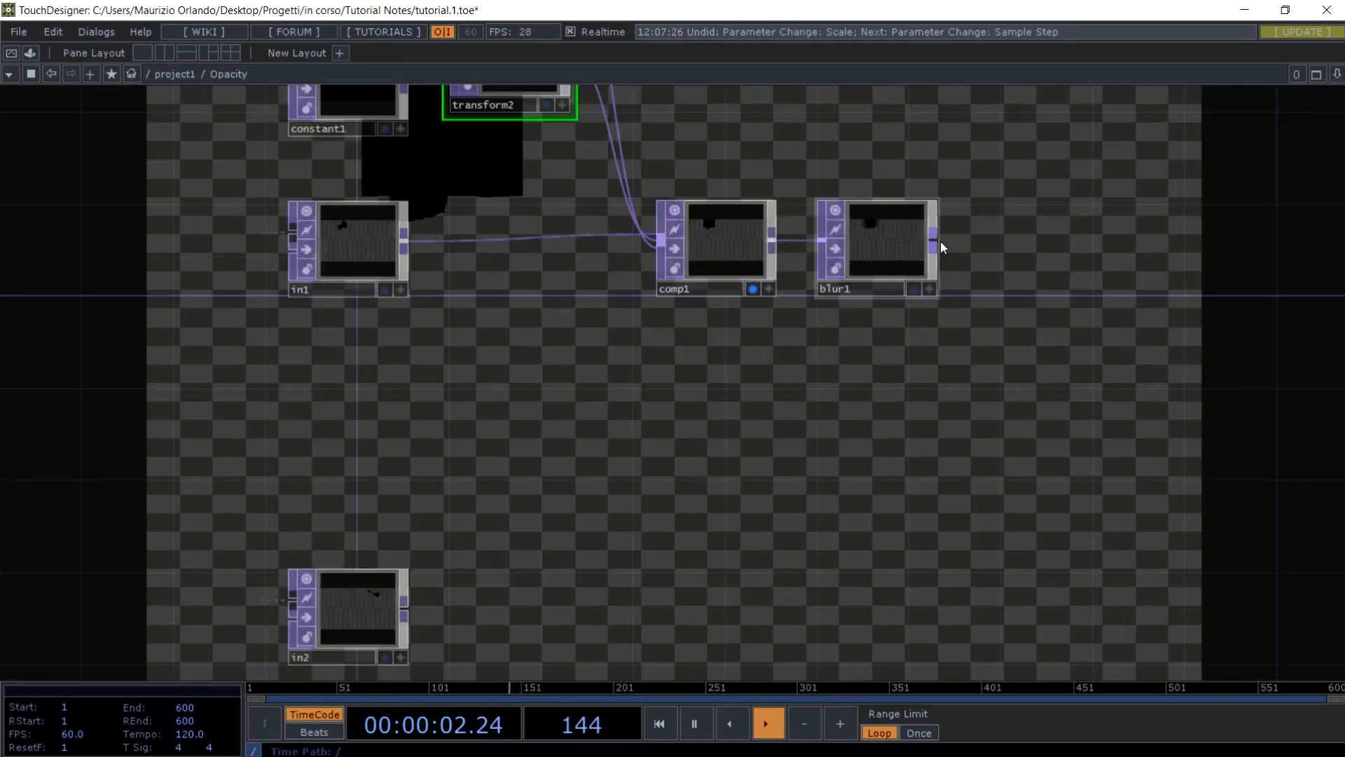
- Add a Transform TOP above and to the right of in2 and feed in2 into it
{"action": "scroll", "coordinate": [821, 447], "scroll_direction": "down", "scroll_amount": 5}
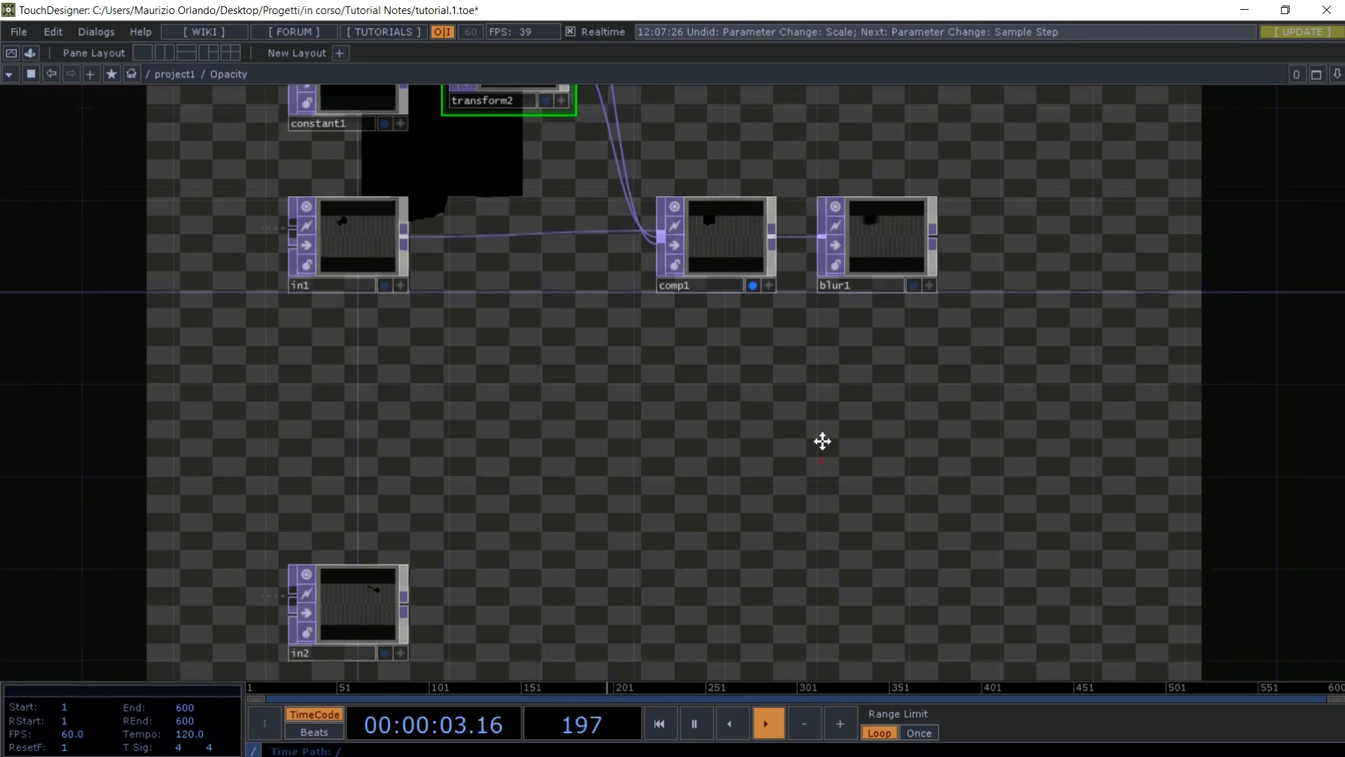
{"action": "left_click_drag", "start_coordinate": [686, 529], "coordinate": [679, 450]}
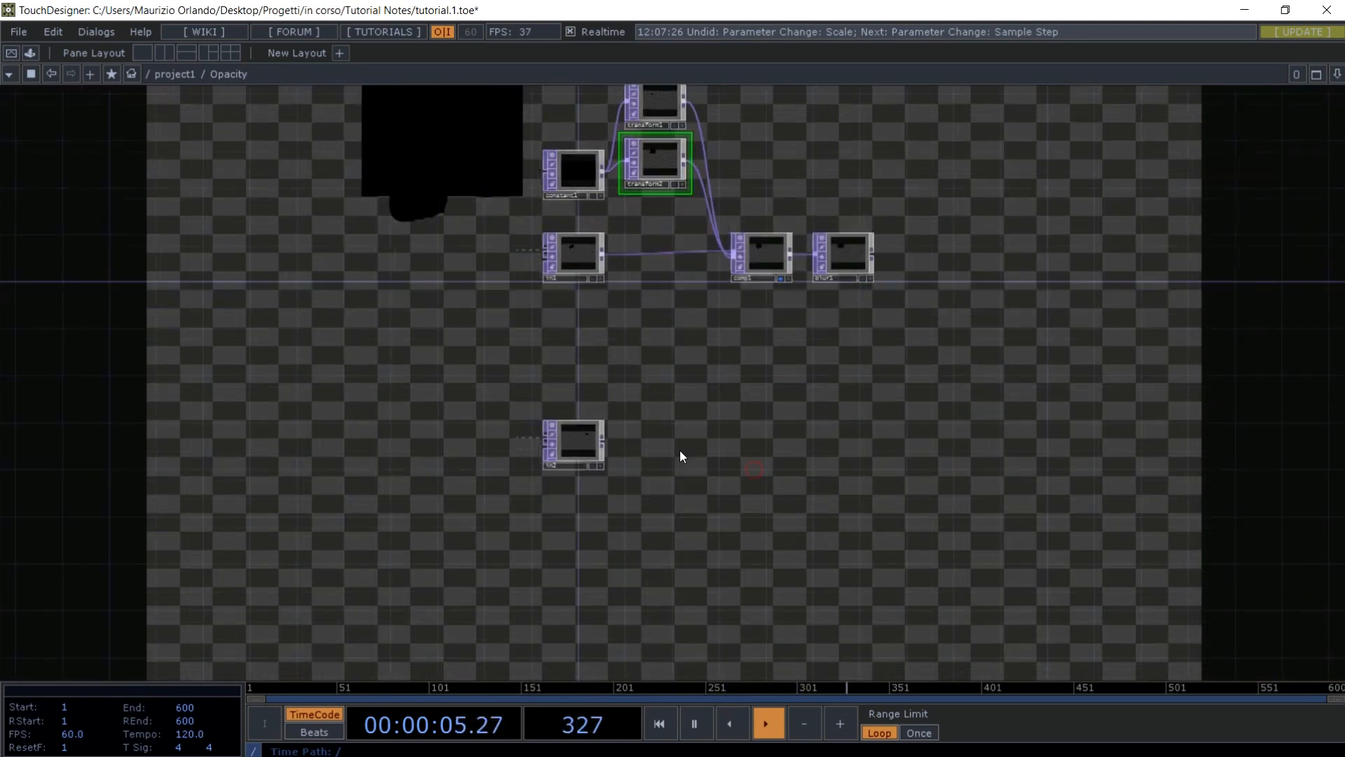
{"action": "key", "text": "Tab"}
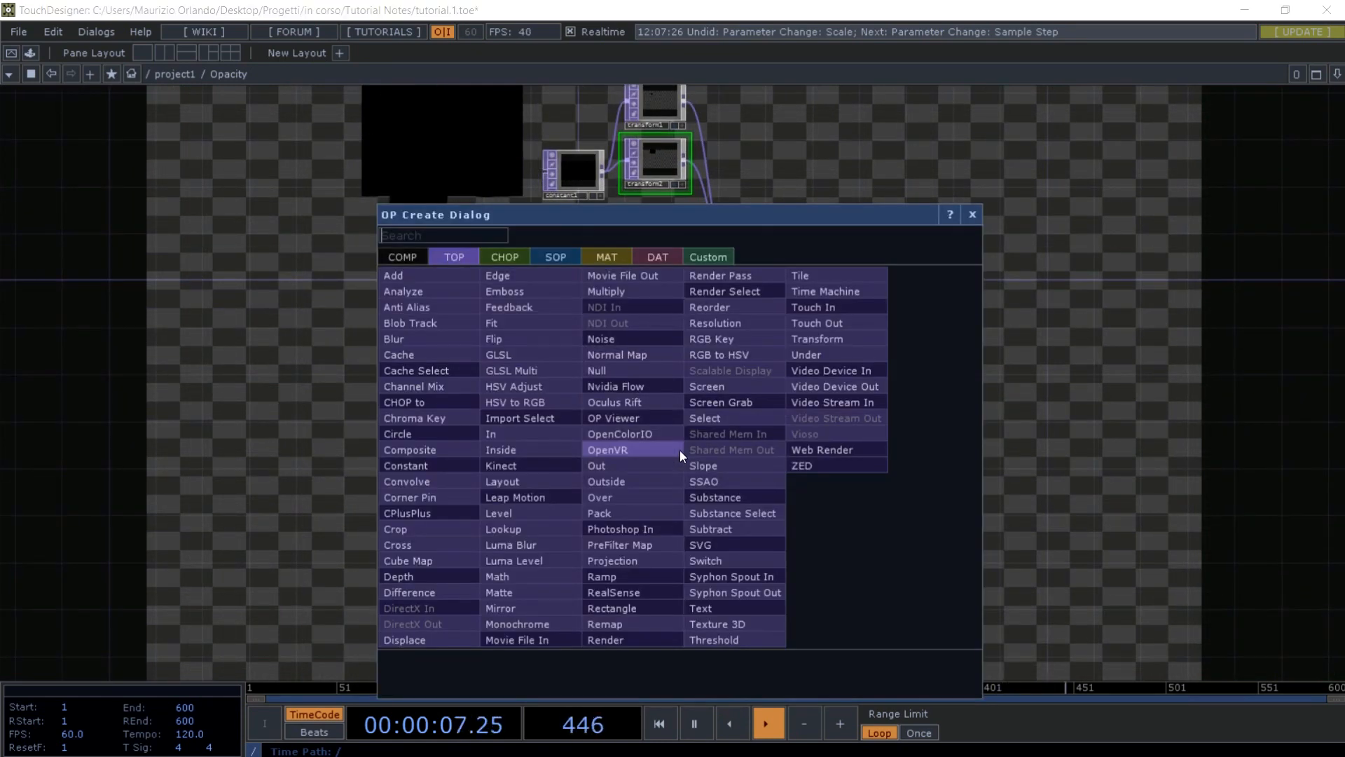
{"action": "left_click", "coordinate": [818, 342]}
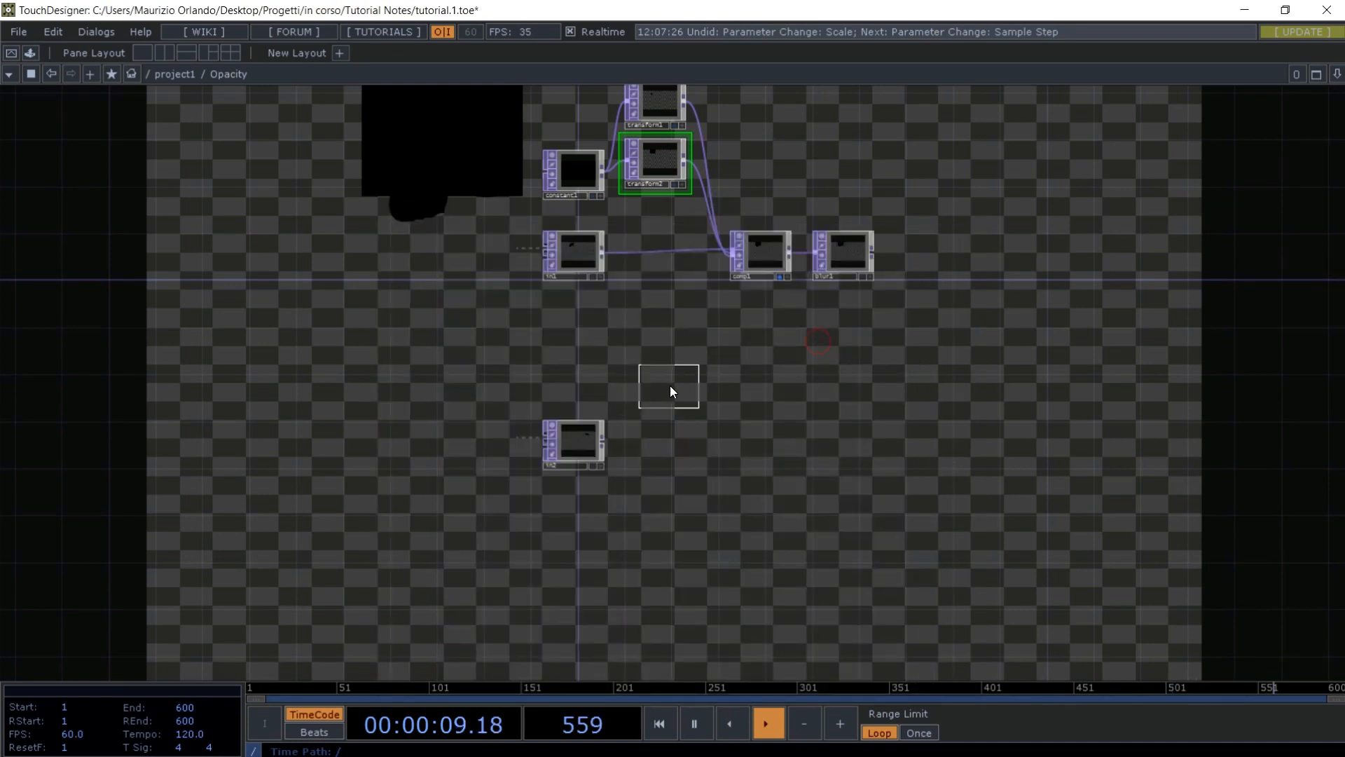
{"action": "left_click", "coordinate": [662, 385]}
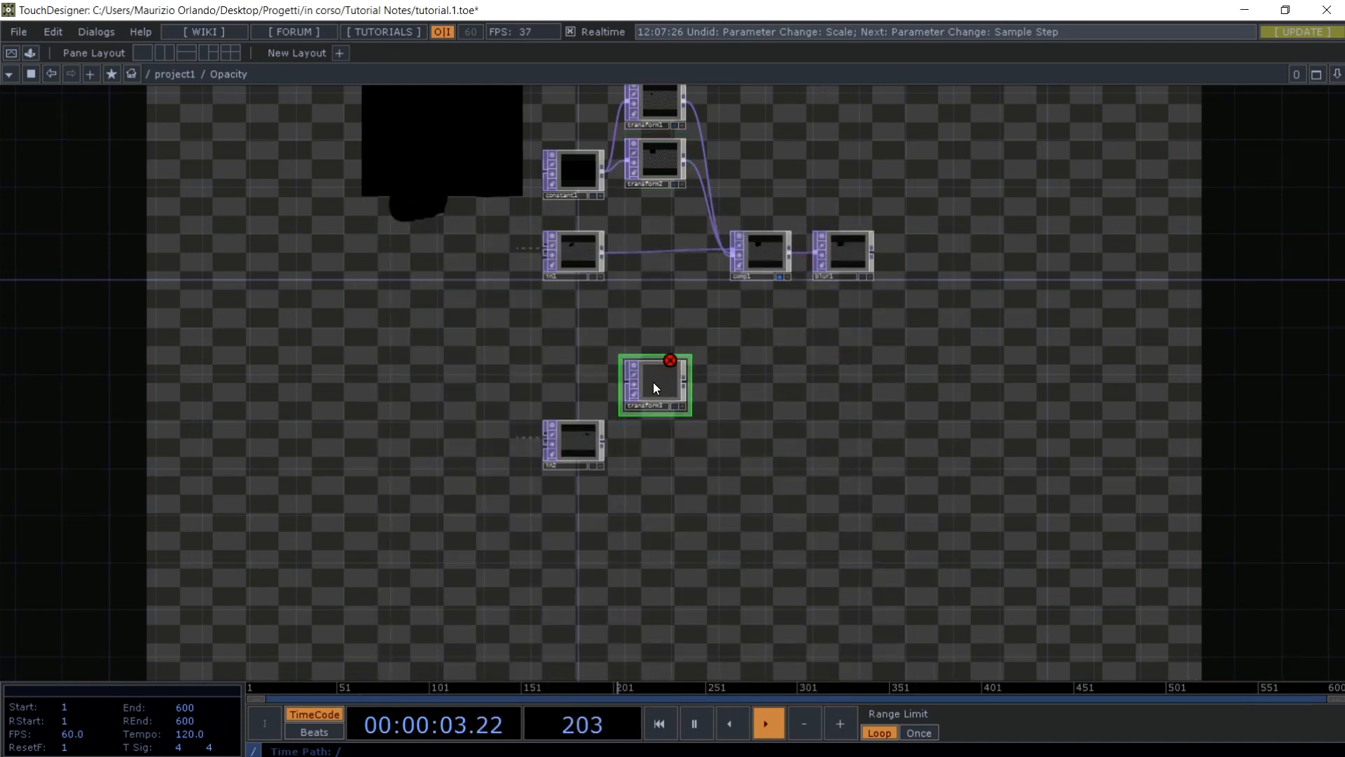
{"action": "mouse_move", "coordinate": [654, 383]}
{"action": "left_mouse_down"}
{"action": "mouse_move", "coordinate": [650, 435]}
{"action": "mouse_move", "coordinate": [627, 440]}
{"action": "mouse_move", "coordinate": [645, 368]}
{"action": "mouse_move", "coordinate": [647, 394]}
{"action": "left_mouse_up"}
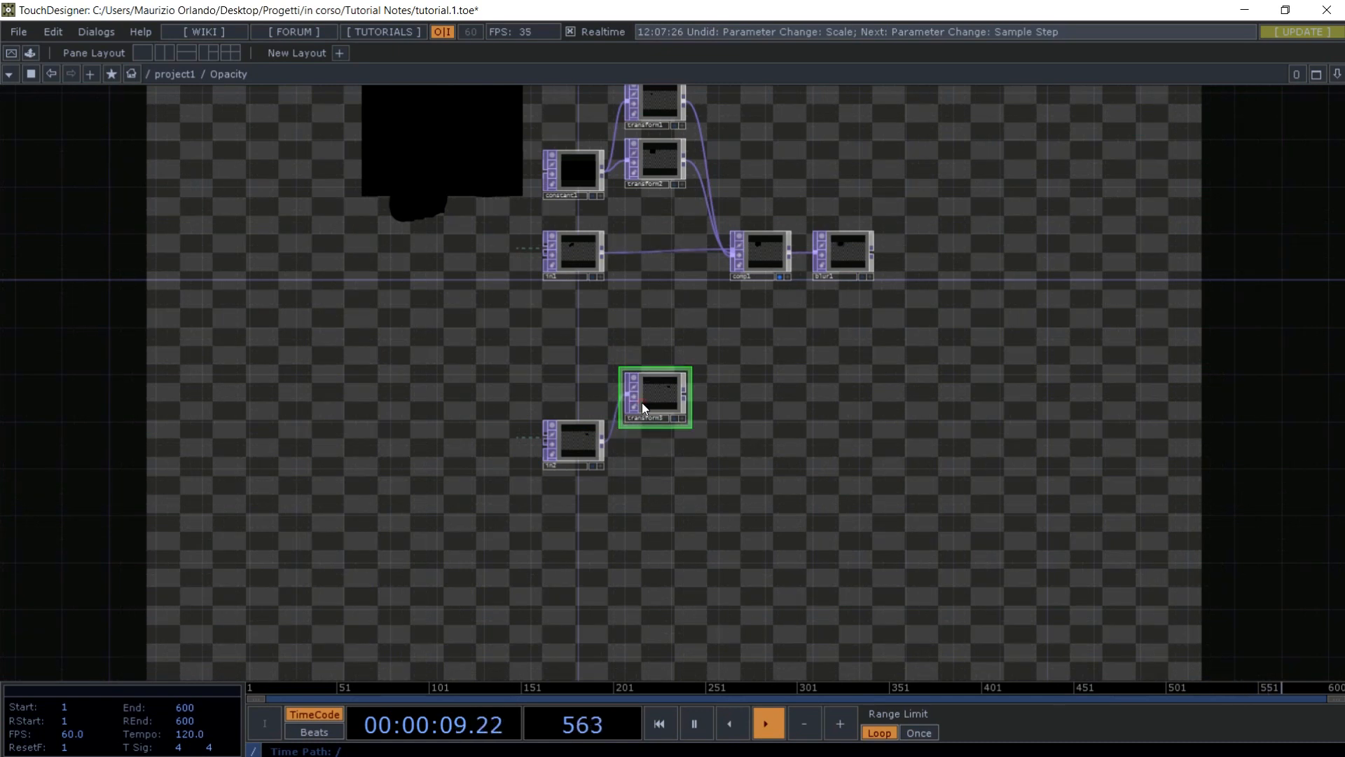
- Set transform3's Translate to 0.247 and 0.545 and its Scale to 0.408 and 0.4
{"action": "key", "text": "p"}
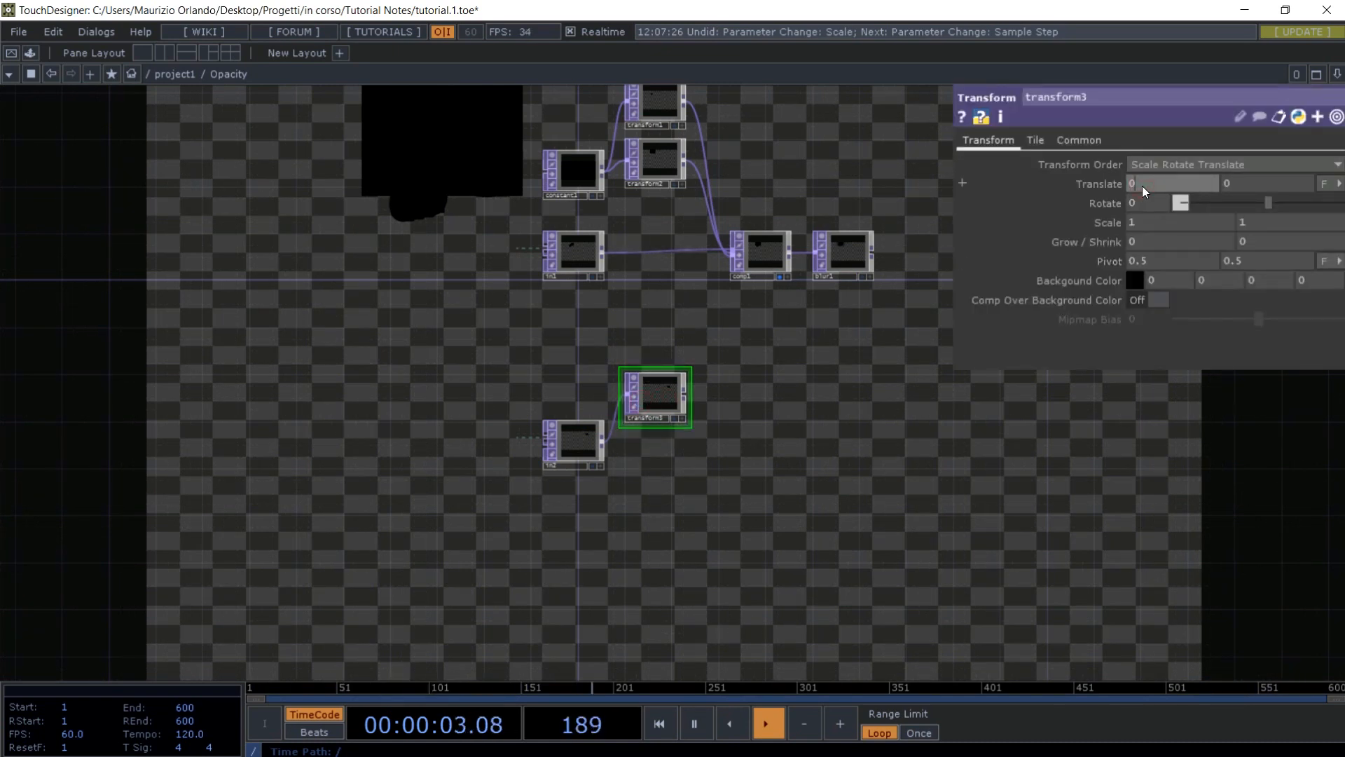
{"action": "type", "text": "247"}
{"action": "key", "text": "Return"}
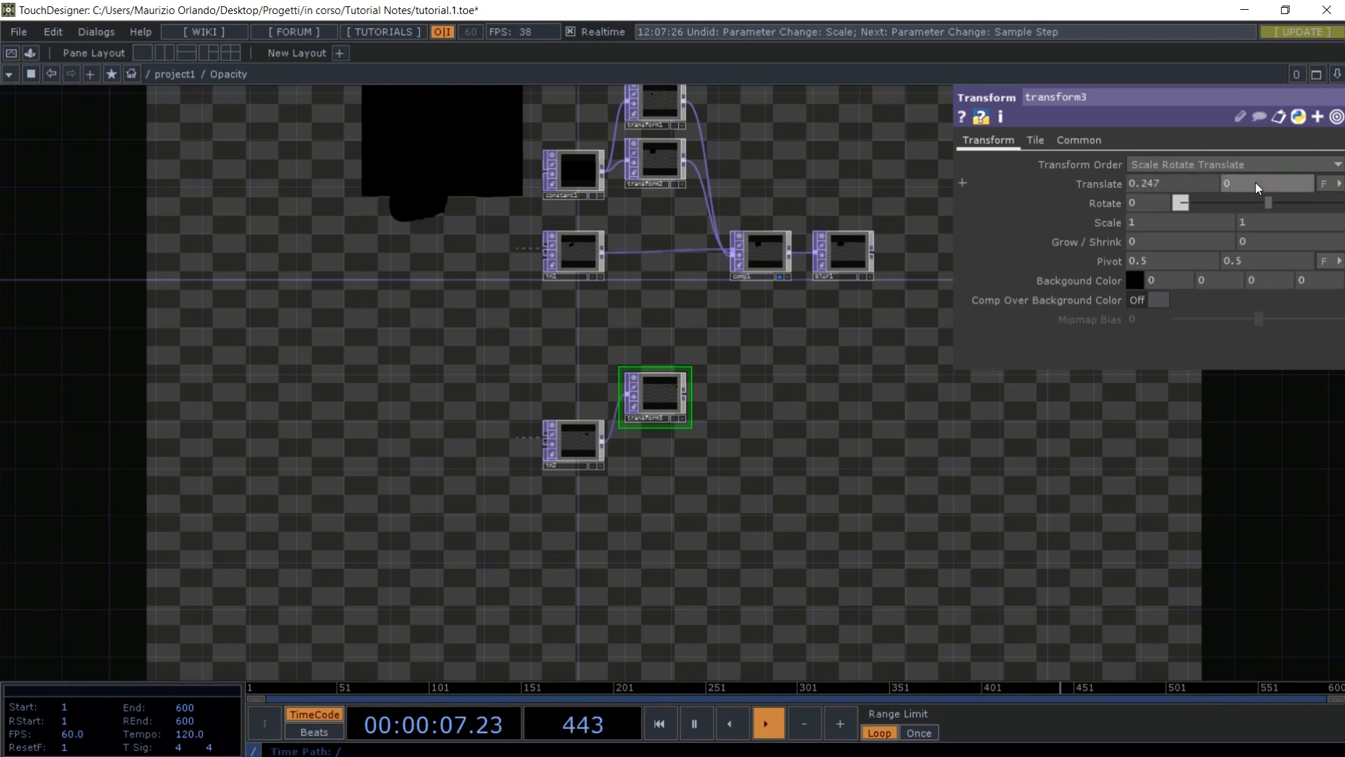
{"action": "type", "text": ".545"}
{"action": "left_click", "coordinate": [1211, 220]}
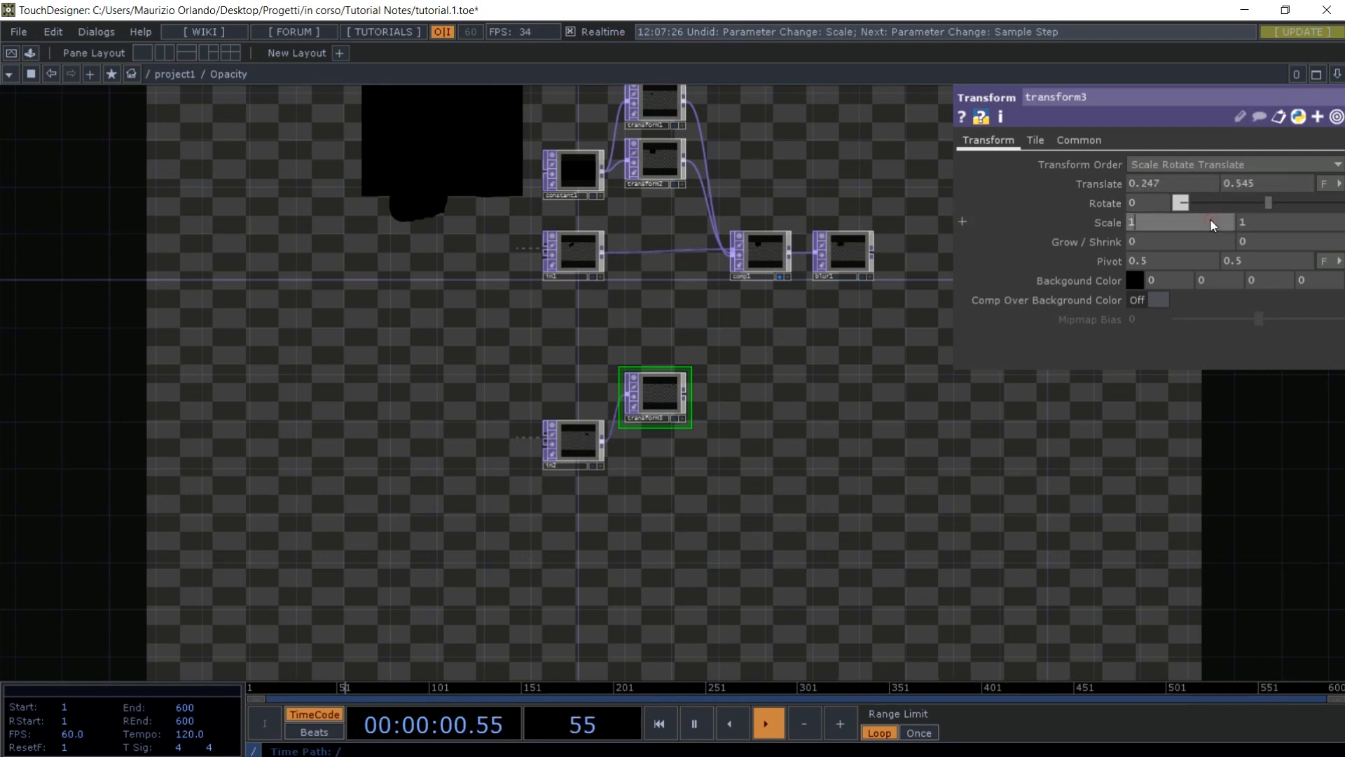
{"action": "type", "text": ".408"}
{"action": "left_click", "coordinate": [1254, 216]}
{"action": "type", "text": "."}
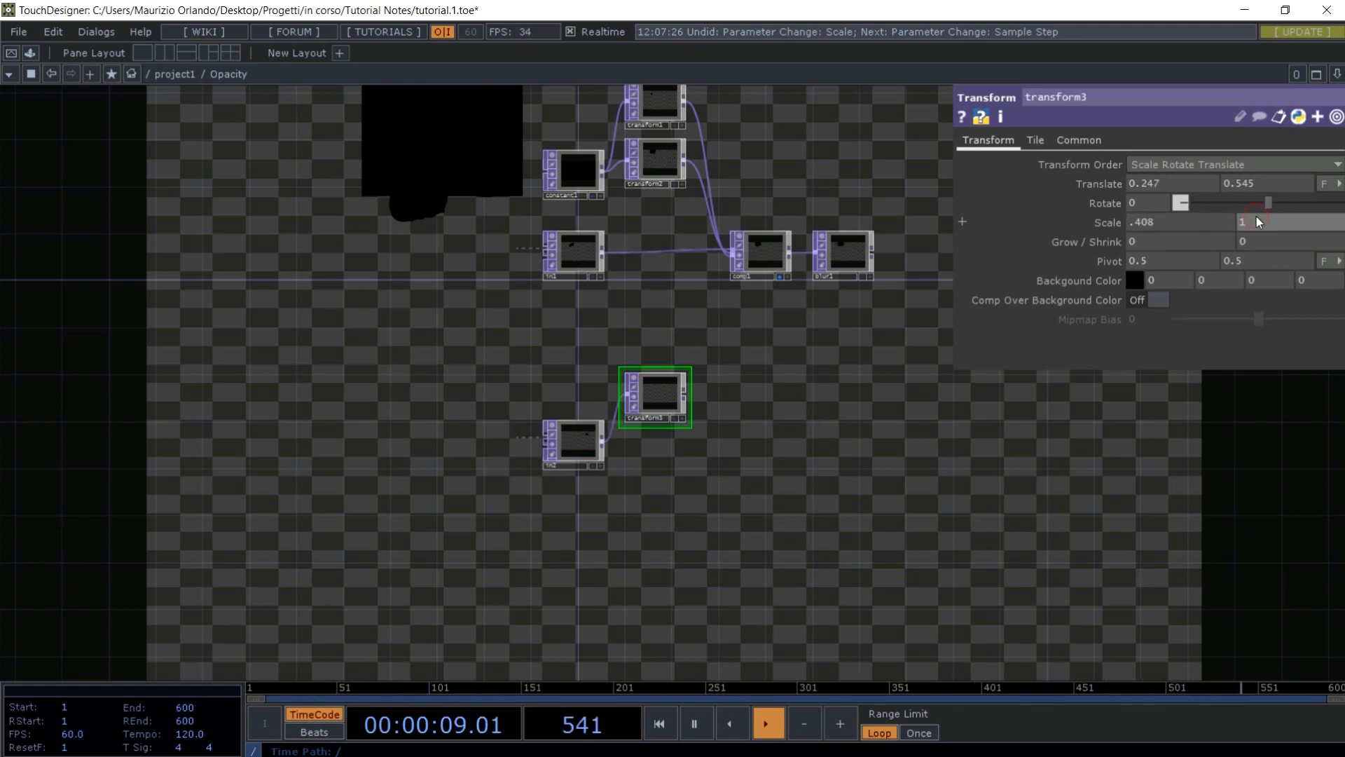
{"action": "type", "text": "4"}
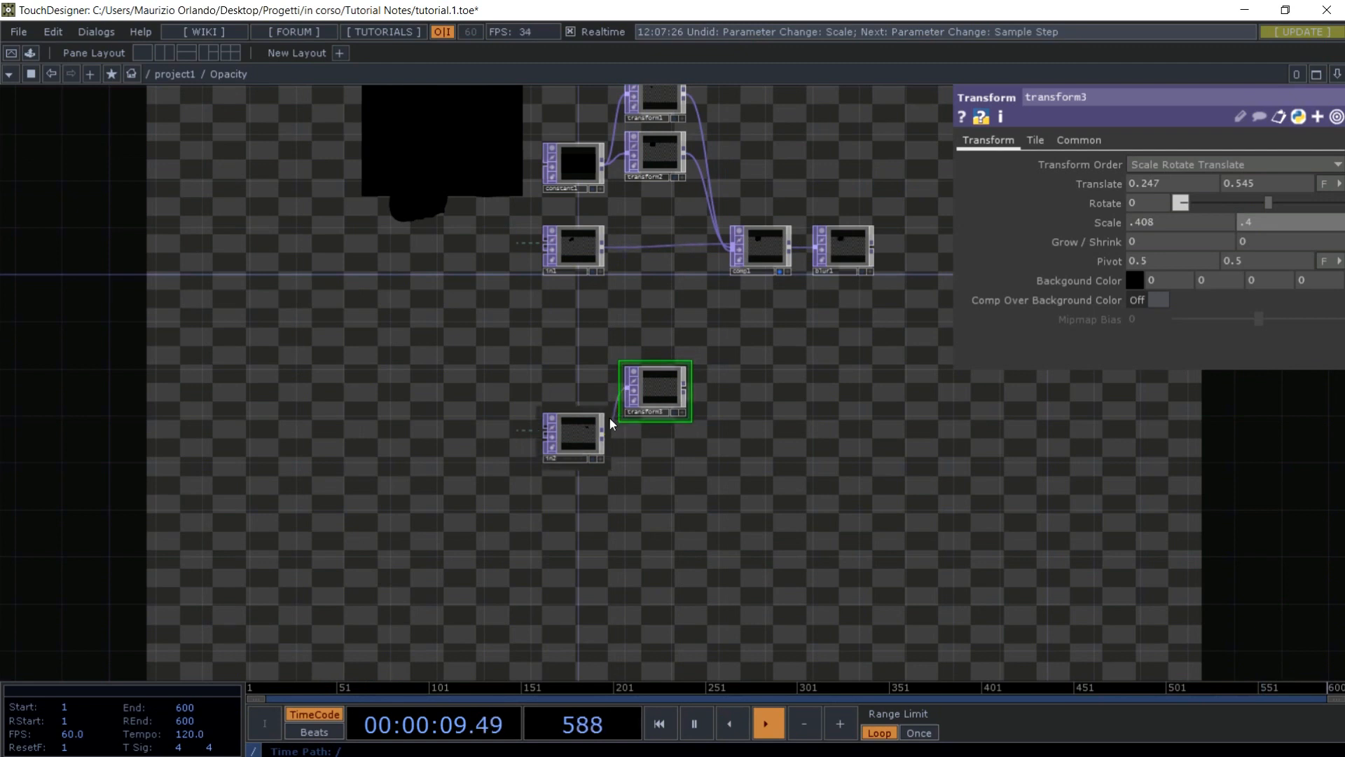
{"action": "left_click", "coordinate": [647, 394]}
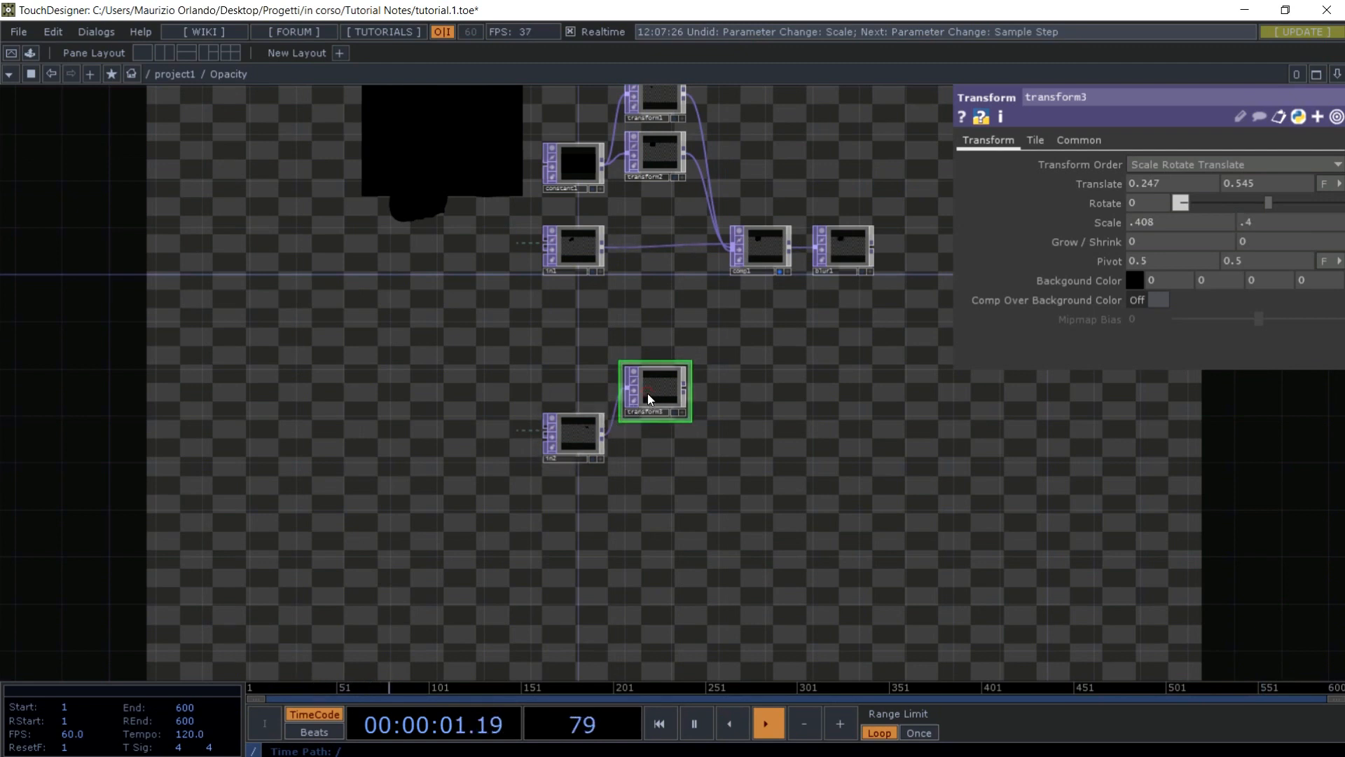
- Duplicate constant1, place the copy just above in2, and feed it into transform3 in place of in2
{"action": "left_click", "coordinate": [579, 175]}
{"action": "key", "text": "ctrl+c"}
{"action": "key", "text": "ctrl+v"}
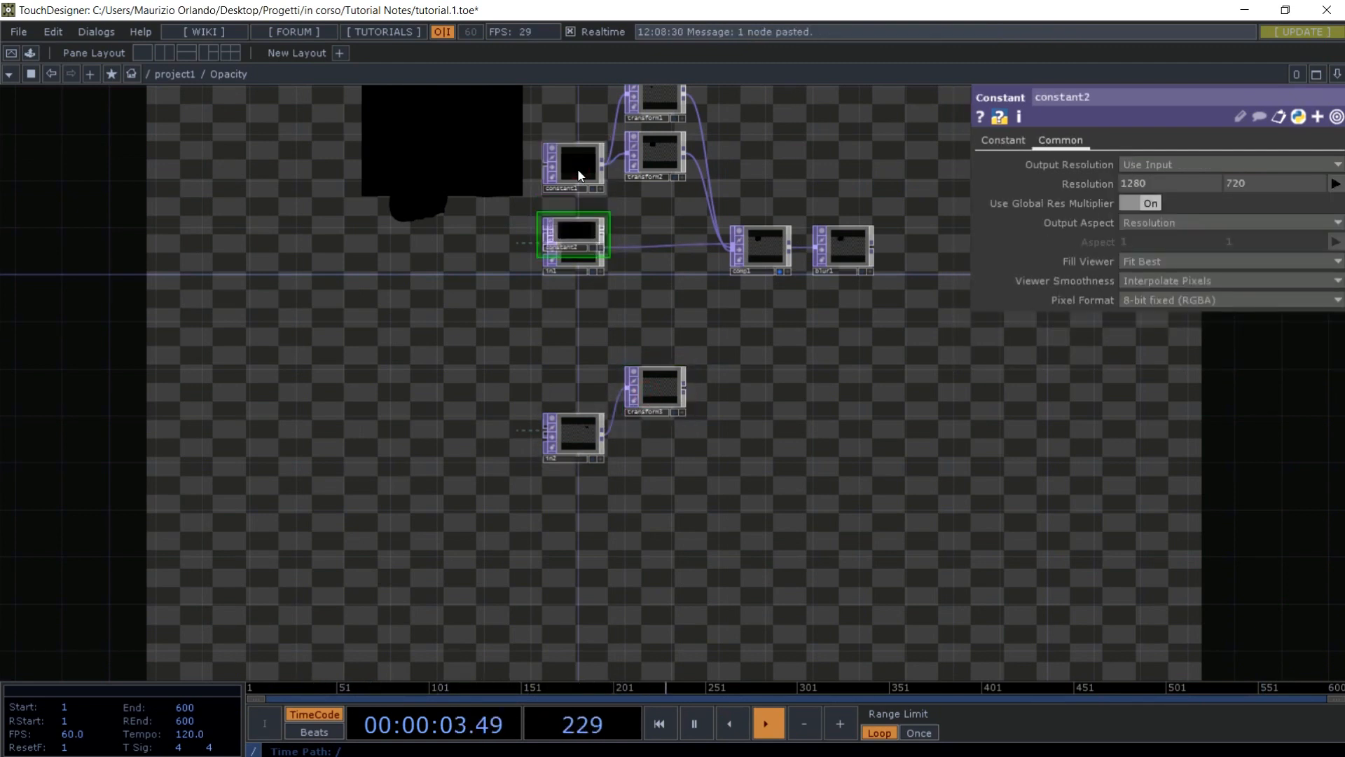
{"action": "left_click_drag", "start_coordinate": [574, 238], "coordinate": [574, 375]}
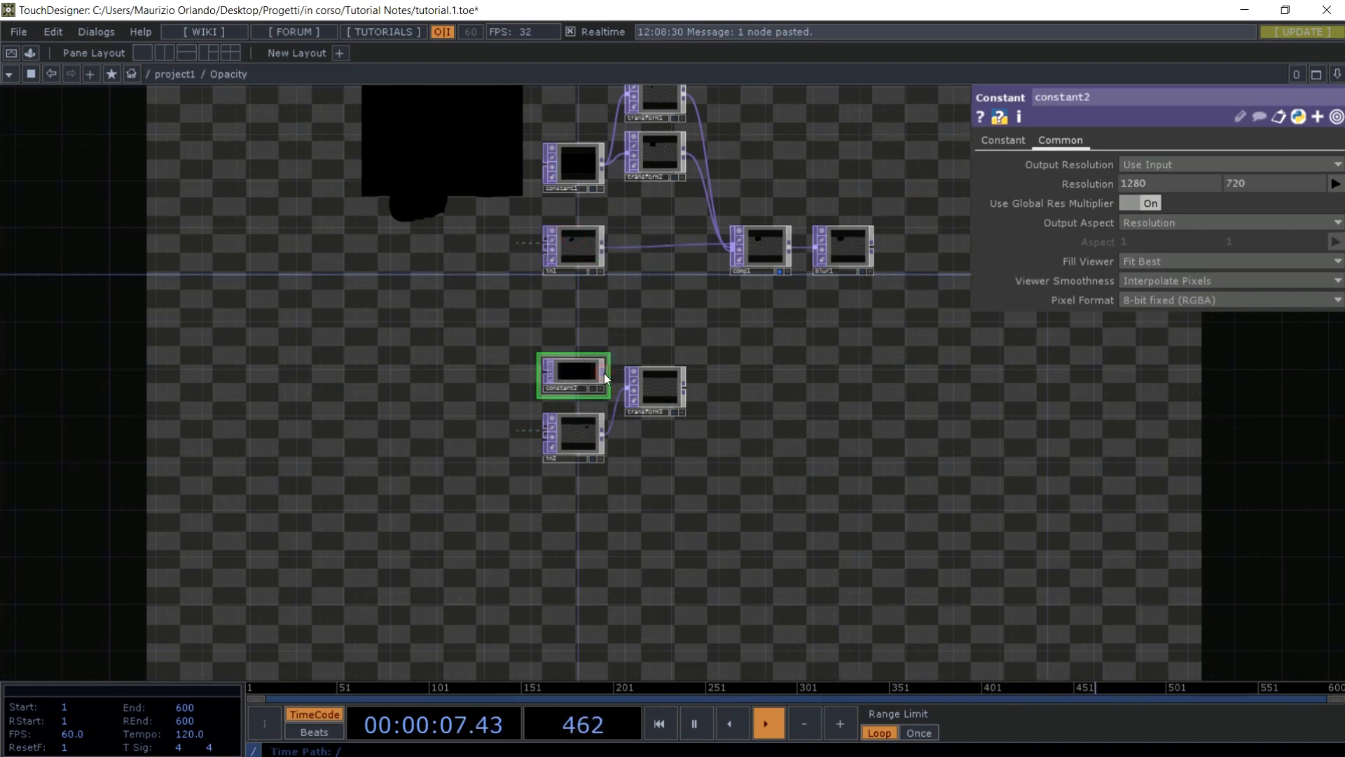
{"action": "left_click_drag", "start_coordinate": [604, 373], "coordinate": [629, 387]}
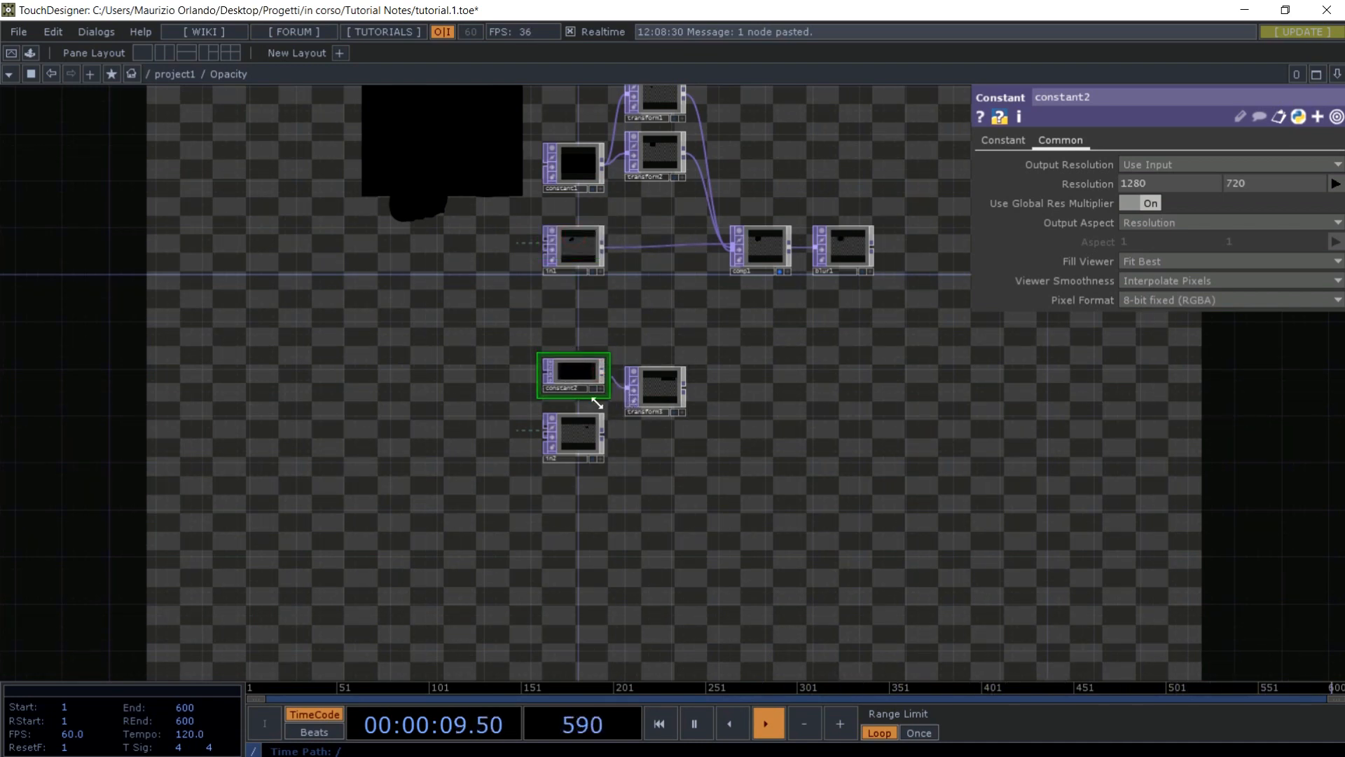
- Set transform3's Rotate to -22
{"action": "scroll", "coordinate": [658, 385], "scroll_direction": "up", "scroll_amount": 5}
{"action": "left_click", "coordinate": [659, 384]}
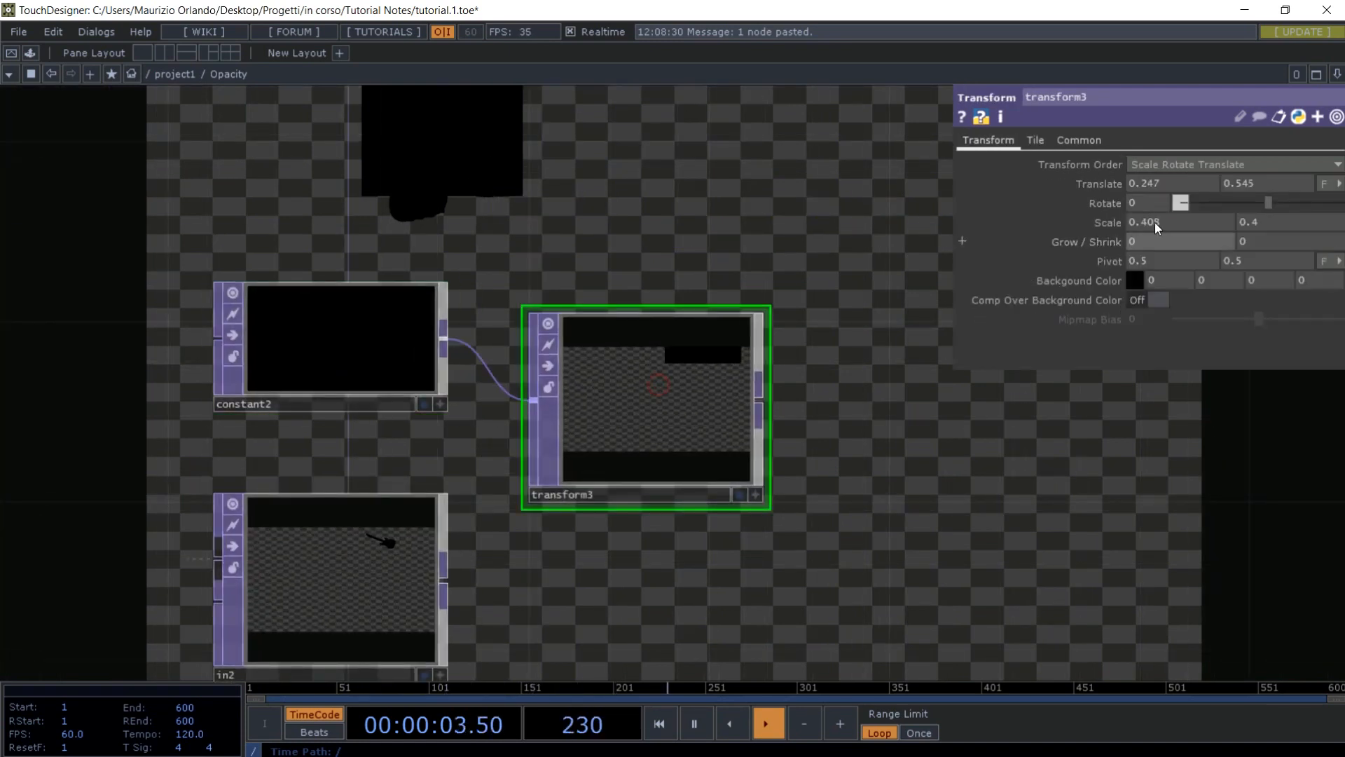
{"action": "left_click", "coordinate": [1147, 204]}
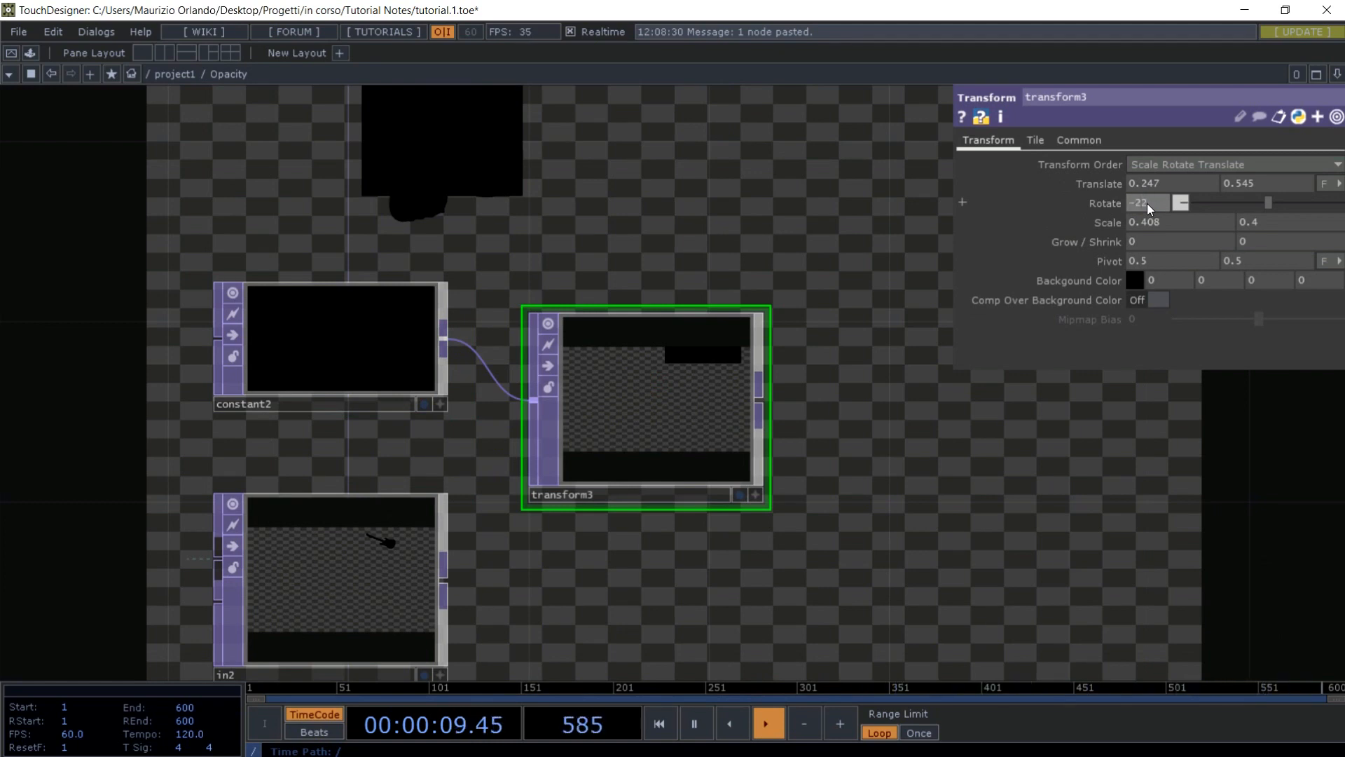
{"action": "key", "text": "Return"}
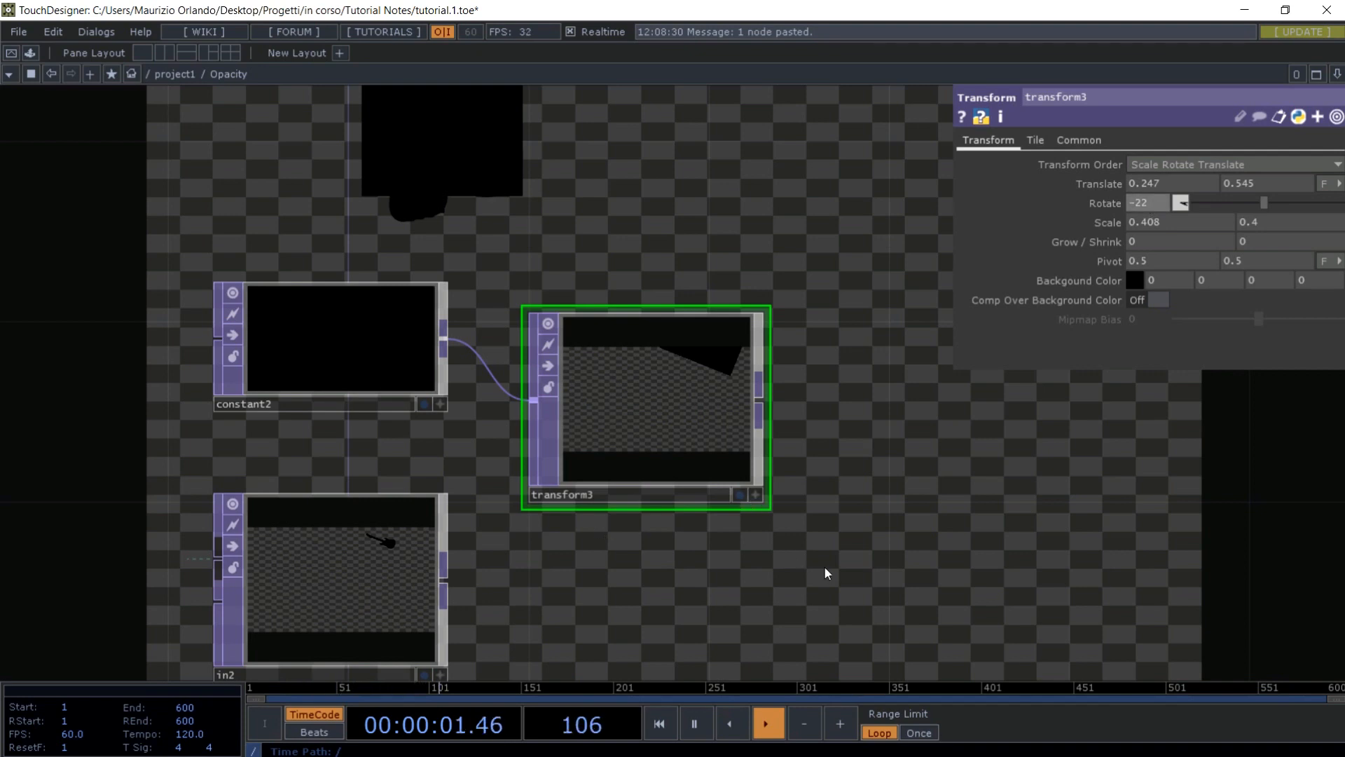
- Add a Composite TOP to the right of in2 and feed transform3 and in2 into it
{"action": "key", "text": "Tab"}
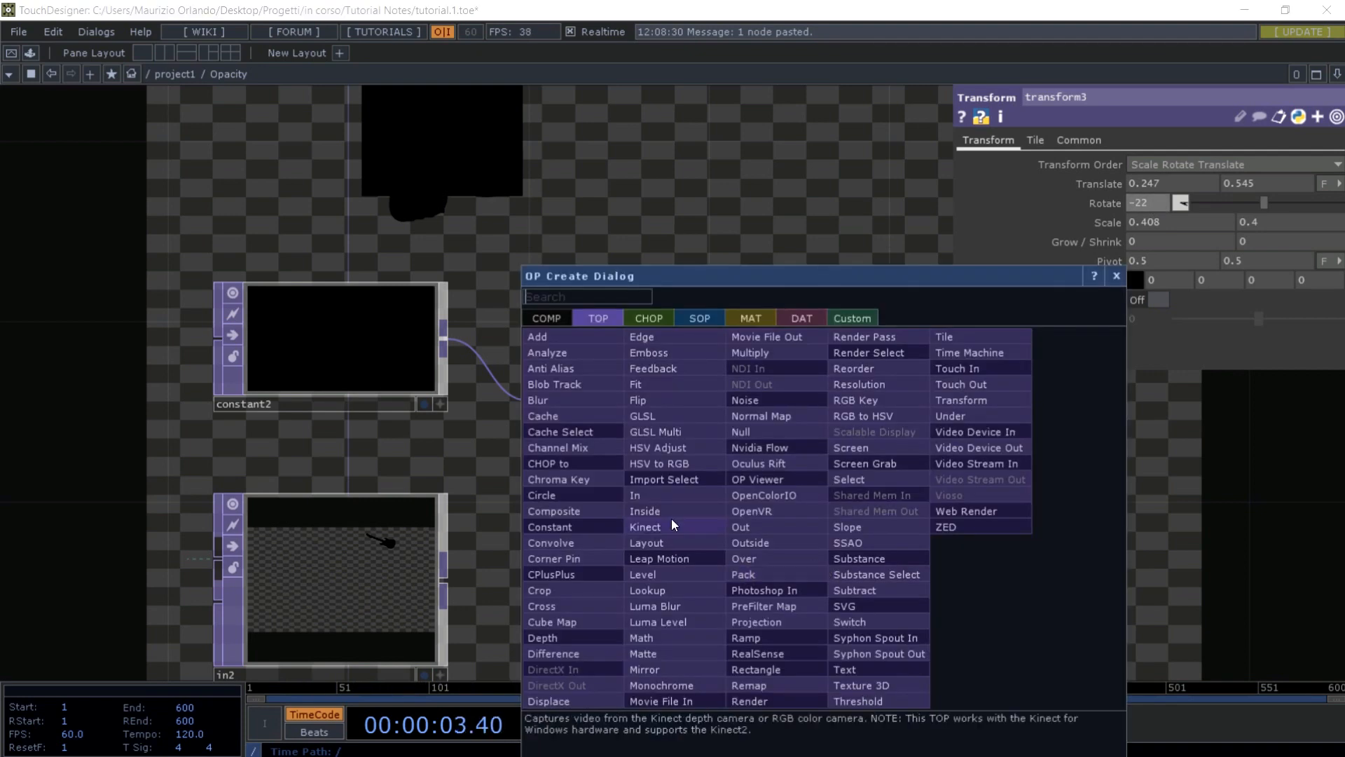
{"action": "left_click", "coordinate": [571, 496]}
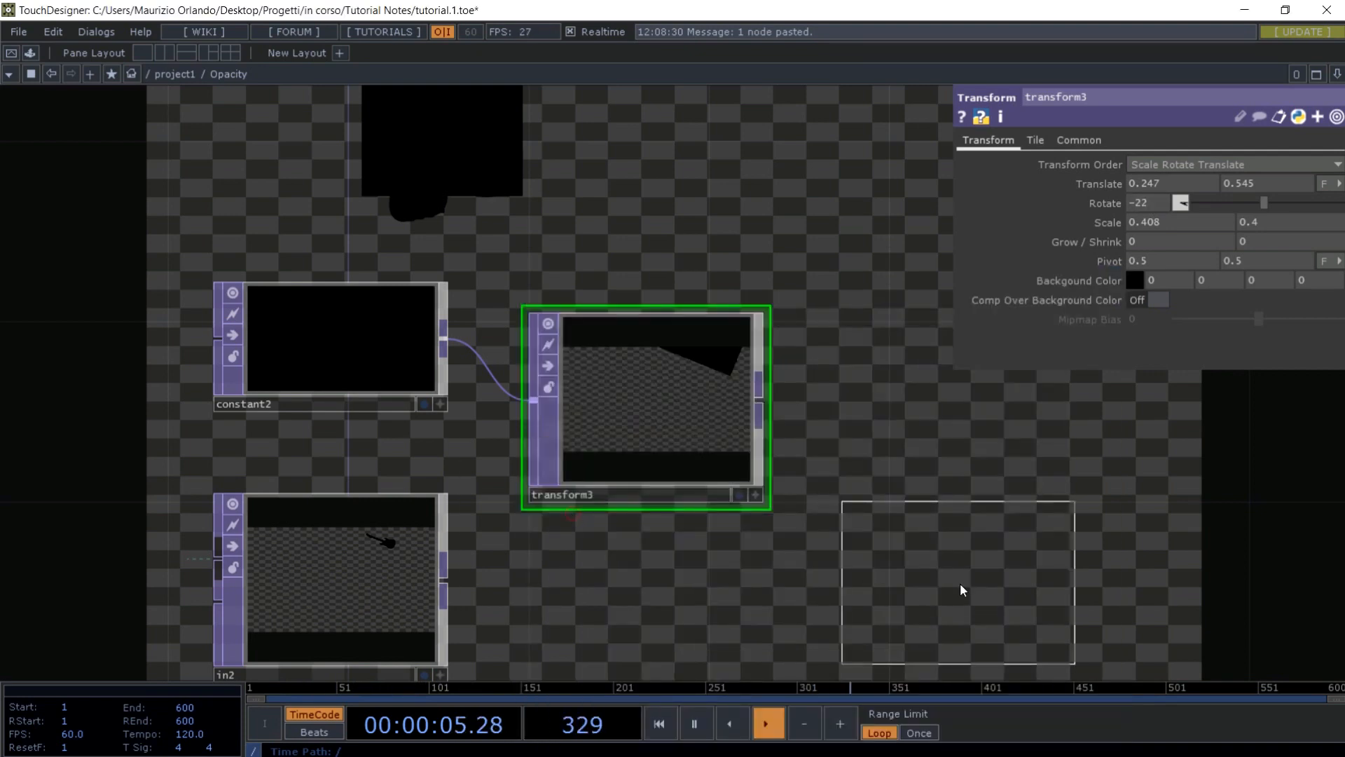
{"action": "left_click", "coordinate": [910, 570]}
{"action": "left_click_drag", "start_coordinate": [758, 405], "coordinate": [803, 589]}
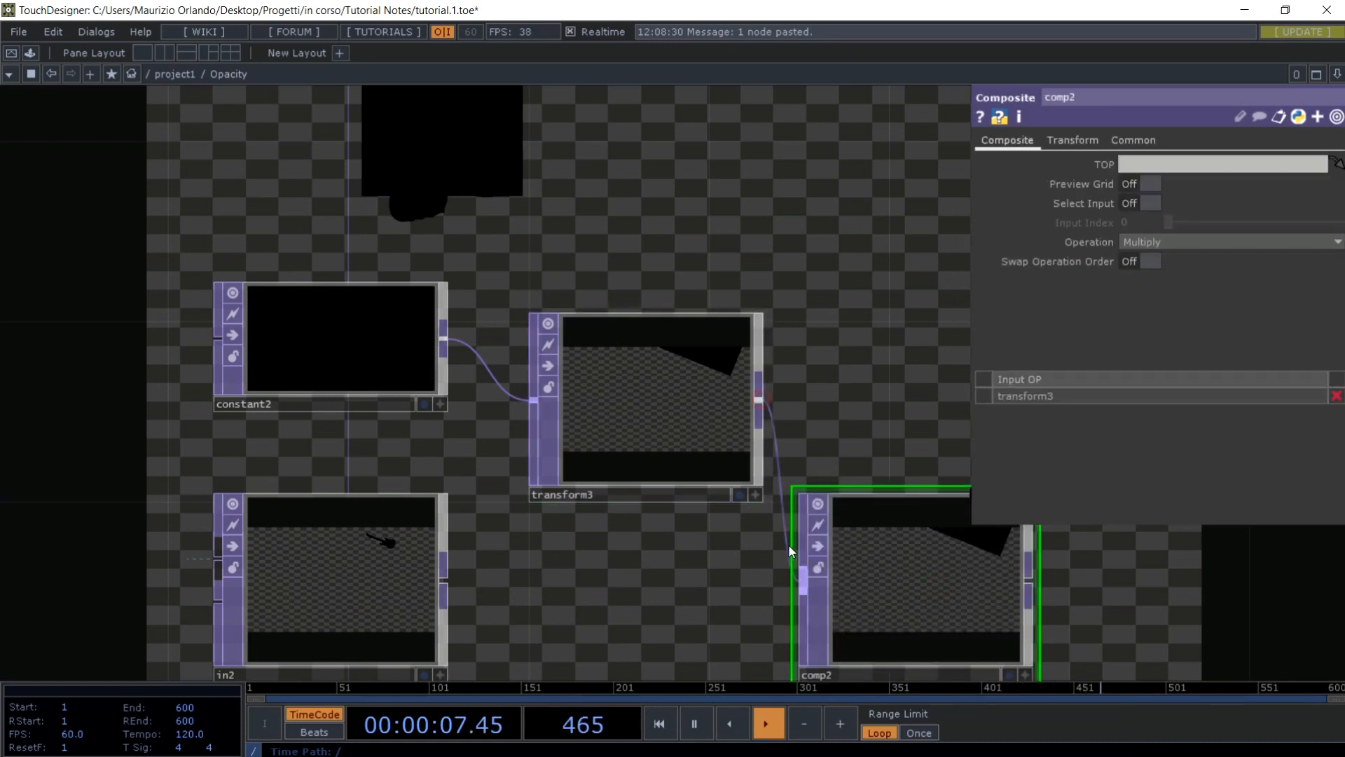
{"action": "left_click_drag", "start_coordinate": [444, 579], "coordinate": [803, 587]}
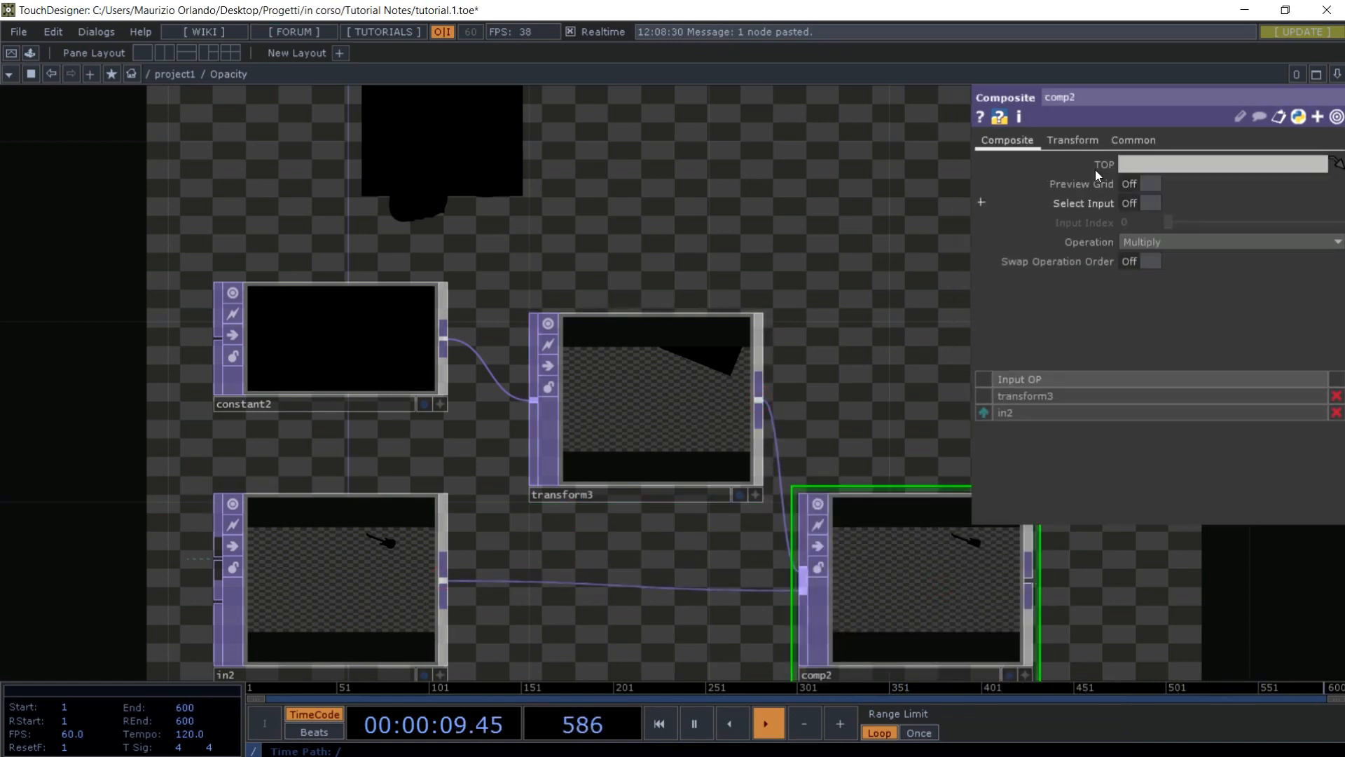
- Set comp2's Operation to Add
{"action": "left_click", "coordinate": [1171, 241]}
{"action": "left_click", "coordinate": [1166, 256]}
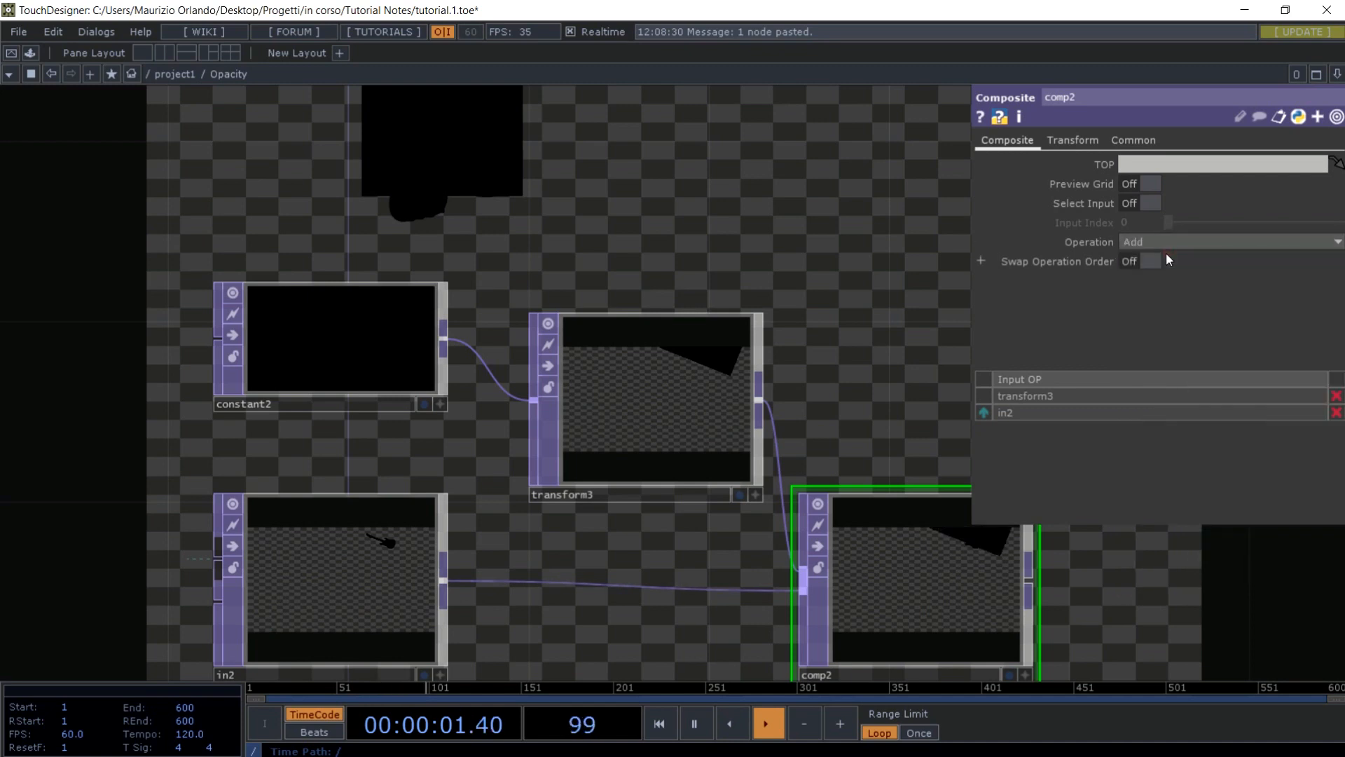
{"action": "key", "text": "p"}
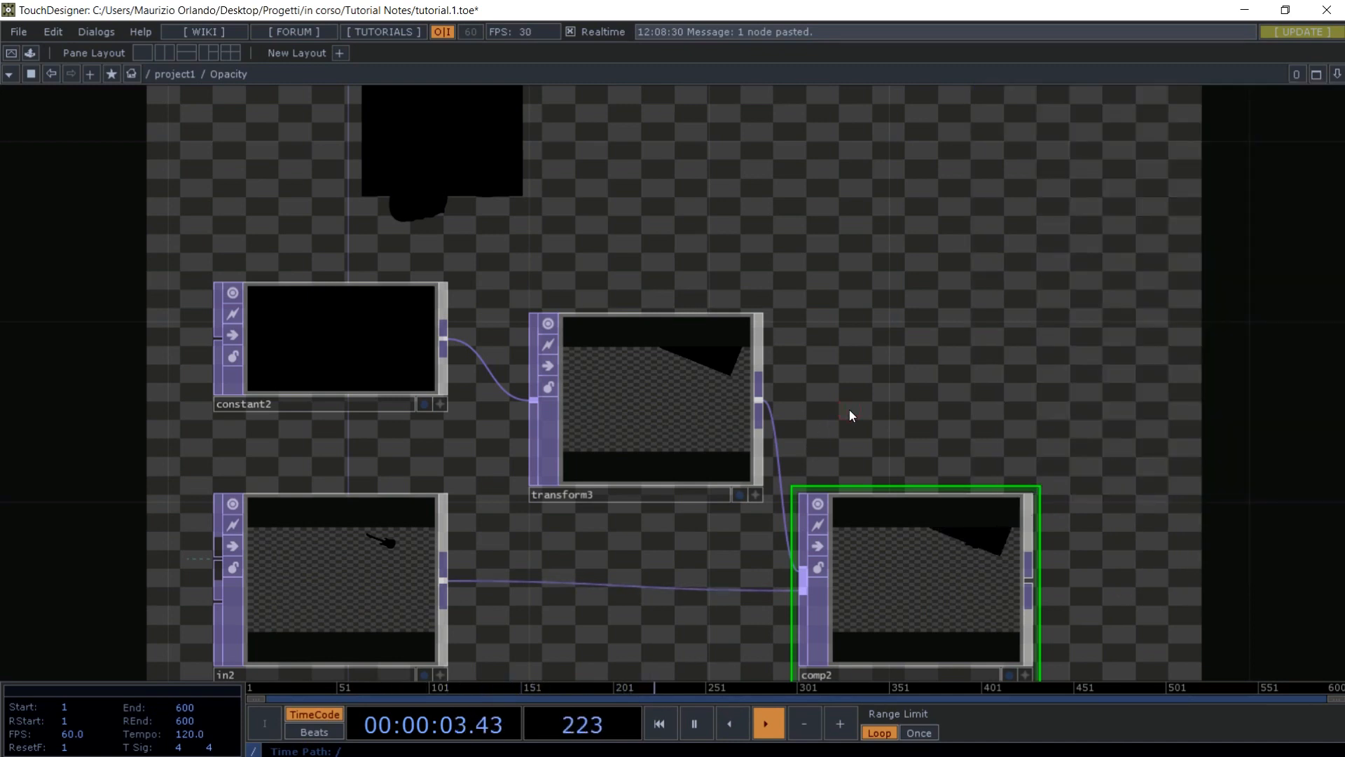
- Add a Blur TOP to the right of comp2 and feed comp2 into it
{"action": "scroll", "coordinate": [849, 409], "scroll_direction": "down", "scroll_amount": 5}
{"action": "left_click_drag", "start_coordinate": [1017, 416], "coordinate": [897, 348]}
{"action": "key", "text": "Tab"}
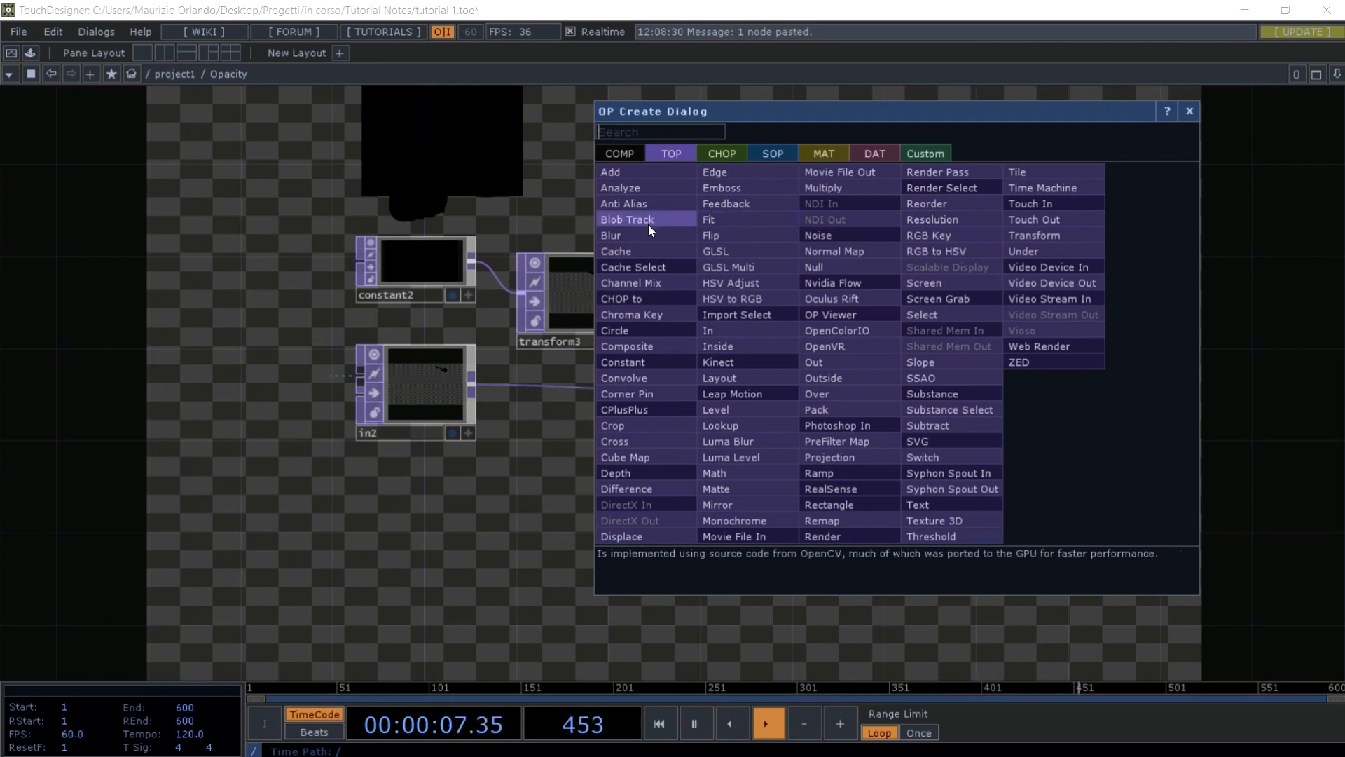
{"action": "left_click", "coordinate": [652, 234]}
{"action": "left_click", "coordinate": [893, 412]}
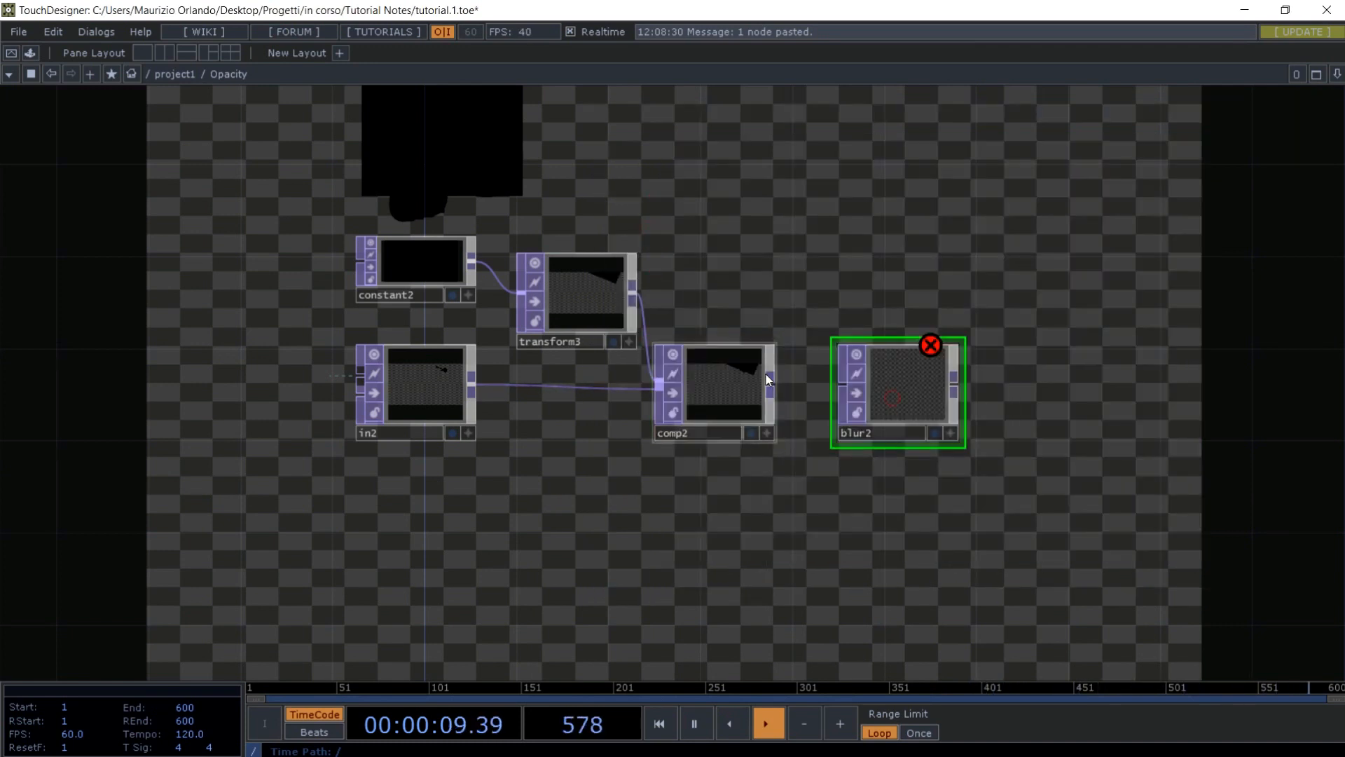
{"action": "left_click_drag", "start_coordinate": [769, 378], "coordinate": [843, 384]}
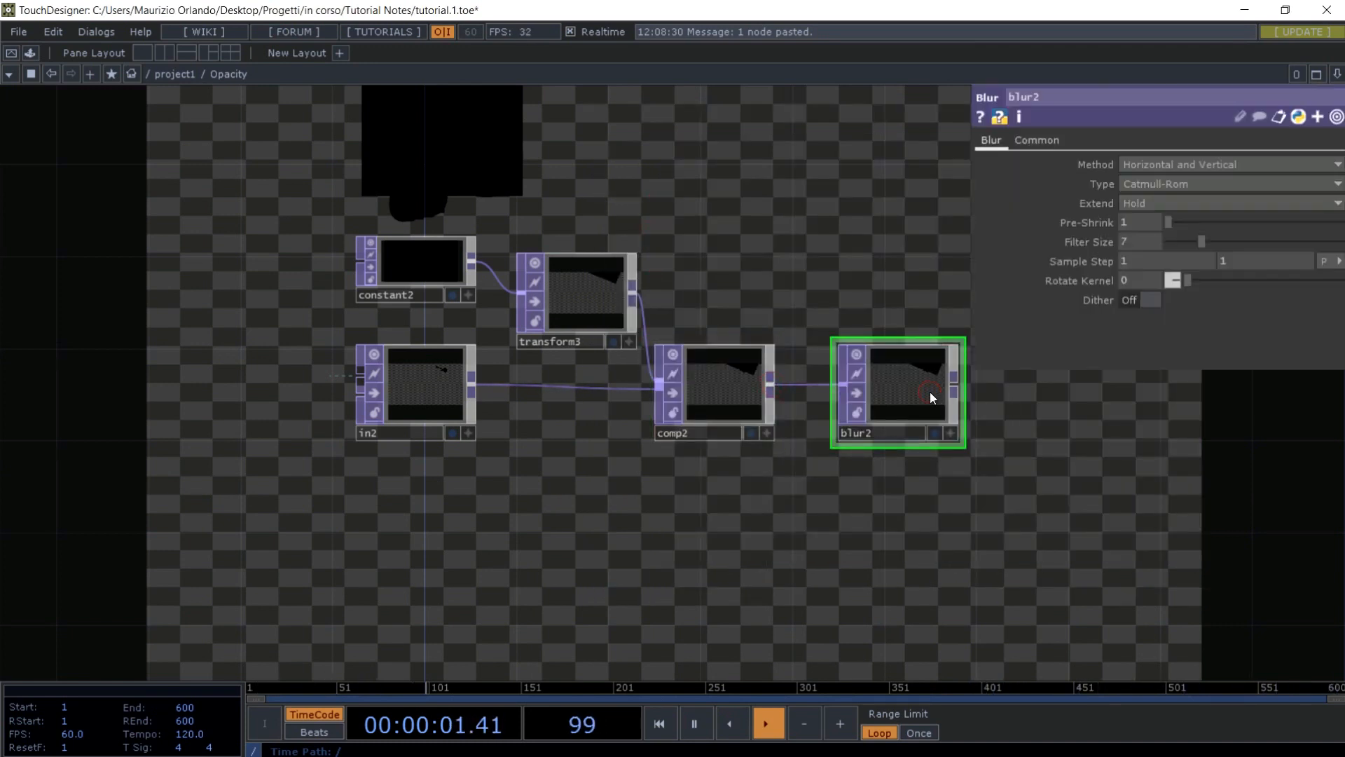
- Set blur2's Pre-Shrink to 8, Filter Size to 5 and first Sample Step value to 2
{"action": "key", "text": "p"}
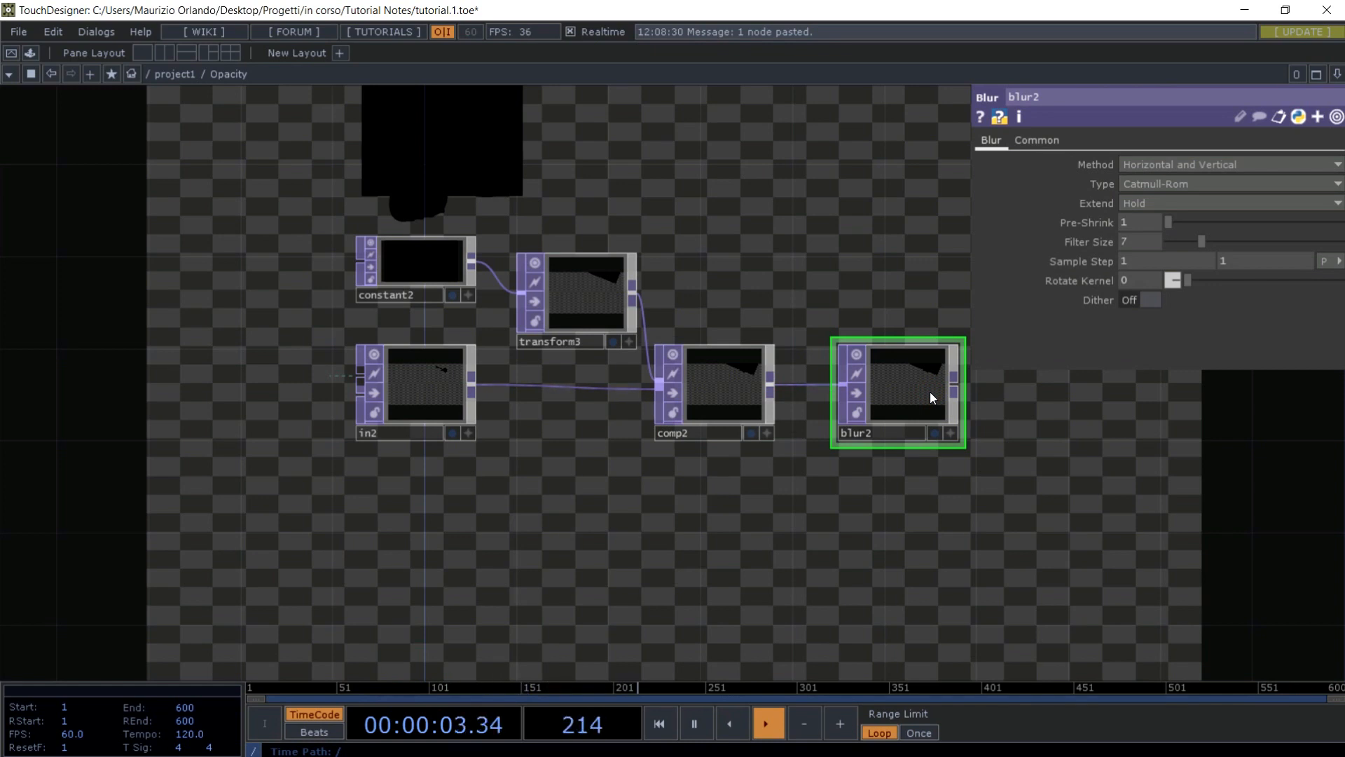
{"action": "left_click", "coordinate": [1126, 225]}
{"action": "type", "text": "8"}
{"action": "key", "text": "Return"}
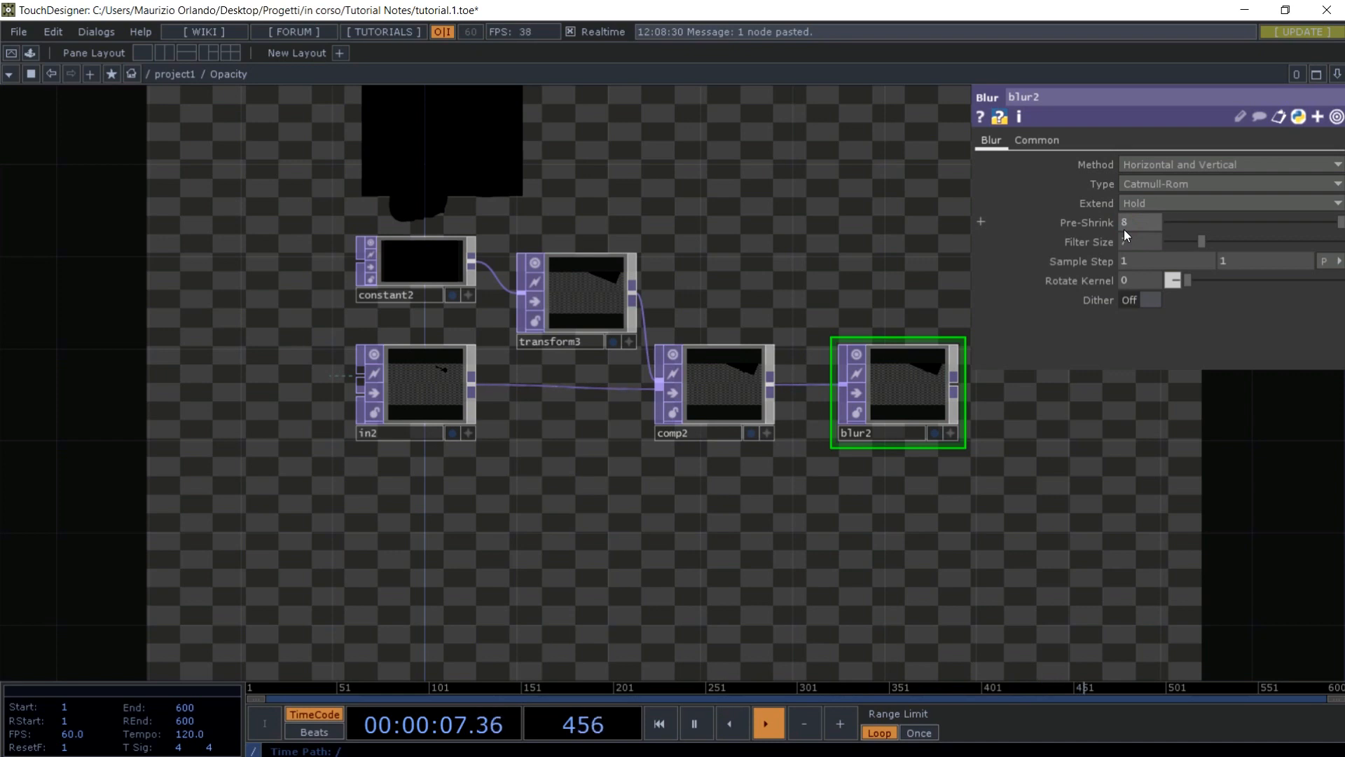
{"action": "left_click", "coordinate": [1138, 237]}
{"action": "type", "text": "5"}
{"action": "key", "text": "Return"}
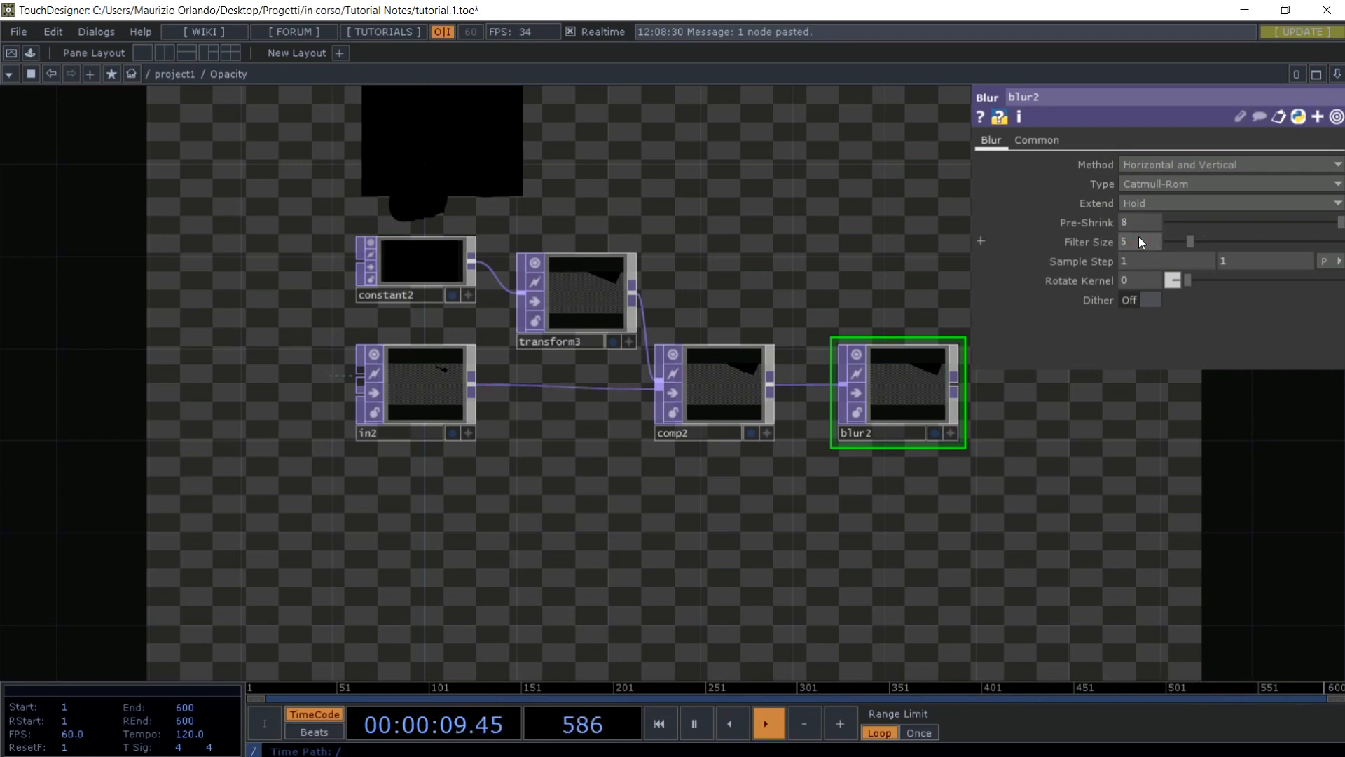
{"action": "left_click", "coordinate": [1136, 256]}
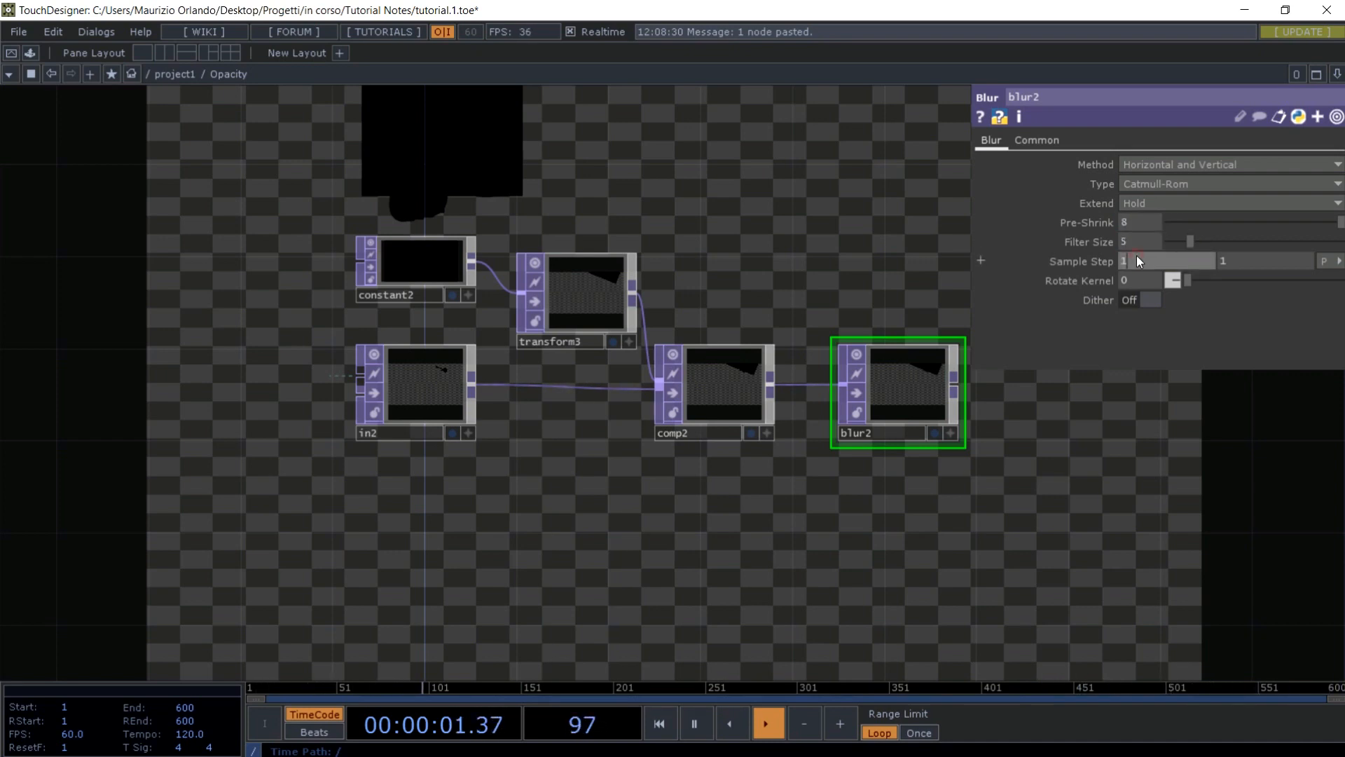
{"action": "type", "text": "2"}
{"action": "key", "text": "Return"}
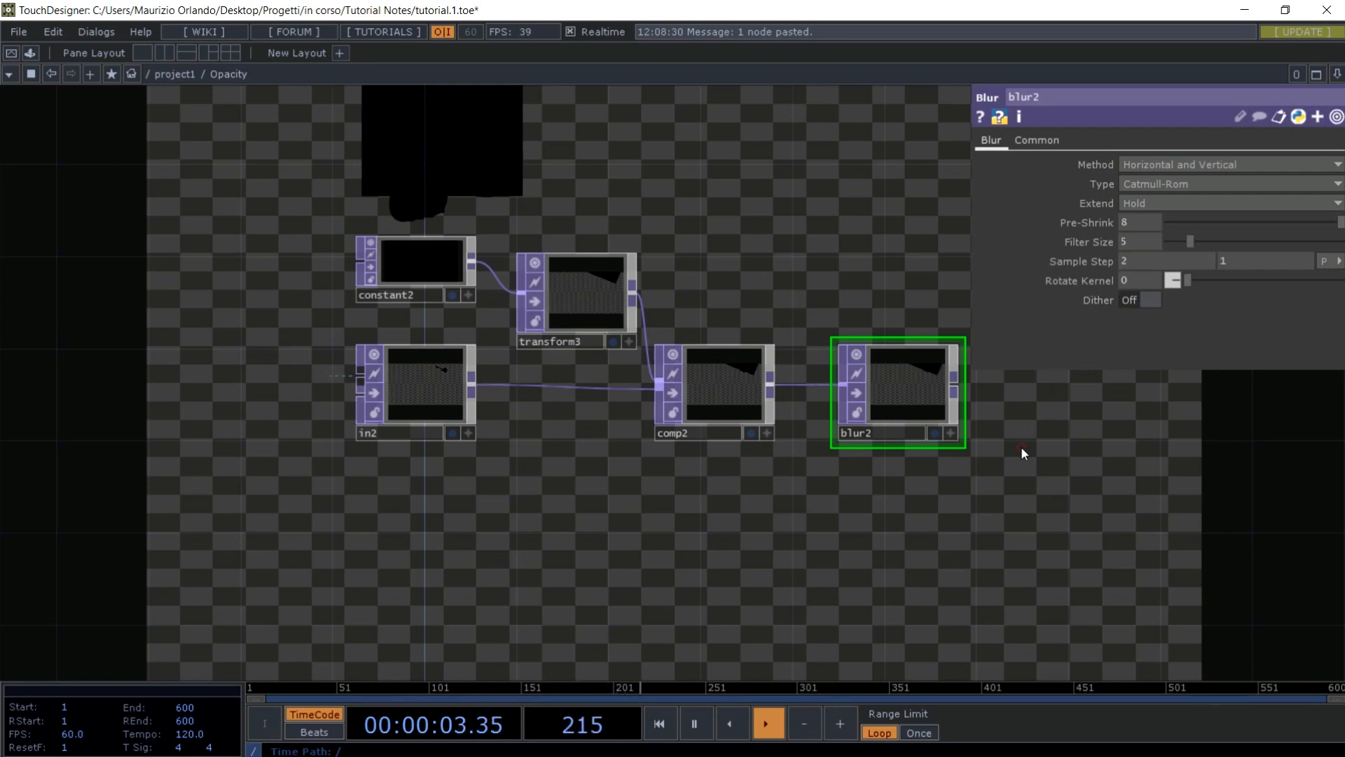
{"action": "key", "text": "p"}
- Turn off comp1's display in the network background and show comp2 there instead
{"action": "scroll", "coordinate": [819, 393], "scroll_direction": "up", "scroll_amount": 5}
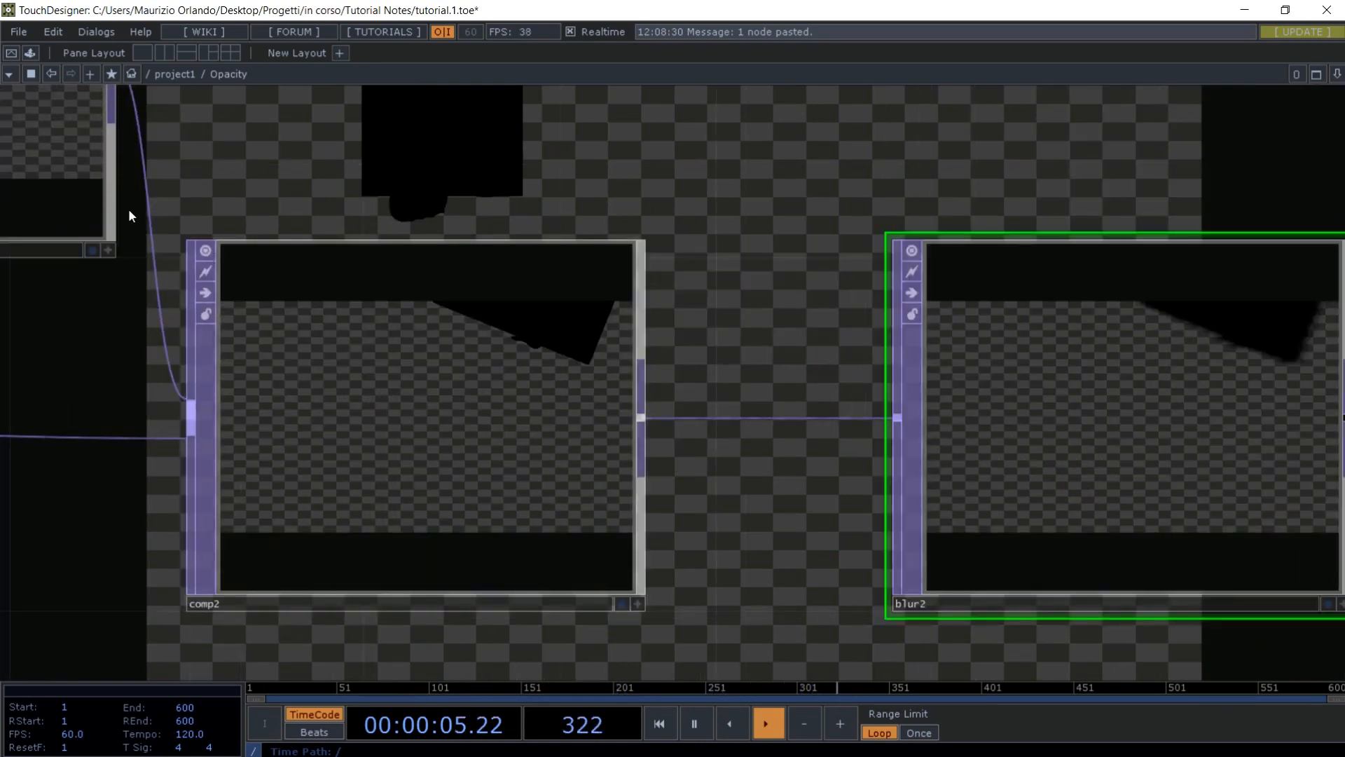
{"action": "left_click_drag", "start_coordinate": [52, 362], "coordinate": [287, 405]}
{"action": "scroll", "coordinate": [716, 208], "scroll_direction": "down", "scroll_amount": 3}
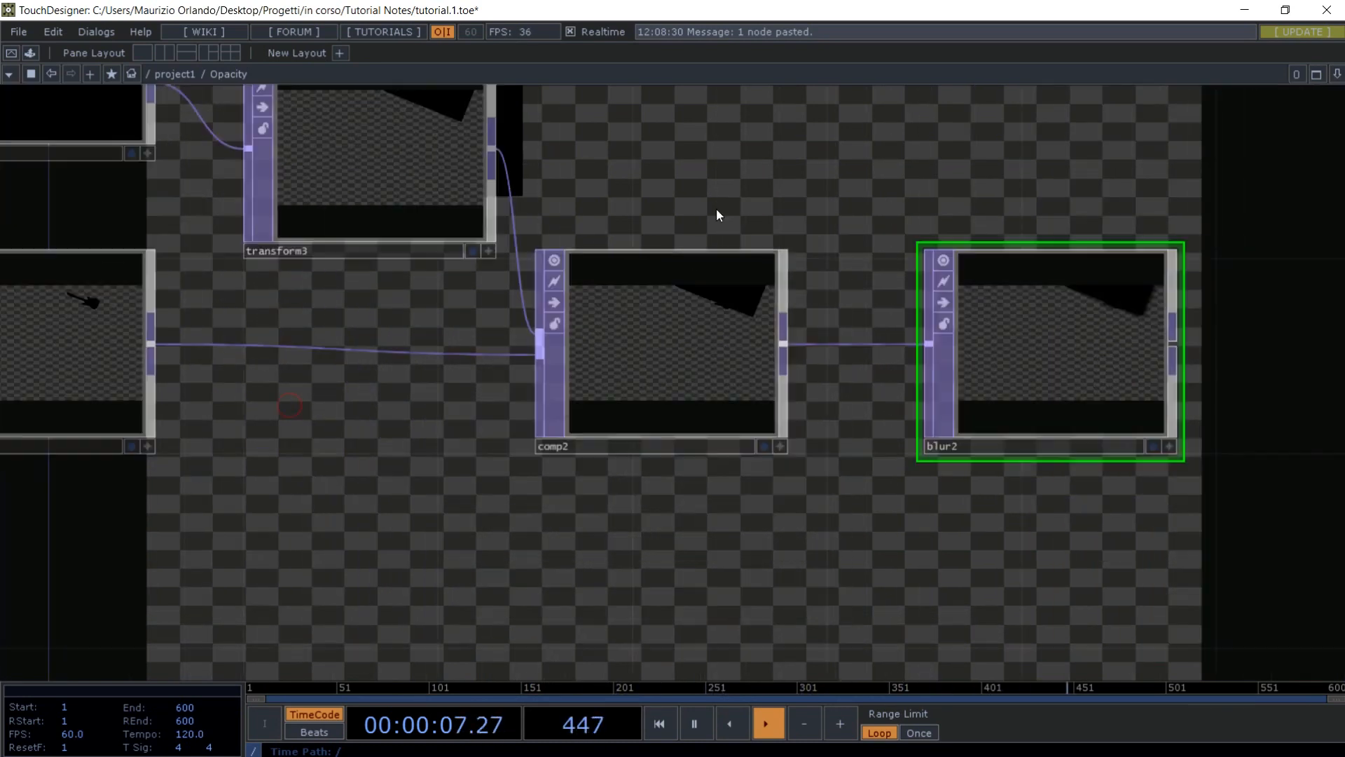
{"action": "scroll", "coordinate": [716, 208], "scroll_direction": "down", "scroll_amount": 3}
{"action": "left_click_drag", "start_coordinate": [694, 266], "coordinate": [670, 513]}
{"action": "scroll", "coordinate": [671, 518], "scroll_direction": "up", "scroll_amount": 2}
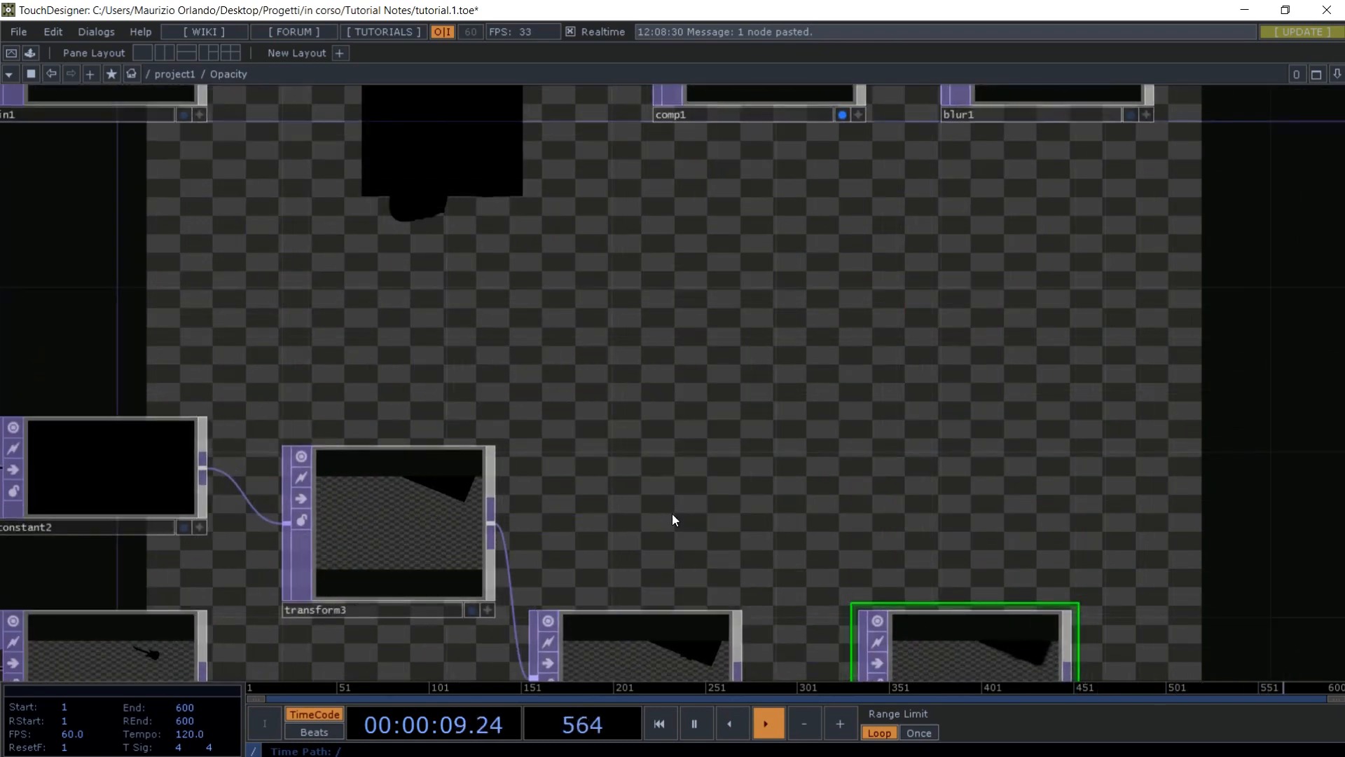
{"action": "left_click", "coordinate": [843, 114]}
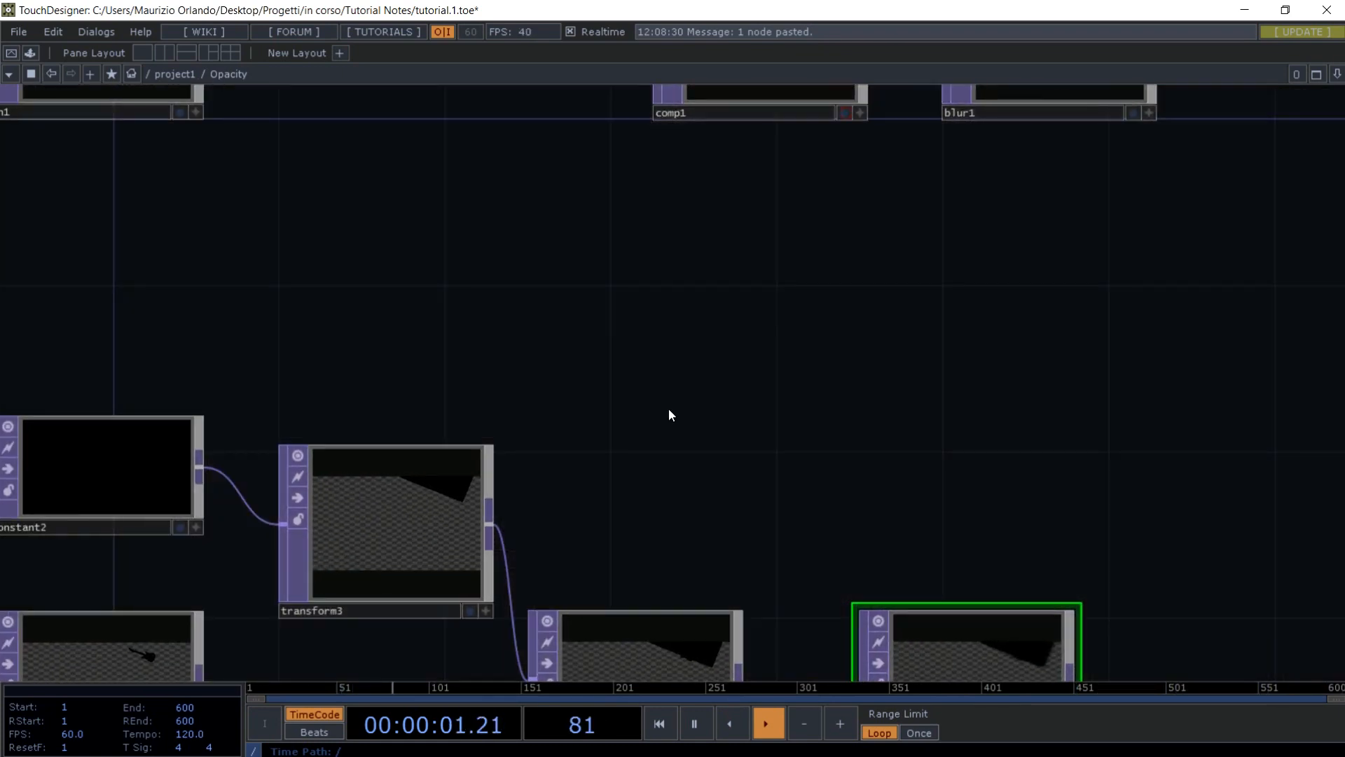
{"action": "left_click_drag", "start_coordinate": [668, 410], "coordinate": [625, 237]}
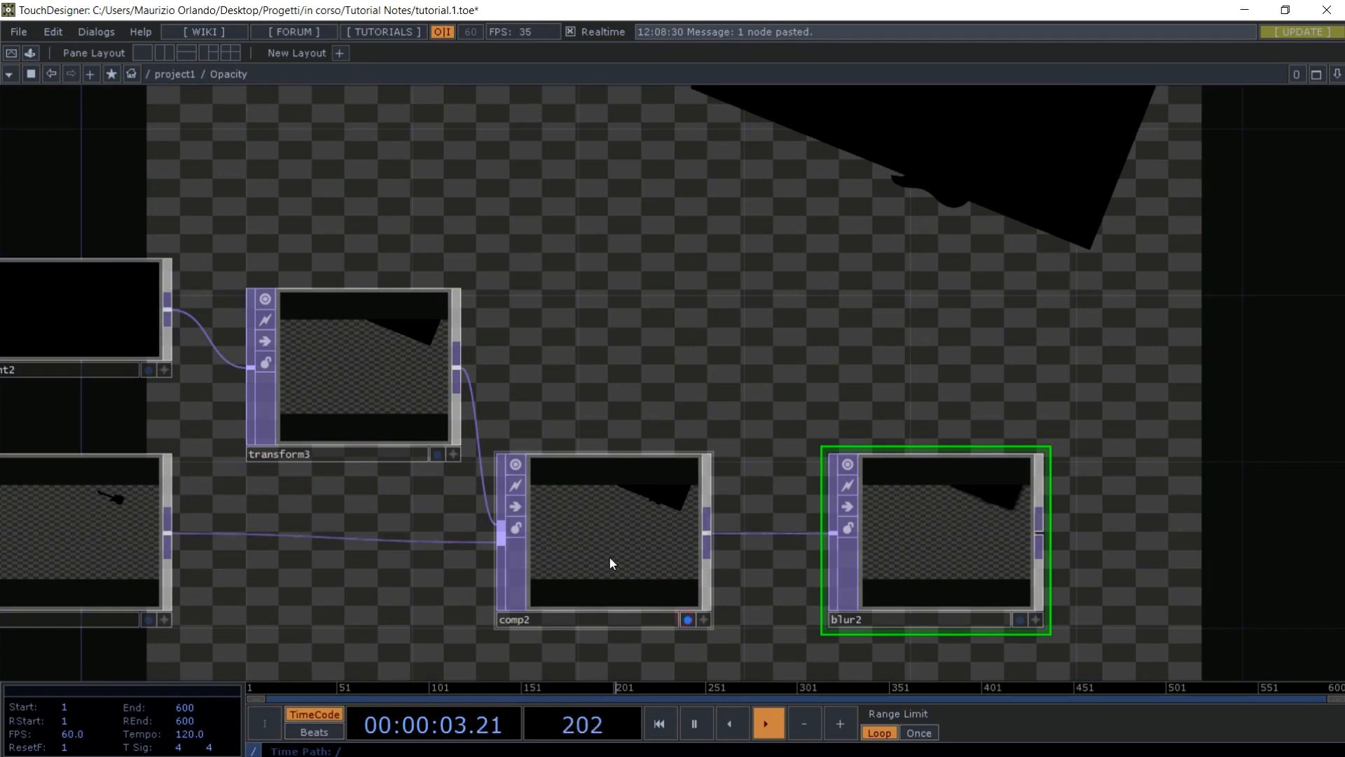
- Adjust transform3's Translate to 0.251 and 0.565 and its first Scale value to 0.163
{"action": "left_click", "coordinate": [406, 412]}
{"action": "key", "text": "p"}
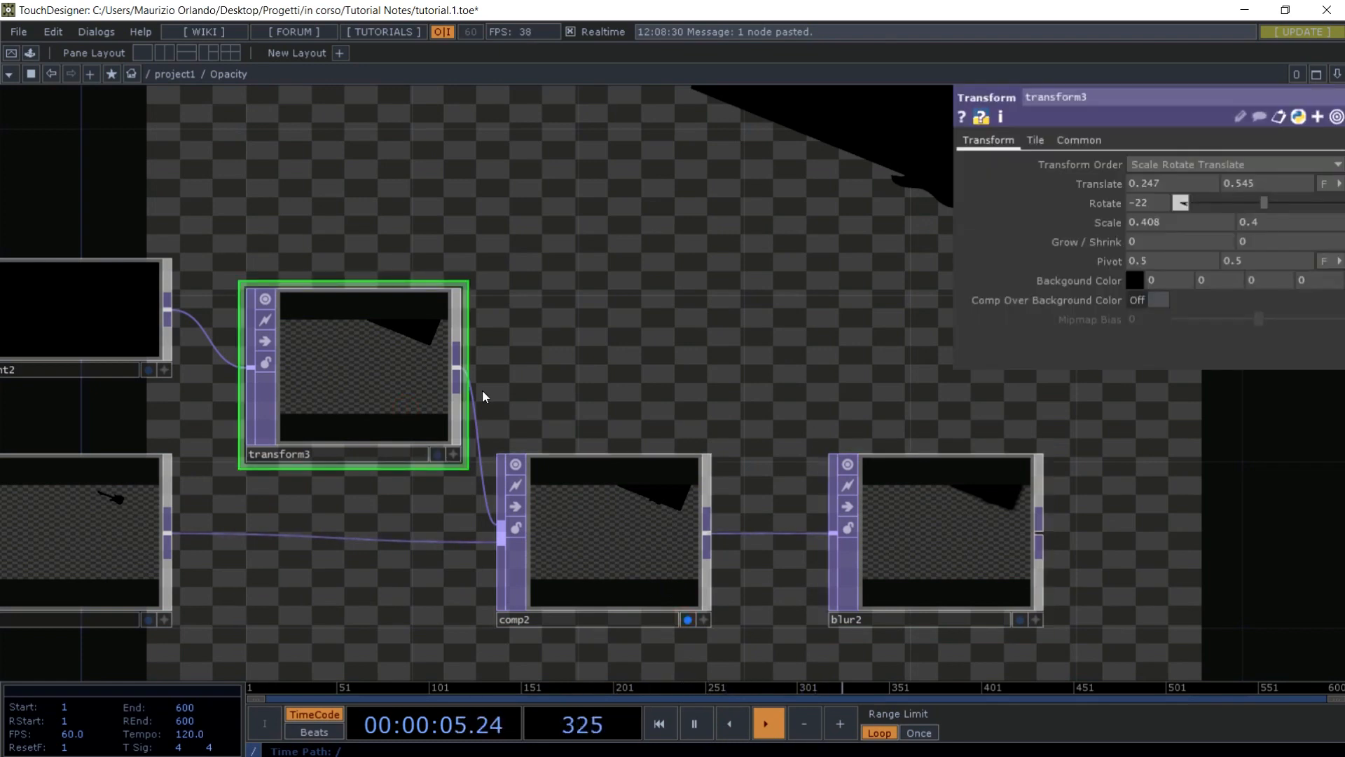
{"action": "middle_click", "coordinate": [1167, 187]}
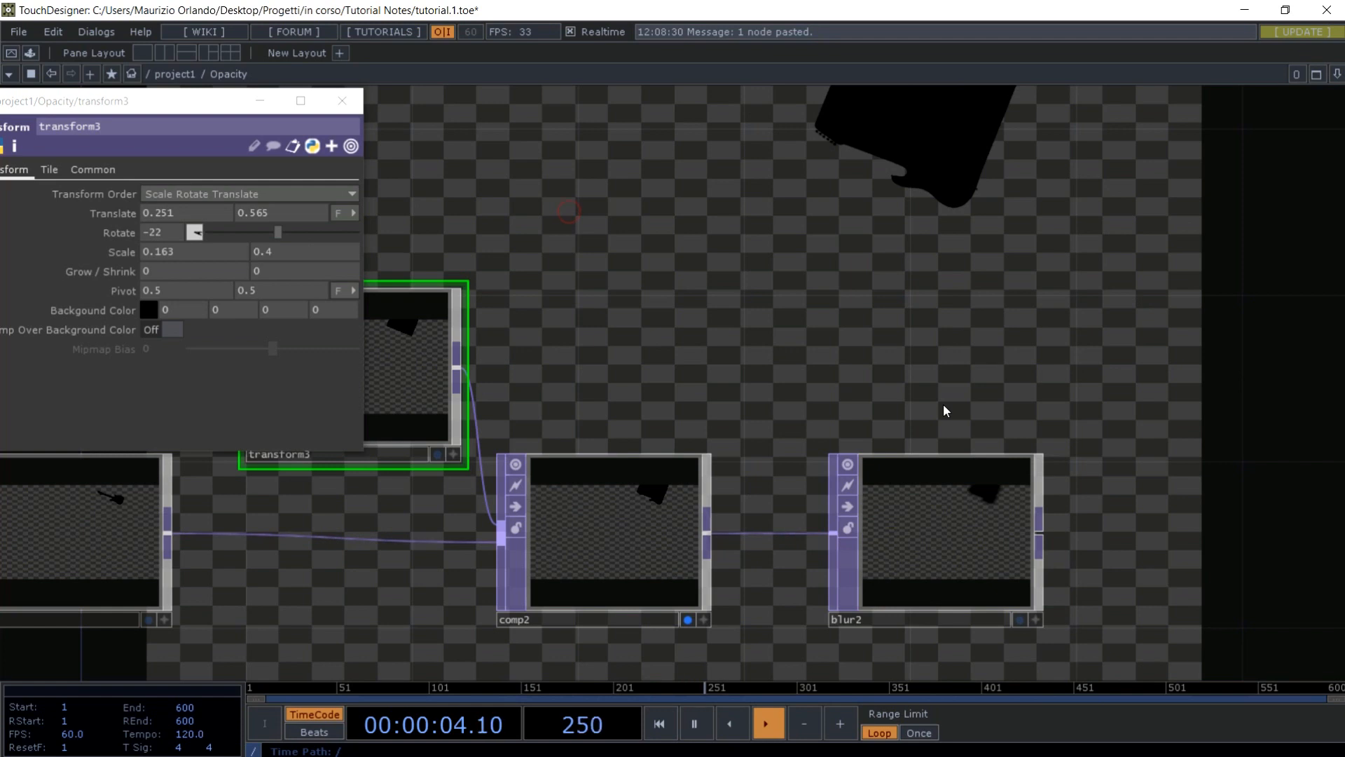
{"action": "scroll", "coordinate": [943, 403], "scroll_direction": "up", "scroll_amount": 5}
{"action": "middle_click_drag", "start_coordinate": [959, 427], "coordinate": [966, 440]}
{"action": "left_click_drag", "start_coordinate": [966, 444], "coordinate": [800, 223]}
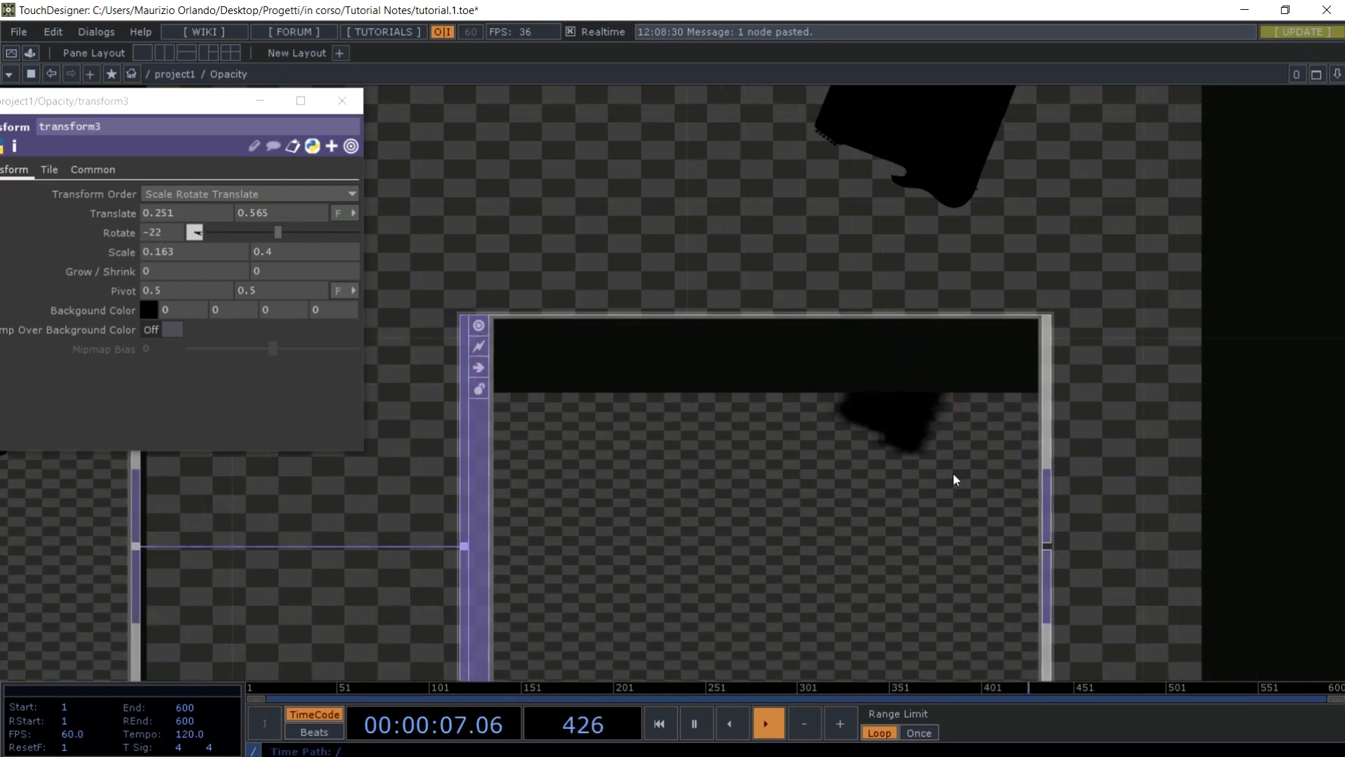
{"action": "scroll", "coordinate": [953, 472], "scroll_direction": "down", "scroll_amount": 3}
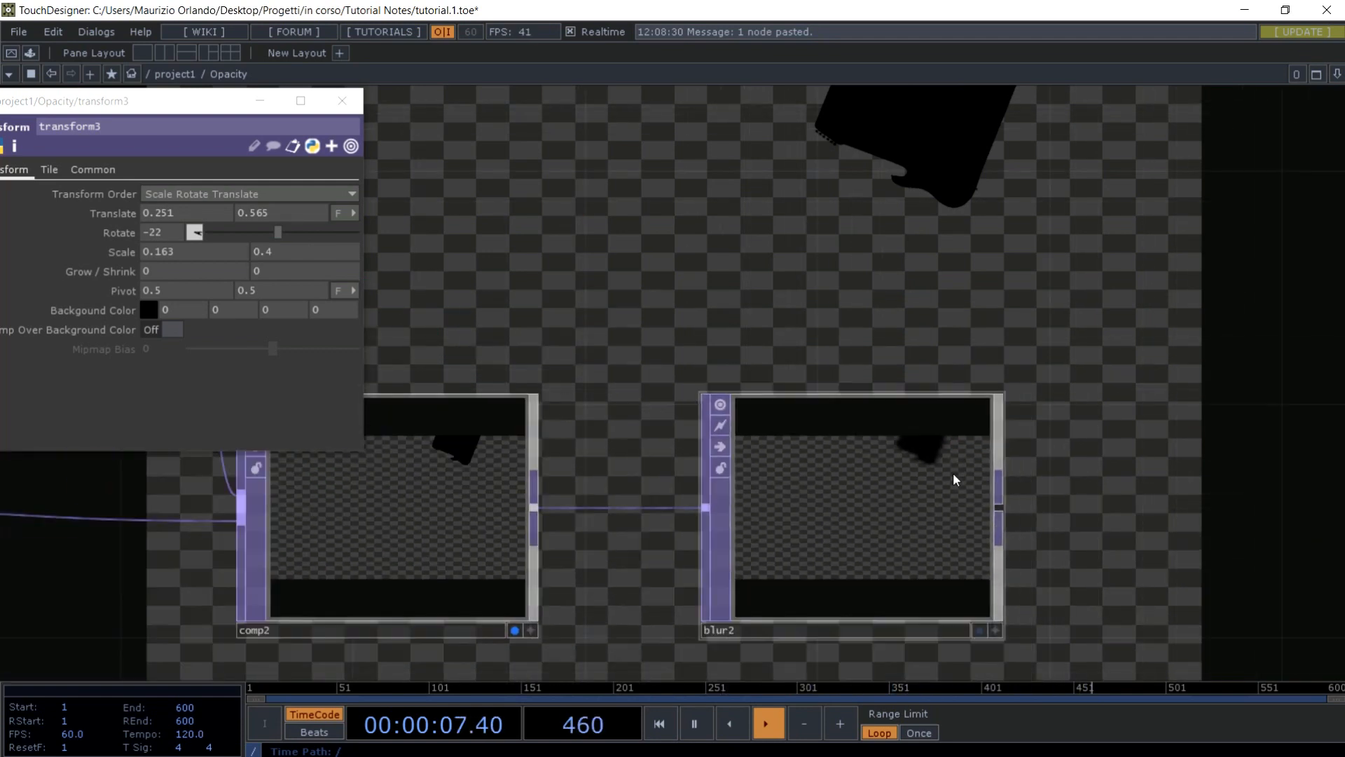
- Close the transform3 parameter window and add a Movie File In TOP in the free area above comp2
{"action": "left_click", "coordinate": [343, 102]}
{"action": "scroll", "coordinate": [498, 250], "scroll_direction": "down", "scroll_amount": 3}
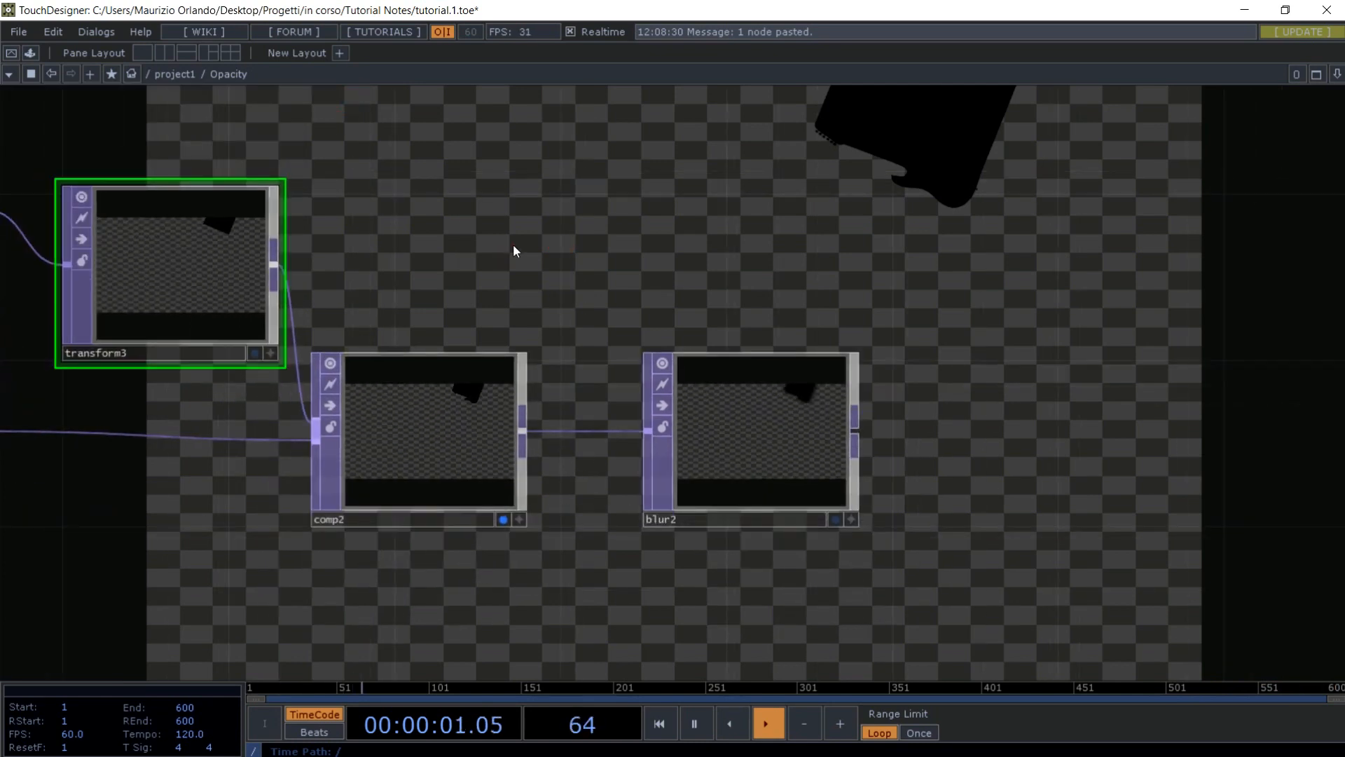
{"action": "left_click_drag", "start_coordinate": [513, 251], "coordinate": [593, 518]}
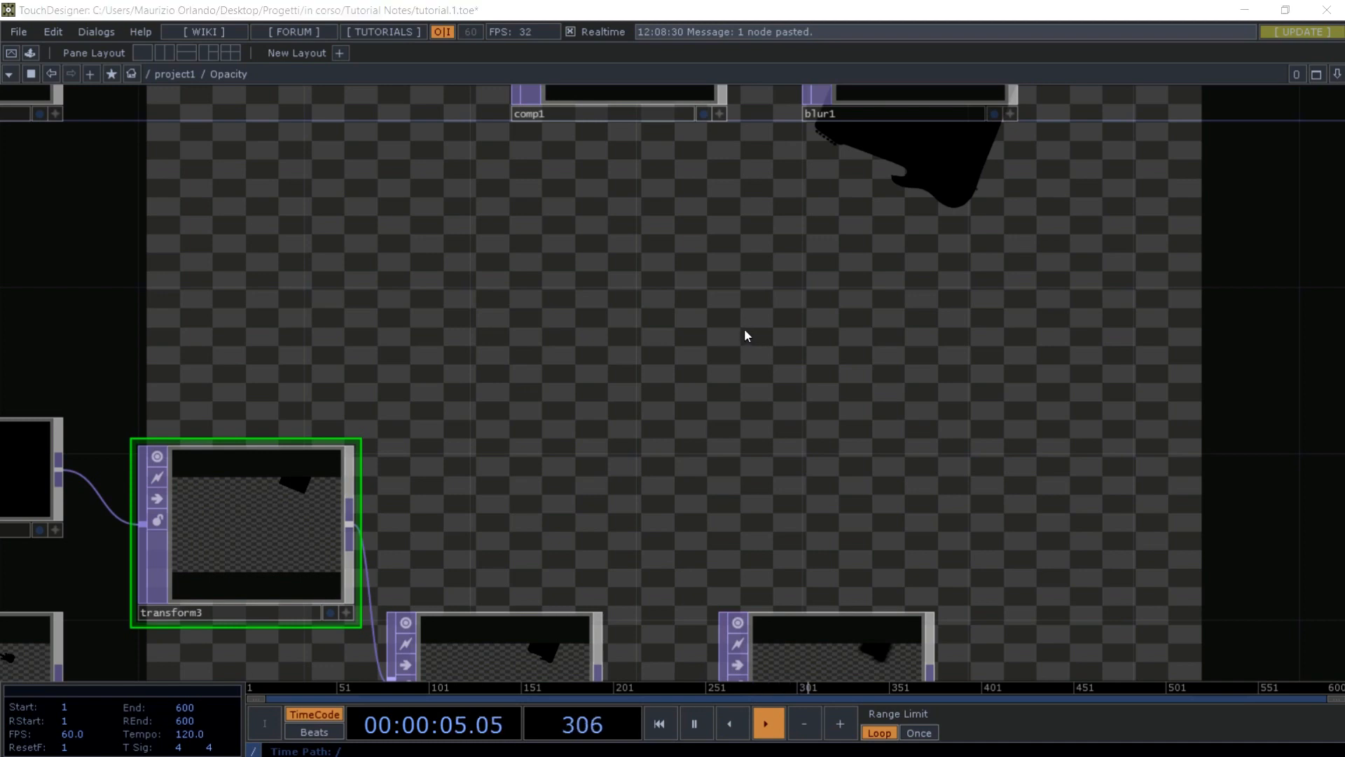
{"action": "key", "text": "Tab"}
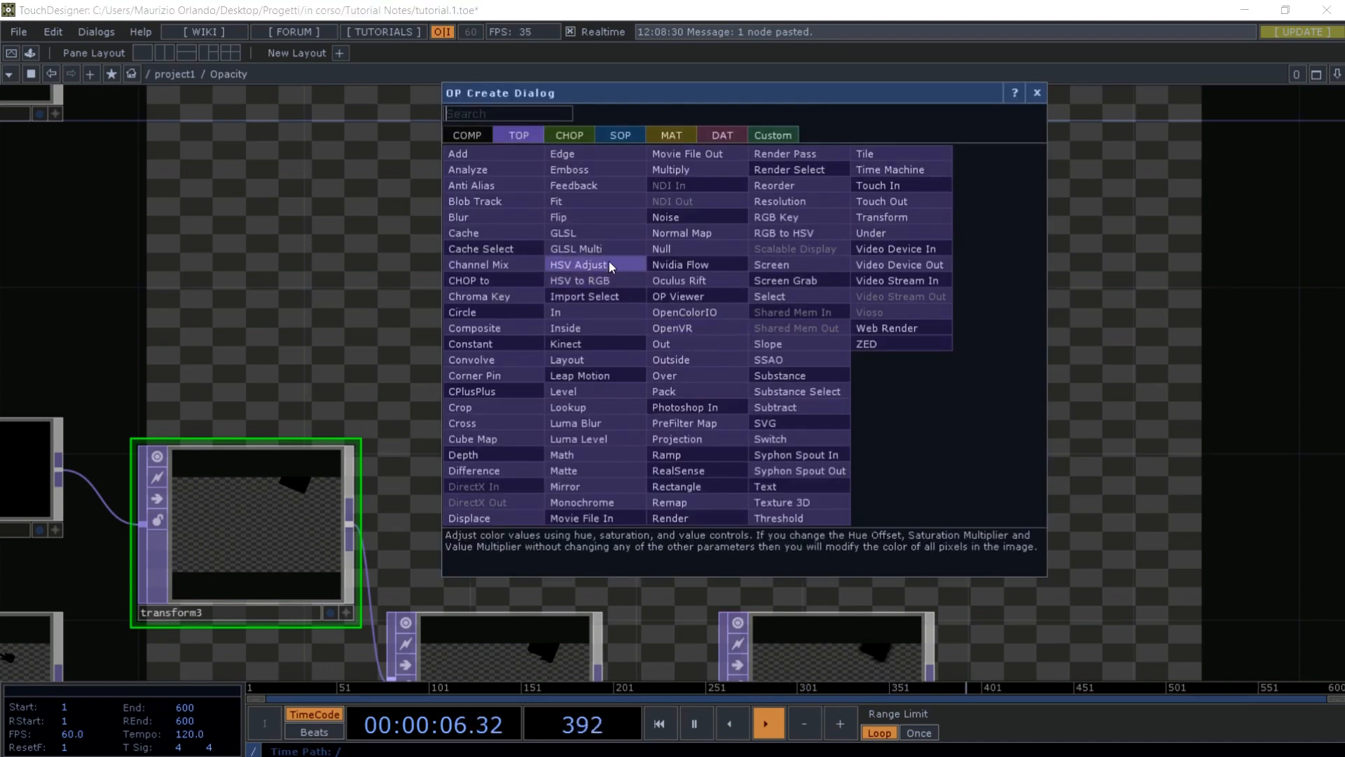
{"action": "left_click", "coordinate": [259, 331]}
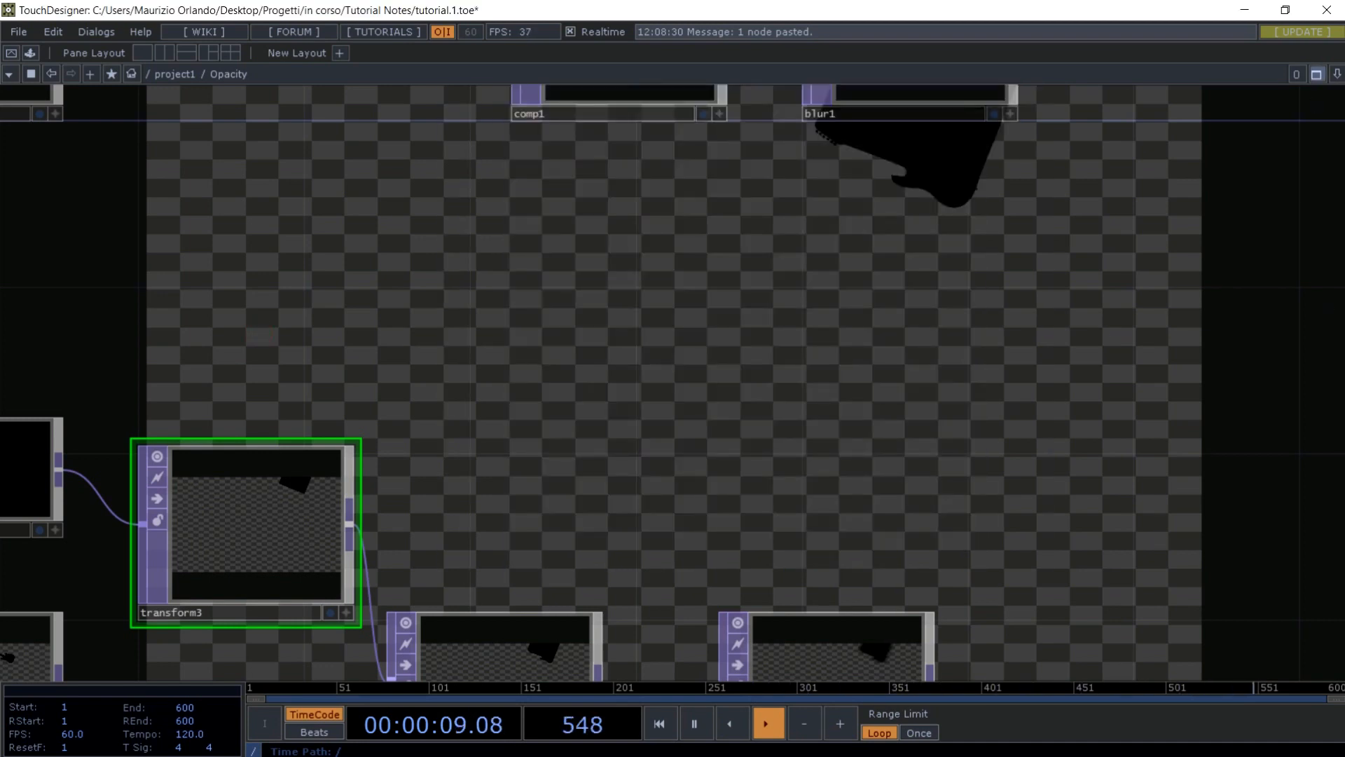
{"action": "mouse_move", "coordinate": [1342, 162]}
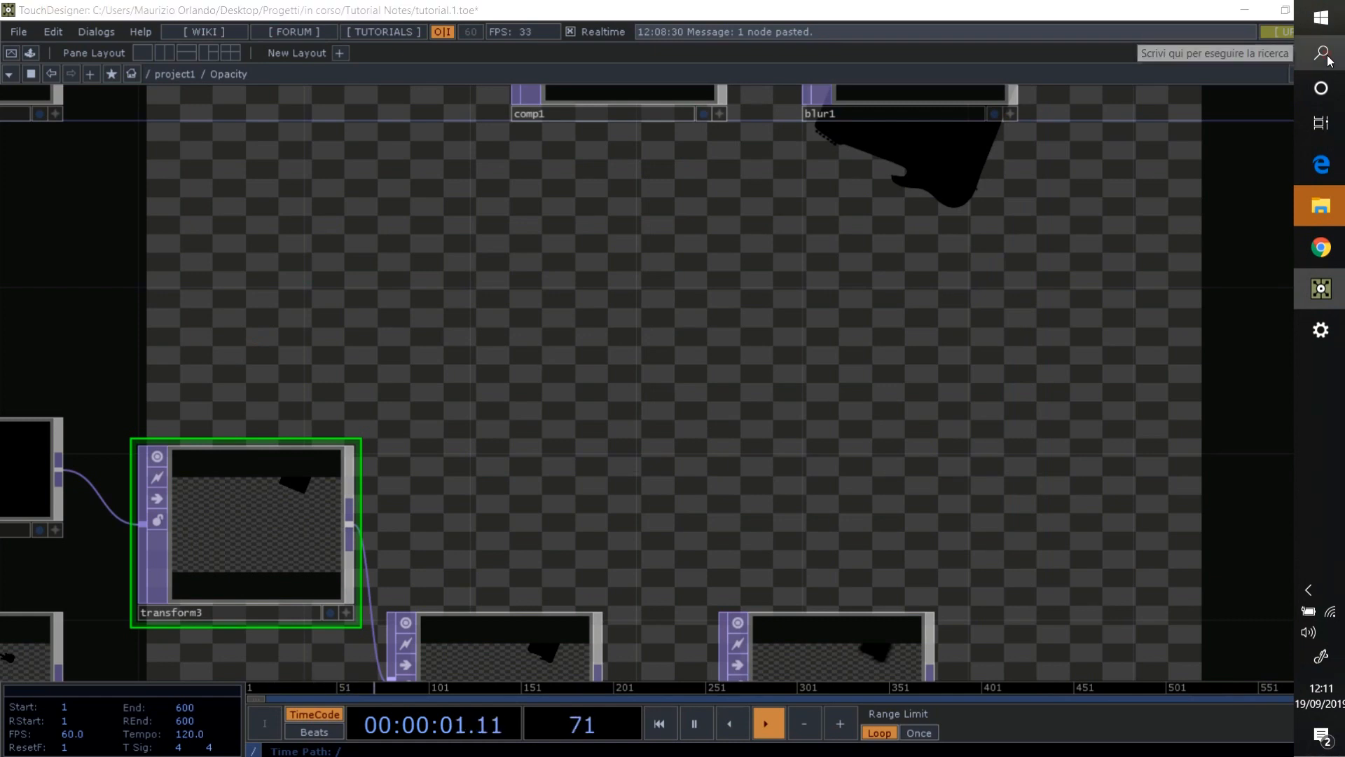
{"action": "scroll", "coordinate": [792, 363], "scroll_direction": "down", "scroll_amount": 3}
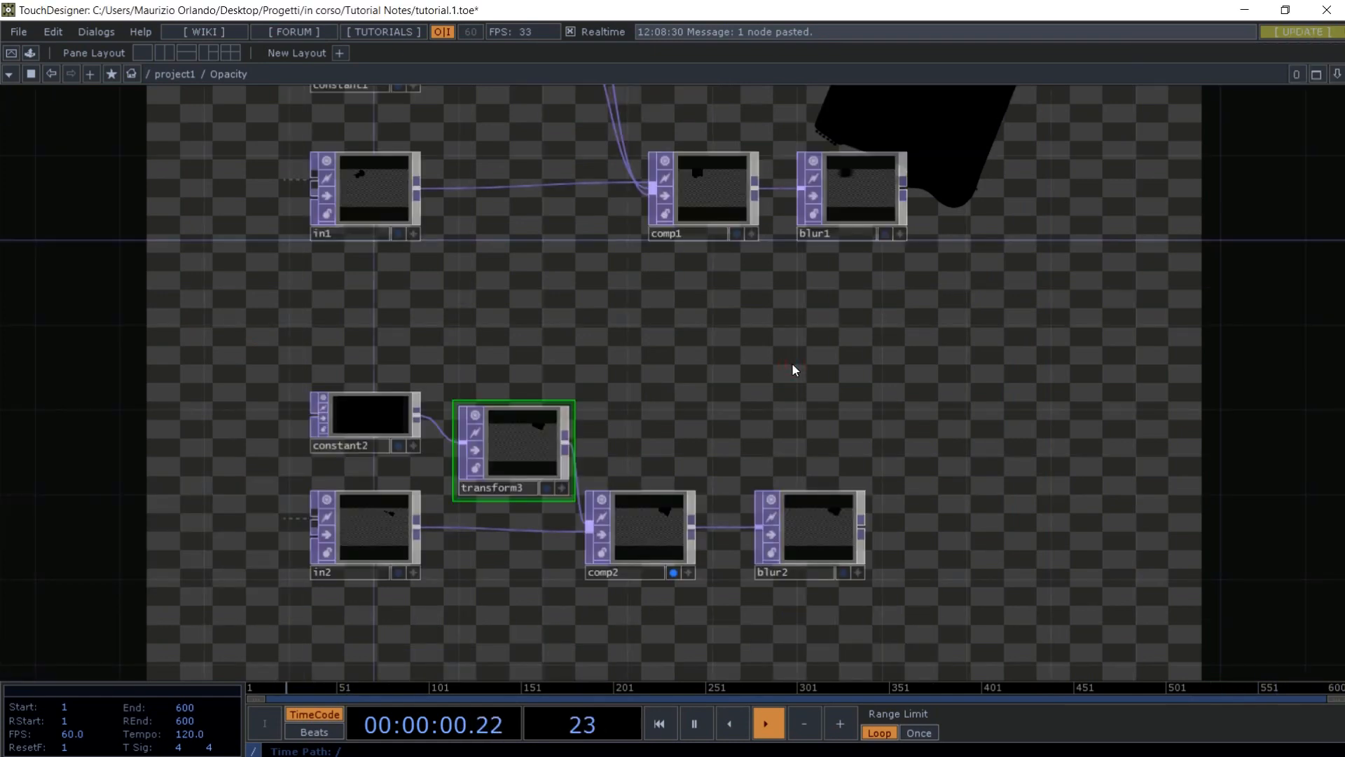
{"action": "key", "text": "Tab"}
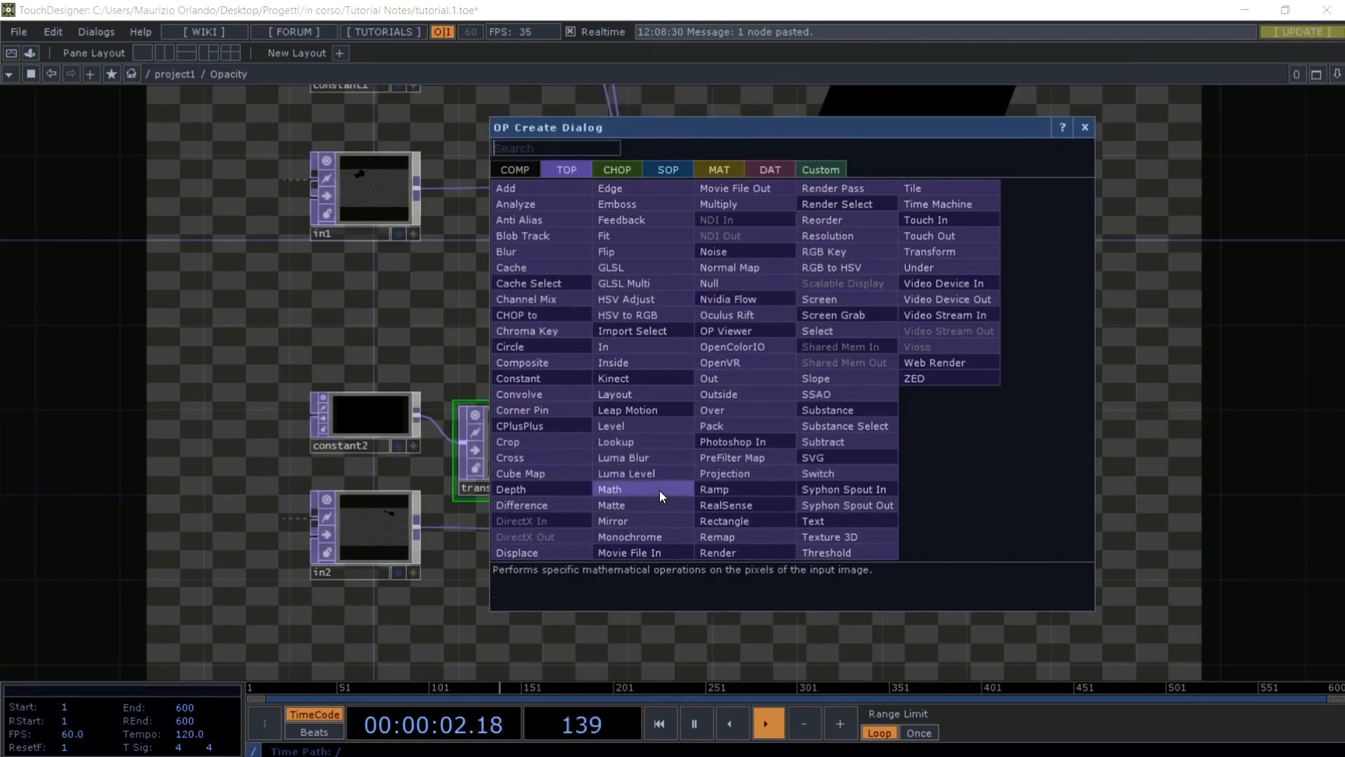
{"action": "left_click", "coordinate": [663, 549]}
{"action": "left_click", "coordinate": [703, 391]}
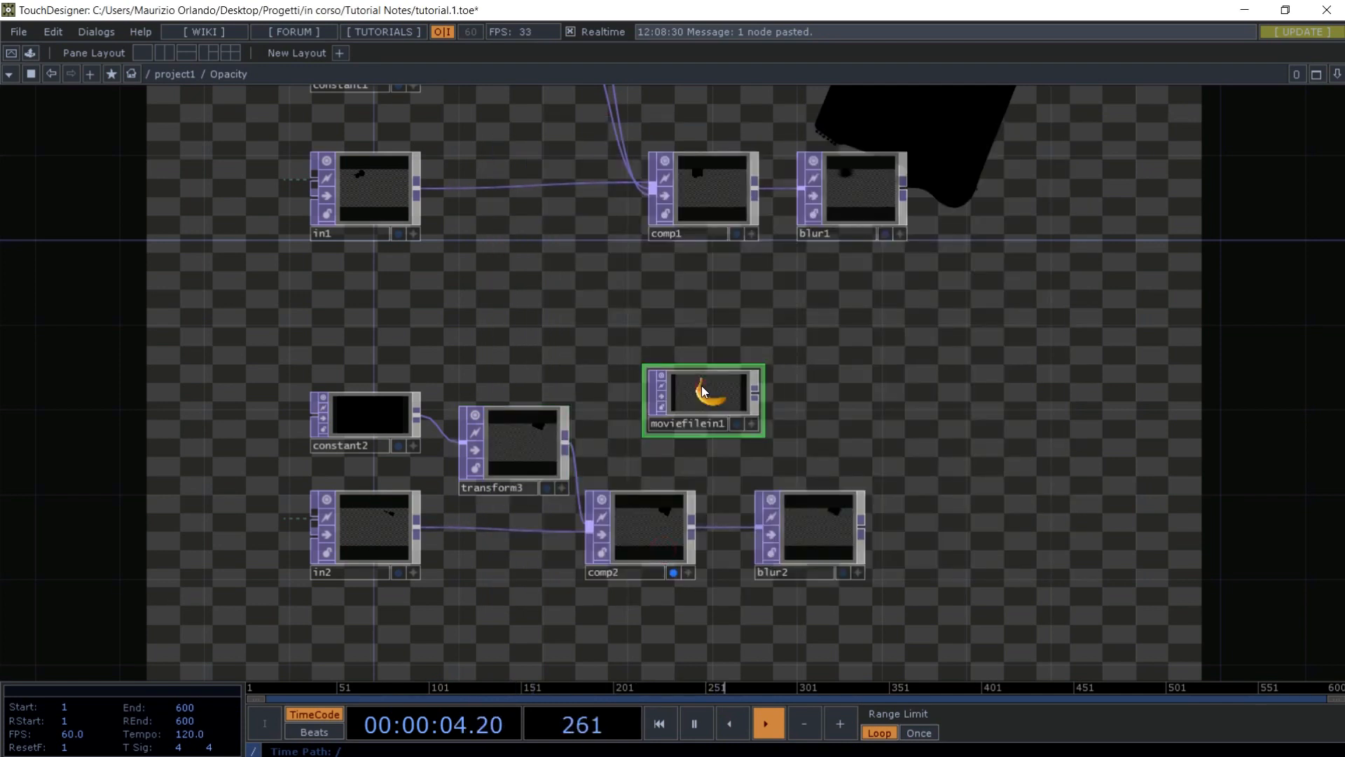
- Load background stars.png into the Movie File In TOP and move the node slightly up
{"action": "key", "text": "p"}
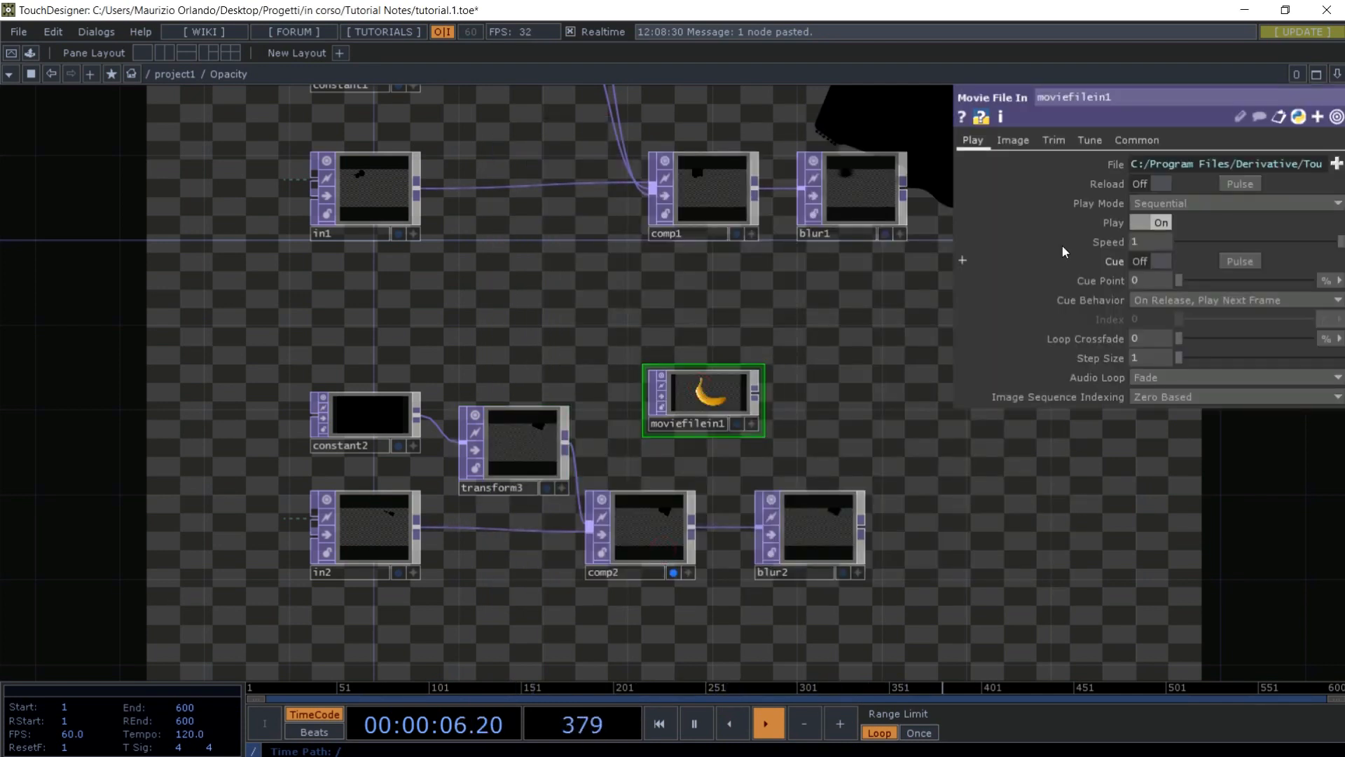
{"action": "left_click", "coordinate": [1337, 164]}
{"action": "left_click", "coordinate": [228, 163]}
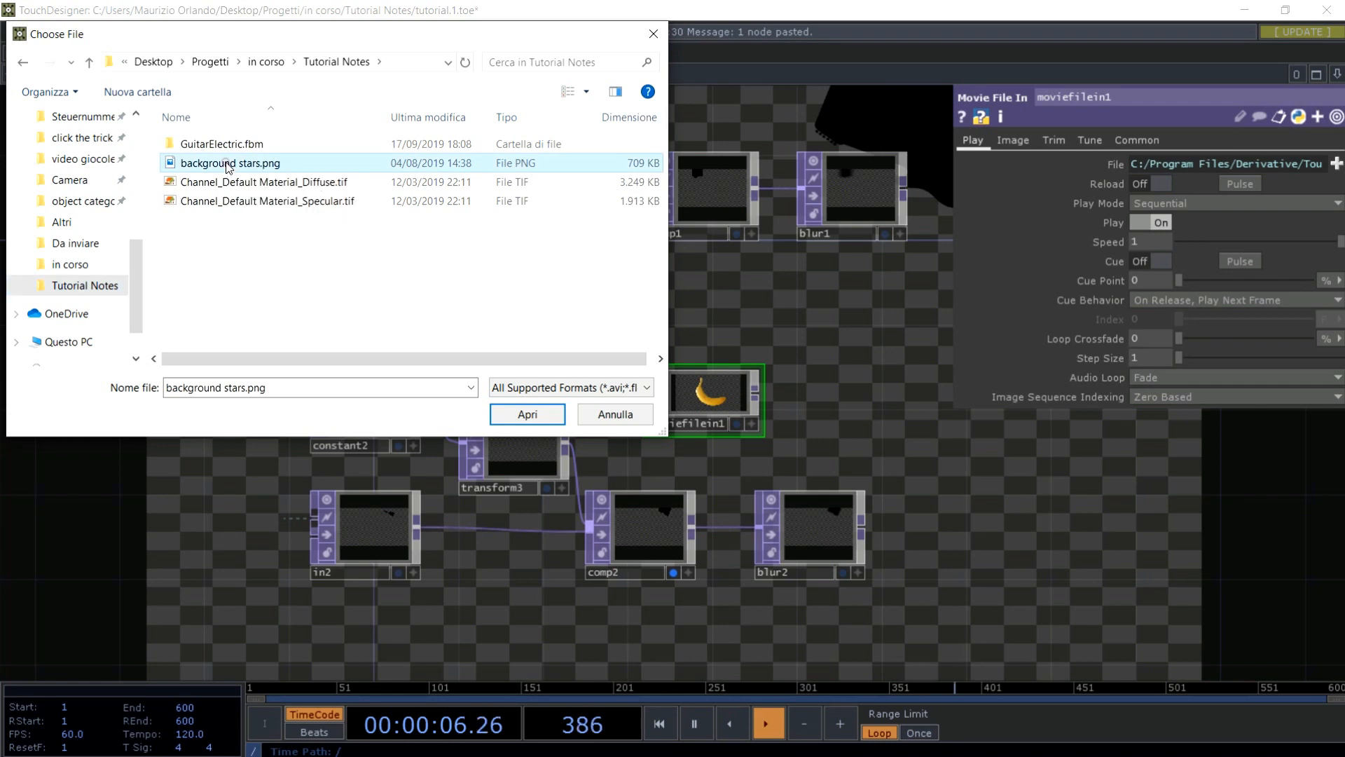
{"action": "left_click", "coordinate": [529, 416]}
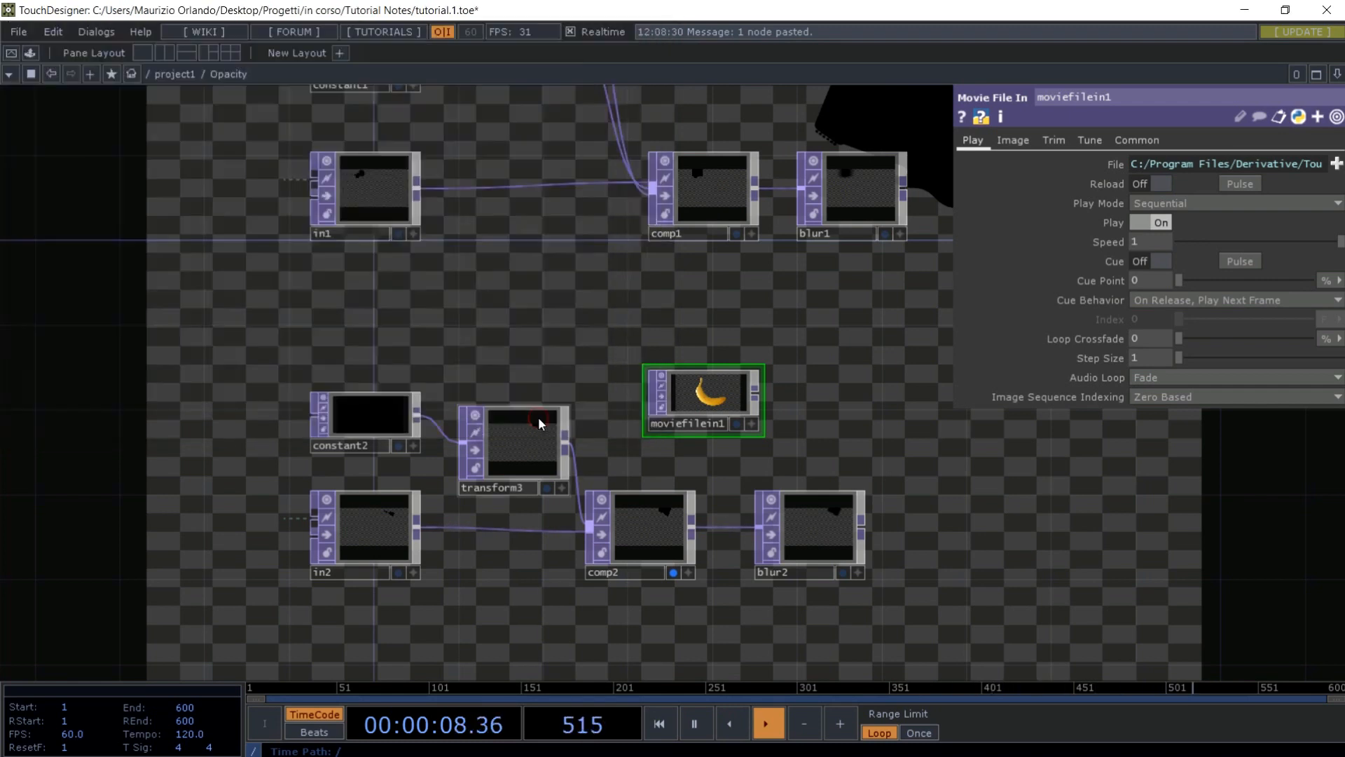
{"action": "left_click_drag", "start_coordinate": [717, 401], "coordinate": [717, 359]}
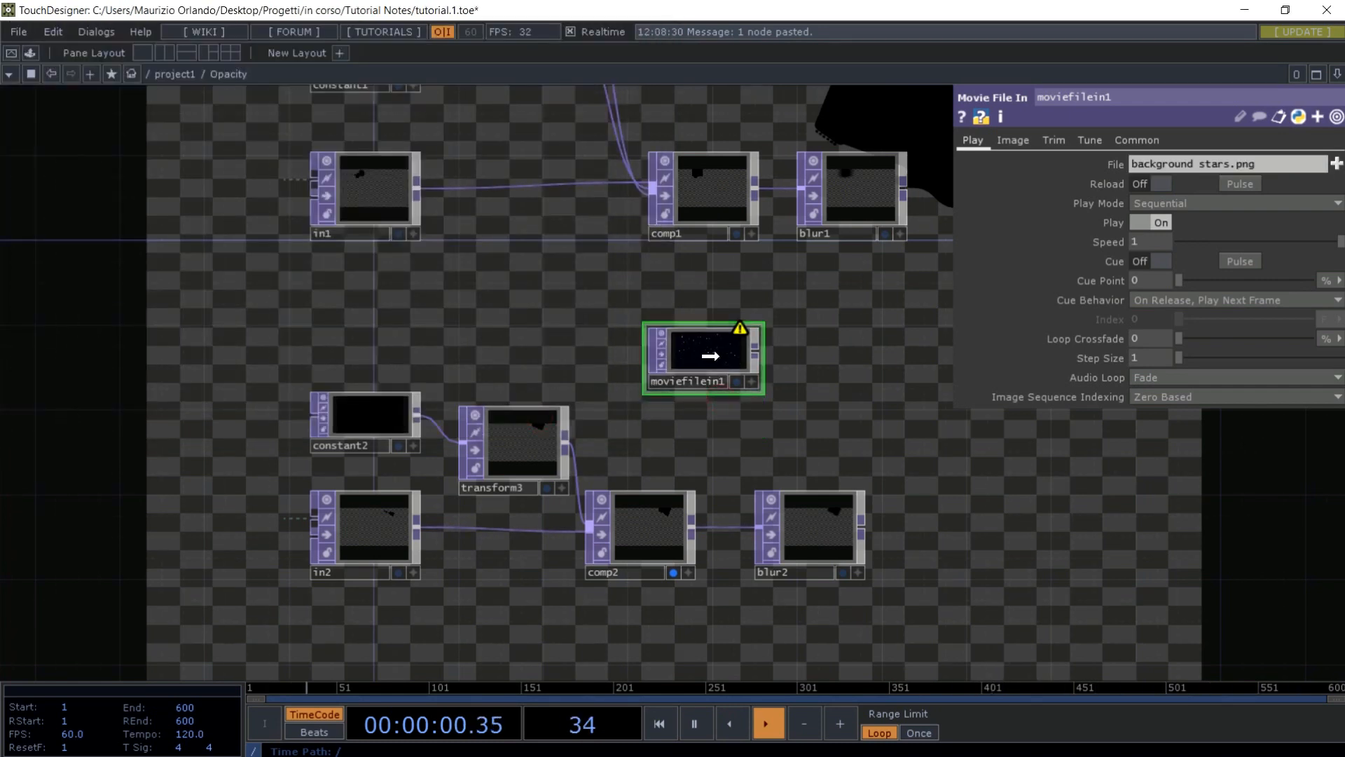
- Set moviefilein1's Output Resolution to Custom Resolution at 1280 by 720
{"action": "left_click", "coordinate": [1133, 141]}
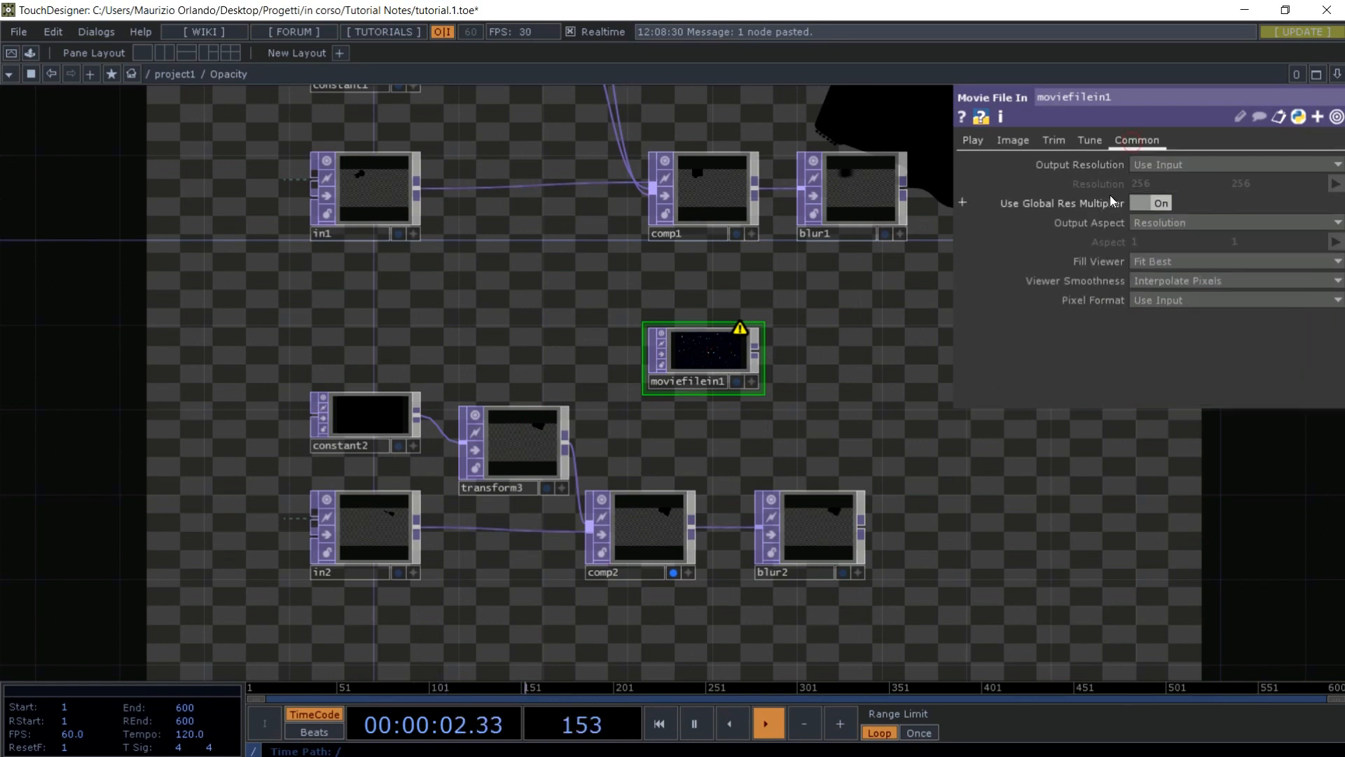
{"action": "left_click", "coordinate": [1135, 165]}
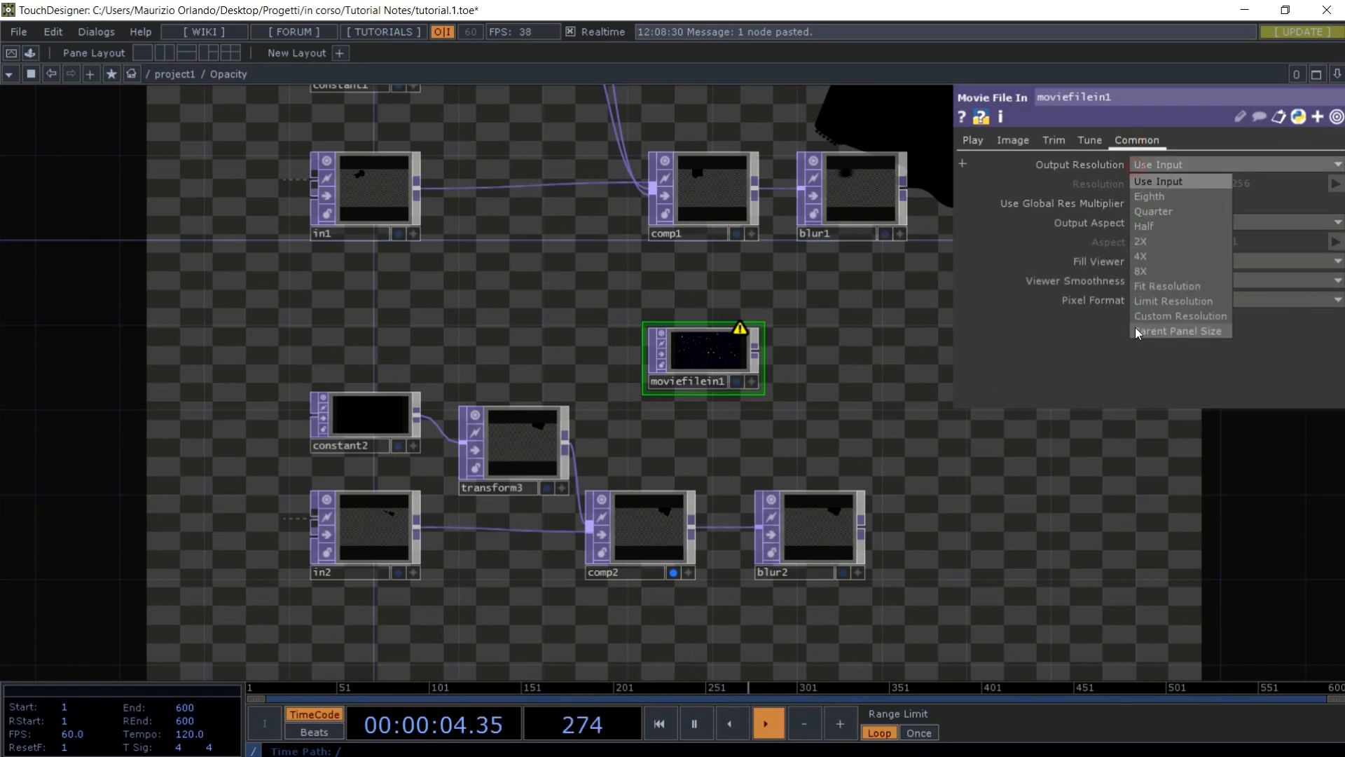
{"action": "left_click", "coordinate": [1146, 315]}
{"action": "left_click", "coordinate": [1142, 184]}
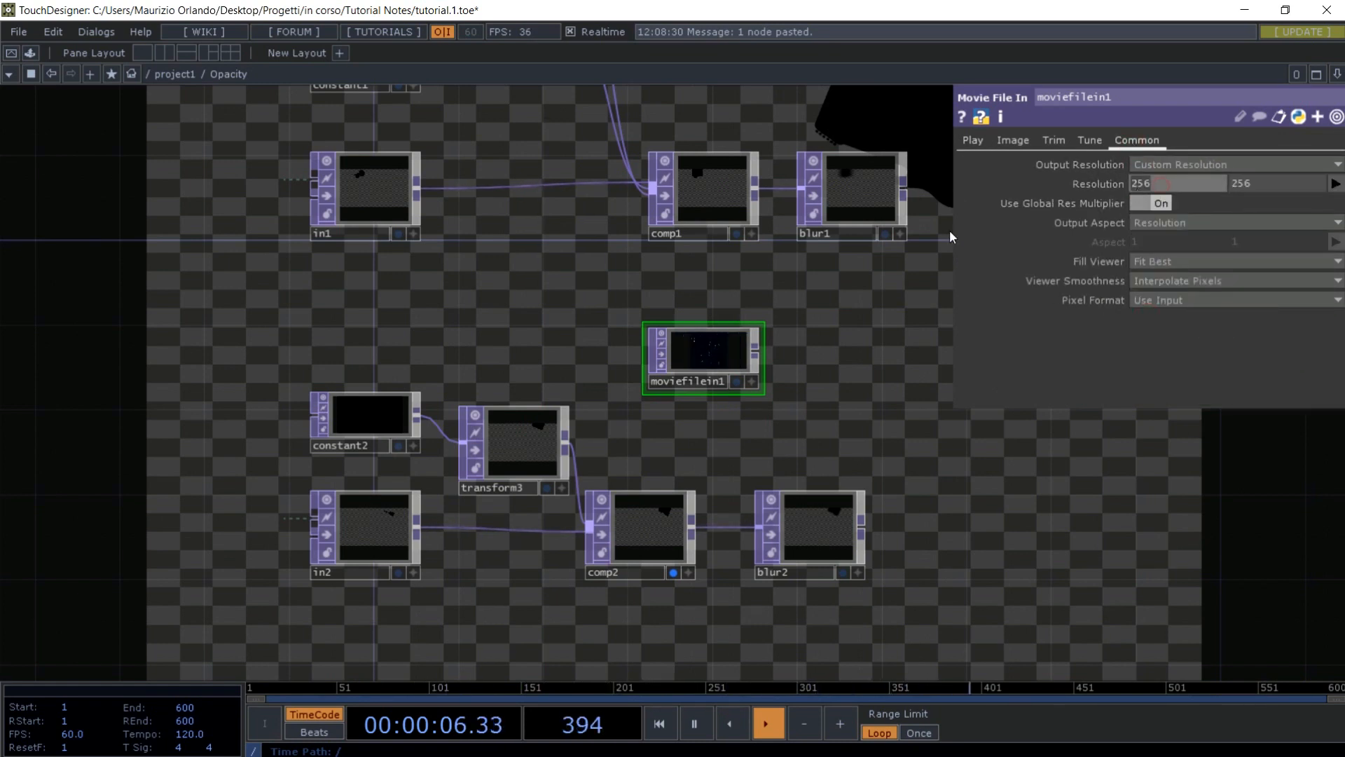
{"action": "type", "text": "1280"}
{"action": "key", "text": "Tab"}
{"action": "type", "text": "720"}
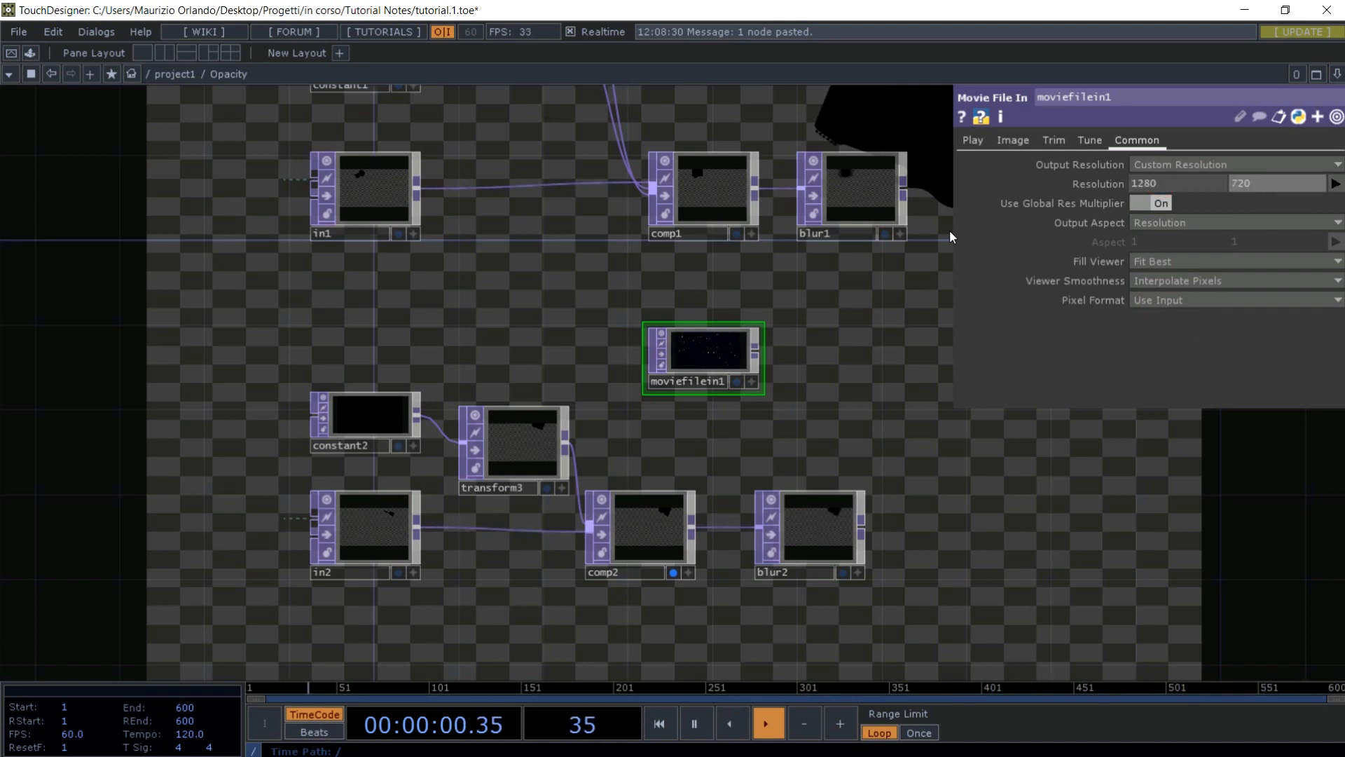
- Line up moviefilein1 and blur2 in one column beneath blur1 and hide the parameters
{"action": "left_click_drag", "start_coordinate": [701, 348], "coordinate": [849, 348]}
{"action": "left_click_drag", "start_coordinate": [788, 524], "coordinate": [836, 527]}
{"action": "key", "text": "p"}
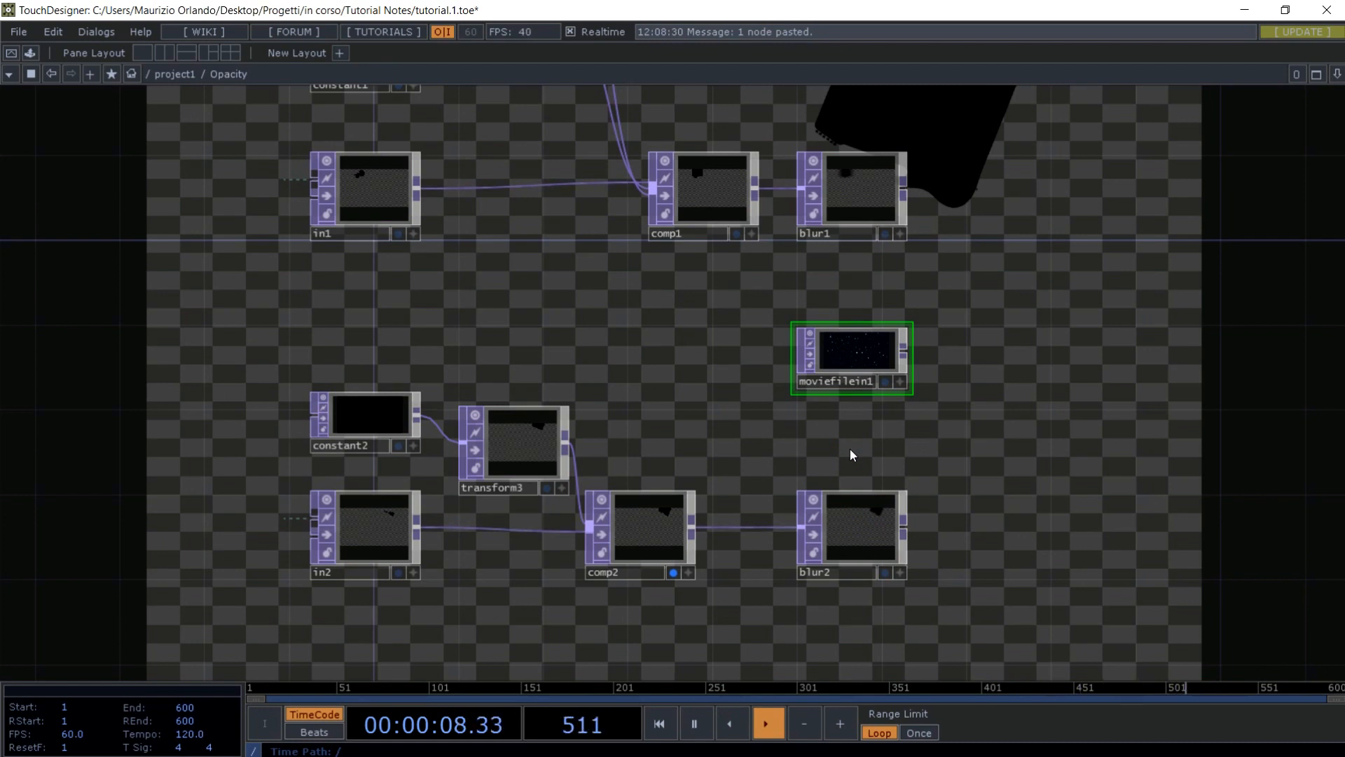
- Add a Composite TOP to the right of blur1 and place a copy of it to the right of blur2
{"action": "key", "text": "Tab"}
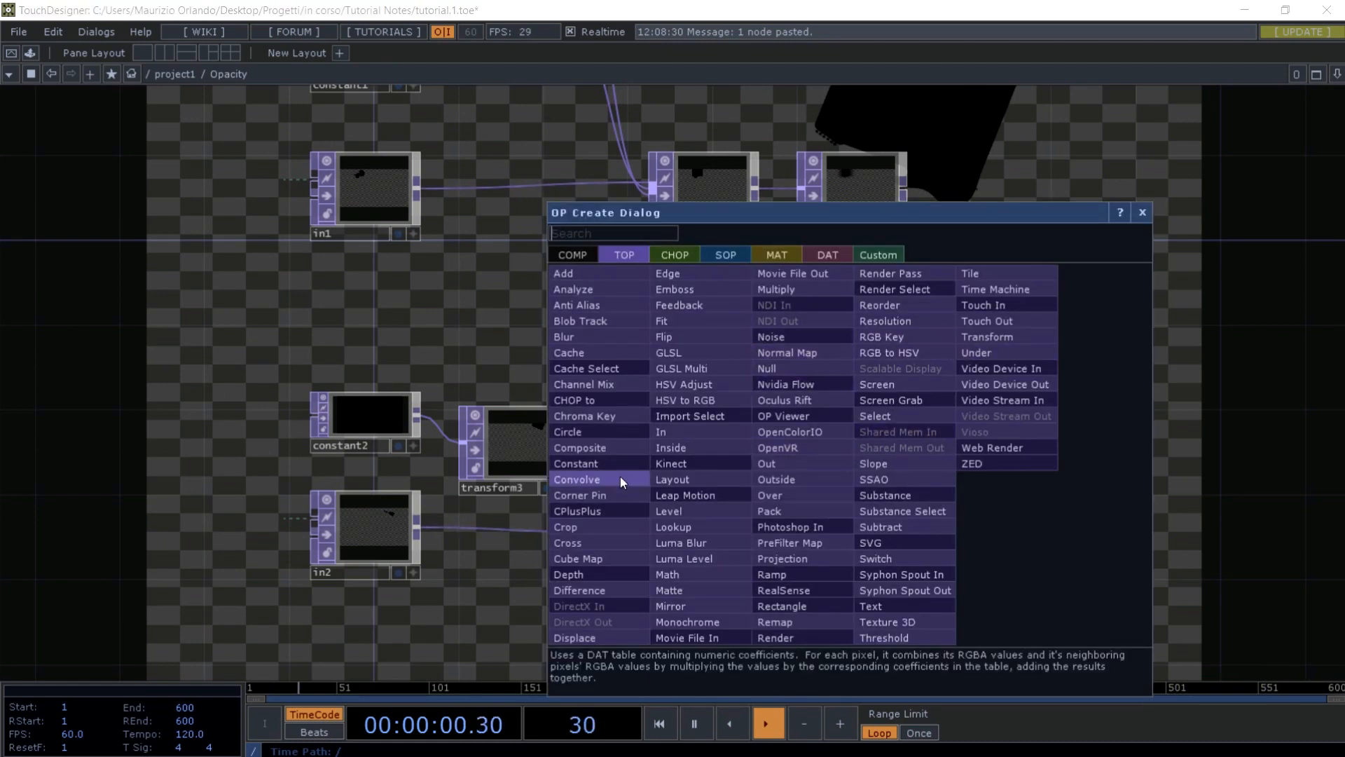
{"action": "left_click", "coordinate": [603, 446]}
{"action": "left_click", "coordinate": [1040, 192]}
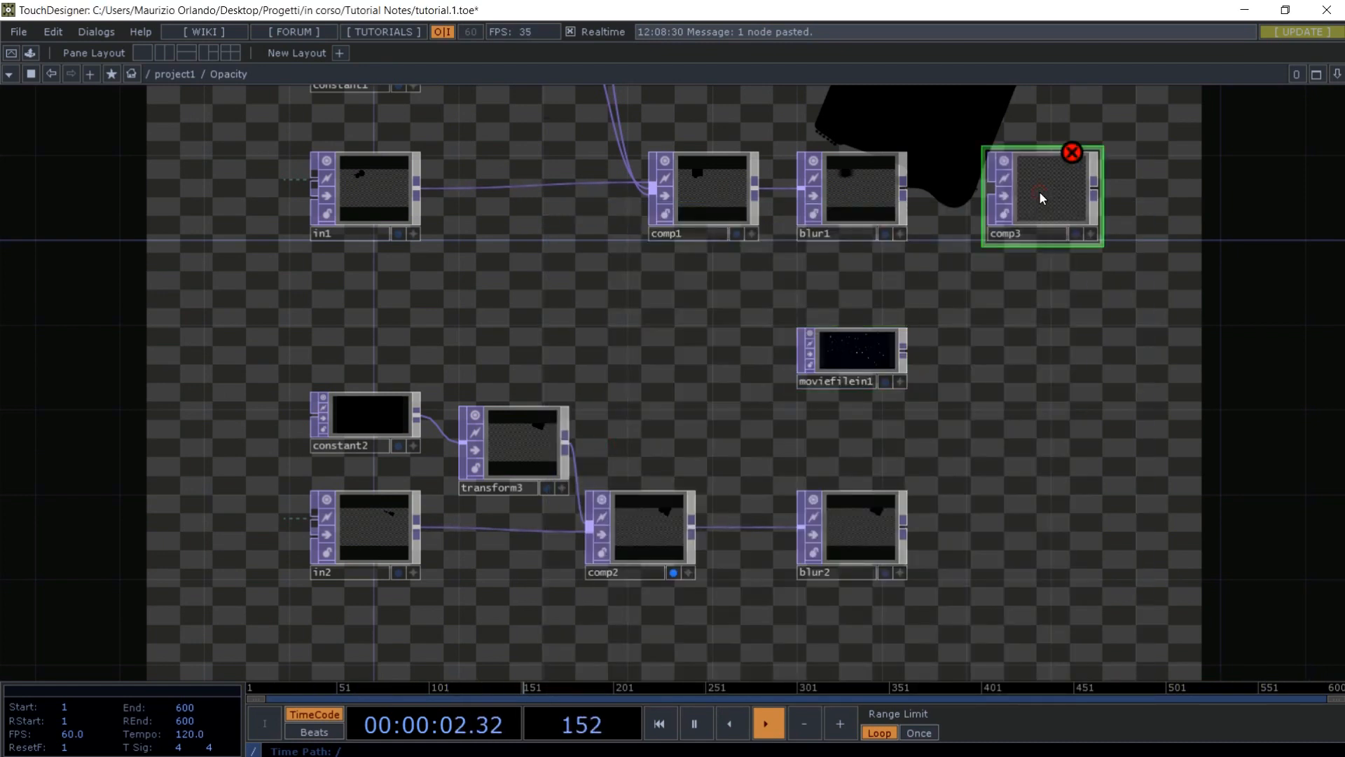
{"action": "key", "text": "ctrl+c"}
{"action": "key", "text": "ctrl+v"}
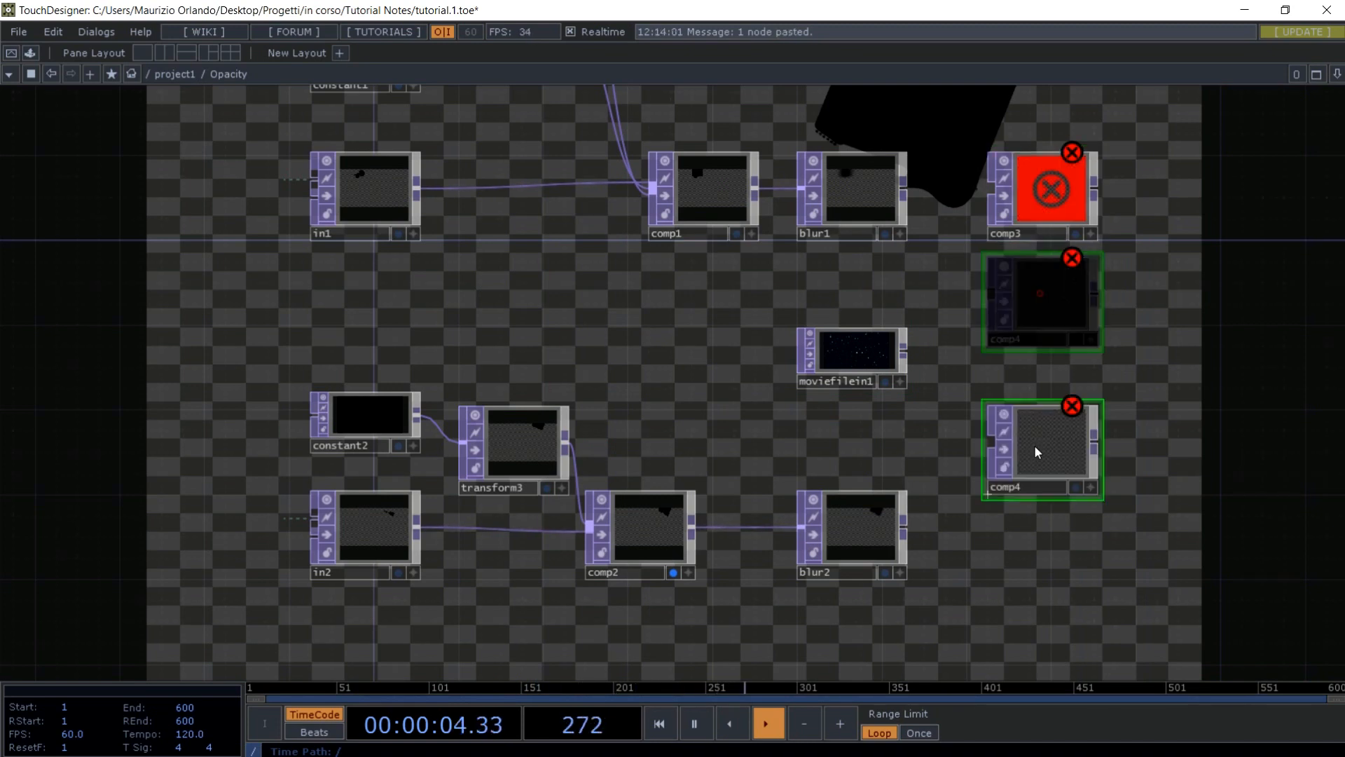
{"action": "left_click", "coordinate": [988, 579]}
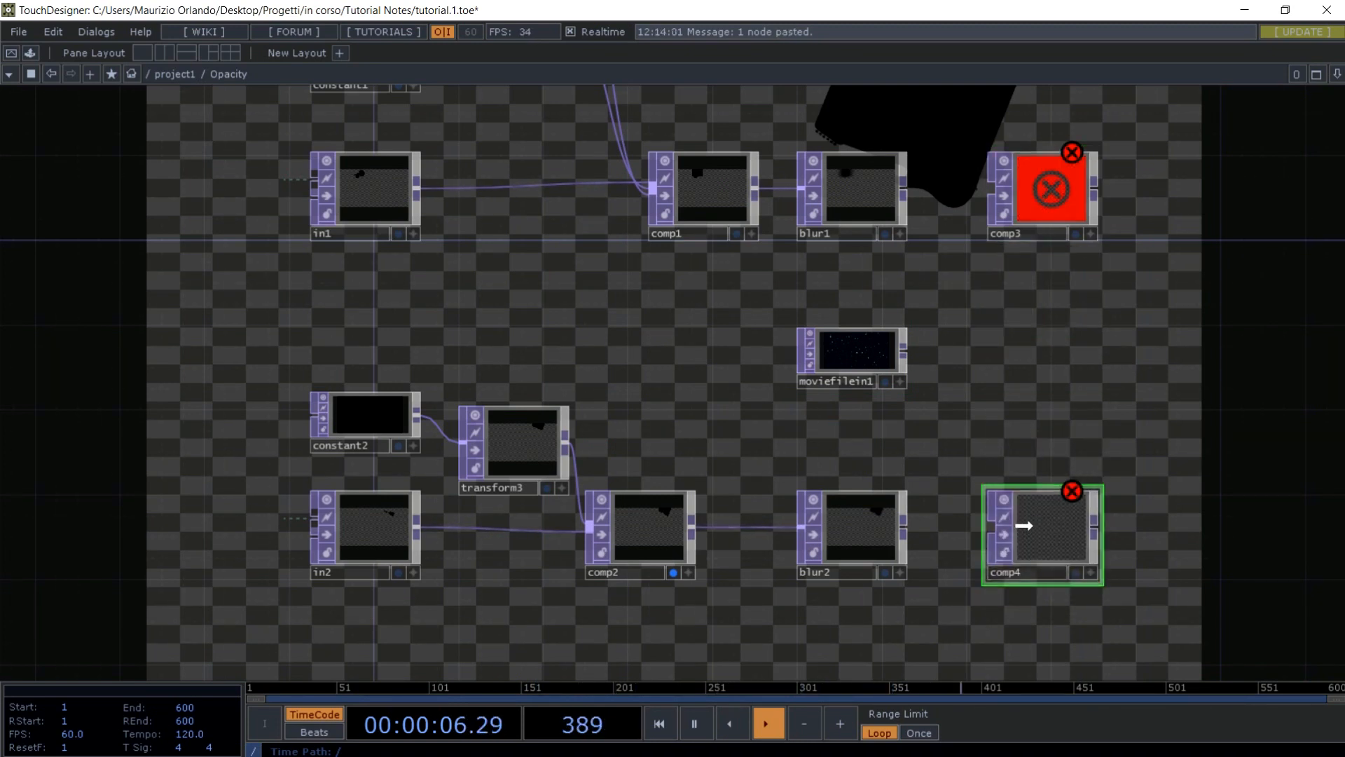
- Feed blur2 and moviefilein1 into comp4, and blur1 and moviefilein1 into comp3
{"action": "left_click_drag", "start_coordinate": [902, 528], "coordinate": [991, 527]}
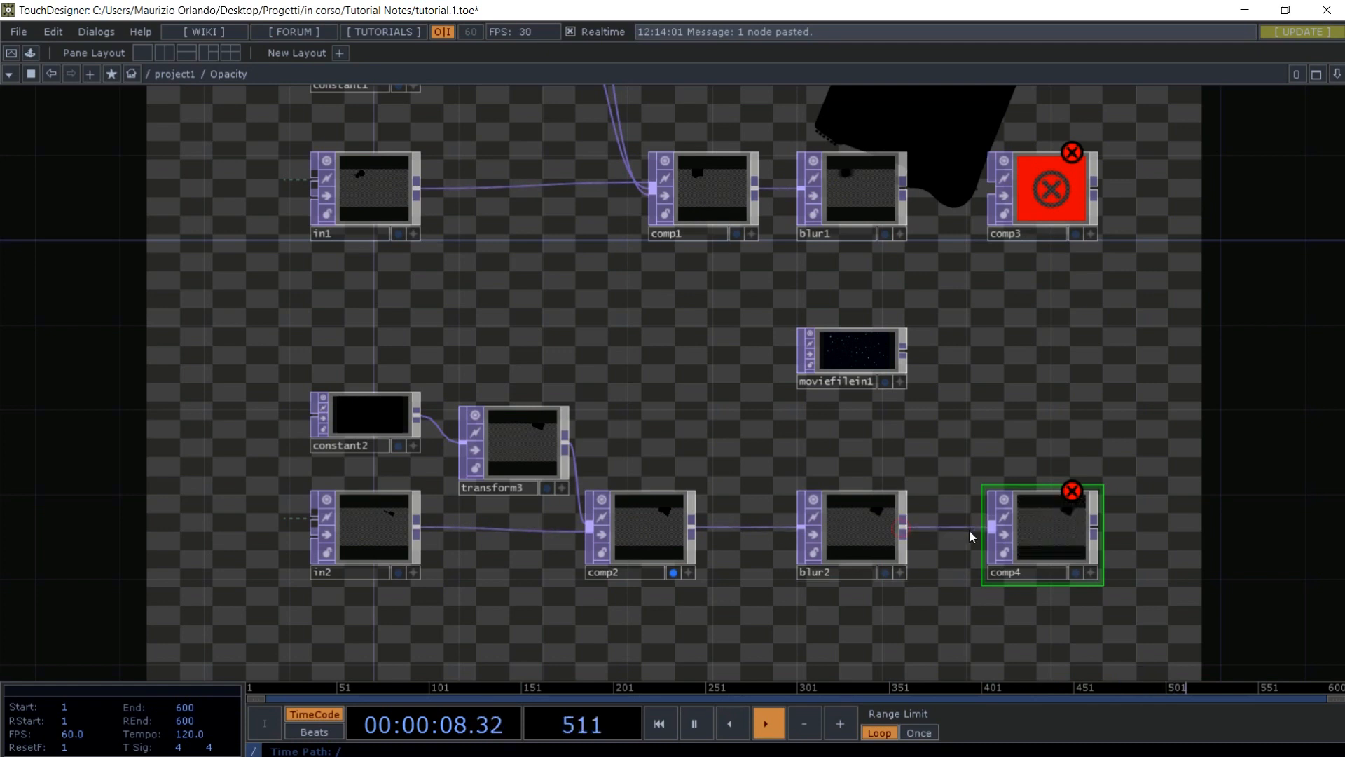
{"action": "left_click_drag", "start_coordinate": [905, 348], "coordinate": [977, 501]}
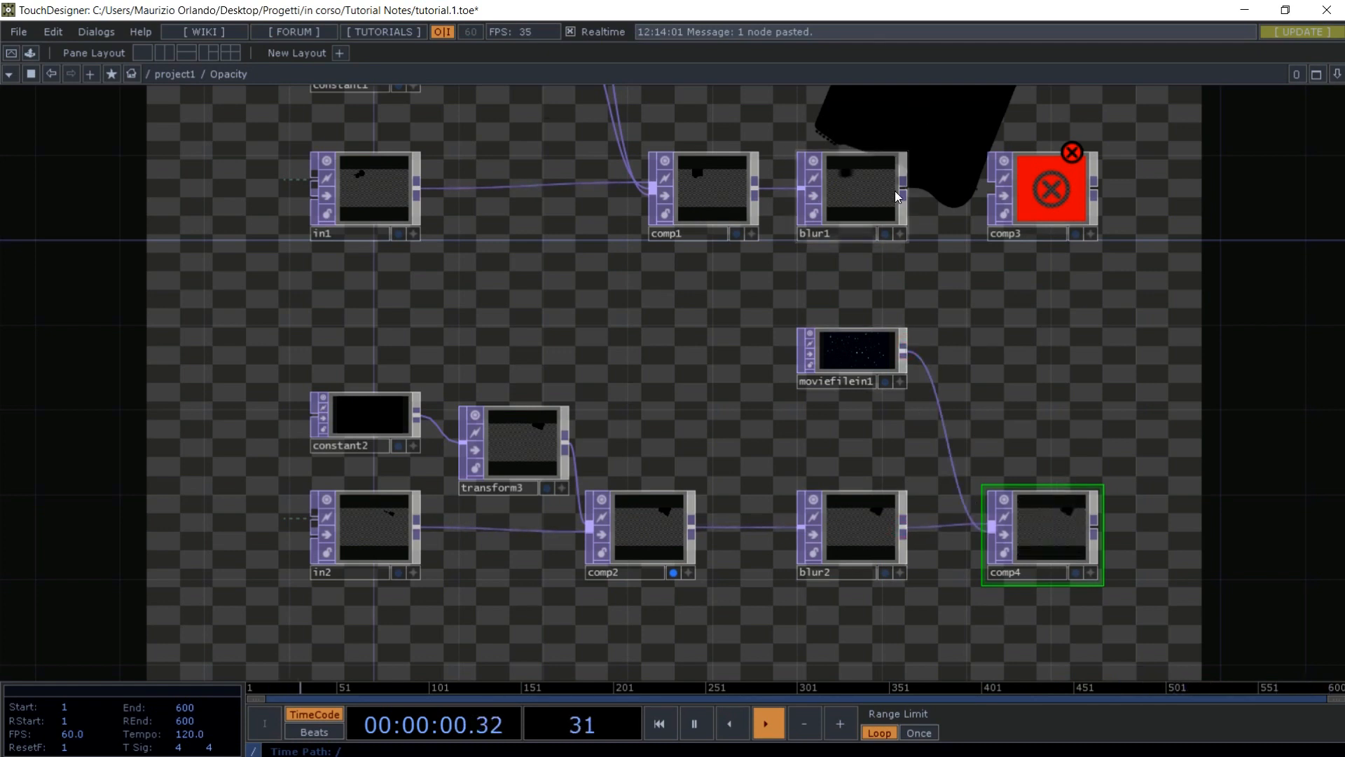
{"action": "left_click_drag", "start_coordinate": [906, 185], "coordinate": [991, 186]}
{"action": "left_click_drag", "start_coordinate": [904, 348], "coordinate": [989, 191]}
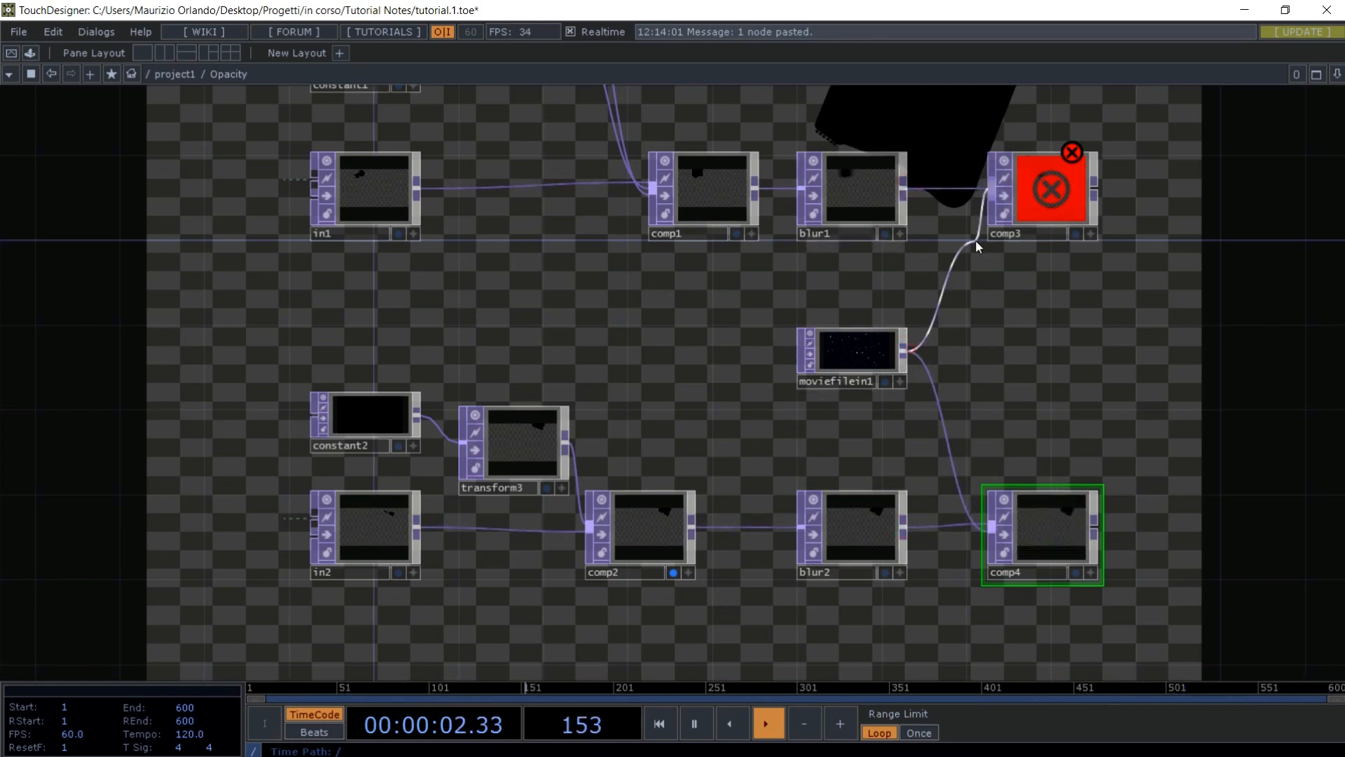
- Open the choices for comp3's Operation, and set comp4's Operation to Atop
{"action": "left_click", "coordinate": [1040, 183]}
{"action": "key", "text": "p"}
{"action": "left_click", "coordinate": [1168, 240]}
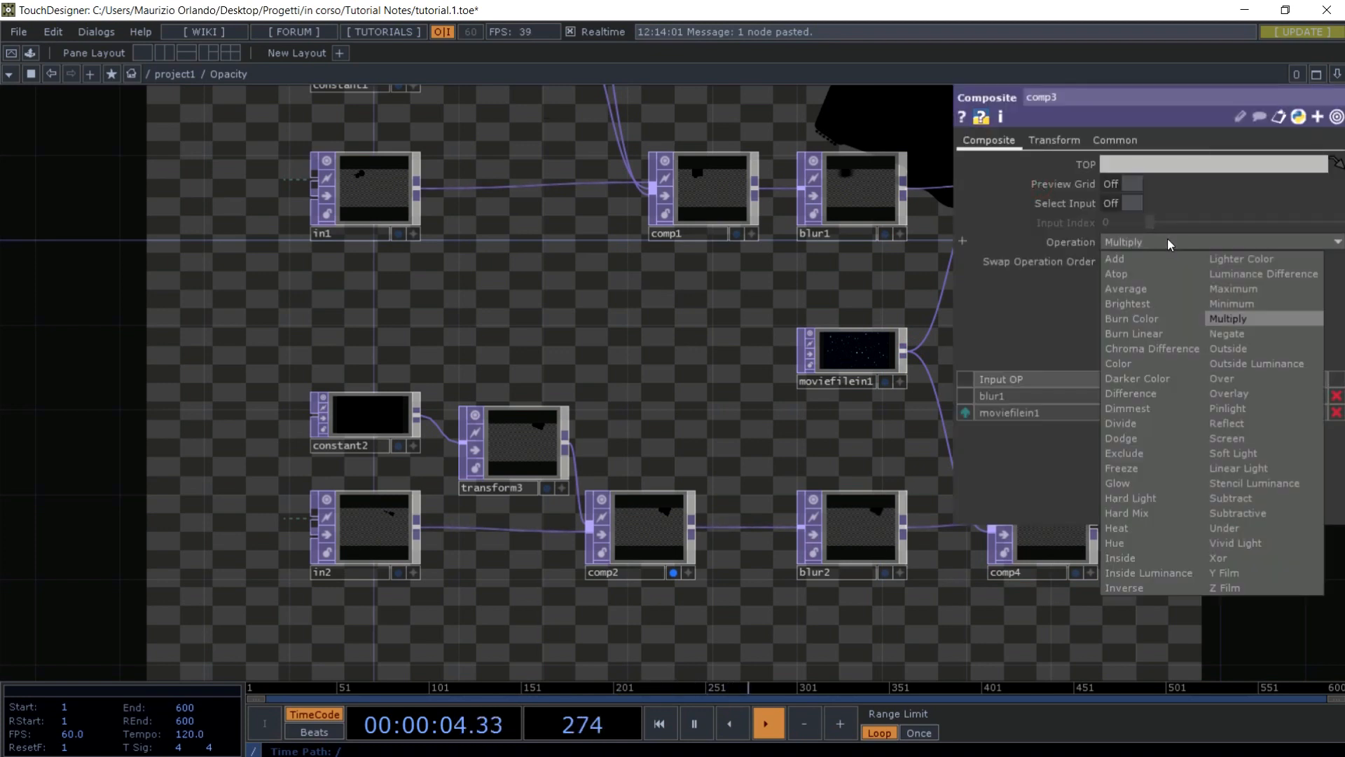
{"action": "left_click", "coordinate": [1058, 544]}
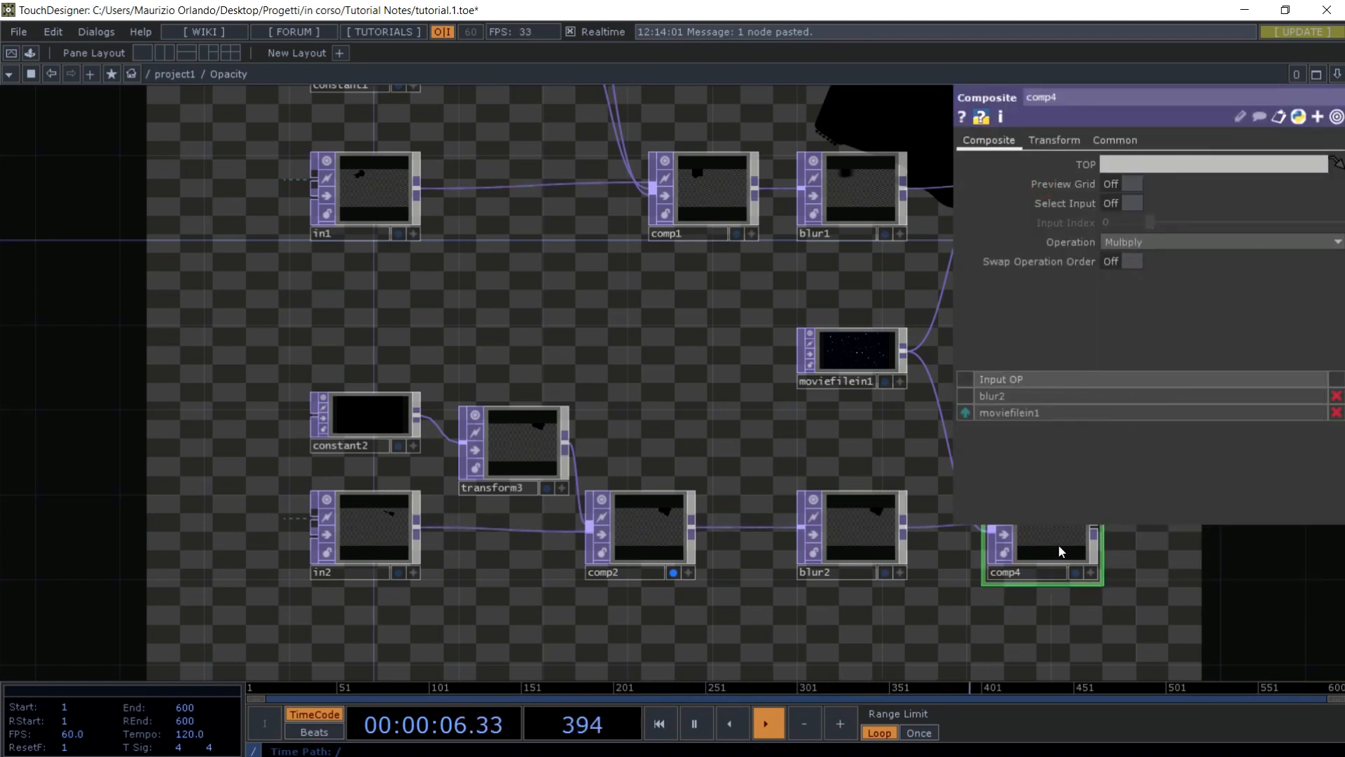
{"action": "left_click", "coordinate": [1168, 240]}
{"action": "left_click", "coordinate": [1124, 278]}
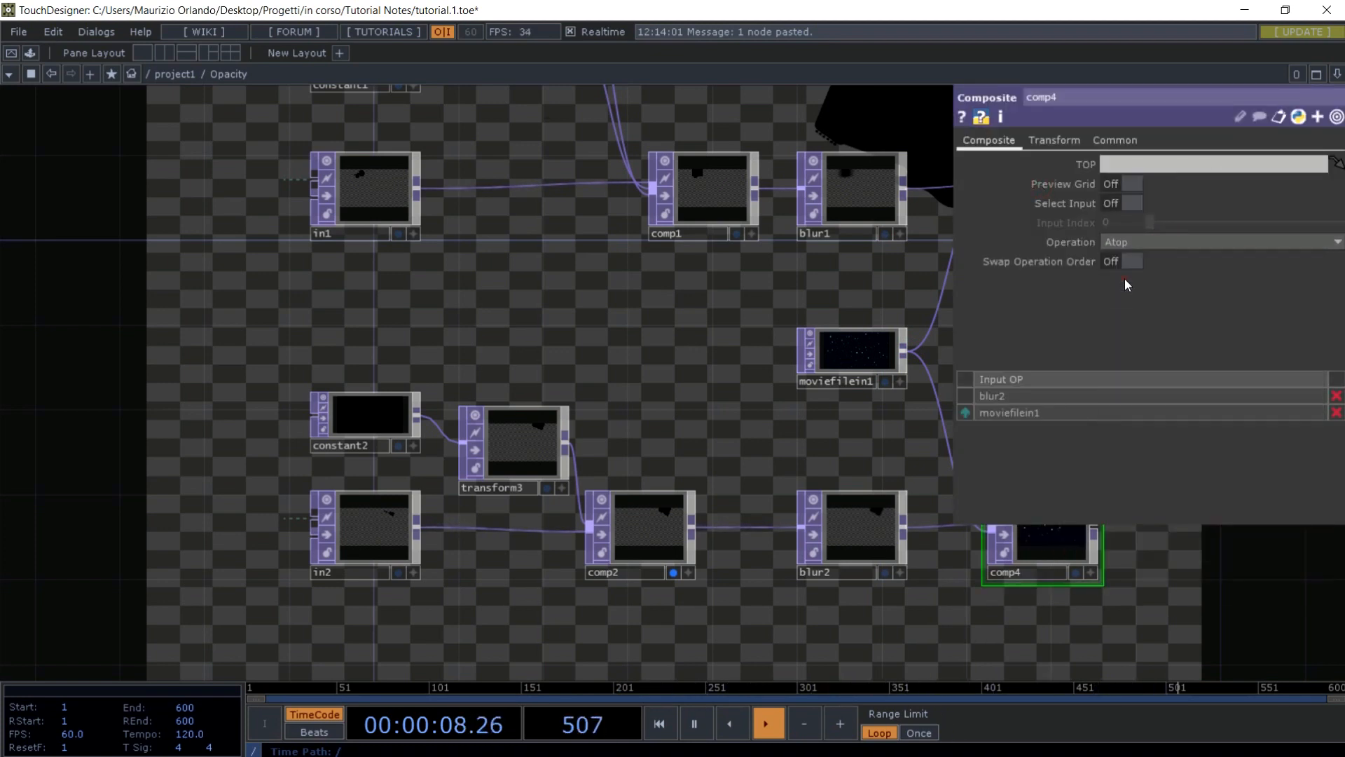
- Turn off comp2's display in the network background
{"action": "left_click", "coordinate": [669, 573]}
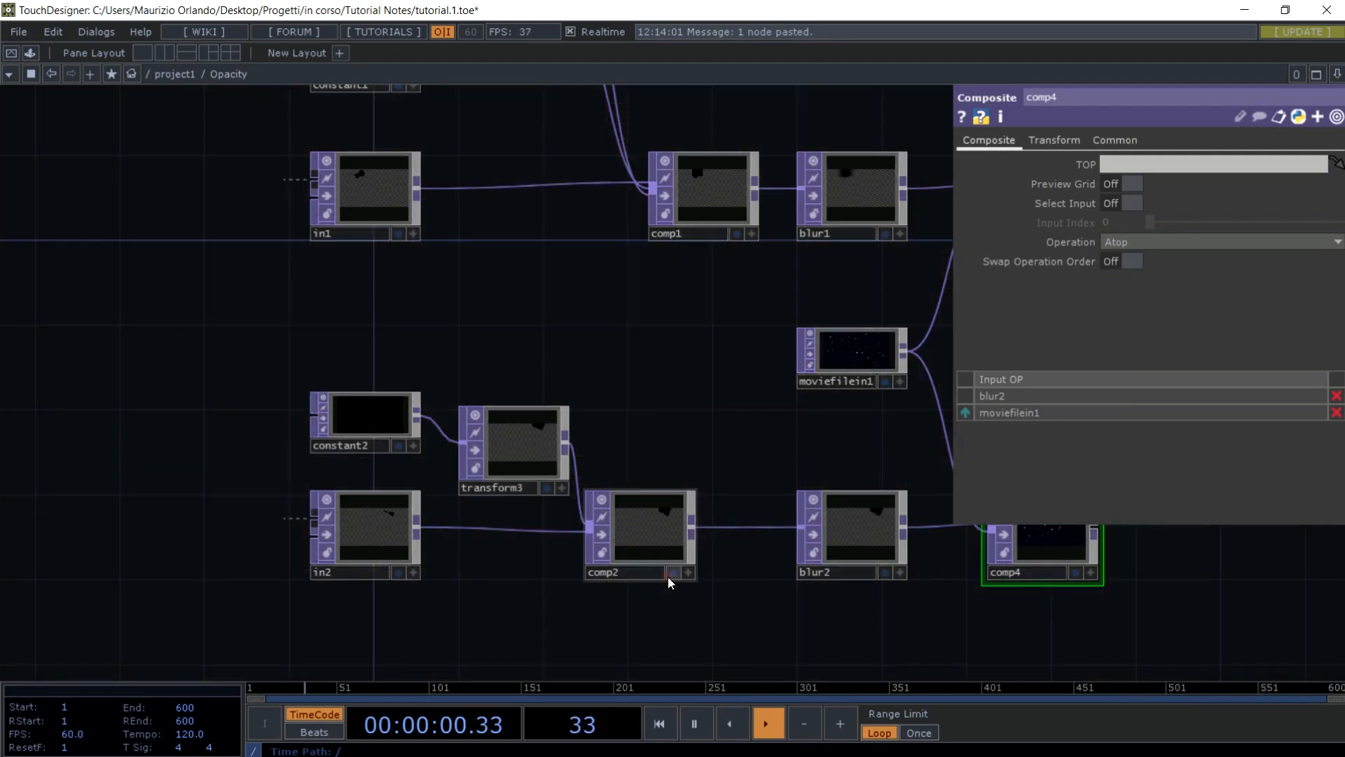
- Reorder the inputs of comp4 and comp3 so that moviefilein1 comes before the blur input in each
{"action": "left_click_drag", "start_coordinate": [893, 293], "coordinate": [596, 310]}
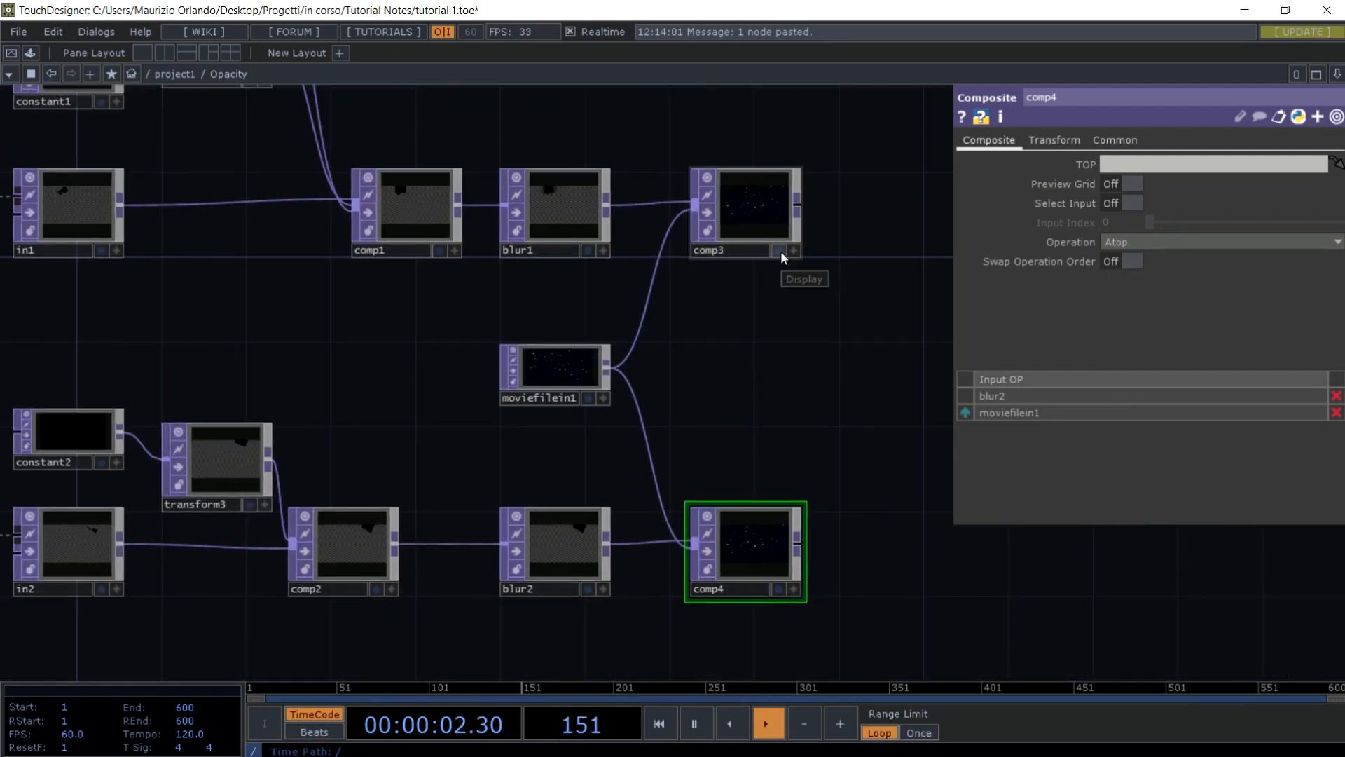
{"action": "left_click", "coordinate": [780, 250]}
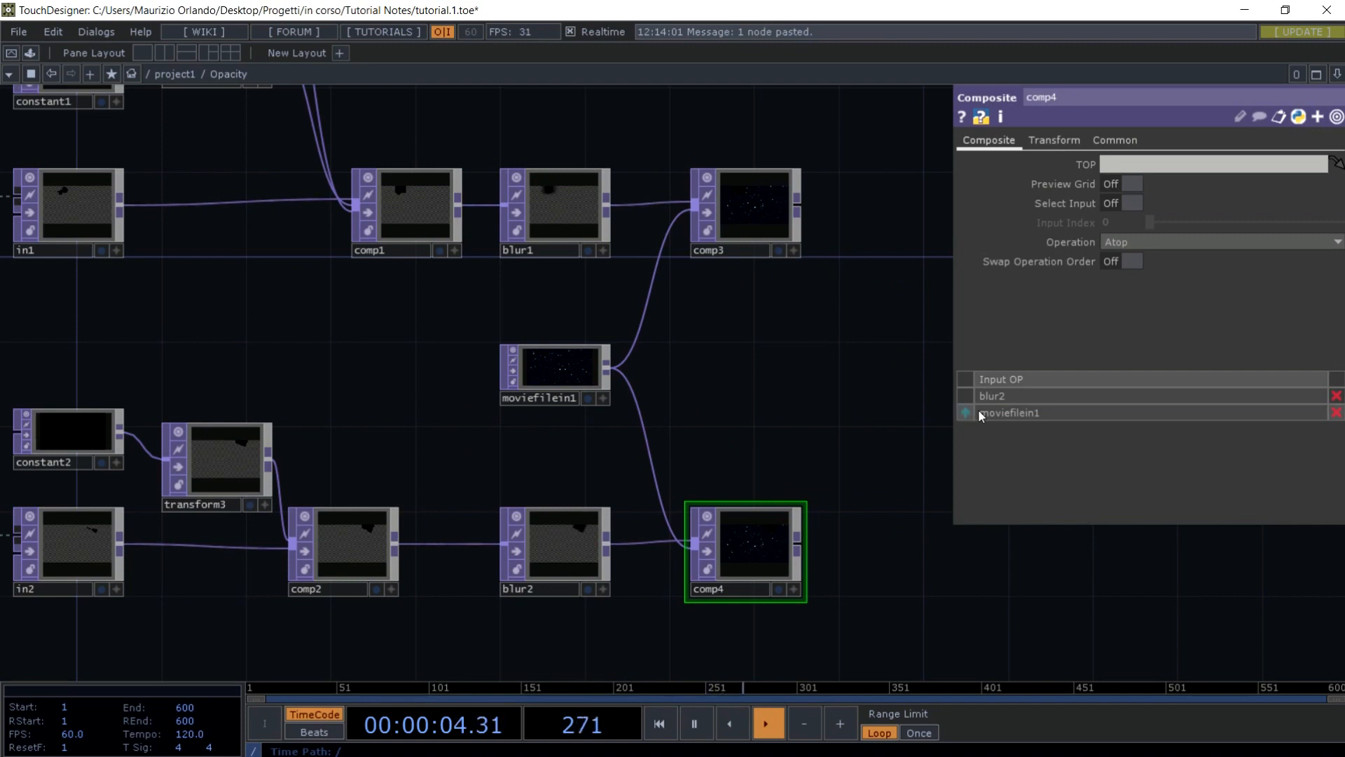
{"action": "left_click", "coordinate": [968, 412]}
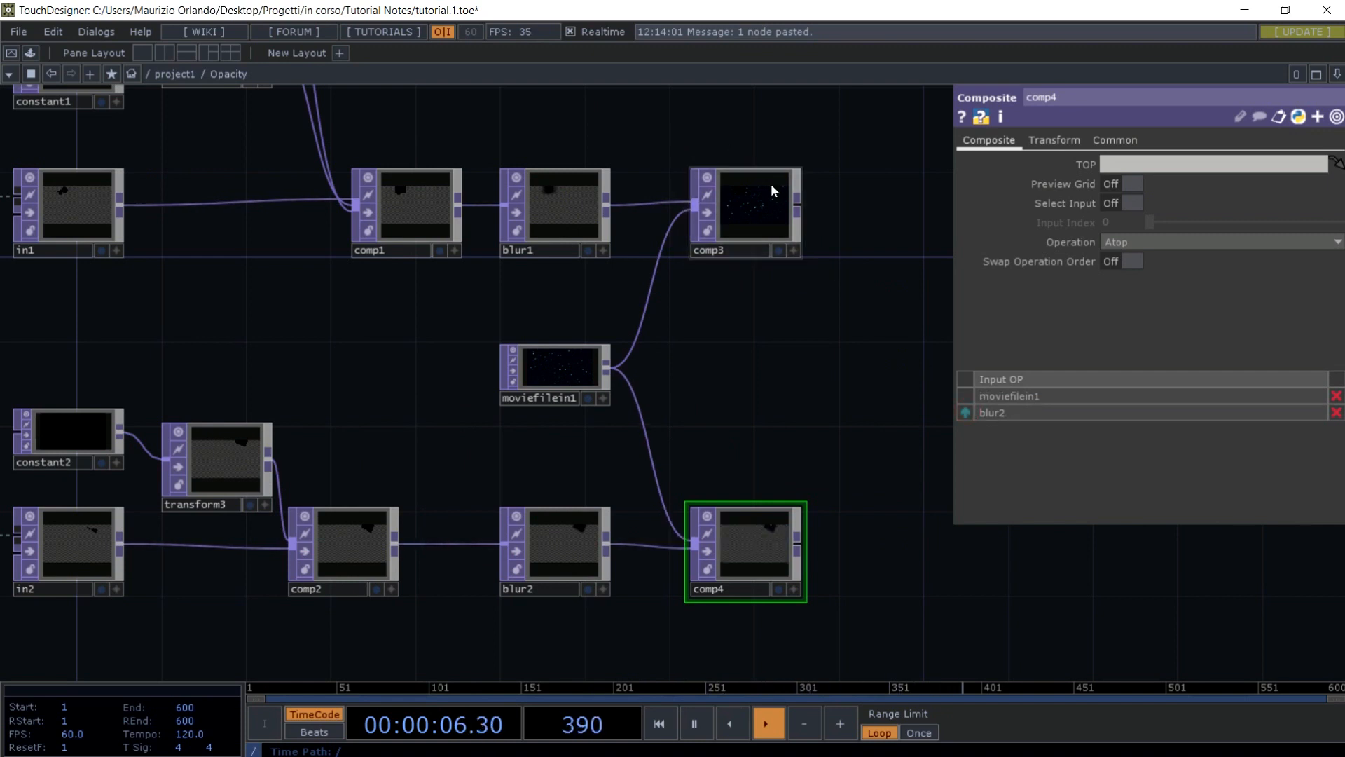
{"action": "left_click", "coordinate": [771, 183]}
{"action": "left_click", "coordinate": [967, 413]}
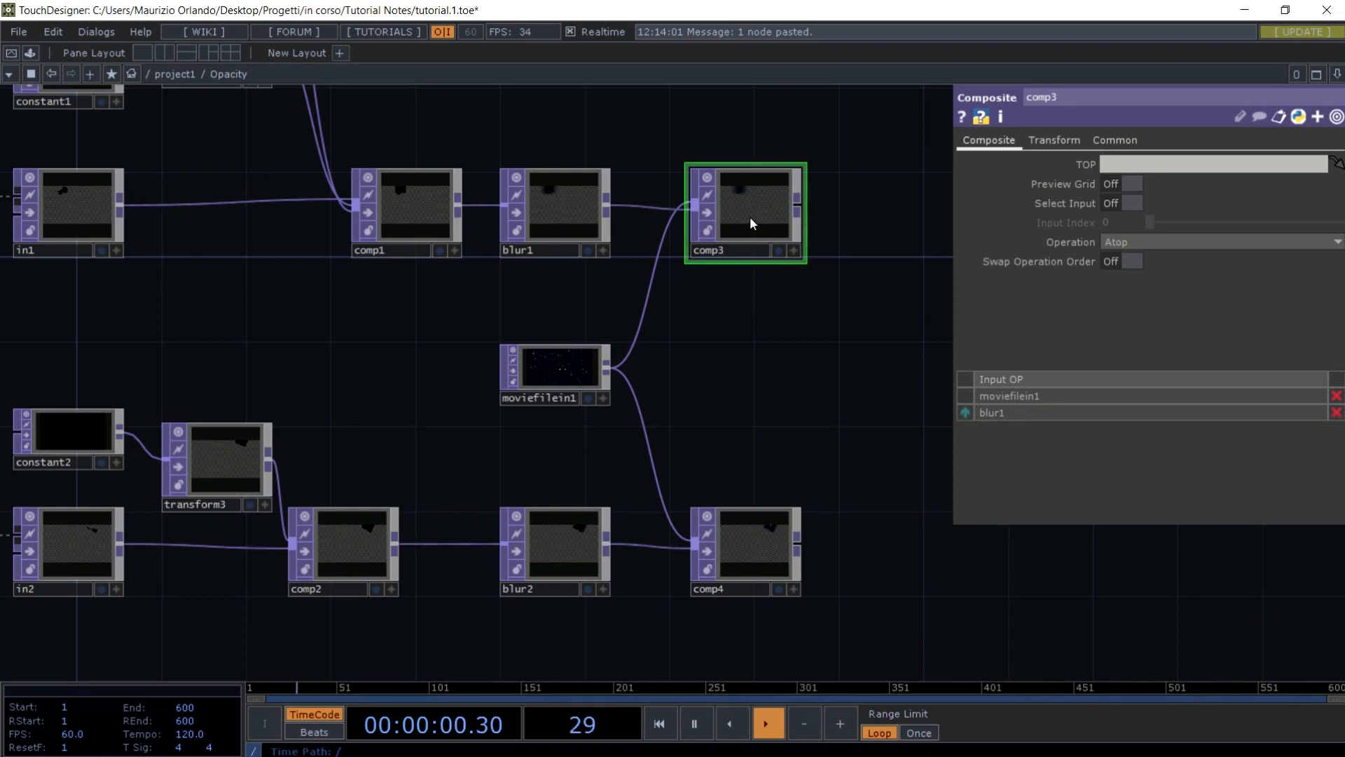
- Preview the comp3 result in the network background, followed by the comp4 result
{"action": "left_click", "coordinate": [777, 250]}
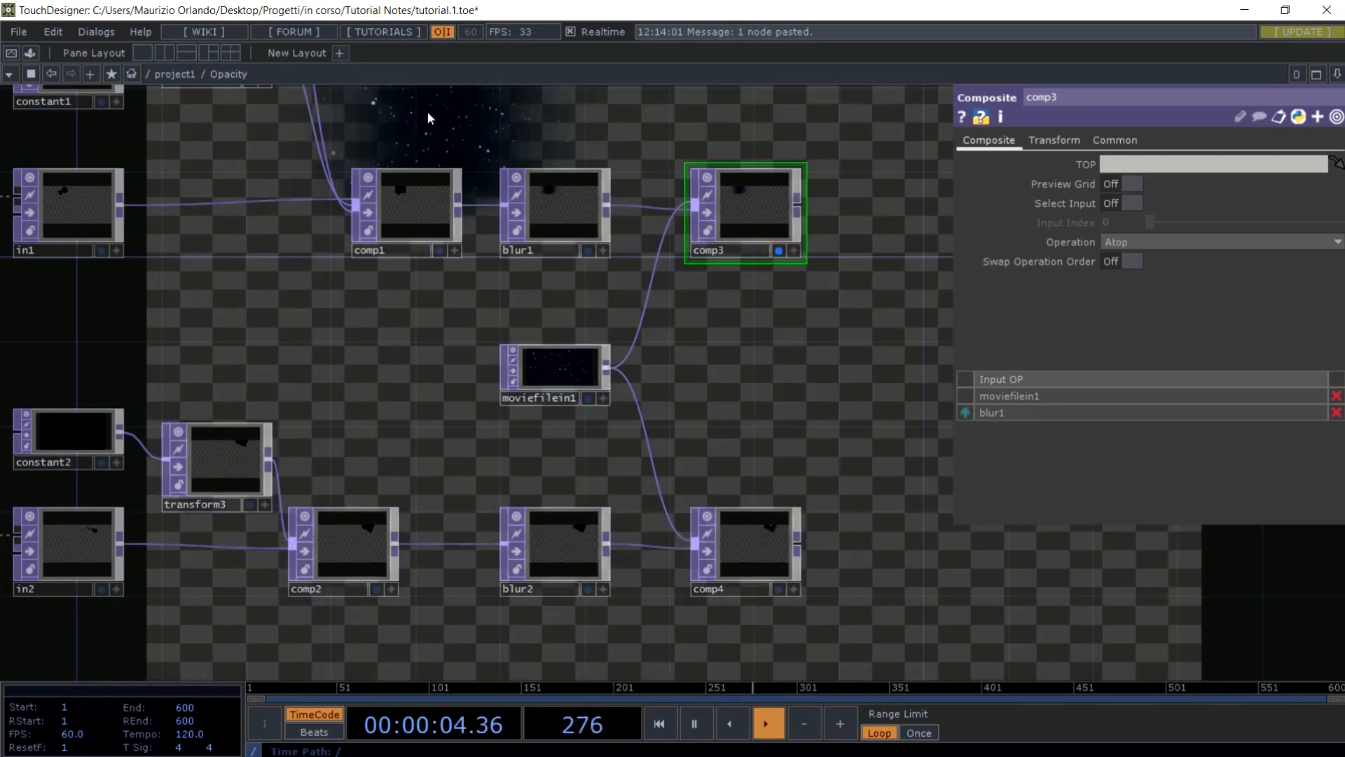
{"action": "left_click", "coordinate": [767, 540]}
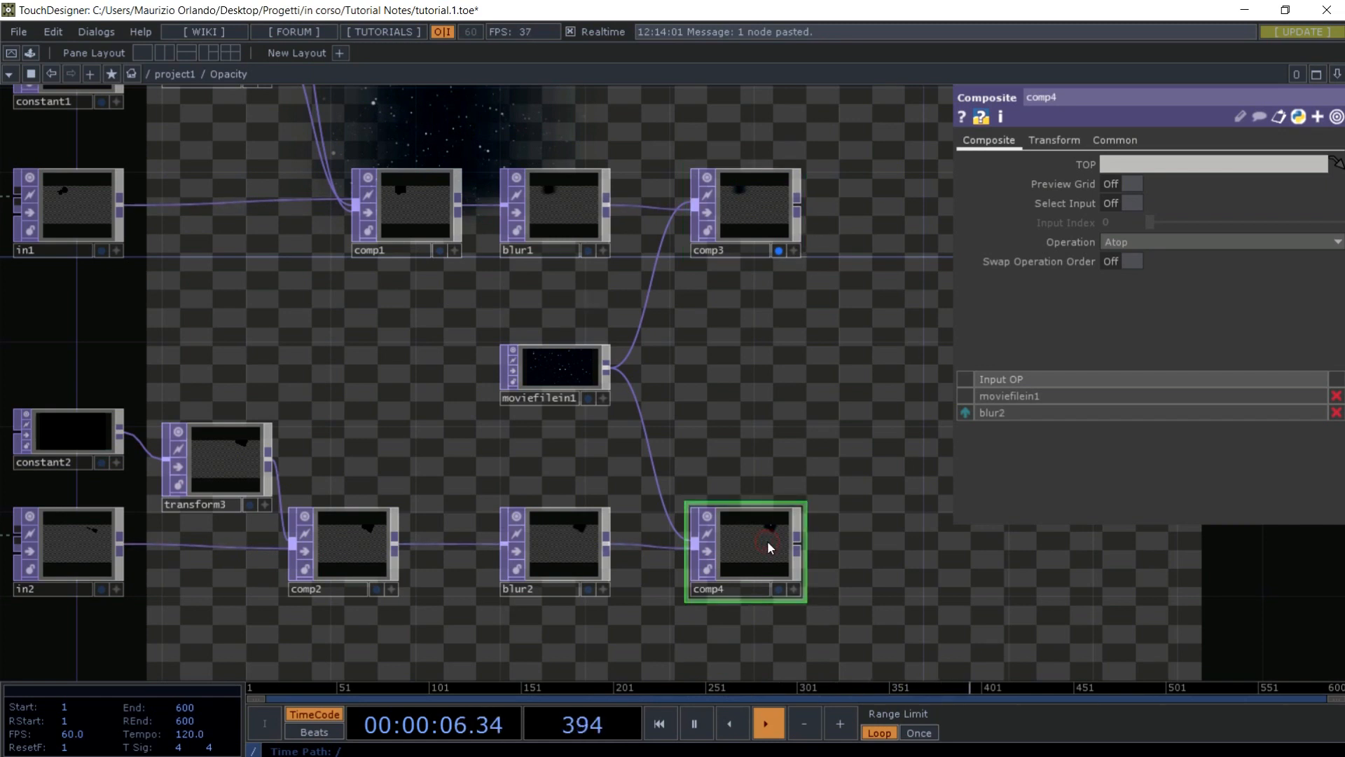
{"action": "left_click", "coordinate": [778, 250]}
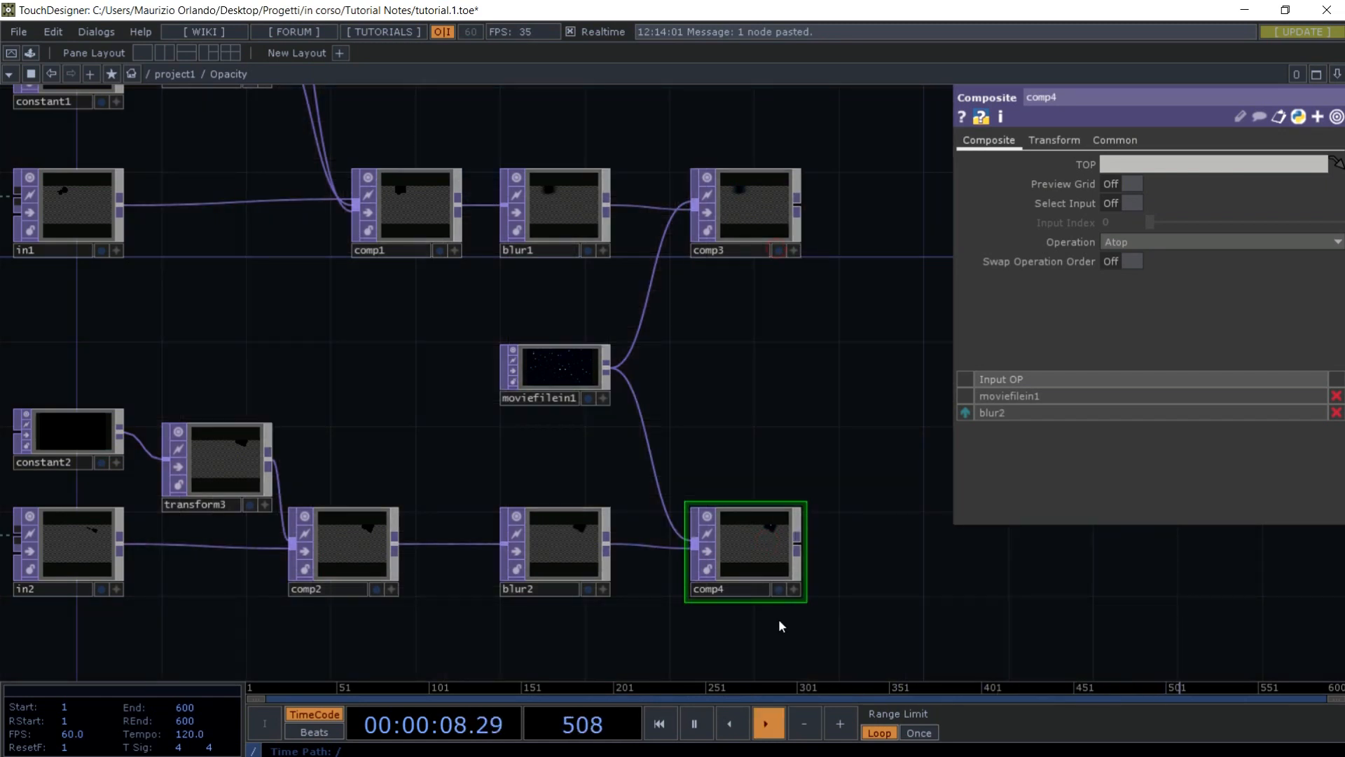
{"action": "left_click", "coordinate": [778, 589]}
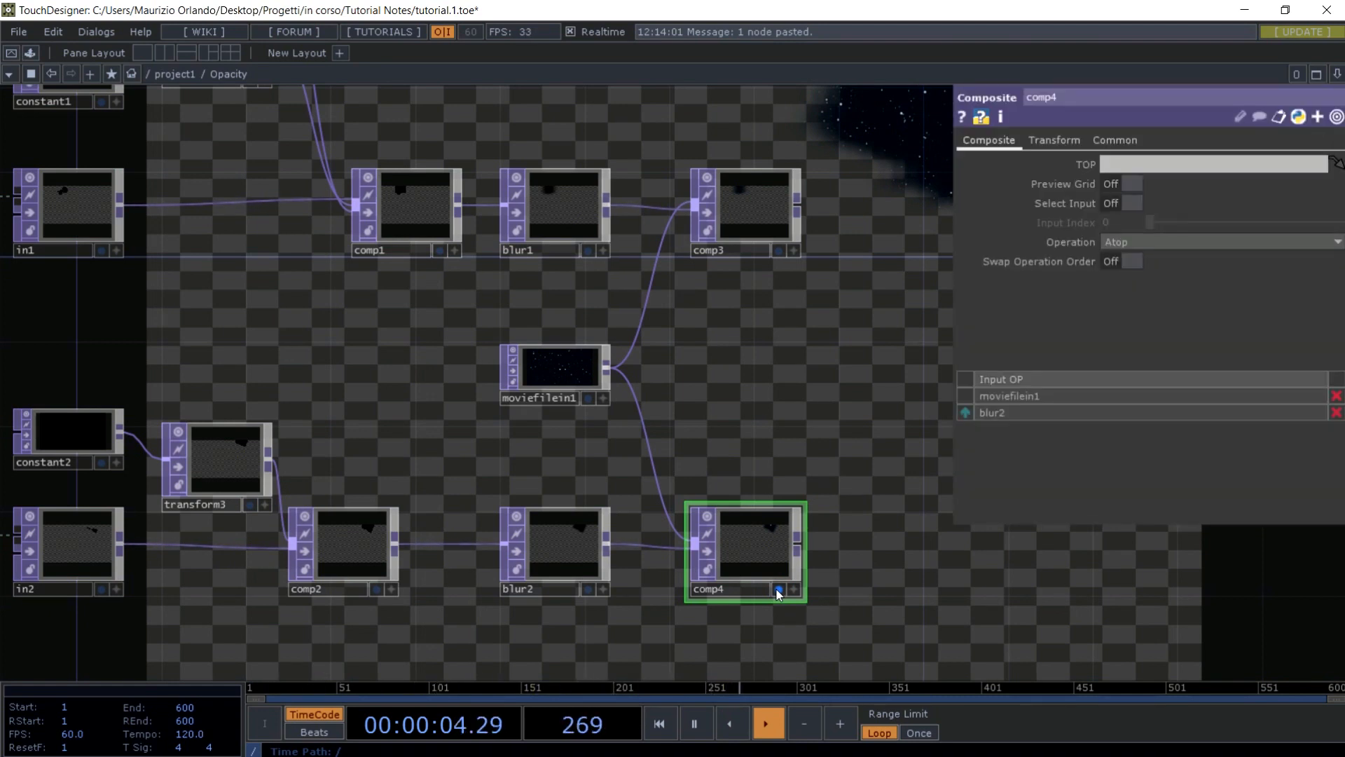
{"action": "key", "text": "p"}
- Add an Out TOP beside comp3 and connect comp3's output to it
{"action": "key", "text": "Tab"}
{"action": "left_click", "coordinate": [807, 439]}
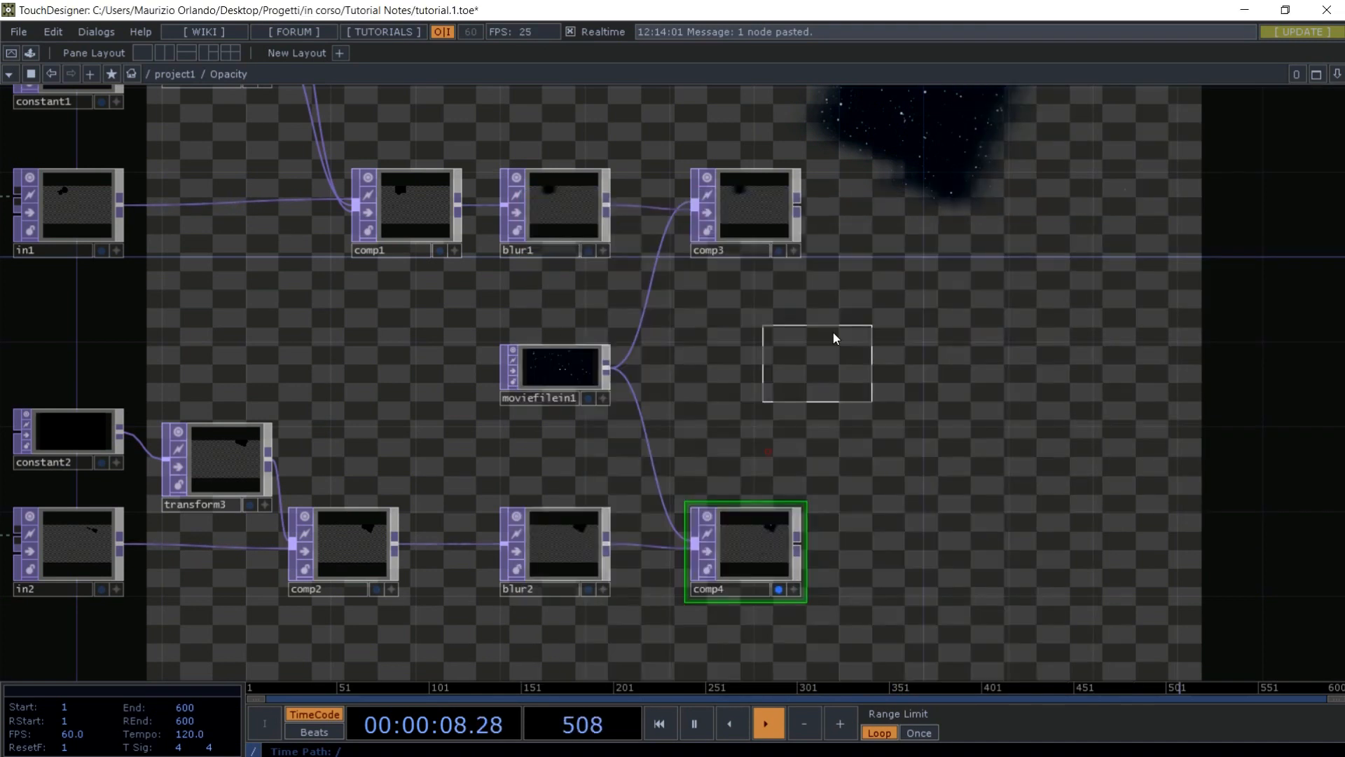
{"action": "left_click", "coordinate": [893, 213]}
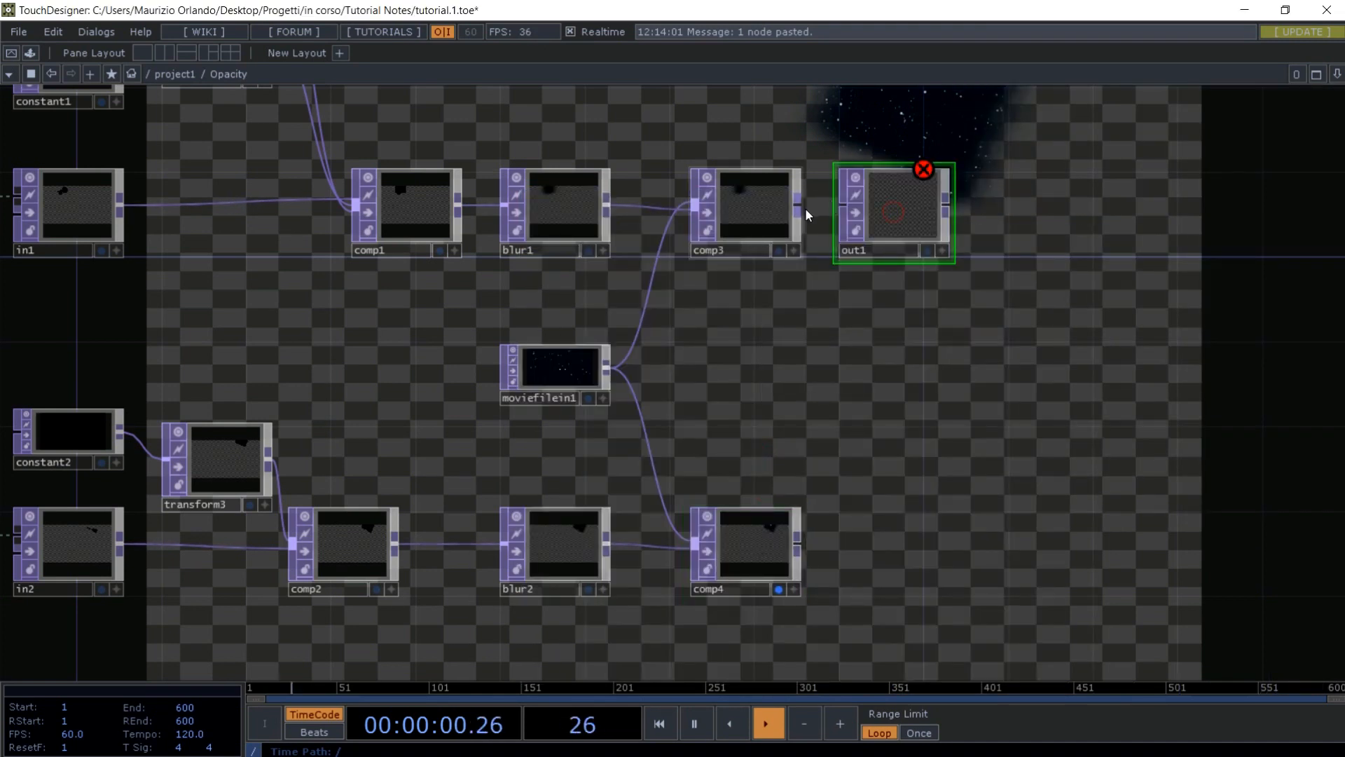
{"action": "left_click_drag", "start_coordinate": [799, 203], "coordinate": [901, 208]}
- Duplicate the Out TOP beside comp4, connect comp4 to the copy, and turn off comp4's background display
{"action": "key", "text": "ctrl+c"}
{"action": "key", "text": "ctrl+v"}
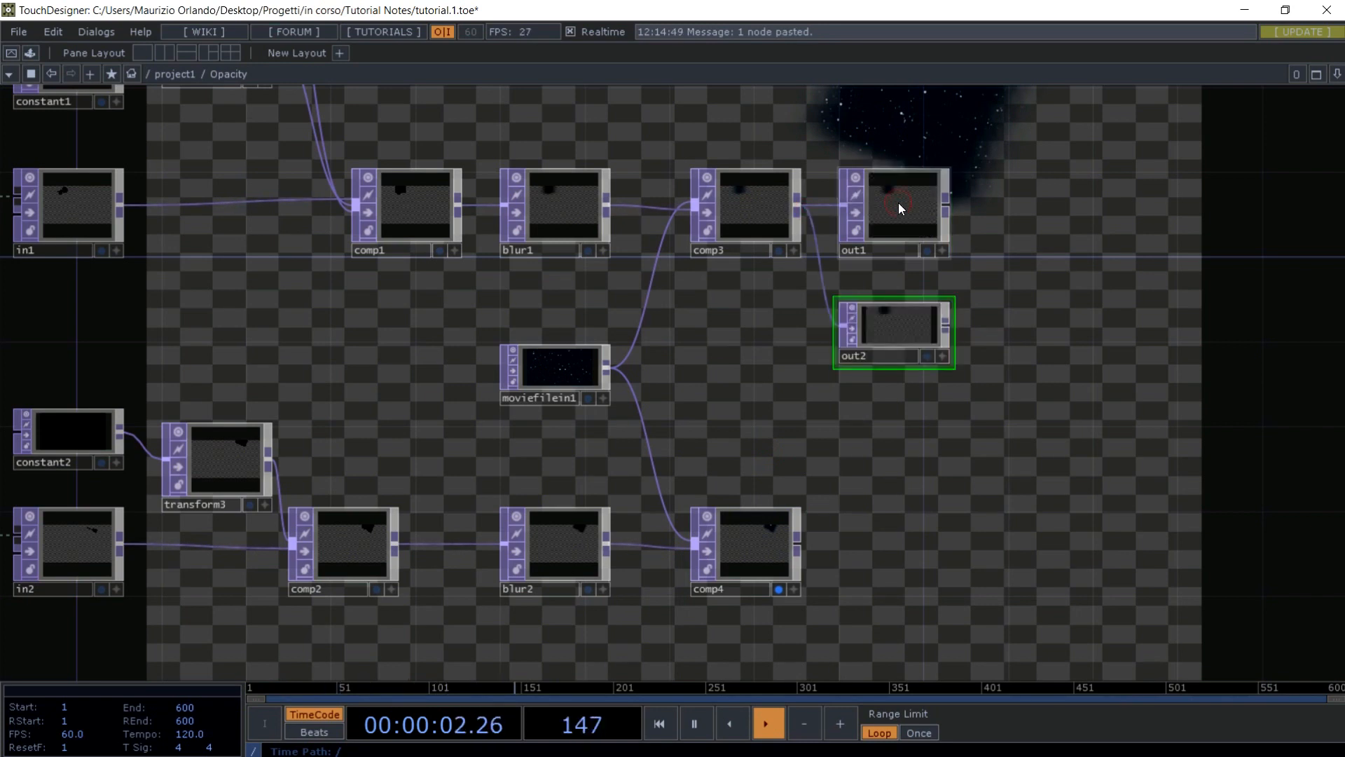
{"action": "left_click_drag", "start_coordinate": [894, 323], "coordinate": [887, 533]}
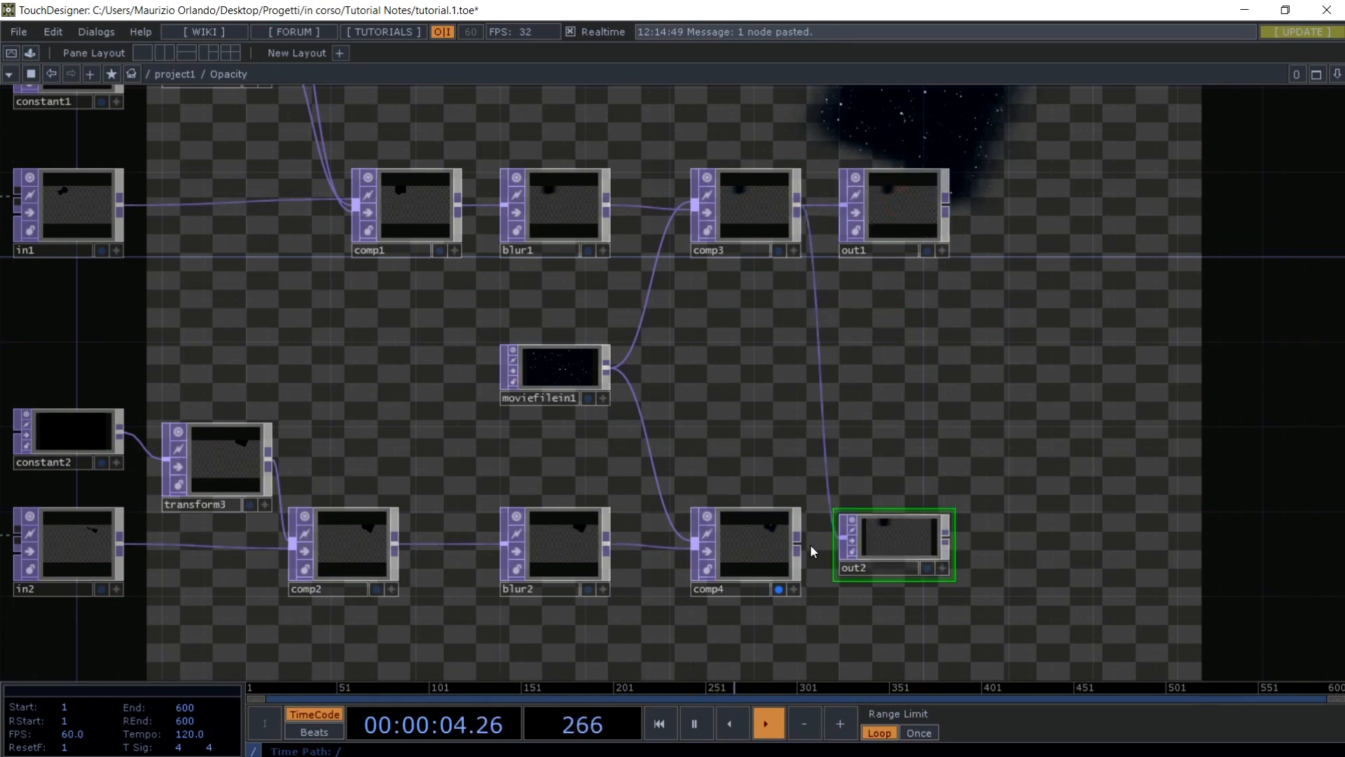
{"action": "left_click_drag", "start_coordinate": [797, 543], "coordinate": [847, 537]}
{"action": "left_click", "coordinate": [778, 588]}
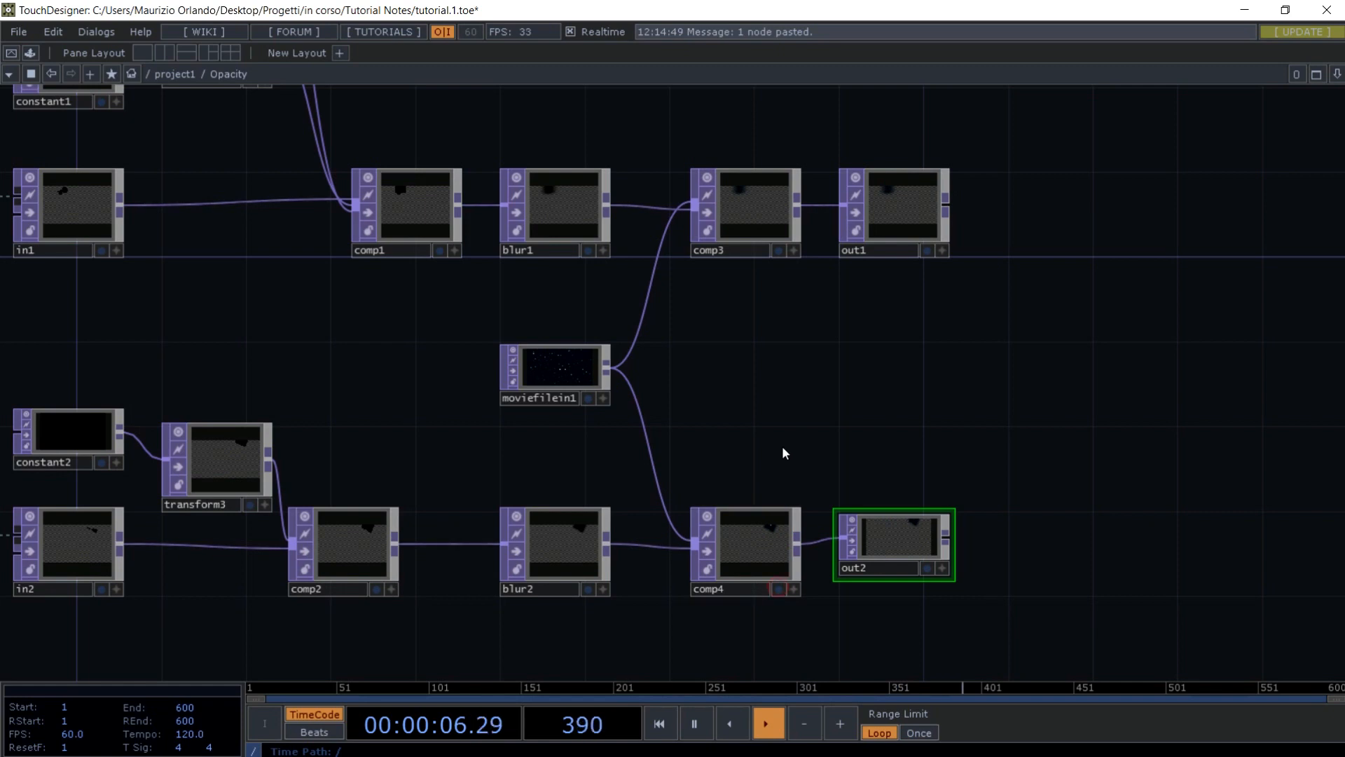
- Return to the project1 network and place two Null TOPs beside the Opacity component
{"action": "key", "text": "u"}
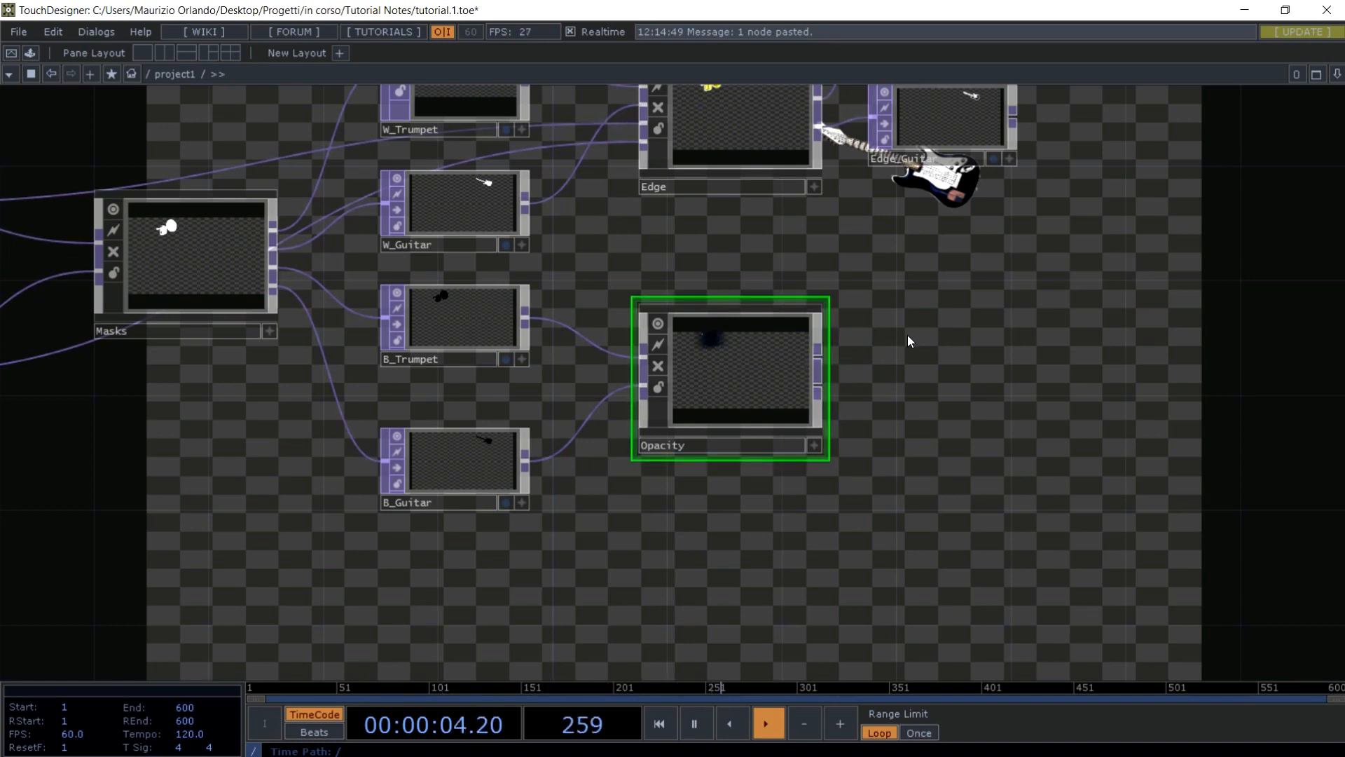
{"action": "key", "text": "Tab"}
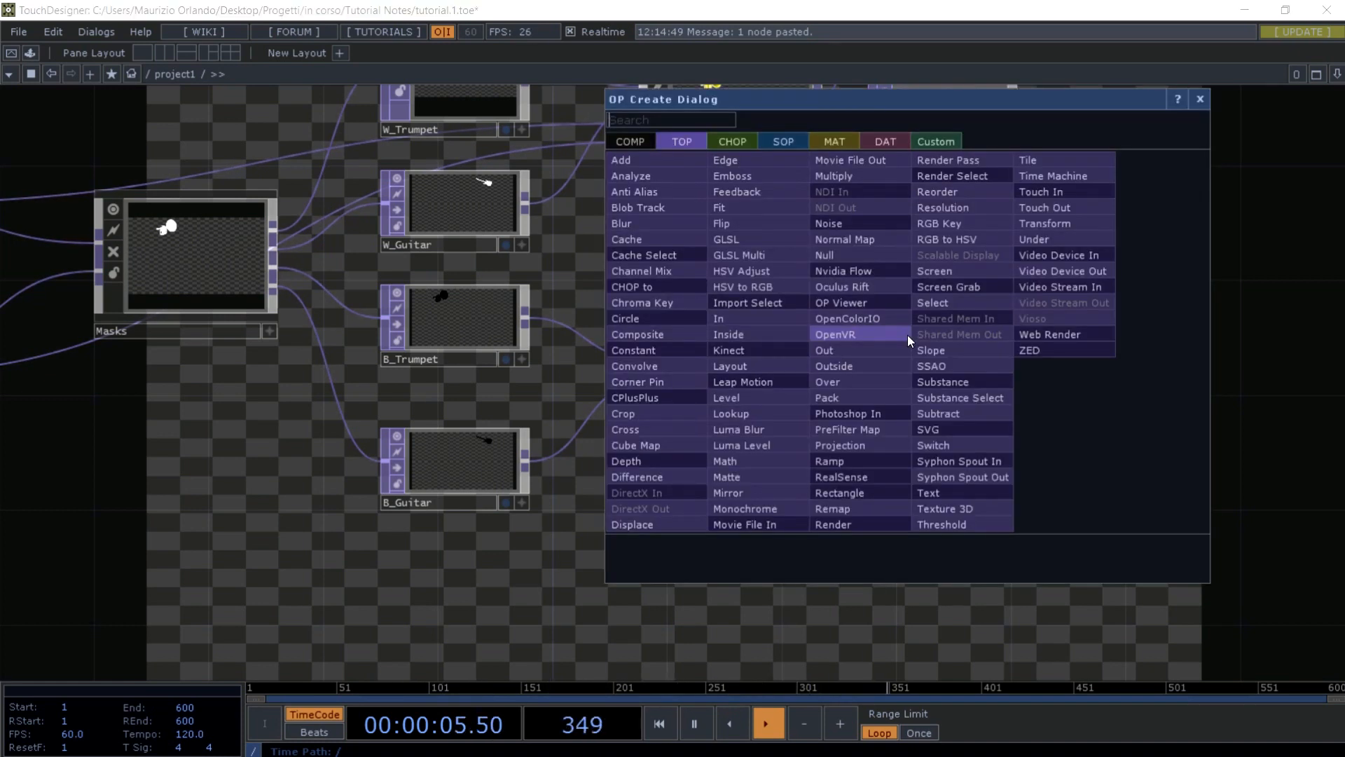
{"action": "left_click", "coordinate": [862, 257]}
{"action": "left_click", "coordinate": [955, 301]}
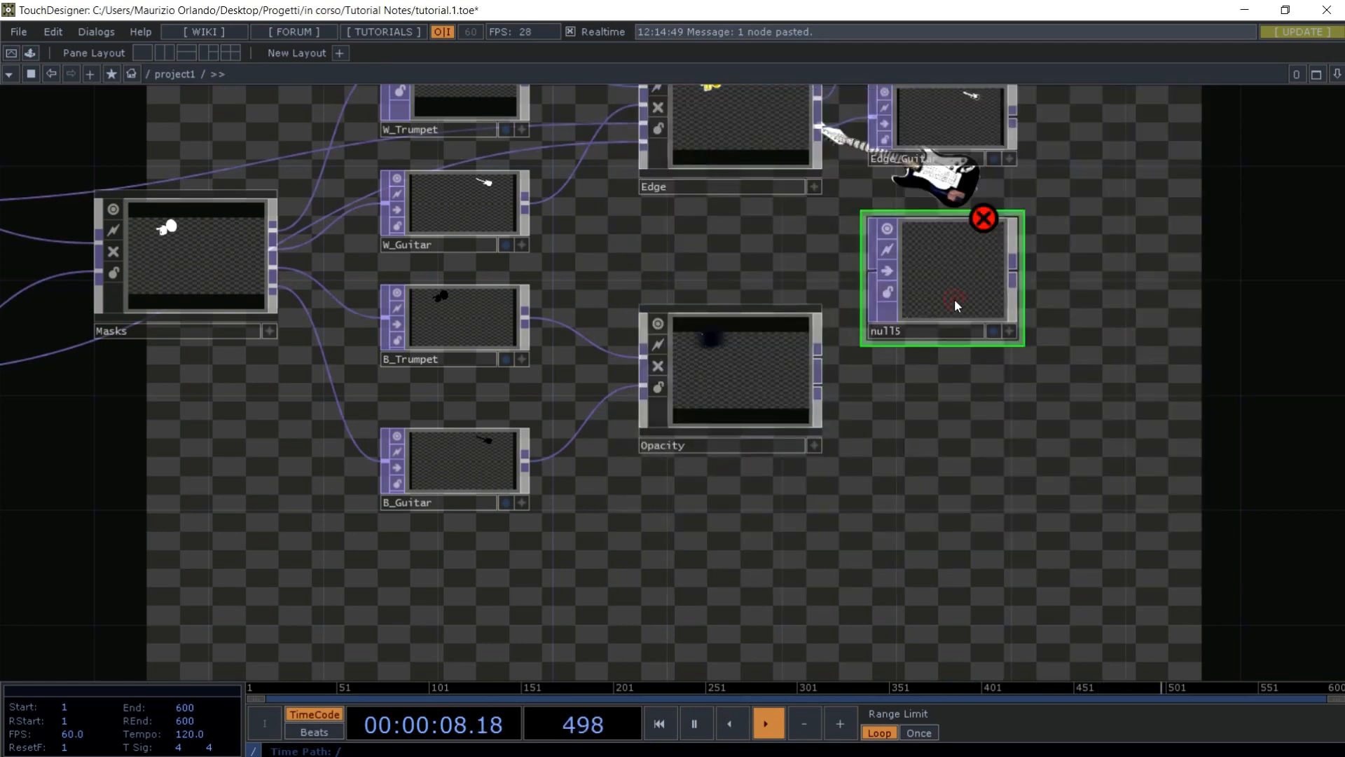
{"action": "key", "text": "ctrl+v"}
- Connect the Opacity component's first output to null5 and its second output to null6
{"action": "left_click", "coordinate": [818, 346]}
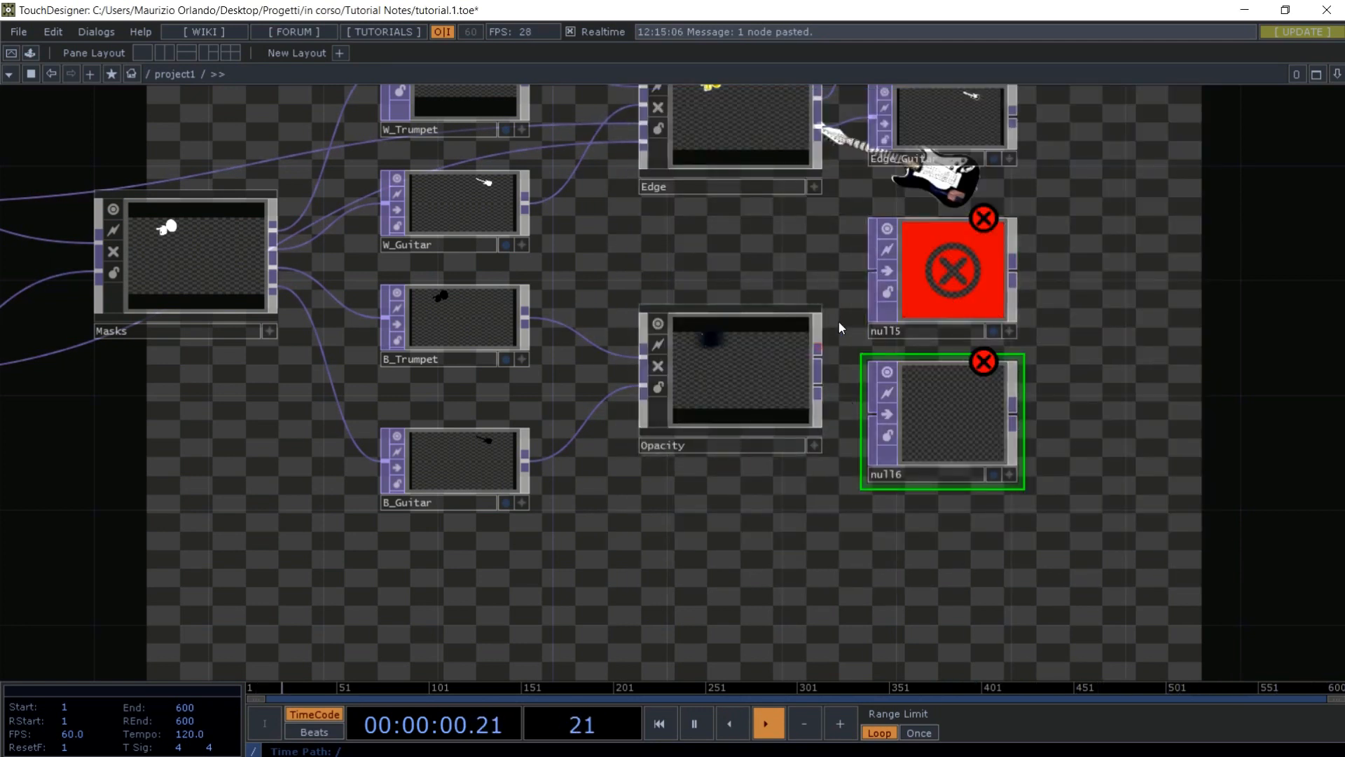
{"action": "left_click", "coordinate": [863, 284]}
{"action": "left_click", "coordinate": [818, 389]}
{"action": "left_click", "coordinate": [869, 414]}
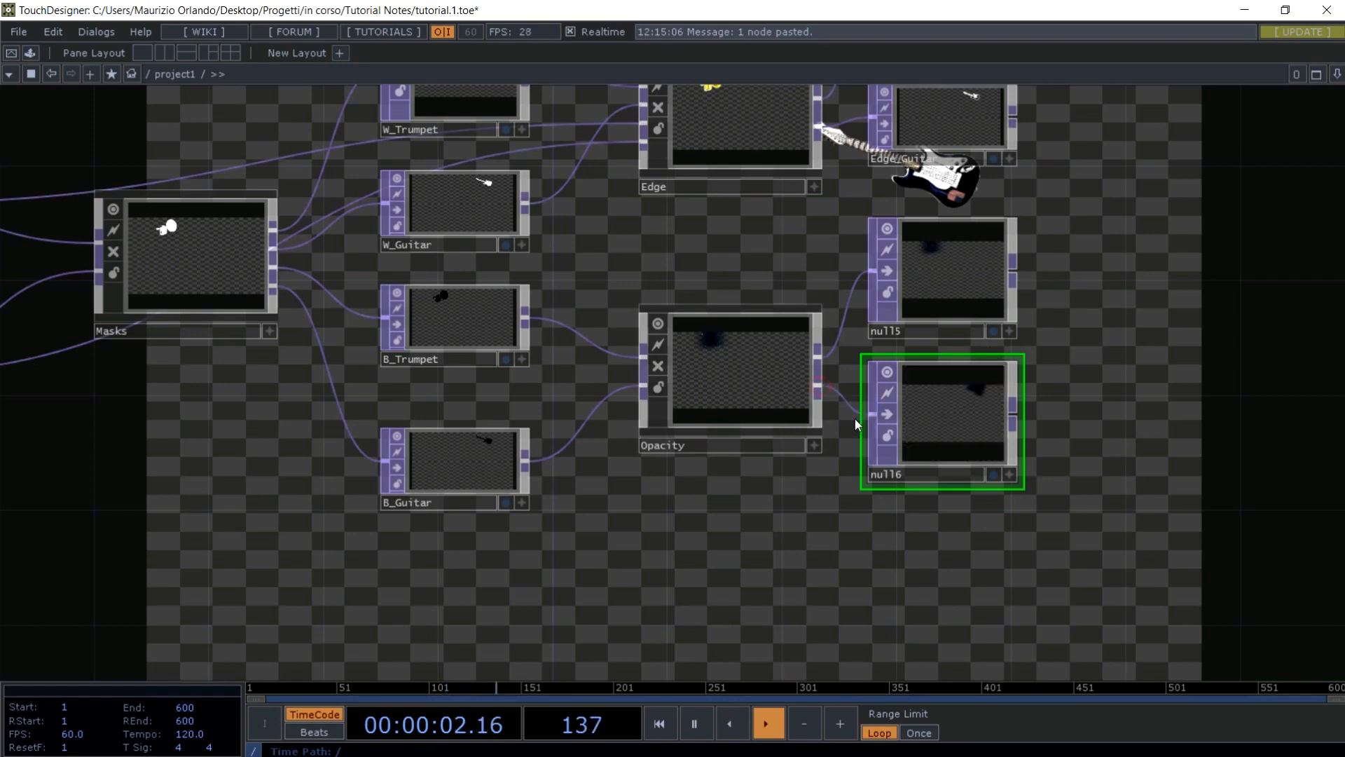
- Rename null5 as Mask_Trumpet and null6 as Mask_Guitar
{"action": "left_click", "coordinate": [906, 336]}
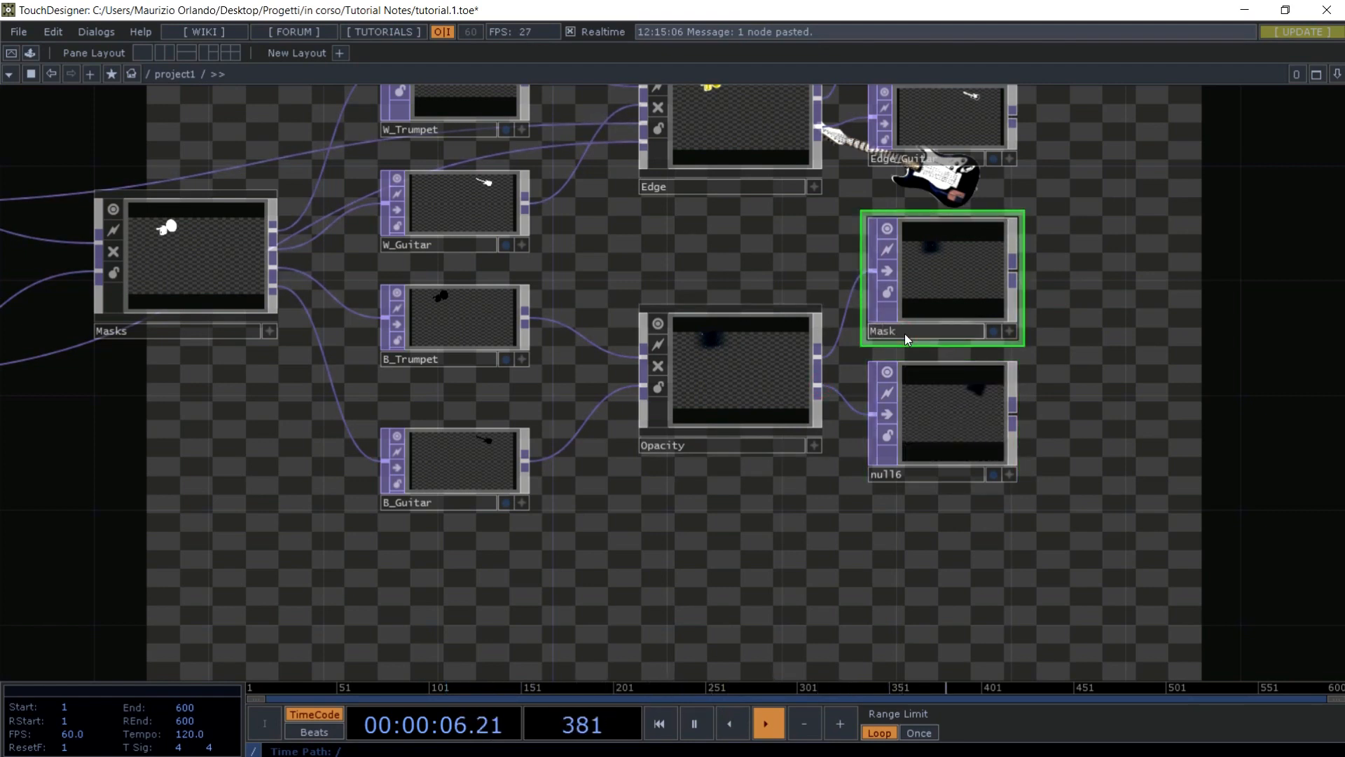
{"action": "type", "text": "Mask_Trumpet"}
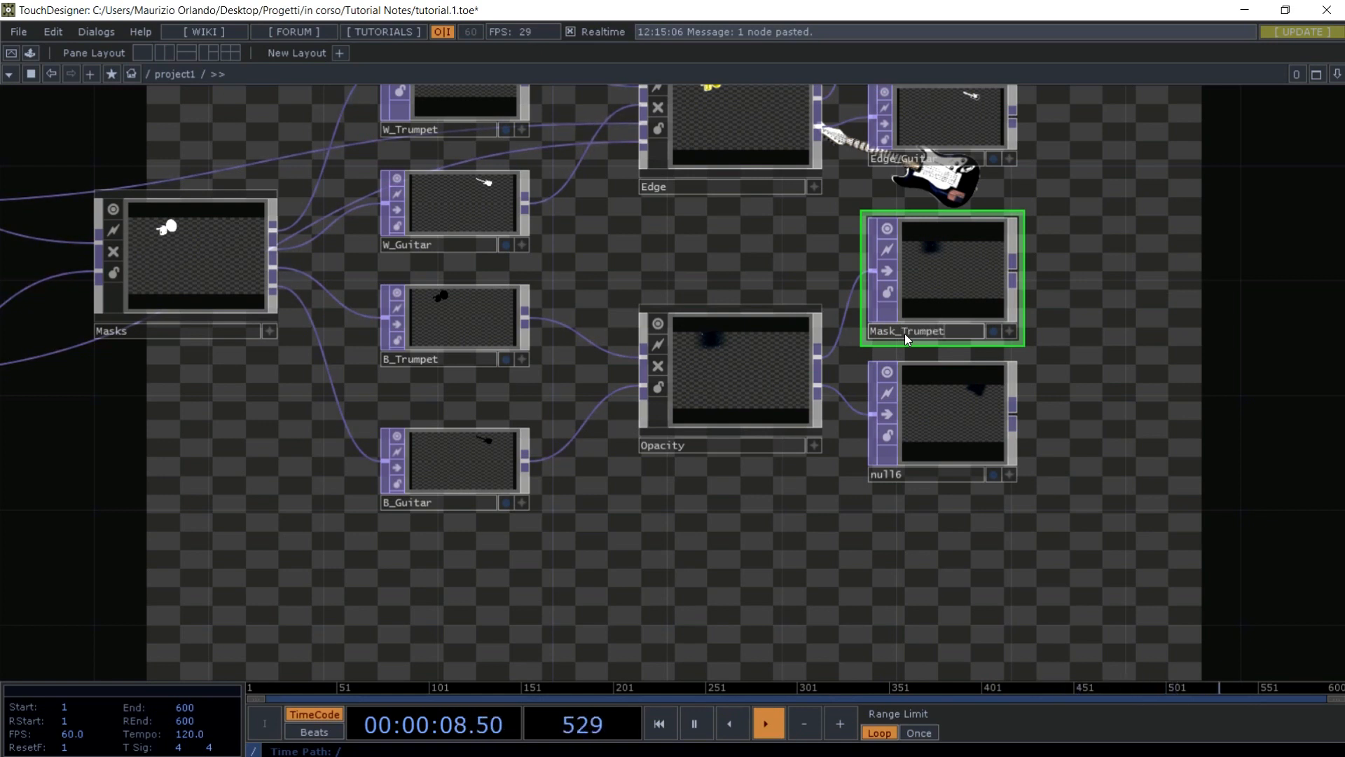
{"action": "left_click", "coordinate": [913, 468]}
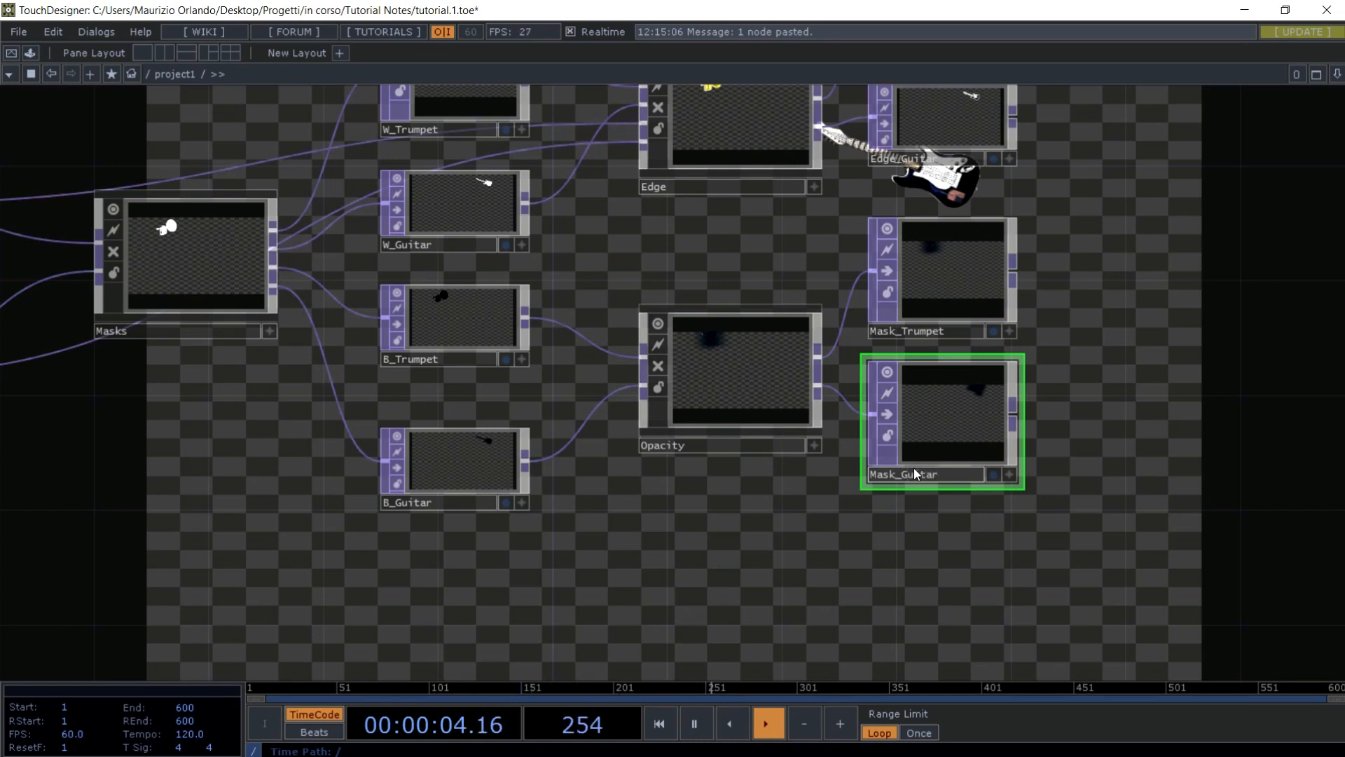
- Add a Composite TOP beyond the Edge and Mask nulls and set its operation to Over
{"action": "key", "text": "h"}
{"action": "key", "text": "Tab"}
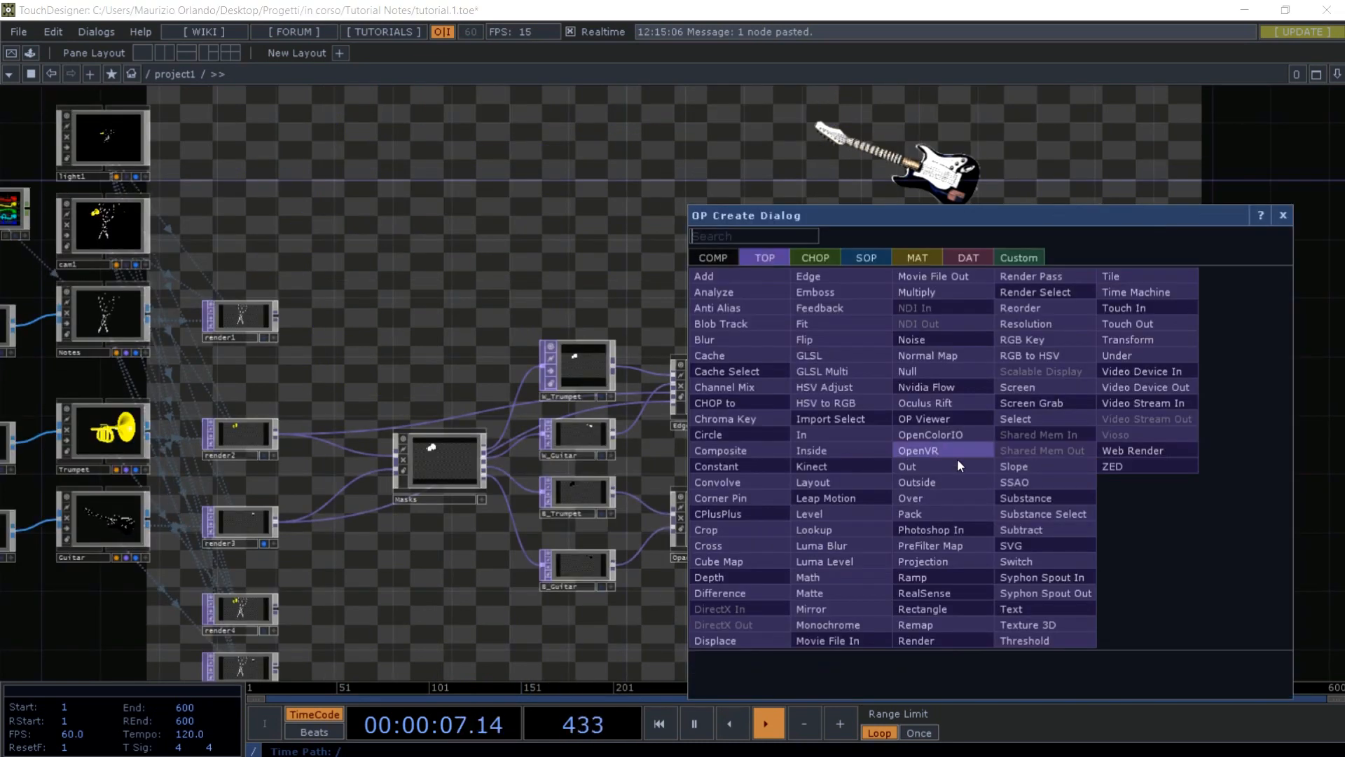
{"action": "left_click", "coordinate": [764, 452]}
{"action": "left_click", "coordinate": [1008, 448]}
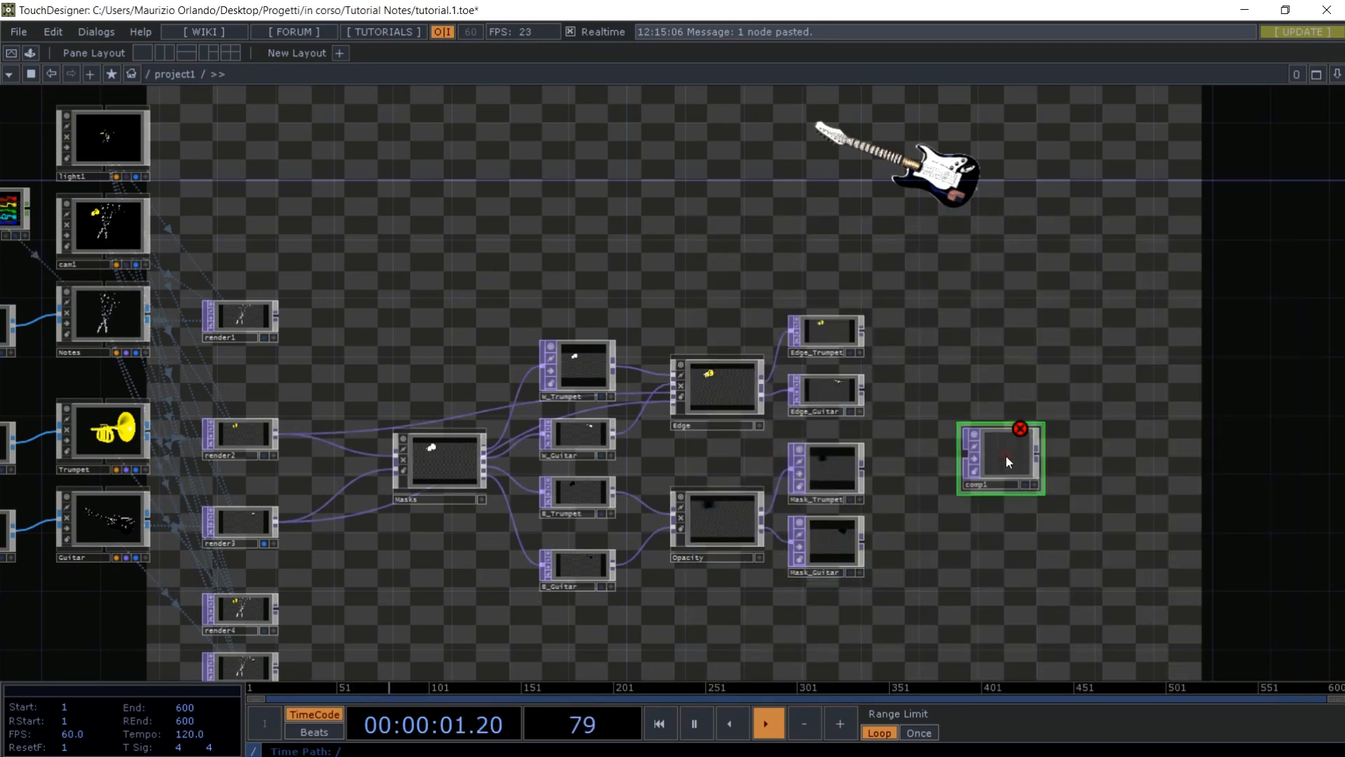
{"action": "key", "text": "p"}
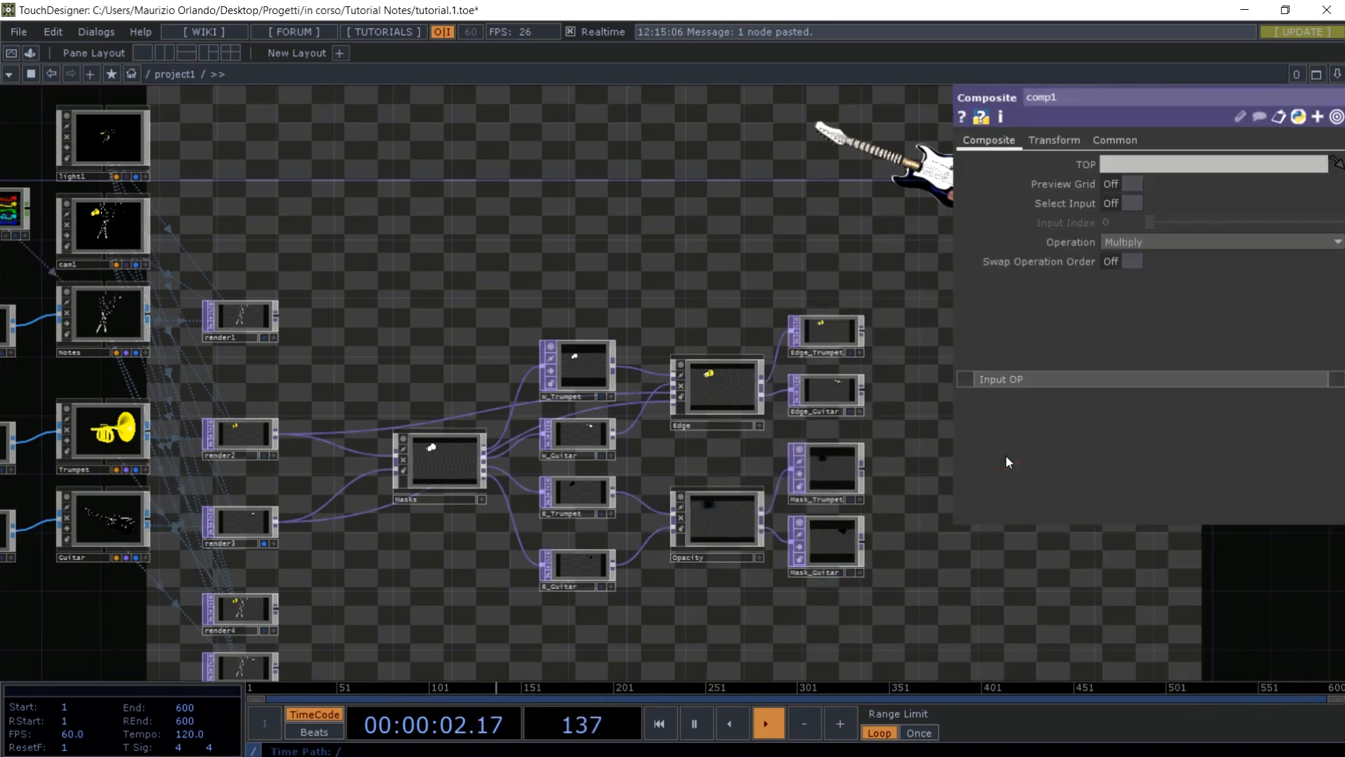
{"action": "left_click", "coordinate": [1139, 245]}
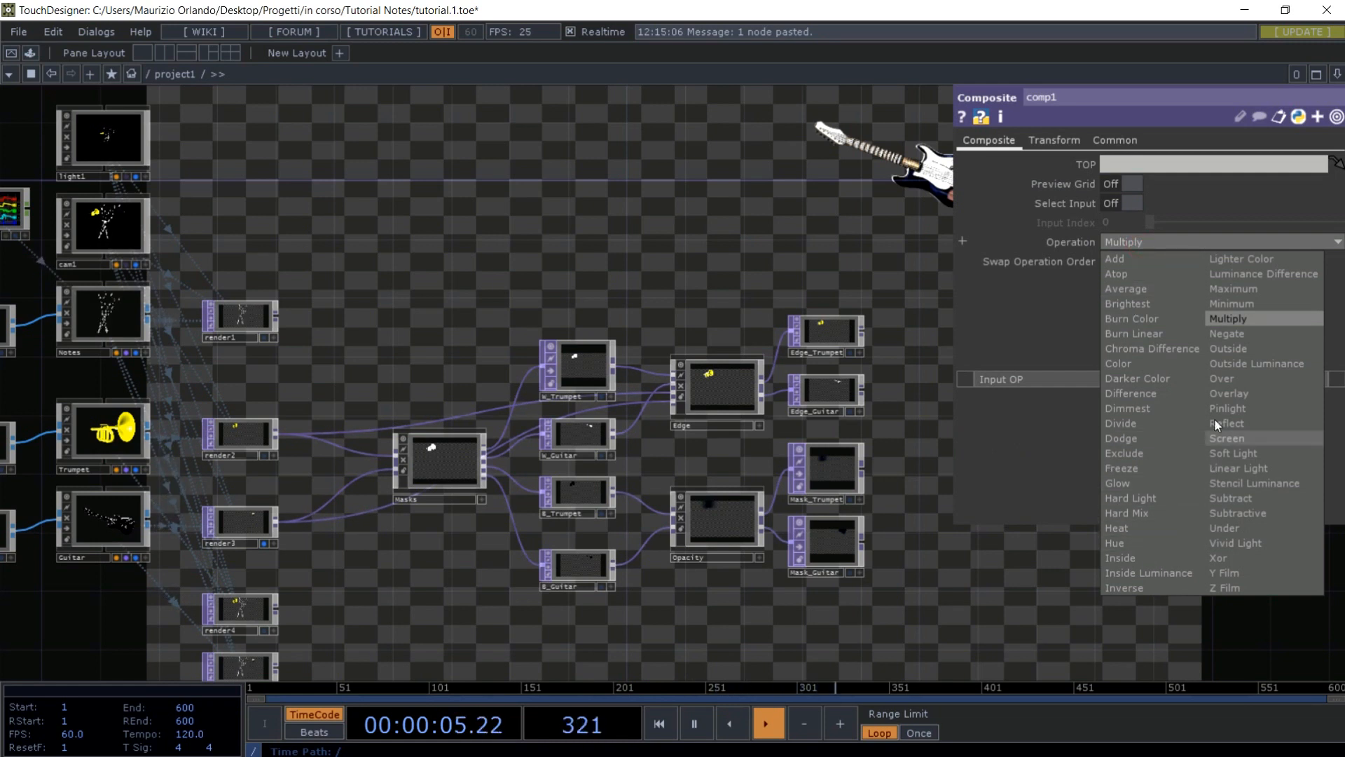
{"action": "left_click", "coordinate": [1222, 378]}
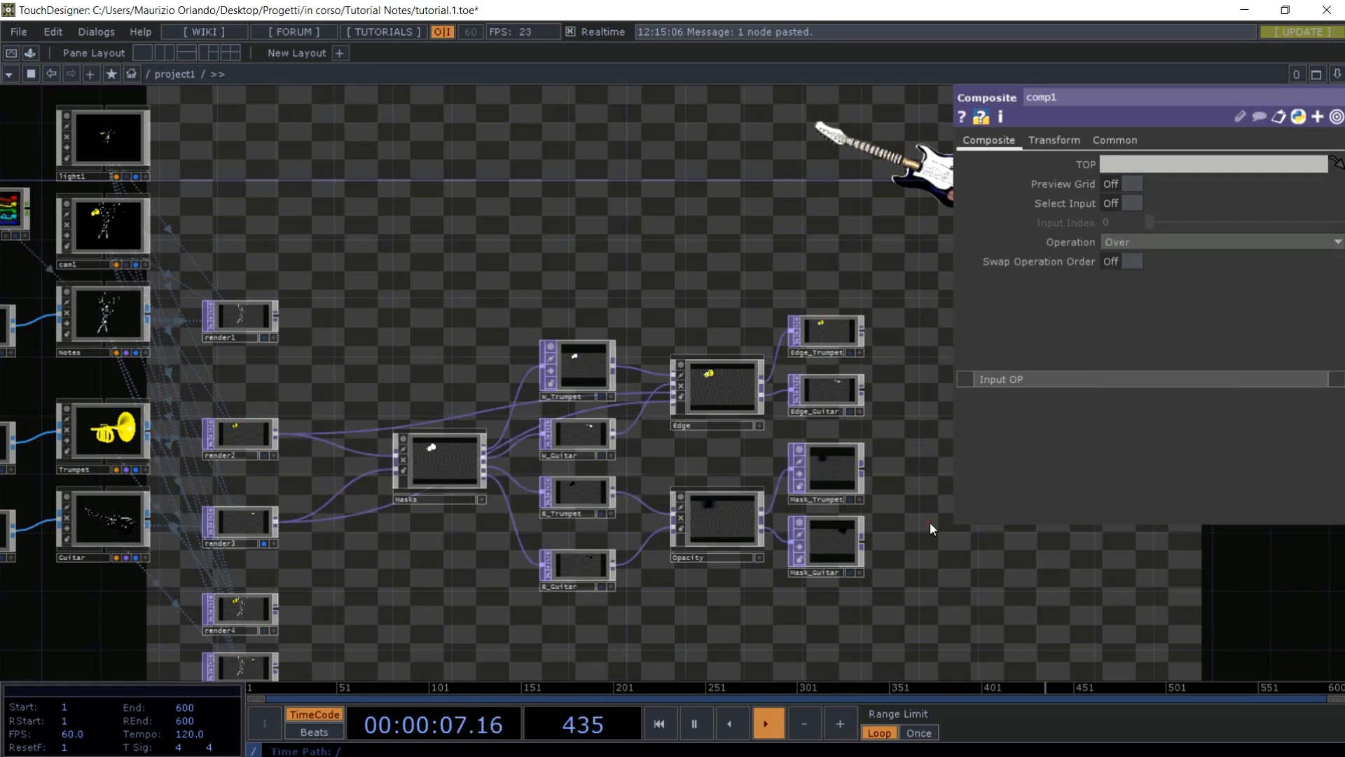
{"action": "key", "text": "p"}
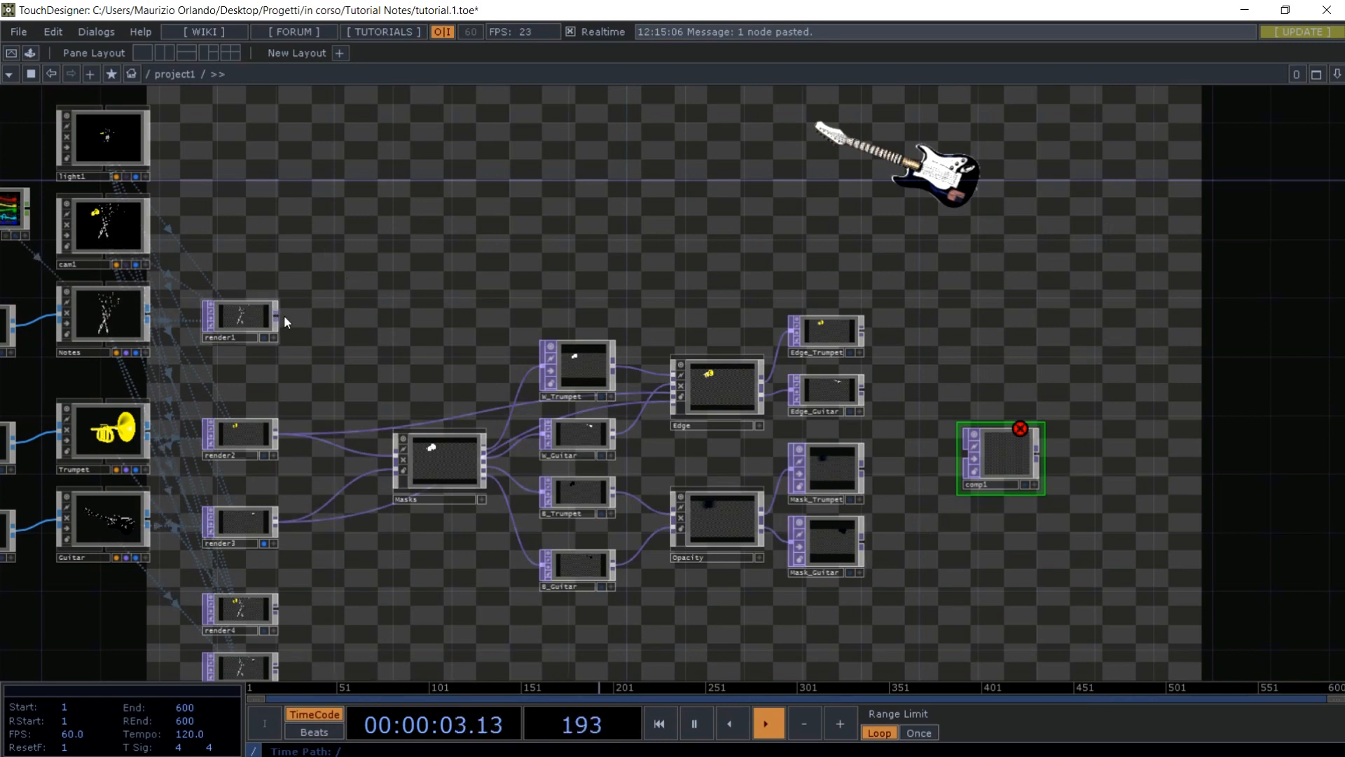
- Connect render1, Edge_Trumpet, Edge_Guitar, Mask_Trumpet and Mask_Guitar to comp1, in that order
{"action": "left_click_drag", "start_coordinate": [279, 314], "coordinate": [956, 444]}
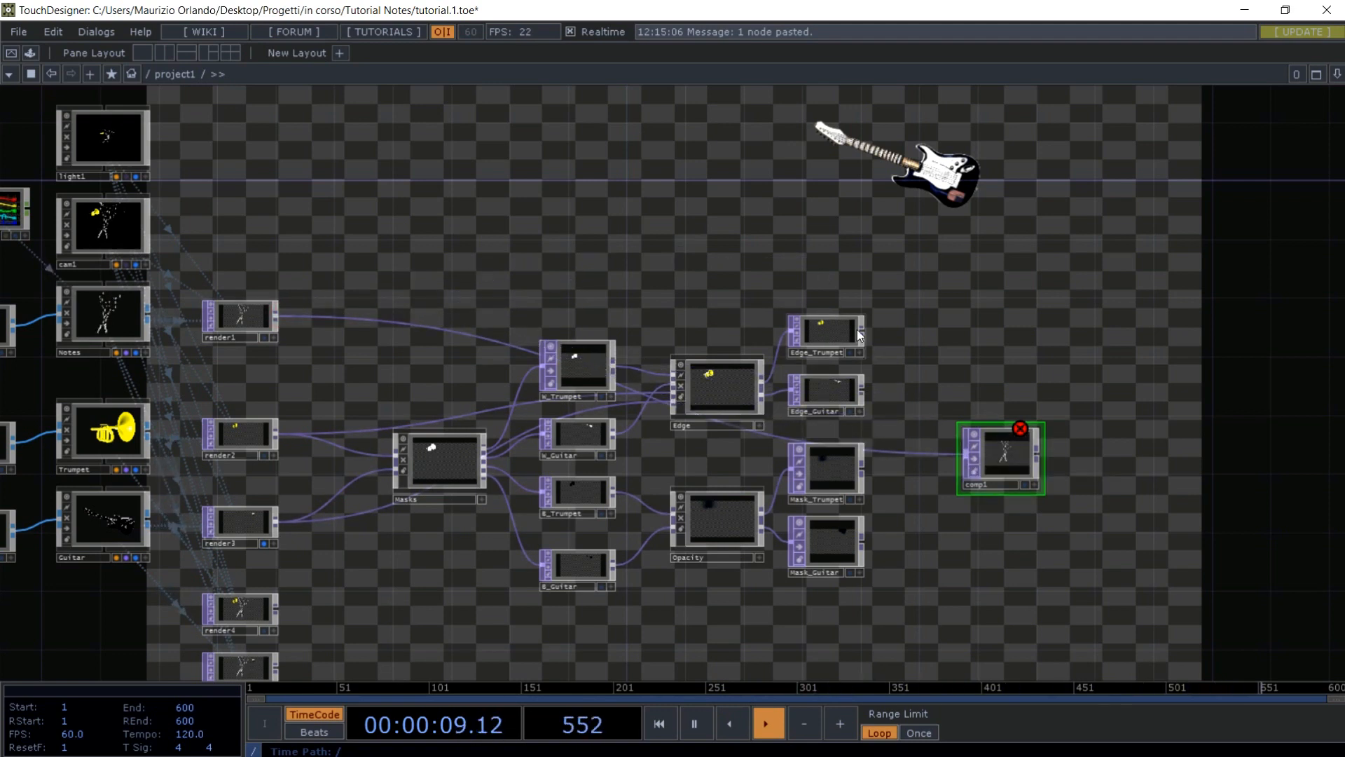
{"action": "left_click_drag", "start_coordinate": [864, 331], "coordinate": [952, 456]}
{"action": "left_click_drag", "start_coordinate": [863, 391], "coordinate": [950, 458]}
{"action": "left_click_drag", "start_coordinate": [861, 468], "coordinate": [948, 454]}
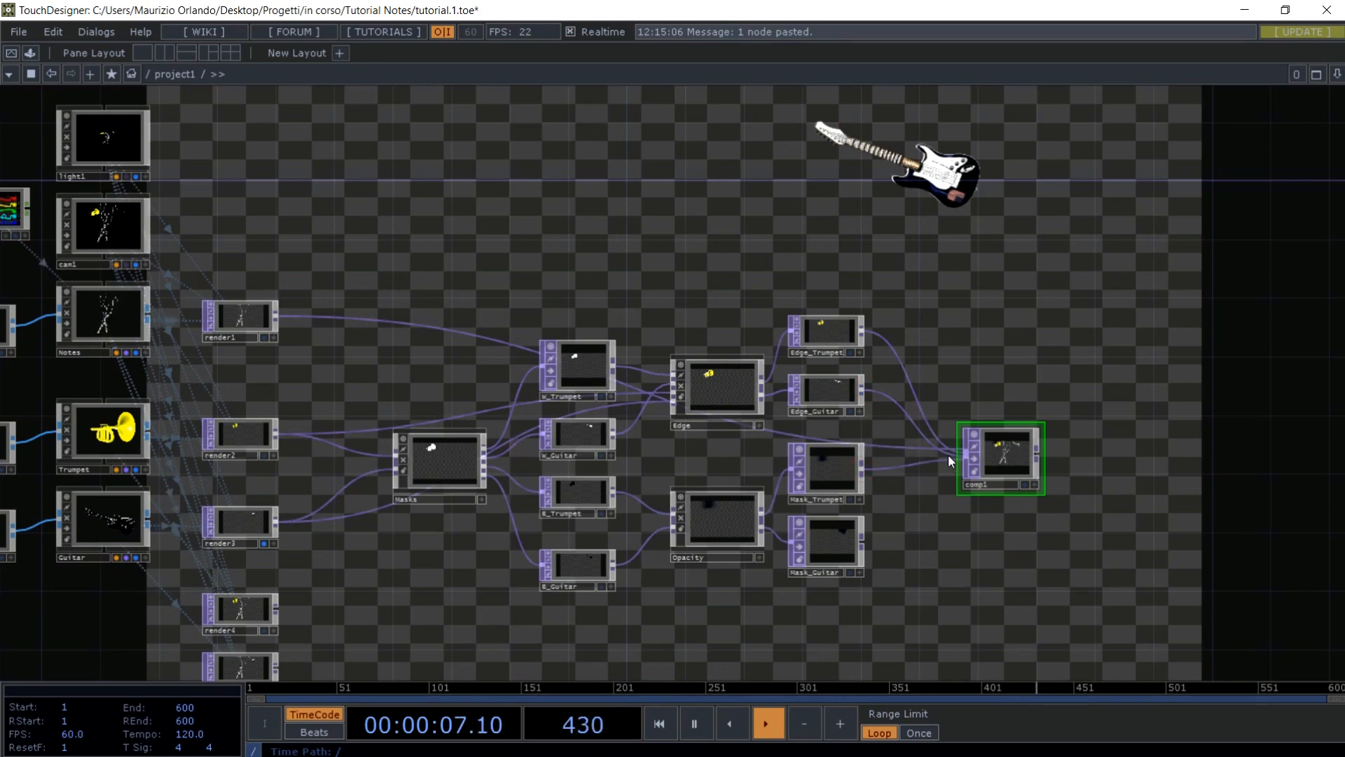
{"action": "left_click_drag", "start_coordinate": [864, 547], "coordinate": [943, 460]}
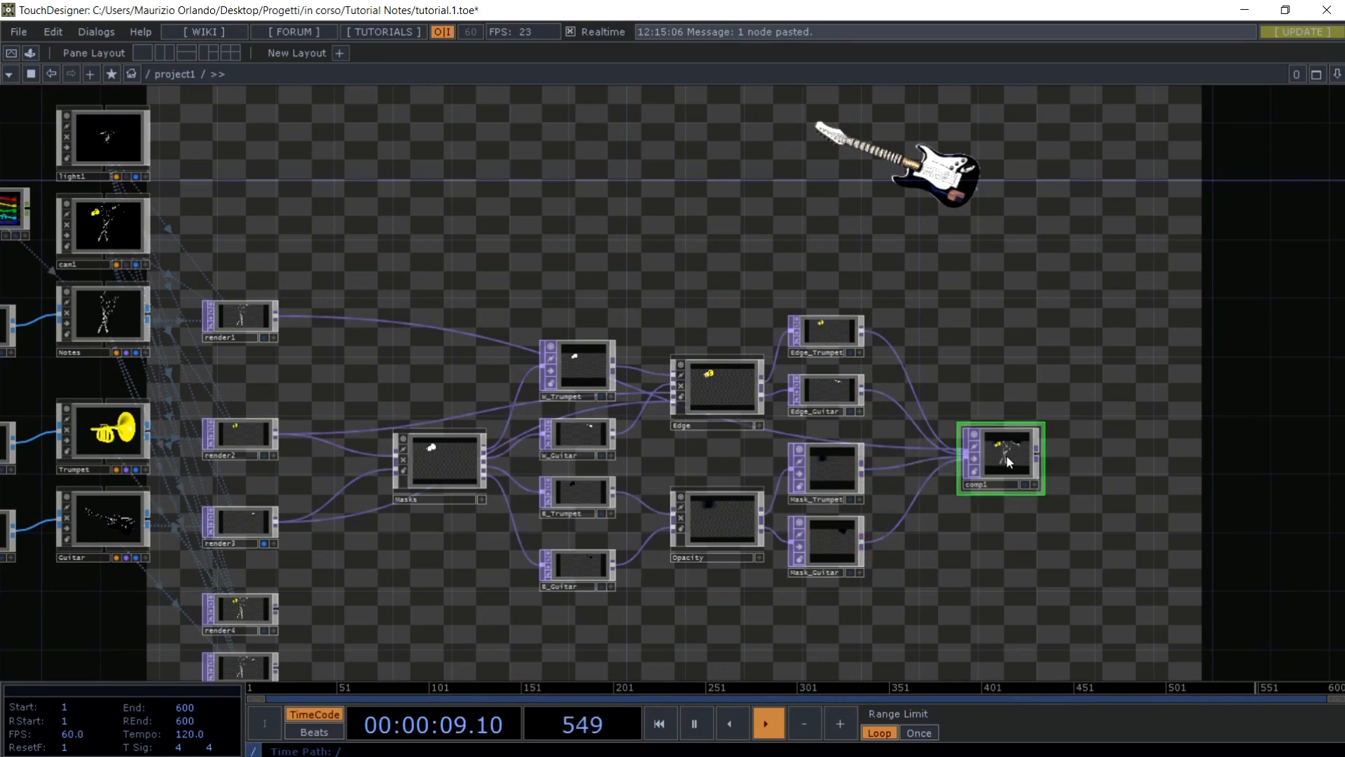
- Examine the comp1 composite image up close and open the Opacity component's network
{"action": "scroll", "coordinate": [1002, 456], "scroll_direction": "up", "scroll_amount": 5}
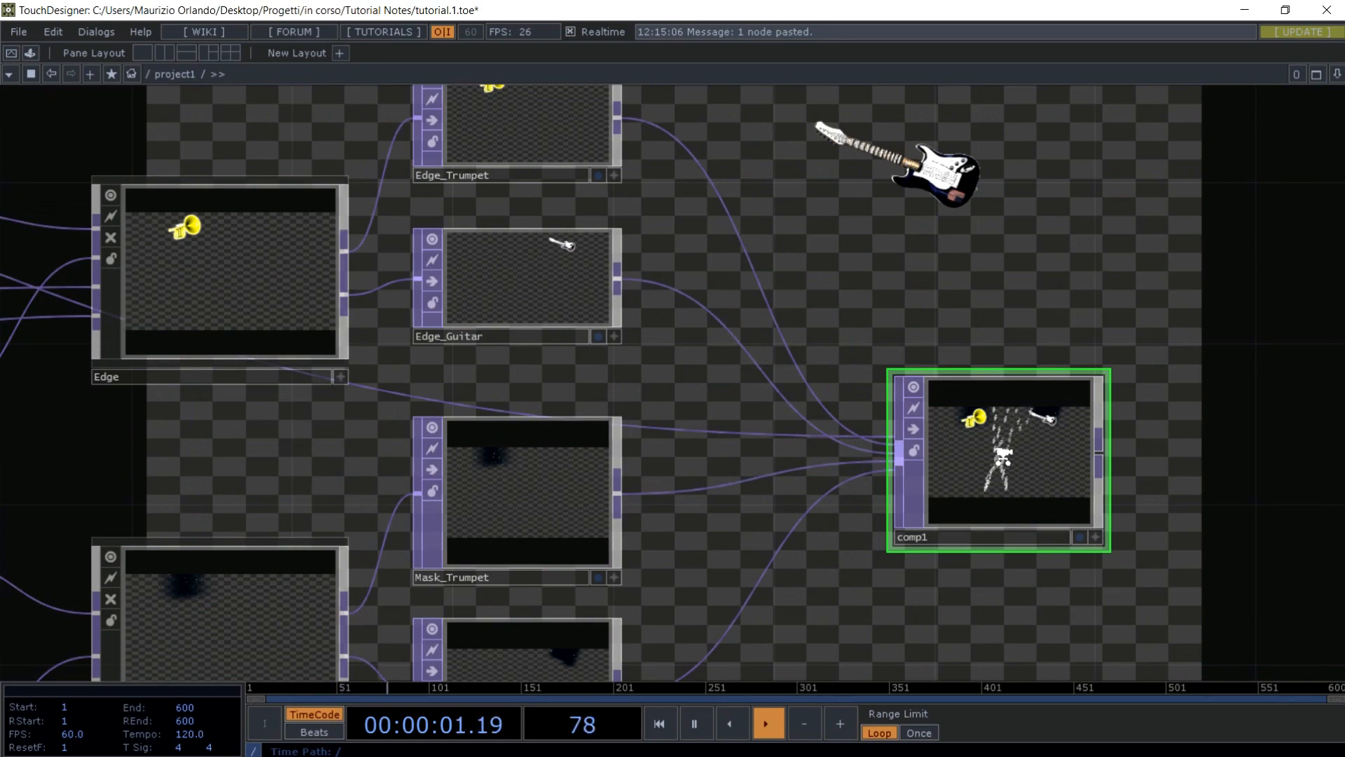
{"action": "scroll", "coordinate": [1004, 455], "scroll_direction": "up", "scroll_amount": 6}
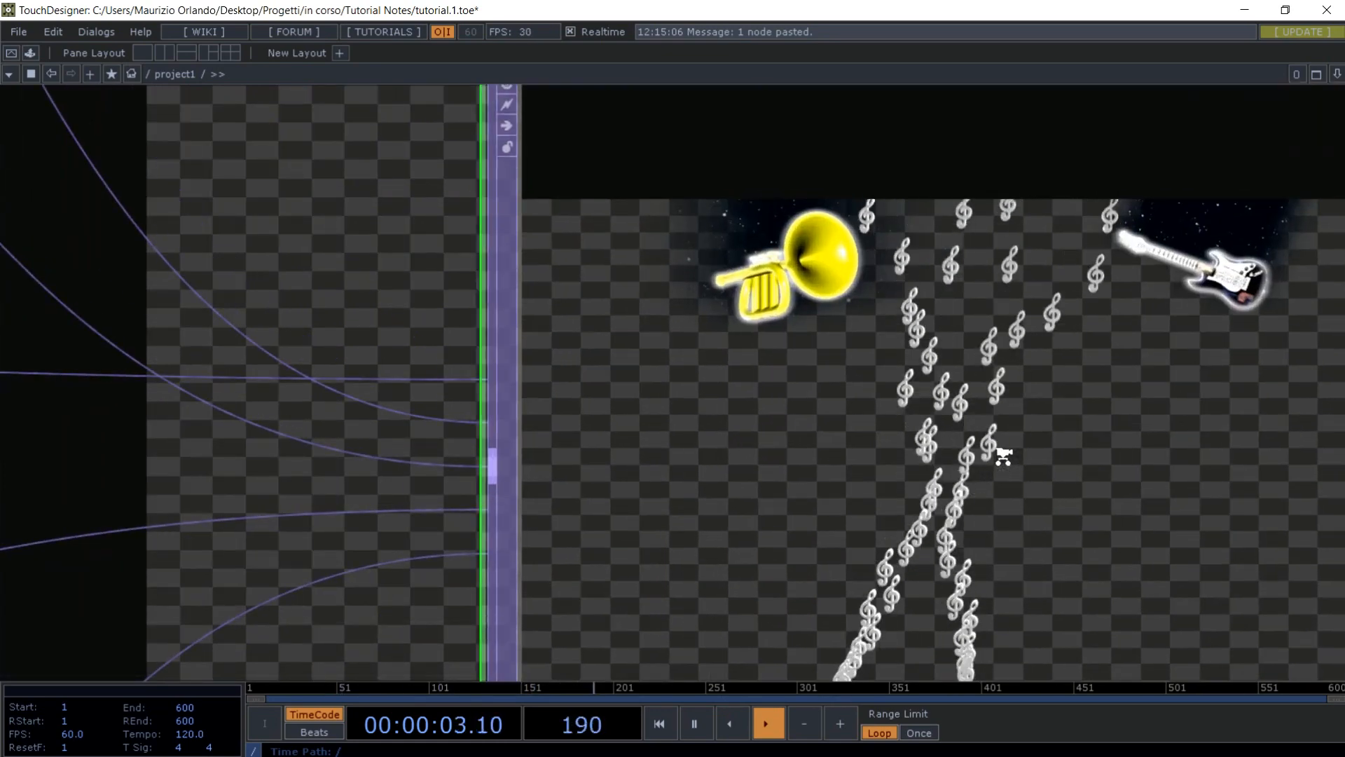
{"action": "scroll", "coordinate": [1004, 457], "scroll_direction": "down", "scroll_amount": 10}
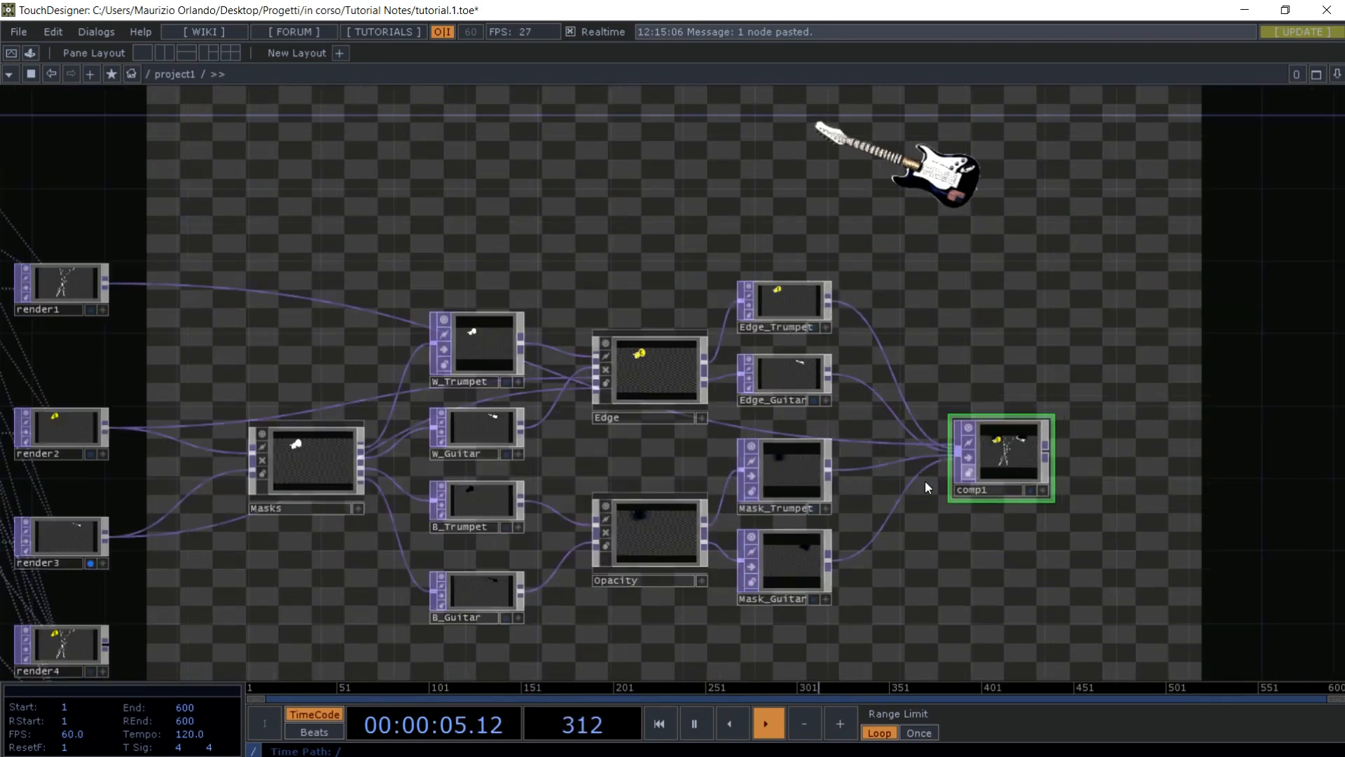
{"action": "left_click_drag", "start_coordinate": [664, 450], "coordinate": [662, 431]}
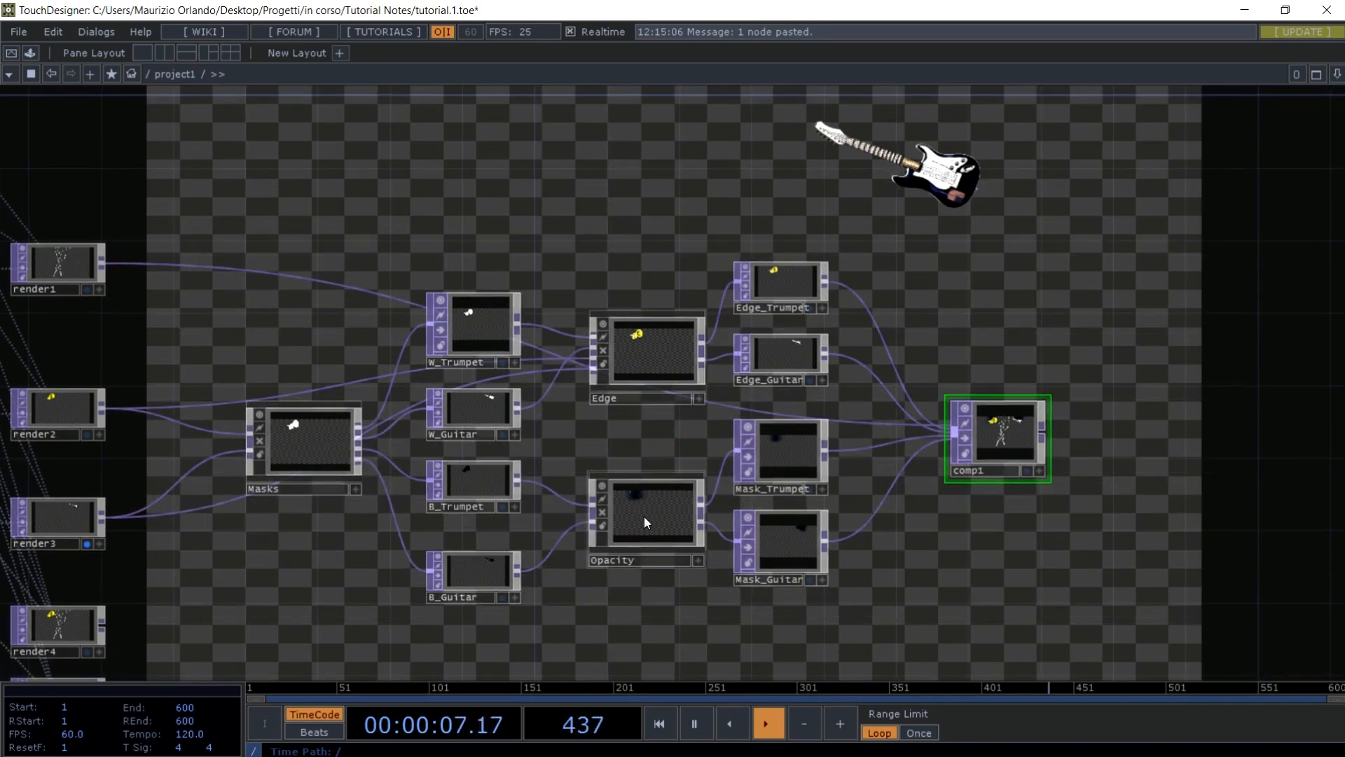
{"action": "double_click", "coordinate": [642, 515]}
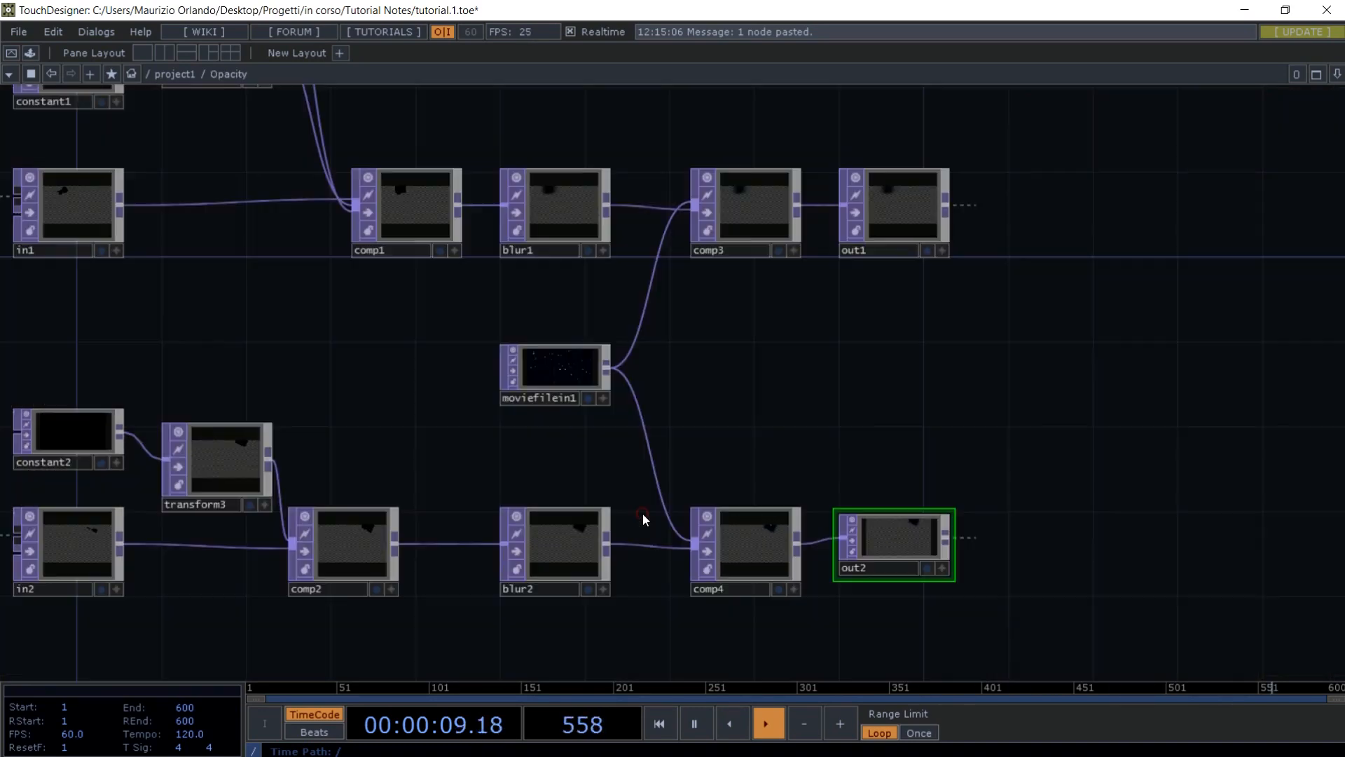
- Rename the moviefilein1 node inside Opacity as Background
{"action": "left_click", "coordinate": [550, 399]}
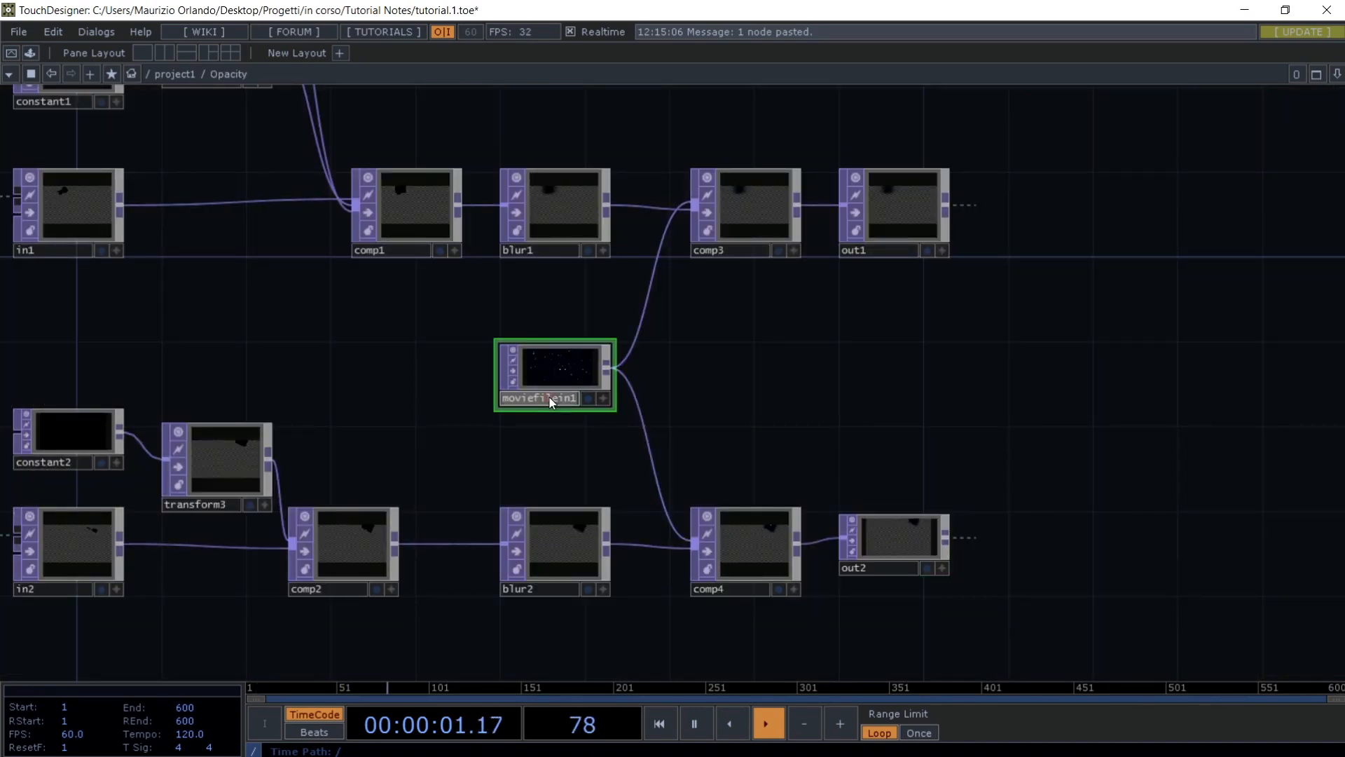
{"action": "type", "text": "Backgro"}
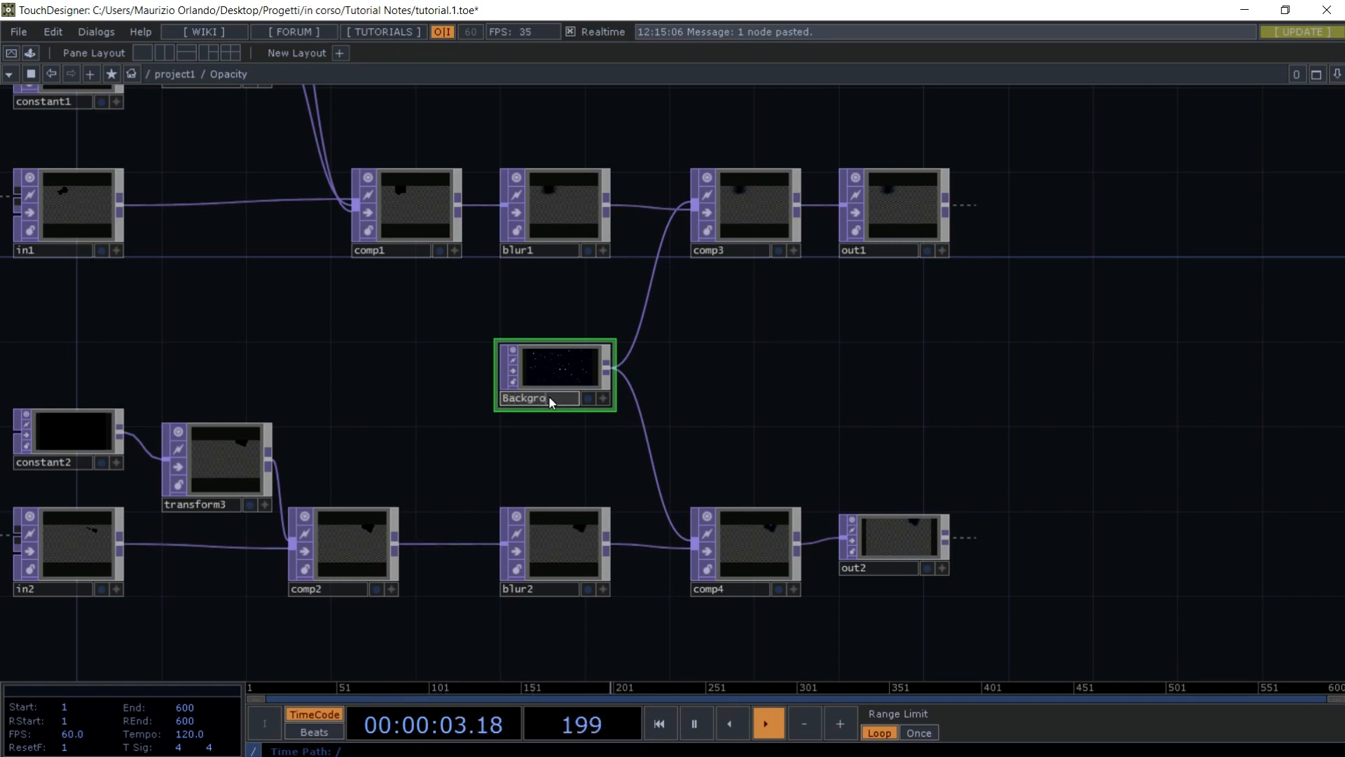
{"action": "type", "text": "und"}
- Copy the Background node from Opacity into project1 and place it below Mask_Guitar
{"action": "key", "text": "ctrl+c"}
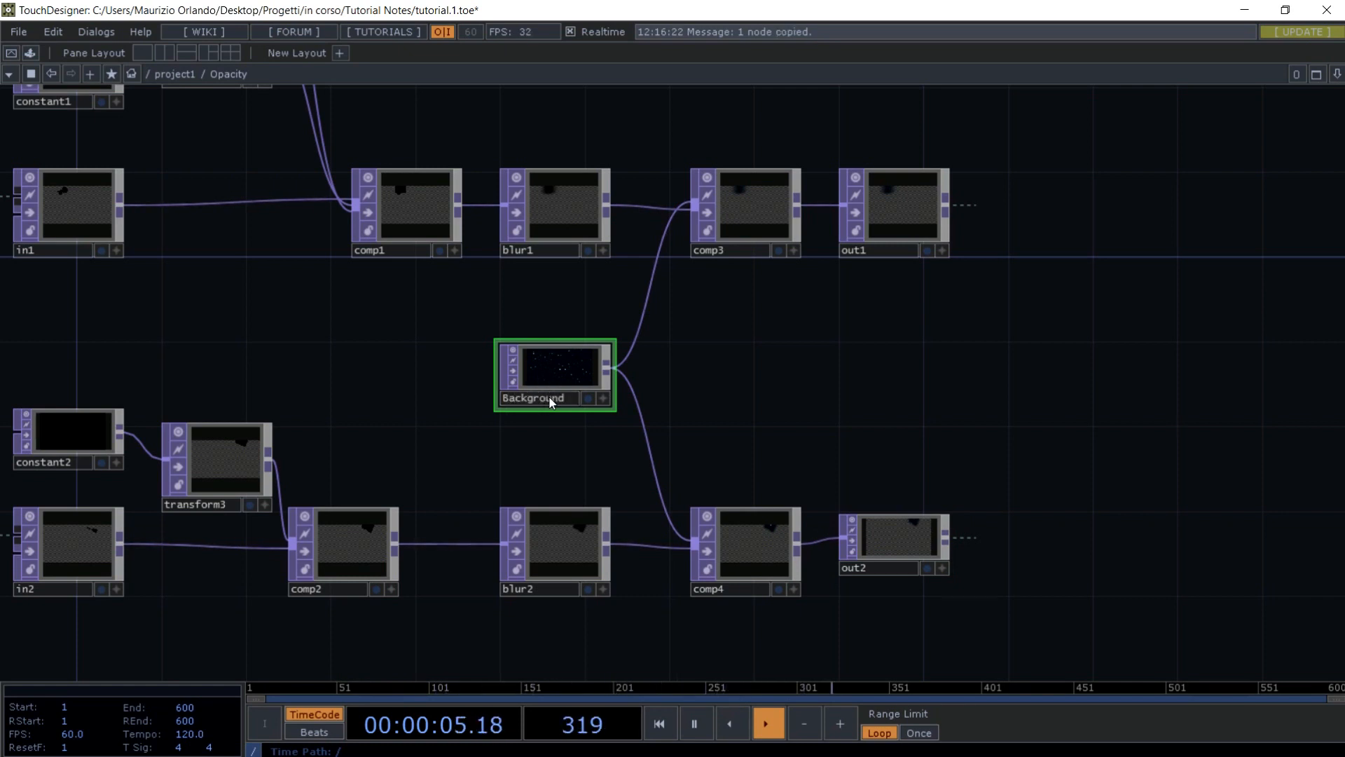
{"action": "key", "text": "u"}
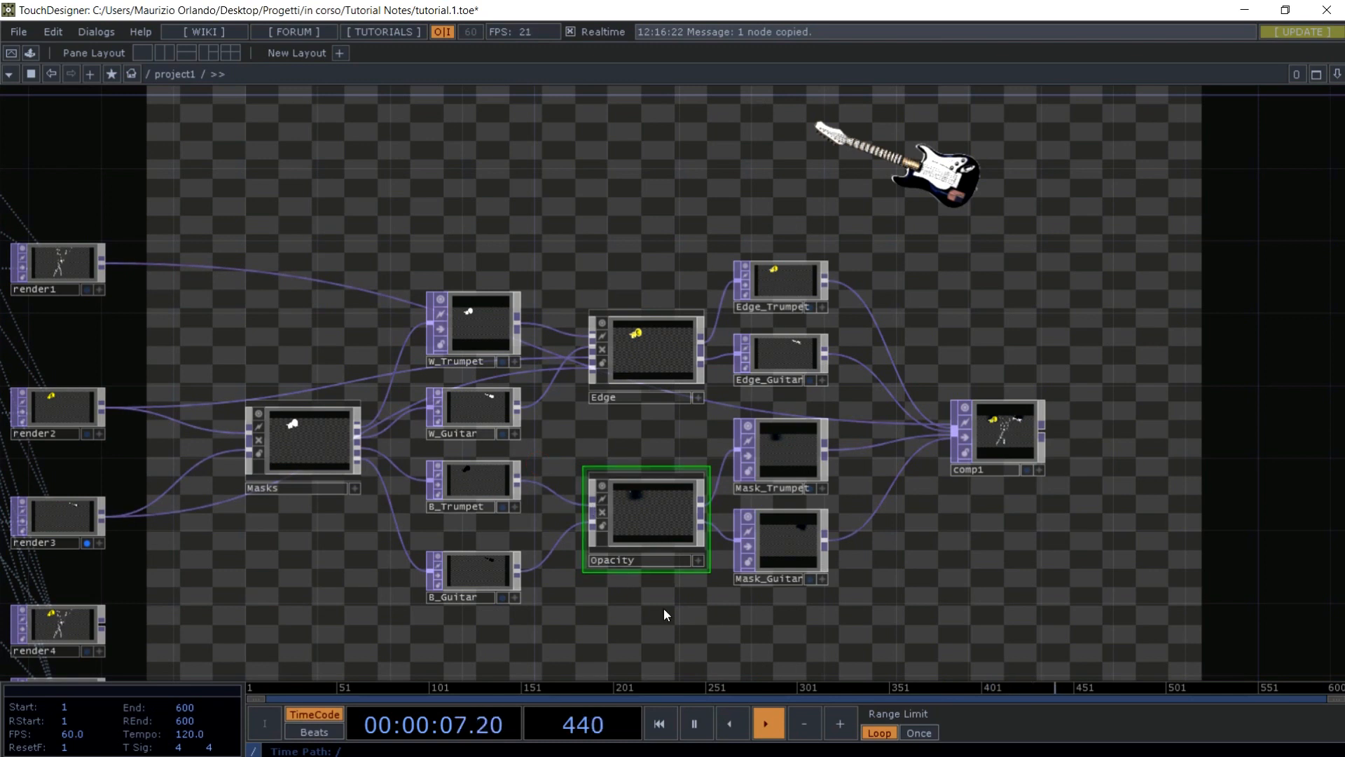
{"action": "key", "text": "ctrl+v"}
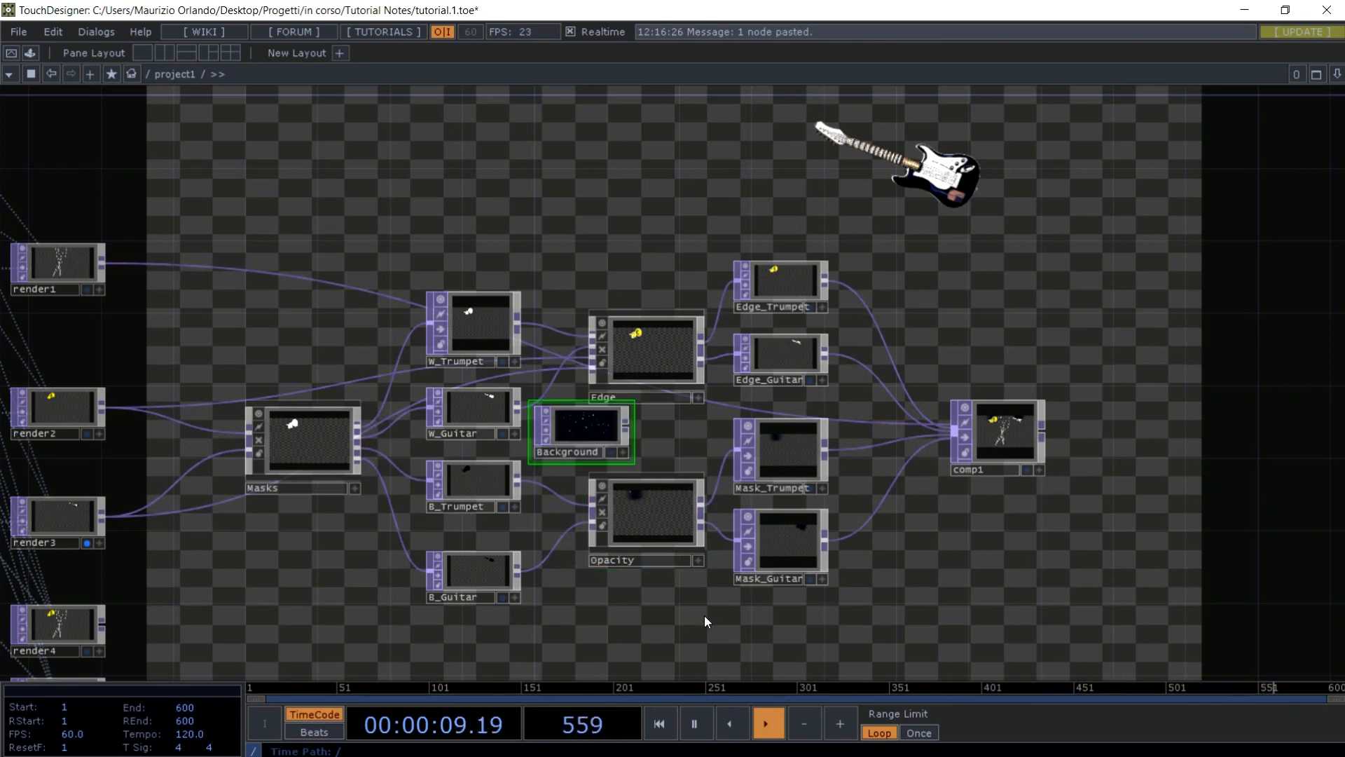
{"action": "left_click", "coordinate": [732, 674]}
{"action": "left_click", "coordinate": [776, 635]}
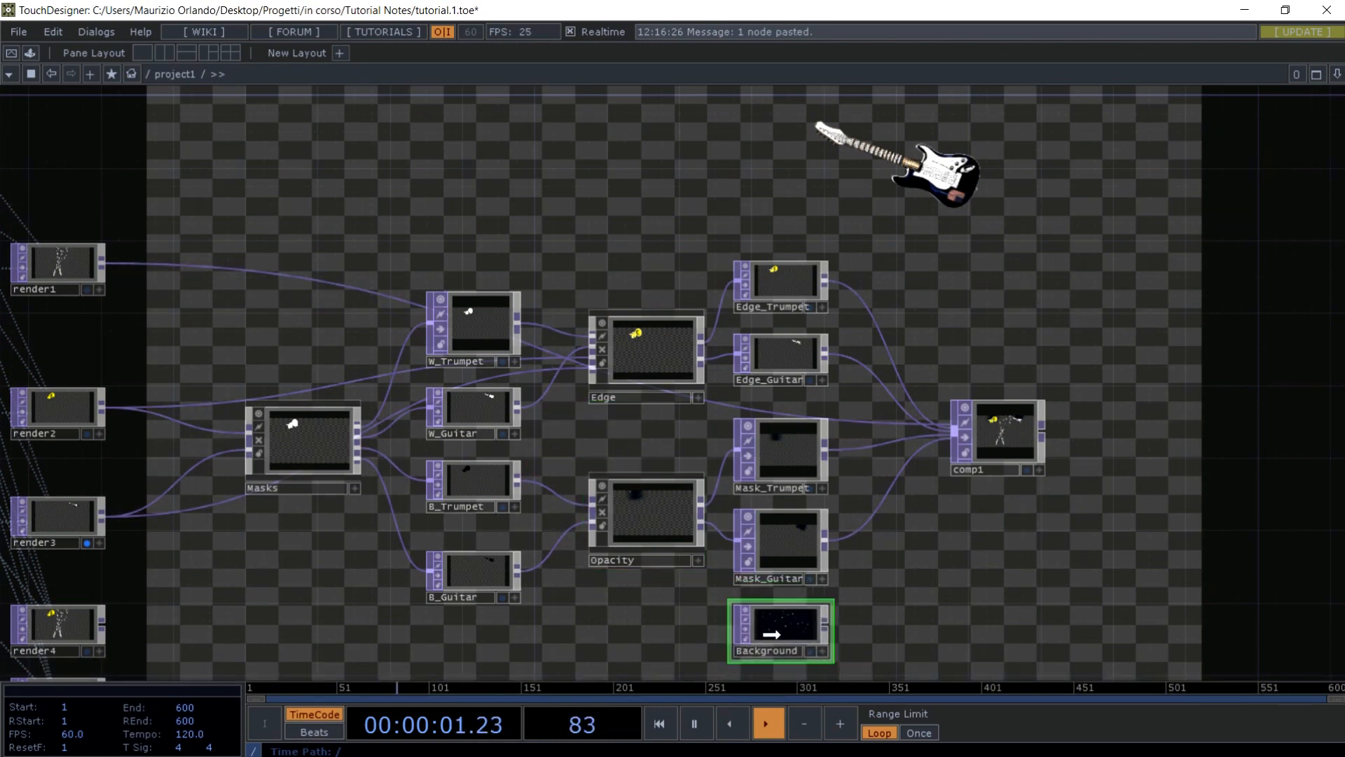
- Connect Background to comp1 and show comp1 instead of render3 as the network backdrop
{"action": "left_click_drag", "start_coordinate": [825, 625], "coordinate": [934, 442]}
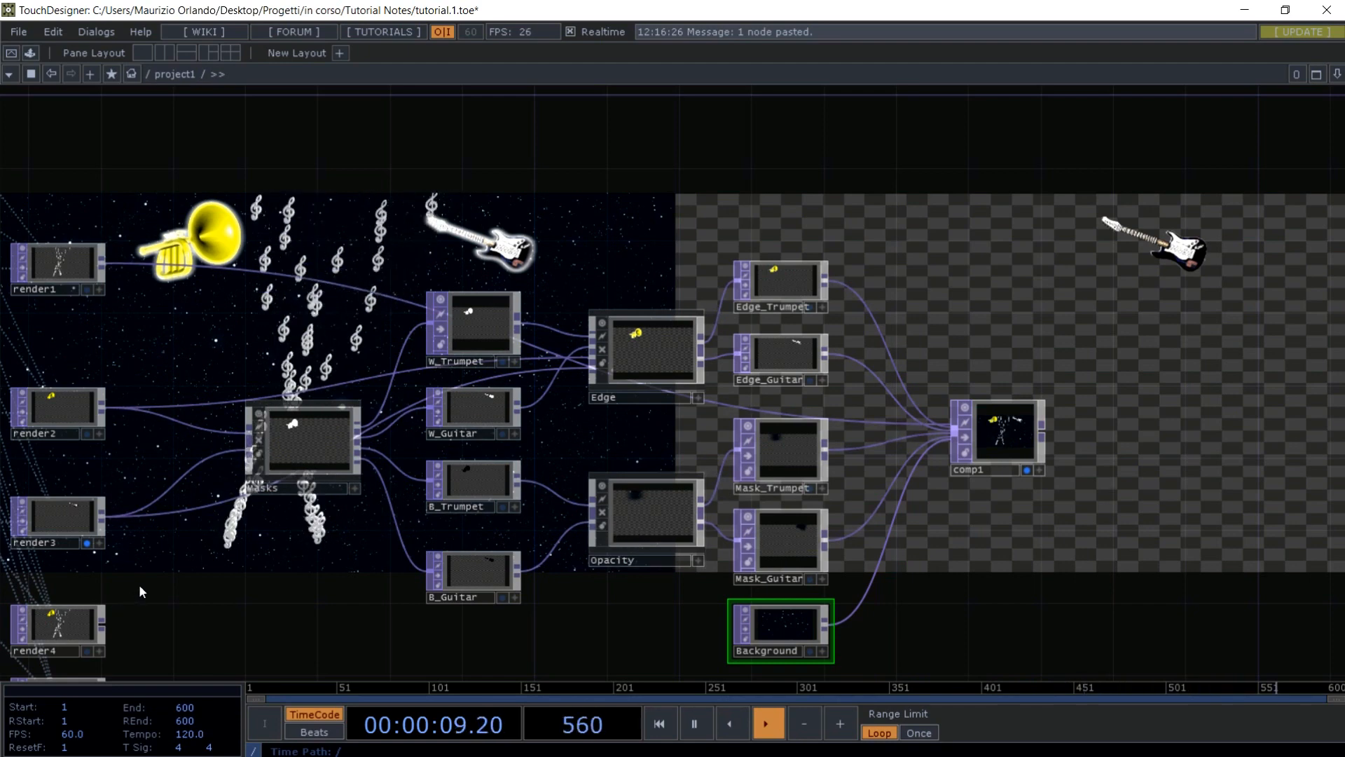
{"action": "left_click_drag", "start_coordinate": [155, 581], "coordinate": [233, 550]}
{"action": "left_click", "coordinate": [162, 512]}
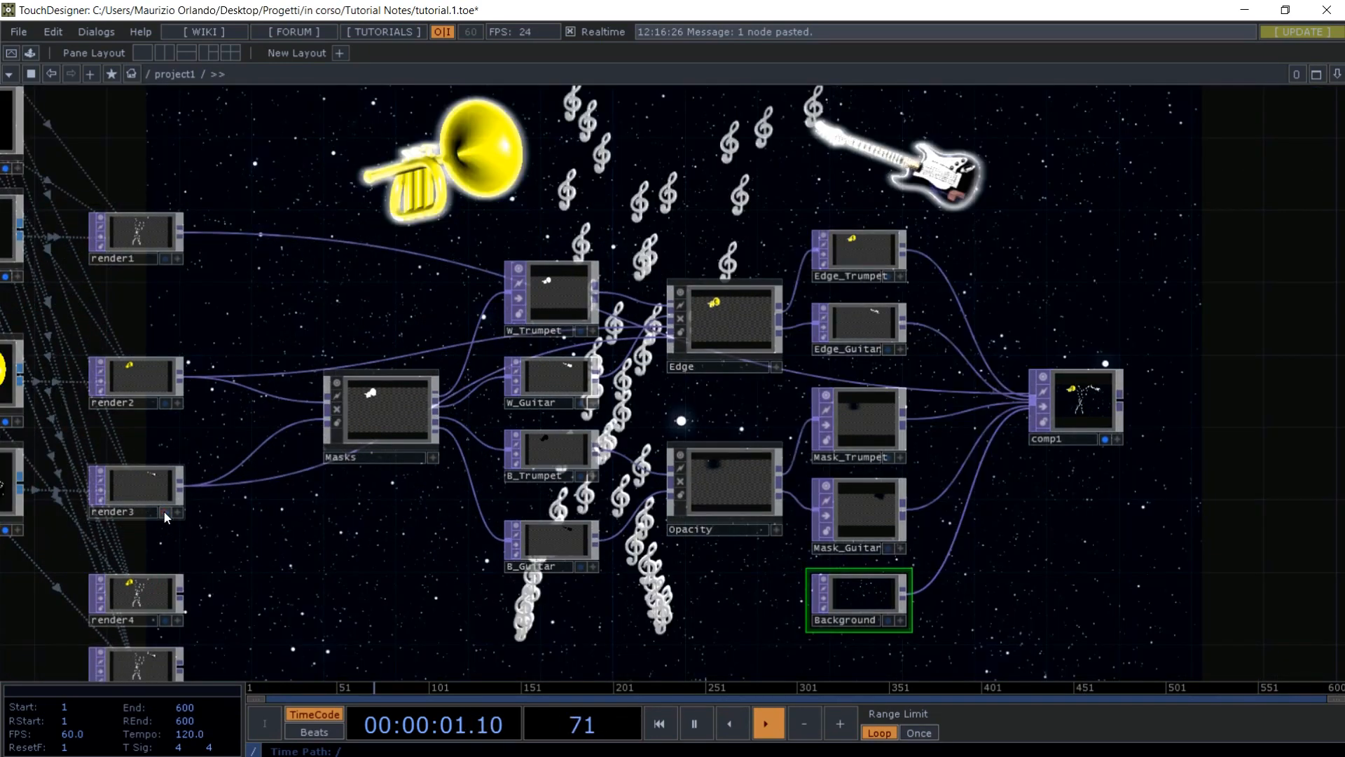
- Check comp1's input order and rename render1 as Notes1
{"action": "left_click_drag", "start_coordinate": [1033, 262], "coordinate": [309, 255]}
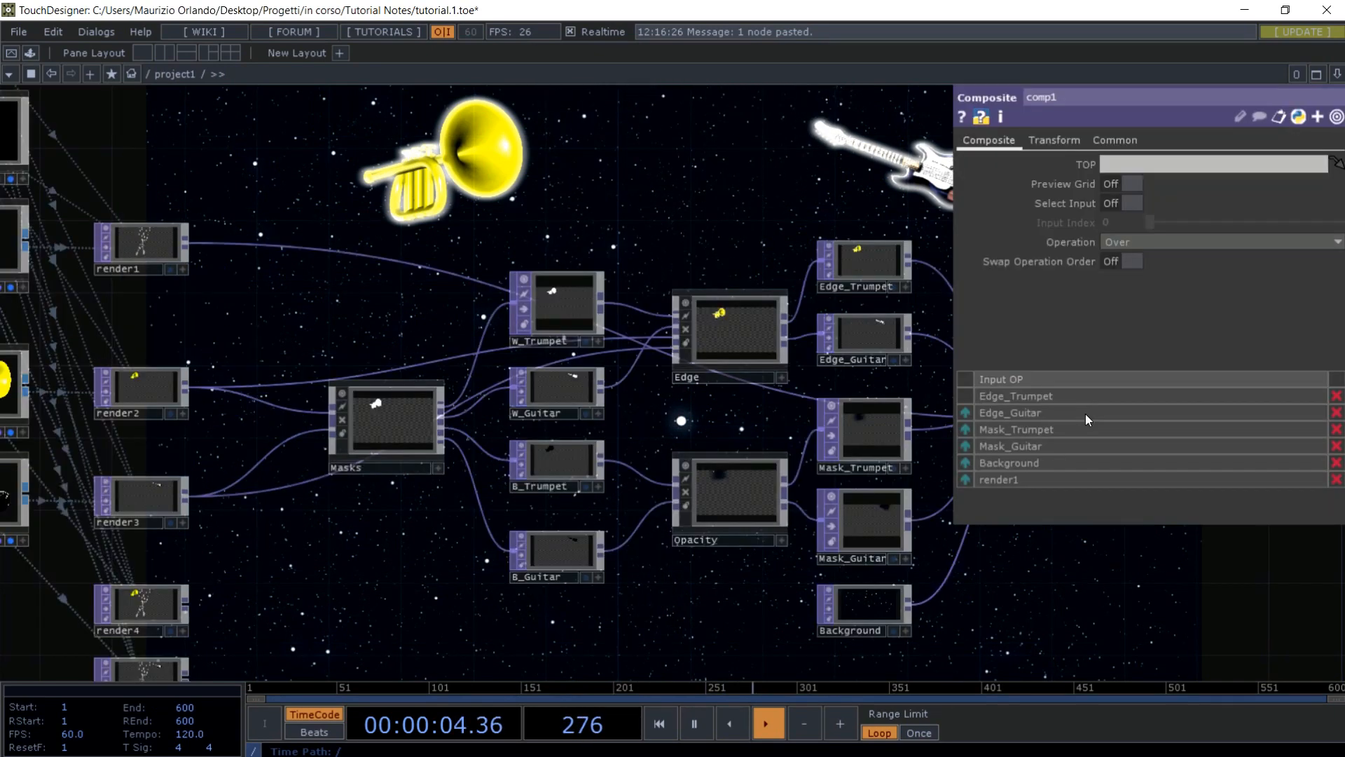
{"action": "left_click_drag", "start_coordinate": [1043, 531], "coordinate": [733, 544]}
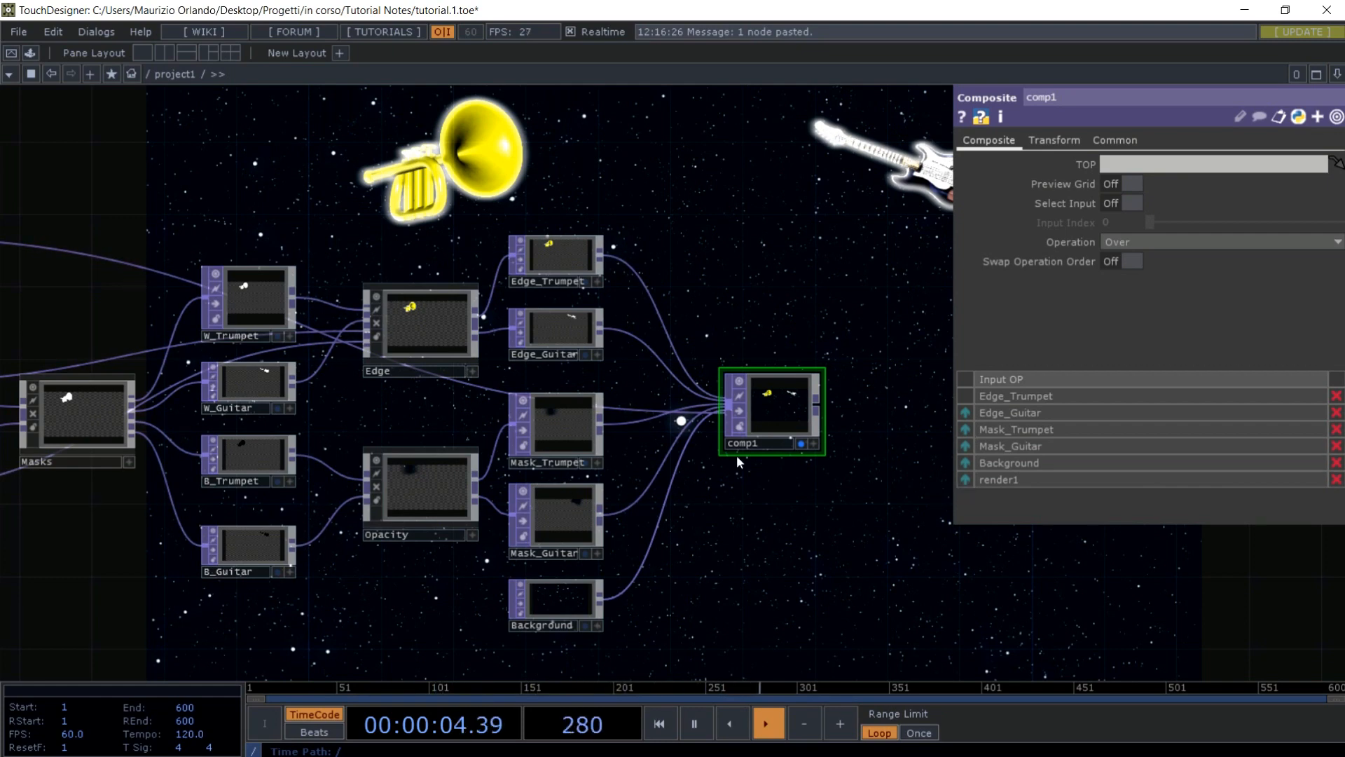
{"action": "left_click_drag", "start_coordinate": [514, 209], "coordinate": [954, 229]}
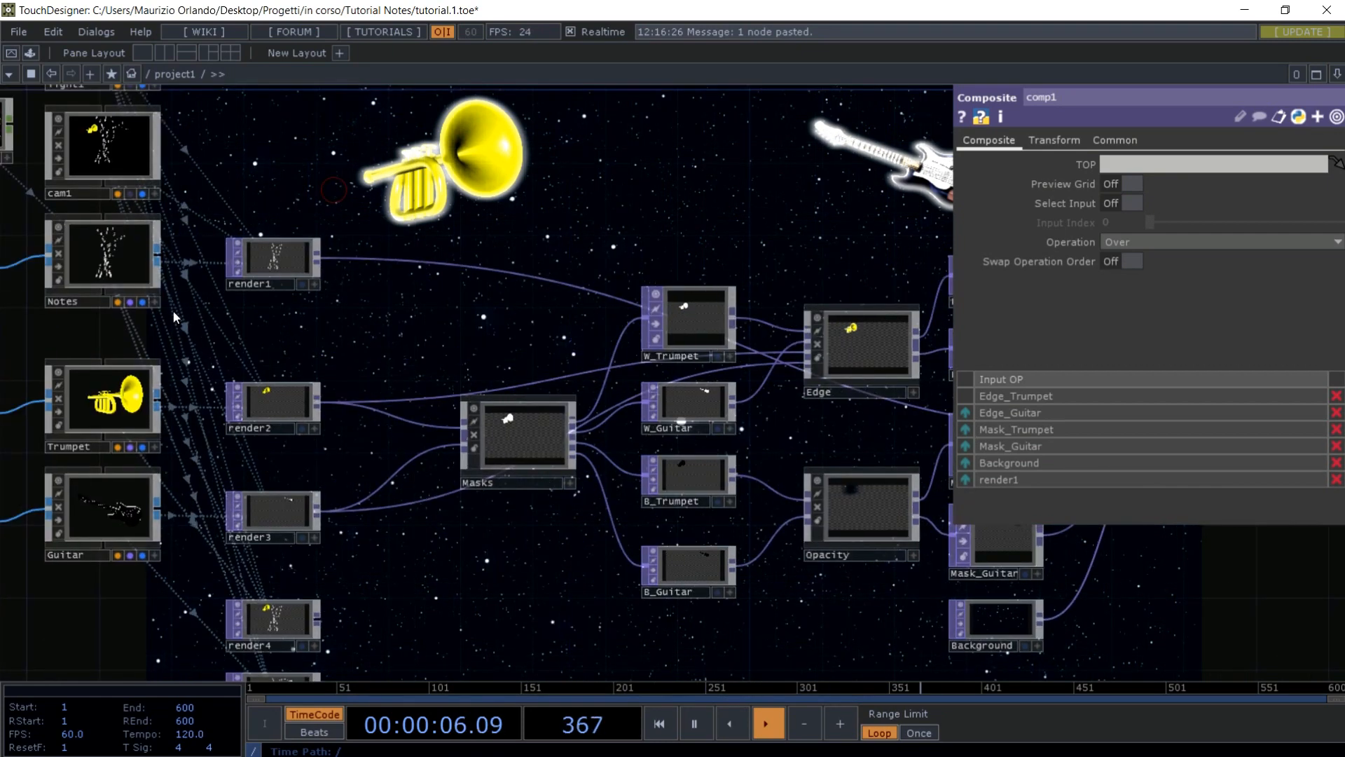
{"action": "double_click", "coordinate": [270, 284]}
{"action": "type", "text": "Note"}
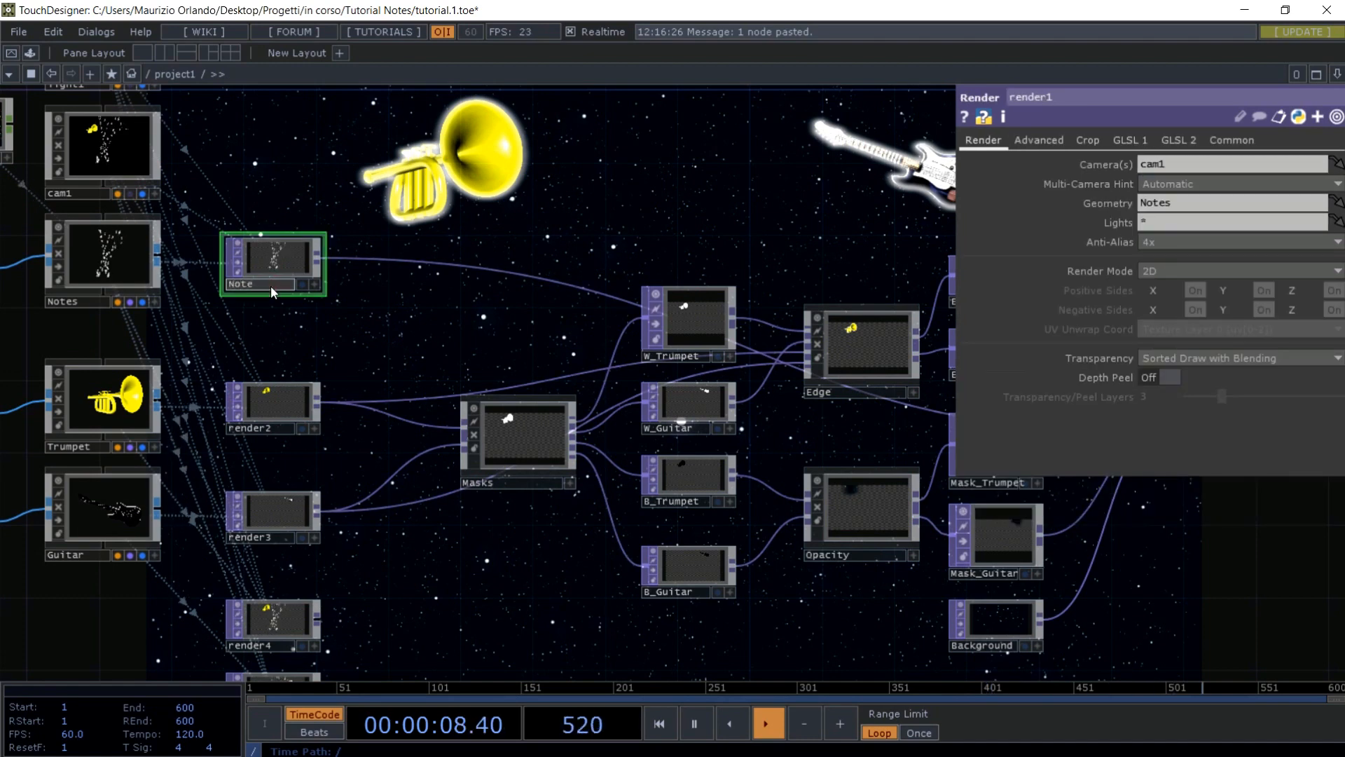
{"action": "type", "text": "s1"}
{"action": "key", "text": "Return"}
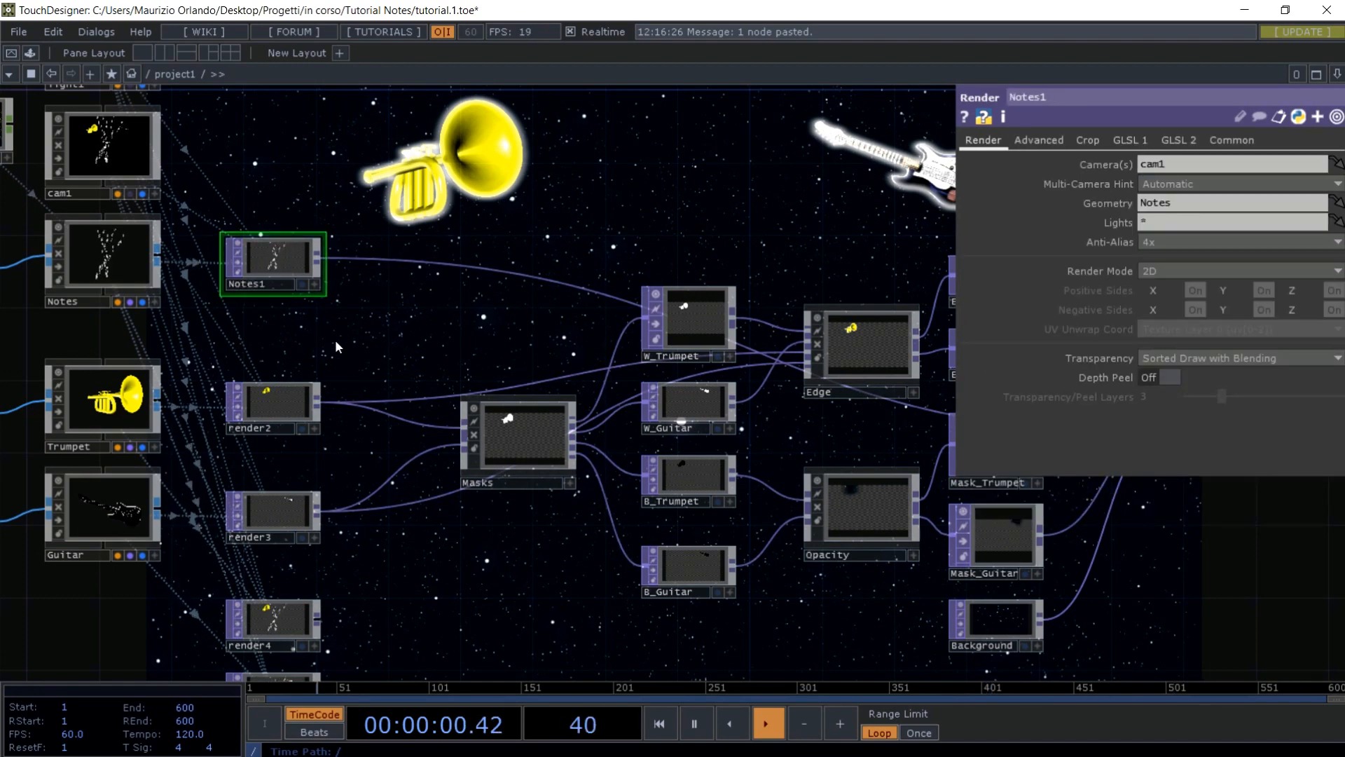
- Move Notes1 above Background in comp1's input order
{"action": "left_click_drag", "start_coordinate": [623, 296], "coordinate": [342, 278]}
{"action": "left_click_drag", "start_coordinate": [840, 279], "coordinate": [559, 261]}
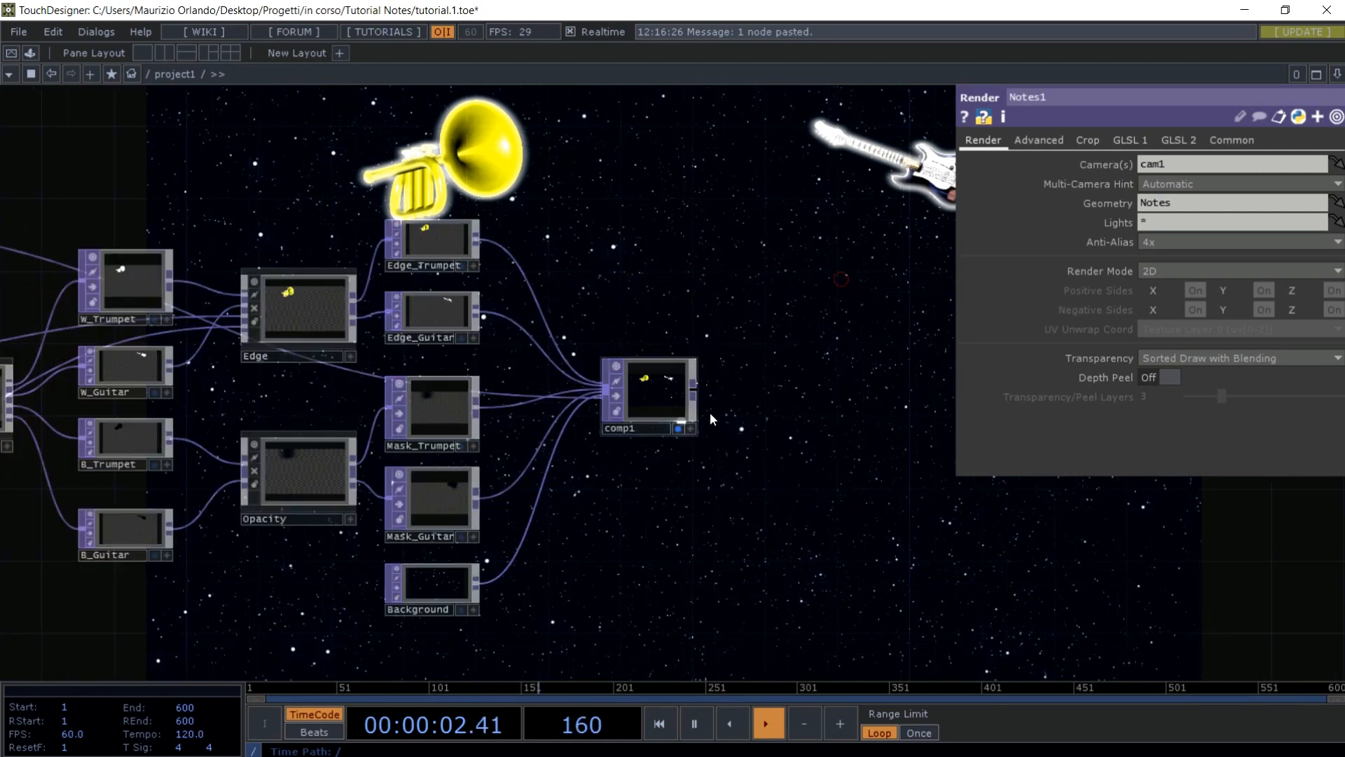
{"action": "left_click", "coordinate": [674, 401]}
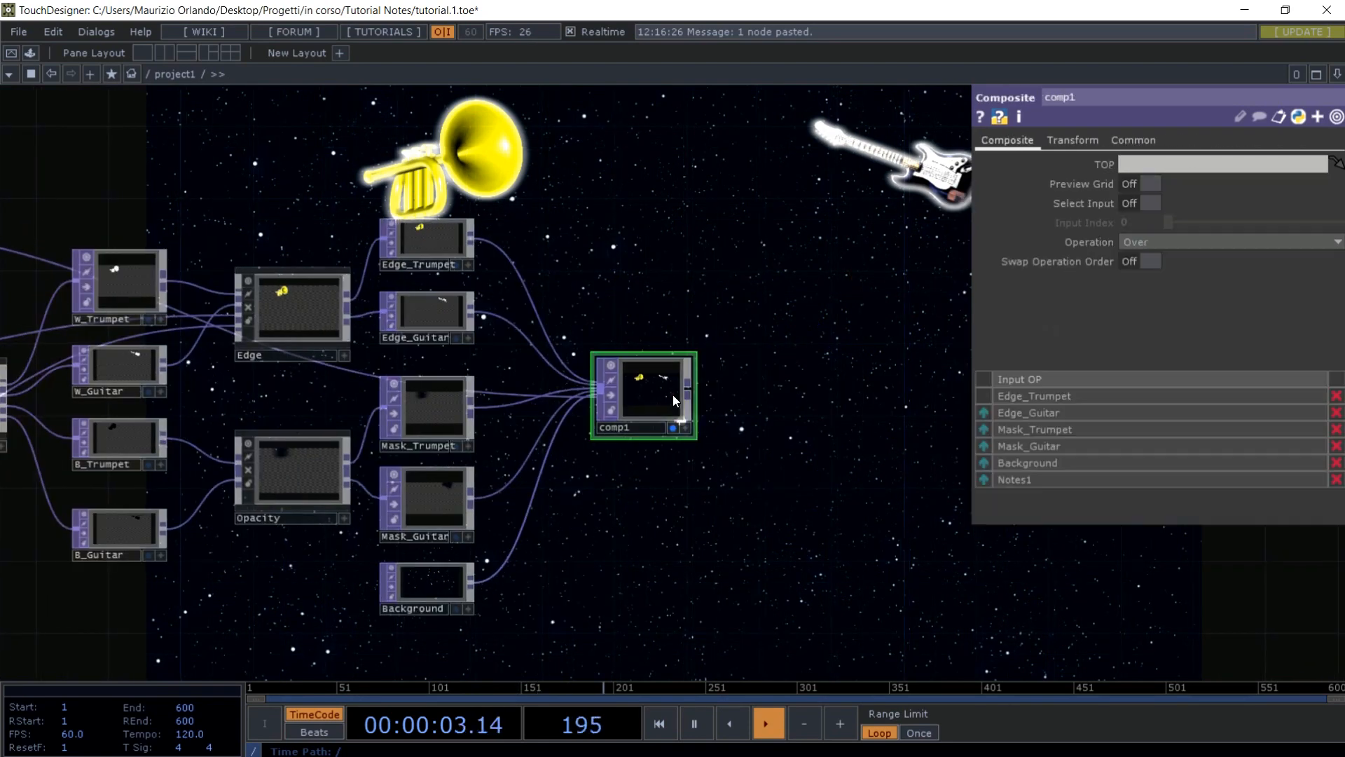
{"action": "left_click", "coordinate": [984, 479]}
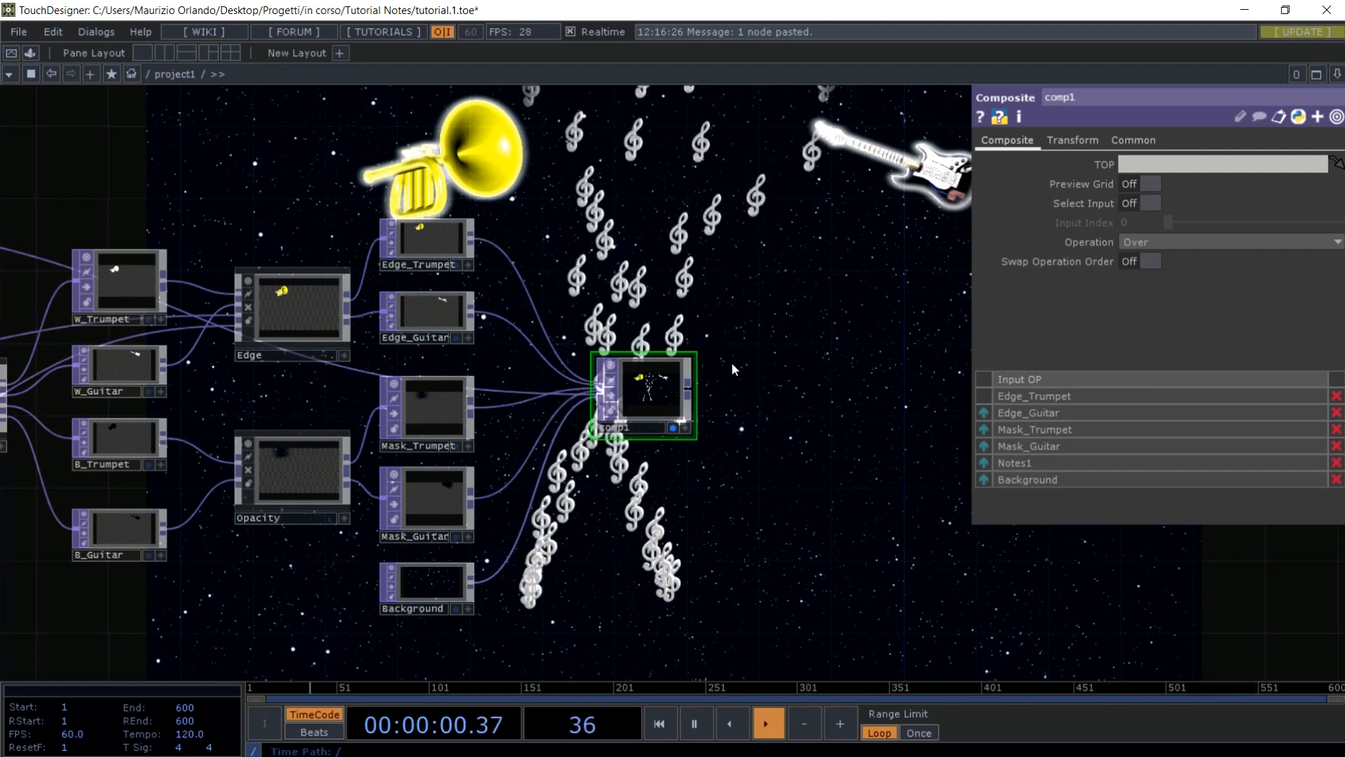
- Shift the Notes geometry sideways by setting its X translate to -0.7
{"action": "left_click_drag", "start_coordinate": [193, 180], "coordinate": [474, 148]}
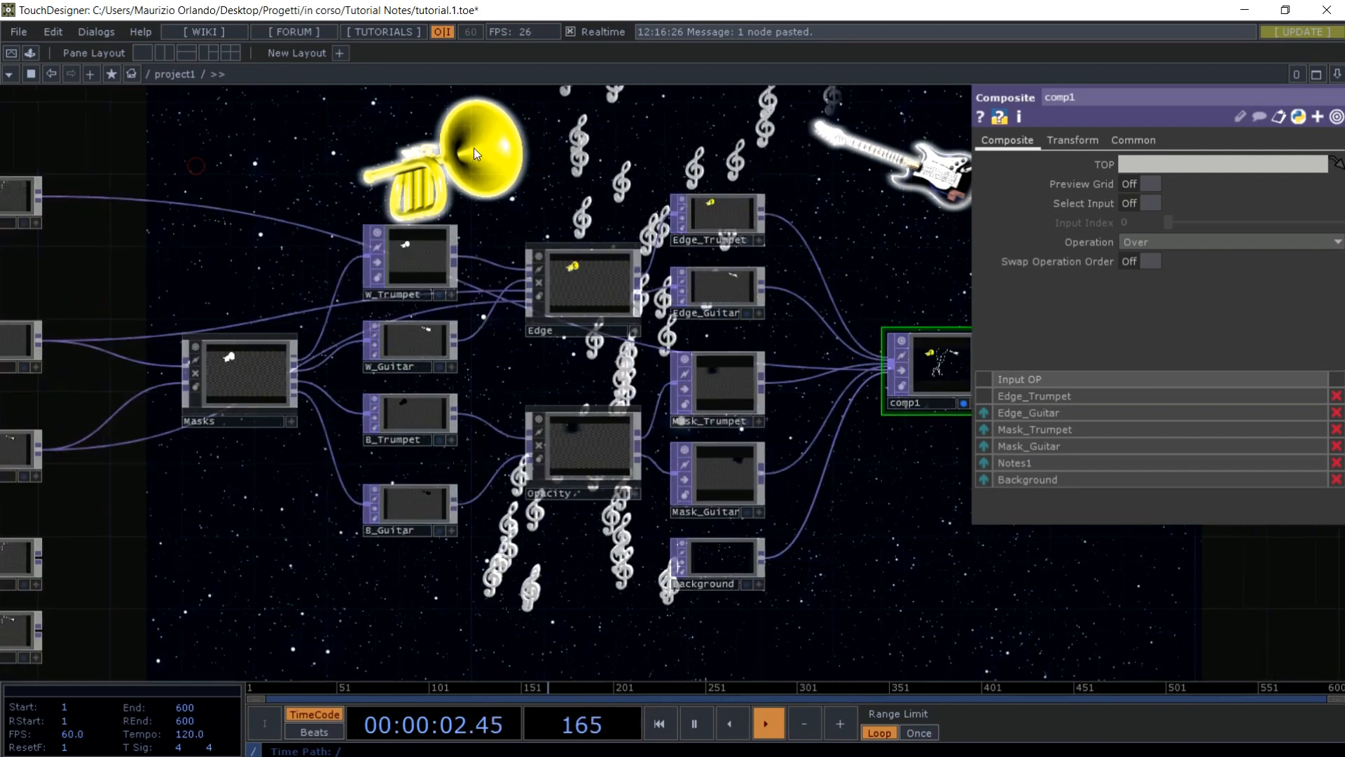
{"action": "scroll", "coordinate": [271, 150], "scroll_direction": "down", "scroll_amount": 3}
{"action": "left_click_drag", "start_coordinate": [207, 233], "coordinate": [355, 209]}
{"action": "left_click", "coordinate": [103, 168]}
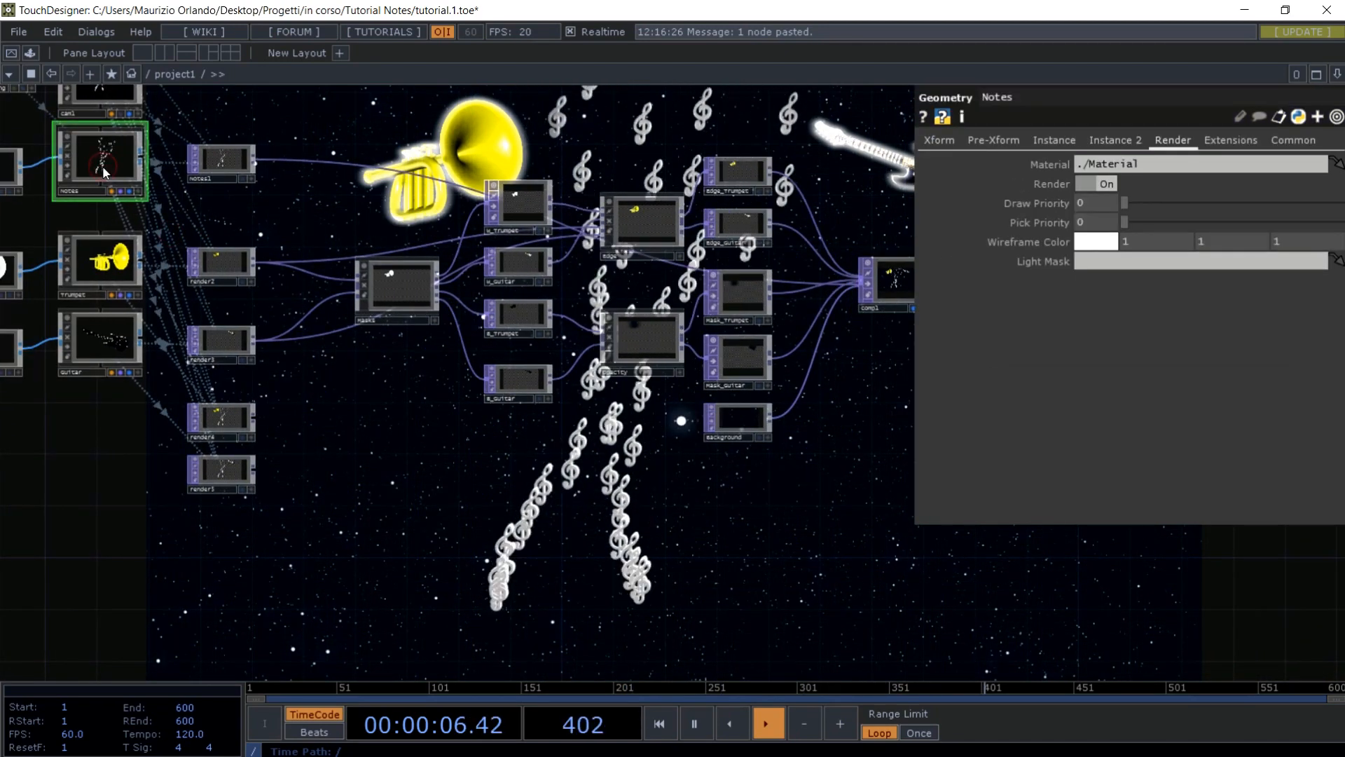
{"action": "key", "text": "p"}
{"action": "key", "text": "p"}
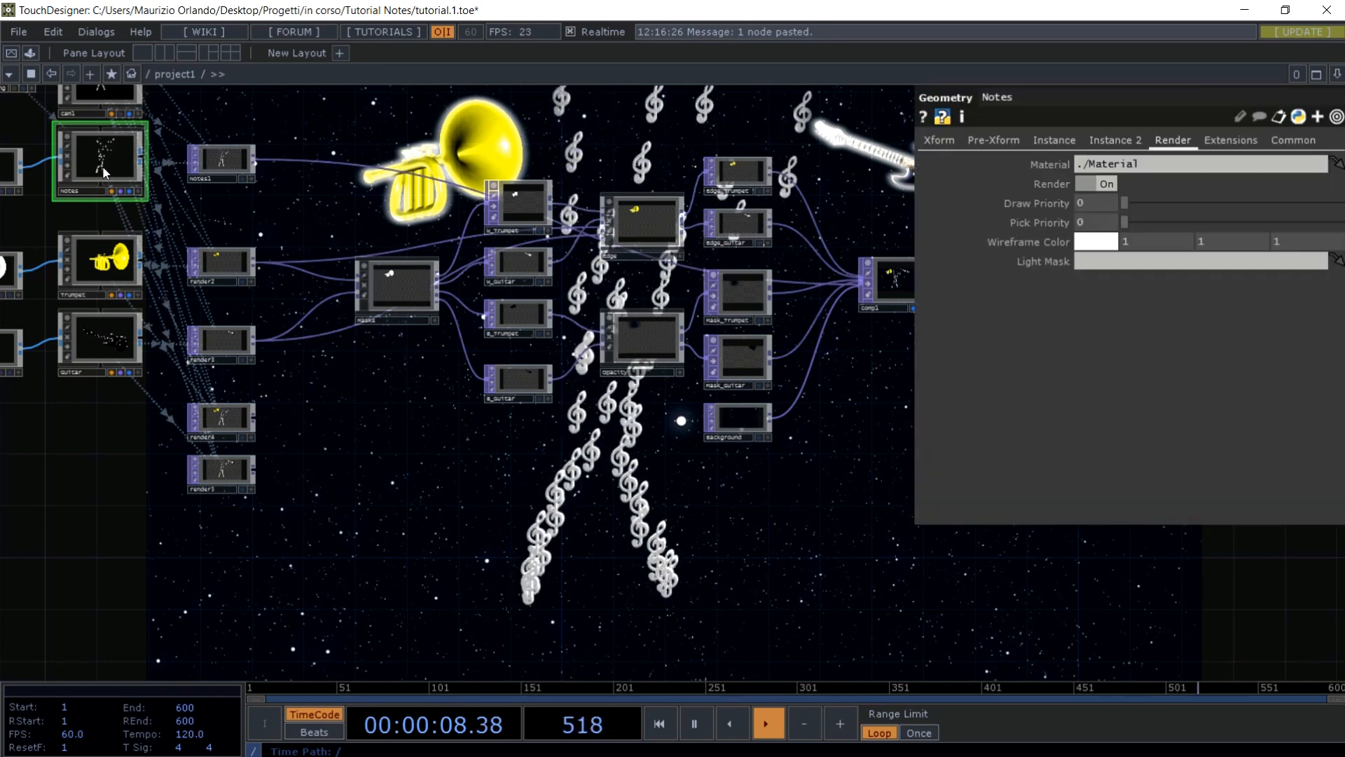
{"action": "left_click", "coordinate": [1050, 142]}
{"action": "left_click", "coordinate": [939, 141]}
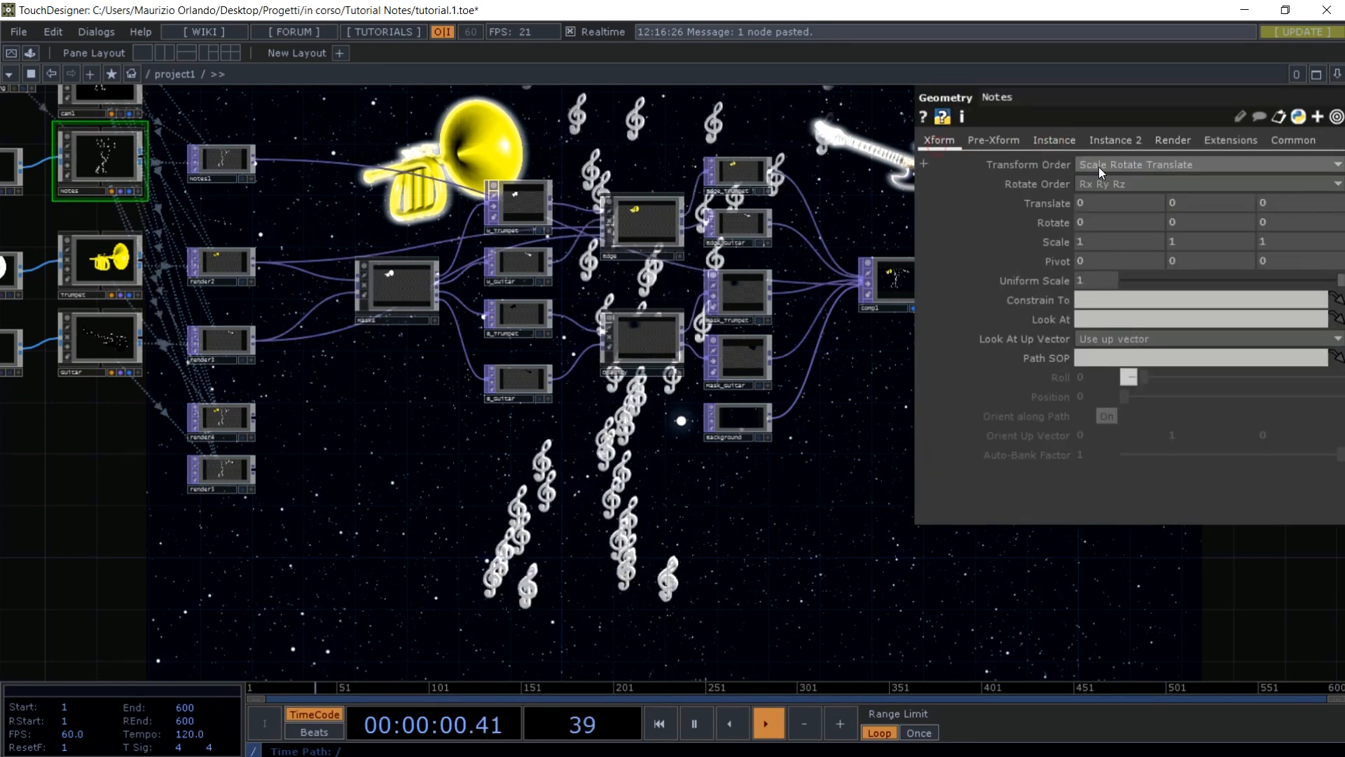
{"action": "middle_click_drag", "start_coordinate": [1102, 204], "coordinate": [1106, 168]}
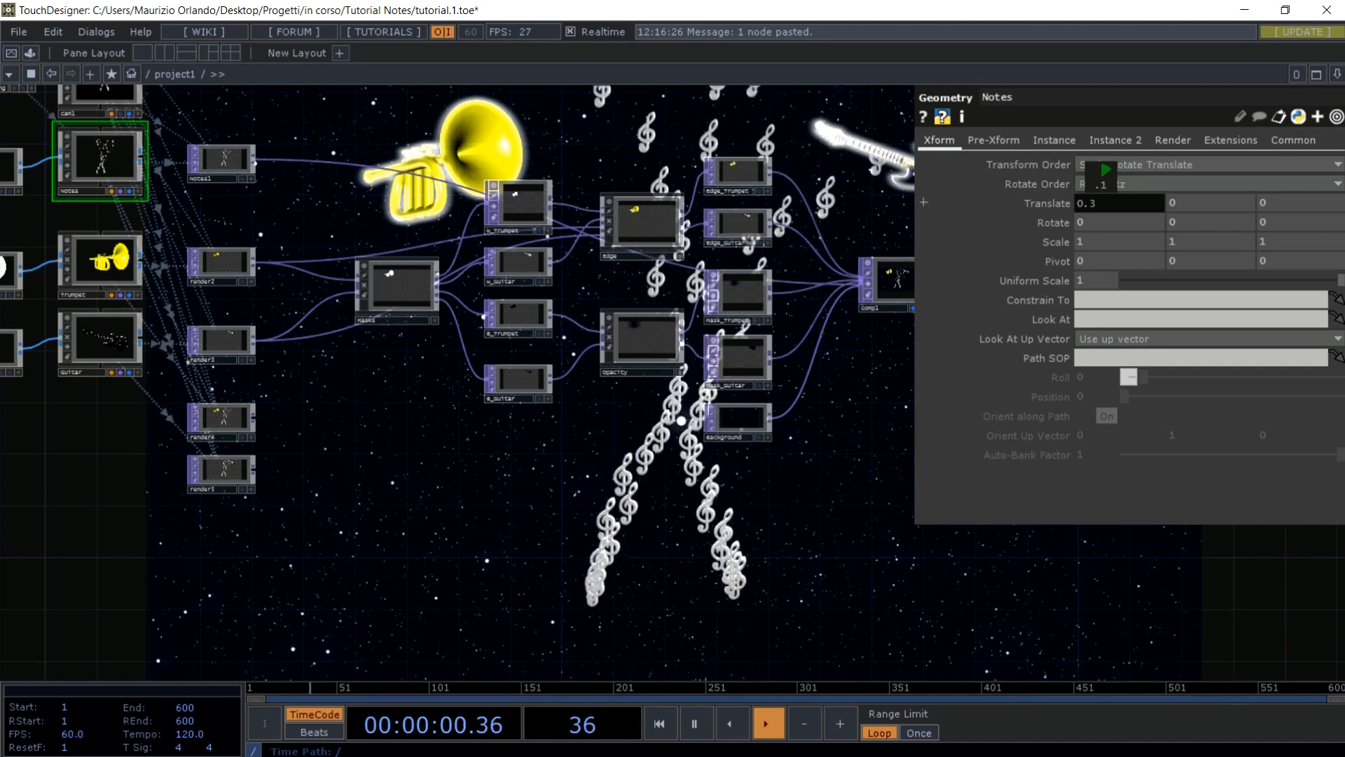
{"action": "middle_click_drag", "start_coordinate": [1106, 169], "coordinate": [1091, 172]}
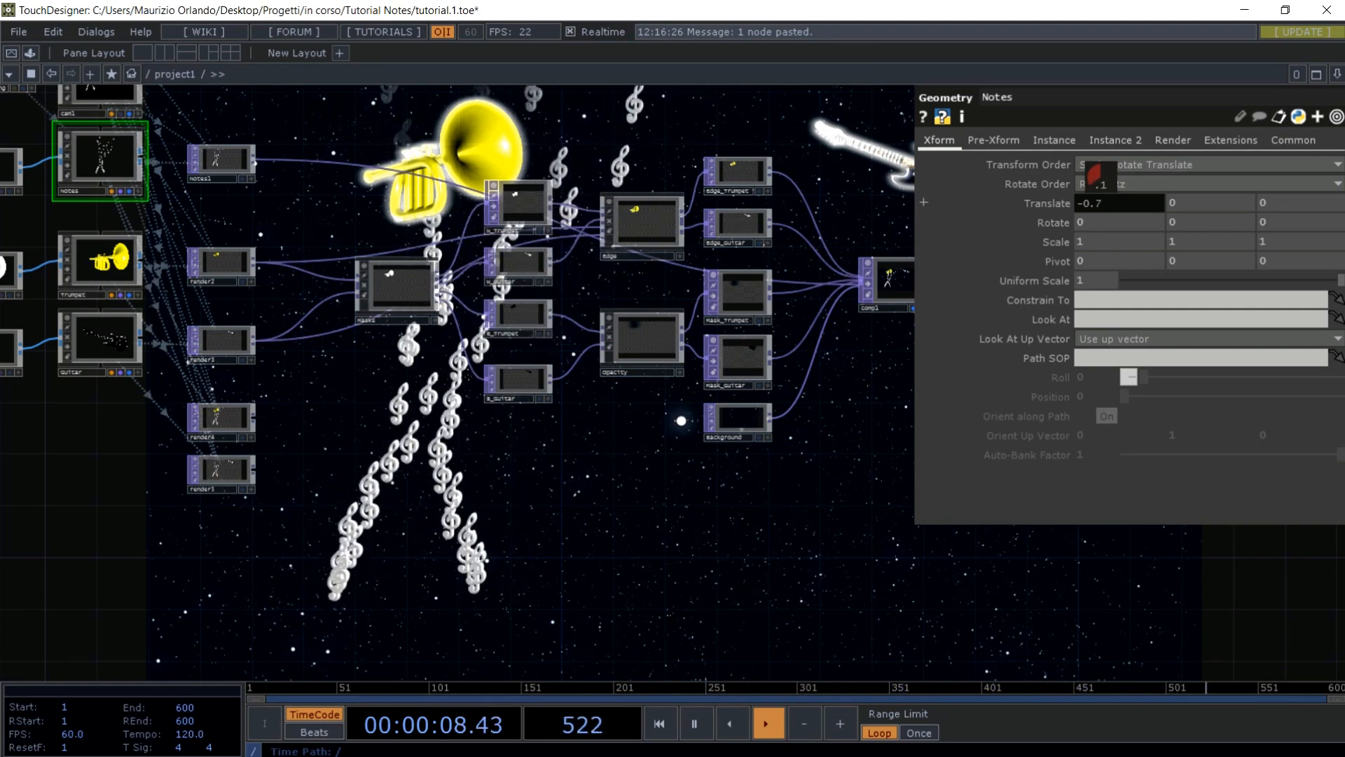
{"action": "middle_click_drag", "start_coordinate": [1090, 171], "coordinate": [1090, 172]}
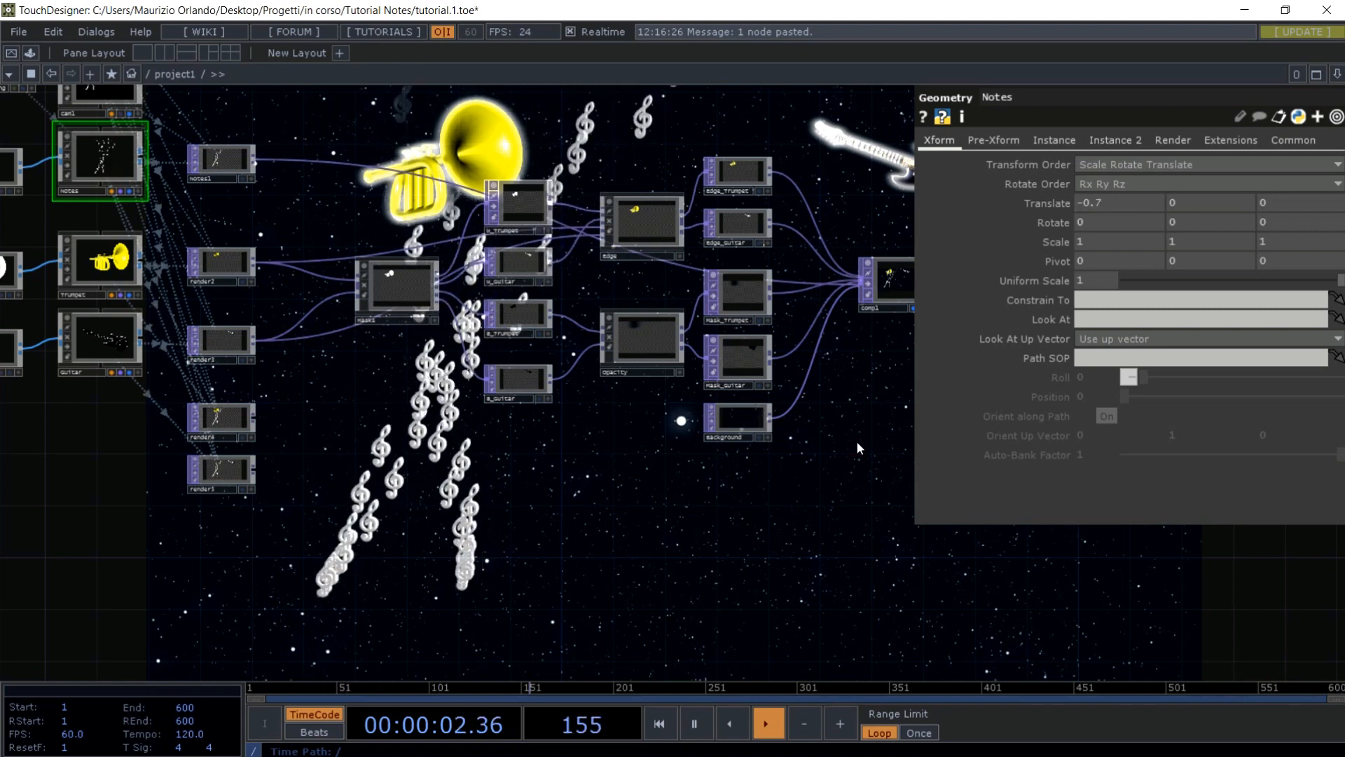
{"action": "key", "text": "p"}
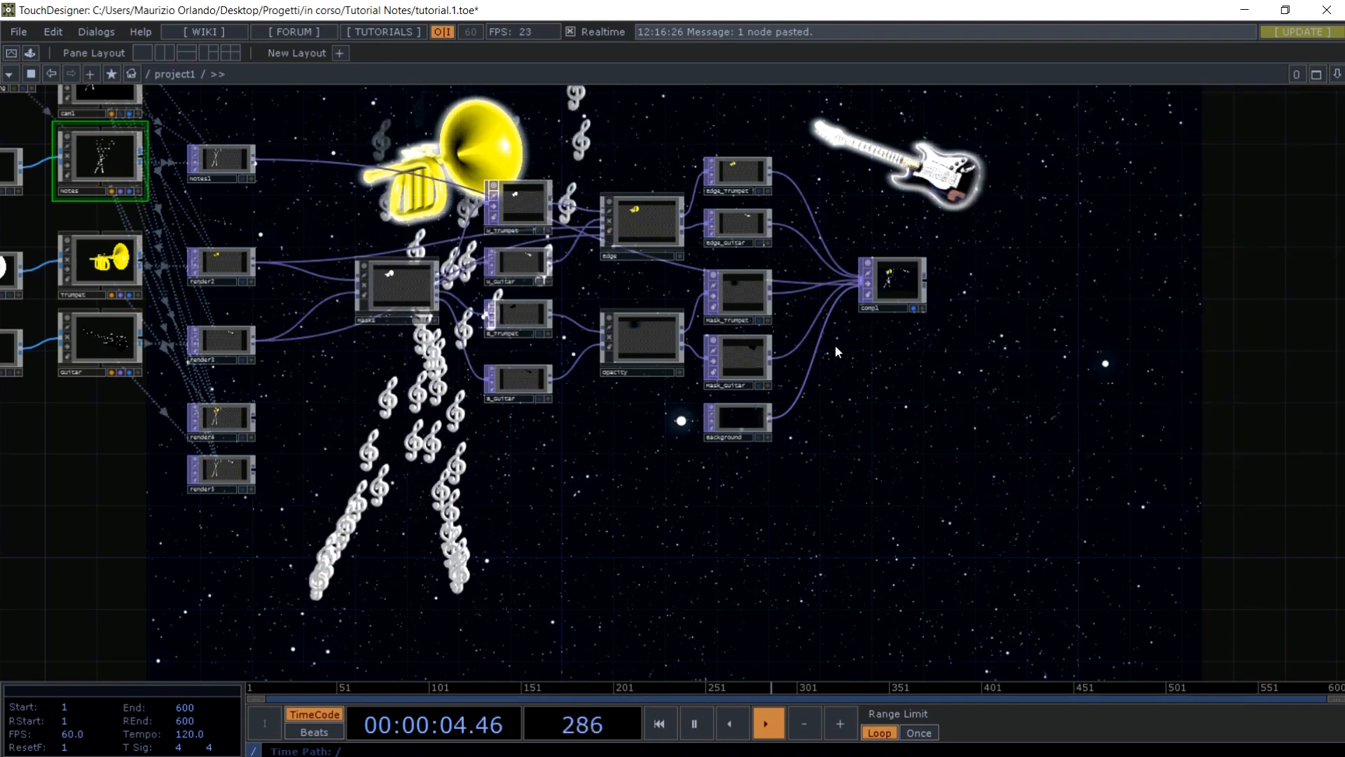
{"action": "left_click", "coordinate": [734, 288]}
{"action": "key", "text": "p"}
{"action": "key", "text": "p"}
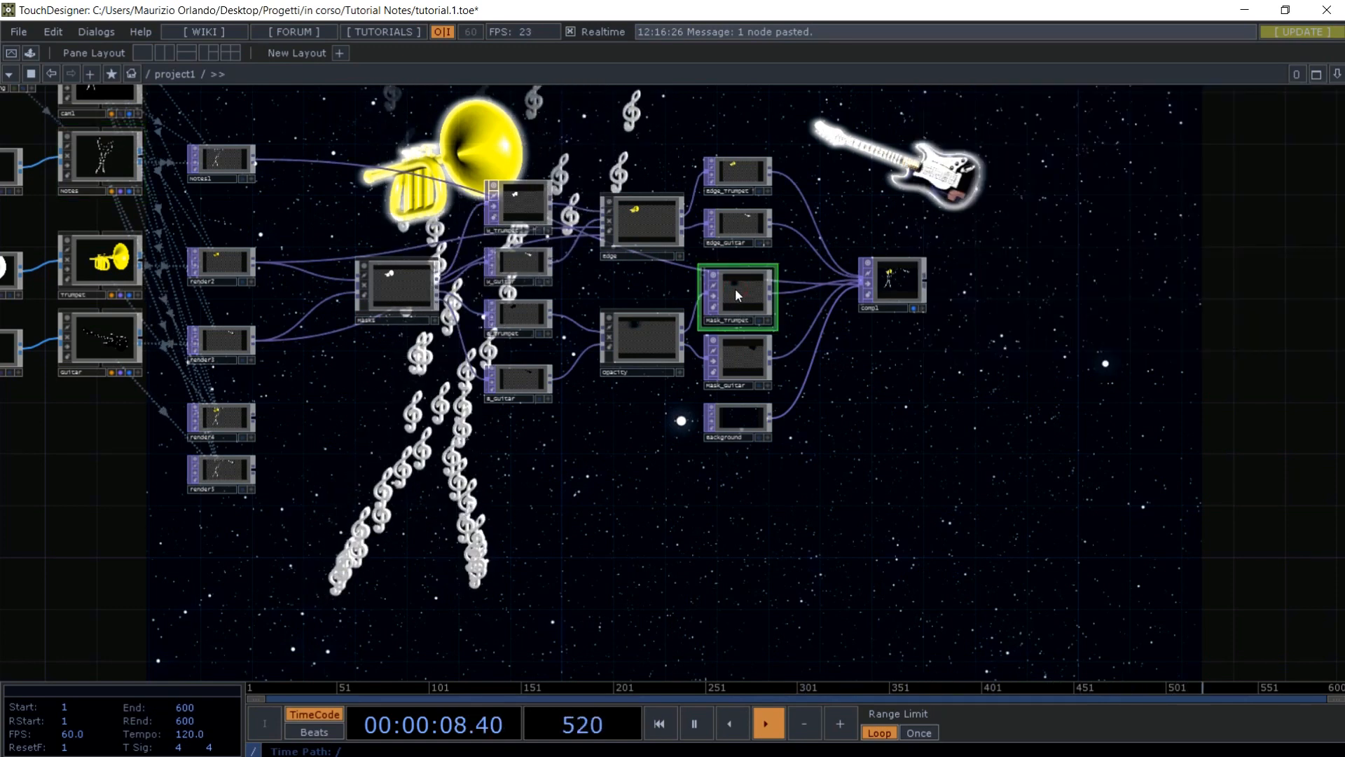
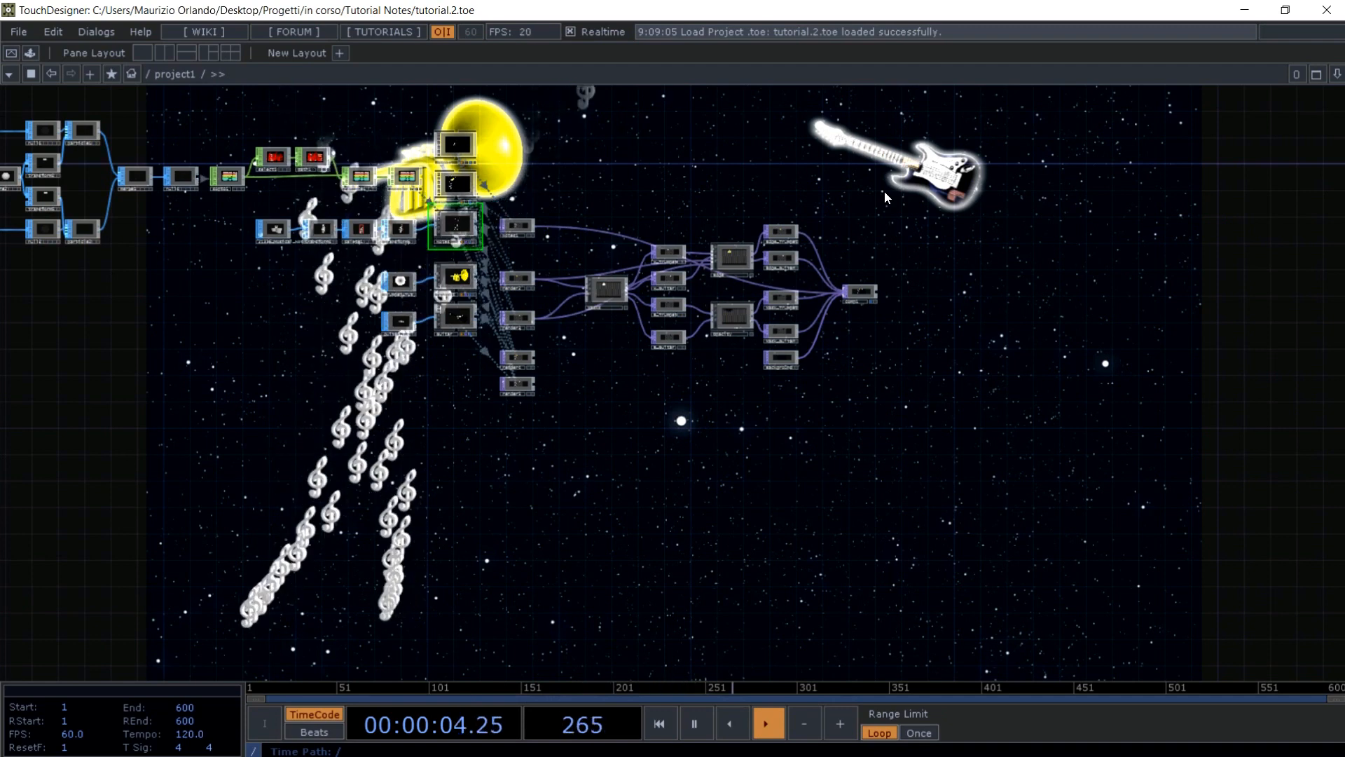
- Enlarge the Guitar geometry slightly through the uniform scale in its transform parameters
{"action": "left_click_drag", "start_coordinate": [664, 189], "coordinate": [701, 208]}
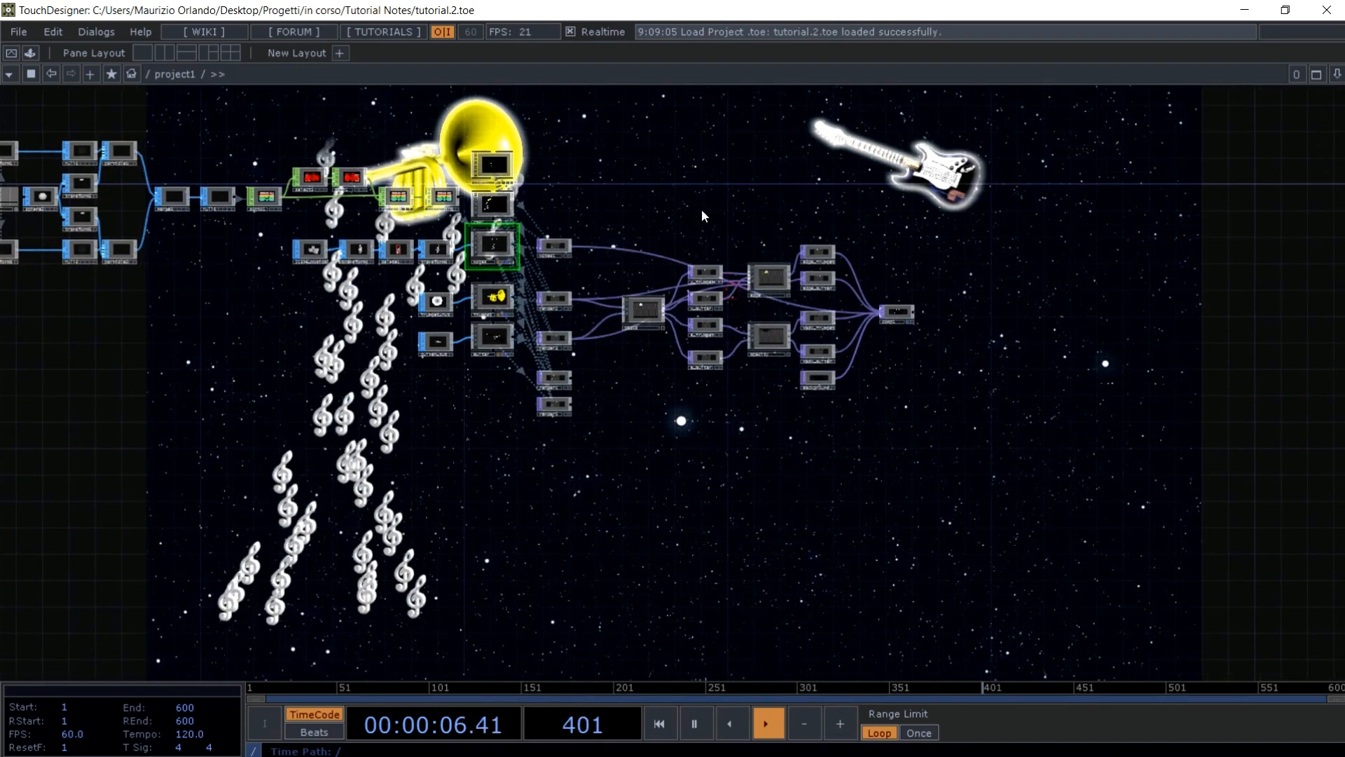
{"action": "left_click", "coordinate": [486, 344]}
{"action": "key", "text": "p"}
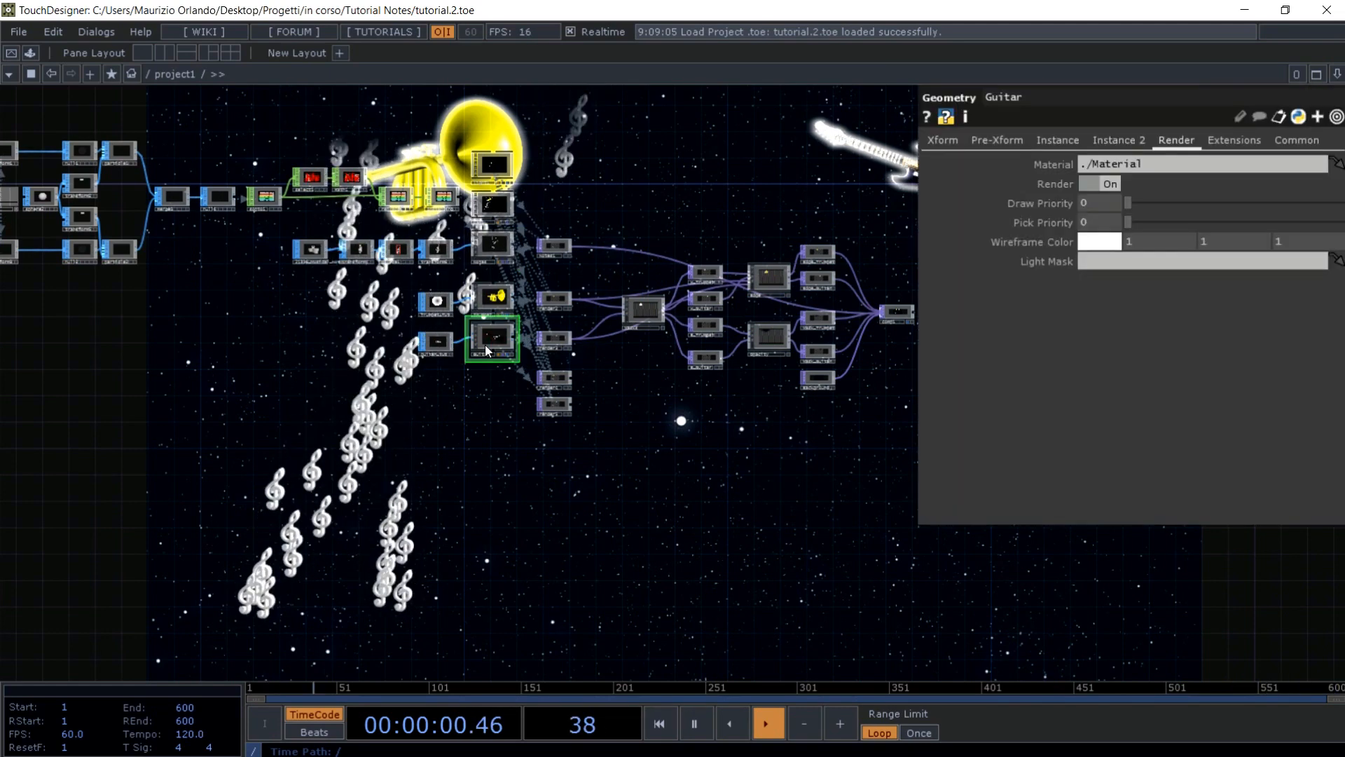
{"action": "left_click", "coordinate": [1062, 144]}
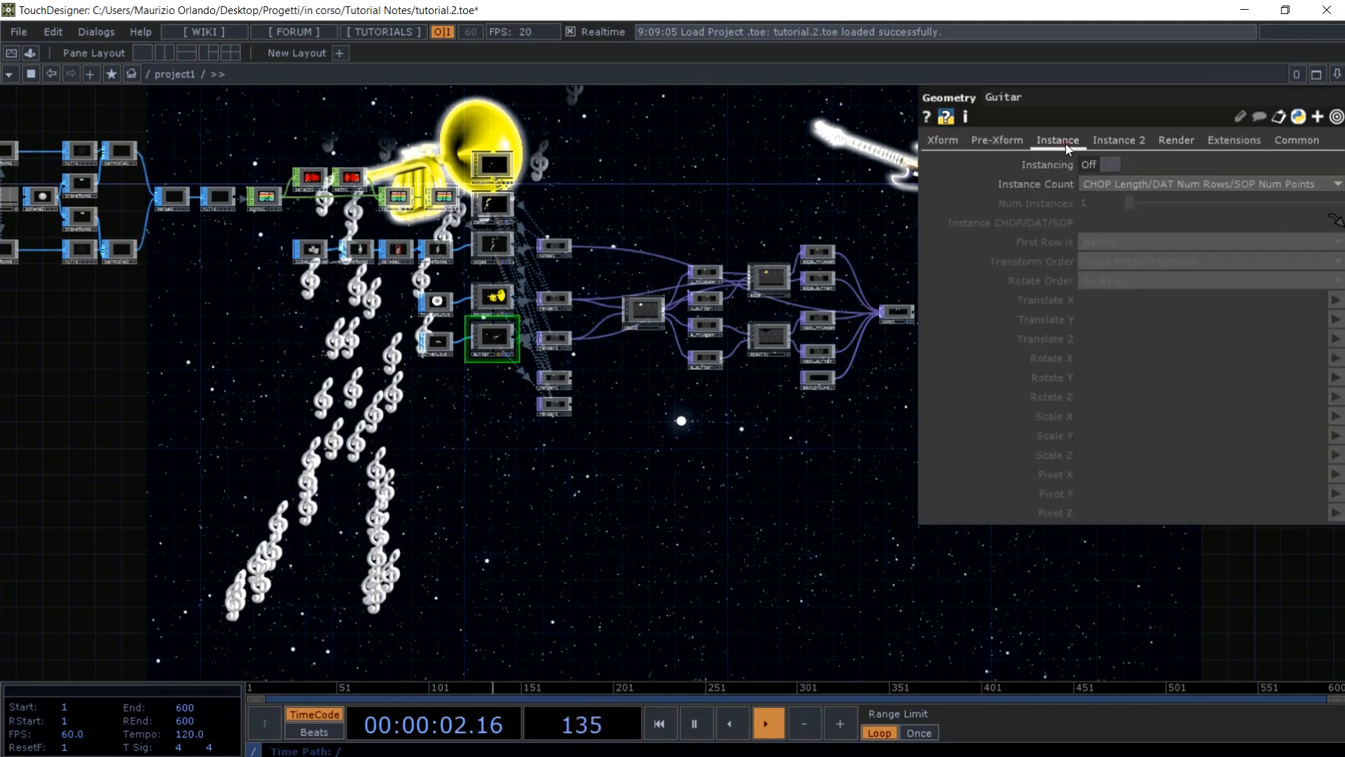
{"action": "left_click", "coordinate": [955, 146]}
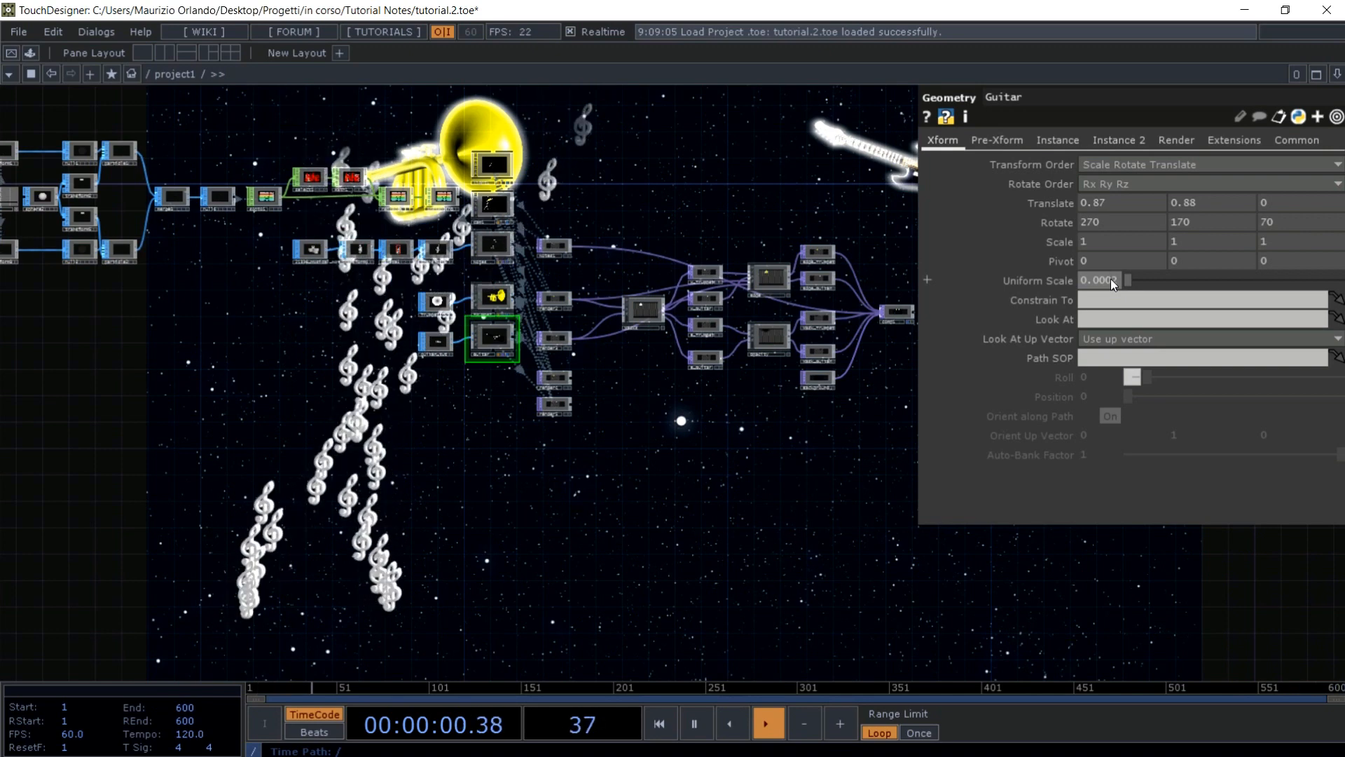
- Set the X scale of transform3 to 0.286 inside the Opacity component
{"action": "left_click", "coordinate": [766, 335]}
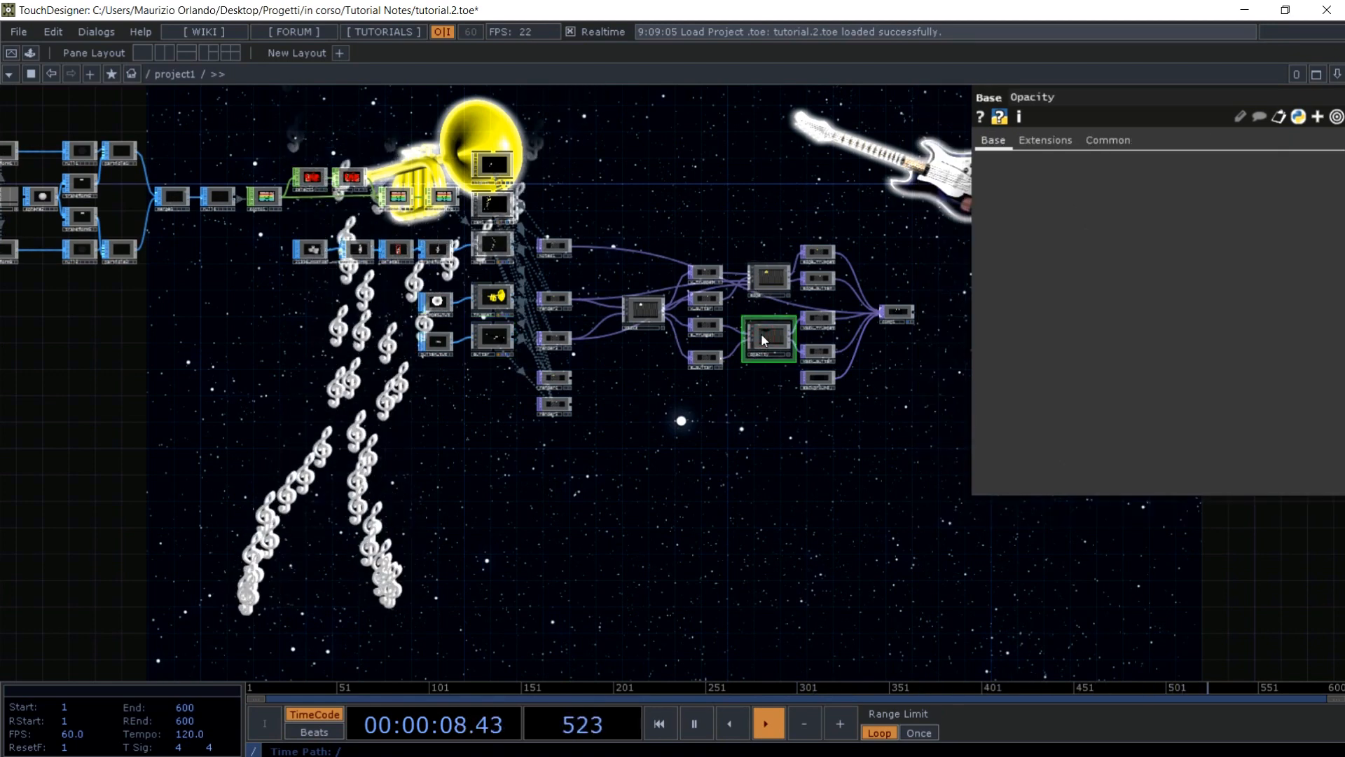
{"action": "key", "text": "i"}
{"action": "scroll", "coordinate": [267, 451], "scroll_direction": "down", "scroll_amount": 3}
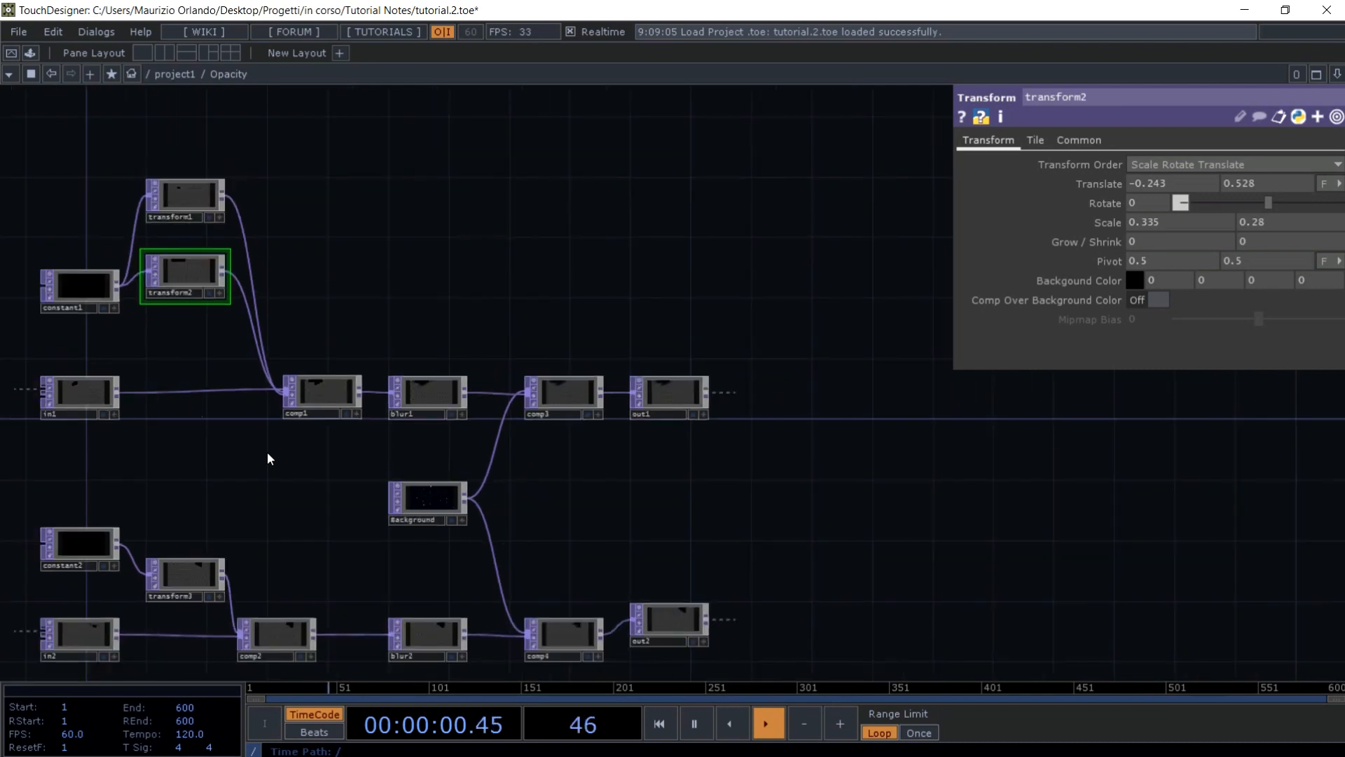
{"action": "left_click_drag", "start_coordinate": [200, 502], "coordinate": [463, 180]}
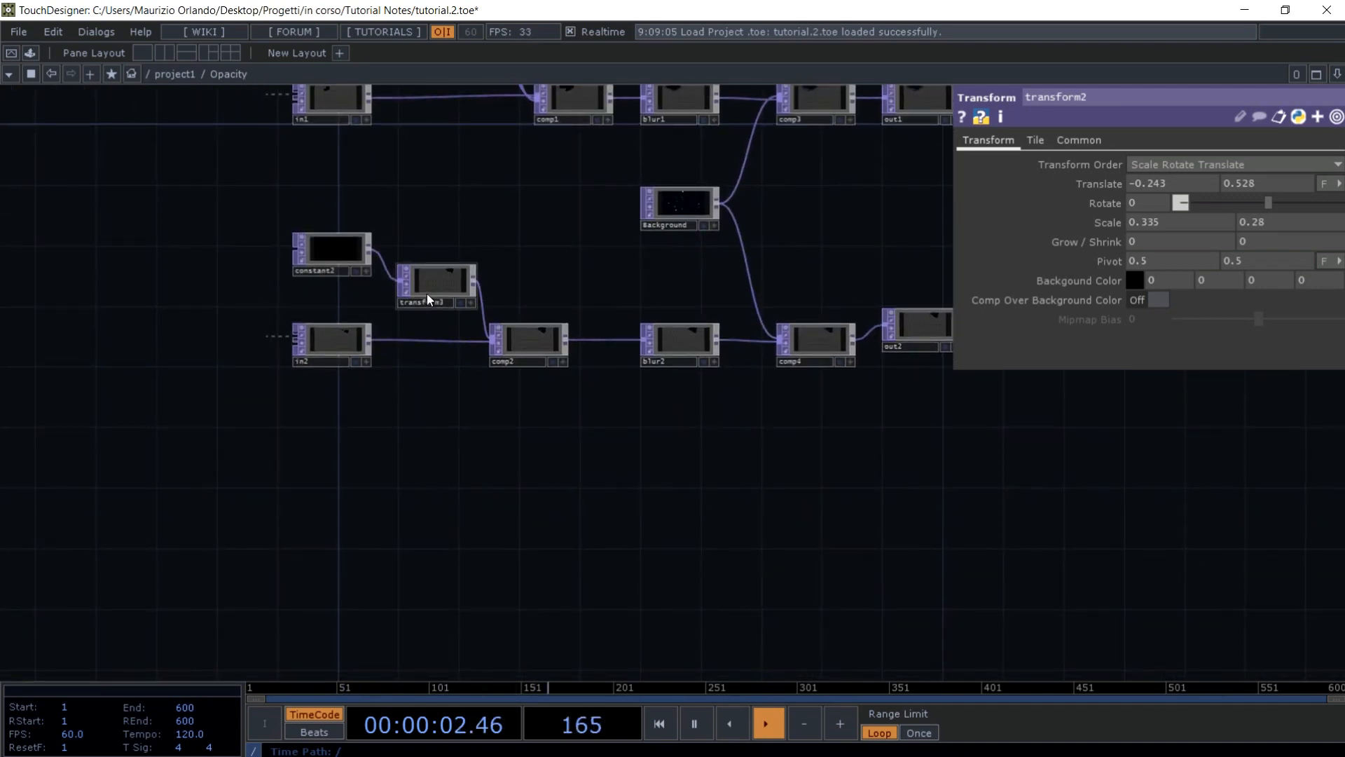
{"action": "left_click", "coordinate": [444, 282]}
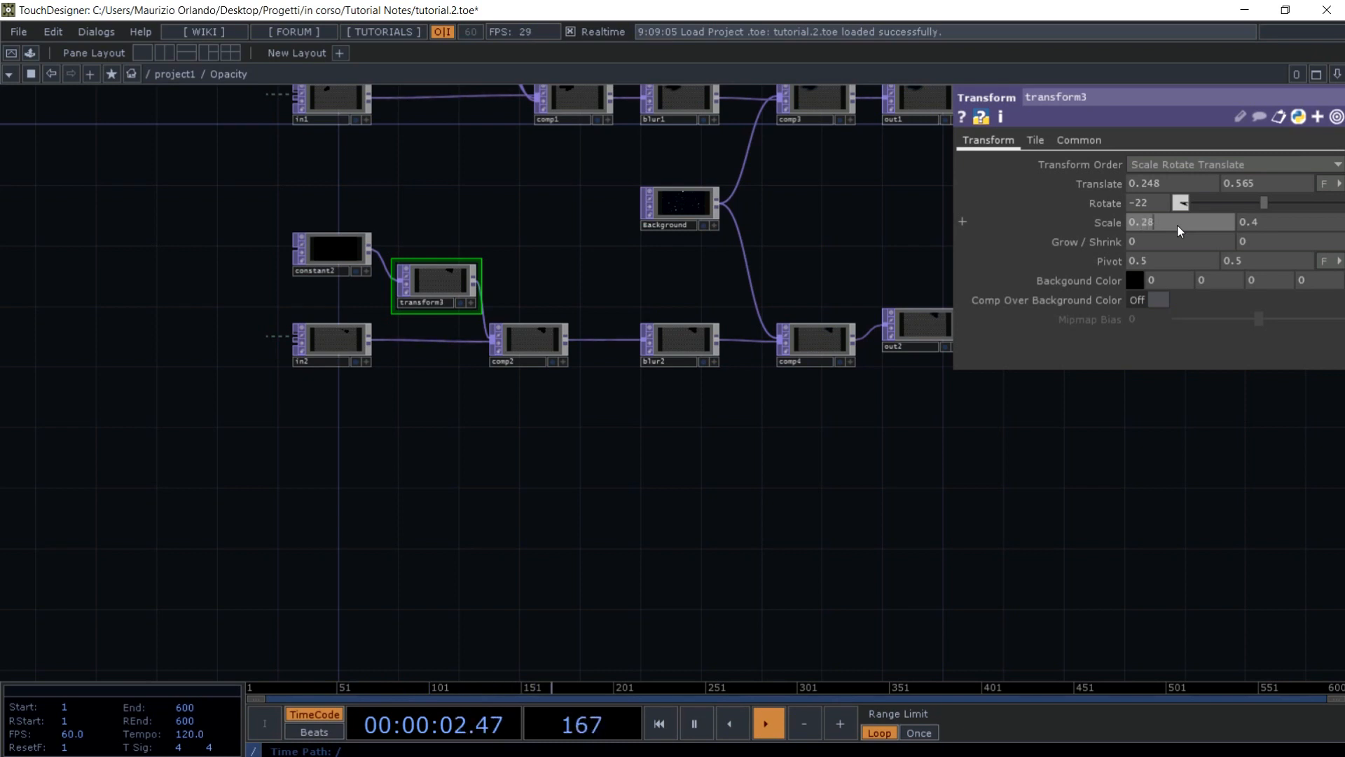
{"action": "left_click", "coordinate": [1268, 224]}
{"action": "left_click", "coordinate": [836, 268]}
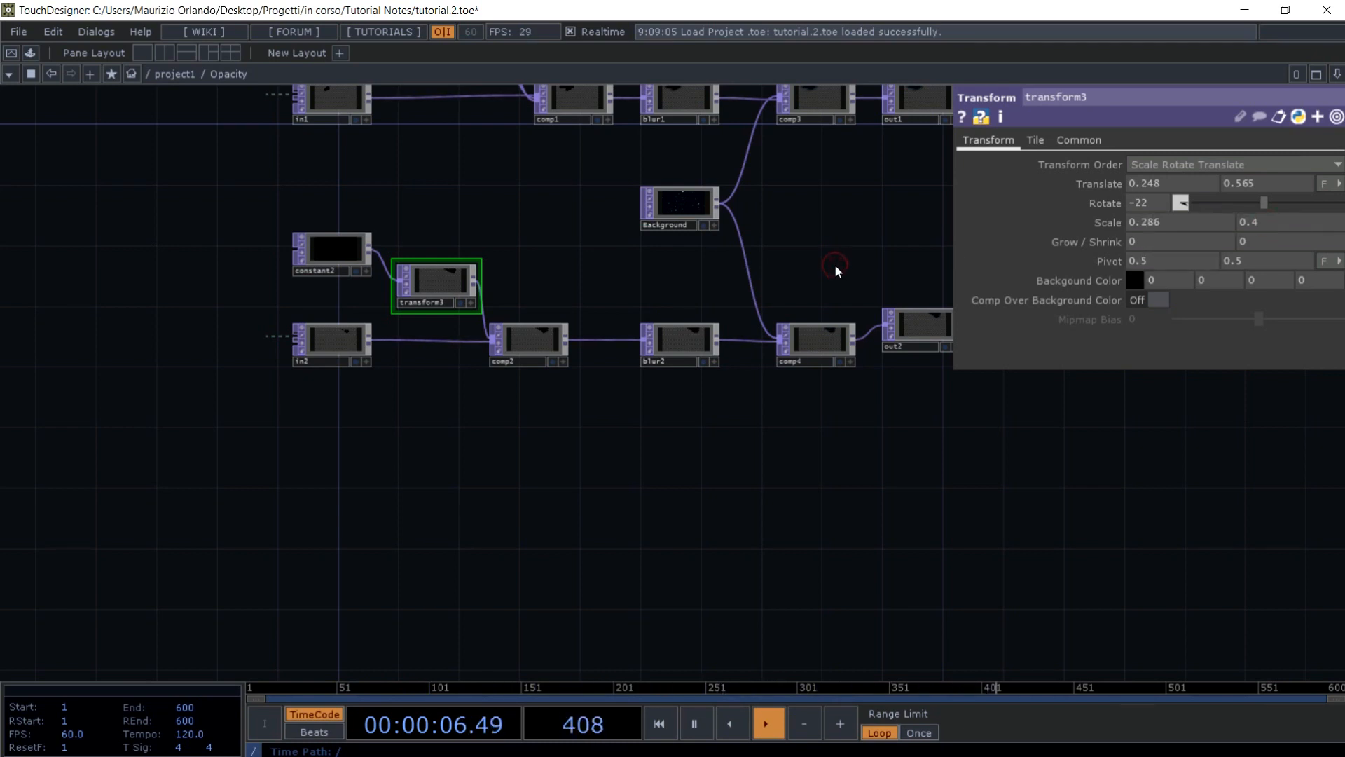
- Set the X scale of transform2 to 0.34 inside the Opacity component
{"action": "key", "text": "p"}
{"action": "key", "text": "u"}
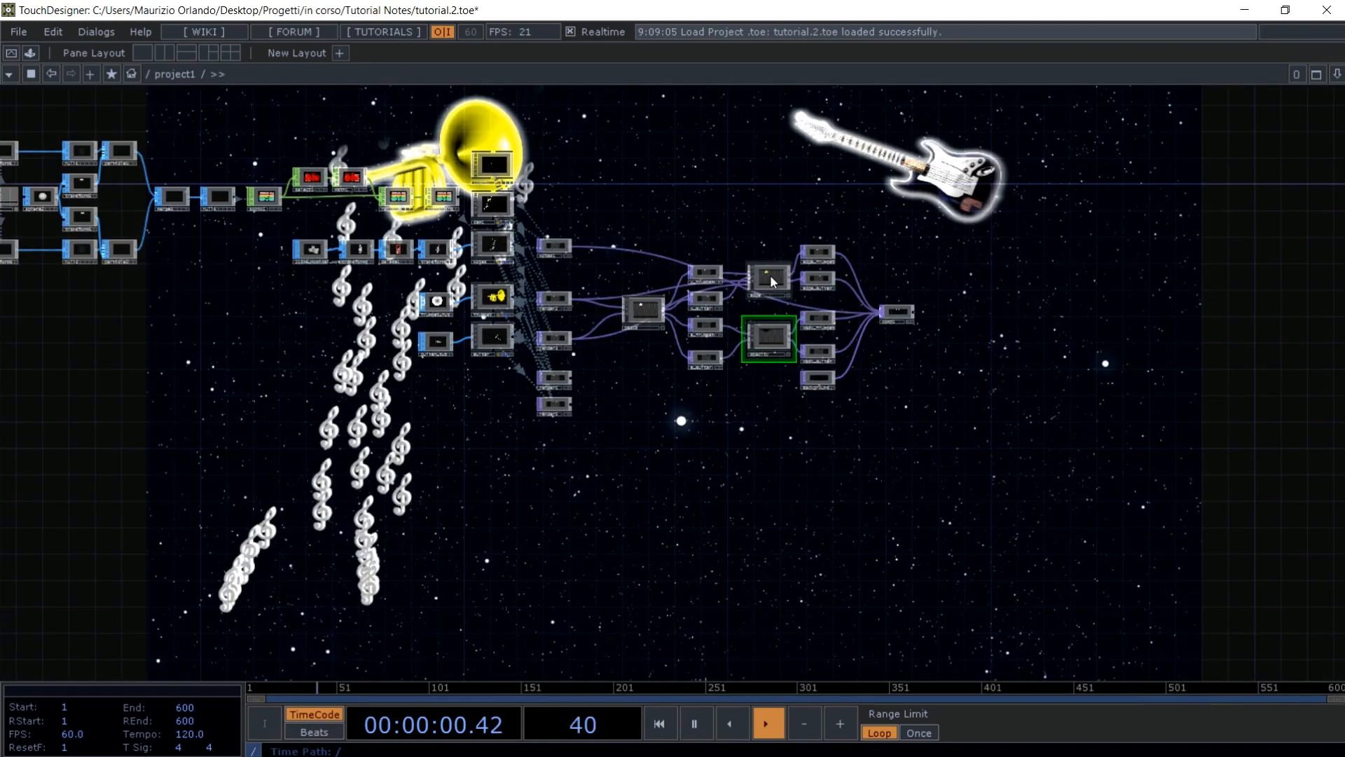
{"action": "key", "text": "i"}
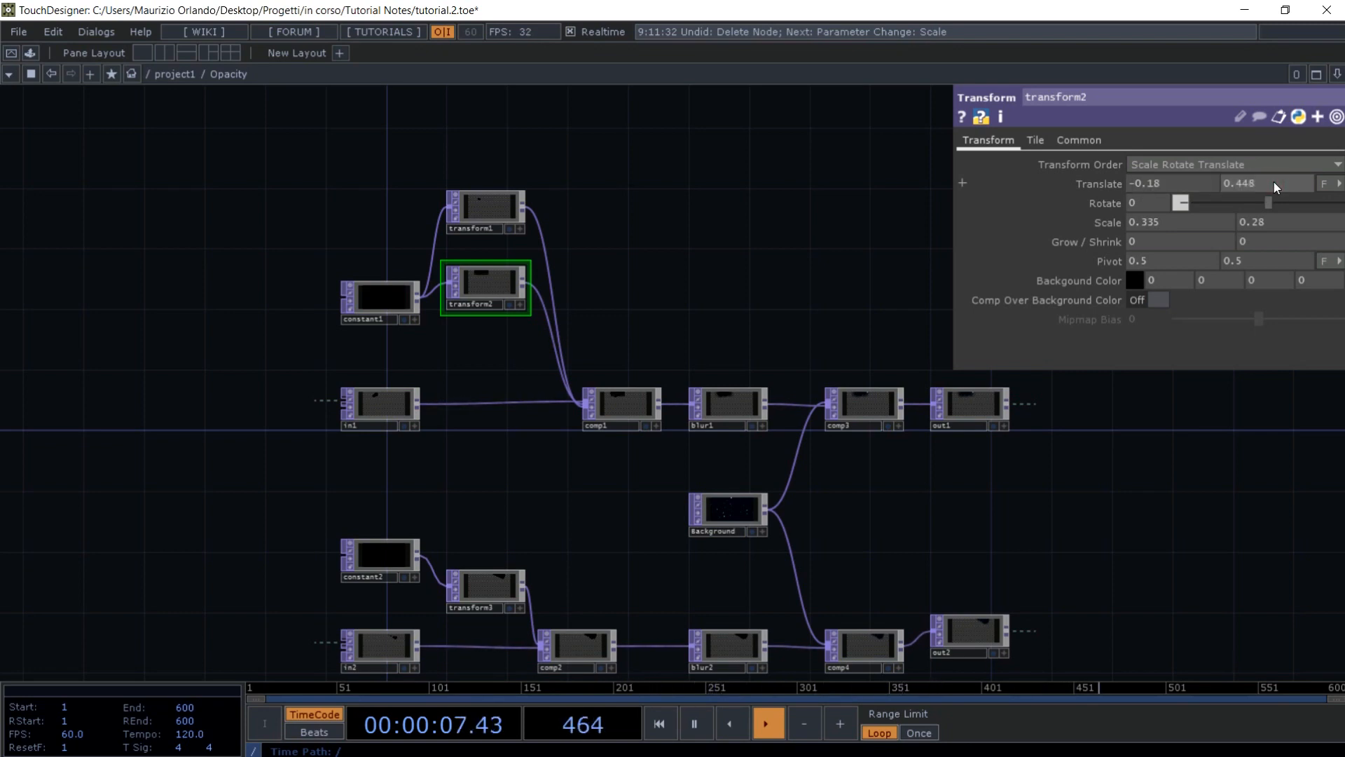
{"action": "left_click_drag", "start_coordinate": [1178, 224], "coordinate": [1173, 217]}
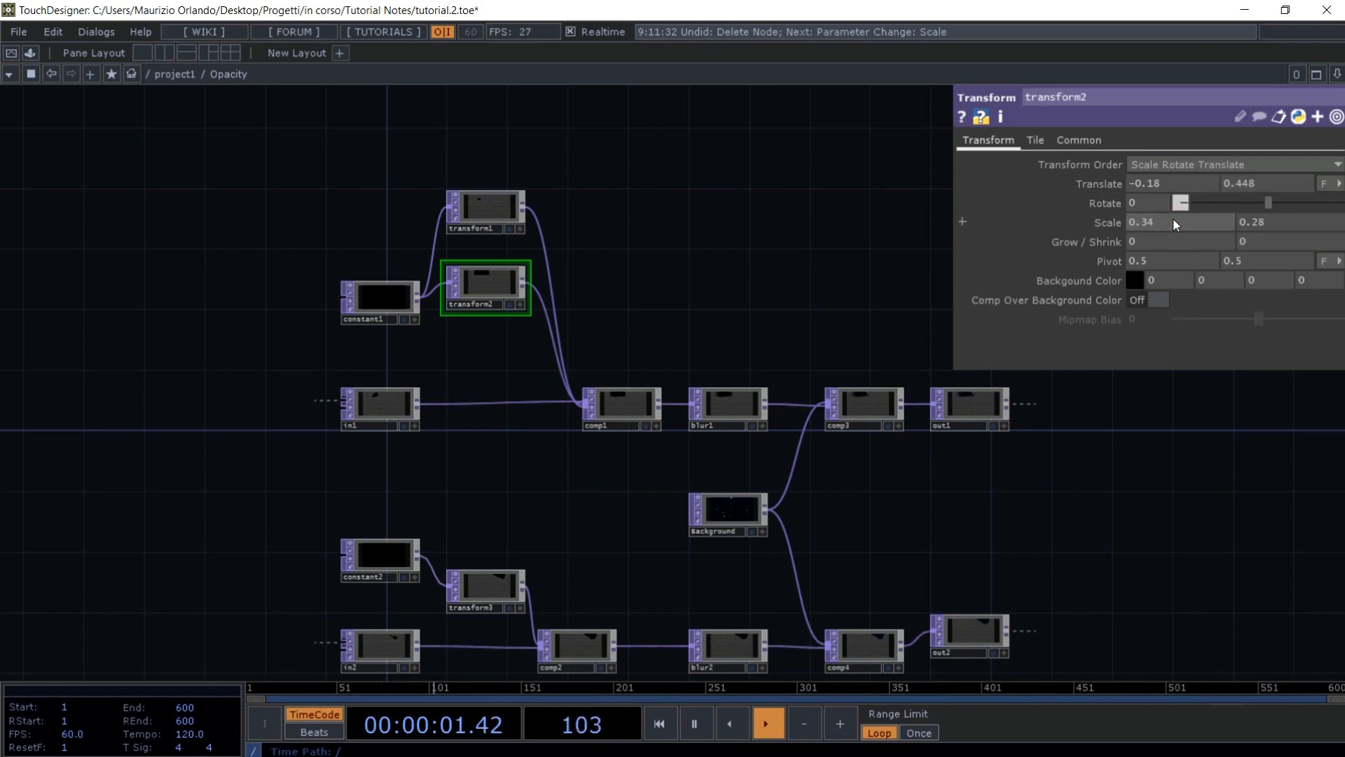
{"action": "left_click", "coordinate": [1292, 219]}
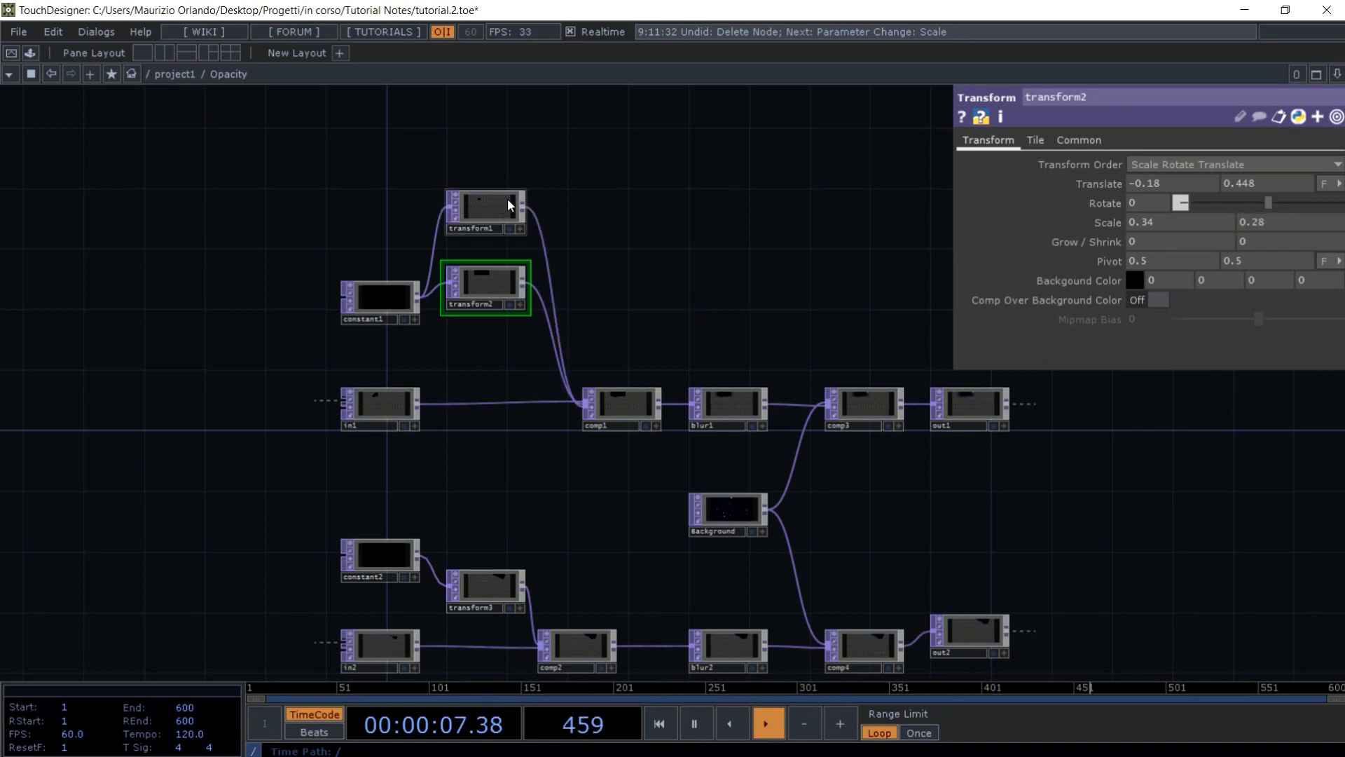
- Disconnect transform1 from constant1 and comp1, and delete it from the Opacity network
{"action": "right_click", "coordinate": [434, 231]}
{"action": "left_click", "coordinate": [459, 281]}
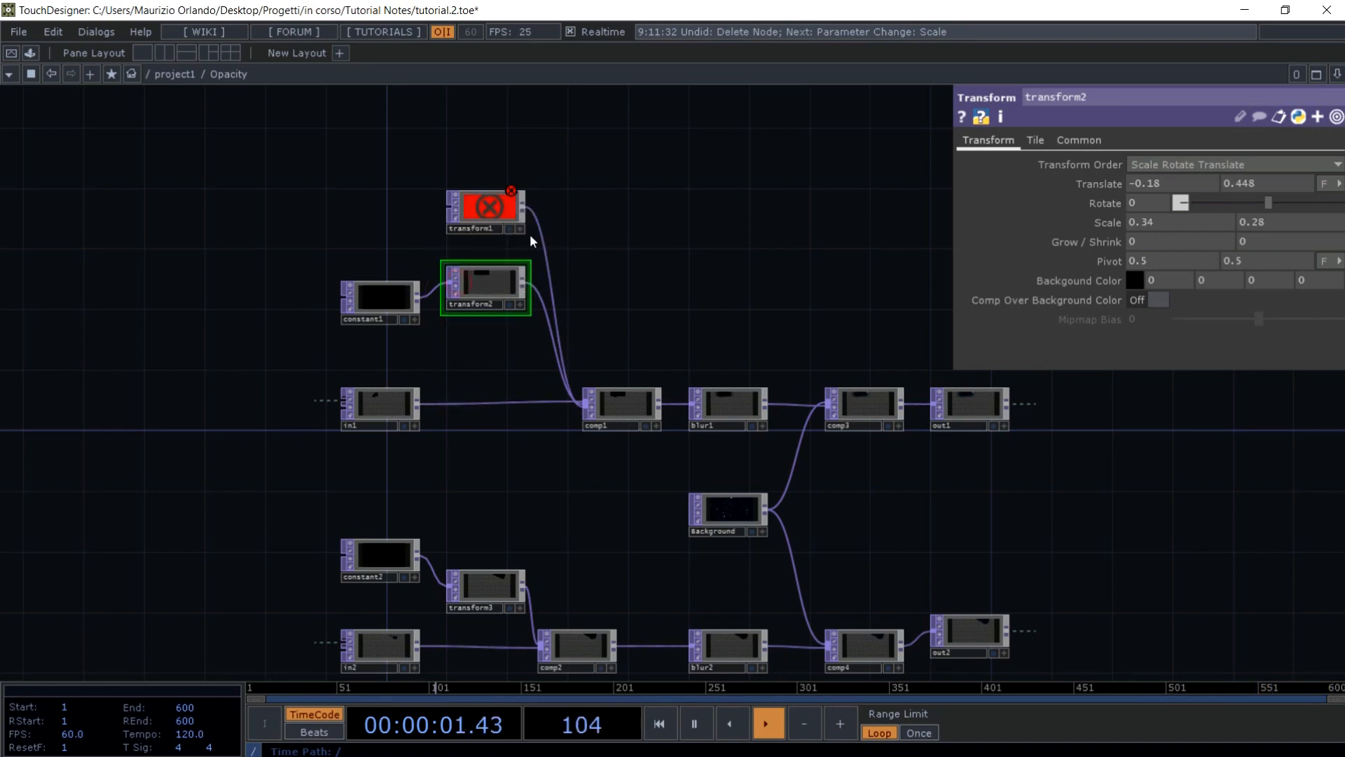
{"action": "right_click", "coordinate": [546, 242]}
{"action": "left_click", "coordinate": [580, 292]}
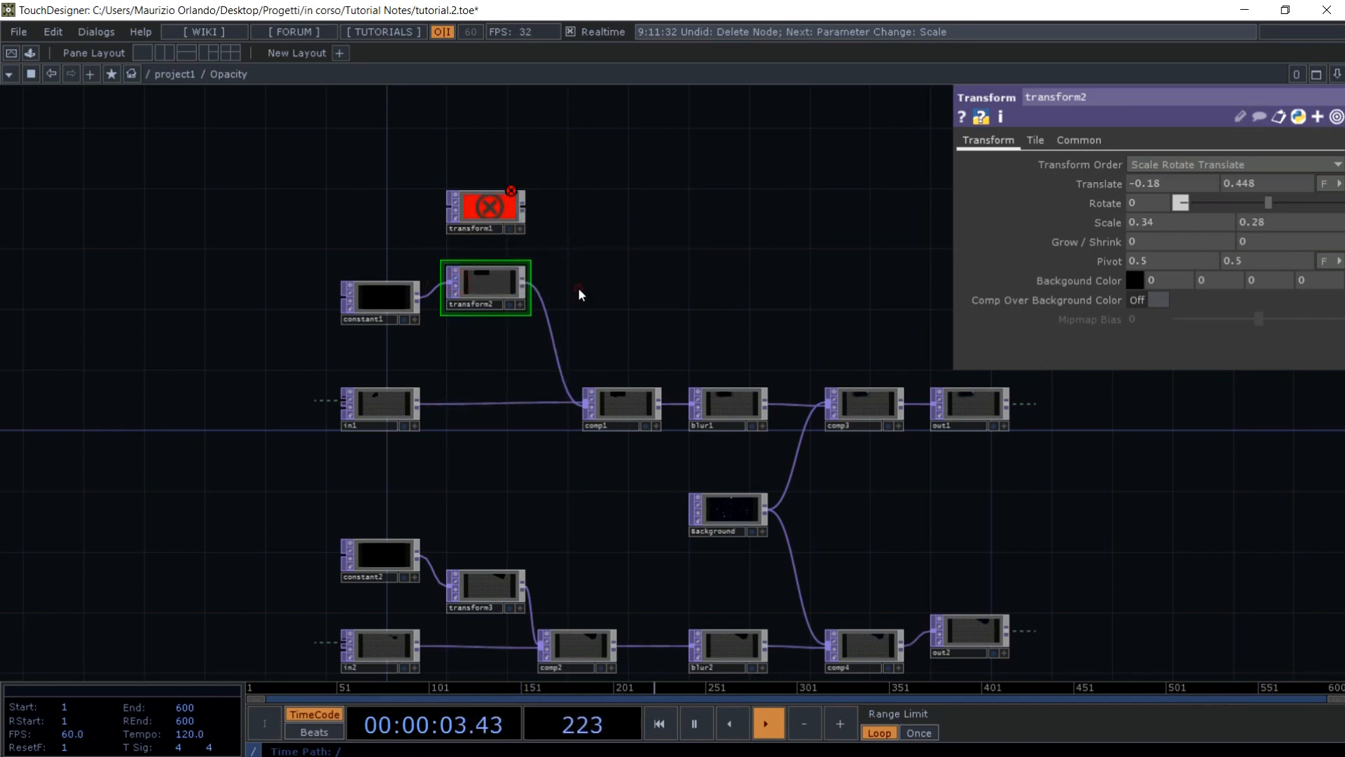
{"action": "left_click", "coordinate": [502, 209]}
{"action": "key", "text": "Delete"}
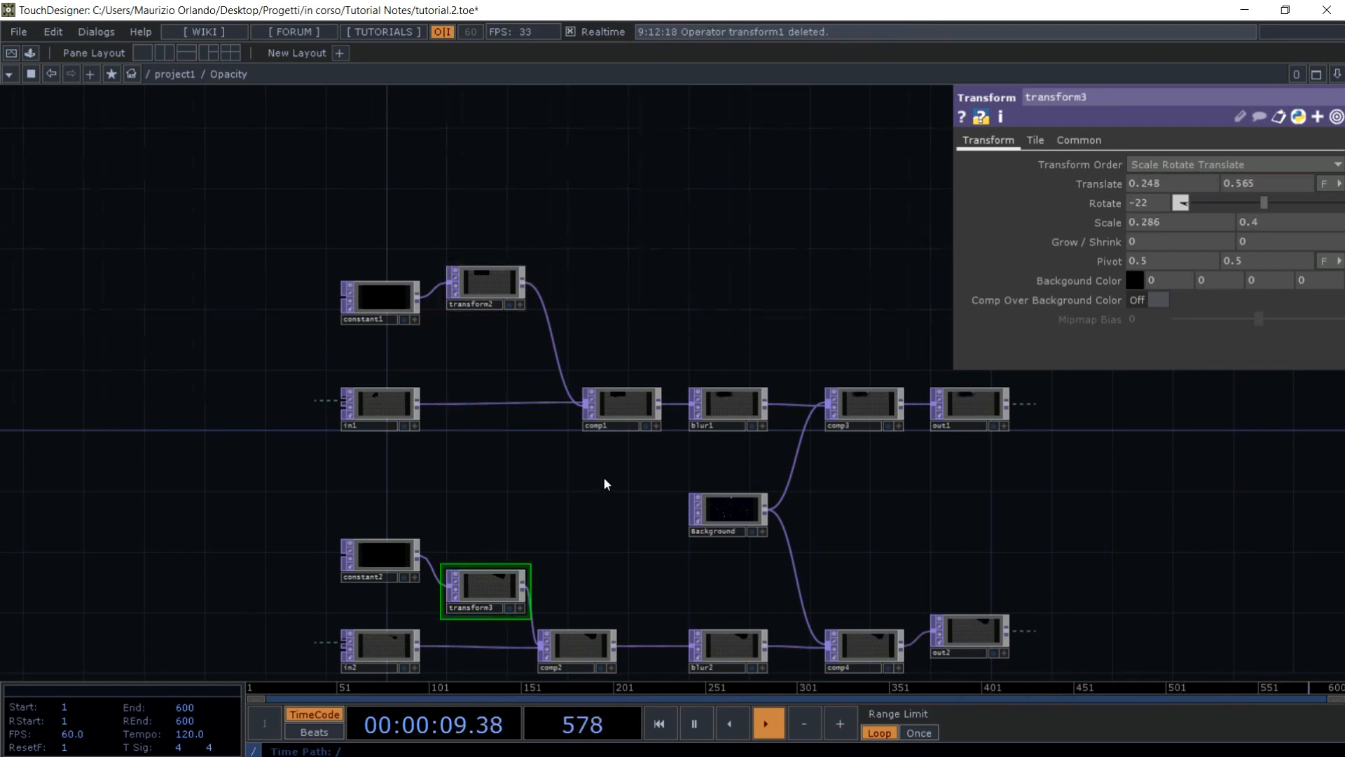
- Examine the mask through comp1, blur1 and comp3, and check the composite at the project level without the parameter window
{"action": "scroll", "coordinate": [604, 484], "scroll_direction": "up", "scroll_amount": 5}
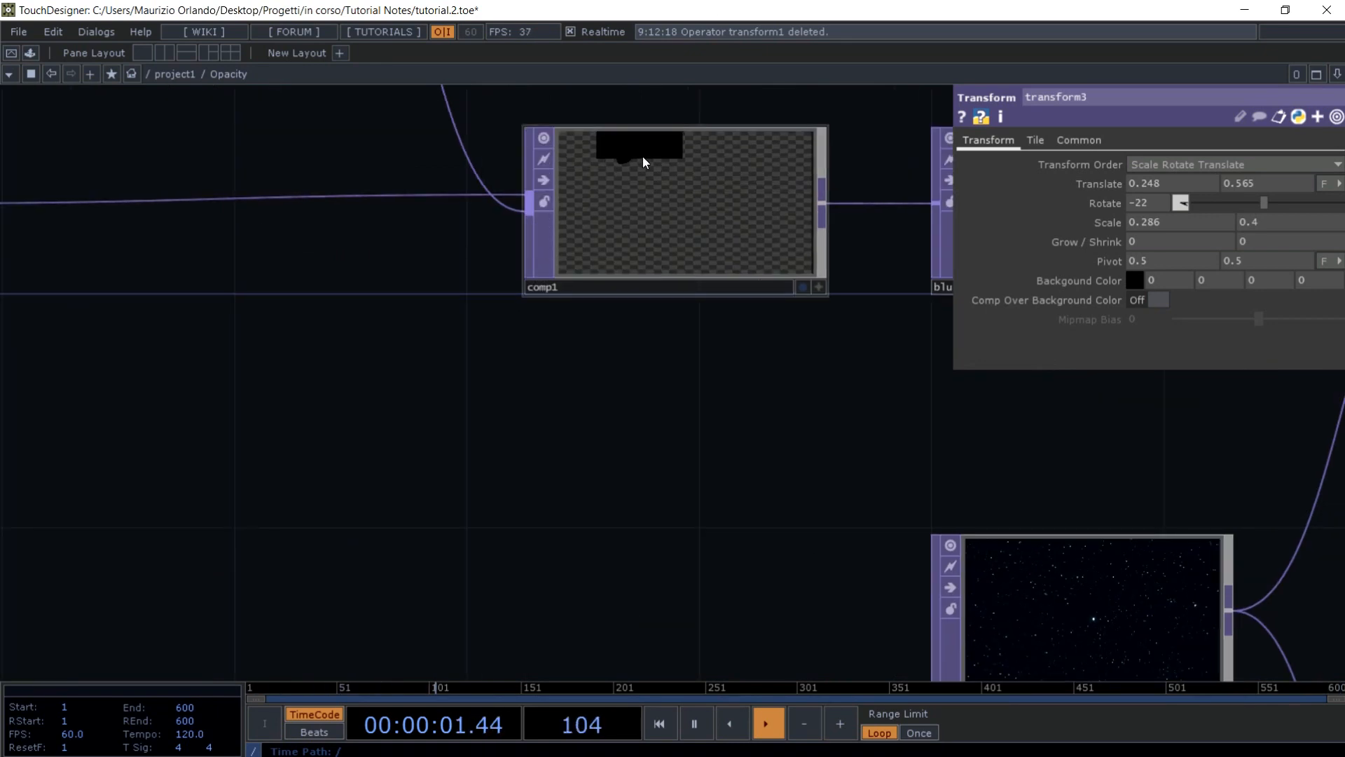
{"action": "scroll", "coordinate": [677, 348], "scroll_direction": "down", "scroll_amount": 3}
{"action": "left_click_drag", "start_coordinate": [724, 391], "coordinate": [424, 383]}
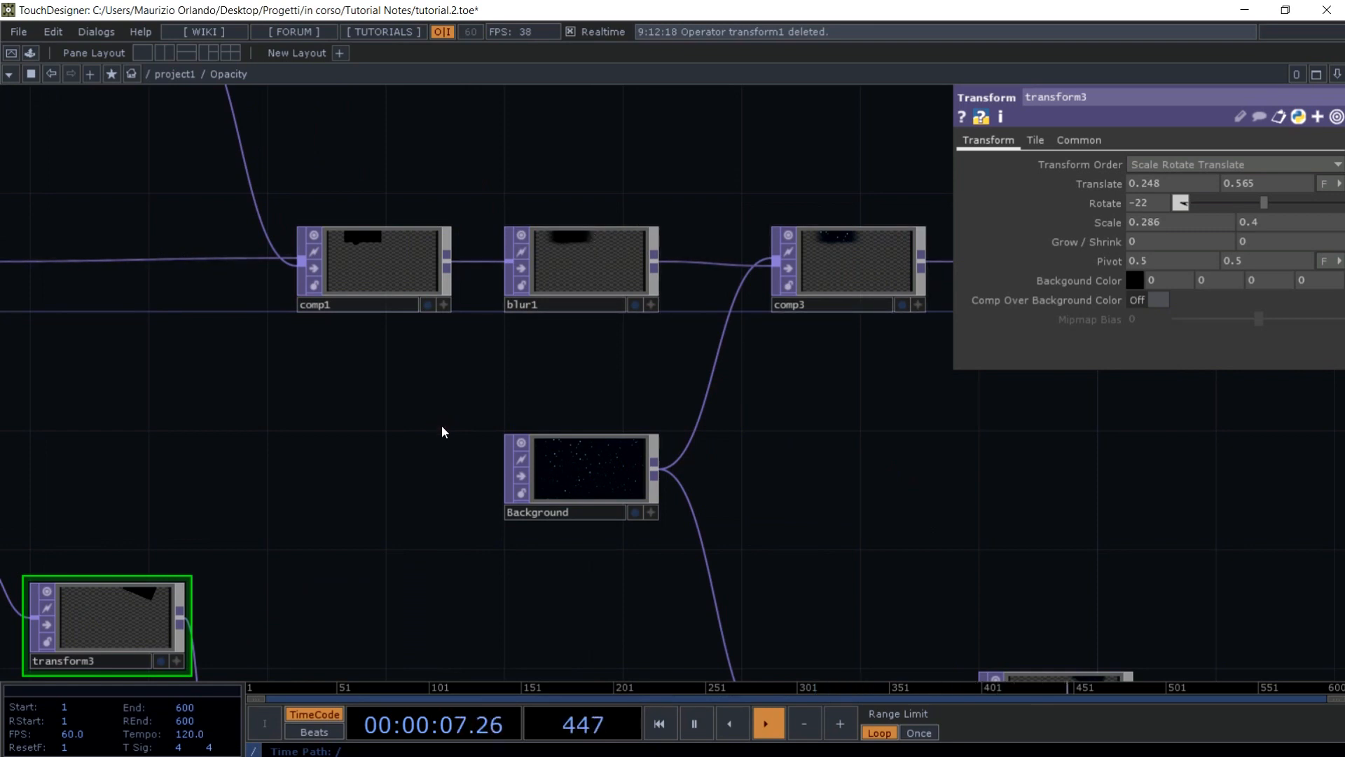
{"action": "key", "text": "u"}
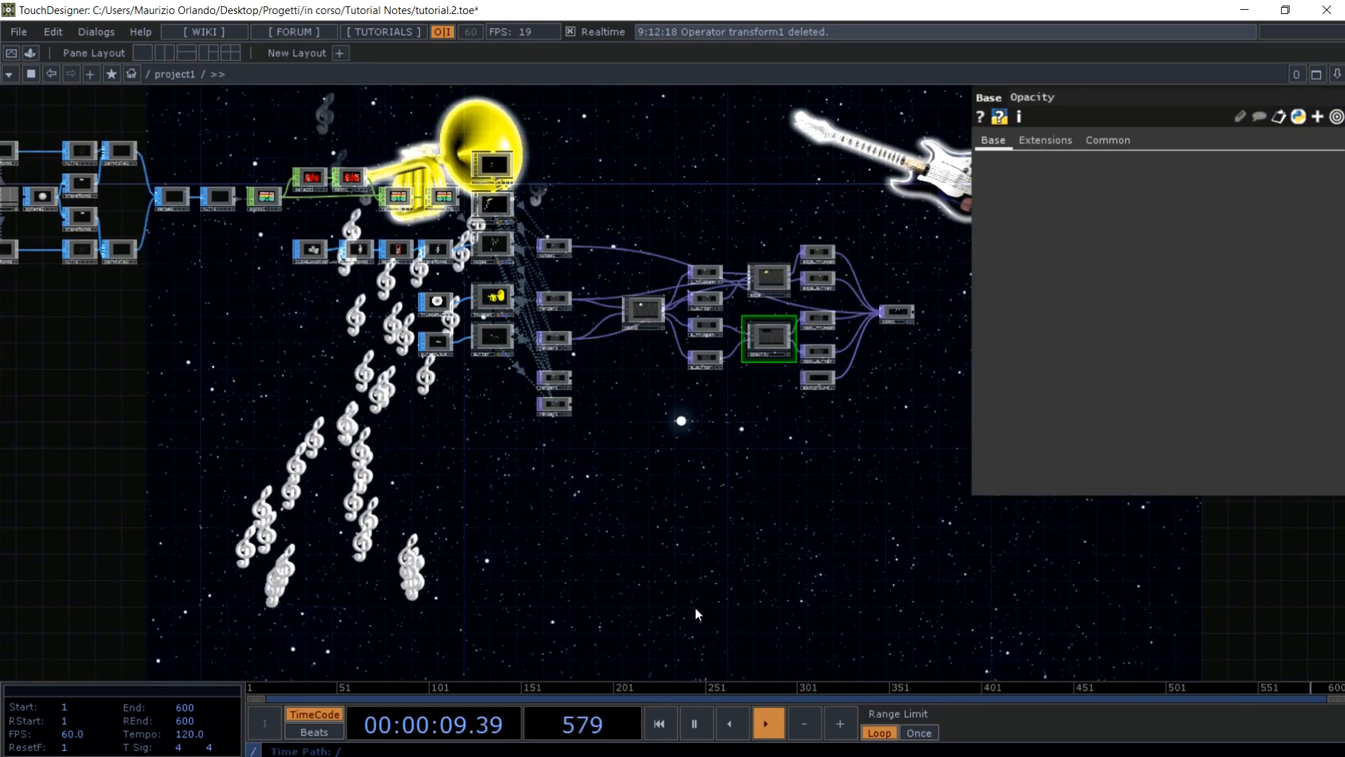
{"action": "key", "text": "p"}
{"action": "left_click_drag", "start_coordinate": [784, 515], "coordinate": [74, 606]}
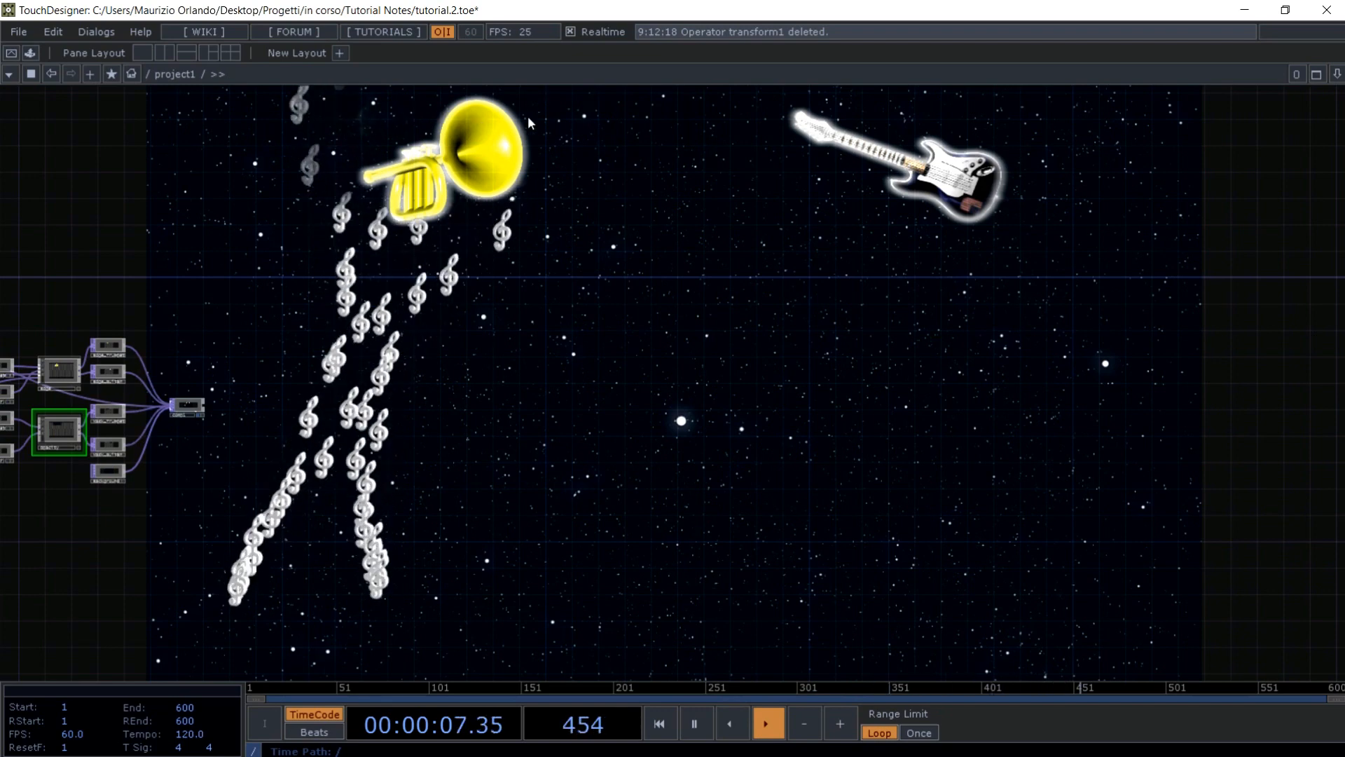
- Set the X translate of the Notes geometry to 1 and check the notes against the guitar in the composite
{"action": "left_click_drag", "start_coordinate": [281, 274], "coordinate": [860, 231]}
{"action": "left_click", "coordinate": [366, 297]}
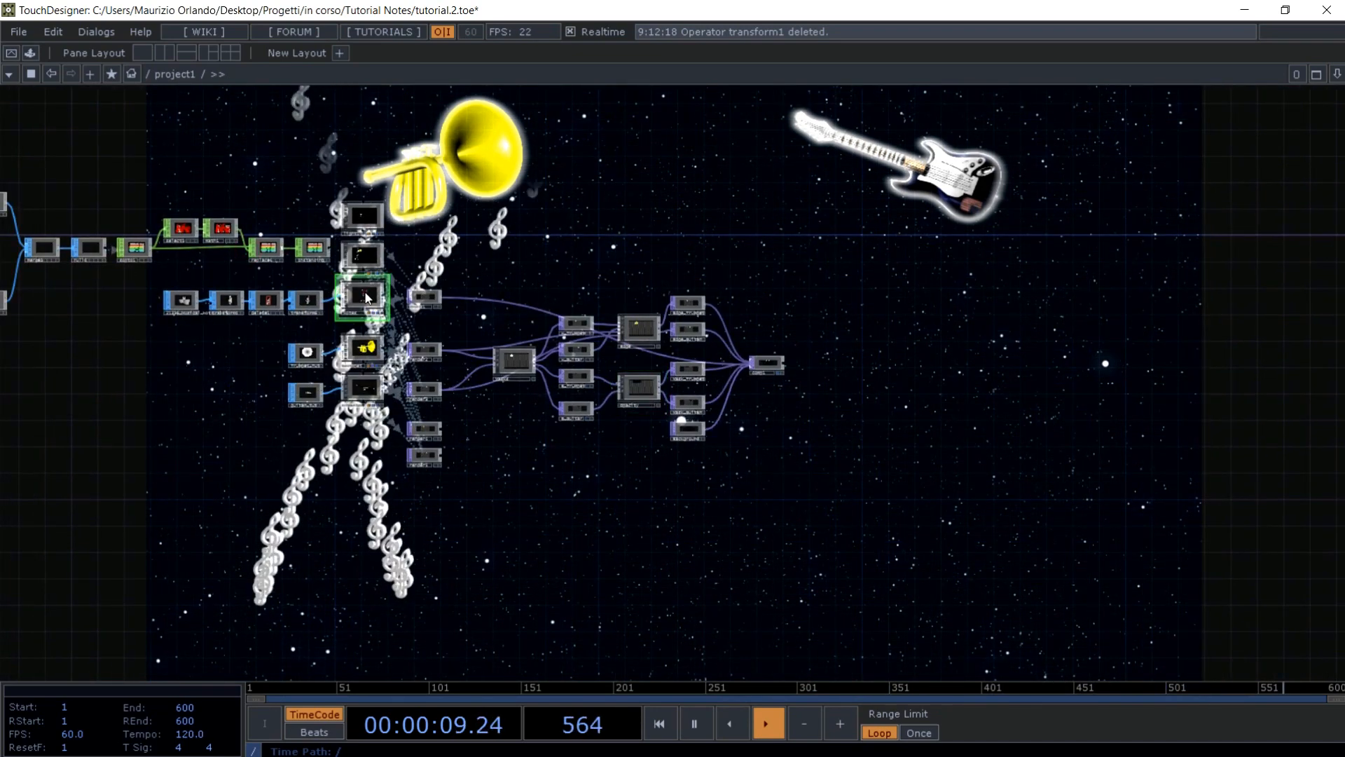
{"action": "key", "text": "p"}
{"action": "left_click_drag", "start_coordinate": [843, 246], "coordinate": [732, 247]}
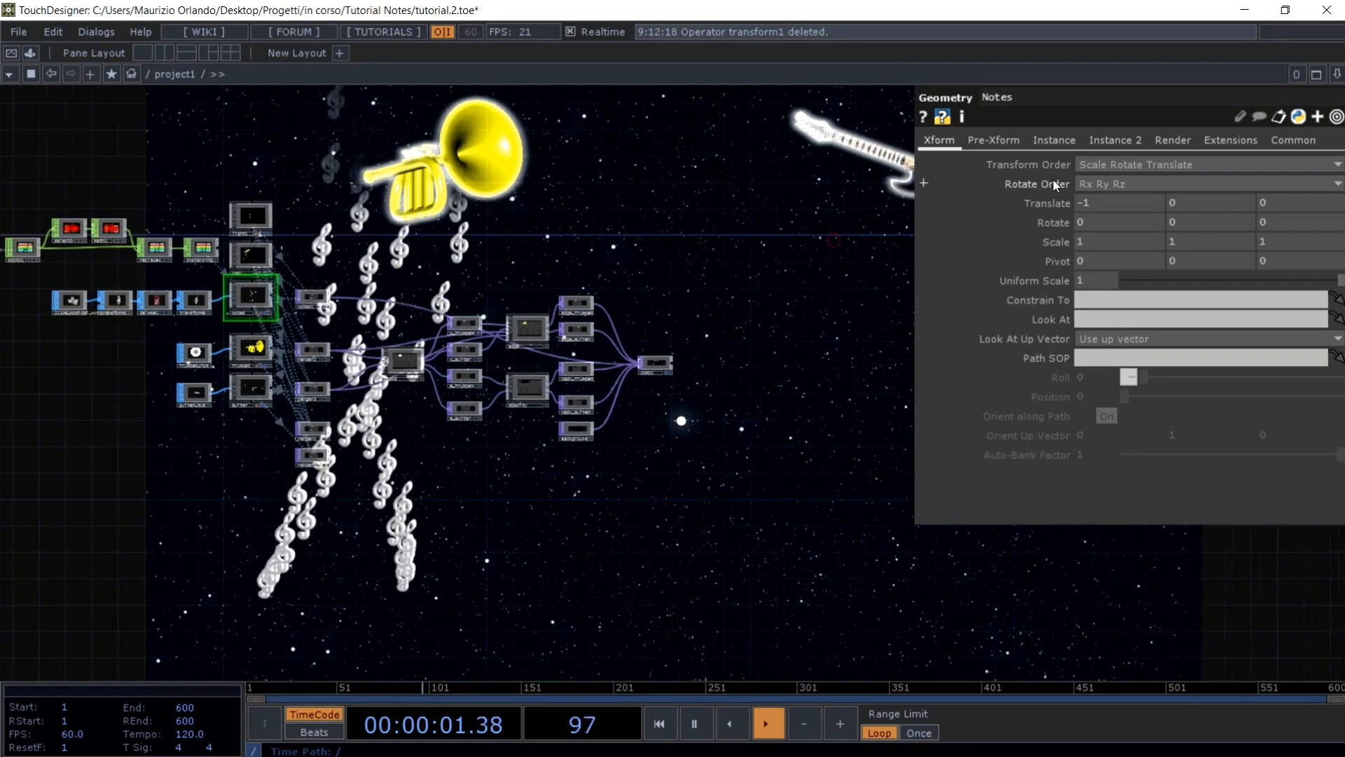
{"action": "left_click", "coordinate": [1082, 205]}
{"action": "key", "text": "BackSpace"}
{"action": "key", "text": "Return"}
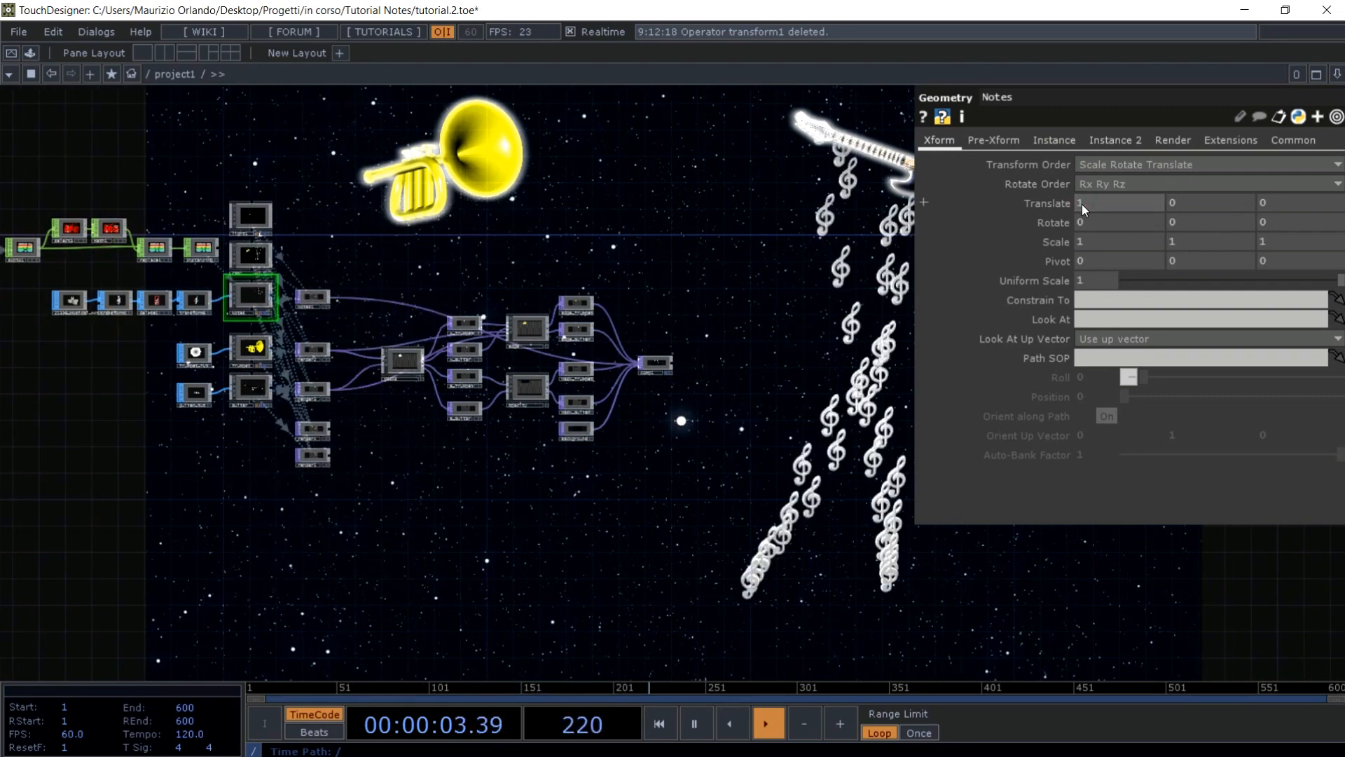
{"action": "left_click_drag", "start_coordinate": [817, 263], "coordinate": [300, 246]}
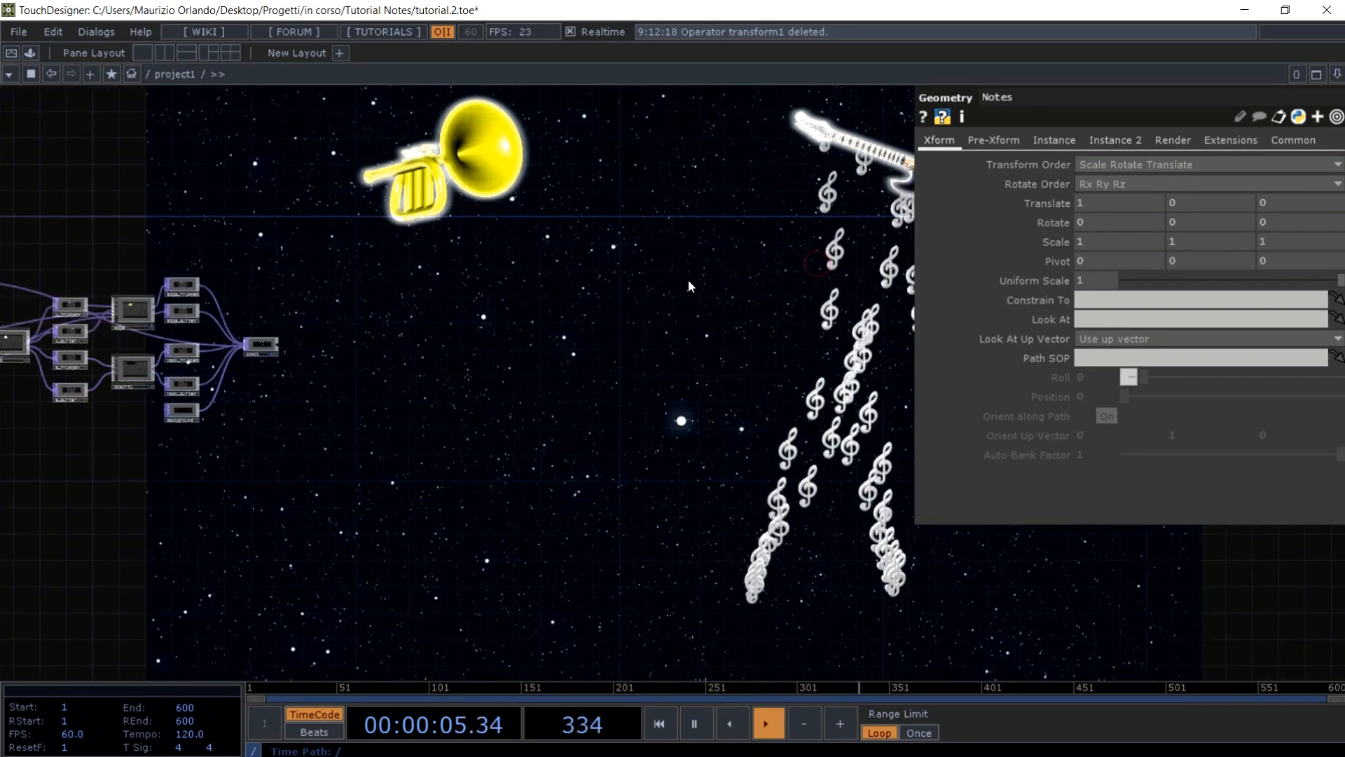
{"action": "key", "text": "p"}
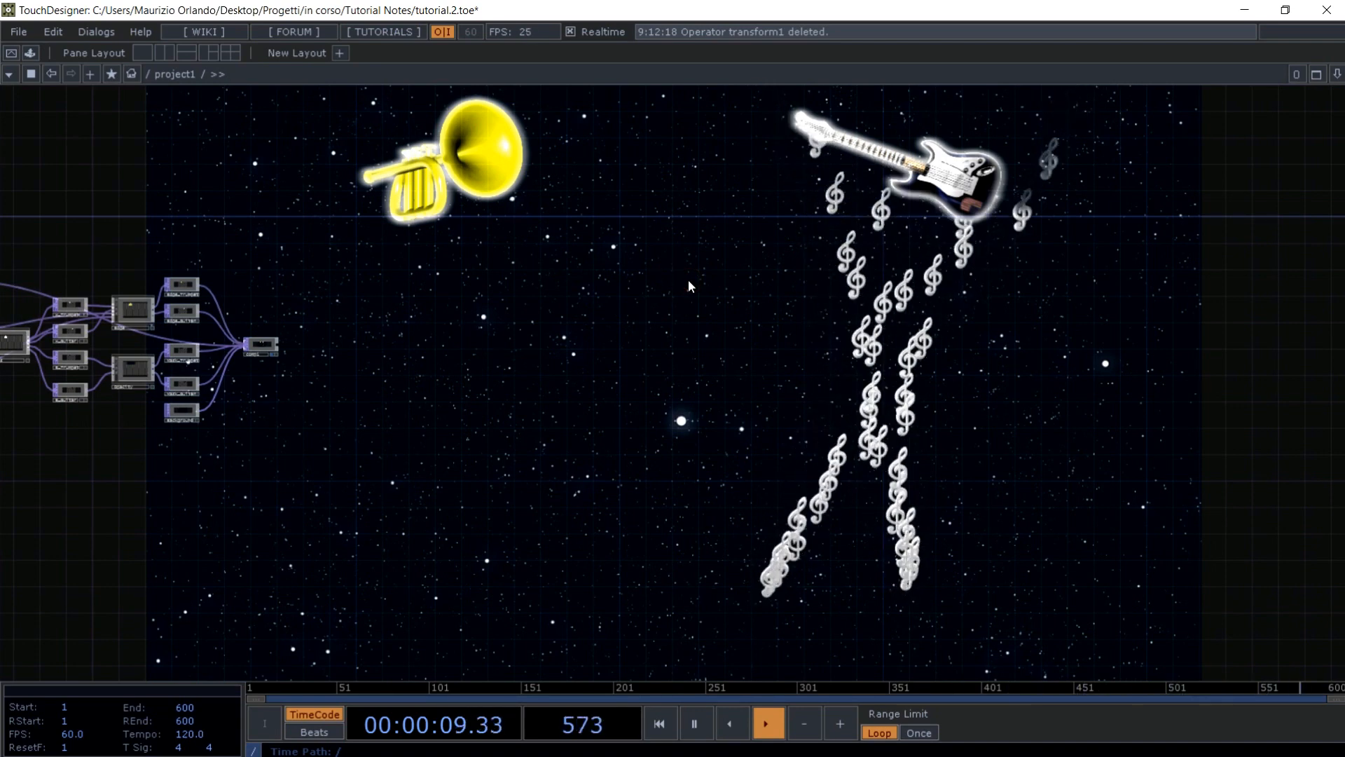
{"action": "key", "text": "p"}
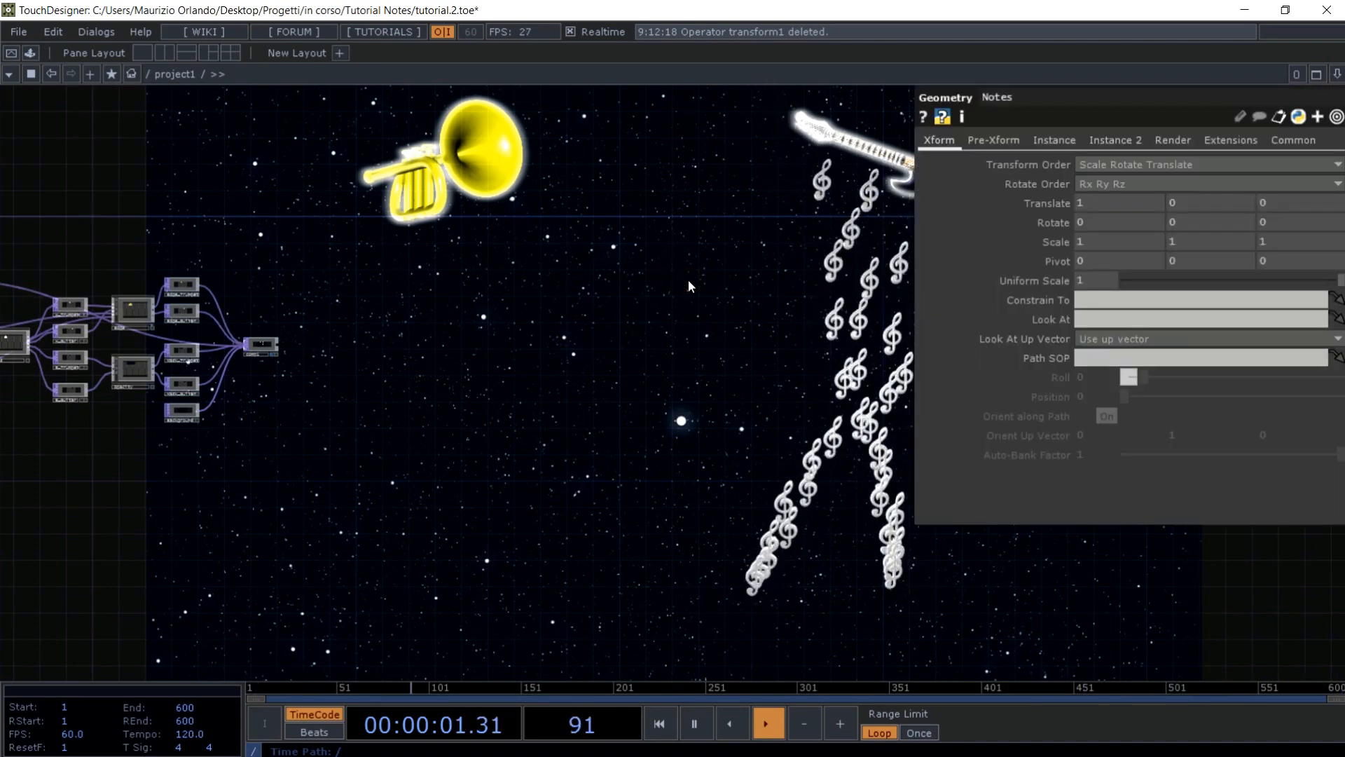
- Review the mask network inside the Opacity component and return to the project network to view the full composite
{"action": "key", "text": "h"}
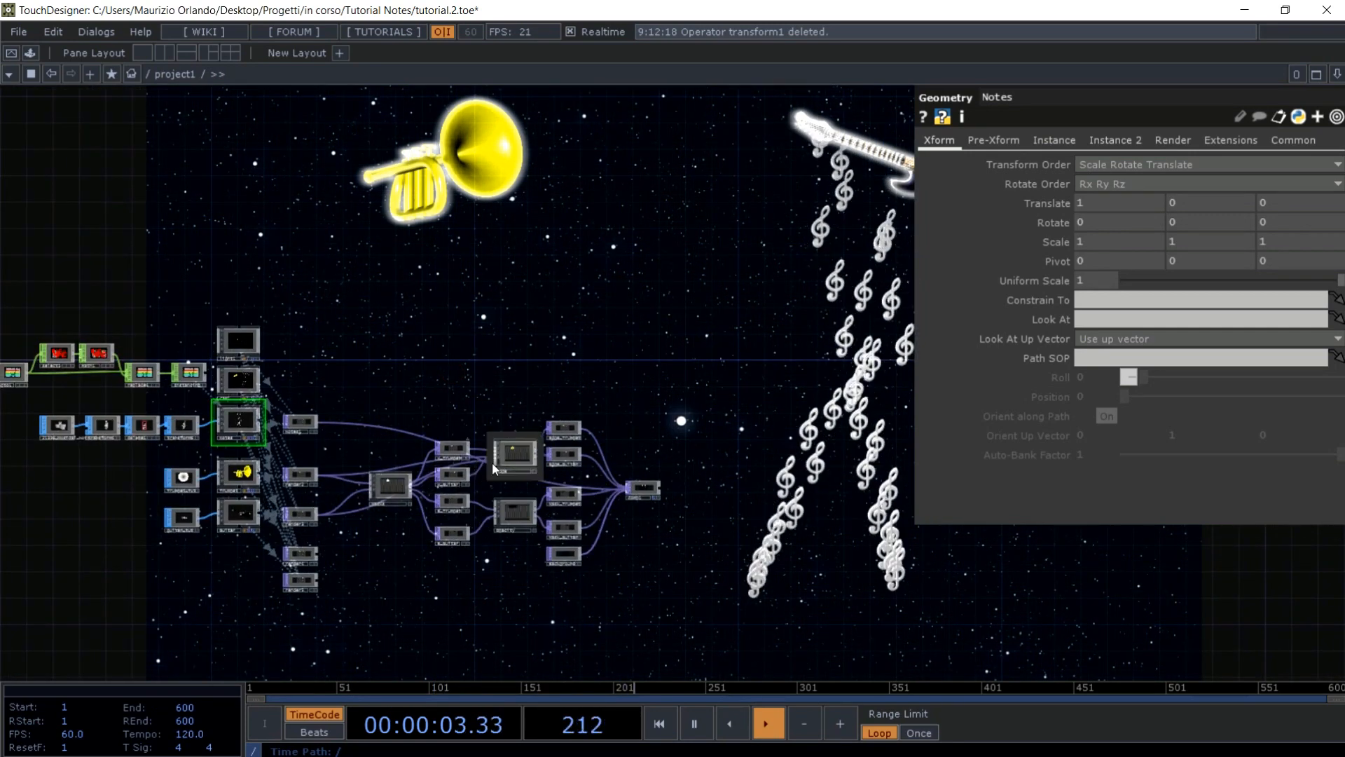
{"action": "double_click", "coordinate": [510, 514]}
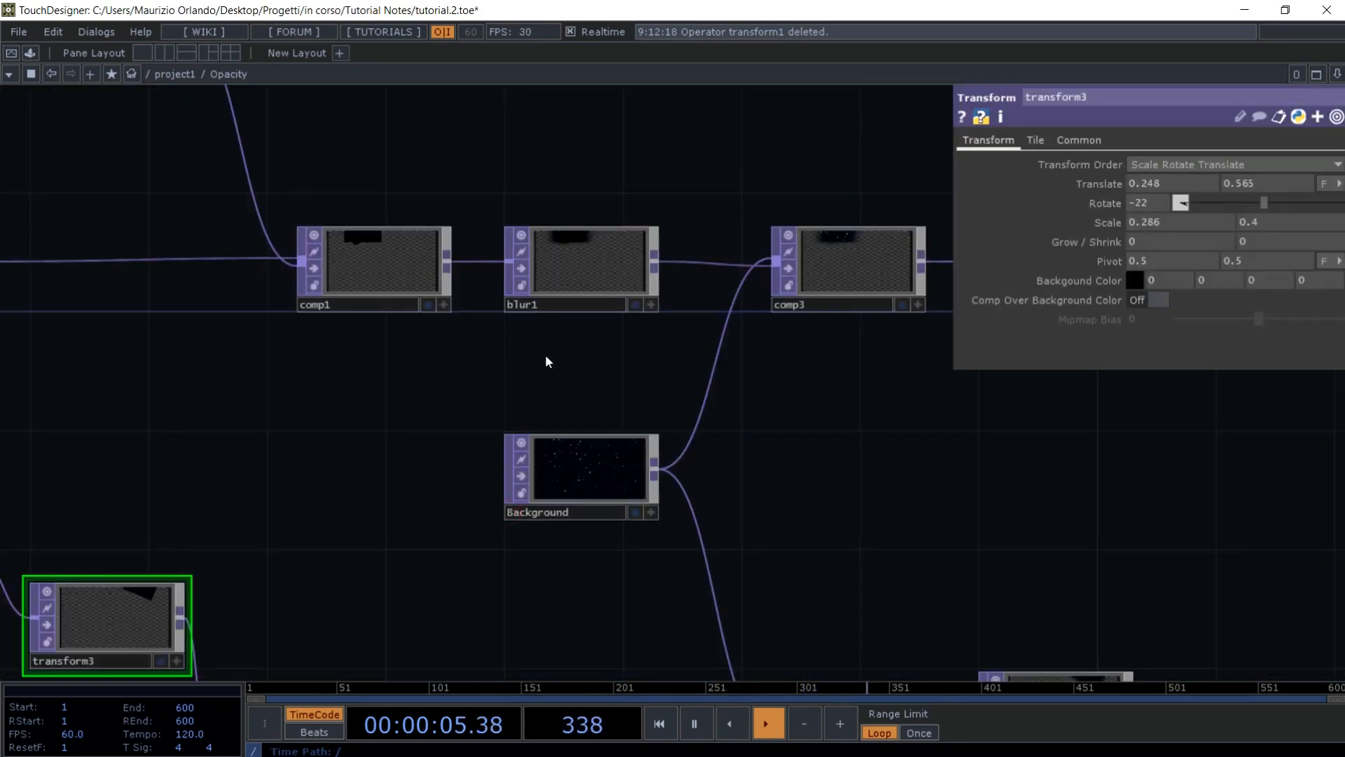
{"action": "mouse_move", "coordinate": [545, 358]}
{"action": "left_mouse_down"}
{"action": "mouse_move", "coordinate": [418, 462]}
{"action": "mouse_move", "coordinate": [300, 408]}
{"action": "left_mouse_up"}
{"action": "left_click_drag", "start_coordinate": [304, 322], "coordinate": [243, 284]}
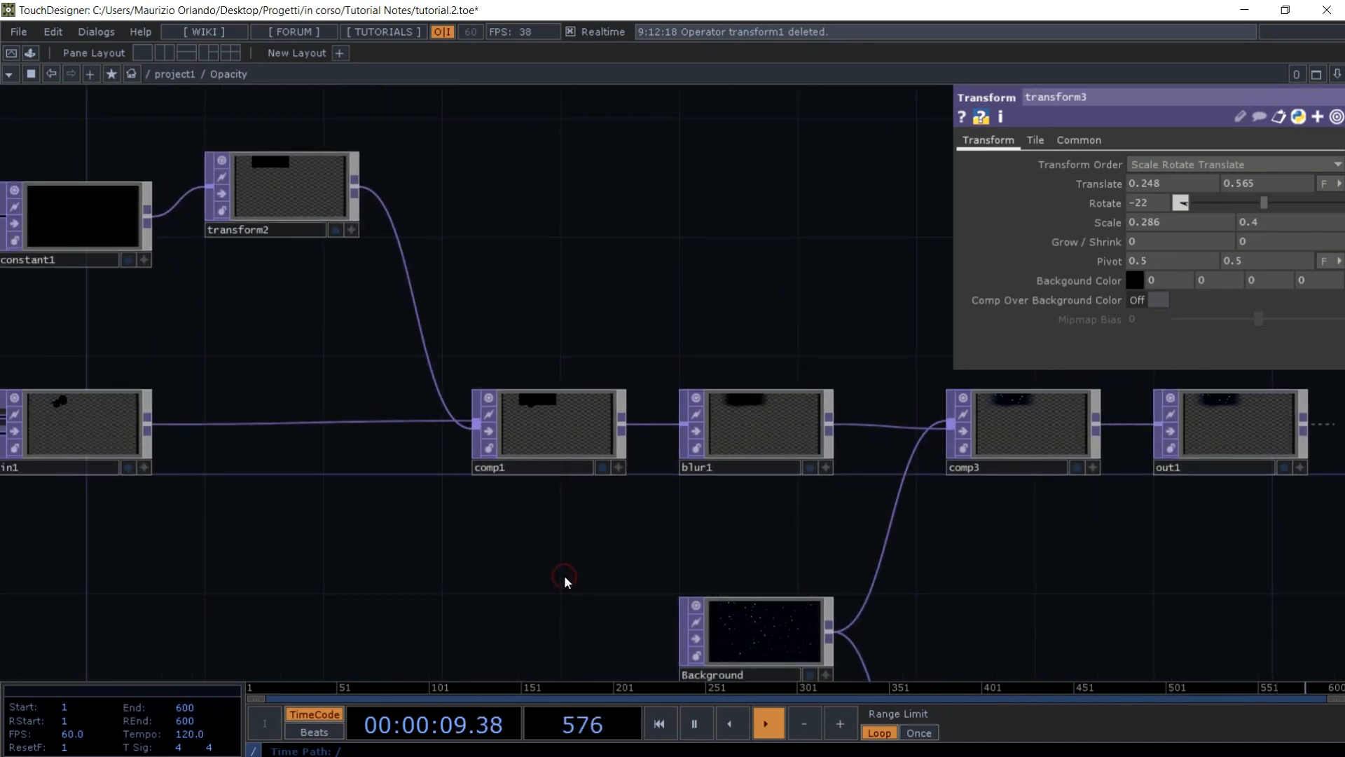
{"action": "key", "text": "u"}
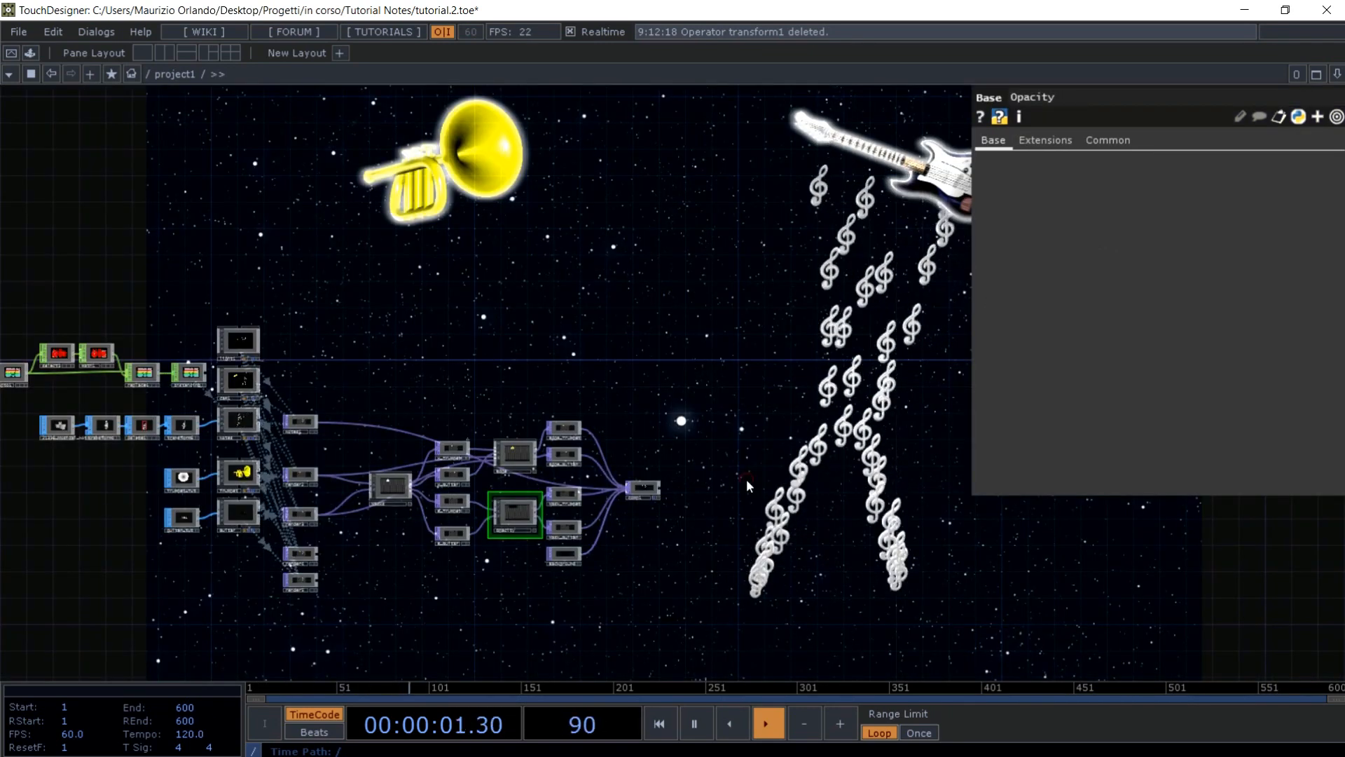
{"action": "key", "text": "p"}
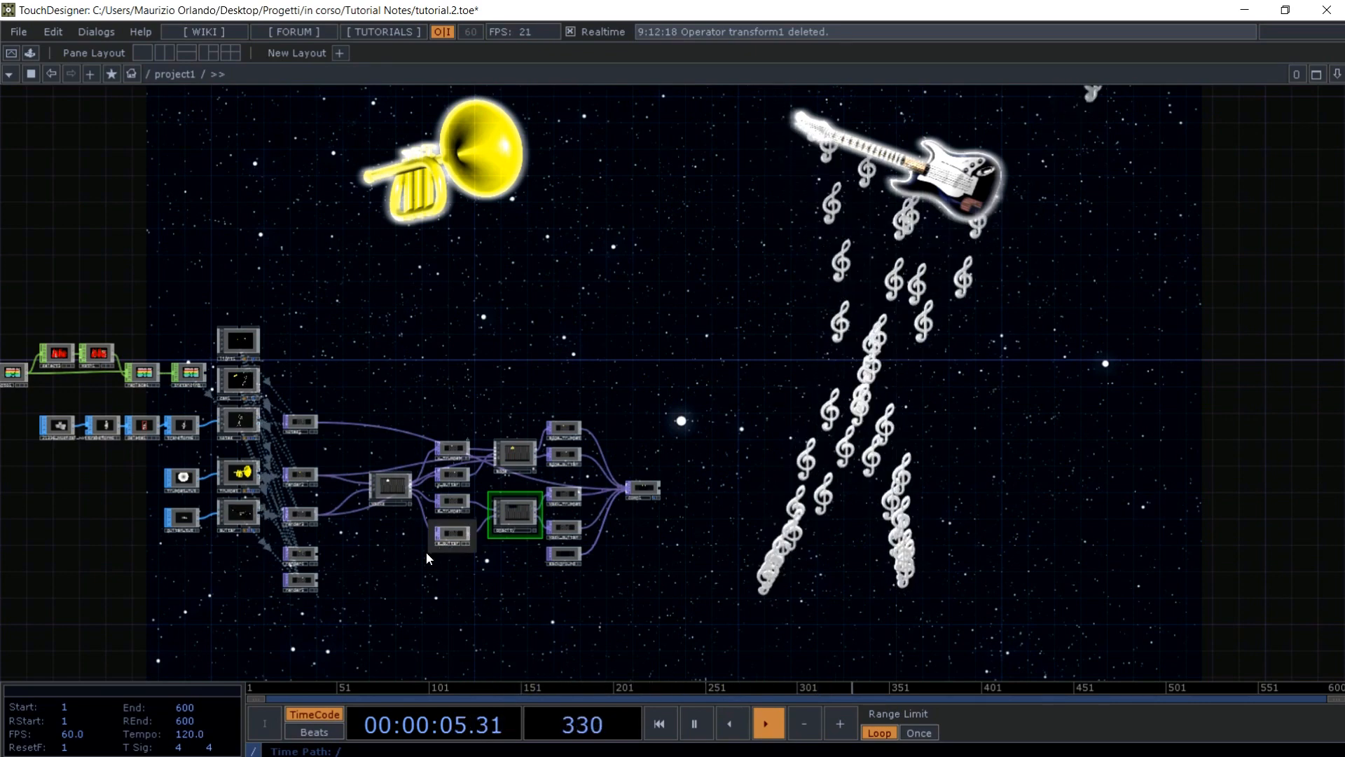
{"action": "left_click_drag", "start_coordinate": [414, 579], "coordinate": [603, 559]}
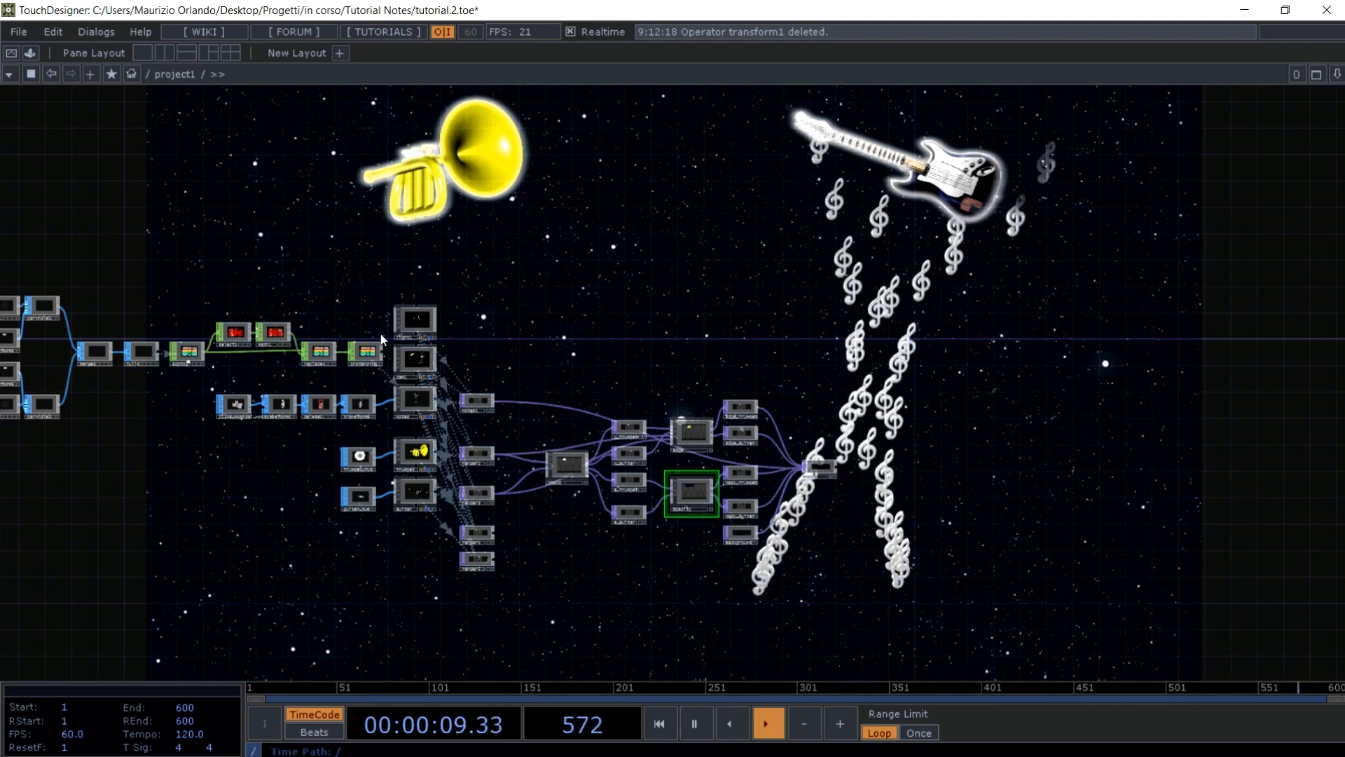
- Set the X translate of the Notes geometry to 0
{"action": "left_click", "coordinate": [419, 400]}
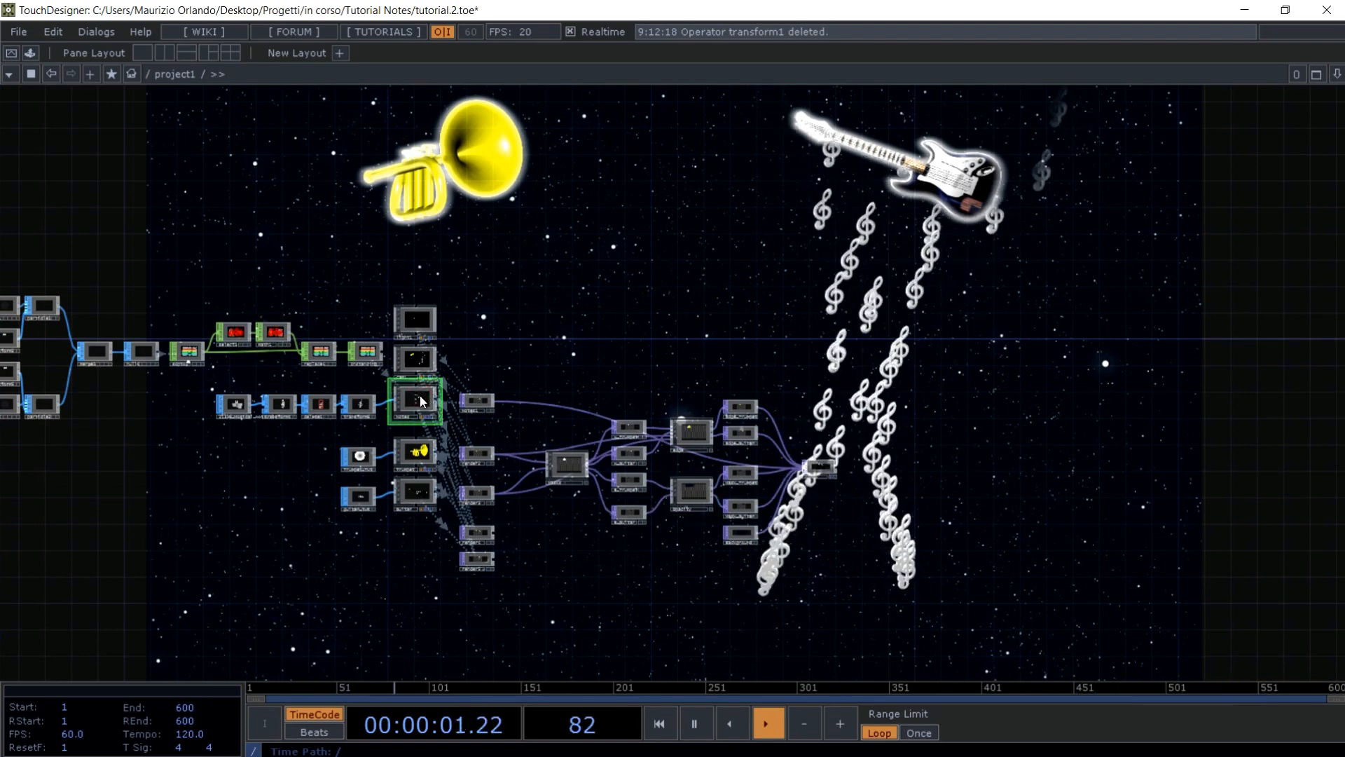
{"action": "key", "text": "p"}
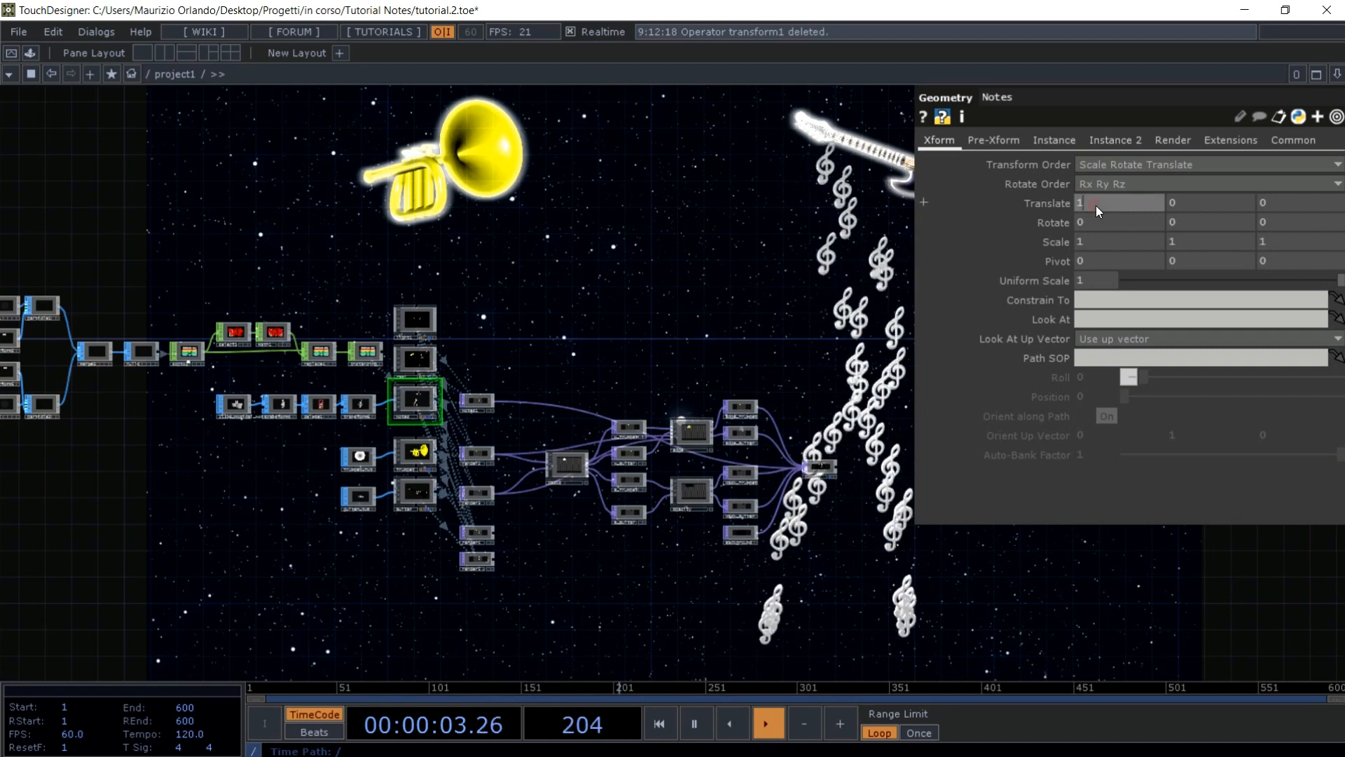
{"action": "key", "text": "BackSpace"}
{"action": "type", "text": "0"}
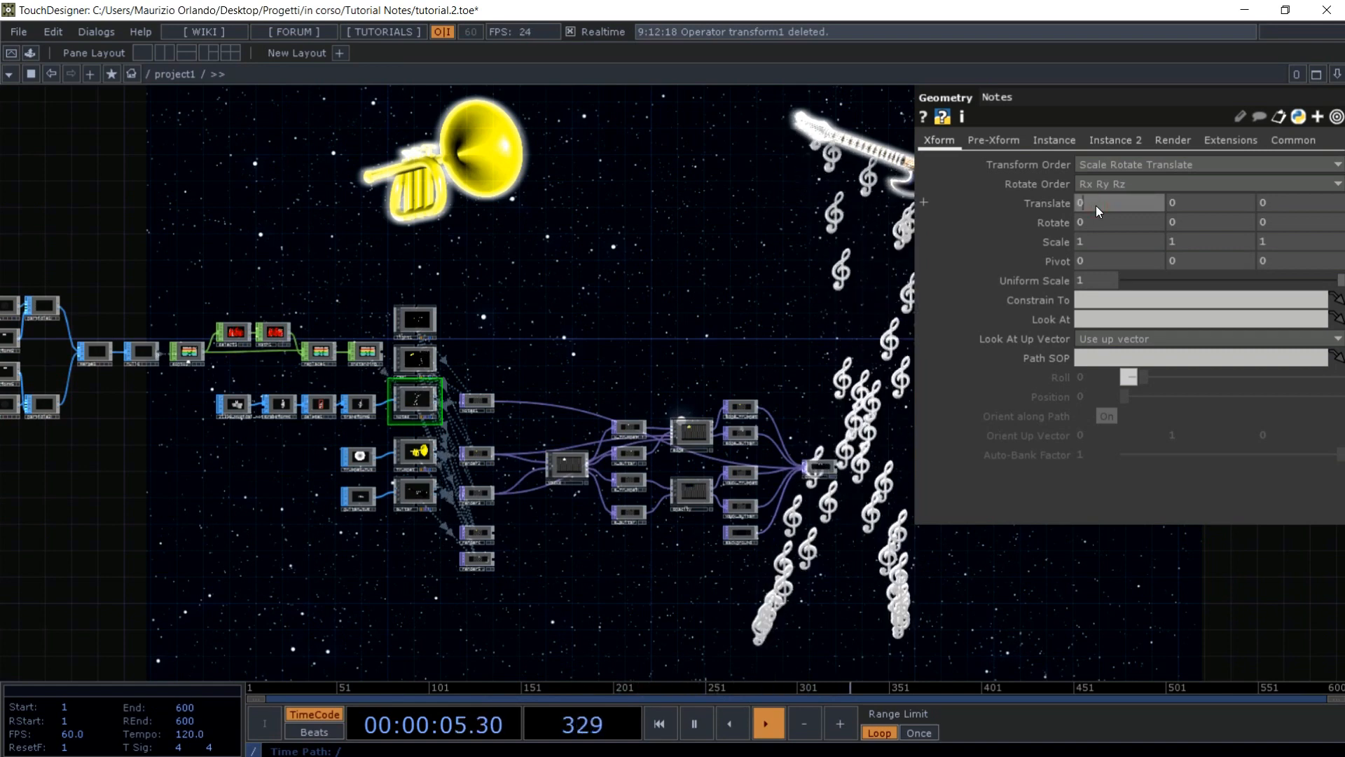
{"action": "key", "text": "Return"}
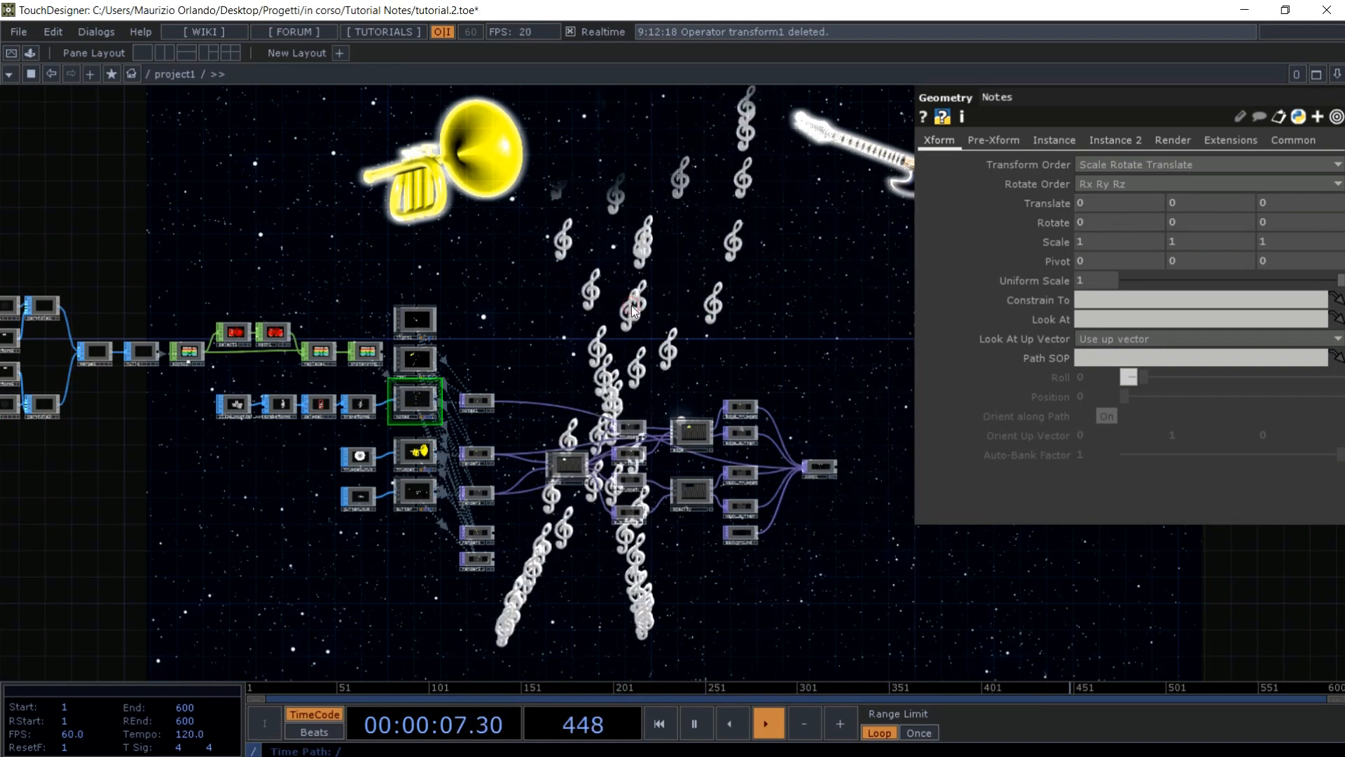
{"action": "key", "text": "p"}
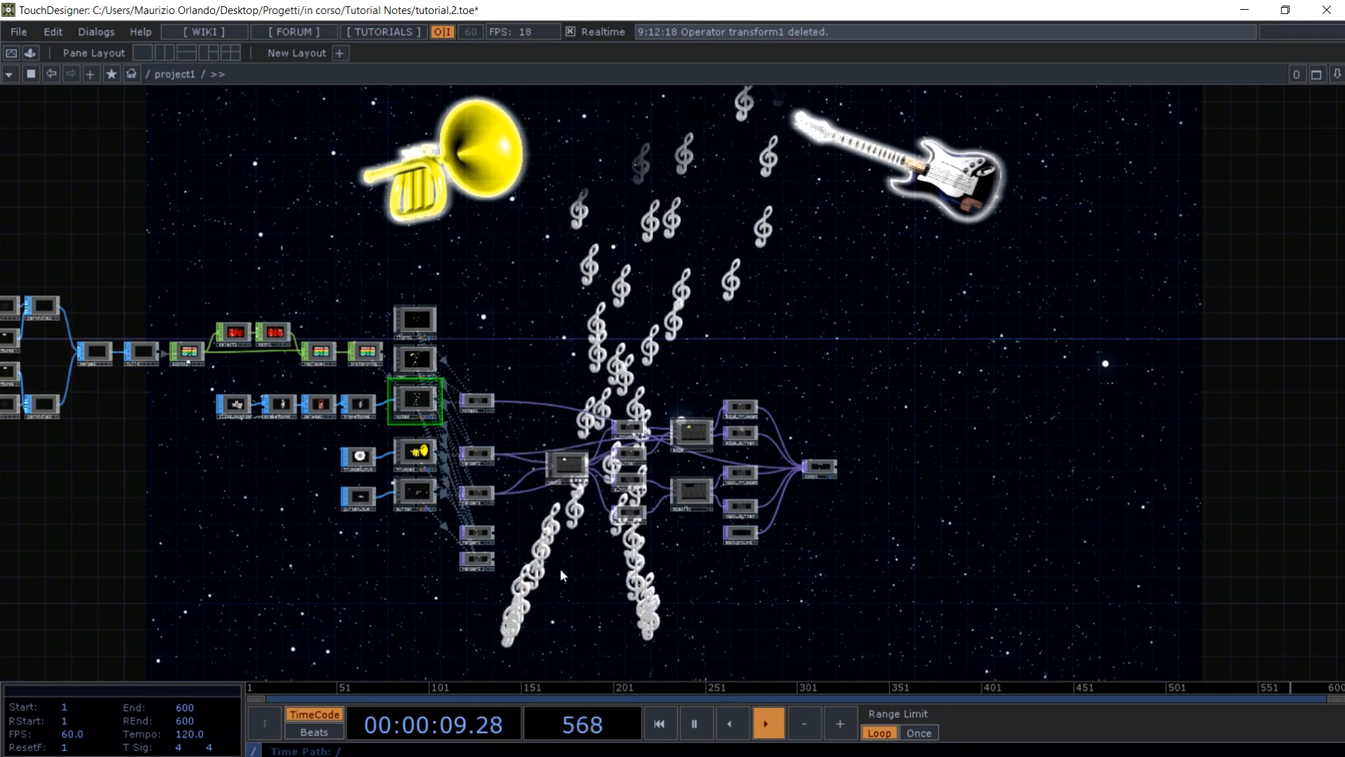
- Move select1 closer to math1 in the particle channel chain and open math1's parameters
{"action": "left_click_drag", "start_coordinate": [561, 569], "coordinate": [594, 311]}
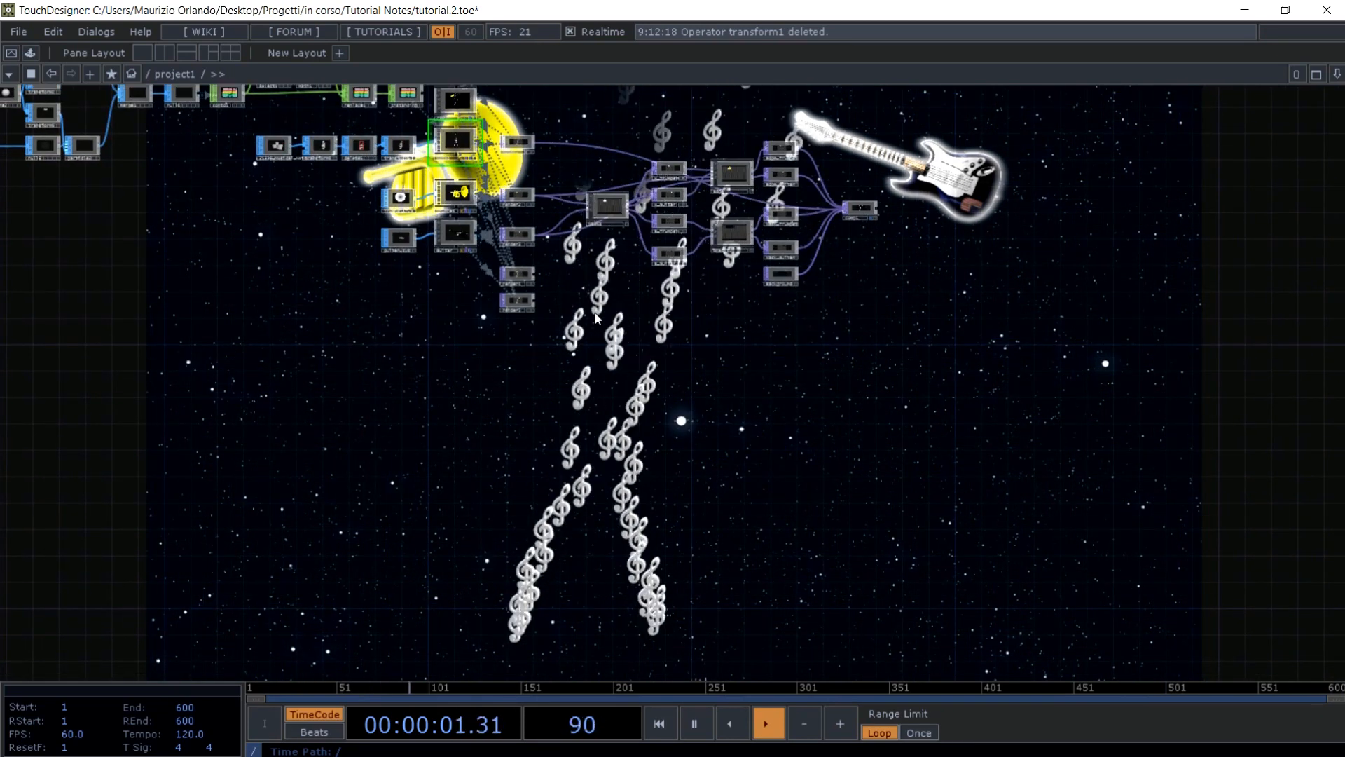
{"action": "left_click_drag", "start_coordinate": [290, 278], "coordinate": [453, 532]}
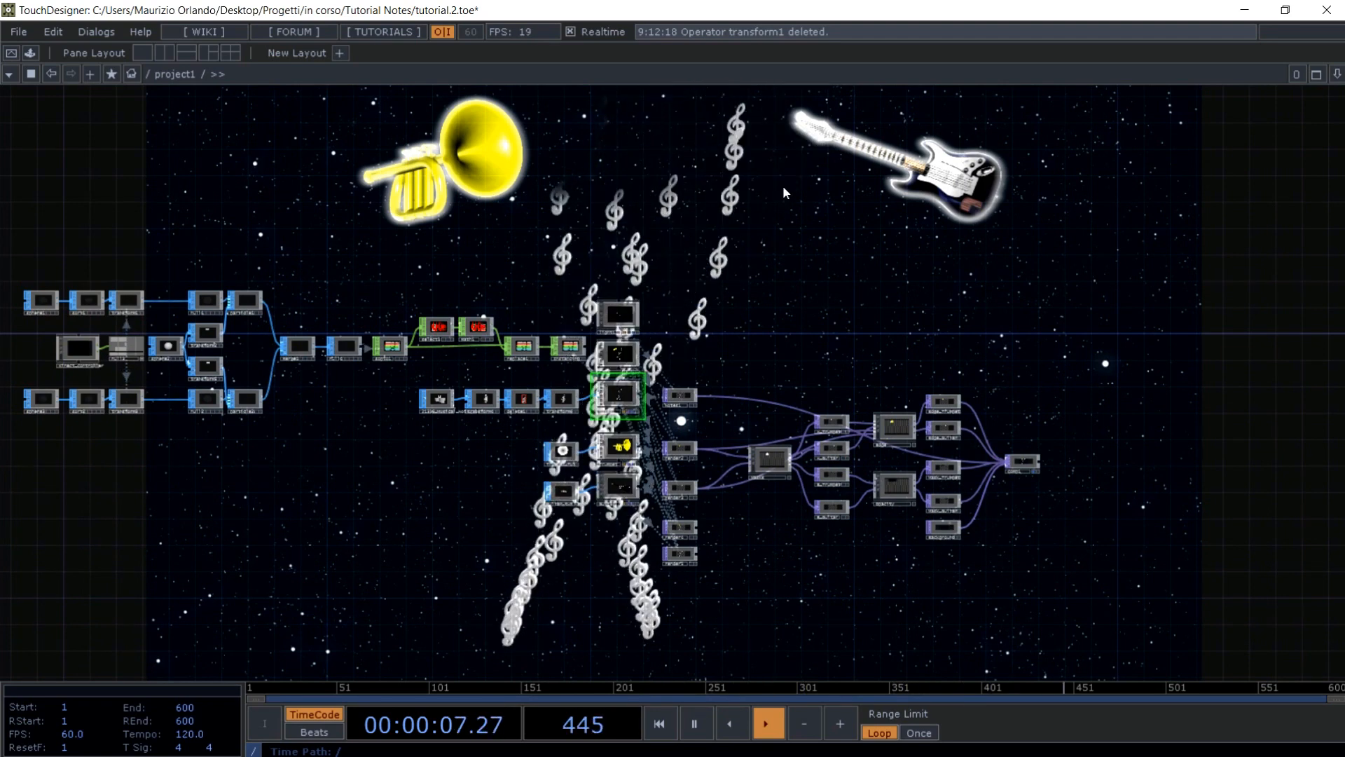
{"action": "left_click_drag", "start_coordinate": [592, 220], "coordinate": [636, 163]}
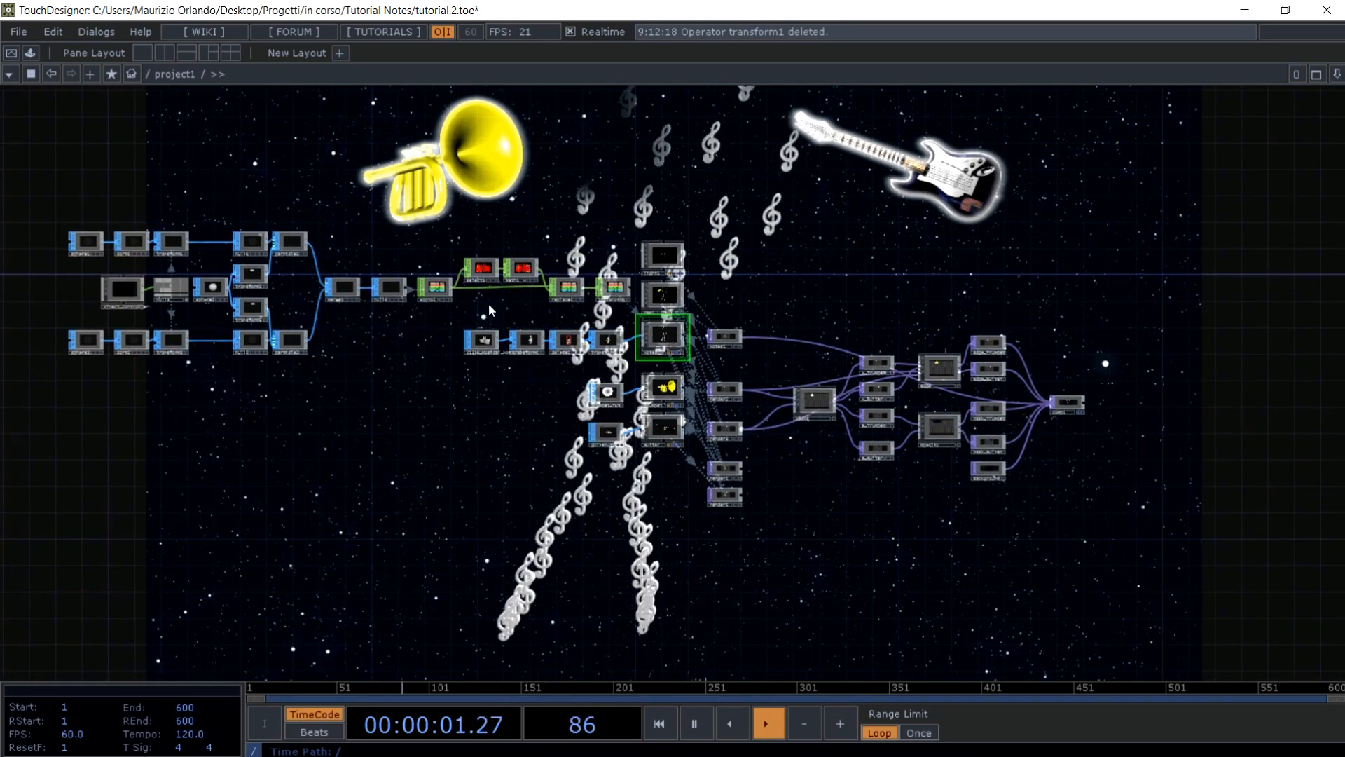
{"action": "scroll", "coordinate": [494, 299], "scroll_direction": "up", "scroll_amount": 5}
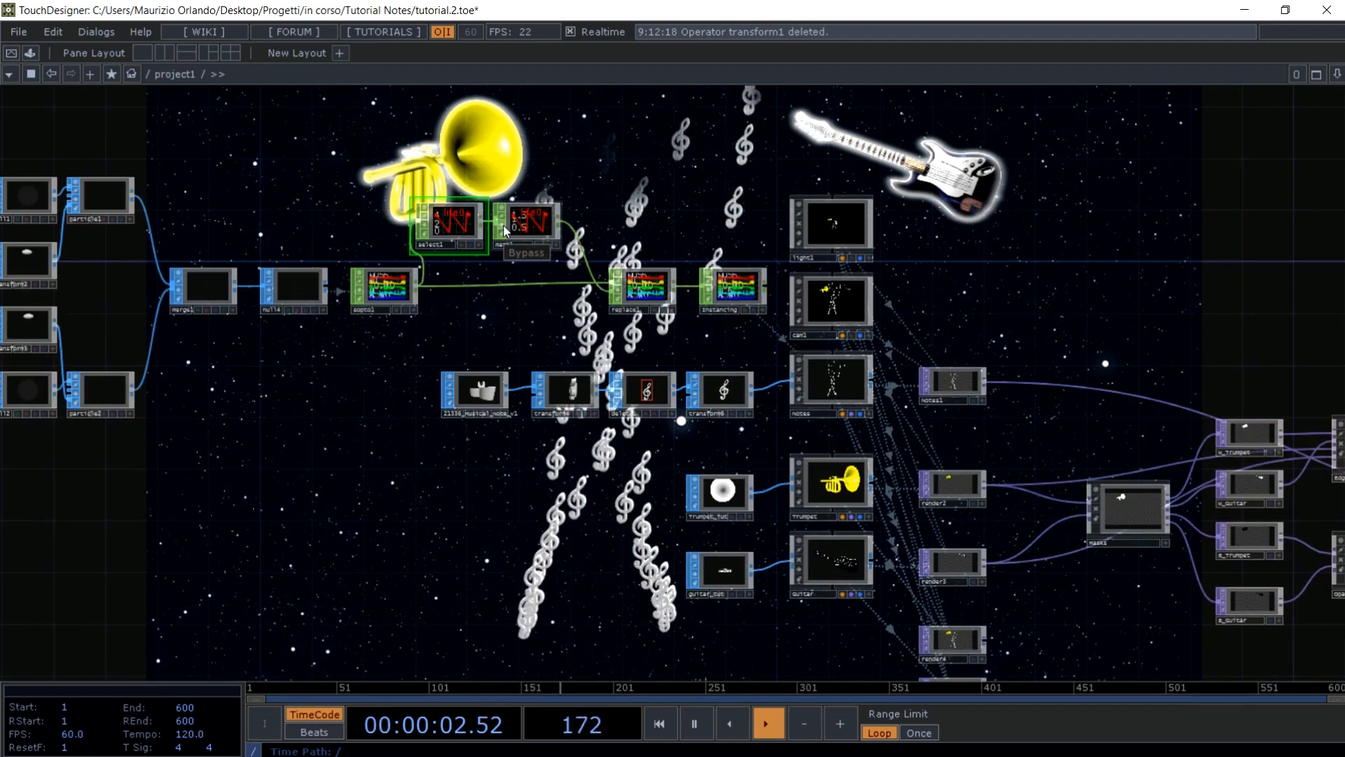
{"action": "scroll", "coordinate": [503, 225], "scroll_direction": "up", "scroll_amount": 5}
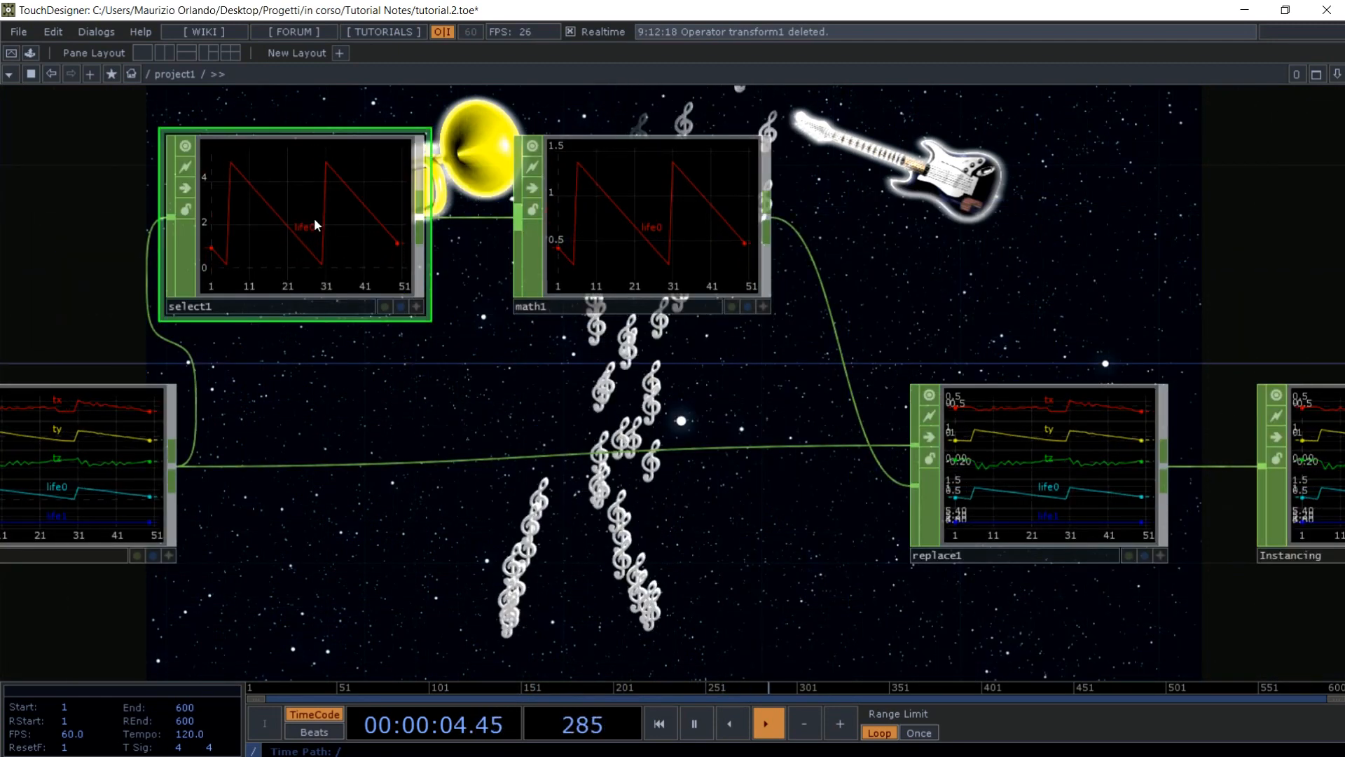
{"action": "left_click_drag", "start_coordinate": [315, 225], "coordinate": [364, 225]}
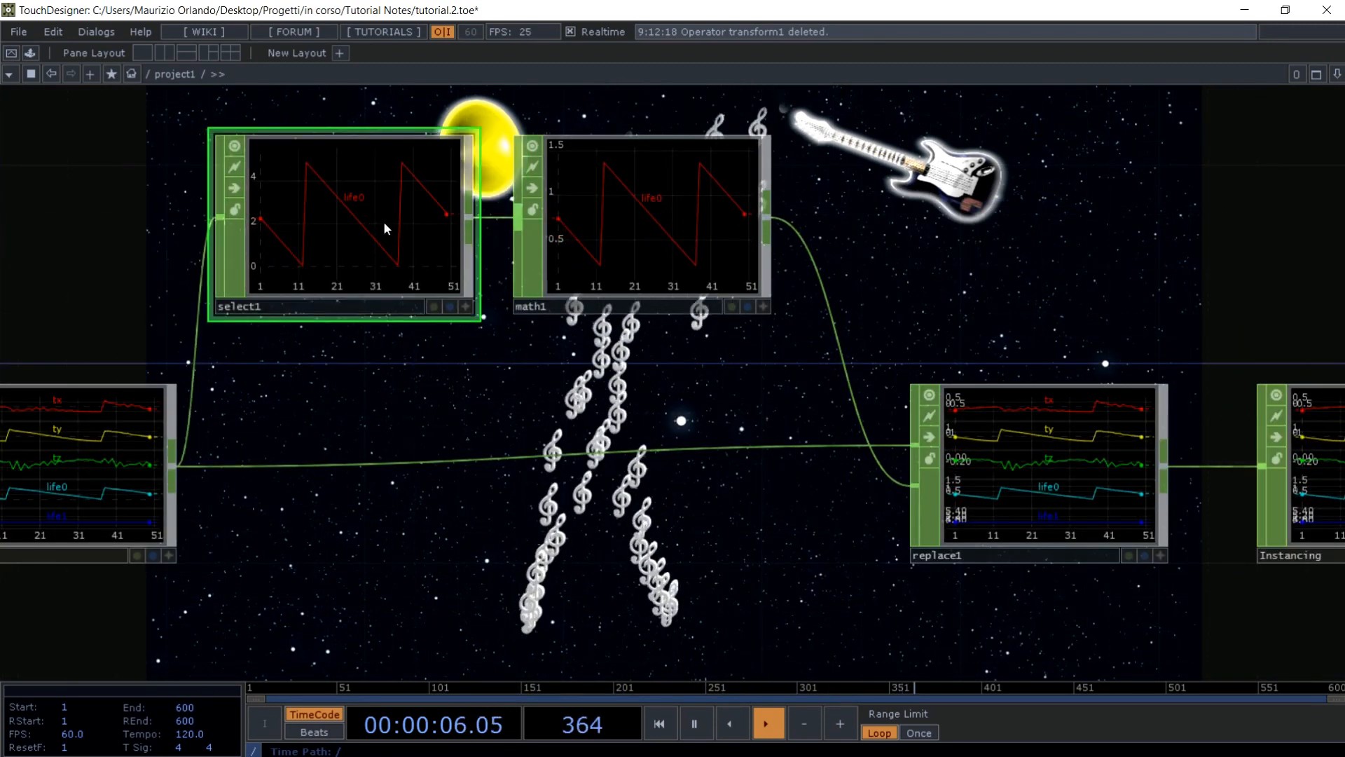
{"action": "left_click", "coordinate": [628, 209]}
{"action": "key", "text": "p"}
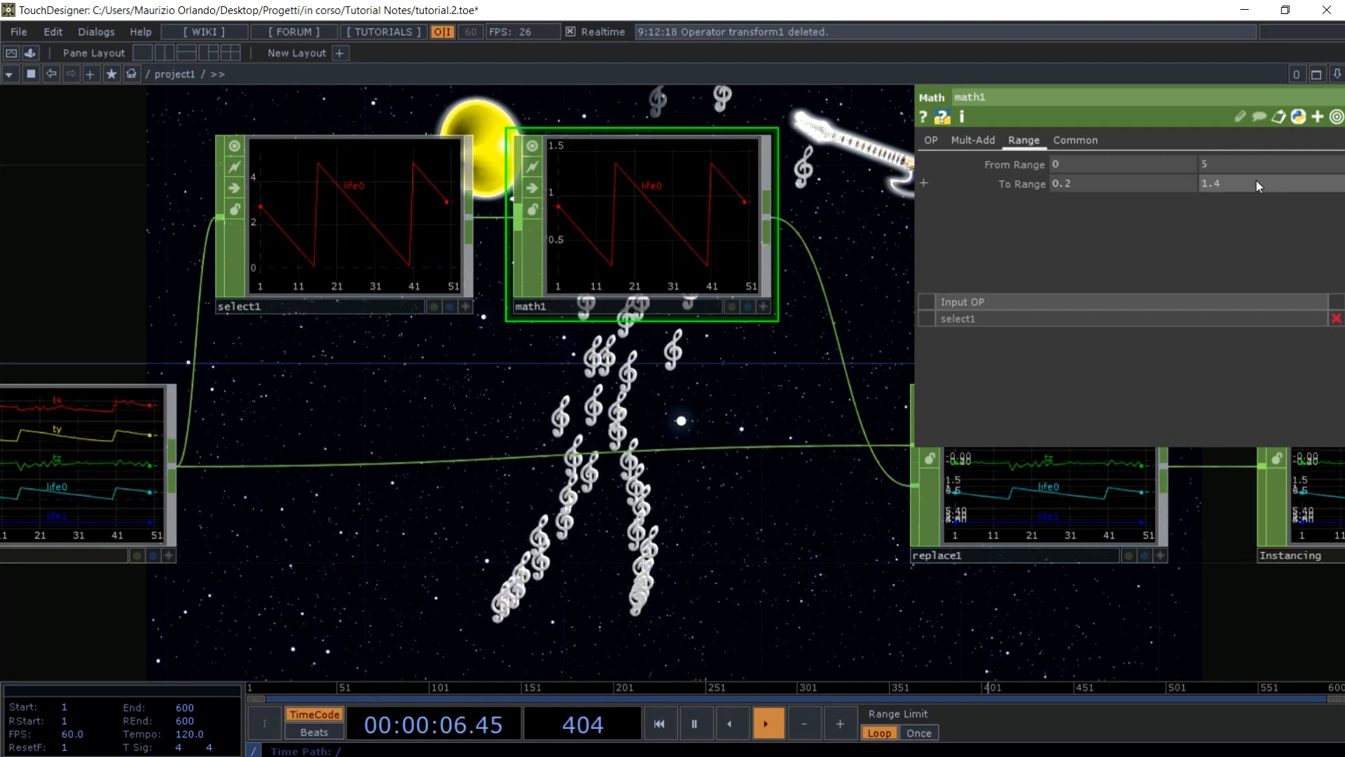
- Set the instance Scale X of the Notes geometry to the life0 channel
{"action": "key", "text": "p"}
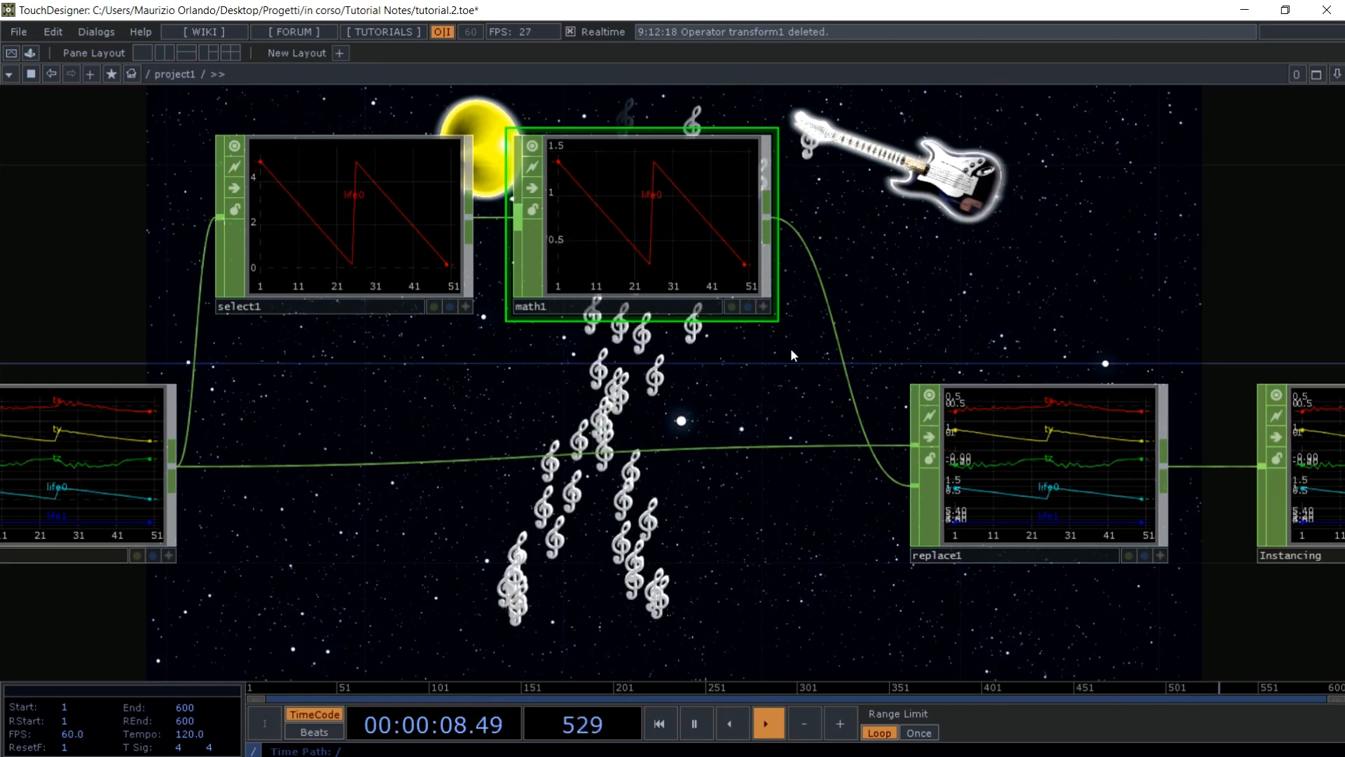
{"action": "scroll", "coordinate": [790, 347], "scroll_direction": "down", "scroll_amount": 3}
{"action": "left_click_drag", "start_coordinate": [968, 583], "coordinate": [439, 535]}
{"action": "scroll", "coordinate": [438, 534], "scroll_direction": "down", "scroll_amount": 3}
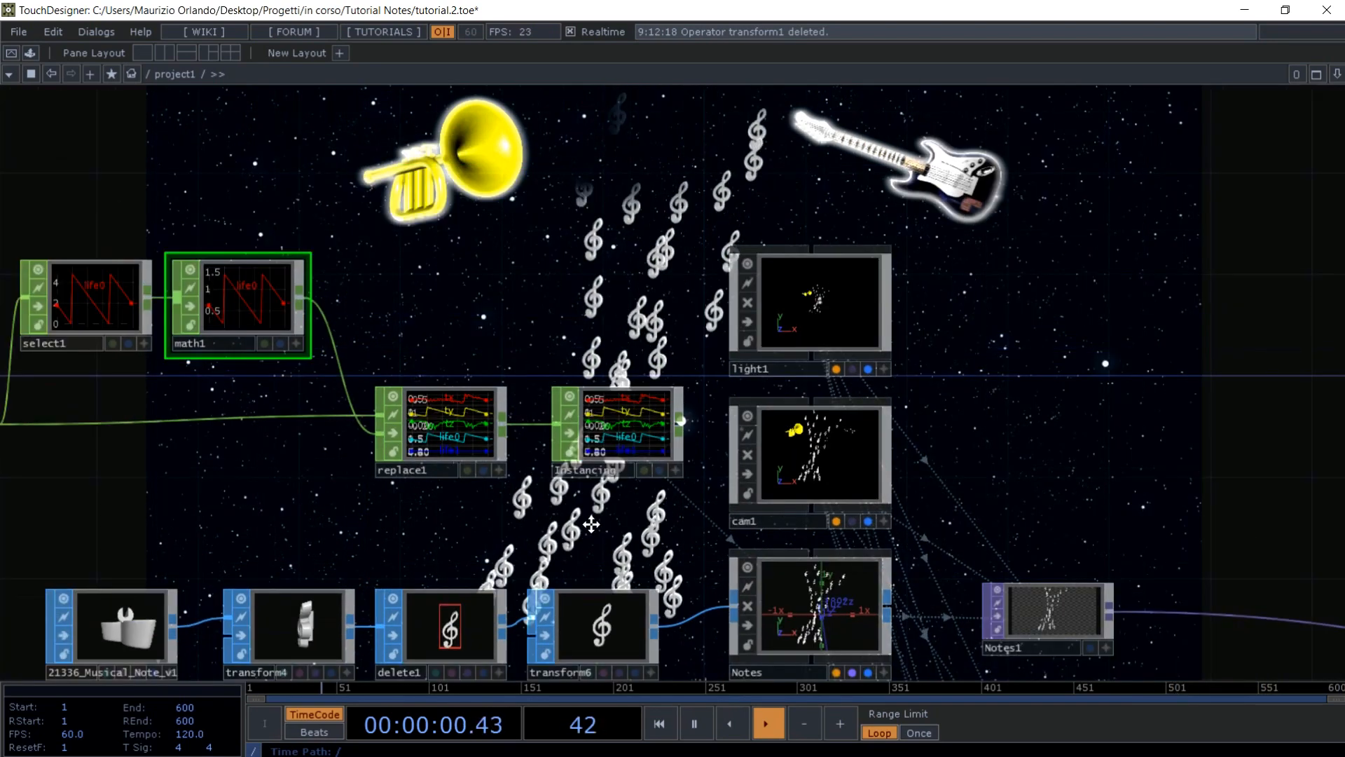
{"action": "left_click", "coordinate": [801, 635]}
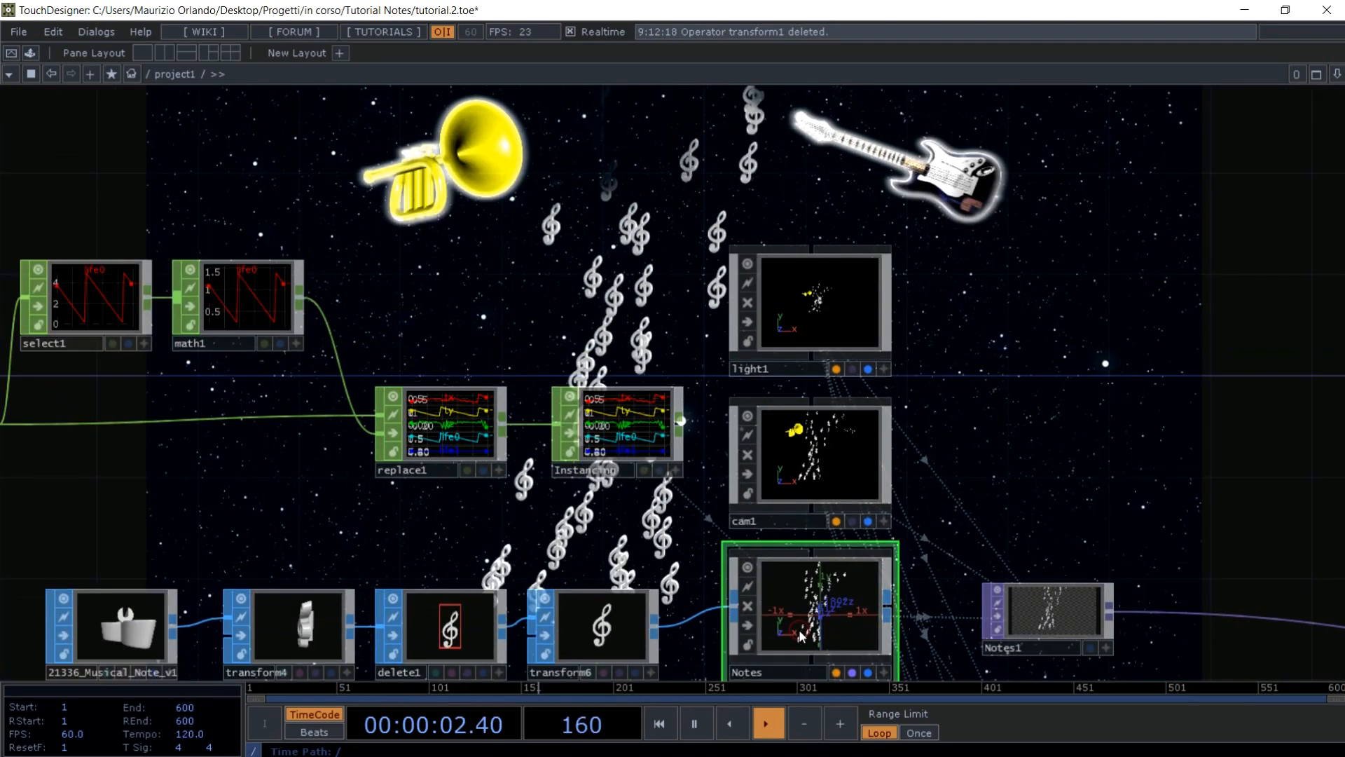
{"action": "key", "text": "p"}
{"action": "left_click", "coordinate": [1054, 139]}
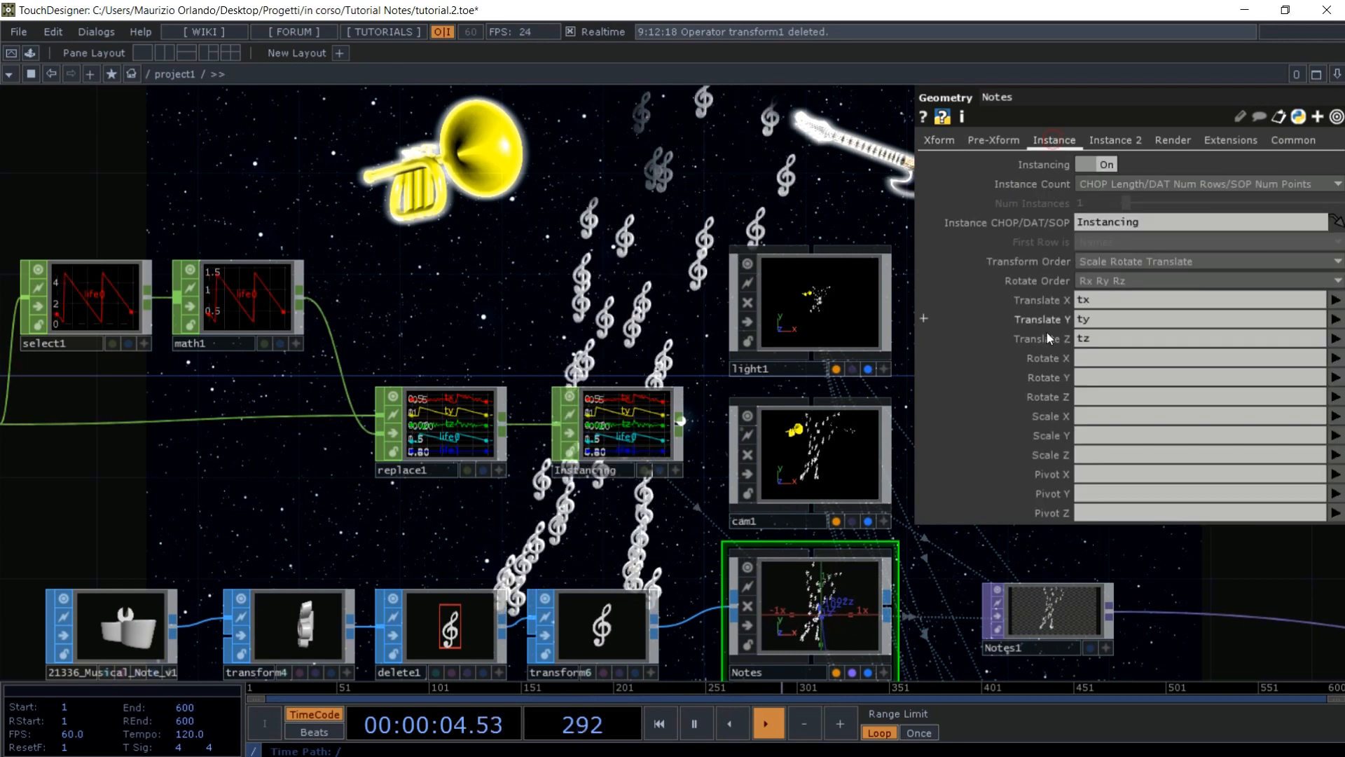
{"action": "left_click", "coordinate": [1082, 415]}
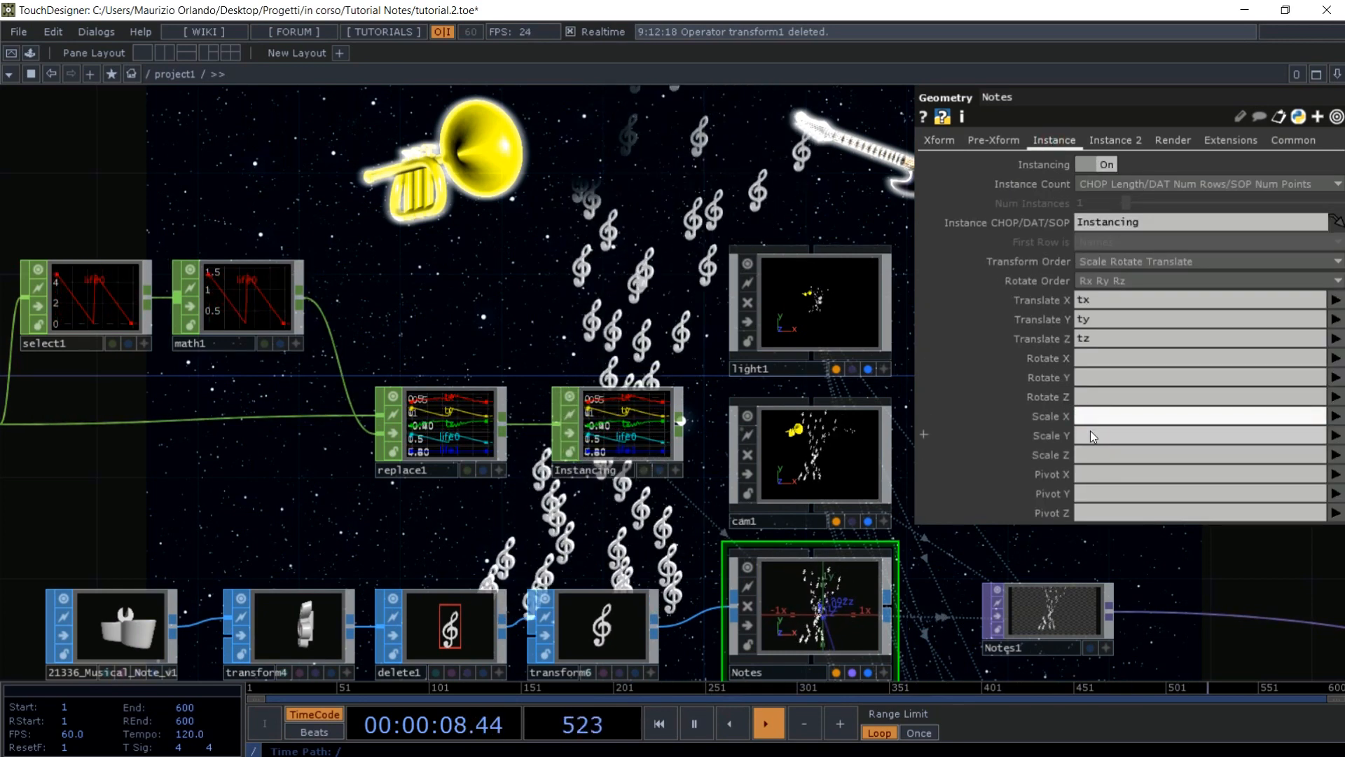
{"action": "type", "text": "life0"}
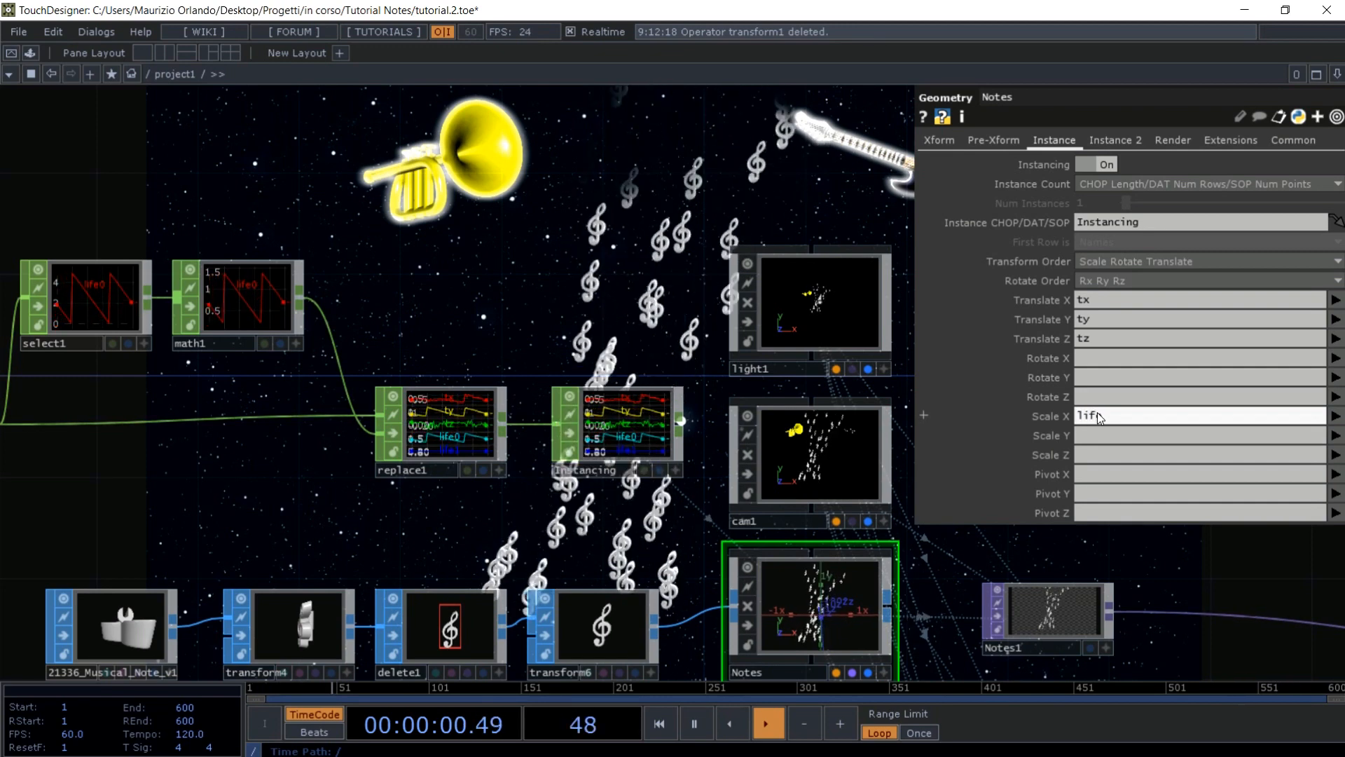
- Set the instance Scale Y and Scale Z of the Notes geometry to life0 and close its parameters
{"action": "left_click", "coordinate": [1086, 437]}
{"action": "type", "text": "li"}
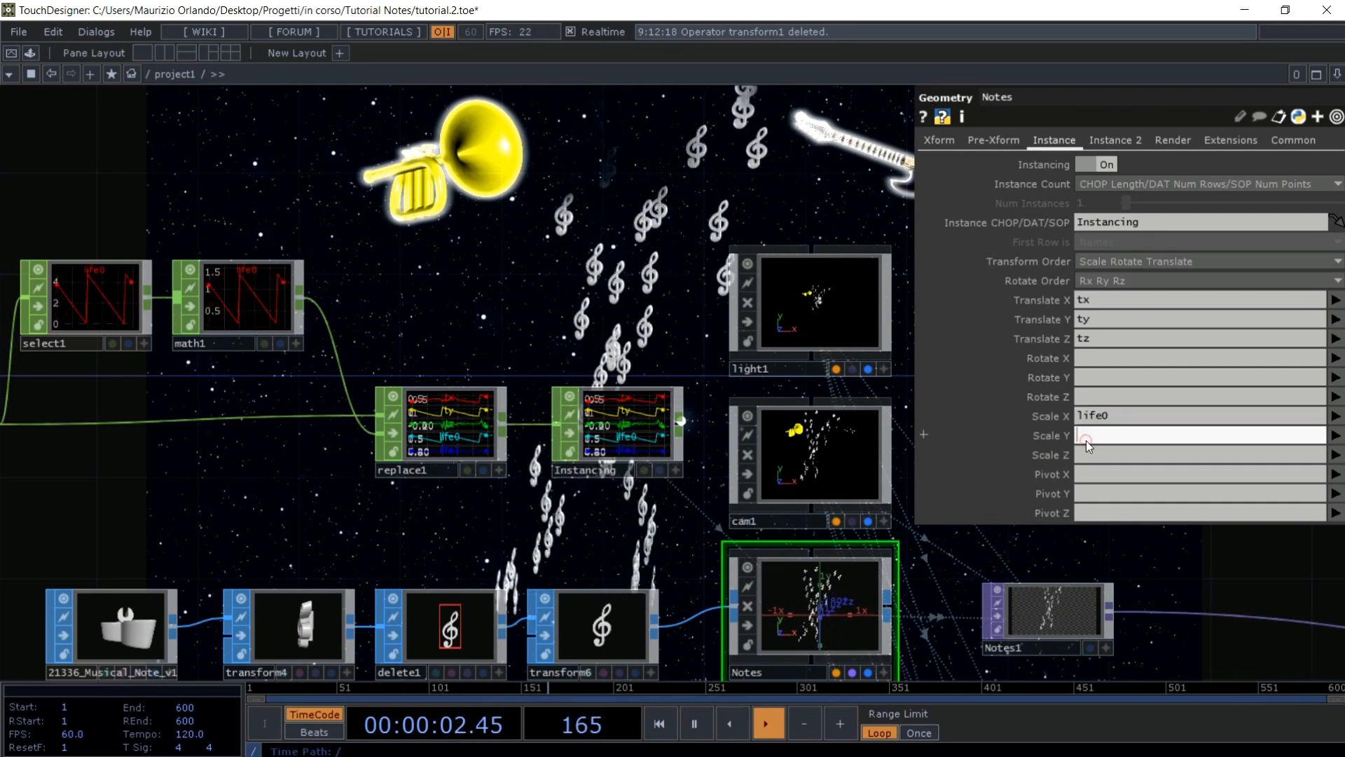
{"action": "type", "text": "fe0"}
{"action": "left_click", "coordinate": [1087, 454]}
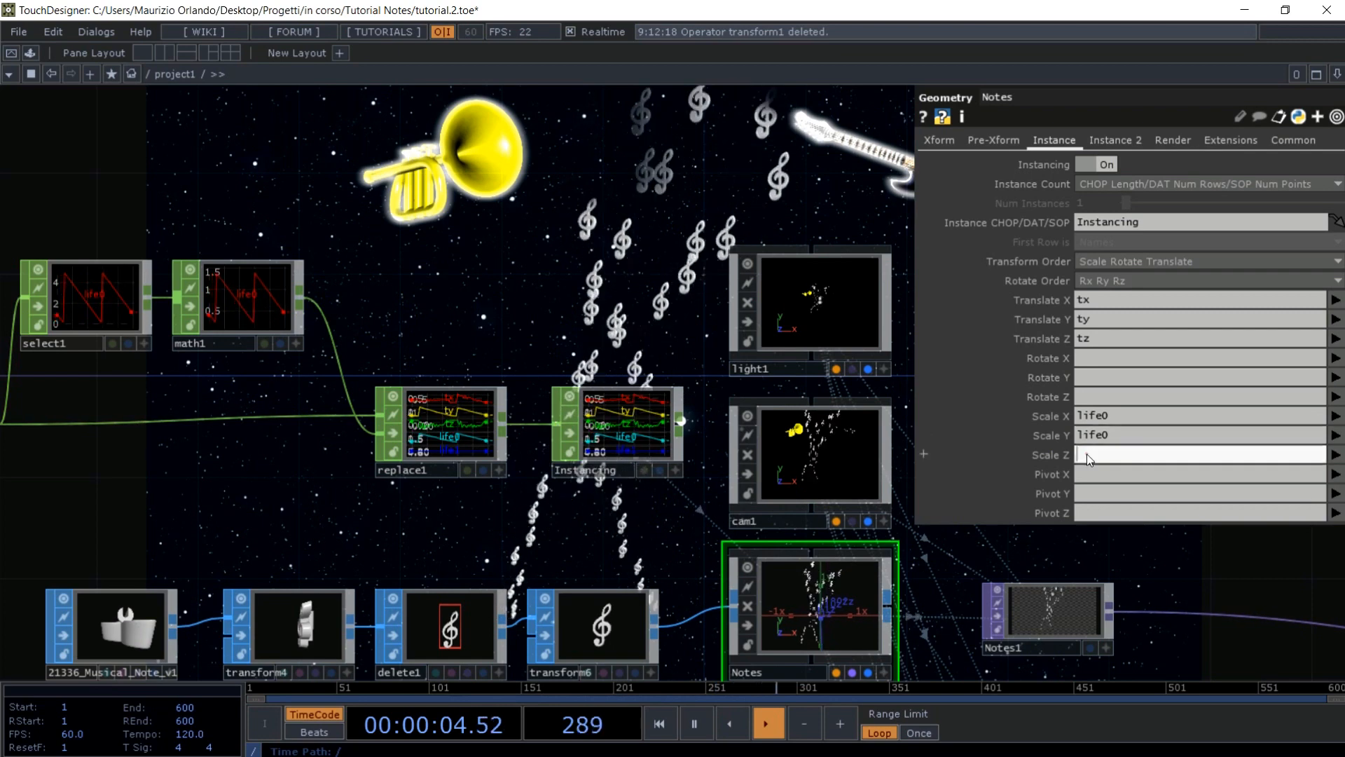
{"action": "type", "text": "life0"}
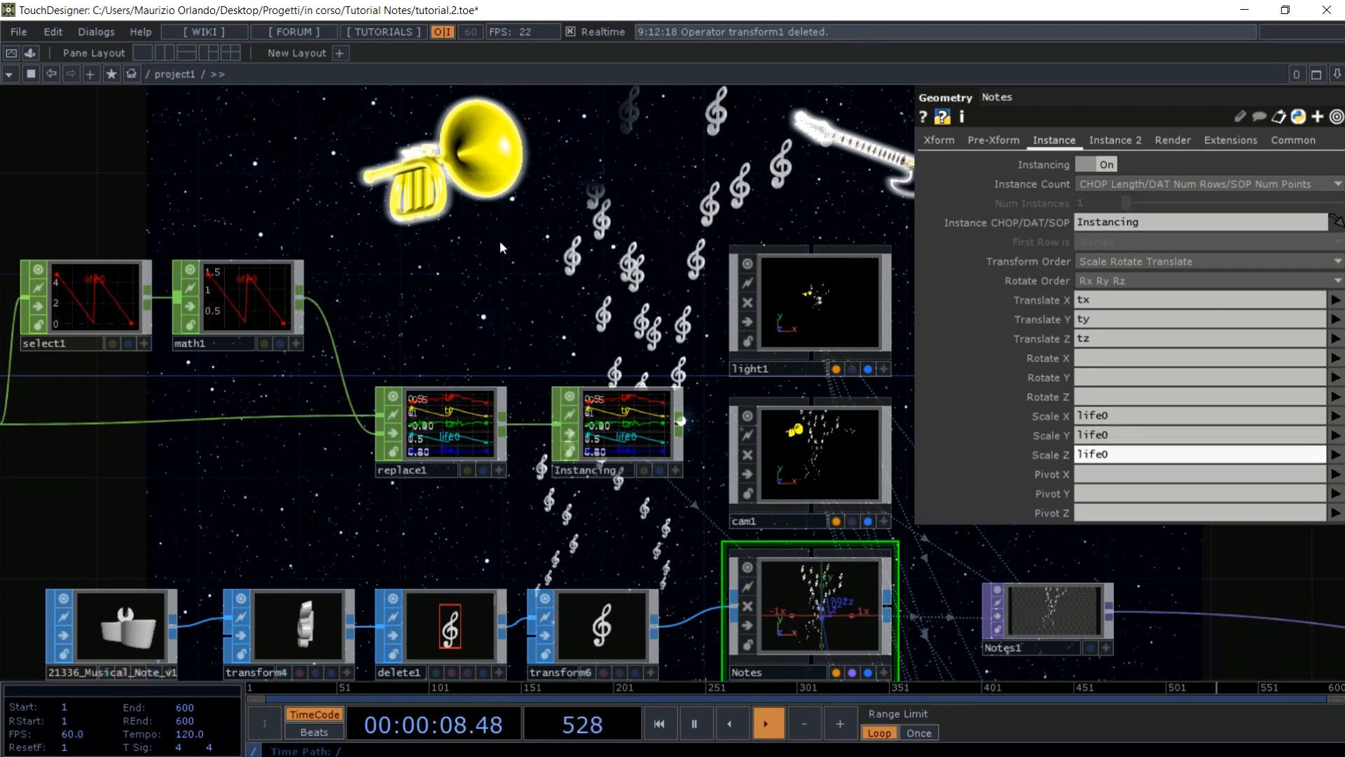
{"action": "key", "text": "Return"}
{"action": "key", "text": "p"}
- Examine how the notes scale along their path in the composite and look over the project network
{"action": "left_click_drag", "start_coordinate": [940, 314], "coordinate": [364, 150]}
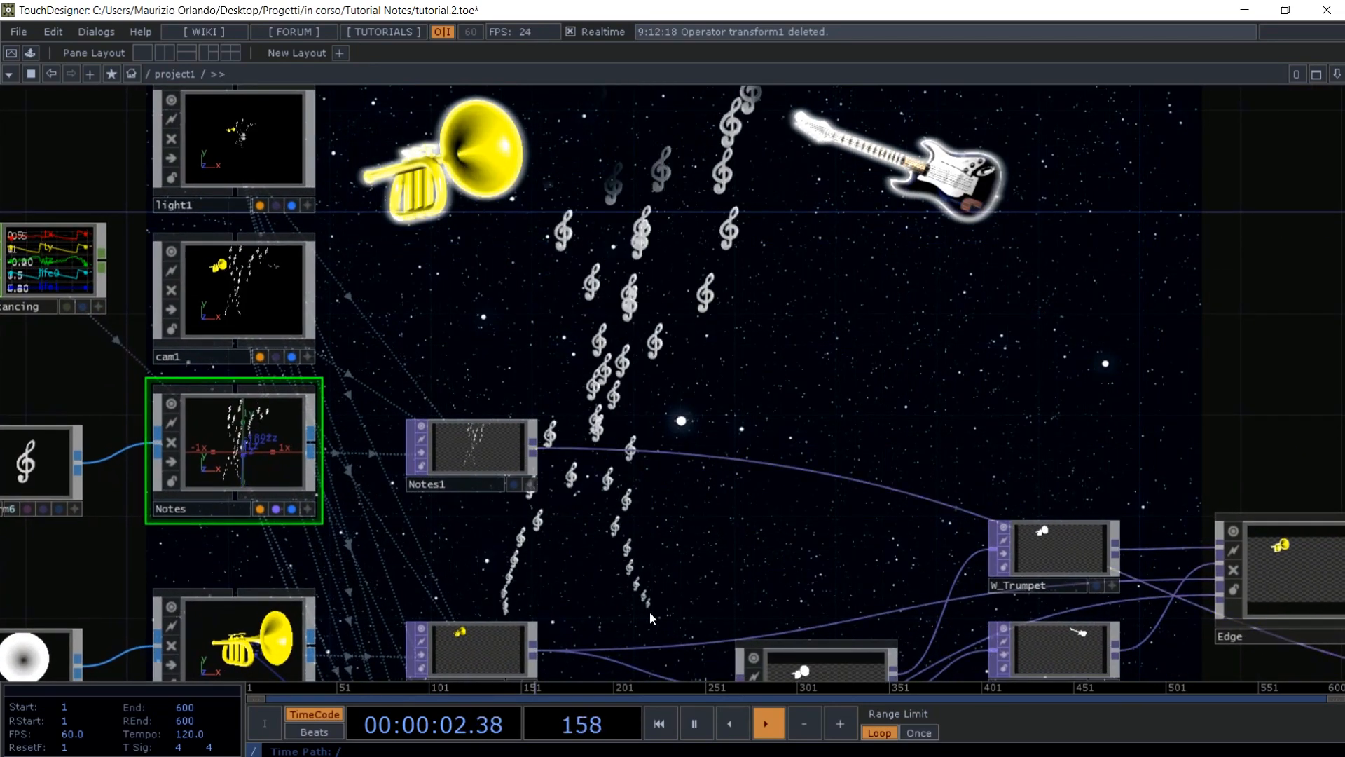
{"action": "left_click_drag", "start_coordinate": [706, 561], "coordinate": [646, 621]}
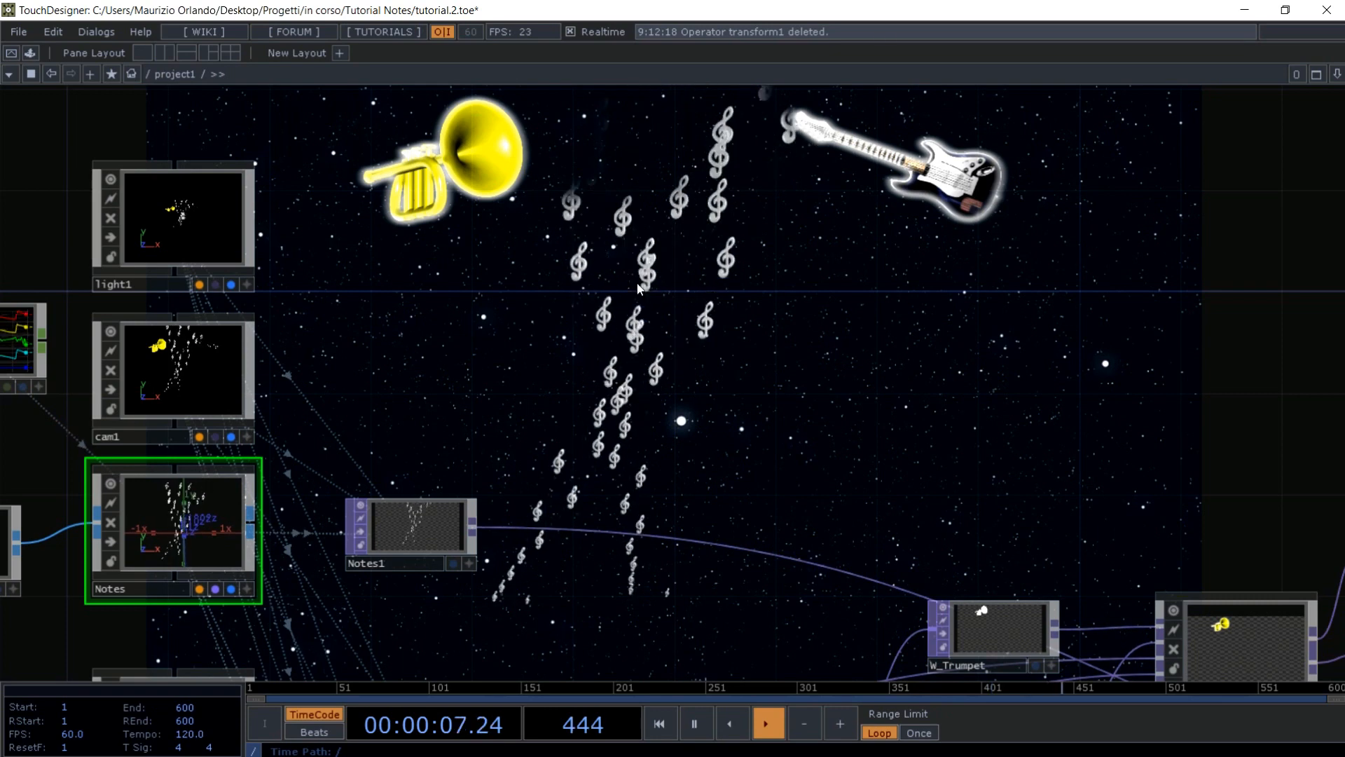
{"action": "scroll", "coordinate": [406, 383], "scroll_direction": "down", "scroll_amount": 3}
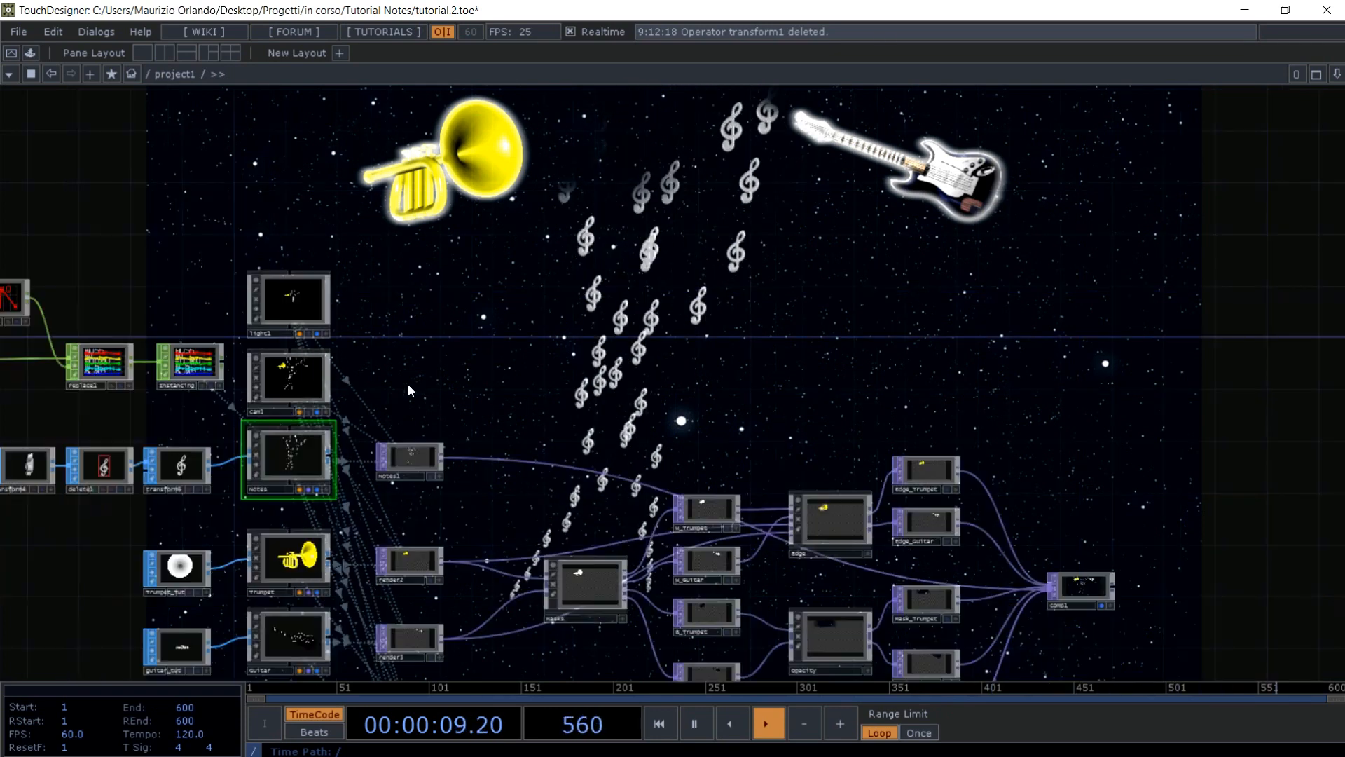
{"action": "left_click_drag", "start_coordinate": [412, 385], "coordinate": [482, 298]}
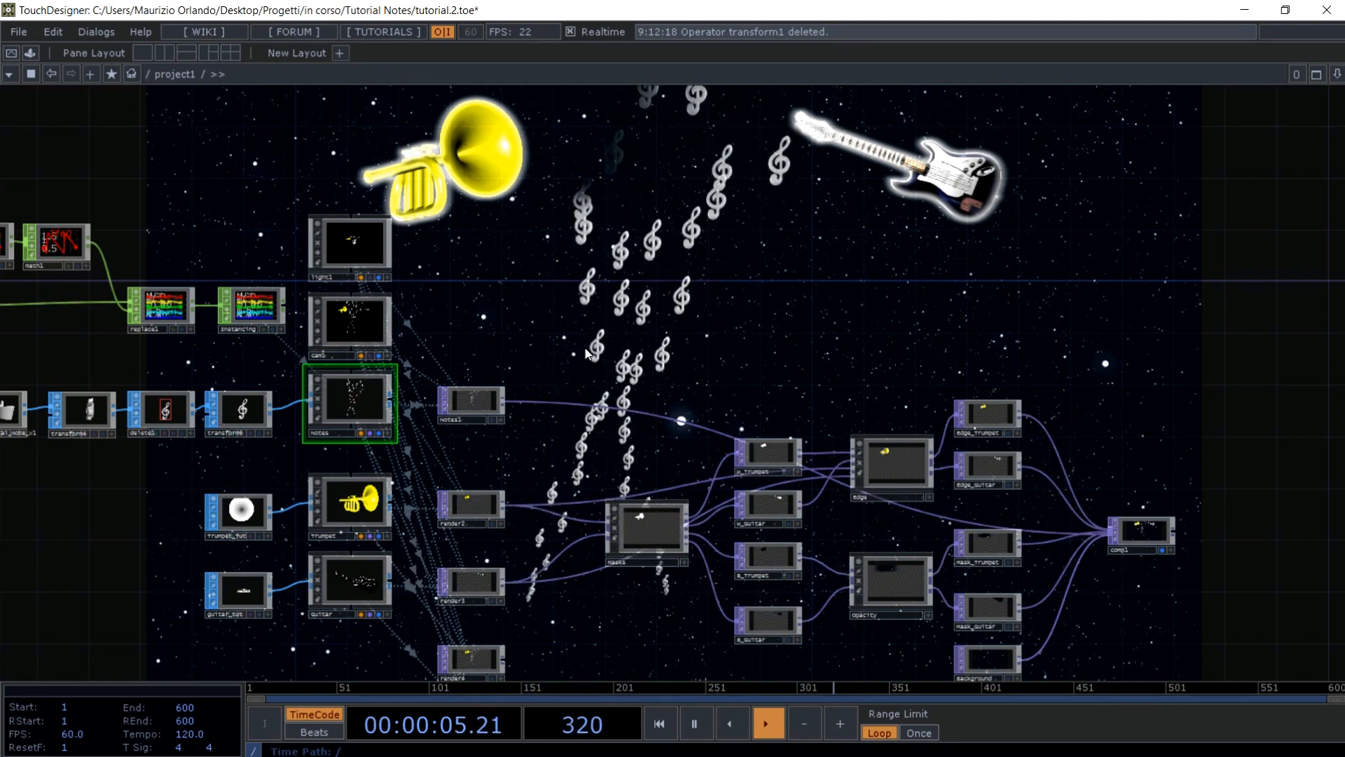
{"action": "left_click_drag", "start_coordinate": [483, 136], "coordinate": [448, 70]}
{"action": "left_click_drag", "start_coordinate": [258, 524], "coordinate": [405, 355]}
{"action": "left_click_drag", "start_coordinate": [582, 381], "coordinate": [175, 432]}
{"action": "left_click_drag", "start_coordinate": [982, 302], "coordinate": [567, 428]}
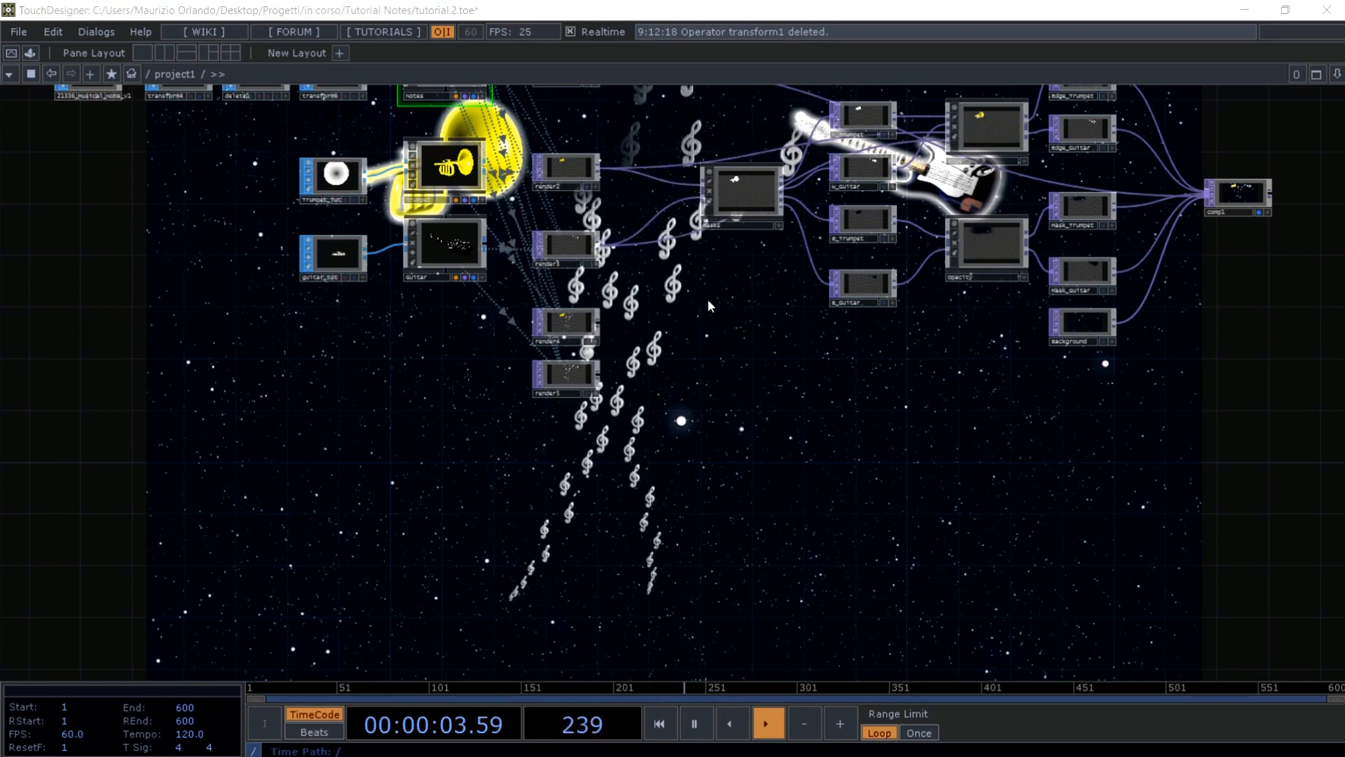
- Add a Base component to the project network below the render5 node
{"action": "key", "text": "Tab"}
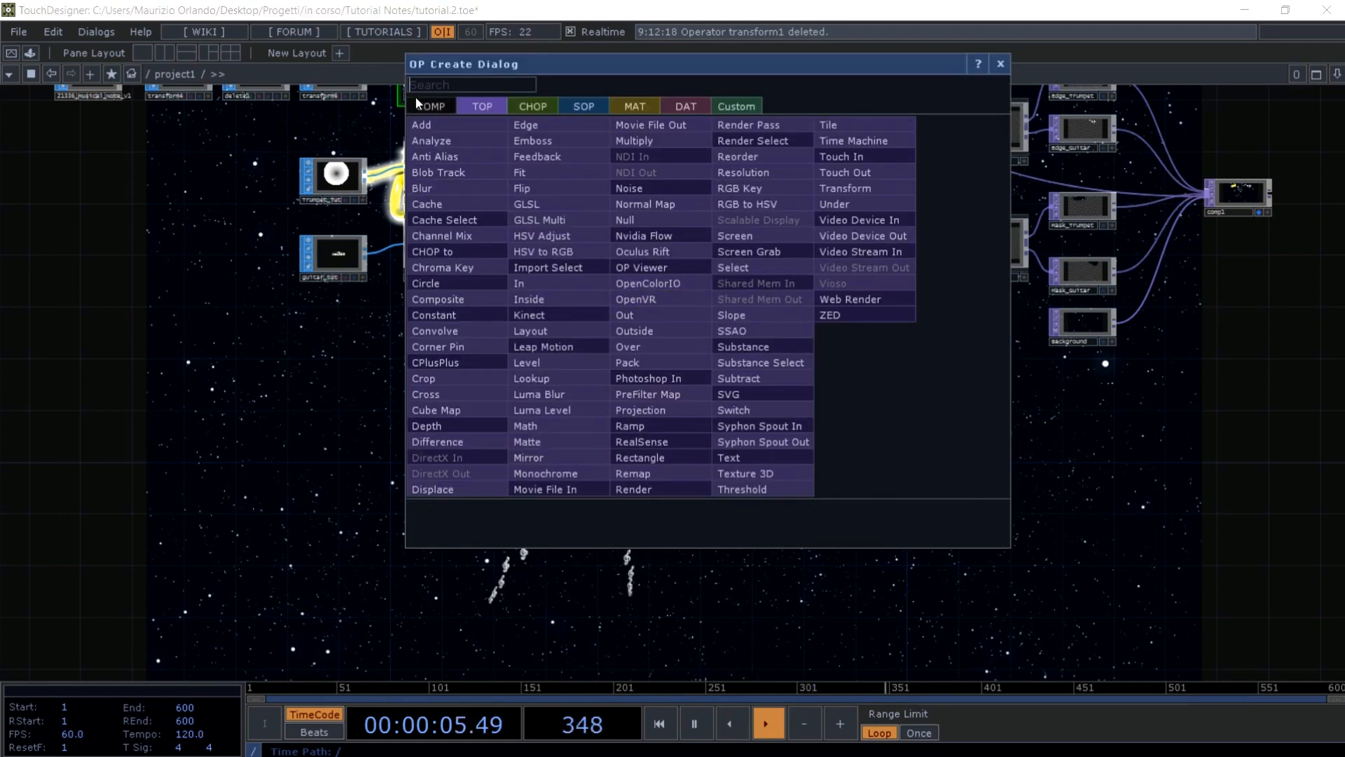
{"action": "left_click", "coordinate": [431, 110]}
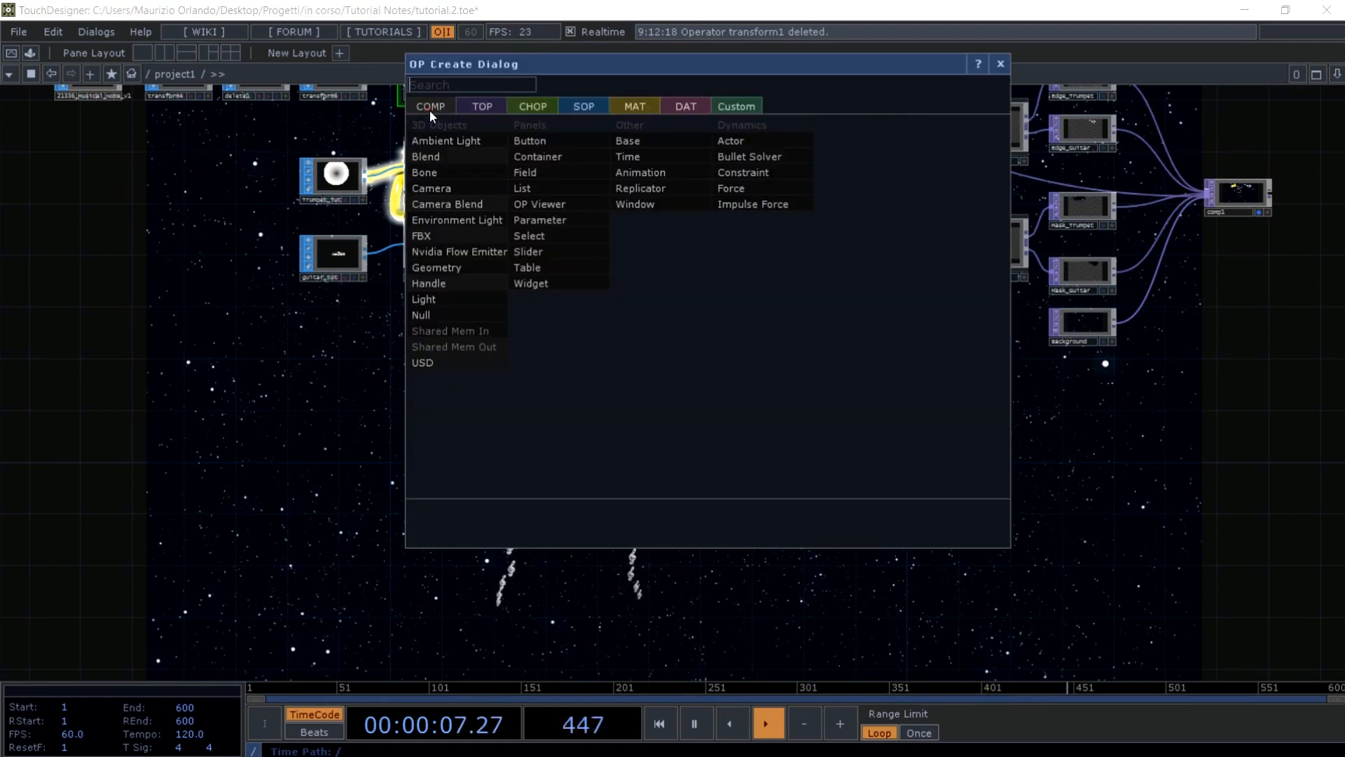
{"action": "left_click", "coordinate": [628, 144]}
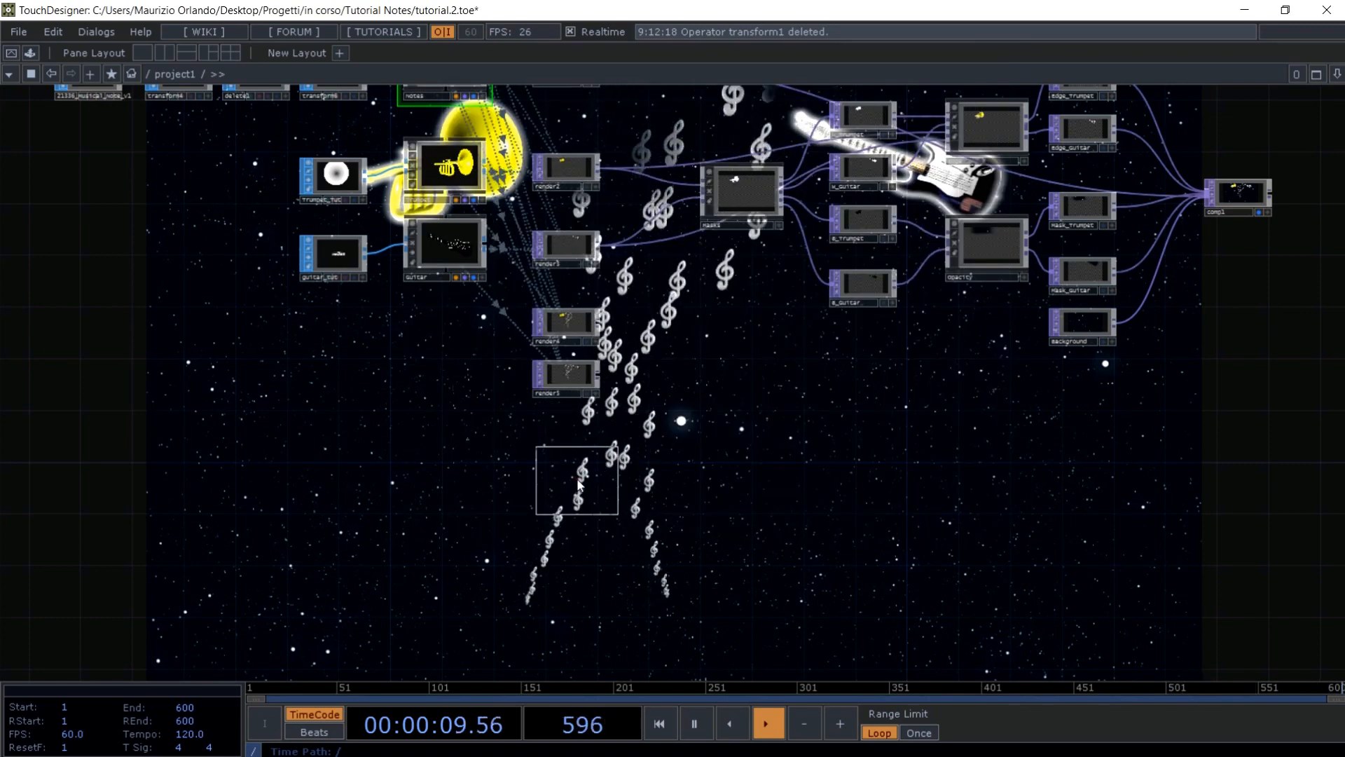
{"action": "left_click", "coordinate": [578, 482]}
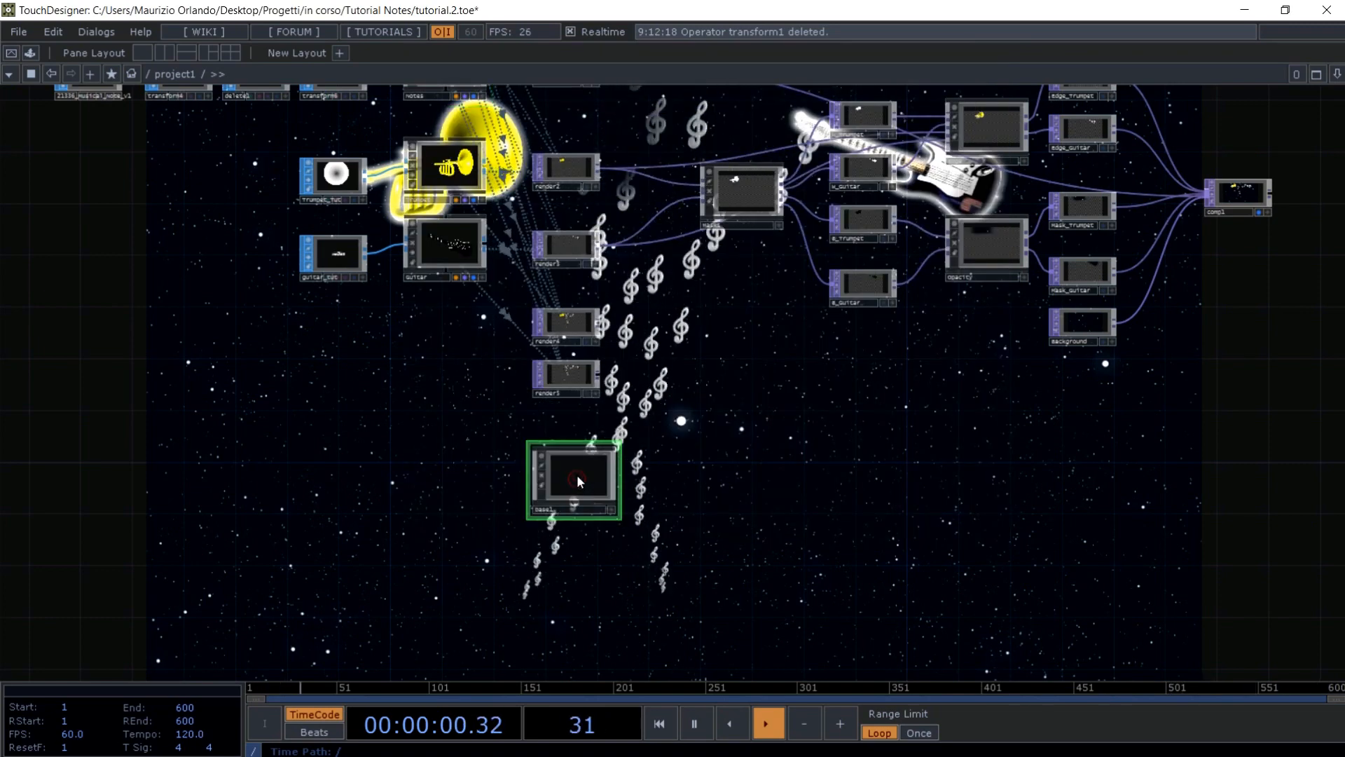
- Rename the new Base component to Interaction and place it beneath the Masks component
{"action": "left_click", "coordinate": [554, 511]}
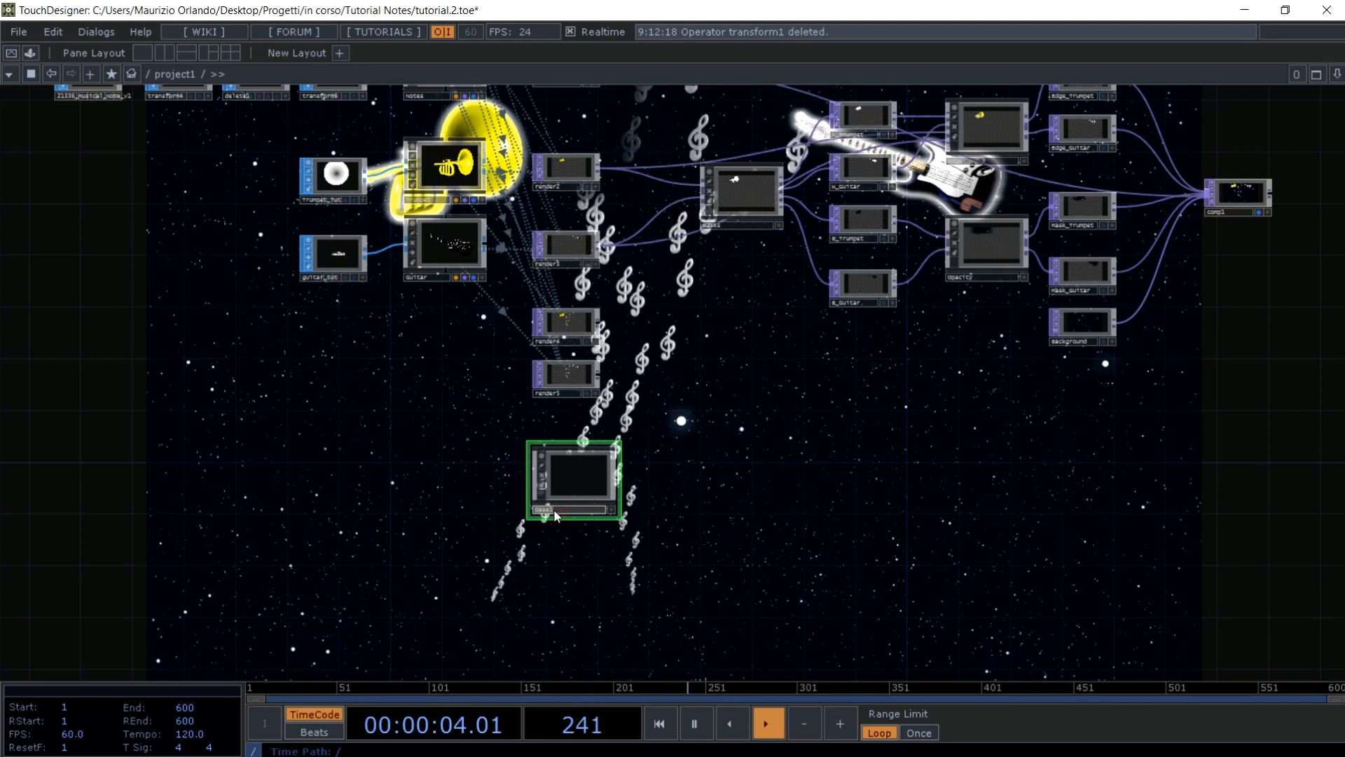
{"action": "type", "text": "Mnteraction"}
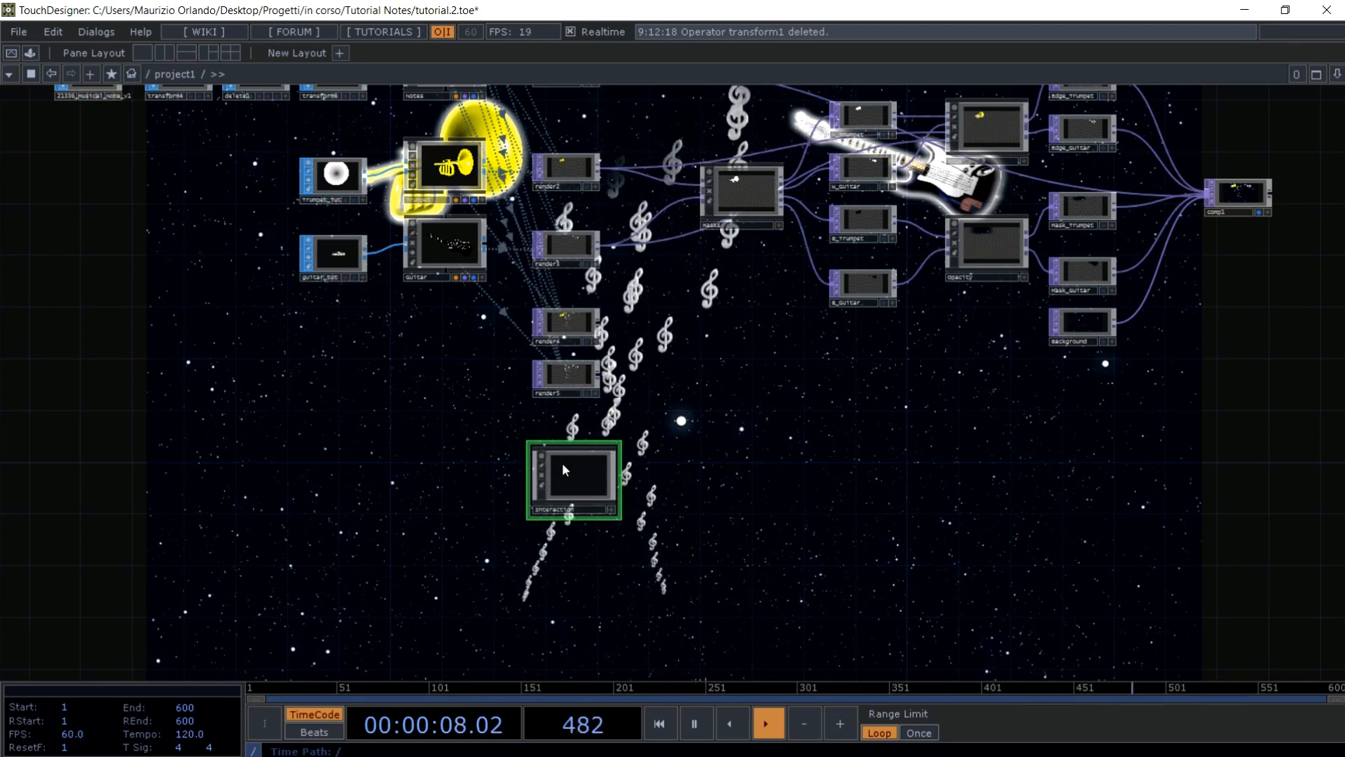
{"action": "left_click_drag", "start_coordinate": [561, 463], "coordinate": [718, 359]}
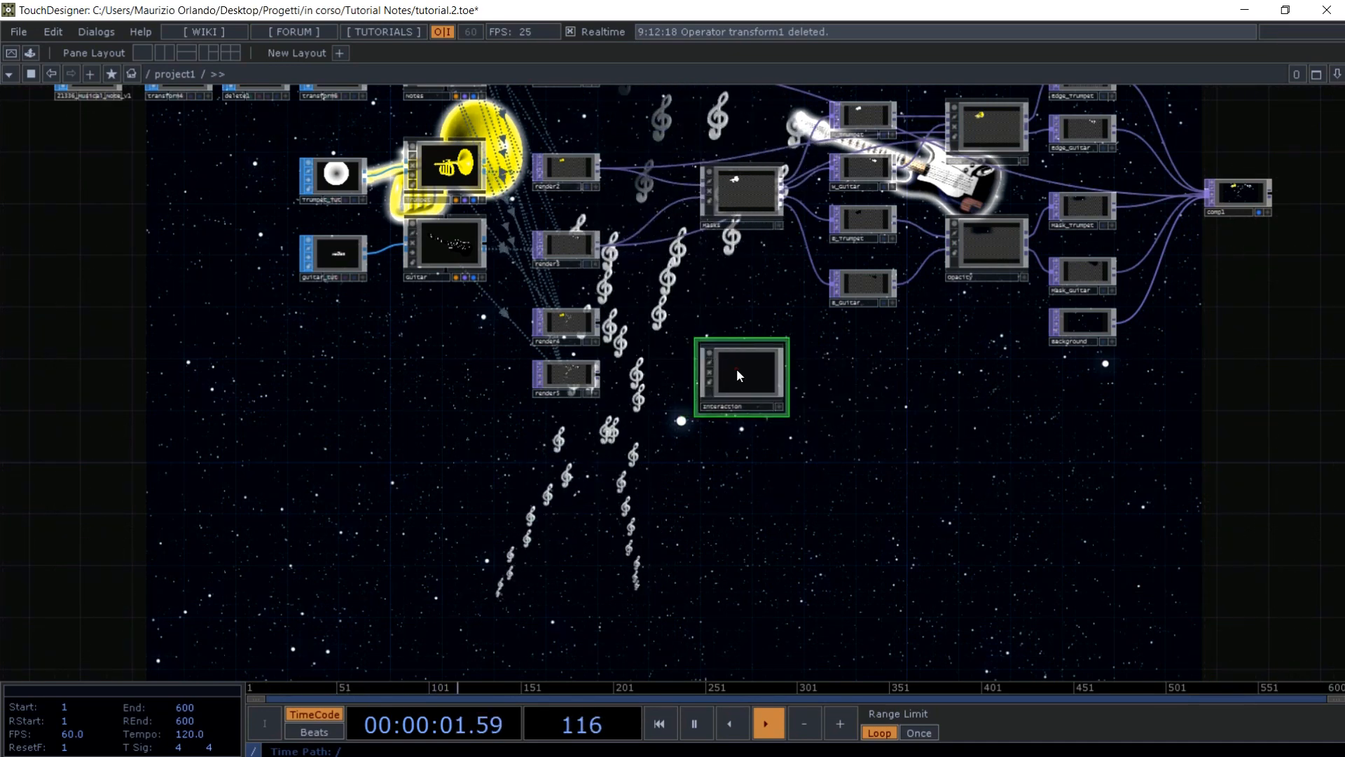
- Enter the Interaction component and add an In TOP near the network's origin
{"action": "double_click", "coordinate": [737, 368]}
{"action": "key", "text": "Tab"}
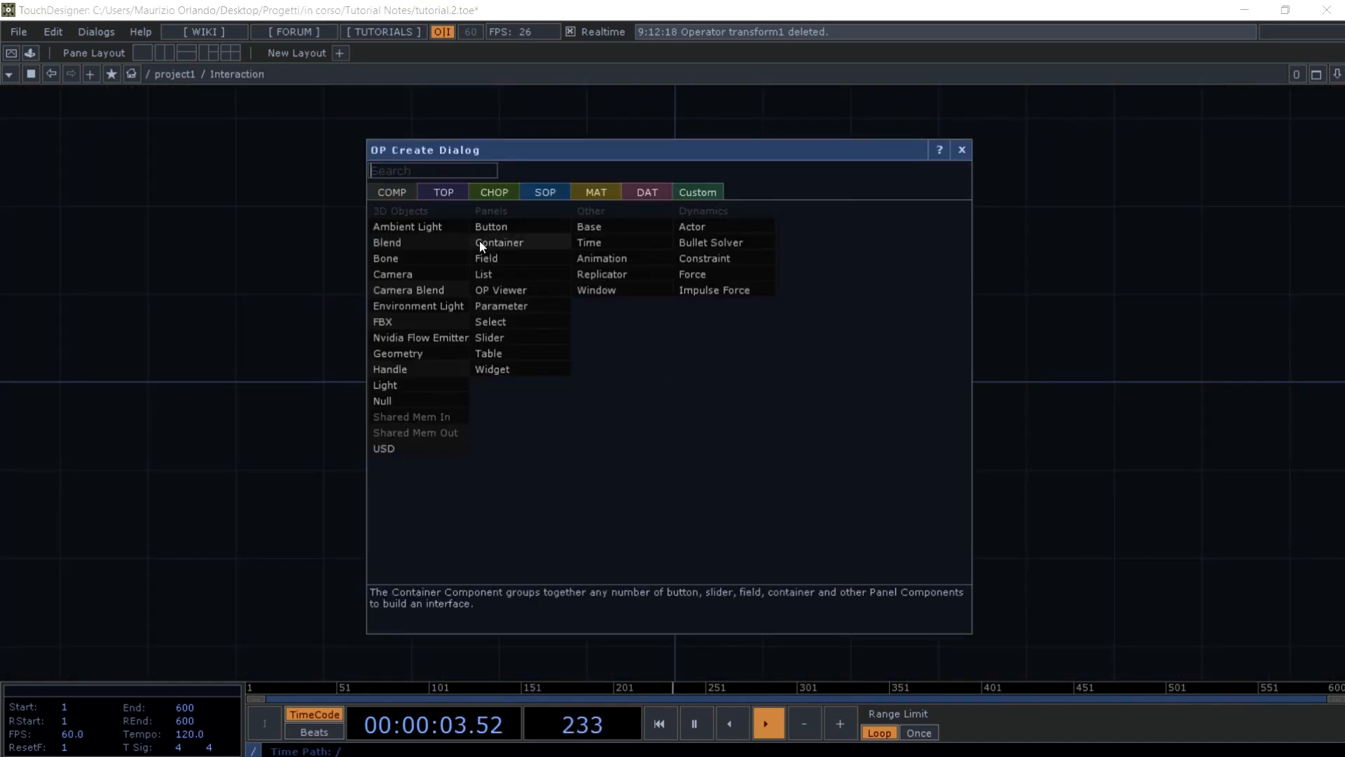
{"action": "left_click", "coordinate": [444, 190]}
{"action": "left_click", "coordinate": [506, 368]}
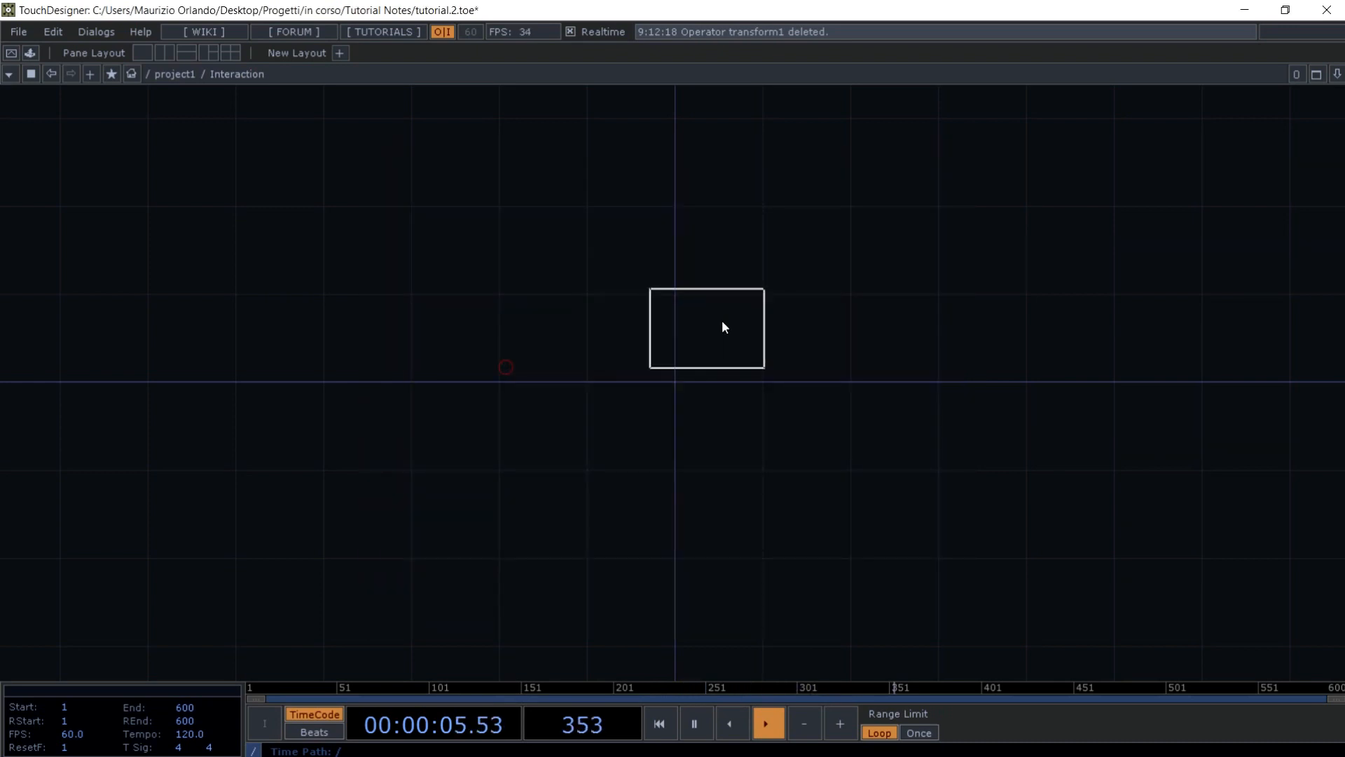
{"action": "left_click", "coordinate": [677, 346]}
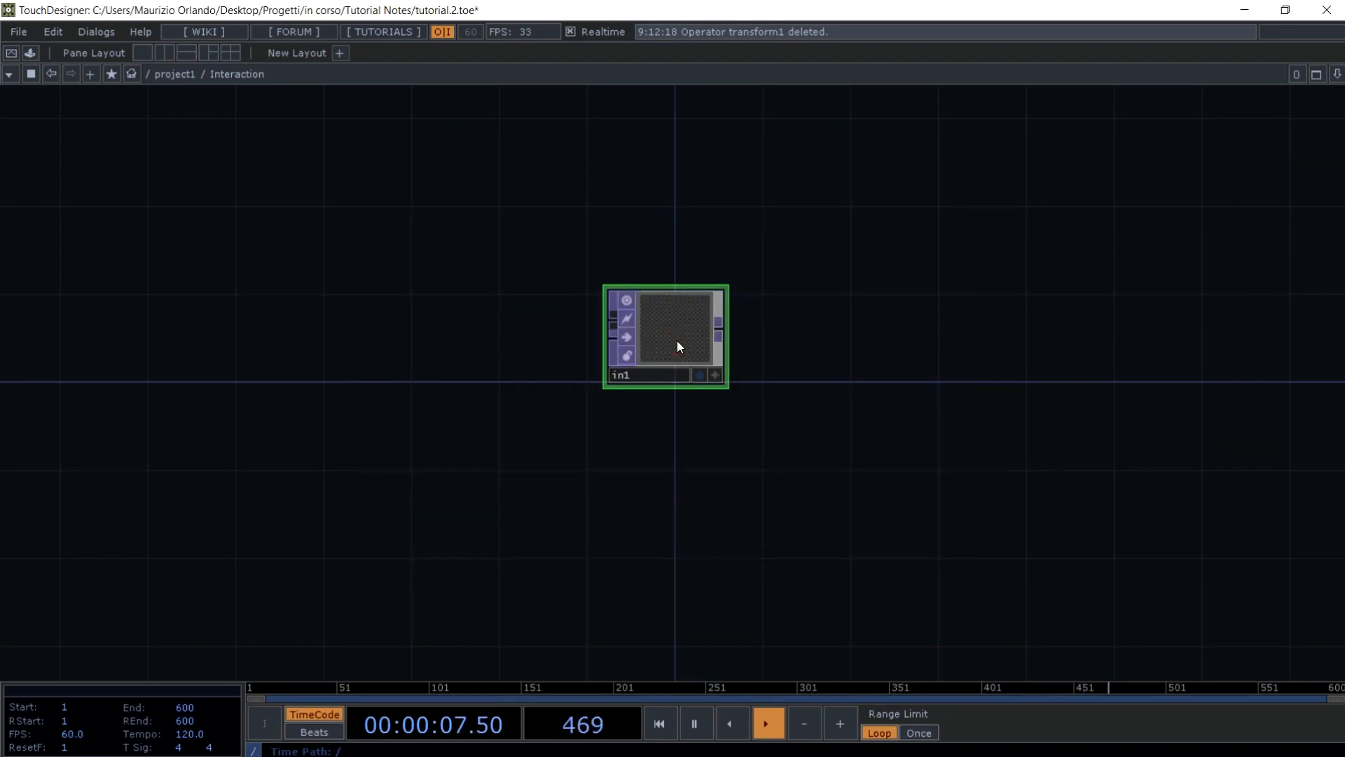
- Duplicate the In TOP and place the copy, in2, directly below in1 with a small gap
{"action": "key", "text": "ctrl+c"}
{"action": "key", "text": "ctrl+v"}
{"action": "left_click_drag", "start_coordinate": [833, 396], "coordinate": [798, 216]}
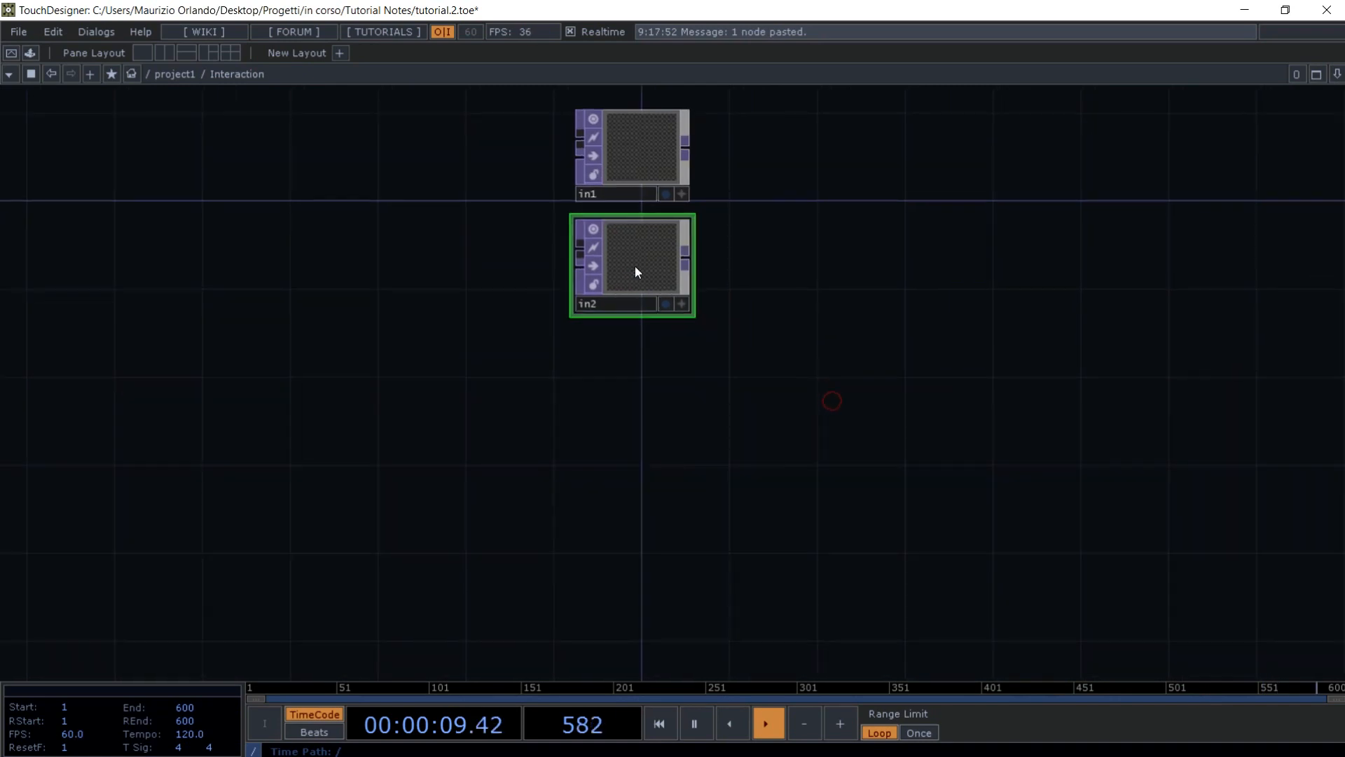
{"action": "left_click_drag", "start_coordinate": [635, 266], "coordinate": [616, 576]}
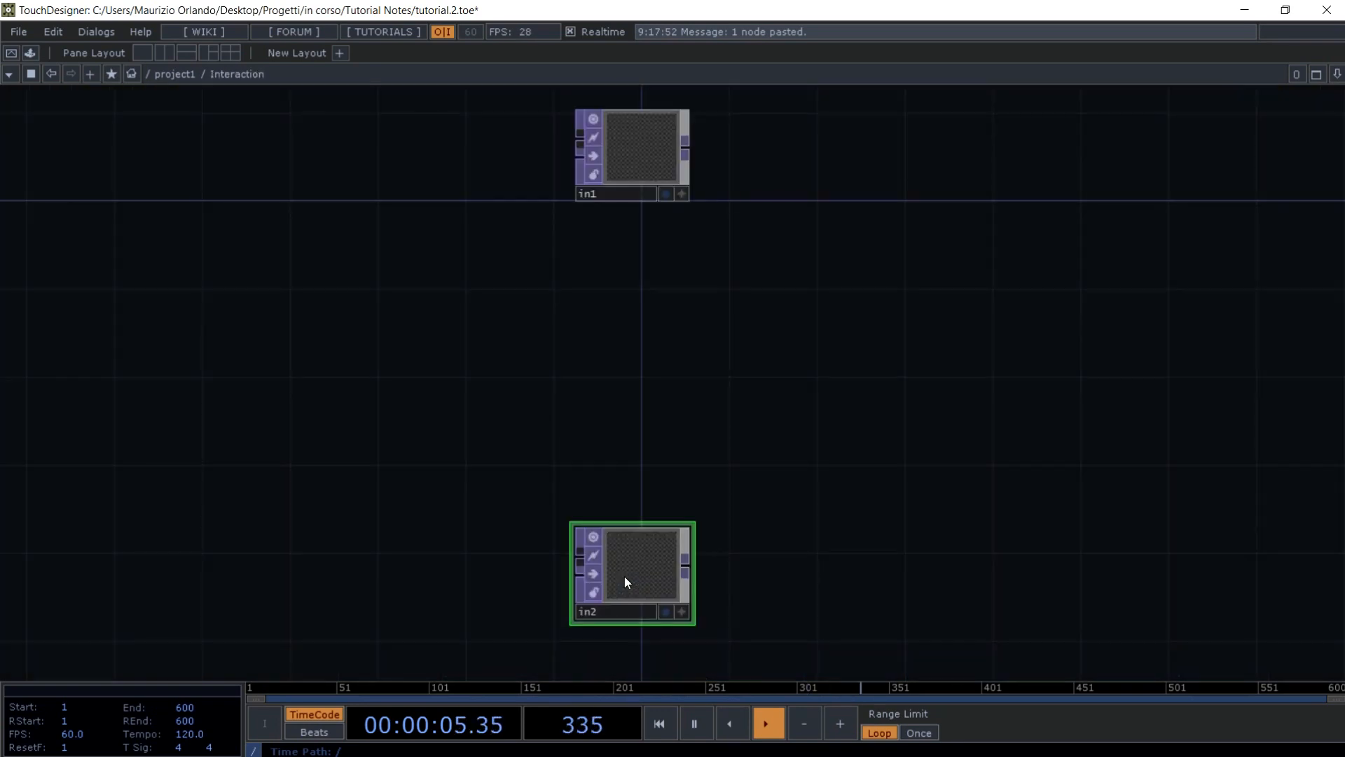
{"action": "double_click", "coordinate": [630, 247]}
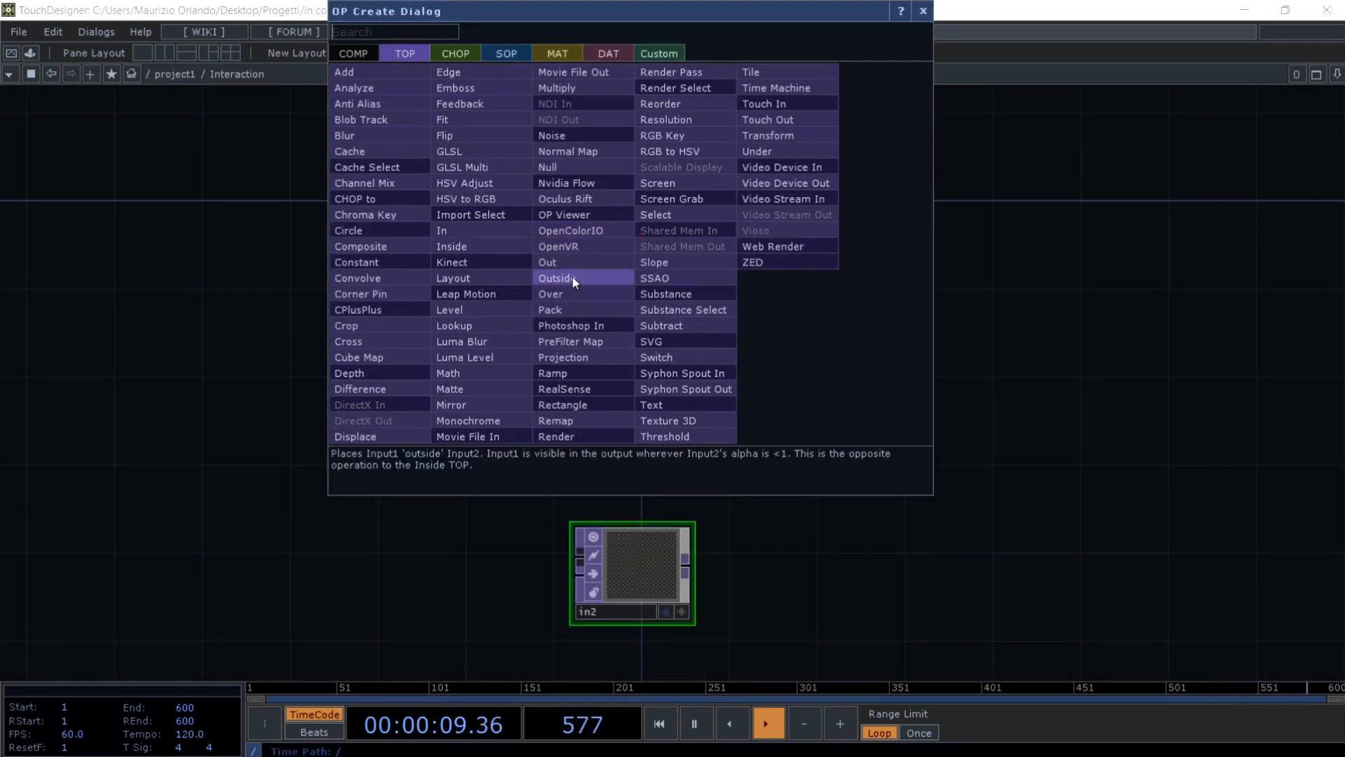
{"action": "left_click", "coordinate": [490, 534]}
{"action": "left_click_drag", "start_coordinate": [649, 567], "coordinate": [638, 273]}
- Duplicate in1 and in2 together and move the new pair further down, leaving a wide gap below in2
{"action": "left_click_drag", "start_coordinate": [734, 355], "coordinate": [596, 123]}
{"action": "key", "text": "ctrl+c"}
{"action": "key", "text": "ctrl+v"}
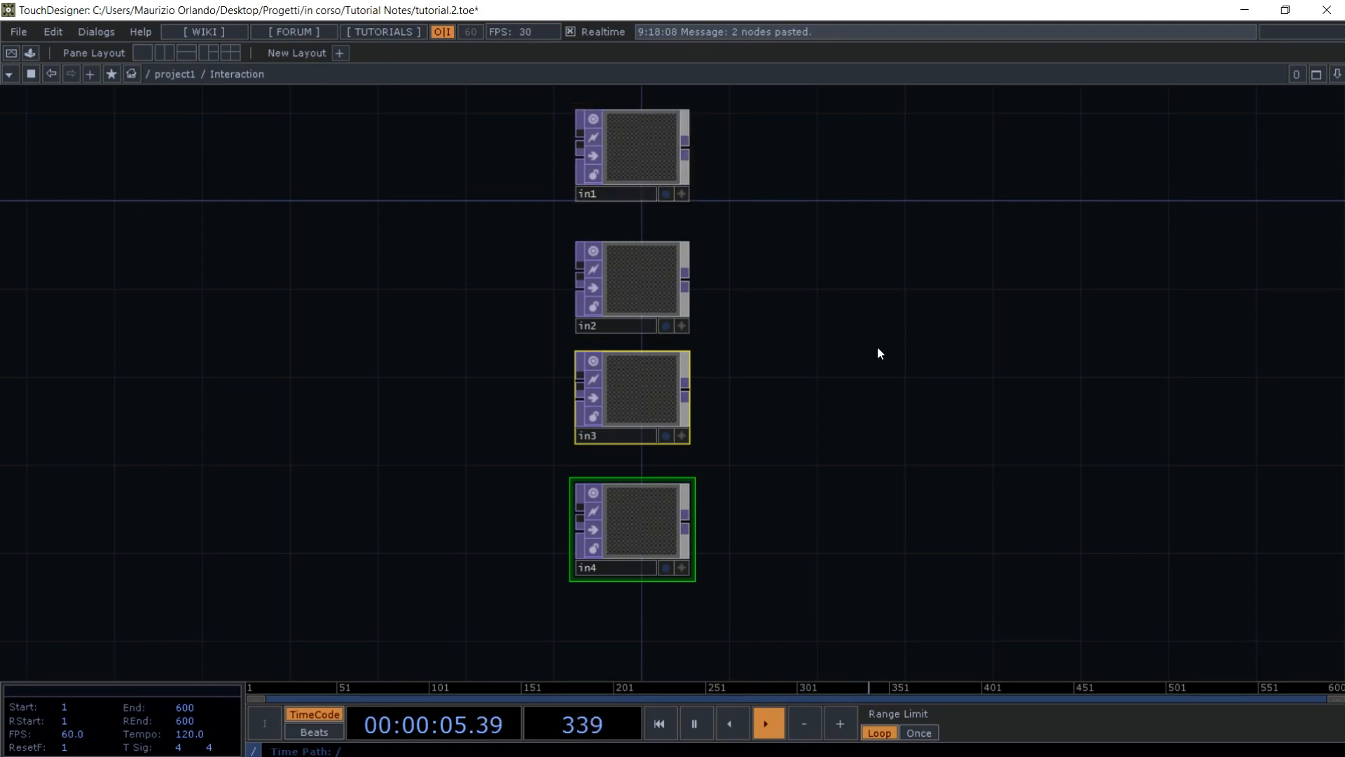
{"action": "left_click_drag", "start_coordinate": [842, 329], "coordinate": [820, 145]}
{"action": "left_click_drag", "start_coordinate": [624, 204], "coordinate": [613, 384]}
{"action": "left_click_drag", "start_coordinate": [713, 246], "coordinate": [730, 513]}
{"action": "left_click", "coordinate": [352, 384]}
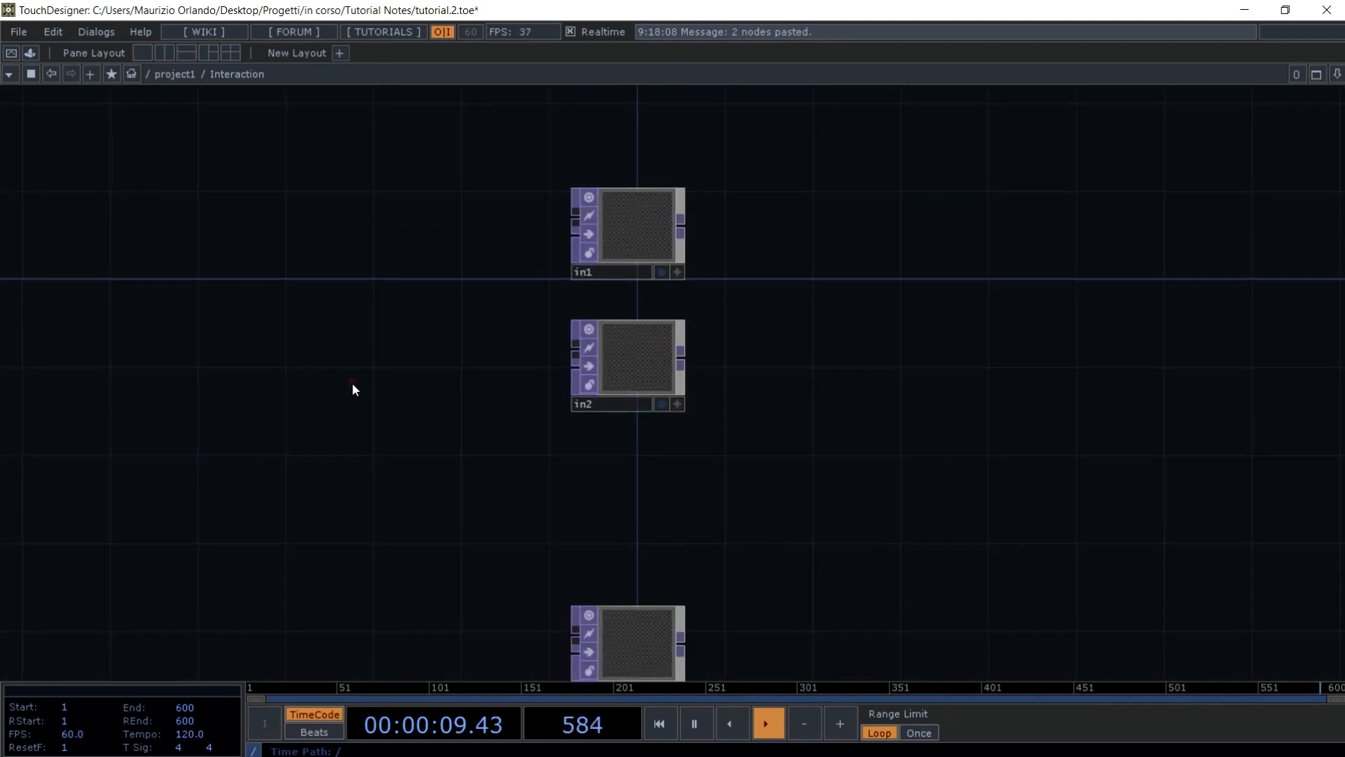
- Return to the project network and move the Interaction component below Opacity
{"action": "key", "text": "u"}
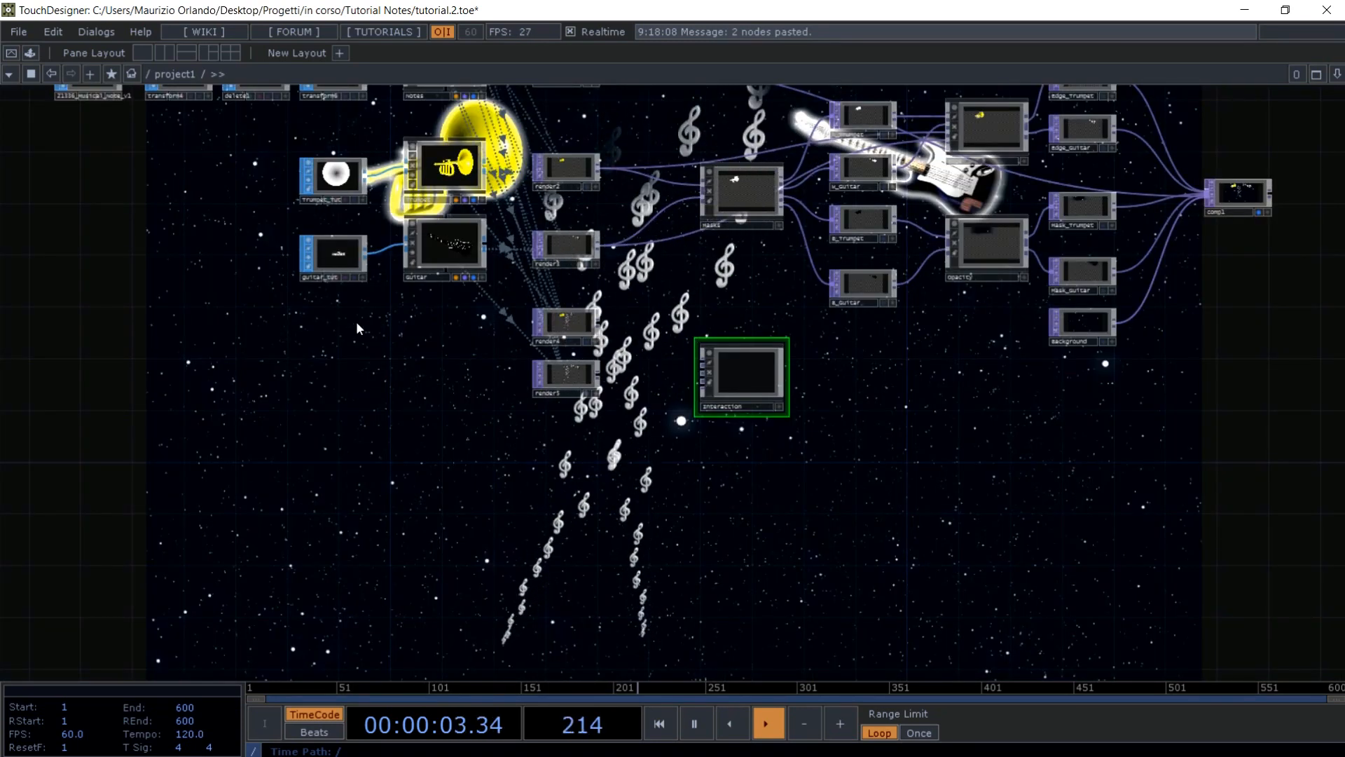
{"action": "left_click_drag", "start_coordinate": [398, 350], "coordinate": [366, 487]}
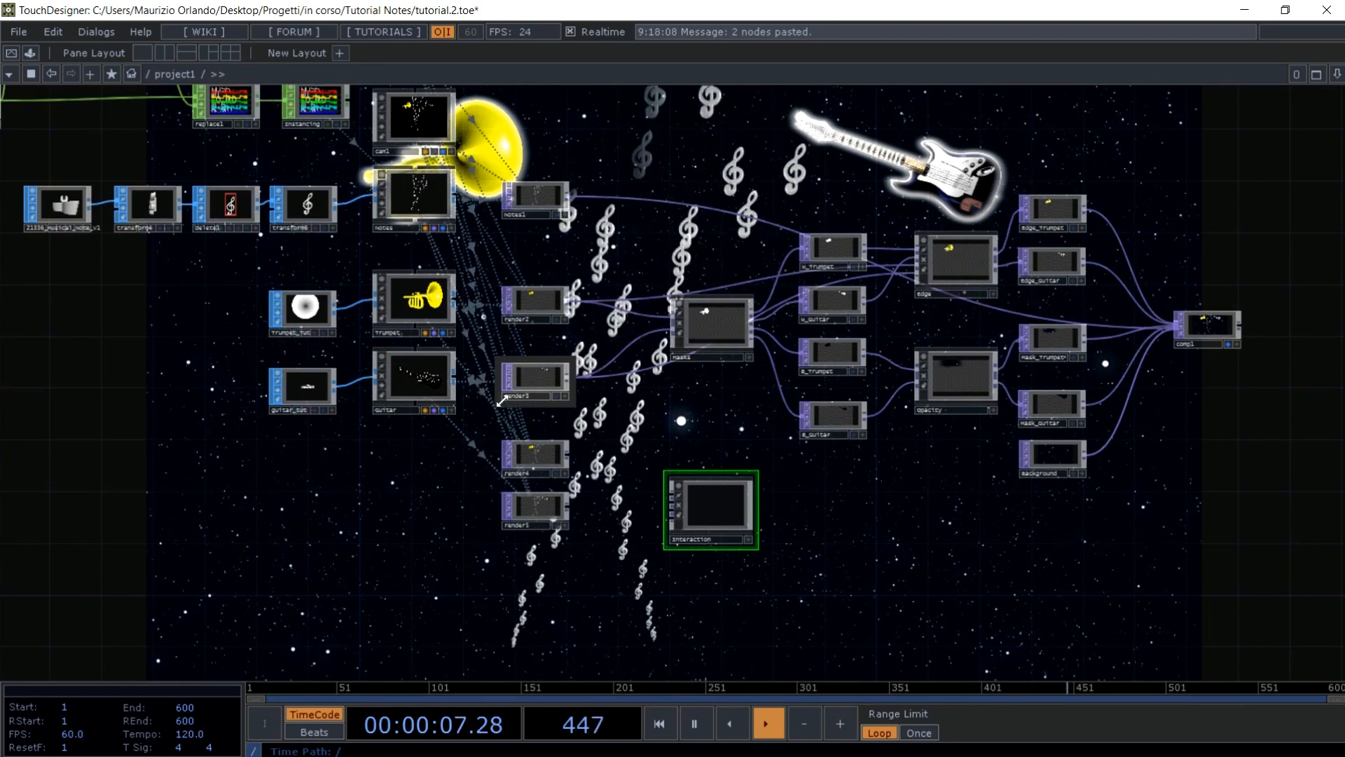
{"action": "left_click_drag", "start_coordinate": [711, 499], "coordinate": [844, 510]}
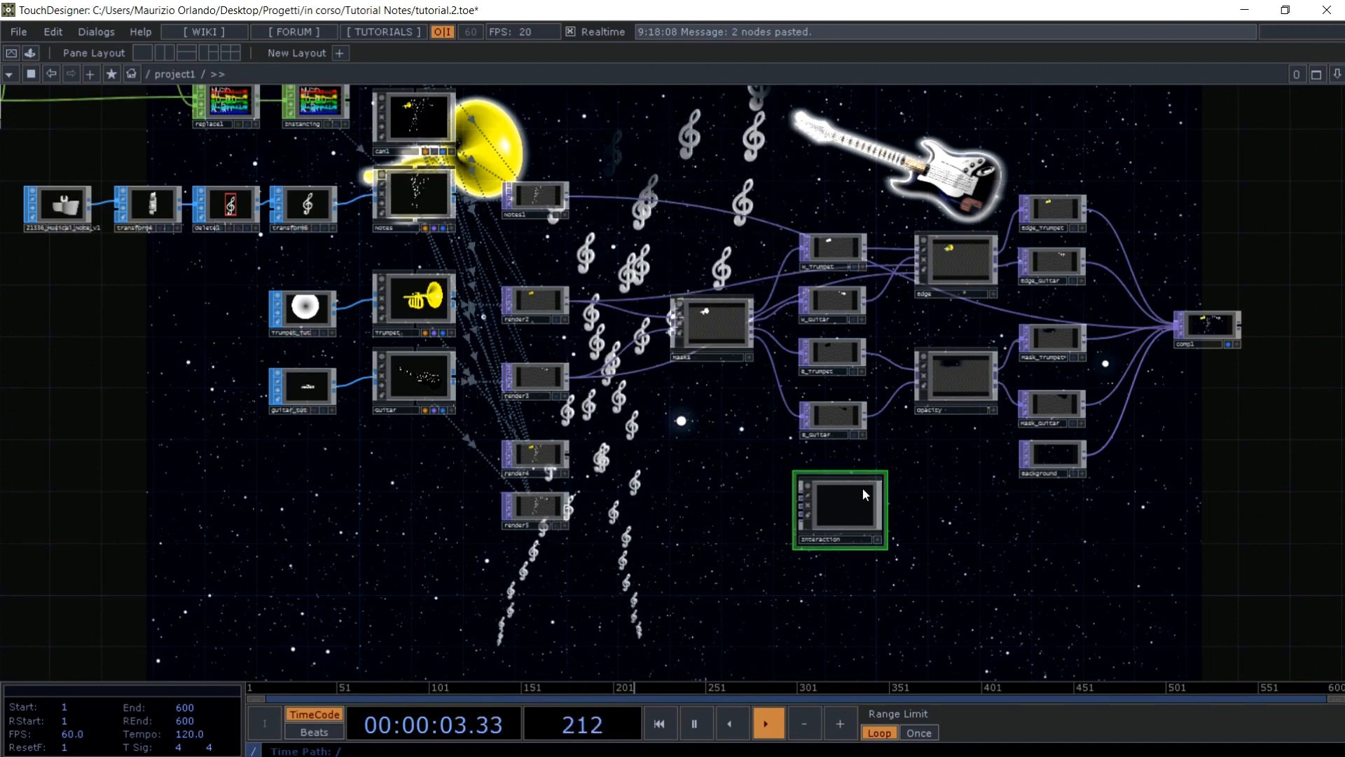
{"action": "left_click_drag", "start_coordinate": [863, 507], "coordinate": [975, 541]}
- Connect W_Trumpet to the first input of Interaction and W_Guitar to its second input
{"action": "scroll", "coordinate": [918, 415], "scroll_direction": "up", "scroll_amount": 4}
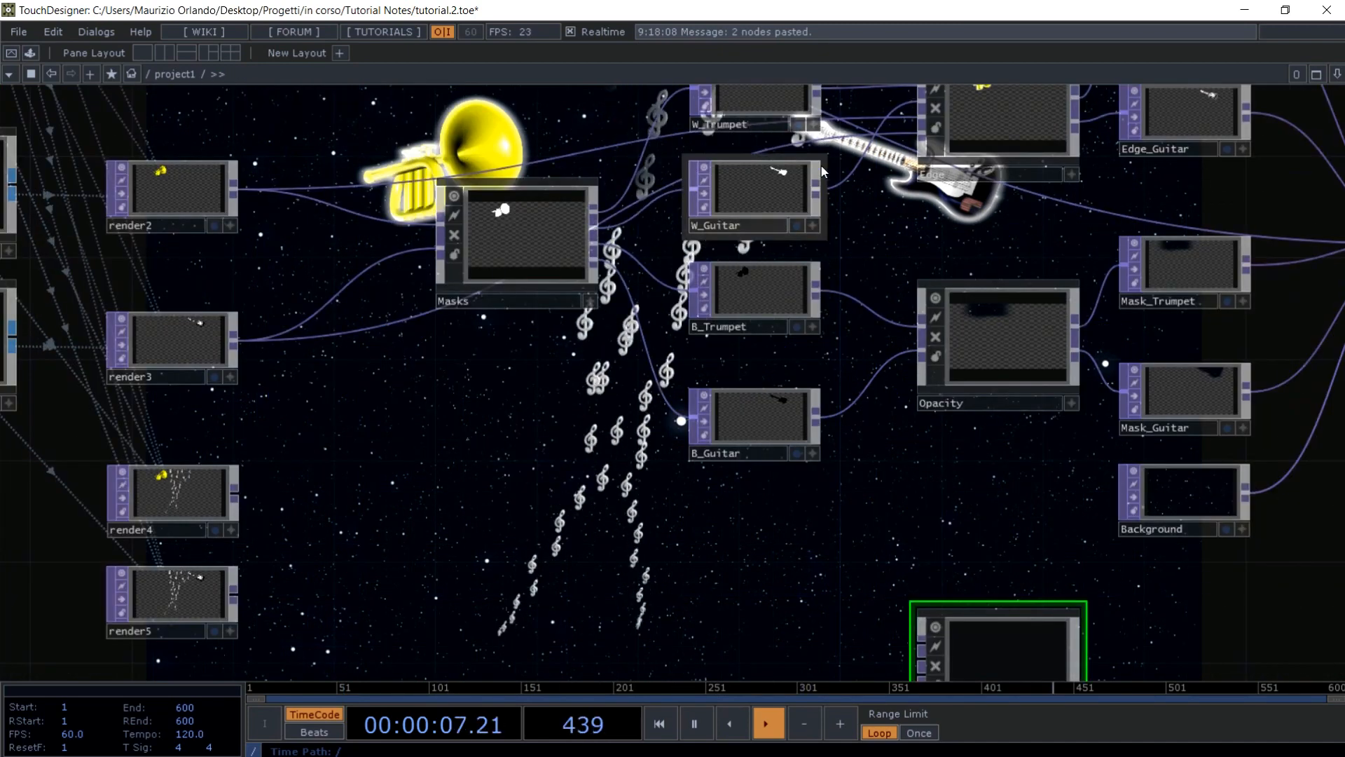
{"action": "left_click_drag", "start_coordinate": [816, 98], "coordinate": [897, 642]}
{"action": "left_click_drag", "start_coordinate": [828, 565], "coordinate": [819, 537]}
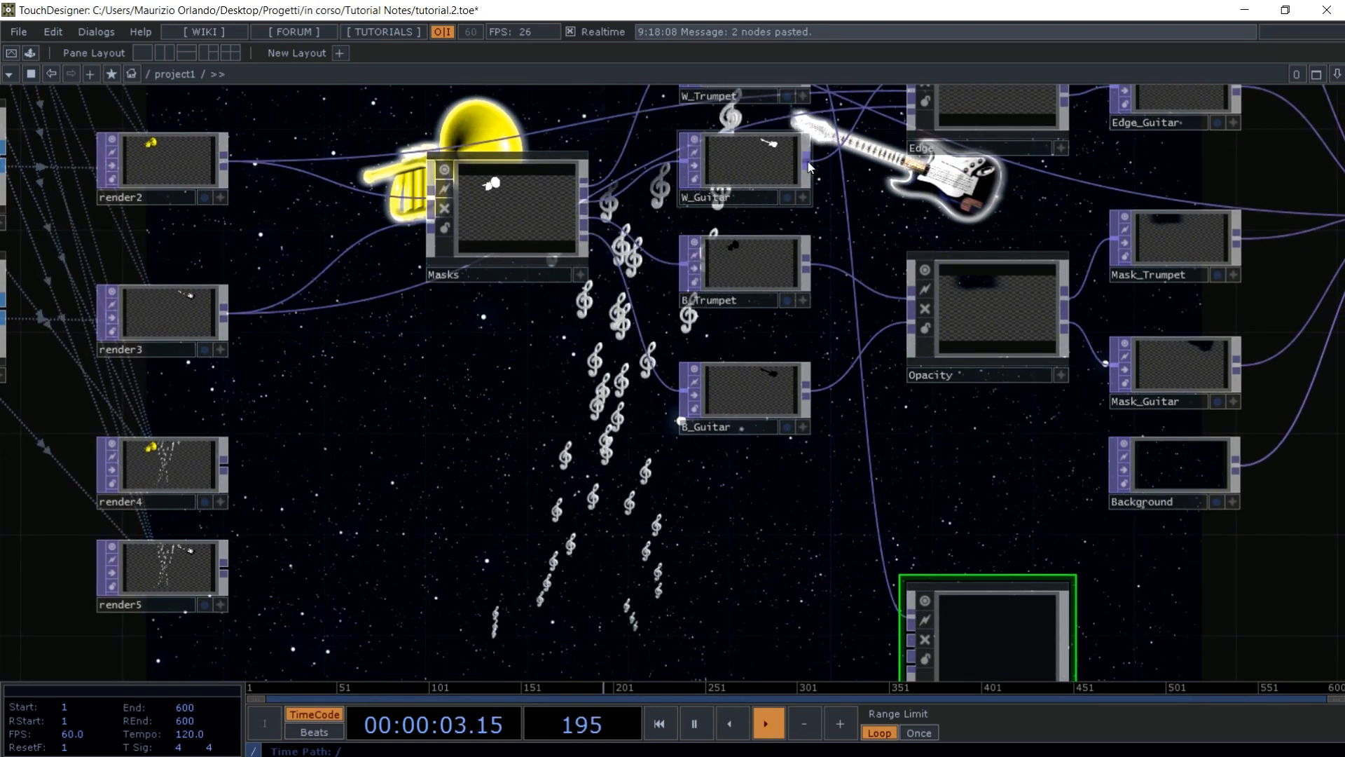
{"action": "left_click_drag", "start_coordinate": [809, 168], "coordinate": [897, 649]}
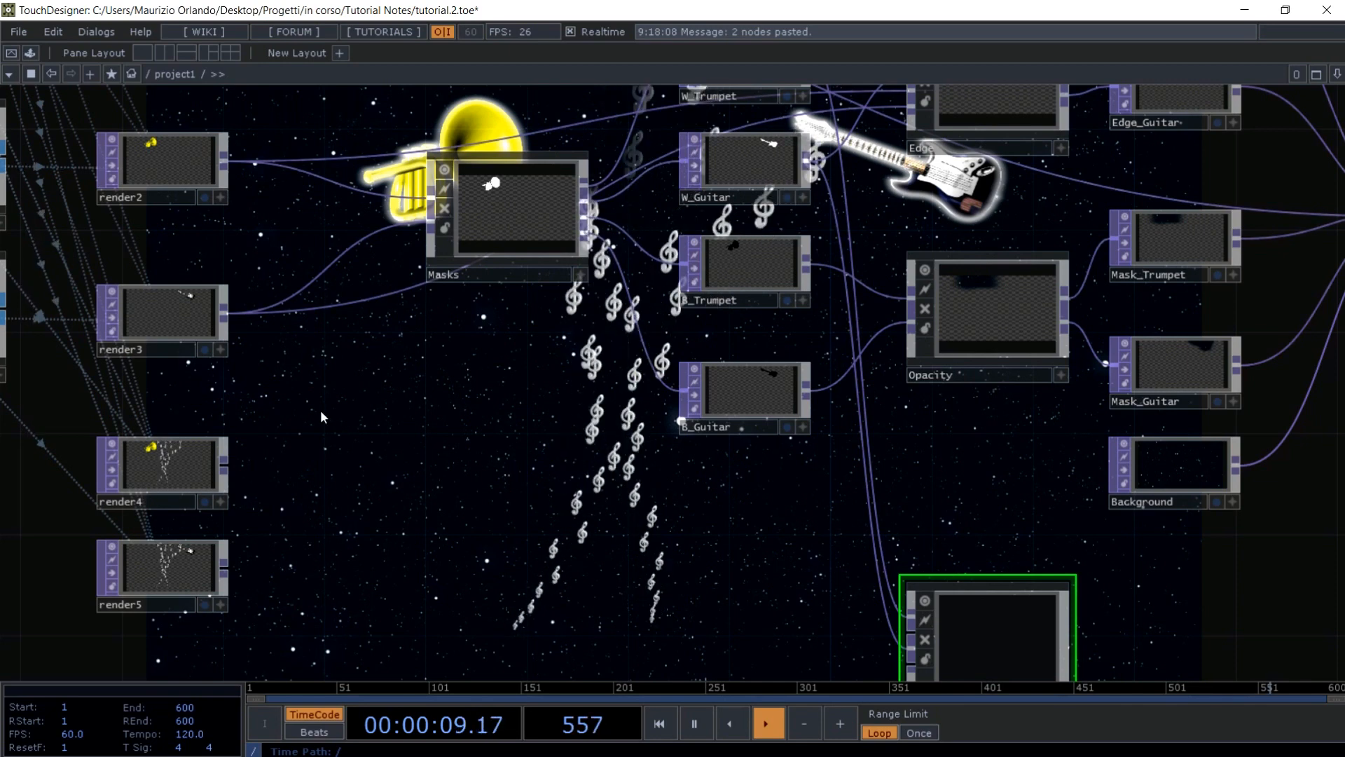
- Connect render4 to Interaction's second input and render5 to its fourth, and check the four In TOPs inside the component
{"action": "left_click_drag", "start_coordinate": [225, 465], "coordinate": [727, 407]}
{"action": "left_click_drag", "start_coordinate": [113, 342], "coordinate": [796, 443]}
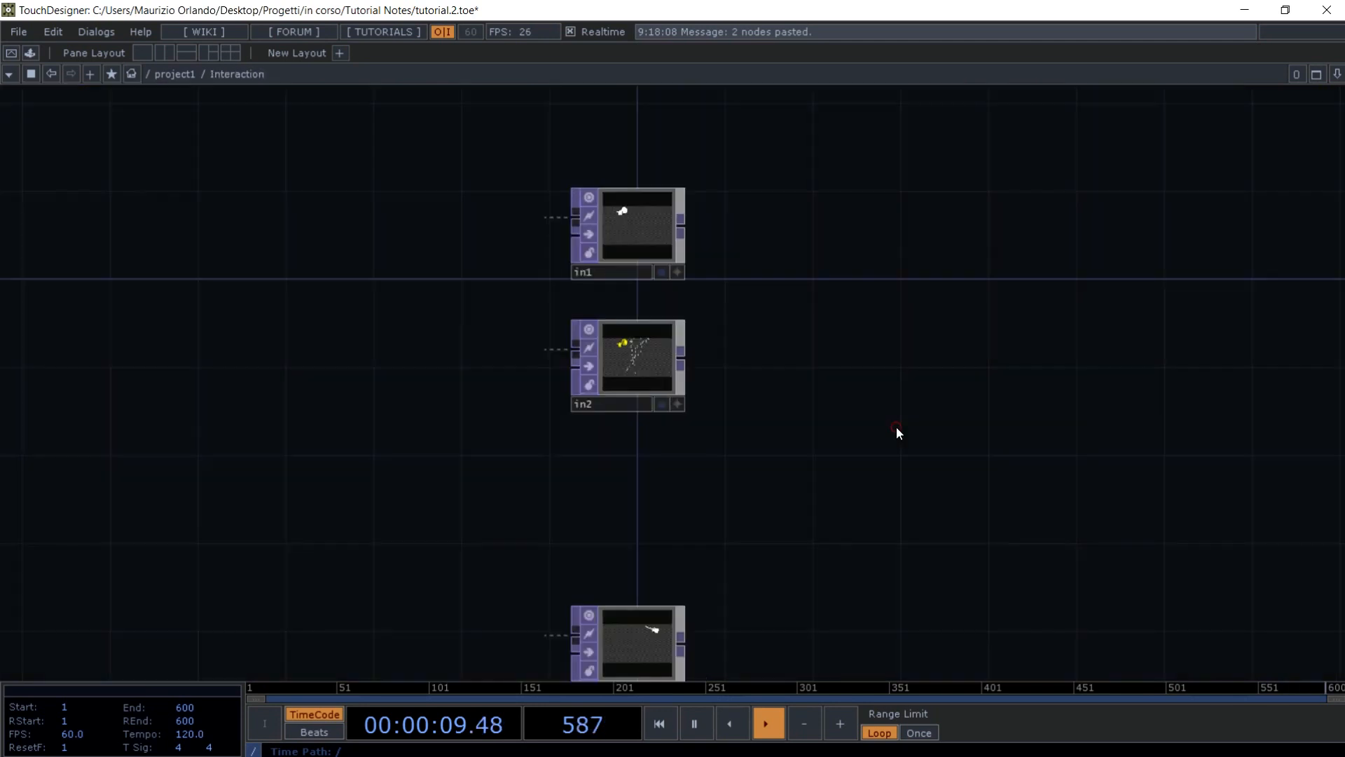
{"action": "double_click", "coordinate": [897, 427]}
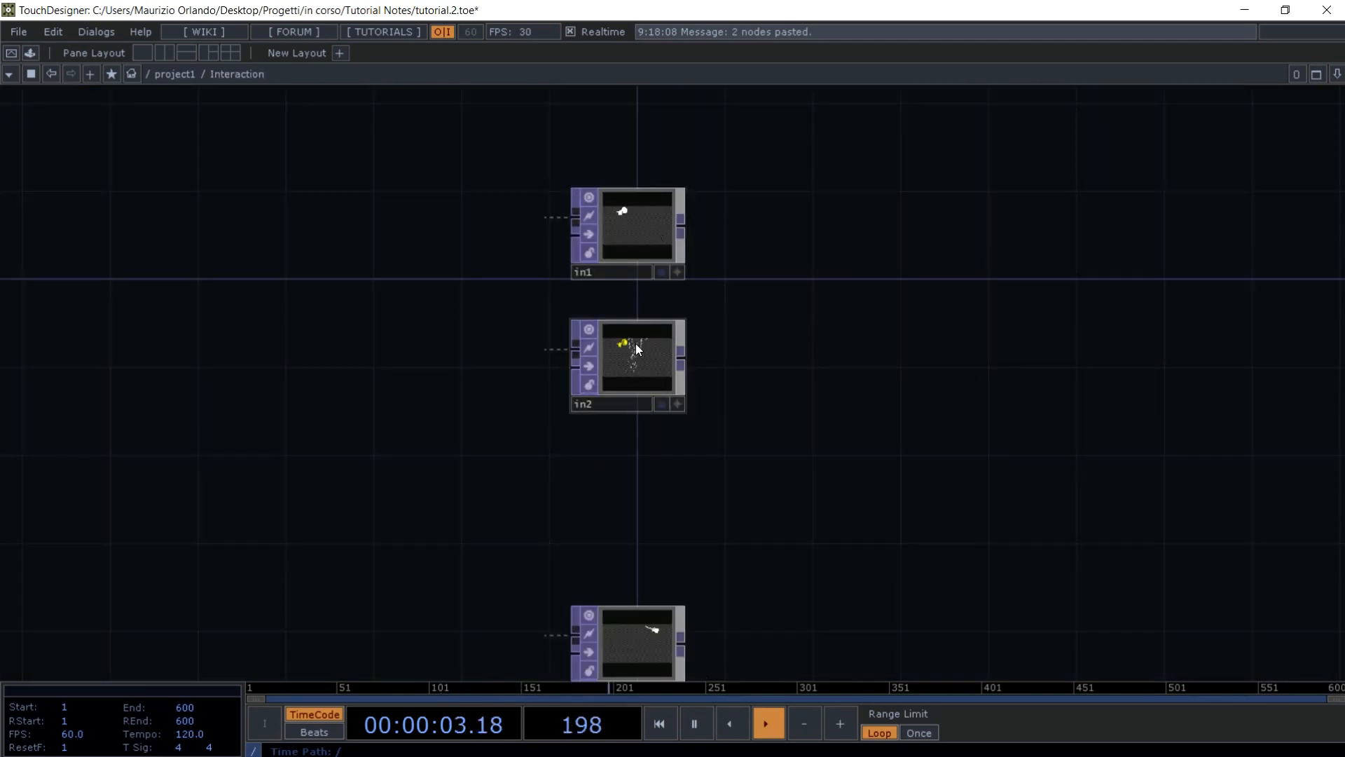
{"action": "left_click_drag", "start_coordinate": [798, 468], "coordinate": [778, 347]}
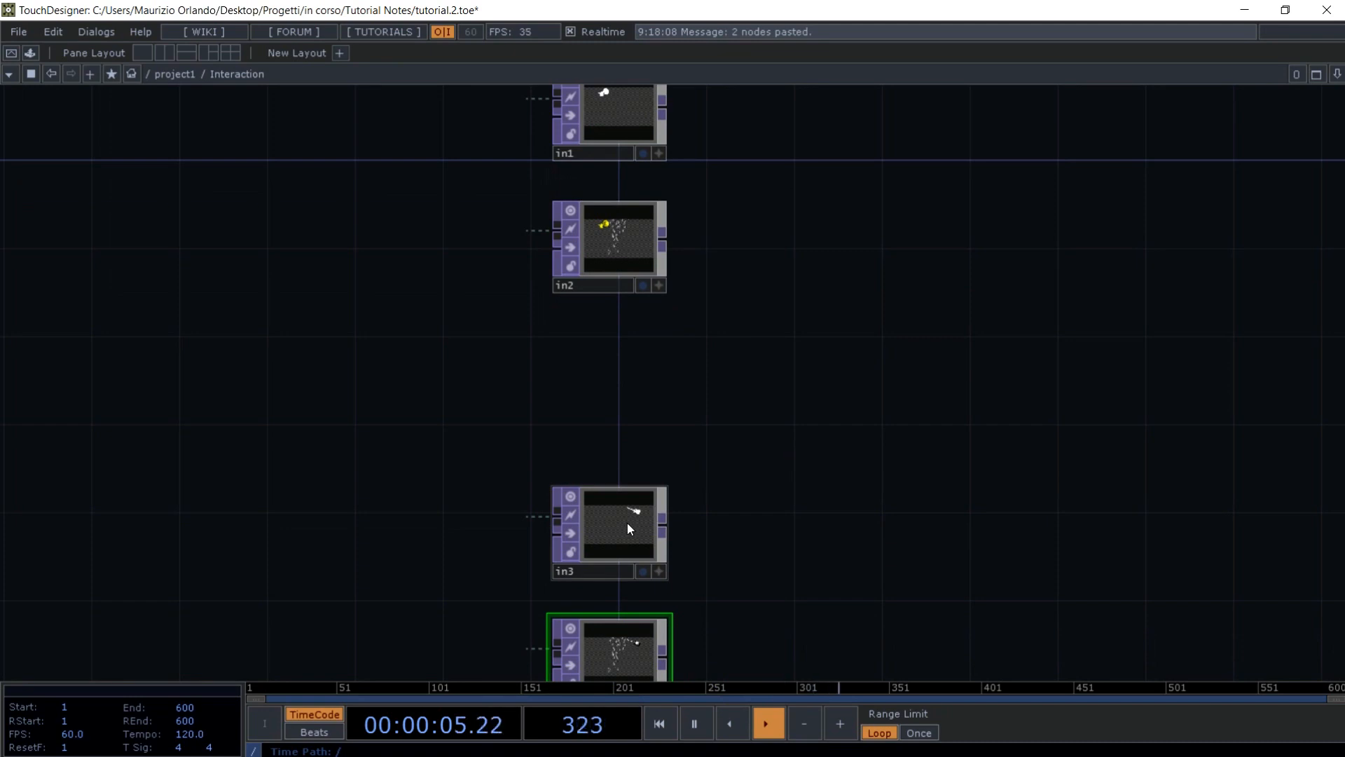
{"action": "left_click_drag", "start_coordinate": [775, 511], "coordinate": [767, 451]}
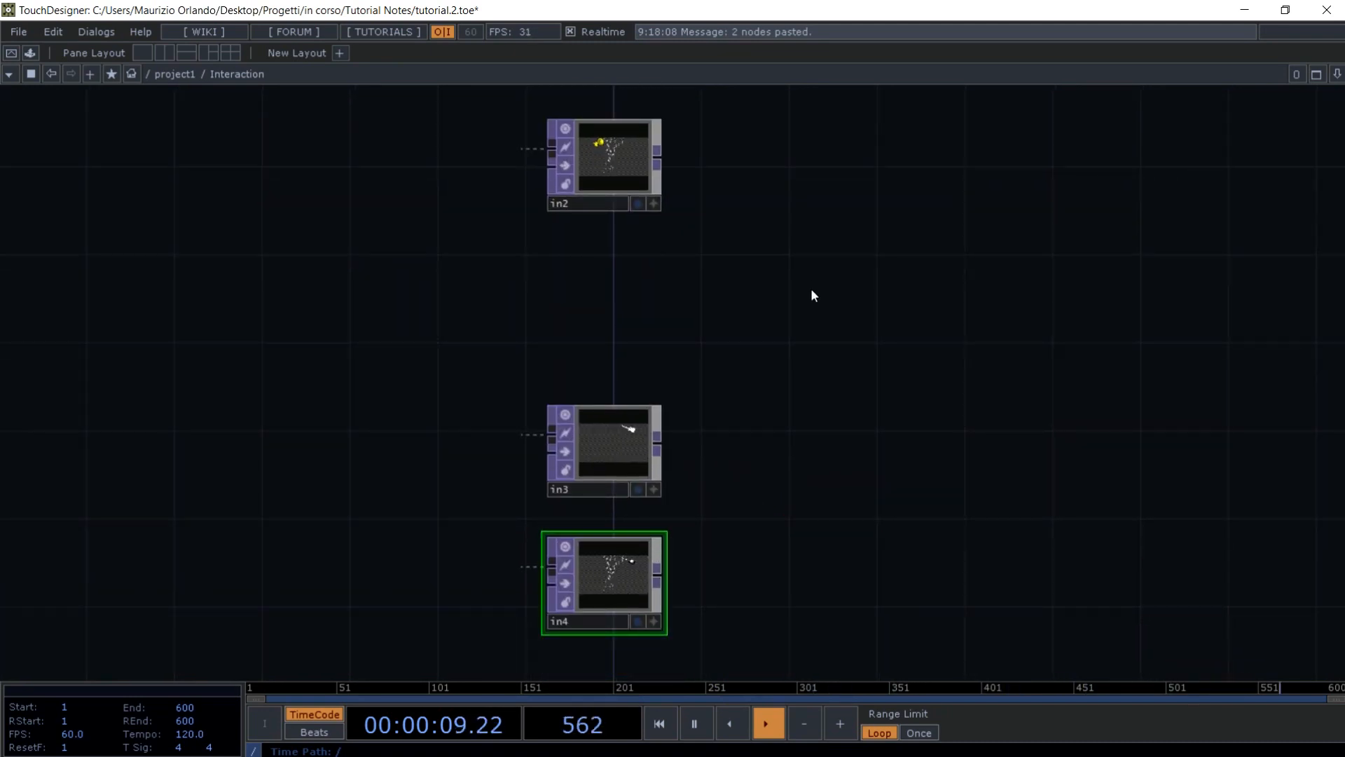
{"action": "left_click_drag", "start_coordinate": [799, 249], "coordinate": [788, 463]}
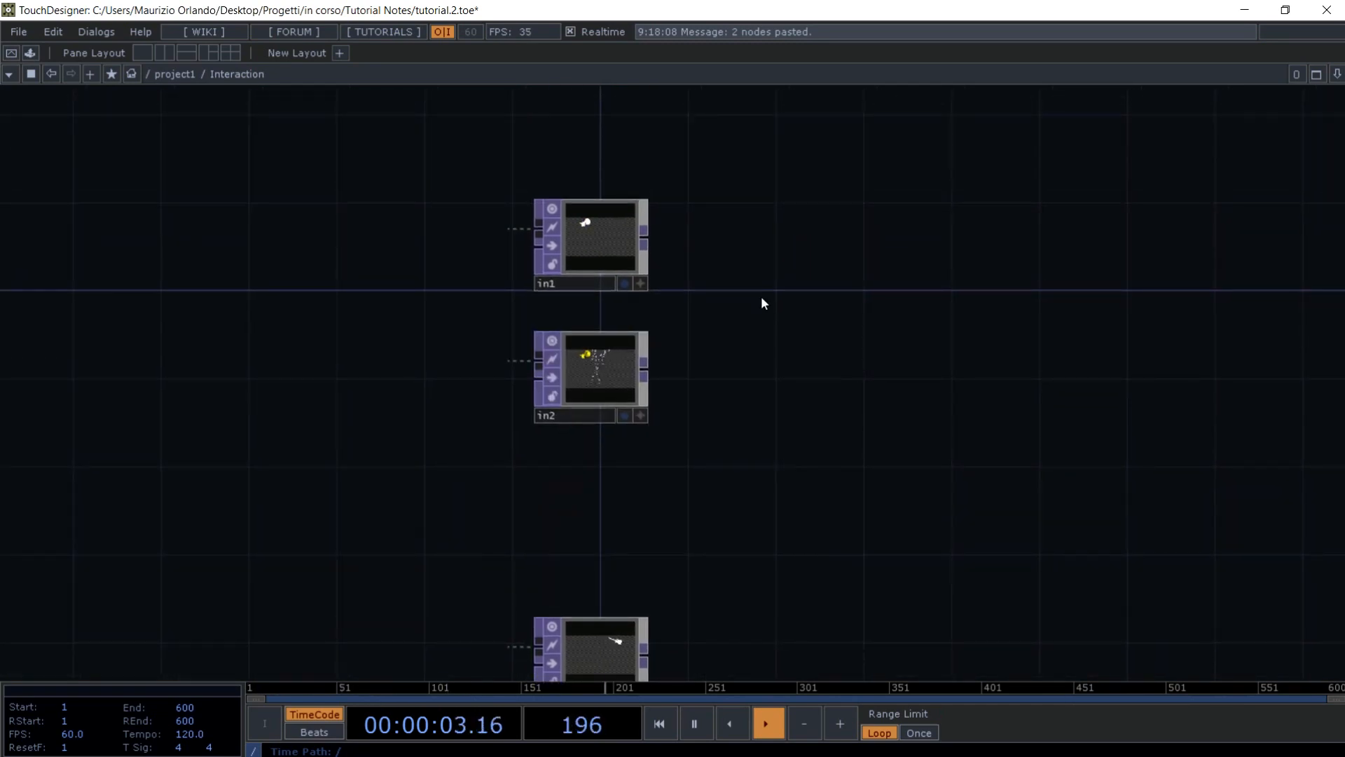
- Add an Edge TOP beside in1 in the Interaction network and feed it from in1
{"action": "key", "text": "Tab"}
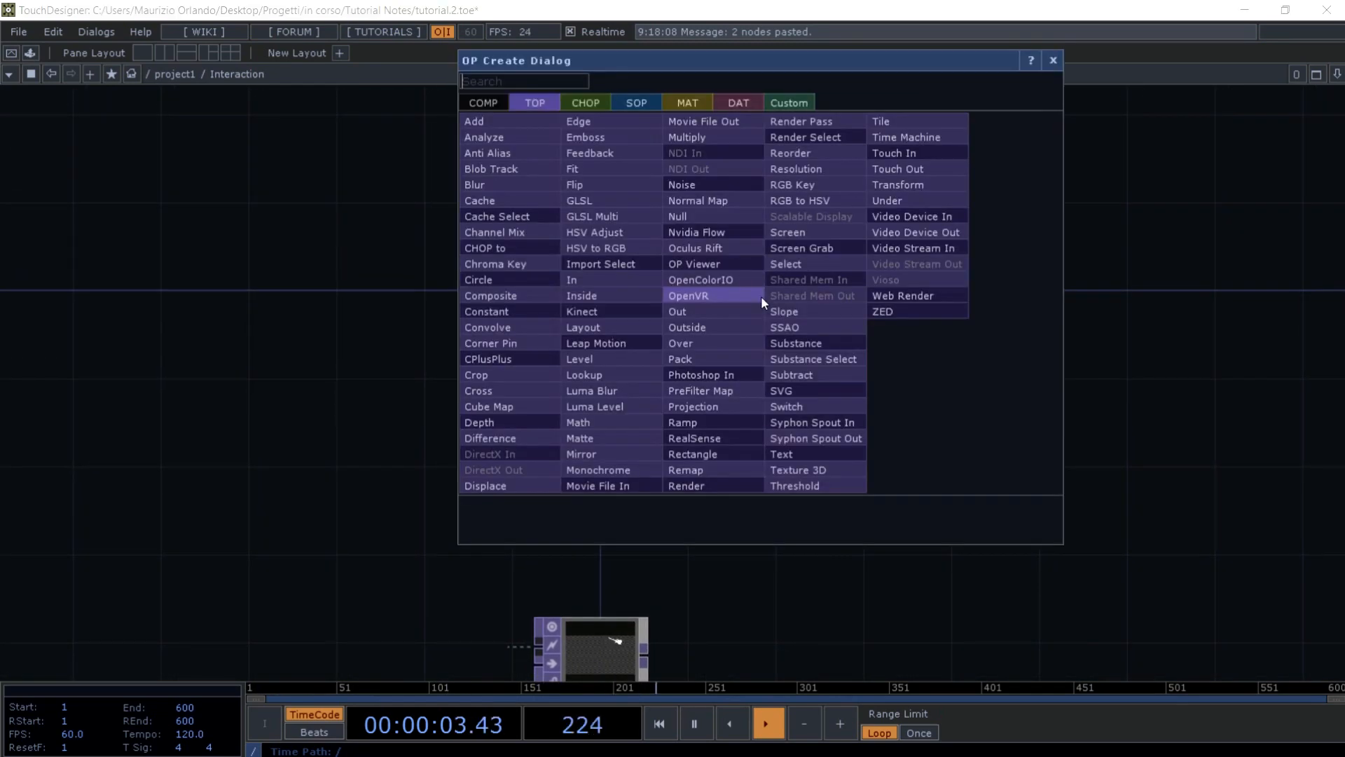
{"action": "left_click", "coordinate": [590, 120]}
{"action": "left_click", "coordinate": [743, 238]}
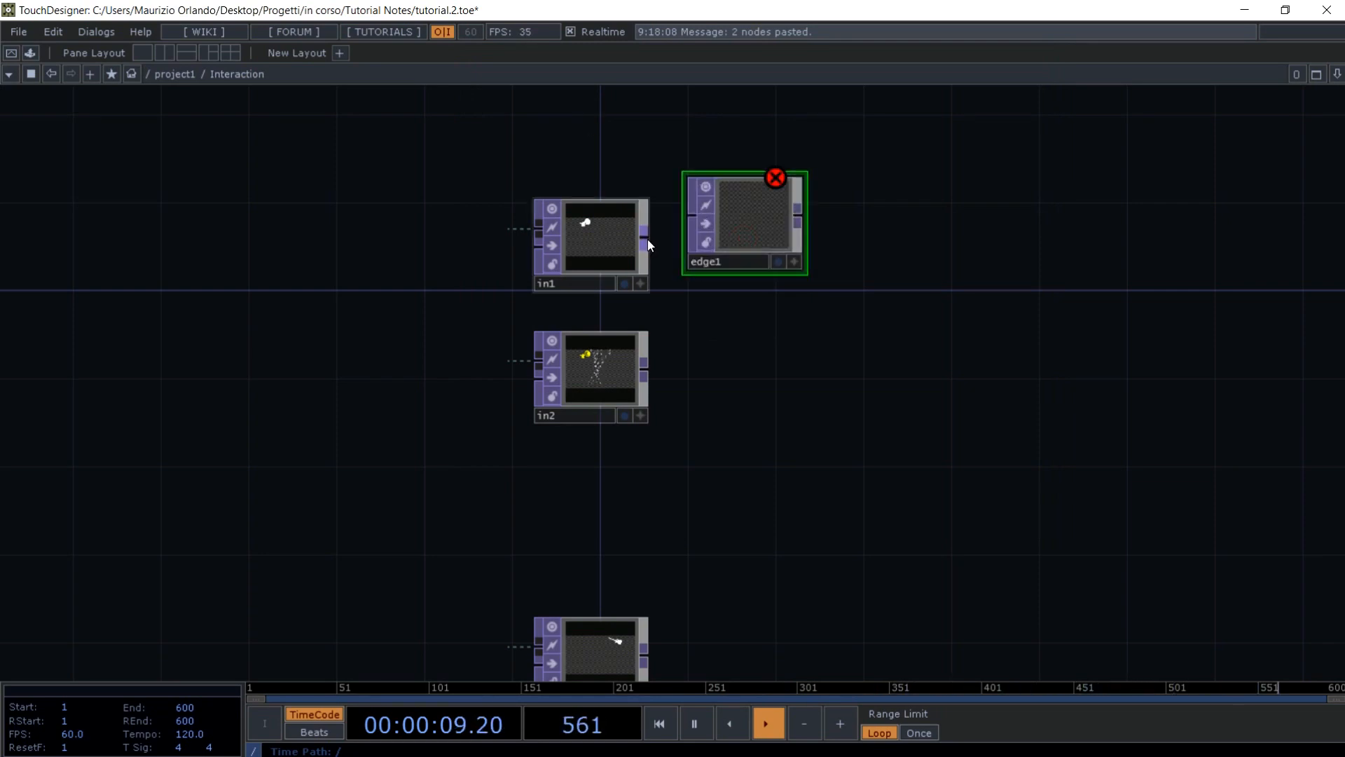
{"action": "left_click_drag", "start_coordinate": [647, 237], "coordinate": [745, 257]}
- Add a Cache TOP beside in2, connect in2 to it, and leave a node-wide gap between them
{"action": "left_click_drag", "start_coordinate": [764, 387], "coordinate": [687, 385]}
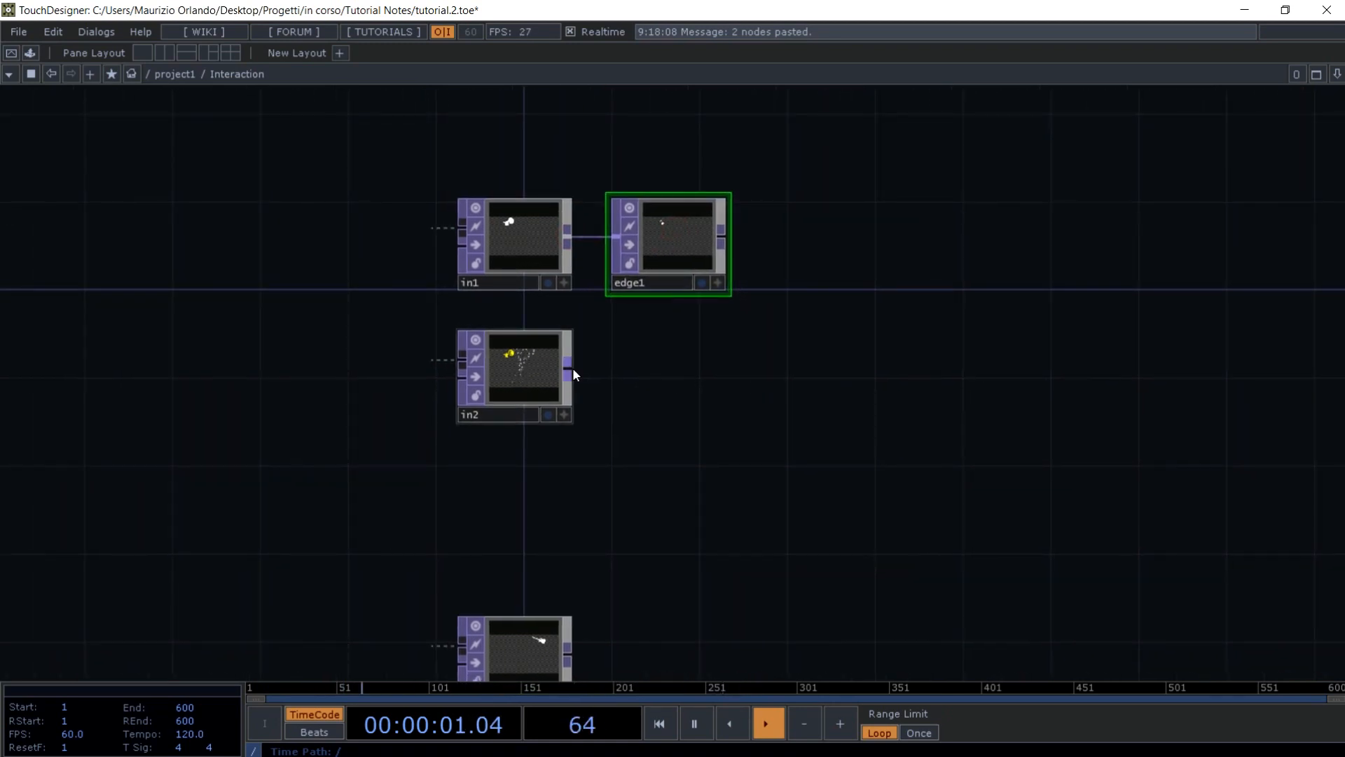
{"action": "left_click", "coordinate": [571, 368]}
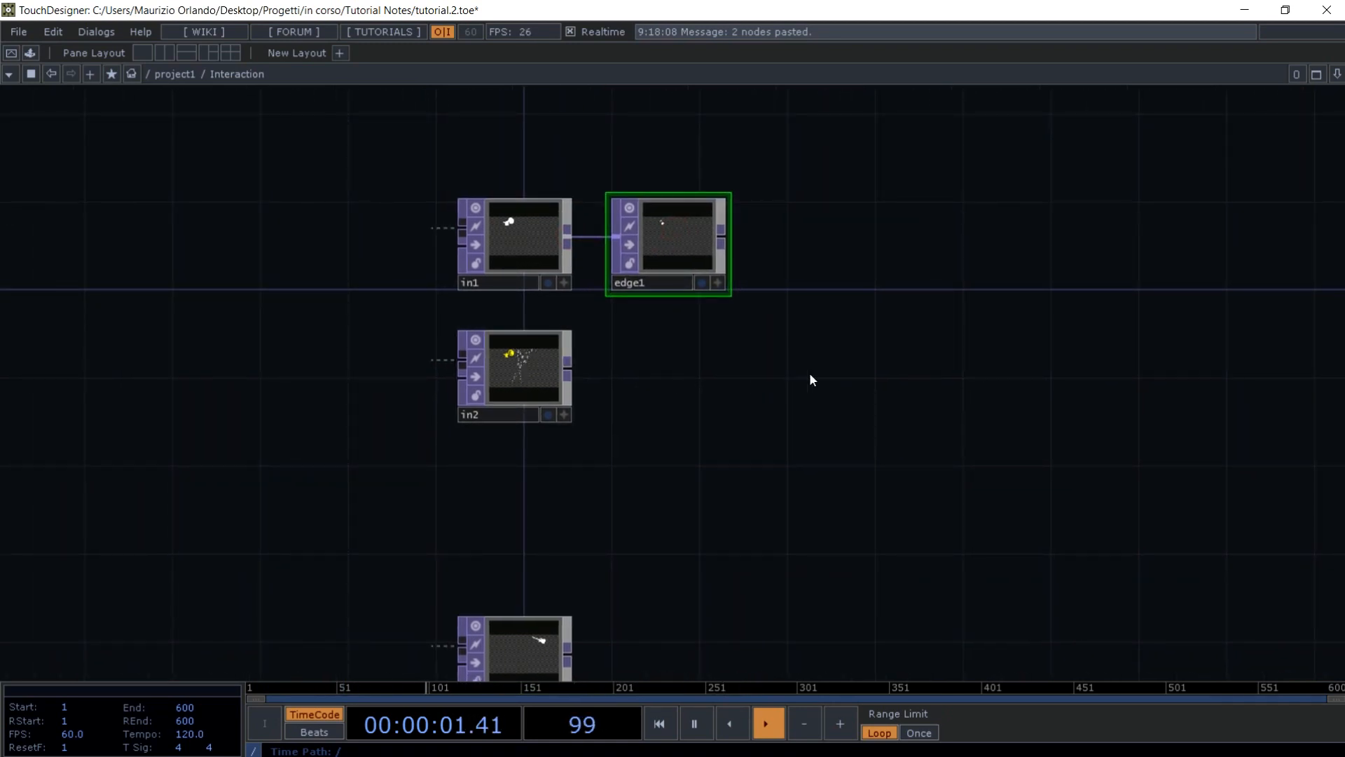
{"action": "left_click", "coordinate": [810, 372]}
{"action": "left_click", "coordinate": [550, 275]}
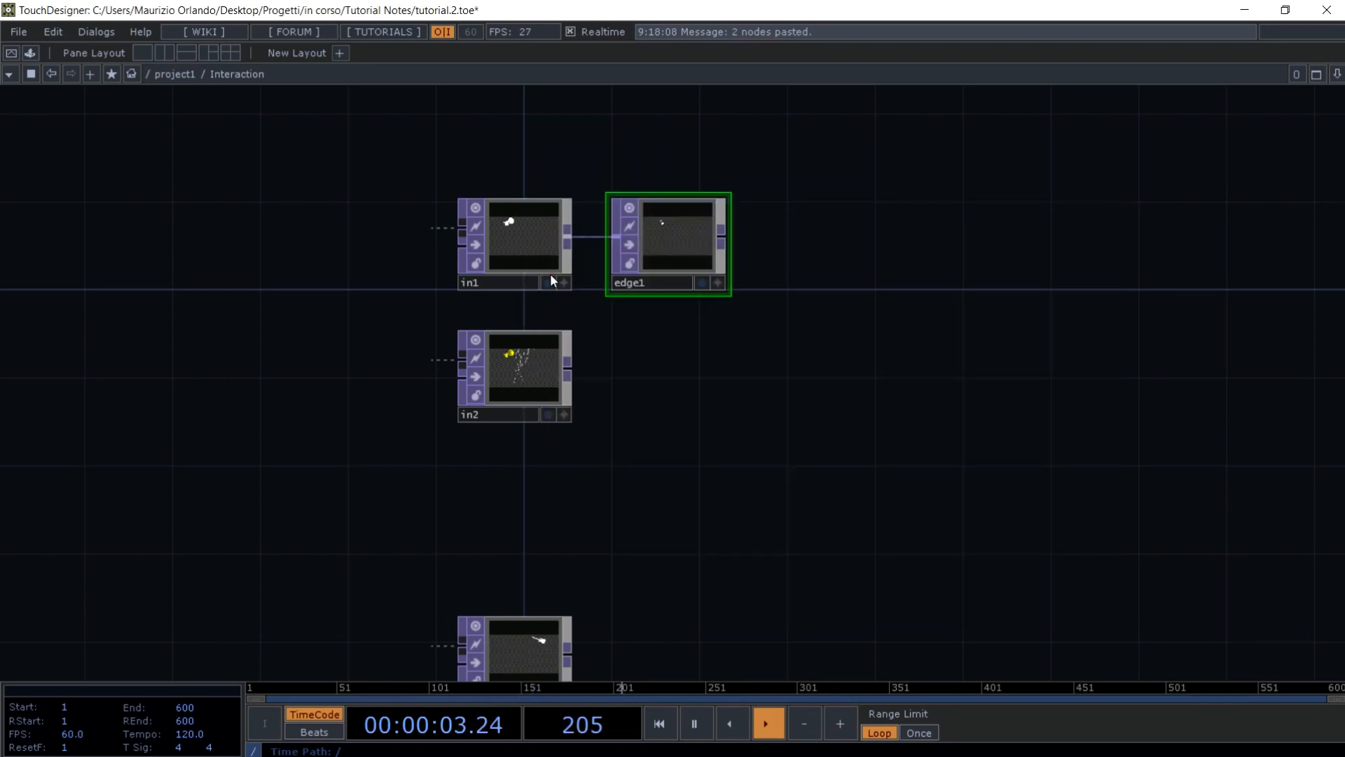
{"action": "left_click", "coordinate": [666, 378]}
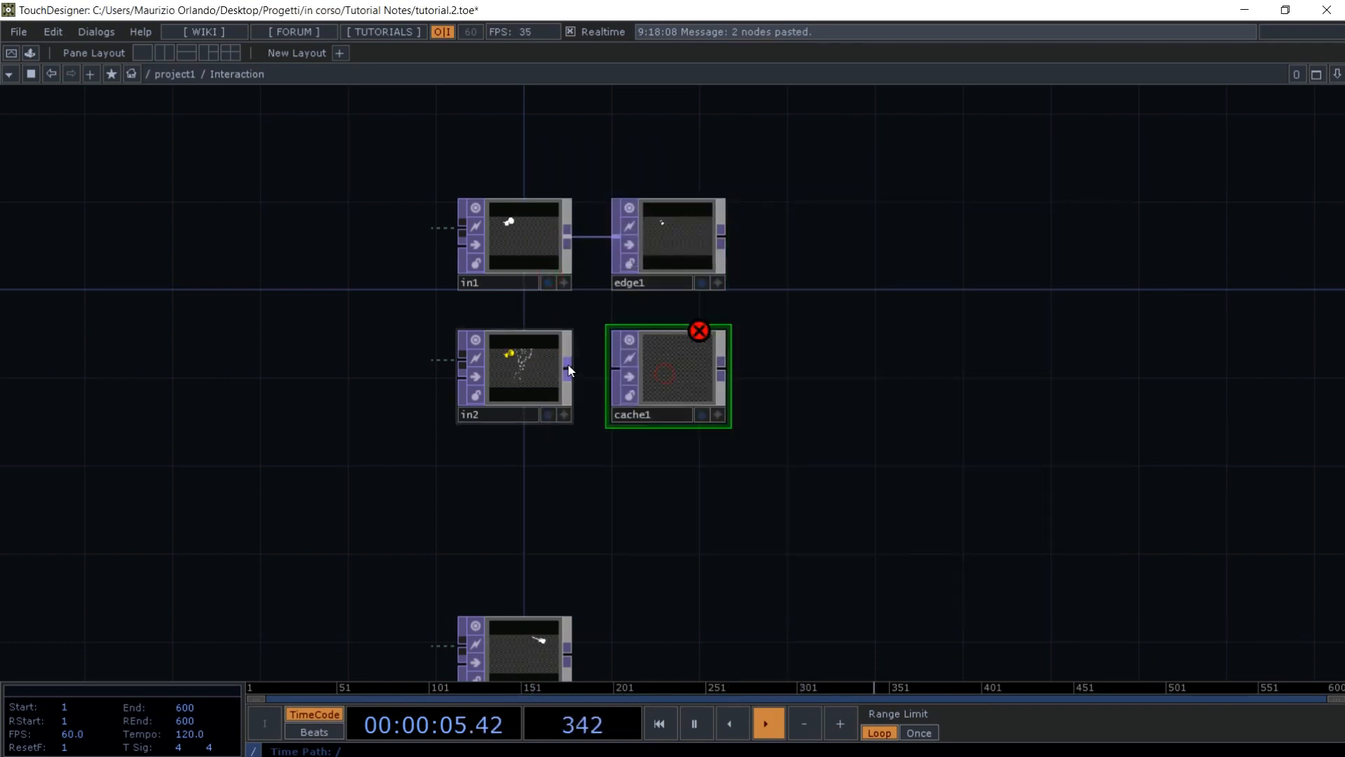
{"action": "left_click_drag", "start_coordinate": [569, 368], "coordinate": [810, 385]}
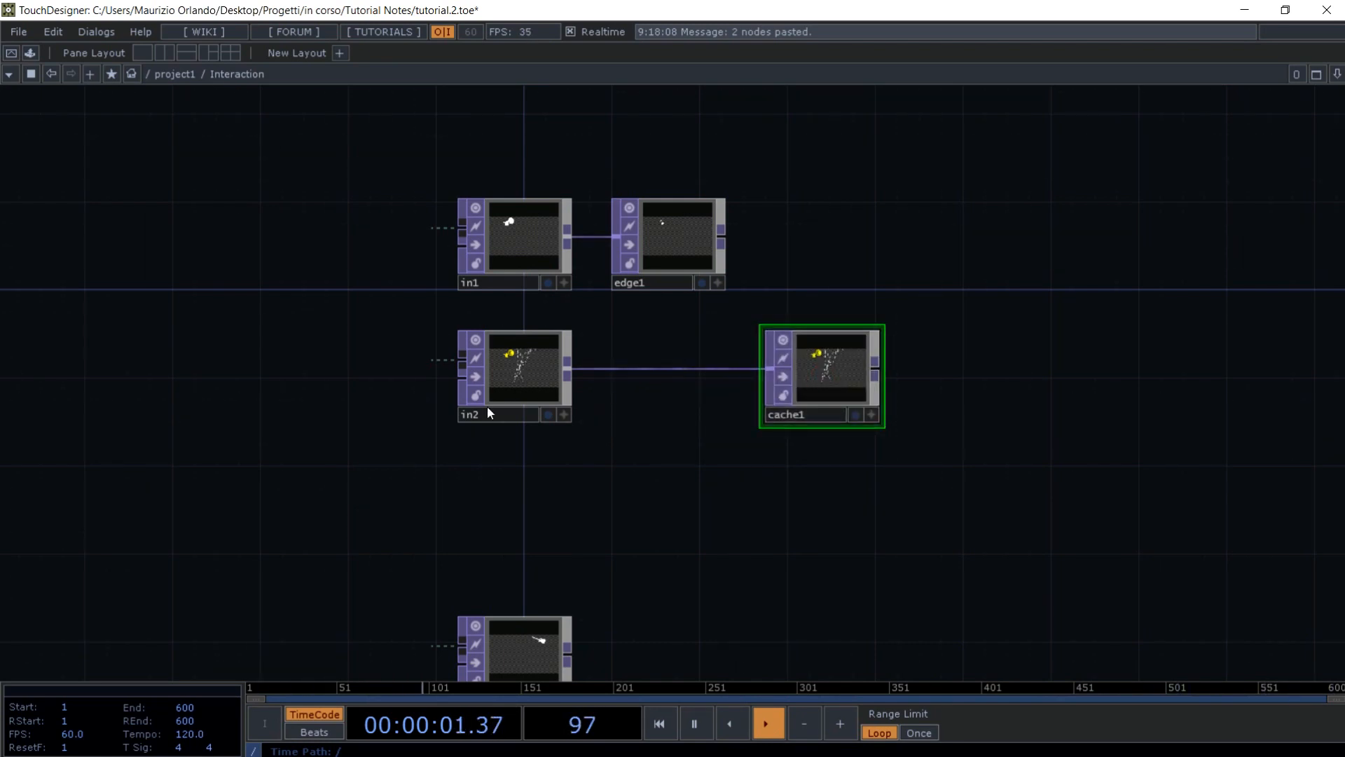
- Examine the cache1 image up close and open its parameters
{"action": "scroll", "coordinate": [667, 395], "scroll_direction": "up", "scroll_amount": 3}
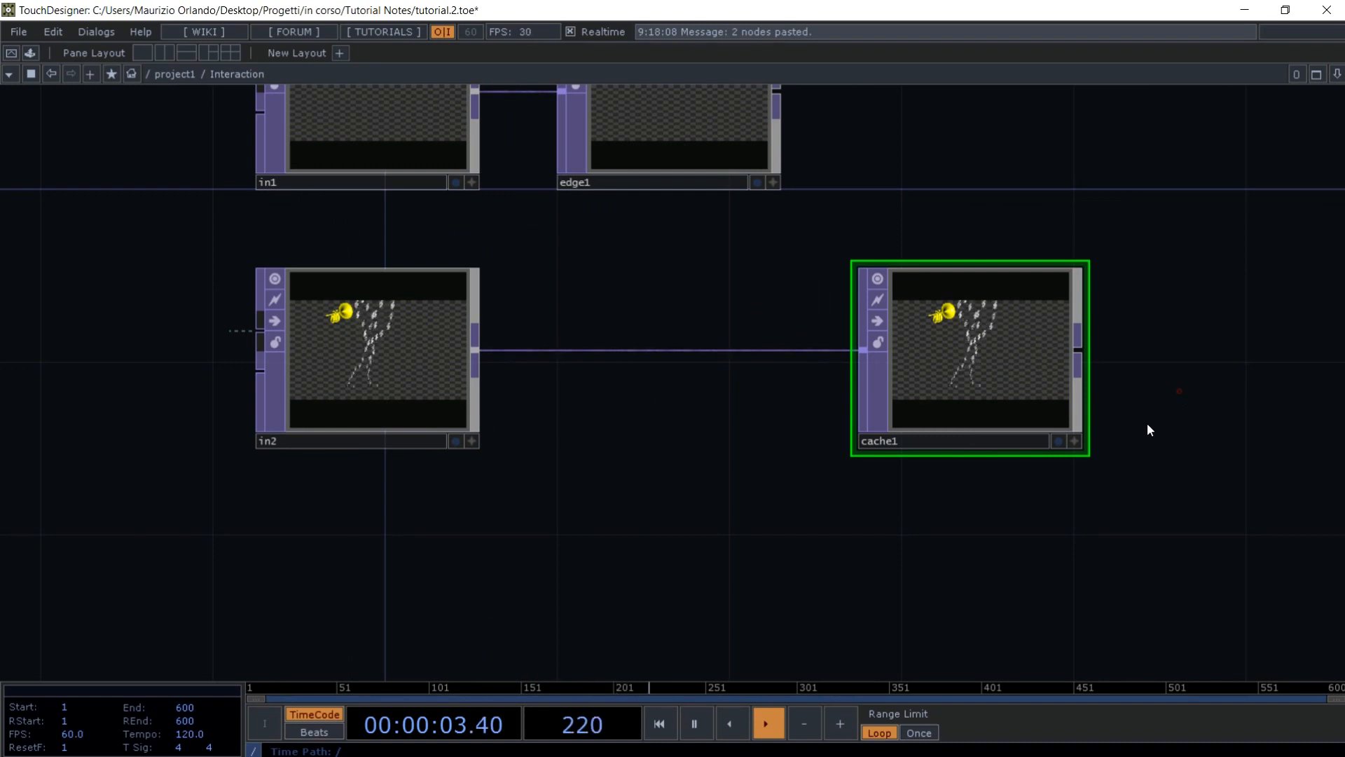
{"action": "left_click_drag", "start_coordinate": [1150, 430], "coordinate": [922, 492]}
{"action": "scroll", "coordinate": [922, 492], "scroll_direction": "up", "scroll_amount": 4}
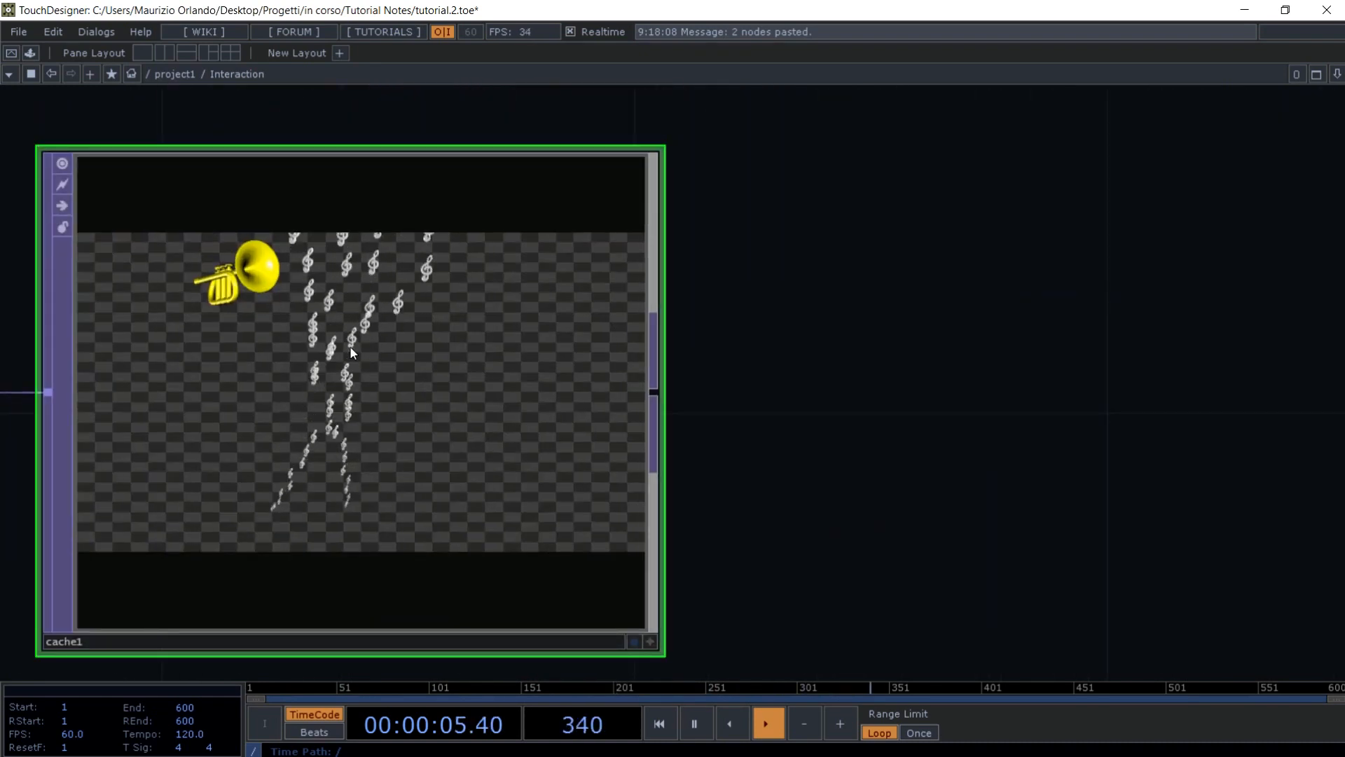
{"action": "left_click", "coordinate": [350, 347]}
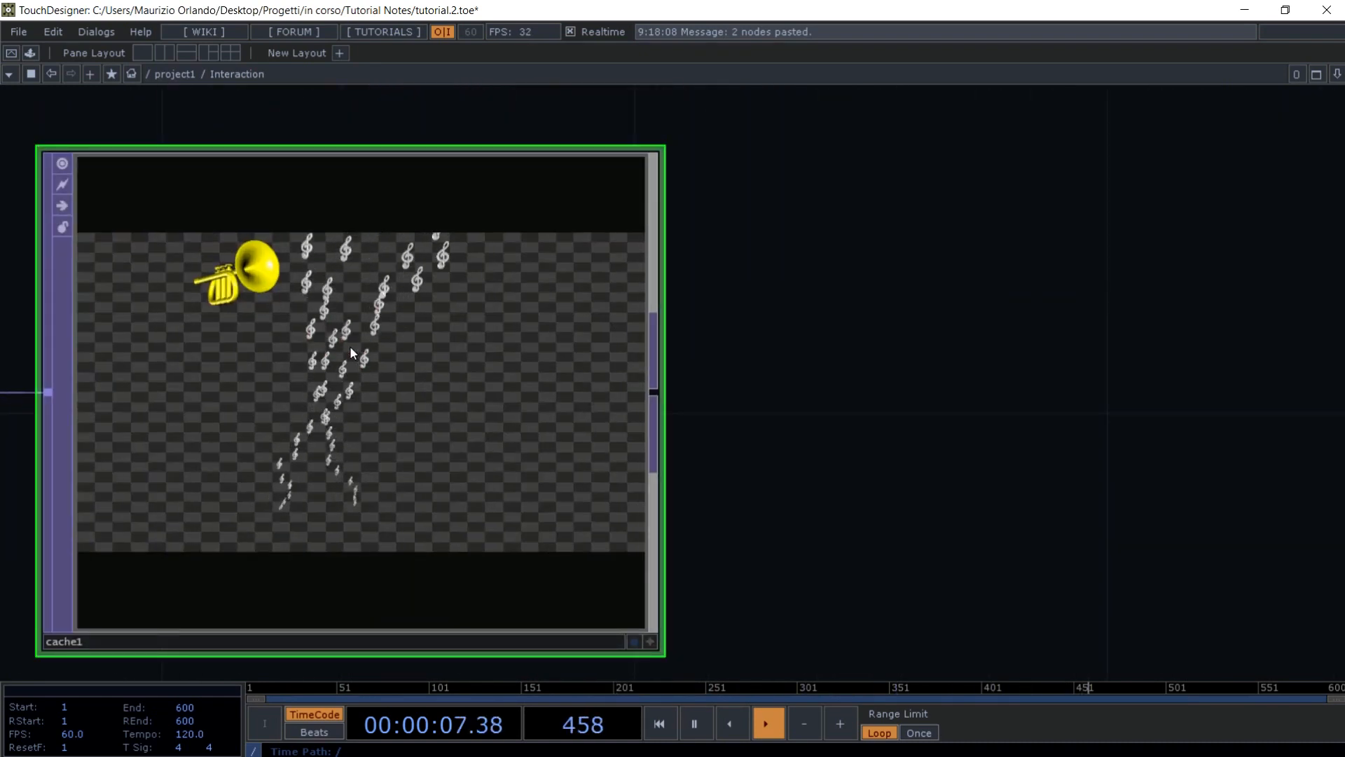
{"action": "key", "text": "p"}
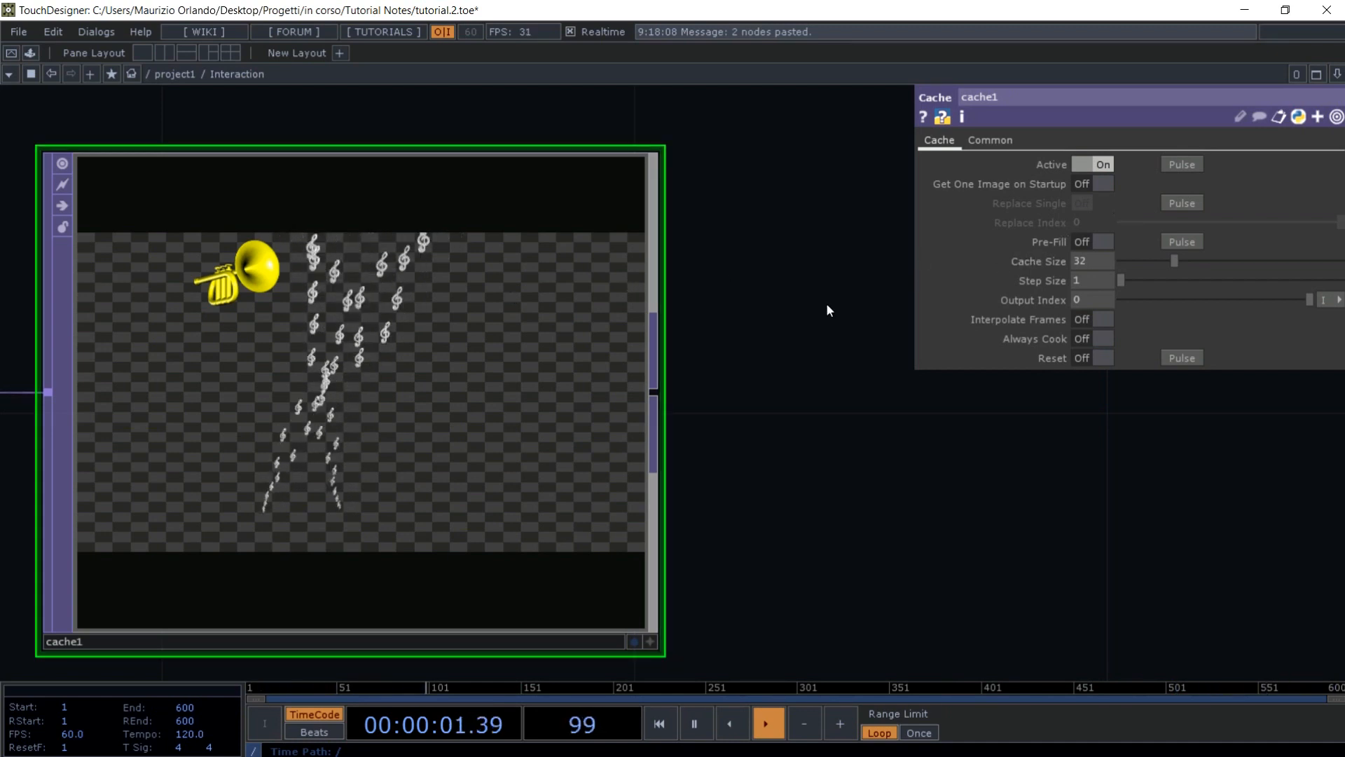
- Return to the project network and set the Notes geometry's X translation to 1
{"action": "key", "text": "u"}
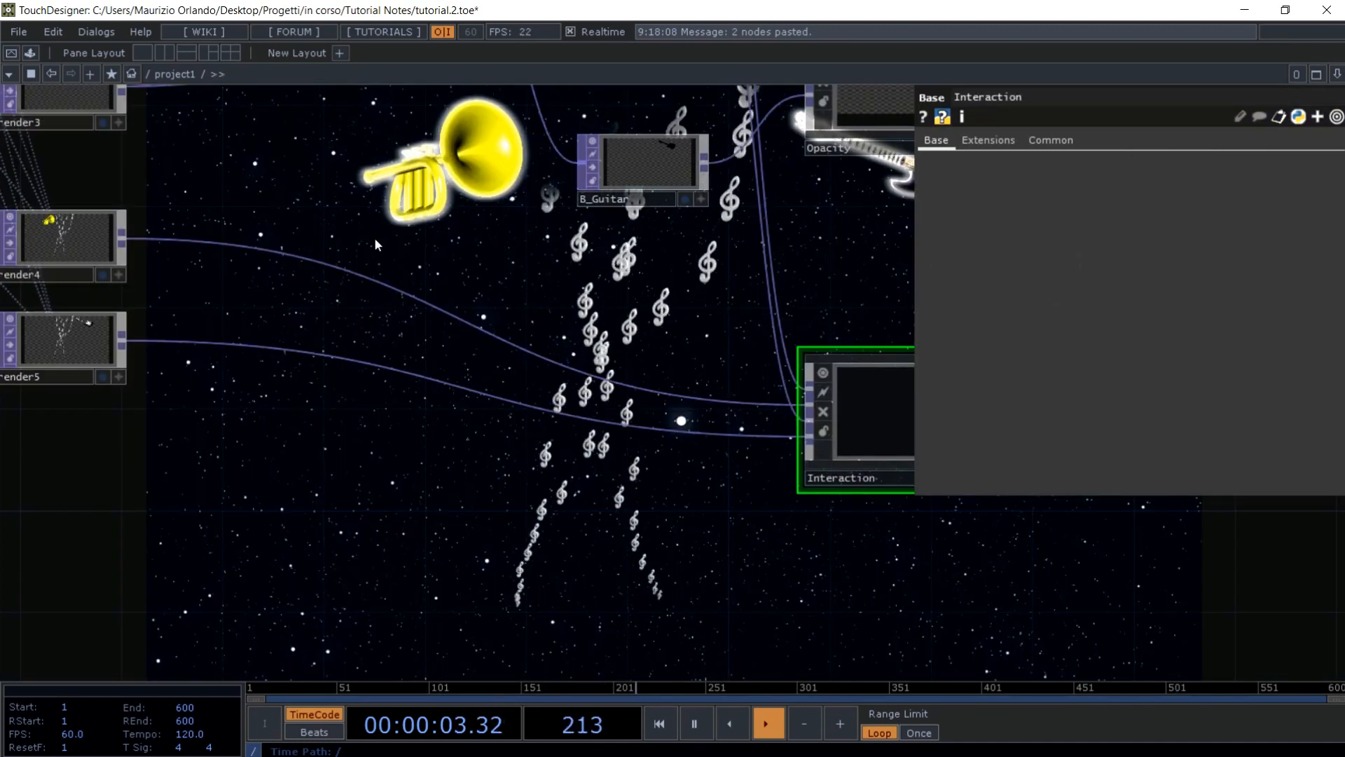
{"action": "scroll", "coordinate": [310, 129], "scroll_direction": "down", "scroll_amount": 3}
{"action": "left_click_drag", "start_coordinate": [127, 374], "coordinate": [200, 602]}
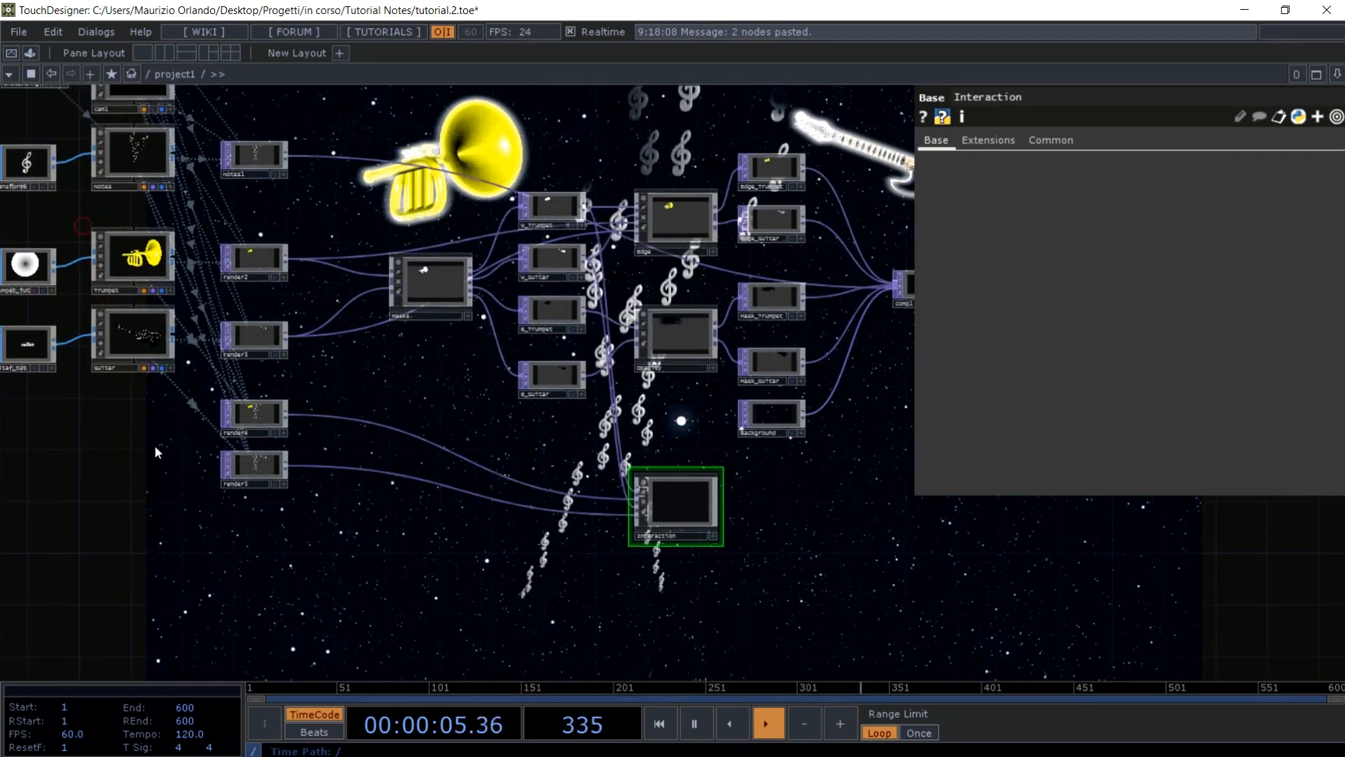
{"action": "left_click", "coordinate": [142, 156]}
{"action": "key", "text": "p"}
{"action": "key", "text": "p"}
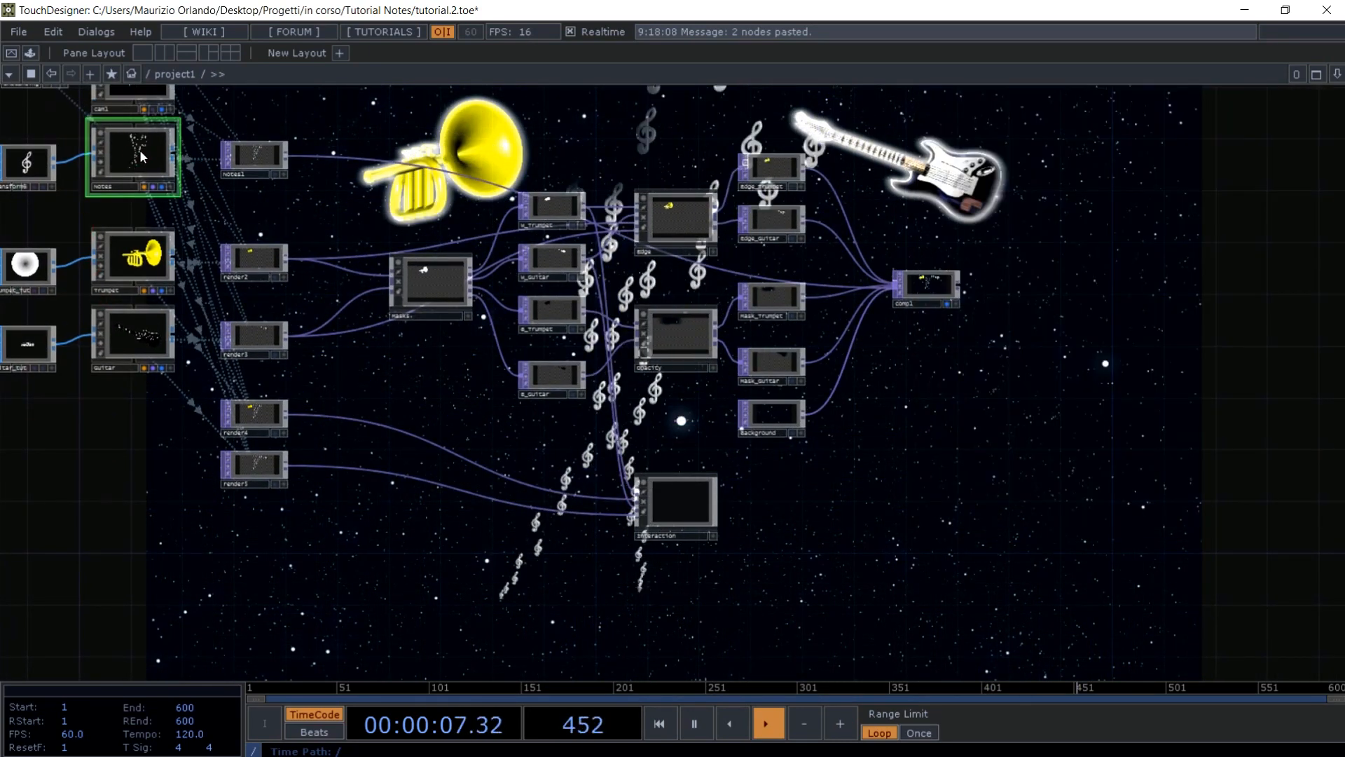
{"action": "scroll", "coordinate": [452, 149], "scroll_direction": "down", "scroll_amount": 1}
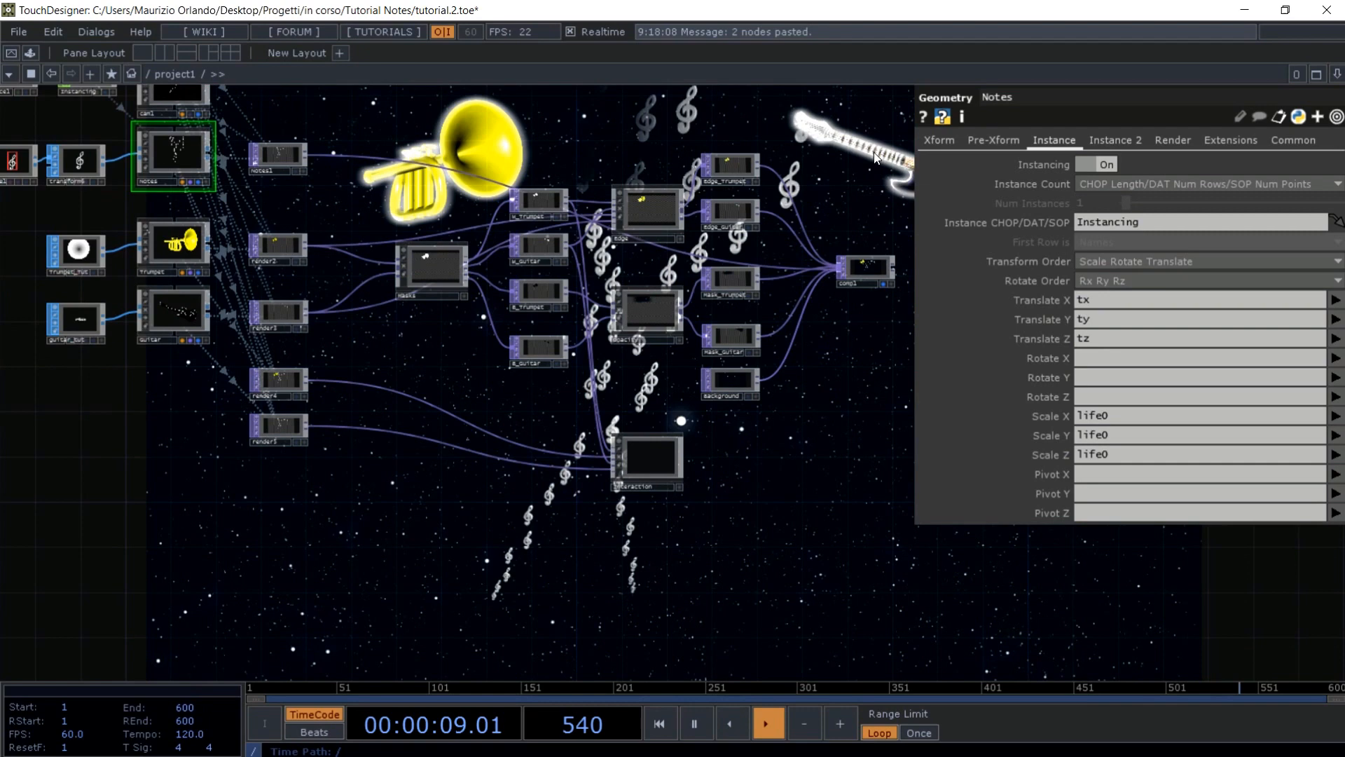
{"action": "left_click", "coordinate": [941, 139]}
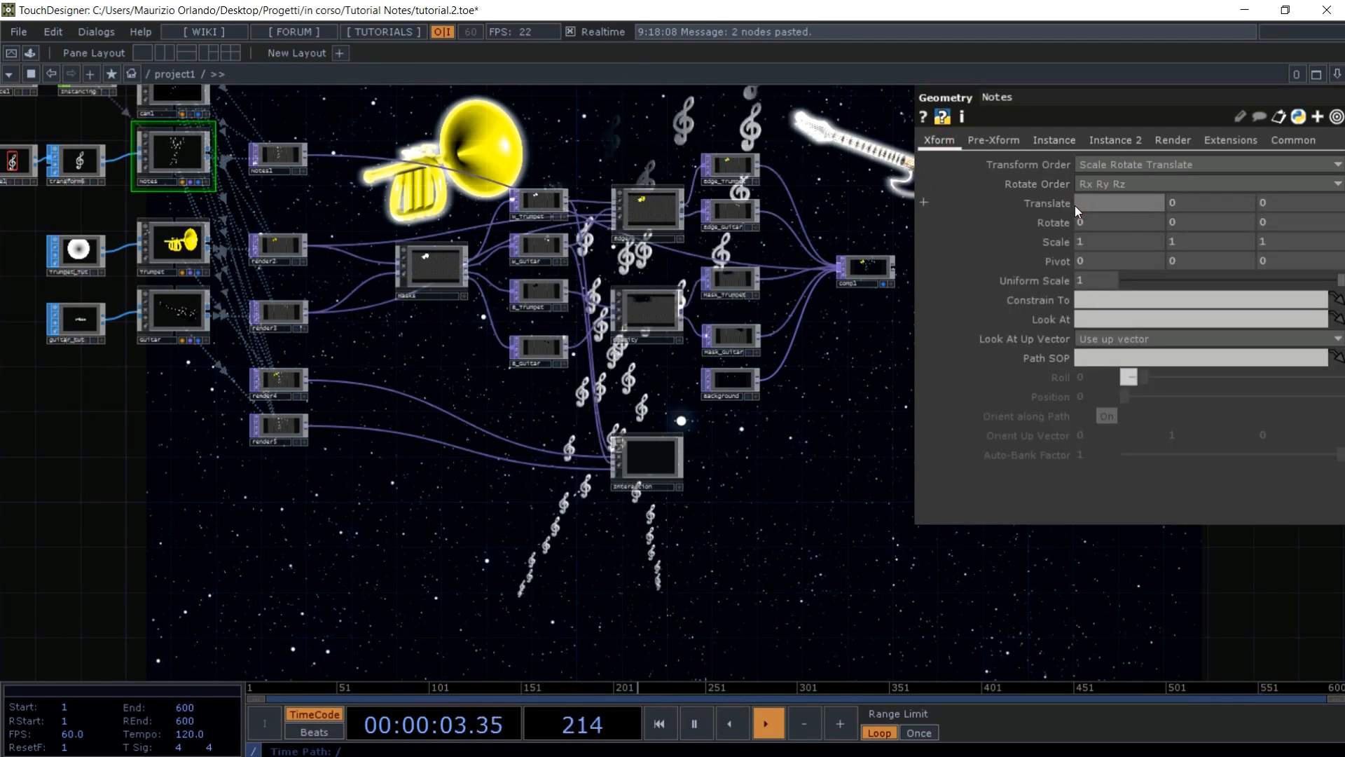
{"action": "type", "text": "1"}
{"action": "key", "text": "Return"}
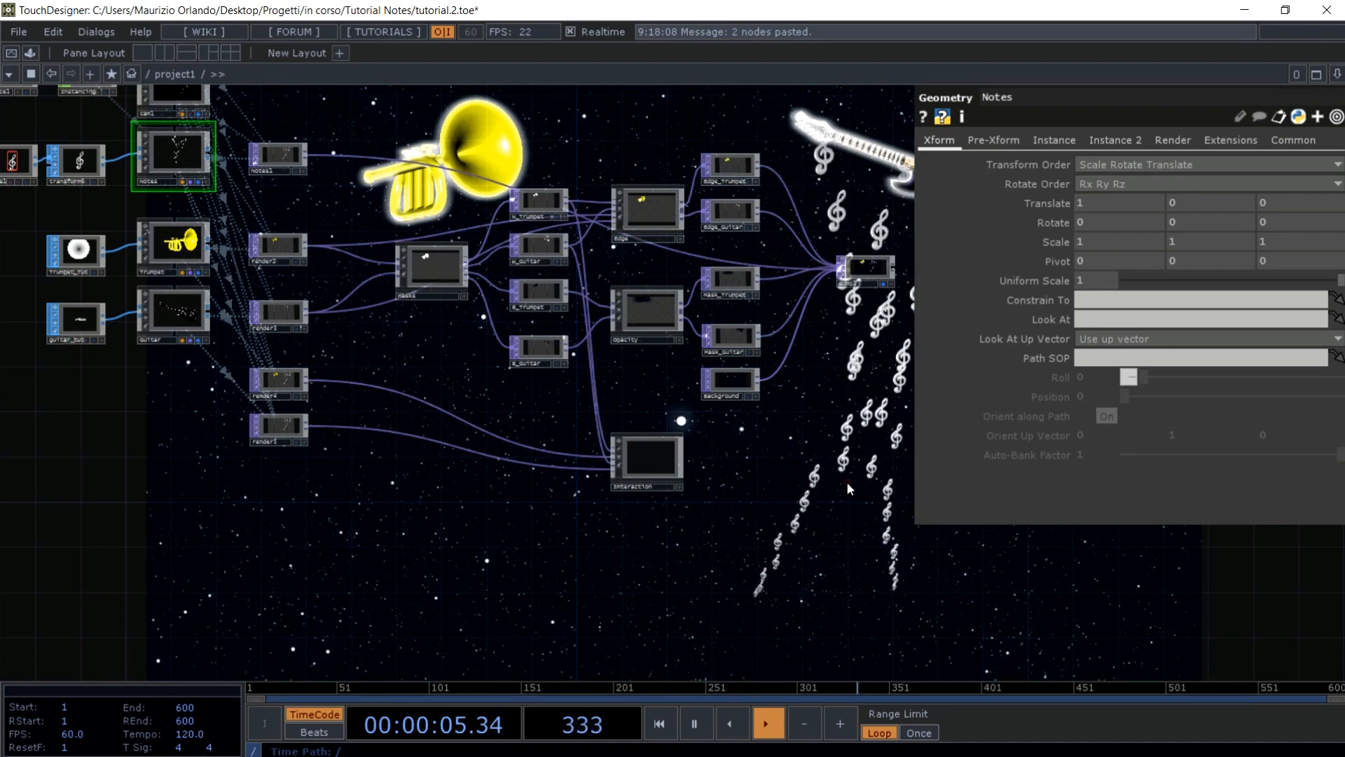
{"action": "key", "text": "u"}
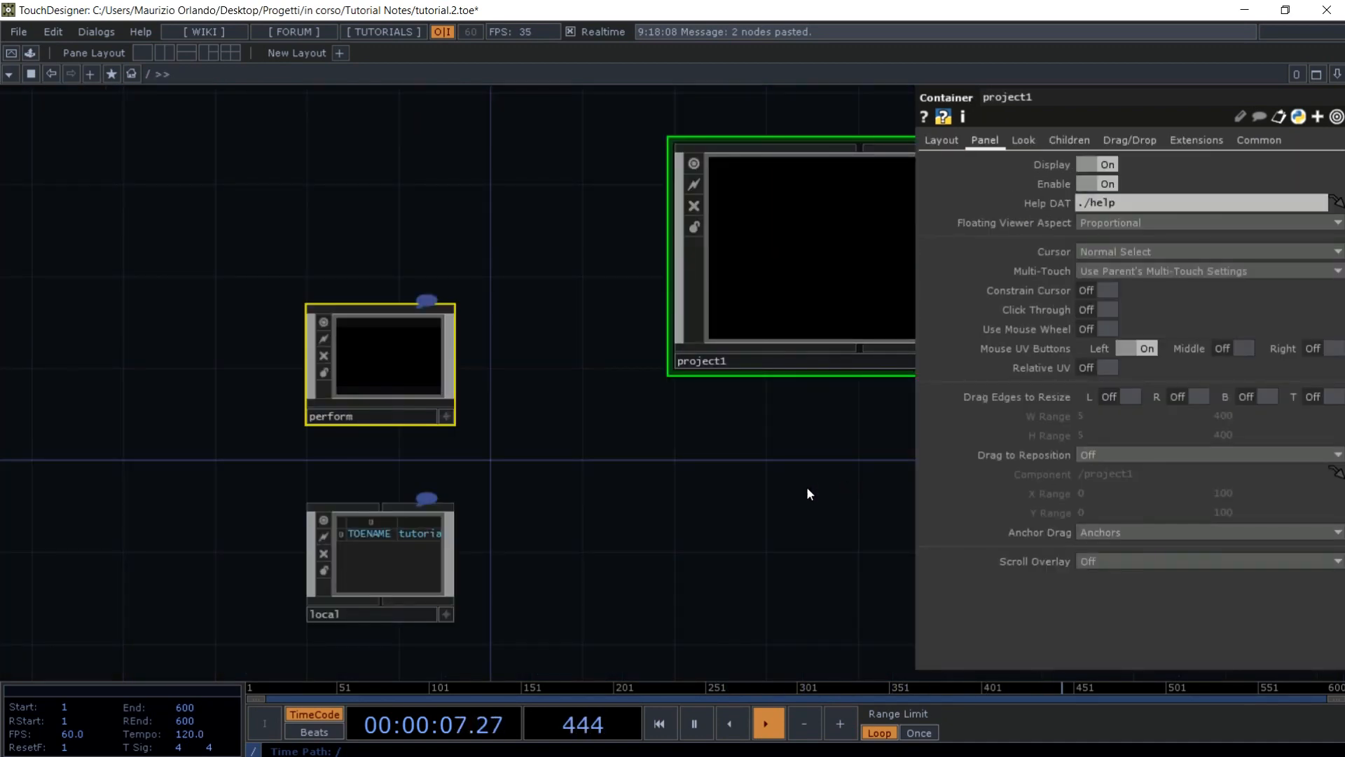
{"action": "key", "text": "i"}
{"action": "key", "text": "i"}
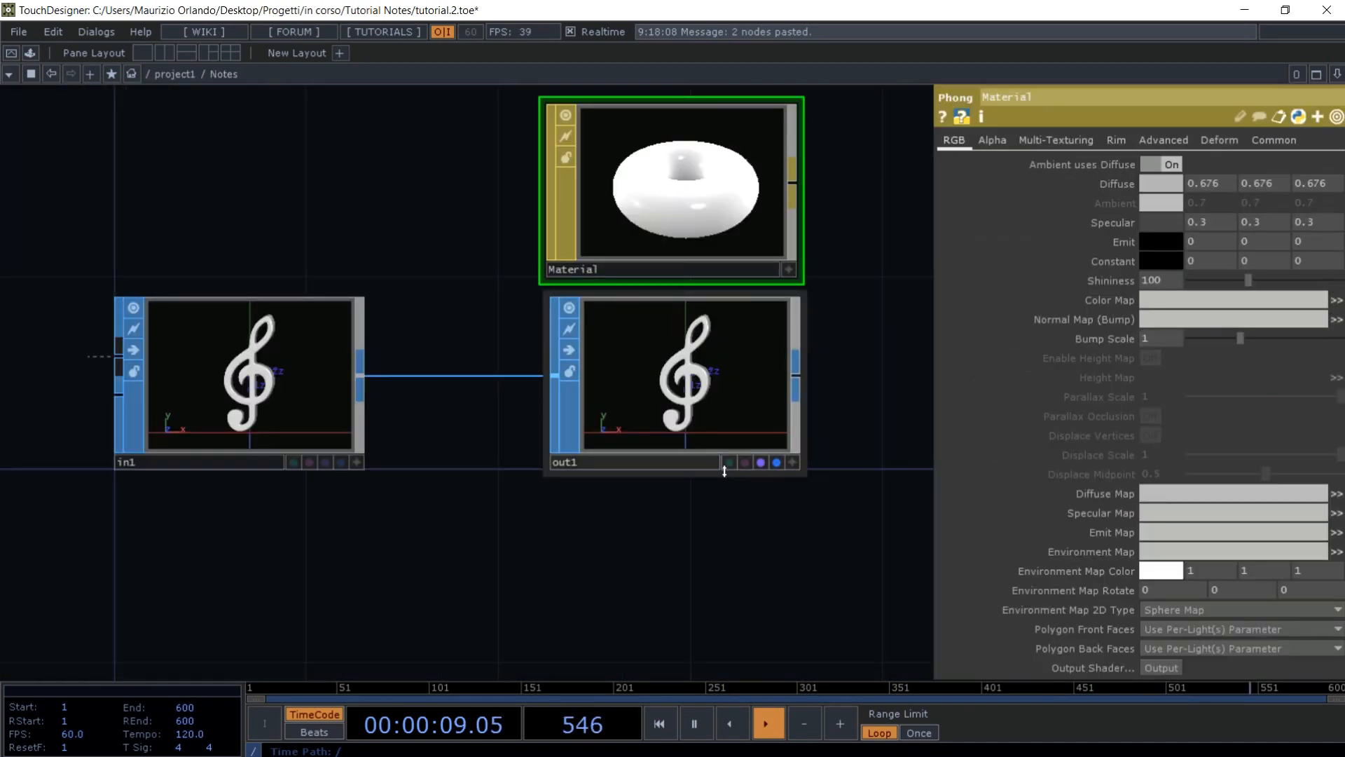
{"action": "key", "text": "u"}
- Enter Interaction, switch off cache1's Active parameter, and lock the node
{"action": "double_click", "coordinate": [629, 461]}
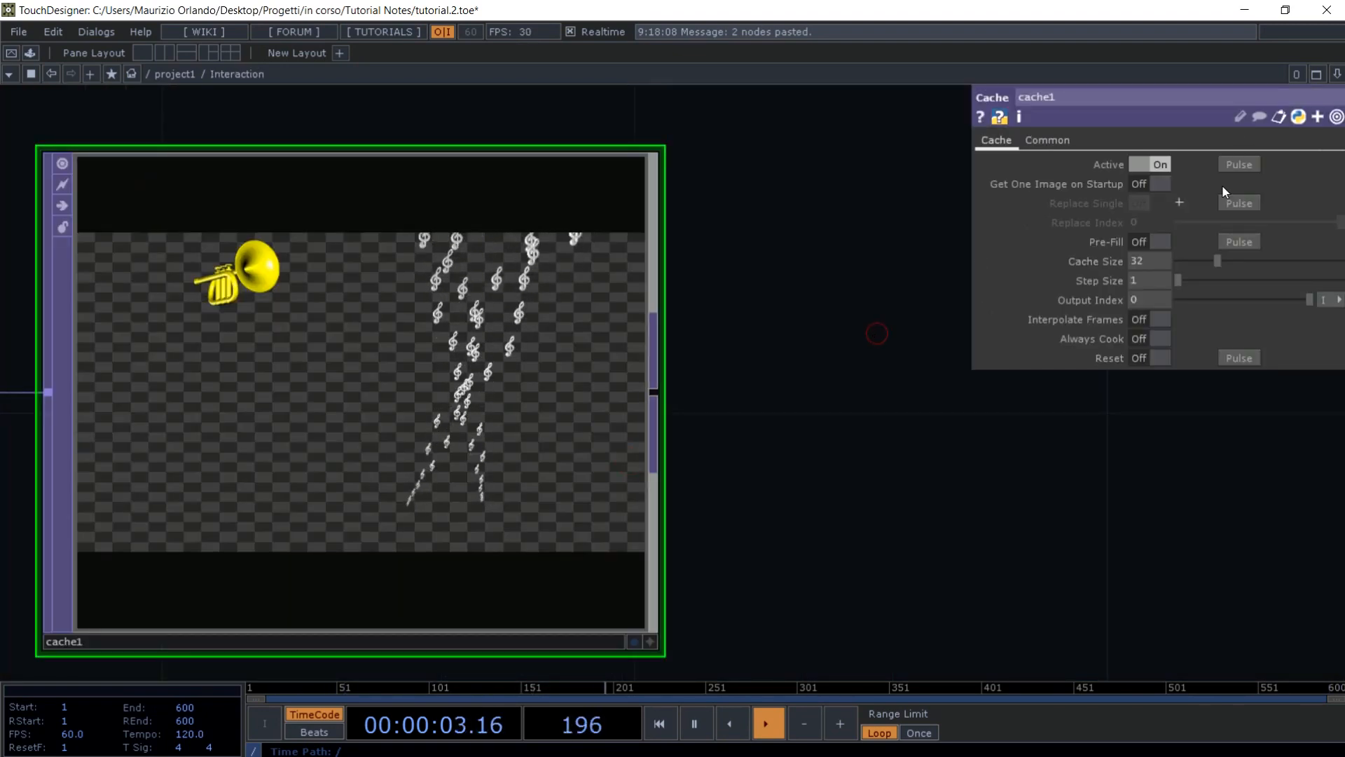
{"action": "left_click", "coordinate": [1140, 166]}
{"action": "scroll", "coordinate": [834, 401], "scroll_direction": "down", "scroll_amount": 4}
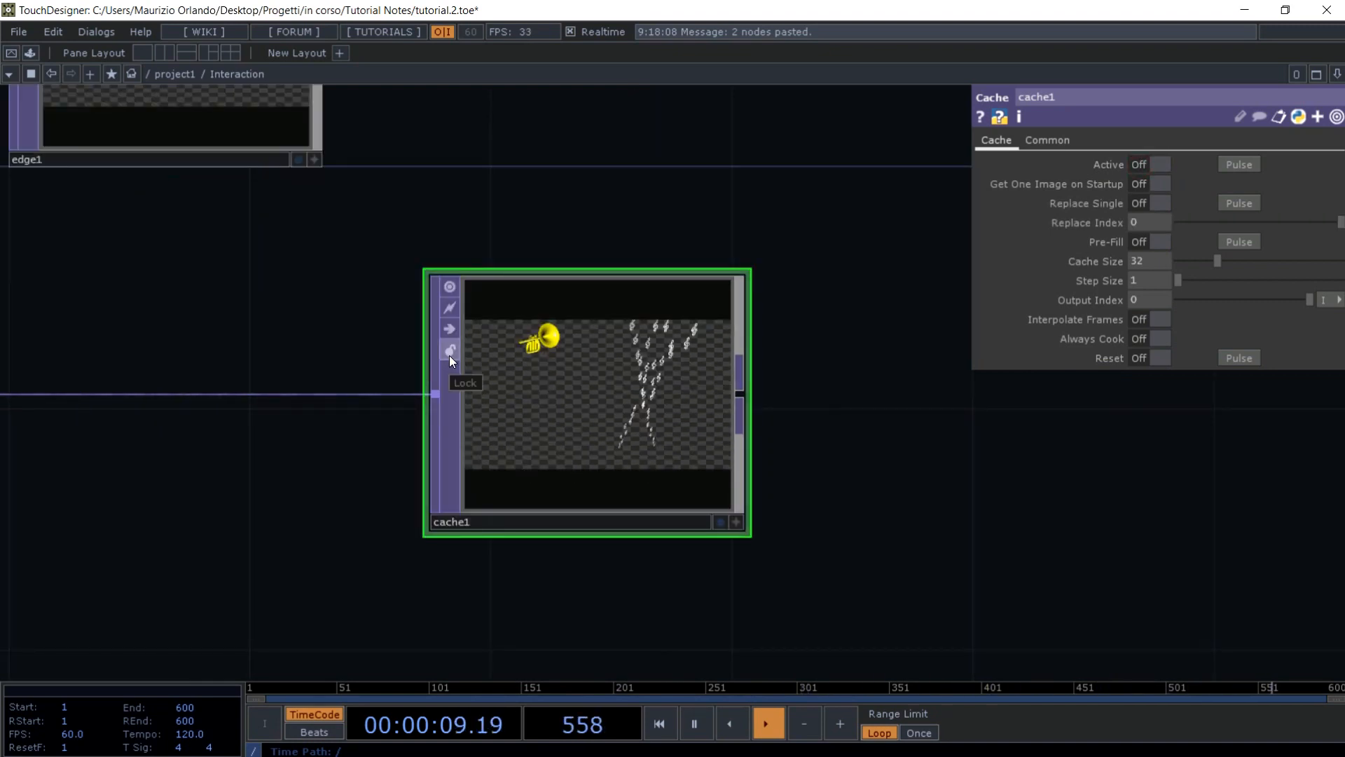
{"action": "key", "text": "p"}
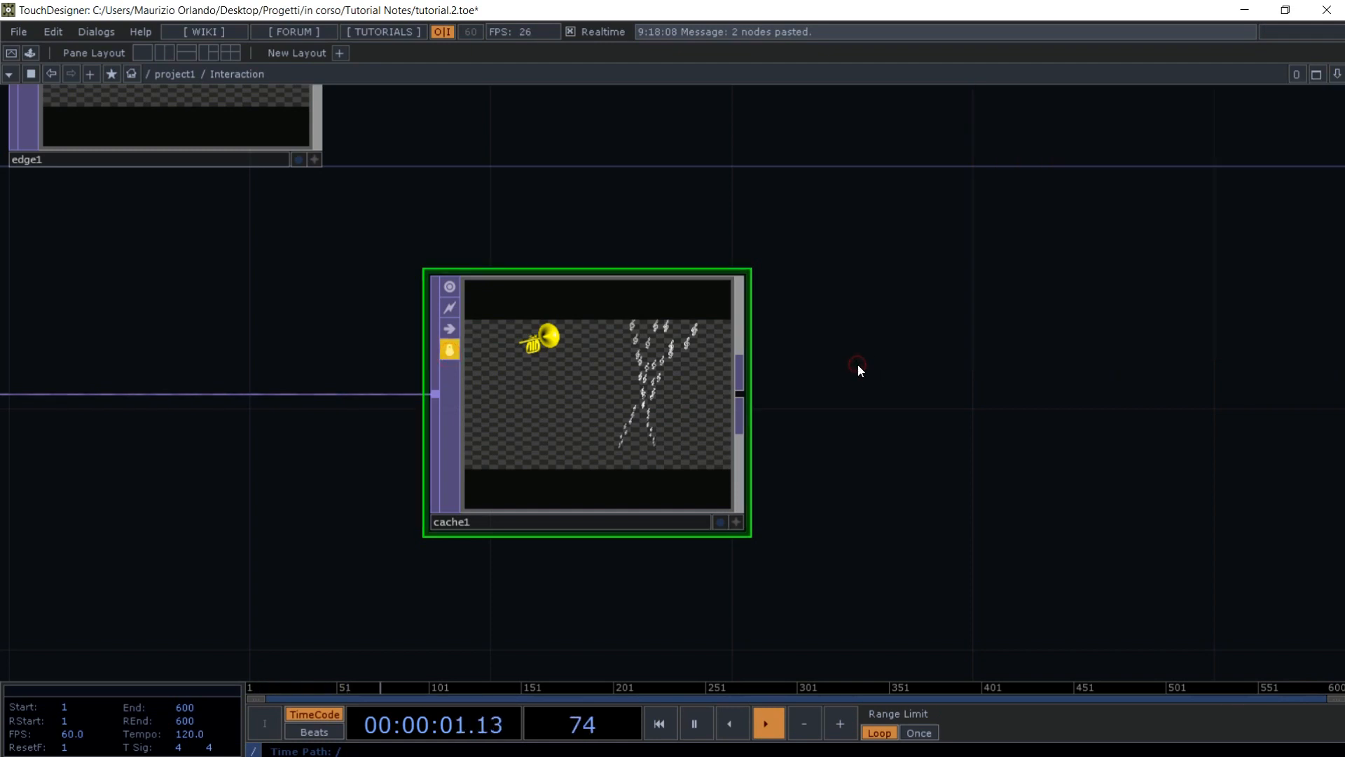
- Move edge1 away from in1 so that it lines up directly above cache1
{"action": "scroll", "coordinate": [856, 362], "scroll_direction": "down", "scroll_amount": 2}
{"action": "scroll", "coordinate": [858, 365], "scroll_direction": "down", "scroll_amount": 2}
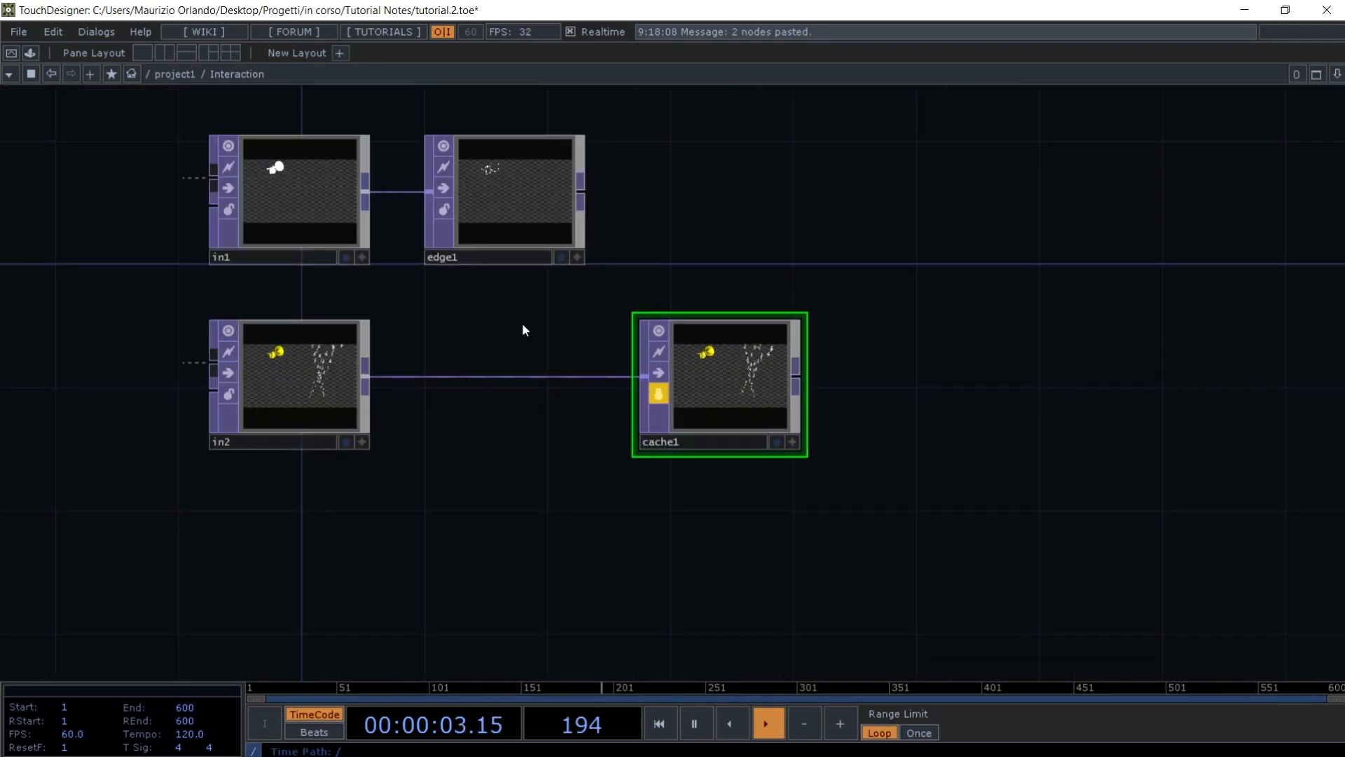
{"action": "left_click_drag", "start_coordinate": [514, 196], "coordinate": [727, 206]}
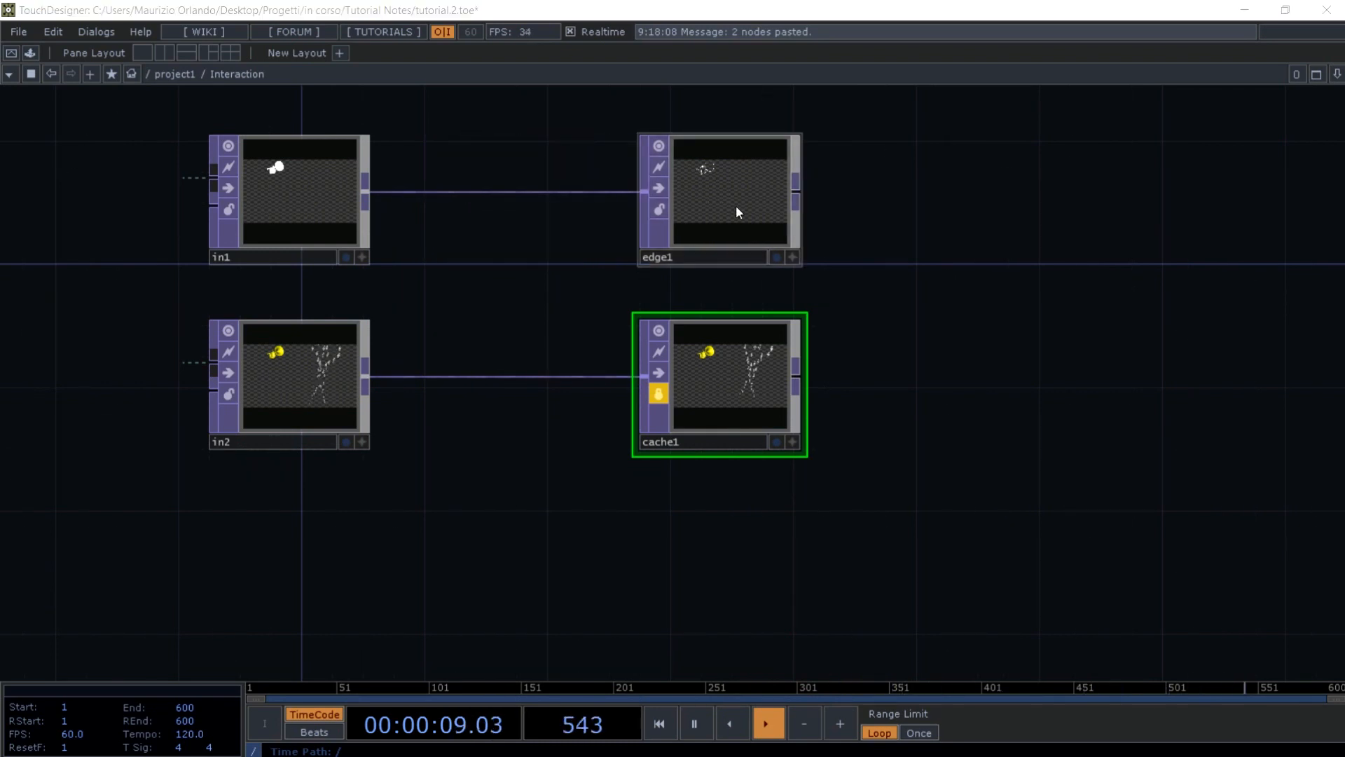
- Add a Composite TOP beyond edge1 and cache1, connect both to its input, and inspect the combined image
{"action": "key", "text": "Tab"}
{"action": "left_click", "coordinate": [449, 250]}
{"action": "left_click", "coordinate": [957, 304]}
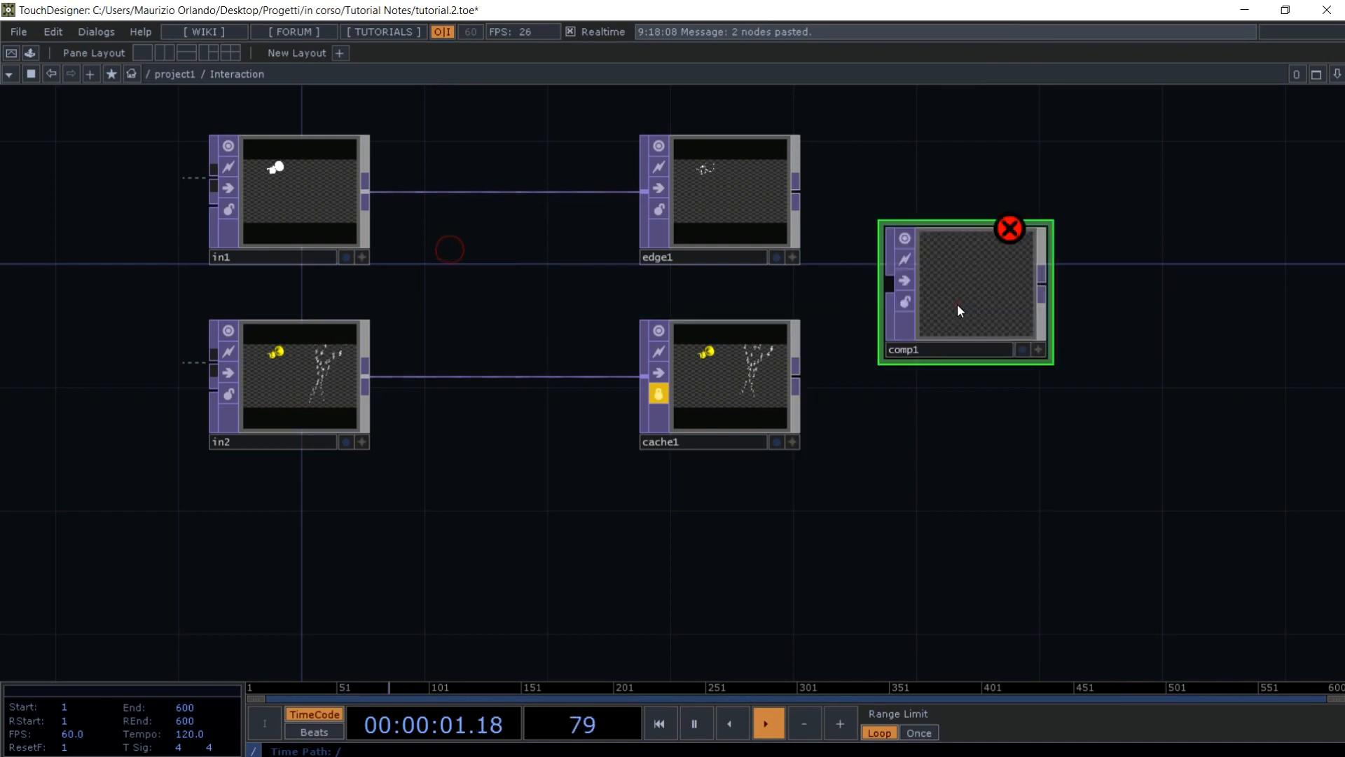
{"action": "left_click", "coordinate": [799, 197]}
{"action": "left_click_drag", "start_coordinate": [796, 387], "coordinate": [890, 296]}
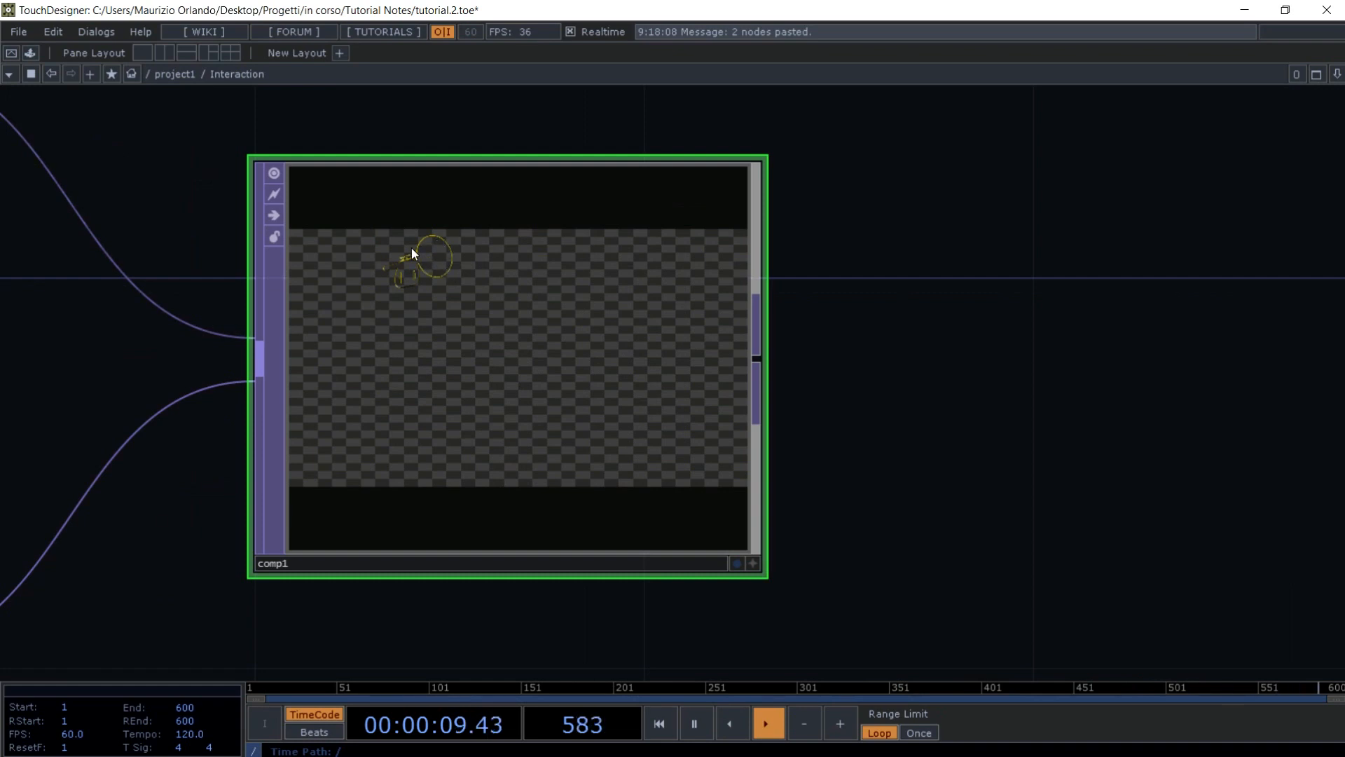
{"action": "scroll", "coordinate": [405, 268], "scroll_direction": "down", "scroll_amount": 10}
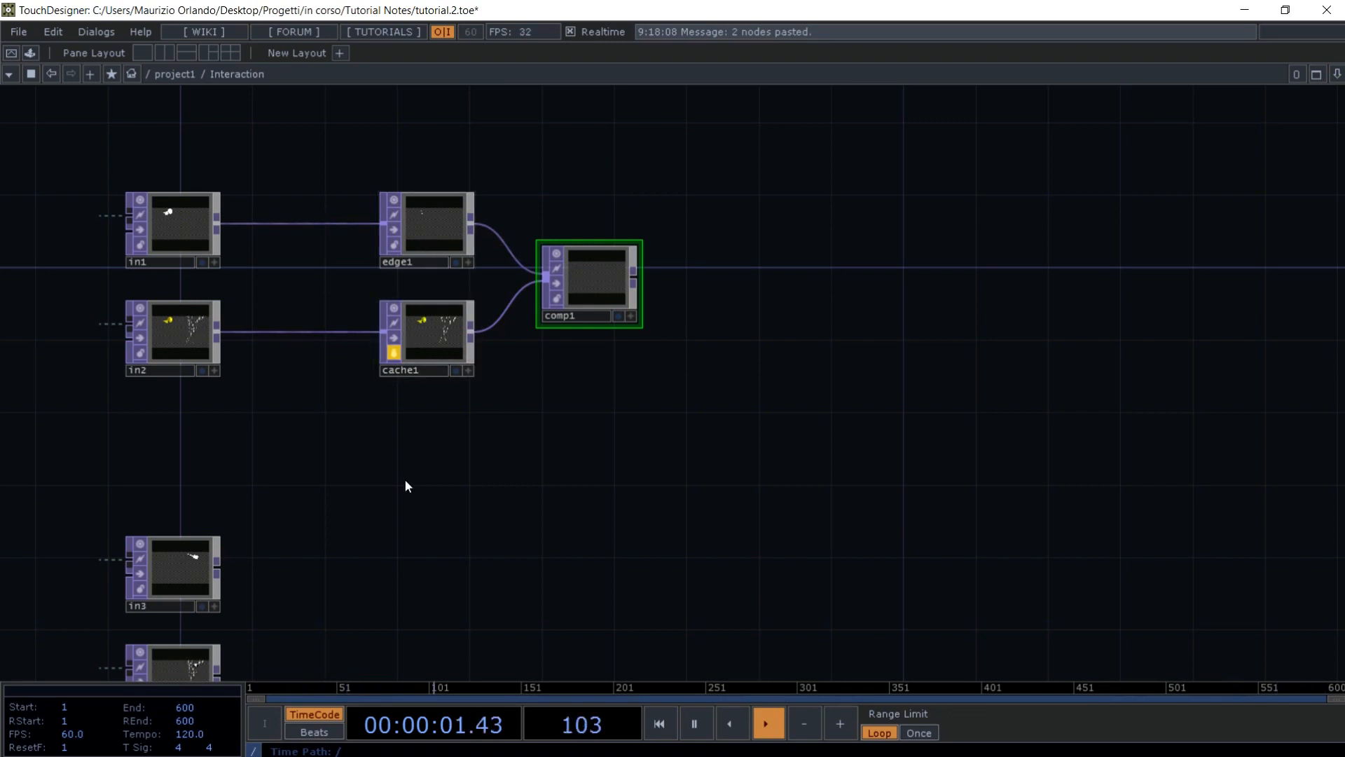
- Return to the project network and set the Notes geometry's X translation to -1
{"action": "key", "text": "u"}
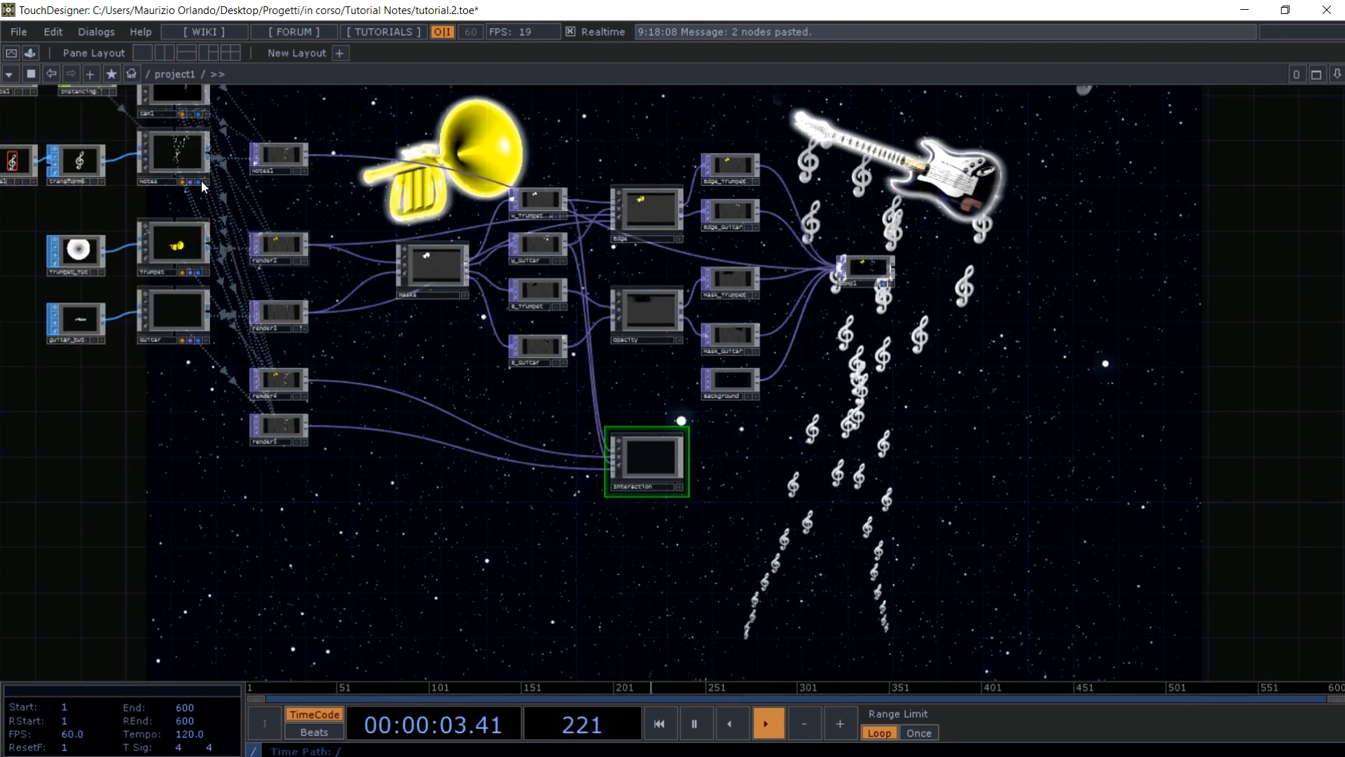
{"action": "left_click", "coordinate": [178, 155]}
{"action": "key", "text": "p"}
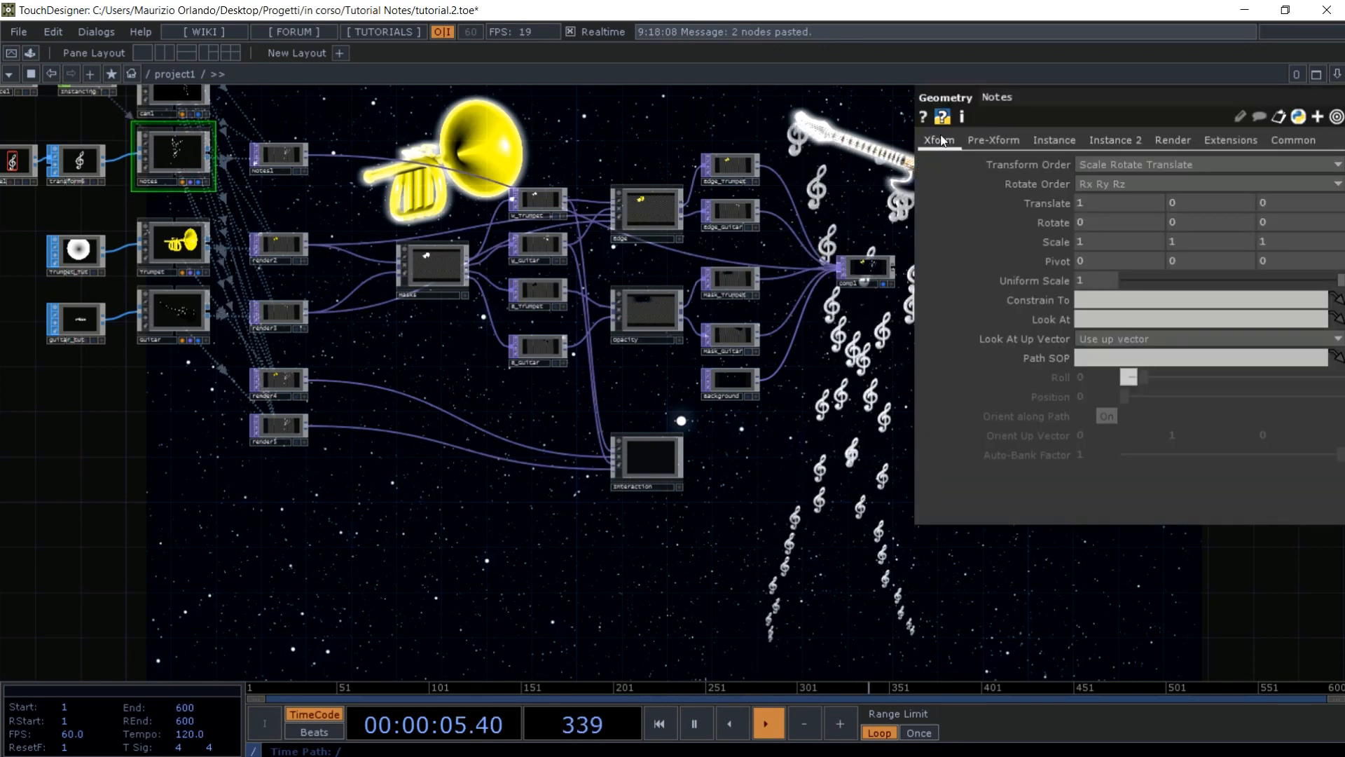
{"action": "left_click", "coordinate": [1051, 141]}
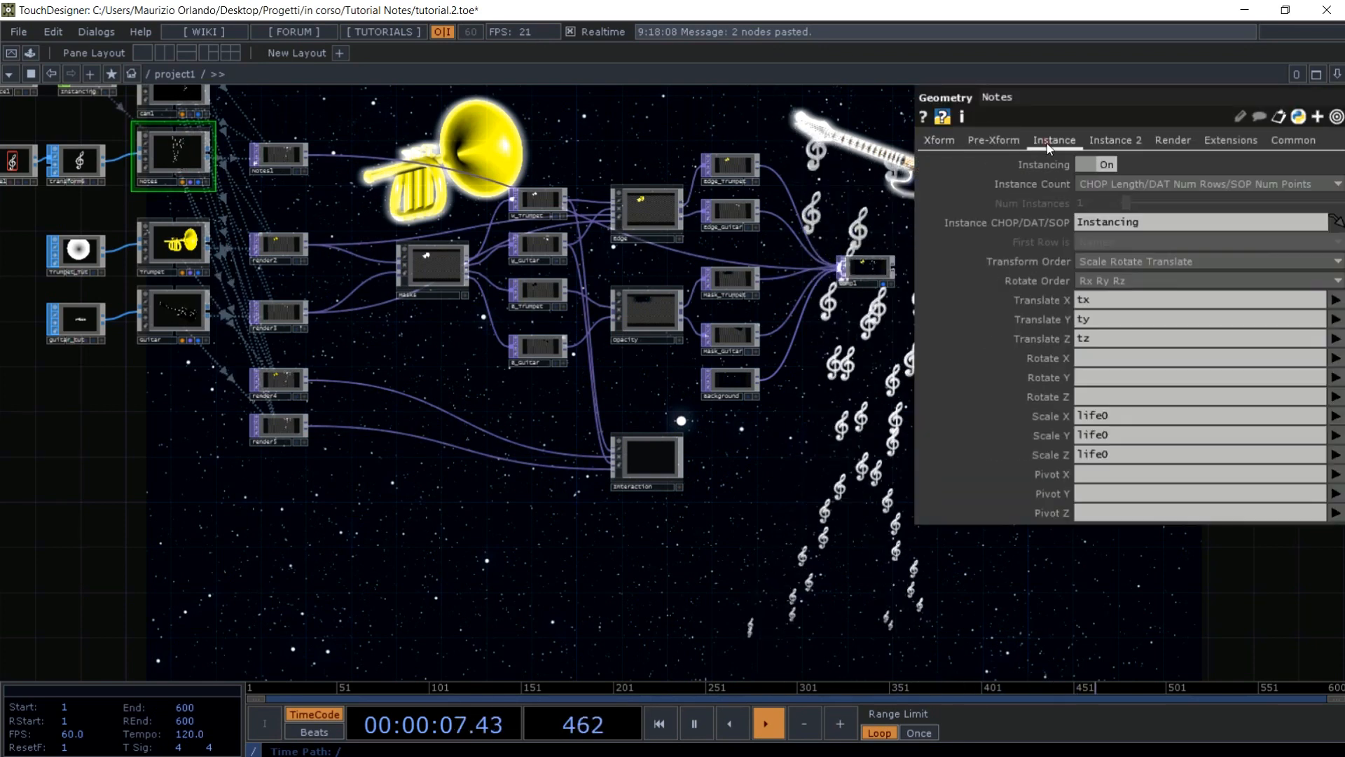
{"action": "left_click", "coordinate": [939, 140]}
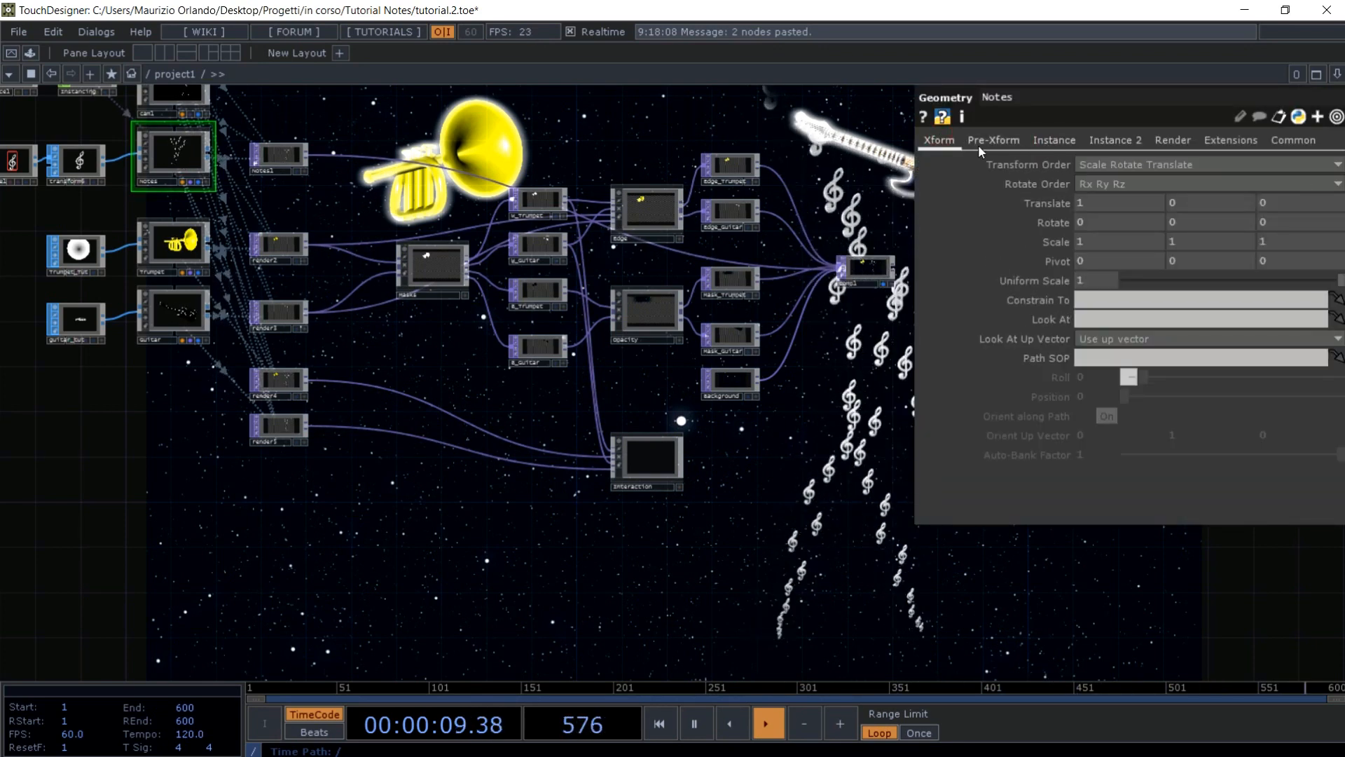
{"action": "left_click", "coordinate": [1121, 203]}
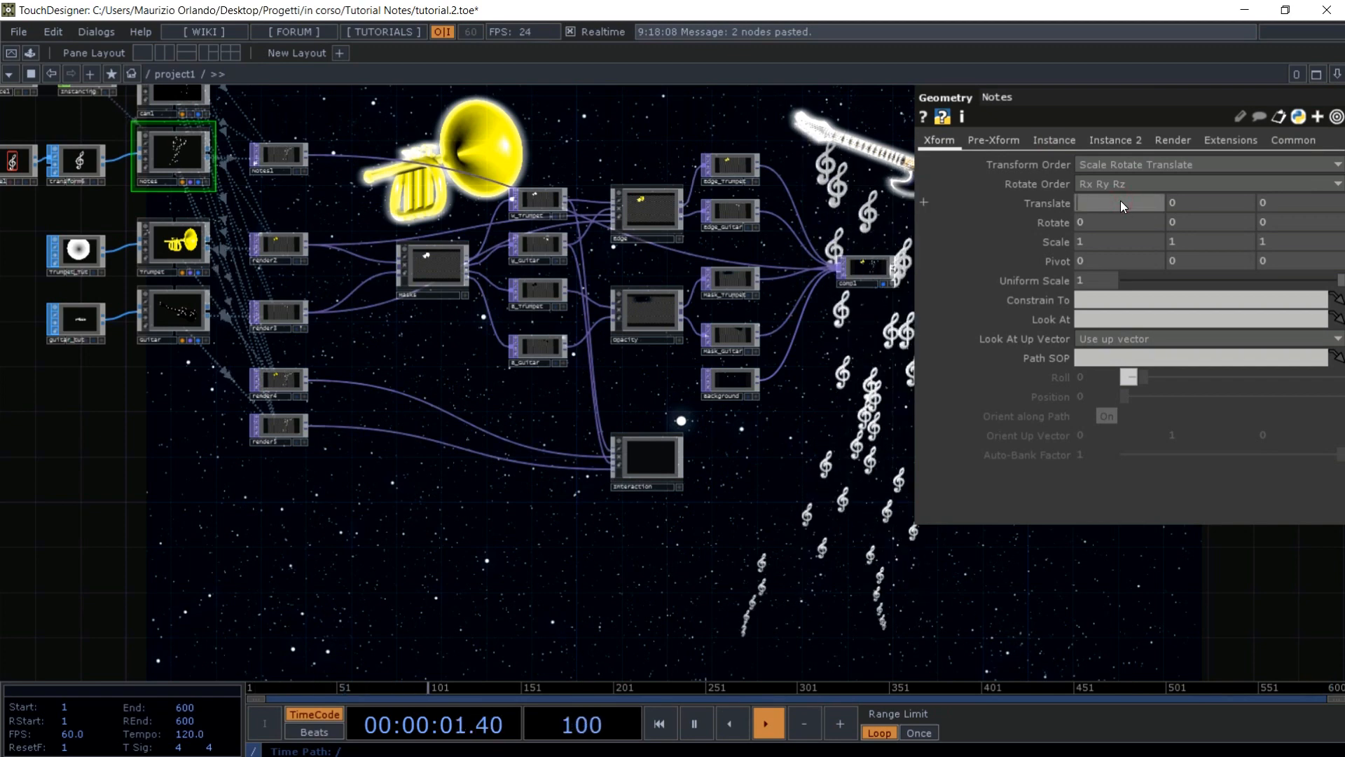
{"action": "type", "text": "-1"}
{"action": "key", "text": "Return"}
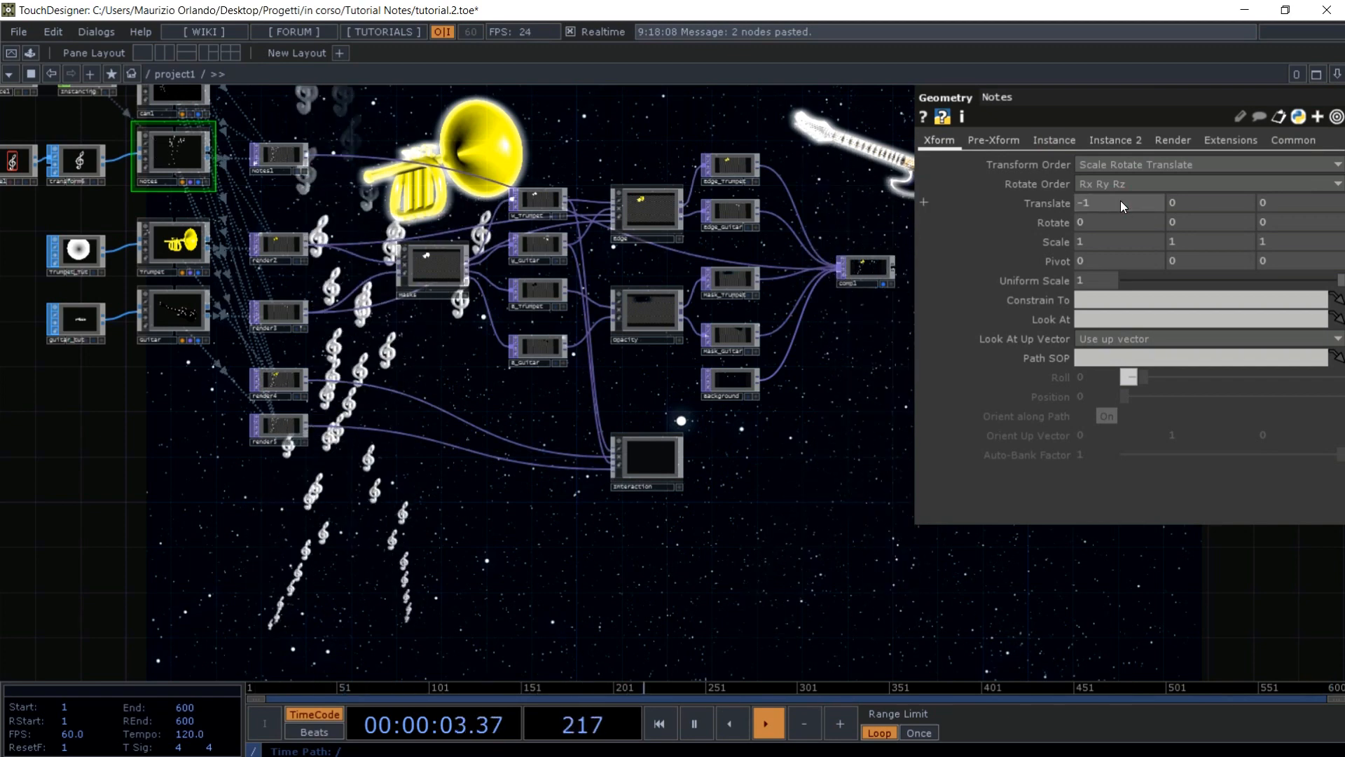
- Enter Interaction and spread the nodes out, moving comp1 and cache1 away from the inputs and edge1 close to in1
{"action": "left_click", "coordinate": [646, 460]}
{"action": "double_click", "coordinate": [646, 460]}
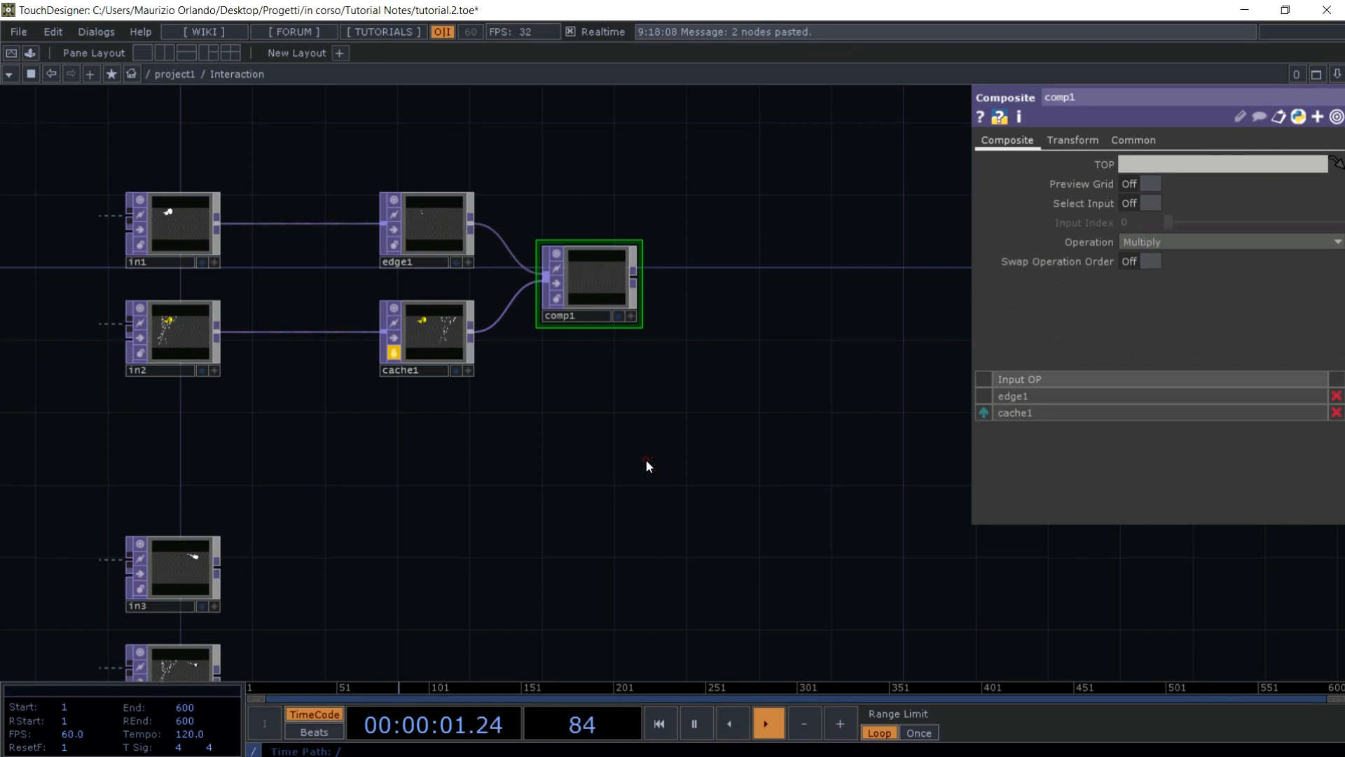
{"action": "left_click_drag", "start_coordinate": [583, 271], "coordinate": [674, 271]}
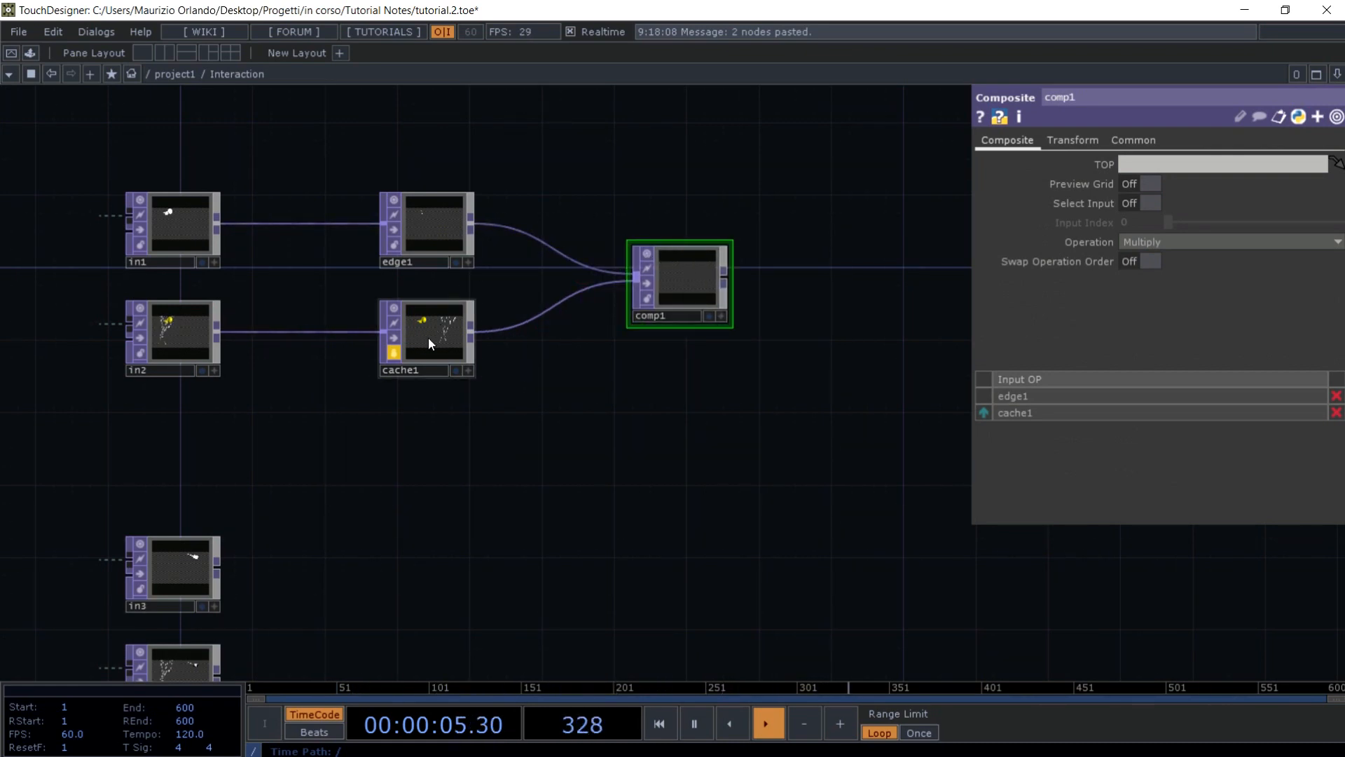
{"action": "left_click_drag", "start_coordinate": [429, 338], "coordinate": [555, 339]}
{"action": "left_click_drag", "start_coordinate": [433, 235], "coordinate": [306, 235]}
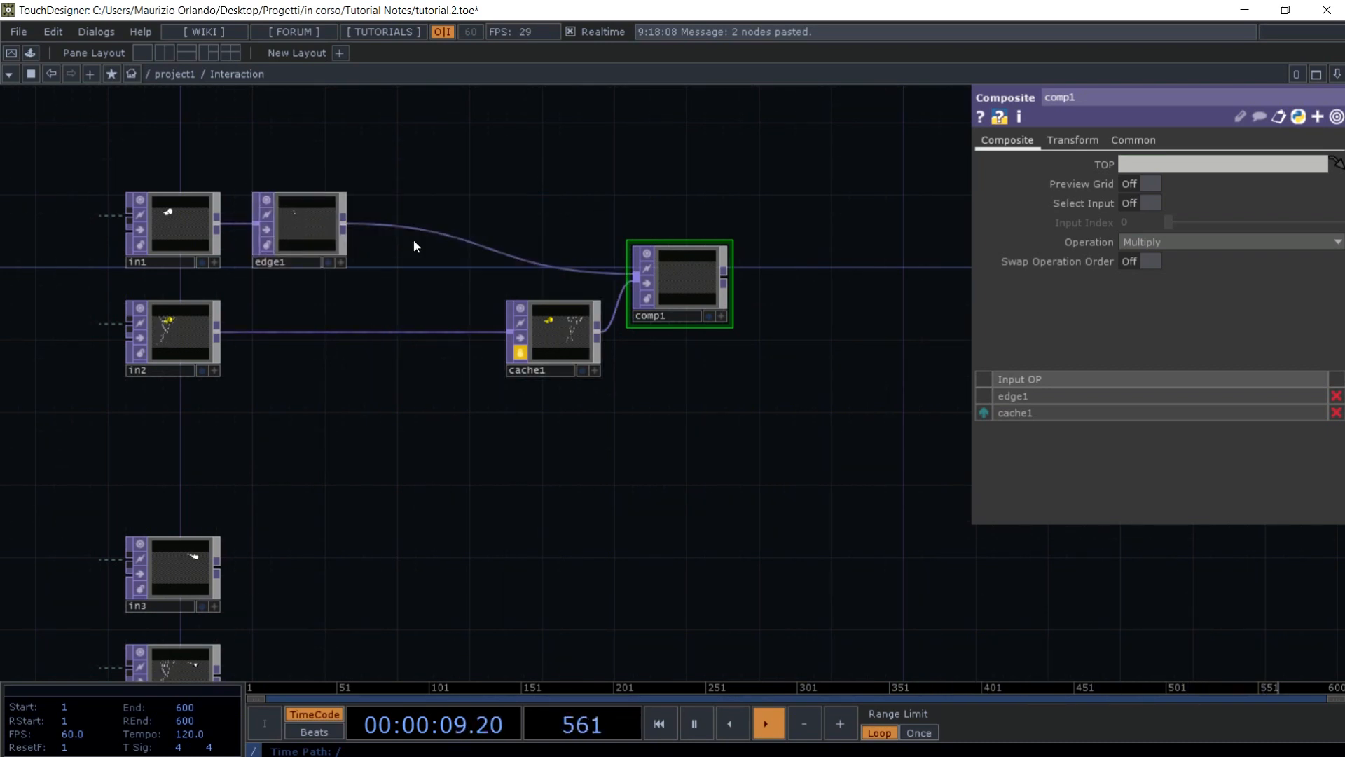
- Add a second Composite TOP above comp1 and connect edge1 and the live in2 to its input
{"action": "key", "text": "Tab"}
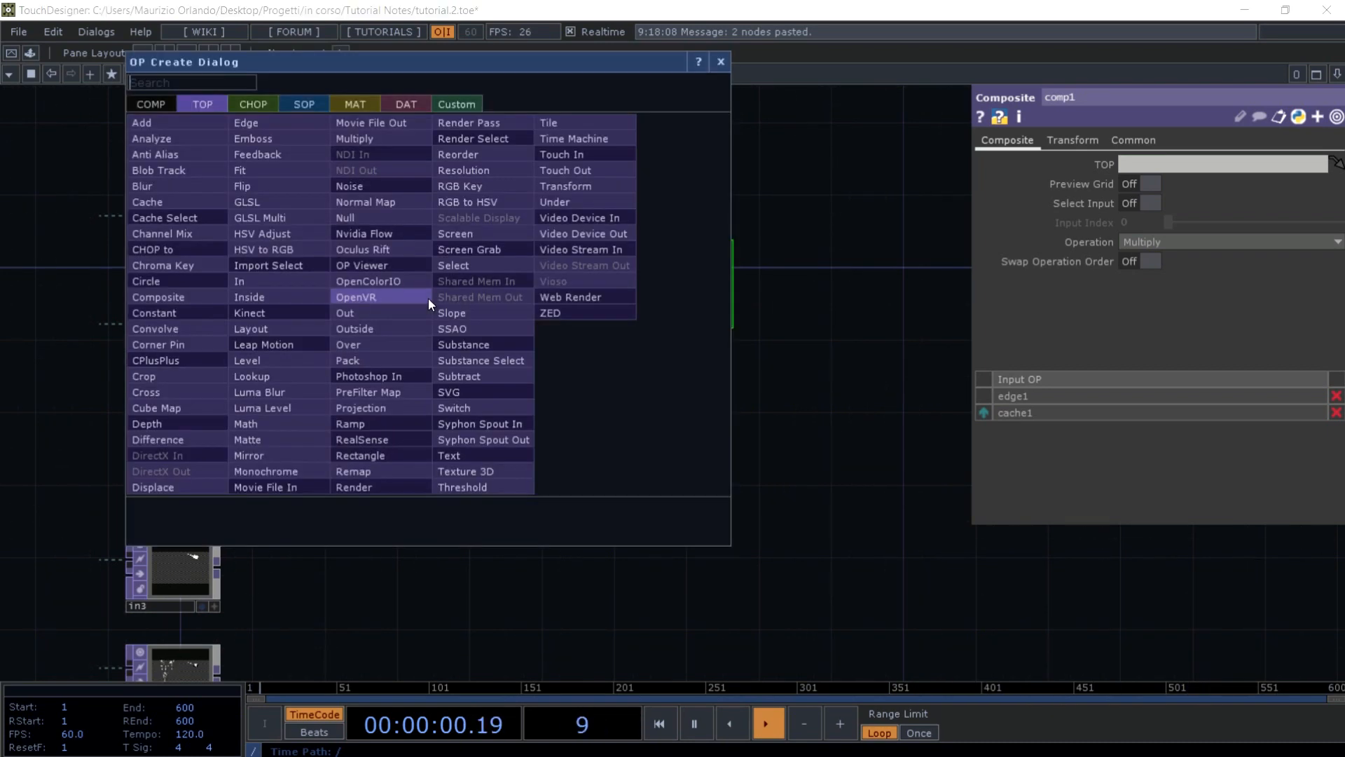
{"action": "left_click", "coordinate": [173, 297]}
{"action": "left_click", "coordinate": [478, 176]}
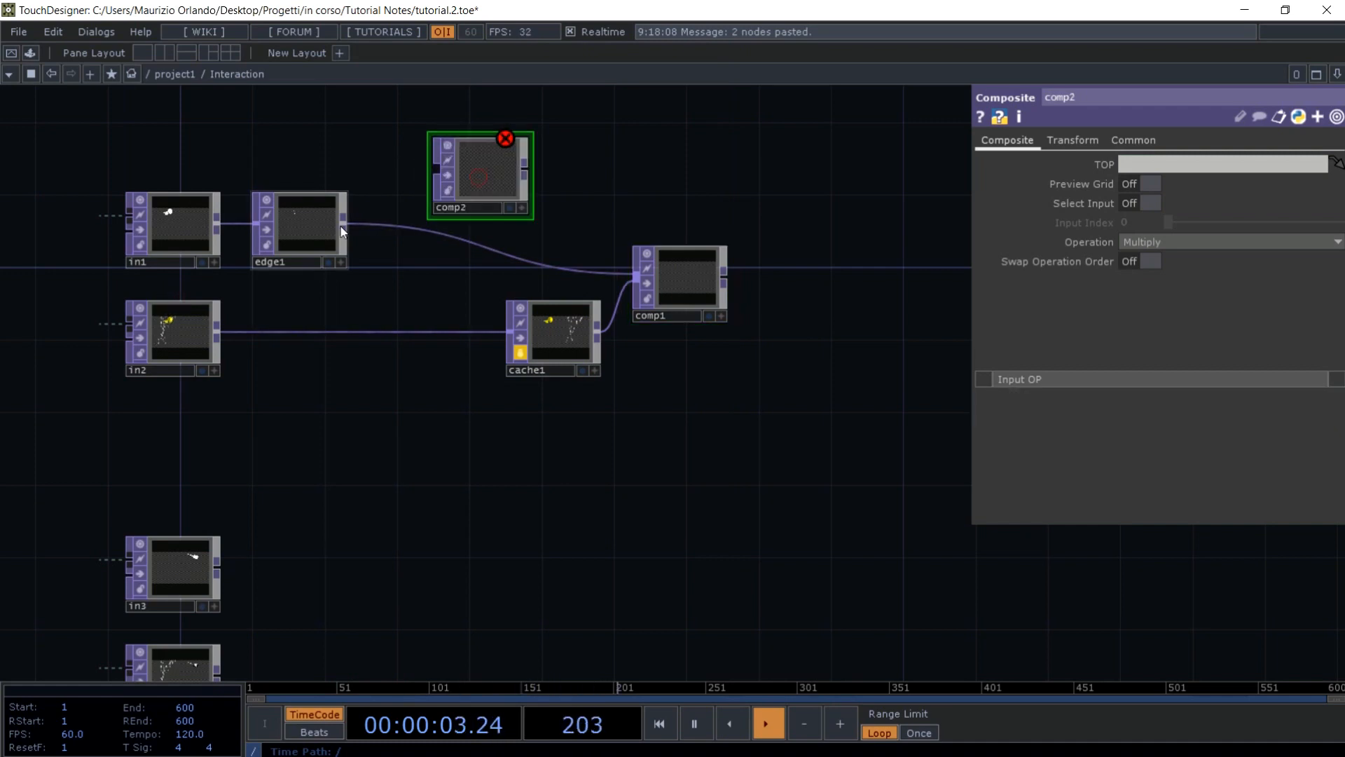
{"action": "mouse_move", "coordinate": [346, 222]}
{"action": "left_mouse_down"}
{"action": "mouse_move", "coordinate": [430, 170]}
{"action": "mouse_move", "coordinate": [418, 183]}
{"action": "left_mouse_up"}
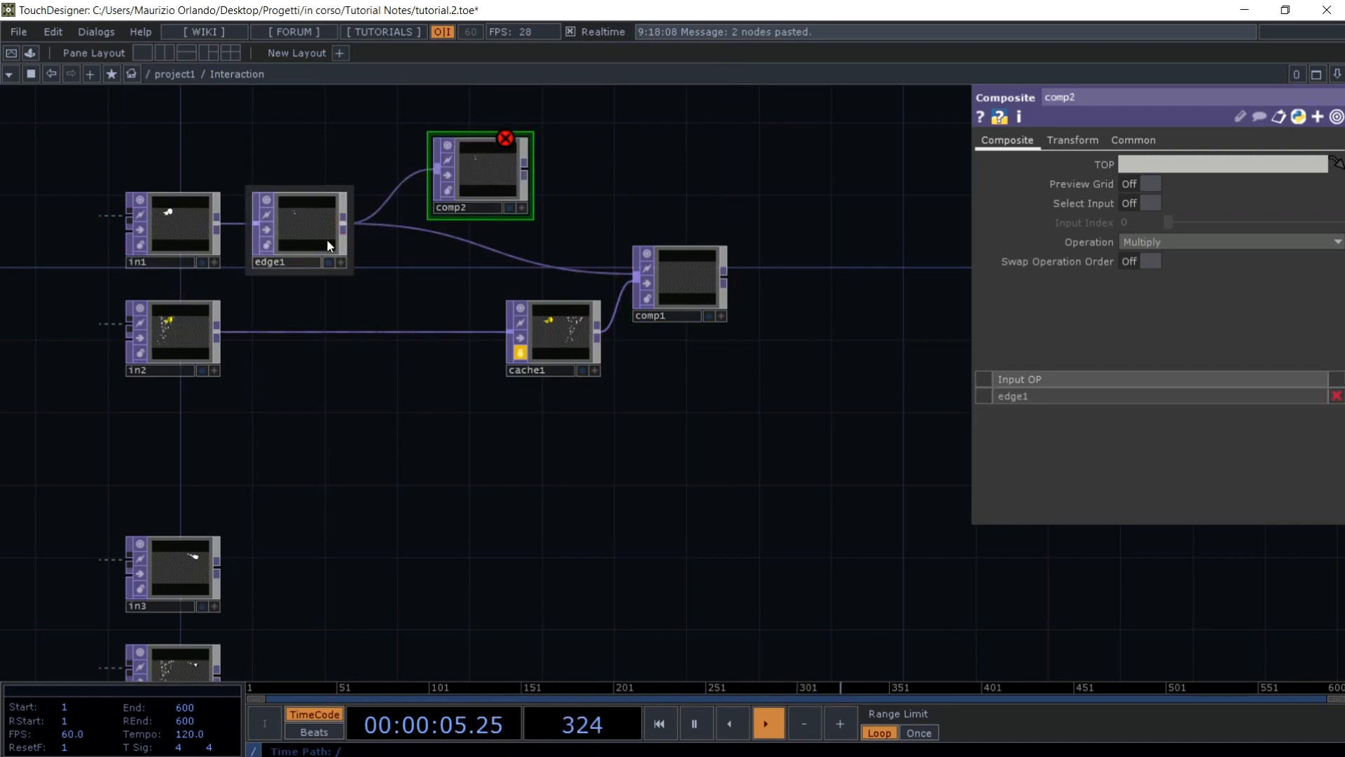
{"action": "left_click_drag", "start_coordinate": [217, 332], "coordinate": [424, 189]}
- Display comp2 and comp1 side by side in the network background and compare the live edge image with the cached one
{"action": "scroll", "coordinate": [495, 172], "scroll_direction": "up", "scroll_amount": 5}
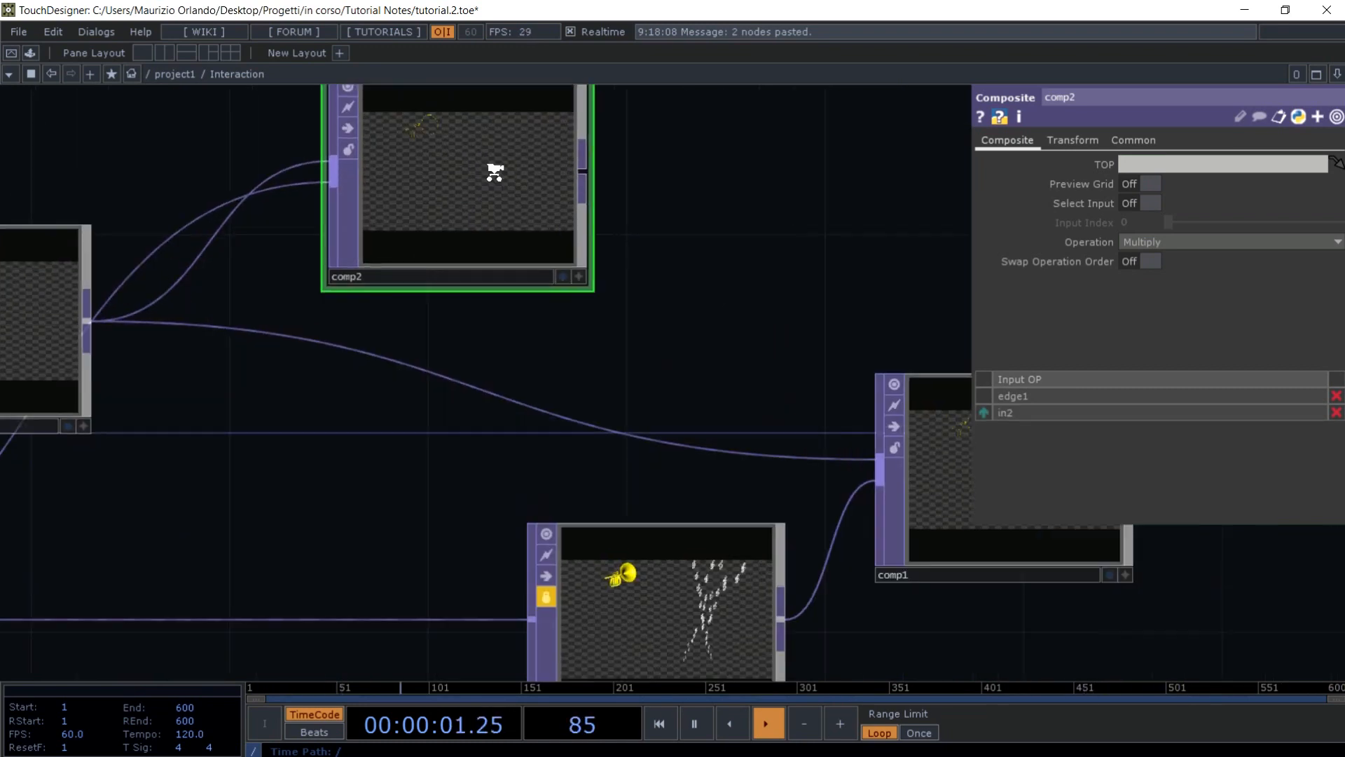
{"action": "left_click_drag", "start_coordinate": [691, 171], "coordinate": [717, 394]}
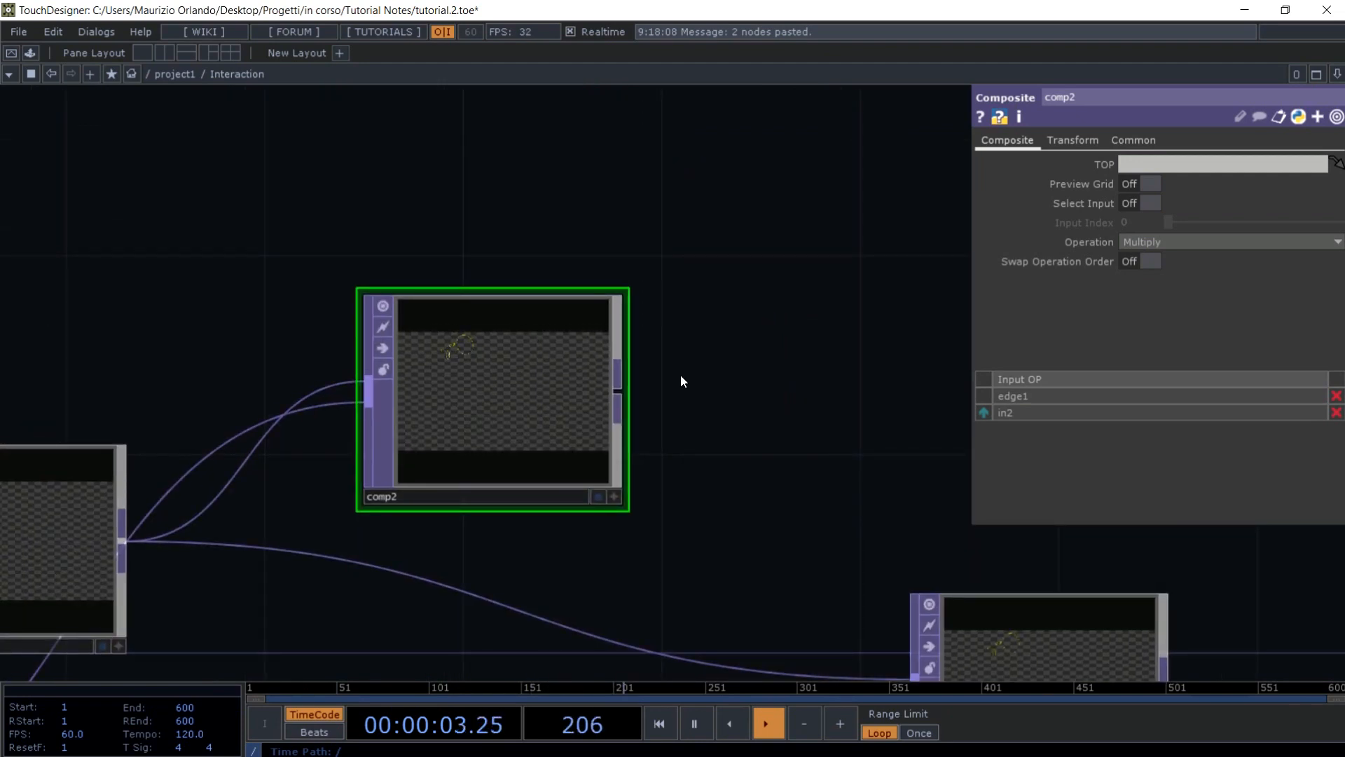
{"action": "left_click", "coordinate": [597, 496]}
{"action": "left_click_drag", "start_coordinate": [688, 484], "coordinate": [640, 326]}
{"action": "left_click_drag", "start_coordinate": [667, 392], "coordinate": [336, 351]}
{"action": "left_click", "coordinate": [803, 548]}
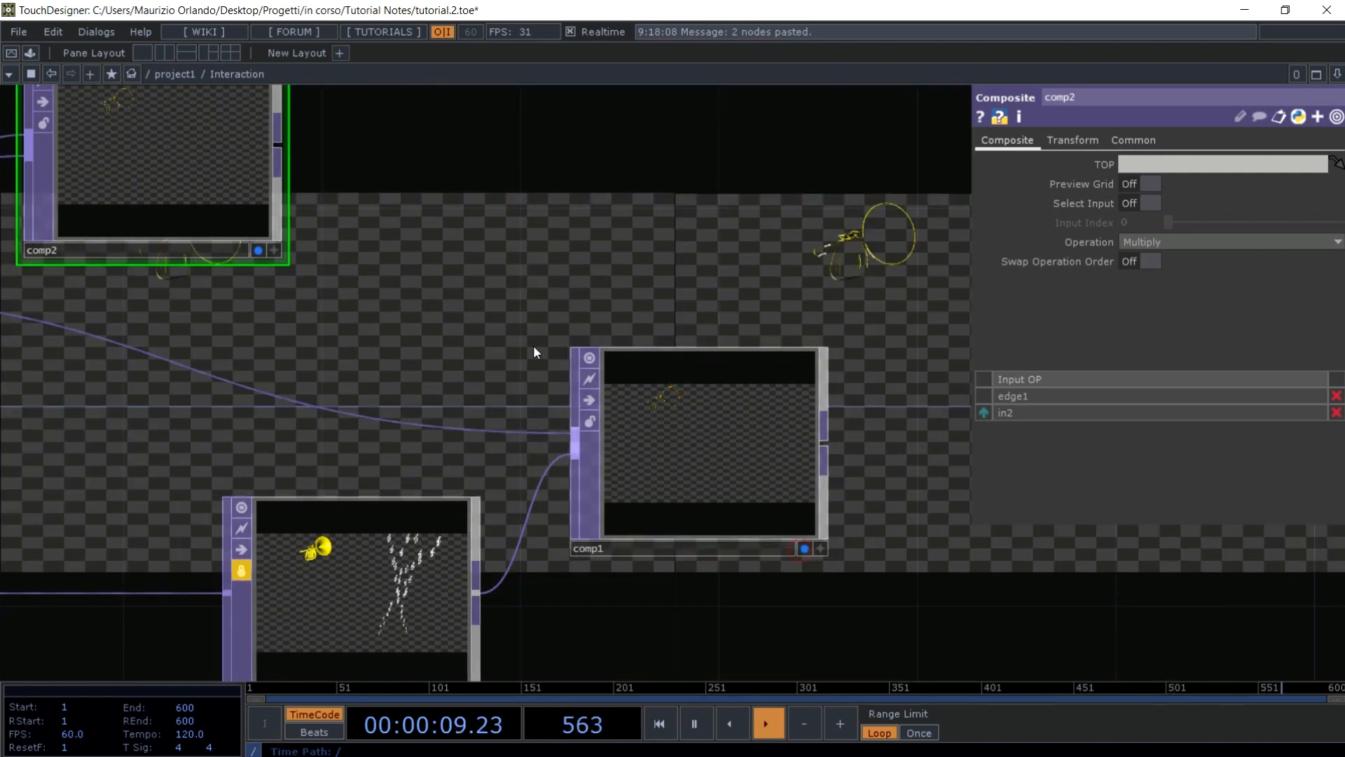
{"action": "key", "text": "p"}
{"action": "scroll", "coordinate": [684, 230], "scroll_direction": "down", "scroll_amount": 2}
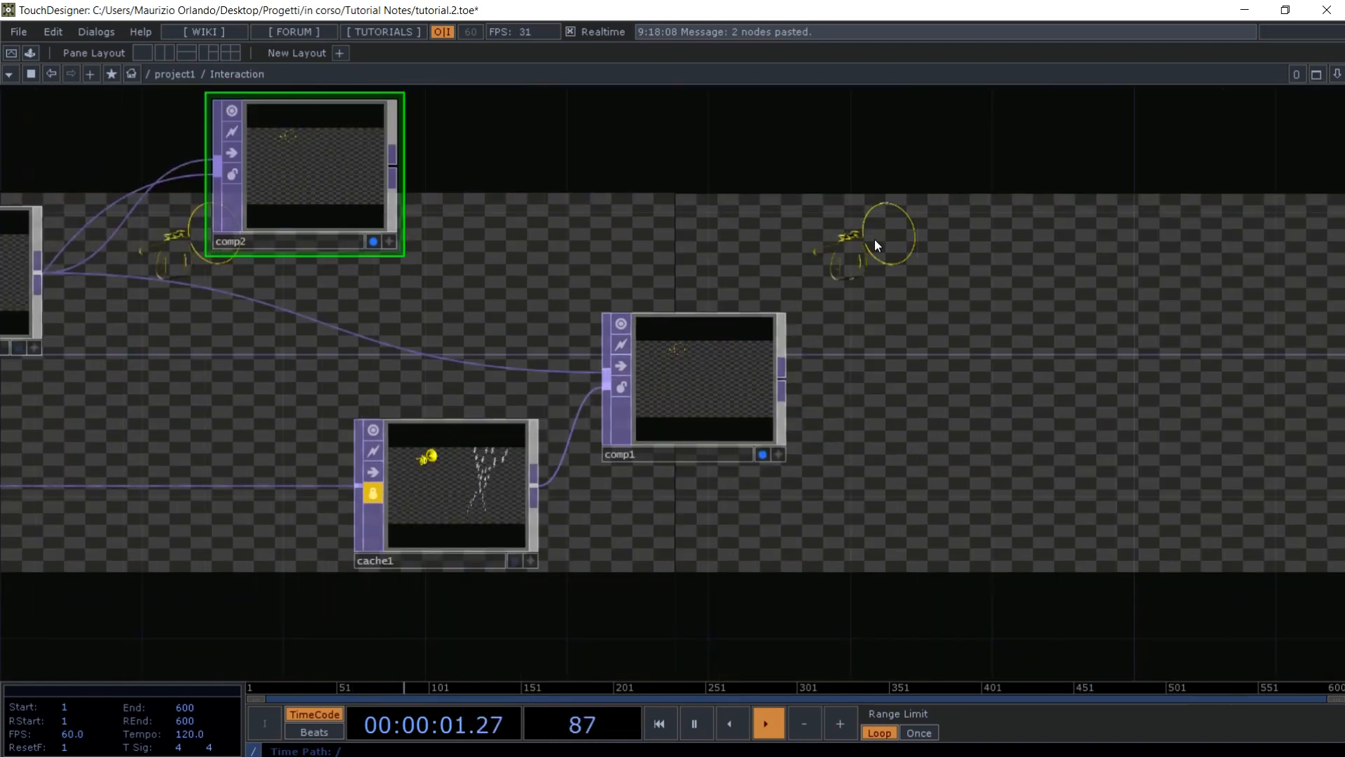
{"action": "left_click_drag", "start_coordinate": [843, 237], "coordinate": [409, 285]}
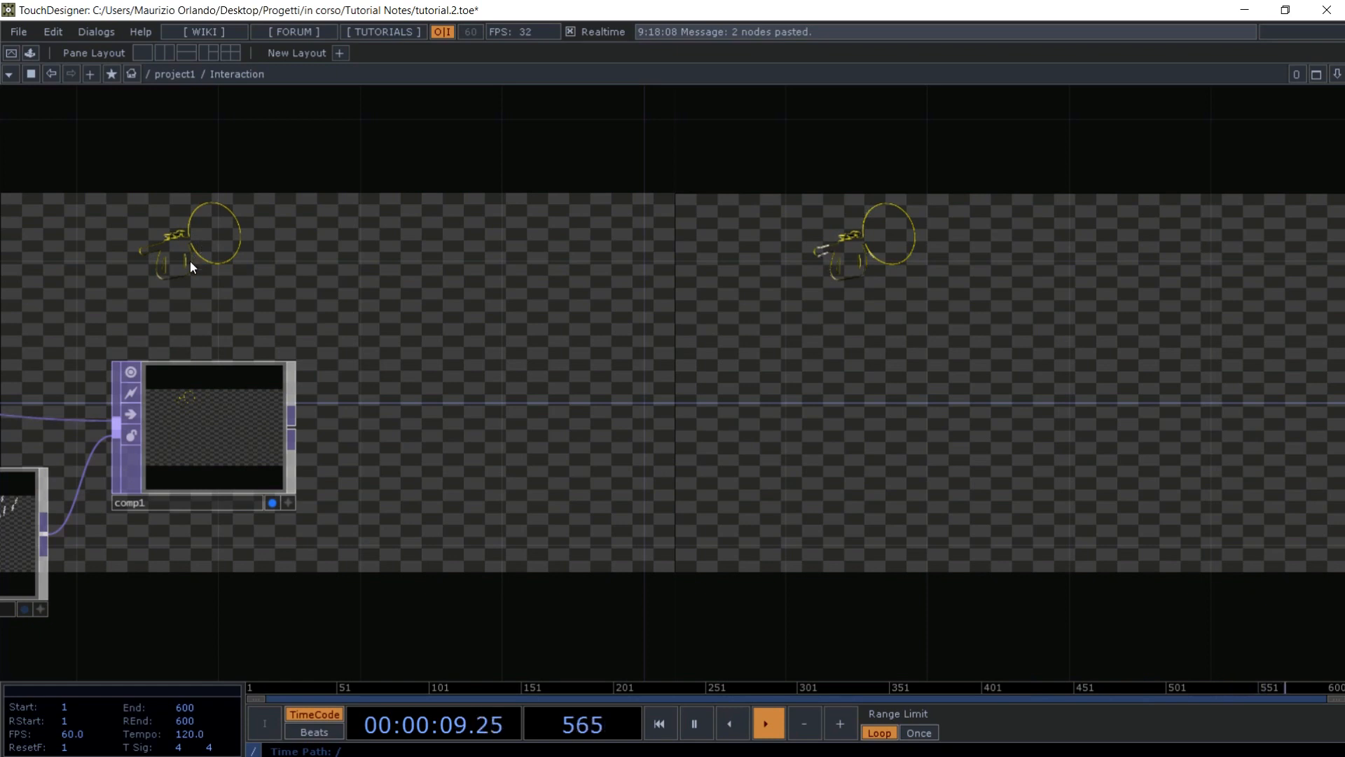
{"action": "left_click_drag", "start_coordinate": [322, 244], "coordinate": [661, 213]}
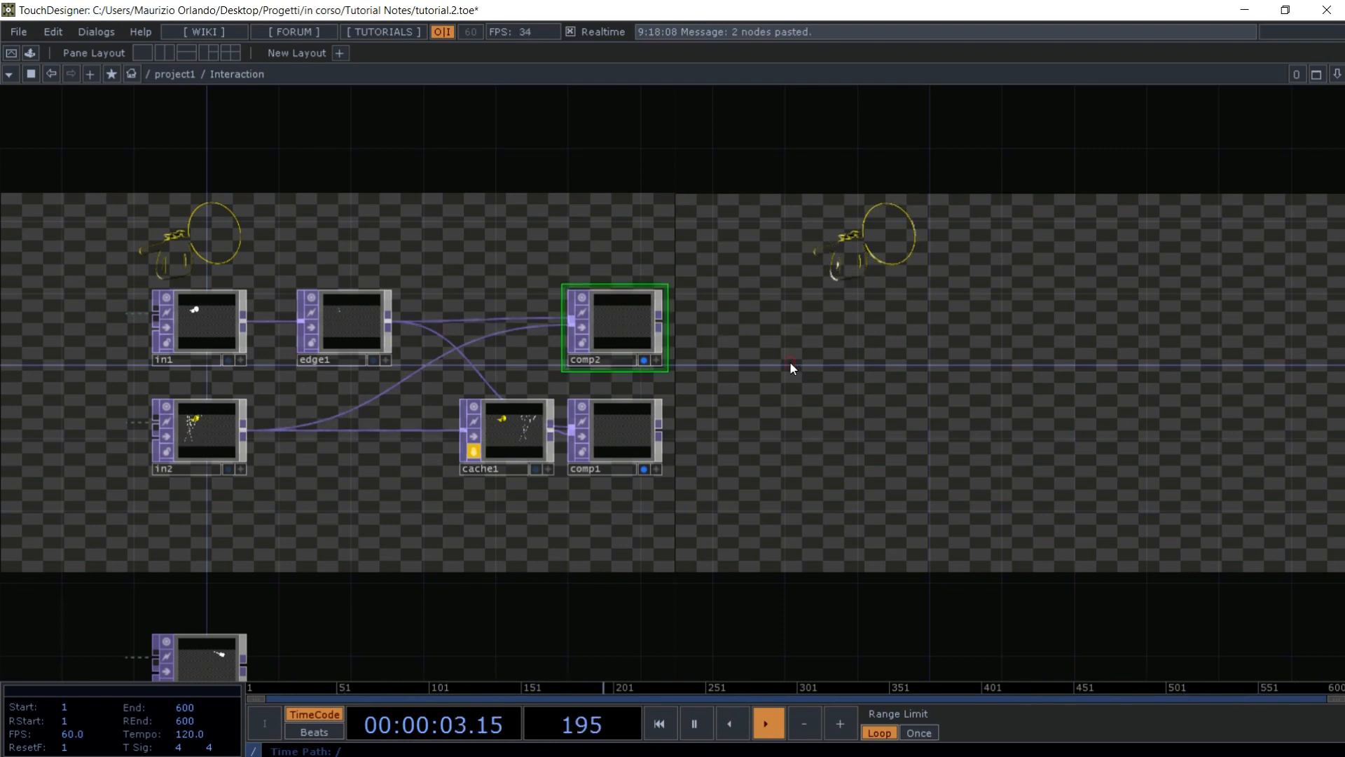
- Add a Crop TOP beyond comp2 and connect comp2 to its input
{"action": "scroll", "coordinate": [790, 366], "scroll_direction": "up", "scroll_amount": 3}
{"action": "key", "text": "Tab"}
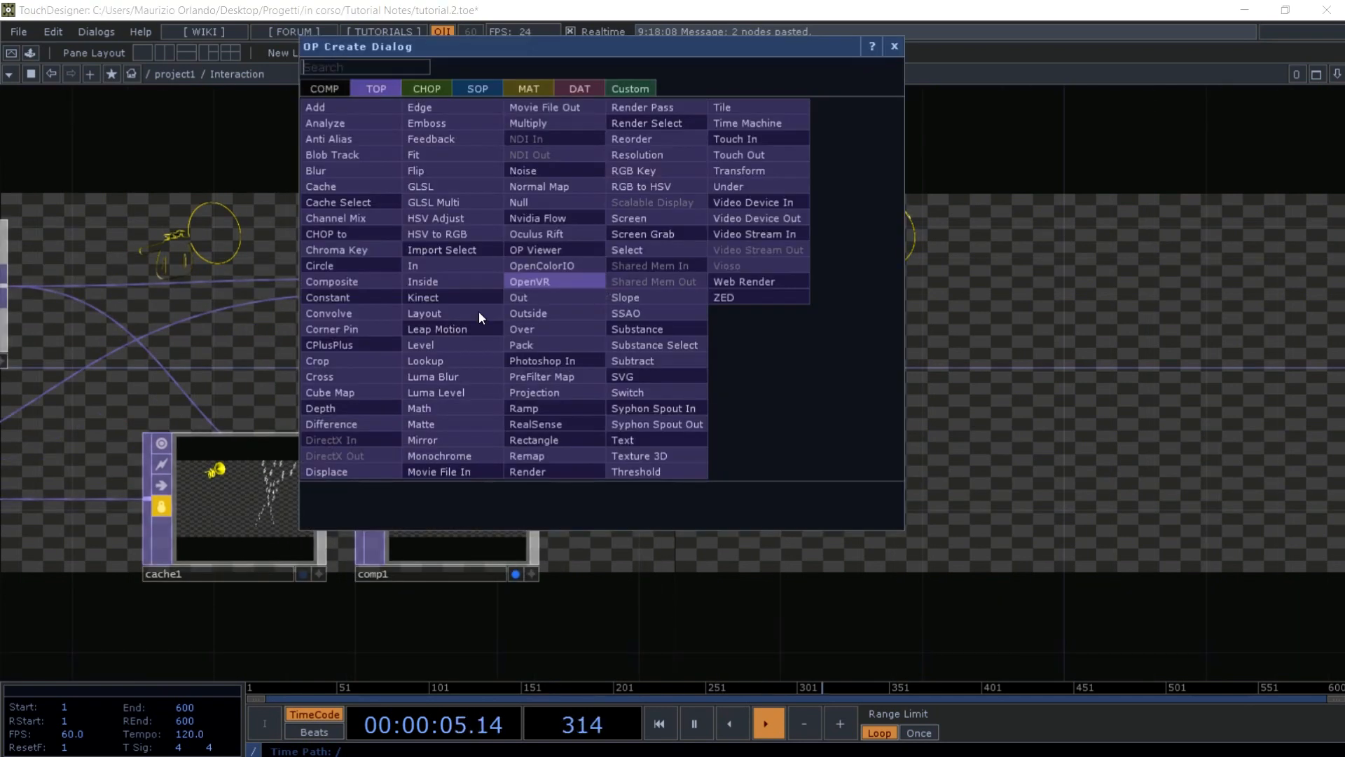
{"action": "left_click", "coordinate": [359, 360]}
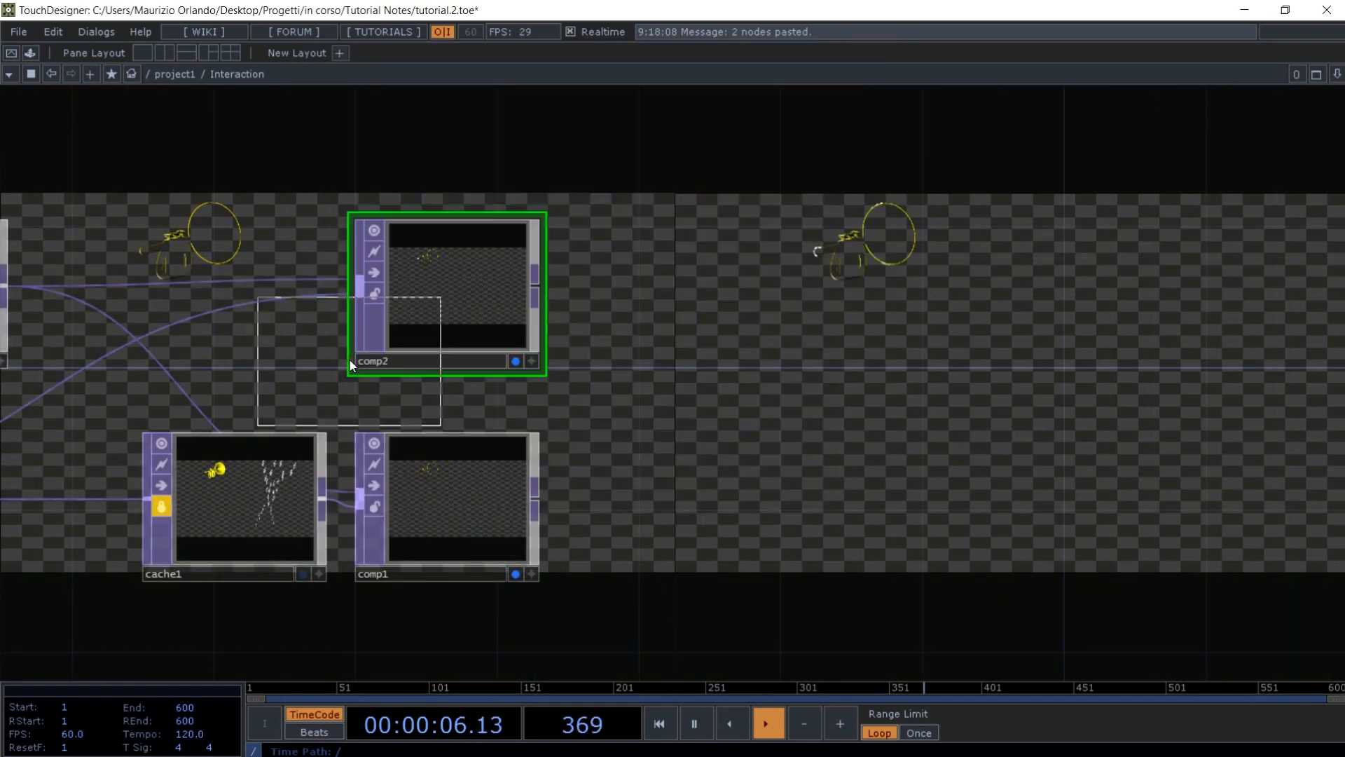
{"action": "left_click", "coordinate": [700, 287]}
{"action": "left_click_drag", "start_coordinate": [542, 283], "coordinate": [613, 286]}
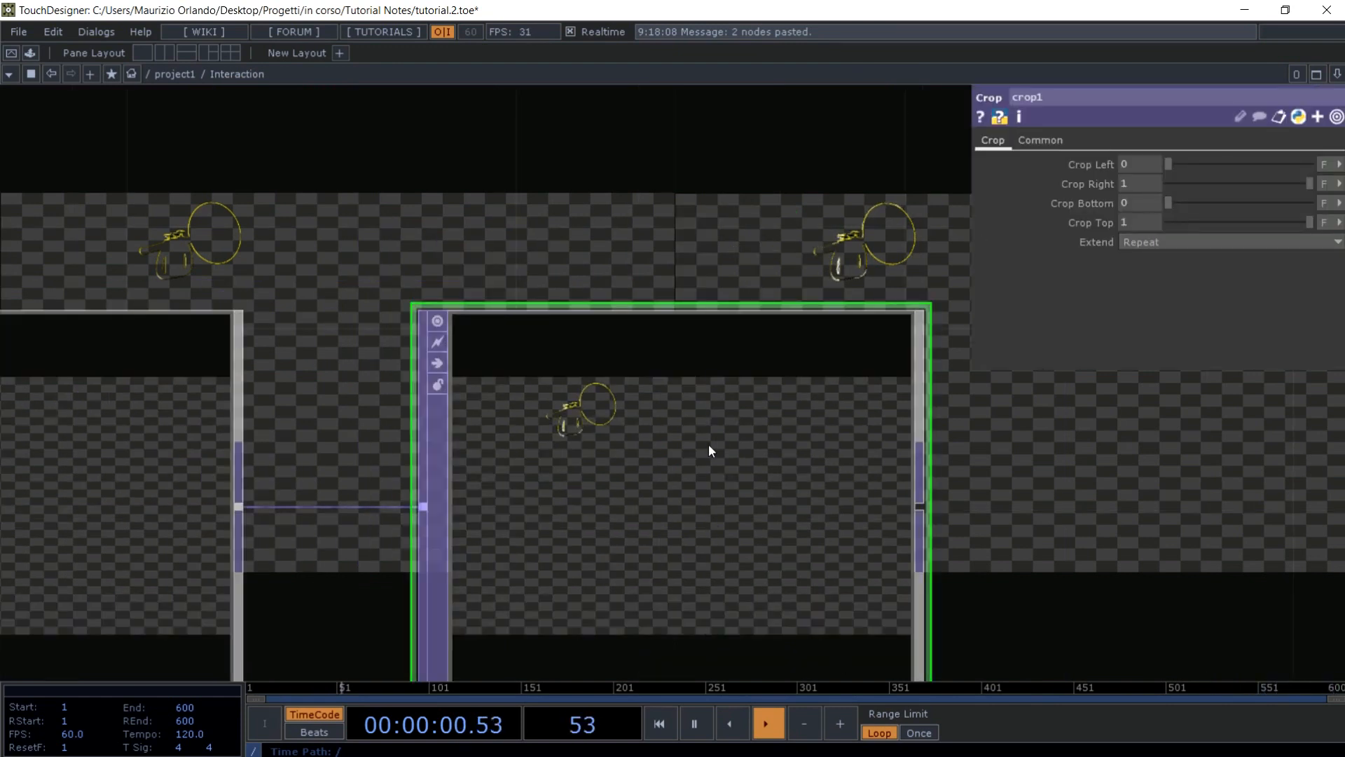
- Crop the image tightly around the trumpet with left 0.204, right 0.359, bottom 0.764 and top 0.984
{"action": "left_click_drag", "start_coordinate": [1170, 201], "coordinate": [1272, 207]}
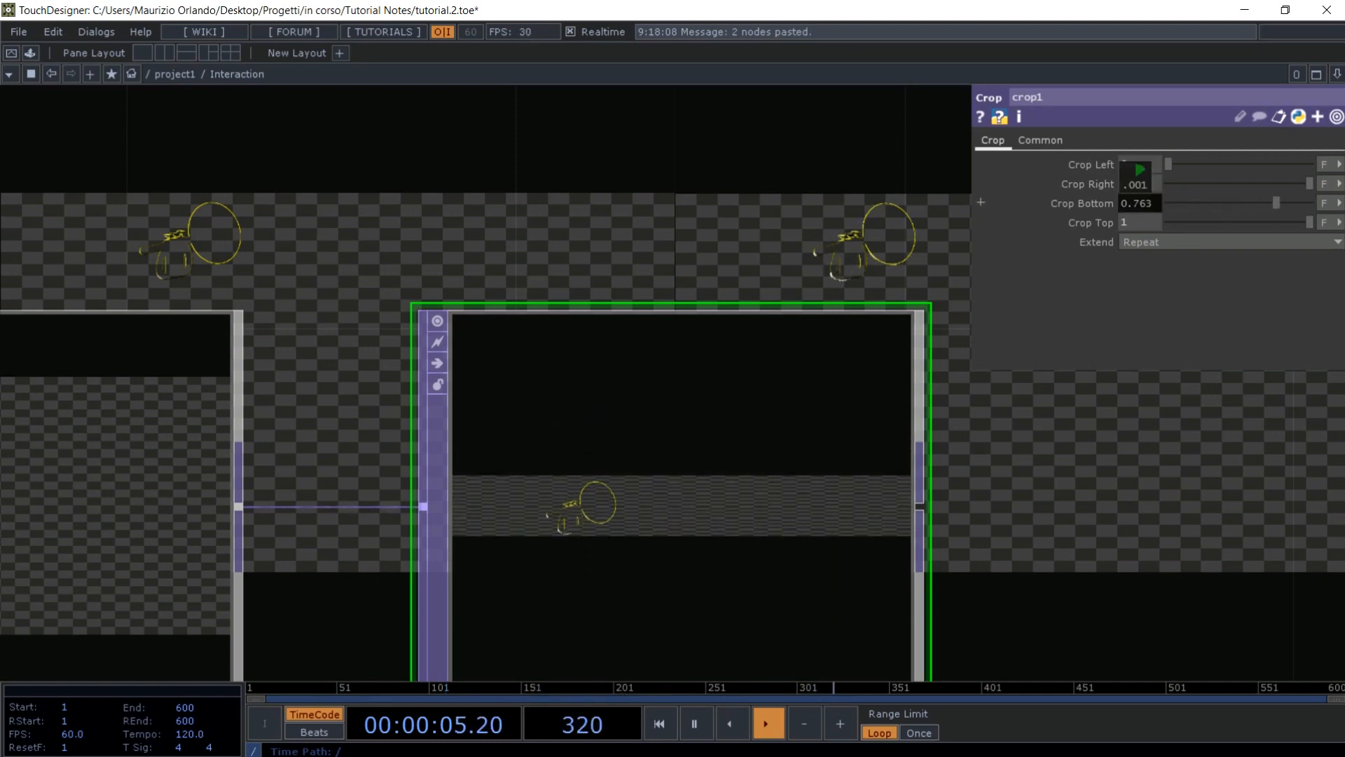
{"action": "middle_click_drag", "start_coordinate": [1137, 183], "coordinate": [1140, 184]}
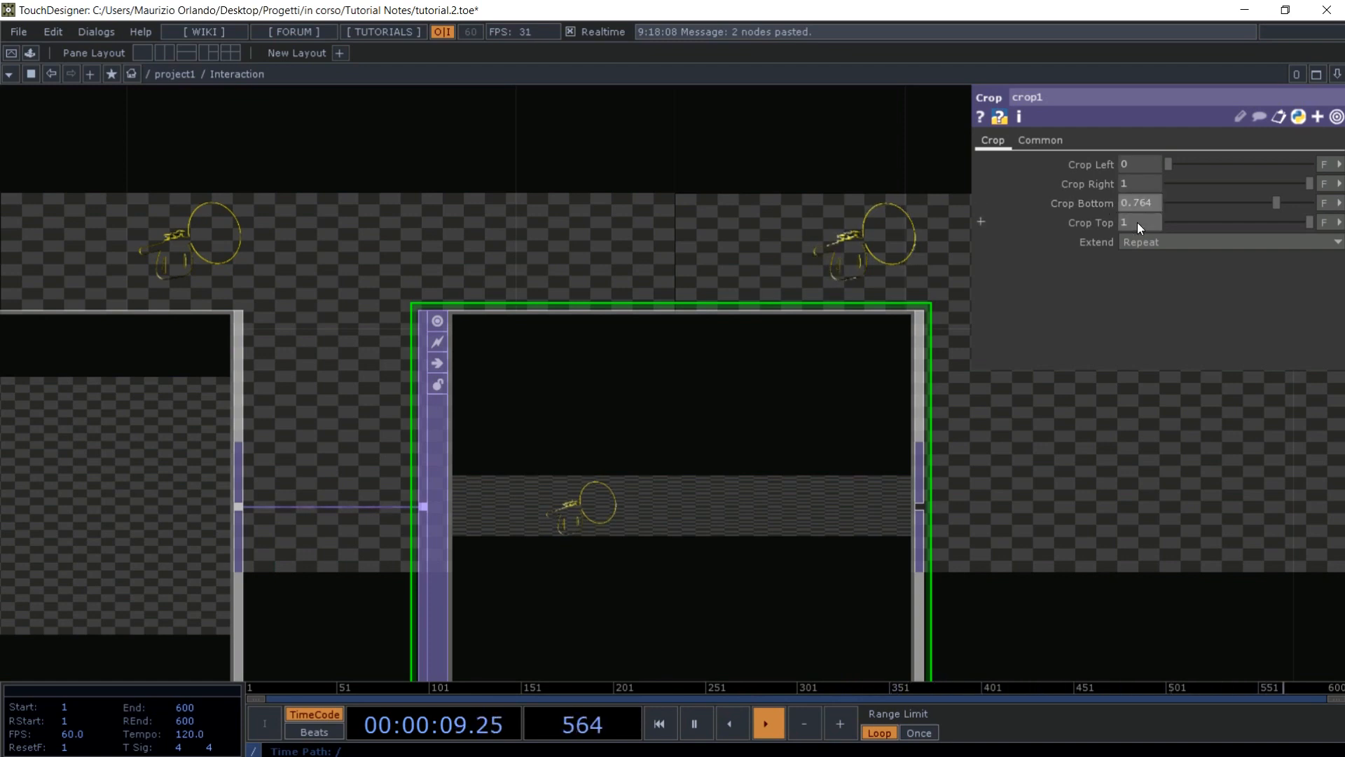
{"action": "middle_click_drag", "start_coordinate": [1138, 222], "coordinate": [1142, 264]}
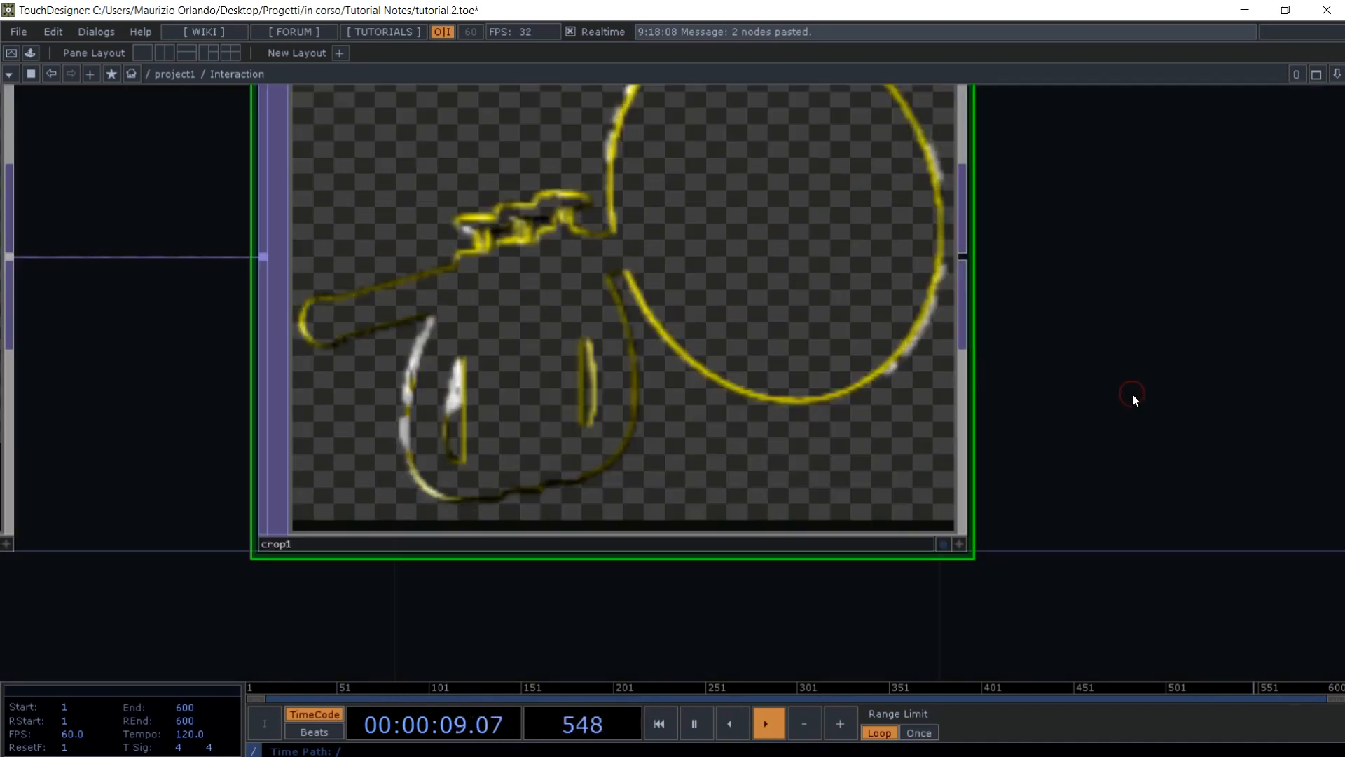
{"action": "scroll", "coordinate": [1132, 393], "scroll_direction": "down", "scroll_amount": 3}
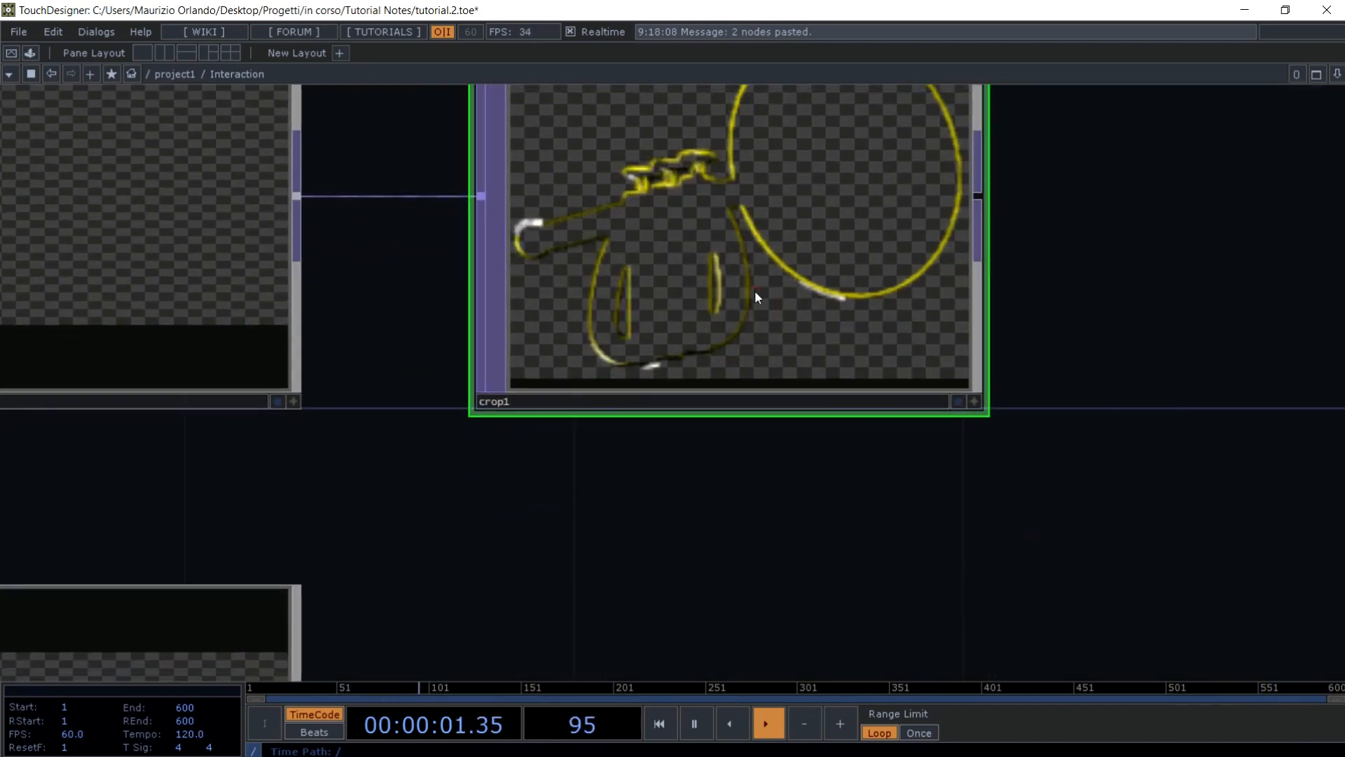
{"action": "key", "text": "p"}
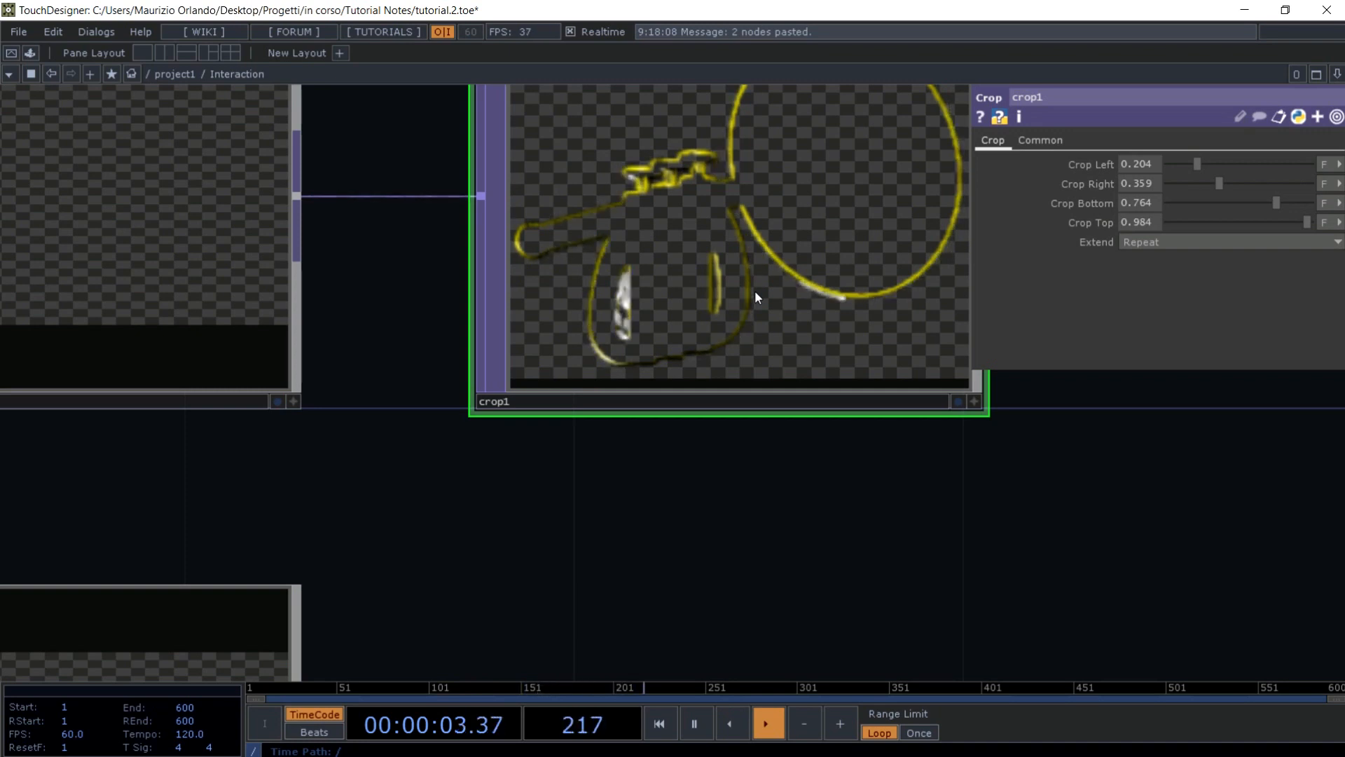
{"action": "key", "text": "p"}
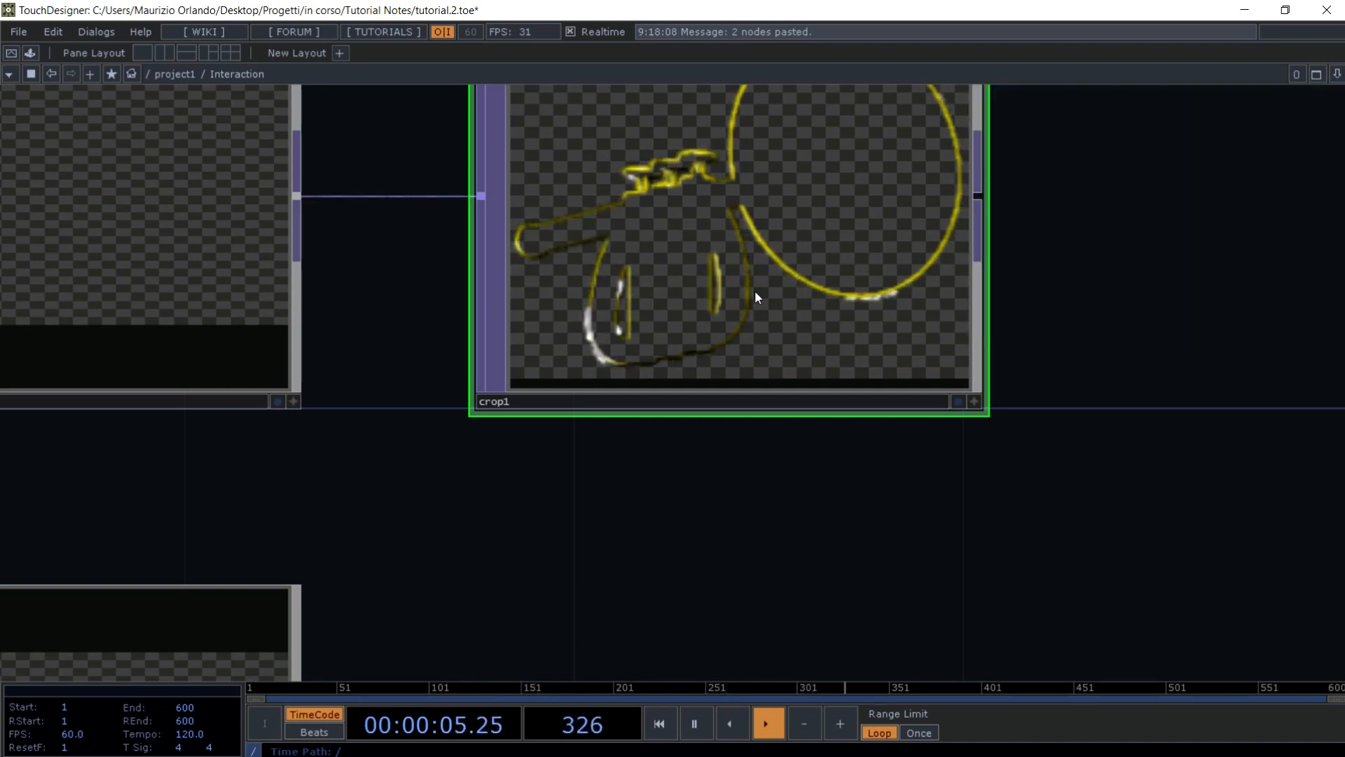
- Duplicate crop1, connect comp1 to the copy's input, and align the copy beside comp1
{"action": "scroll", "coordinate": [754, 290], "scroll_direction": "down", "scroll_amount": 3}
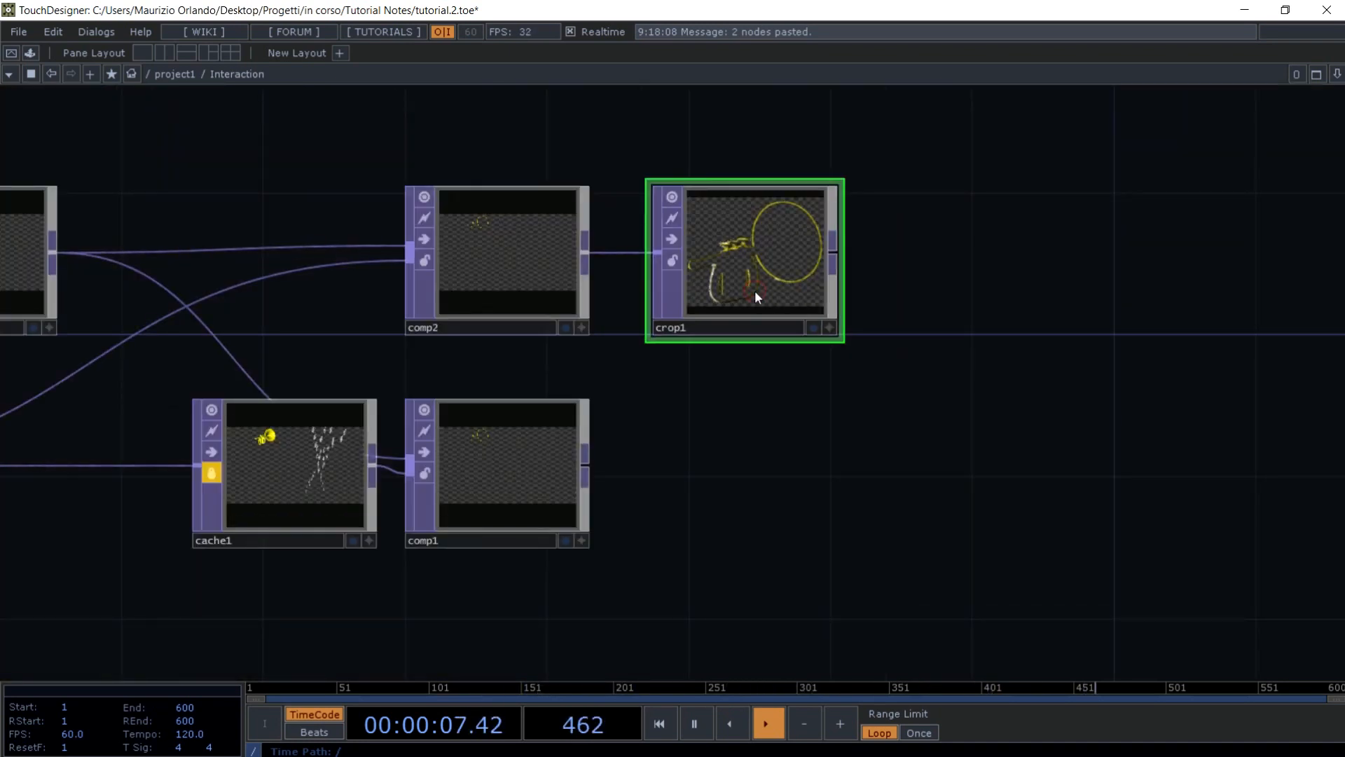
{"action": "key", "text": "ctrl+c"}
{"action": "key", "text": "ctrl+v"}
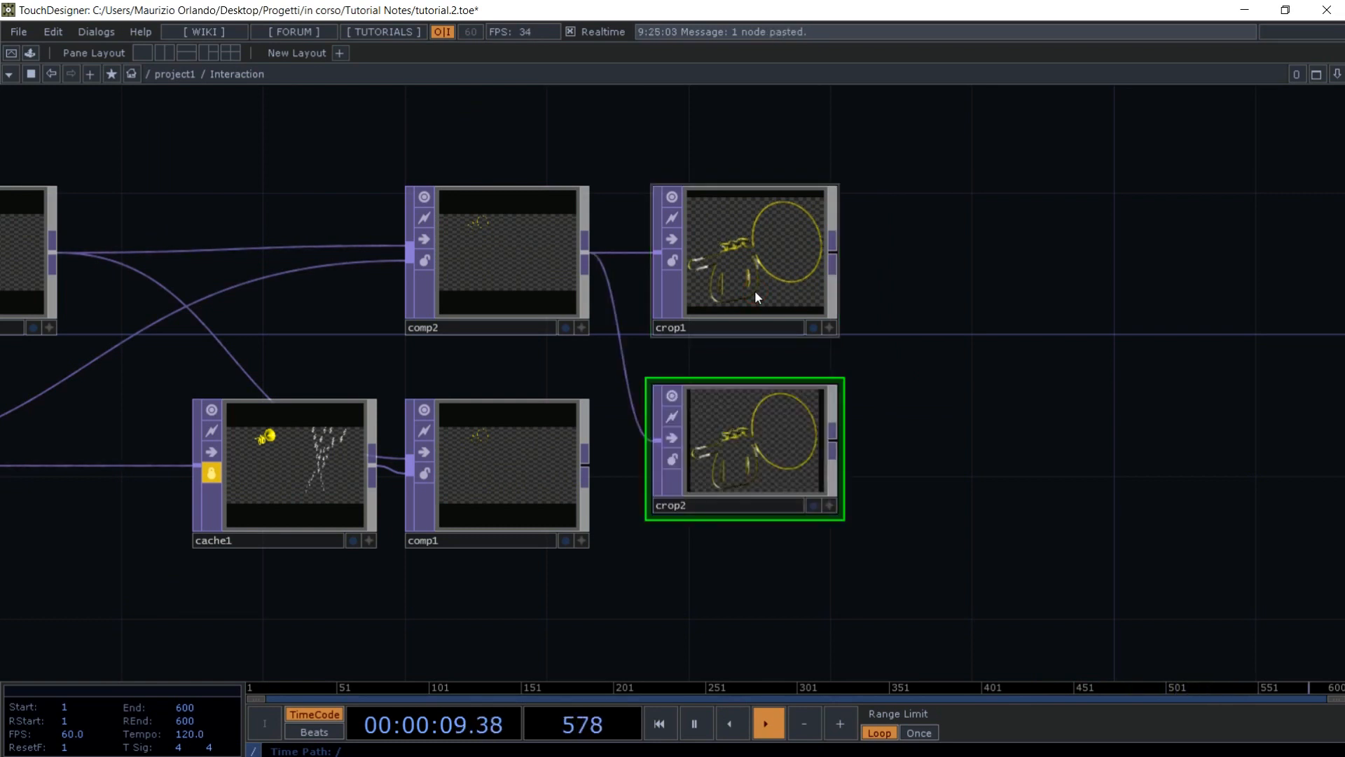
{"action": "left_click_drag", "start_coordinate": [586, 468], "coordinate": [657, 440]}
{"action": "left_click_drag", "start_coordinate": [767, 433], "coordinate": [767, 468]}
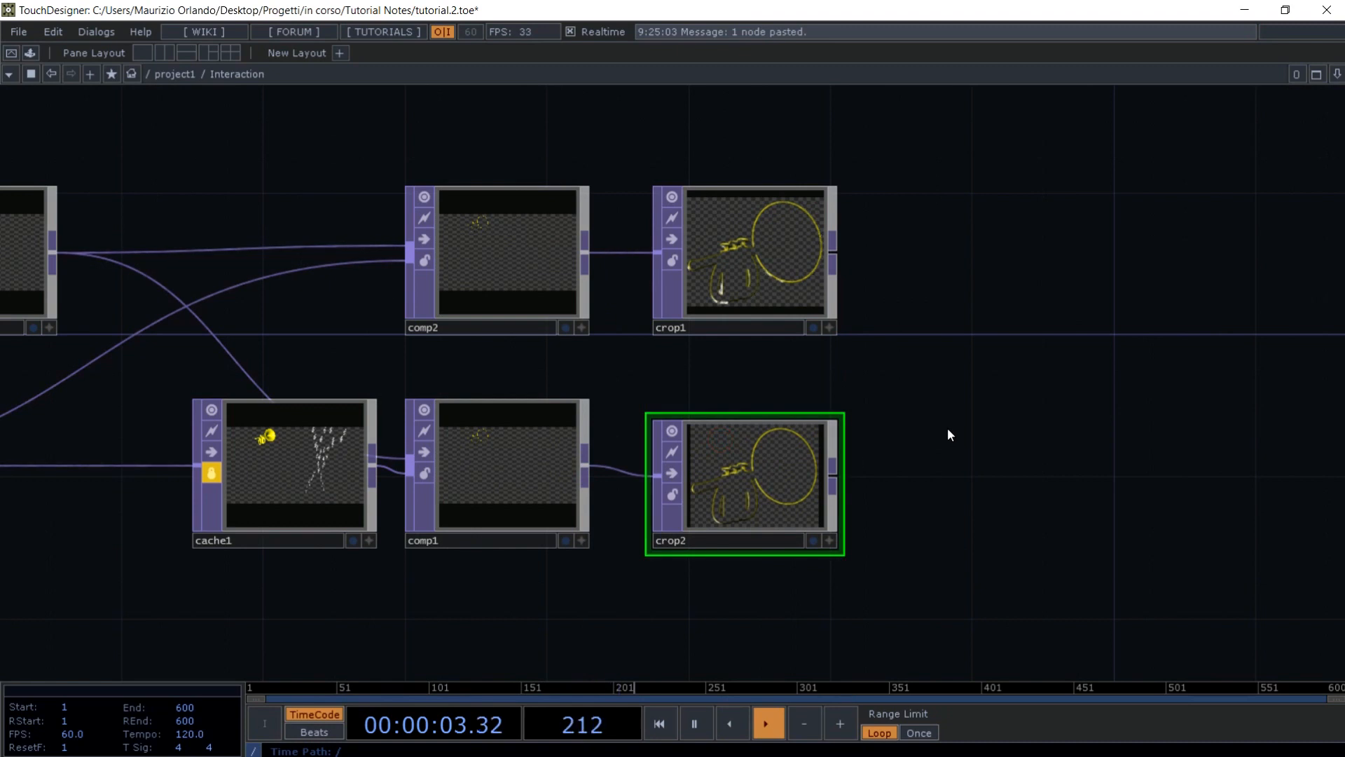
- Add a Difference TOP, connect crop1 to its first input and crop2 to its second, and inspect the resulting image
{"action": "left_click_drag", "start_coordinate": [1008, 426], "coordinate": [929, 426]}
{"action": "key", "text": "Tab"}
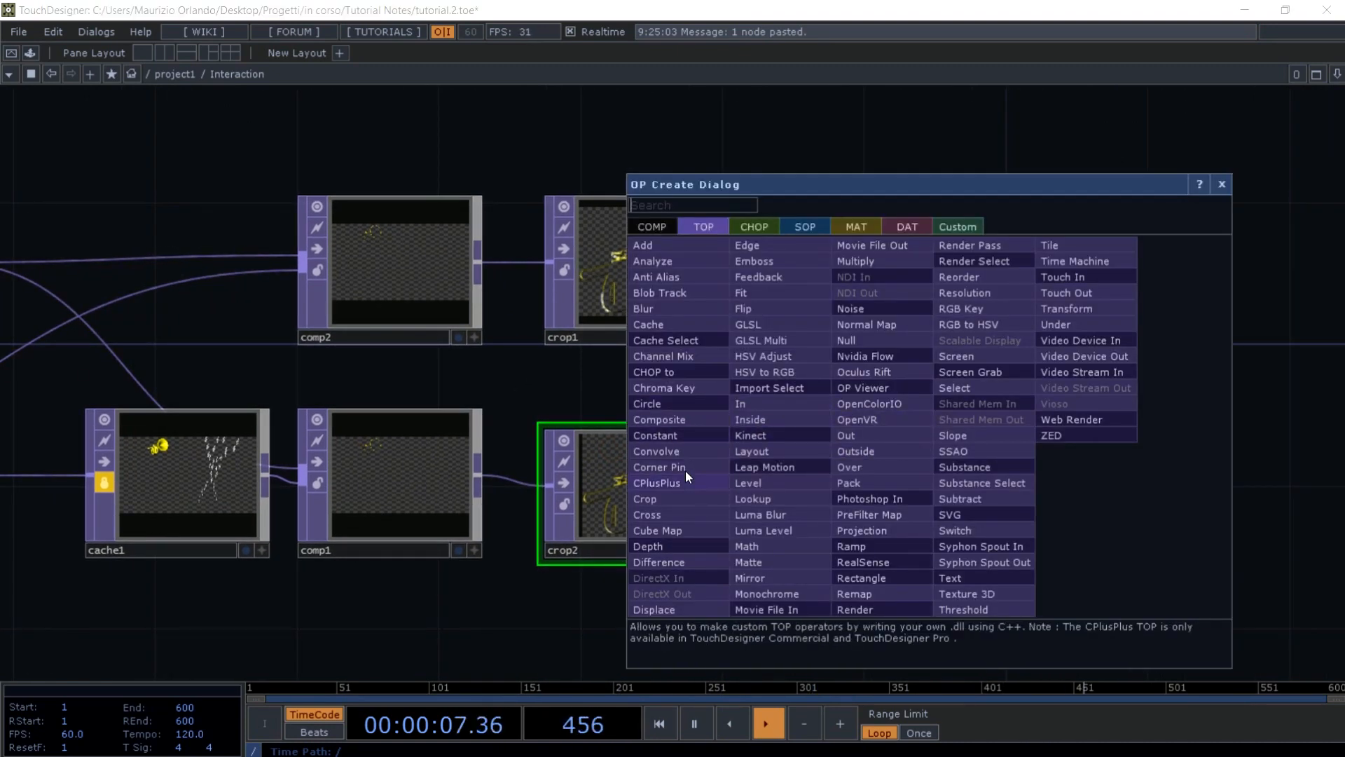
{"action": "left_click", "coordinate": [682, 561]}
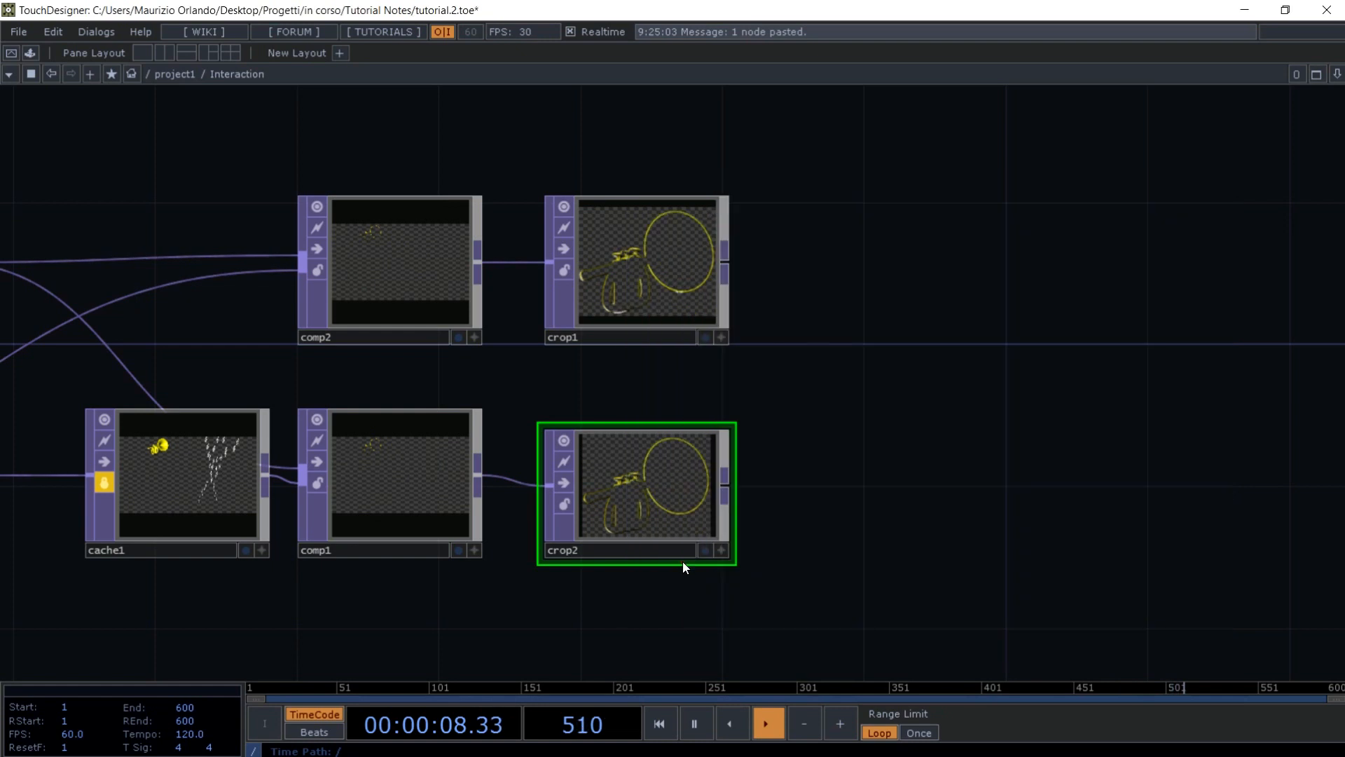
{"action": "left_click", "coordinate": [897, 395]}
{"action": "left_click_drag", "start_coordinate": [729, 268], "coordinate": [782, 341]}
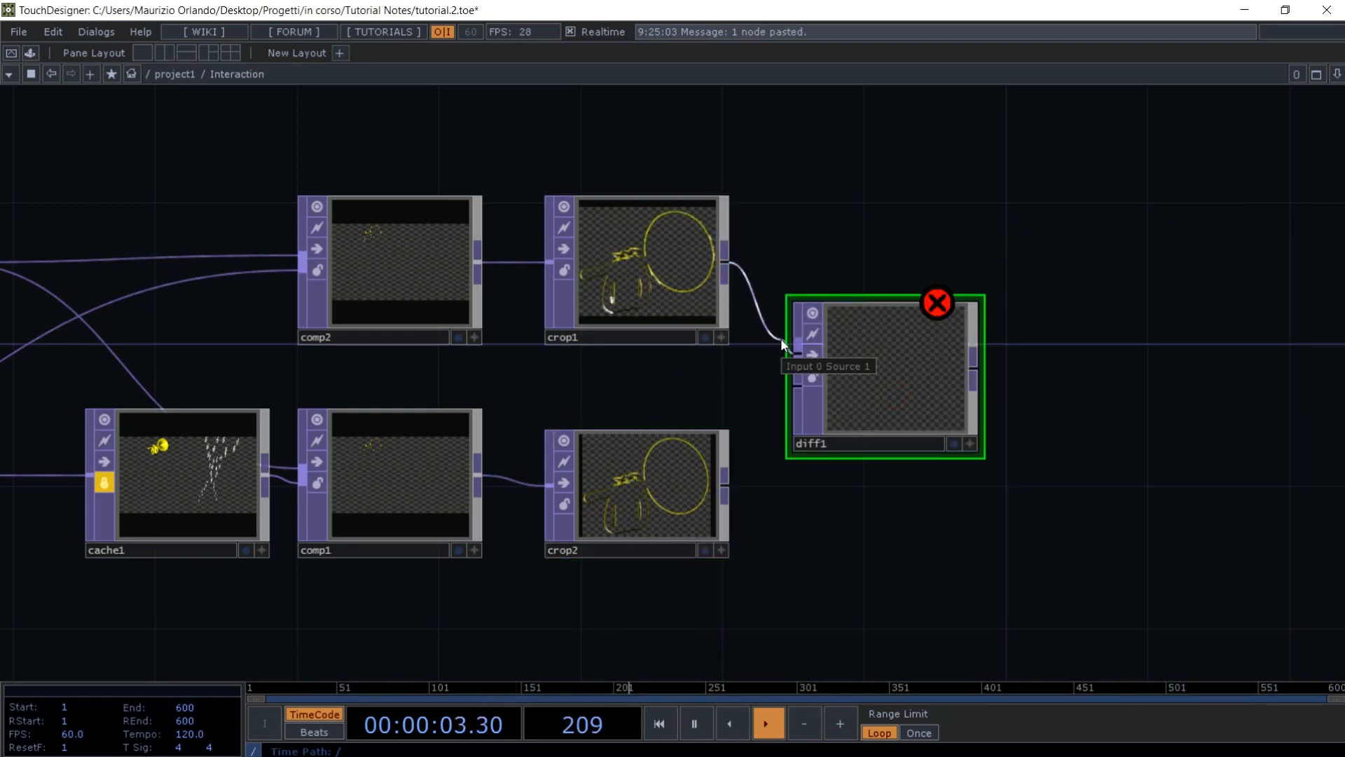
{"action": "left_click", "coordinate": [781, 338]}
{"action": "left_click", "coordinate": [729, 490]}
{"action": "left_click", "coordinate": [796, 389]}
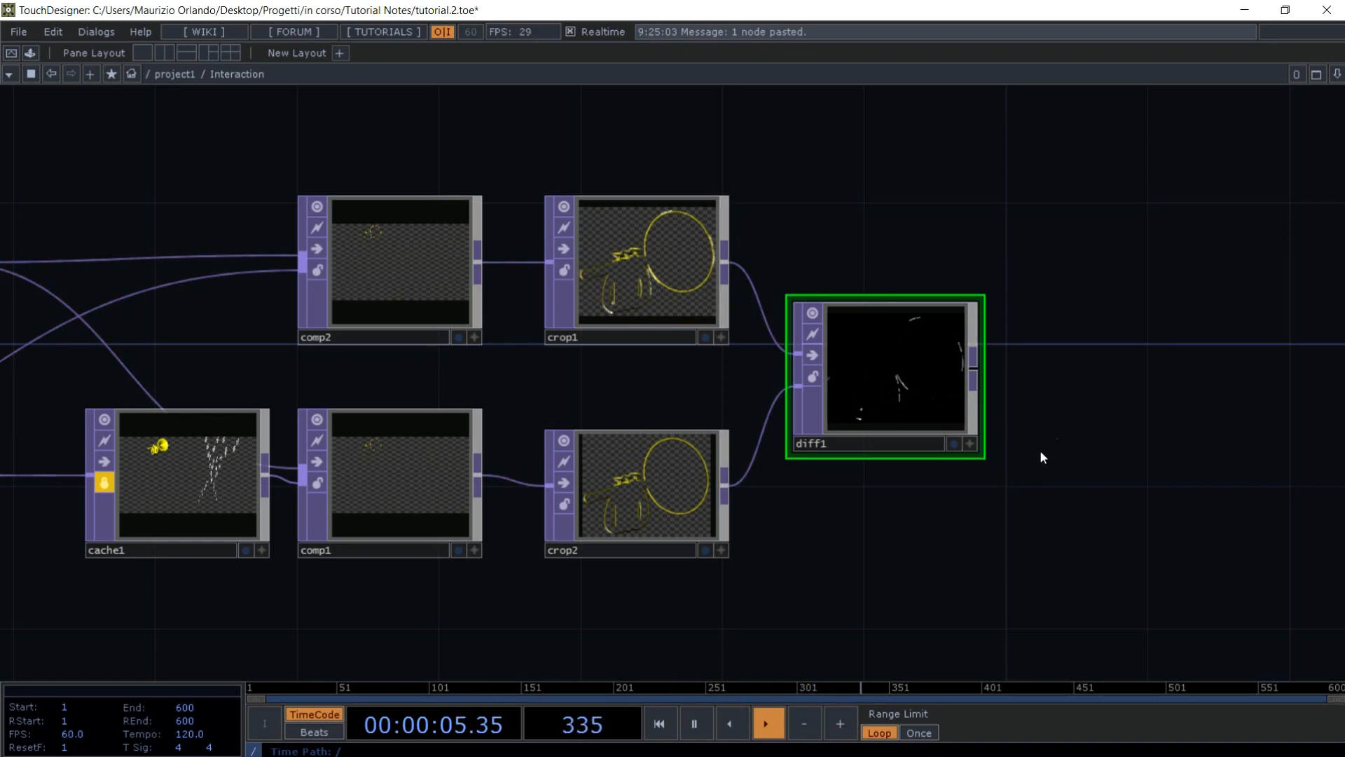
{"action": "scroll", "coordinate": [1063, 397], "scroll_direction": "up", "scroll_amount": 3}
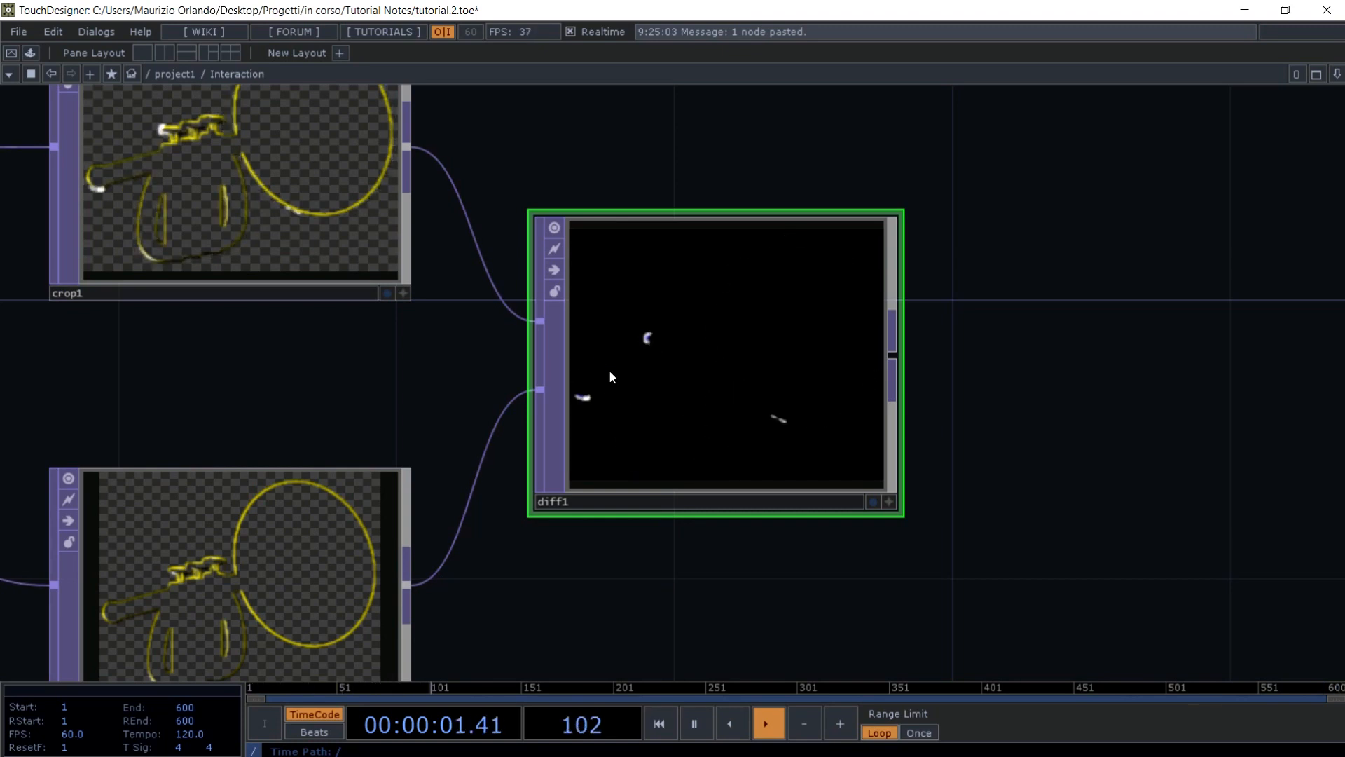
- Show project1 in a second network view beside Interaction and set the Notes geometry's X translation to 1 to test diff1
{"action": "left_click", "coordinate": [164, 56]}
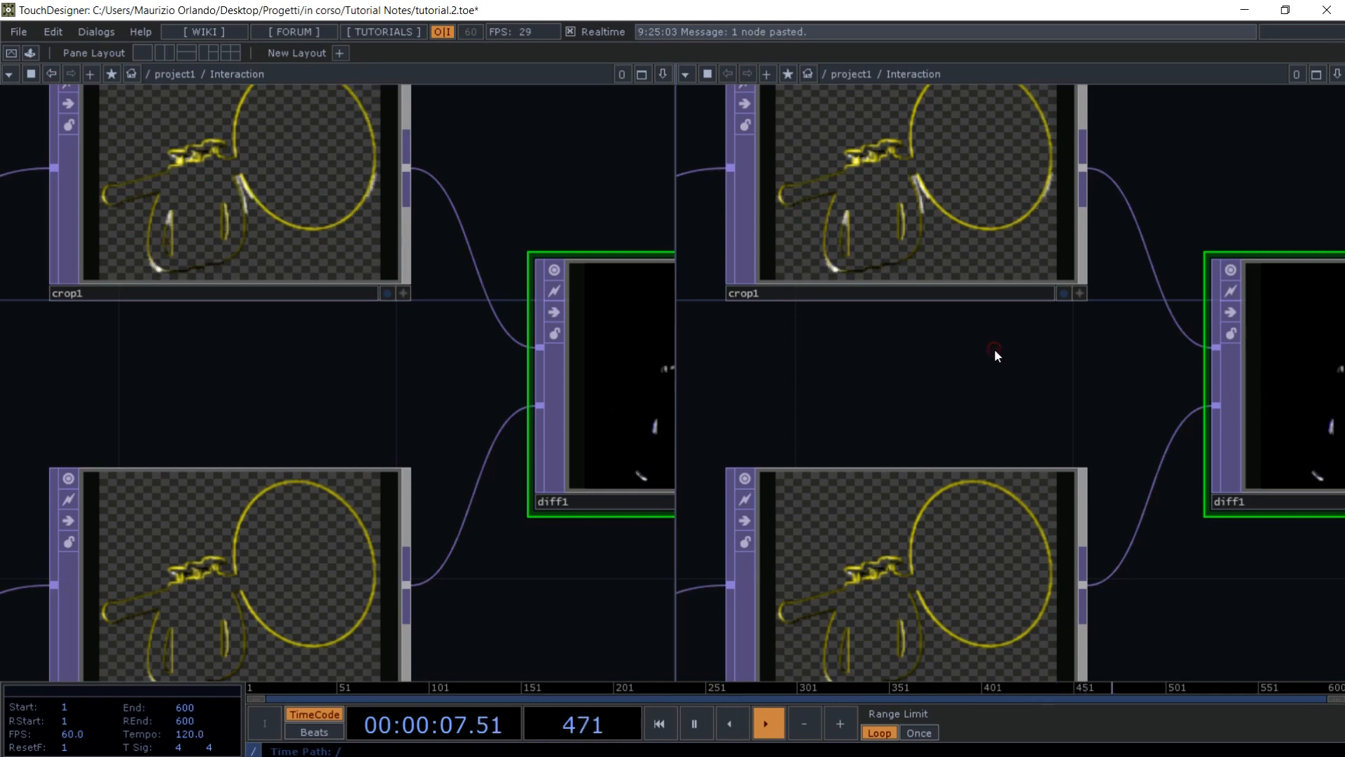
{"action": "key", "text": "u"}
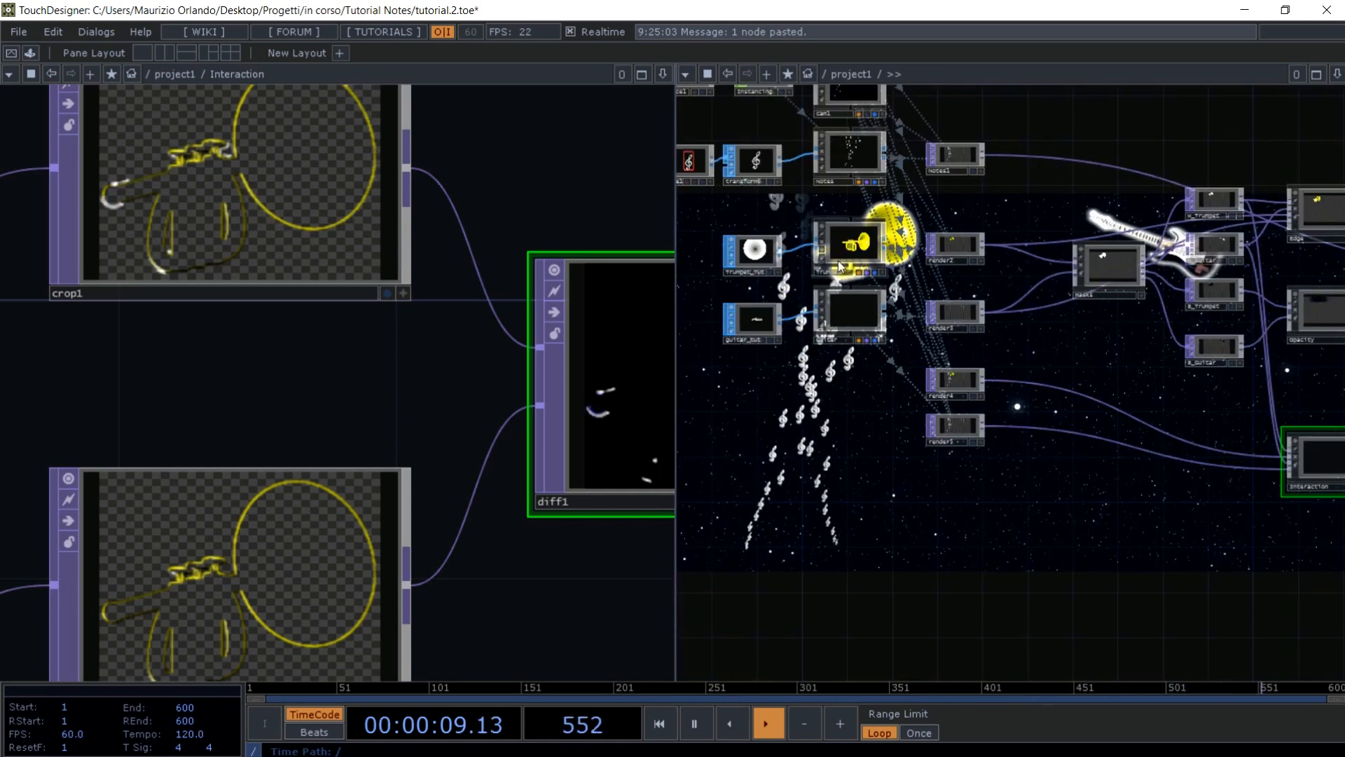
{"action": "left_click", "coordinate": [846, 163]}
{"action": "key", "text": "p"}
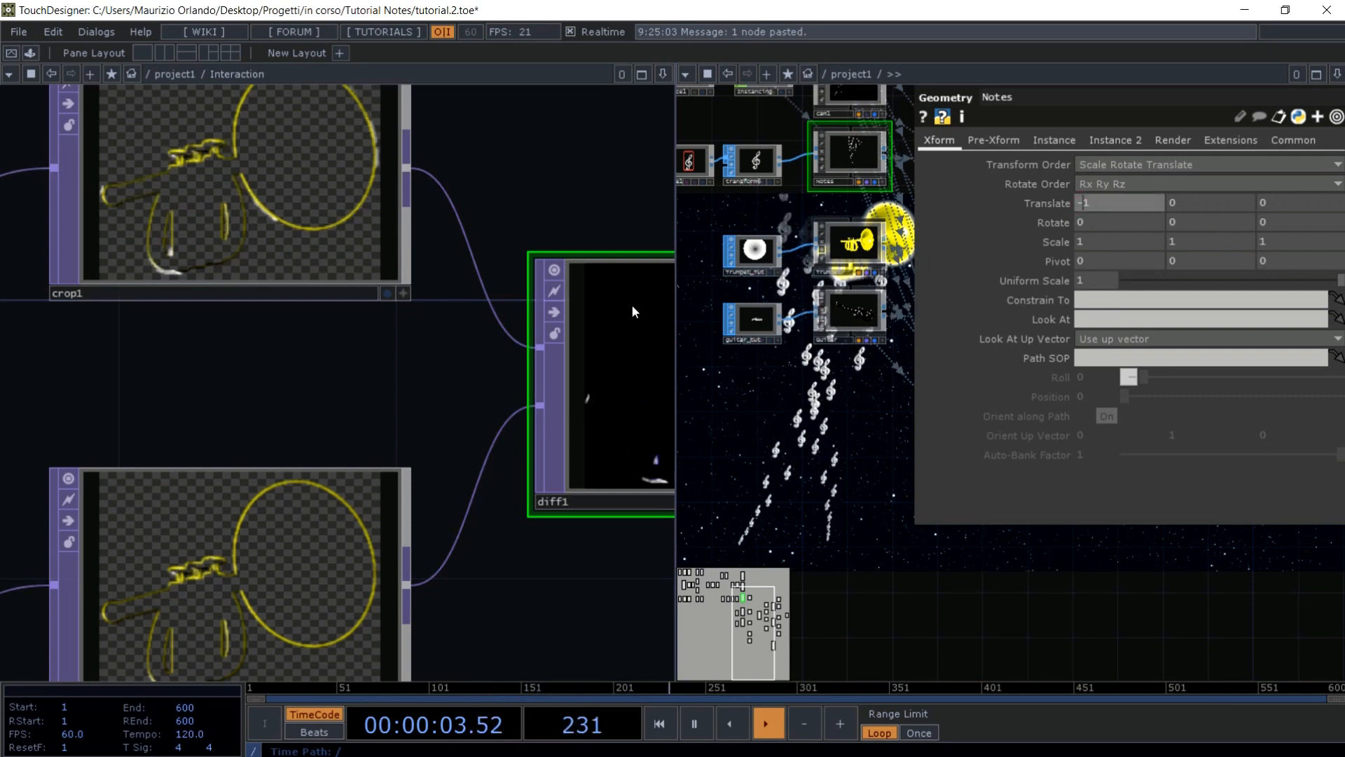
{"action": "left_click_drag", "start_coordinate": [431, 353], "coordinate": [66, 361]}
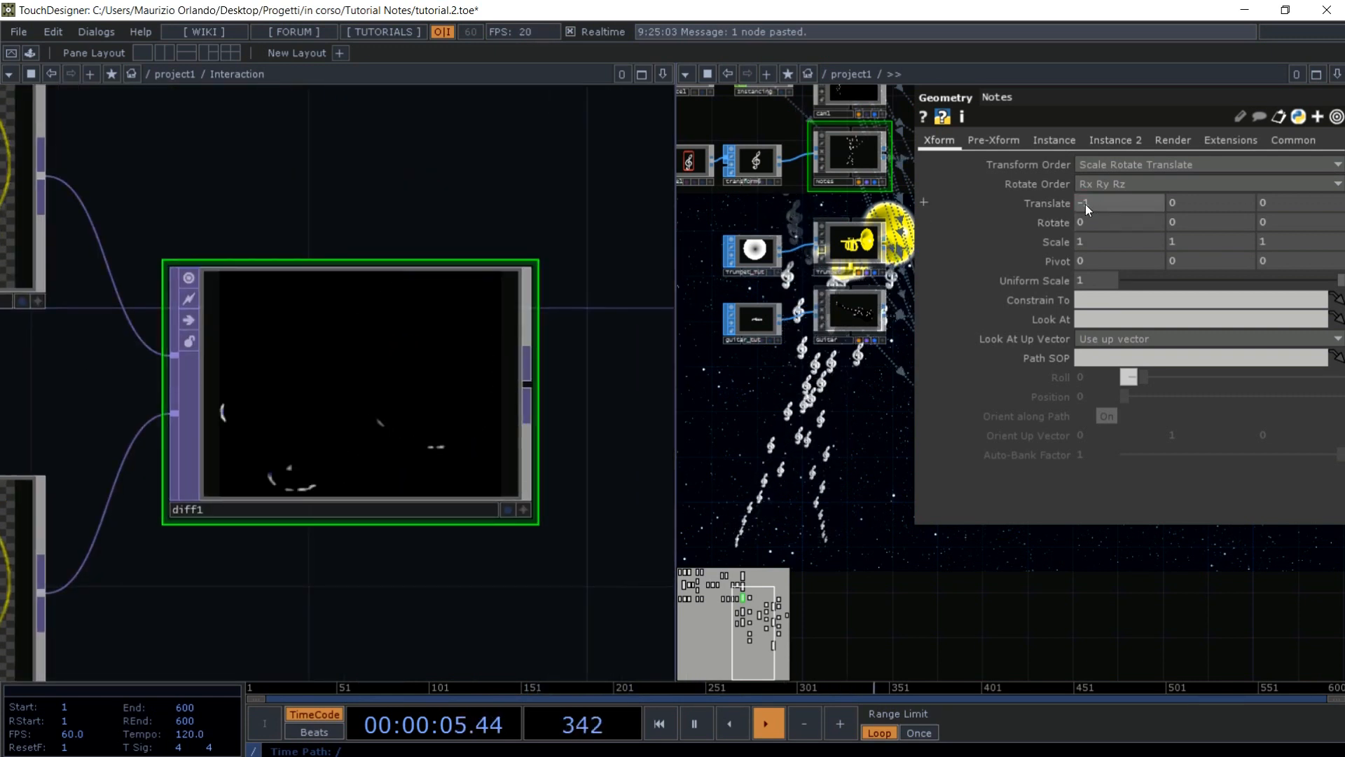
{"action": "left_click", "coordinate": [1083, 204]}
{"action": "key", "text": "BackSpace"}
{"action": "key", "text": "Return"}
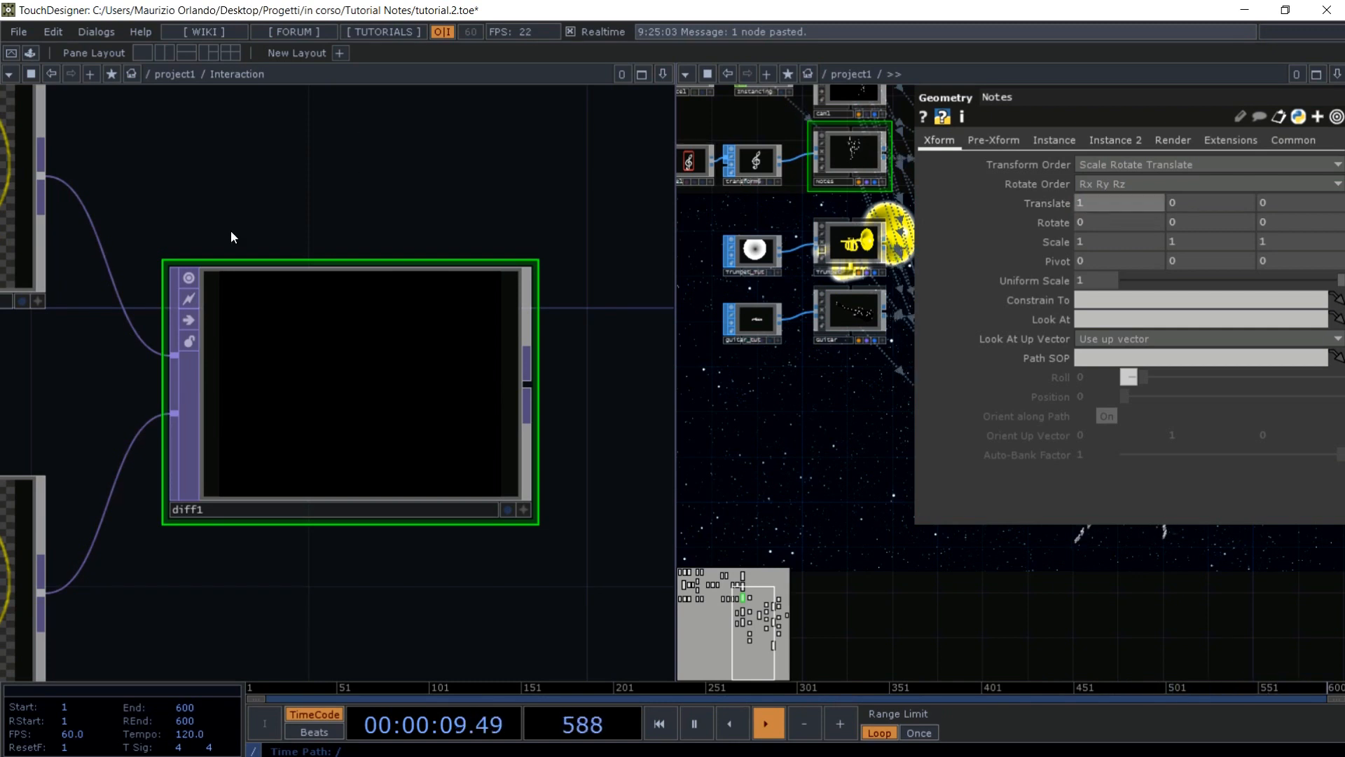
- Inspect crop2 and diff1, restore the Notes geometry's X translation to -1, and close the second network view
{"action": "left_click_drag", "start_coordinate": [72, 430], "coordinate": [263, 281]}
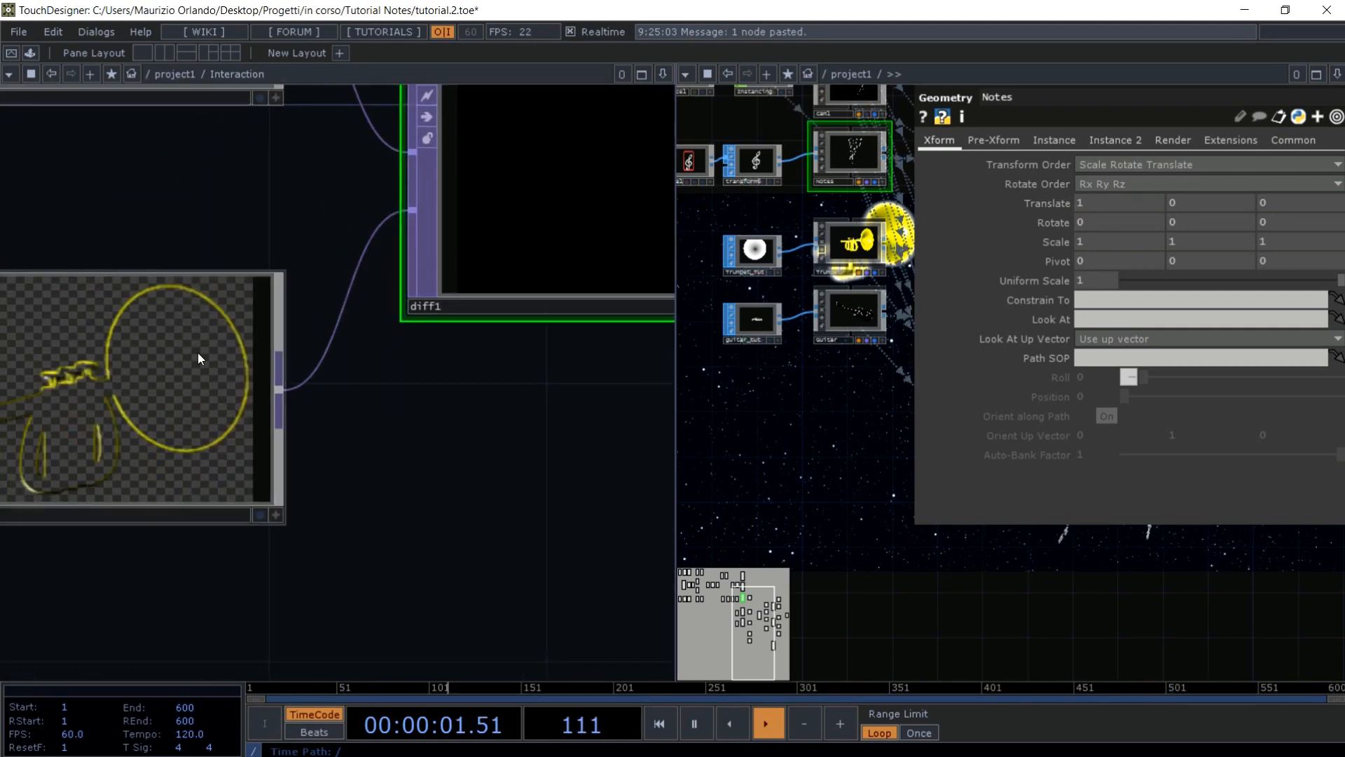
{"action": "scroll", "coordinate": [204, 360], "scroll_direction": "down", "scroll_amount": 3}
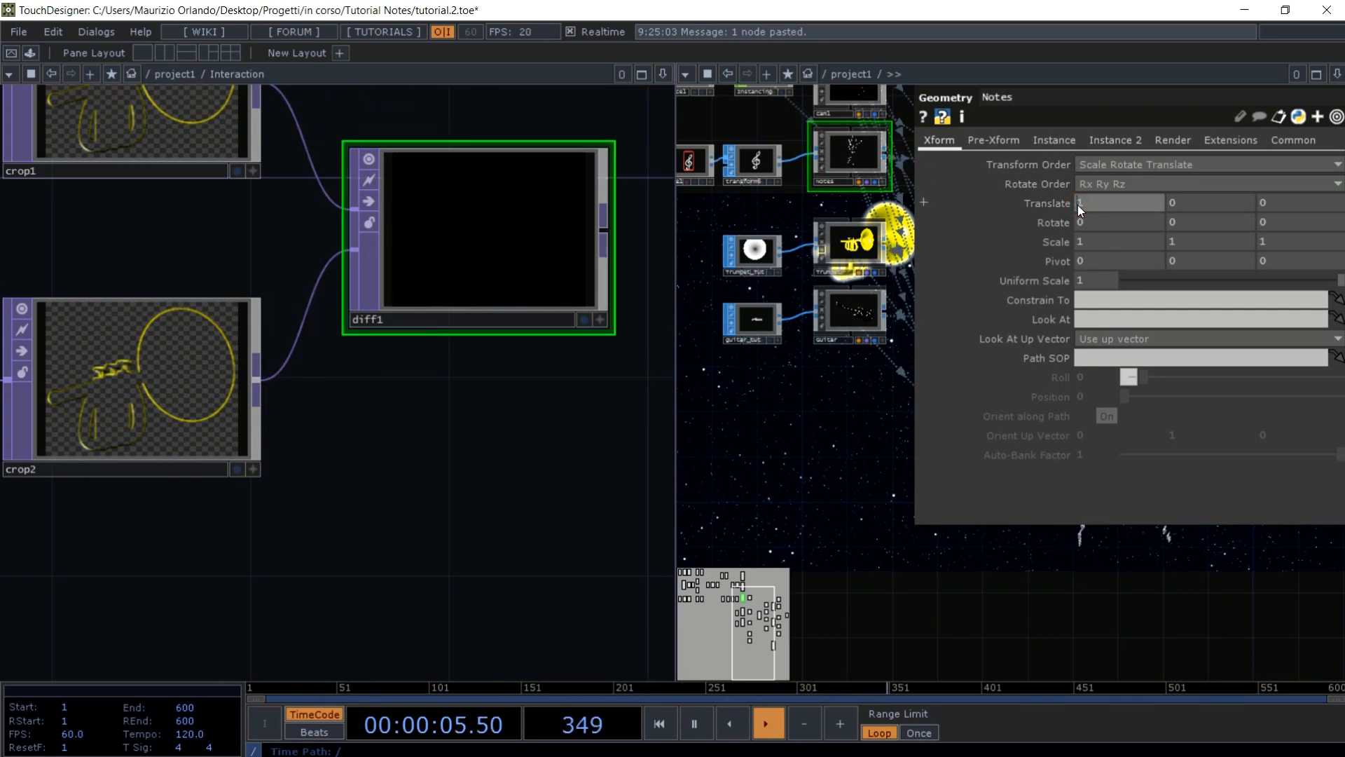
{"action": "type", "text": "-1"}
{"action": "key", "text": "Return"}
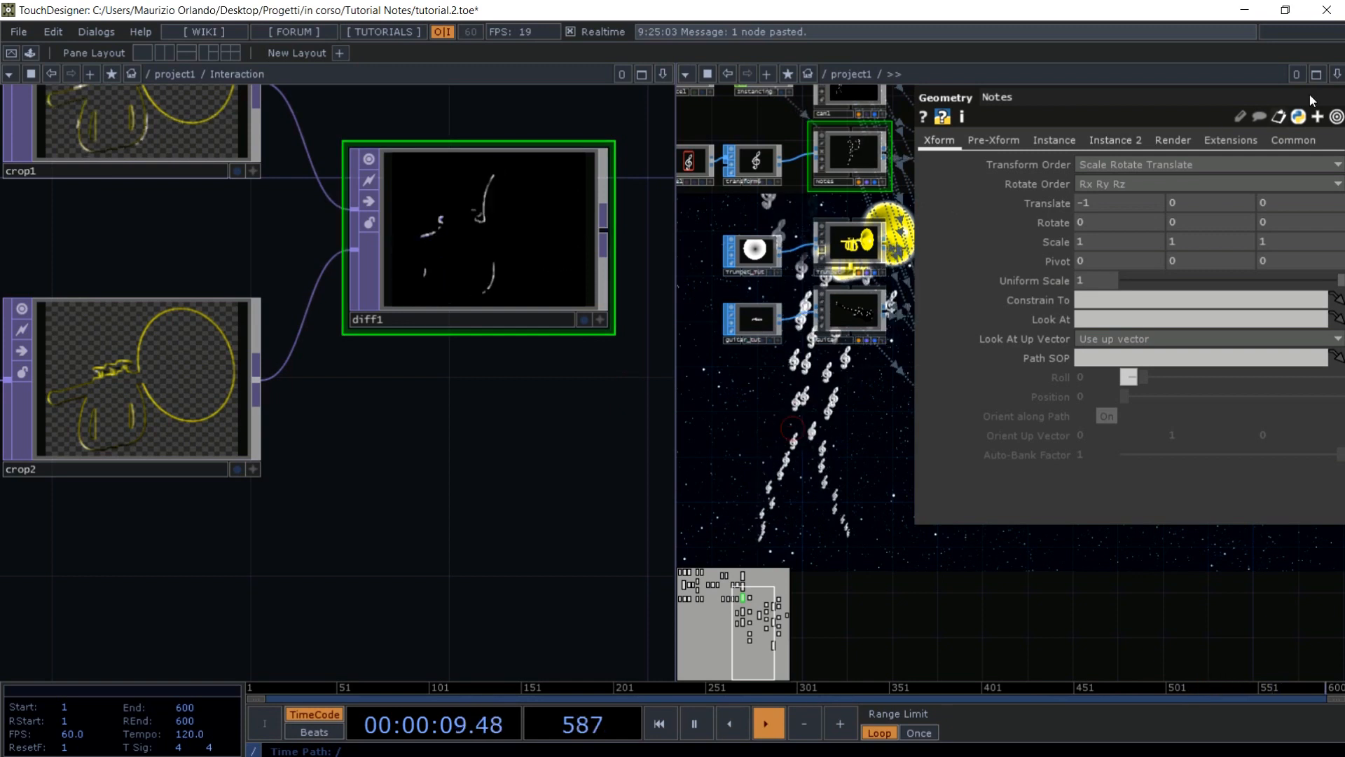
{"action": "left_click", "coordinate": [1337, 74]}
{"action": "left_click", "coordinate": [1224, 201]}
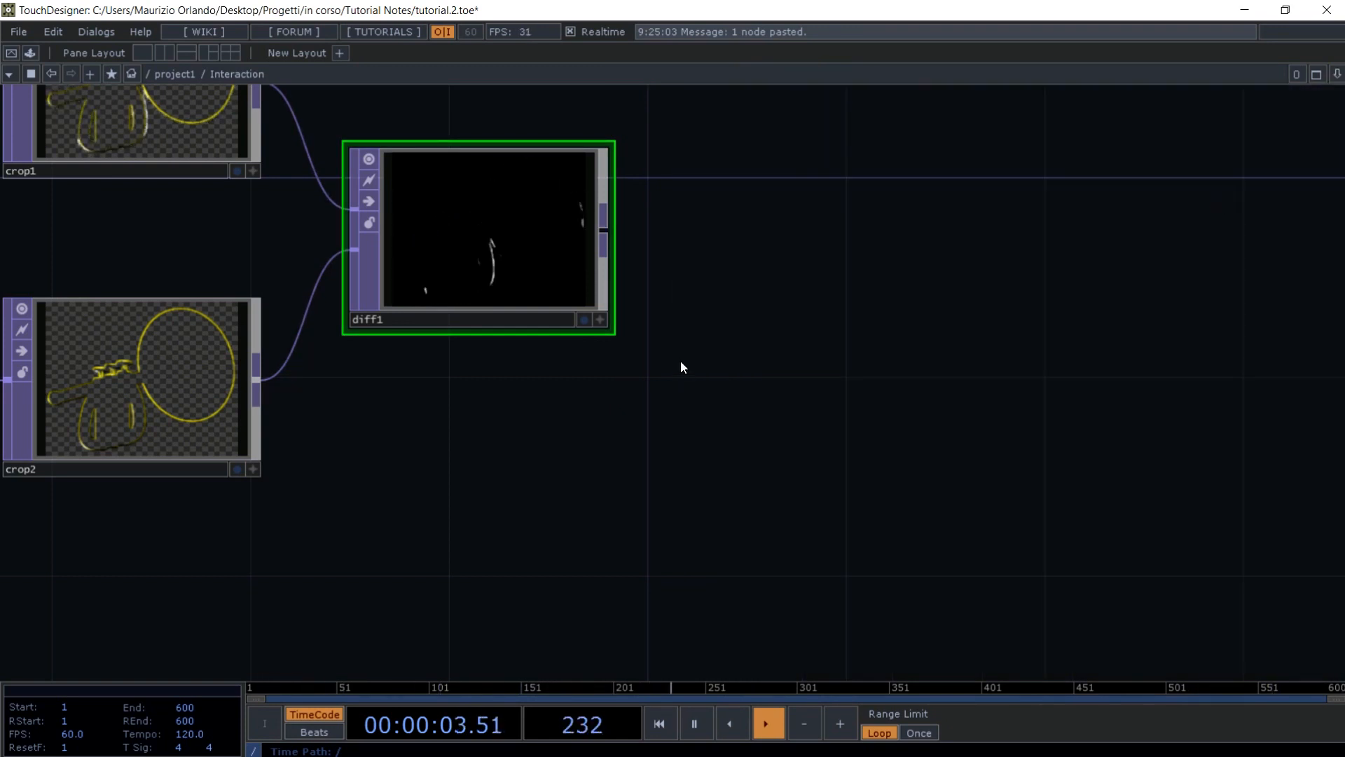
- Add a Level TOP after diff1 and connect diff1's output to its input
{"action": "left_click_drag", "start_coordinate": [913, 283], "coordinate": [756, 396]}
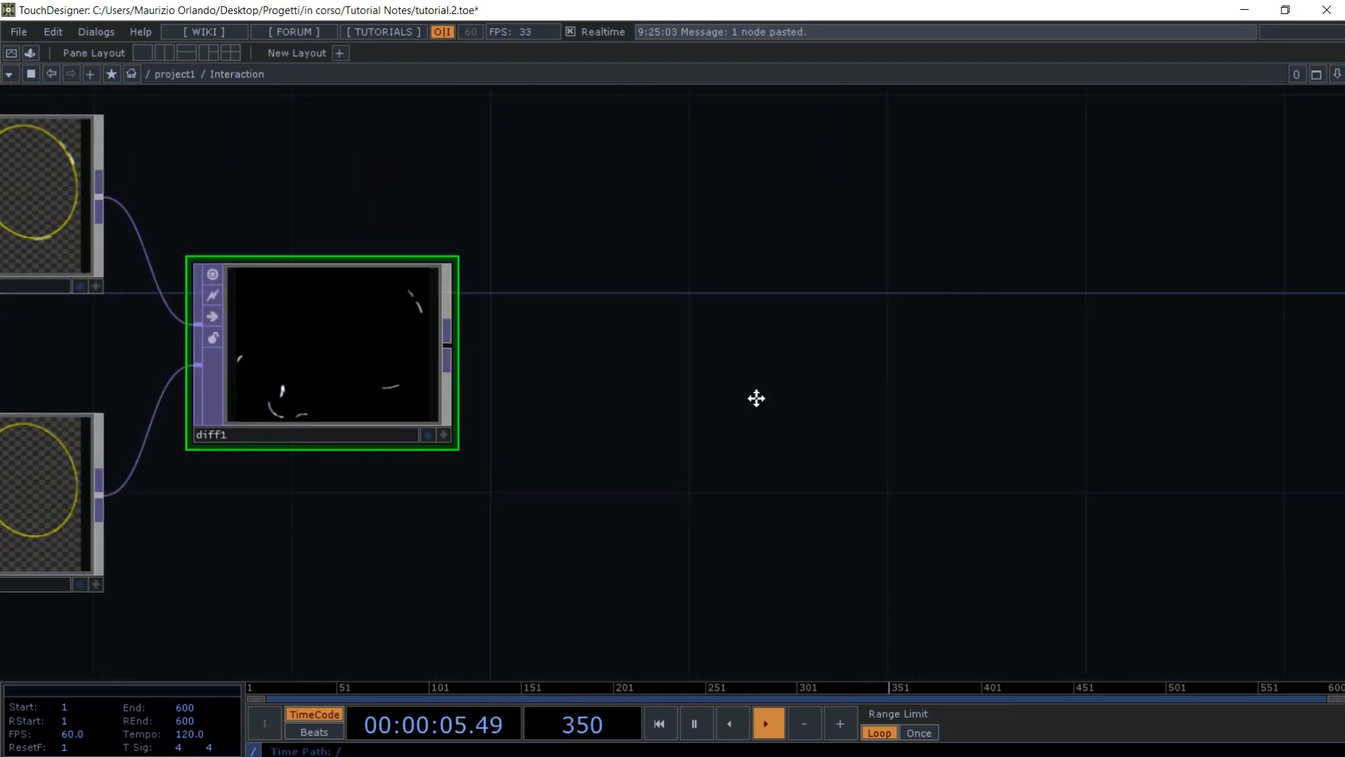
{"action": "key", "text": "Tab"}
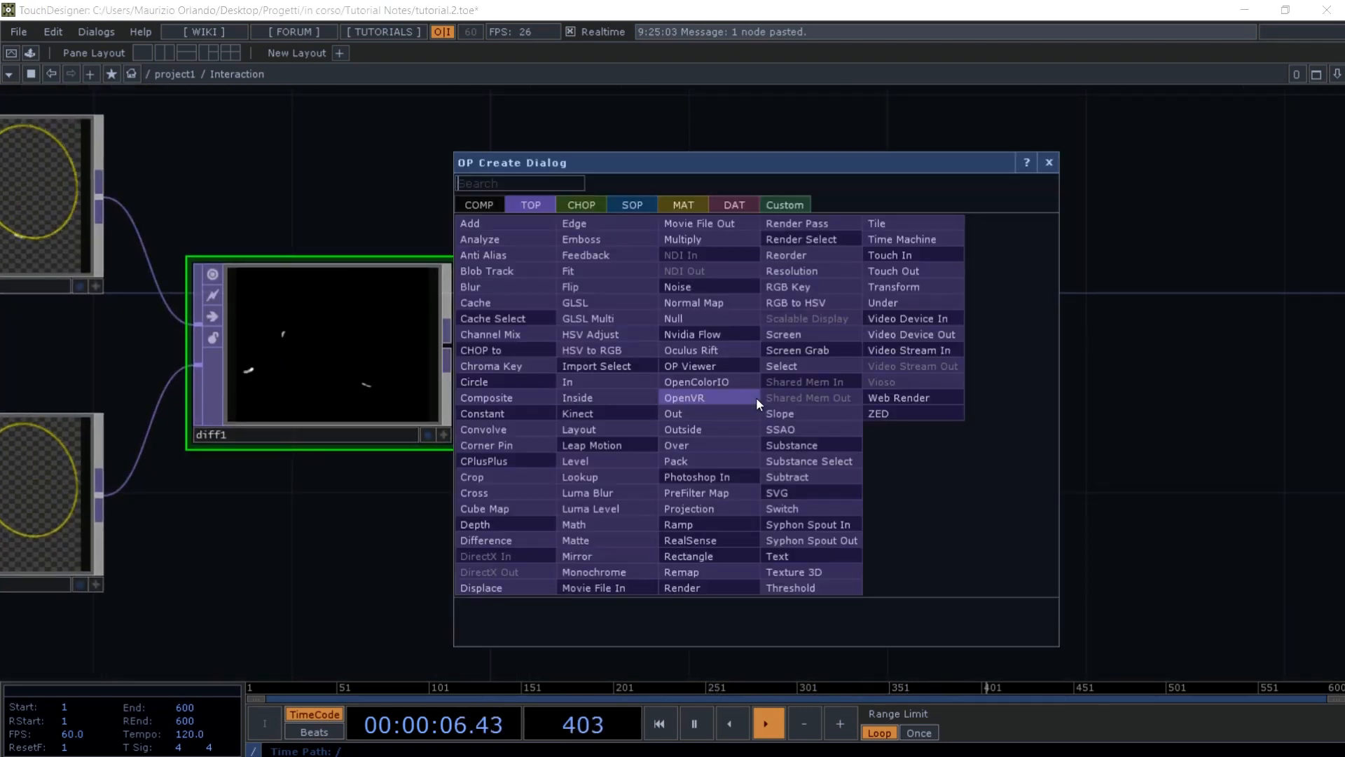
{"action": "left_click", "coordinate": [601, 474]}
{"action": "left_click", "coordinate": [651, 349]}
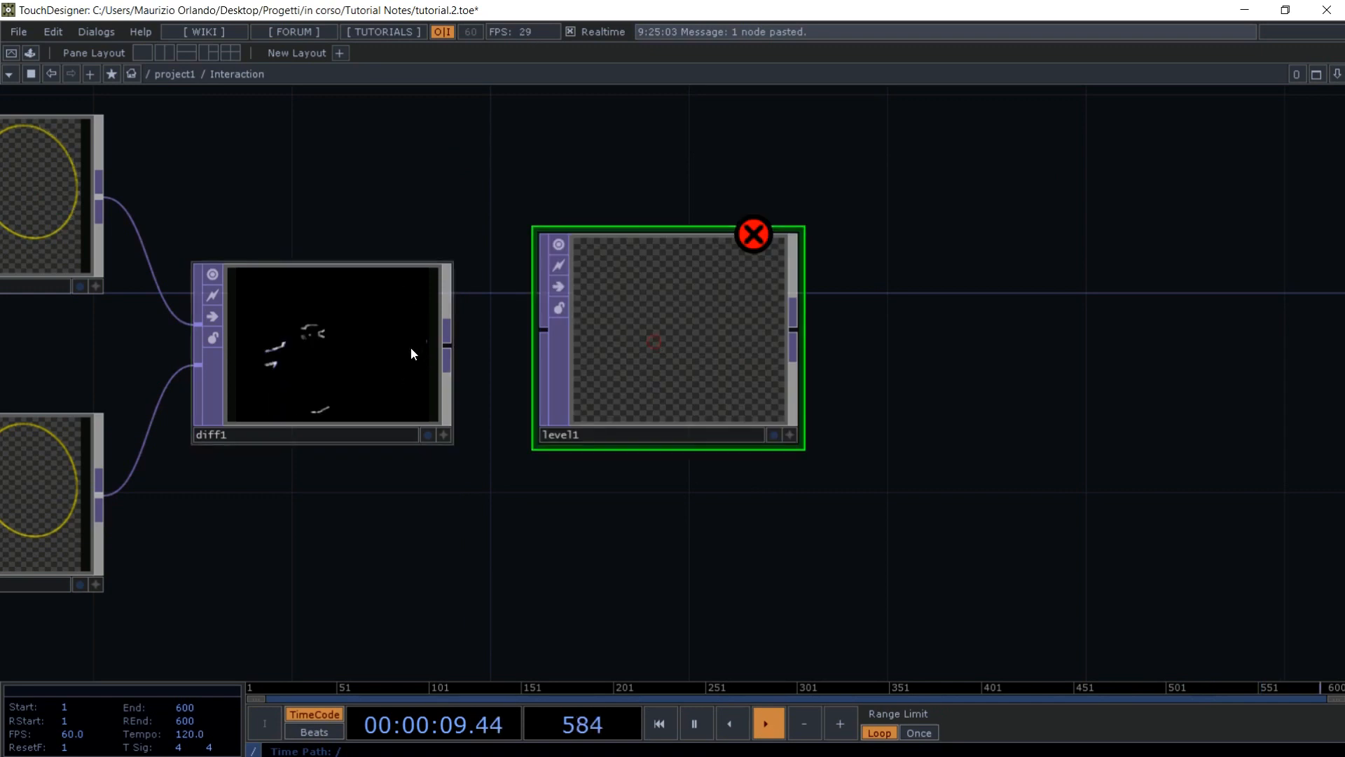
{"action": "left_click_drag", "start_coordinate": [457, 343], "coordinate": [644, 309]}
{"action": "left_click_drag", "start_coordinate": [460, 343], "coordinate": [559, 328]}
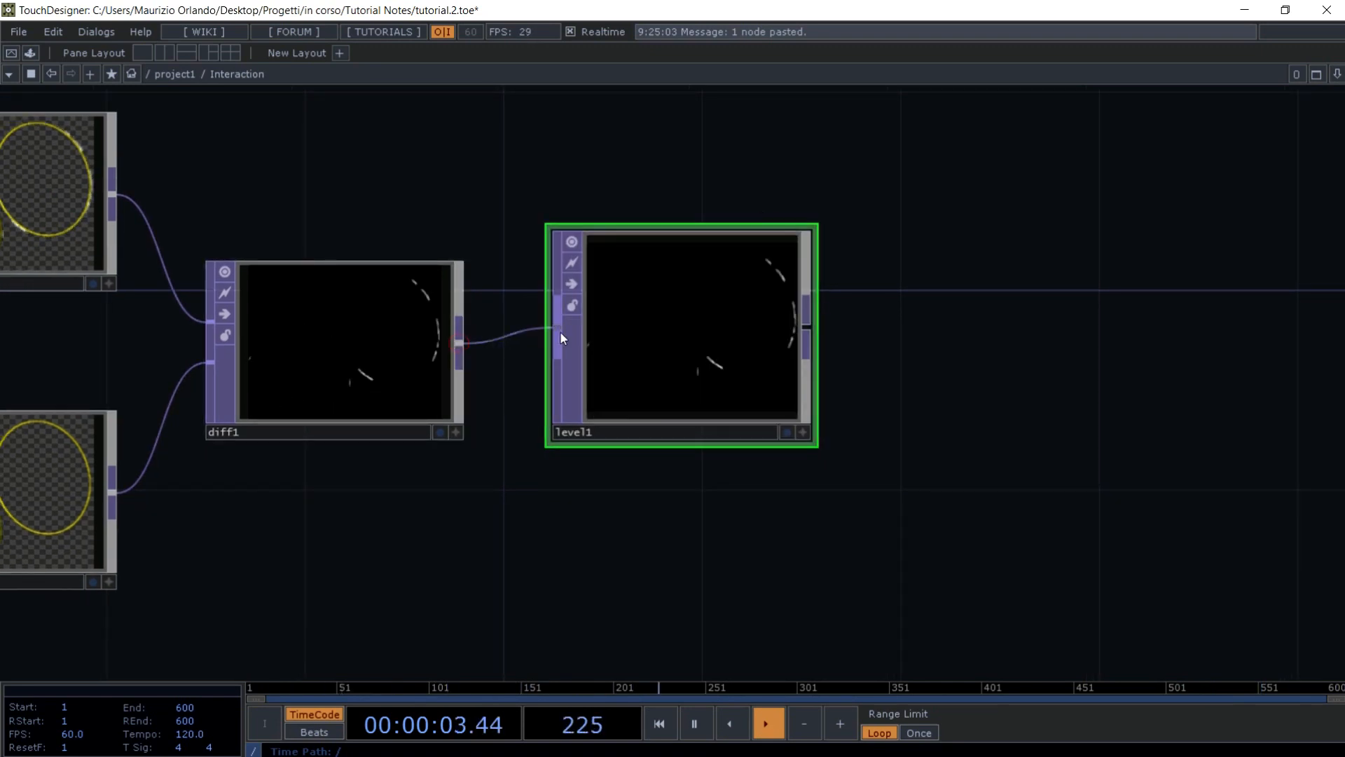
- Set level1's Brightness 1 to 2, Gamma 1 to 3 and Contrast to 5
{"action": "left_click_drag", "start_coordinate": [672, 347], "coordinate": [657, 364]}
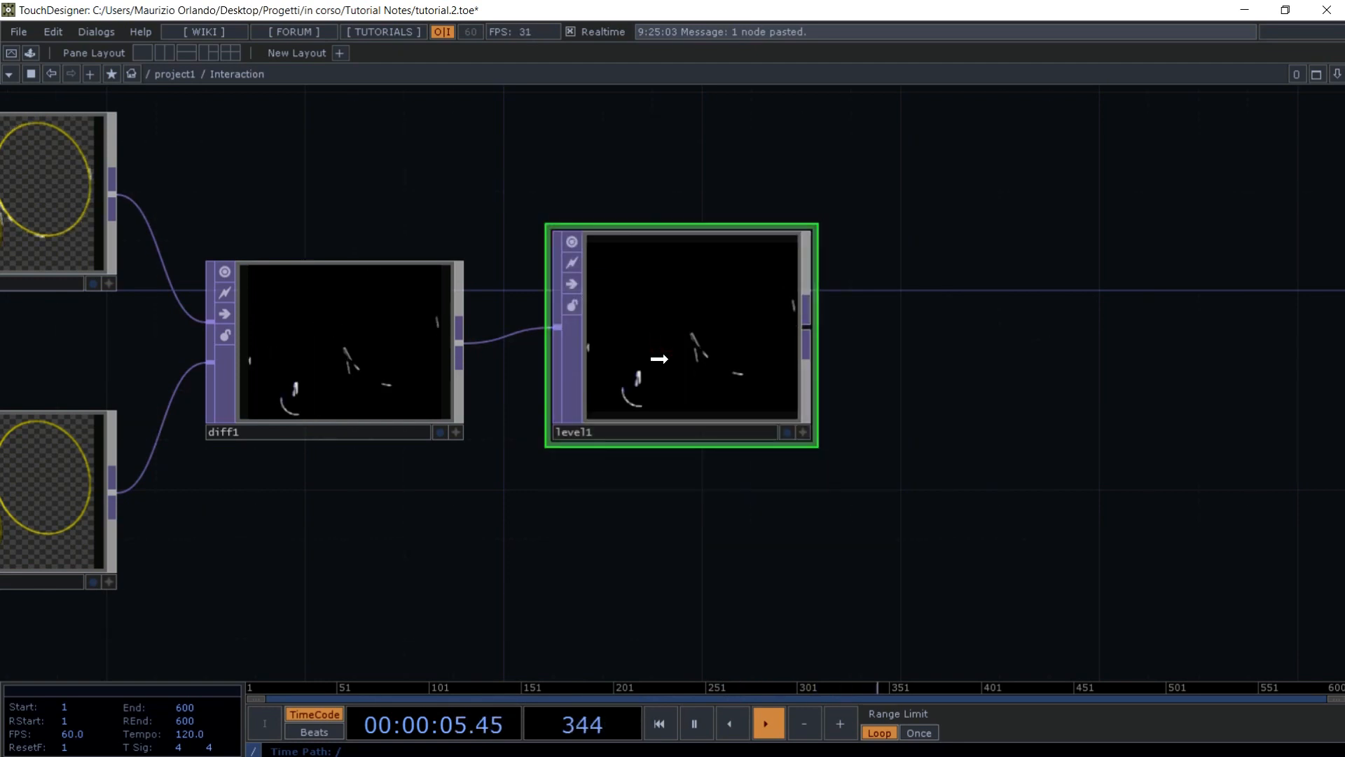
{"action": "key", "text": "p"}
{"action": "scroll", "coordinate": [667, 359], "scroll_direction": "down", "scroll_amount": 2}
{"action": "left_click_drag", "start_coordinate": [973, 492], "coordinate": [823, 533]}
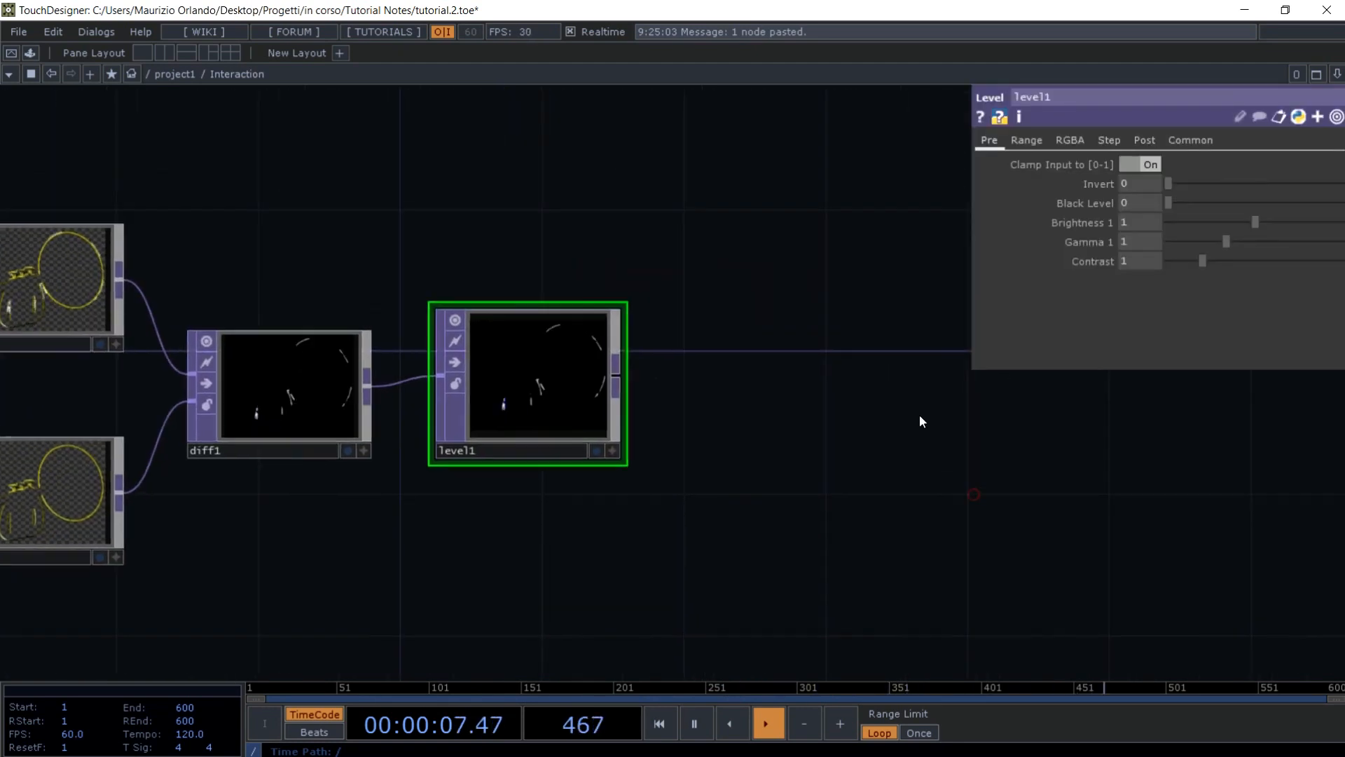
{"action": "left_click", "coordinate": [1142, 222]}
{"action": "type", "text": "2"}
{"action": "key", "text": "Return"}
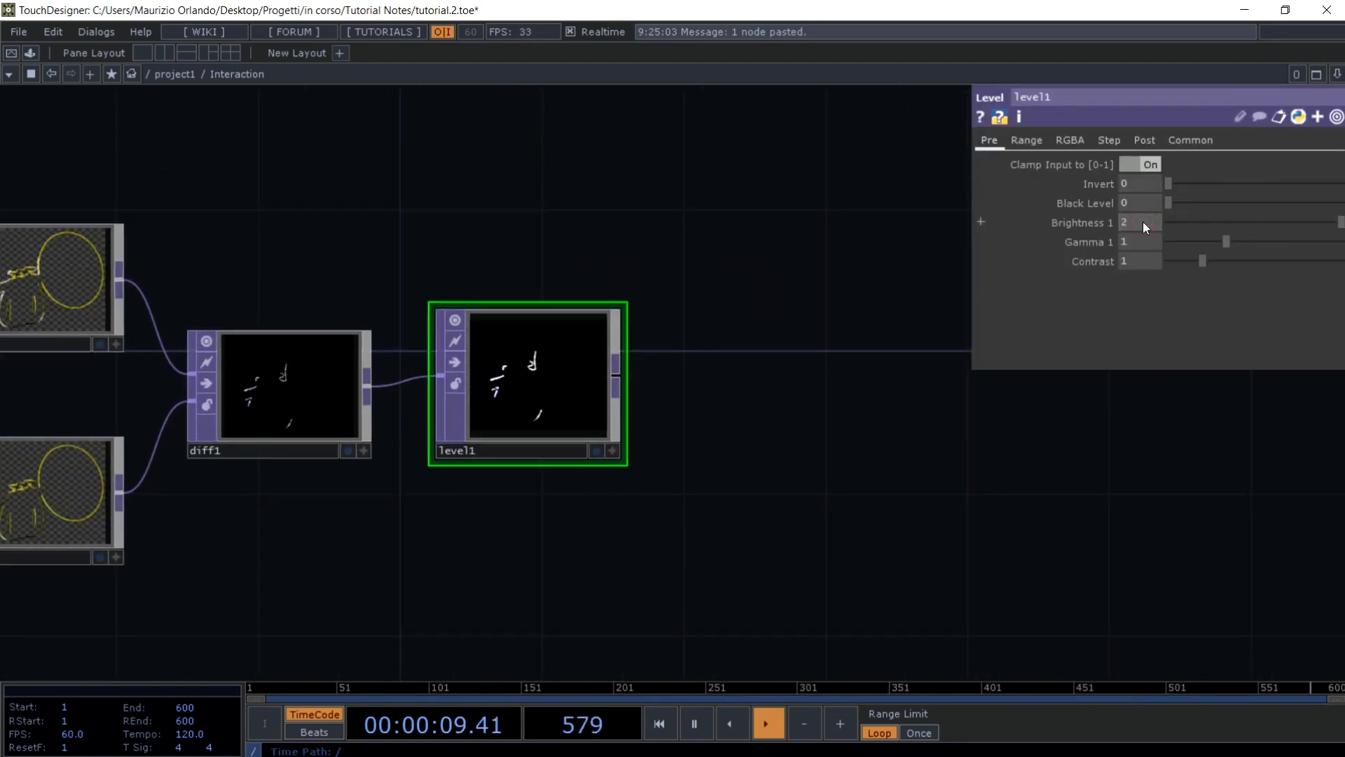
{"action": "left_click", "coordinate": [1141, 241]}
{"action": "type", "text": "3"}
{"action": "key", "text": "Return"}
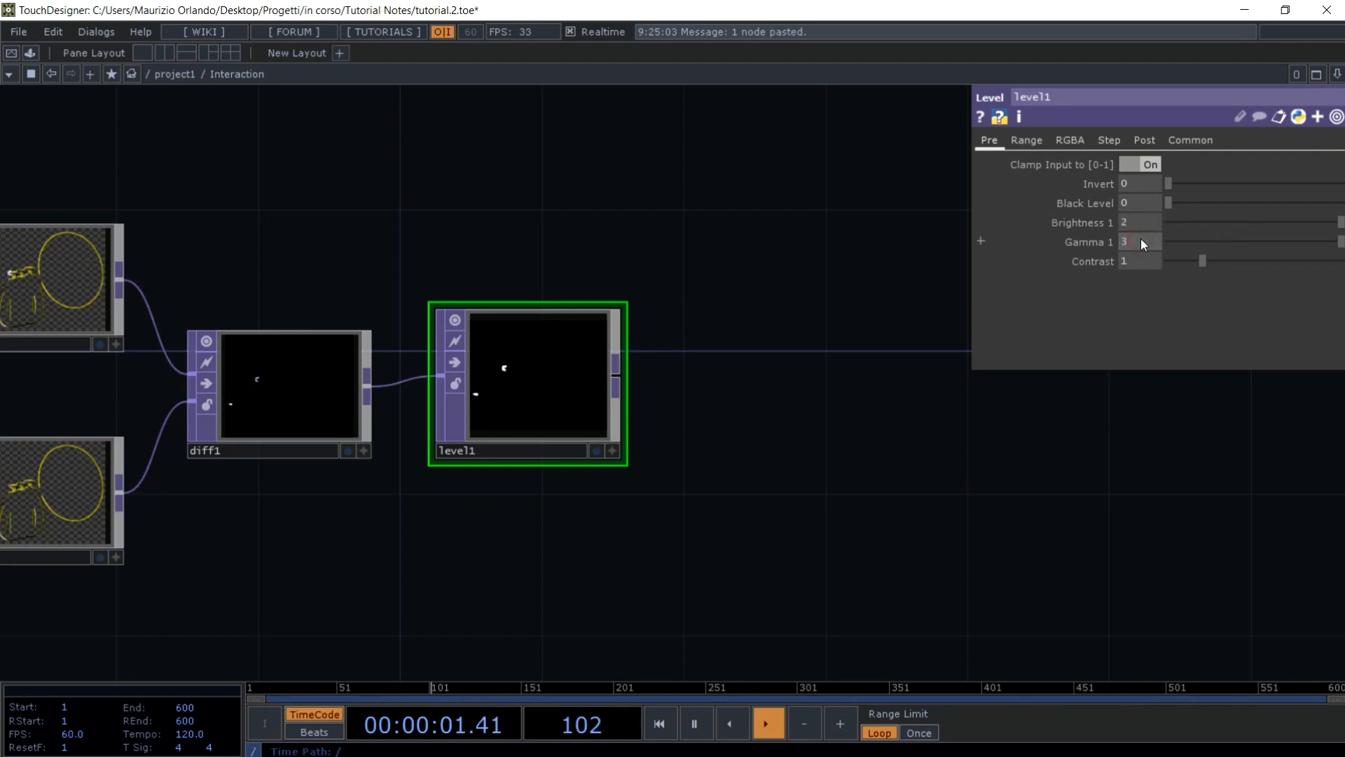
{"action": "left_click", "coordinate": [1129, 260]}
{"action": "type", "text": "5"}
{"action": "key", "text": "Return"}
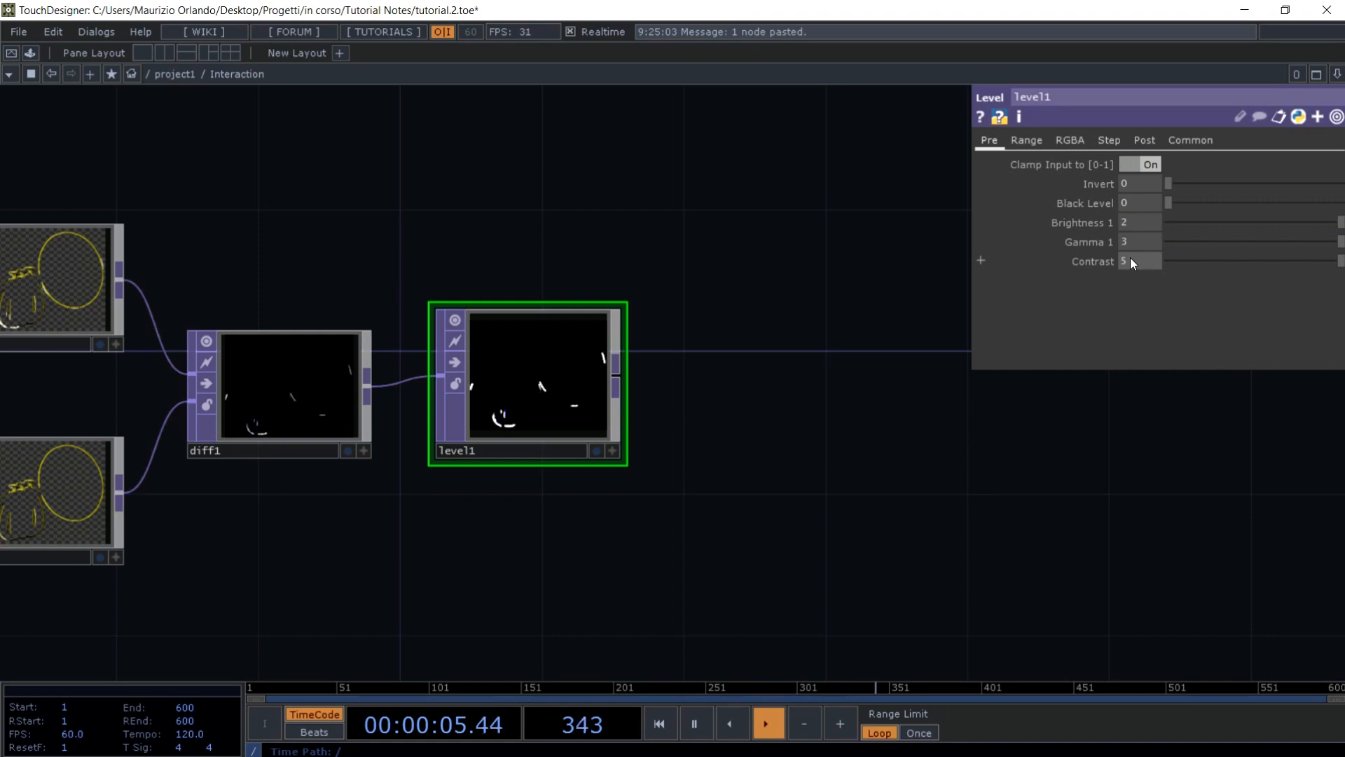
{"action": "left_click", "coordinate": [1142, 143]}
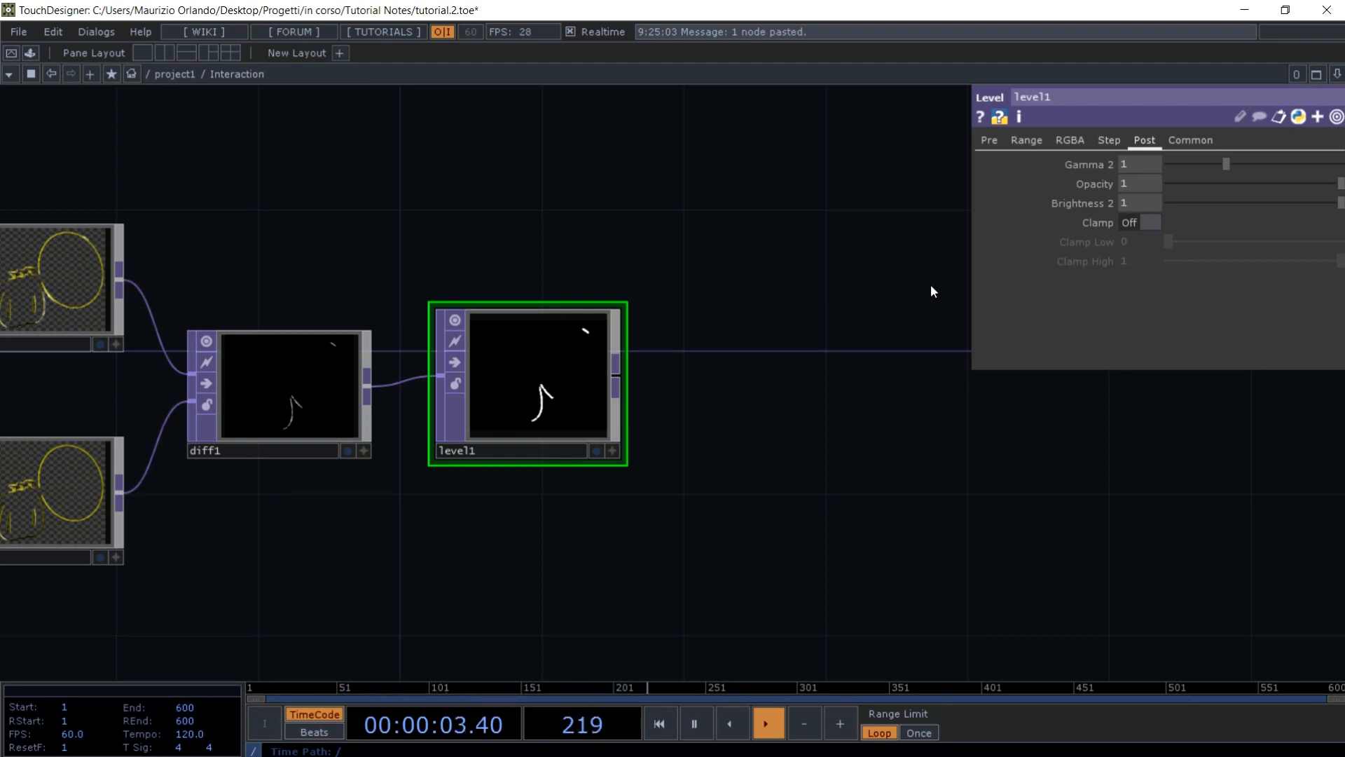
{"action": "key", "text": "p"}
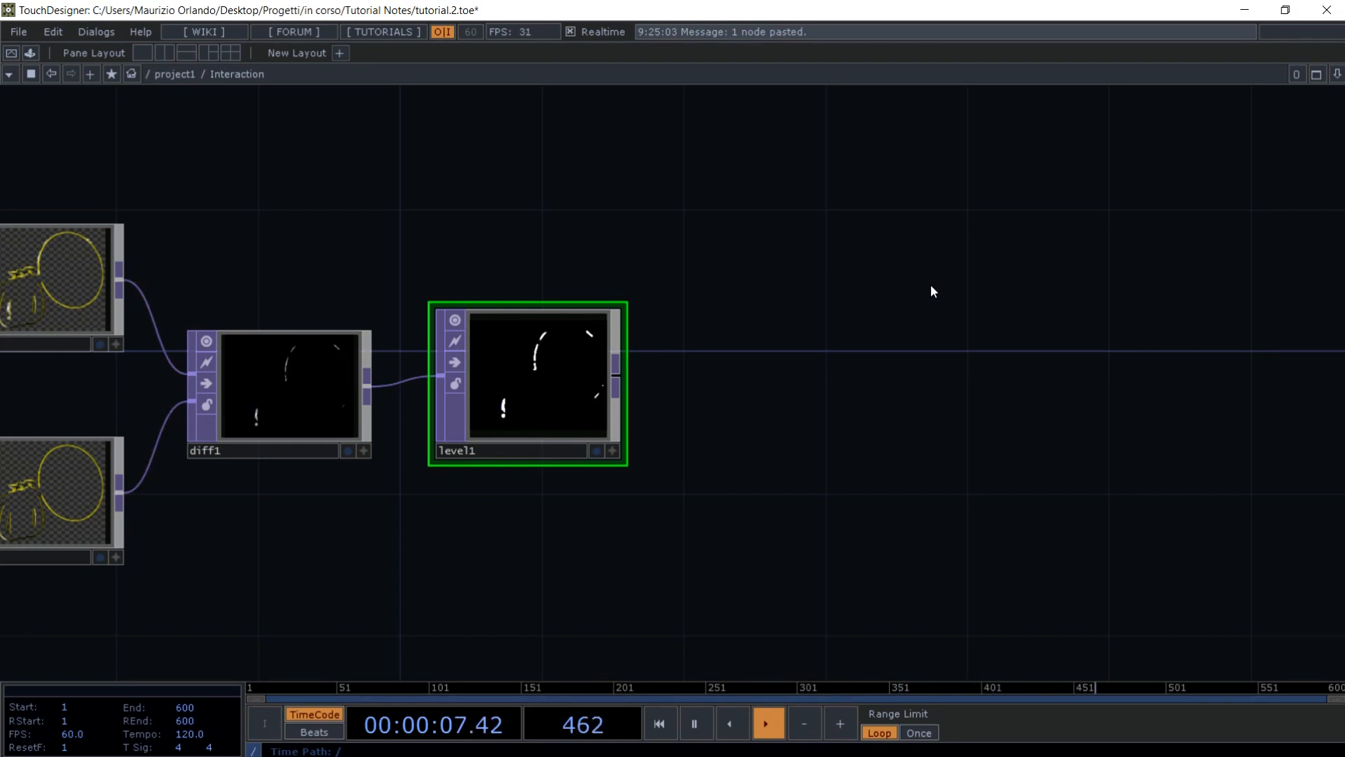
- Add an Analyze TOP connected after level1 and set its operation to Maximum
{"action": "key", "text": "Tab"}
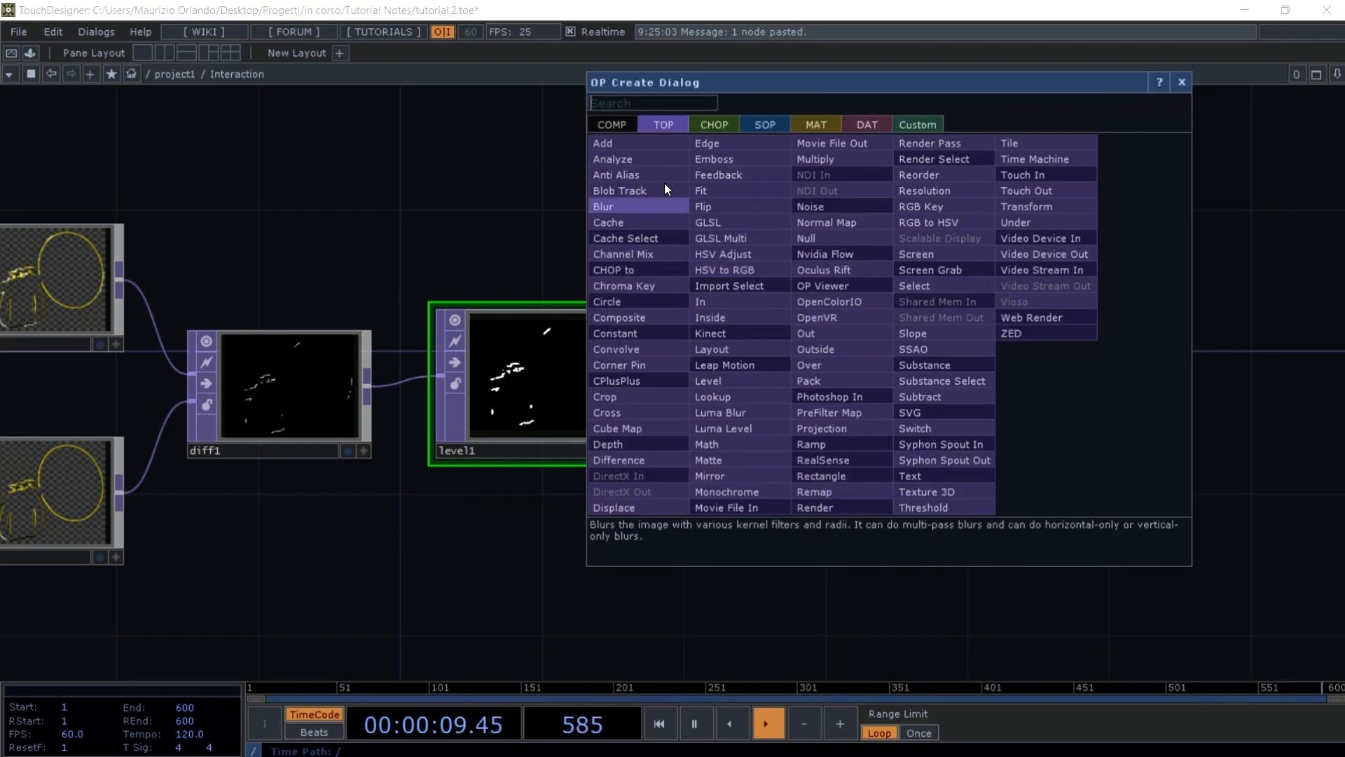
{"action": "left_click", "coordinate": [652, 157]}
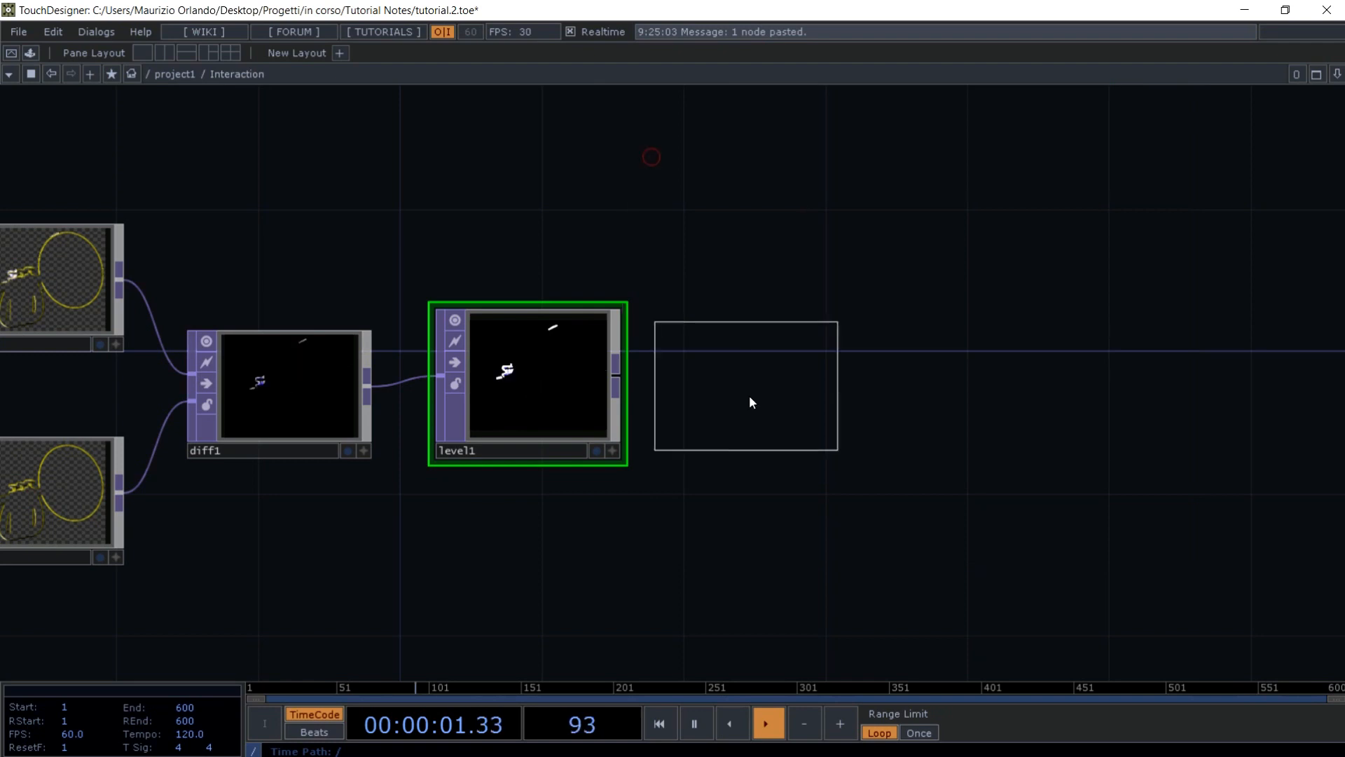
{"action": "left_click", "coordinate": [750, 402]}
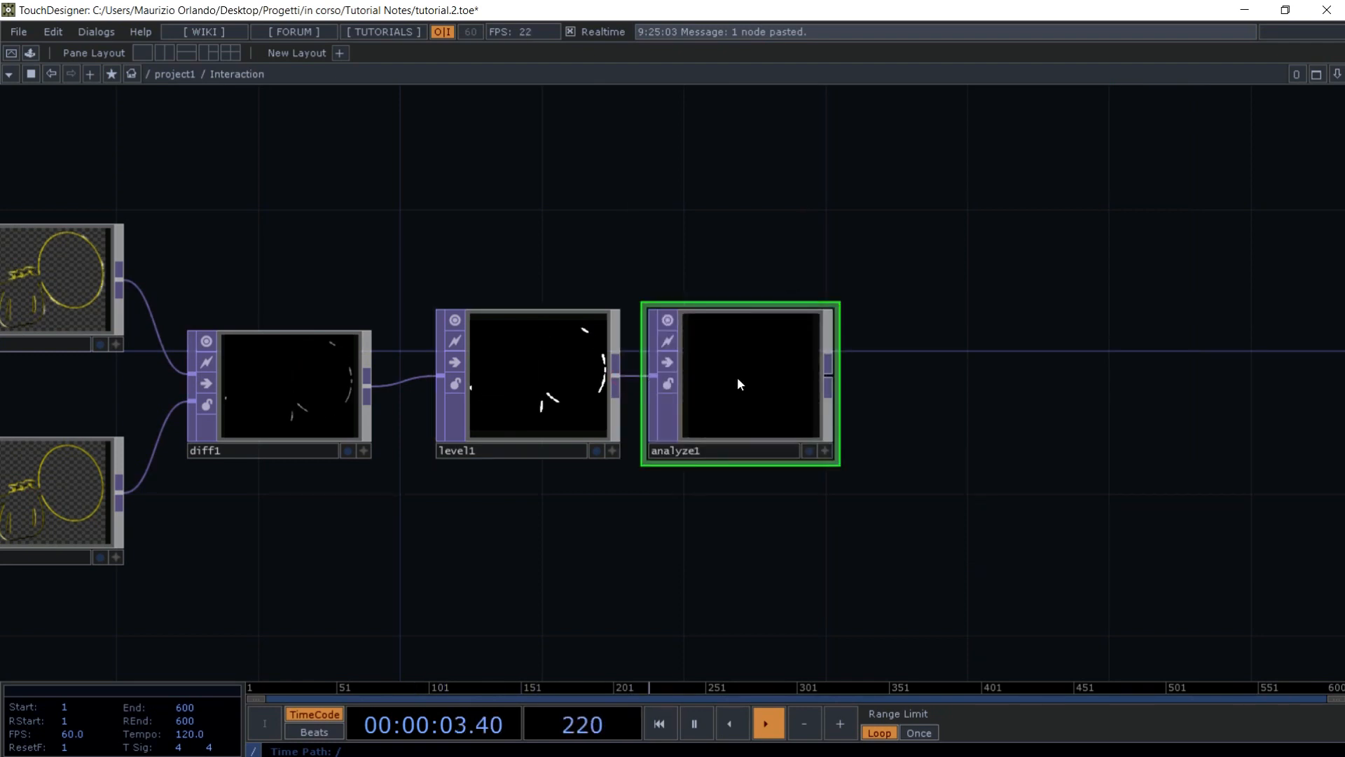
{"action": "key", "text": "p"}
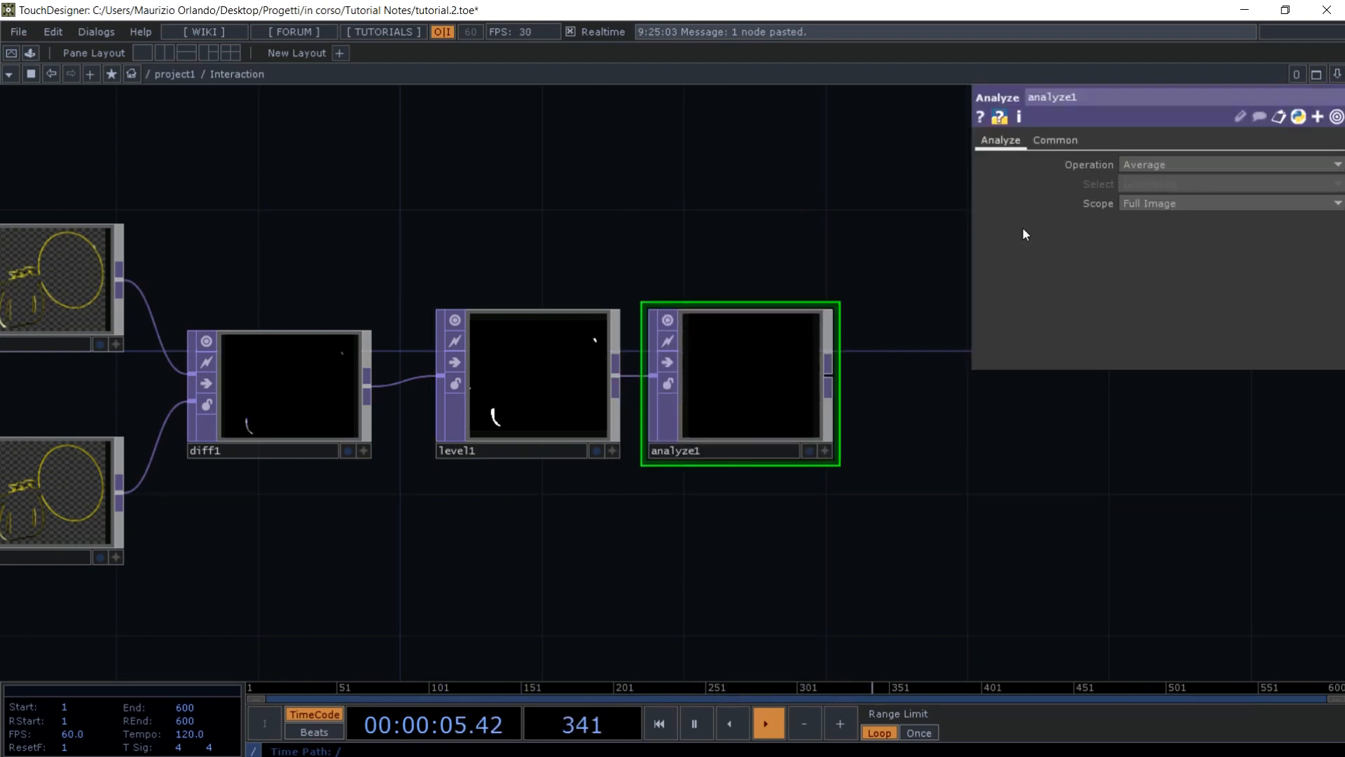
{"action": "left_click", "coordinate": [1141, 170]}
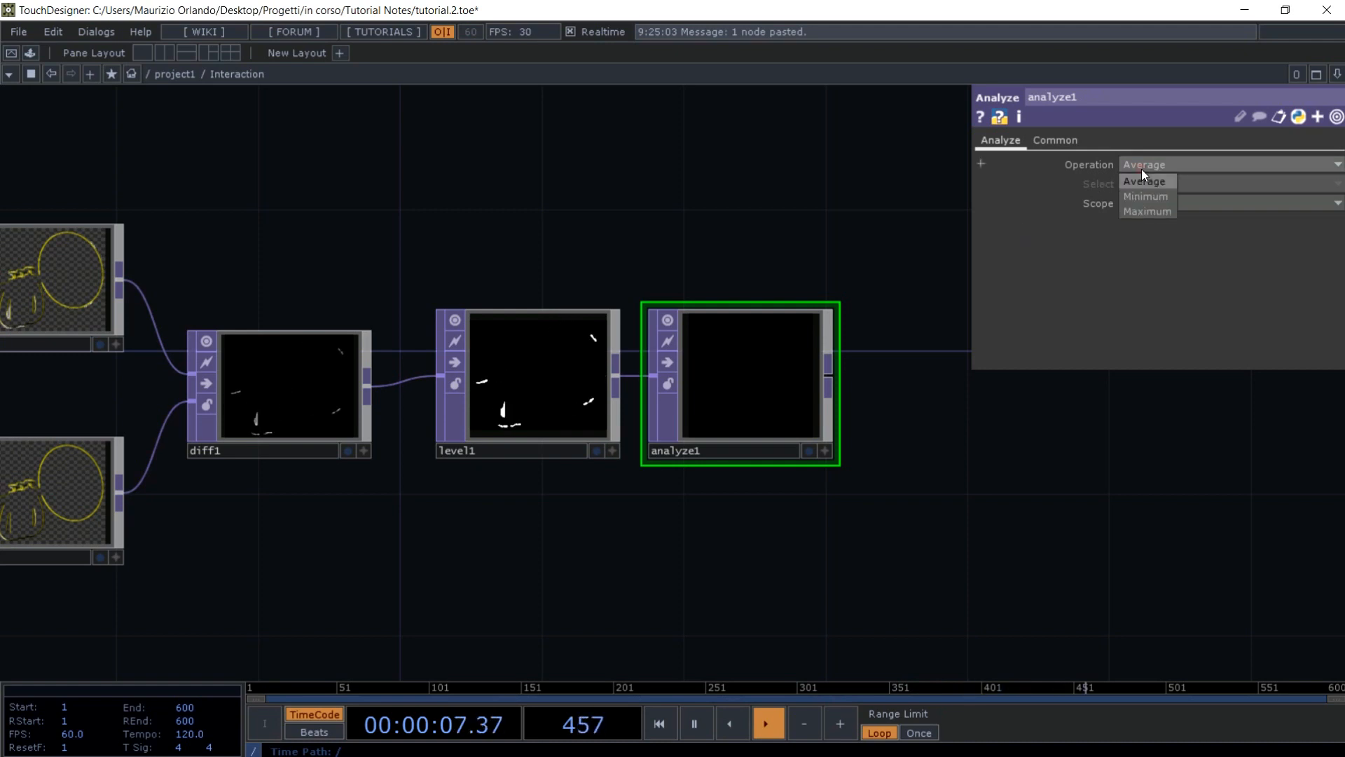
{"action": "left_click", "coordinate": [1137, 210]}
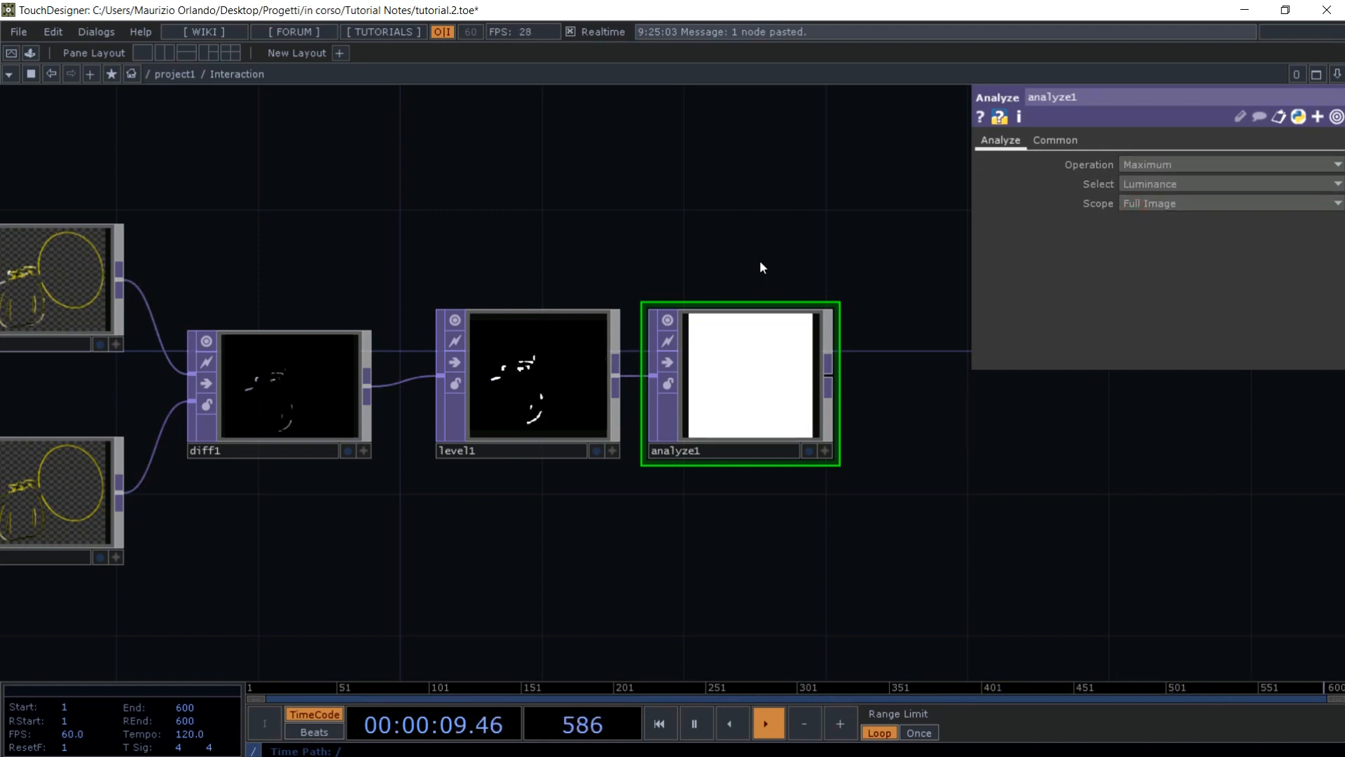
{"action": "key", "text": "p"}
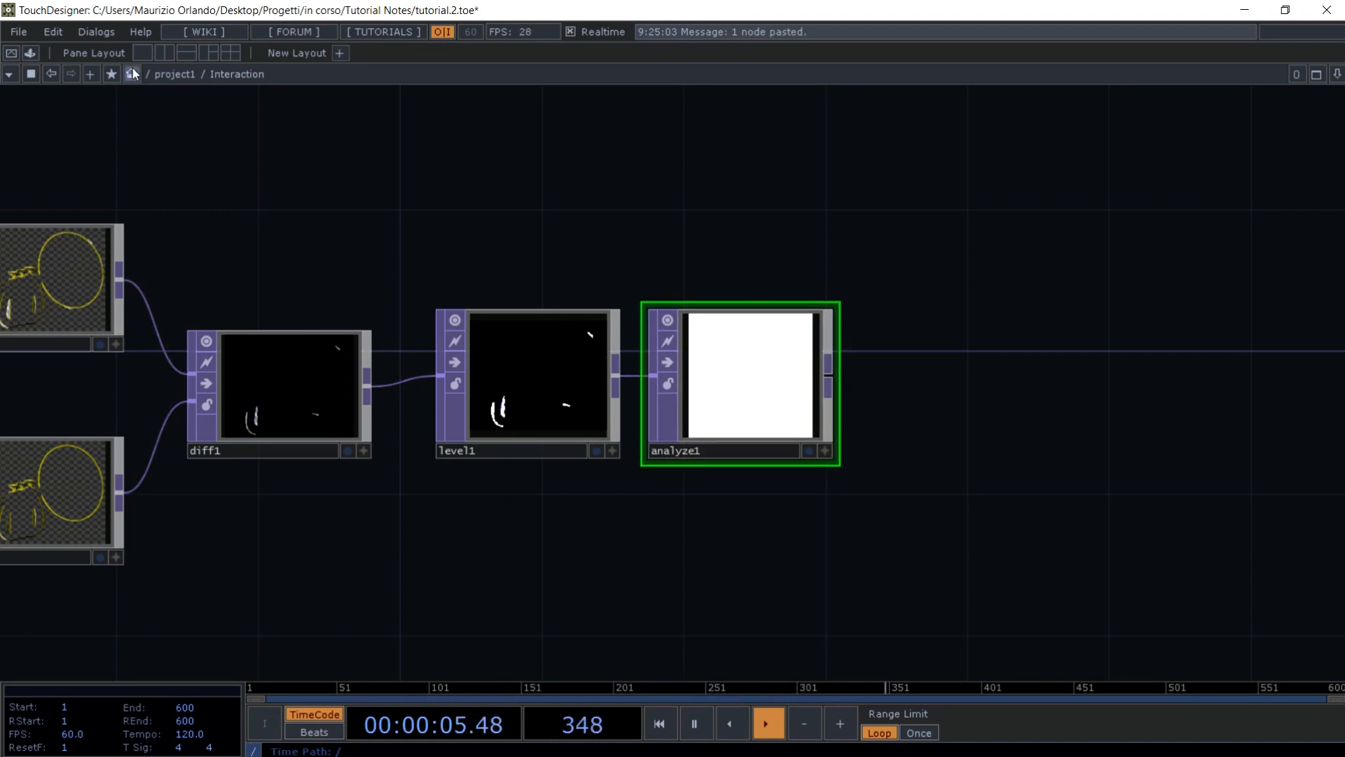
- With project1 shown beside Interaction, test analyze1 by shifting the Notes geometry's X translation to about 2.13 and back to -1, then restore the single view
{"action": "left_click", "coordinate": [163, 53]}
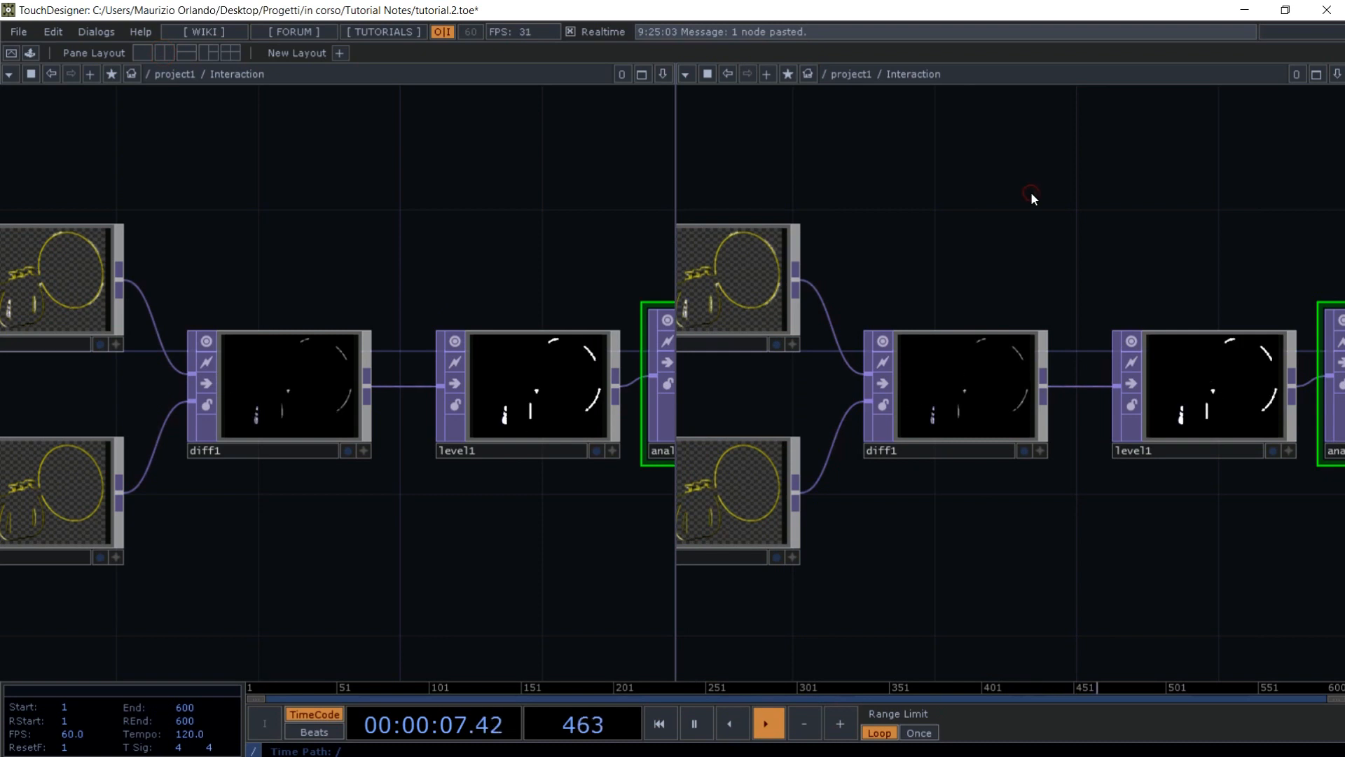
{"action": "key", "text": "u"}
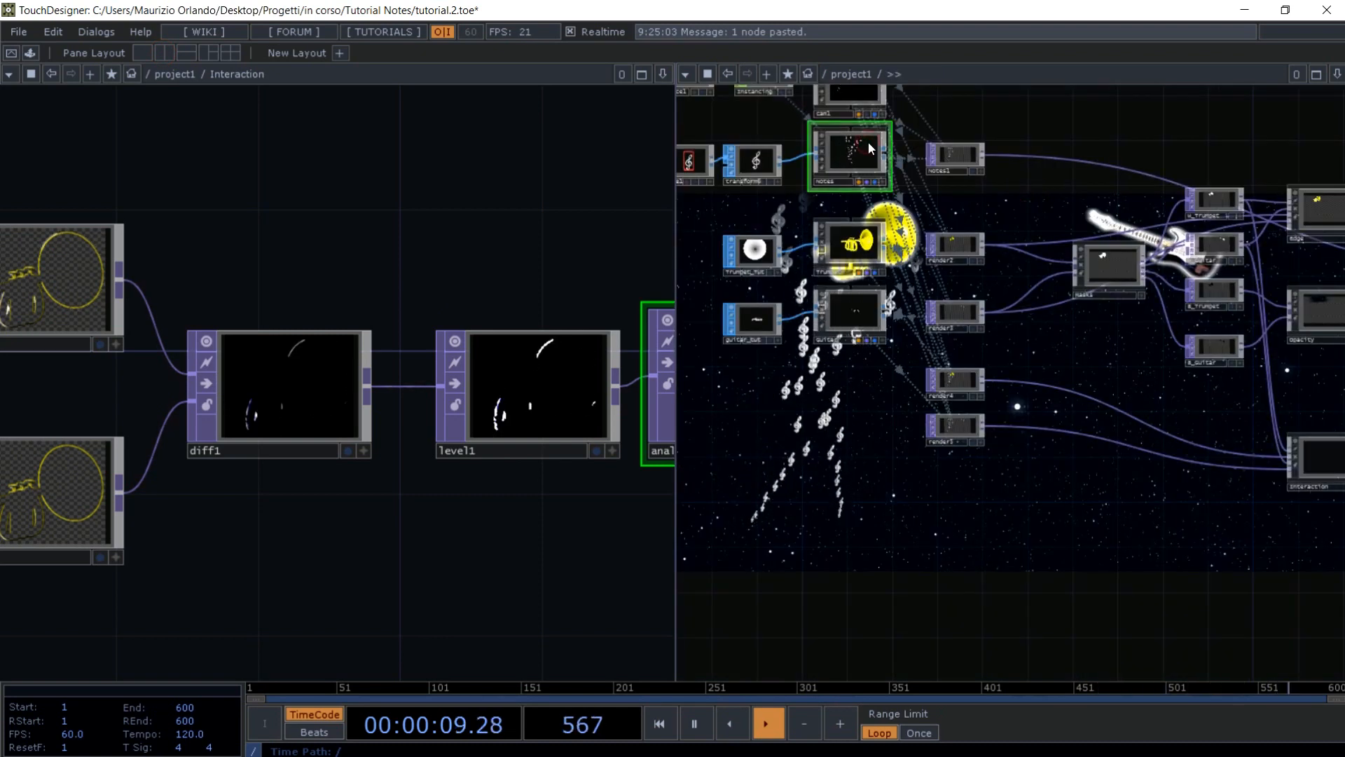
{"action": "key", "text": "p"}
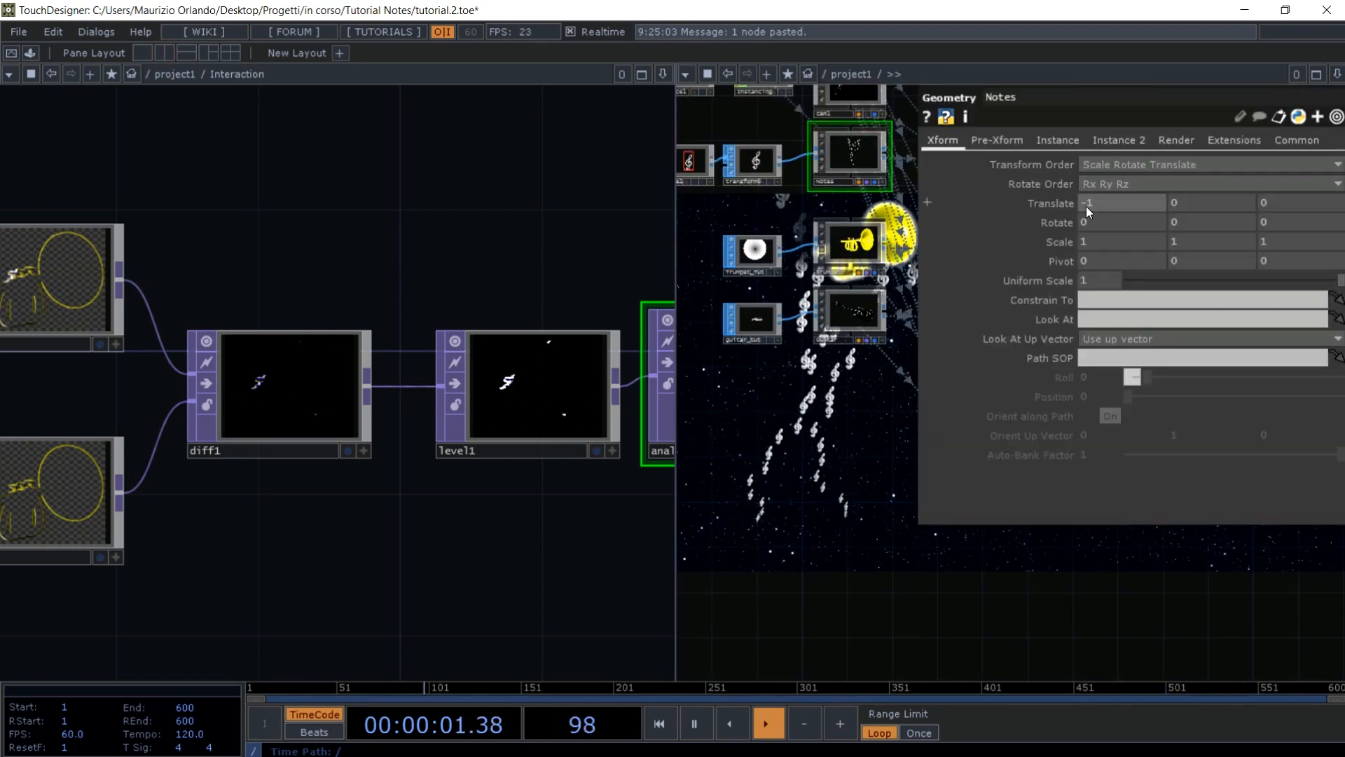
{"action": "left_click_drag", "start_coordinate": [469, 218], "coordinate": [99, 225]}
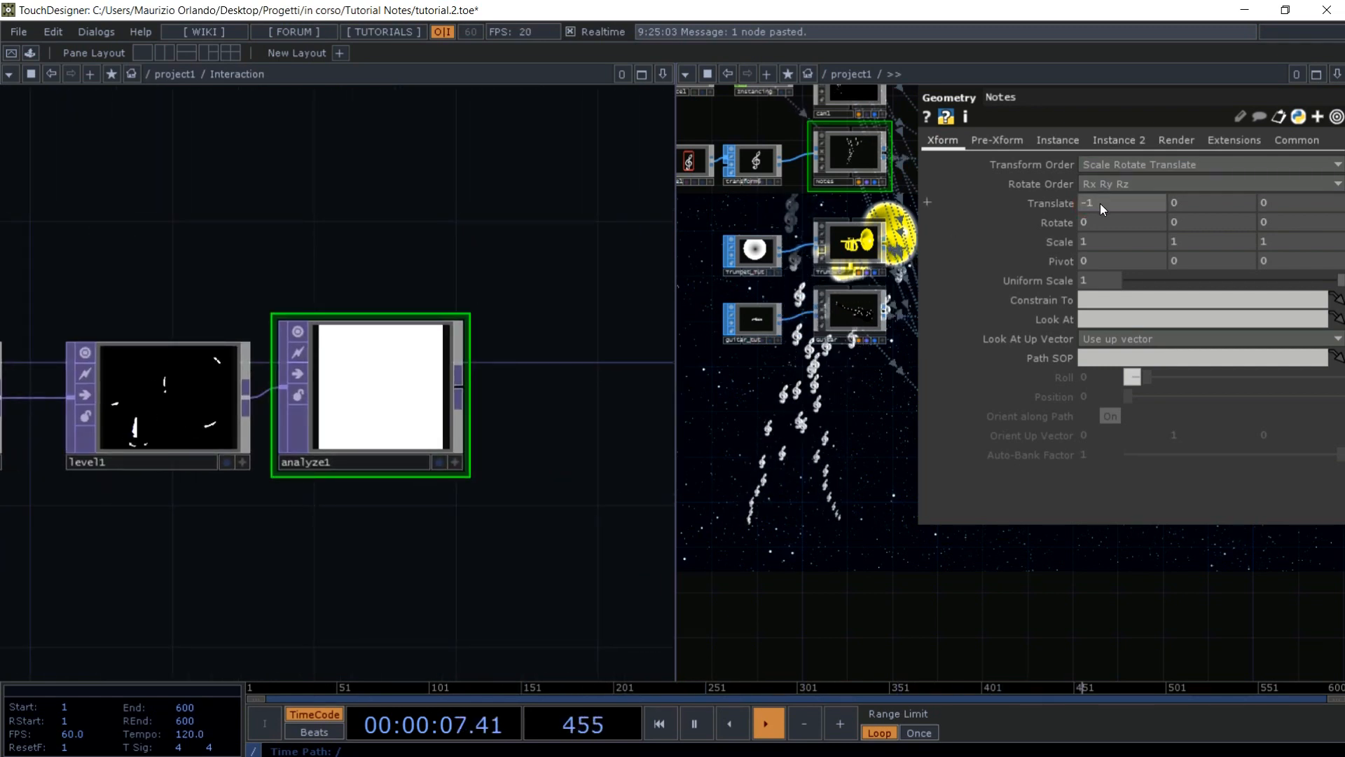
{"action": "middle_click_drag", "start_coordinate": [1099, 201], "coordinate": [1106, 169]}
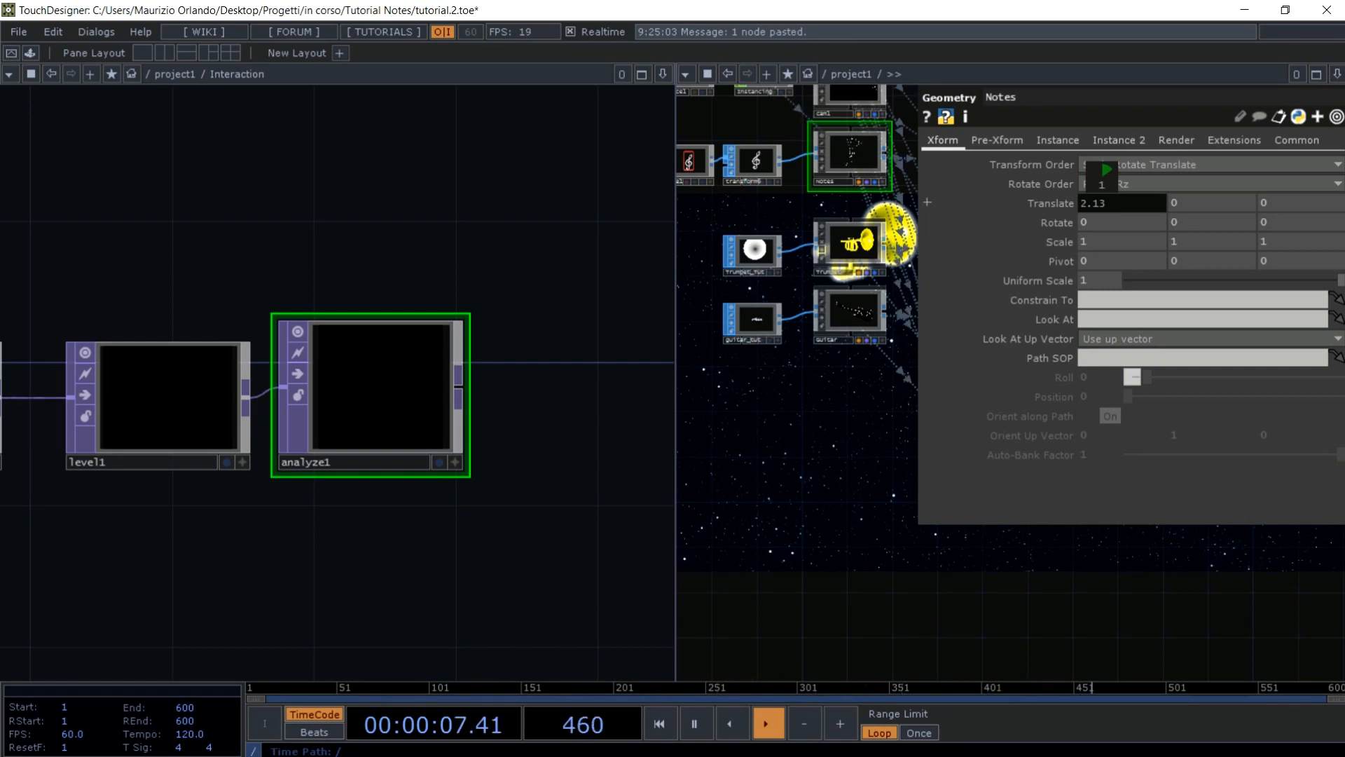
{"action": "middle_click_drag", "start_coordinate": [1107, 170], "coordinate": [1103, 168]}
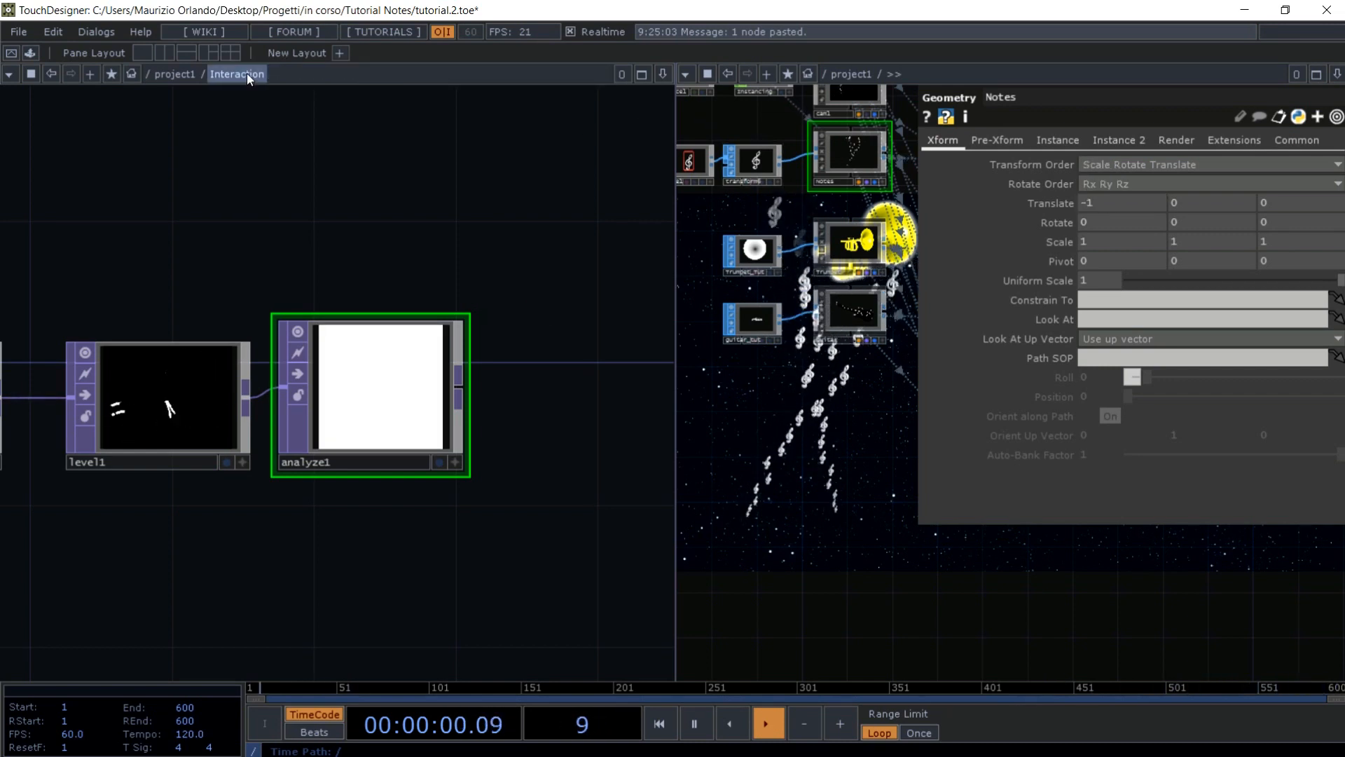
{"action": "left_click", "coordinate": [145, 52]}
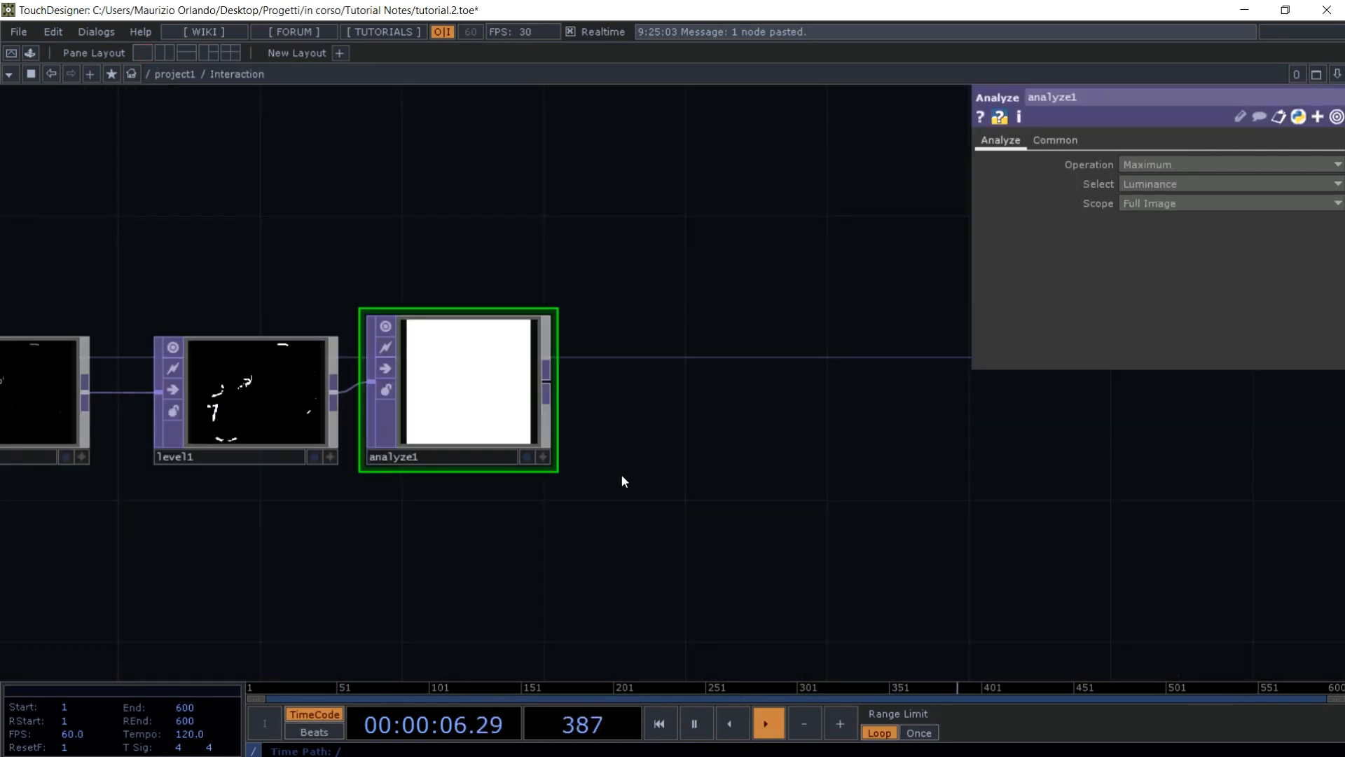
- Add a TOP to CHOP after analyze1 and assign analyze1 as its source TOP
{"action": "key", "text": "Tab"}
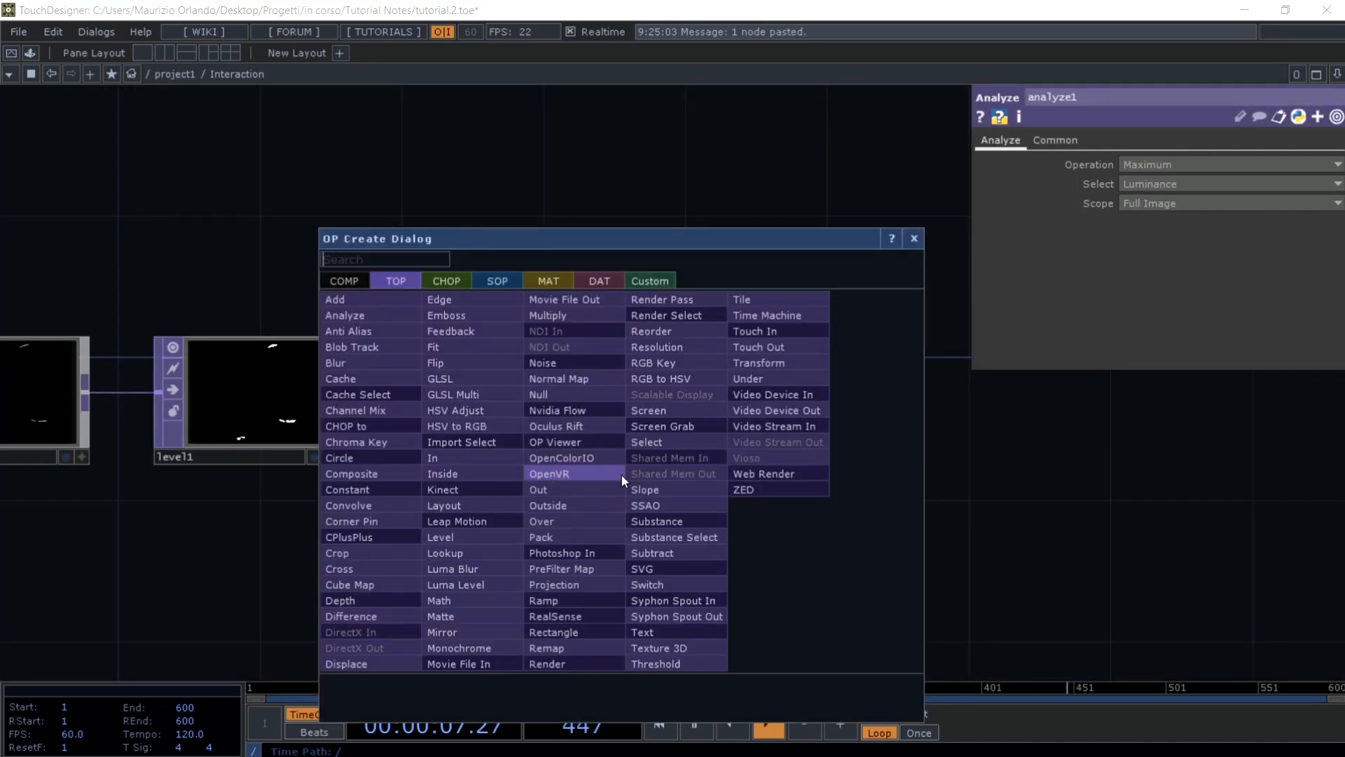
{"action": "left_click", "coordinate": [452, 282]}
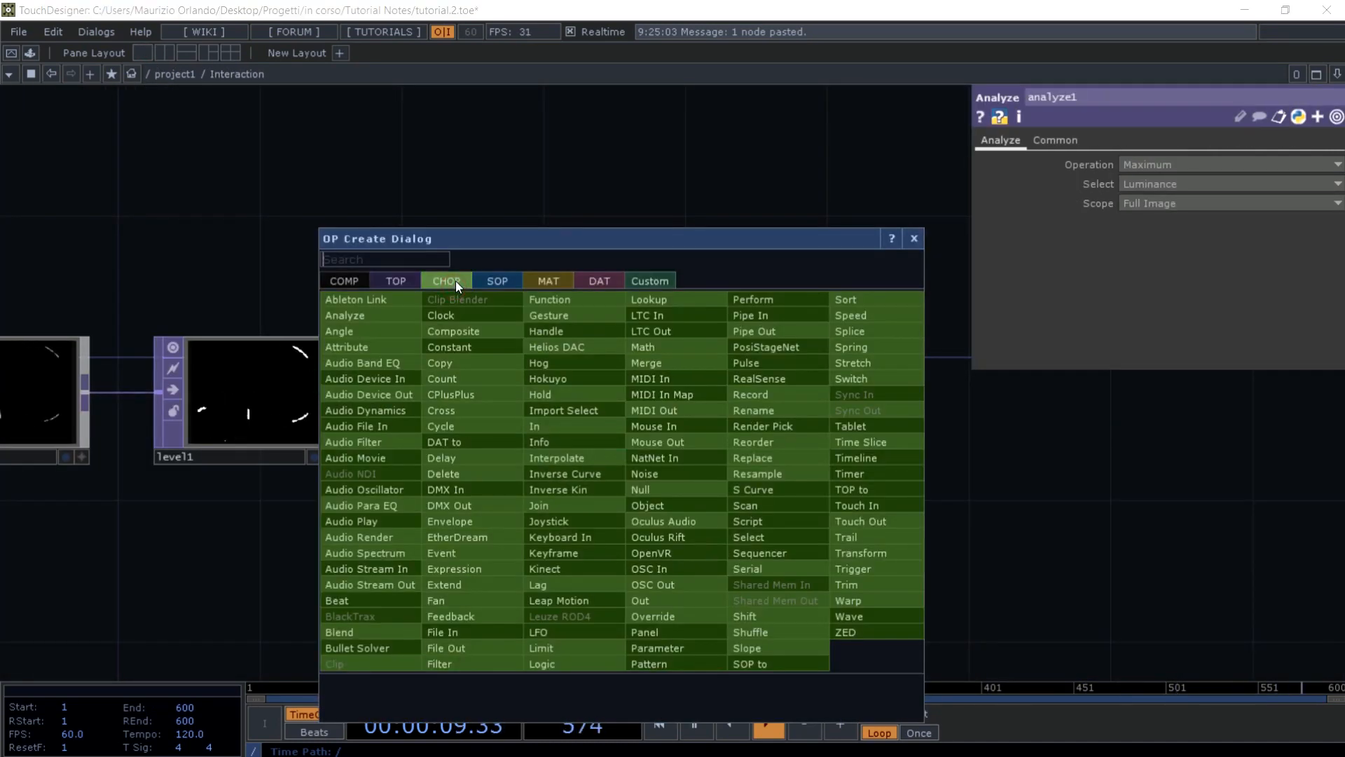
{"action": "left_click", "coordinate": [888, 489]}
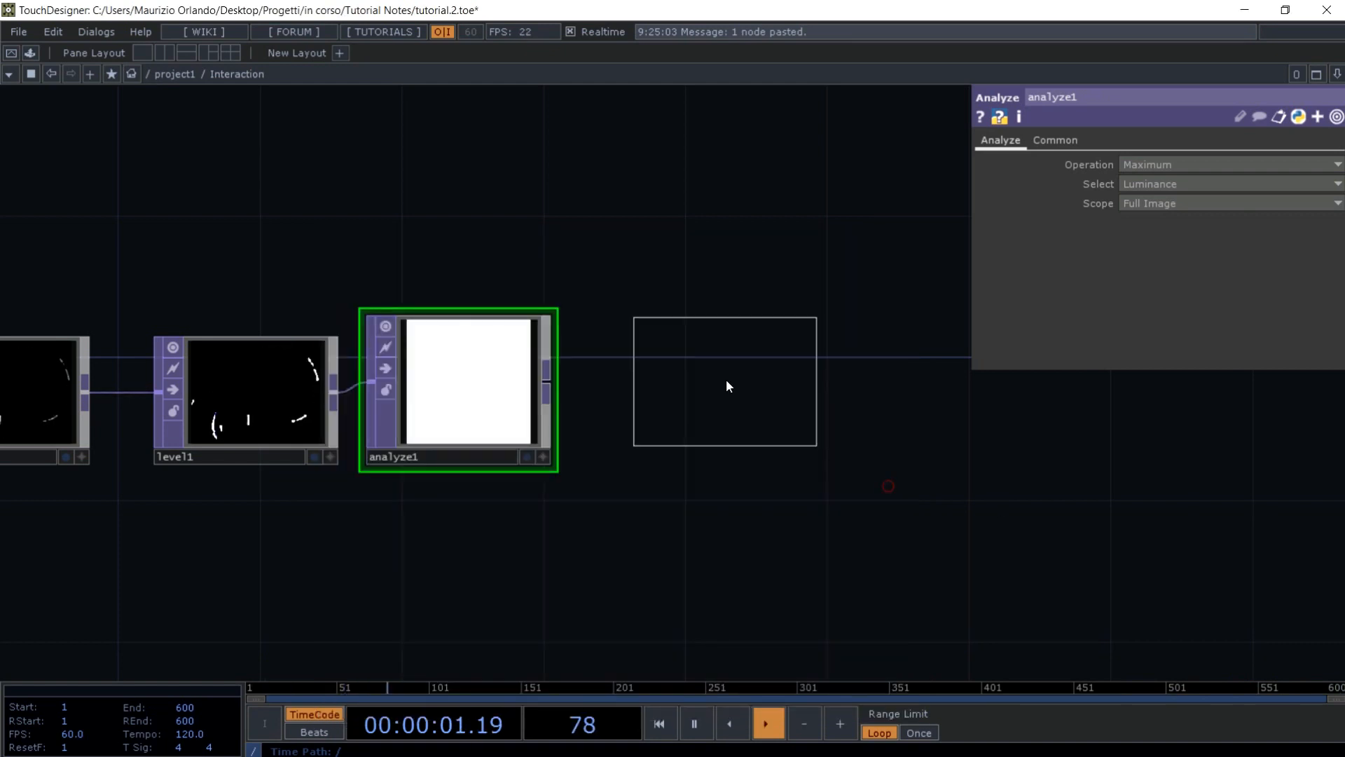
{"action": "left_click", "coordinate": [699, 389]}
{"action": "left_click_drag", "start_coordinate": [444, 407], "coordinate": [1161, 163]}
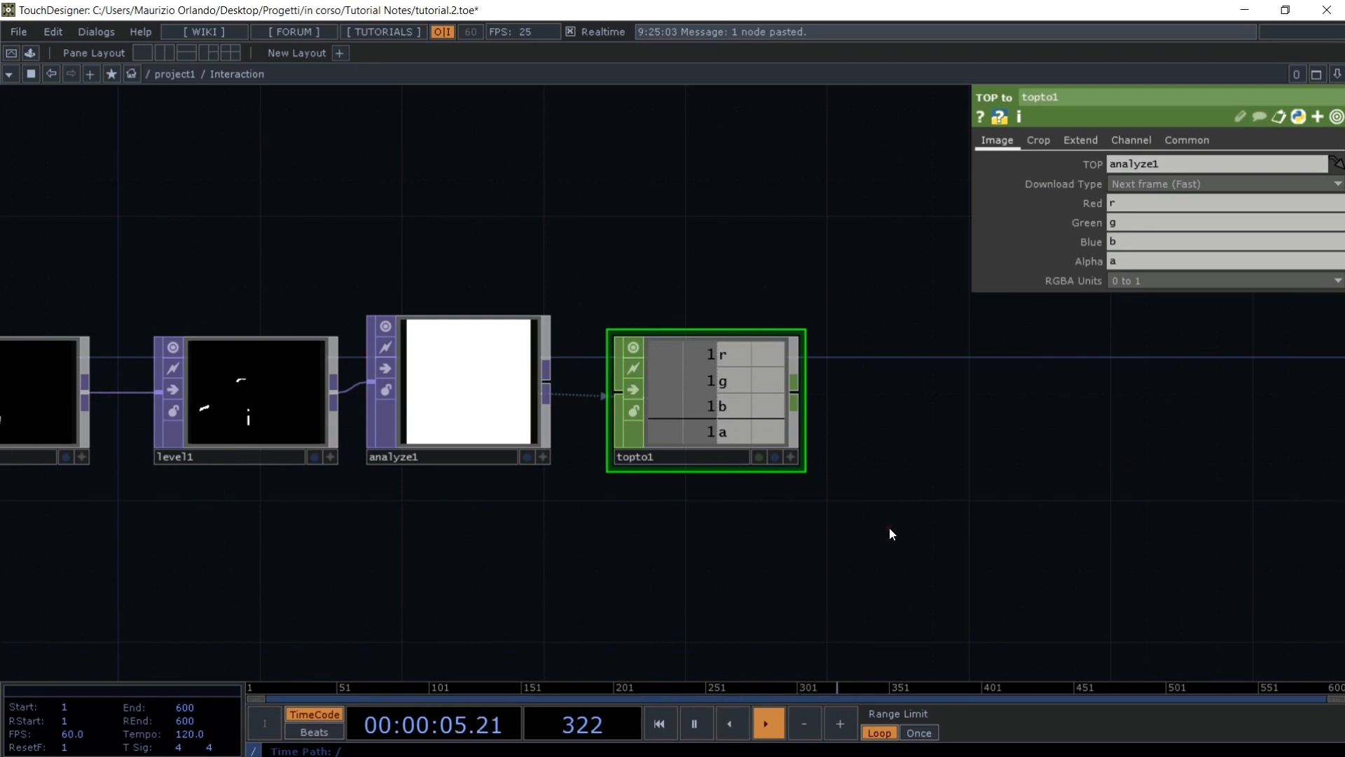
- Add an Analyze CHOP after topto1 and connect topto1's output to its input
{"action": "left_click_drag", "start_coordinate": [888, 528], "coordinate": [733, 549]}
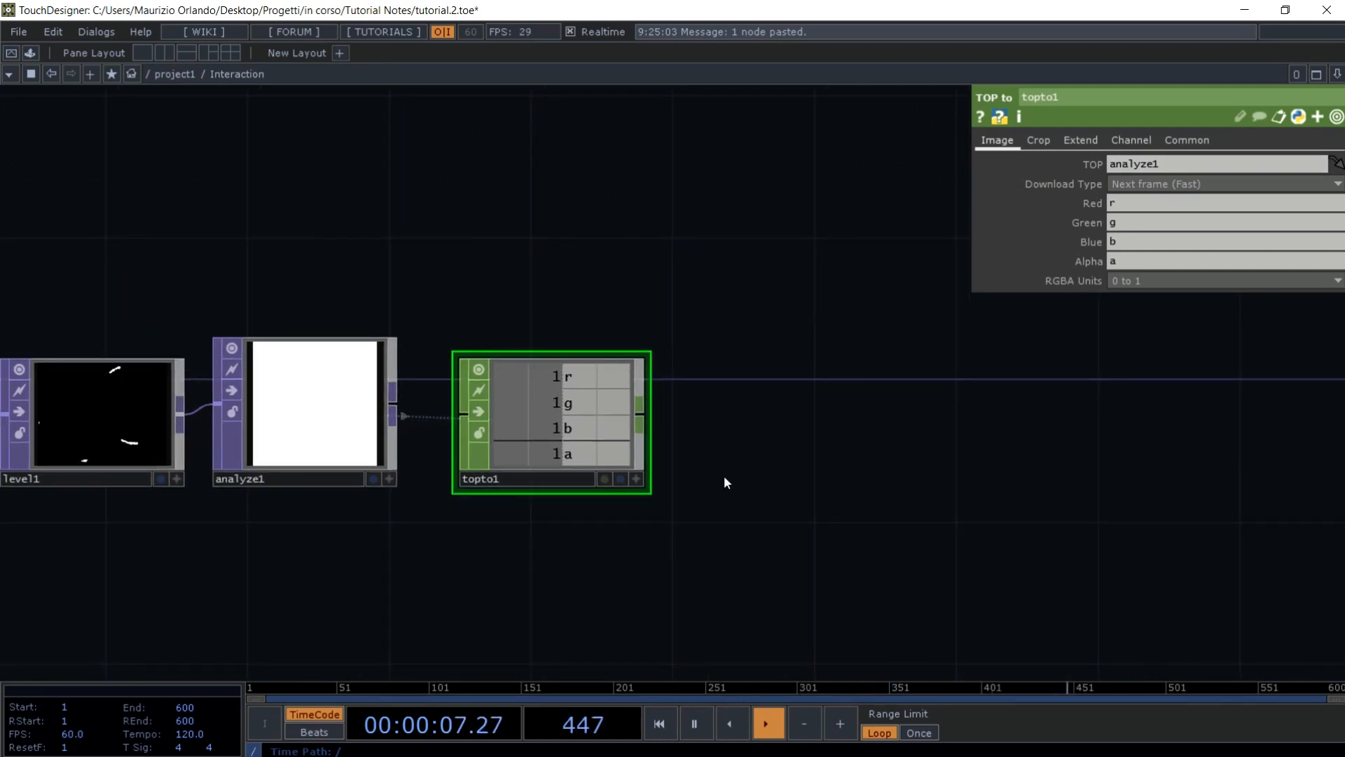
{"action": "key", "text": "Tab"}
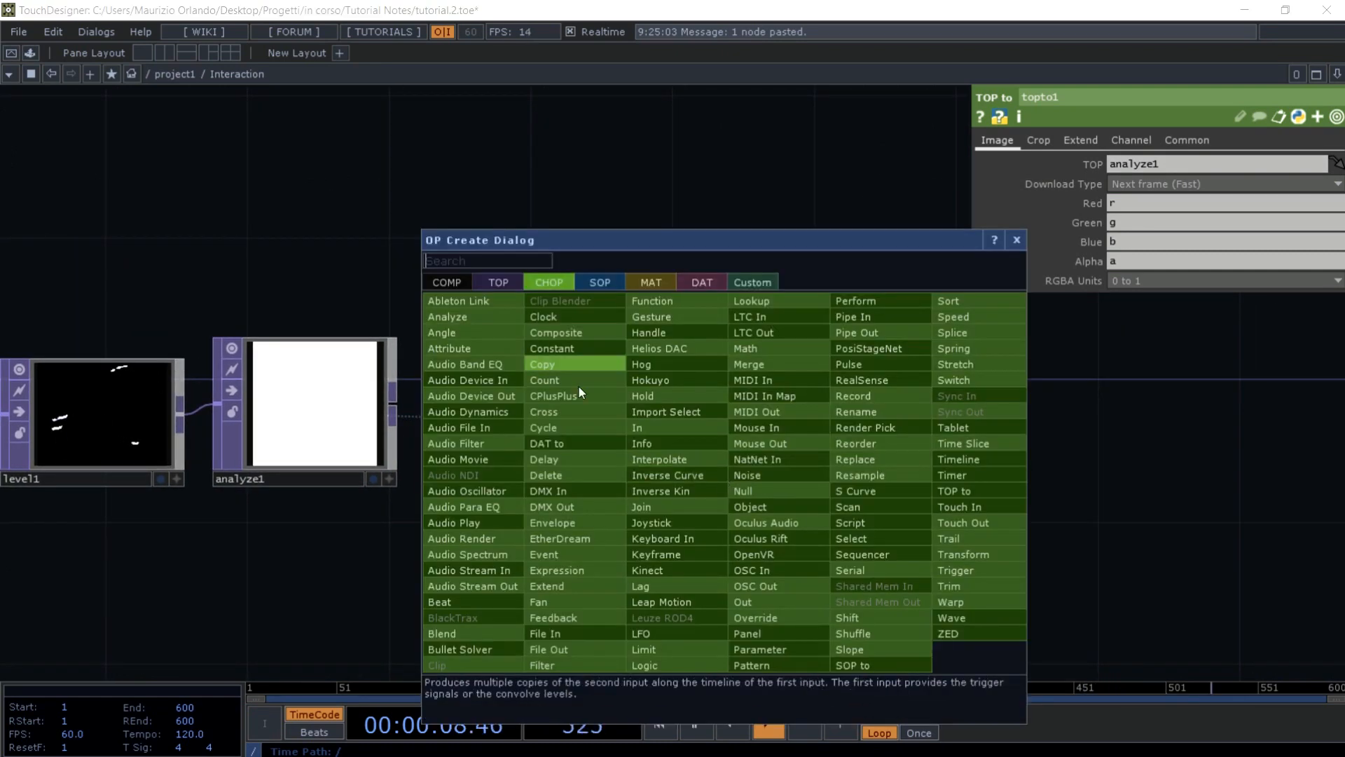
{"action": "left_click", "coordinate": [456, 322]}
{"action": "left_click", "coordinate": [795, 421]}
{"action": "left_click_drag", "start_coordinate": [639, 413], "coordinate": [722, 410]}
- Add a Select CHOP after analyze2, connect analyze2's output to it and show its parameters
{"action": "left_click_drag", "start_coordinate": [658, 563], "coordinate": [595, 574]}
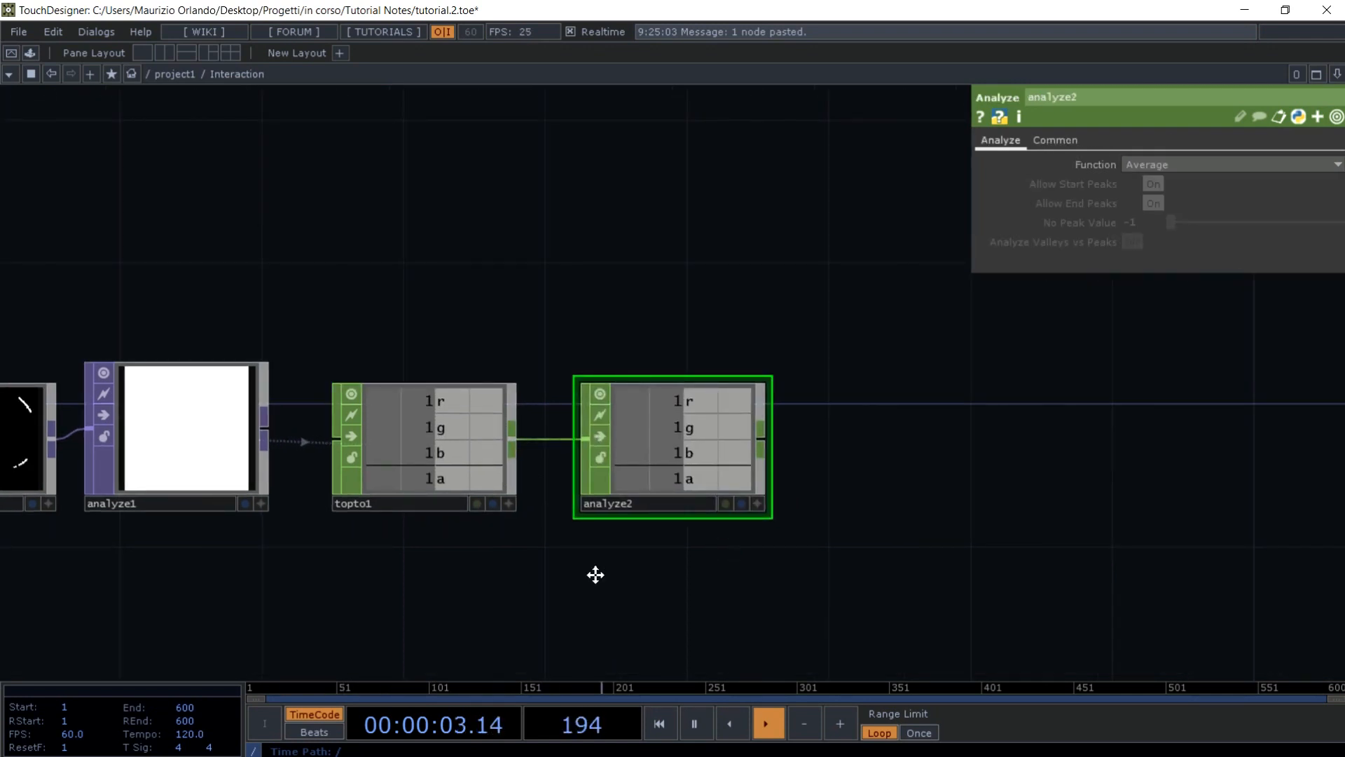
{"action": "key", "text": "p"}
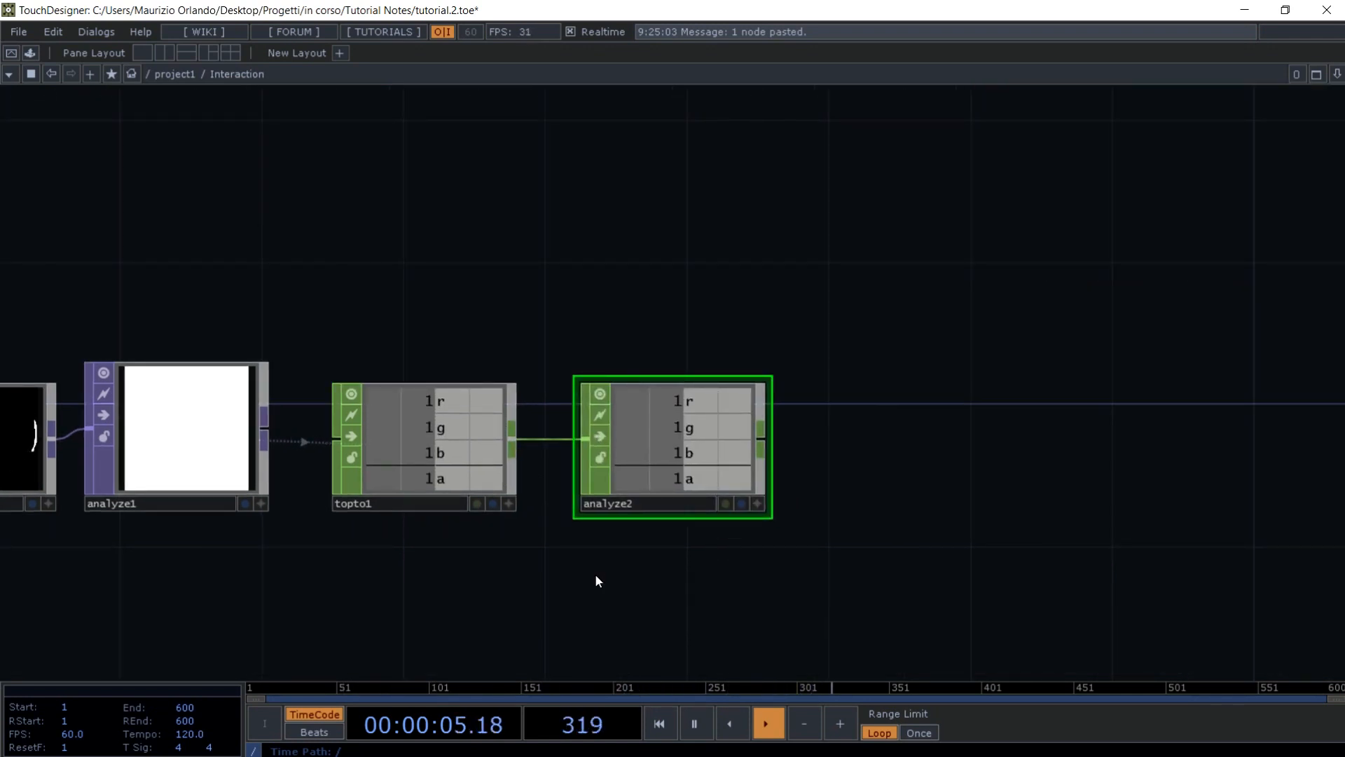
{"action": "key", "text": "Tab"}
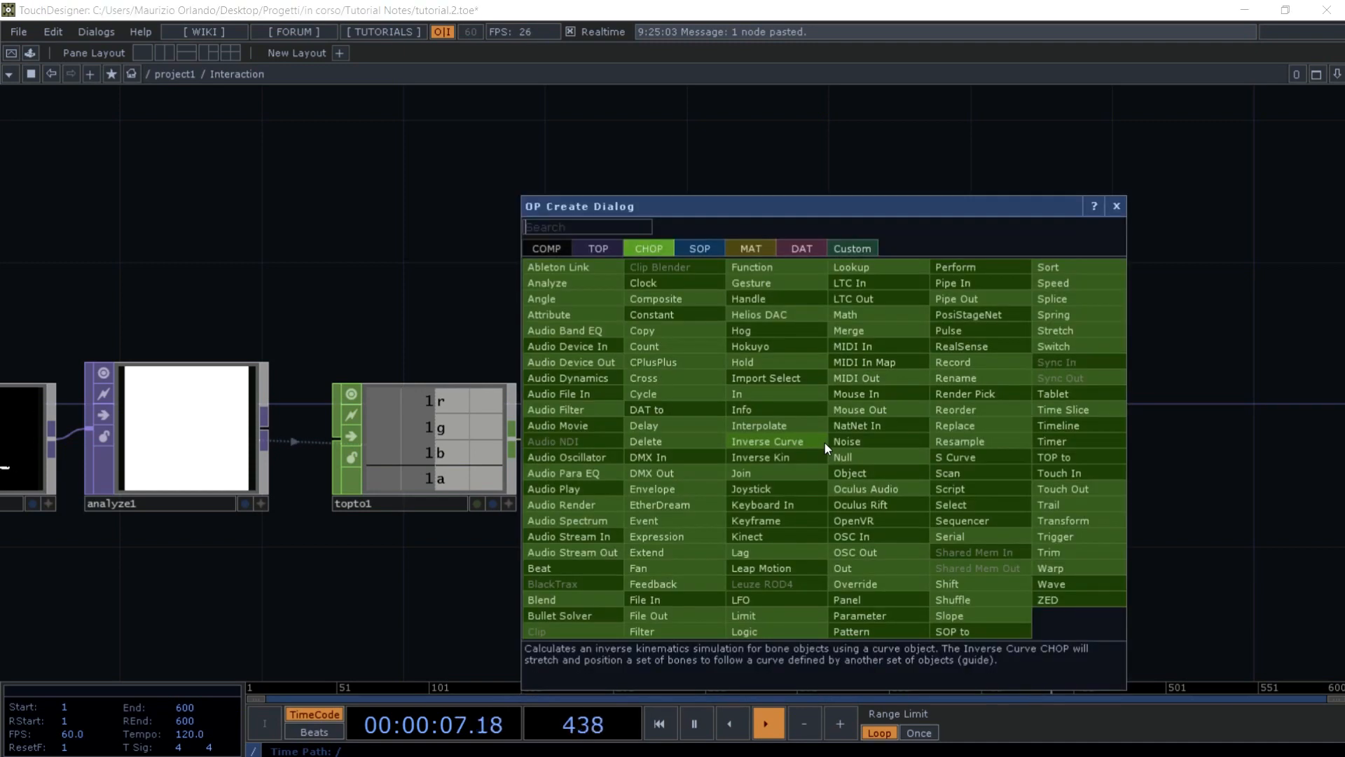
{"action": "left_click", "coordinate": [981, 505]}
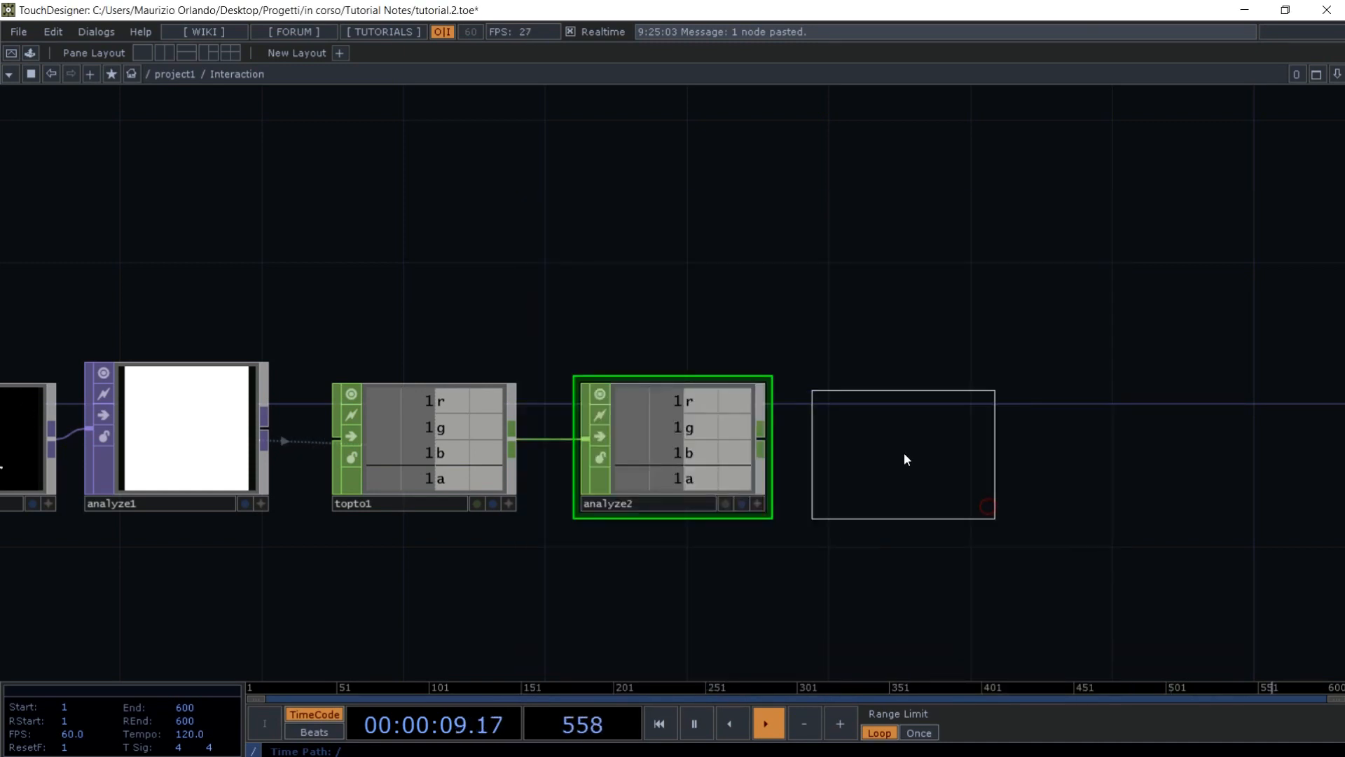
{"action": "left_click", "coordinate": [904, 452]}
{"action": "left_click_drag", "start_coordinate": [762, 438], "coordinate": [789, 442]}
{"action": "key", "text": "p"}
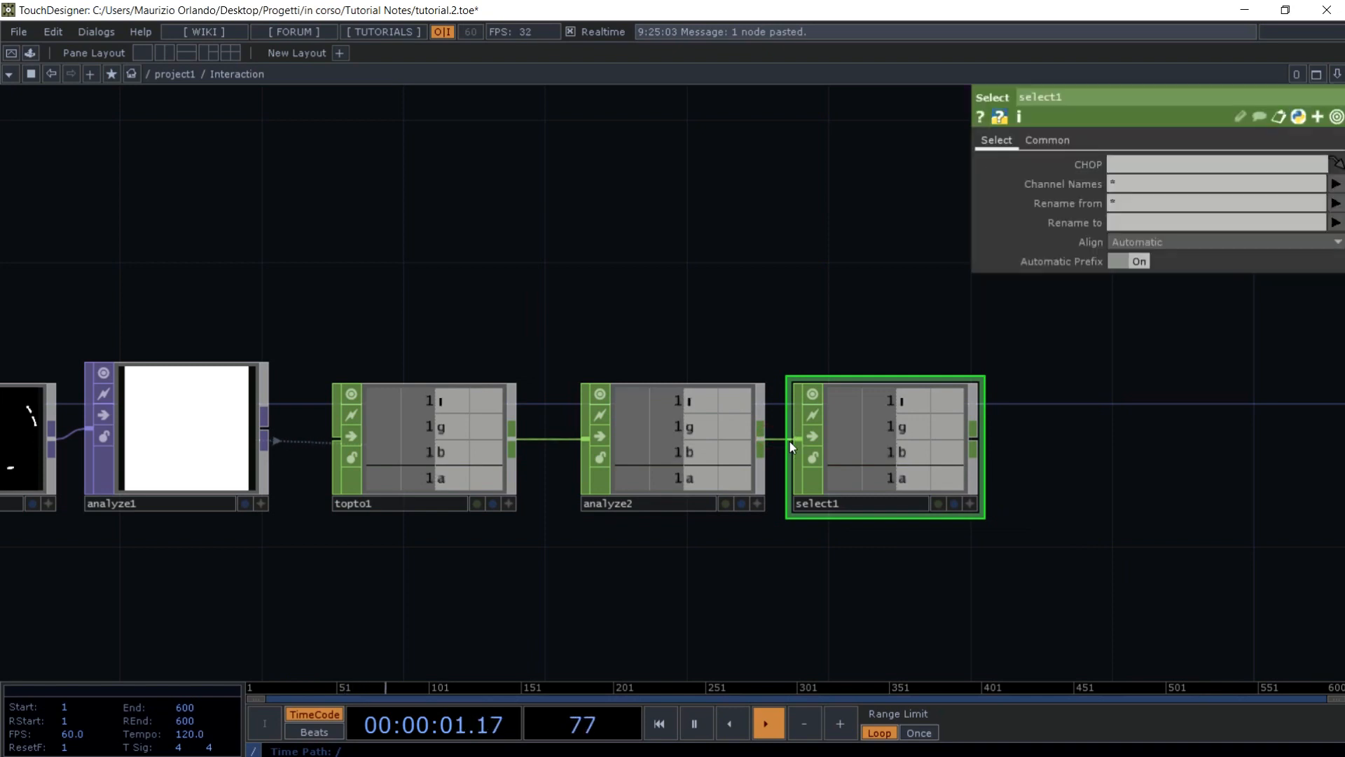
- Set select1's Channel Names to r
{"action": "left_click", "coordinate": [1141, 161]}
{"action": "left_click", "coordinate": [1141, 182]}
{"action": "key", "text": "BackSpace"}
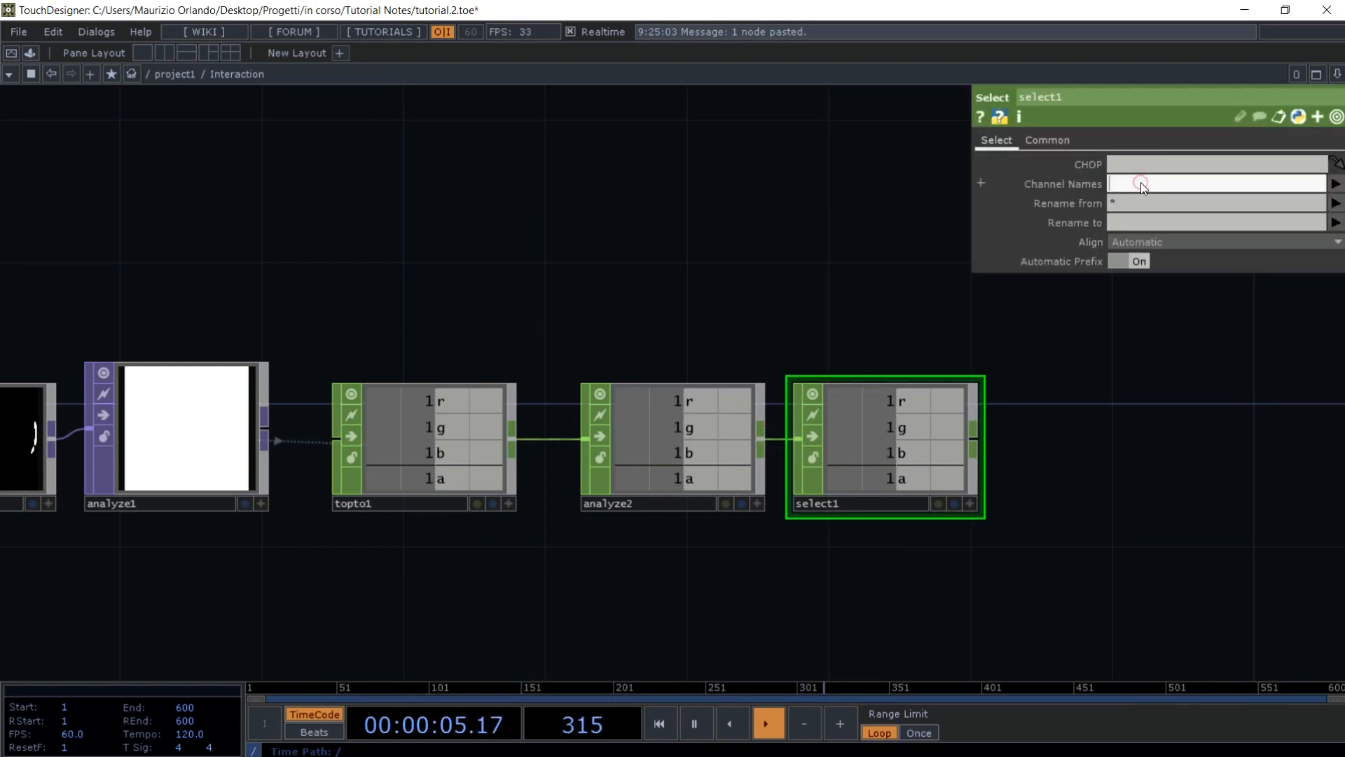
{"action": "type", "text": "r"}
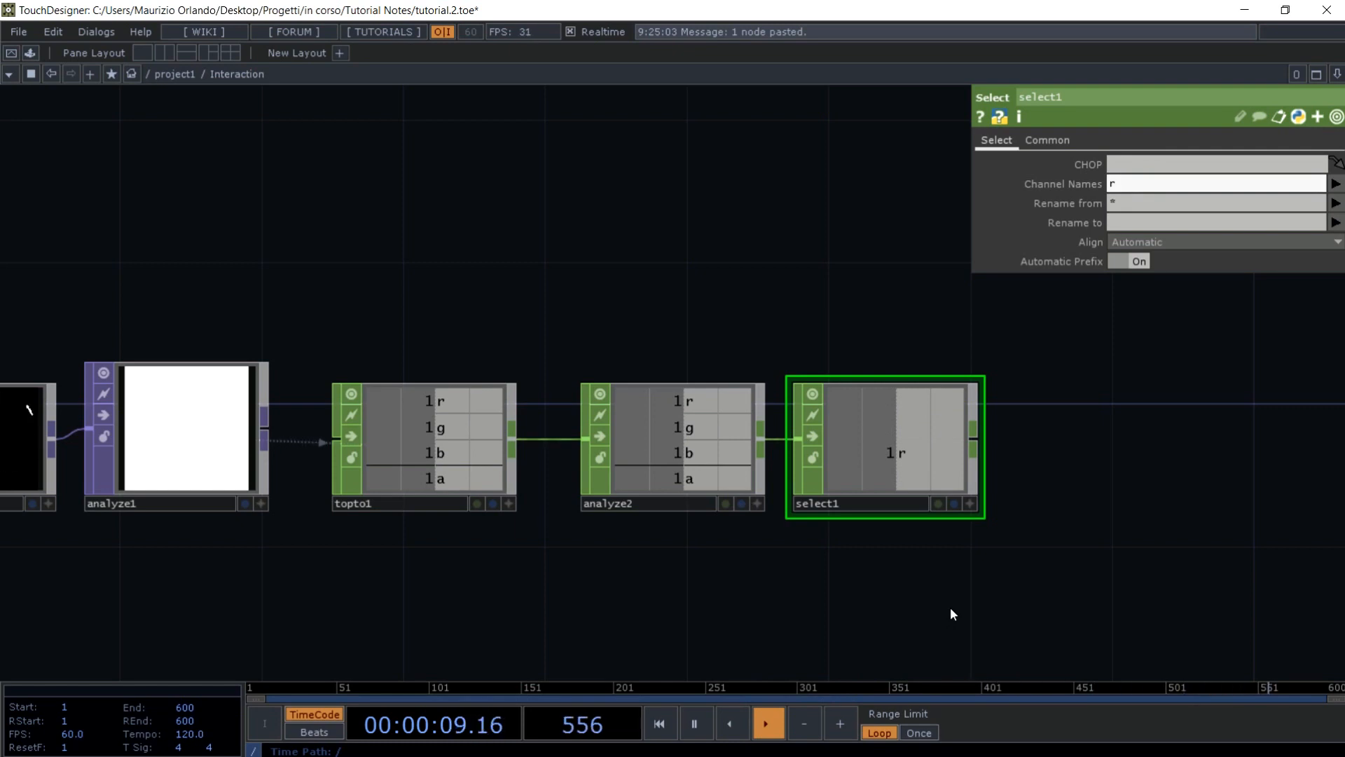
- Add a Math CHOP after select1 and connect select1's output to its input
{"action": "left_click_drag", "start_coordinate": [1029, 609], "coordinate": [845, 566]}
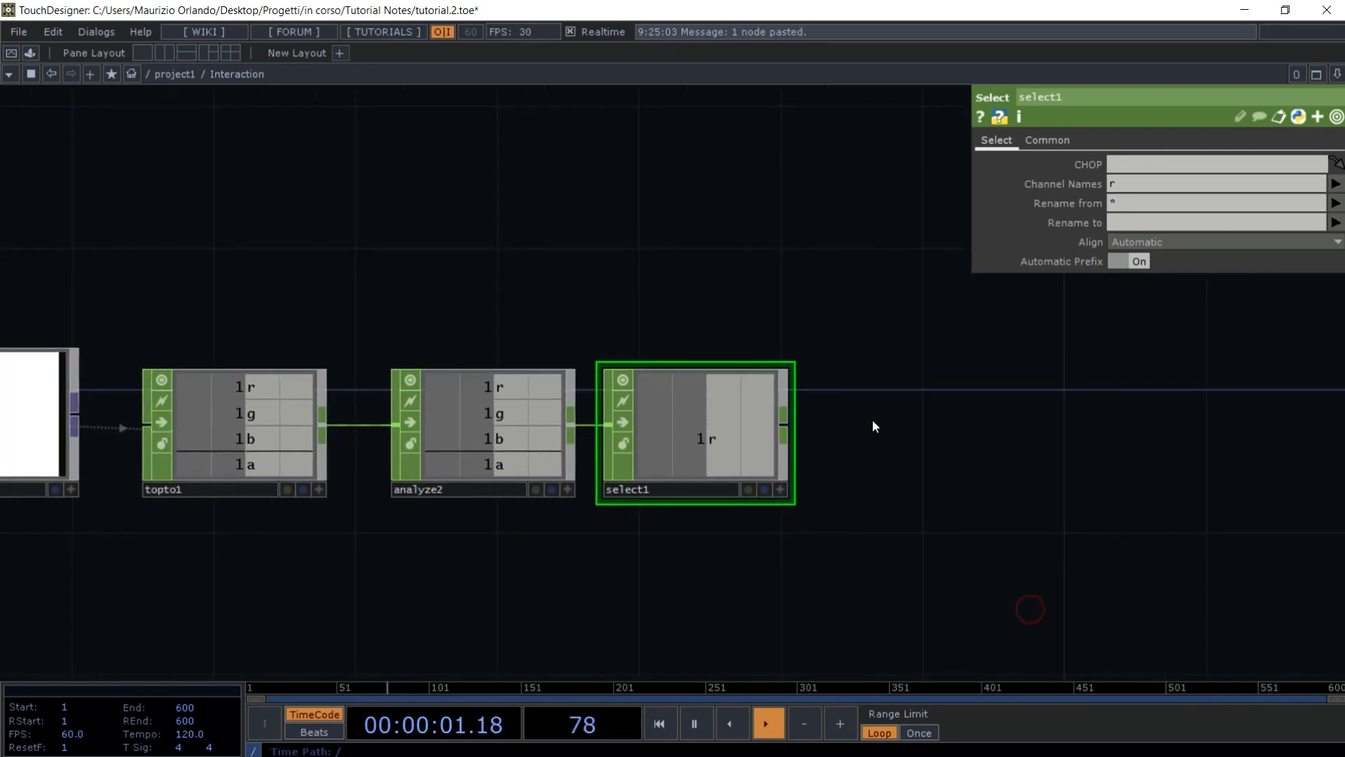
{"action": "key", "text": "Tab"}
{"action": "left_click", "coordinate": [897, 292]}
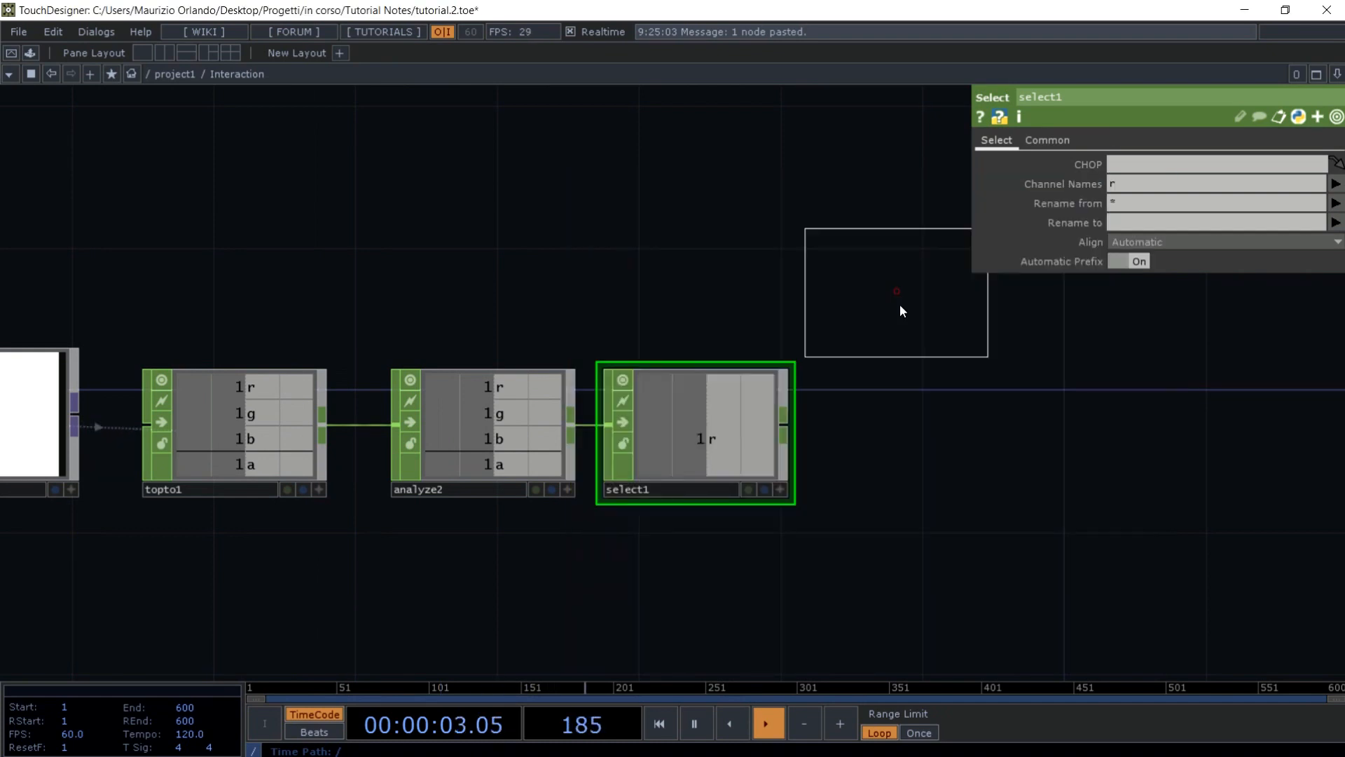
{"action": "left_click", "coordinate": [925, 440]}
{"action": "left_click_drag", "start_coordinate": [785, 423], "coordinate": [816, 423]}
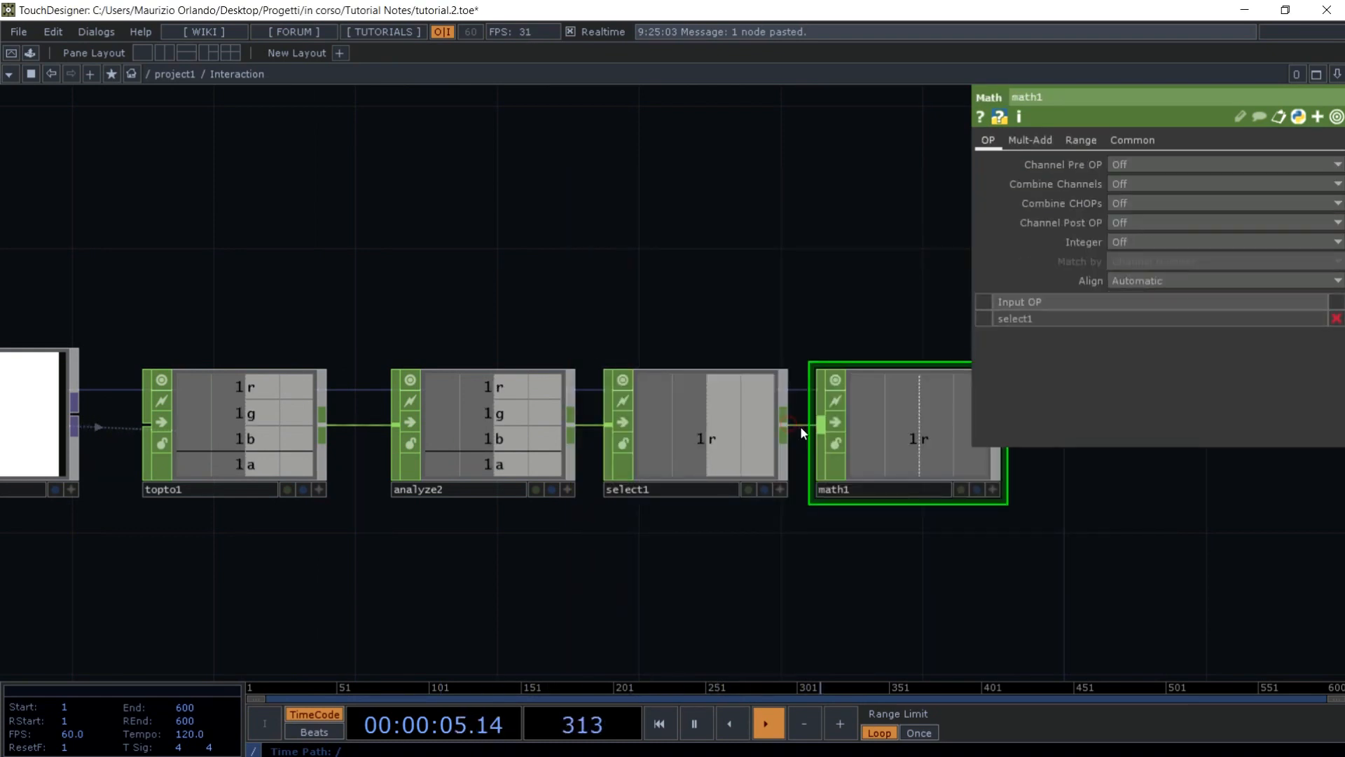
- Set math1's Multiply to 700 and hide the parameters
{"action": "left_click", "coordinate": [1088, 143]}
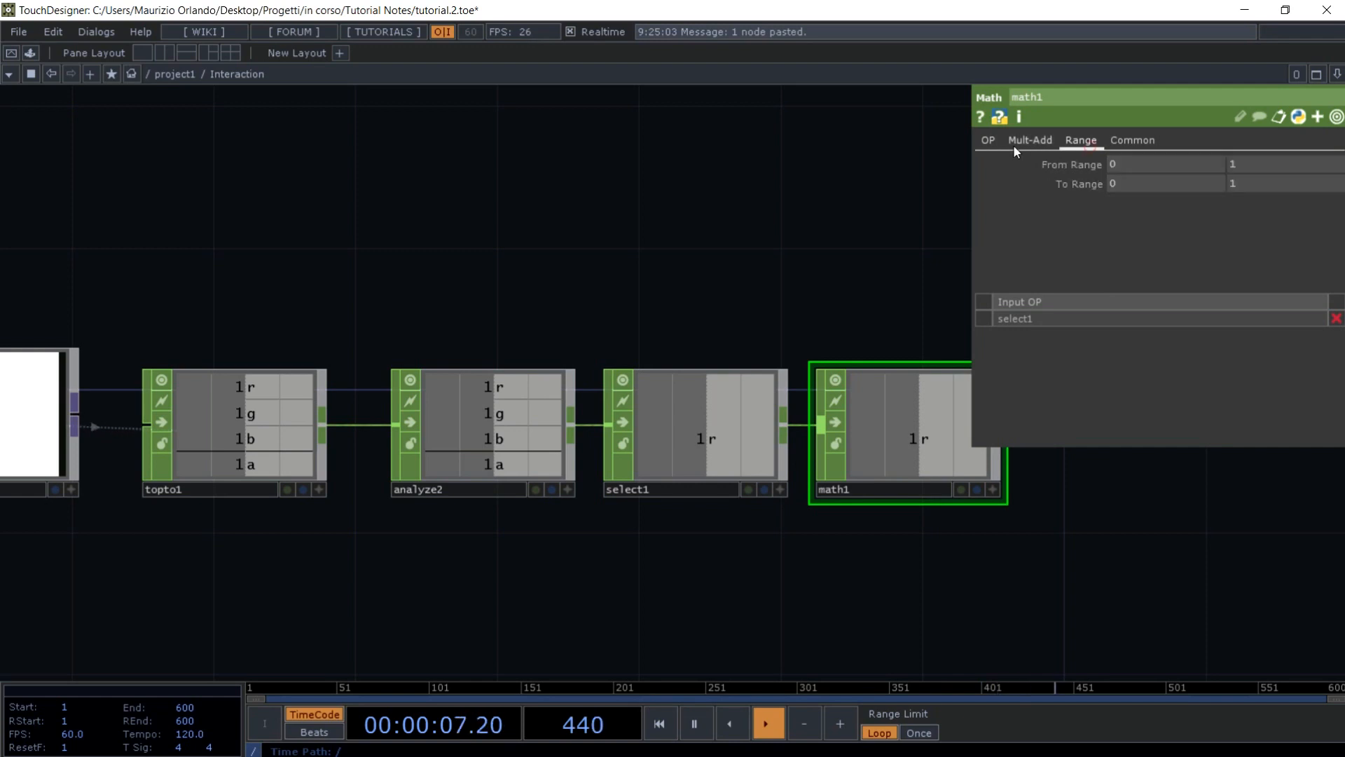
{"action": "left_click", "coordinate": [1016, 144]}
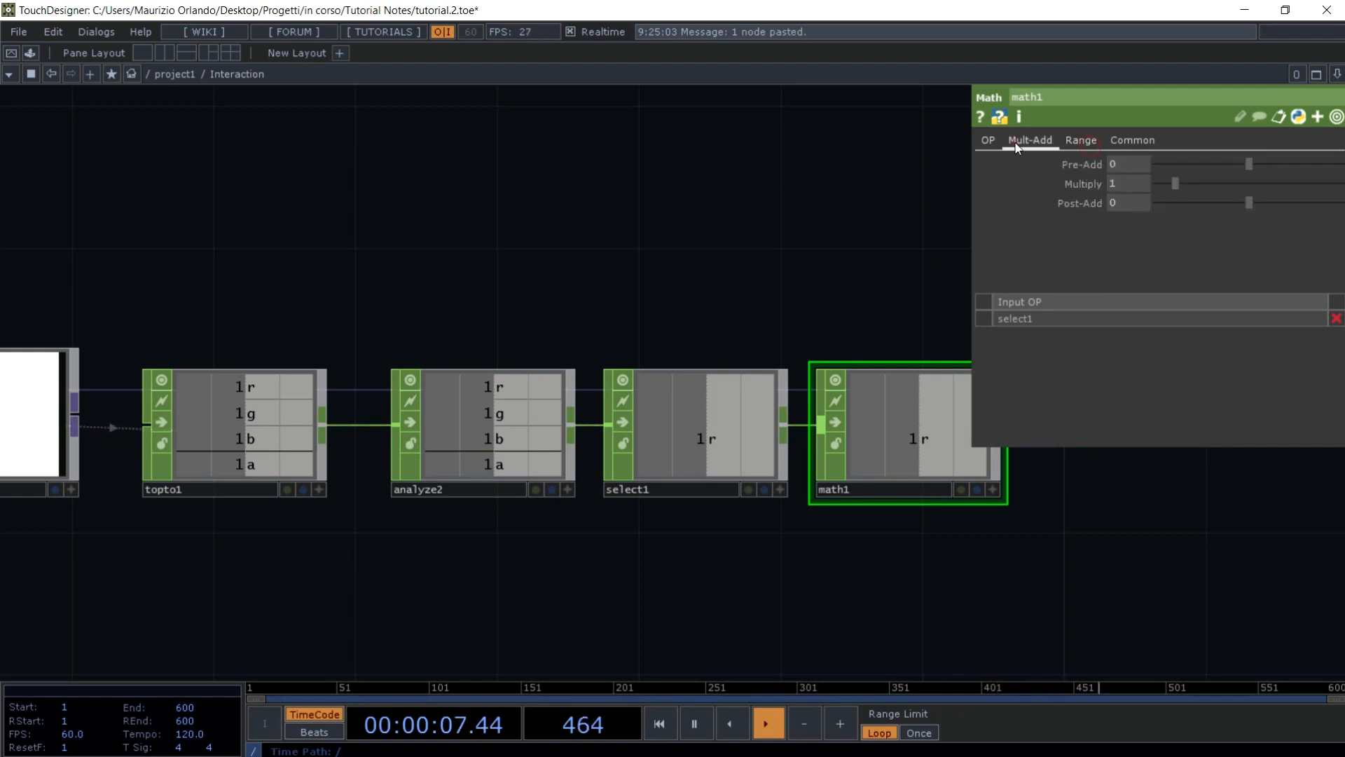
{"action": "left_click", "coordinate": [1121, 186]}
{"action": "type", "text": "700"}
{"action": "key", "text": "Return"}
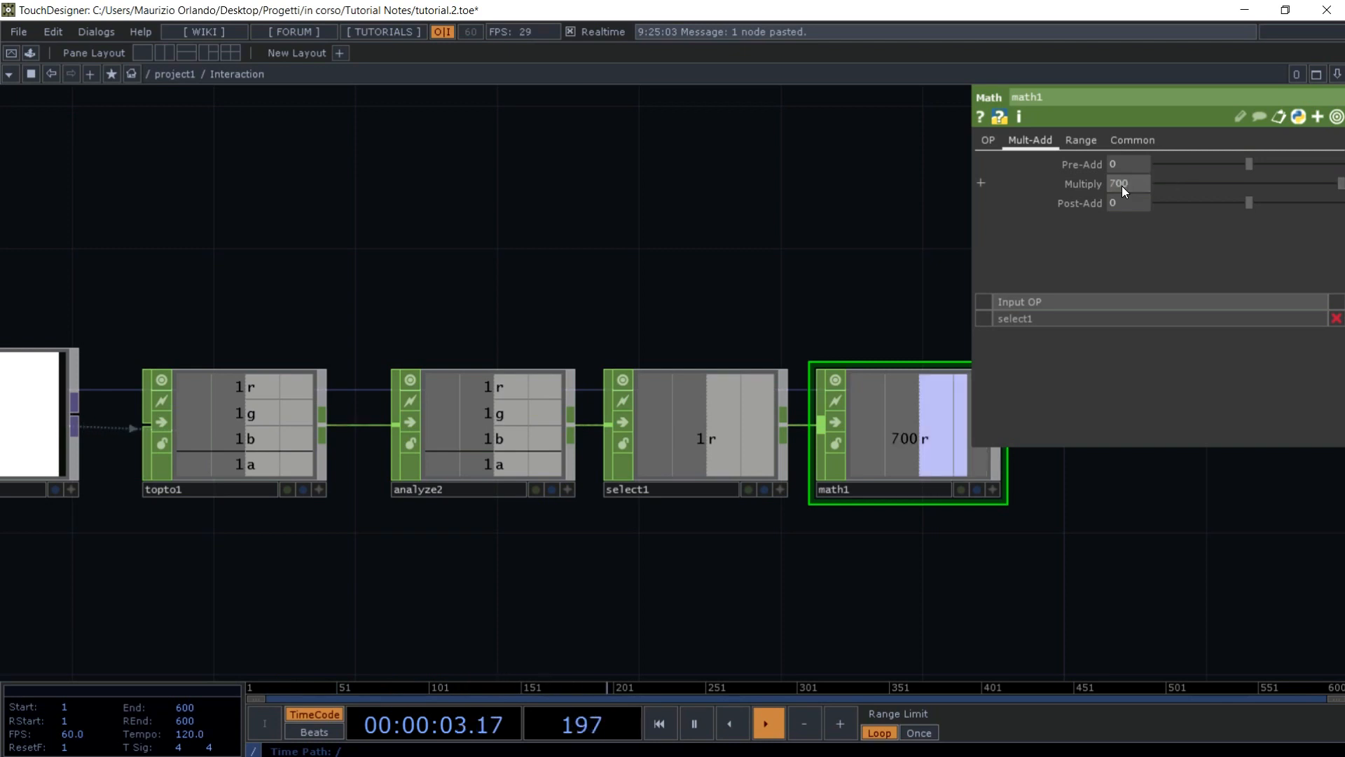
{"action": "left_click", "coordinate": [855, 261]}
{"action": "key", "text": "p"}
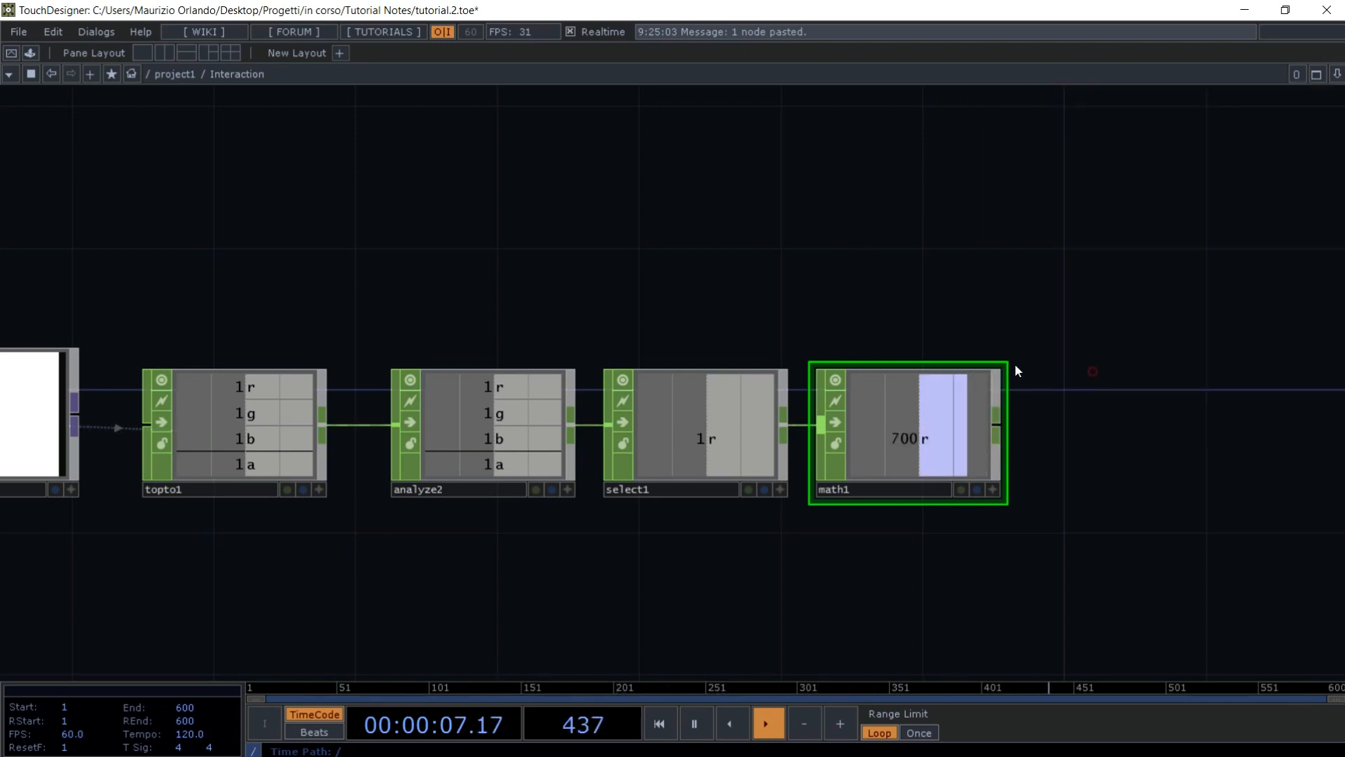
- Add a Limit CHOP after math1 and connect math1's output to its input
{"action": "left_click_drag", "start_coordinate": [1015, 369], "coordinate": [807, 350]}
{"action": "key", "text": "Tab"}
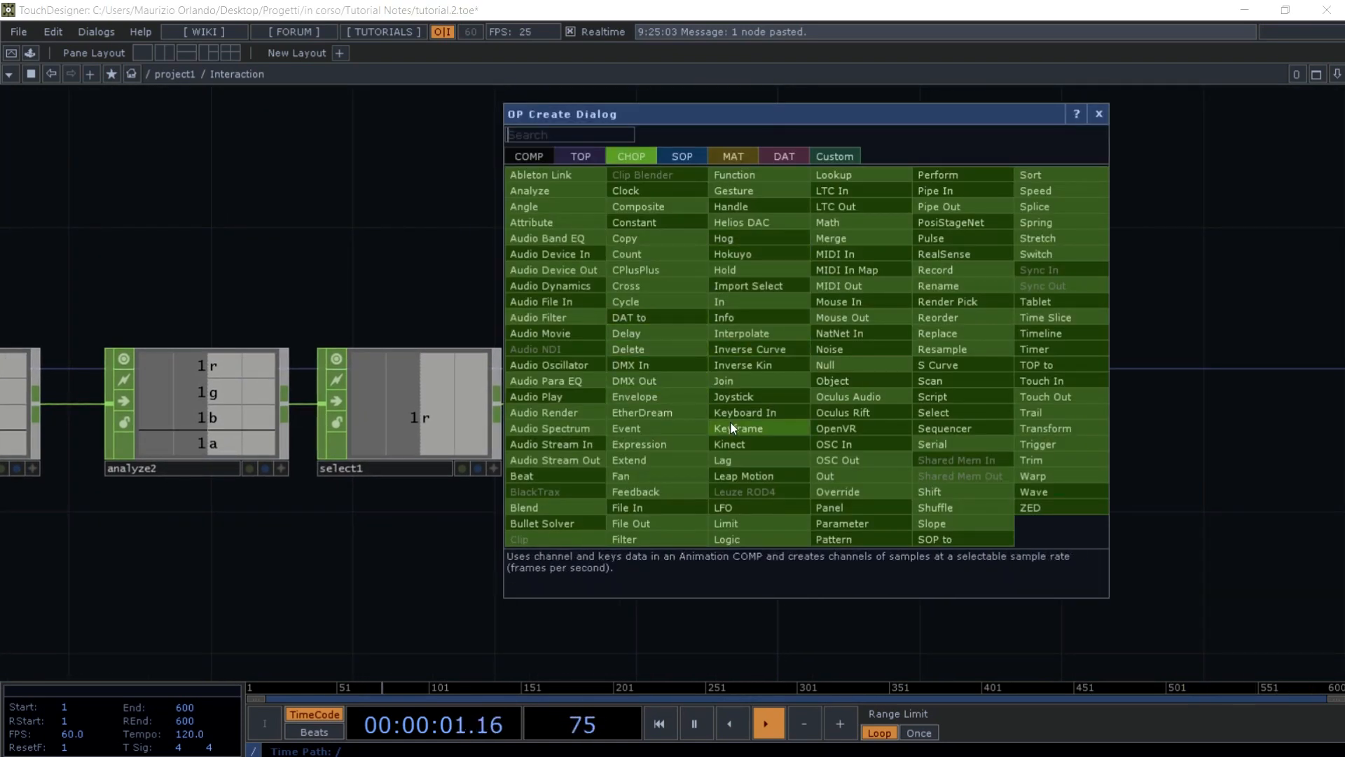
{"action": "left_click", "coordinate": [725, 527]}
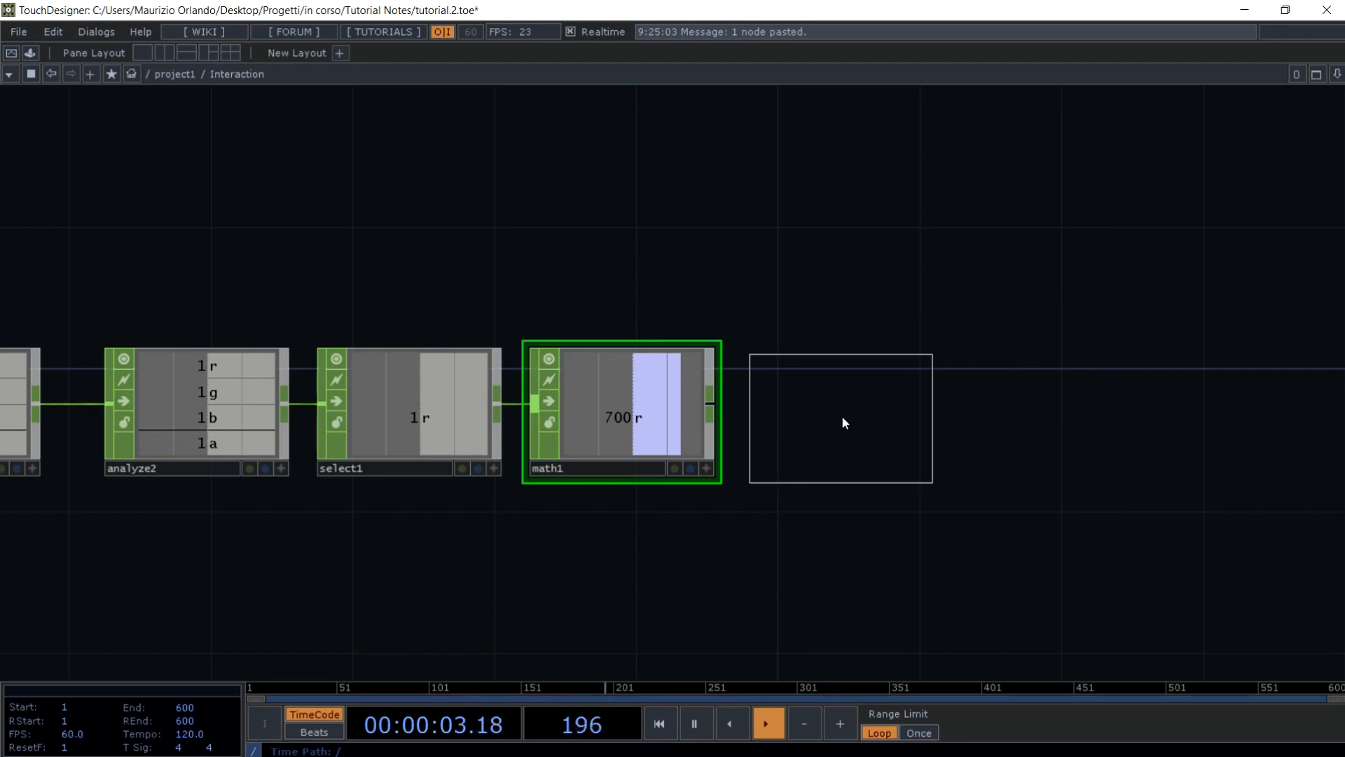
{"action": "left_click", "coordinate": [838, 412]}
{"action": "left_click_drag", "start_coordinate": [719, 405], "coordinate": [808, 413]}
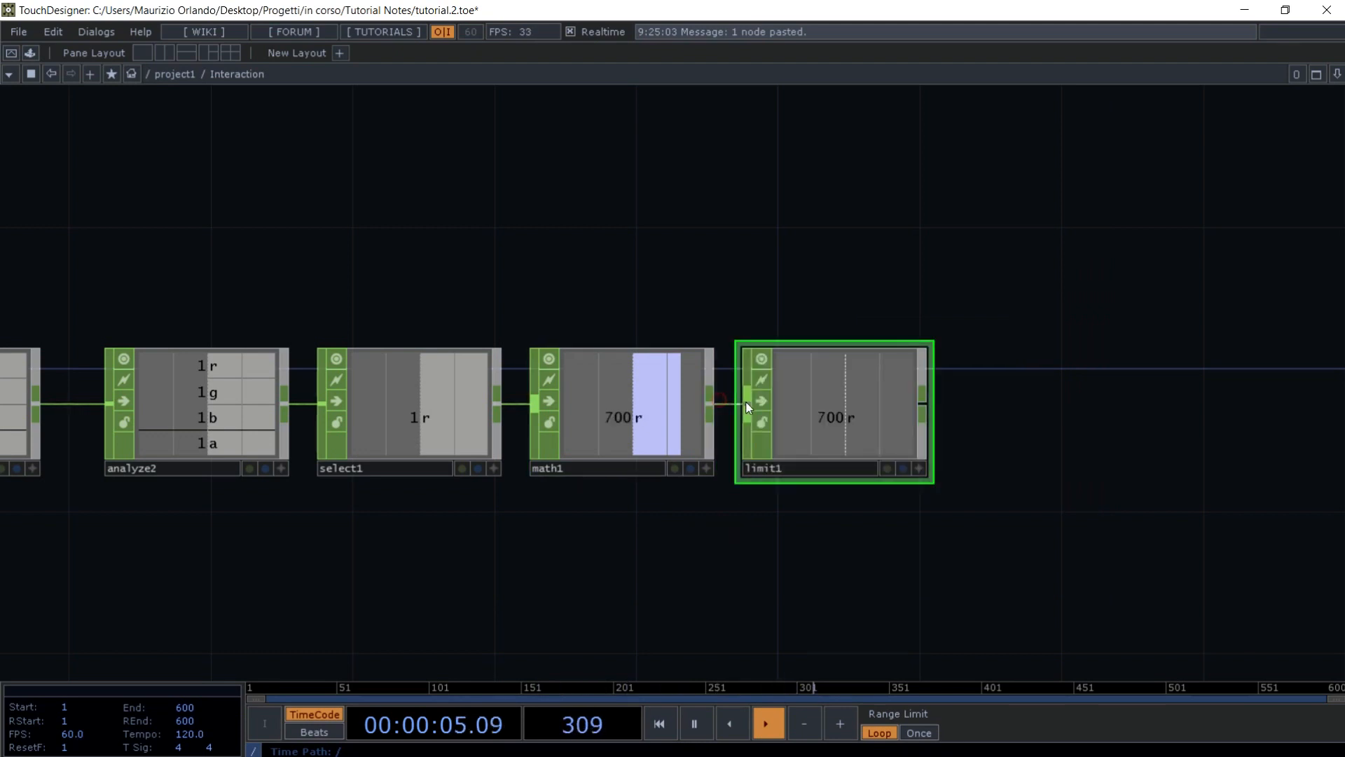
- Set limit1's Type to Clamp with a Minimum of 0, then hide the parameters
{"action": "key", "text": "p"}
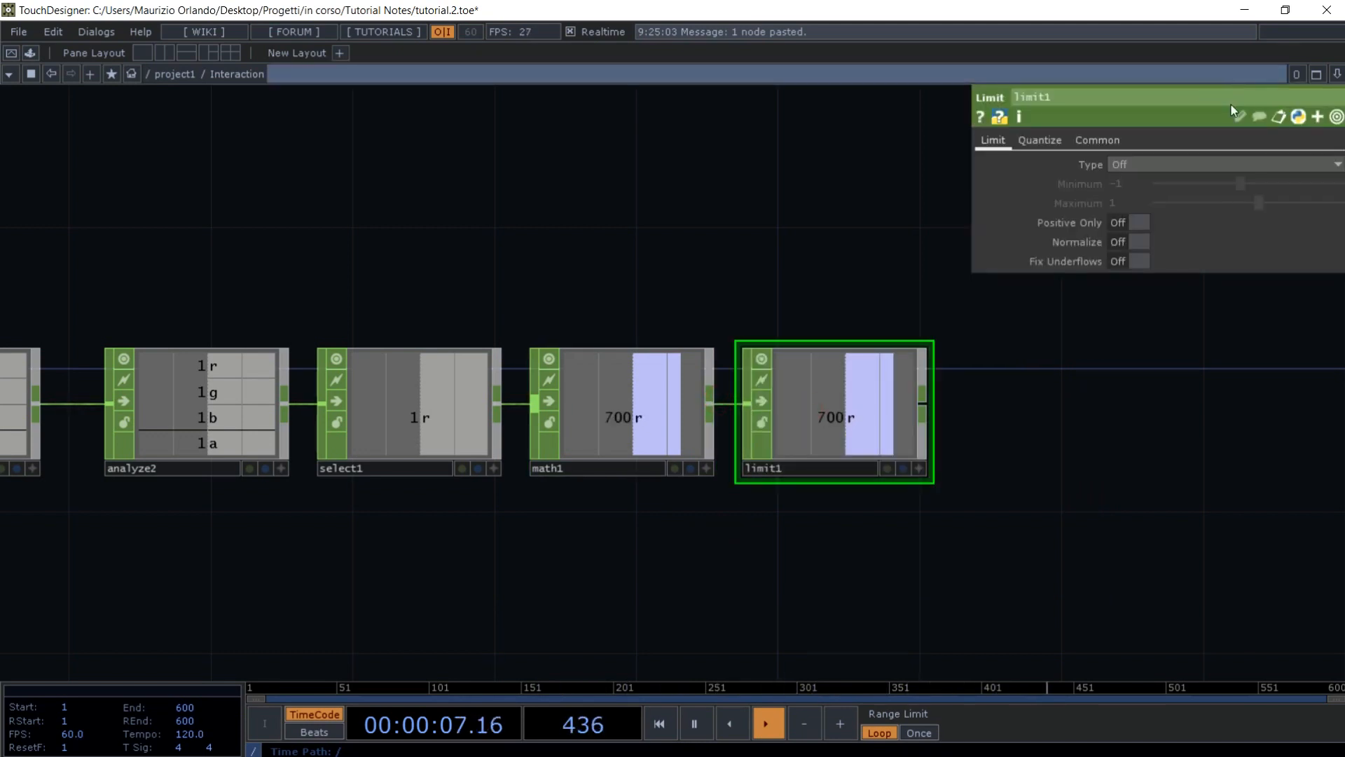
{"action": "left_click", "coordinate": [1152, 162]}
{"action": "left_click", "coordinate": [1128, 198]}
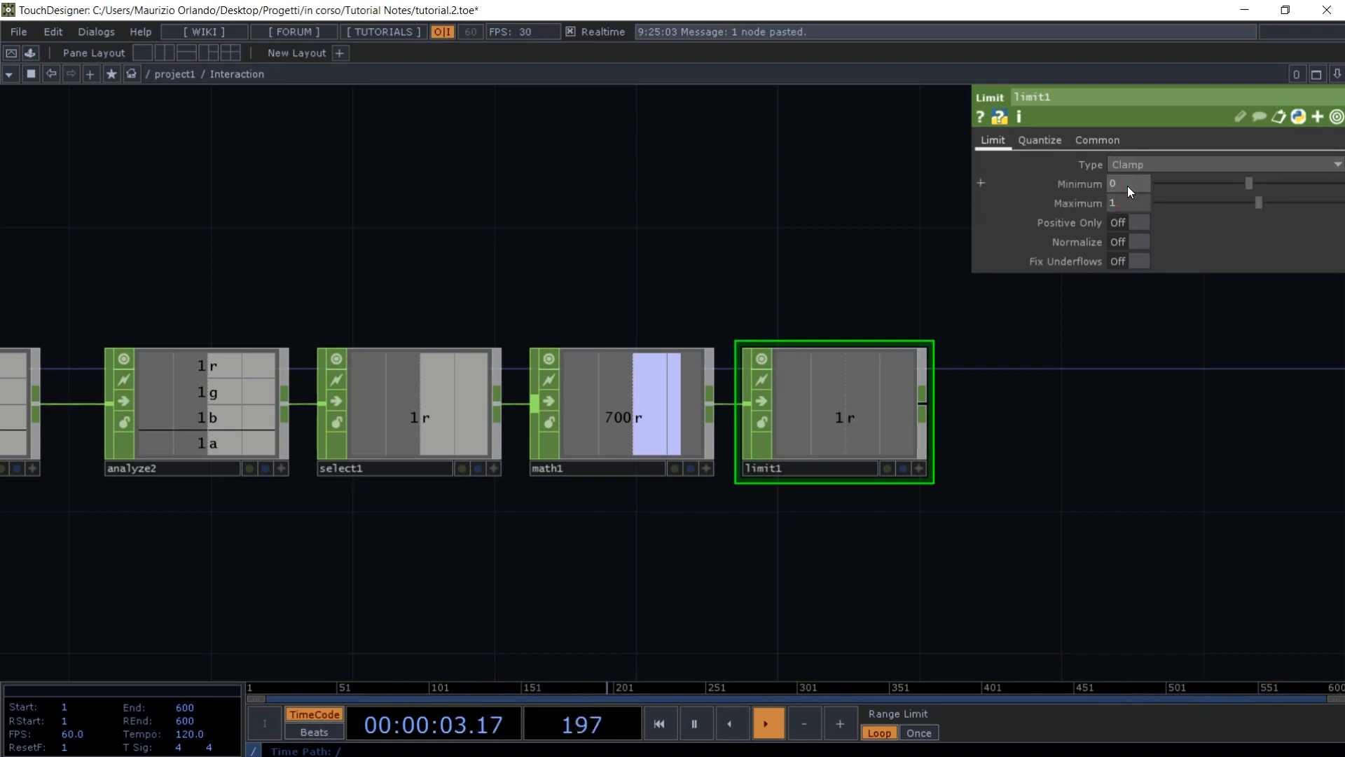
{"action": "key", "text": "p"}
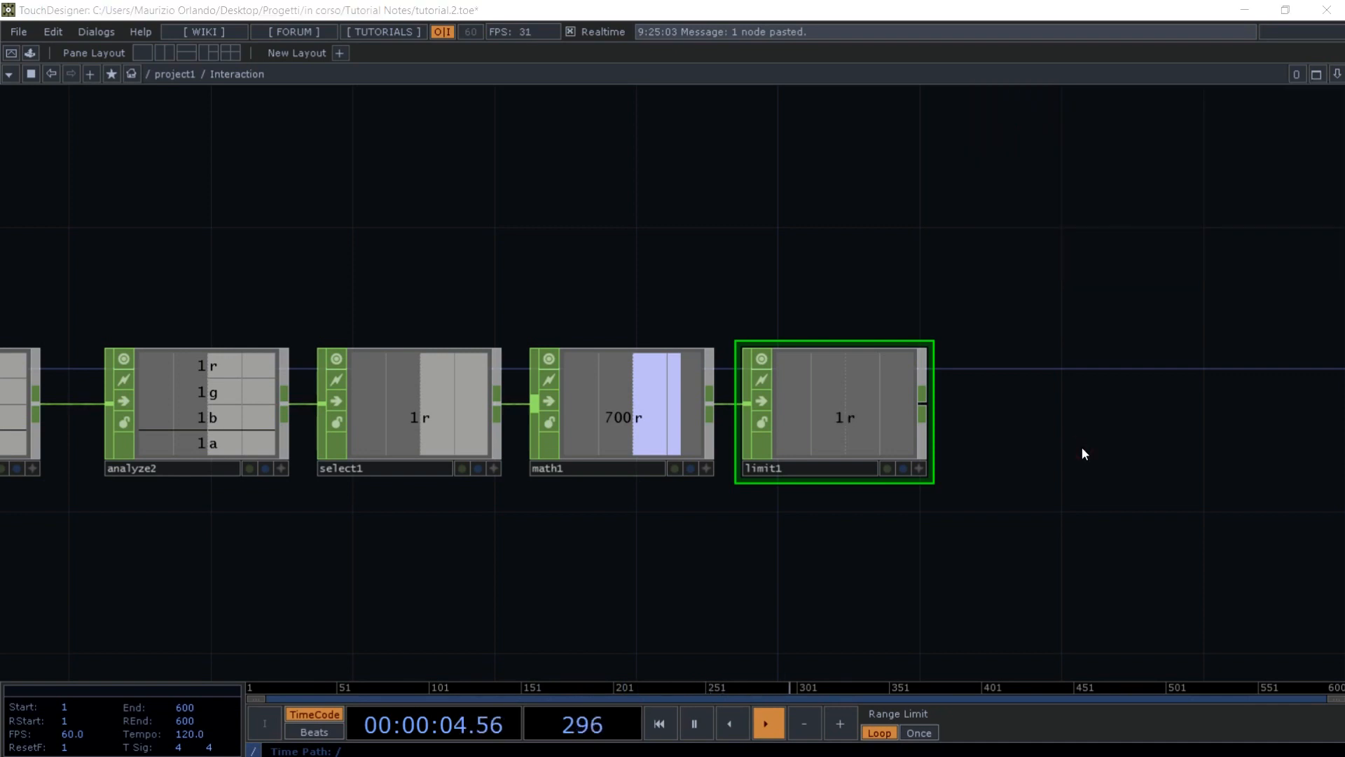
- Add a Trigger CHOP after limit1 and connect limit1's output to its input
{"action": "key", "text": "Tab"}
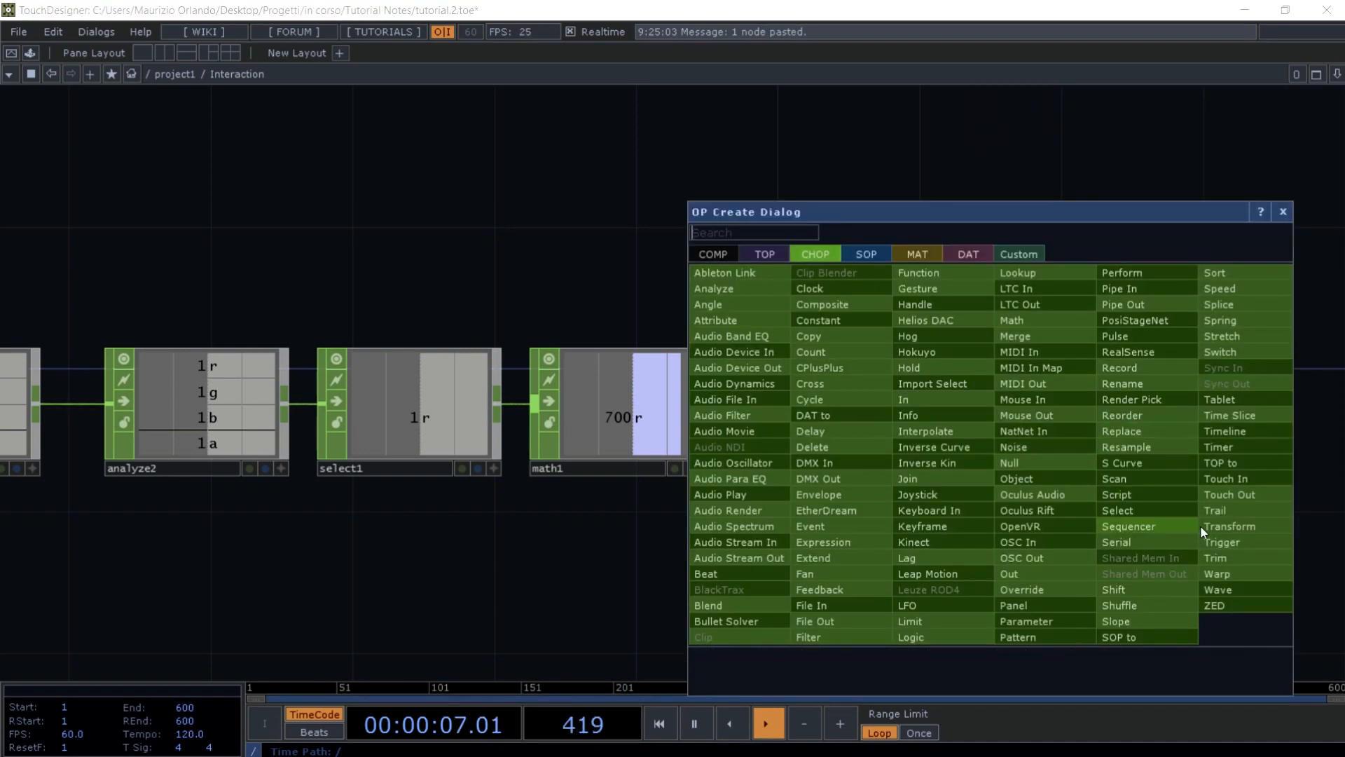
{"action": "left_click", "coordinate": [1225, 542]}
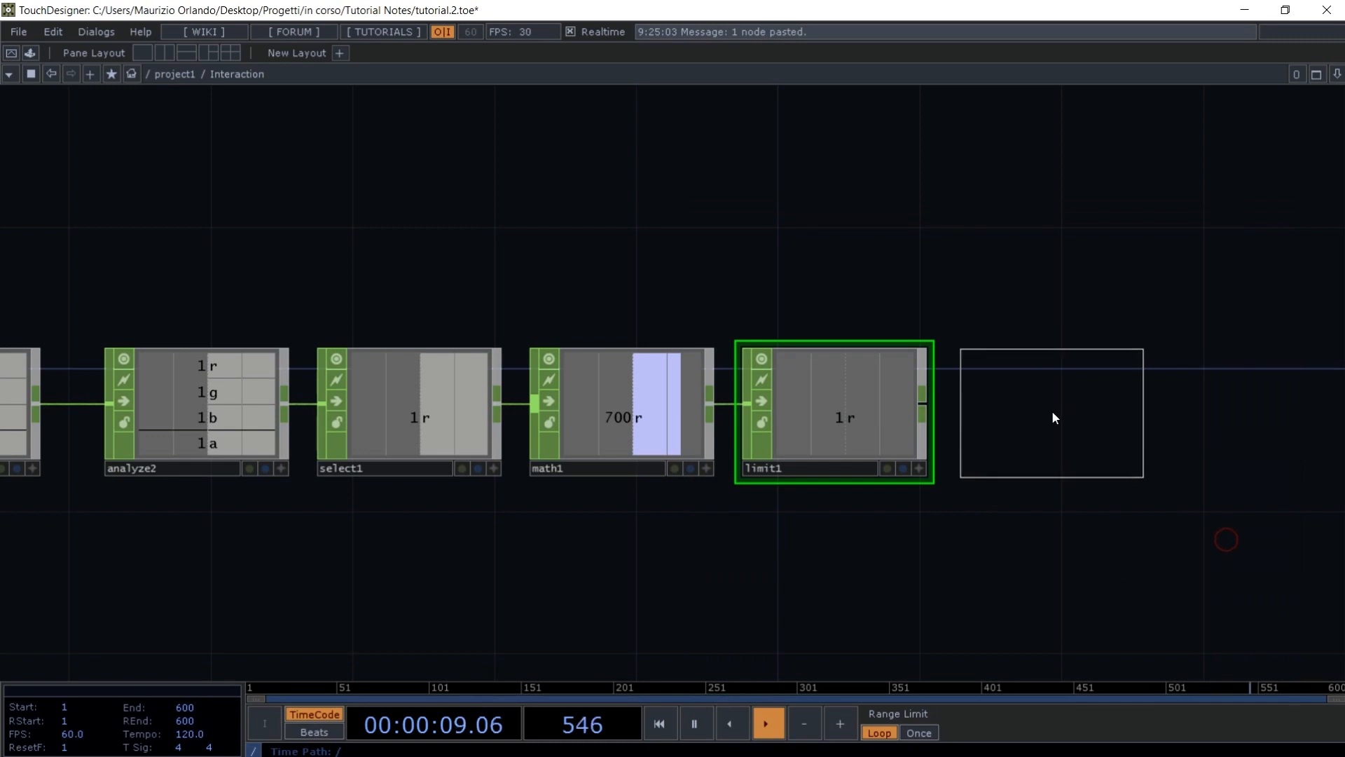
{"action": "left_click", "coordinate": [1052, 414]}
{"action": "left_click_drag", "start_coordinate": [924, 405], "coordinate": [939, 411]}
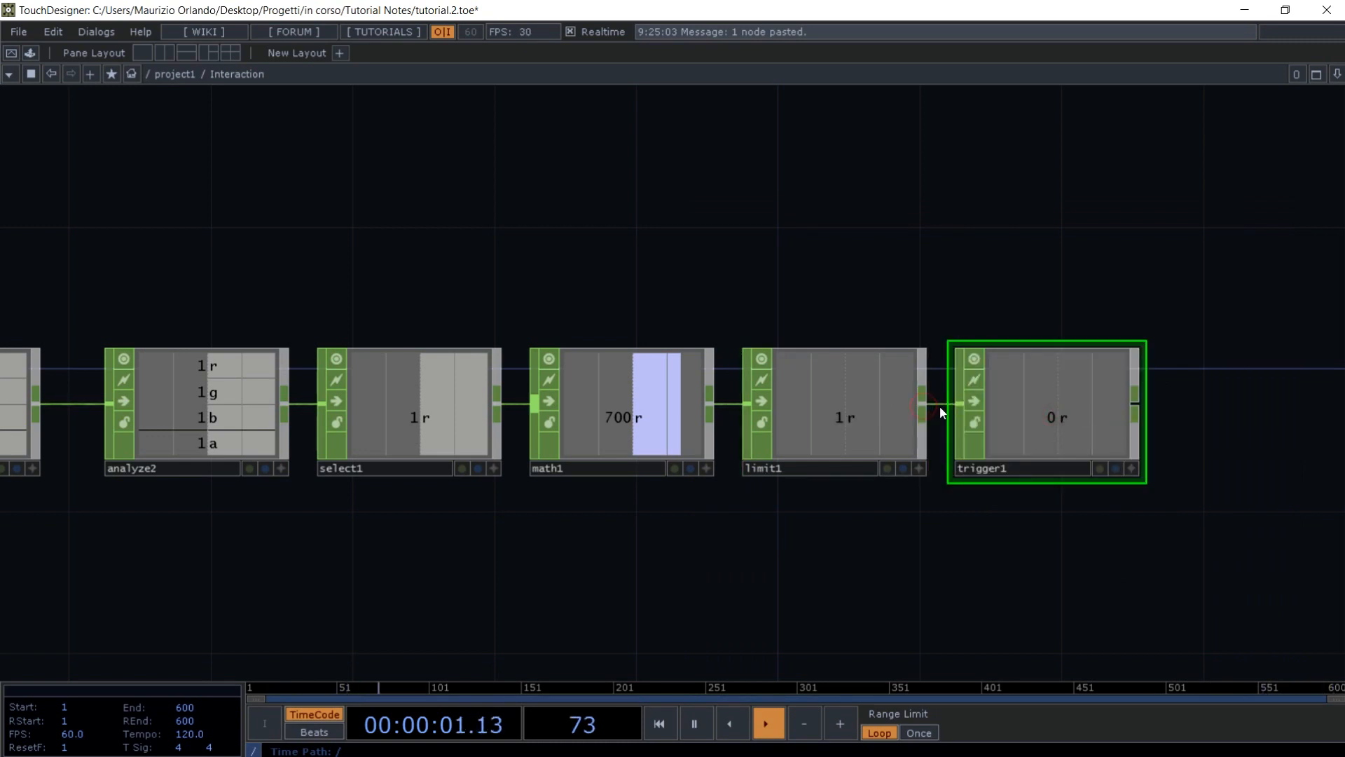
- Set trigger1's Sustain Level to 1
{"action": "scroll", "coordinate": [985, 260], "scroll_direction": "down", "scroll_amount": 3}
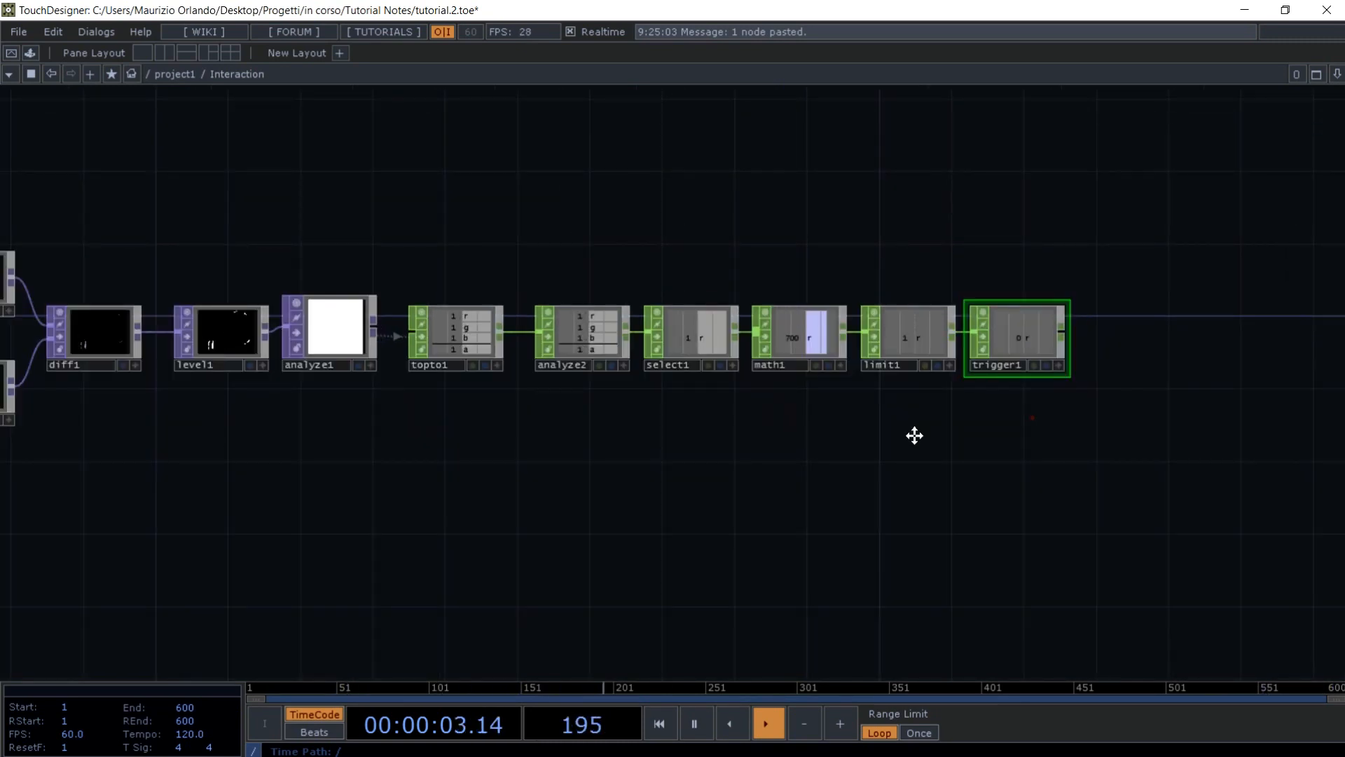
{"action": "left_click_drag", "start_coordinate": [1032, 417], "coordinate": [802, 451]}
{"action": "left_click_drag", "start_coordinate": [495, 502], "coordinate": [790, 474]}
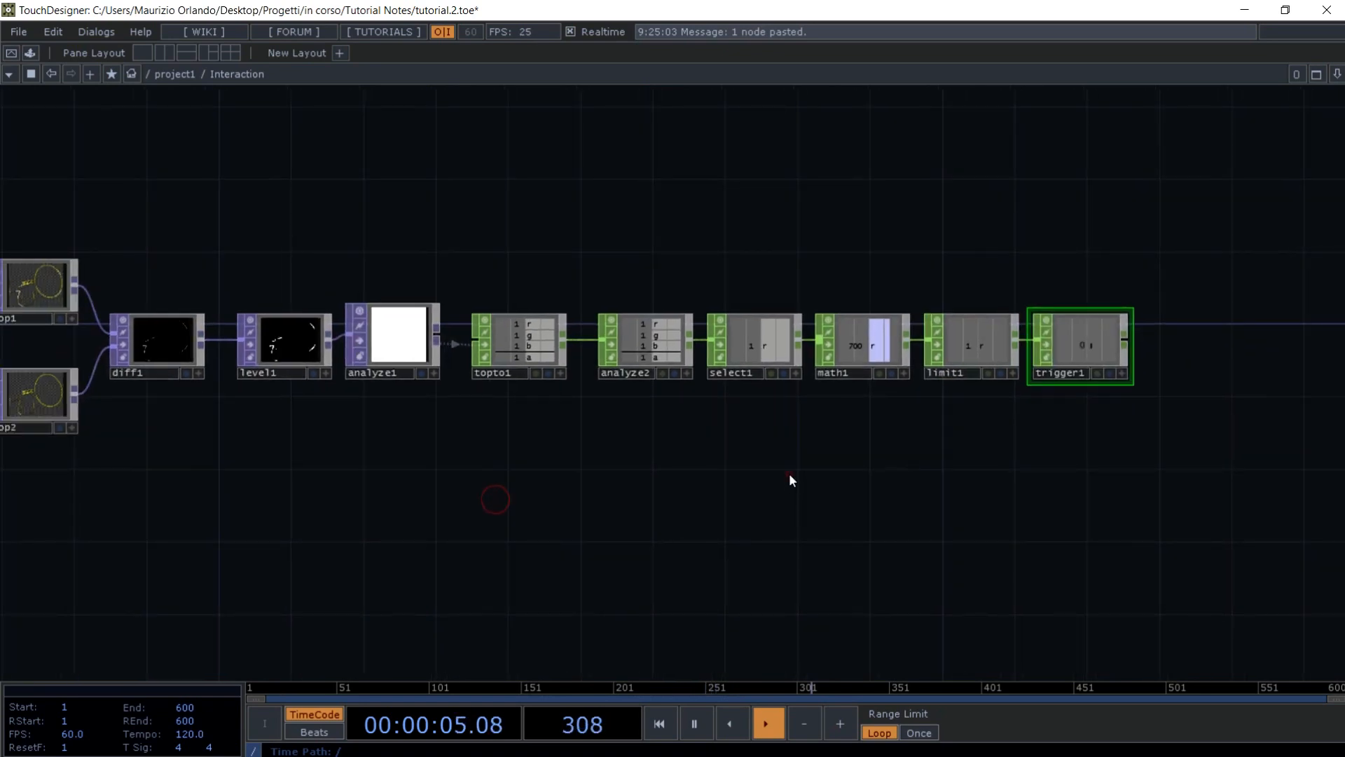
{"action": "key", "text": "p"}
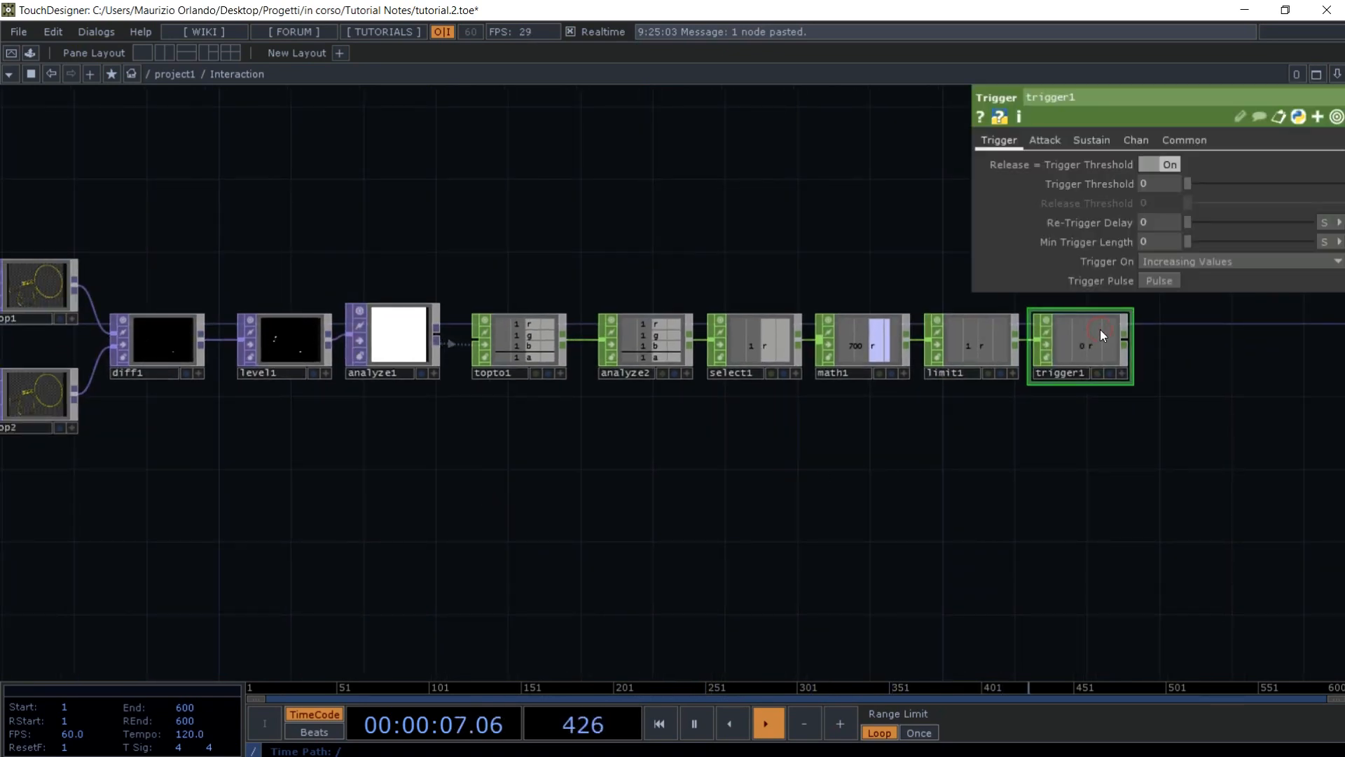
{"action": "left_click", "coordinate": [1044, 140]}
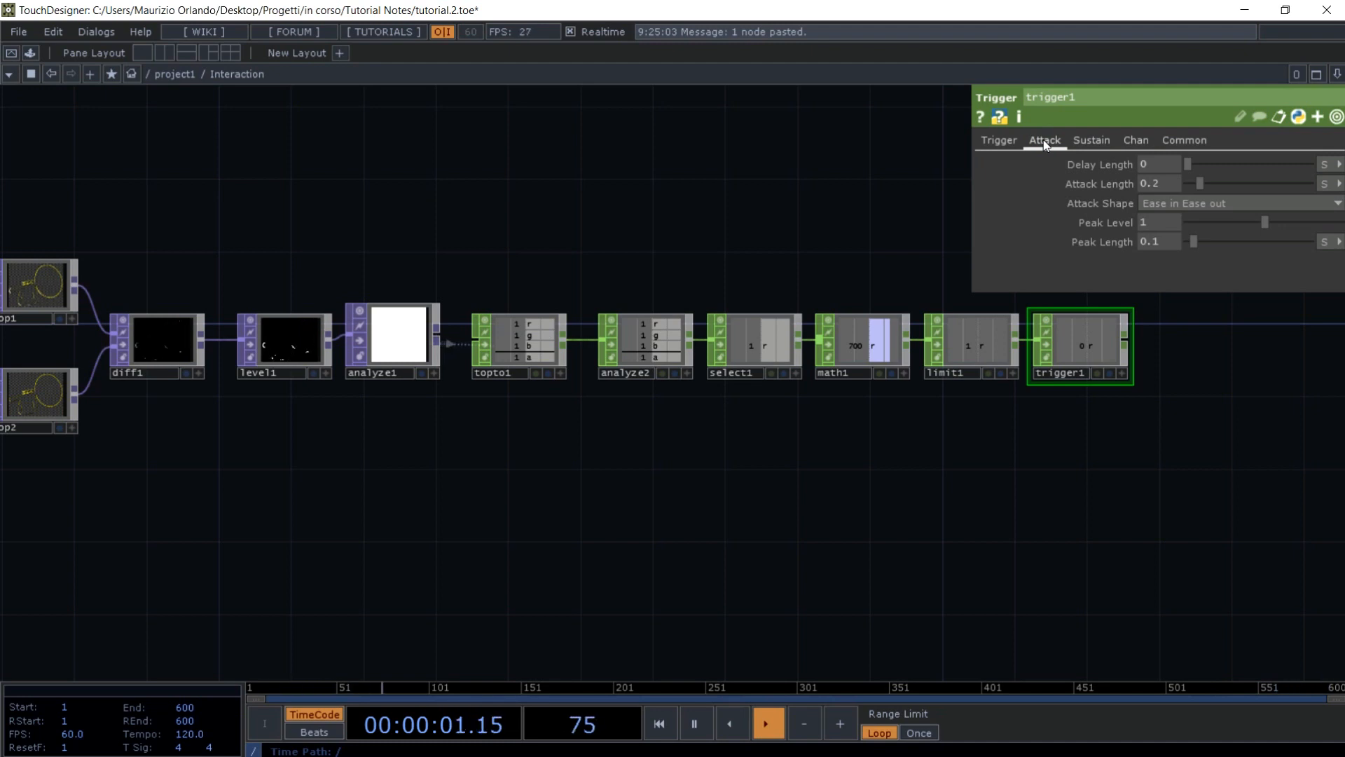
{"action": "left_click", "coordinate": [1092, 142]}
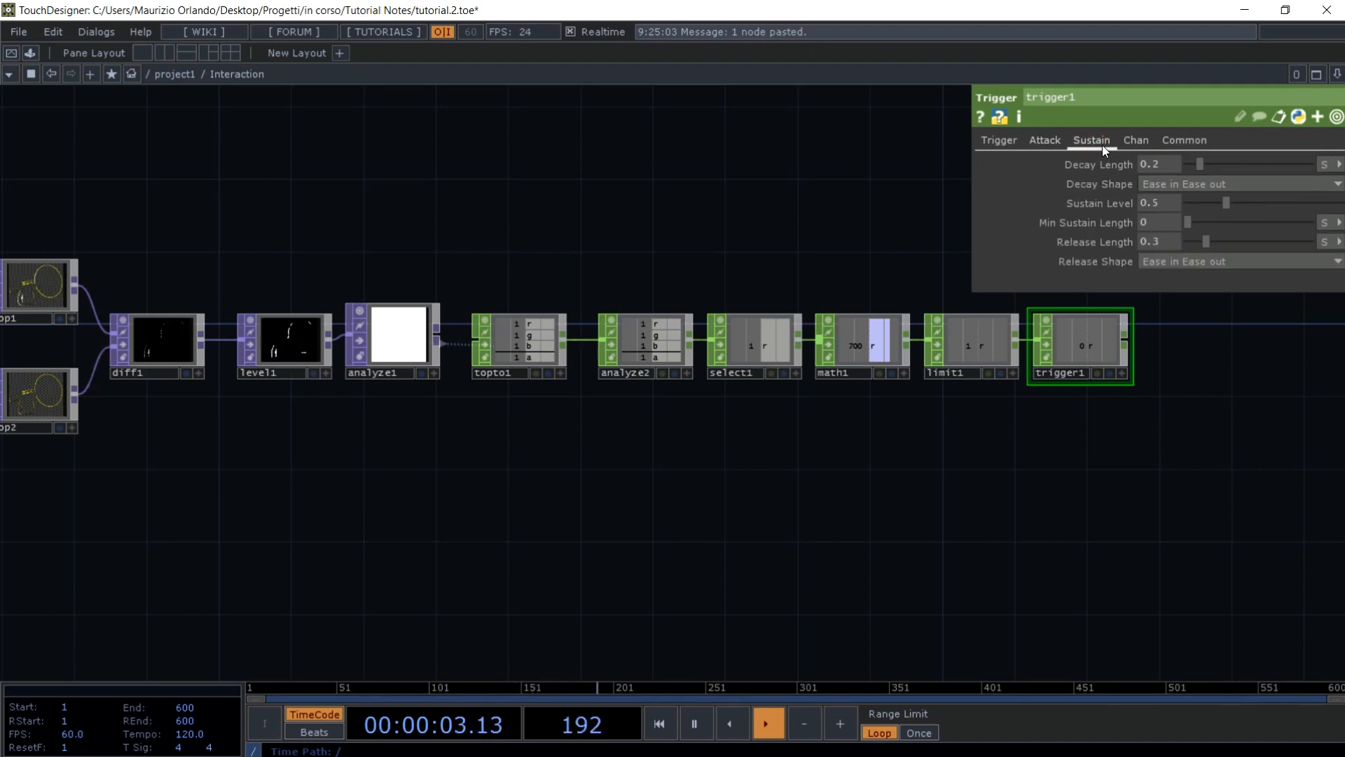
{"action": "left_click", "coordinate": [1158, 204]}
{"action": "type", "text": "1"}
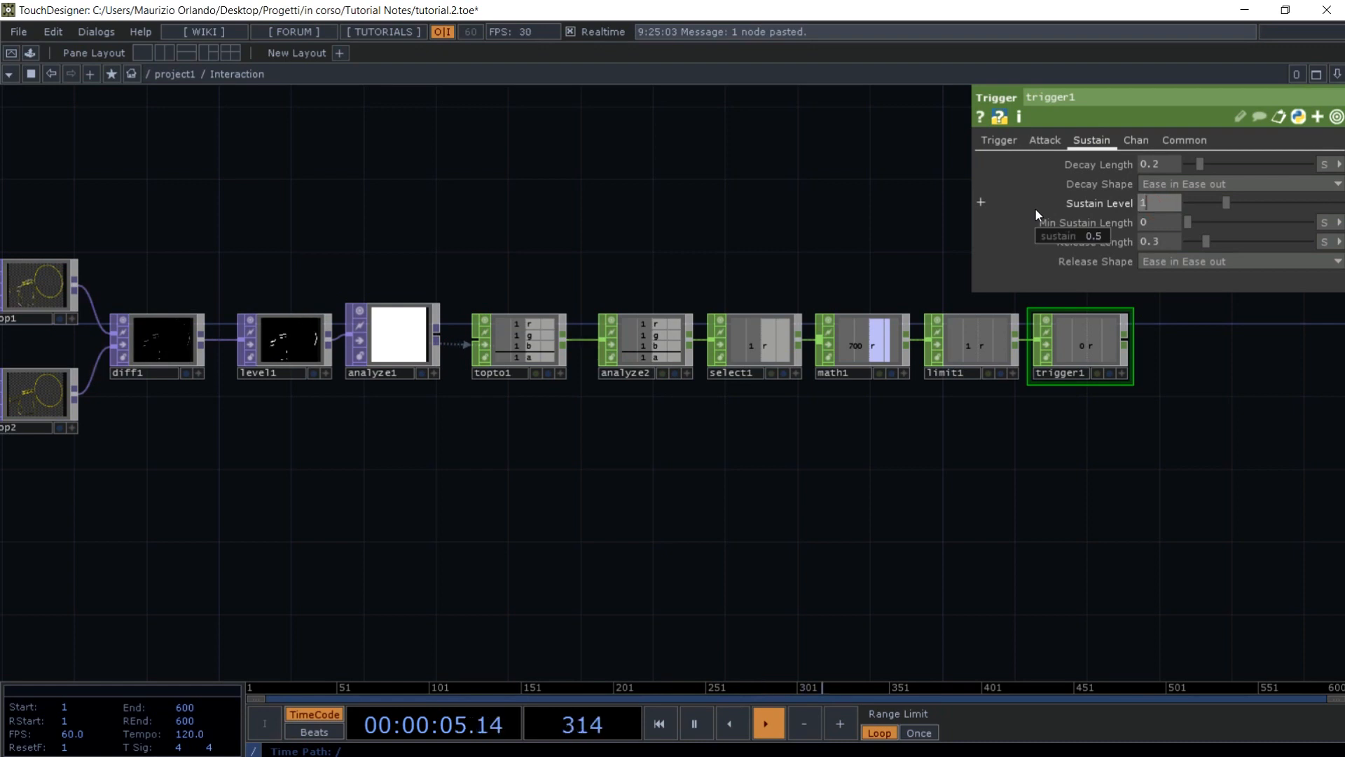
{"action": "key", "text": "Return"}
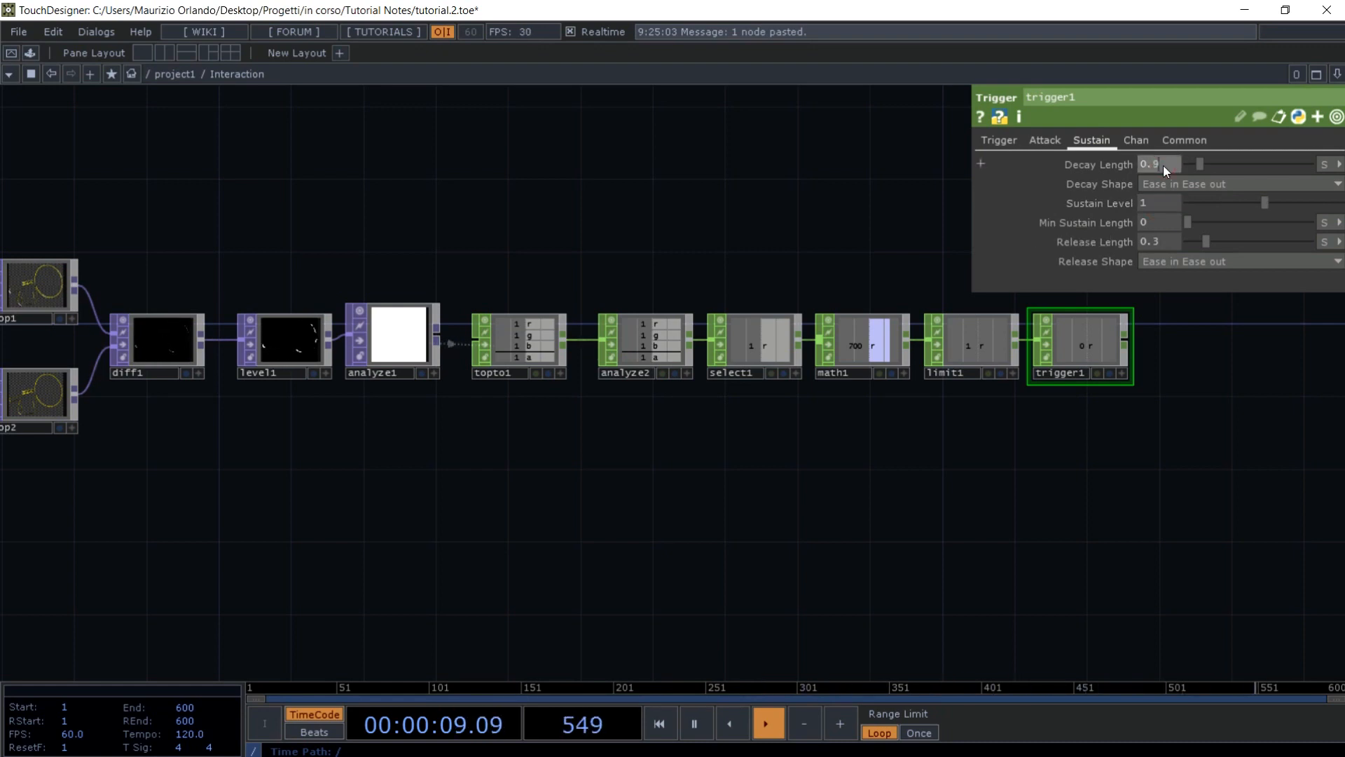
- Set trigger1's Decay Length and Release Length to 0.9, then hide the parameters
{"action": "key", "text": "Return"}
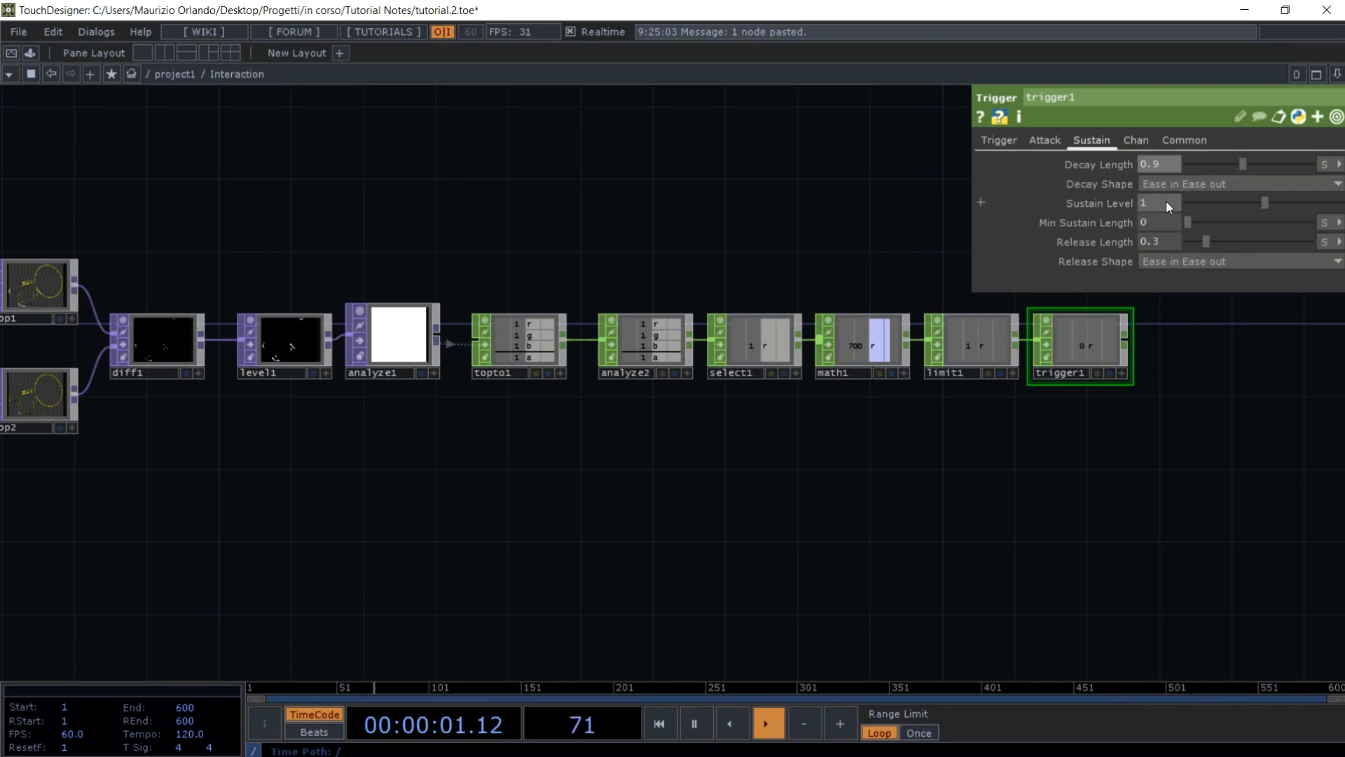
{"action": "left_click", "coordinate": [1162, 238]}
{"action": "type", "text": "0."}
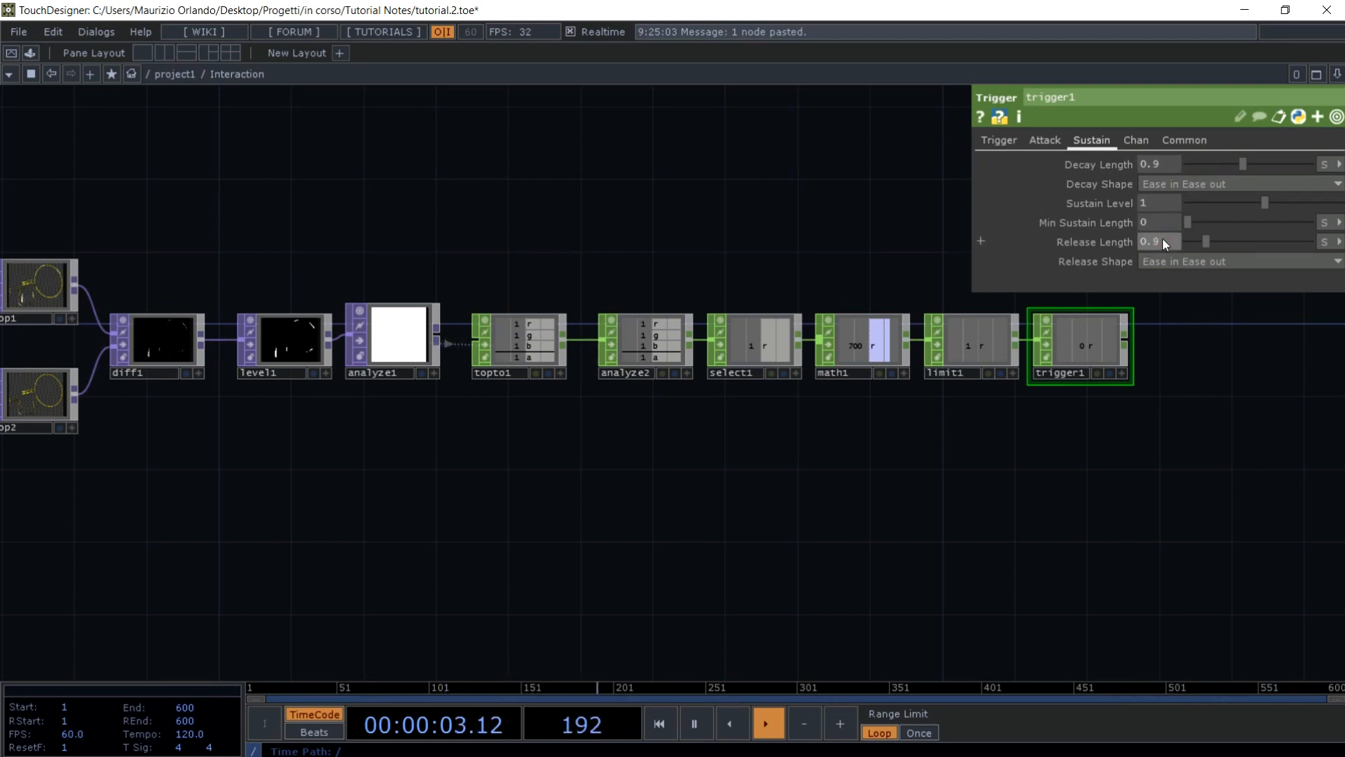
{"action": "type", "text": "9"}
{"action": "key", "text": "Return"}
{"action": "left_click_drag", "start_coordinate": [1169, 421], "coordinate": [868, 453]}
{"action": "key", "text": "p"}
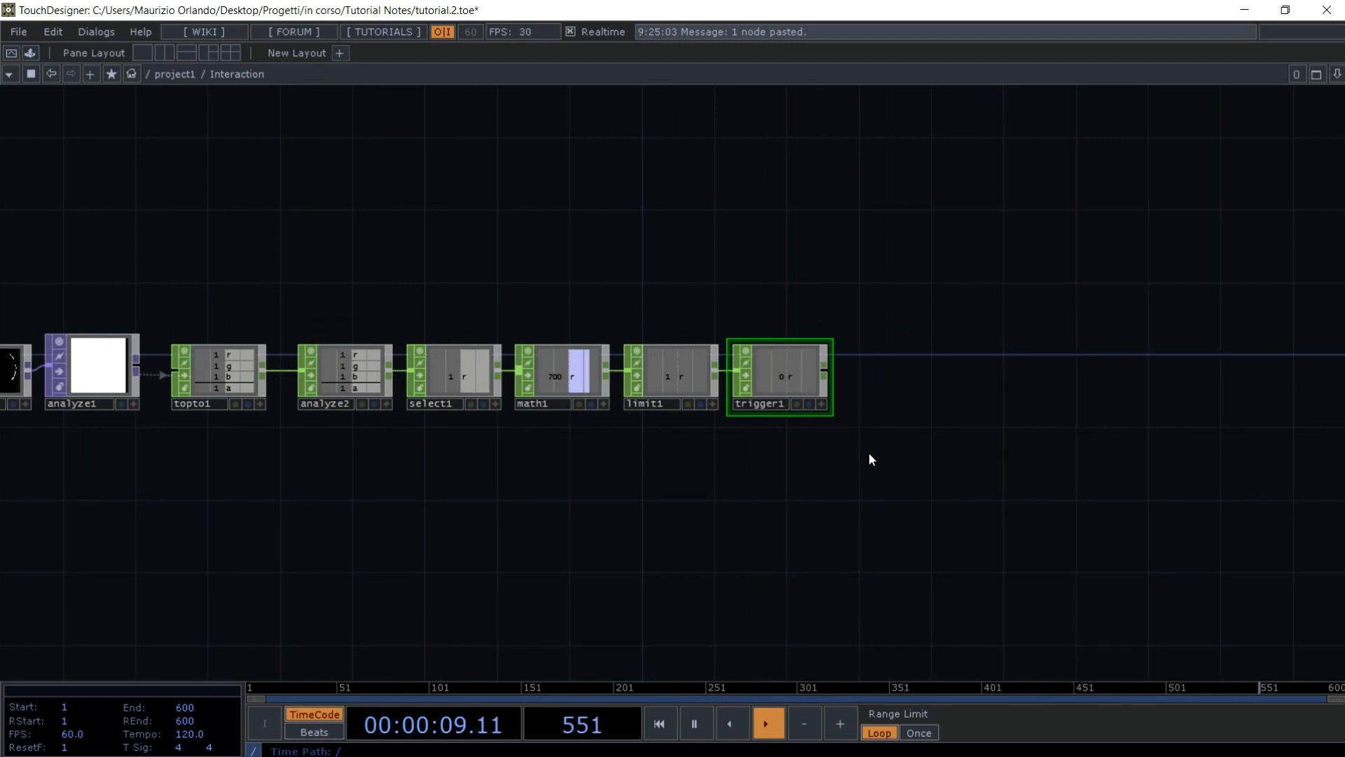
{"action": "left_click", "coordinate": [869, 452]}
{"action": "key", "text": "p"}
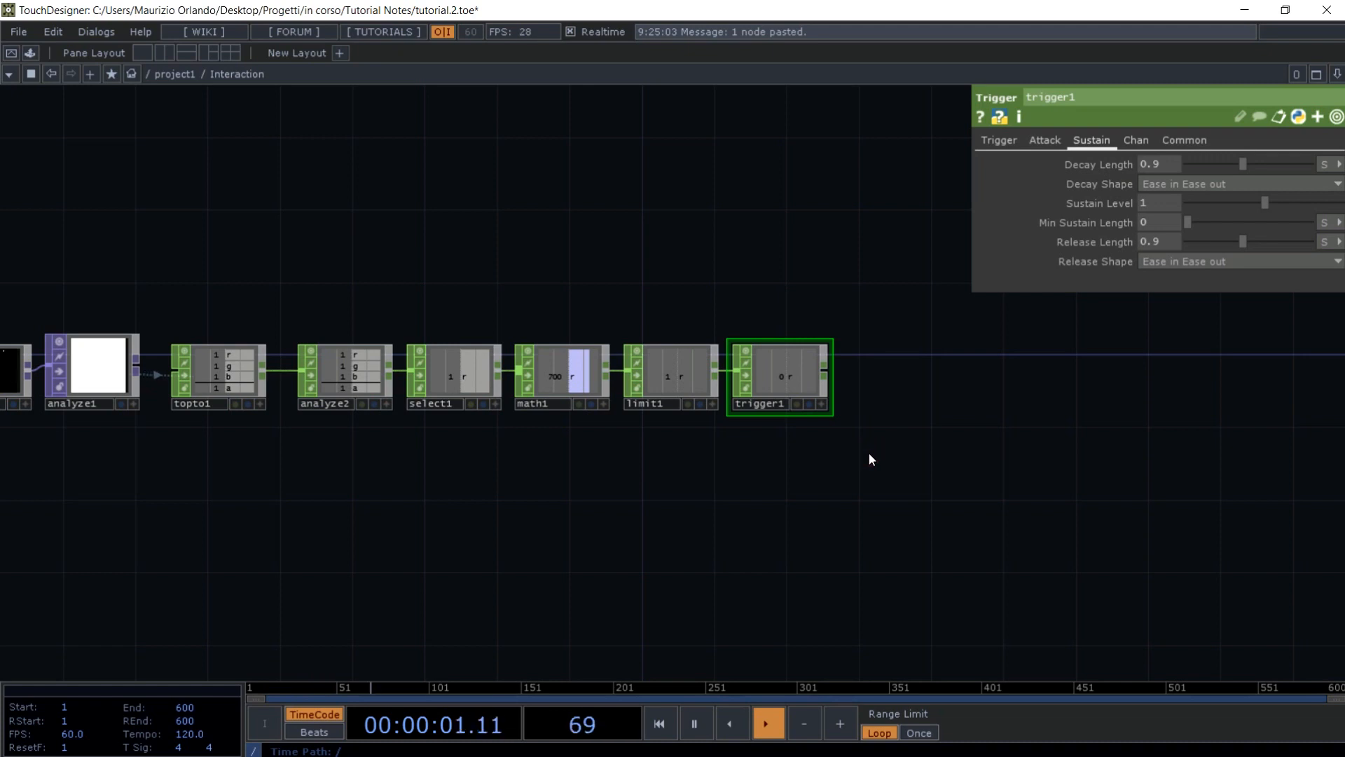
{"action": "key", "text": "p"}
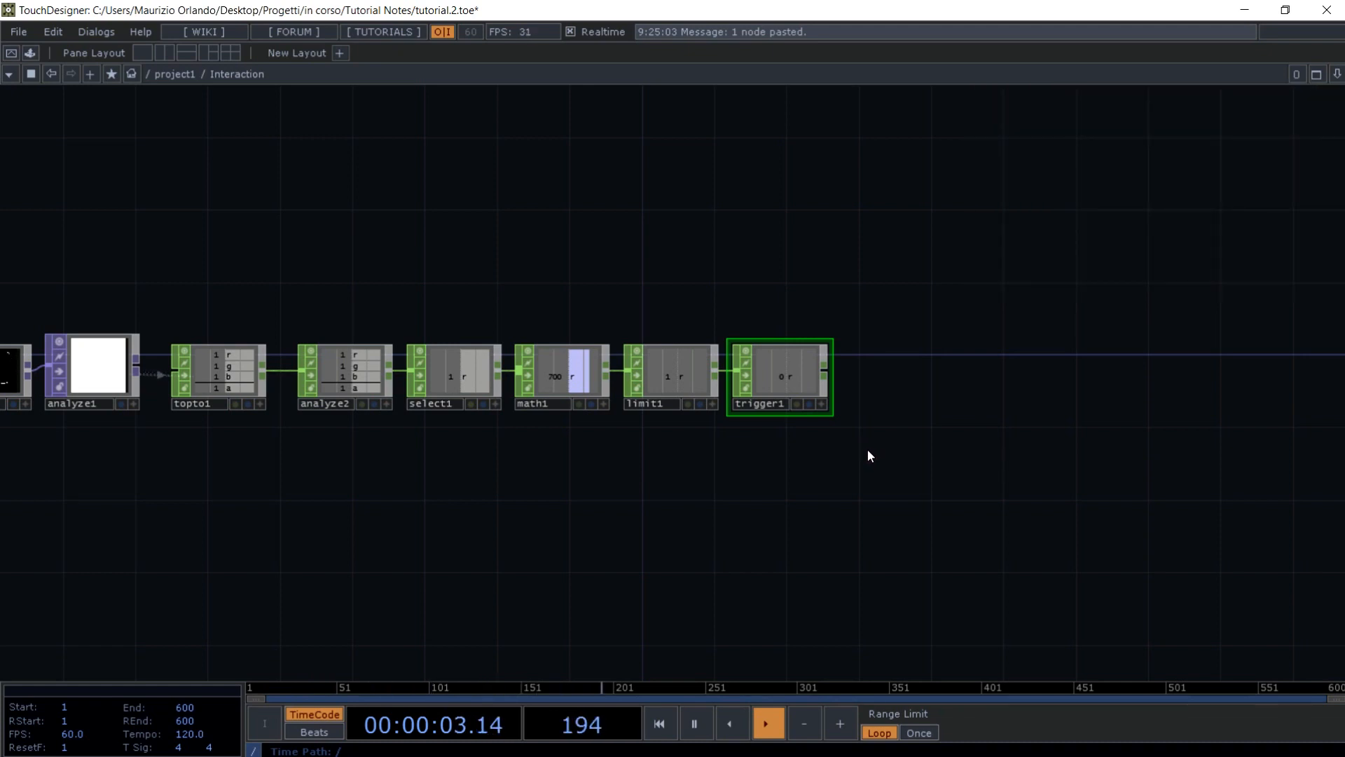
- Add a Rename CHOP after trigger1 and connect trigger1's output to its input
{"action": "key", "text": "Tab"}
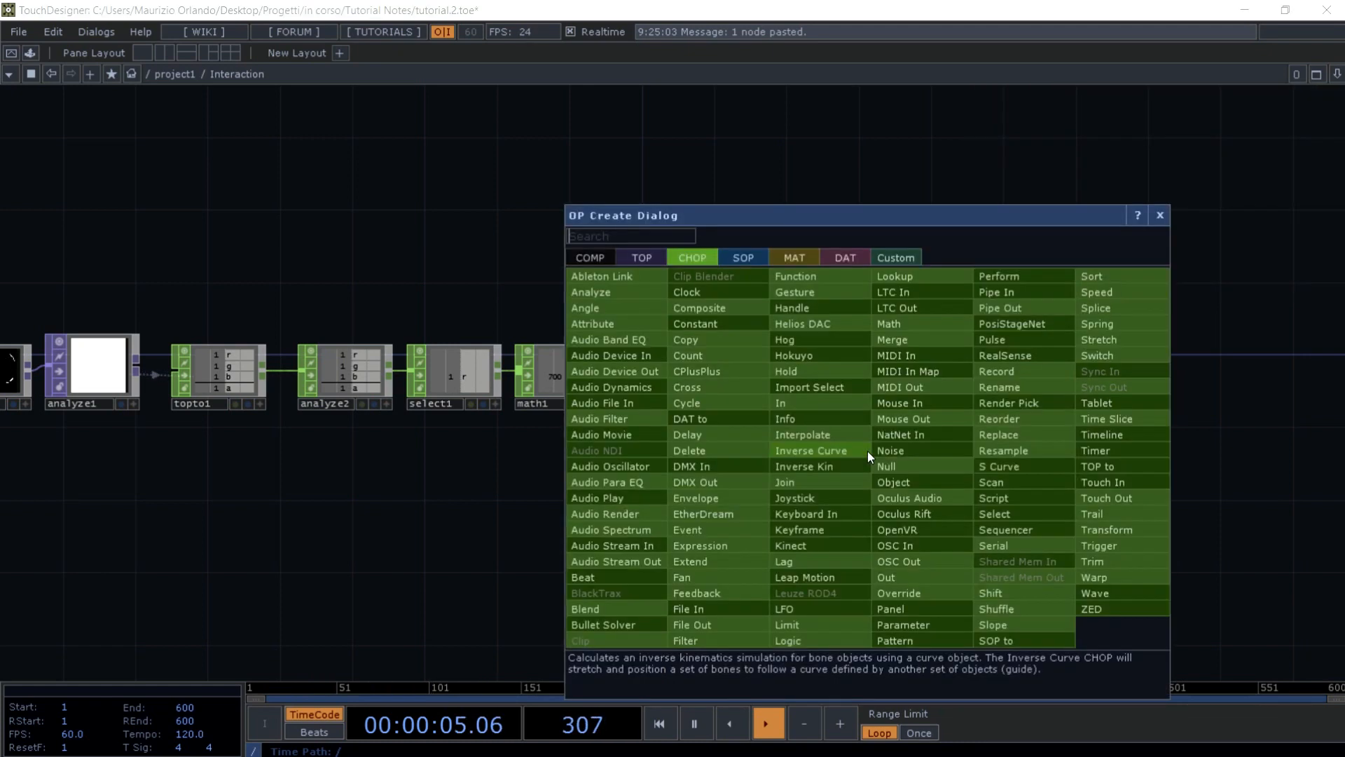
{"action": "left_click", "coordinate": [1022, 386]}
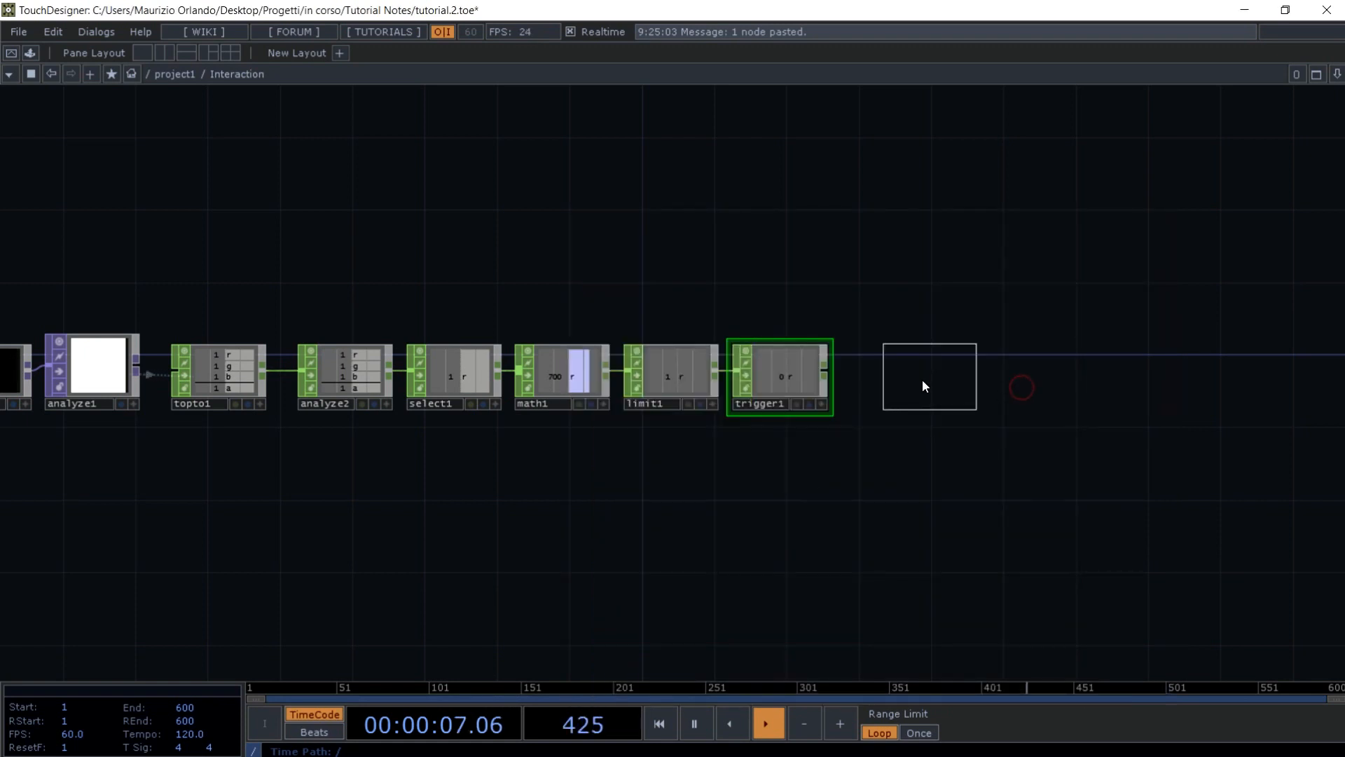
{"action": "left_click", "coordinate": [898, 378]}
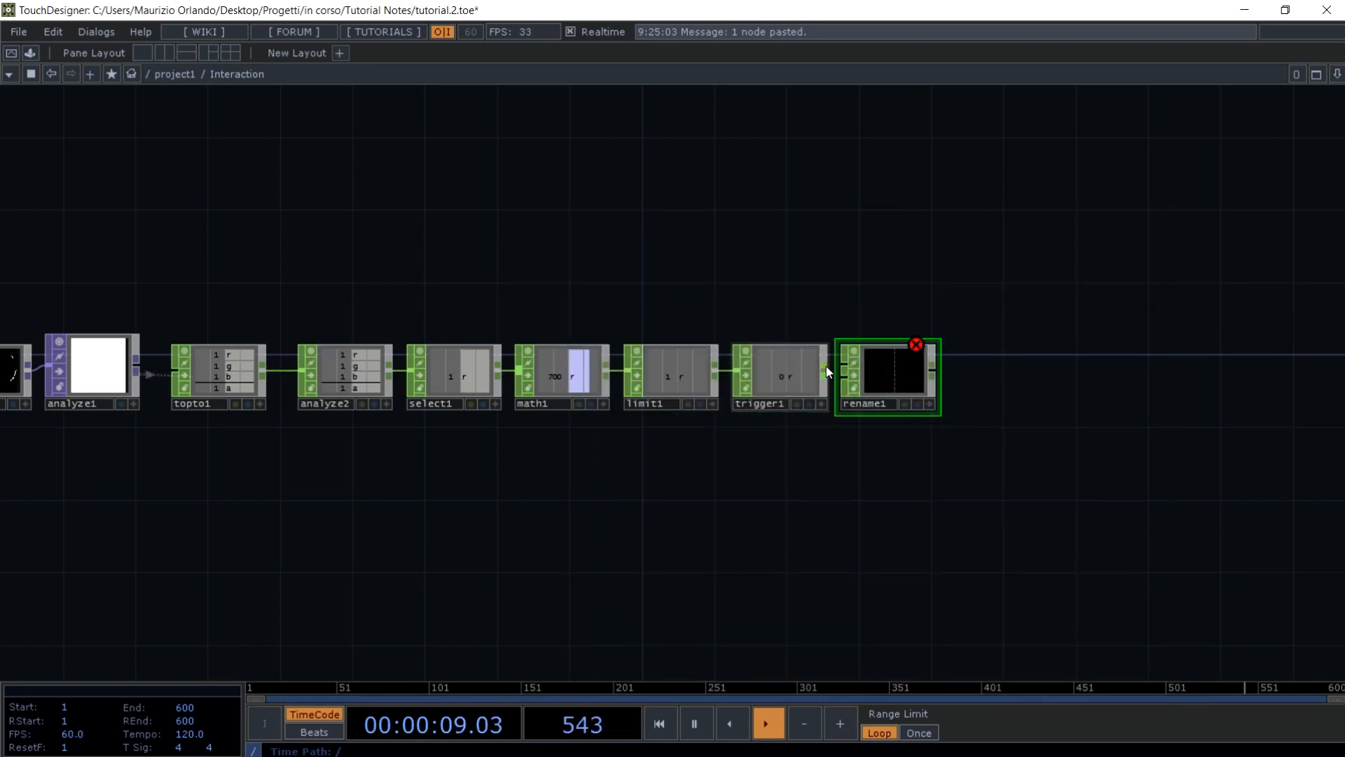
{"action": "left_click_drag", "start_coordinate": [825, 370], "coordinate": [843, 361]}
- Set rename1's To channel name to opacity
{"action": "key", "text": "p"}
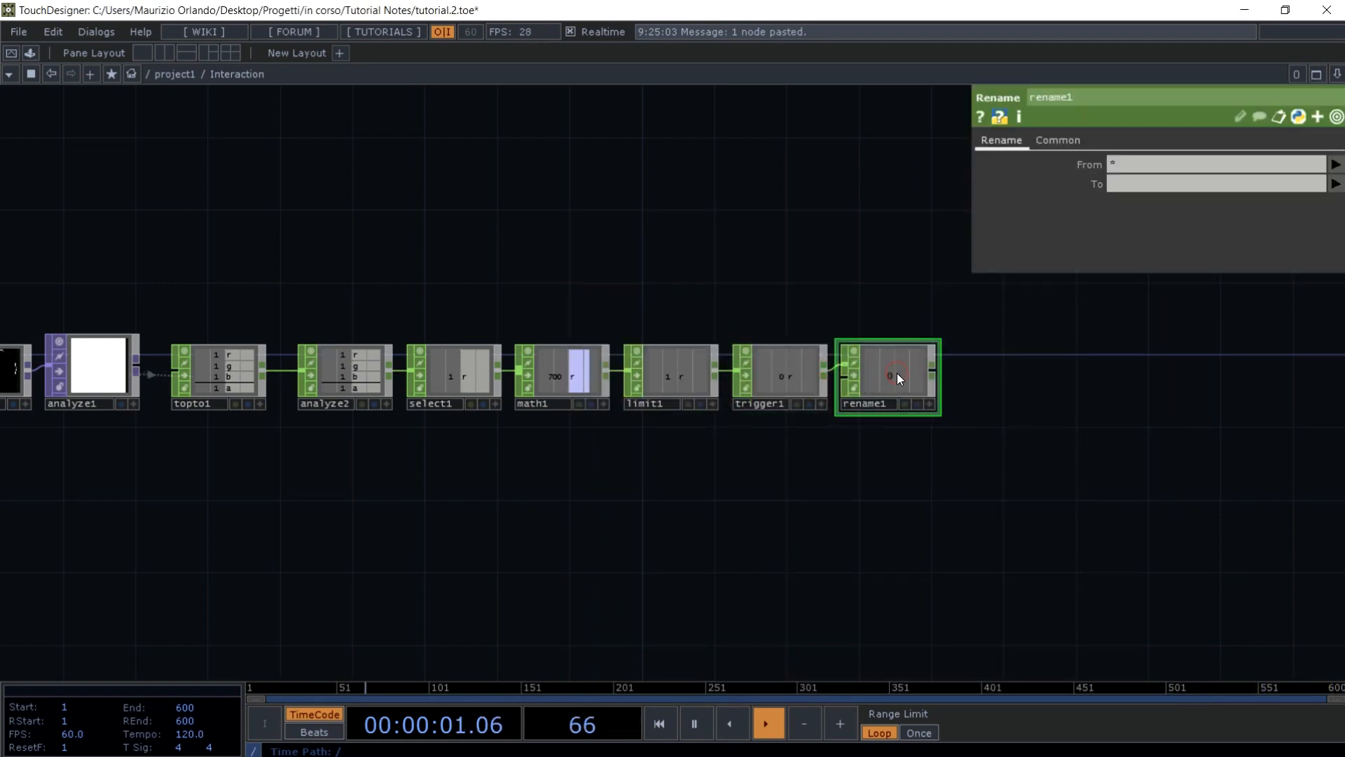
{"action": "left_click", "coordinate": [1147, 184]}
{"action": "type", "text": "op"}
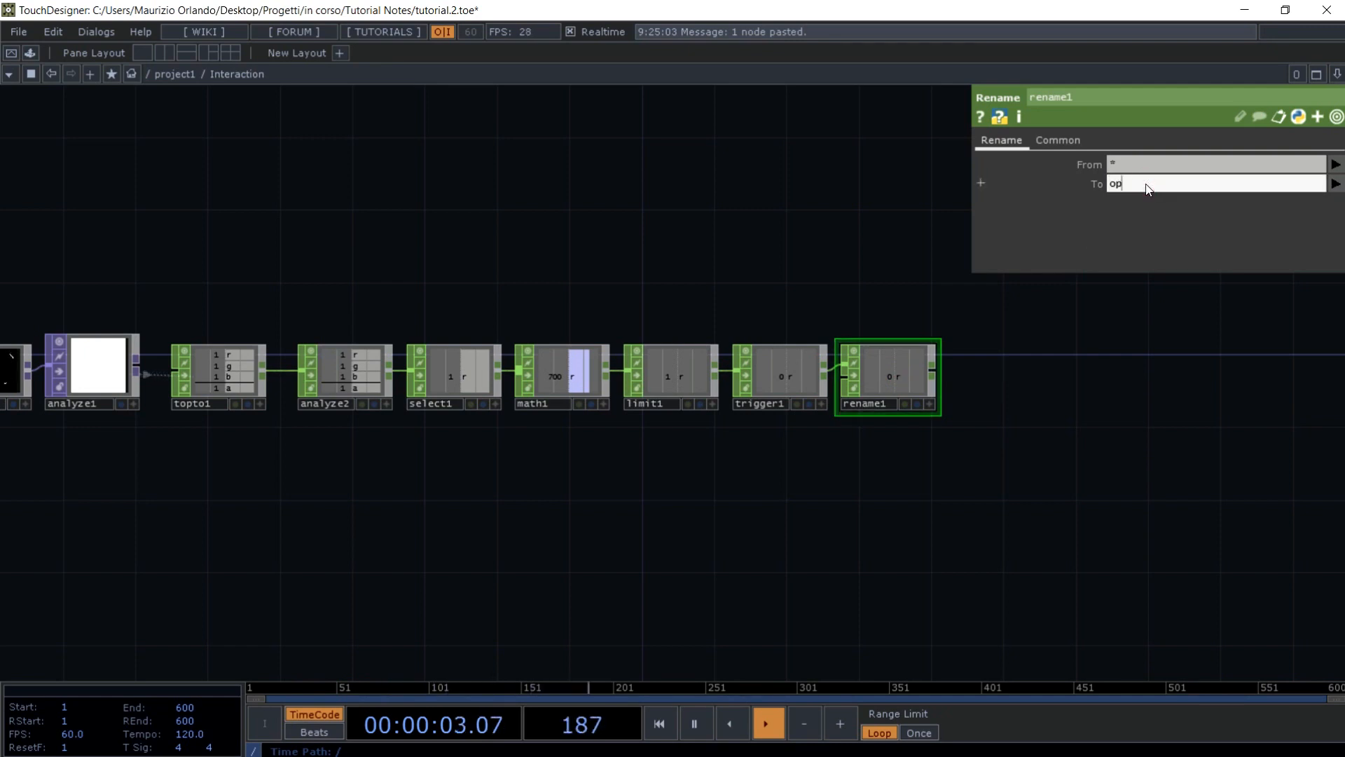
{"action": "type", "text": "actity"}
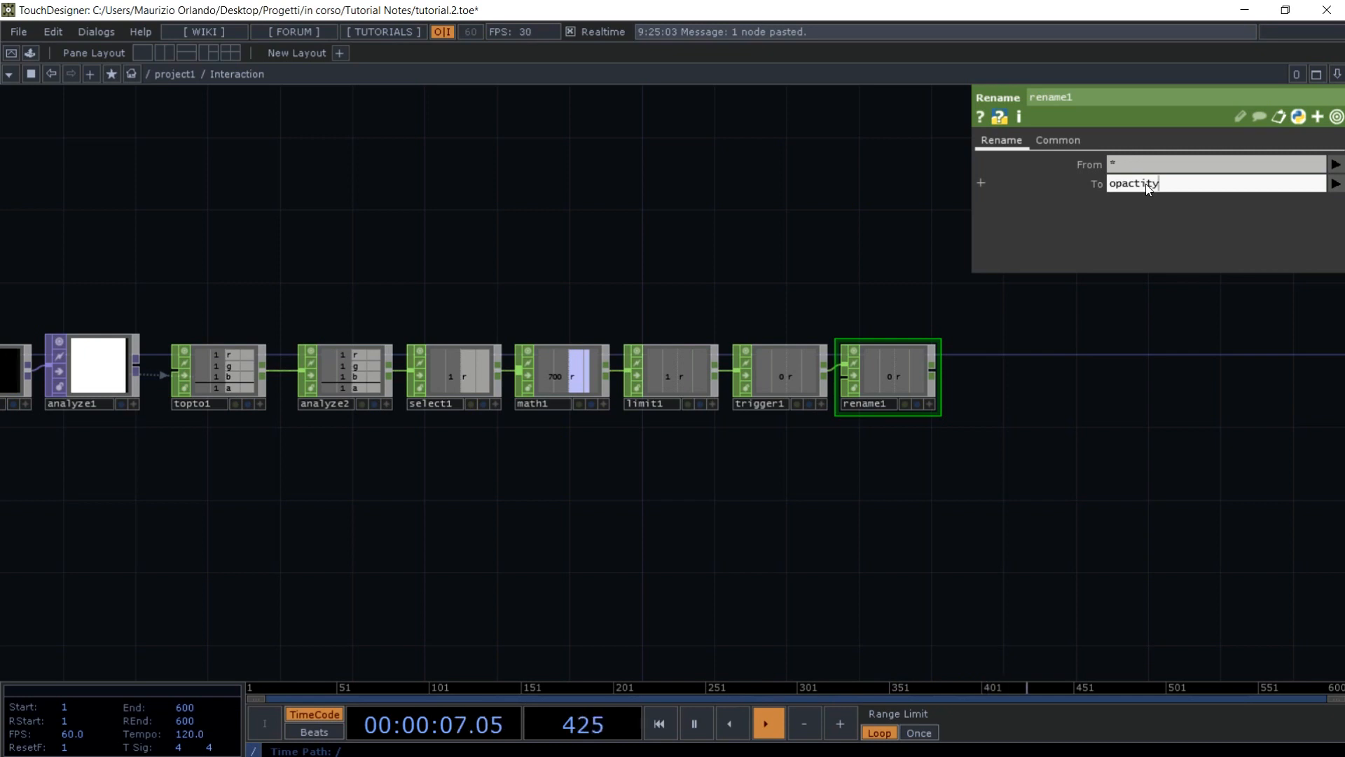
{"action": "key", "text": "BackSpace"}
- Duplicate rename1 below it, fed by trigger1, and set the copy's To channel name to music_Trumpet
{"action": "left_click", "coordinate": [865, 369]}
{"action": "key", "text": "ctrl+v"}
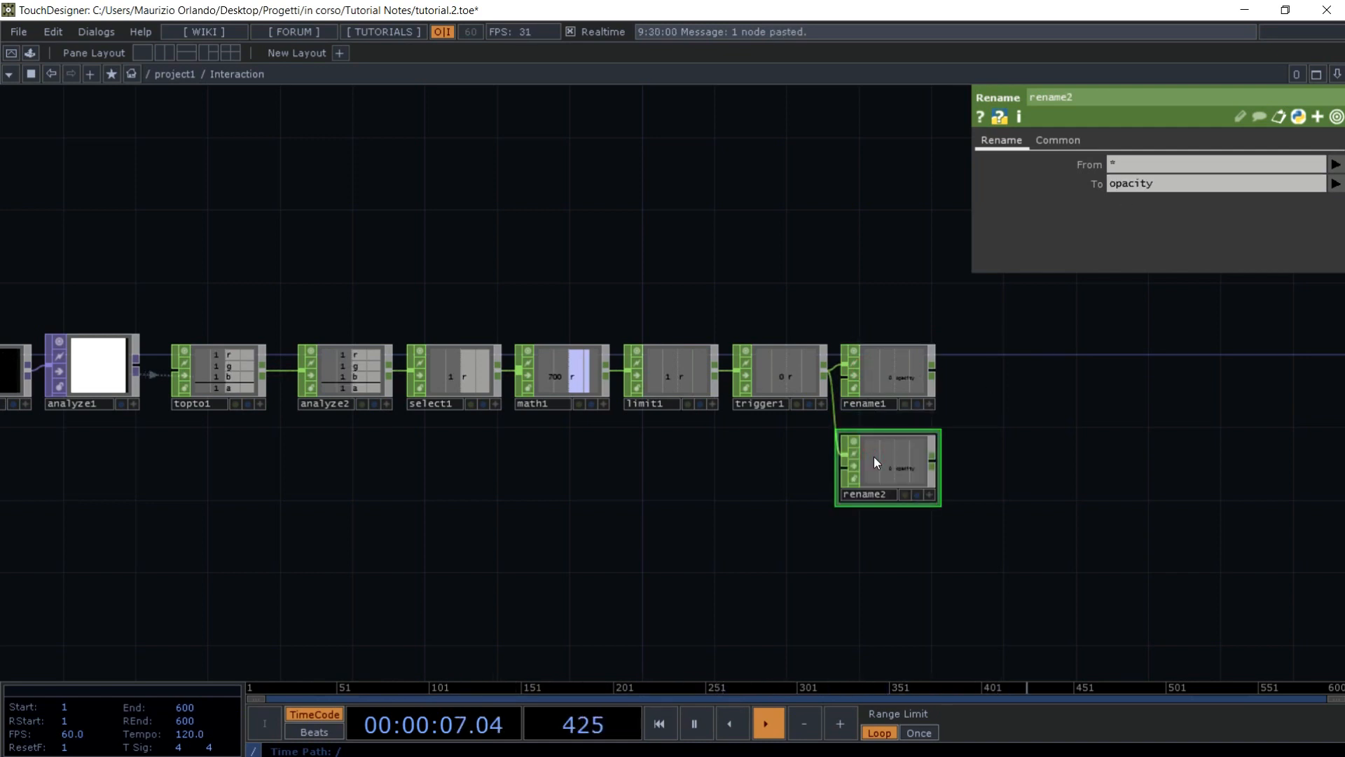
{"action": "double_click", "coordinate": [1170, 182]}
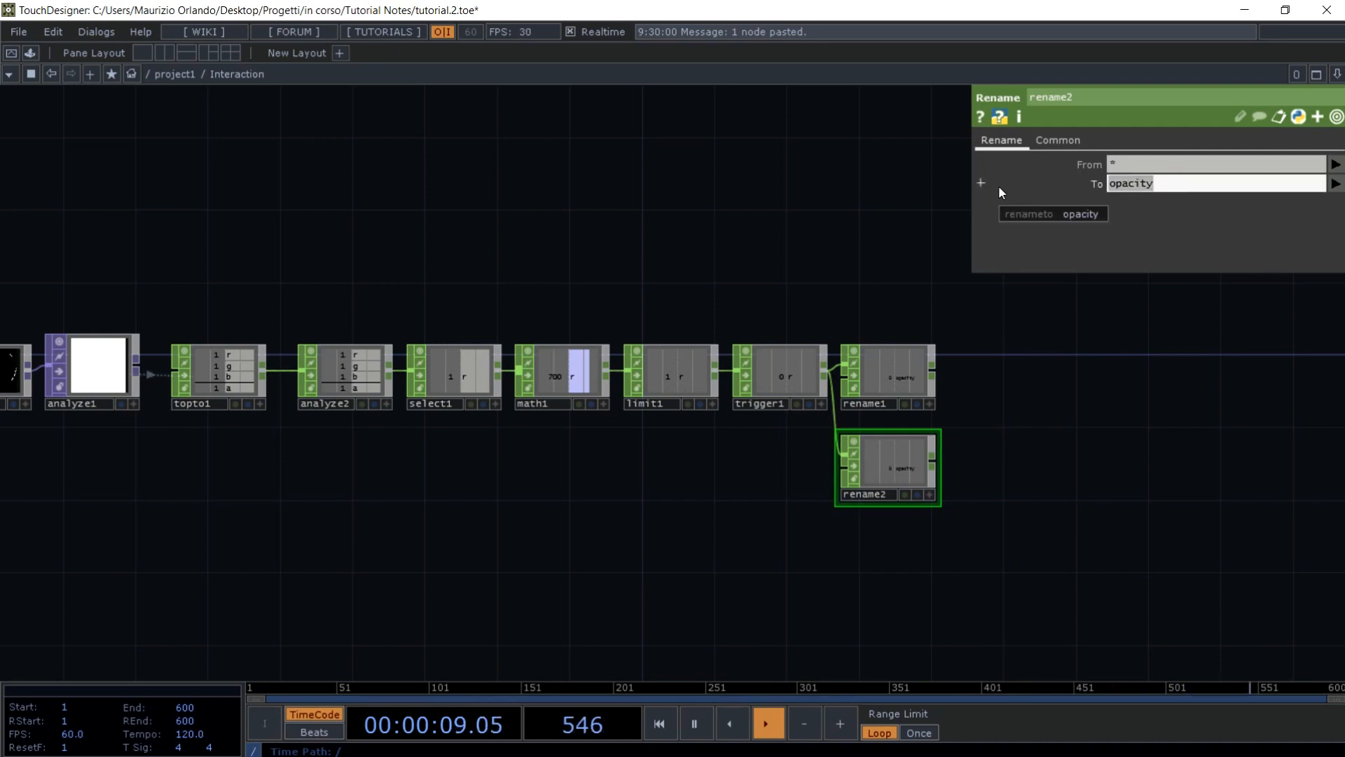
{"action": "type", "text": "music_"}
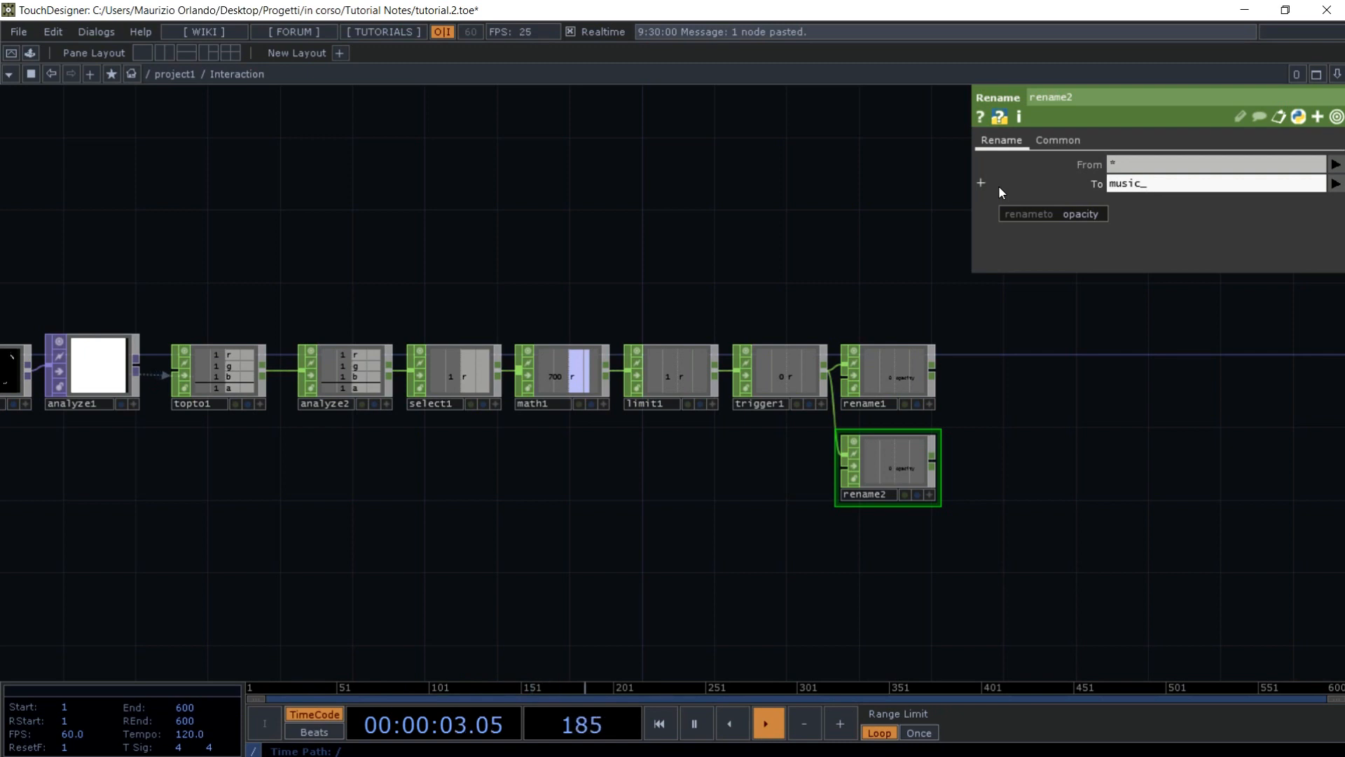
{"action": "type", "text": "Trumpe"}
{"action": "type", "text": "t"}
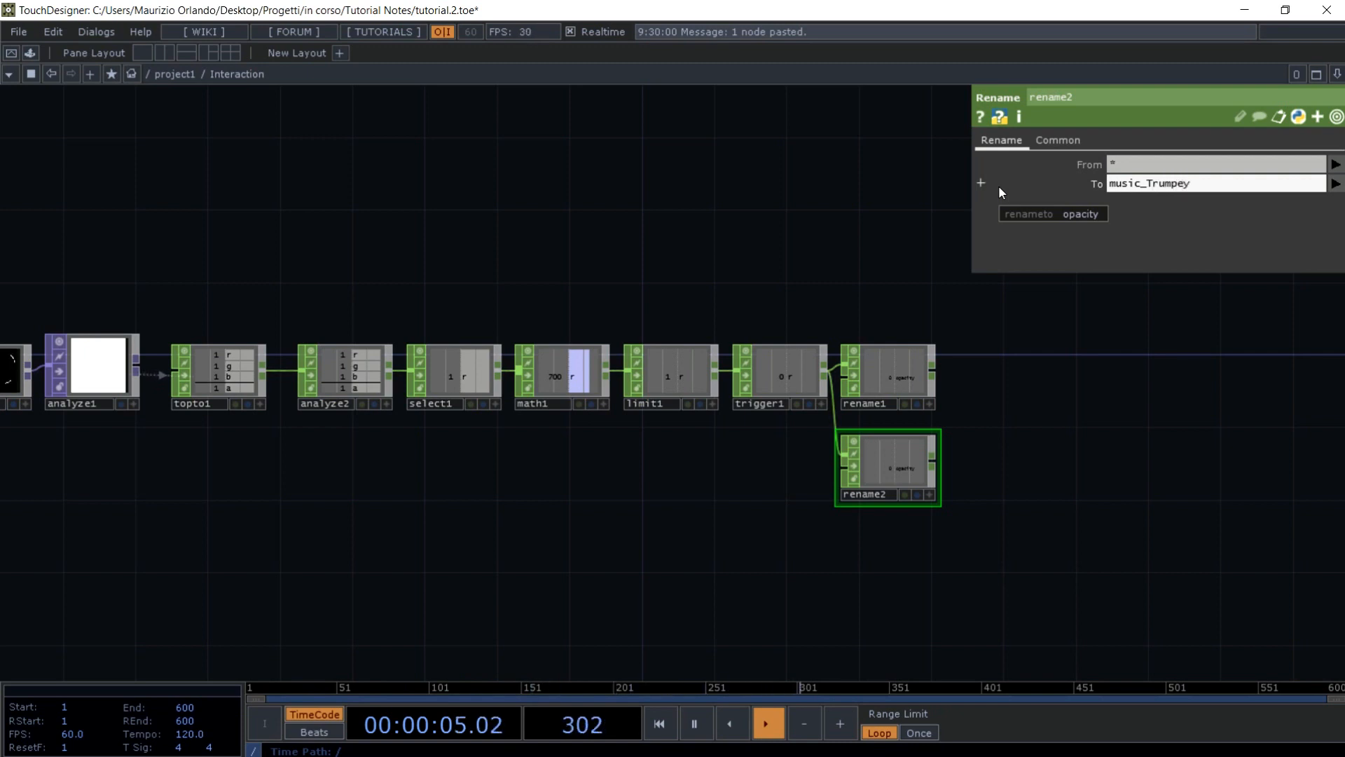
- Change rename1's To channel name to opacity_Trumpet and connect its output to a new Out CHOP
{"action": "left_click", "coordinate": [910, 371]}
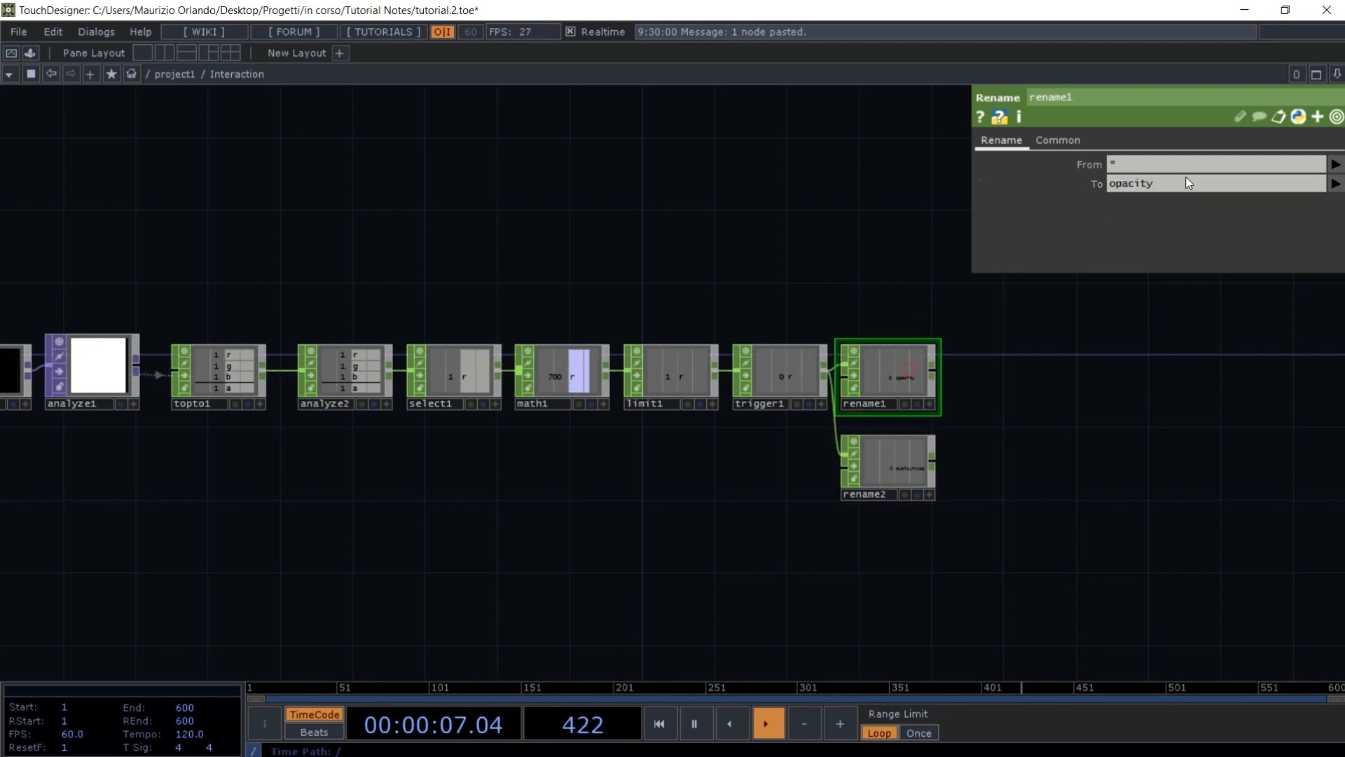
{"action": "left_click", "coordinate": [1181, 183]}
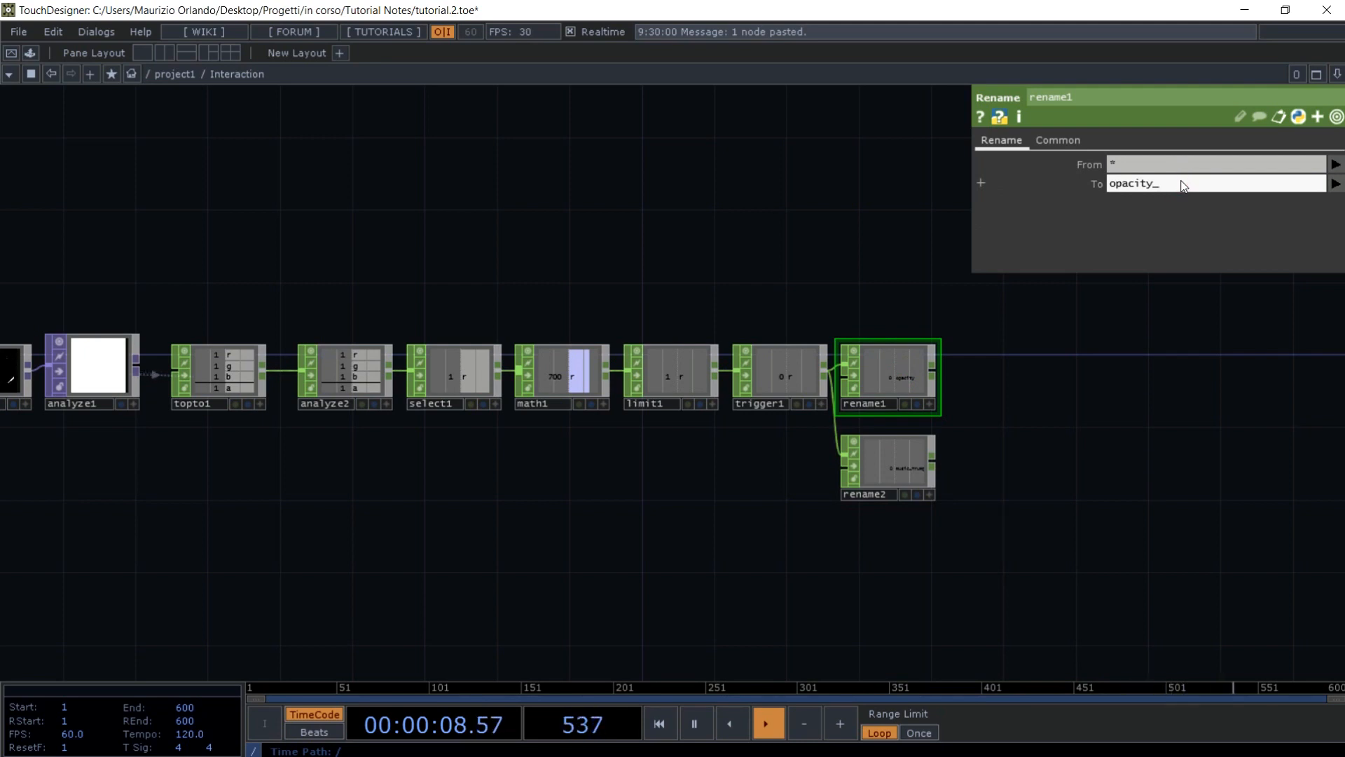
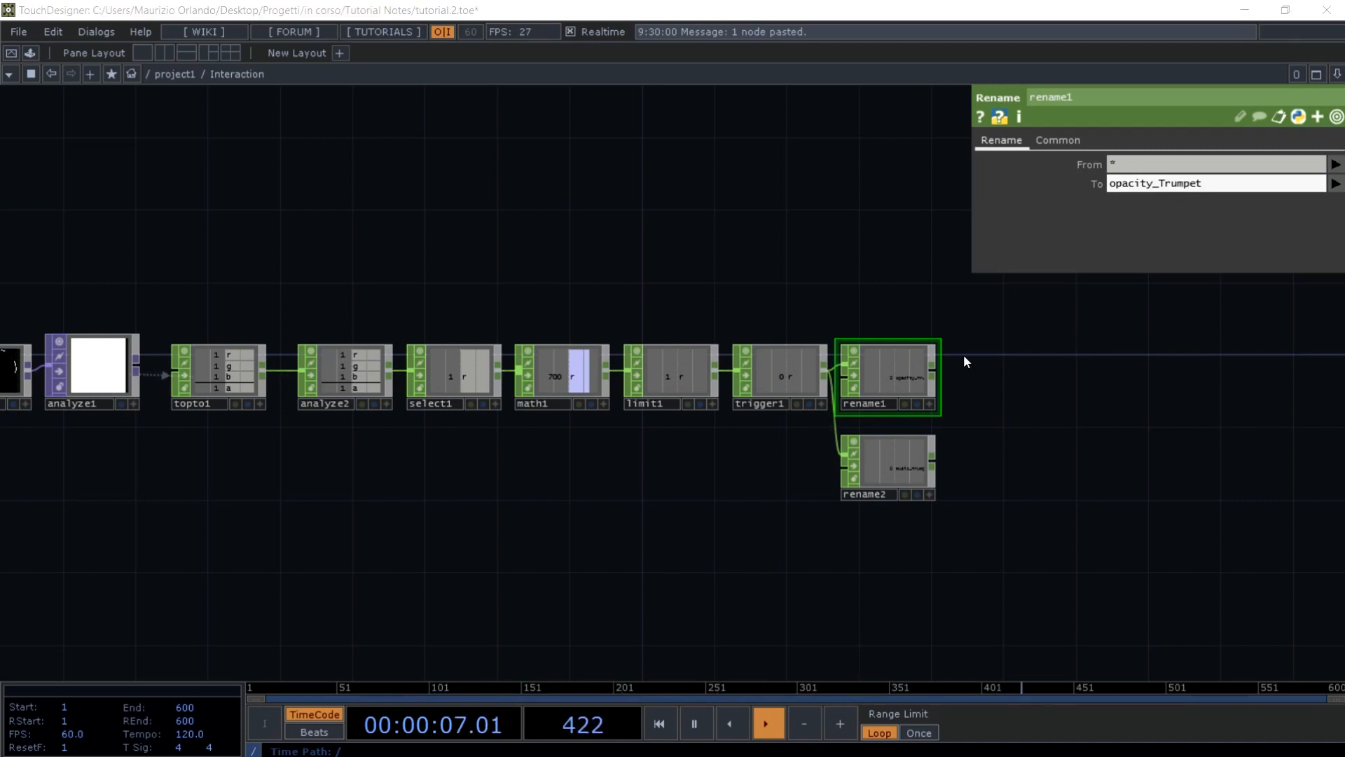
{"action": "key", "text": "Tab"}
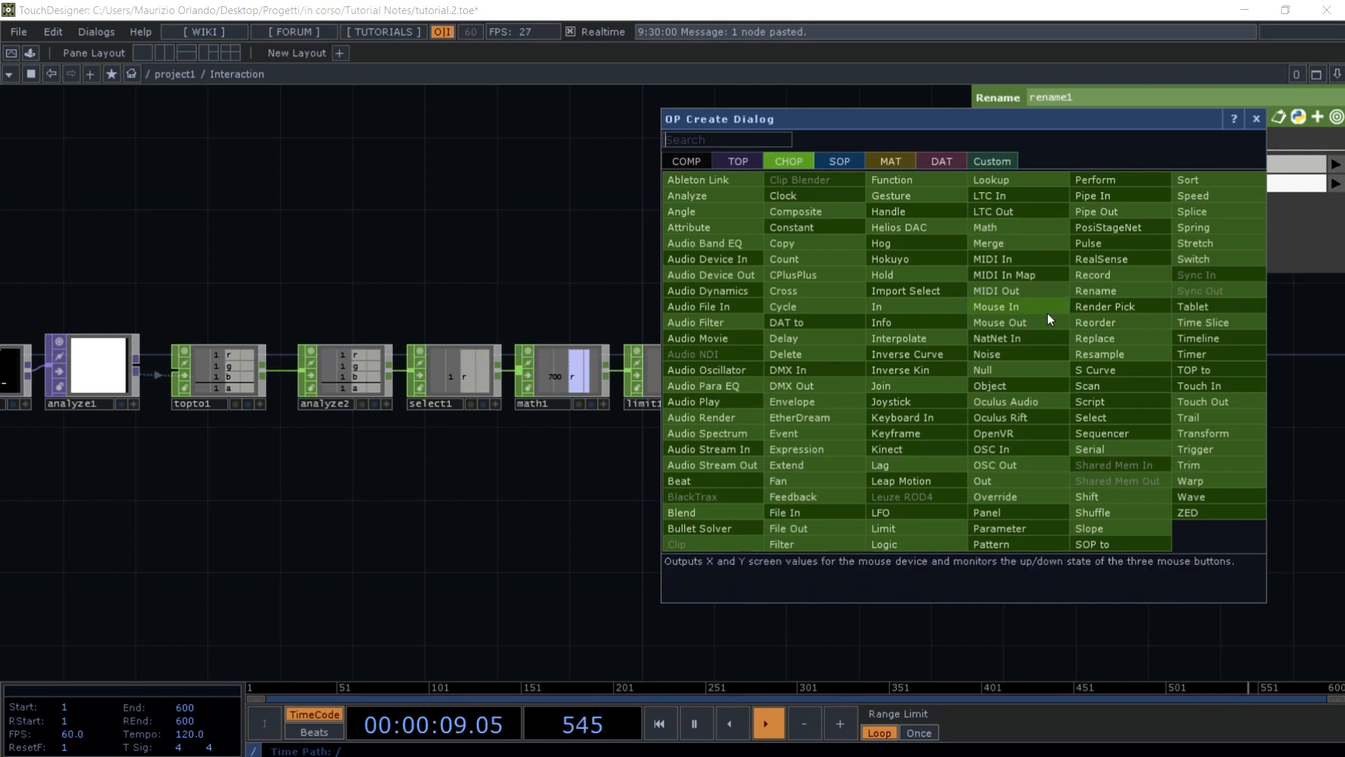
{"action": "left_click", "coordinate": [994, 480]}
{"action": "left_click", "coordinate": [959, 379]}
{"action": "left_click_drag", "start_coordinate": [958, 378], "coordinate": [933, 367]}
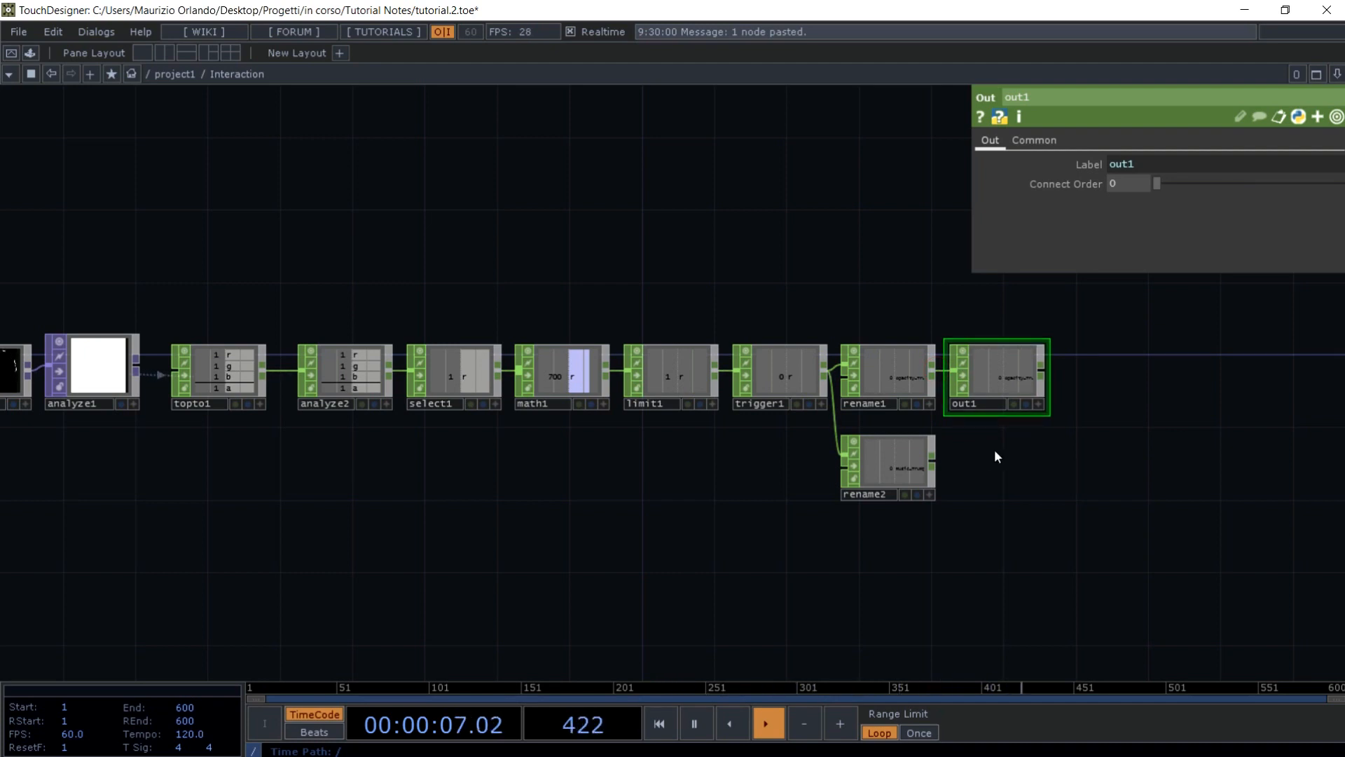
- Add an Audio File In CHOP beside rename2, below out1
{"action": "key", "text": "Tab"}
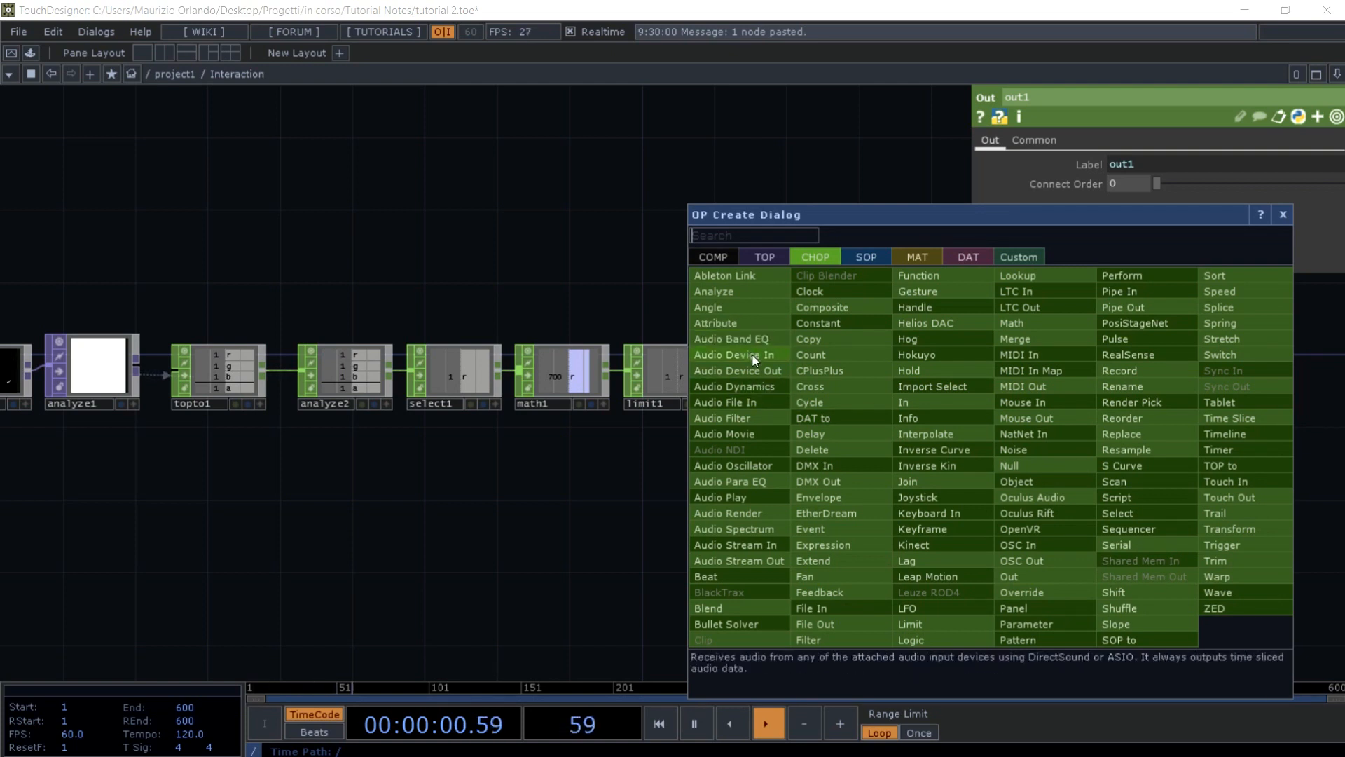
{"action": "left_click", "coordinate": [738, 400]}
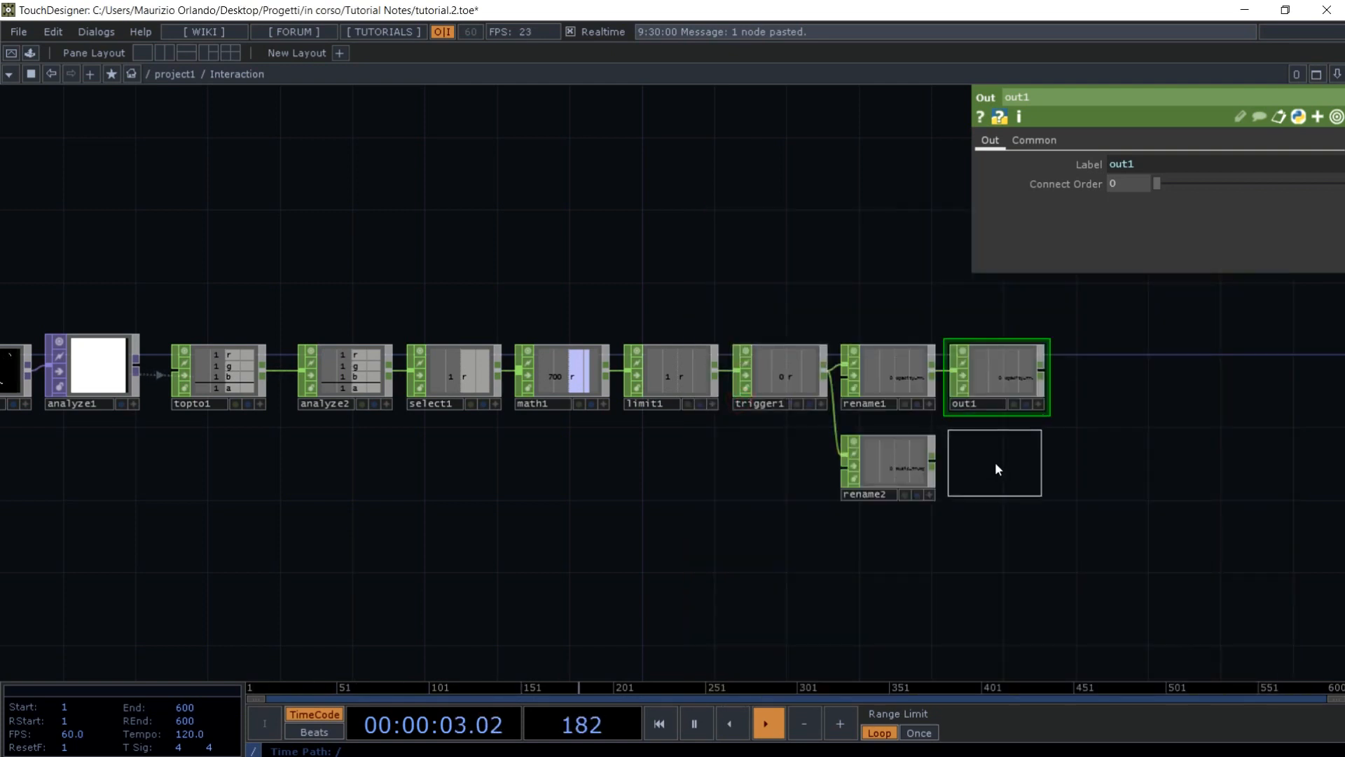
{"action": "left_click", "coordinate": [994, 441]}
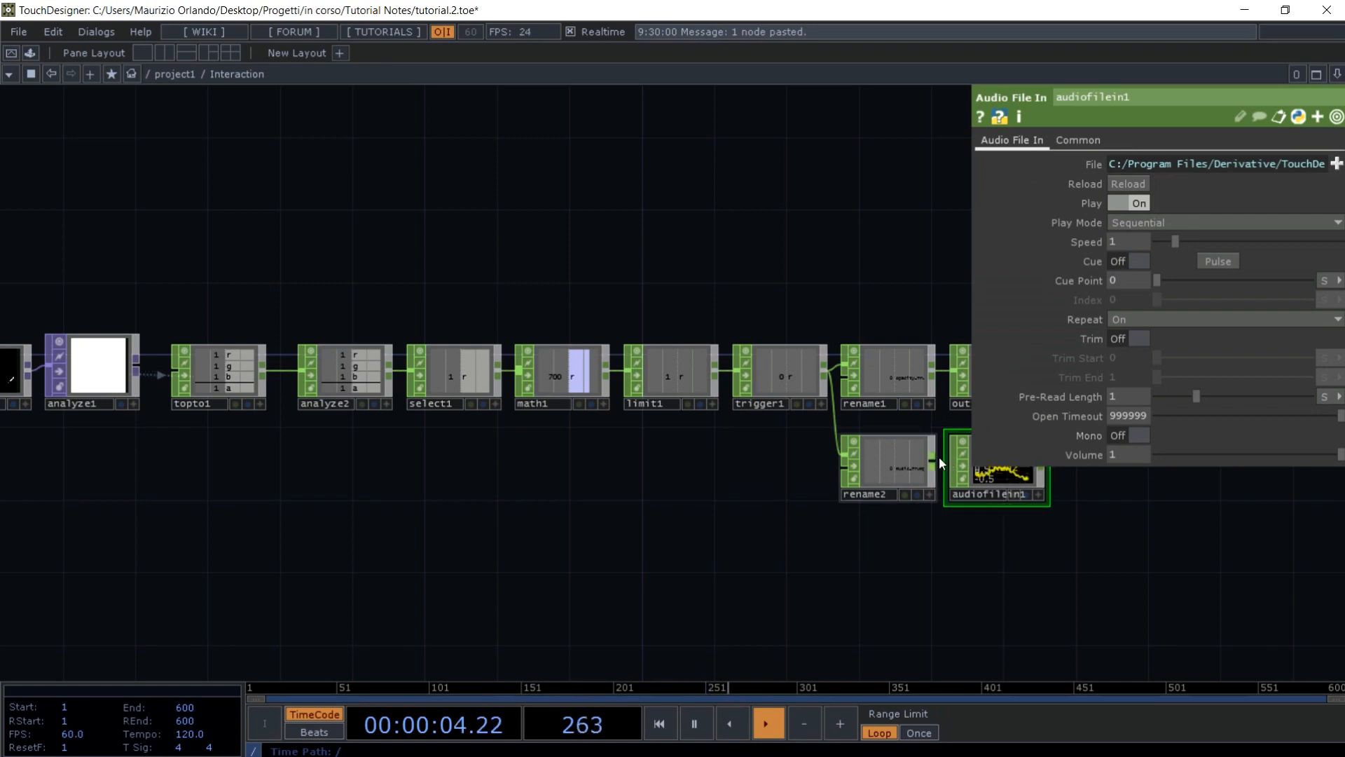
- Add an Audio Device Out CHOP after audiofilein1 and connect audiofilein1's output to its input
{"action": "left_click_drag", "start_coordinate": [1021, 553], "coordinate": [852, 478]}
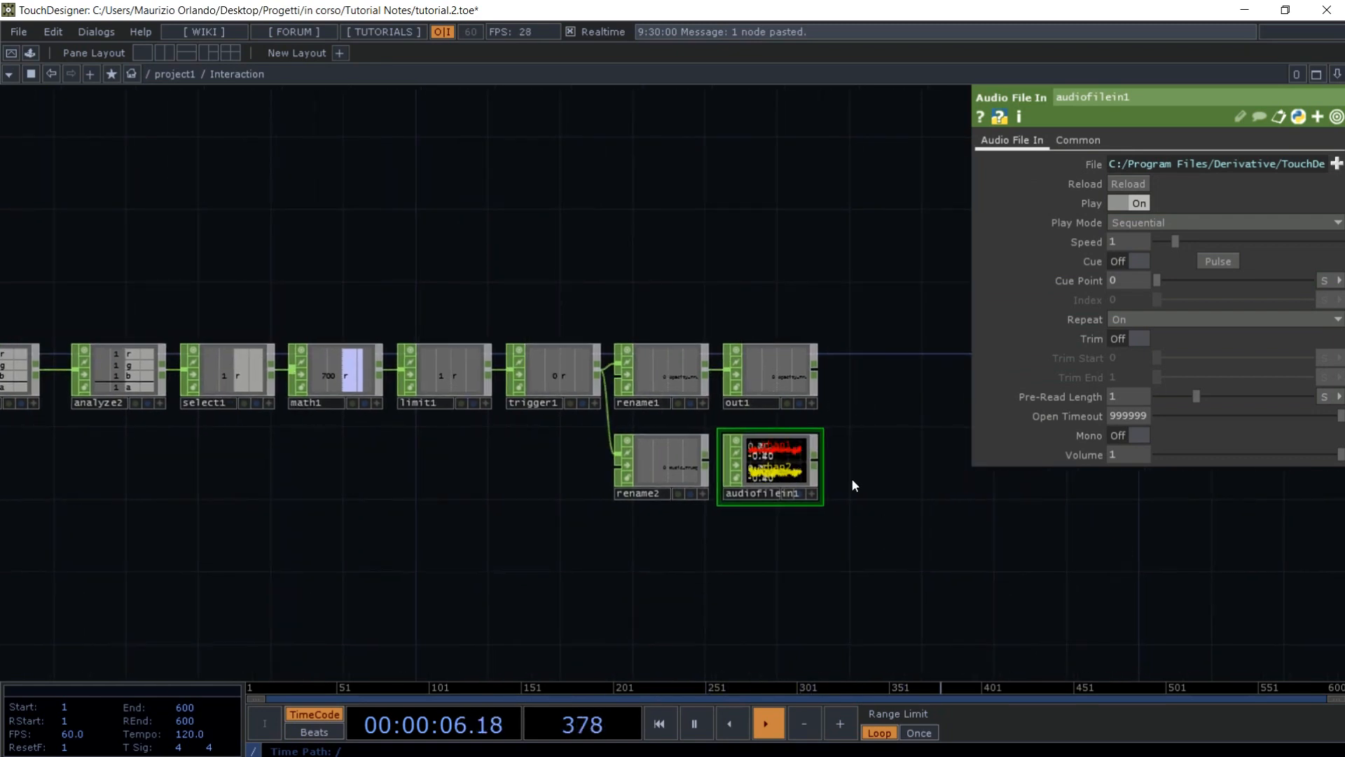
{"action": "key", "text": "Tab"}
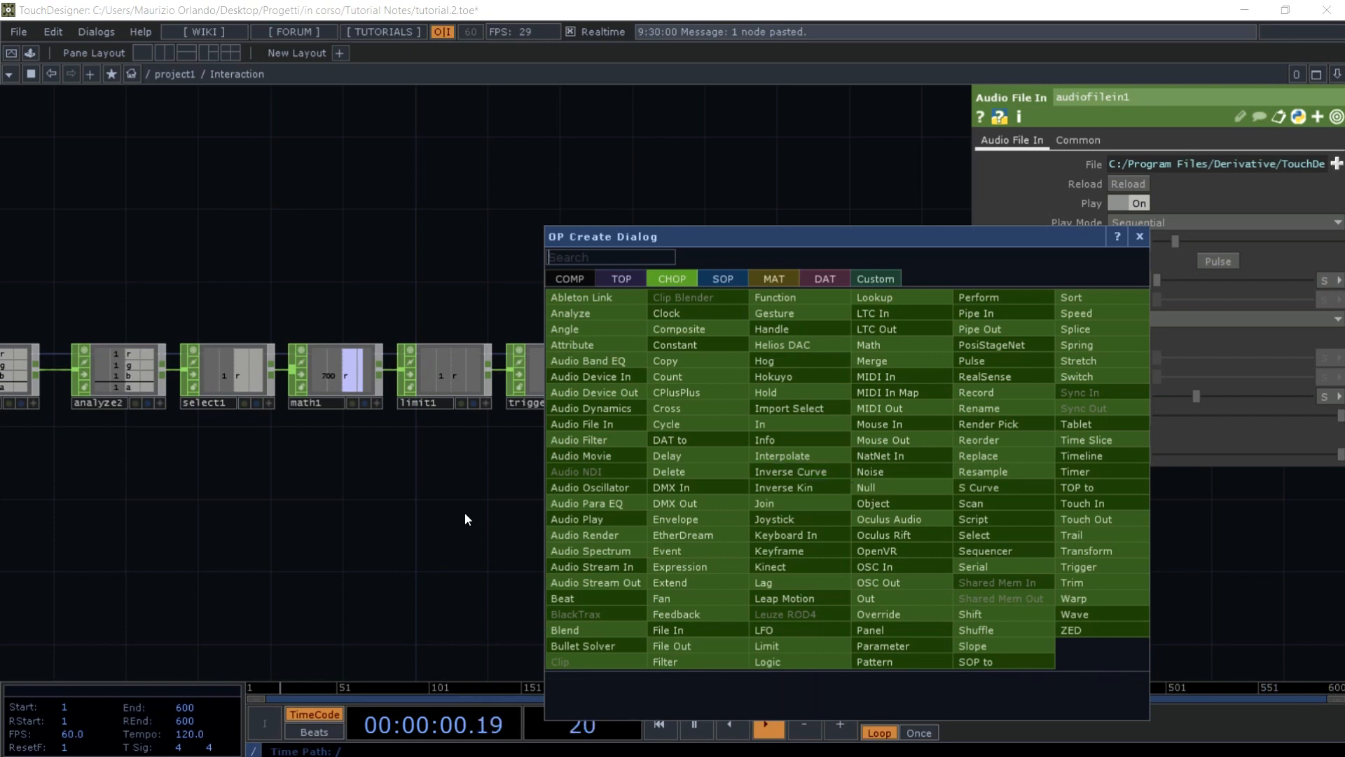
{"action": "left_click", "coordinate": [618, 387]}
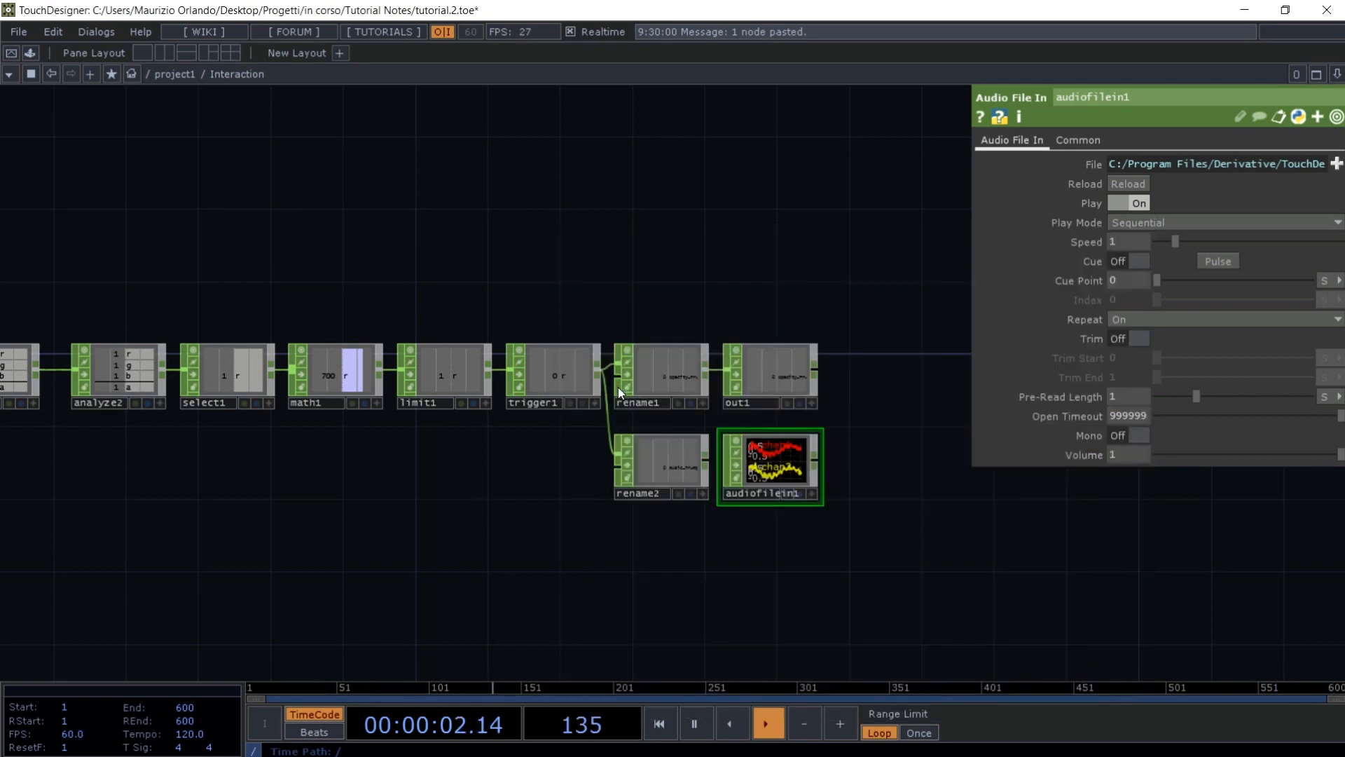
{"action": "left_click", "coordinate": [884, 468]}
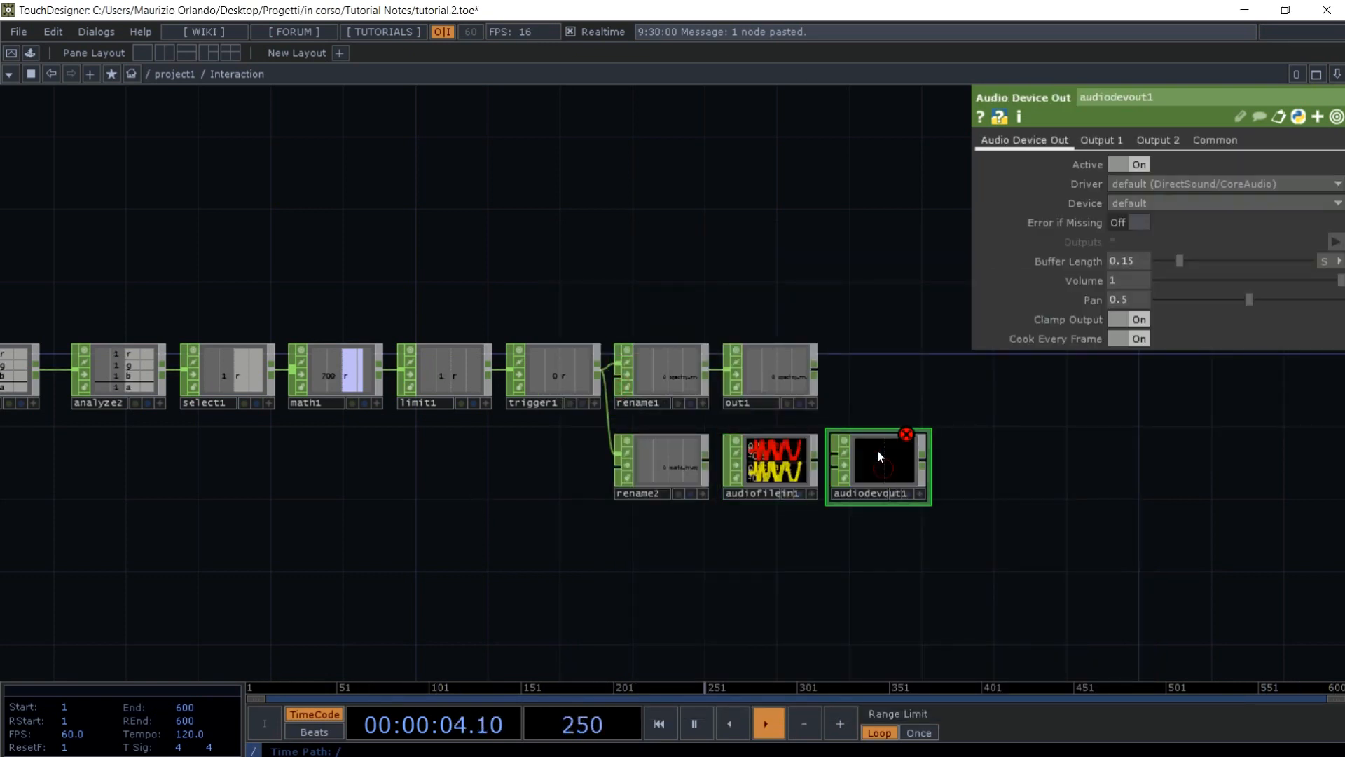
{"action": "left_click", "coordinate": [834, 452]}
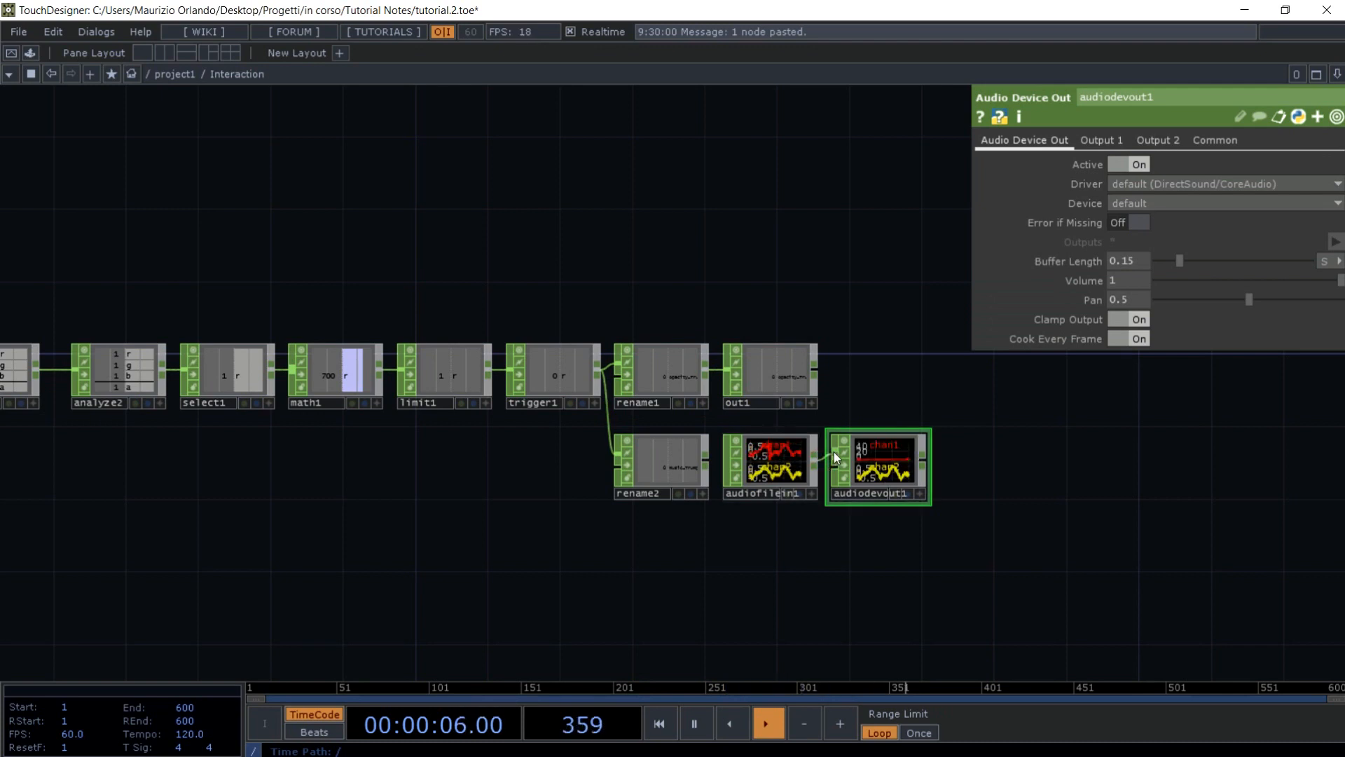
- Listen briefly to the audio output by unmuting and re-muting the computer's speakers, and bypass audiodevout1
{"action": "left_click", "coordinate": [836, 454]}
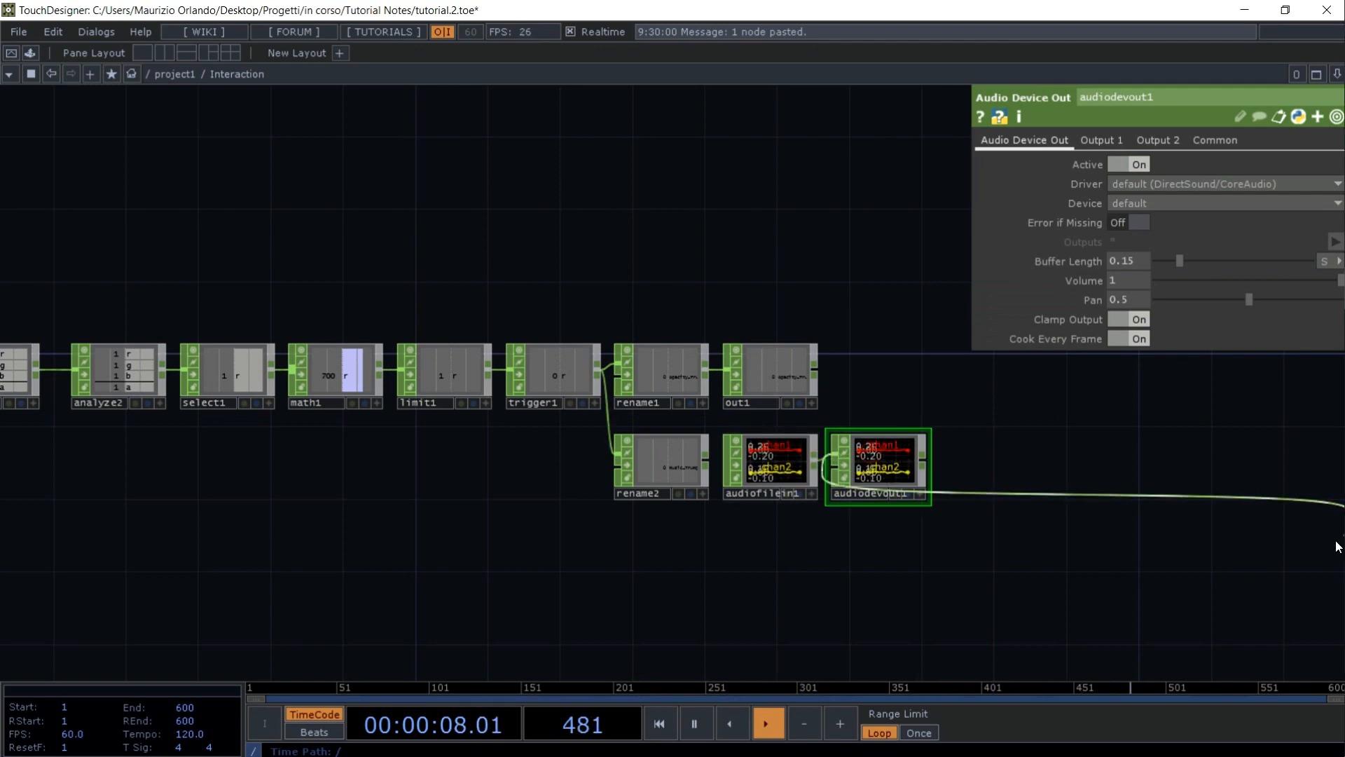
{"action": "left_click", "coordinate": [1109, 581]}
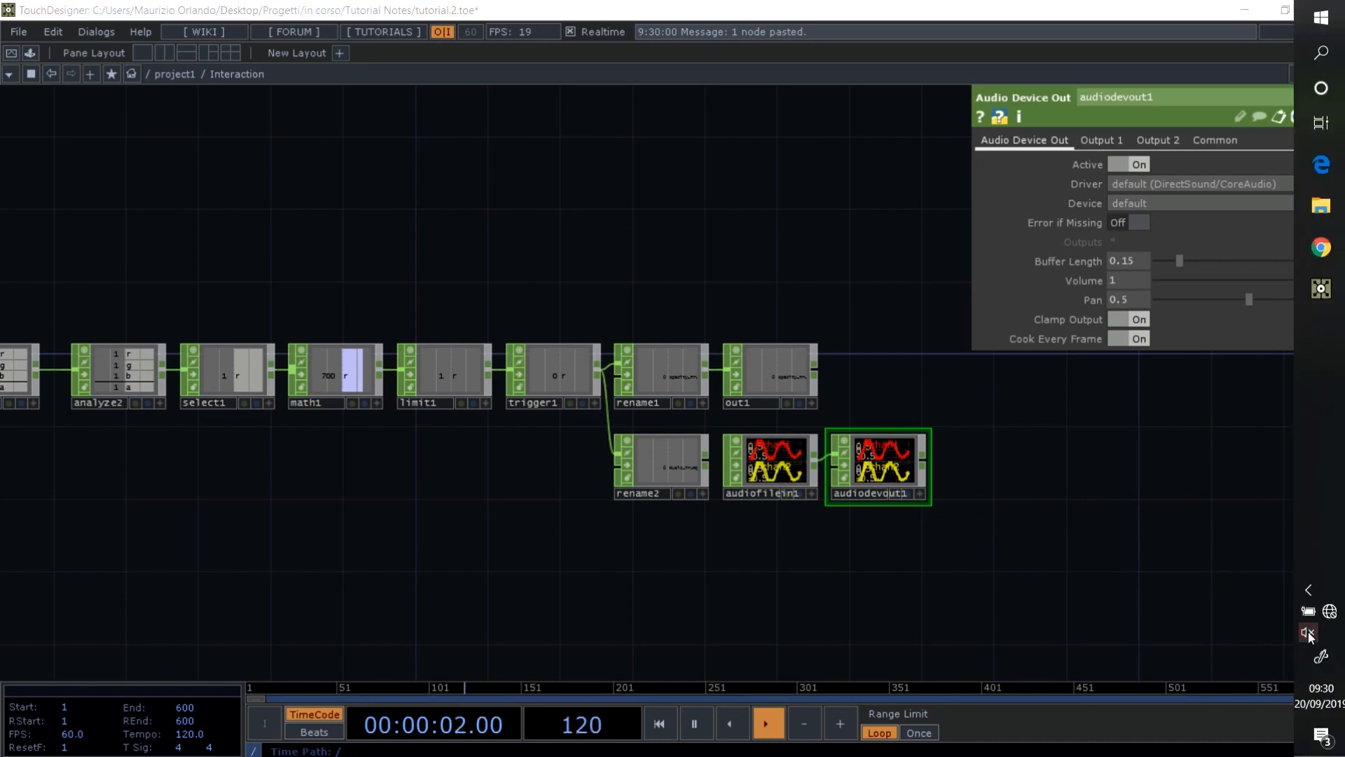
{"action": "left_click", "coordinate": [1307, 629]}
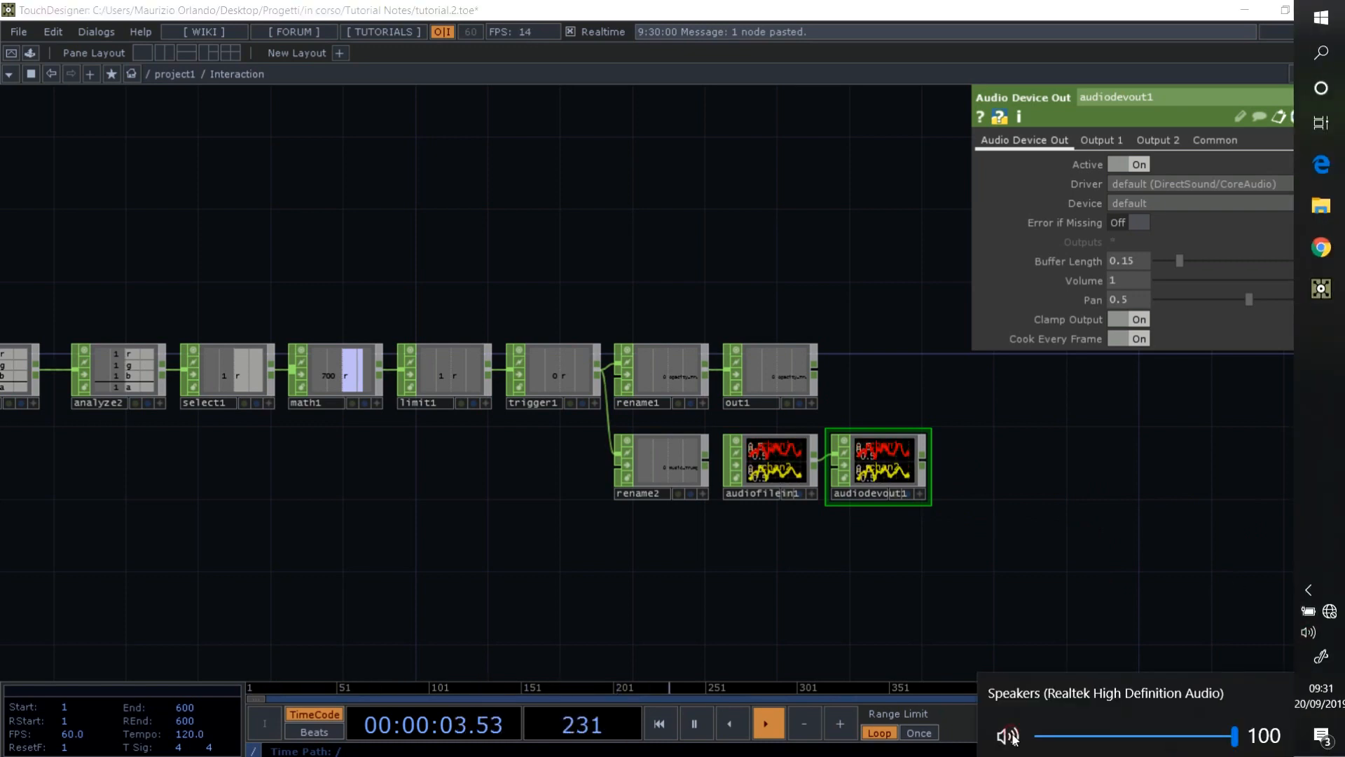
{"action": "left_click", "coordinate": [1007, 736]}
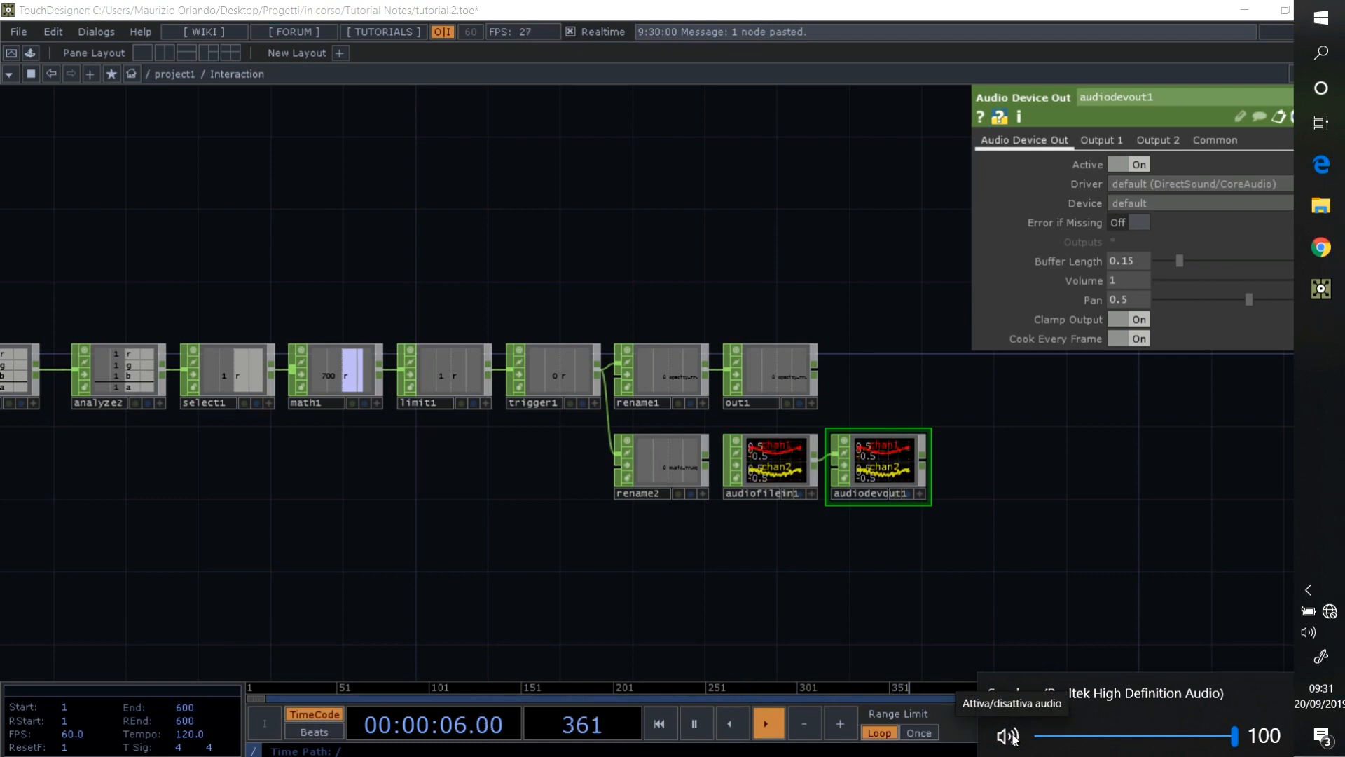
{"action": "left_click", "coordinate": [1009, 736]}
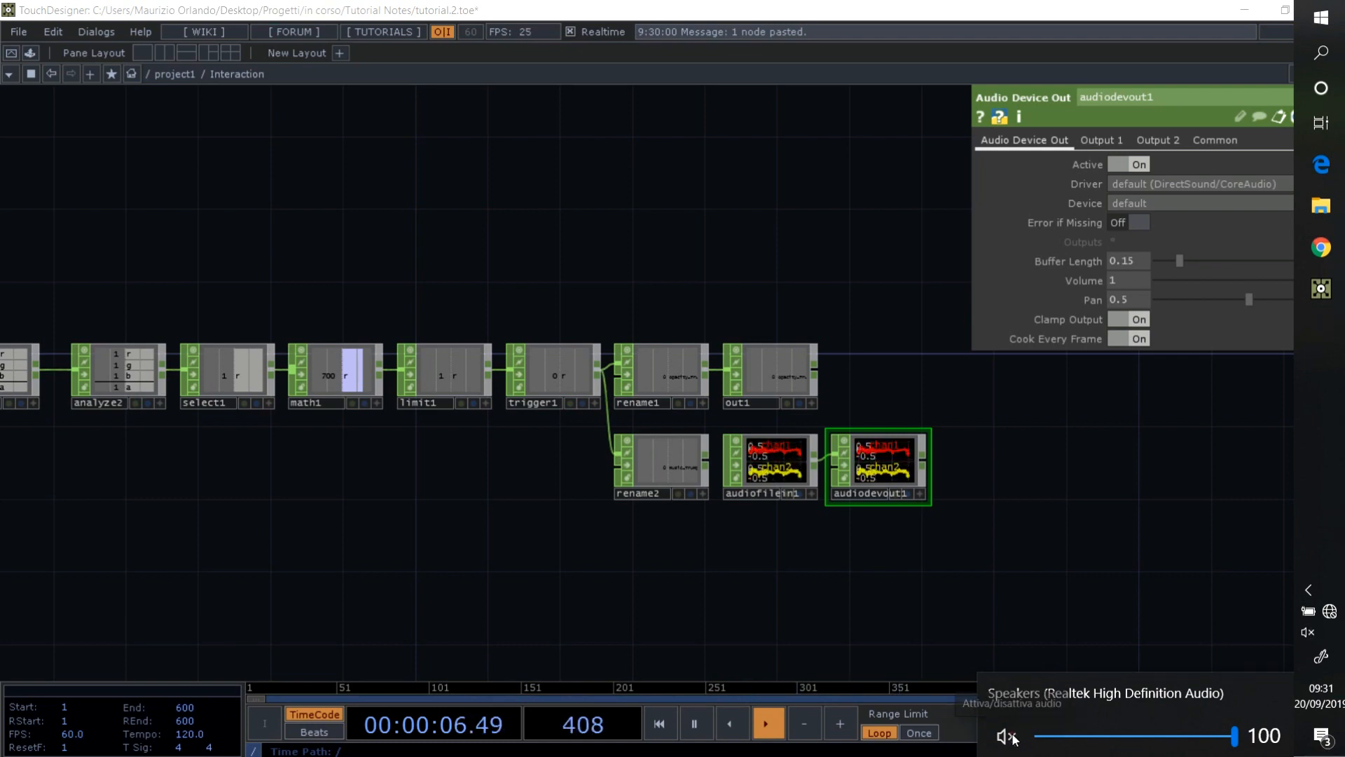
{"action": "left_click", "coordinate": [847, 466]}
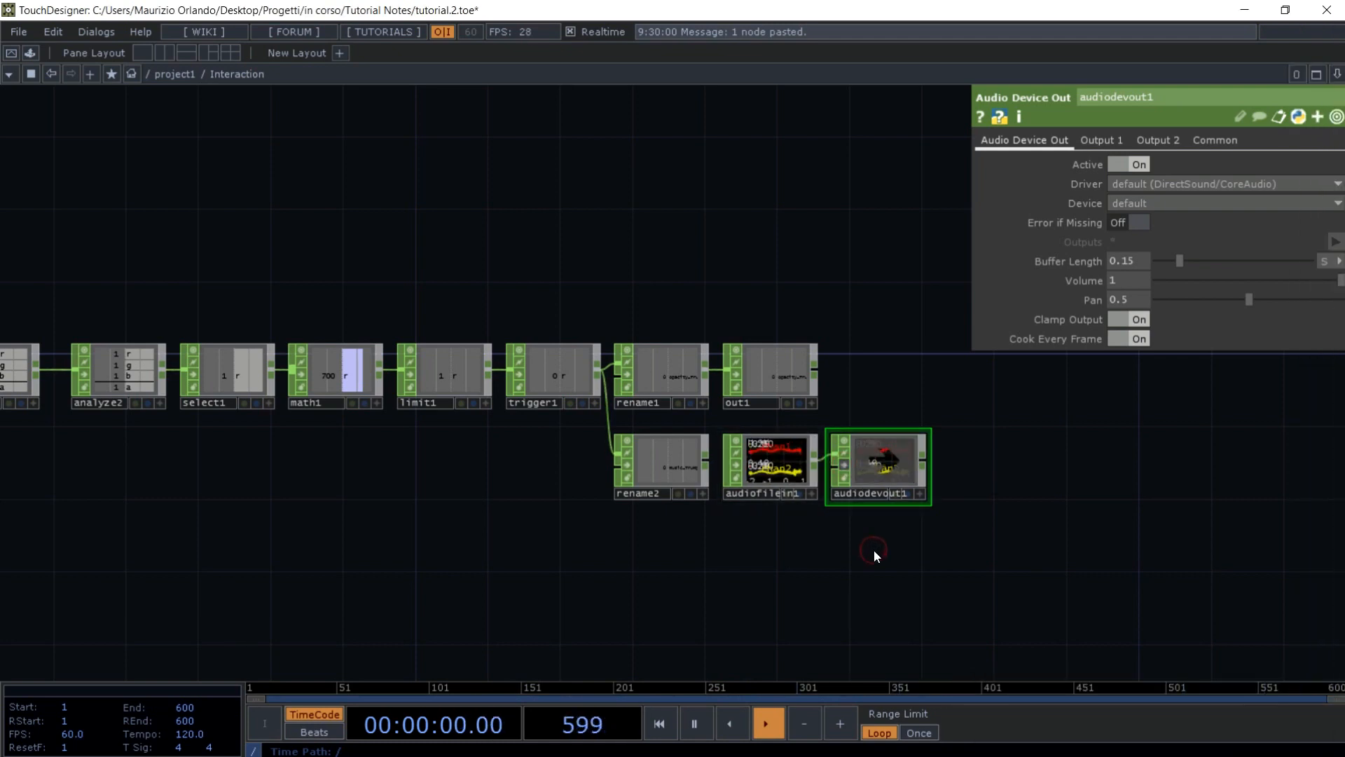
- Split the workspace into two side-by-side network panes, go up to project1 in the second one and display the Notes geometry's parameters
{"action": "left_click_drag", "start_coordinate": [348, 526], "coordinate": [768, 539]}
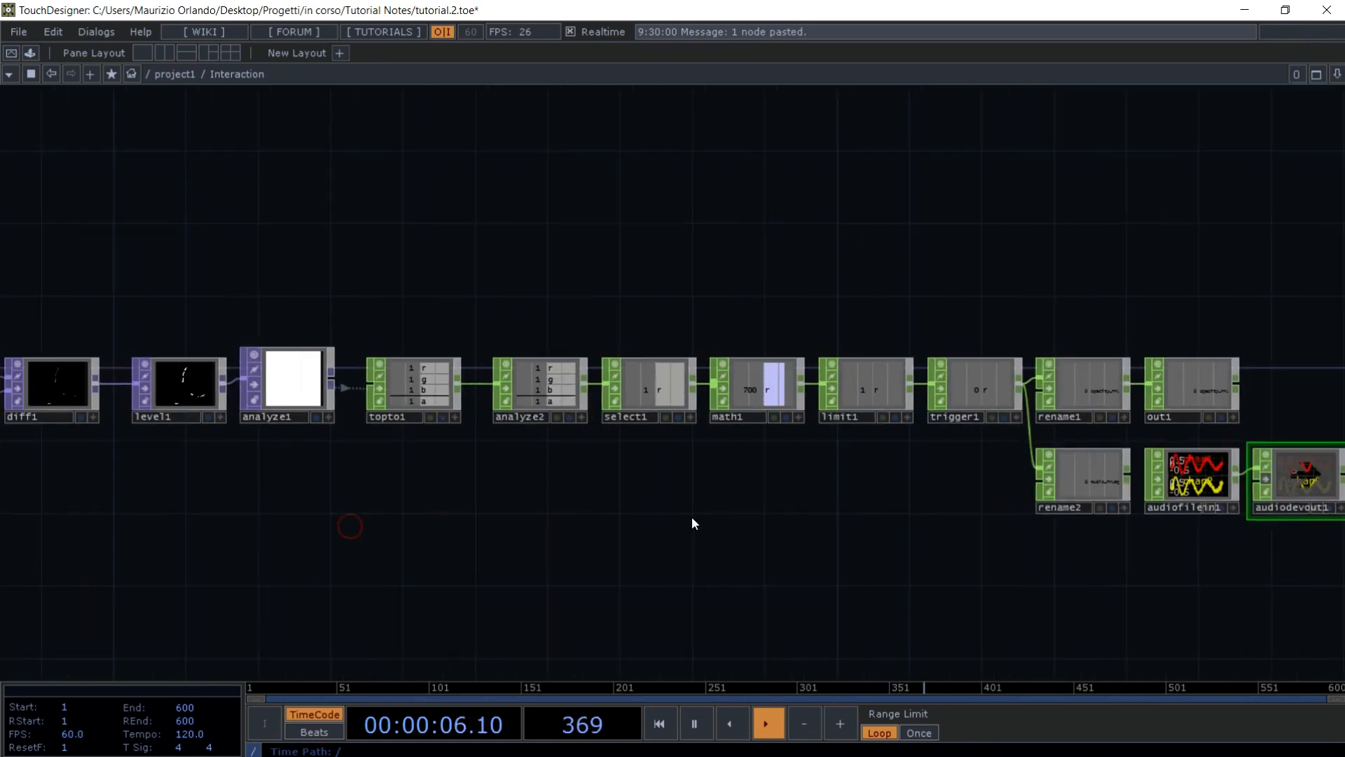
{"action": "scroll", "coordinate": [515, 466], "scroll_direction": "down", "scroll_amount": 3}
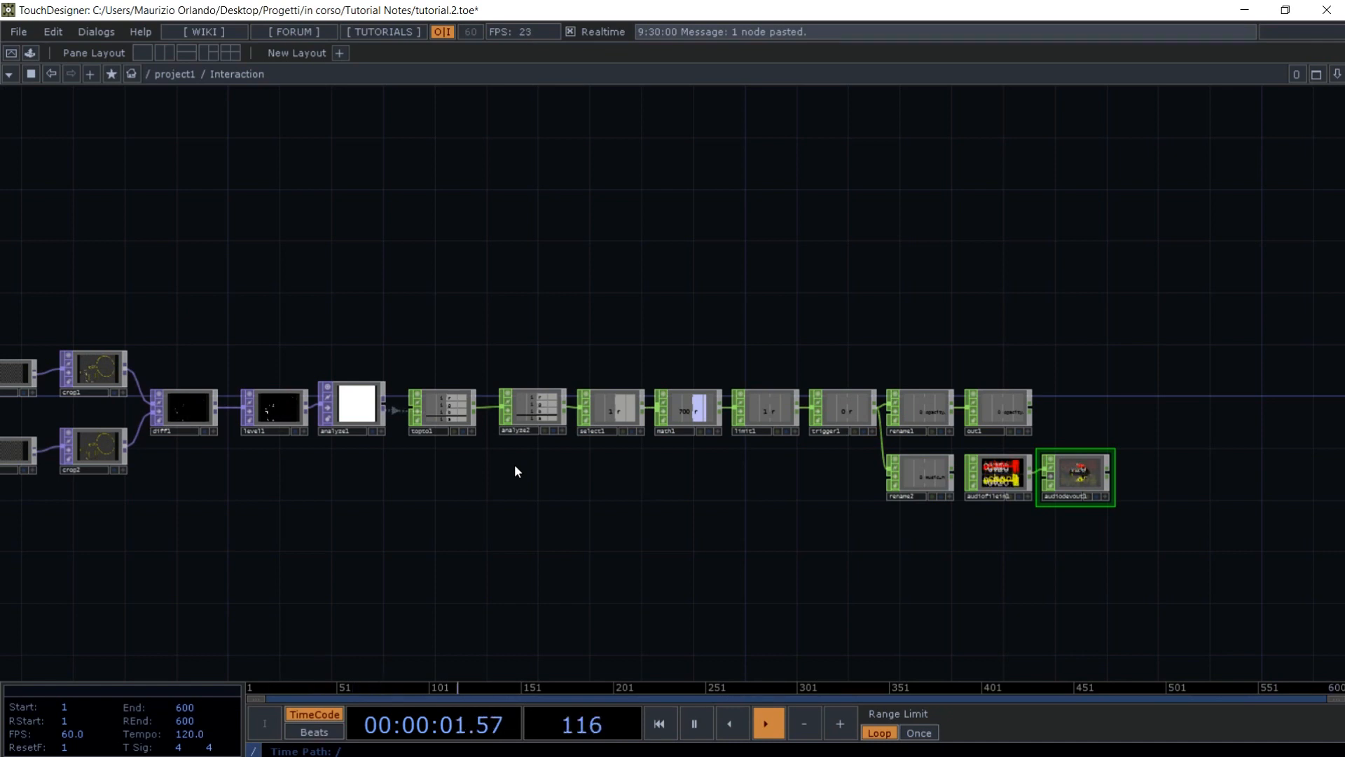
{"action": "left_click", "coordinate": [165, 56]}
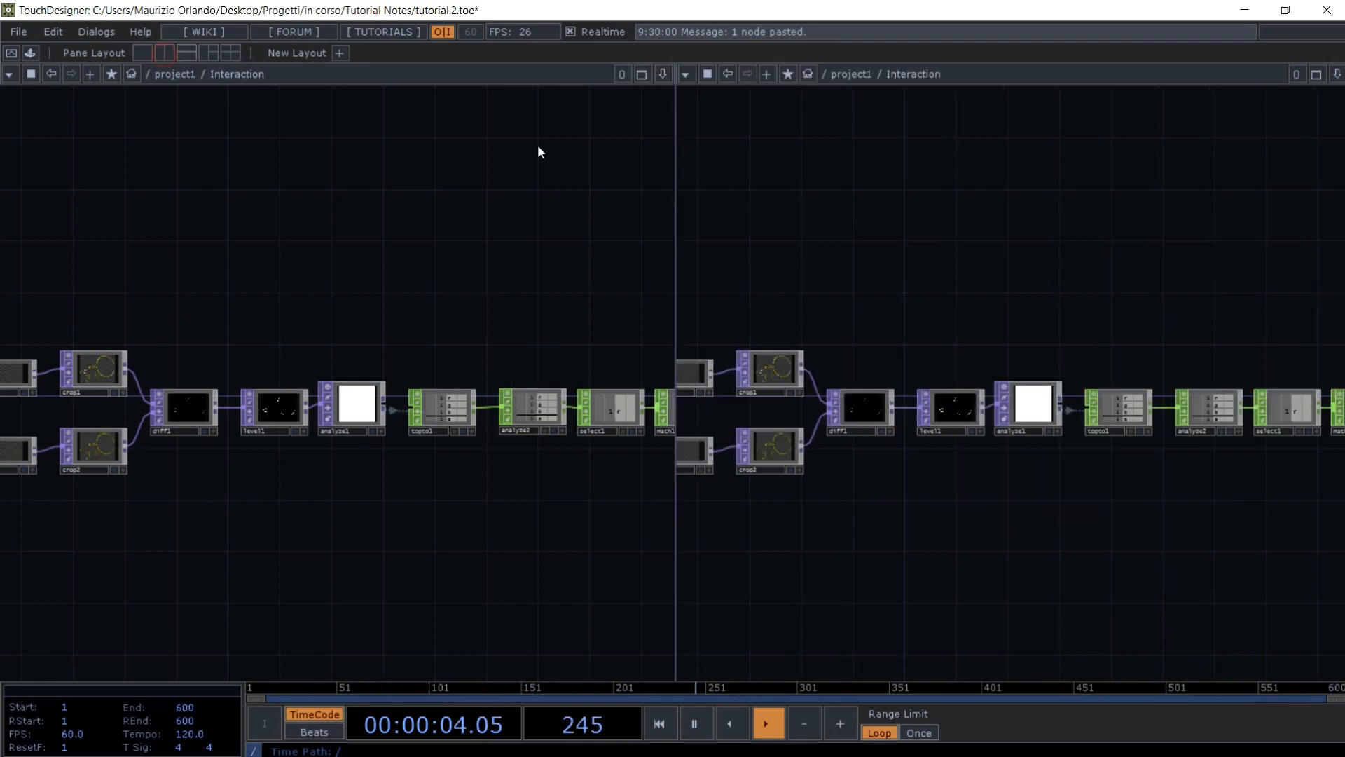
{"action": "key", "text": "u"}
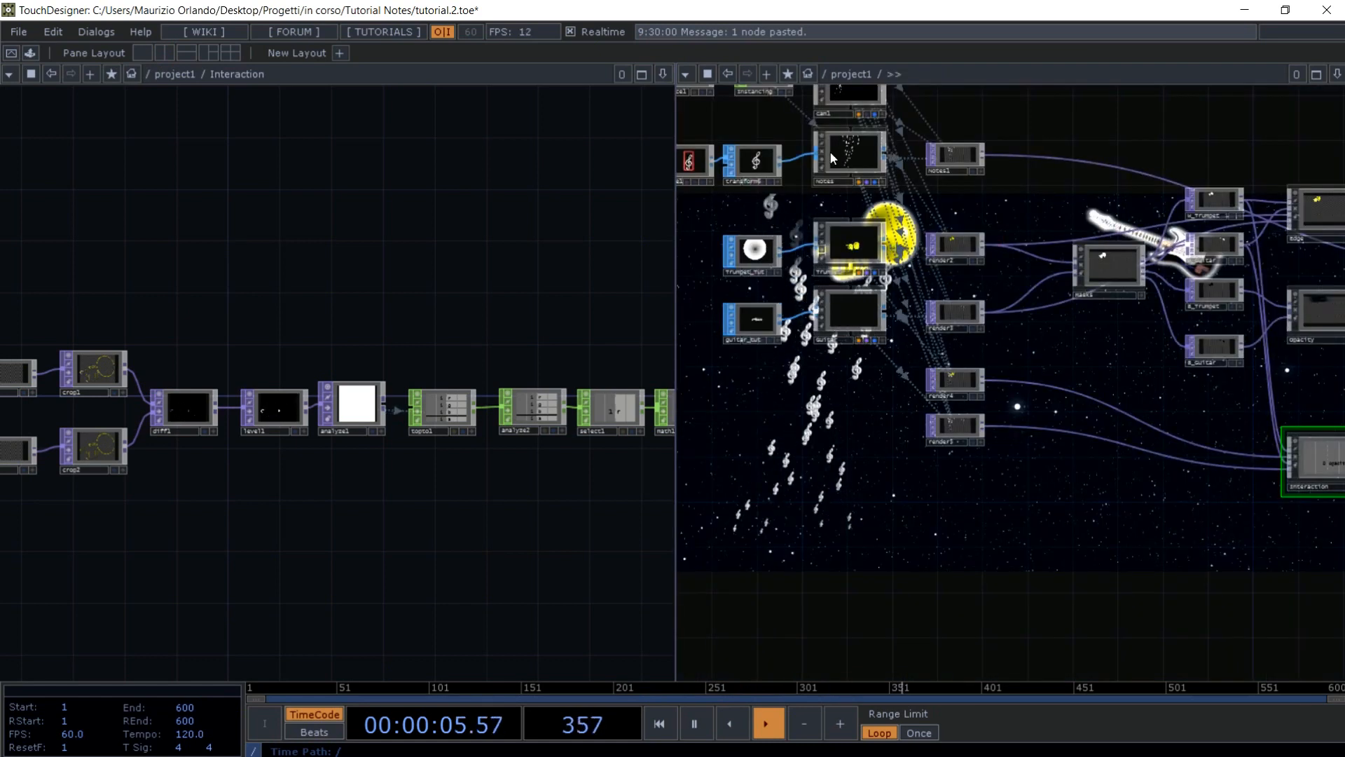
{"action": "key", "text": "p"}
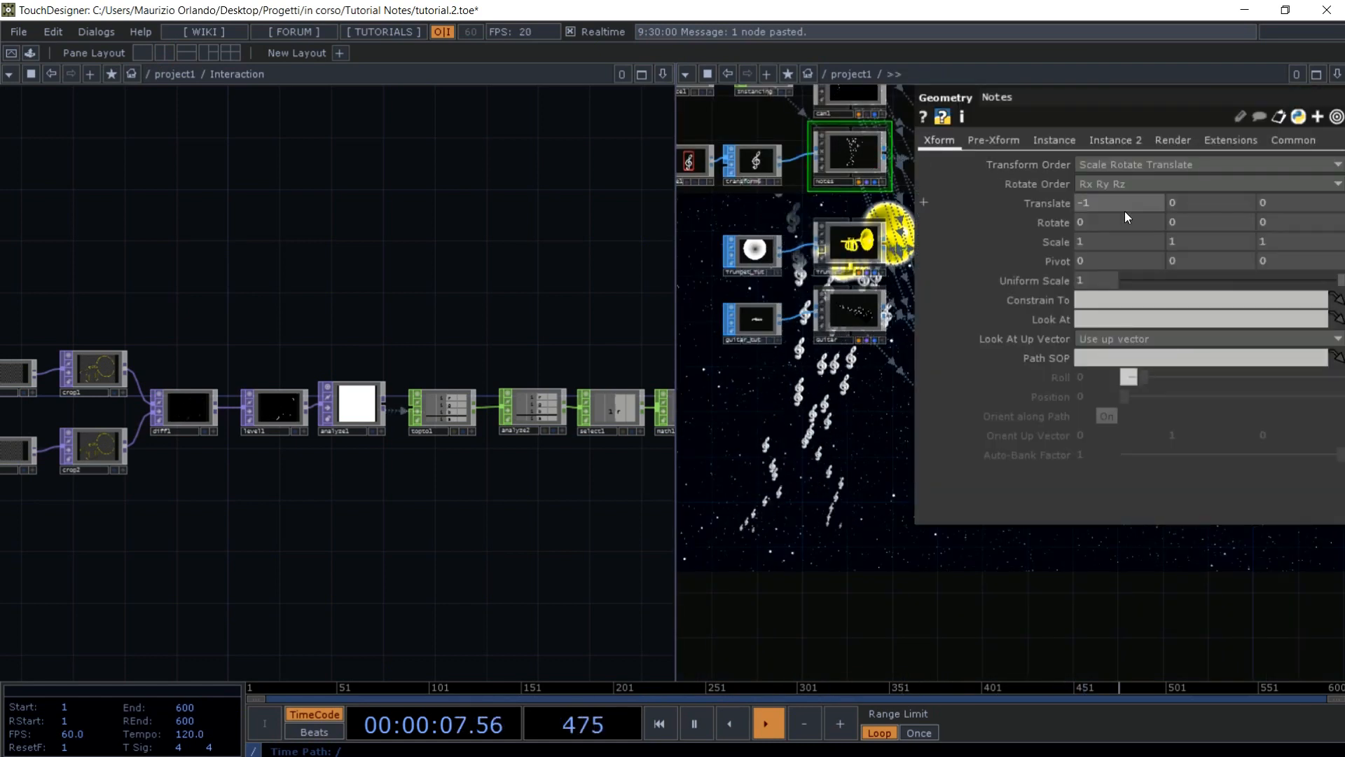
- Test the trigger chain by setting the Notes geometry's X Translate to 1, and return it to -1
{"action": "left_click_drag", "start_coordinate": [1114, 205], "coordinate": [1044, 209]}
{"action": "type", "text": "1"}
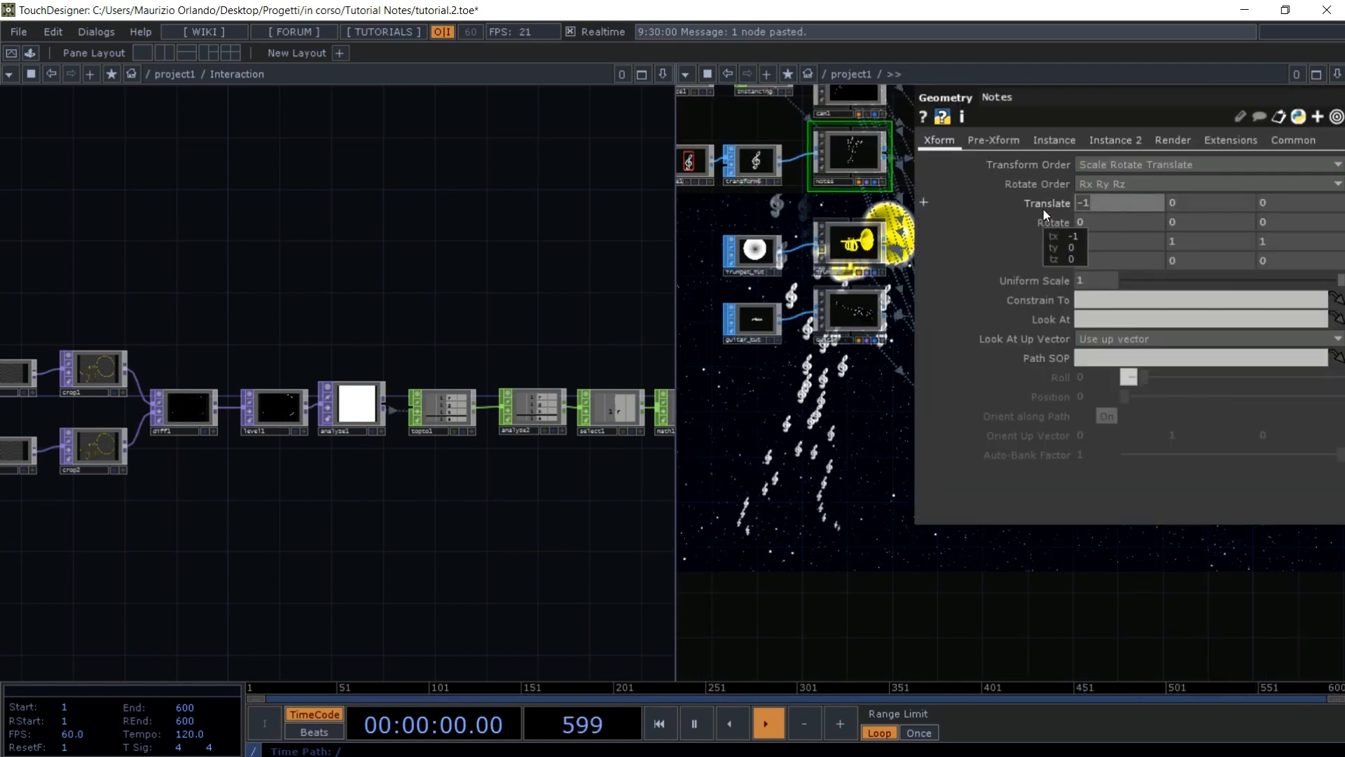
{"action": "left_click_drag", "start_coordinate": [522, 311], "coordinate": [147, 286]}
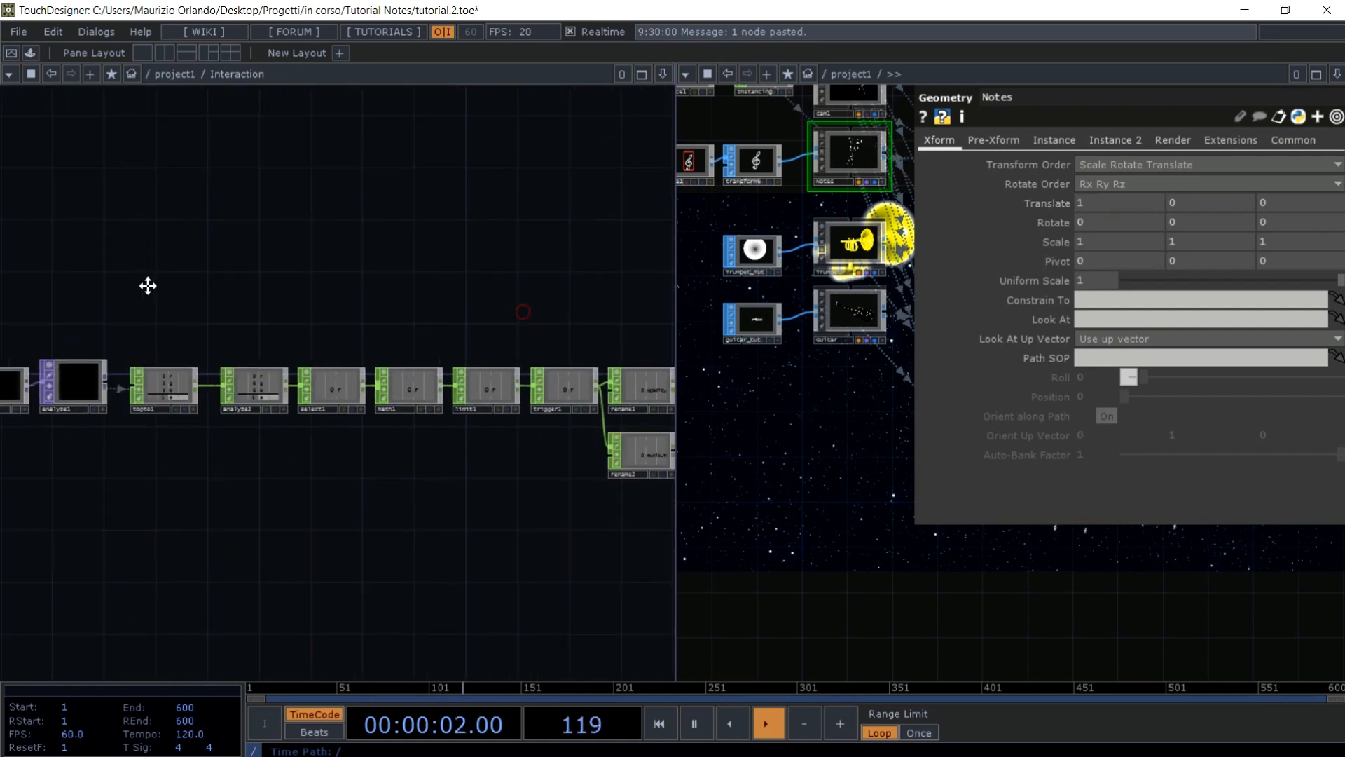
{"action": "left_click", "coordinate": [1077, 210]}
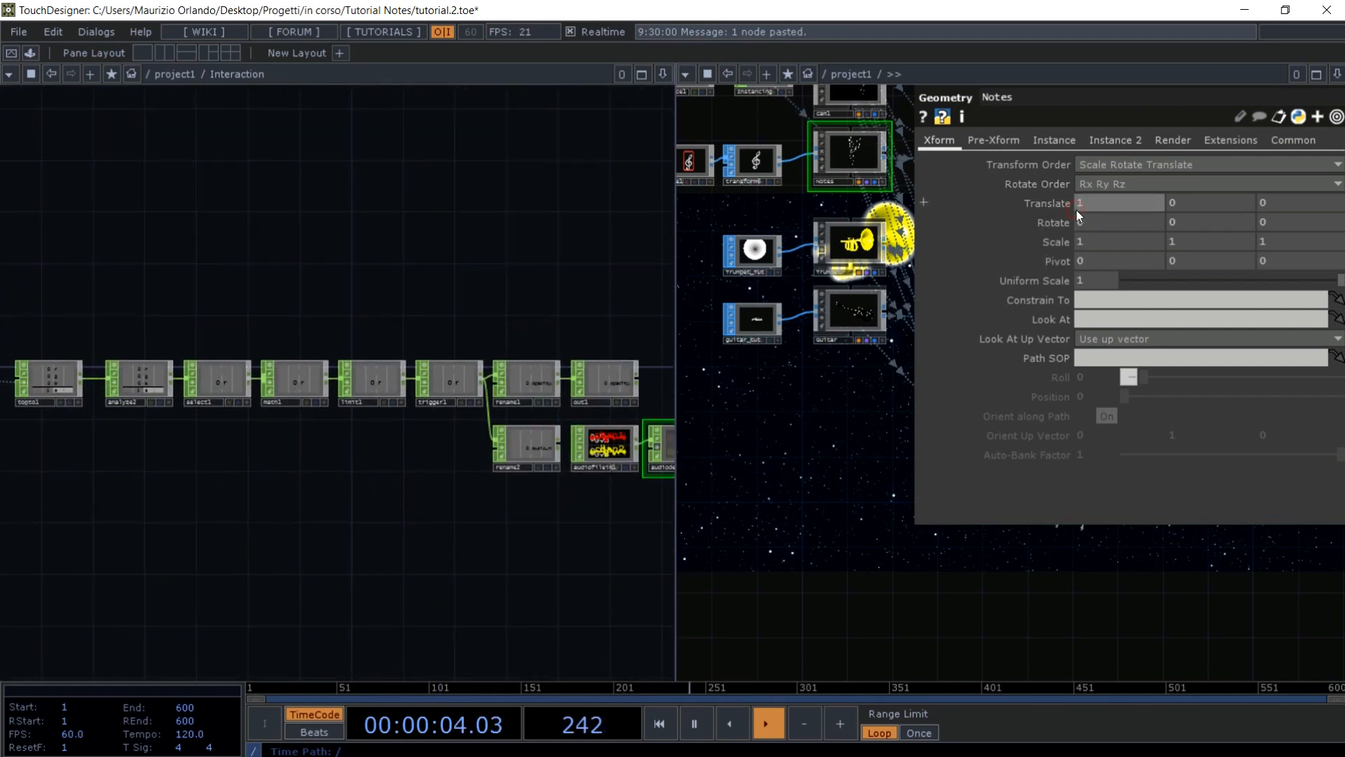
{"action": "type", "text": "-"}
{"action": "key", "text": "Return"}
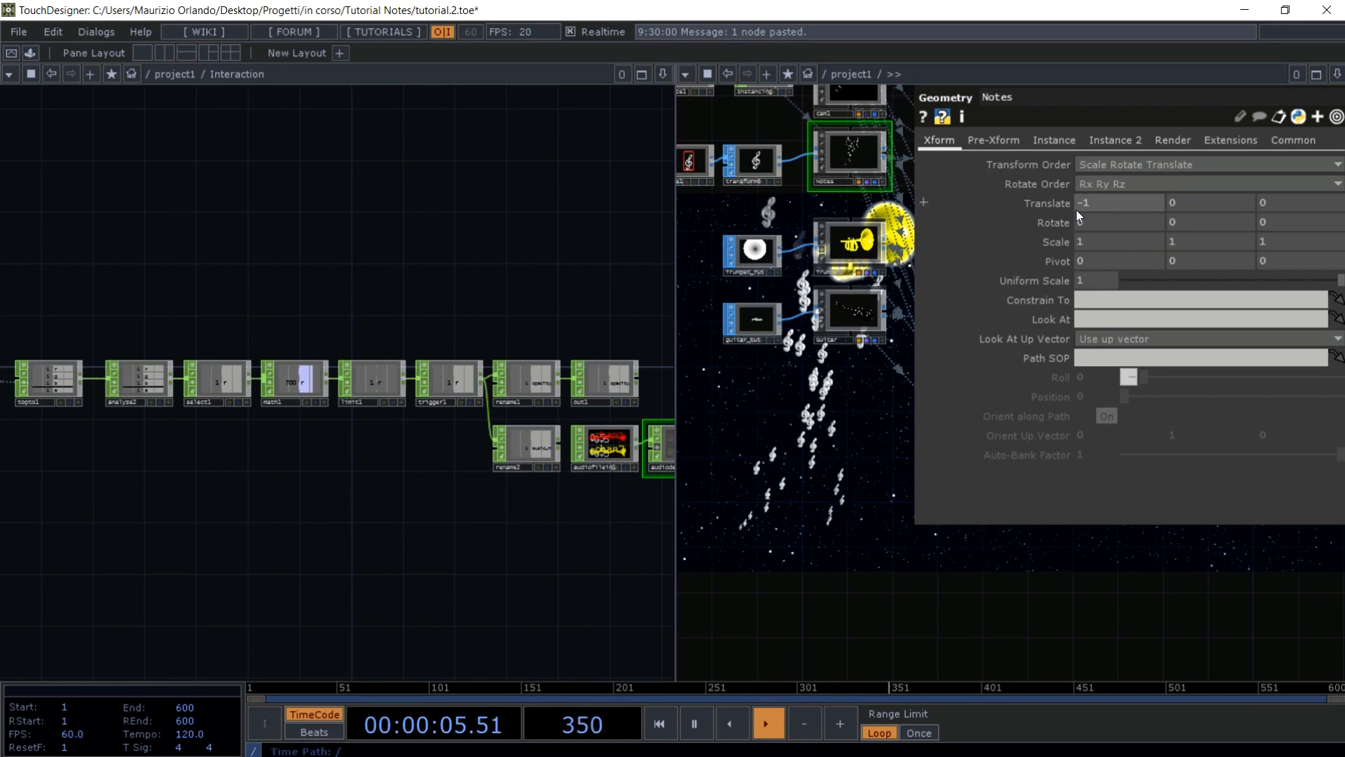
- Examine the start of the Interaction network, following the images through in1, in2, edge1 and cache1
{"action": "scroll", "coordinate": [260, 541], "scroll_direction": "down", "scroll_amount": 3}
{"action": "left_click_drag", "start_coordinate": [235, 552], "coordinate": [481, 566]}
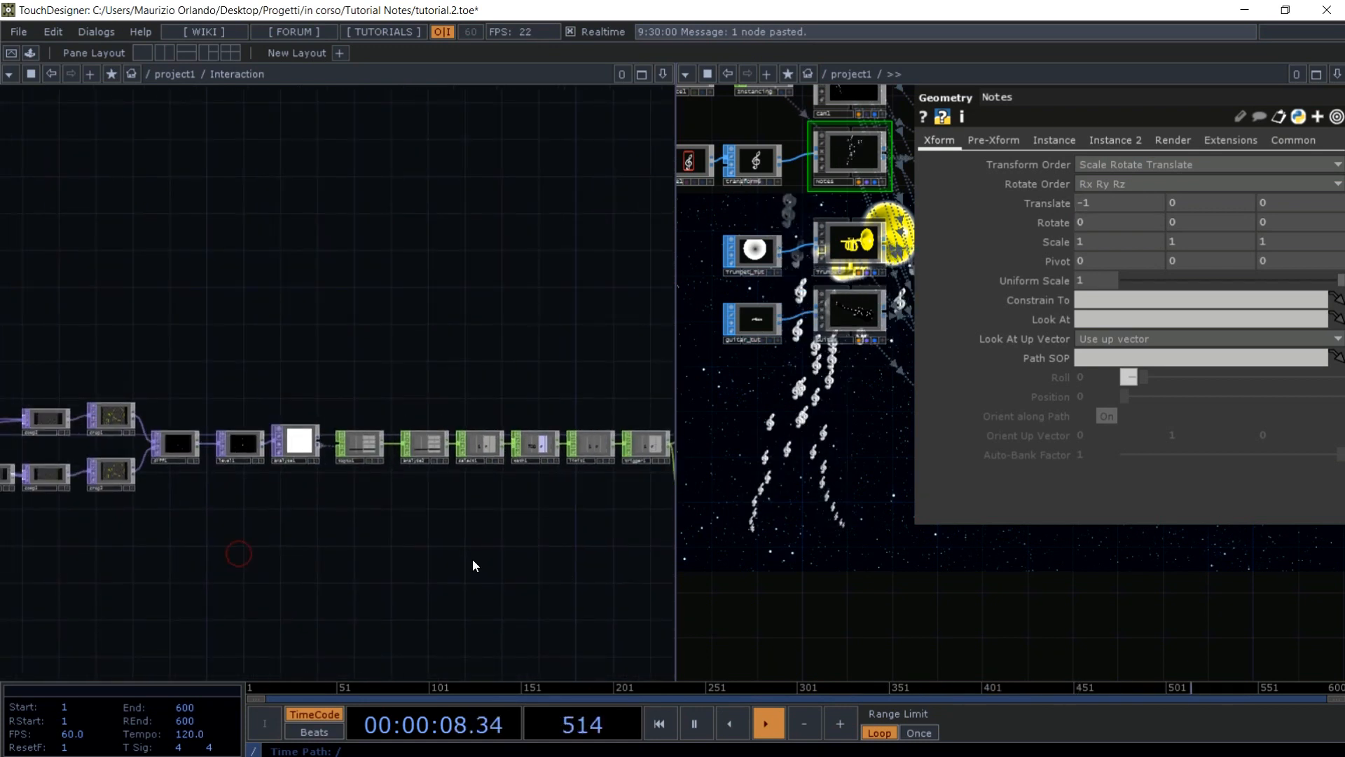
{"action": "left_click", "coordinate": [1100, 204]}
{"action": "left_click_drag", "start_coordinate": [369, 553], "coordinate": [632, 564]}
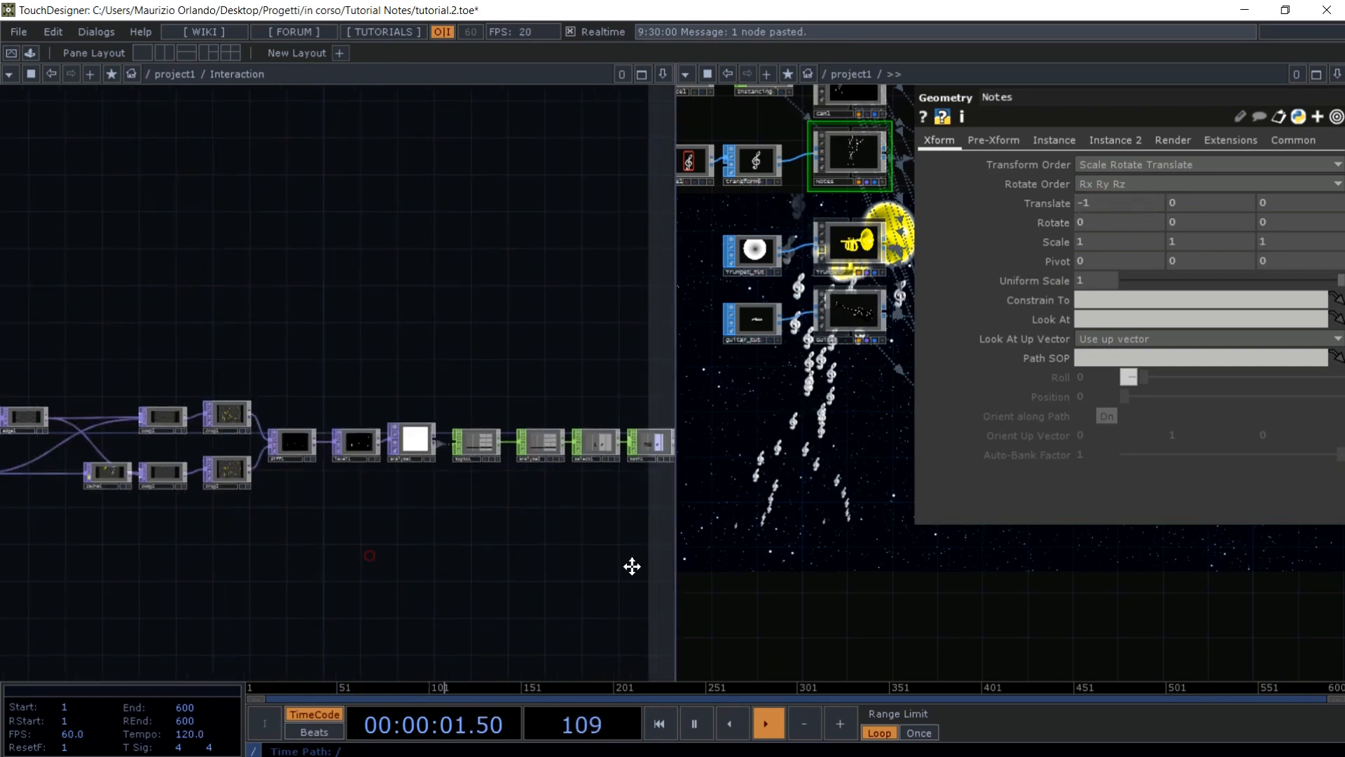
{"action": "left_click_drag", "start_coordinate": [338, 582], "coordinate": [402, 578]}
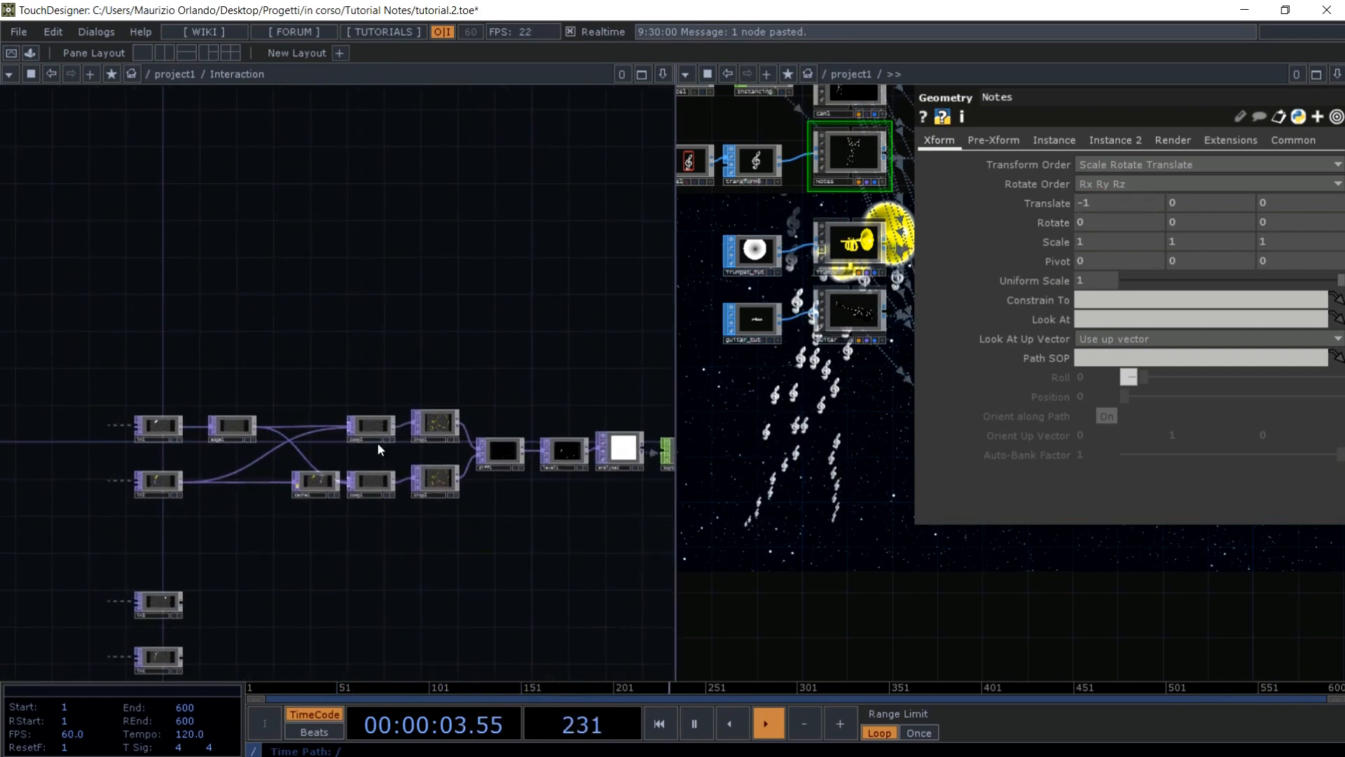
{"action": "scroll", "coordinate": [364, 293], "scroll_direction": "up", "scroll_amount": 5}
{"action": "left_click_drag", "start_coordinate": [364, 293], "coordinate": [606, 70]}
{"action": "left_click_drag", "start_coordinate": [239, 343], "coordinate": [393, 256]}
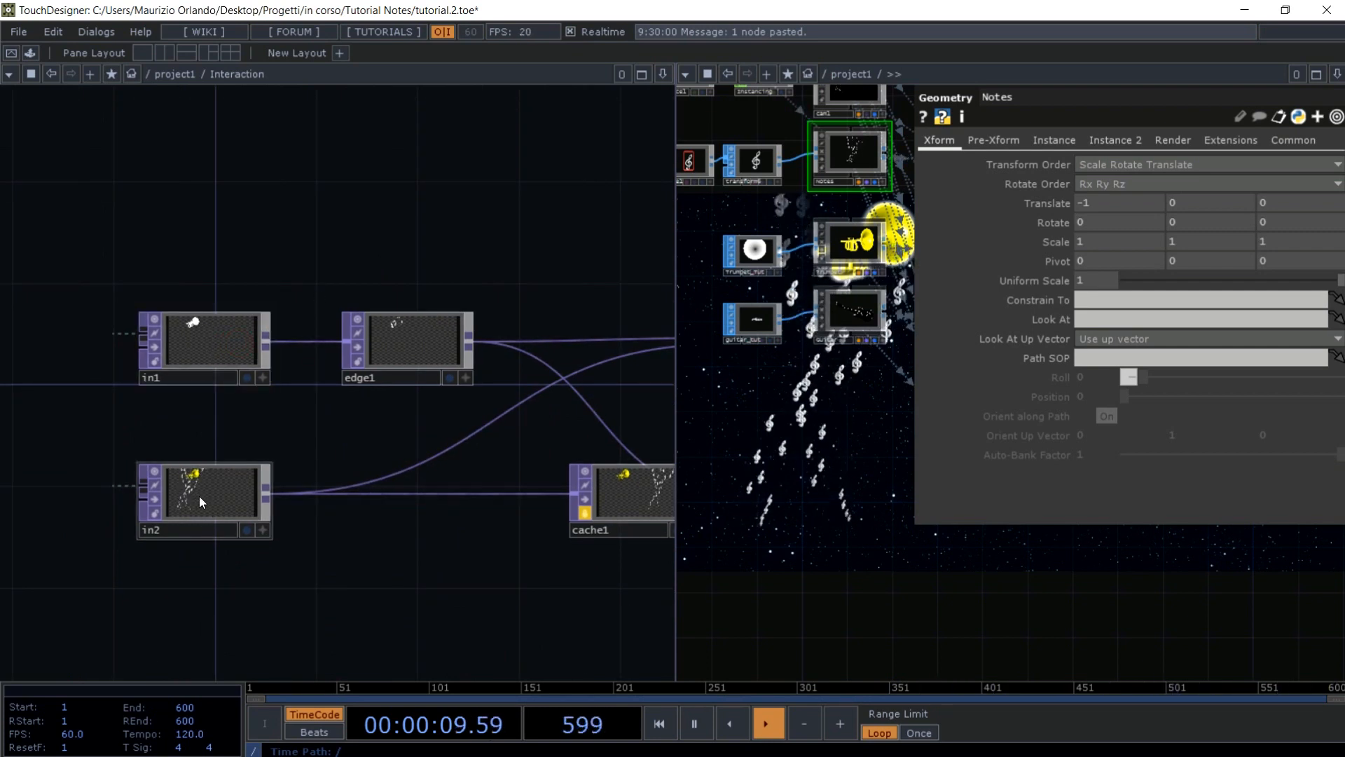
{"action": "scroll", "coordinate": [199, 496], "scroll_direction": "up", "scroll_amount": 3}
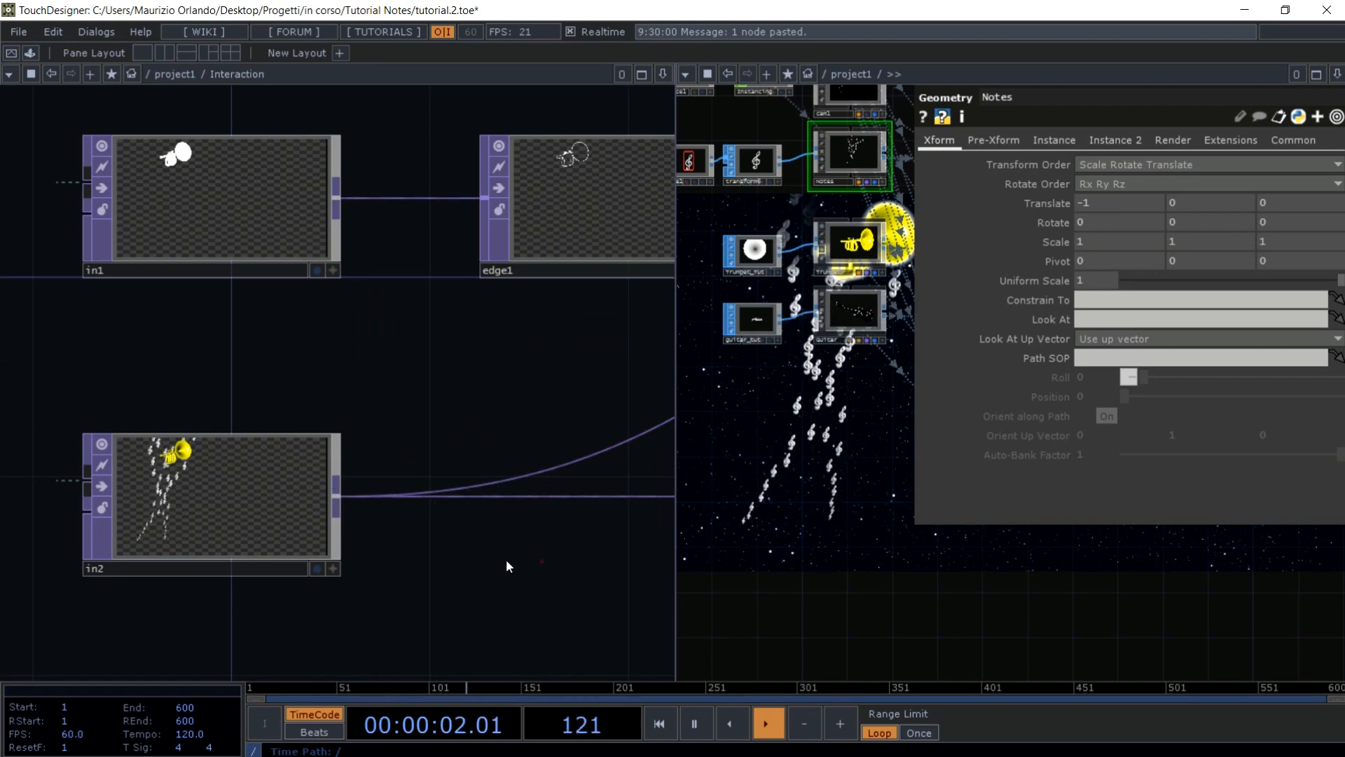
{"action": "left_click_drag", "start_coordinate": [506, 559], "coordinate": [364, 555]}
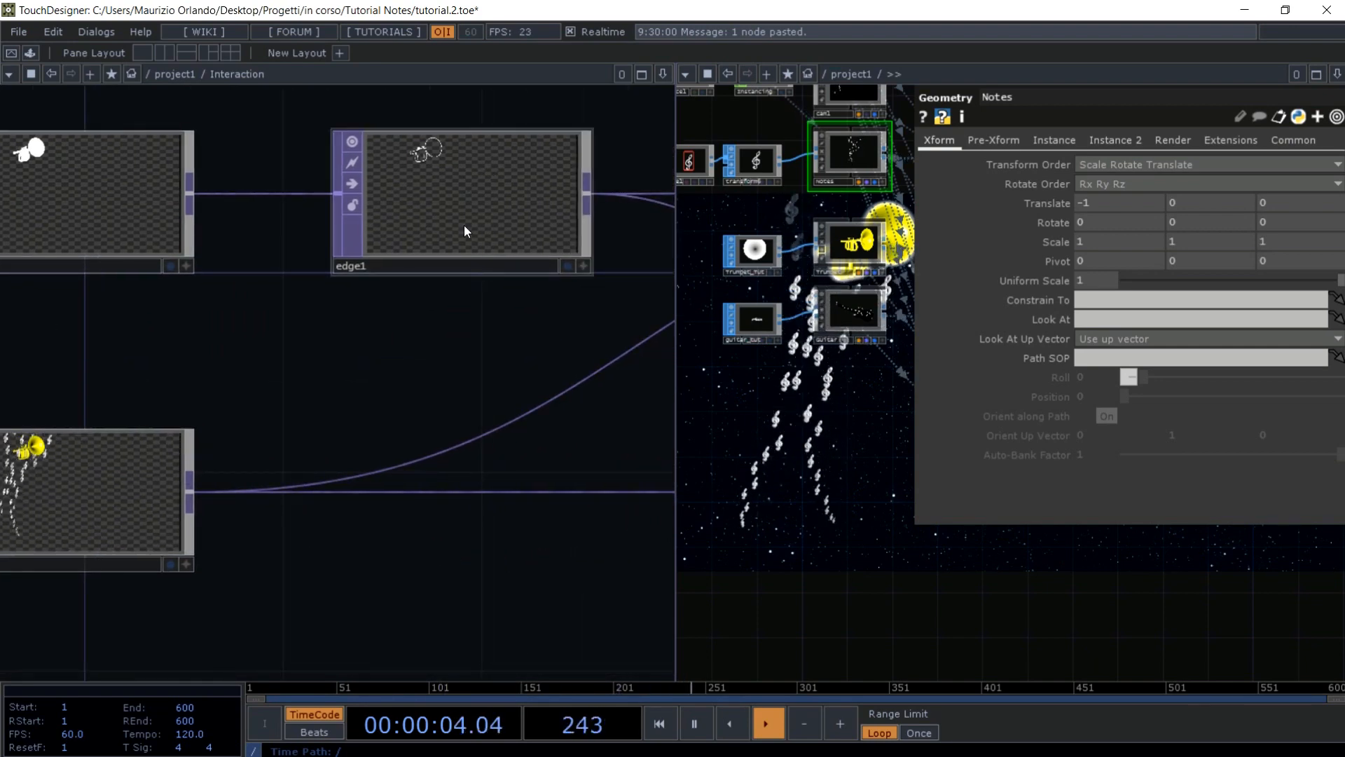
{"action": "left_click_drag", "start_coordinate": [439, 330], "coordinate": [118, 357]}
{"action": "left_click_drag", "start_coordinate": [493, 252], "coordinate": [456, 153]}
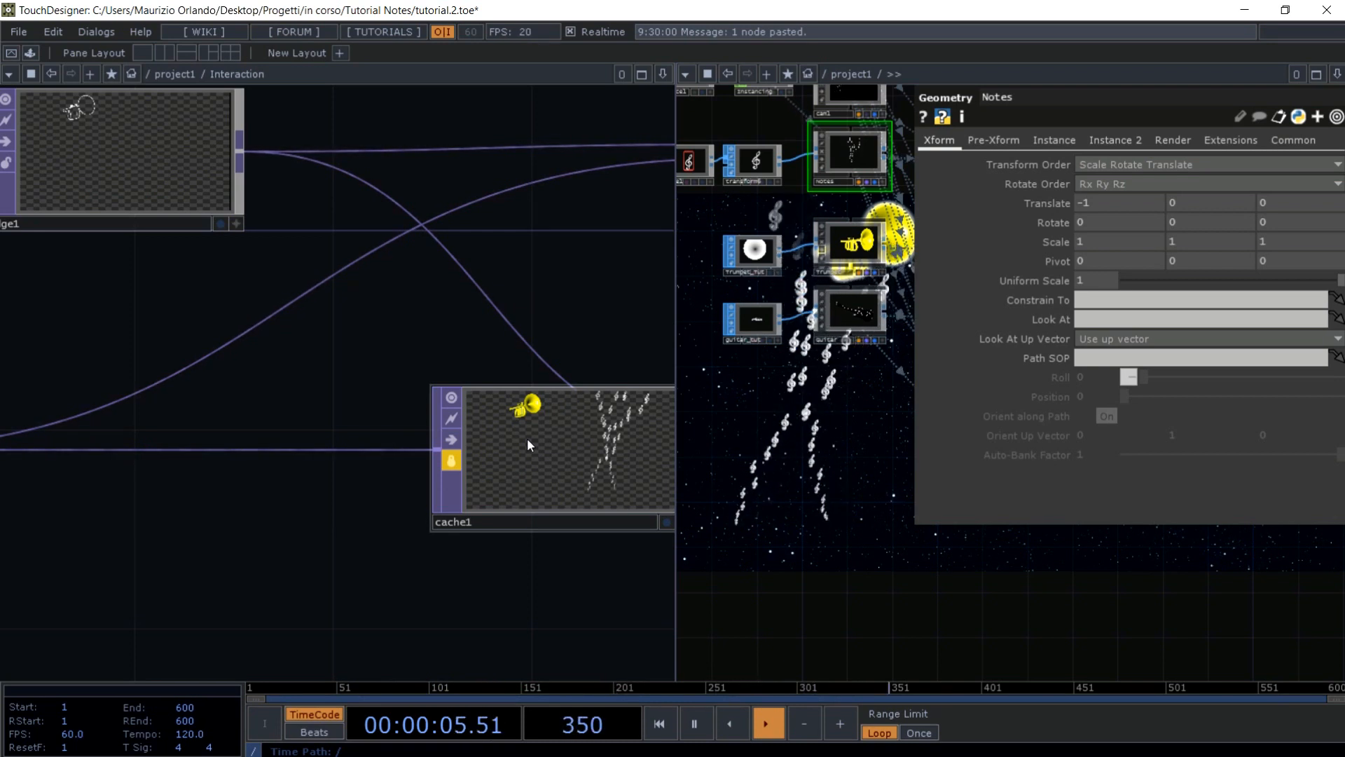
{"action": "scroll", "coordinate": [464, 360], "scroll_direction": "down", "scroll_amount": 3}
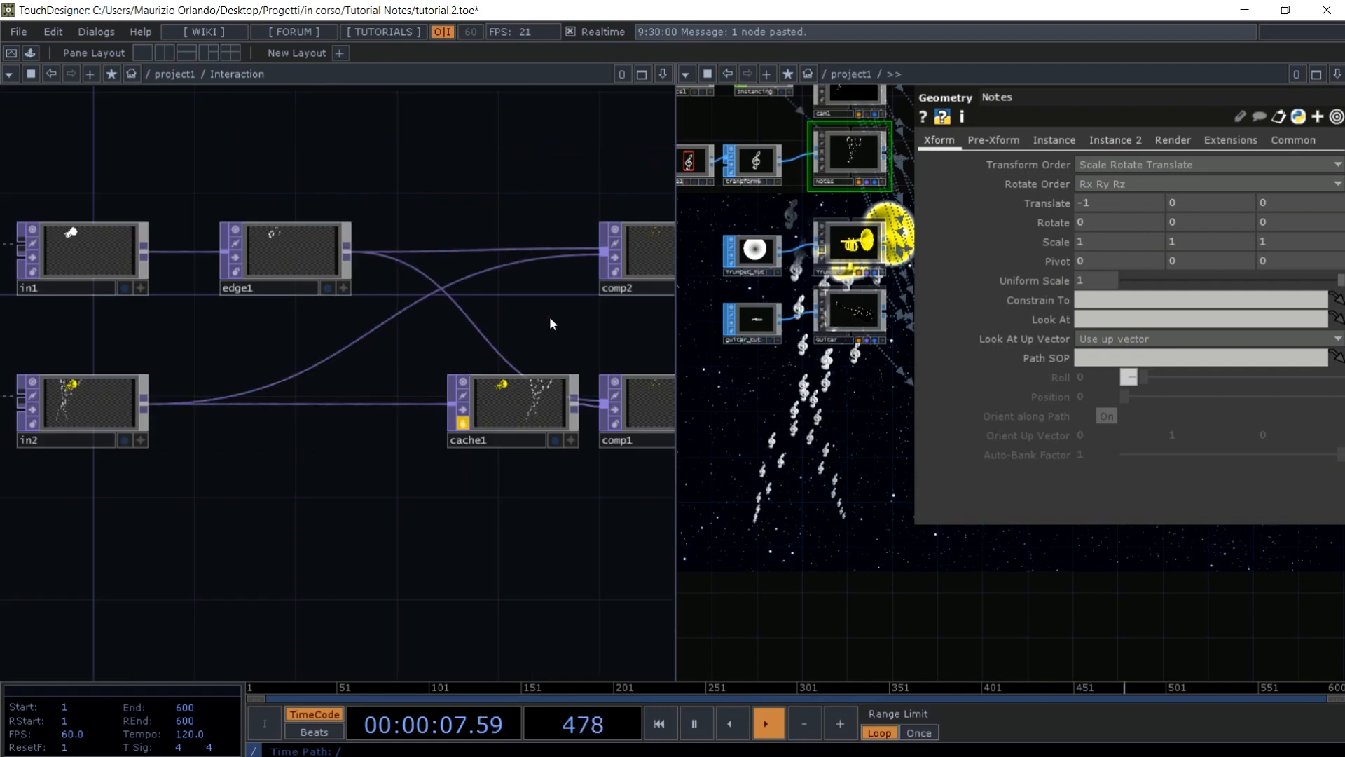
- Examine how the two composite and crop branches are compared in diff1 and strengthened in level1
{"action": "left_click_drag", "start_coordinate": [549, 317], "coordinate": [280, 292]}
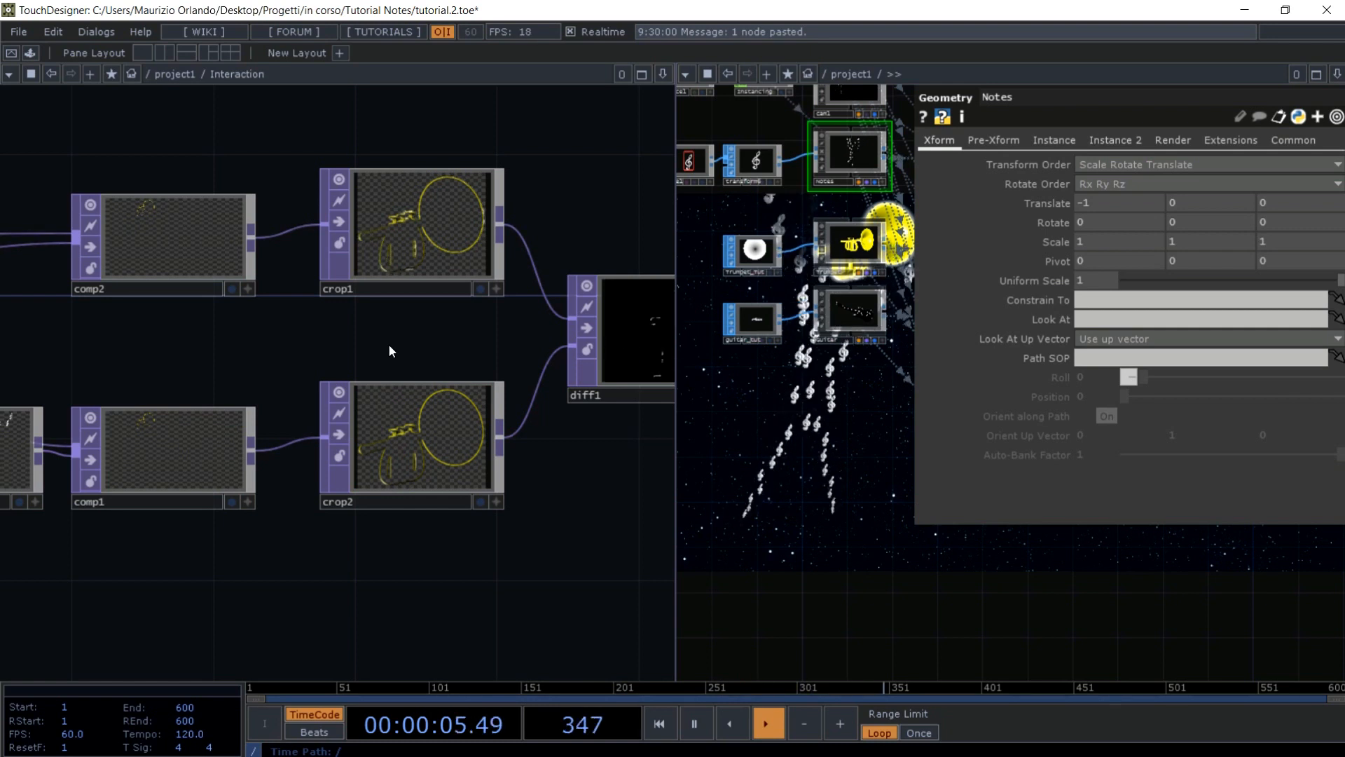
{"action": "left_click_drag", "start_coordinate": [376, 343], "coordinate": [385, 219]}
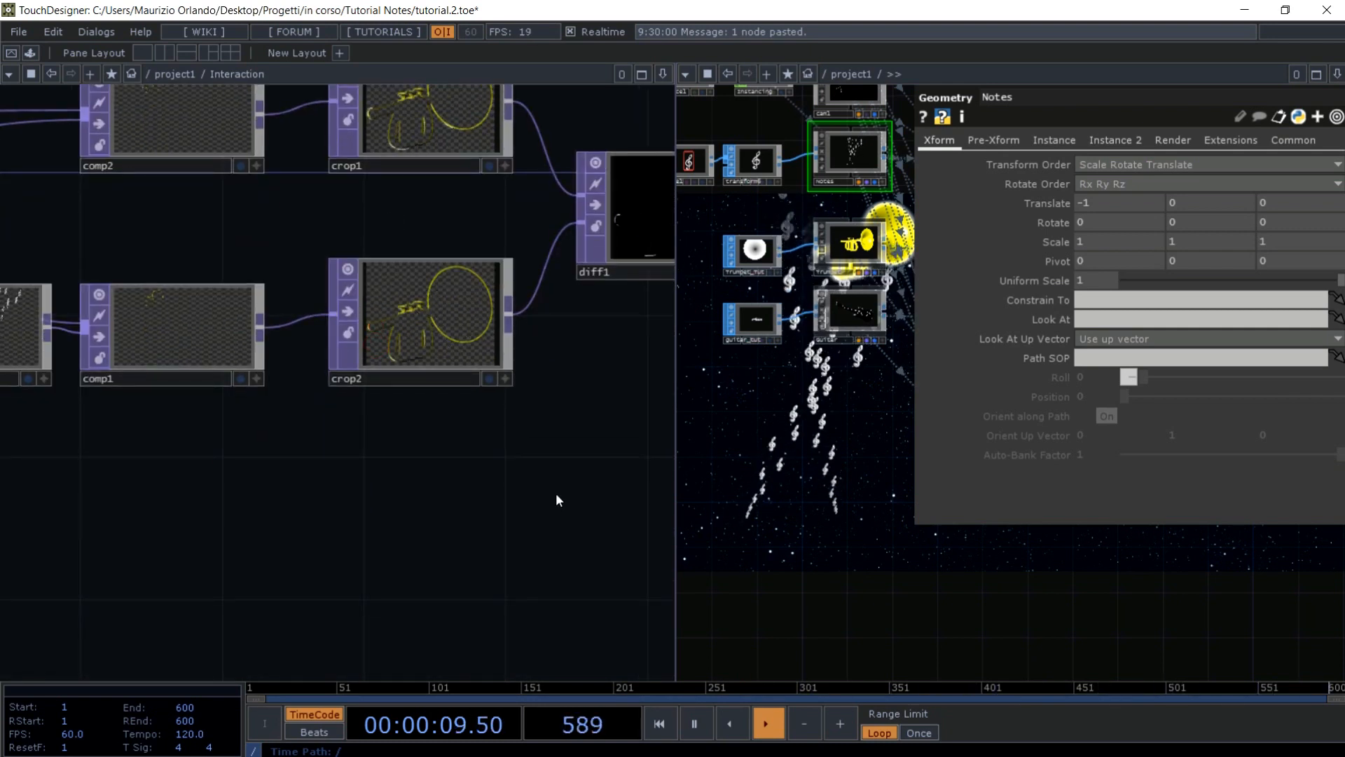
{"action": "left_click_drag", "start_coordinate": [591, 484], "coordinate": [265, 510]}
{"action": "left_click_drag", "start_coordinate": [398, 380], "coordinate": [399, 485]}
{"action": "left_click", "coordinate": [354, 359]}
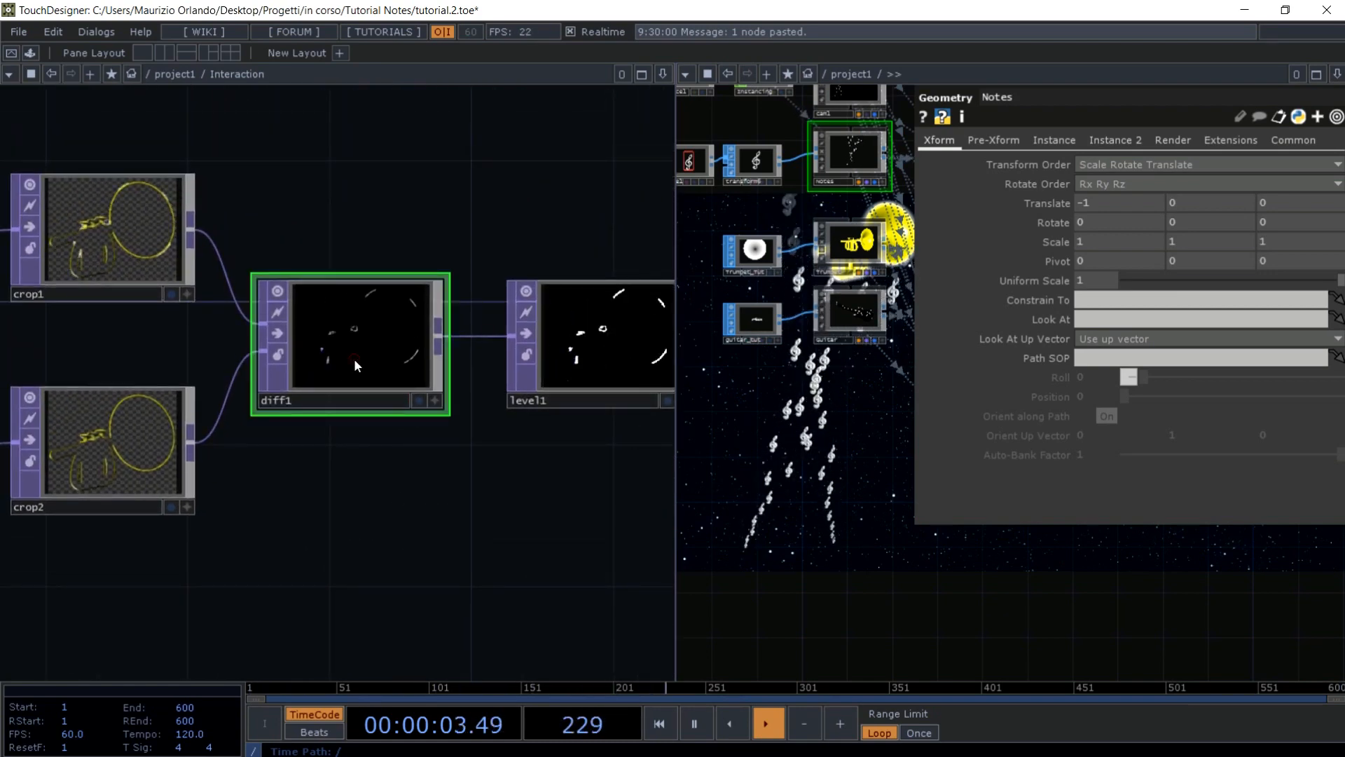
{"action": "left_click_drag", "start_coordinate": [564, 479], "coordinate": [390, 492]}
{"action": "left_click", "coordinate": [452, 352]}
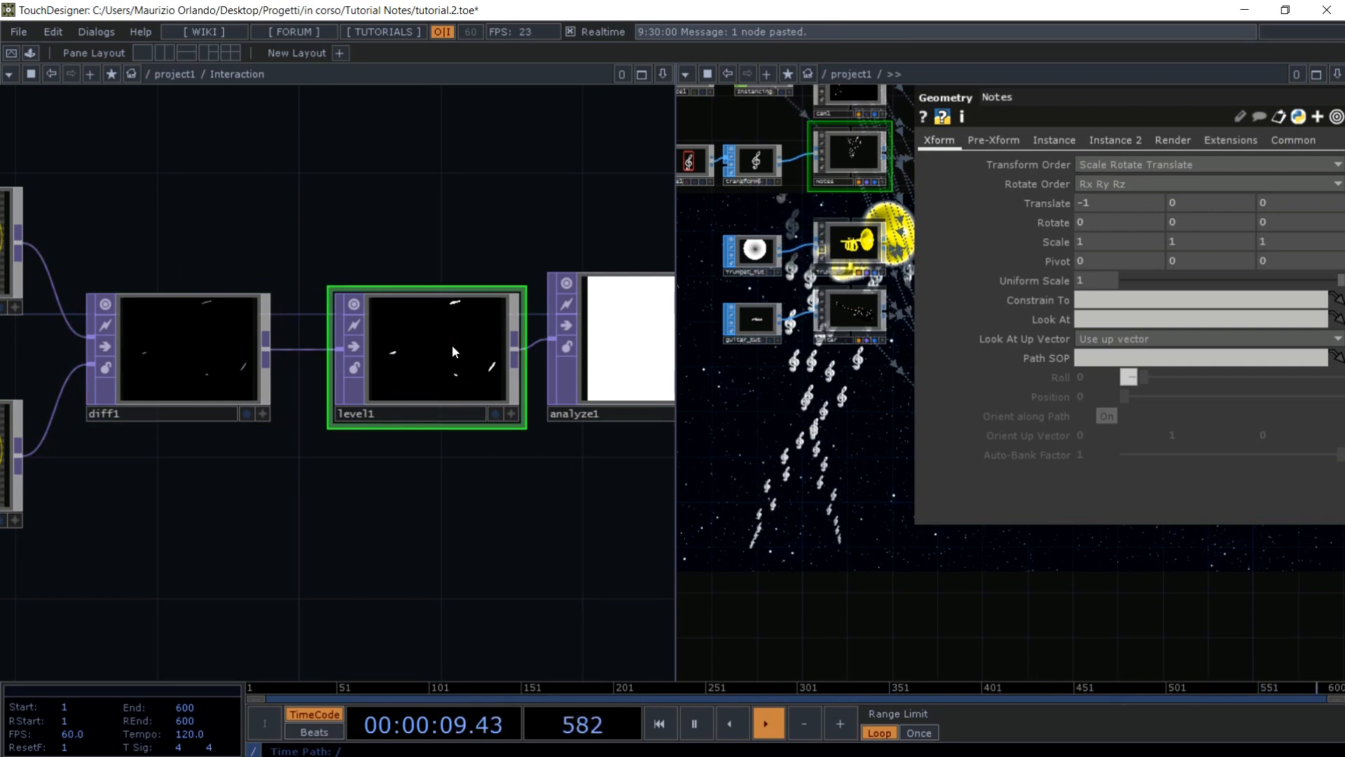
- Review analyze1's parameters and examine the channels that topto1 derives from its image
{"action": "left_click_drag", "start_coordinate": [592, 504], "coordinate": [275, 543]}
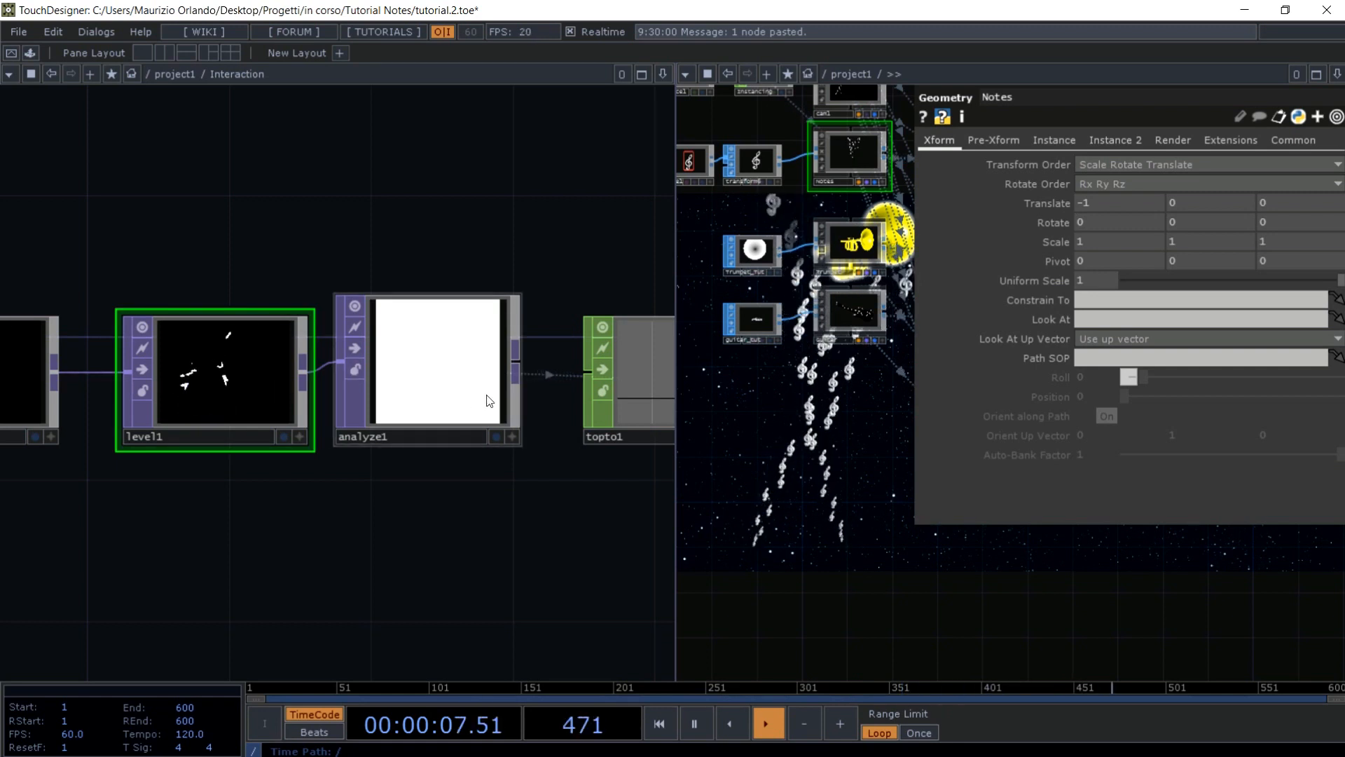
{"action": "left_click", "coordinate": [431, 373]}
{"action": "key", "text": "p"}
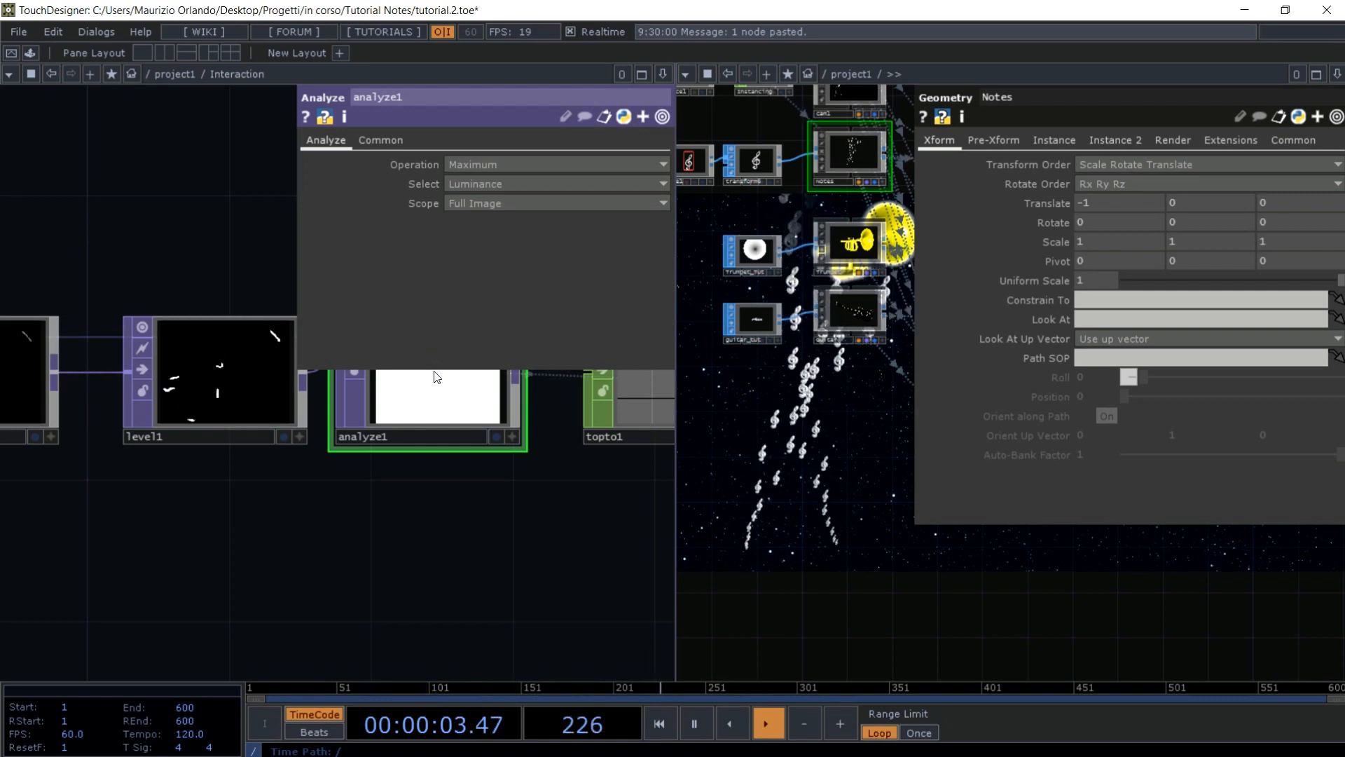
{"action": "key", "text": "p"}
{"action": "left_click_drag", "start_coordinate": [508, 562], "coordinate": [334, 590]}
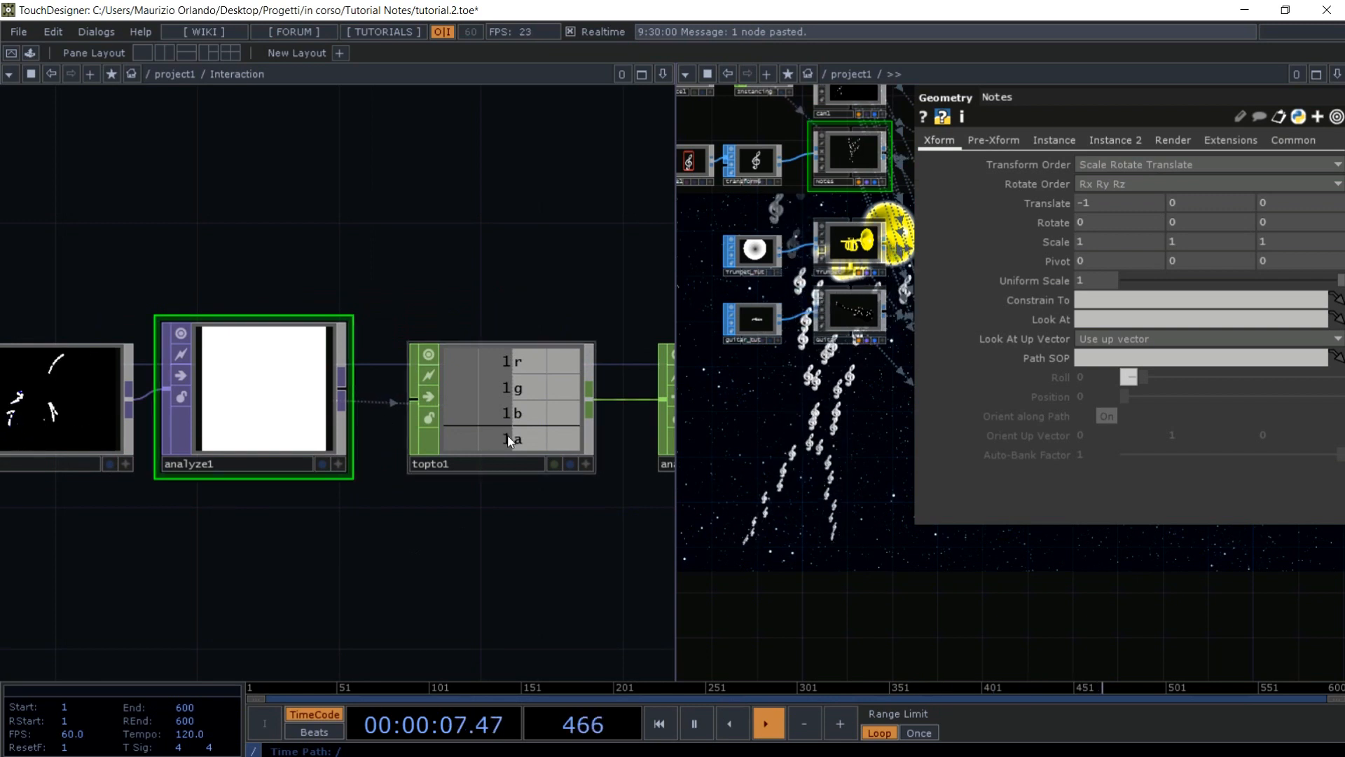
- Examine the operator chain from analyze1 through topto1, analyze2 and select1, and inspect math1's Multiply setting
{"action": "scroll", "coordinate": [509, 440], "scroll_direction": "down", "scroll_amount": 2}
{"action": "left_click_drag", "start_coordinate": [523, 570], "coordinate": [264, 587]}
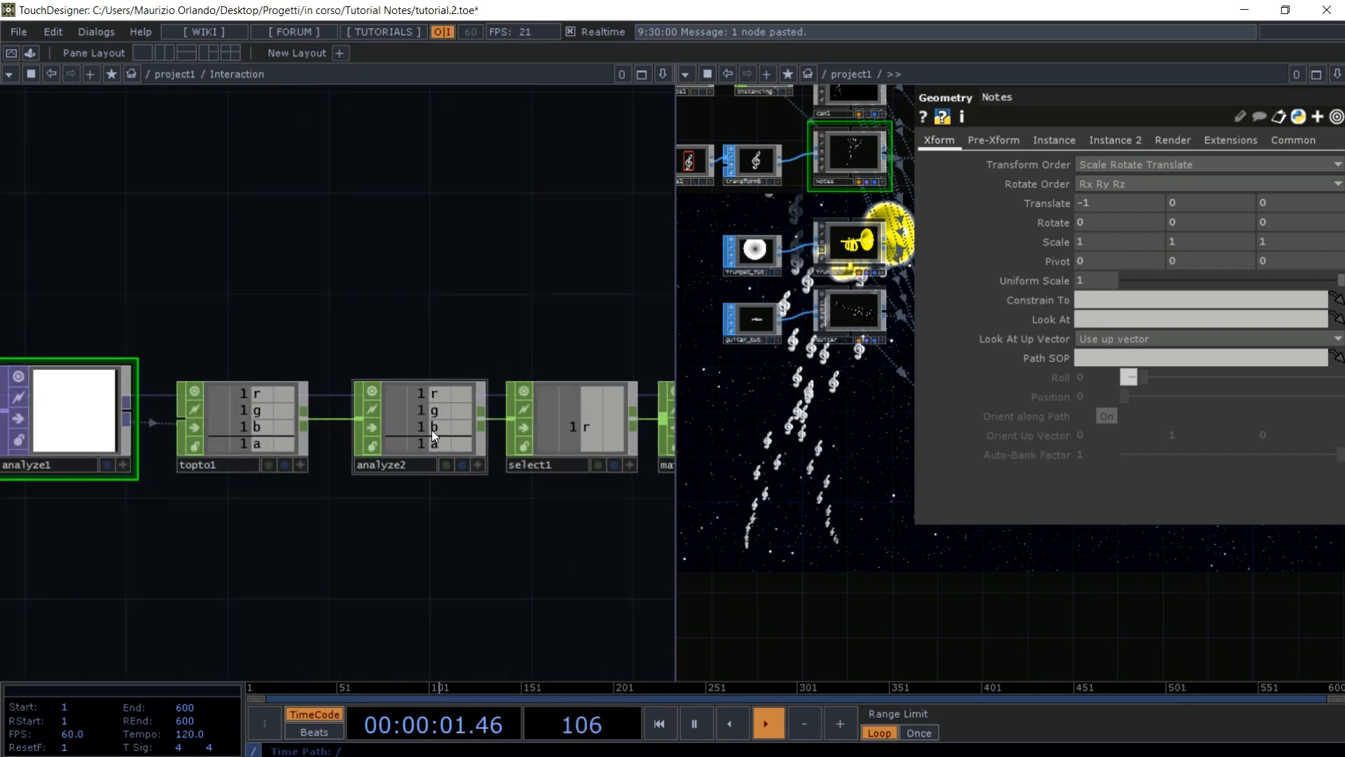
{"action": "left_click_drag", "start_coordinate": [545, 532], "coordinate": [358, 547]}
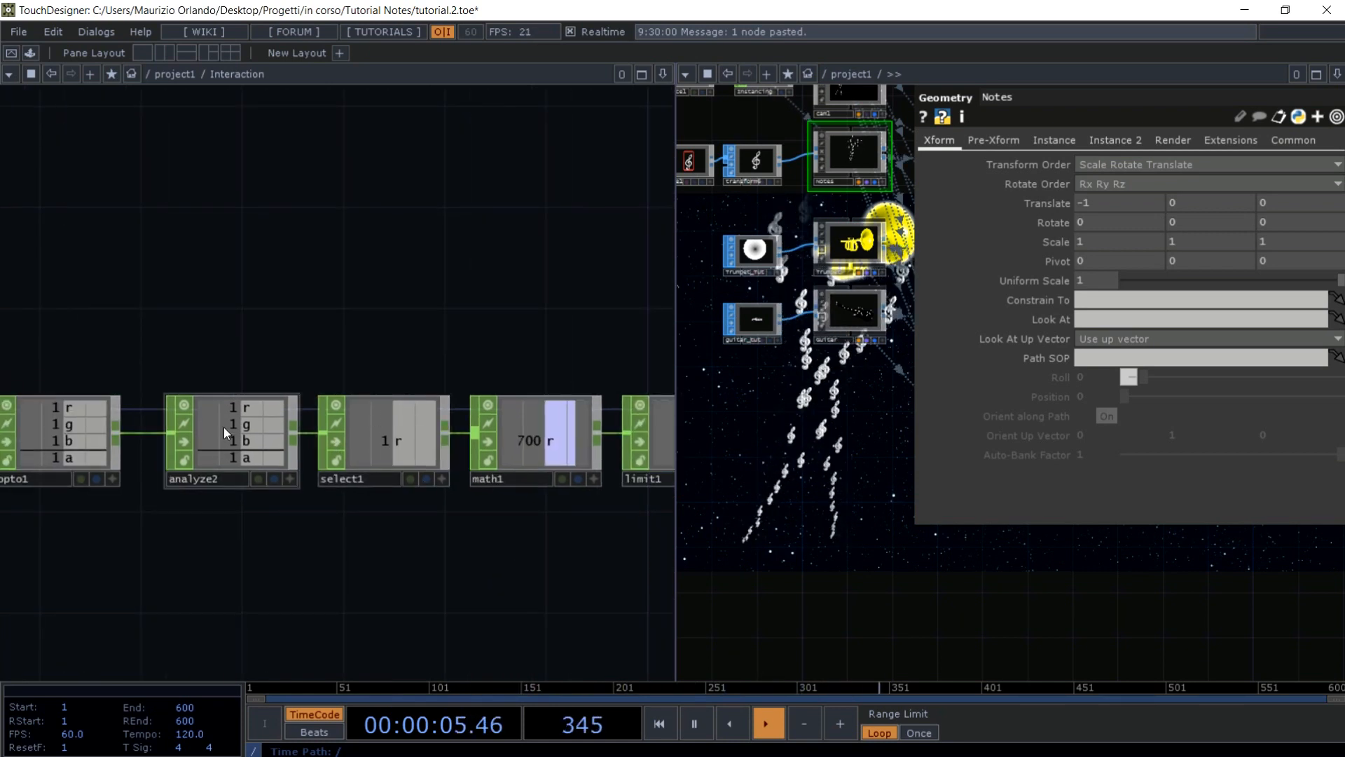
{"action": "left_click_drag", "start_coordinate": [523, 595], "coordinate": [377, 549]}
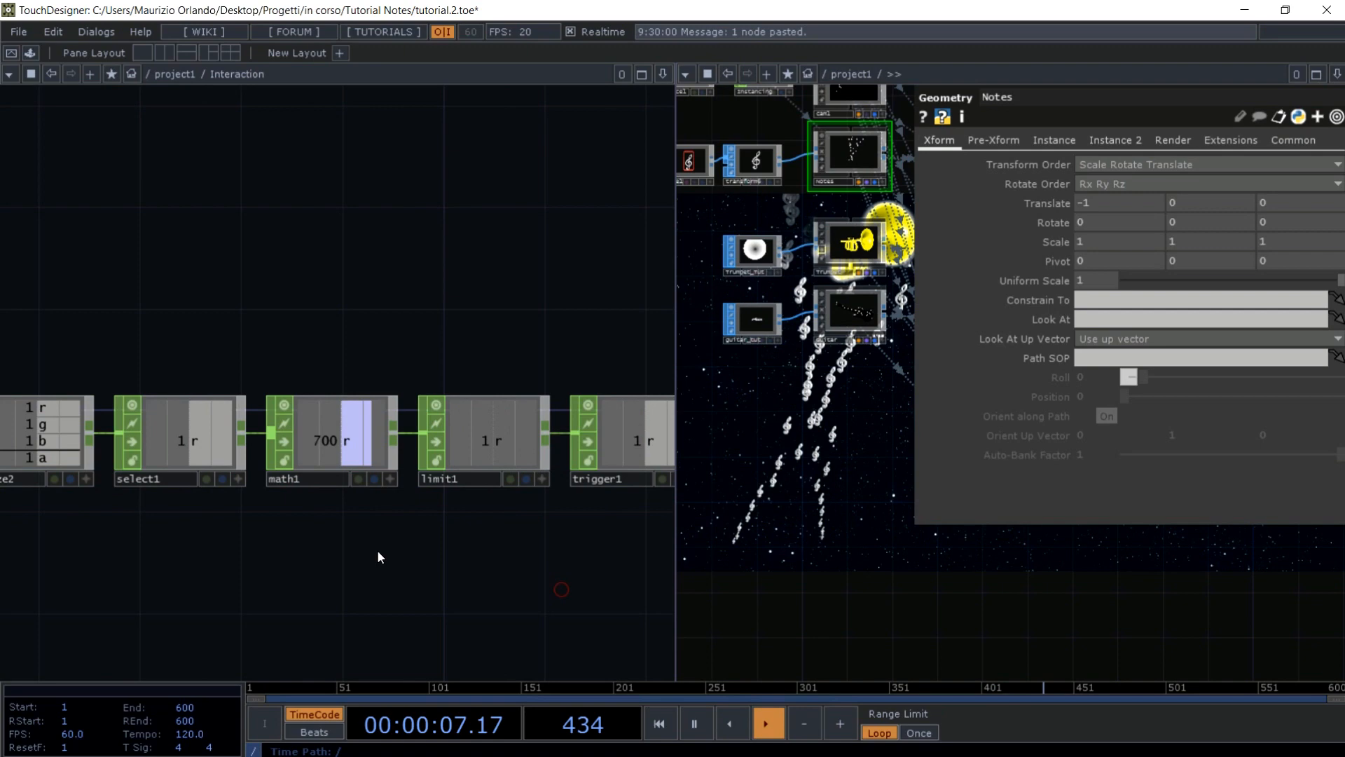
{"action": "left_click", "coordinate": [325, 431]}
{"action": "key", "text": "p"}
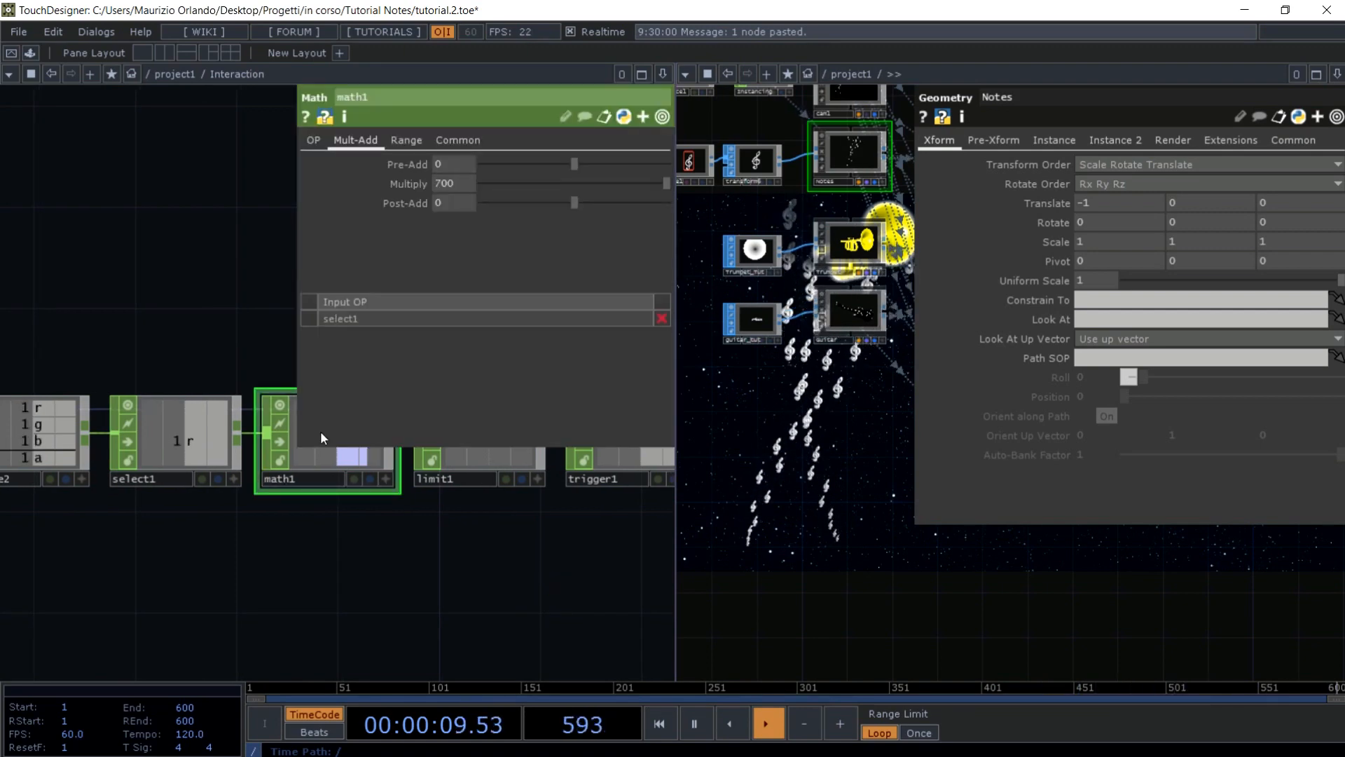
{"action": "key", "text": "p"}
- Review the parameters of math1 and limit1 within the full CHOP chain
{"action": "scroll", "coordinate": [321, 431], "scroll_direction": "down", "scroll_amount": 5}
{"action": "mouse_move", "coordinate": [228, 535]}
{"action": "left_mouse_down"}
{"action": "mouse_move", "coordinate": [464, 541]}
{"action": "mouse_move", "coordinate": [237, 555]}
{"action": "left_mouse_up"}
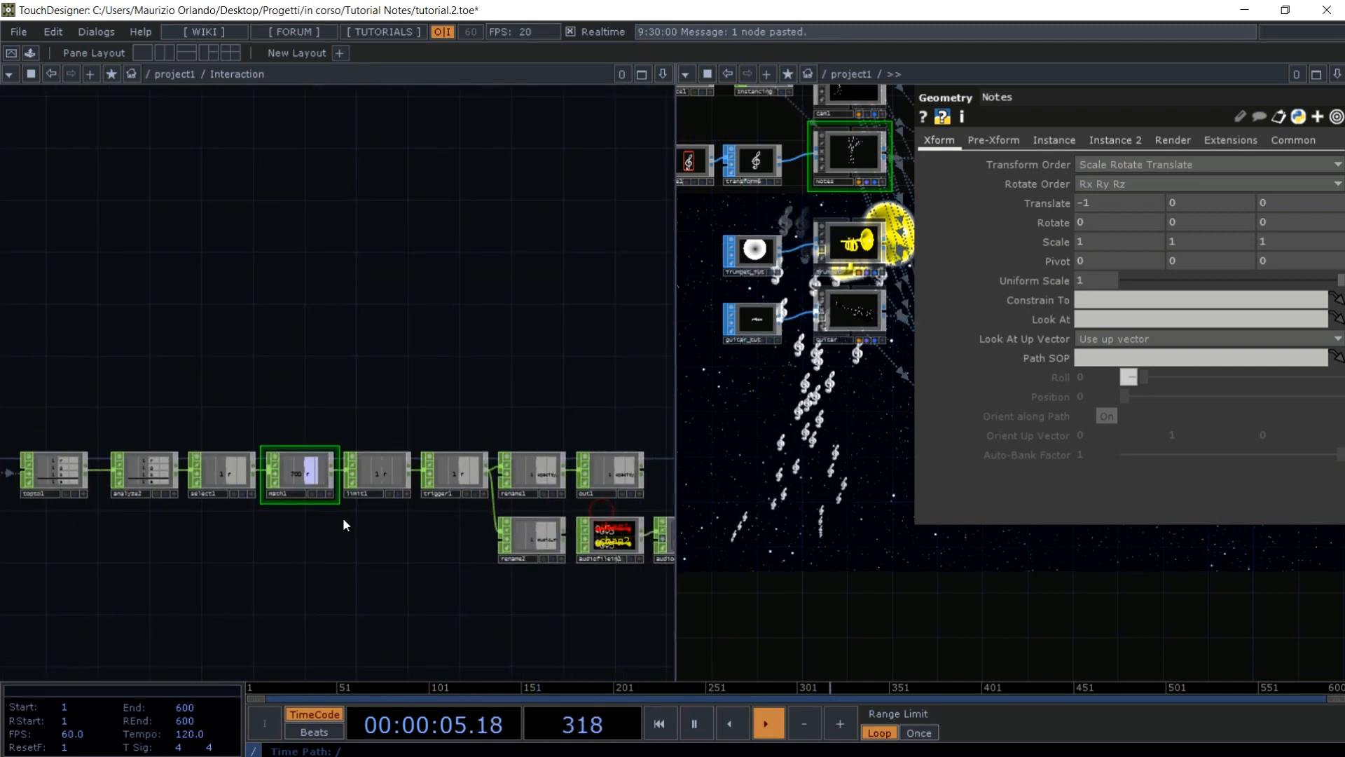
{"action": "key", "text": "p"}
{"action": "key", "text": "p"}
{"action": "left_click", "coordinate": [373, 478]}
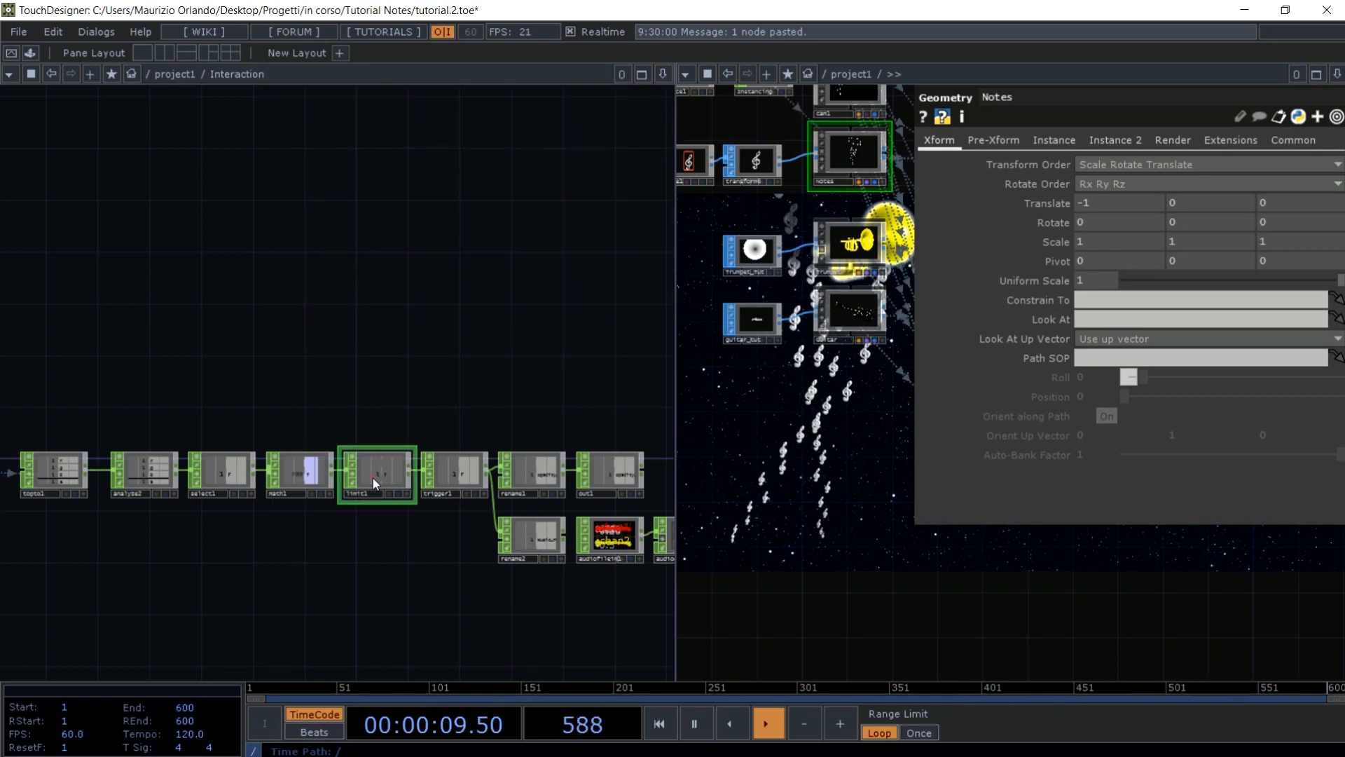
{"action": "key", "text": "p"}
{"action": "key", "text": "p"}
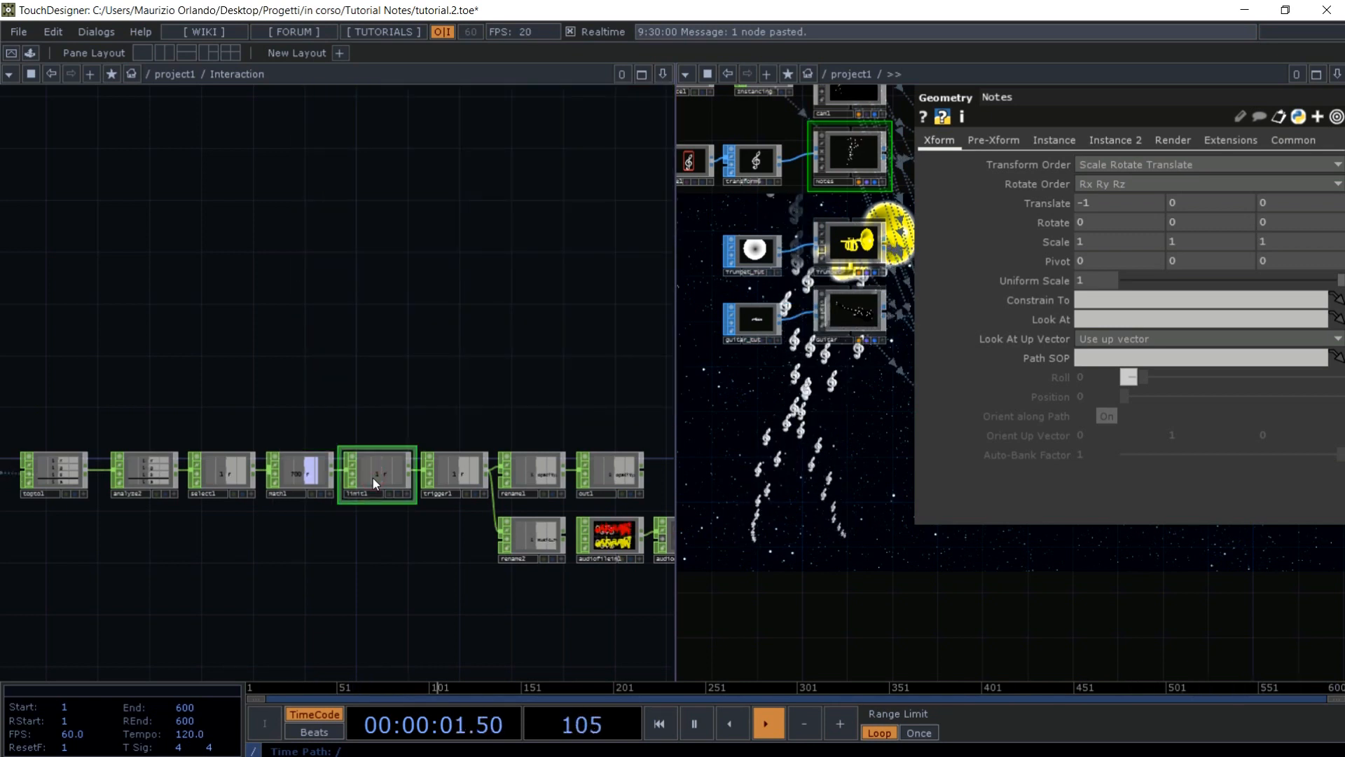
- Inspect trigger1's decay, sustain and release settings in the Interaction network
{"action": "left_click_drag", "start_coordinate": [404, 575], "coordinate": [268, 615]}
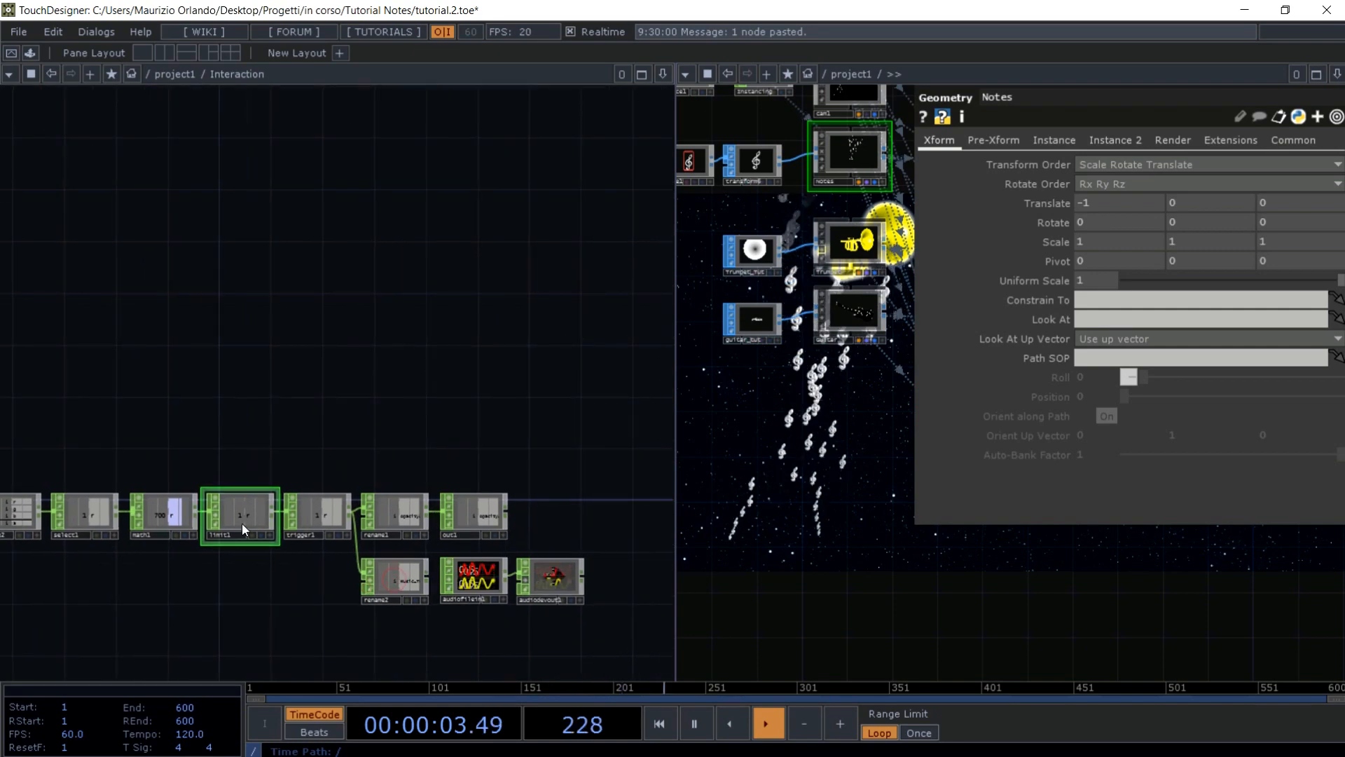
{"action": "left_click_drag", "start_coordinate": [263, 426], "coordinate": [418, 234]}
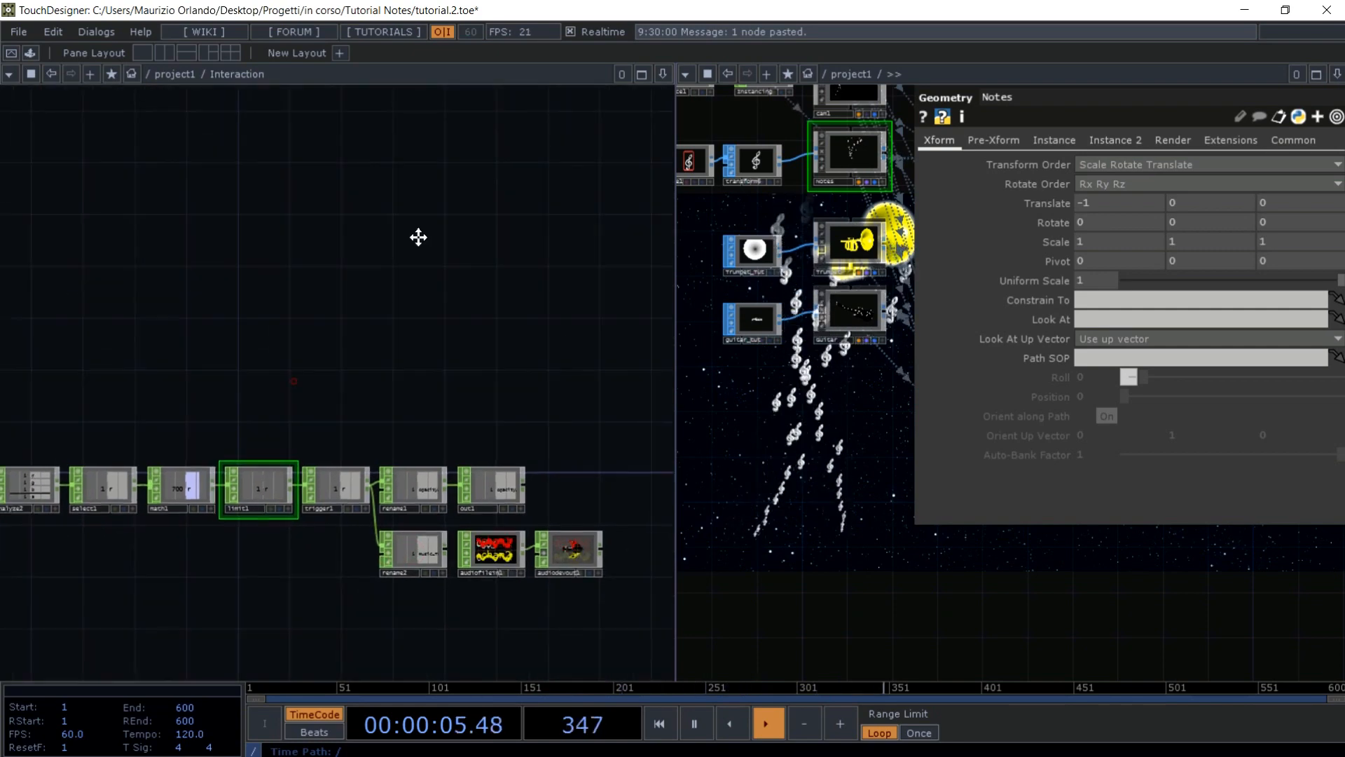
{"action": "scroll", "coordinate": [424, 368], "scroll_direction": "up", "scroll_amount": 6}
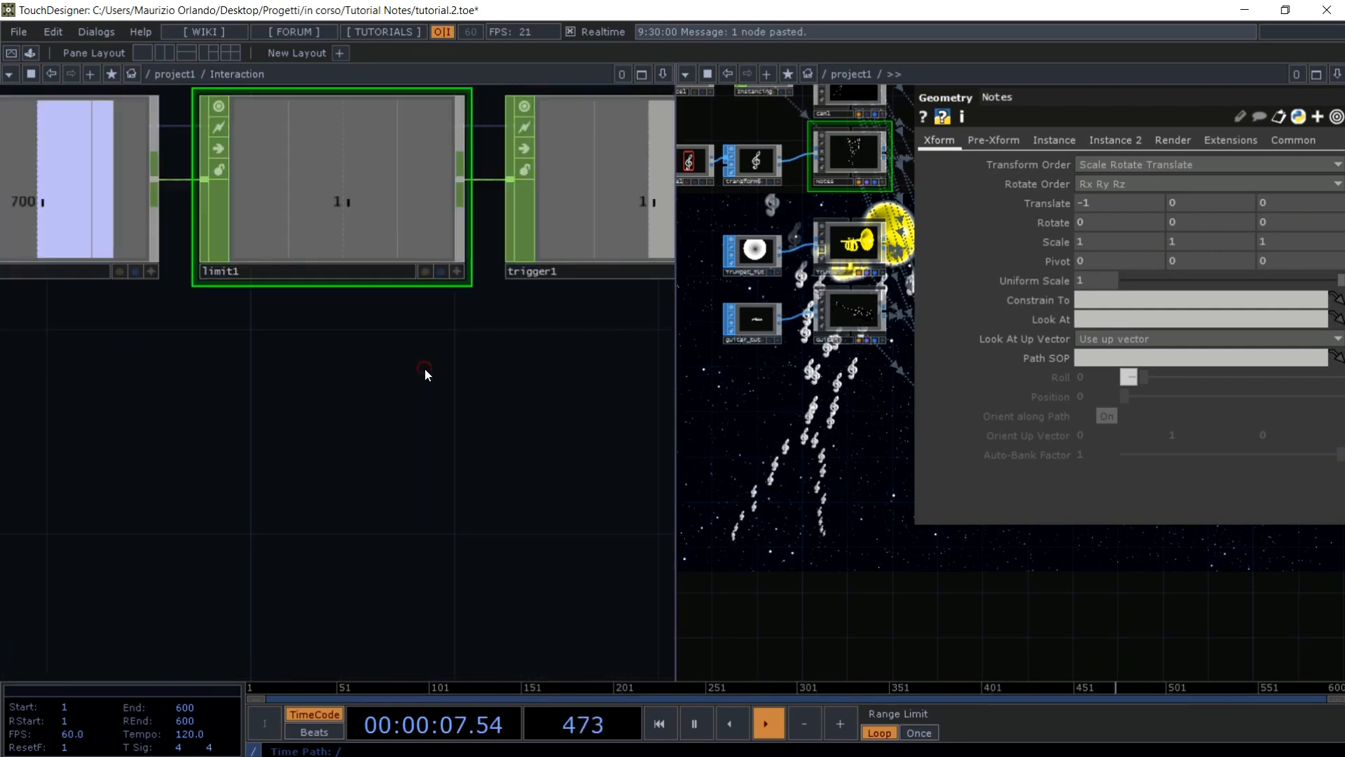
{"action": "scroll", "coordinate": [425, 374], "scroll_direction": "down", "scroll_amount": 1}
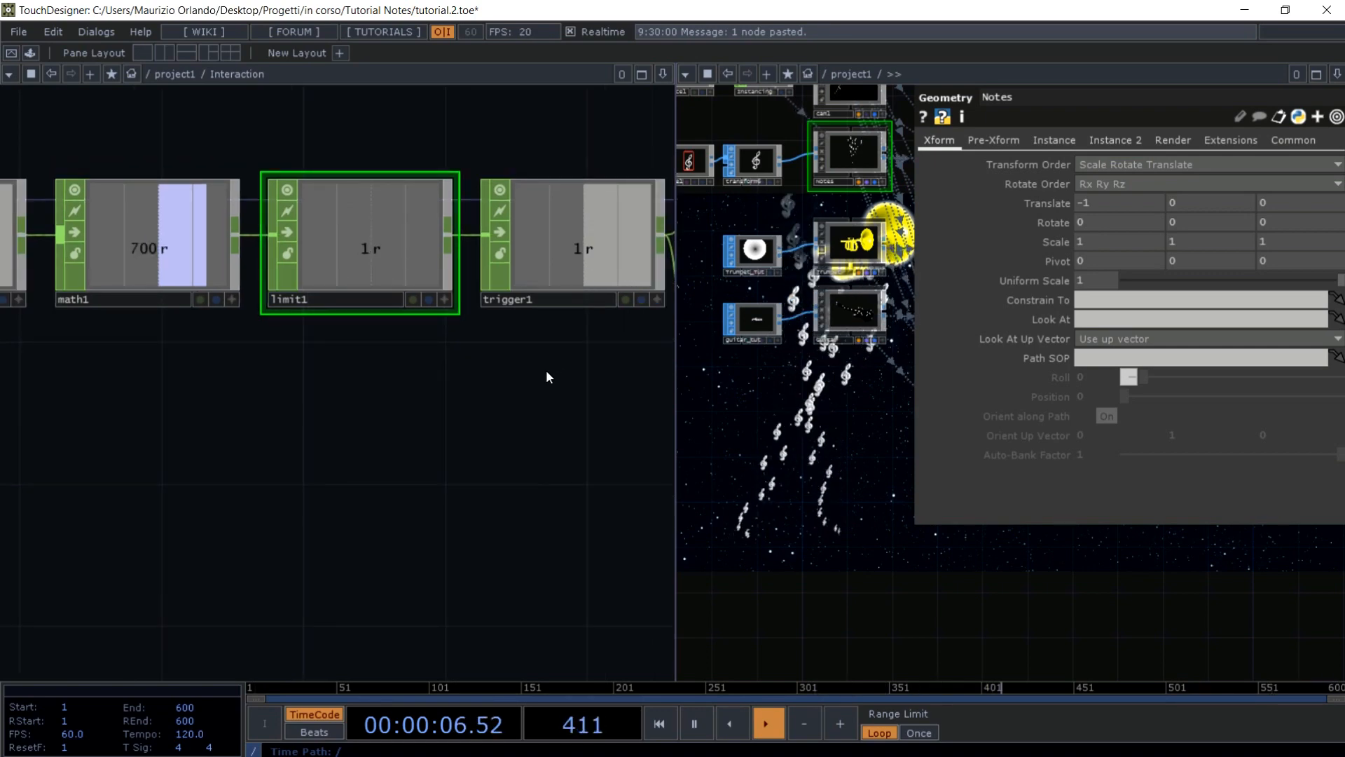
{"action": "left_click_drag", "start_coordinate": [546, 376], "coordinate": [459, 415]}
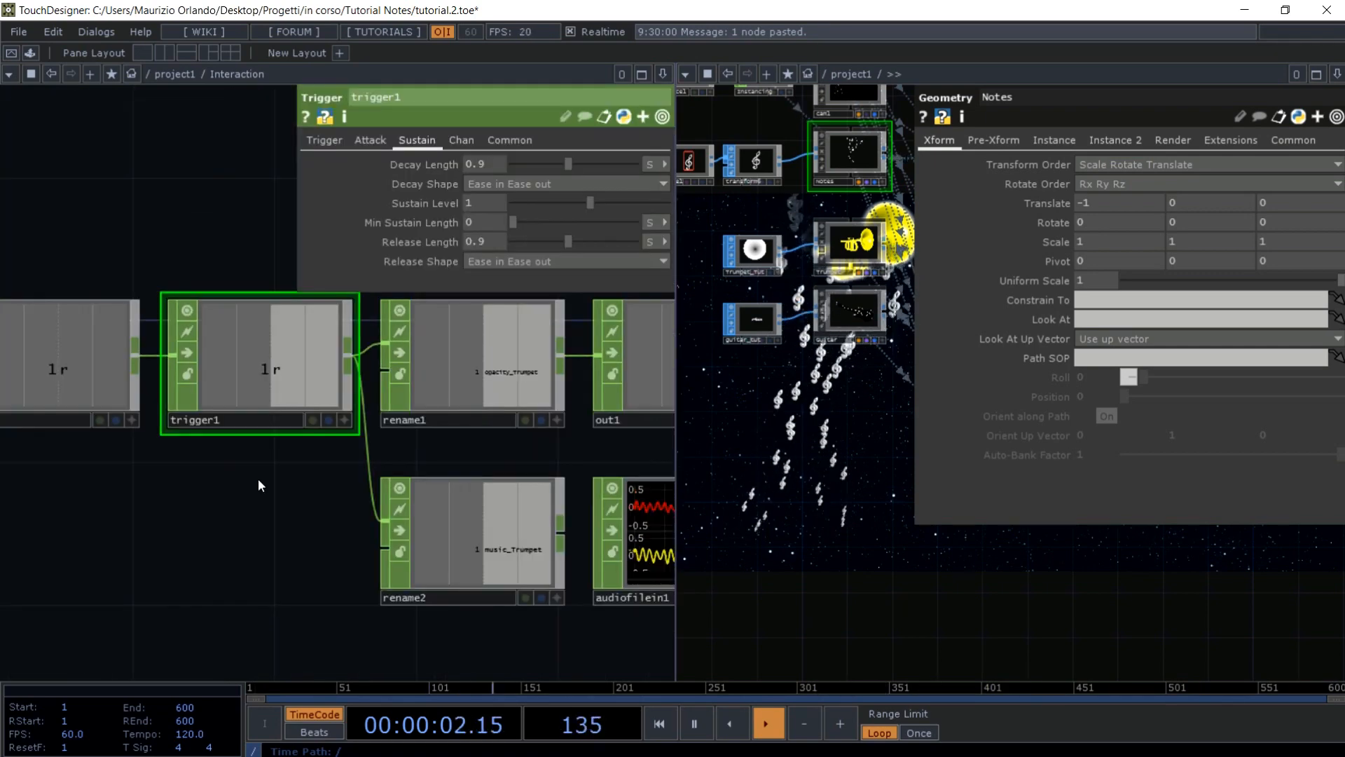
{"action": "key", "text": "Escape"}
{"action": "scroll", "coordinate": [258, 478], "scroll_direction": "down", "scroll_amount": 3}
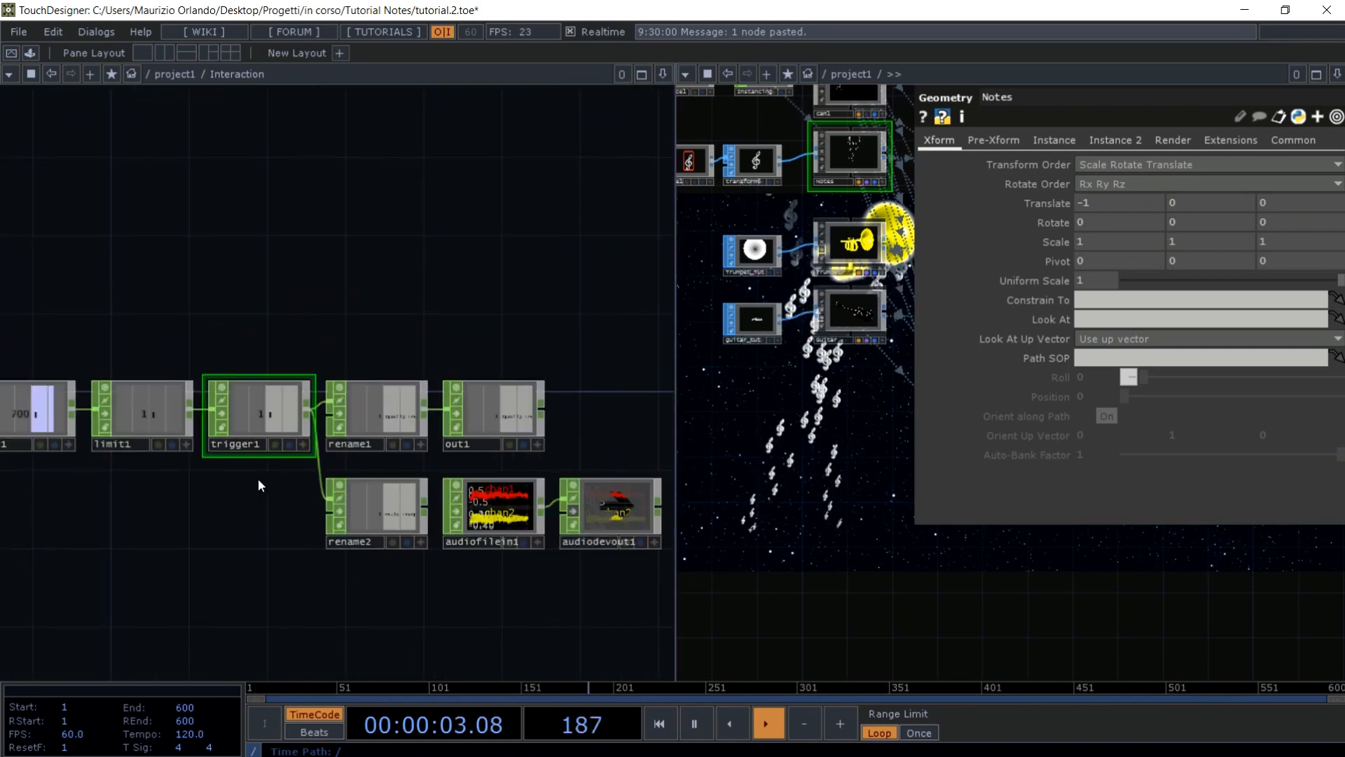
- Examine the rename1/out1 opacity branch, the rename2 music branch and the audio operators, and return to the diff1 and level1 part of the chain
{"action": "scroll", "coordinate": [182, 542], "scroll_direction": "up", "scroll_amount": 3}
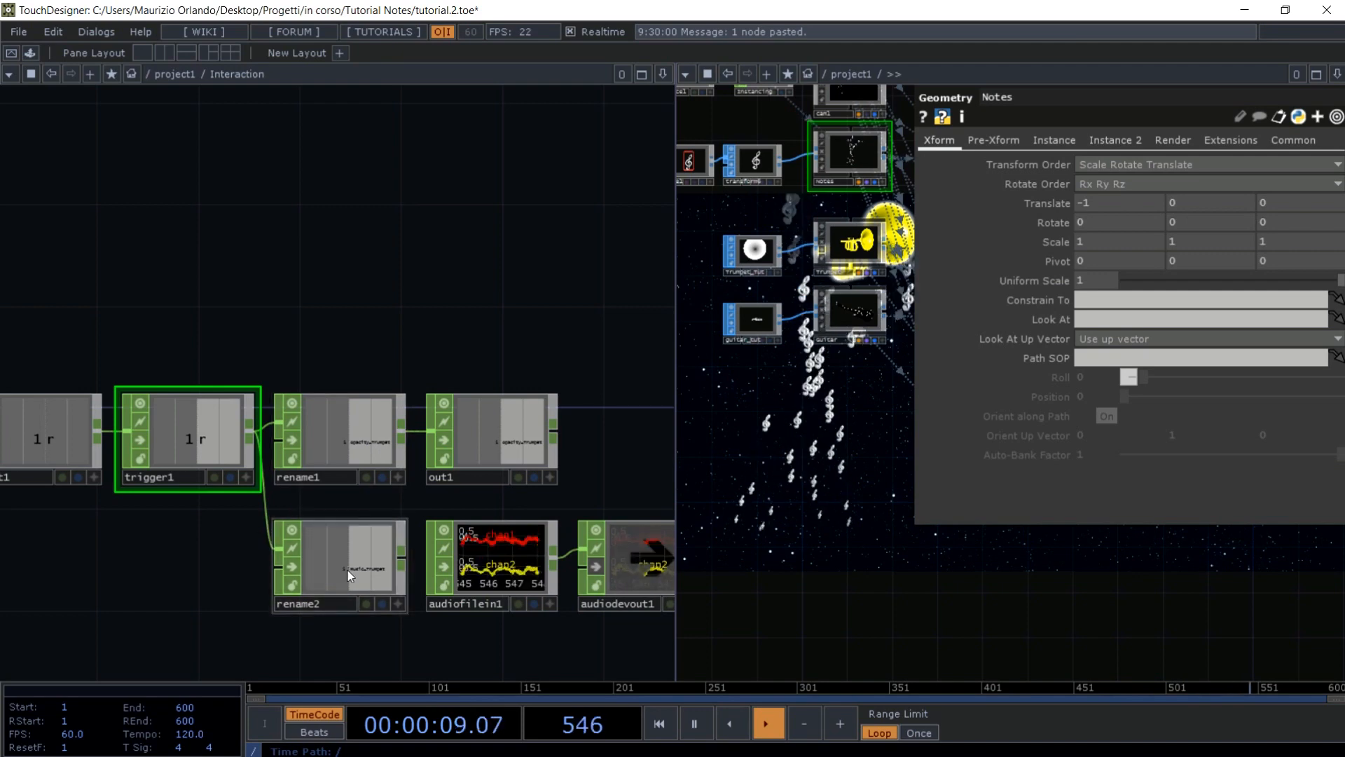
{"action": "left_click_drag", "start_coordinate": [375, 262], "coordinate": [204, 180]}
{"action": "scroll", "coordinate": [478, 356], "scroll_direction": "up", "scroll_amount": 3}
{"action": "scroll", "coordinate": [326, 381], "scroll_direction": "down", "scroll_amount": 1}
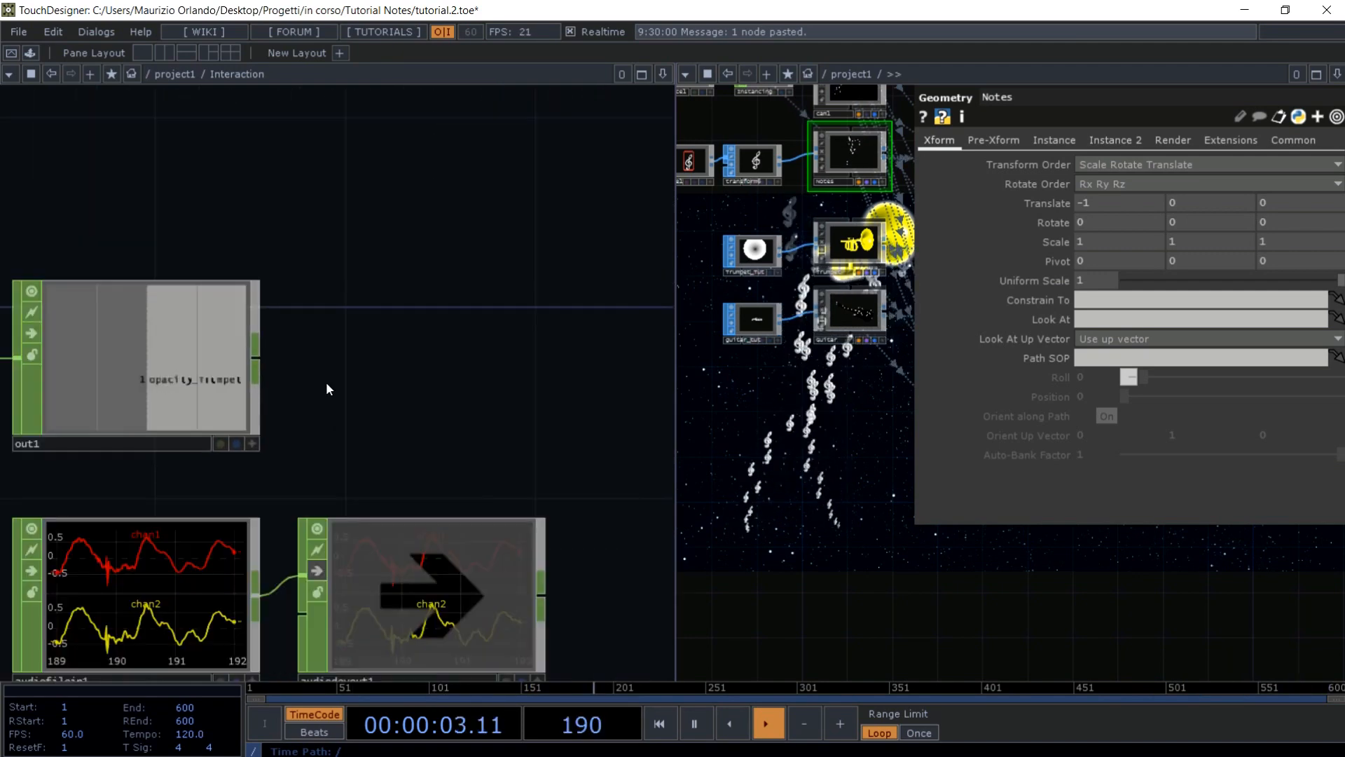
{"action": "scroll", "coordinate": [326, 382], "scroll_direction": "down", "scroll_amount": 2}
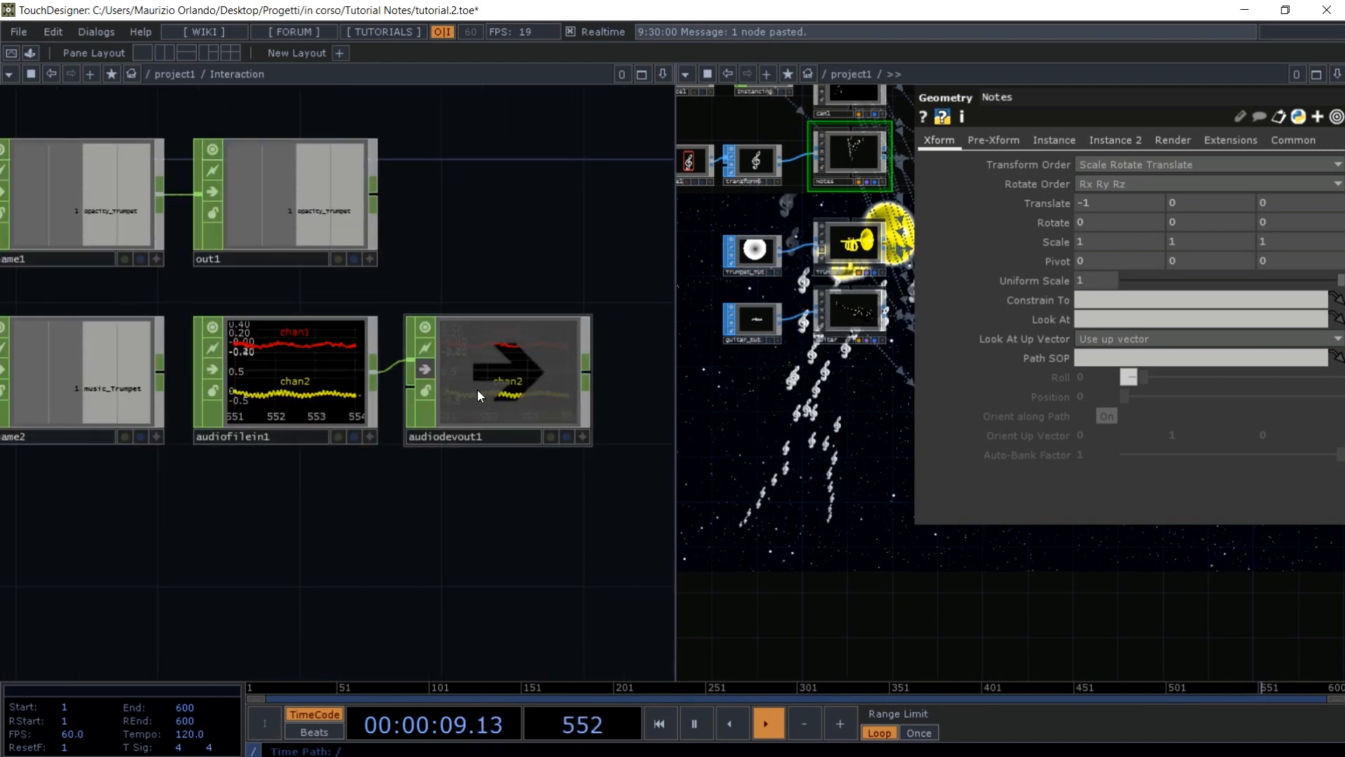
{"action": "scroll", "coordinate": [347, 465], "scroll_direction": "down", "scroll_amount": 5}
{"action": "scroll", "coordinate": [347, 466], "scroll_direction": "down", "scroll_amount": 1}
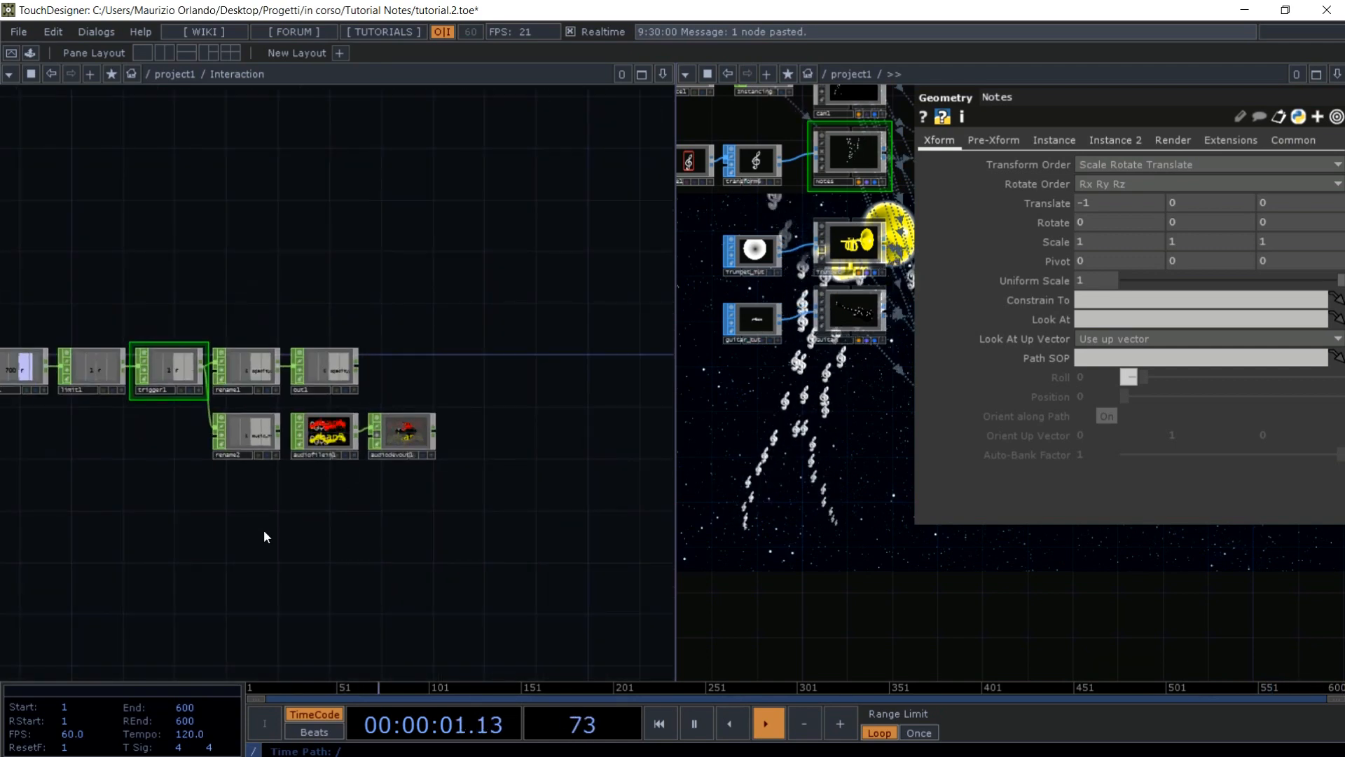
{"action": "left_click_drag", "start_coordinate": [263, 530], "coordinate": [390, 532]}
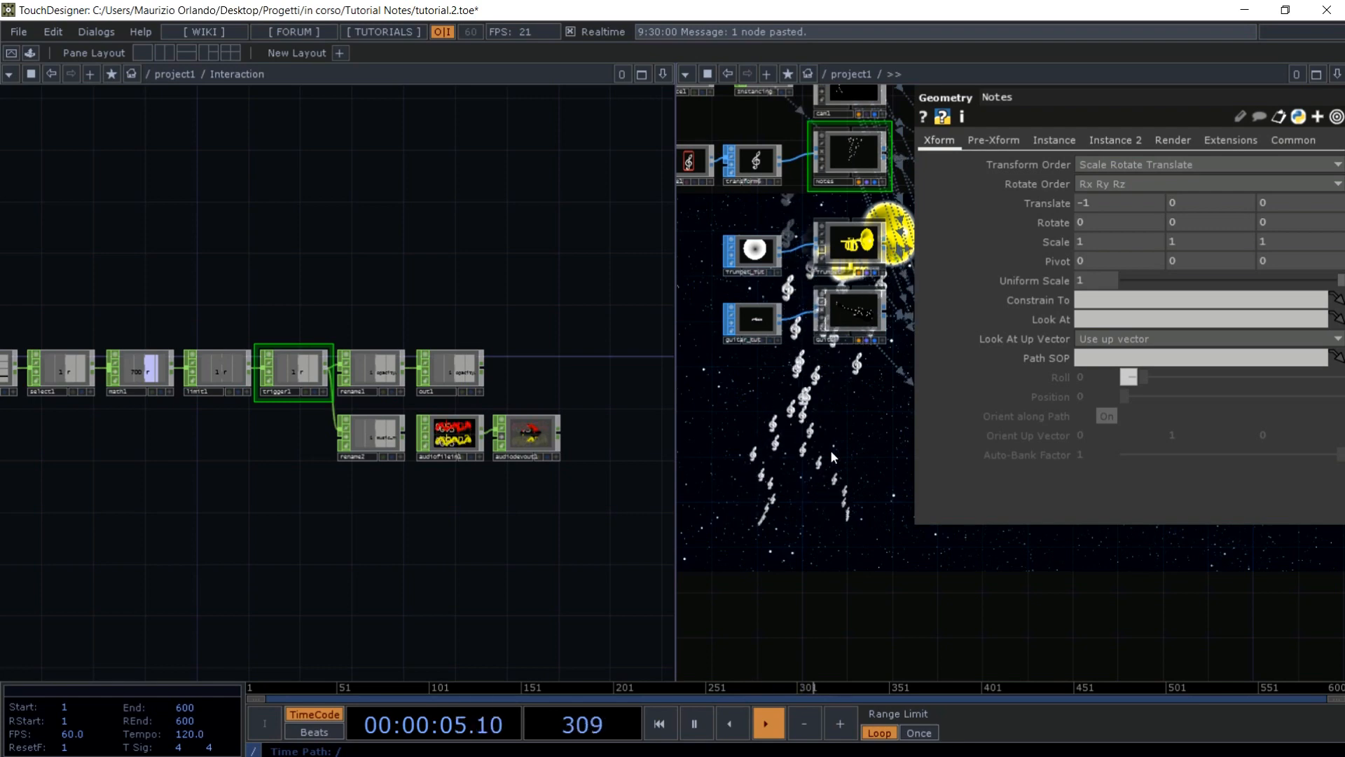
{"action": "left_click_drag", "start_coordinate": [414, 549], "coordinate": [730, 527]}
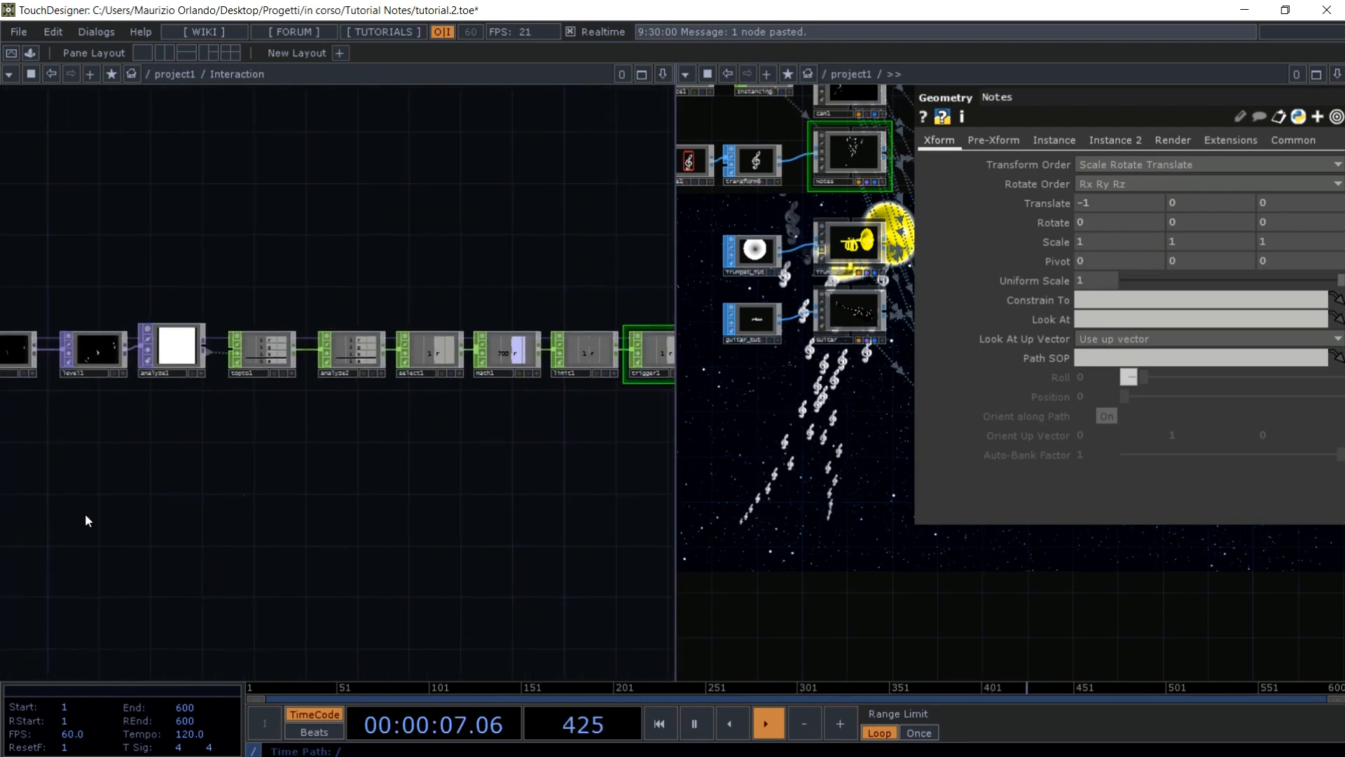
{"action": "left_click_drag", "start_coordinate": [255, 519], "coordinate": [597, 484]}
- Set the Notes geometry's X translation to -0.5
{"action": "left_click", "coordinate": [1099, 200]}
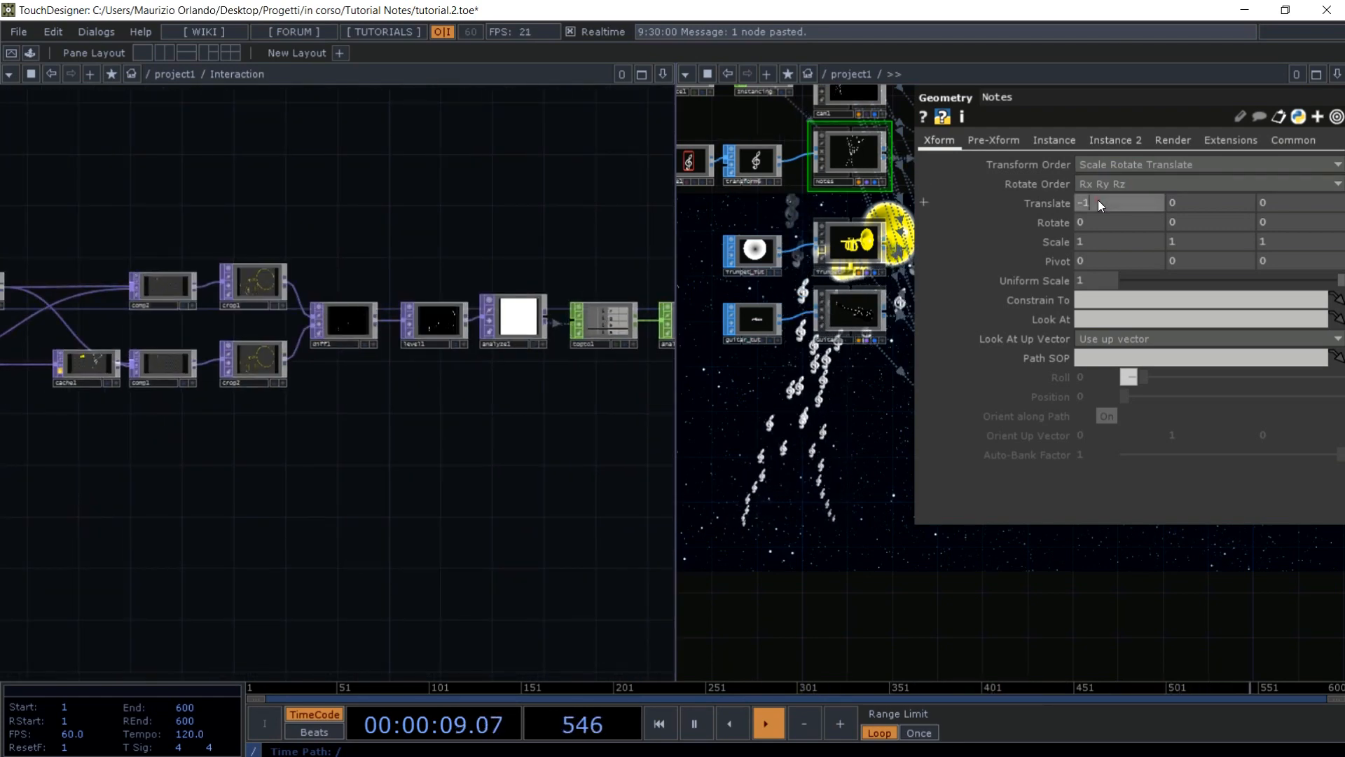
{"action": "key", "text": "BackSpace"}
{"action": "key", "text": "BackSpace"}
{"action": "type", "text": "-"}
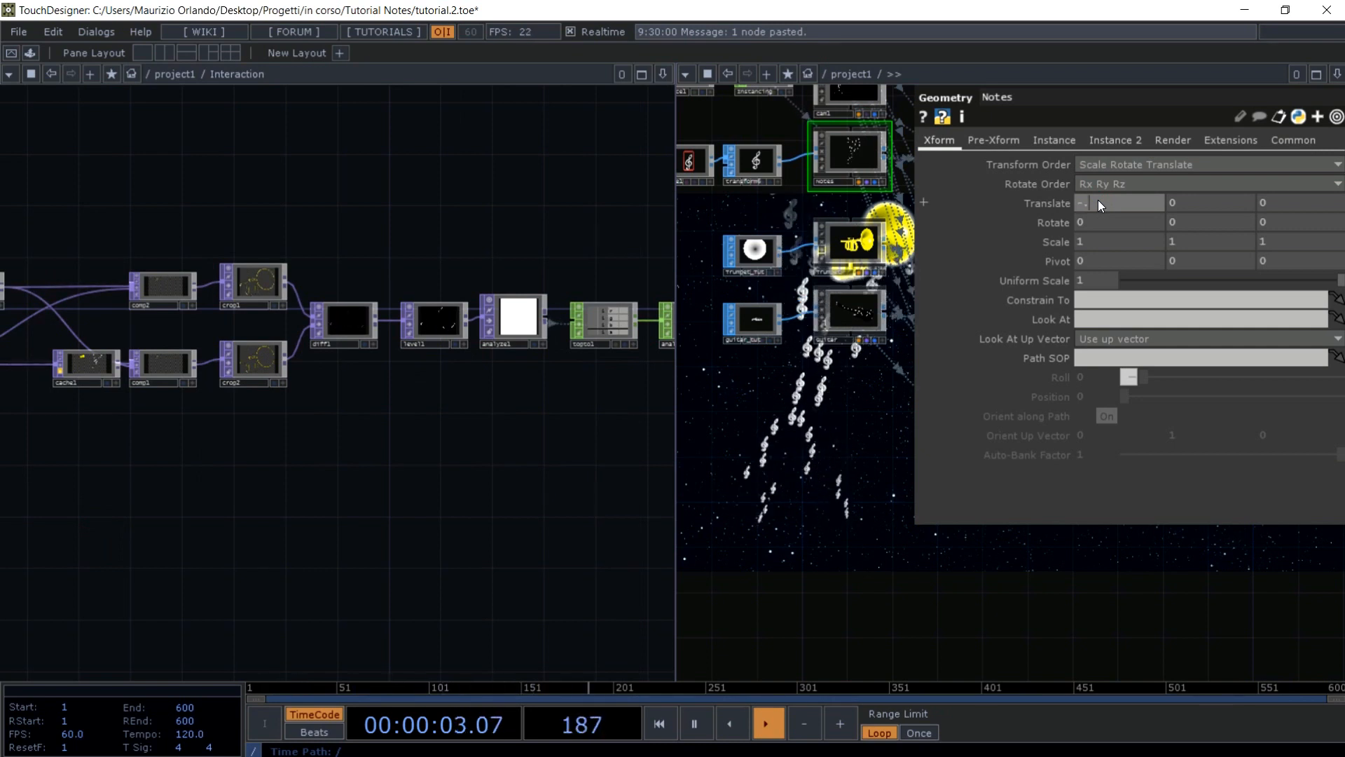
{"action": "type", "text": ".5"}
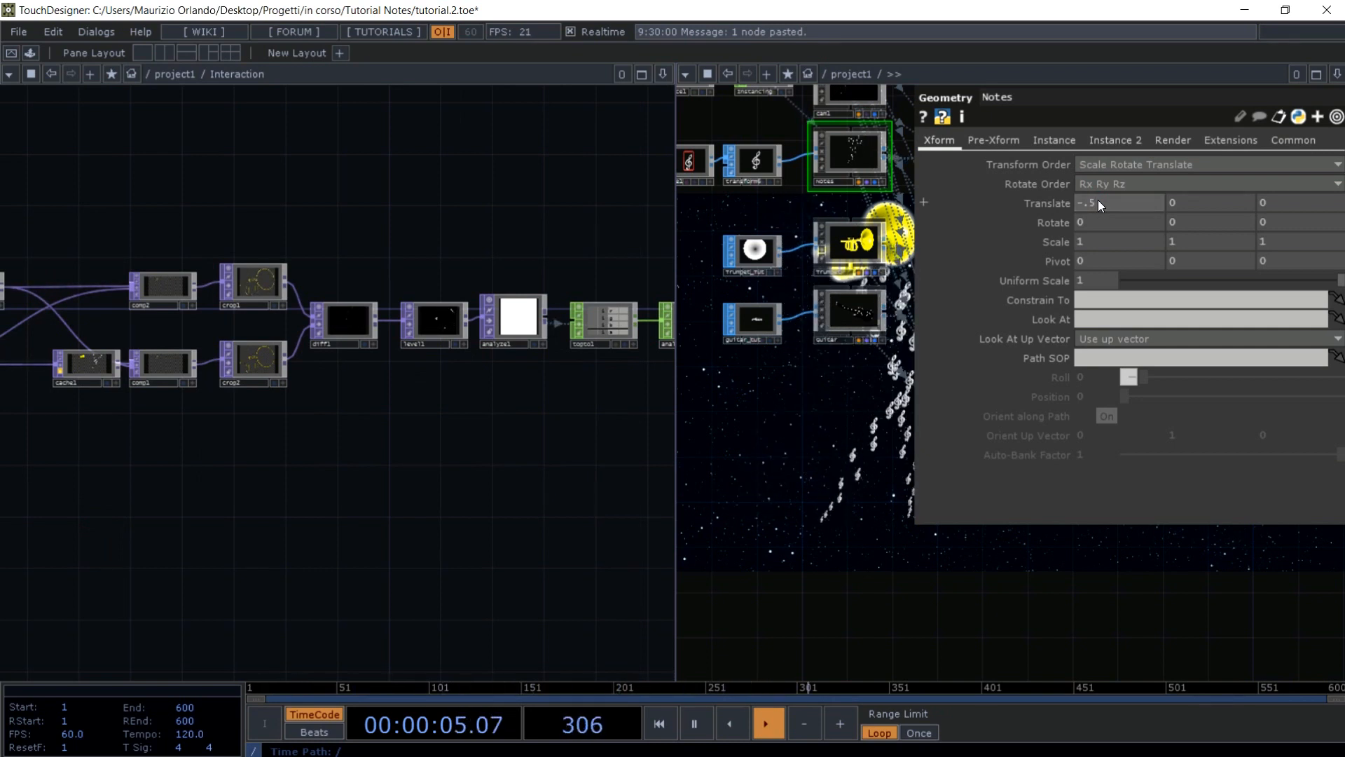
{"action": "left_click", "coordinate": [481, 429]}
- Check how diff1, level1, analyze1 and topto1 respond to the moved notes
{"action": "scroll", "coordinate": [481, 429], "scroll_direction": "up", "scroll_amount": 3}
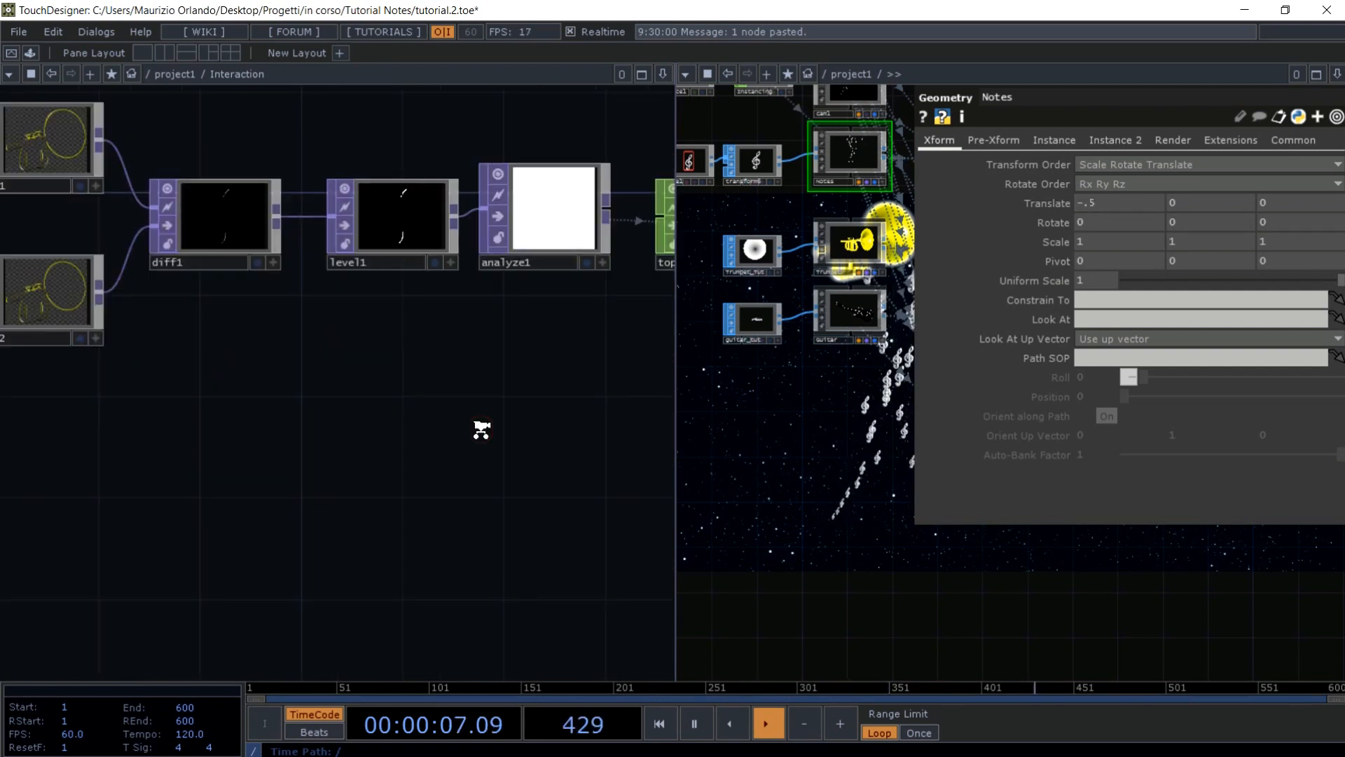
{"action": "left_click_drag", "start_coordinate": [470, 312], "coordinate": [325, 450]}
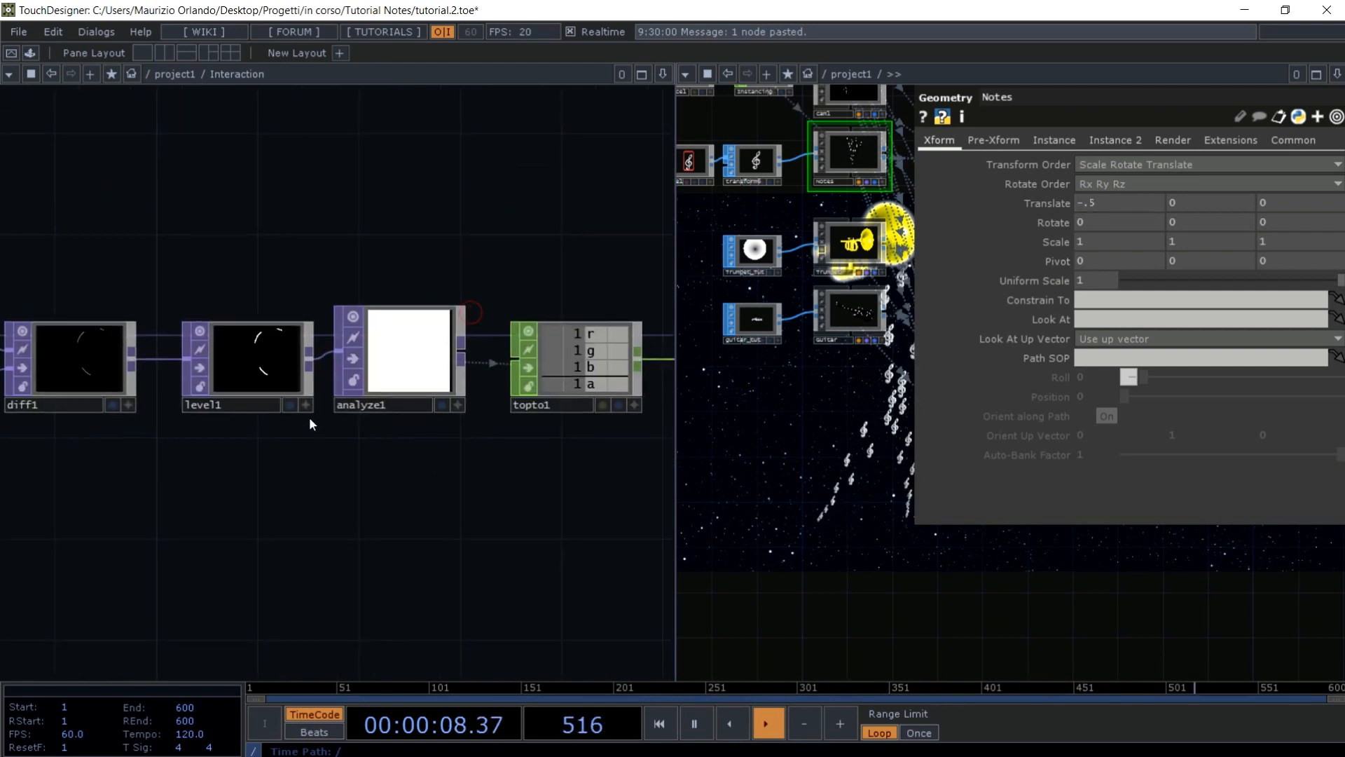
{"action": "left_click", "coordinate": [230, 363]}
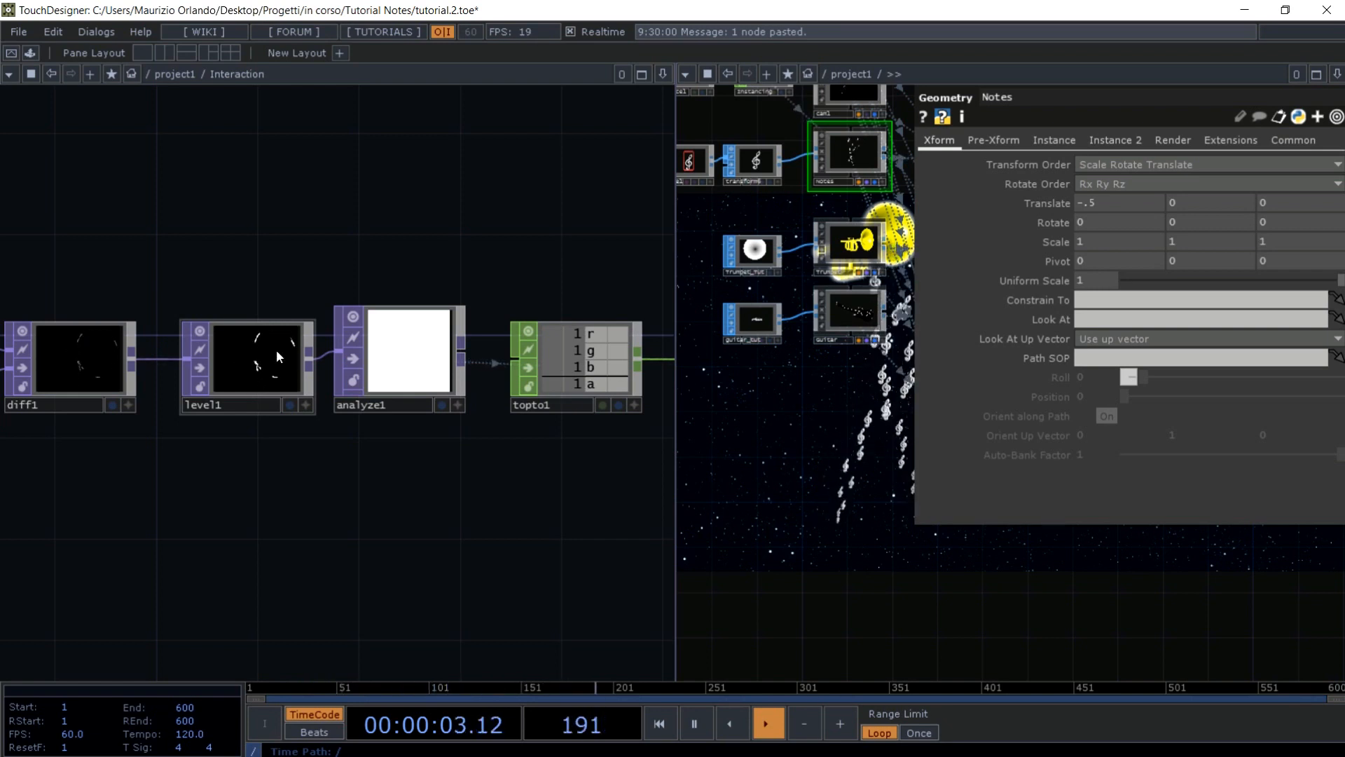
{"action": "left_click", "coordinate": [396, 354]}
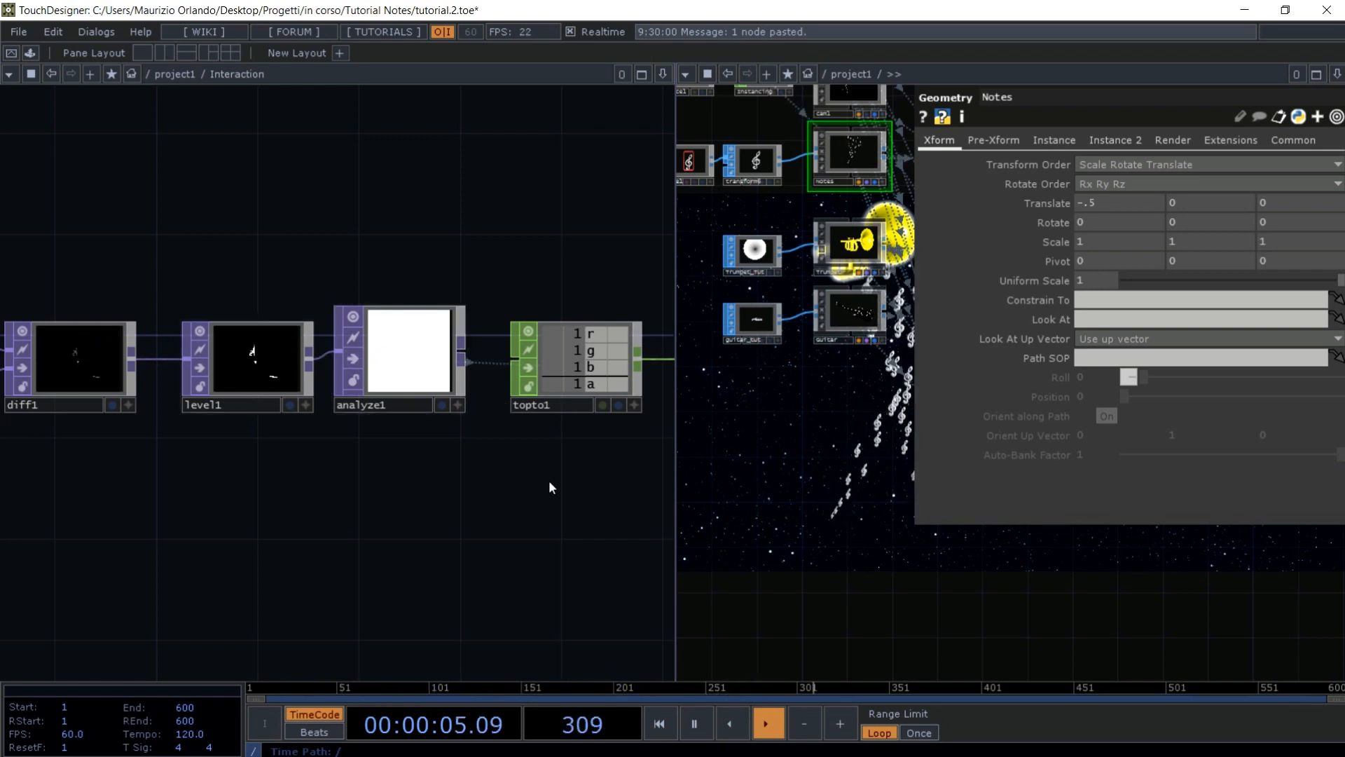
{"action": "scroll", "coordinate": [481, 486], "scroll_direction": "down", "scroll_amount": 5}
{"action": "scroll", "coordinate": [480, 488], "scroll_direction": "down", "scroll_amount": 3}
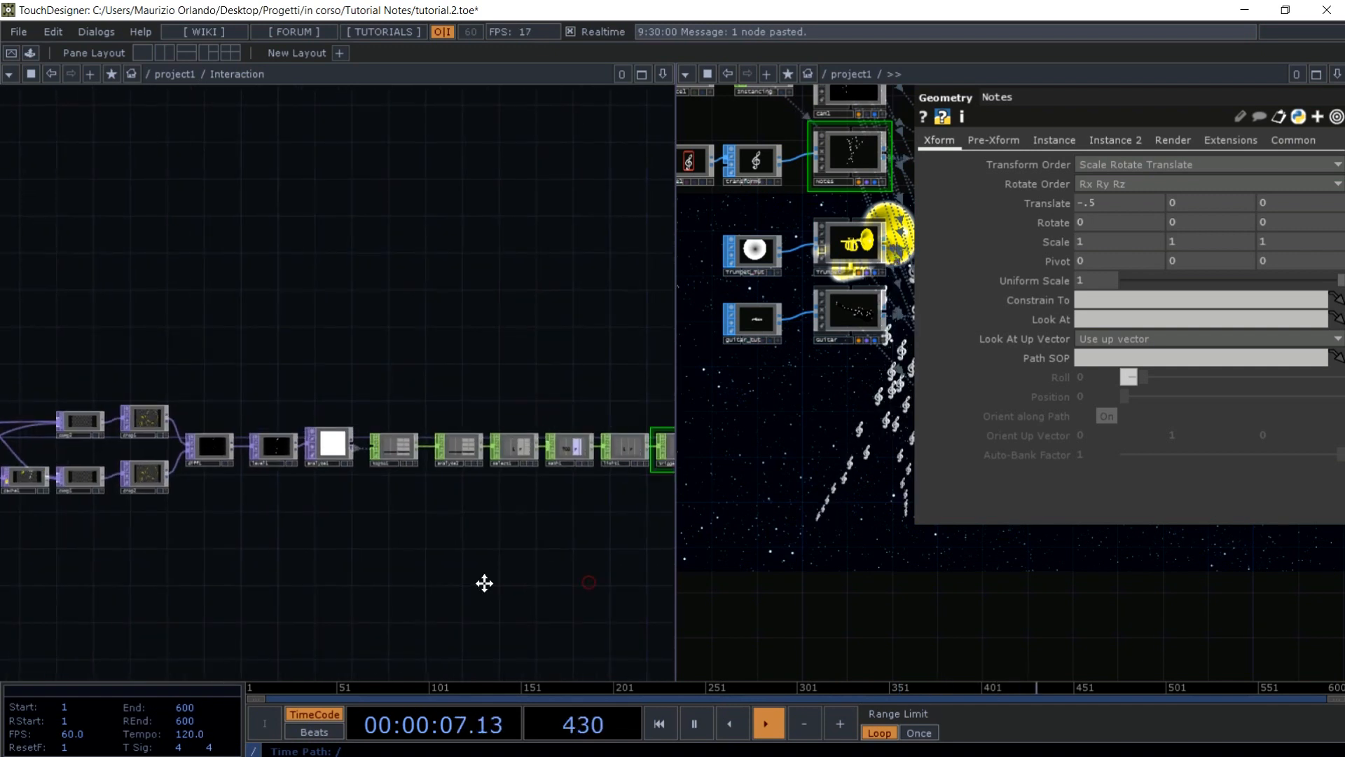
{"action": "scroll", "coordinate": [503, 566], "scroll_direction": "up", "scroll_amount": 3}
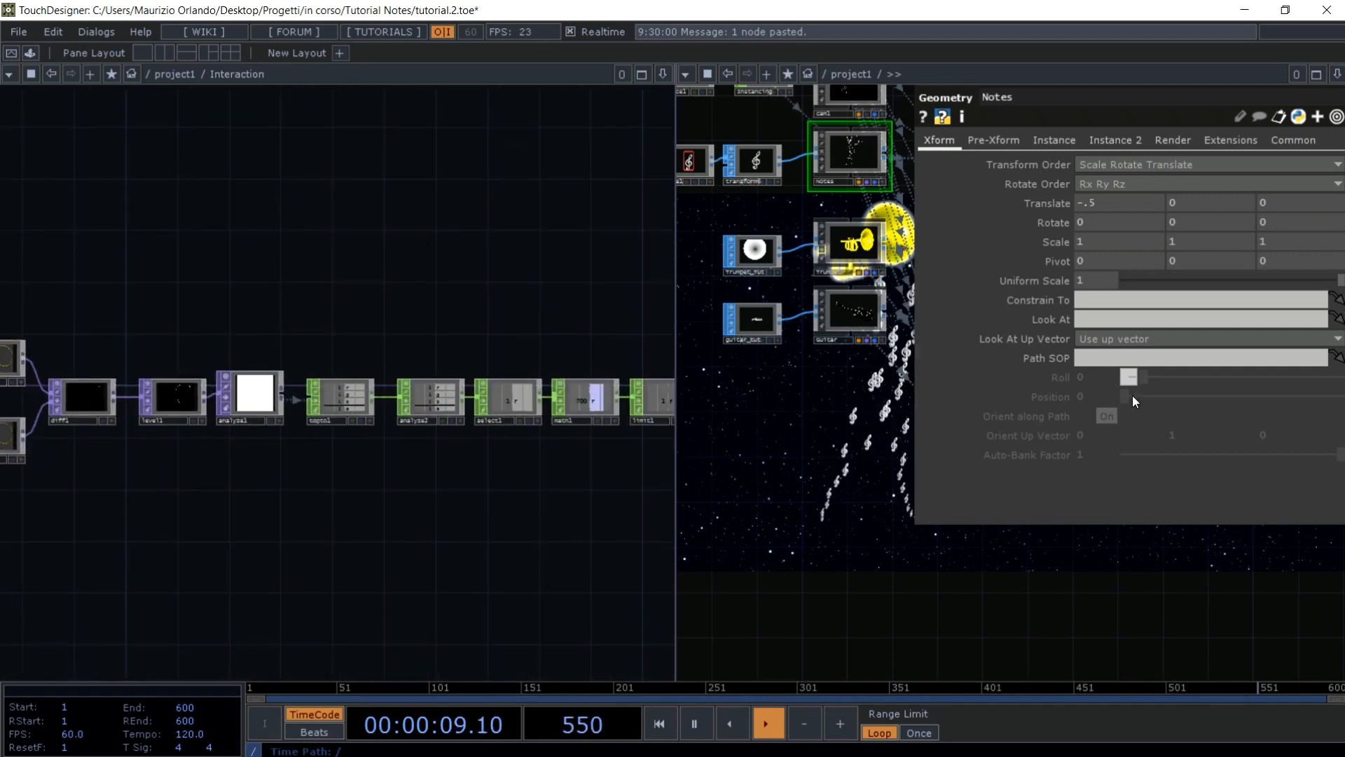
- Adjust the Notes geometry's X translation to -0.3 in increments of 0.1
{"action": "middle_click", "coordinate": [1108, 203]}
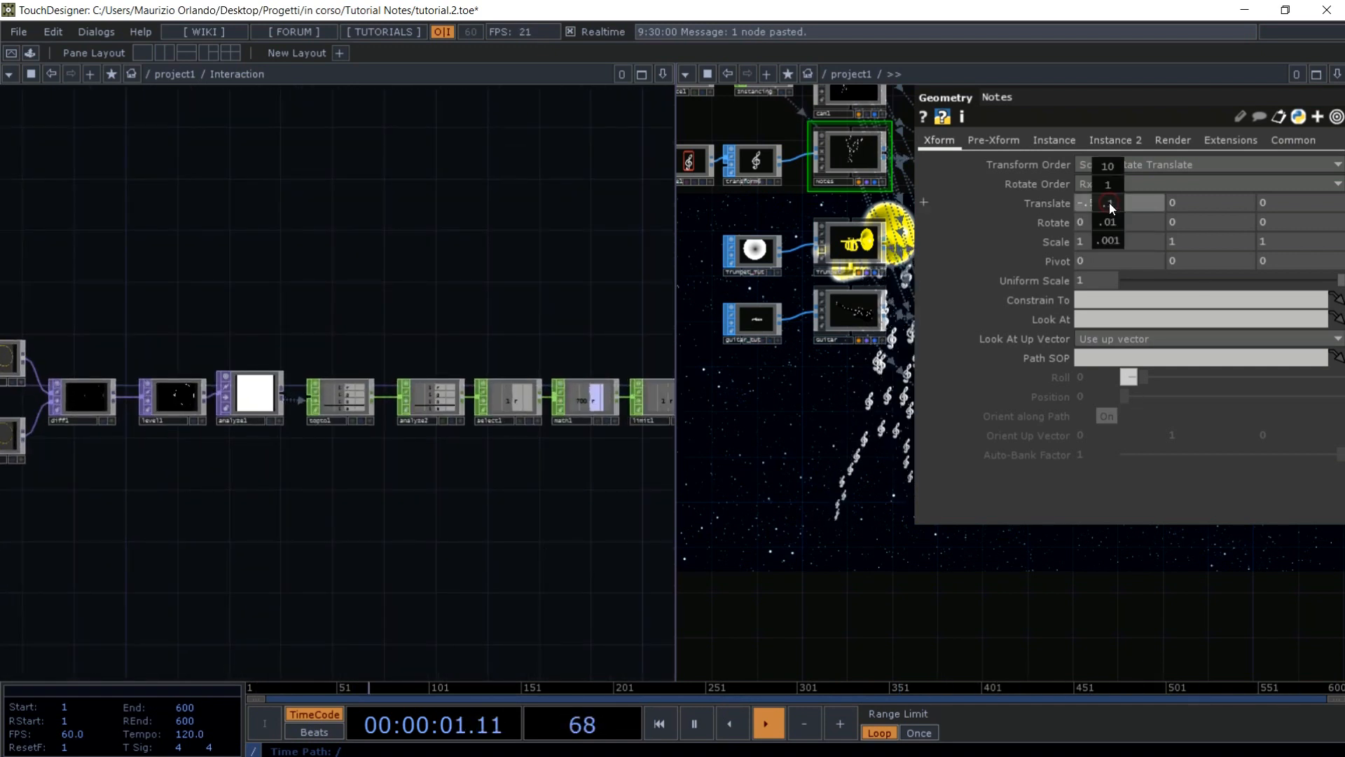
{"action": "middle_click_drag", "start_coordinate": [1108, 203], "coordinate": [1135, 203]}
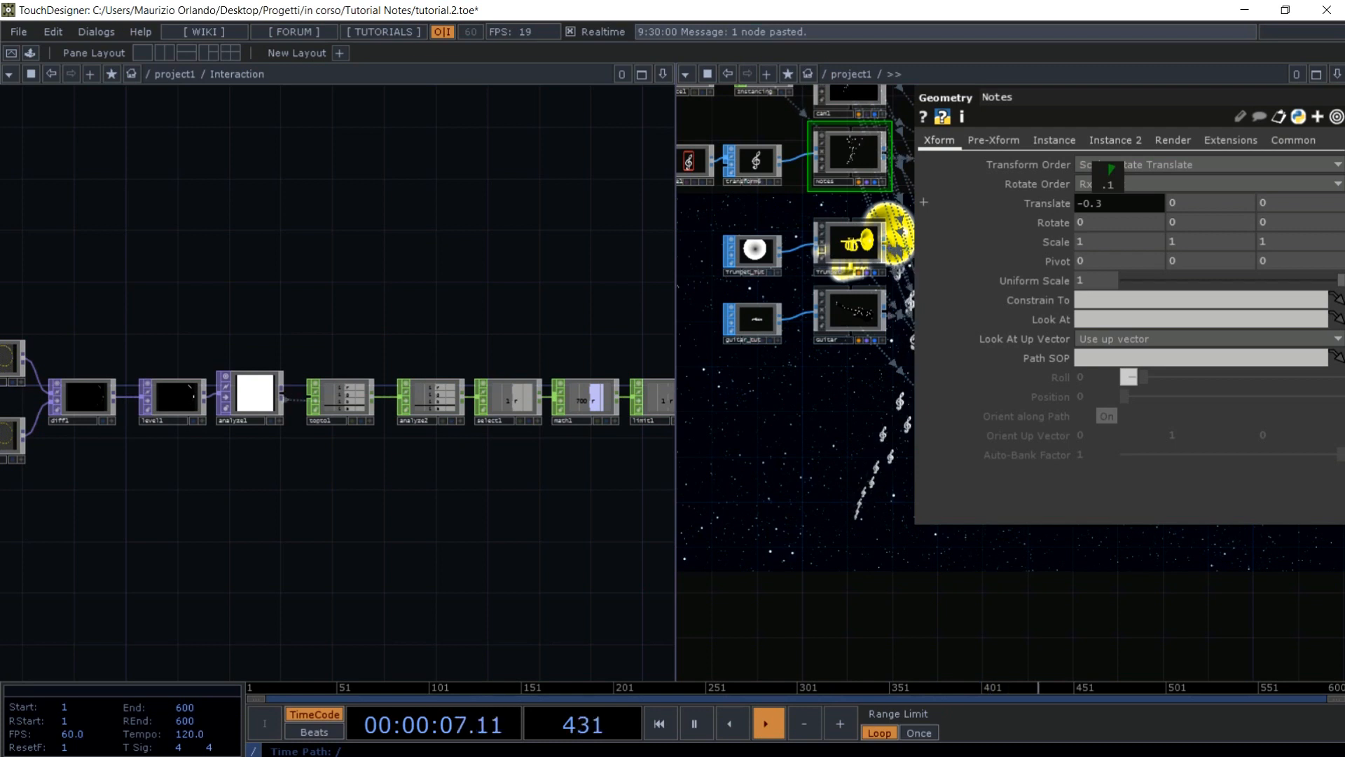
{"action": "middle_click_drag", "start_coordinate": [1110, 168], "coordinate": [1114, 168]}
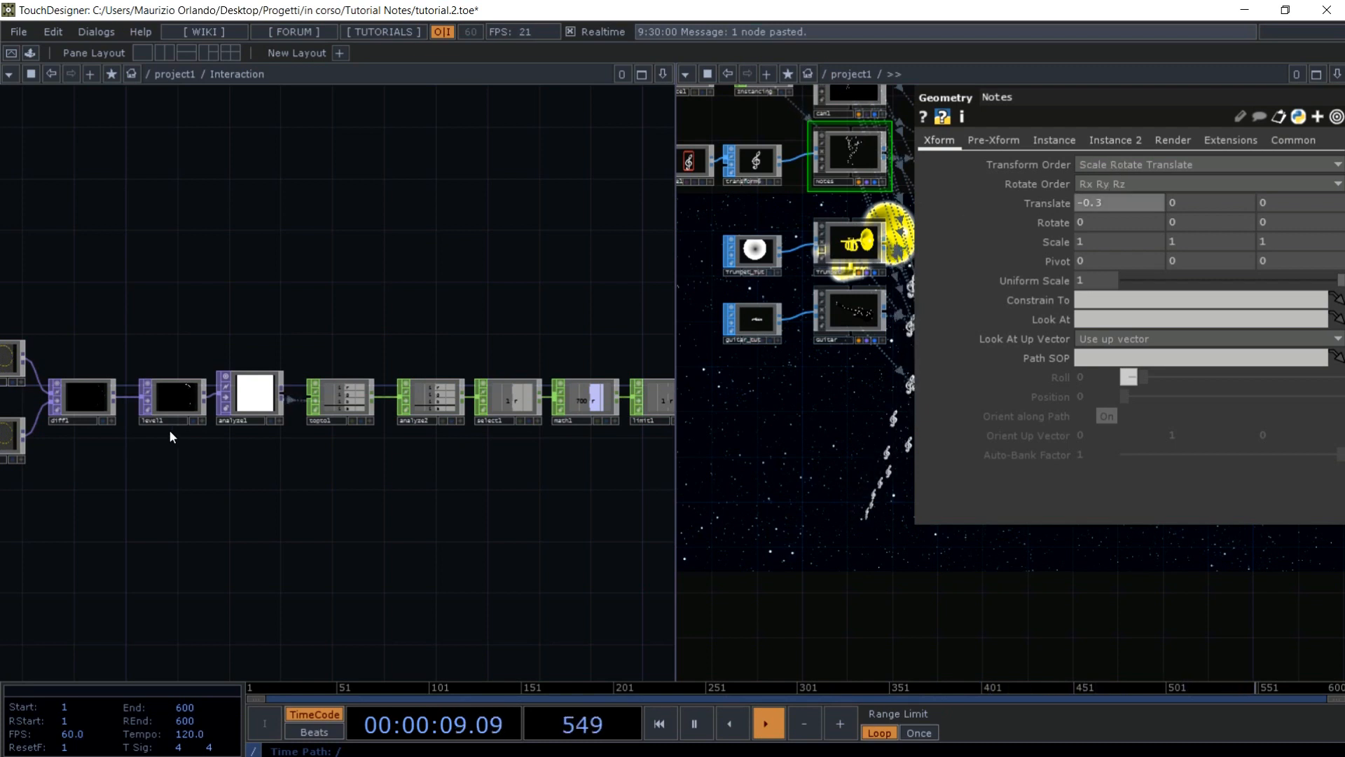
- Display level1 in the Interaction network's background and adjust the Notes geometry's X translation to -0.2
{"action": "left_click", "coordinate": [194, 420]}
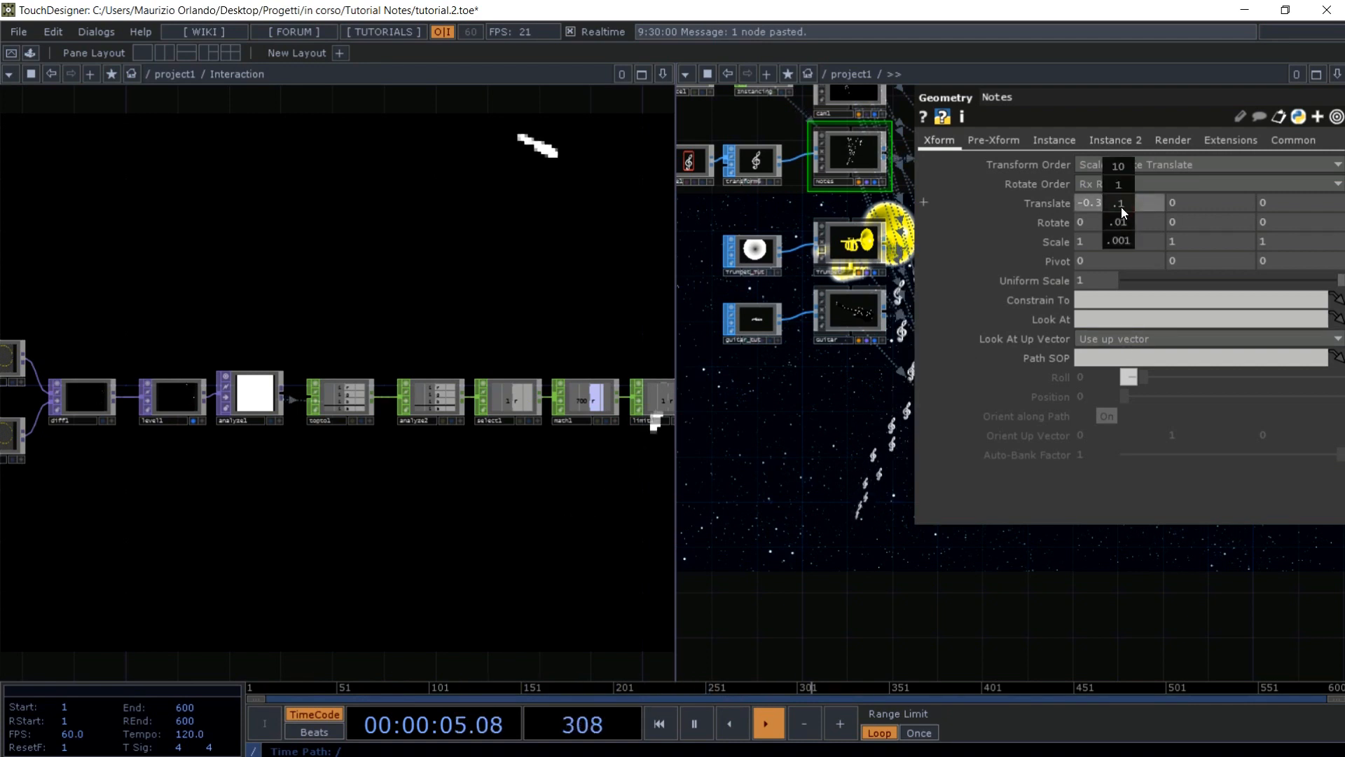
{"action": "middle_click_drag", "start_coordinate": [1121, 208], "coordinate": [1119, 169]}
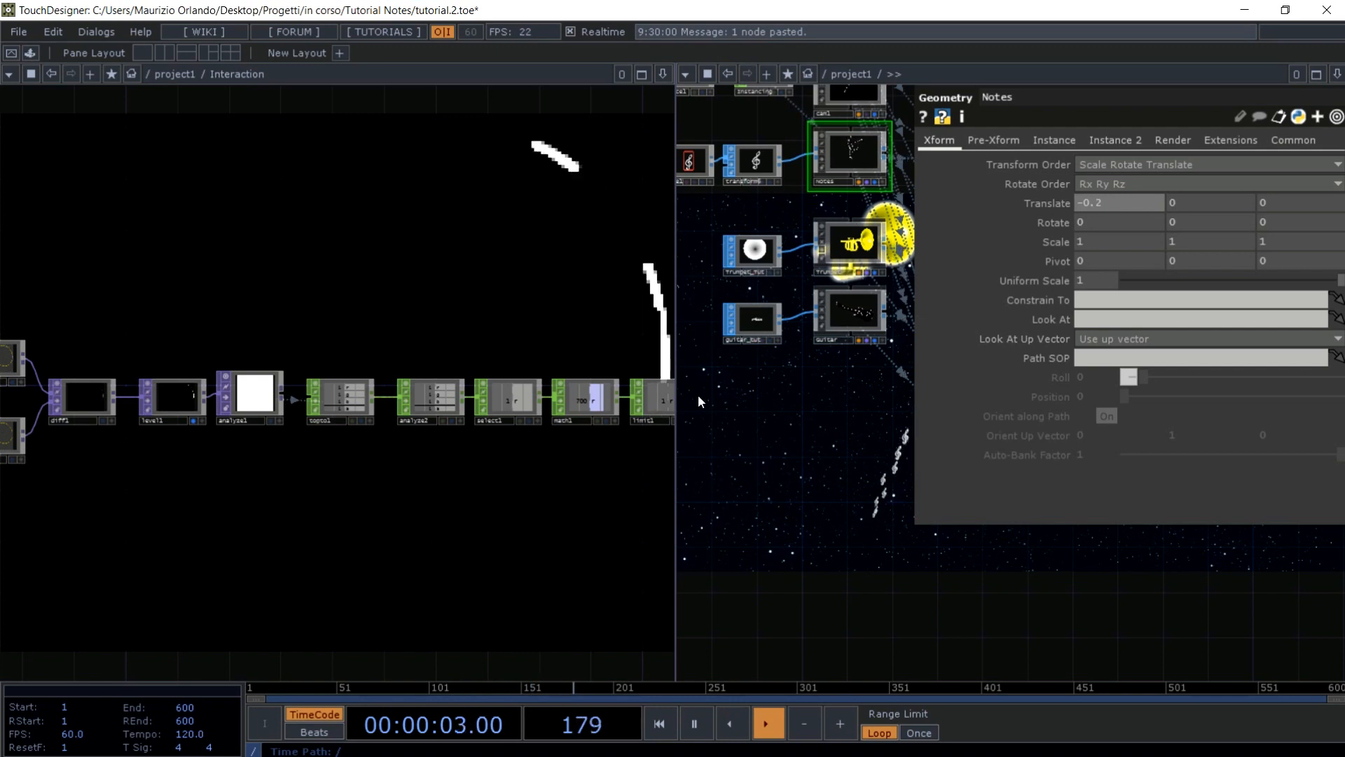
{"action": "left_click_drag", "start_coordinate": [573, 481], "coordinate": [390, 511]}
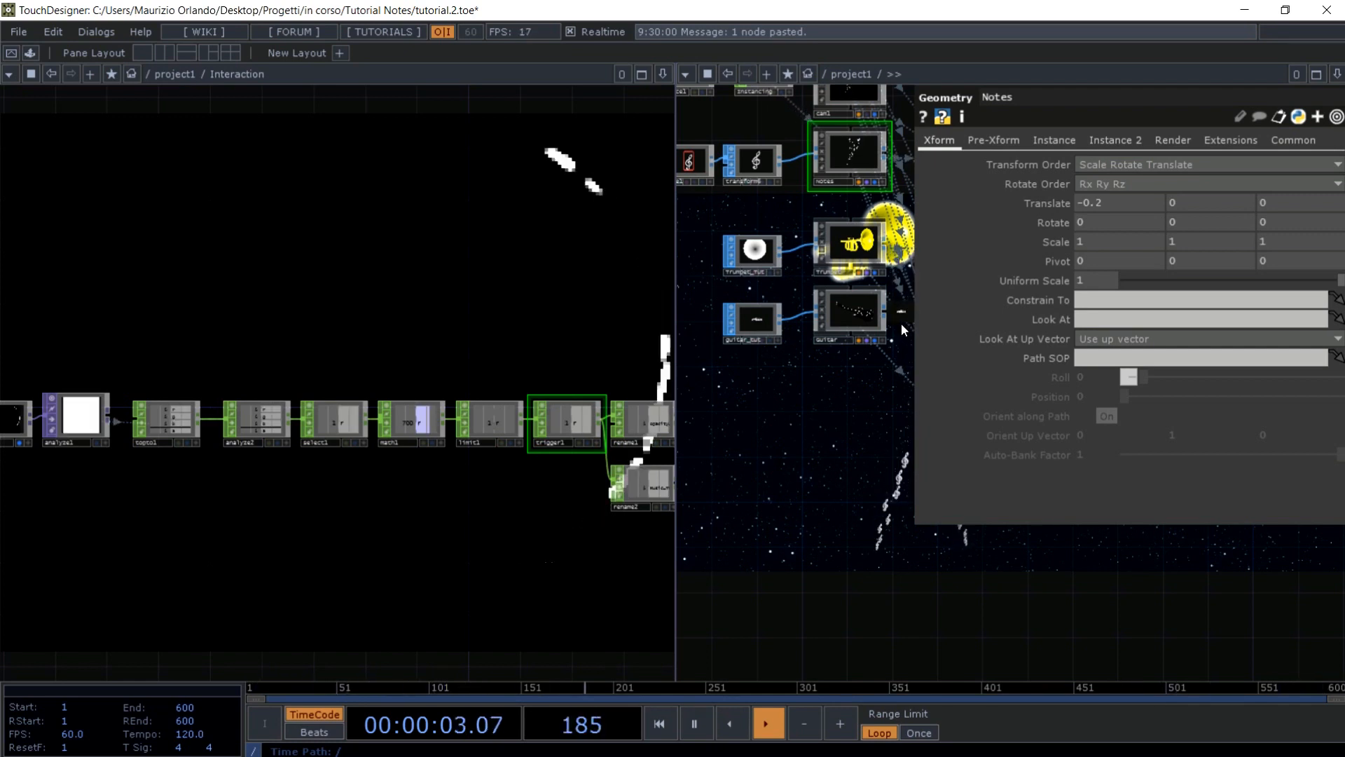
{"action": "left_click_drag", "start_coordinate": [549, 560], "coordinate": [410, 557]}
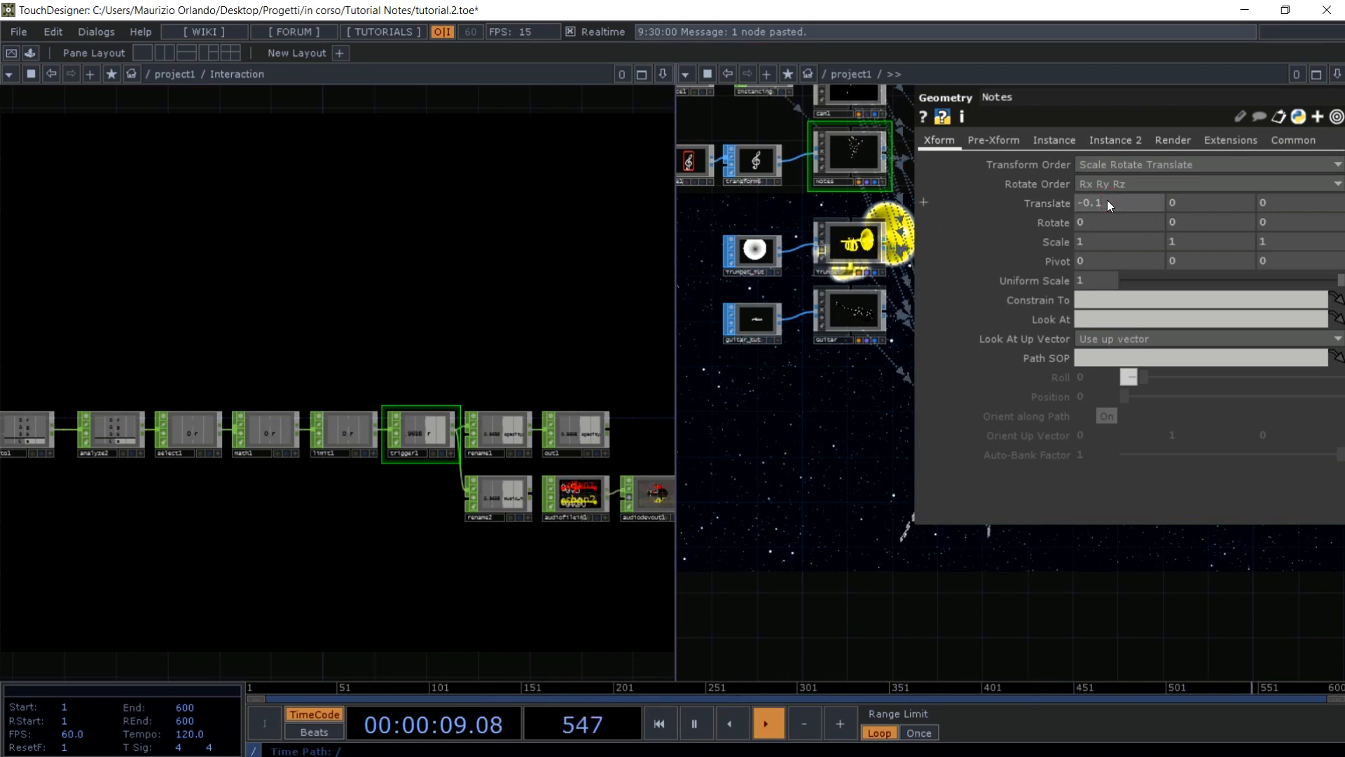
- Set the Notes geometry's X translation to -0.1 and close its parameters
{"action": "key", "text": "BackSpace"}
{"action": "type", "text": "1"}
{"action": "key", "text": "Return"}
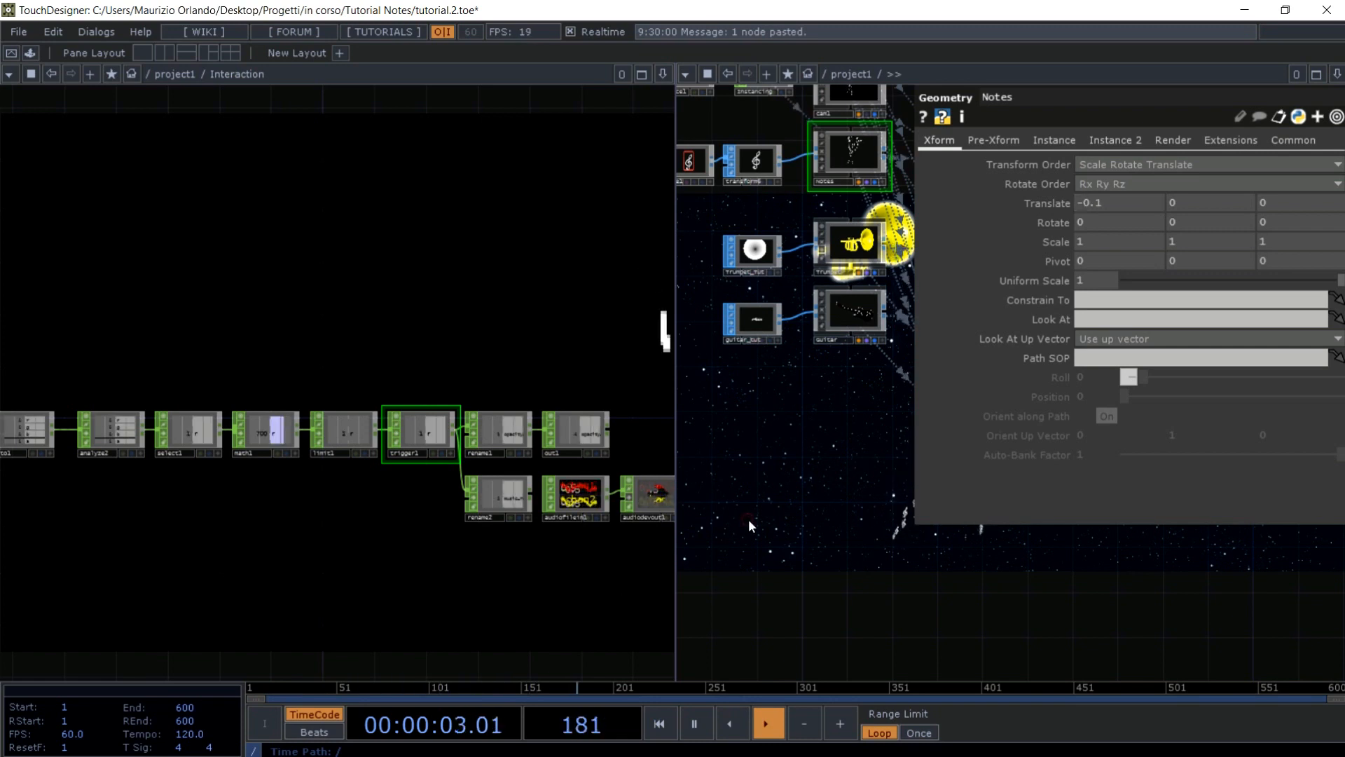
{"action": "key", "text": "p"}
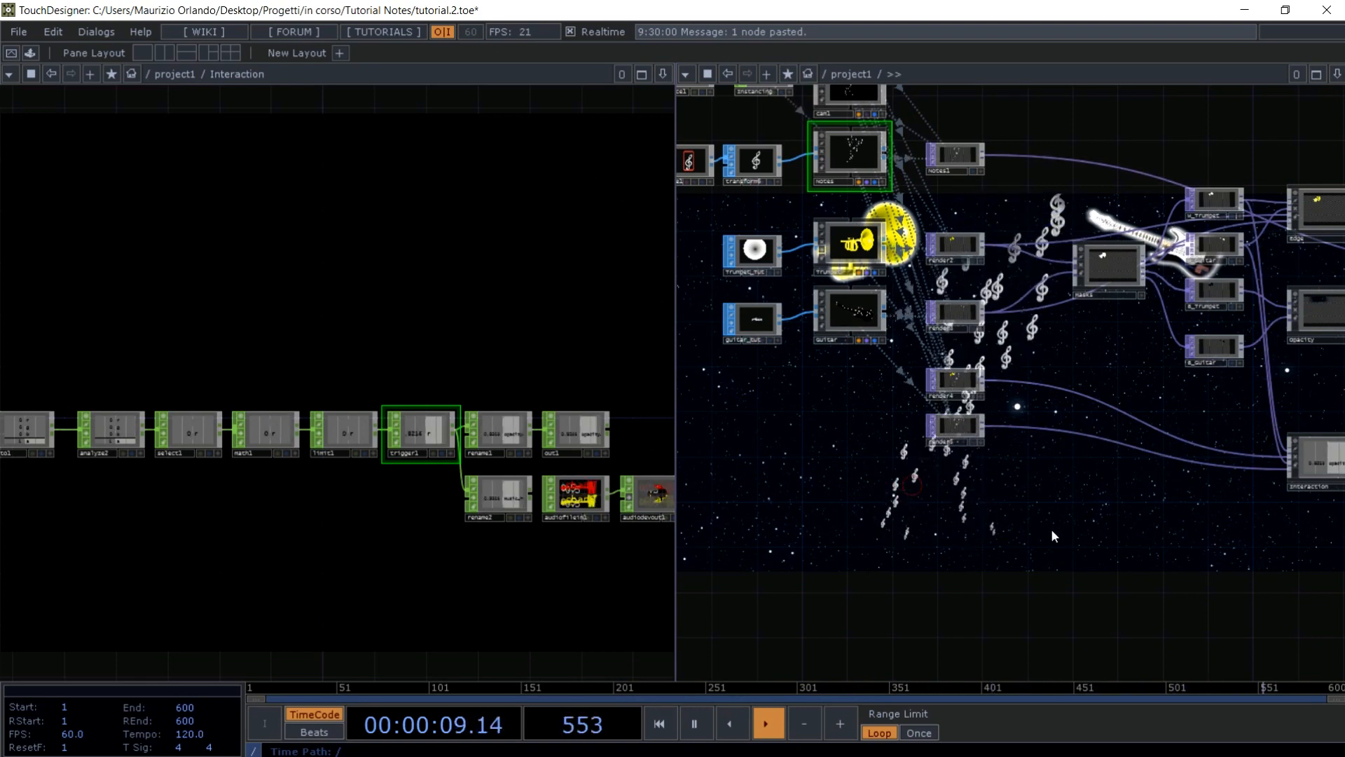
- Add a Null CHOP to the Interaction component's output and make its viewer active
{"action": "left_click_drag", "start_coordinate": [973, 502], "coordinate": [752, 384]}
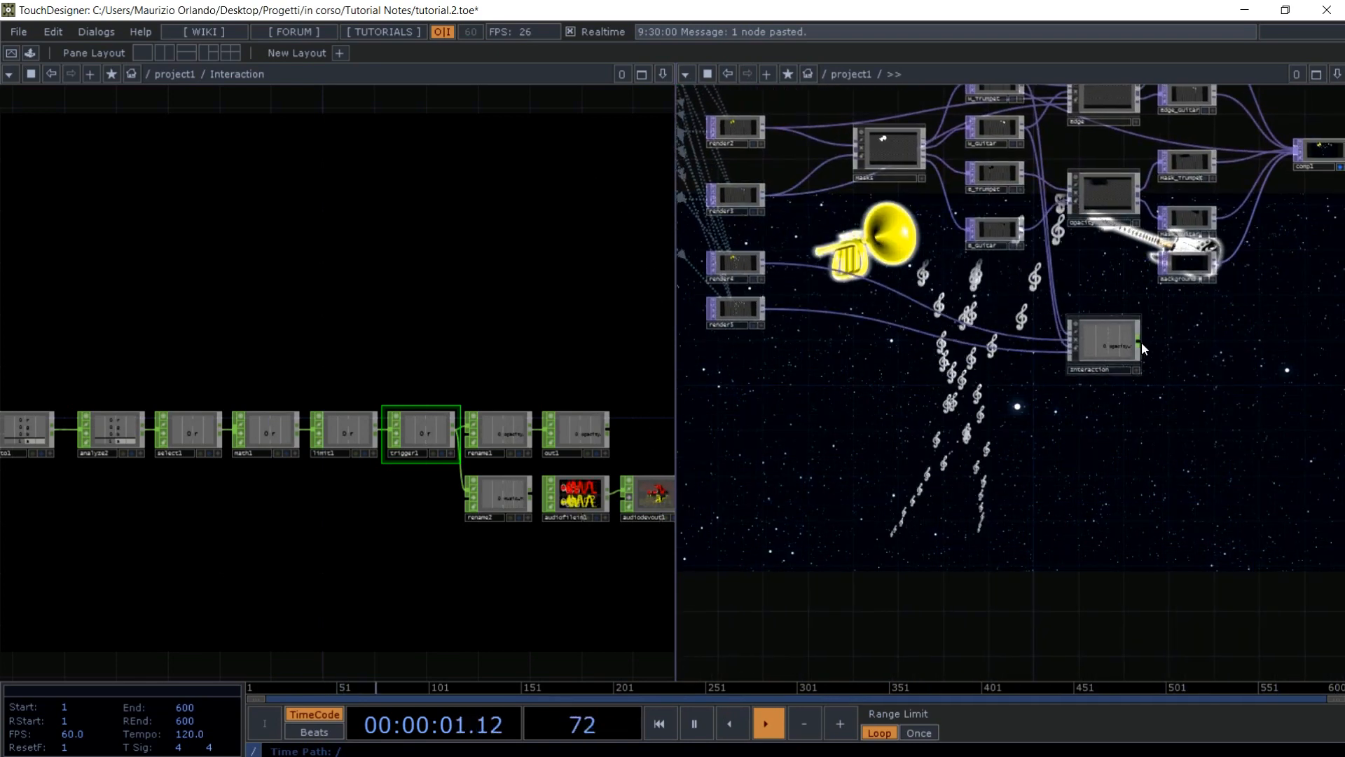
{"action": "right_click", "coordinate": [1141, 342]}
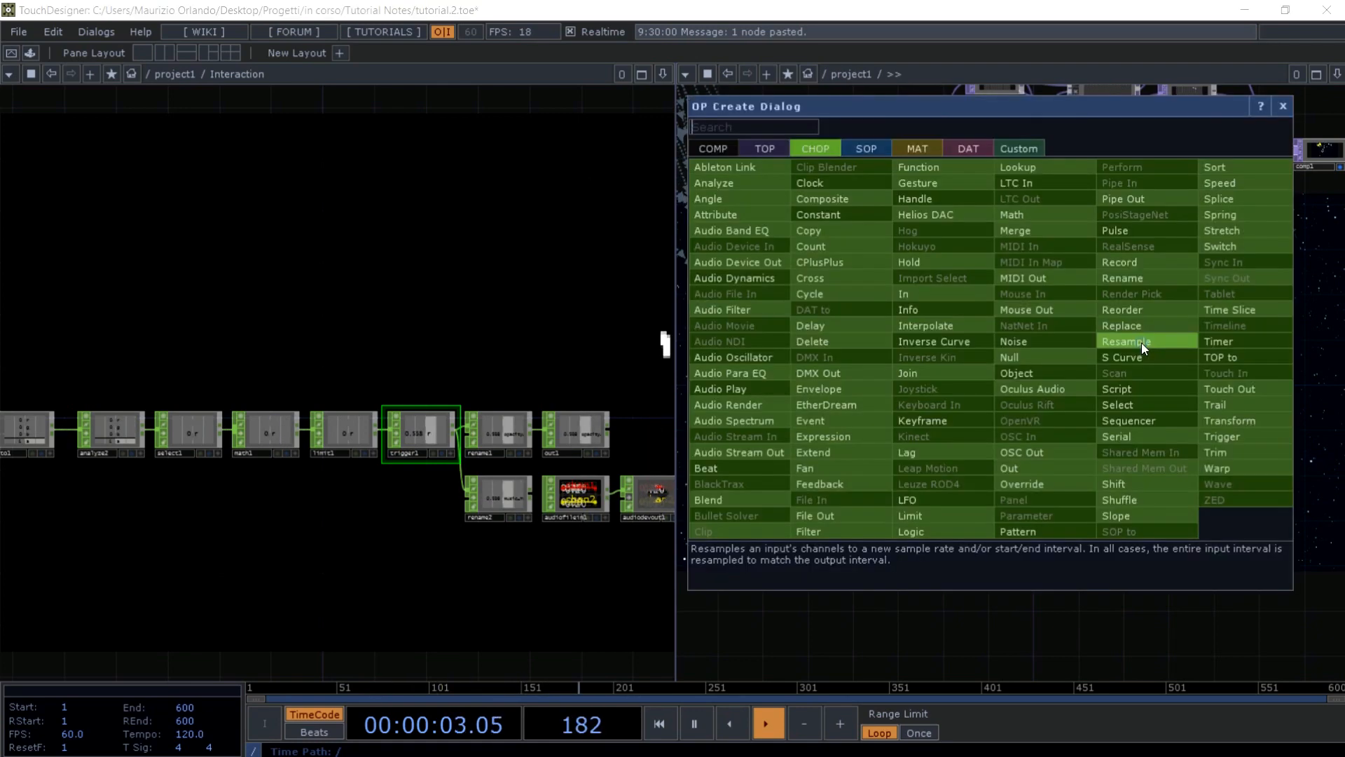
{"action": "left_click", "coordinate": [1031, 365]}
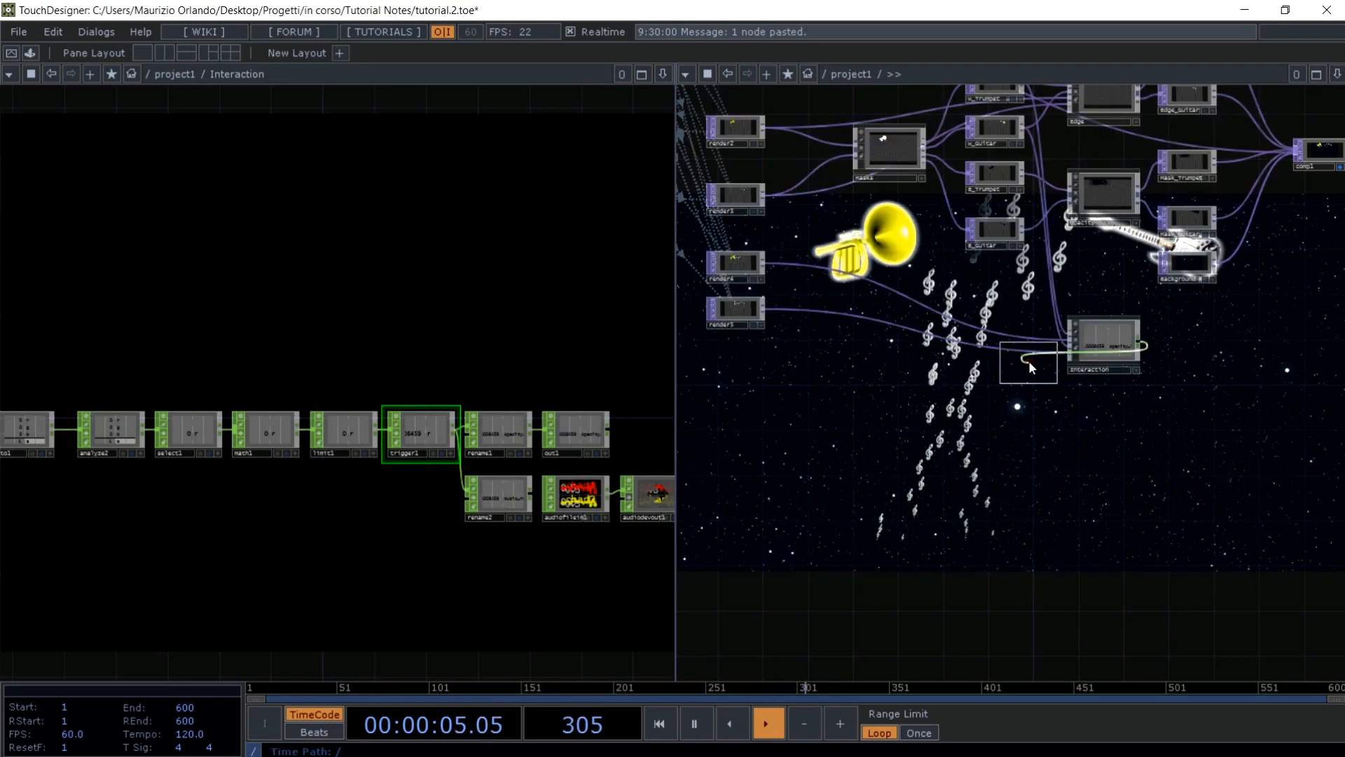
{"action": "left_click", "coordinate": [1187, 339]}
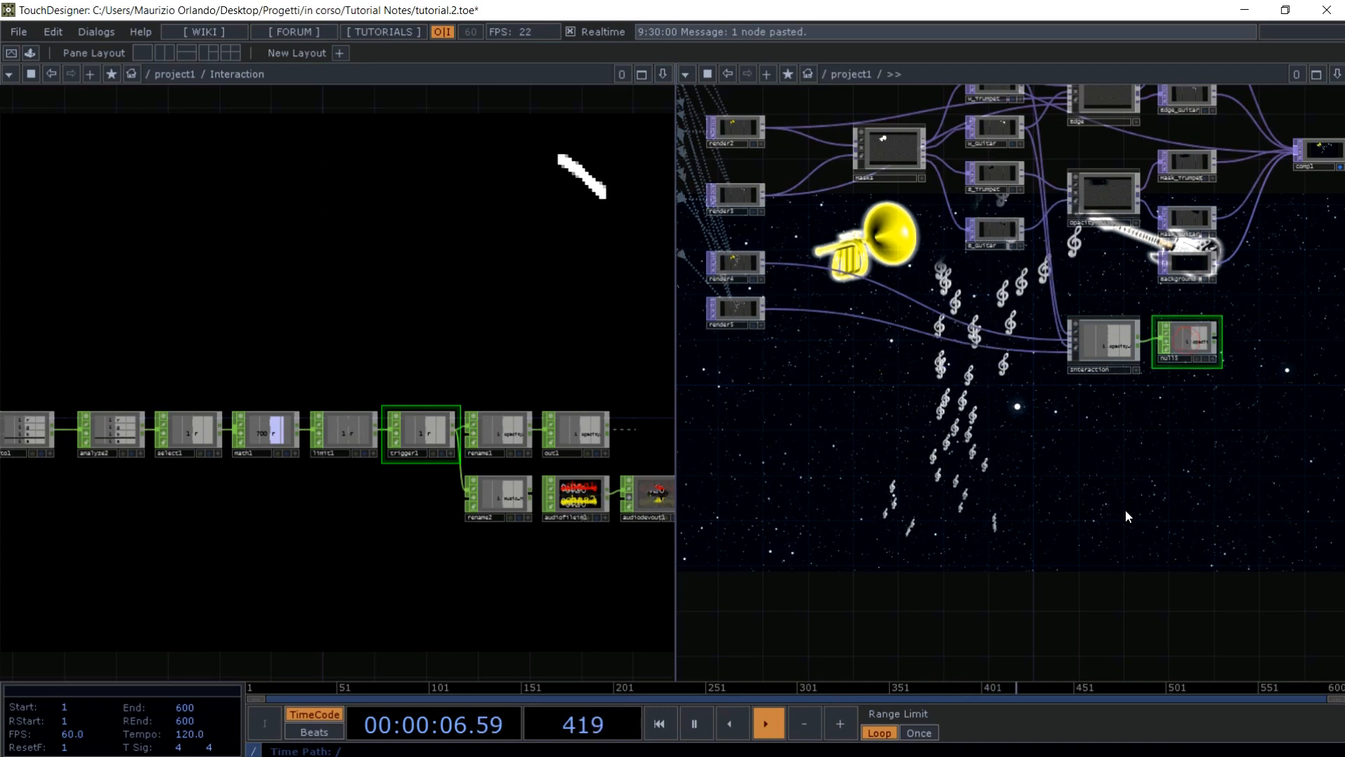
{"action": "left_click_drag", "start_coordinate": [1052, 518], "coordinate": [822, 551]}
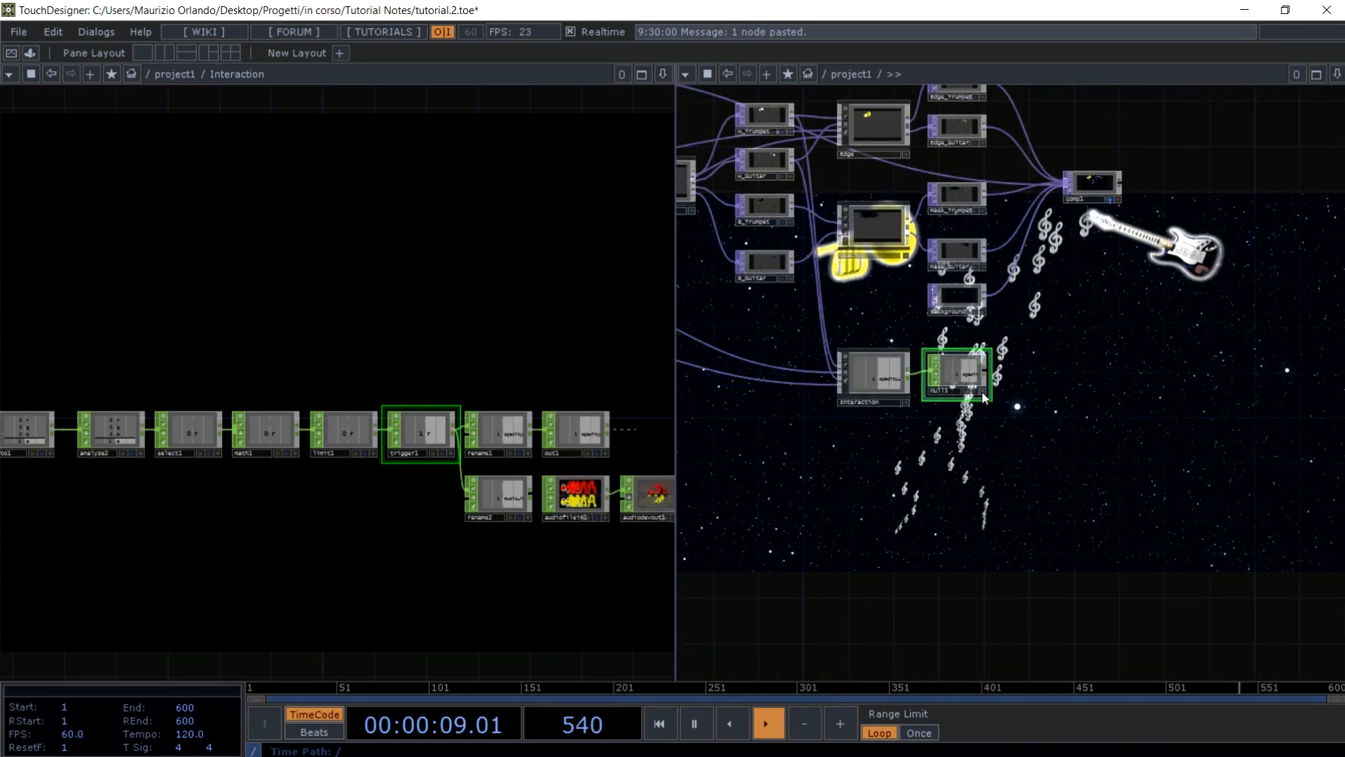
{"action": "left_click", "coordinate": [983, 392]}
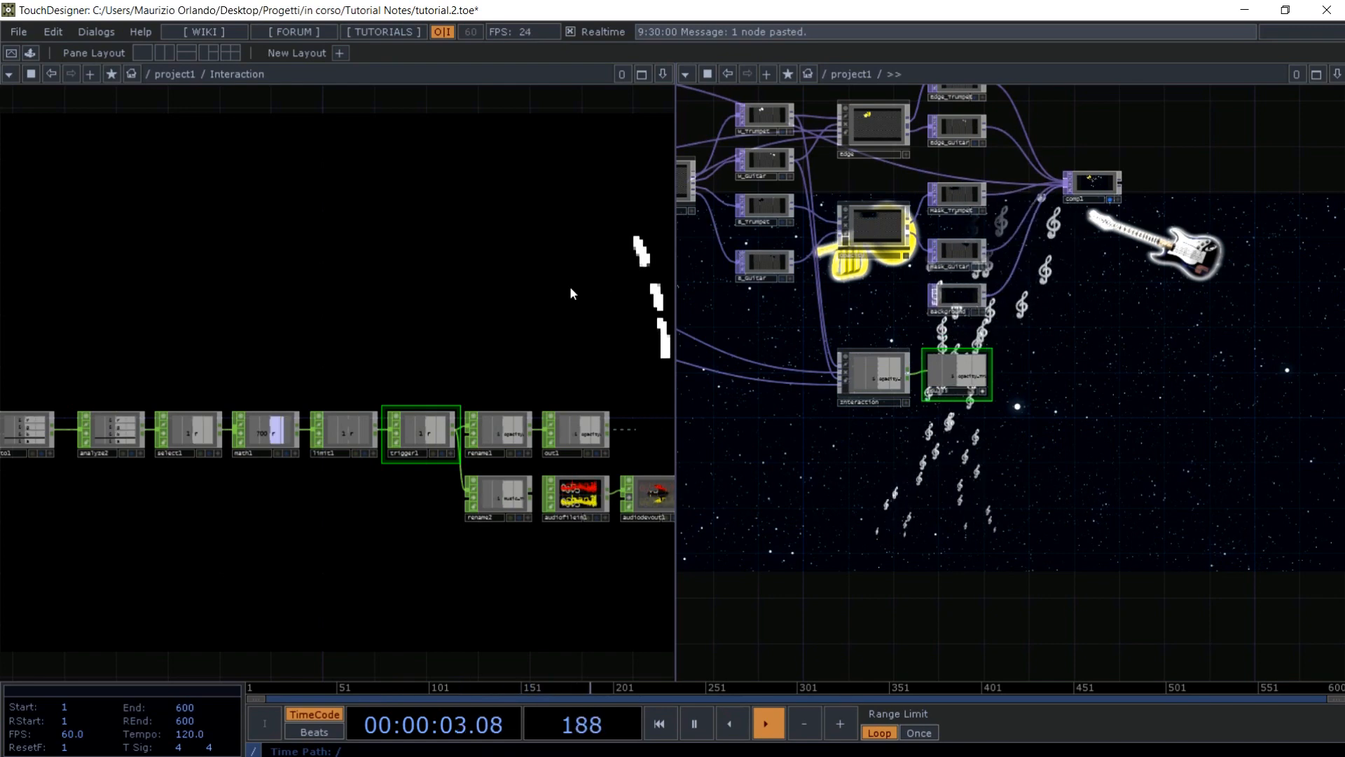
- Enter the Edge component and open the parameters of level1 in the trumpet's chain
{"action": "key", "text": "u"}
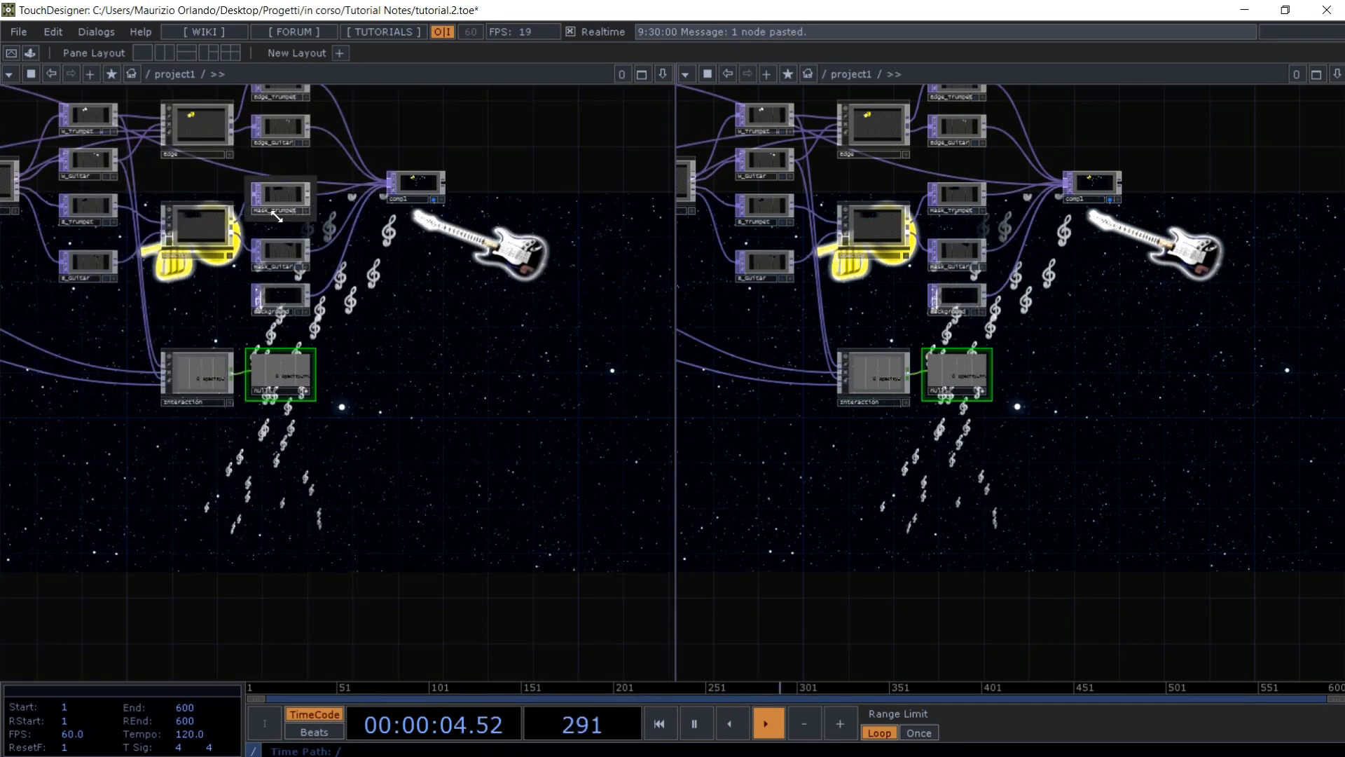
{"action": "left_click", "coordinate": [200, 222]}
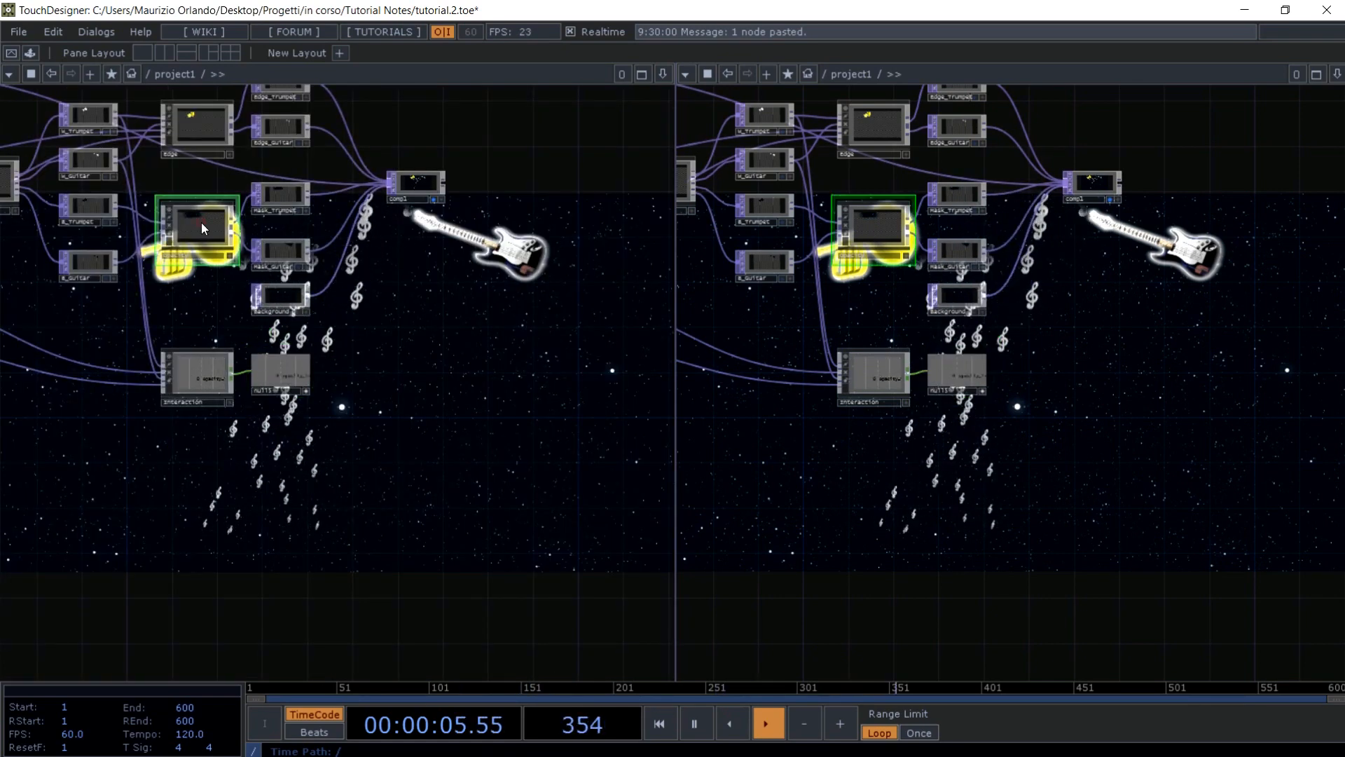
{"action": "left_click", "coordinate": [206, 133]}
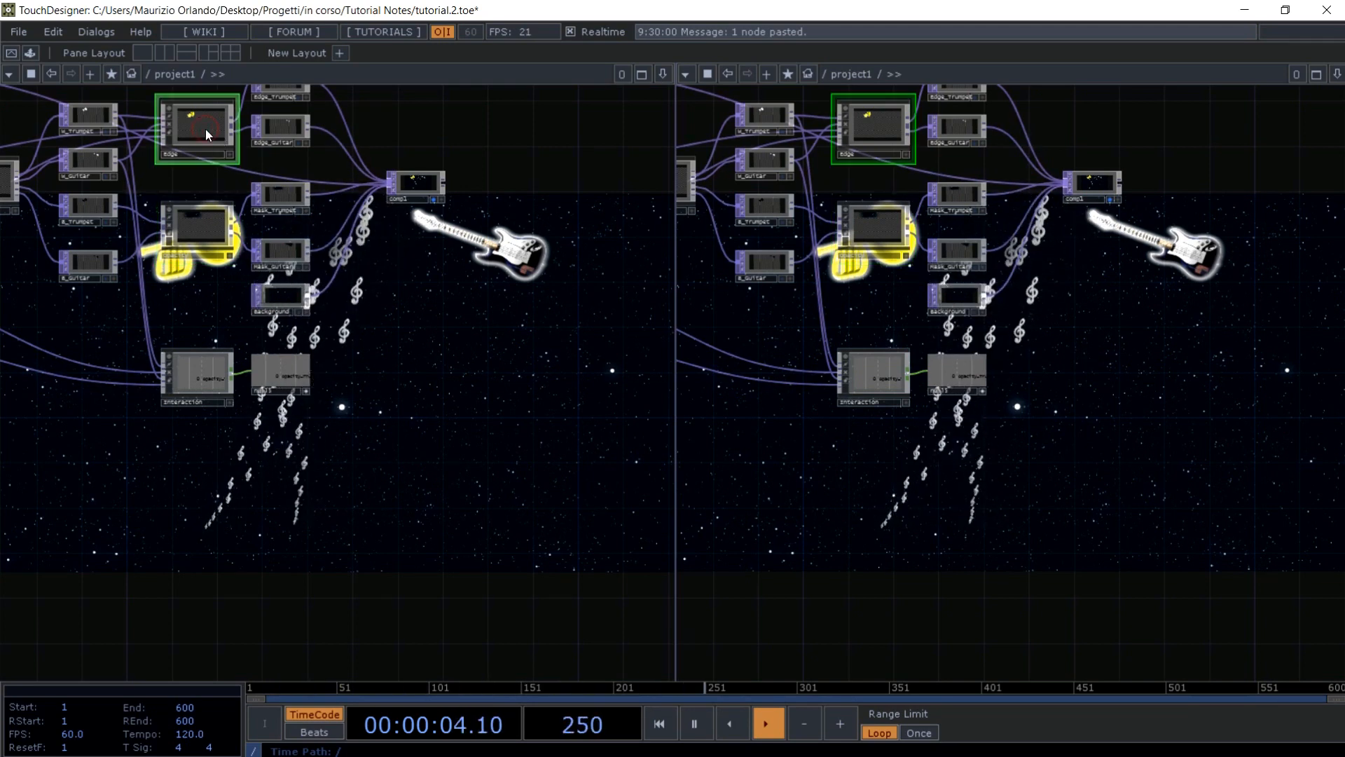
{"action": "double_click", "coordinate": [205, 129]}
{"action": "scroll", "coordinate": [352, 212], "scroll_direction": "down", "scroll_amount": 6}
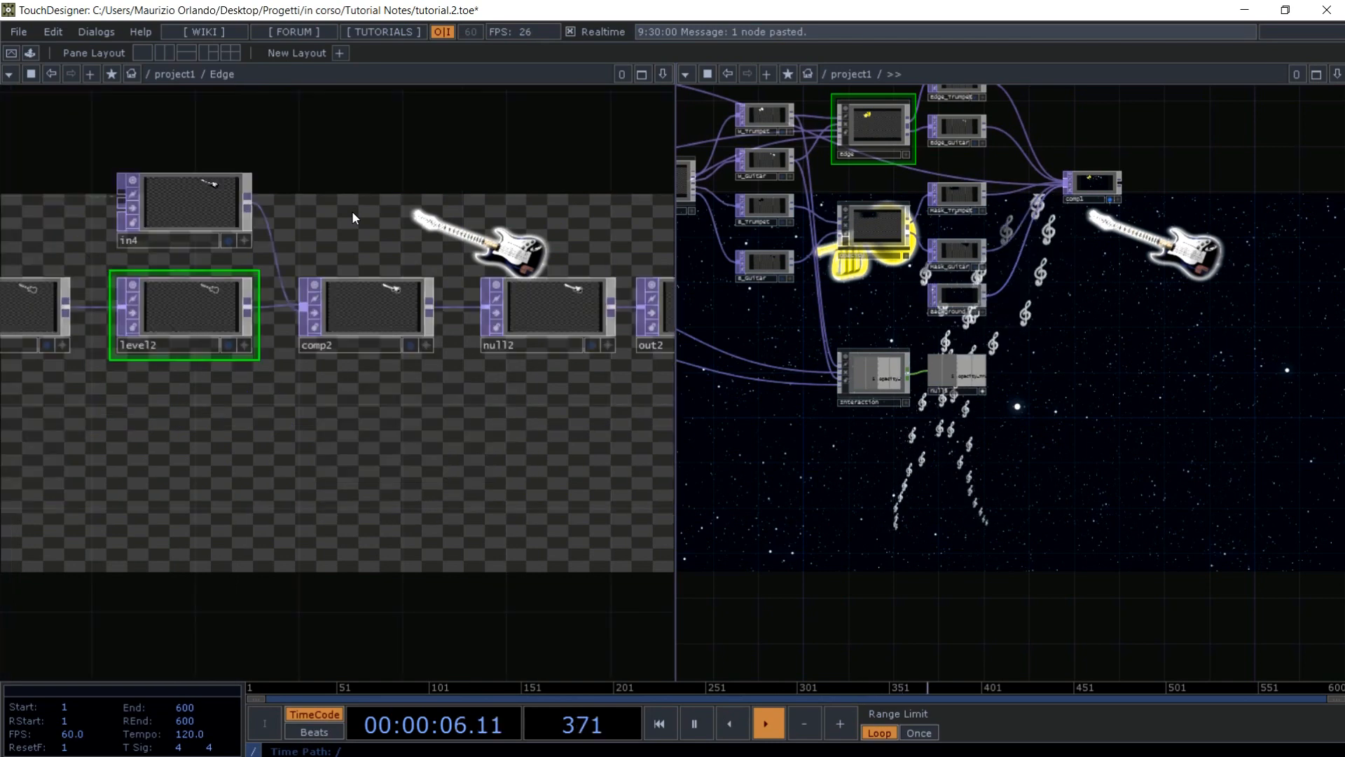
{"action": "left_click_drag", "start_coordinate": [358, 302], "coordinate": [288, 549]}
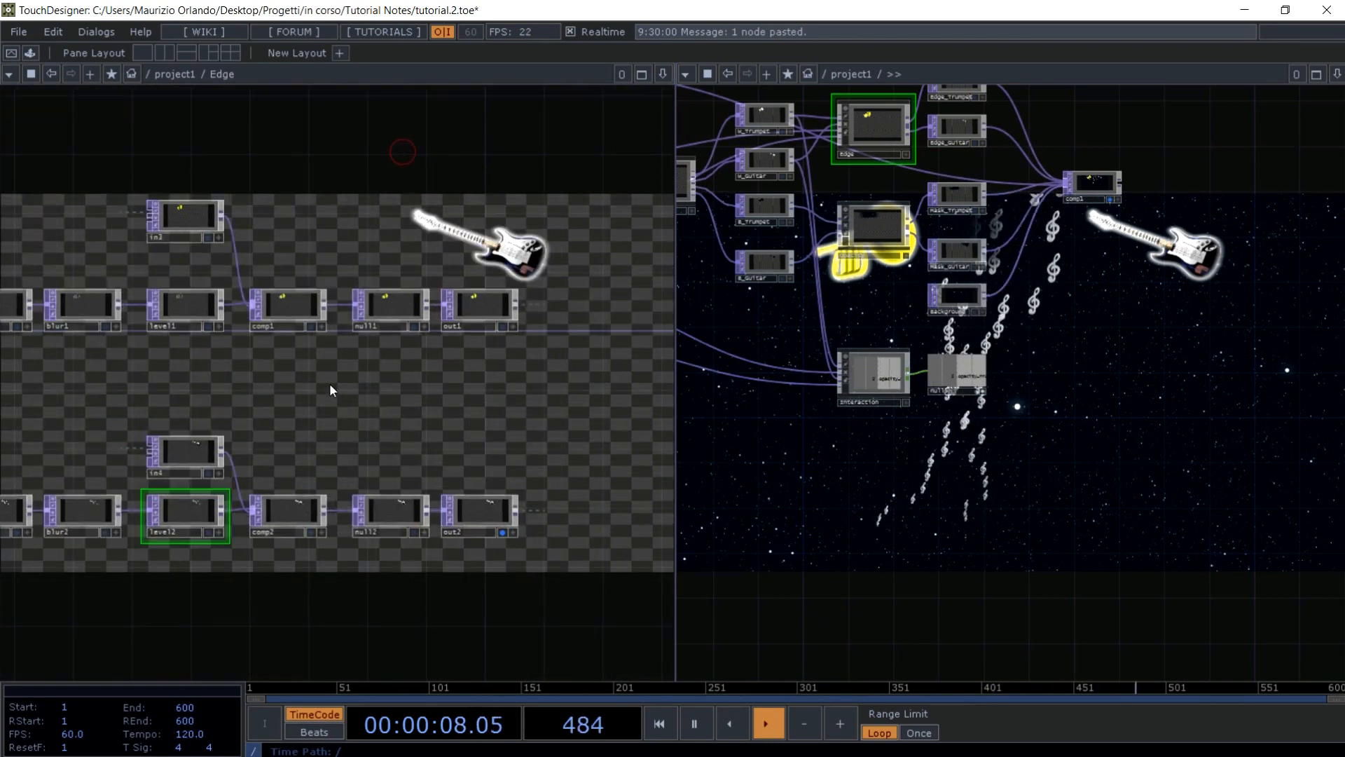
{"action": "left_click", "coordinate": [198, 312]}
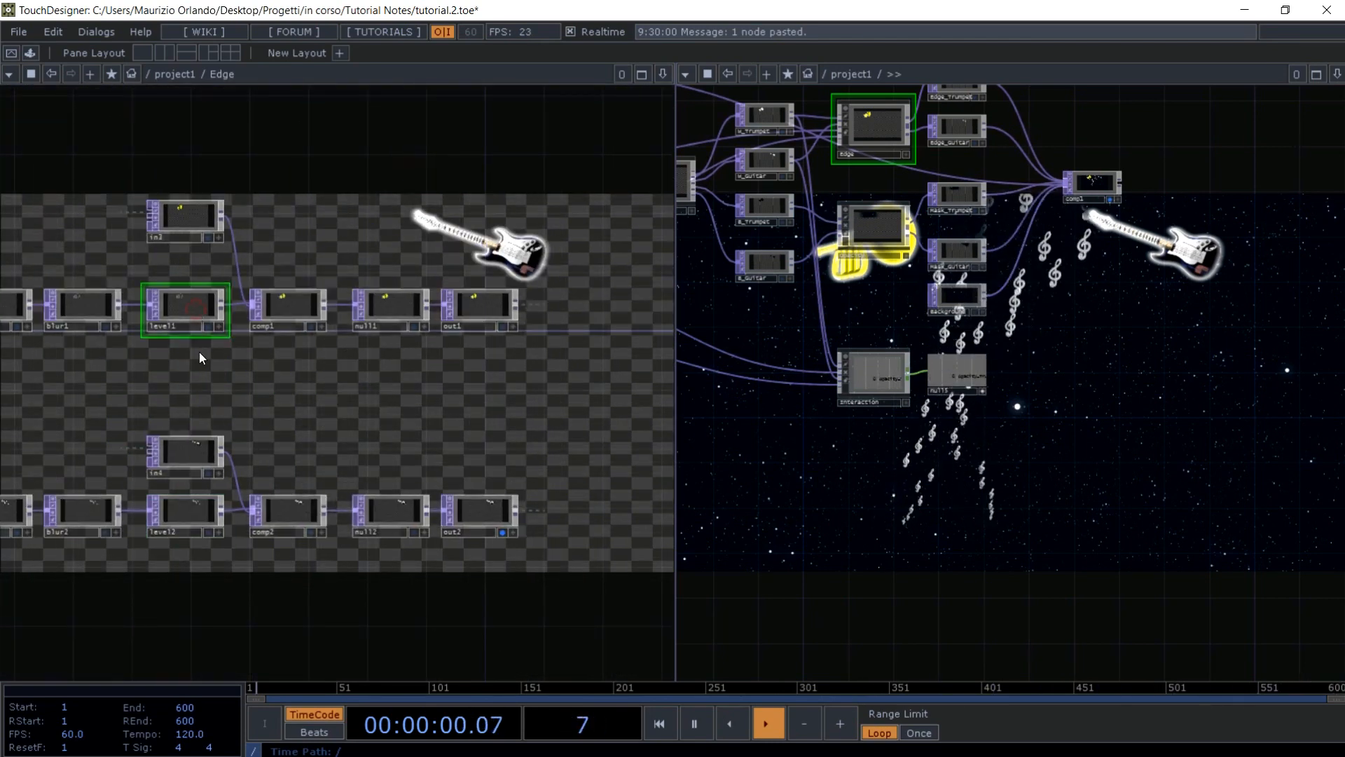
{"action": "left_click_drag", "start_coordinate": [345, 412], "coordinate": [525, 428]}
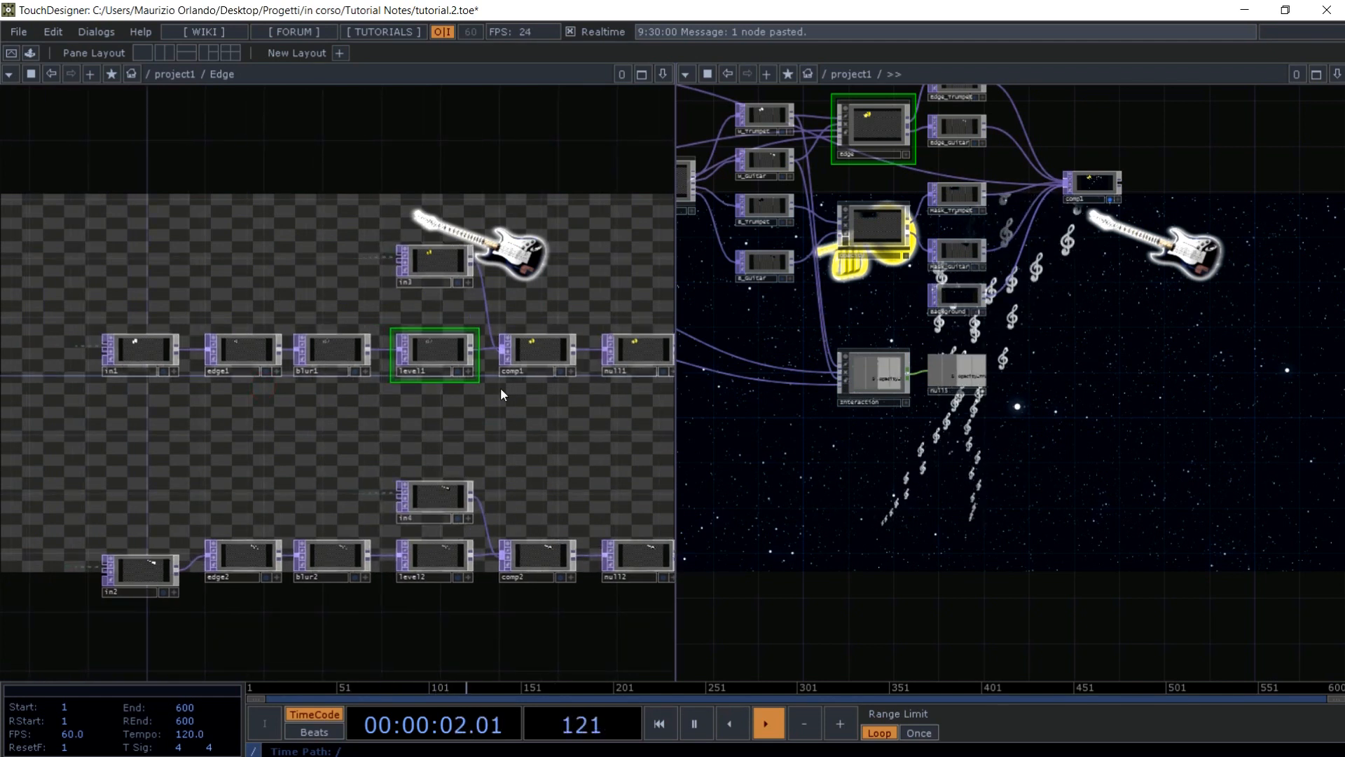
{"action": "key", "text": "p"}
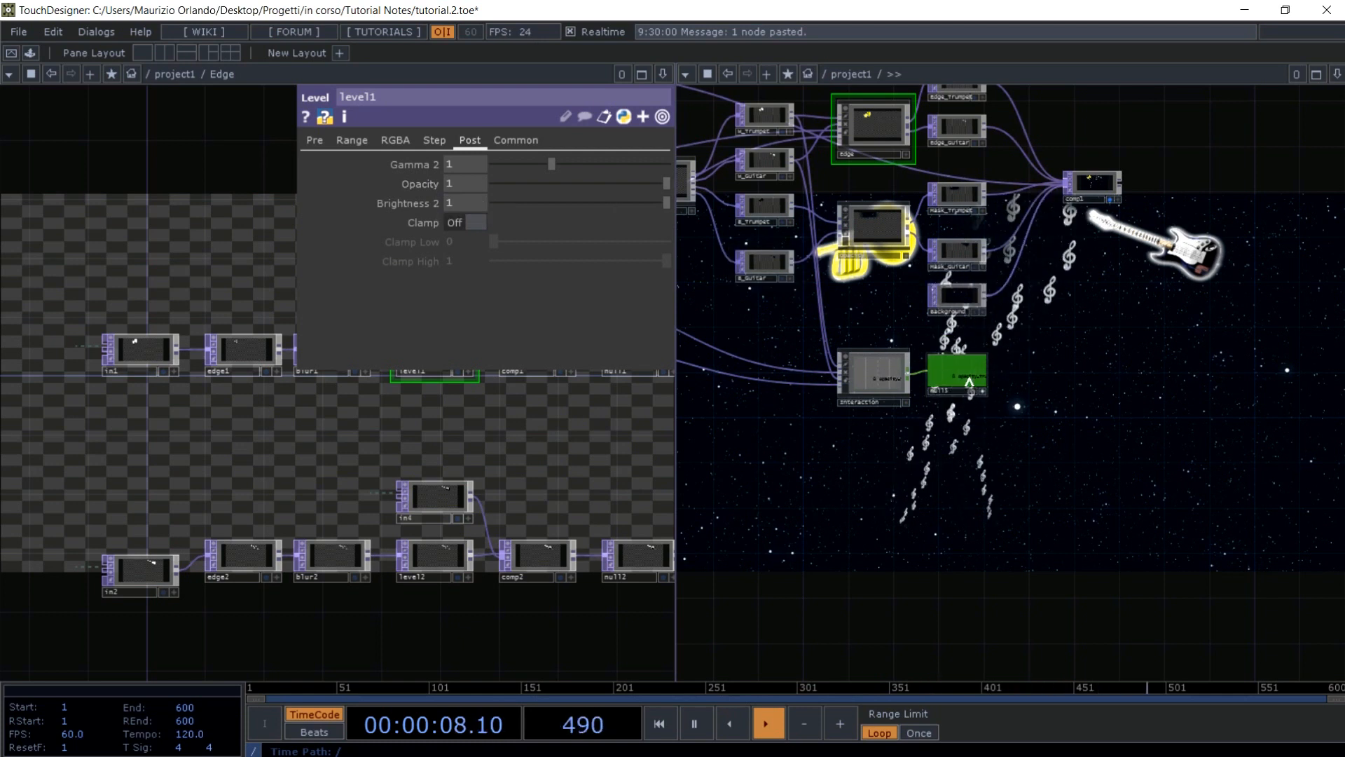
- Link level1's Opacity to the opacity_Trumpet channel of null5 as a CHOP reference
{"action": "left_click_drag", "start_coordinate": [969, 383], "coordinate": [969, 384]}
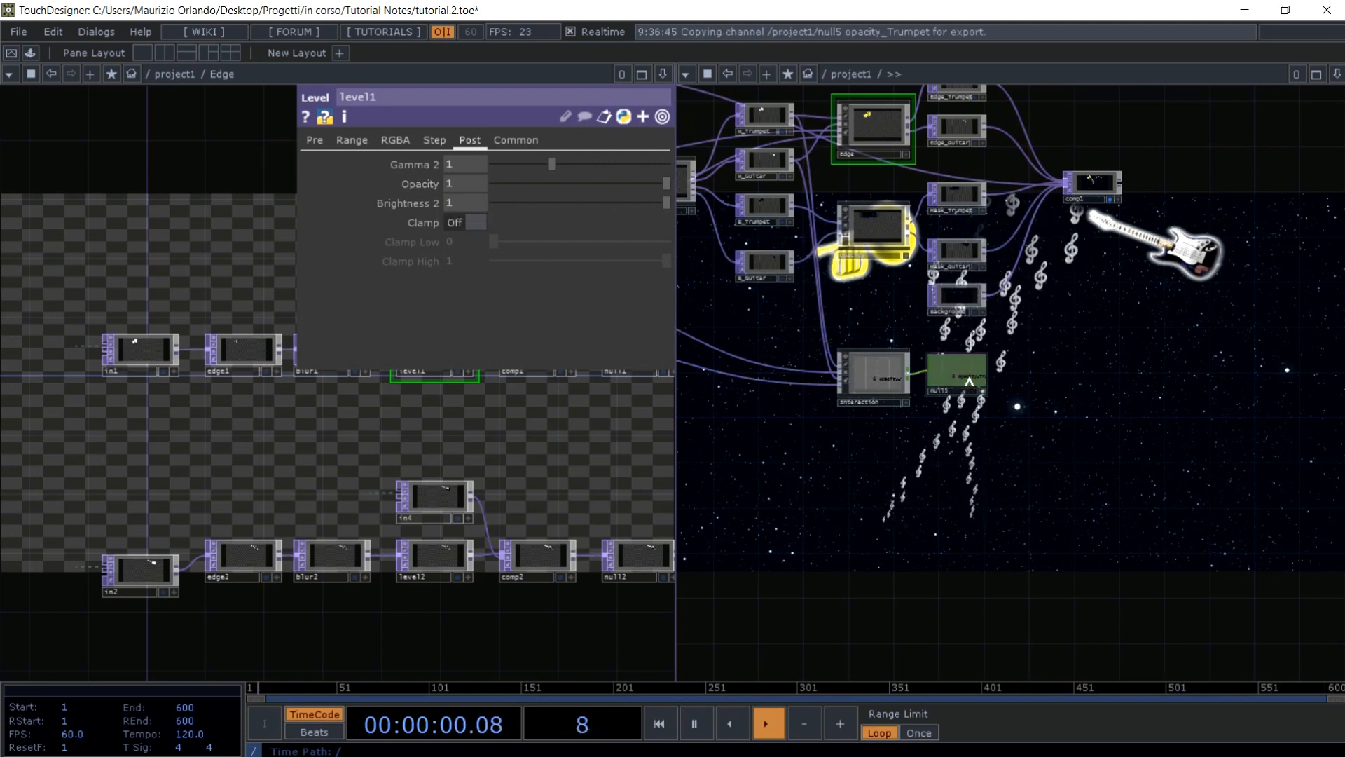
{"action": "left_click_drag", "start_coordinate": [649, 311], "coordinate": [462, 183]}
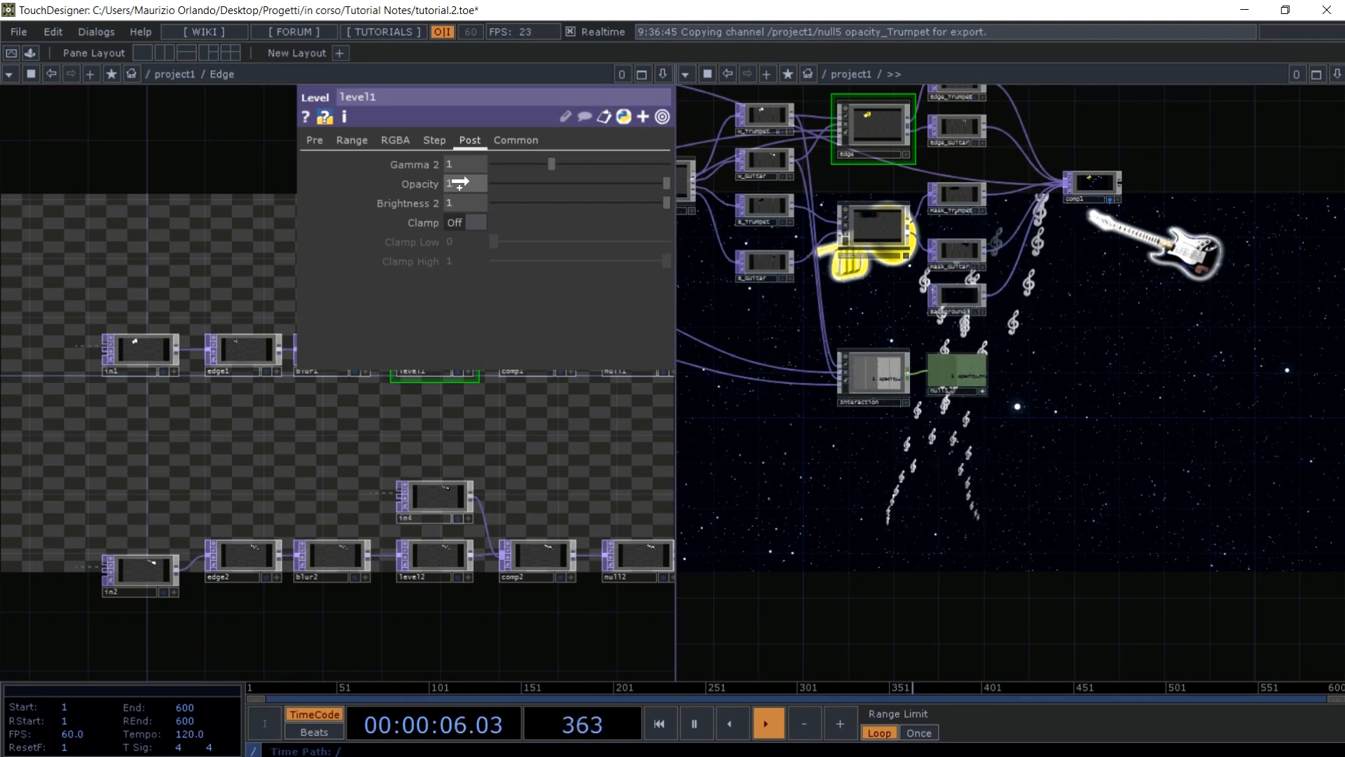
{"action": "left_click_drag", "start_coordinate": [459, 183], "coordinate": [460, 184]}
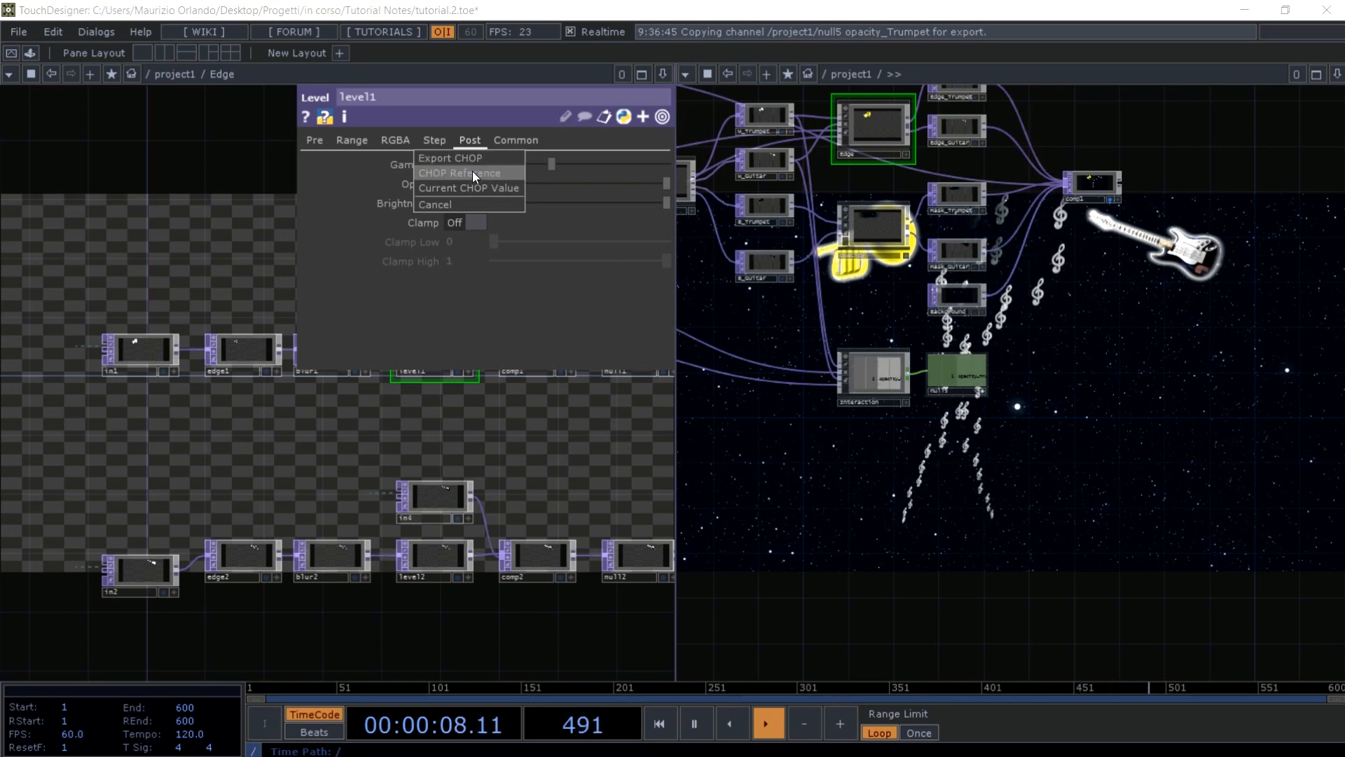
{"action": "left_click", "coordinate": [473, 173]}
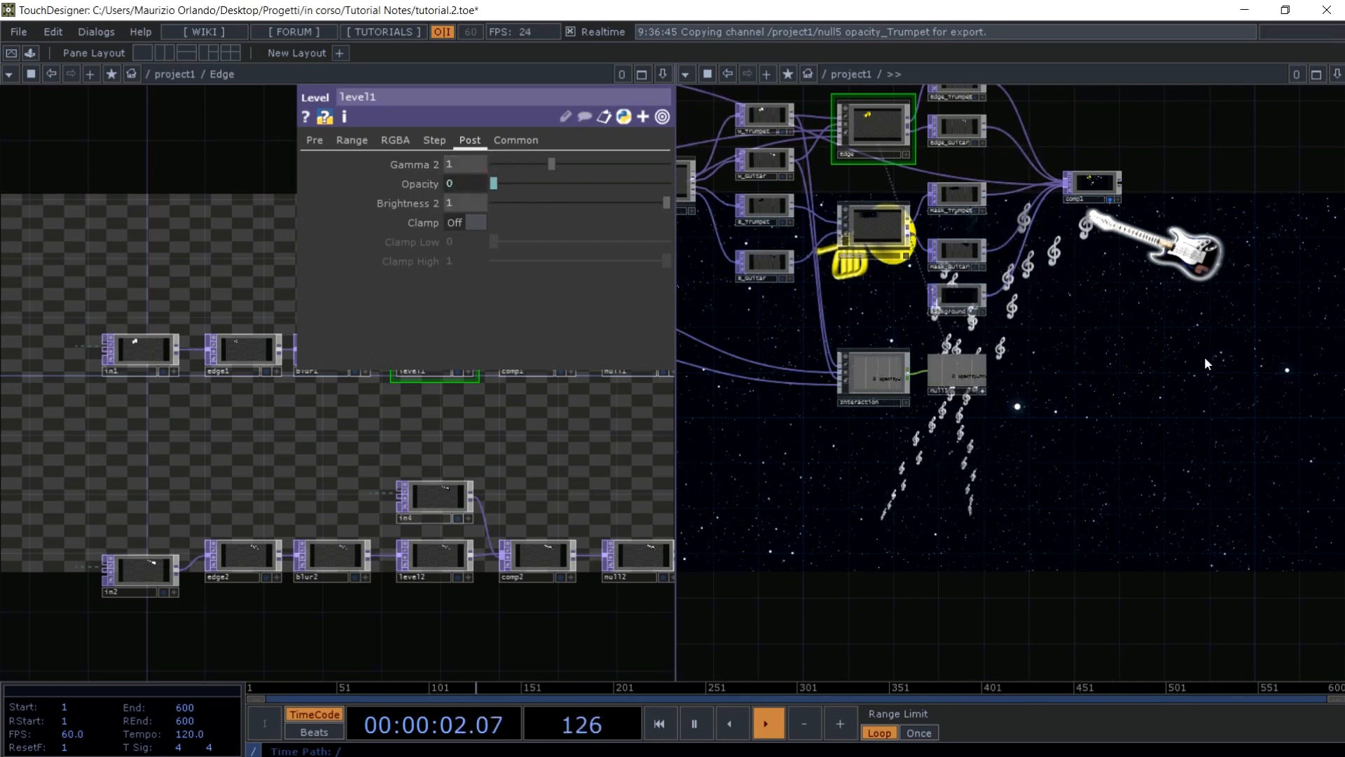
{"action": "left_click_drag", "start_coordinate": [942, 430], "coordinate": [737, 527]}
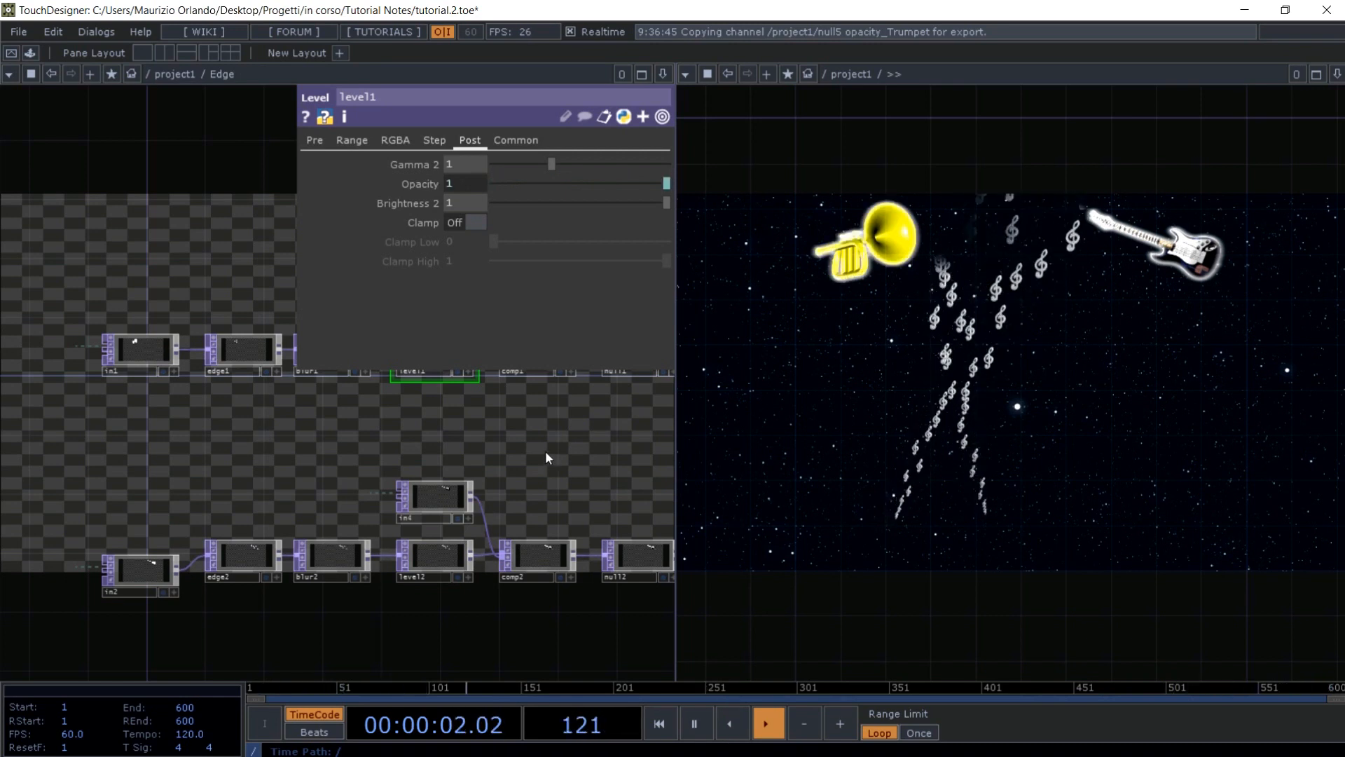
- Return to project1 and test the trumpet's glow by setting the Notes geometry's X translation to -1 and back across to 1
{"action": "key", "text": "u"}
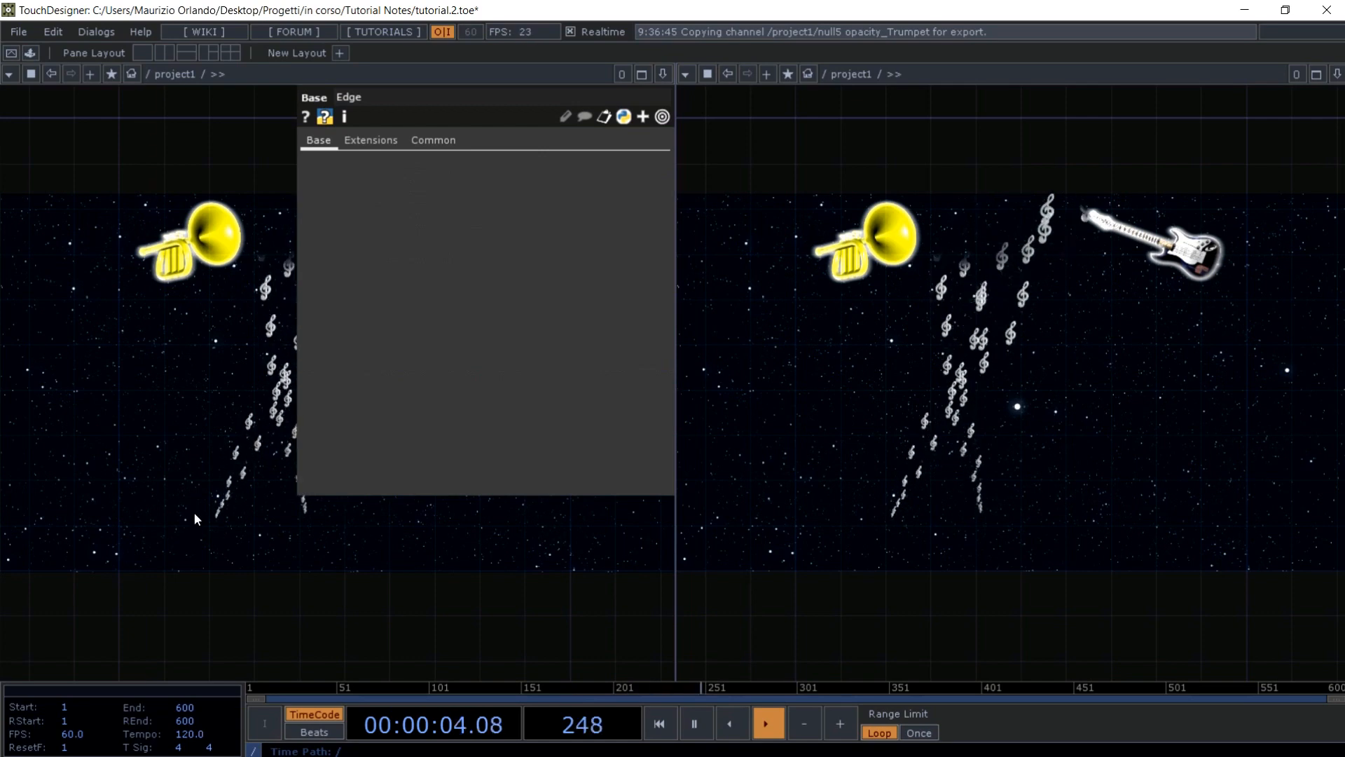
{"action": "key", "text": "p"}
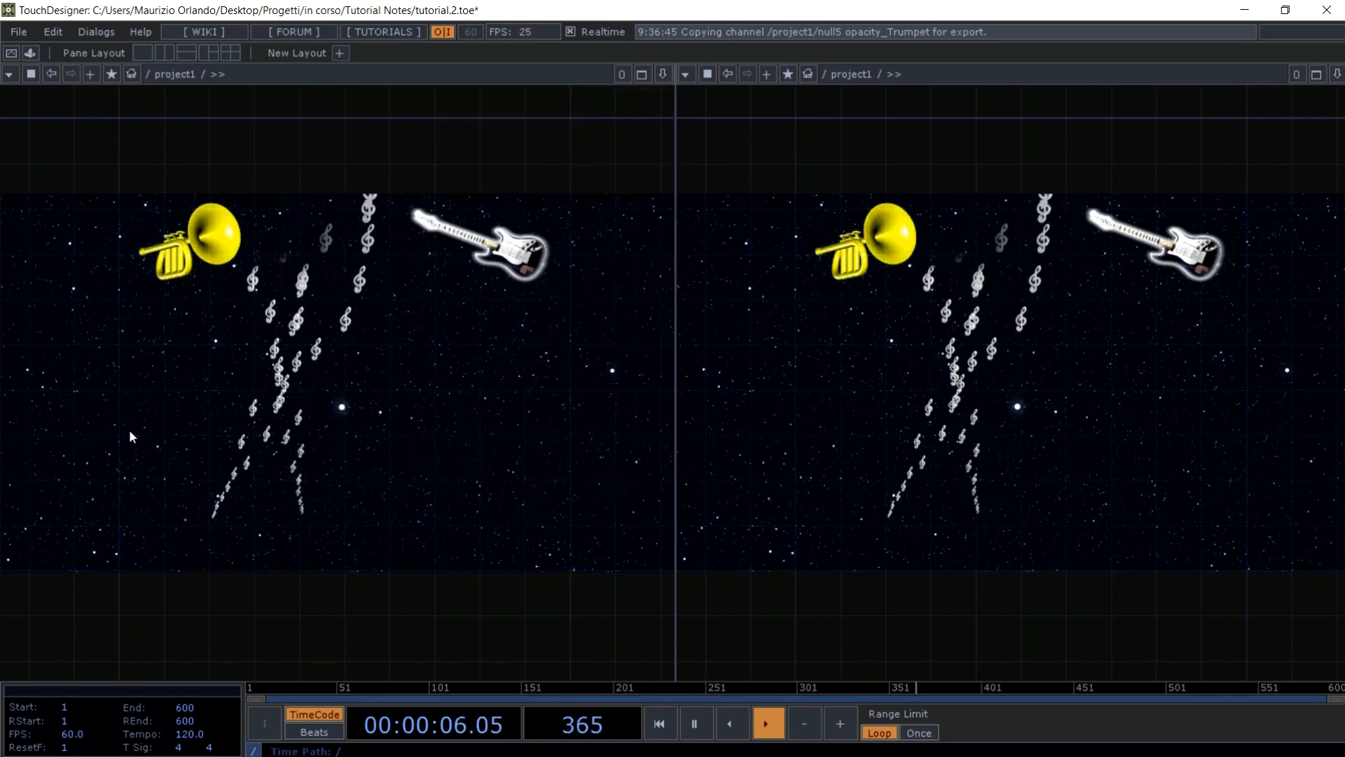
{"action": "key", "text": "h"}
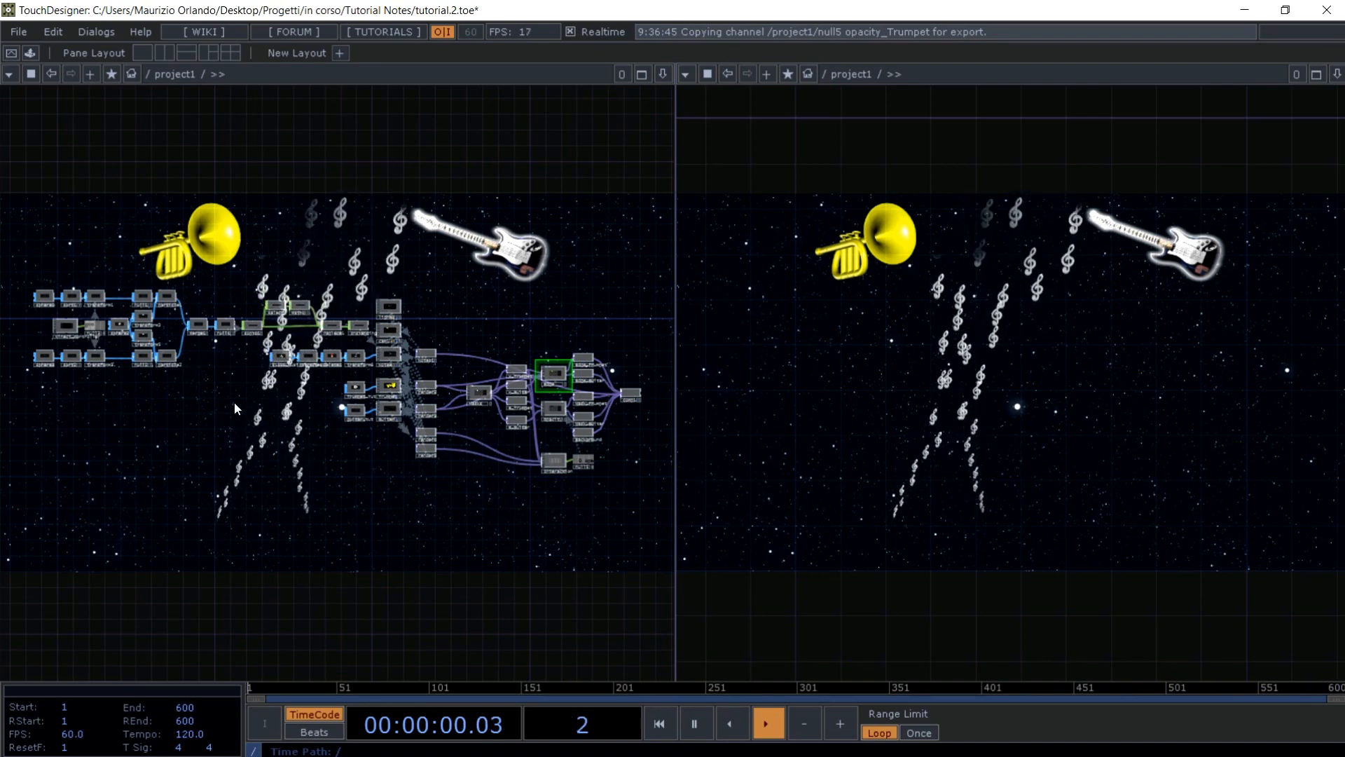
{"action": "left_click", "coordinate": [385, 355]}
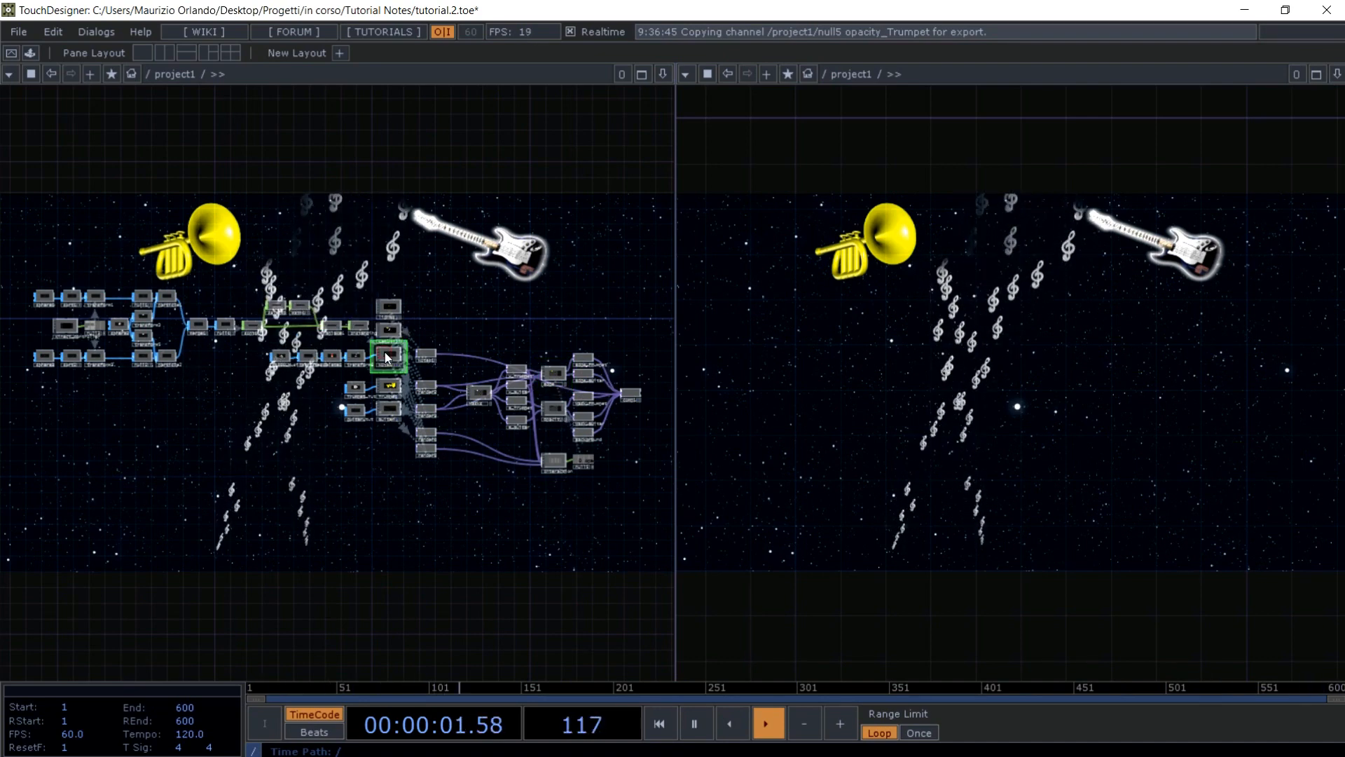
{"action": "key", "text": "p"}
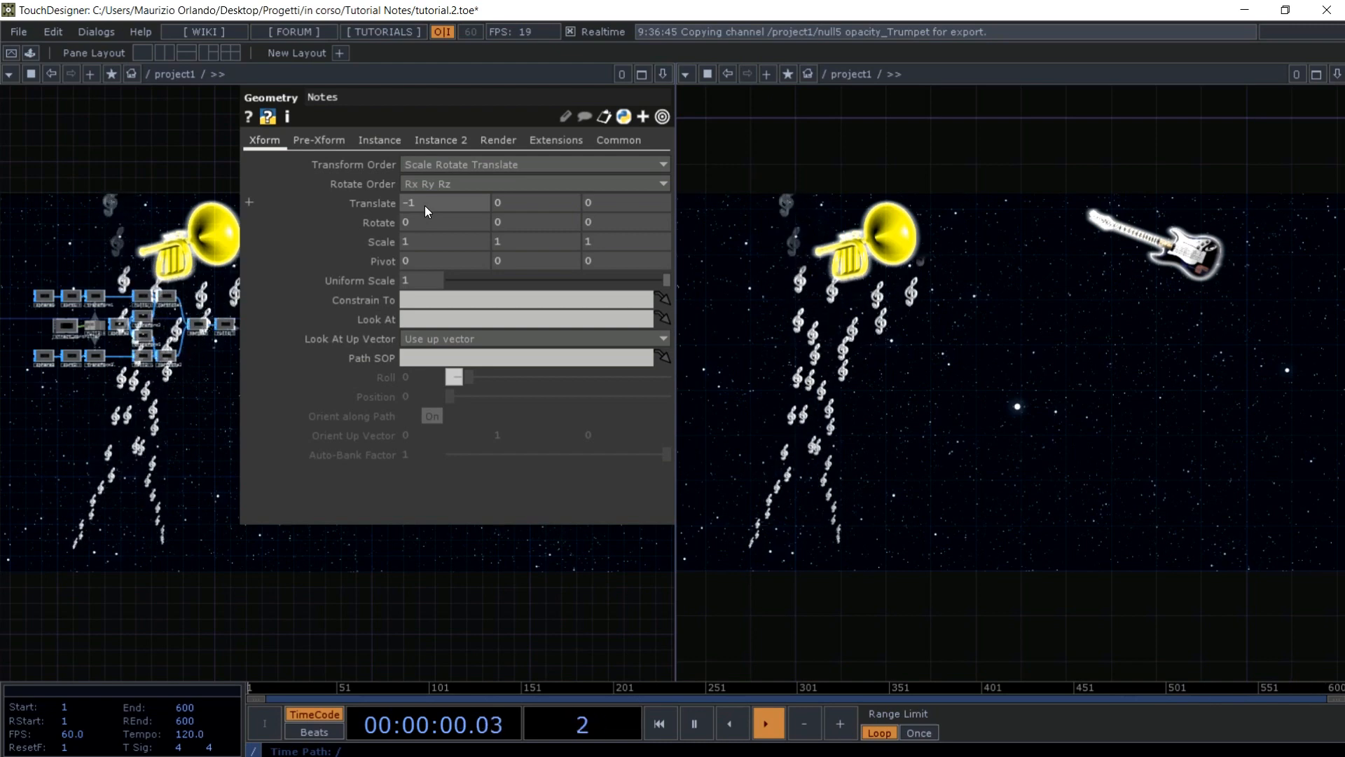
{"action": "left_click", "coordinate": [425, 205]}
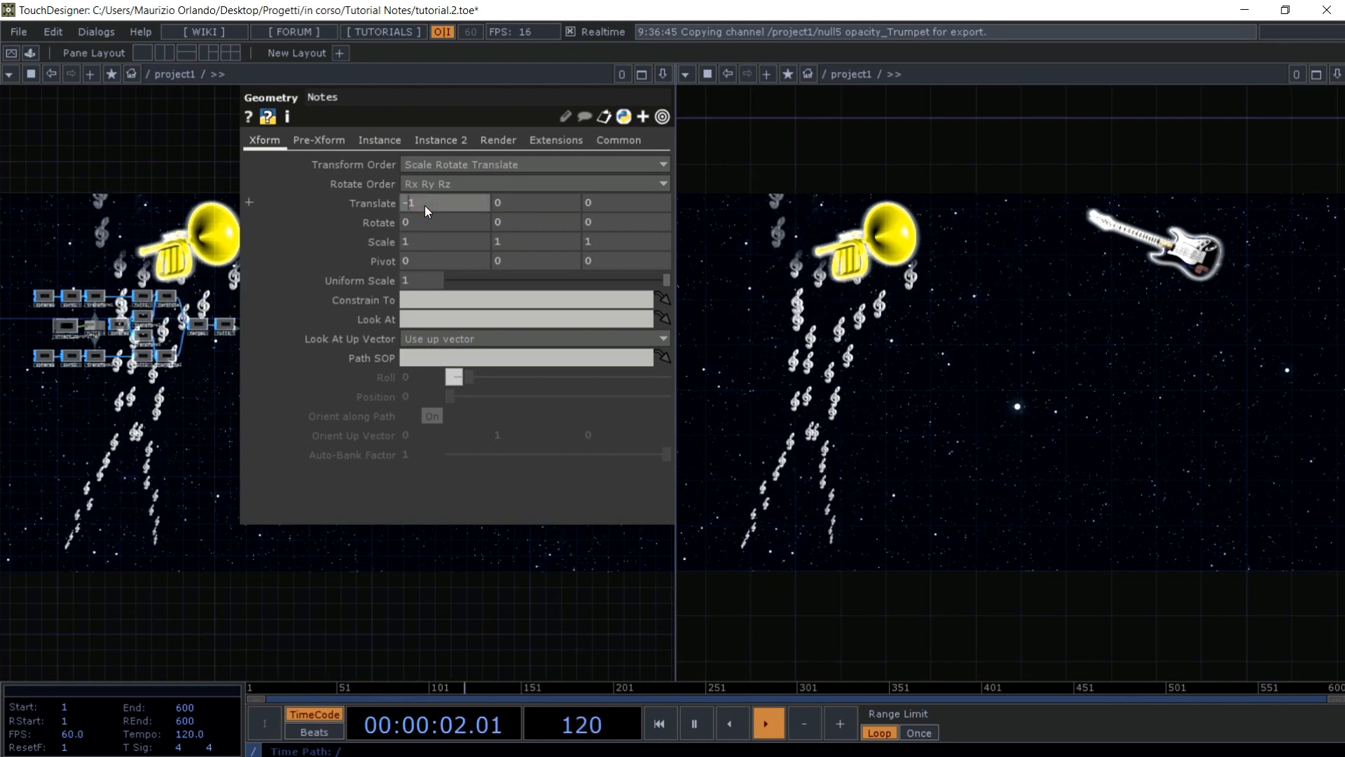
{"action": "key", "text": "BackSpace"}
{"action": "key", "text": "BackSpace"}
{"action": "type", "text": "1"}
{"action": "key", "text": "Return"}
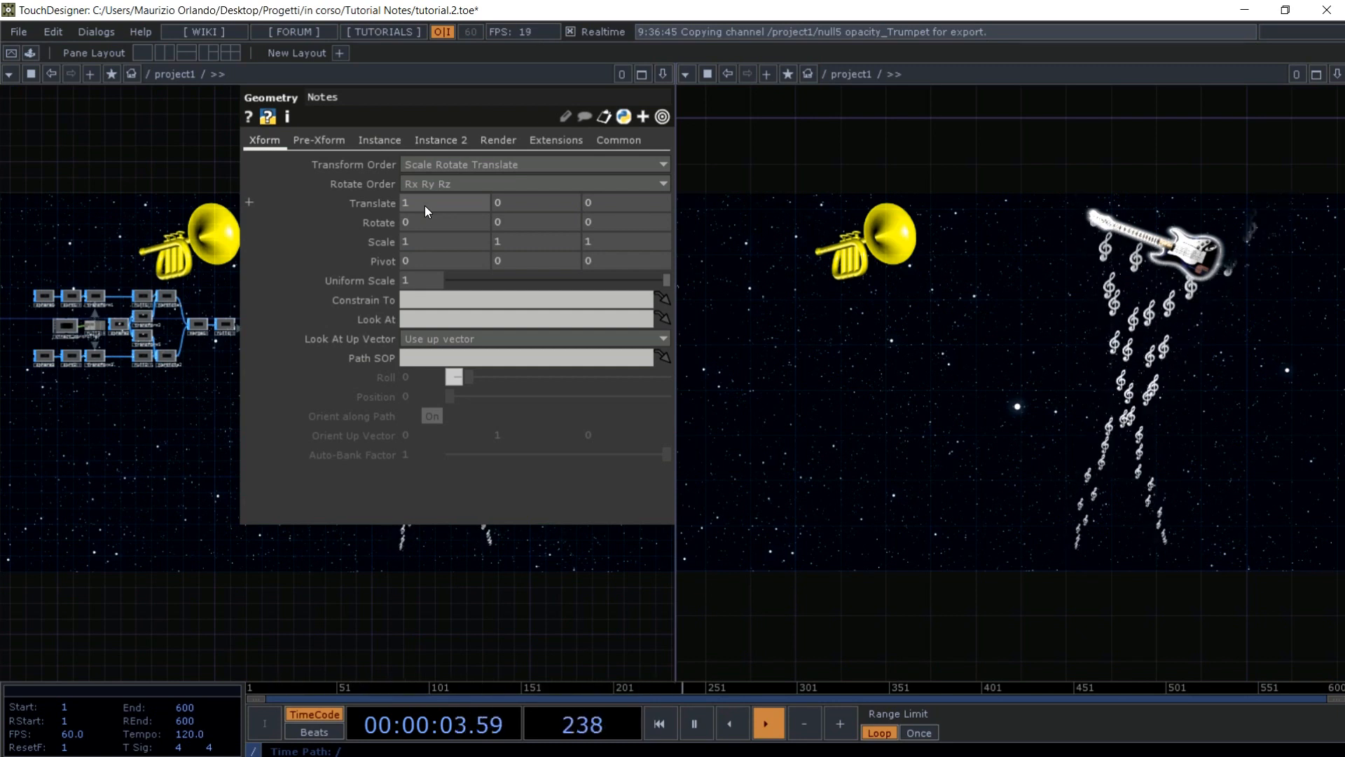
{"action": "left_click", "coordinate": [402, 620]}
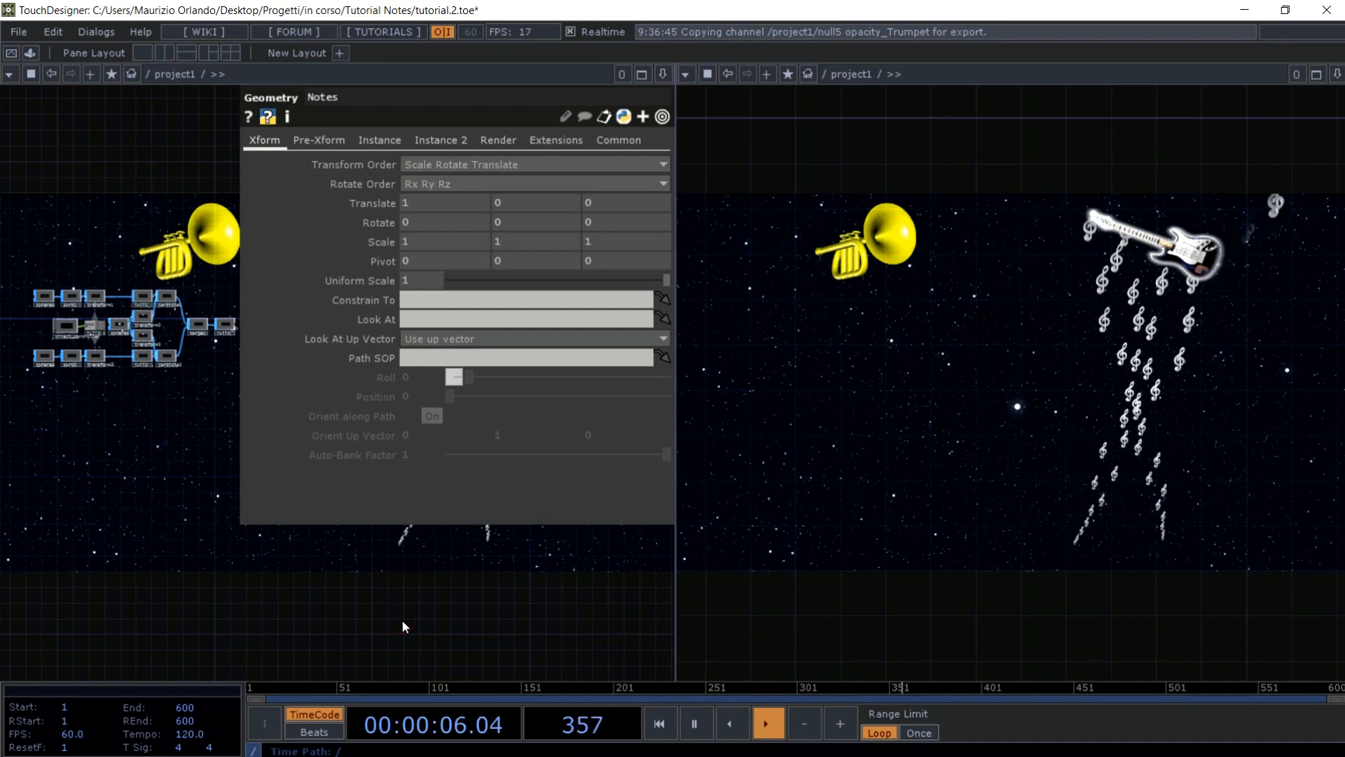
{"action": "key", "text": "p"}
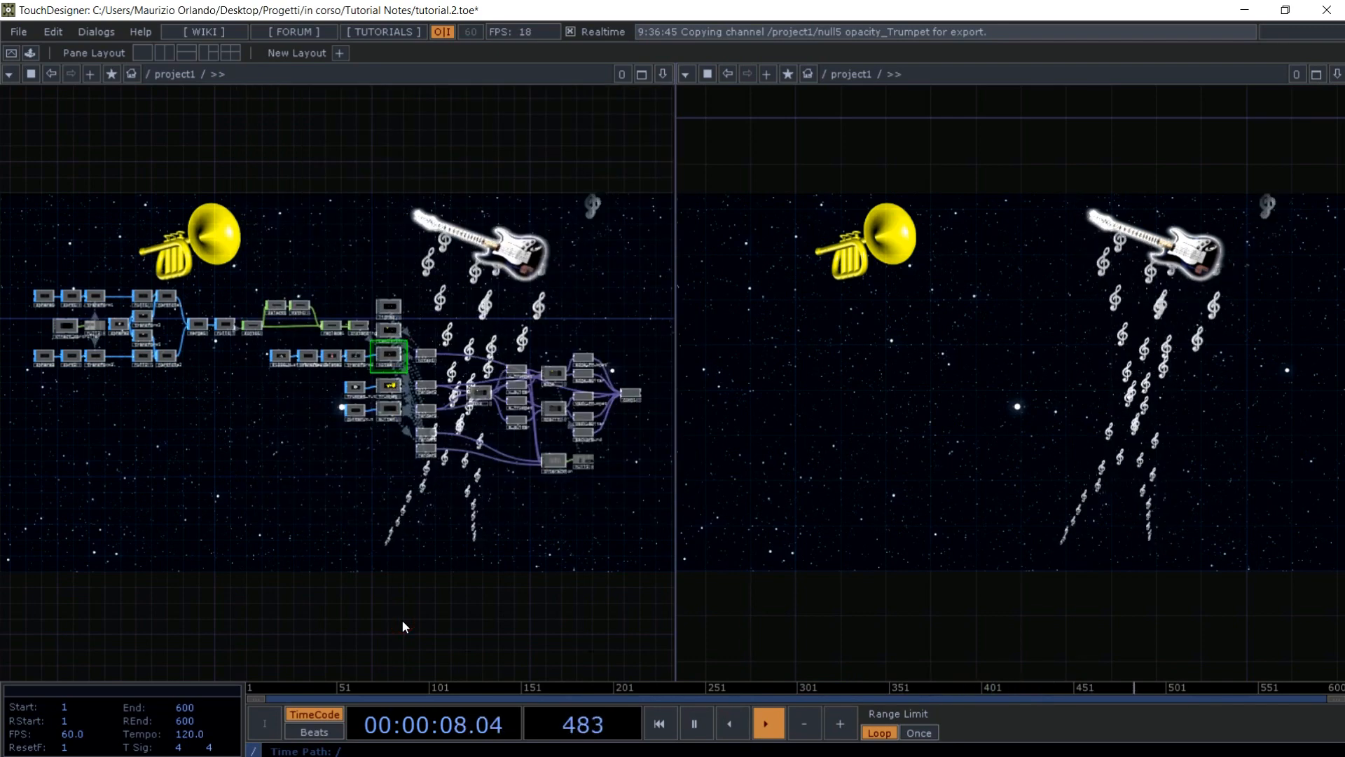
- Enter the Interaction component, open the parameters of audiofilein1 and make the viewer of rename2 active
{"action": "double_click", "coordinate": [558, 460]}
{"action": "left_click_drag", "start_coordinate": [514, 552], "coordinate": [252, 565]}
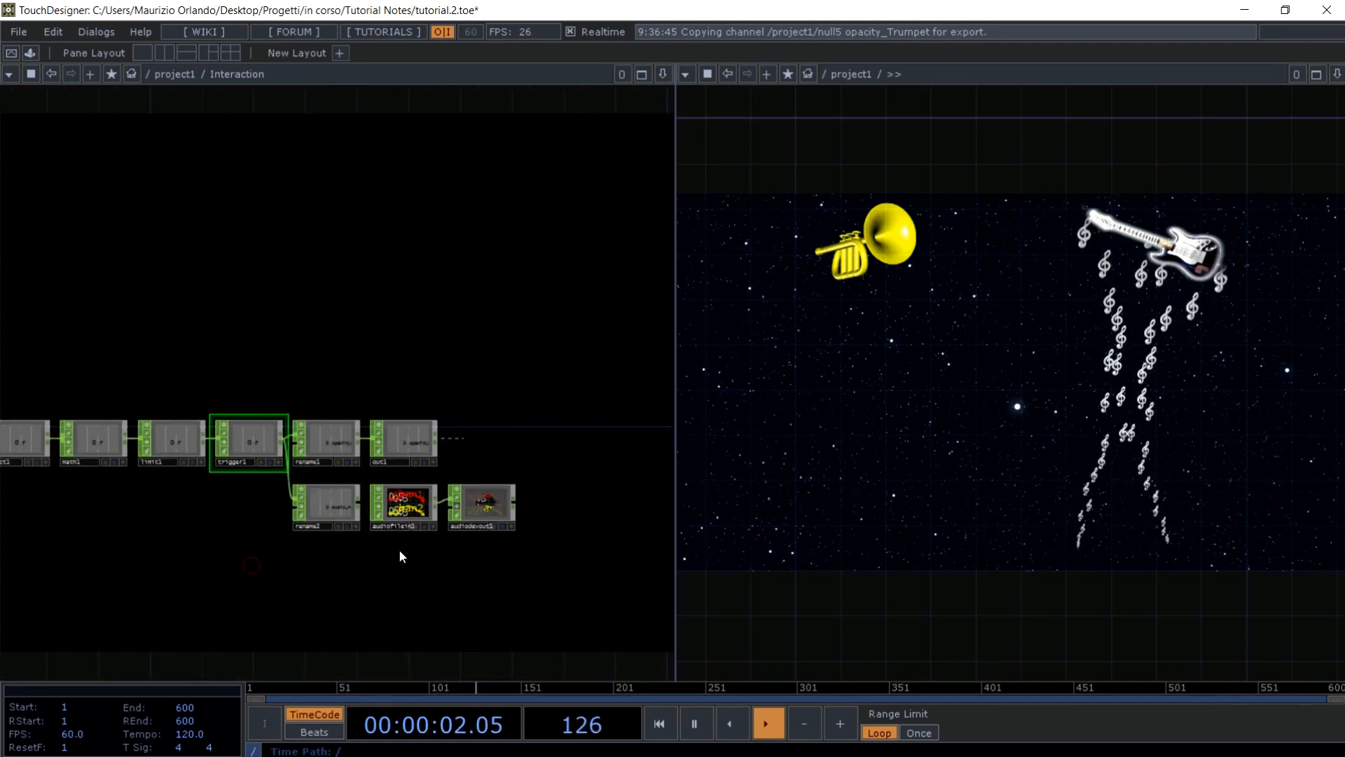
{"action": "left_click_drag", "start_coordinate": [413, 555], "coordinate": [420, 532]}
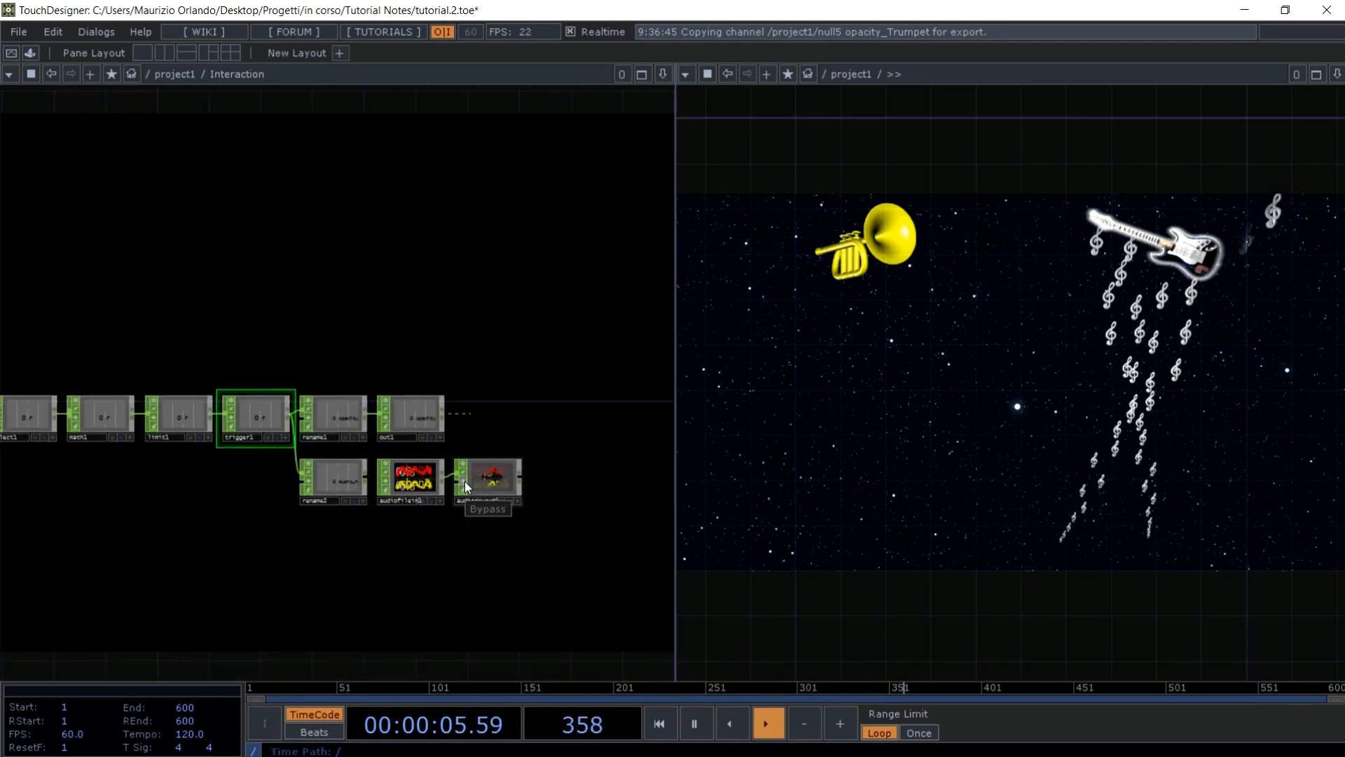
{"action": "left_click", "coordinate": [406, 483]}
{"action": "key", "text": "p"}
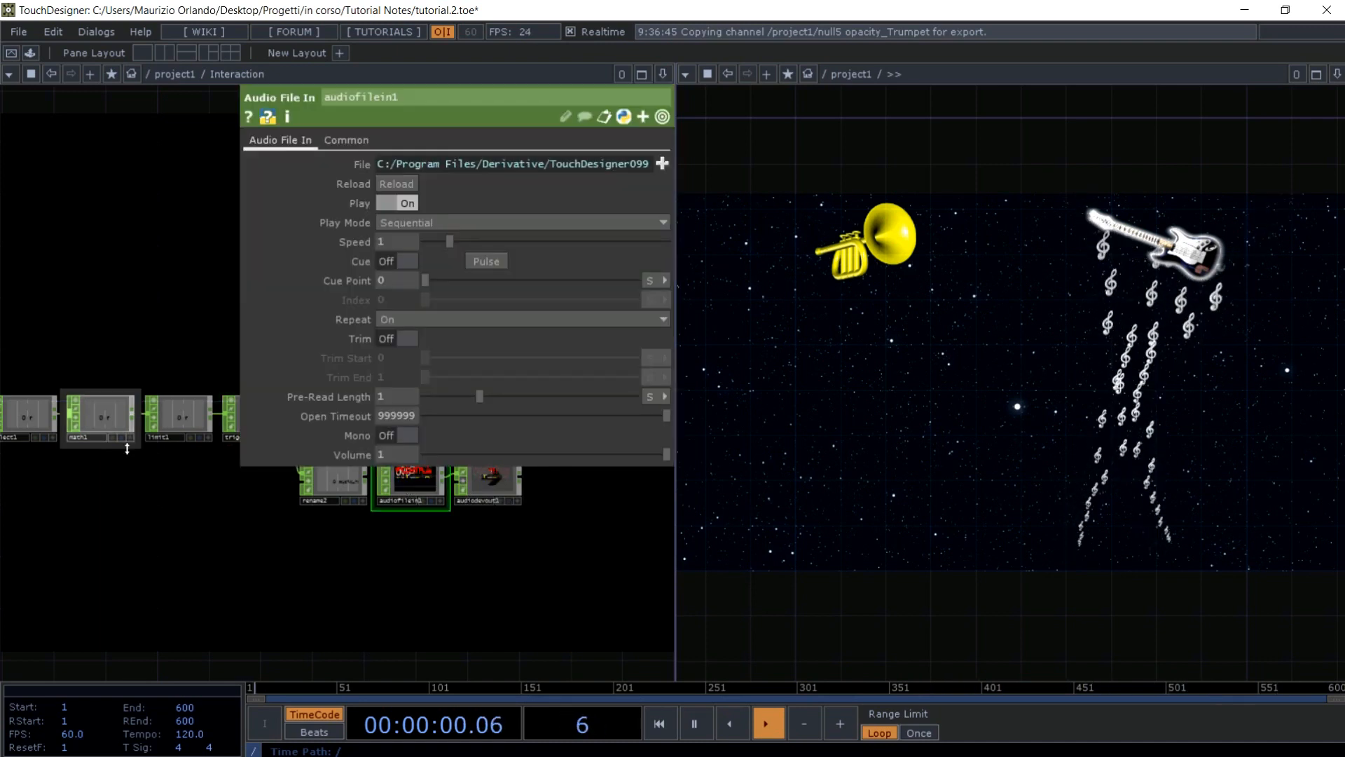
{"action": "left_click", "coordinate": [364, 498]}
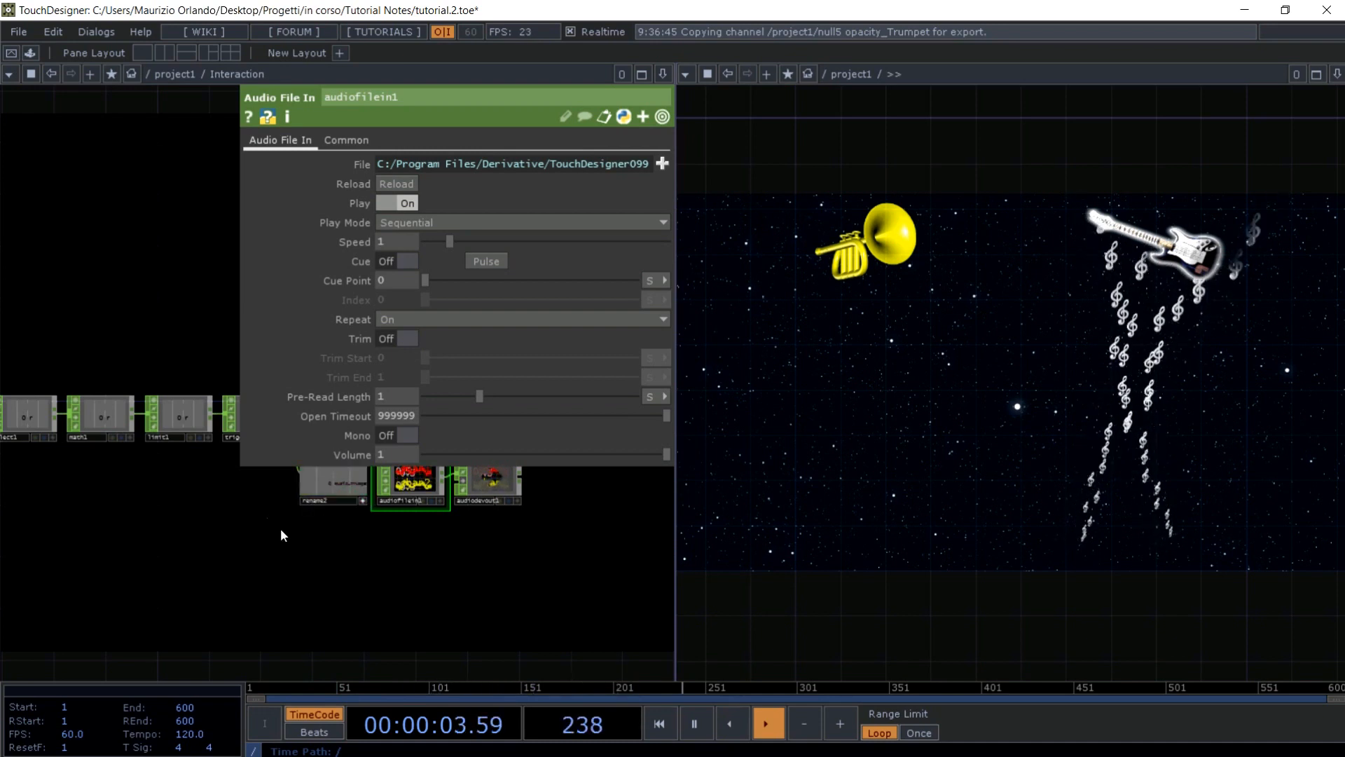
- Link audiofilein1's Play and Volume to rename2's music_Trumpet channel as CHOP references
{"action": "scroll", "coordinate": [280, 536], "scroll_direction": "up", "scroll_amount": 5}
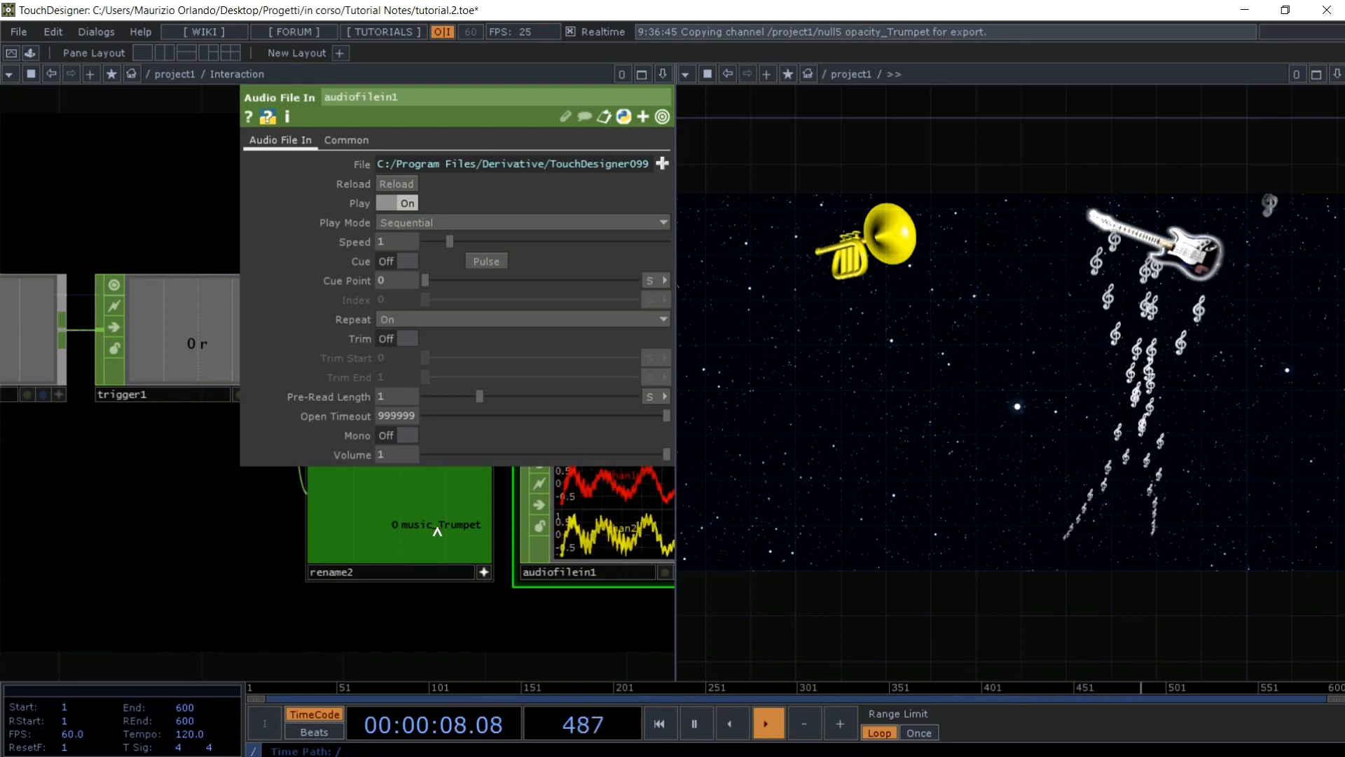
{"action": "left_click_drag", "start_coordinate": [437, 531], "coordinate": [389, 203]}
{"action": "left_click", "coordinate": [413, 198]}
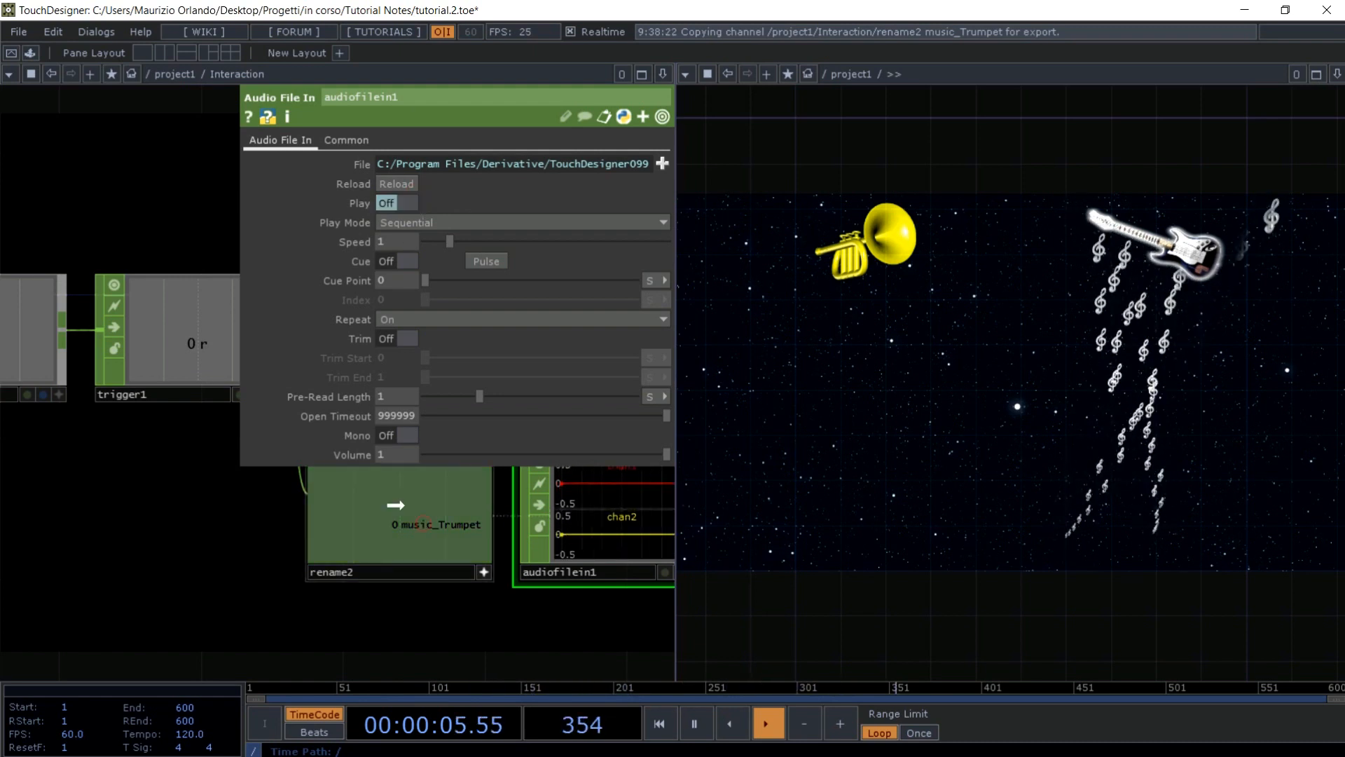
{"action": "left_click_drag", "start_coordinate": [388, 455], "coordinate": [388, 455]}
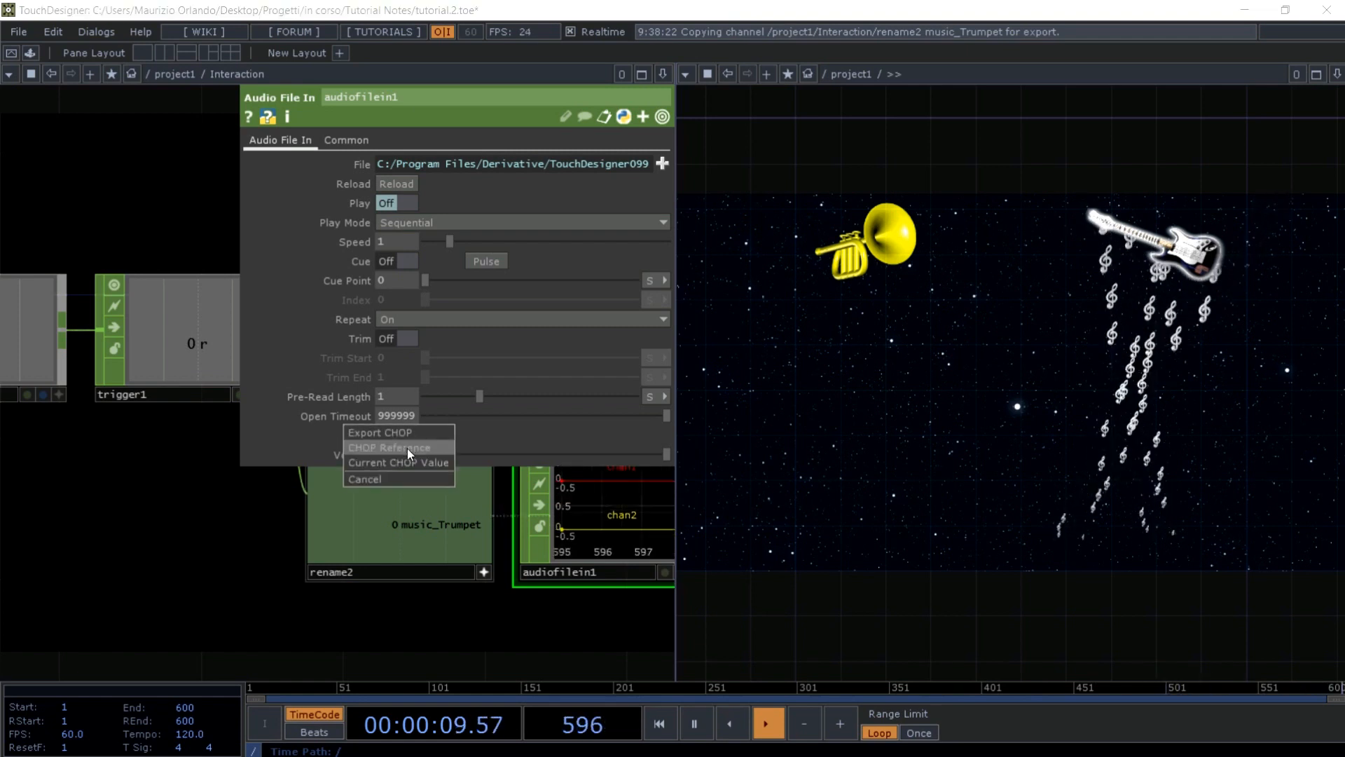
{"action": "left_click", "coordinate": [407, 448]}
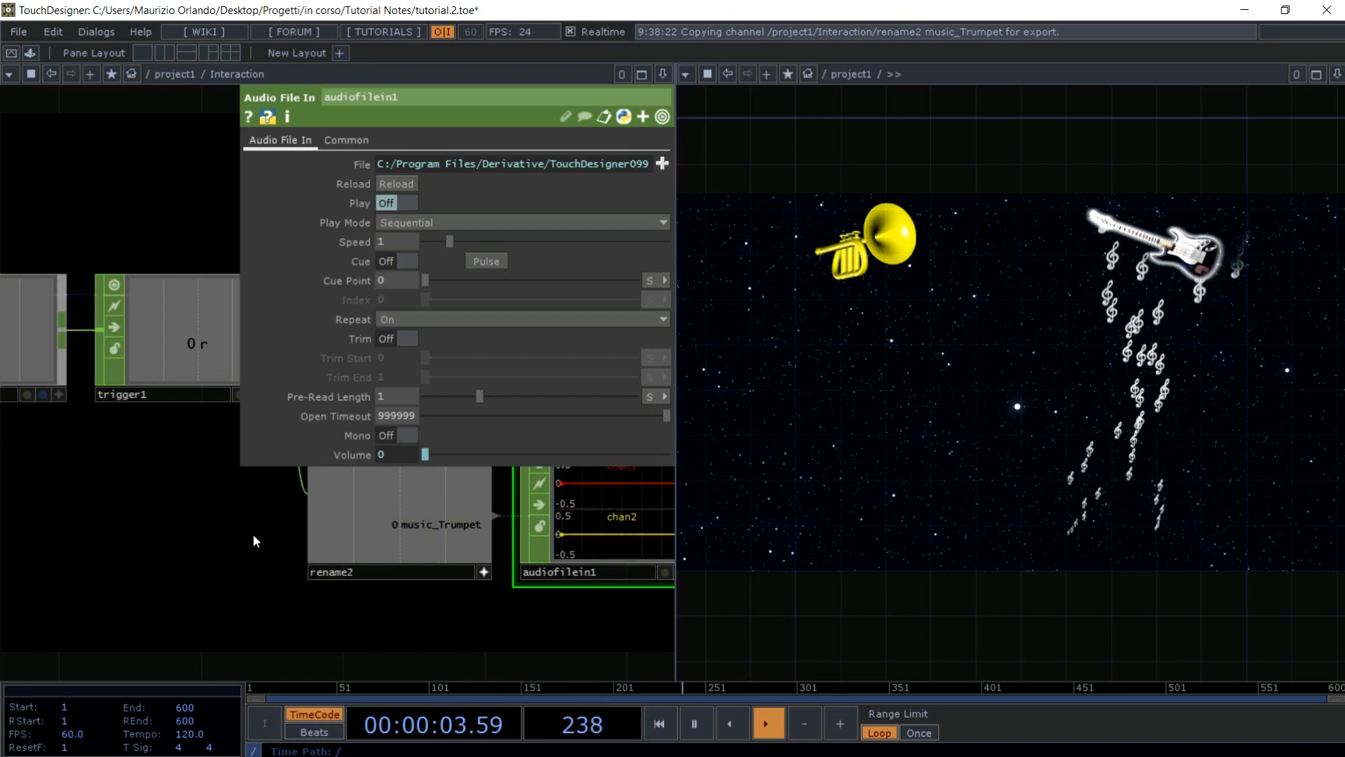
- Unmute the computer's speakers and turn off the bypass on audiodevout1
{"action": "mouse_move", "coordinate": [1344, 603]}
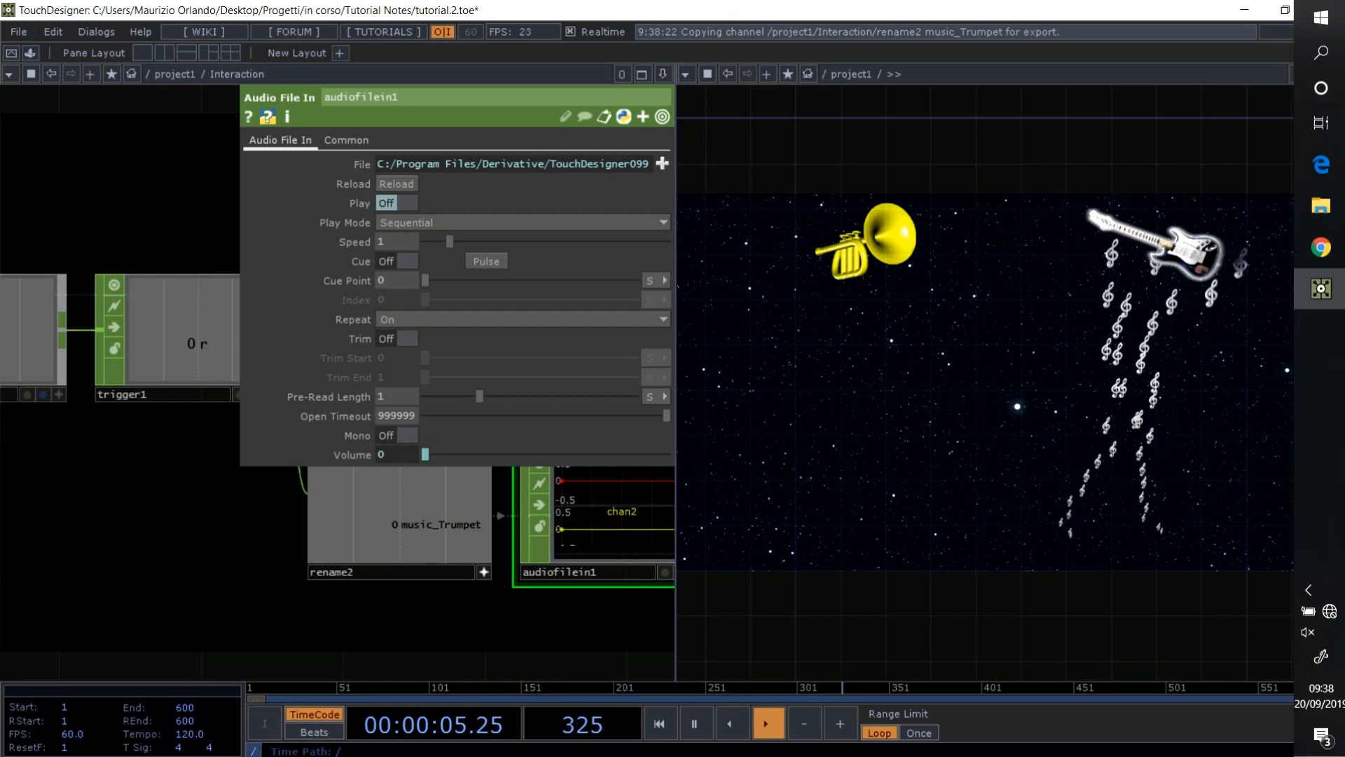
{"action": "left_click", "coordinate": [1308, 632]}
{"action": "left_click", "coordinate": [1007, 736]}
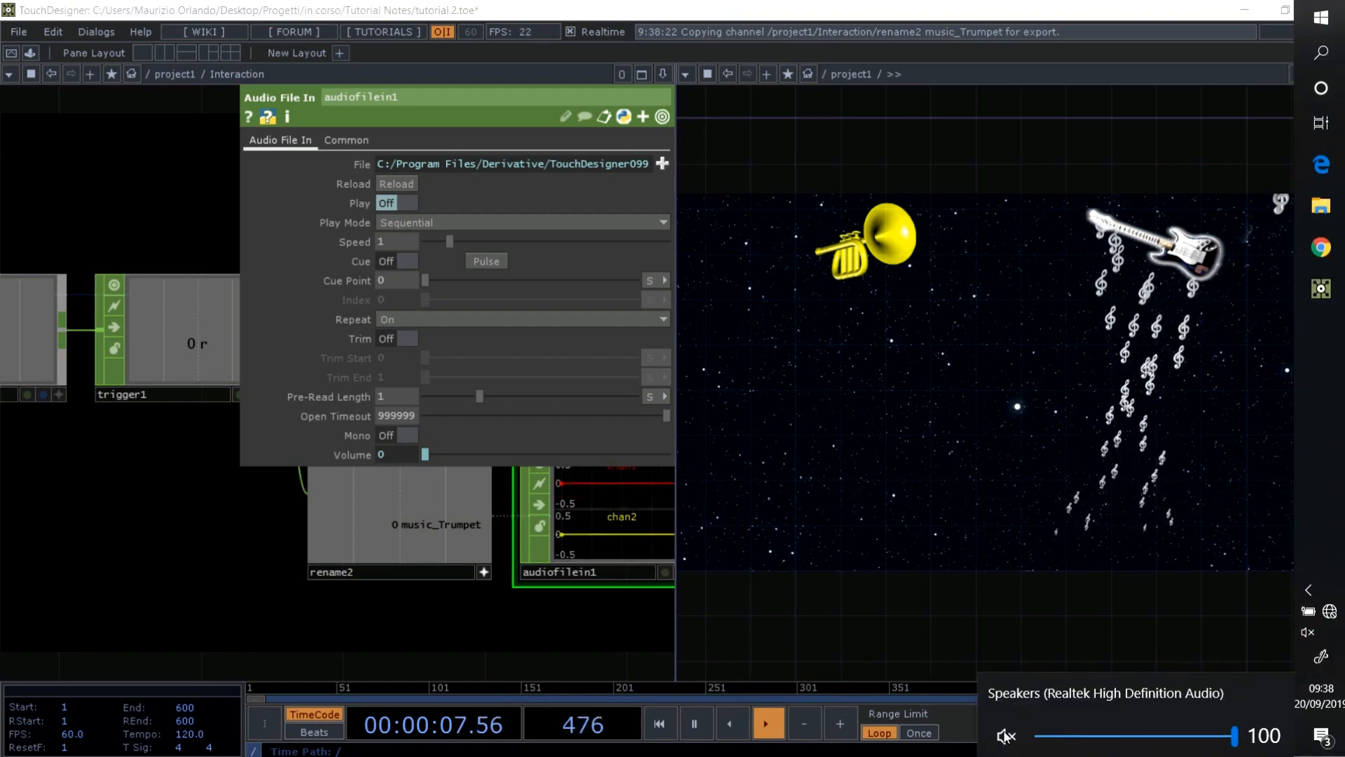
{"action": "left_click", "coordinate": [571, 634]}
{"action": "key", "text": "p"}
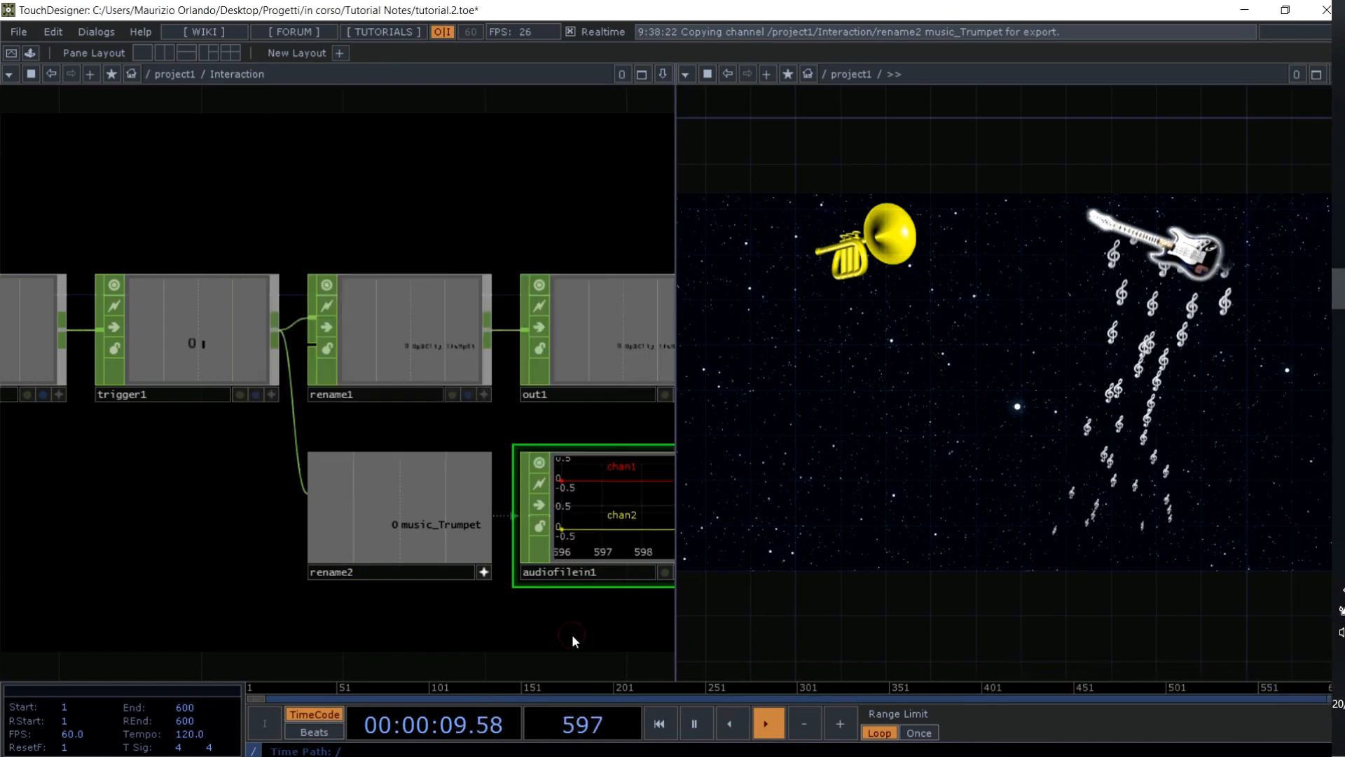
{"action": "left_click_drag", "start_coordinate": [572, 634], "coordinate": [225, 620]}
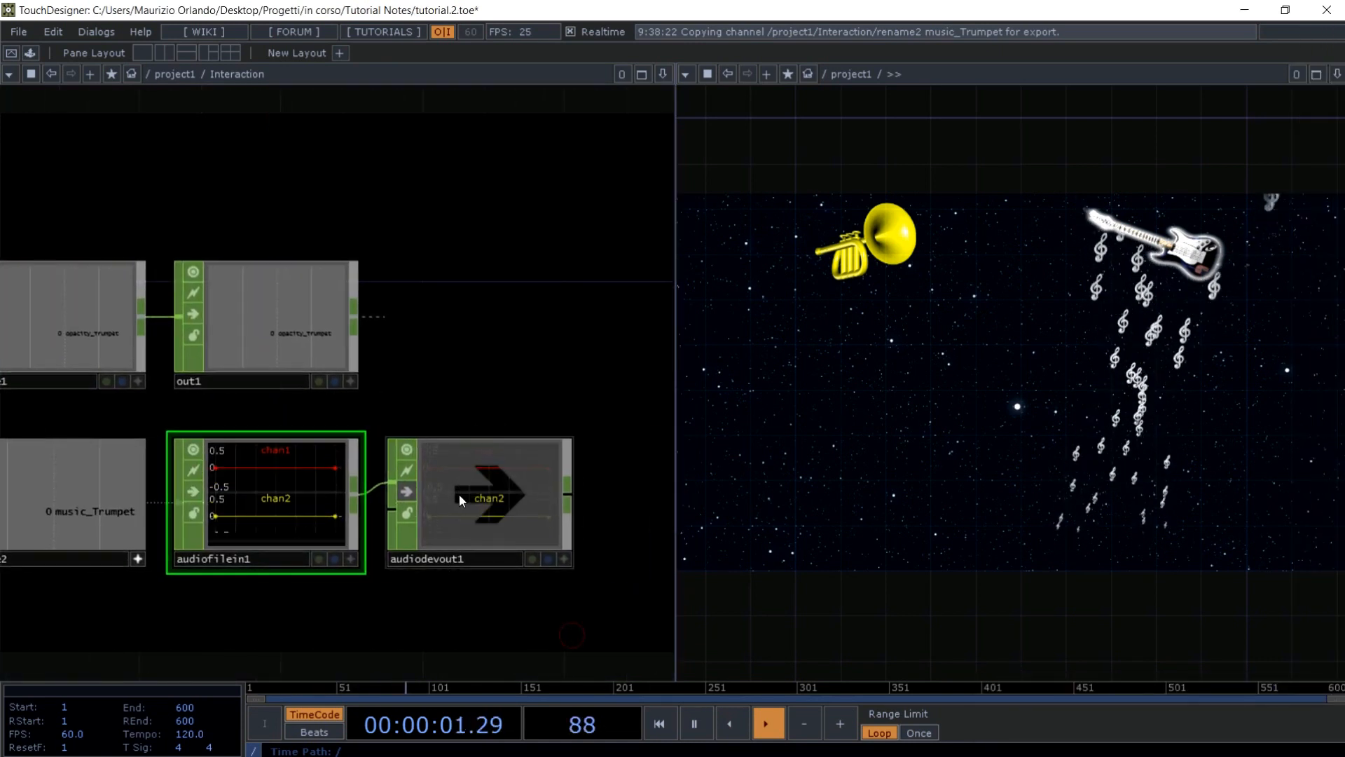
{"action": "left_click", "coordinate": [407, 491]}
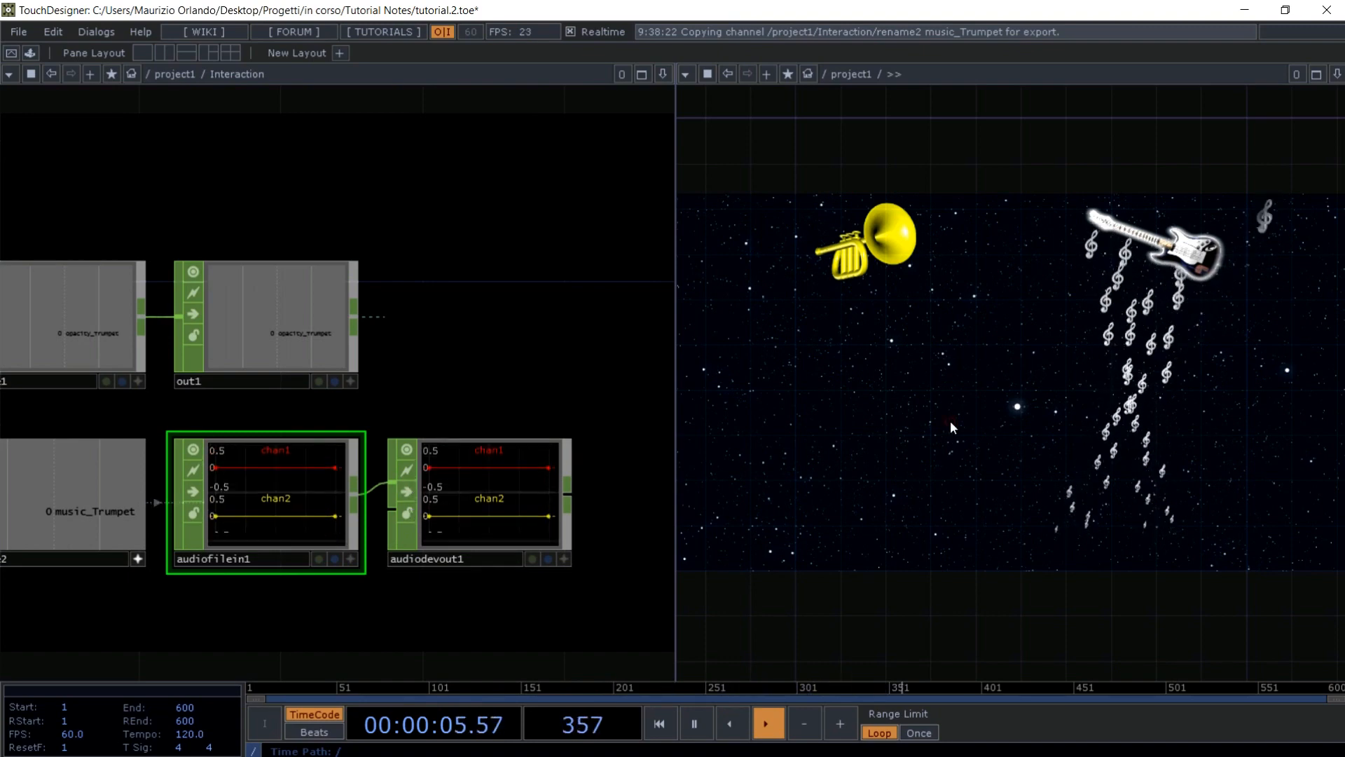
- In the project1 network, test the trumpet's audio by setting the Notes geometry's X translation to -1 and back to 1
{"action": "key", "text": "h"}
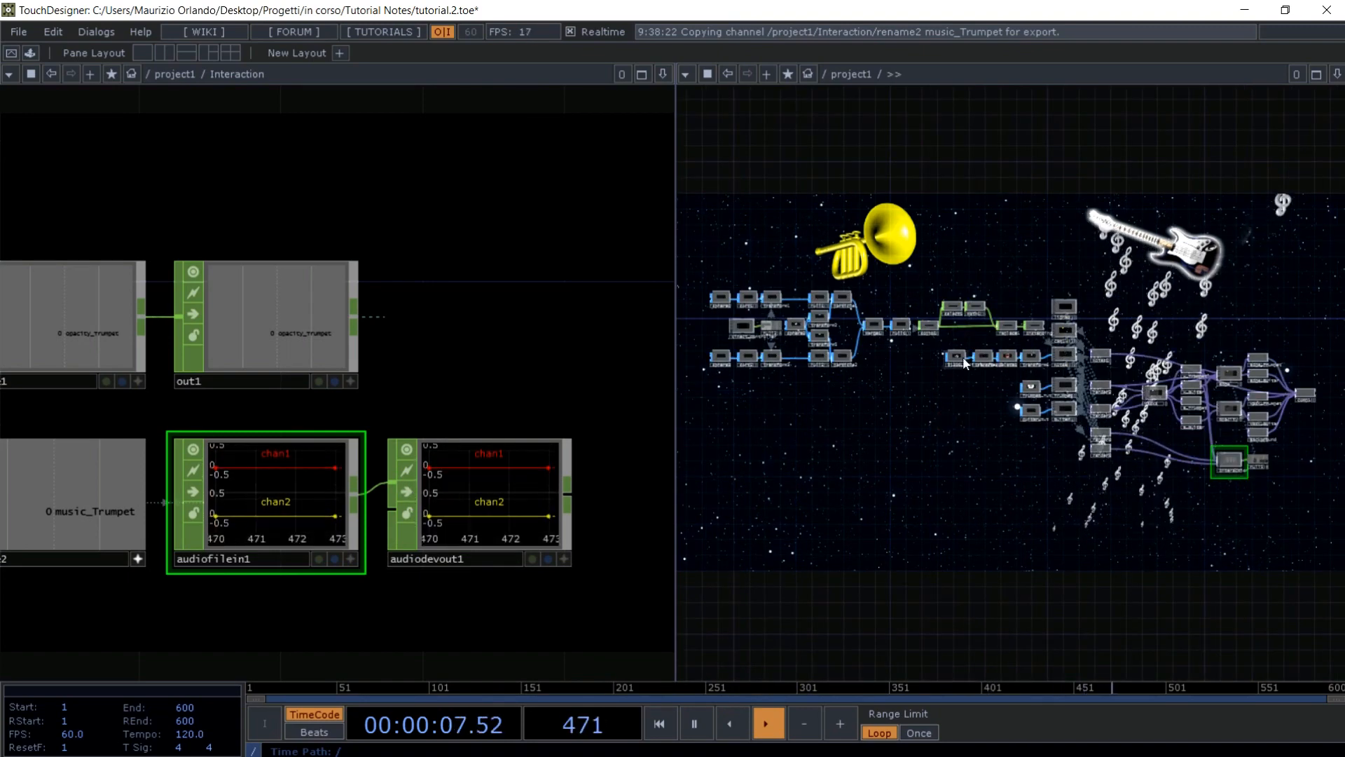
{"action": "scroll", "coordinate": [962, 356], "scroll_direction": "up", "scroll_amount": 6}
{"action": "key", "text": "h"}
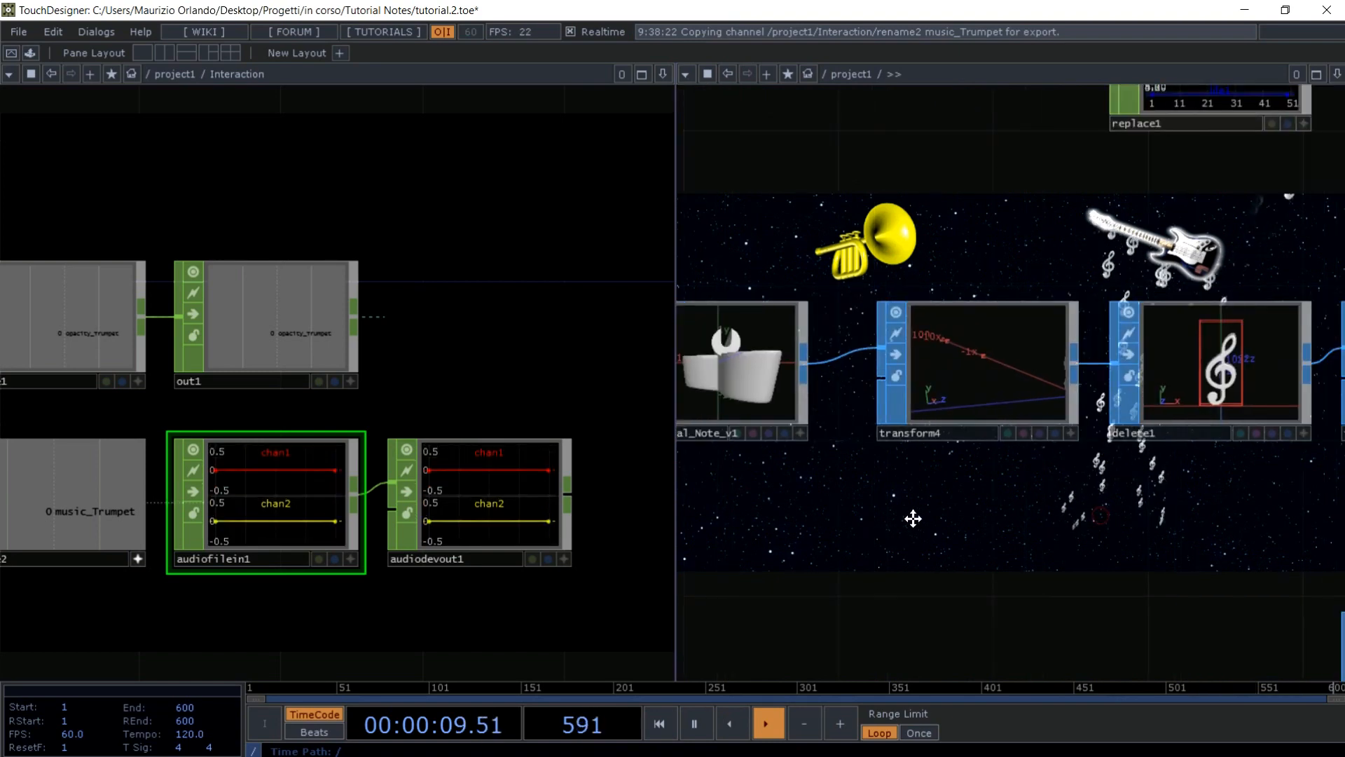
{"action": "left_click", "coordinate": [1062, 356]}
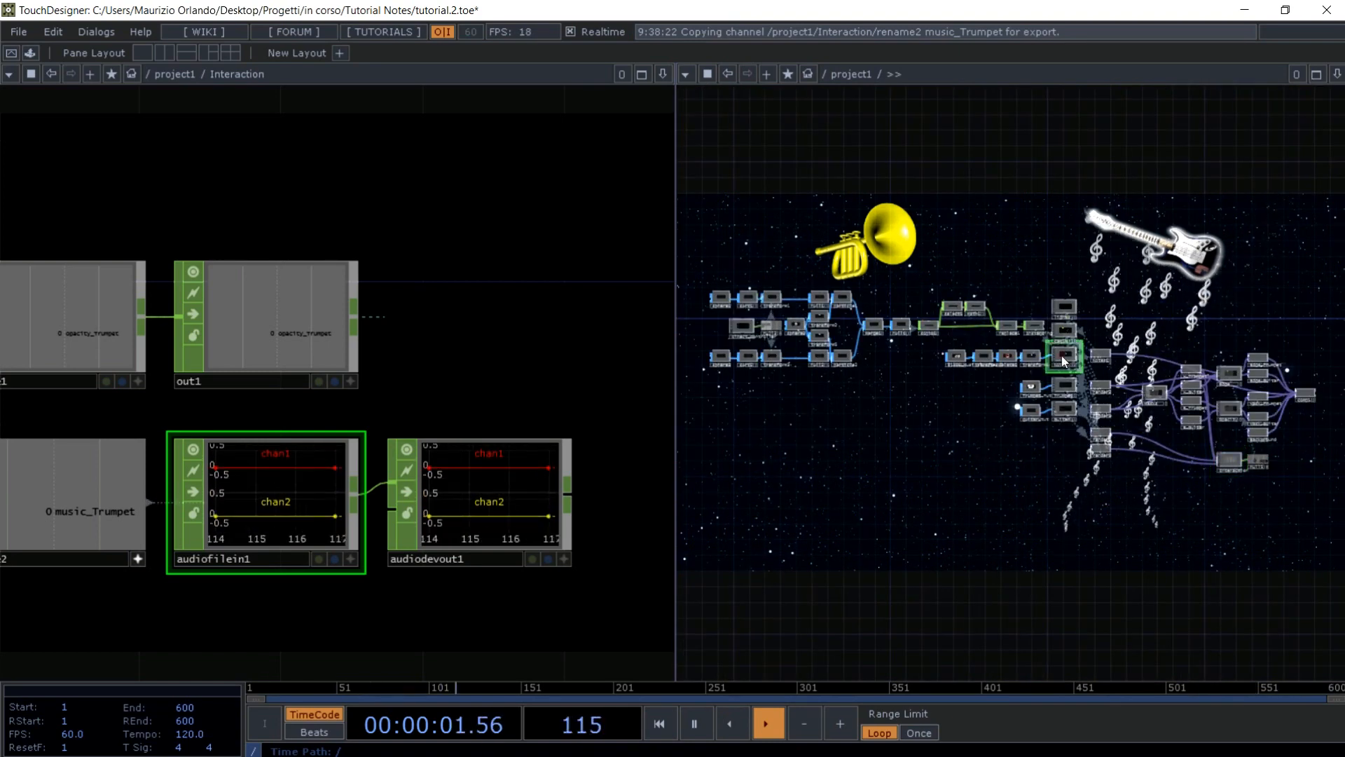
{"action": "key", "text": "p"}
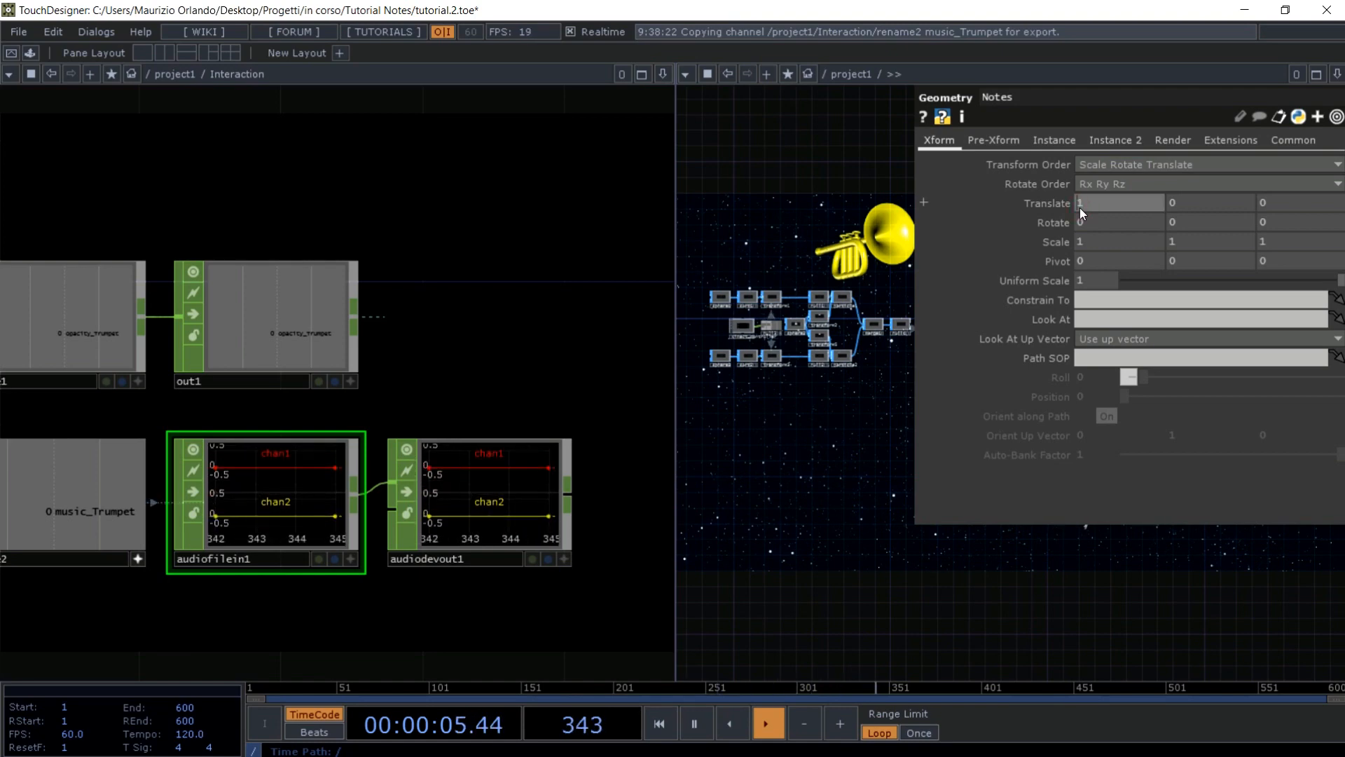
{"action": "type", "text": "-1"}
{"action": "key", "text": "Return"}
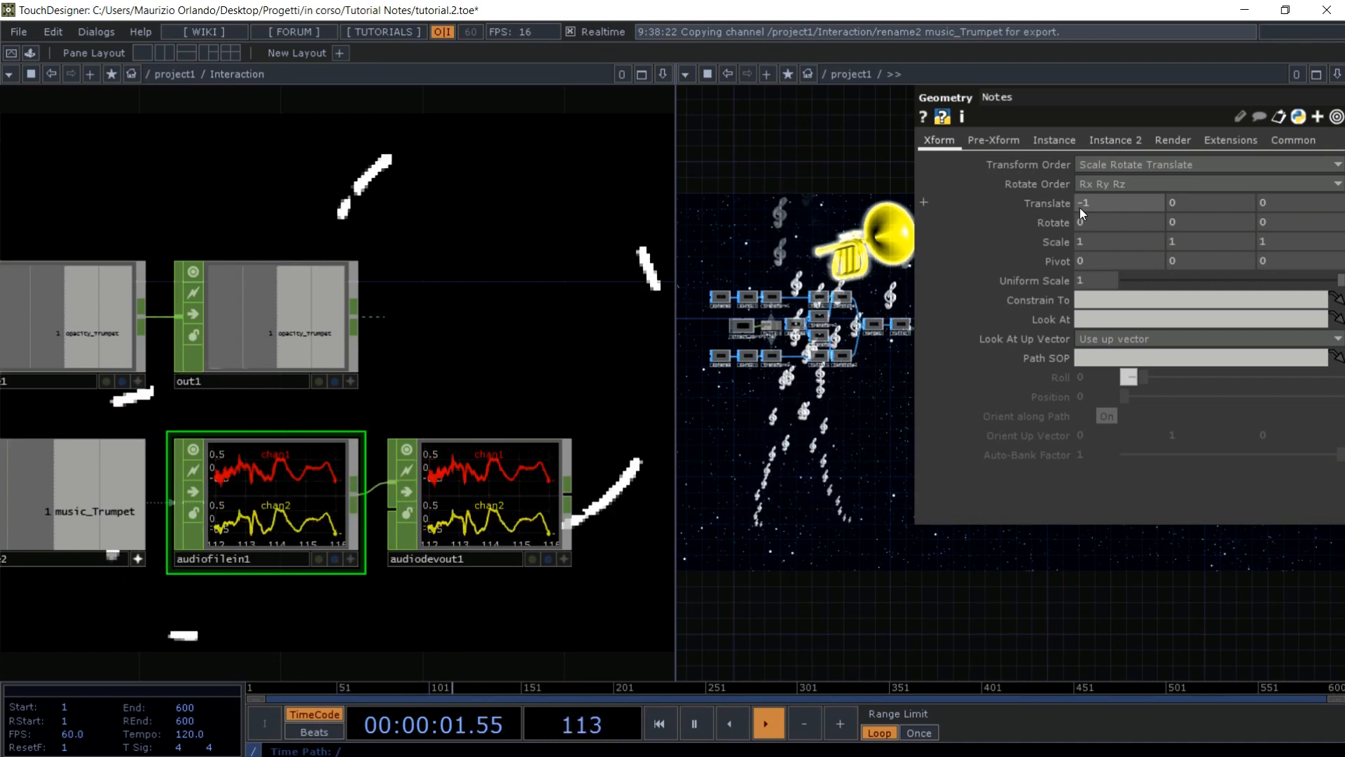
{"action": "left_click", "coordinate": [1079, 208]}
{"action": "type", "text": "1"}
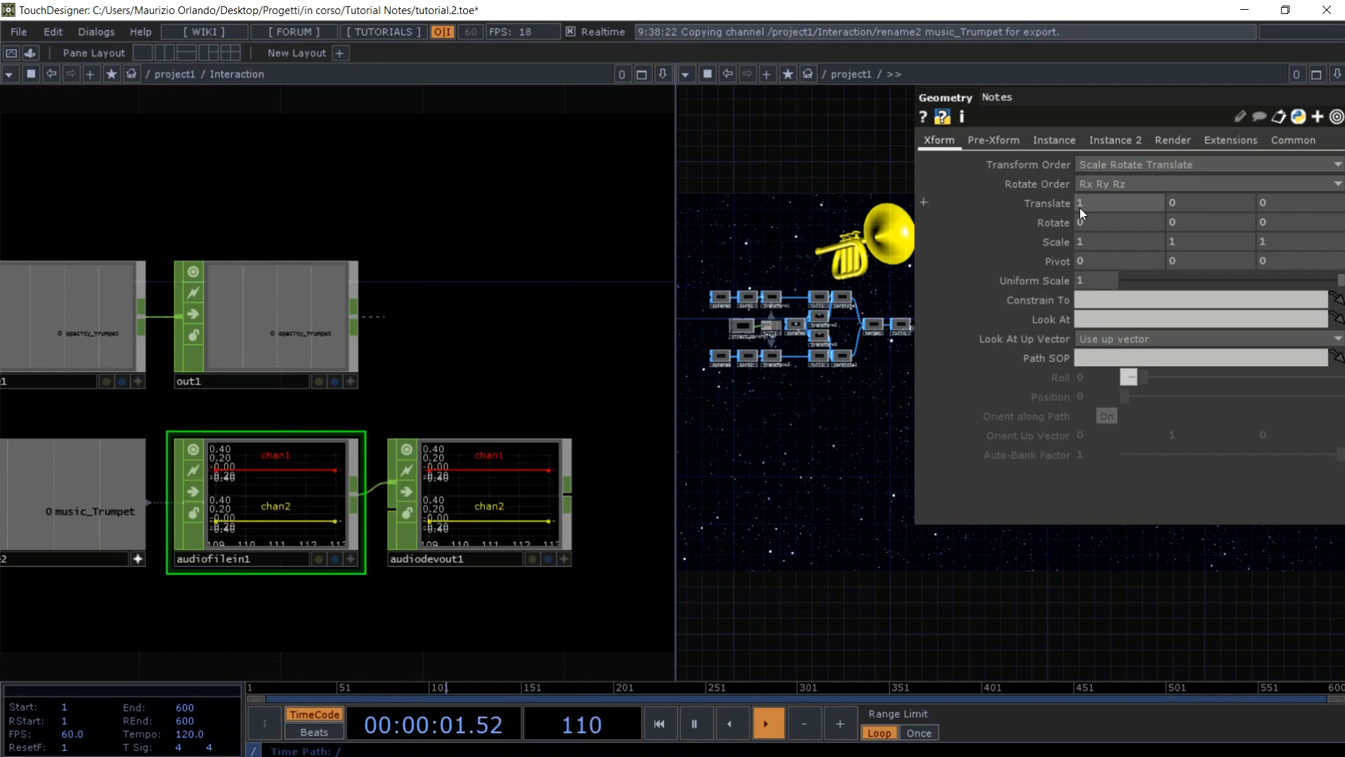
- Repeat the audio test with the Notes geometry's X translation at -1 and again at 1, and close its parameters
{"action": "left_click", "coordinate": [1079, 207]}
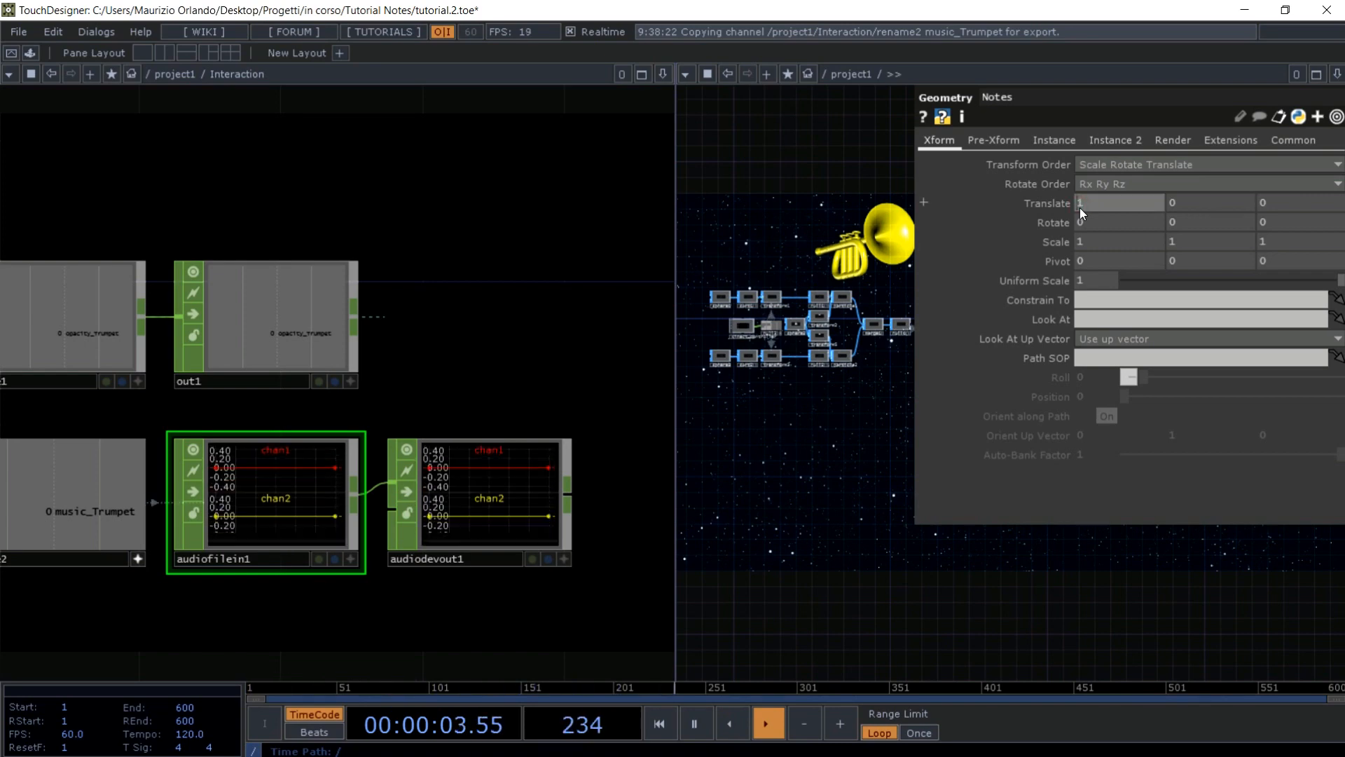
{"action": "type", "text": "-1"}
{"action": "key", "text": "Return"}
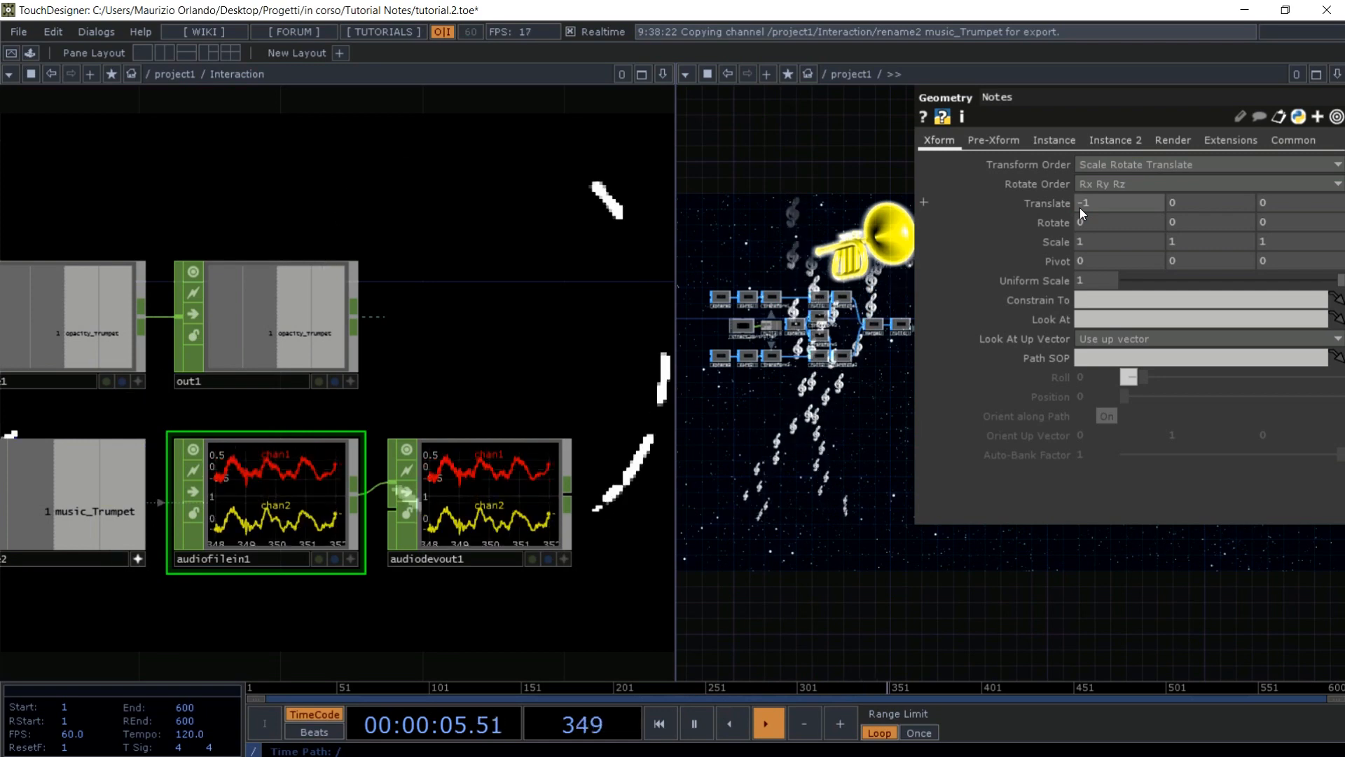
{"action": "left_click", "coordinate": [1079, 208]}
{"action": "type", "text": "1"}
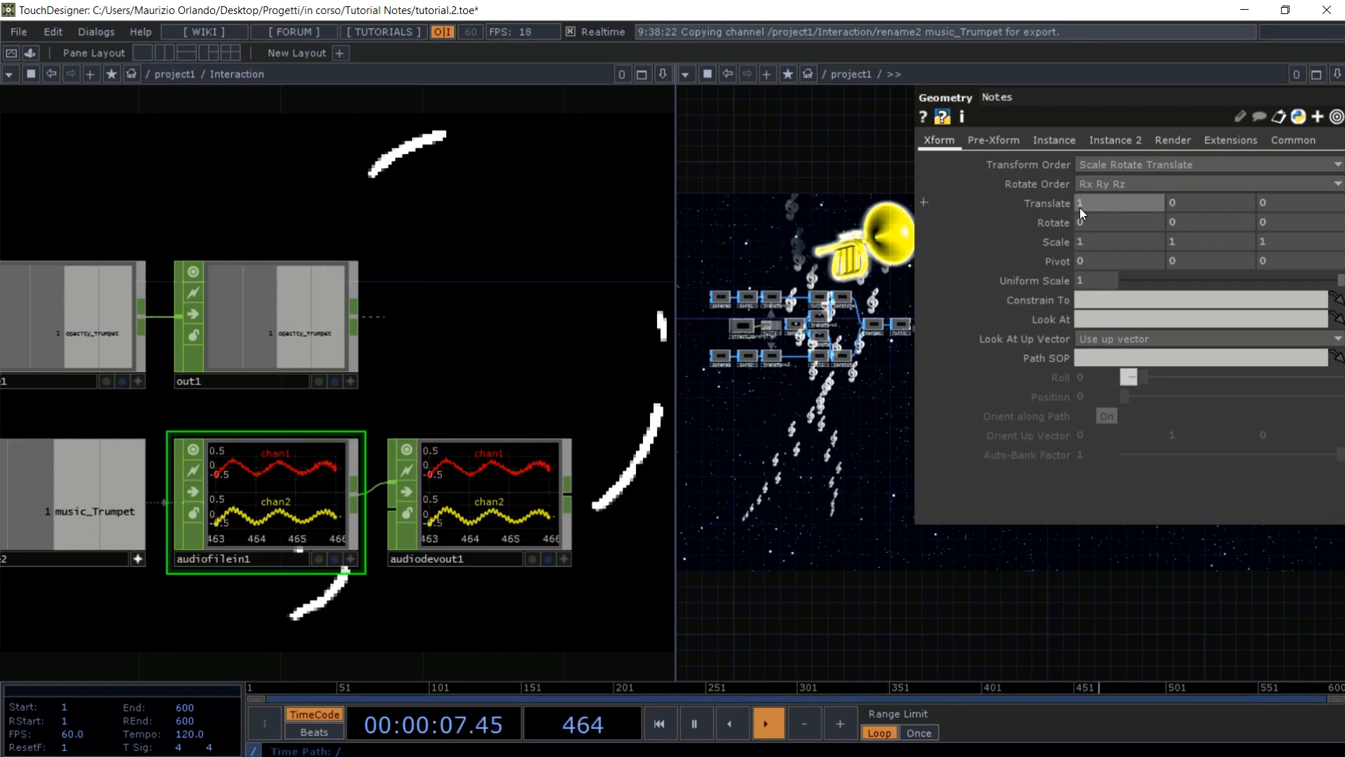
{"action": "key", "text": "Return"}
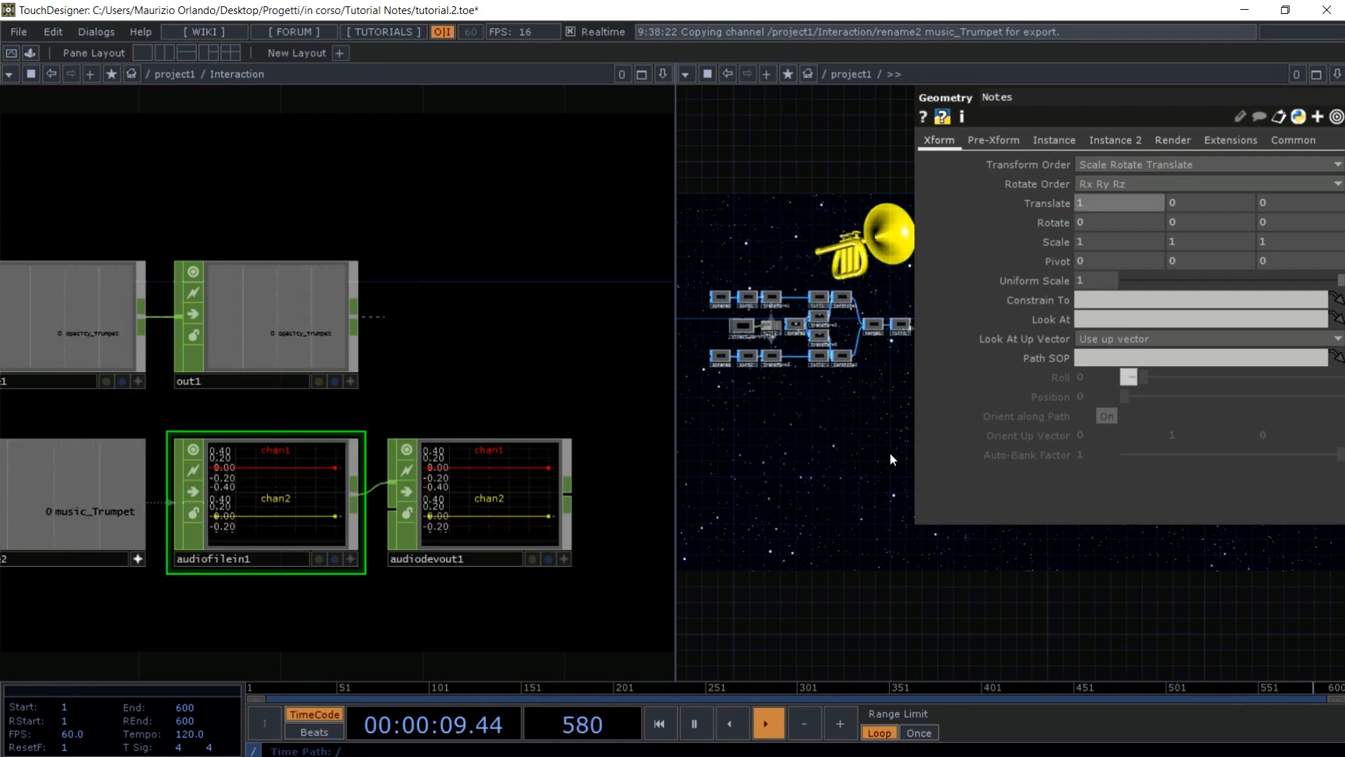
{"action": "key", "text": "p"}
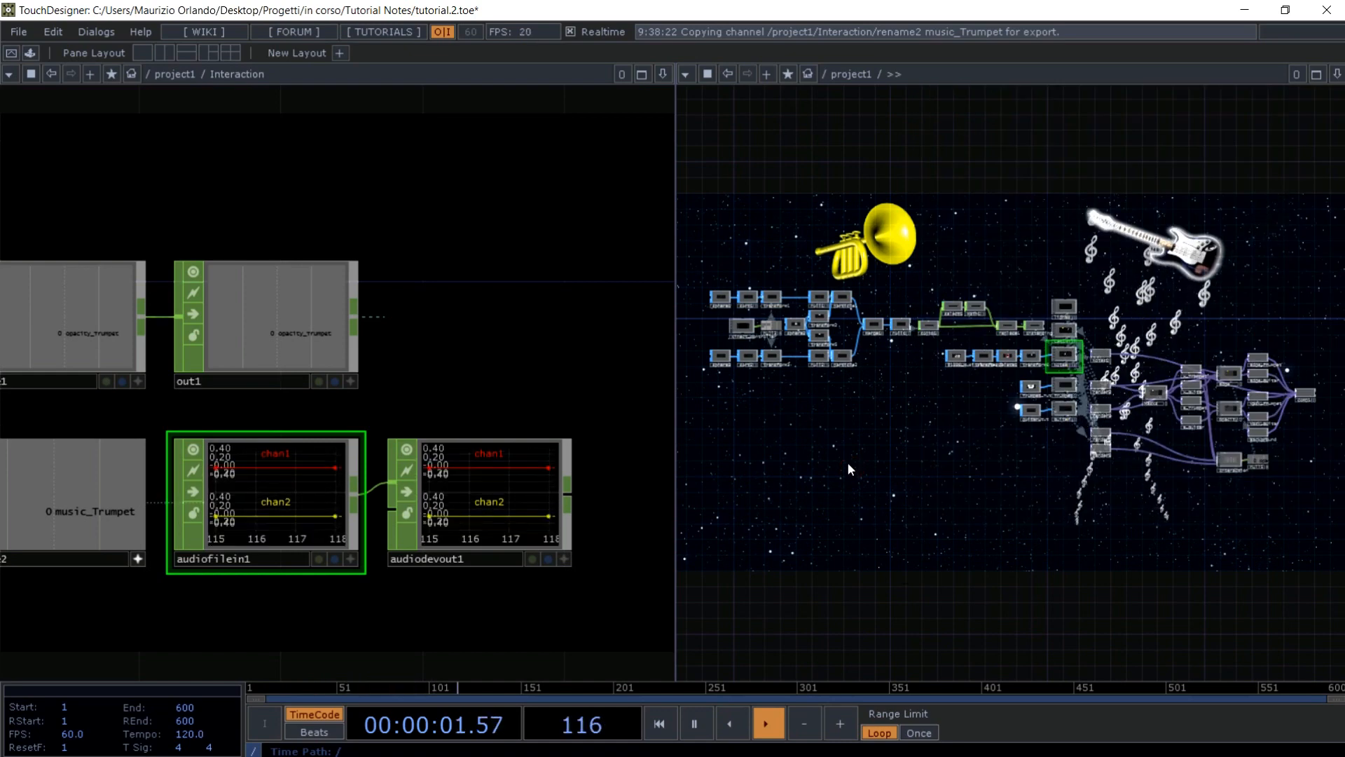
- Change the workspace to a single-pane layout and enter the Interaction component
{"action": "scroll", "coordinate": [849, 459], "scroll_direction": "down", "scroll_amount": 5}
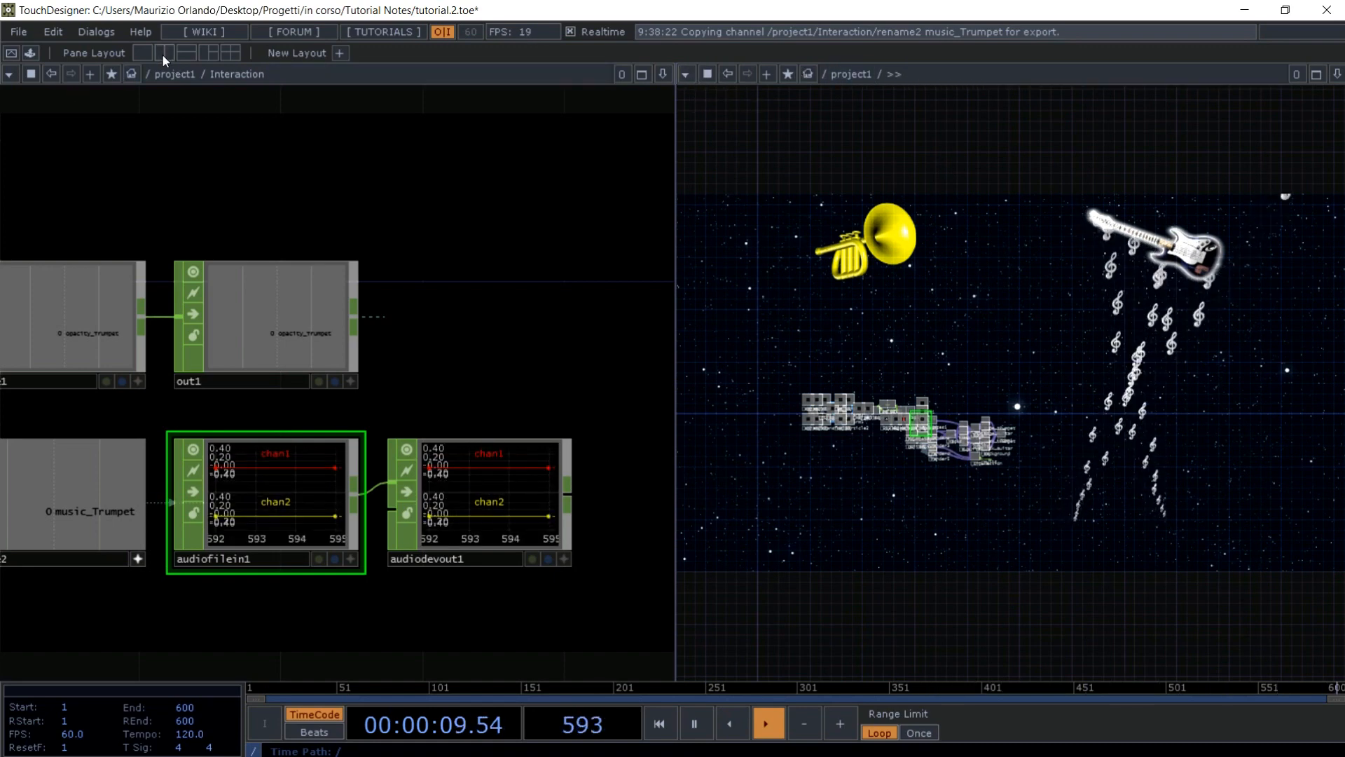
{"action": "left_click", "coordinate": [142, 53]}
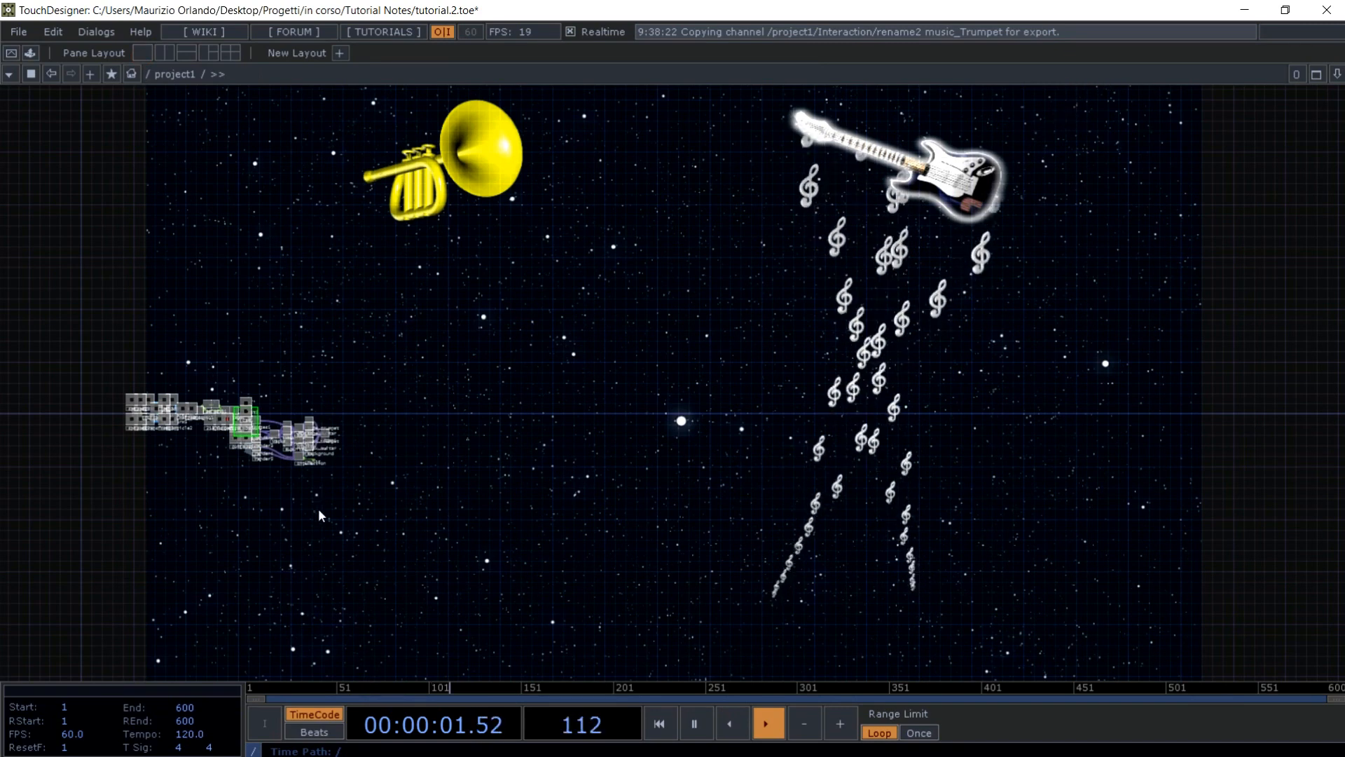
{"action": "left_click_drag", "start_coordinate": [319, 515], "coordinate": [592, 498]}
{"action": "scroll", "coordinate": [592, 498], "scroll_direction": "up", "scroll_amount": 5}
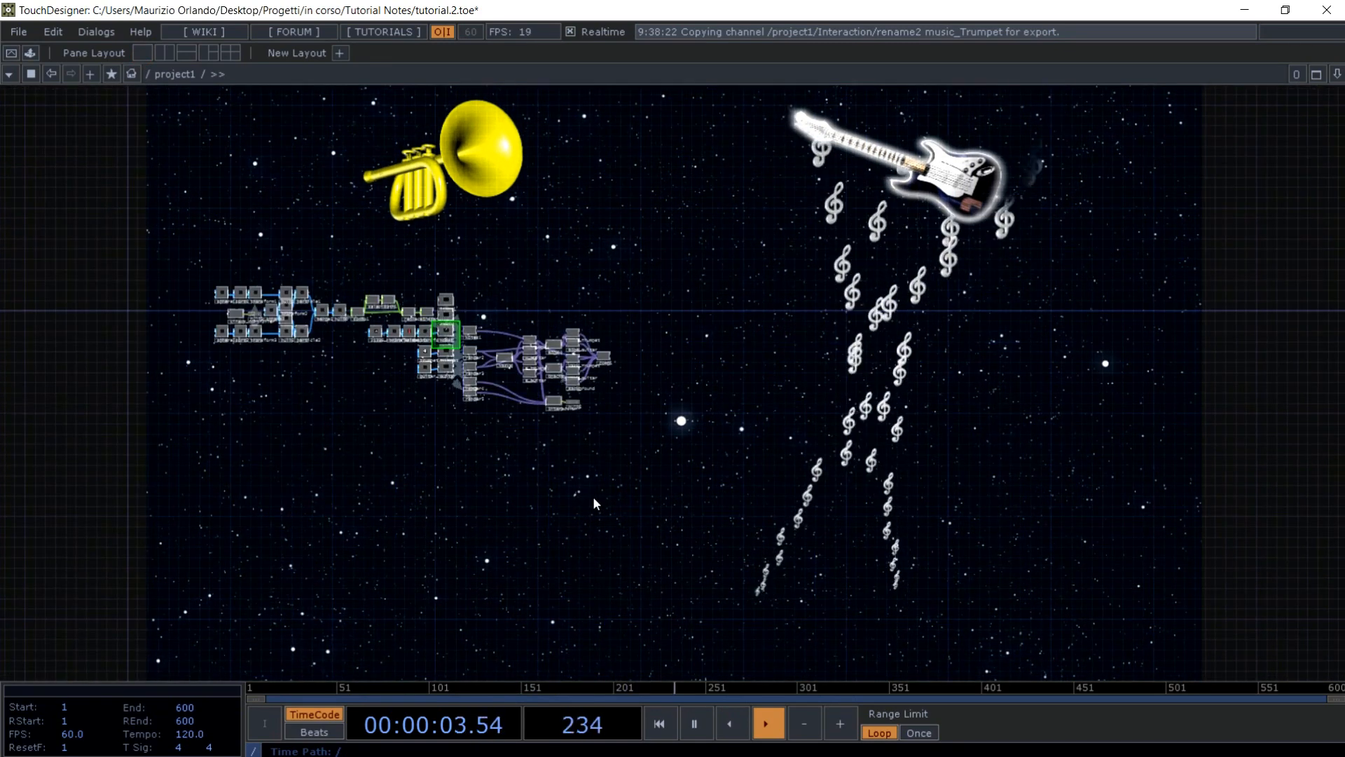
{"action": "scroll", "coordinate": [536, 473], "scroll_direction": "up", "scroll_amount": 5}
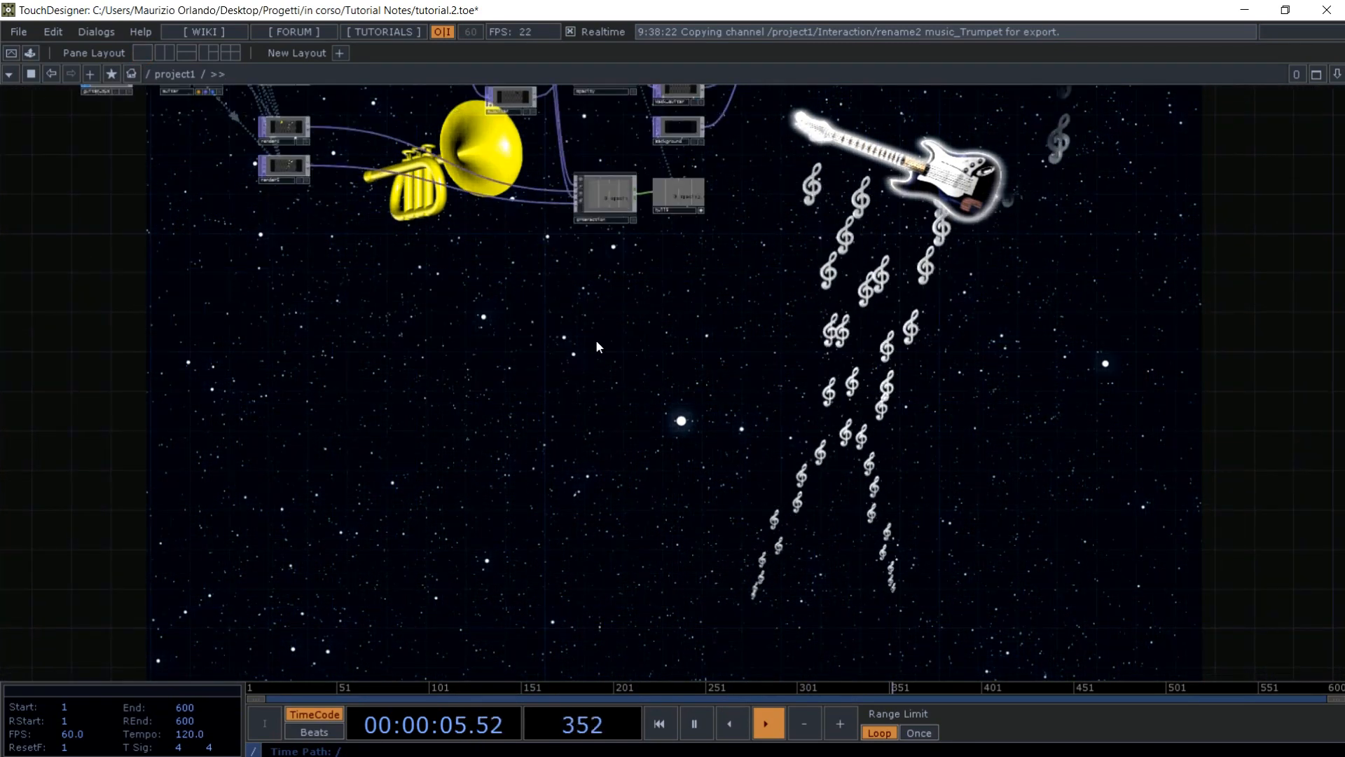
{"action": "double_click", "coordinate": [602, 200]}
{"action": "scroll", "coordinate": [451, 331], "scroll_direction": "down", "scroll_amount": 5}
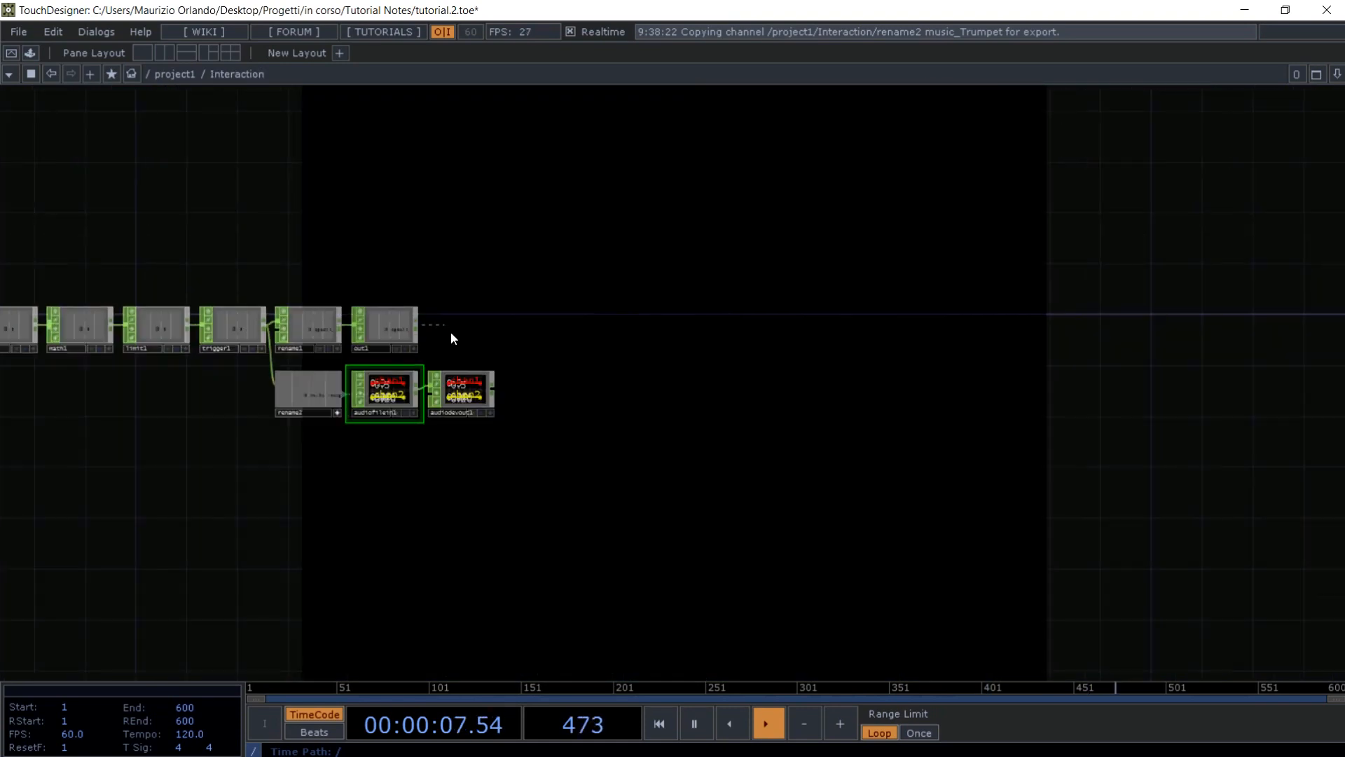
{"action": "scroll", "coordinate": [451, 331], "scroll_direction": "down", "scroll_amount": 3}
{"action": "scroll", "coordinate": [909, 512], "scroll_direction": "down", "scroll_amount": 5}
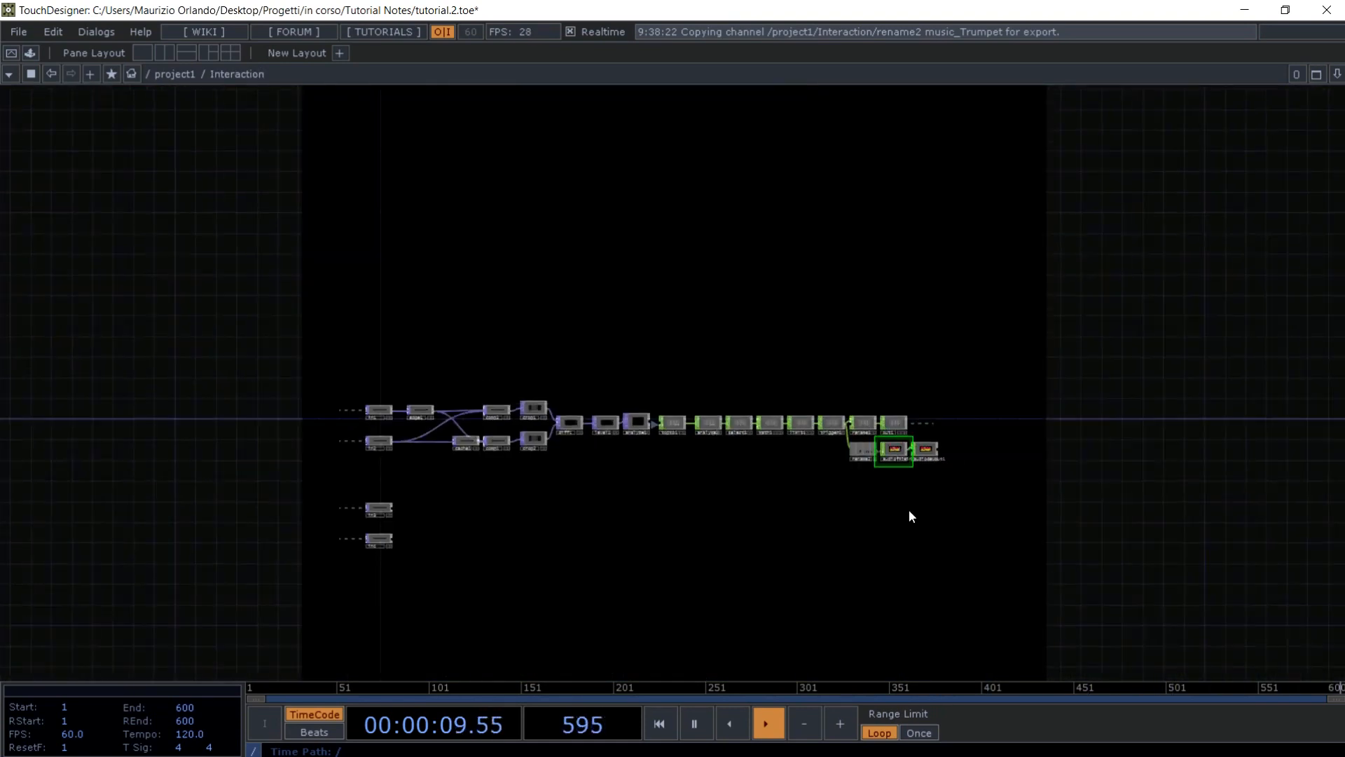
- Duplicate the trumpet's whole interaction chain, from the edge node to the audio output, and place the copy beside in3 and in4
{"action": "left_click_drag", "start_coordinate": [984, 483], "coordinate": [461, 369]}
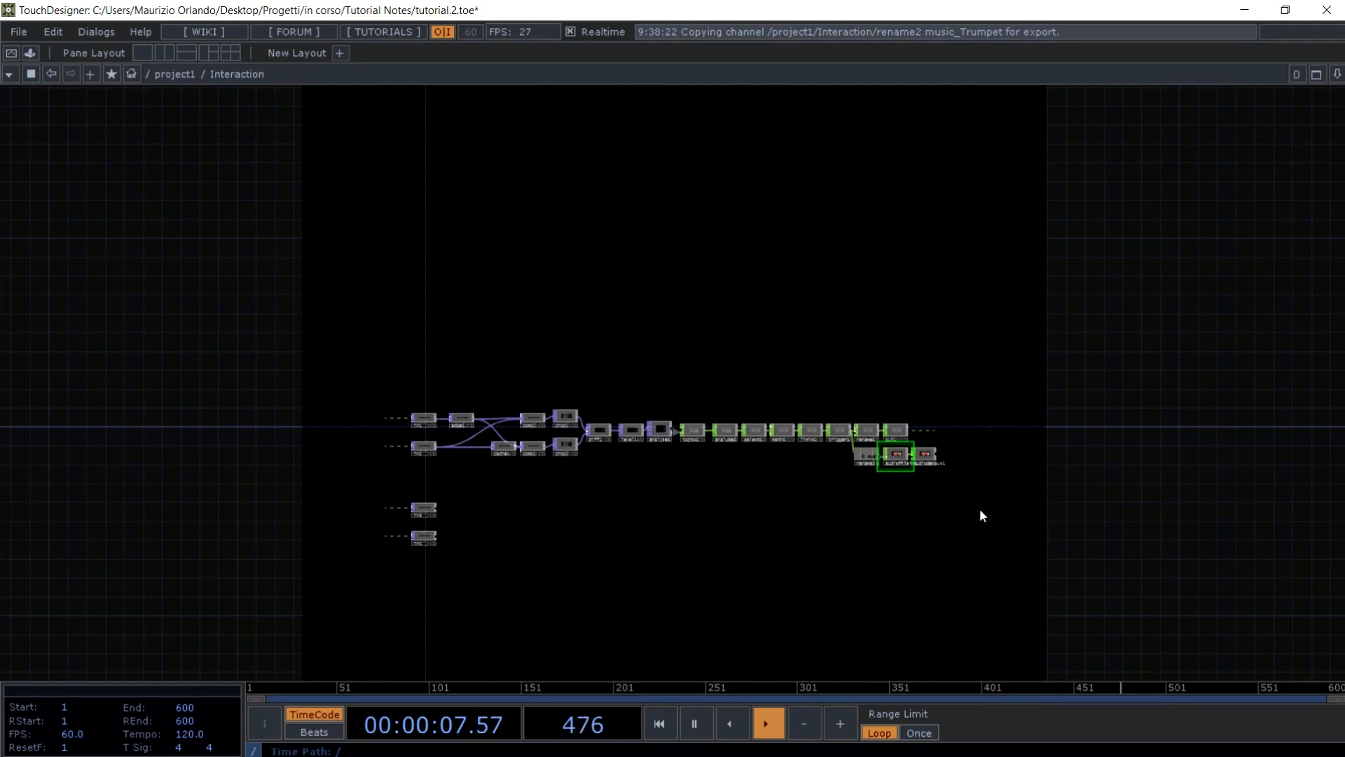
{"action": "left_click_drag", "start_coordinate": [979, 510], "coordinate": [462, 350]}
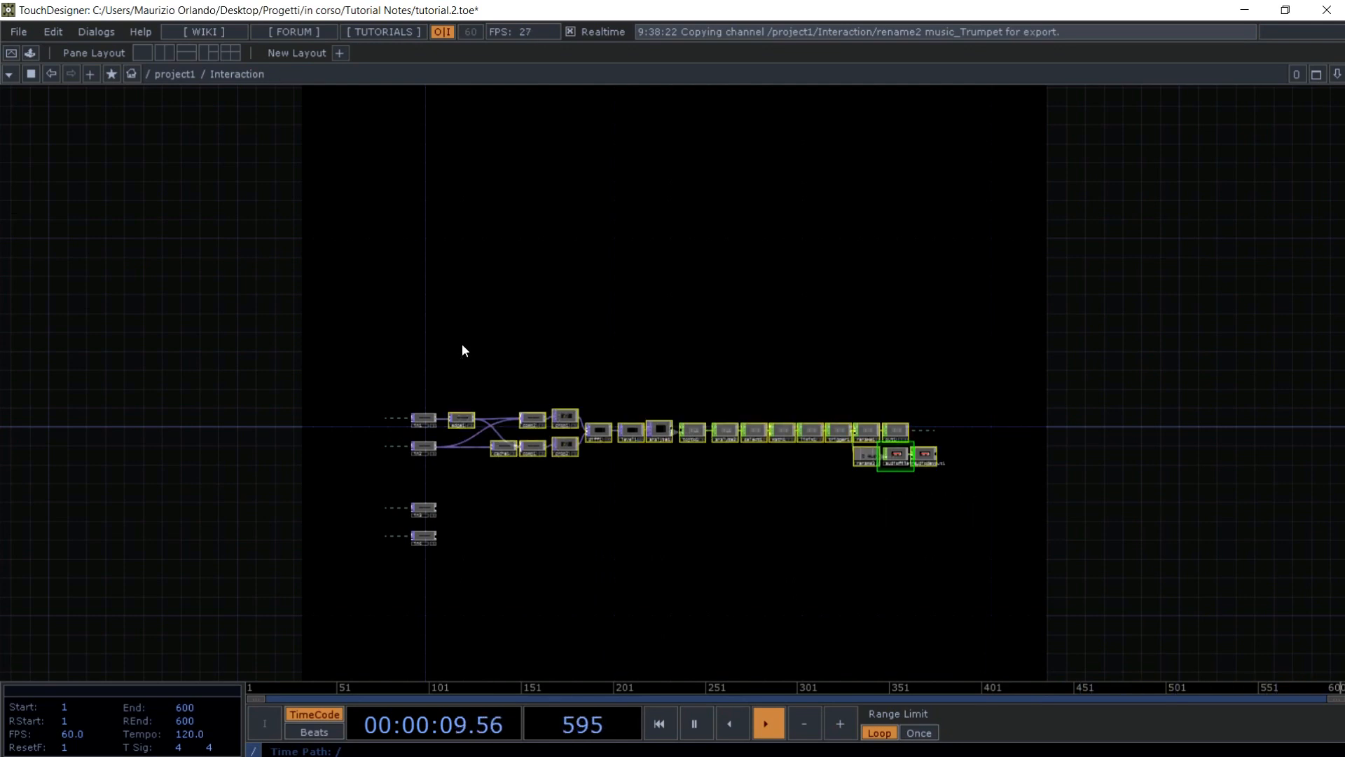
{"action": "key", "text": "ctrl+c"}
{"action": "key", "text": "ctrl+v"}
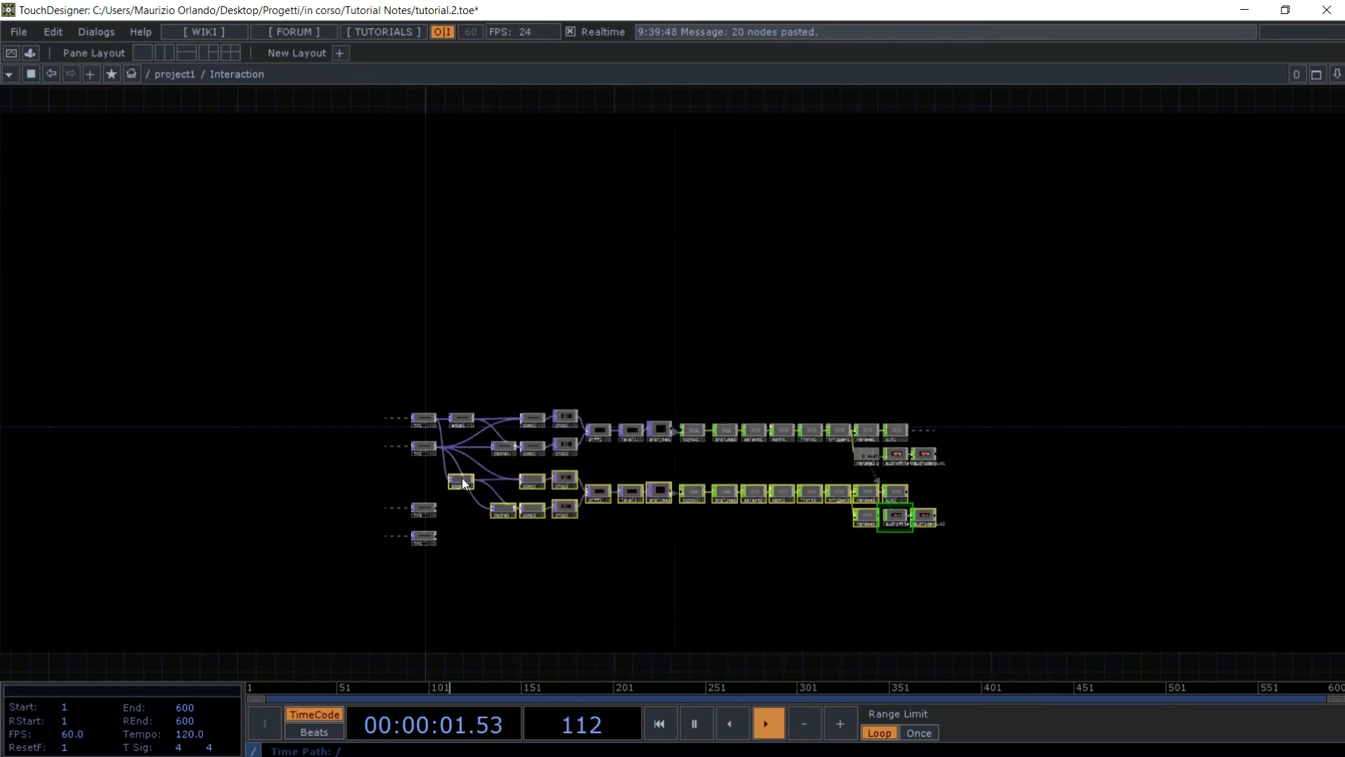
{"action": "left_click_drag", "start_coordinate": [461, 478], "coordinate": [470, 506]}
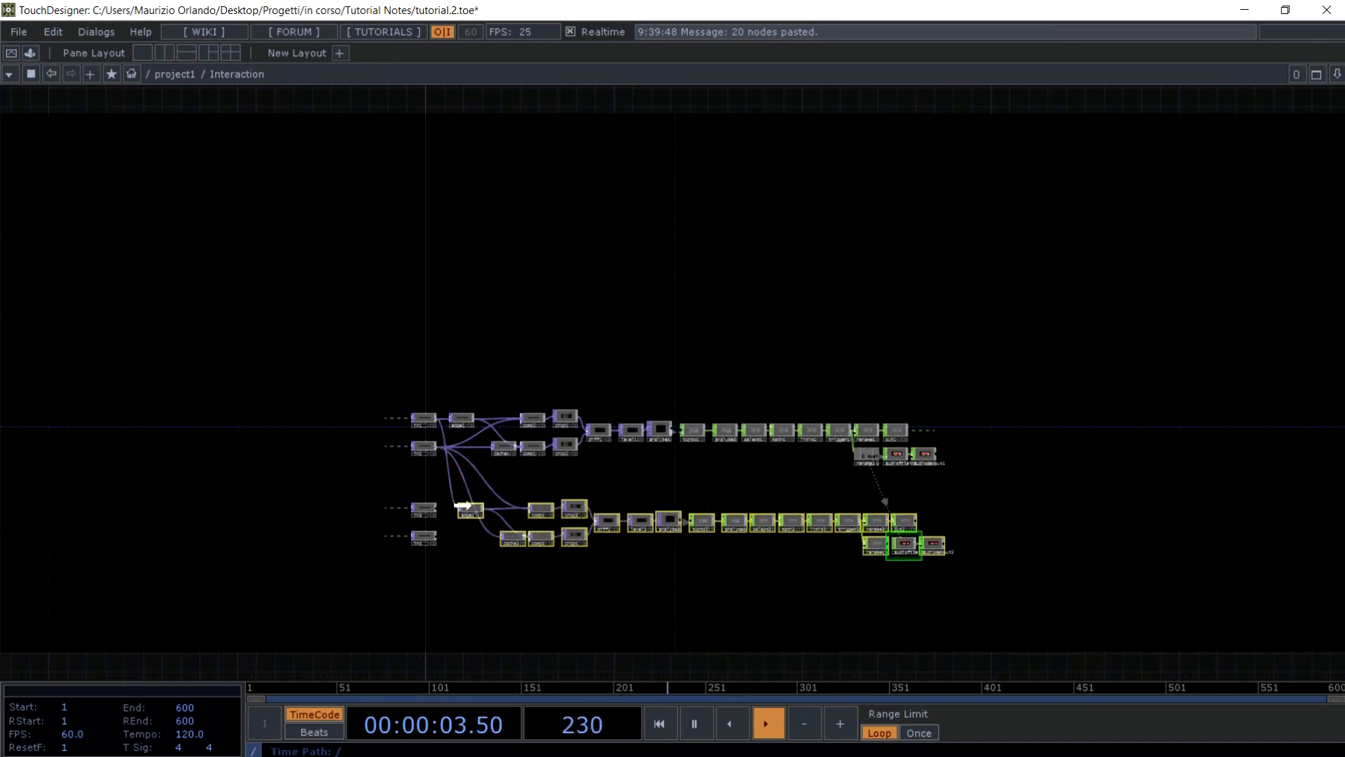
{"action": "left_click", "coordinate": [470, 562]}
{"action": "scroll", "coordinate": [469, 562], "scroll_direction": "up", "scroll_amount": 5}
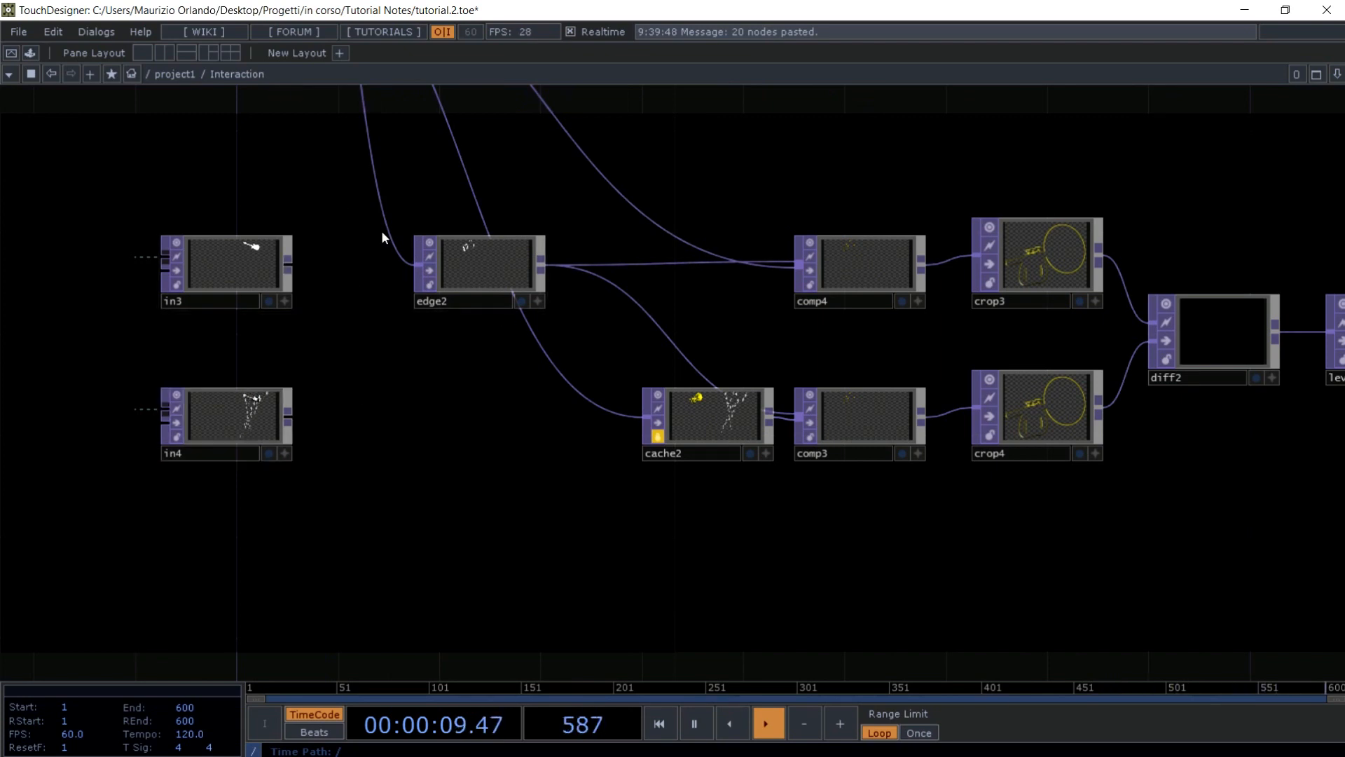
- Disconnect the trumpet's input wires from edge2, cache2 and comp4 in the duplicated chain
{"action": "left_click_drag", "start_coordinate": [349, 297], "coordinate": [351, 338]}
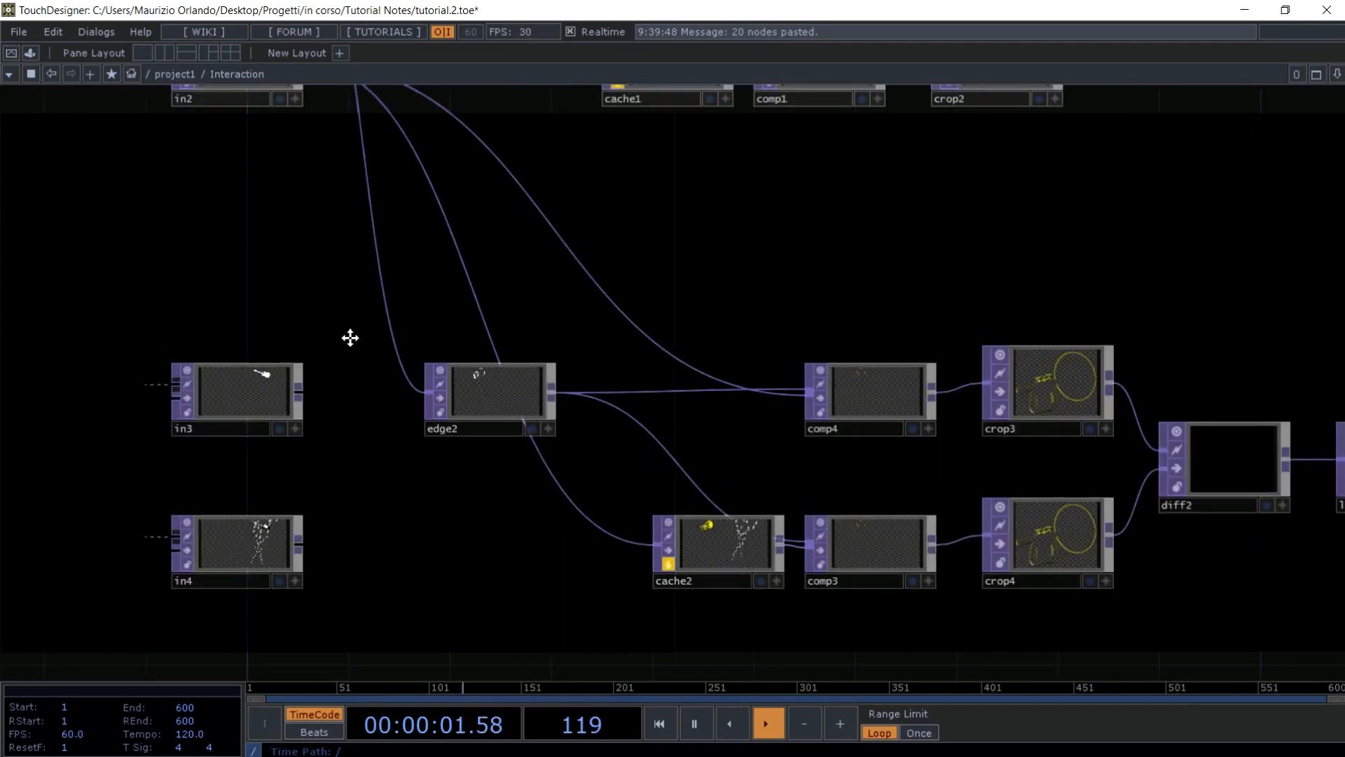
{"action": "right_click", "coordinate": [389, 319]}
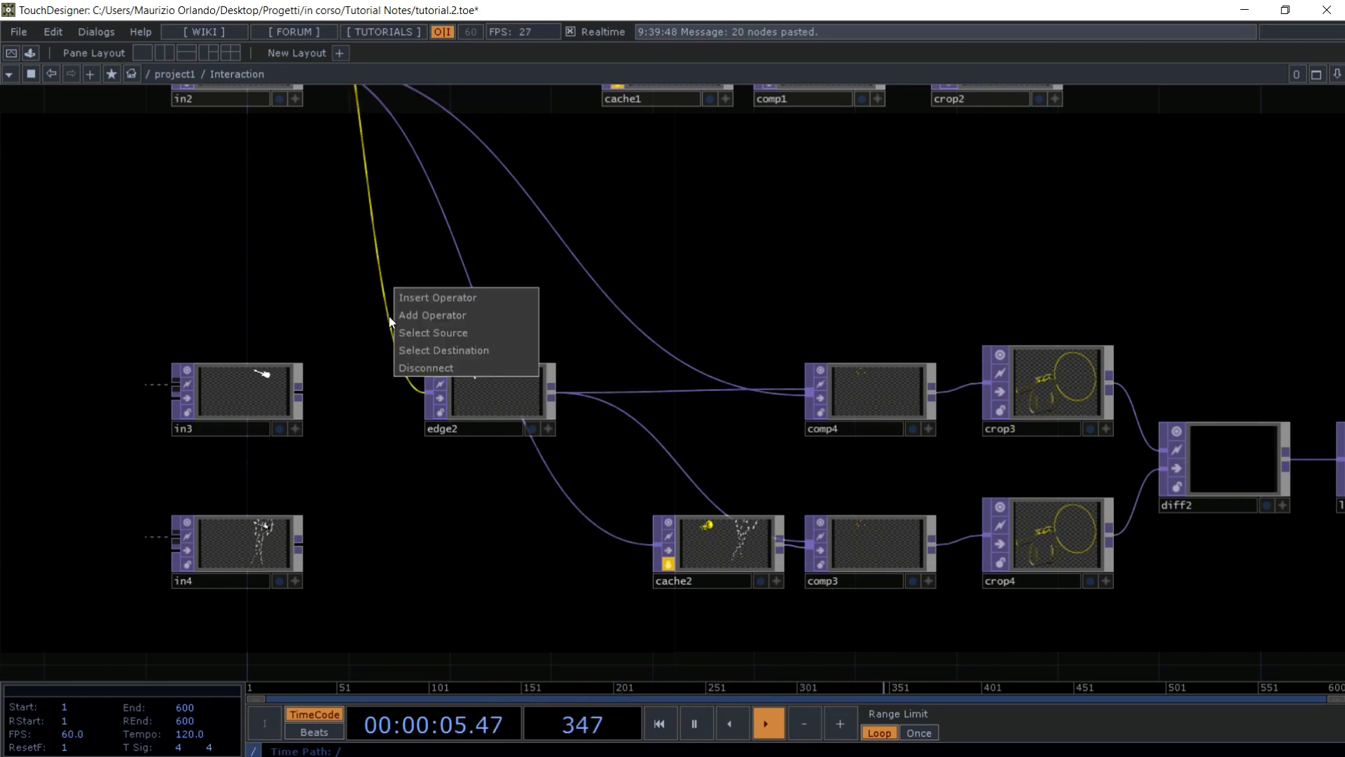
{"action": "left_click", "coordinate": [405, 353]}
{"action": "right_click", "coordinate": [480, 315]}
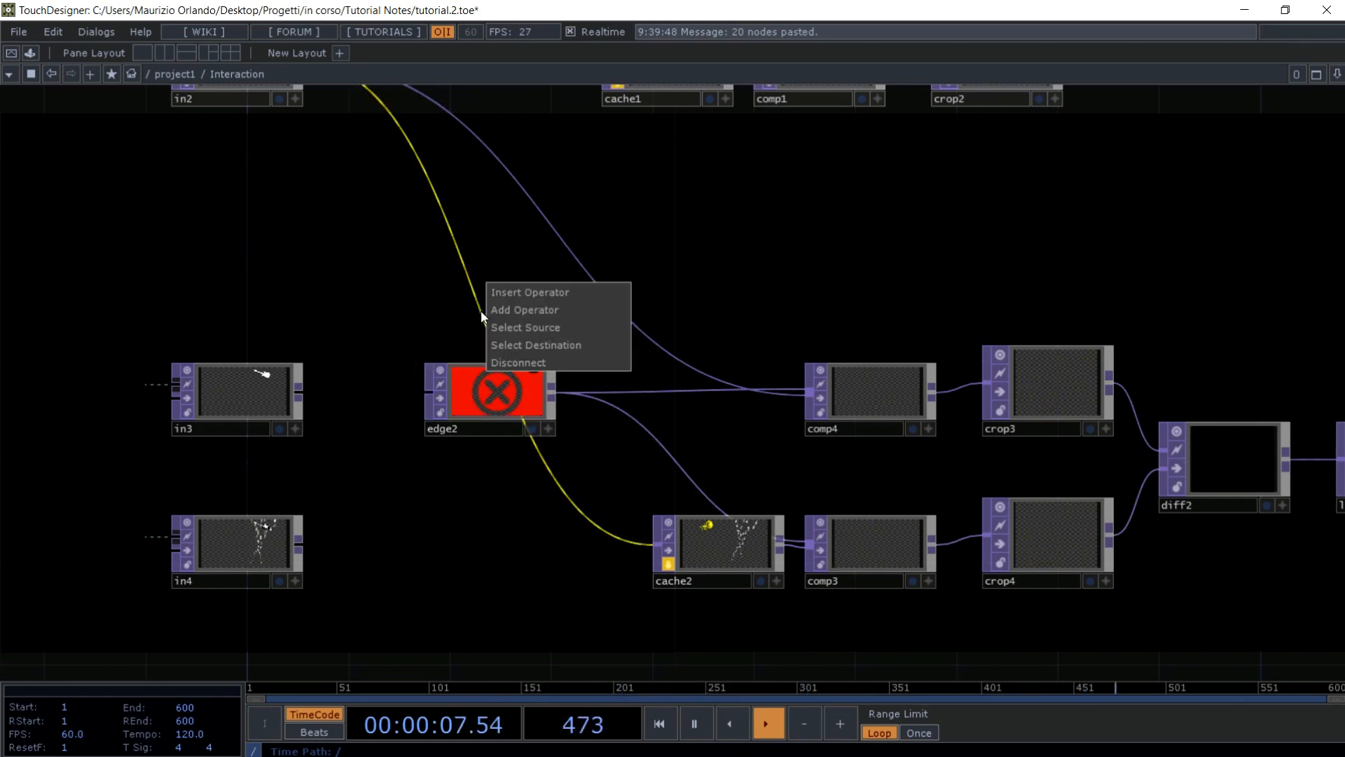
{"action": "left_click", "coordinate": [502, 356]}
{"action": "right_click", "coordinate": [608, 304]}
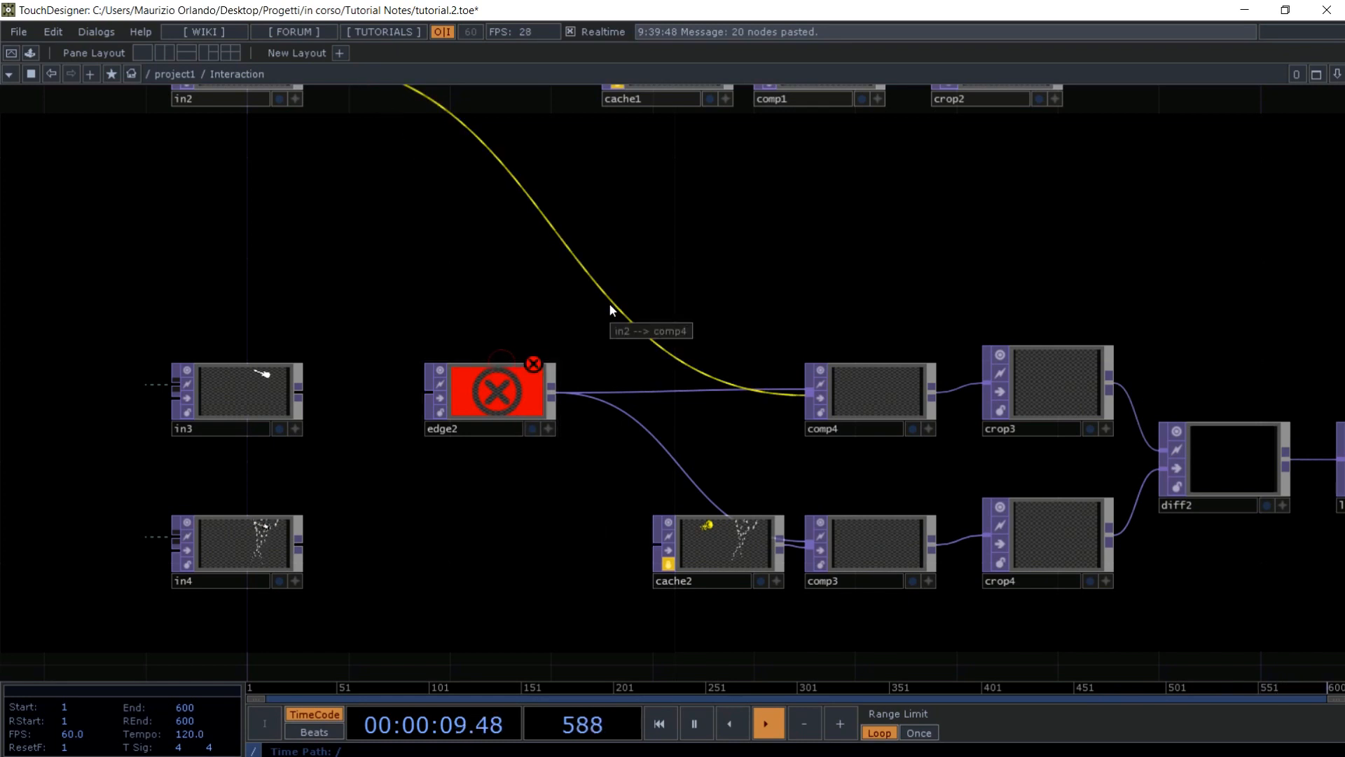
{"action": "left_click", "coordinate": [633, 343]}
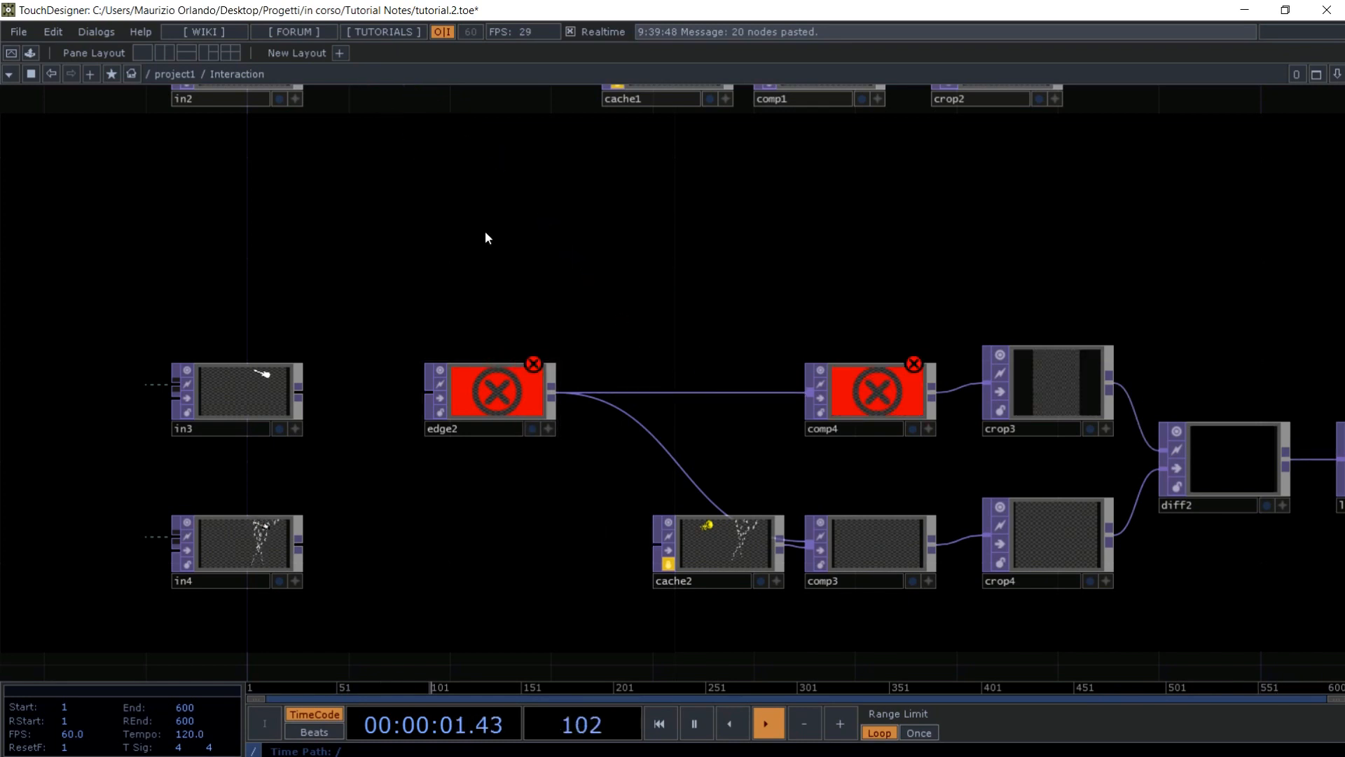
- Connect in3 to edge2 and in4 to cache2 in the duplicated chain
{"action": "left_click_drag", "start_coordinate": [396, 150], "coordinate": [419, 448]}
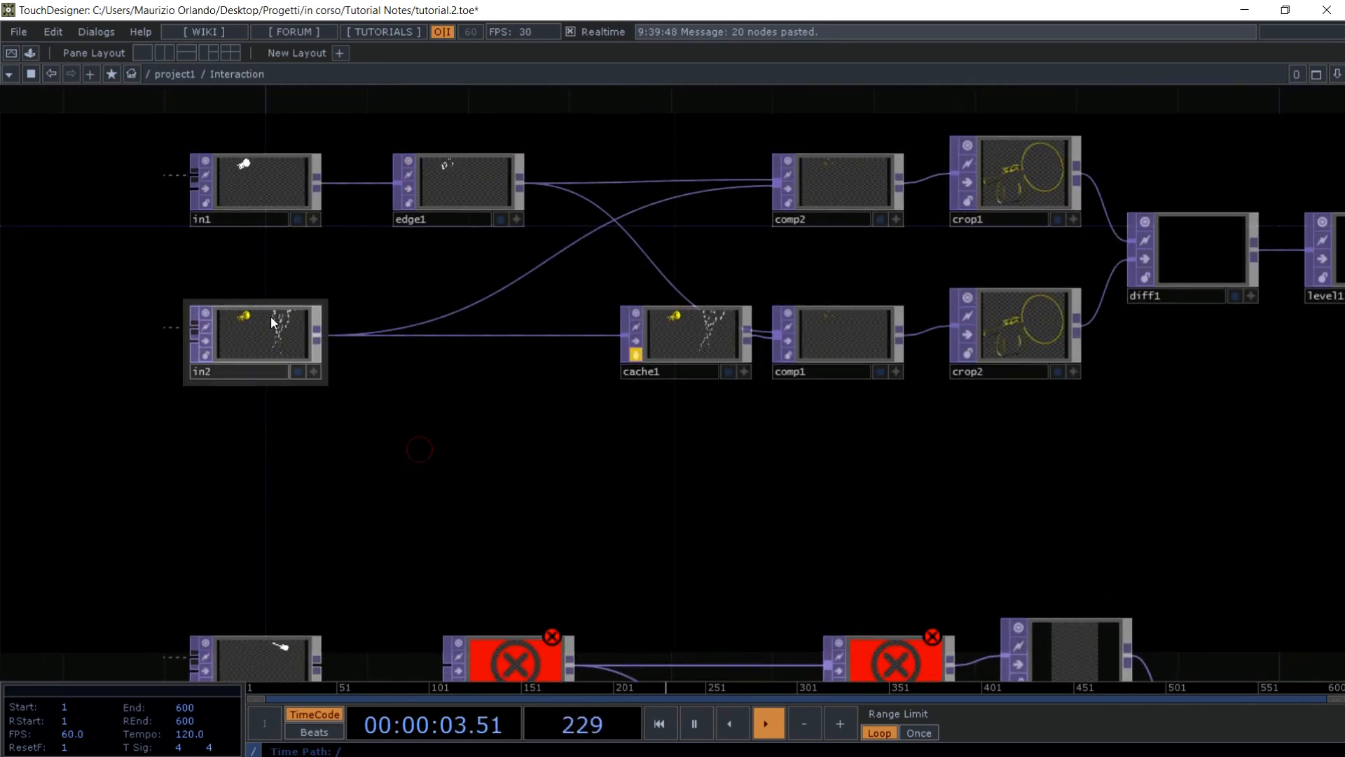
{"action": "left_click_drag", "start_coordinate": [493, 392], "coordinate": [526, 252]}
{"action": "left_click_drag", "start_coordinate": [434, 457], "coordinate": [466, 338]}
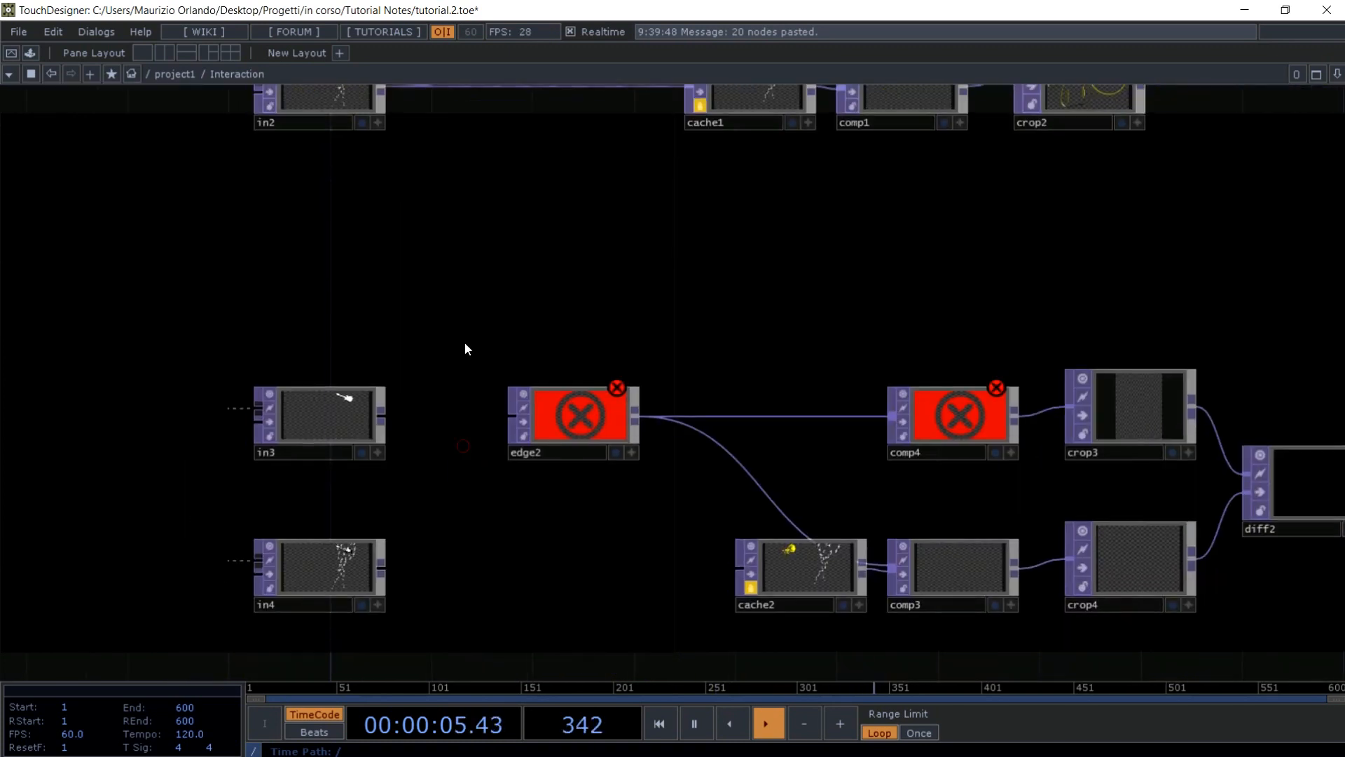
{"action": "left_click_drag", "start_coordinate": [384, 404], "coordinate": [506, 404]}
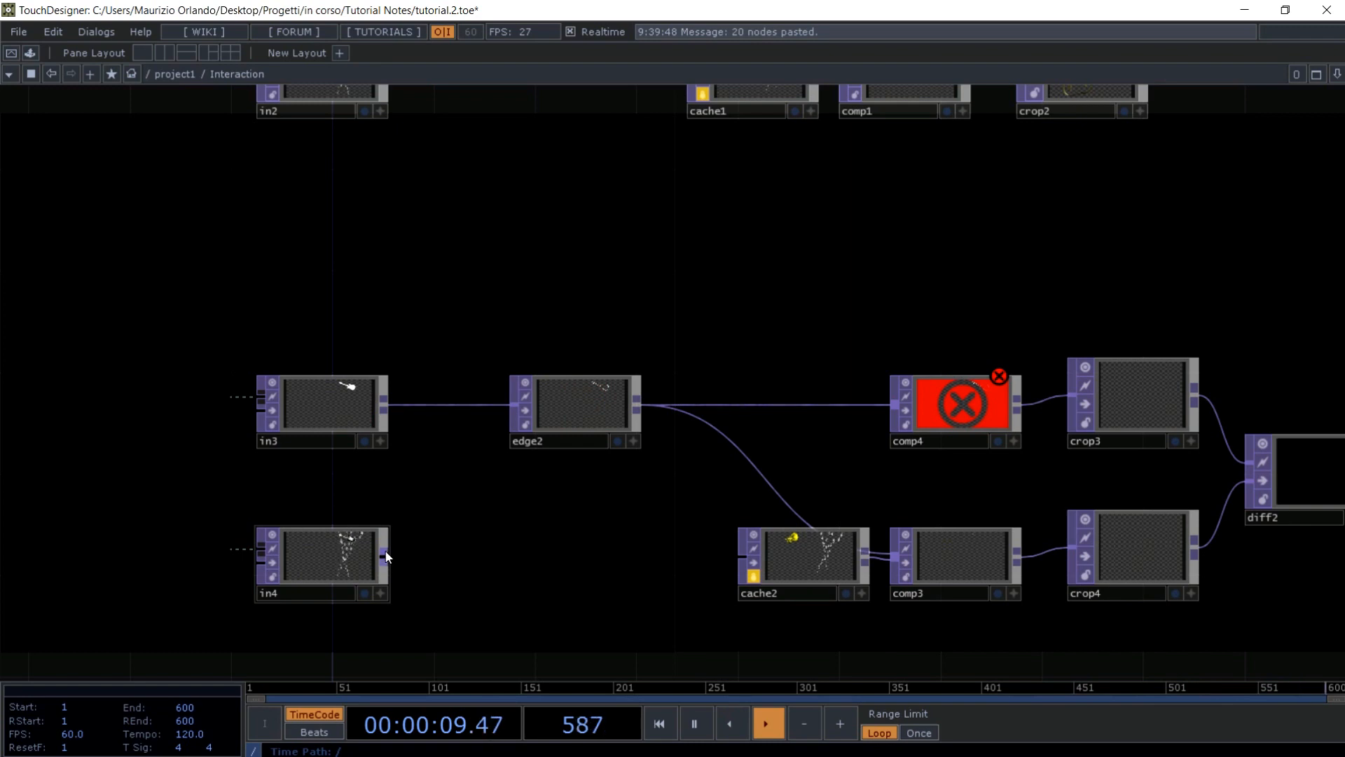
{"action": "left_click_drag", "start_coordinate": [386, 563], "coordinate": [739, 557]}
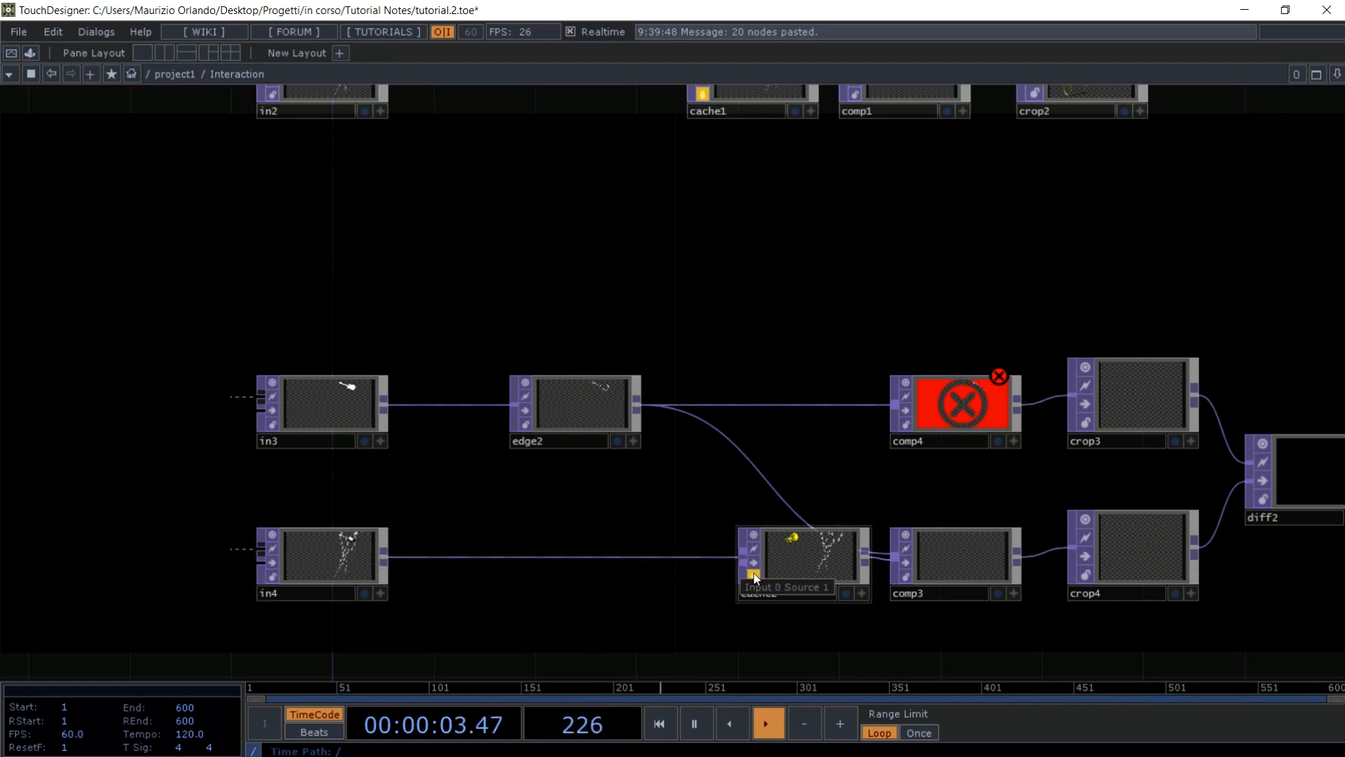
- Unlock cache2, discarding its locked image, and reconnect in4 to its input
{"action": "left_click", "coordinate": [752, 581]}
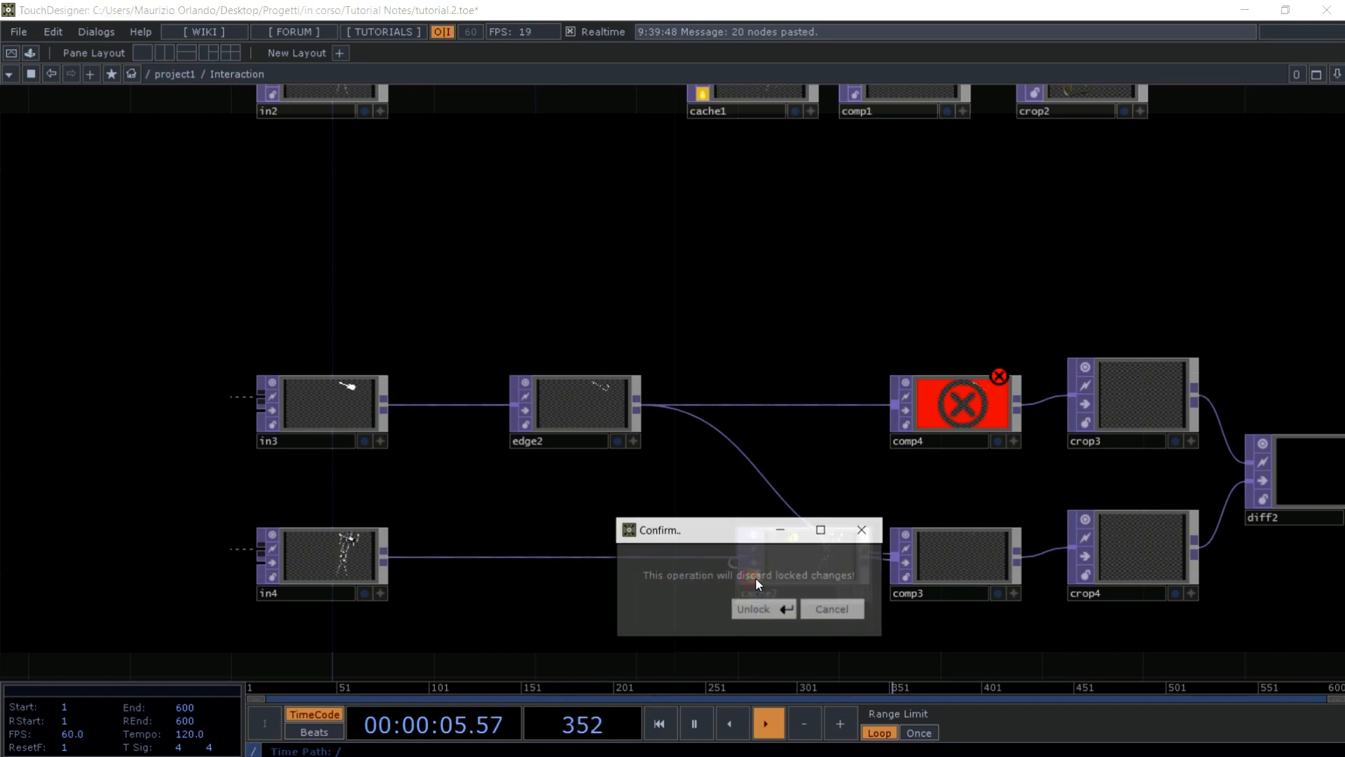
{"action": "left_click", "coordinate": [750, 608]}
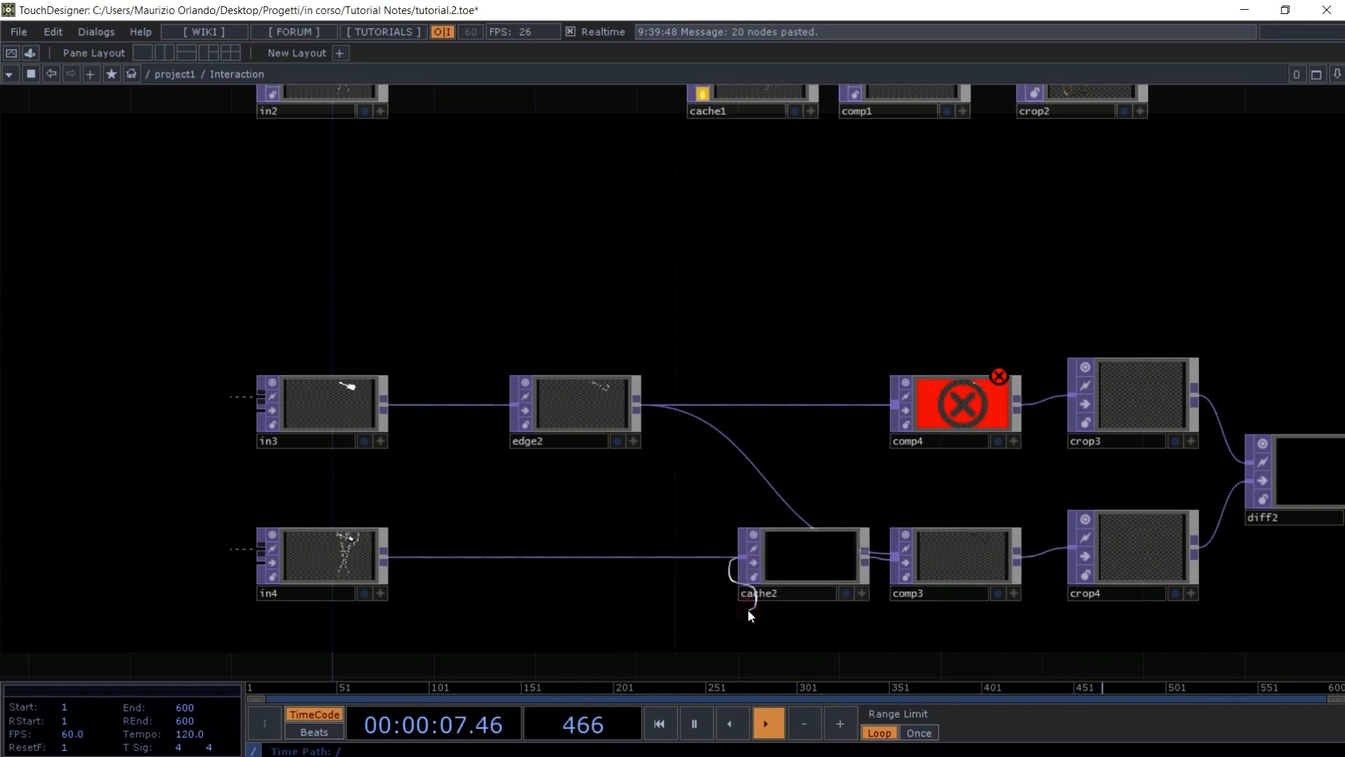
{"action": "left_click", "coordinate": [749, 610]}
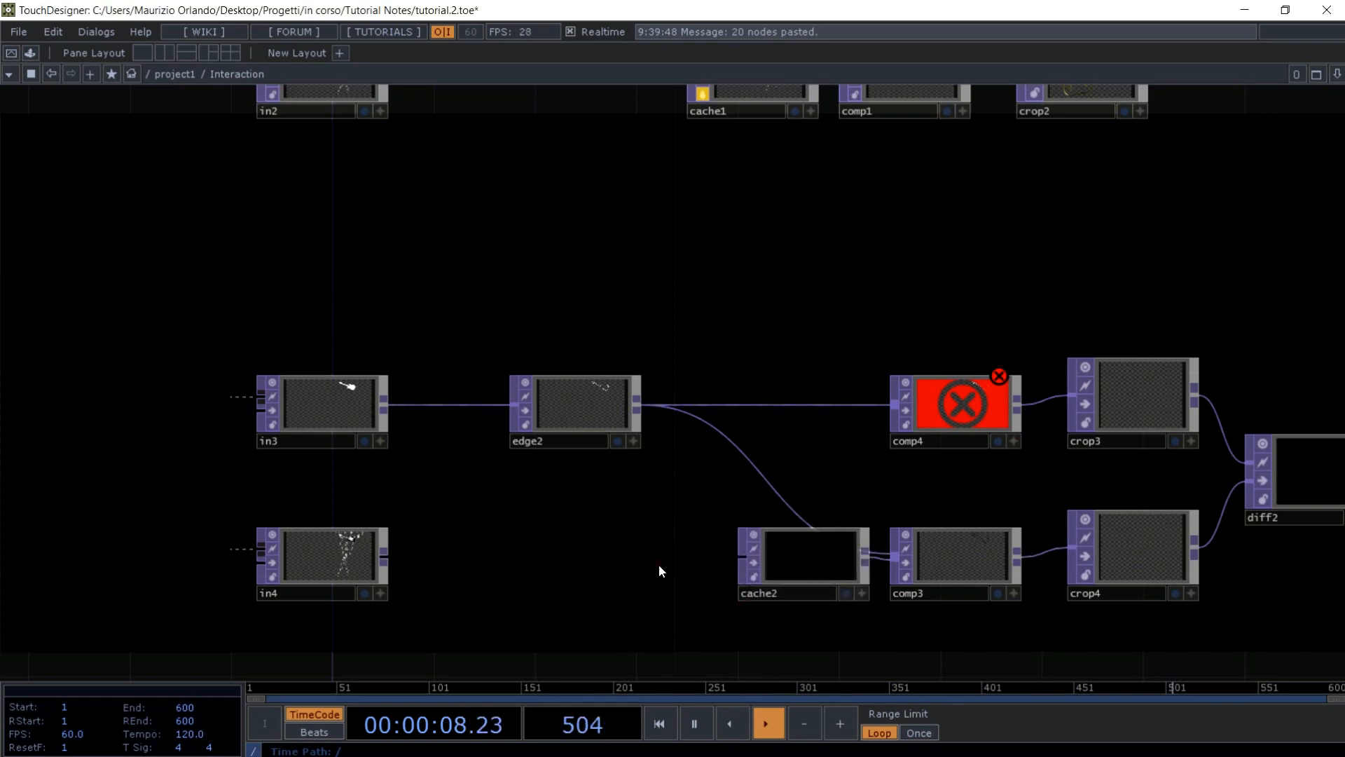
{"action": "left_click", "coordinate": [383, 555]}
{"action": "left_click", "coordinate": [754, 564]}
{"action": "left_click", "coordinate": [755, 563]}
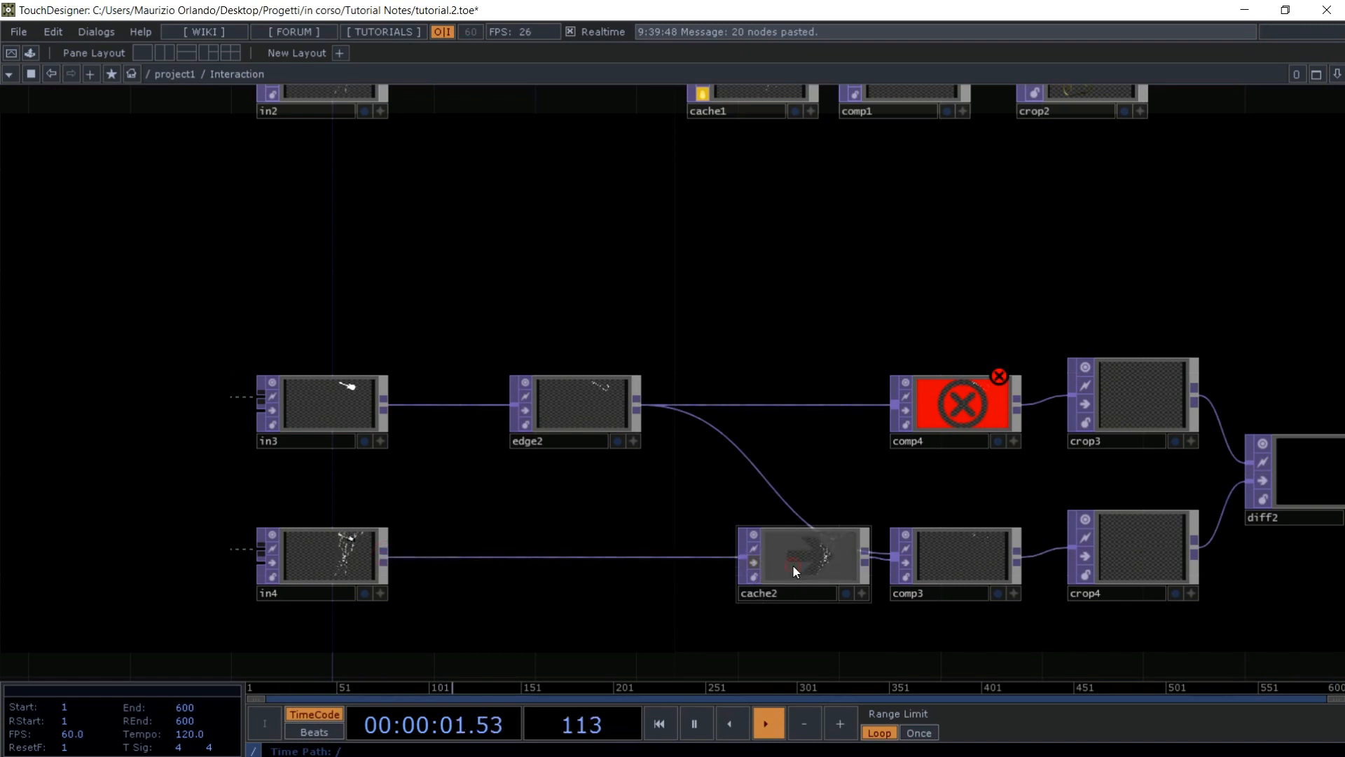
- Open cache2's parameters and turn its Active option on
{"action": "key", "text": "p"}
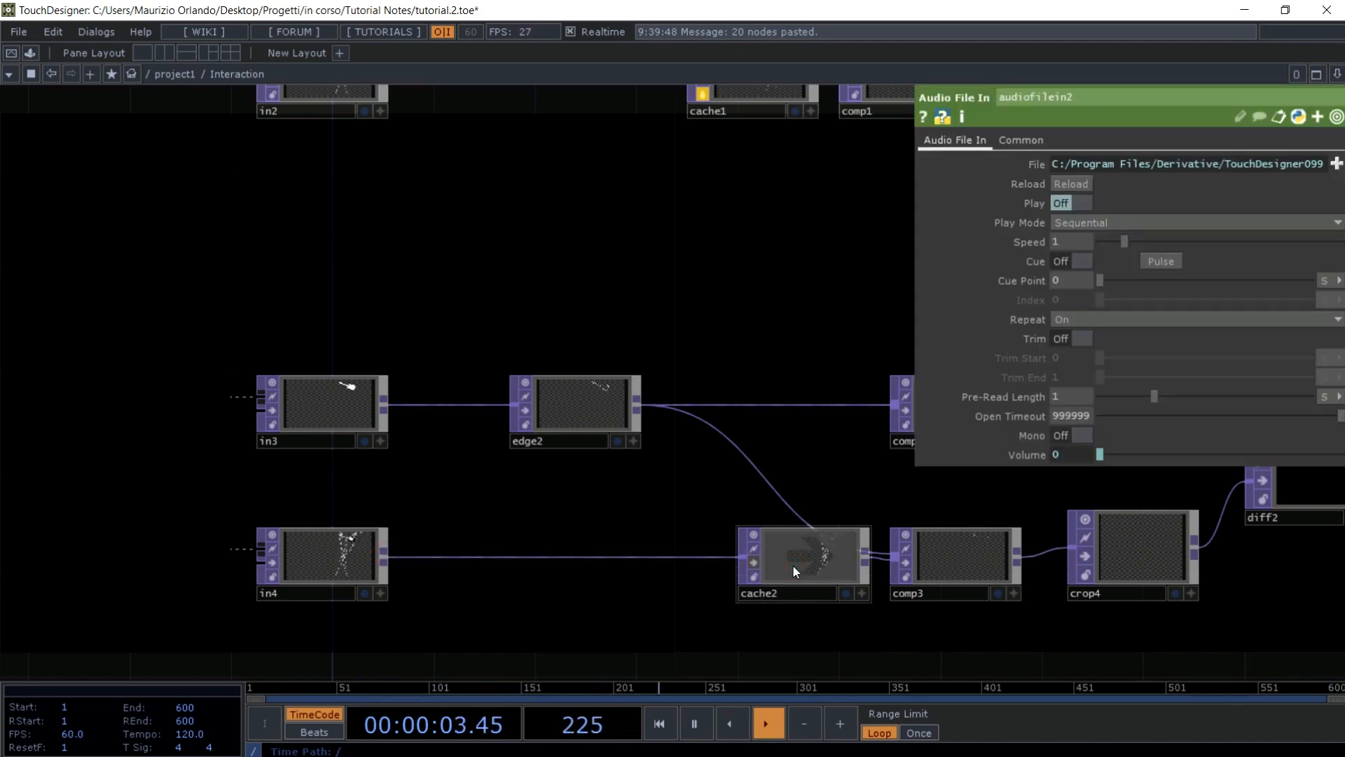
{"action": "left_click", "coordinate": [816, 556]}
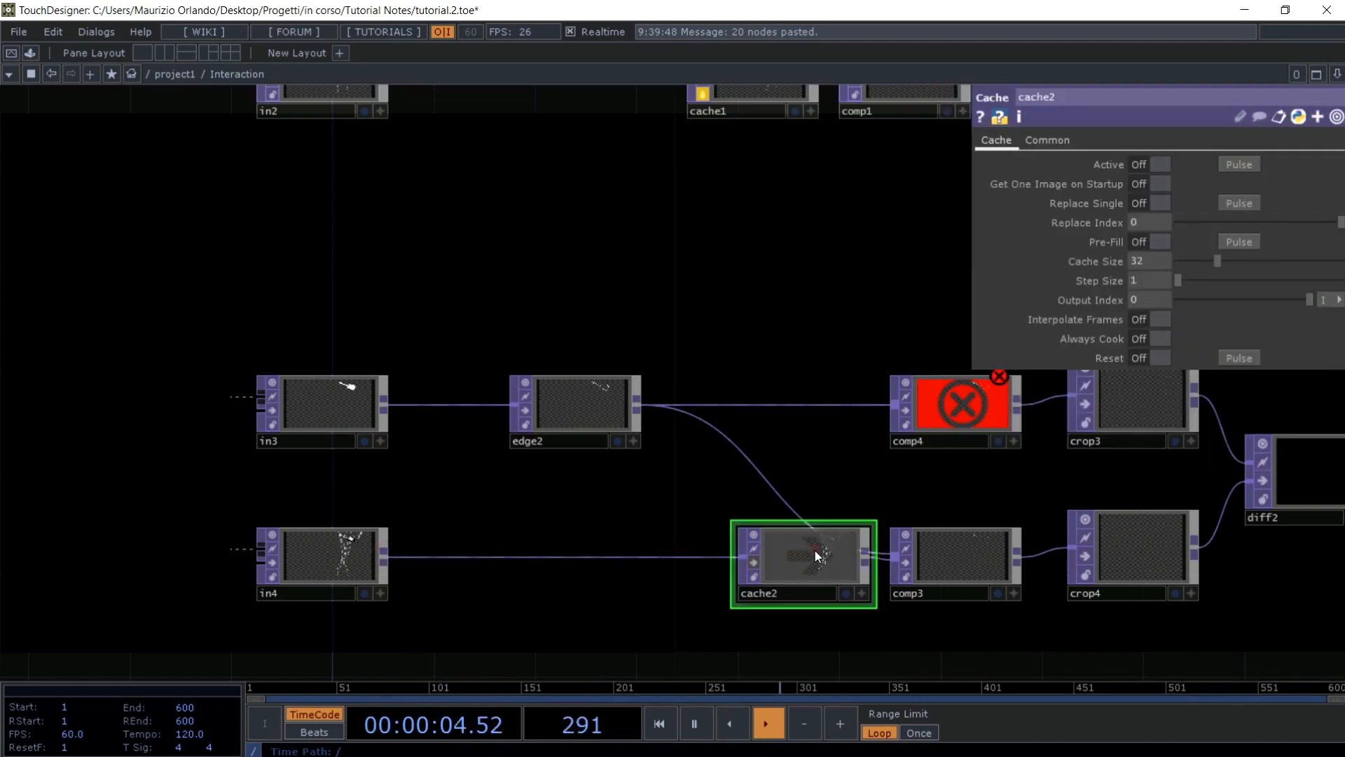
{"action": "left_click", "coordinate": [1158, 162]}
{"action": "left_click", "coordinate": [756, 563]}
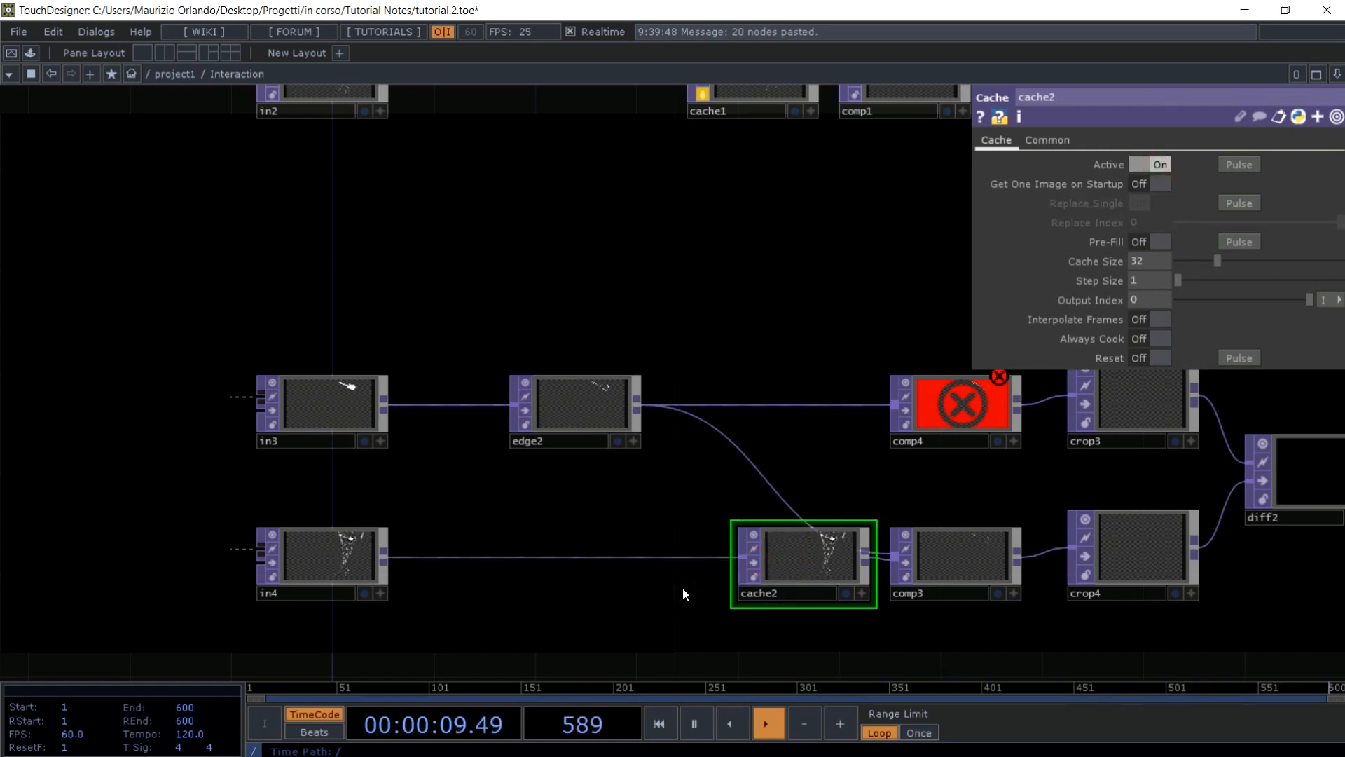
- Connect in4 as the second input of comp4 and inspect the composite's image
{"action": "left_click", "coordinate": [949, 397]}
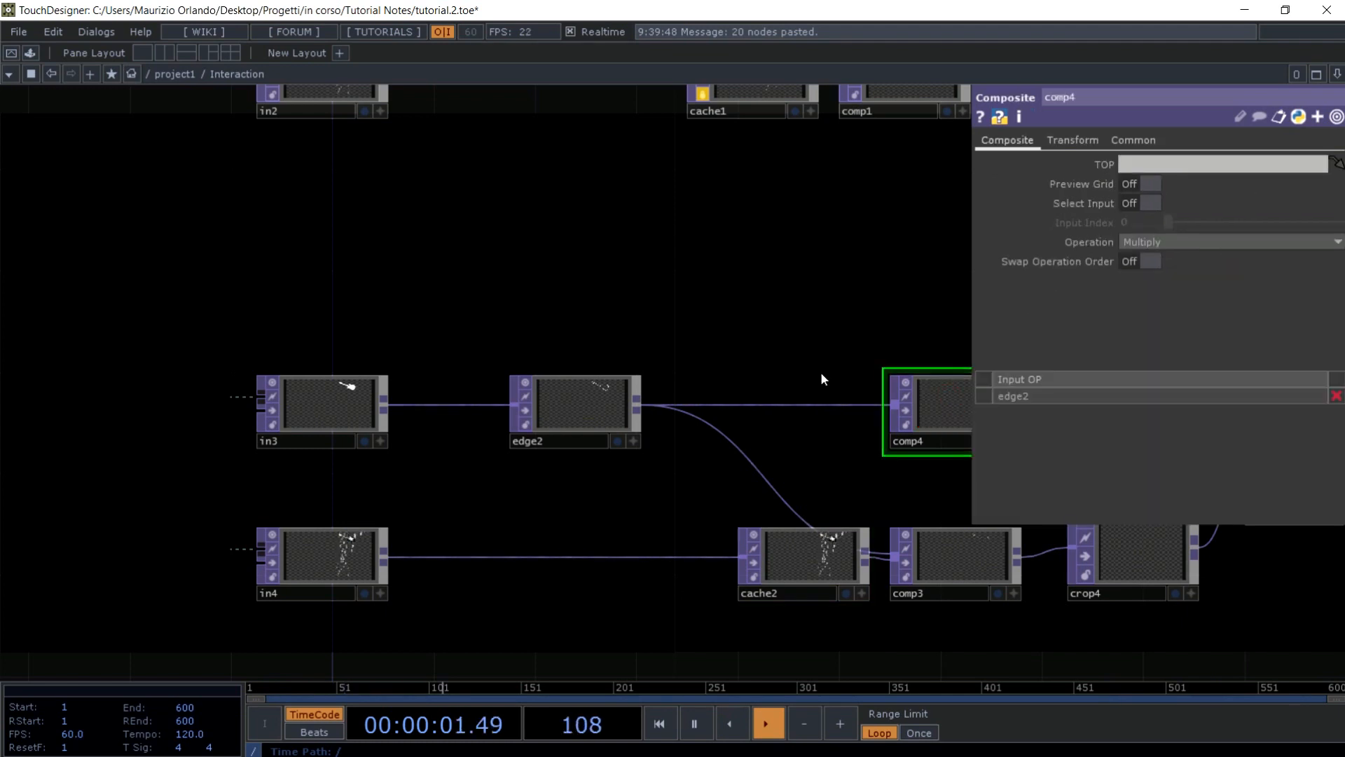
{"action": "left_click", "coordinate": [383, 559]}
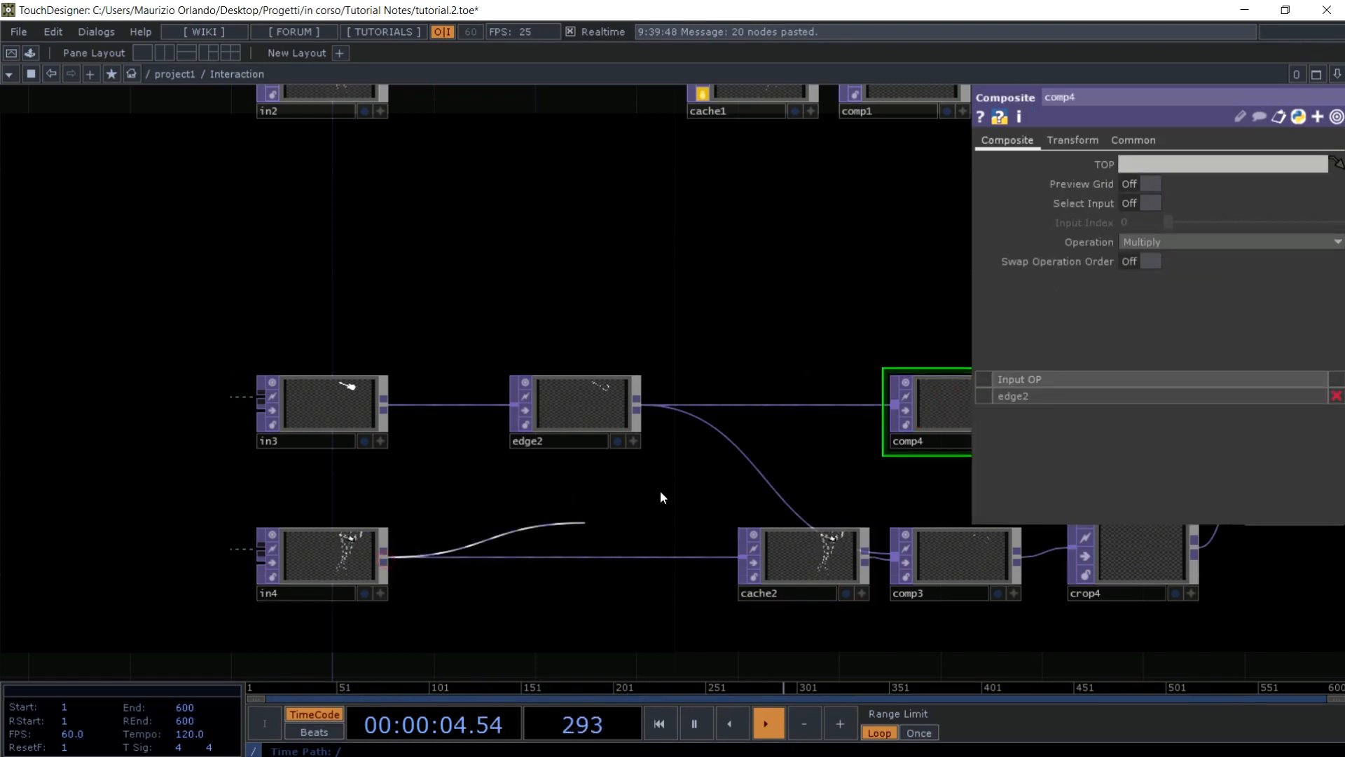
{"action": "left_click", "coordinate": [880, 414]}
{"action": "left_click_drag", "start_coordinate": [835, 339], "coordinate": [545, 325]}
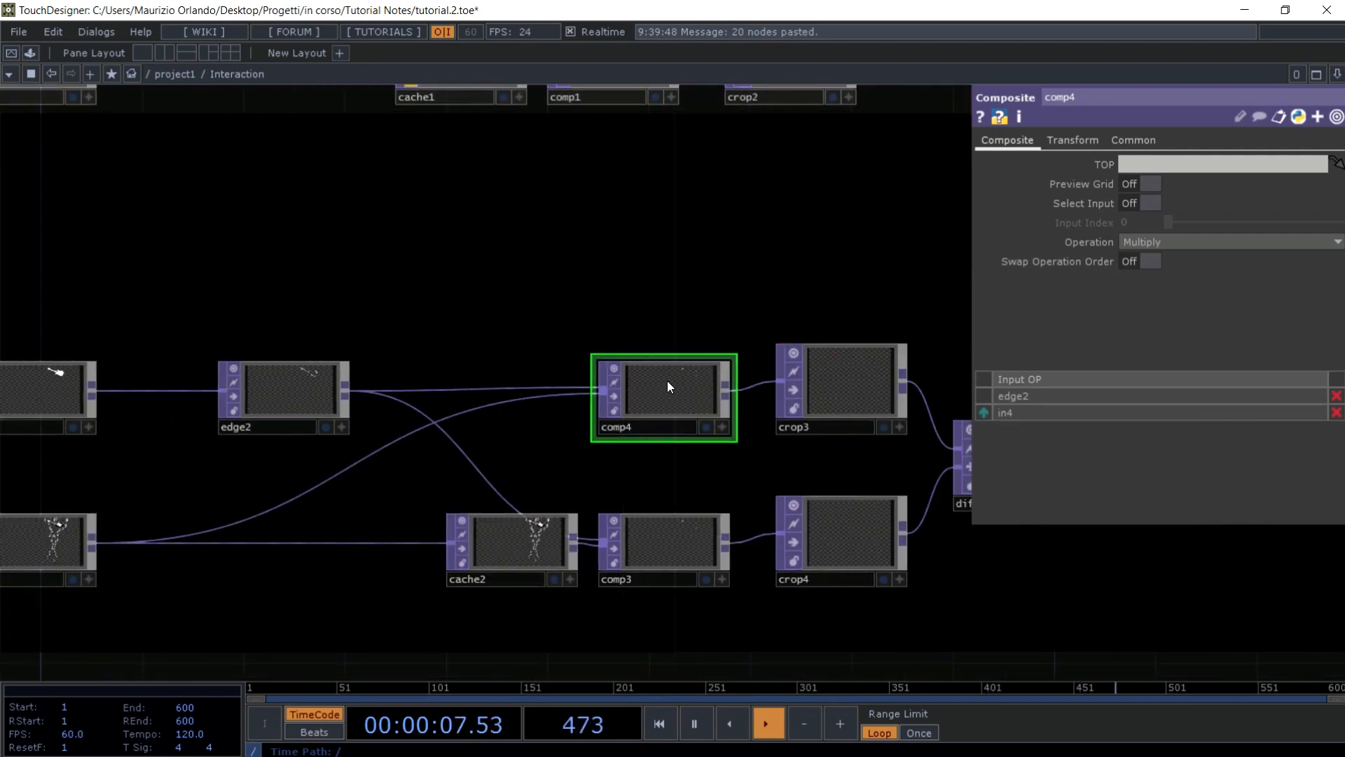
{"action": "scroll", "coordinate": [624, 285], "scroll_direction": "up", "scroll_amount": 6}
{"action": "scroll", "coordinate": [538, 283], "scroll_direction": "down", "scroll_amount": 5}
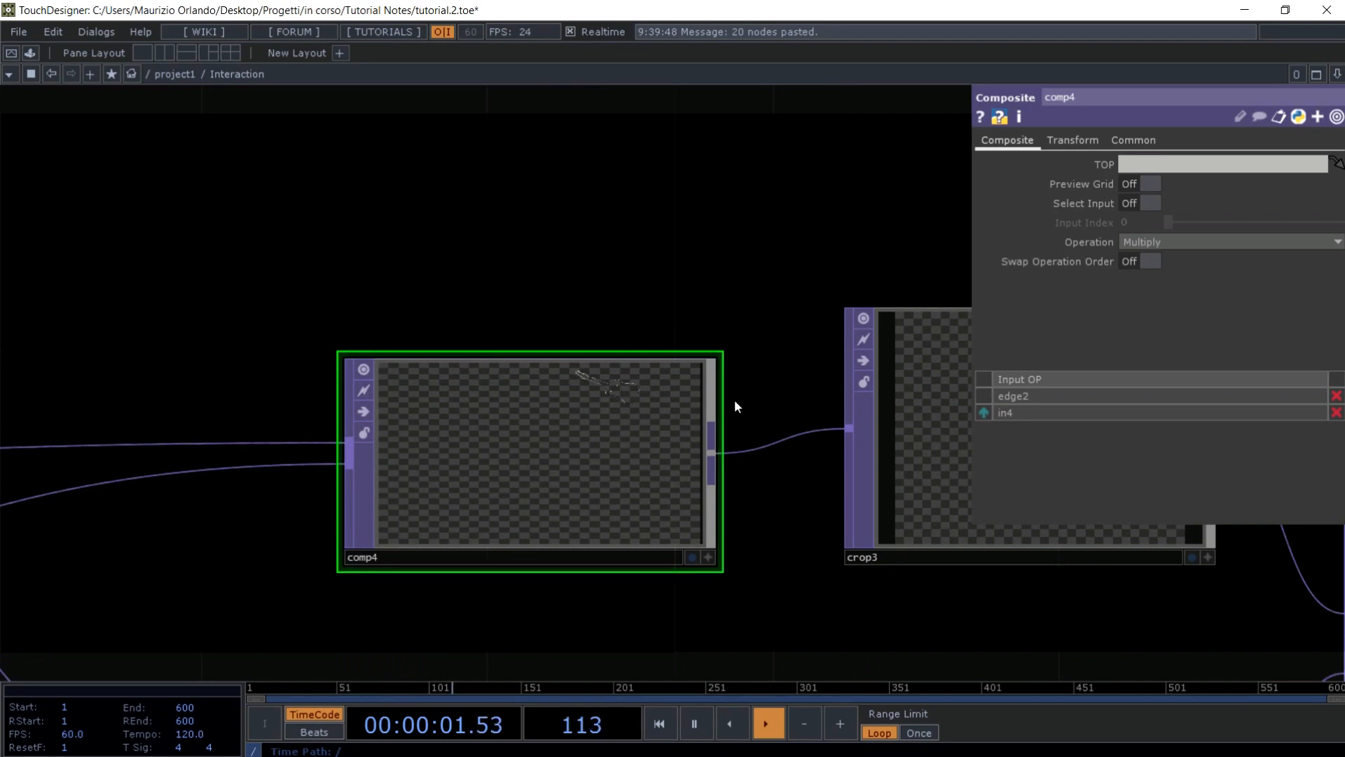
{"action": "scroll", "coordinate": [757, 404], "scroll_direction": "up", "scroll_amount": 2}
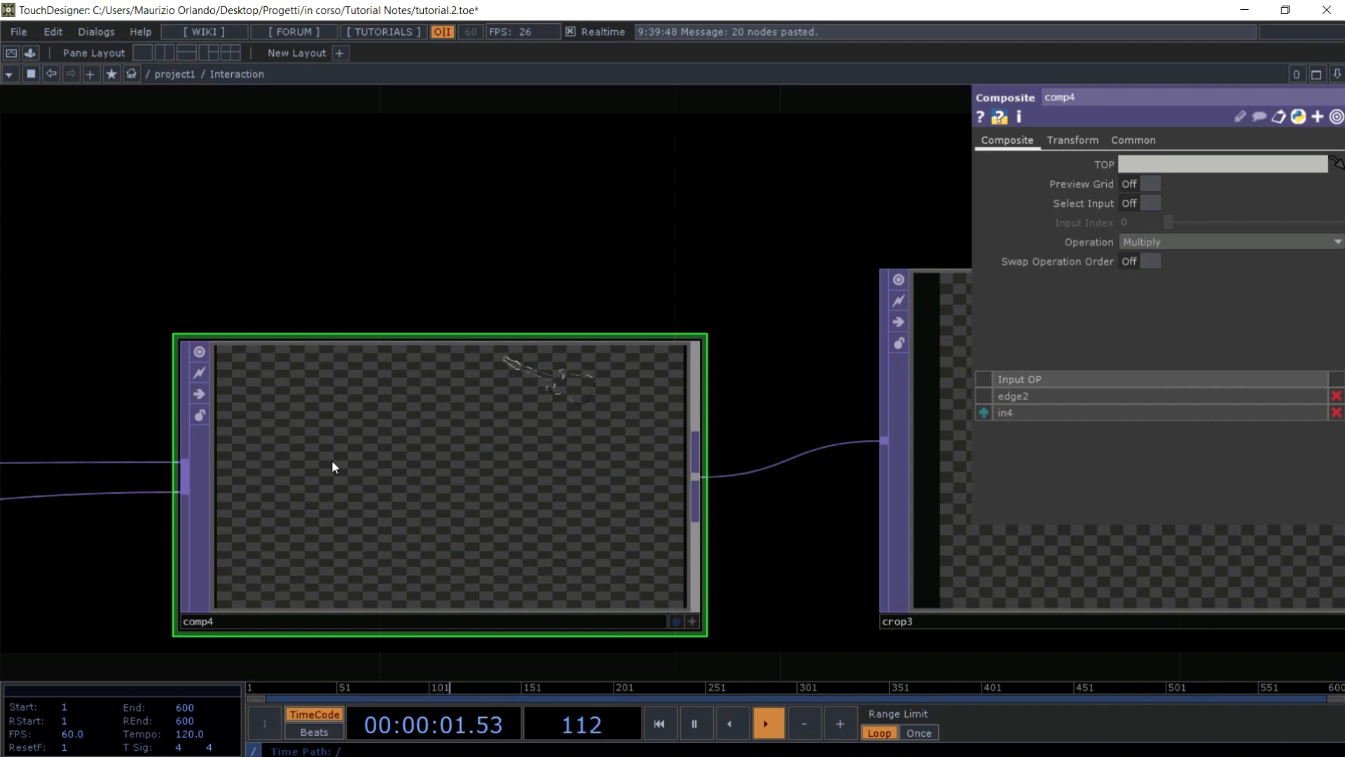
{"action": "scroll", "coordinate": [330, 459], "scroll_direction": "down", "scroll_amount": 5}
{"action": "left_click_drag", "start_coordinate": [220, 550], "coordinate": [375, 278]}
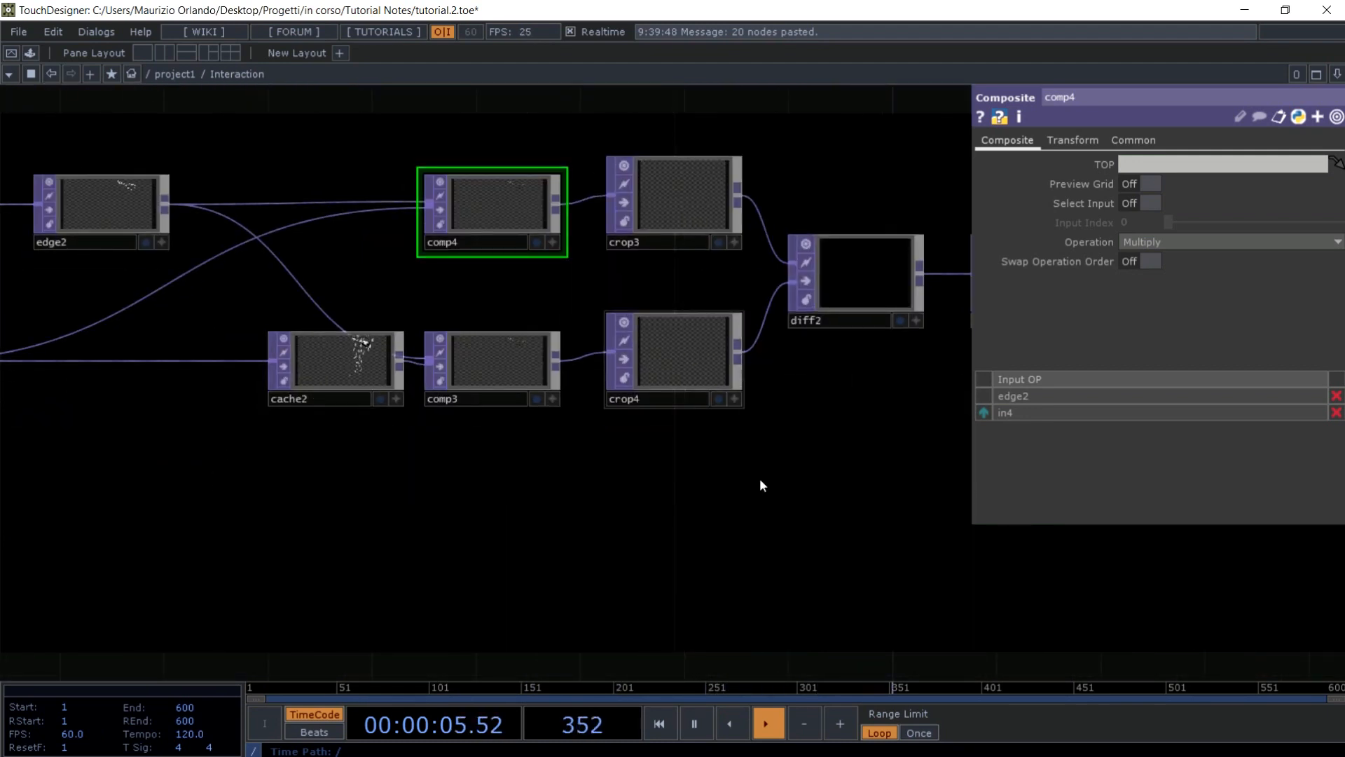
- Split the workspace into two side-by-side panes and show the whole project1 network in the second one
{"action": "left_click", "coordinate": [170, 59]}
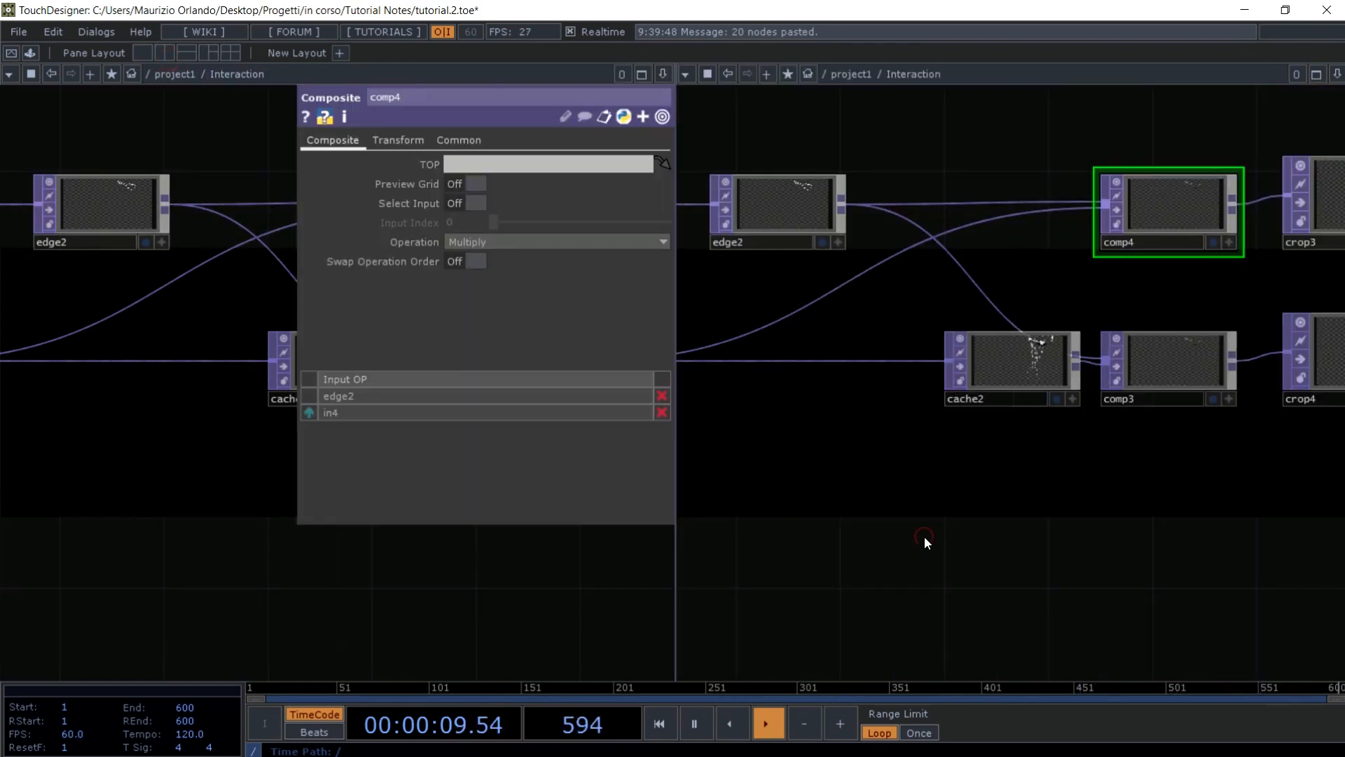
{"action": "key", "text": "u"}
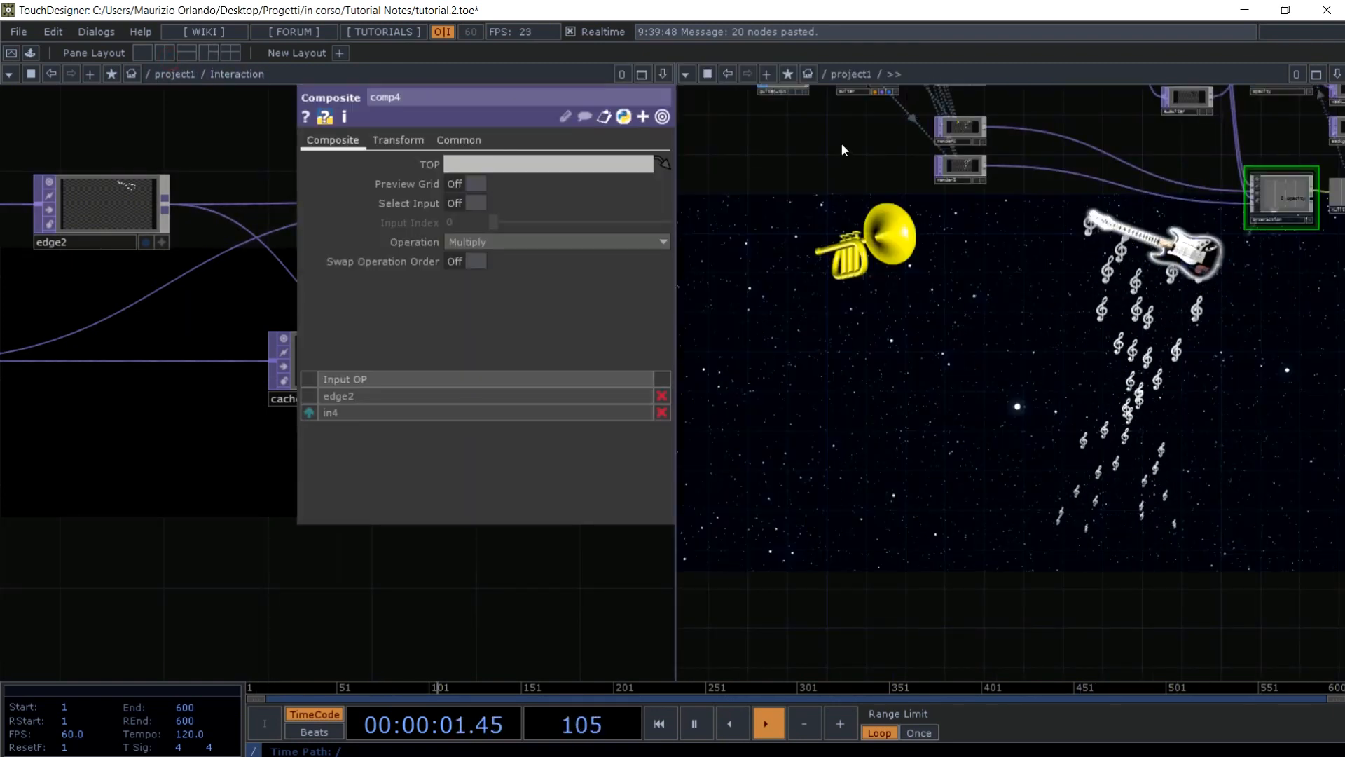
{"action": "key", "text": "h"}
- Set the Notes geometry's X translation to -1 and close its parameters
{"action": "left_click", "coordinate": [1068, 355]}
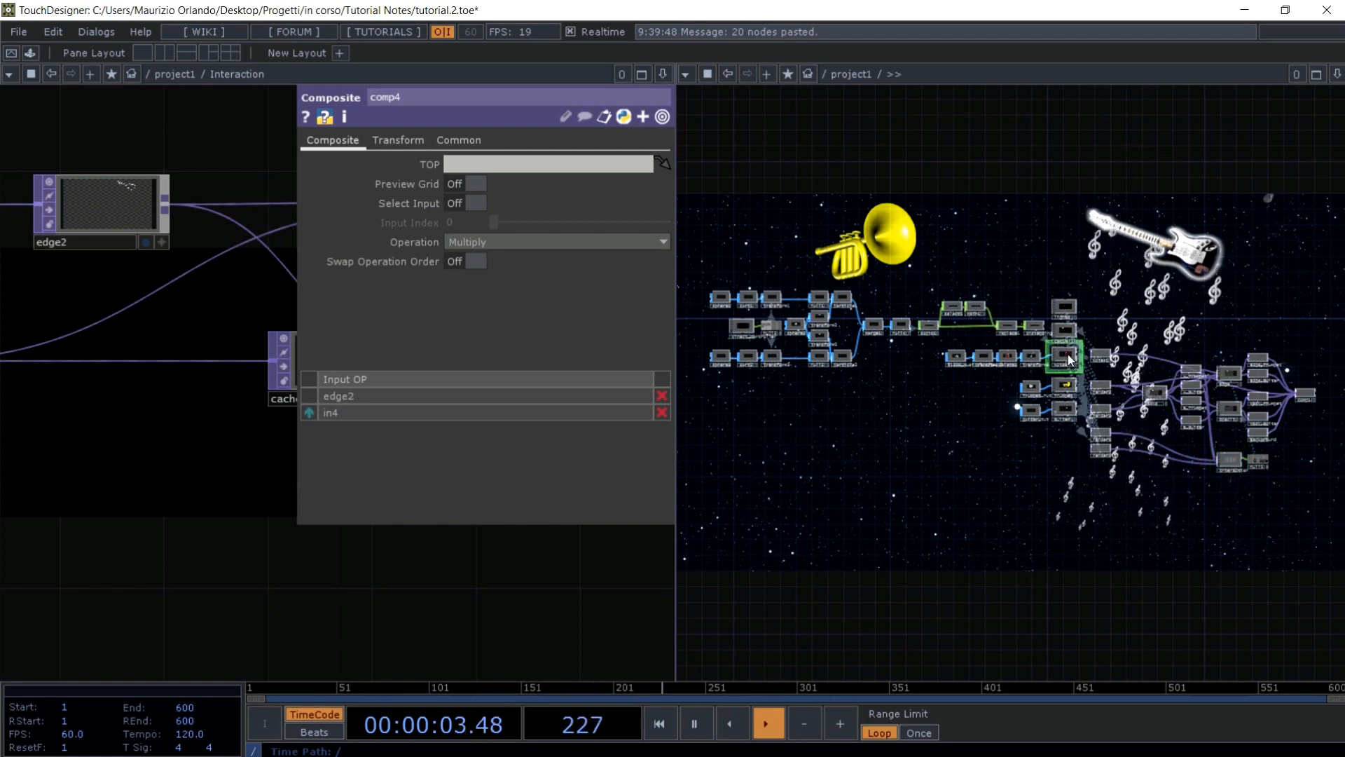
{"action": "key", "text": "p"}
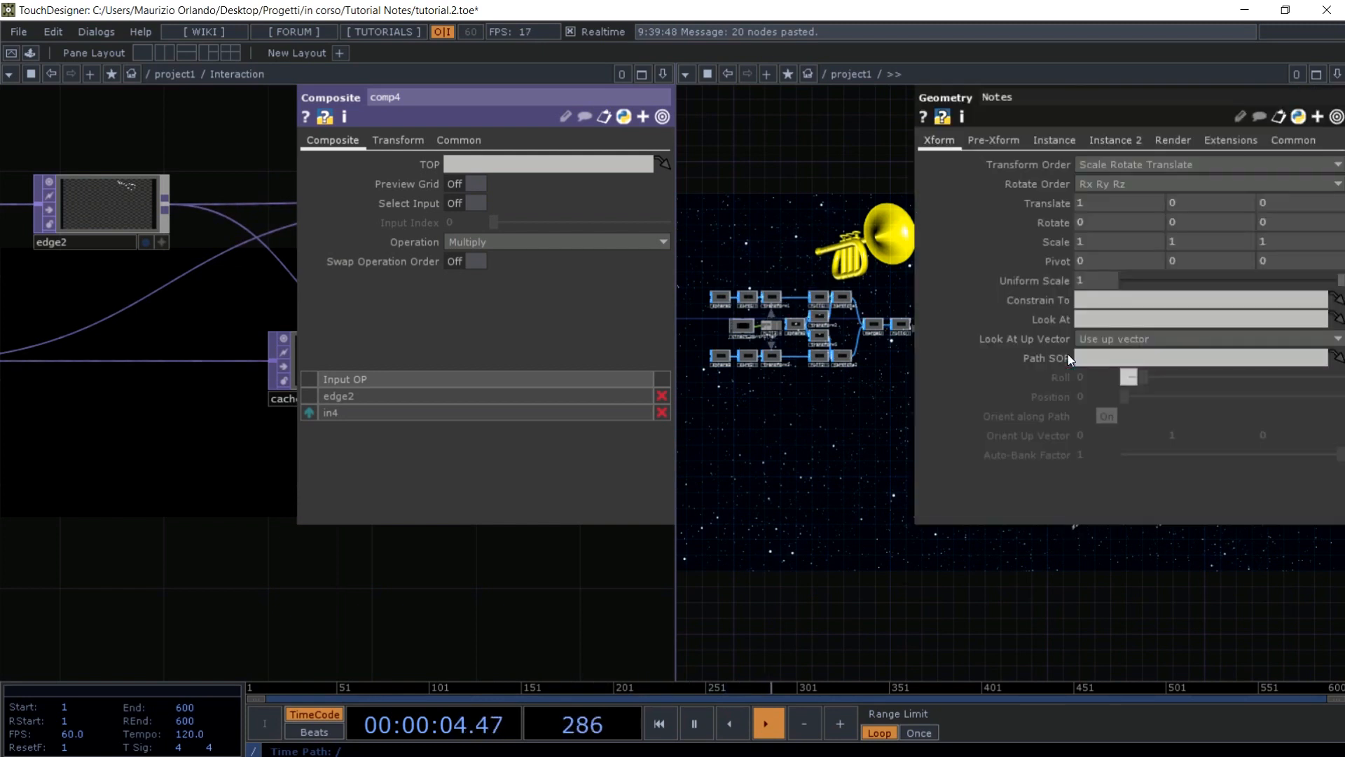
{"action": "left_click", "coordinate": [1079, 204]}
{"action": "type", "text": "-1"}
{"action": "key", "text": "Return"}
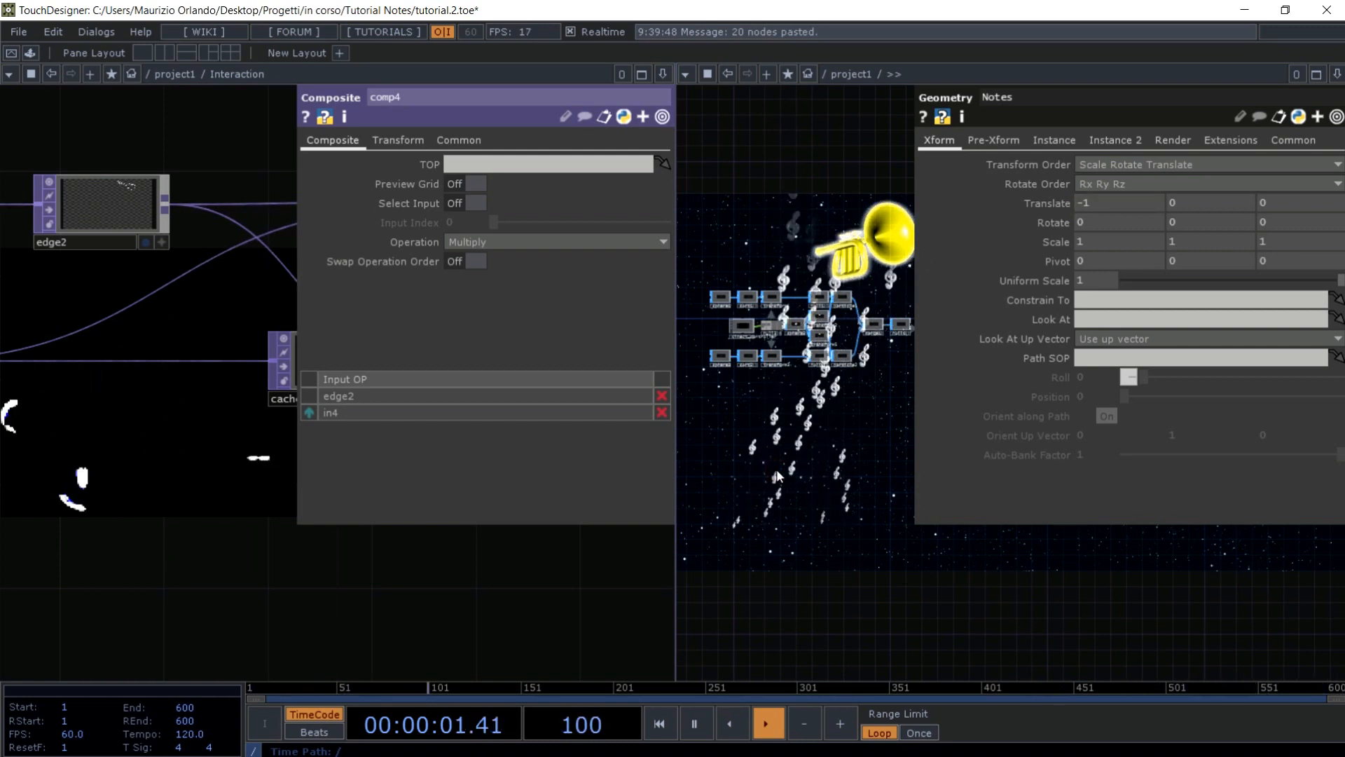
{"action": "key", "text": "p"}
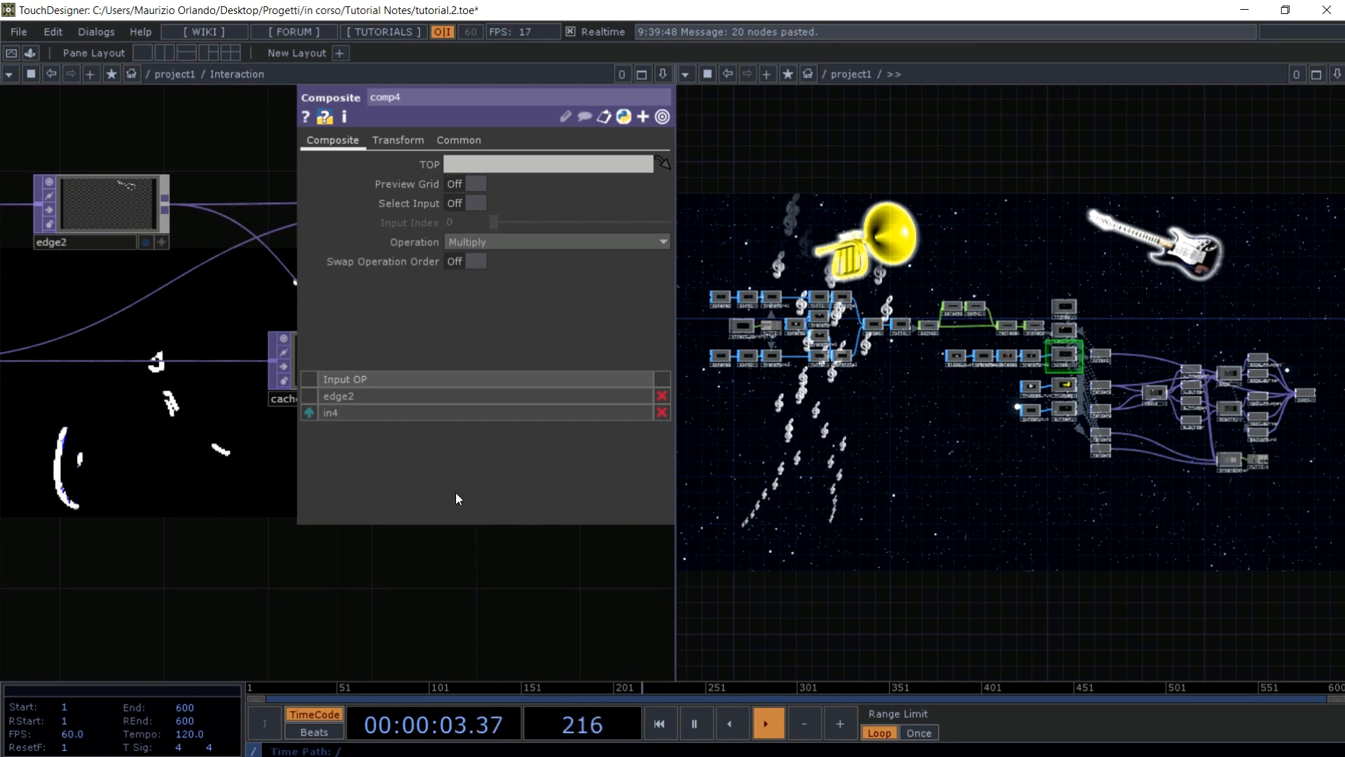
- Turn off cache2's Active option in the Interaction network while the notes are away from the guitar
{"action": "key", "text": "p"}
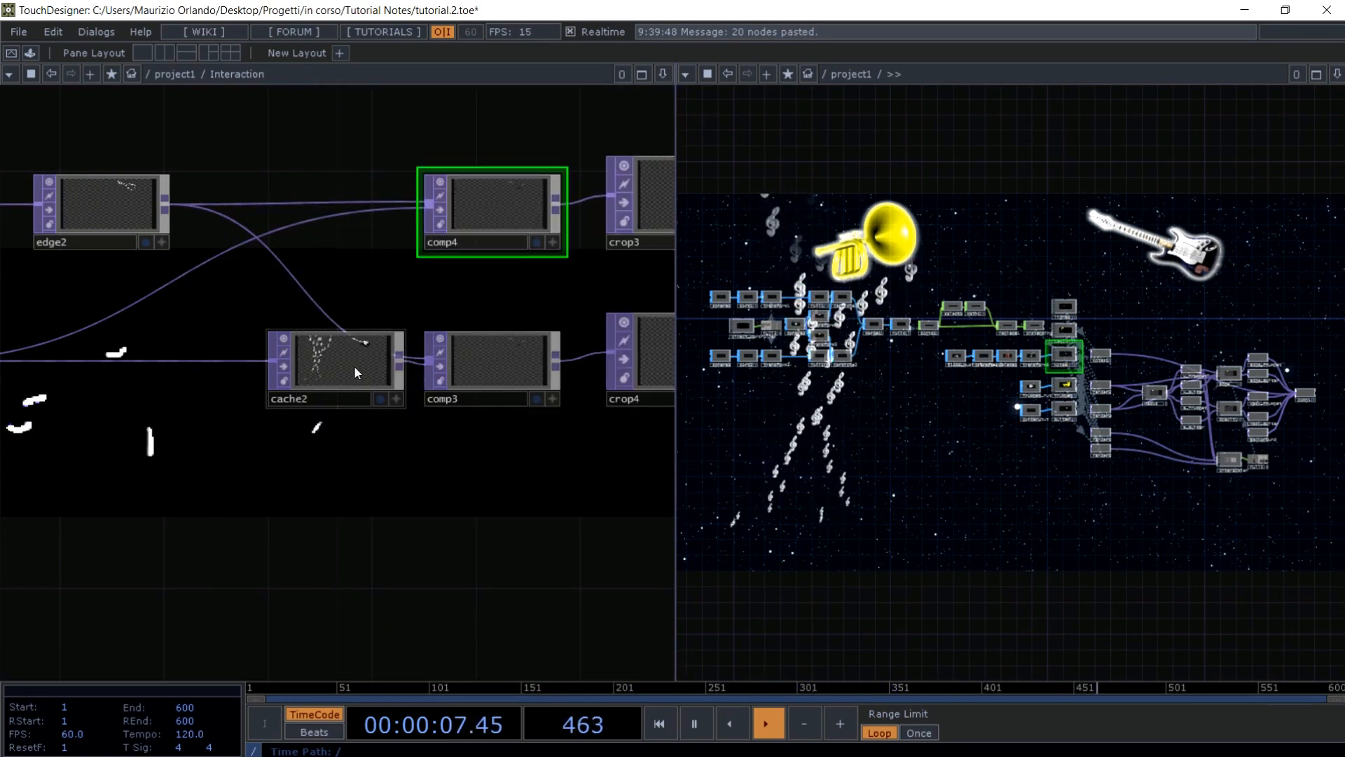
{"action": "left_click_drag", "start_coordinate": [287, 452], "coordinate": [430, 471]}
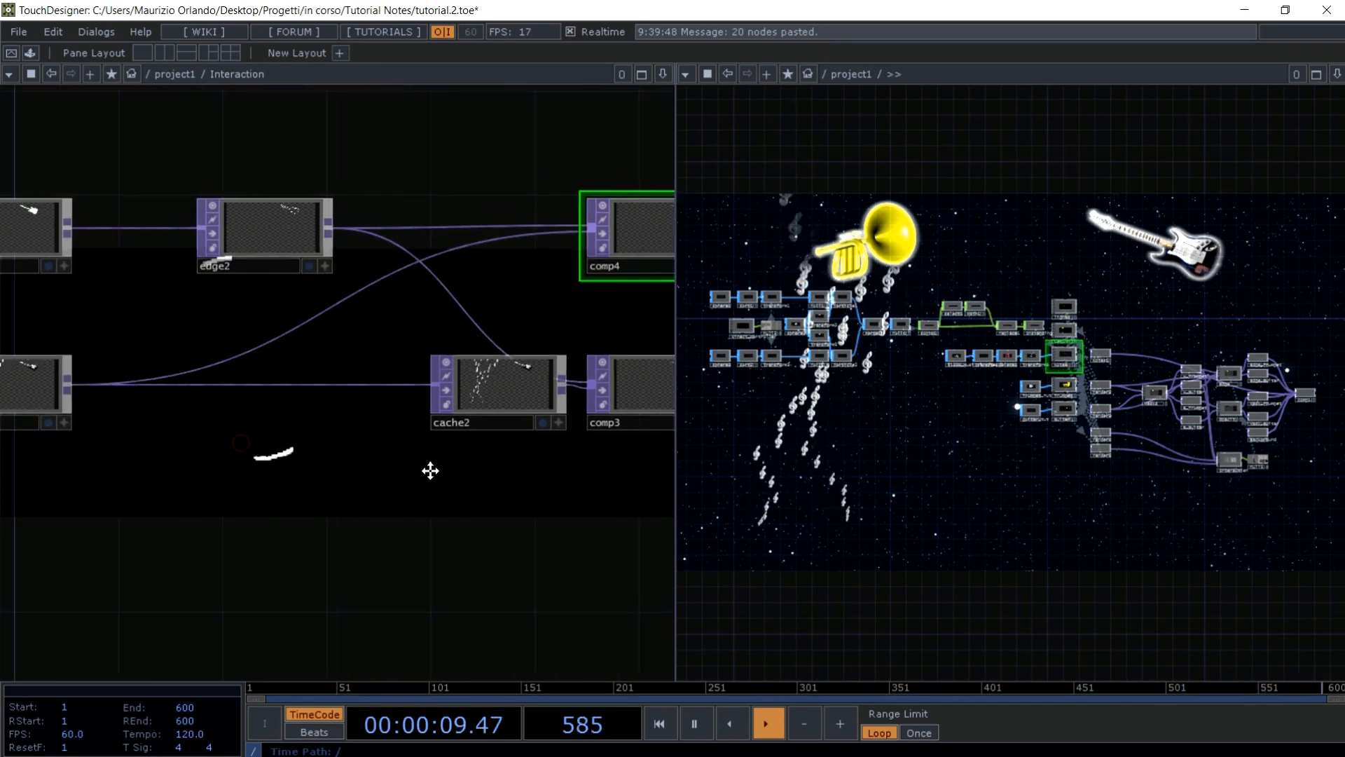
{"action": "left_click", "coordinate": [510, 396]}
{"action": "key", "text": "p"}
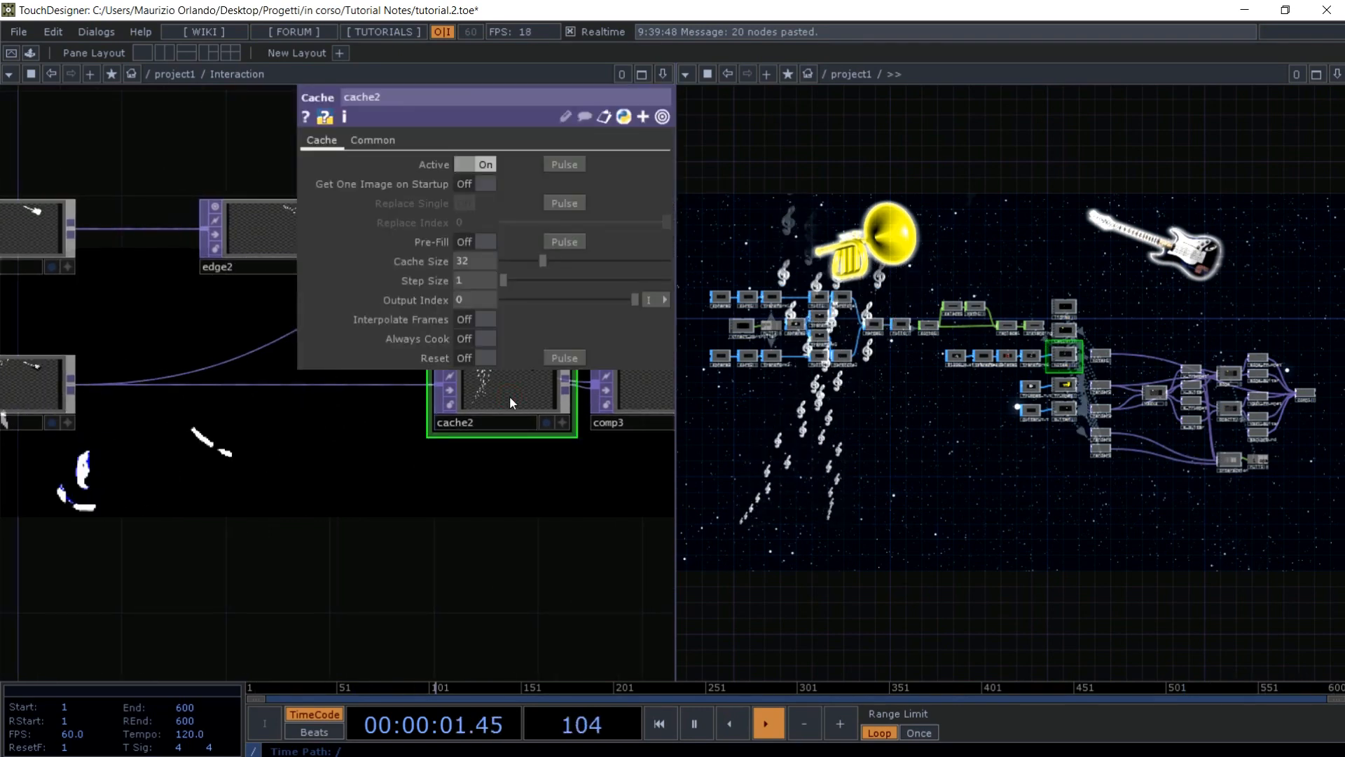
{"action": "left_click", "coordinate": [466, 162]}
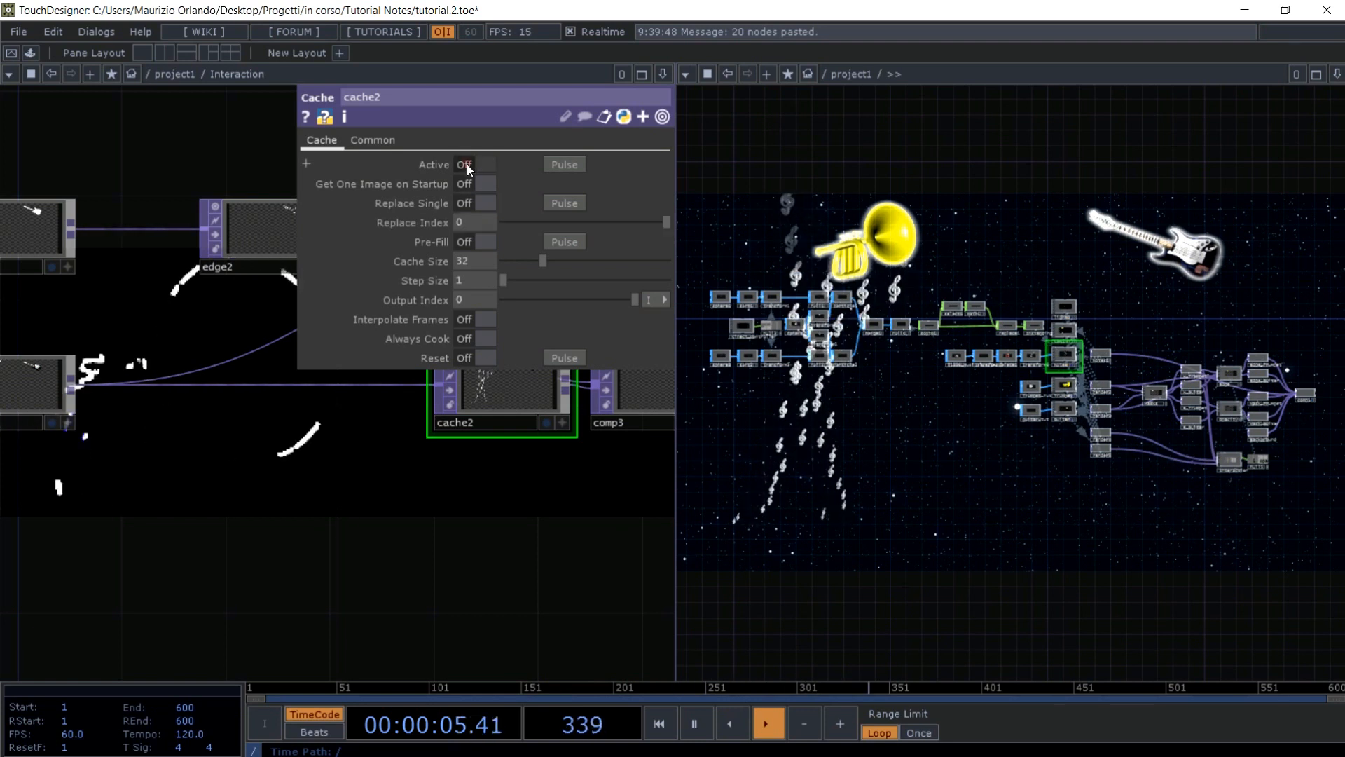
{"action": "key", "text": "p"}
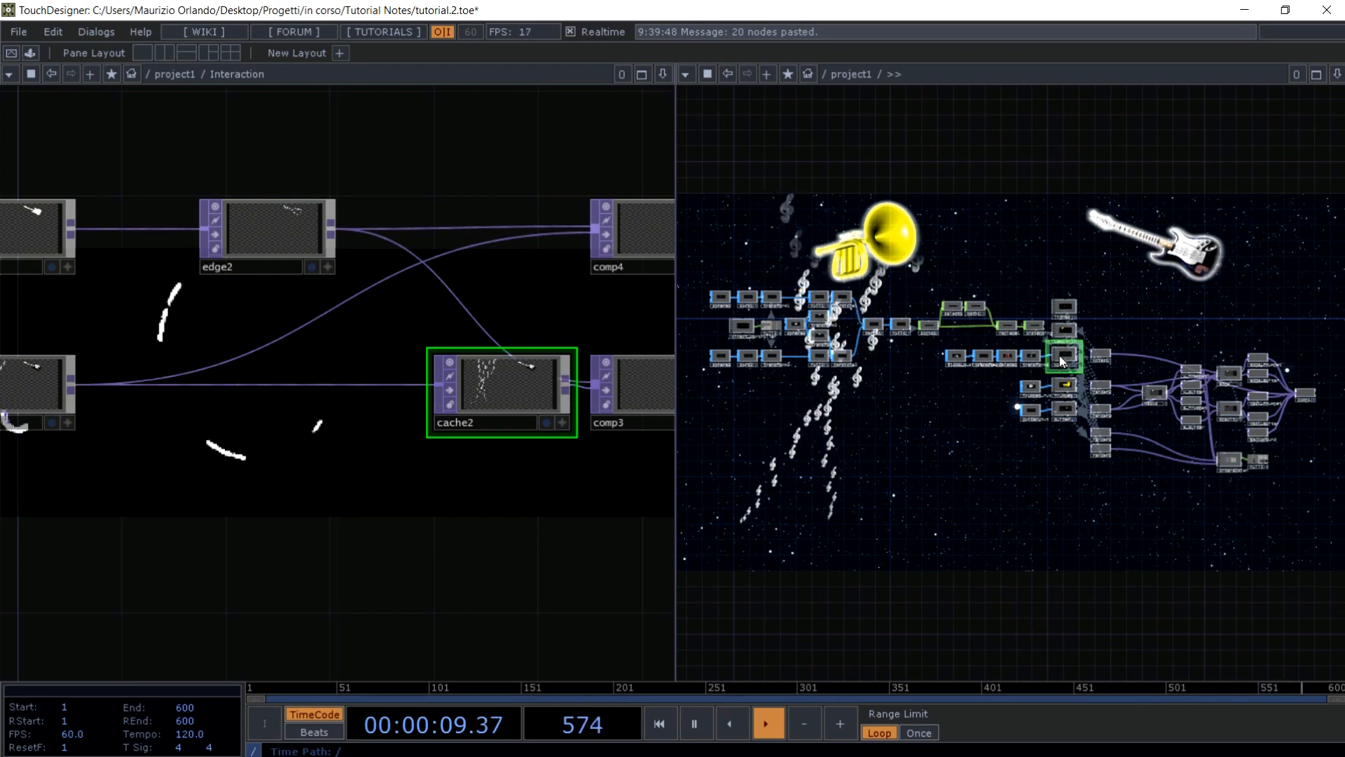
- Set the Notes geometry's X translation to 1
{"action": "key", "text": "p"}
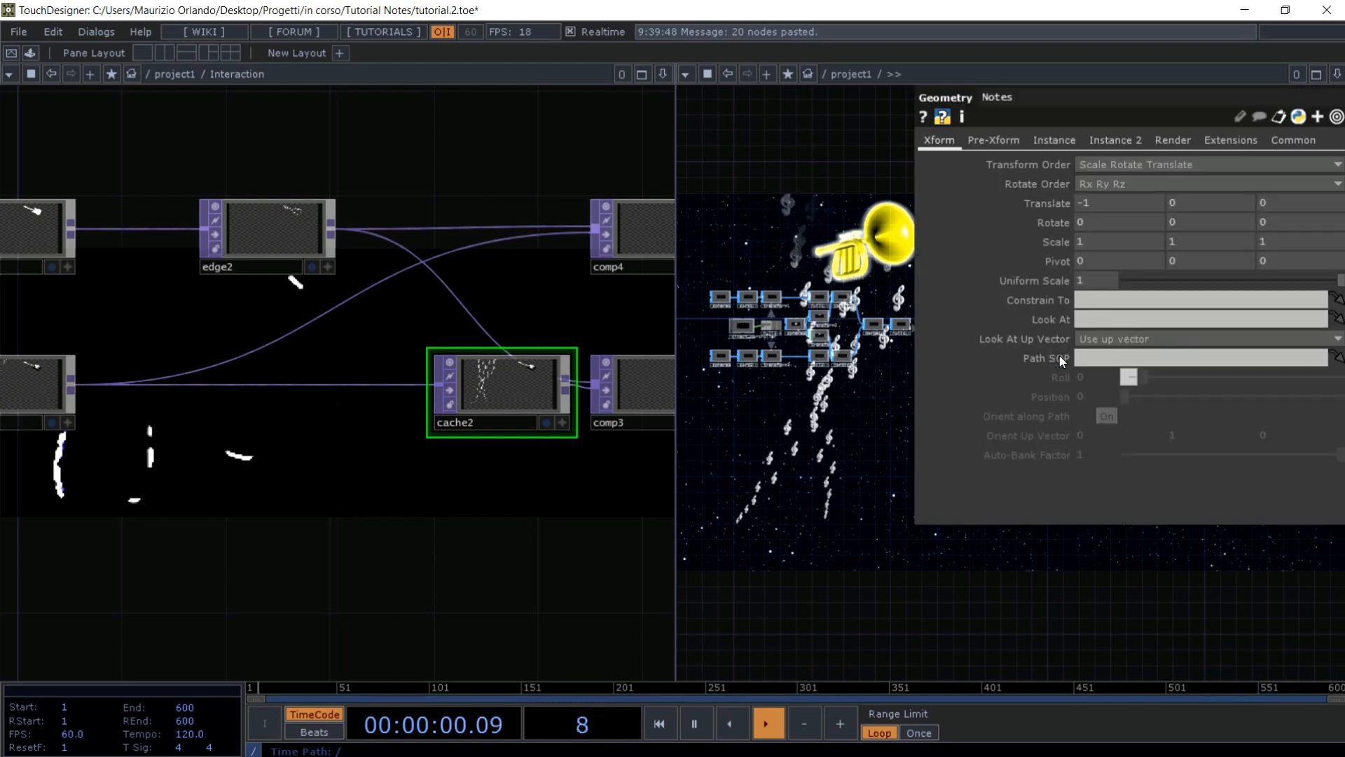
{"action": "left_click", "coordinate": [1083, 204]}
{"action": "key", "text": "BackSpace"}
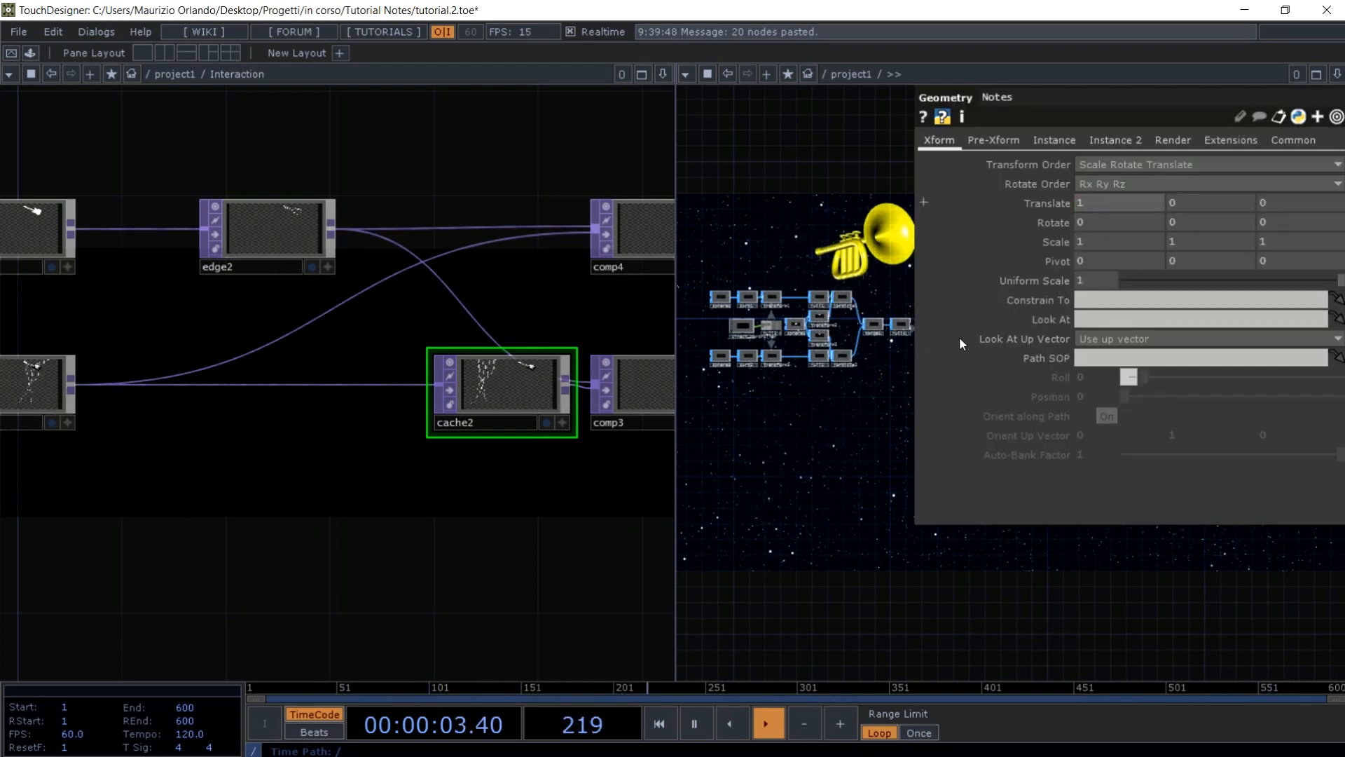
- Apply the X translation entered for the Notes geometry and close its parameters
{"action": "key", "text": "Return"}
{"action": "key", "text": "p"}
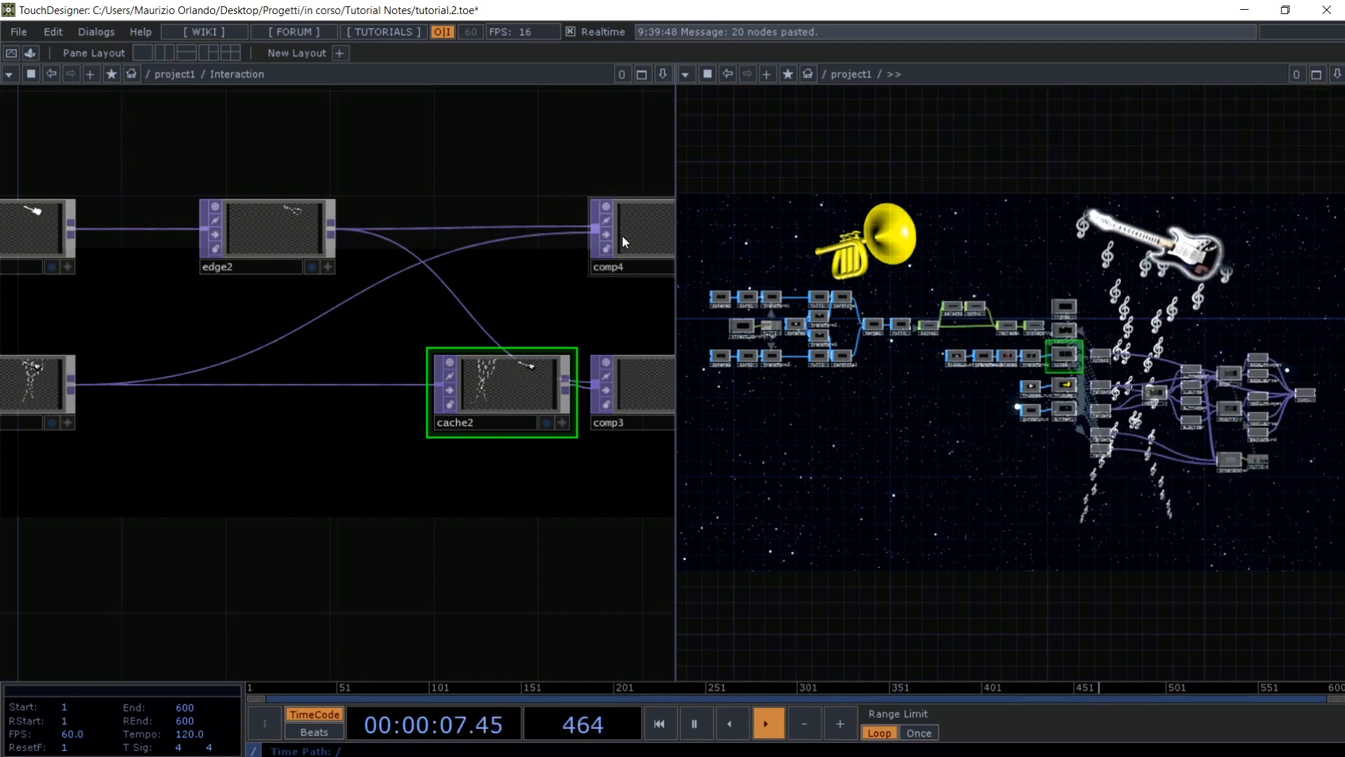
- Inspect the images in cache2, comp3 and comp4 while the notes fall over the guitar
{"action": "scroll", "coordinate": [506, 394], "scroll_direction": "up", "scroll_amount": 5}
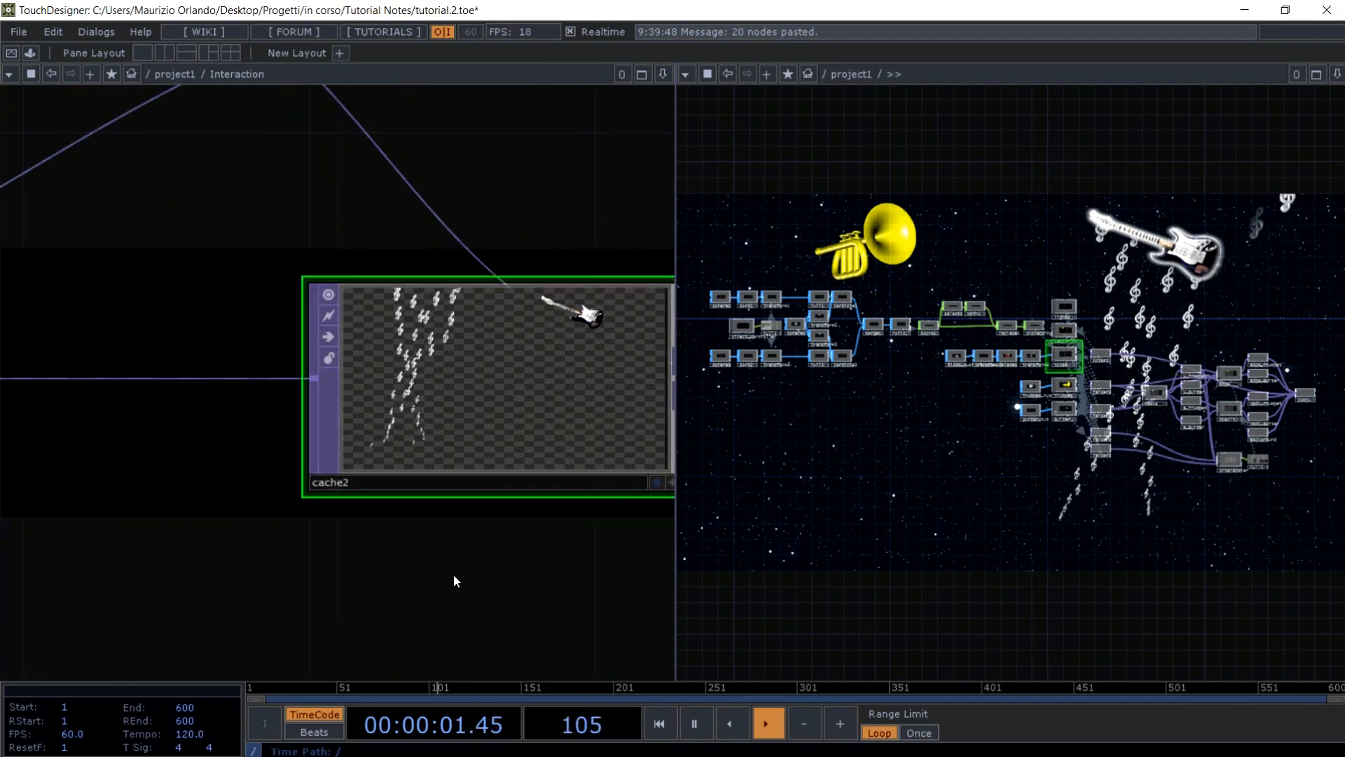
{"action": "scroll", "coordinate": [452, 574], "scroll_direction": "down", "scroll_amount": 5}
{"action": "left_click_drag", "start_coordinate": [453, 574], "coordinate": [209, 590]}
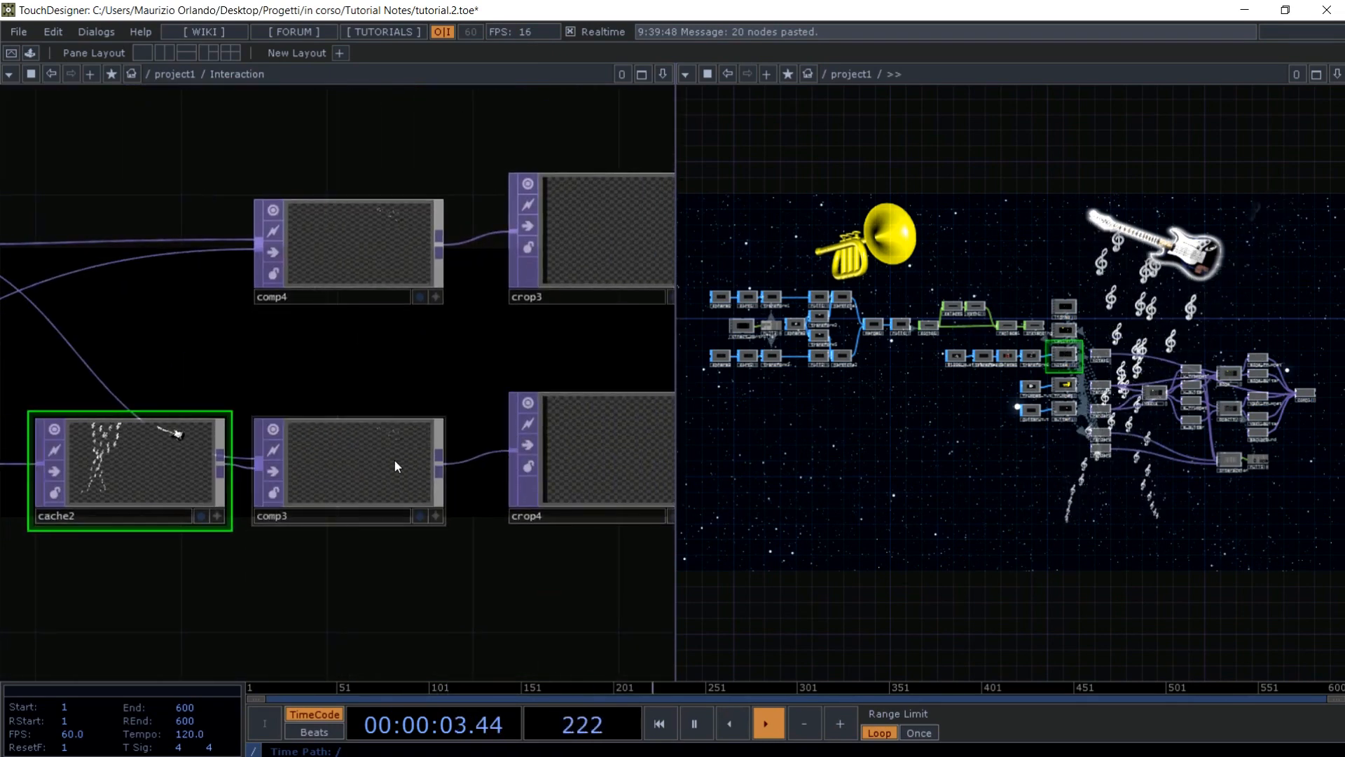
{"action": "scroll", "coordinate": [396, 461], "scroll_direction": "up", "scroll_amount": 3}
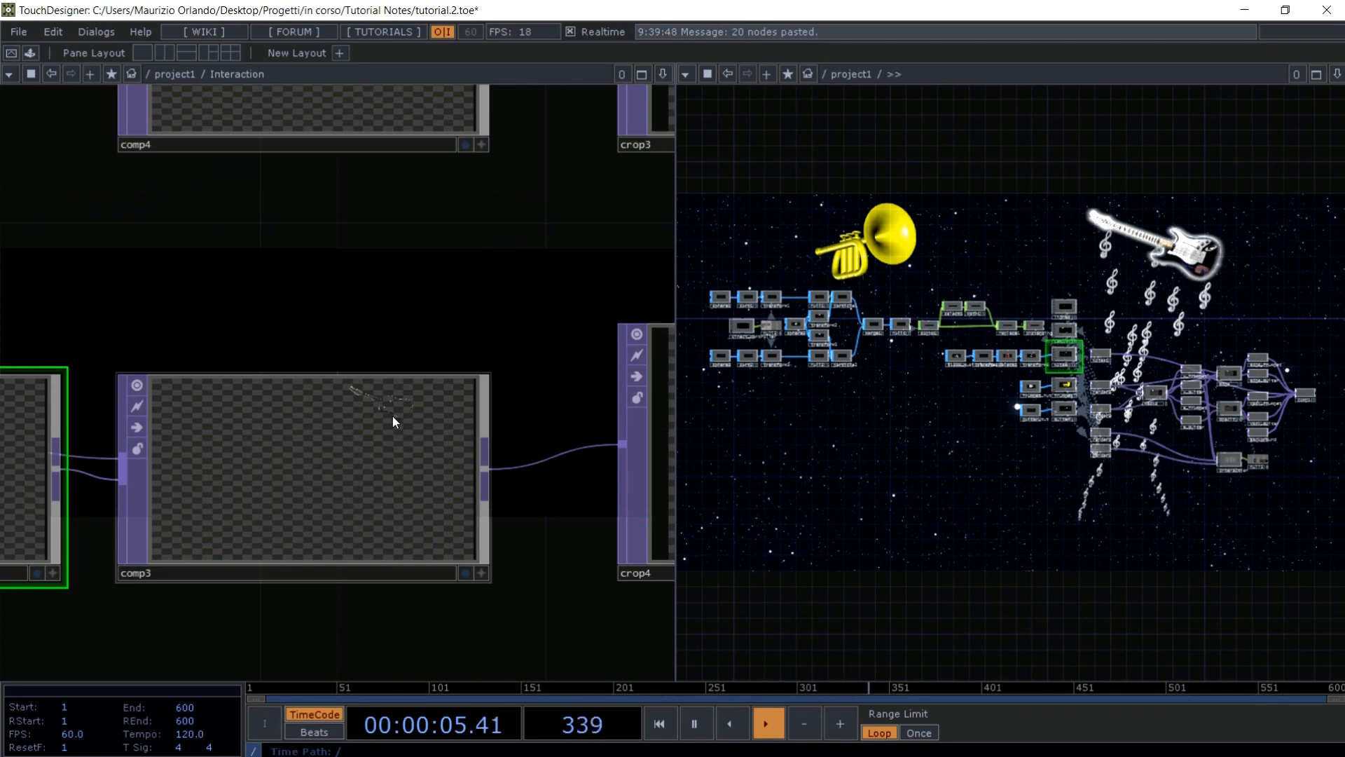
{"action": "left_click_drag", "start_coordinate": [413, 199], "coordinate": [361, 347]}
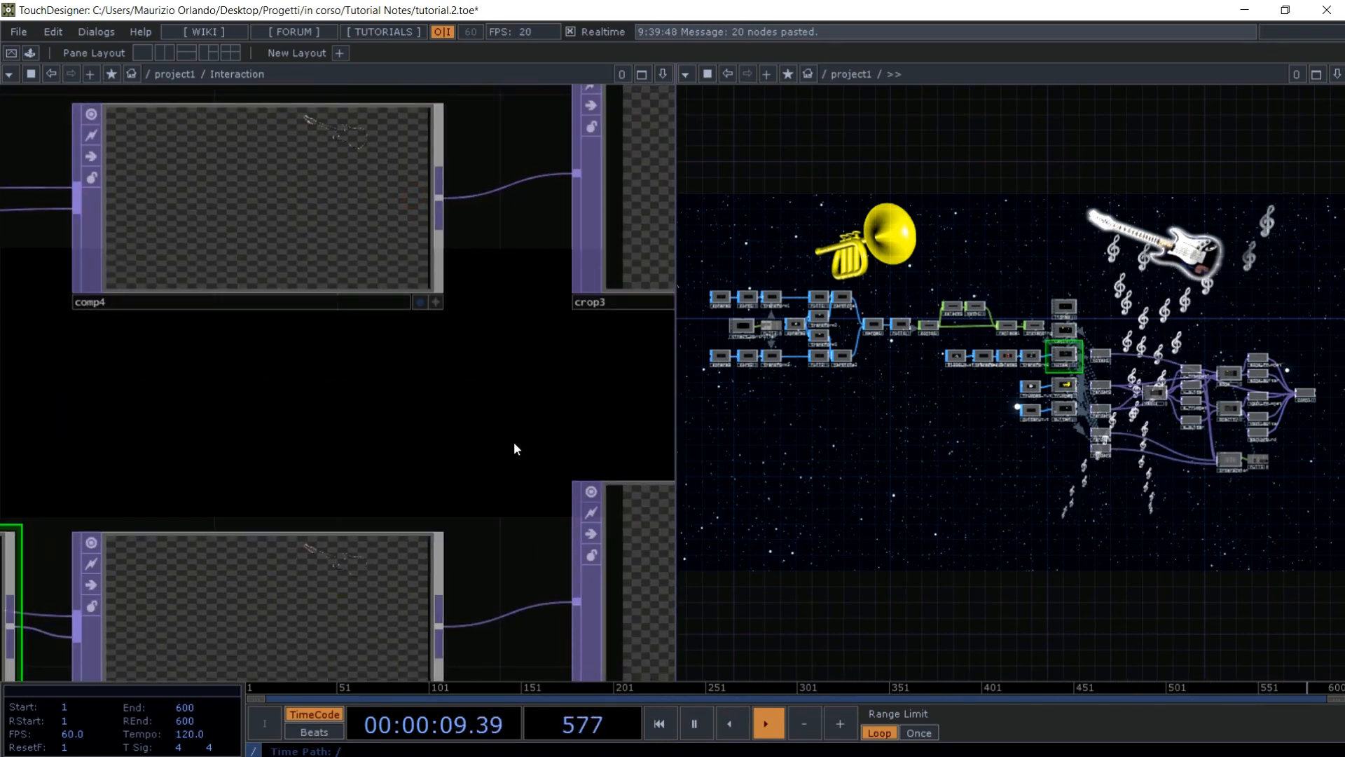
{"action": "scroll", "coordinate": [514, 443], "scroll_direction": "down", "scroll_amount": 4}
{"action": "left_click_drag", "start_coordinate": [585, 428], "coordinate": [272, 409]}
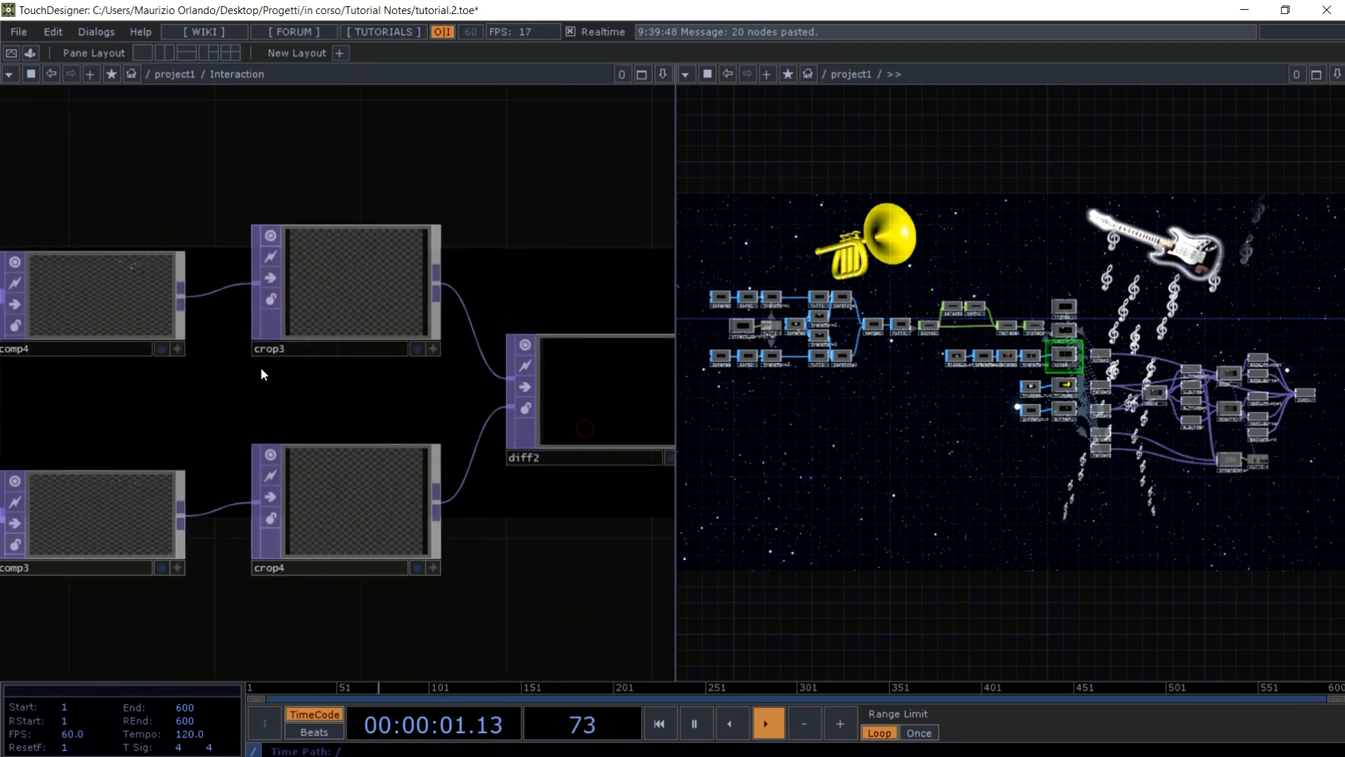
- Delete the crop3 and crop4 operators from the guitar's chain
{"action": "left_click", "coordinate": [294, 272]}
{"action": "key", "text": "p"}
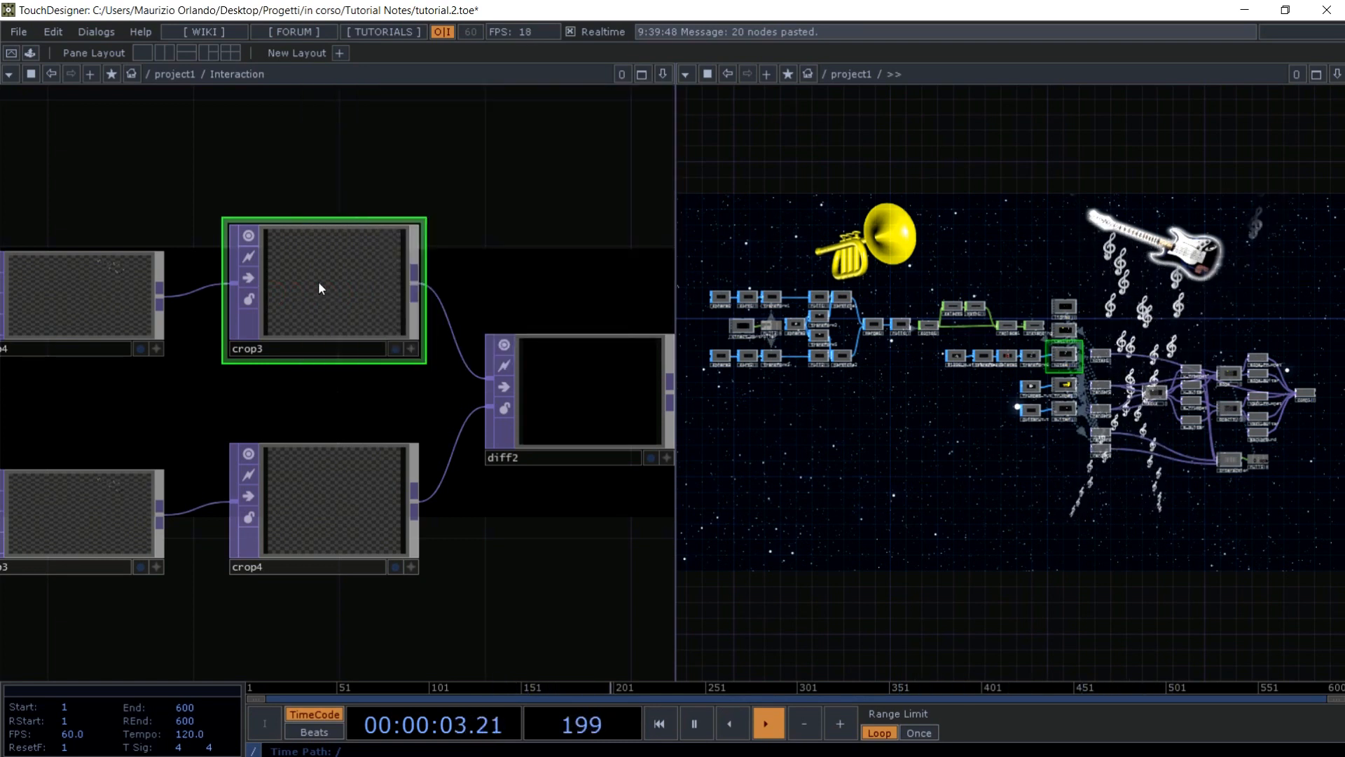
{"action": "key", "text": "Delete"}
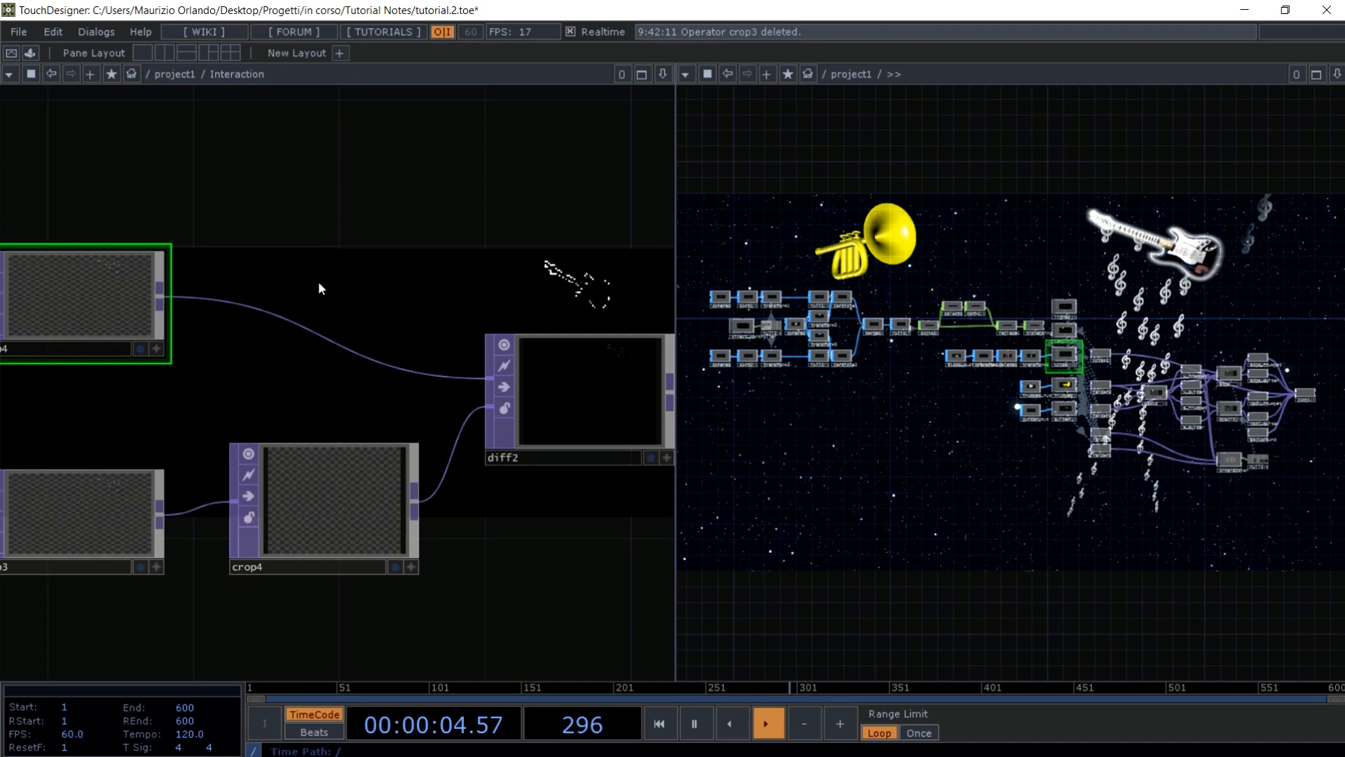
{"action": "left_click", "coordinate": [337, 507]}
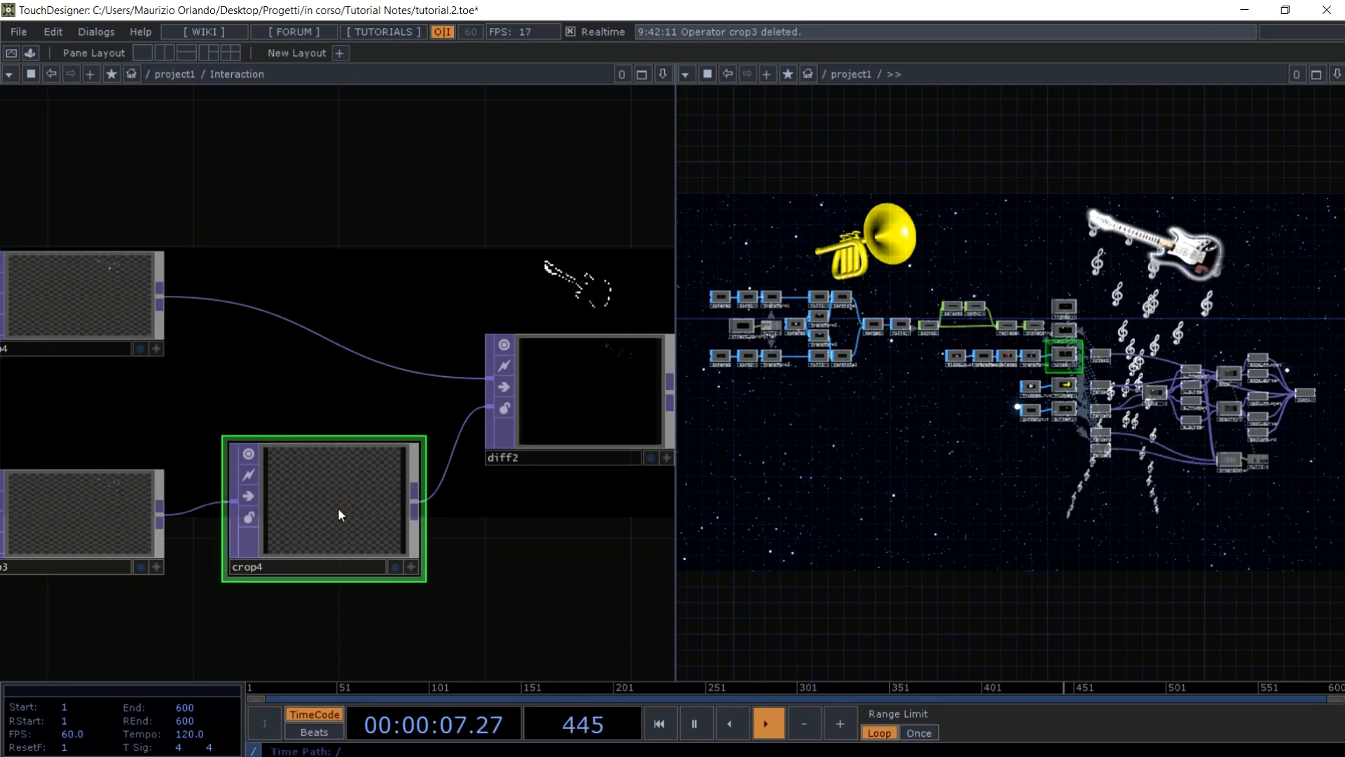
{"action": "key", "text": "Delete"}
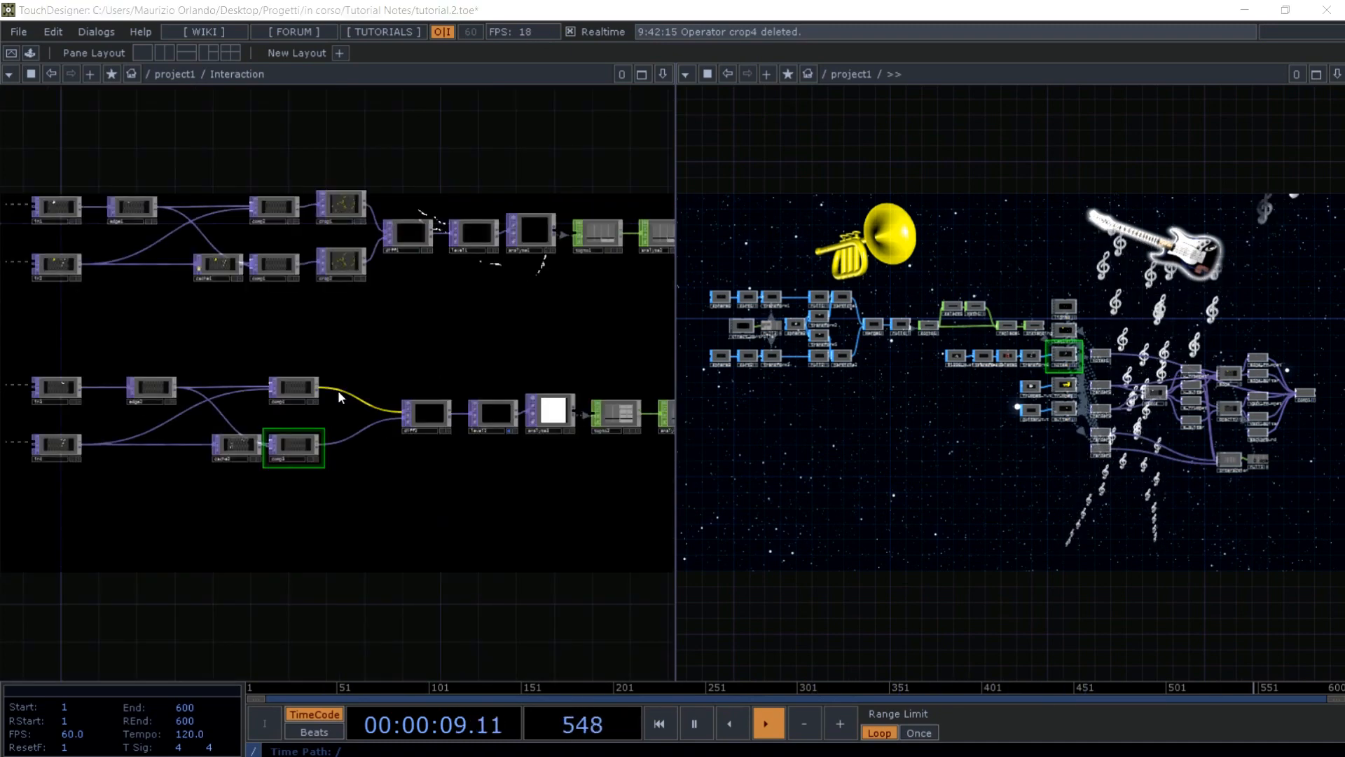
- Add a new Crop TOP fed by comp4 and place it between comp4 and diff2
{"action": "key", "text": "Tab"}
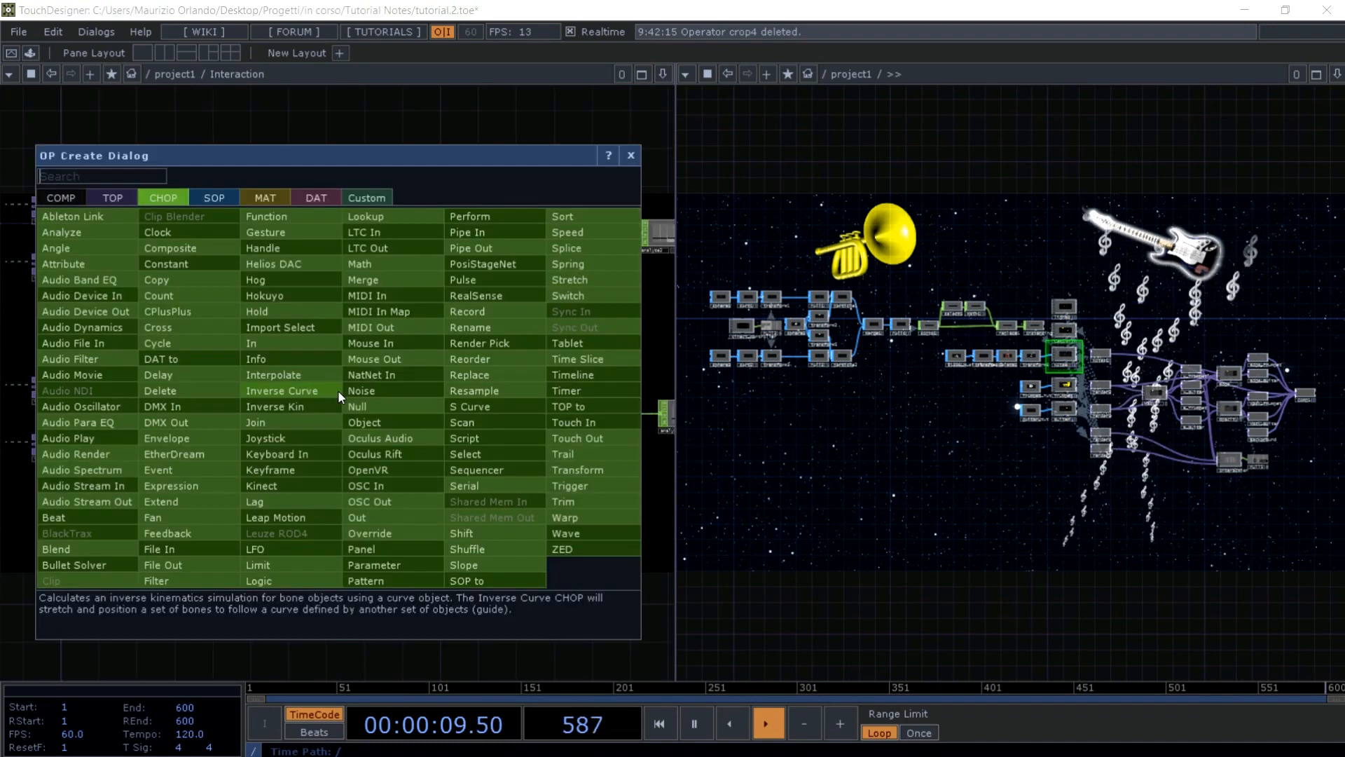
{"action": "left_click", "coordinate": [121, 198]}
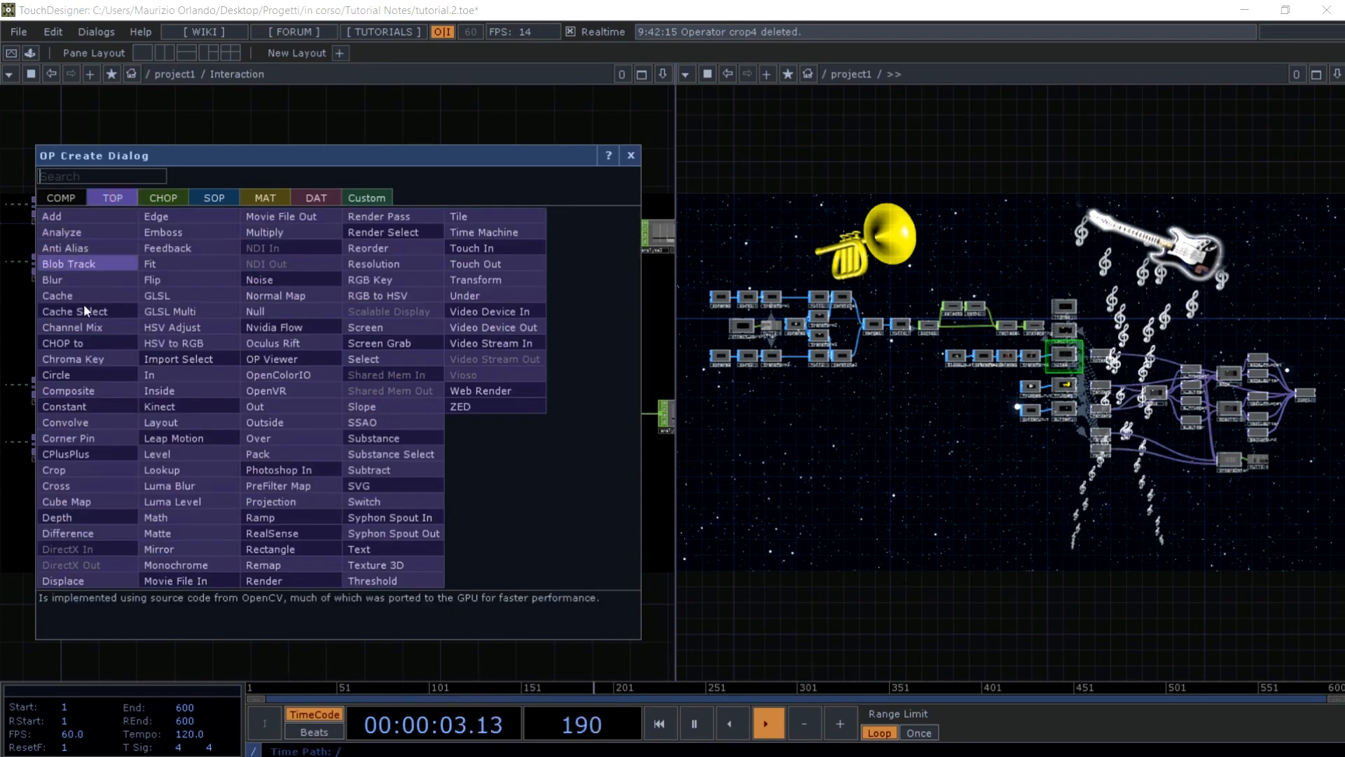
{"action": "left_click", "coordinate": [87, 463]}
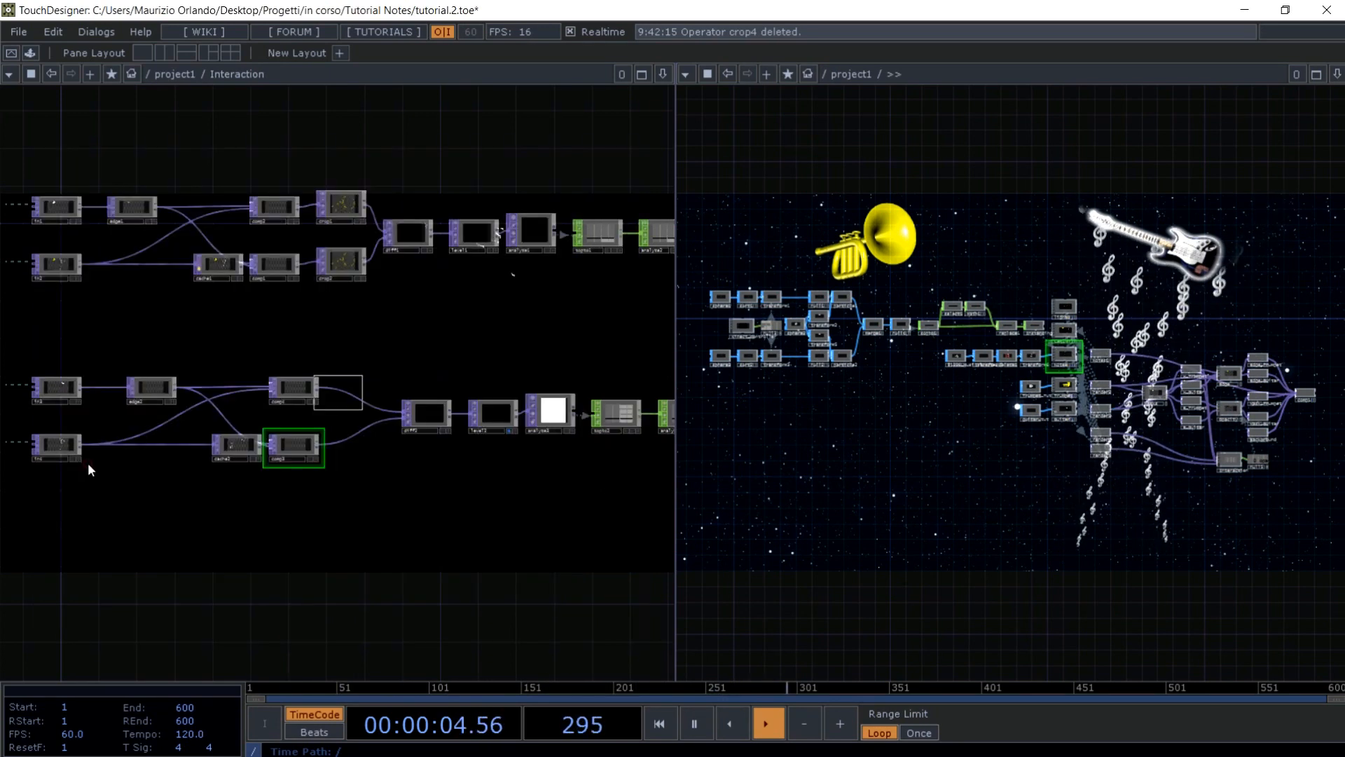
{"action": "left_click", "coordinate": [361, 394]}
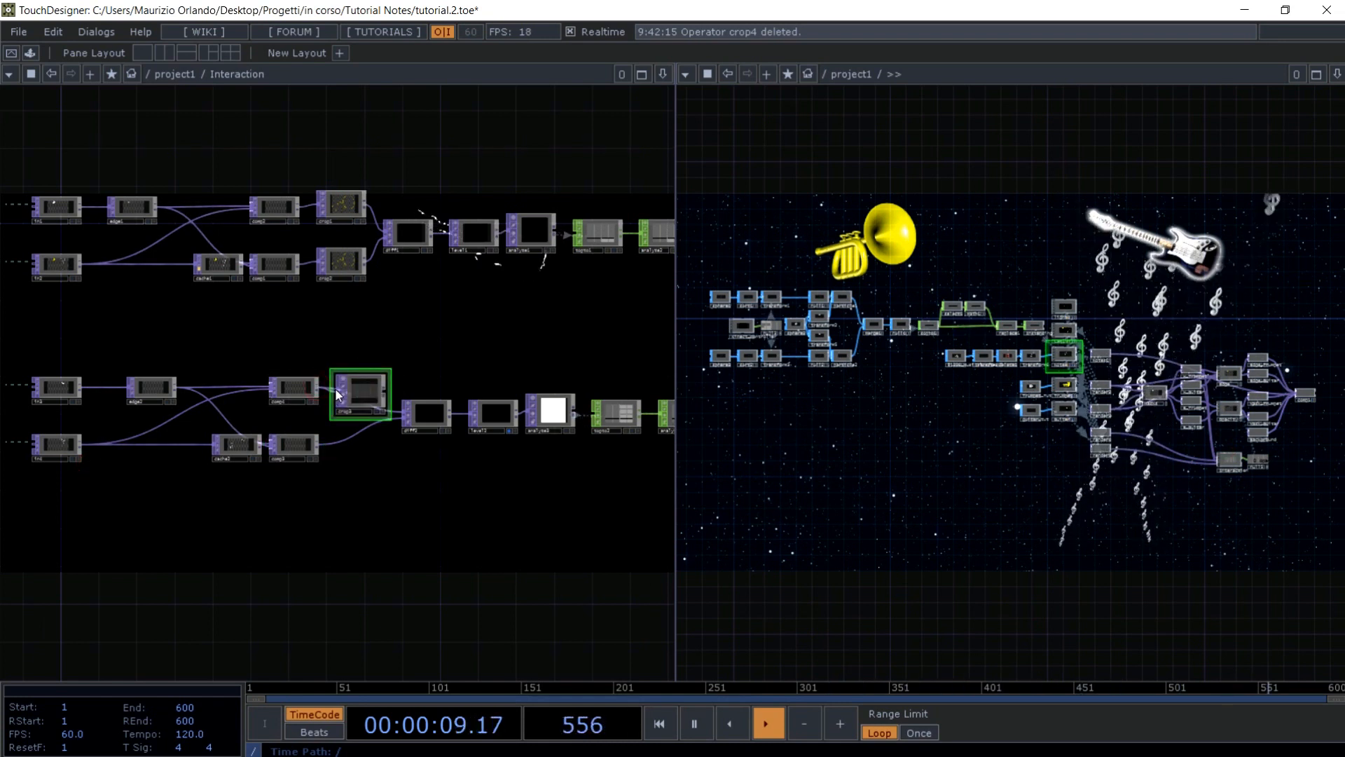
{"action": "left_click_drag", "start_coordinate": [367, 385], "coordinate": [367, 375]}
- Crop crop3 tightly around the guitar with Left 0.61, Right 0.812, Bottom 0.77 and Top 0.963, then close its parameters
{"action": "scroll", "coordinate": [358, 379], "scroll_direction": "up", "scroll_amount": 5}
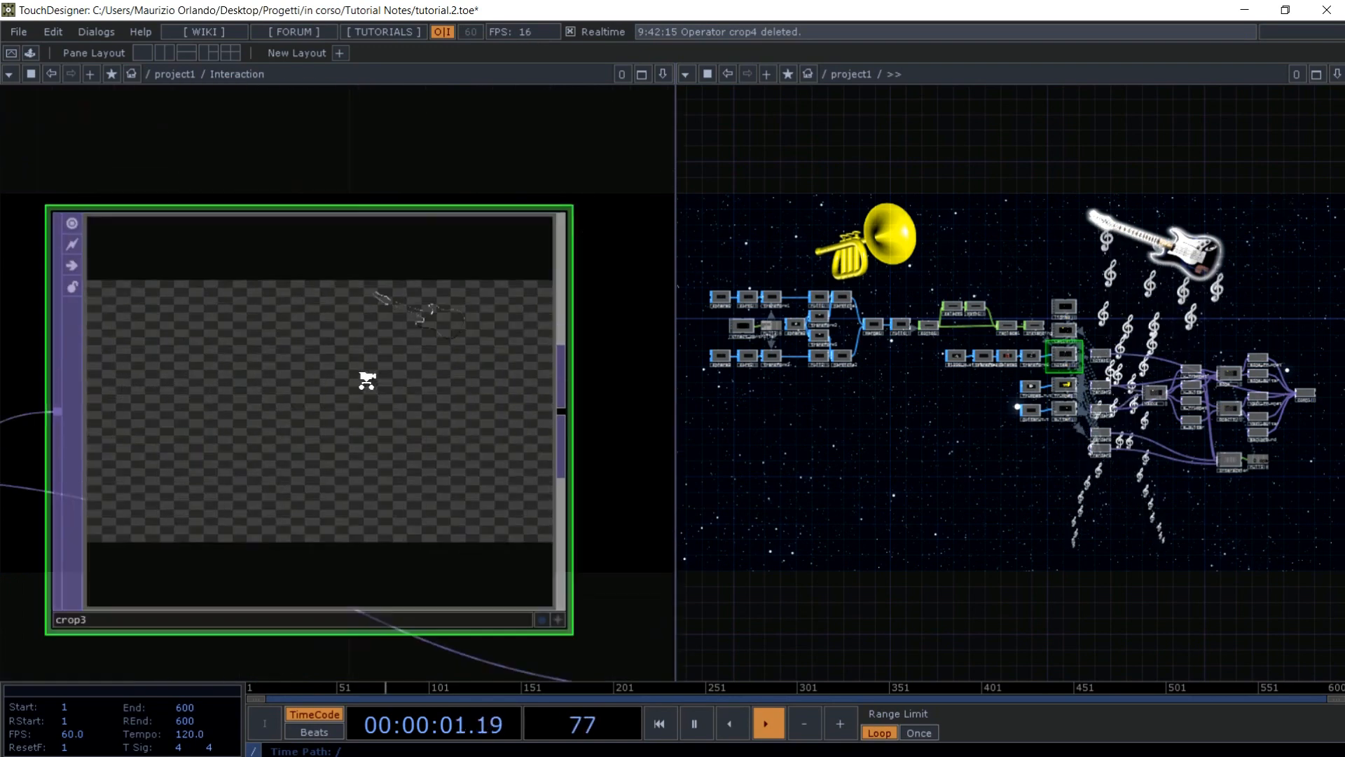
{"action": "key", "text": "p"}
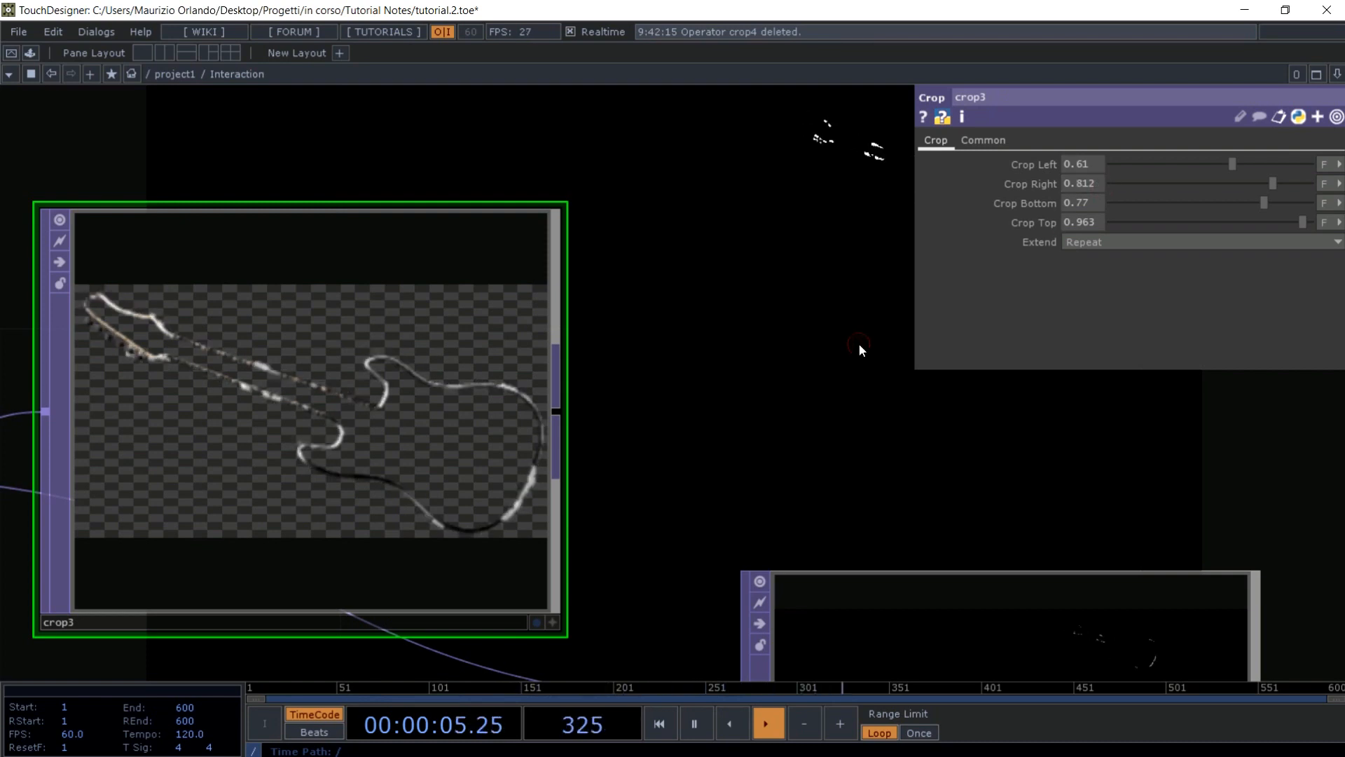
{"action": "key", "text": "p"}
- Duplicate crop3 with its crop values and place the copy directly below it, beside comp3
{"action": "scroll", "coordinate": [859, 342], "scroll_direction": "down", "scroll_amount": 3}
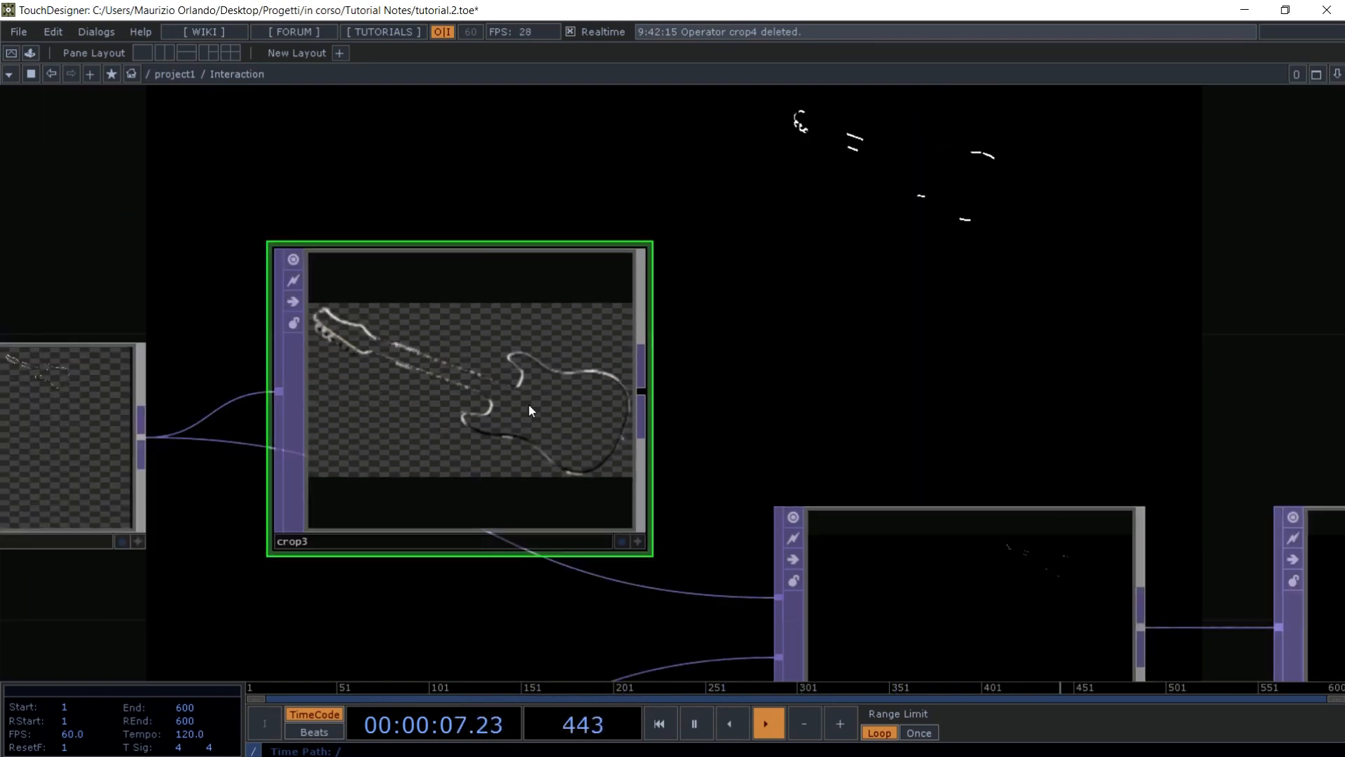
{"action": "key", "text": "ctrl+c"}
{"action": "key", "text": "ctrl+v"}
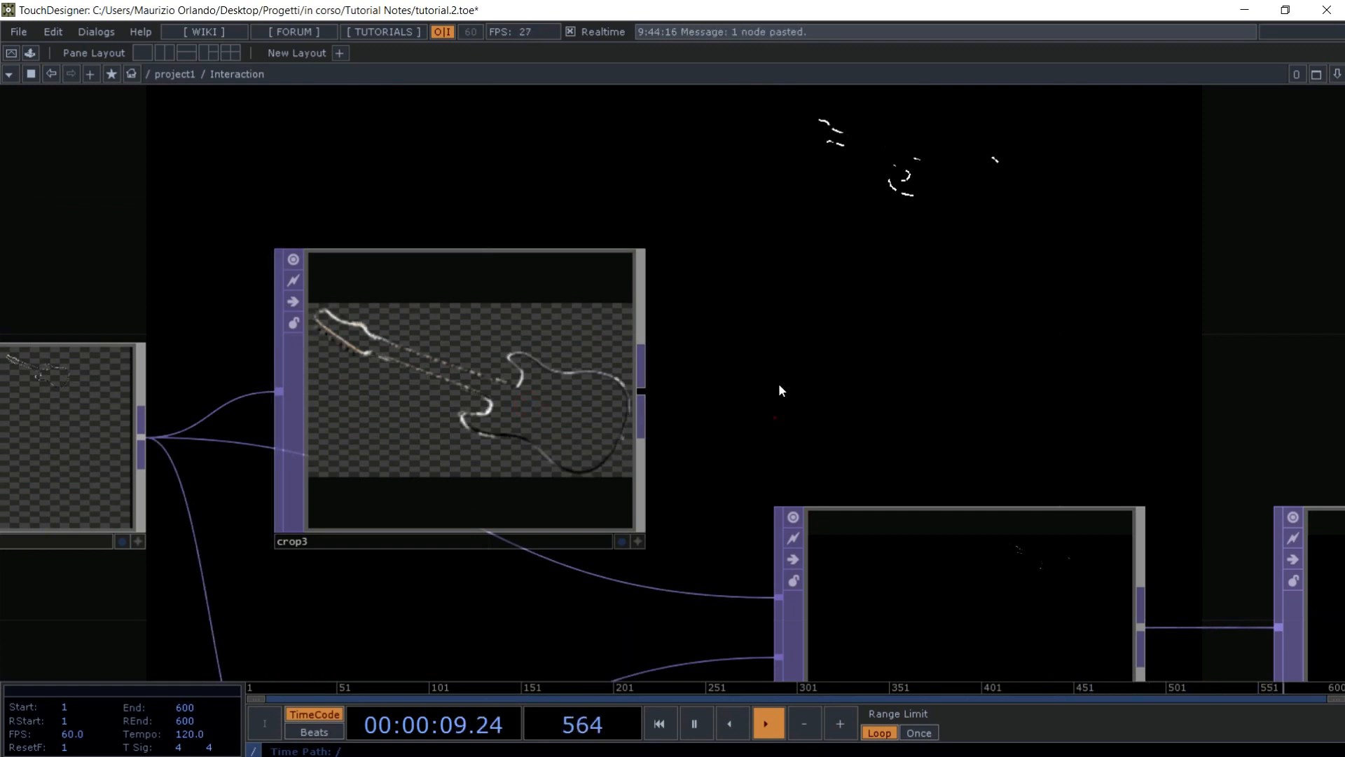
- Connect crop3's output to diff2's first input and crop4's output to diff2's second input
{"action": "left_click_drag", "start_coordinate": [779, 383], "coordinate": [776, 152]}
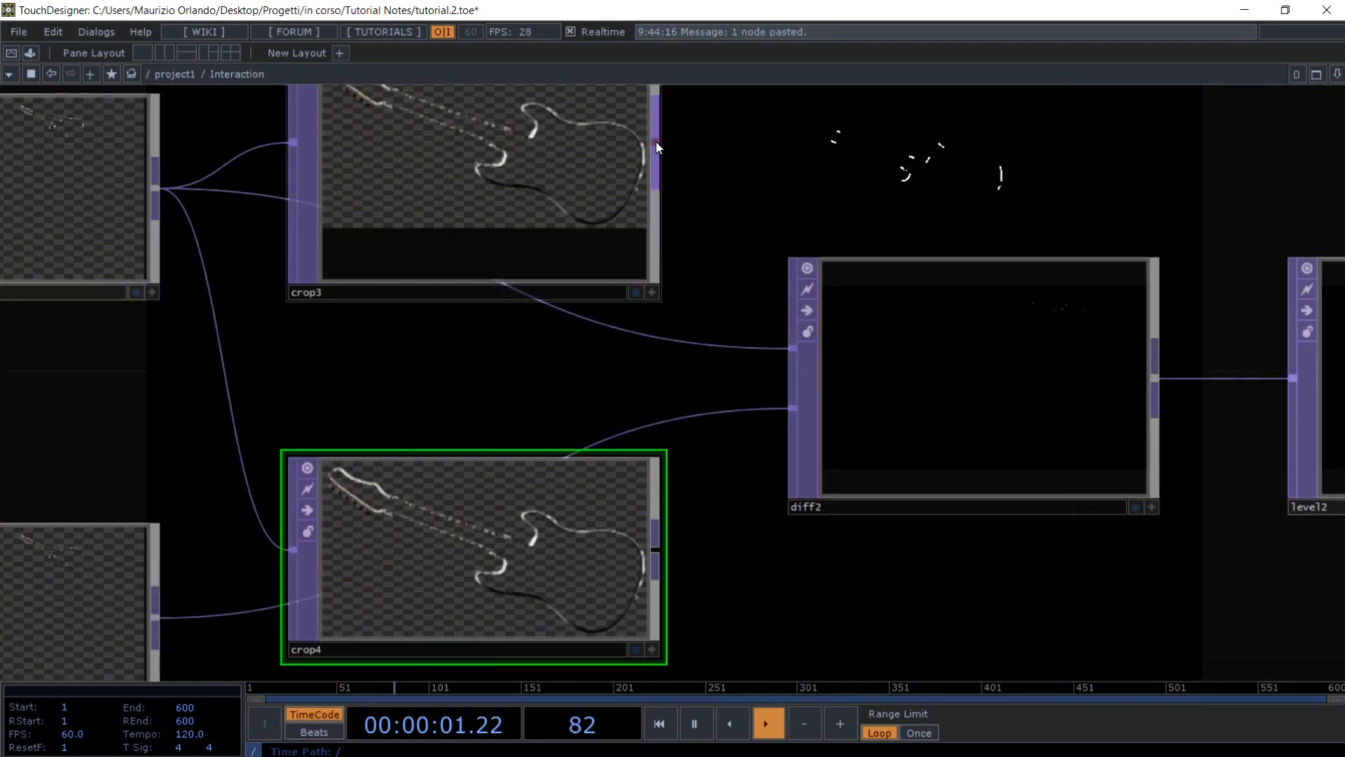
{"action": "left_click", "coordinate": [656, 141]}
{"action": "left_click", "coordinate": [698, 343]}
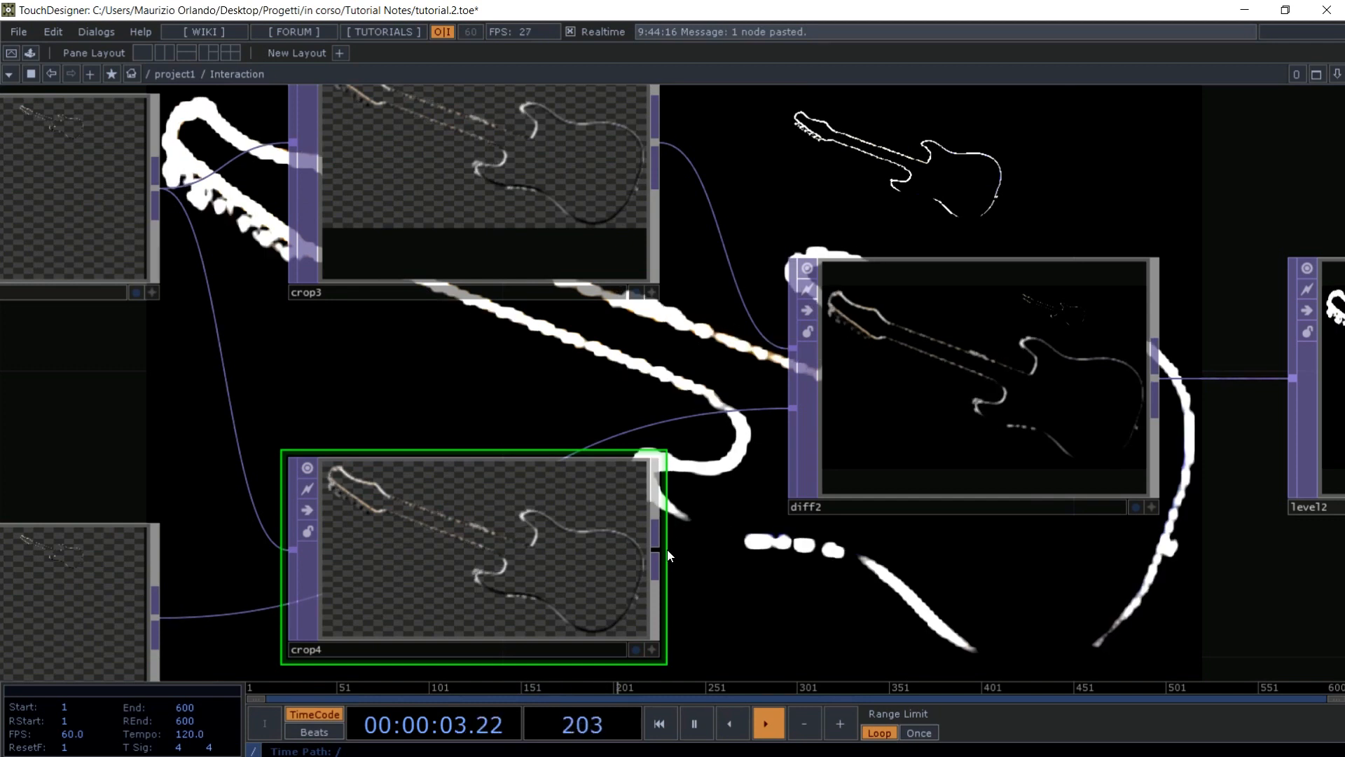
{"action": "left_click", "coordinate": [656, 553]}
{"action": "left_click", "coordinate": [692, 415]}
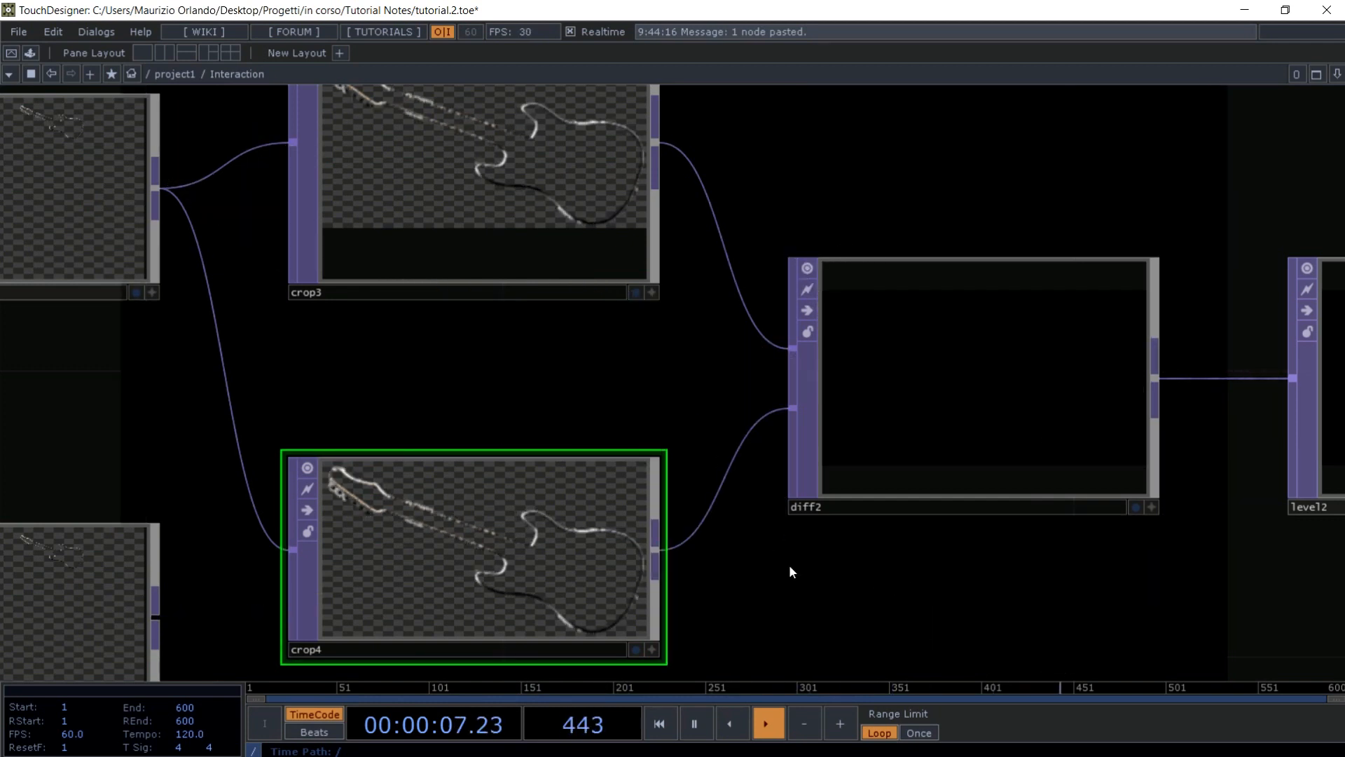
- Disconnect crop4's input from comp4 and feed it from comp3 instead
{"action": "right_click", "coordinate": [242, 469]}
{"action": "left_click", "coordinate": [260, 503]}
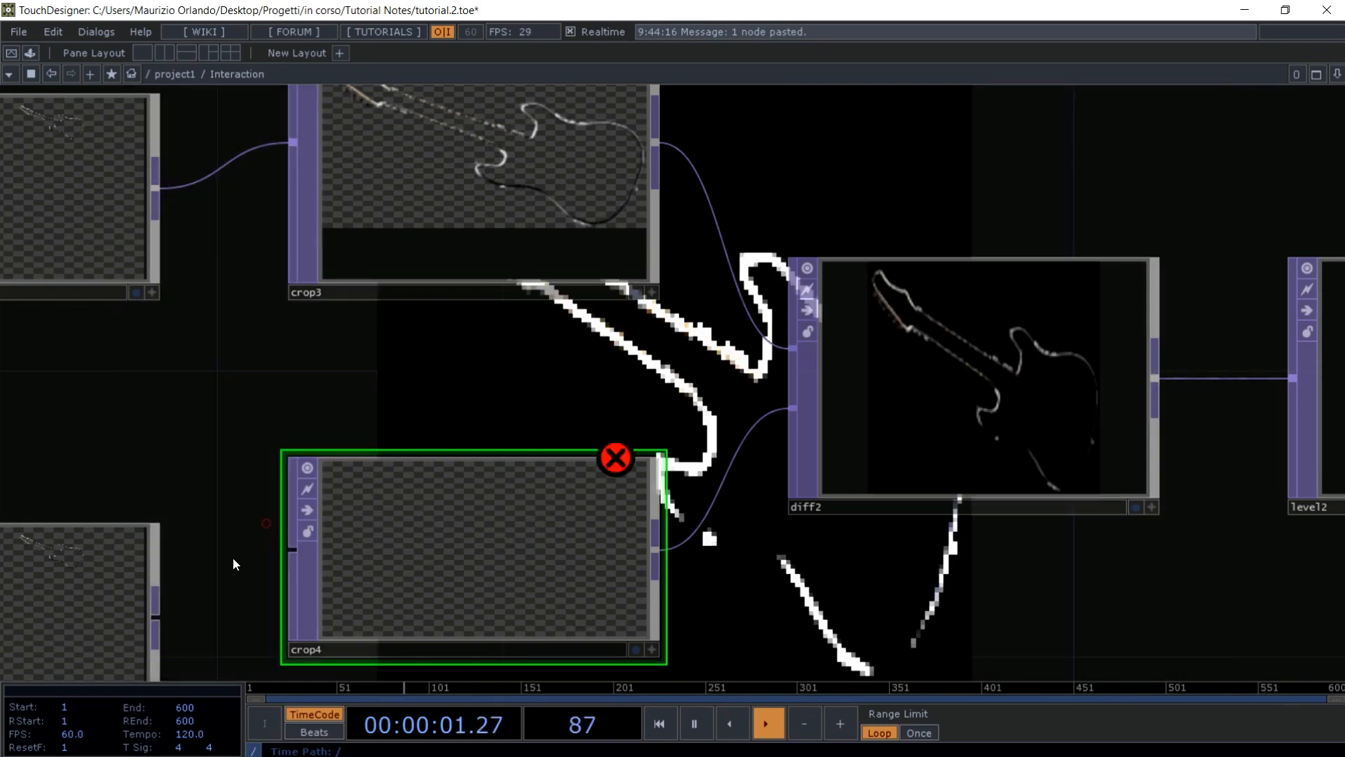
{"action": "left_click_drag", "start_coordinate": [233, 558], "coordinate": [204, 398]}
{"action": "left_click", "coordinate": [129, 434]}
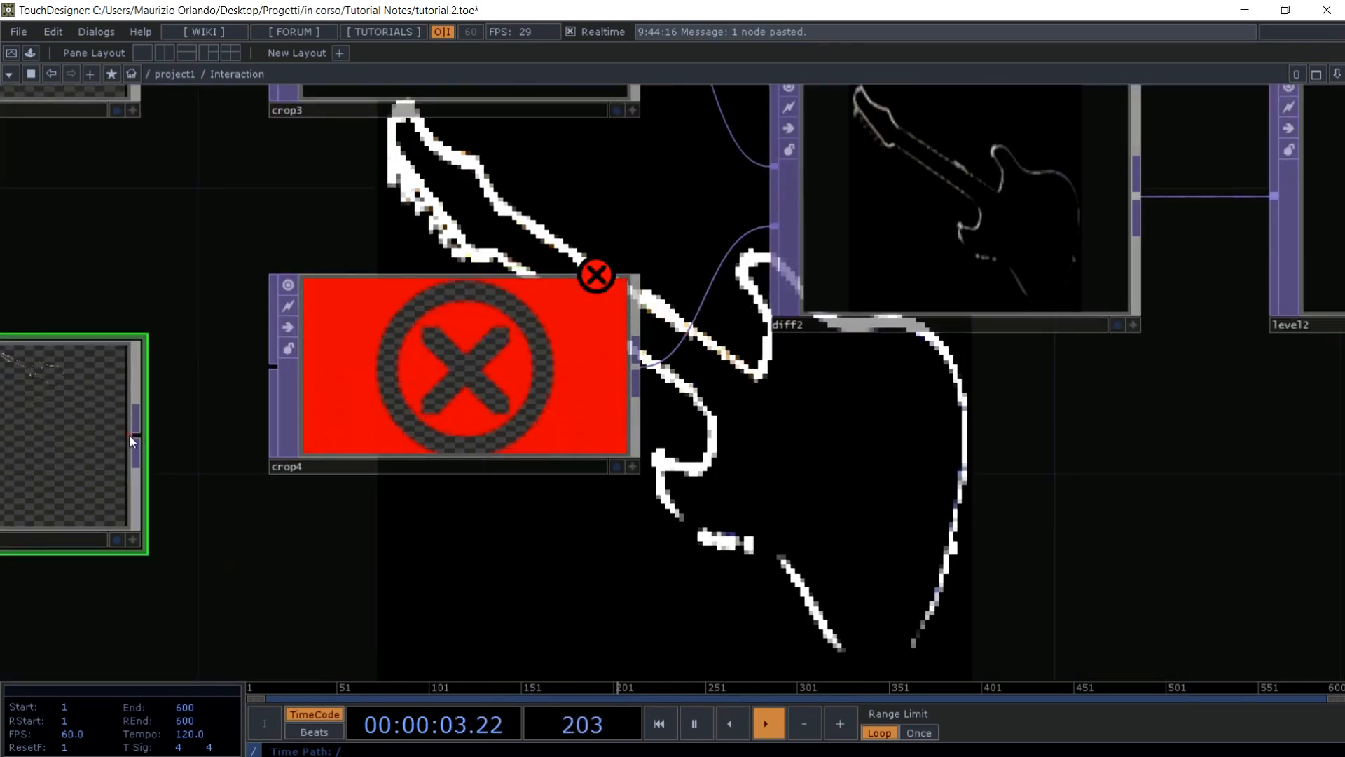
{"action": "left_click_drag", "start_coordinate": [137, 436], "coordinate": [270, 367]}
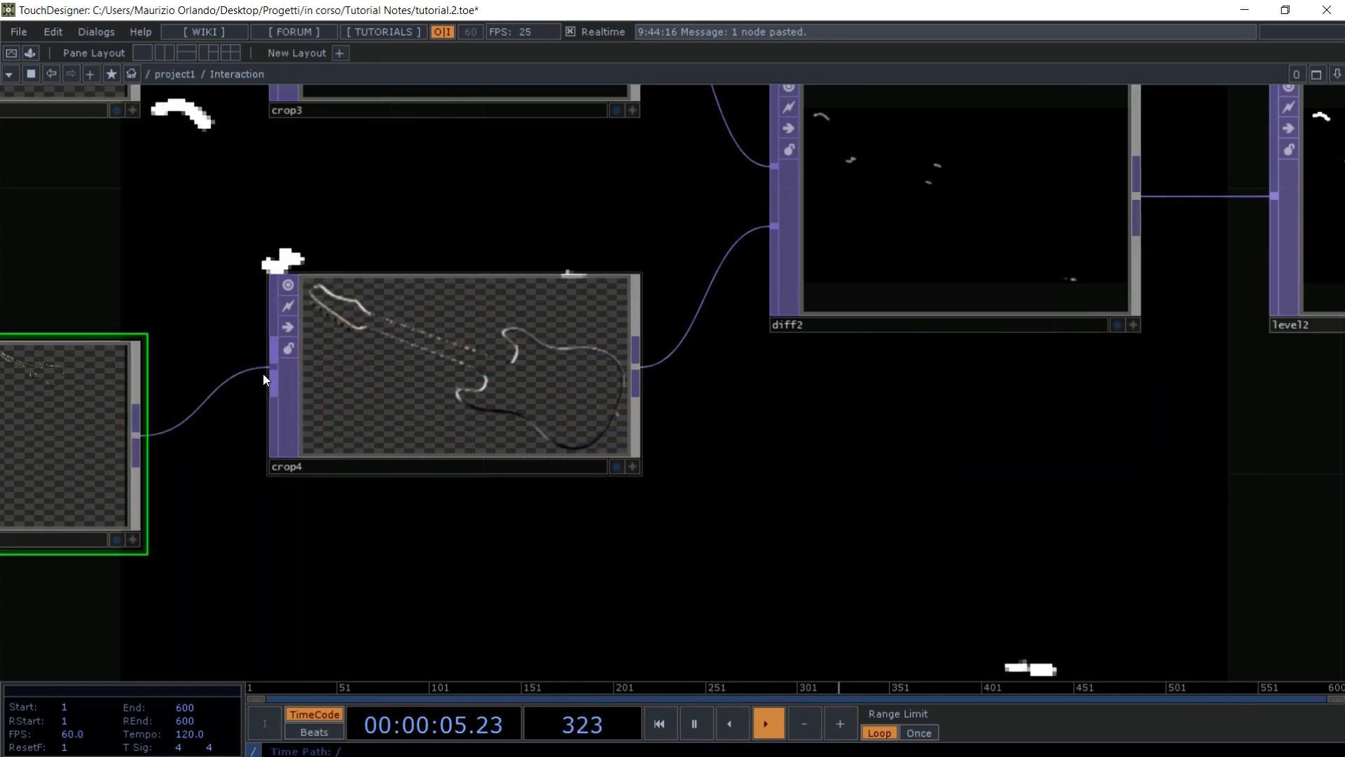
- Rename the channel in the duplicated chain's rename3 to opacity_Guitar
{"action": "scroll", "coordinate": [492, 579], "scroll_direction": "down", "scroll_amount": 2}
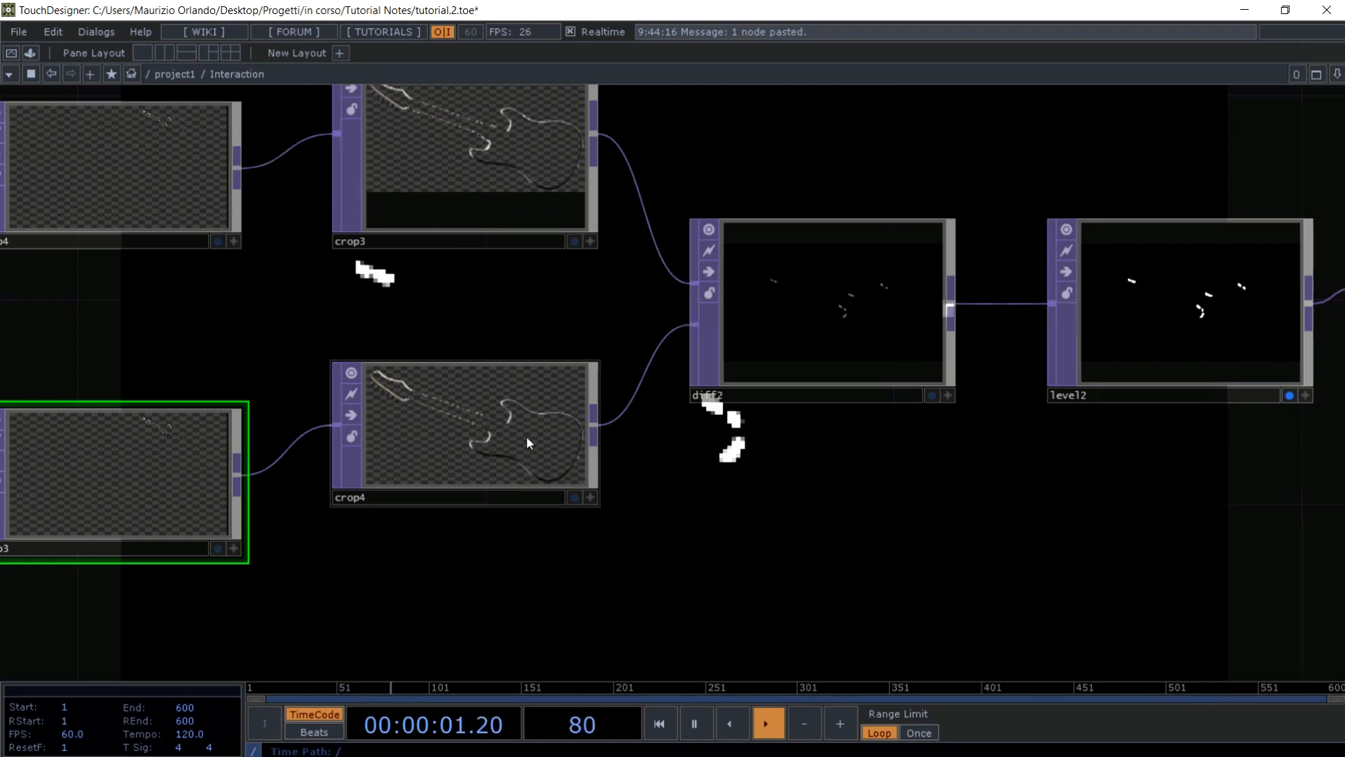
{"action": "left_click_drag", "start_coordinate": [497, 281], "coordinate": [491, 391]}
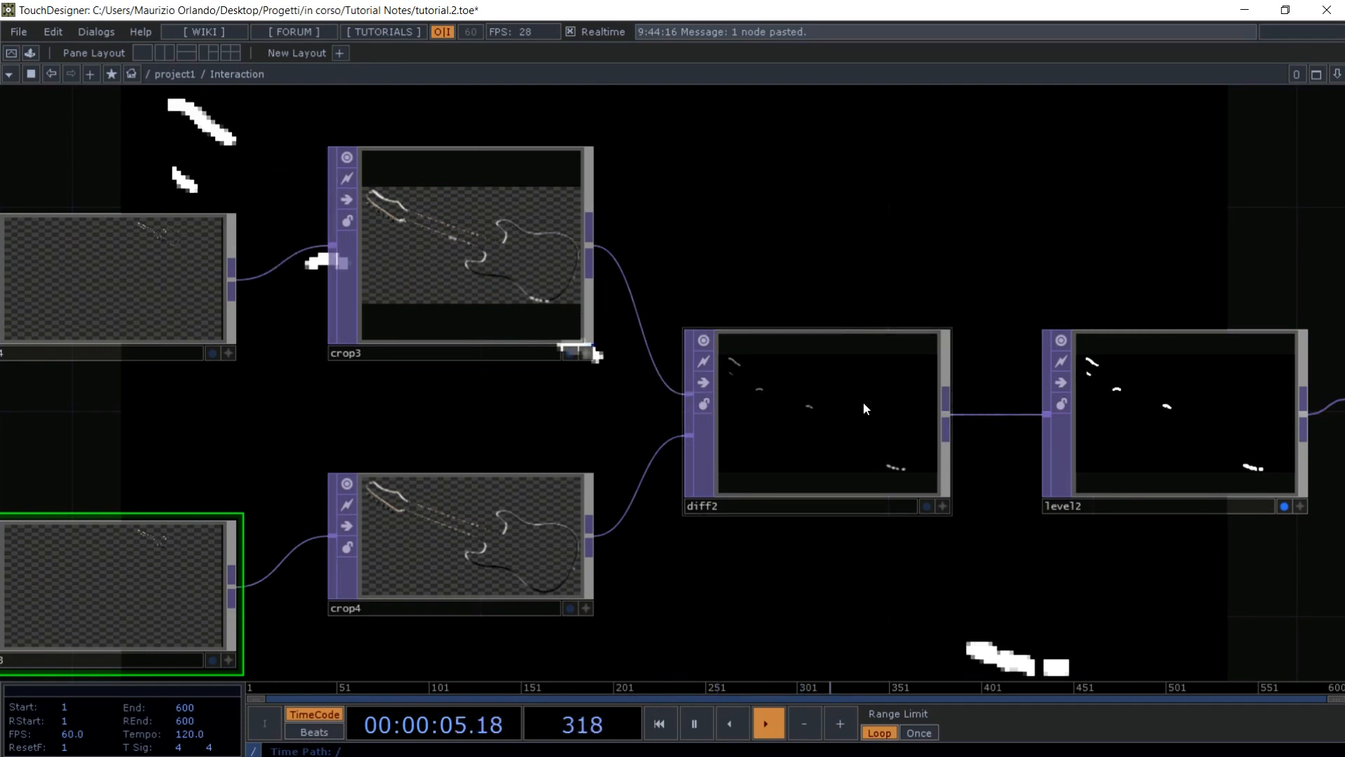
{"action": "left_click_drag", "start_coordinate": [1076, 570], "coordinate": [772, 573]}
{"action": "scroll", "coordinate": [772, 573], "scroll_direction": "down", "scroll_amount": 5}
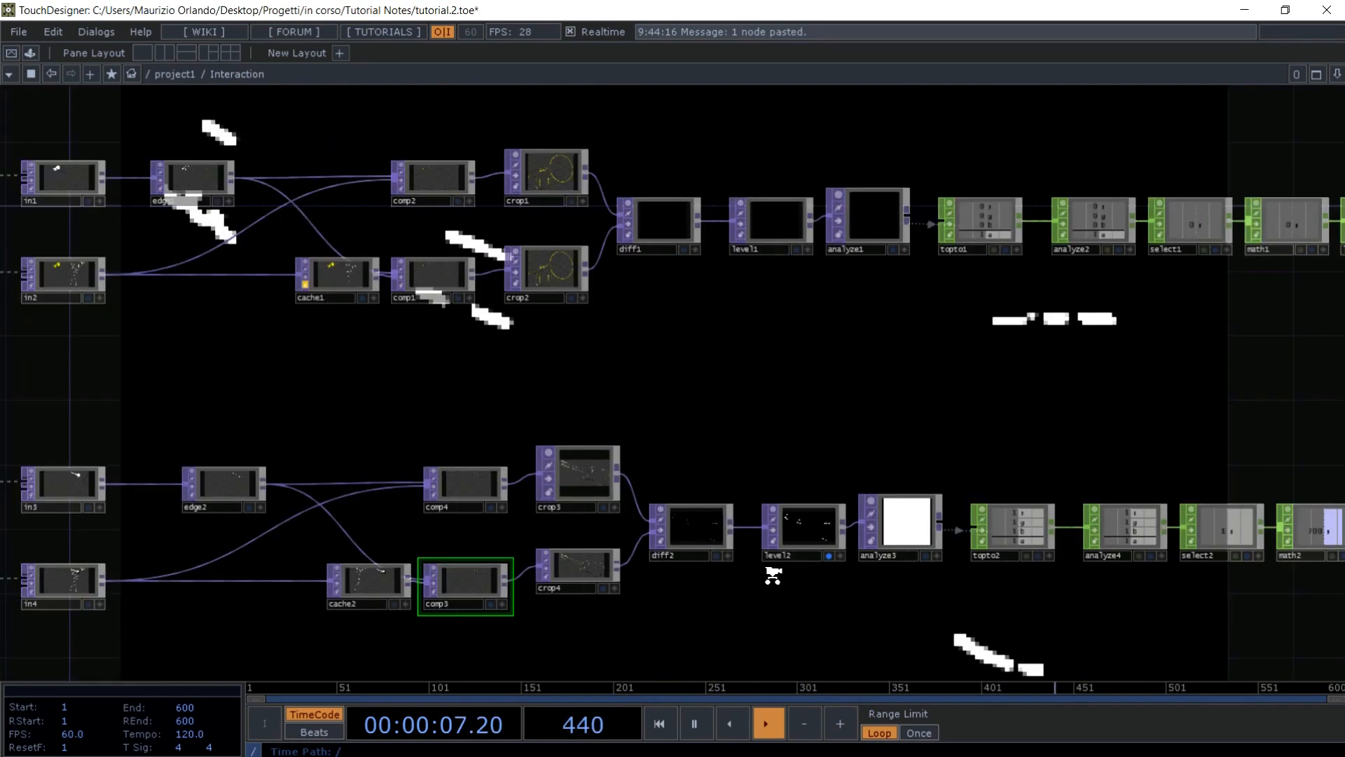
{"action": "left_click_drag", "start_coordinate": [860, 591], "coordinate": [674, 587]}
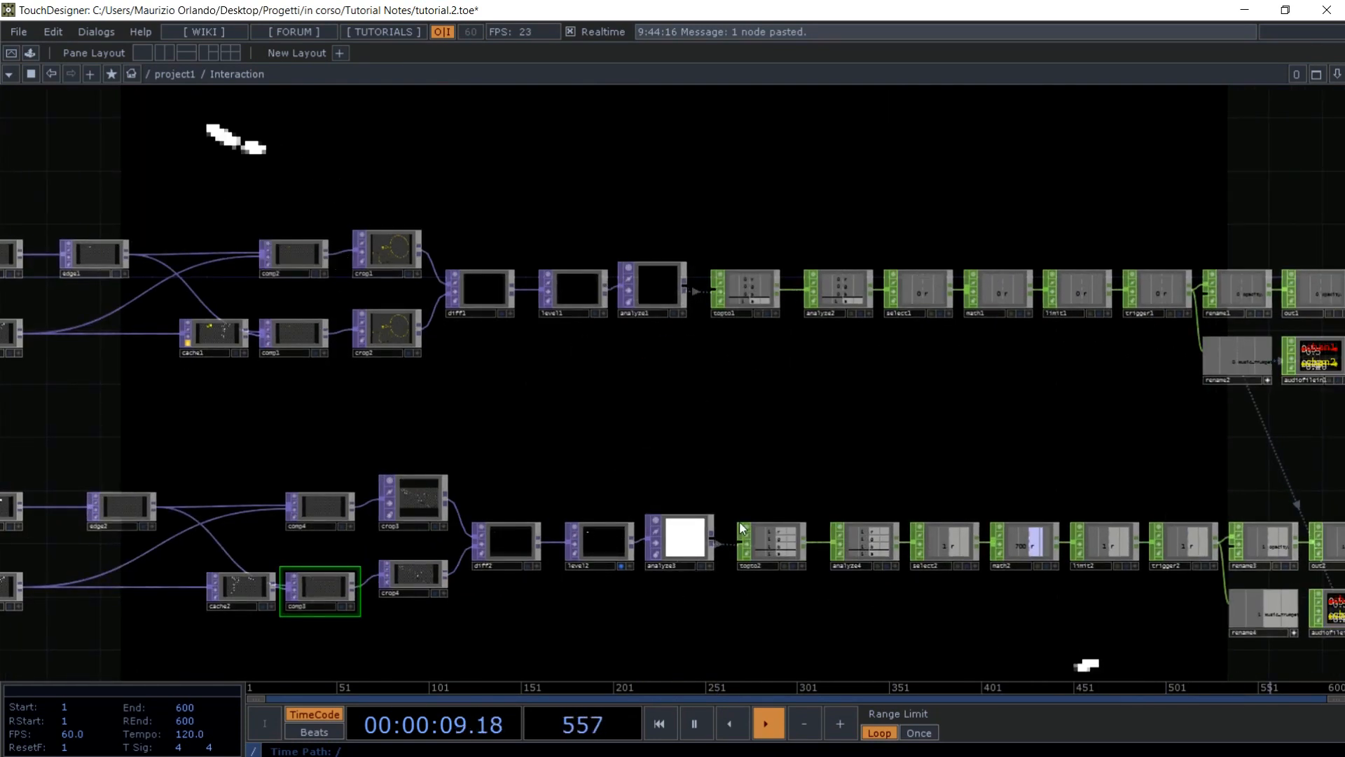
{"action": "left_click_drag", "start_coordinate": [986, 607], "coordinate": [577, 619]}
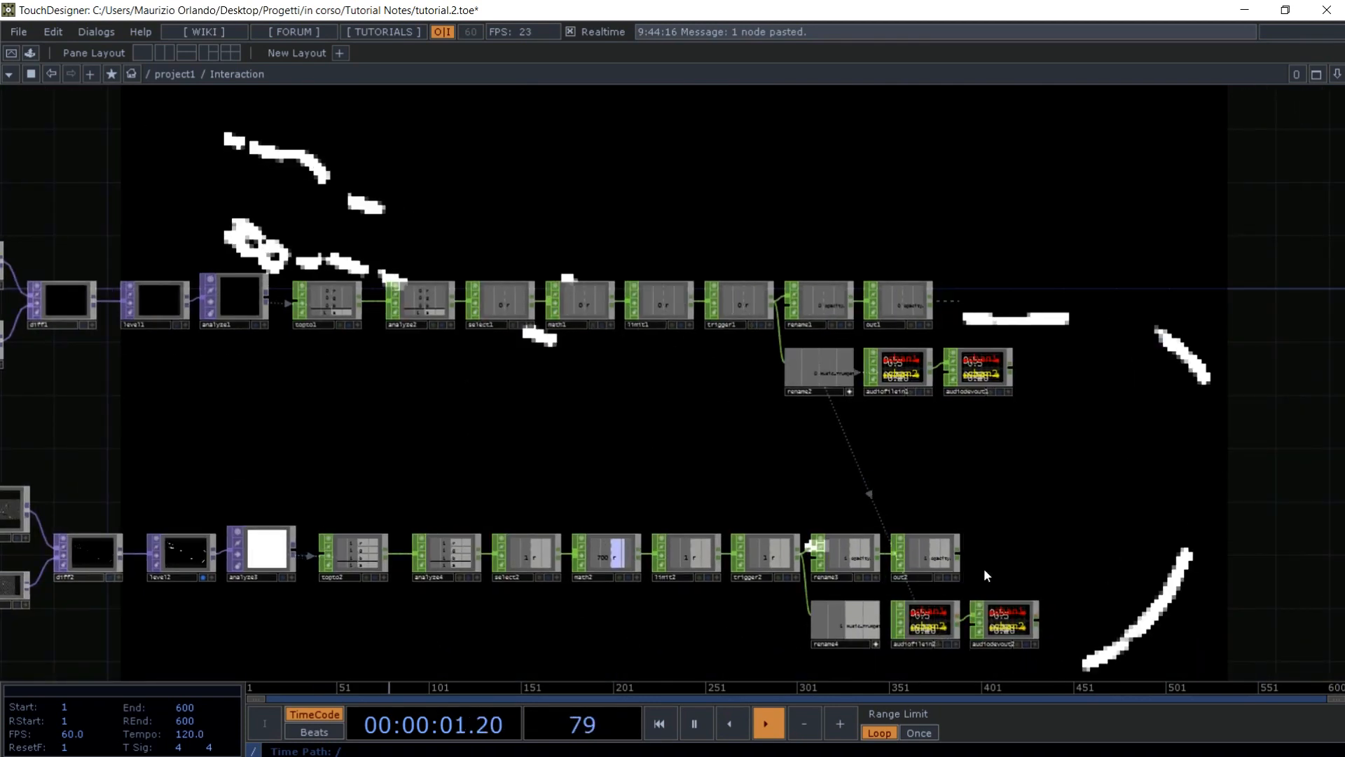
{"action": "left_click_drag", "start_coordinate": [987, 536], "coordinate": [953, 373]}
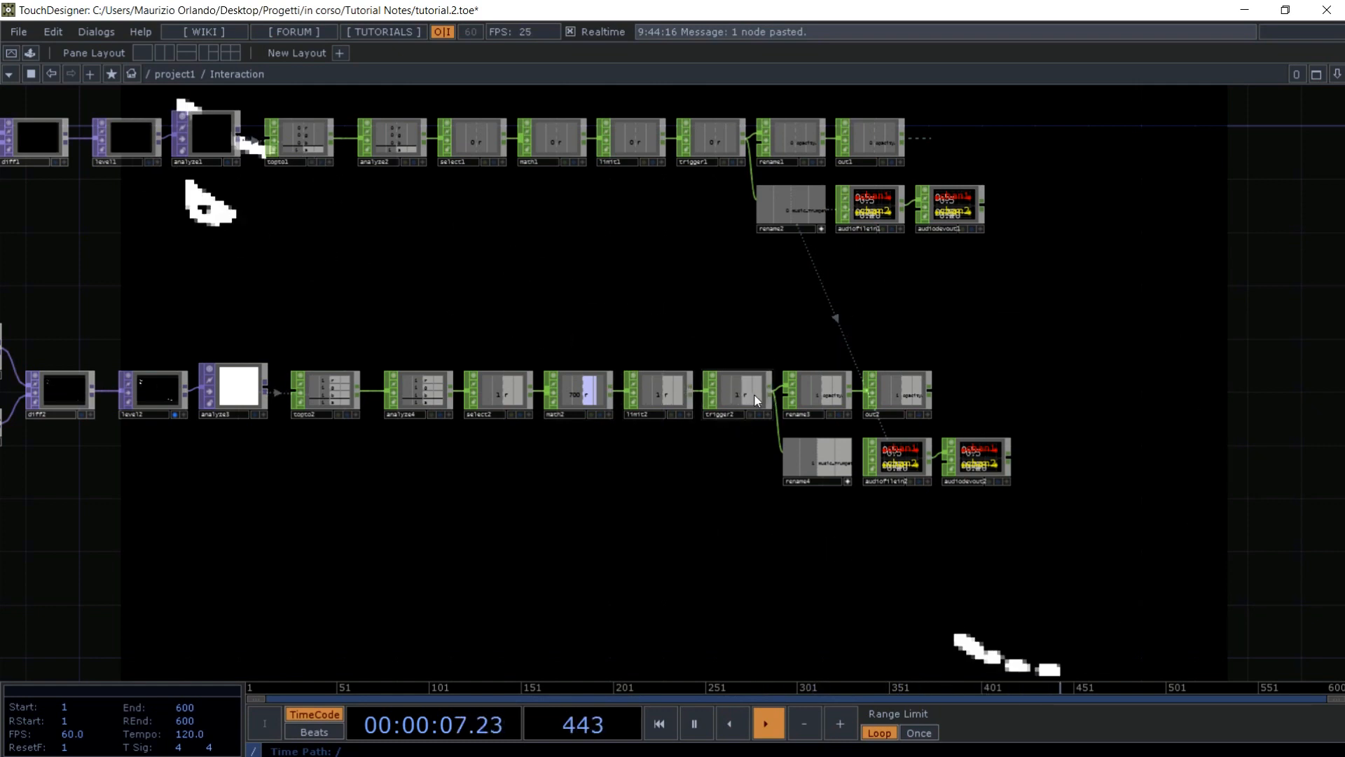
{"action": "left_click", "coordinate": [824, 394]}
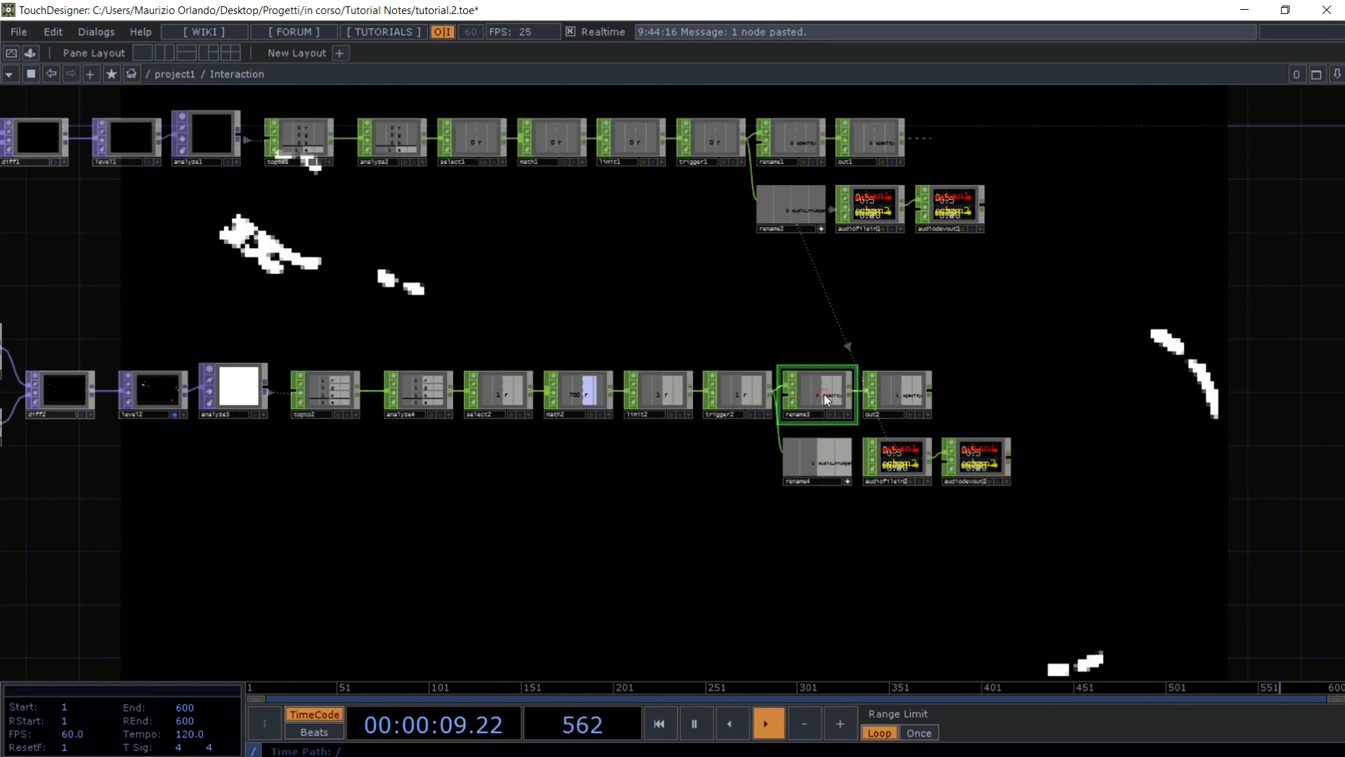
{"action": "key", "text": "p"}
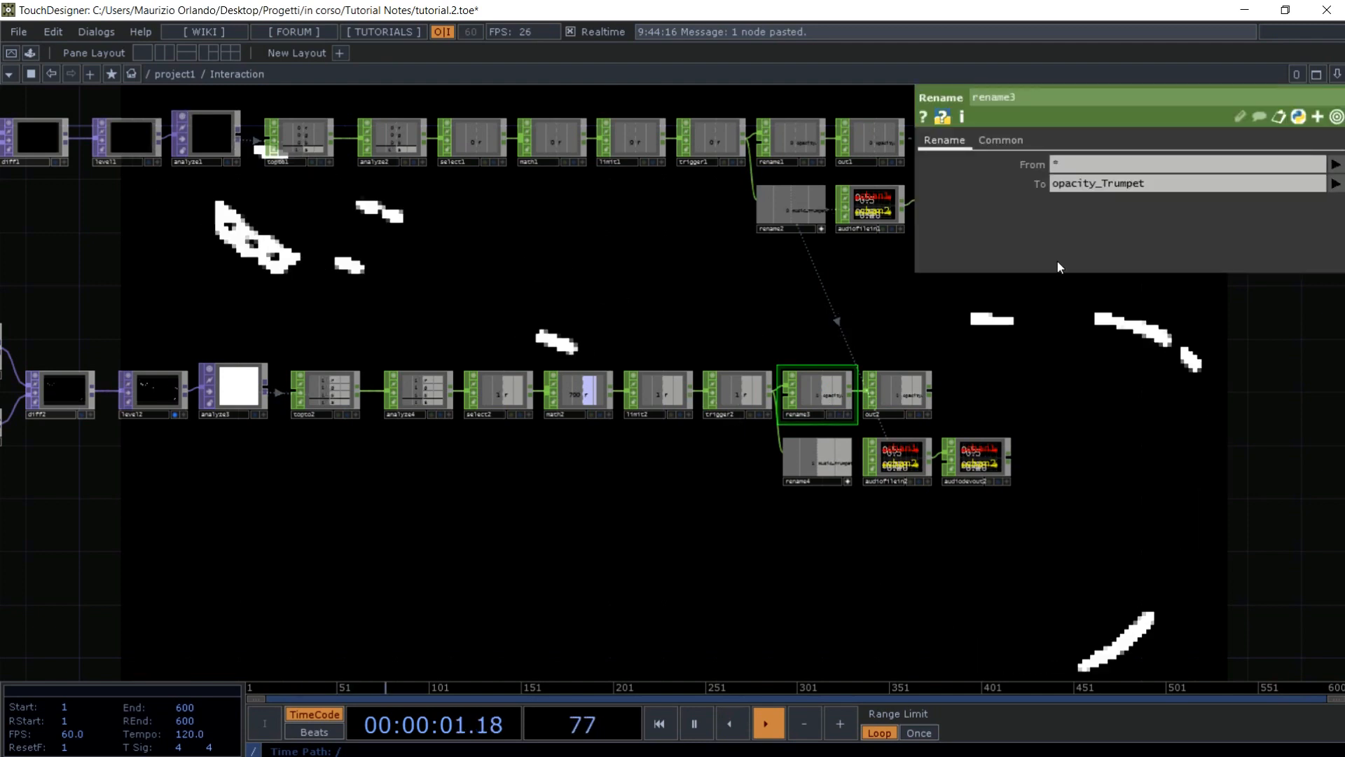
{"action": "left_click", "coordinate": [1146, 184]}
{"action": "key", "text": "BackSpace"}
{"action": "key", "text": "BackSpace"}
{"action": "key", "text": "BackSpace"}
{"action": "key", "text": "BackSpace"}
{"action": "key", "text": "BackSpace"}
{"action": "key", "text": "BackSpace"}
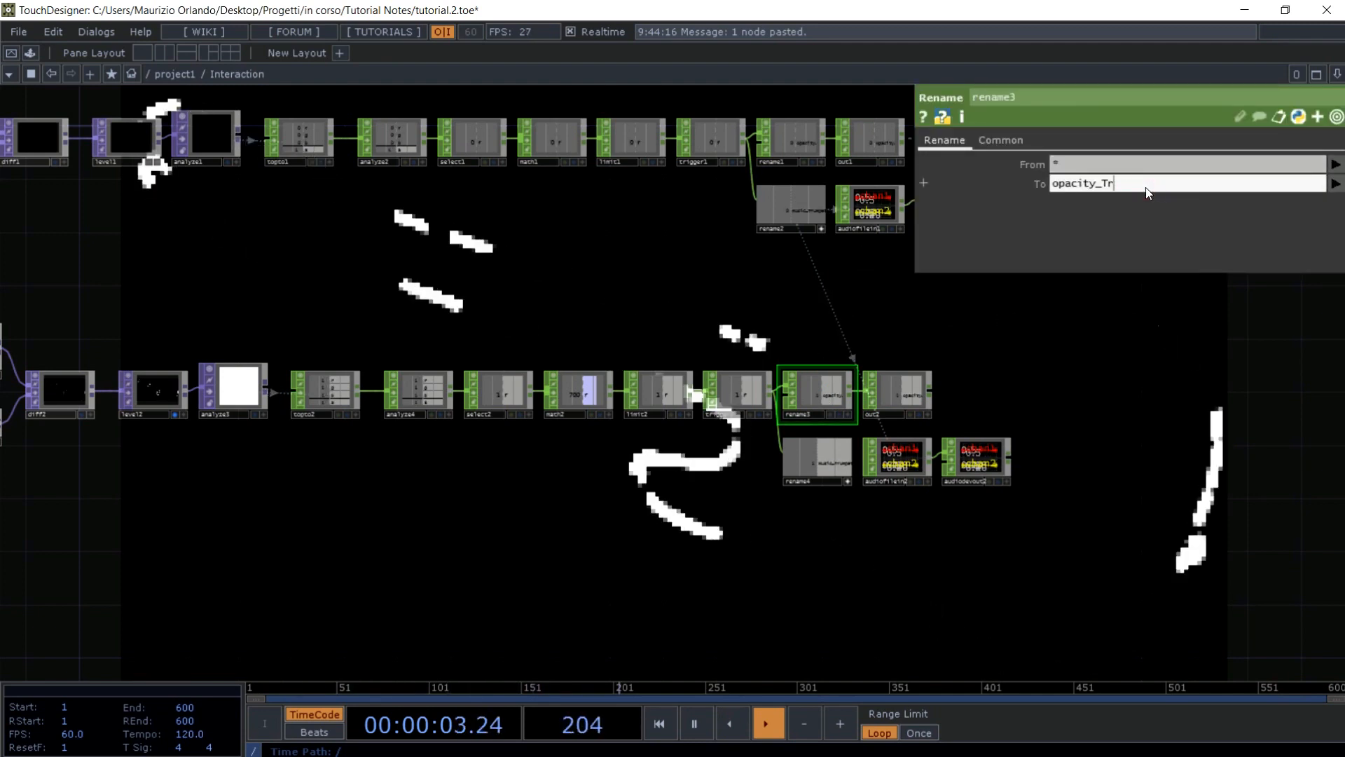
{"action": "key", "text": "BackSpace"}
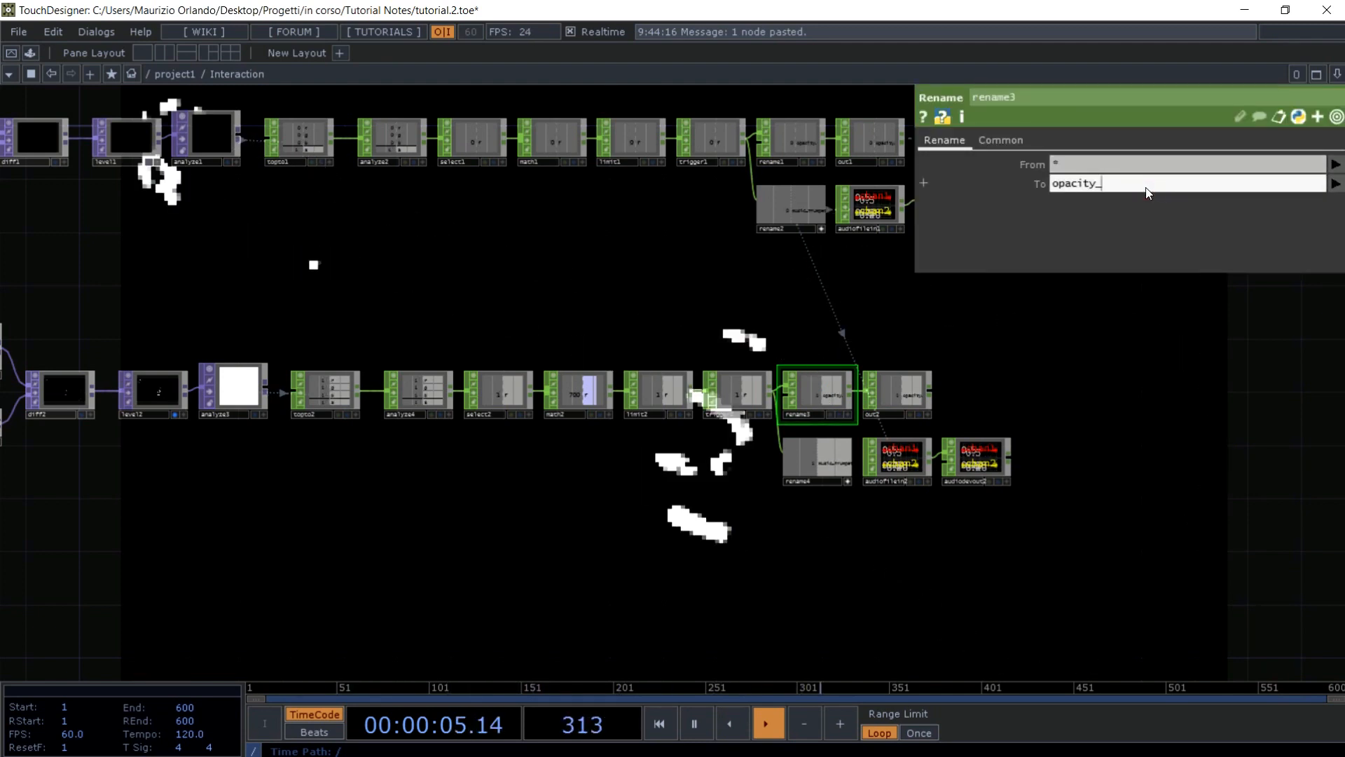
{"action": "type", "text": "Guita"}
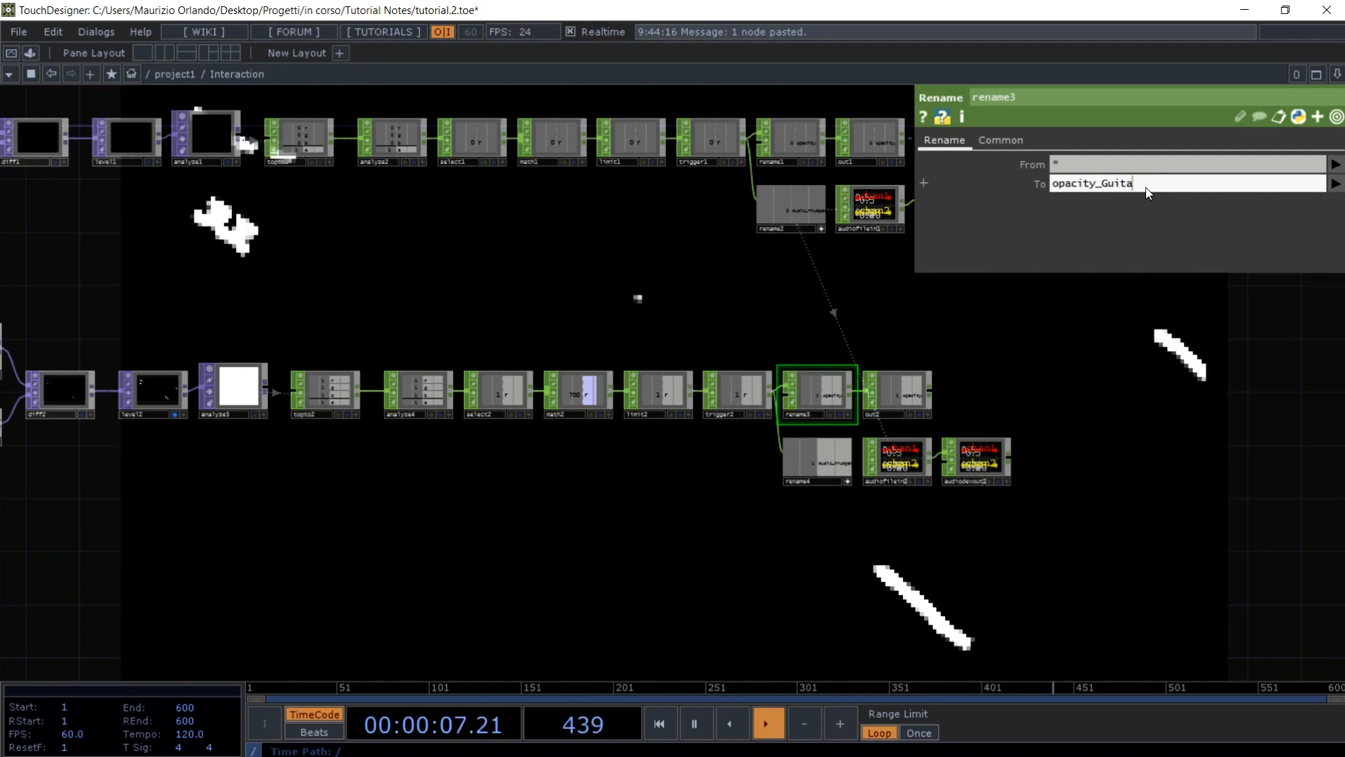
{"action": "type", "text": "r"}
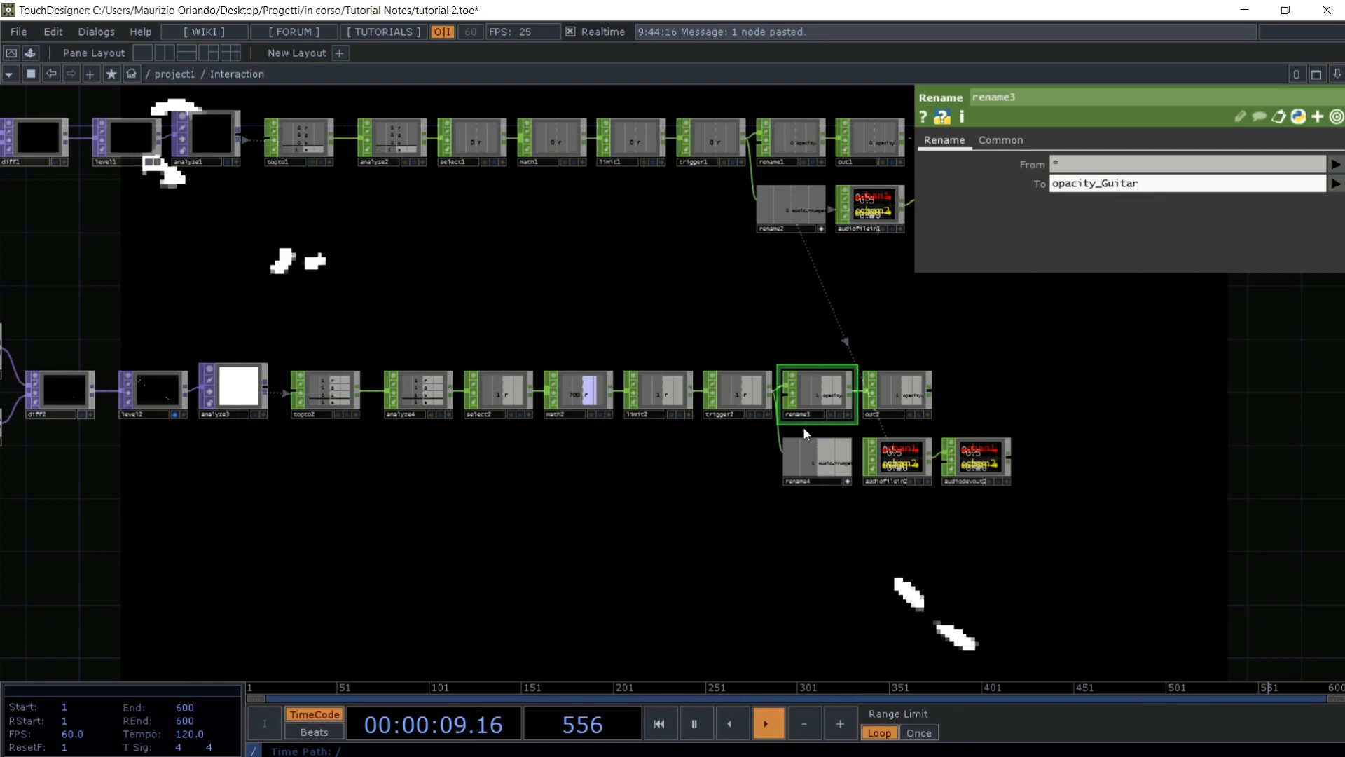
- Rename the channel in rename4 to music_Guitar
{"action": "left_click", "coordinate": [821, 454]}
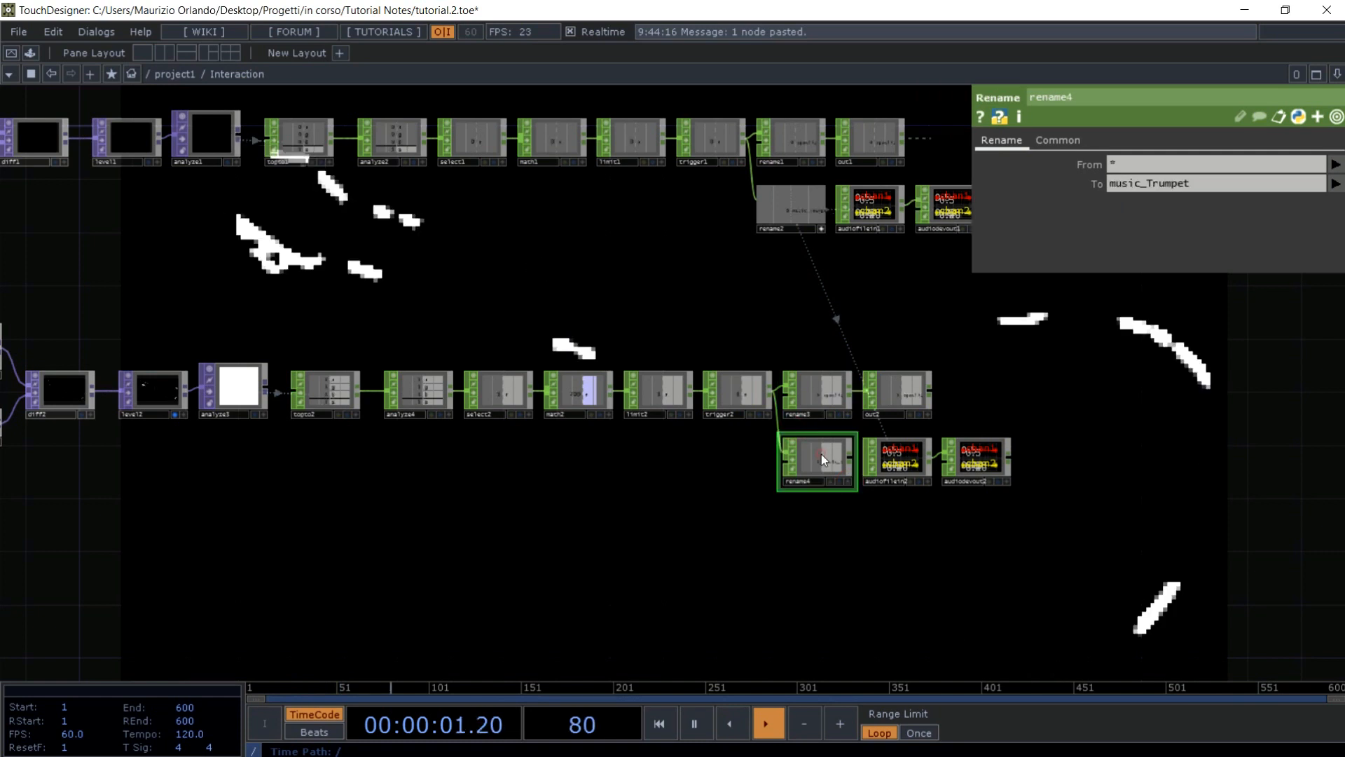
{"action": "left_click", "coordinate": [1189, 181]}
{"action": "key", "text": "BackSpace"}
{"action": "key", "text": "BackSpace"}
{"action": "key", "text": "BackSpace"}
{"action": "key", "text": "BackSpace"}
{"action": "key", "text": "BackSpace"}
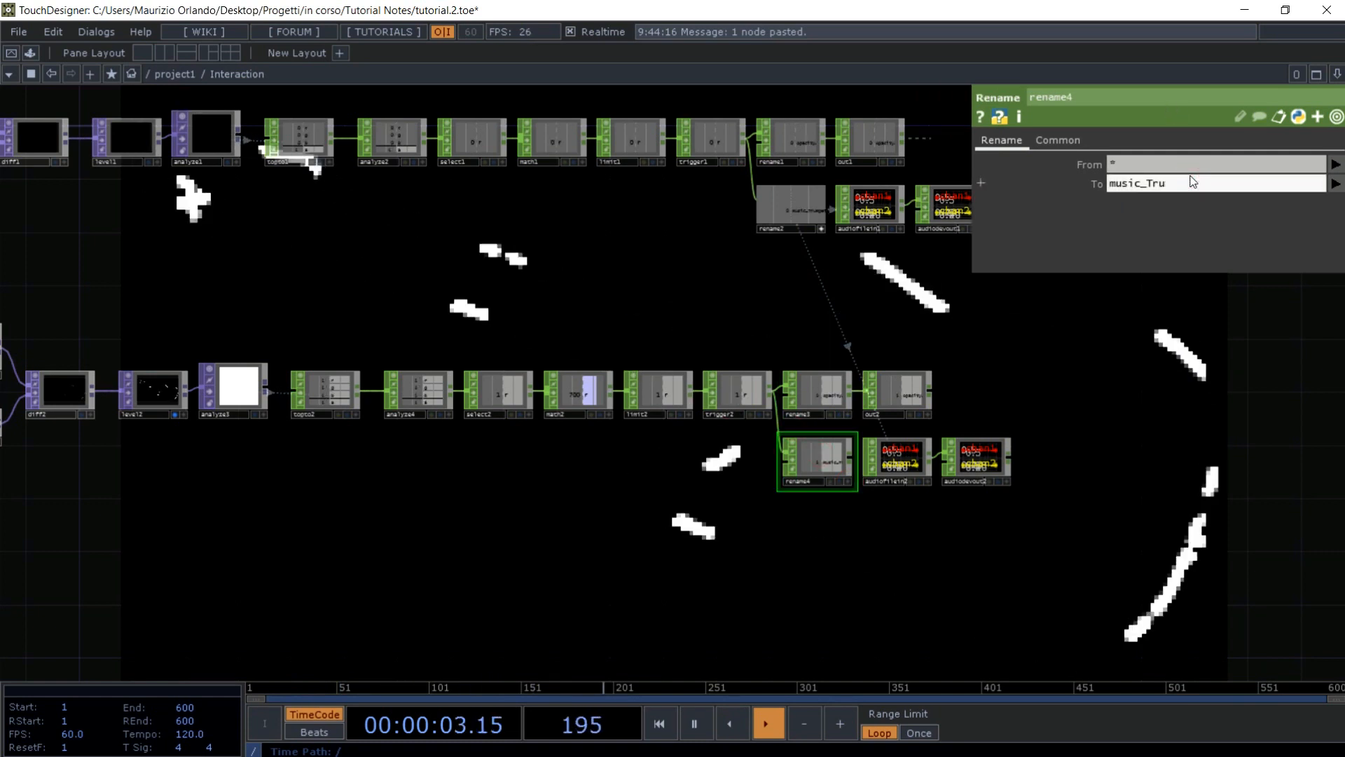
{"action": "type", "text": "Gui"}
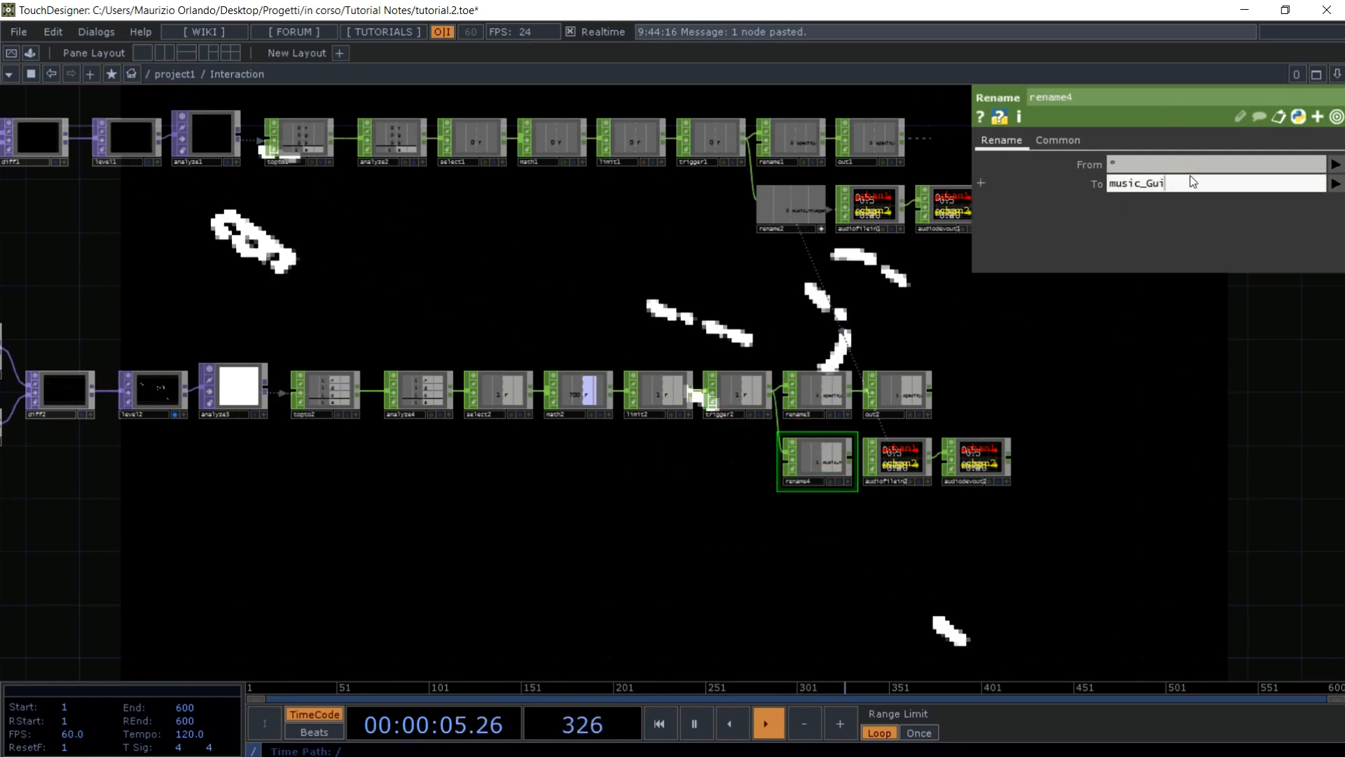
{"action": "type", "text": "tar"}
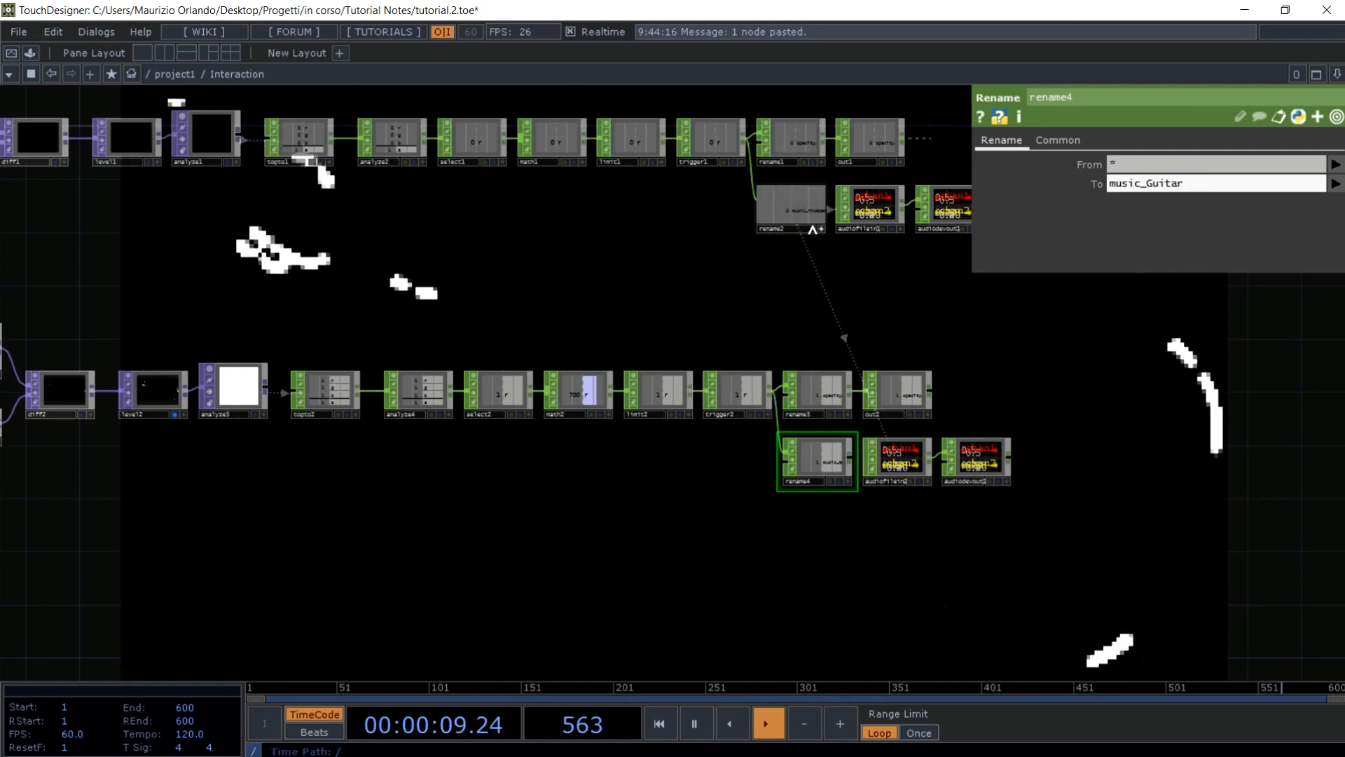
- Switch audiofilein2's Play and Volume parameters from the trumpet expressions to constant values of 1
{"action": "left_click", "coordinate": [894, 462]}
{"action": "left_click", "coordinate": [1091, 203]}
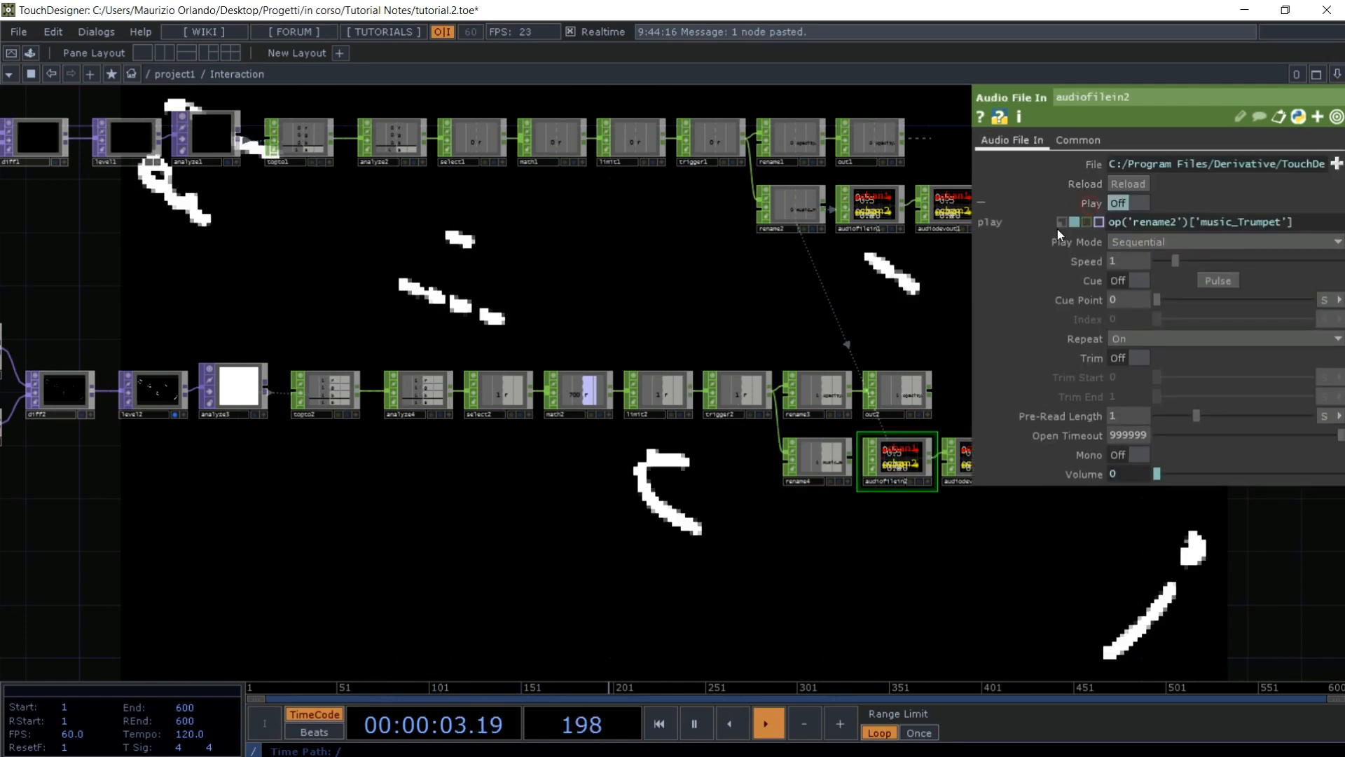
{"action": "left_click", "coordinate": [1061, 223]}
{"action": "left_click", "coordinate": [1078, 475]}
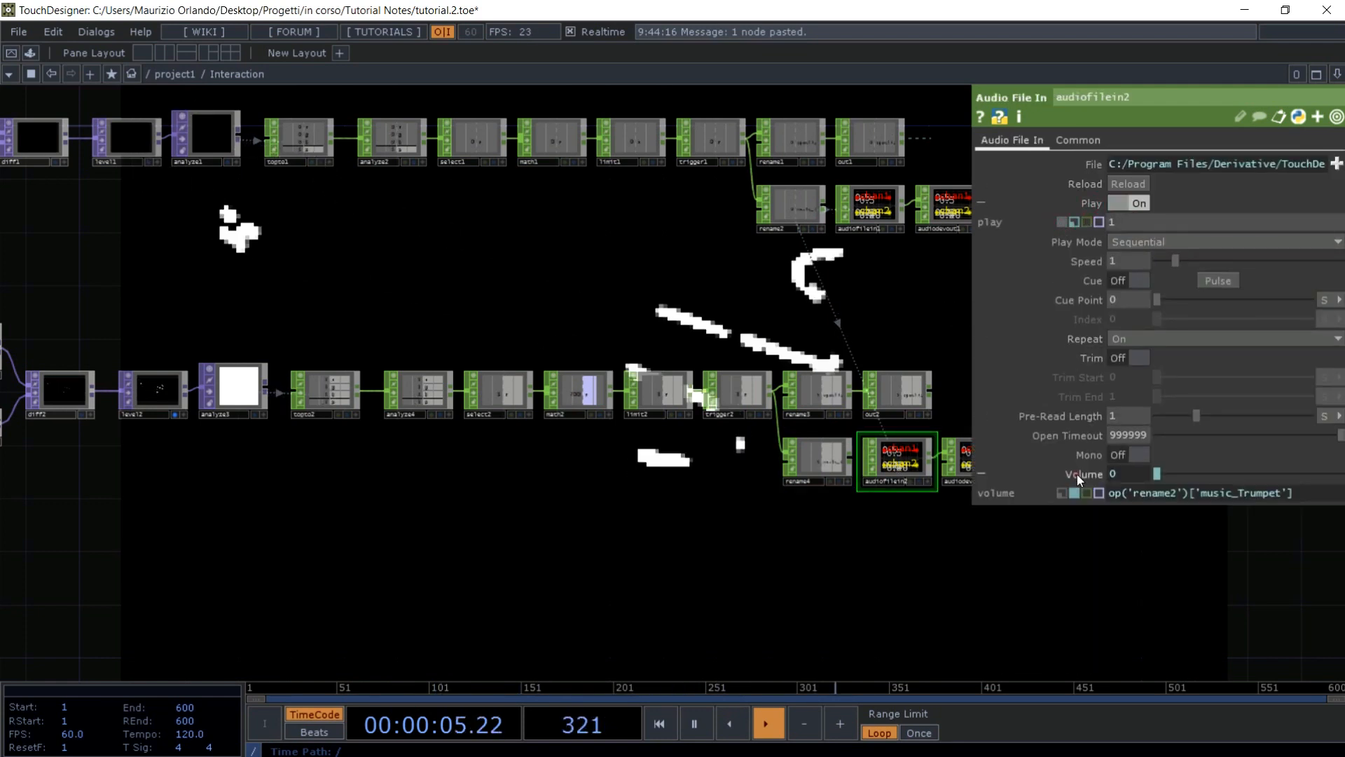
{"action": "left_click", "coordinate": [1063, 493]}
- Link audiofilein2's Play and Volume to rename4's music_Guitar channel as CHOP references
{"action": "left_click_drag", "start_coordinate": [946, 536], "coordinate": [641, 509]}
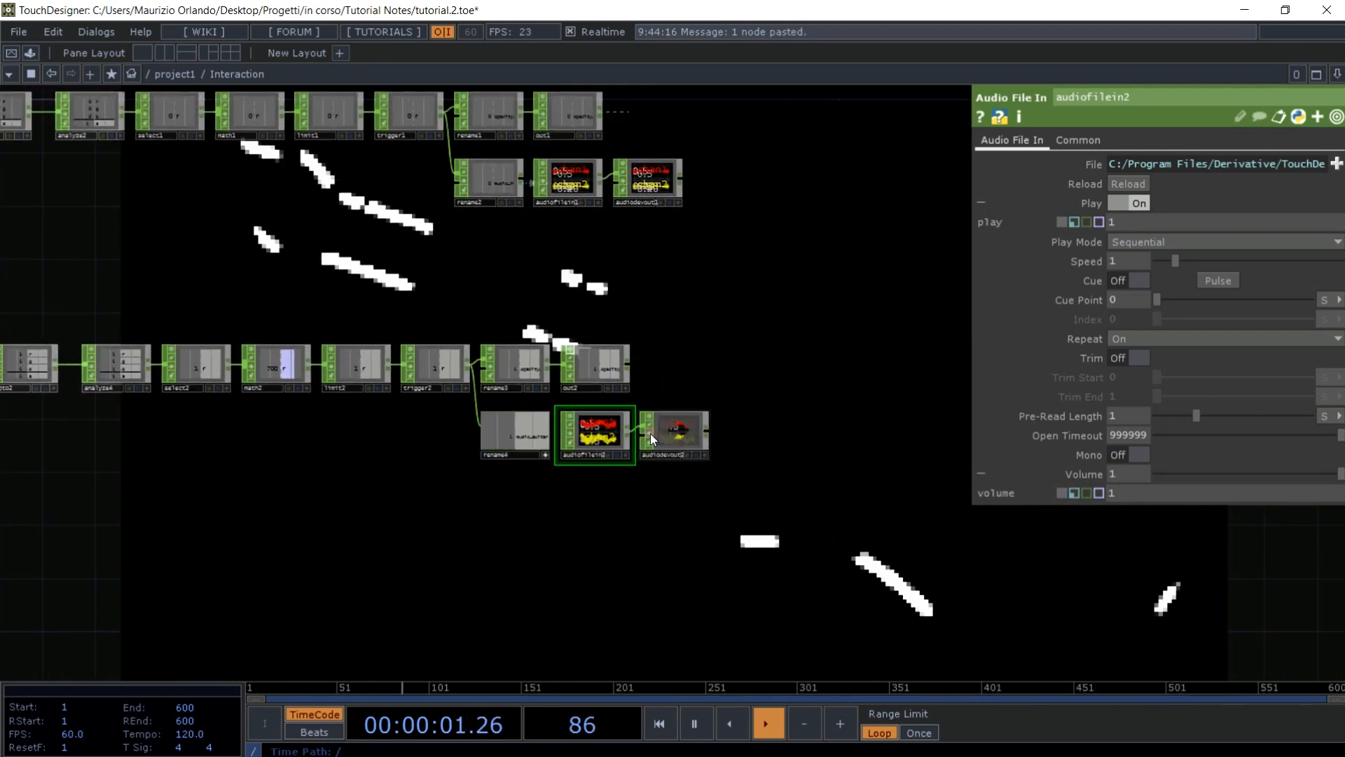
{"action": "left_click_drag", "start_coordinate": [523, 433], "coordinate": [1107, 200]}
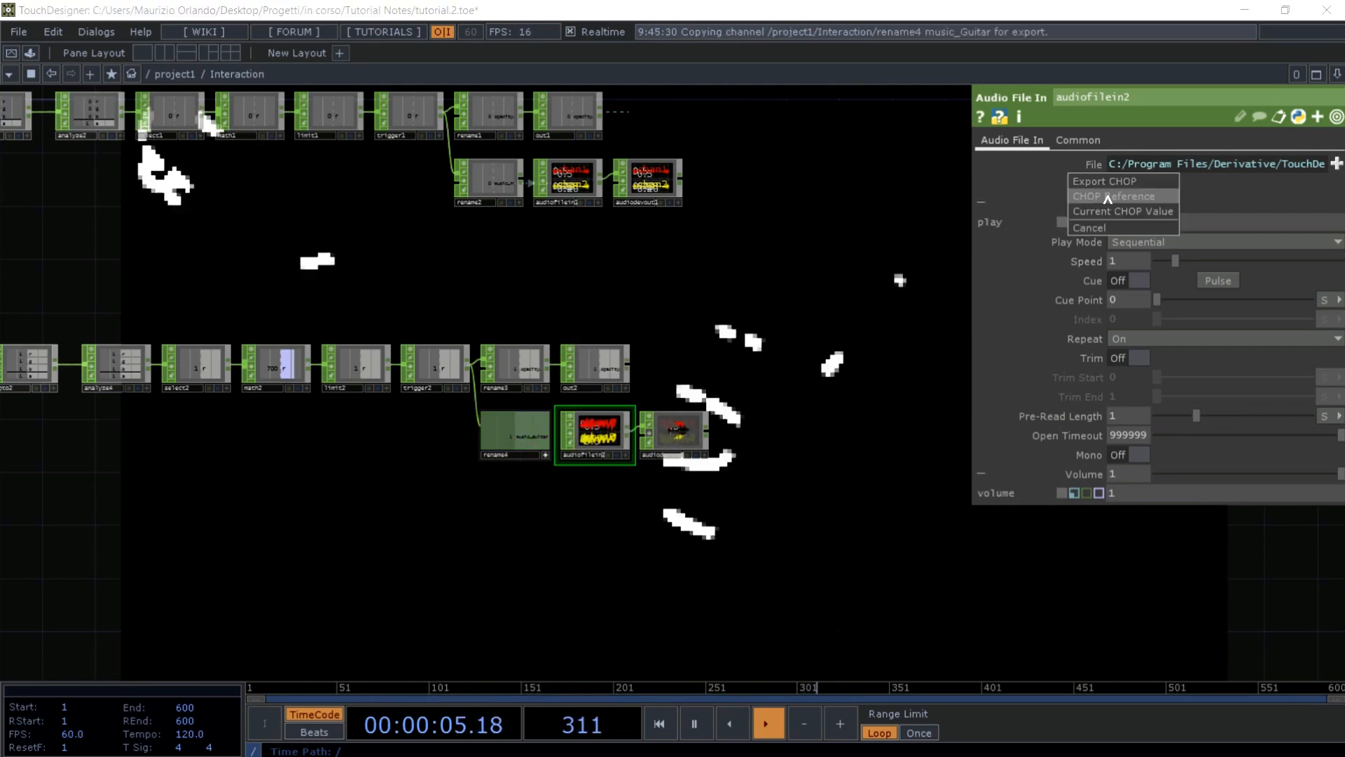
{"action": "left_click", "coordinate": [1108, 196]}
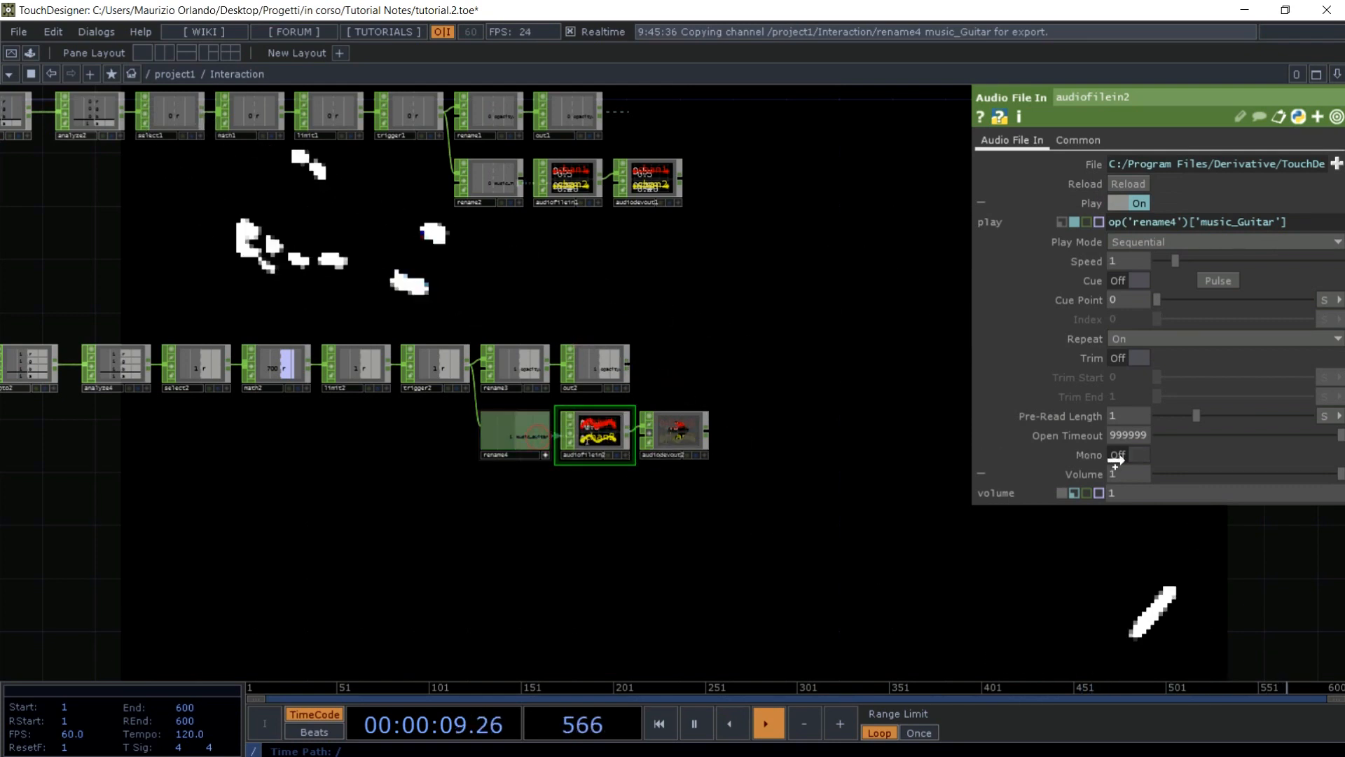
{"action": "left_click_drag", "start_coordinate": [1116, 459], "coordinate": [1113, 475]}
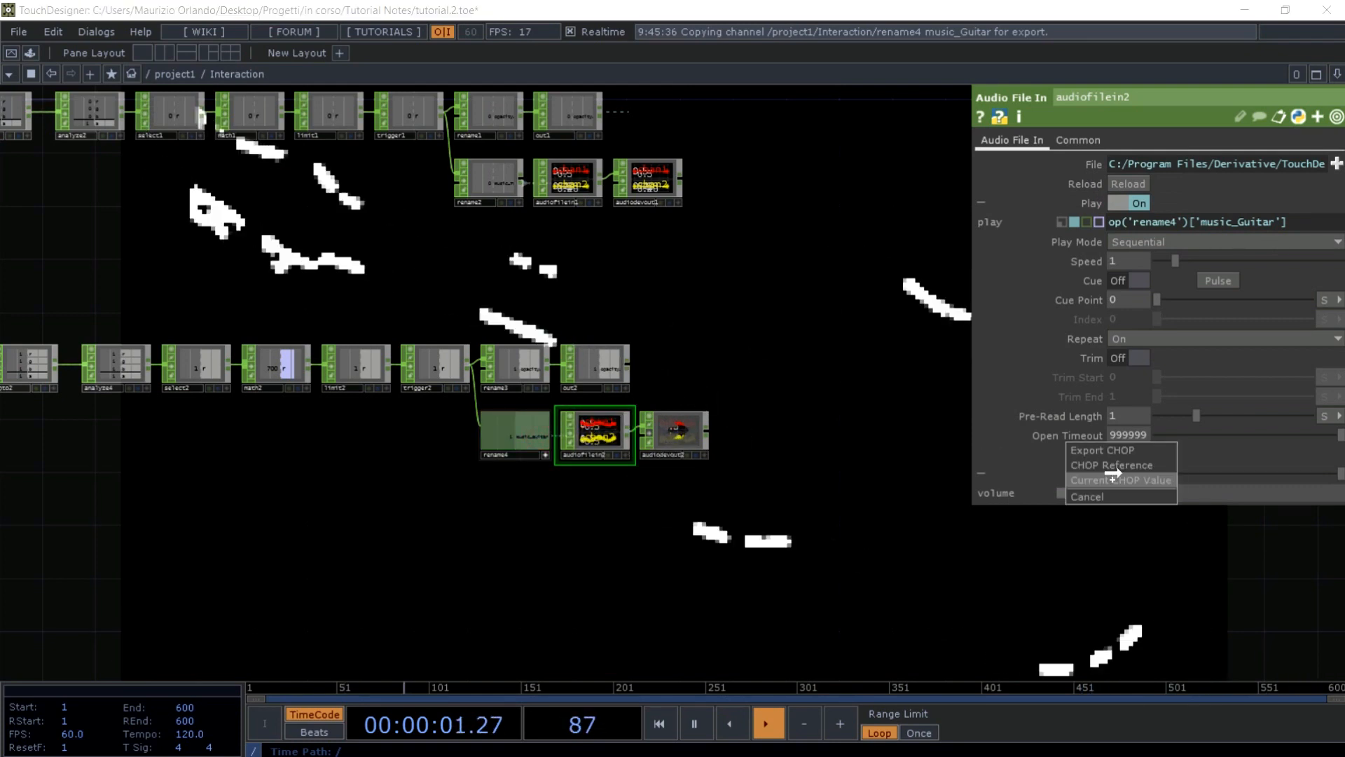
{"action": "left_click", "coordinate": [1118, 463]}
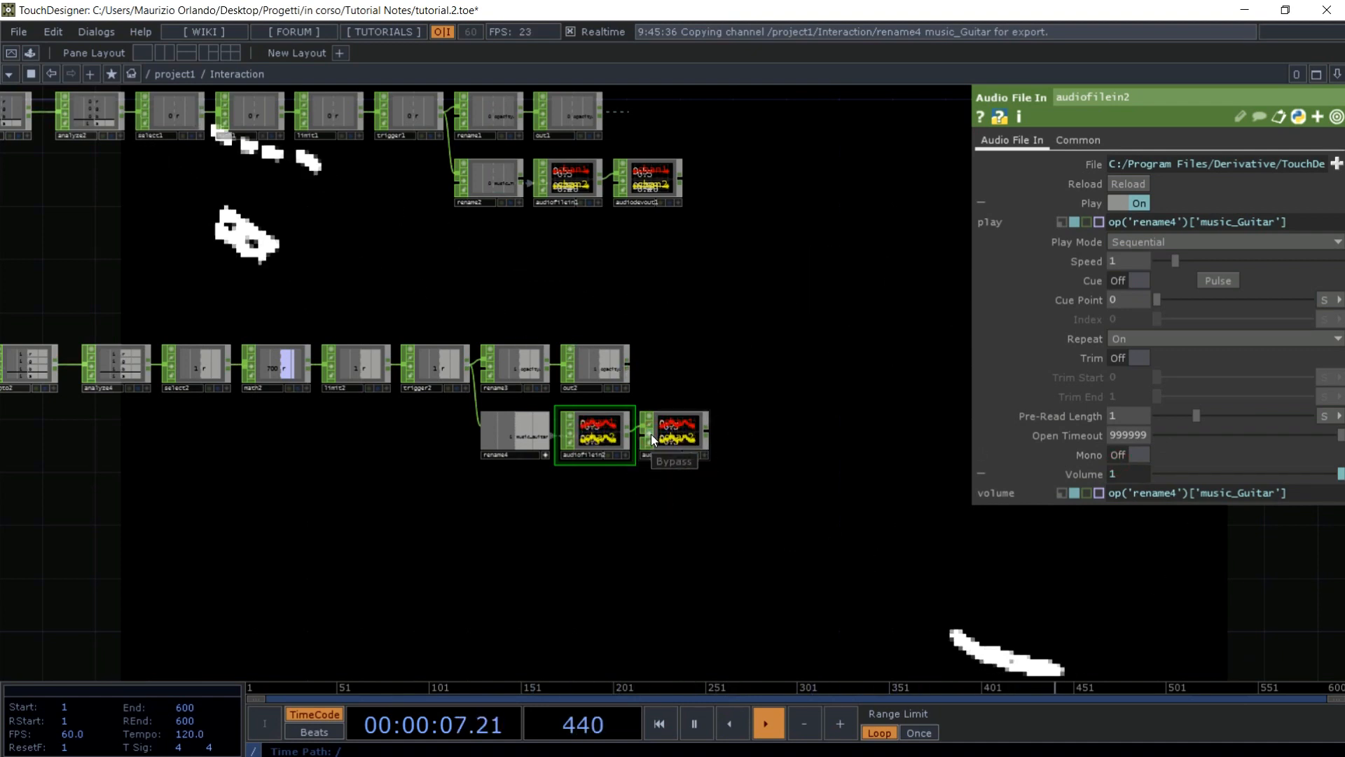
- Return to the project1 network and set the Notes geometry's X translation to 0
{"action": "key", "text": "u"}
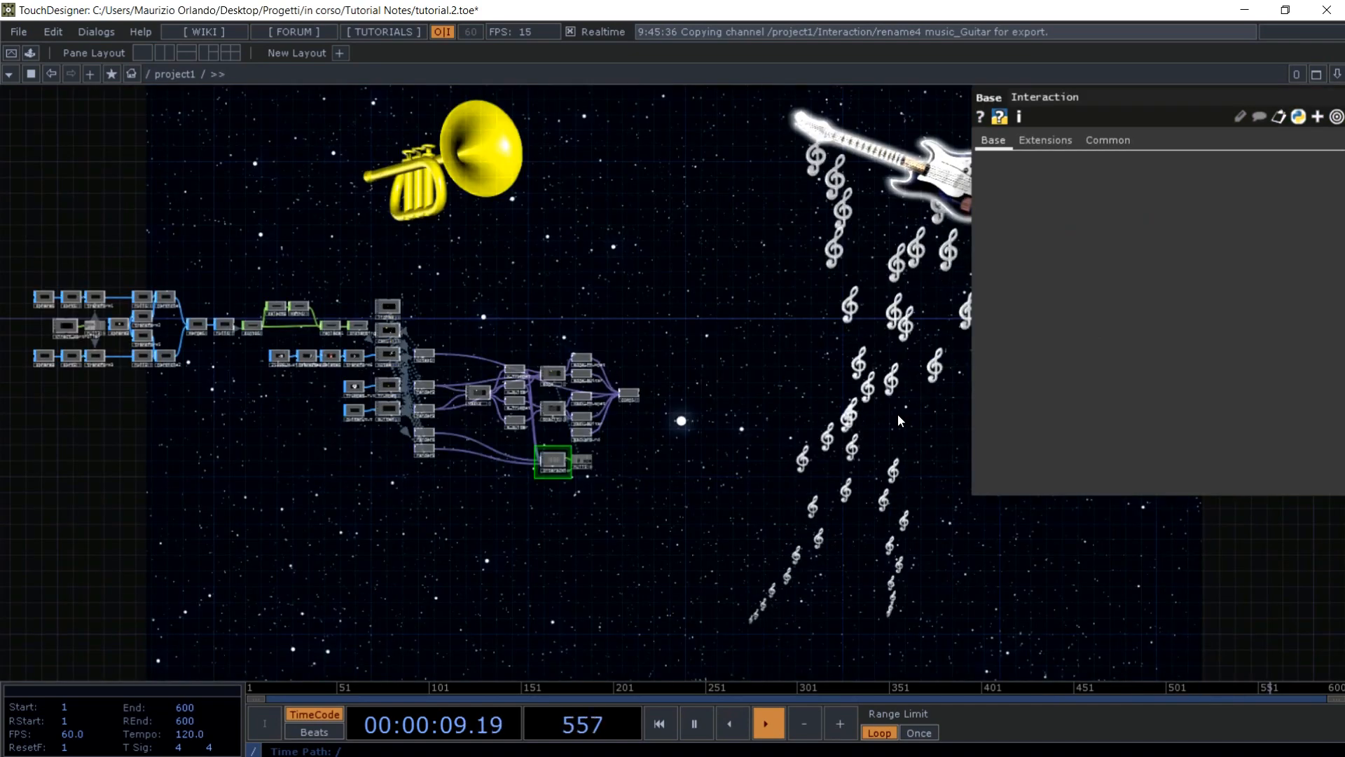
{"action": "left_click", "coordinate": [308, 357]}
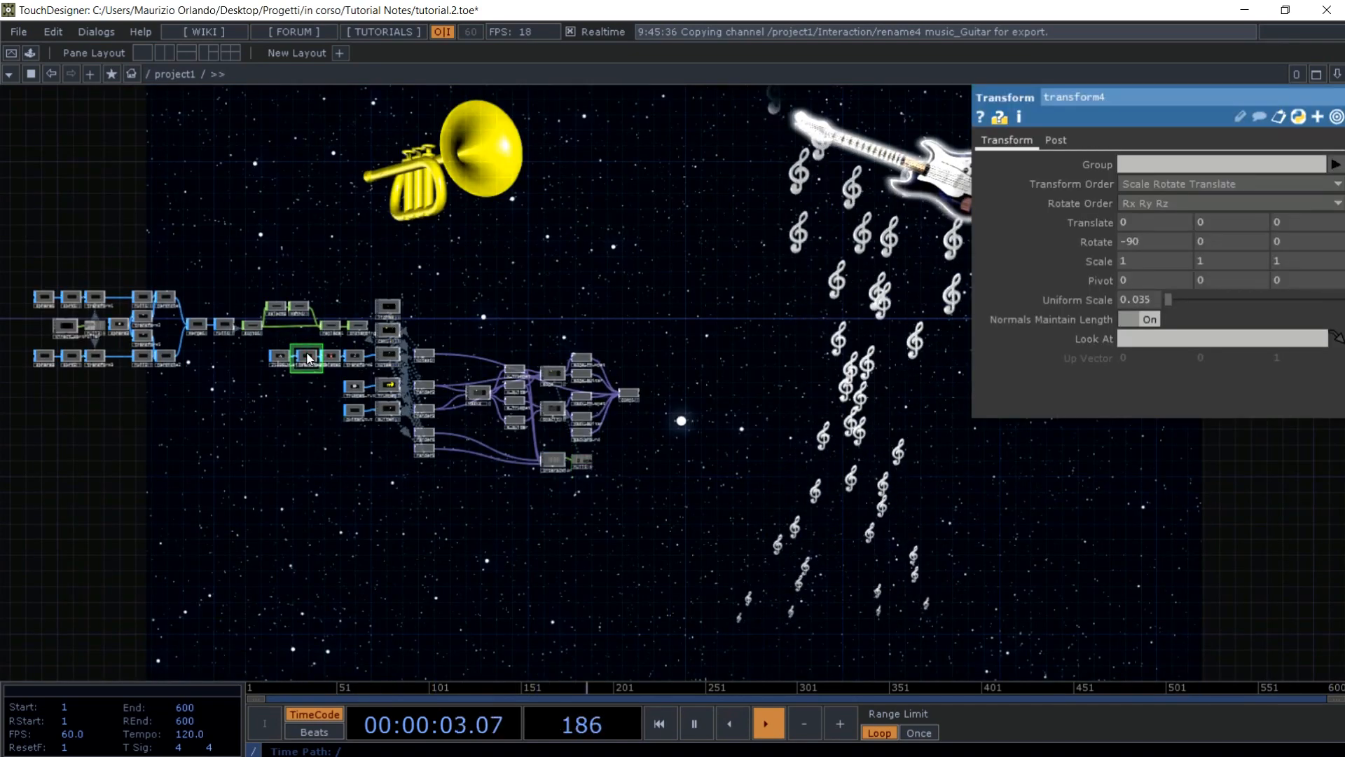
{"action": "left_click", "coordinate": [400, 351]}
{"action": "key", "text": "p"}
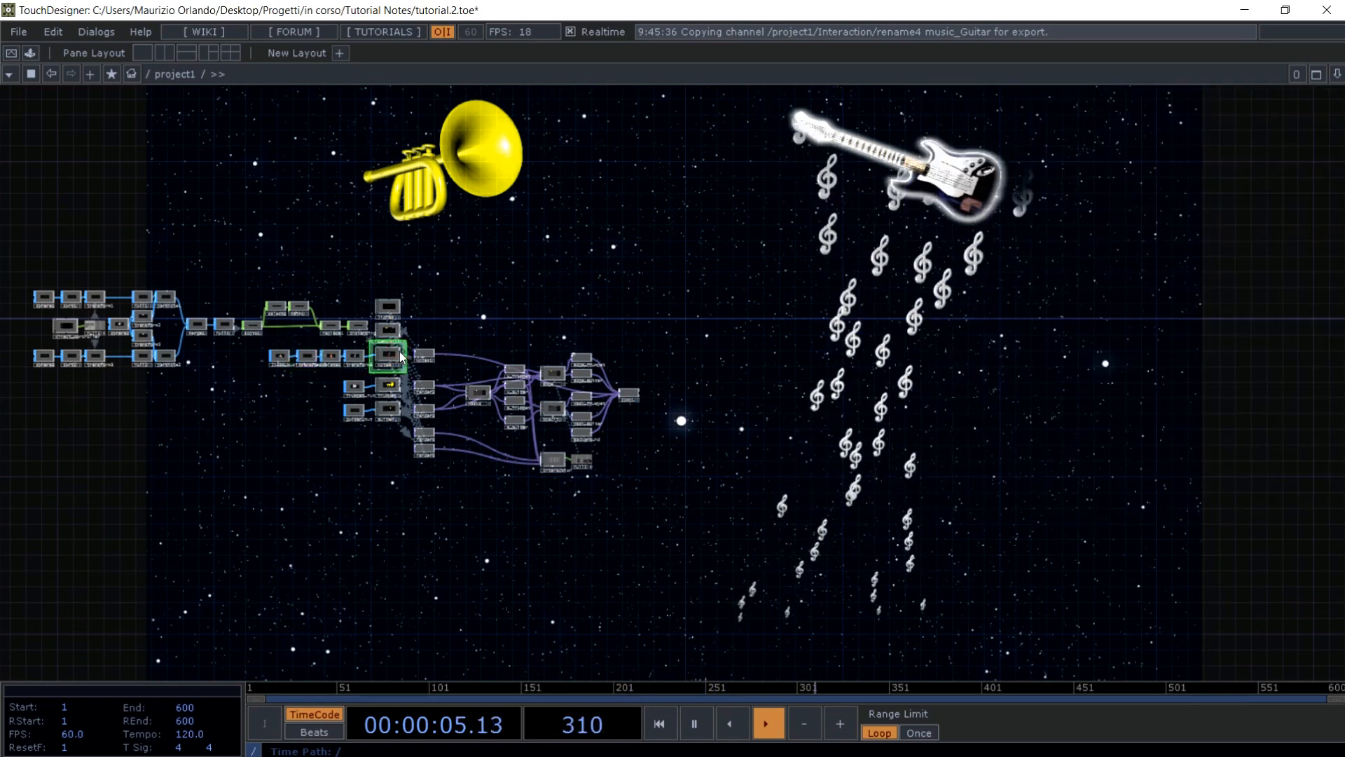
{"action": "key", "text": "p"}
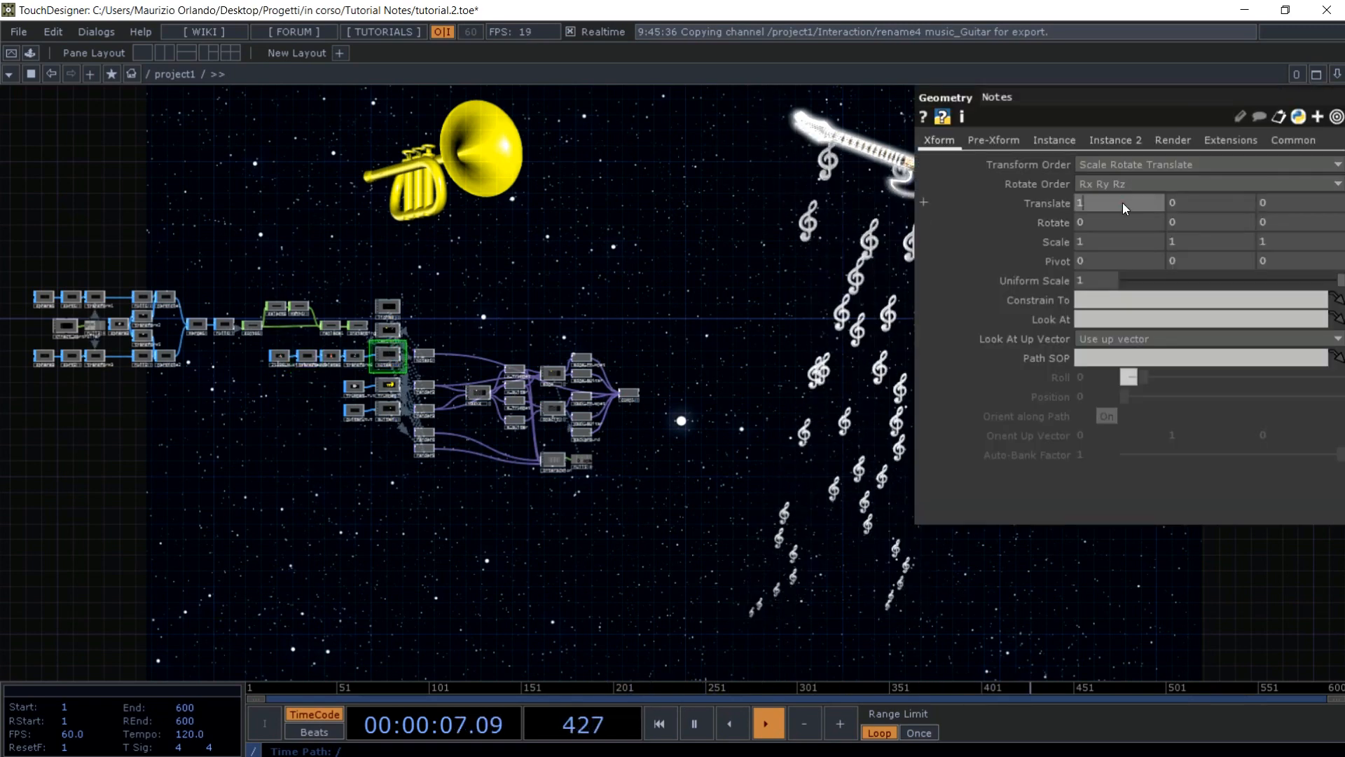
{"action": "key", "text": "BackSpace"}
{"action": "type", "text": "0"}
{"action": "key", "text": "Return"}
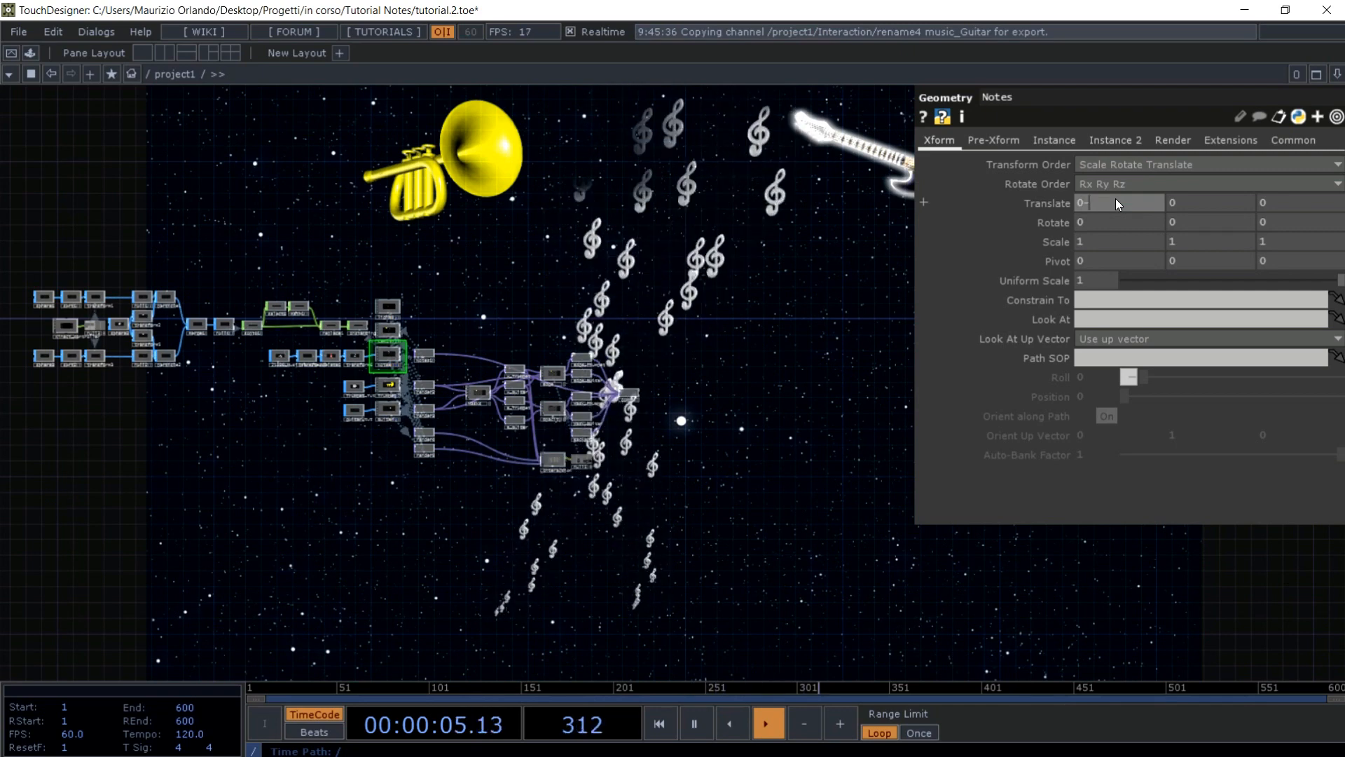
- Set the Notes geometry's X translation to -10 to move the notes away from both instruments
{"action": "left_click", "coordinate": [1115, 200]}
{"action": "type", "text": "-10"}
{"action": "key", "text": "Return"}
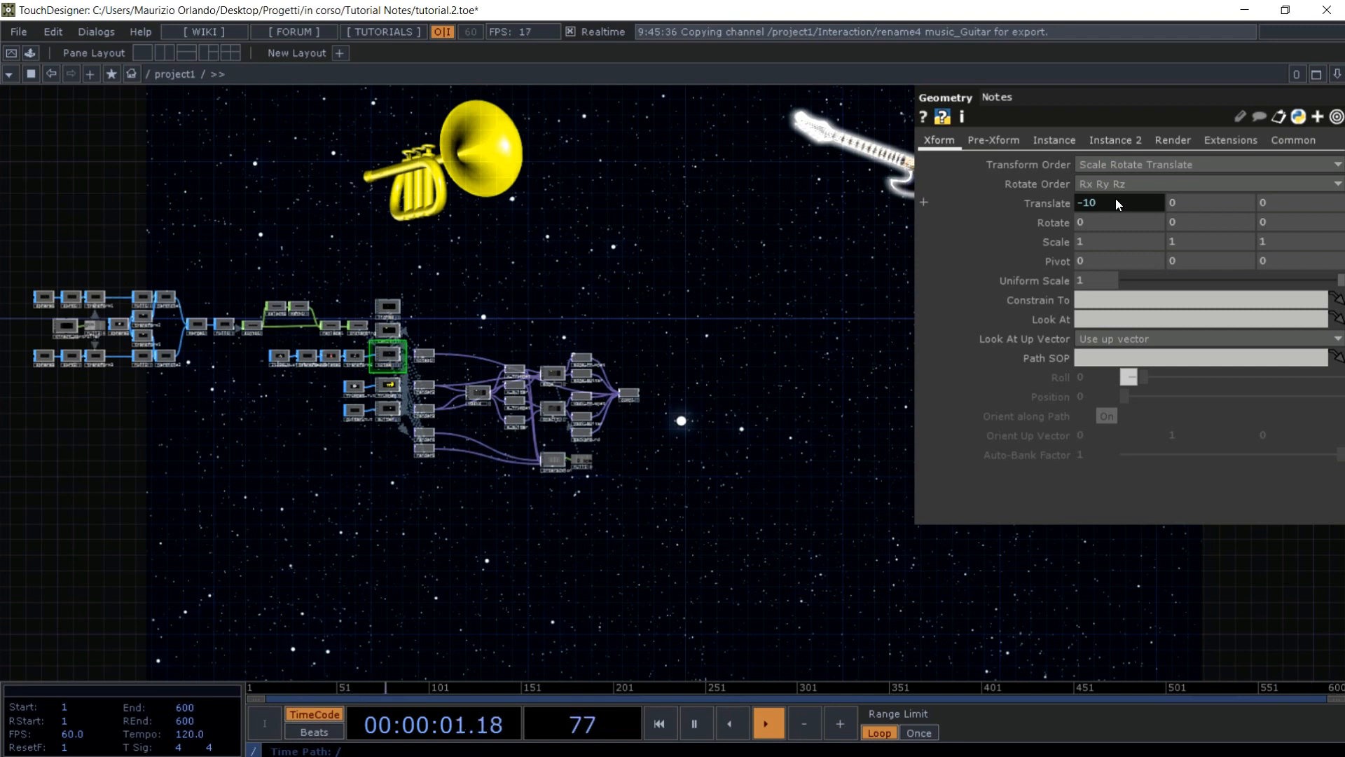
- Set the Notes geometry's X translation to 1 to bring the notes back under the guitar
{"action": "left_click", "coordinate": [1116, 203]}
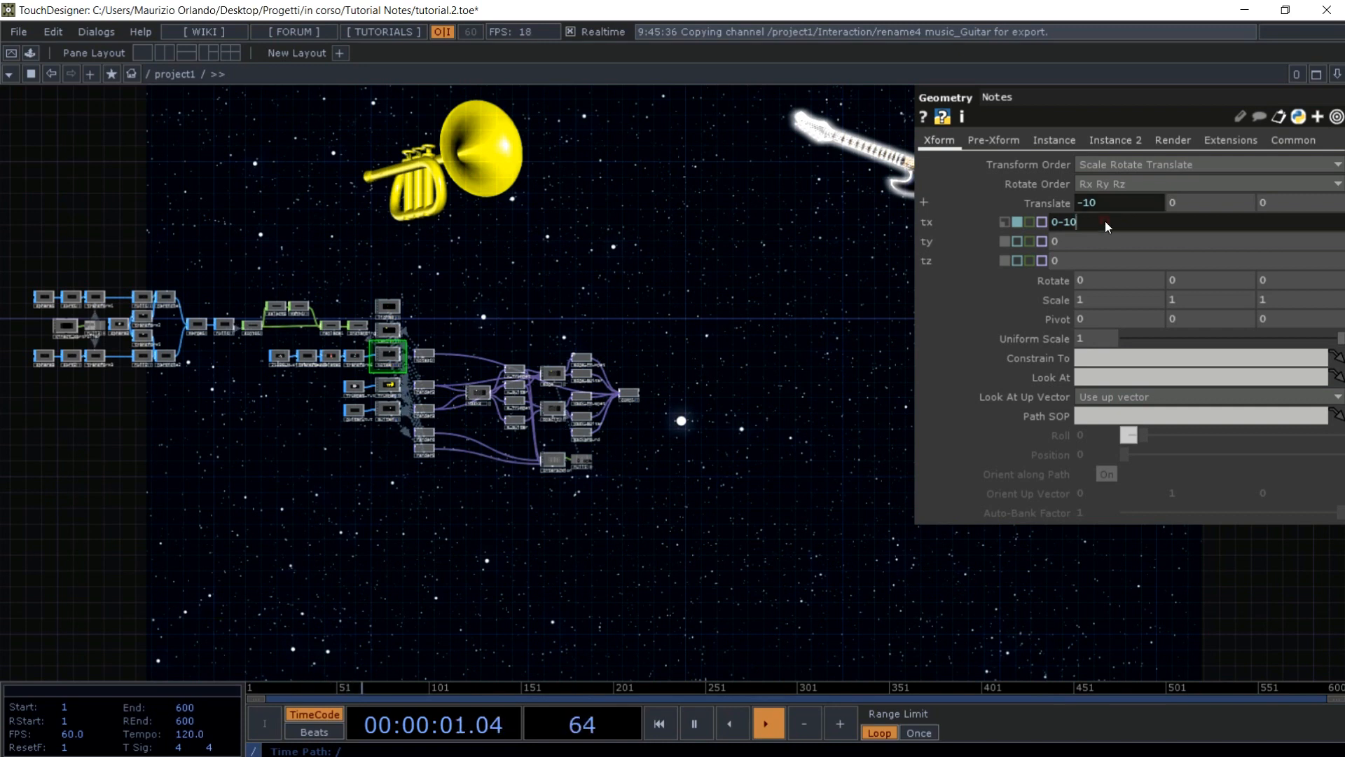
{"action": "key", "text": "BackSpace"}
{"action": "key", "text": "BackSpace"}
{"action": "key", "text": "BackSpace"}
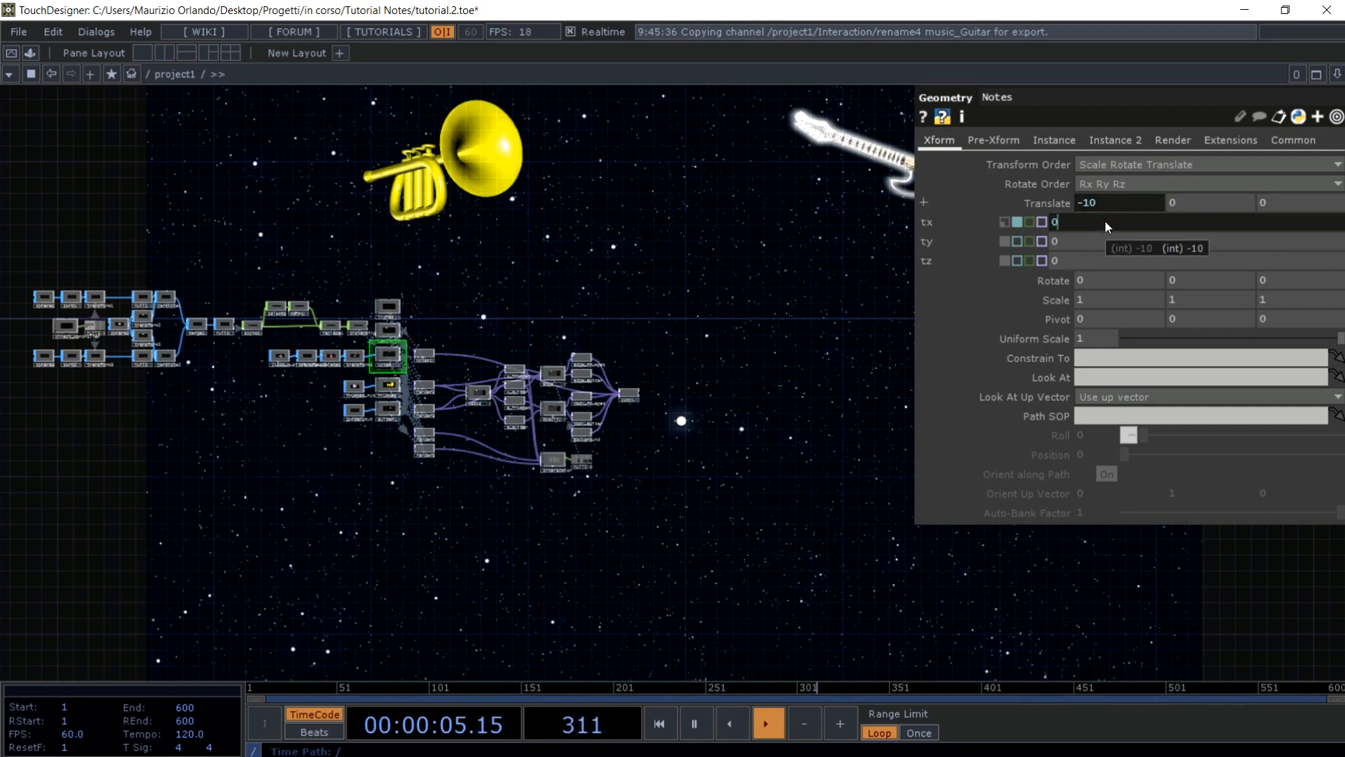
{"action": "key", "text": "BackSpace"}
{"action": "type", "text": "1"}
{"action": "key", "text": "Return"}
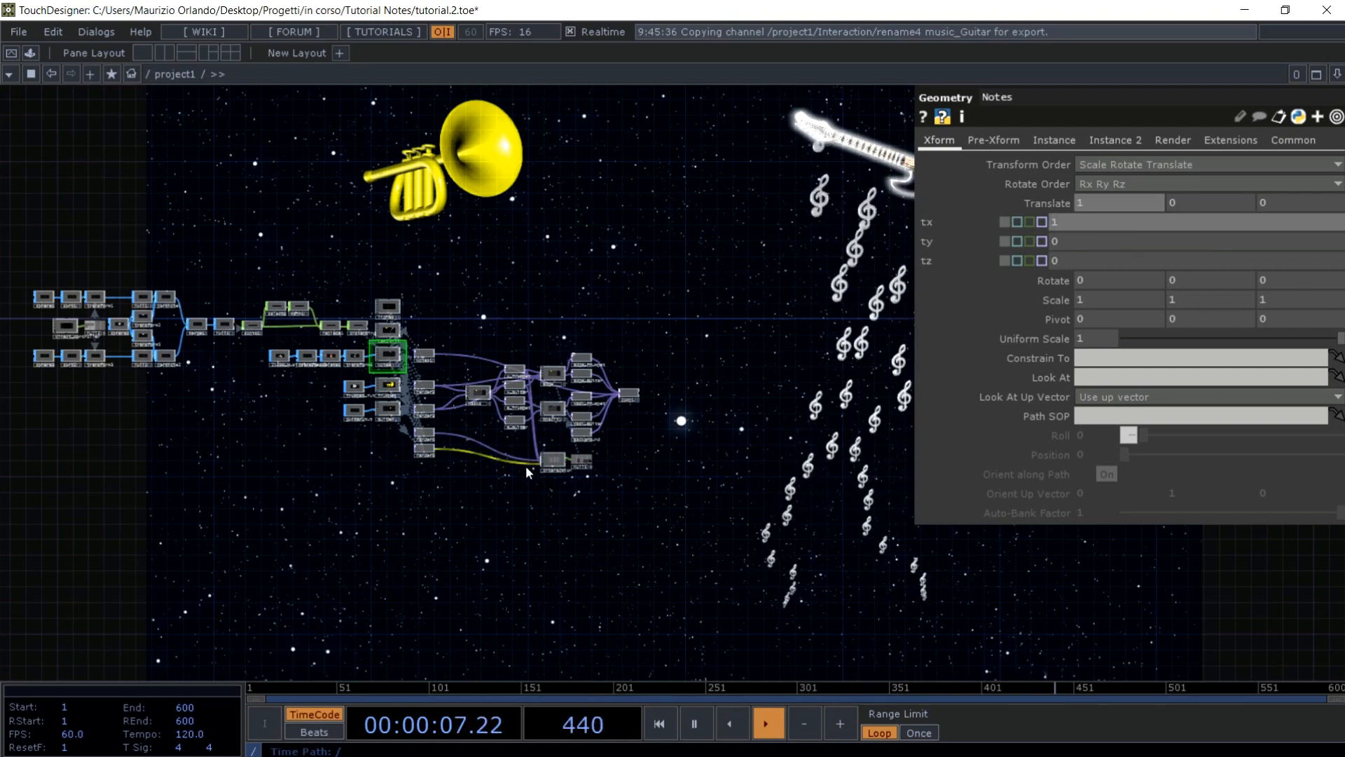
- Check the out2 node's parameters inside the Interaction component and return to the project1 network
{"action": "double_click", "coordinate": [557, 459]}
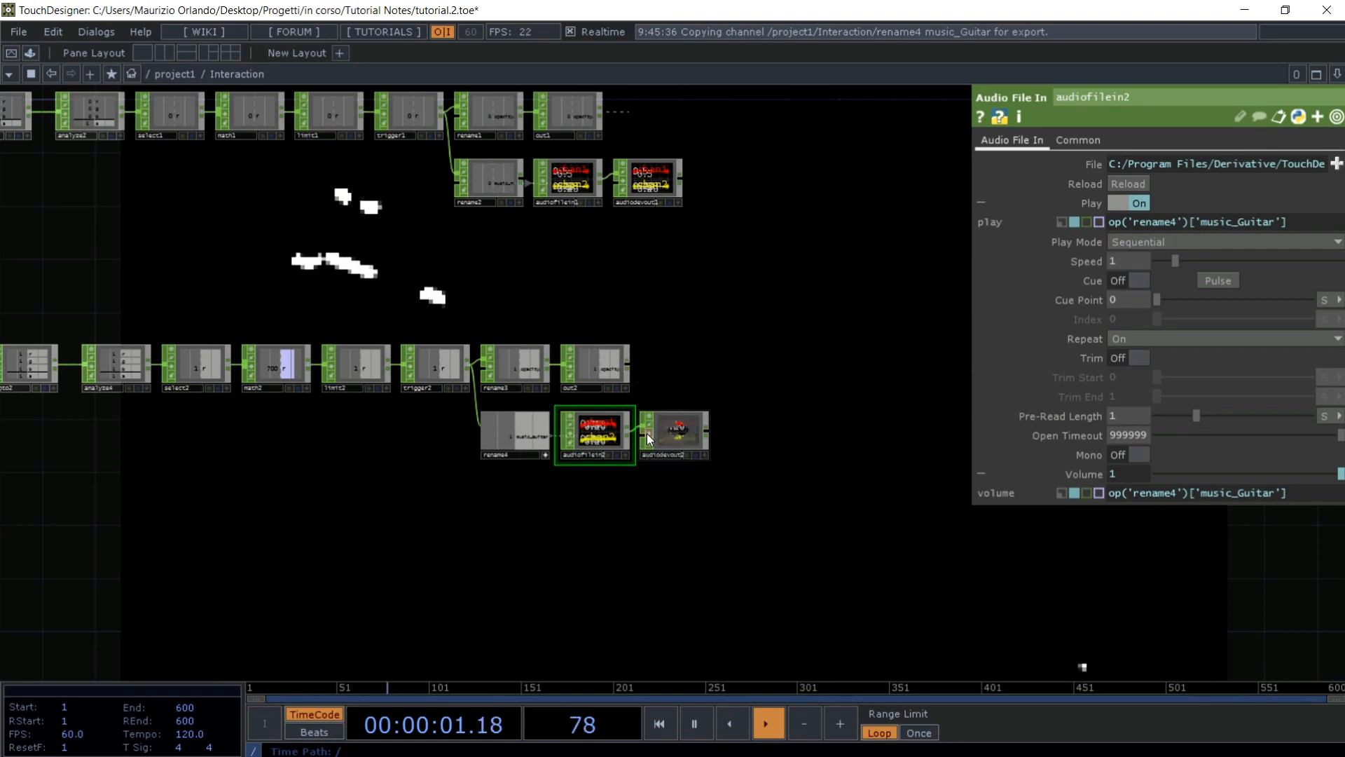
{"action": "left_click", "coordinate": [607, 367]}
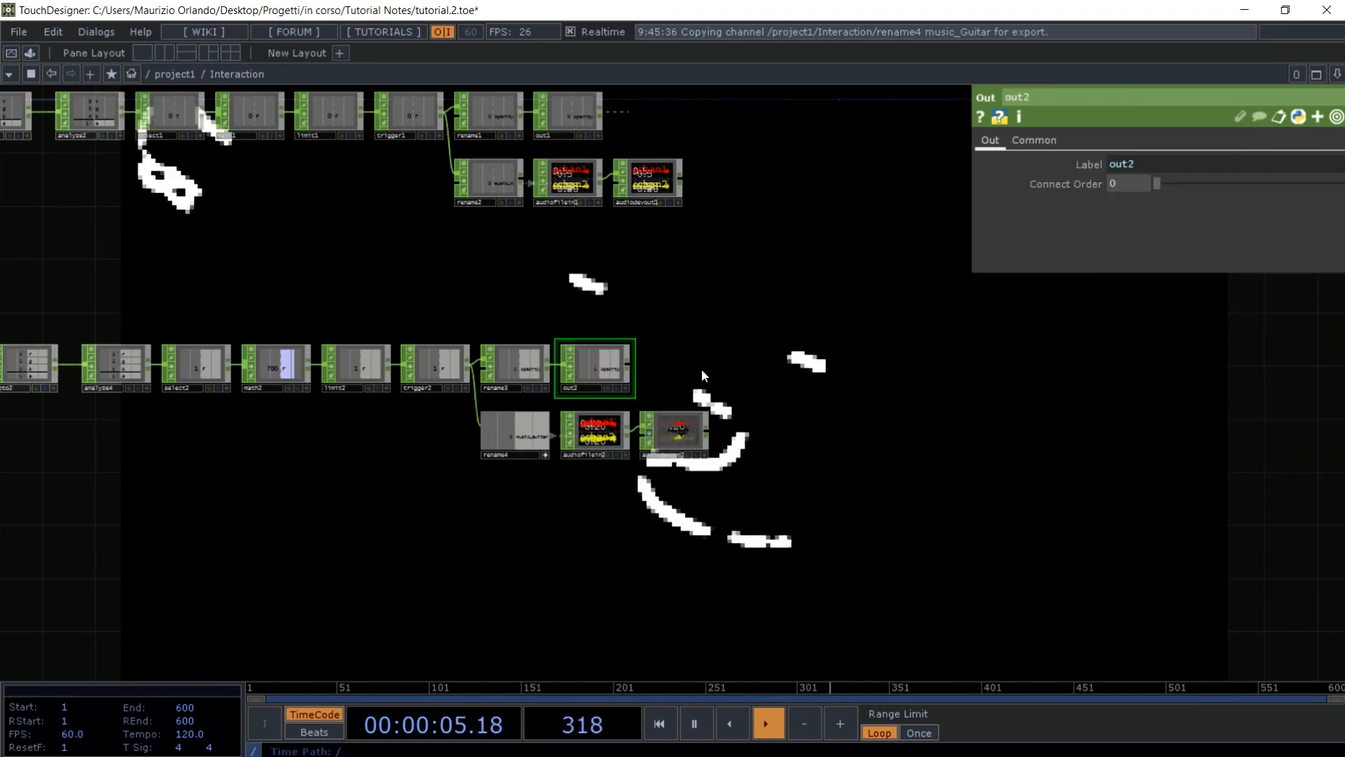
{"action": "key", "text": "u"}
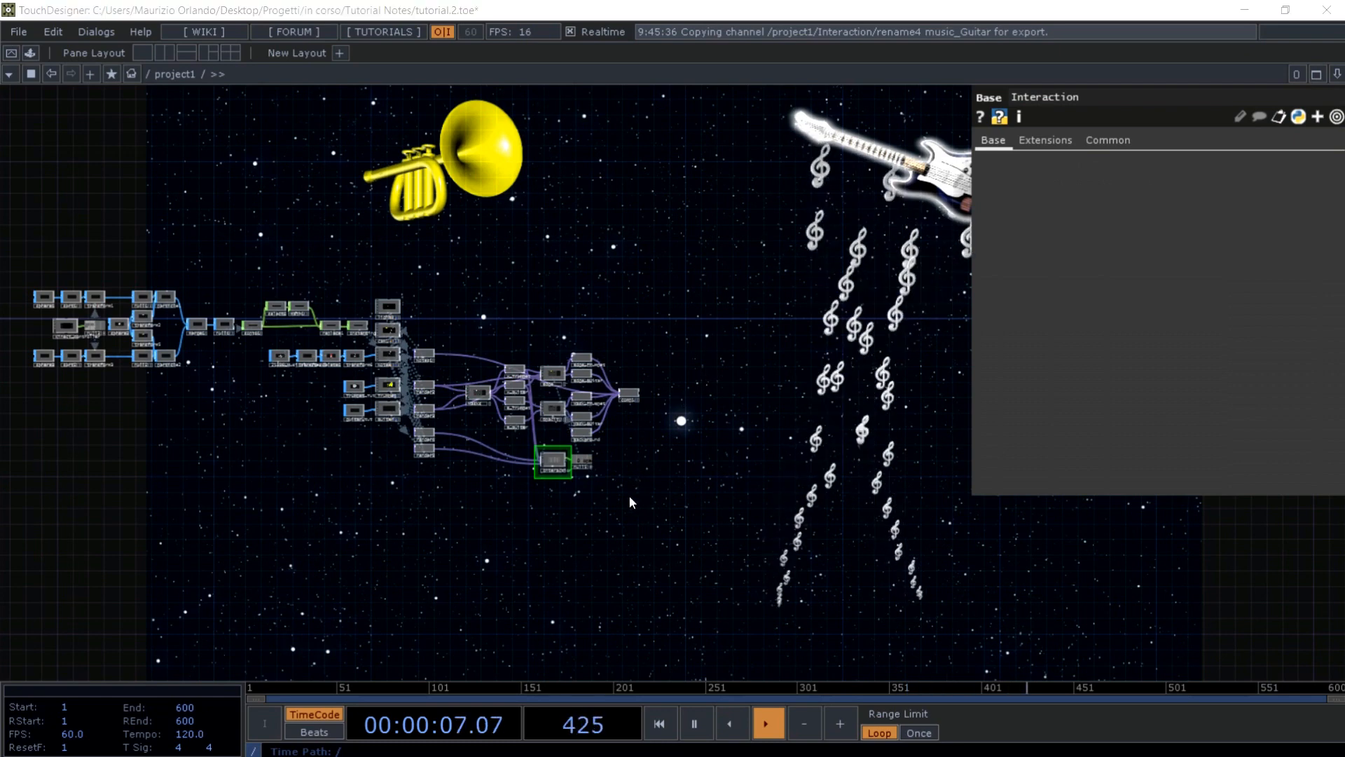
- Add a Null CHOP below null5 in the project1 network and wire the Interaction component's second output into it
{"action": "key", "text": "Tab"}
{"action": "left_click", "coordinate": [436, 303]}
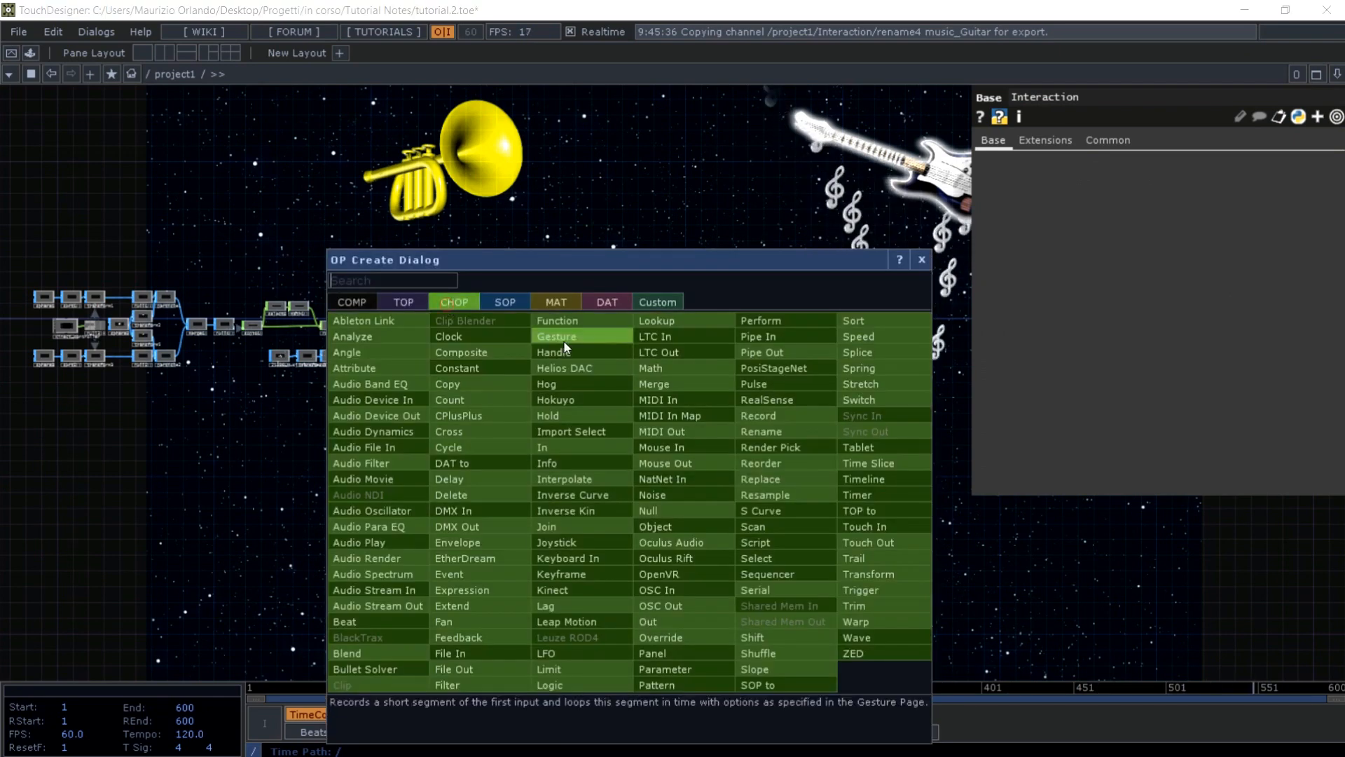
{"action": "left_click", "coordinate": [653, 512]}
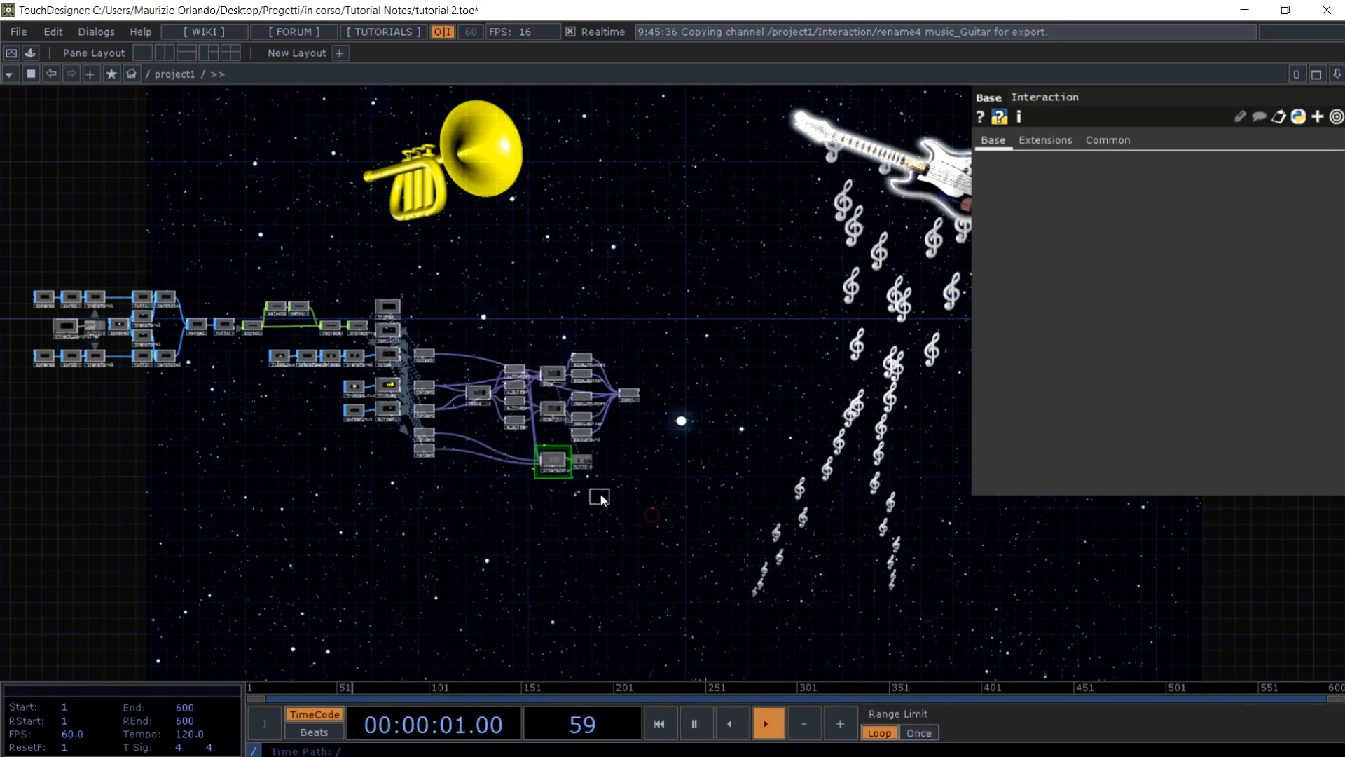
{"action": "left_click", "coordinate": [581, 485]}
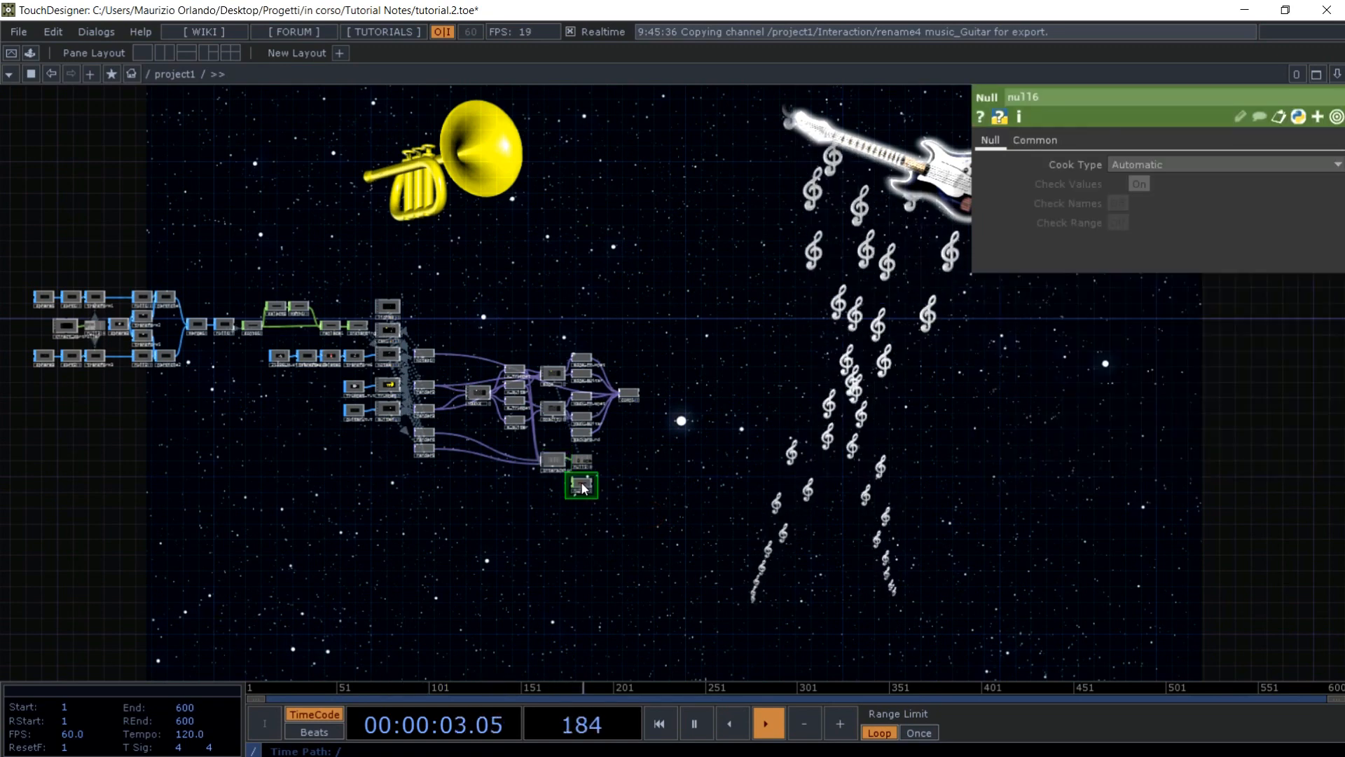
{"action": "scroll", "coordinate": [582, 482], "scroll_direction": "up", "scroll_amount": 8}
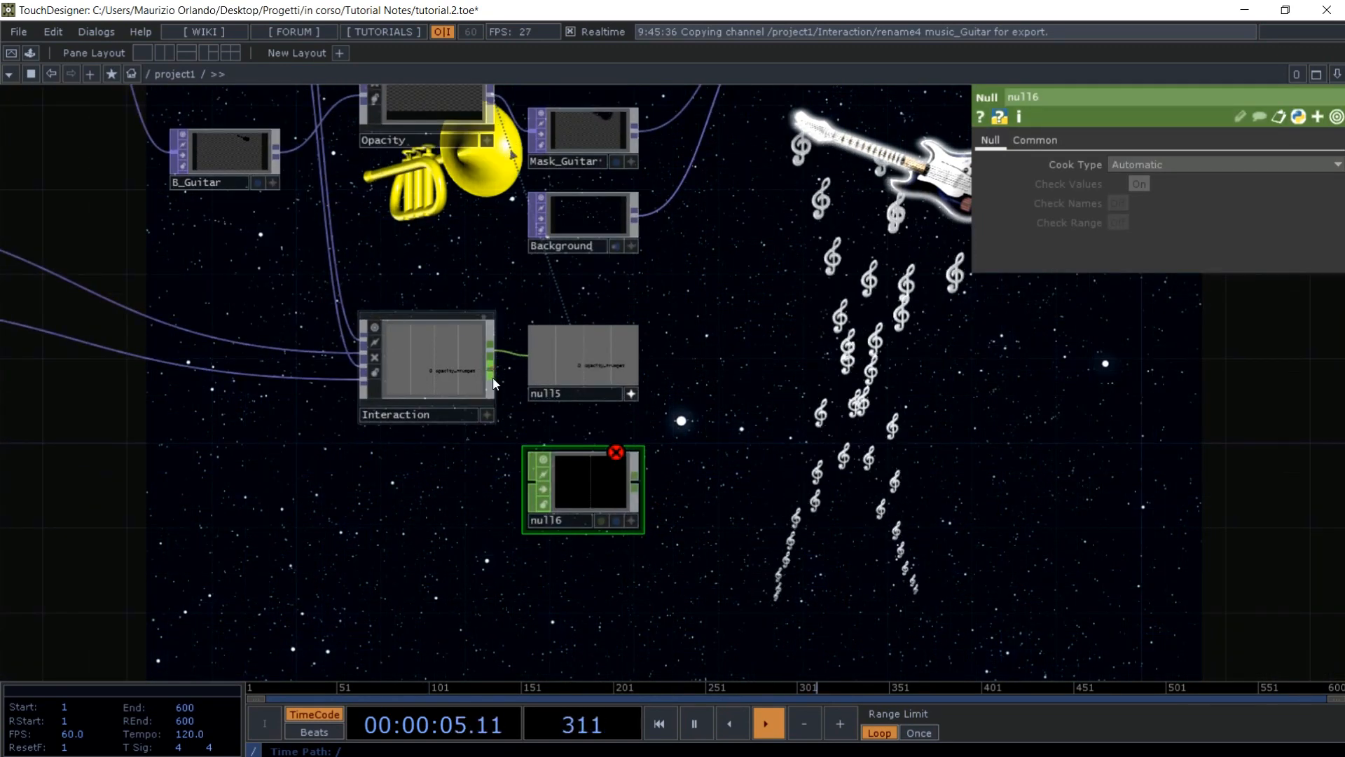
{"action": "left_click_drag", "start_coordinate": [495, 383], "coordinate": [511, 473]}
- Turn off null5's active viewer and rename the node Trumpet_Opacity
{"action": "left_click", "coordinate": [631, 394]}
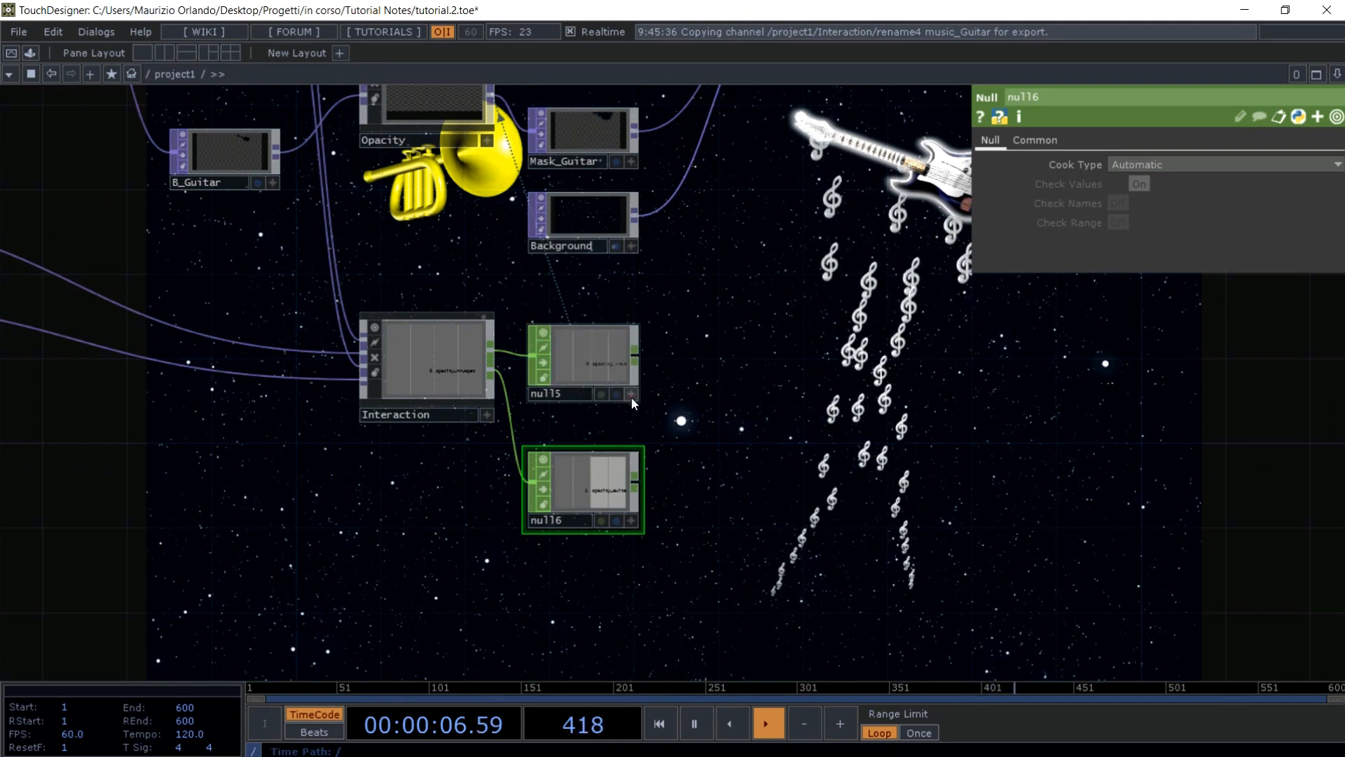
{"action": "left_click", "coordinate": [566, 394]}
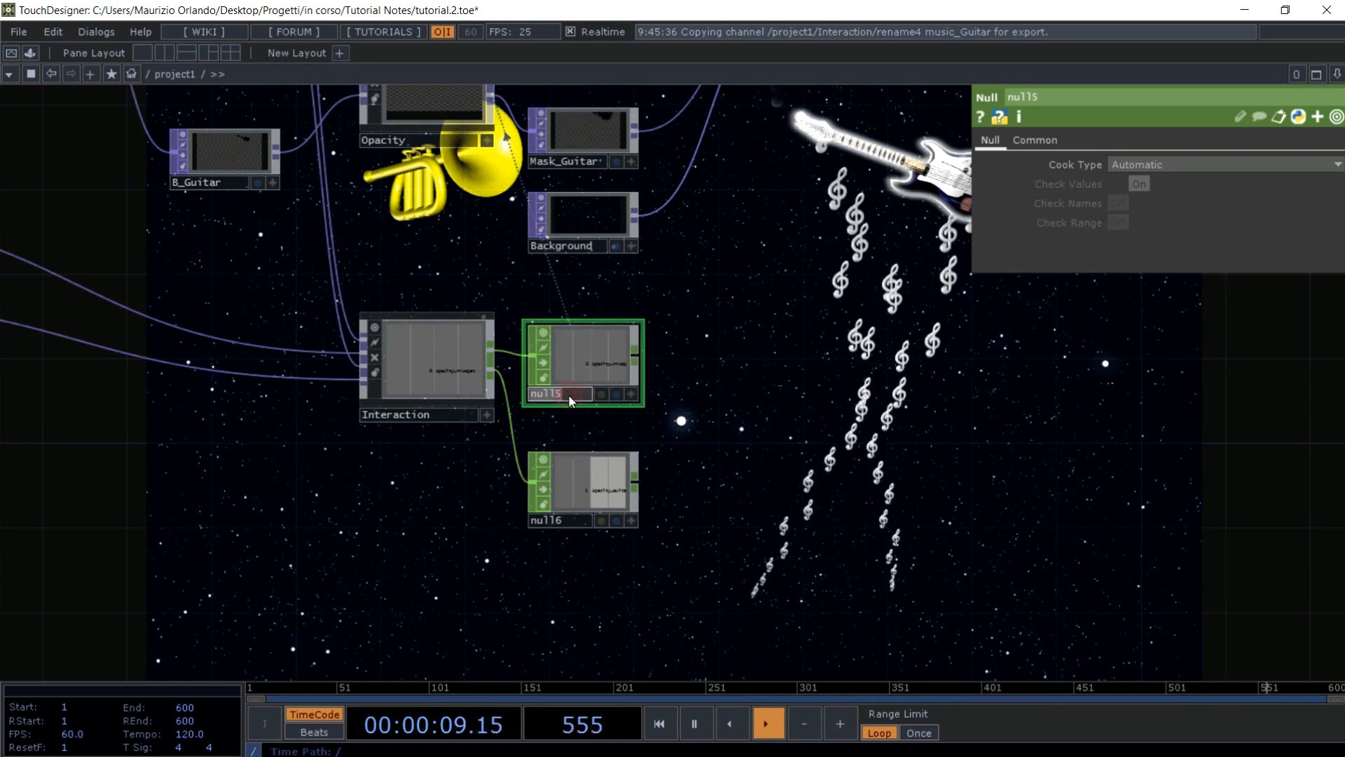
{"action": "left_click", "coordinate": [569, 395]}
{"action": "type", "text": "Trumpe"}
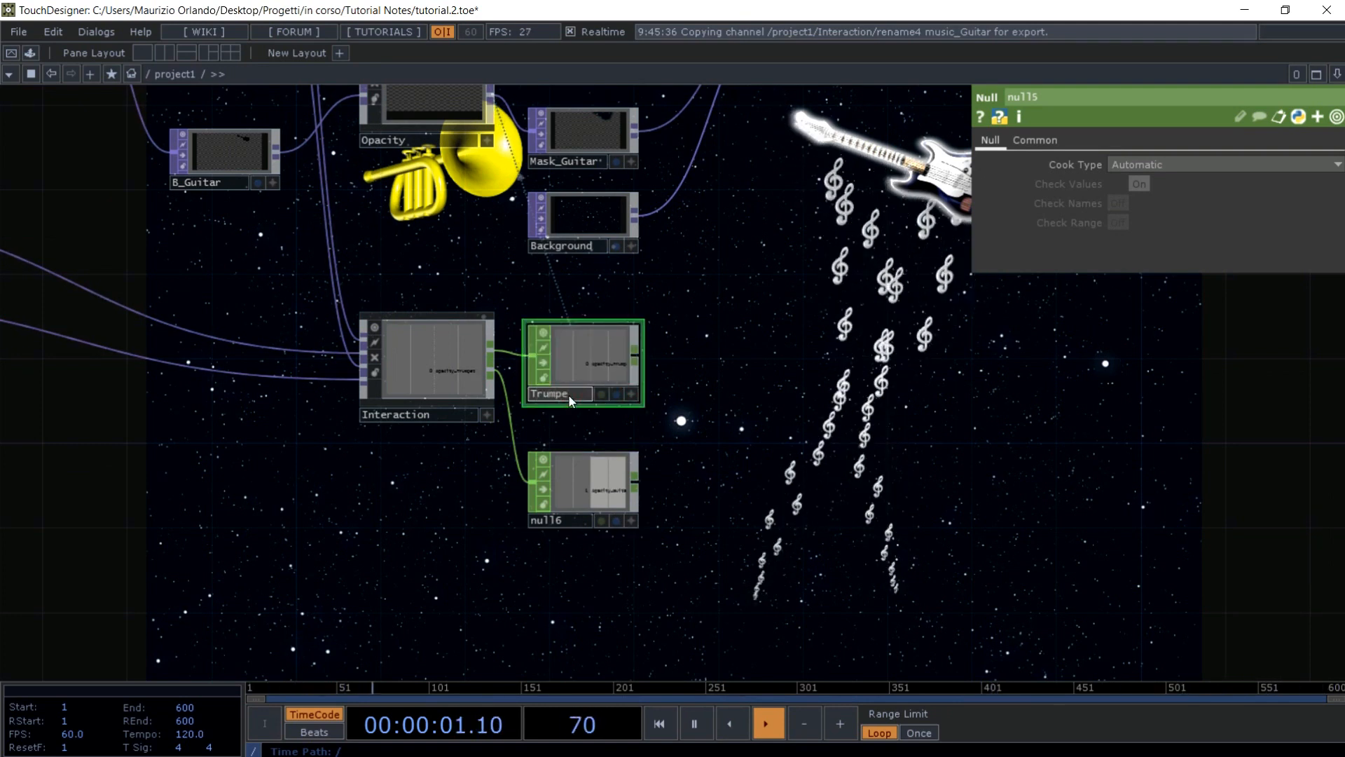
{"action": "type", "text": "t_Opa"}
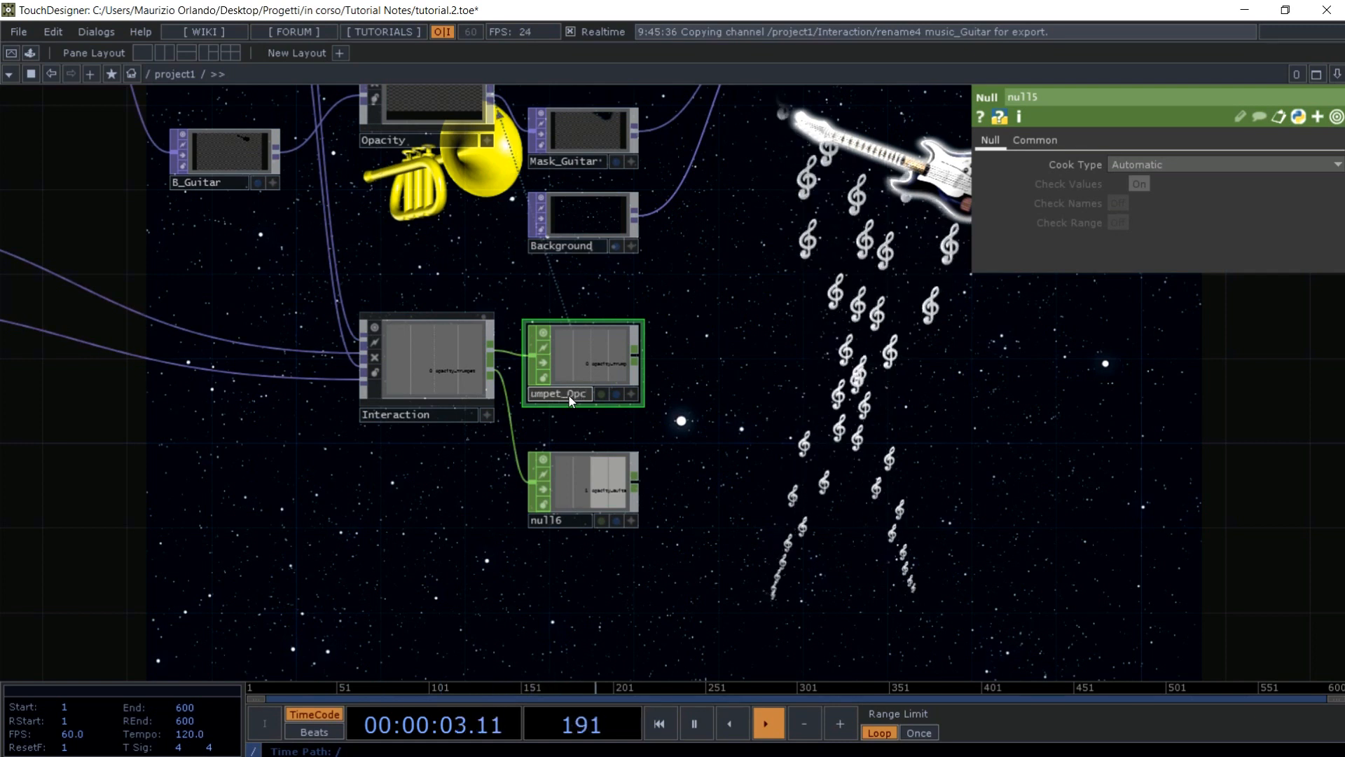
{"action": "type", "text": "city"}
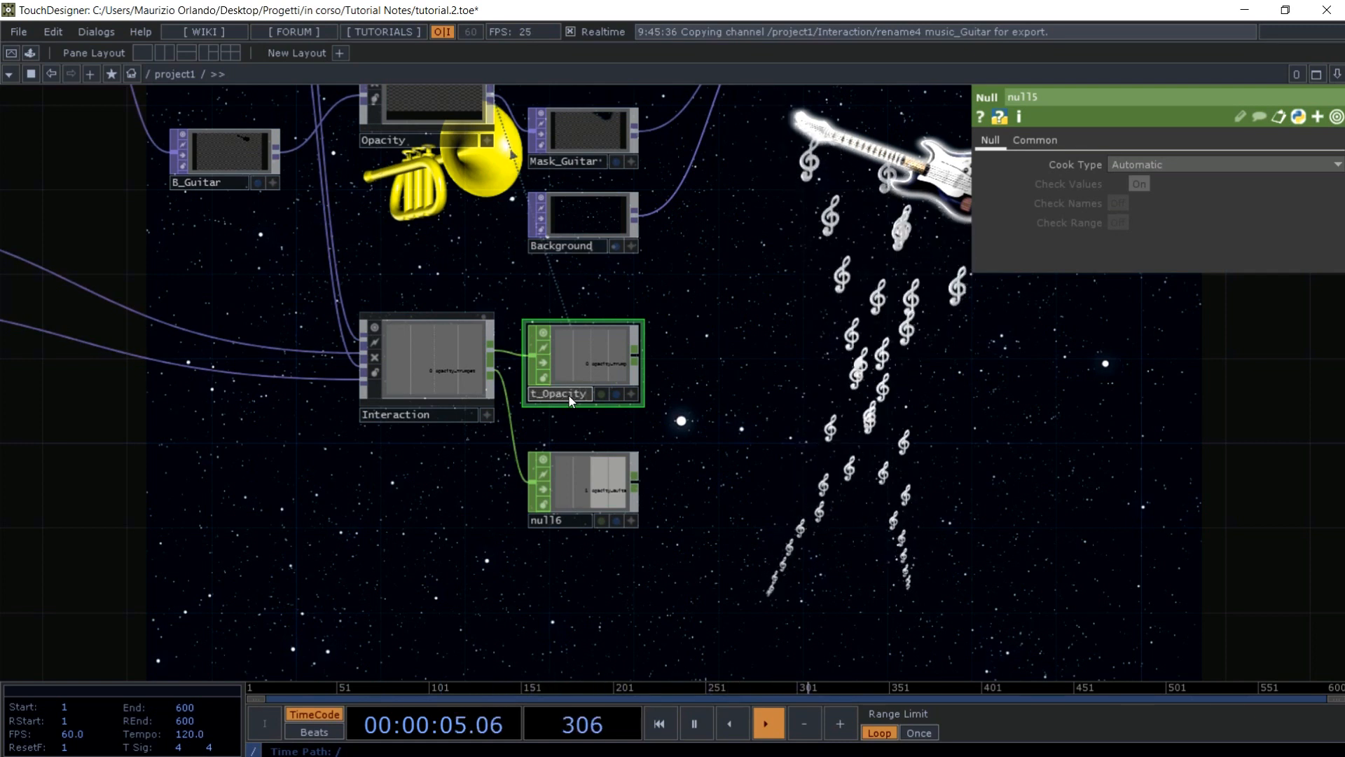
{"action": "key", "text": "Return"}
- Rename the new Null CHOP fed by Interaction's second output as Guitar_Opacity
{"action": "left_click", "coordinate": [569, 519]}
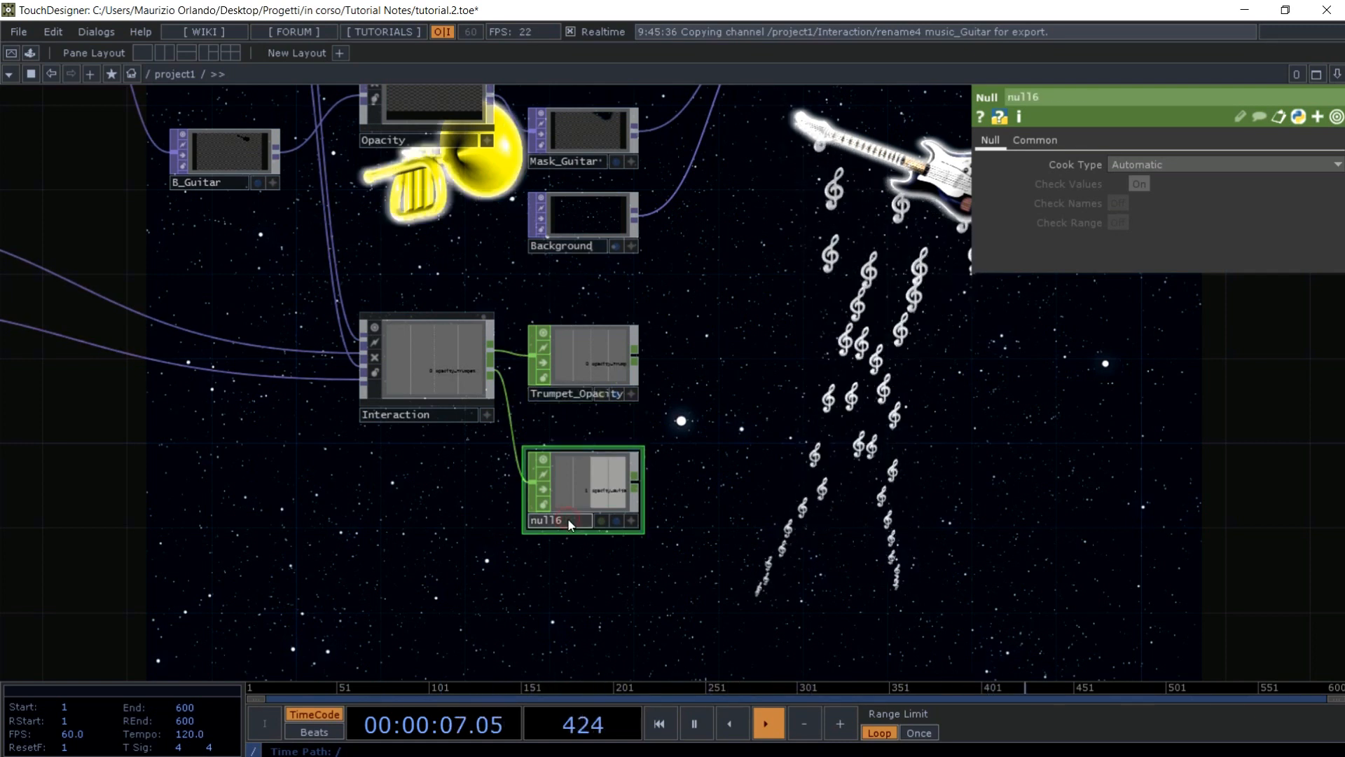
{"action": "key", "text": "BackSpace"}
{"action": "key", "text": "BackSpace"}
{"action": "key", "text": "BackSpace"}
{"action": "key", "text": "BackSpace"}
{"action": "key", "text": "BackSpace"}
{"action": "type", "text": "Gui"}
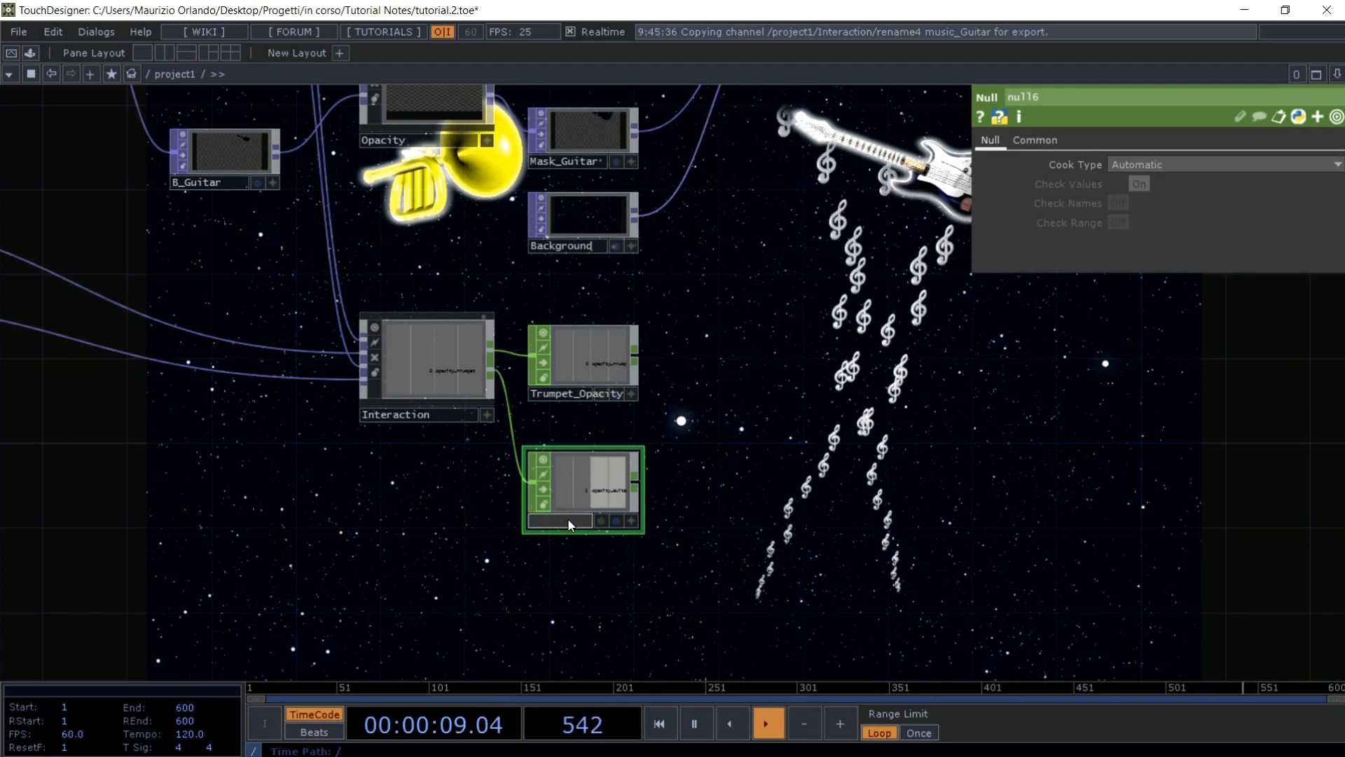
{"action": "type", "text": "tar"}
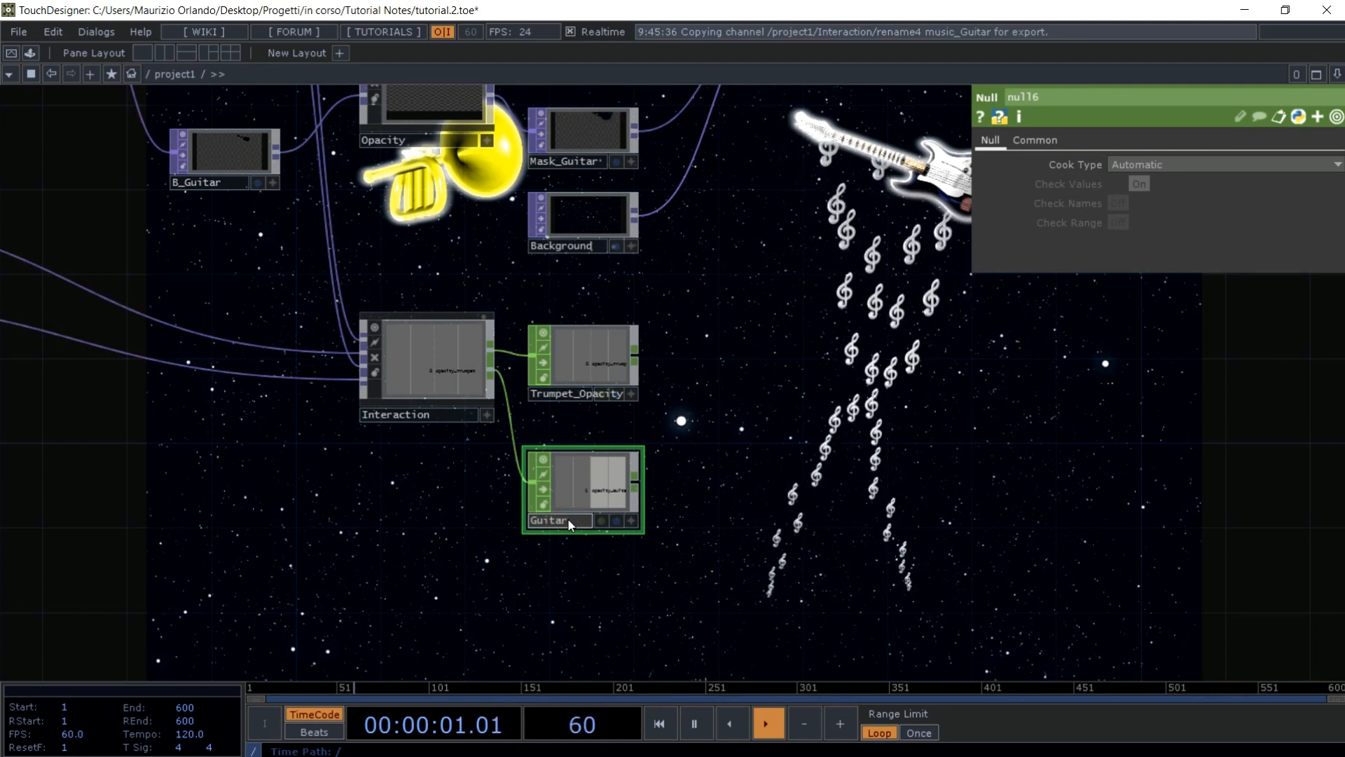
{"action": "type", "text": "_Opacity"}
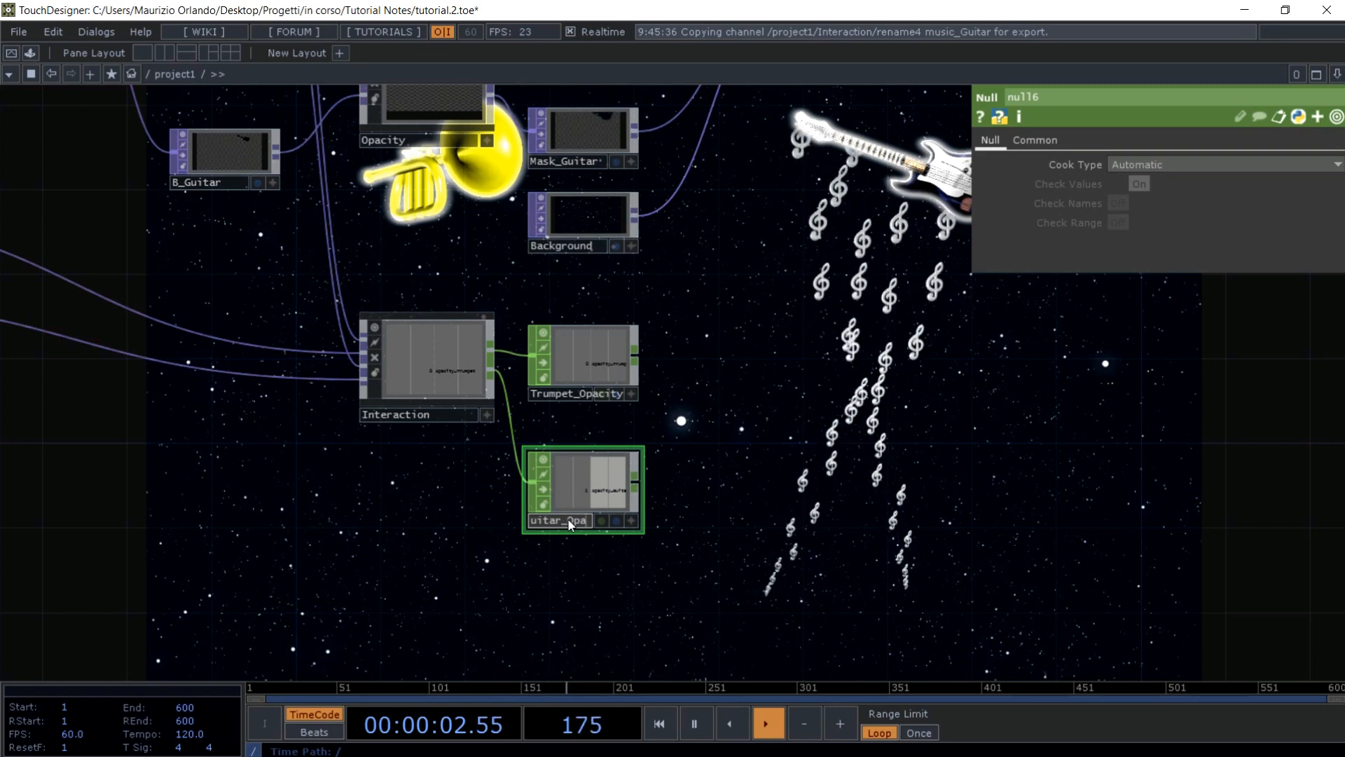
{"action": "key", "text": "Return"}
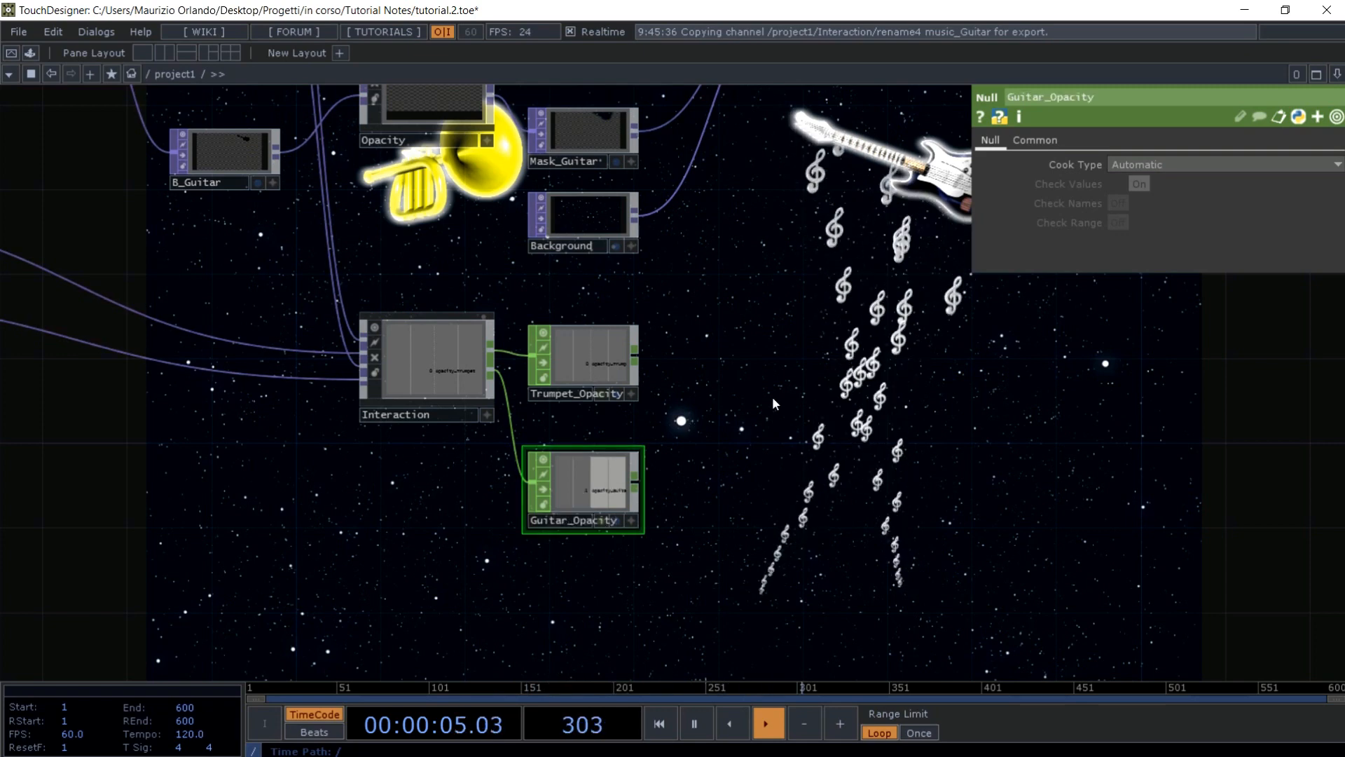
- Split the workspace into two side-by-side panes and open the Edge component's network in the second one, hiding the first pane's parameters
{"action": "left_click", "coordinate": [166, 53]}
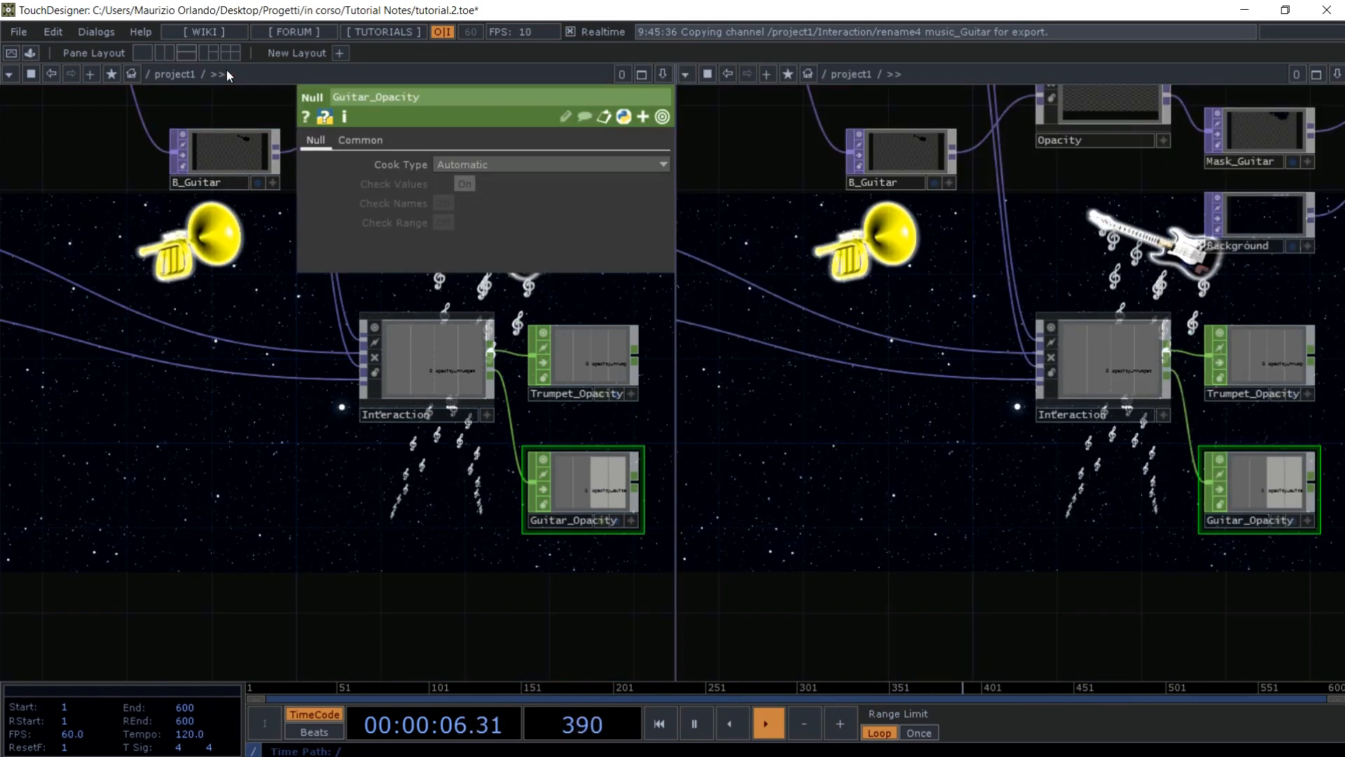
{"action": "scroll", "coordinate": [895, 428], "scroll_direction": "down", "scroll_amount": 6}
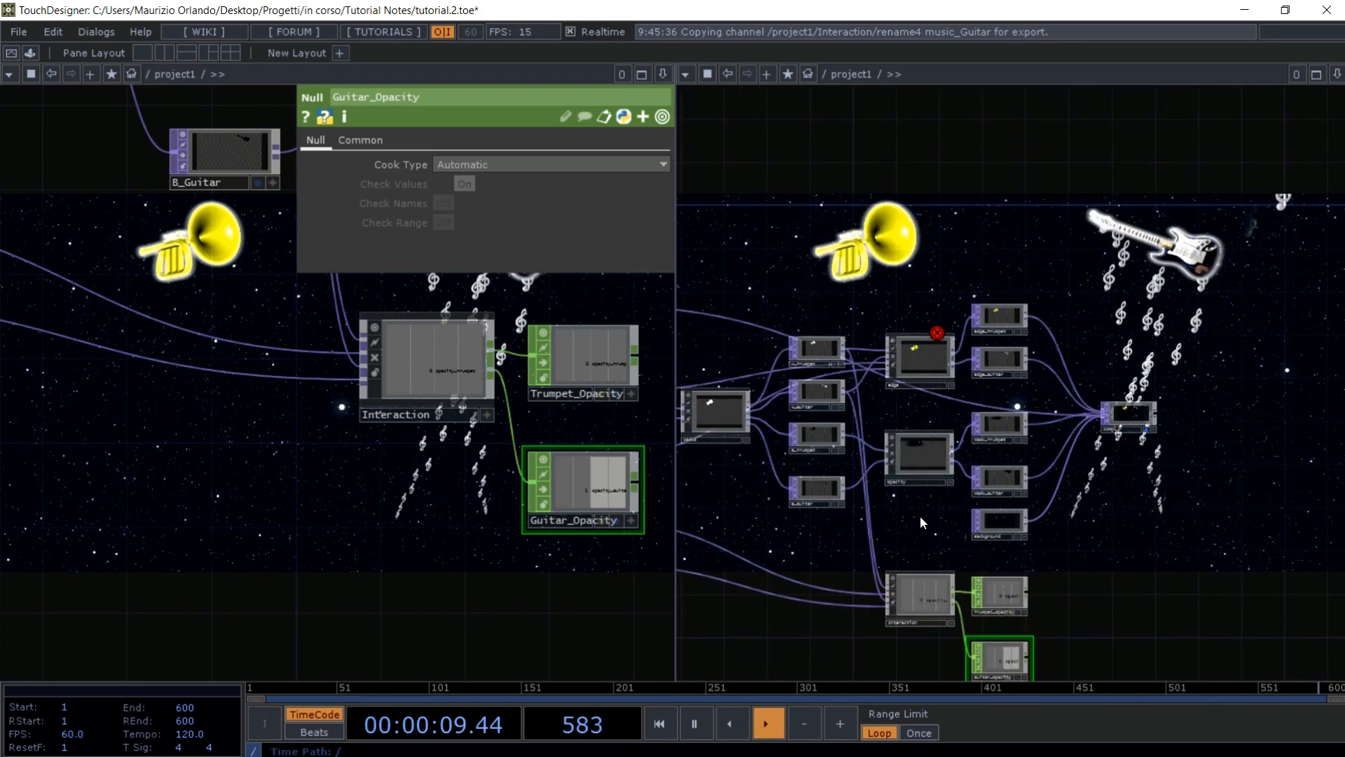
{"action": "left_click", "coordinate": [915, 344]}
{"action": "double_click", "coordinate": [918, 356]}
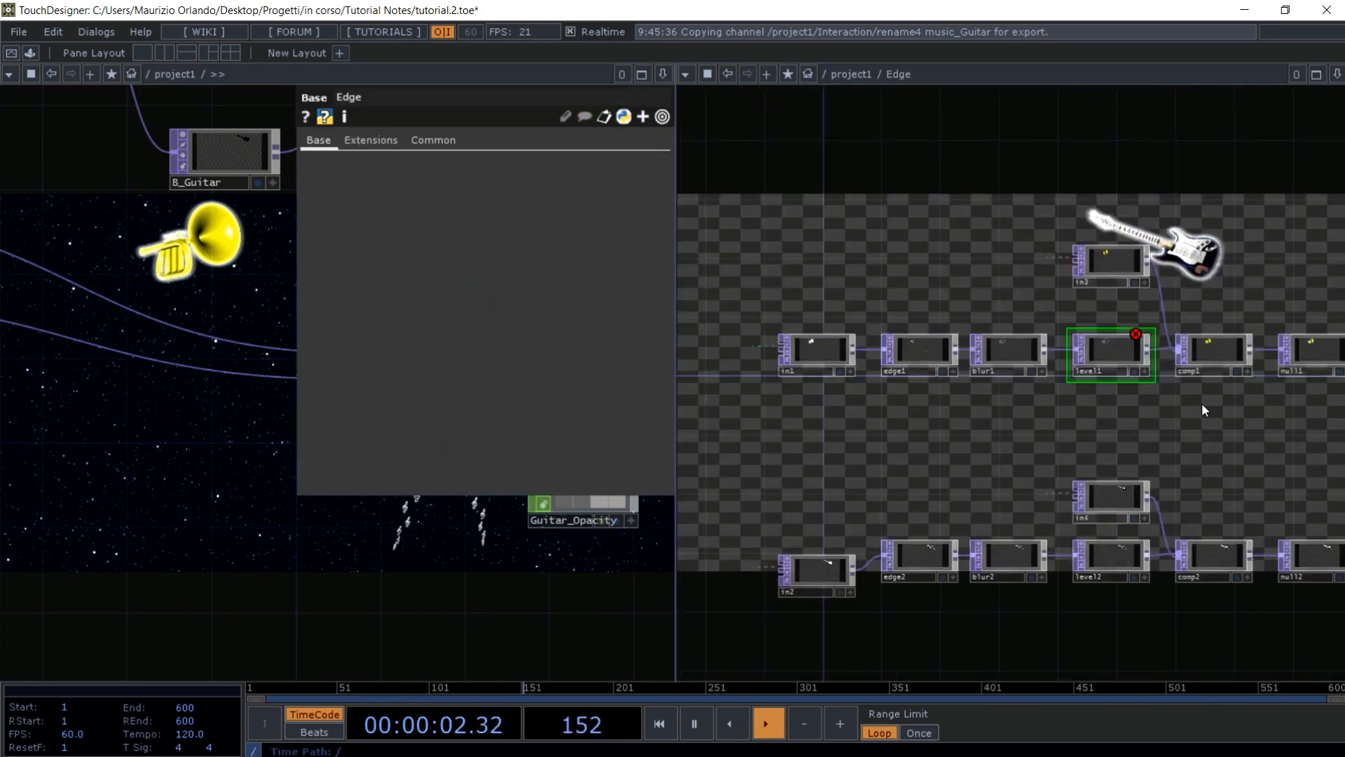
{"action": "key", "text": "p"}
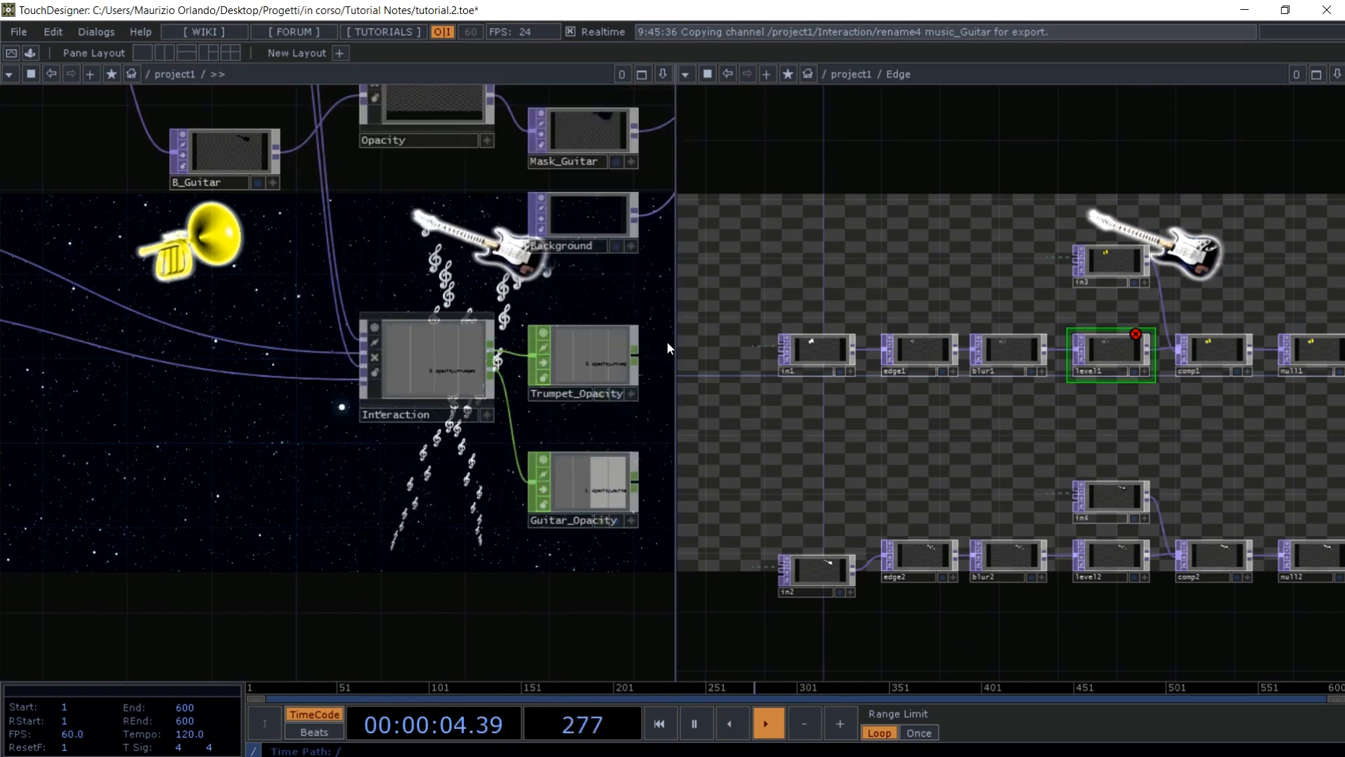
- Link the Opacity of level1 in the Edge network to Trumpet_Opacity's opacity_Trumpet channel as a CHOP Reference
{"action": "left_click", "coordinate": [631, 394]}
{"action": "left_click_drag", "start_coordinate": [597, 367], "coordinate": [1145, 183]}
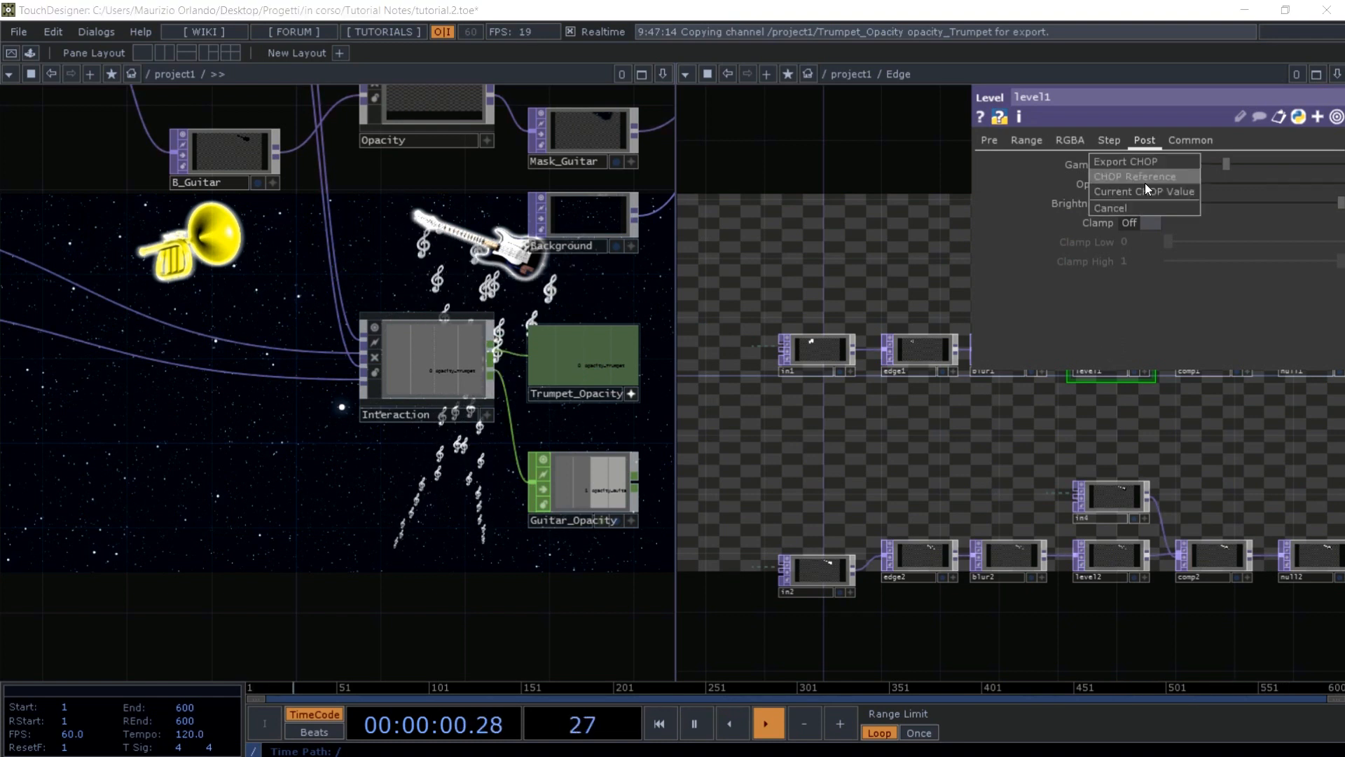
{"action": "left_click", "coordinate": [1144, 178]}
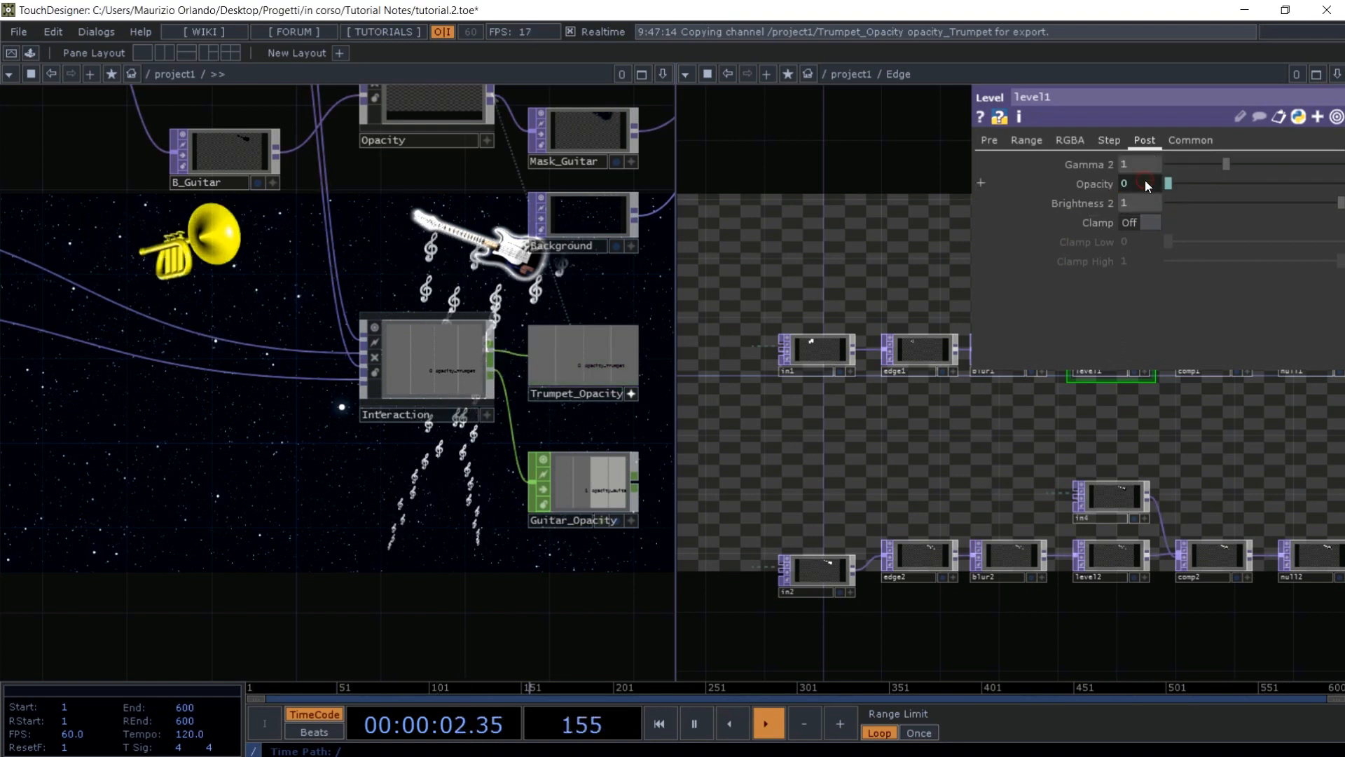
- Link the Opacity of level2 in the Edge network to Guitar_Opacity's opacity_Guitar channel as a CHOP Reference
{"action": "left_click", "coordinate": [631, 520]}
{"action": "left_click", "coordinate": [1116, 554]}
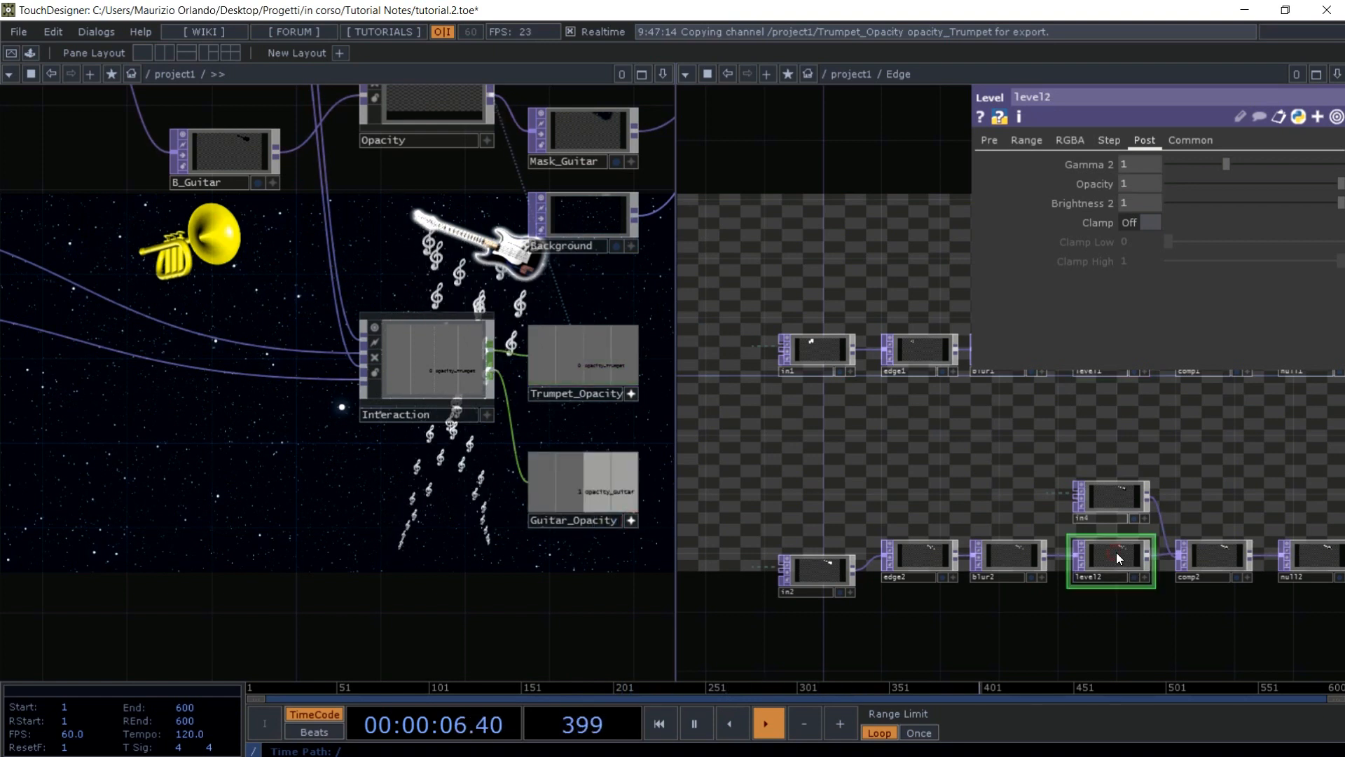
{"action": "left_click_drag", "start_coordinate": [599, 491], "coordinate": [1139, 182]}
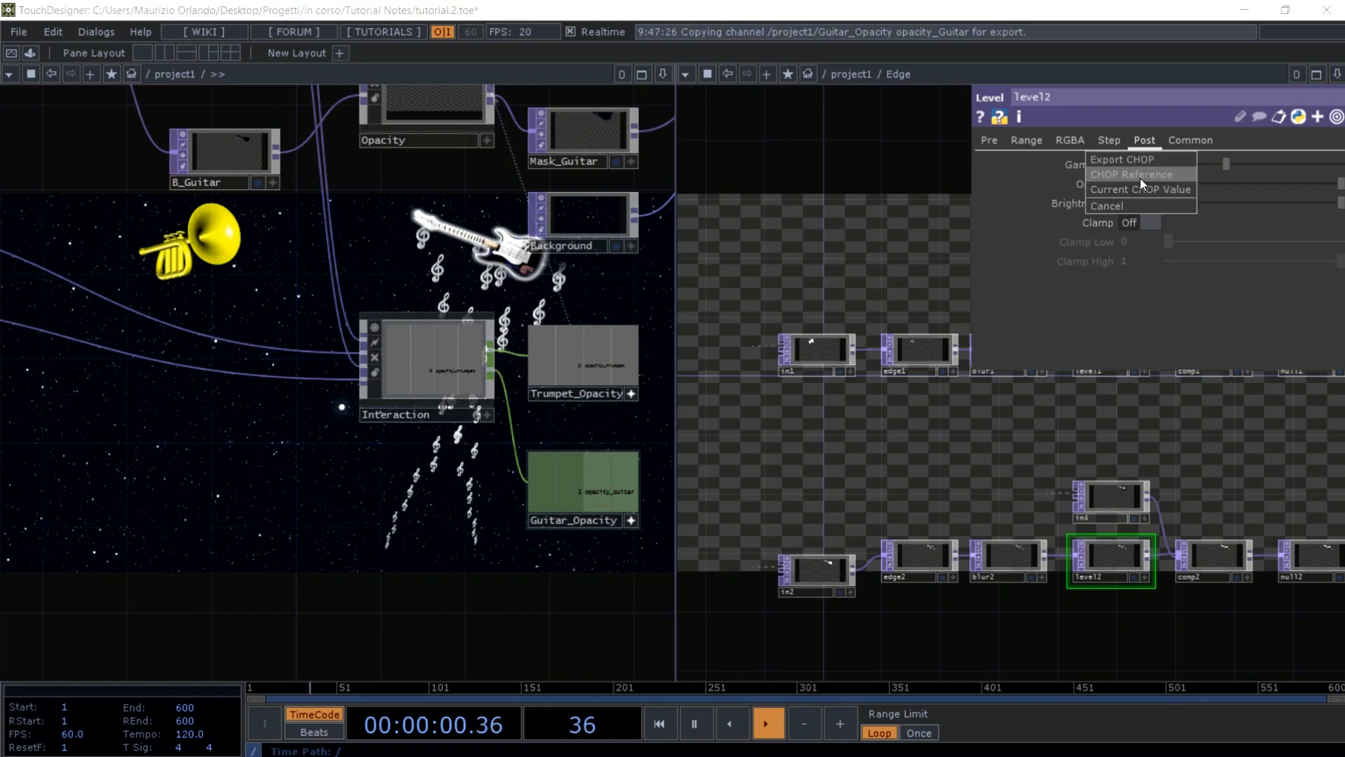
{"action": "left_click", "coordinate": [1138, 174]}
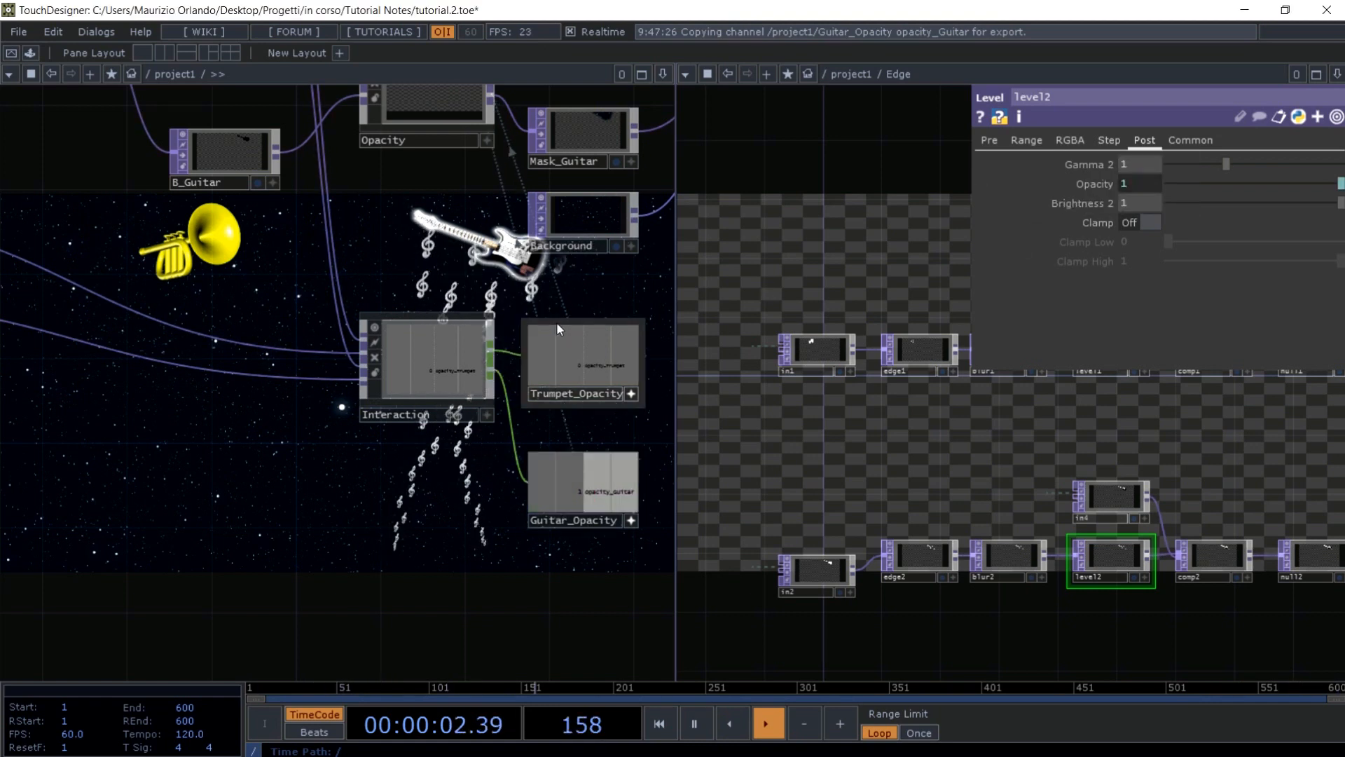
- Open the Interaction component in the project1 pane and bring the guitar's trigger and audio chain into view
{"action": "key", "text": "p"}
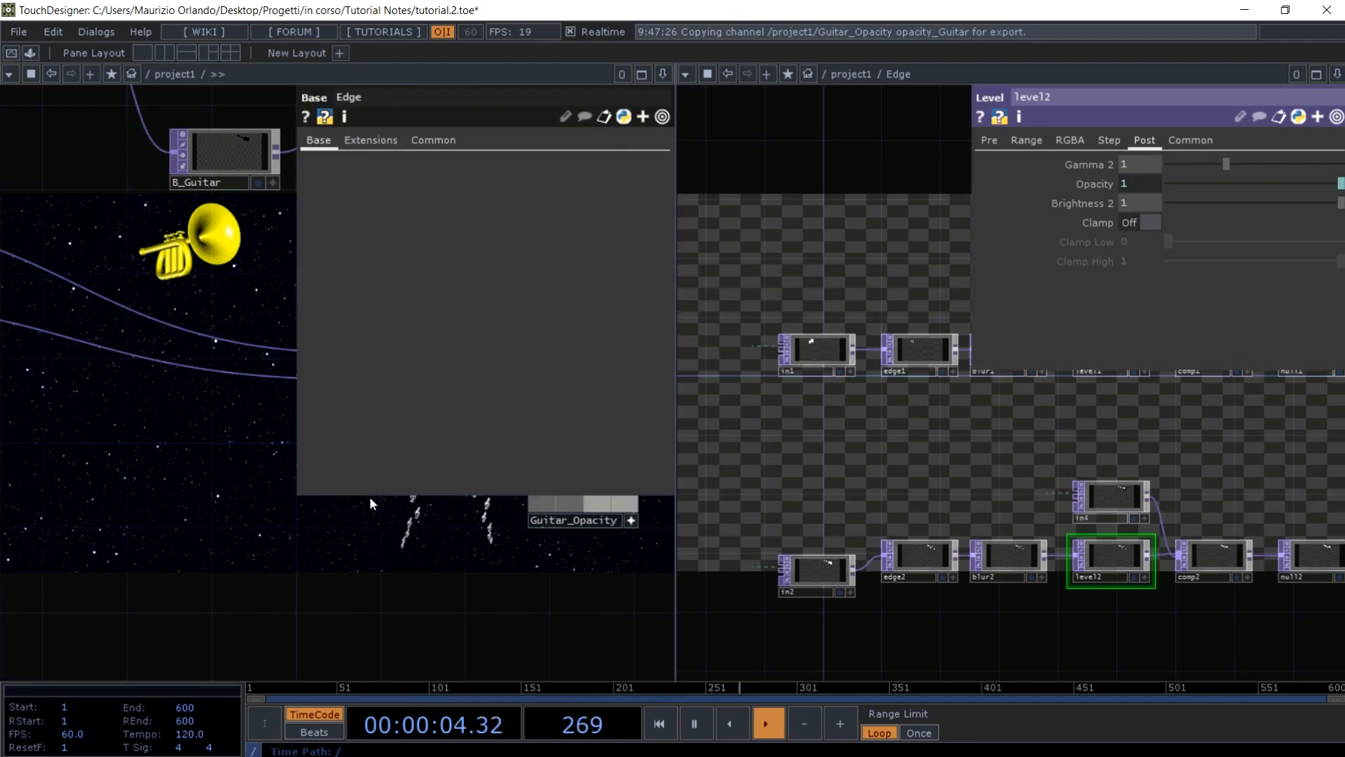
{"action": "key", "text": "p"}
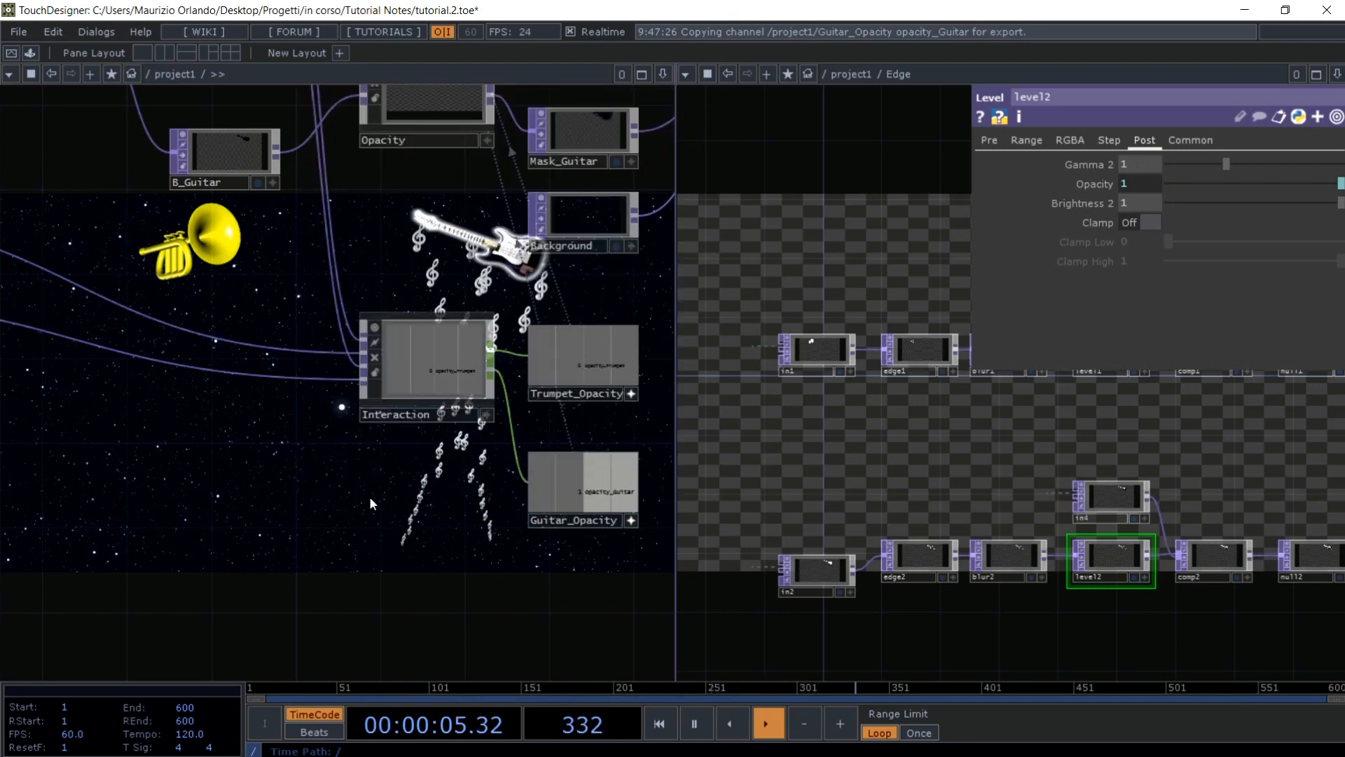
{"action": "double_click", "coordinate": [441, 356]}
{"action": "left_click_drag", "start_coordinate": [561, 562], "coordinate": [437, 548]}
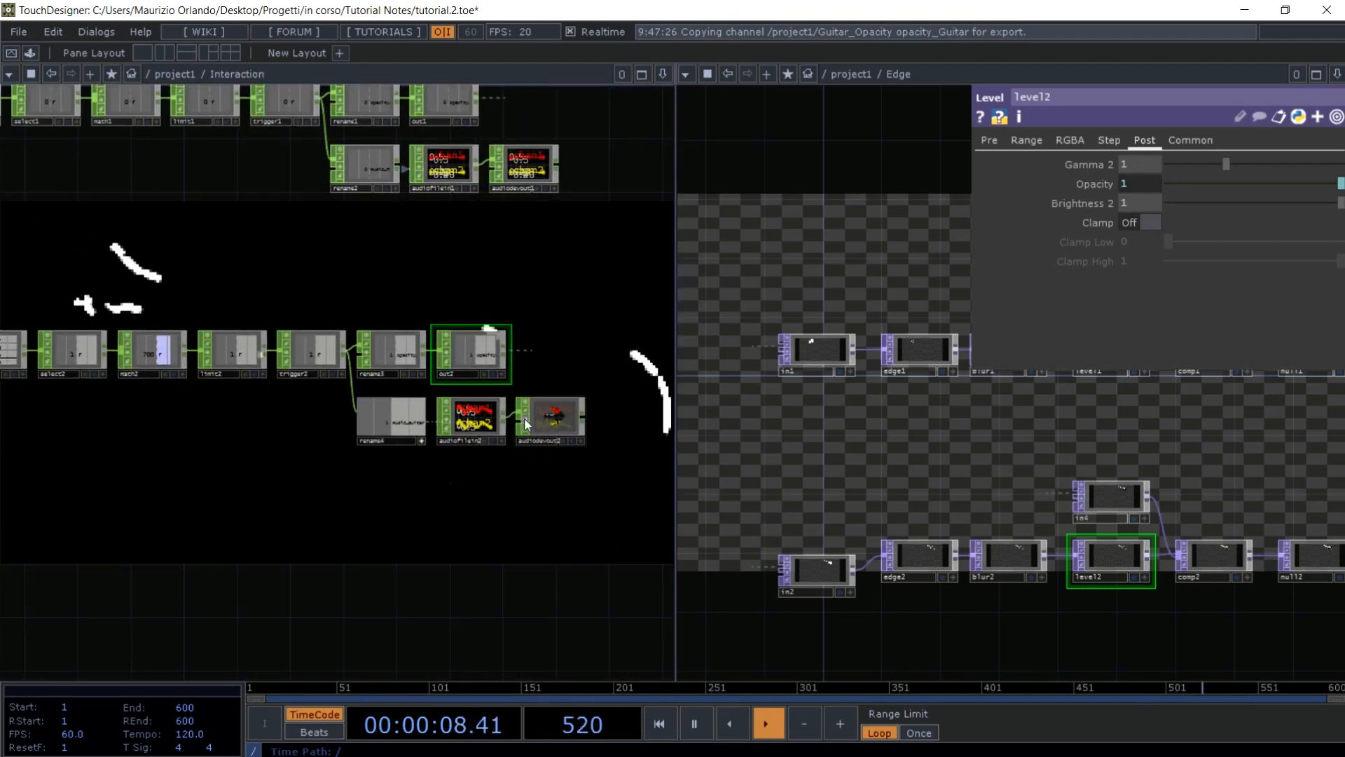
{"action": "left_click", "coordinate": [525, 421]}
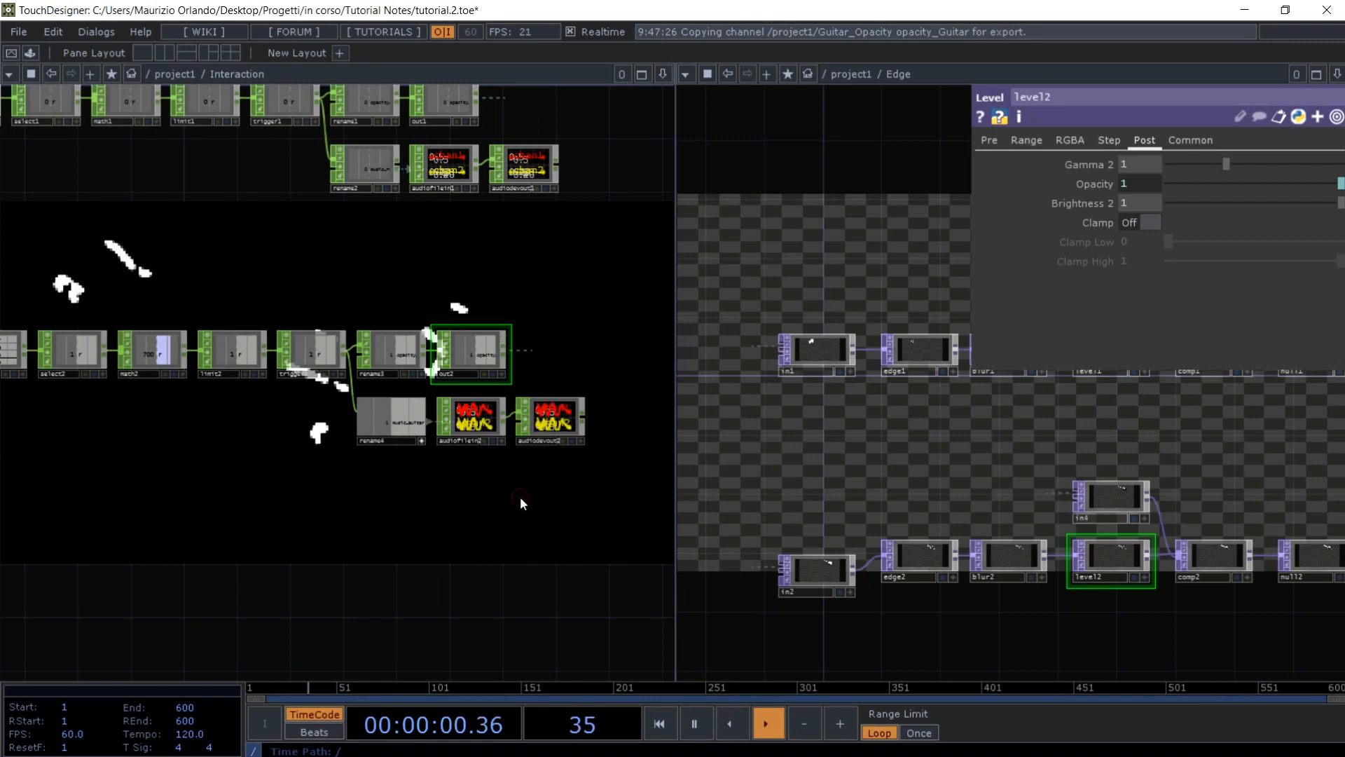
- Return the Edge pane to the project1 network and set the Notes geometry's X translation to 10
{"action": "key", "text": "u"}
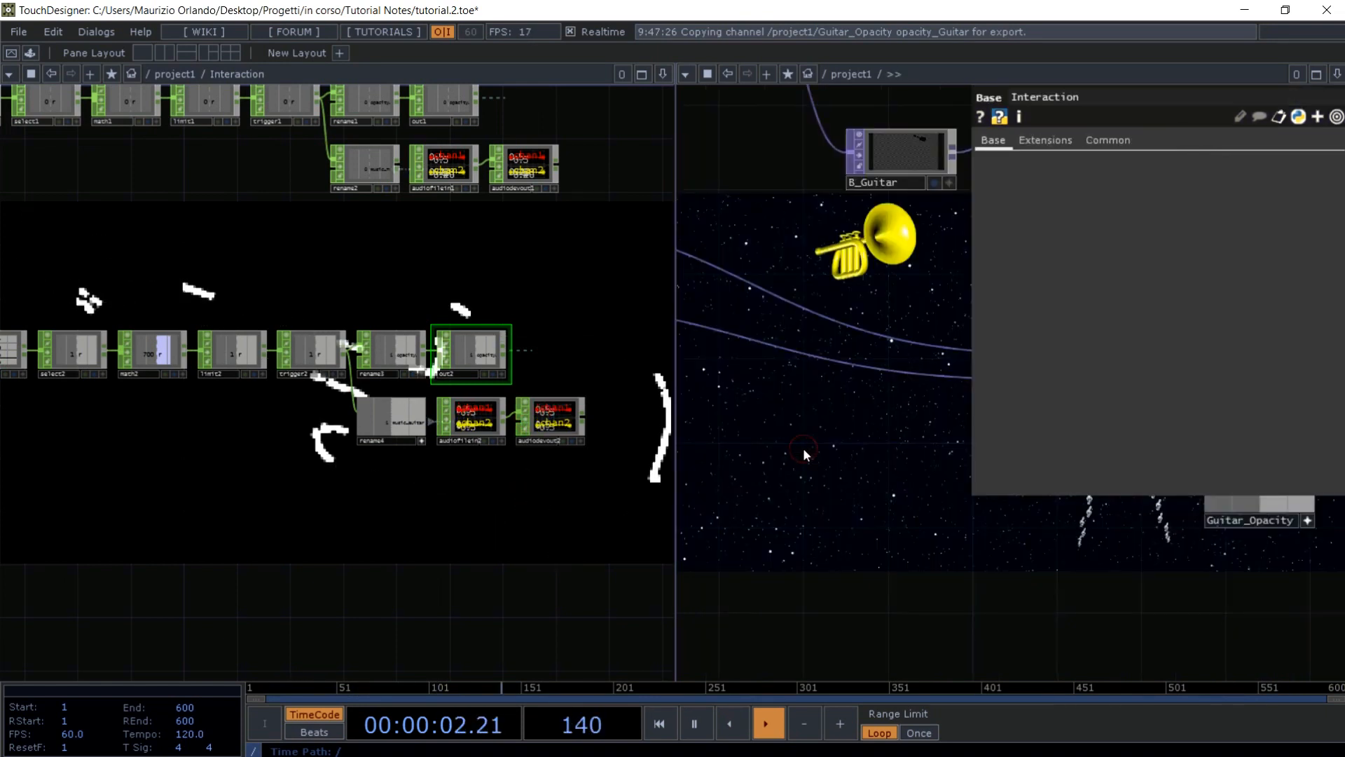
{"action": "key", "text": "p"}
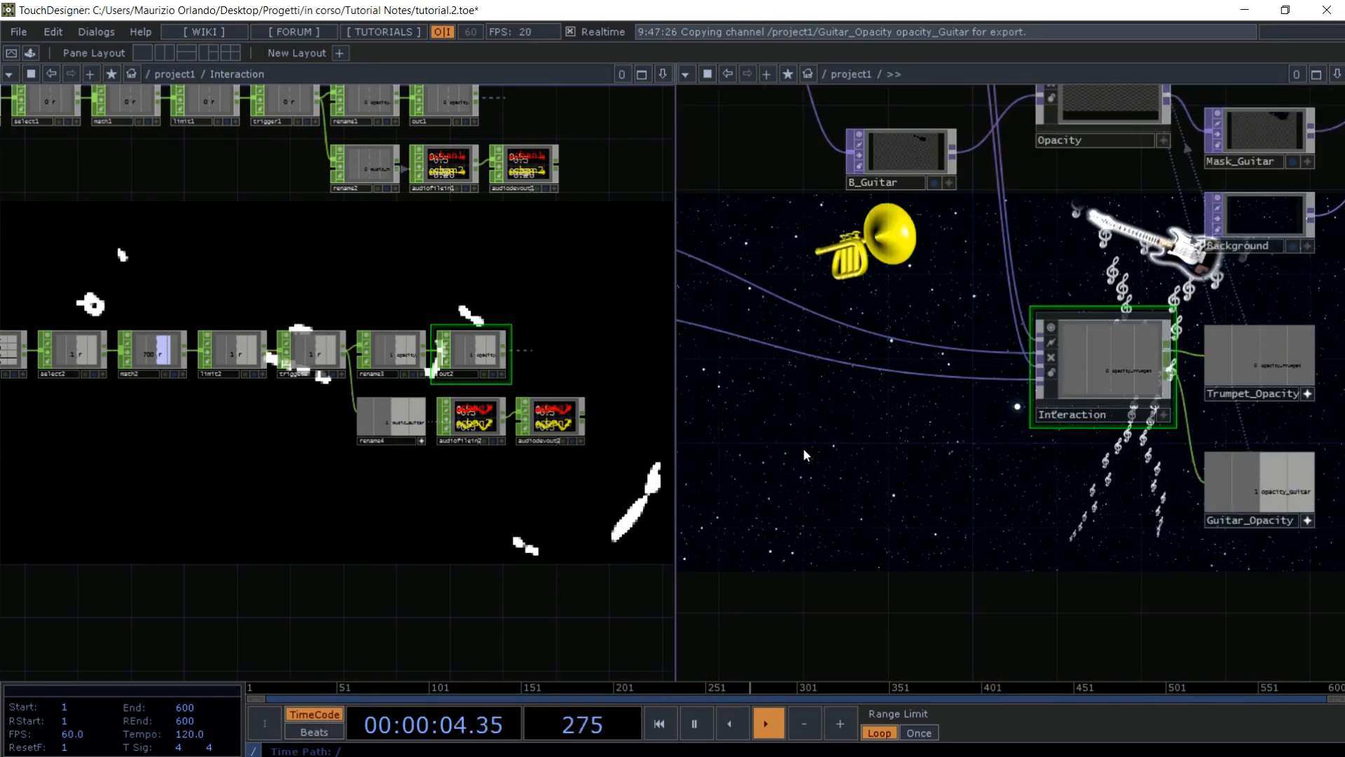
{"action": "key", "text": "h"}
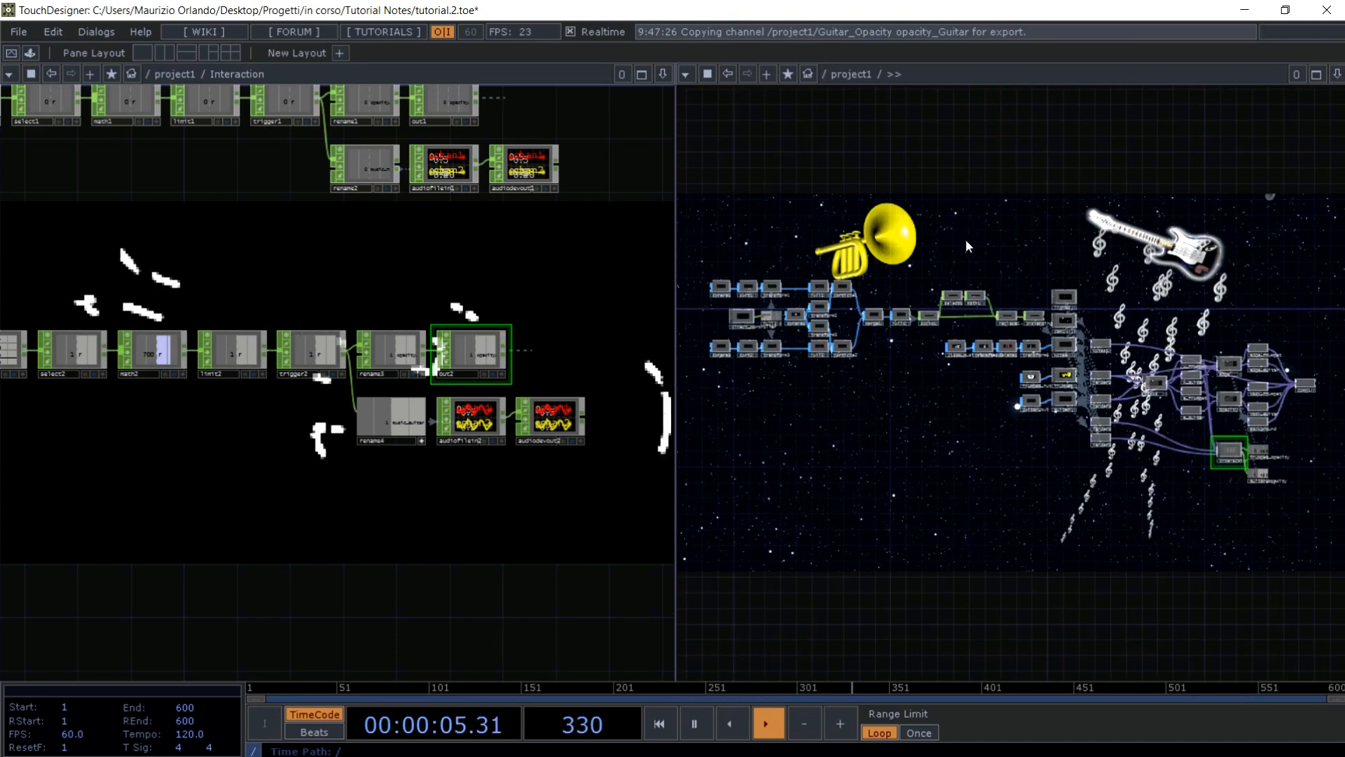
{"action": "left_click", "coordinate": [1063, 343]}
{"action": "key", "text": "p"}
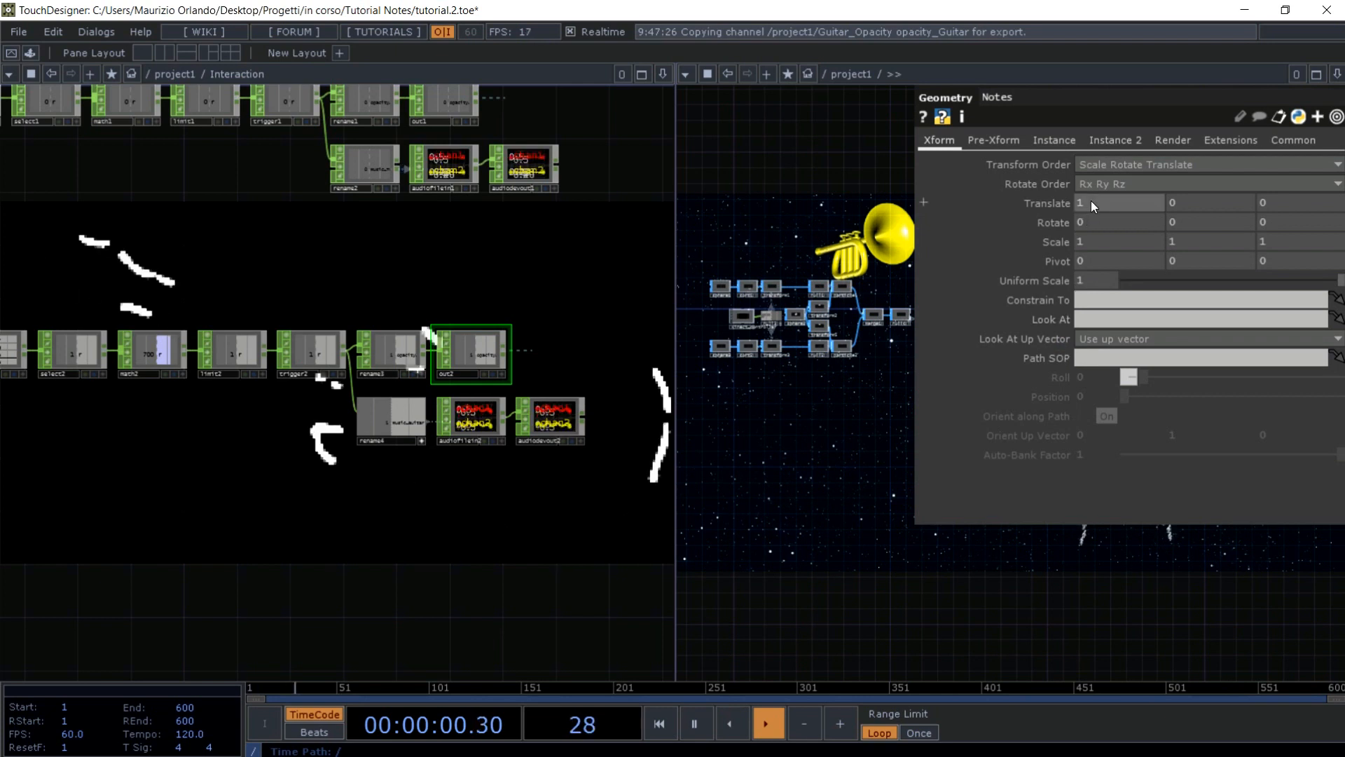
{"action": "type", "text": "10"}
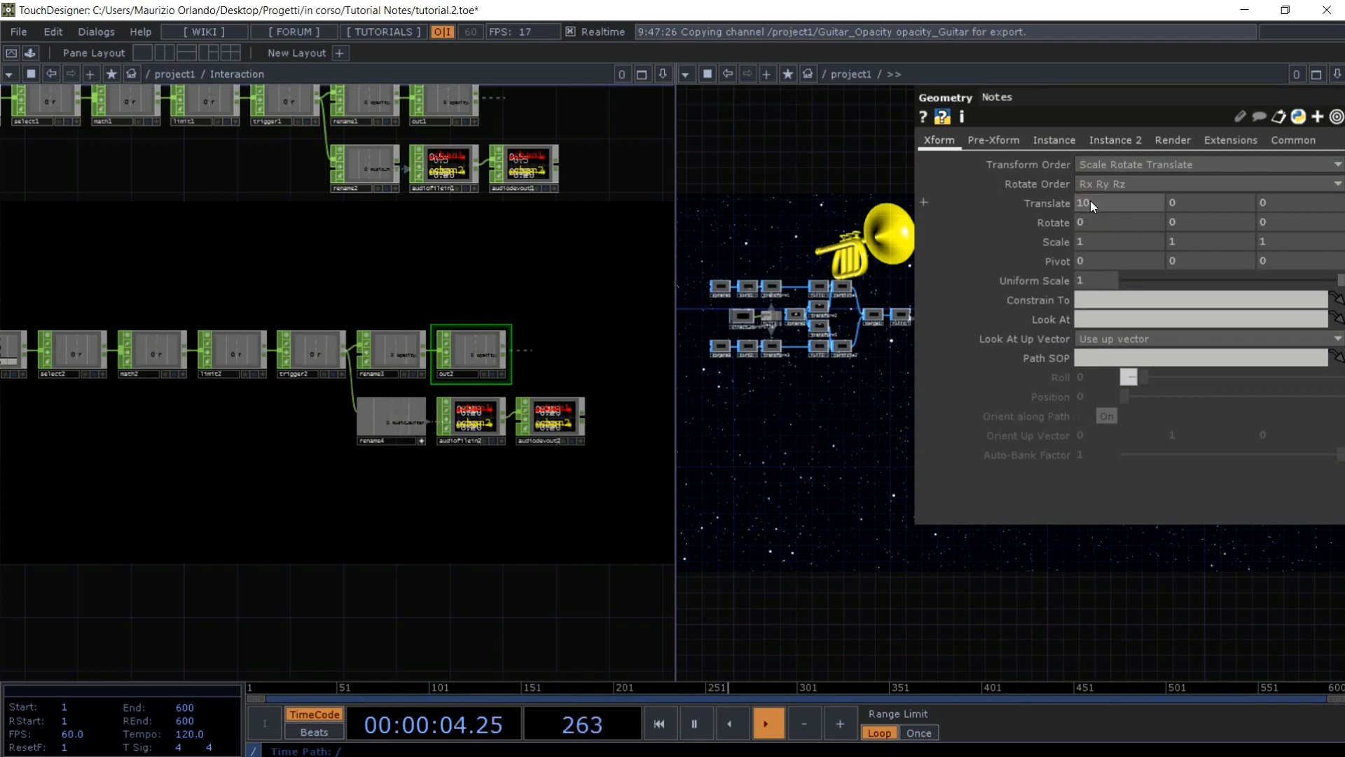
- Leave the Interaction network, restore the single-pane layout and hide the Notes parameters
{"action": "left_click", "coordinate": [500, 507]}
{"action": "key", "text": "u"}
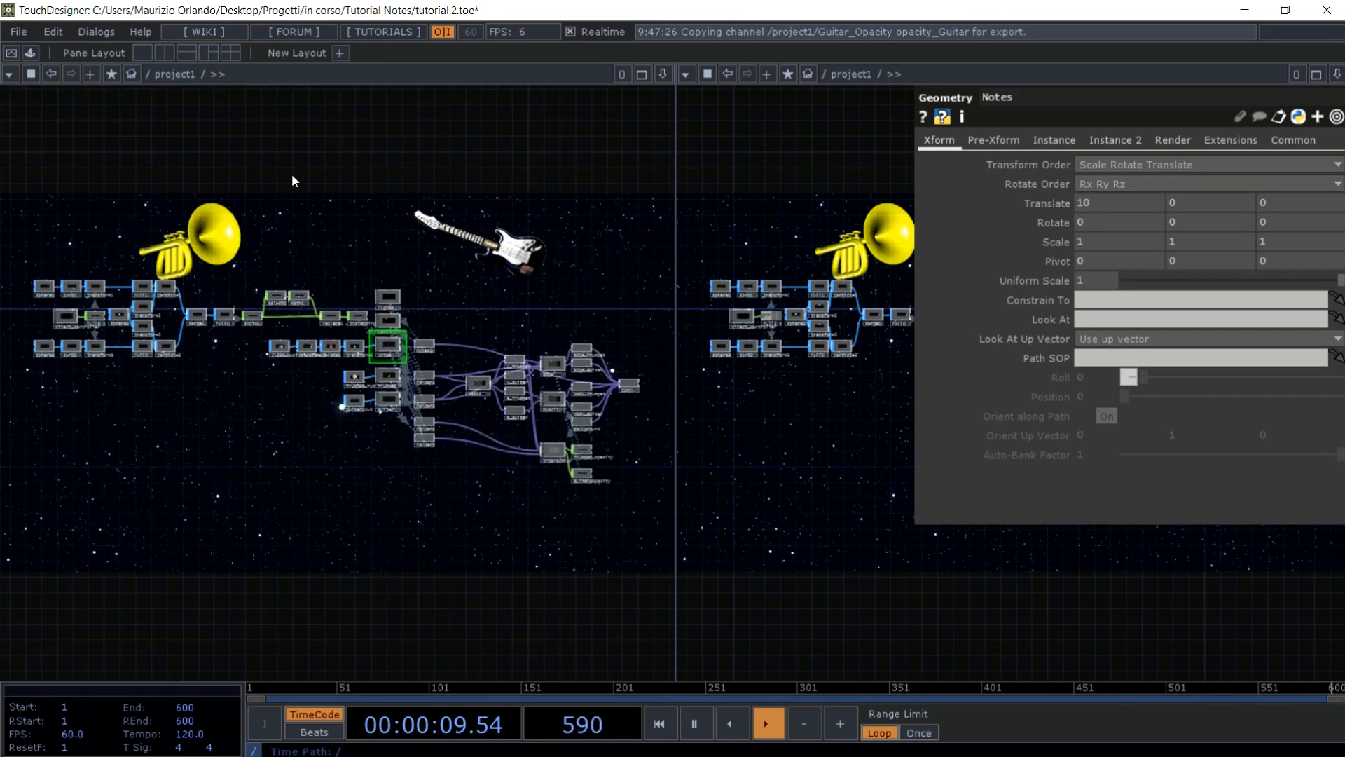
{"action": "left_click", "coordinate": [141, 54]}
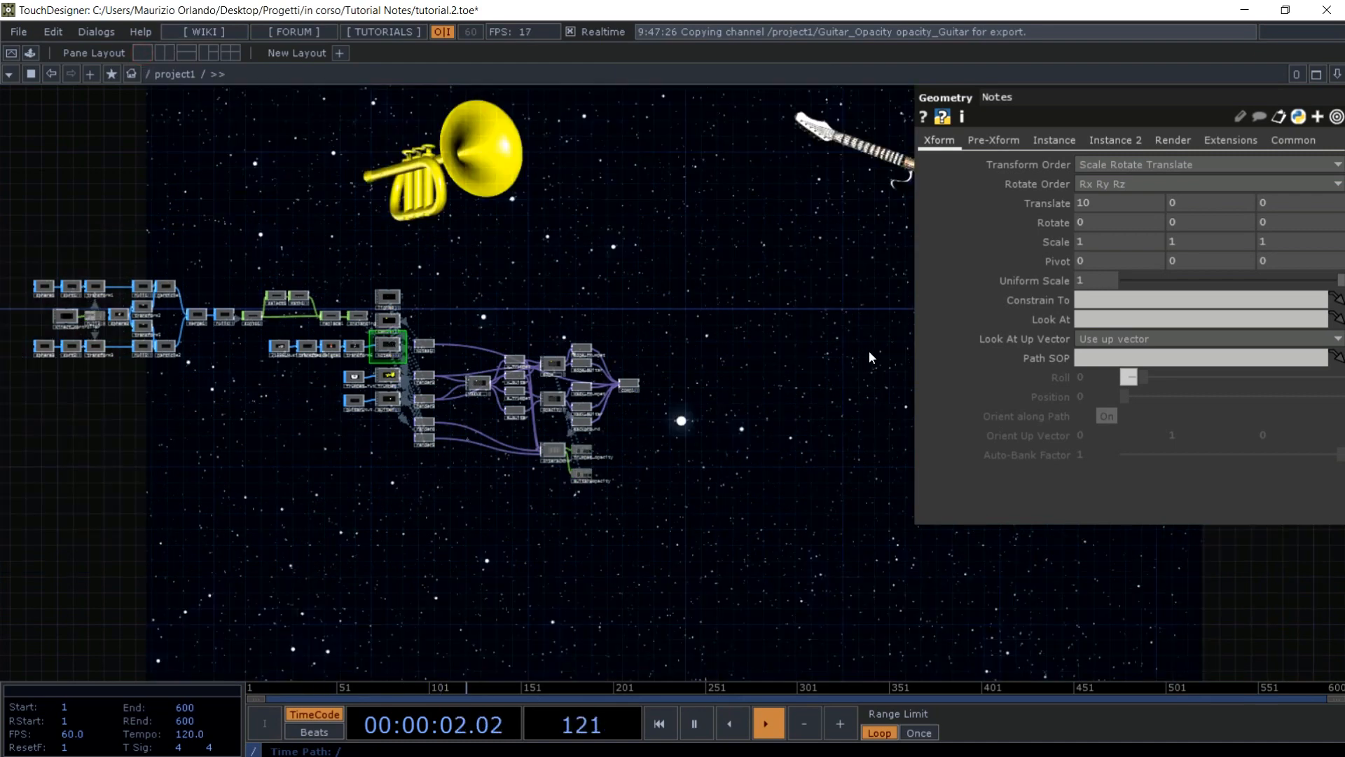
{"action": "key", "text": "p"}
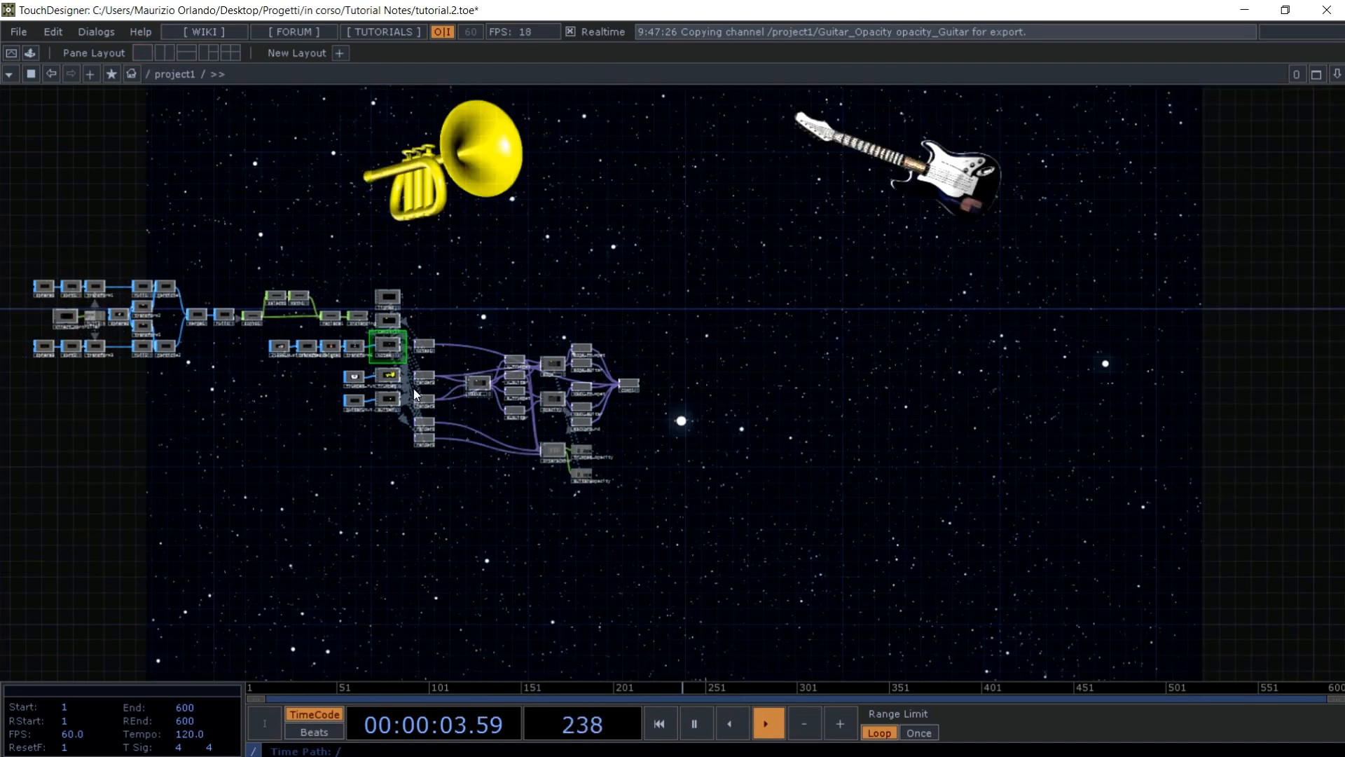
- Open the Notes geometry's parameters in a floating window and place it clear of the trumpet and guitar
{"action": "right_click", "coordinate": [393, 350]}
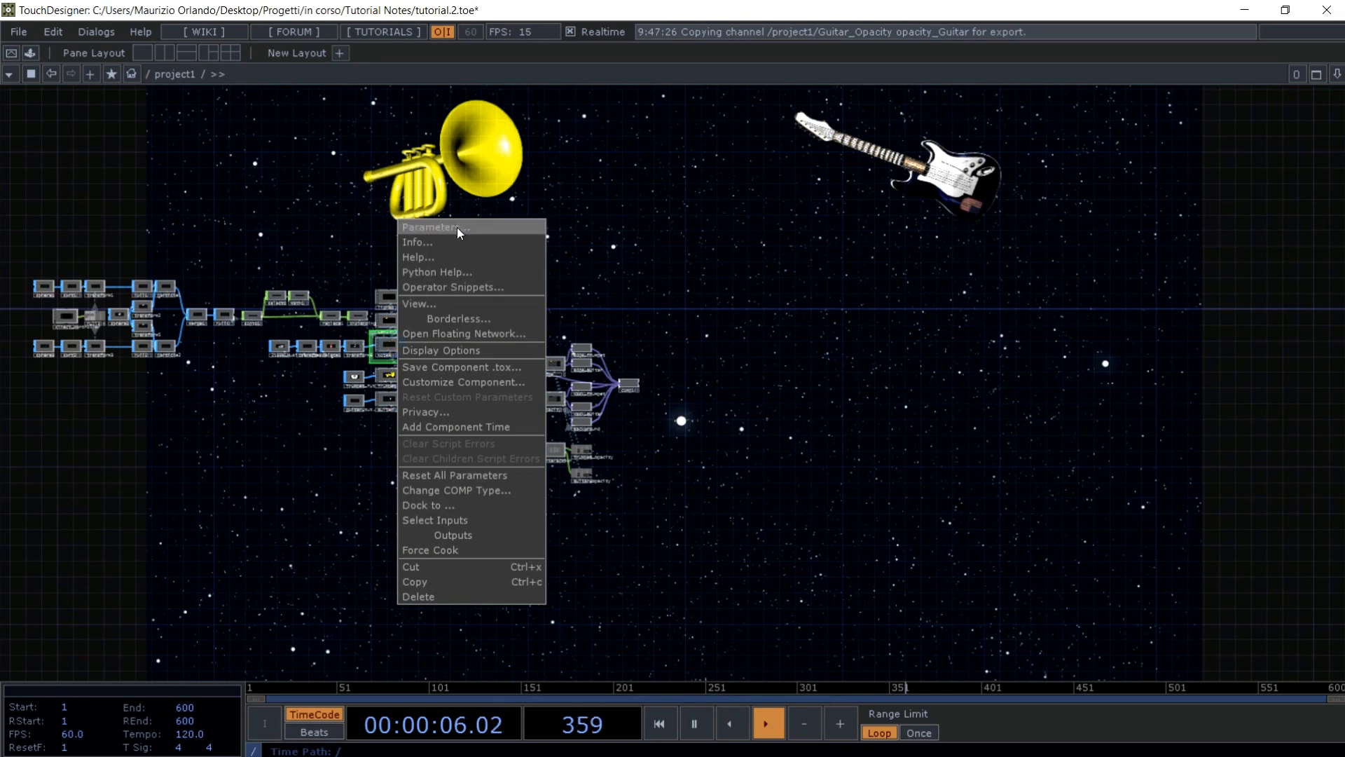
{"action": "left_click", "coordinate": [457, 227]}
{"action": "left_click_drag", "start_coordinate": [476, 22], "coordinate": [278, 466]}
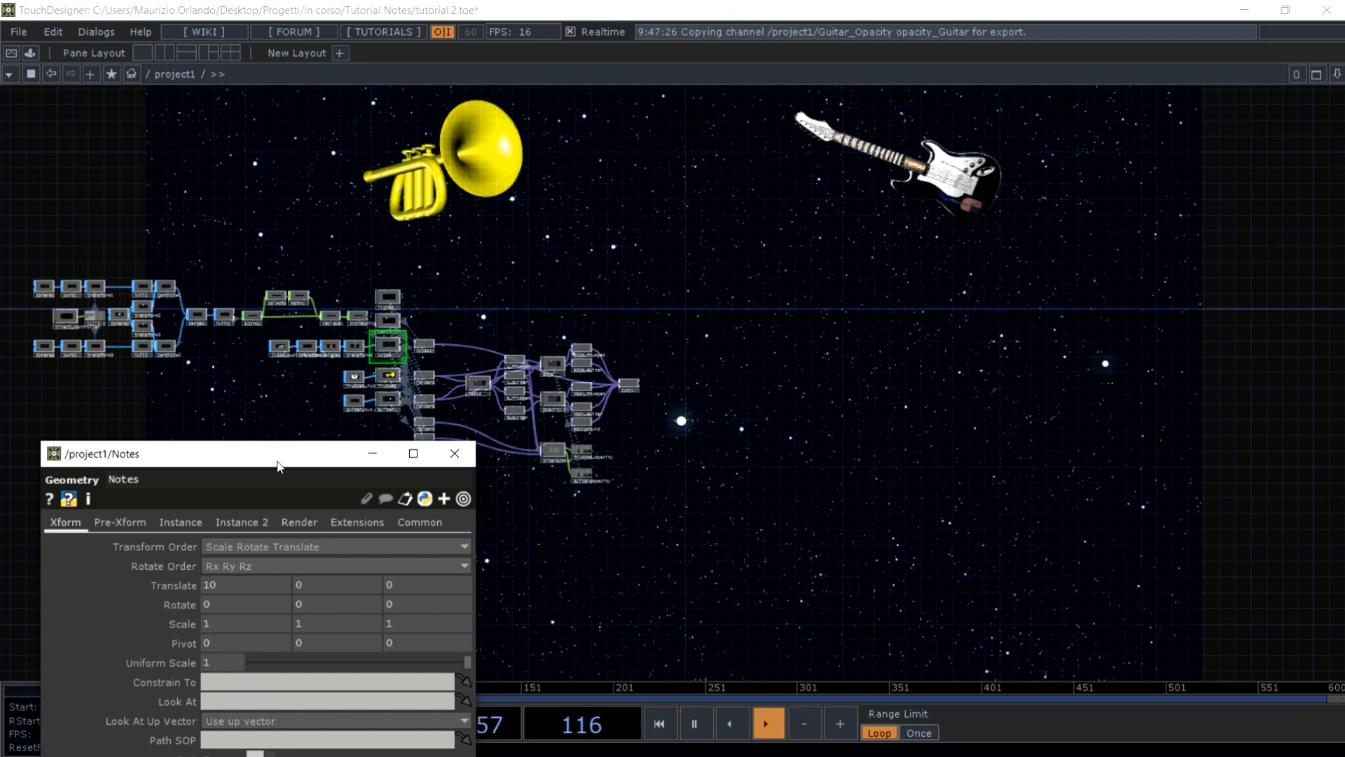
- Load SonarBlackie666.wav as the audio file of audiofilein1 inside the Interaction component
{"action": "double_click", "coordinate": [556, 449]}
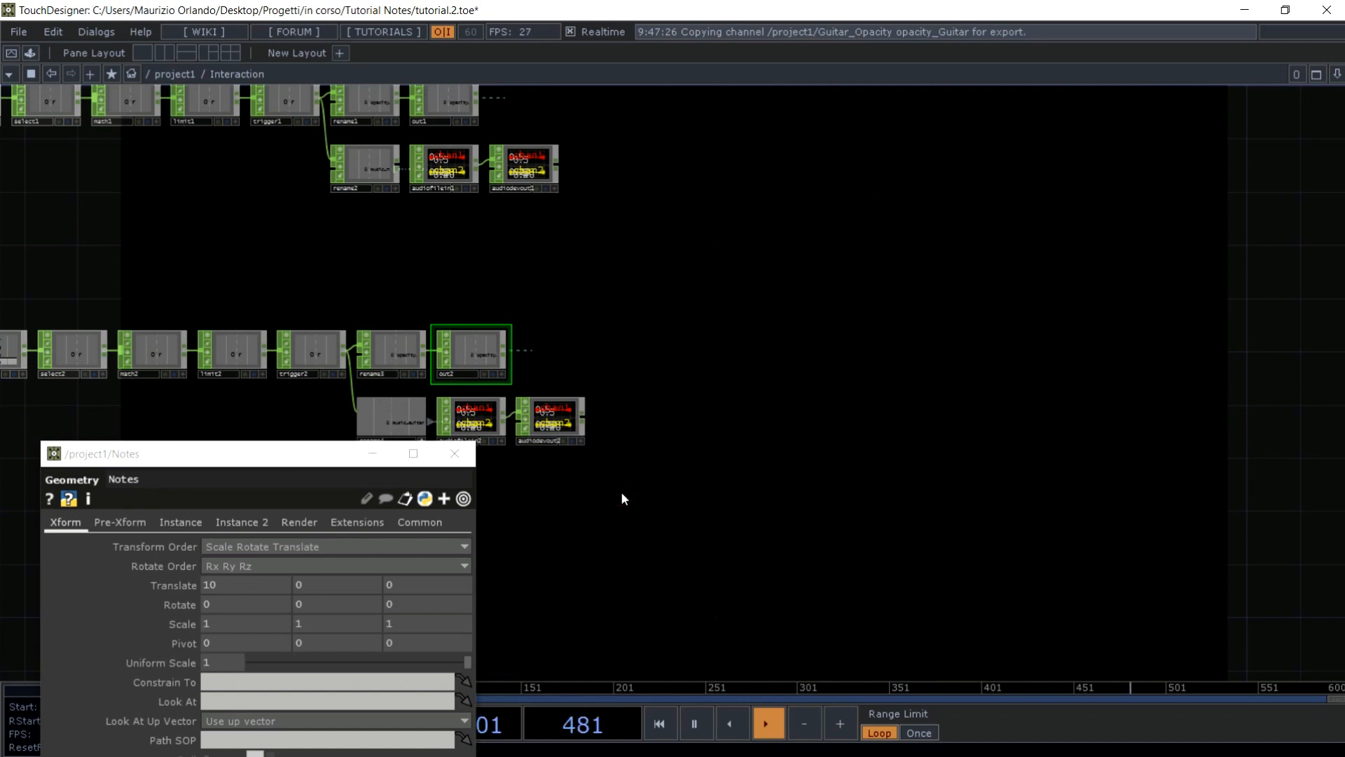
{"action": "left_click", "coordinate": [454, 169]}
{"action": "key", "text": "p"}
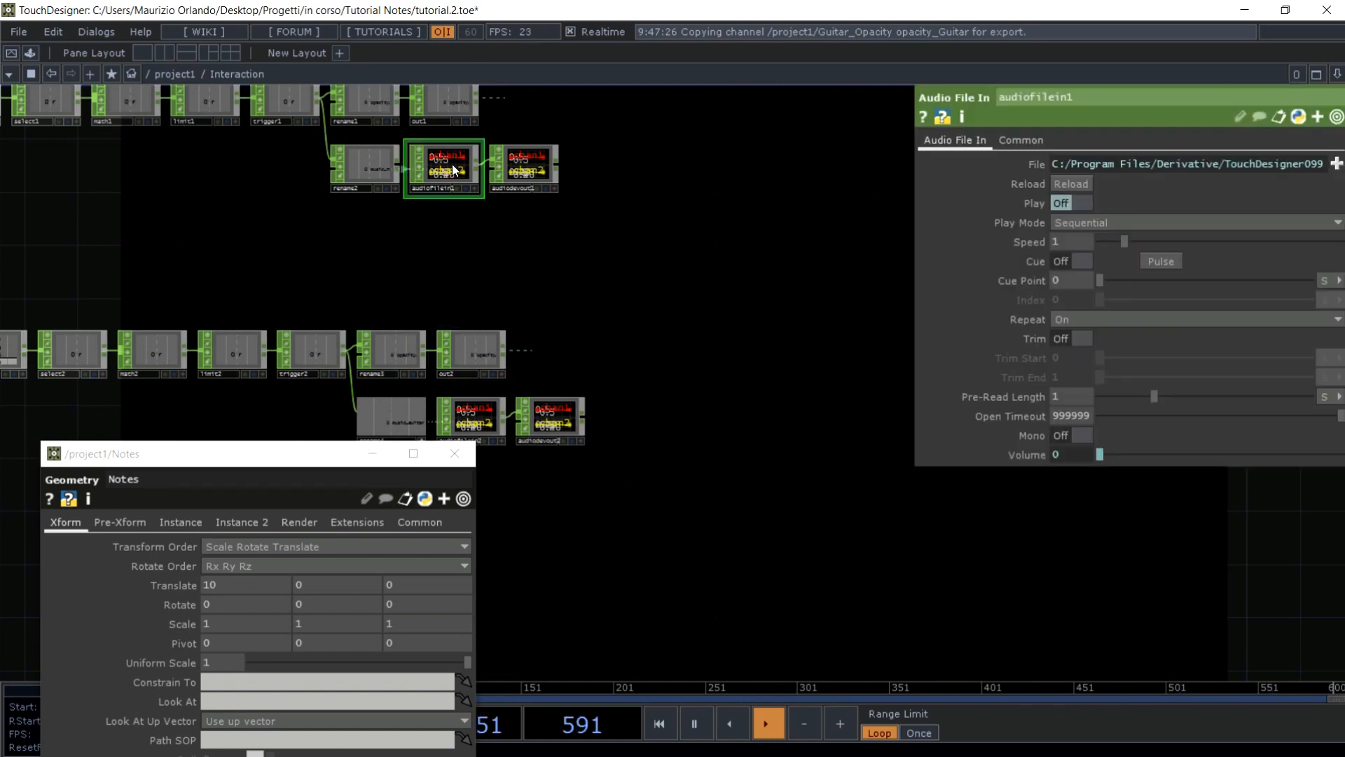
{"action": "left_click", "coordinate": [1336, 165]}
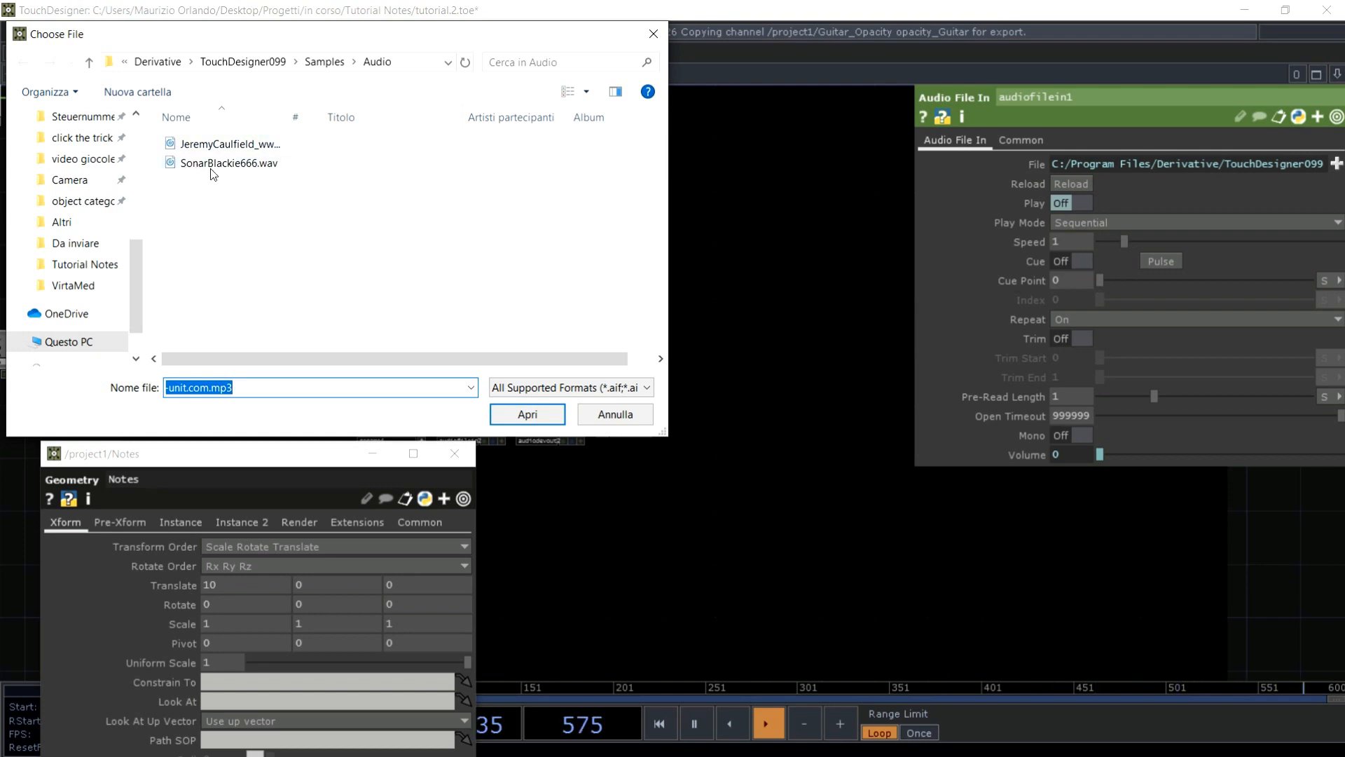
{"action": "double_click", "coordinate": [257, 391]}
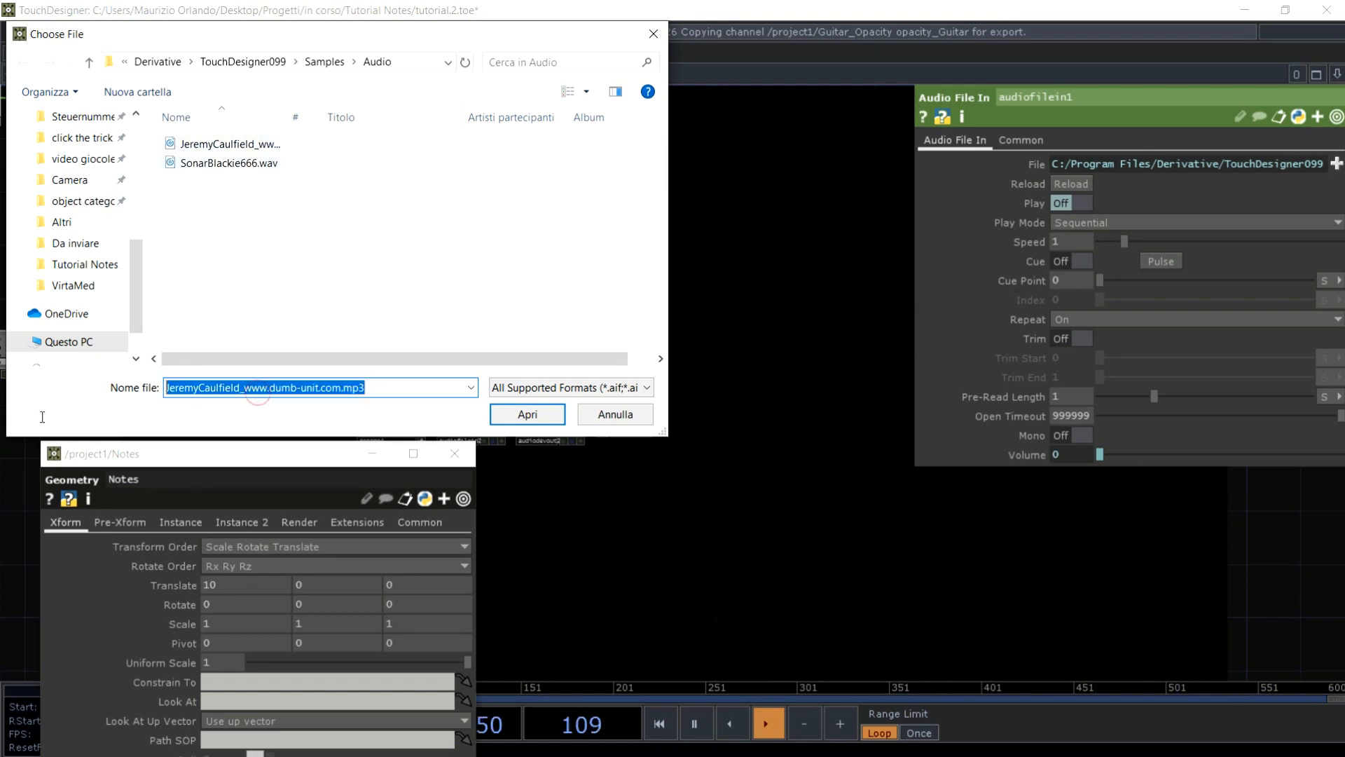
{"action": "left_click", "coordinate": [195, 166]}
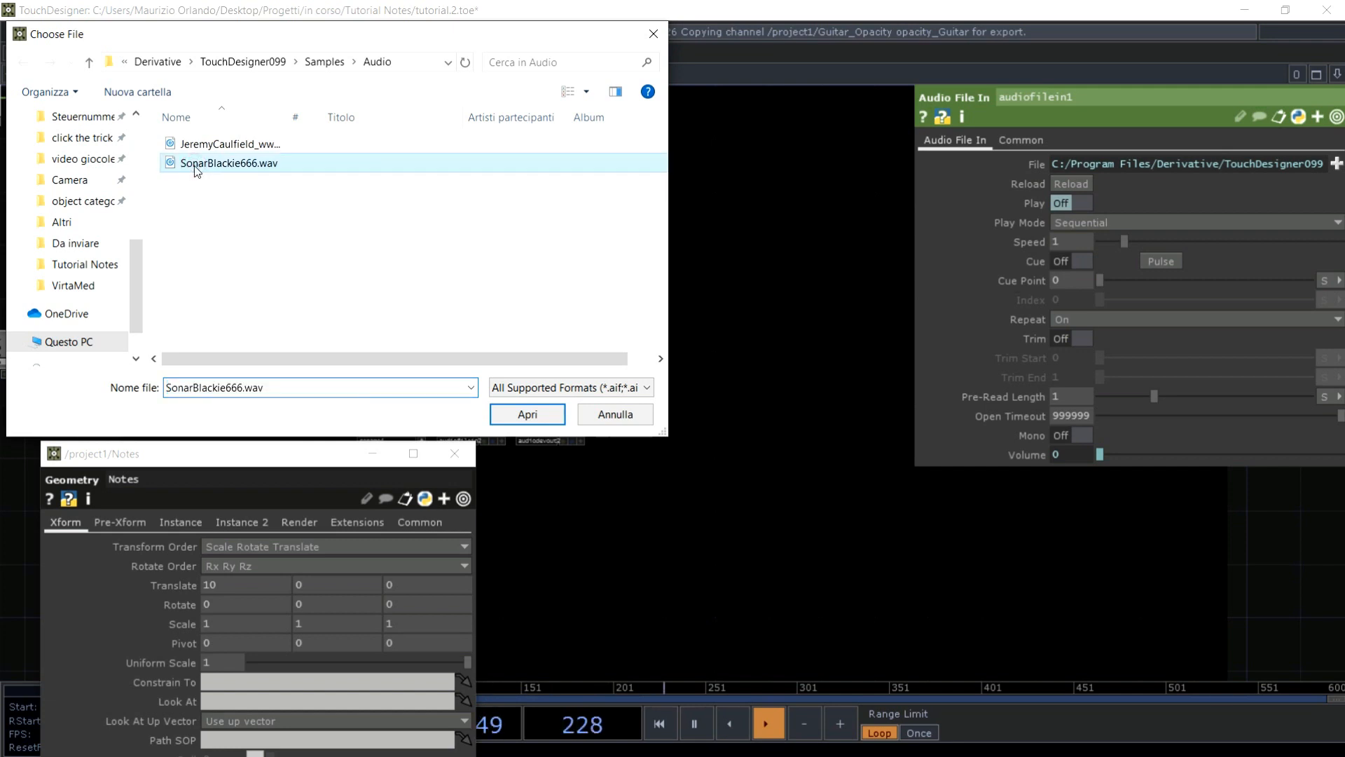
{"action": "double_click", "coordinate": [195, 165]}
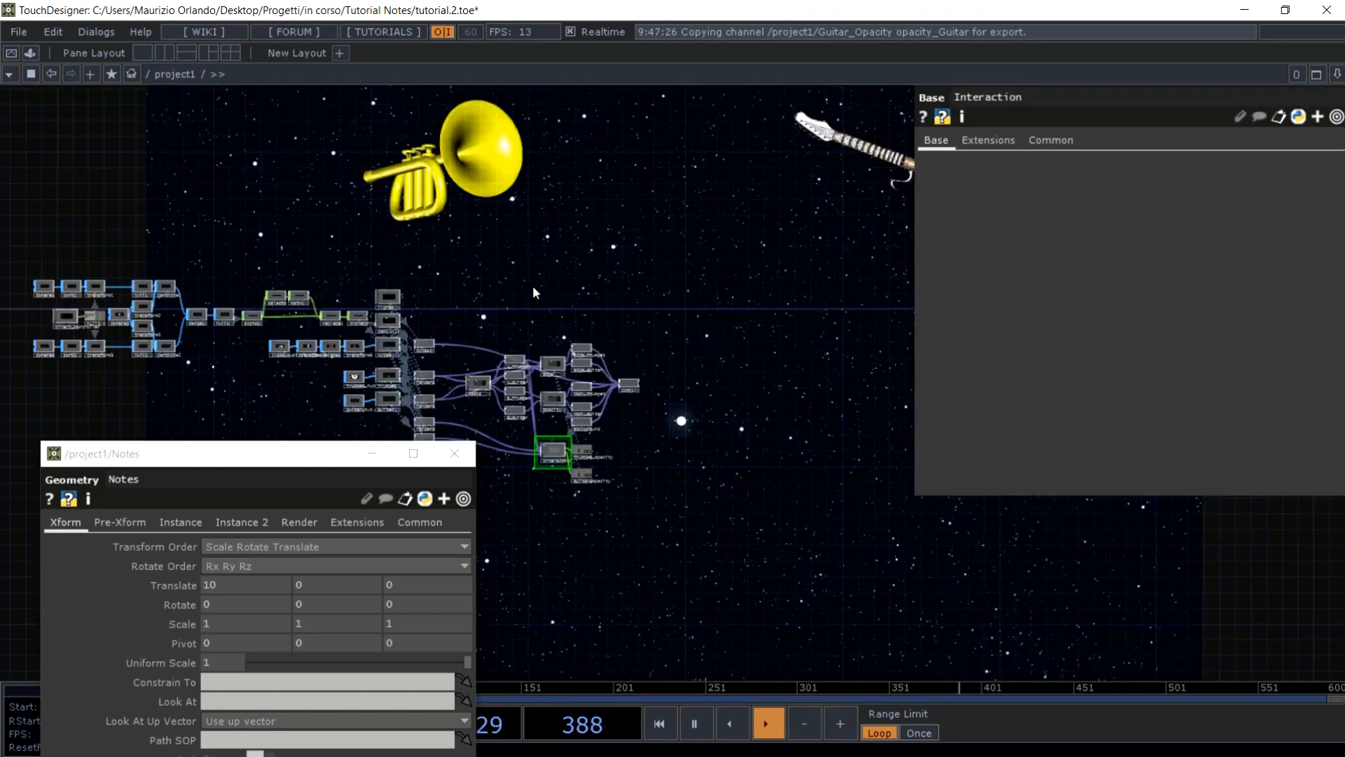
- Return to the project1 network, hide the Interaction parameters, and try Notes at X translation 1 before restoring 10
{"action": "key", "text": "u"}
{"action": "key", "text": "p"}
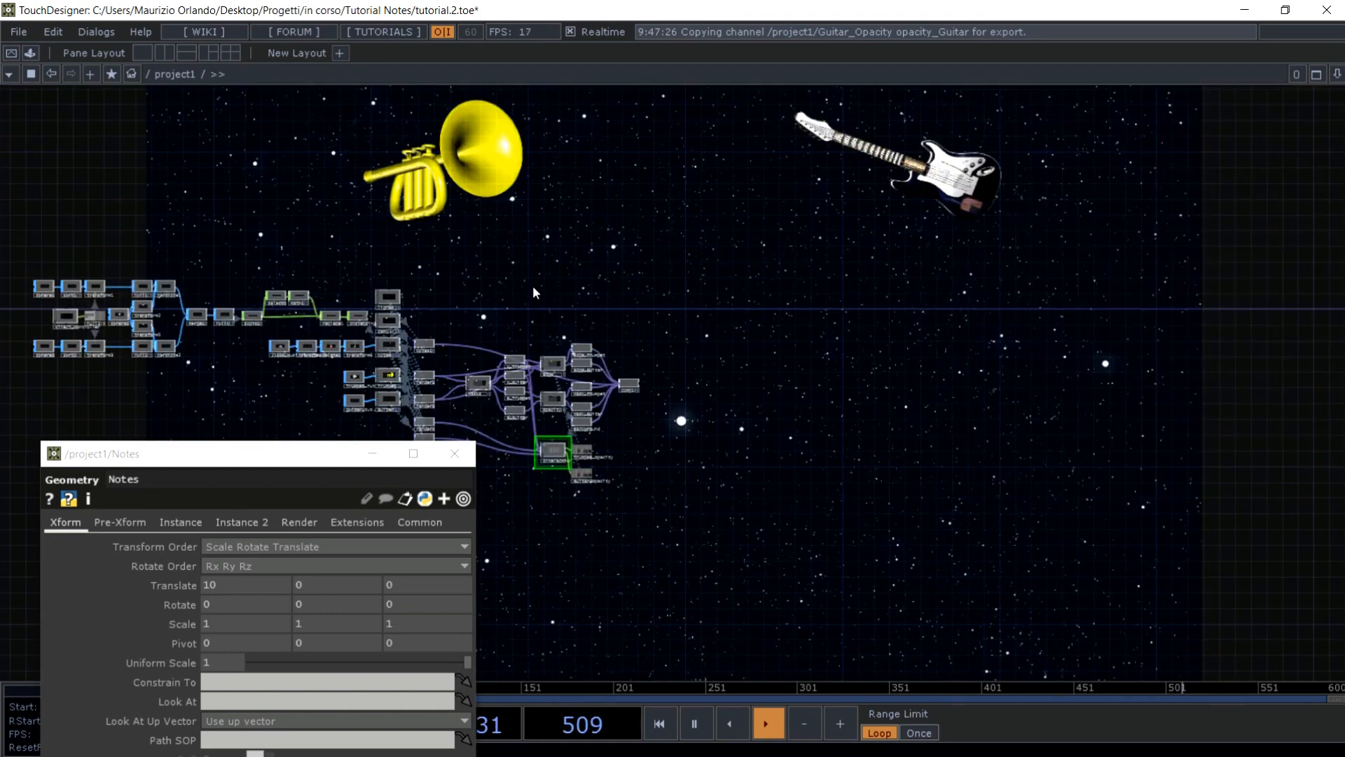
{"action": "left_click", "coordinate": [224, 586]}
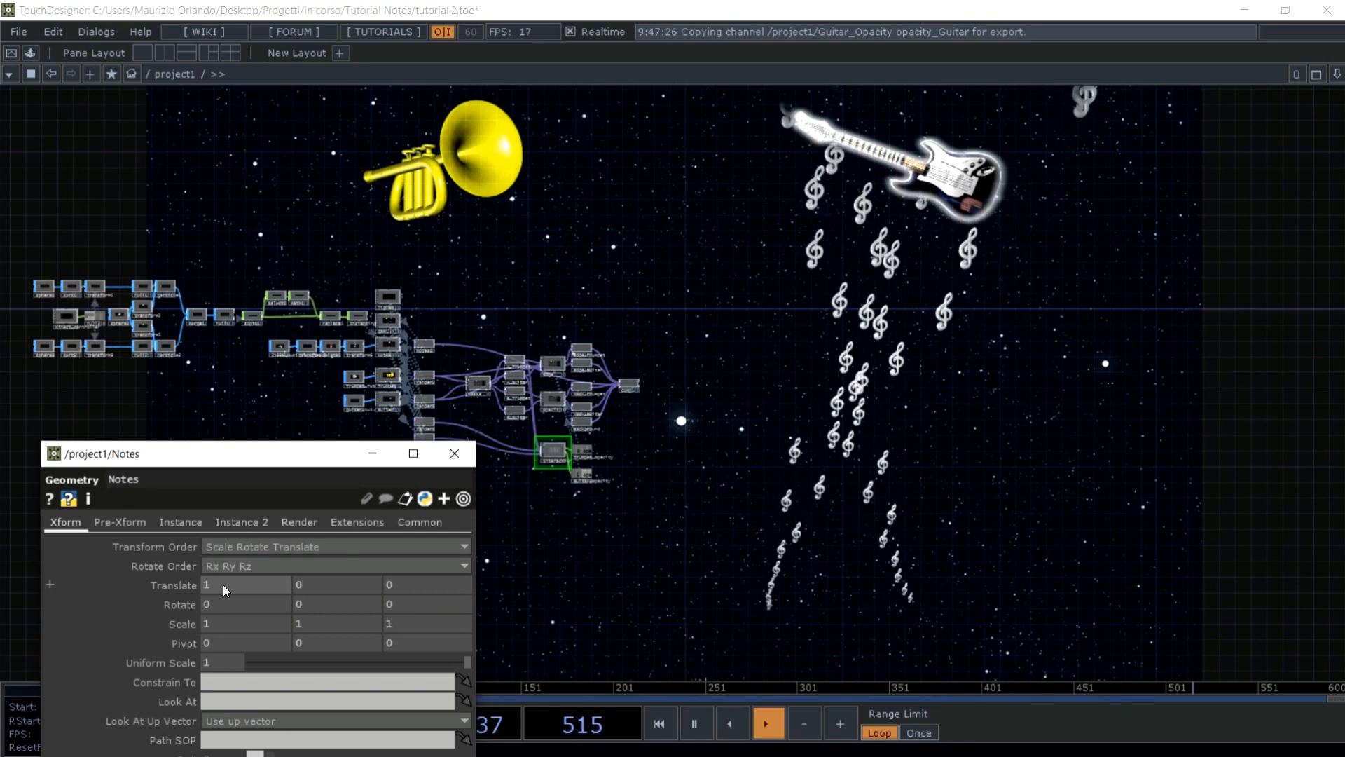
{"action": "left_click", "coordinate": [223, 584]}
{"action": "type", "text": "10"}
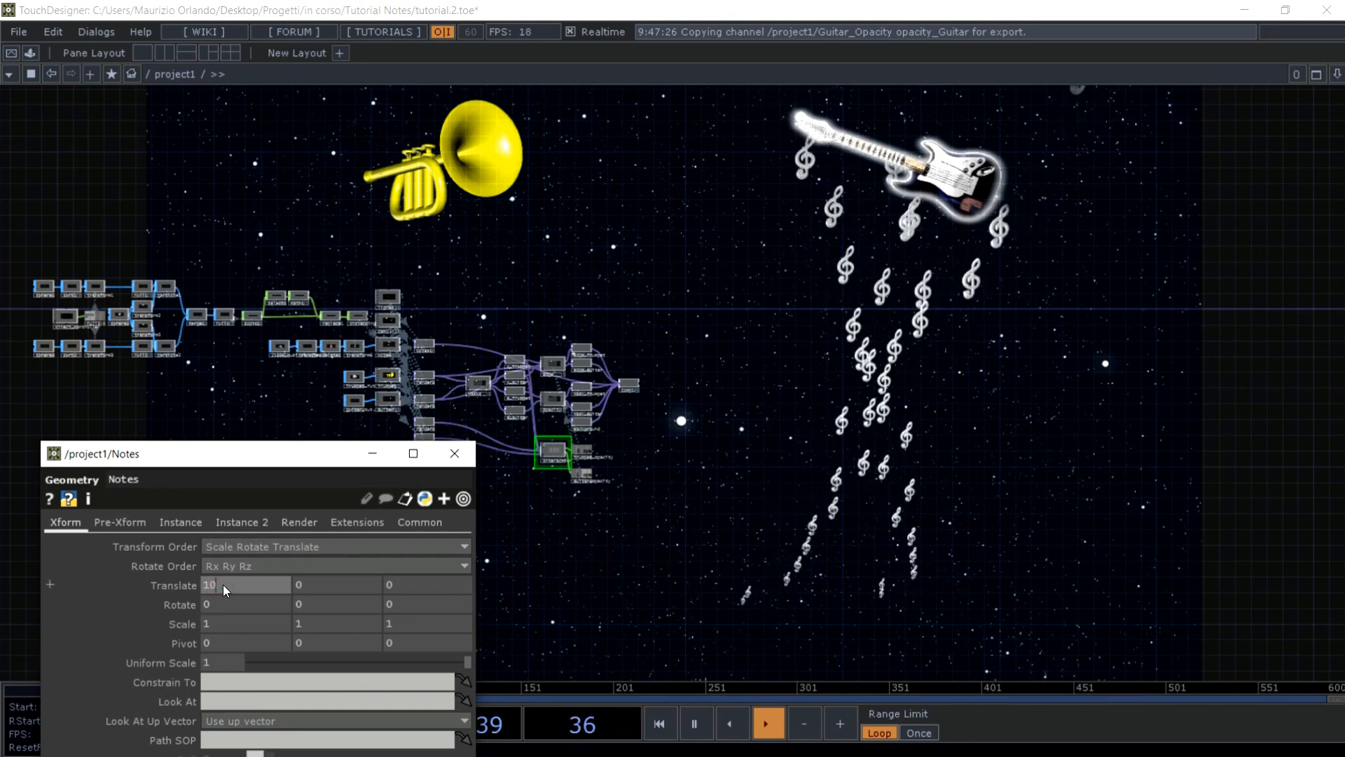
{"action": "key", "text": "Return"}
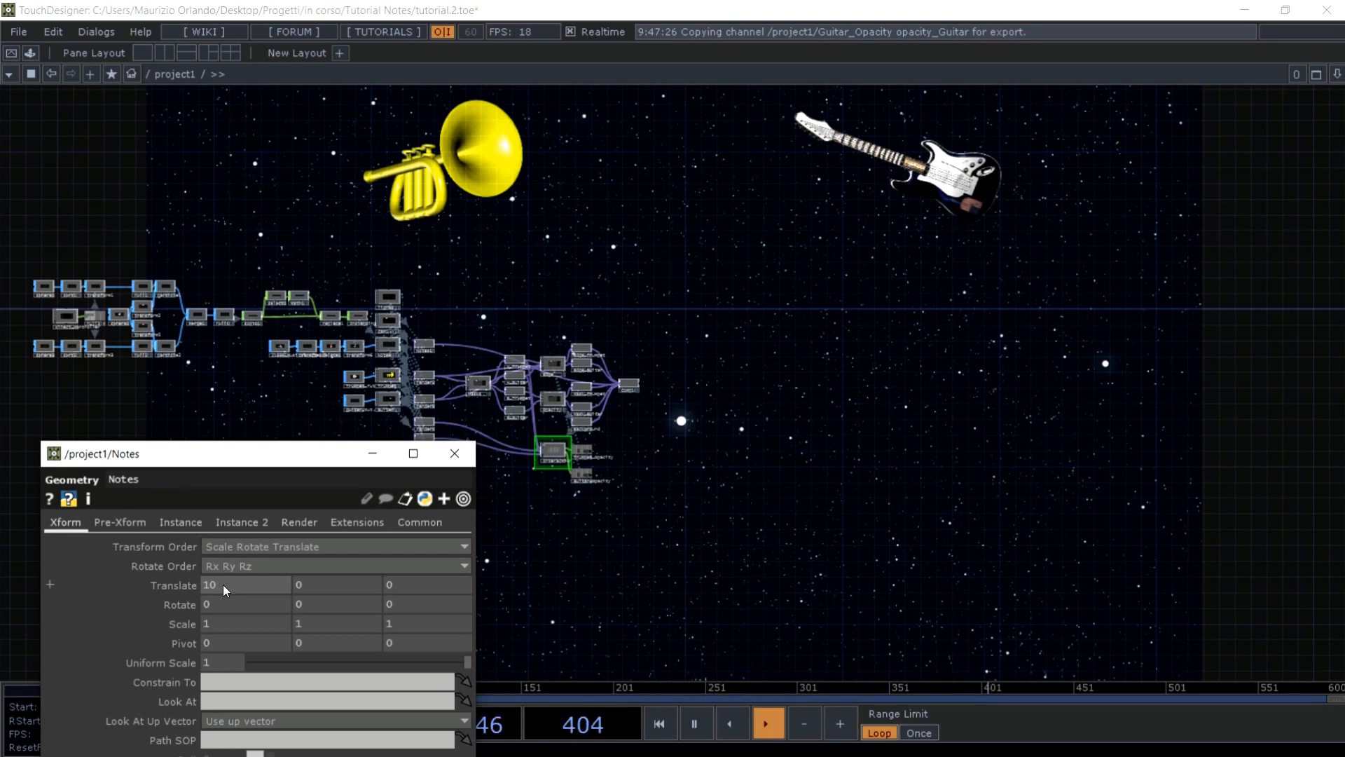
- Test the trumpet's response with the Notes X translation at -1, and set it back to 10
{"action": "left_click", "coordinate": [223, 585]}
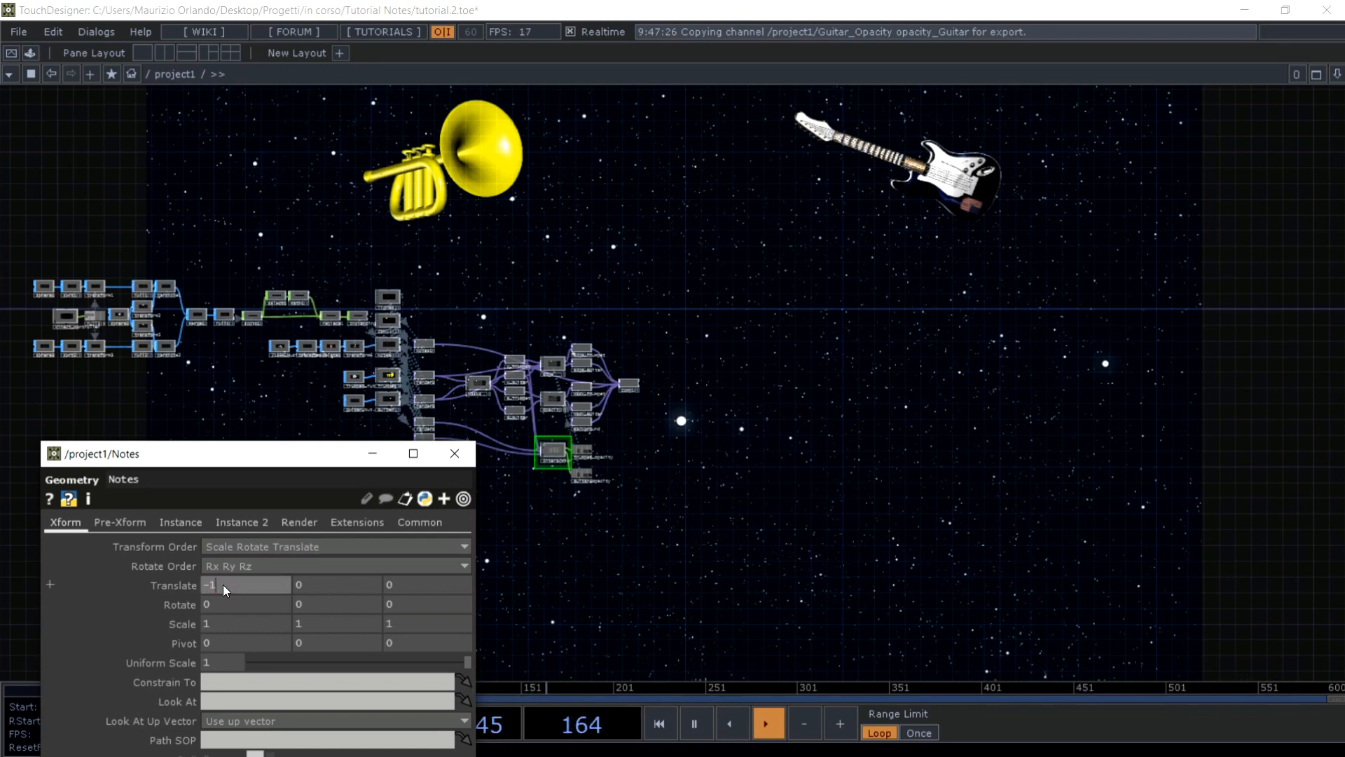
{"action": "key", "text": "Return"}
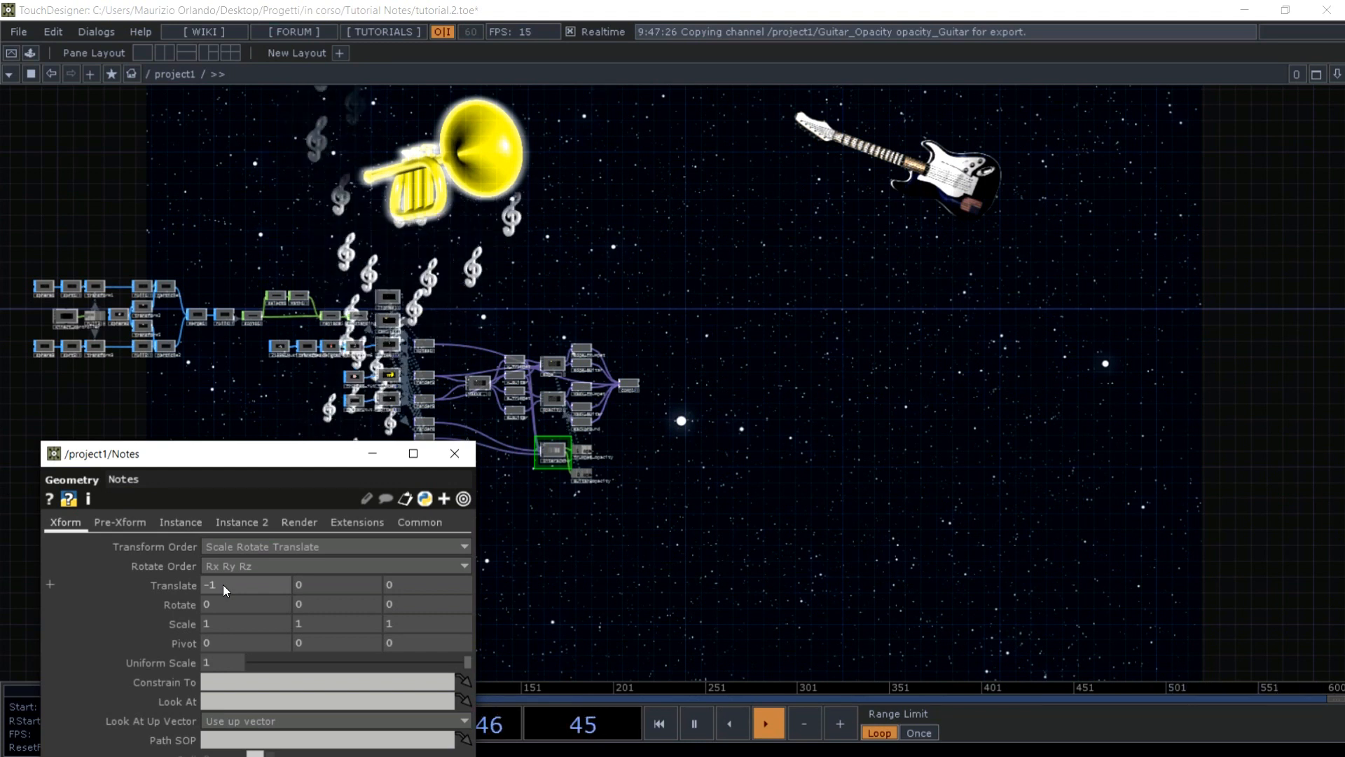
{"action": "left_click", "coordinate": [223, 584]}
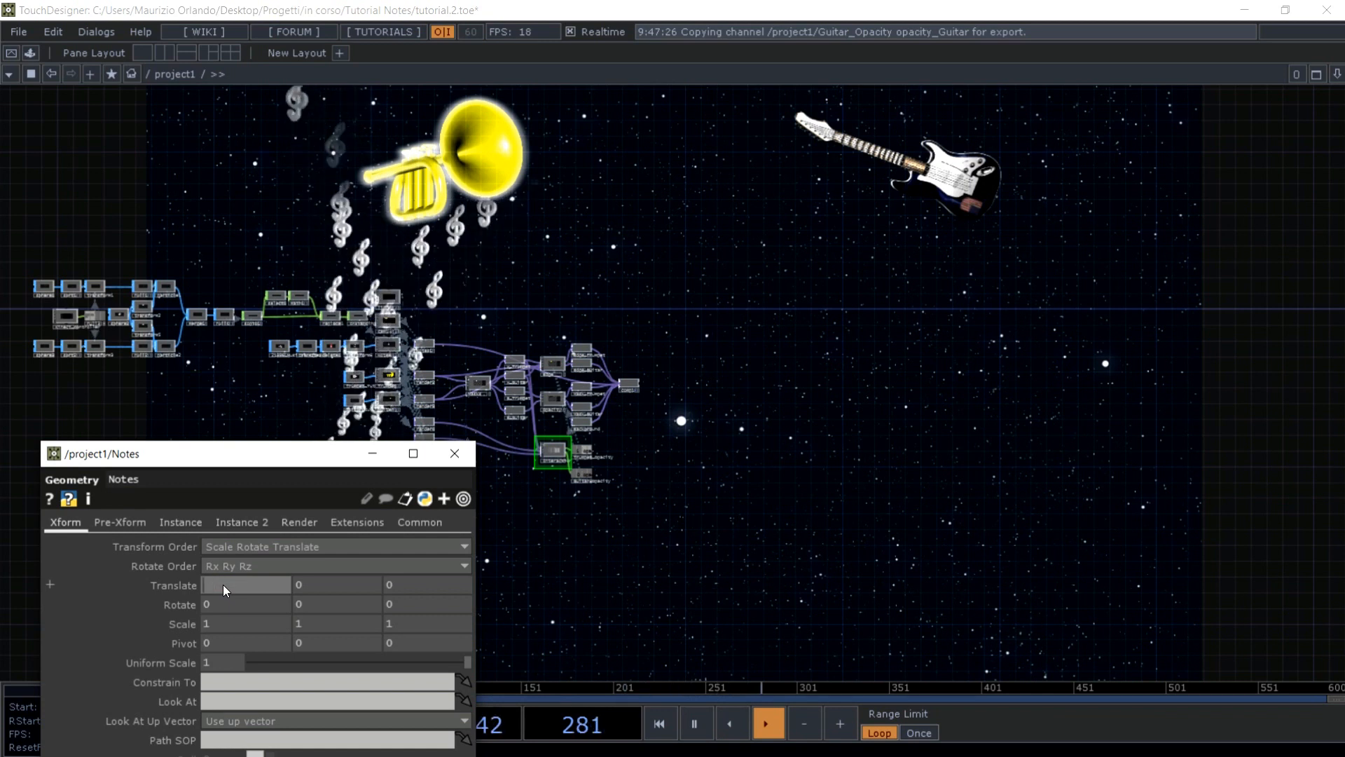
{"action": "type", "text": "0"}
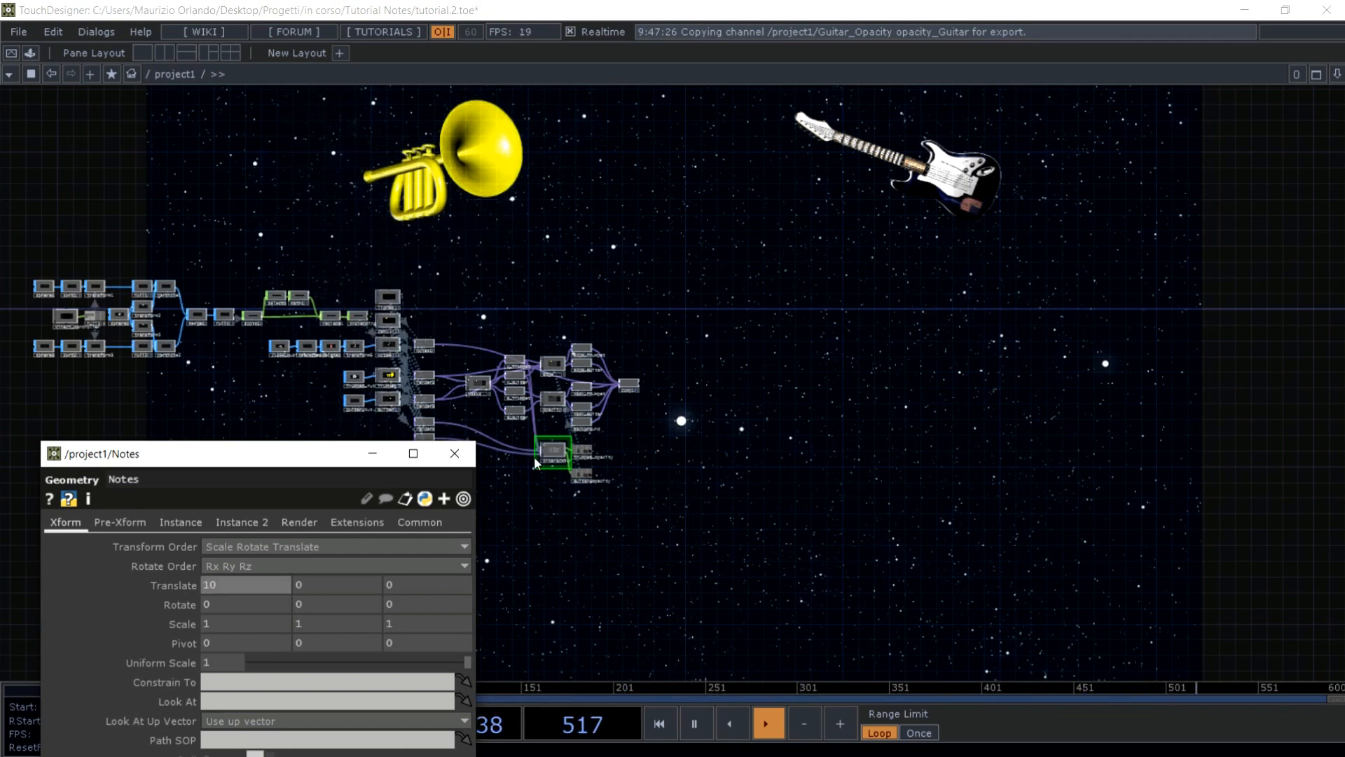
- Bypass audiodevout2 and audiodevout1 in the Interaction network
{"action": "double_click", "coordinate": [557, 454]}
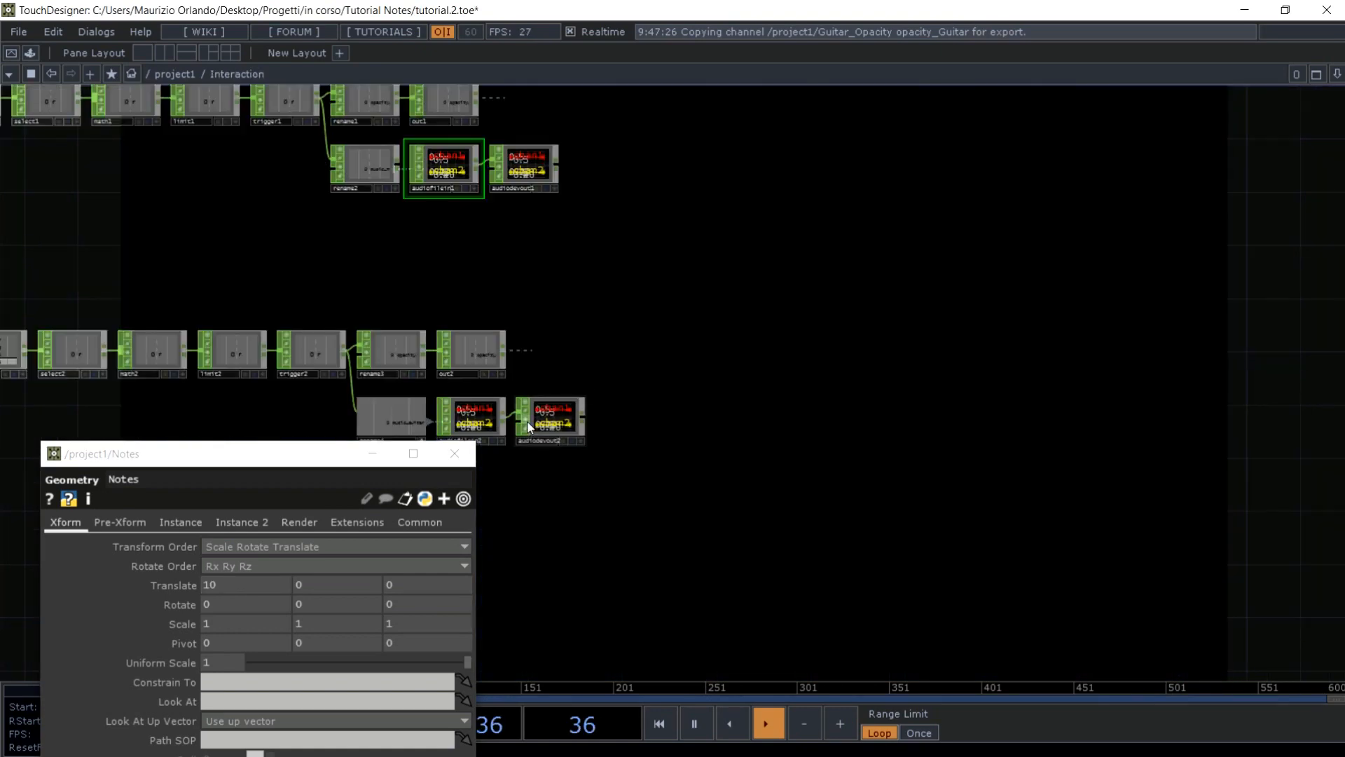
{"action": "left_click", "coordinate": [526, 419]}
{"action": "left_click", "coordinate": [495, 164]}
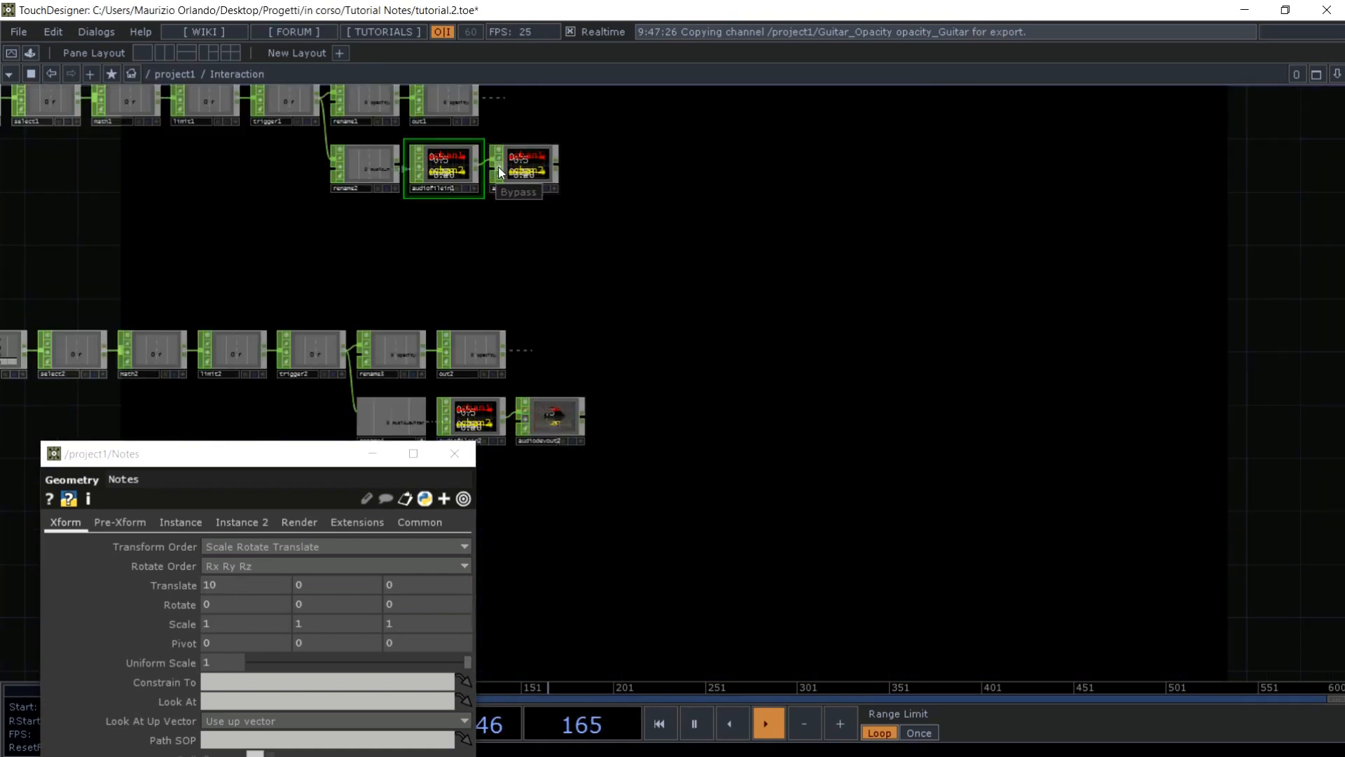
- Set the Notes geometry's X translation to 0, close its floating parameters and return to the project1 network
{"action": "left_click", "coordinate": [266, 587]}
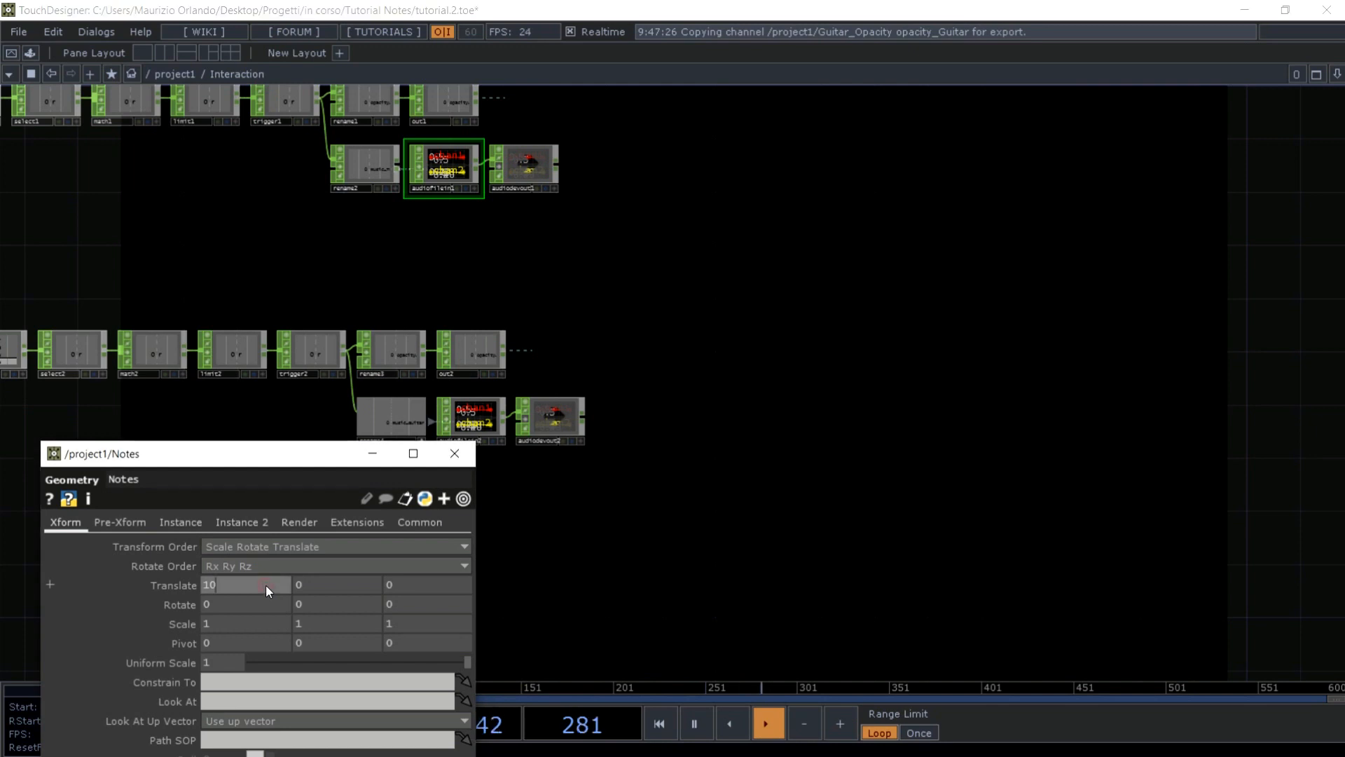
{"action": "key", "text": "BackSpace"}
{"action": "key", "text": "BackSpace"}
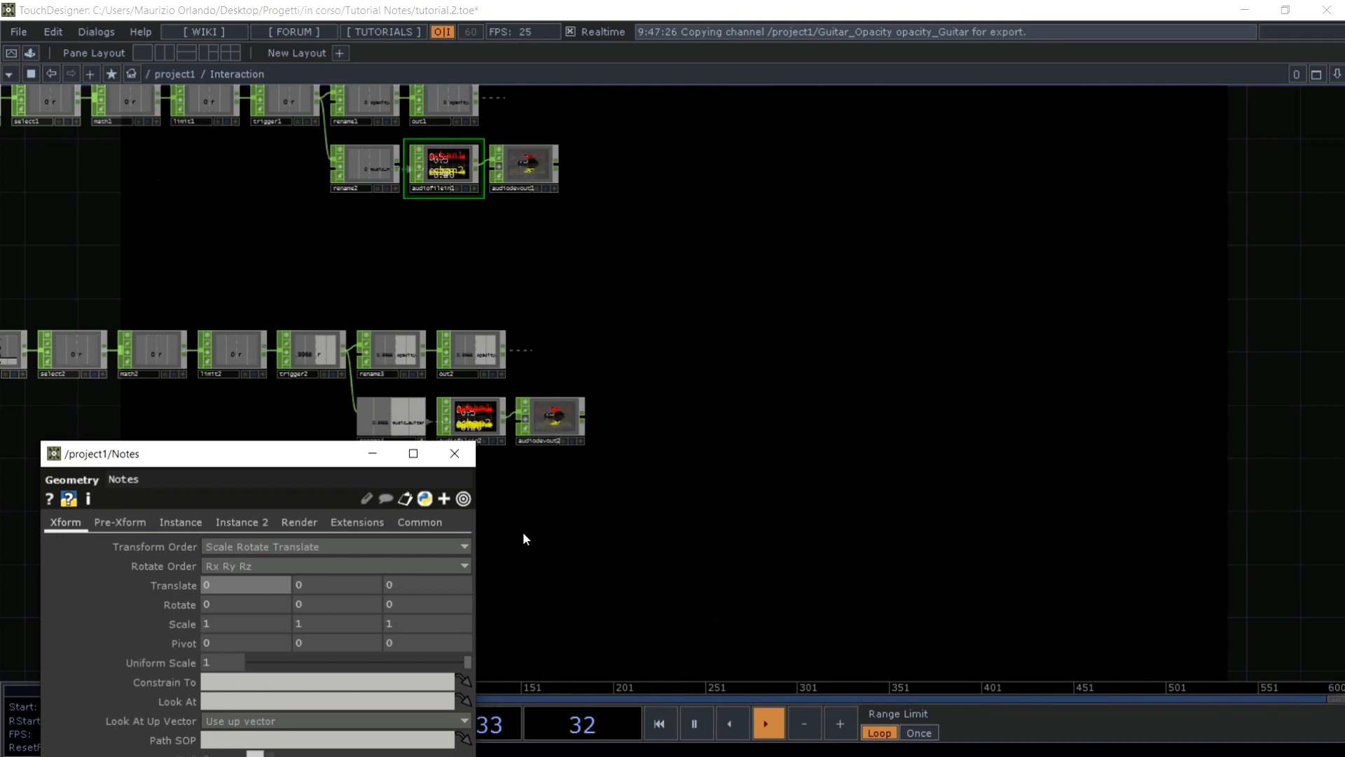
{"action": "left_click", "coordinate": [454, 454]}
{"action": "key", "text": "u"}
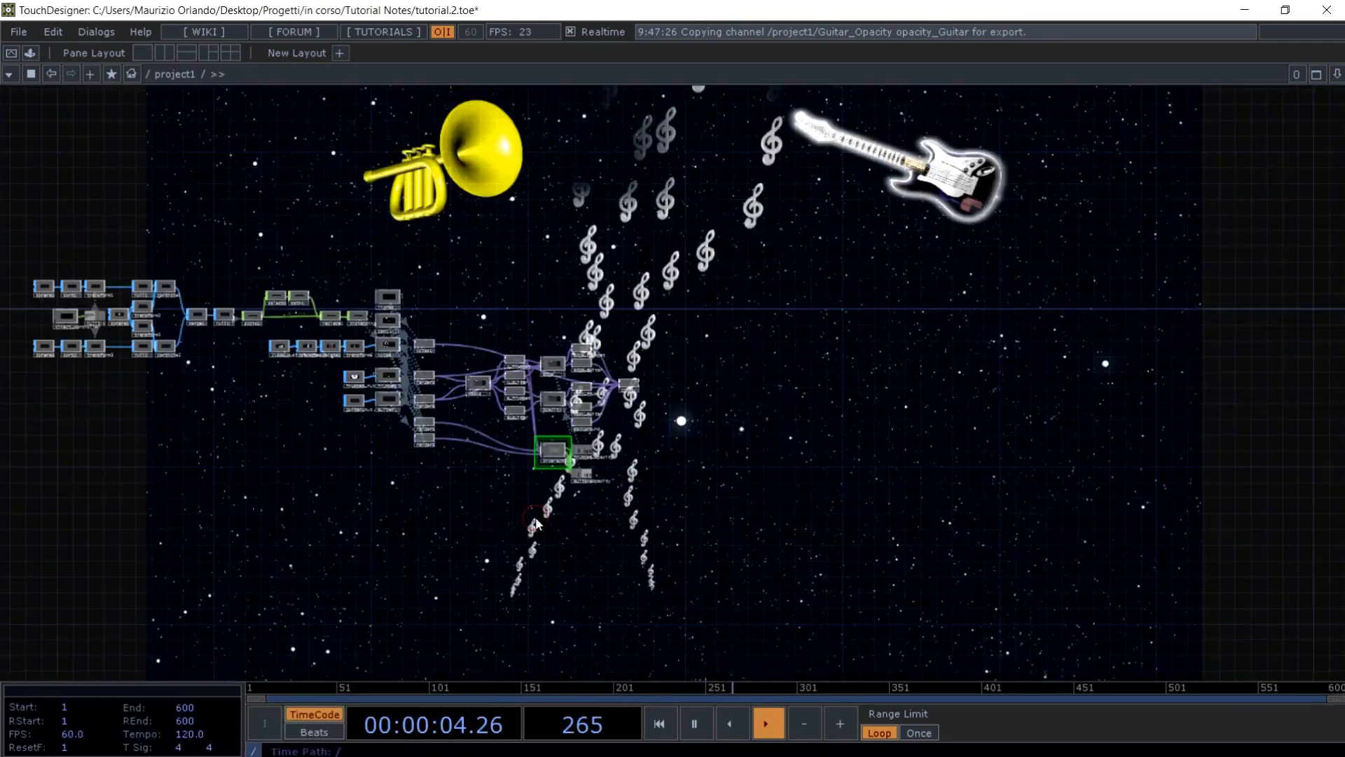
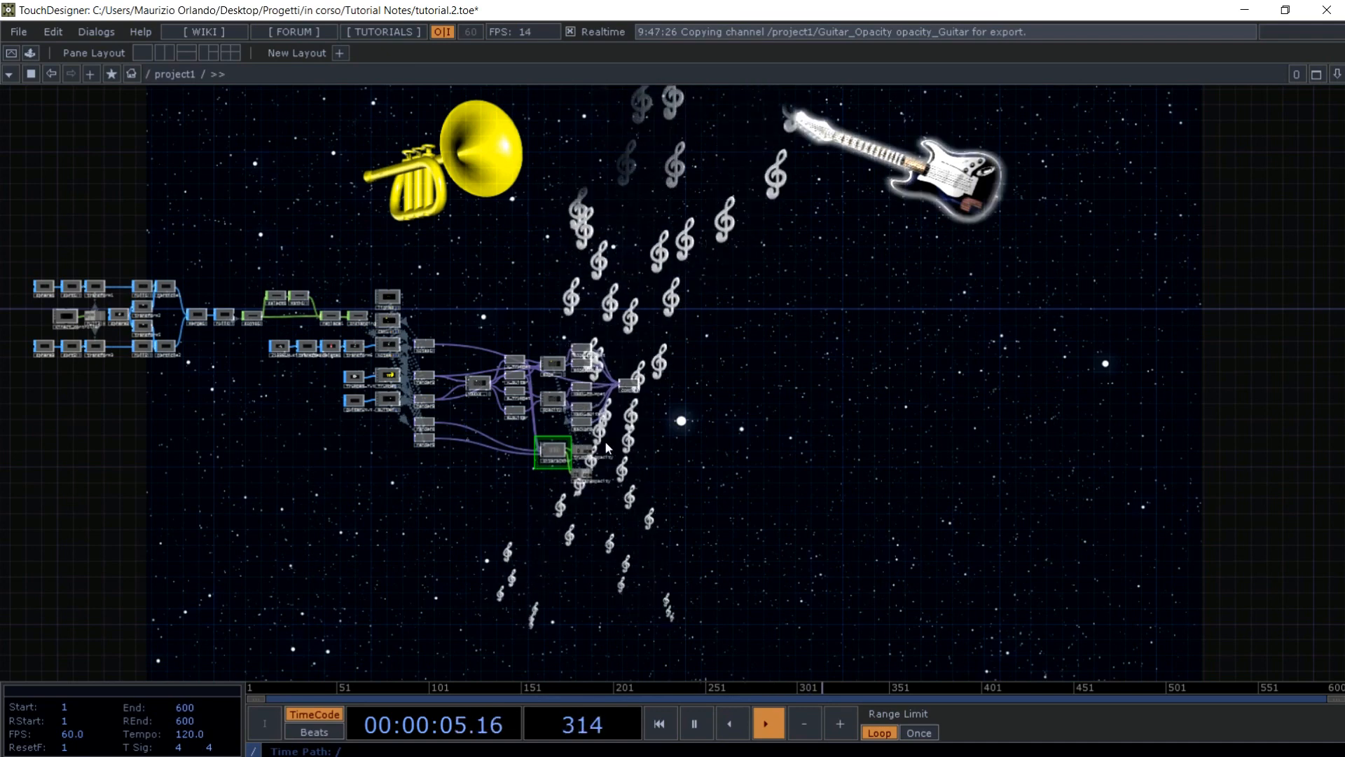
- Open the Kinect_controller component and fit its whole network in view
{"action": "left_click_drag", "start_coordinate": [197, 439], "coordinate": [543, 524]}
{"action": "scroll", "coordinate": [428, 398], "scroll_direction": "up", "scroll_amount": 5}
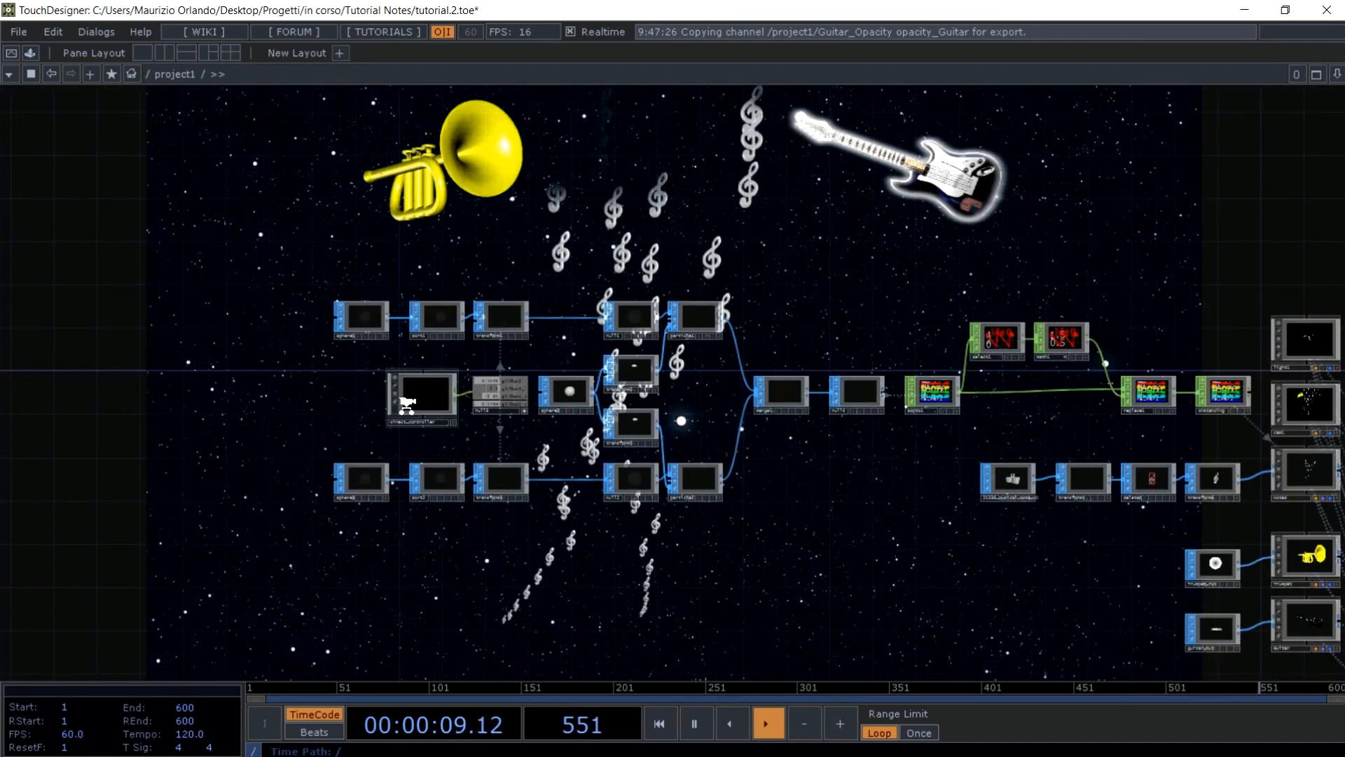
{"action": "left_click", "coordinate": [435, 397]}
{"action": "key", "text": "i"}
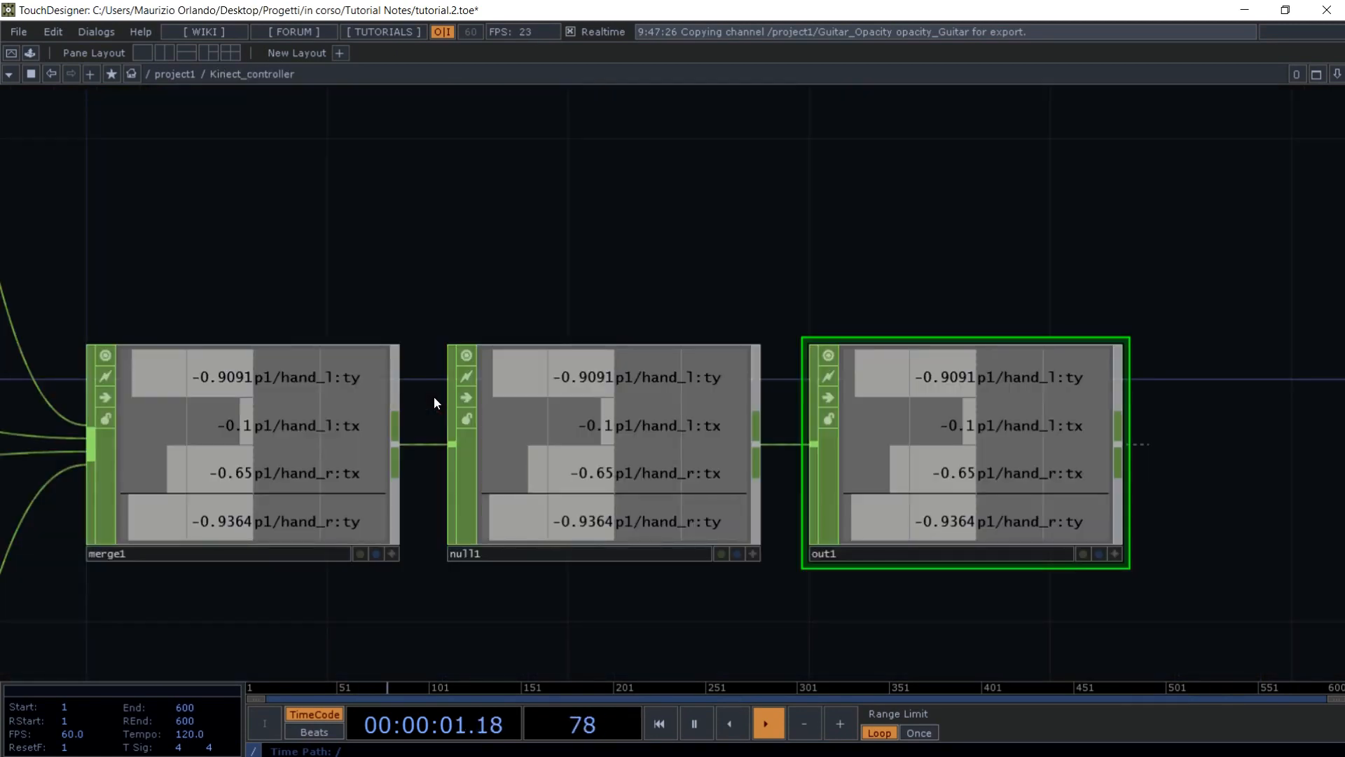
{"action": "key", "text": "h"}
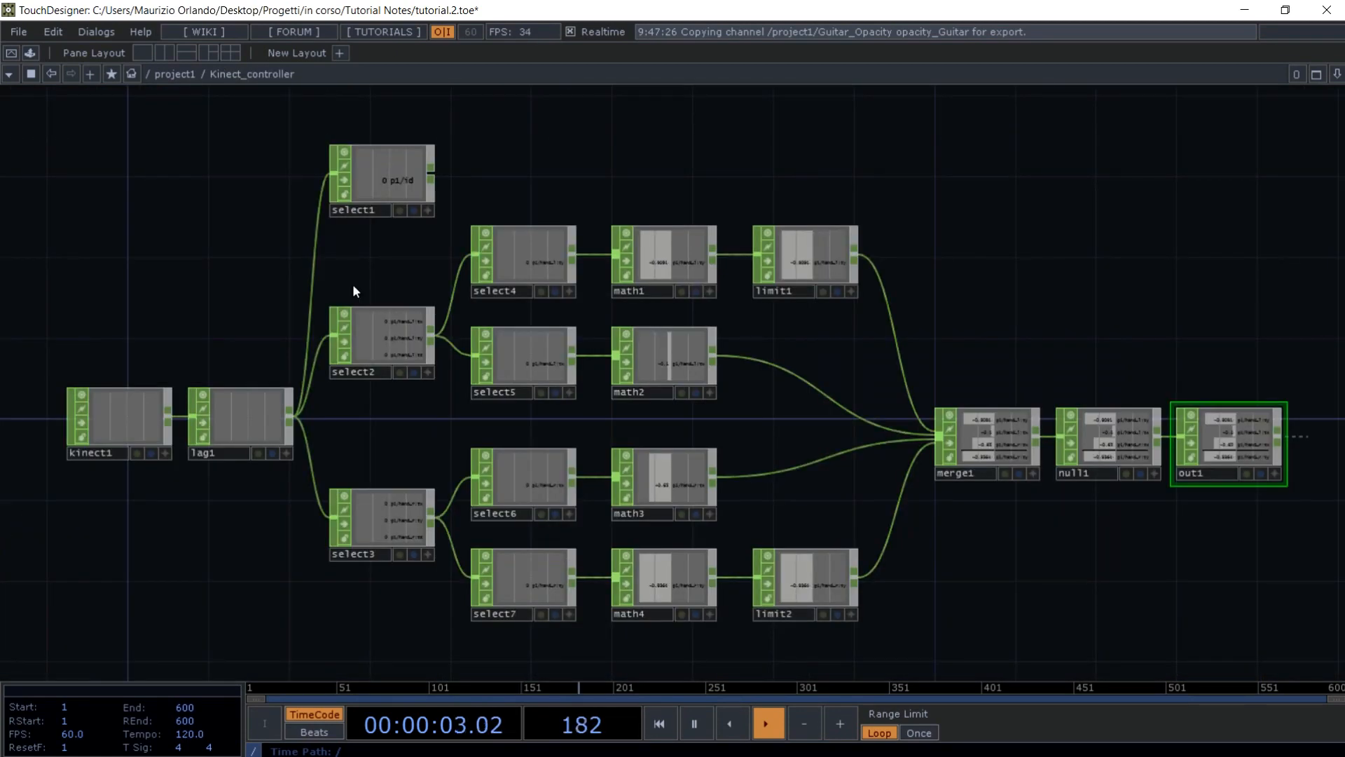
- Add an Expression CHOP above select4 and connect select1's output to it
{"action": "left_click", "coordinate": [408, 182]}
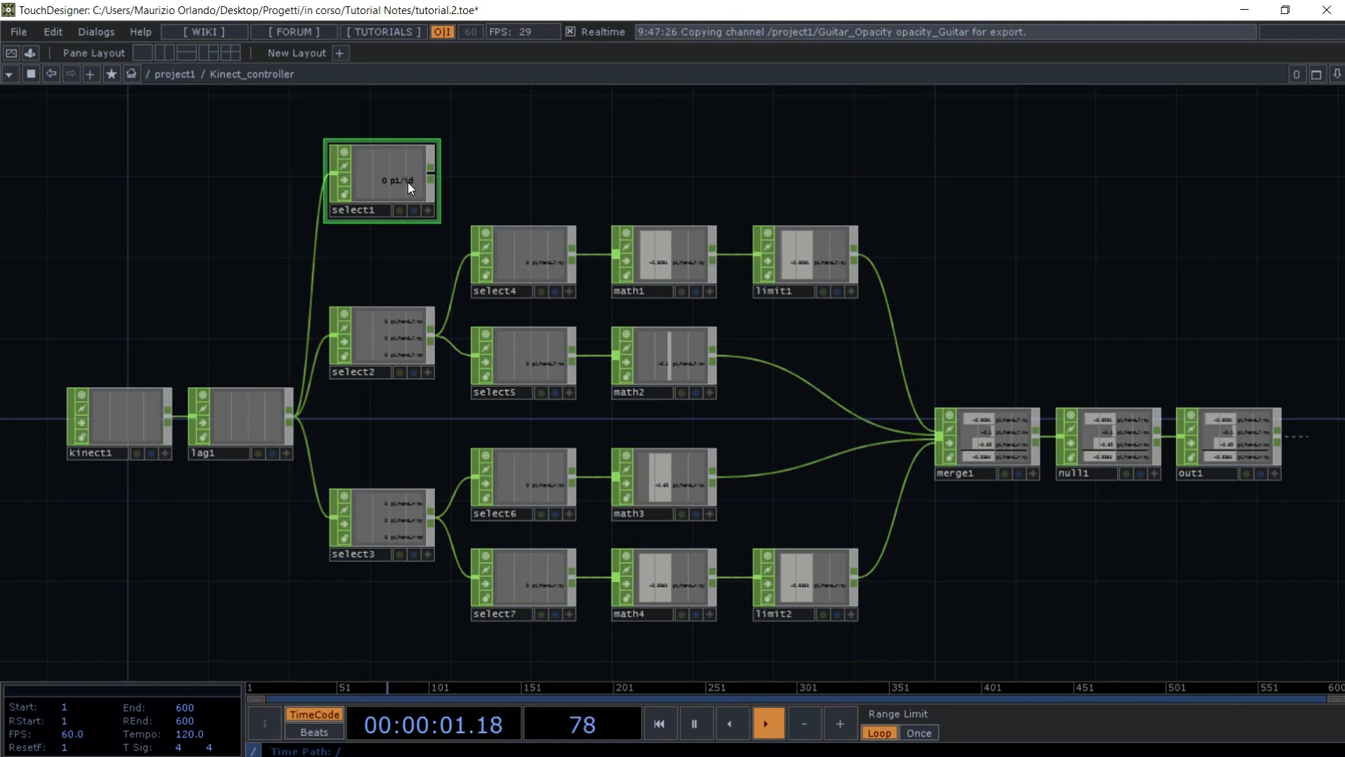
{"action": "left_click_drag", "start_coordinate": [524, 198], "coordinate": [522, 200]}
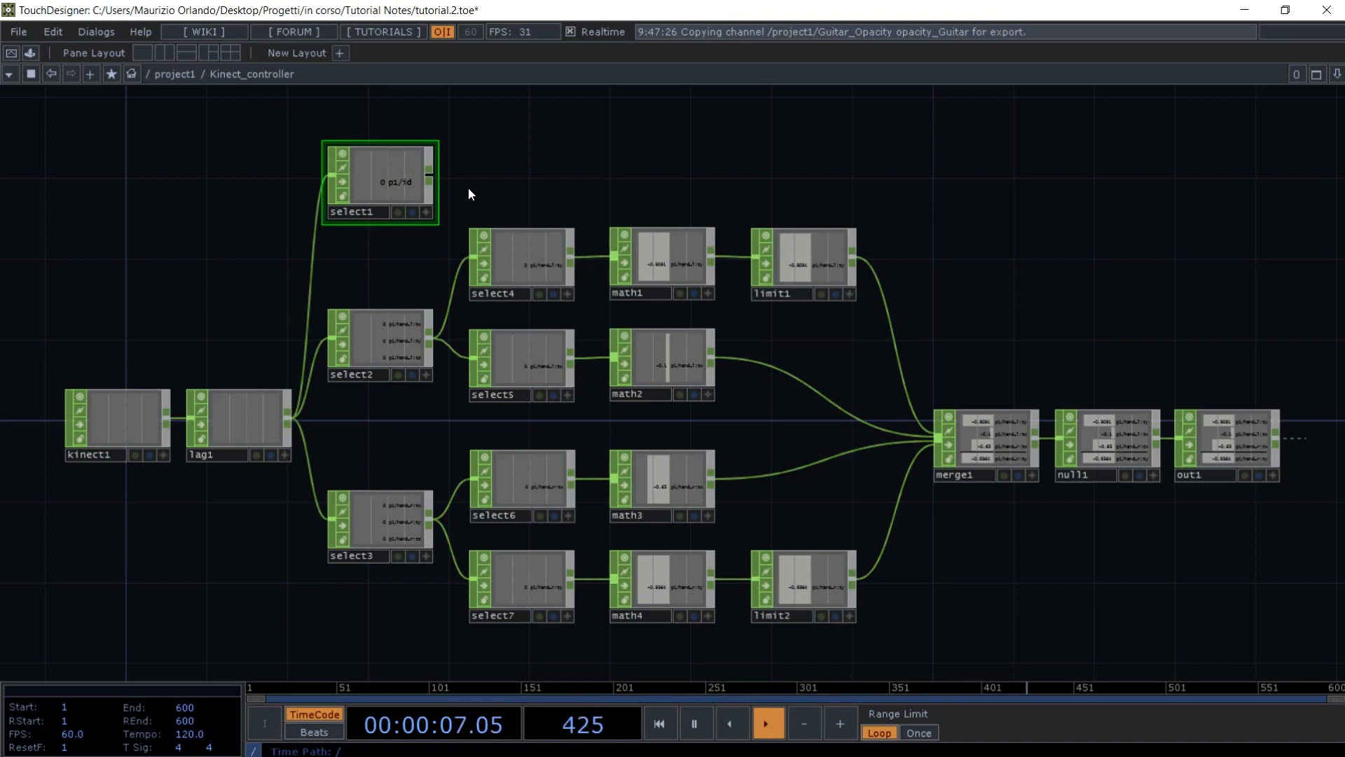
{"action": "key", "text": "Tab"}
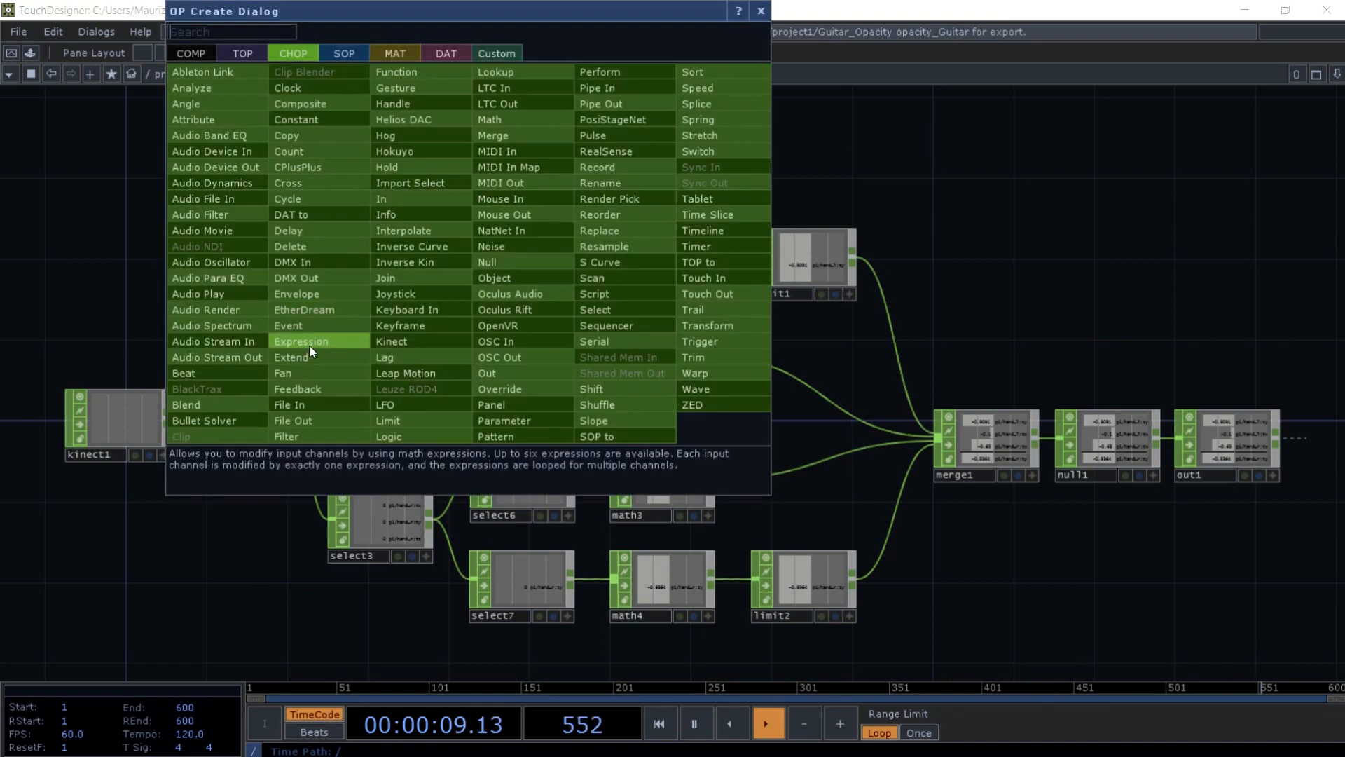
{"action": "key", "text": "Escape"}
{"action": "left_click", "coordinate": [520, 179]}
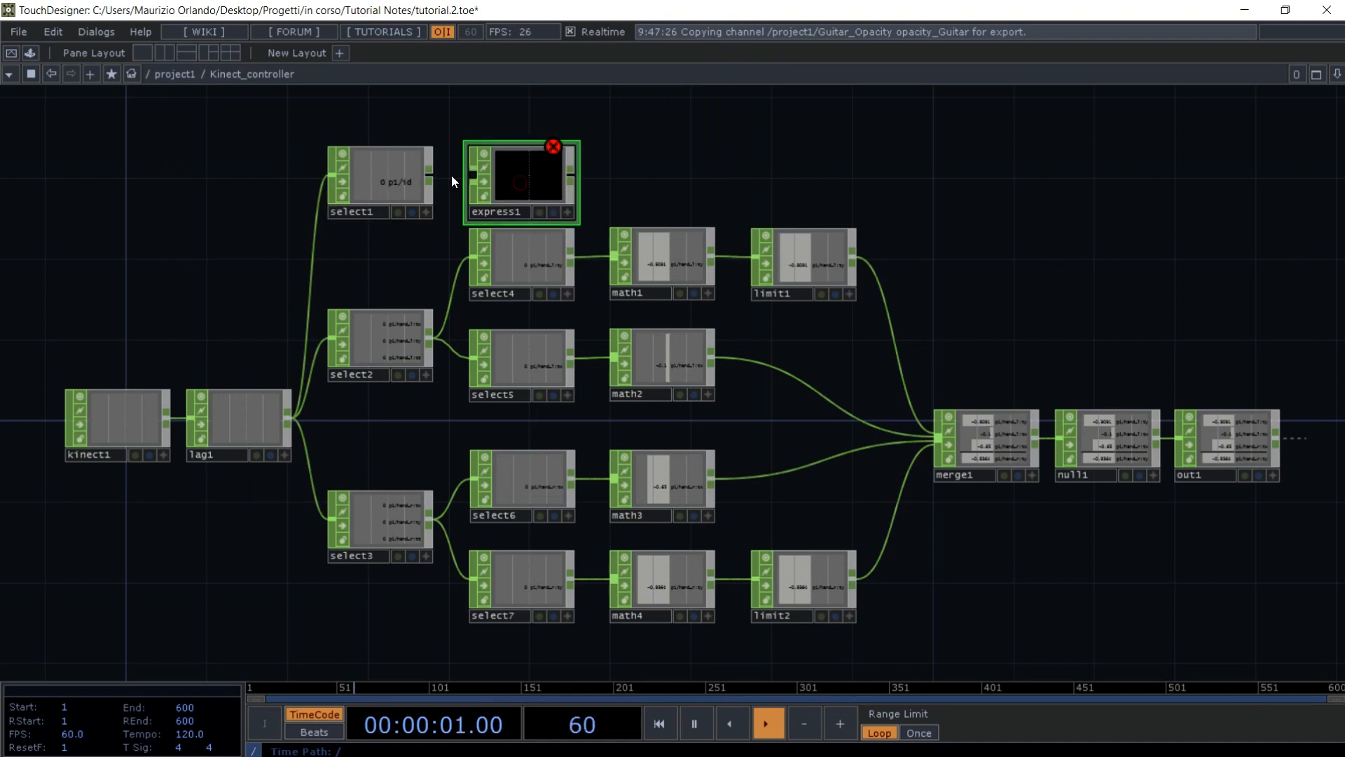
{"action": "left_click_drag", "start_coordinate": [451, 174], "coordinate": [474, 176]}
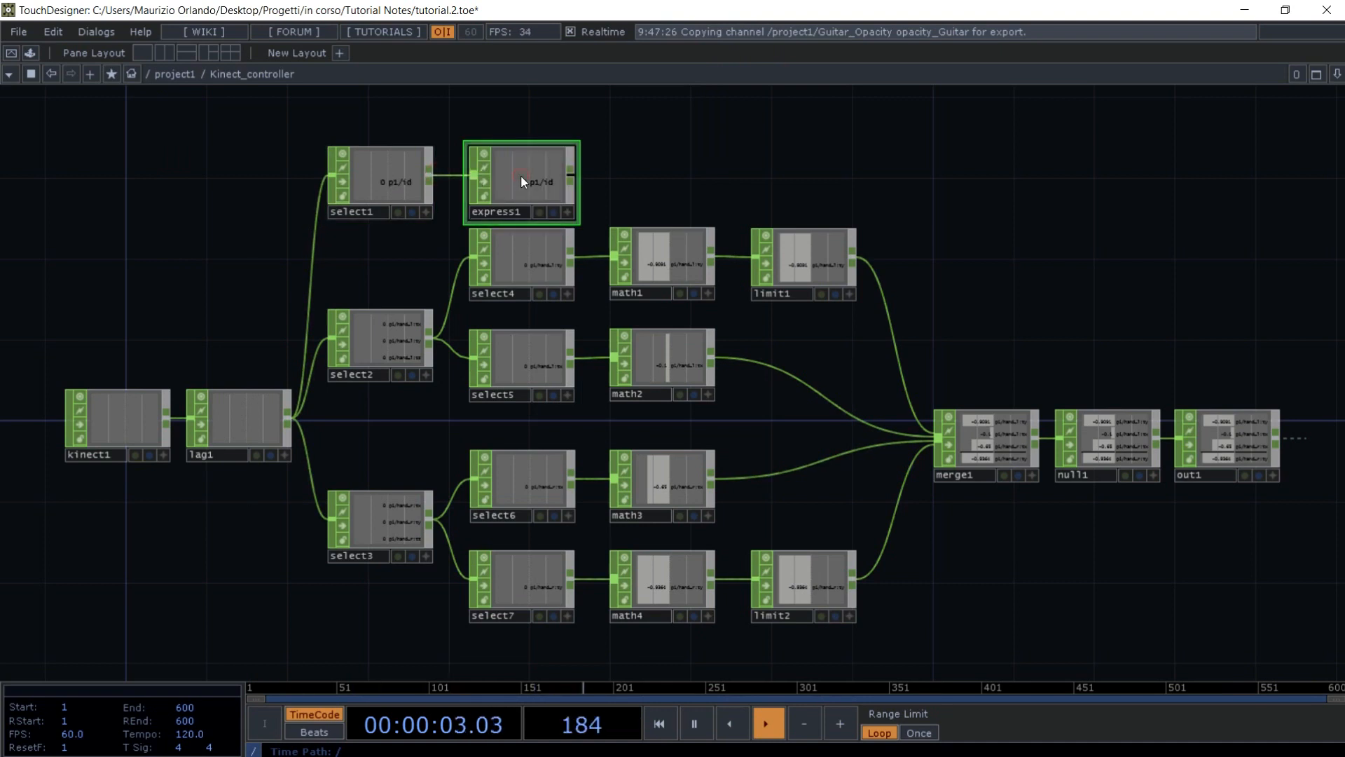
- Set Expression 1 of express1 to me.inputVal>0
{"action": "key", "text": "p"}
{"action": "left_click", "coordinate": [983, 144]}
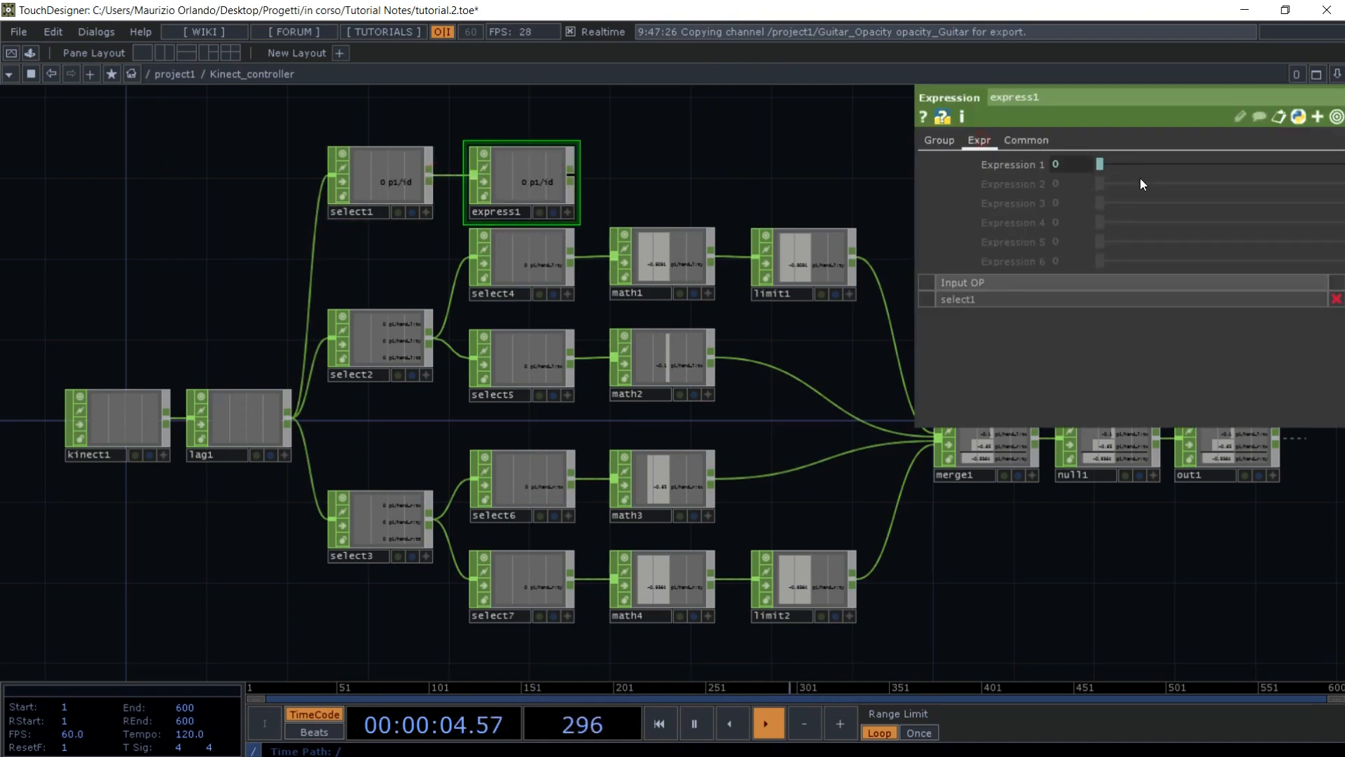
{"action": "left_click", "coordinate": [1028, 162]}
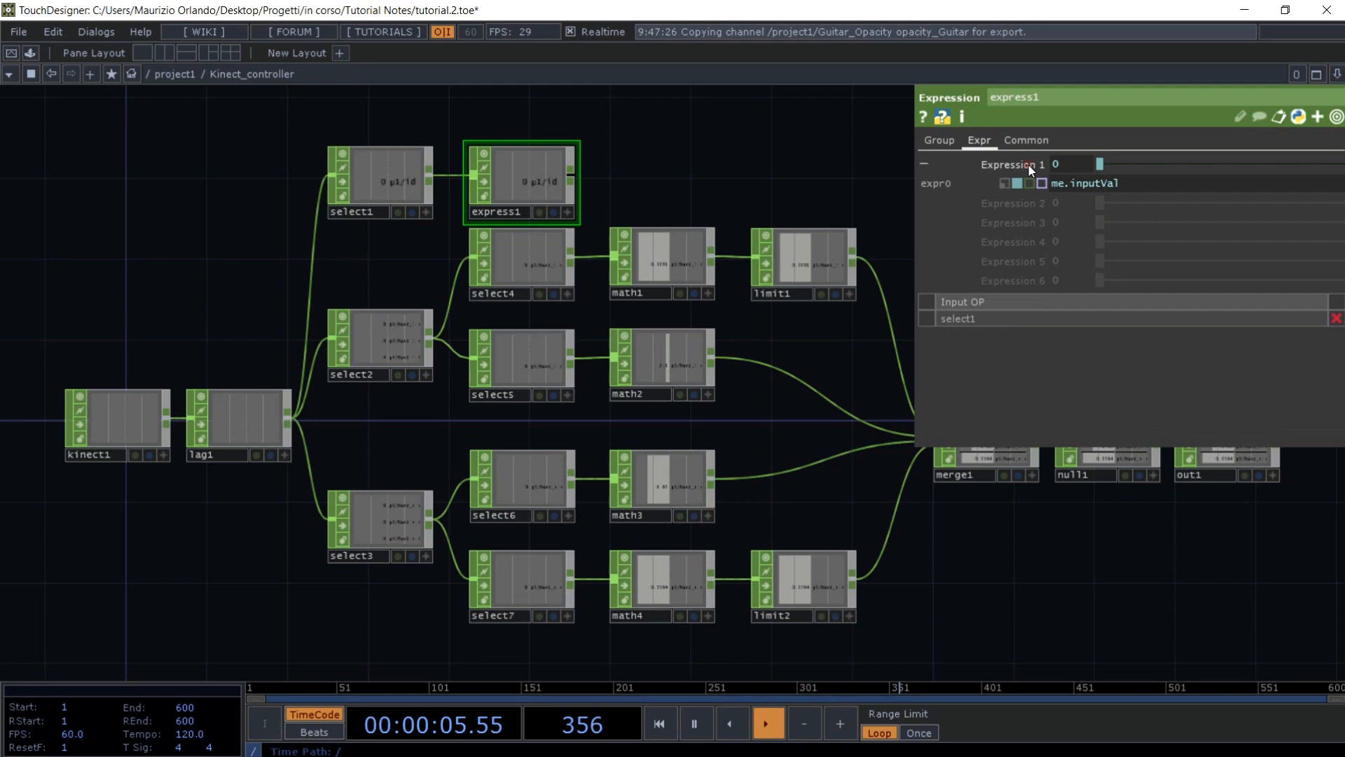
{"action": "left_click", "coordinate": [1125, 179]}
{"action": "type", "text": ">"}
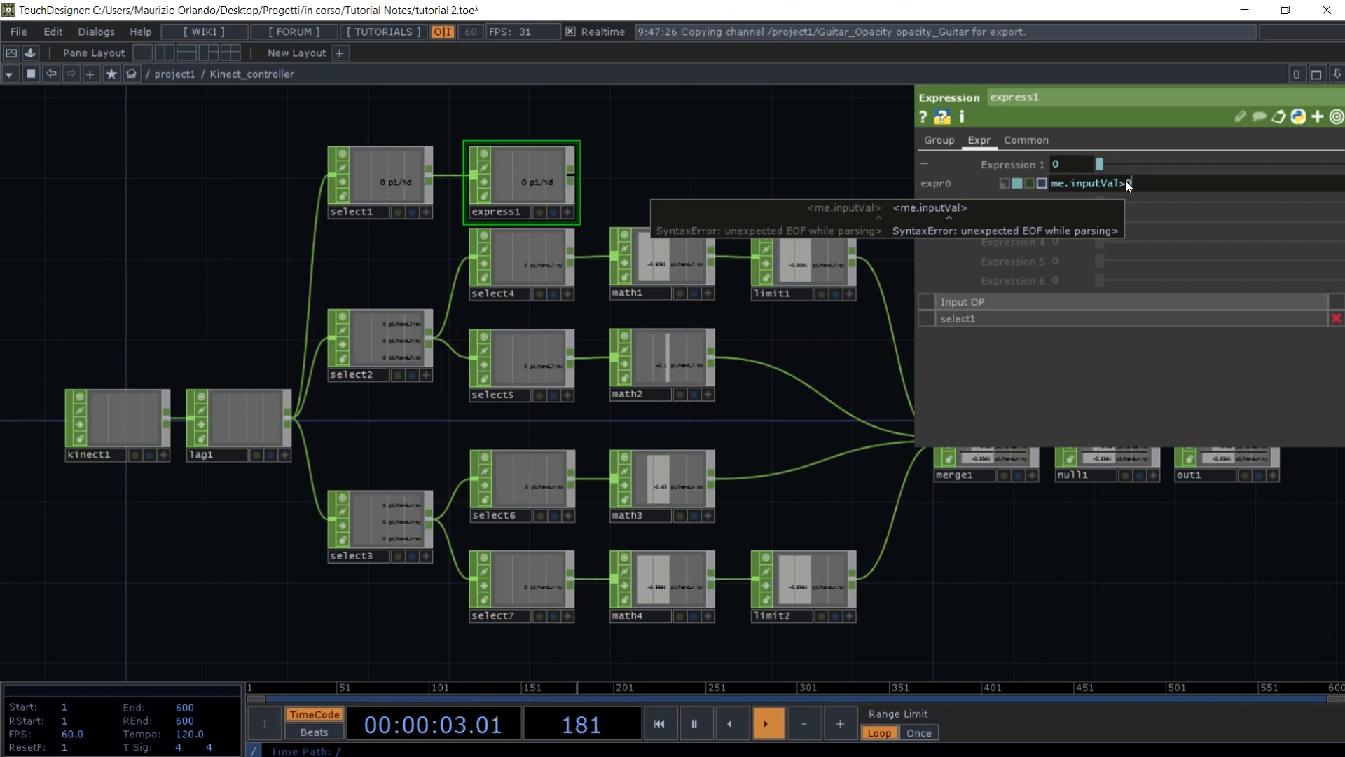
{"action": "type", "text": "0"}
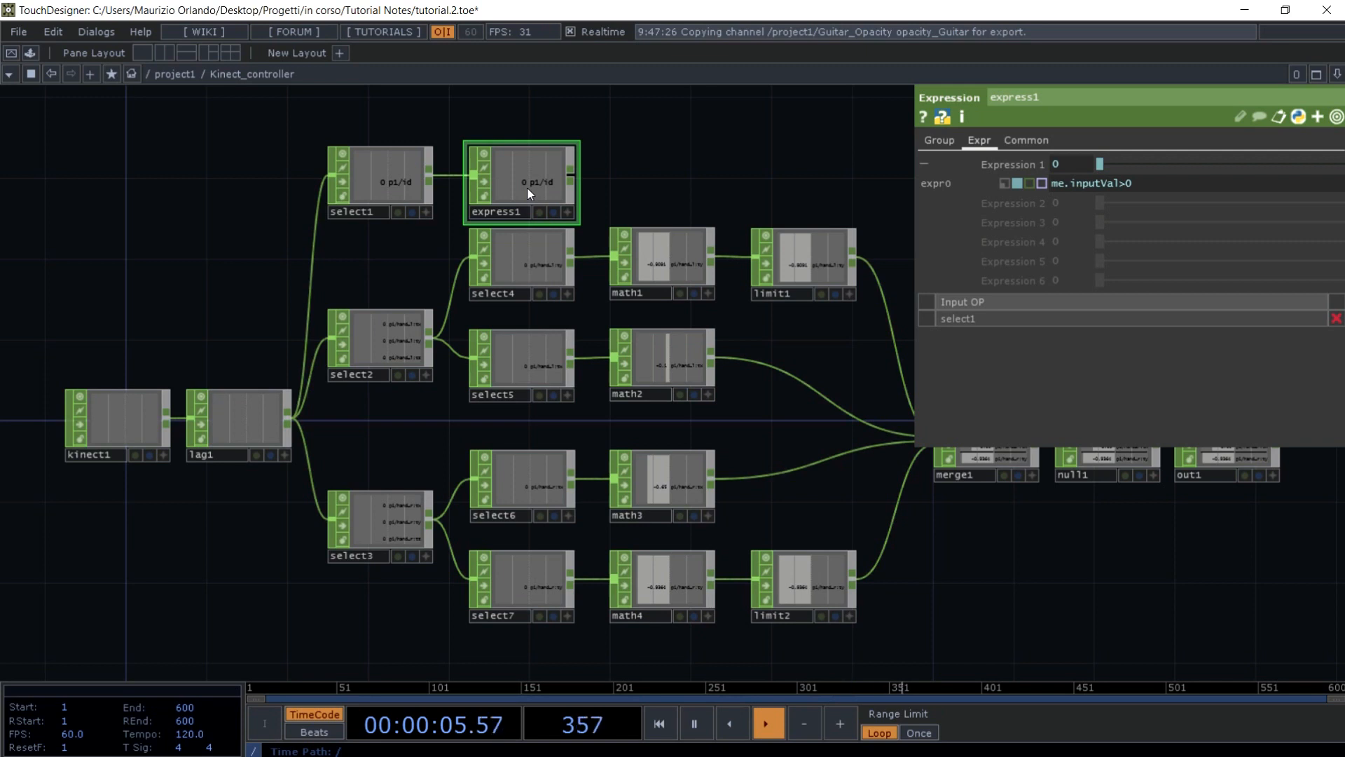
{"action": "mouse_move", "coordinate": [1125, 188]}
- Add a Trigger CHOP above math1 and connect express1's output to it
{"action": "left_click", "coordinate": [661, 190]}
{"action": "key", "text": "Tab"}
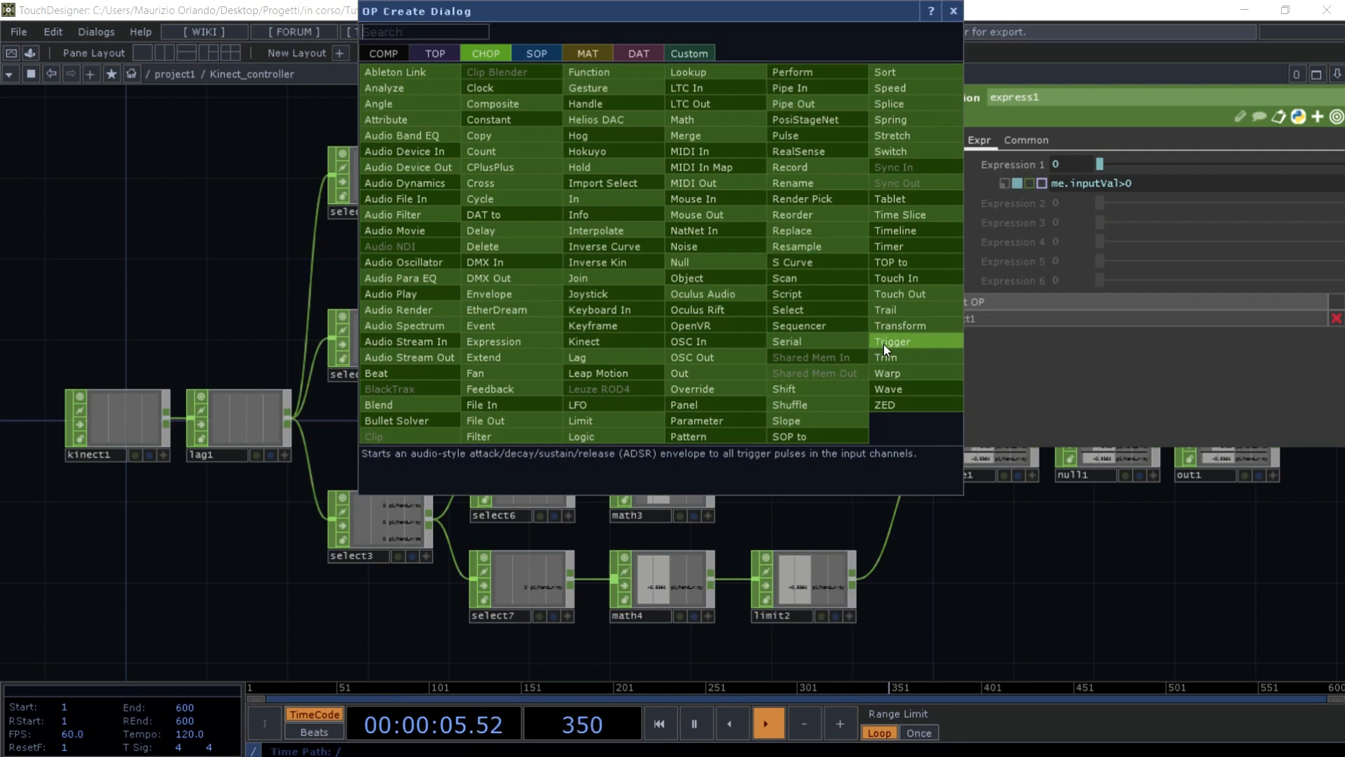
{"action": "left_click", "coordinate": [883, 342]}
{"action": "left_click", "coordinate": [662, 183]}
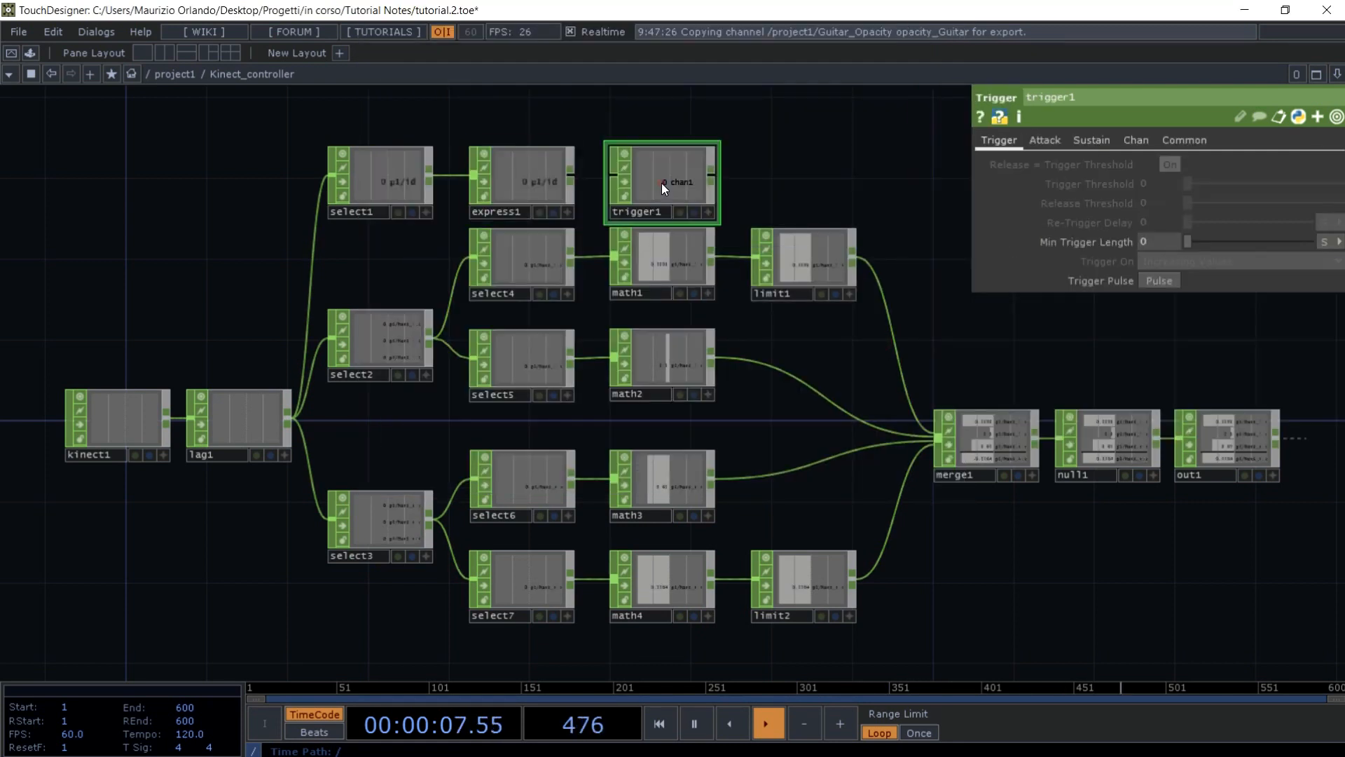
{"action": "left_click_drag", "start_coordinate": [573, 184], "coordinate": [611, 175]}
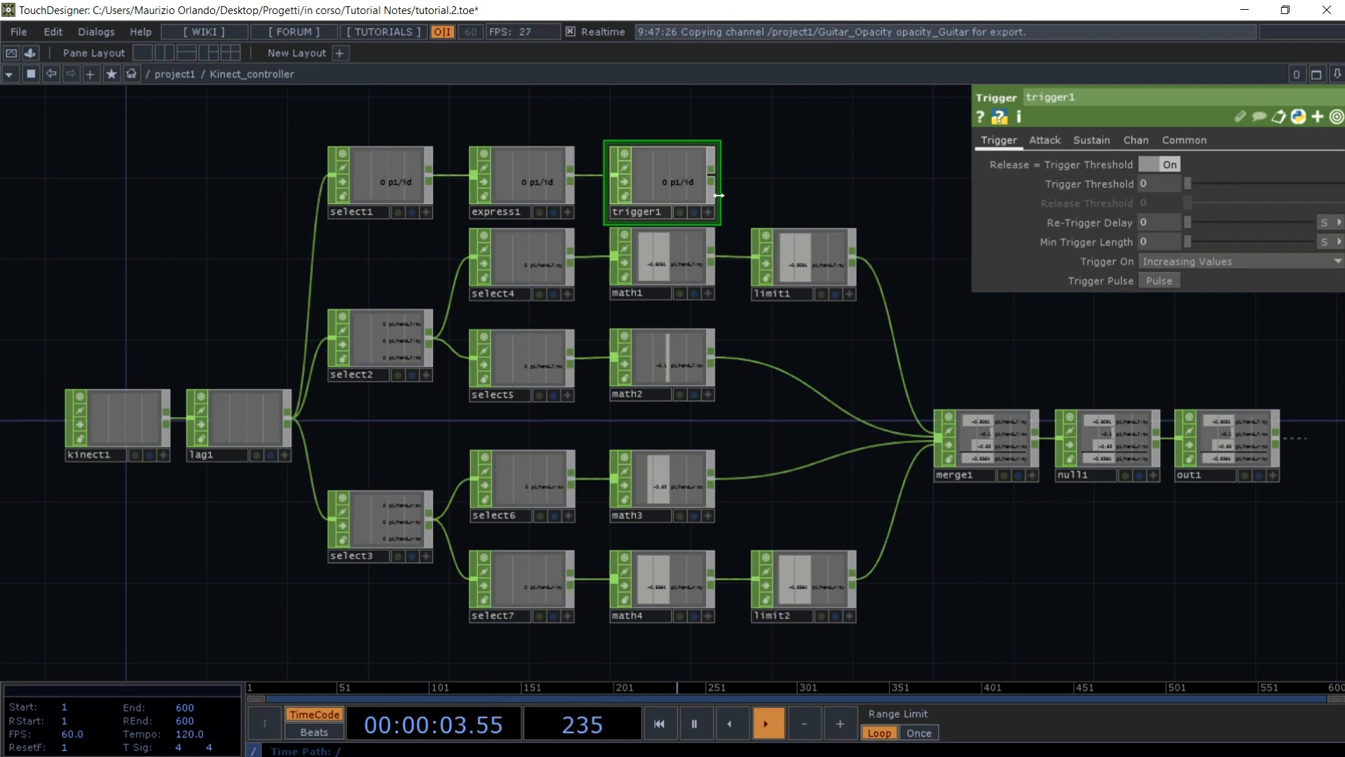
- Set the Attack Length of trigger1 to 0.5
{"action": "left_click", "coordinate": [652, 181]}
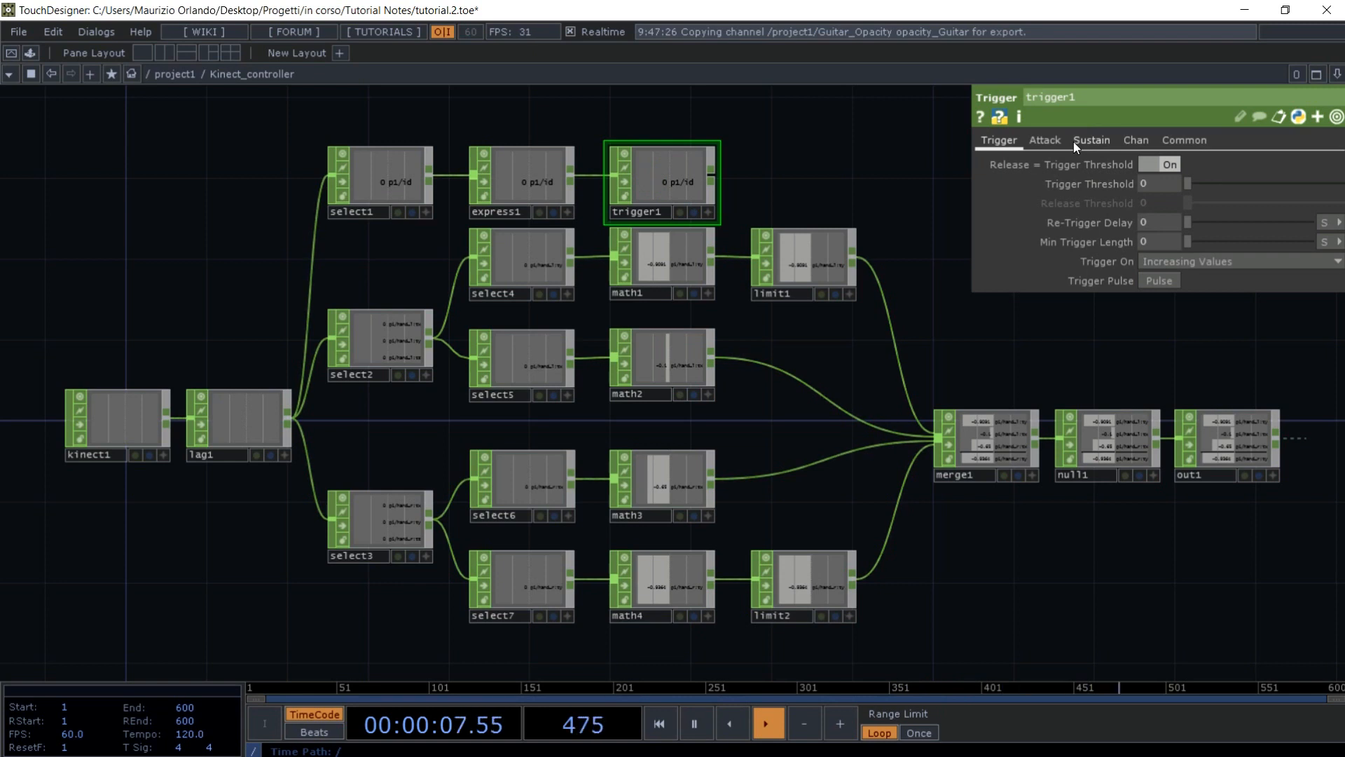
{"action": "left_click", "coordinate": [1051, 141]}
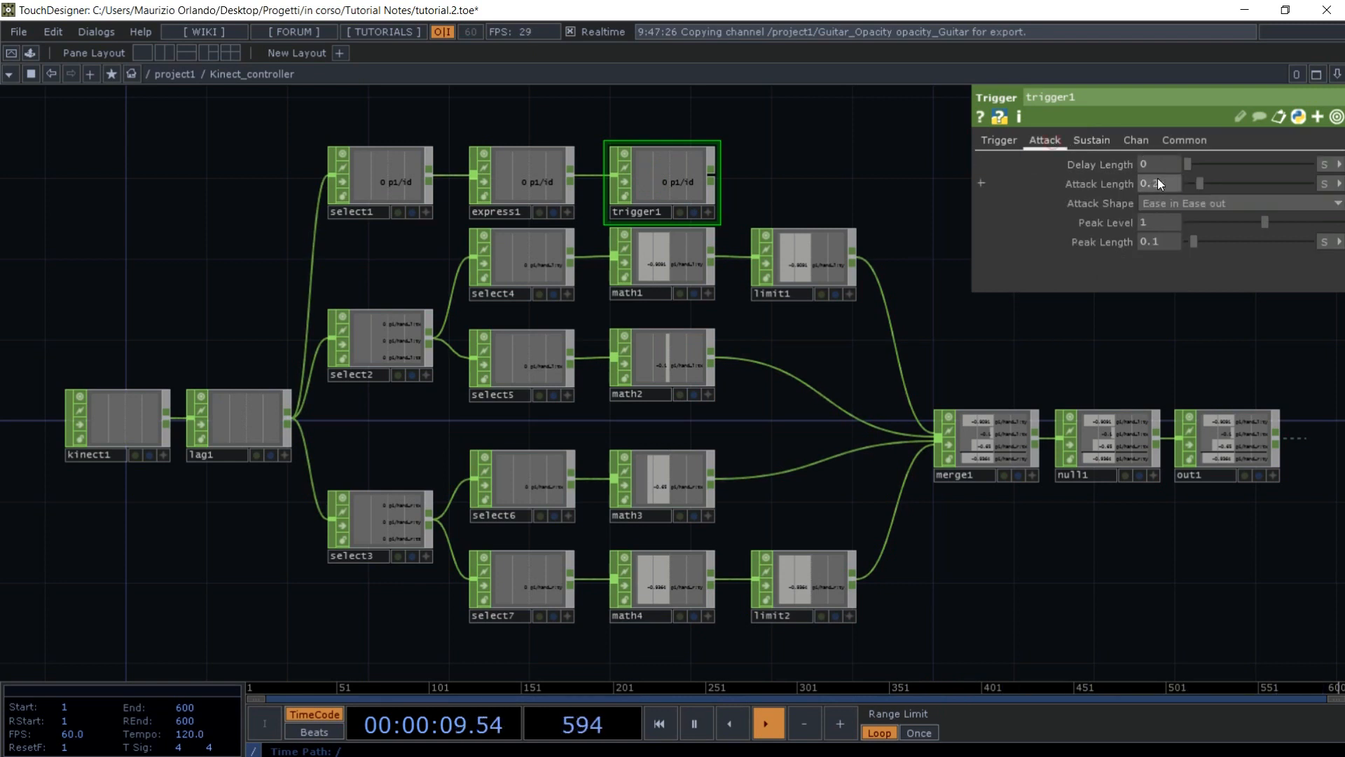
{"action": "left_click", "coordinate": [1160, 180]}
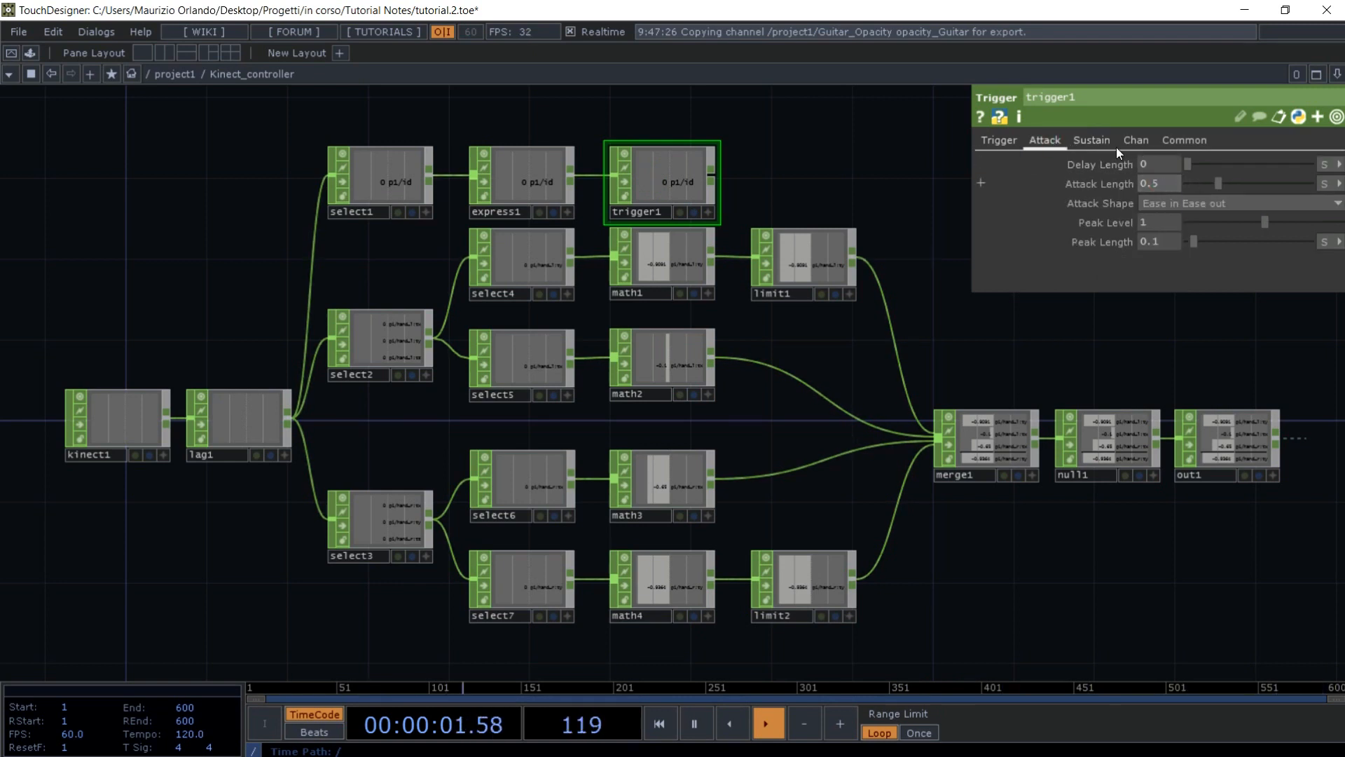
- Set trigger1's Sustain Level to 1 and its Release Length to 0.2
{"action": "left_click", "coordinate": [1093, 139]}
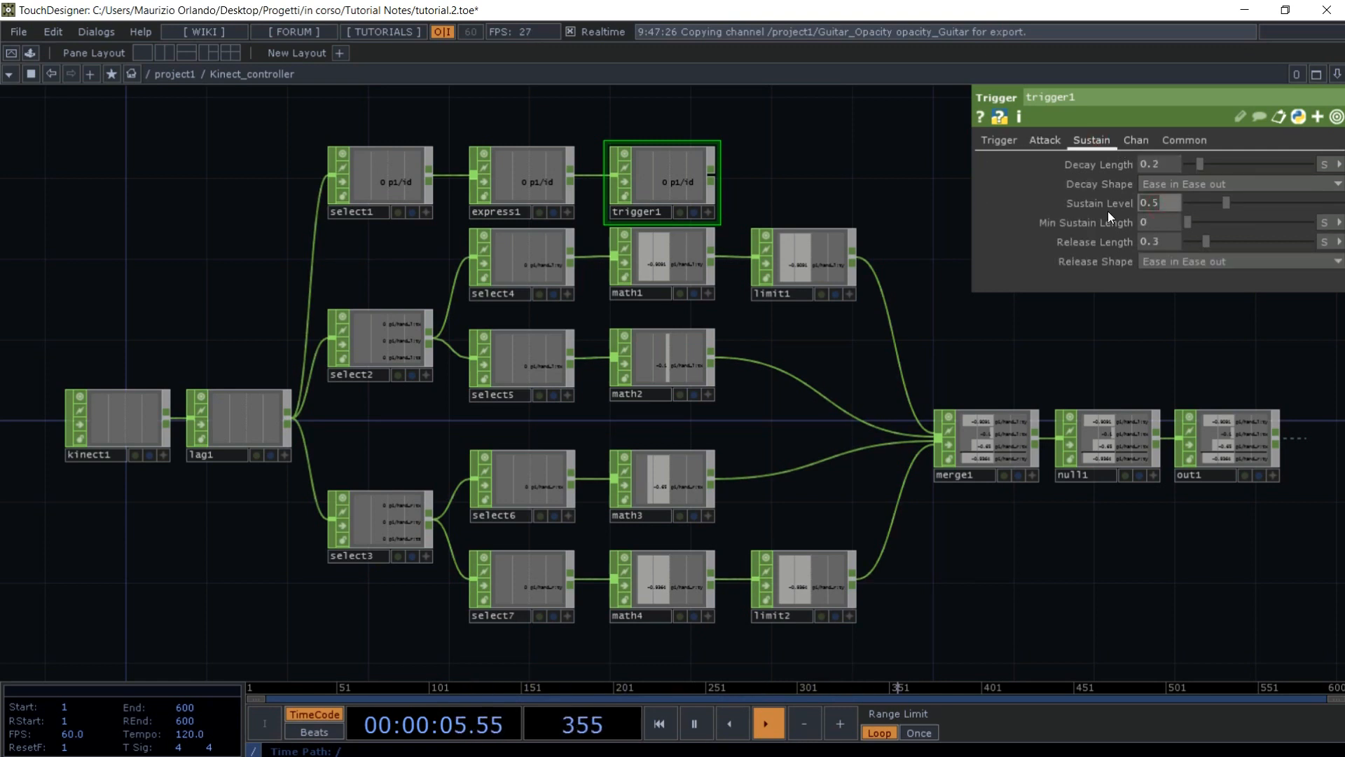
{"action": "type", "text": "1"}
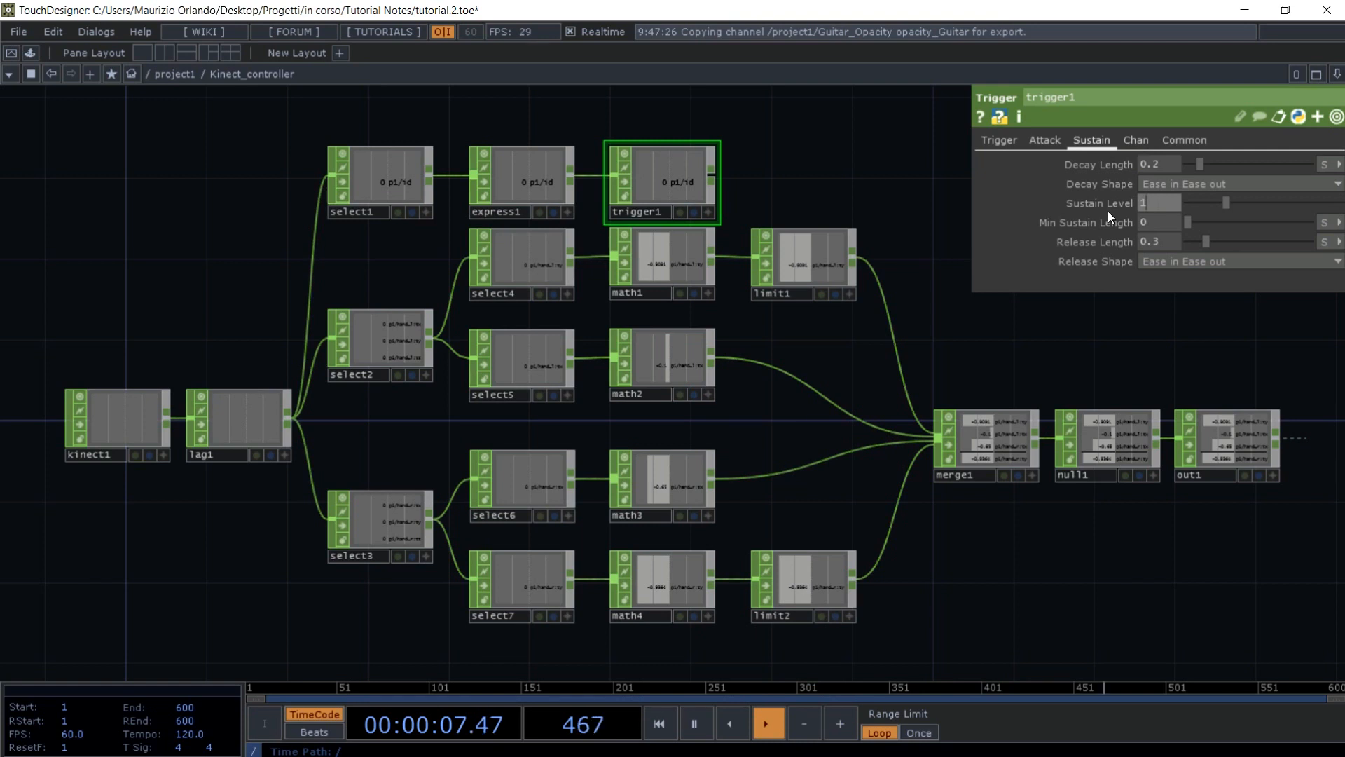
{"action": "key", "text": "Return"}
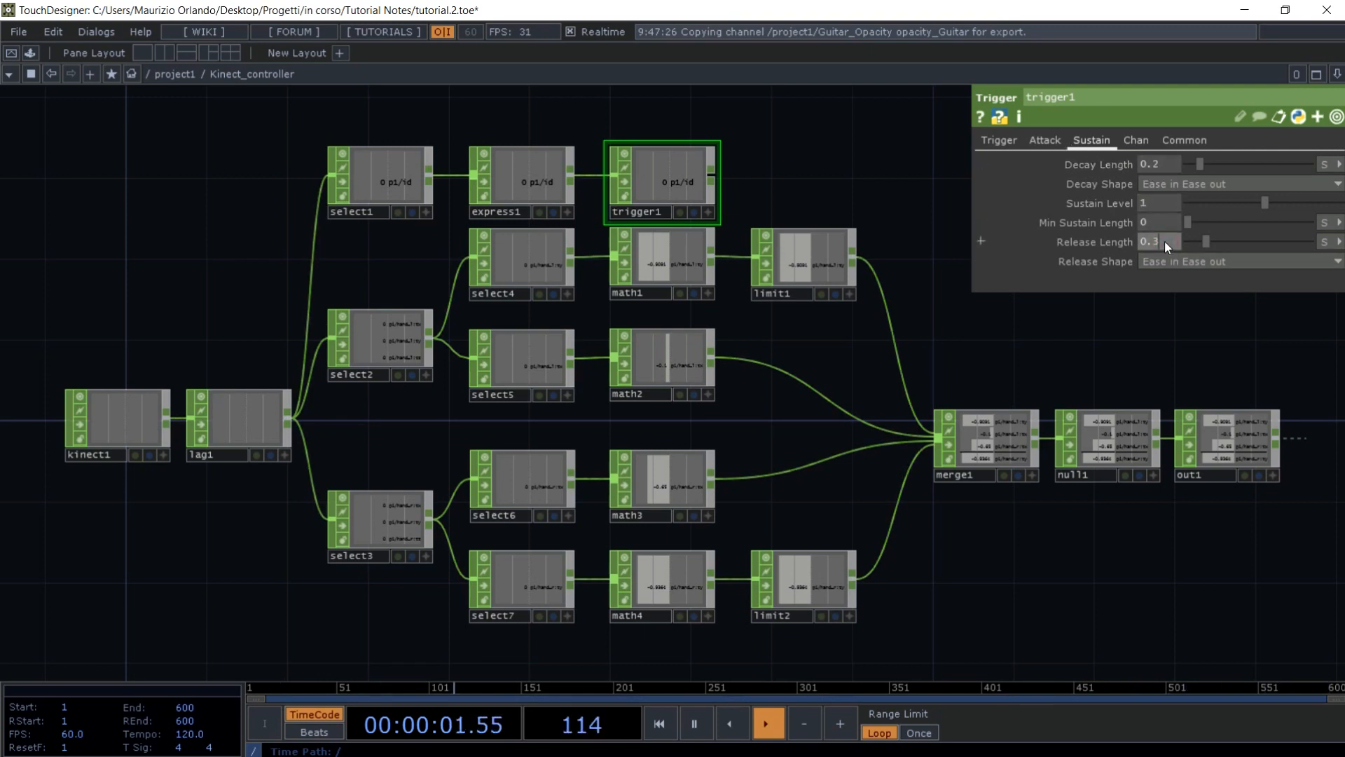
{"action": "type", "text": "0.2"}
{"action": "key", "text": "Return"}
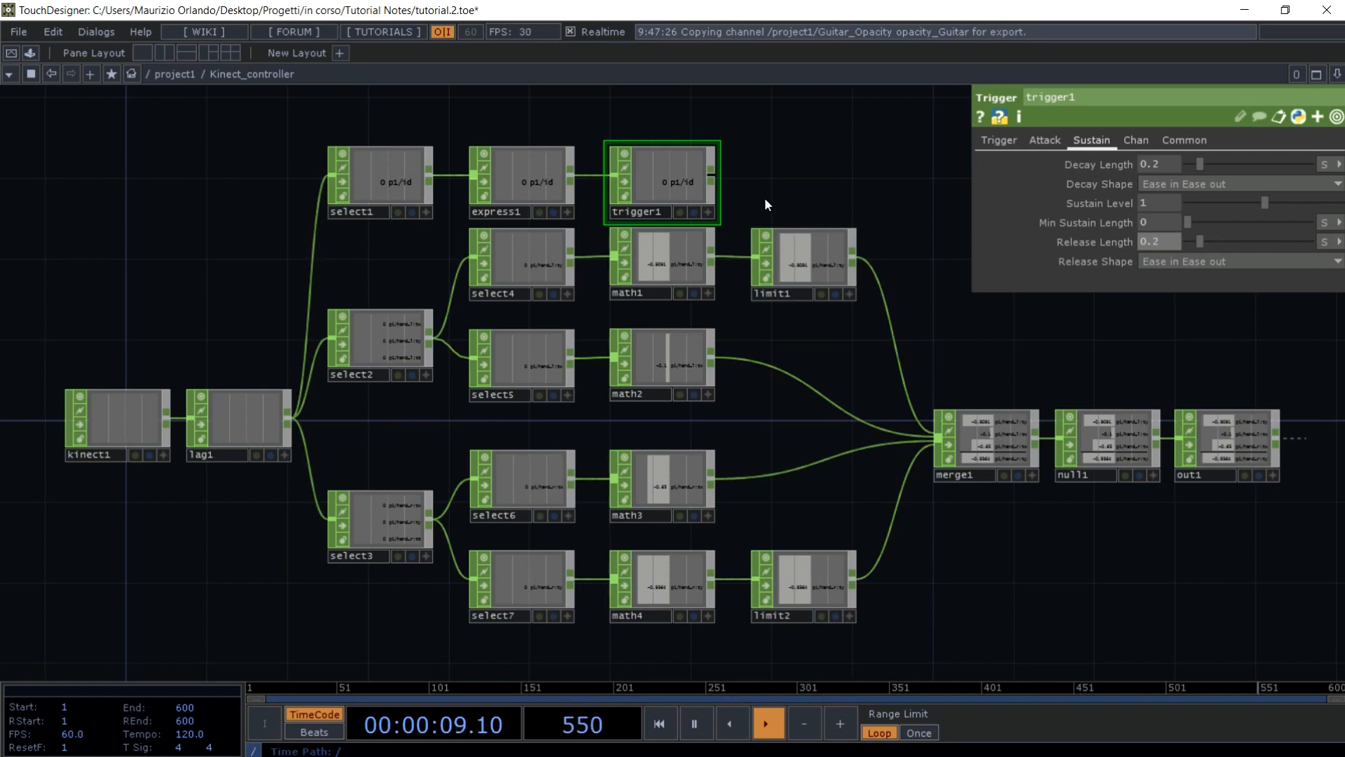
- Add a Rename CHOP fed by trigger1 above limit1 and rename its channel to Note_Opacity
{"action": "key", "text": "Tab"}
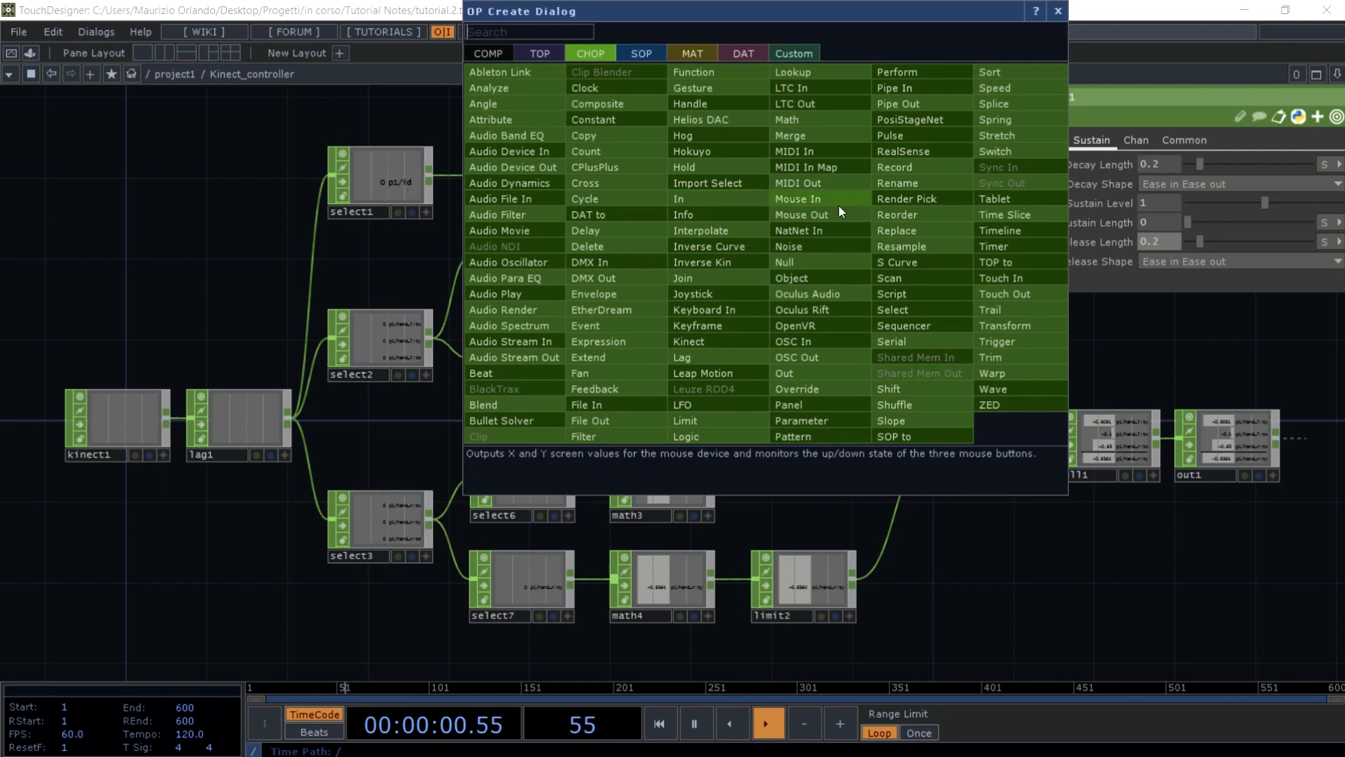
{"action": "left_click", "coordinate": [894, 183]}
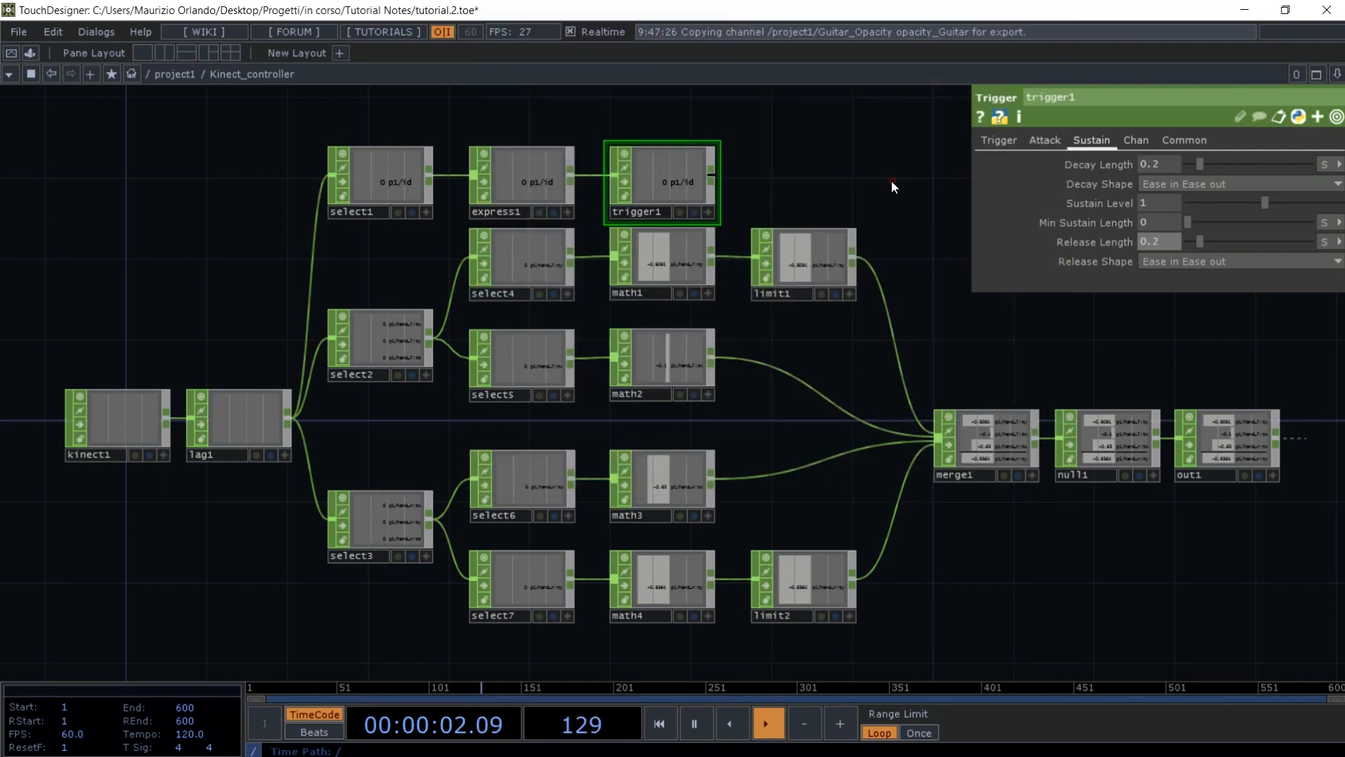
{"action": "left_click", "coordinate": [800, 175]}
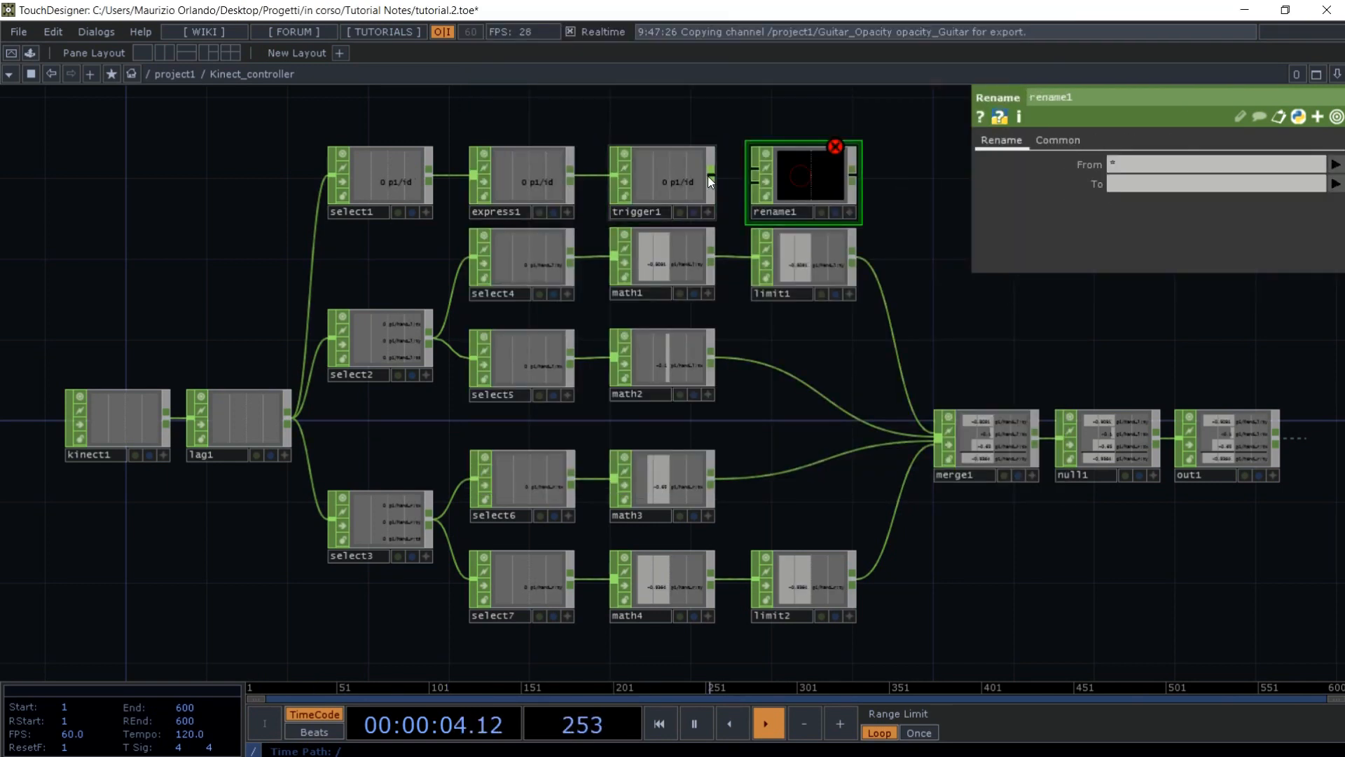
{"action": "left_click_drag", "start_coordinate": [709, 175], "coordinate": [755, 175]}
{"action": "left_click", "coordinate": [1114, 184]}
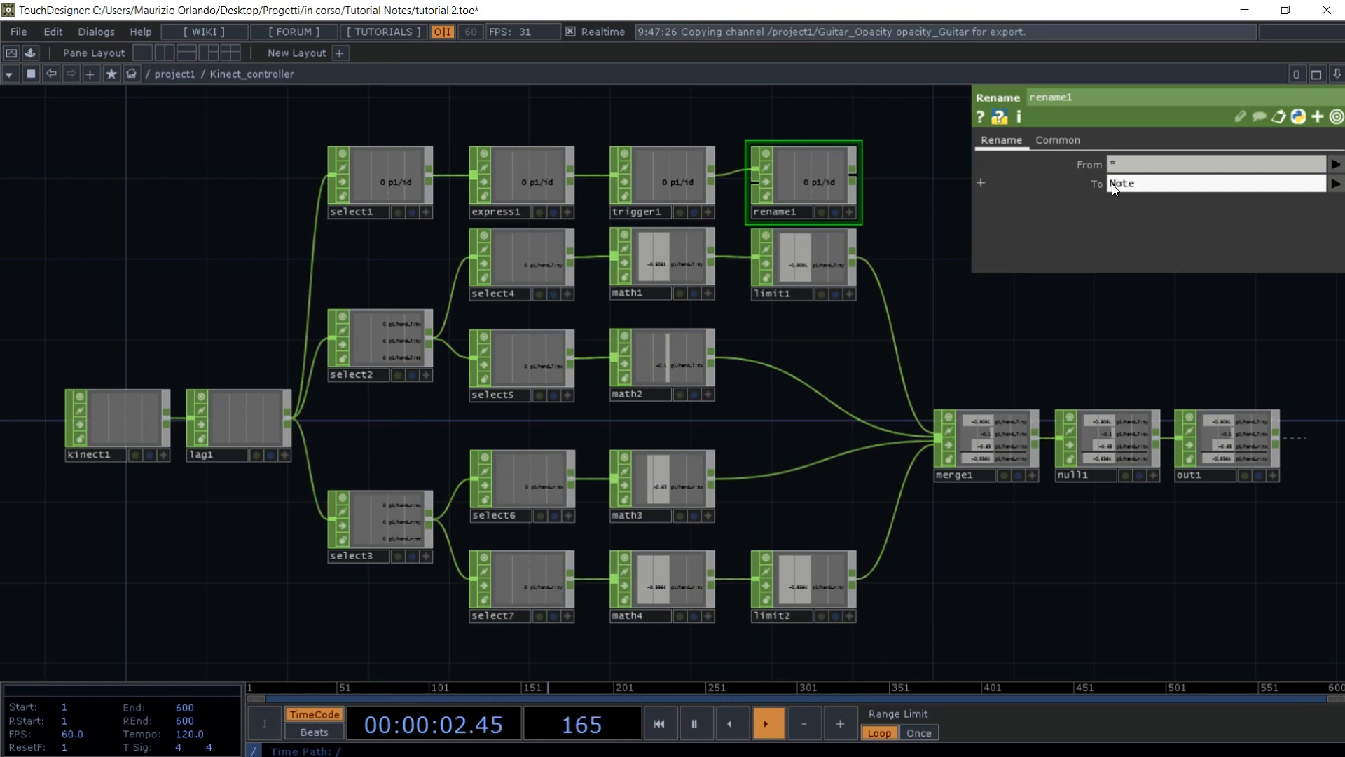
{"action": "type", "text": "Note_Opacity"}
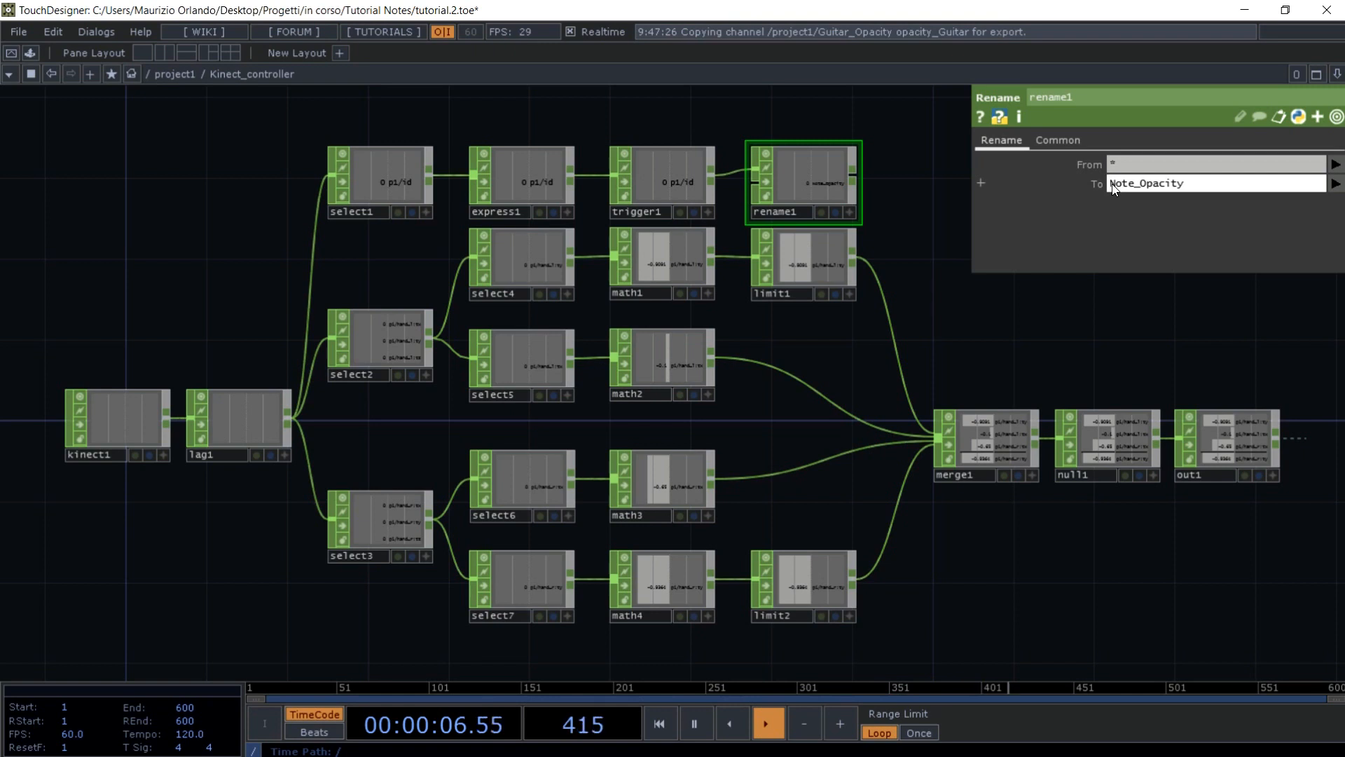
- Add an Out CHOP beside rename1 and connect rename1's output to it
{"action": "left_click", "coordinate": [891, 144]}
{"action": "key", "text": "Tab"}
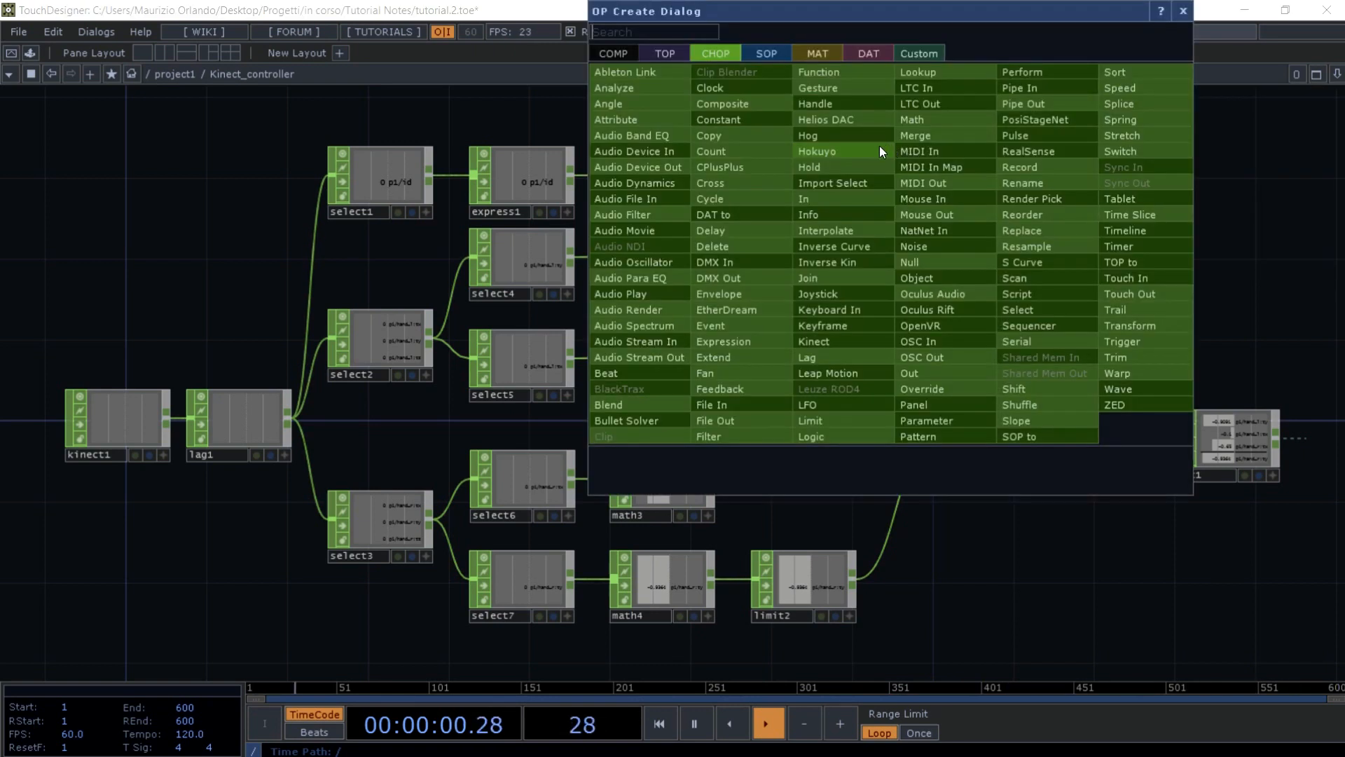
{"action": "type", "text": "ou"}
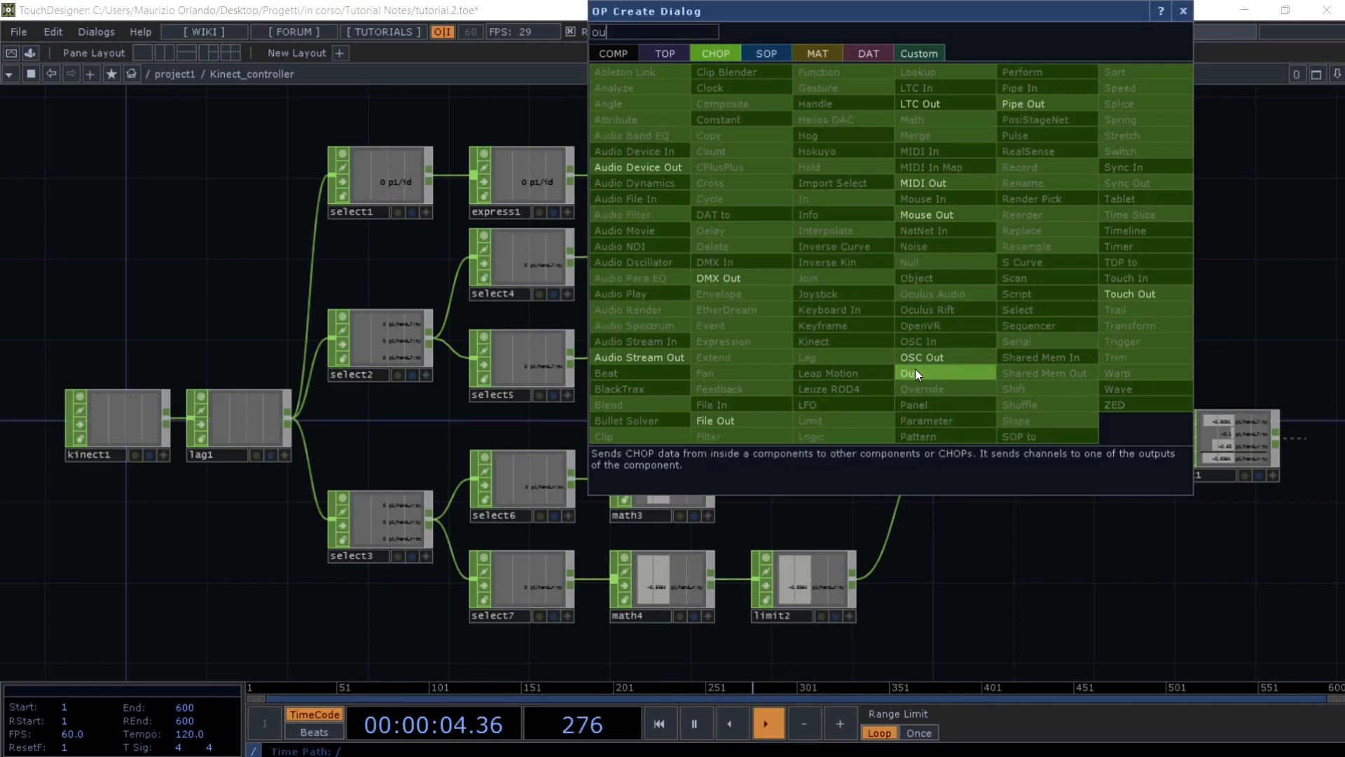
{"action": "left_click", "coordinate": [915, 368]}
{"action": "left_click", "coordinate": [930, 159]}
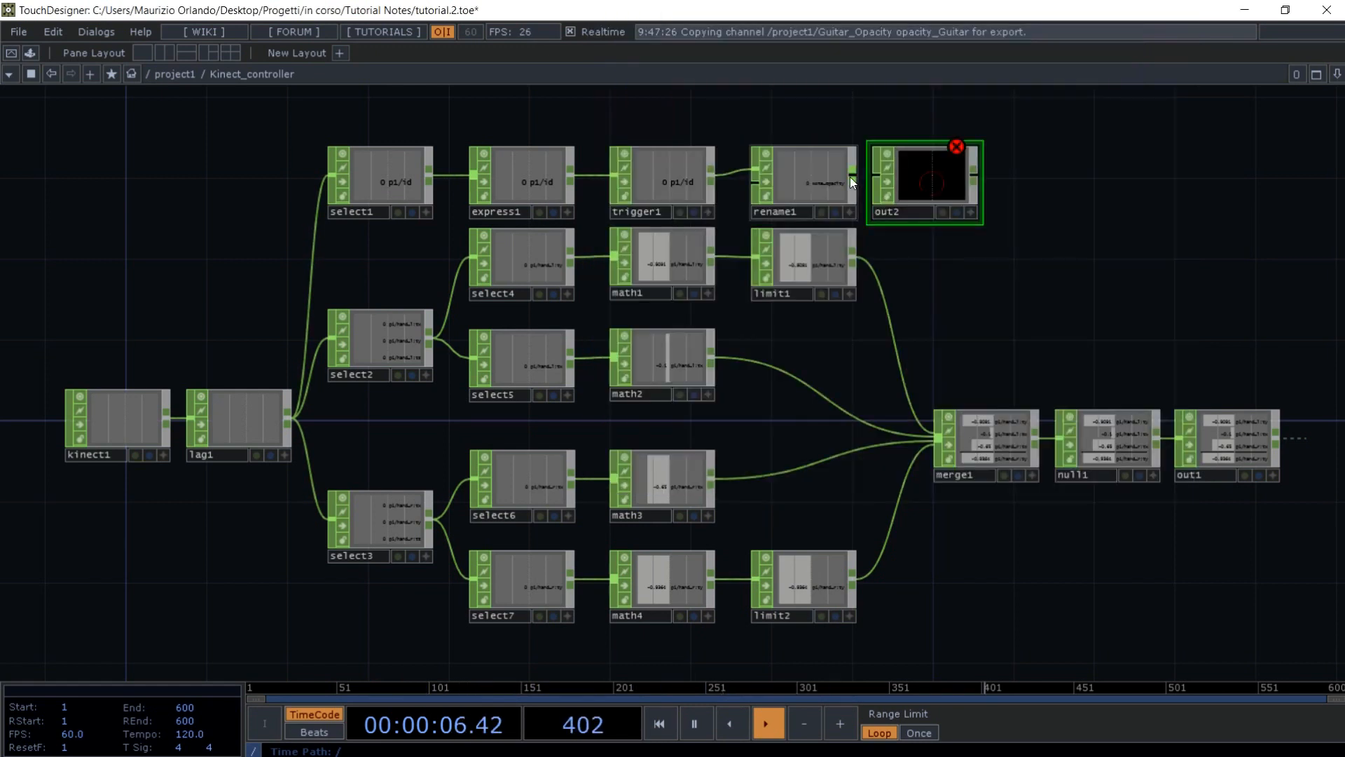
{"action": "left_click_drag", "start_coordinate": [852, 176], "coordinate": [872, 176]}
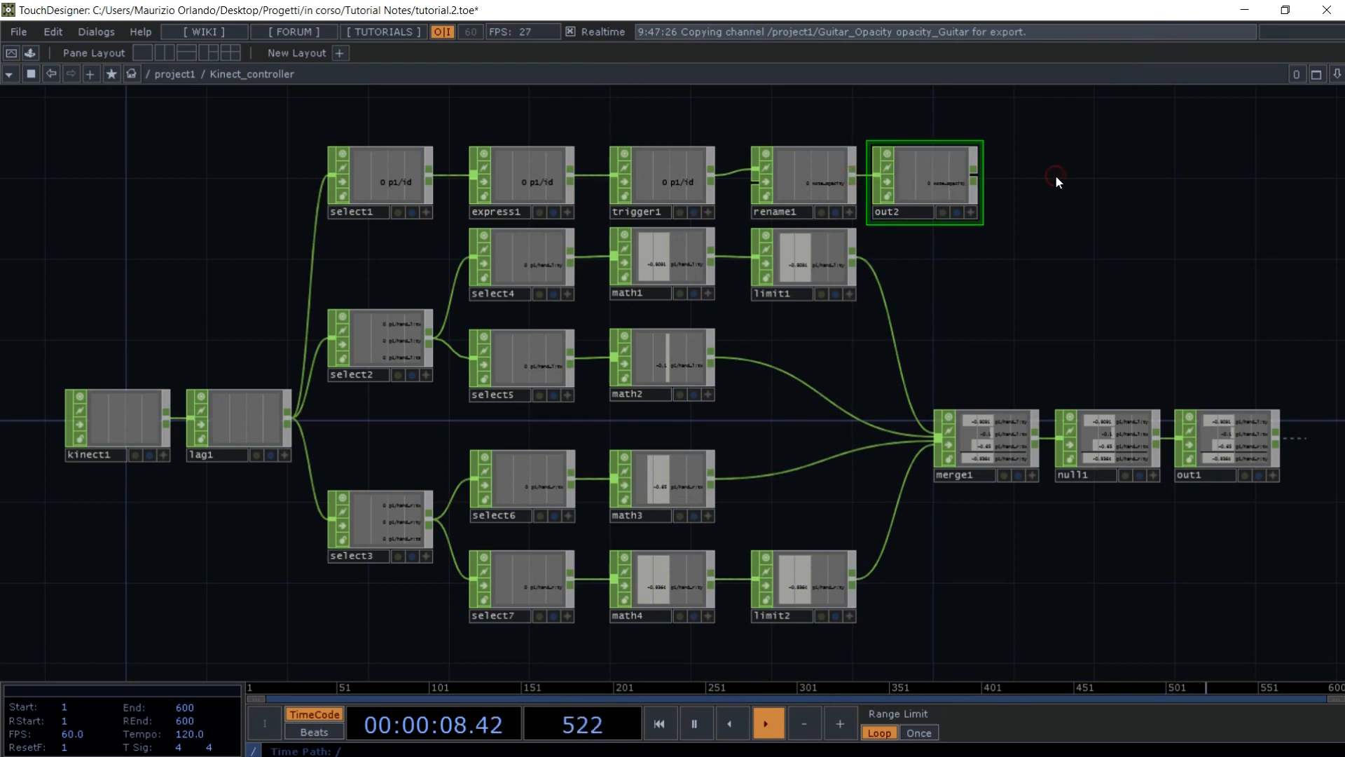
- Return to project1 and add a Null CHOP named Notes_Opacity, fed by Kinect_controller's second output, below the lower transform
{"action": "key", "text": "u"}
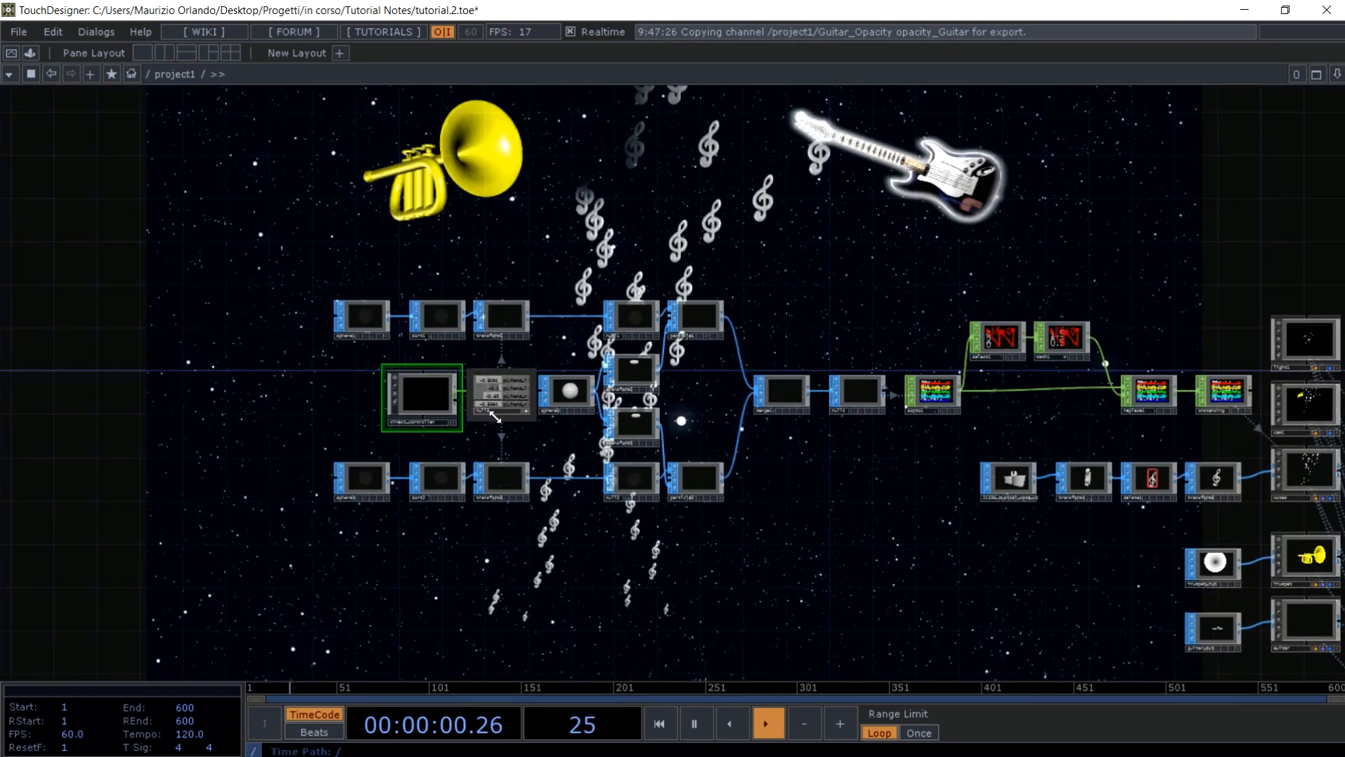
{"action": "key", "text": "Tab"}
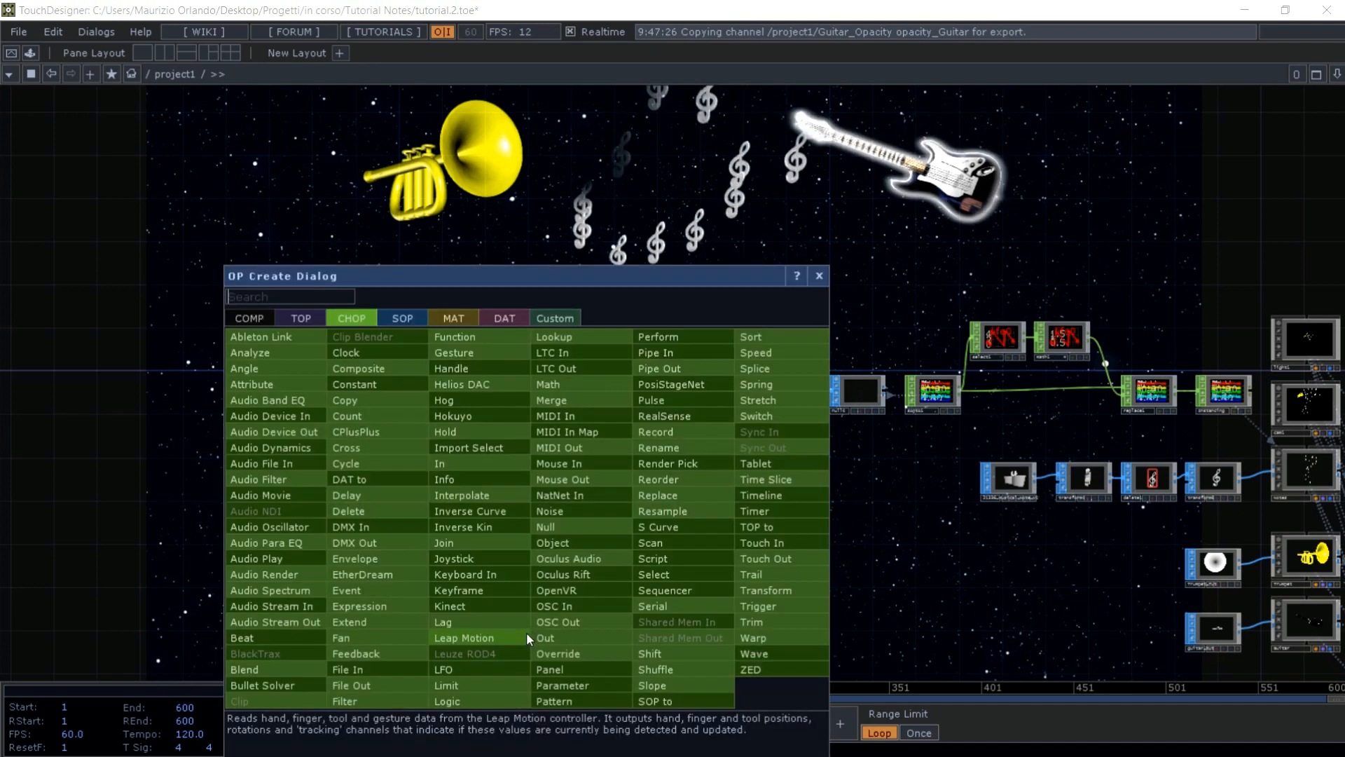
{"action": "left_click", "coordinate": [559, 528]}
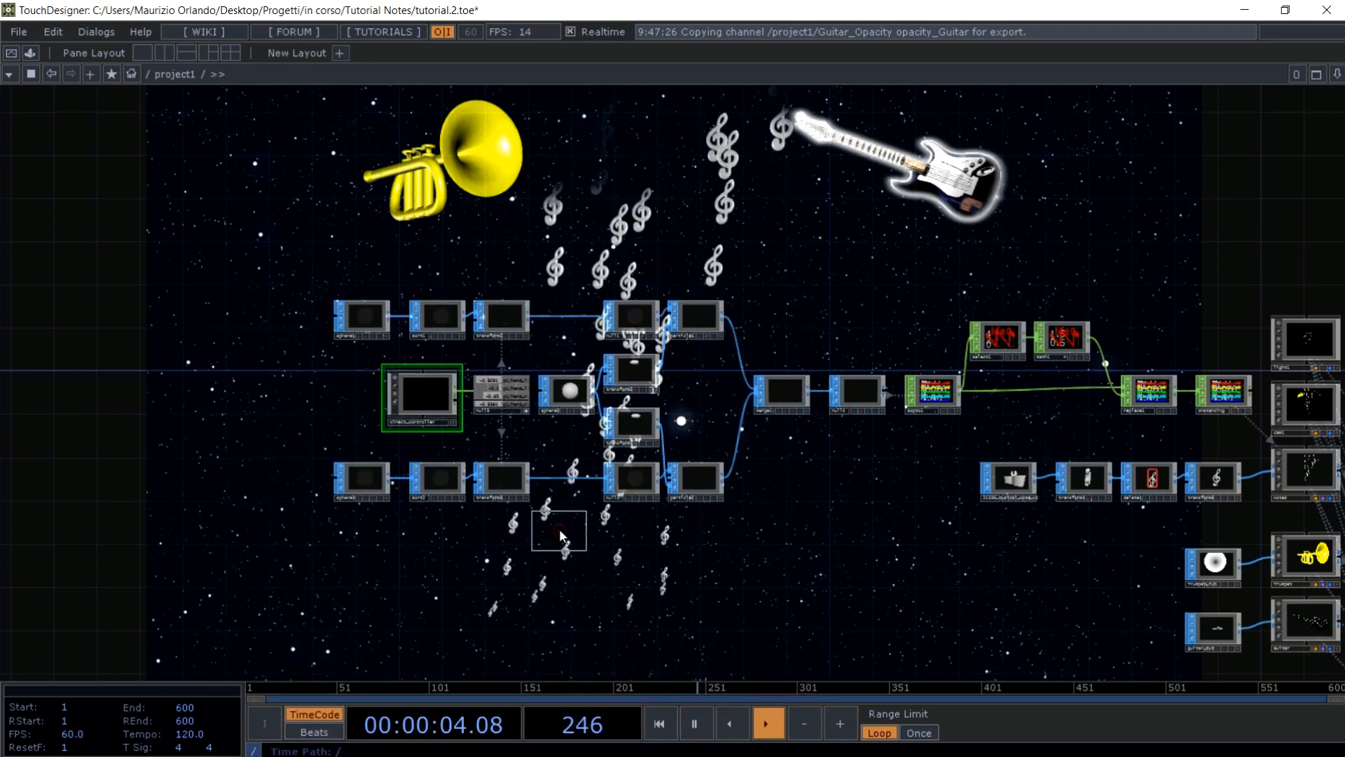
{"action": "left_click", "coordinate": [501, 537]}
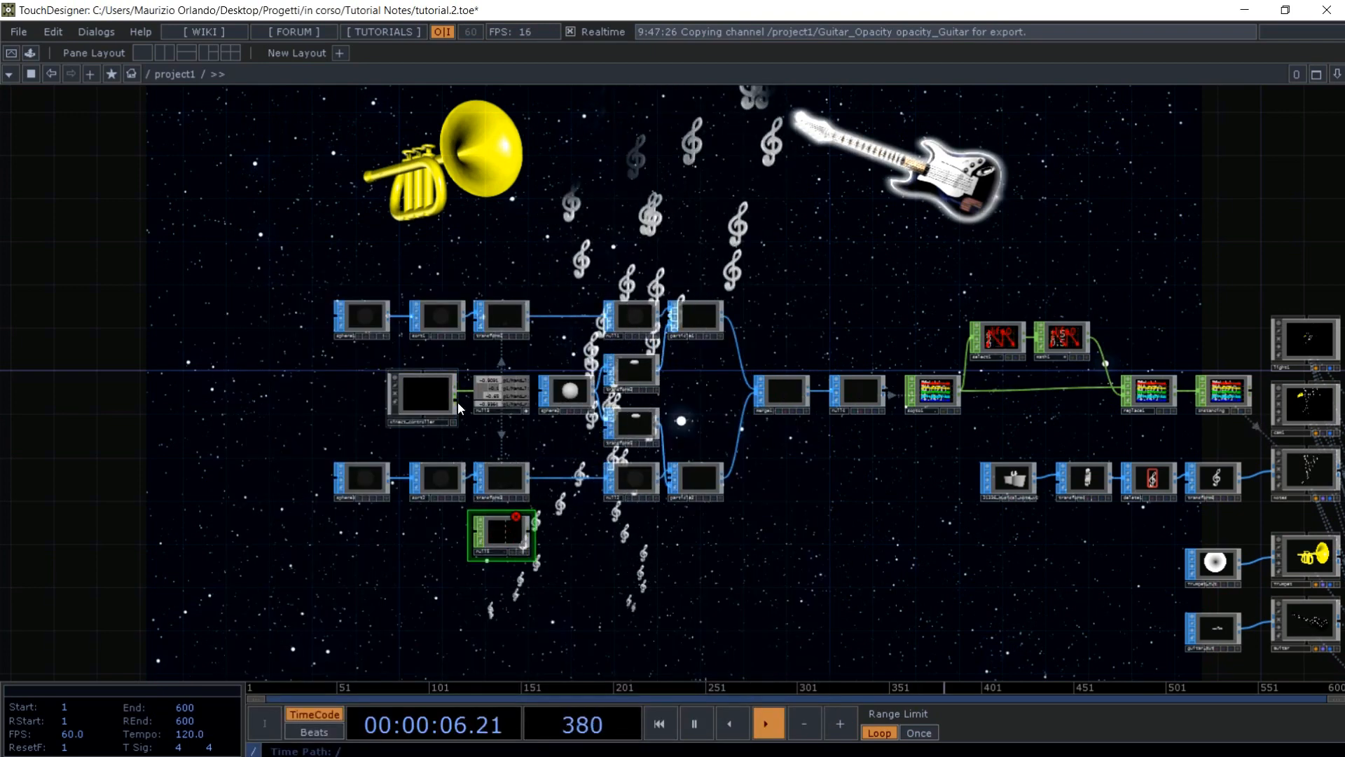
{"action": "left_click_drag", "start_coordinate": [457, 401], "coordinate": [470, 536]}
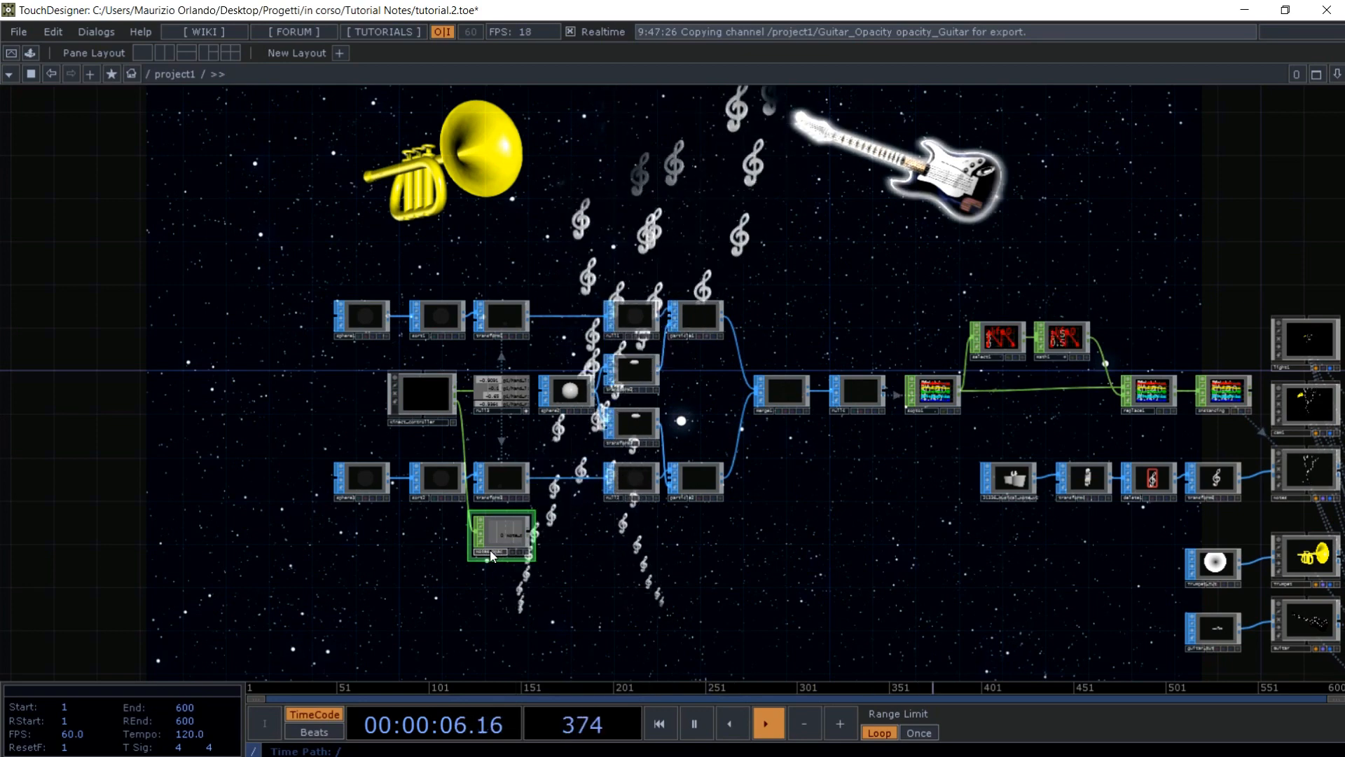
{"action": "key", "text": "p"}
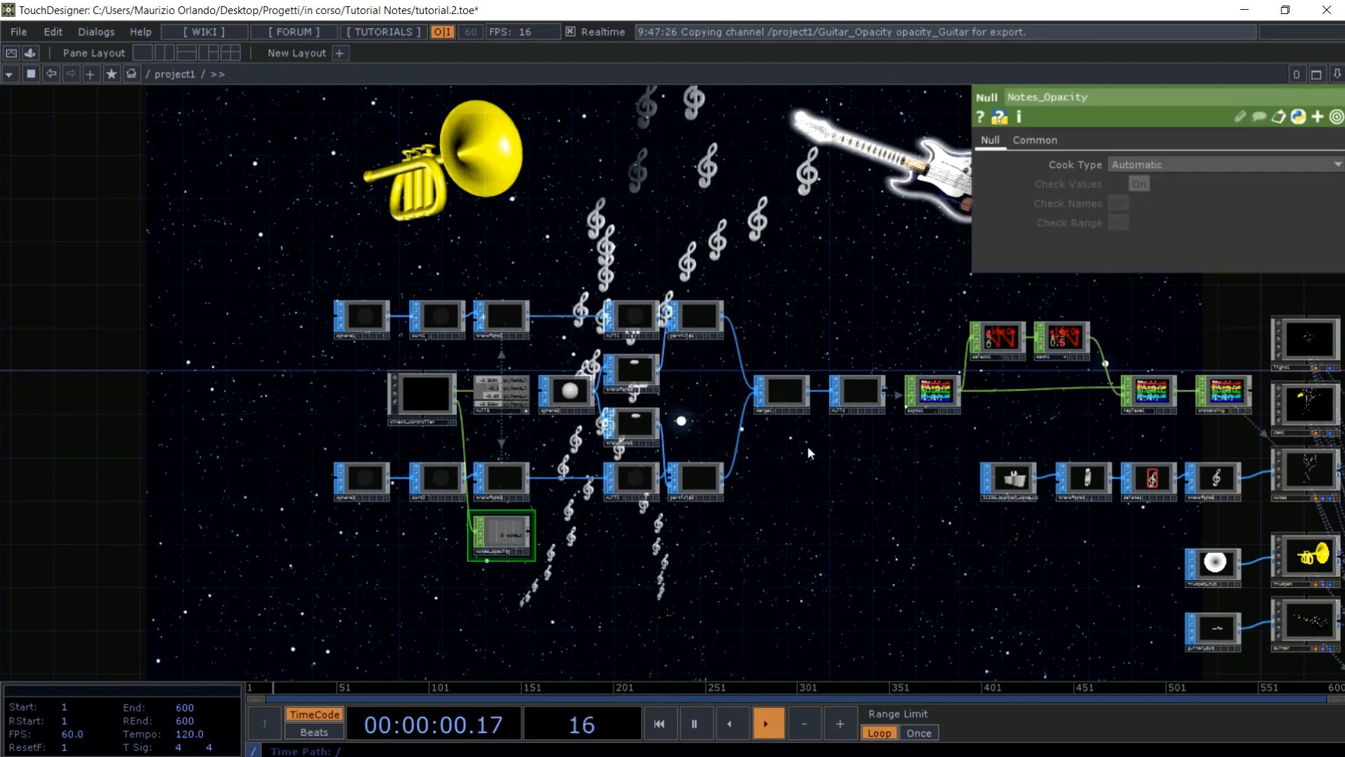
{"action": "key", "text": "p"}
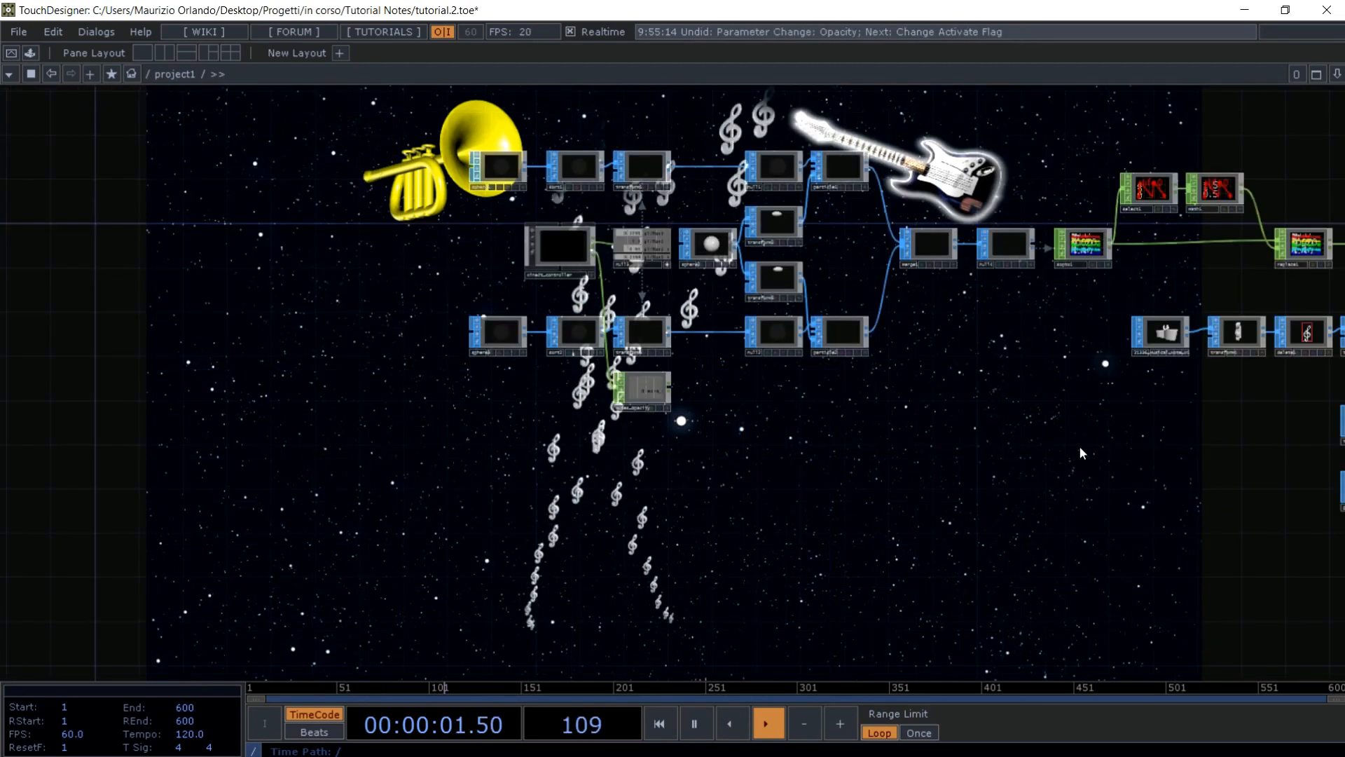
- Move the Notes1 render slightly up and insert a Level TOP on its wire to comp1
{"action": "left_click_drag", "start_coordinate": [931, 444], "coordinate": [448, 478]}
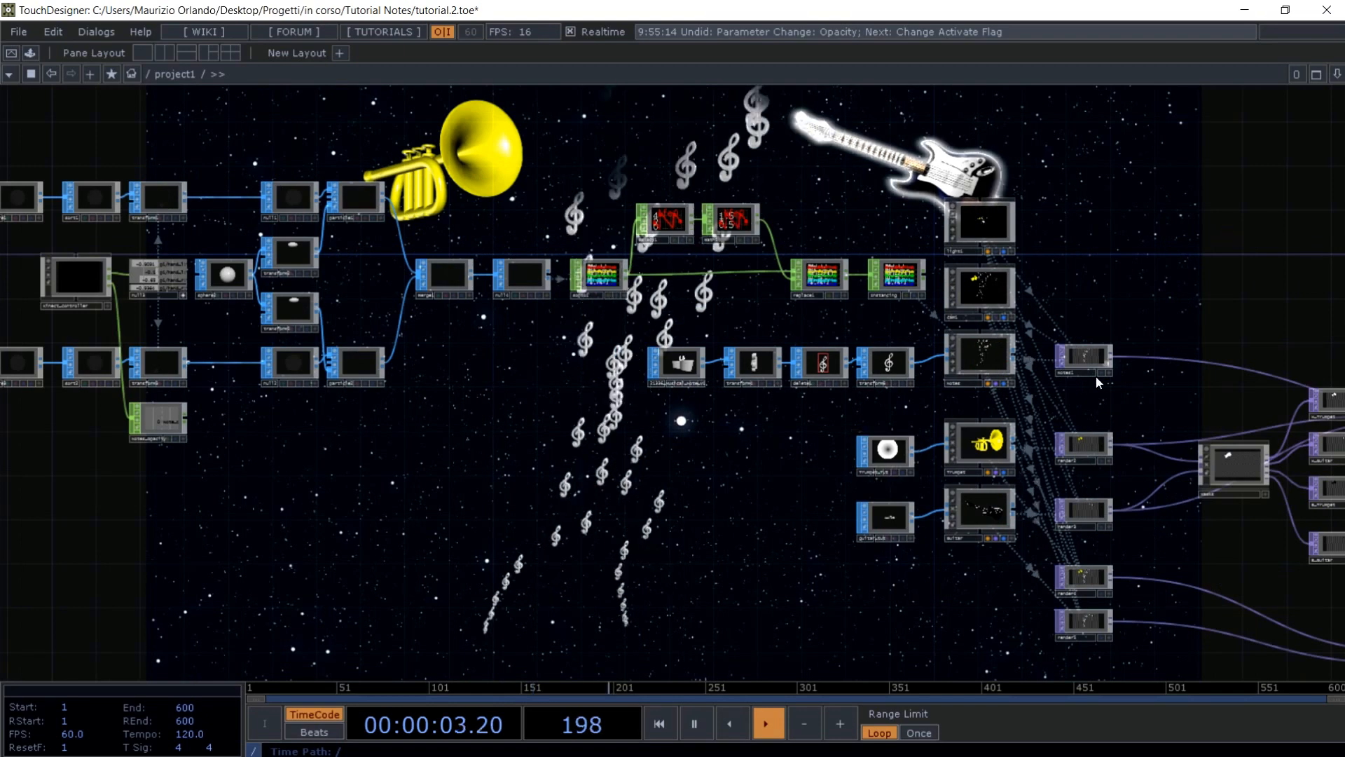
{"action": "left_click_drag", "start_coordinate": [1083, 346], "coordinate": [1079, 325]}
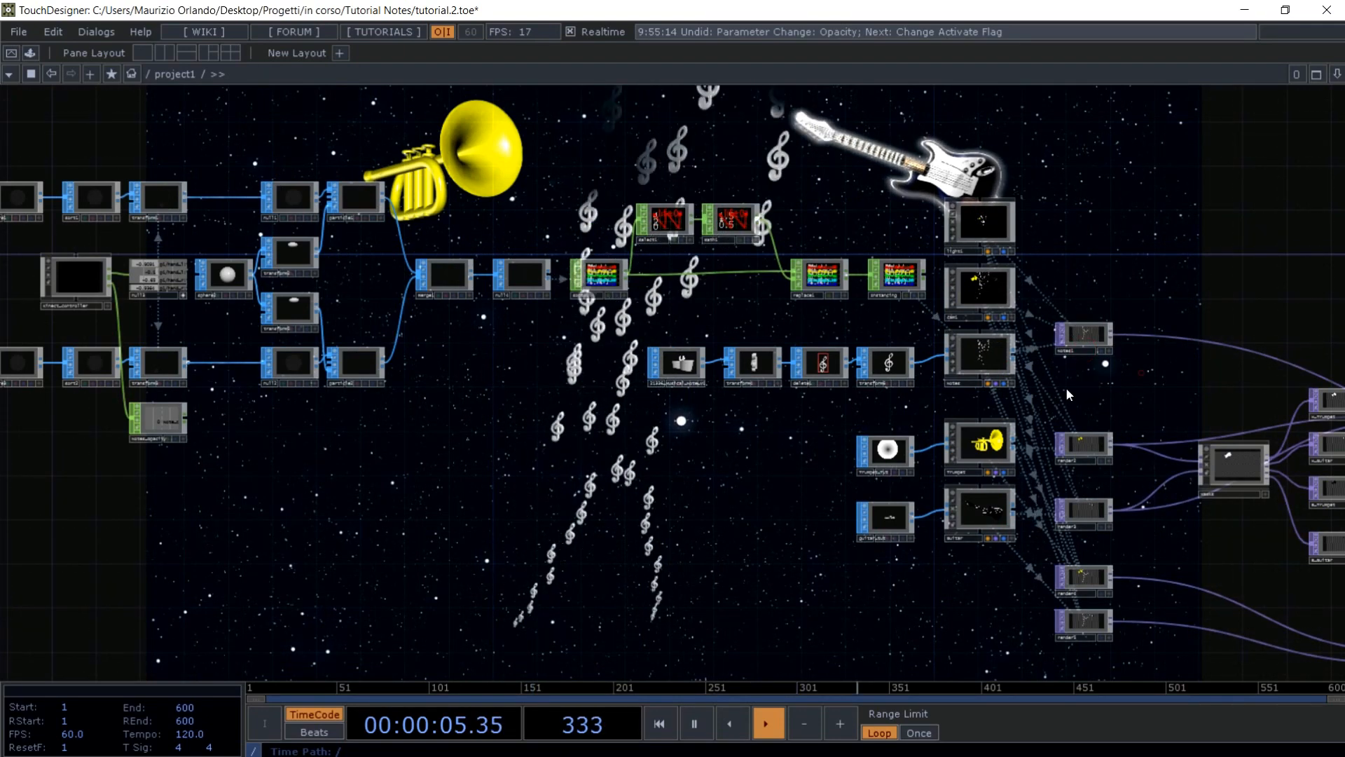
{"action": "left_click_drag", "start_coordinate": [1067, 391], "coordinate": [843, 419]}
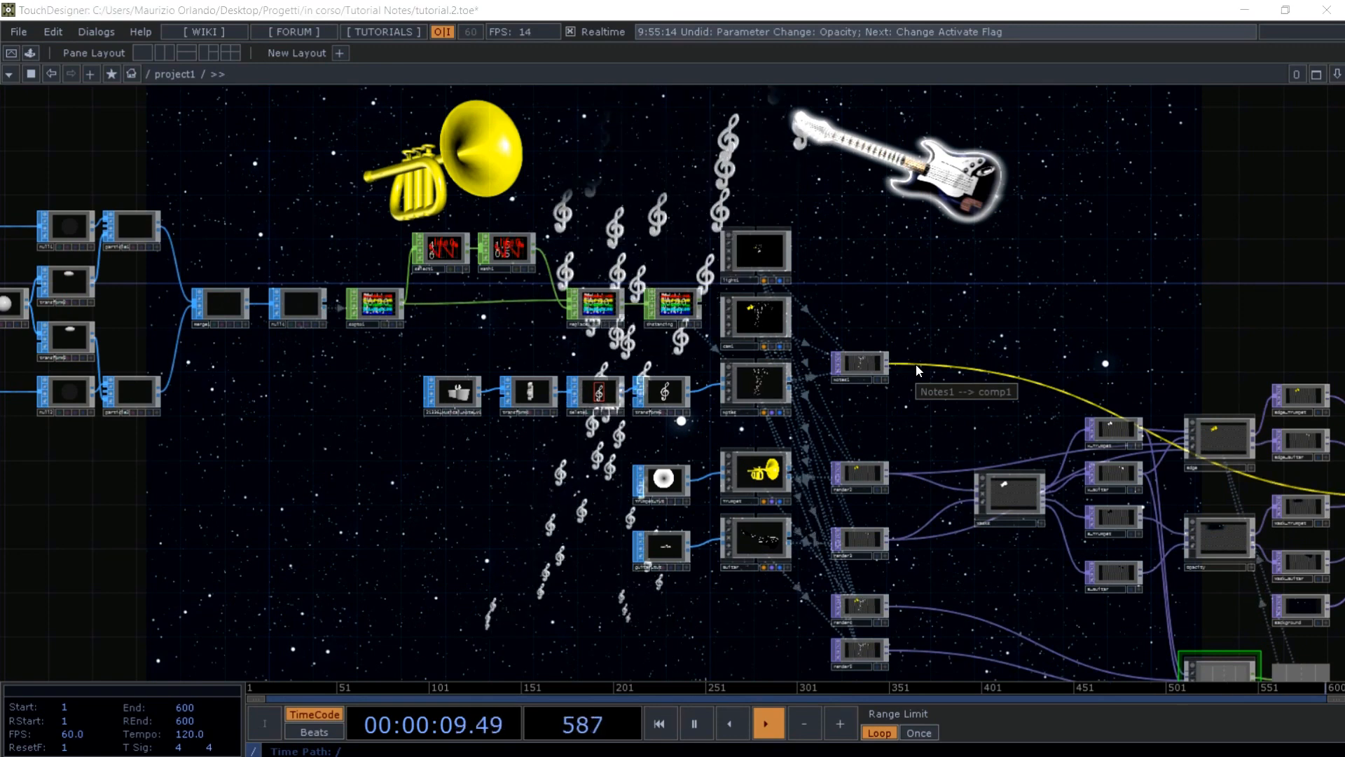
{"action": "left_click", "coordinate": [914, 363]}
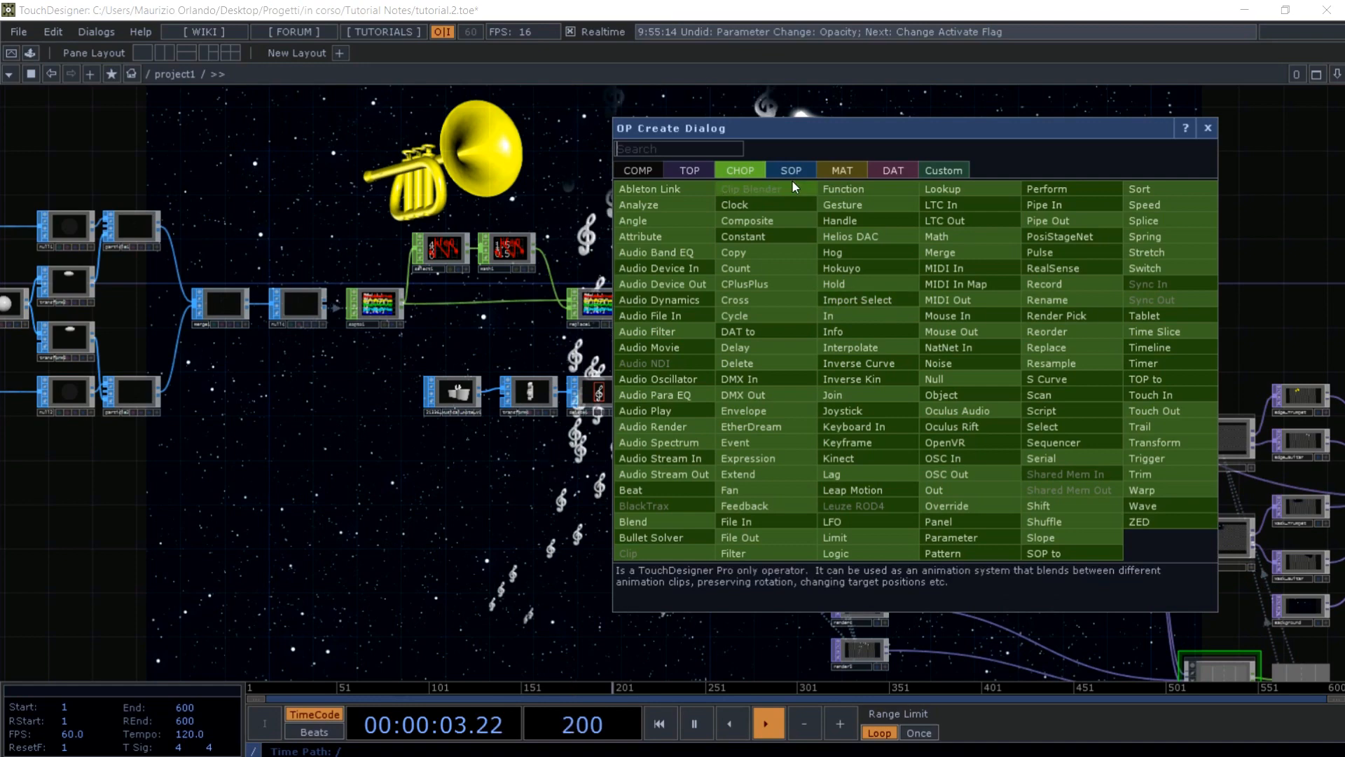
{"action": "left_click", "coordinate": [690, 171]}
{"action": "type", "text": "level"}
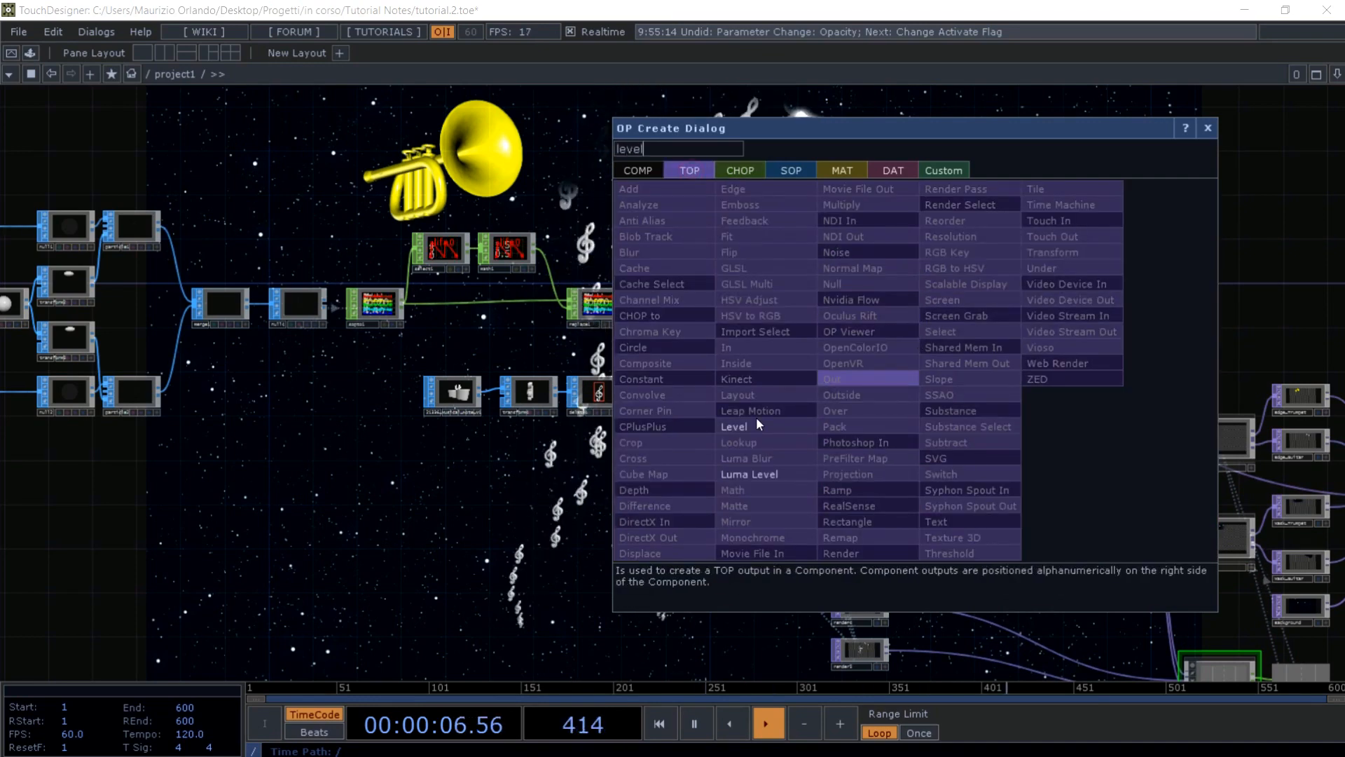
{"action": "left_click", "coordinate": [754, 423]}
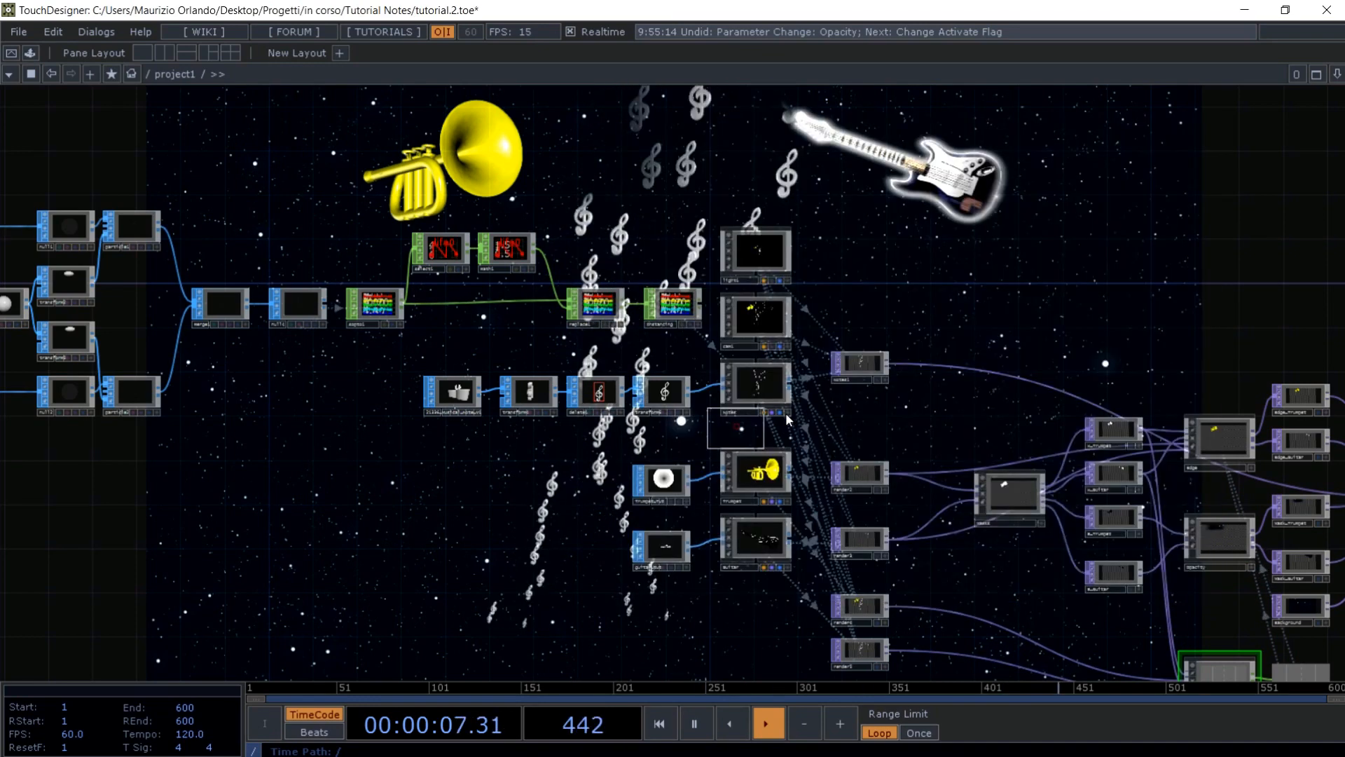
{"action": "left_click", "coordinate": [938, 363]}
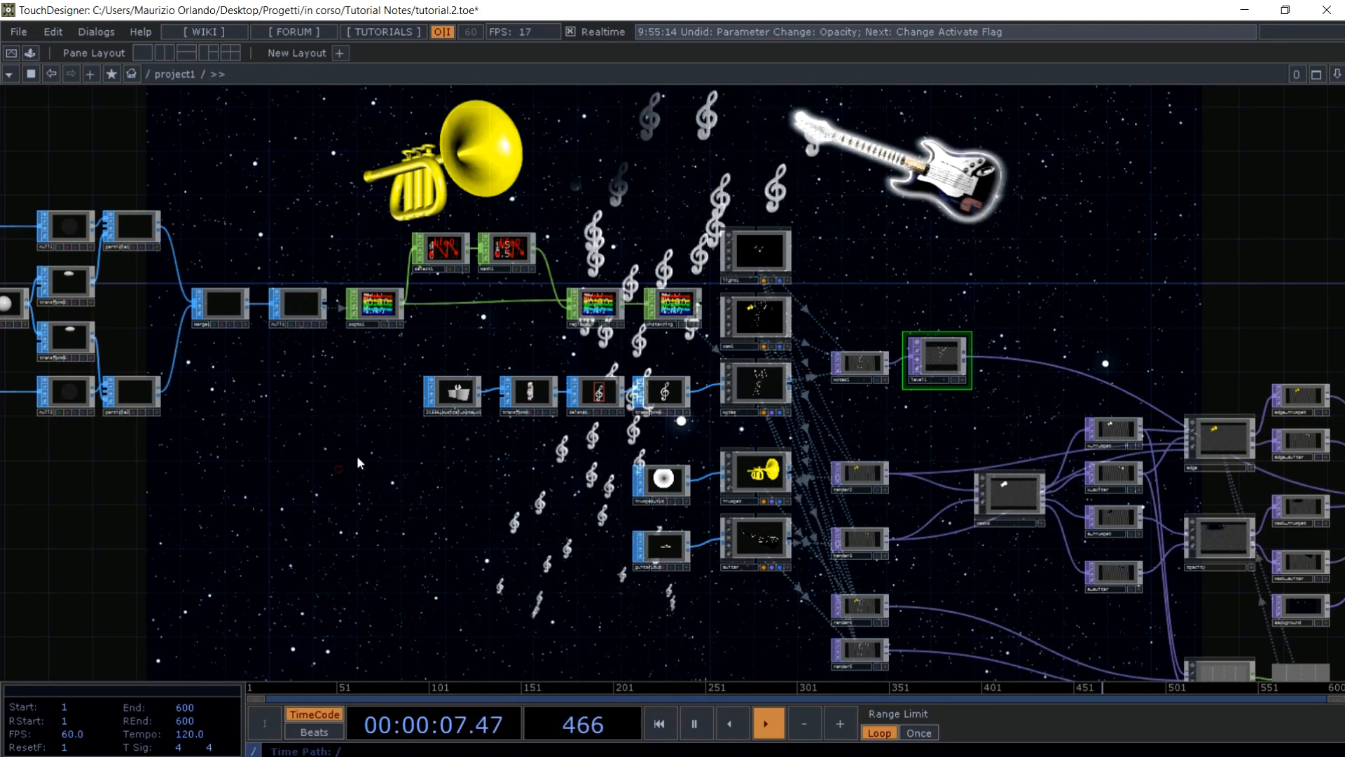
- Export the Note_Opacity channel of Notes_Opacity to the Opacity parameter of level1
{"action": "left_click_drag", "start_coordinate": [356, 456], "coordinate": [538, 375]}
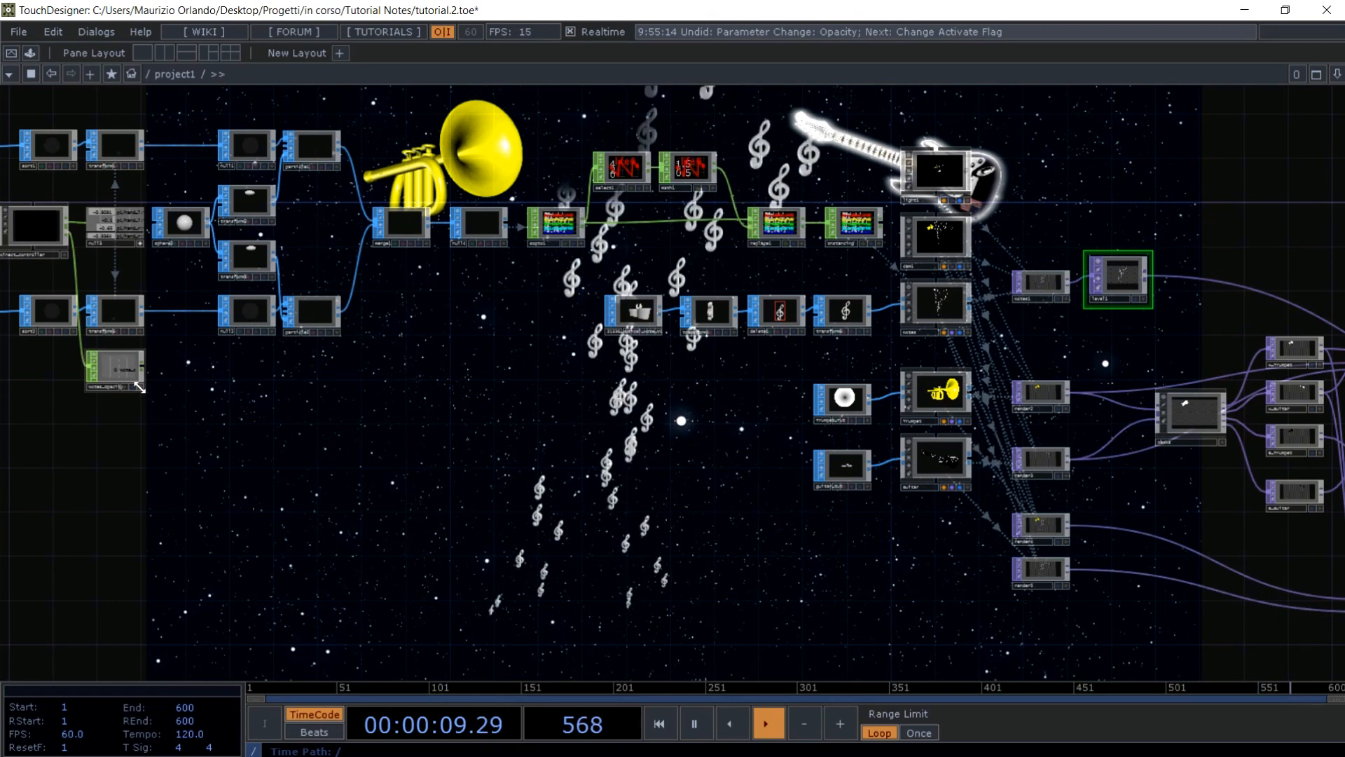
{"action": "left_click_drag", "start_coordinate": [137, 384], "coordinate": [1142, 184]}
{"action": "left_click", "coordinate": [1146, 178]}
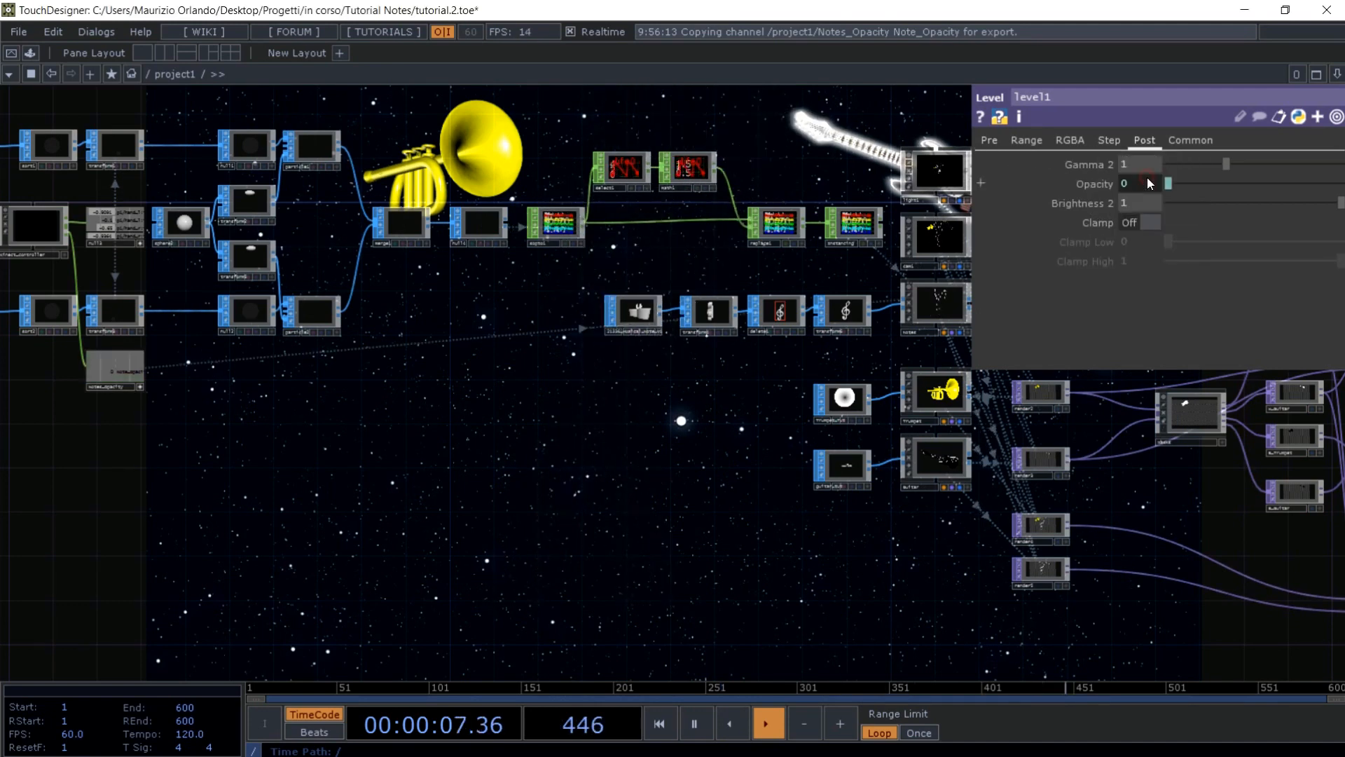
- Split the workspace into two side-by-side network panes and open the Interaction component in the second one
{"action": "key", "text": "p"}
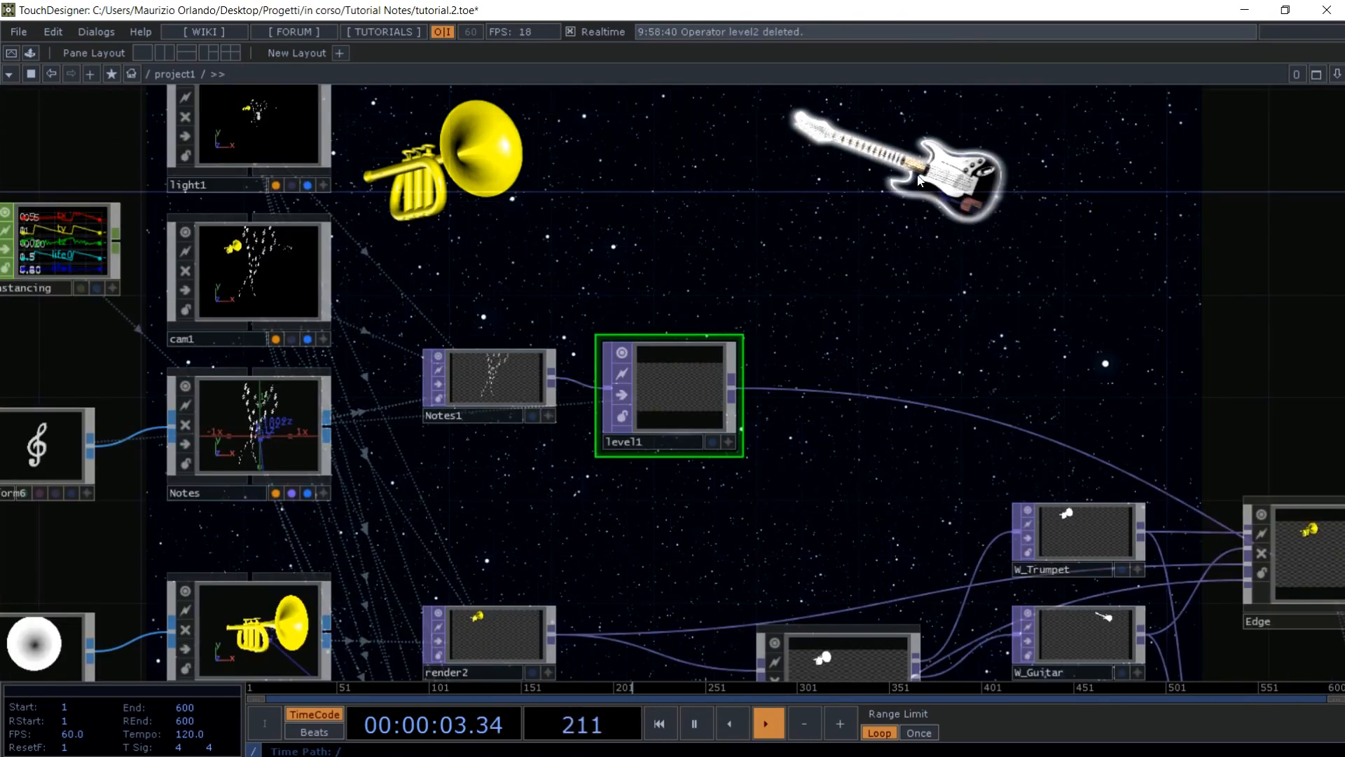
{"action": "scroll", "coordinate": [918, 173], "scroll_direction": "down", "scroll_amount": 5}
{"action": "left_click_drag", "start_coordinate": [439, 447], "coordinate": [424, 340]}
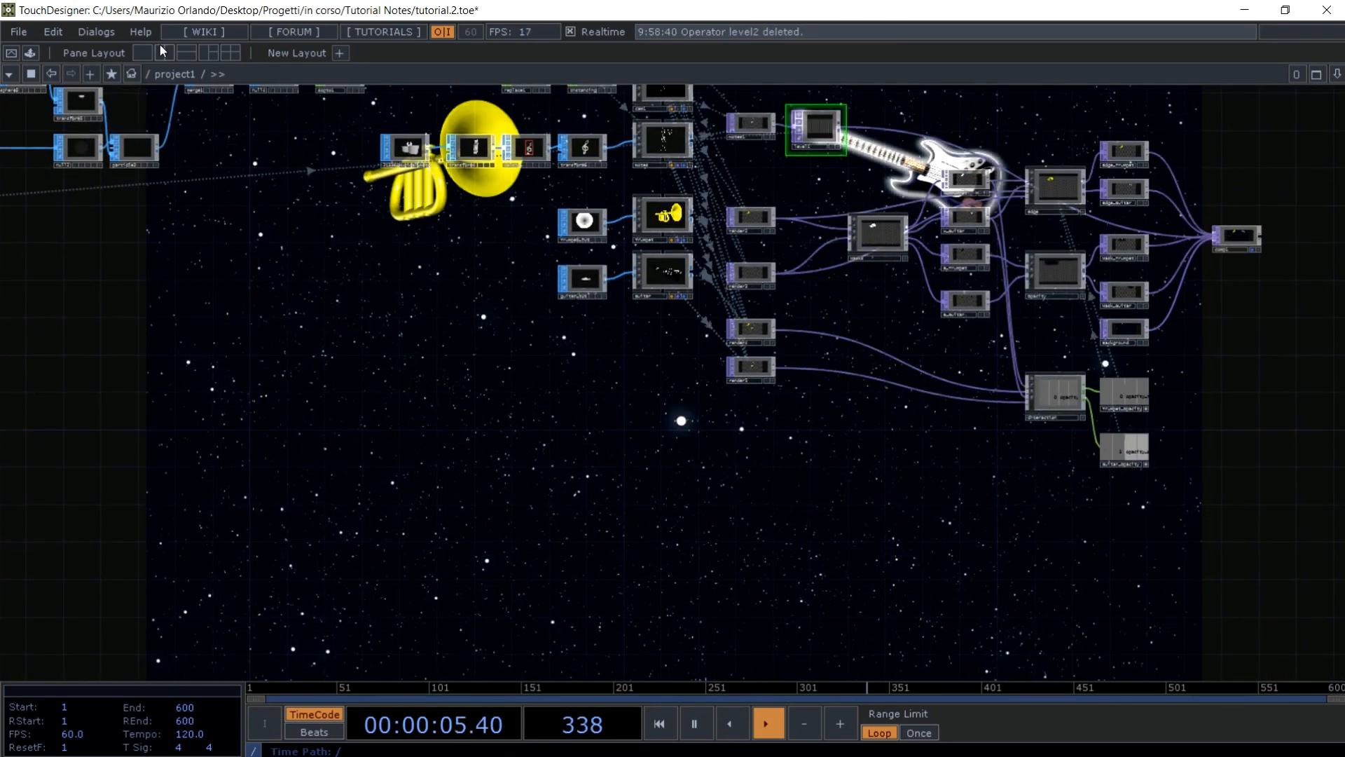
{"action": "left_click", "coordinate": [167, 56]}
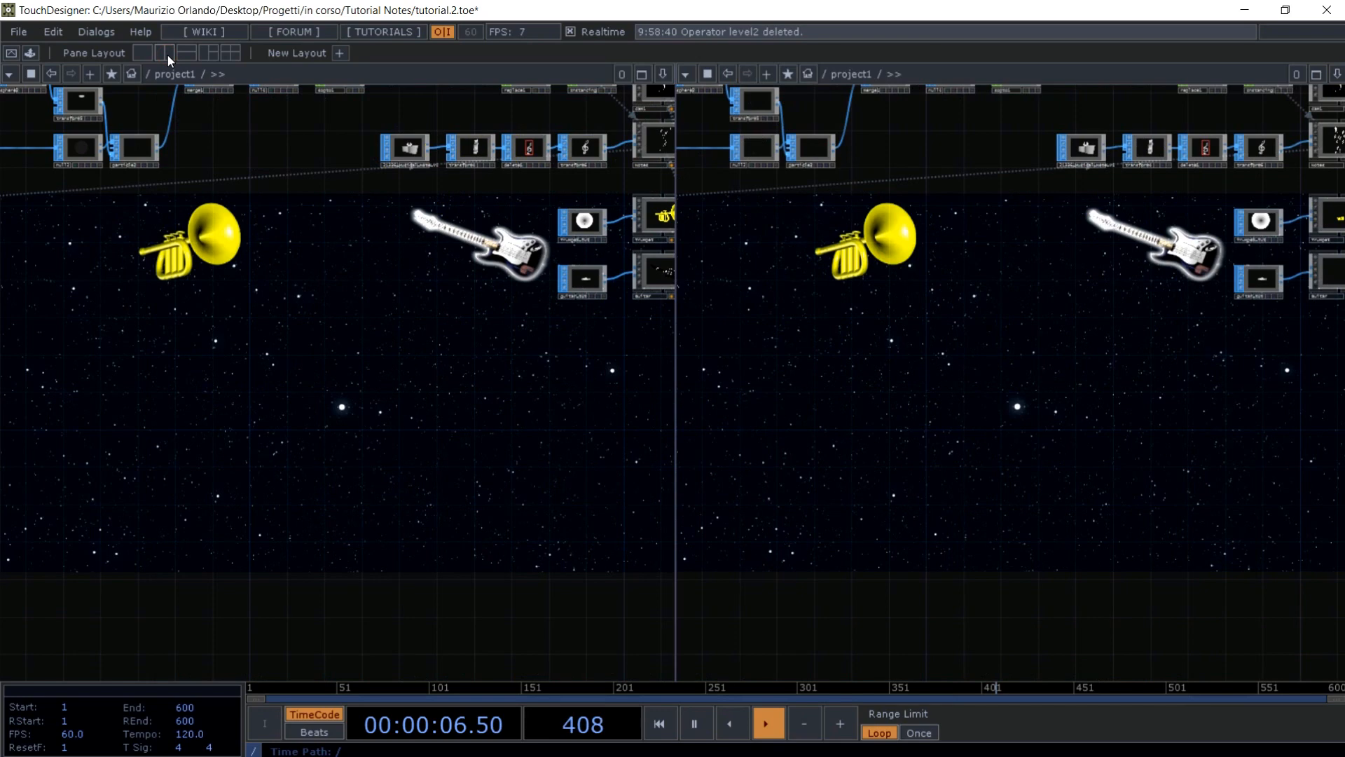
{"action": "left_click_drag", "start_coordinate": [1177, 414], "coordinate": [889, 486]}
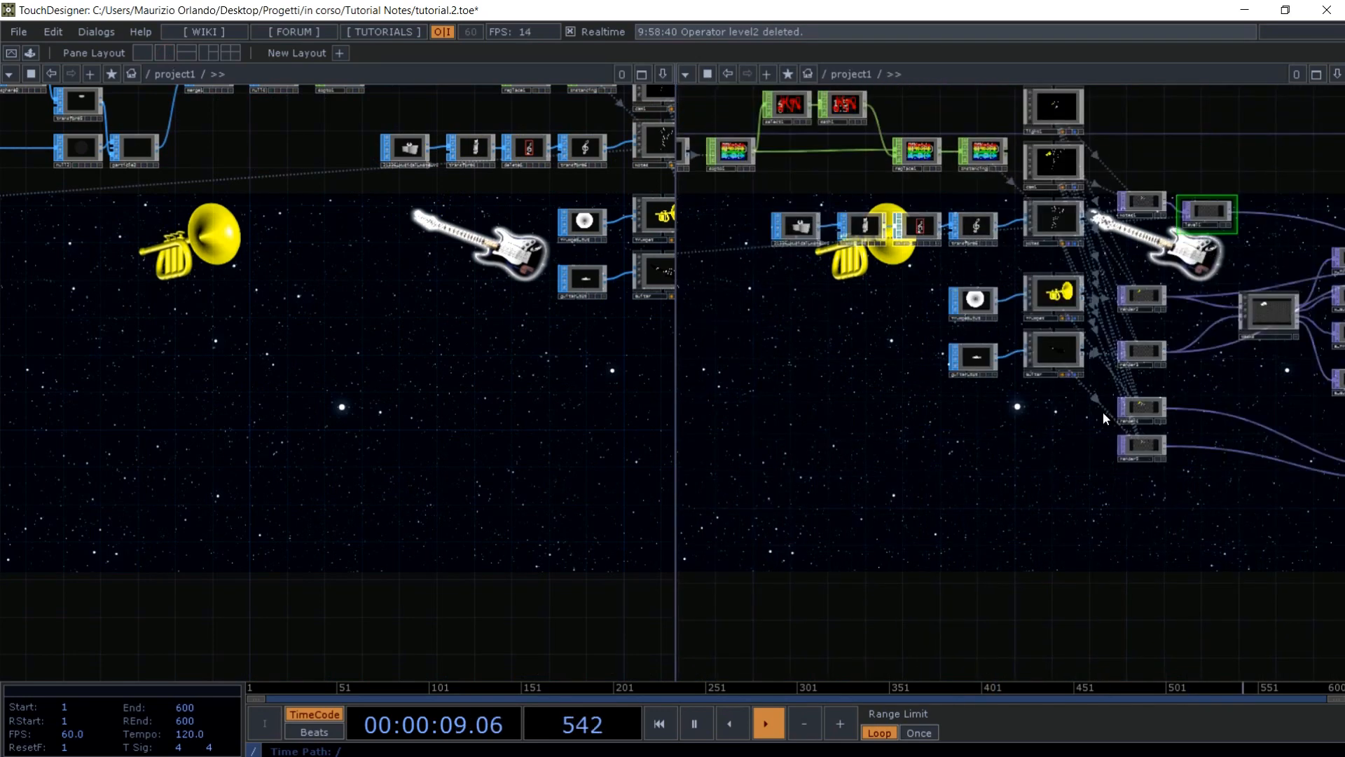
{"action": "left_click_drag", "start_coordinate": [1266, 583], "coordinate": [955, 568]}
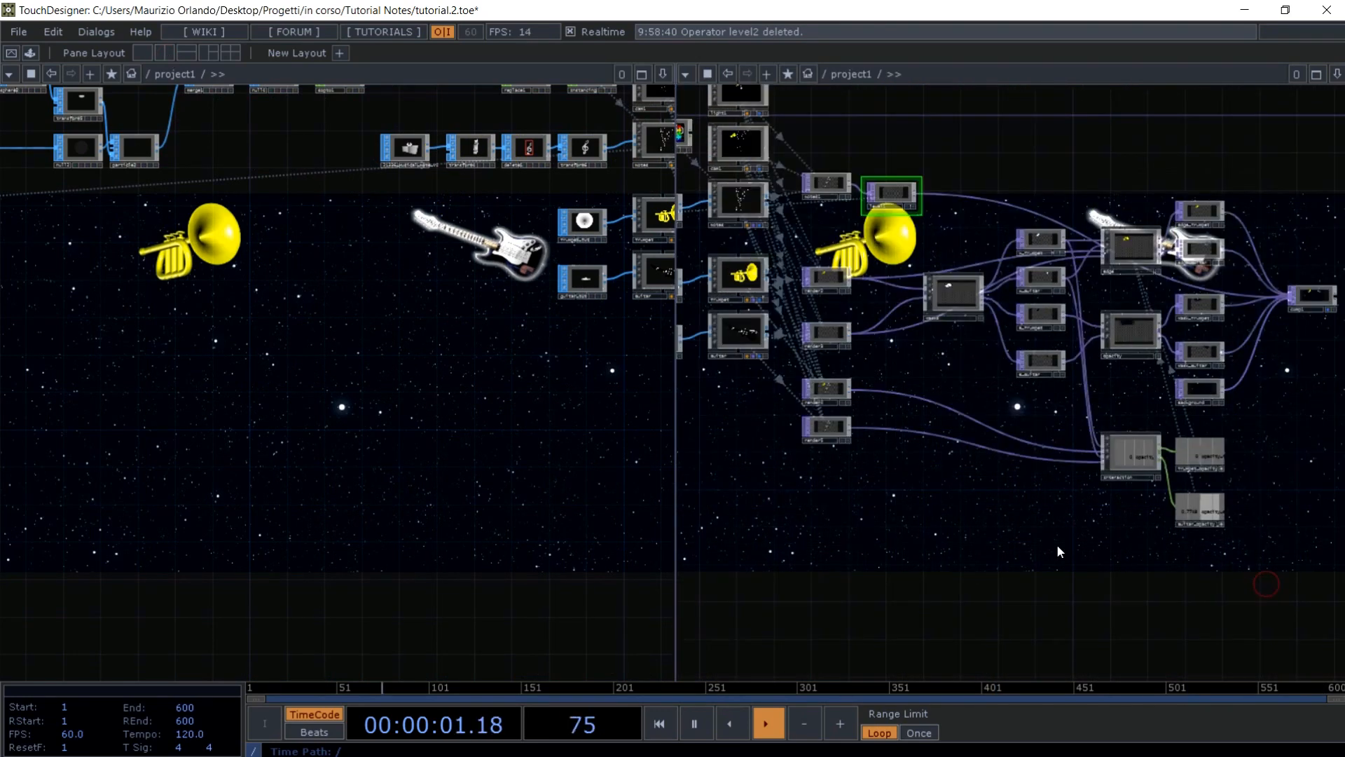
{"action": "double_click", "coordinate": [1124, 446]}
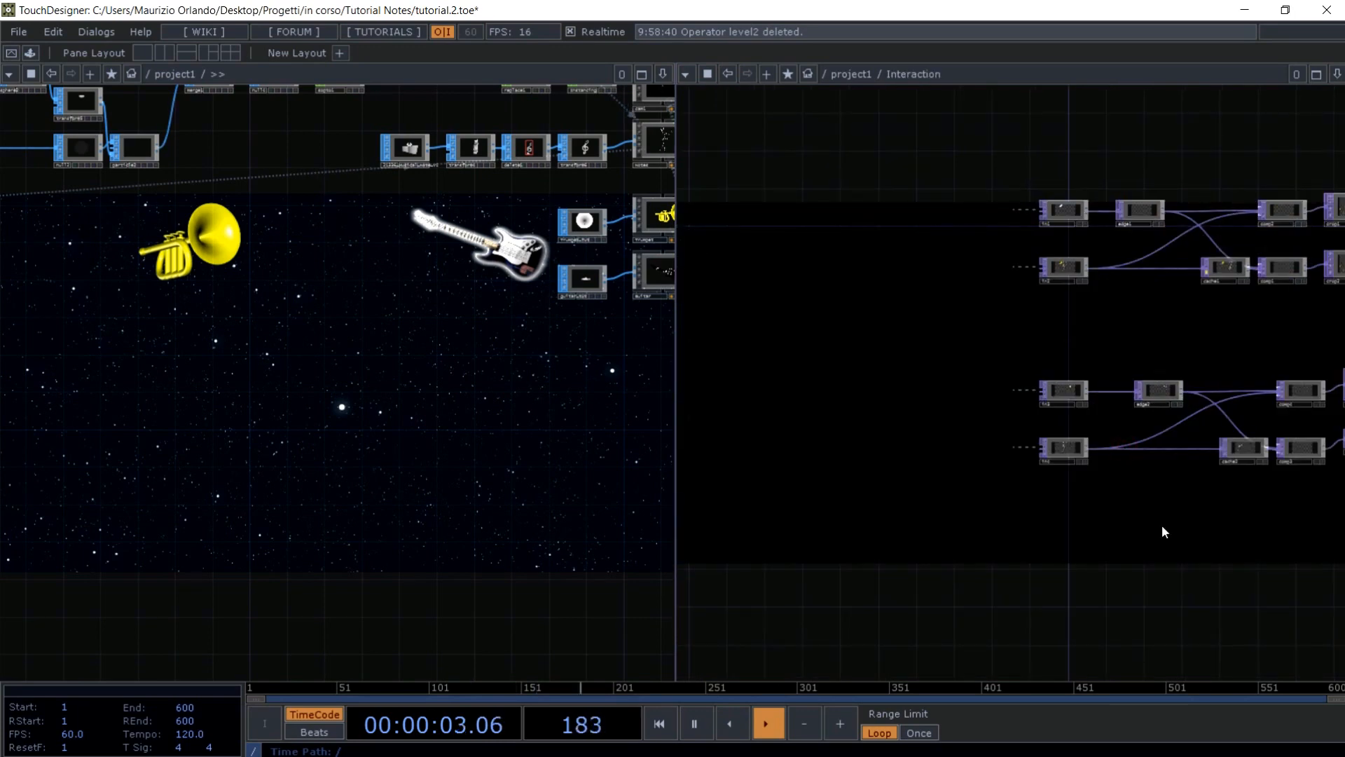
- Link the Opacity of level2 inside Interaction to the Note_Opacity channel of Notes_Opacity as a CHOP reference
{"action": "scroll", "coordinate": [1163, 526], "scroll_direction": "down", "scroll_amount": 3}
{"action": "left_click_drag", "start_coordinate": [1267, 372], "coordinate": [842, 390]}
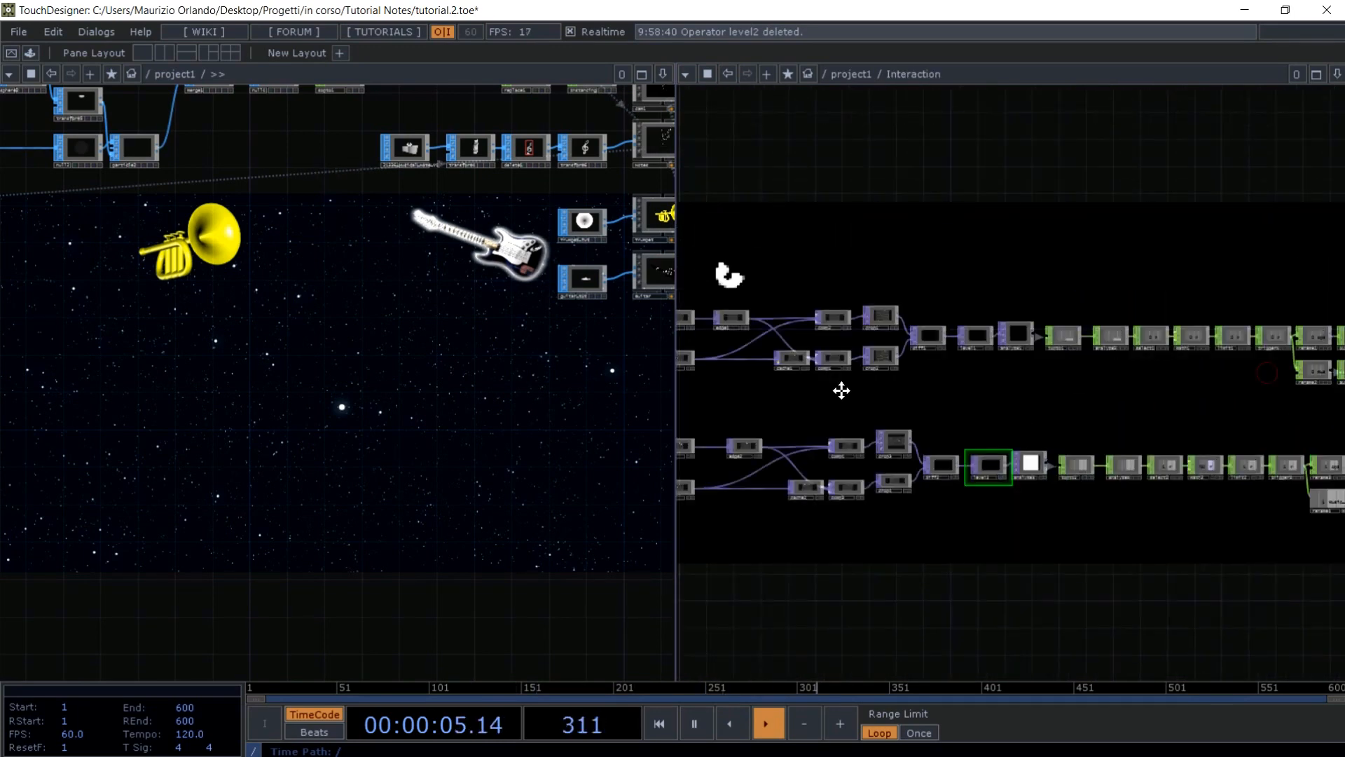
{"action": "left_click_drag", "start_coordinate": [1012, 391], "coordinate": [901, 397]}
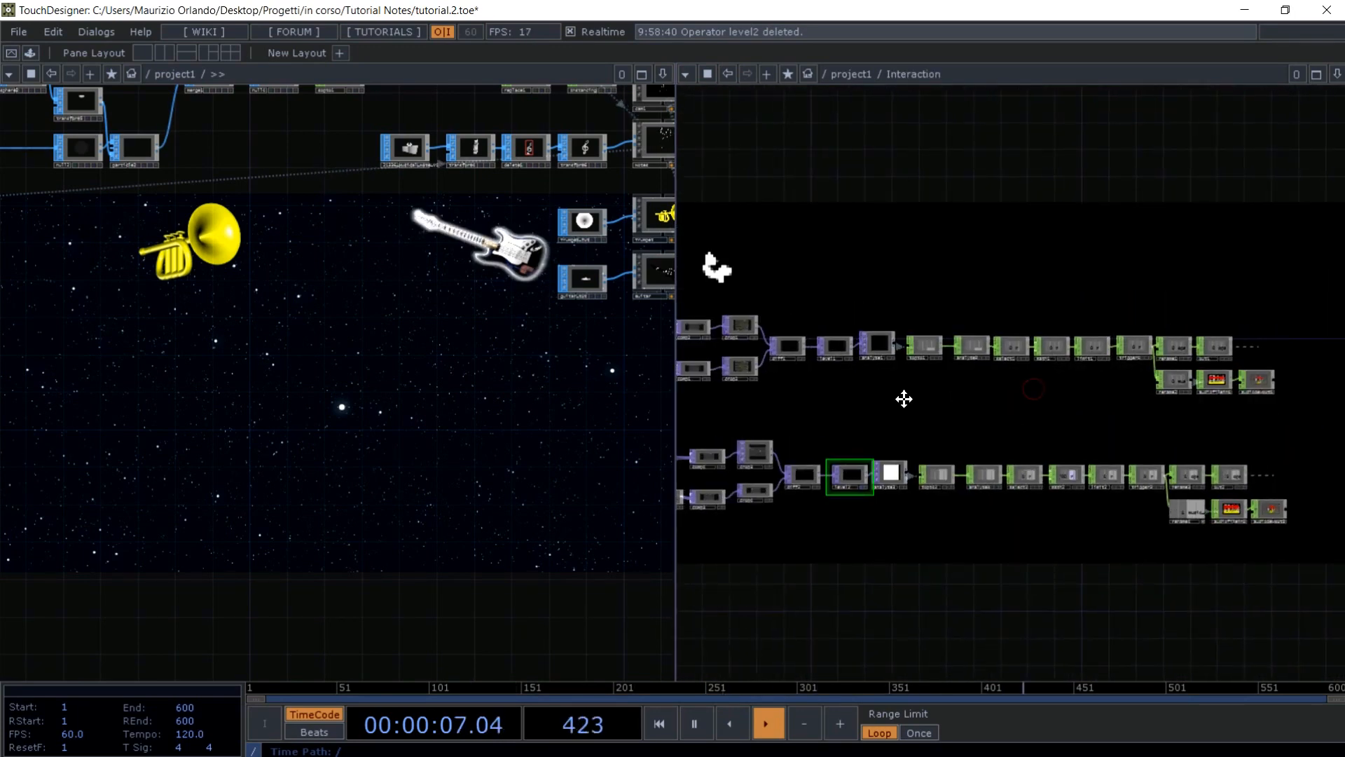
{"action": "scroll", "coordinate": [240, 347], "scroll_direction": "down", "scroll_amount": 2}
{"action": "scroll", "coordinate": [240, 346], "scroll_direction": "down", "scroll_amount": 2}
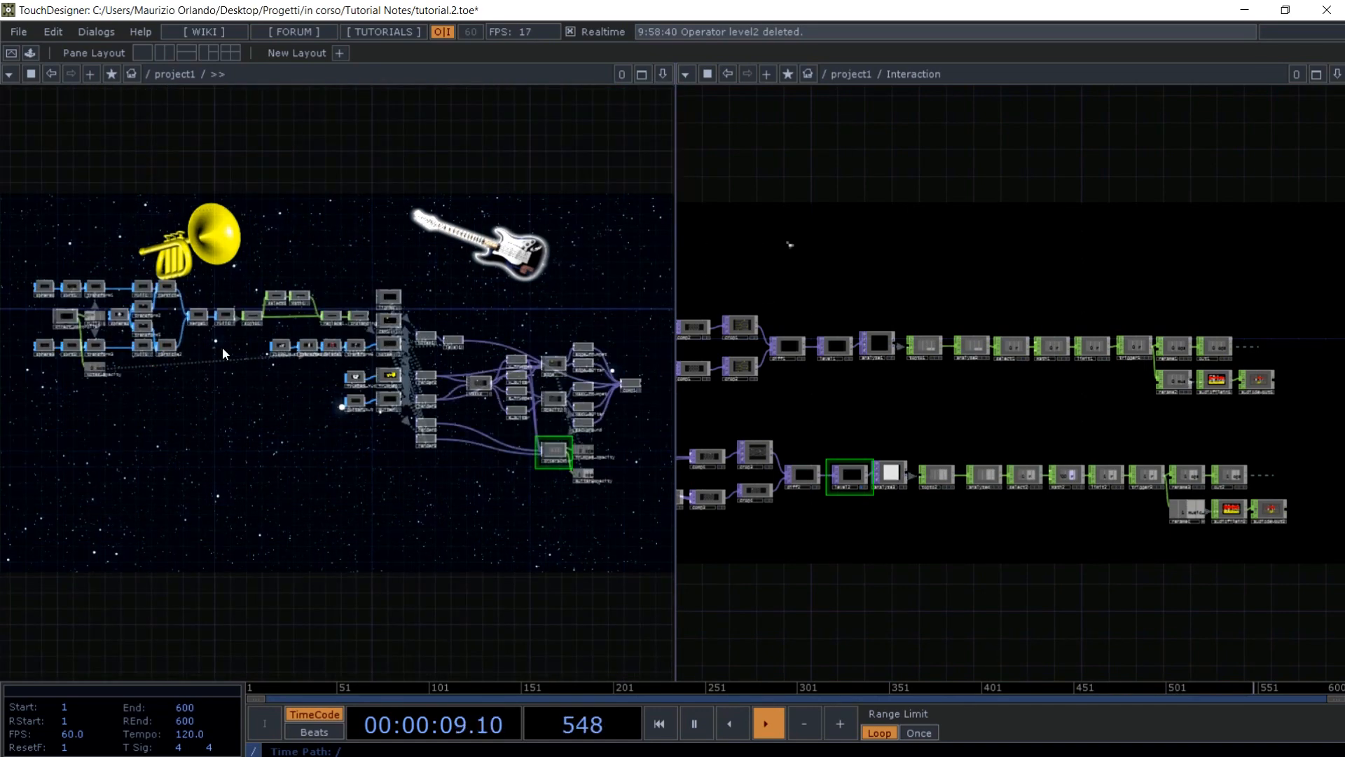
{"action": "left_click_drag", "start_coordinate": [233, 467], "coordinate": [440, 612]}
{"action": "scroll", "coordinate": [440, 613], "scroll_direction": "up", "scroll_amount": 5}
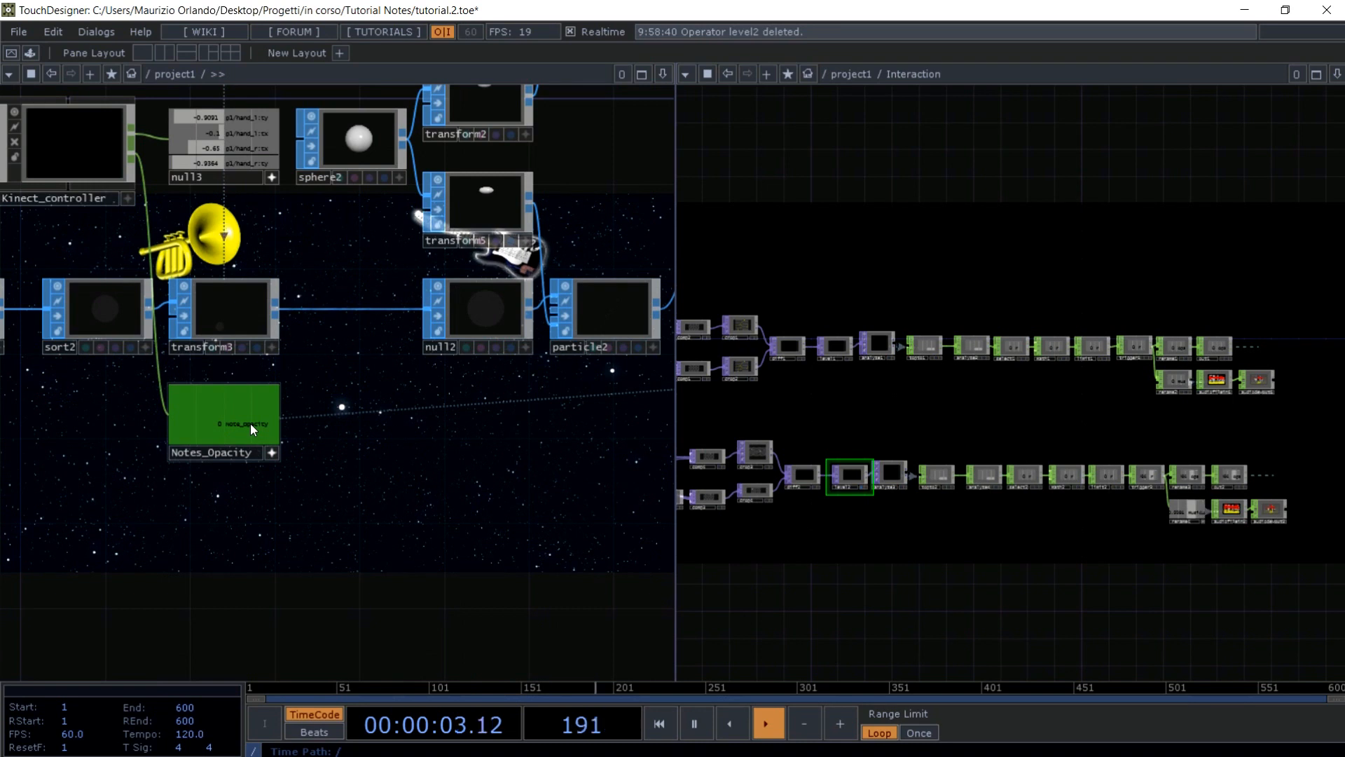
{"action": "mouse_move", "coordinate": [250, 423]}
{"action": "left_mouse_down"}
{"action": "mouse_move", "coordinate": [774, 497]}
{"action": "mouse_move", "coordinate": [890, 473]}
{"action": "mouse_move", "coordinate": [902, 347]}
{"action": "mouse_move", "coordinate": [976, 351]}
{"action": "mouse_move", "coordinate": [1138, 185]}
{"action": "left_mouse_up"}
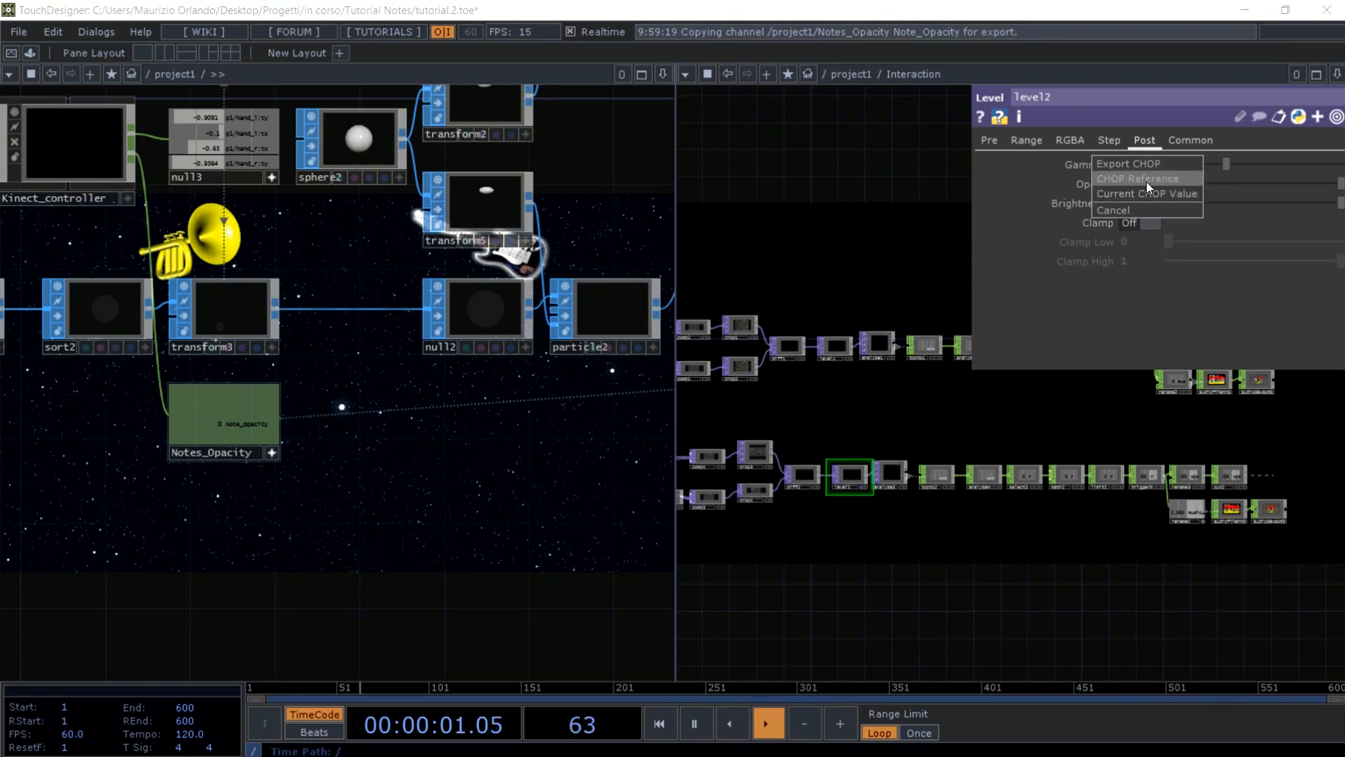
{"action": "left_click", "coordinate": [1146, 180]}
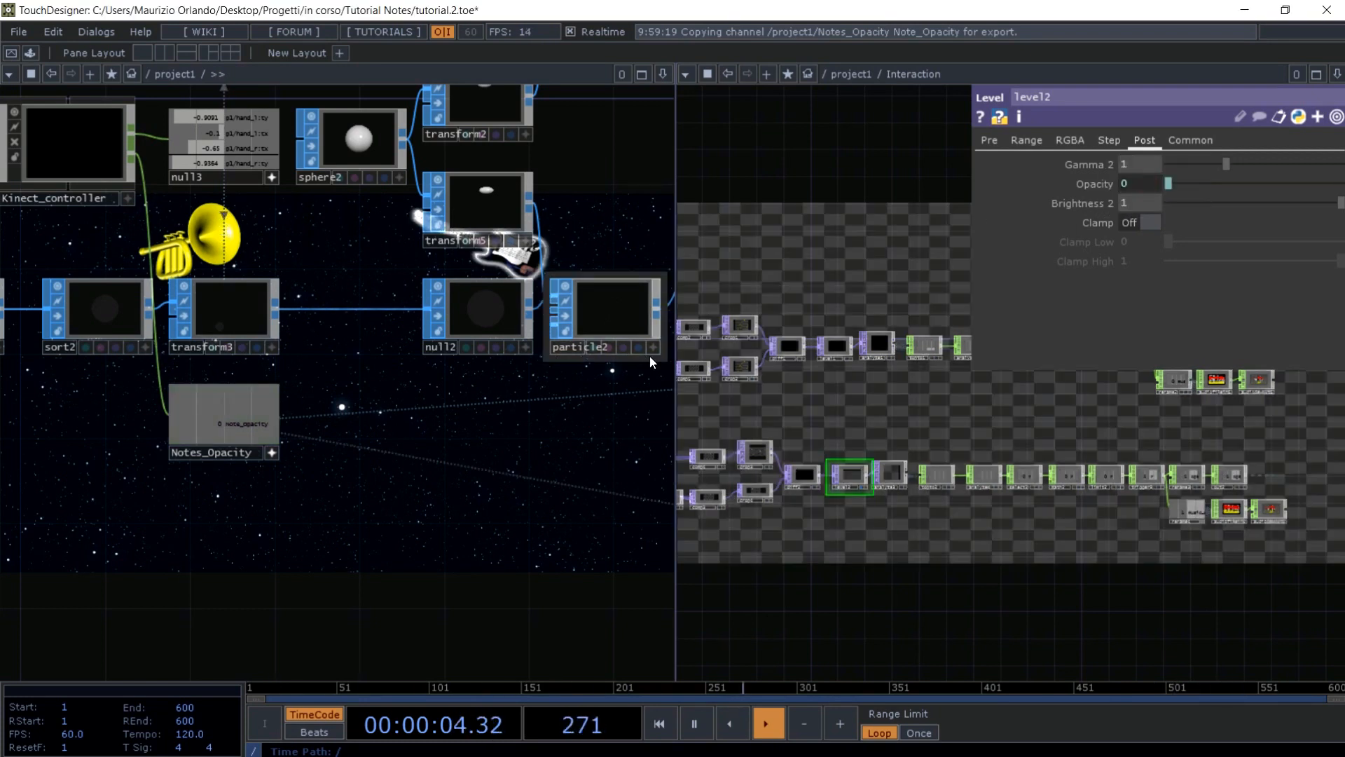
- Link the Opacity of level1 in Interaction to the Notes_Opacity channel as a CHOP reference and check diff1's parameters
{"action": "left_click", "coordinate": [879, 344]}
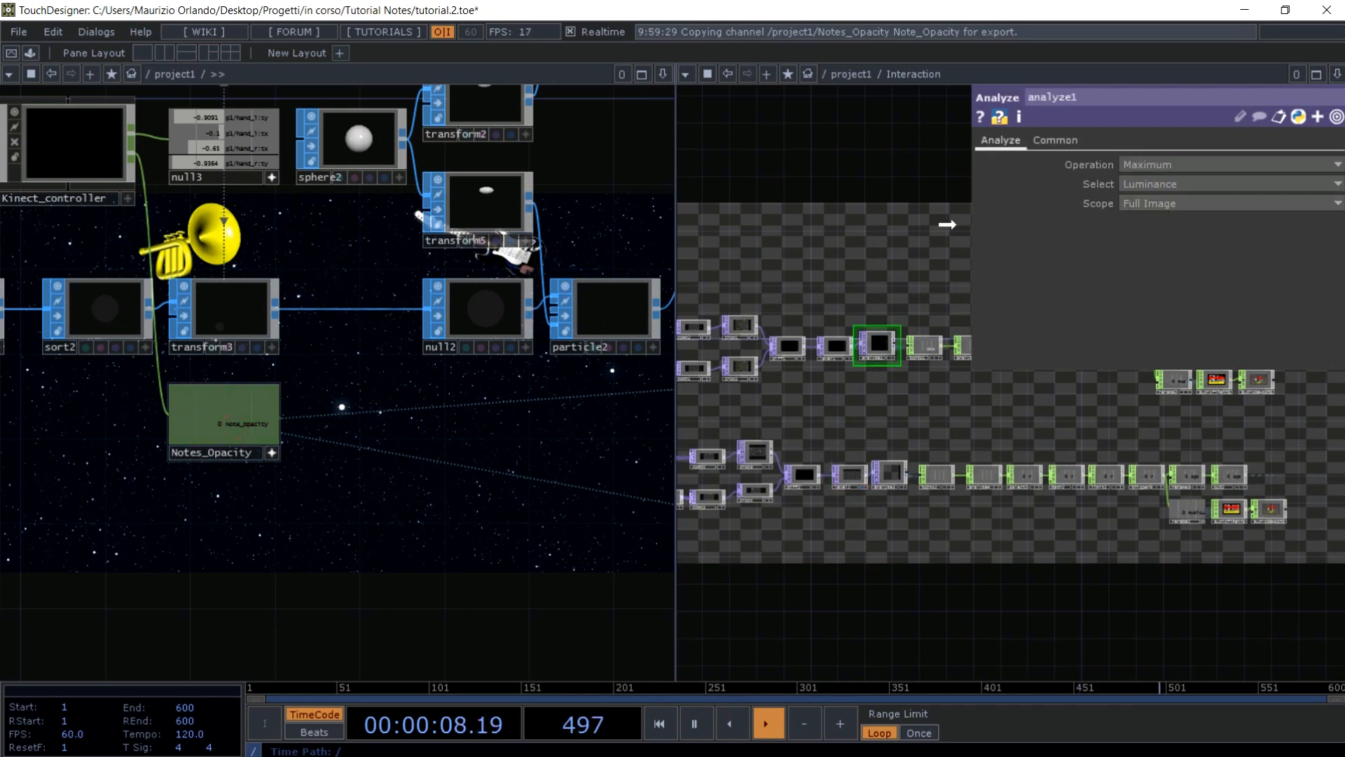
{"action": "left_click", "coordinate": [835, 346]}
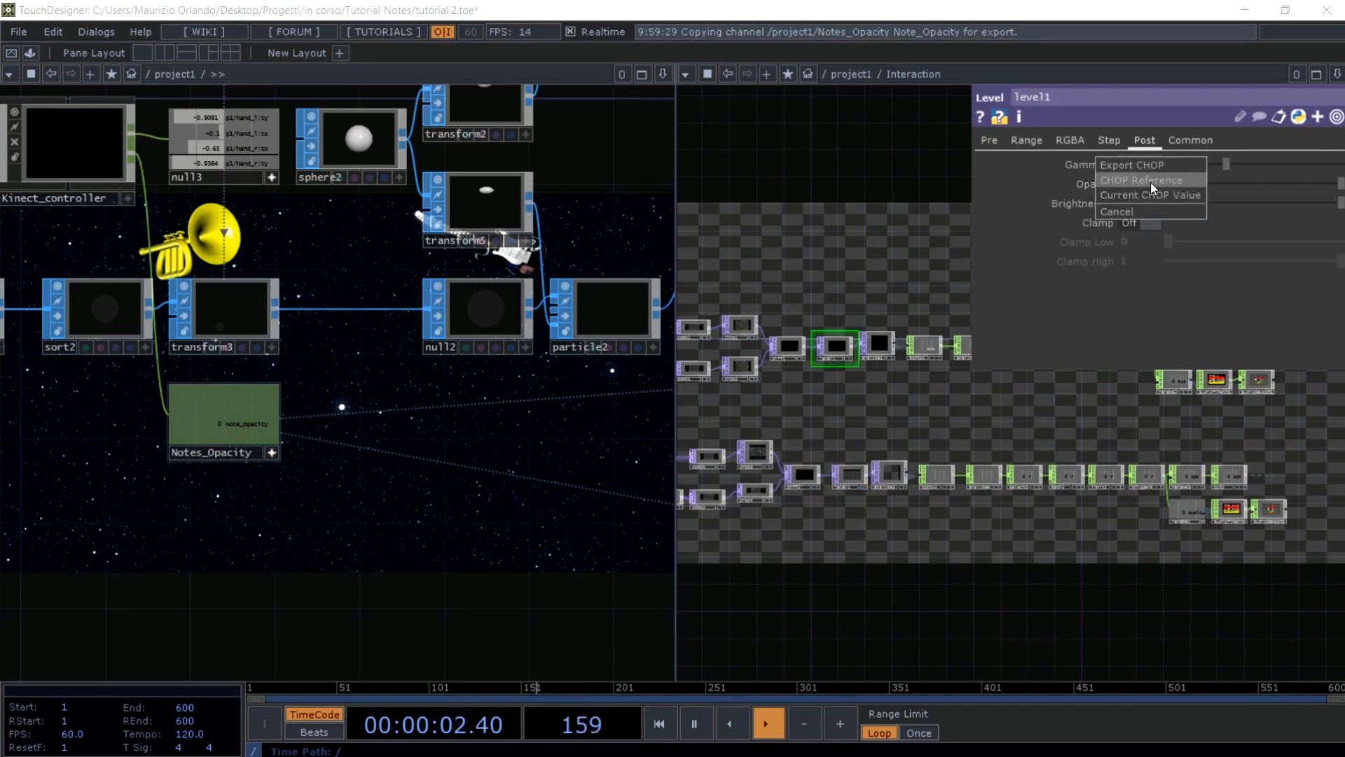
{"action": "key", "text": "p"}
{"action": "scroll", "coordinate": [882, 398], "scroll_direction": "up", "scroll_amount": 5}
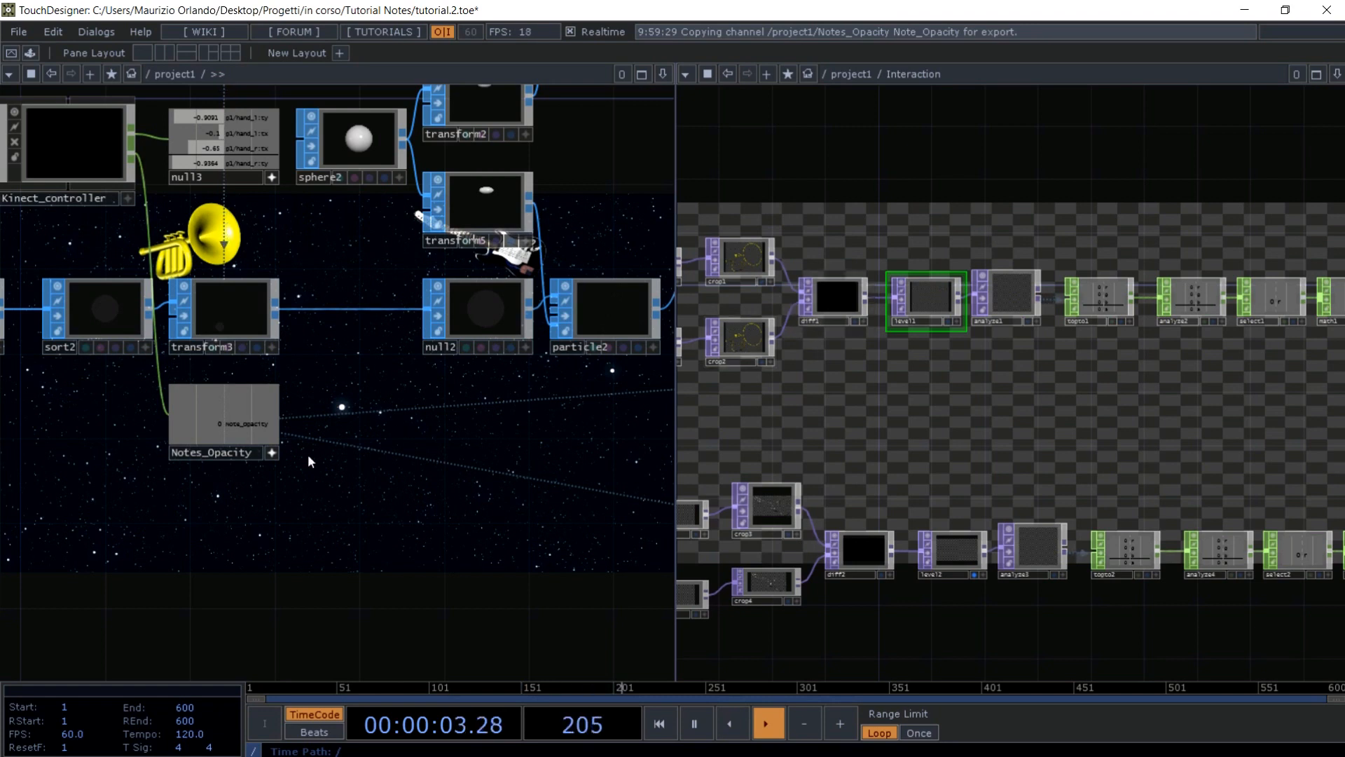
{"action": "left_click", "coordinate": [836, 311]}
{"action": "key", "text": "p"}
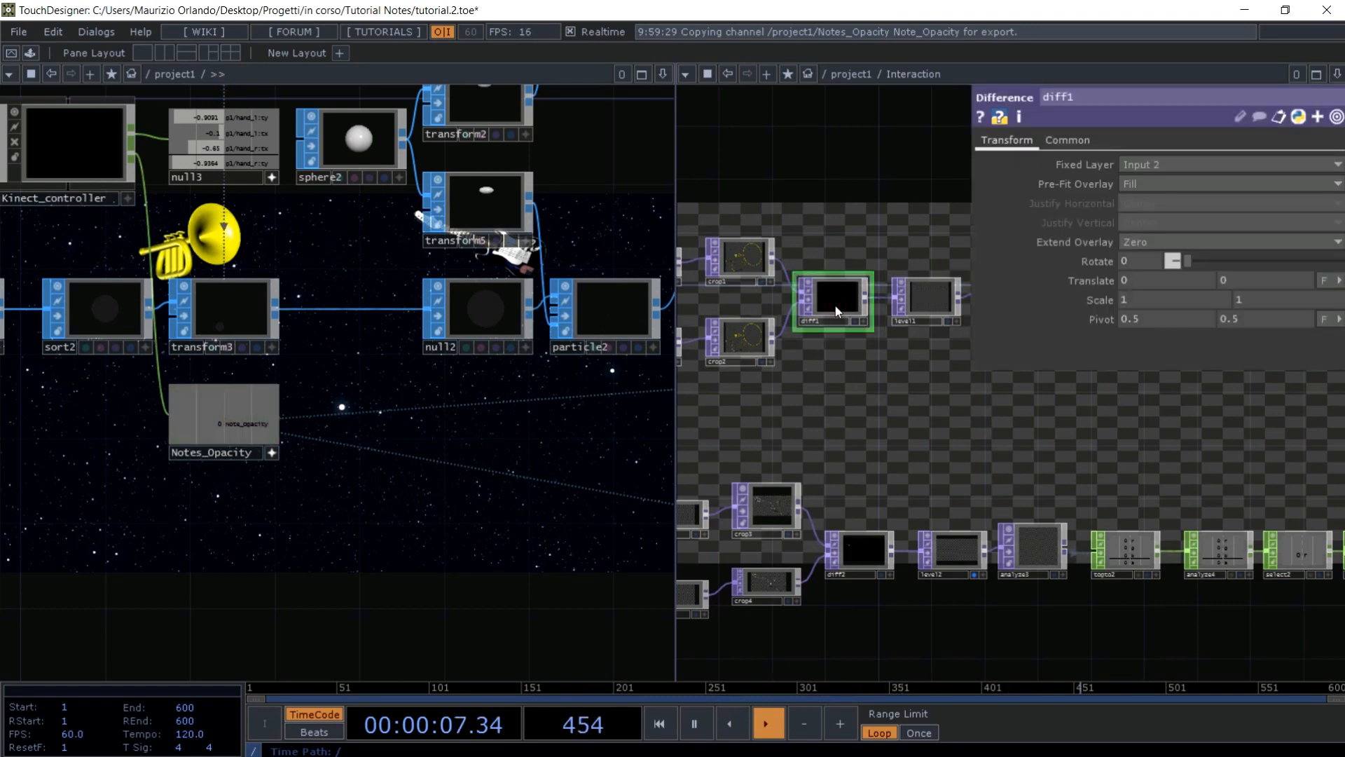
{"action": "key", "text": "p"}
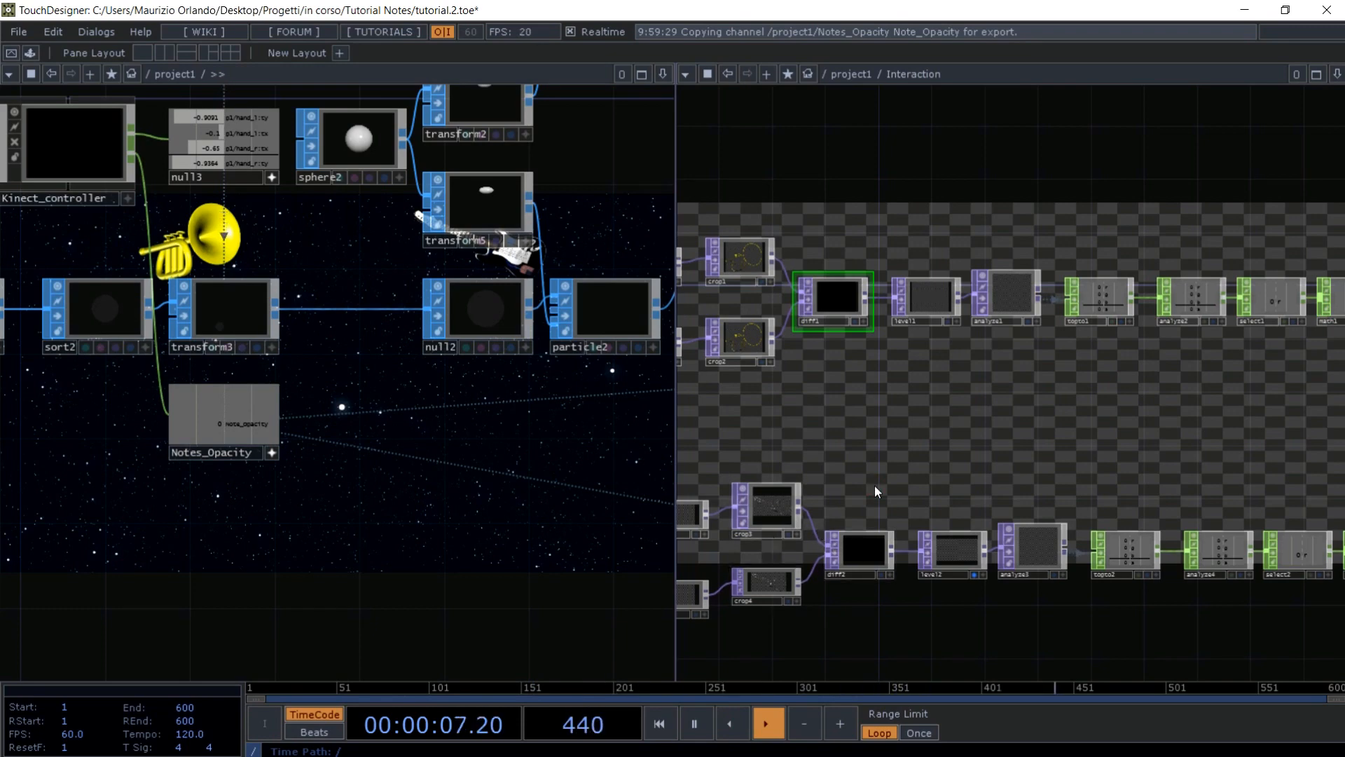
- Return the second pane to project1 and restore the single-pane layout
{"action": "key", "text": "u"}
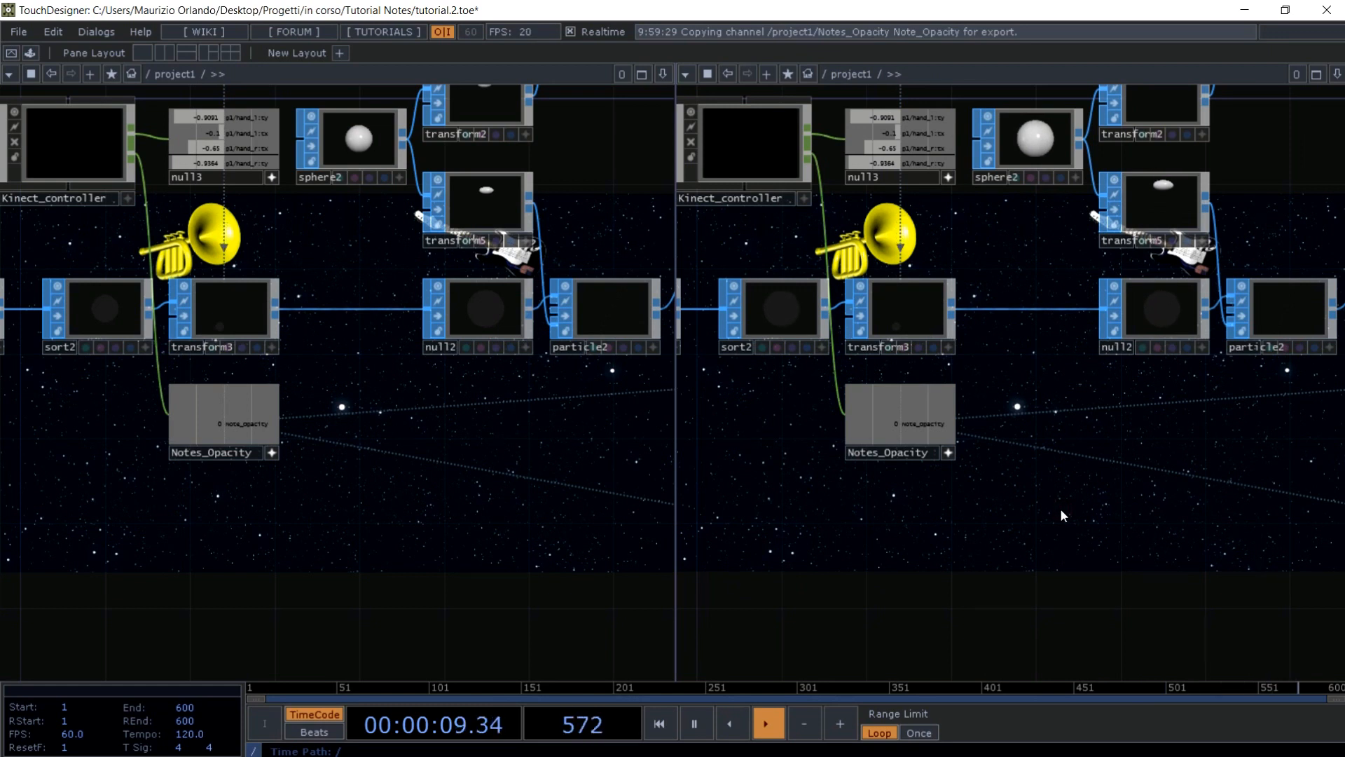
{"action": "key", "text": "p"}
{"action": "key", "text": "p"}
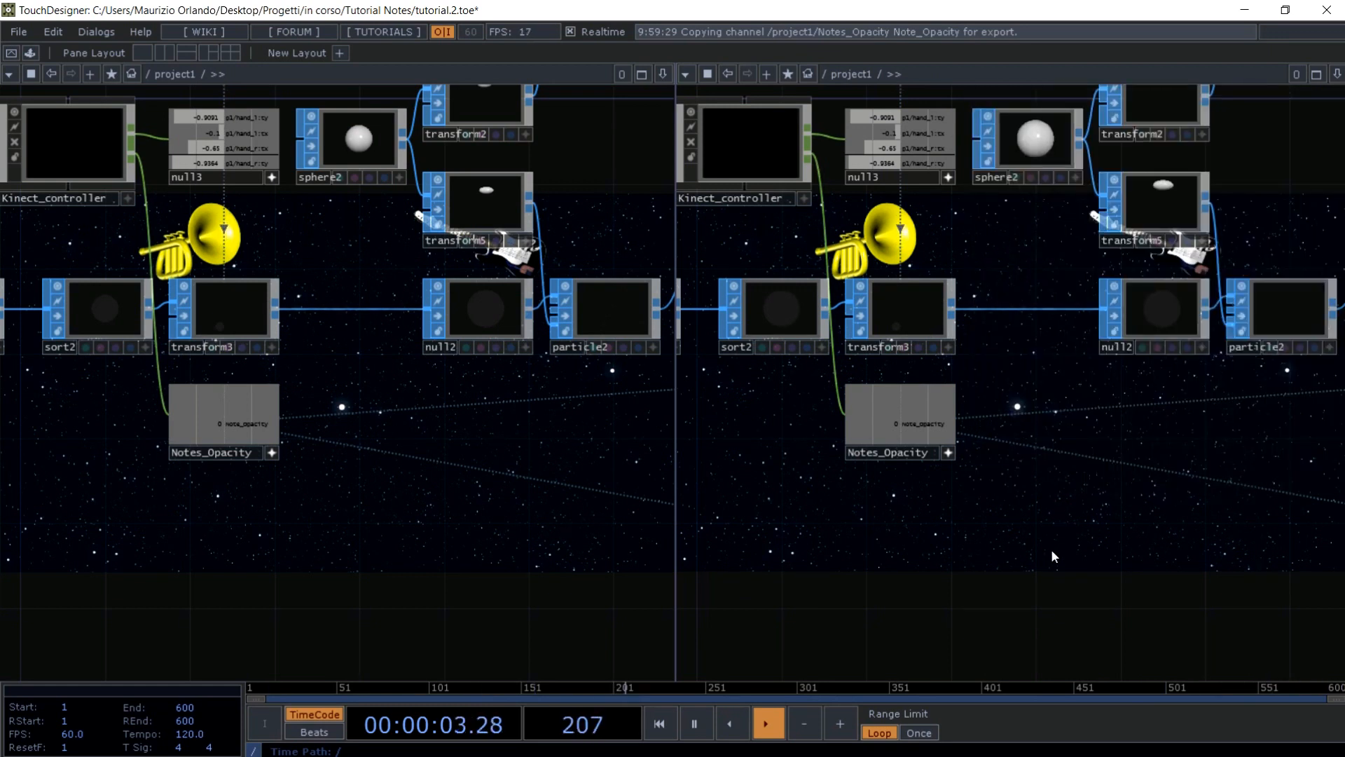
{"action": "left_click_drag", "start_coordinate": [965, 584], "coordinate": [959, 580]}
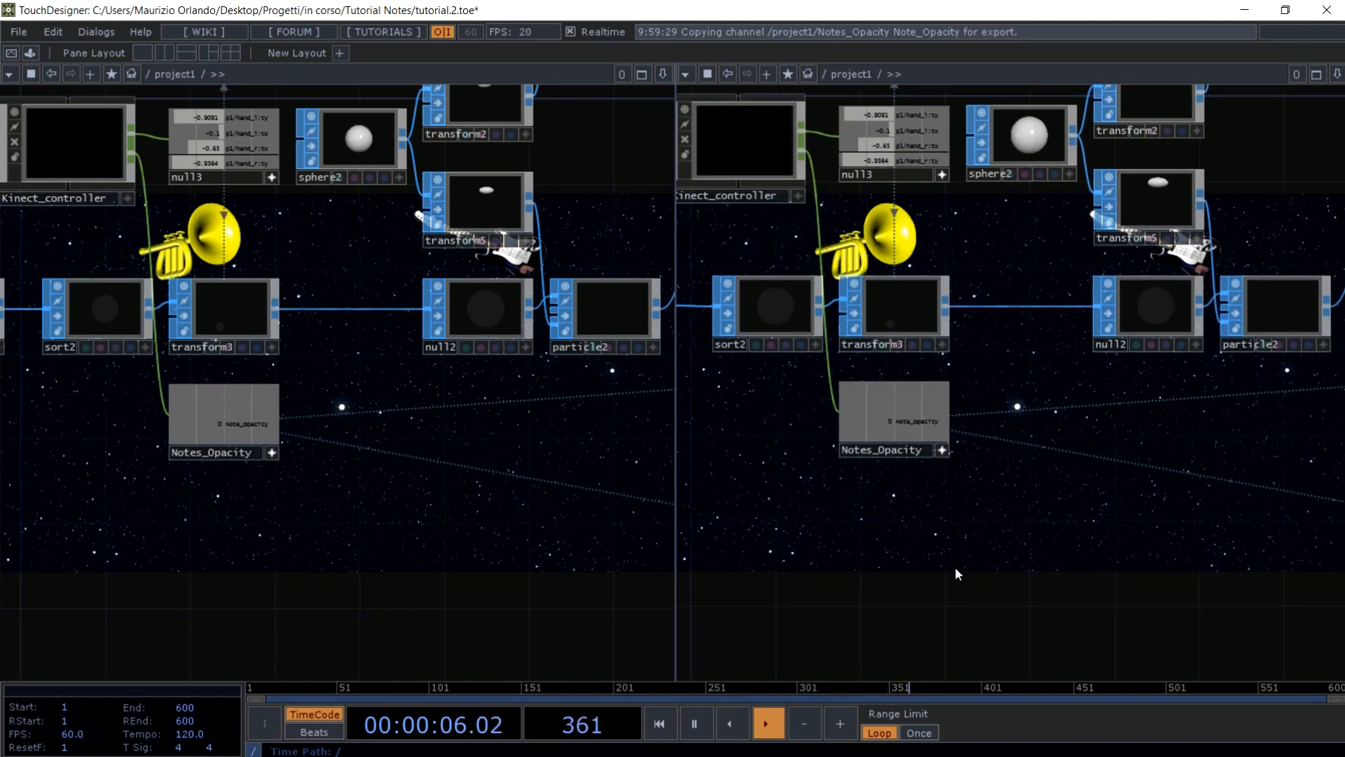
{"action": "left_click", "coordinate": [143, 52]}
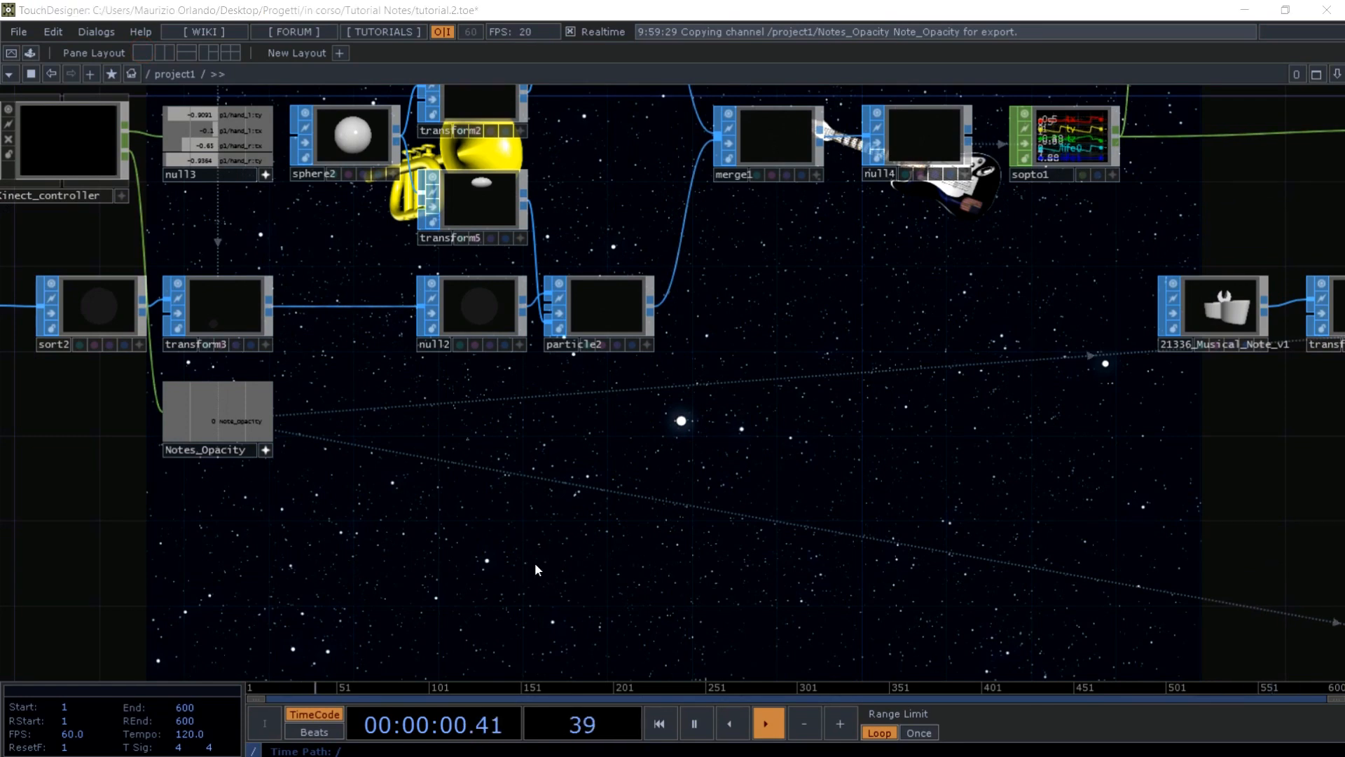
- Add a Kinect TOP to project1 below the Notes_Opacity null
{"action": "key", "text": "Tab"}
{"action": "type", "text": "k"}
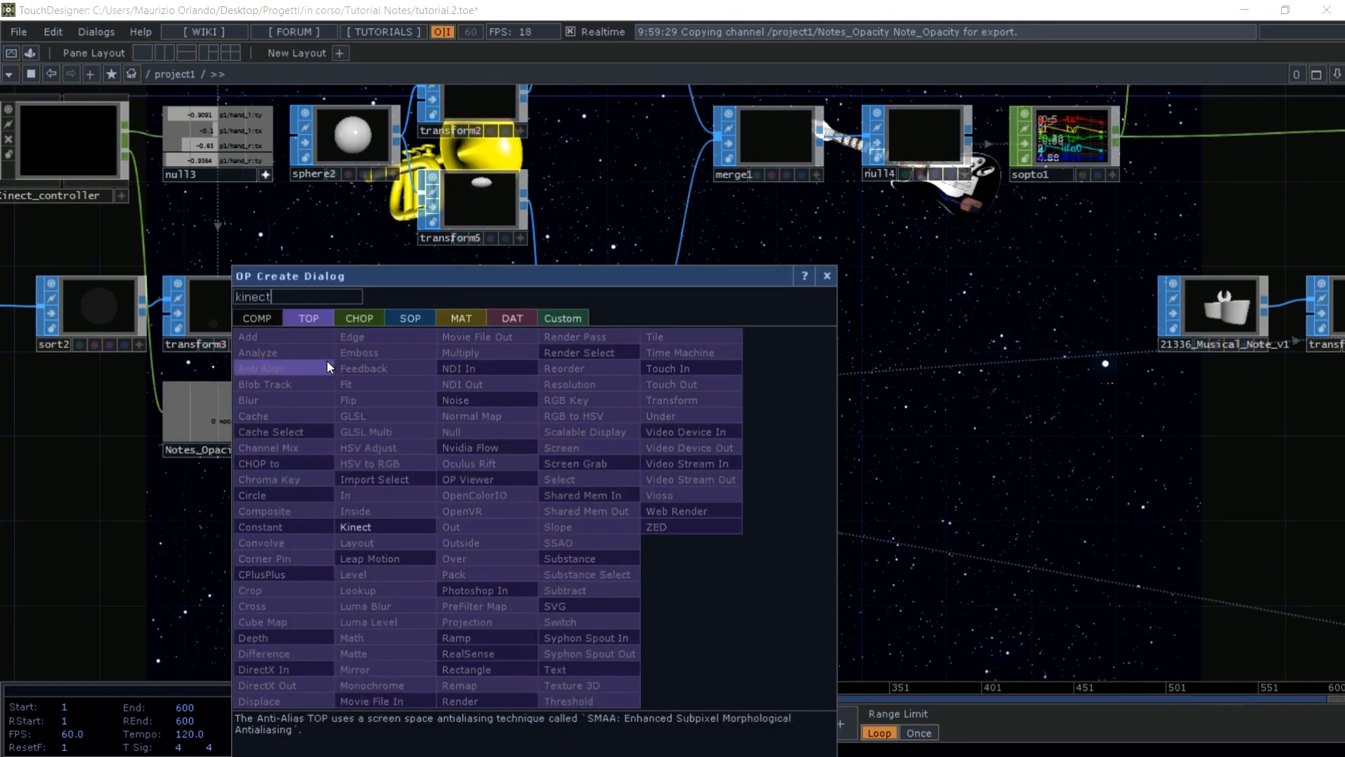
{"action": "key", "text": "Escape"}
{"action": "left_click", "coordinate": [364, 562]}
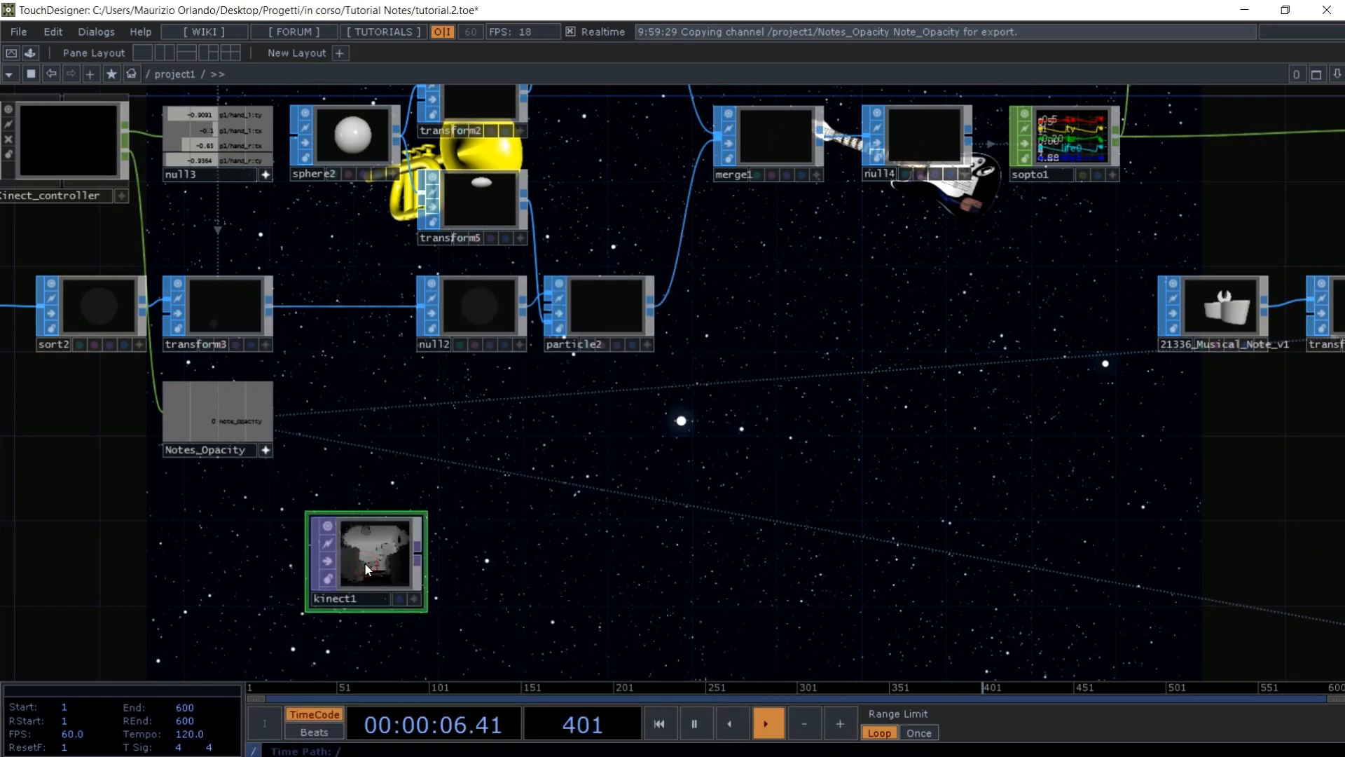
- Open kinect1's viewer in a small floating window beside the final scene, with the network hidden
{"action": "right_click", "coordinate": [364, 562]}
{"action": "left_click", "coordinate": [400, 564]}
{"action": "left_click_drag", "start_coordinate": [337, 367], "coordinate": [161, 382]}
{"action": "left_click_drag", "start_coordinate": [960, 468], "coordinate": [456, 669]}
{"action": "left_click_drag", "start_coordinate": [1048, 330], "coordinate": [764, 752]}
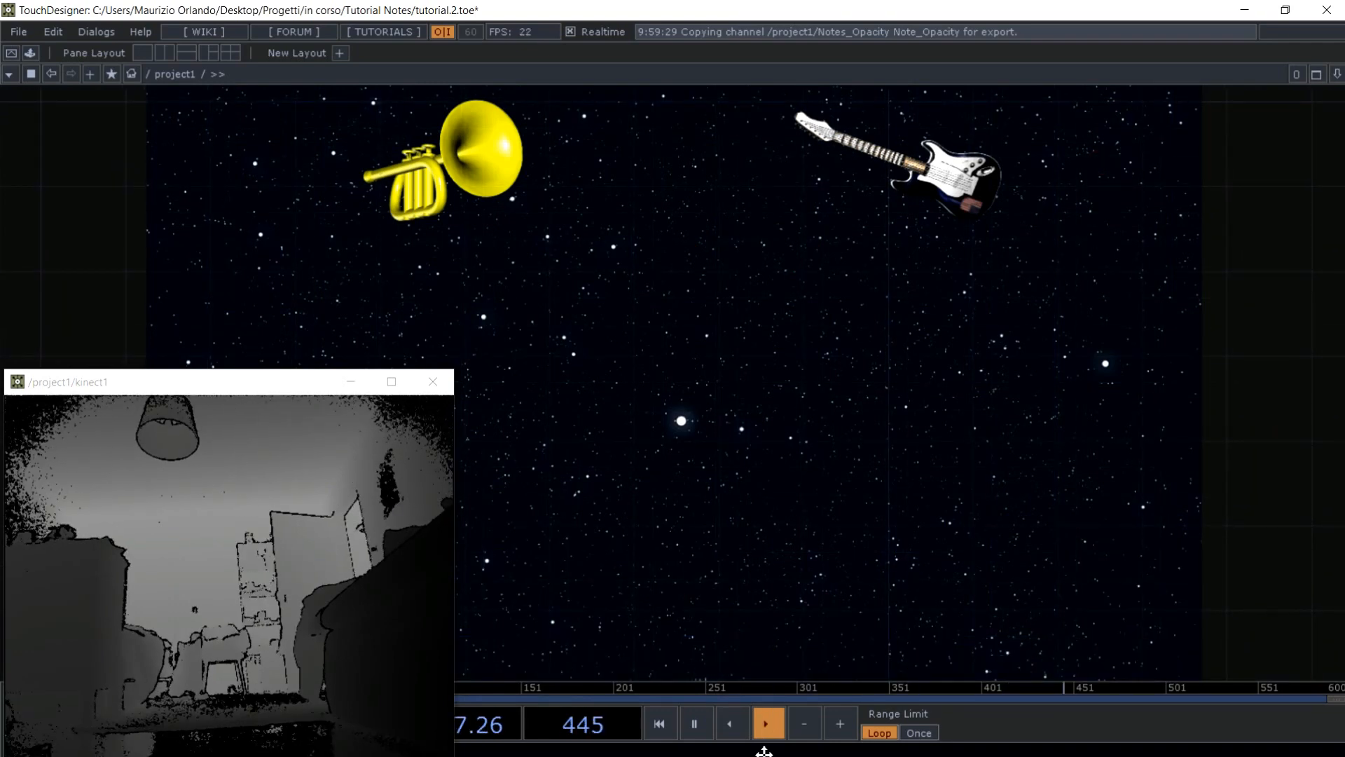
{"action": "left_click", "coordinate": [1313, 632]}
{"action": "left_click", "coordinate": [998, 526]}
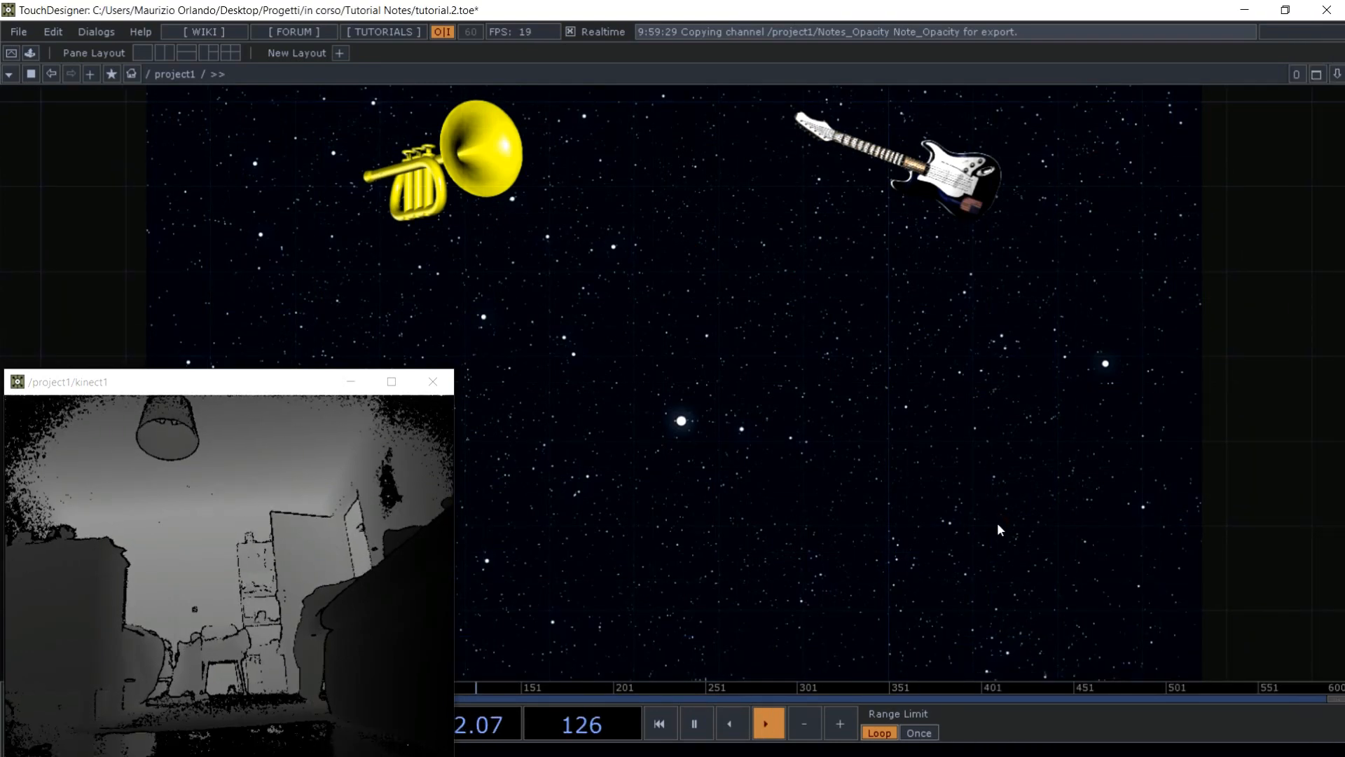
- Look into Interaction, observe the scene alongside the live Kinect view with the network hidden, and close the floating viewer
{"action": "key", "text": "h"}
{"action": "double_click", "coordinate": [1105, 525]}
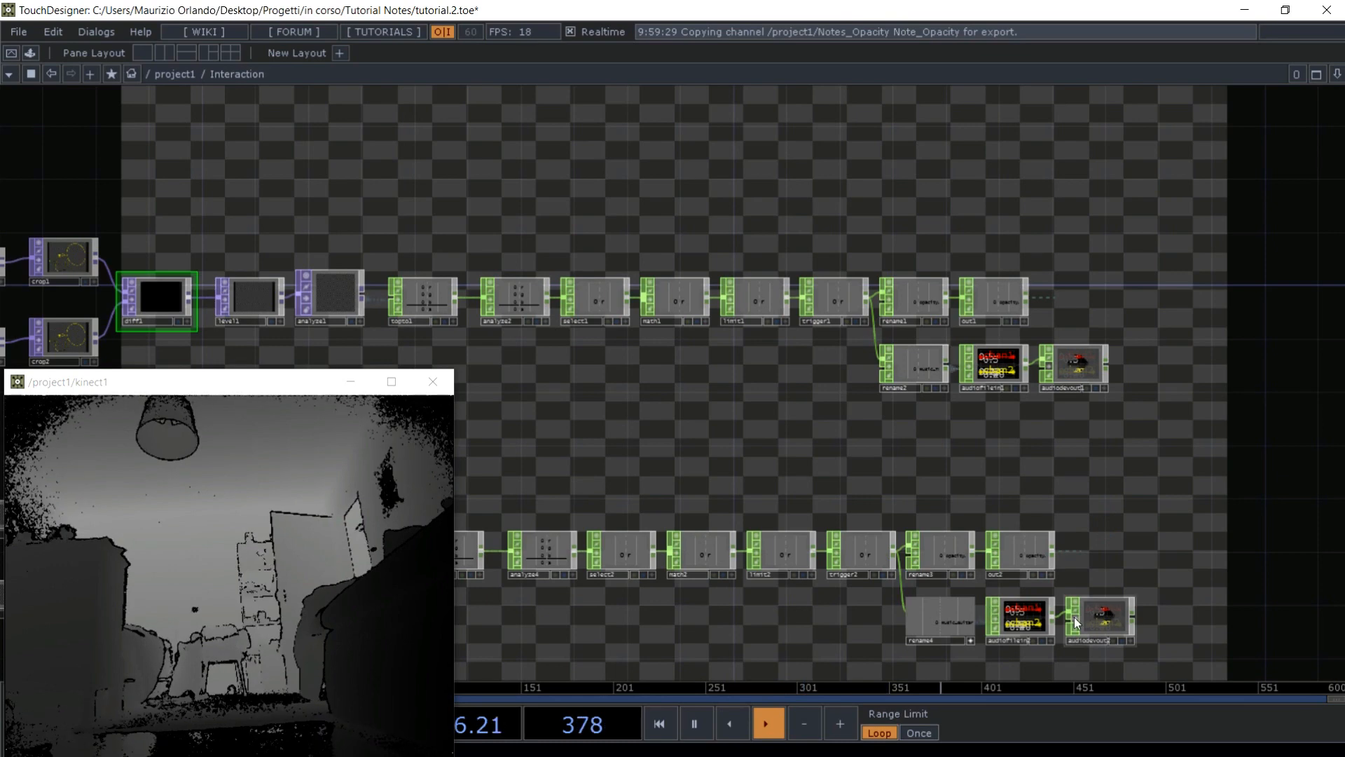
{"action": "key", "text": "u"}
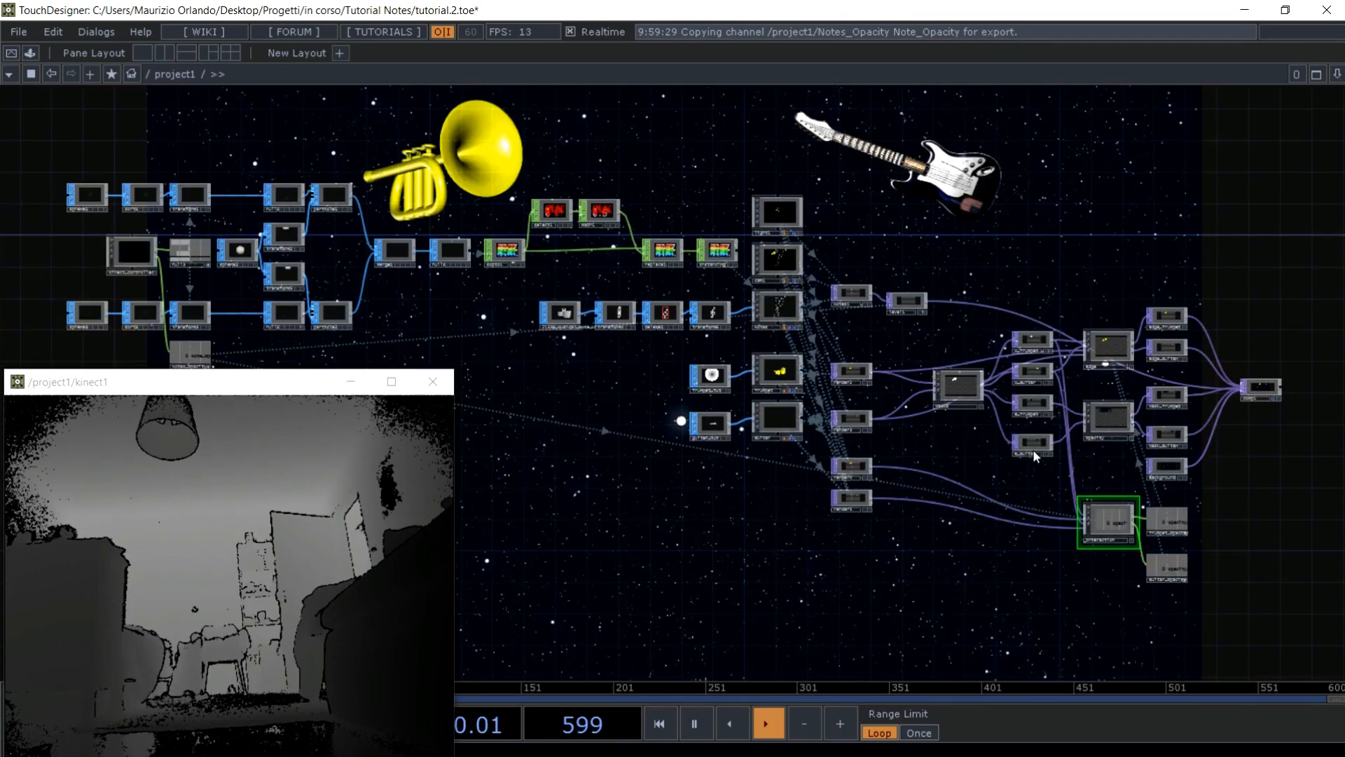
{"action": "left_click_drag", "start_coordinate": [873, 393], "coordinate": [648, 673]}
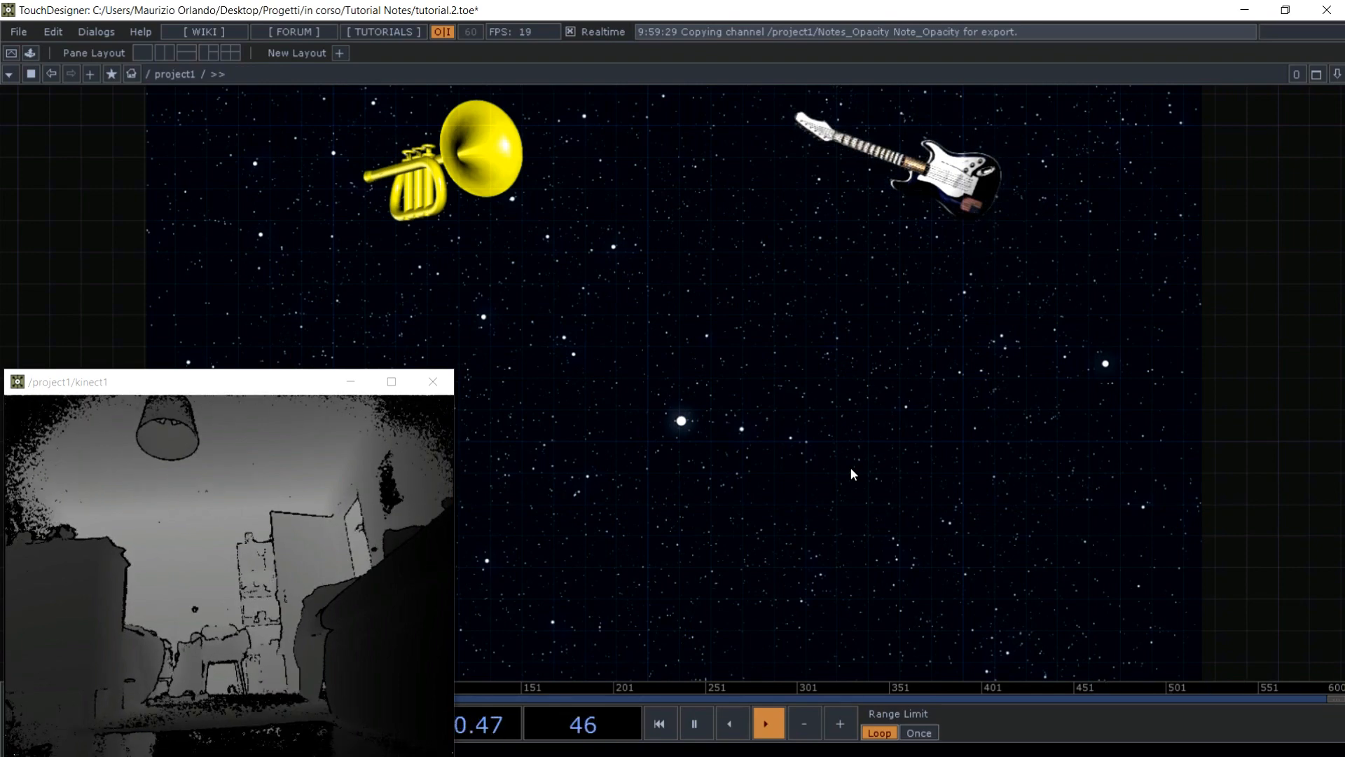
{"action": "left_click", "coordinate": [429, 382]}
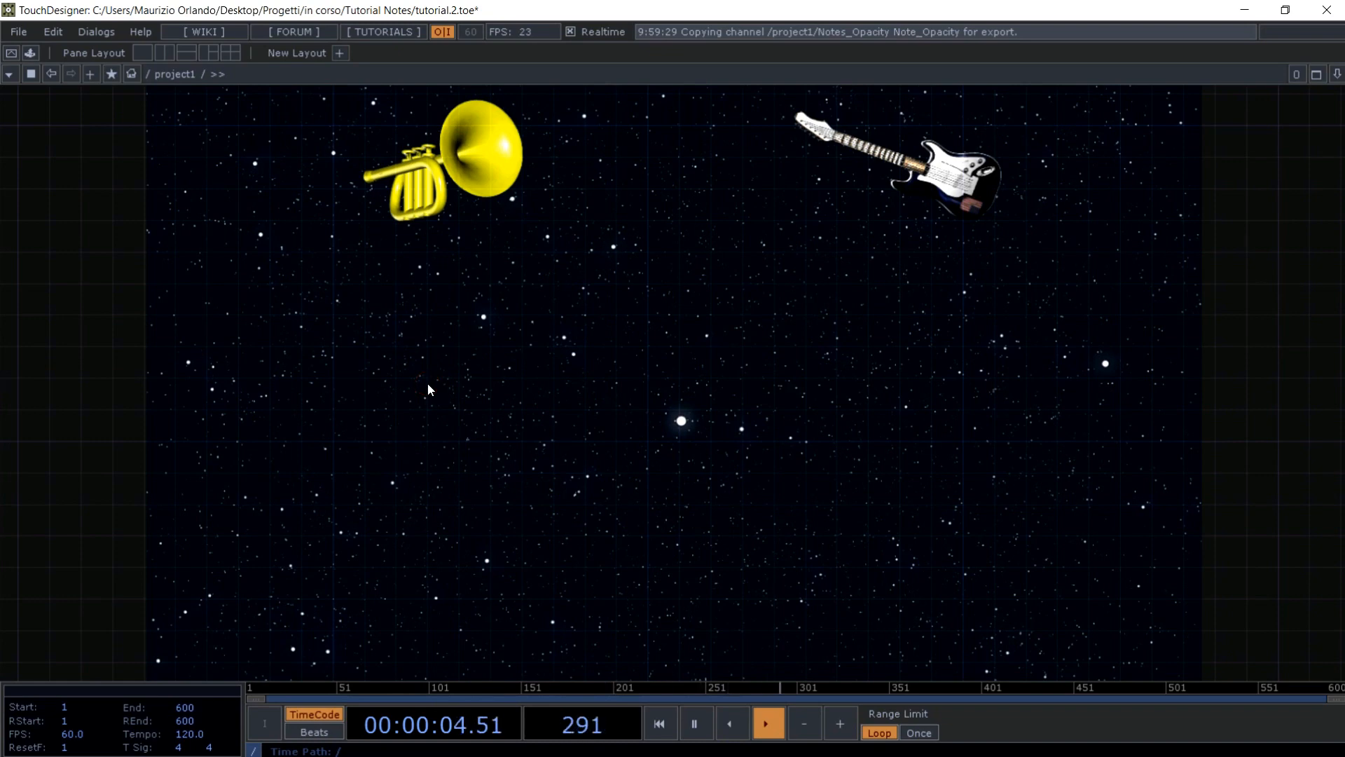
- Show the network again and load tromba.aif into audiofilein1 inside Interaction
{"action": "key", "text": "h"}
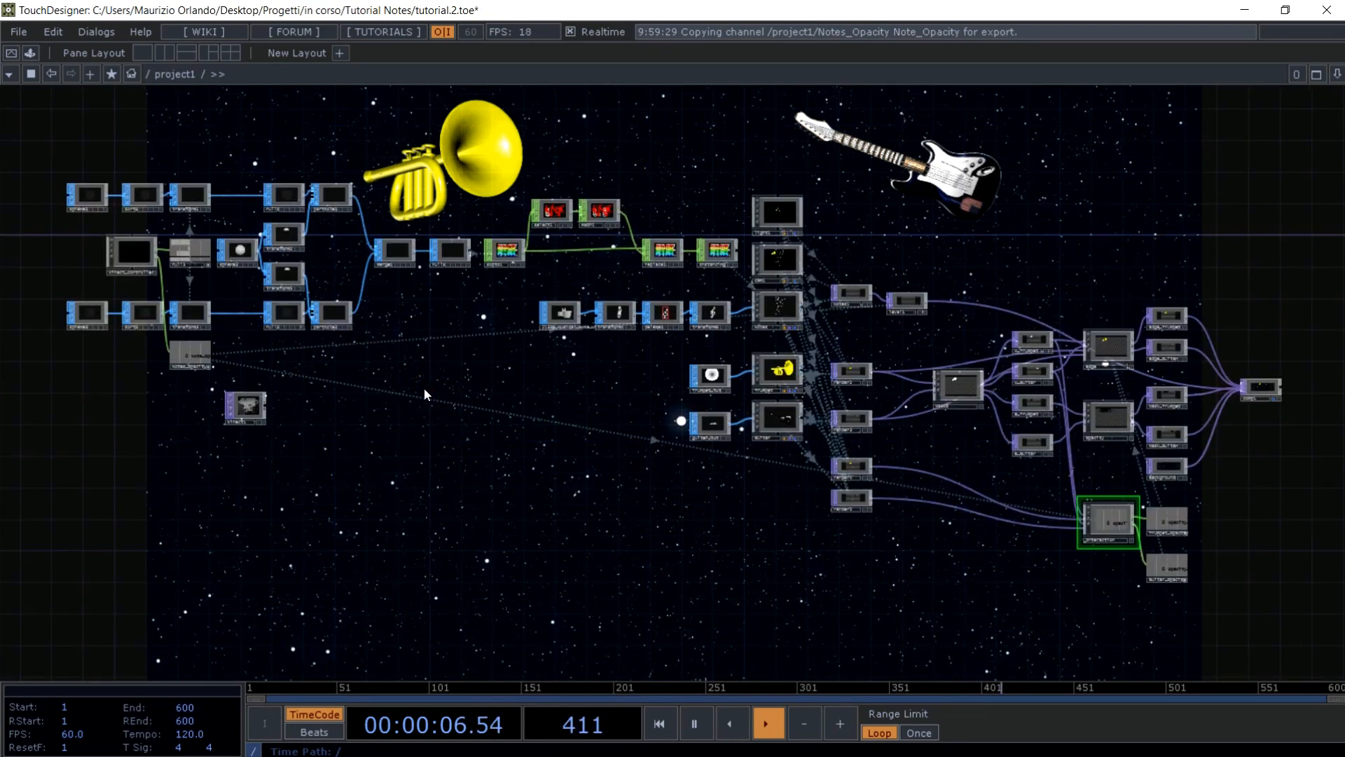
{"action": "left_click_drag", "start_coordinate": [315, 471], "coordinate": [540, 518]}
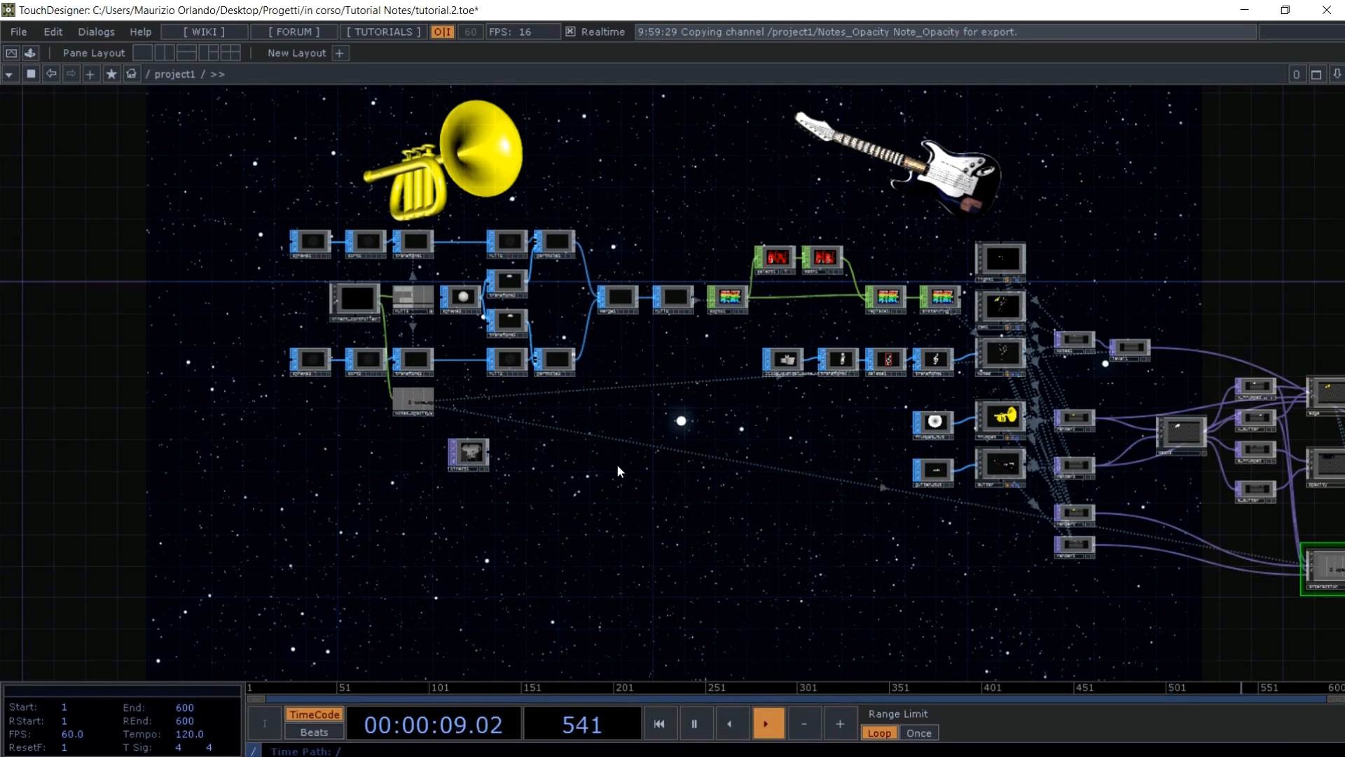
{"action": "scroll", "coordinate": [616, 463], "scroll_direction": "down", "scroll_amount": 3}
{"action": "left_click_drag", "start_coordinate": [877, 566], "coordinate": [667, 586]}
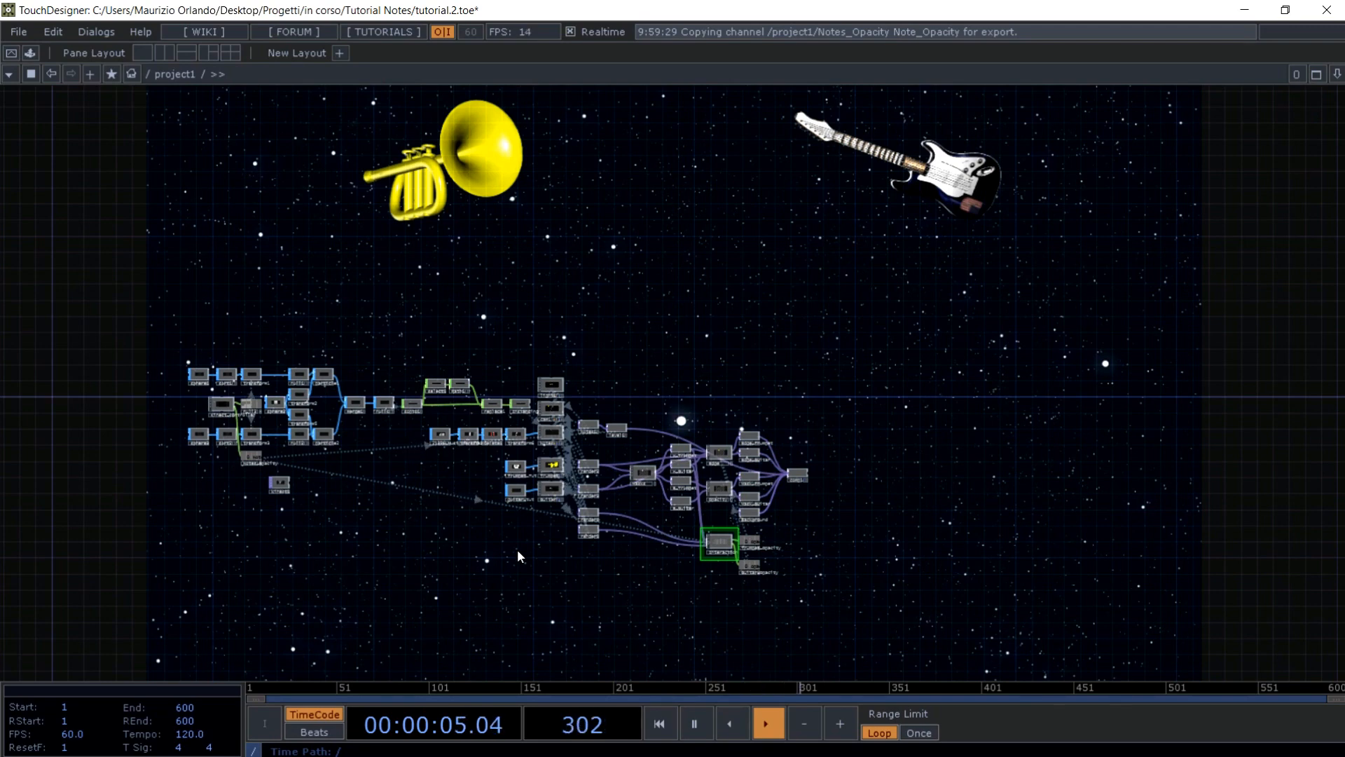
{"action": "double_click", "coordinate": [727, 546]}
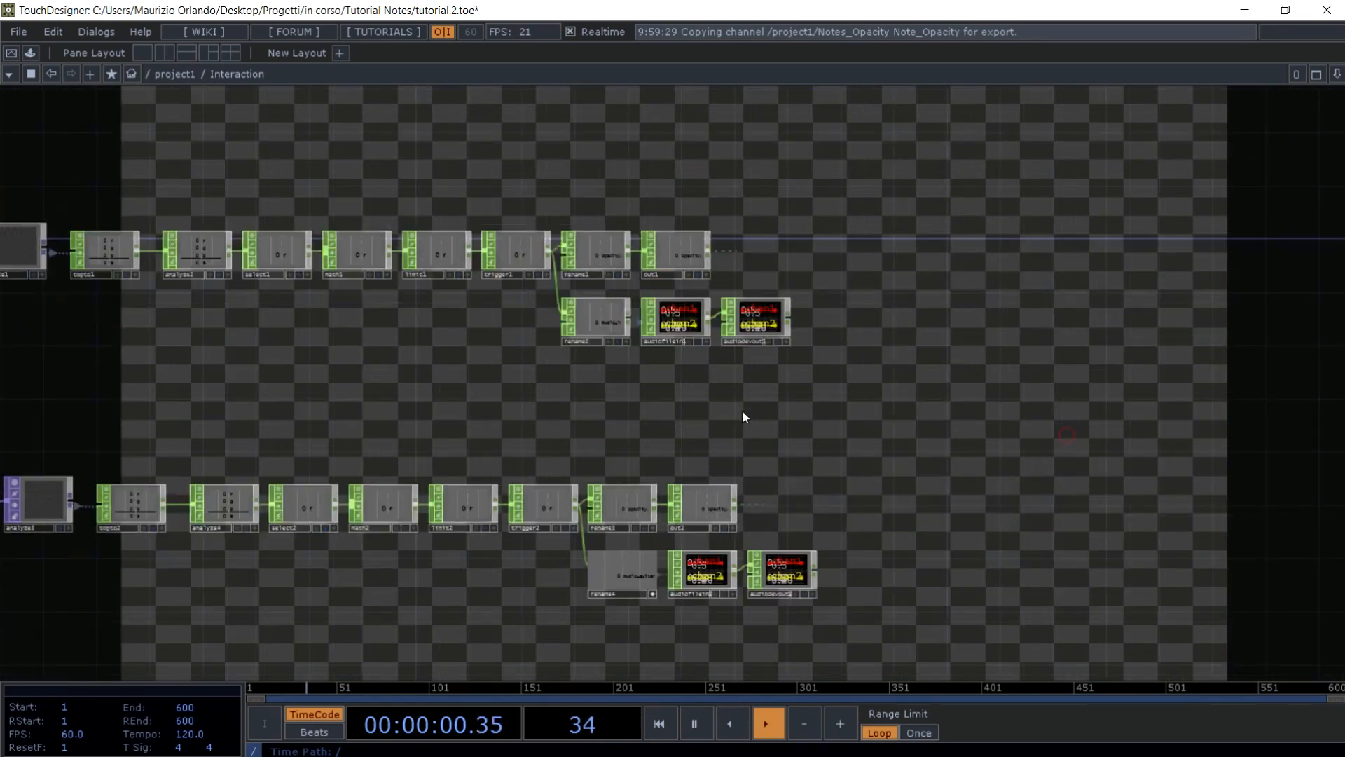
{"action": "left_click", "coordinate": [669, 315]}
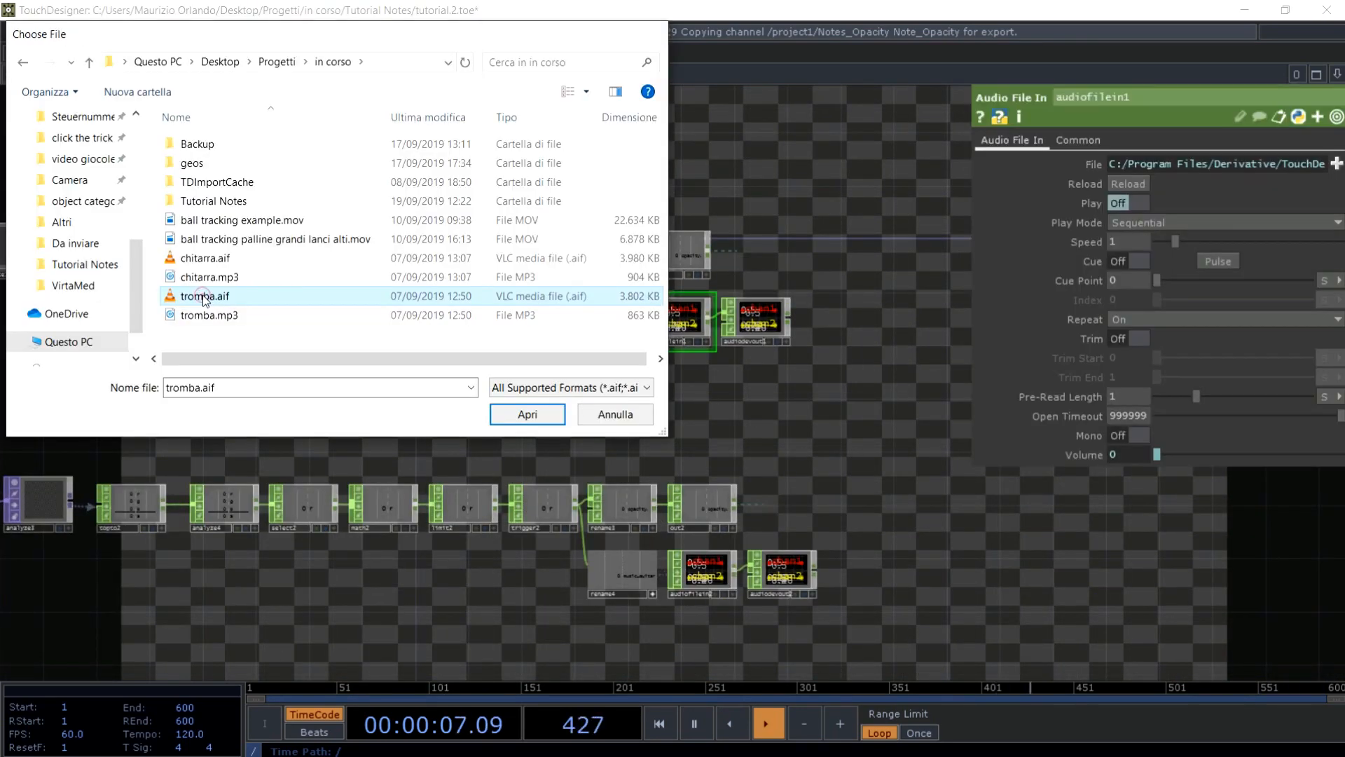
{"action": "double_click", "coordinate": [204, 297]}
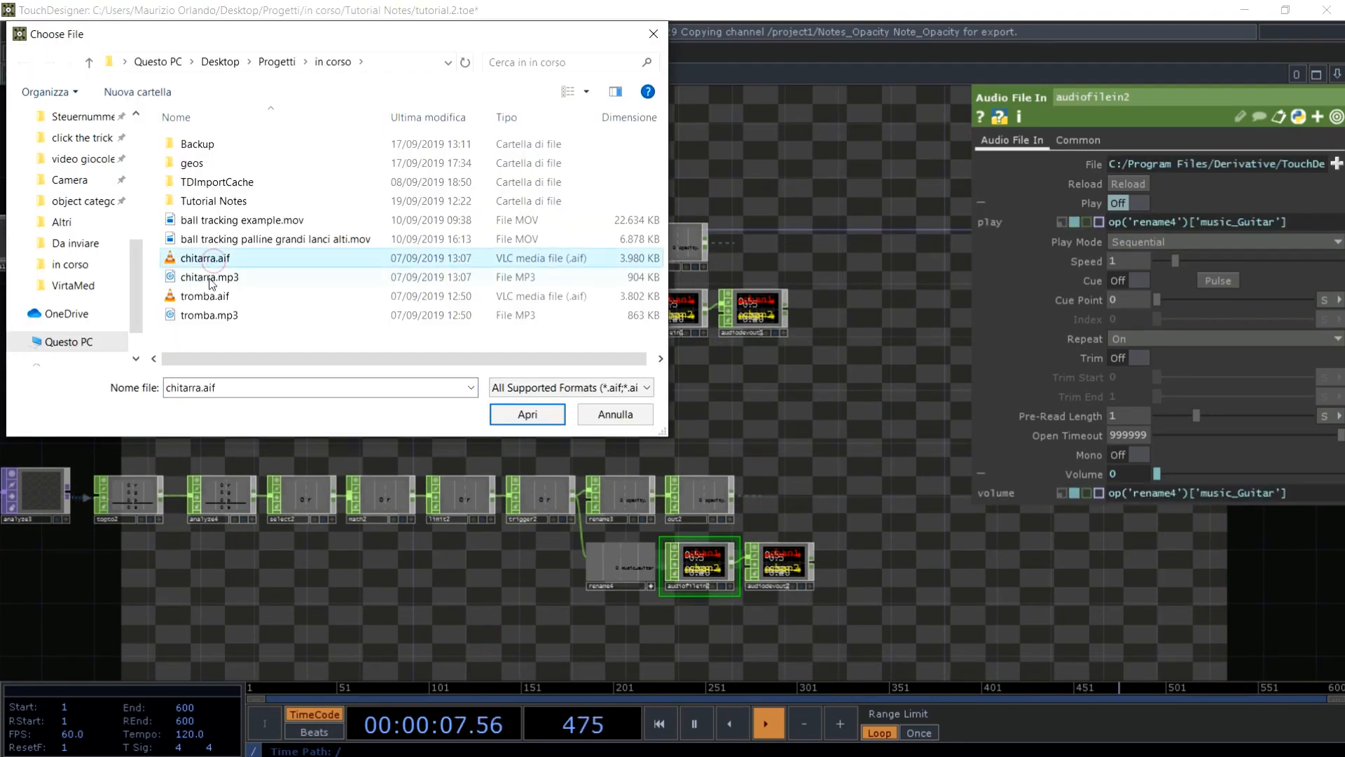
- Load chitarra.mp3 into audiofilein2 and return to project1
{"action": "left_click", "coordinate": [211, 279]}
{"action": "double_click", "coordinate": [211, 278]}
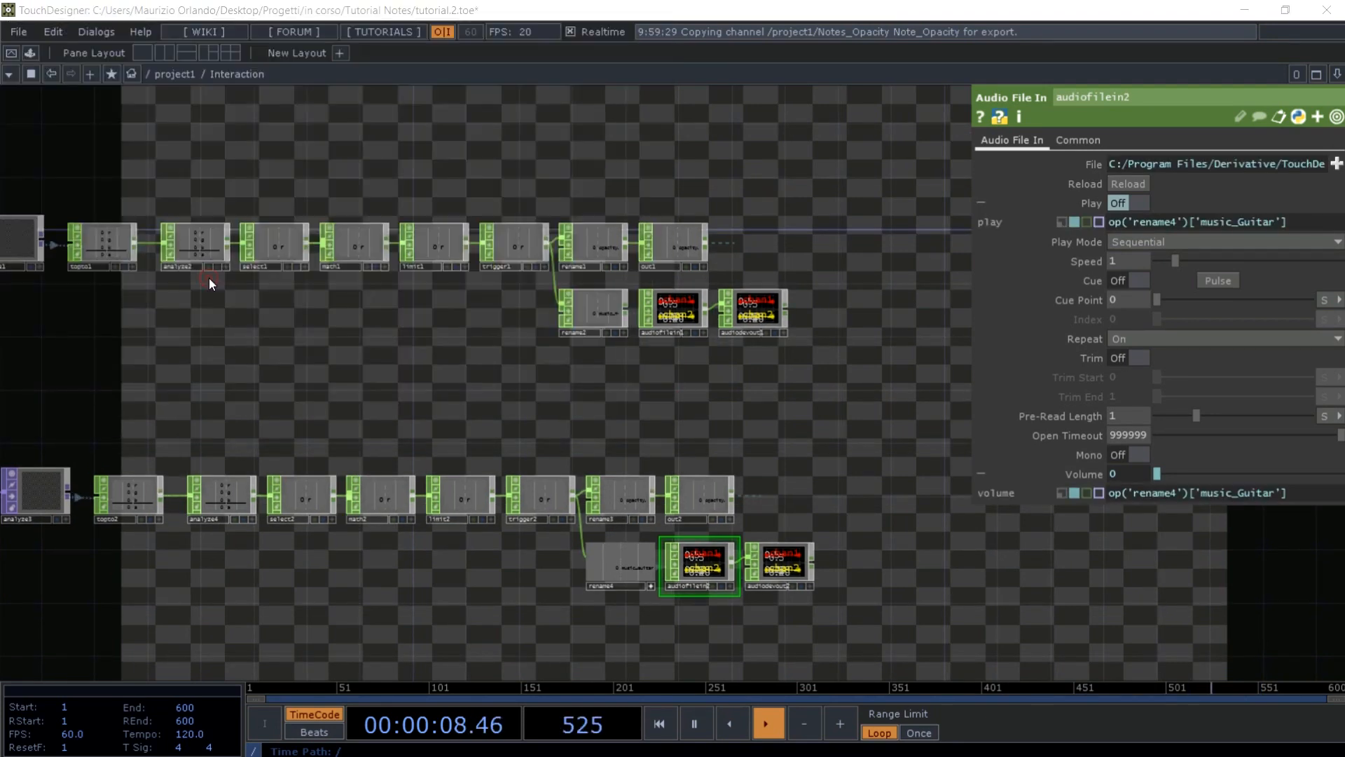
{"action": "left_click", "coordinate": [418, 384]}
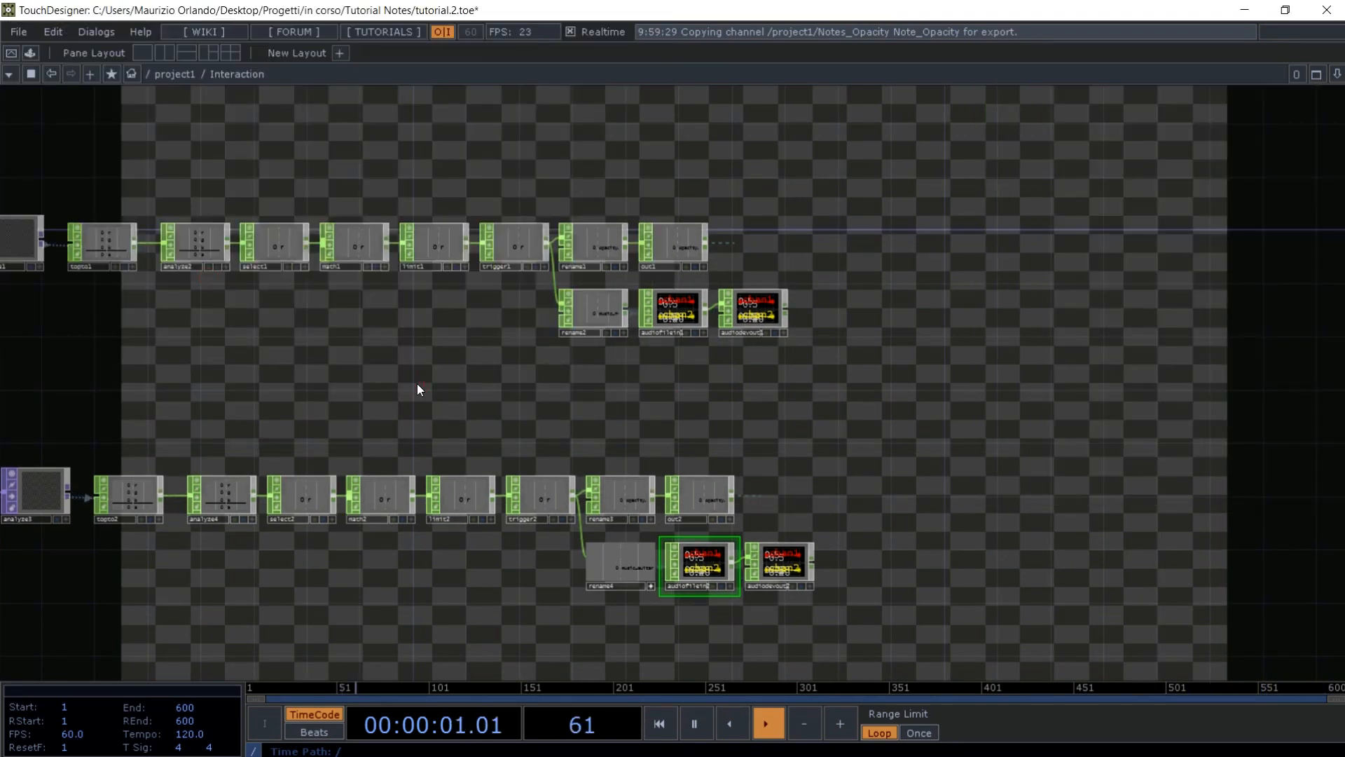
{"action": "key", "text": "u"}
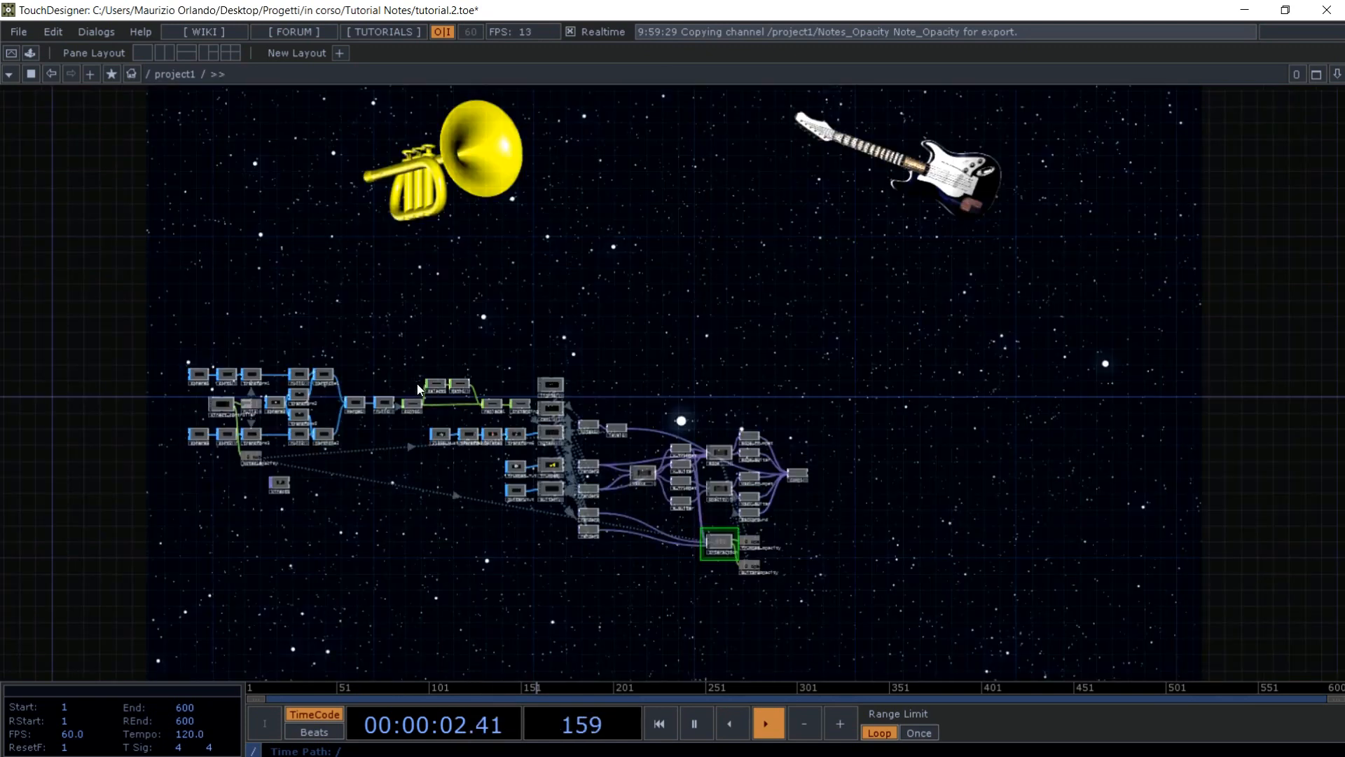